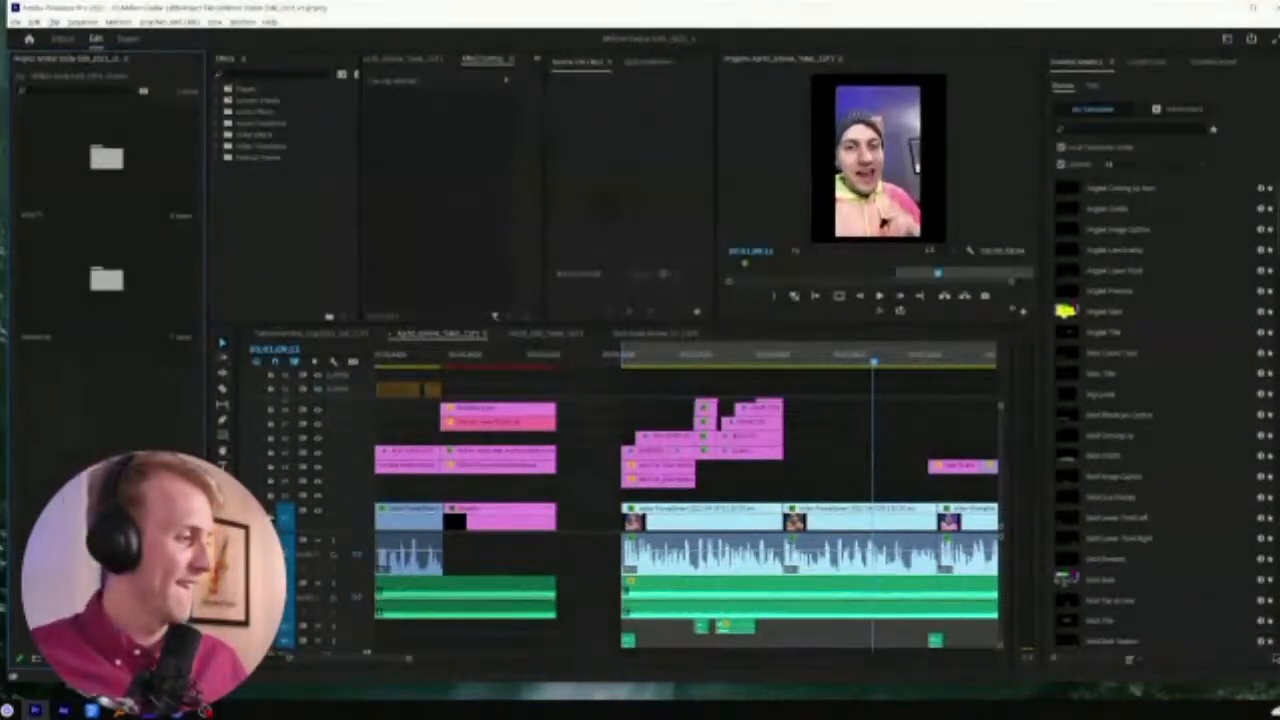
key(alt+Tab)
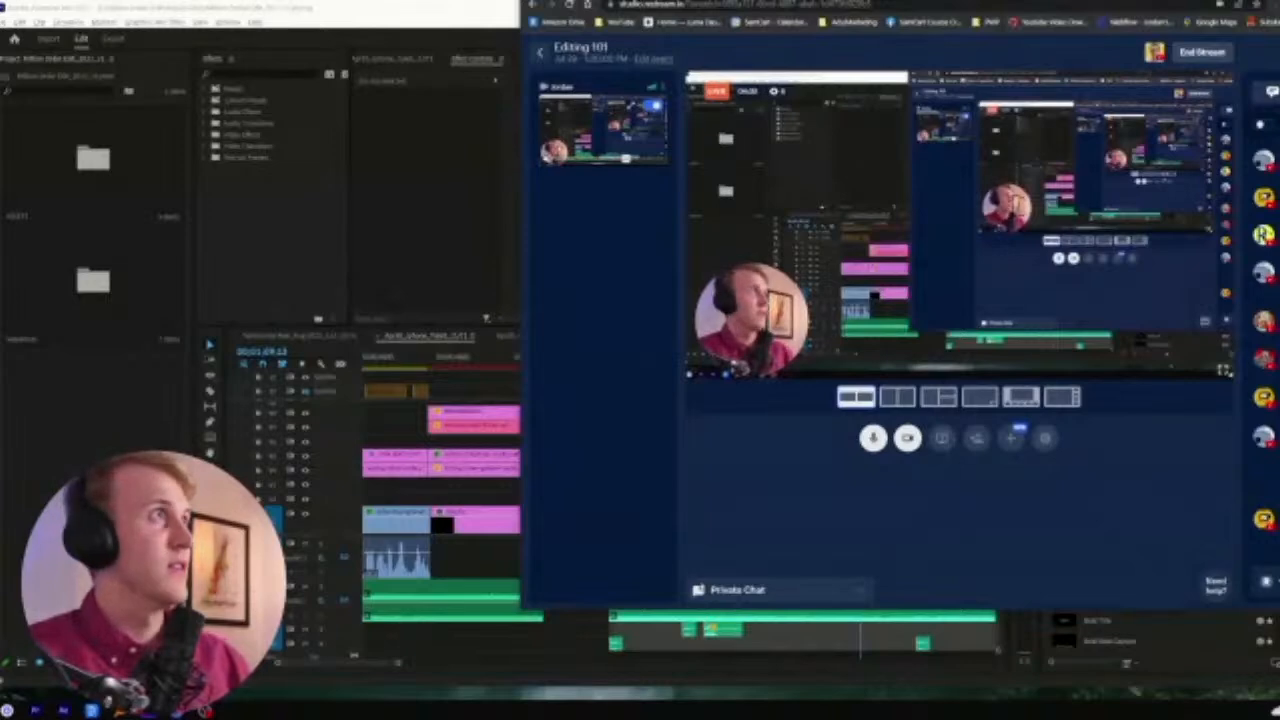
key(alt+Tab)
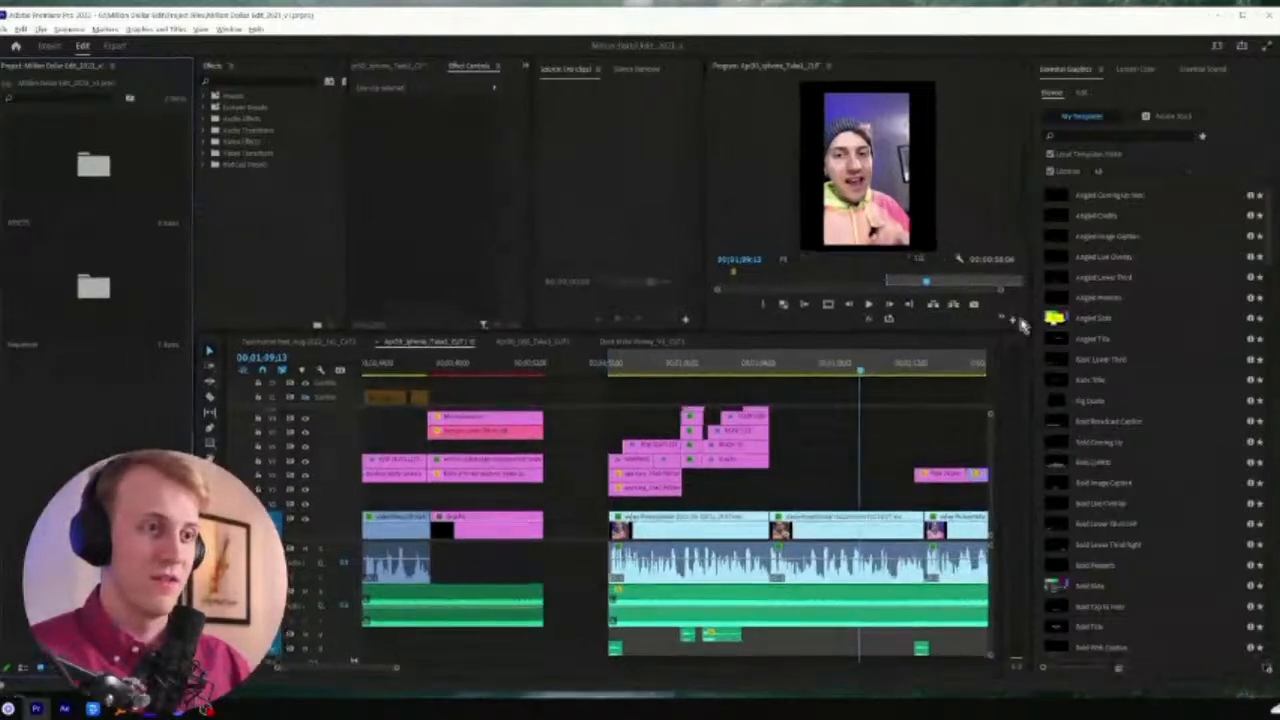
Widen the Program Monitor and the timeline by narrowing the Essential Graphics area beside them
drag(1022, 320, 1155, 332)
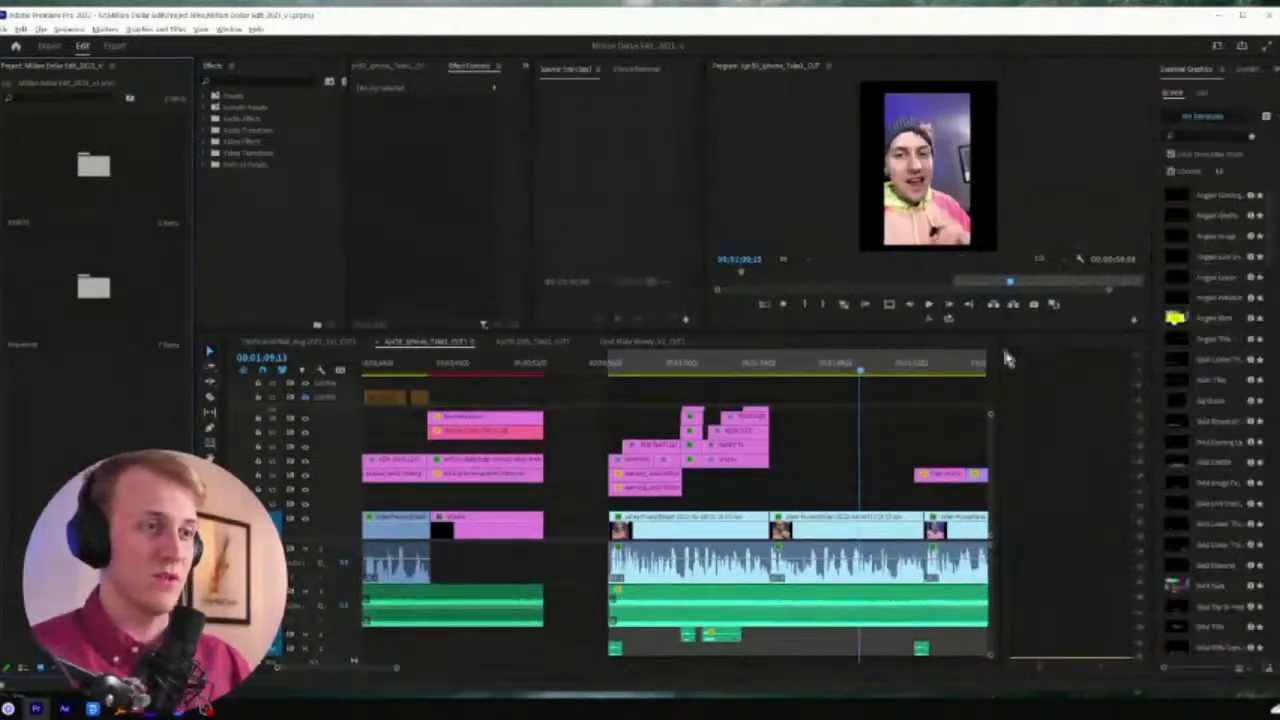
click(1002, 356)
drag(1001, 353, 1105, 353)
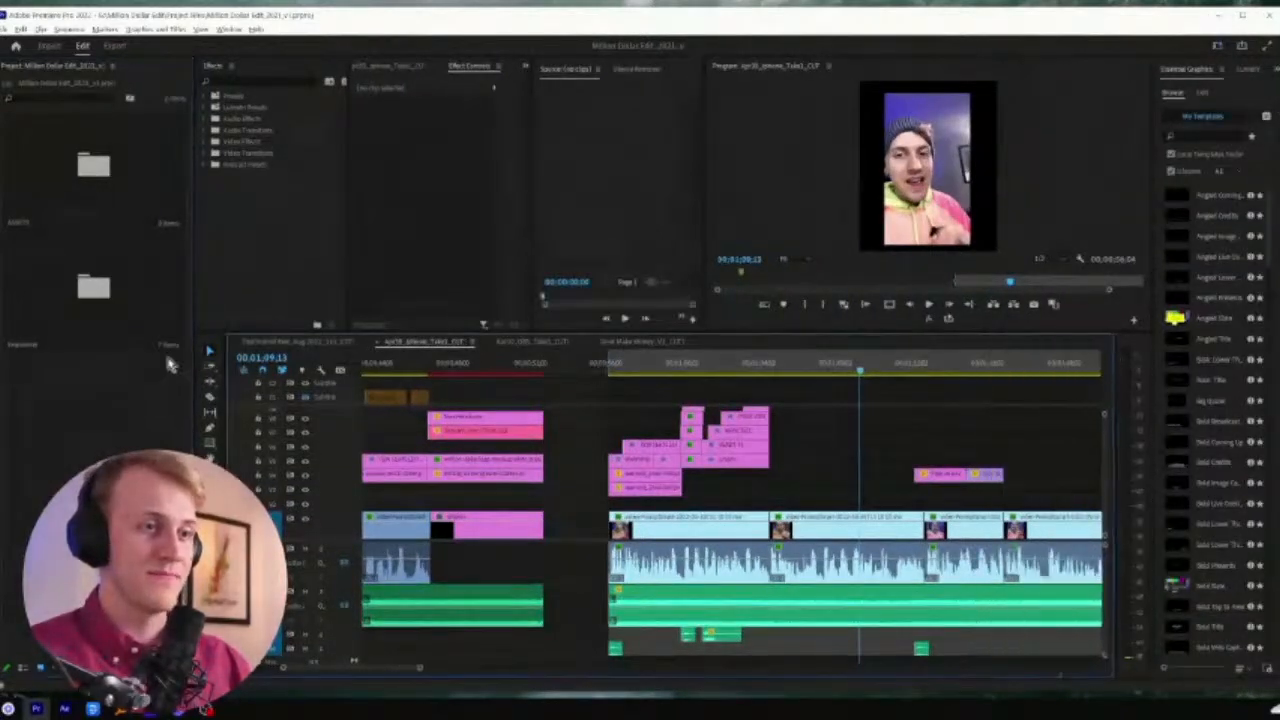
Show the project items as a list, expand the ASSETS and Sequences bins, and enlarge the list rows
click(22, 668)
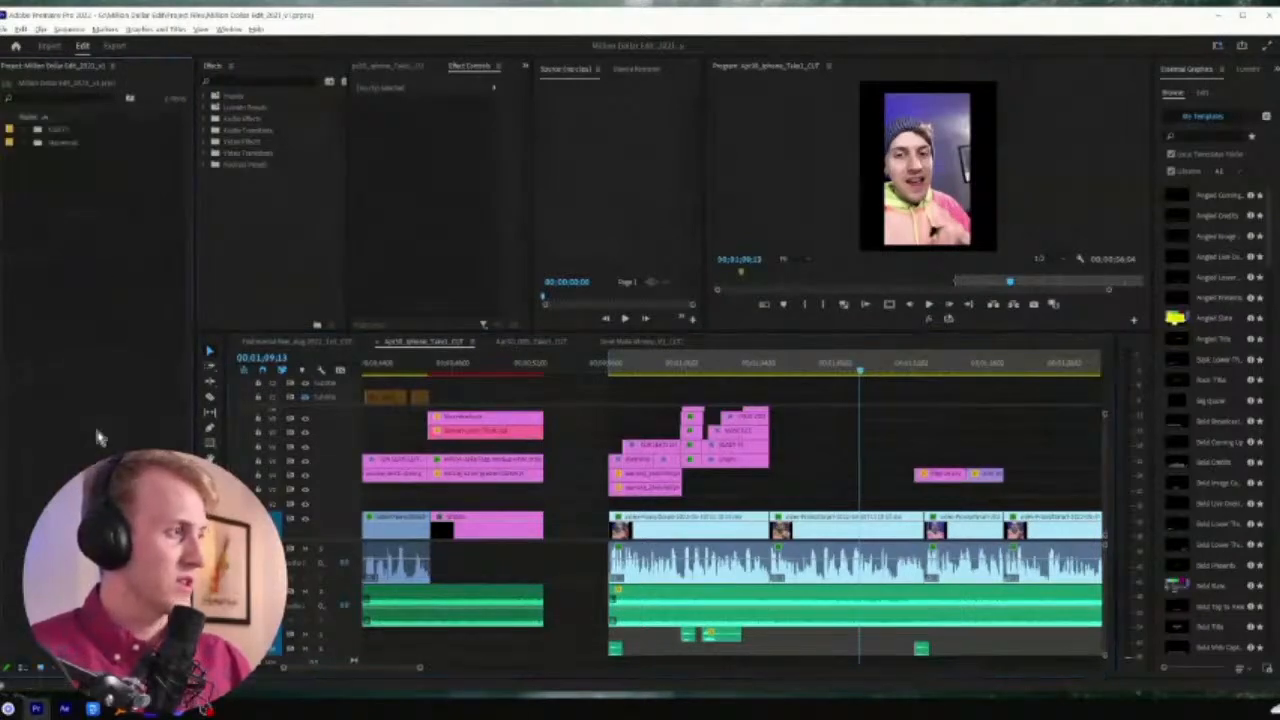
click(26, 143)
click(30, 131)
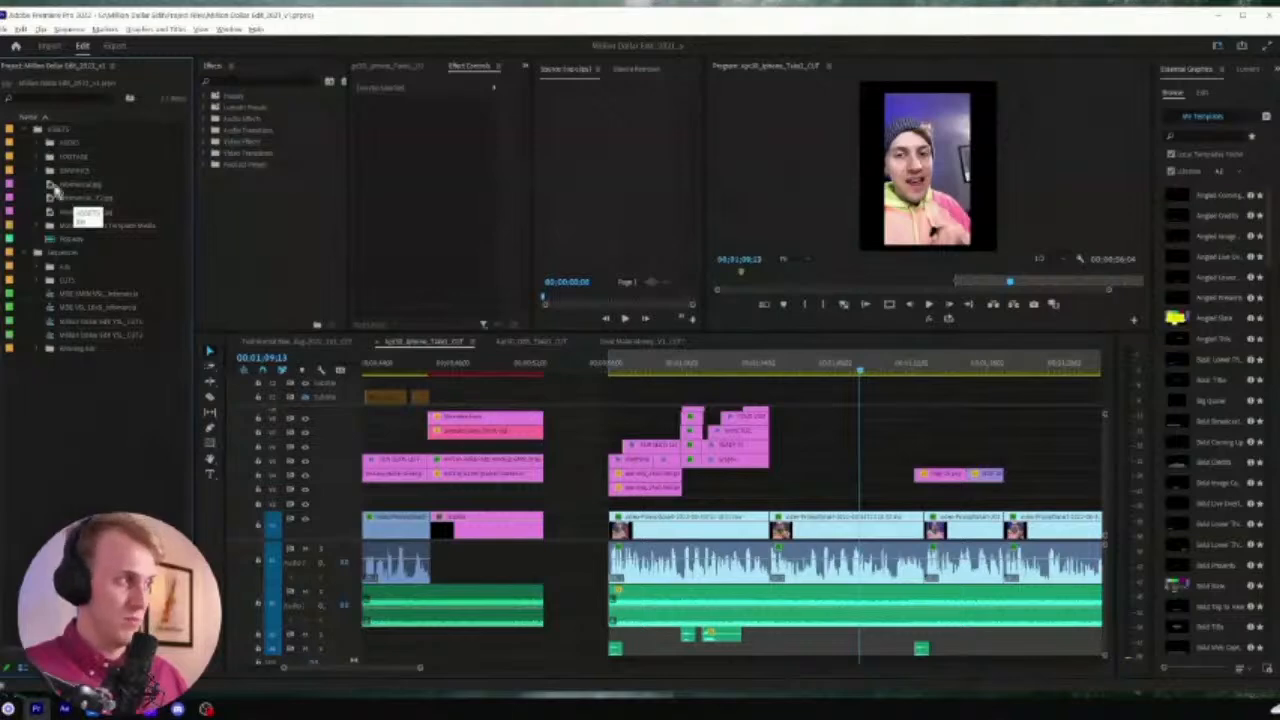
click(37, 157)
click(37, 157)
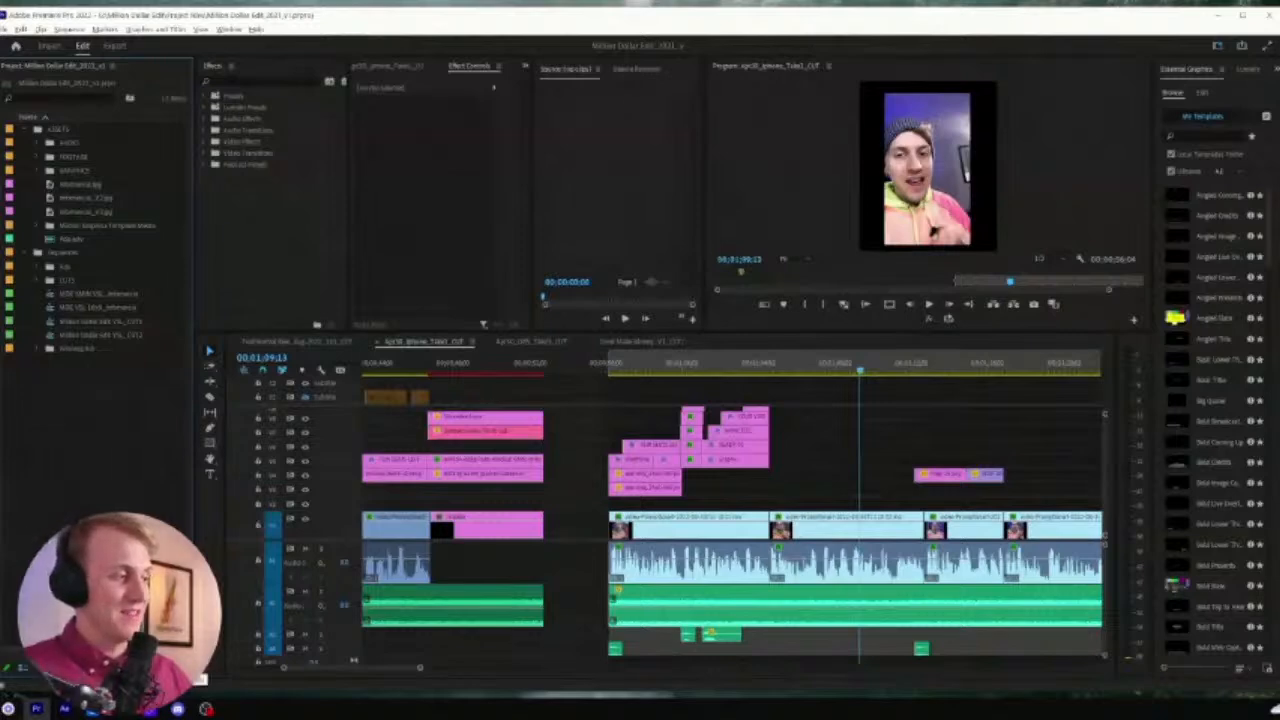
drag(68, 667, 80, 667)
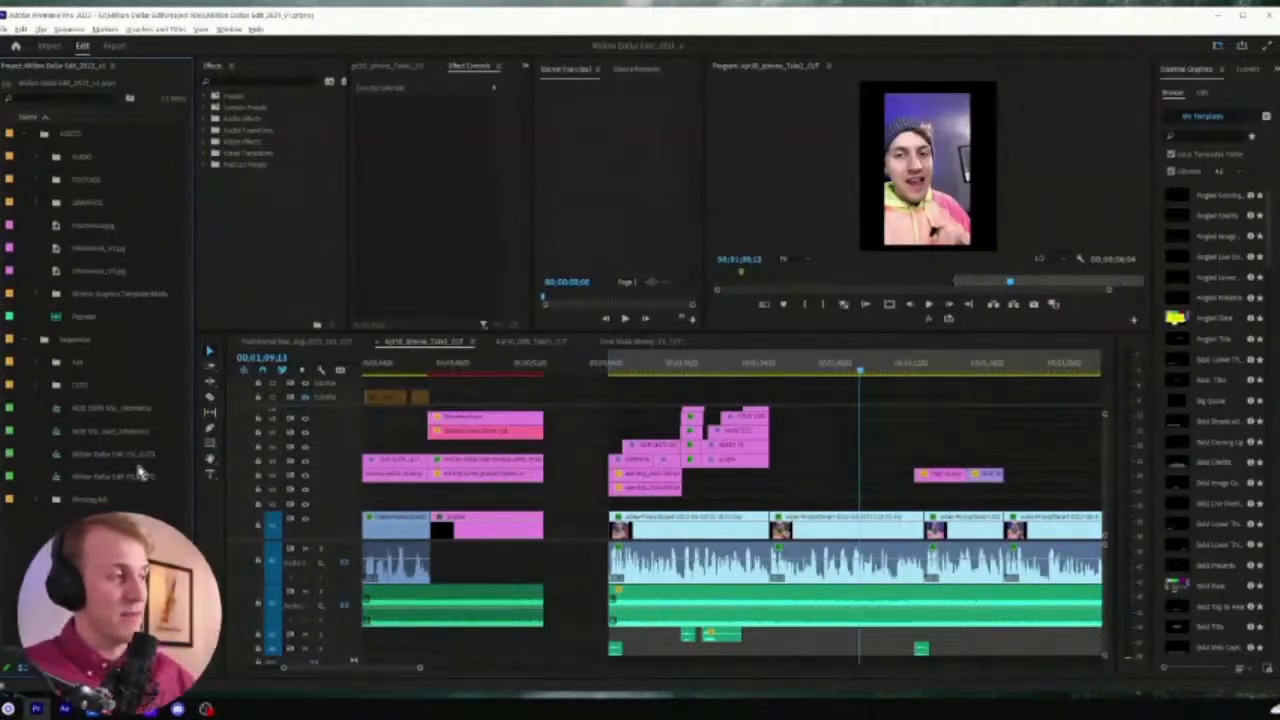
Look over the Sequences and ASSETS bins and the AUDIO, FOOTAGE and GRAPHICS bins inside ASSETS
click(80, 340)
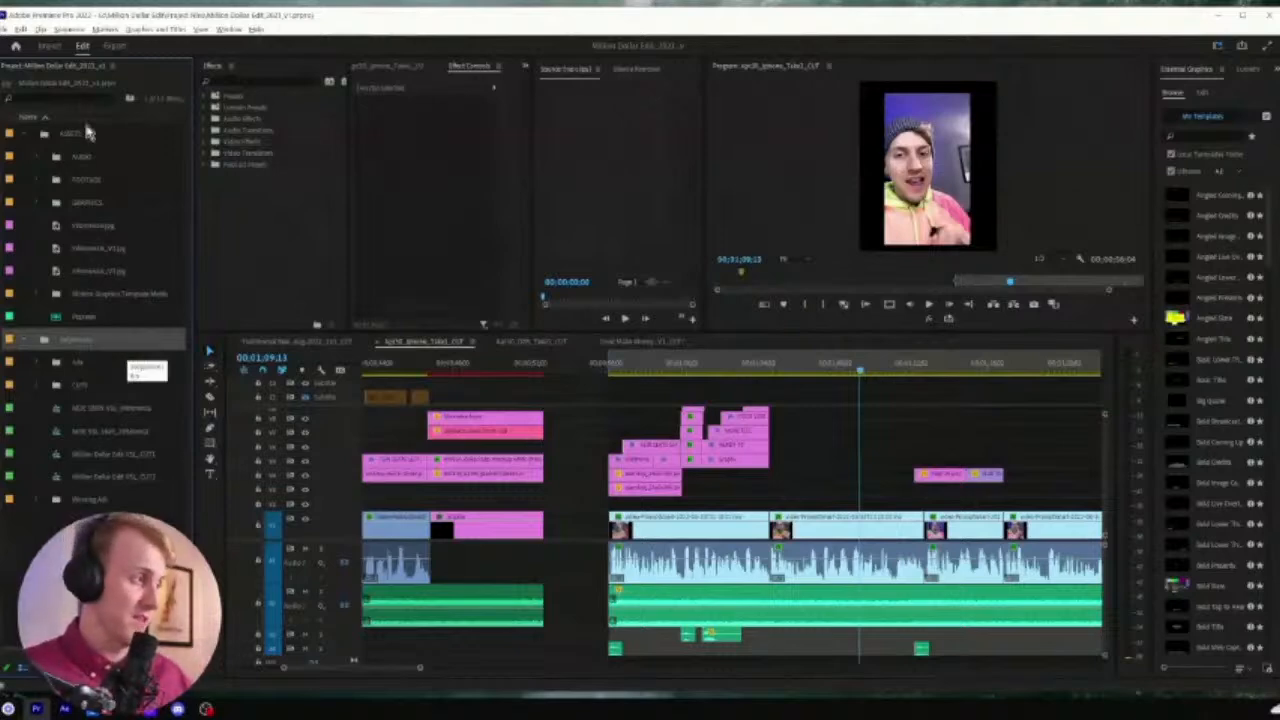
click(103, 138)
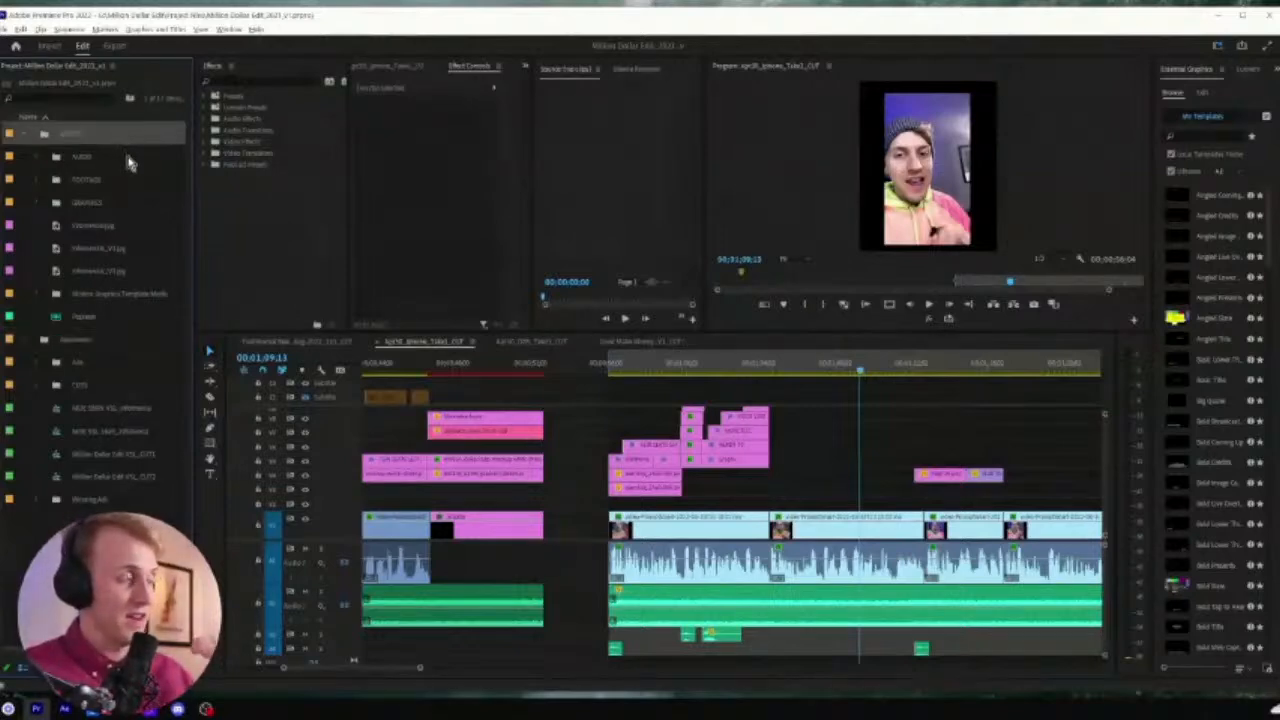
click(129, 160)
click(129, 184)
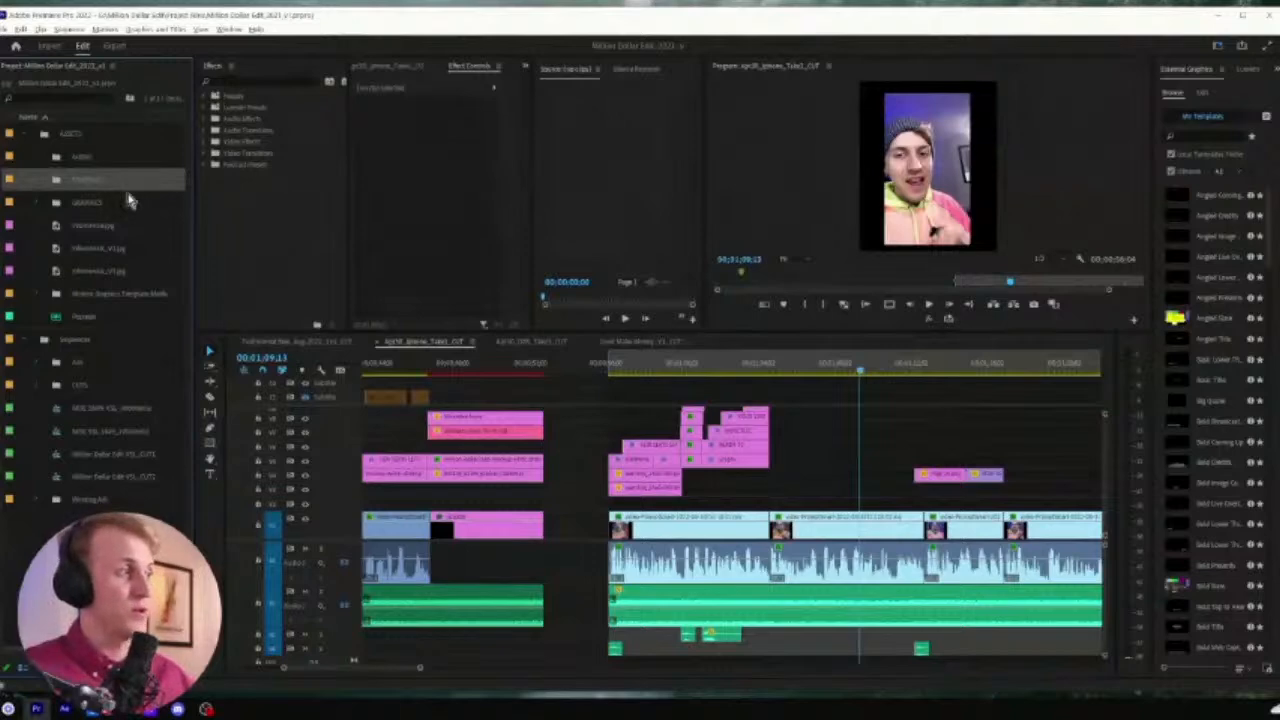
click(129, 203)
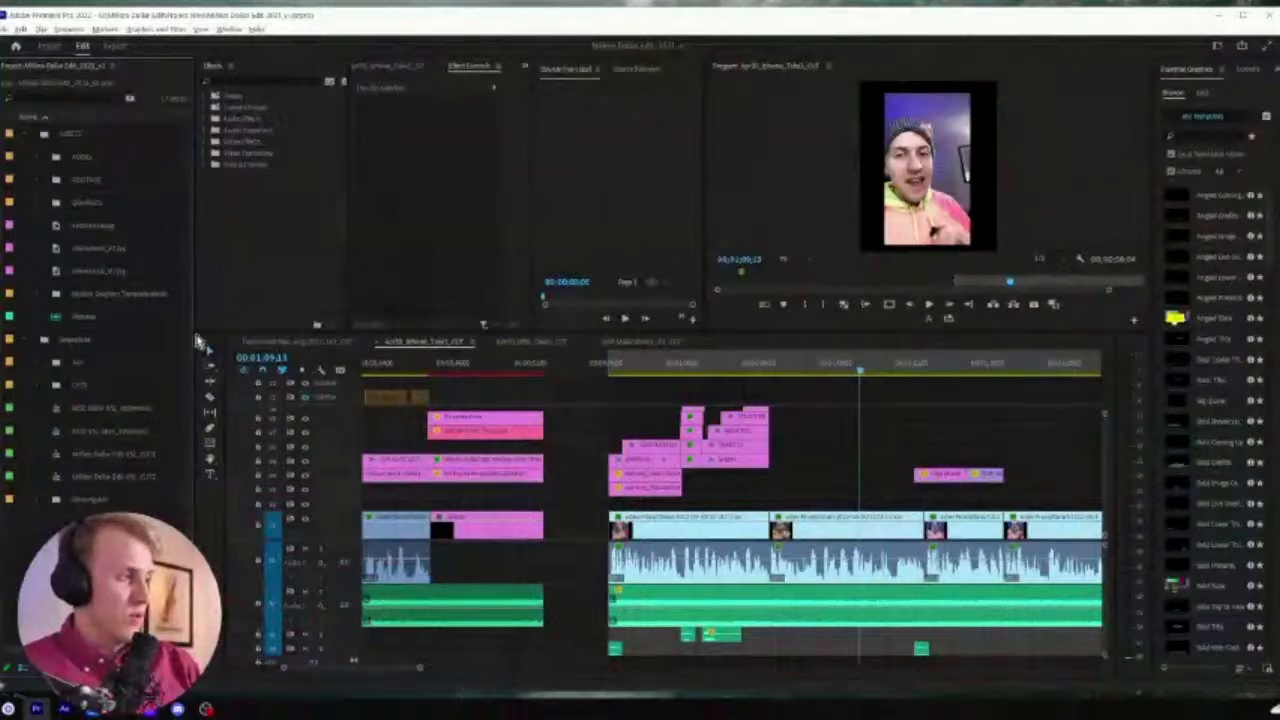
Expand the FOOTAGE bin and widen the project list so its item names have more room
click(42, 184)
click(42, 182)
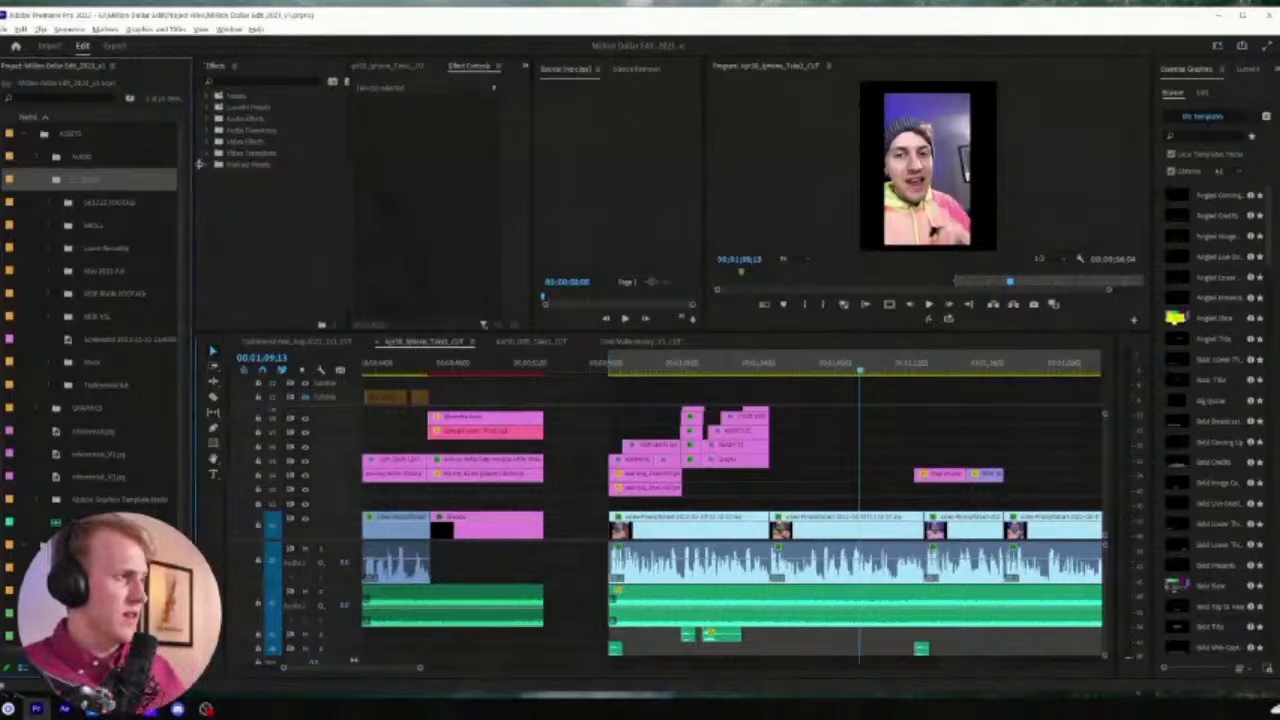
drag(196, 182, 216, 182)
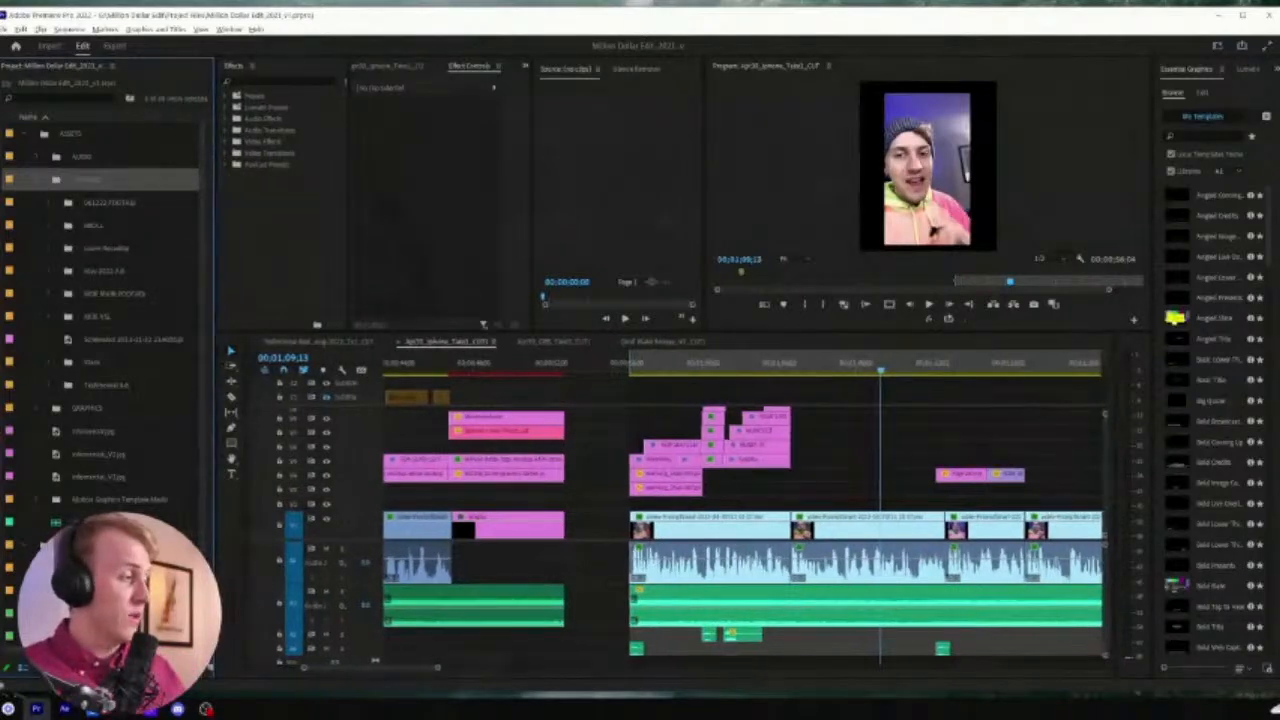
Switch to File Explorer and open the Million Dollar Edit > ASSETS folder on the SamDrive 01 drive
key(super+e)
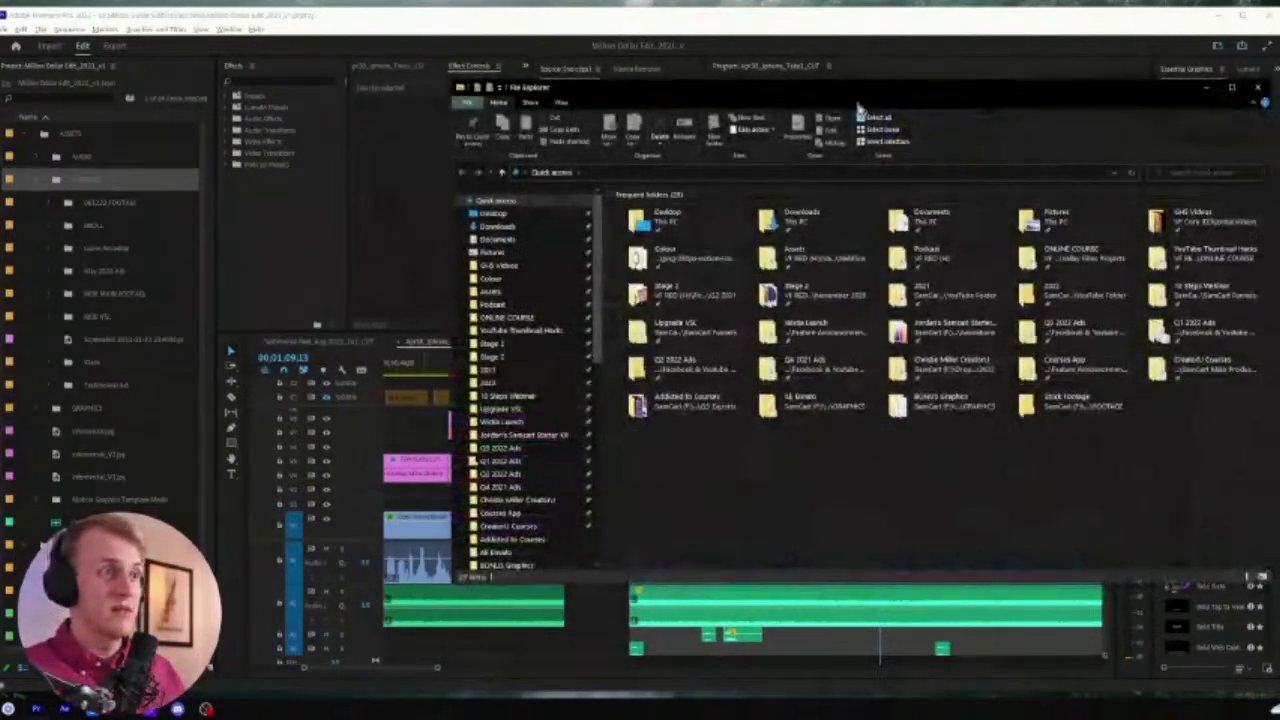
drag(724, 100, 664, 126)
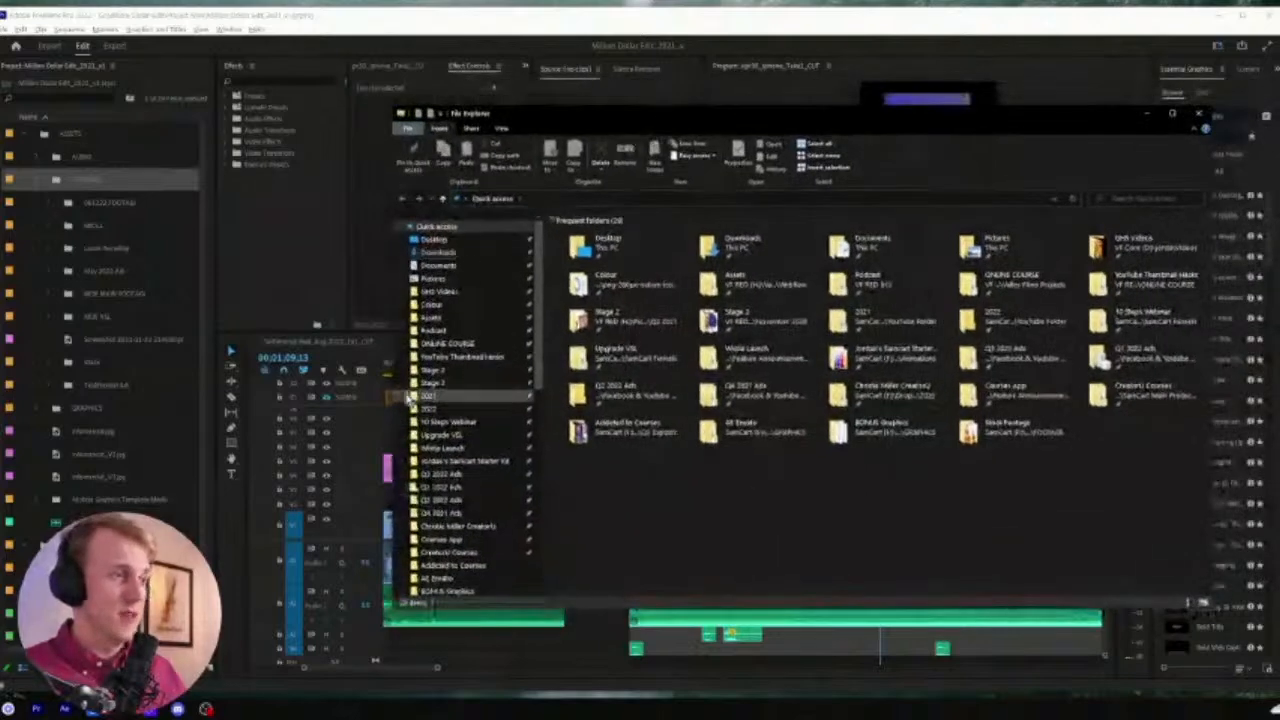
scroll(466, 343, down, 6)
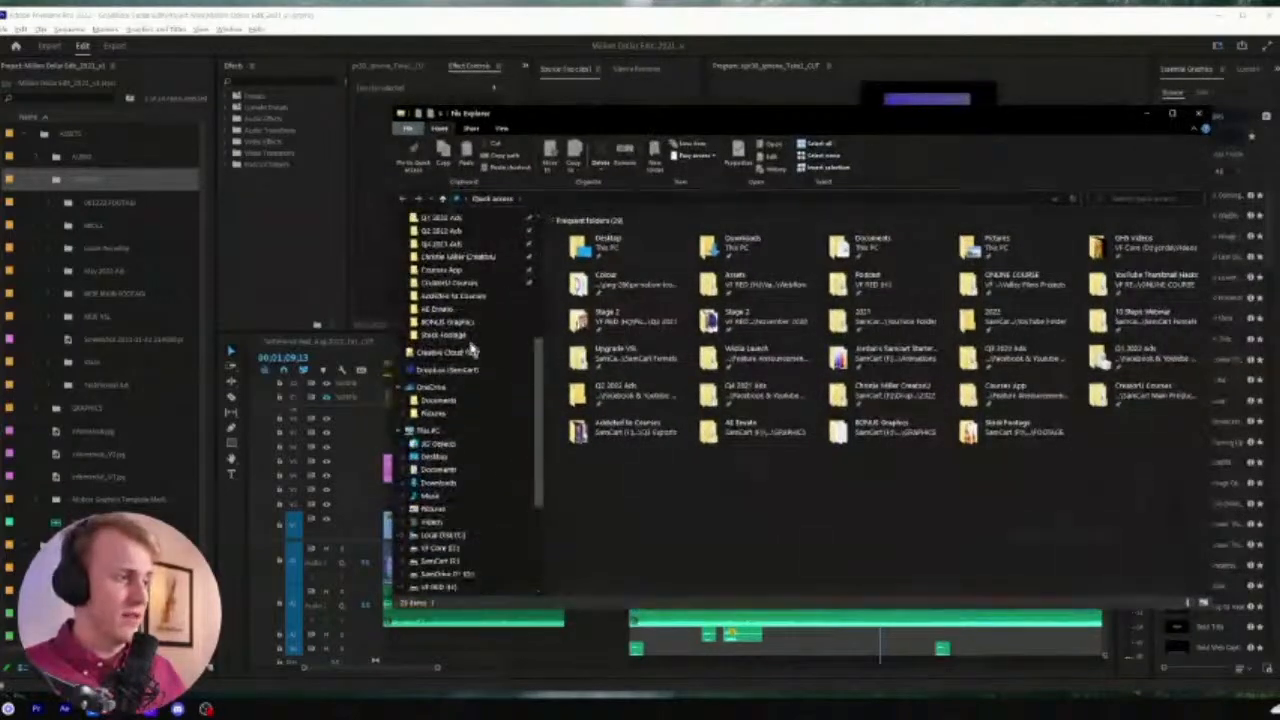
click(466, 577)
double_click(617, 277)
double_click(590, 240)
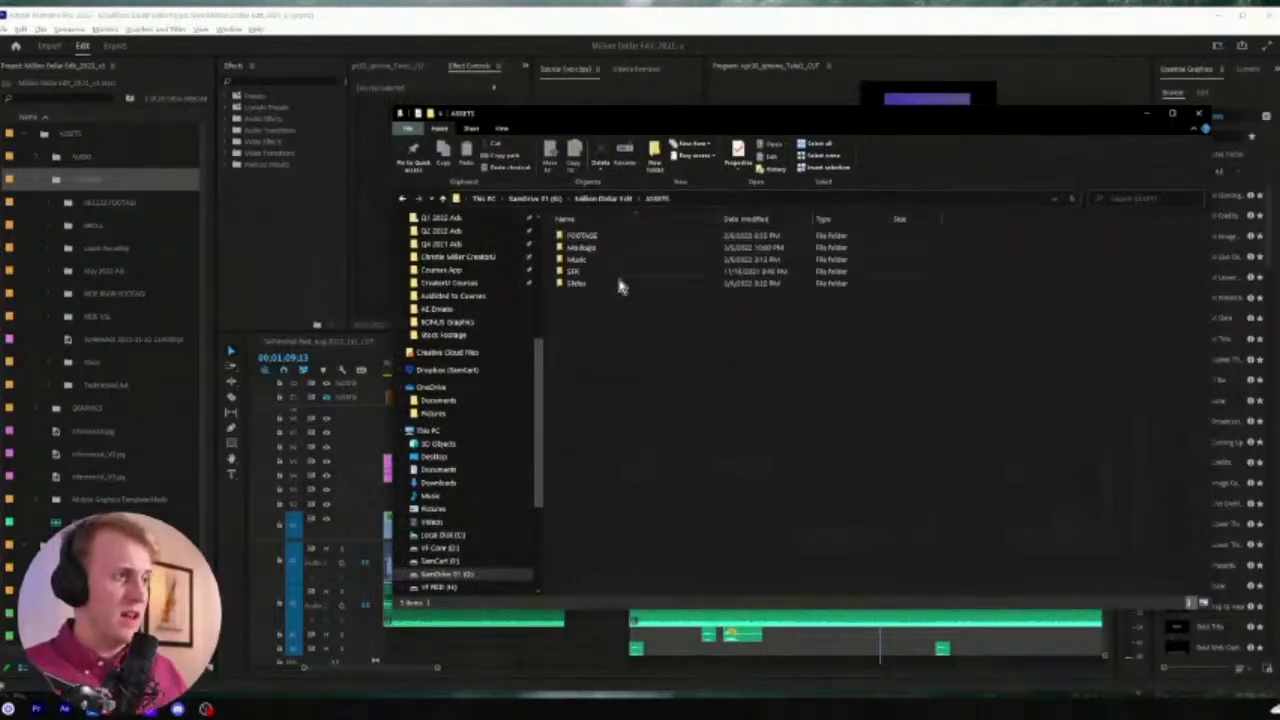
Show the contents of the ASSETS folder as large thumbnails
right_click(668, 325)
mouse_move(700, 326)
click(855, 337)
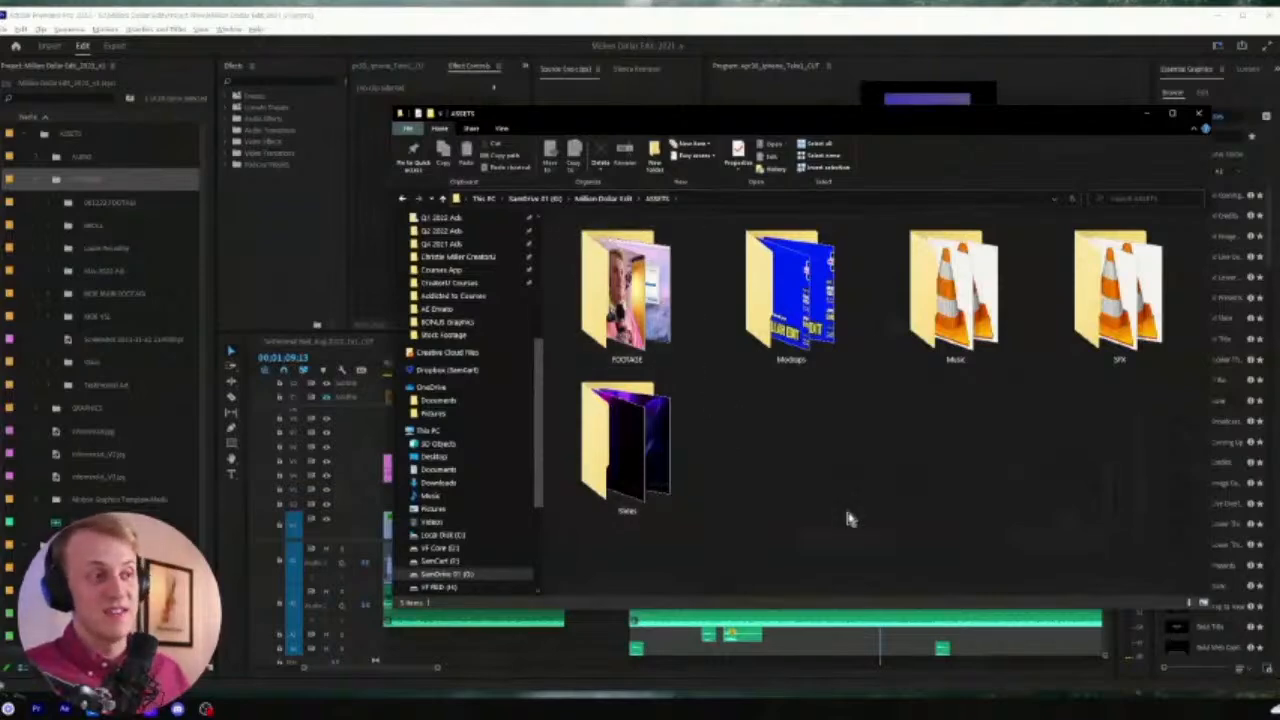
Retrace the path from the drive through Million Dollar Edit > ASSETS > FOOTAGE to MDE Ads, checking its August 2022 folder
key(alt+Up)
key(alt+Up)
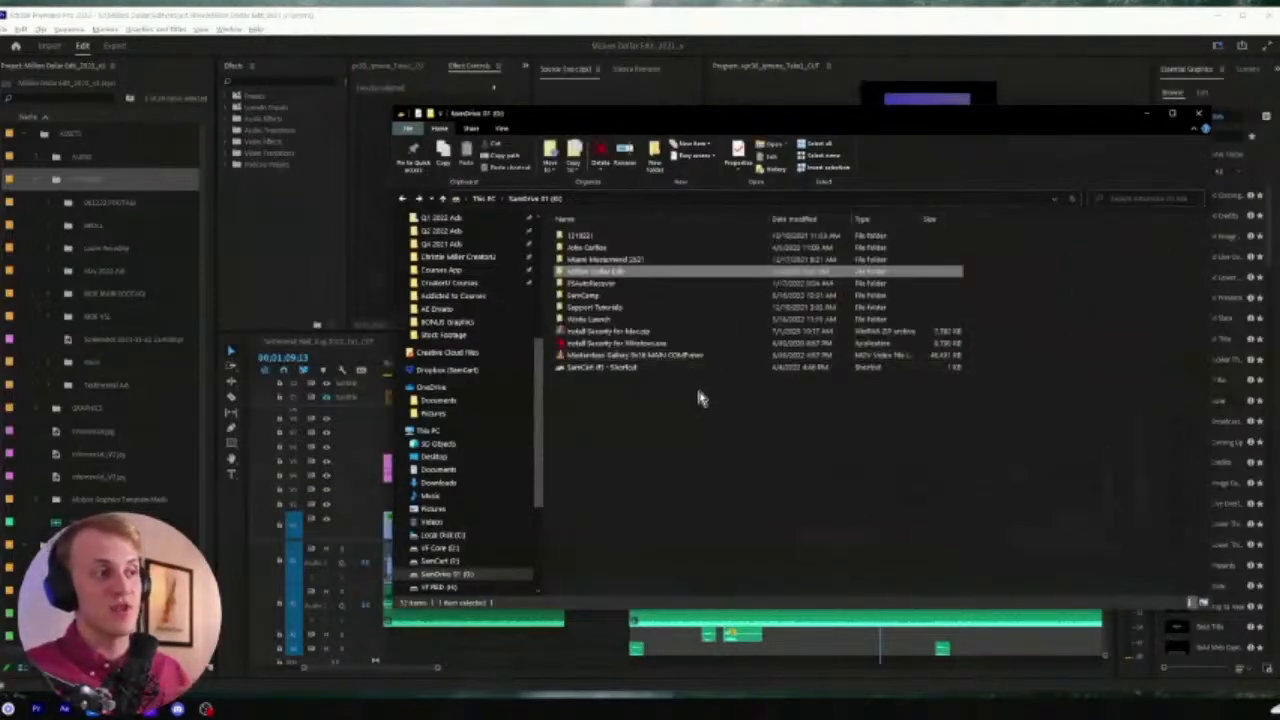
double_click(599, 276)
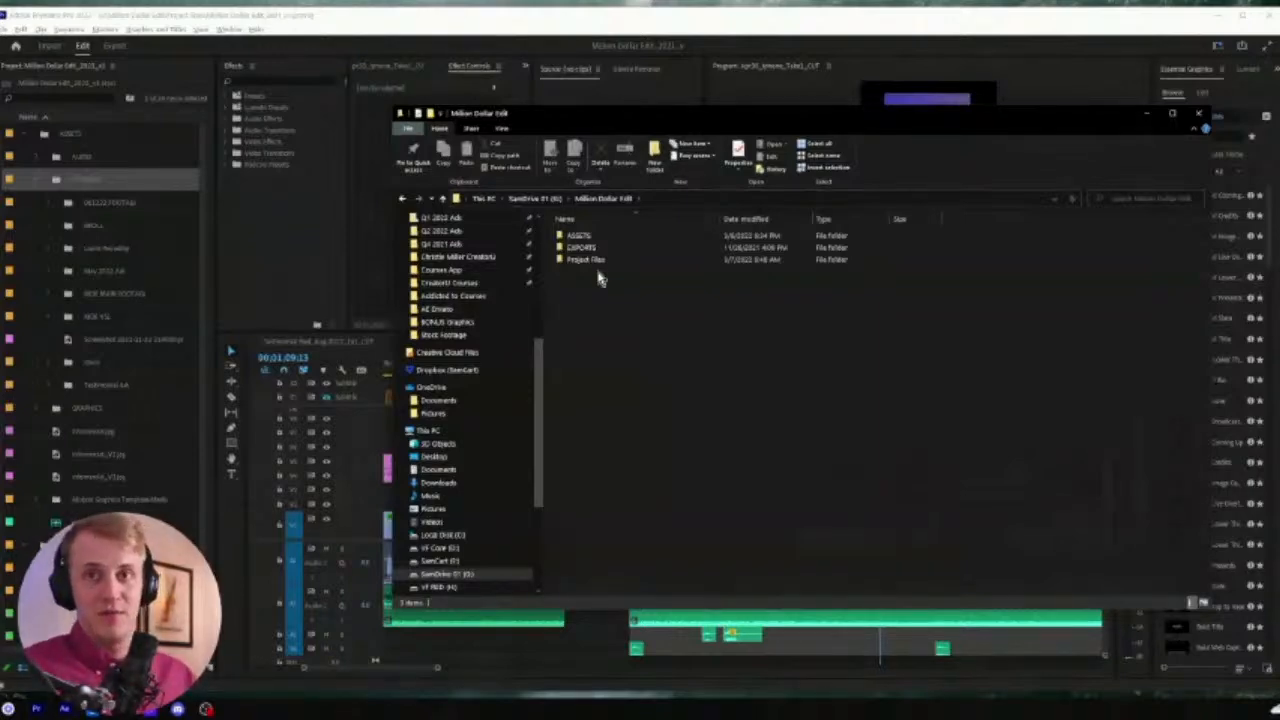
double_click(582, 236)
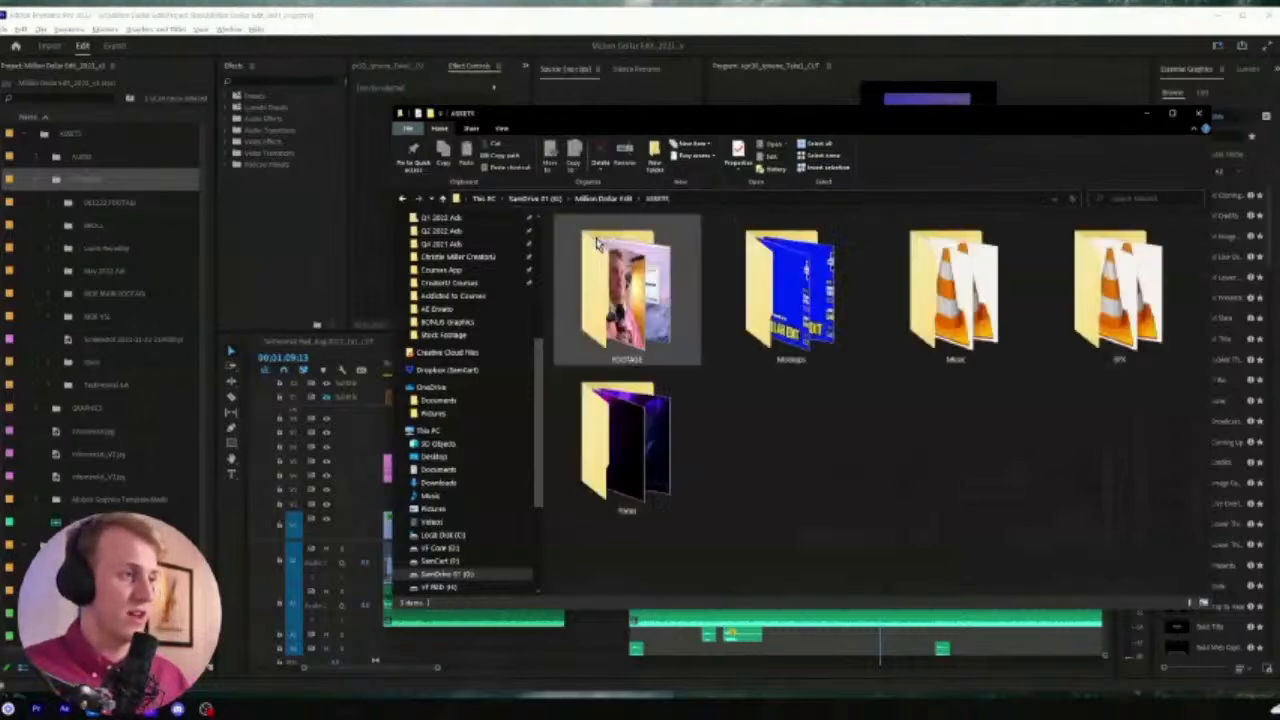
double_click(625, 290)
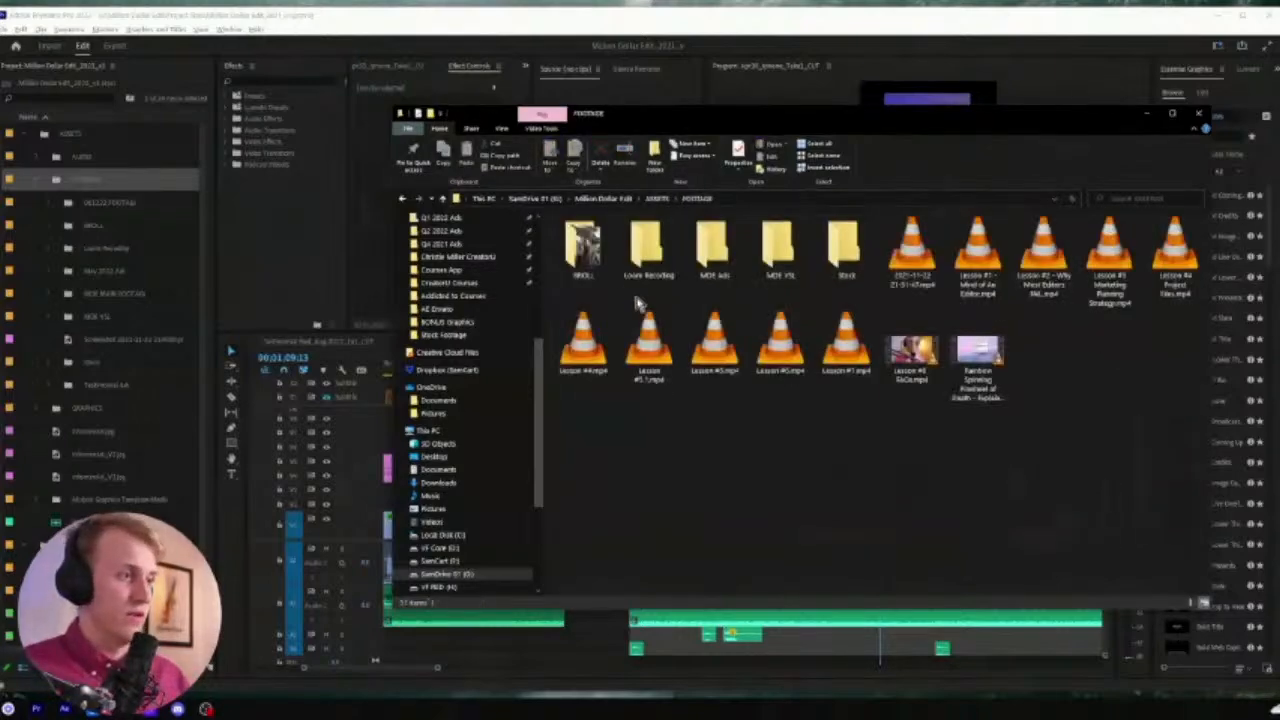
double_click(713, 245)
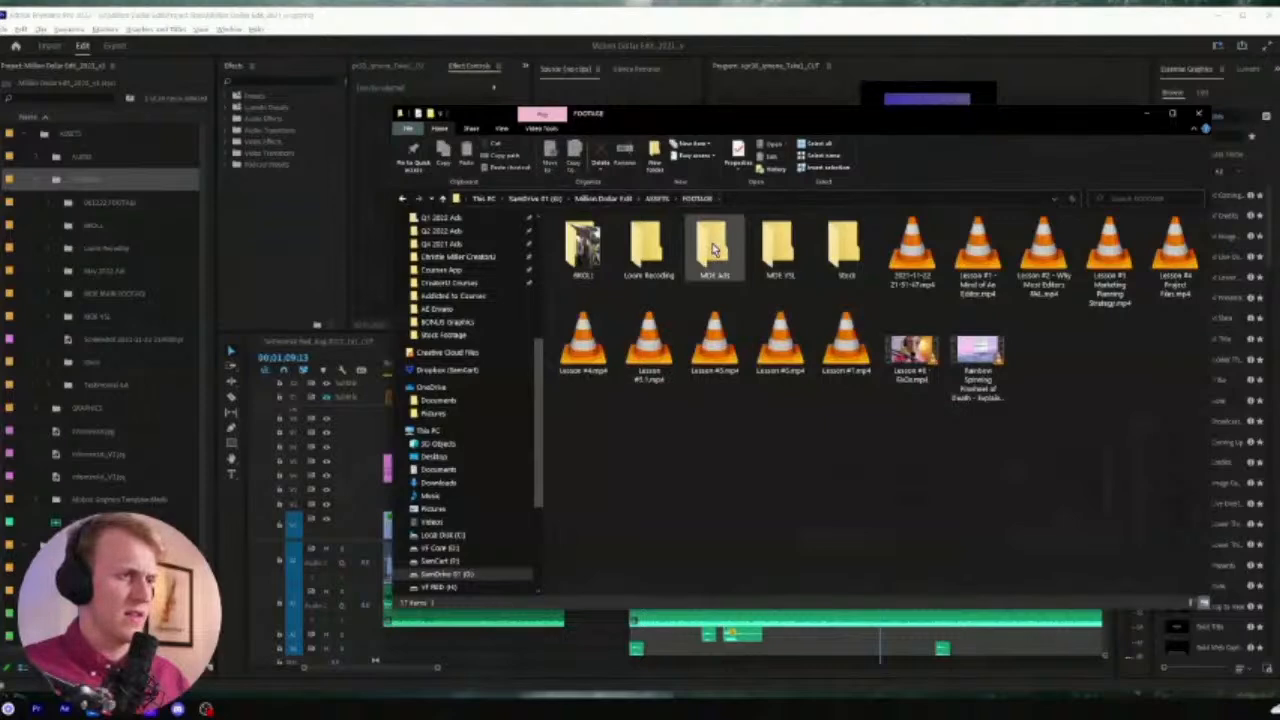
double_click(598, 250)
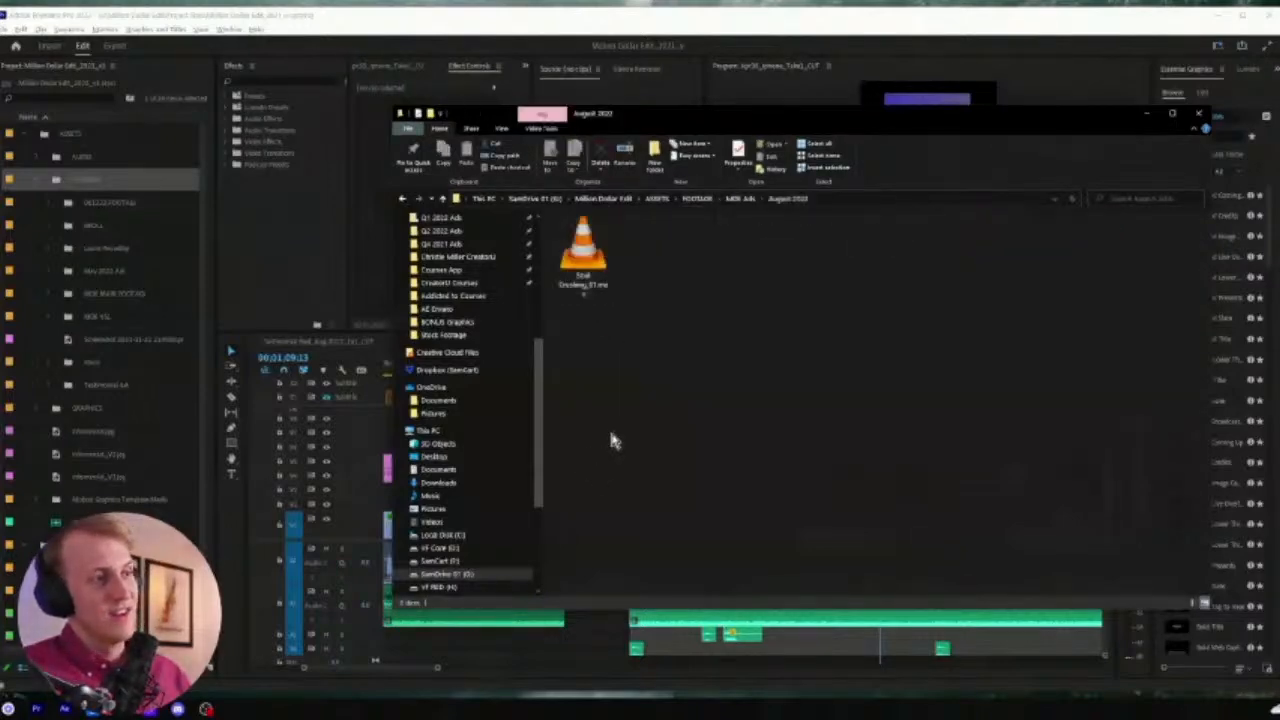
key(alt+Left)
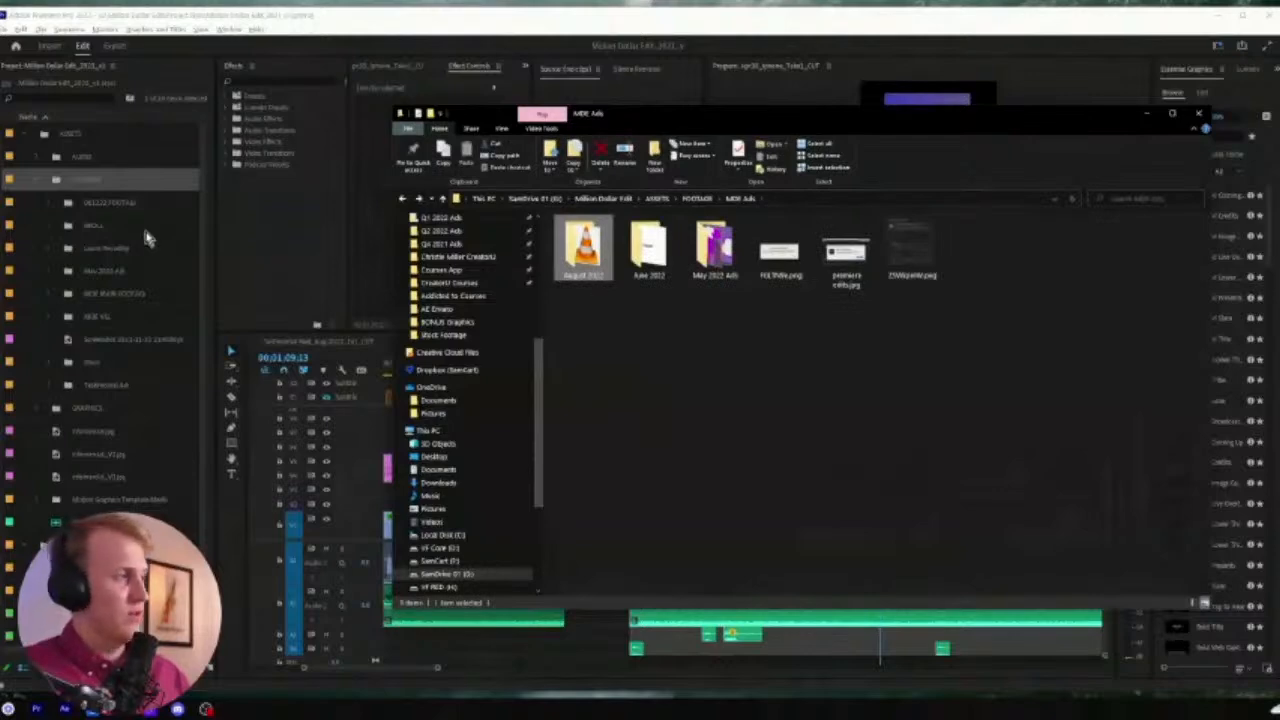
Try to bring the video clip from the August 2022 folder into the project's FOOTAGE bin
click(597, 305)
double_click(583, 248)
click(585, 262)
drag(740, 118, 632, 118)
drag(485, 245, 95, 192)
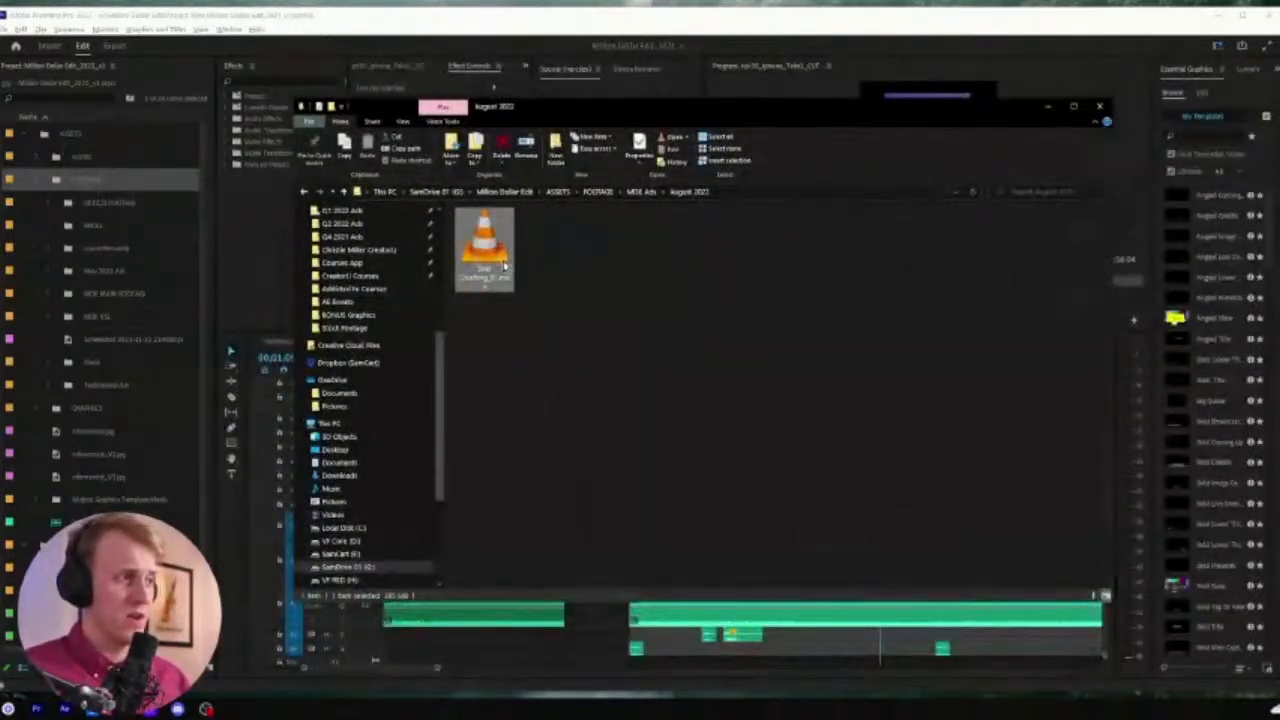
Try to bring the whole August 2022 folder into the FOOTAGE bin and return to Premiere Pro
key(alt+Up)
drag(487, 242, 75, 190)
drag(462, 248, 496, 264)
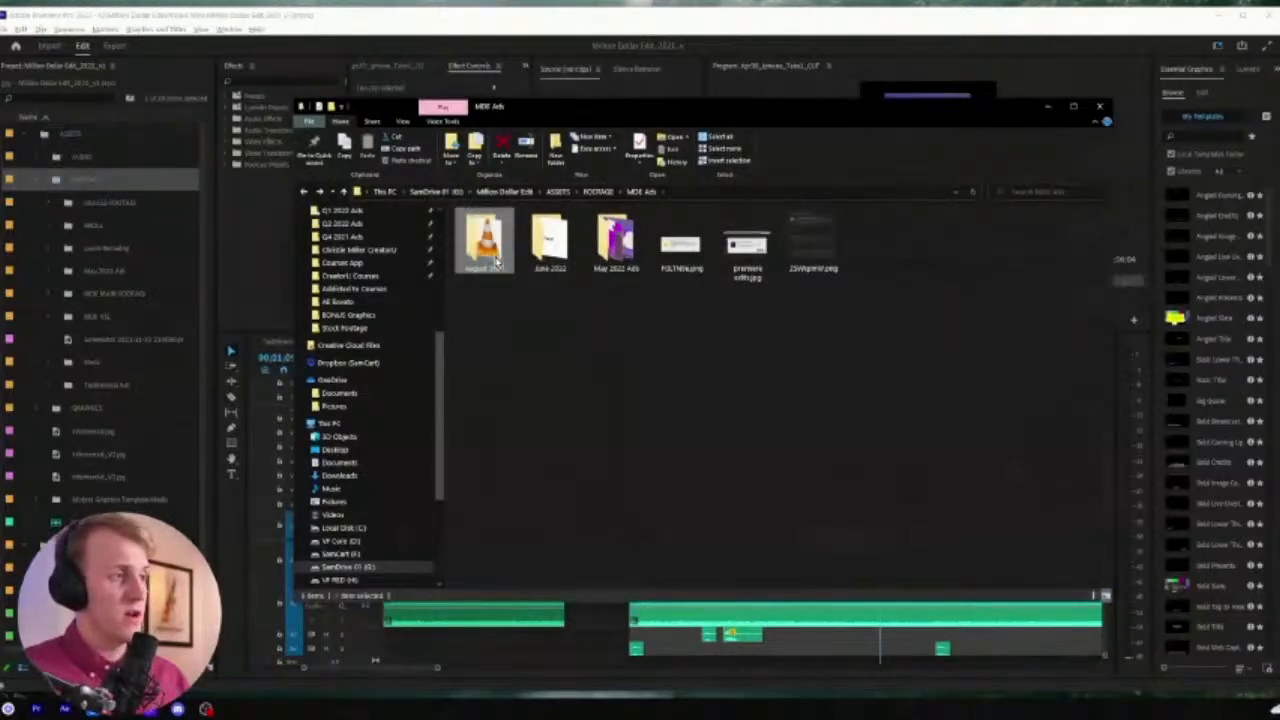
click(55, 186)
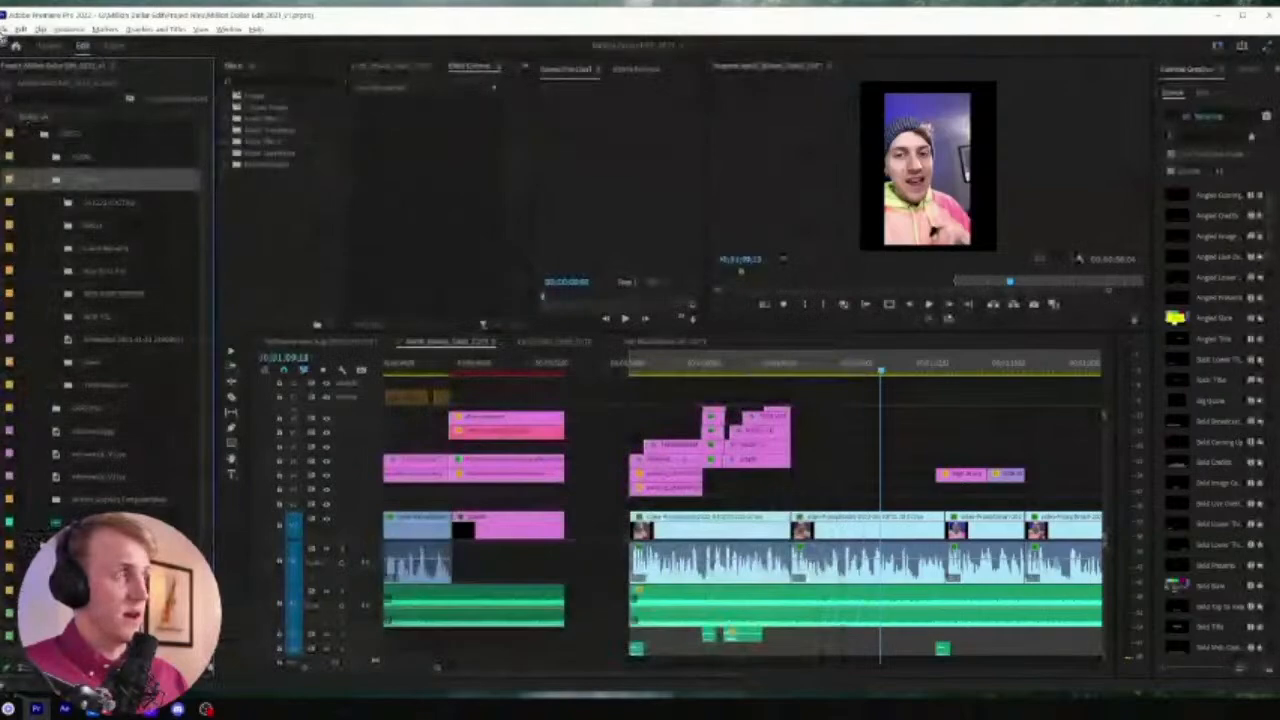
click(6, 29)
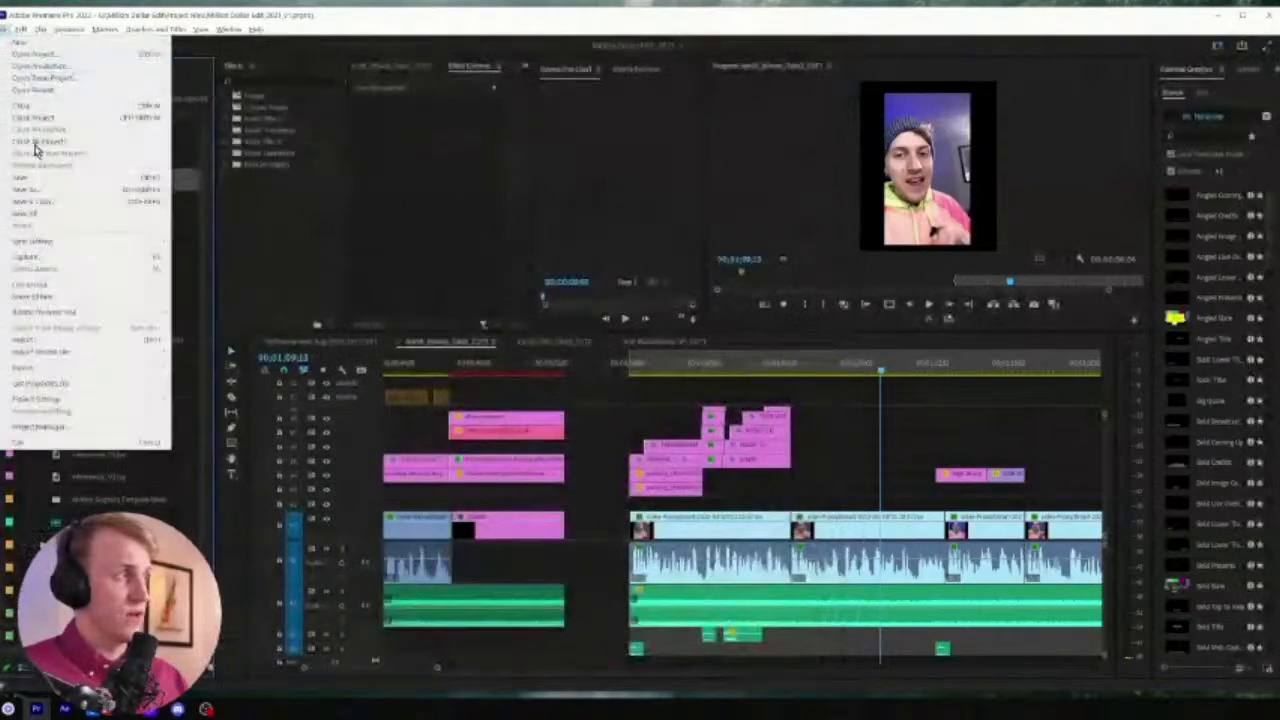
click(59, 341)
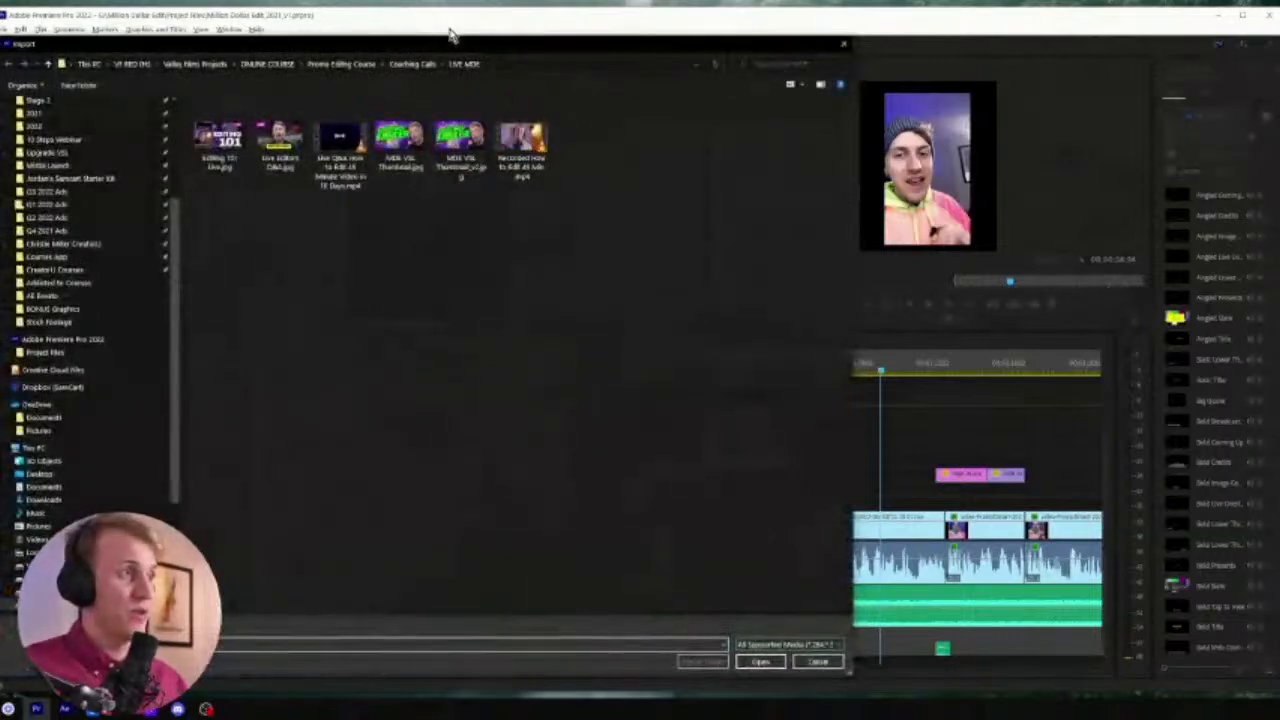
click(843, 46)
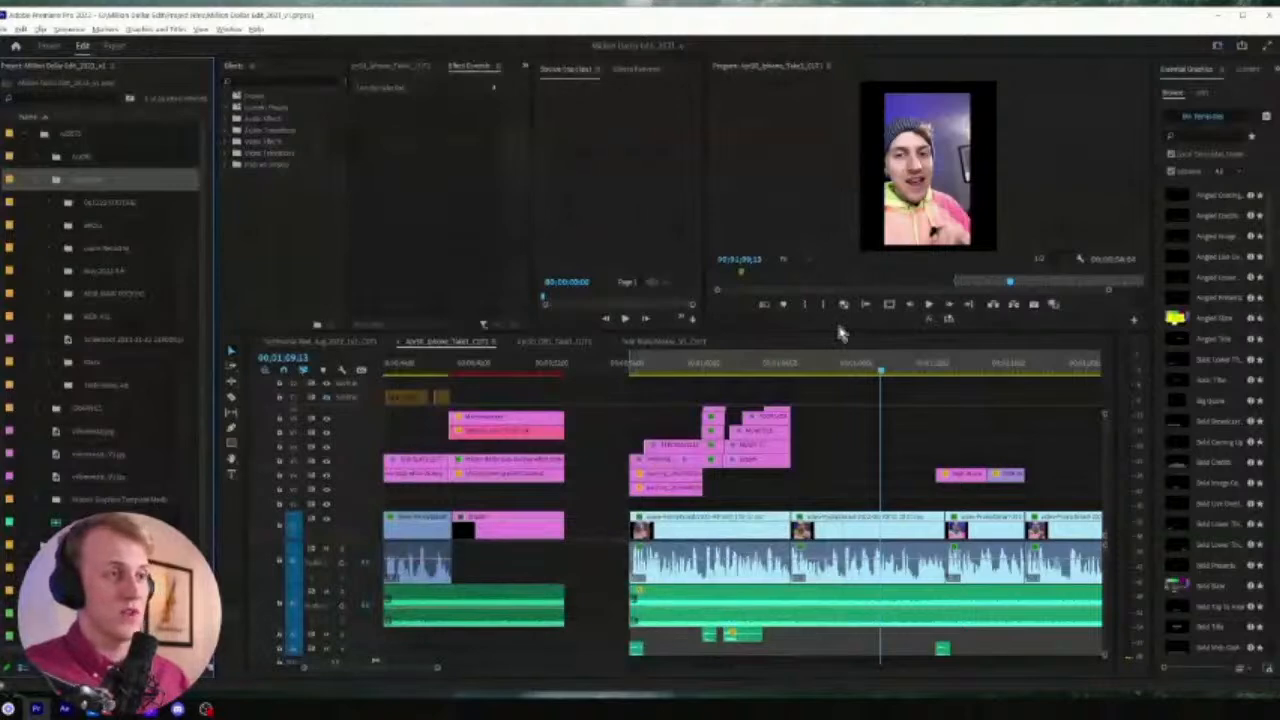
Import the August 2022 folder from MDE Ads in File Explorer into the FOOTAGE bin and select the imported clip
key(alt+Tab)
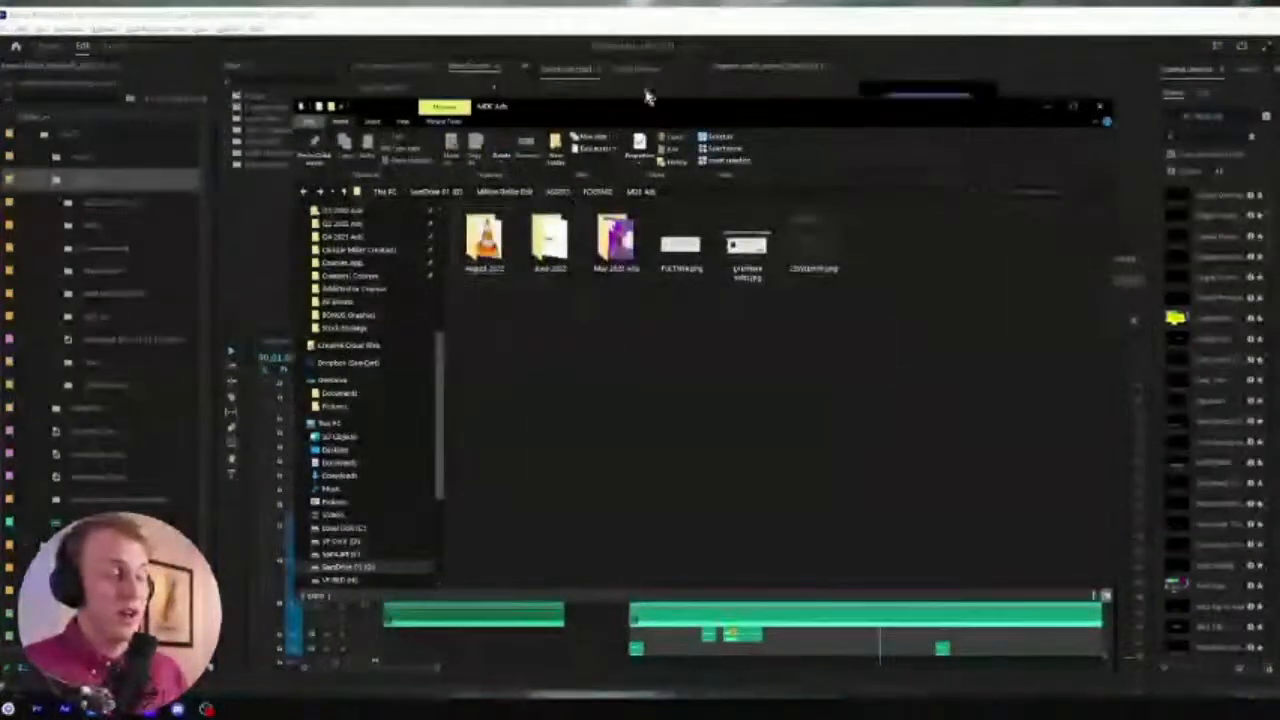
drag(654, 117, 1279, 155)
drag(680, 719, 846, 74)
drag(665, 207, 92, 187)
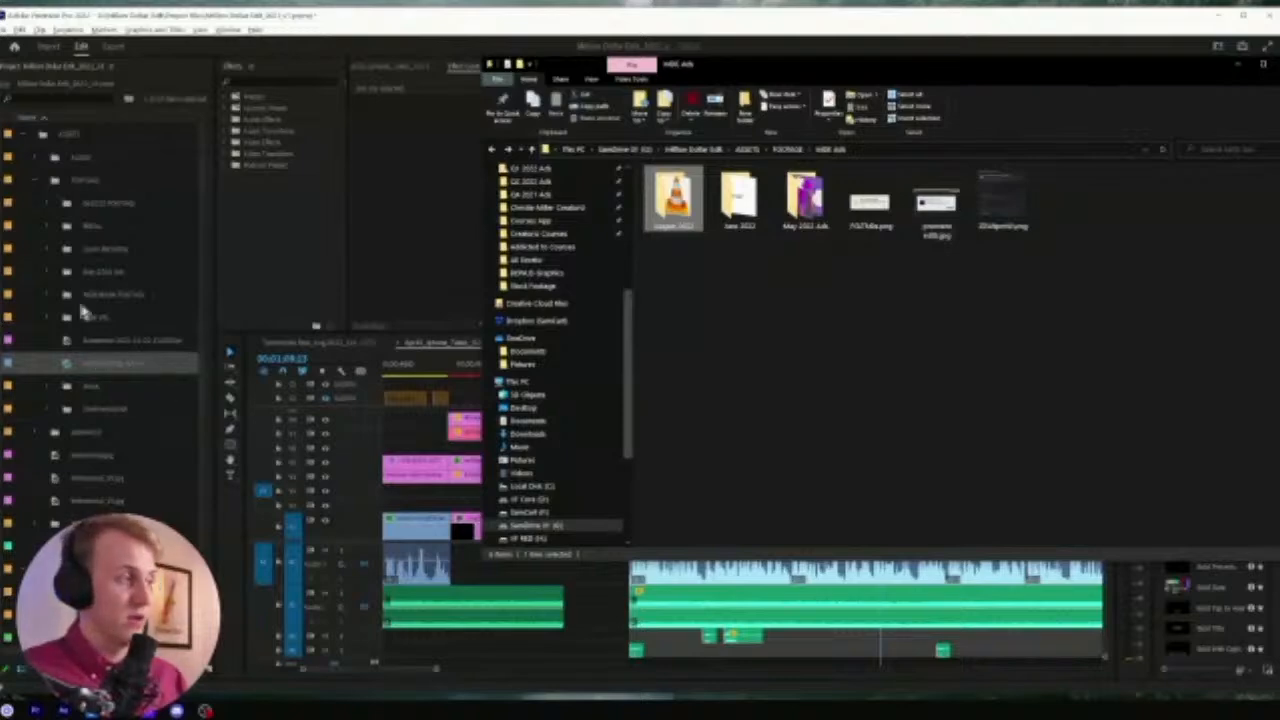
click(100, 364)
key(Return)
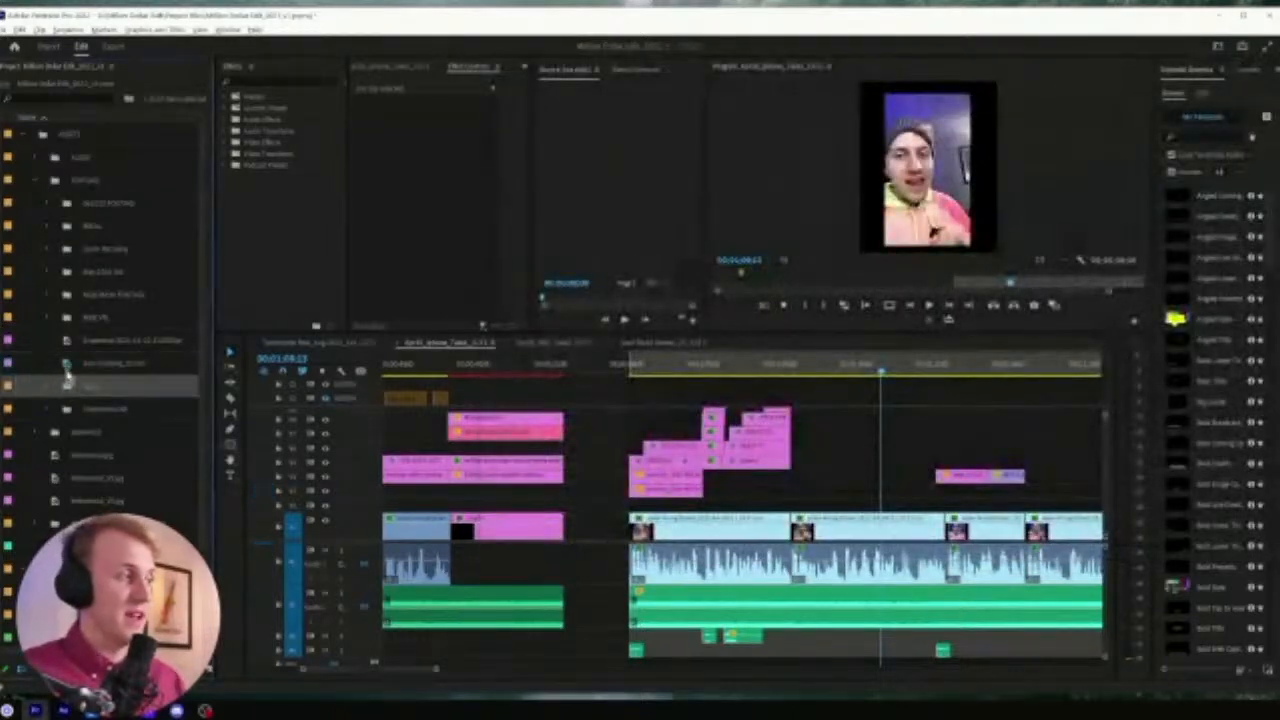
Create a bin named August 2022 inside the FOOTAGE bin and move the imported clip into it
click(55, 186)
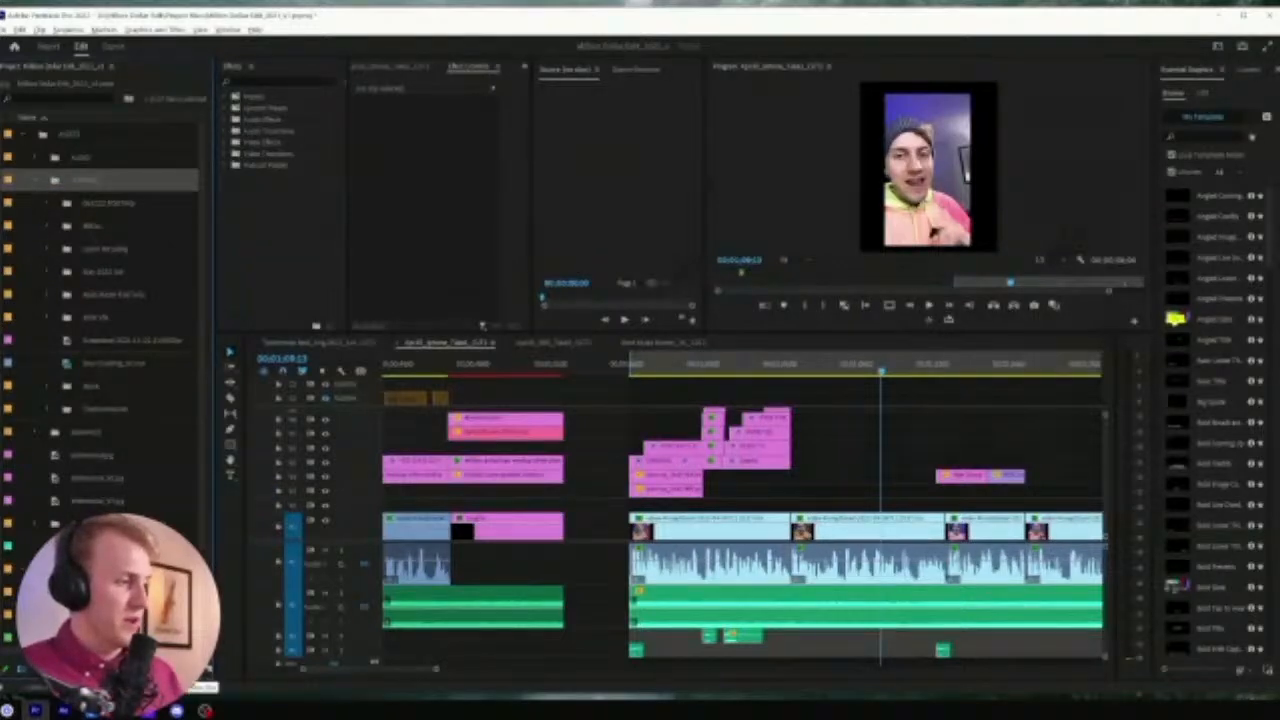
key(ctrl+b)
text(A-R)
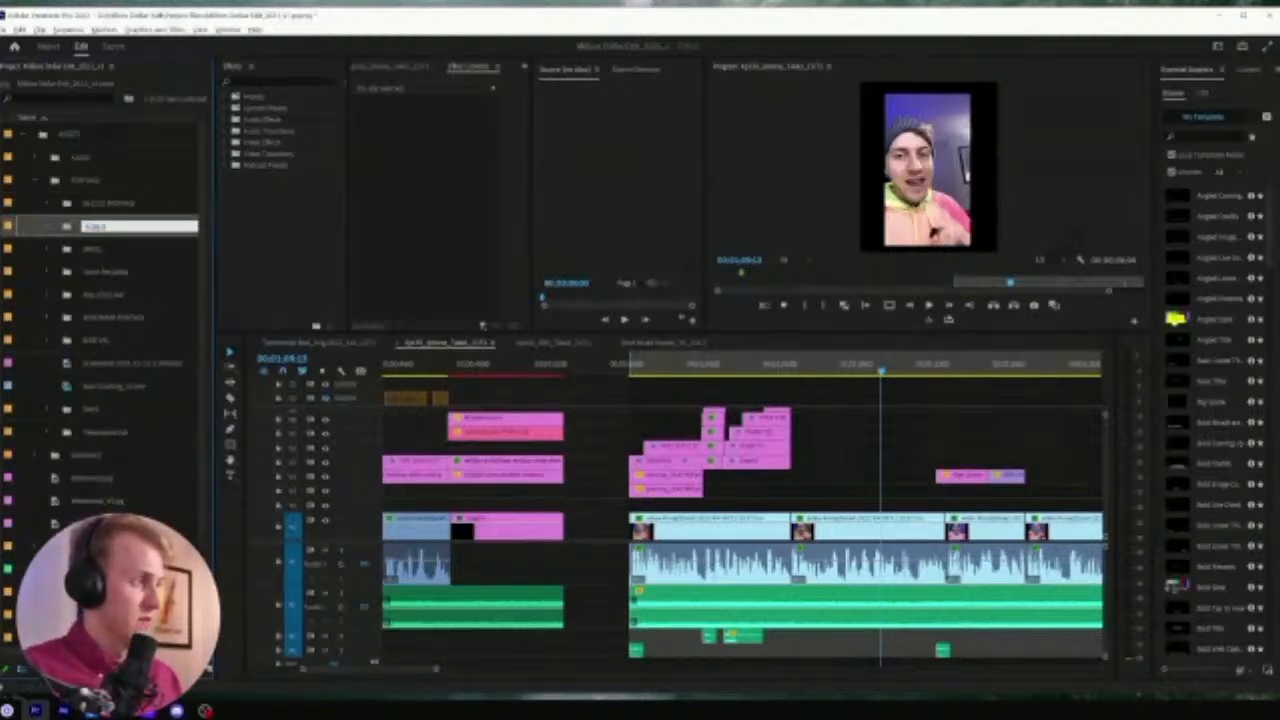
click(93, 385)
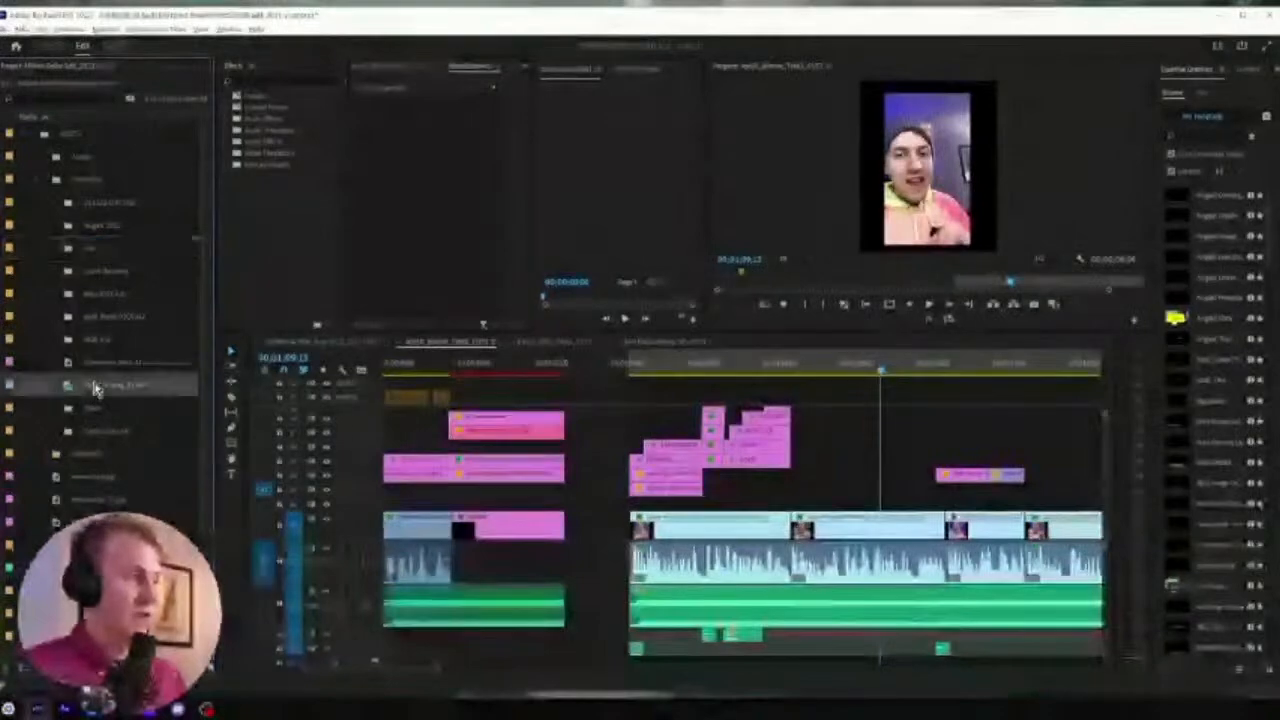
drag(93, 385, 97, 228)
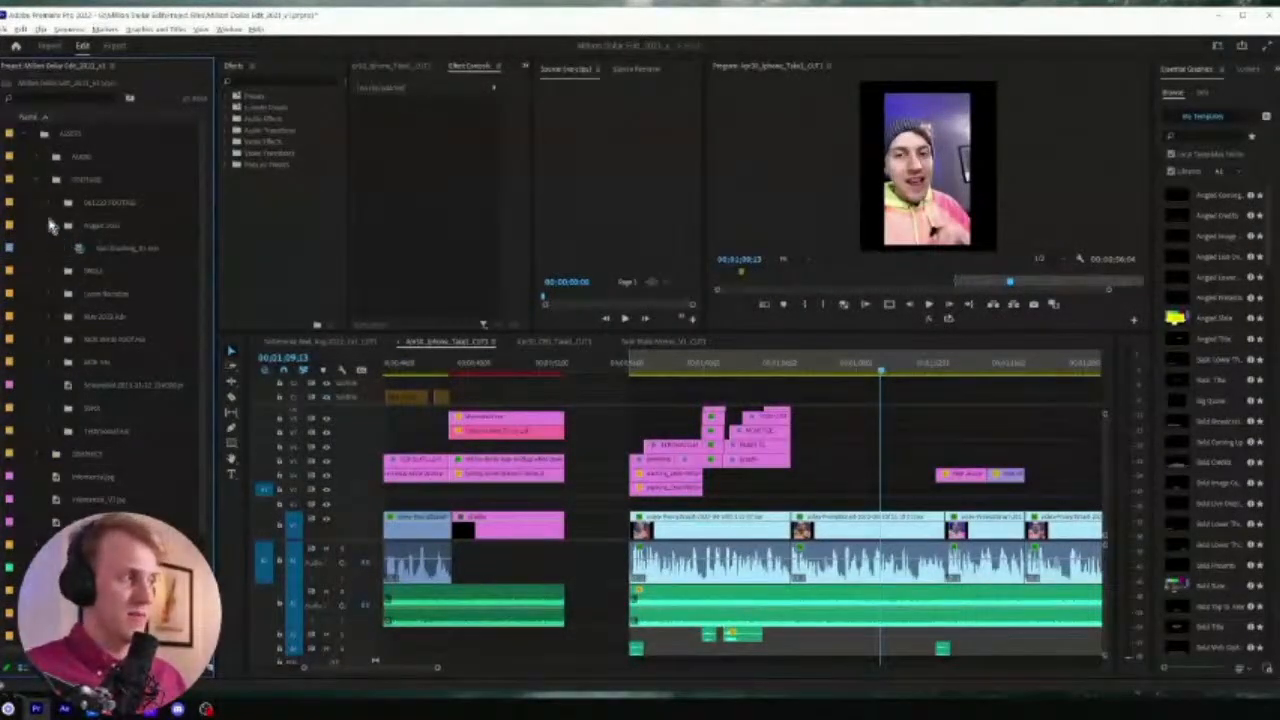
key(ctrl+i)
click(838, 42)
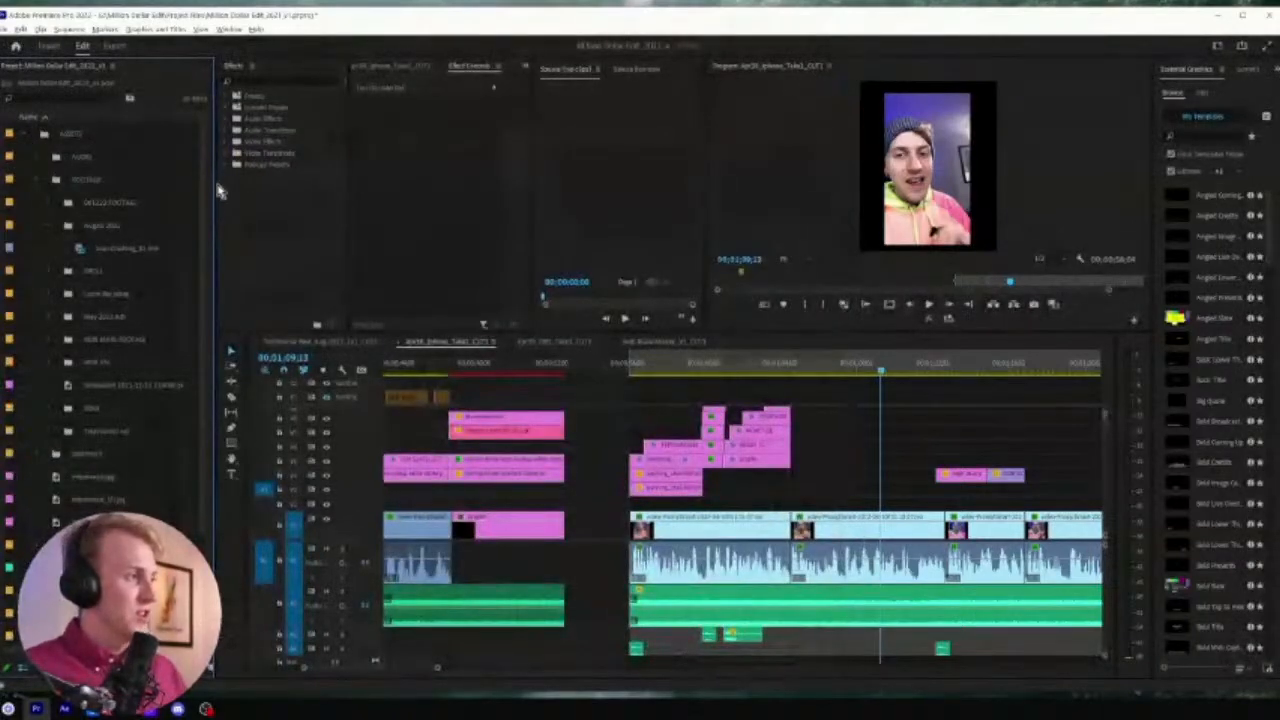
Close all open sequences in the timeline except Apr30_Iphone_Take1_CUT1
click(258, 345)
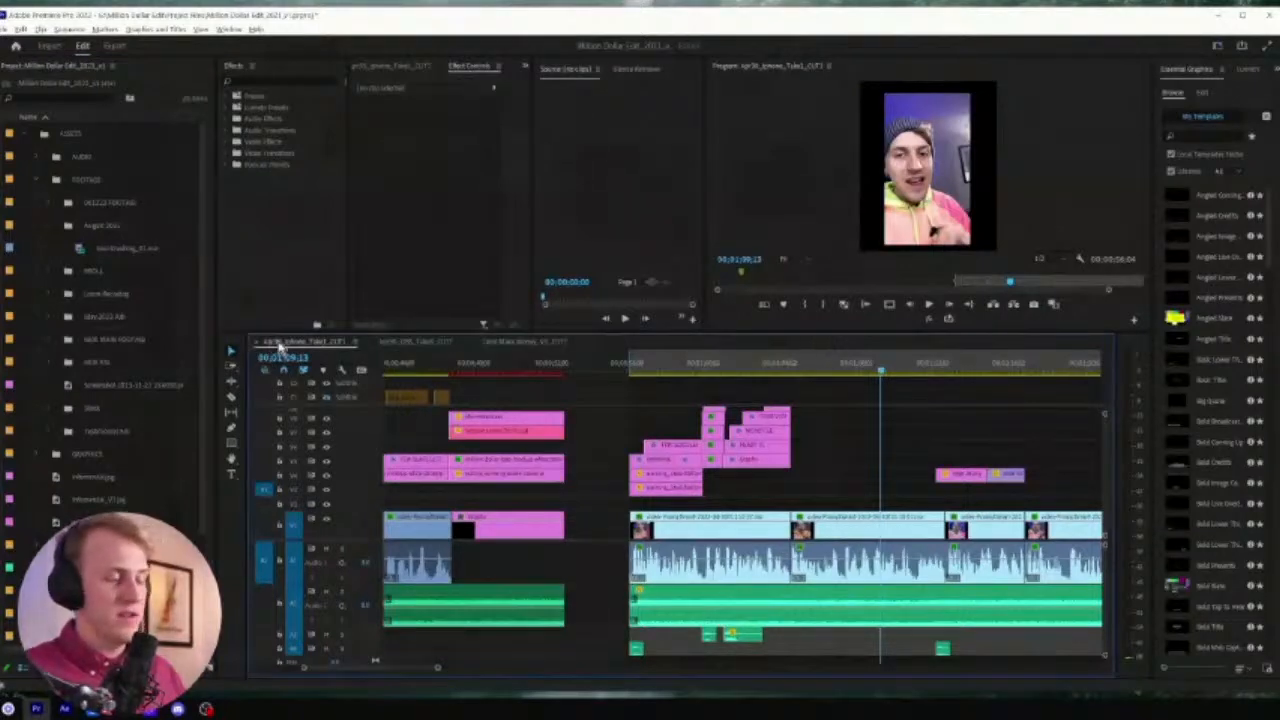
right_click(287, 344)
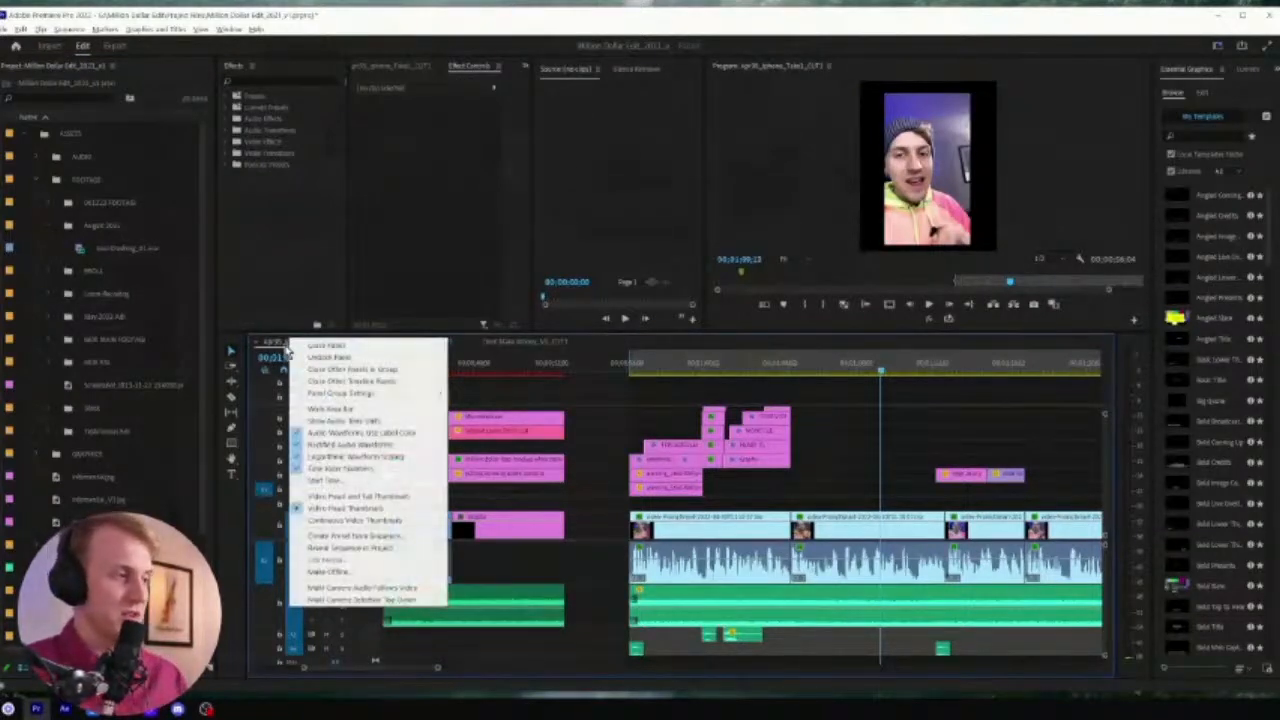
click(386, 371)
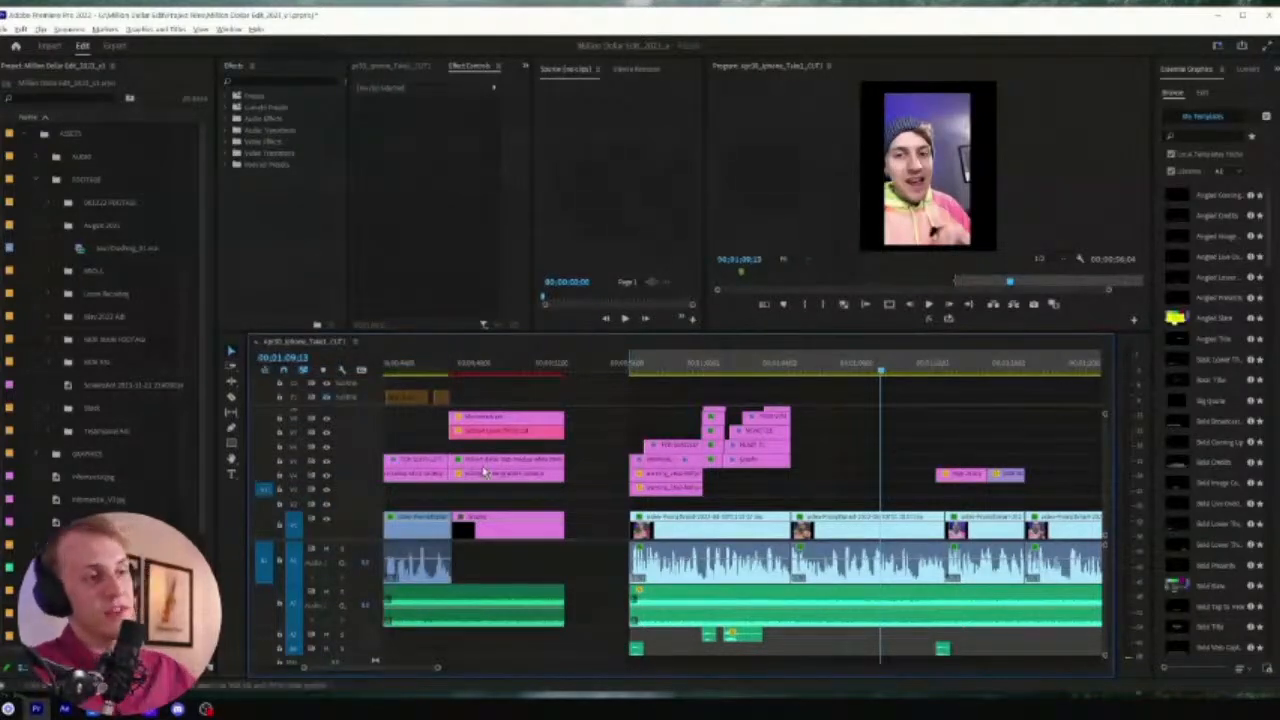
Expand the Ads bin inside Sequences and its 1x1 bin to examine how the ad sequences are organized
scroll(40, 500, down, 3)
click(37, 500)
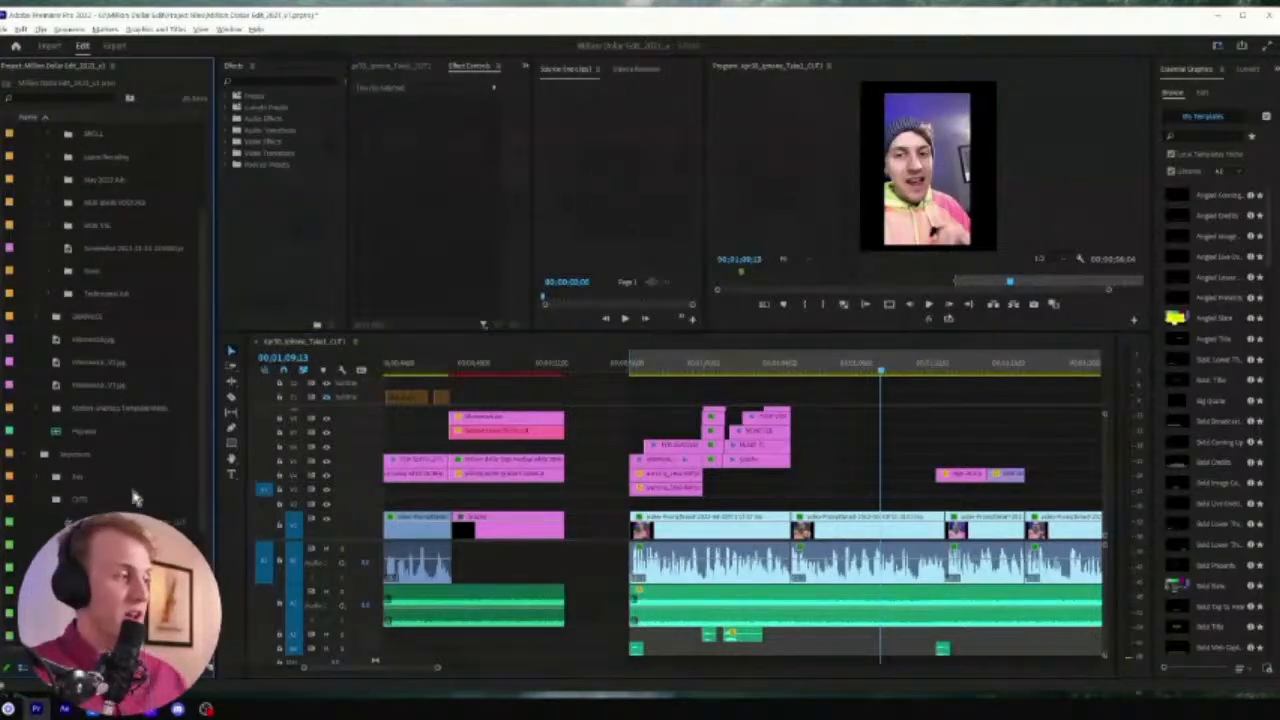
click(38, 477)
scroll(205, 440, down, 4)
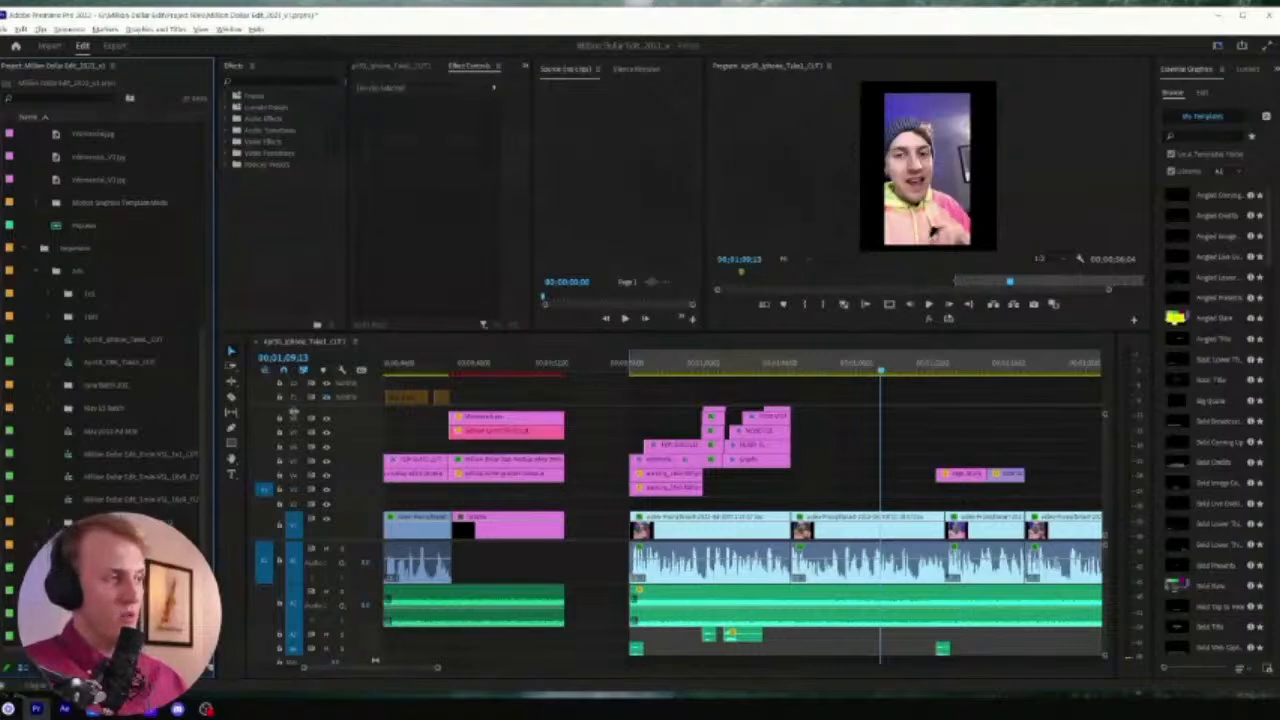
click(58, 294)
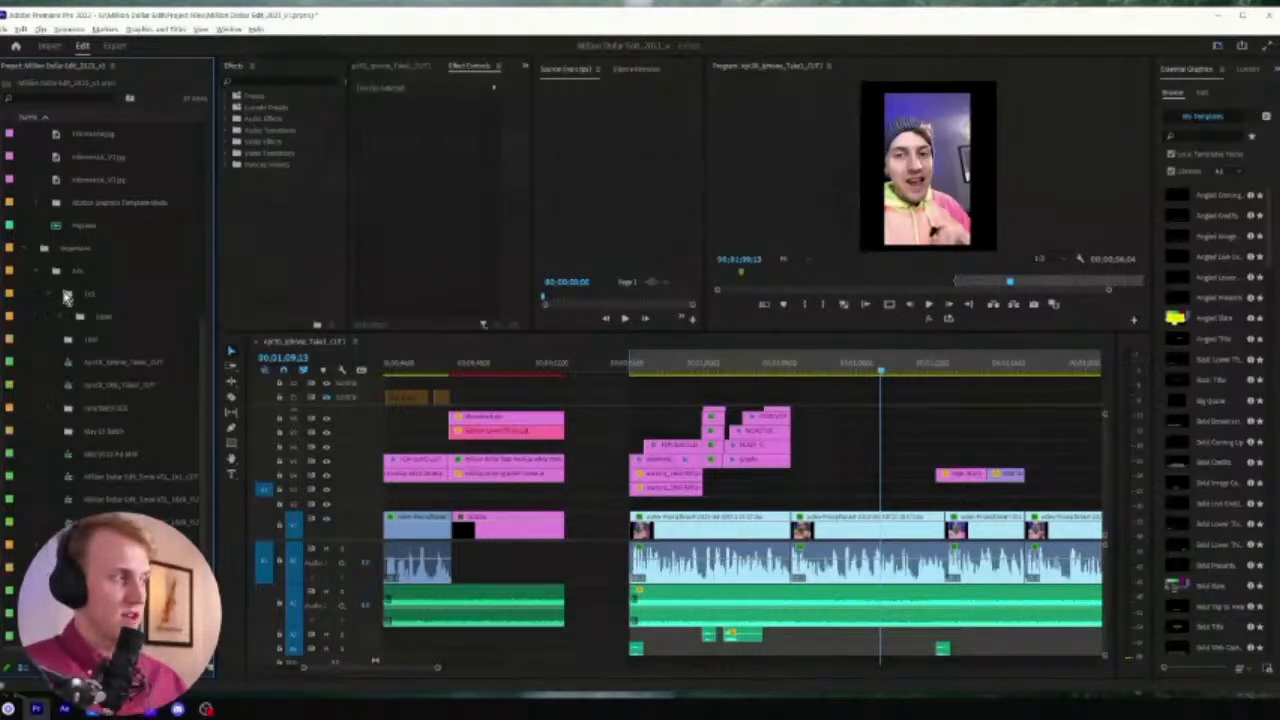
click(69, 295)
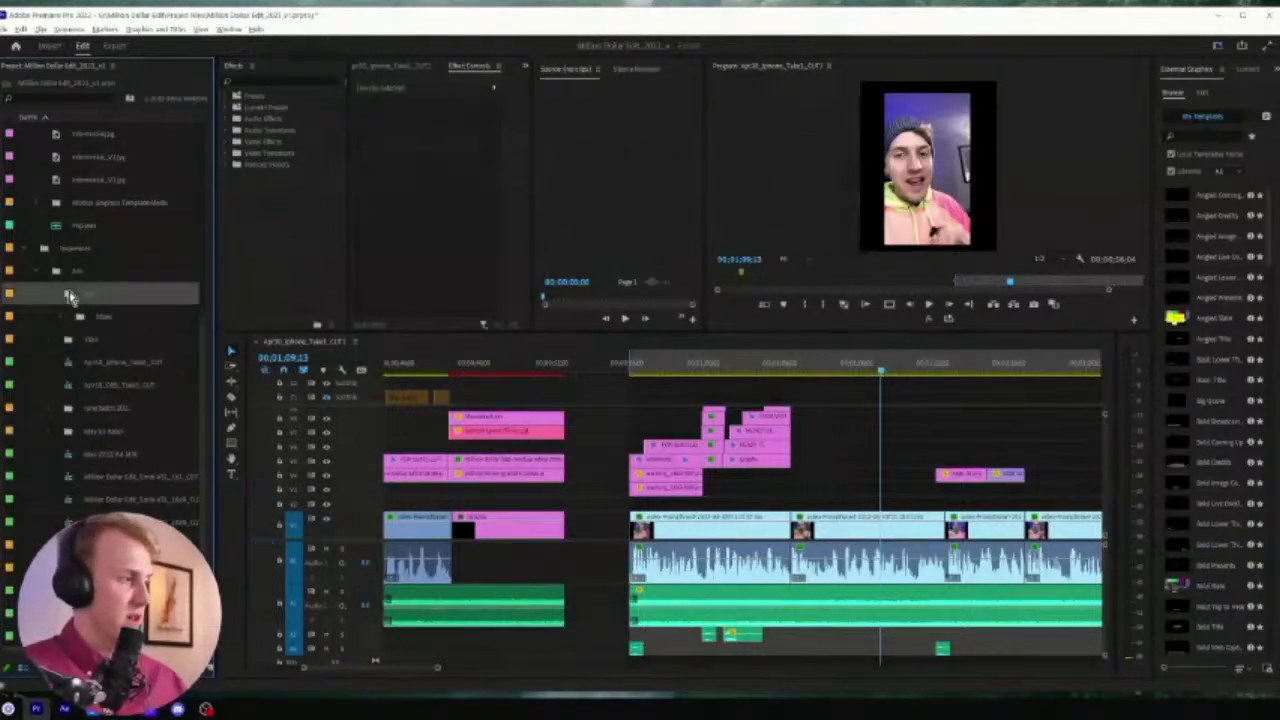
drag(206, 337, 206, 347)
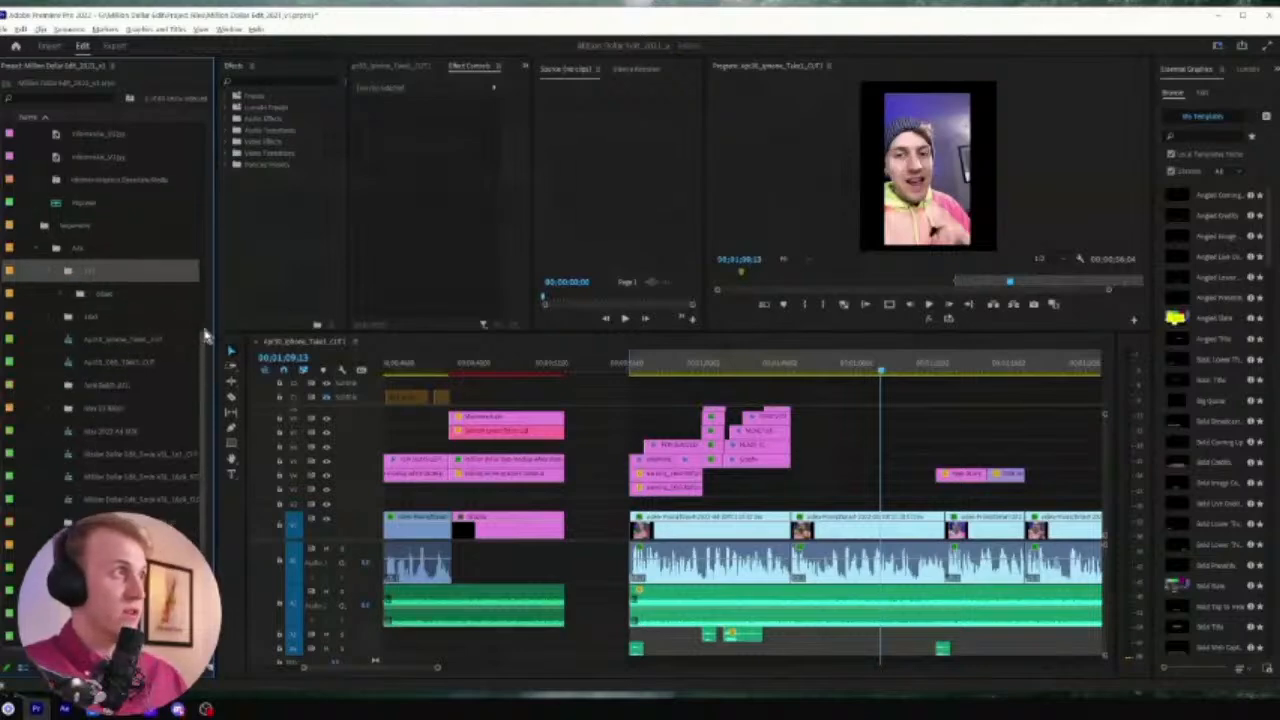
Create a bin named August Ads 2022 inside the Ads bin of Sequences
click(55, 250)
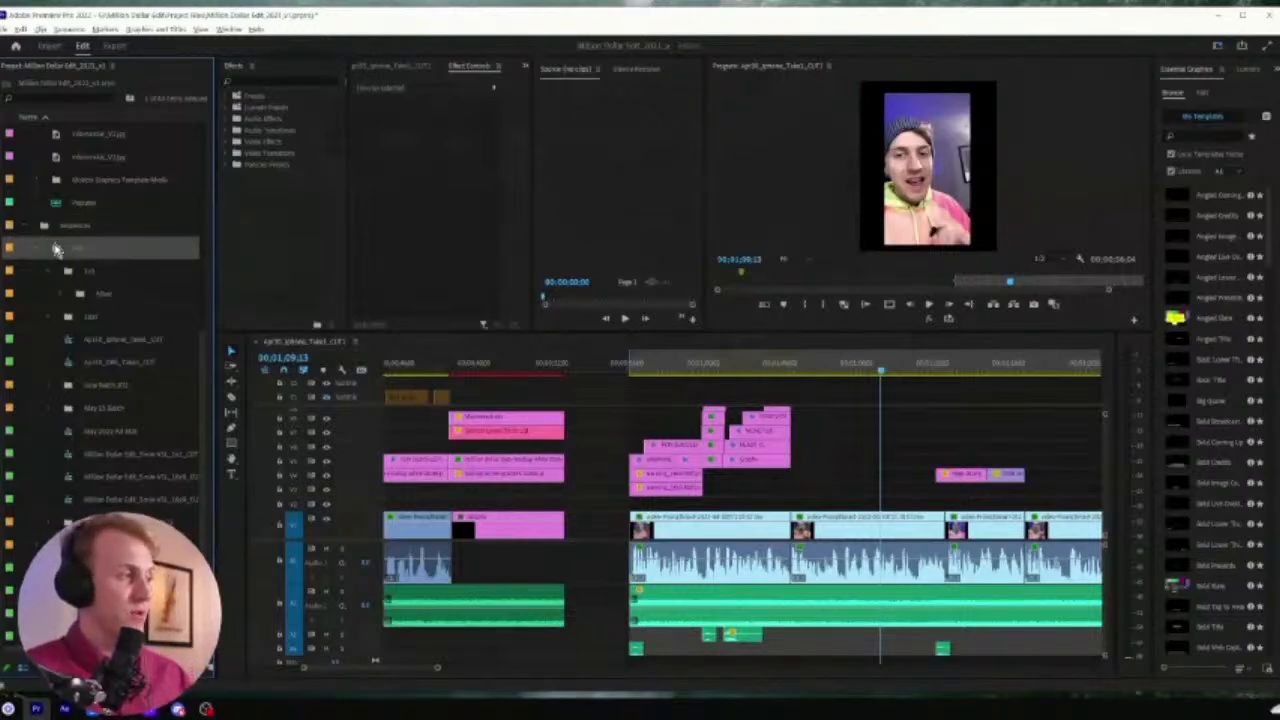
key(ctrl+b)
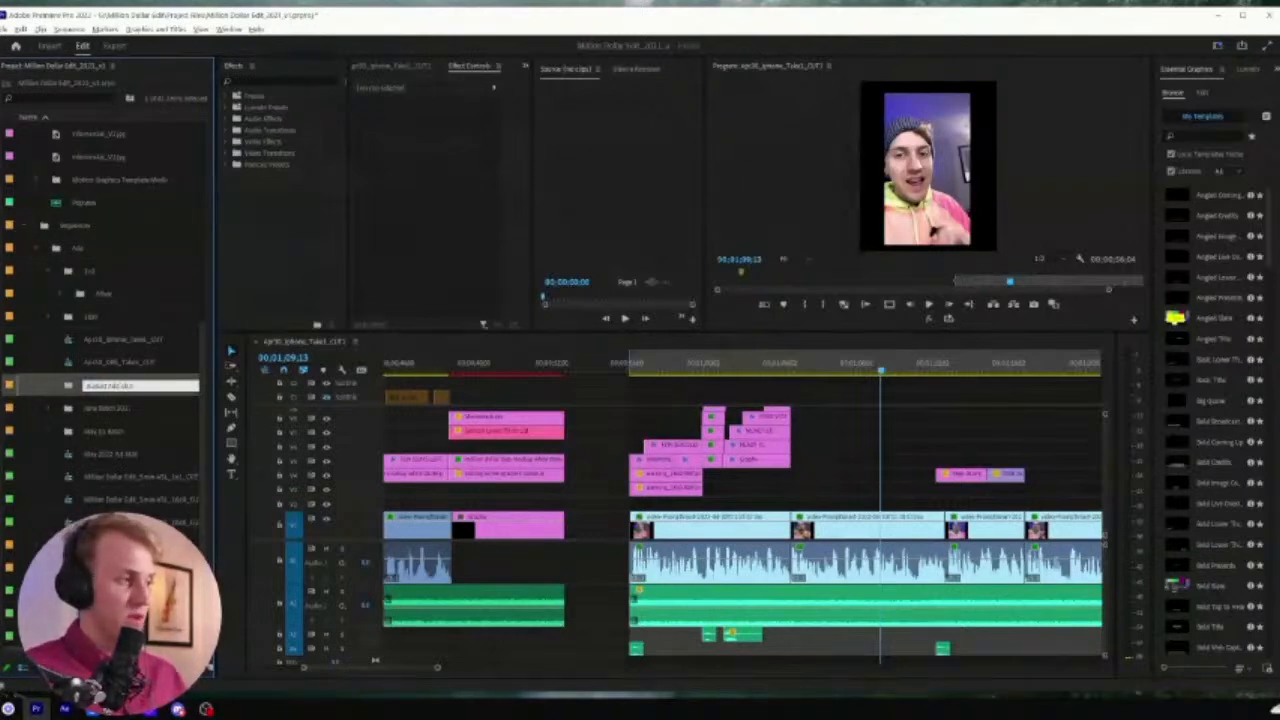
key(Tab)
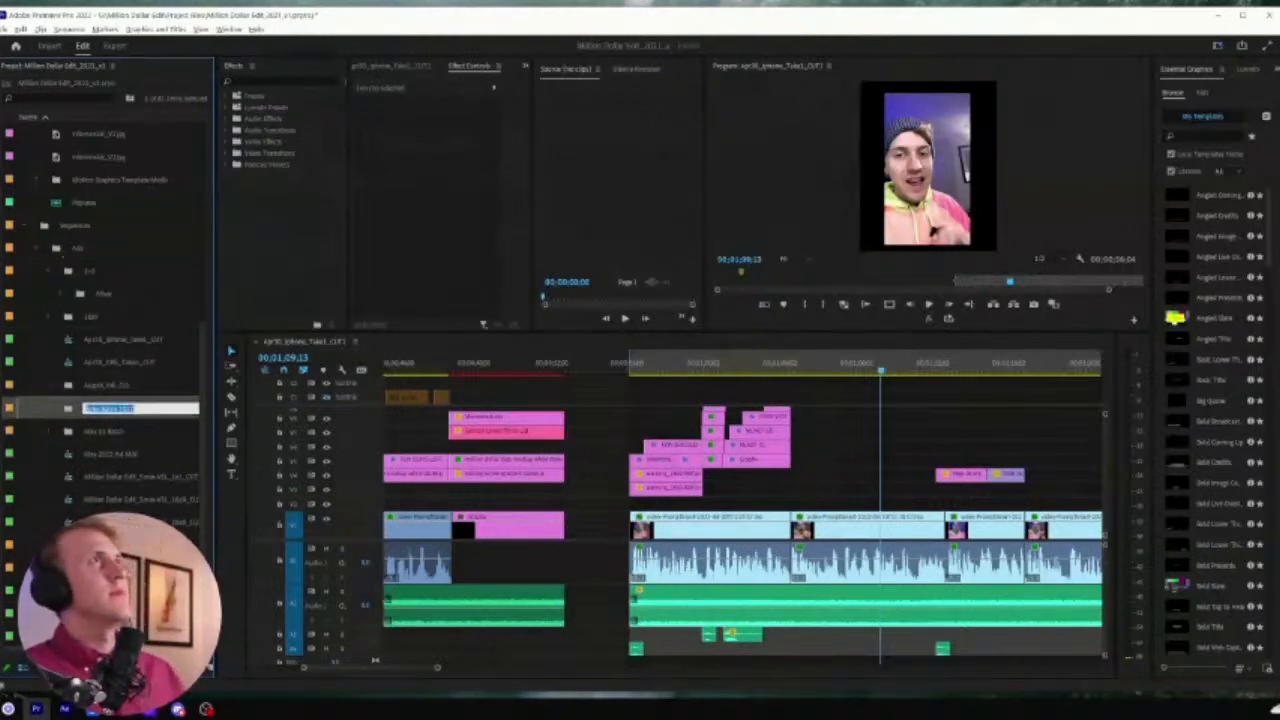
key(Escape)
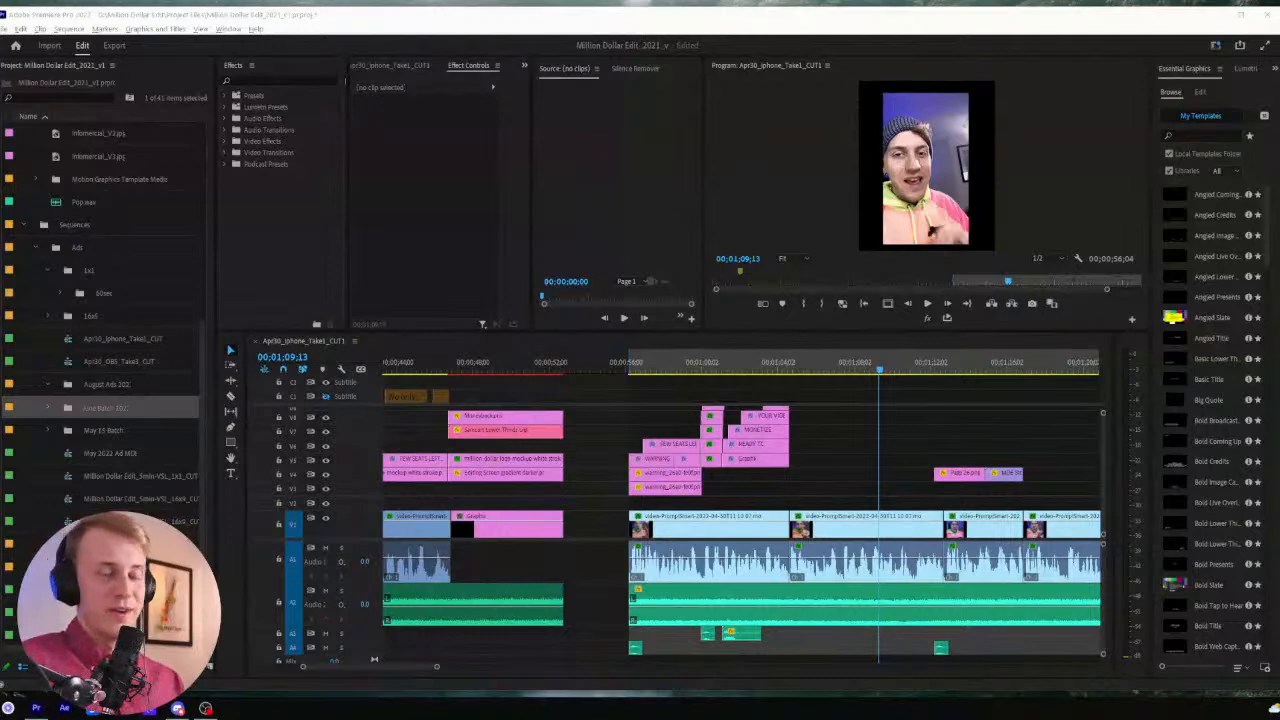
Enlarge the project item icons, widen the project list and select the August Ads 2022 bin
scroll(166, 318, up, 5)
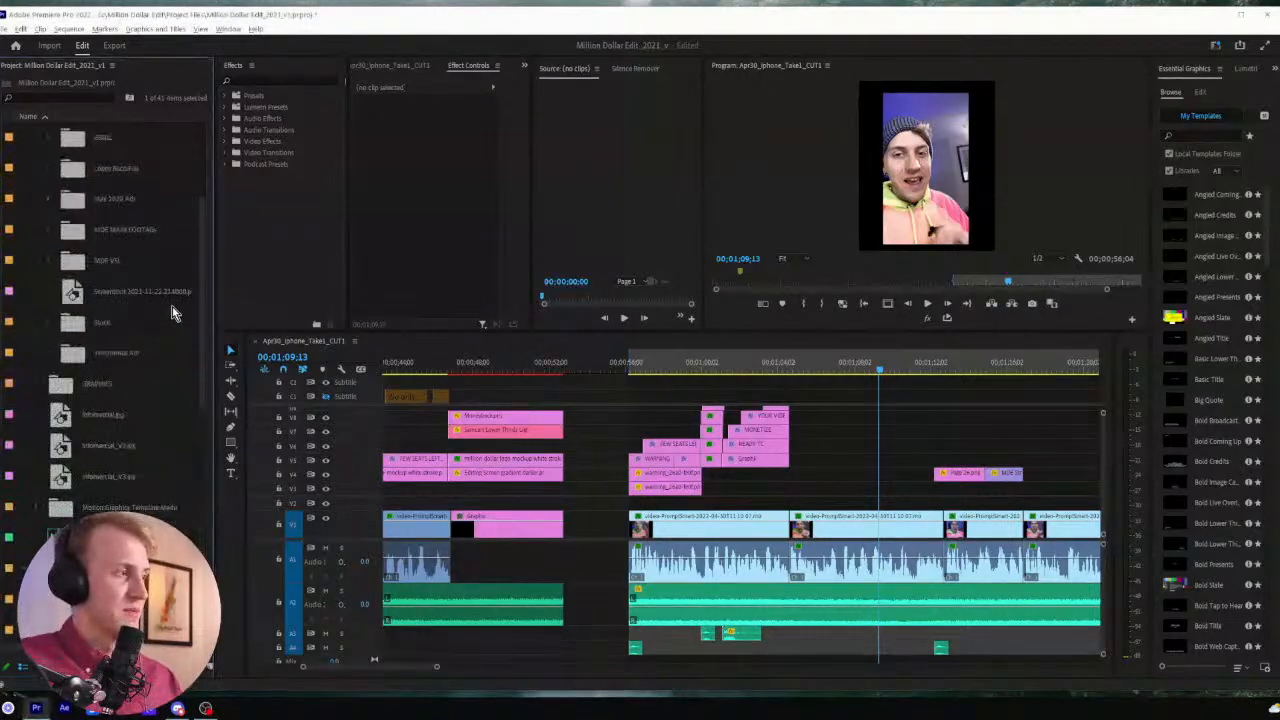
drag(201, 263, 180, 419)
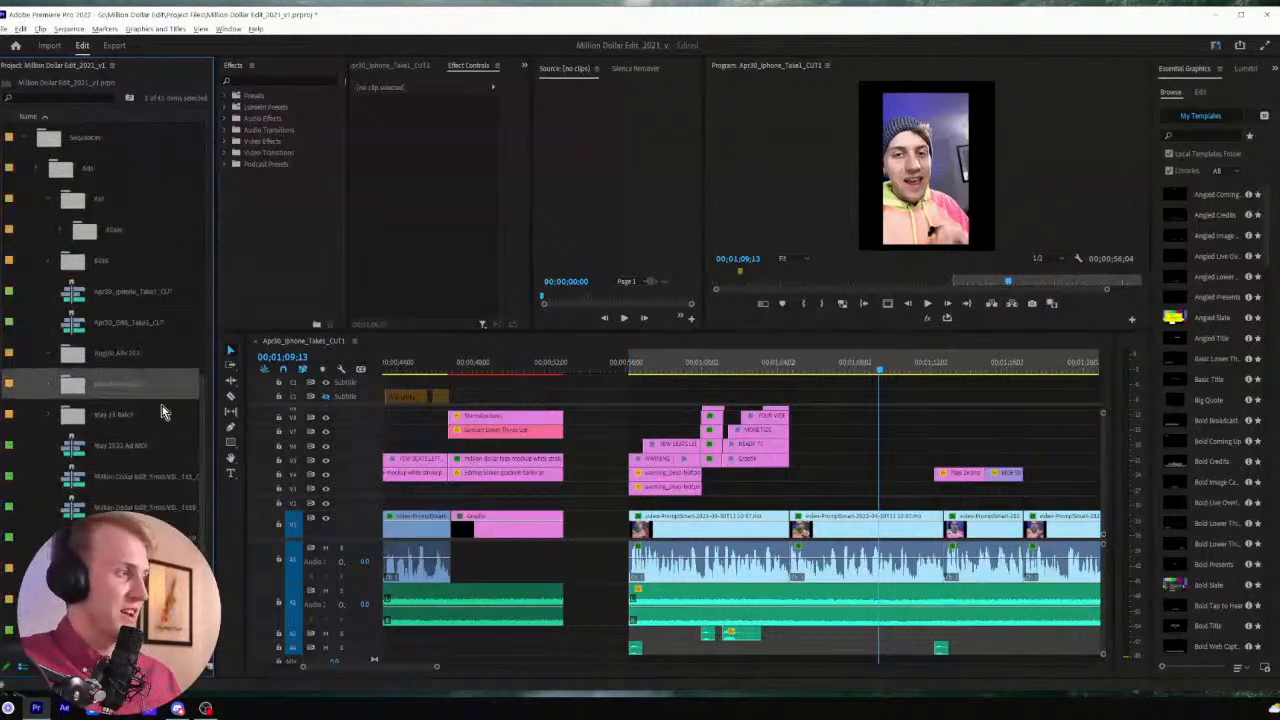
click(69, 356)
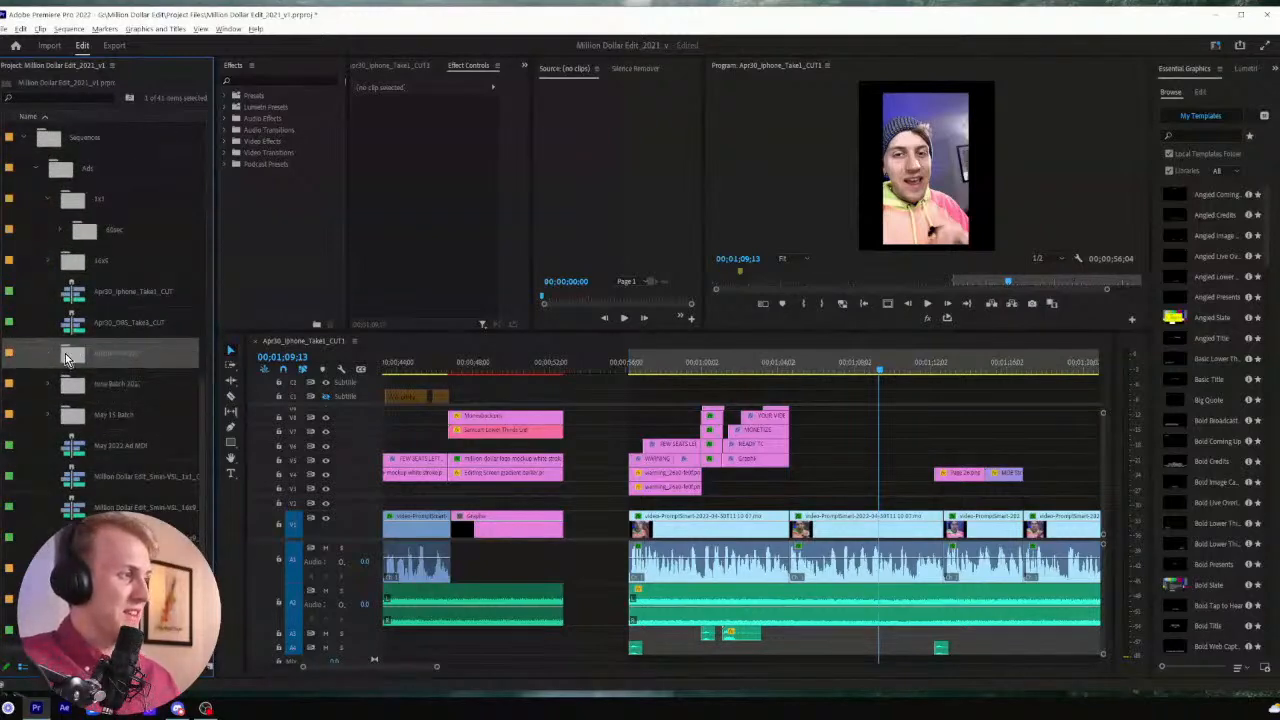
drag(215, 333, 229, 333)
click(120, 354)
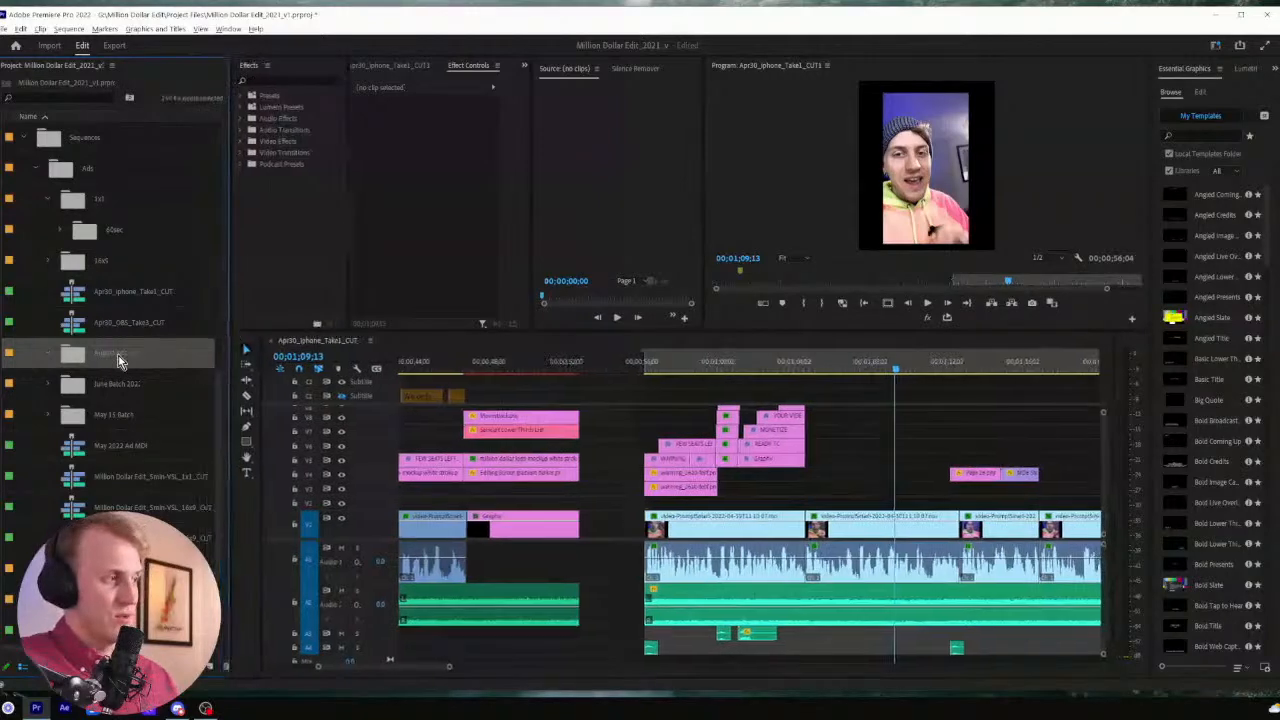
click(68, 358)
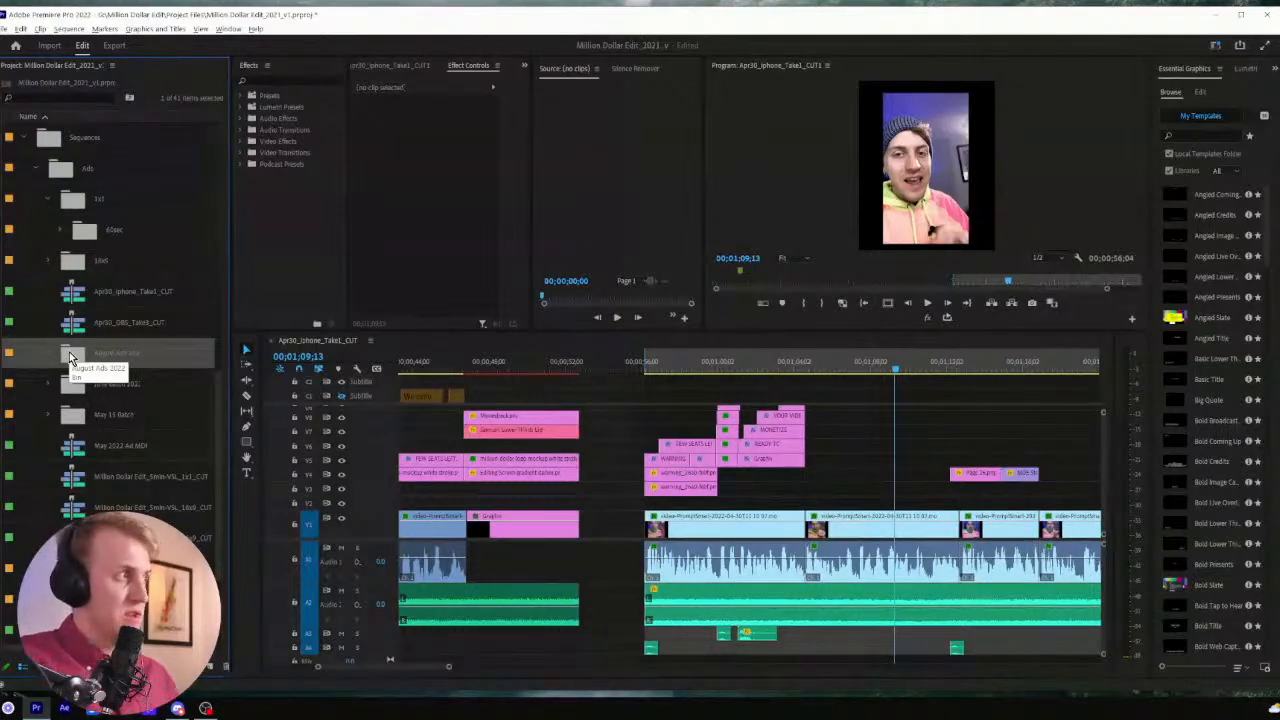
Start a new sequence in the August Ads 2022 bin and name it August_Ads_2022_CUT1
click(6, 30)
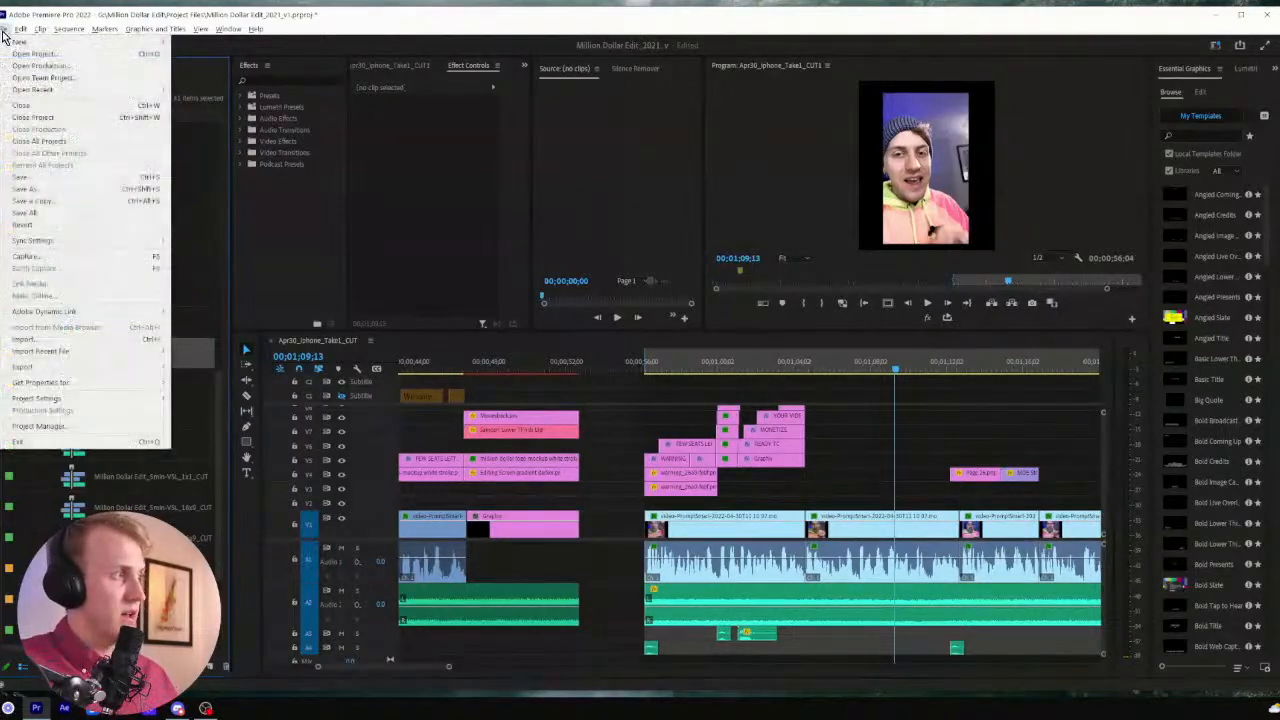
mouse_move(22, 42)
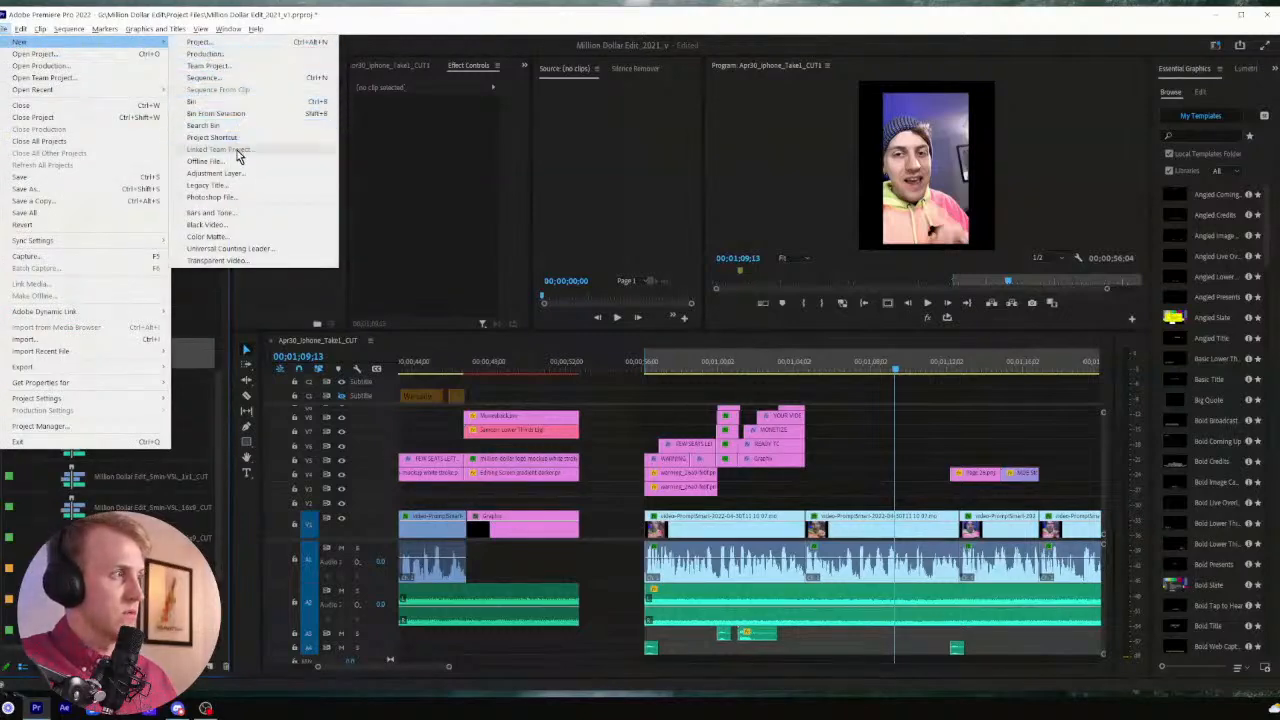
click(256, 77)
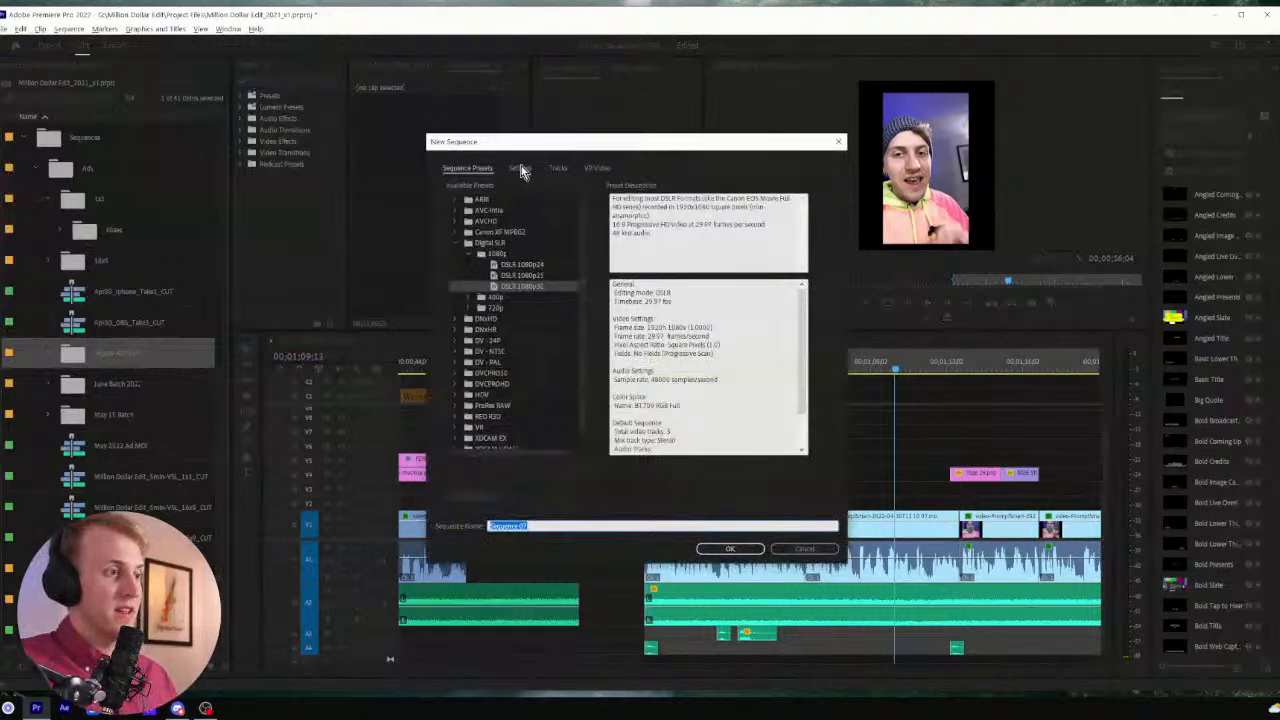
text(4x)
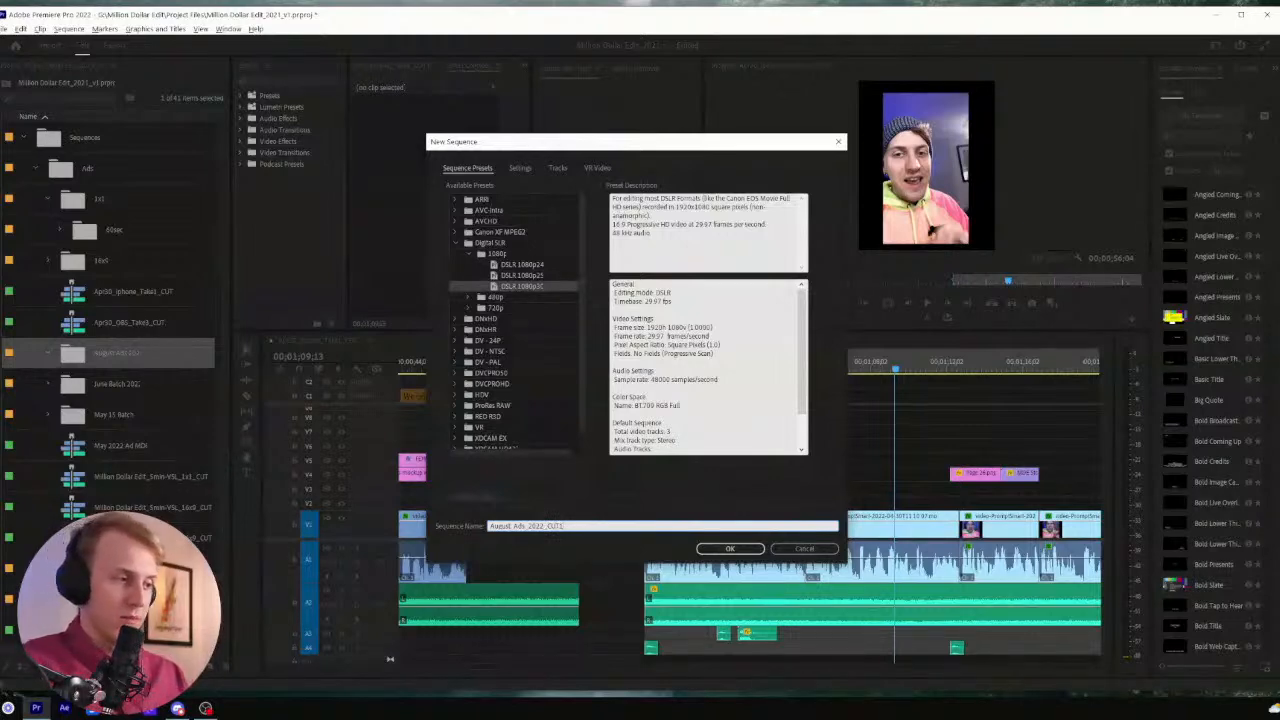
Set the new sequence's editing mode to Custom and its timebase to 30.00 frames/second
click(520, 169)
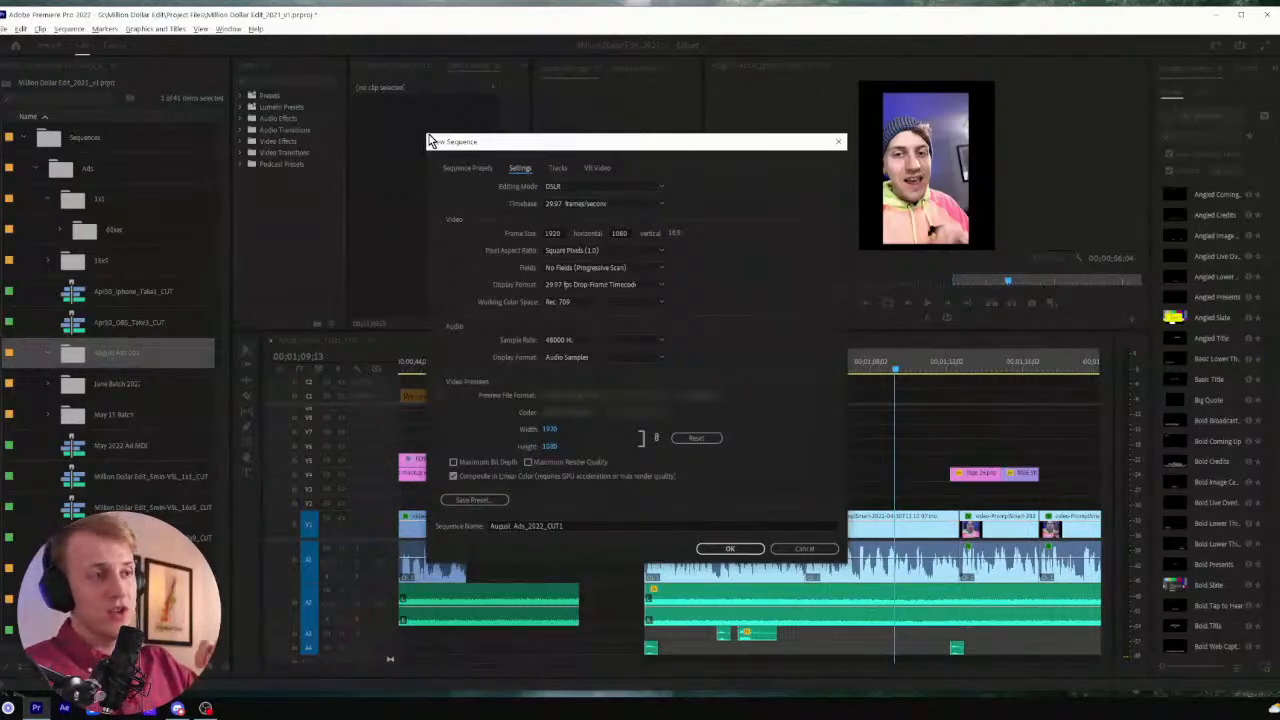
click(586, 190)
click(600, 199)
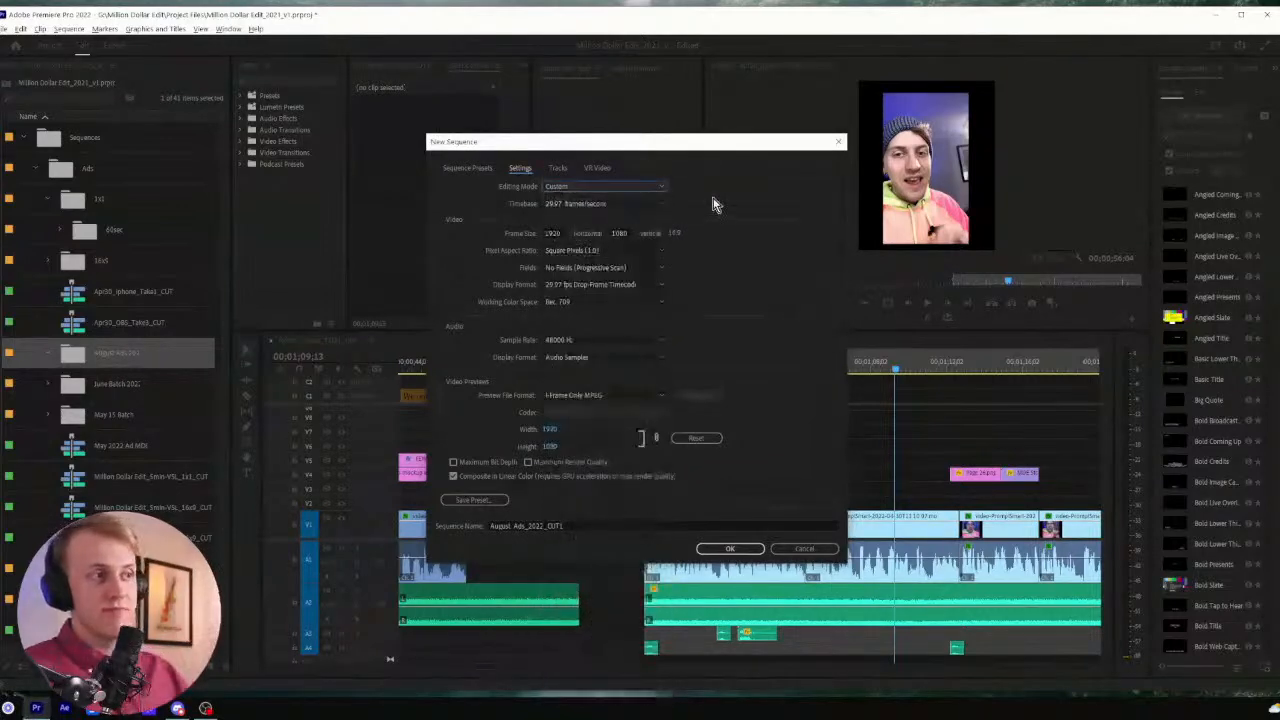
click(640, 205)
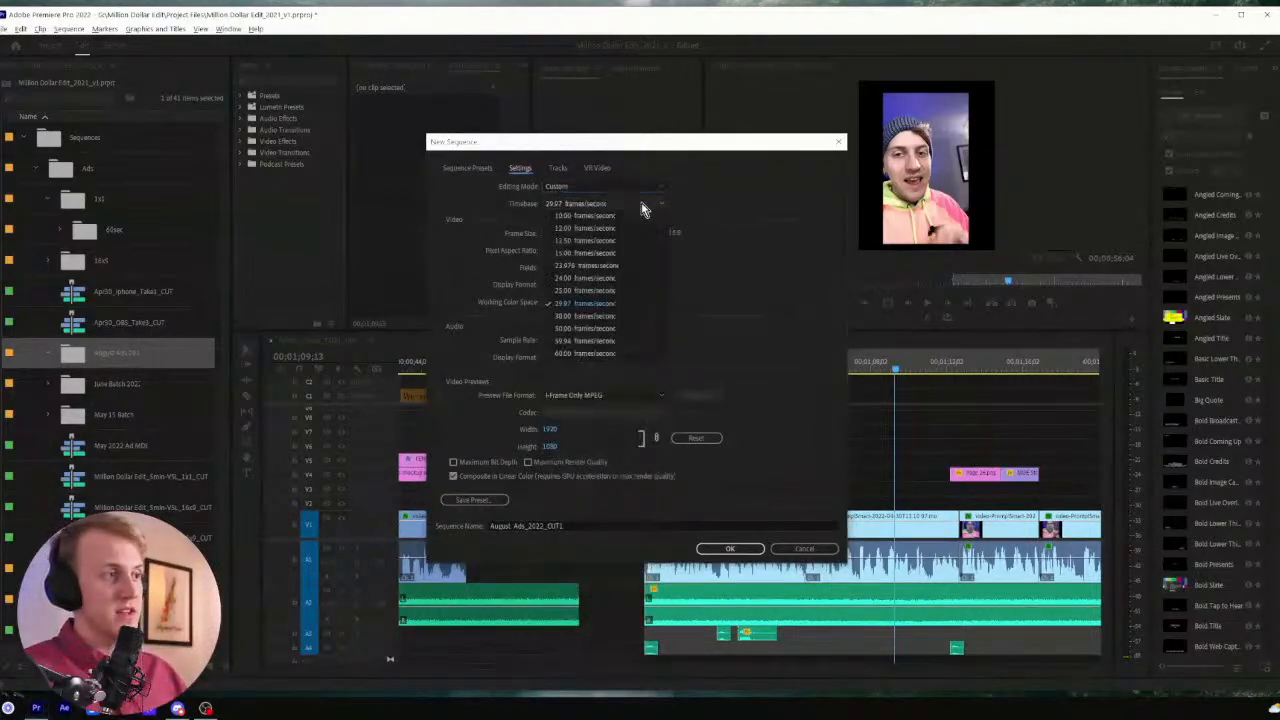
click(622, 317)
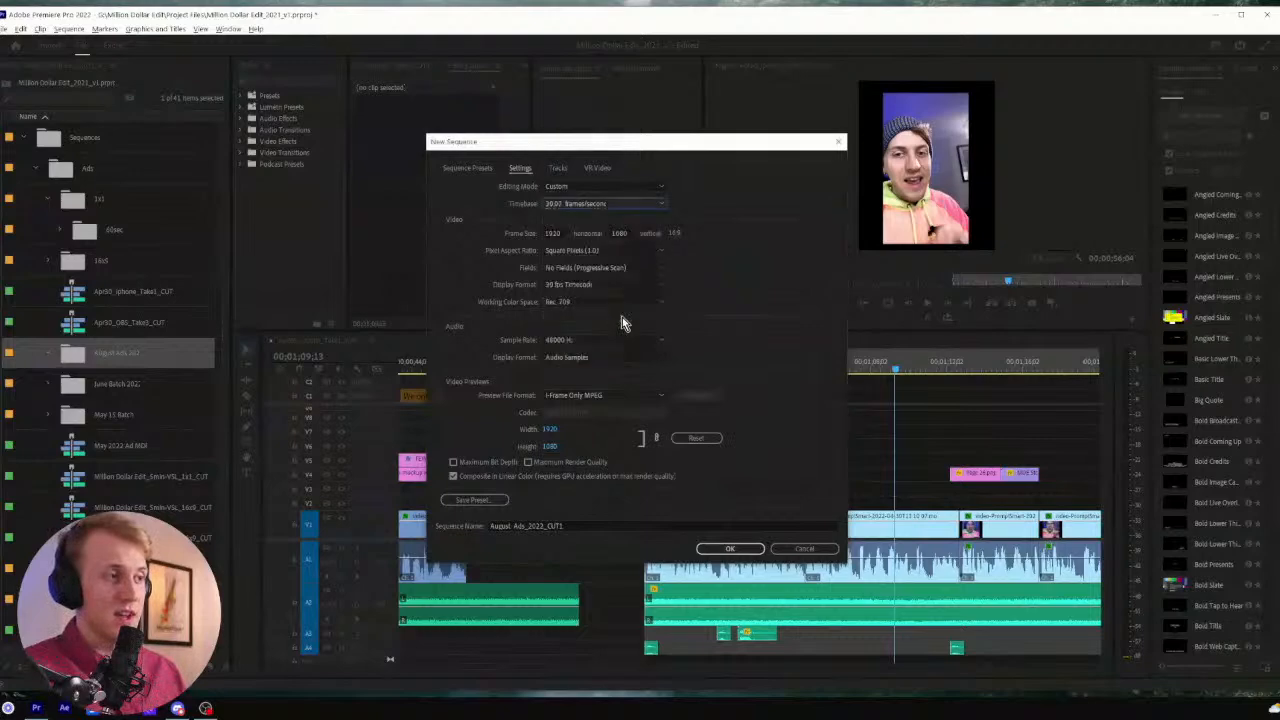
drag(686, 146, 680, 127)
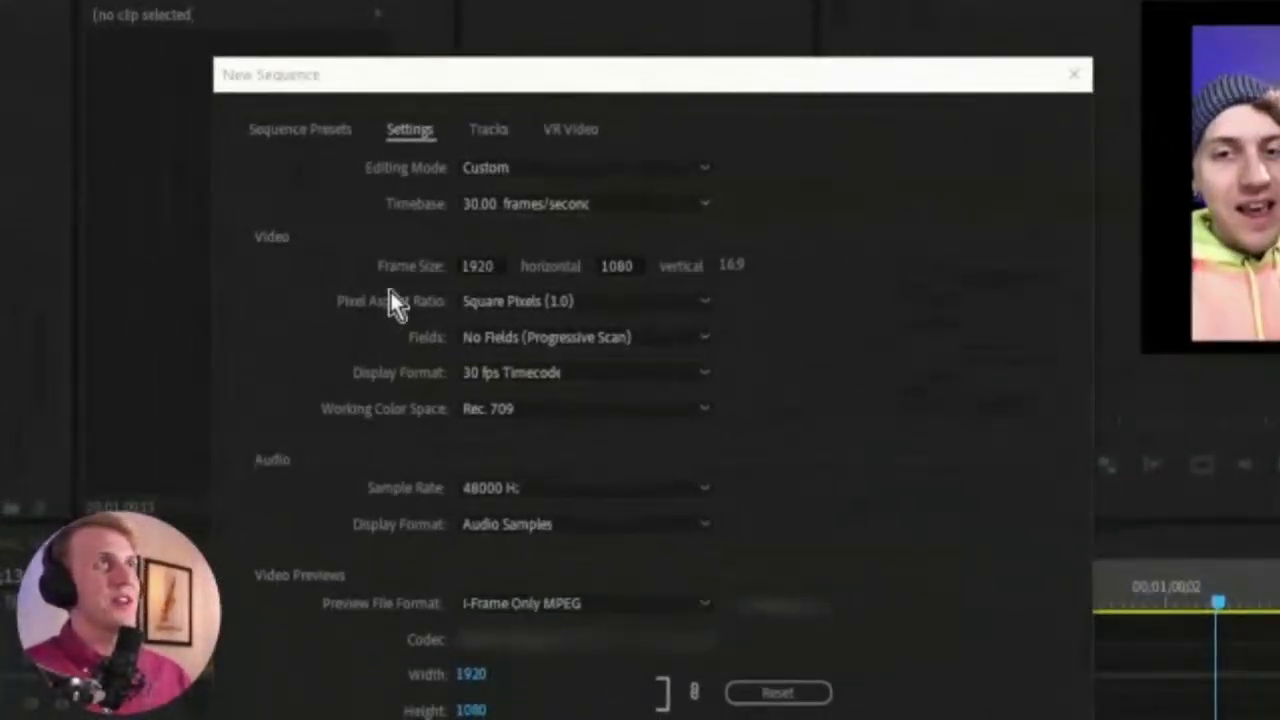
Review the available timebase frame rates for the new sequence and keep 30.00 frames/second
click(515, 208)
click(521, 208)
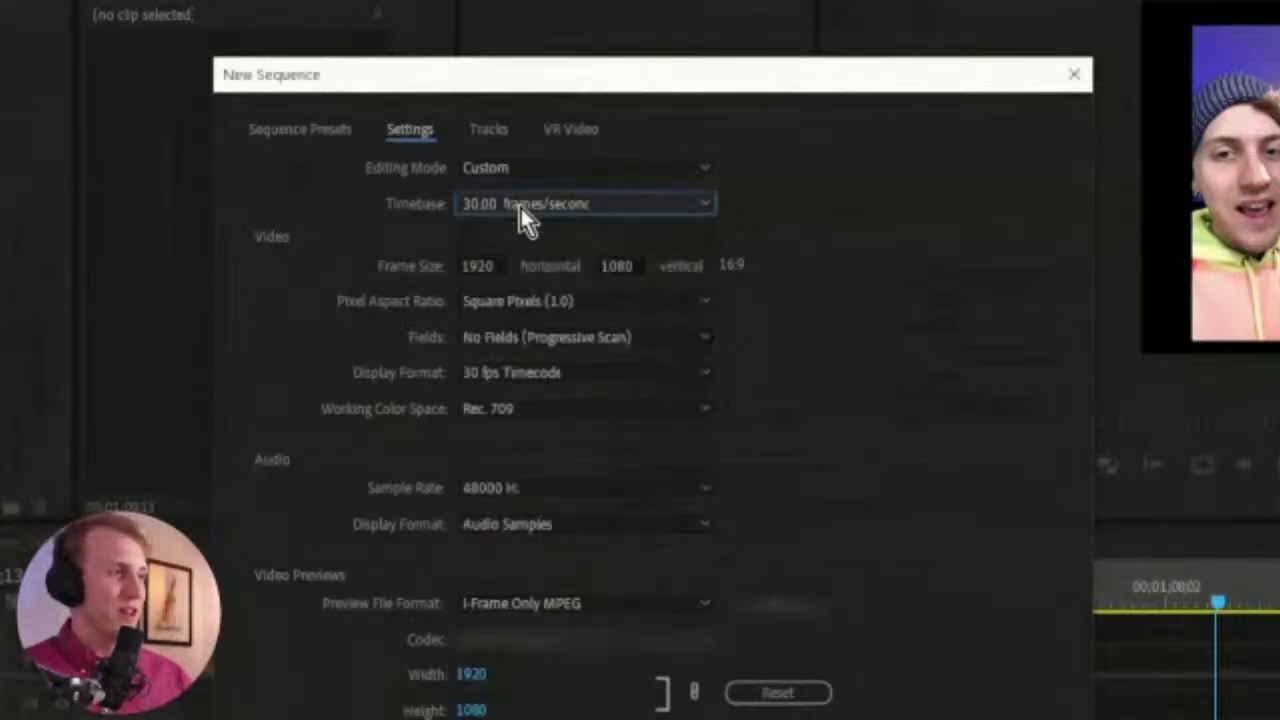
click(482, 208)
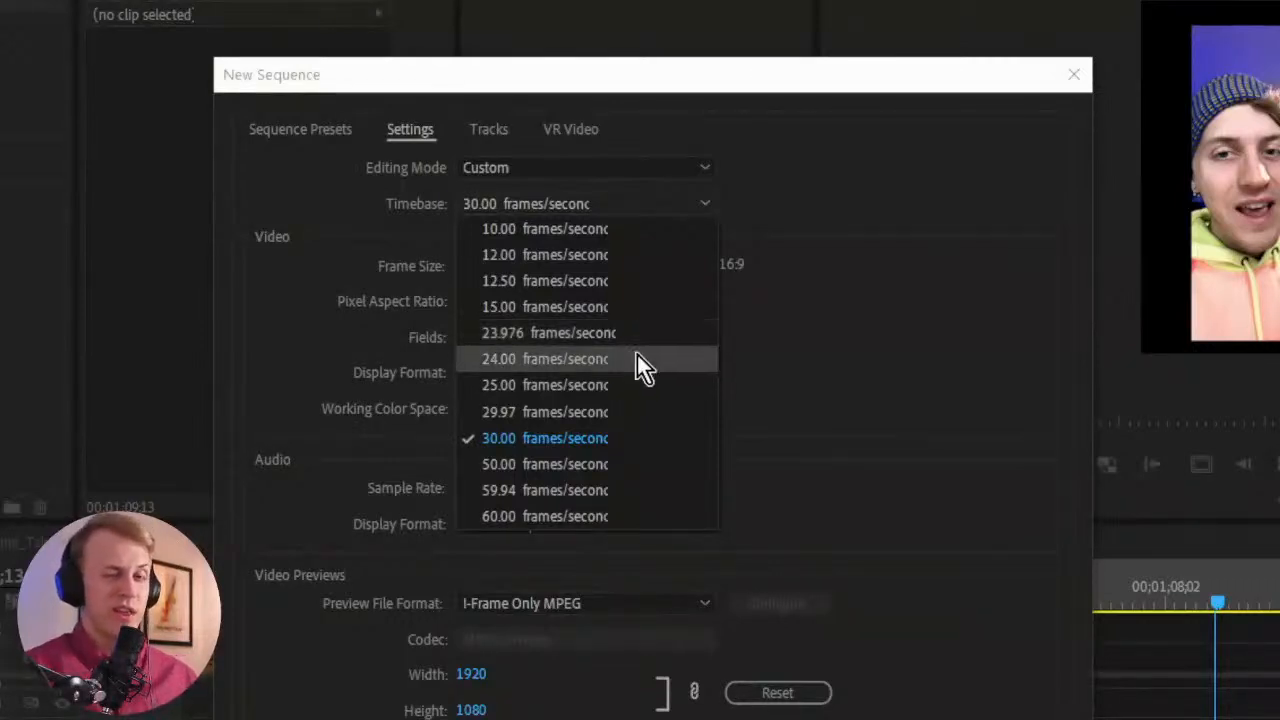
click(552, 445)
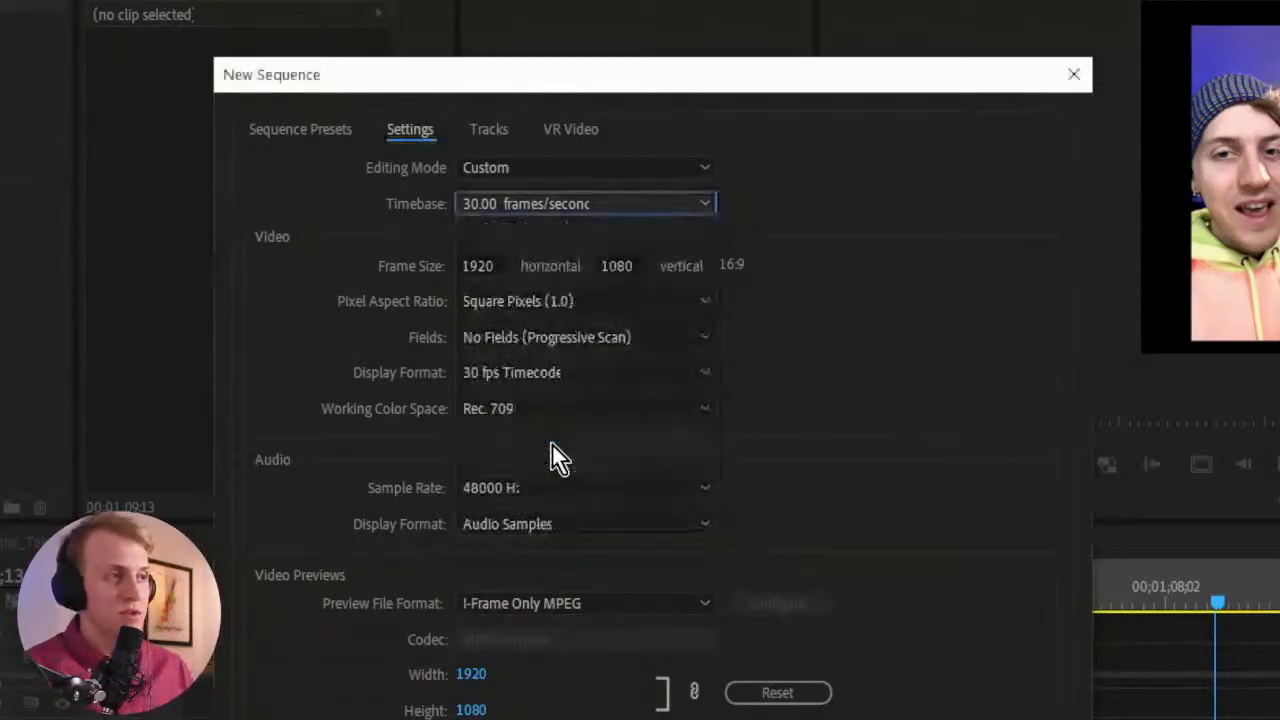
Set the new sequence's horizontal frame size to 1080 and keep the pixel aspect ratio at Square Pixels (1.0)
double_click(492, 262)
text(1080)
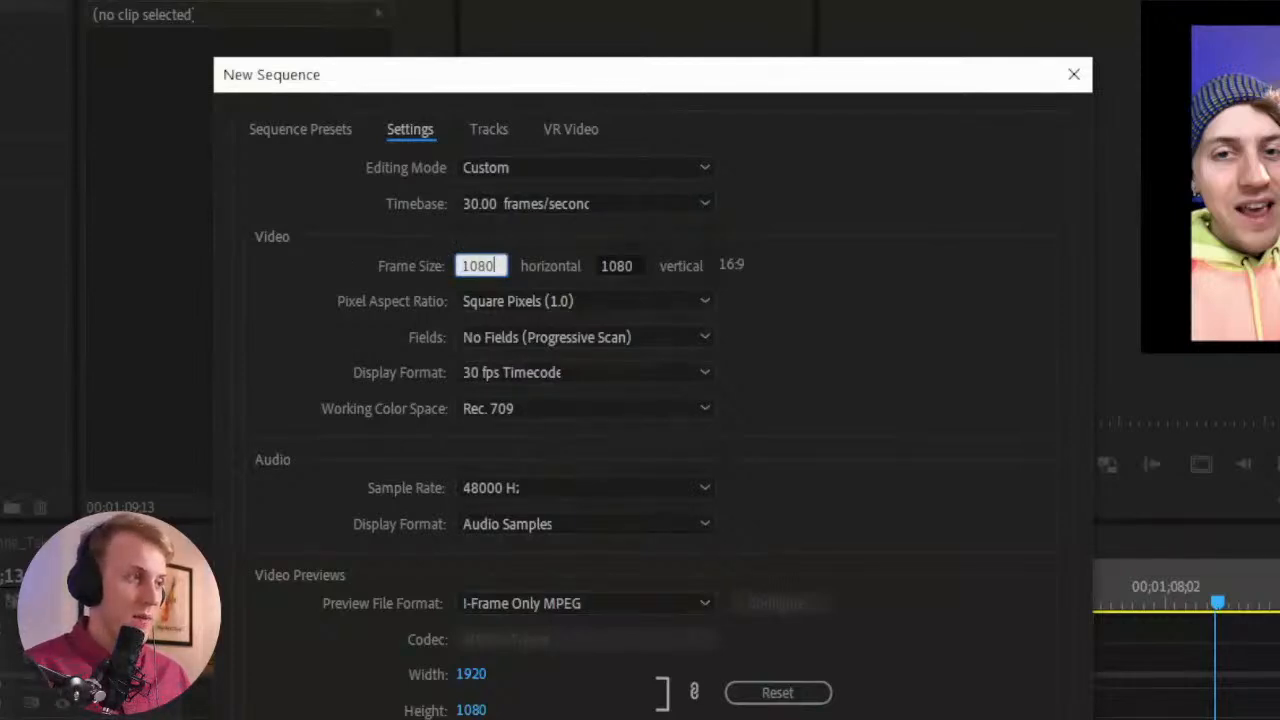
key(Tab)
click(752, 285)
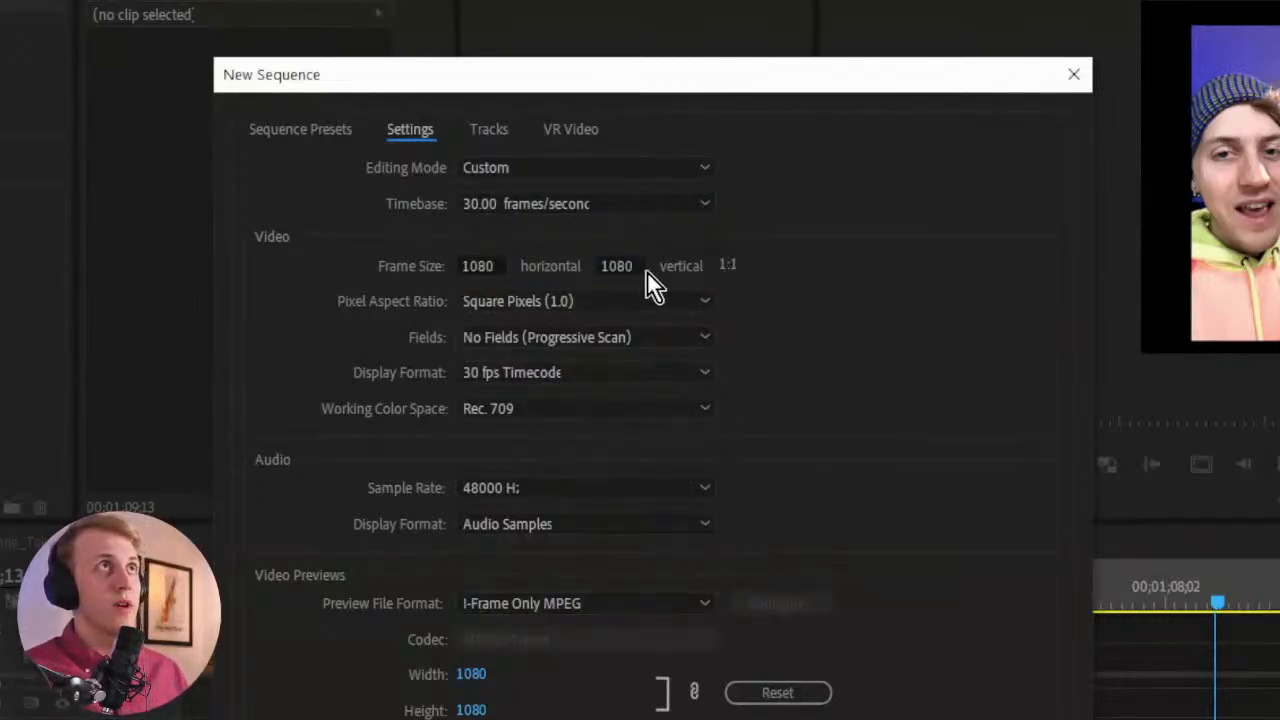
click(495, 303)
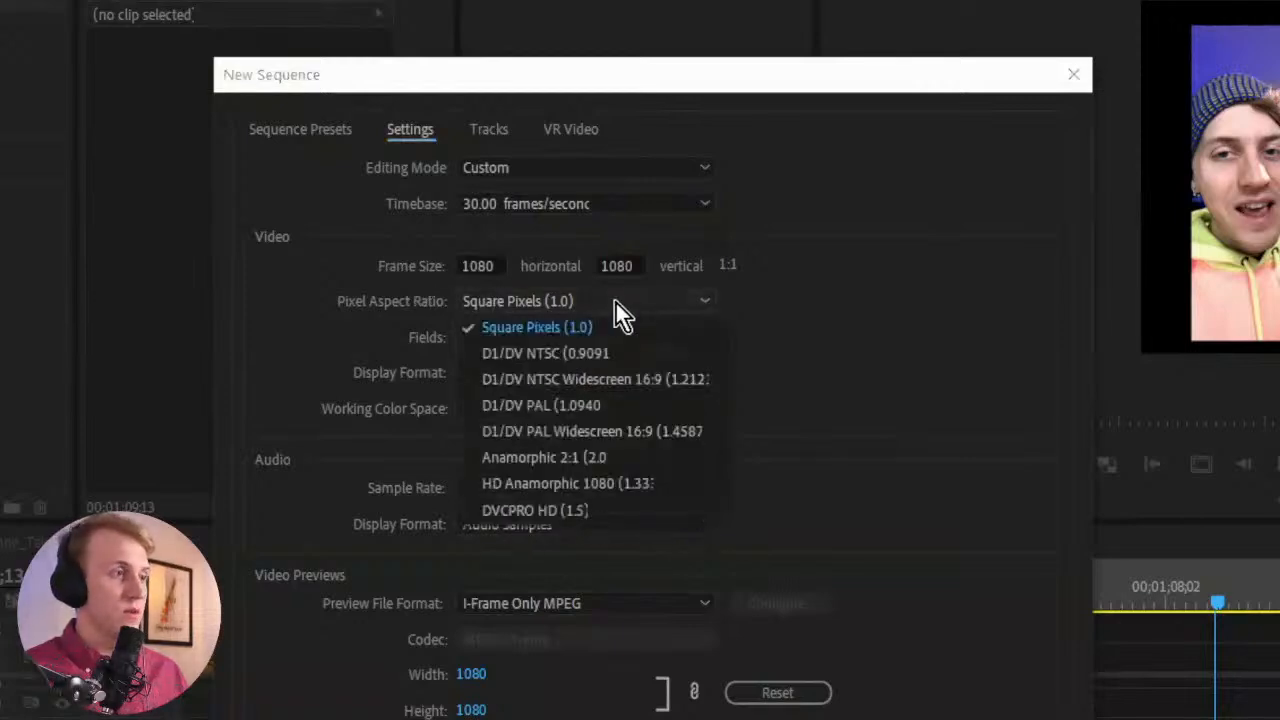
click(619, 303)
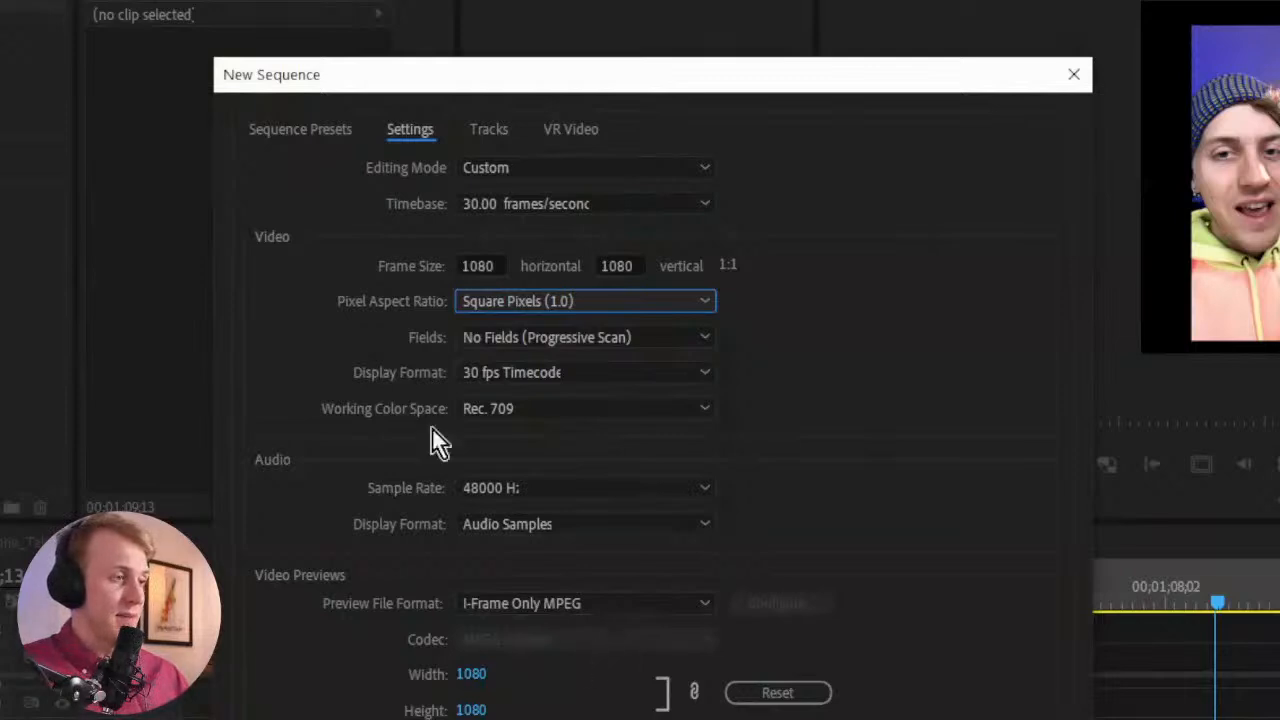
Check the new sequence's track settings, create the sequence and save the project
click(491, 126)
click(548, 133)
click(490, 132)
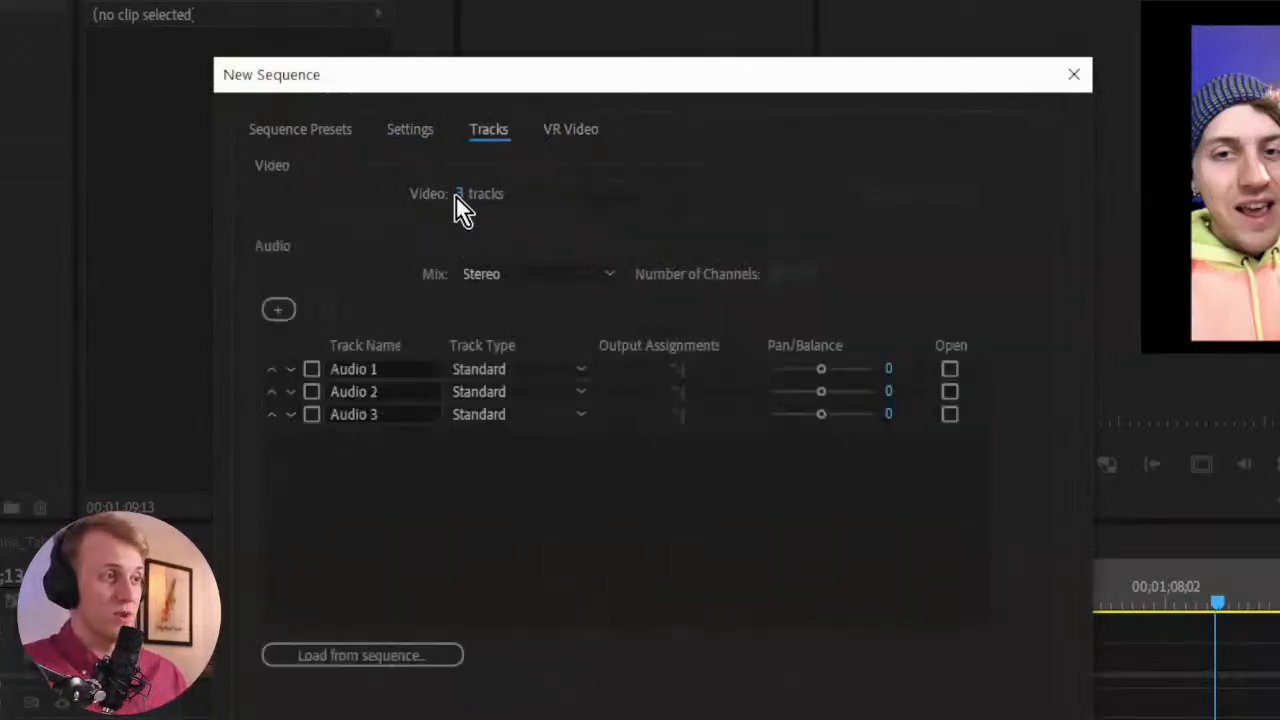
click(405, 126)
click(309, 128)
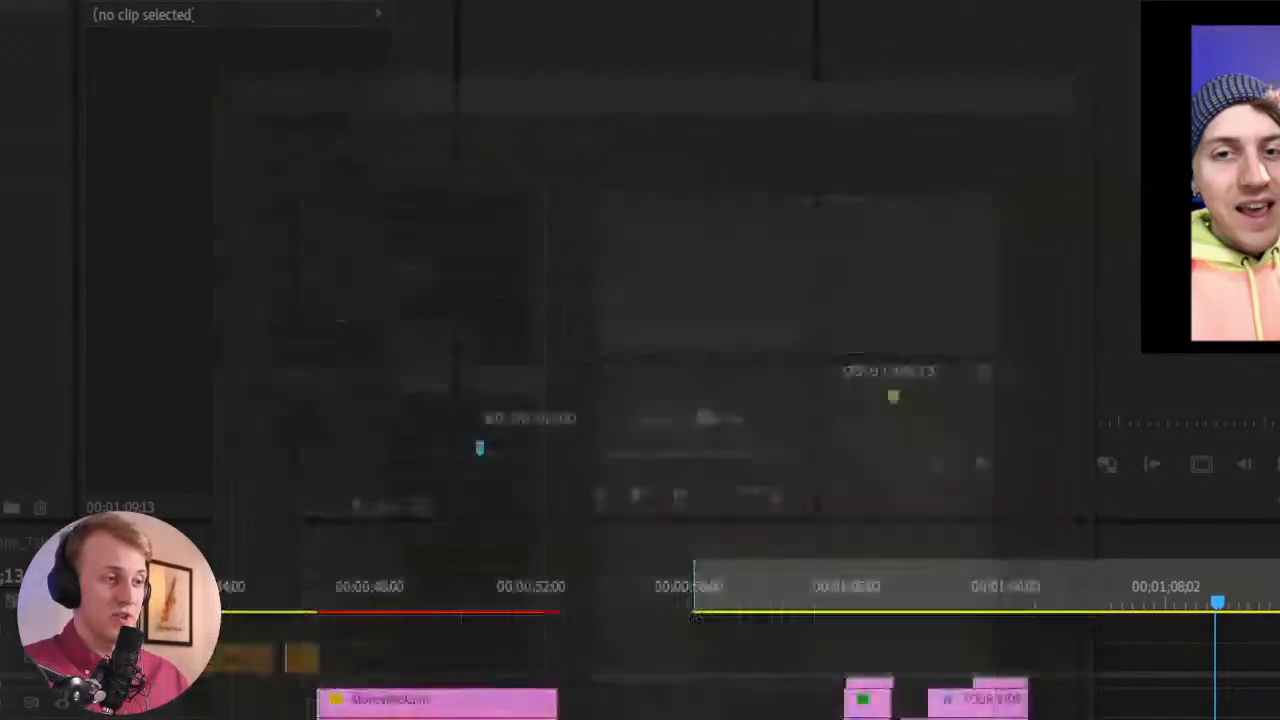
key(ctrl+s)
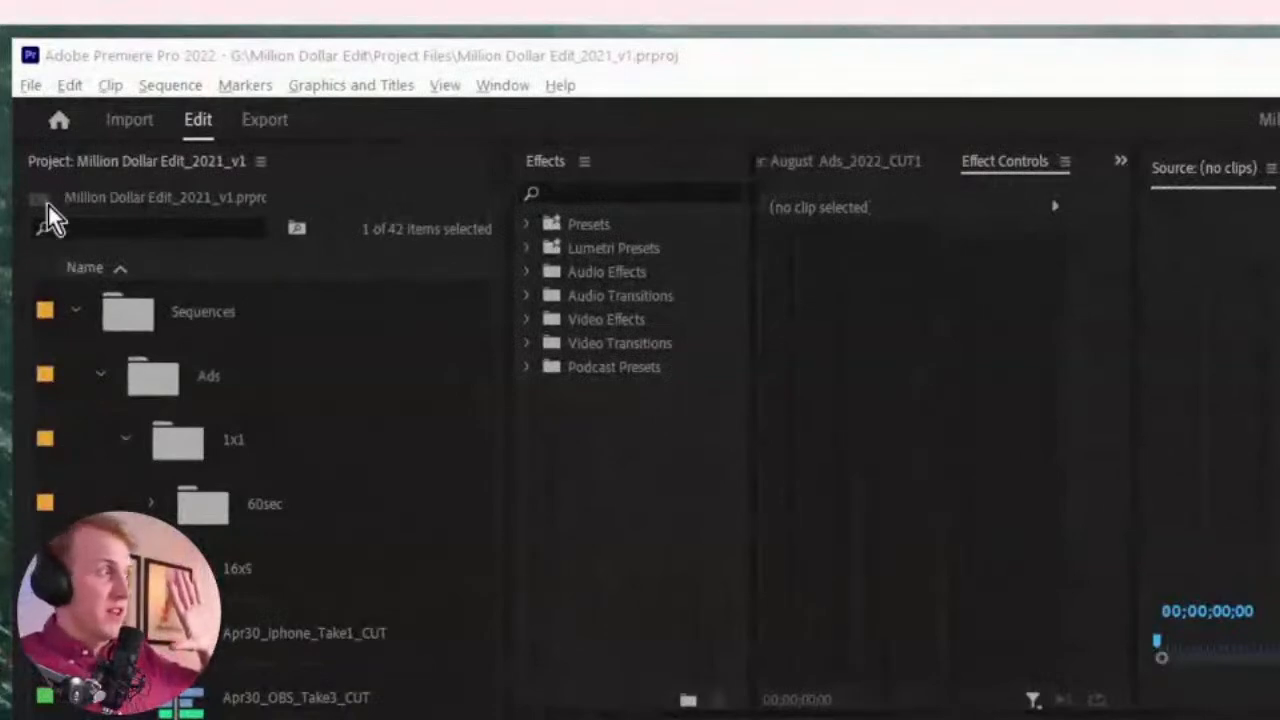
Open the preferences and review the Appearance, Audio and Audio Hardware settings
click(31, 86)
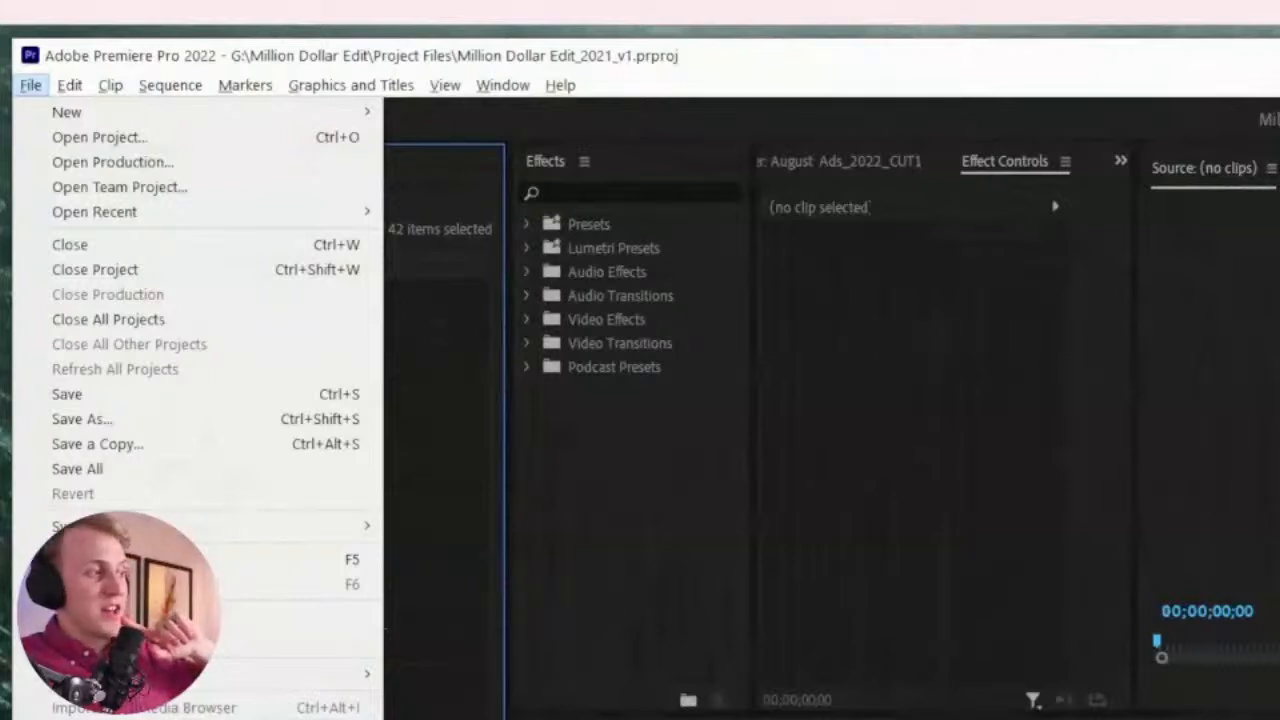
mouse_move(60, 90)
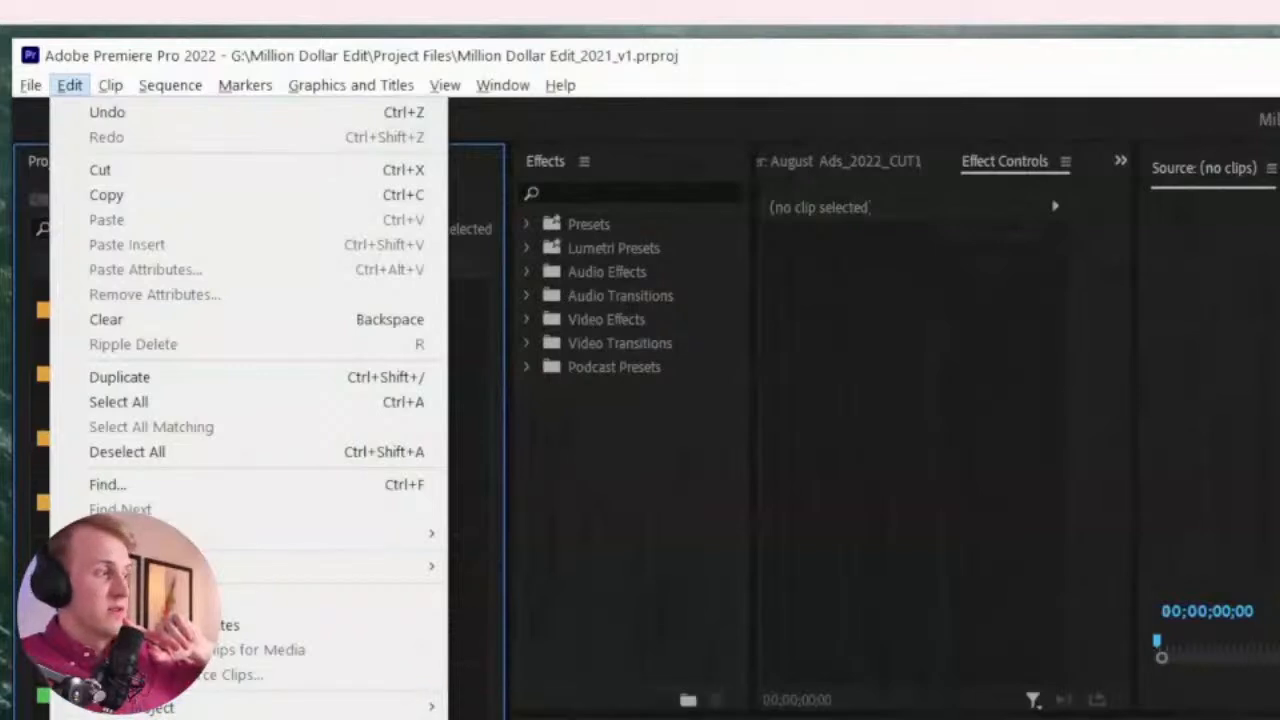
key(Escape)
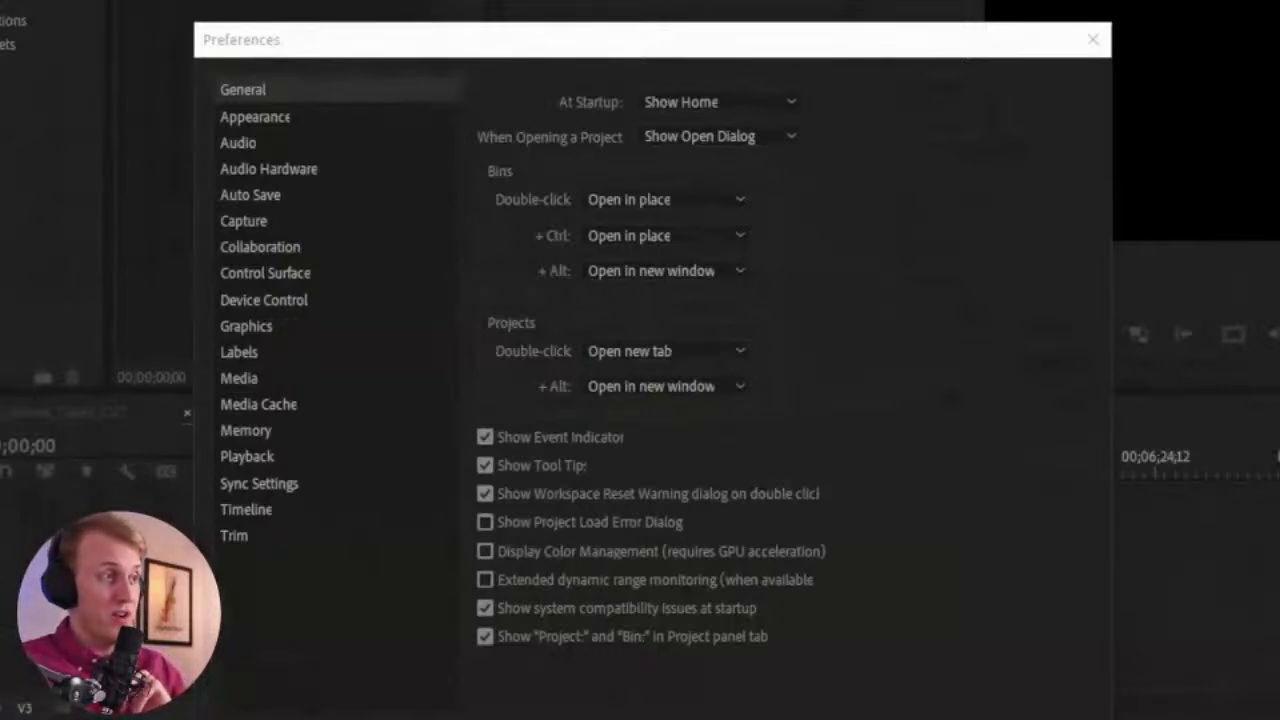
click(271, 119)
click(272, 140)
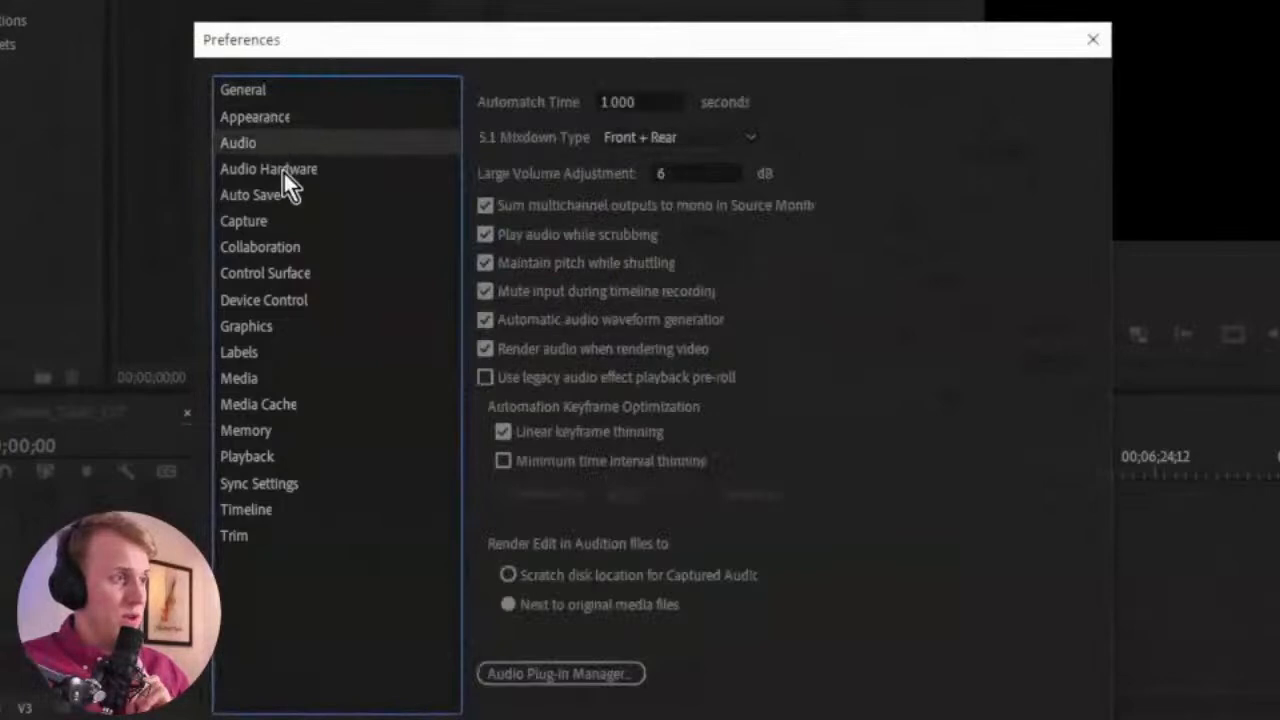
click(284, 173)
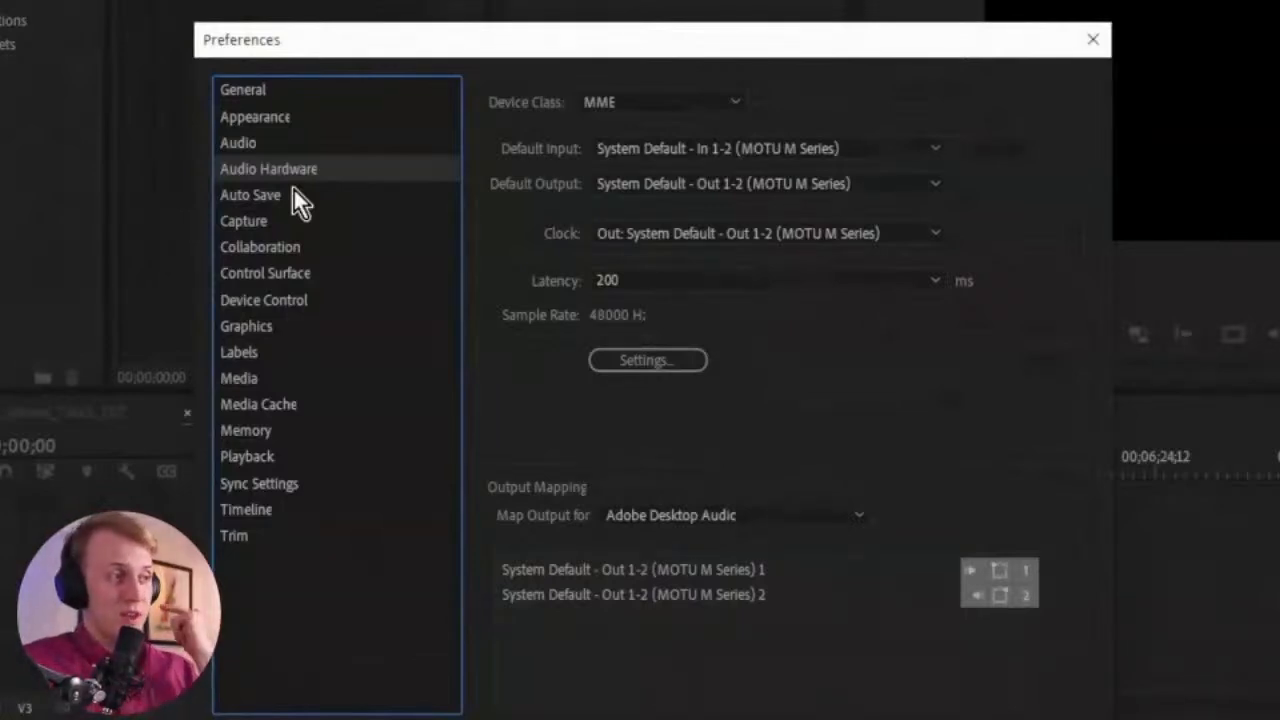
Review the Auto Save preferences, keeping automatic saving every 3 minutes and a maximum of 20 project versions
click(294, 193)
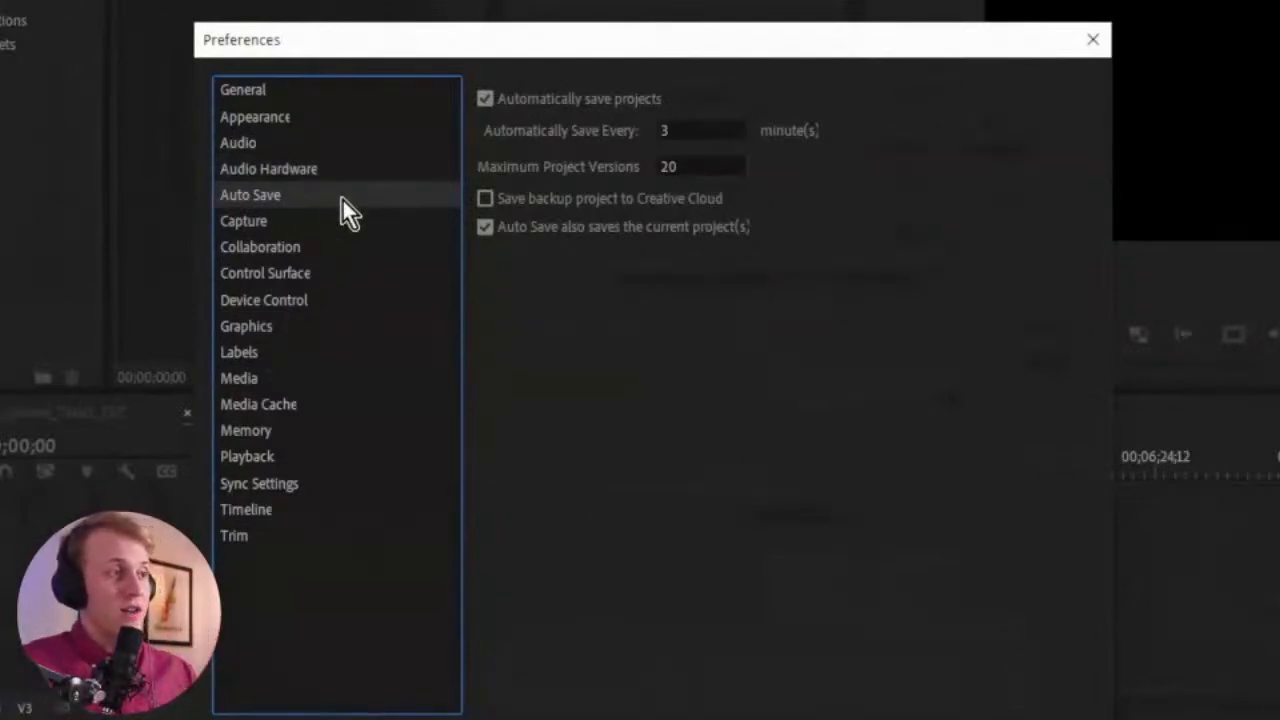
click(702, 128)
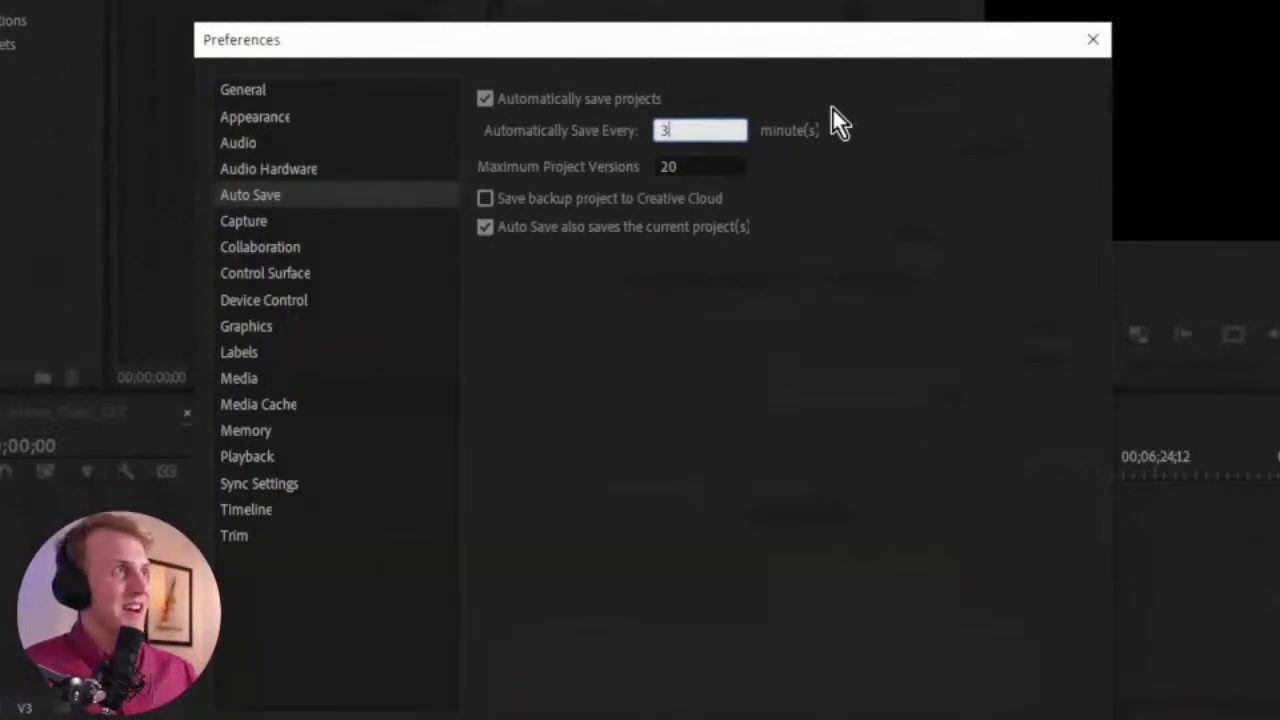
key(Return)
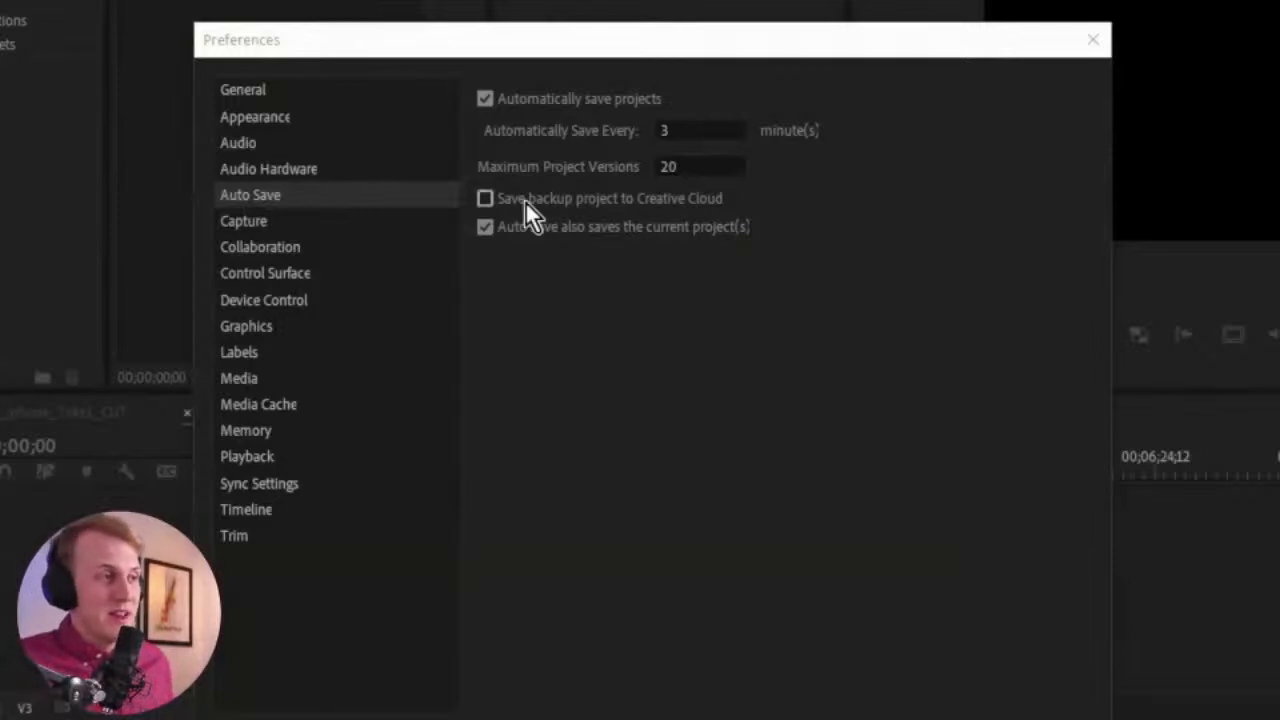
click(698, 167)
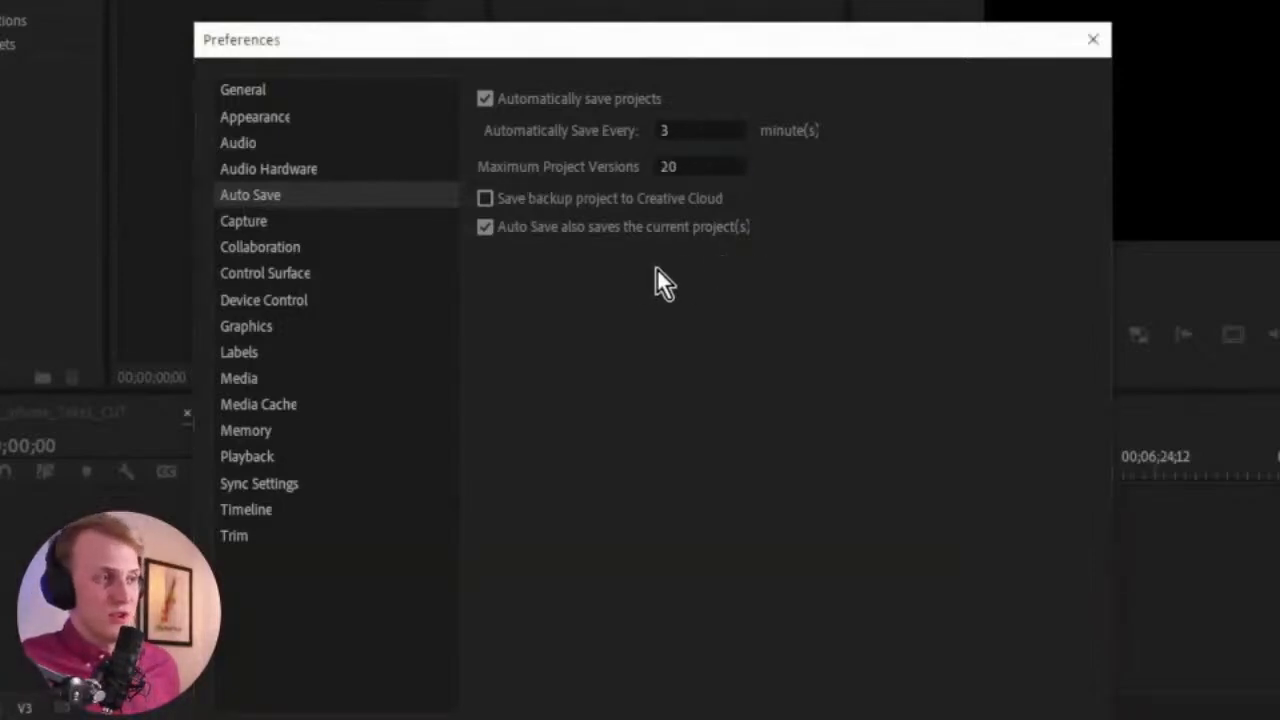
click(360, 205)
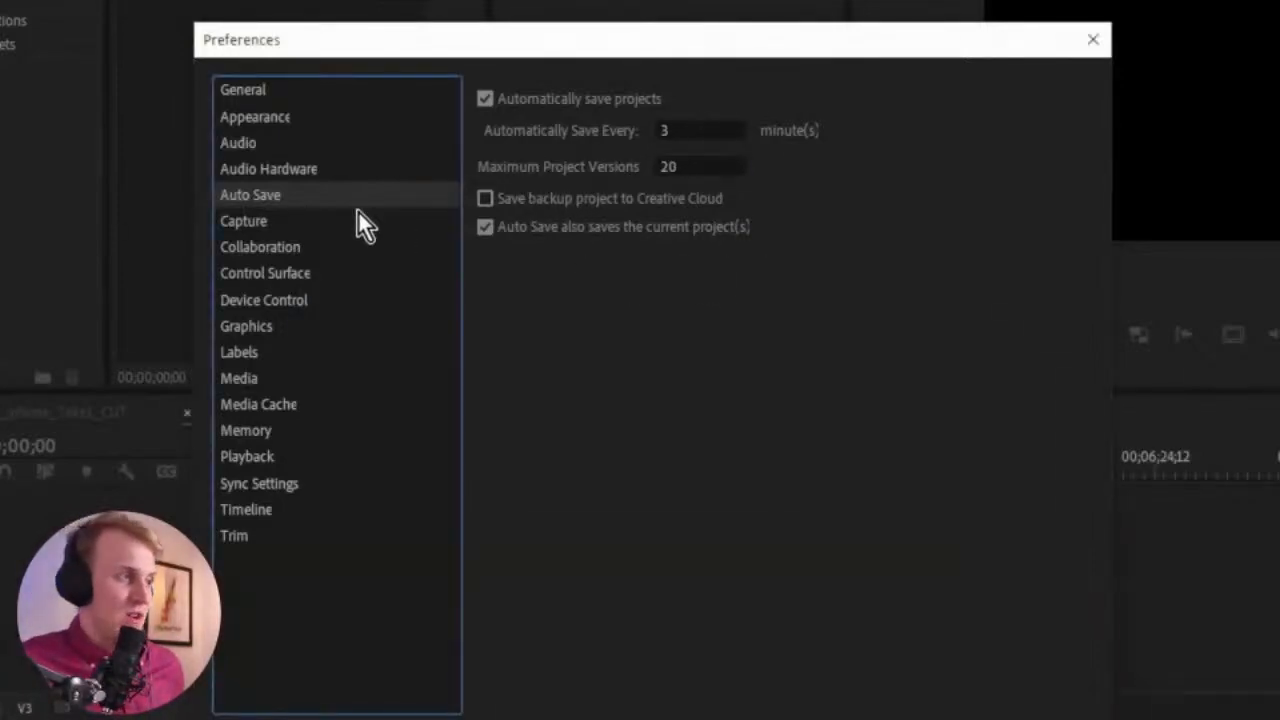
Review the Media, Media Cache and Memory preferences, keeping rendering optimized for Performance
click(291, 440)
click(271, 377)
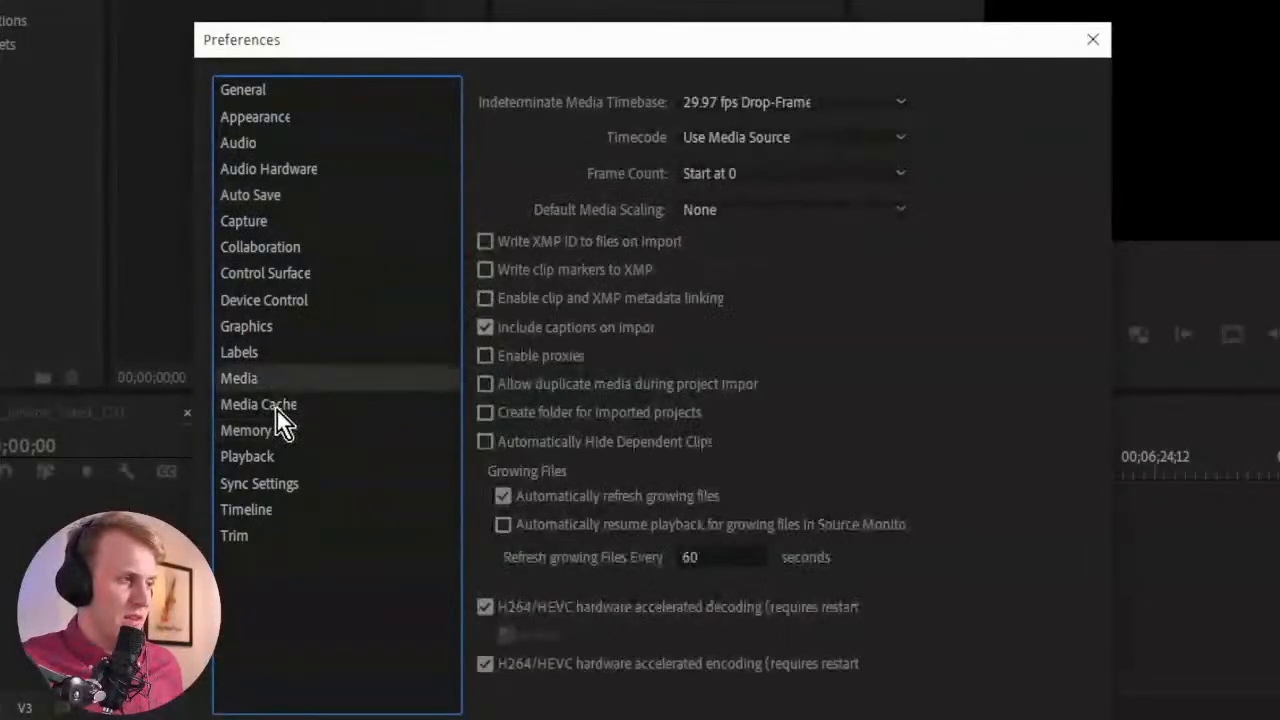
click(277, 406)
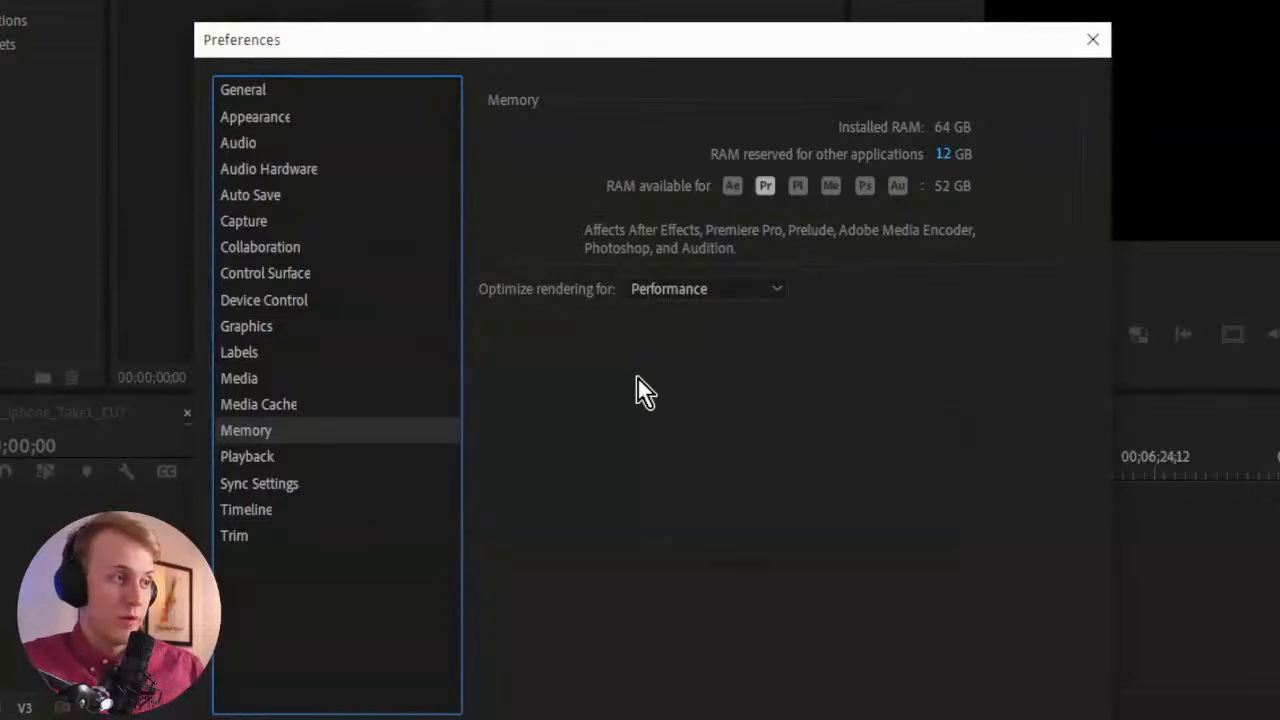
click(778, 294)
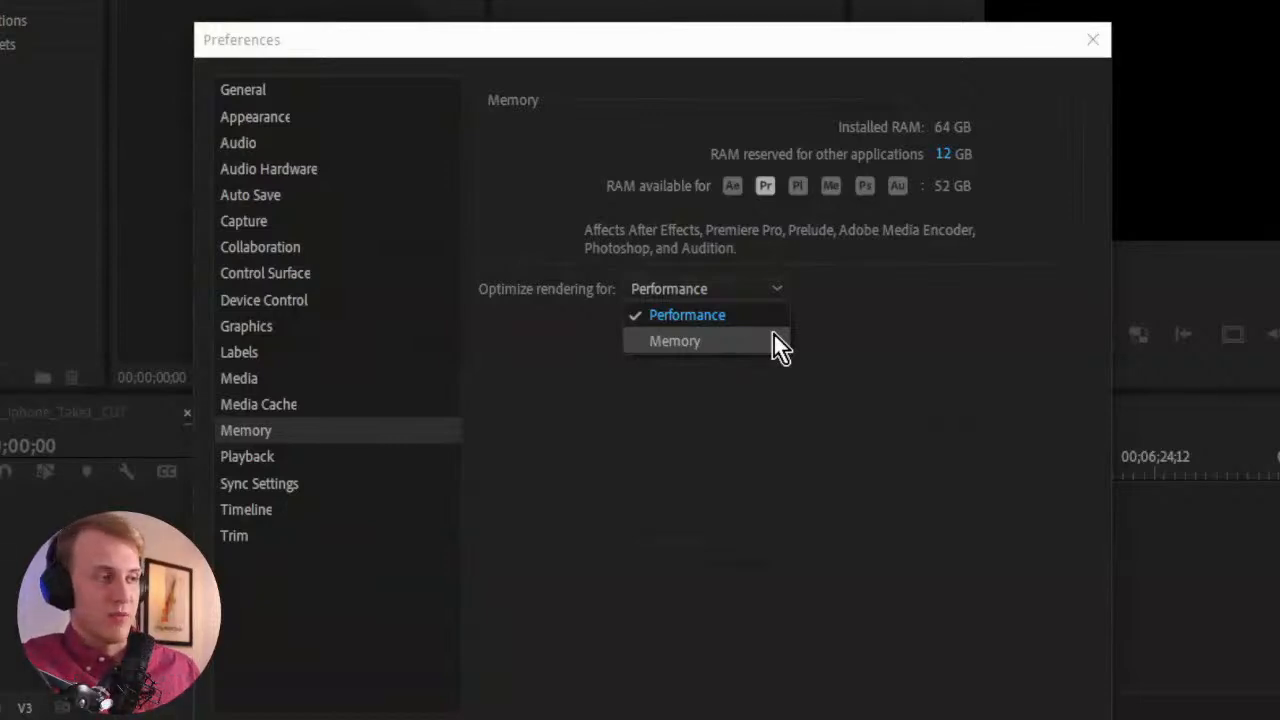
click(868, 312)
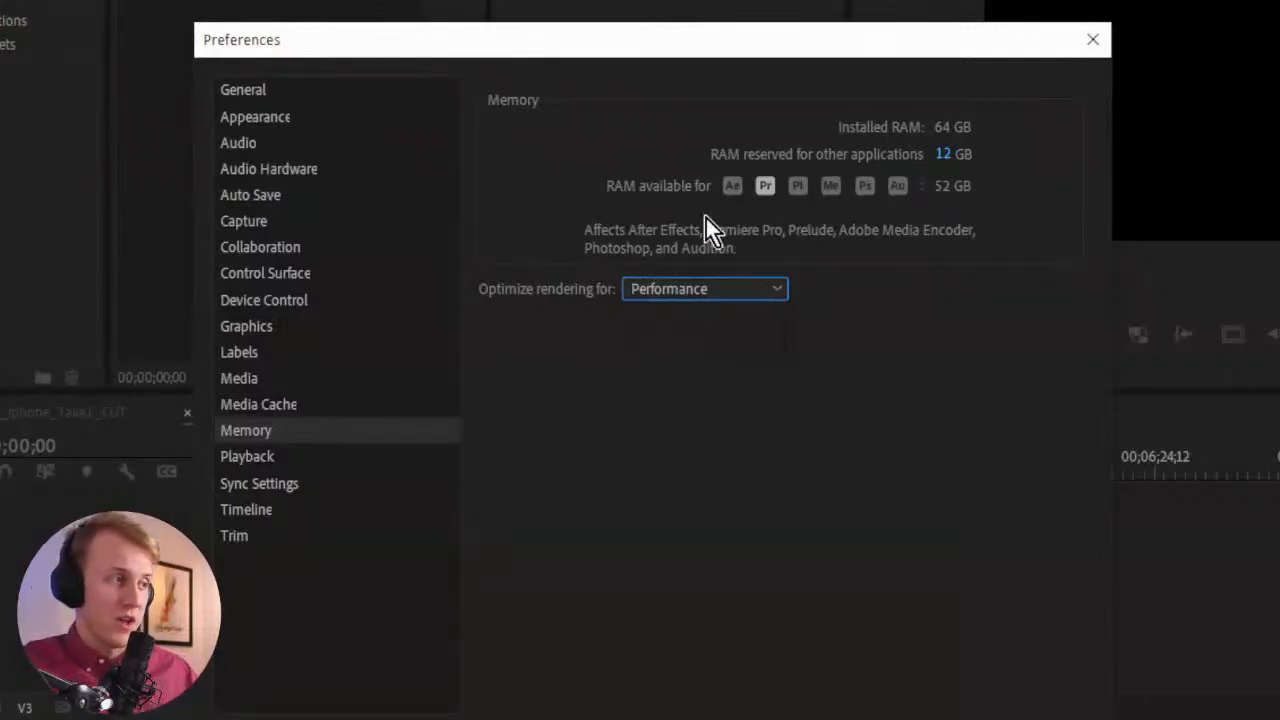
Look through the remaining preferences, including Playback, Sync Settings, Timeline, Trim, Graphics and Device Control
click(270, 458)
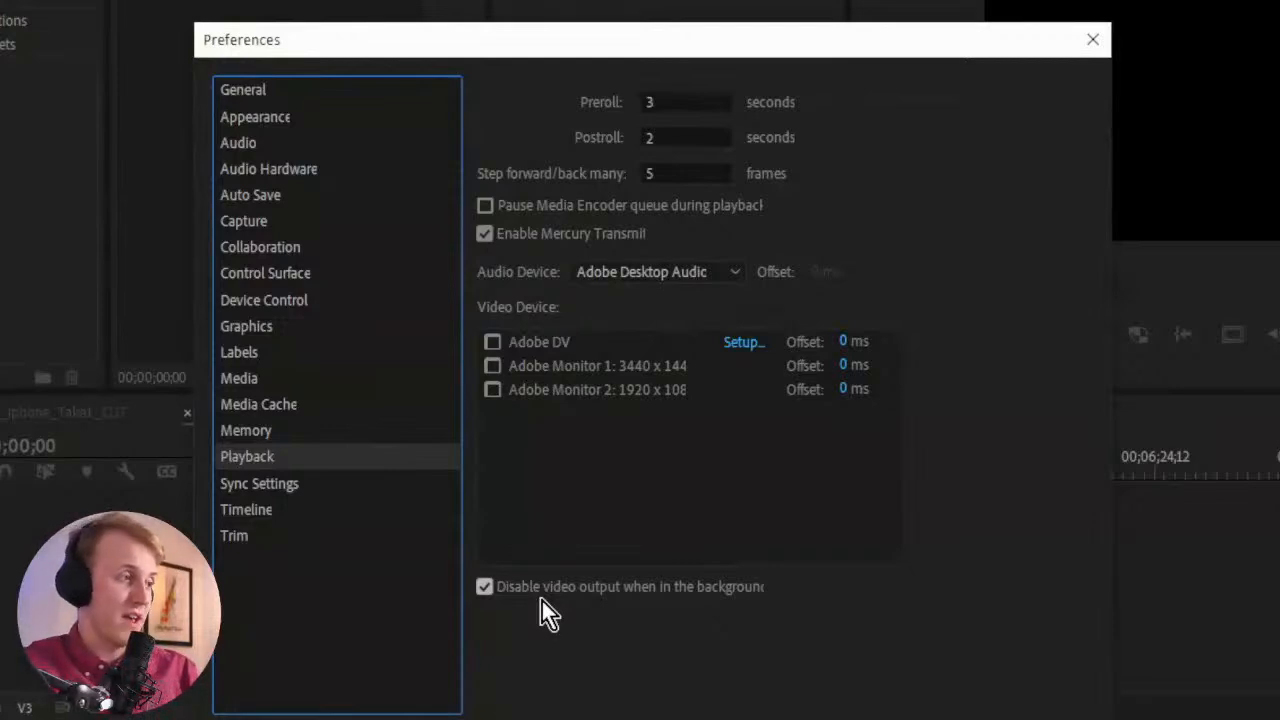
click(287, 487)
click(260, 510)
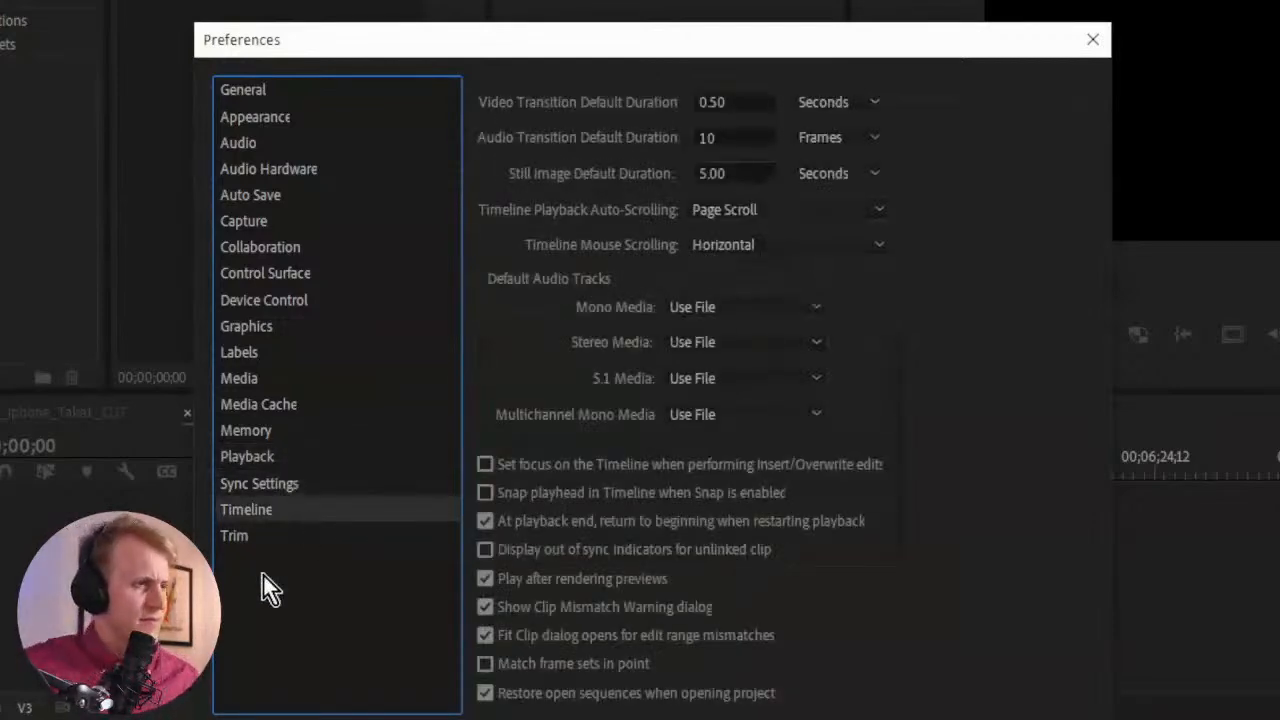
click(315, 540)
click(310, 510)
click(306, 430)
click(311, 328)
click(317, 297)
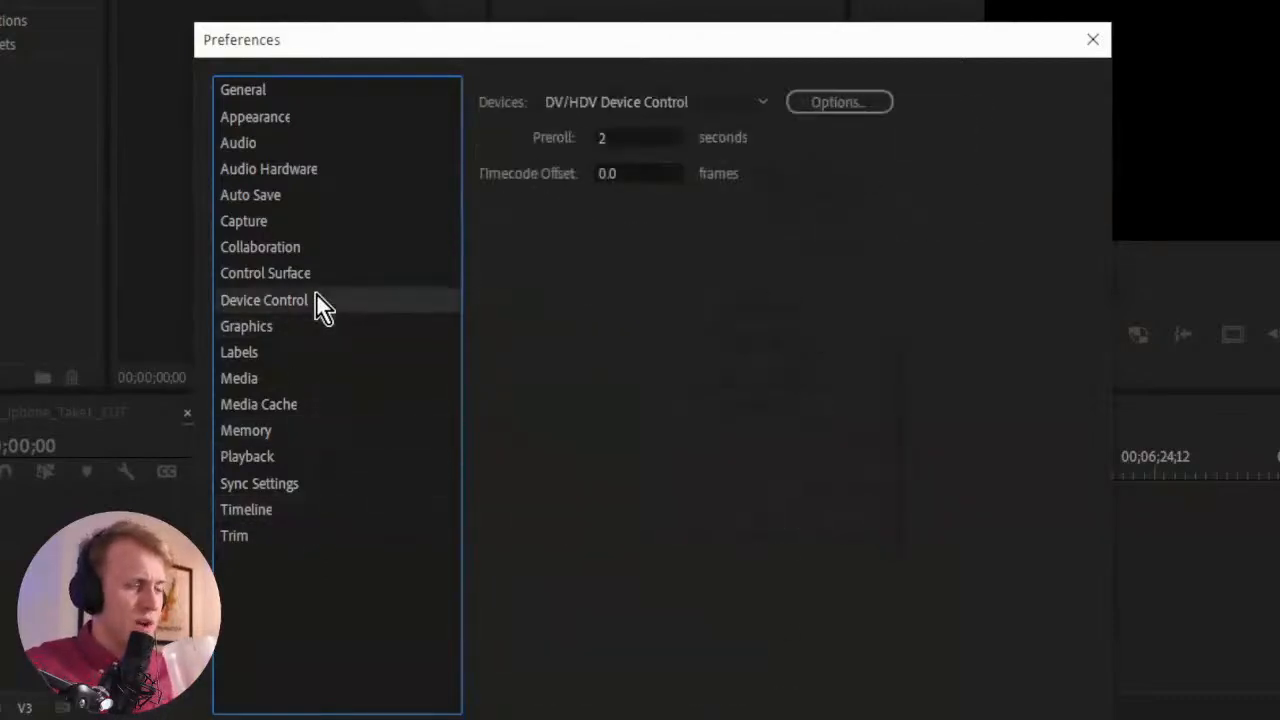
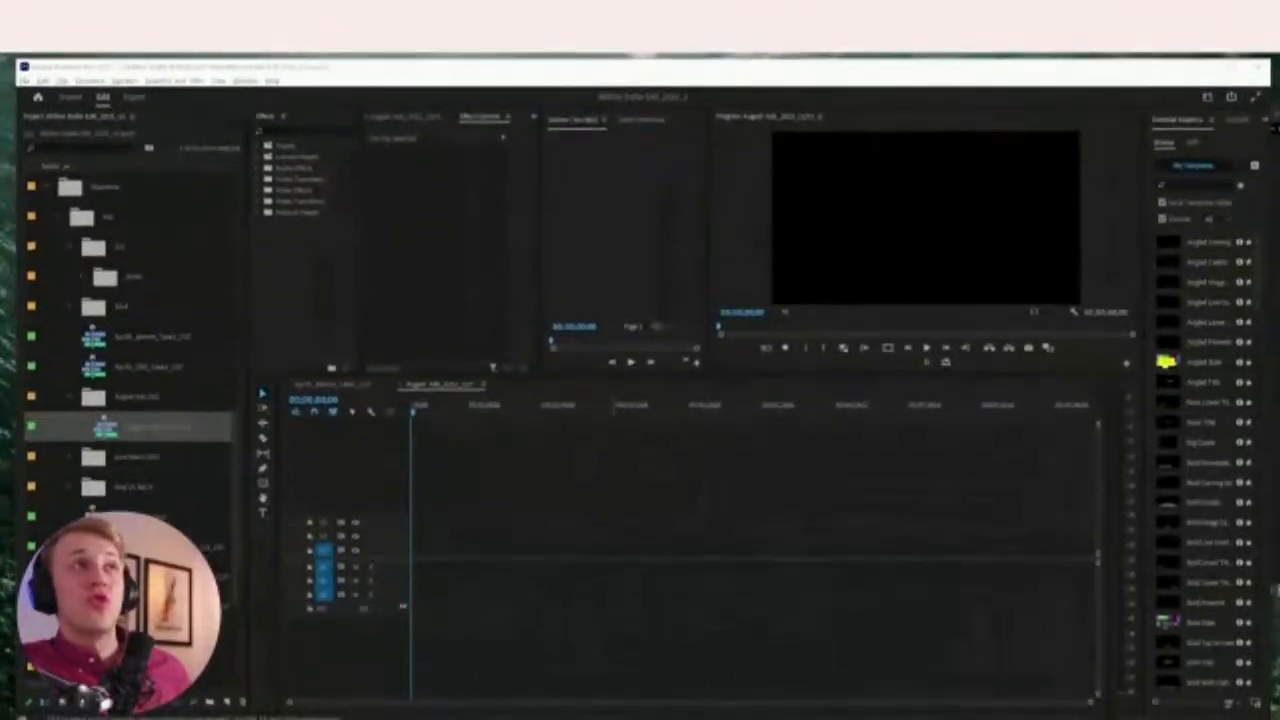
Show the project's top-level bins in icon view
click(655, 528)
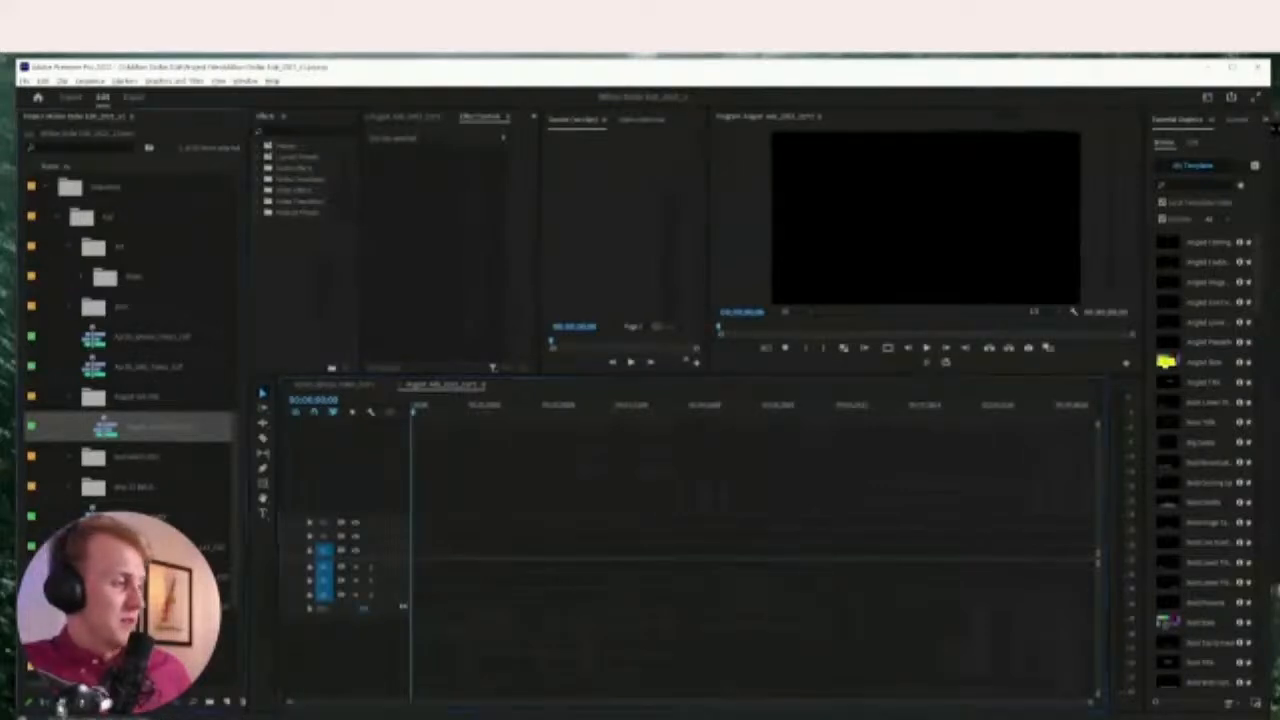
double_click(117, 456)
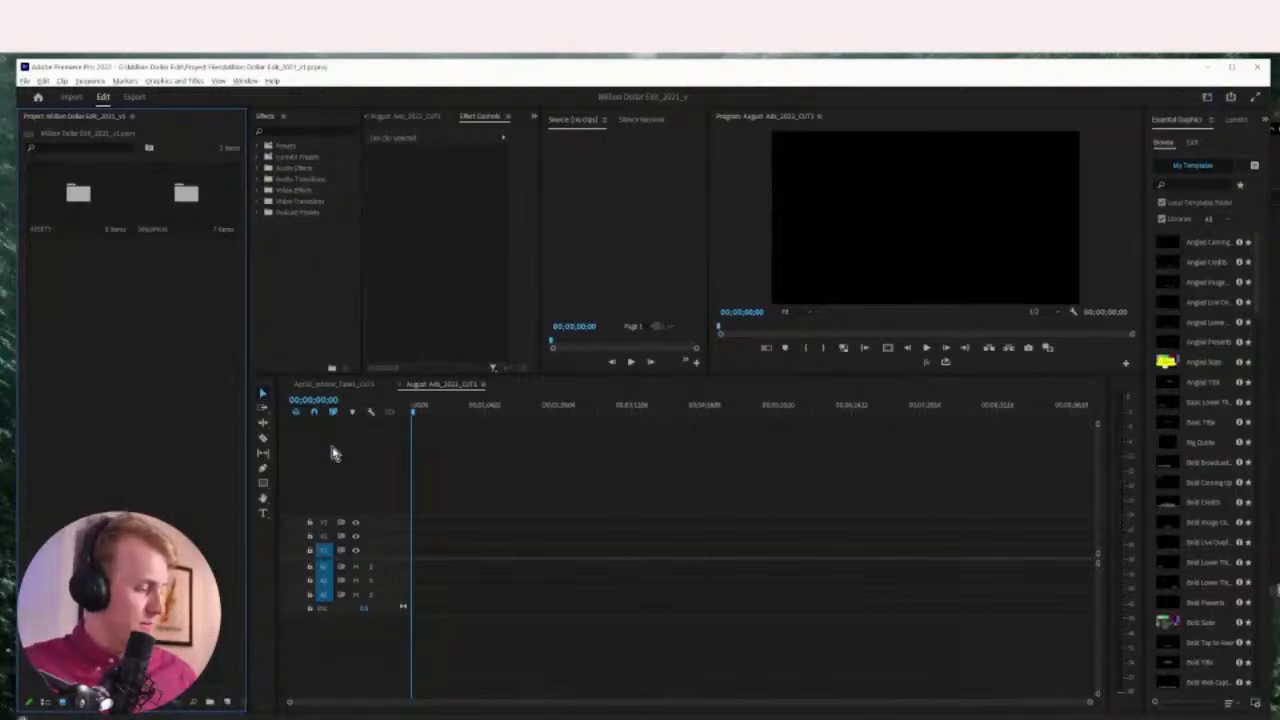
mouse_move(33, 460)
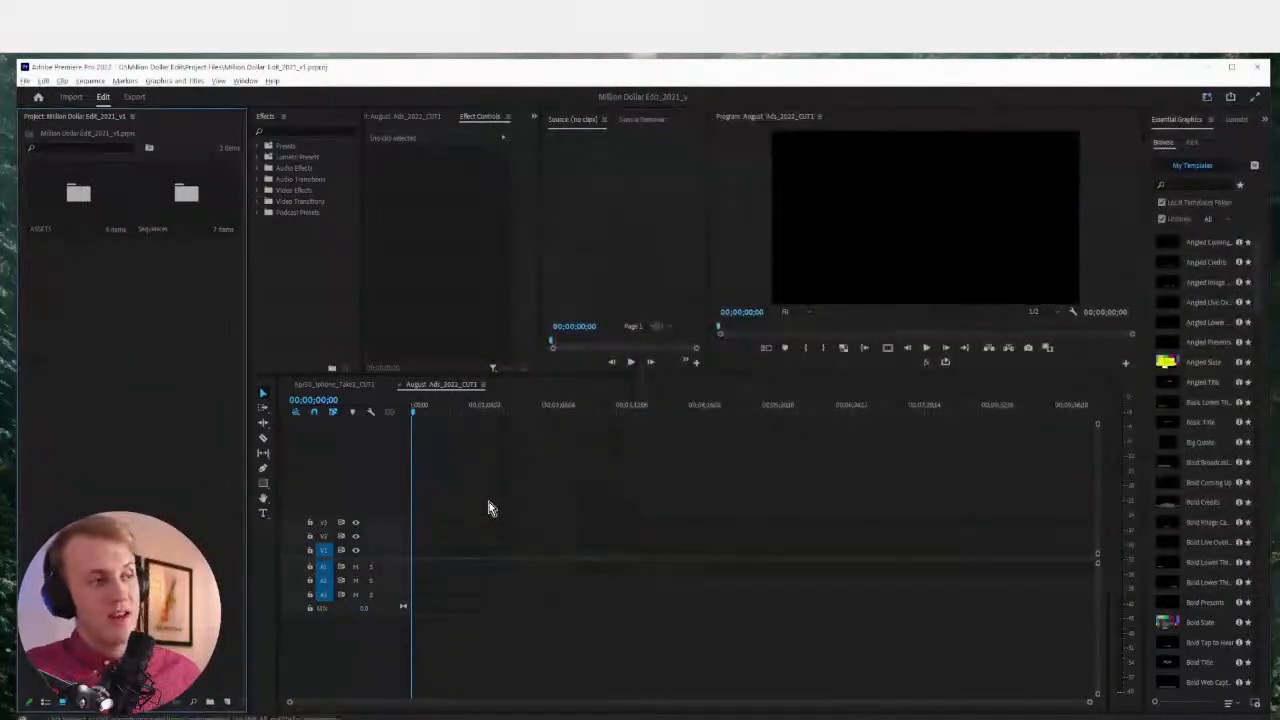
Close the Apr30_Iphone_Take1_CUT sequence and make the August_Ads_2022_CUT1 timeline active
drag(466, 390, 288, 390)
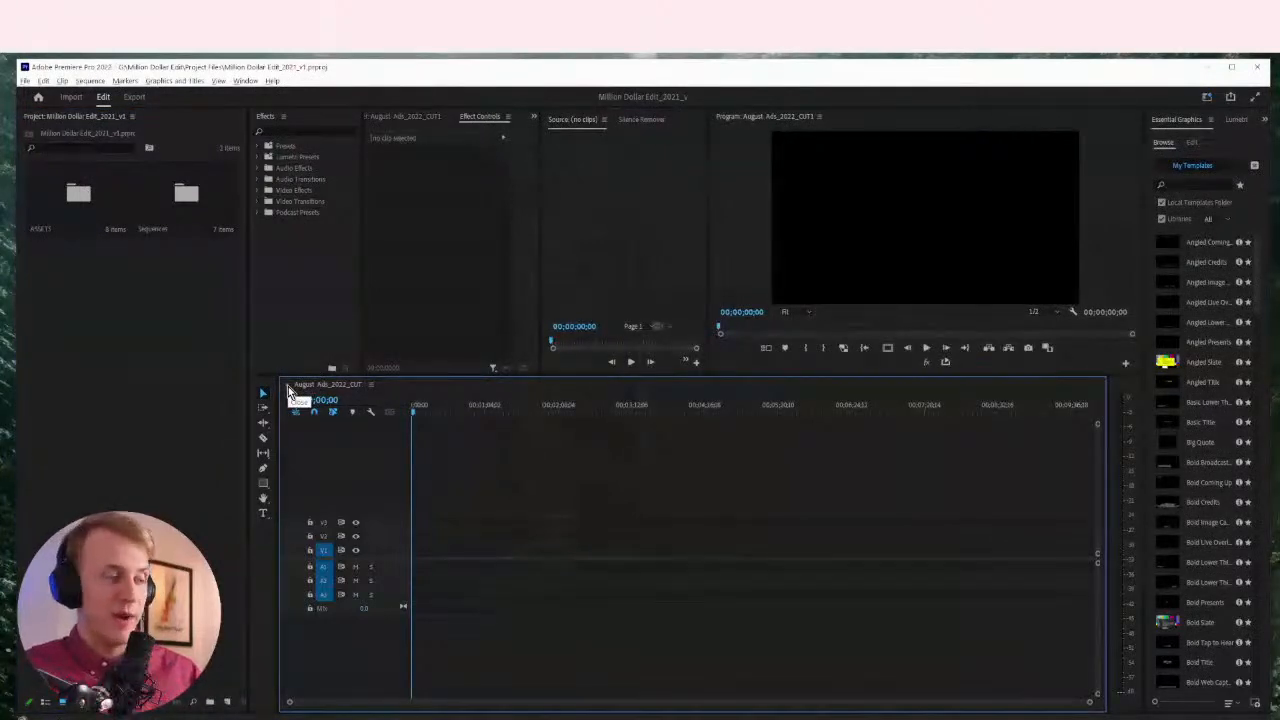
click(334, 369)
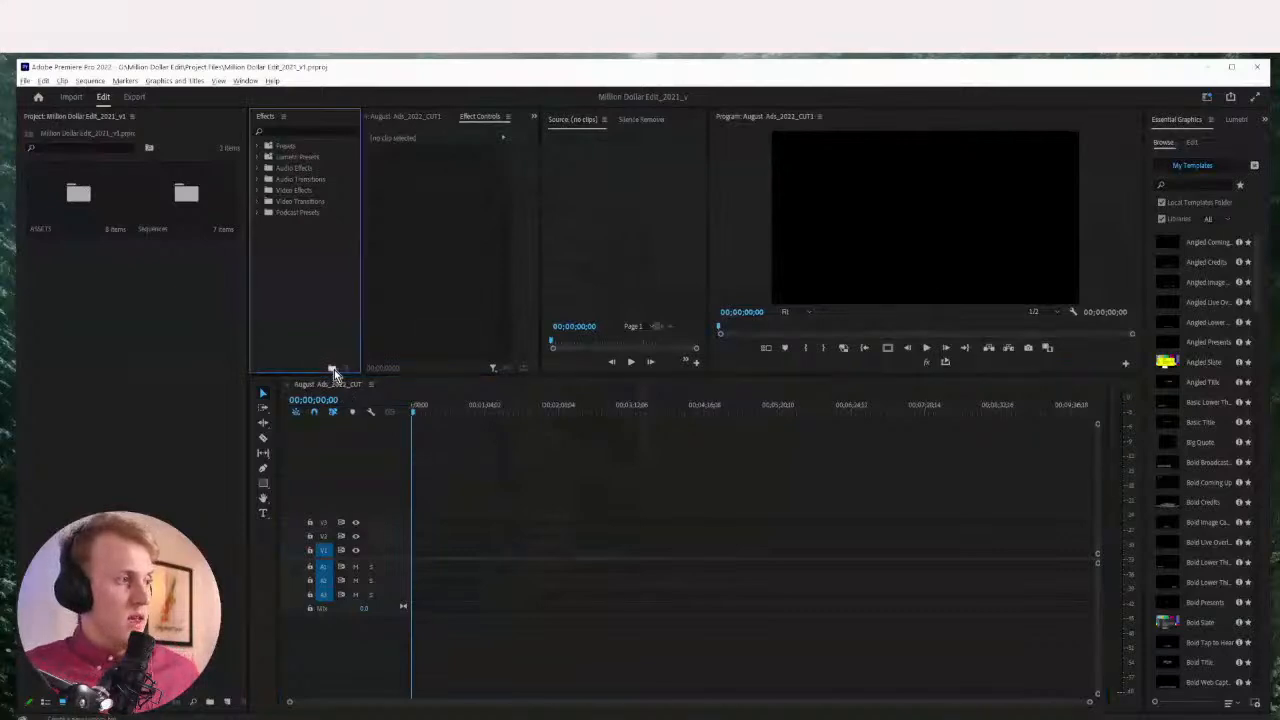
click(327, 387)
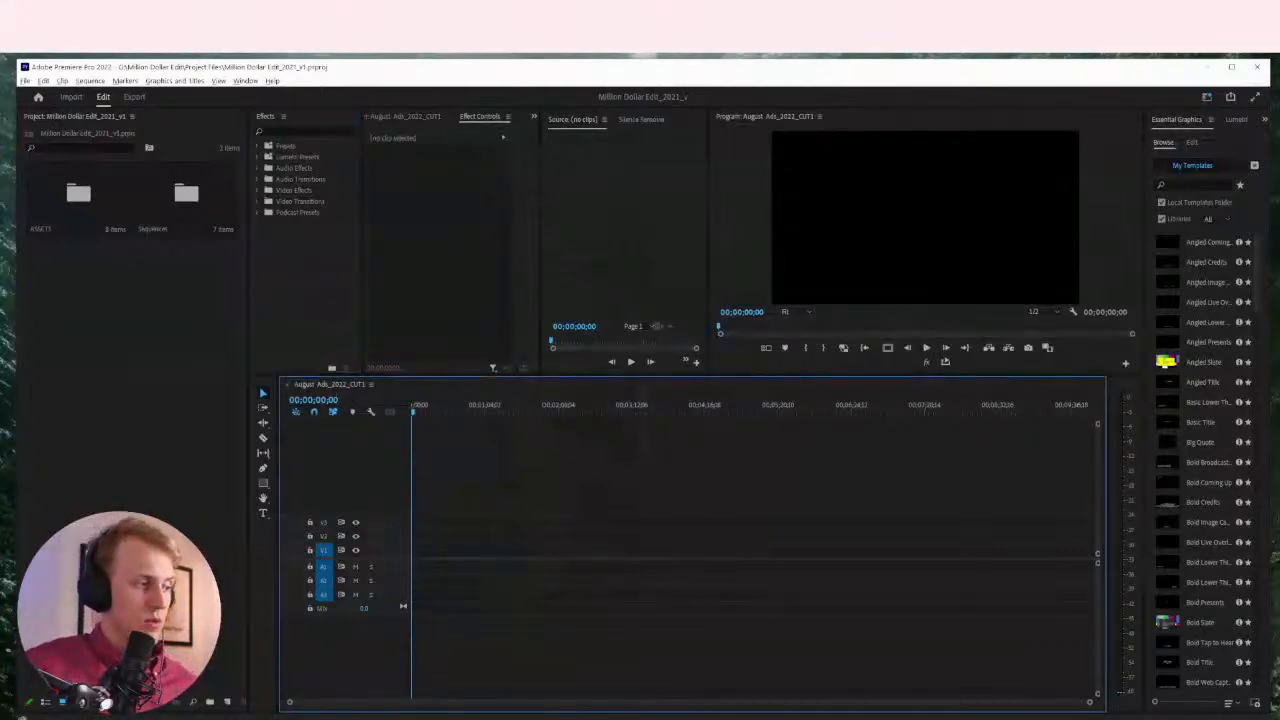
Show the project items as a list with smaller icons and activate the August_Ads_2022_CUT1 timeline
click(45, 702)
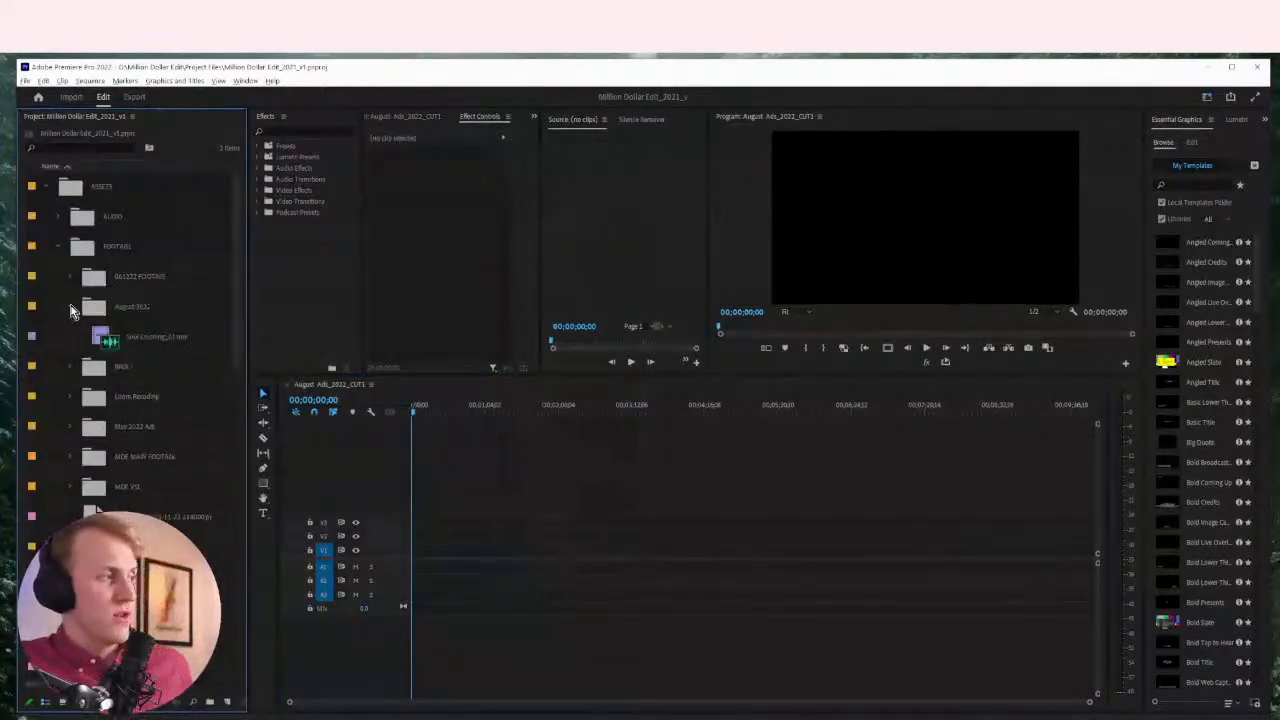
drag(117, 706, 97, 704)
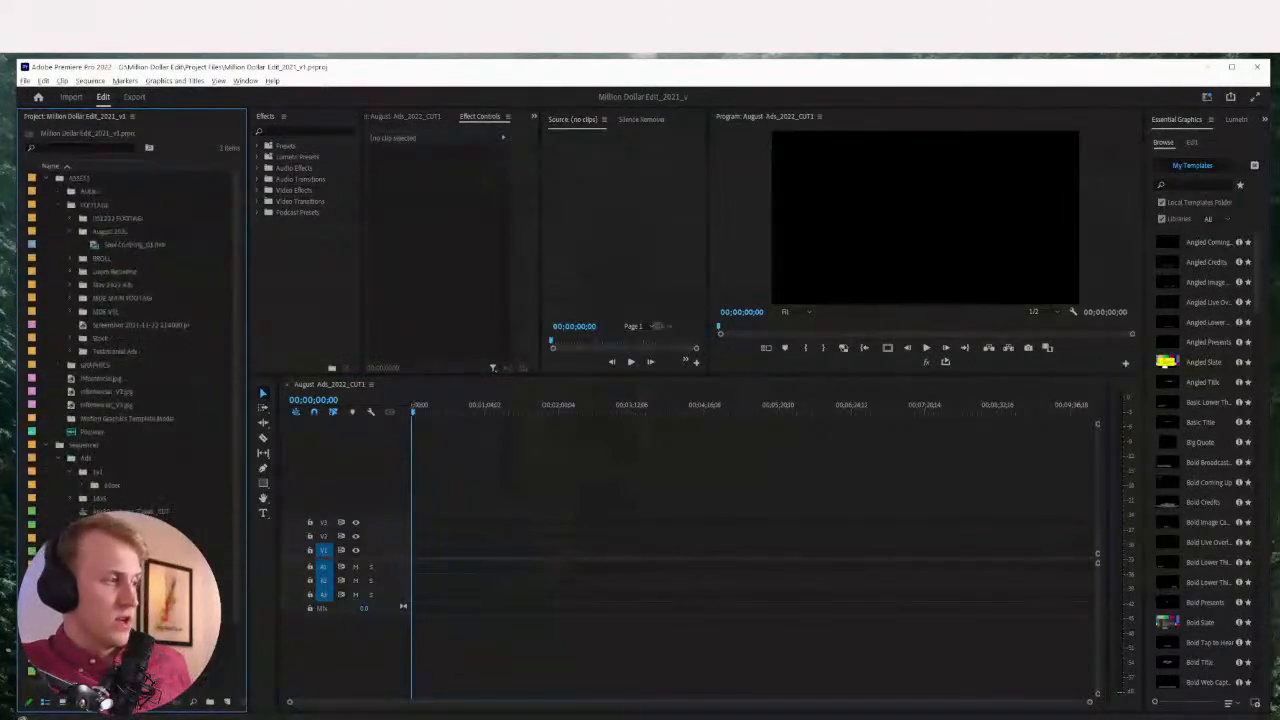
scroll(236, 225, down, 2)
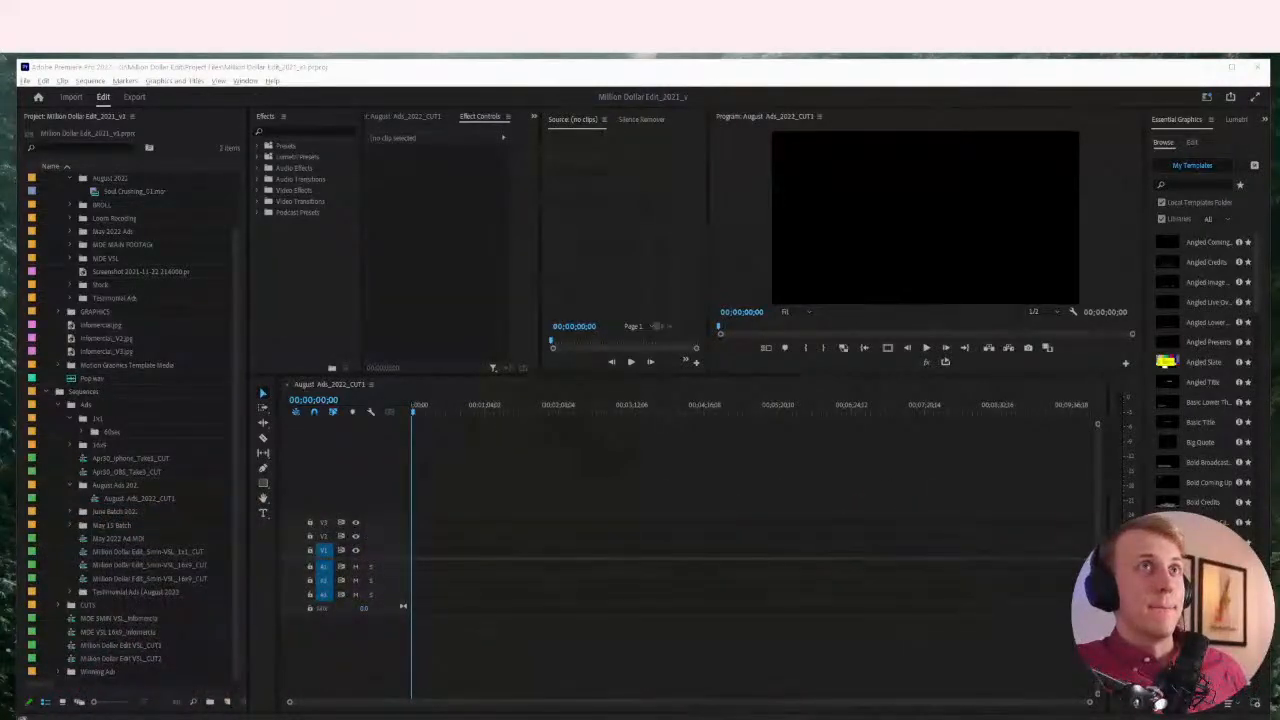
click(326, 385)
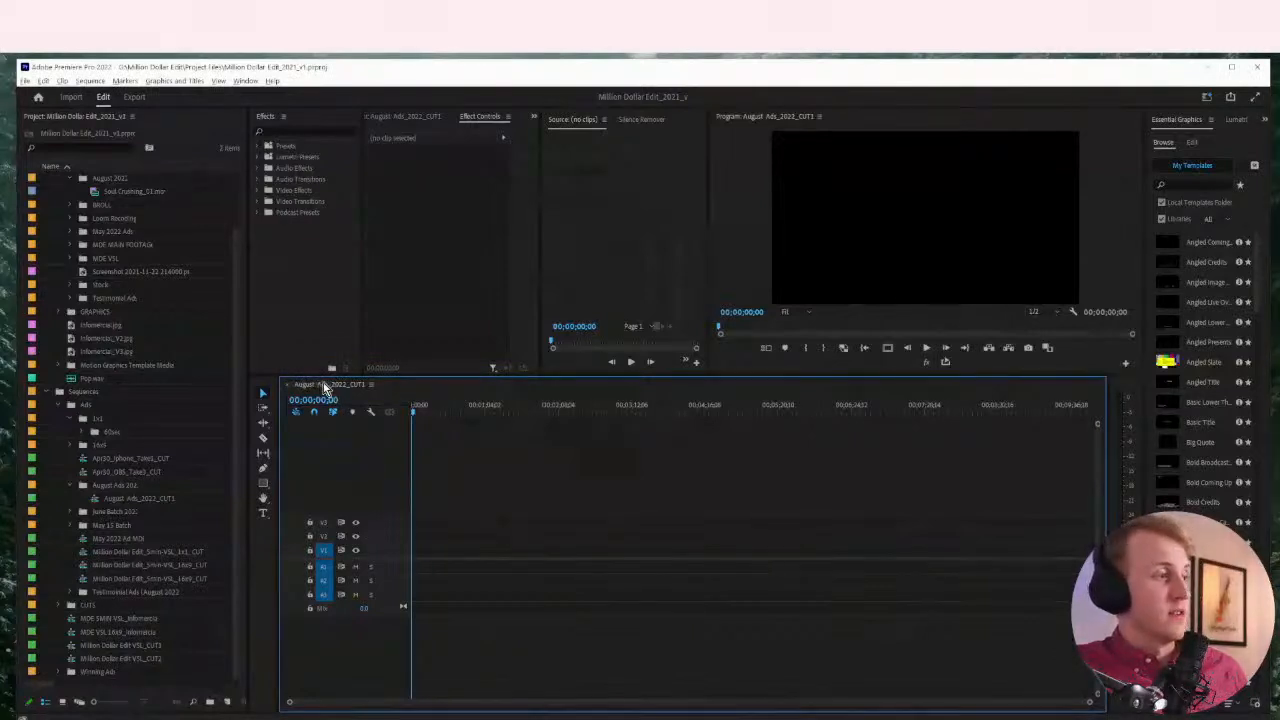
Reveal the August_Ads_2022_CUT1 sequence's location in the project bins from its timeline
right_click(321, 383)
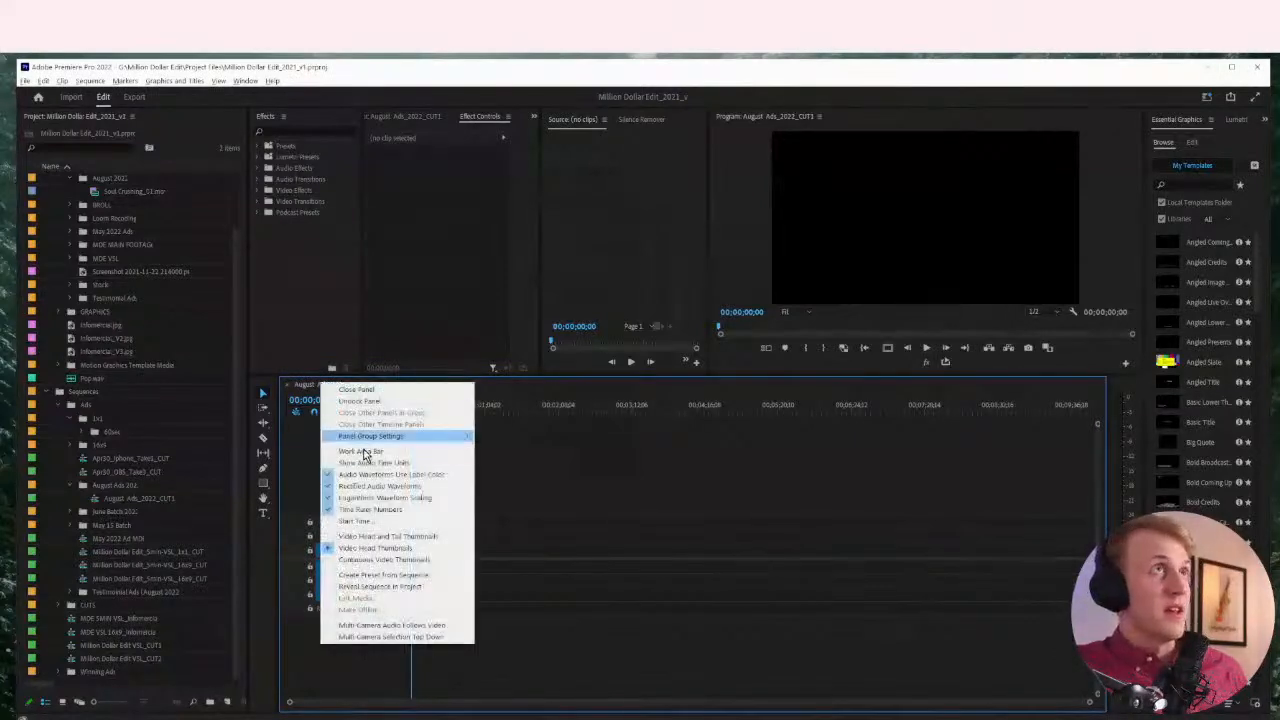
click(366, 587)
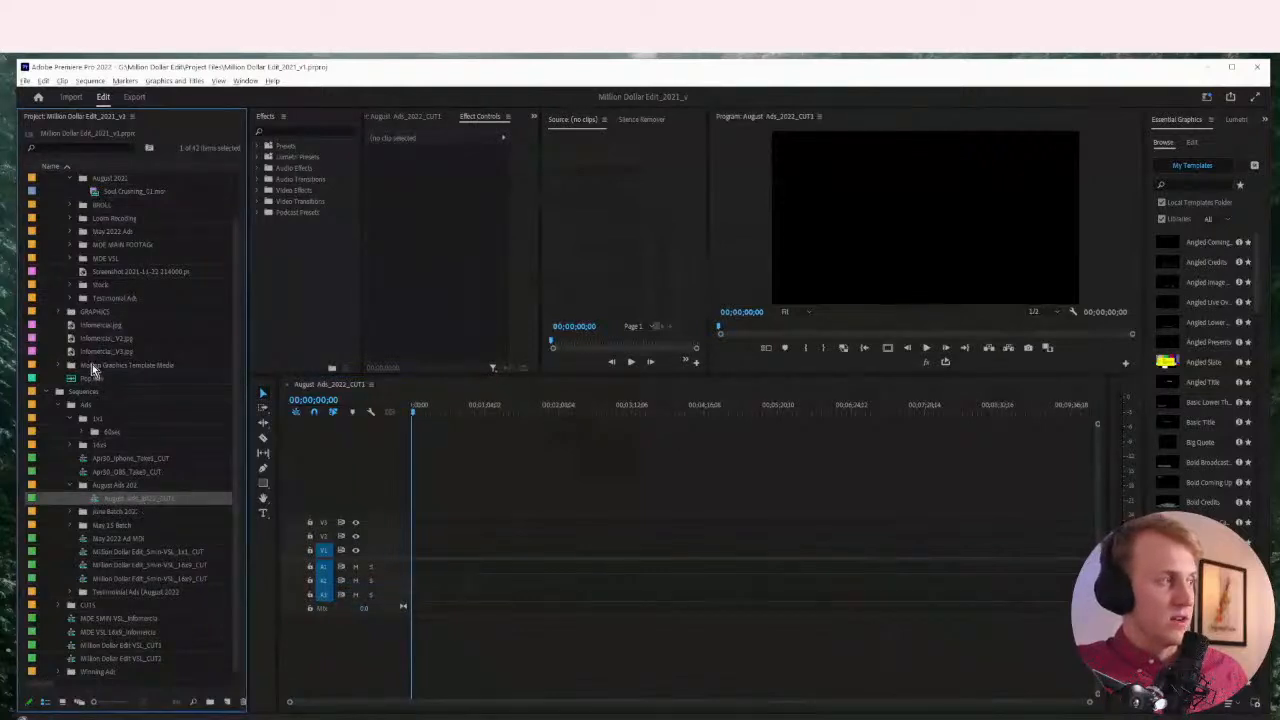
click(491, 506)
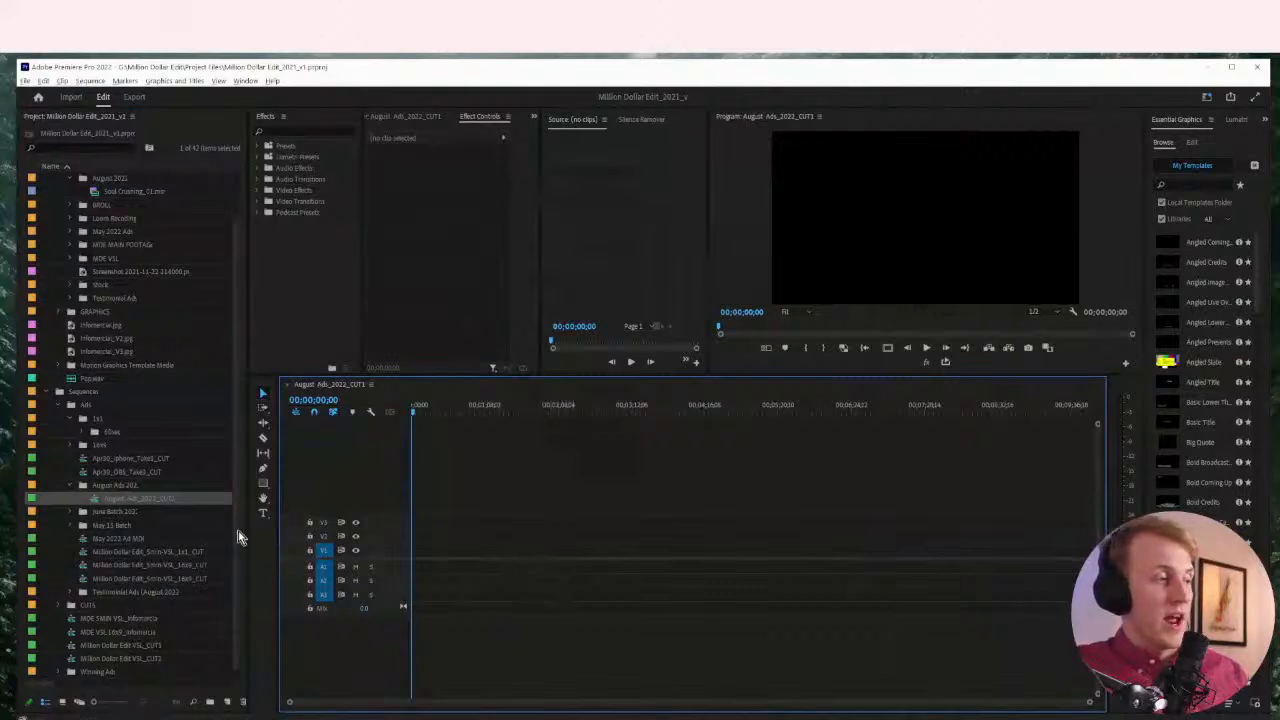
right_click(328, 388)
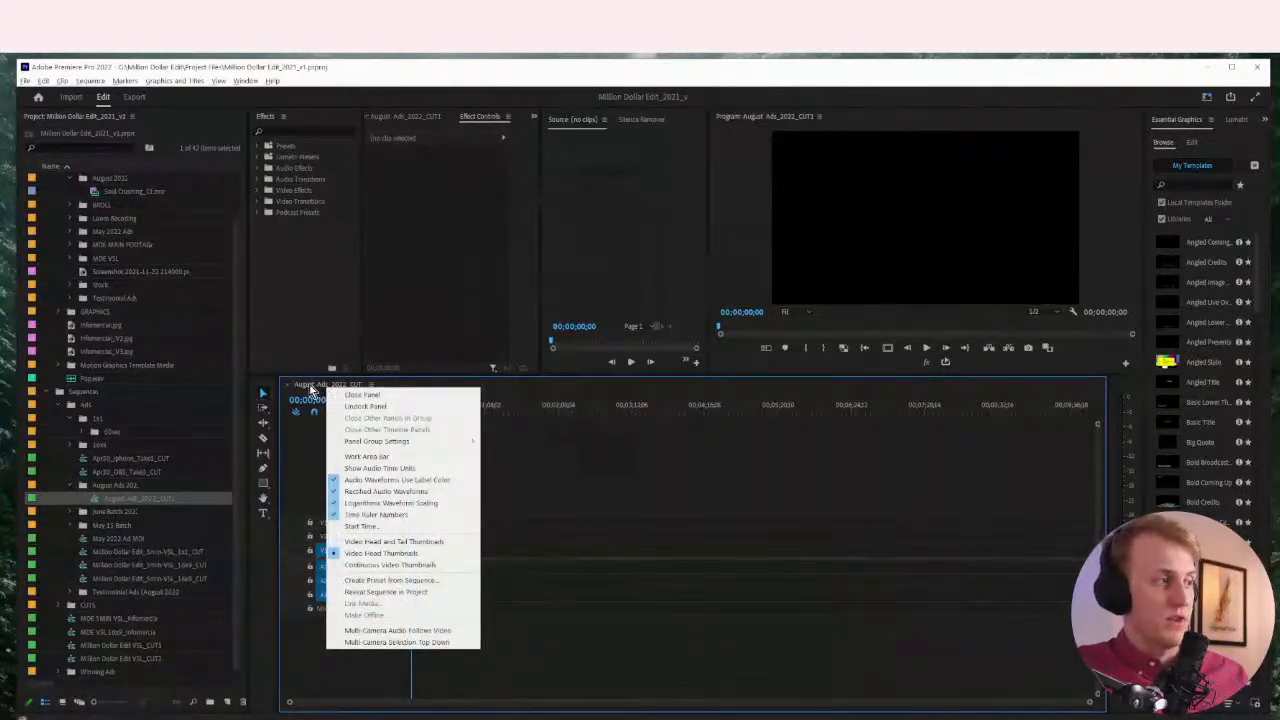
click(392, 592)
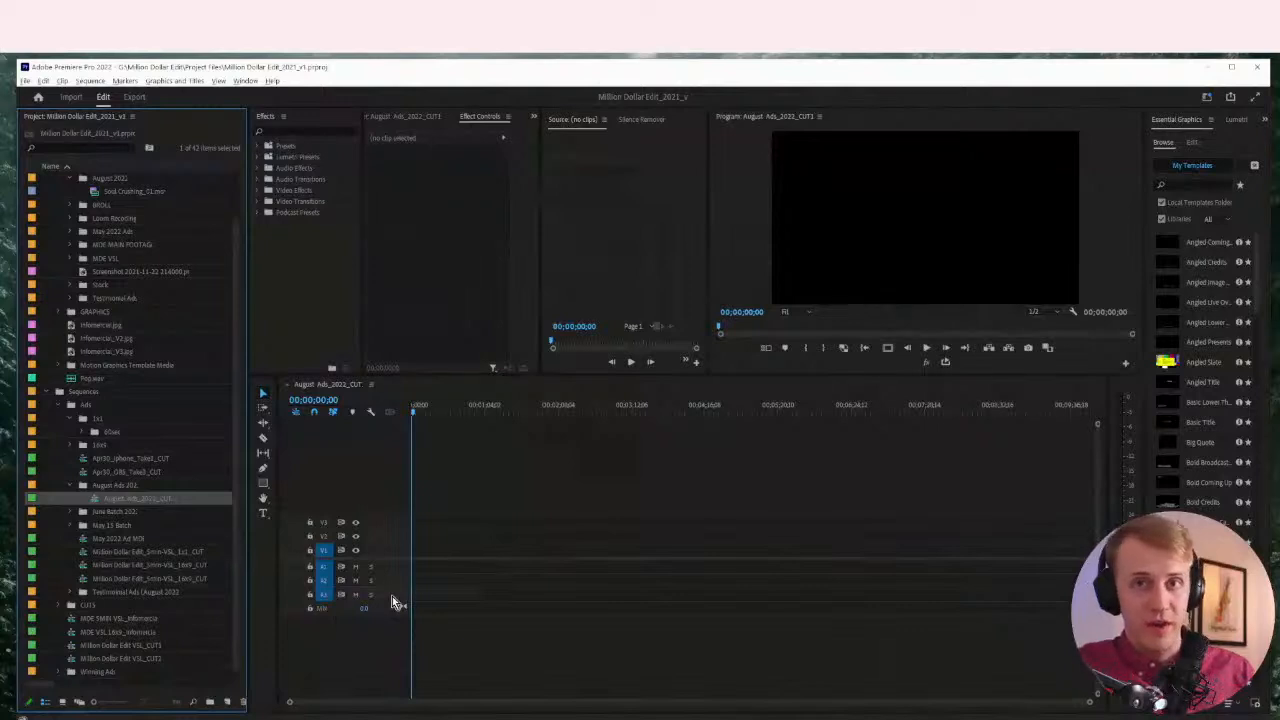
Expand the GRAPHICS and Stock bins and place the first MDE Stock clip on track V1, keeping the existing sequence settings
click(63, 311)
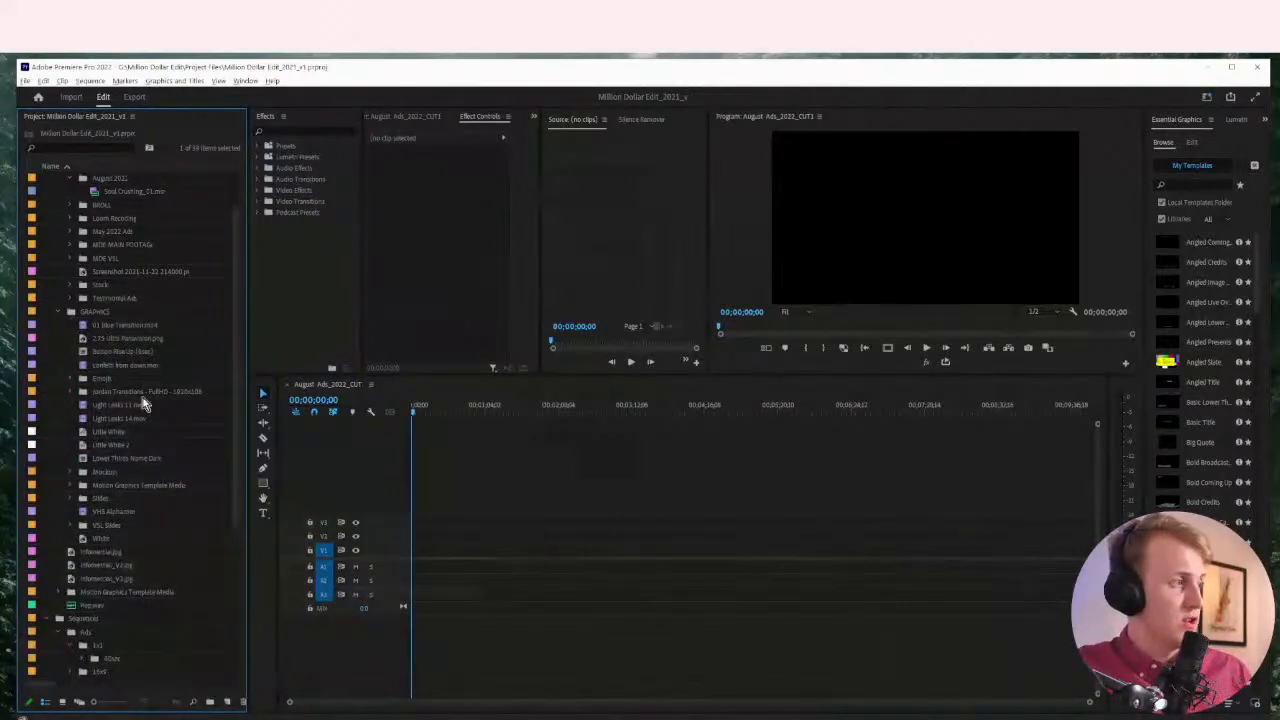
click(109, 456)
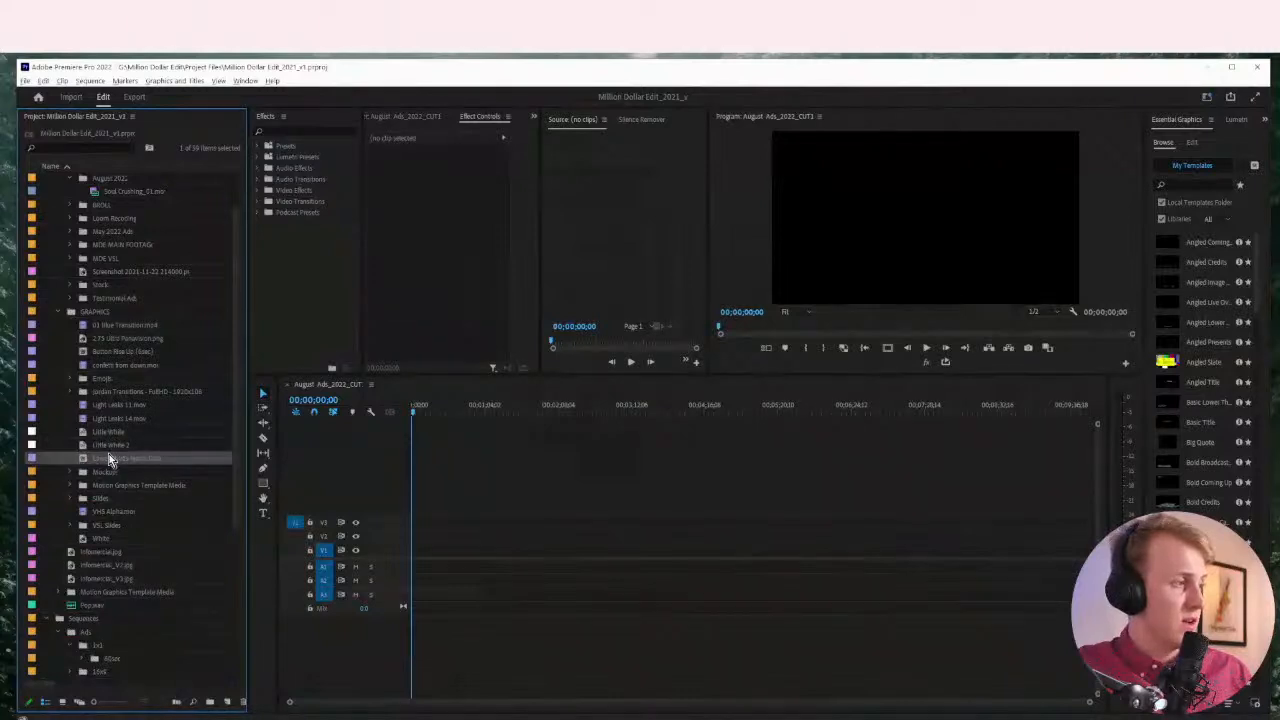
click(69, 286)
drag(70, 298, 412, 554)
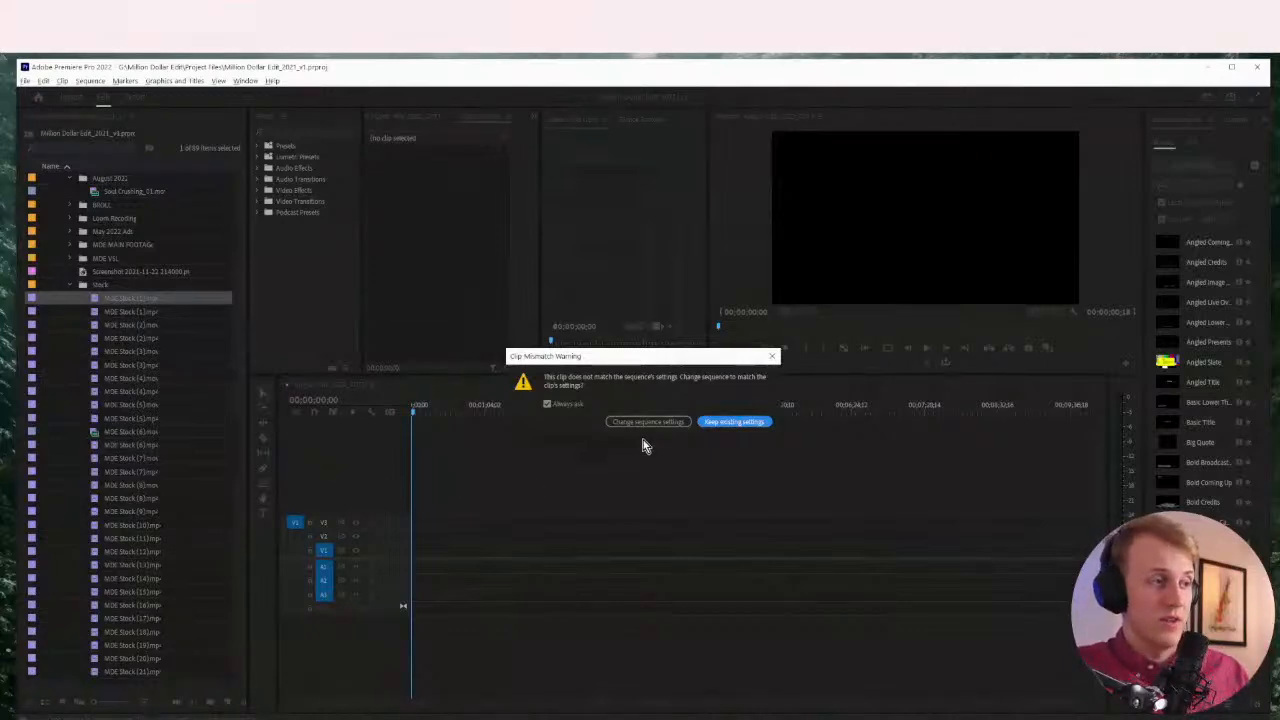
click(736, 422)
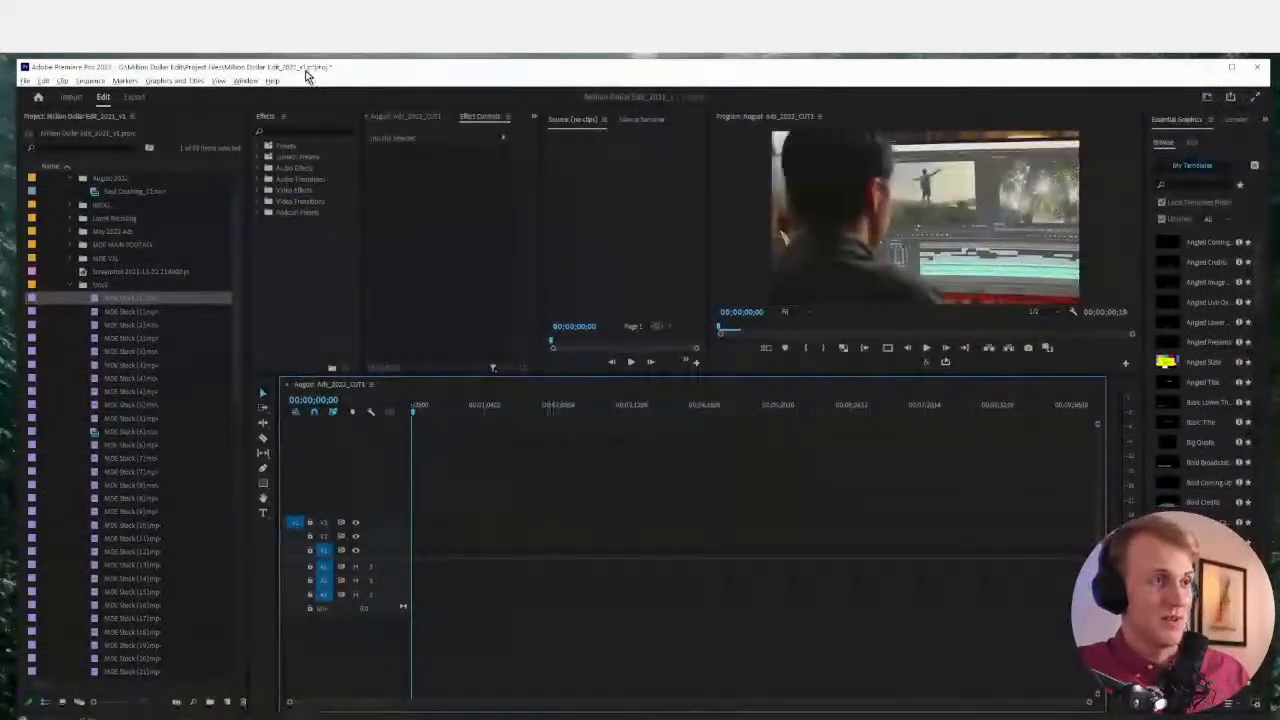
Set the August_Ads_2022_CUT1 sequence's frame size to 1080 by 1080 and accept the deletion of its preview files
click(92, 80)
click(100, 95)
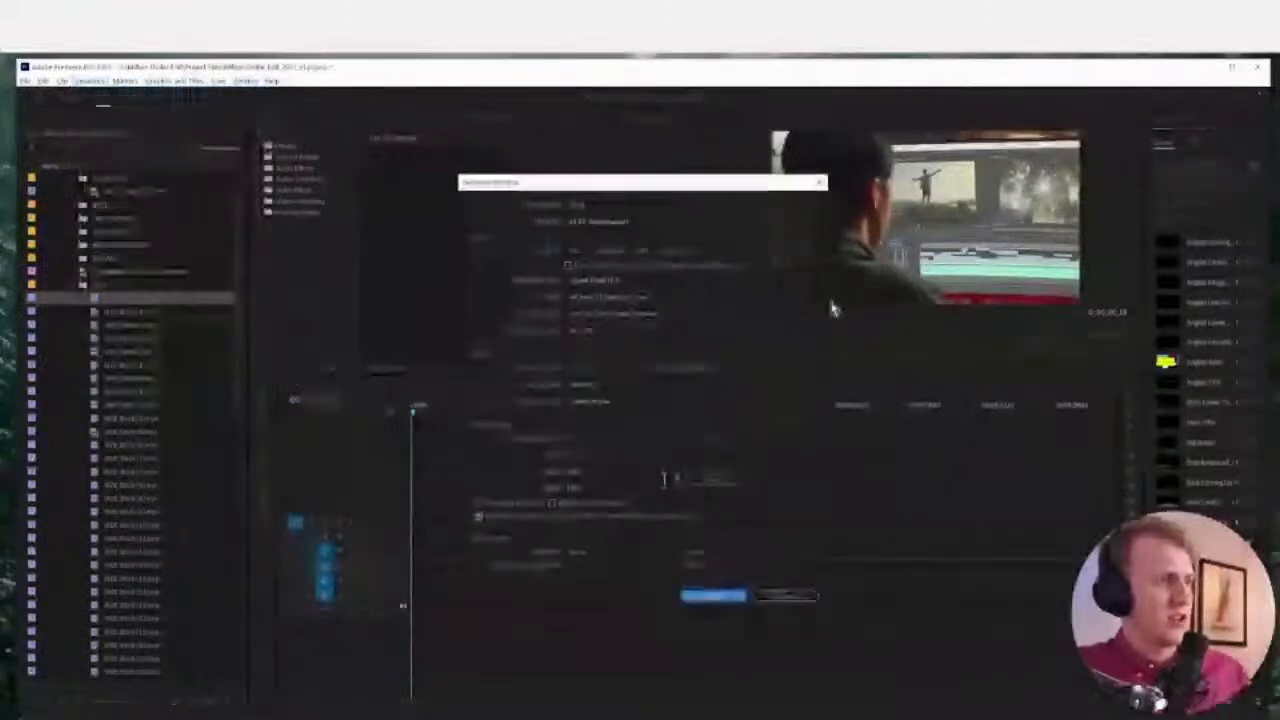
key(Tab)
key(Tab)
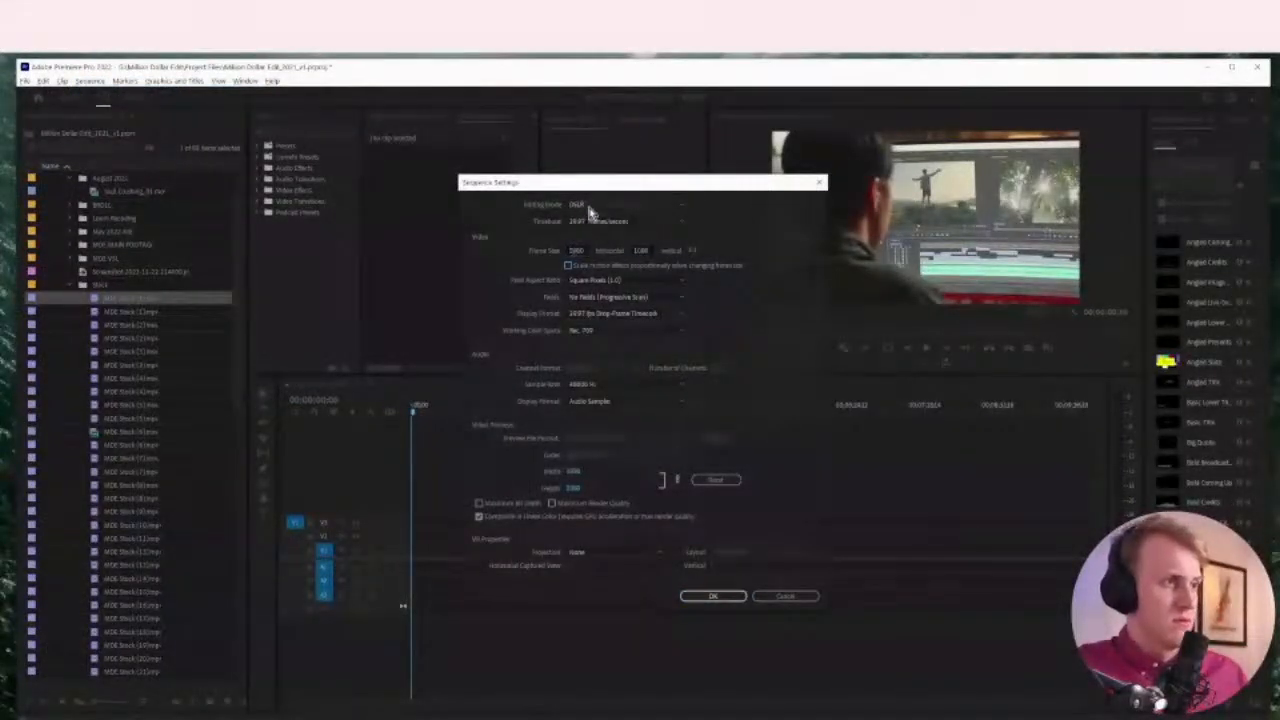
click(706, 598)
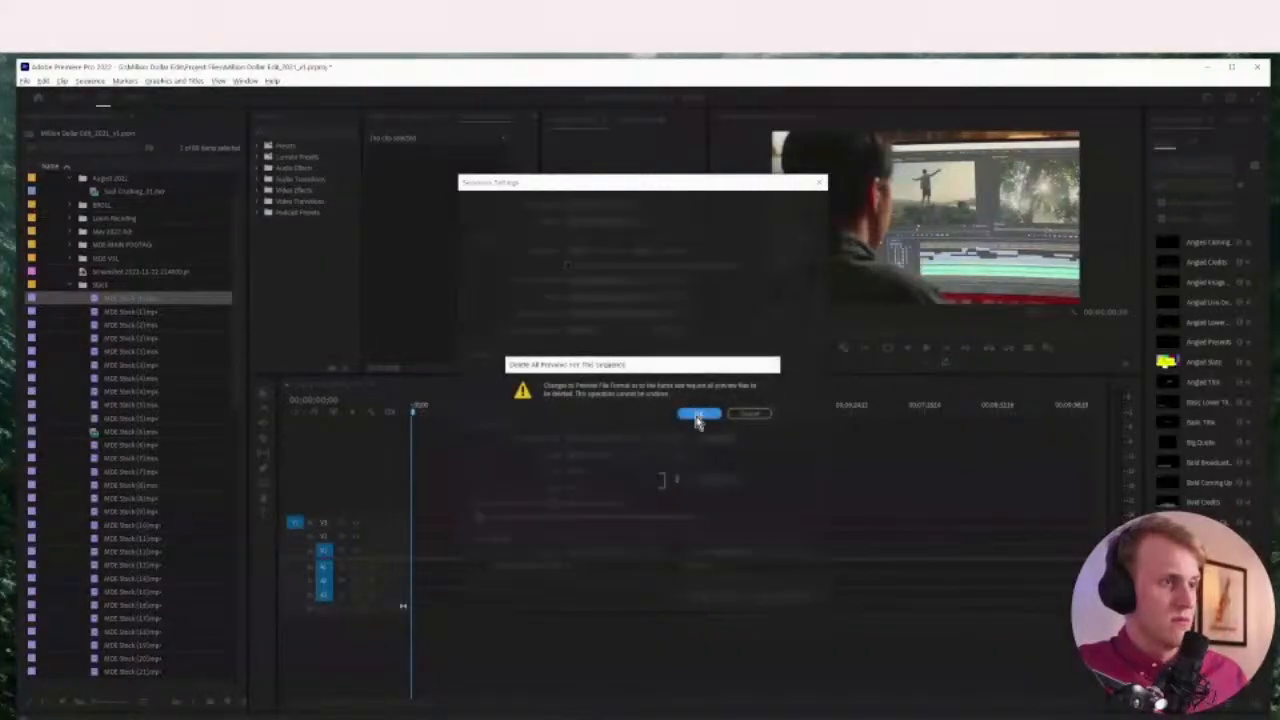
click(697, 412)
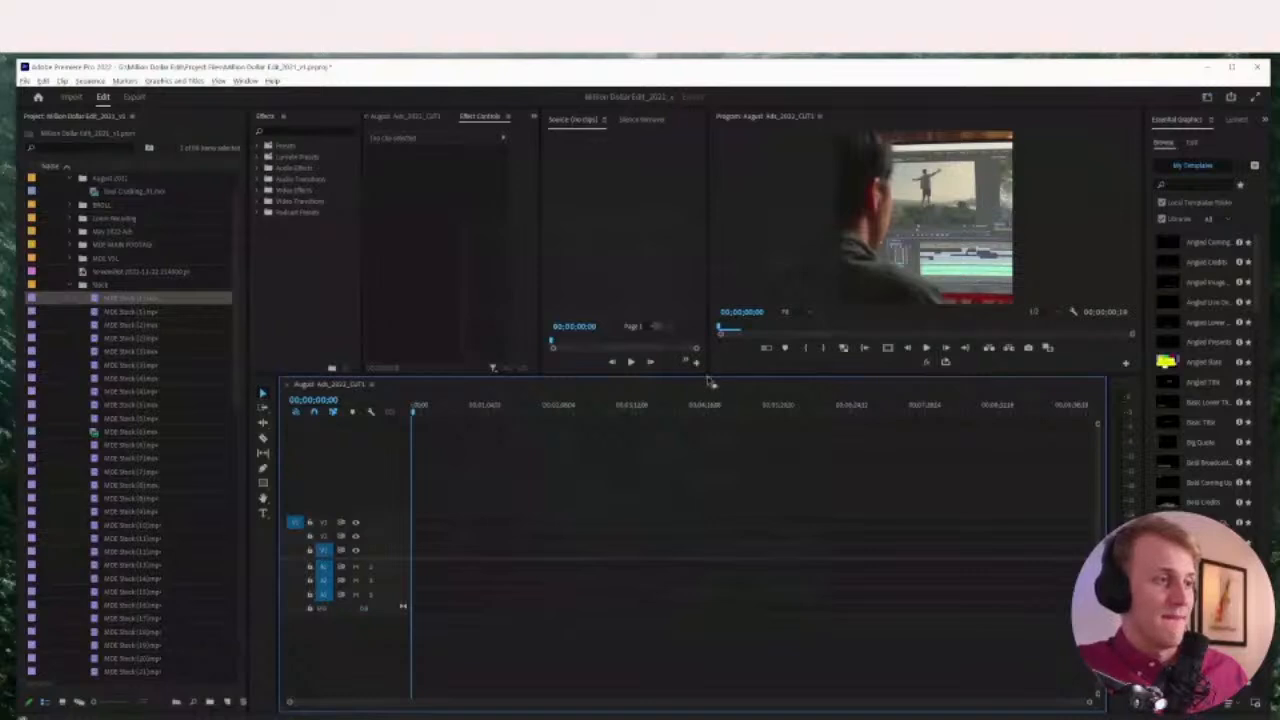
Extend the stock clip on V1 to about 6 seconds, enlarge its track, and place the playhead at 00;00;00;29
key(equal)
key(equal)
key(equal)
key(equal)
key(equal)
key(equal)
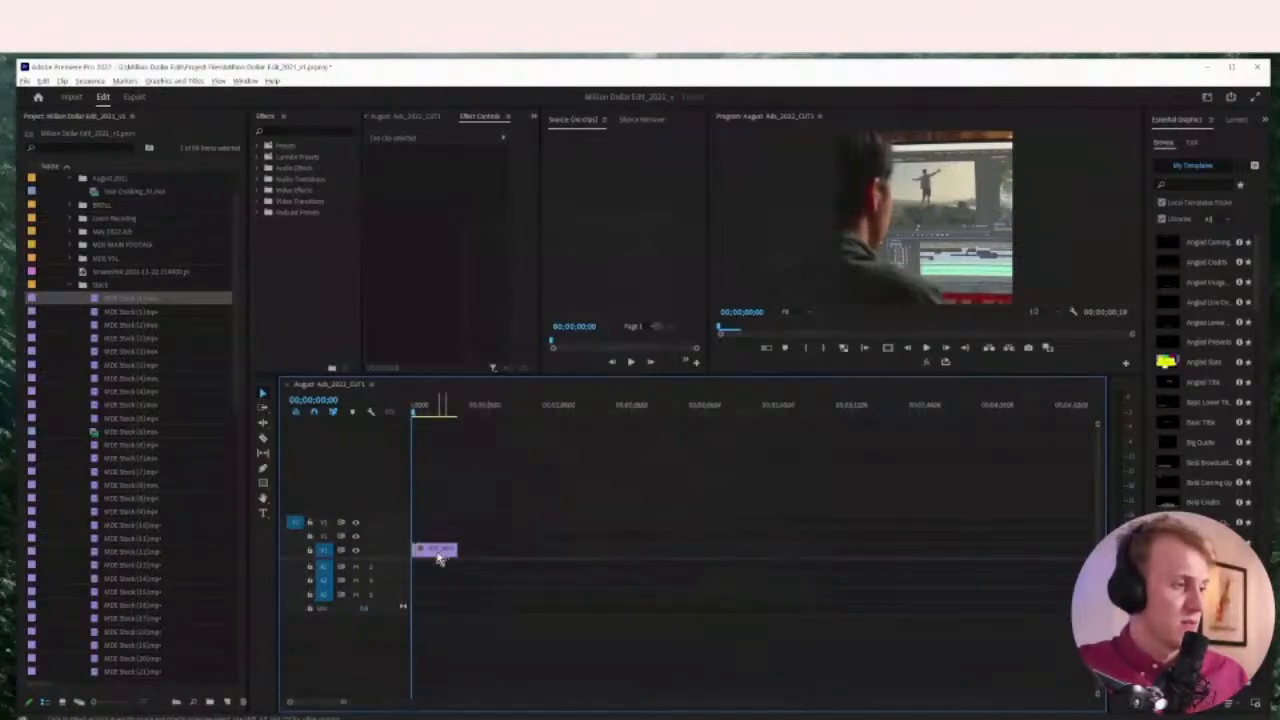
drag(452, 553, 830, 535)
double_click(384, 556)
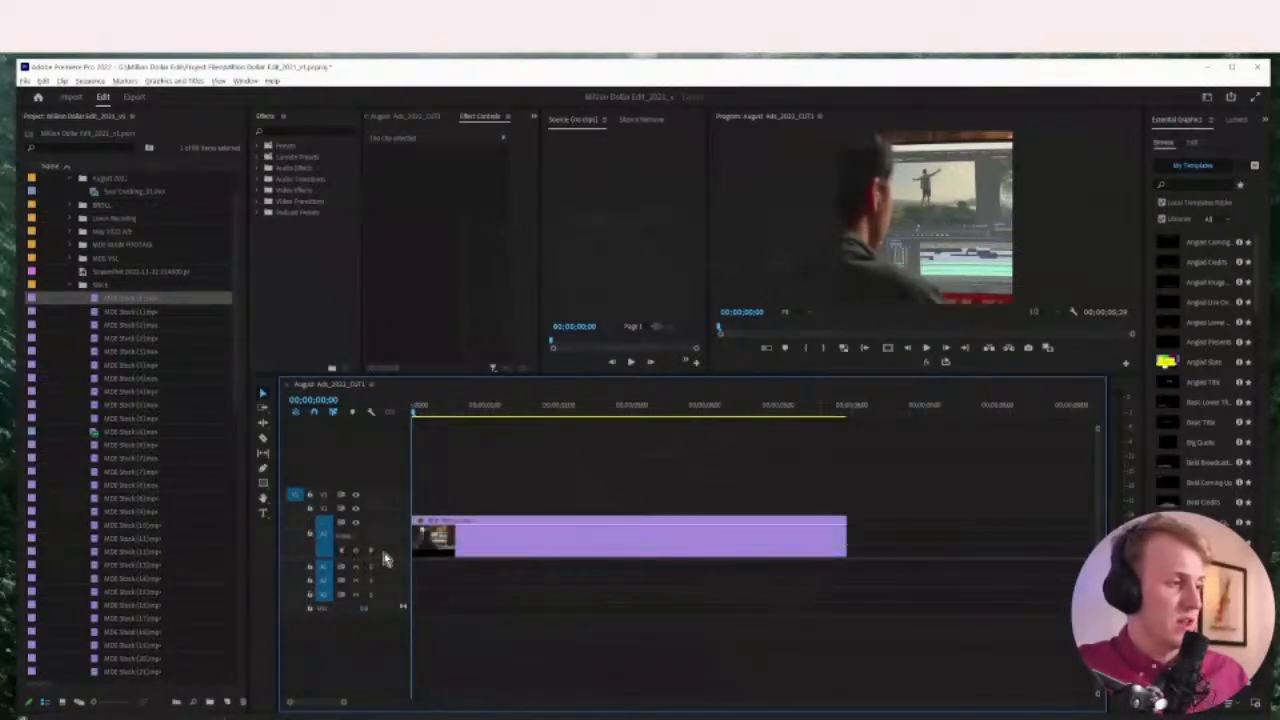
click(543, 532)
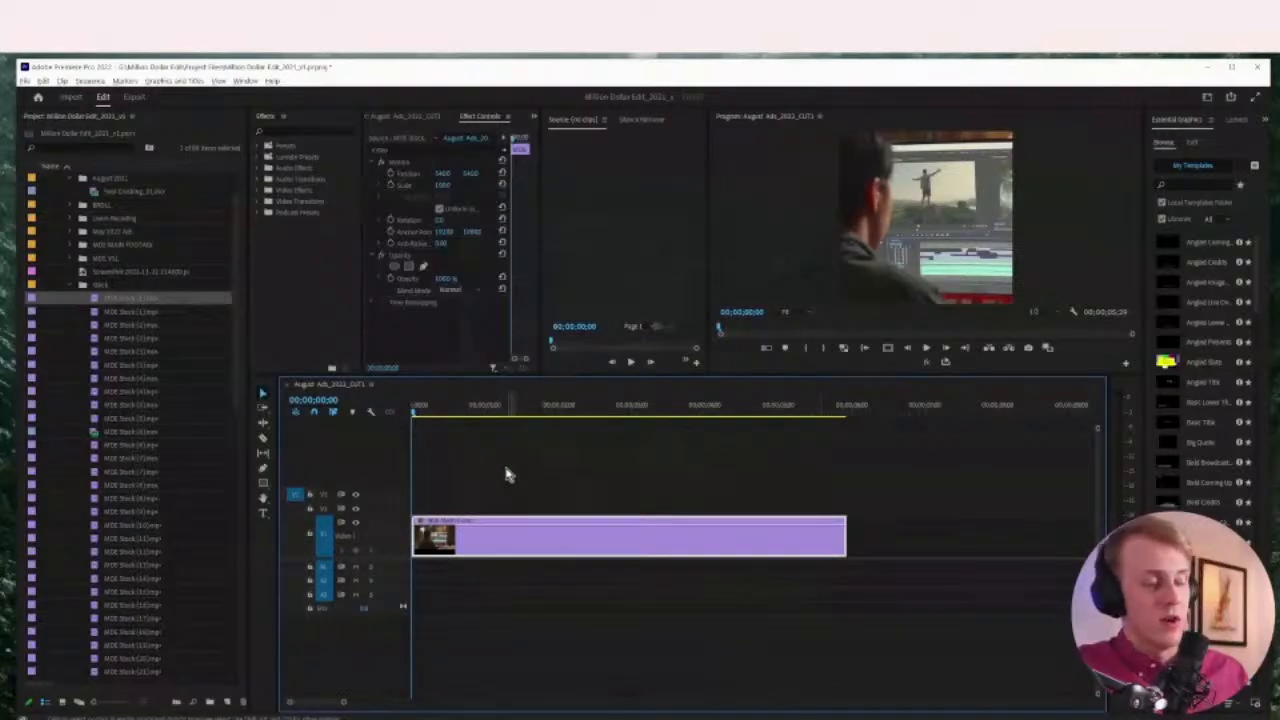
drag(595, 412, 484, 412)
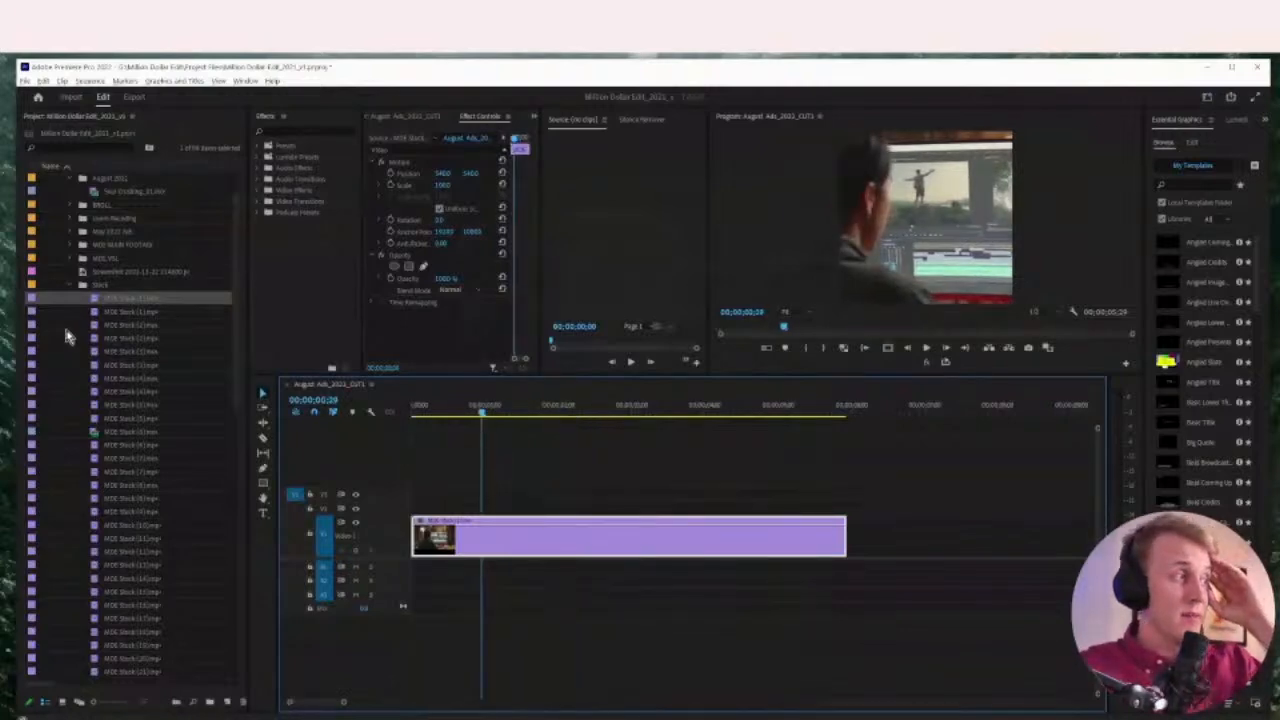
Collapse the Stock bin and return to the first bins of the project
scroll(68, 322, down, 1)
click(68, 261)
click(69, 259)
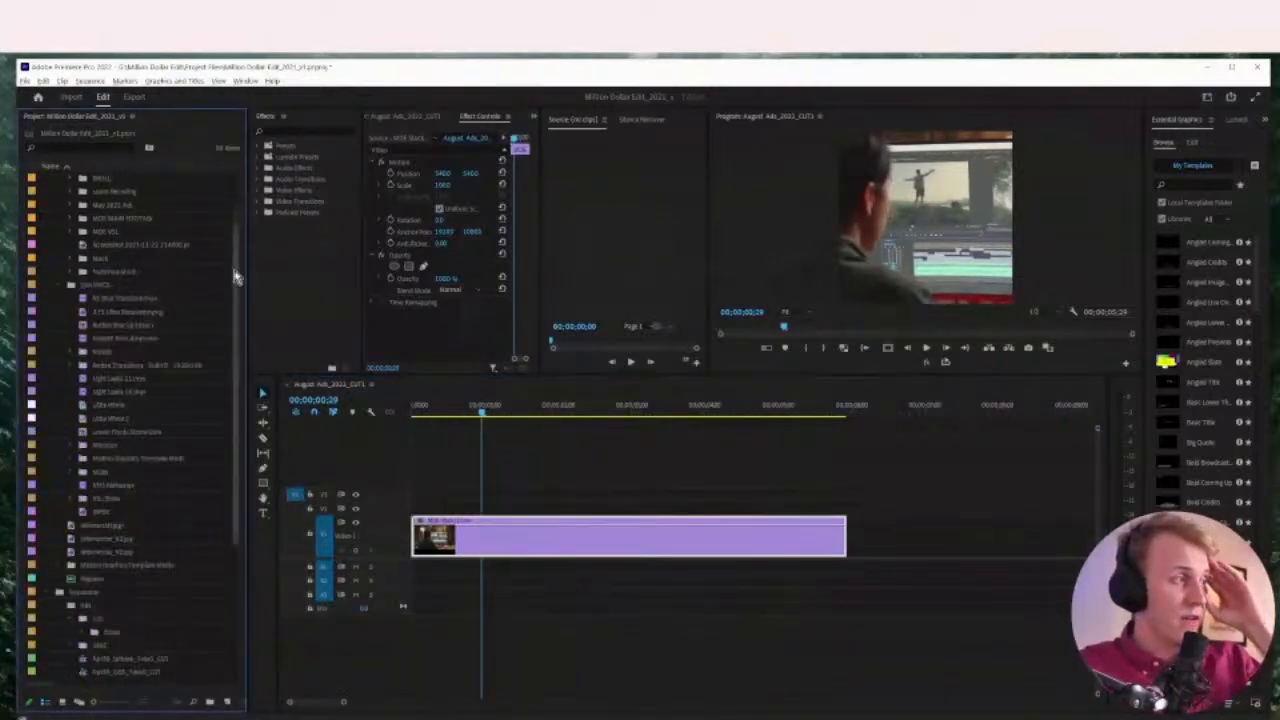
scroll(244, 278, up, 3)
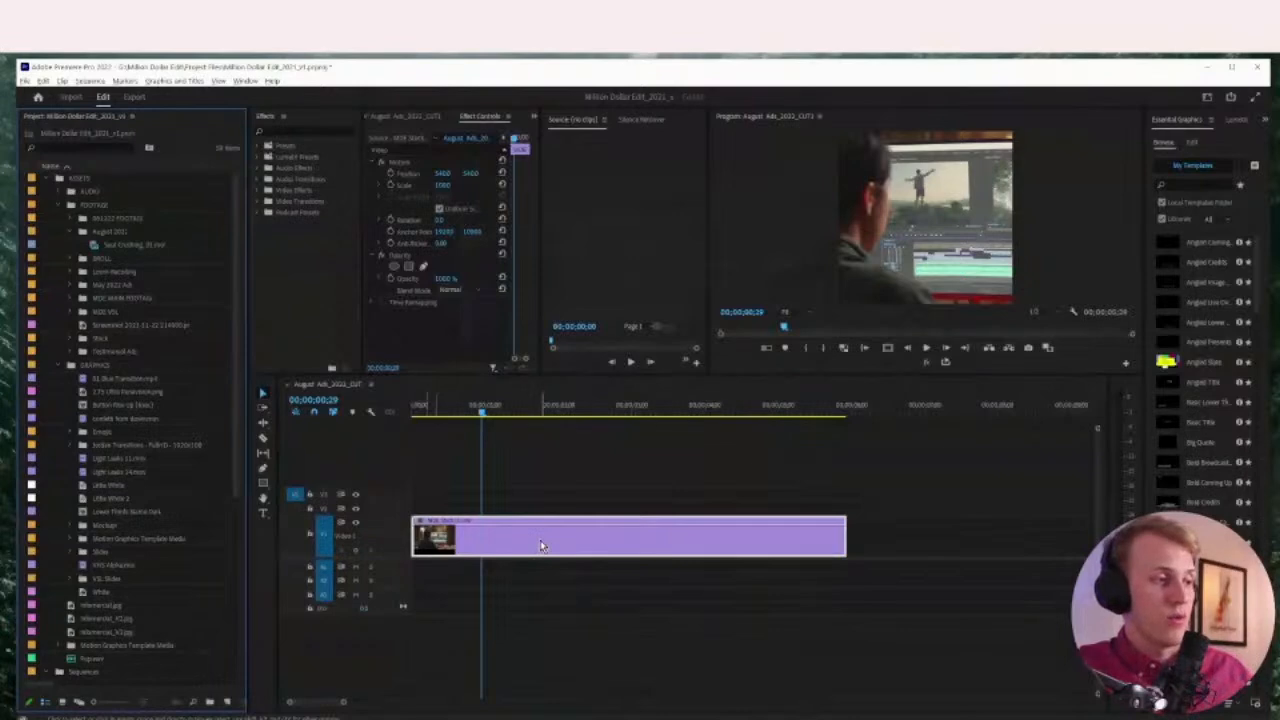
Reveal the timeline's stock clip in the project and look at its place in the Stock bin
right_click(320, 388)
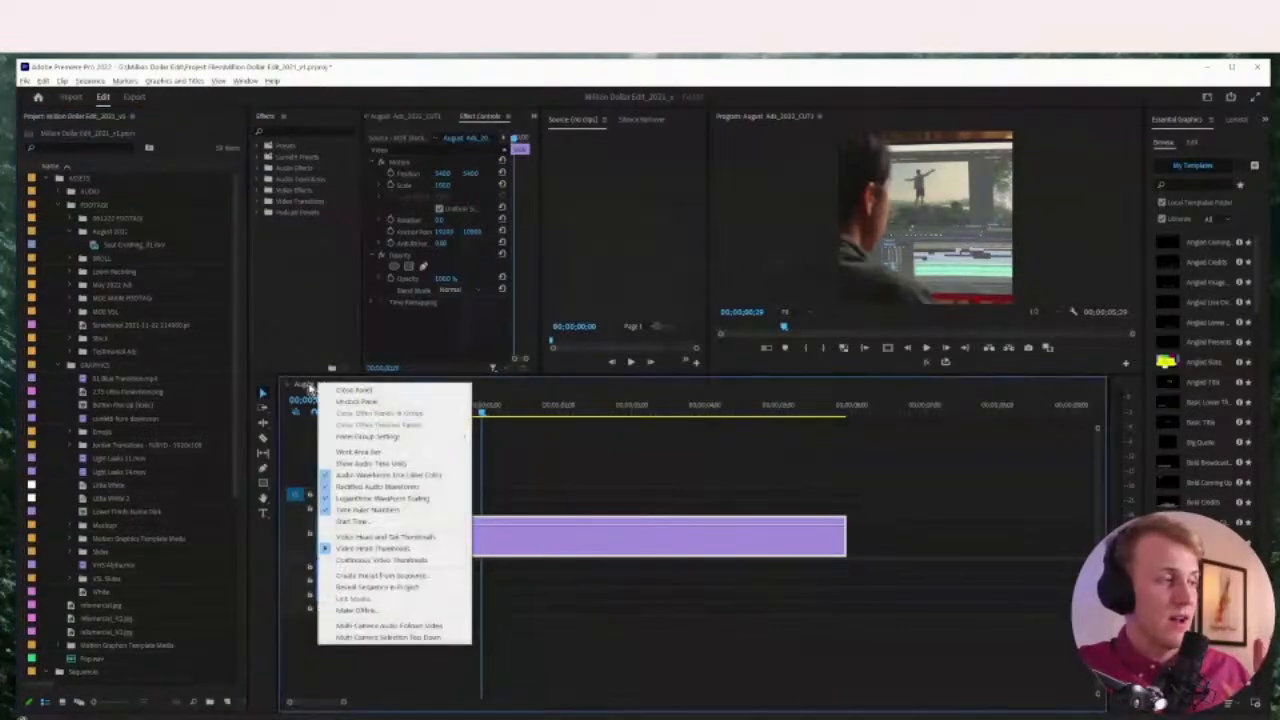
click(574, 463)
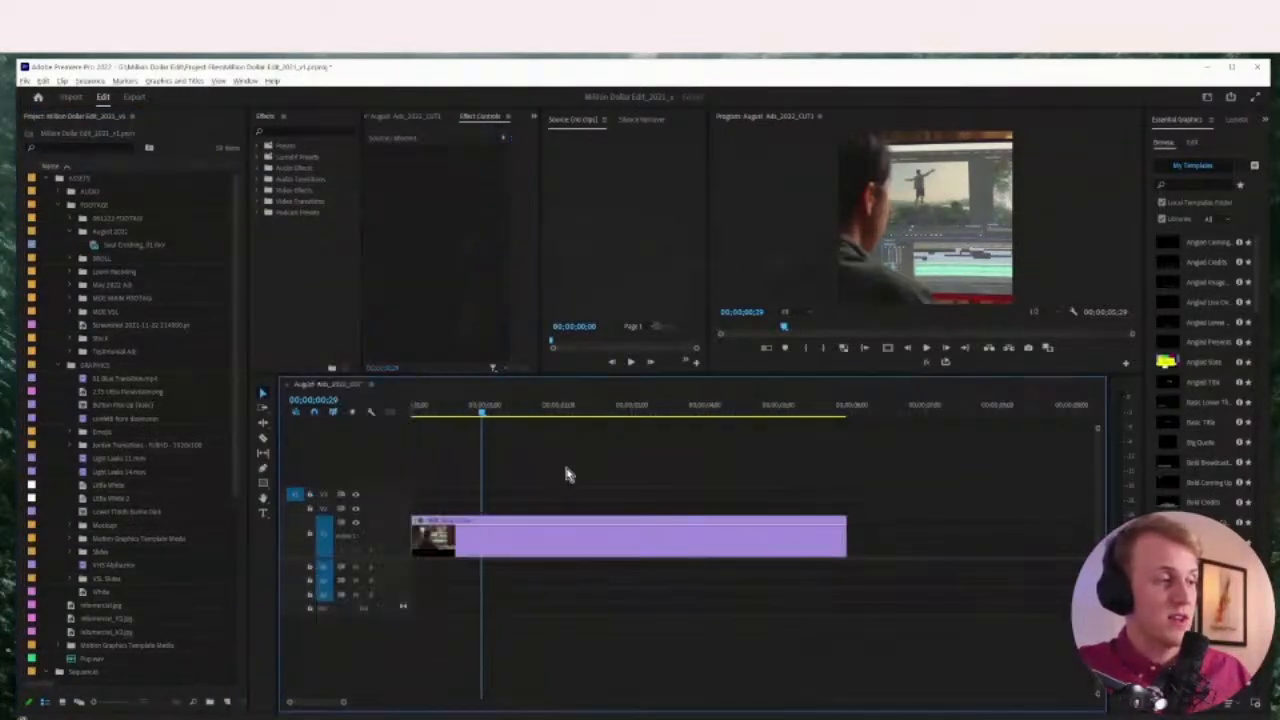
right_click(499, 536)
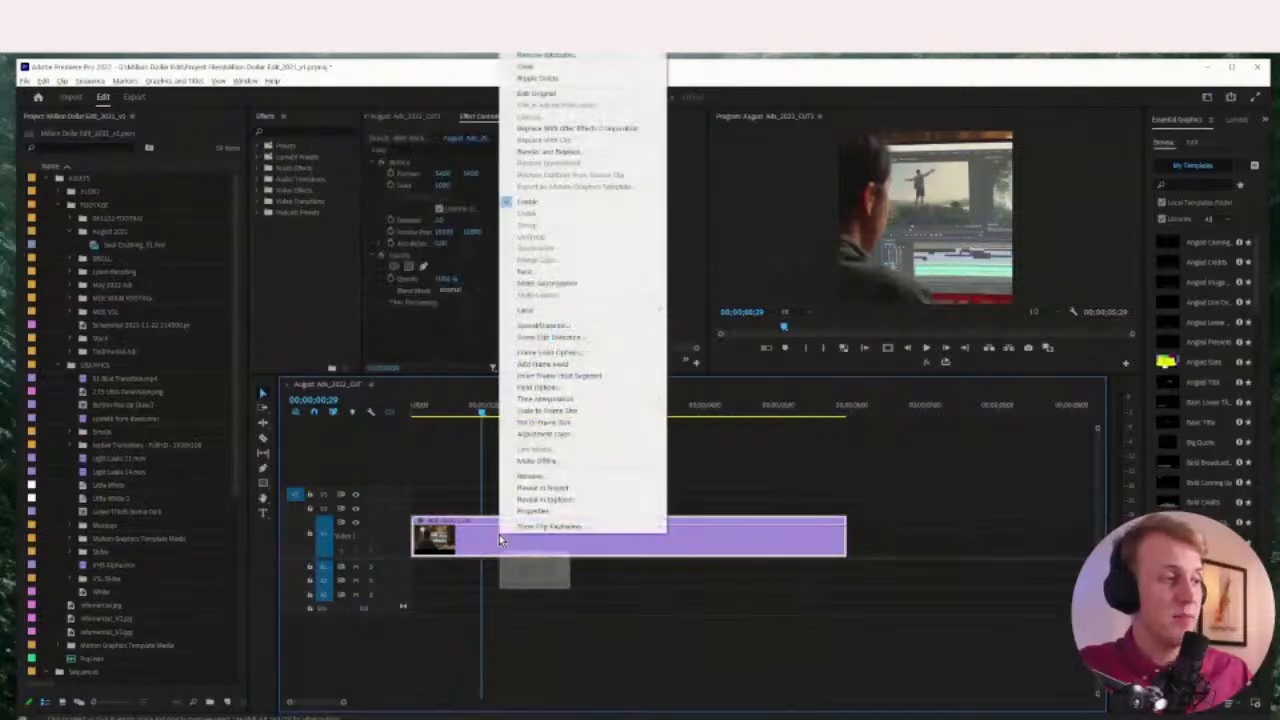
click(605, 490)
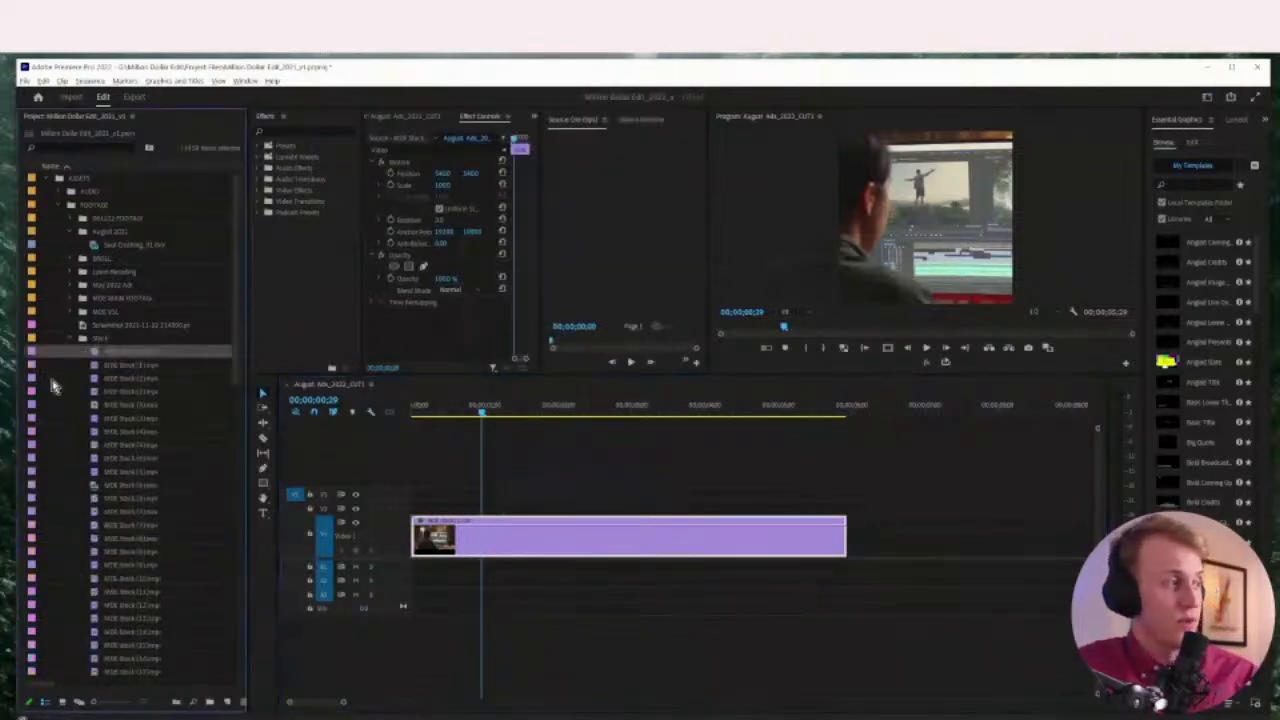
scroll(228, 396, down, 2)
scroll(228, 396, down, 2)
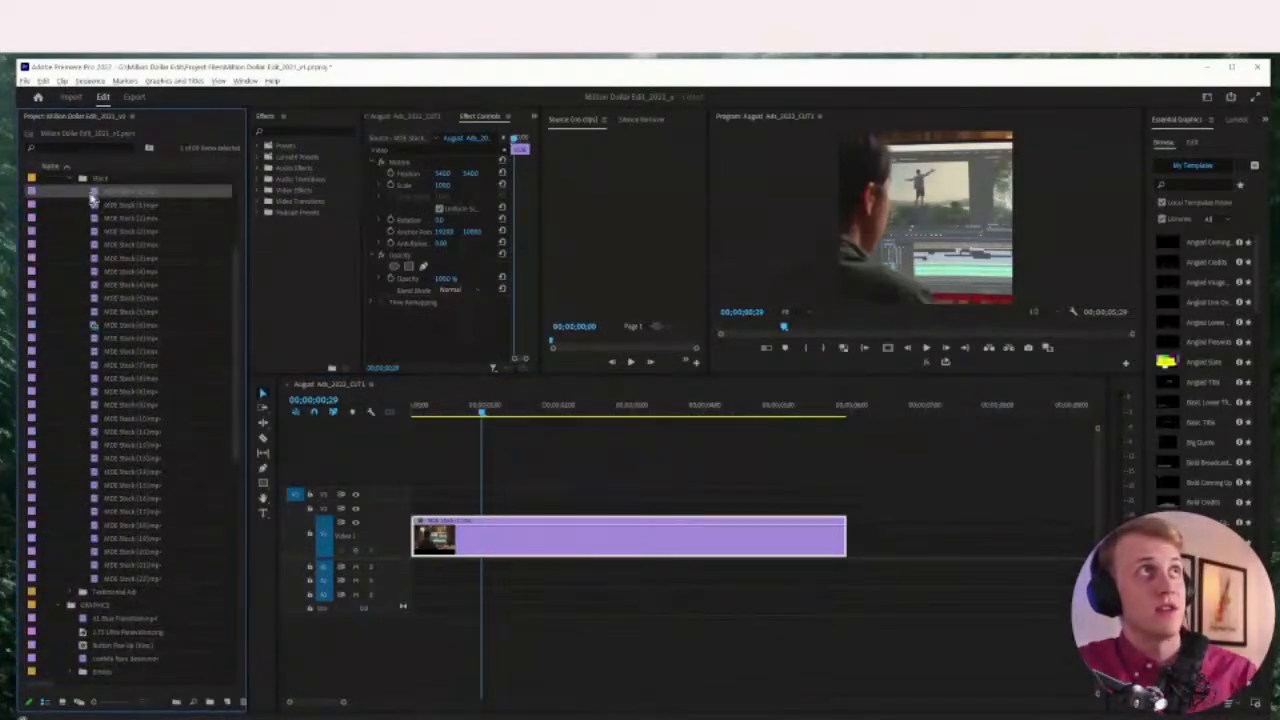
drag(577, 410, 471, 412)
scroll(238, 304, up, 2)
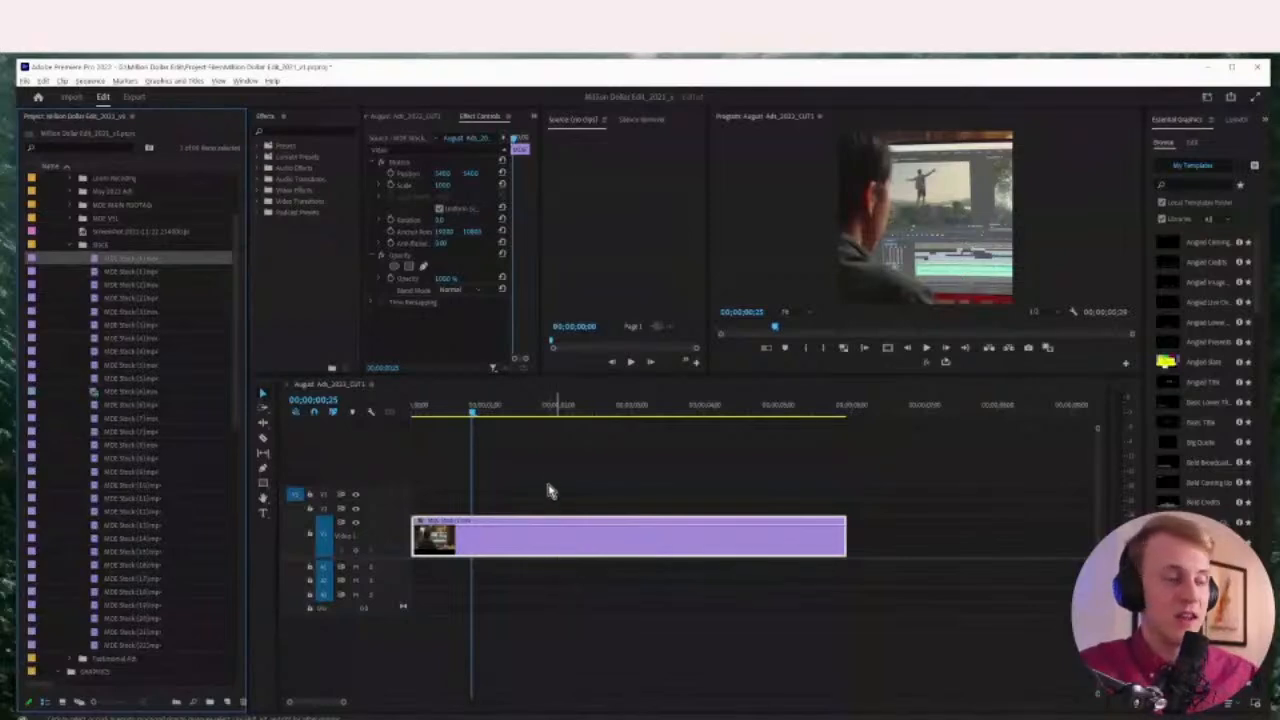
Reveal the stock clip's source file in File Explorer, examine the Stock folder, and close the folder window
right_click(496, 539)
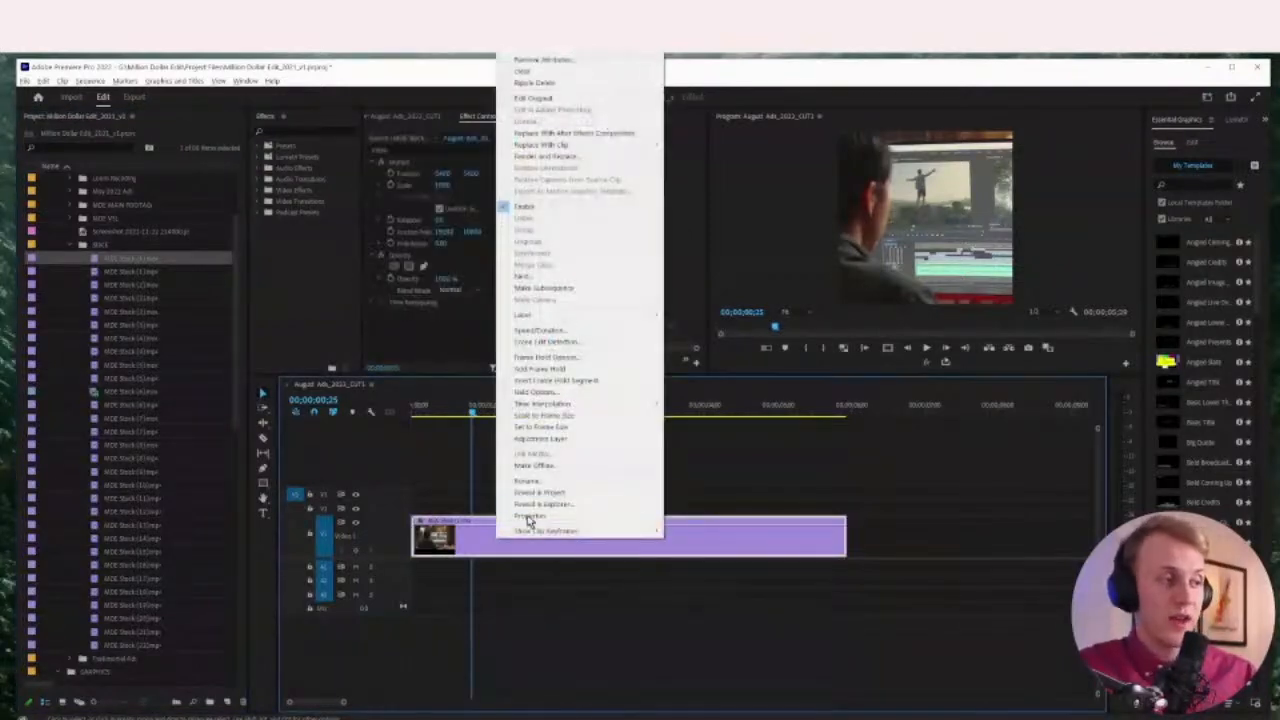
click(607, 503)
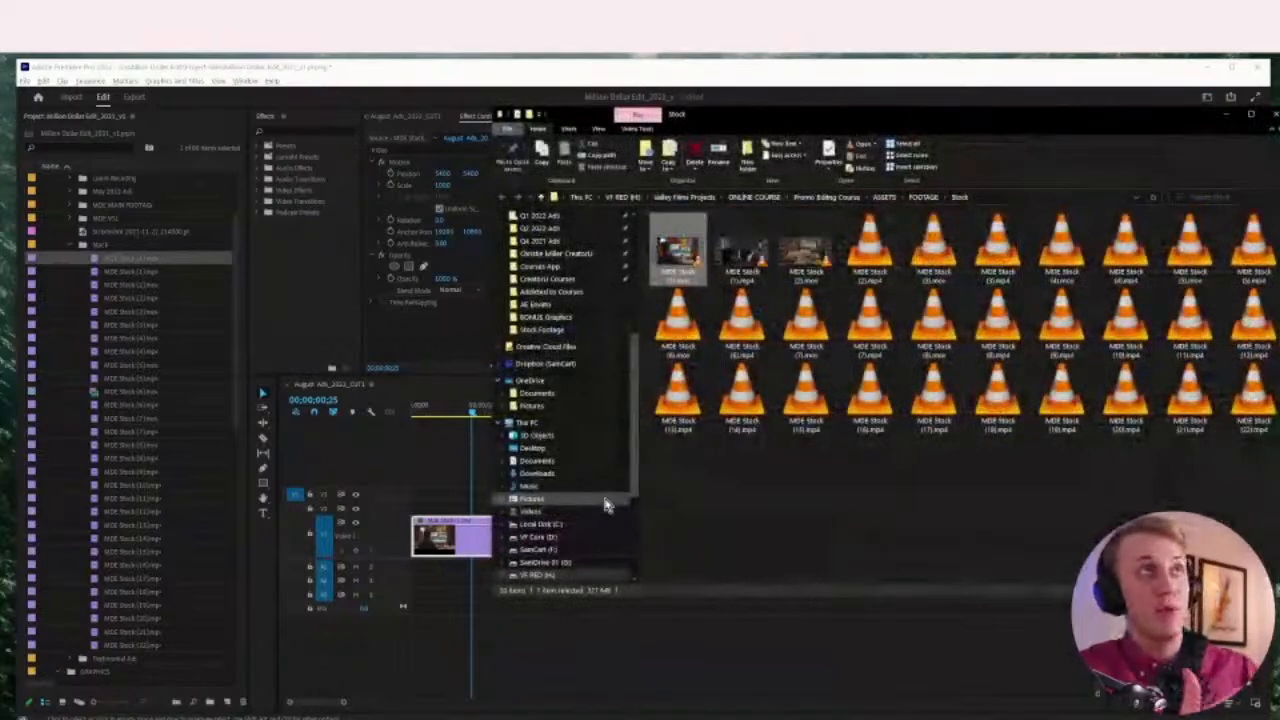
drag(820, 124, 522, 154)
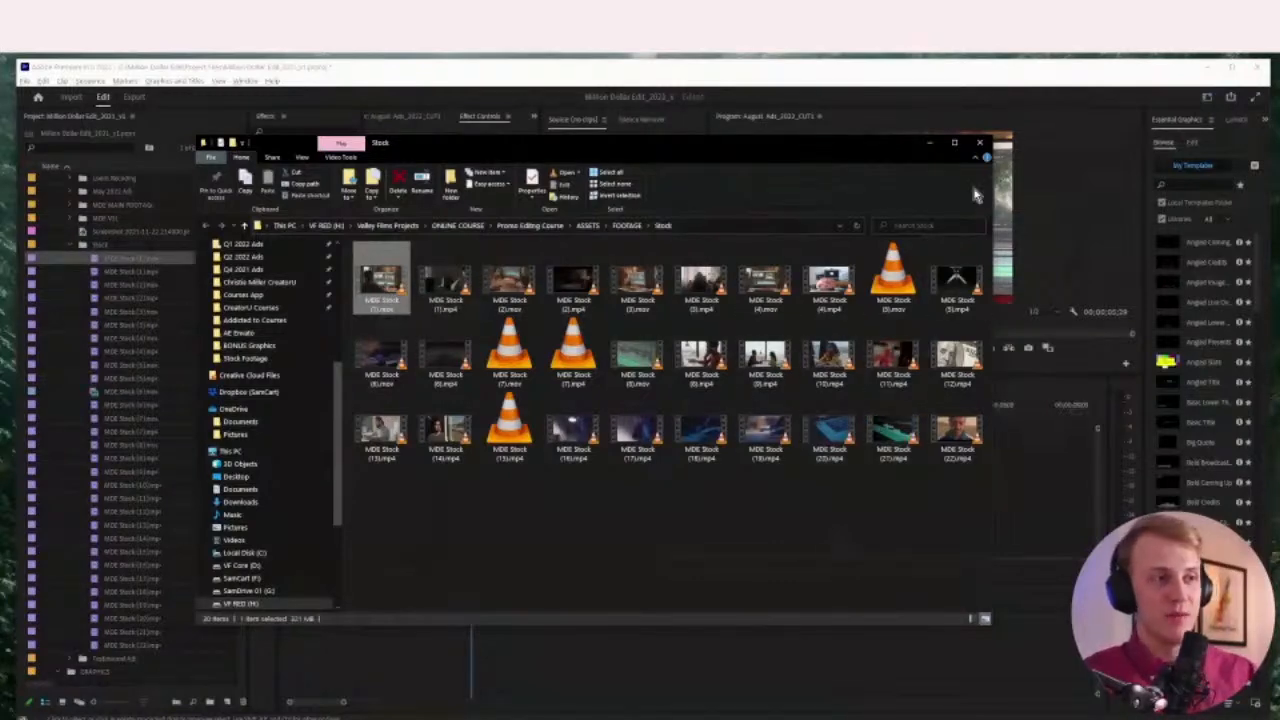
click(979, 142)
Delete the stock clip from the timeline and collapse the Stock bin in the project
click(527, 535)
key(Delete)
key(Home)
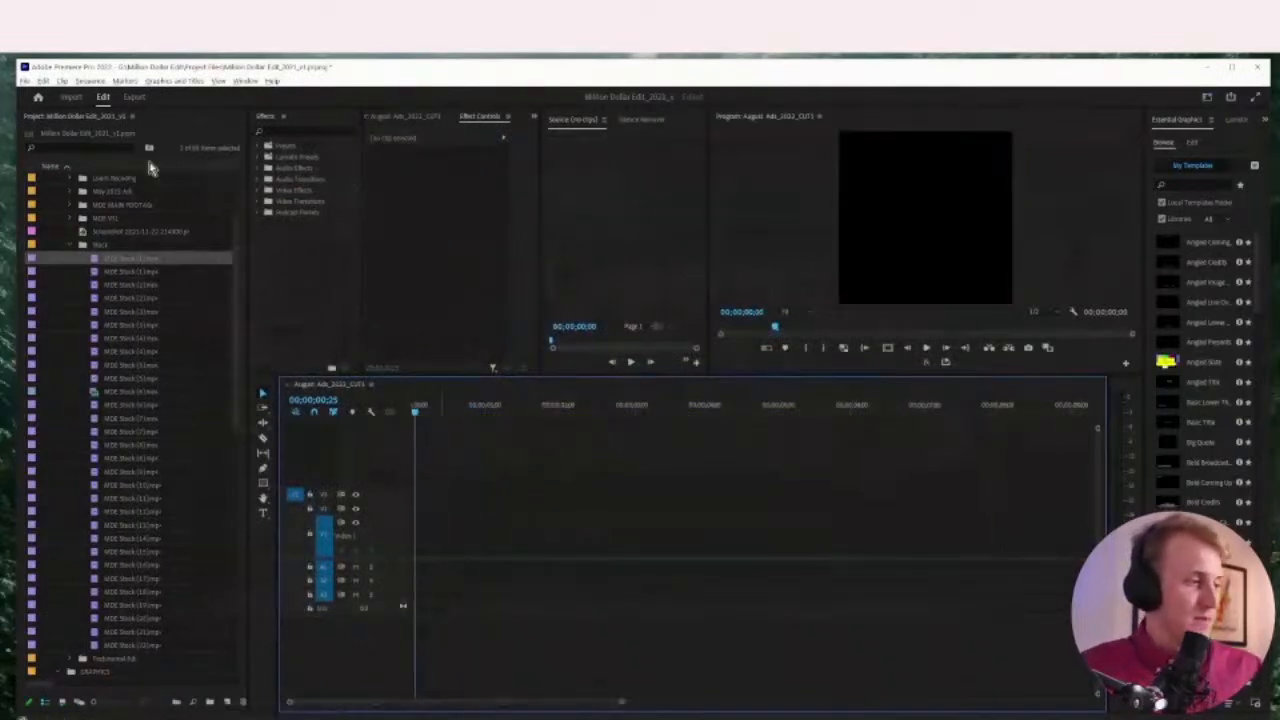
click(70, 244)
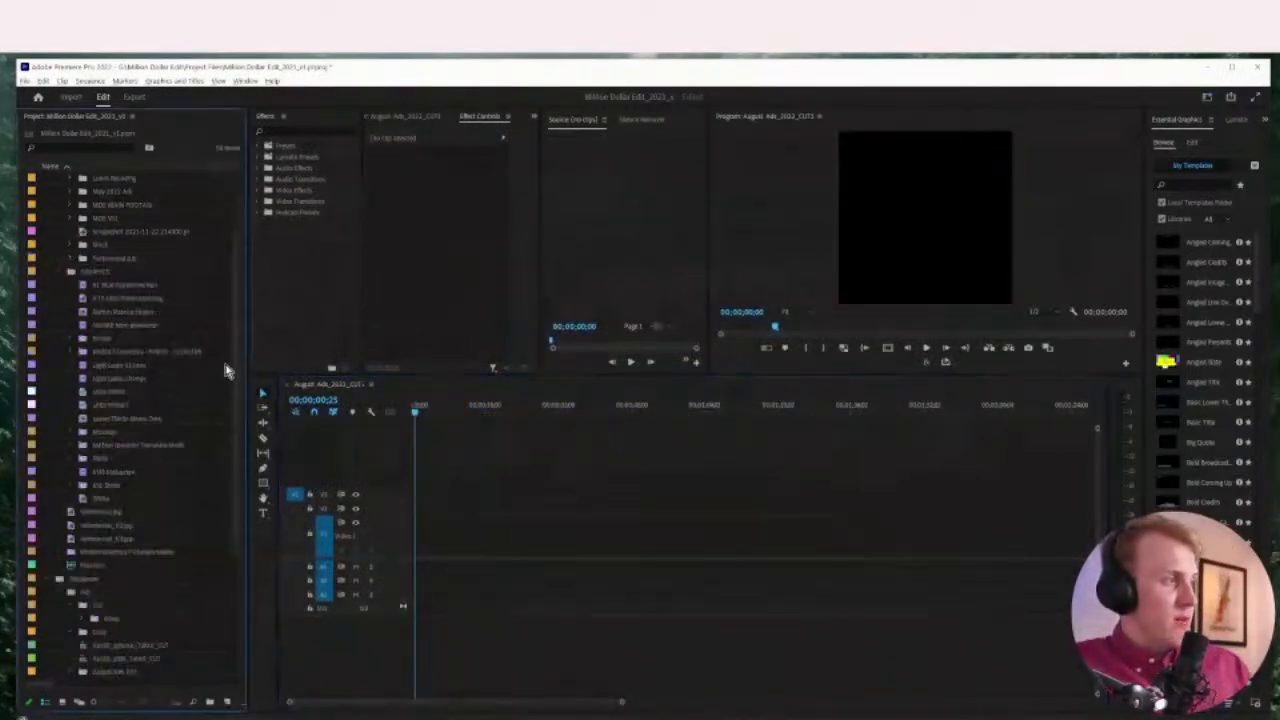
drag(235, 330, 229, 268)
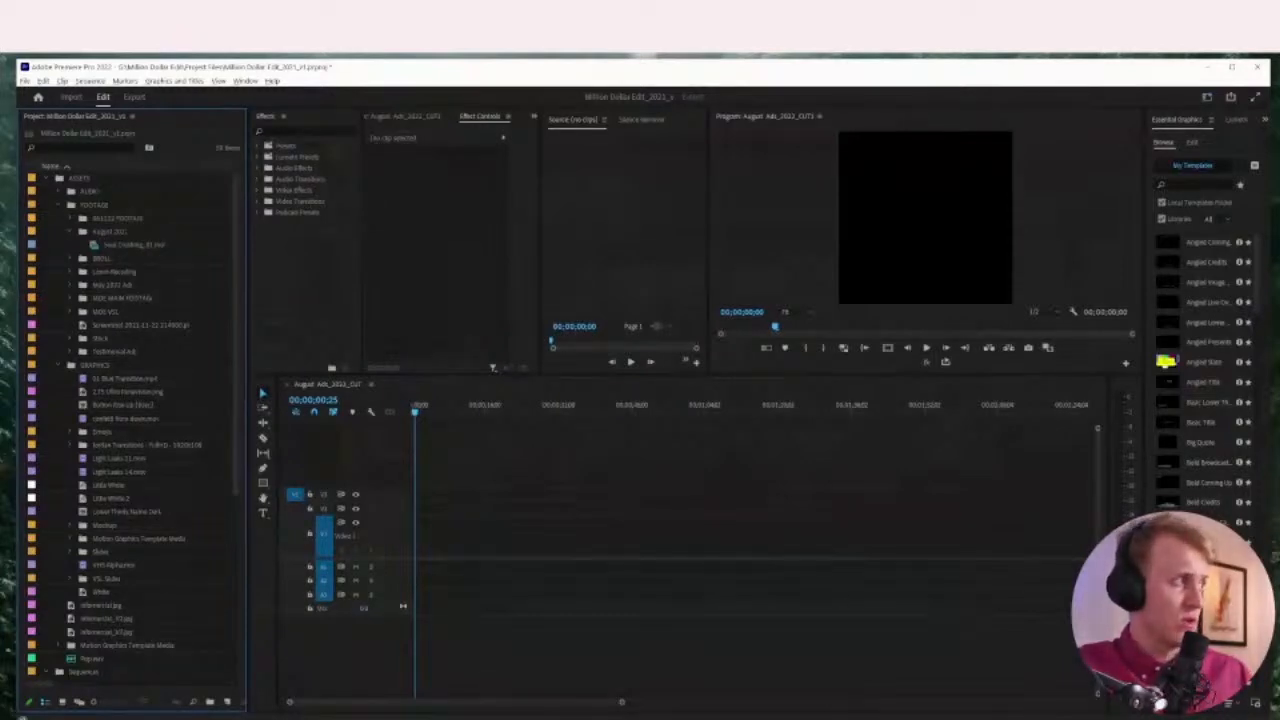
Switch to the text document's window, widen it over Premiere Pro, and look through its text
key(alt+Tab)
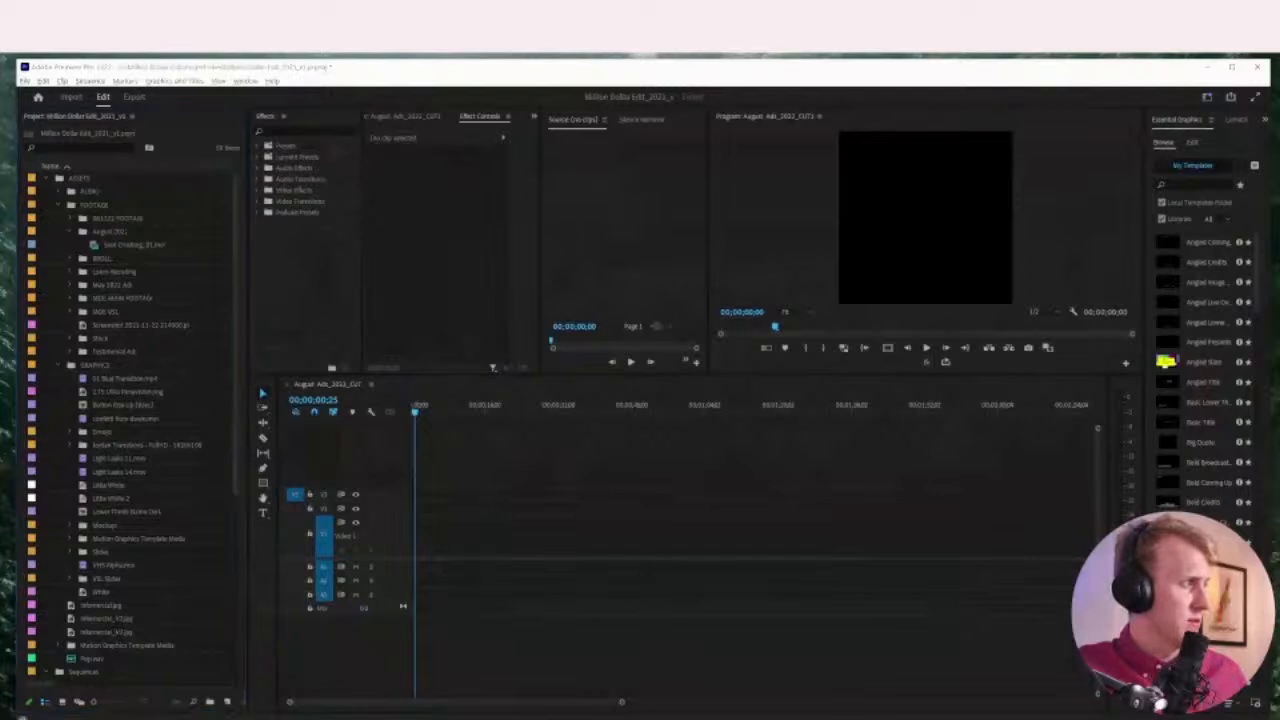
drag(18, 68, 33, 68)
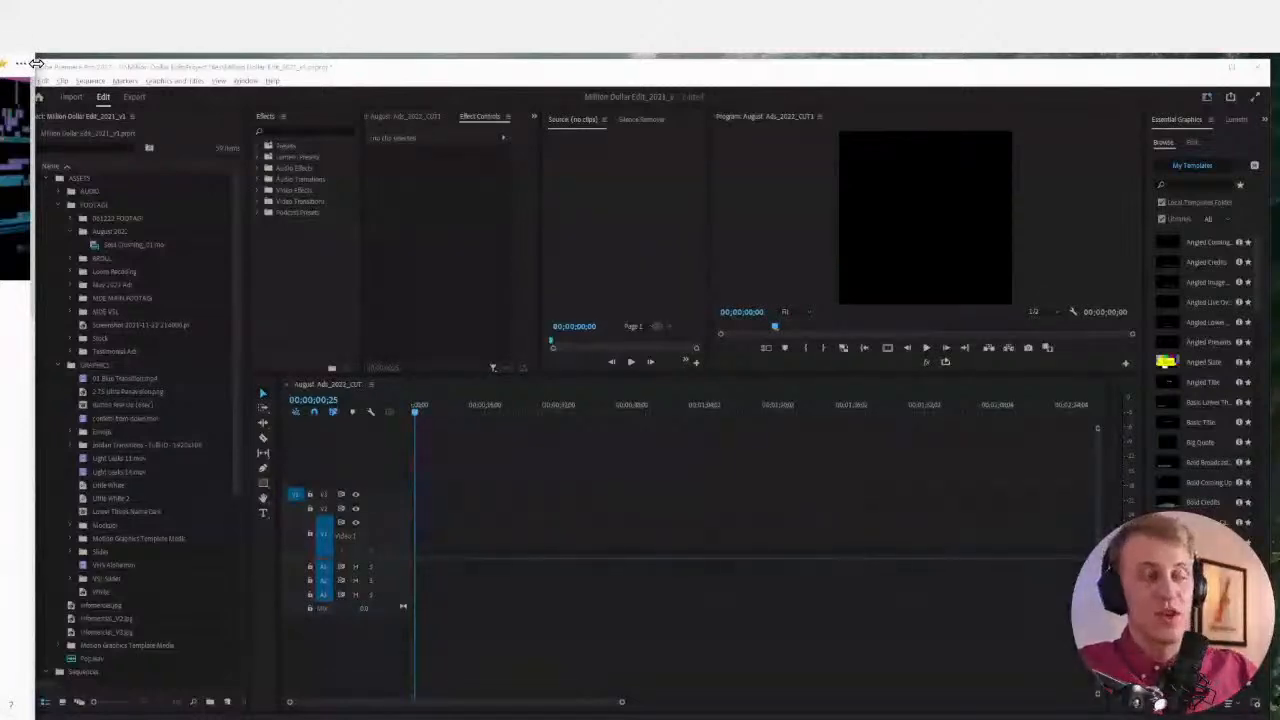
drag(35, 63, 240, 60)
scroll(120, 400, down, 10)
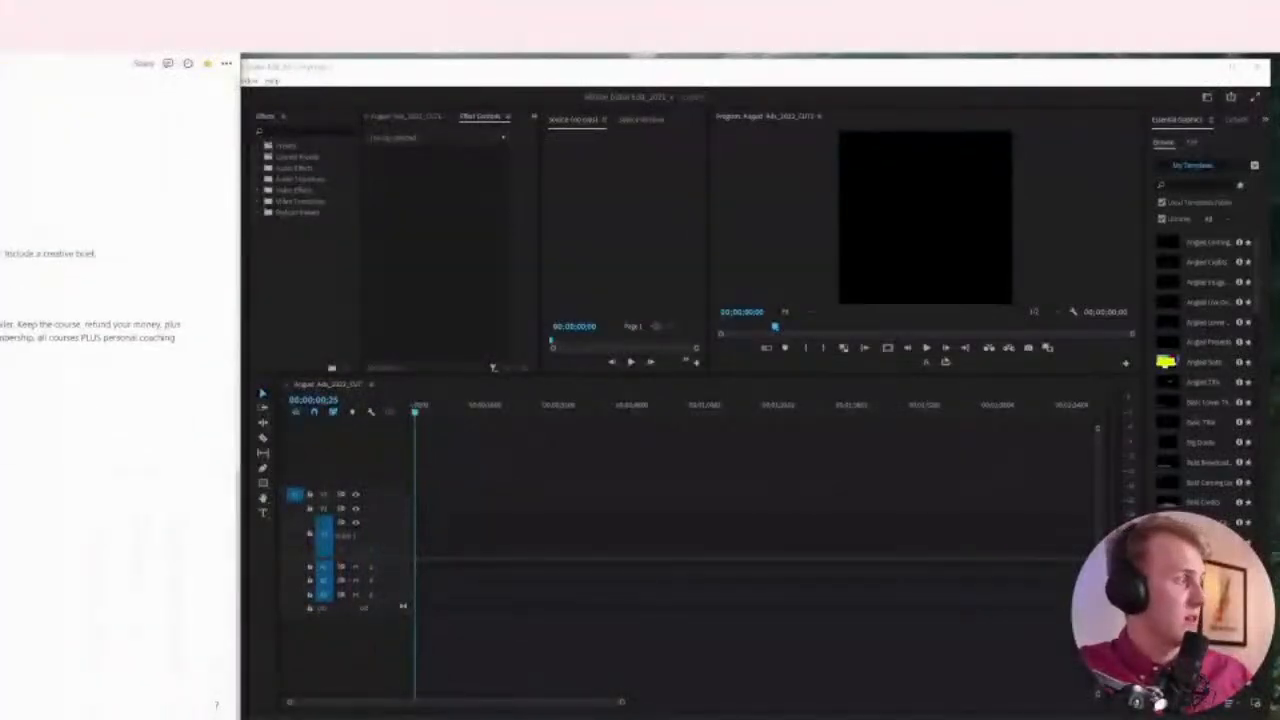
scroll(120, 400, up, 2)
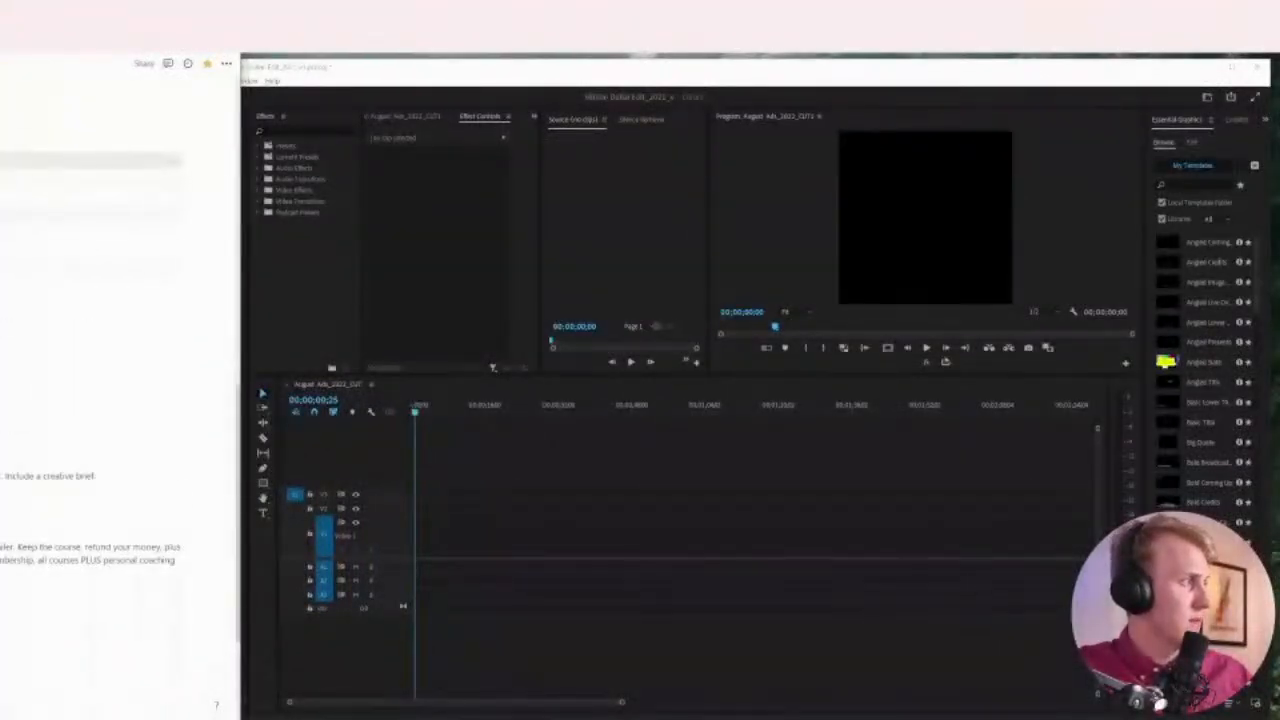
Move the ad copy document's window over the middle of Premiere Pro, make it taller, and look through the August 2022 Ads section
scroll(88, 380, down, 10)
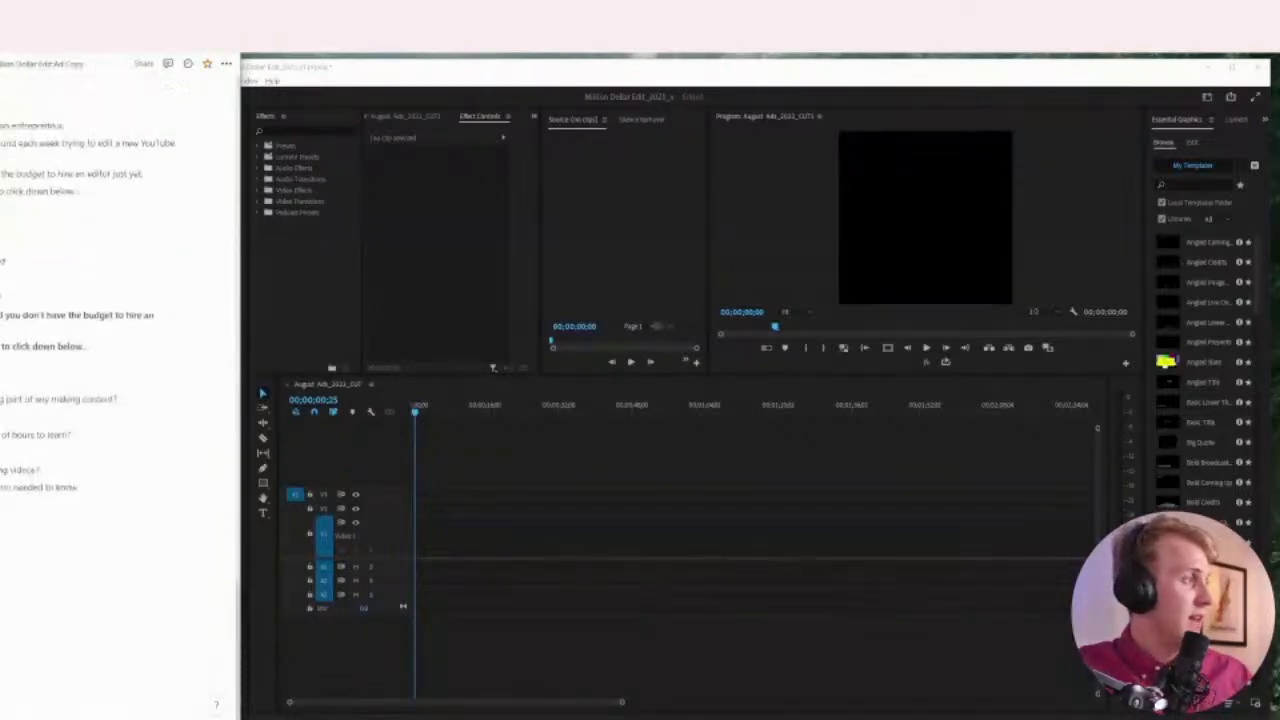
scroll(88, 380, up, 2)
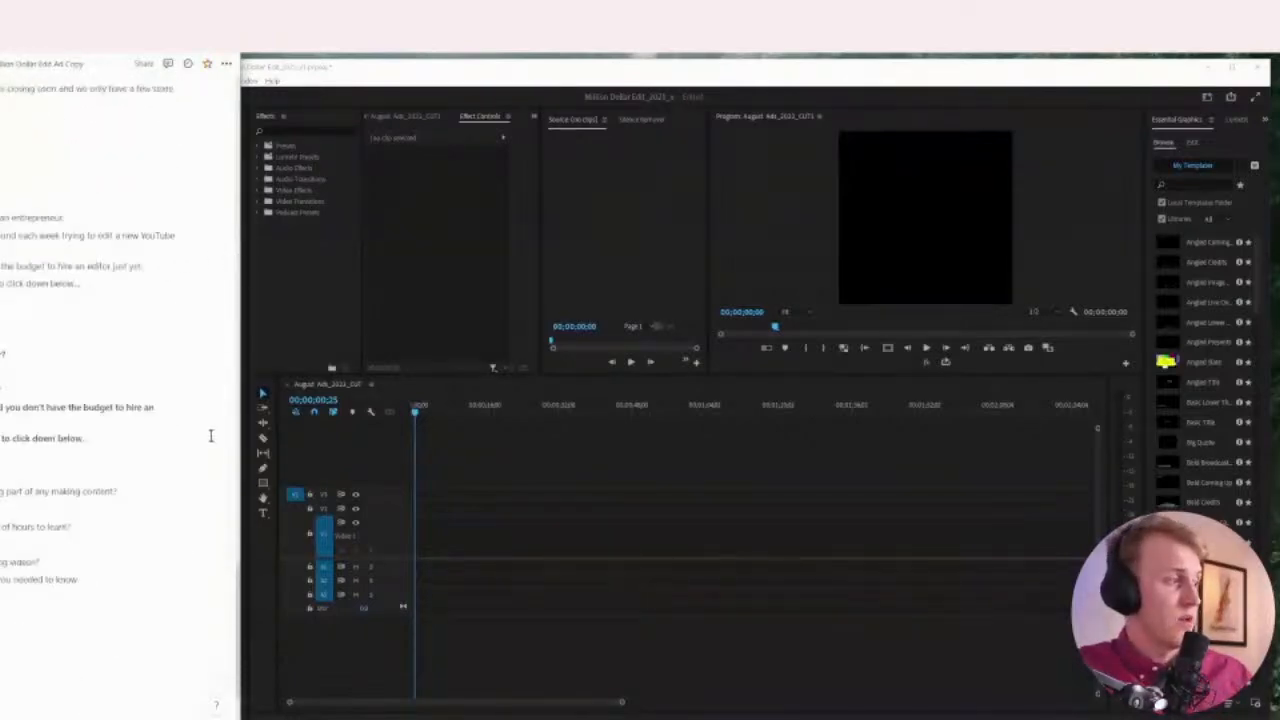
scroll(10, 143, down, 2)
scroll(100, 380, up, 2)
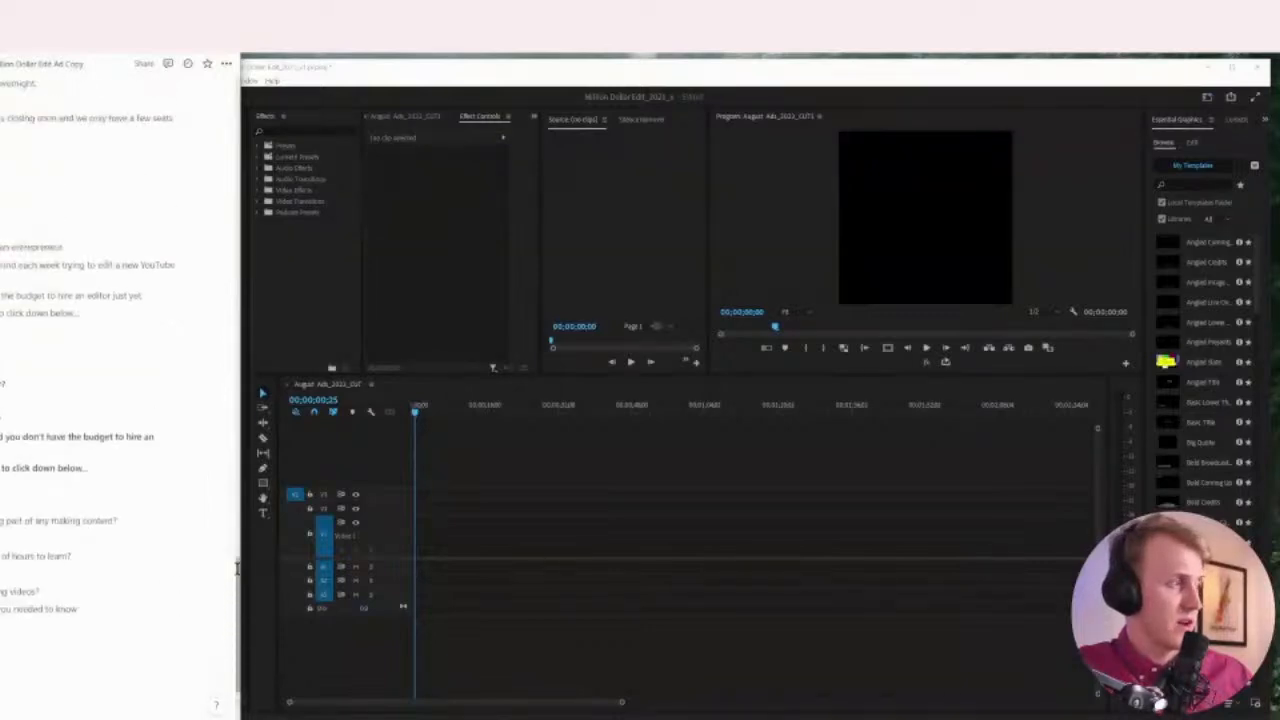
drag(0, 80, 500, 125)
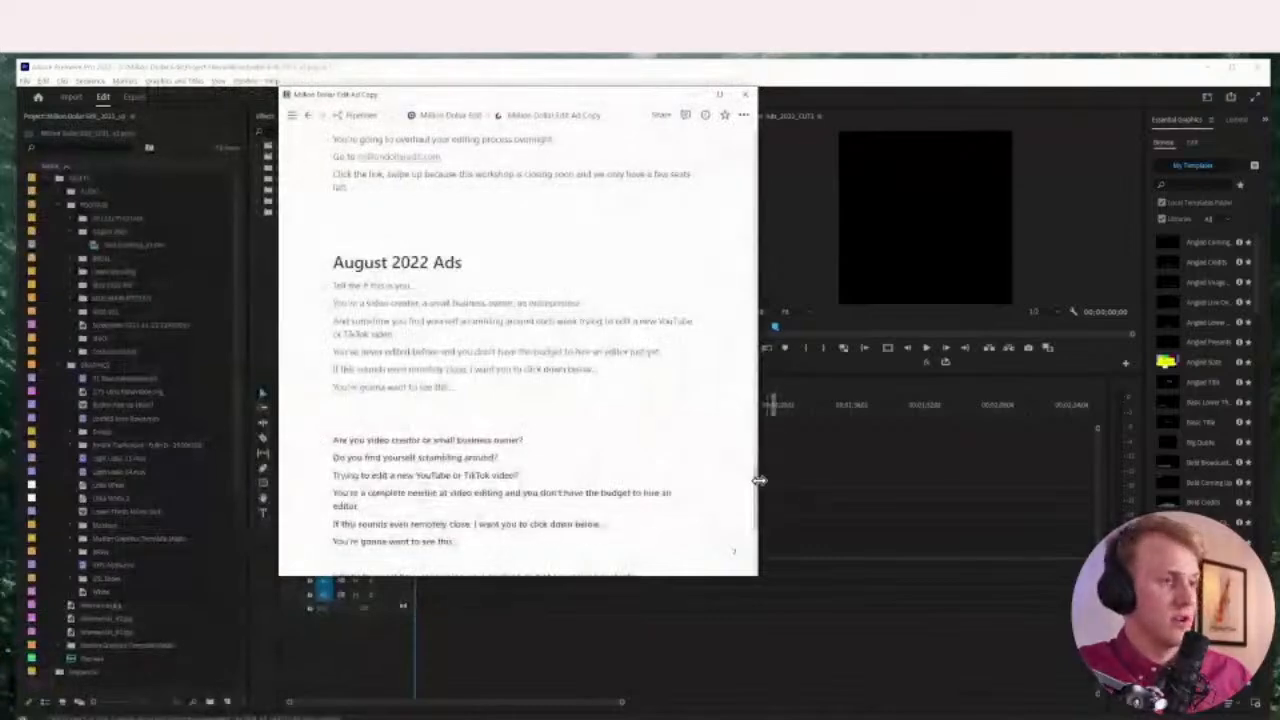
scroll(755, 478, down, 2)
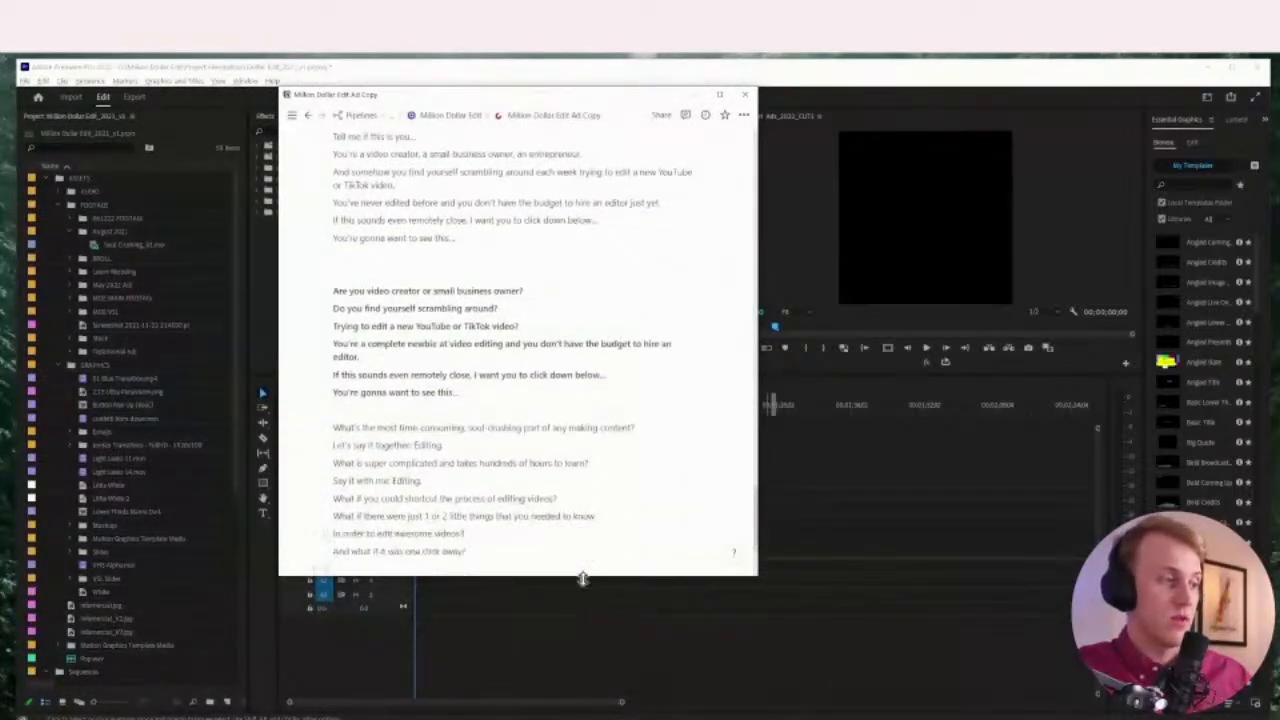
drag(580, 575, 580, 660)
scroll(755, 598, up, 3)
scroll(757, 590, down, 1)
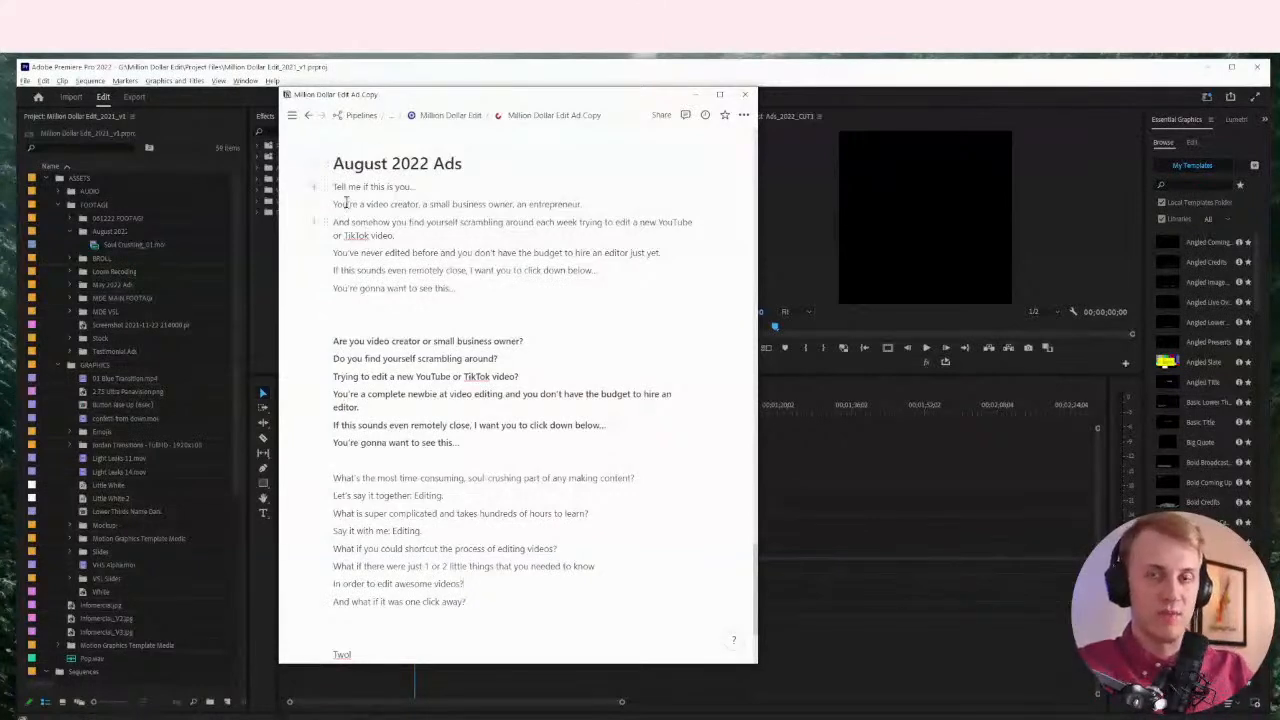
Read through the August 2022 ad lines, marking the soul-crushing hook and the bold opening questions, and minimize the document window
drag(356, 477, 636, 478)
click(509, 476)
click(405, 488)
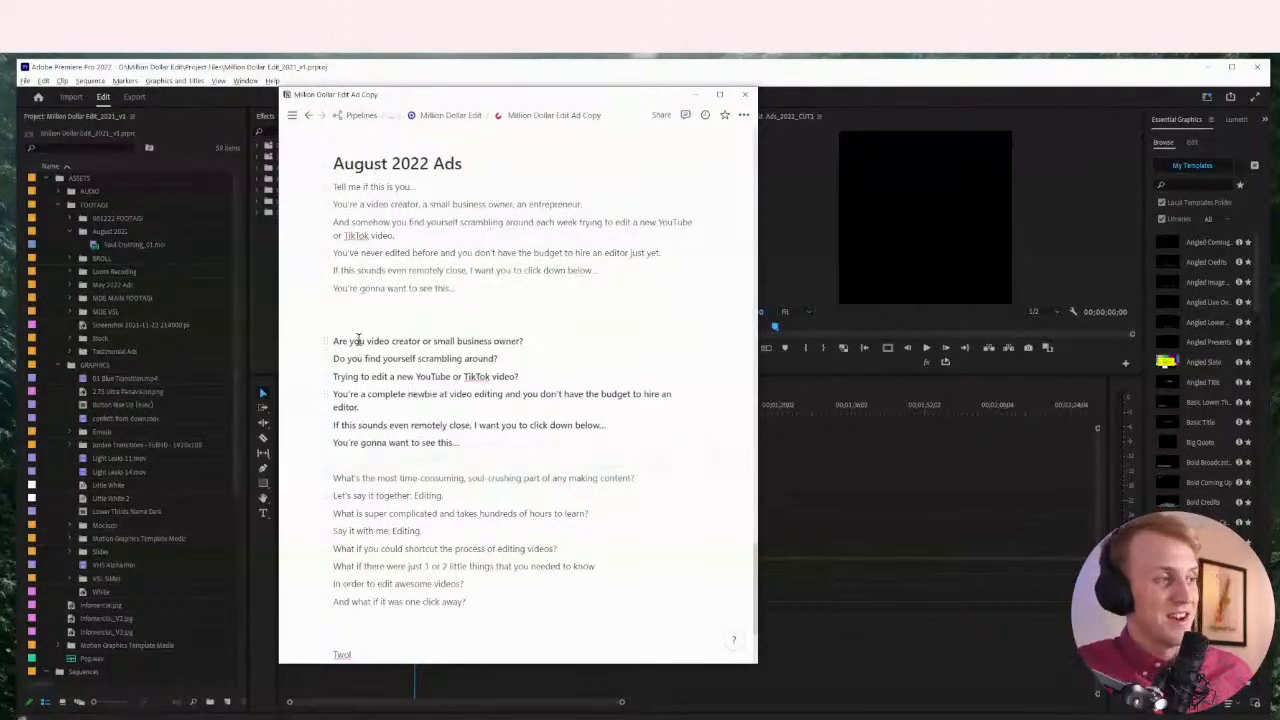
drag(364, 342, 505, 342)
click(505, 342)
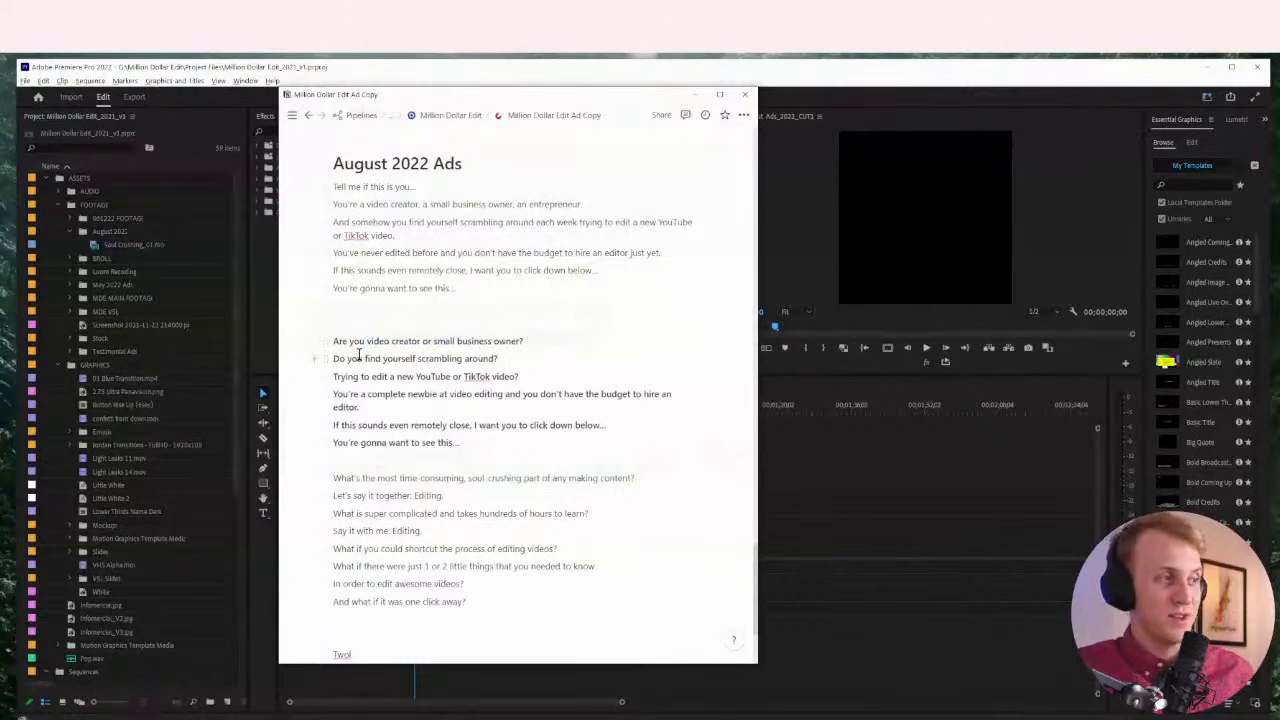
drag(365, 358, 443, 366)
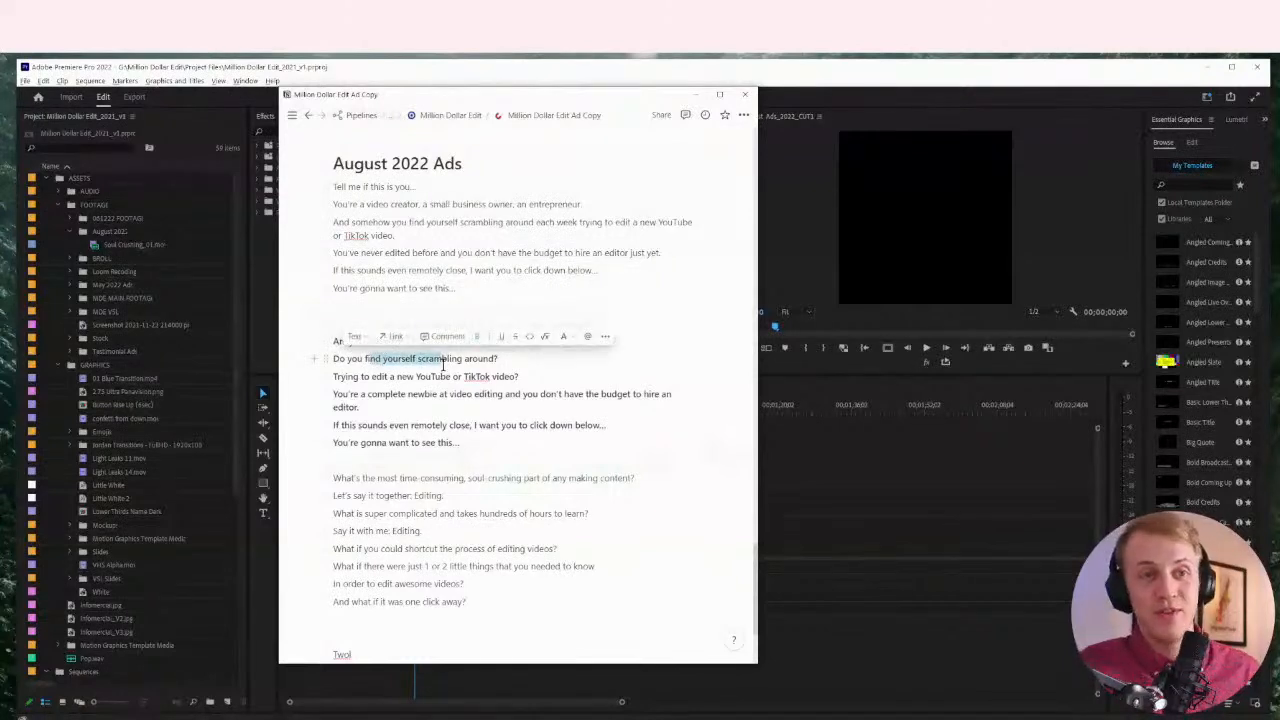
click(431, 367)
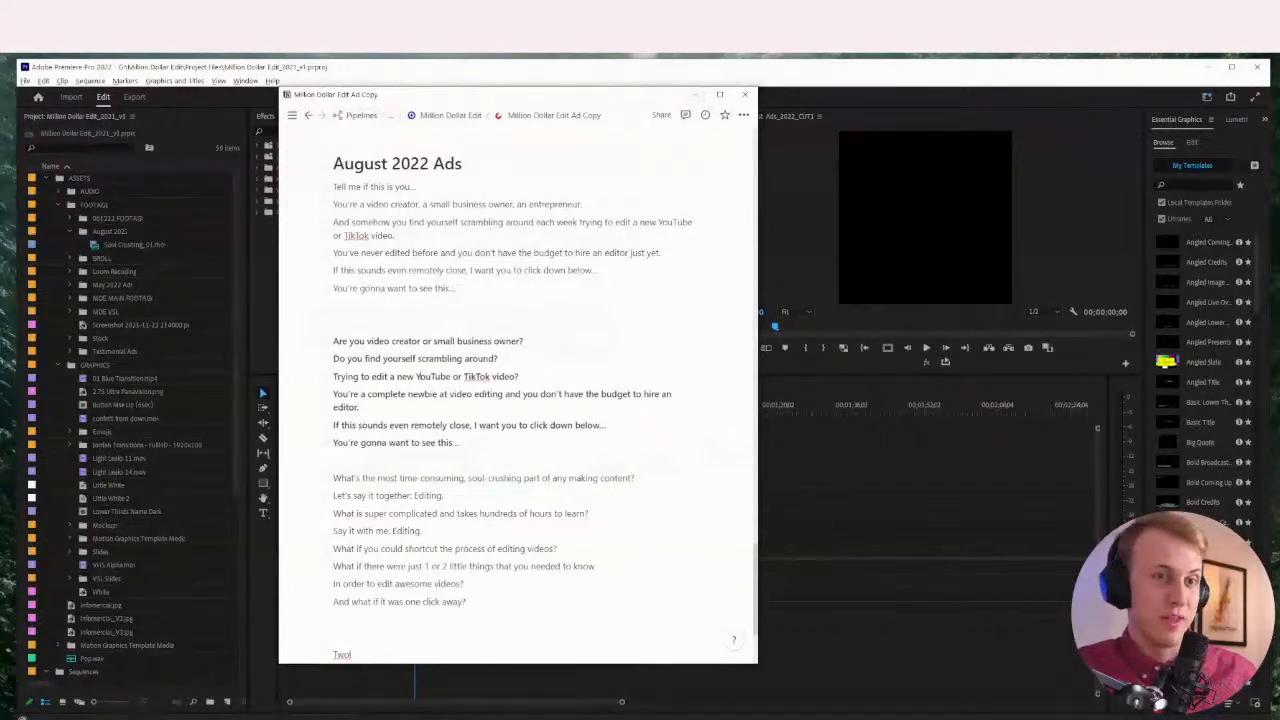
click(695, 95)
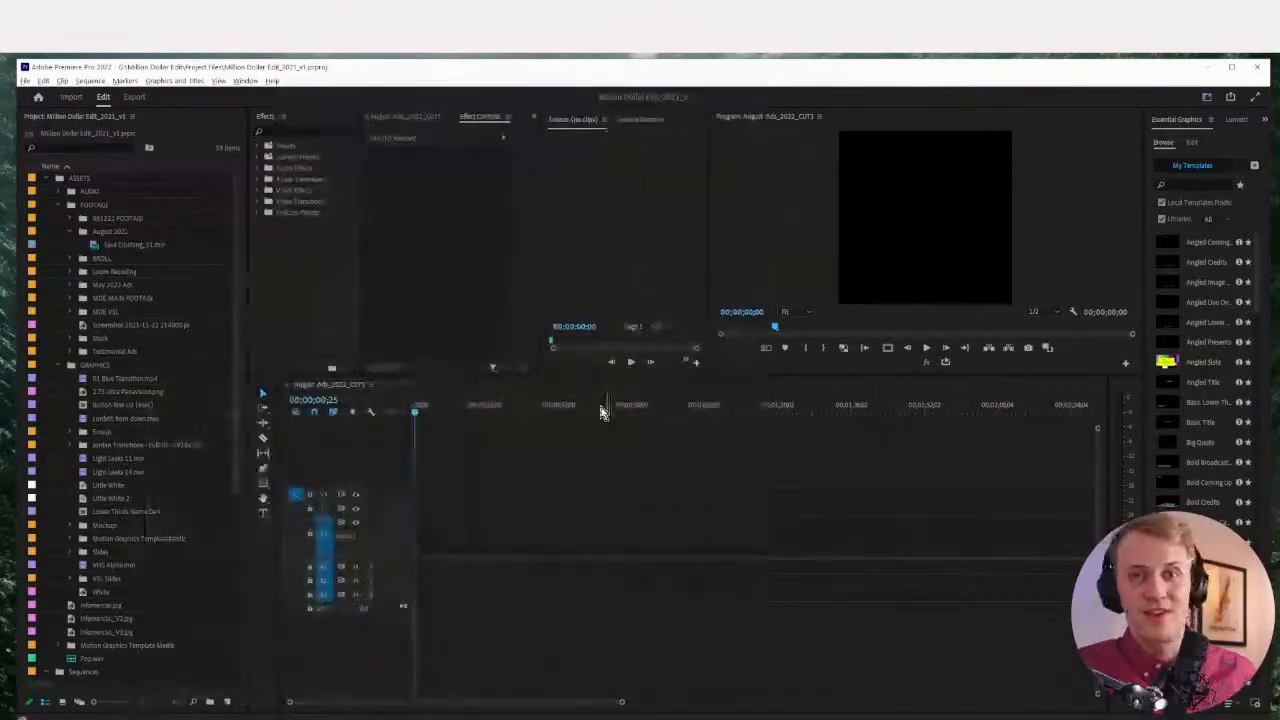
Place the Soul Crushing clip from the August 2022 bin at the start of the August_Ads_2022_CUT1 sequence, keeping the existing sequence settings
click(455, 500)
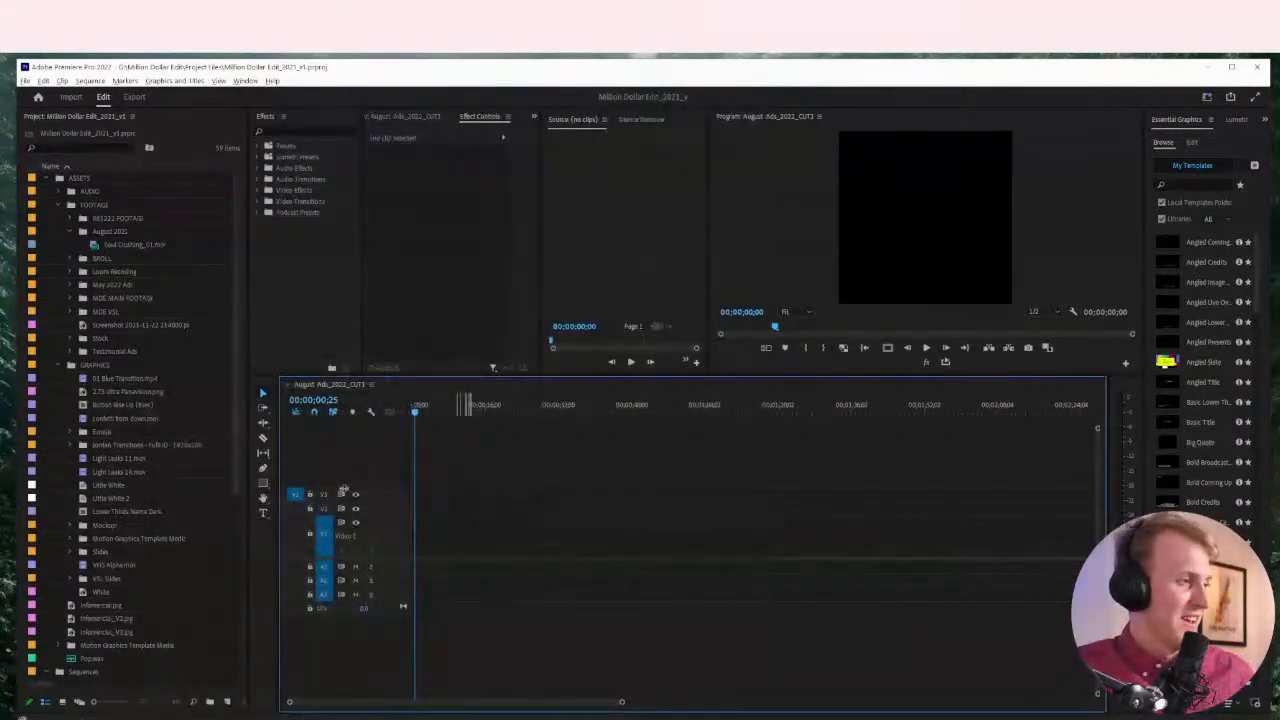
drag(118, 245, 437, 546)
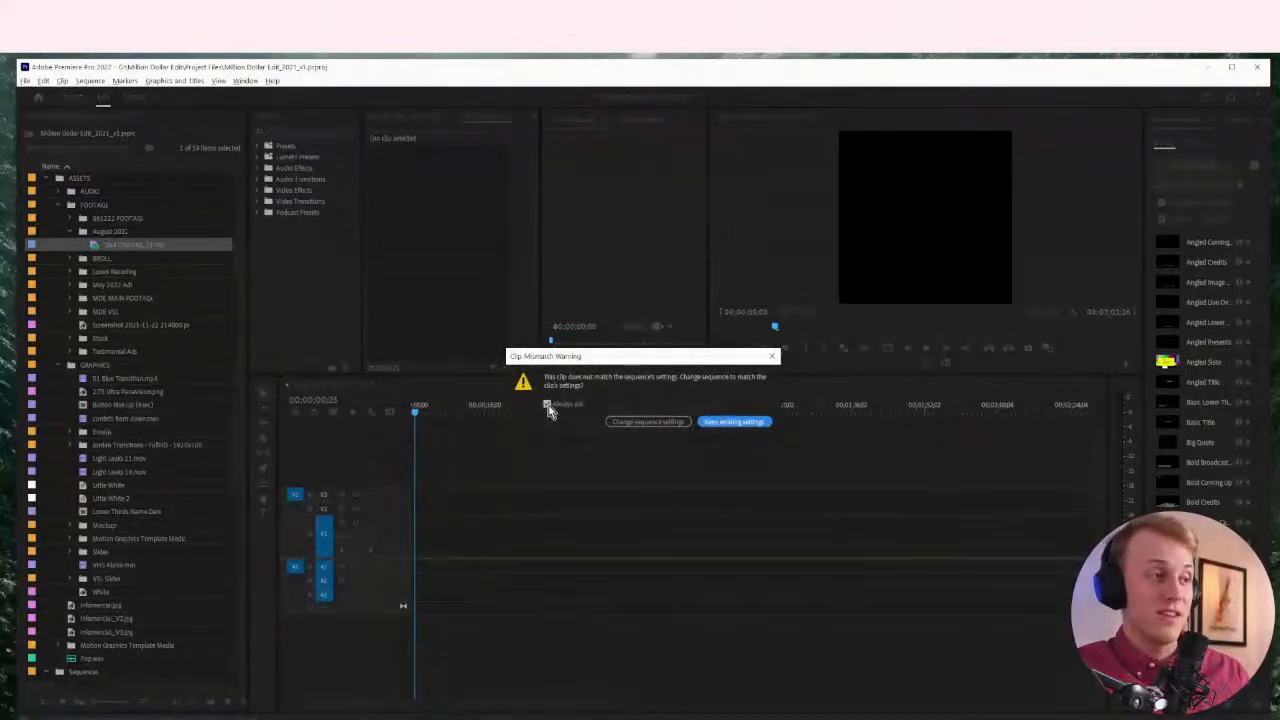
click(733, 421)
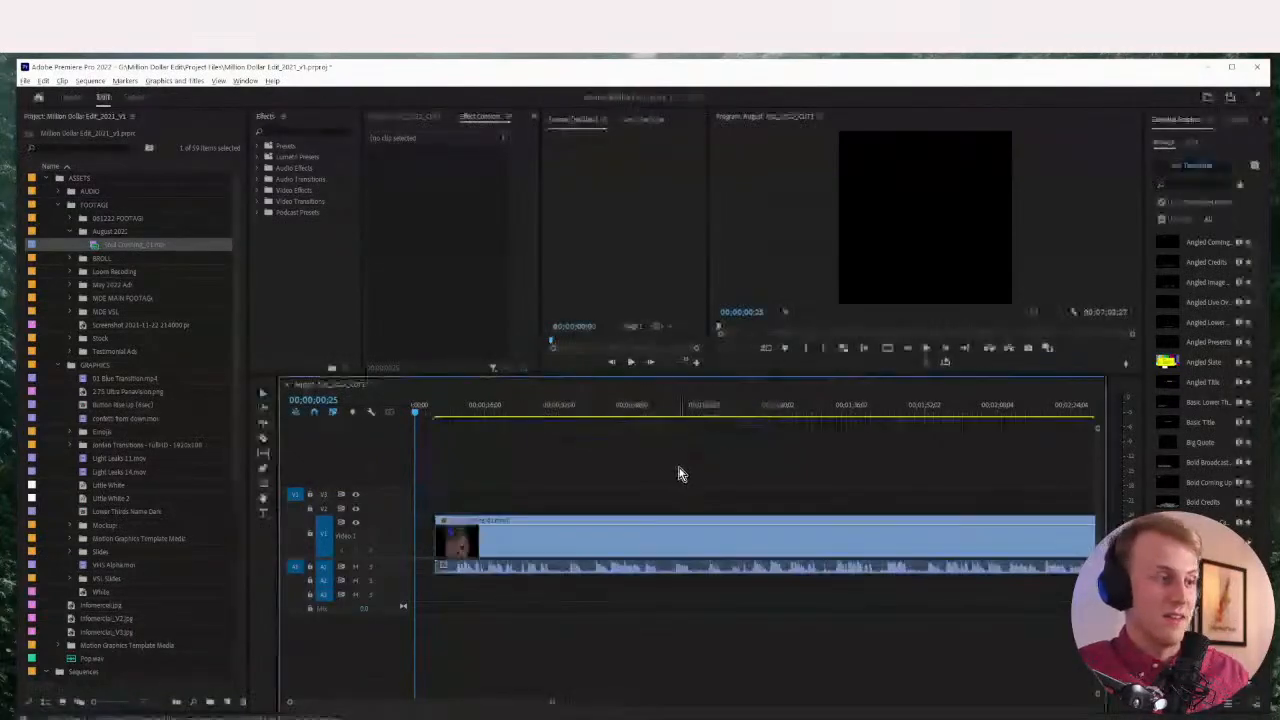
key(minus)
click(455, 549)
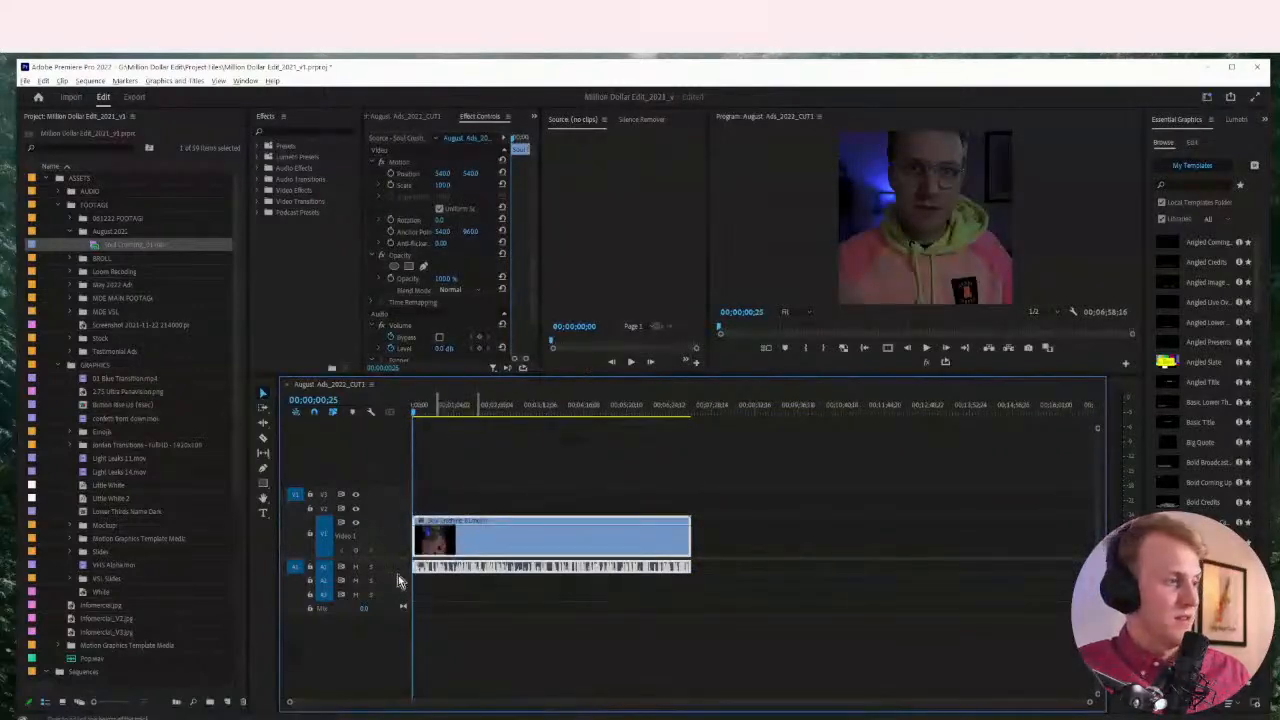
Expand the first audio track to show its waveform and play the clip to 00;00;17;02
double_click(398, 563)
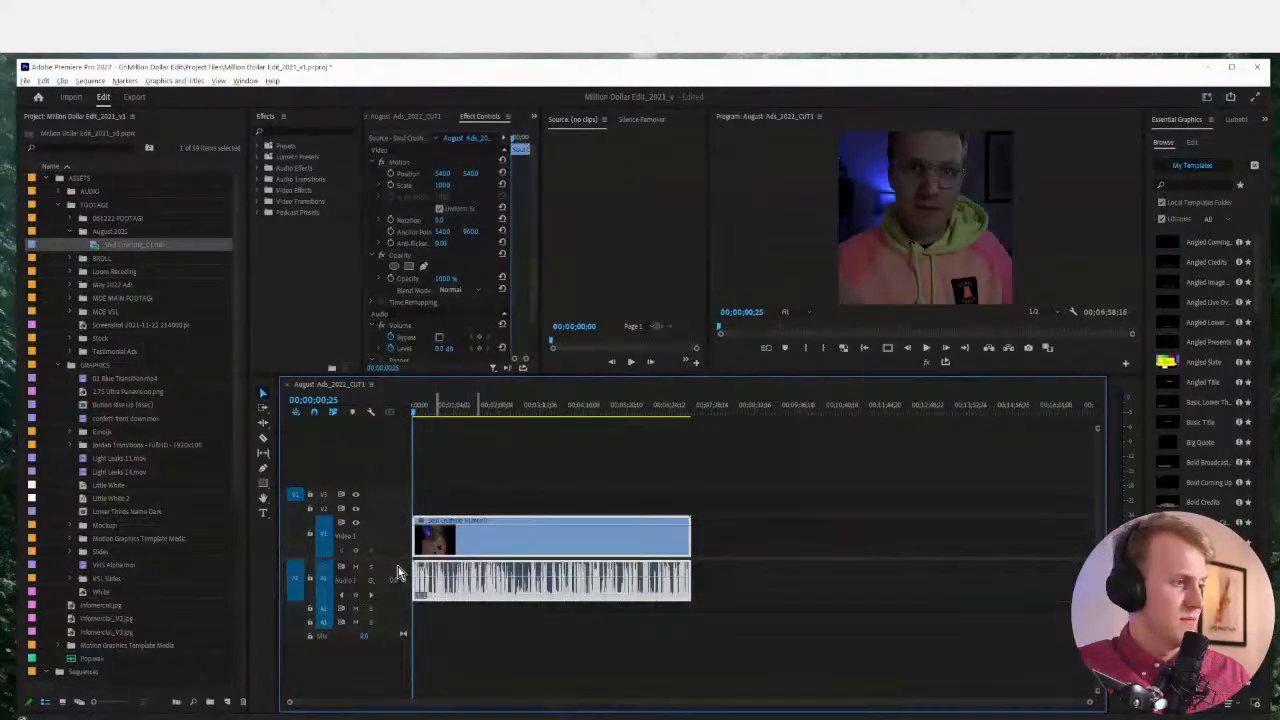
key(equal)
click(455, 405)
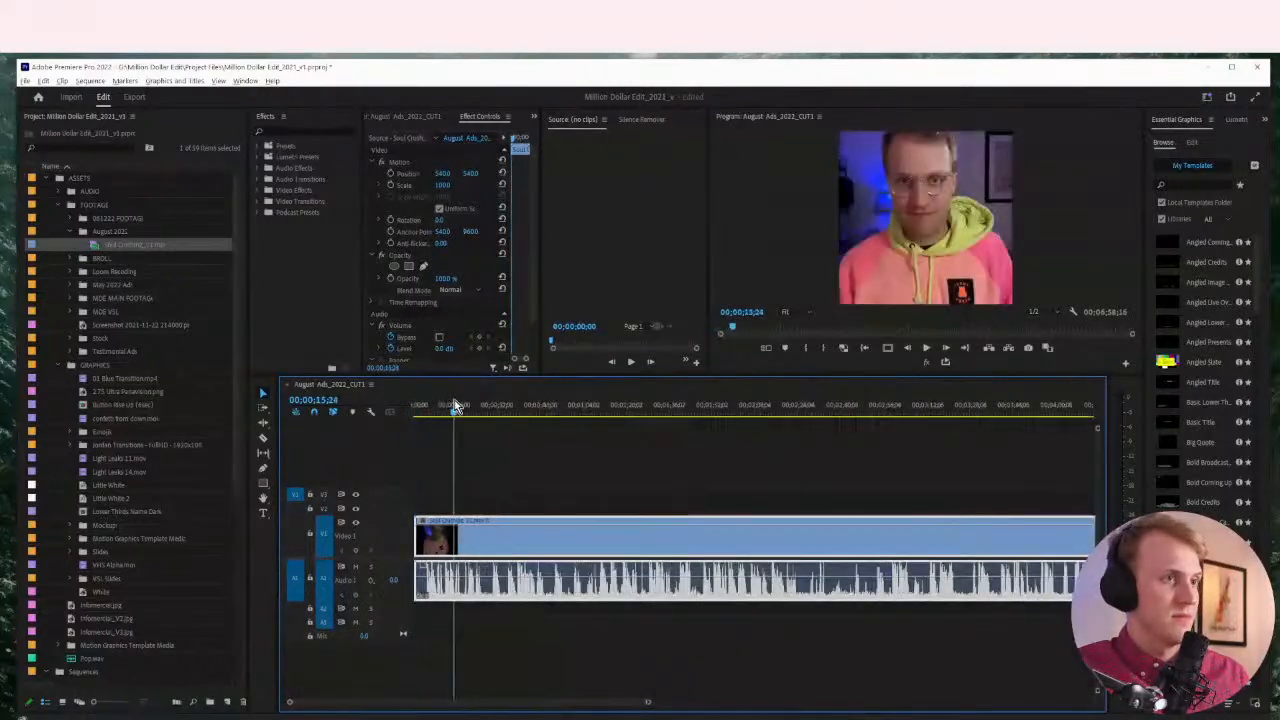
key(space)
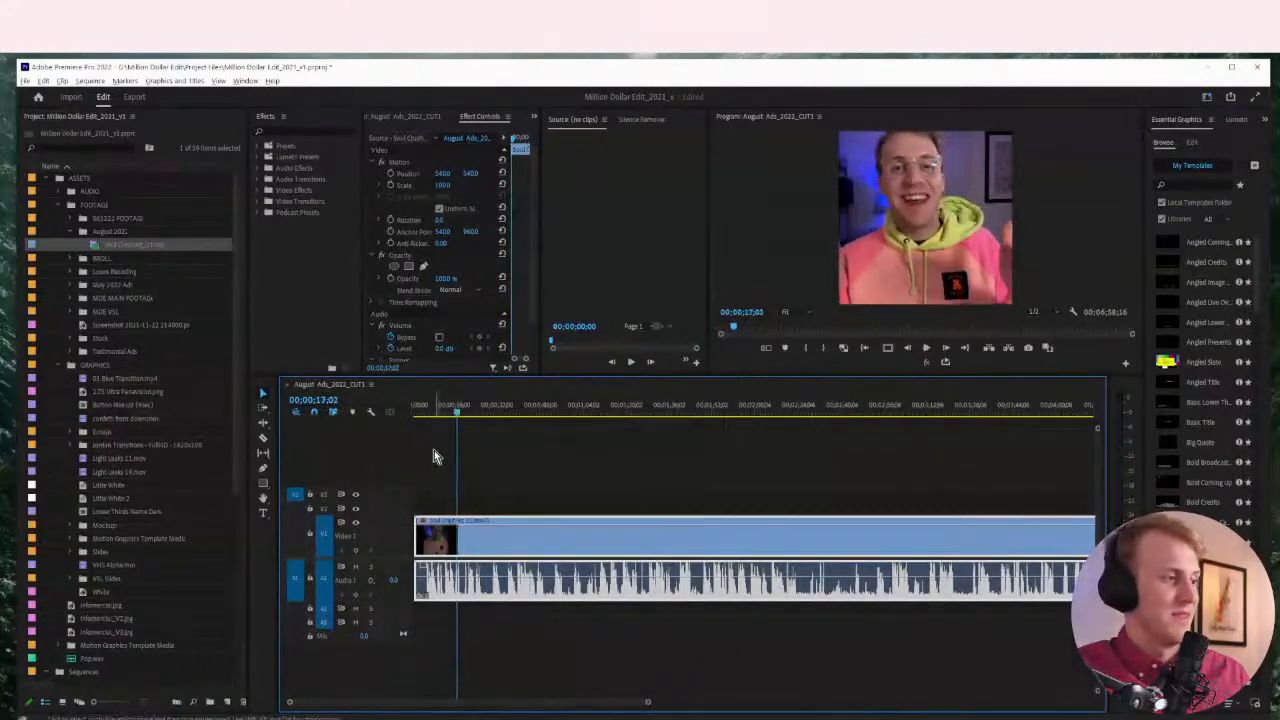
Set the clip's scale to 57 and enlarge the Program monitor
mouse_move(442, 186)
mouse_down()
mouse_move(400, 186)
mouse_move(460, 186)
mouse_up()
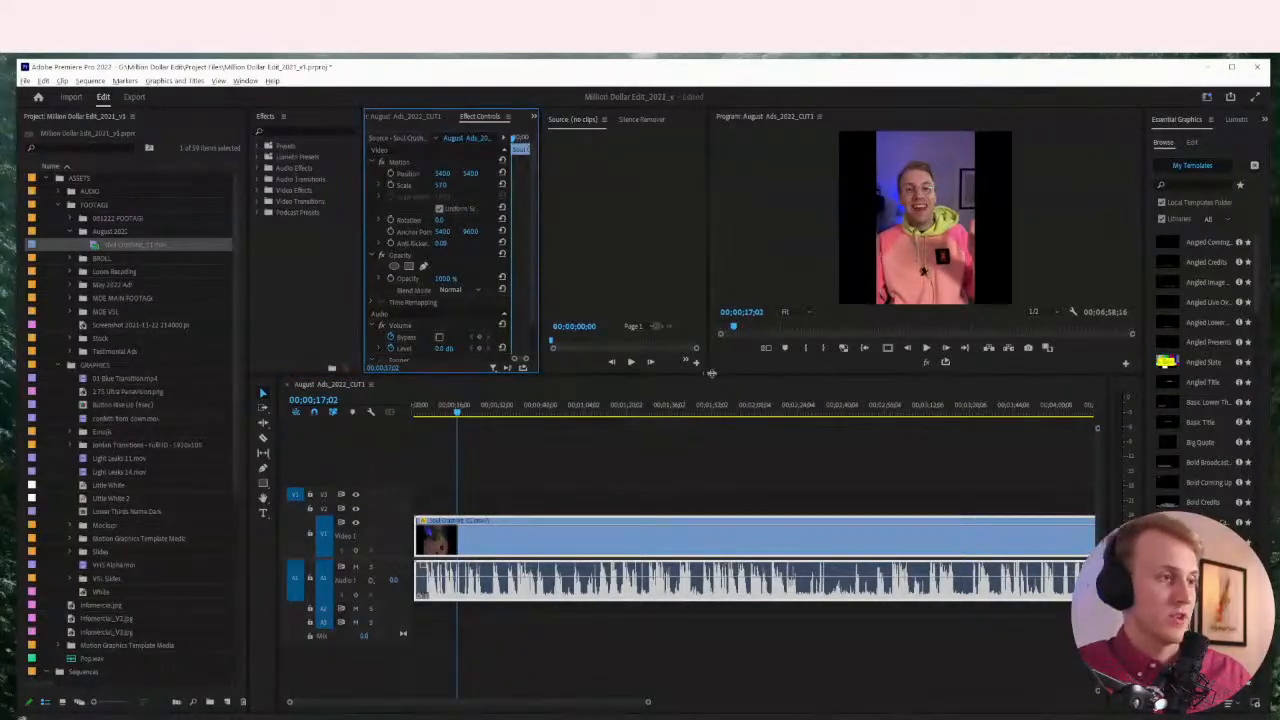
drag(707, 372, 666, 510)
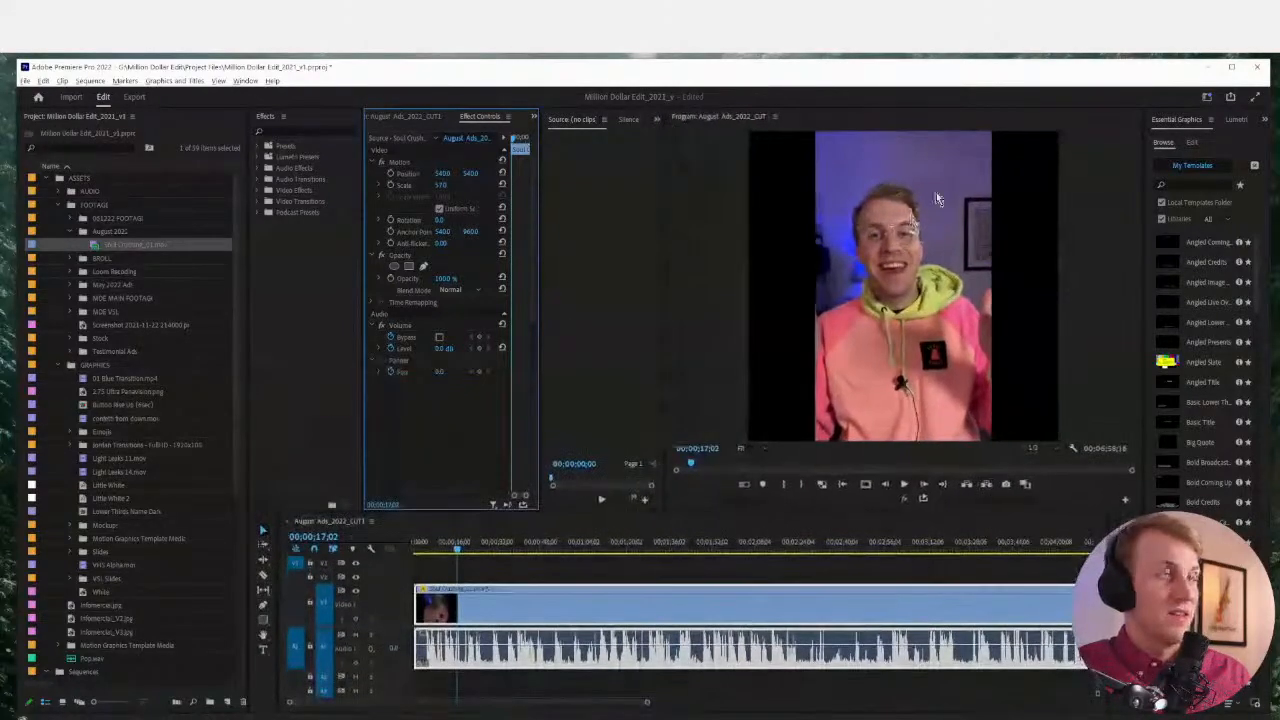
Reposition the clip directly in the Program monitor and scale it down slightly inside the square frame
click(403, 166)
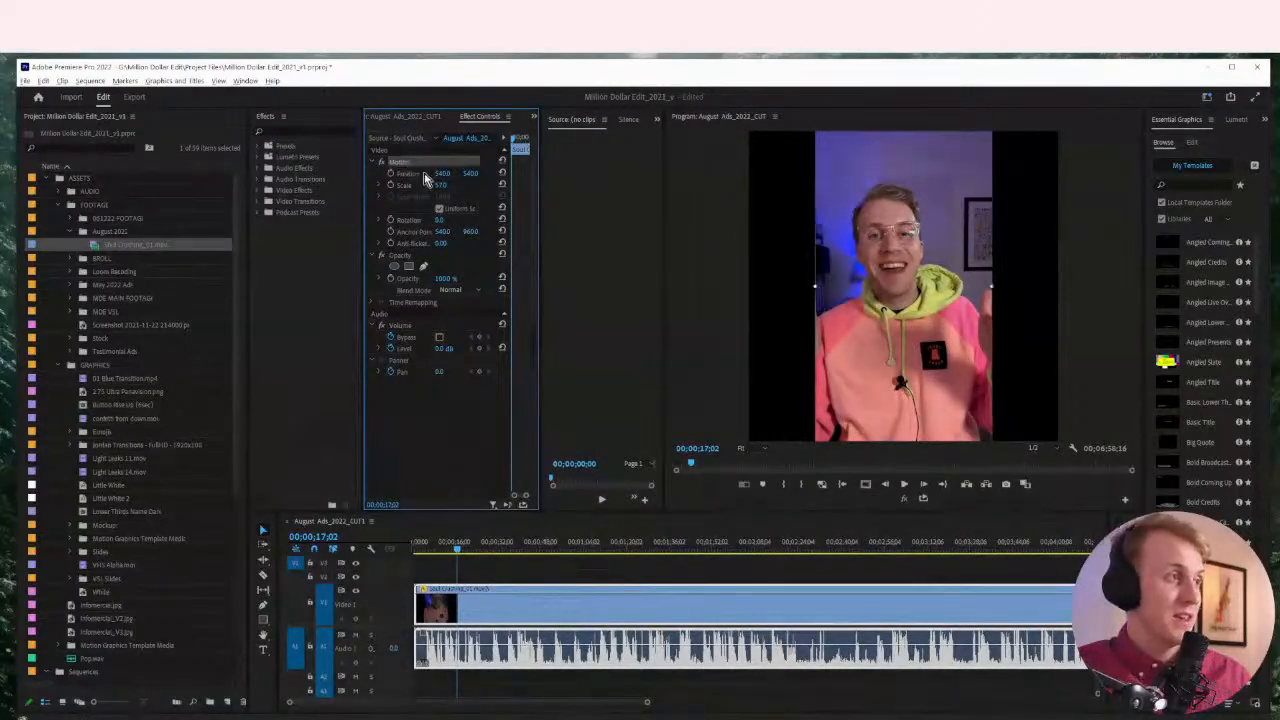
drag(913, 332, 905, 291)
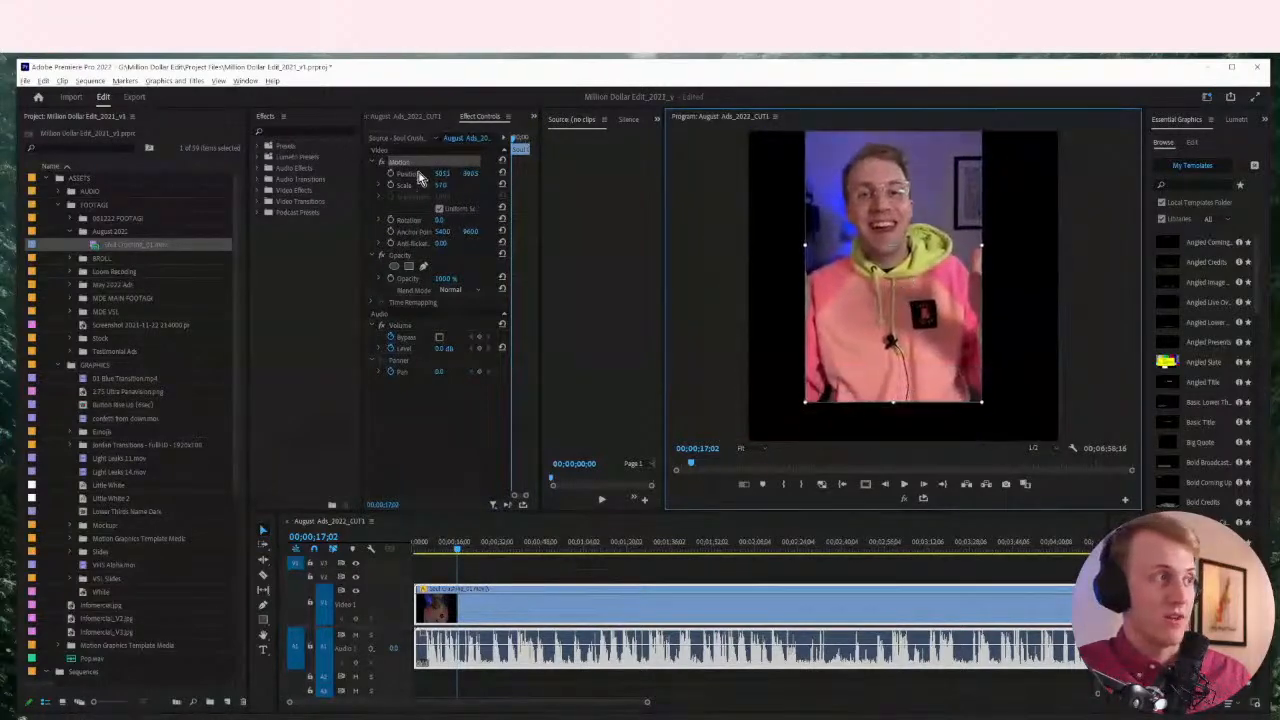
mouse_move(441, 185)
mouse_down()
mouse_move(490, 185)
mouse_move(445, 185)
mouse_up()
mouse_move(897, 306)
mouse_down()
mouse_move(928, 341)
mouse_move(908, 319)
mouse_up()
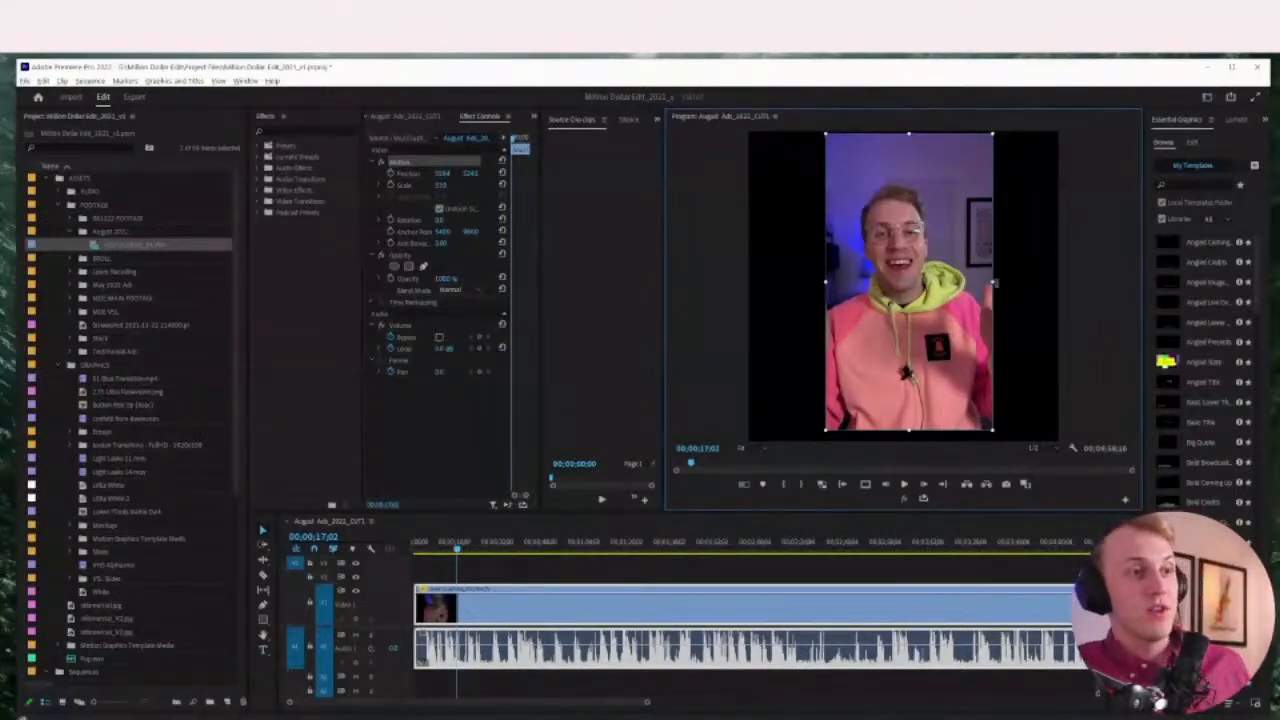
Resize and move the clip by its frame in the Program monitor until it nearly fills the square's width
drag(995, 283, 1031, 324)
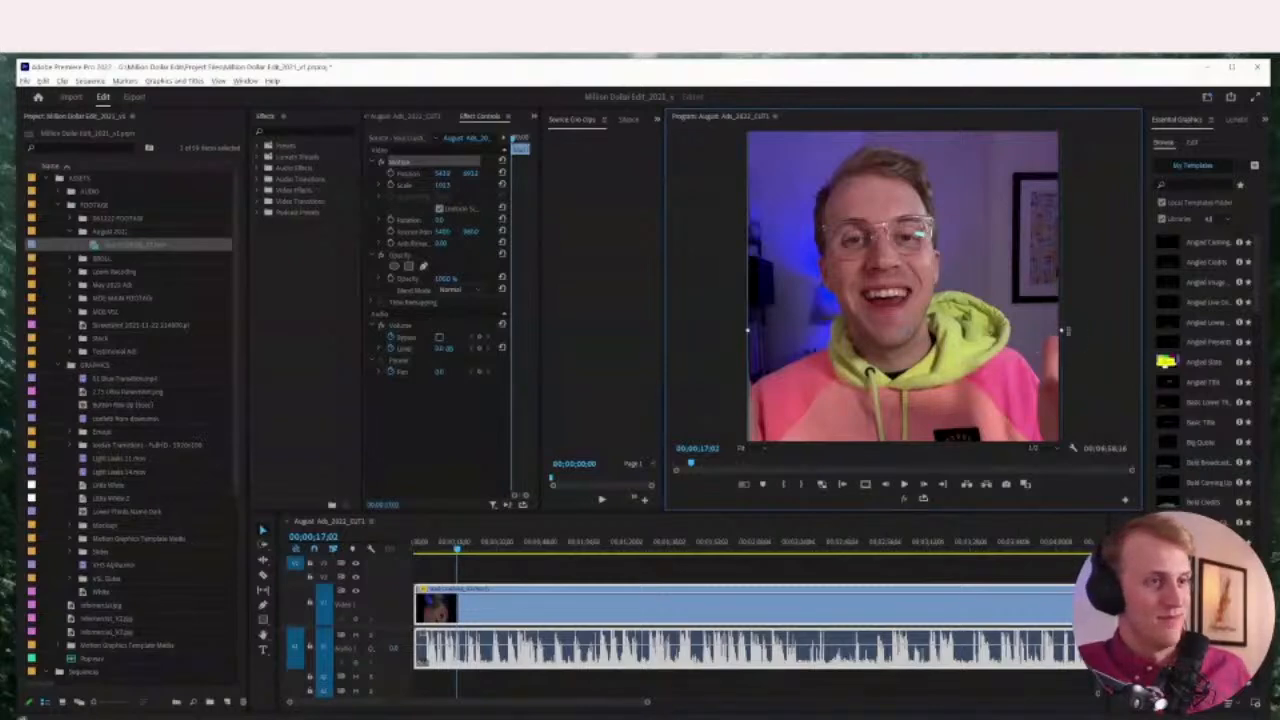
drag(1062, 331, 975, 330)
drag(928, 381, 858, 357)
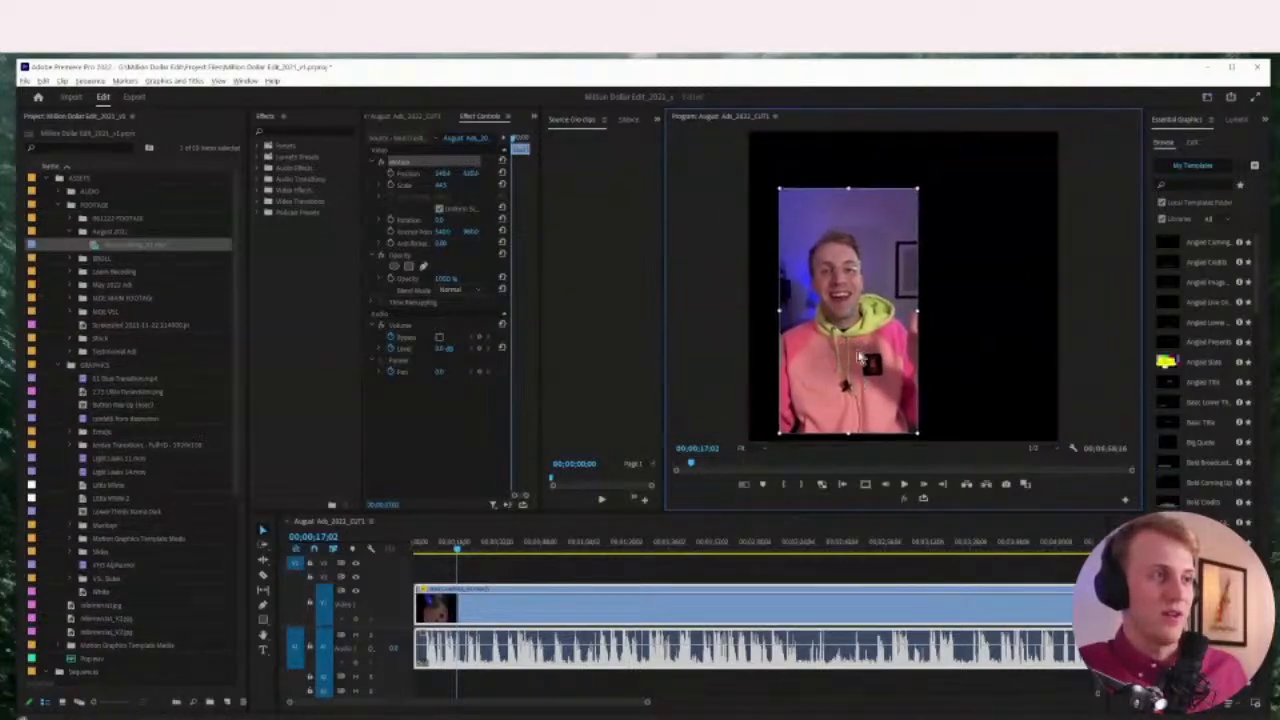
drag(913, 317, 1065, 323)
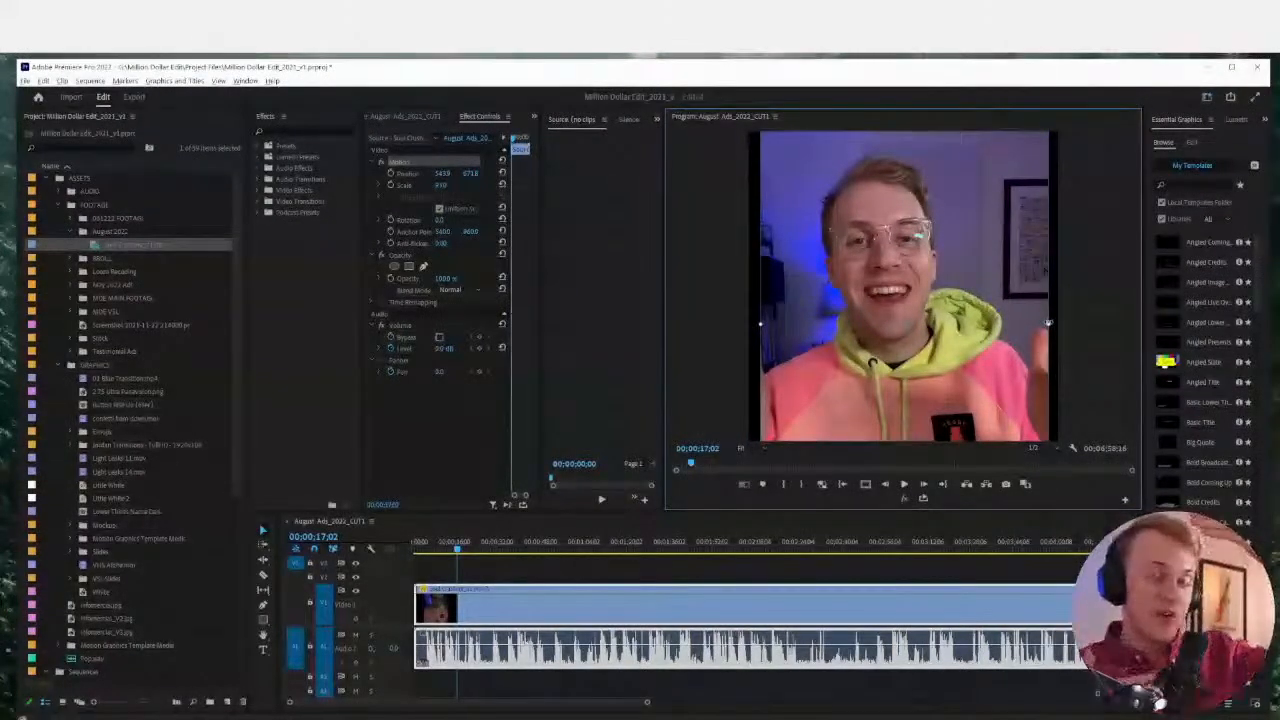
Expand the June batch bin and its V1 and V2 bins in the Sequences bin to list the earlier ad sequences
drag(236, 336, 252, 540)
click(83, 512)
click(83, 526)
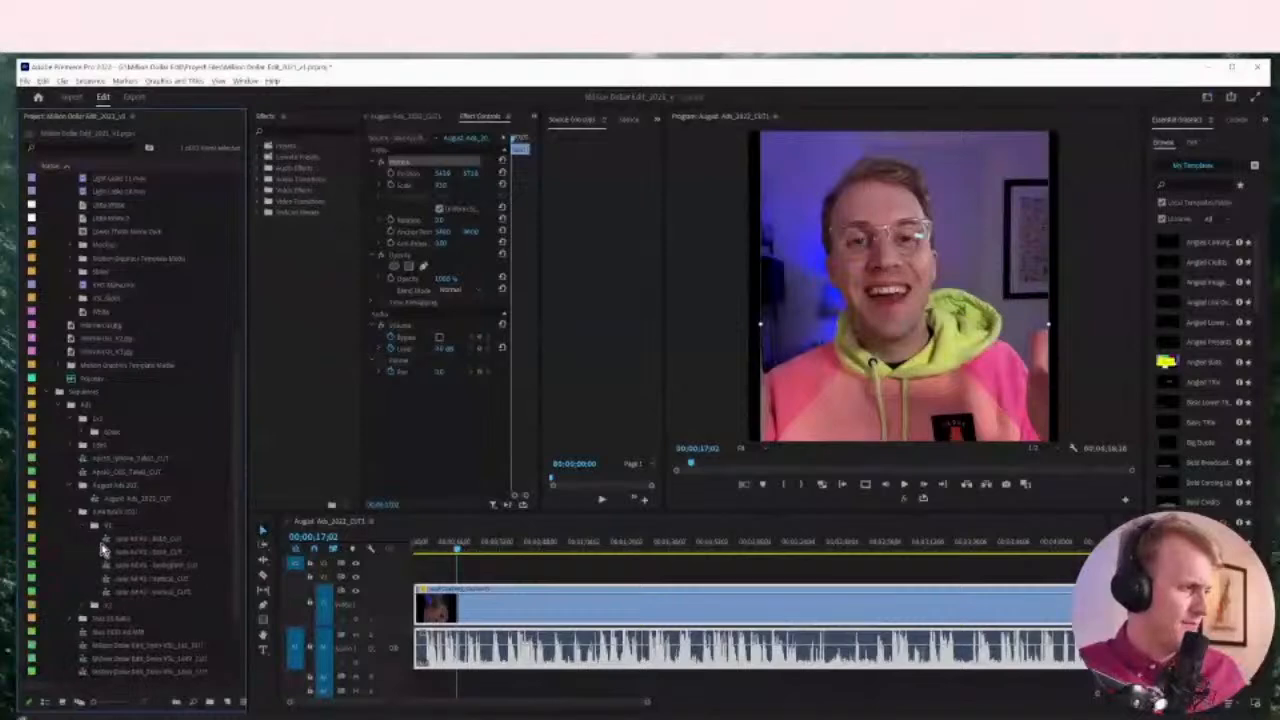
click(95, 540)
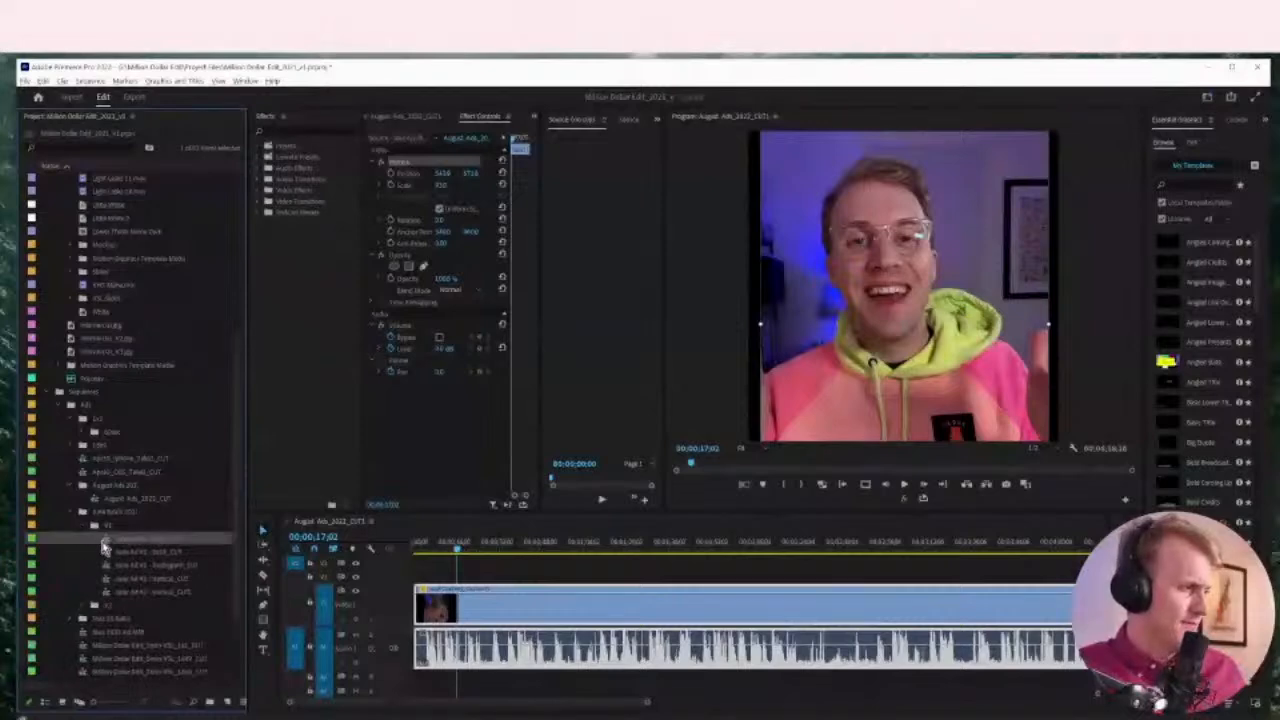
click(94, 605)
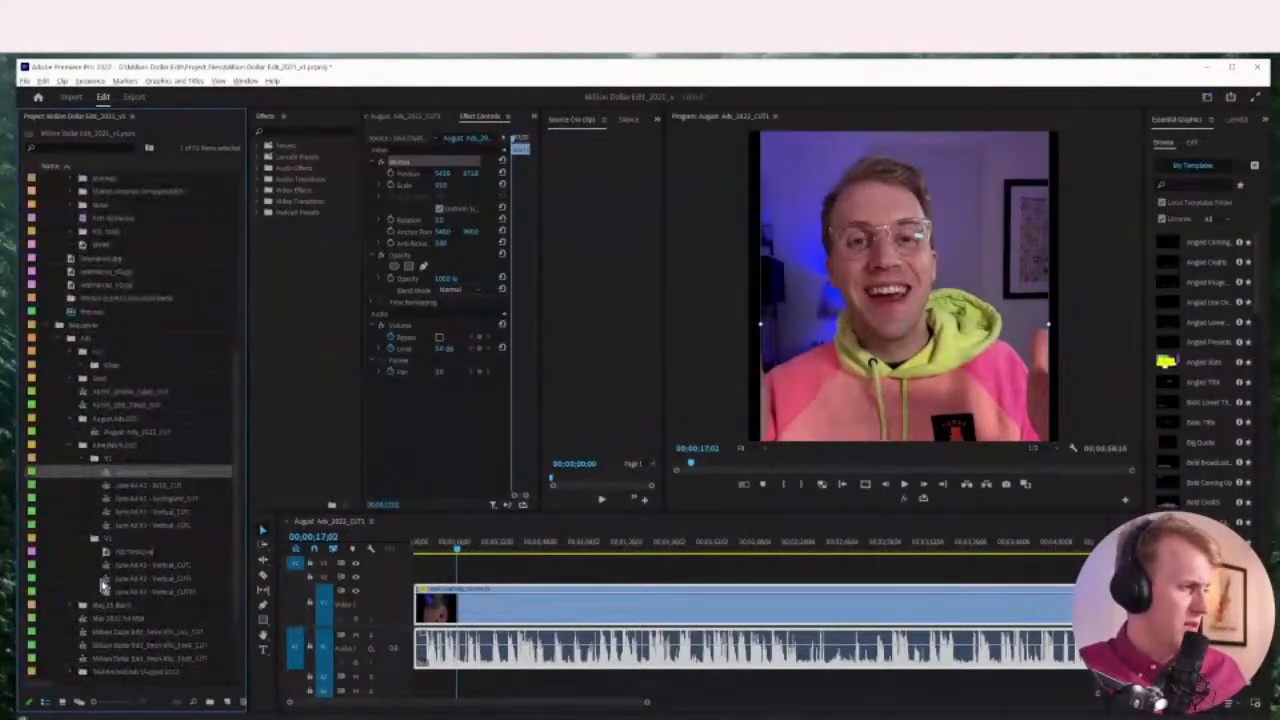
Open the first June Ad #2 Vertical sequence in the V2 bin and view its layout at 00;00;07;21
double_click(106, 565)
click(604, 541)
mouse_move(604, 541)
mouse_down()
mouse_move(700, 541)
mouse_move(557, 543)
mouse_move(601, 548)
mouse_up()
click(730, 542)
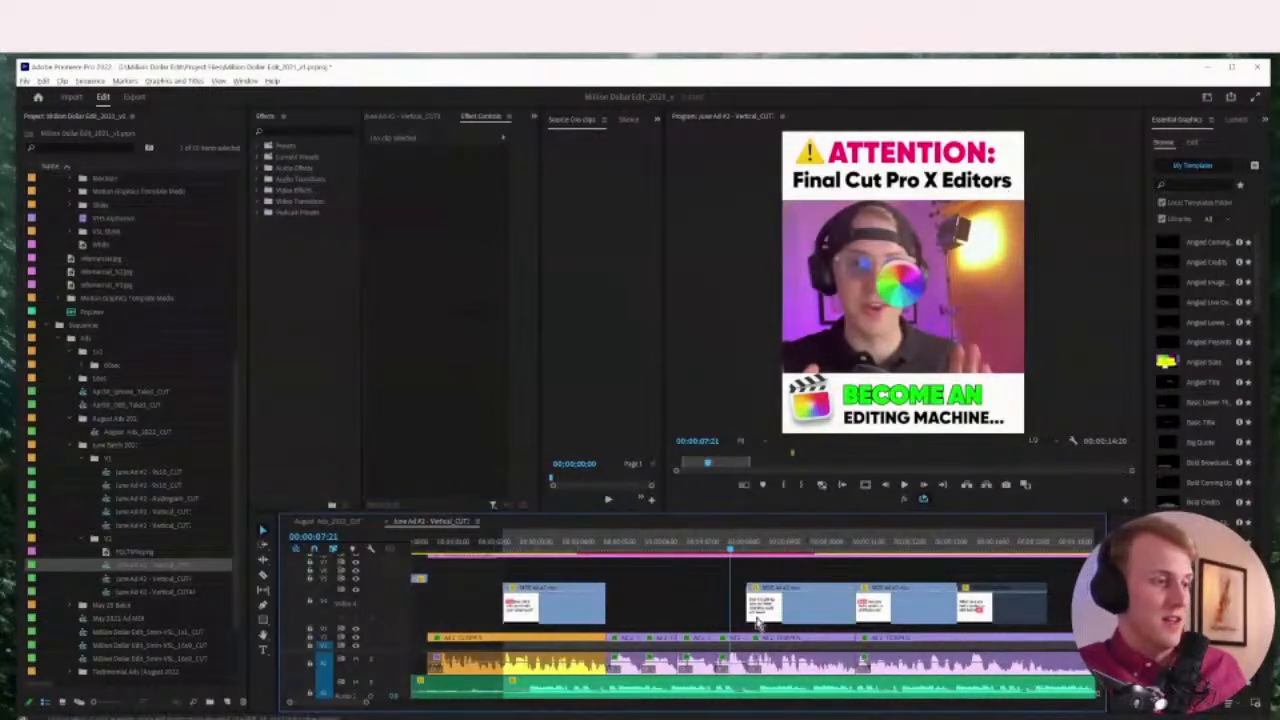
Try scaling down the speaker's clip and moving it aside in the vertical ad's frame, and undo both changes
click(730, 660)
drag(440, 185, 400, 185)
click(400, 162)
drag(886, 308, 825, 278)
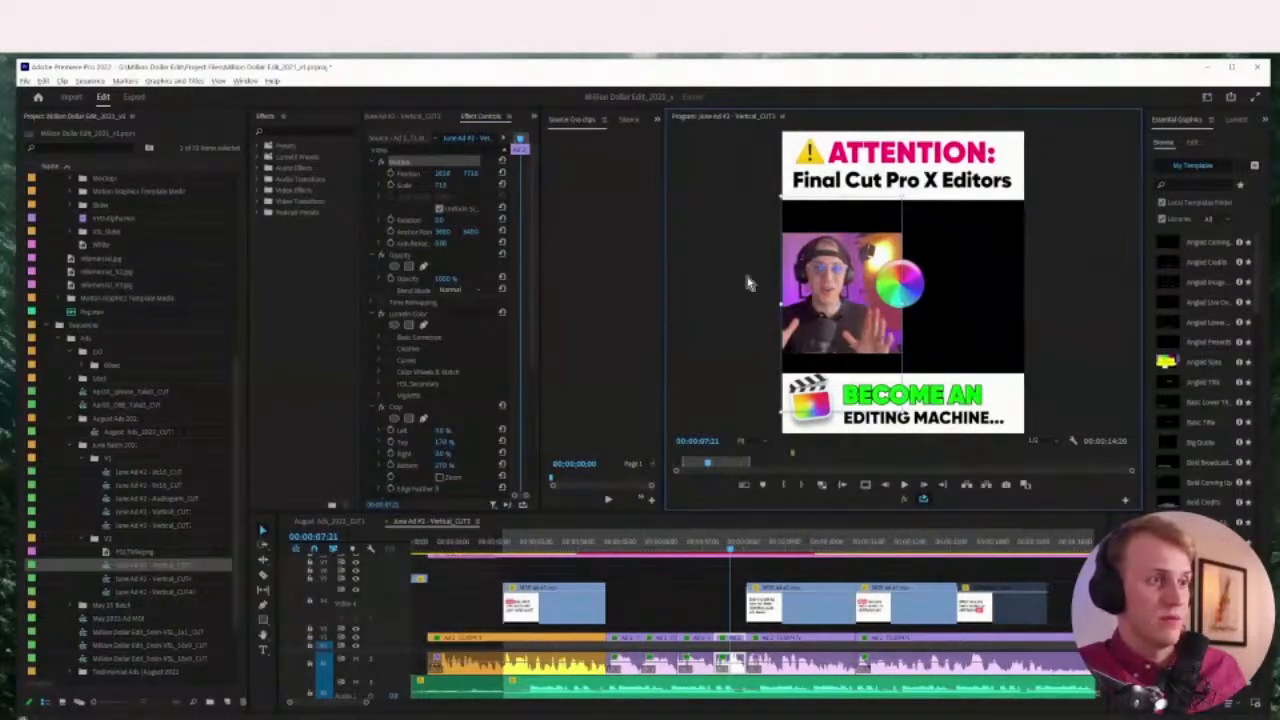
key(ctrl+z)
key(ctrl+z)
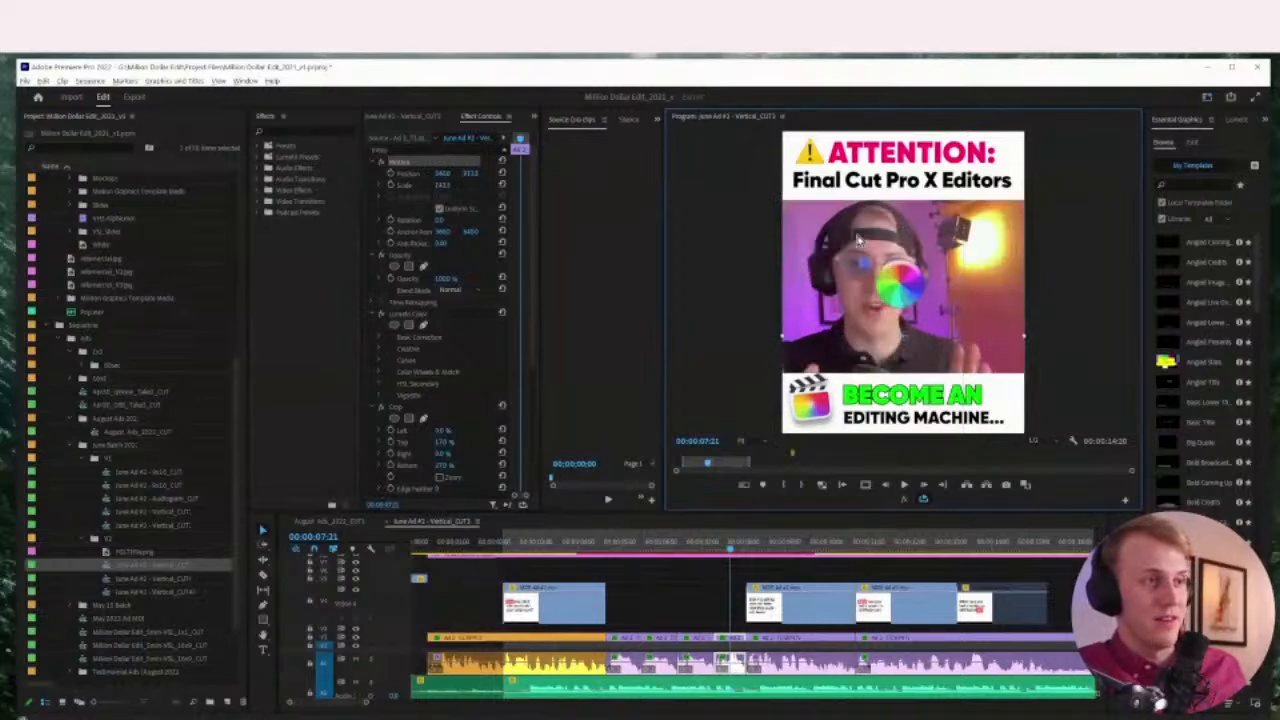
Close the June ad sequence, return to August_Ads_2022_CUT1, and enlarge and reposition its clip directly in the Program monitor
click(388, 522)
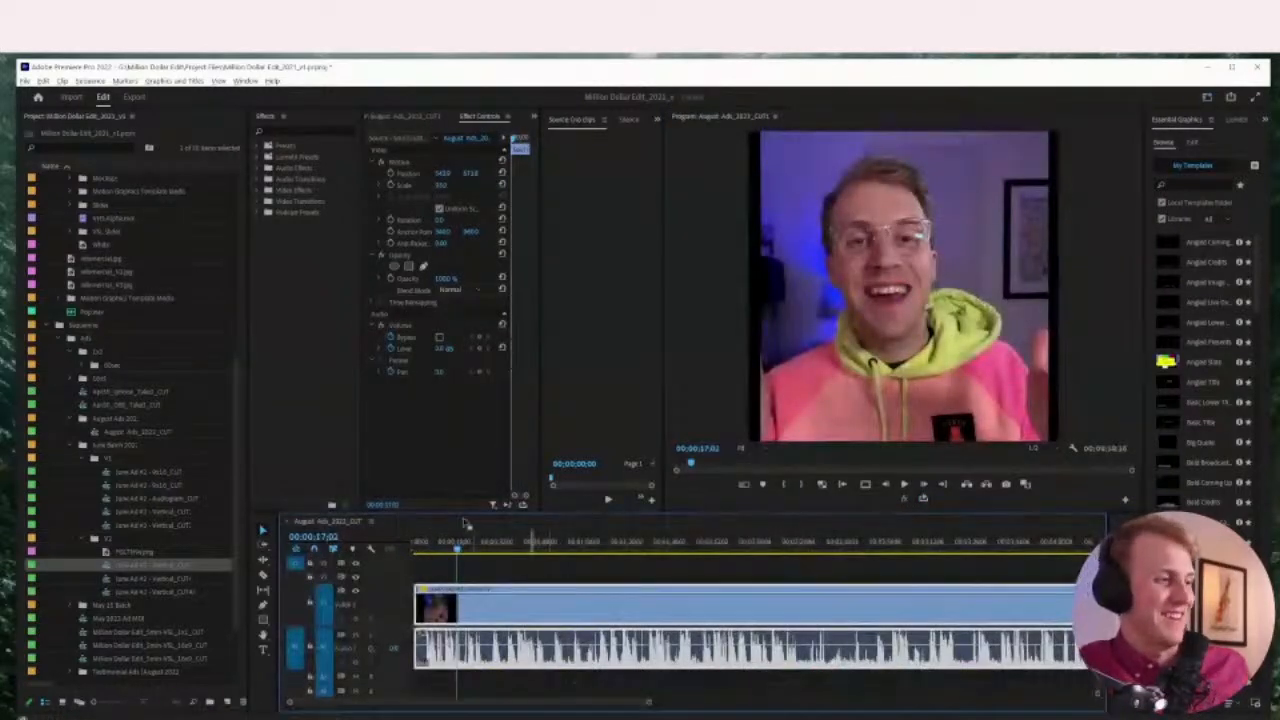
click(955, 290)
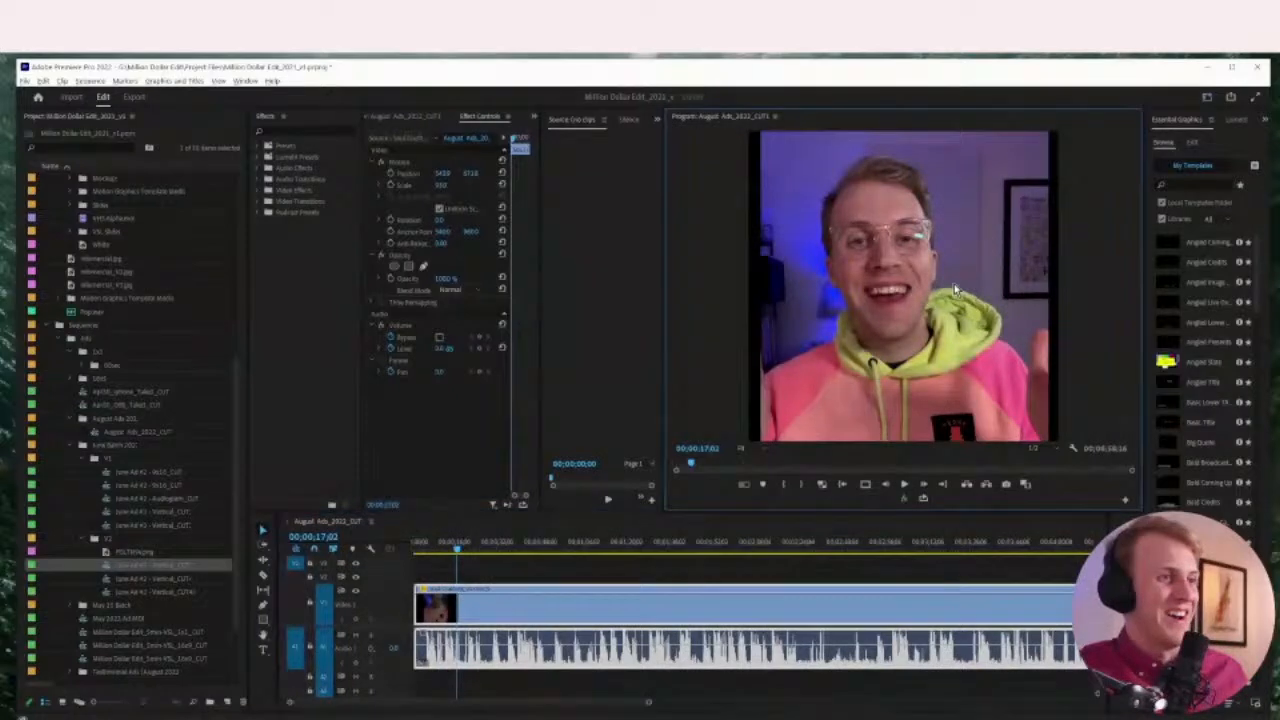
click(398, 162)
drag(1047, 324, 995, 312)
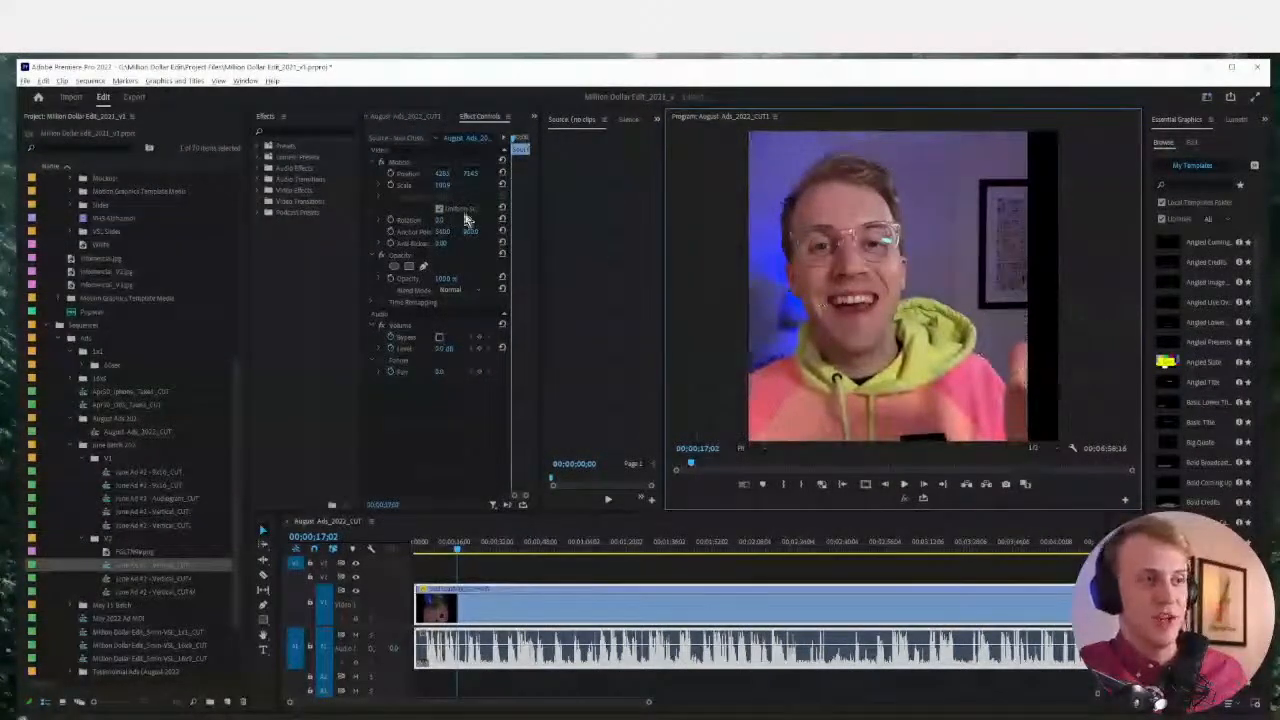
Fine-tune the position and scale of the speaker's clip so it fills the square frame, and save the project
mouse_move(442, 173)
mouse_down()
mouse_move(500, 173)
mouse_move(432, 178)
mouse_move(451, 175)
mouse_up()
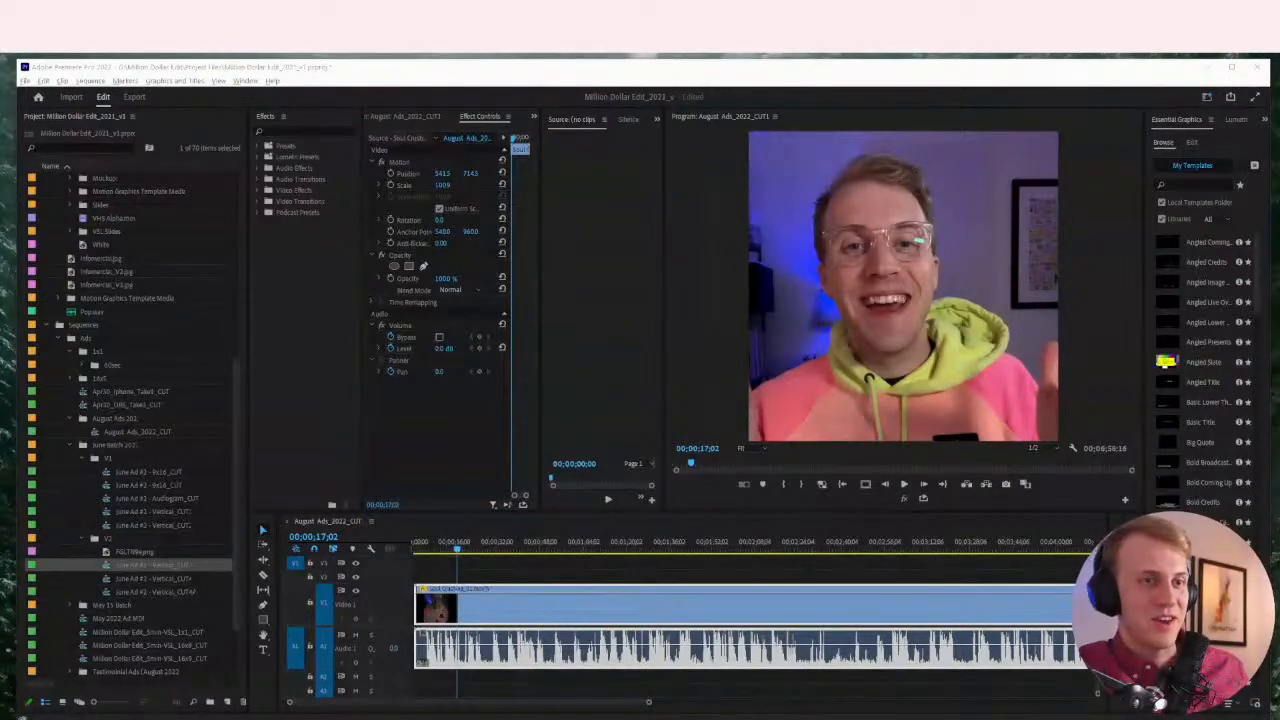
click(413, 185)
click(399, 162)
click(920, 301)
drag(920, 301, 922, 306)
drag(1049, 338, 1046, 345)
click(1080, 320)
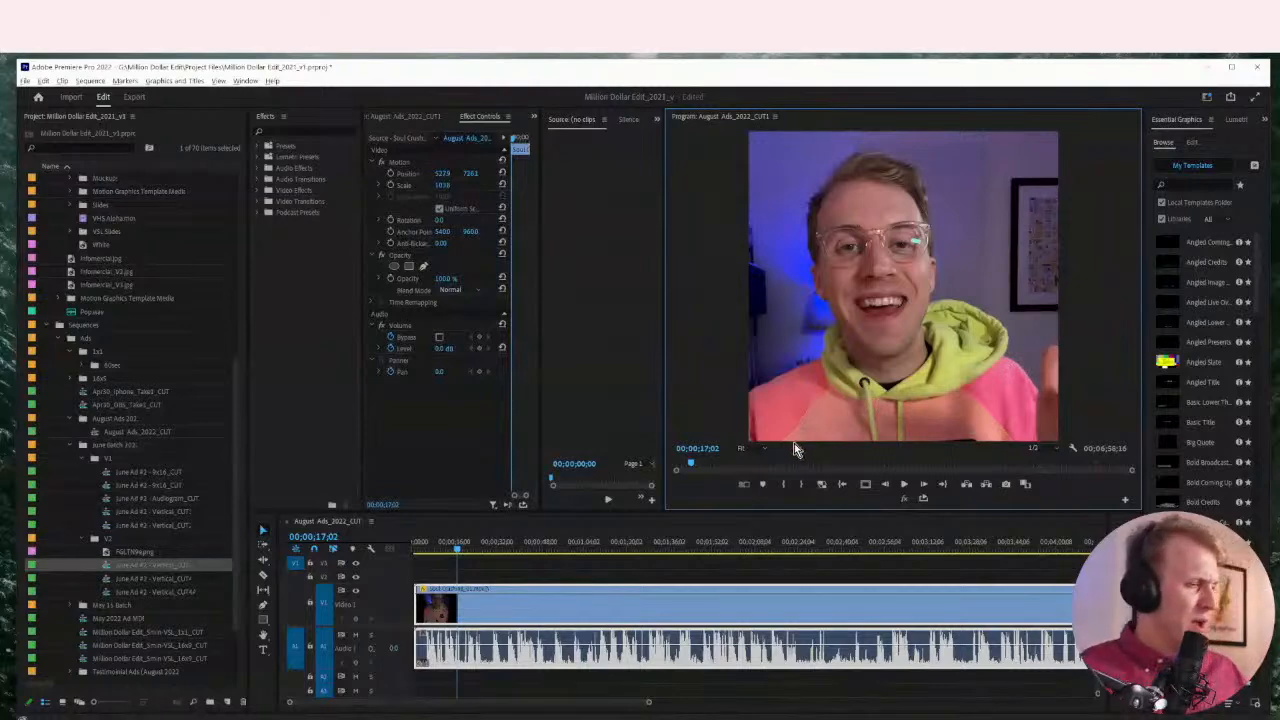
key(ctrl+s)
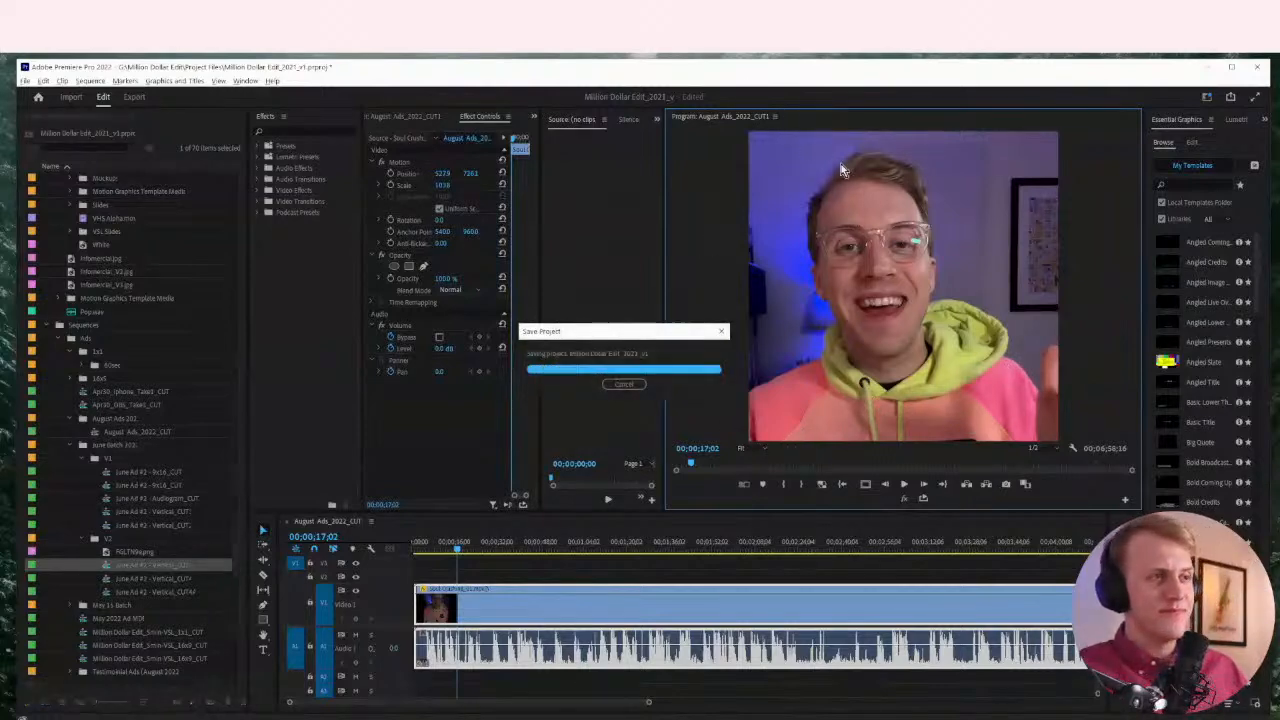
Adjust the speaker clip's width slightly and lower it in the frame to leave more space above the head
click(397, 163)
drag(739, 338, 741, 339)
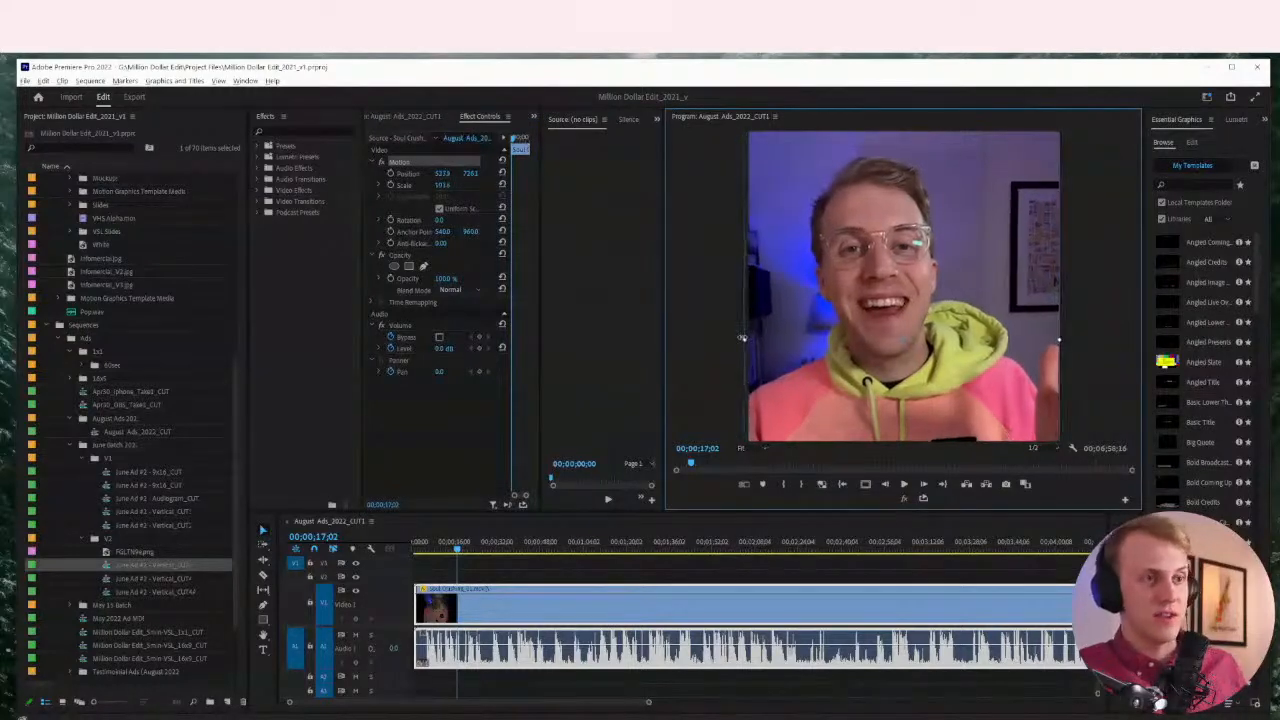
drag(943, 317, 942, 327)
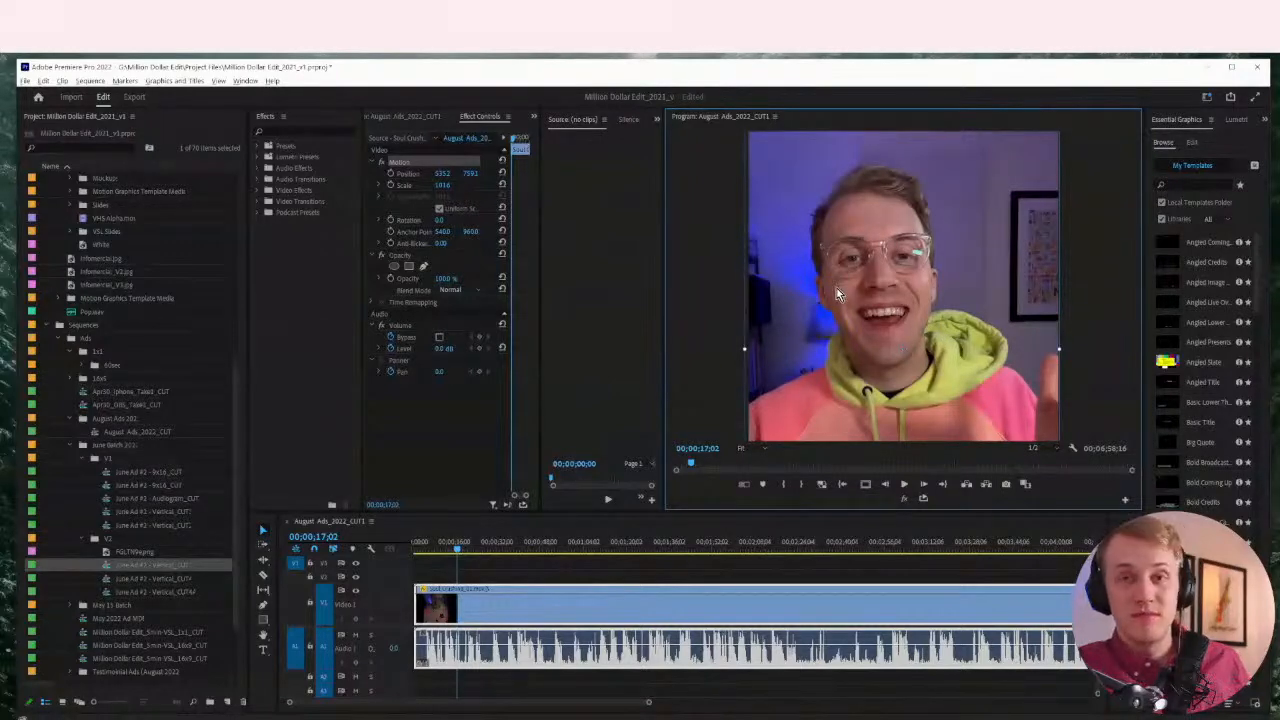
Reopen the first June Ad #2 Vertical sequence in the V2 bin, enlarge the timeline area and go to 00;00;49;27
click(510, 560)
click(107, 572)
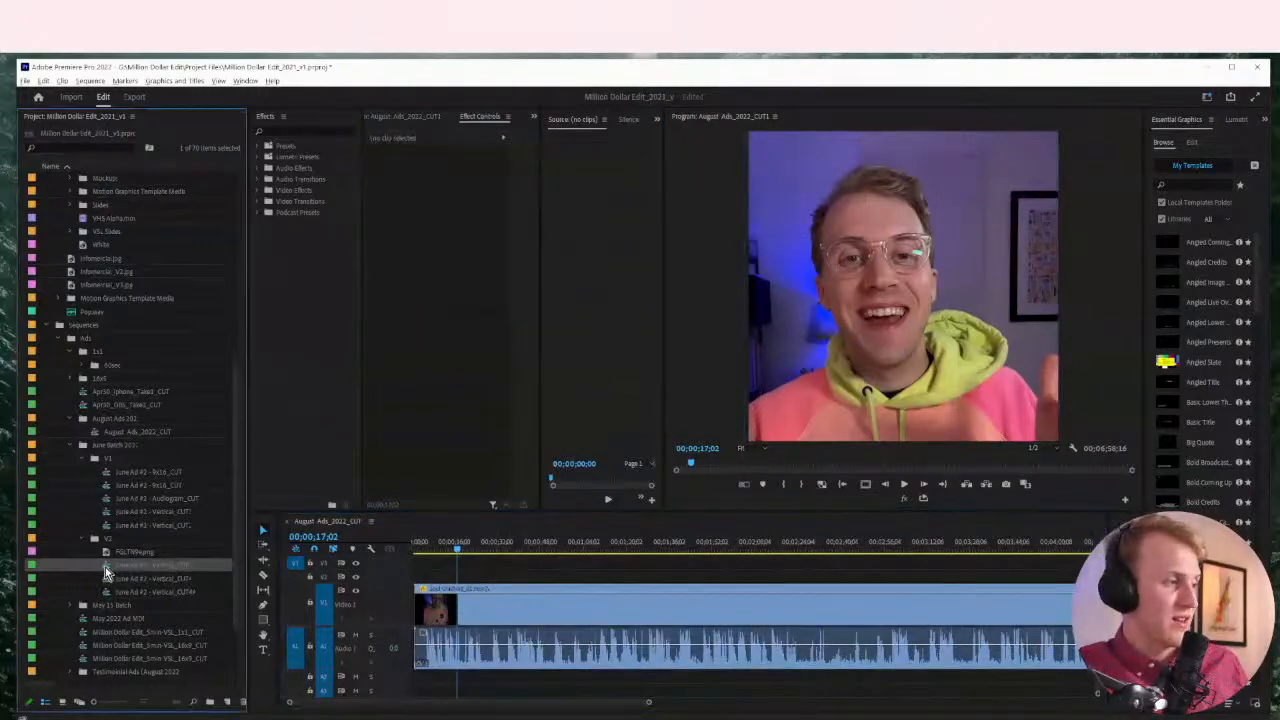
double_click(107, 572)
drag(375, 507, 375, 420)
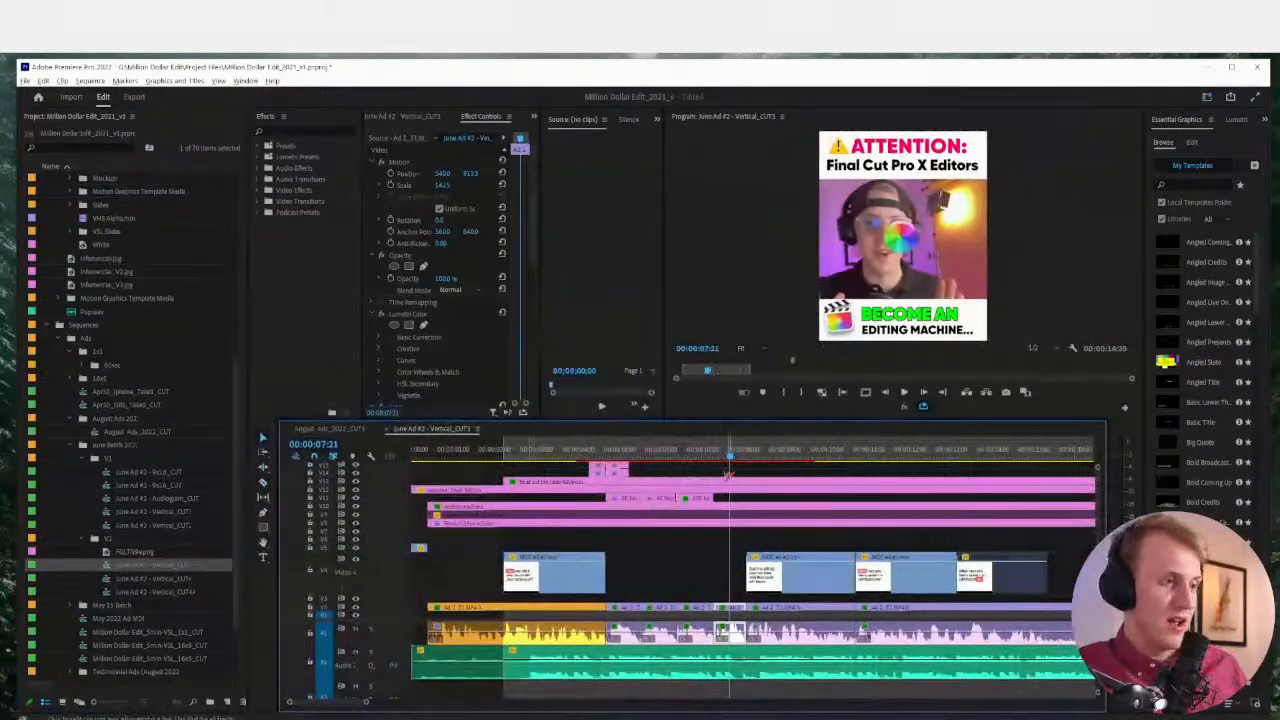
scroll(740, 467, down, 5)
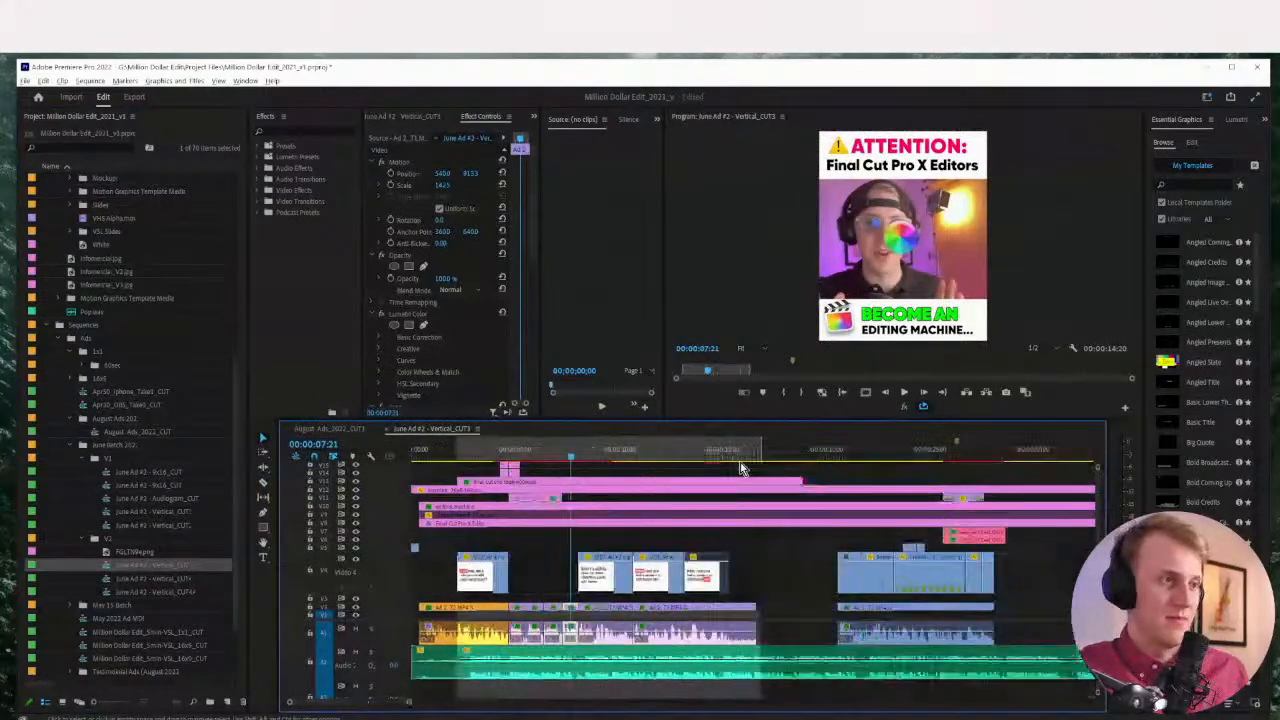
click(932, 455)
scroll(929, 457, up, 5)
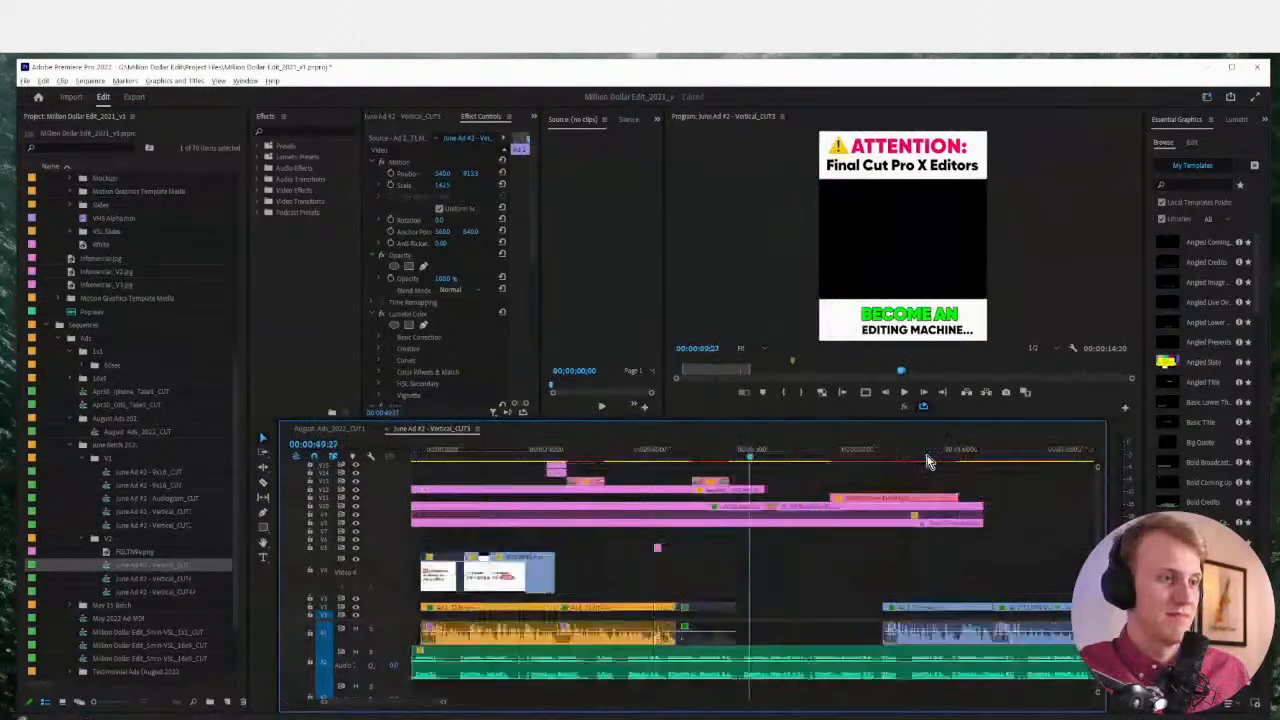
Razor the stacked headline graphics just before 00;00;49;27 and select the pieces after the cut
key(c)
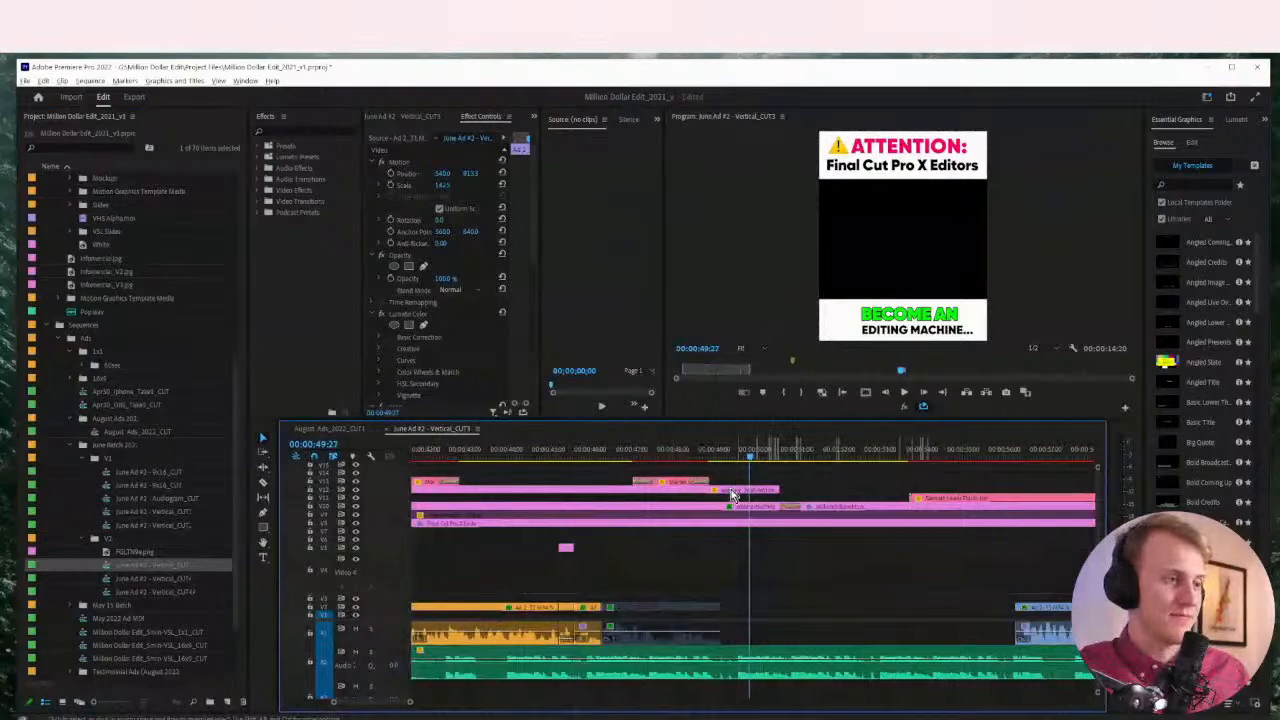
shift+click(735, 490)
key(ctrl+z)
click(732, 490)
click(732, 523)
key(v)
drag(758, 478, 750, 527)
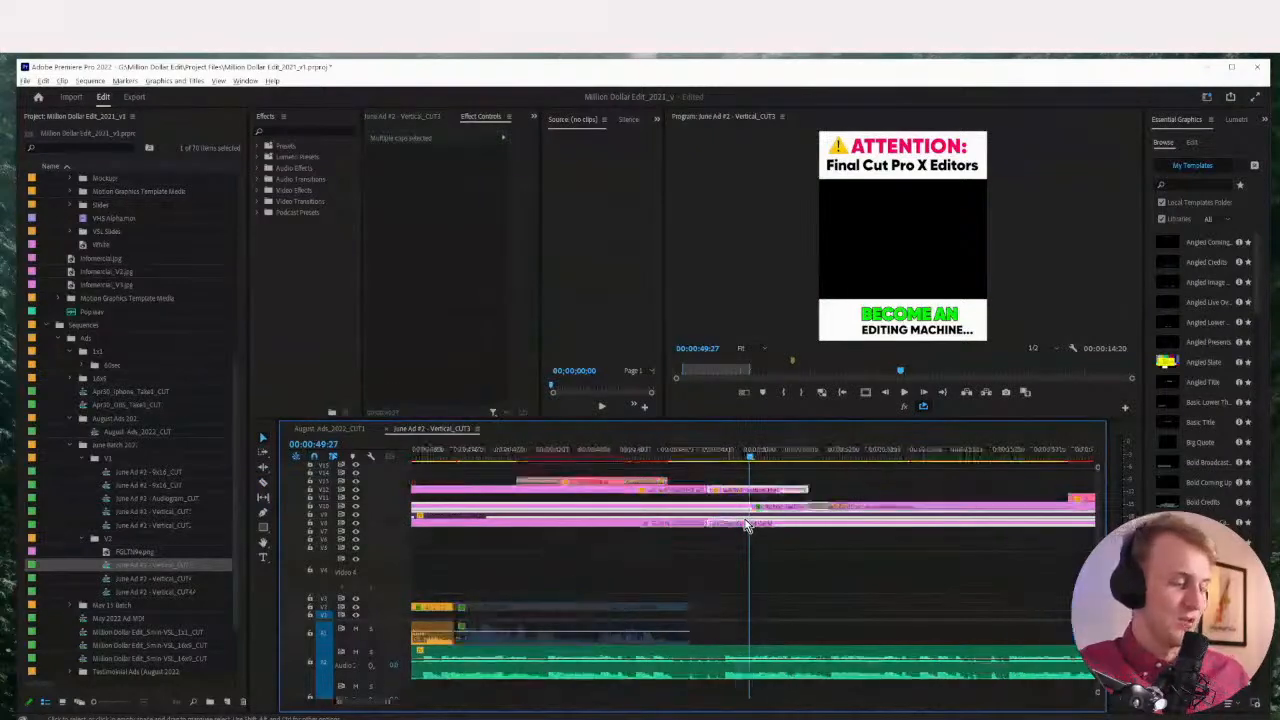
Razor the remaining headline graphics layers at matching start and end points to isolate a short segment around 00;00;49;27
key(=)
key(=)
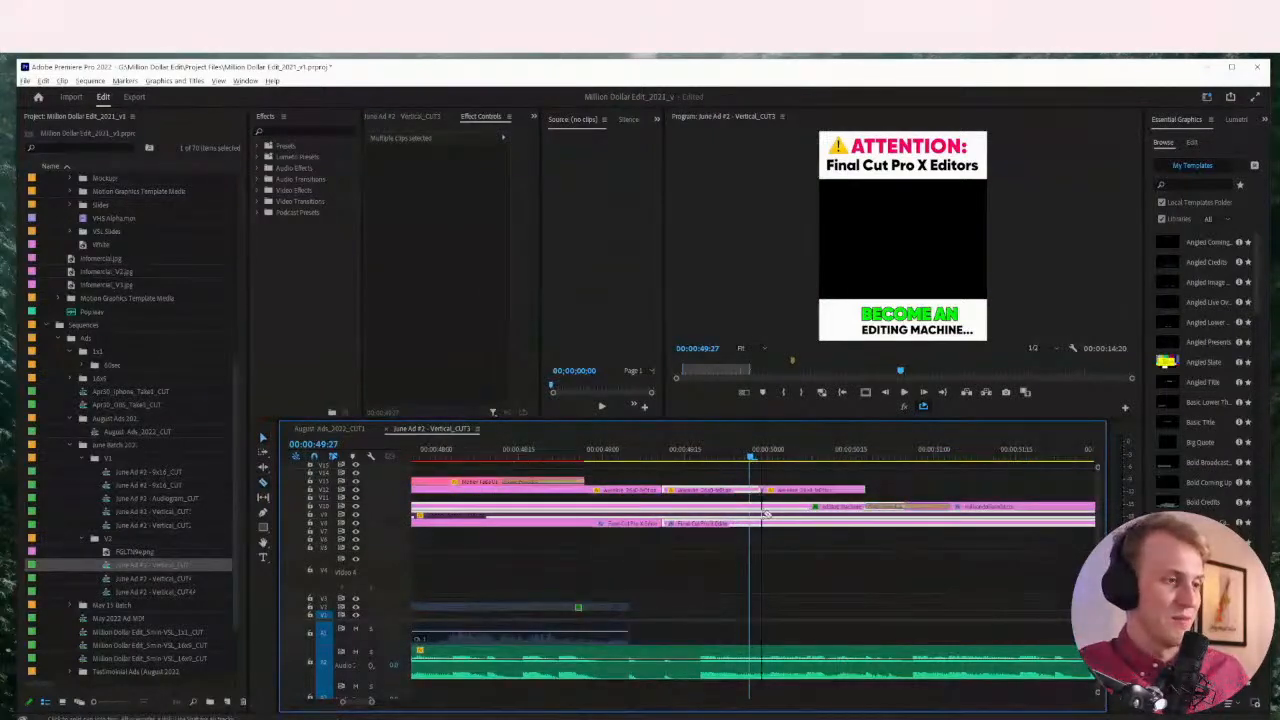
click(762, 515)
click(762, 507)
click(762, 523)
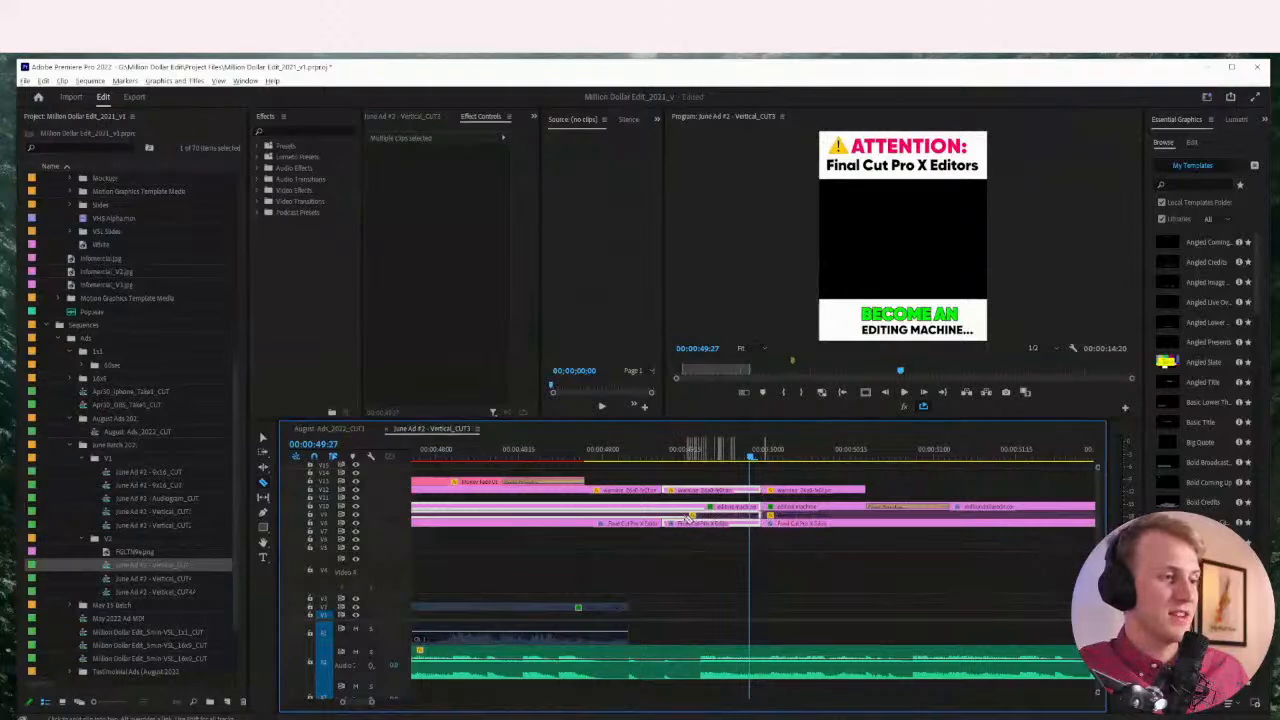
click(663, 515)
click(663, 506)
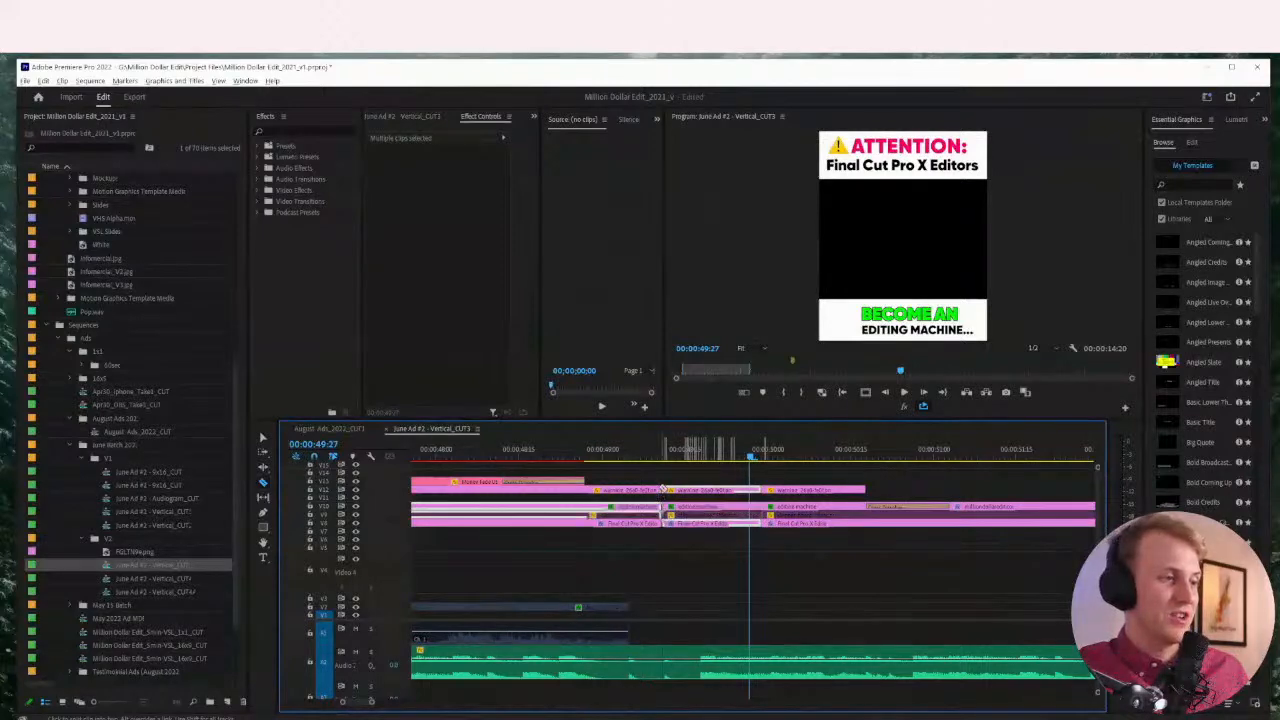
Copy the isolated headline graphics segment from the June ad into the August_Ads_2022_CUT1 timeline near its start
key(v)
drag(698, 474, 416, 520)
drag(430, 448, 378, 449)
key(equal)
key(equal)
key(equal)
key(equal)
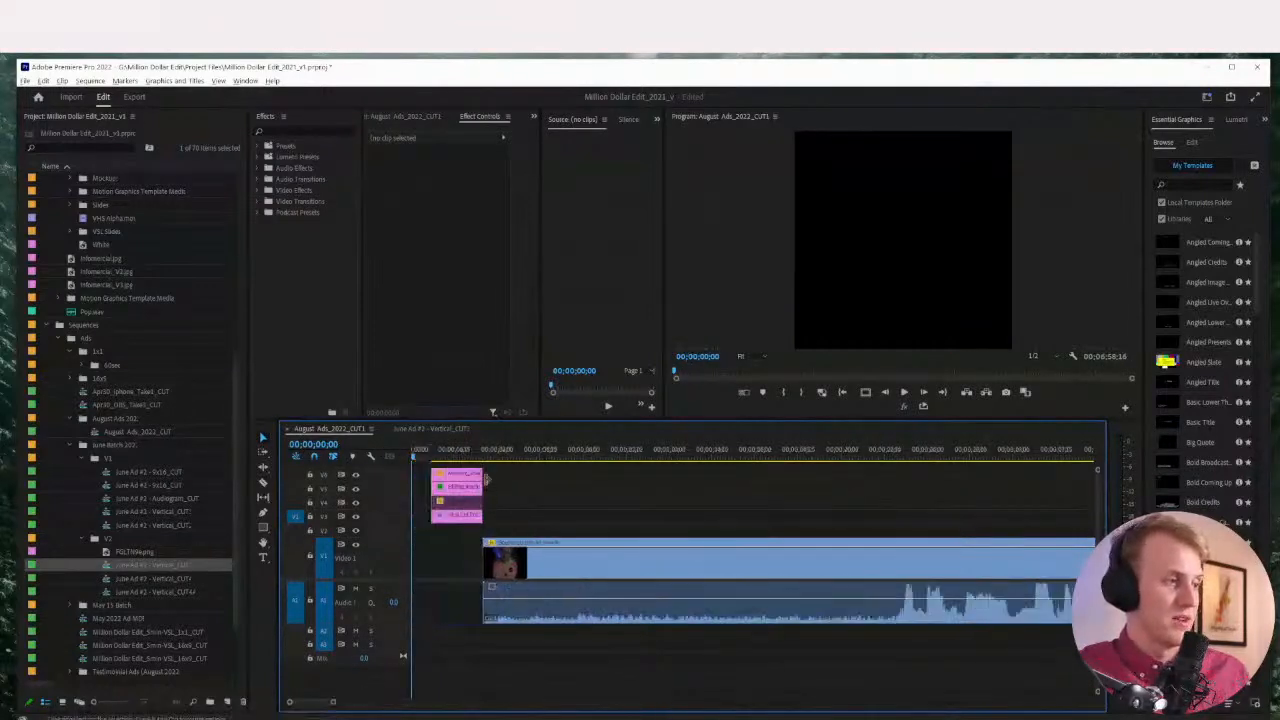
Move the stack of headline graphics over the start of the speaker's talking and view the frame at 00;00;07;18
drag(515, 470, 815, 518)
drag(668, 450, 650, 451)
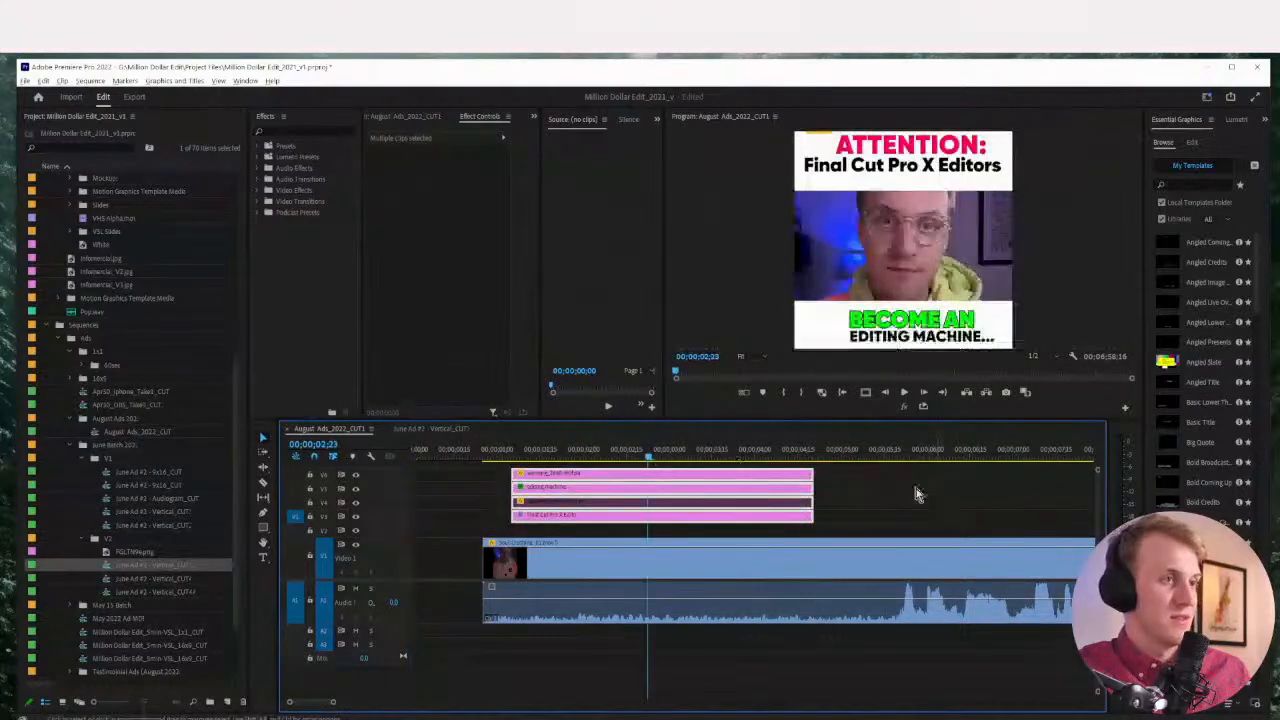
key(minus)
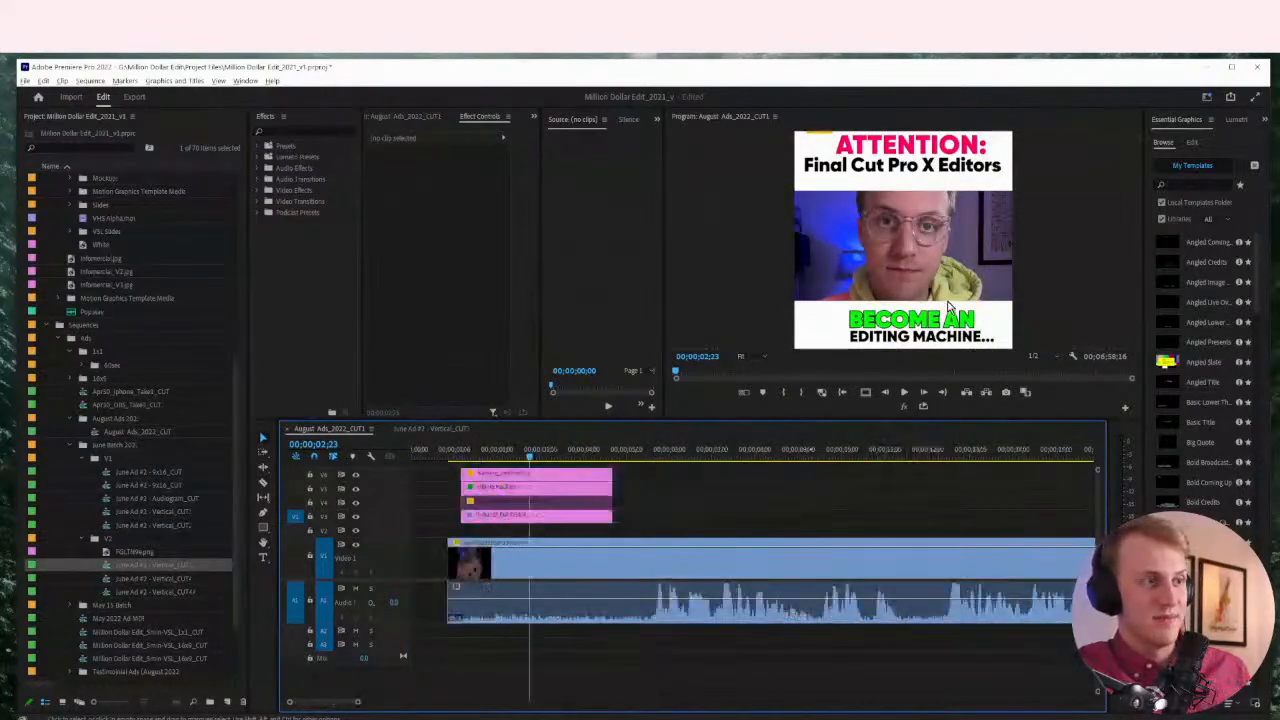
drag(612, 512, 806, 520)
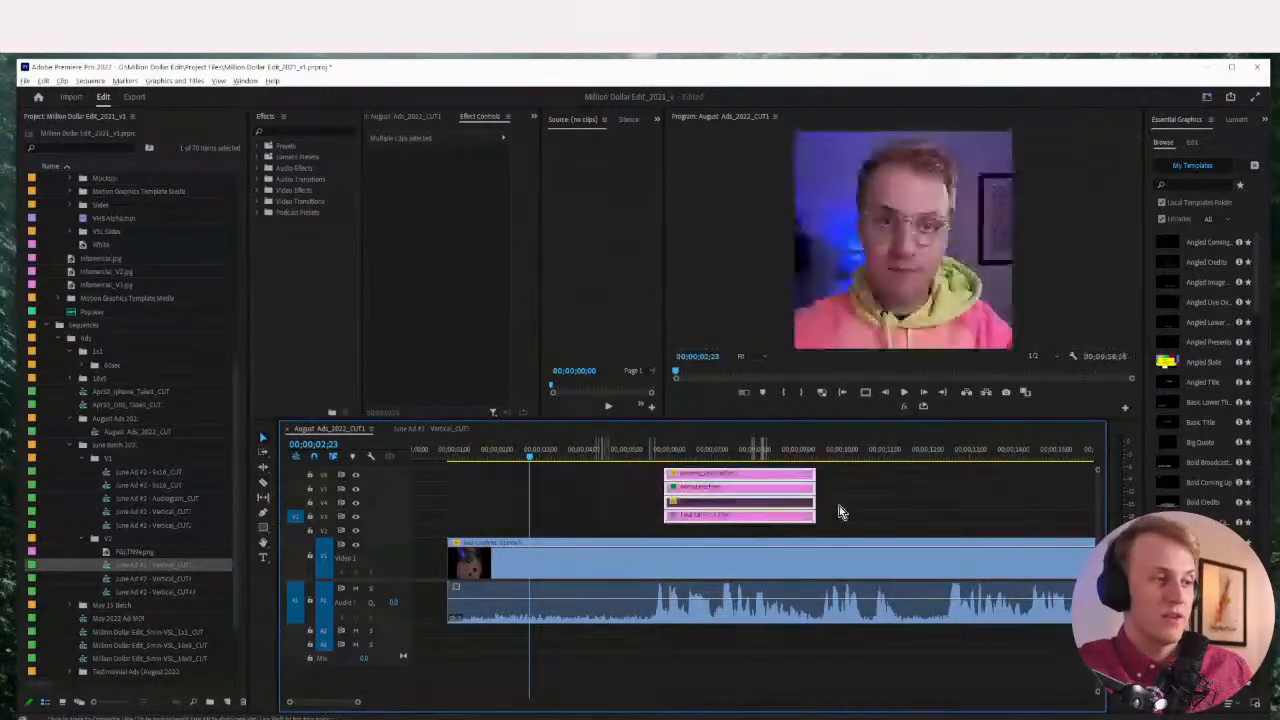
click(737, 449)
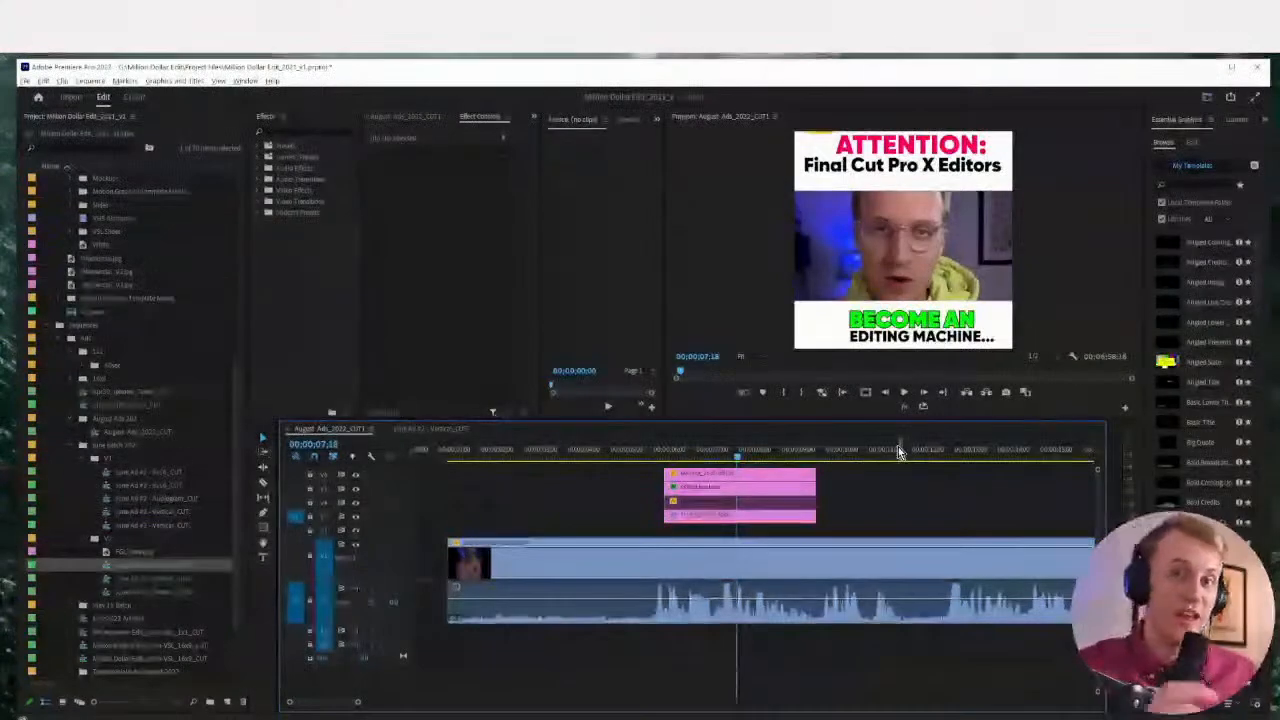
Select the headline graphic and lower the white bar behind the BECOME AN EDITING MACHINE text
key(minus)
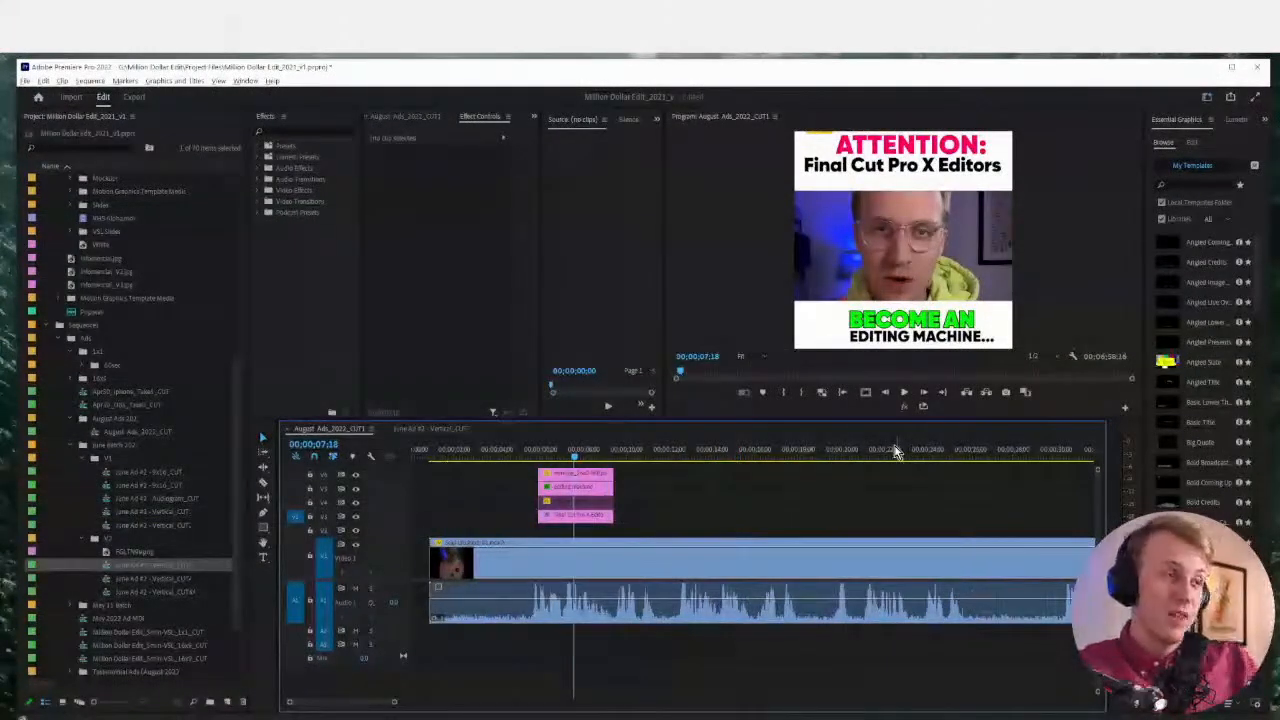
click(578, 500)
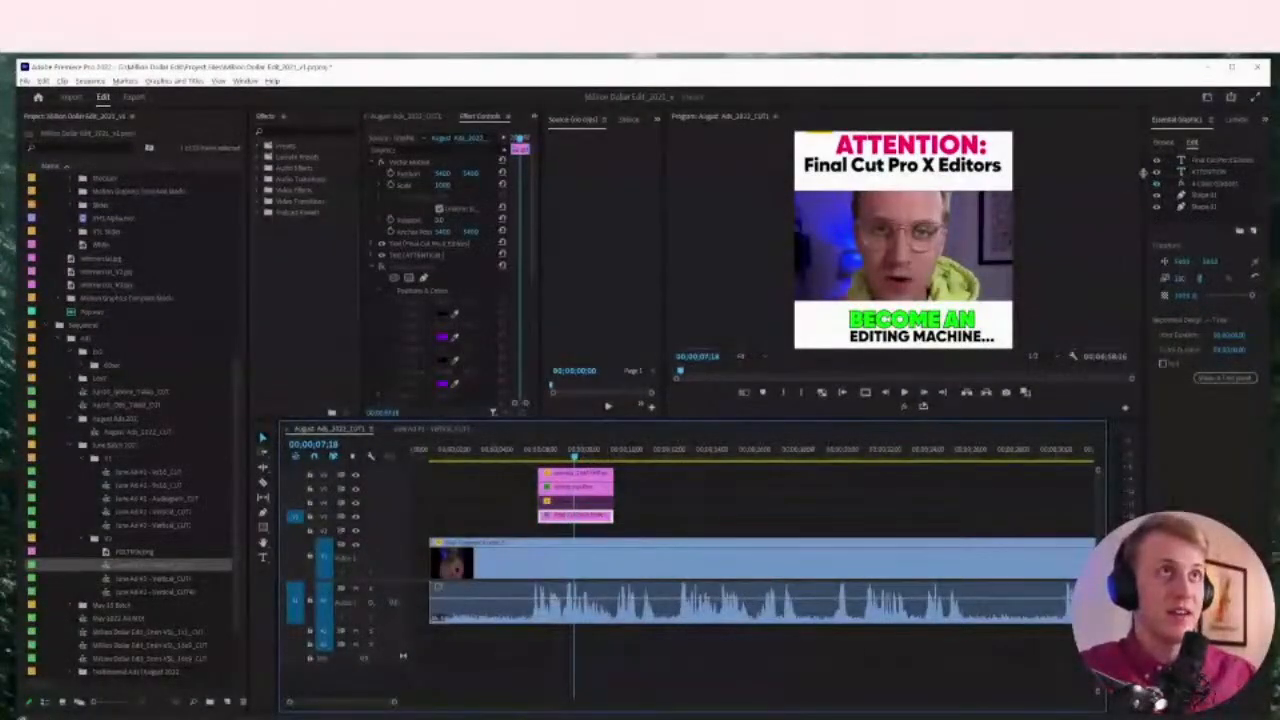
click(886, 328)
drag(915, 333, 919, 328)
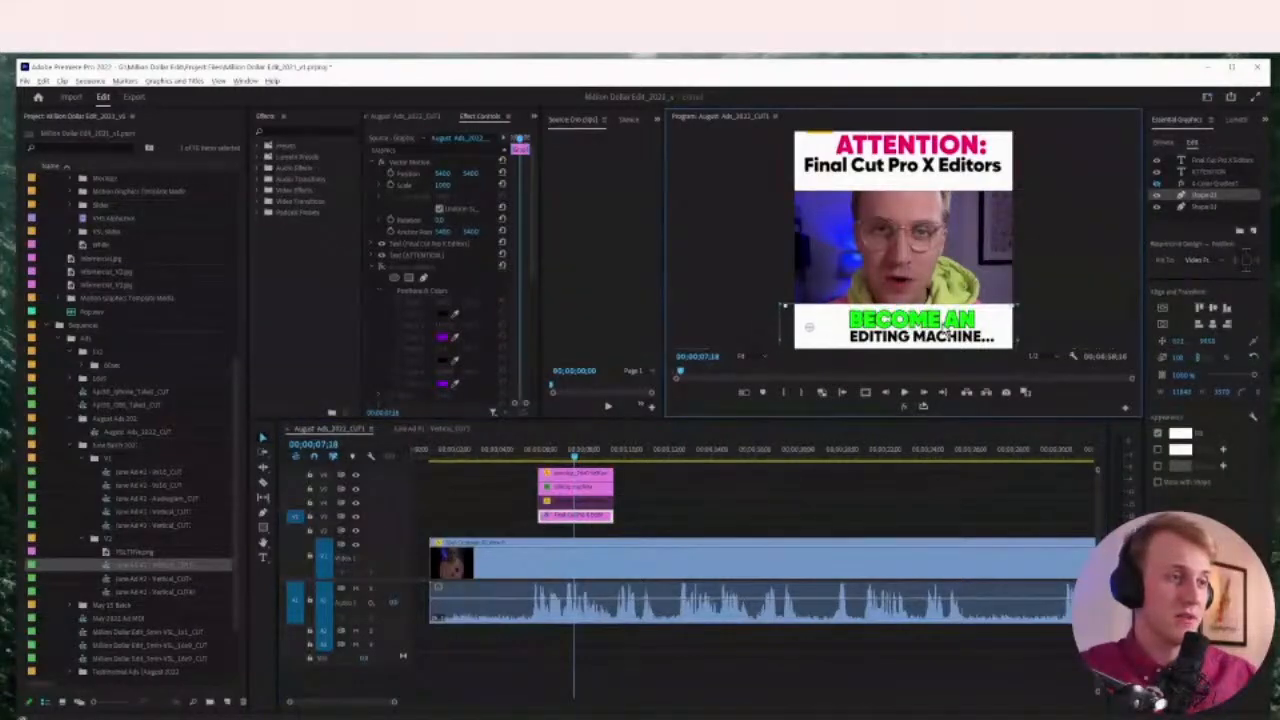
Shrink the ATTENTION and Final Cut Pro X Editors text and raise the white bar behind them
click(1226, 160)
click(944, 150)
mouse_move(986, 145)
mouse_down()
mouse_move(972, 147)
mouse_move(989, 165)
mouse_move(947, 165)
mouse_move(983, 170)
mouse_up()
click(965, 164)
click(981, 184)
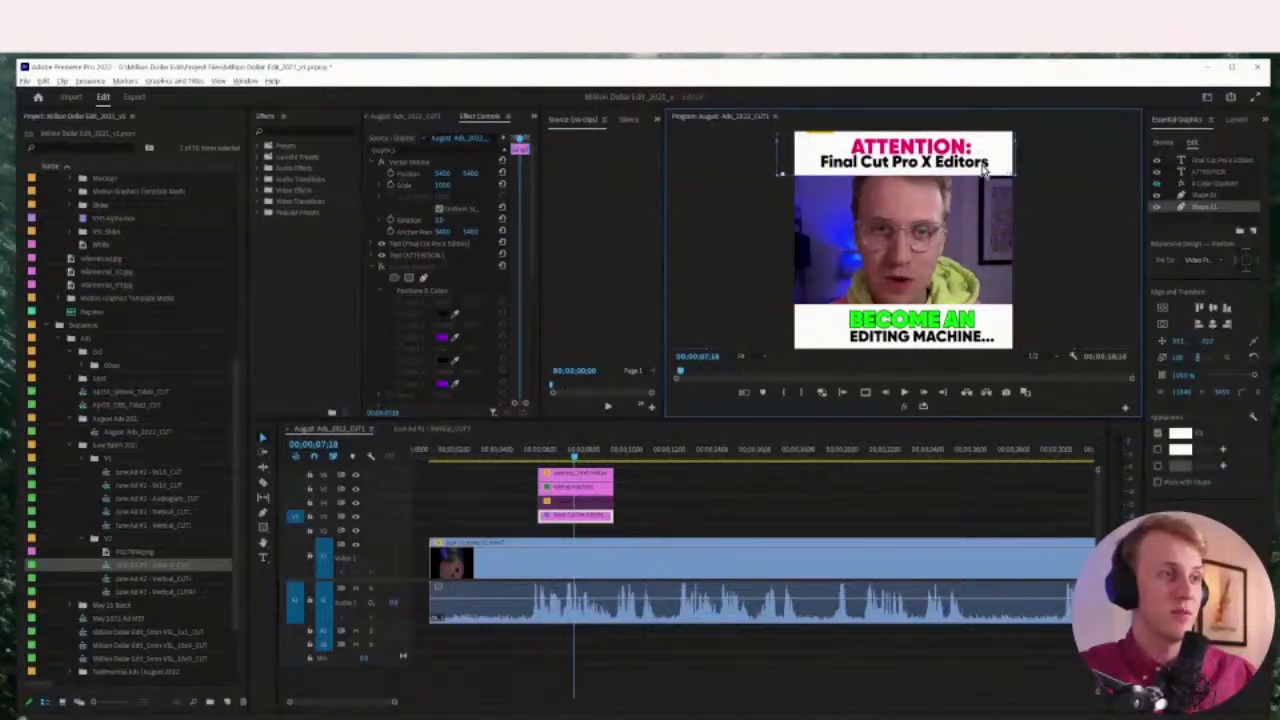
Move the lower white bar further down to show more of the speaker, and deselect the graphic
click(964, 255)
click(983, 335)
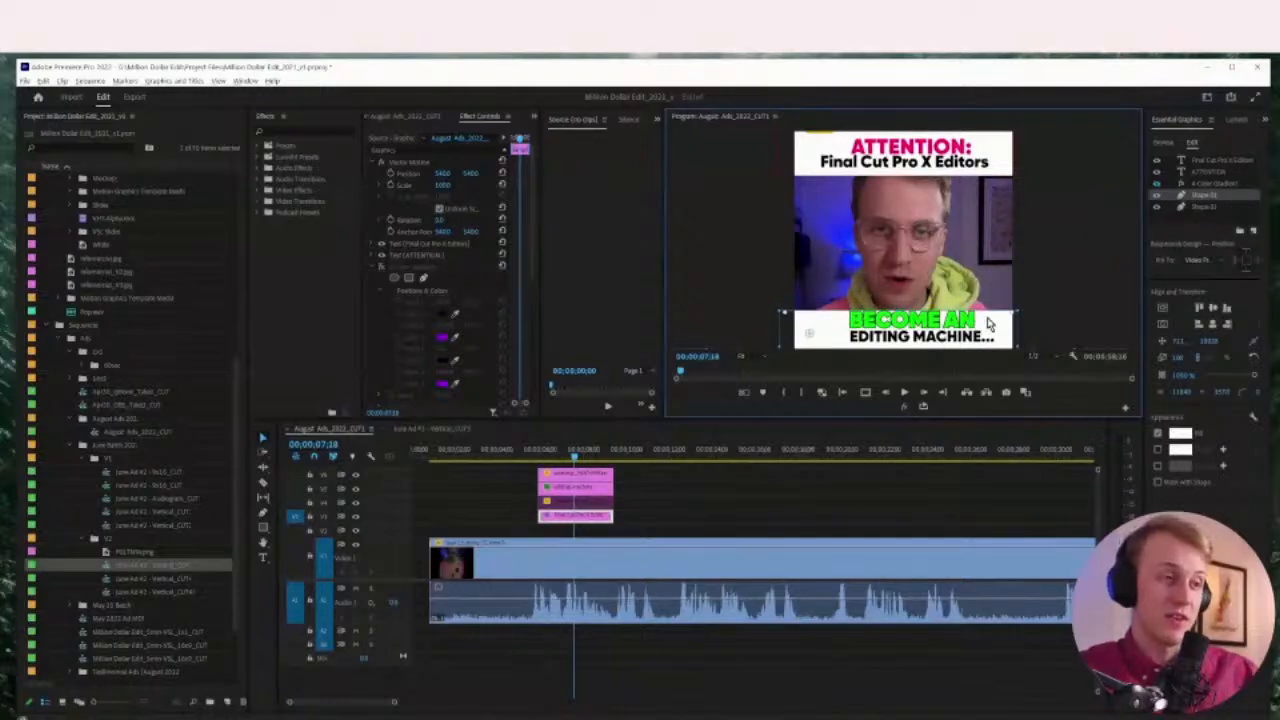
click(1078, 305)
Try a smaller scale on the speaker's clip, and resize and reposition it to fill the width between the white bars
click(586, 557)
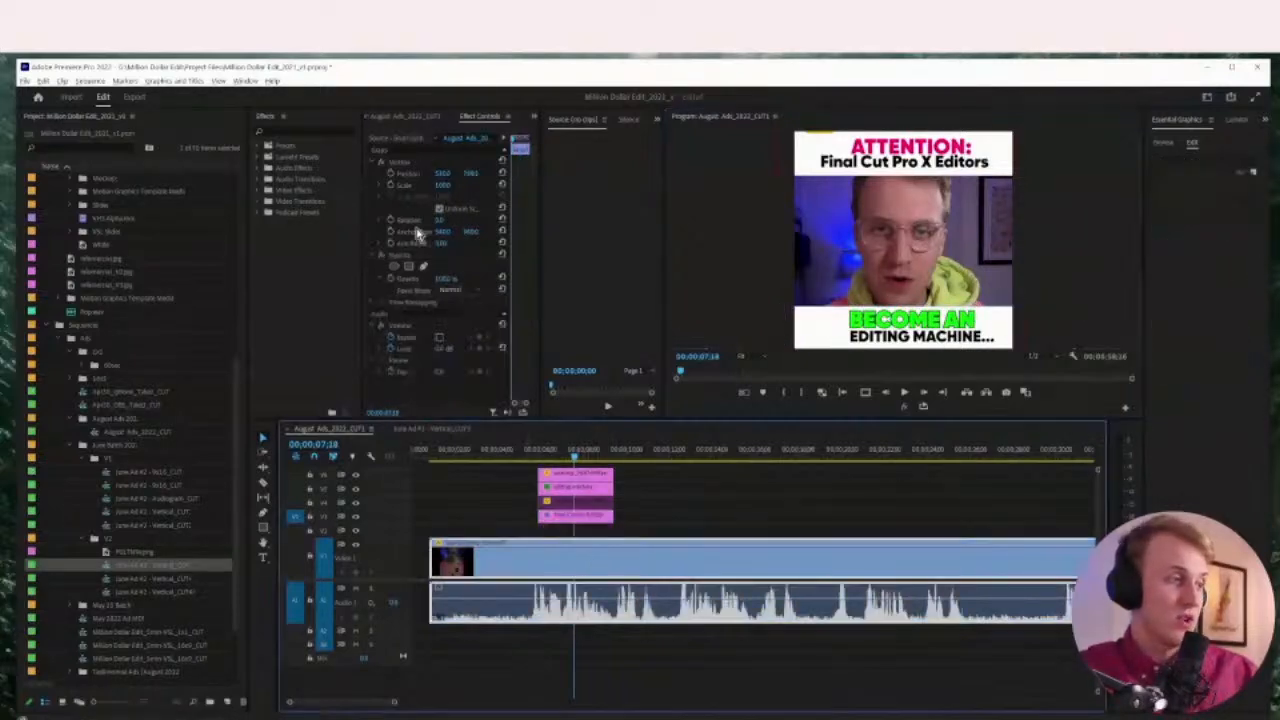
click(445, 182)
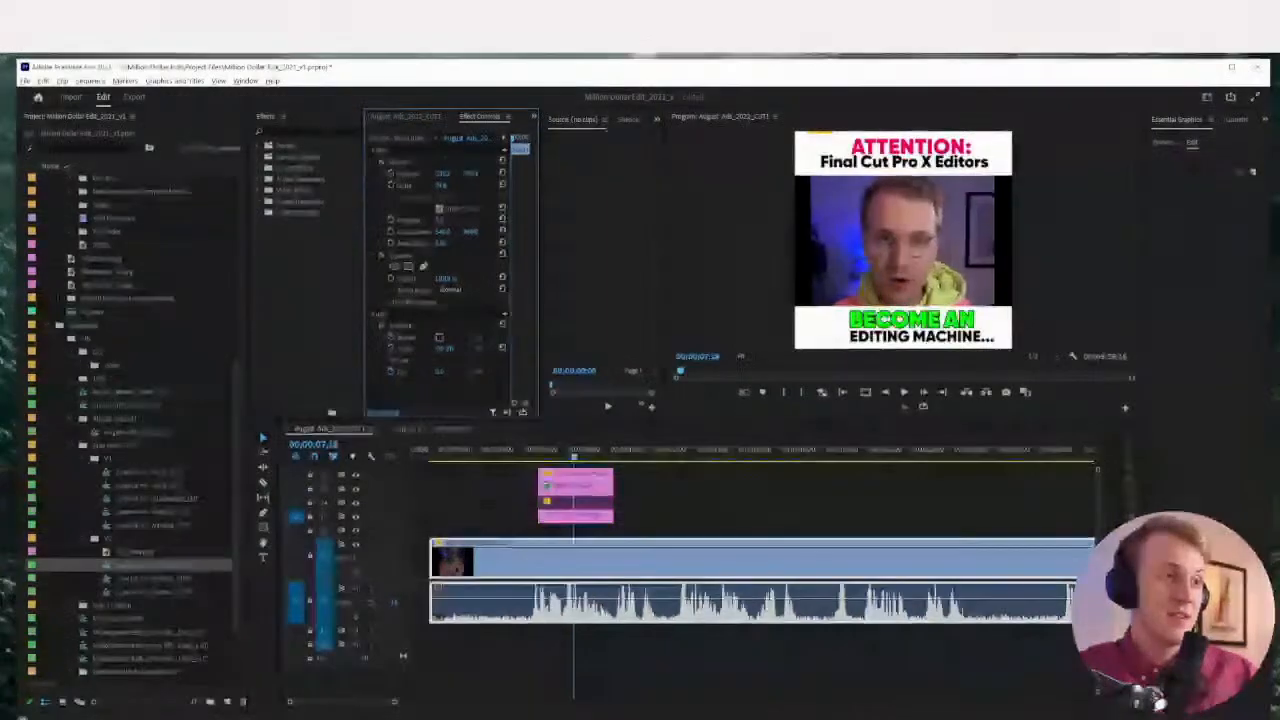
mouse_move(443, 185)
mouse_down()
mouse_move(412, 185)
mouse_move(450, 185)
mouse_up()
click(397, 164)
click(970, 285)
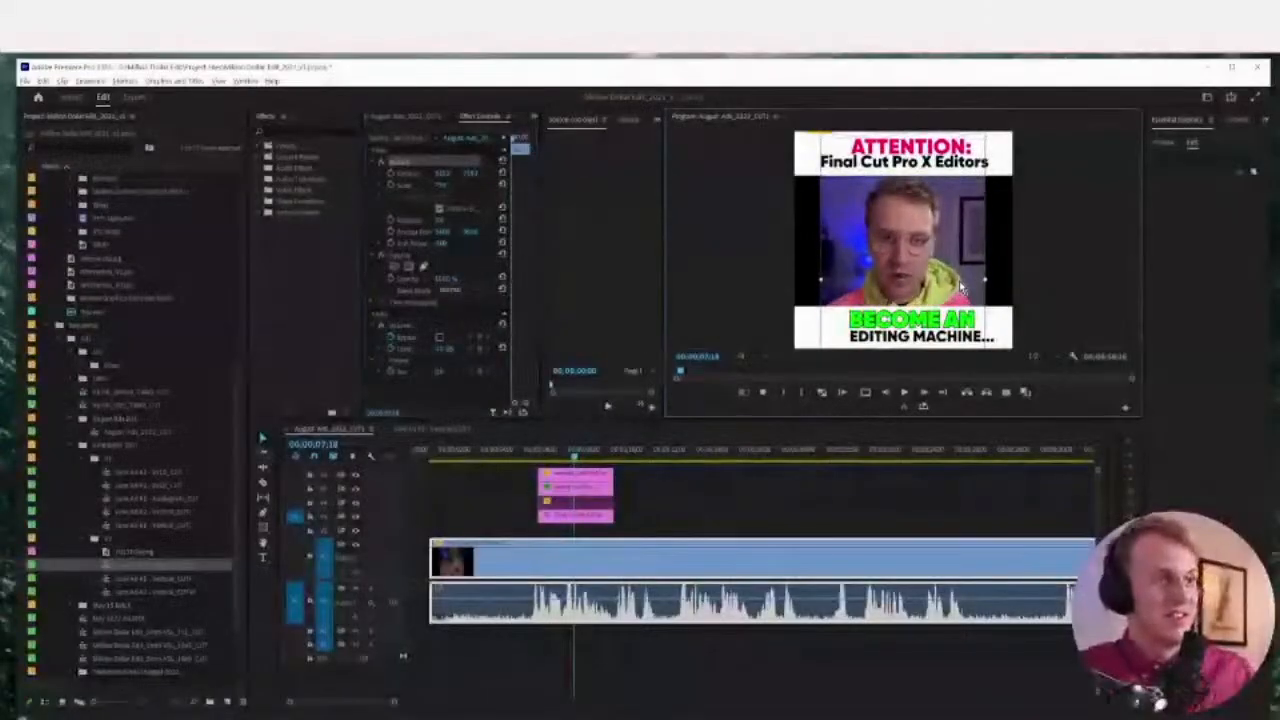
mouse_move(984, 280)
mouse_down()
mouse_move(972, 280)
mouse_move(998, 288)
mouse_move(988, 283)
mouse_up()
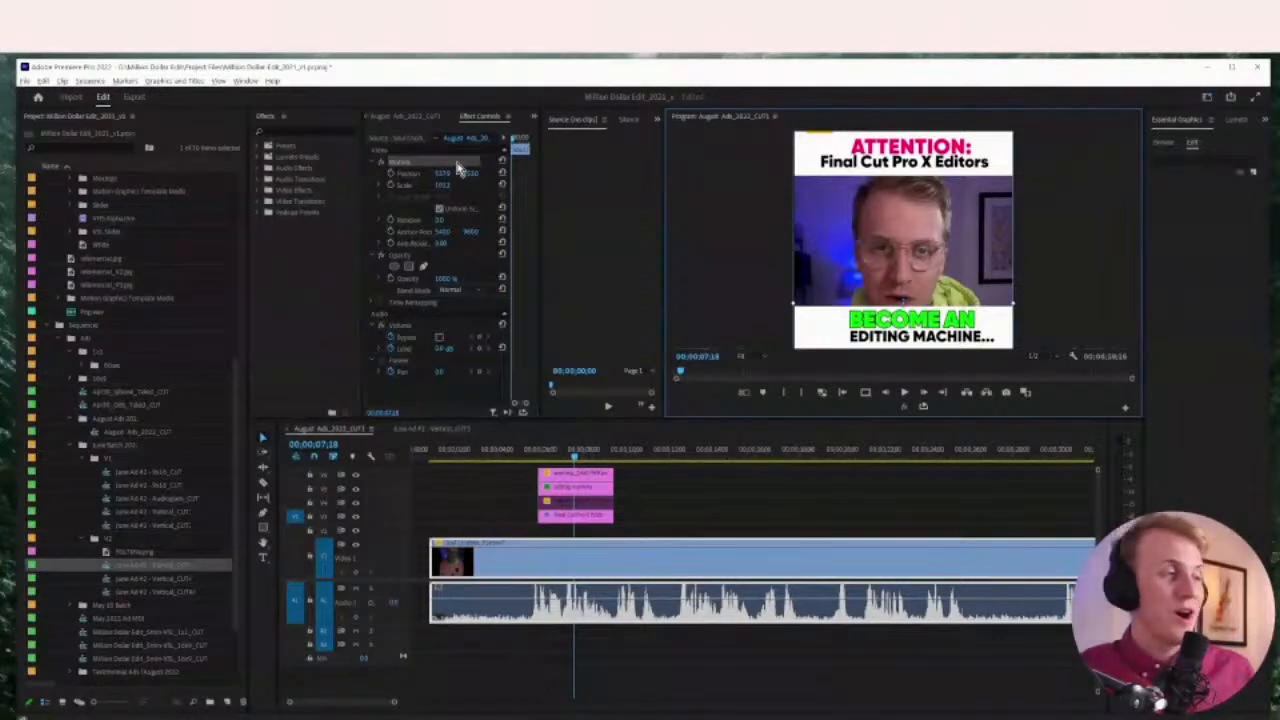
Increase the sequence's vertical frame size to make a 4:5 portrait frame, and accept deleting its preview files
click(90, 80)
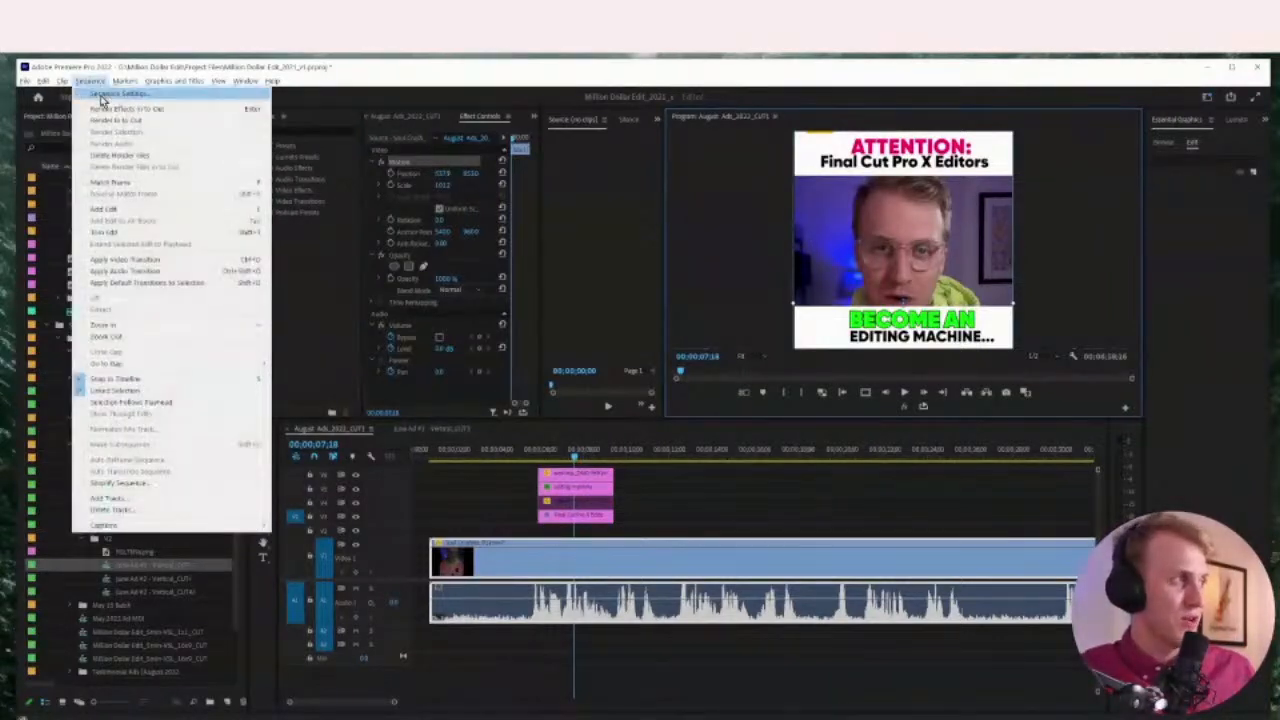
click(104, 95)
click(641, 249)
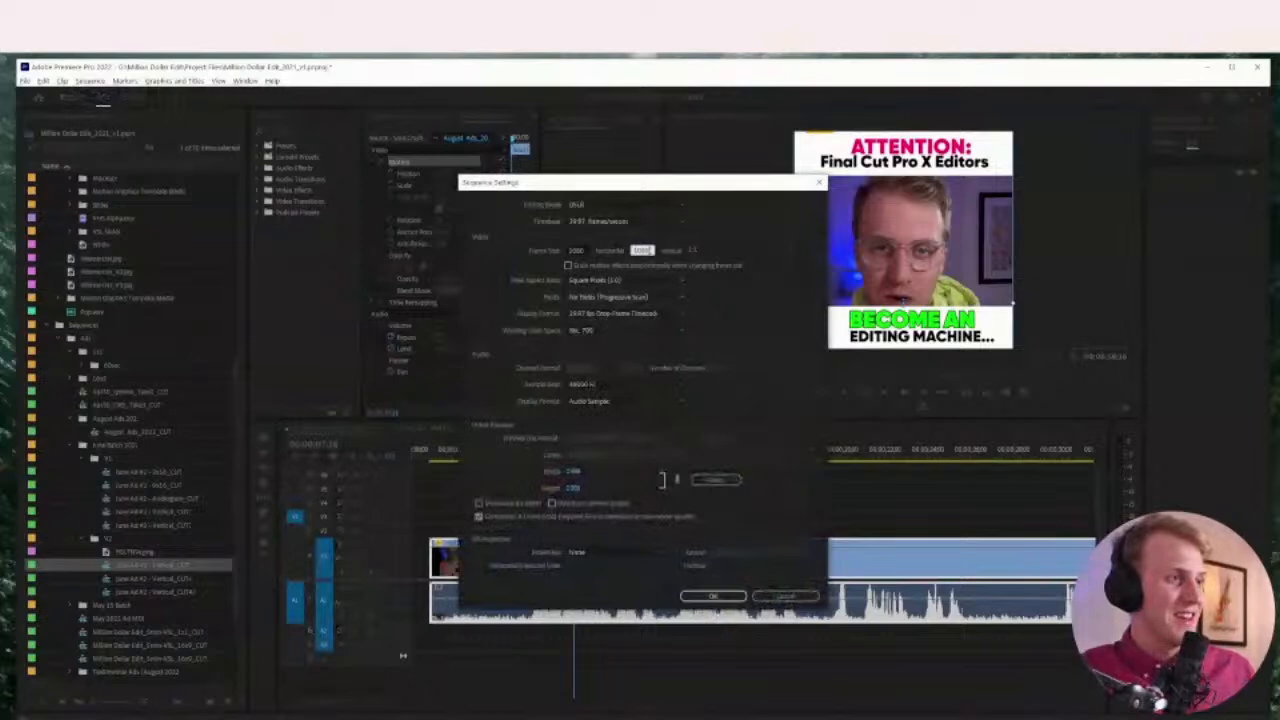
text(1920)
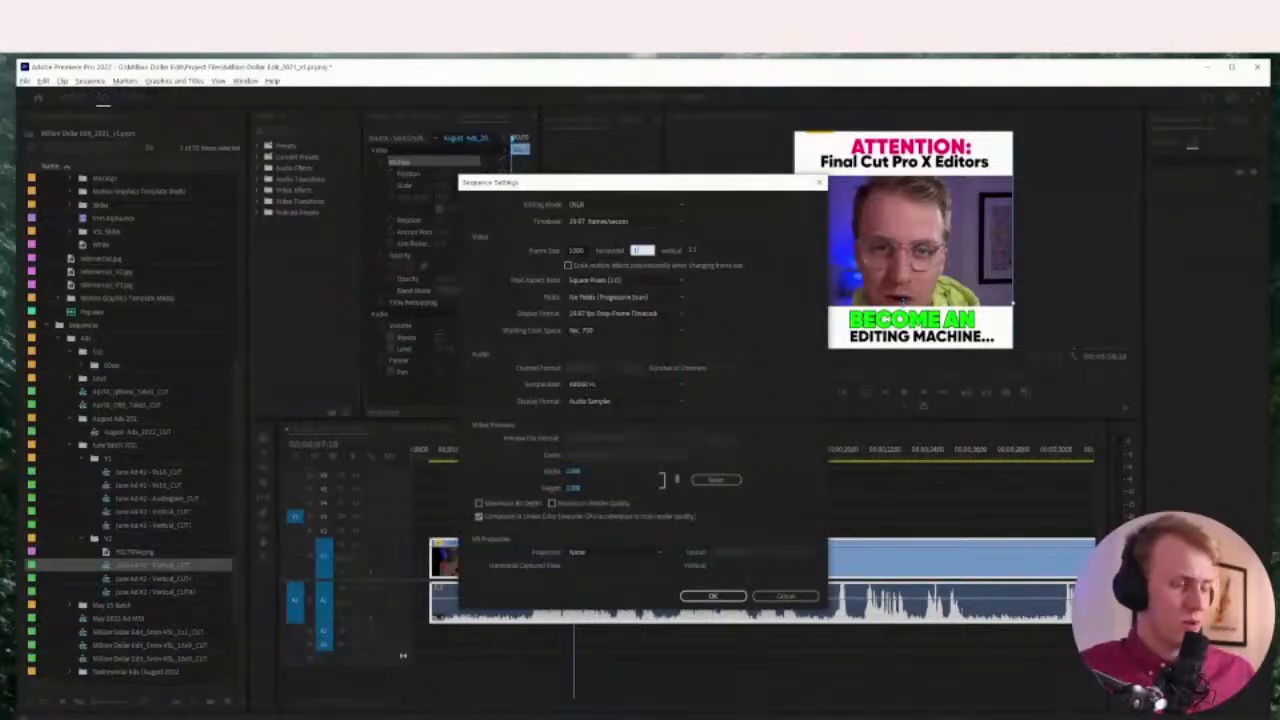
key(Return)
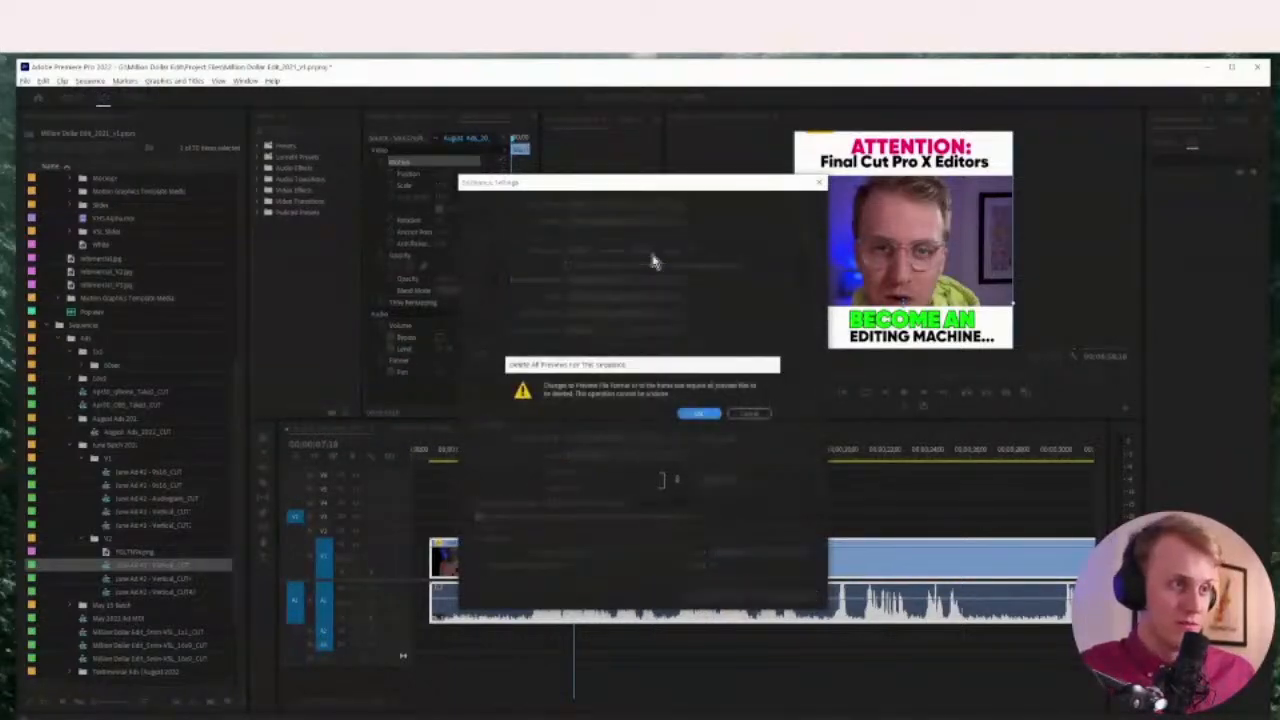
click(701, 416)
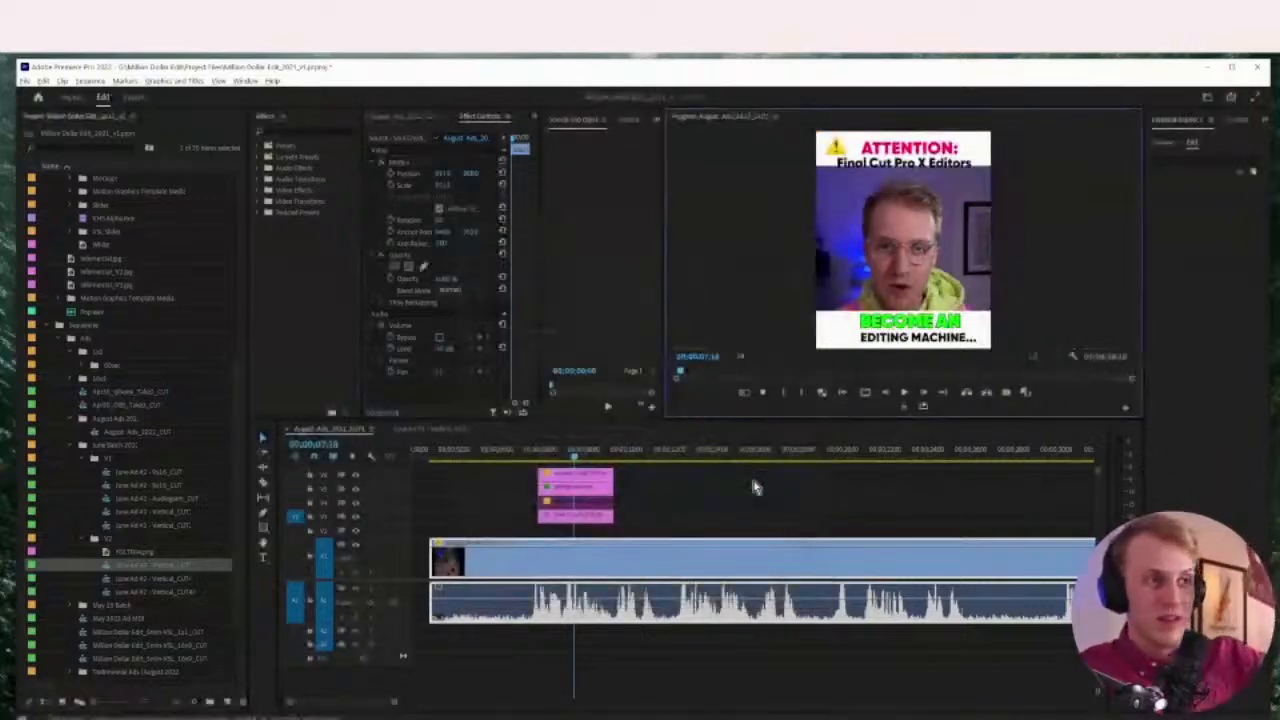
Reposition the speaker's clip in the 4:5 frame so he sits between the white headline bars, and deselect the clip
click(610, 560)
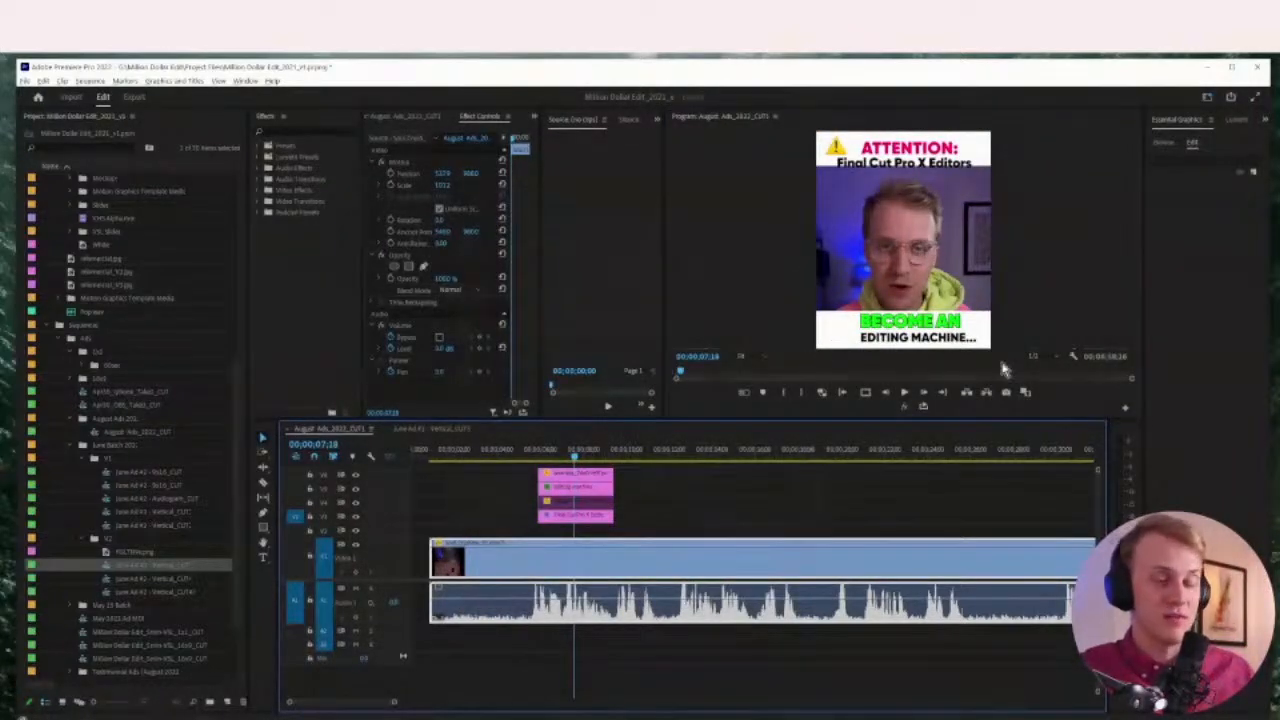
click(458, 182)
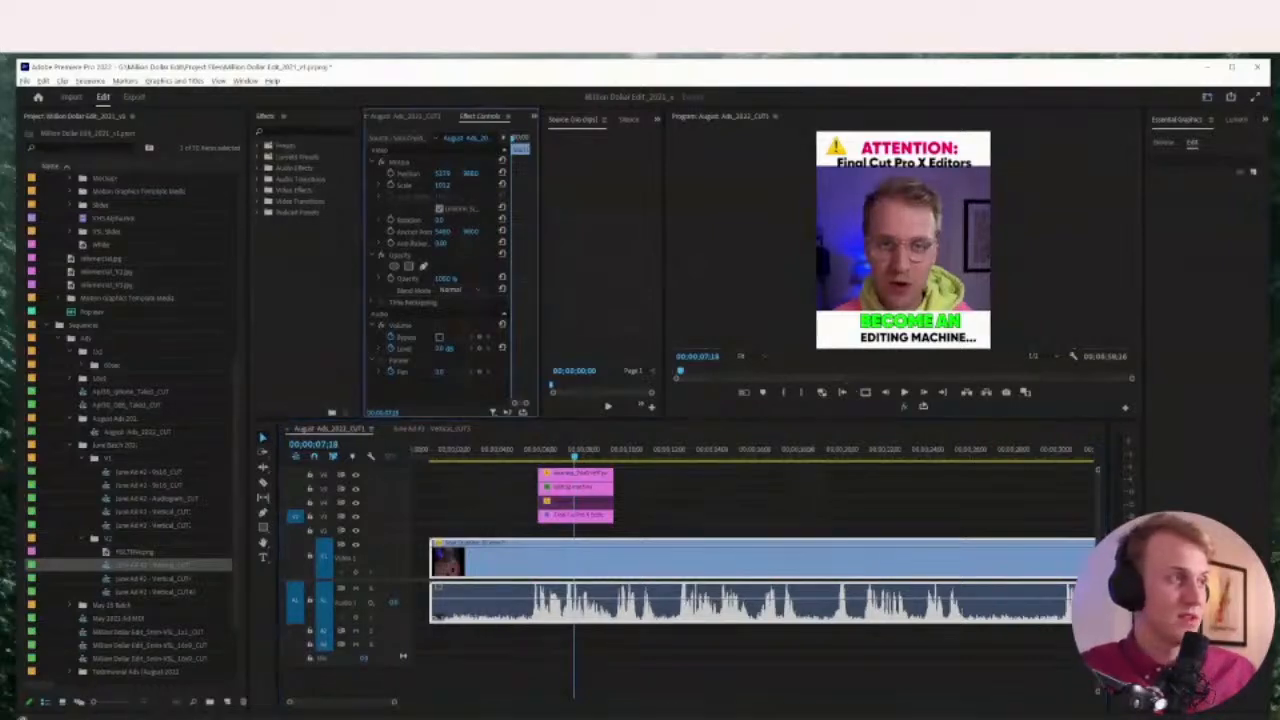
click(408, 163)
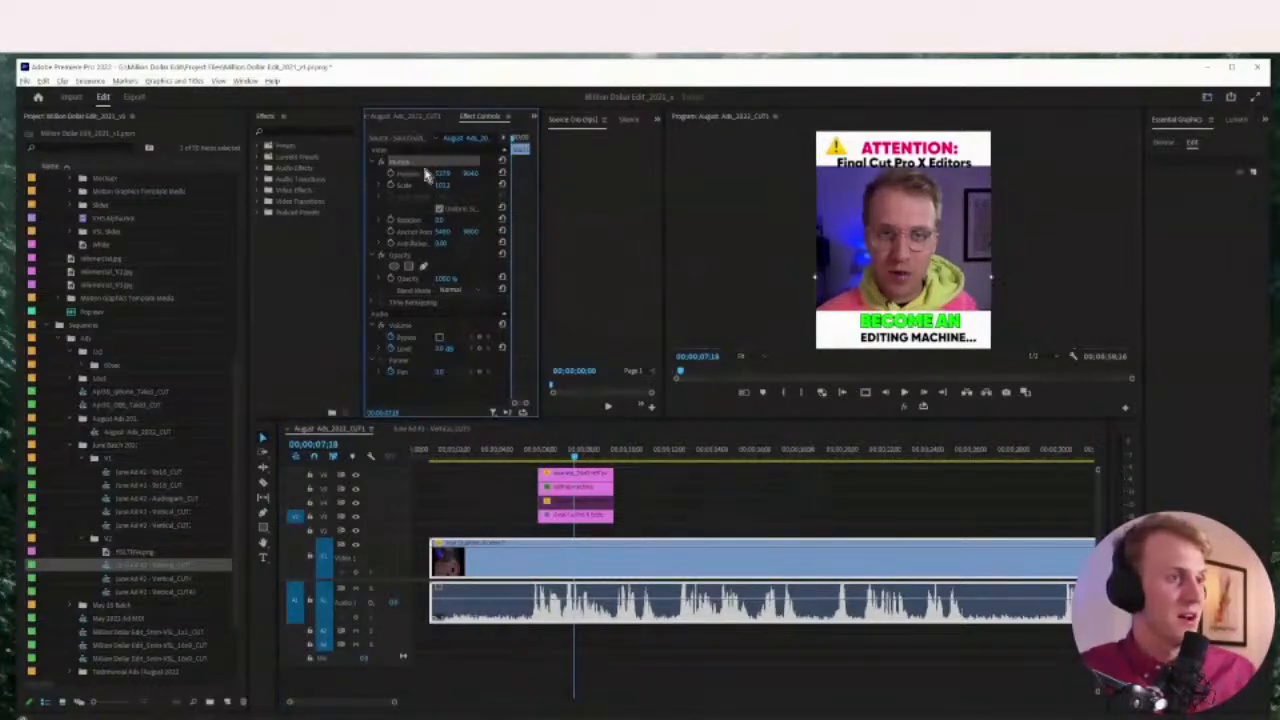
click(920, 290)
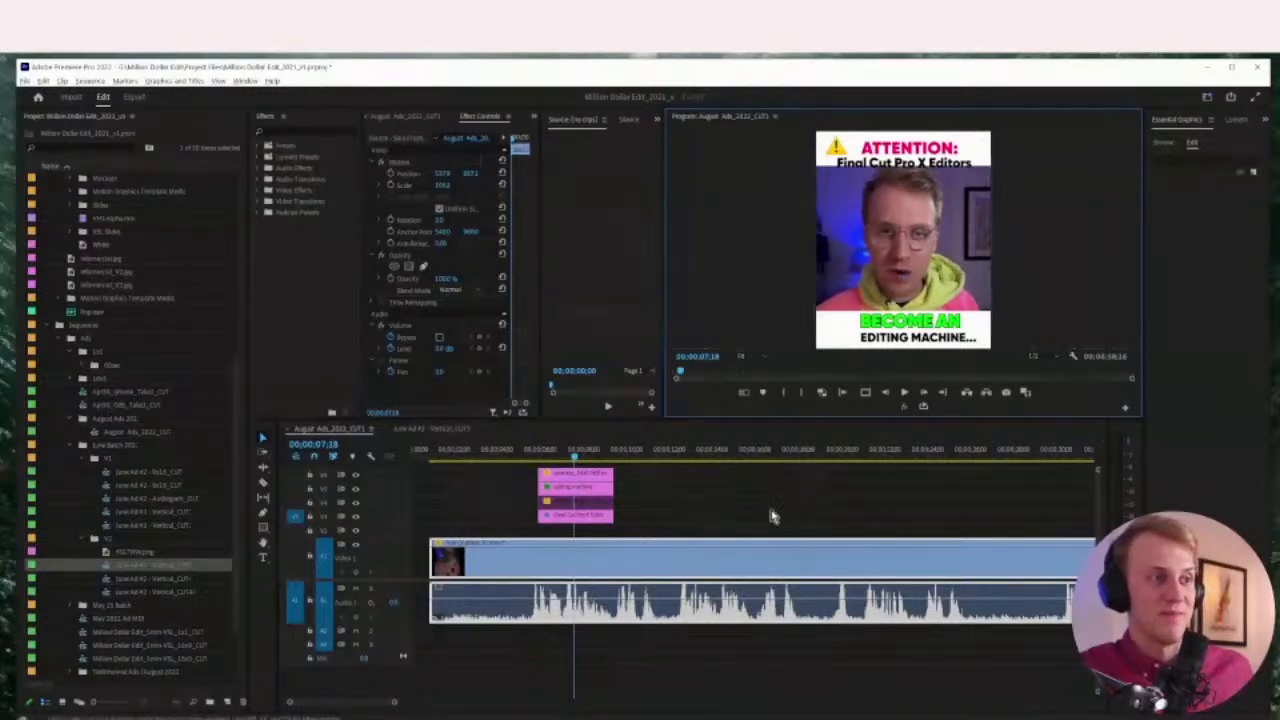
click(748, 530)
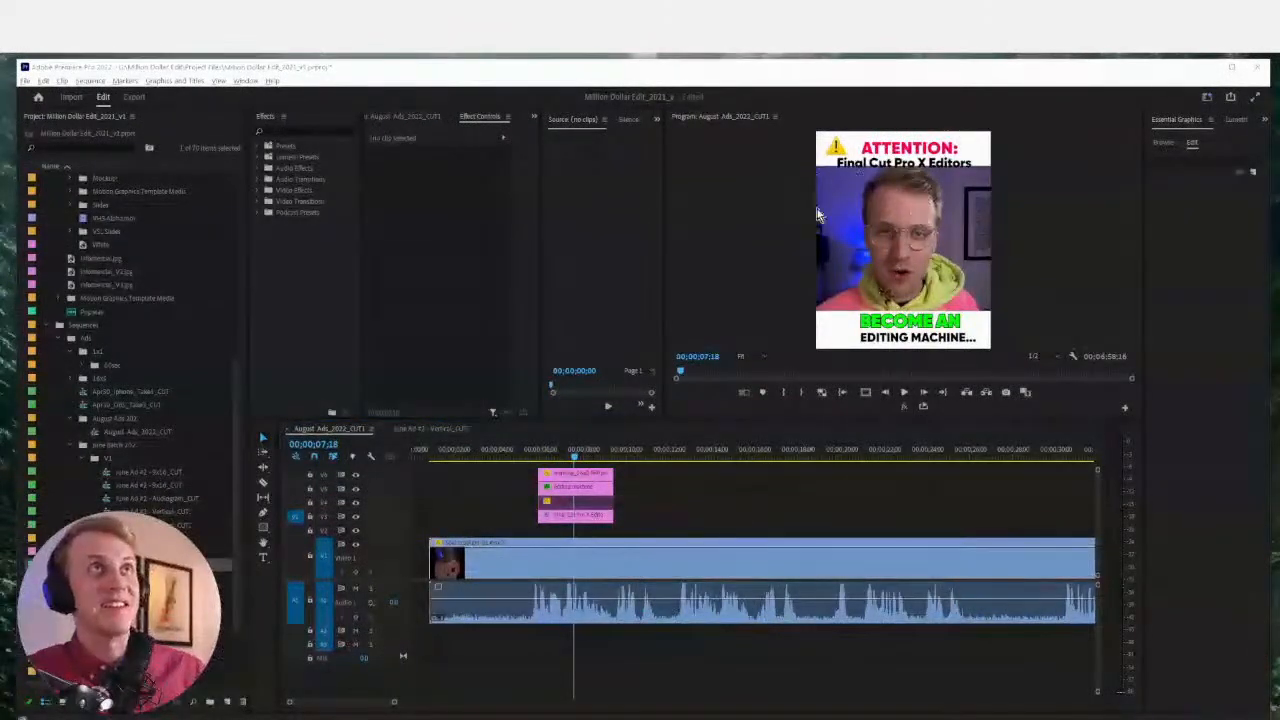
Delete all the headline graphics stacked above the speaker's clip in the August ads sequence
drag(651, 472, 554, 519)
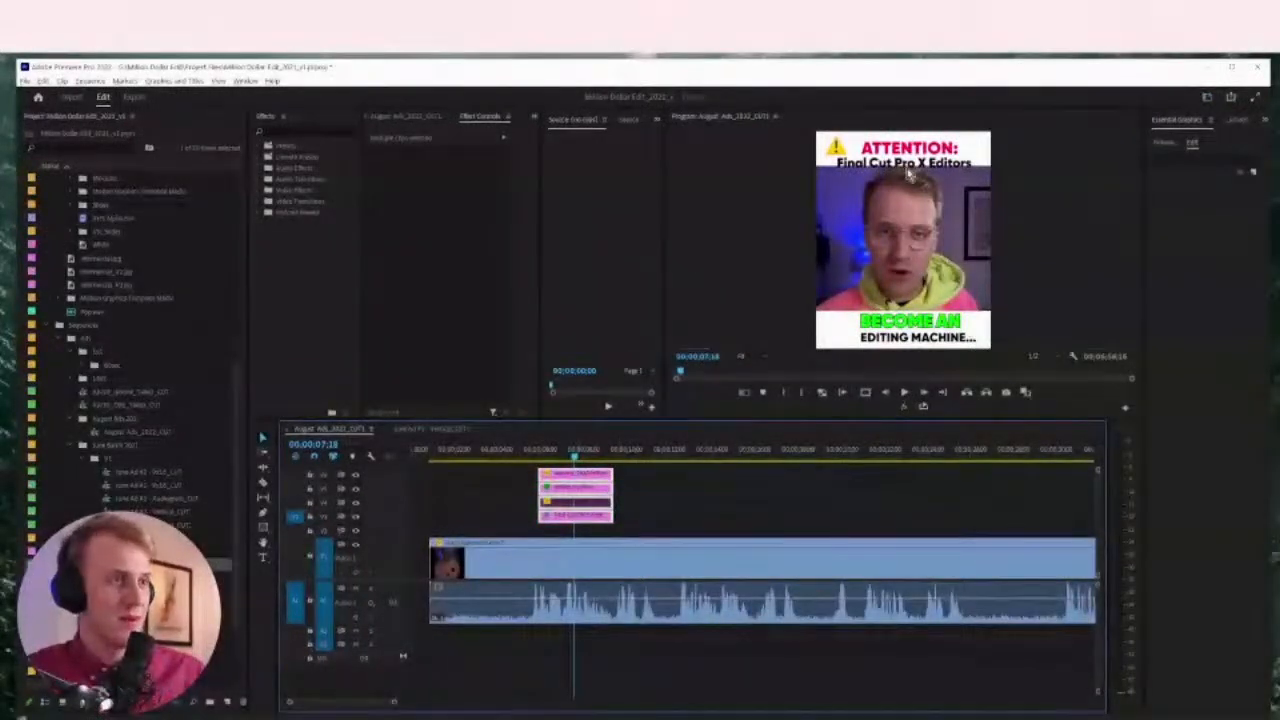
click(869, 282)
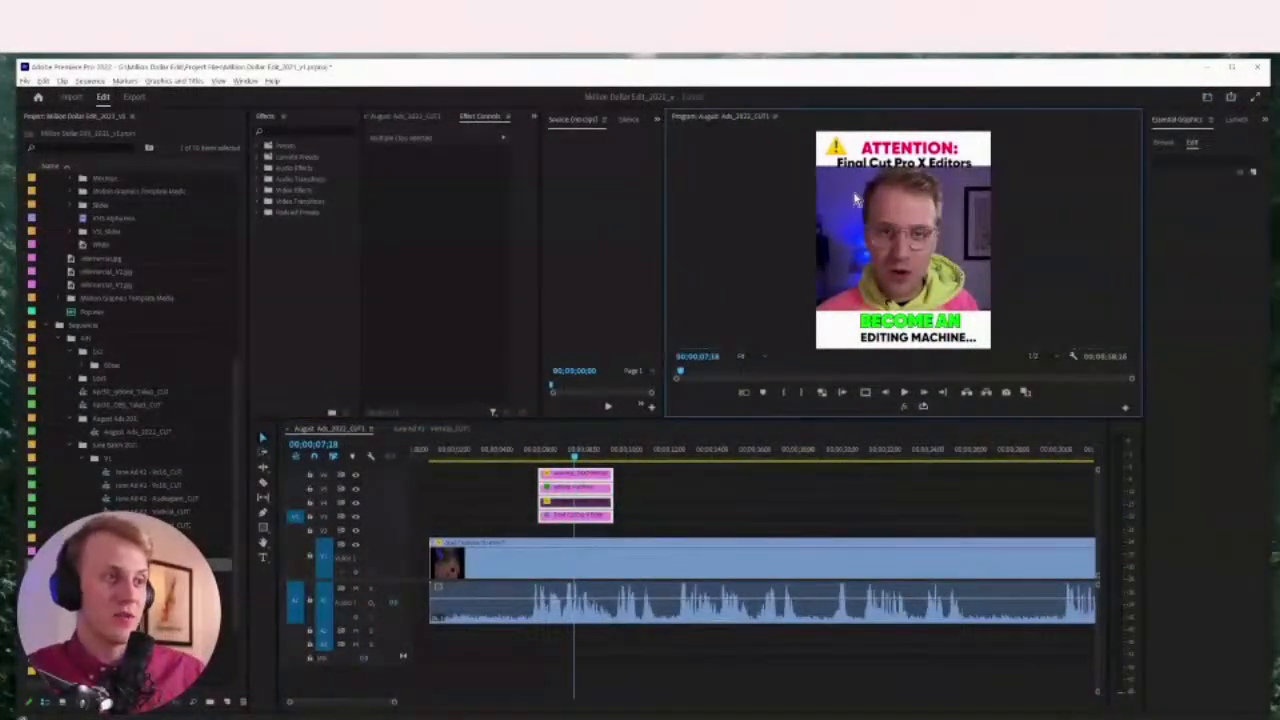
click(606, 500)
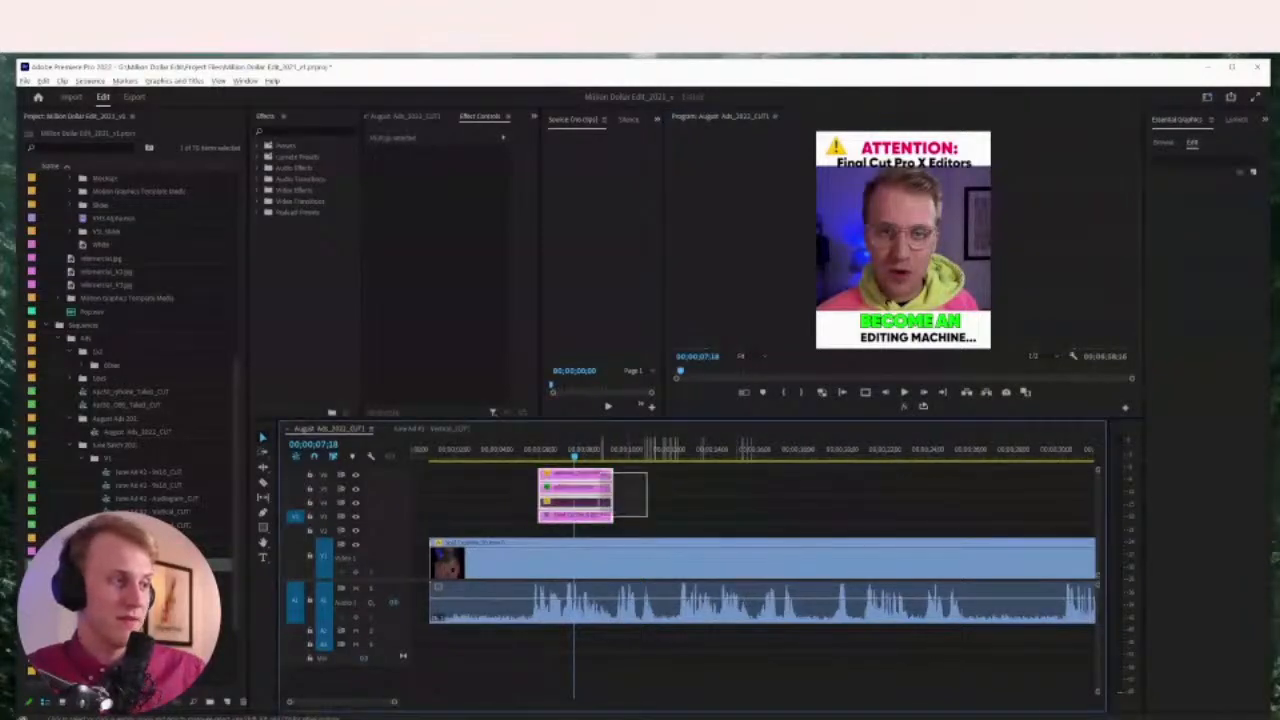
key(Delete)
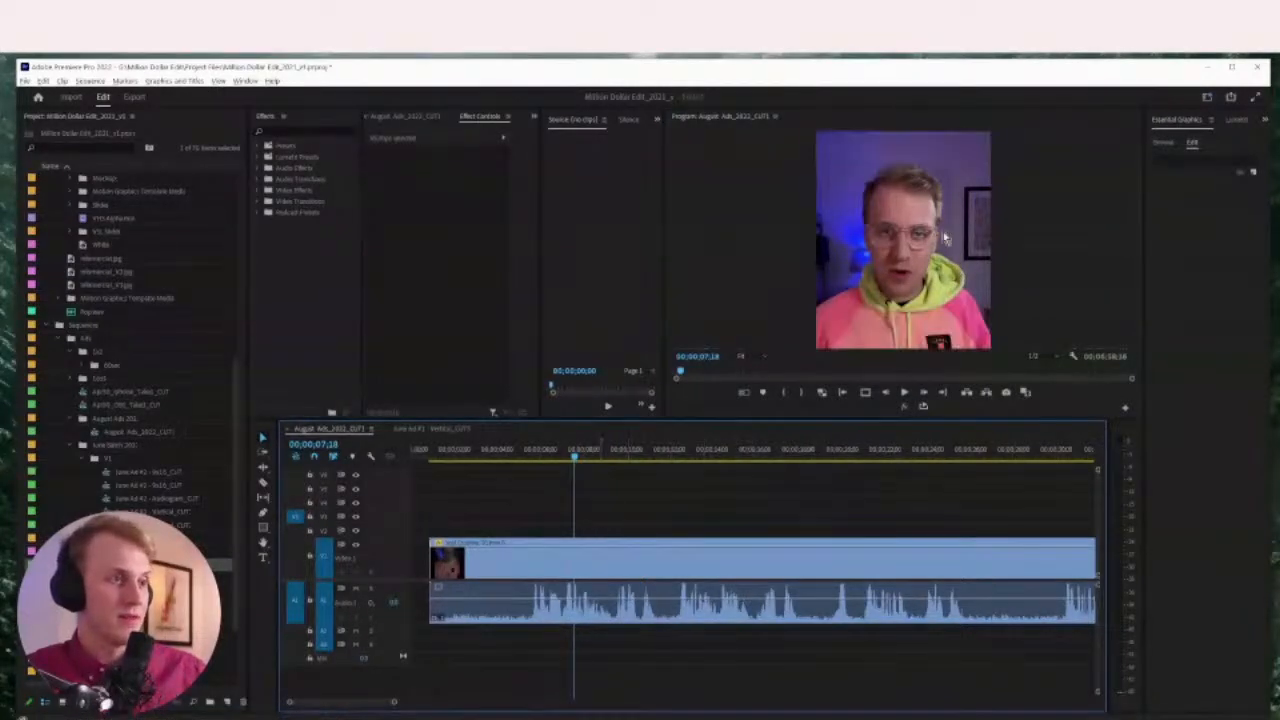
Return to the start of the August sequence with the full clip in view, and close the June Ad vertical sequence
click(560, 572)
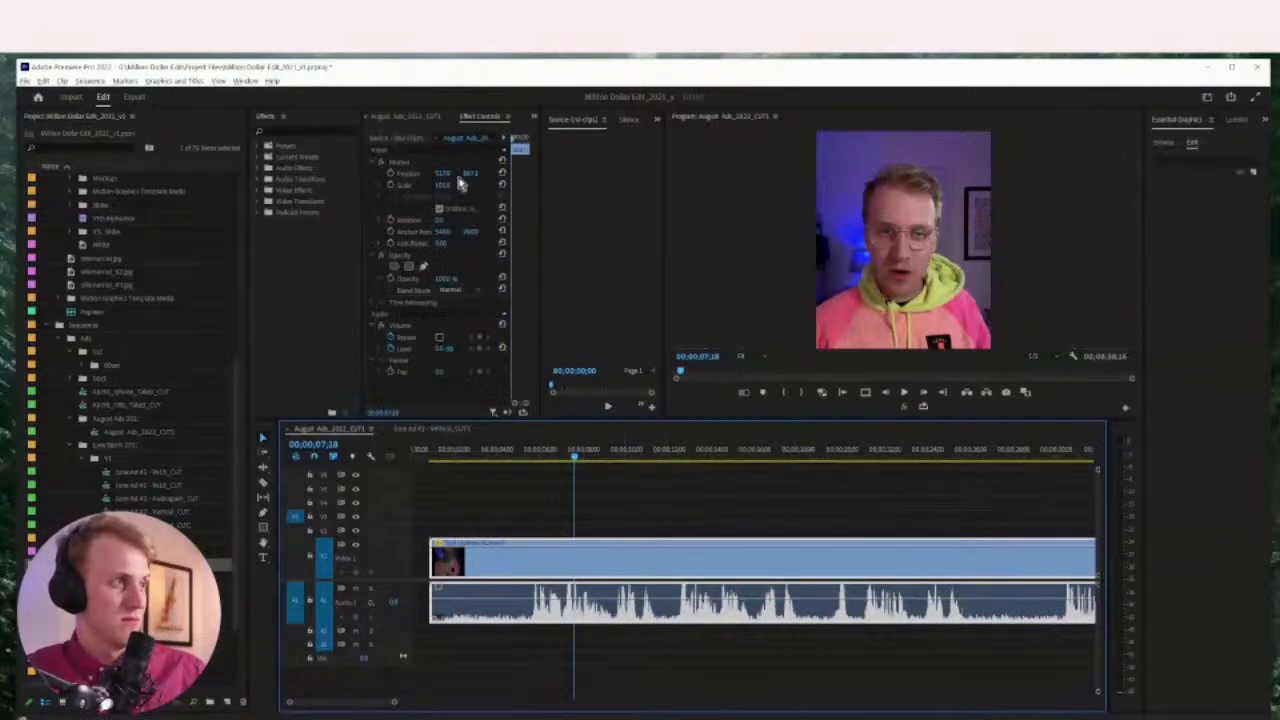
click(711, 494)
key(minus)
key(minus)
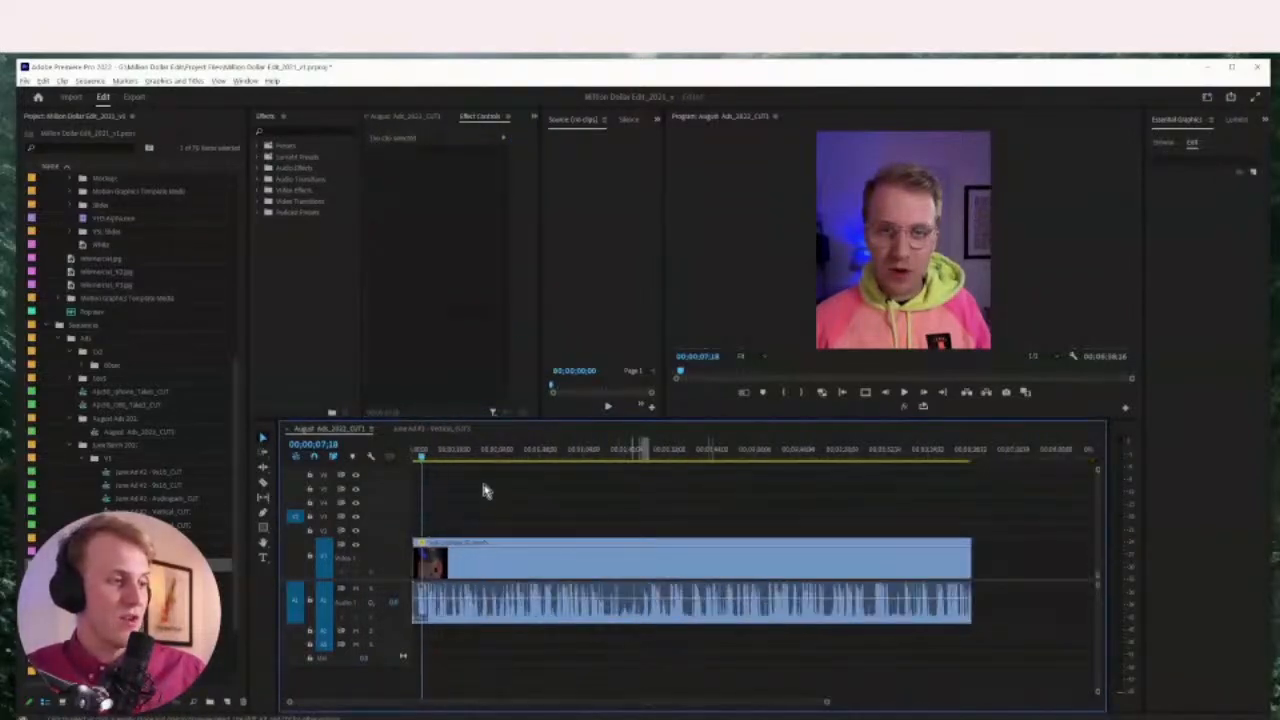
drag(421, 450, 412, 450)
key(equal)
click(470, 578)
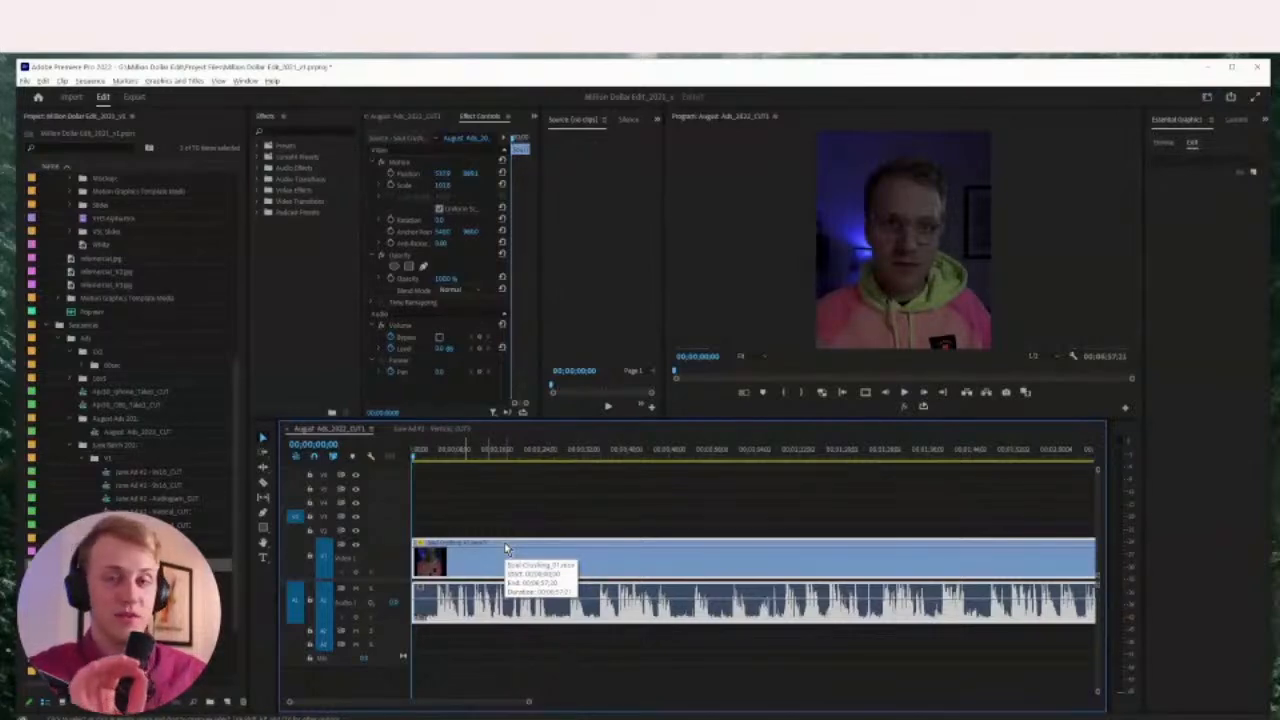
key(minus)
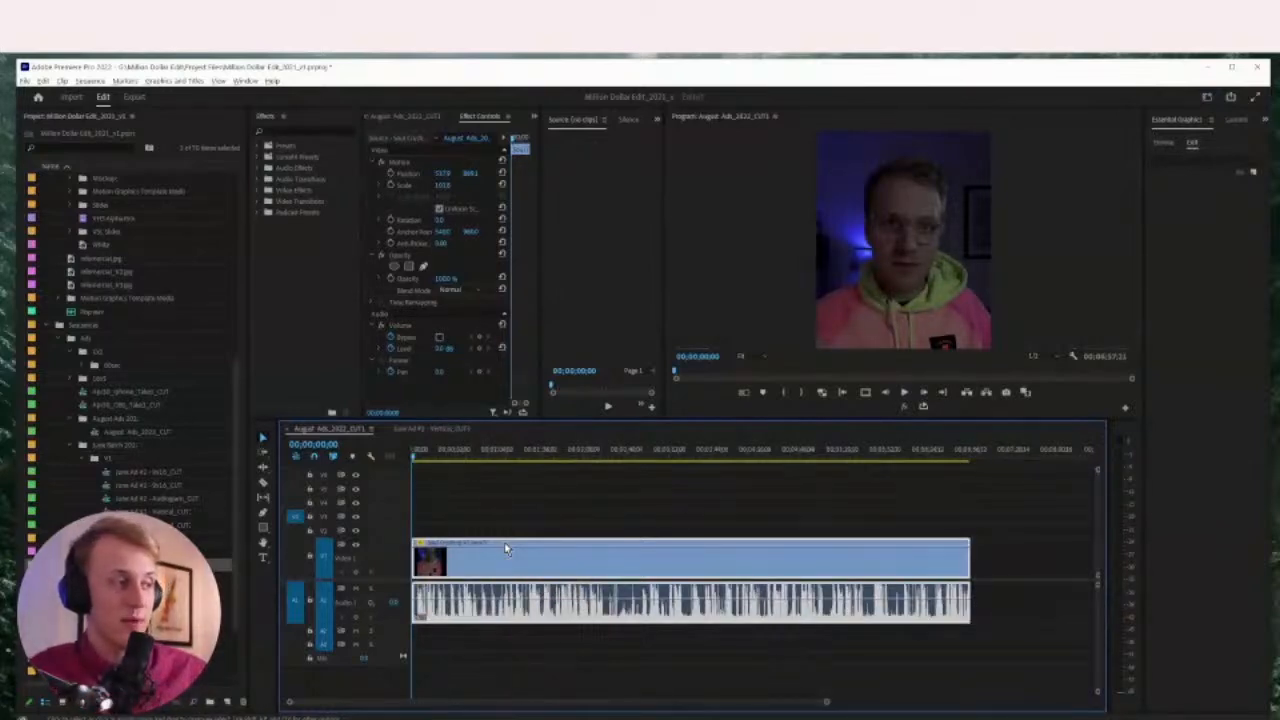
click(548, 500)
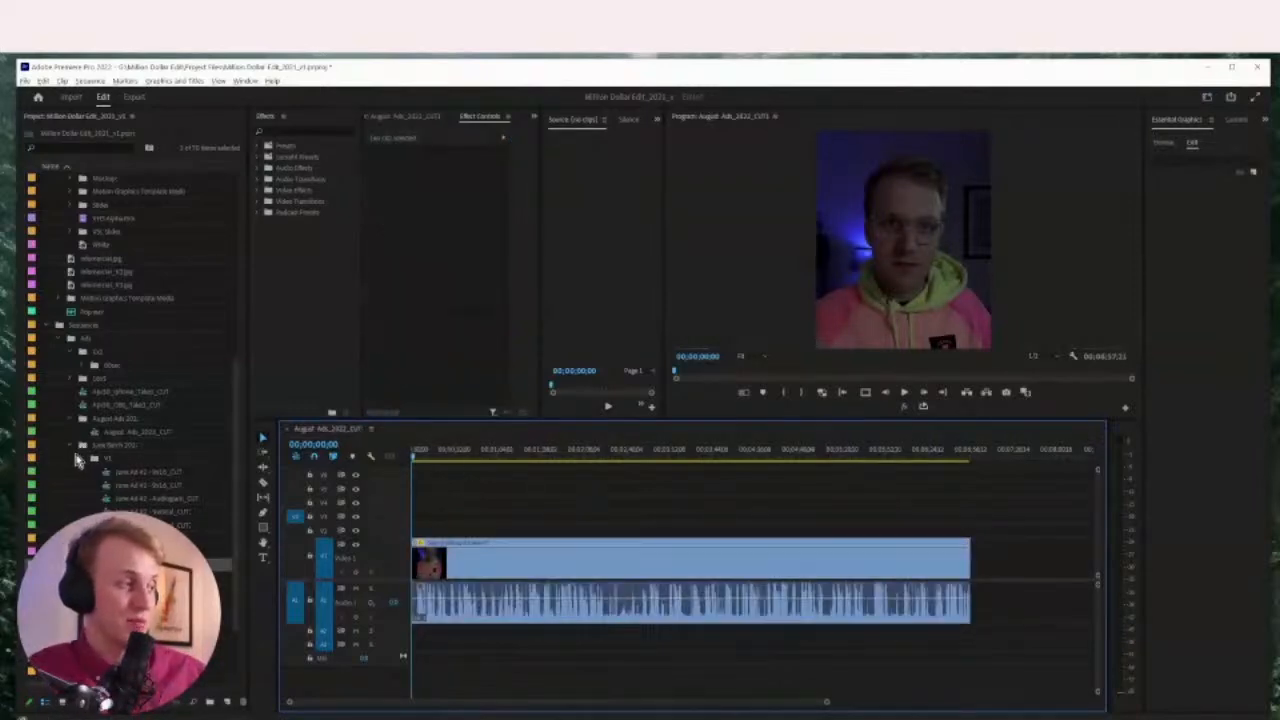
Rename the August ads sequence in the project as August_Ads_Scramble_2022_CUT1
click(133, 433)
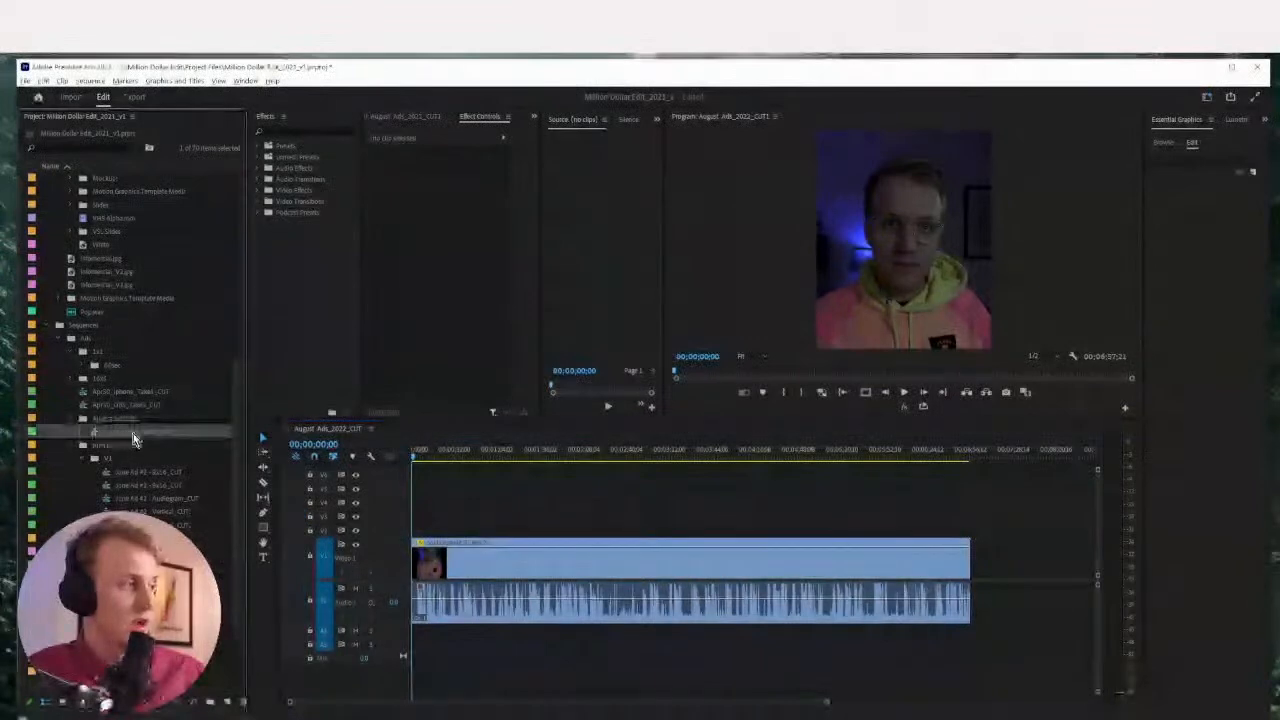
click(136, 433)
key(End)
text(1)
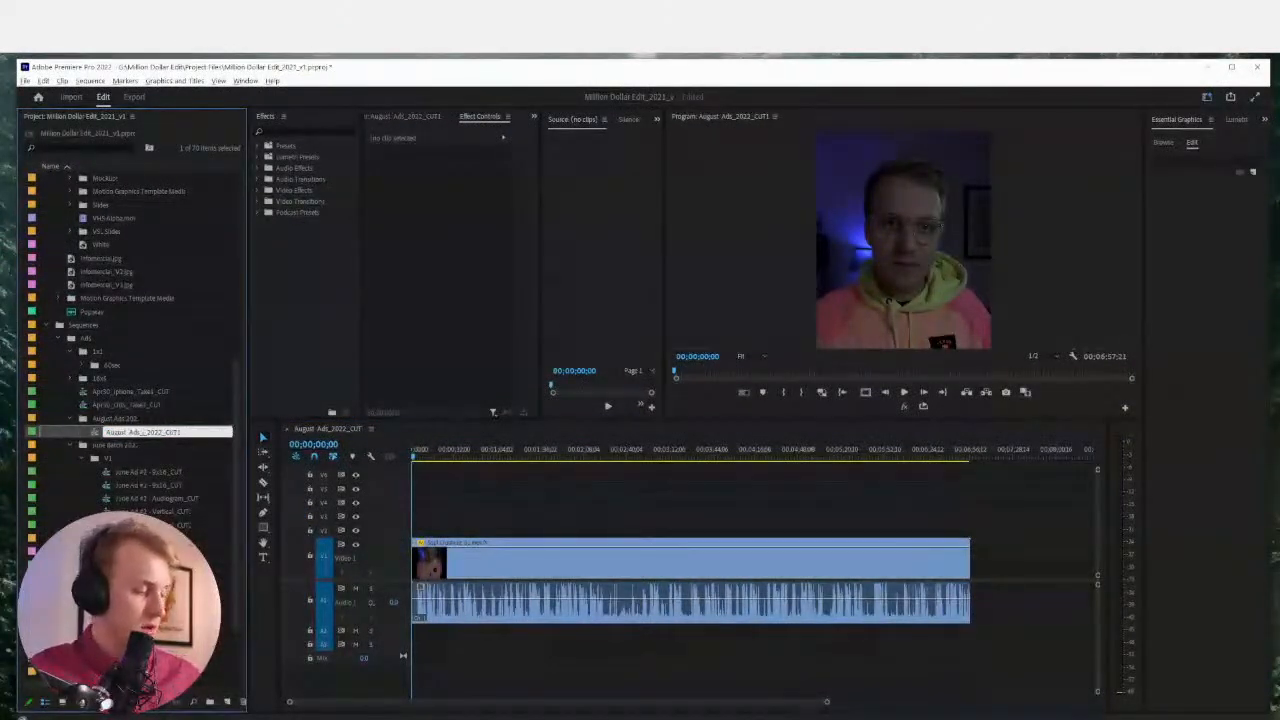
text(_Script)
key(Return)
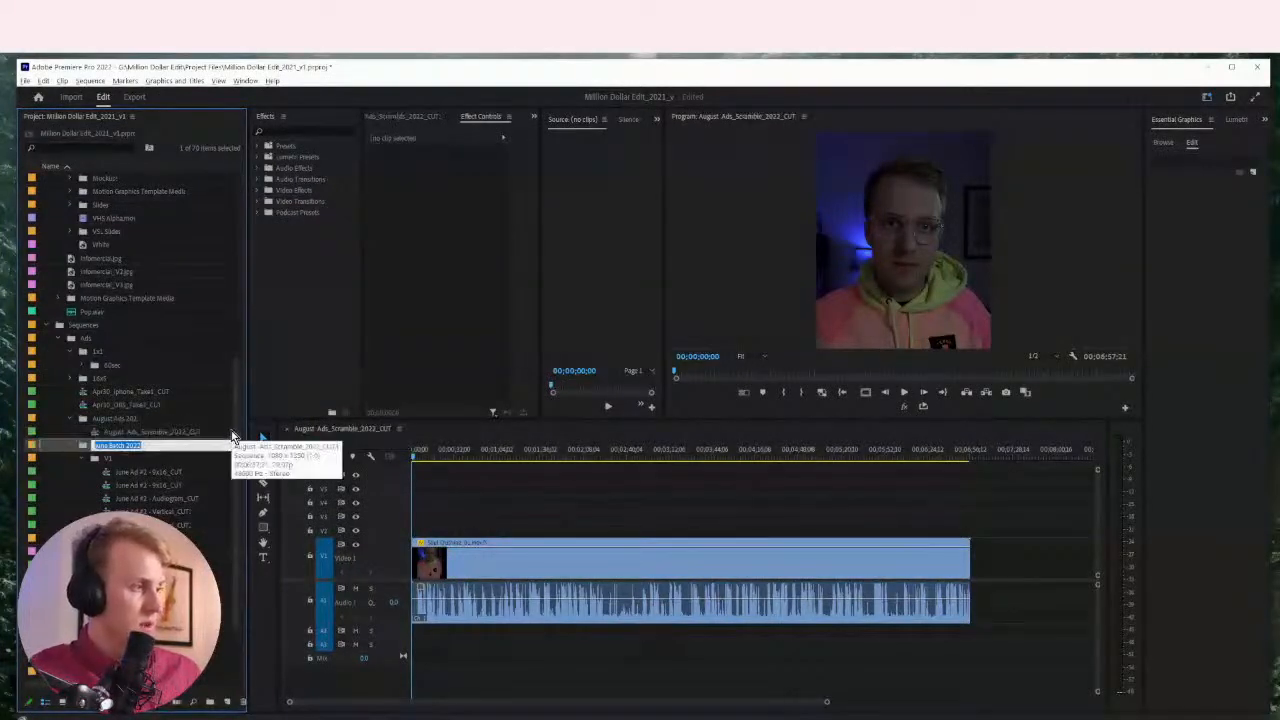
Duplicate the August_Ads_Scramble_2022_CUT1 sequence within the August Ads bin and save the project
right_click(123, 435)
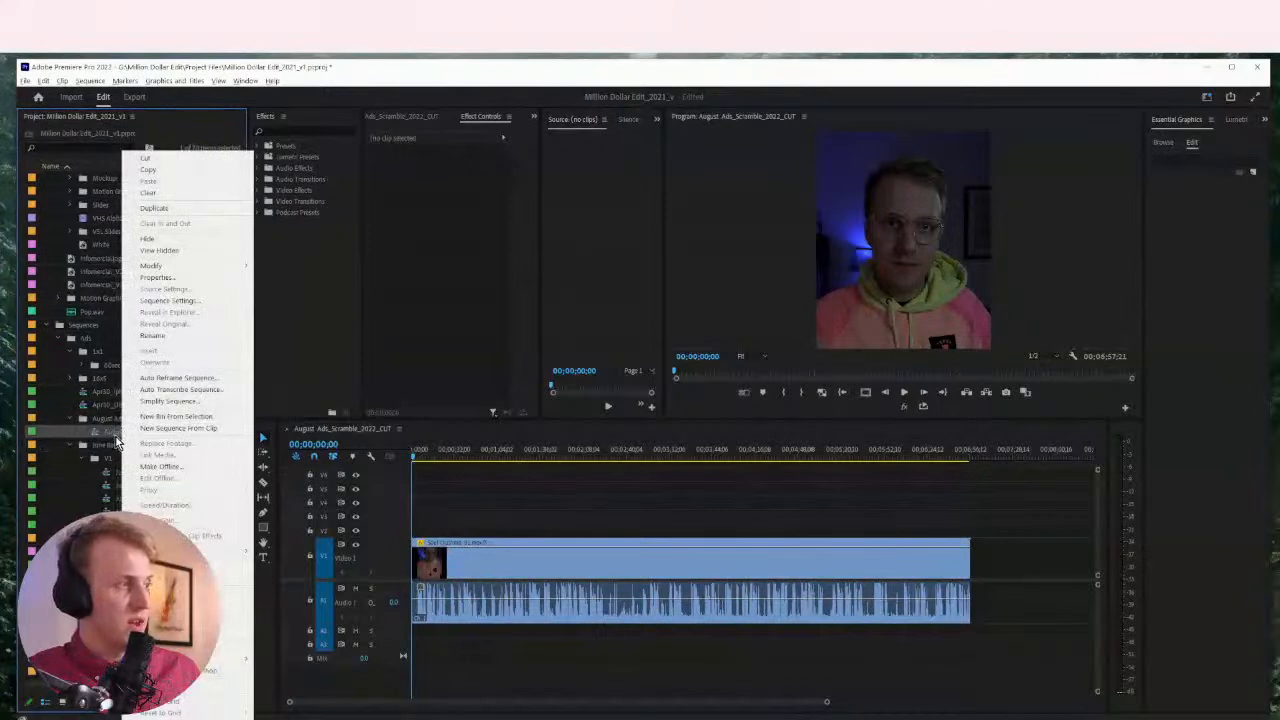
click(166, 213)
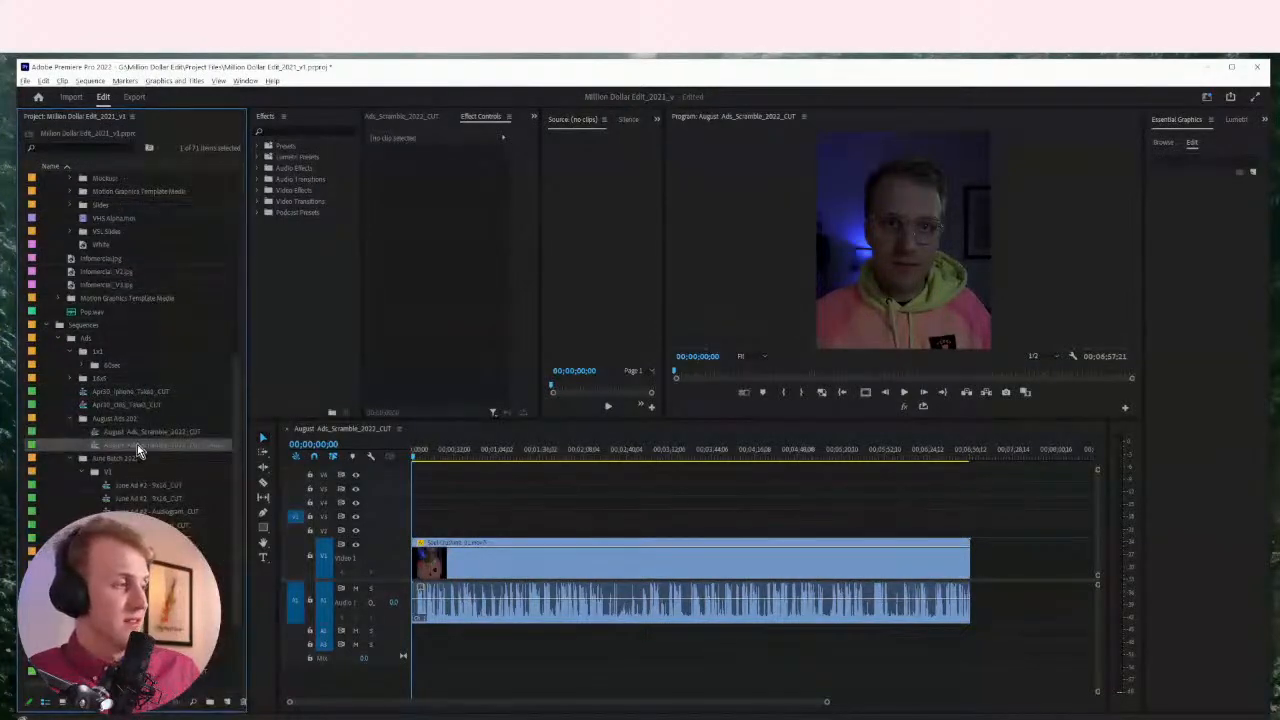
key(ctrl+s)
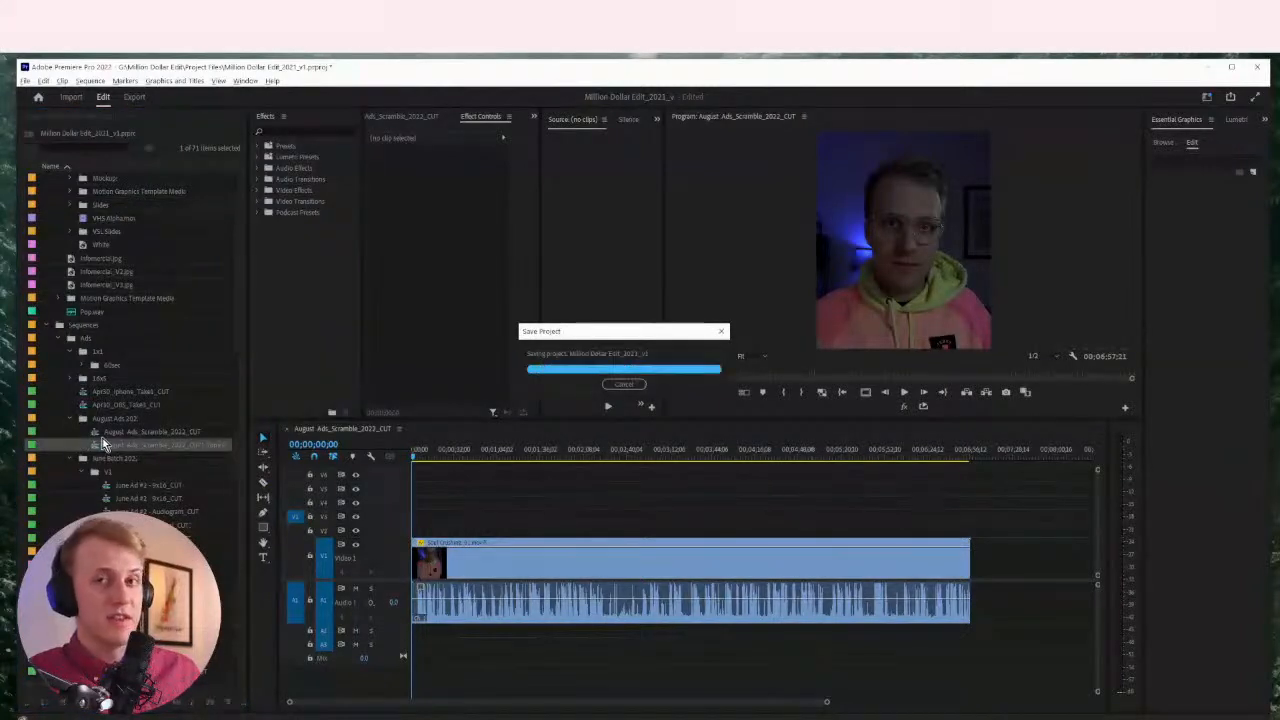
Open the duplicated Scramble sequence in the timeline
right_click(106, 452)
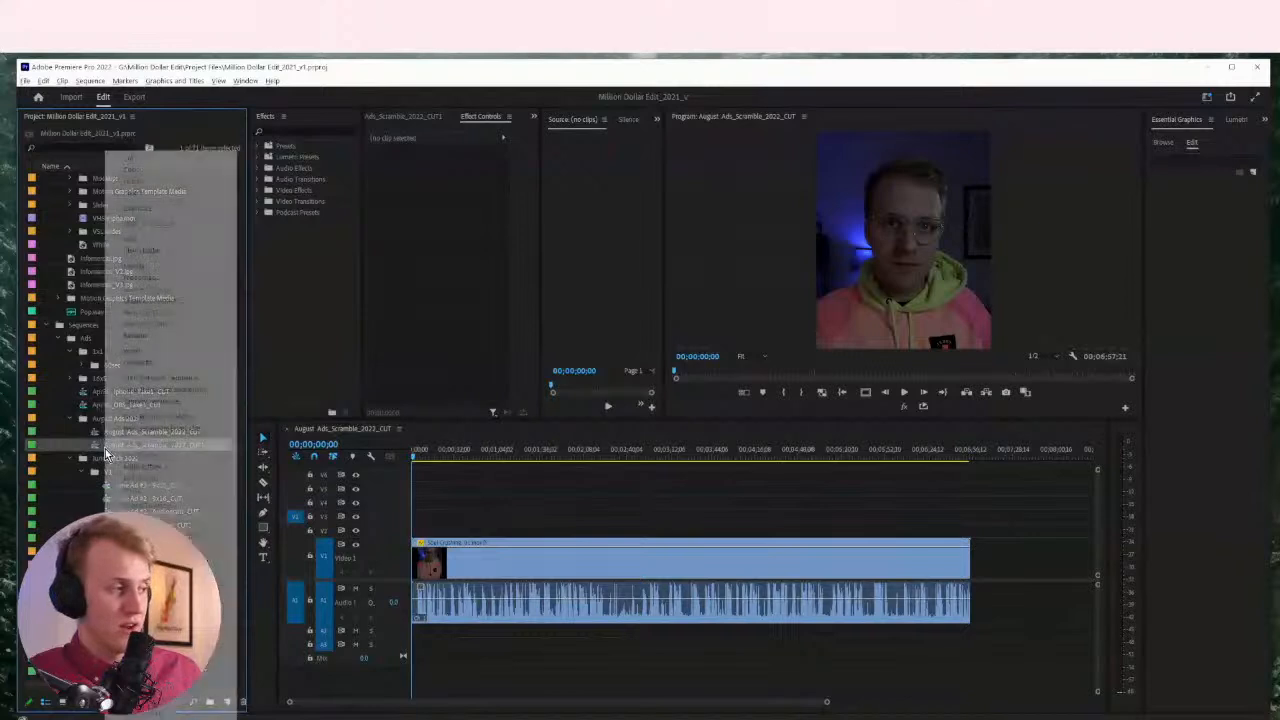
click(188, 213)
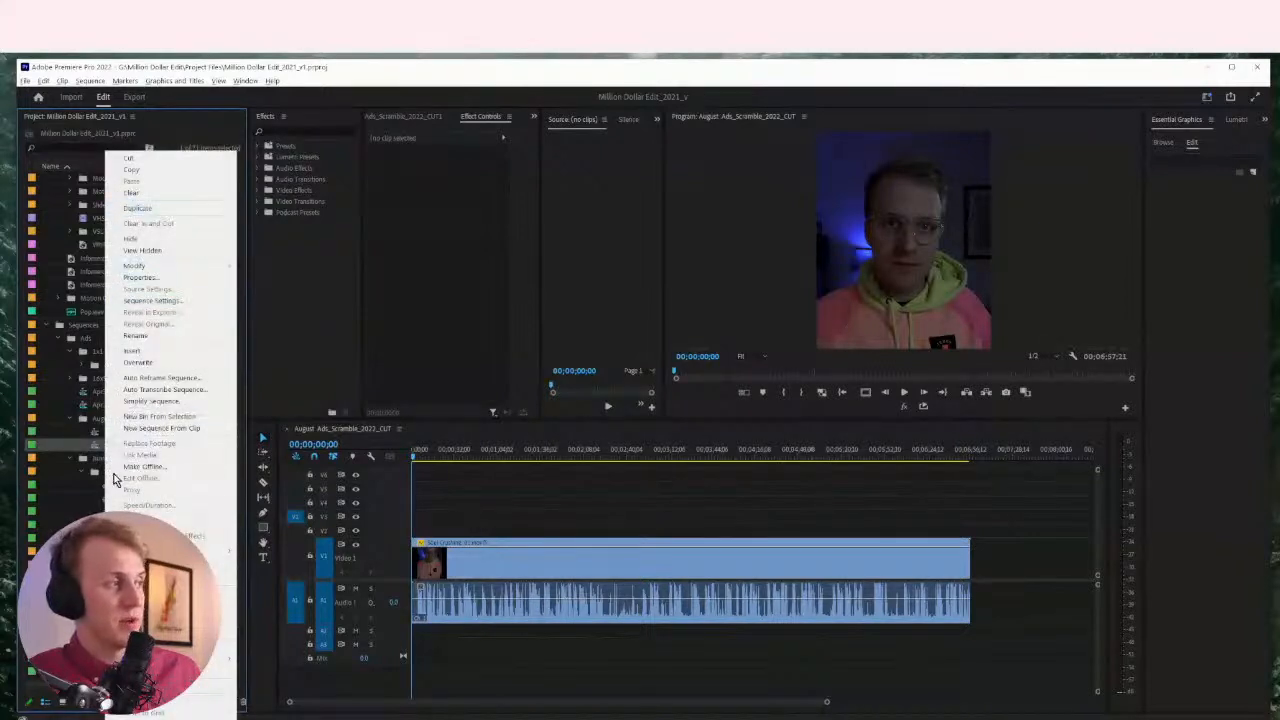
double_click(97, 450)
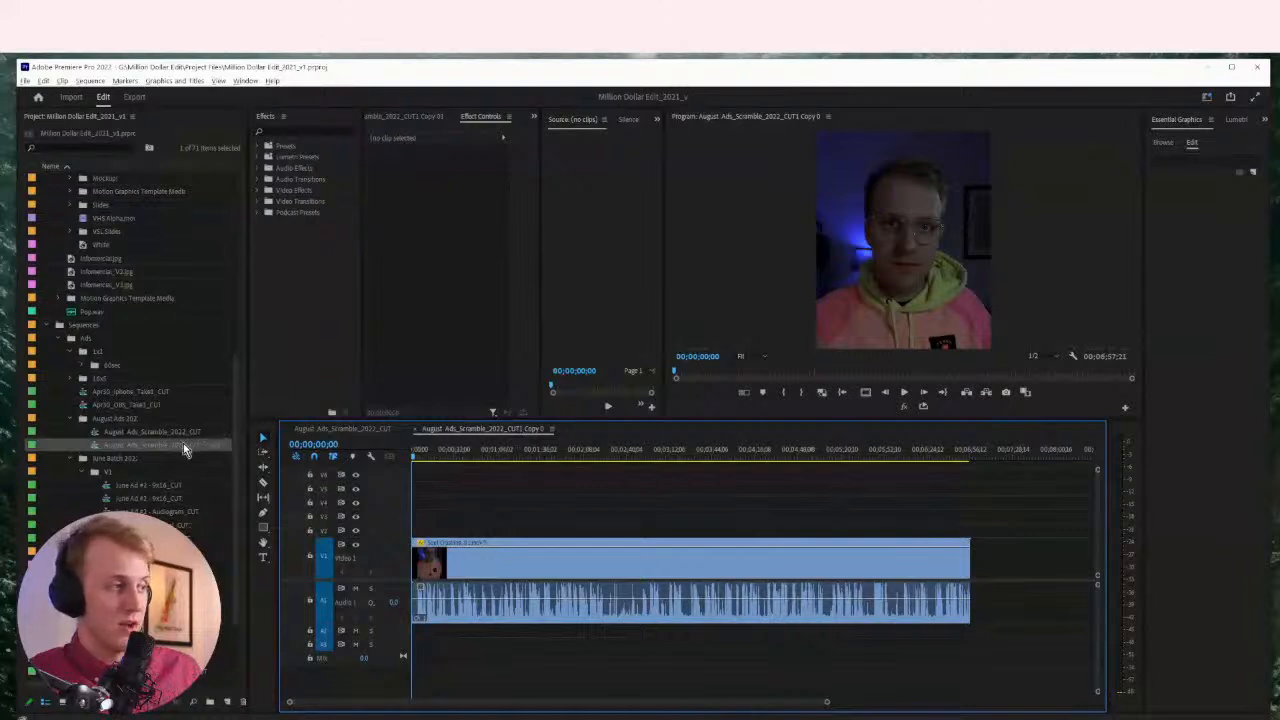
Switch to the Million Dollar Edit Ad Copy document, check the August 2022 ad scripts for the second ad's wording, and return to Premiere Pro
click(192, 445)
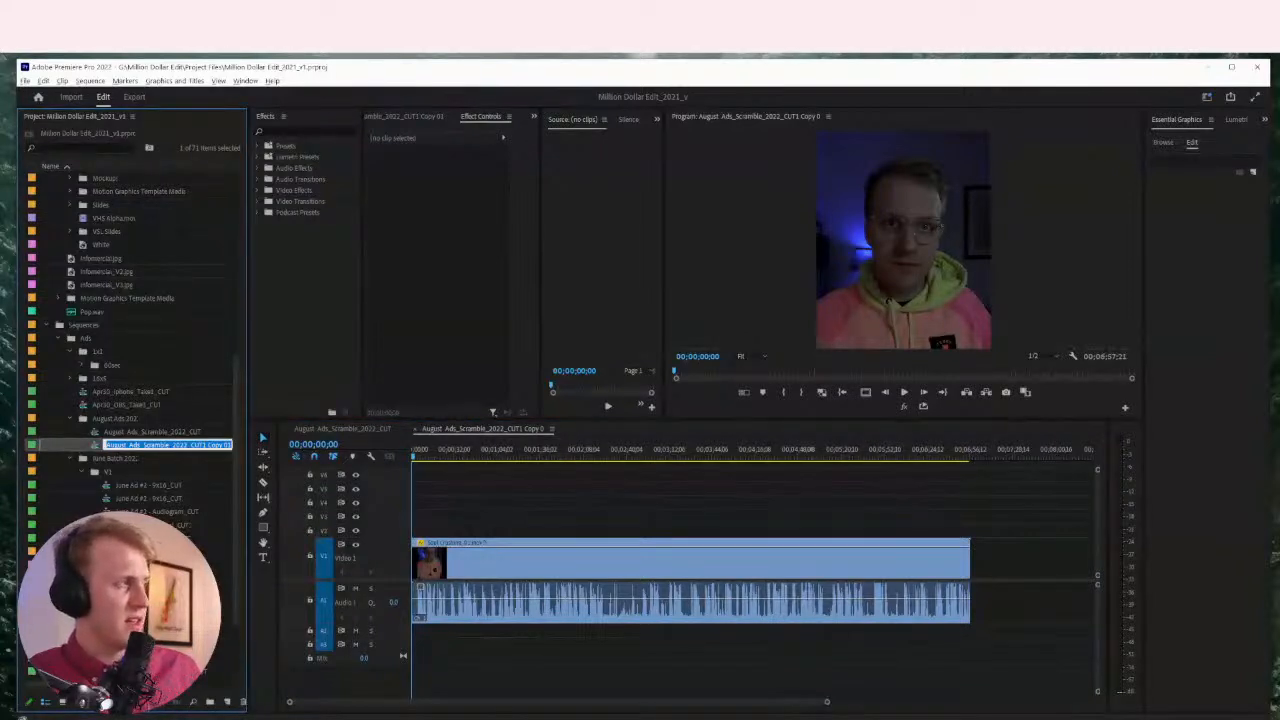
key(alt+Tab)
key(alt+Tab)
key(alt+Tab)
key(alt+Tab)
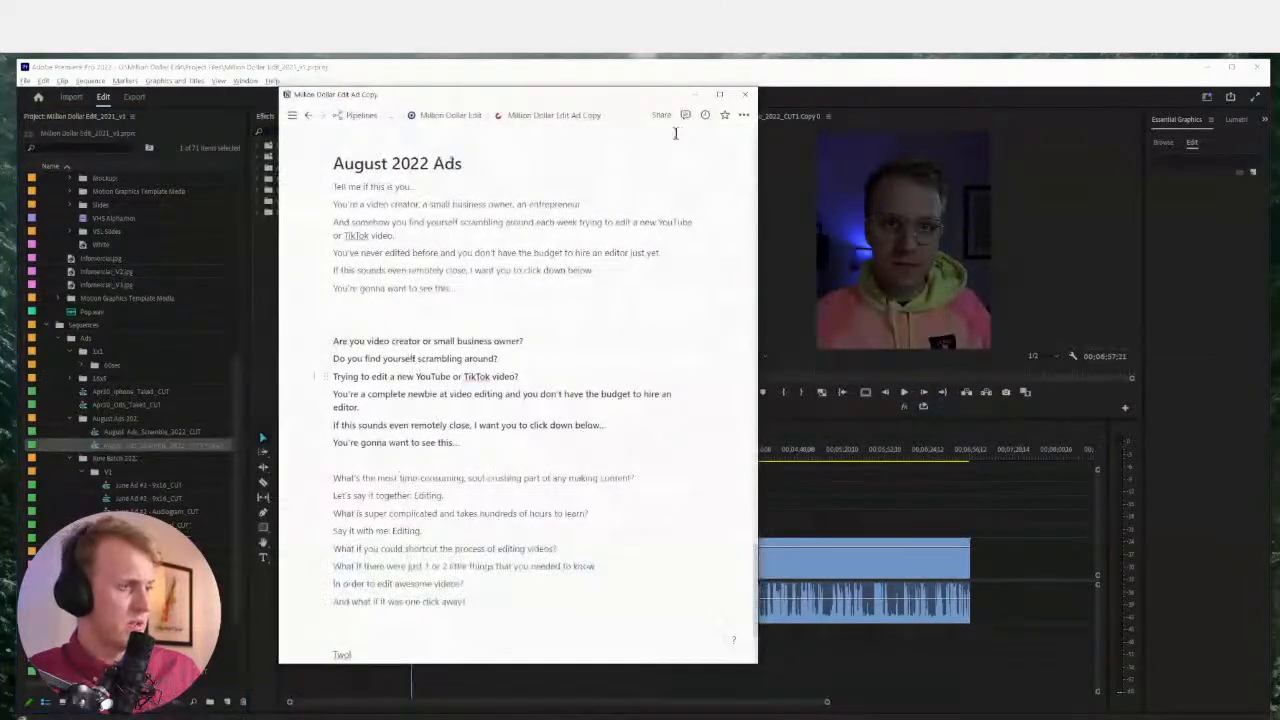
click(692, 94)
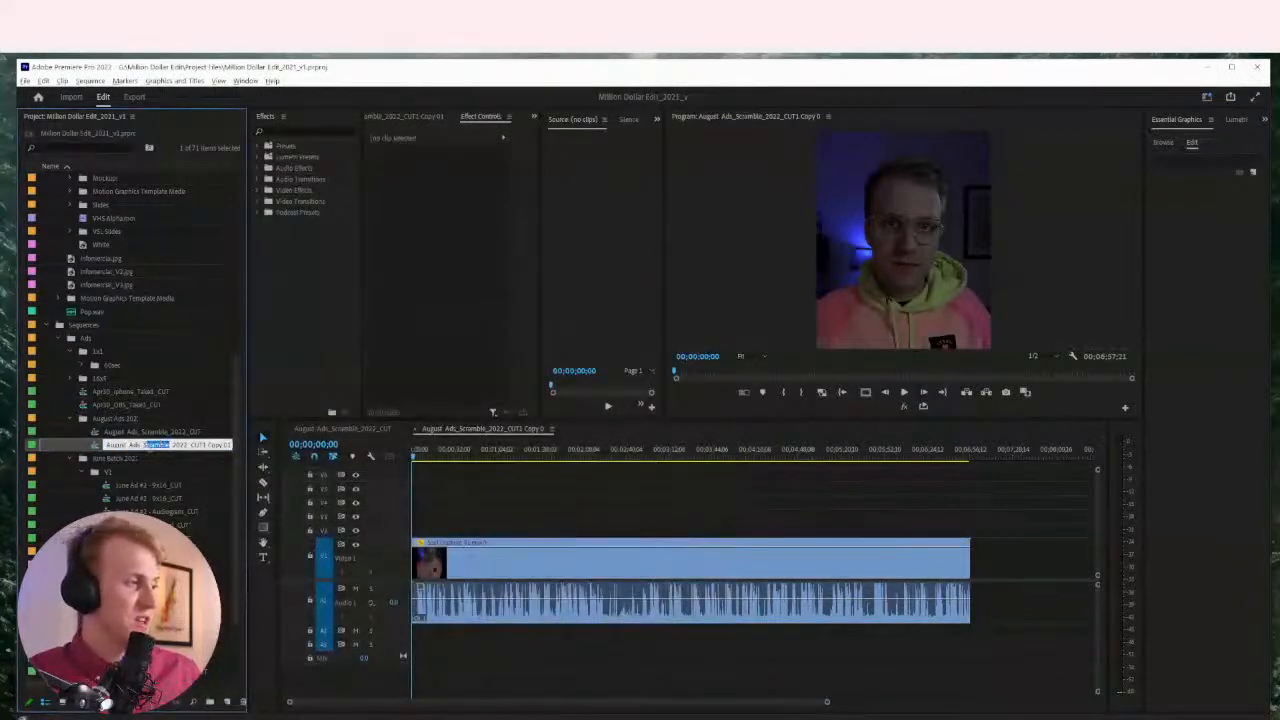
Rename the duplicated sequence as August_Ads_Soul-Crushing_2022_CUT1, removing the copy suffix
text(Scrambl)
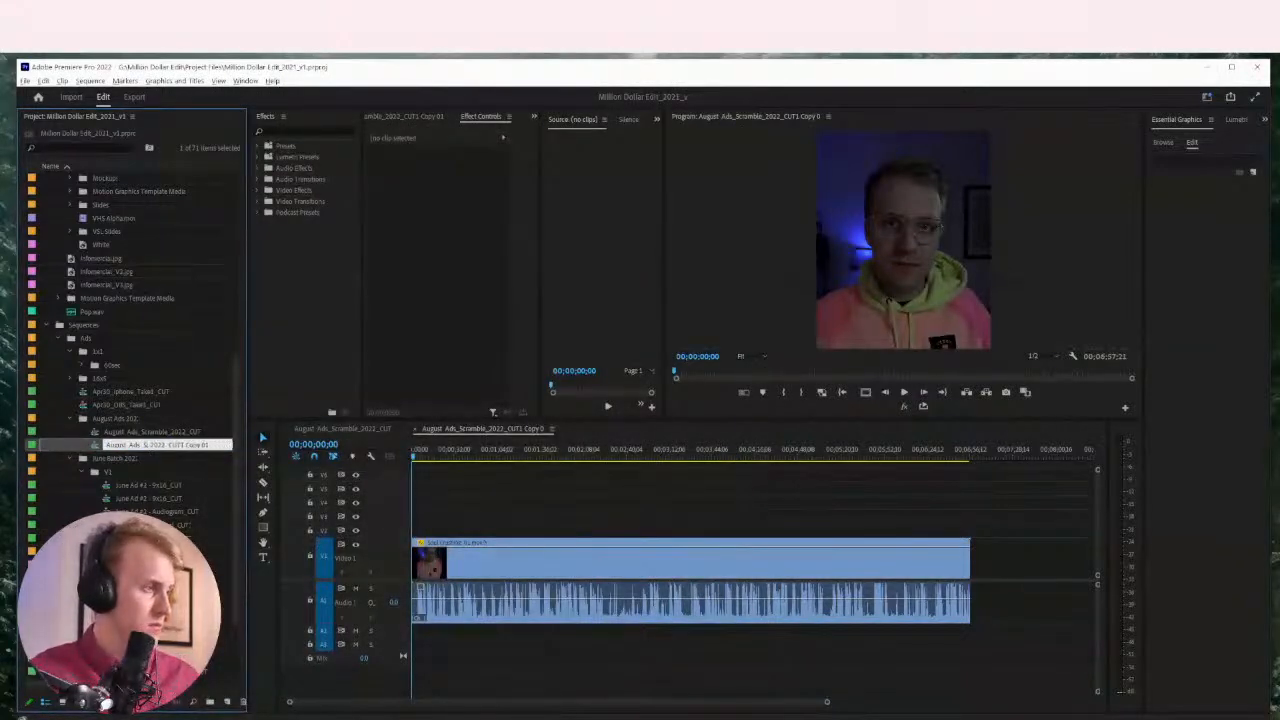
text(oul-Crushing)
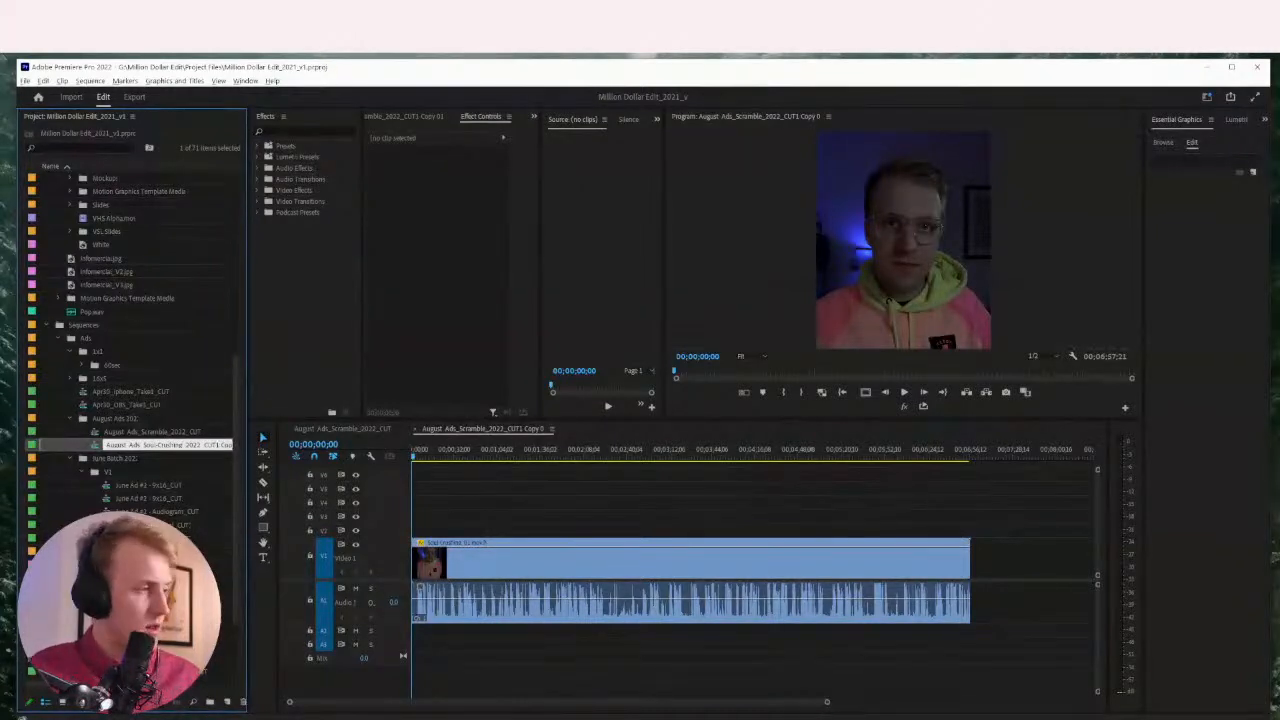
key(End)
key(BackSpace)
key(BackSpace)
key(BackSpace)
key(BackSpace)
key(BackSpace)
key(BackSpace)
key(BackSpace)
key(BackSpace)
key(BackSpace)
key(Tab)
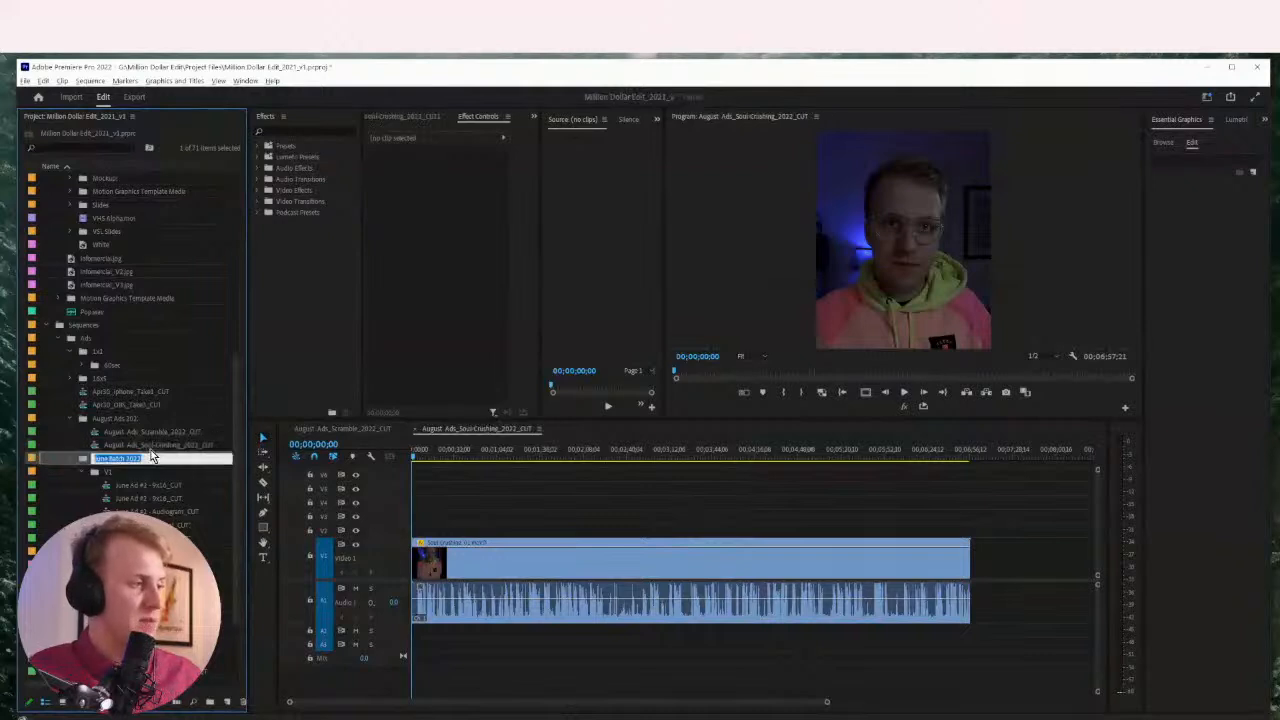
Delete the speaker's video and audio clip from the Soul-Crushing sequence's timeline
click(511, 529)
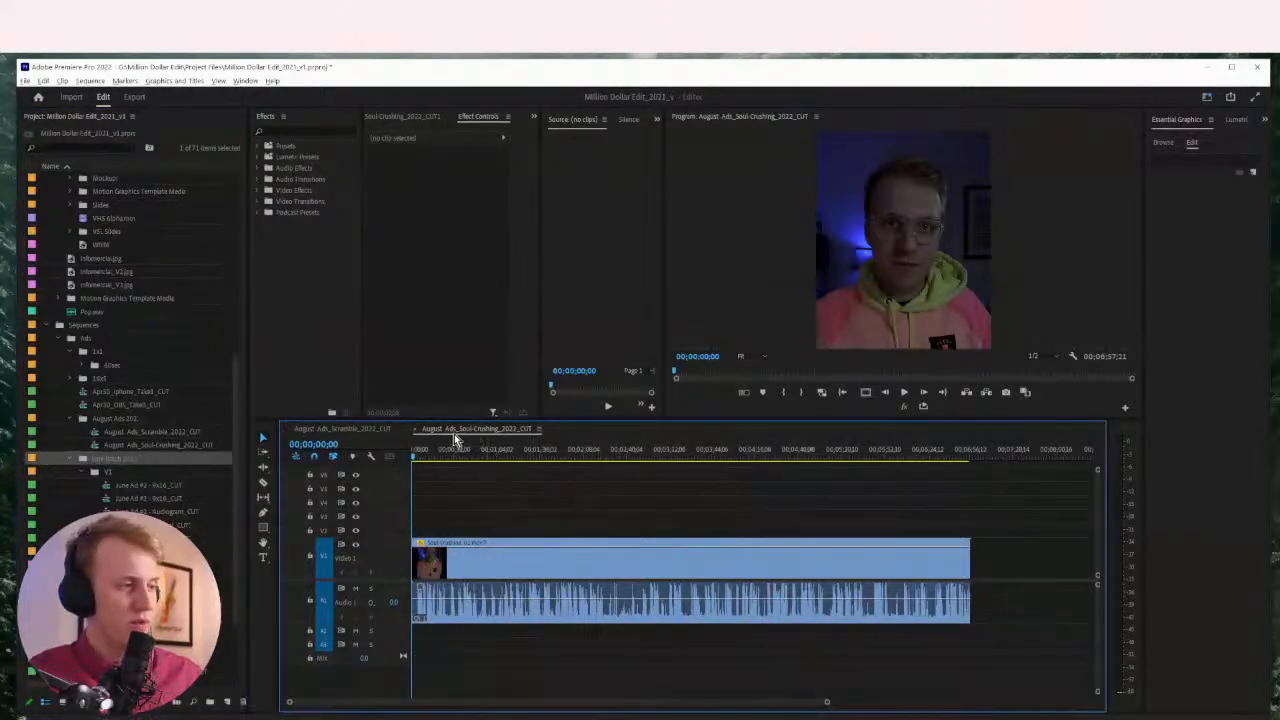
click(123, 444)
click(537, 482)
click(562, 613)
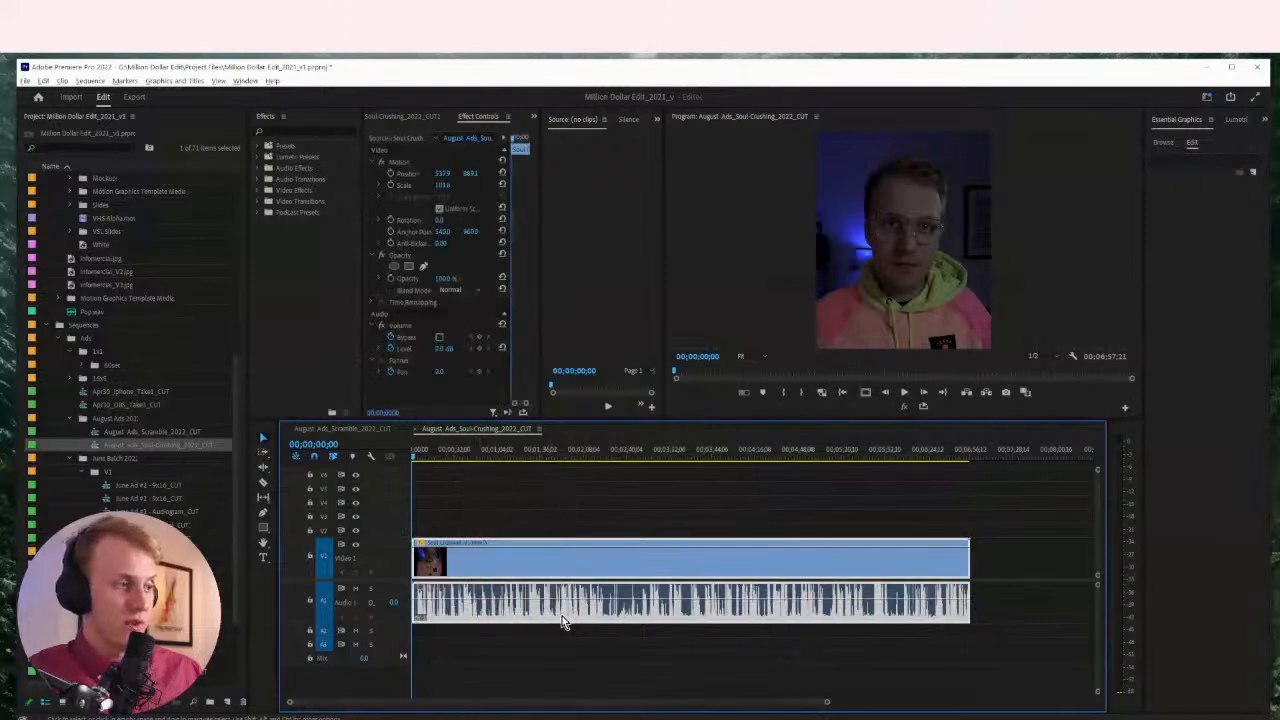
key(Delete)
Open the August_Ads_Scramble_2022_CUT1 sequence and play through the footage around 00;02;31 to locate the break between the two ads
click(344, 430)
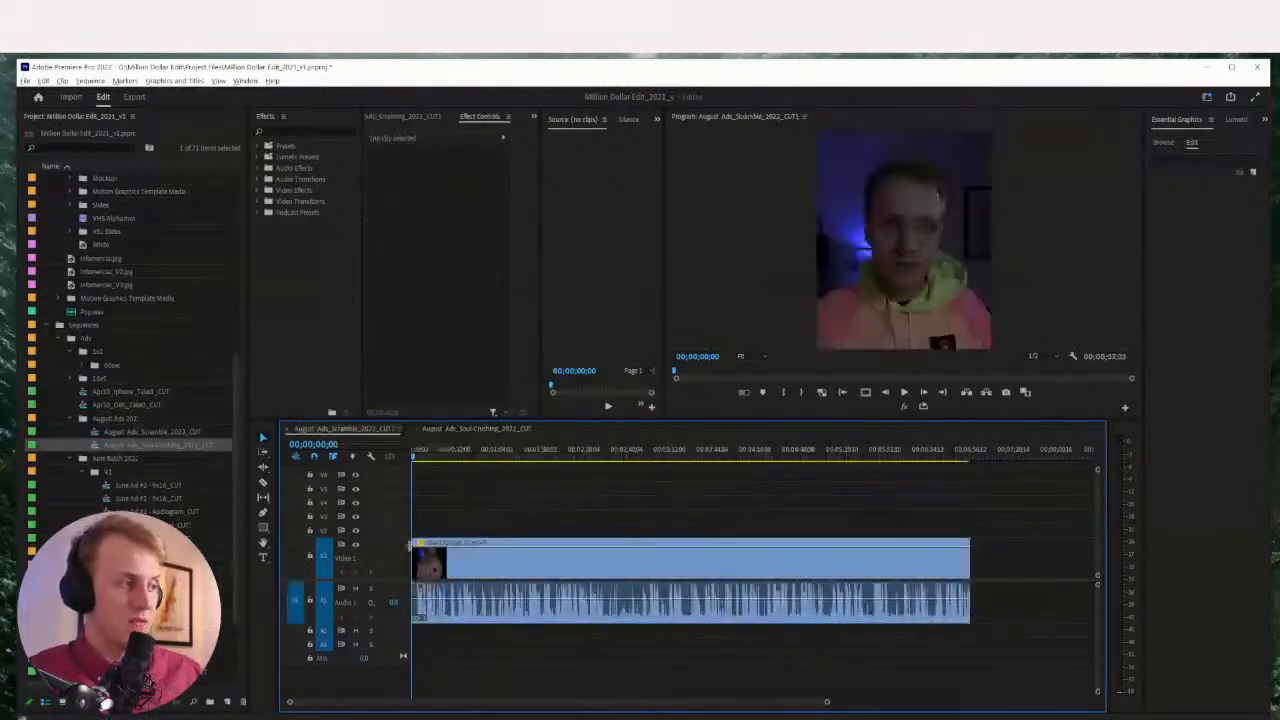
click(464, 575)
drag(554, 450, 601, 452)
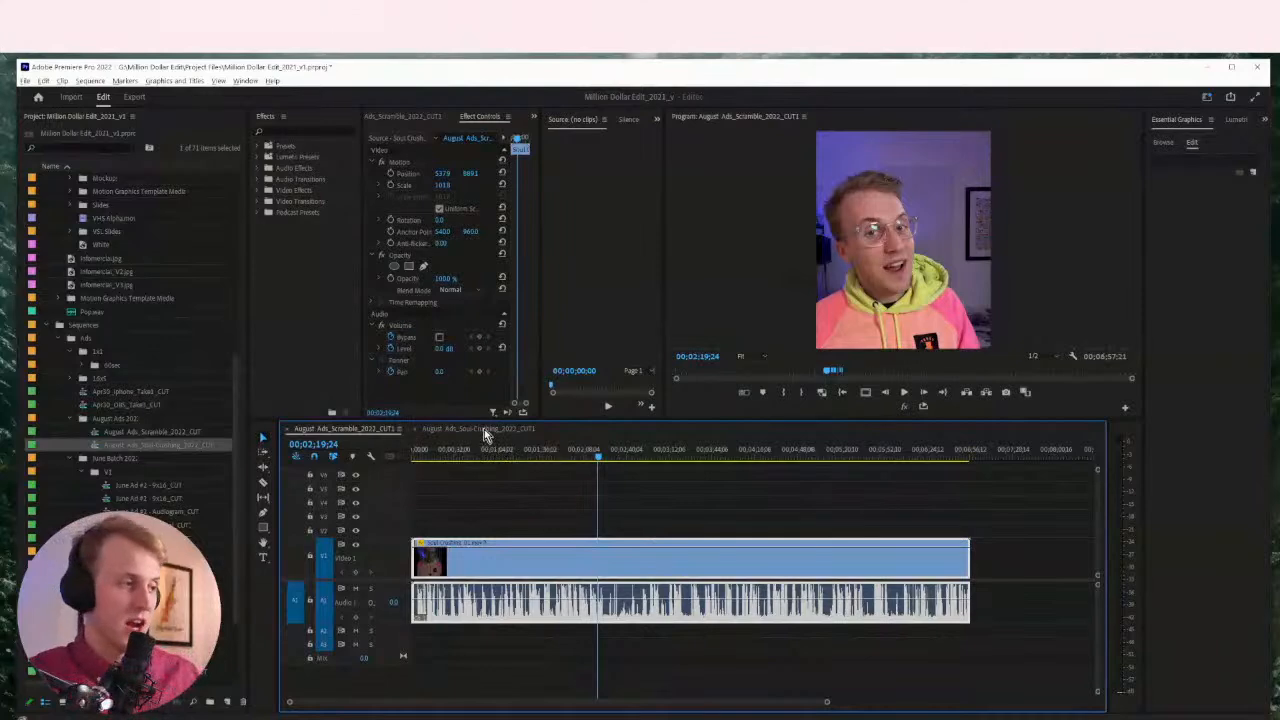
drag(592, 451, 615, 456)
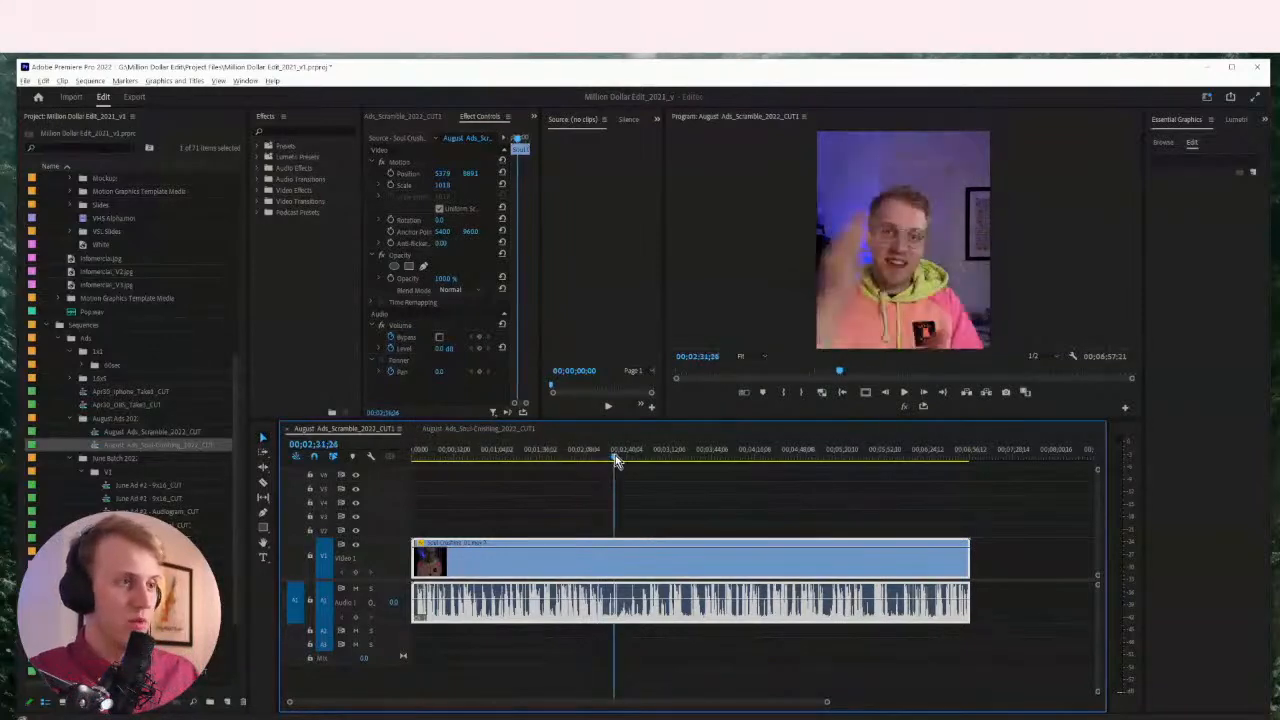
key(space)
key(equal)
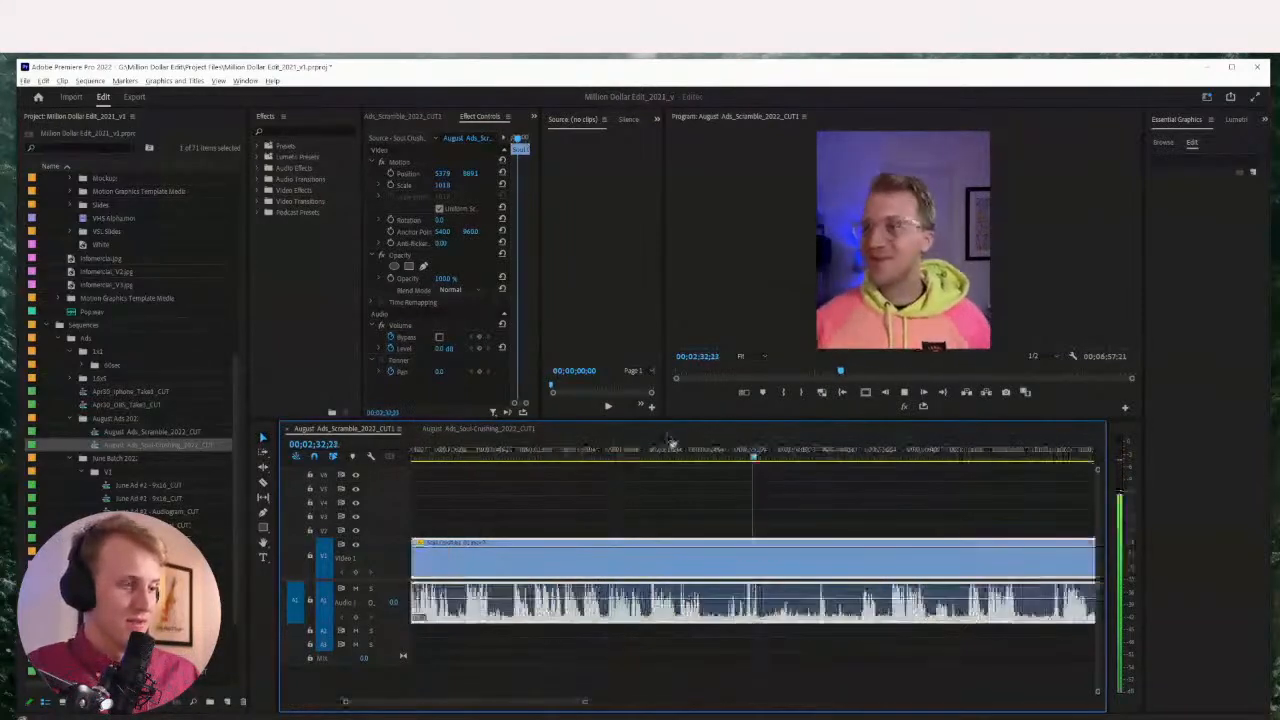
click(733, 448)
key(equal)
key(space)
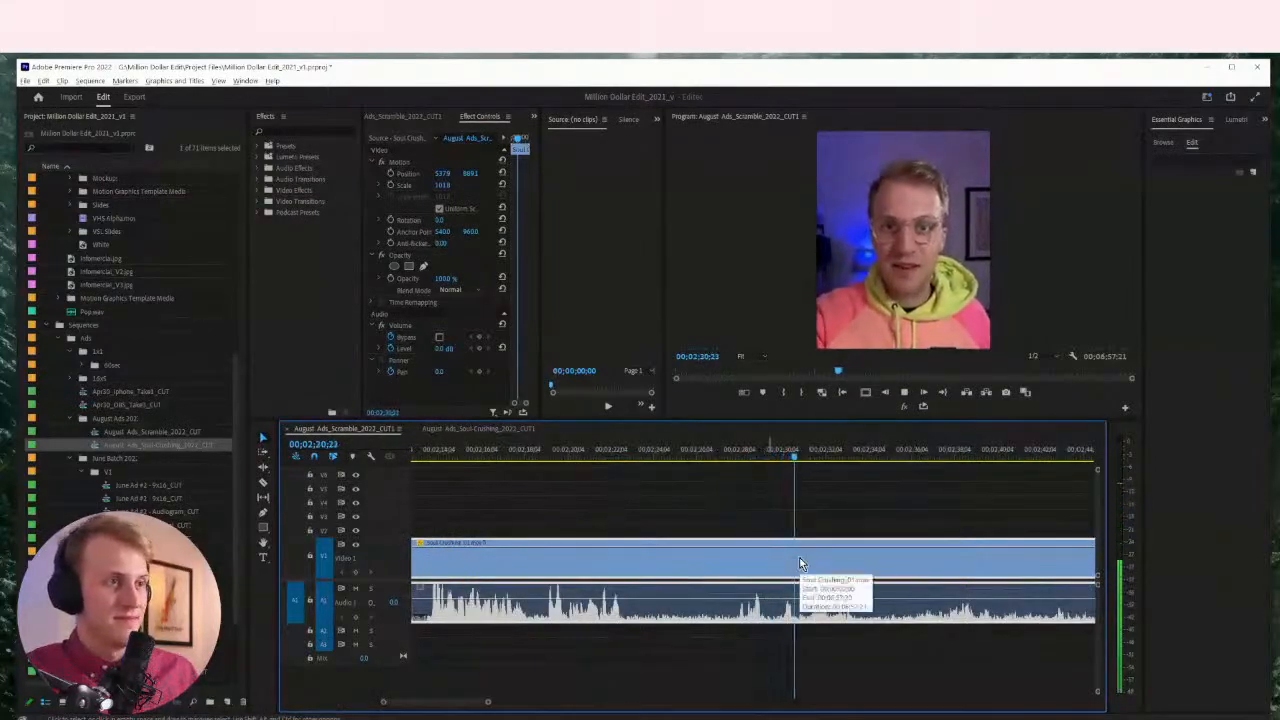
Split the Scramble sequence's clip with the Razor tool at the pause between the two ads, at about 00;02;31
key(c)
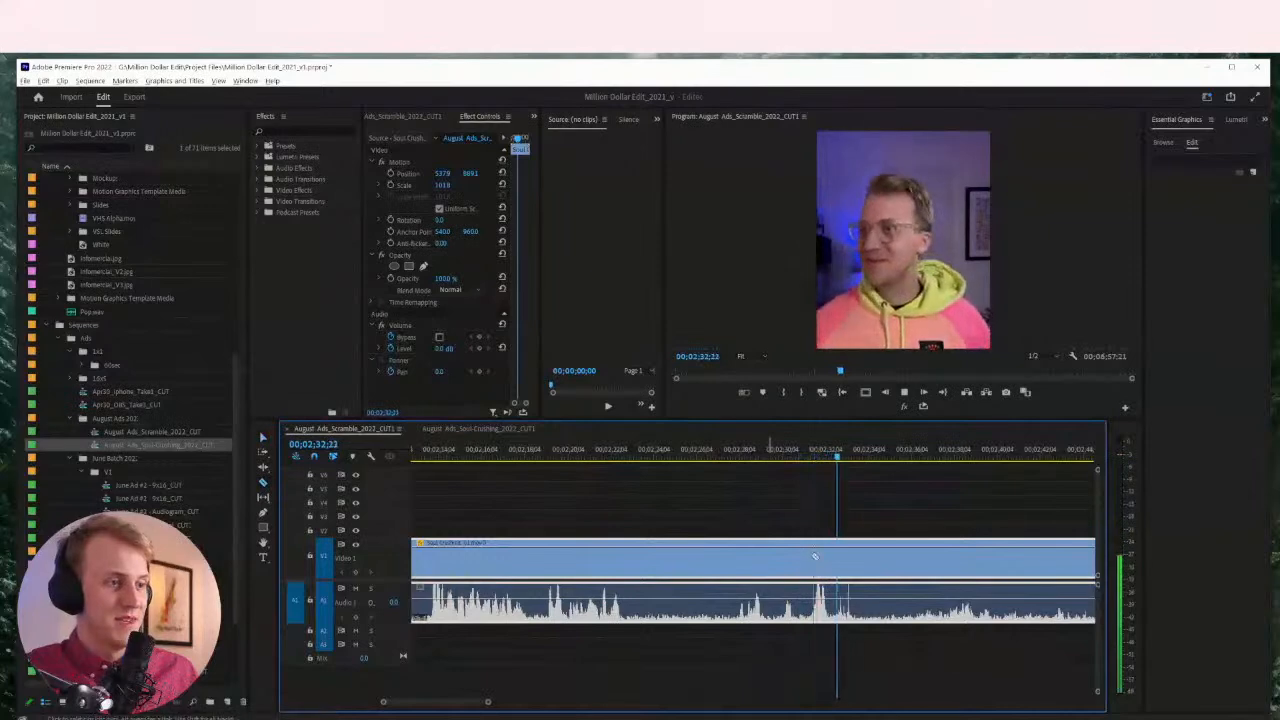
click(810, 558)
key(v)
key(minus)
key(minus)
key(minus)
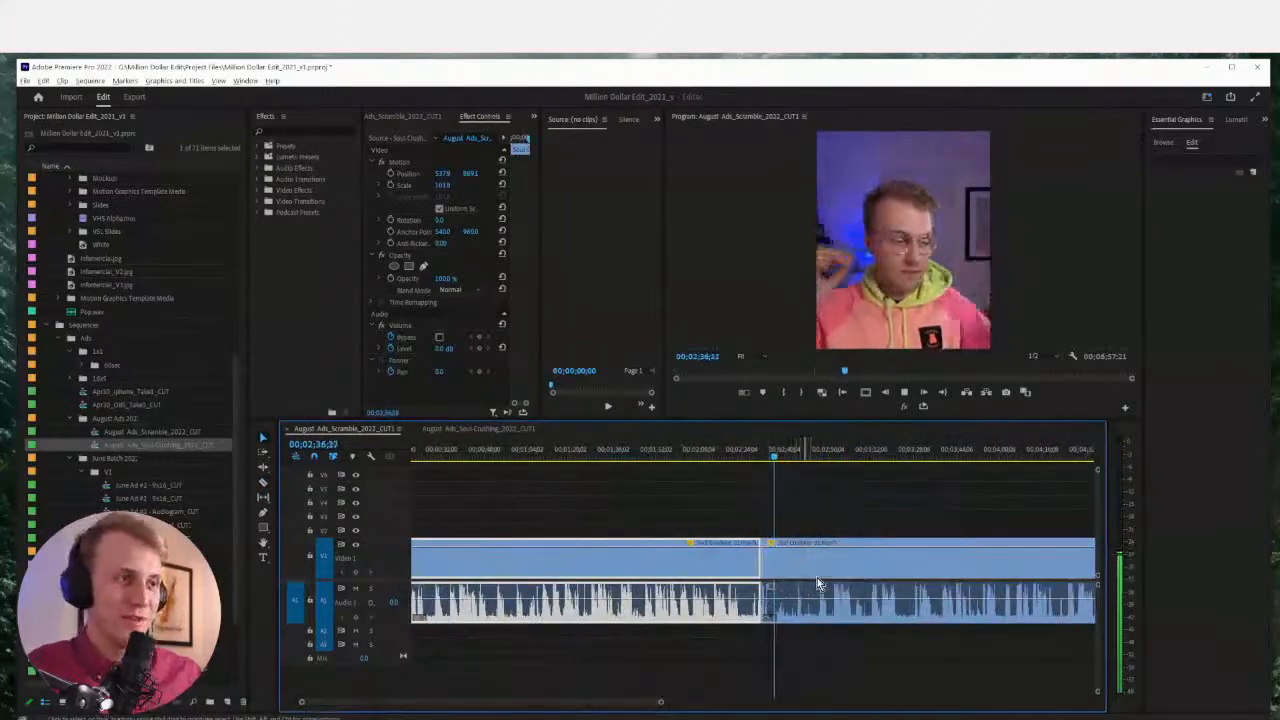
Check the footage after the cut against the Million Dollar Edit Ad Copy document, and move that second part later, leaving a gap
click(822, 457)
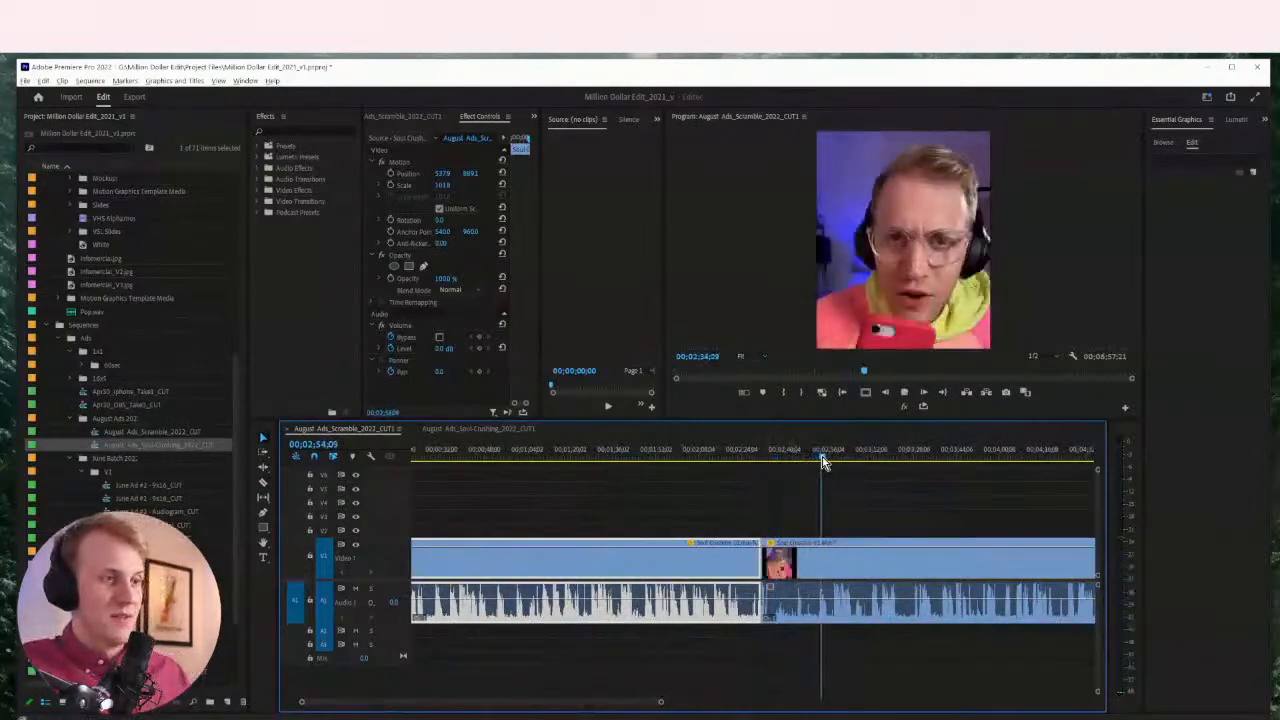
click(818, 456)
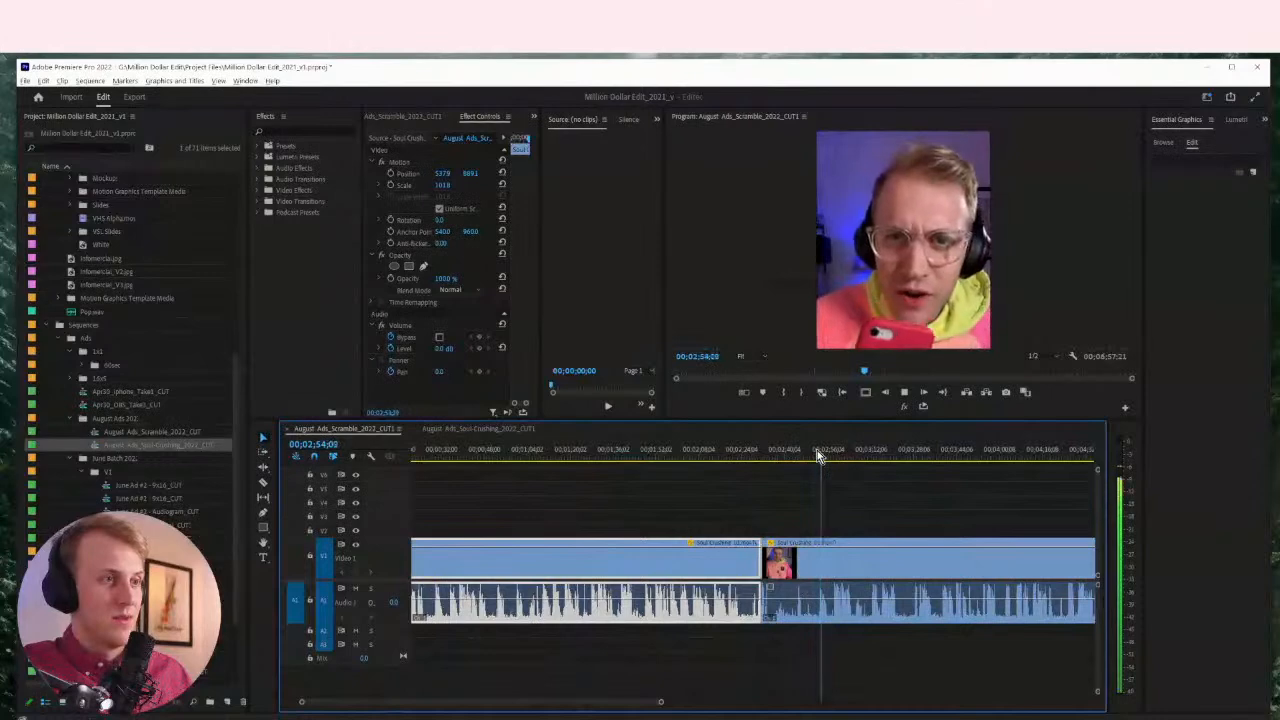
key(alt+Tab)
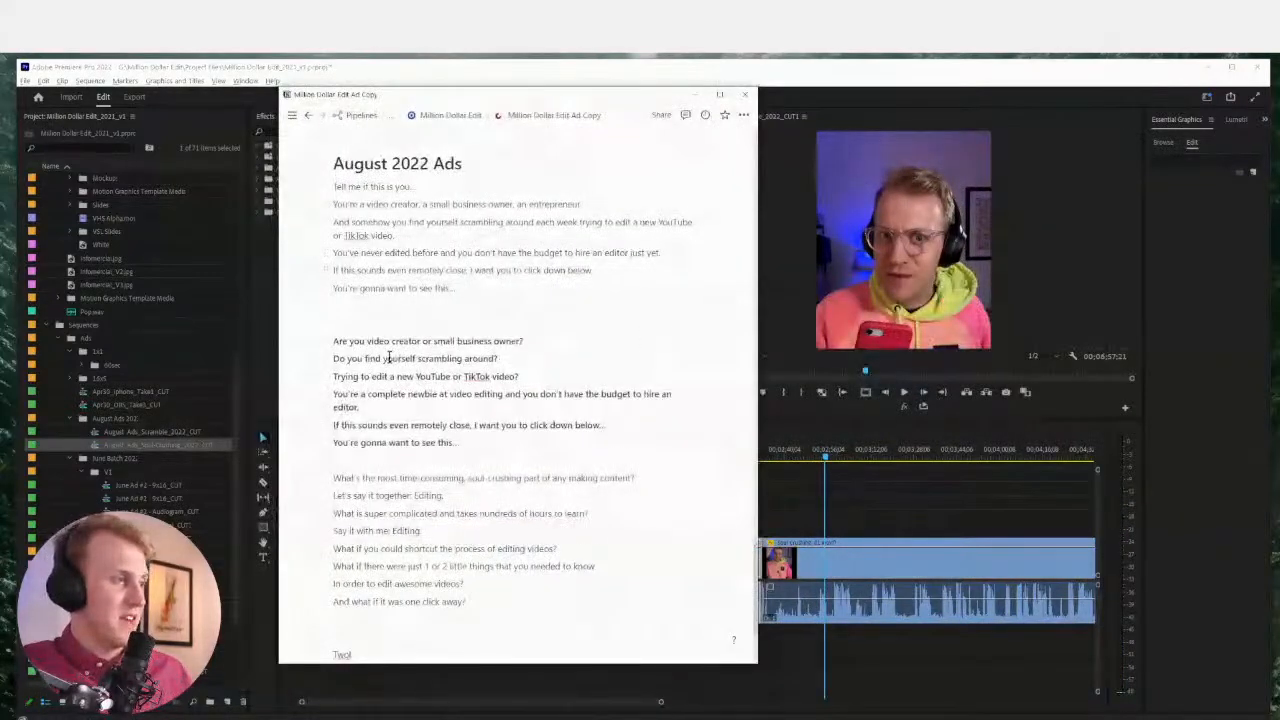
key(alt+Tab)
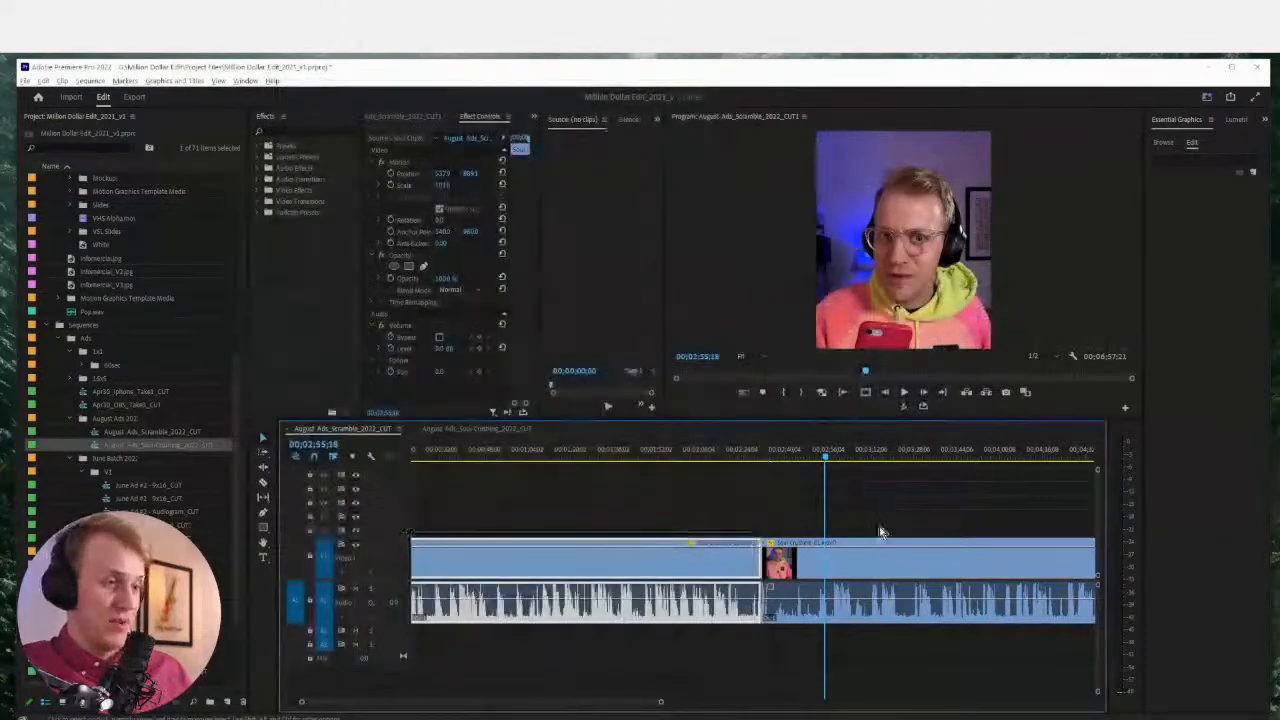
drag(814, 561, 846, 561)
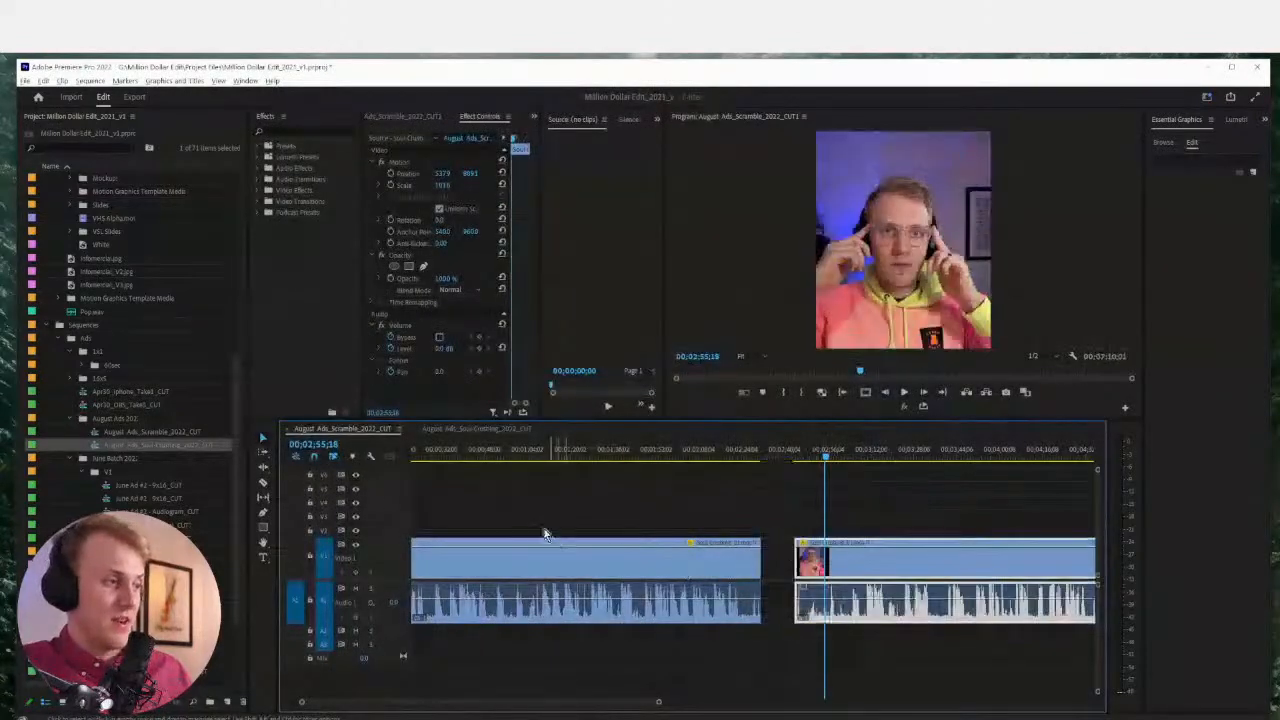
Copy the first part of the split clip to the start of the Soul-Crushing sequence, keeping the existing sequence settings
key(minus)
key(minus)
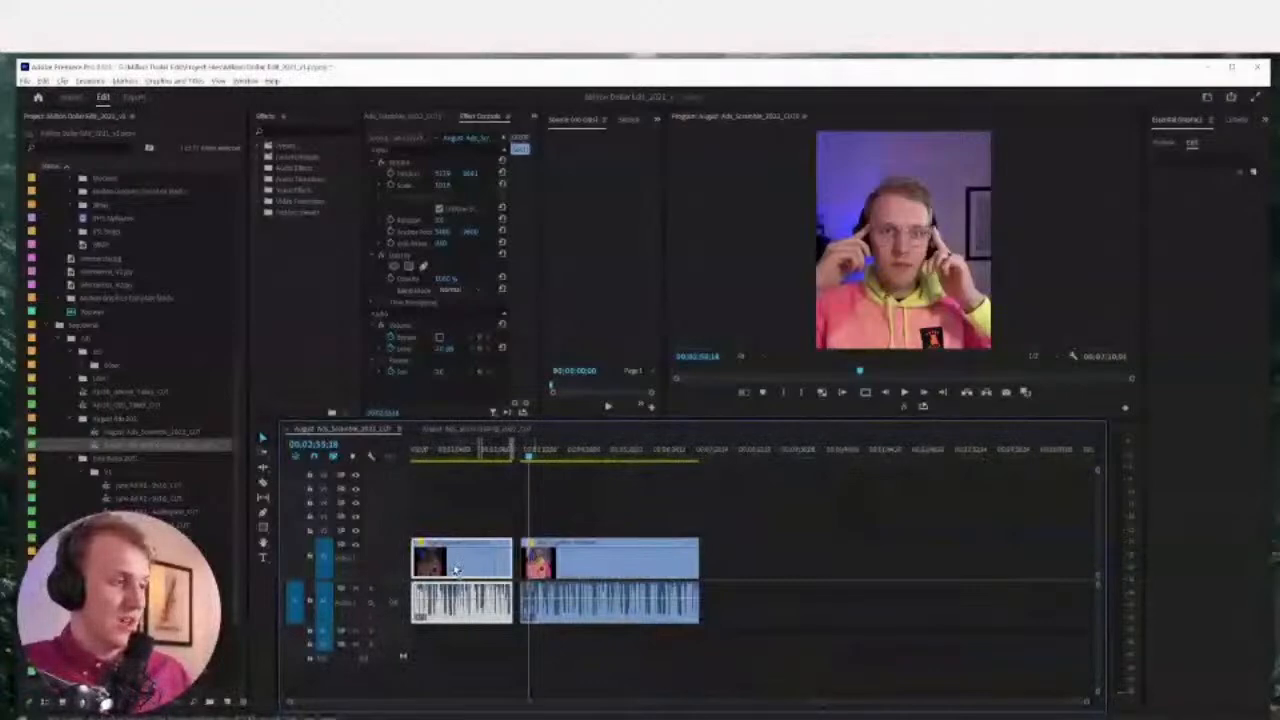
mouse_move(453, 580)
mouse_down()
mouse_move(447, 428)
mouse_move(433, 566)
mouse_up()
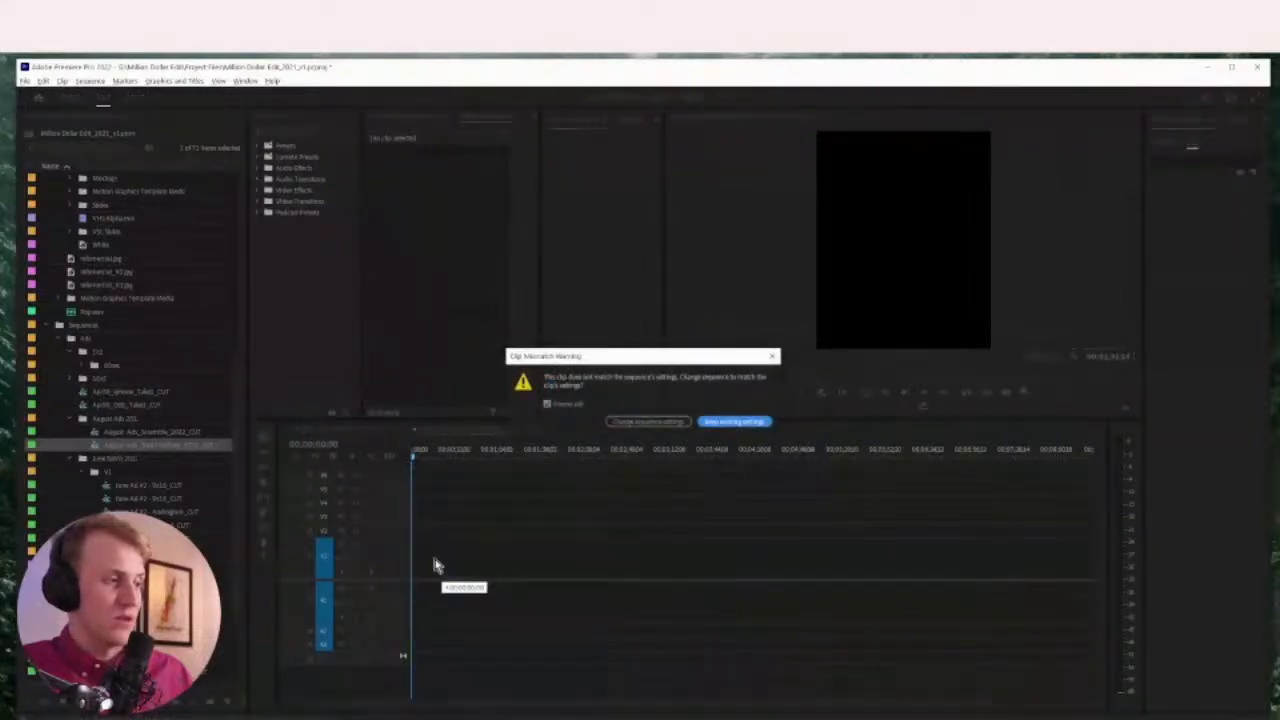
click(735, 423)
click(434, 449)
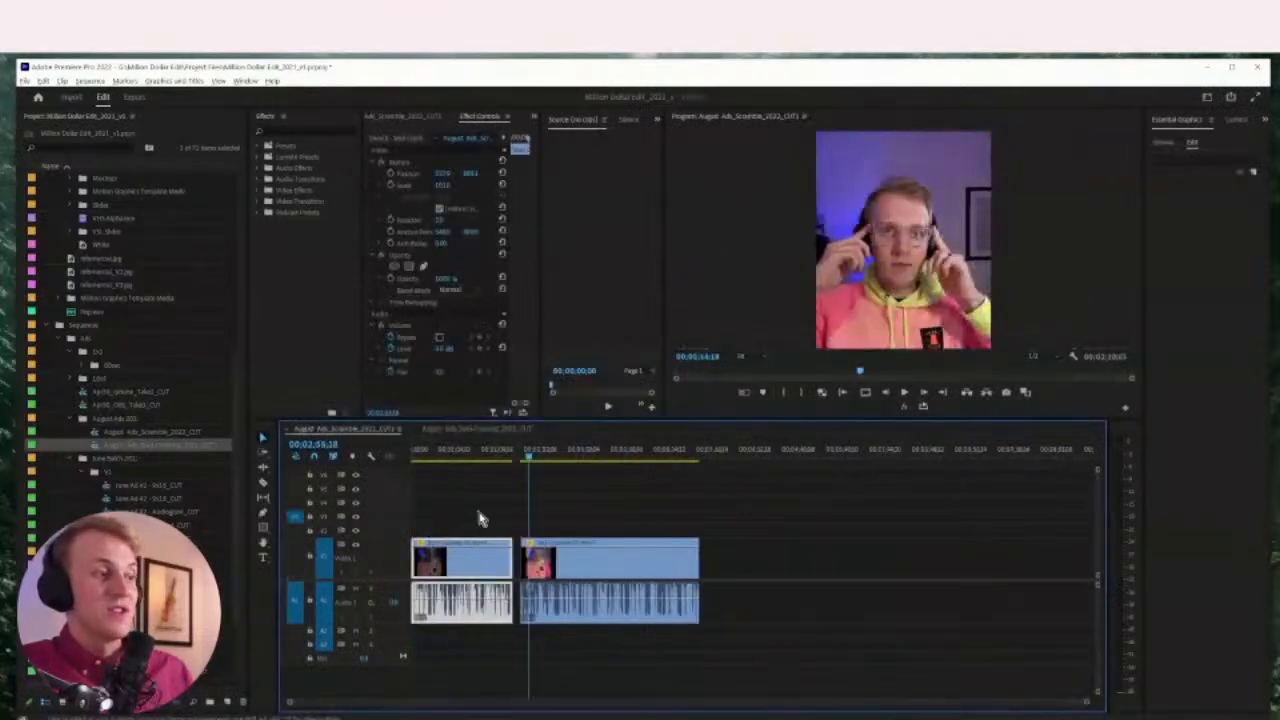
Stack the Soul-Crushing timeline above the Scramble timeline, even out their heights, and collapse the Soul-Crushing track heights
click(476, 500)
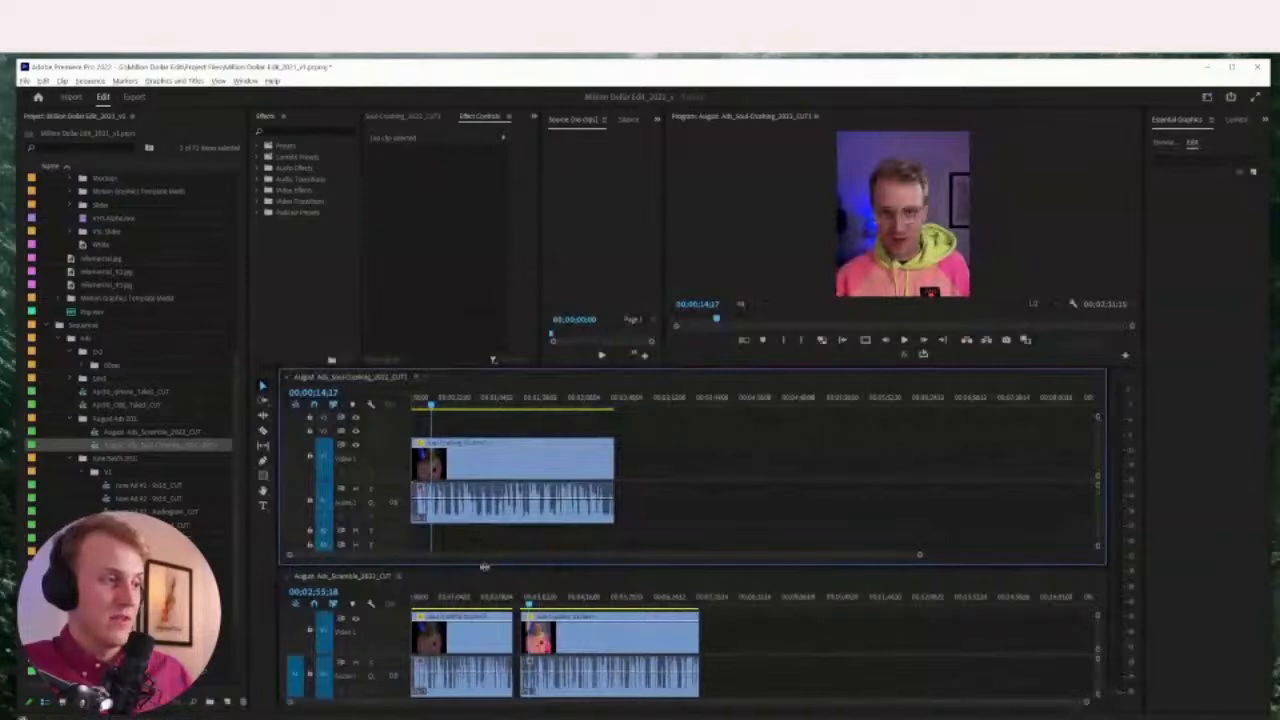
drag(484, 568, 484, 527)
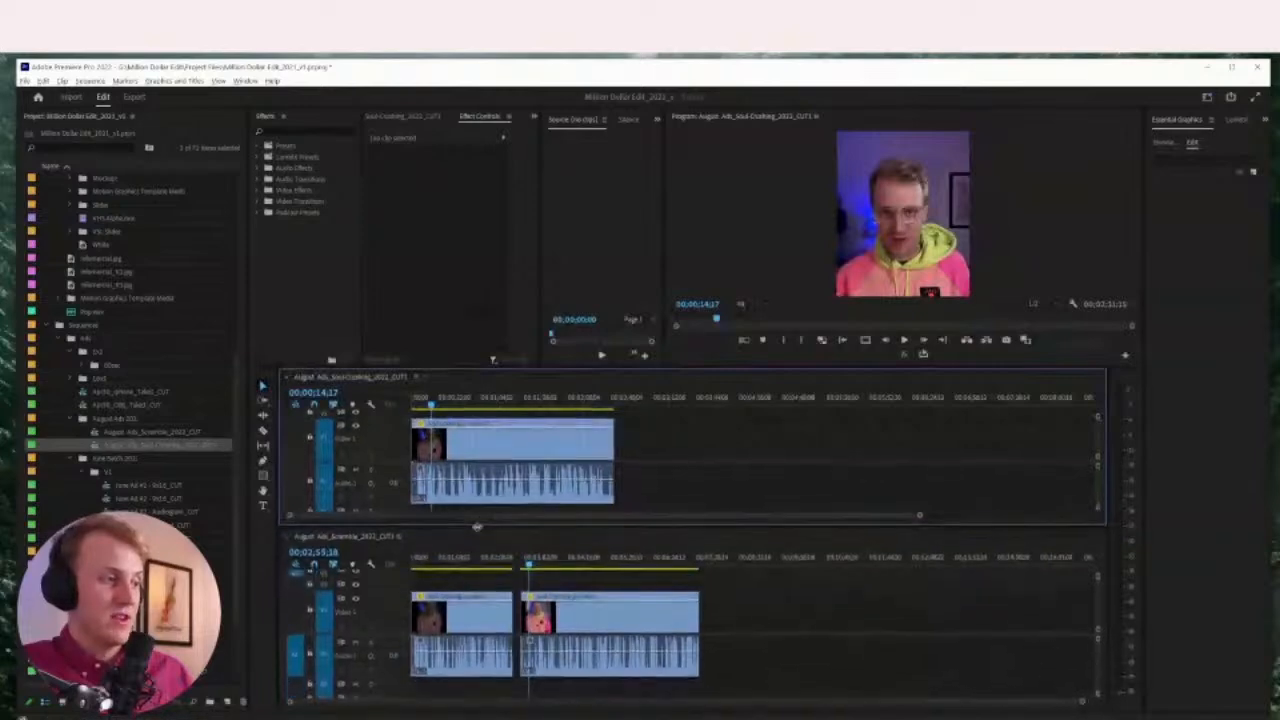
double_click(389, 477)
Copy the first Scramble clip directly into the Soul-Crushing timeline after its existing clip, and delete that copy again
click(480, 605)
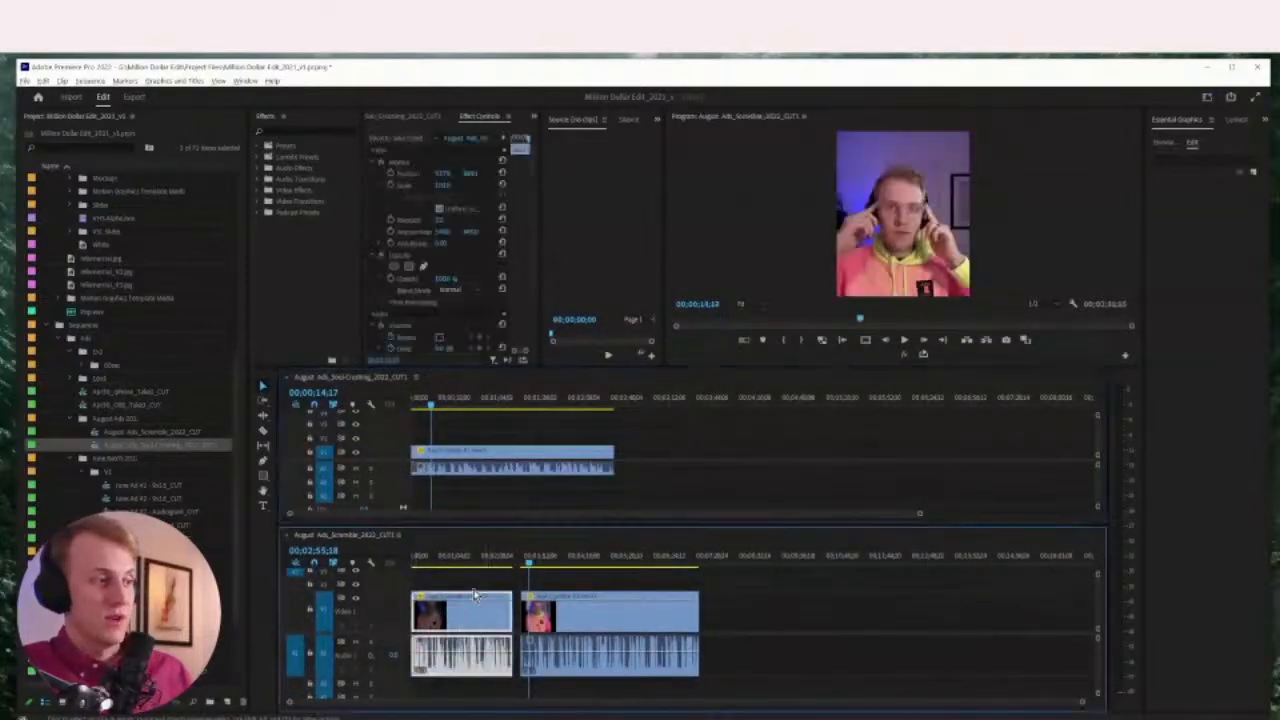
click(600, 604)
click(470, 616)
click(596, 617)
click(467, 617)
drag(440, 648, 765, 465)
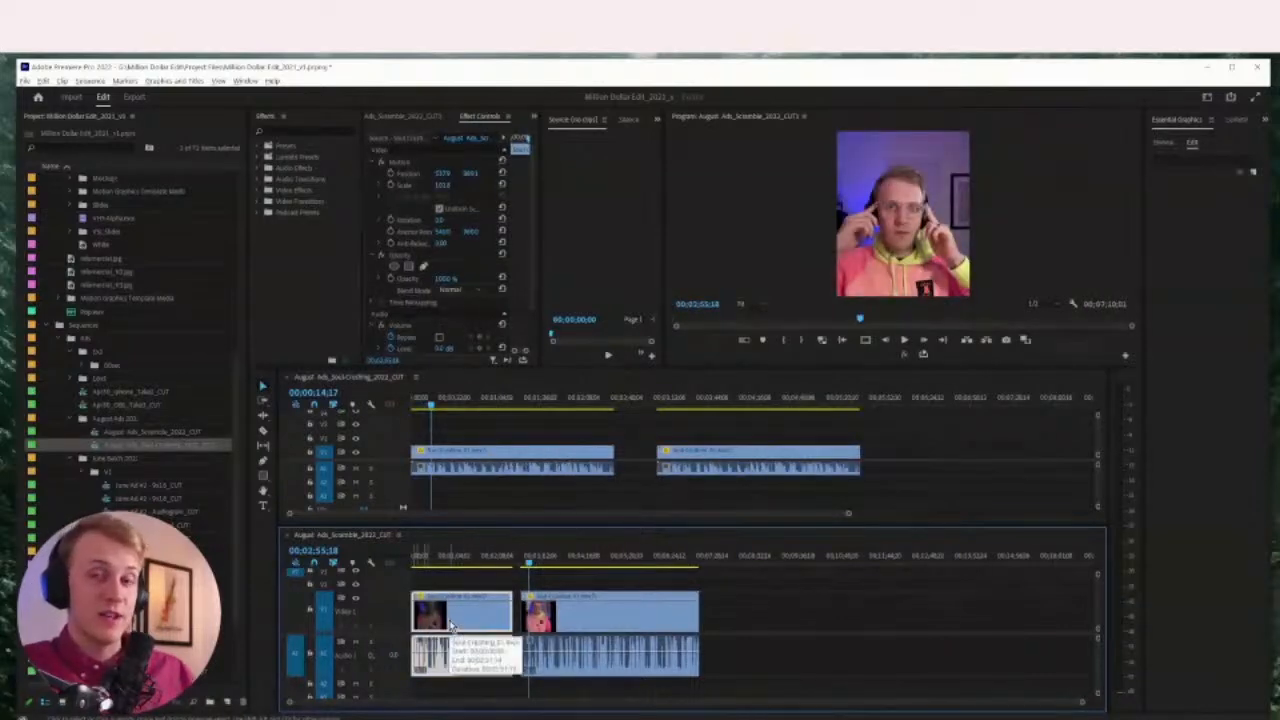
click(718, 455)
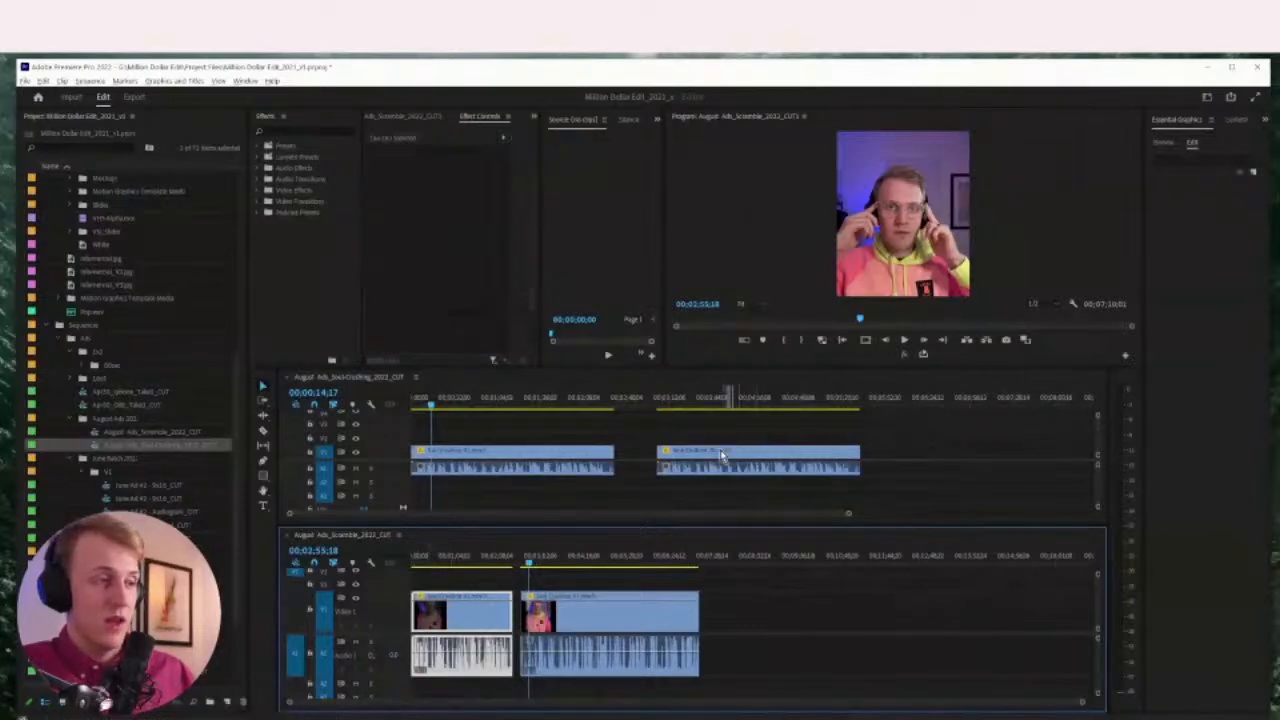
key(Delete)
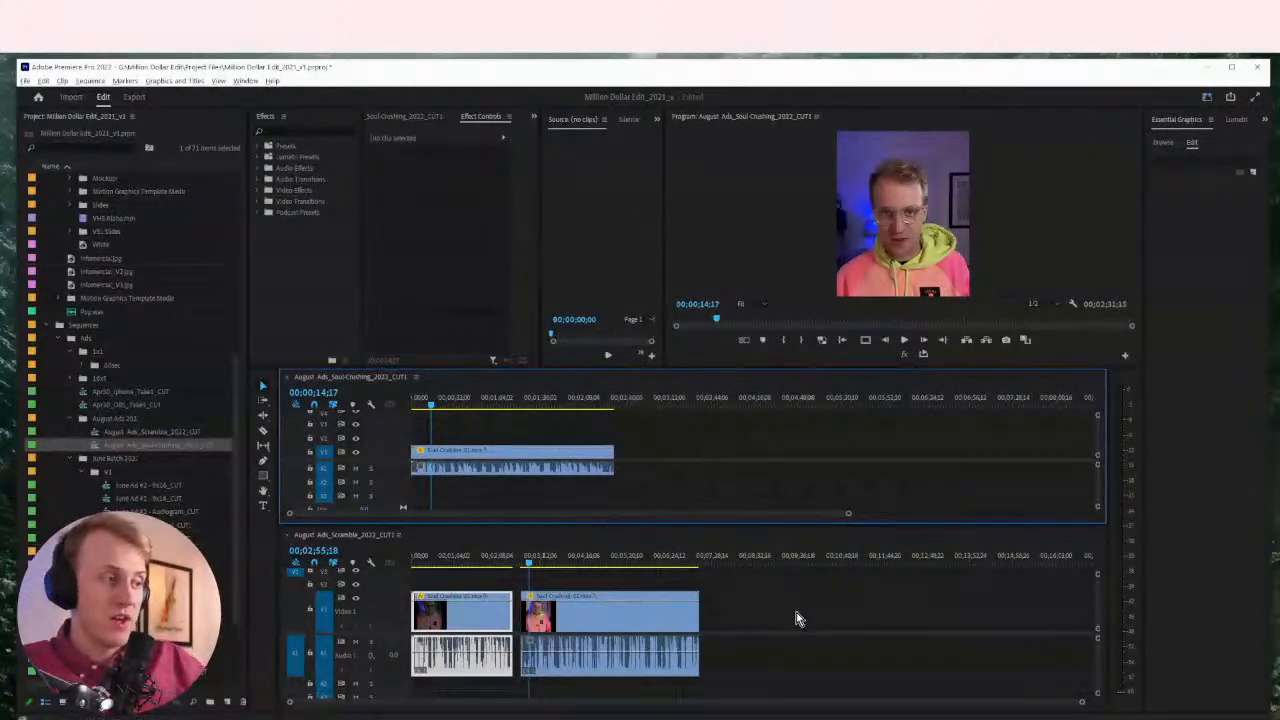
Razor the Soul-Crushing clip into short pieces and copy three of them into the empty area after the Scramble sequence's clips
key(c)
click(554, 456)
click(515, 456)
key(v)
drag(535, 455, 834, 625)
drag(564, 456, 885, 615)
click(590, 460)
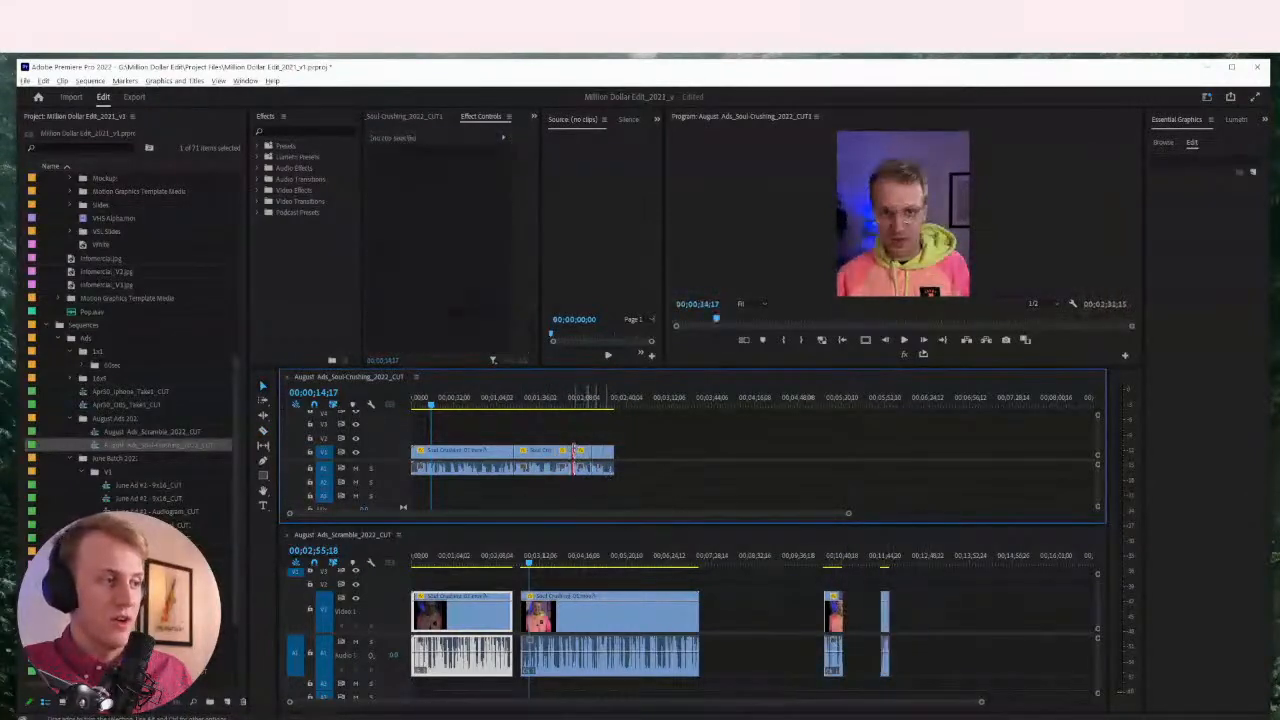
click(589, 458)
click(583, 460)
drag(583, 460, 794, 615)
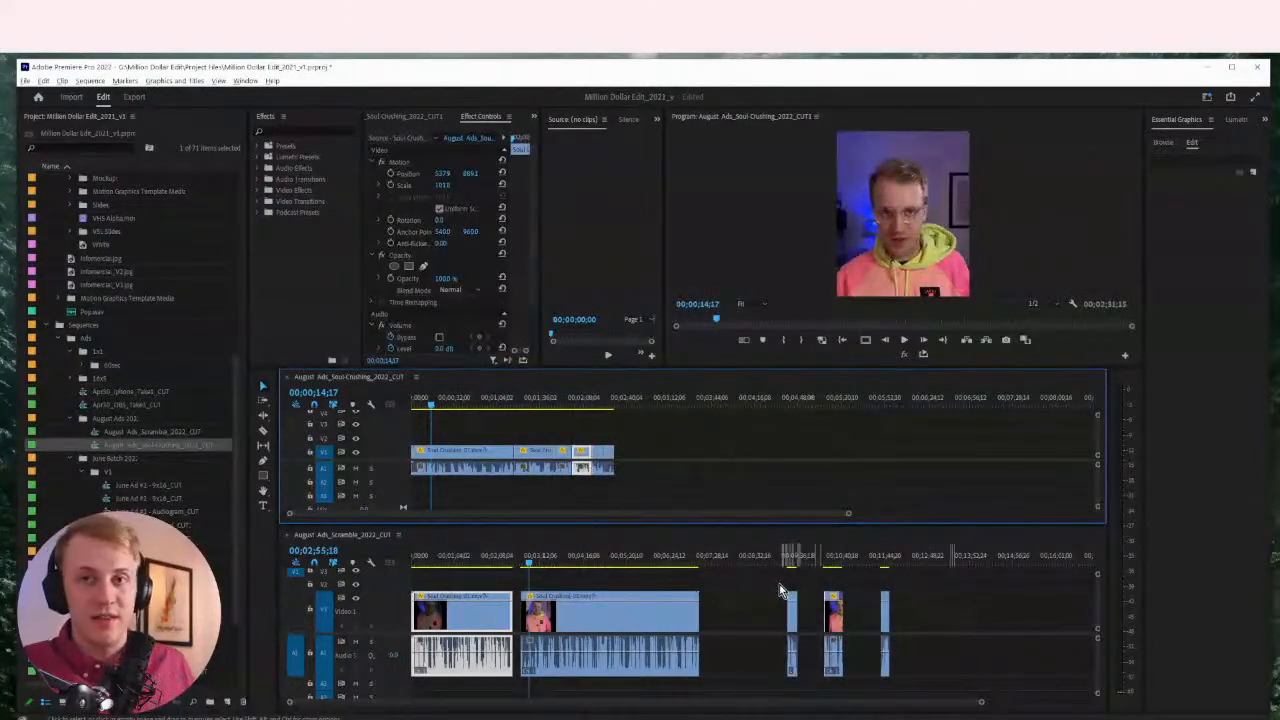
drag(769, 583, 897, 622)
Undo the trial cuts and copied pieces so the Soul-Crushing sequence holds one uncut clip
click(796, 515)
key(ctrl+z)
key(ctrl+z)
key(ctrl+z)
key(ctrl+z)
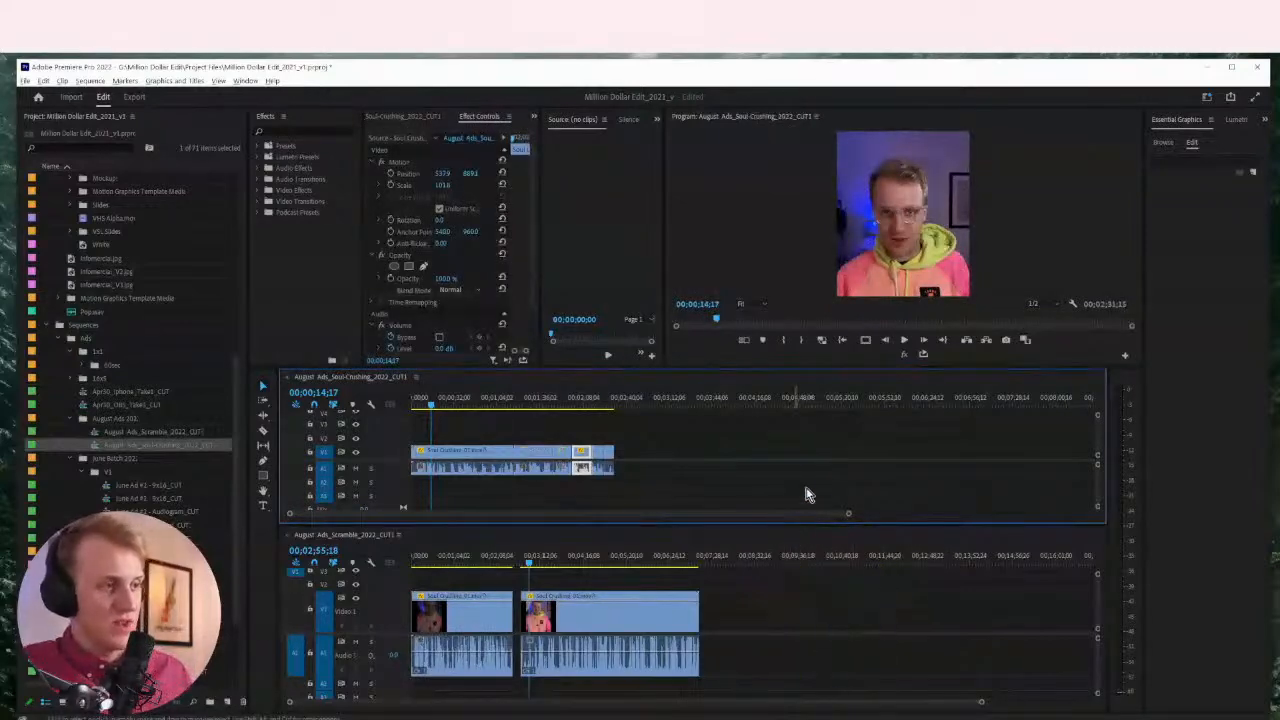
key(ctrl+z)
drag(670, 424, 702, 459)
key(Delete)
click(478, 460)
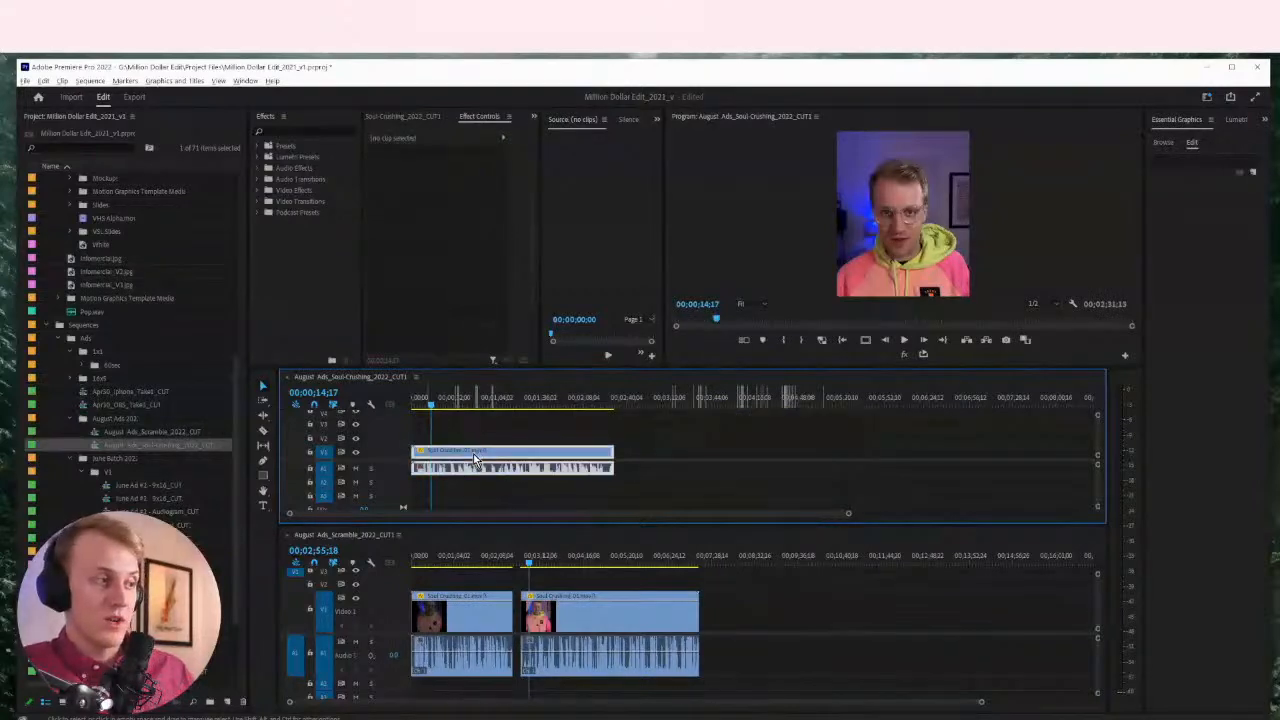
Delete the first part of the Scramble sequence's clip, ripple delete the remaining gap, and return the playhead to the start
click(464, 622)
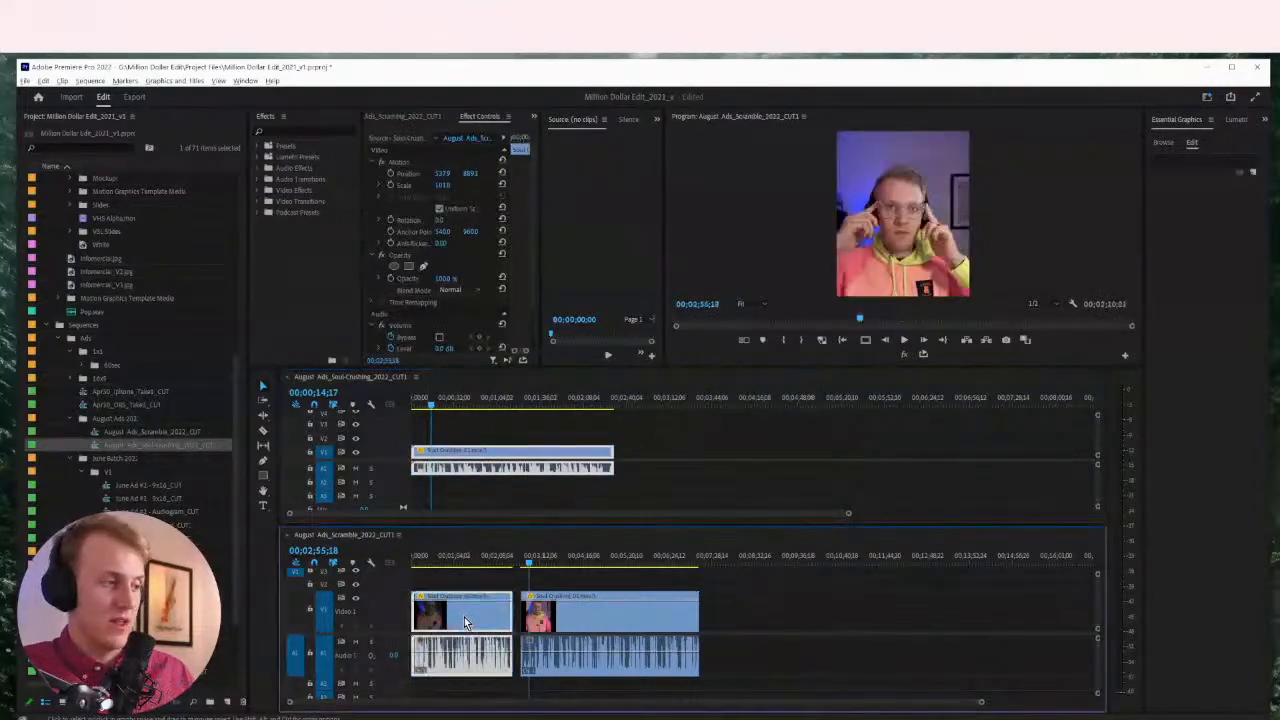
key(Delete)
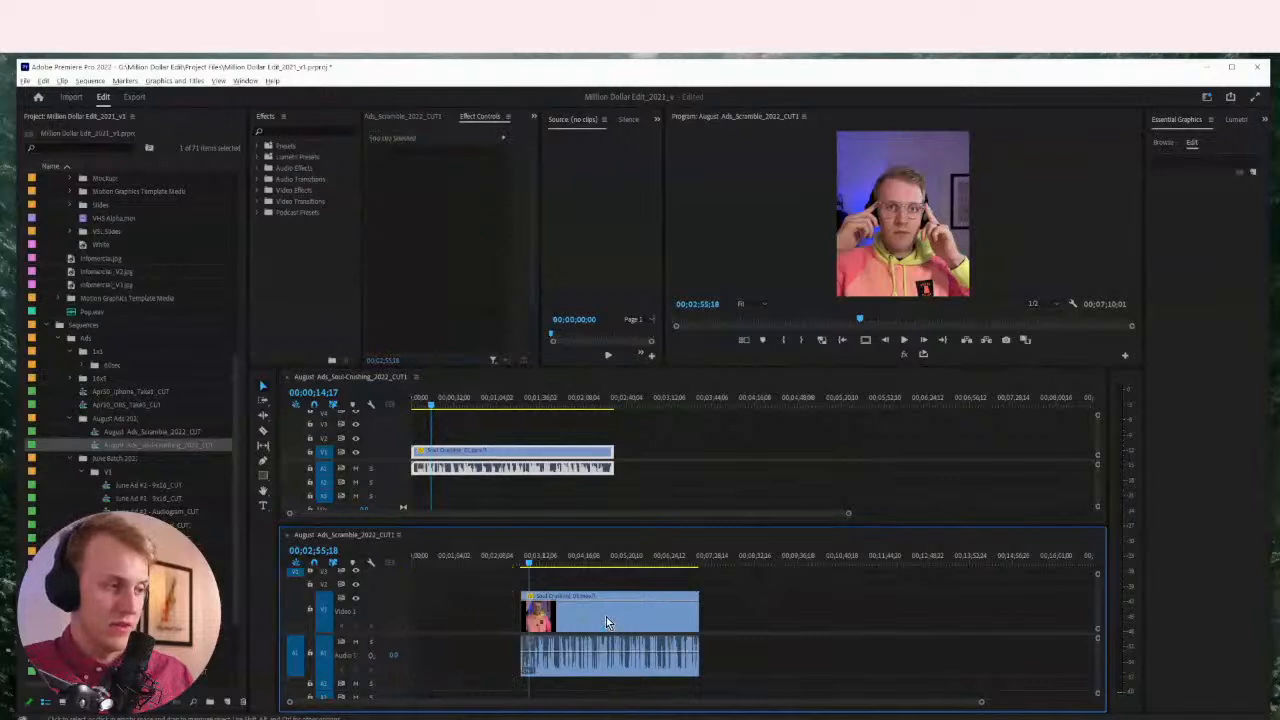
click(476, 623)
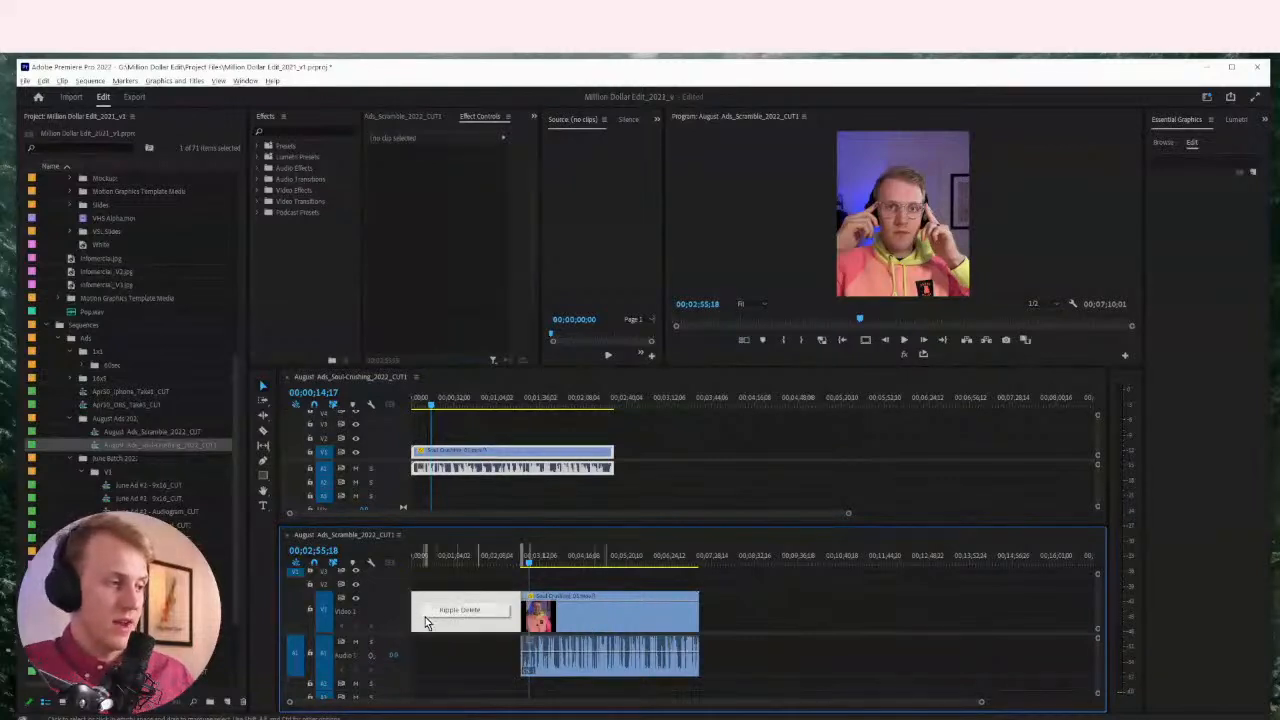
click(464, 645)
click(464, 625)
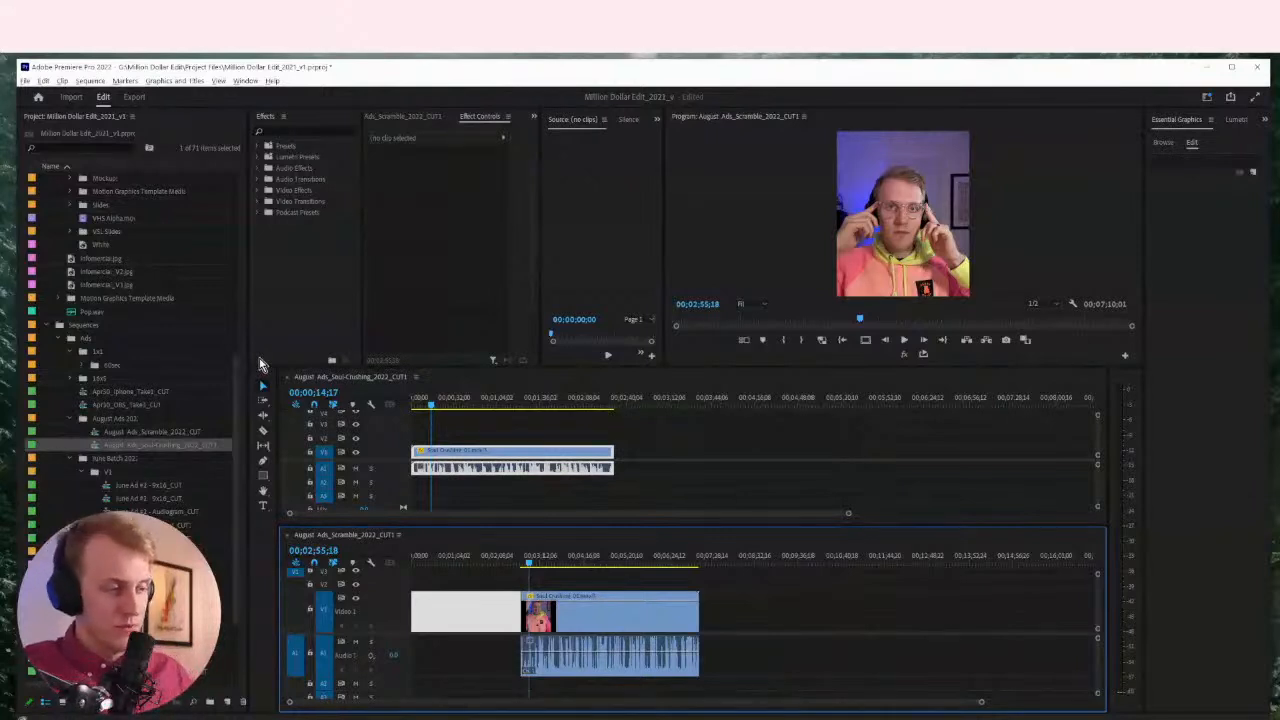
key(Delete)
key(Home)
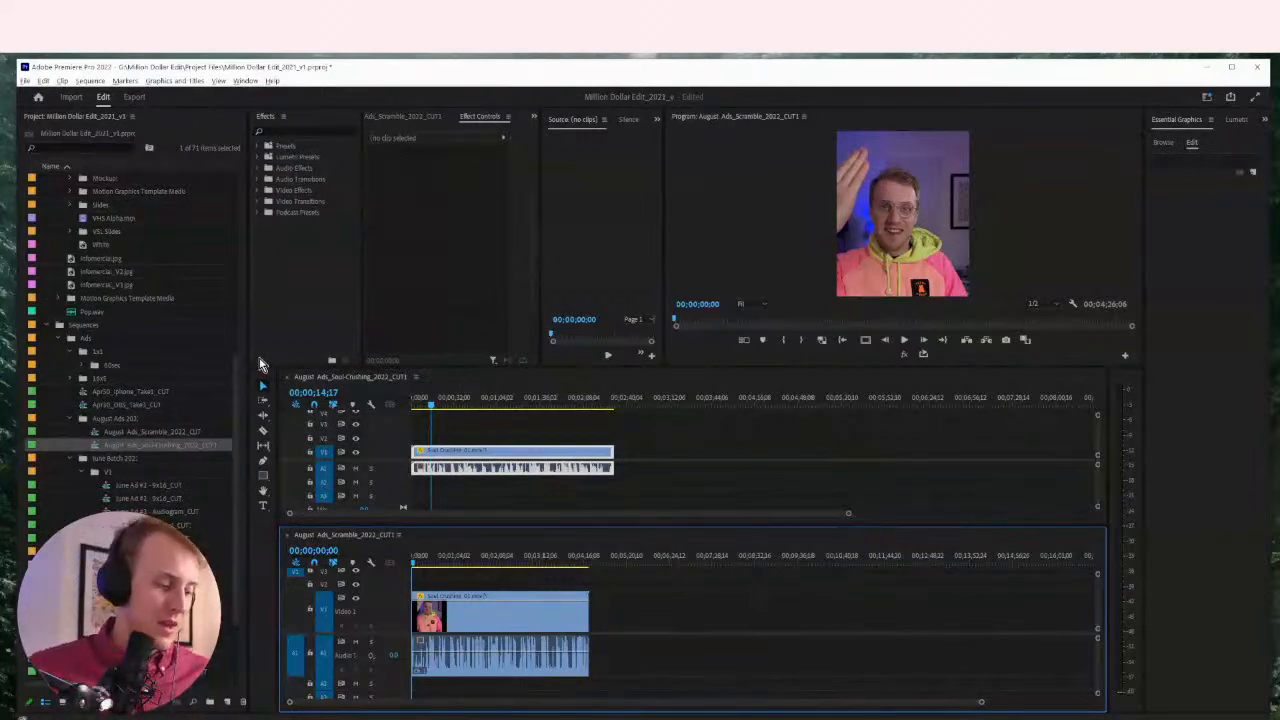
key(backslash)
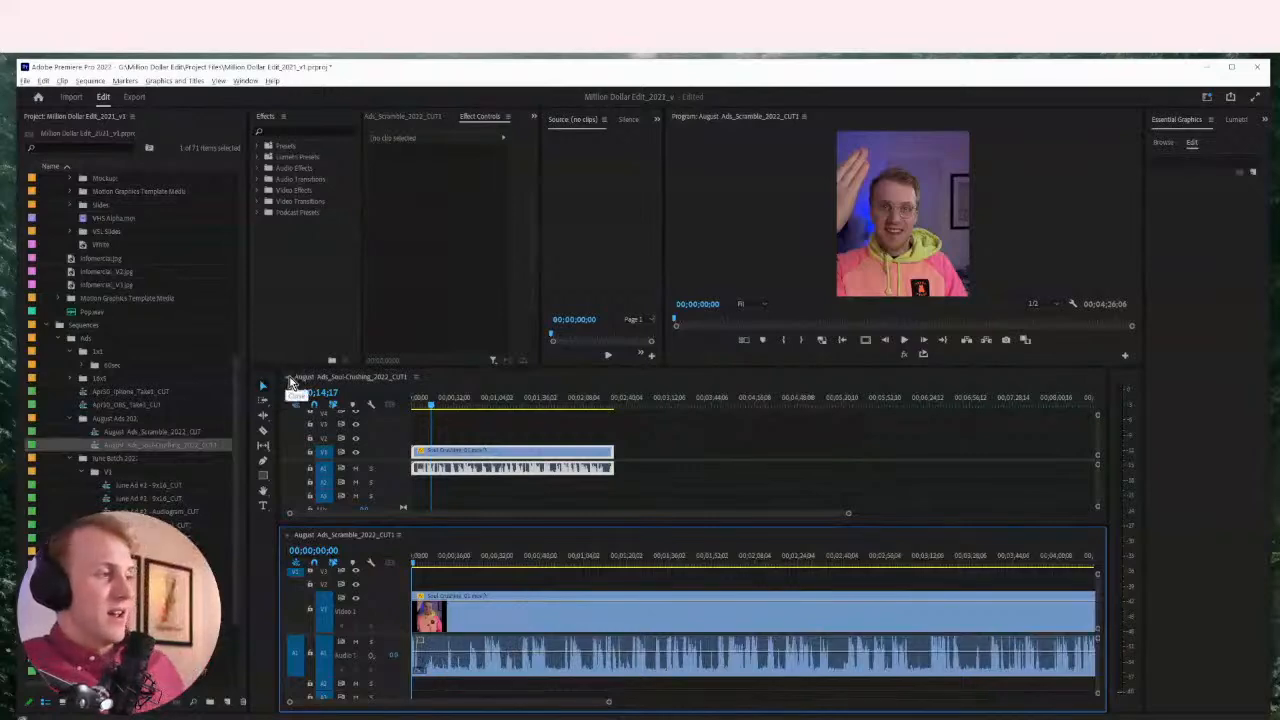
Regroup the Scramble timeline into the same panel as the Soul-Crushing timeline
click(335, 391)
click(393, 545)
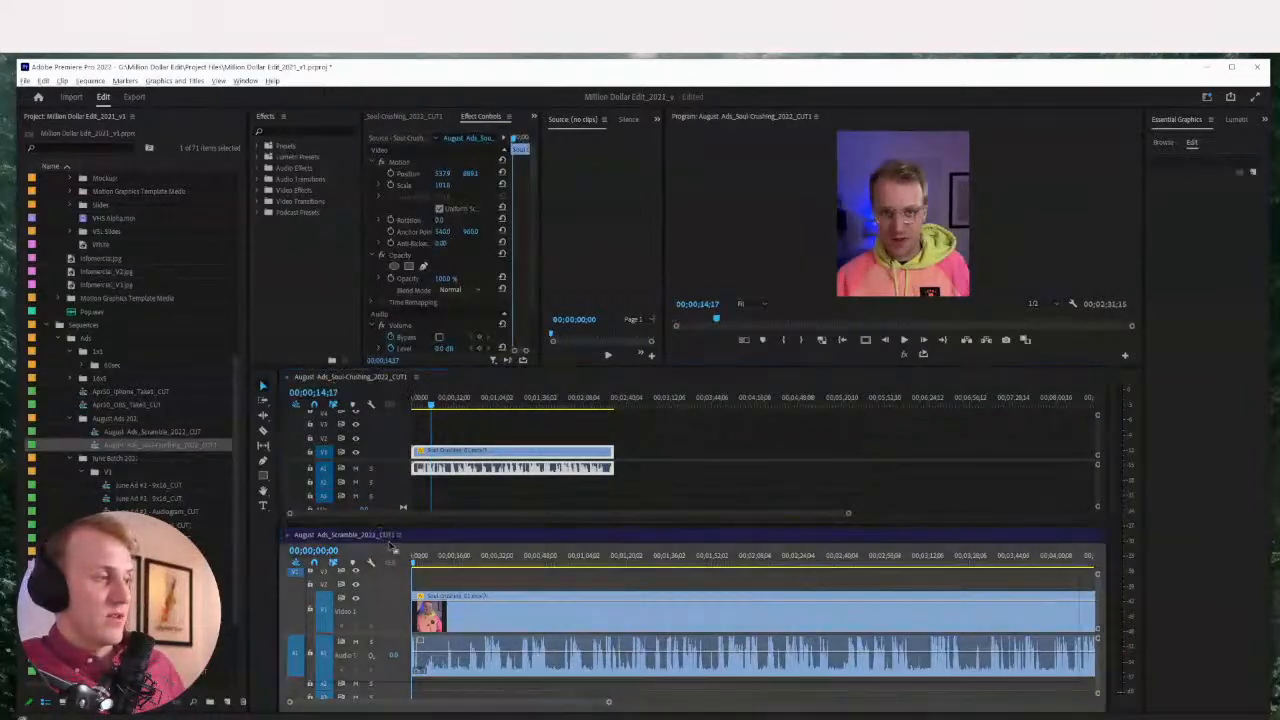
click(374, 499)
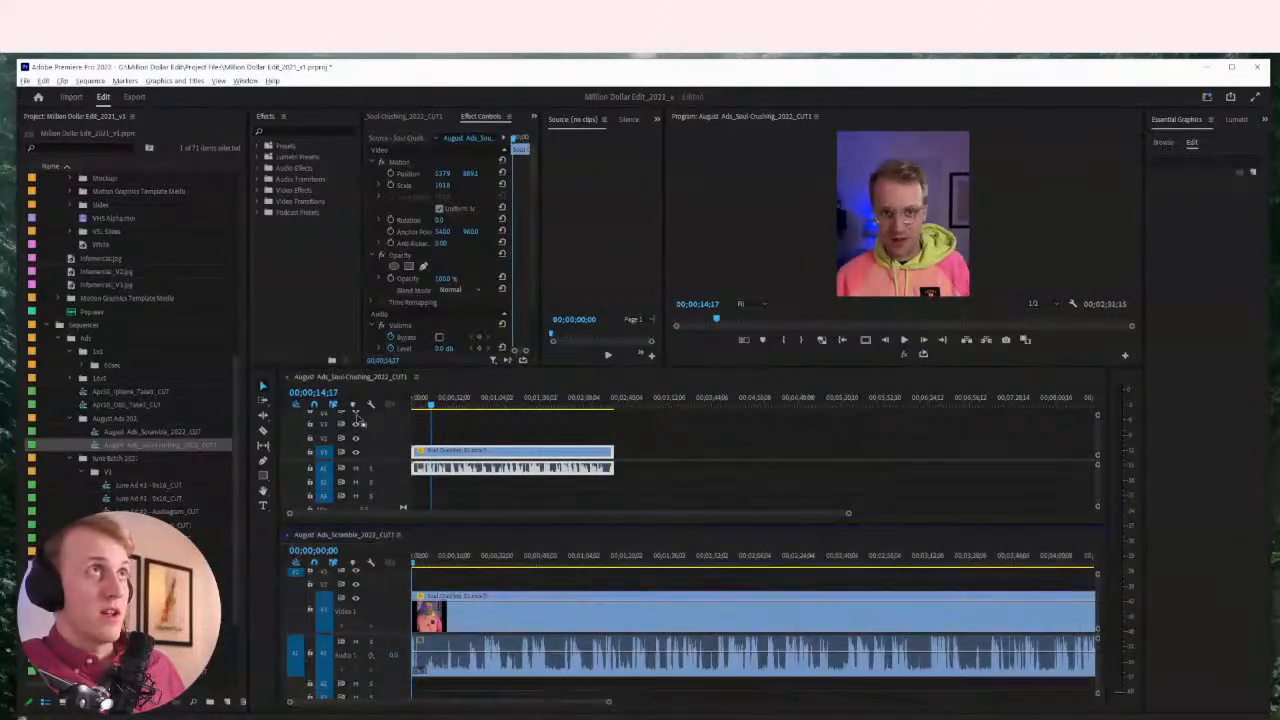
click(370, 535)
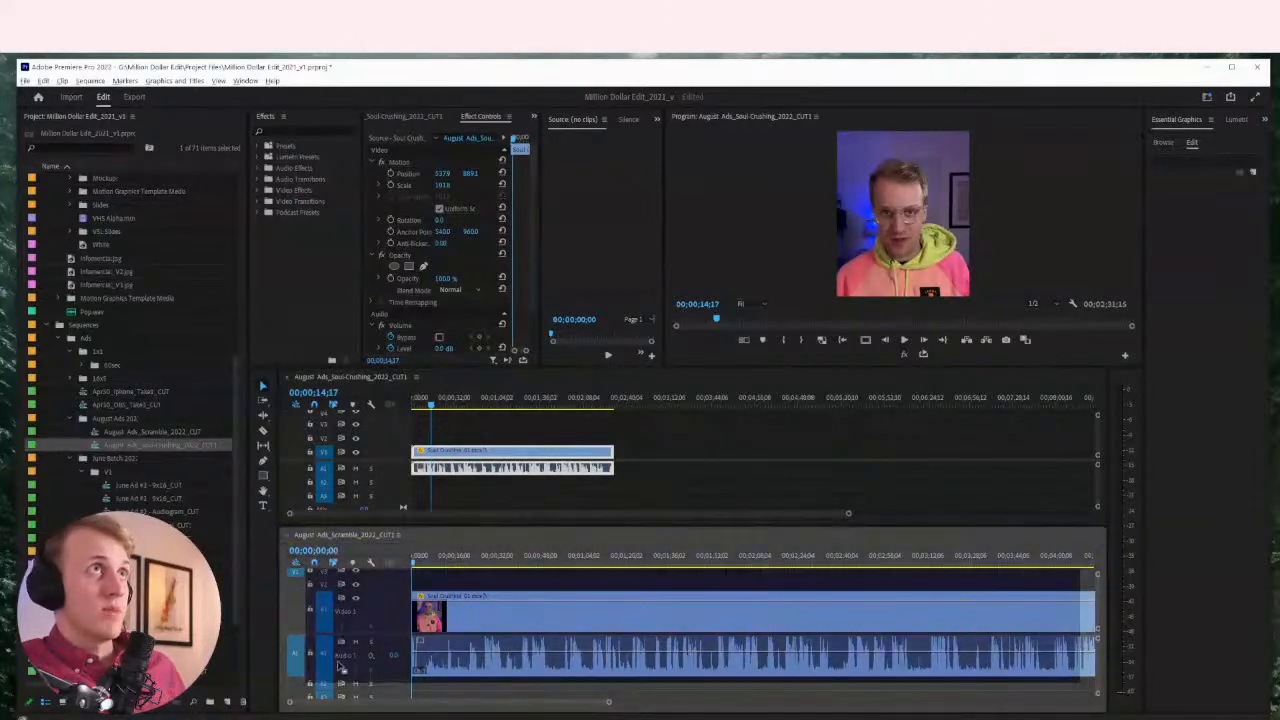
click(342, 543)
drag(342, 543, 340, 537)
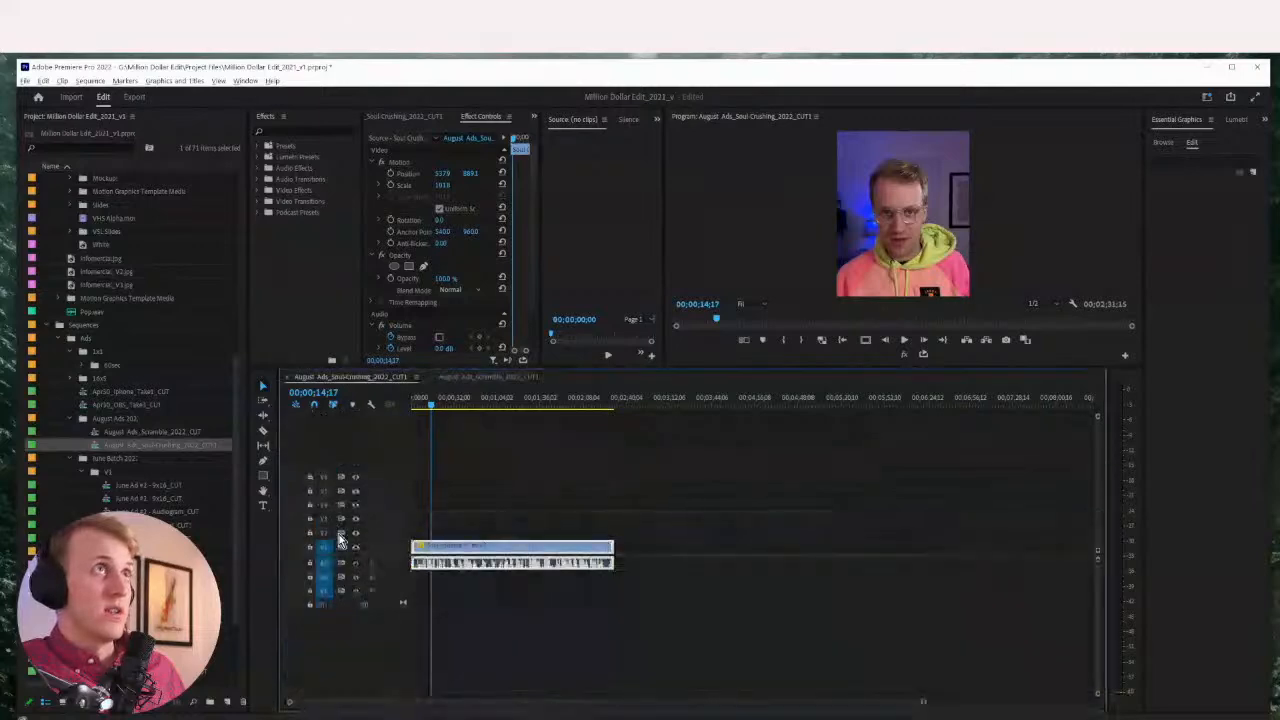
Place the Scramble sequence ahead of the Soul-Crushing sequence in the timeline order, show its whole clip, and save the project
click(470, 382)
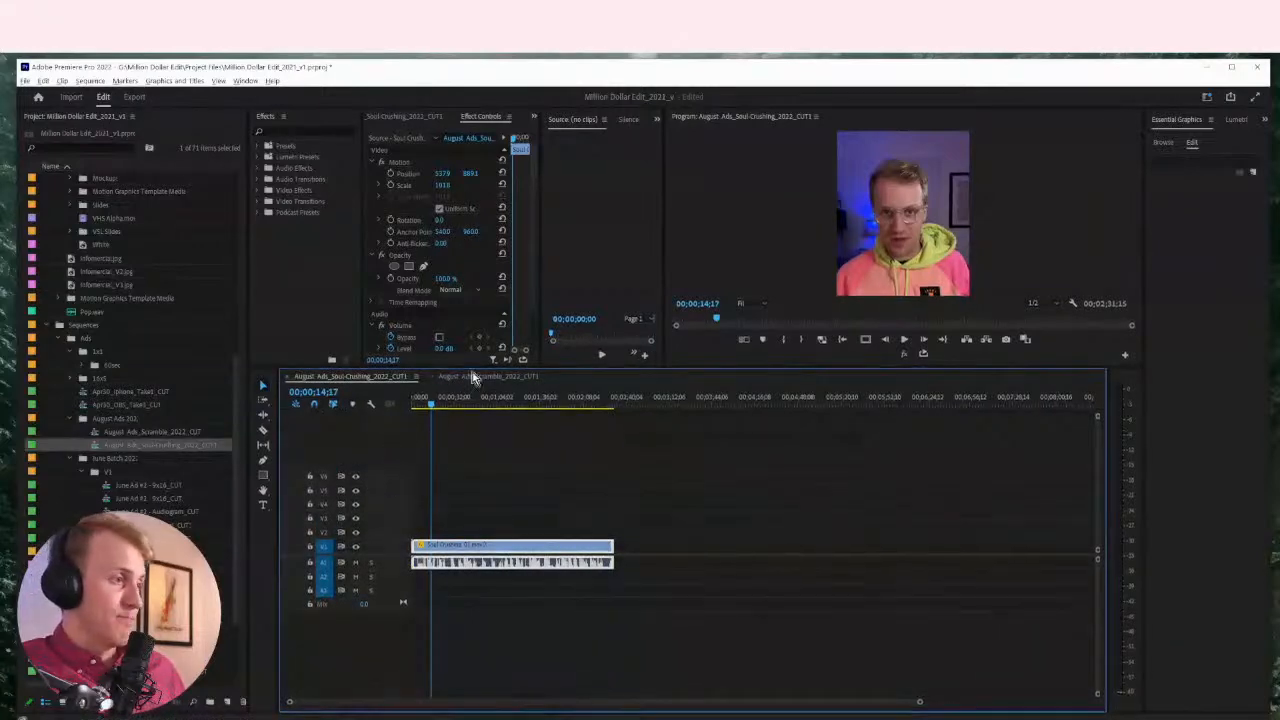
drag(470, 378, 356, 369)
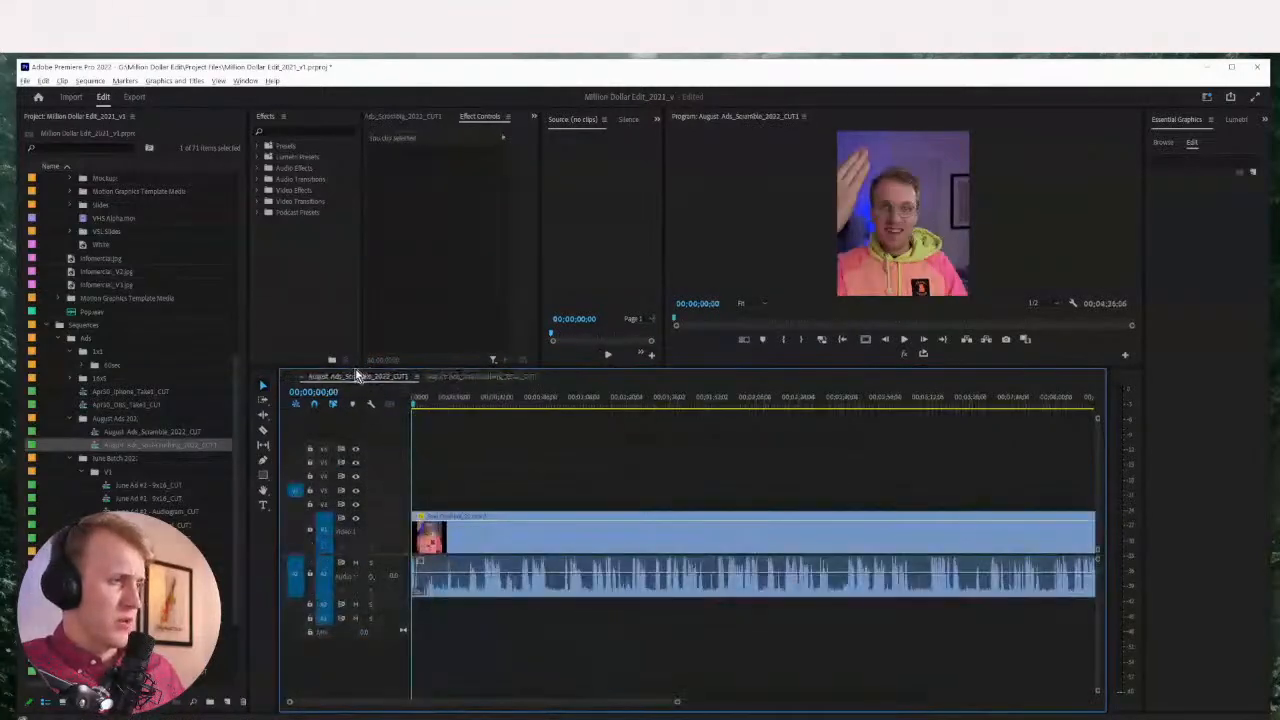
key(minus)
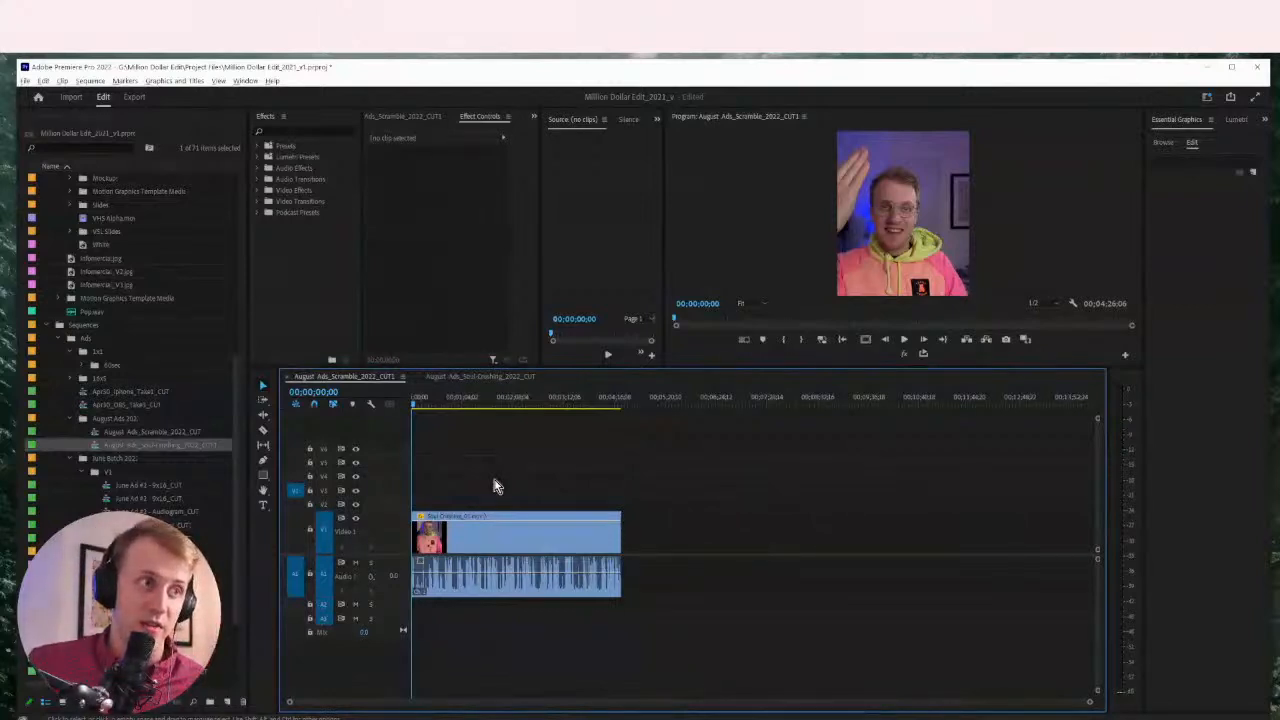
key(ctrl+s)
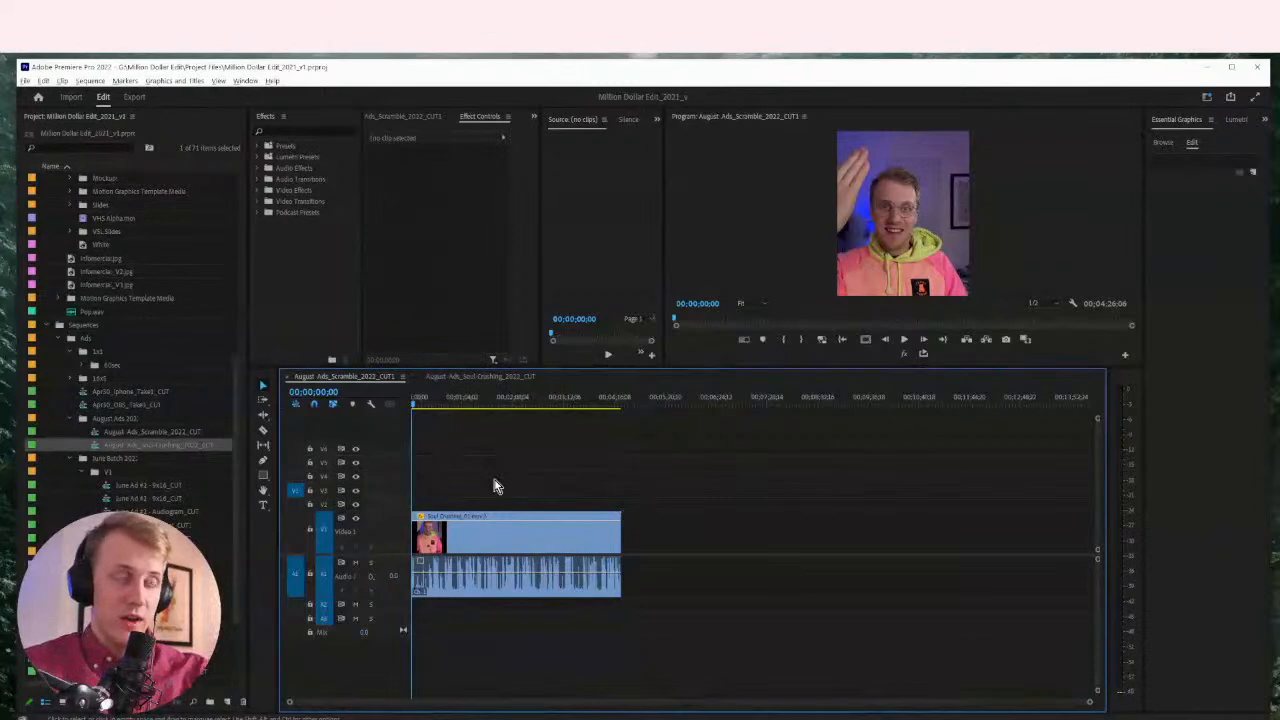
Apply the Meta EQ preset to the Scramble sequence's clip and enlarge the effect settings area to show the added equalizer
click(511, 546)
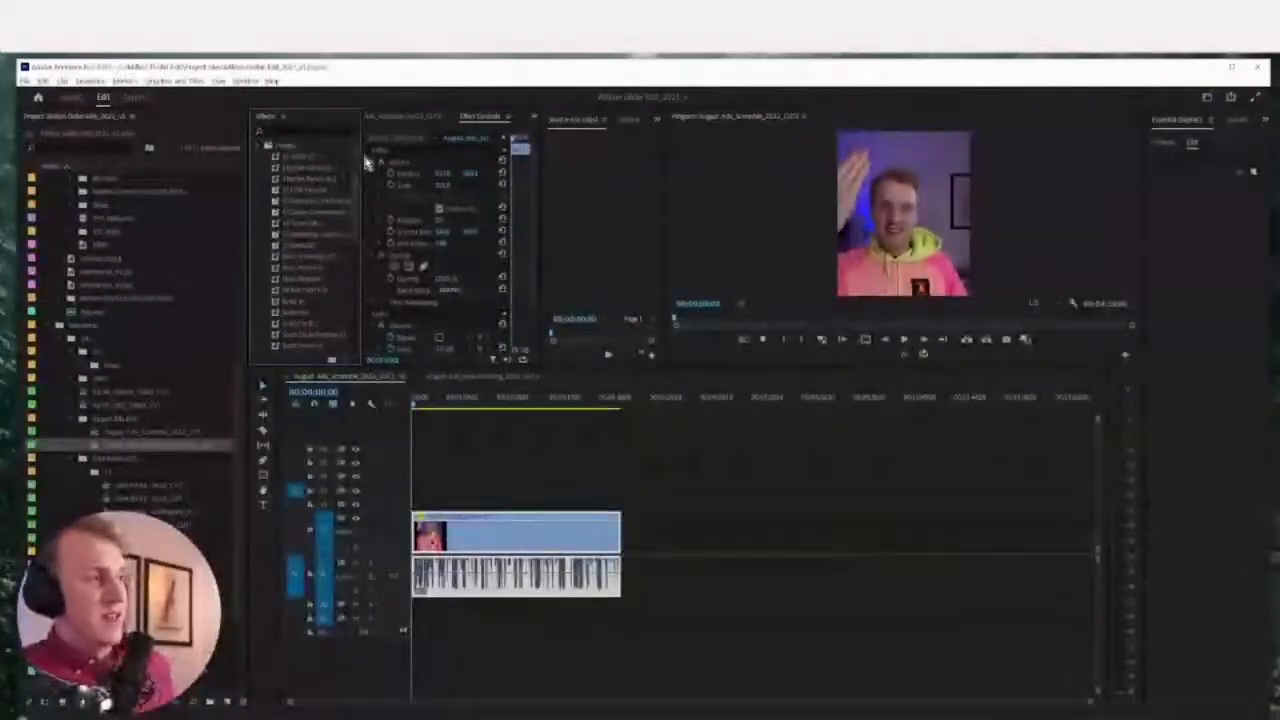
drag(361, 152, 374, 152)
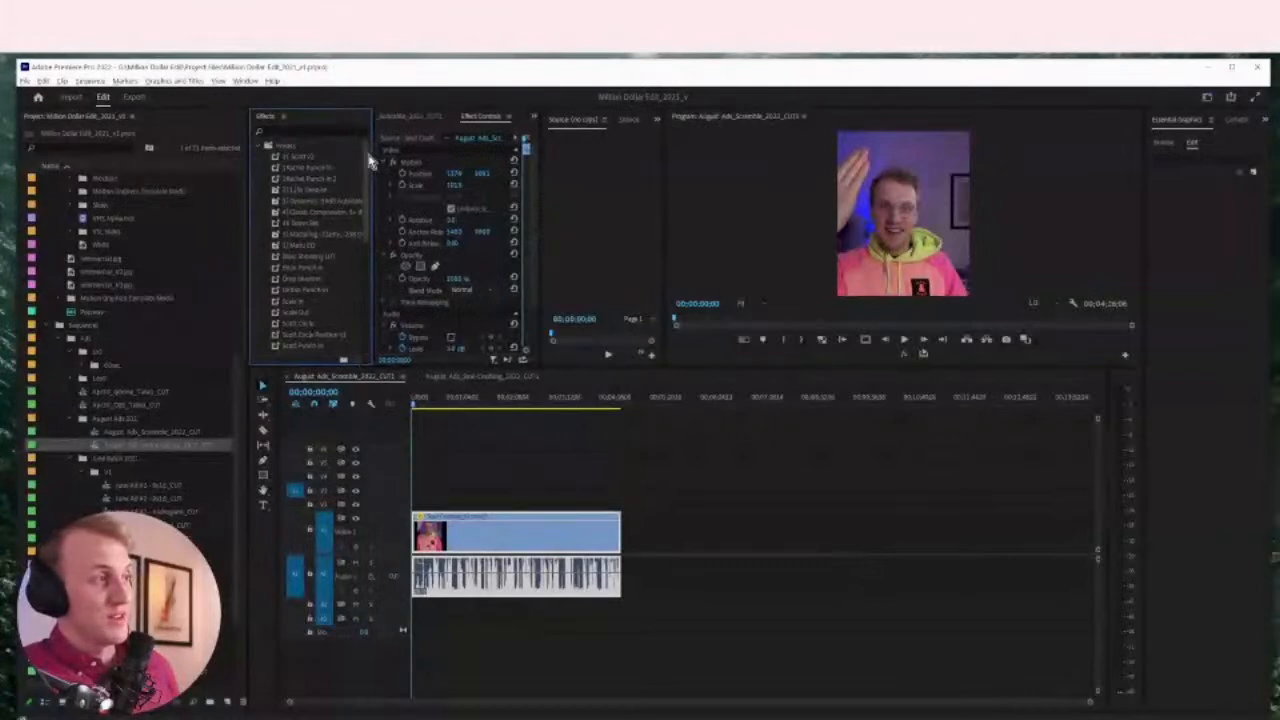
click(289, 247)
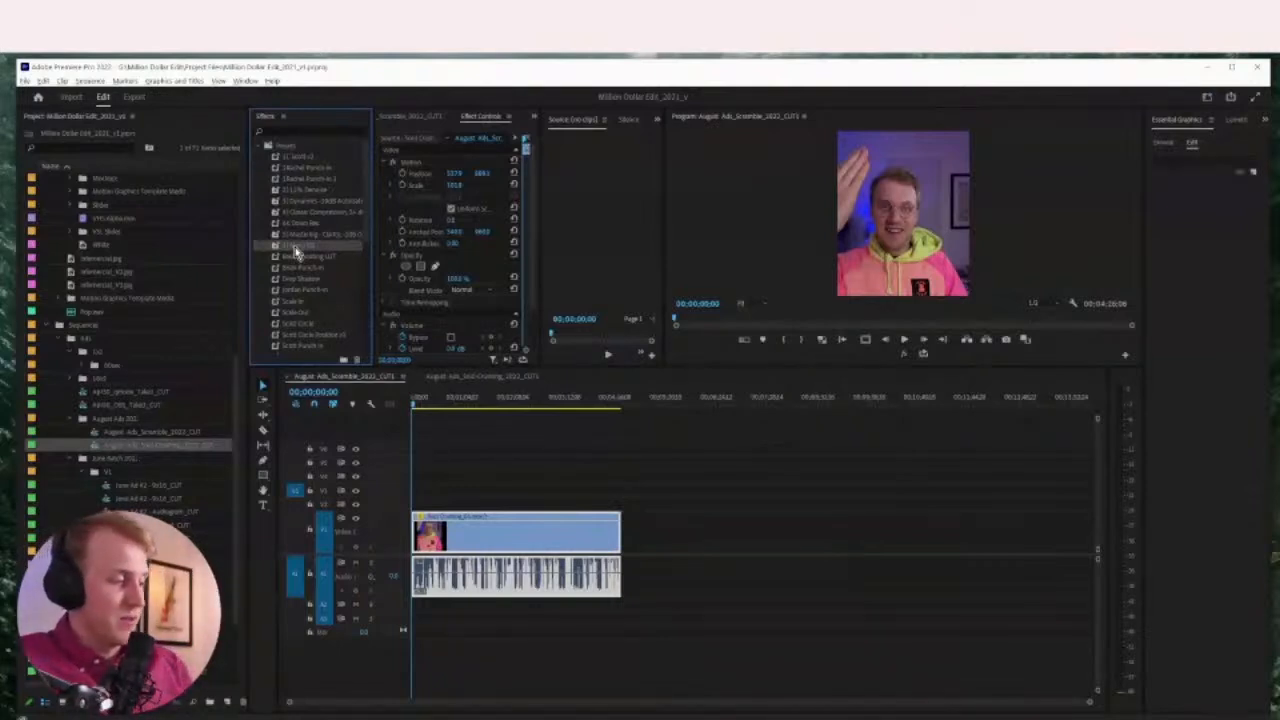
drag(295, 250, 476, 537)
drag(543, 190, 700, 271)
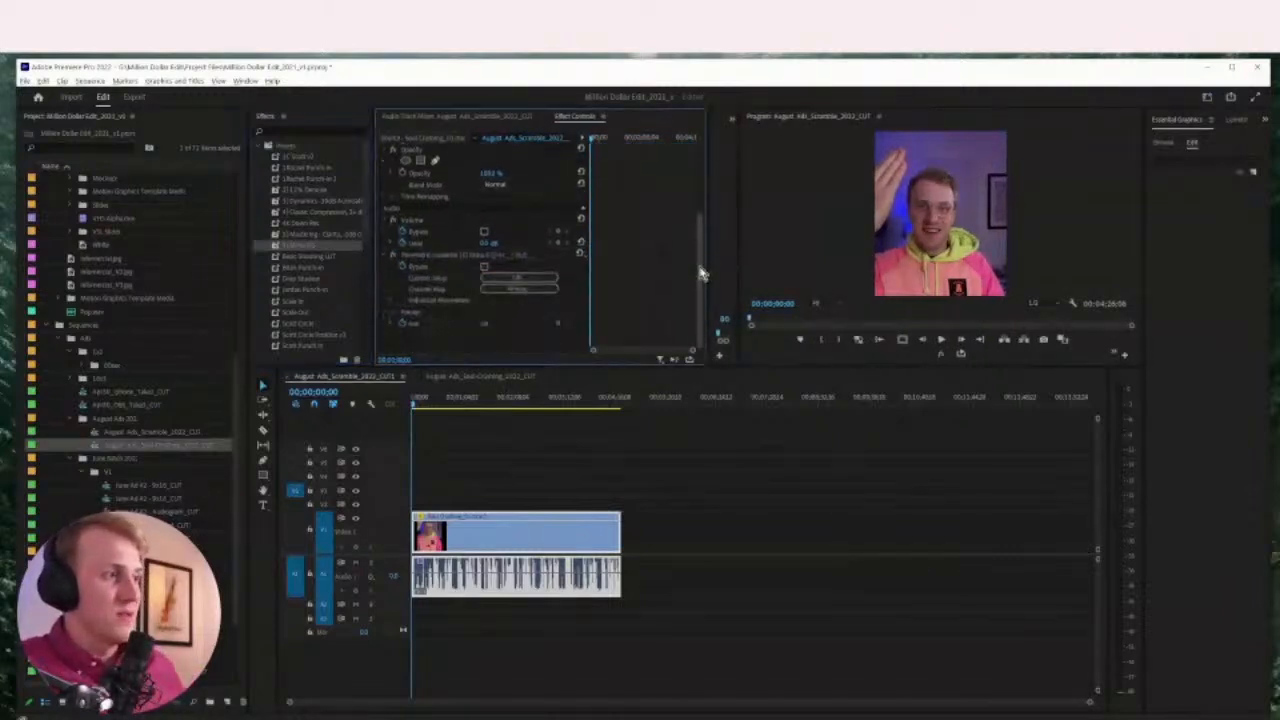
Open the Parametric Equalizer's custom setup, examine its frequency curve and bands, and close the editor
click(424, 256)
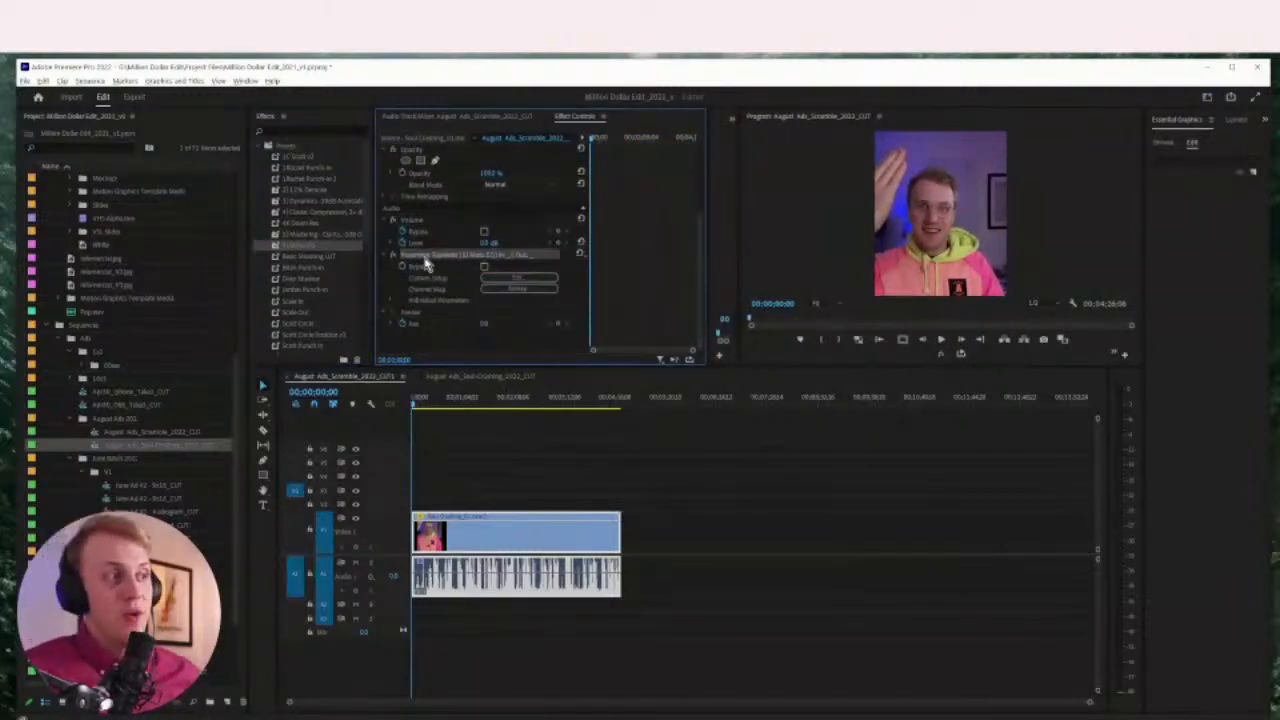
click(488, 280)
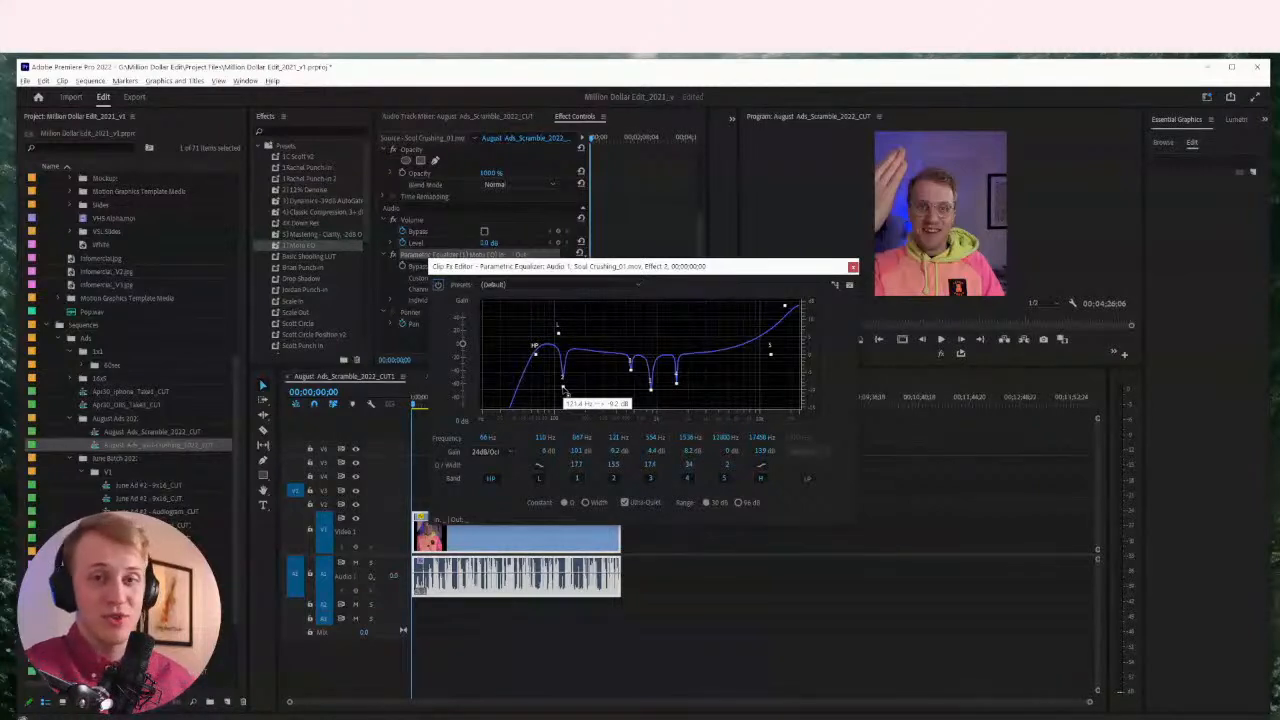
right_click(300, 250)
click(555, 265)
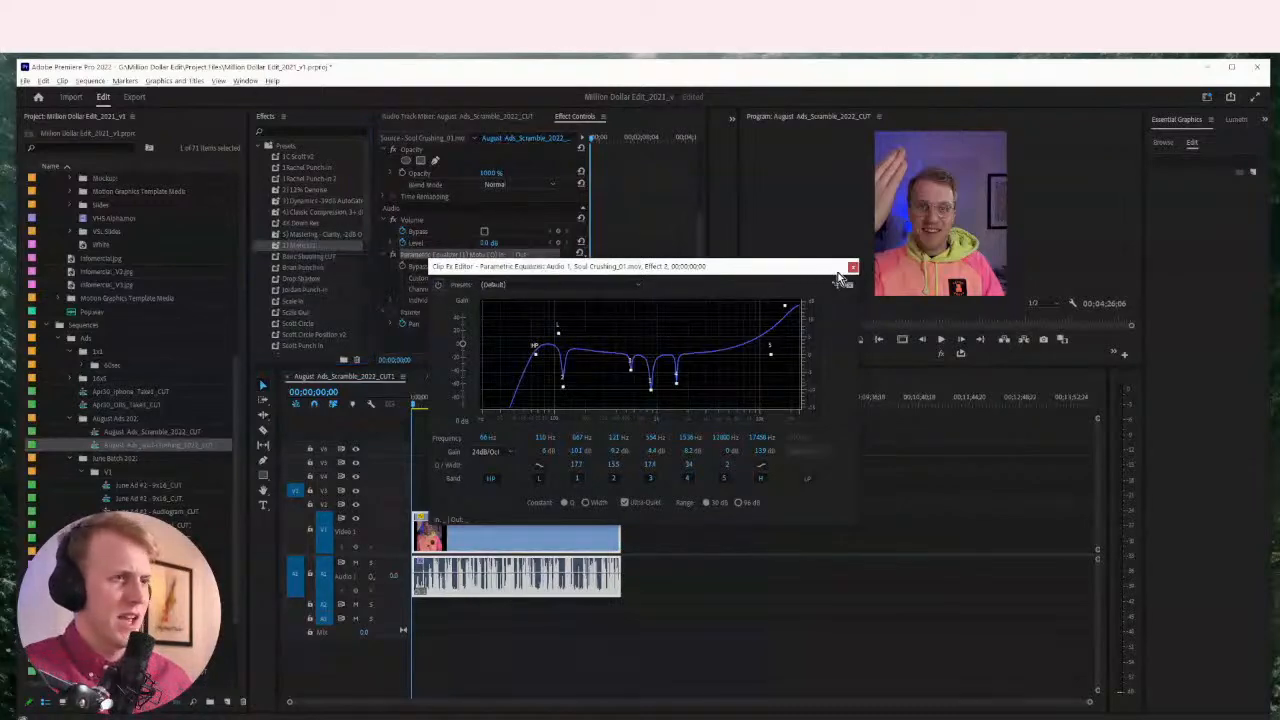
click(852, 266)
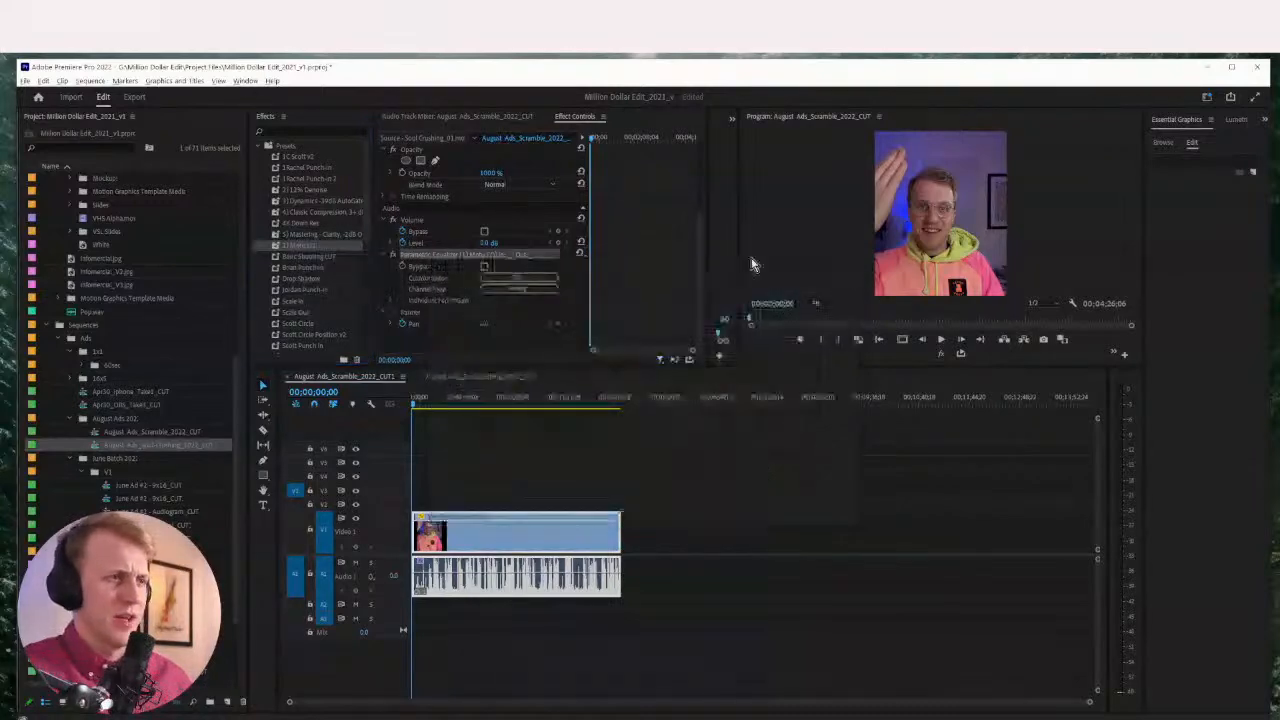
Apply the 12% Denoise preset to the same Scramble clip and bring its DeNoise settings into view
click(296, 196)
drag(296, 196, 472, 533)
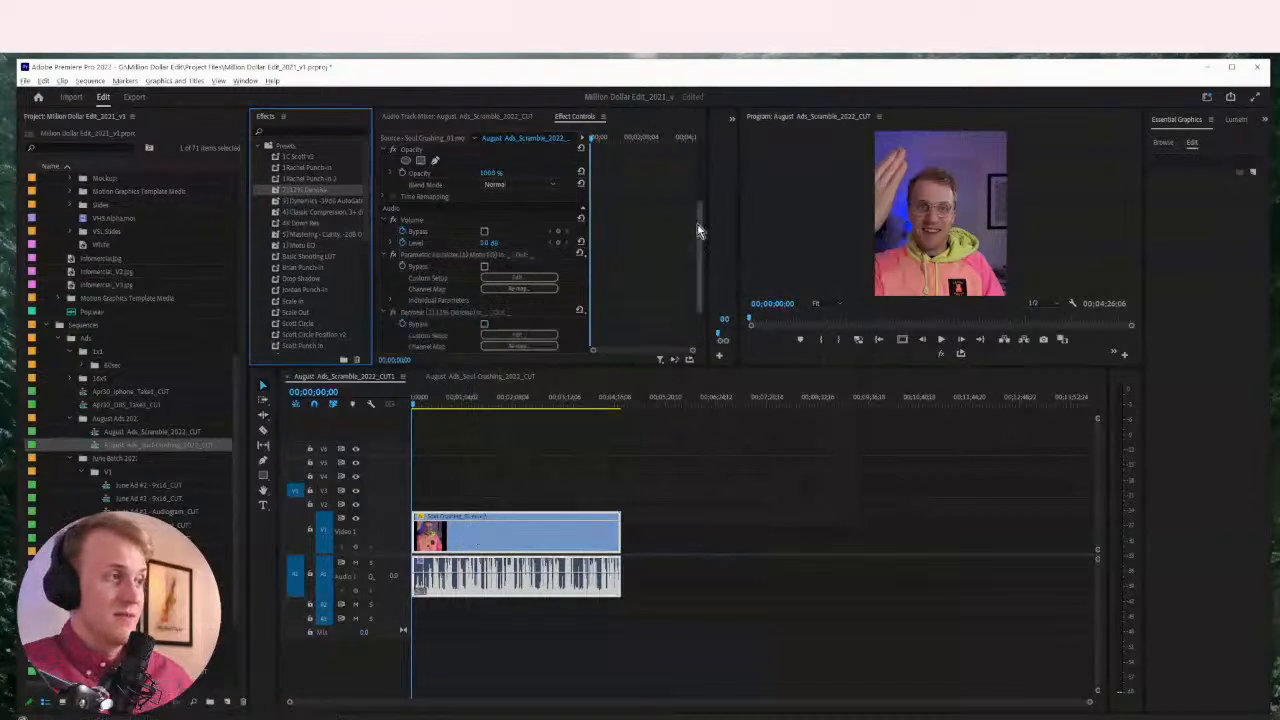
drag(700, 210, 706, 256)
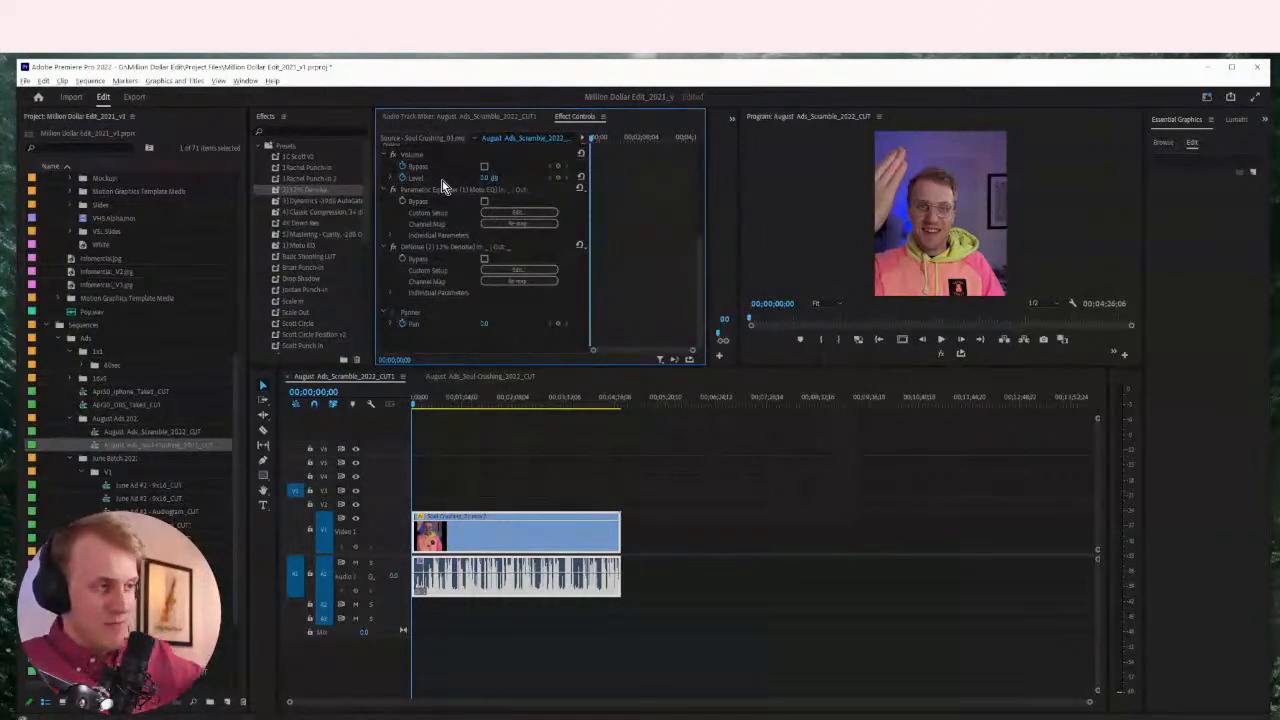
Open the DeNoise custom setup and play the clip with Output Noise Only enabled to hear what is removed
click(494, 271)
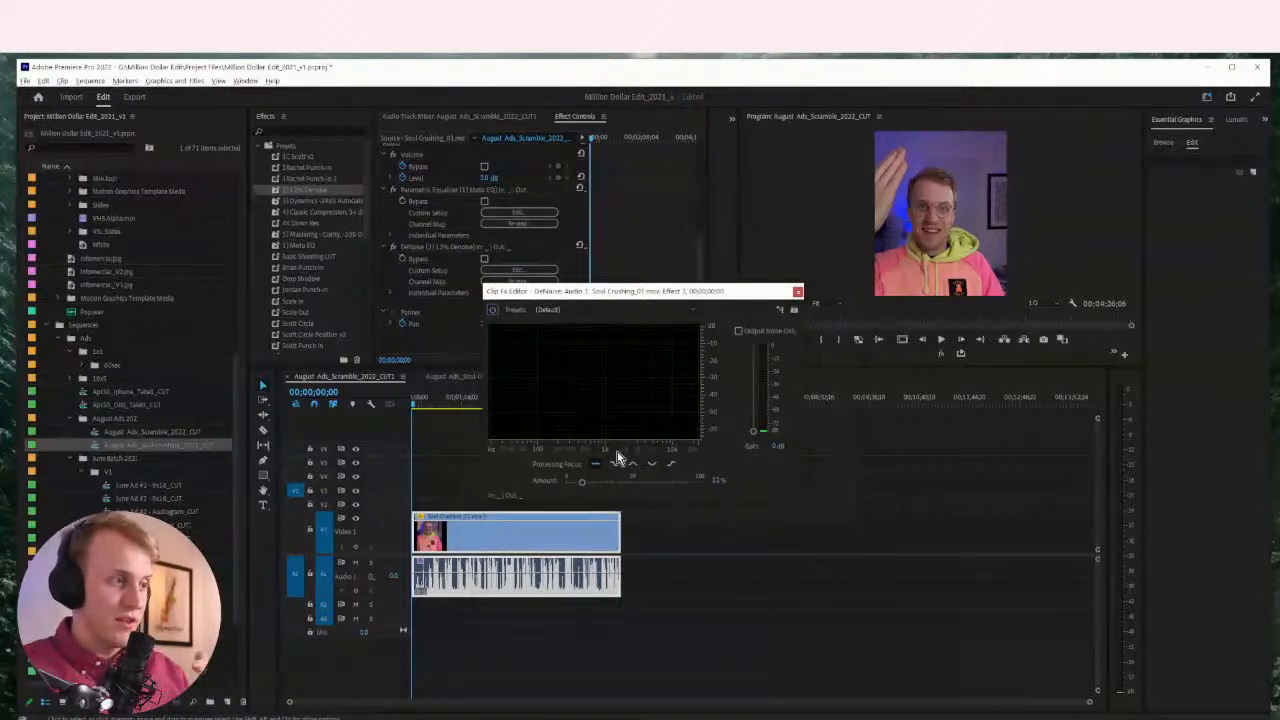
key(space)
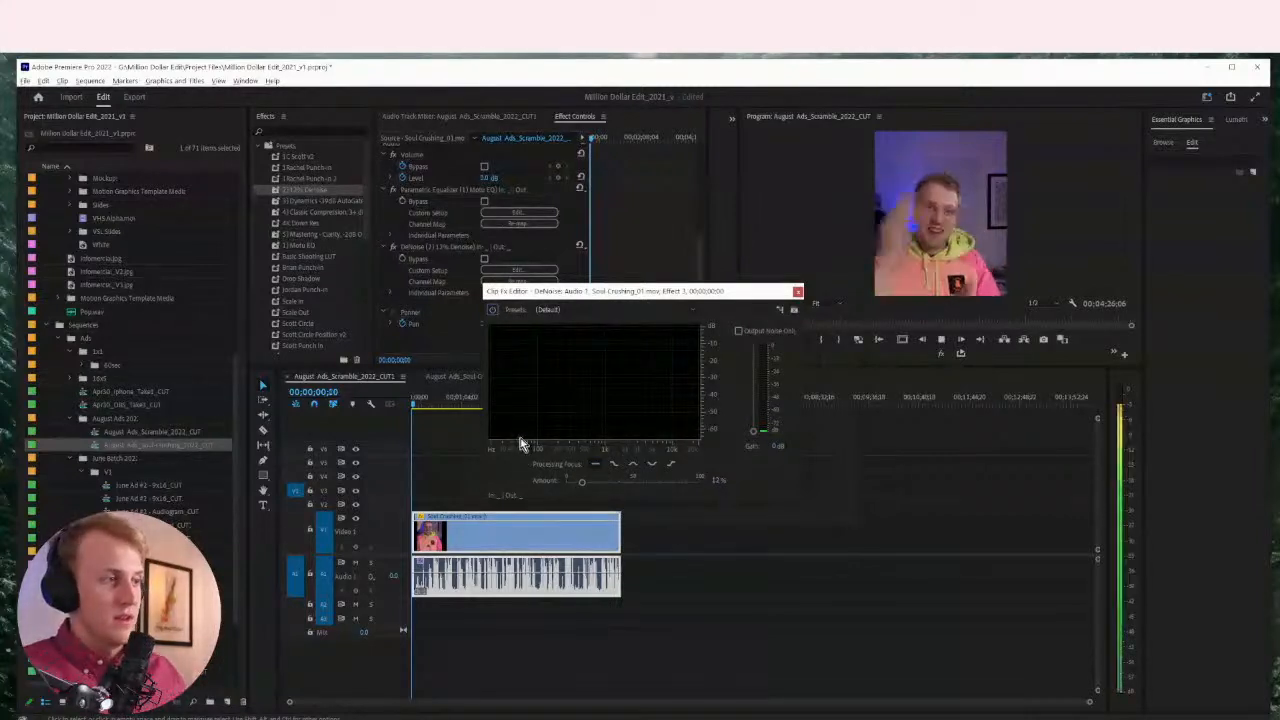
click(737, 332)
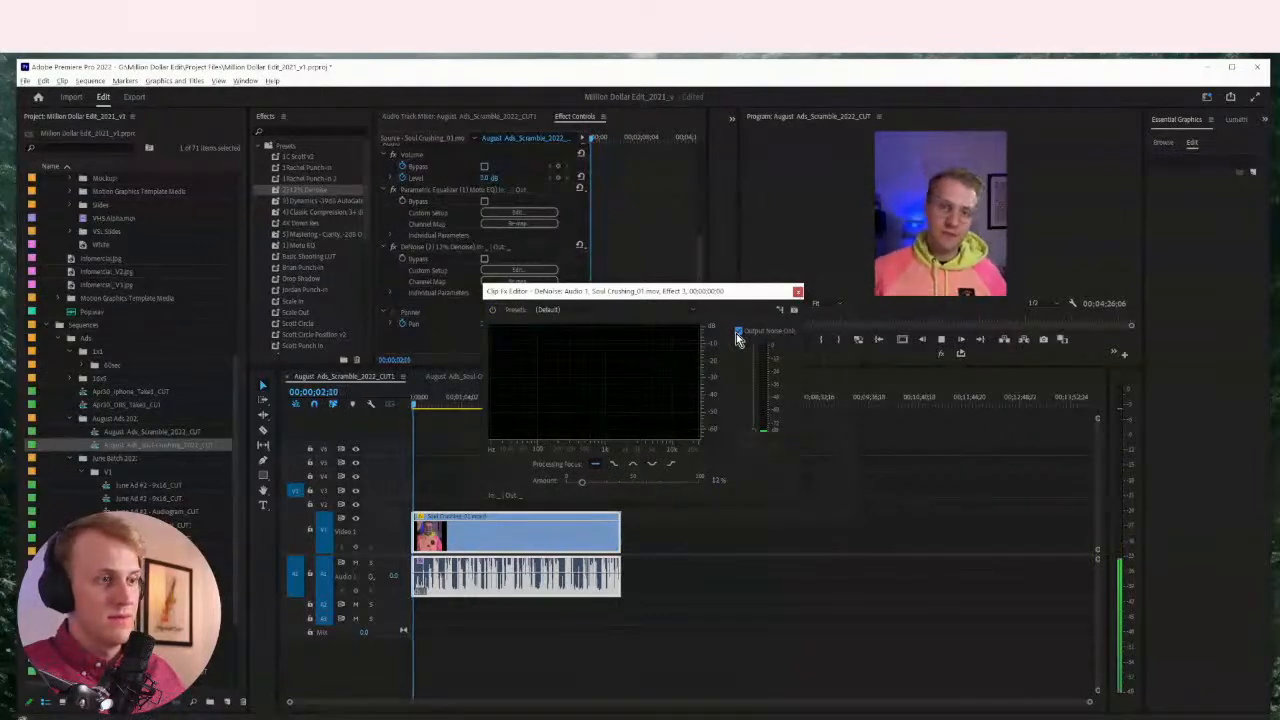
click(518, 280)
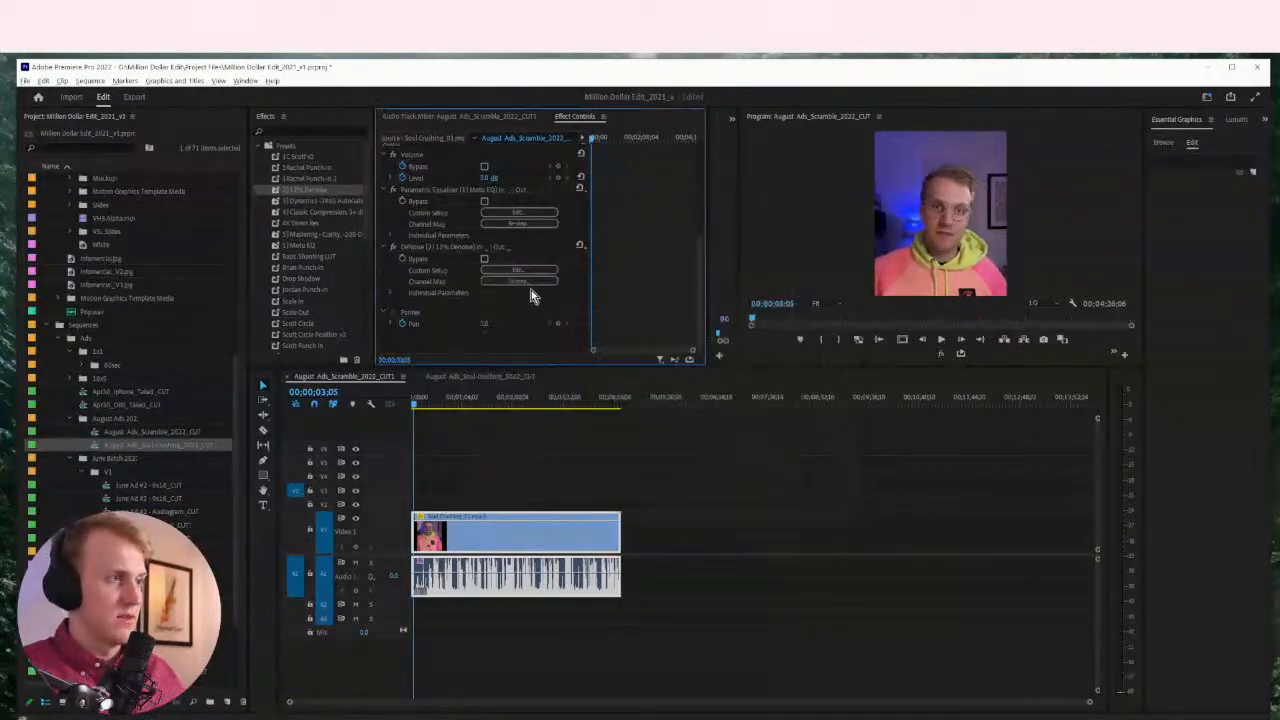
click(530, 283)
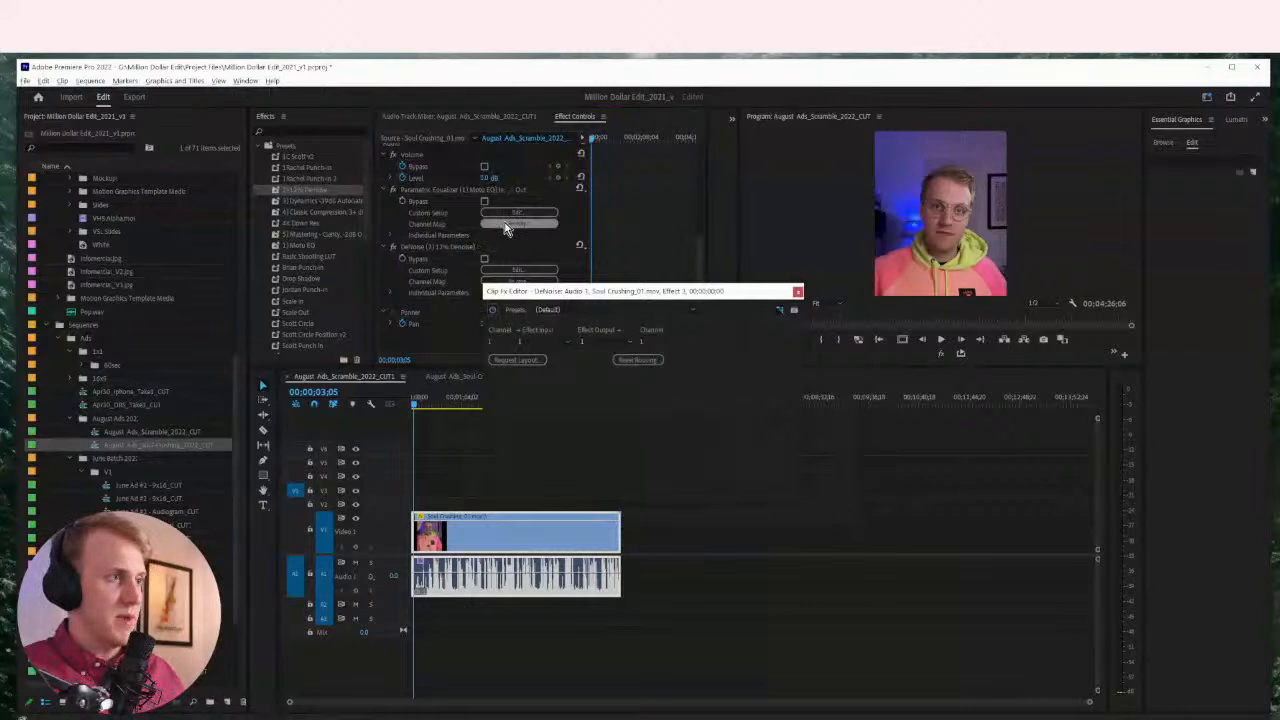
click(509, 268)
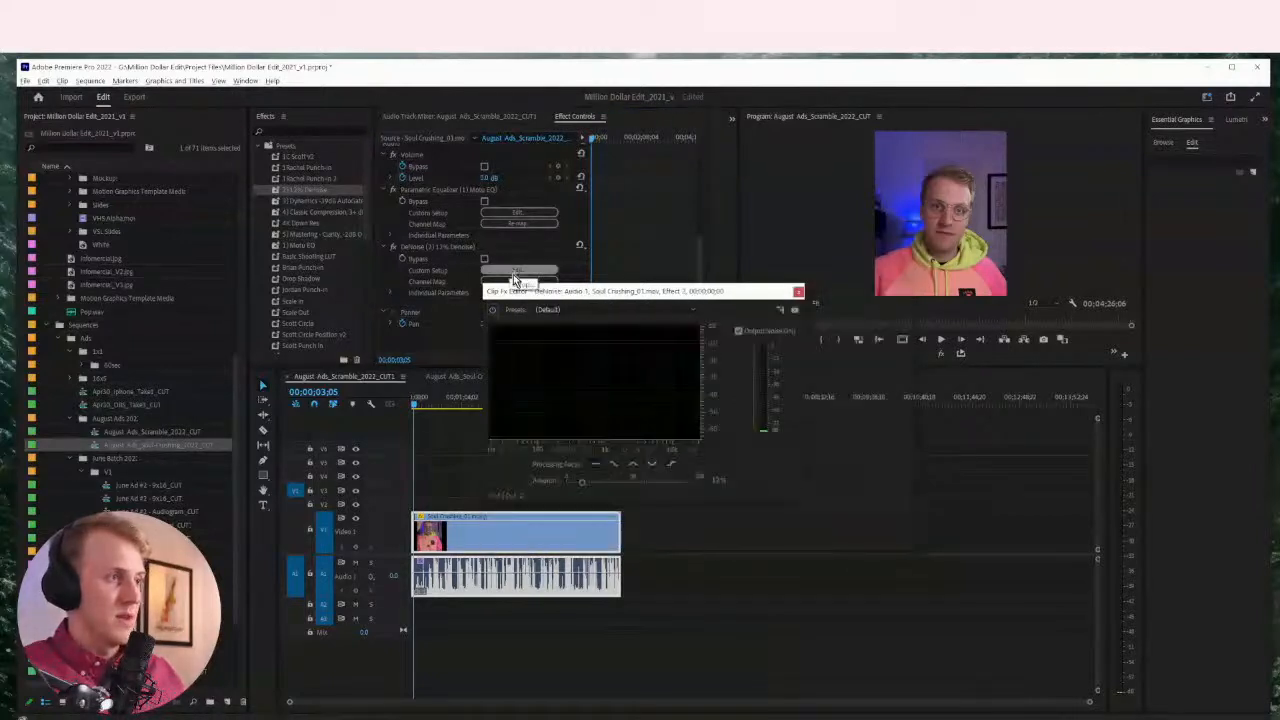
key(space)
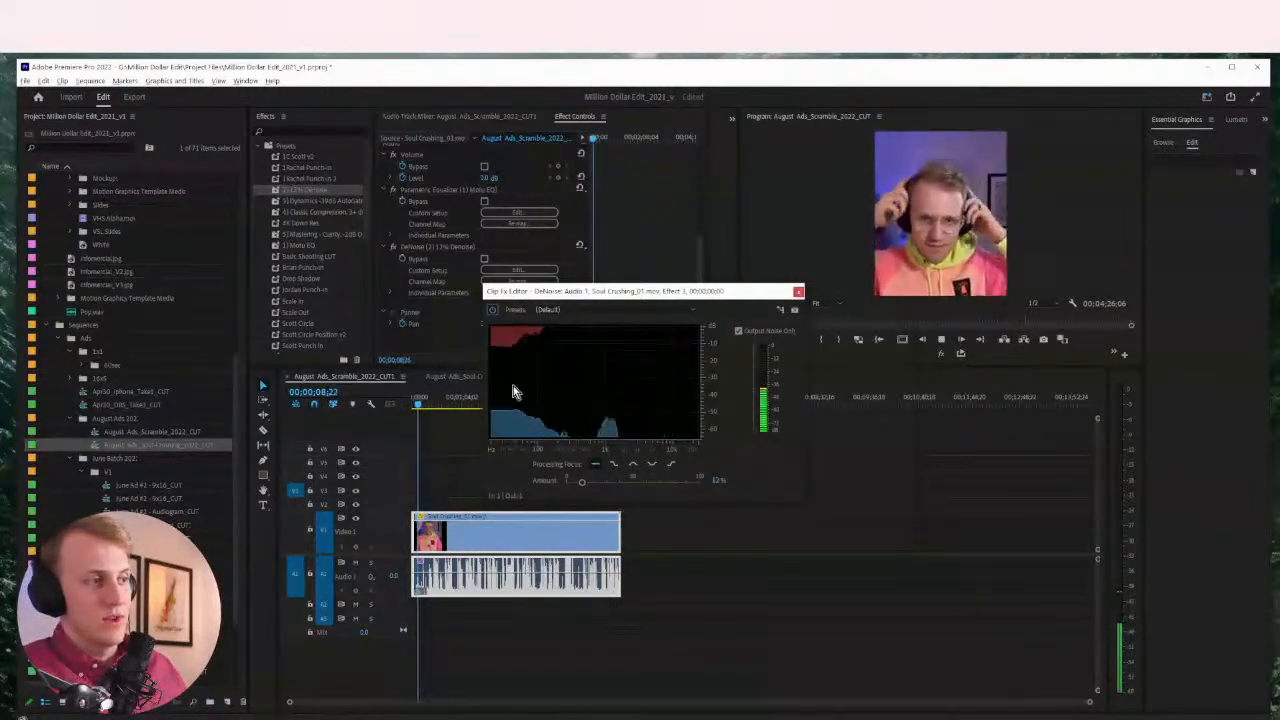
Audition the spoken section from about 28 seconds, compare it with Output Noise Only disabled, and close the DeNoise editor
click(445, 404)
drag(446, 405, 435, 405)
key(space)
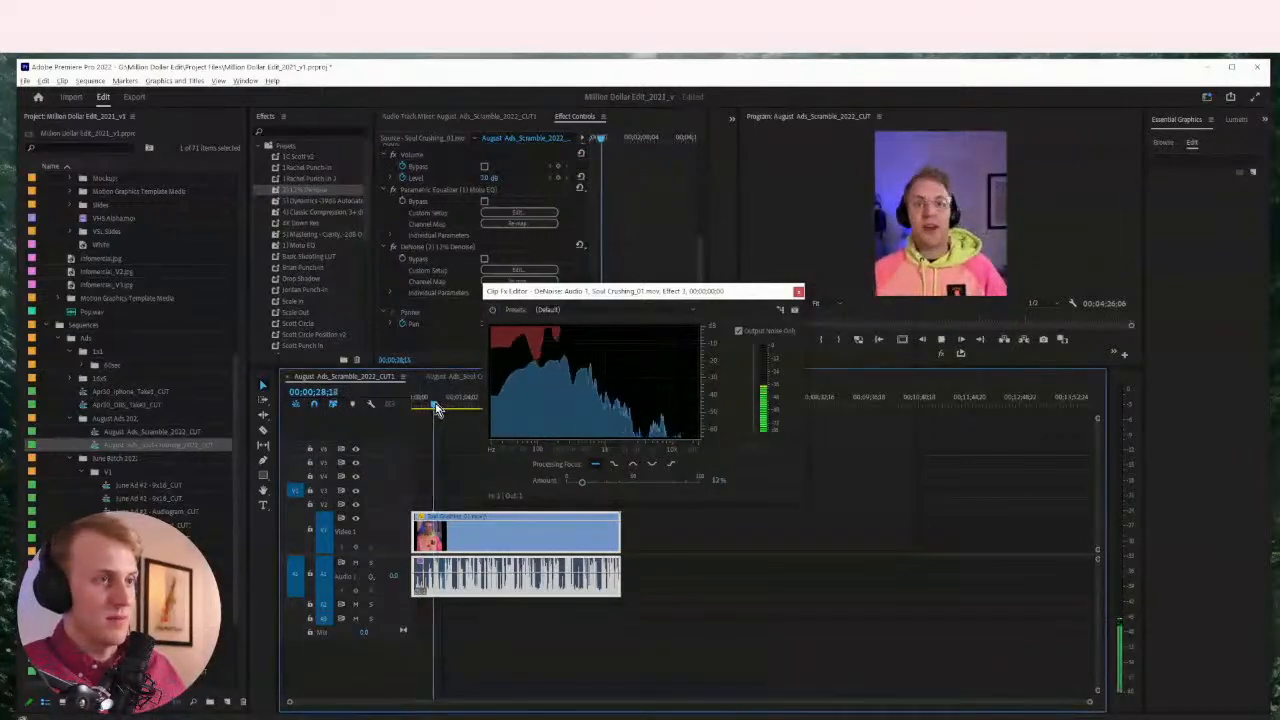
key(=)
key(=)
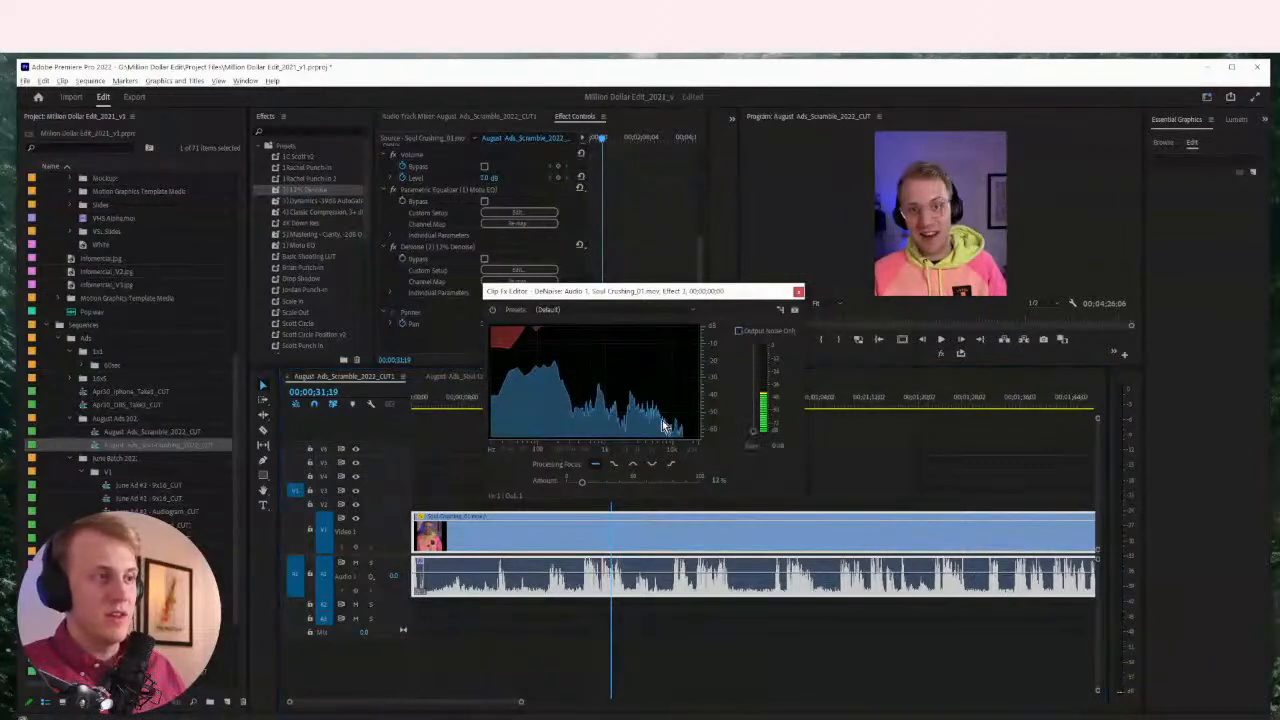
key(space)
key(space)
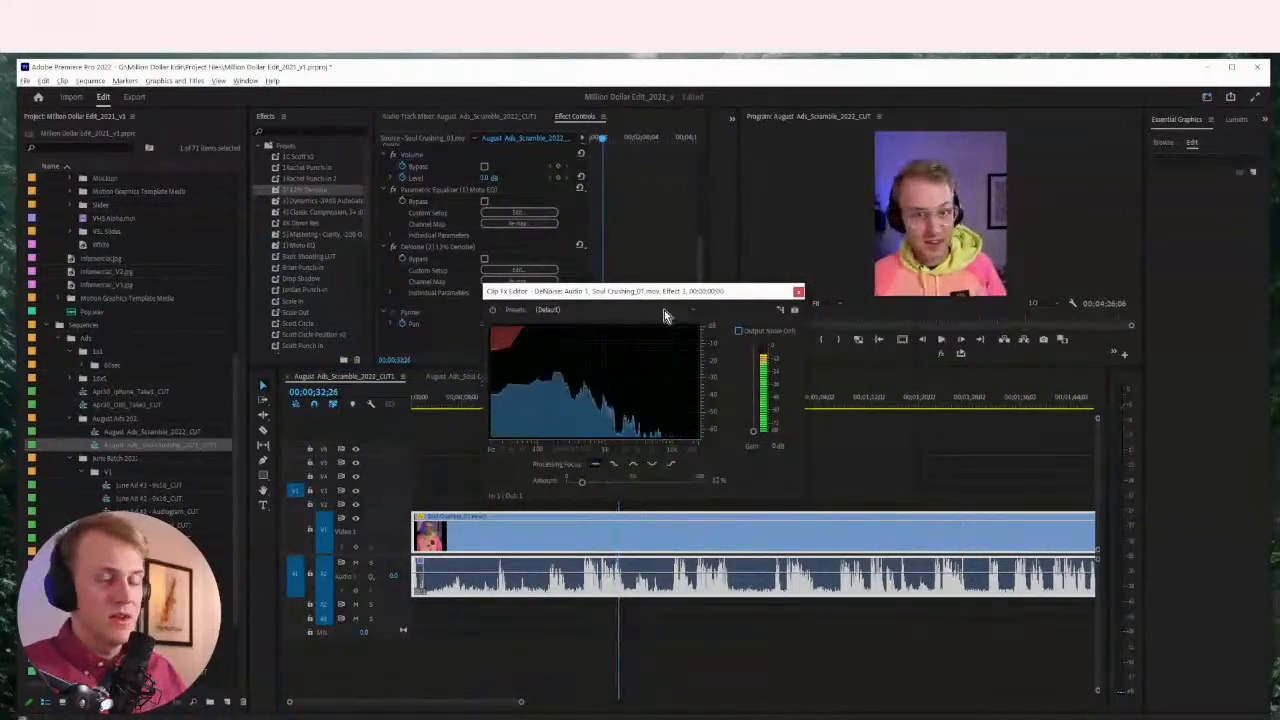
click(799, 292)
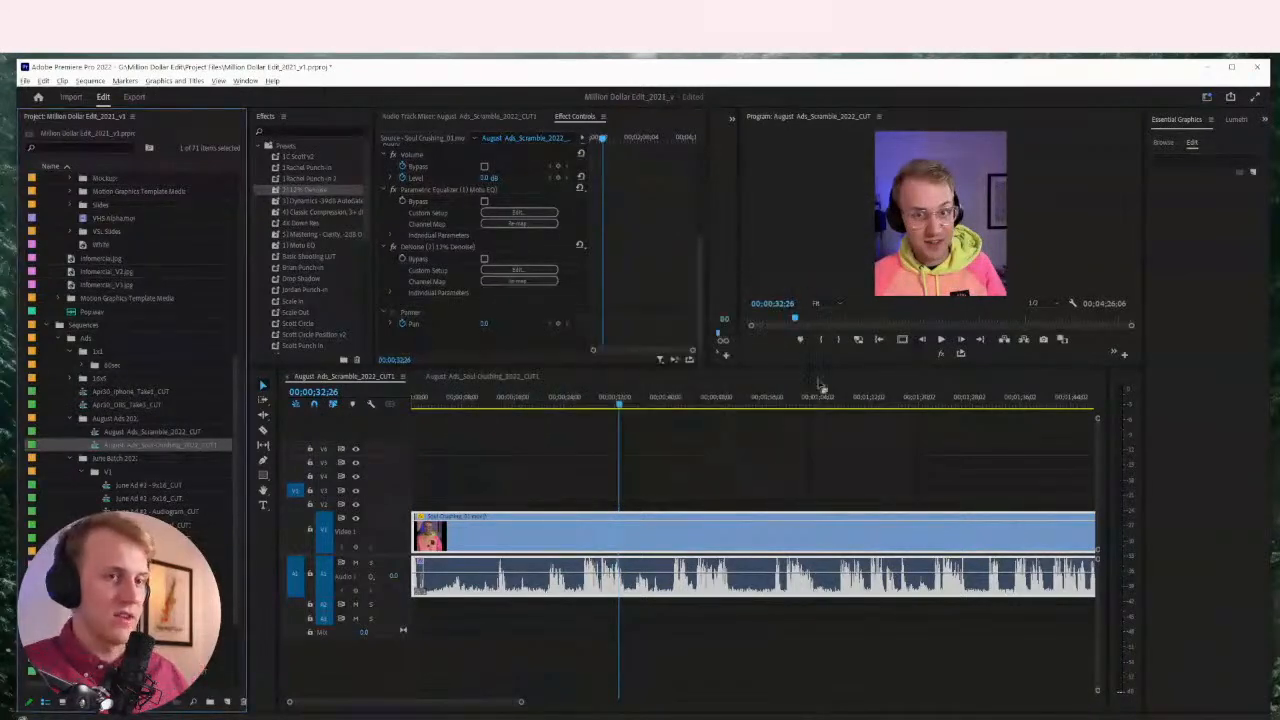
Reselect the Scramble clip and add the Dynamics -39dB AutoGate preset after its DeNoise effect
click(636, 484)
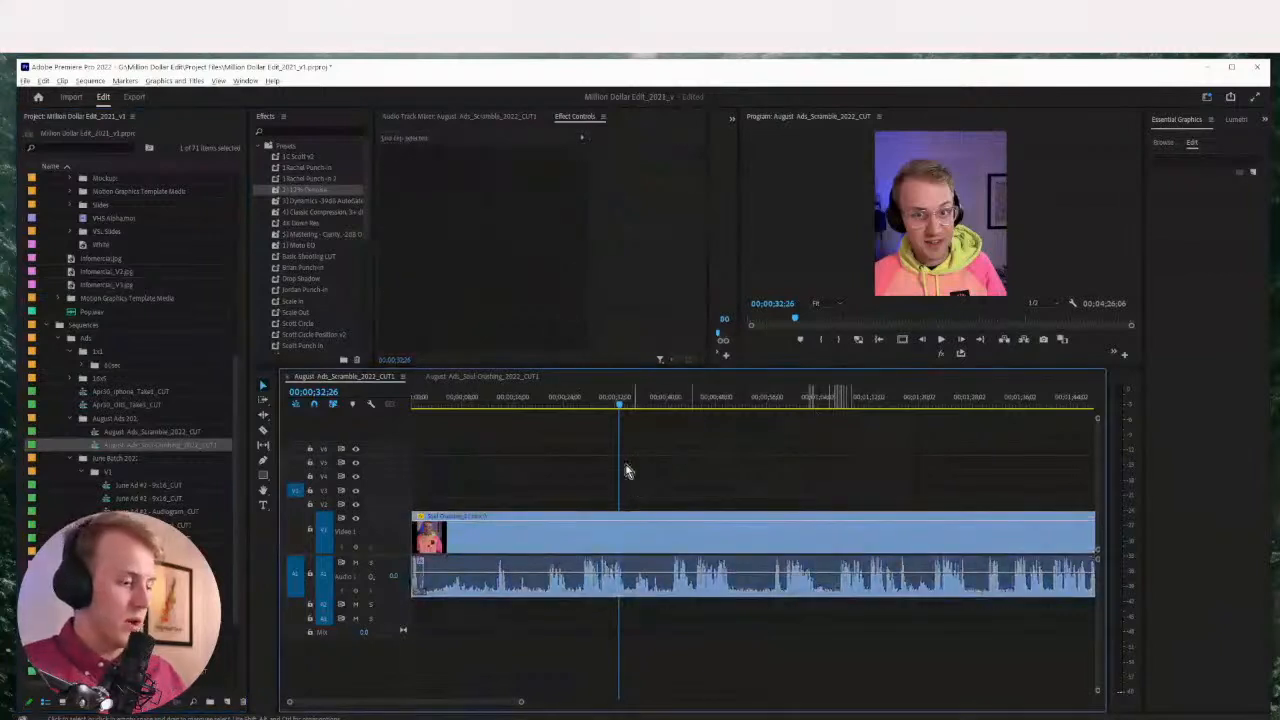
click(571, 556)
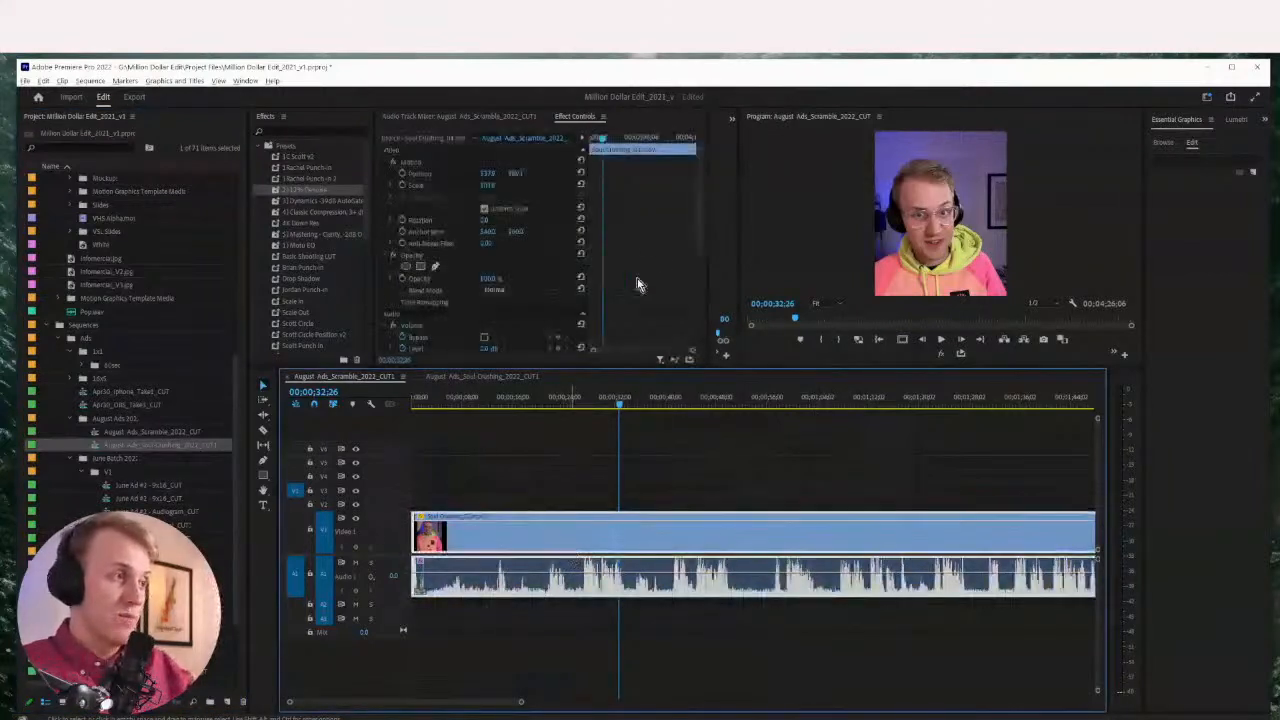
drag(700, 175, 695, 305)
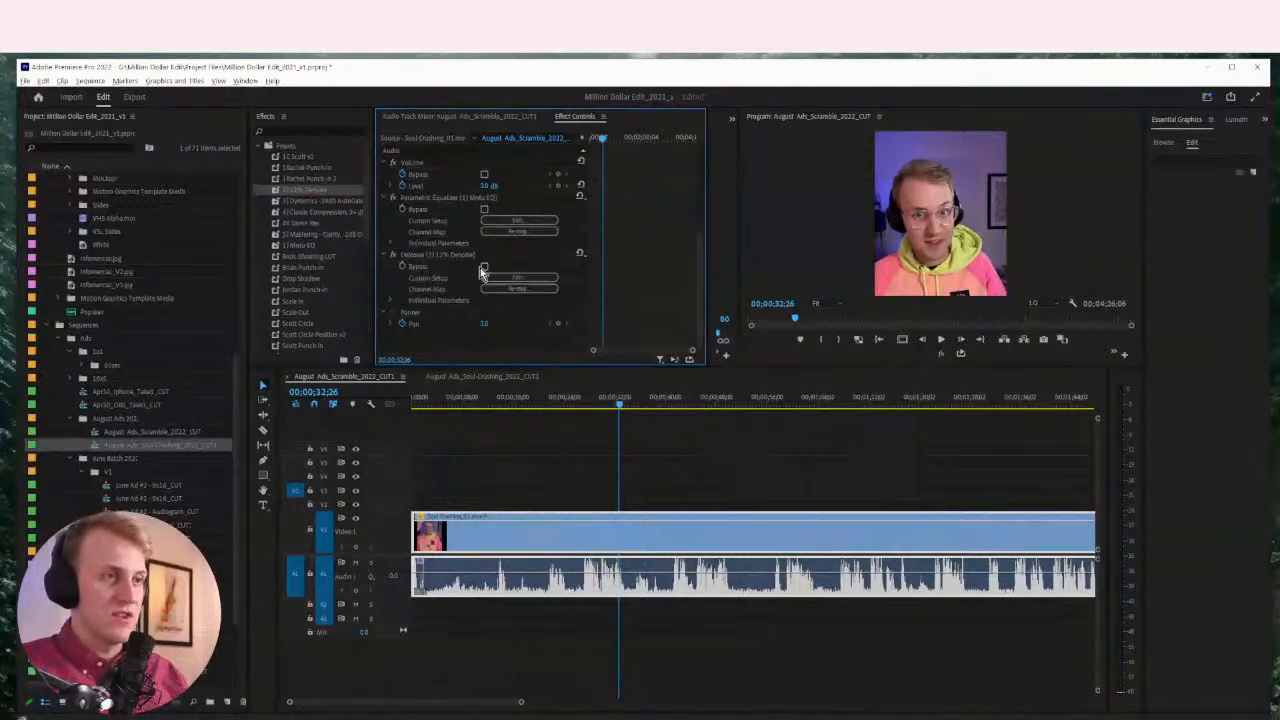
click(312, 202)
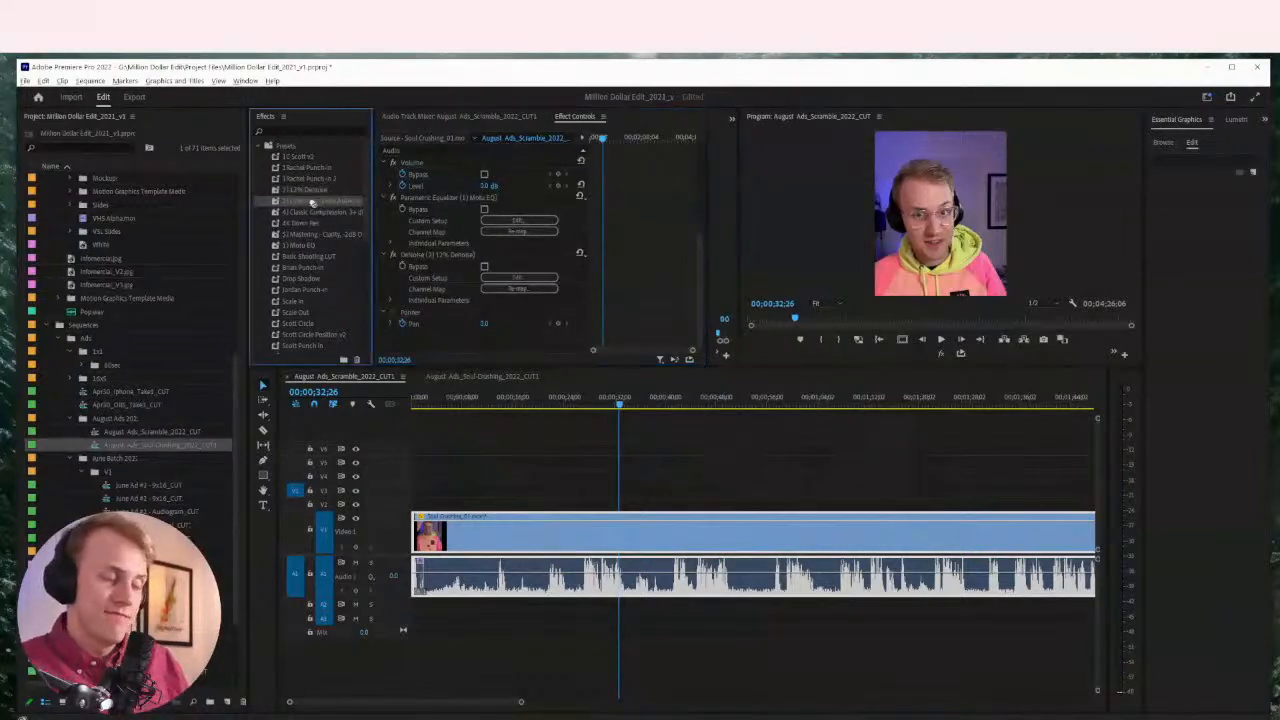
drag(312, 202, 410, 327)
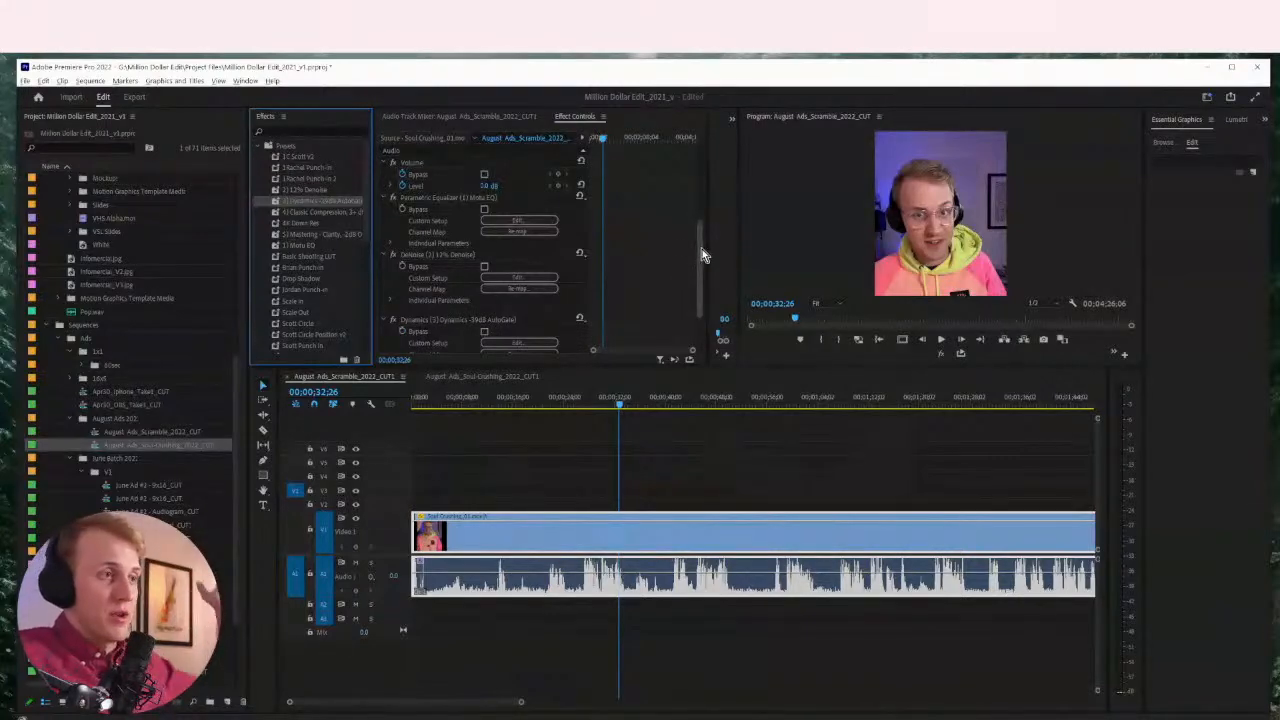
drag(701, 249, 704, 291)
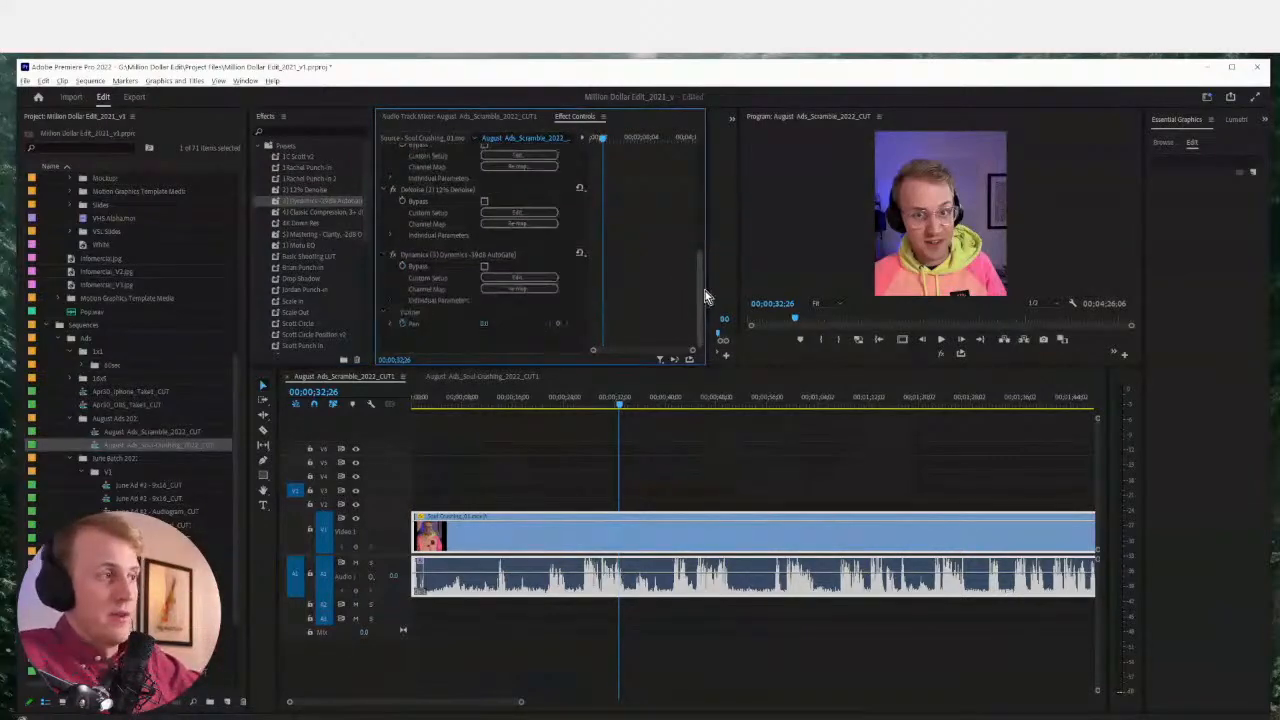
Open the Dynamics effect's custom setup instead of its channel map, and reposition the editor to examine the AutoGate settings
click(425, 255)
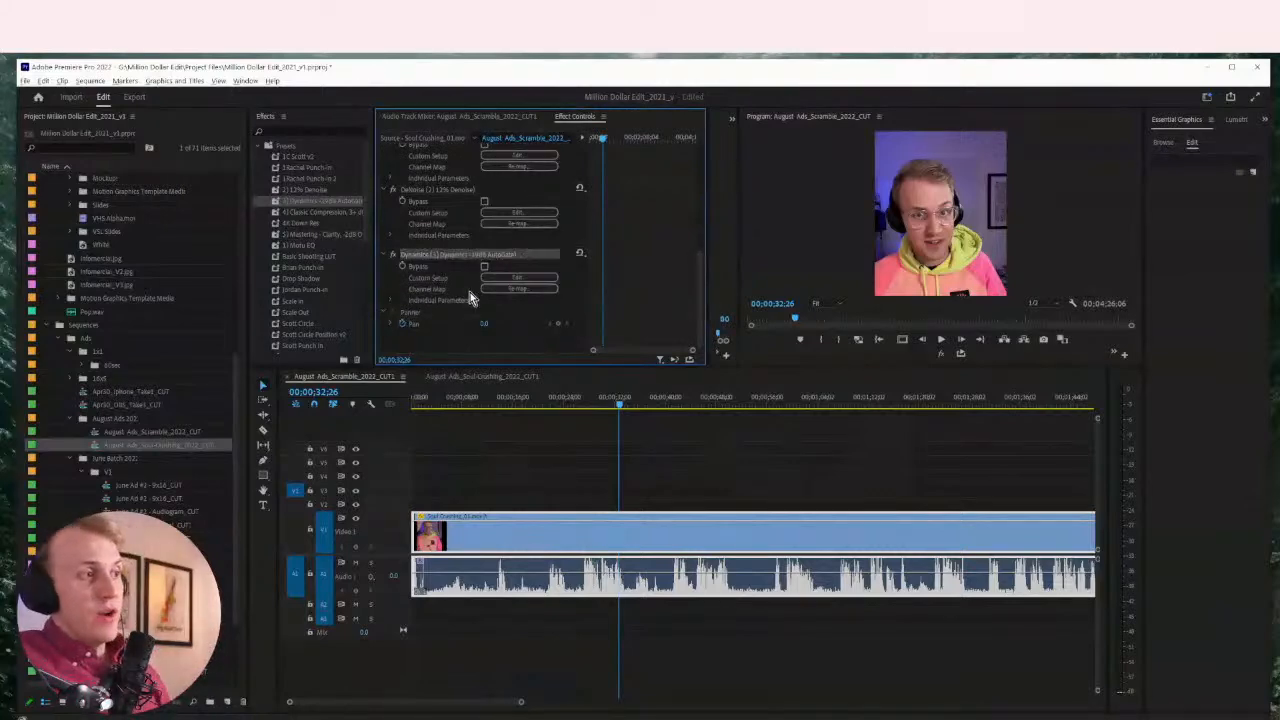
click(518, 288)
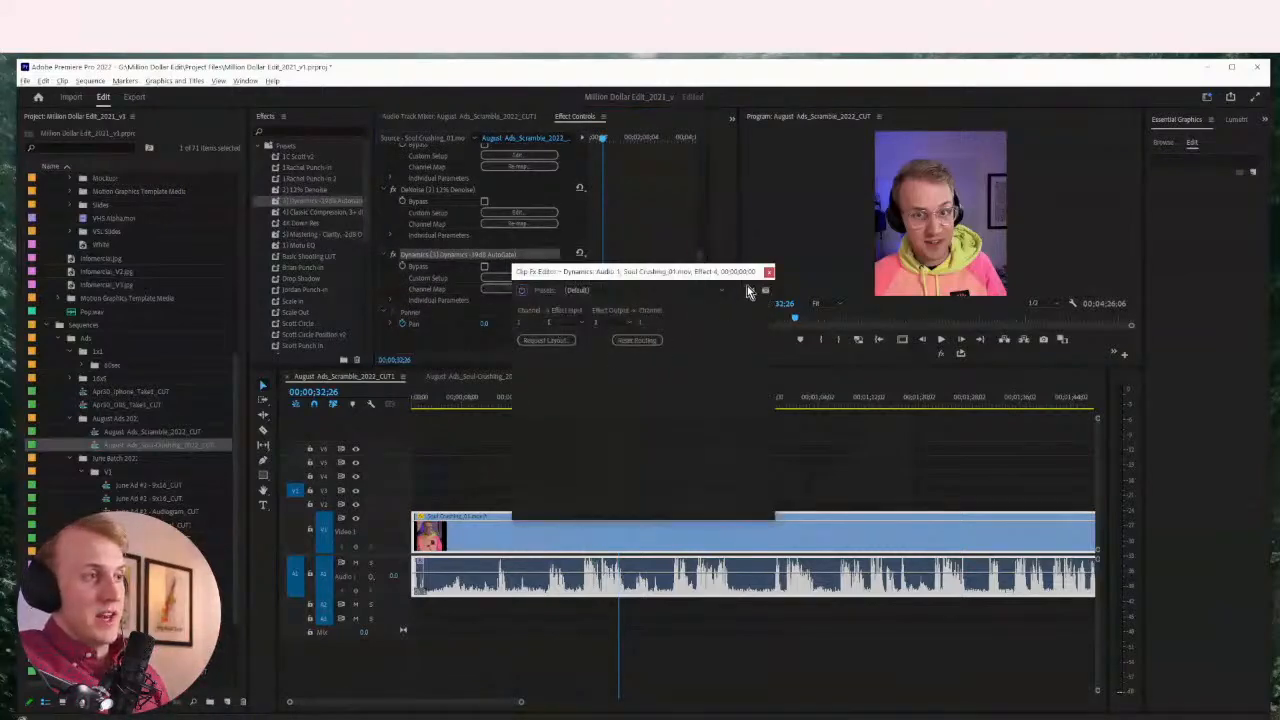
click(768, 272)
click(506, 279)
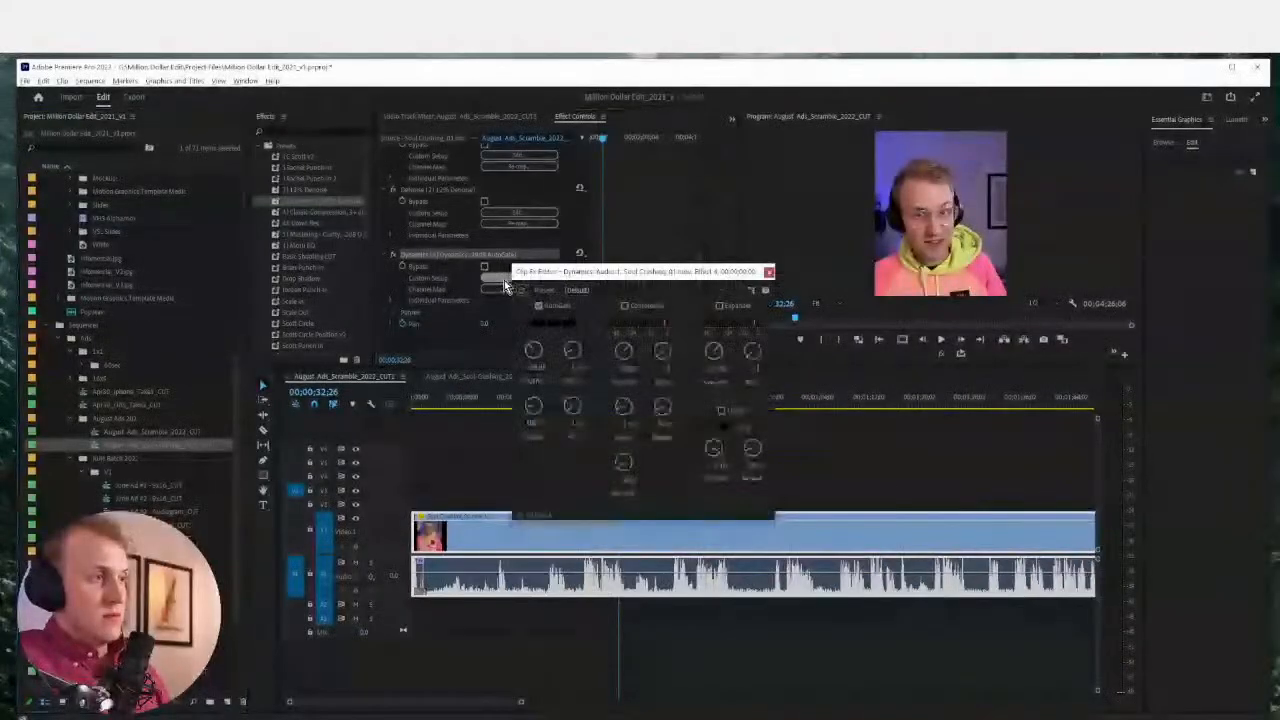
drag(653, 269, 717, 252)
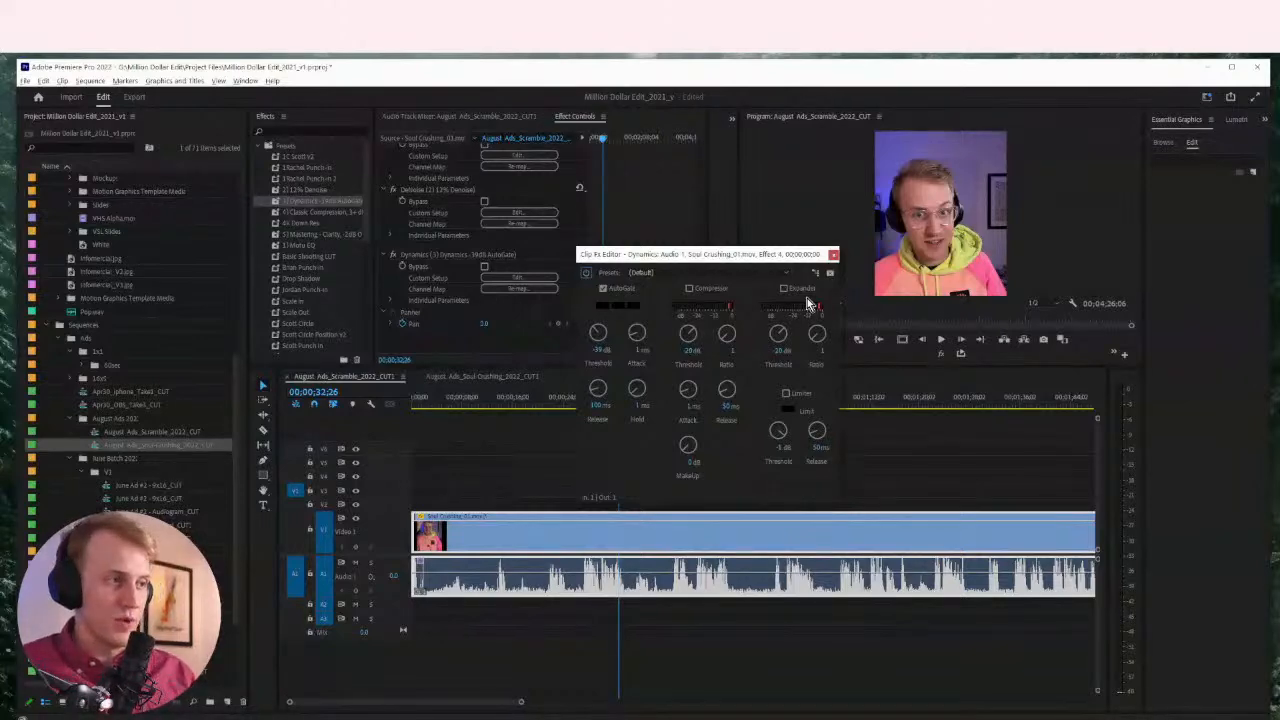
Save the project, play the clip from near its start to check the AutoGate response, and close the Dynamics editor
key(ctrl+s)
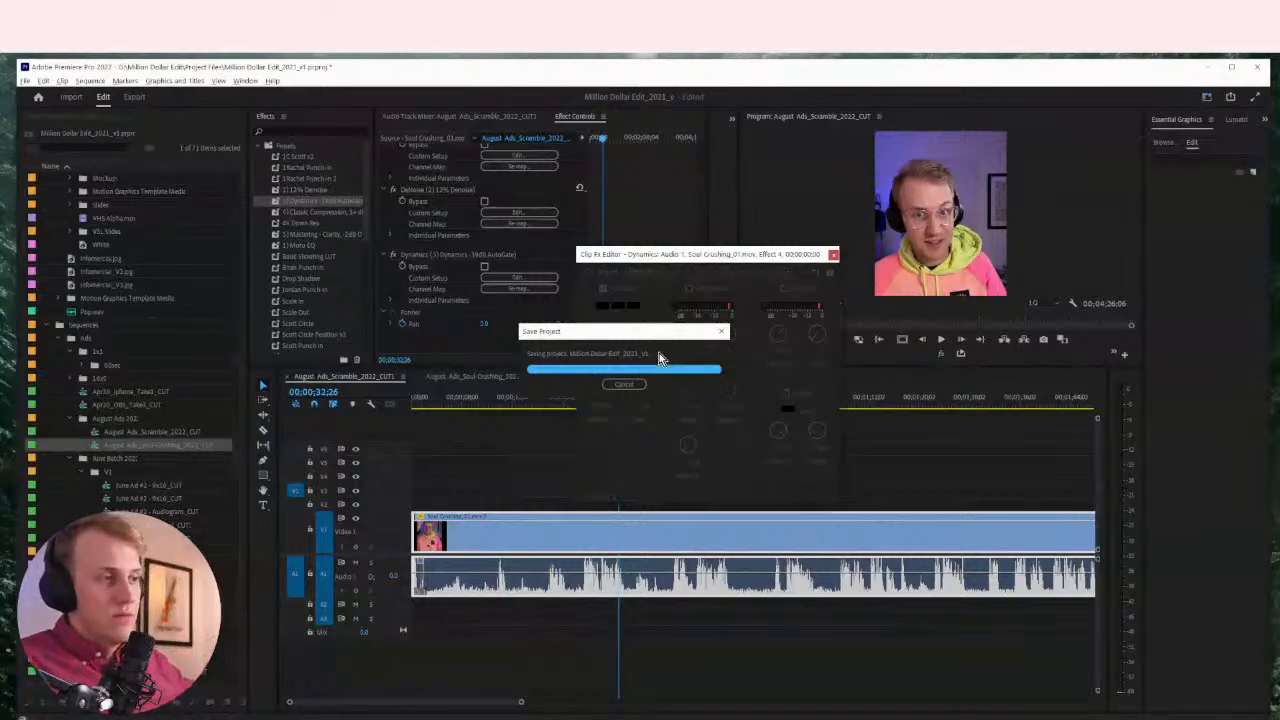
drag(472, 400, 428, 400)
key(space)
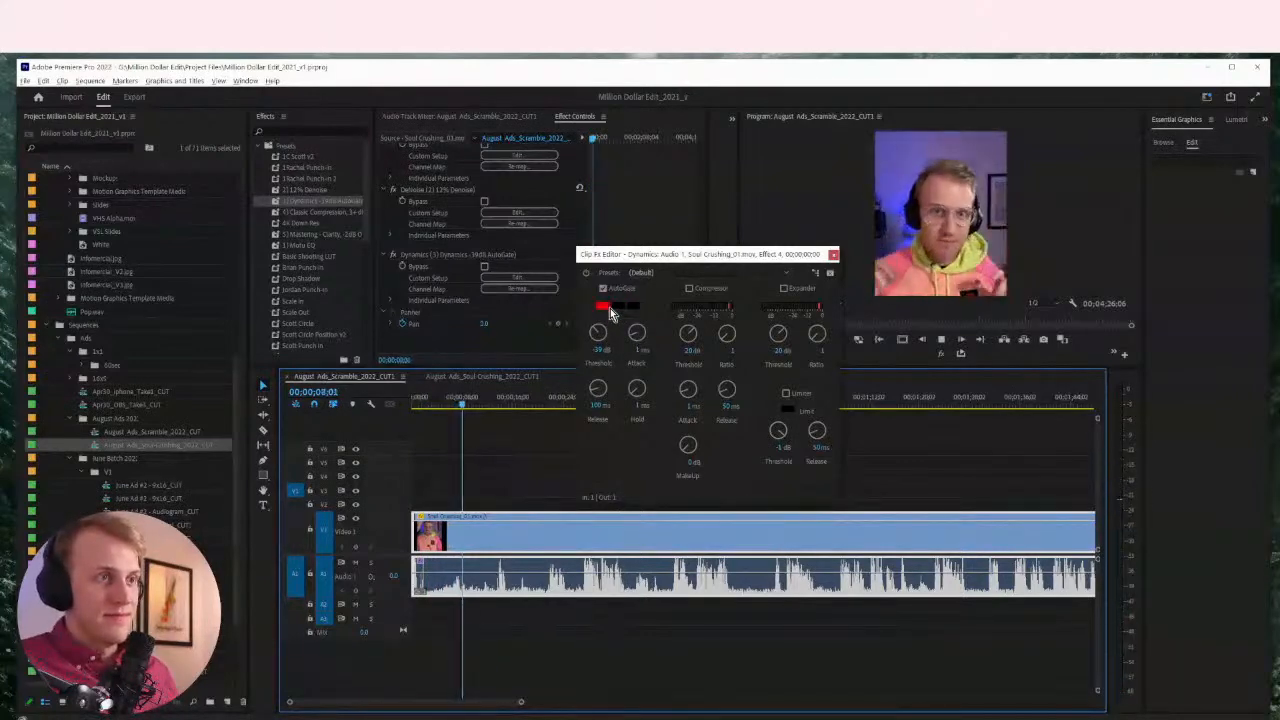
key(space)
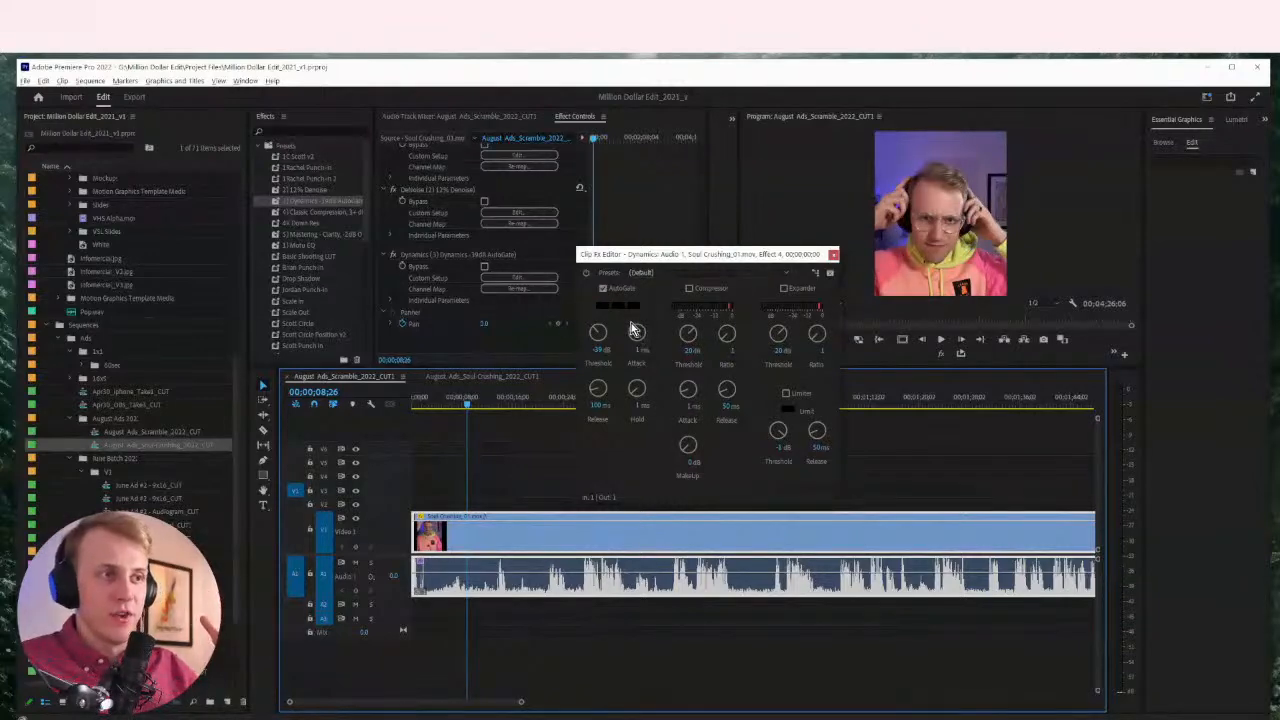
click(834, 254)
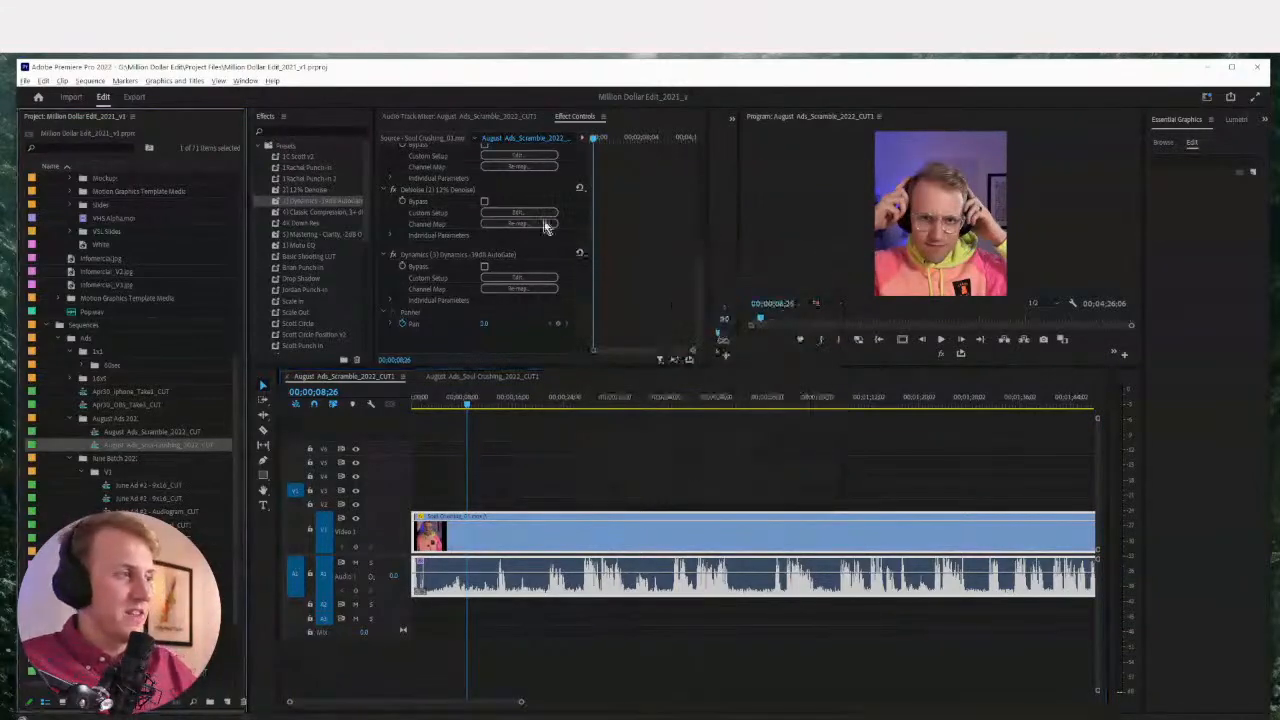
Add the Classic Compression preset after the Dynamics effect, and examine the Multiband Compressor's custom setup before closing it
click(295, 213)
drag(284, 220, 412, 303)
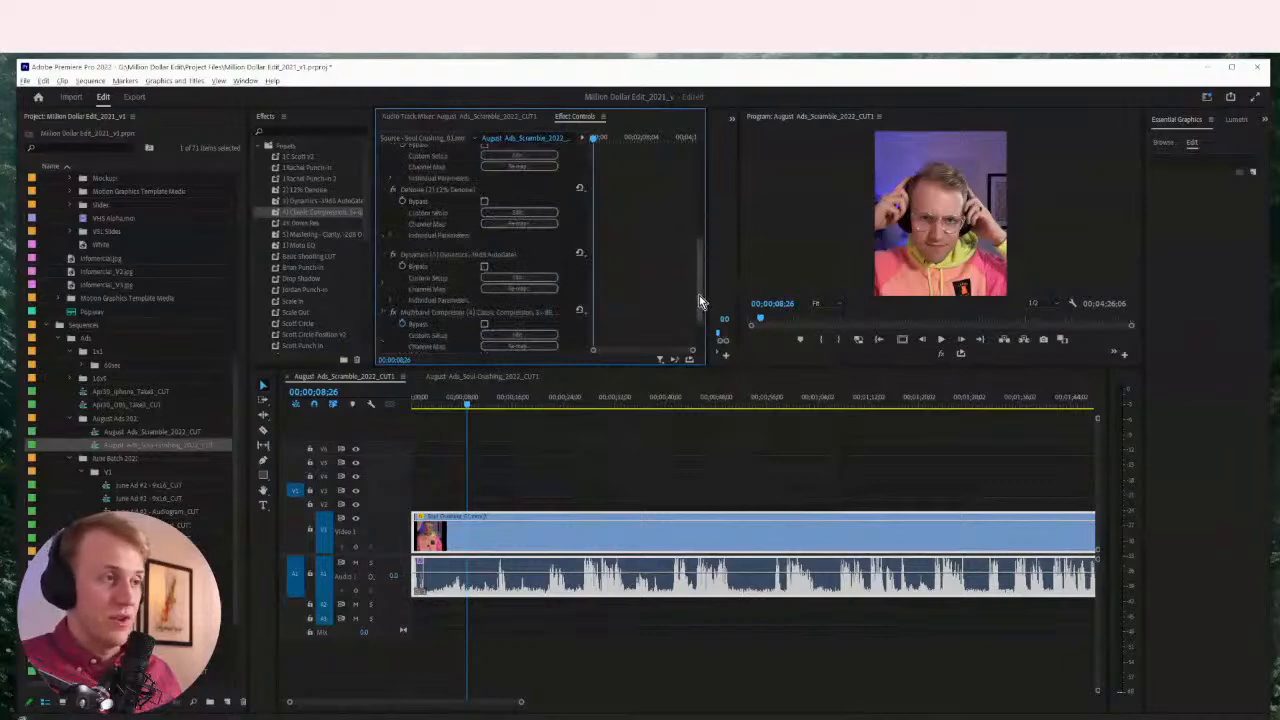
drag(699, 298, 699, 332)
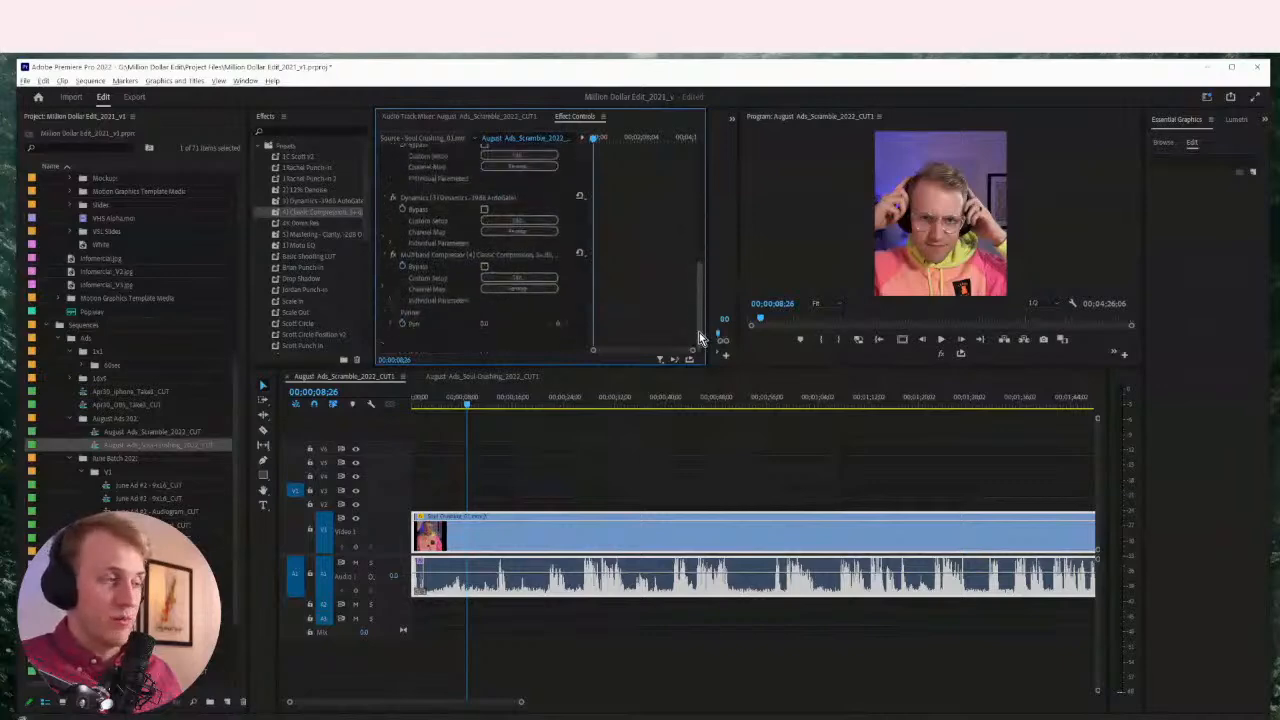
click(548, 286)
click(552, 250)
click(560, 251)
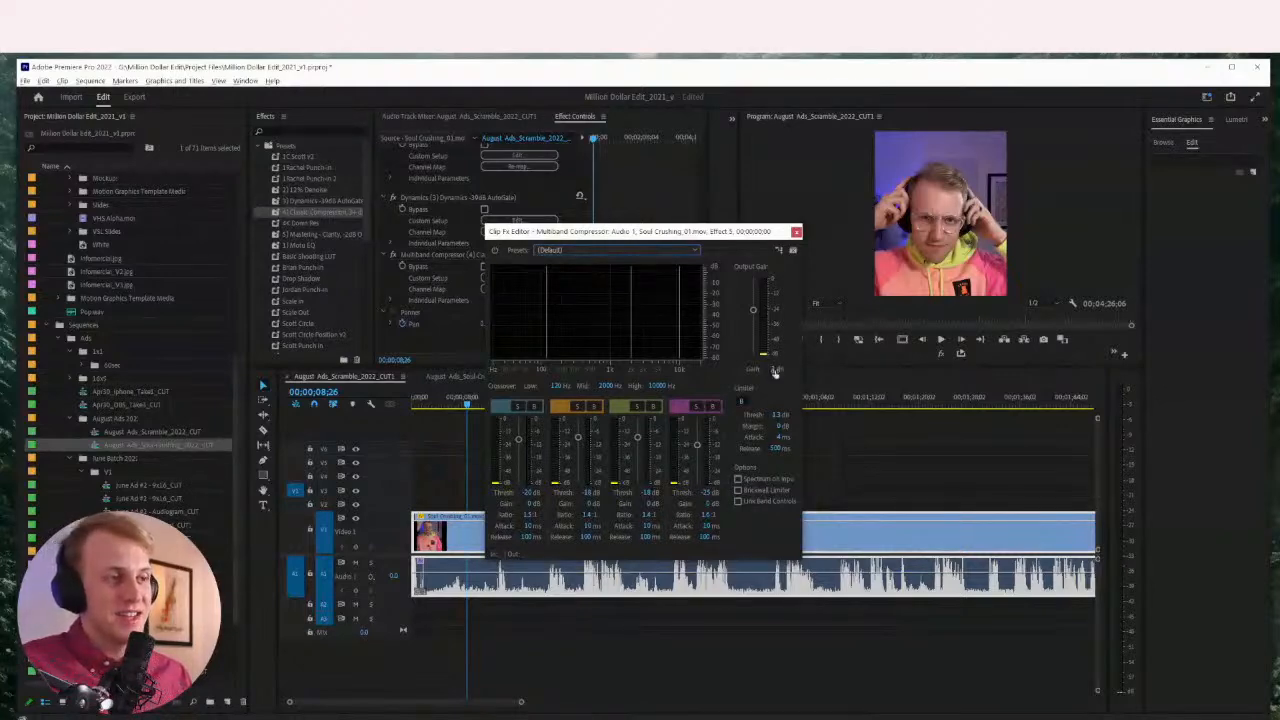
click(797, 233)
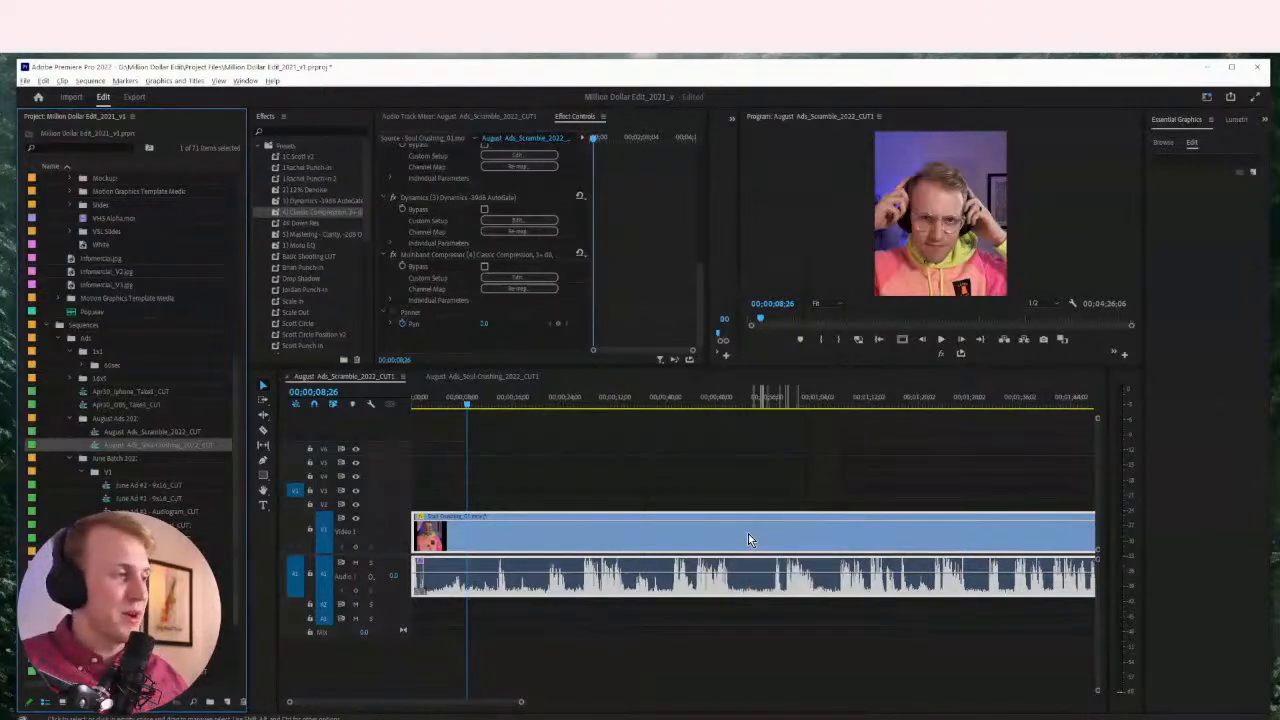
Apply the Mastering - Clarity preset to the clip and open the Mastering effect's custom setup
click(312, 233)
double_click(312, 233)
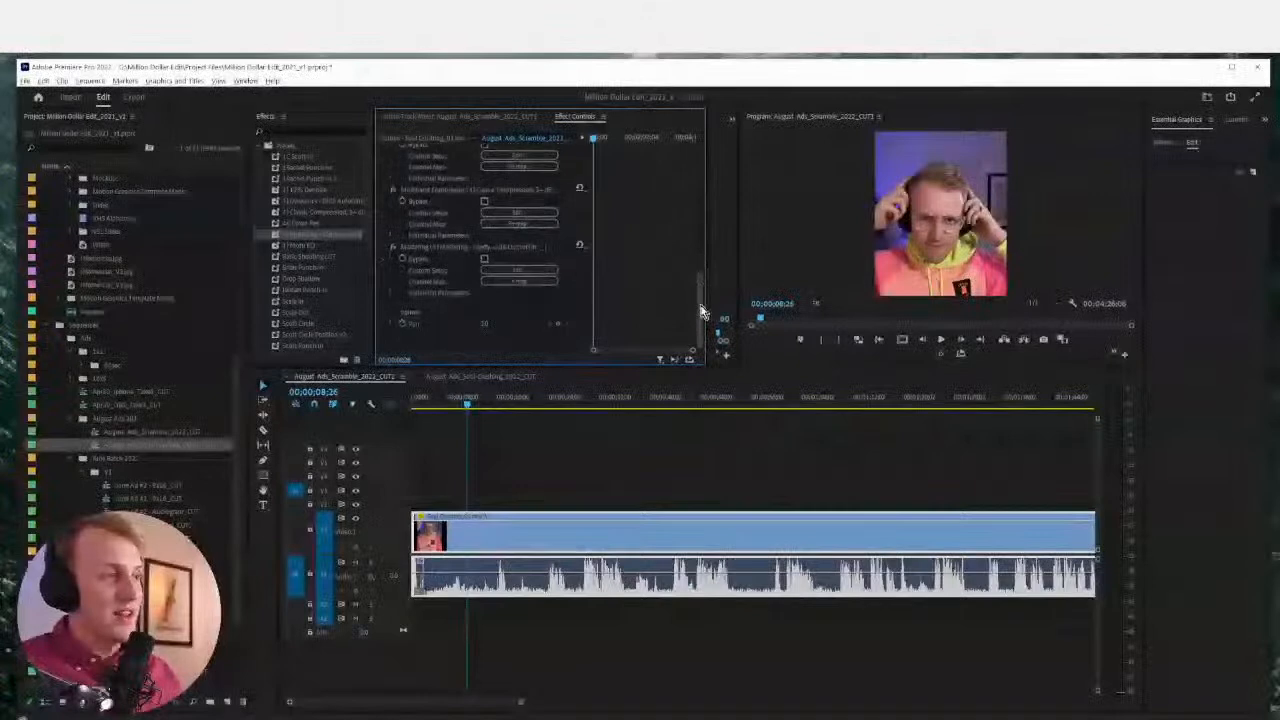
click(538, 272)
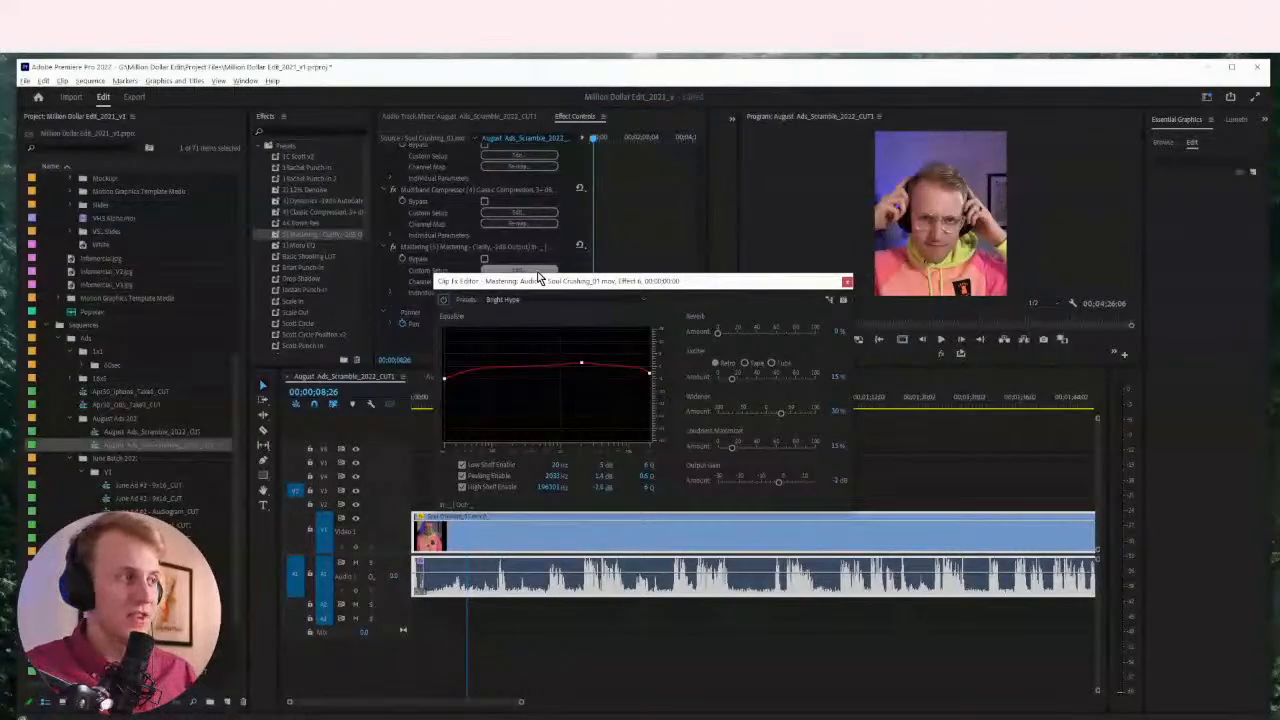
drag(553, 277, 565, 287)
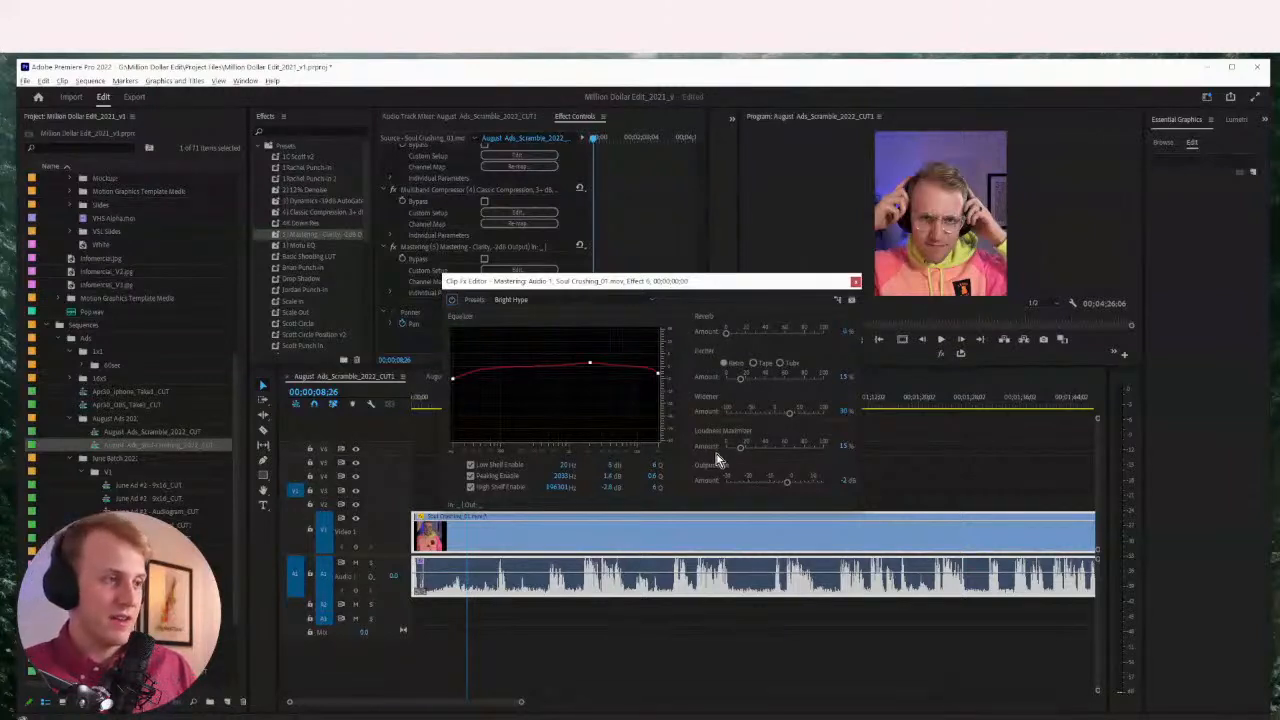
Experiment with the Loudness Maximizer and Reverb amounts, switch the Mastering effect to the Subtle Clarity preset, and close its editor
mouse_move(738, 446)
mouse_down()
mouse_move(759, 450)
mouse_move(745, 453)
mouse_up()
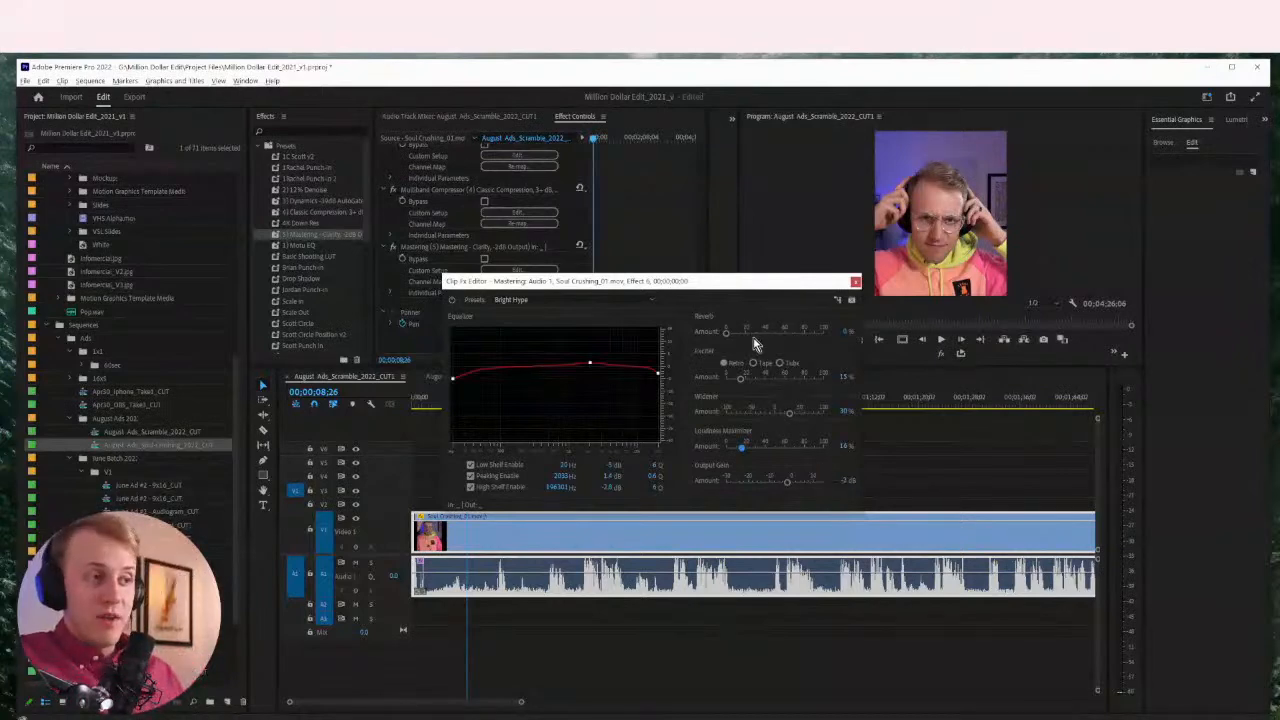
drag(767, 333, 717, 335)
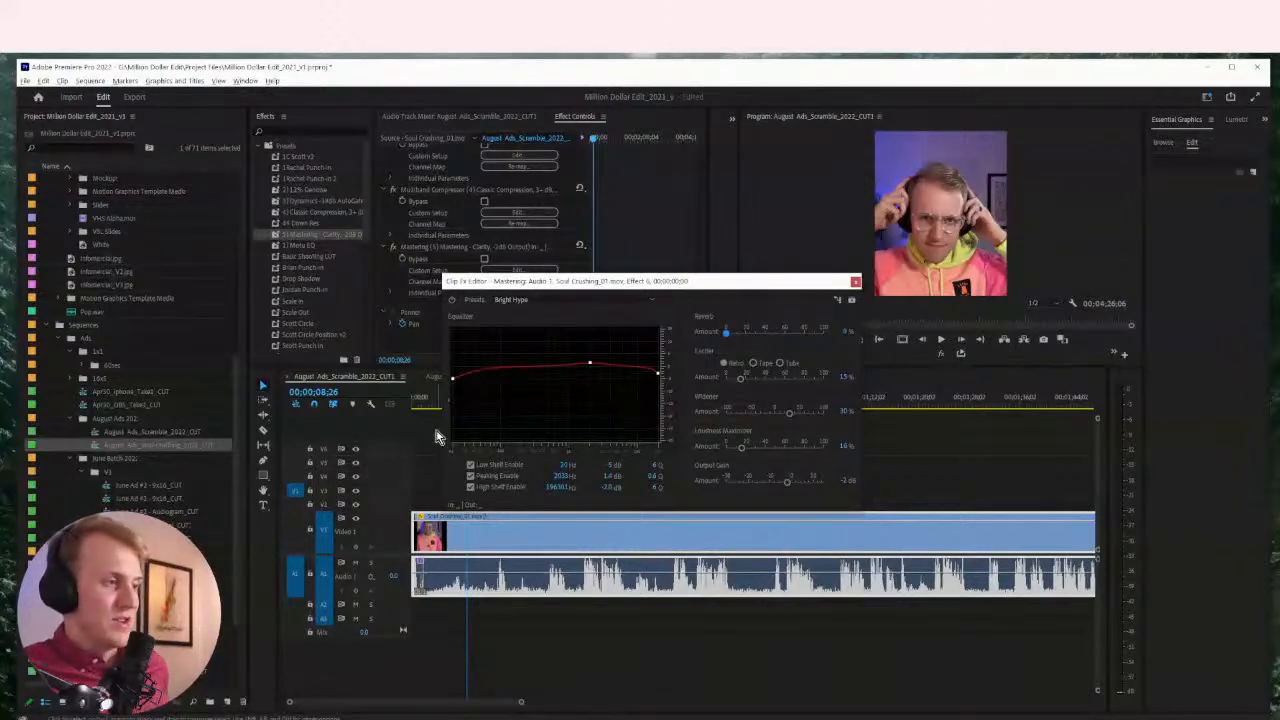
click(519, 300)
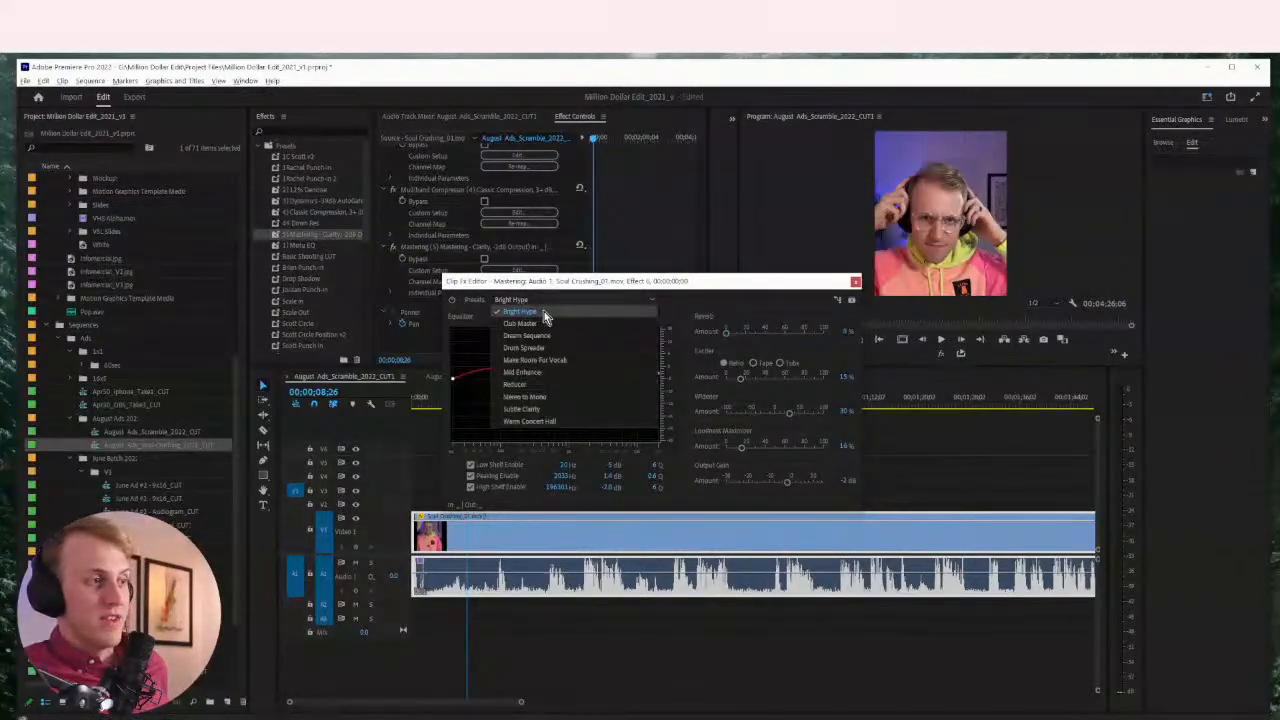
click(528, 410)
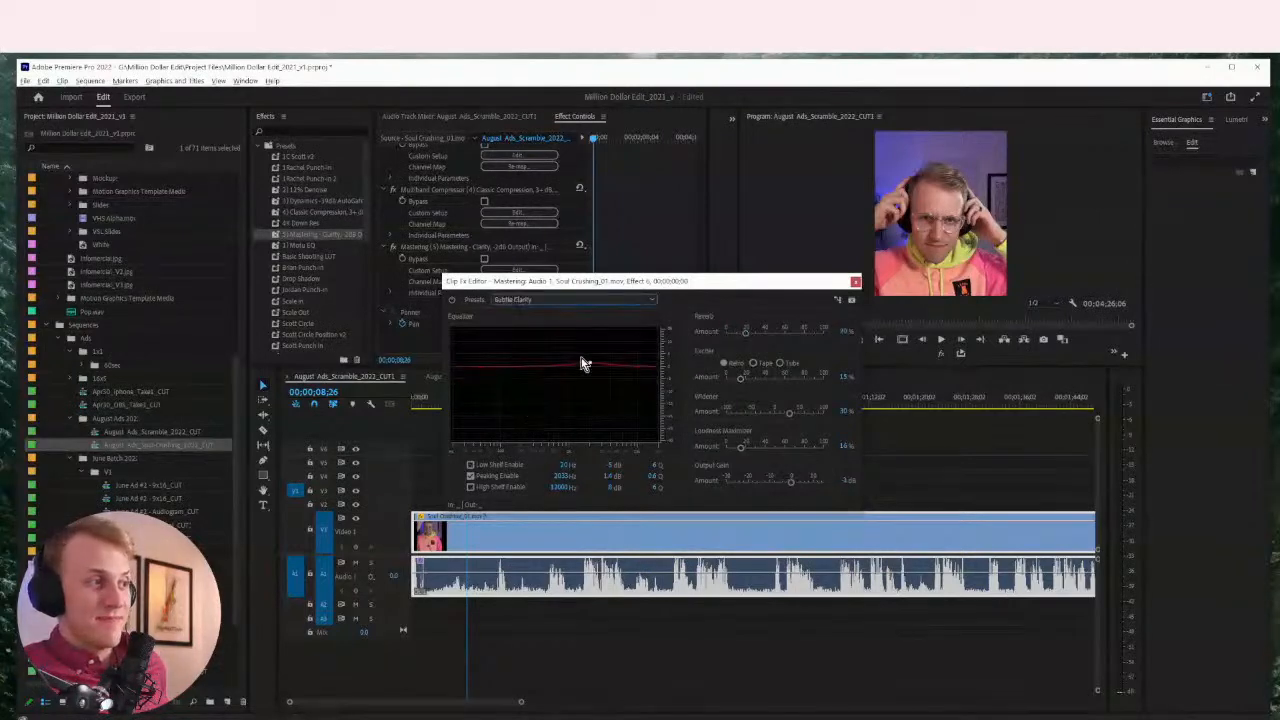
click(856, 283)
Play a short stretch of the clip to audition the processed voice, and zoom out to the whole sequence
key(space)
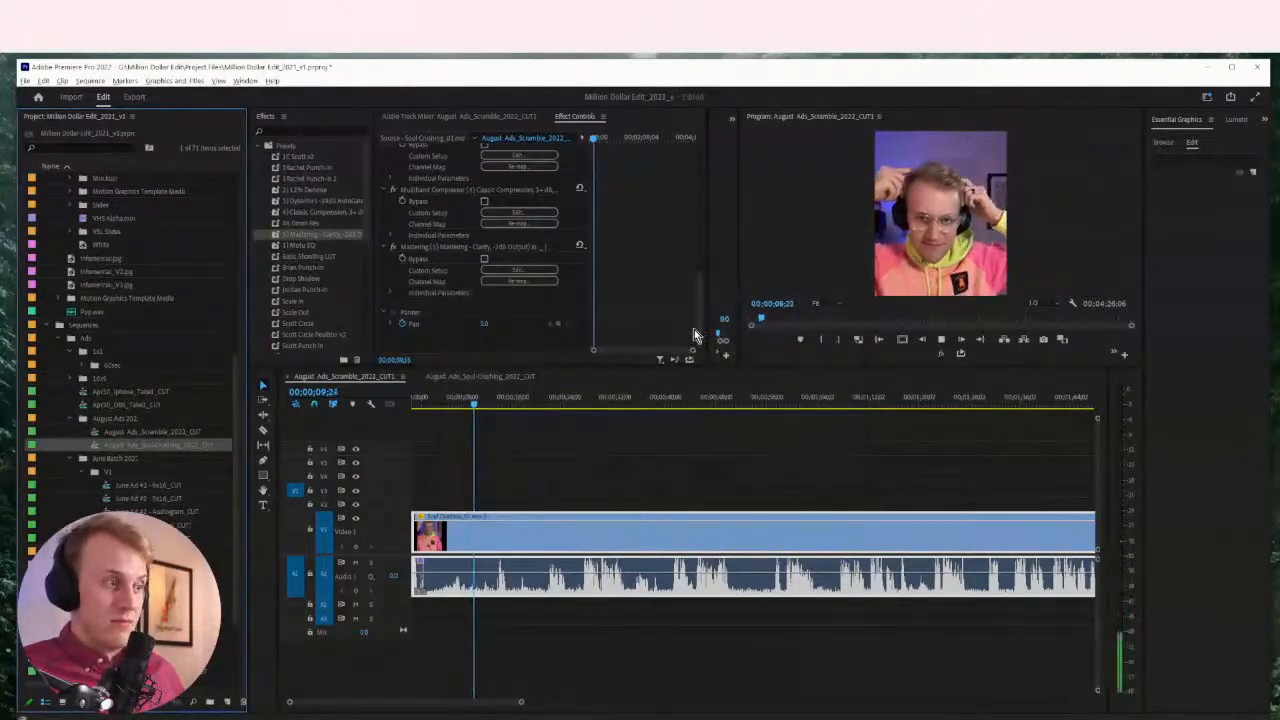
key(space)
click(612, 445)
key(minus)
key(minus)
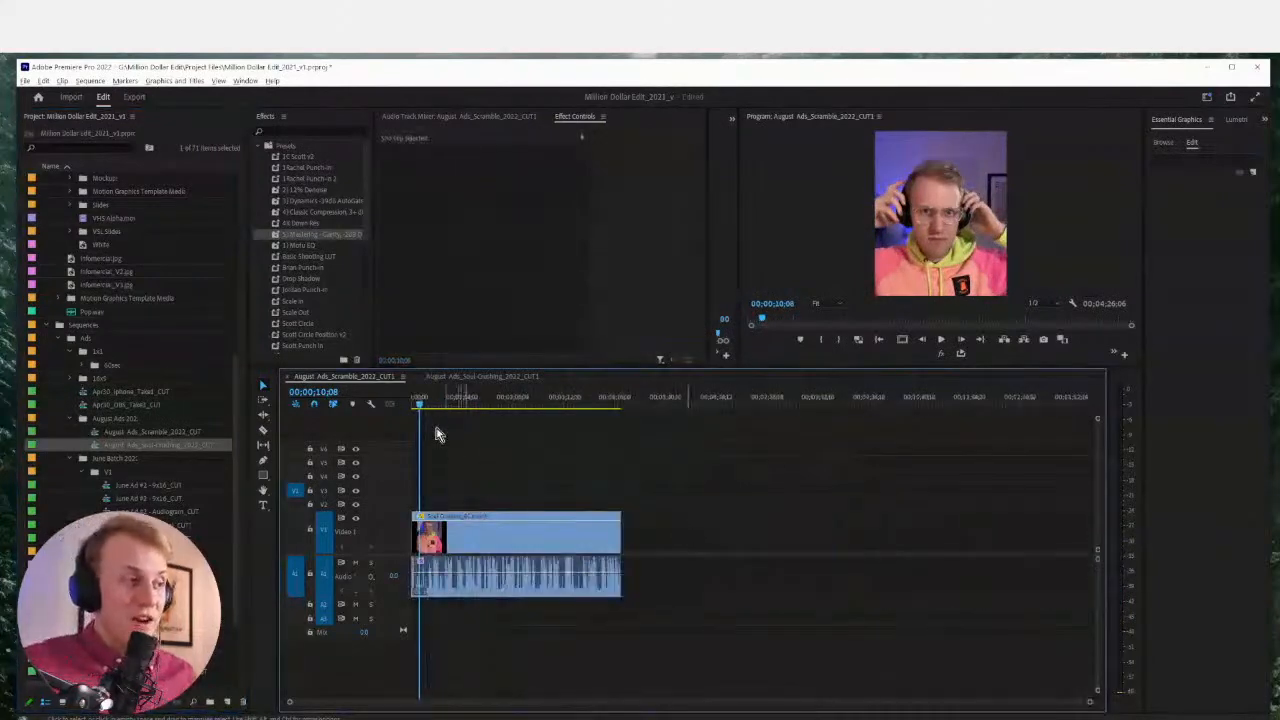
Reselect the clip, review its chain of audio effects from DeNoise through Mastering, and save the project
click(437, 532)
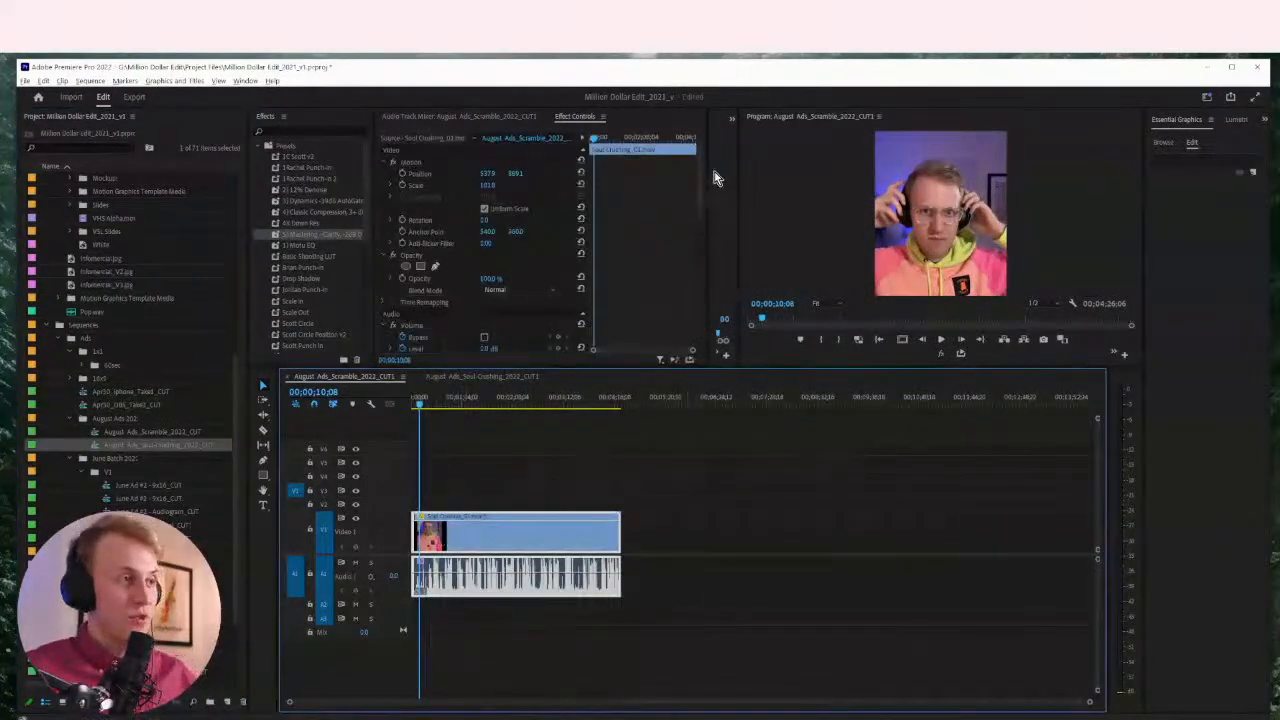
drag(699, 178, 706, 273)
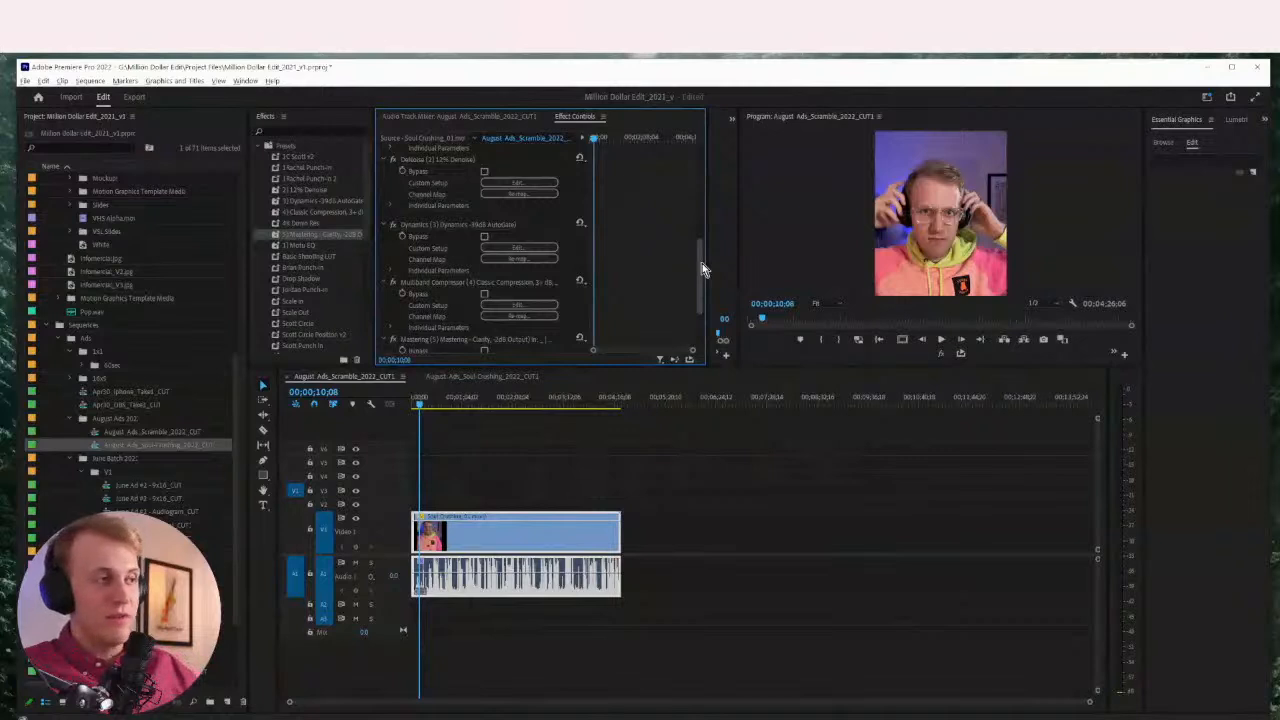
key(ctrl+s)
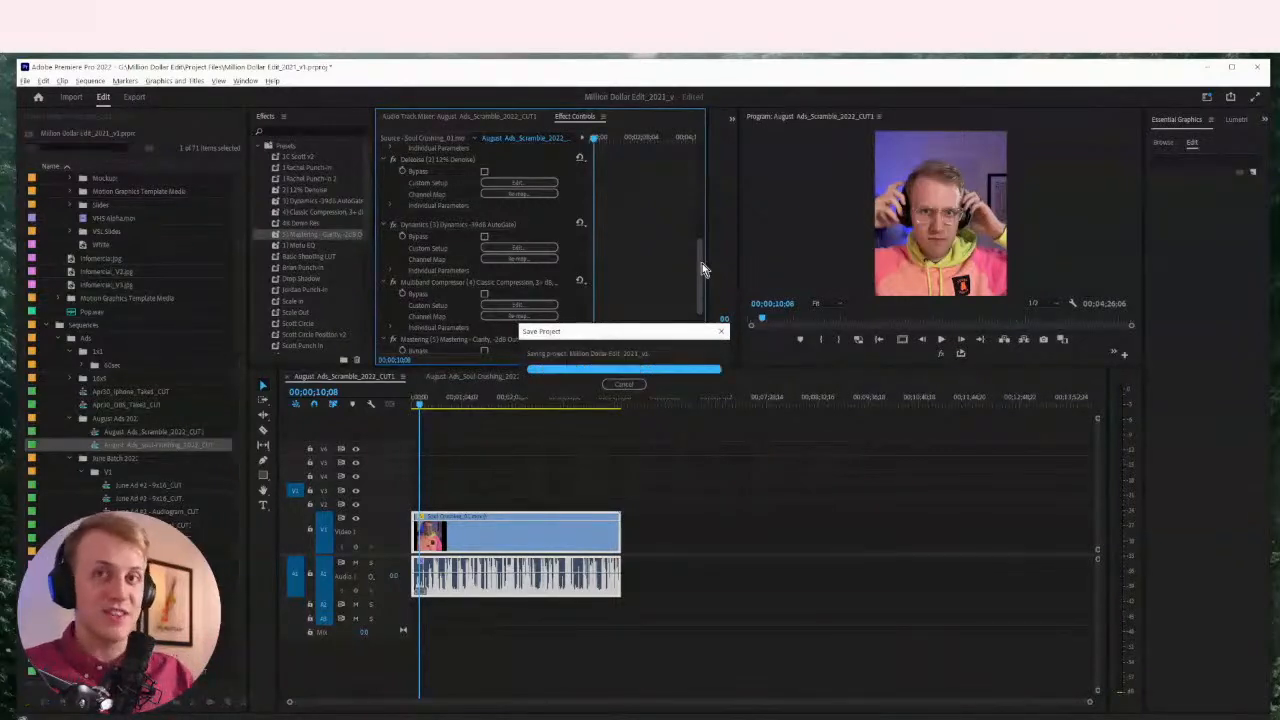
drag(702, 263, 700, 305)
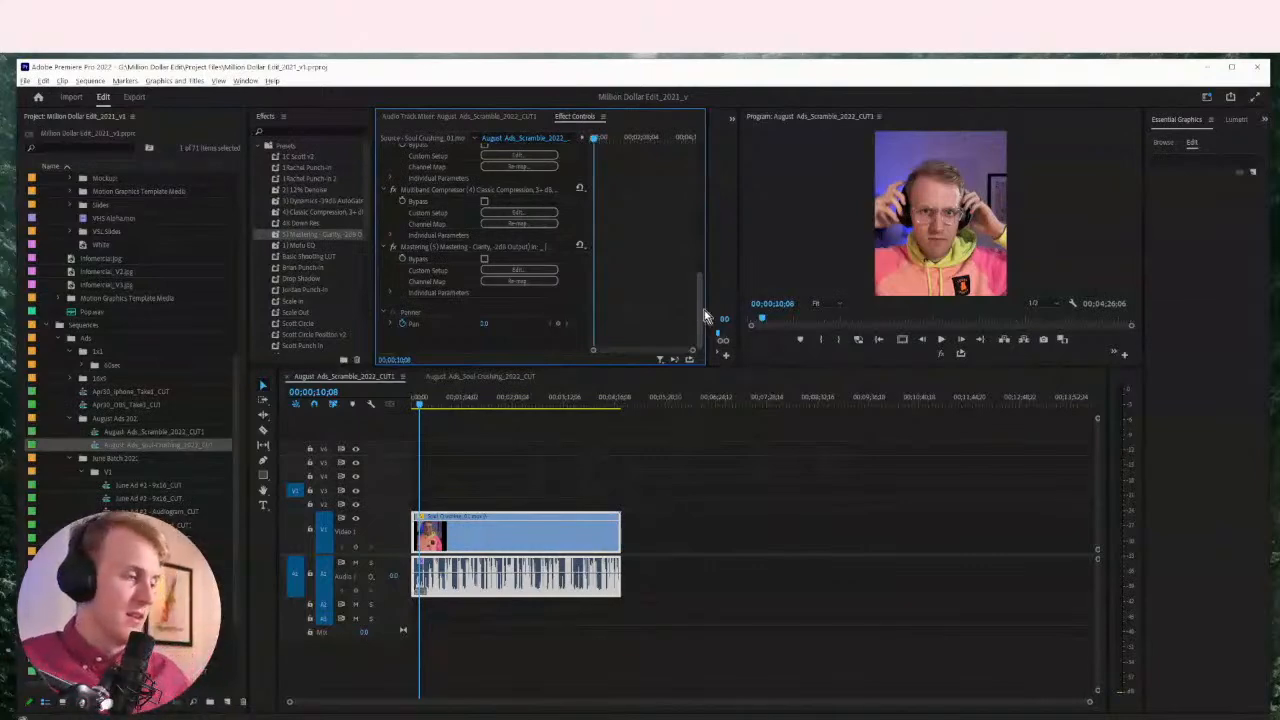
Reselect the Scramble clip and bring up a widened Lumetri Color panel with its Basic Correction controls
click(508, 461)
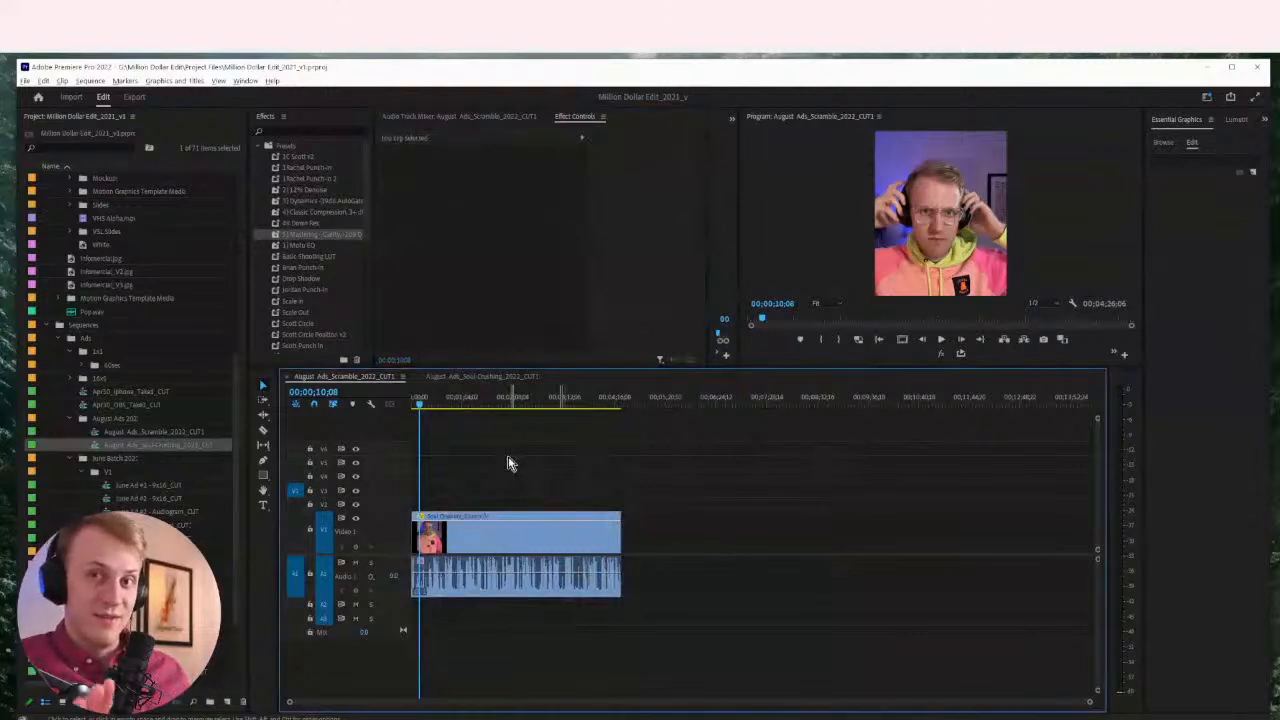
click(511, 541)
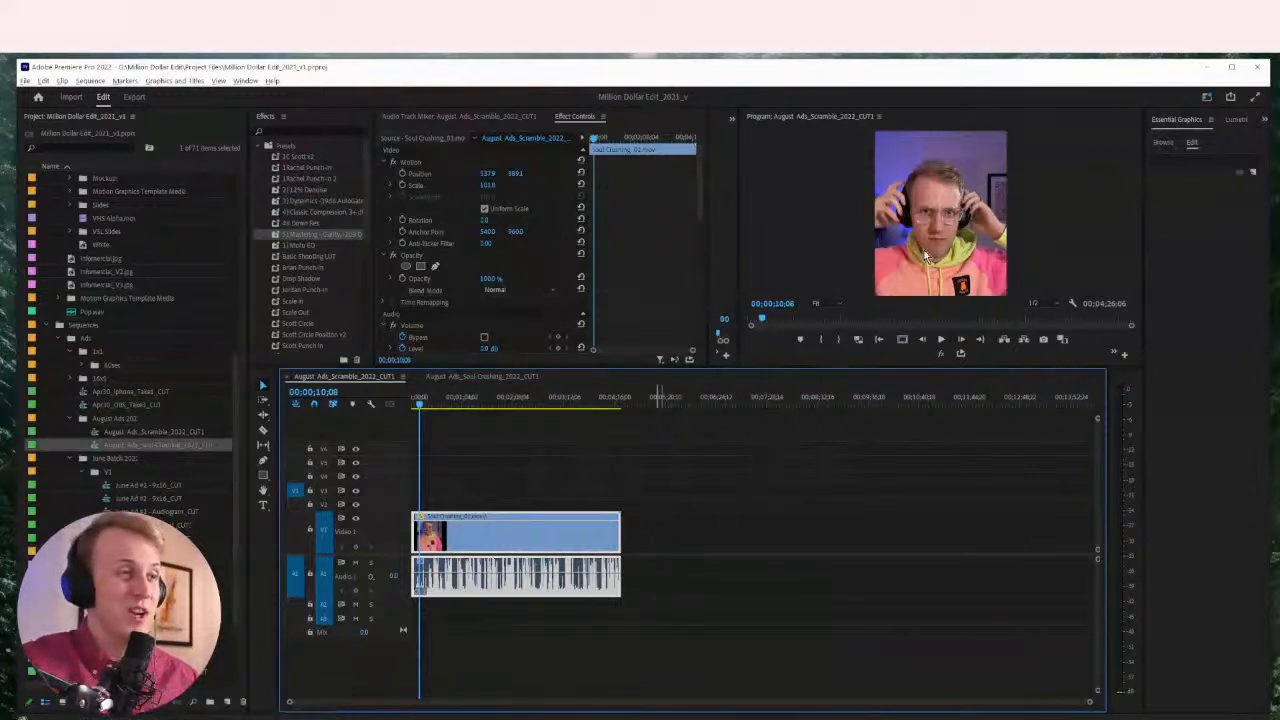
click(1237, 119)
drag(1146, 254, 1077, 255)
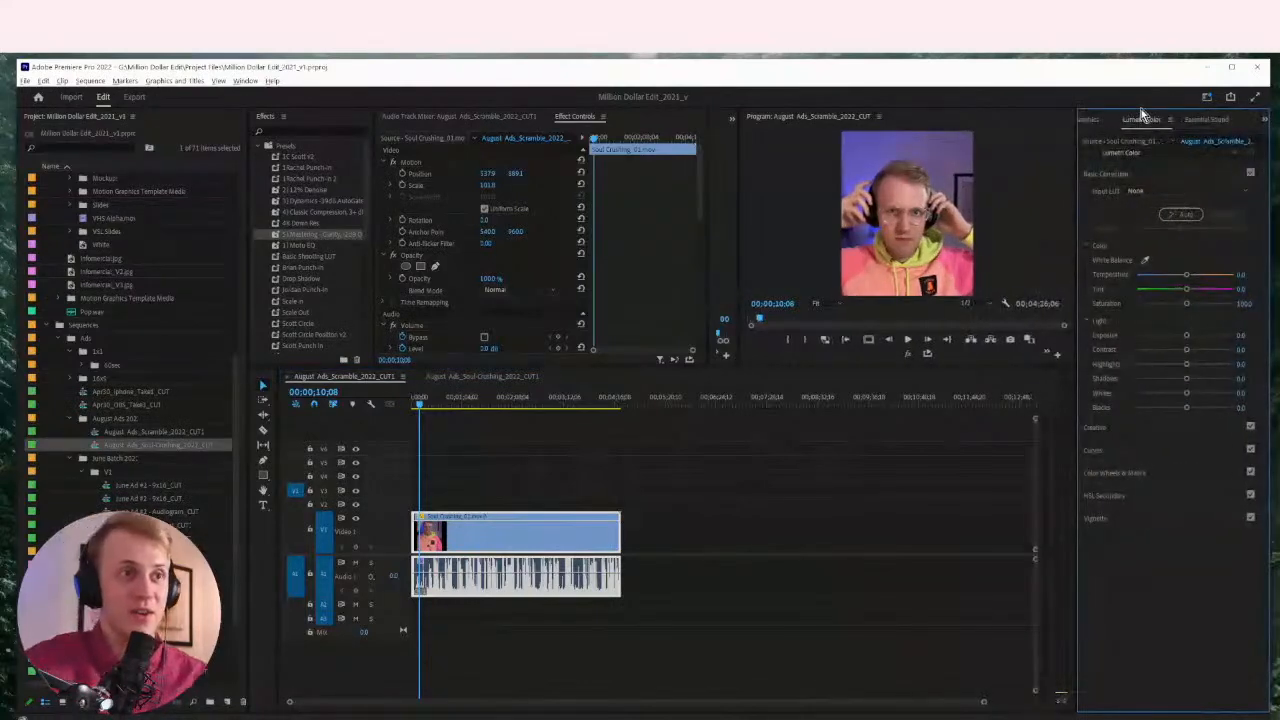
click(242, 82)
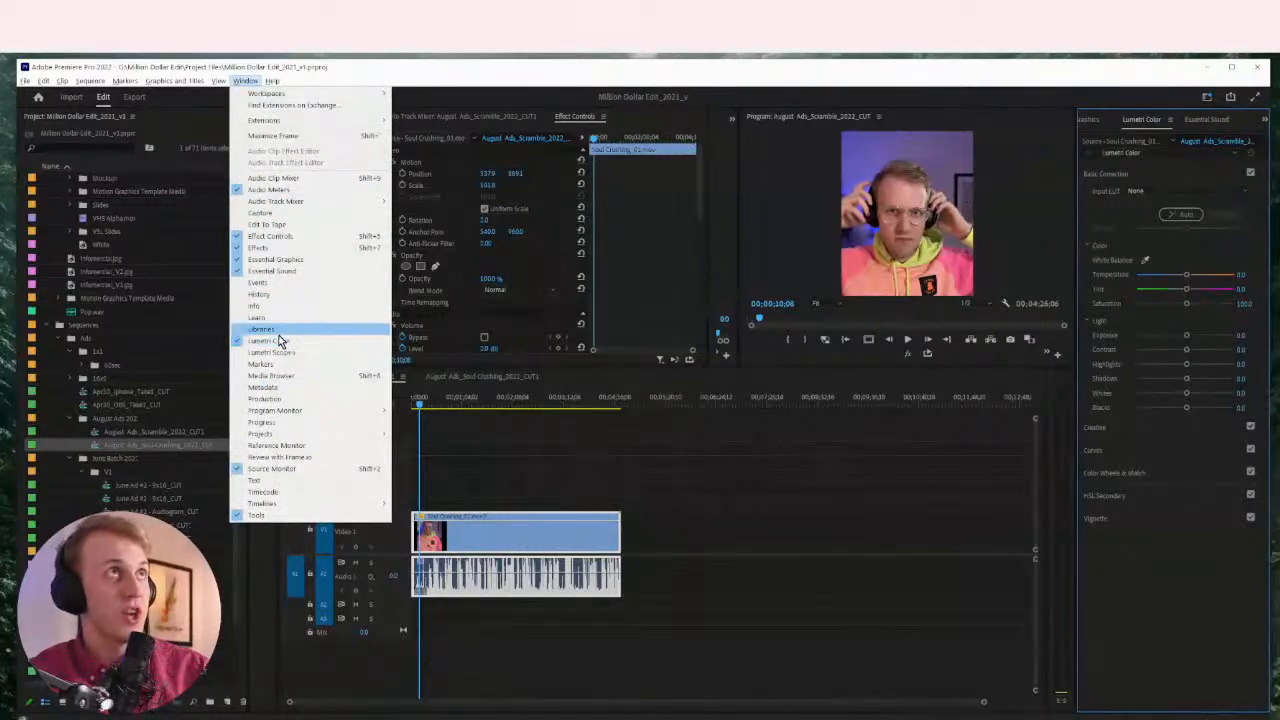
click(1157, 122)
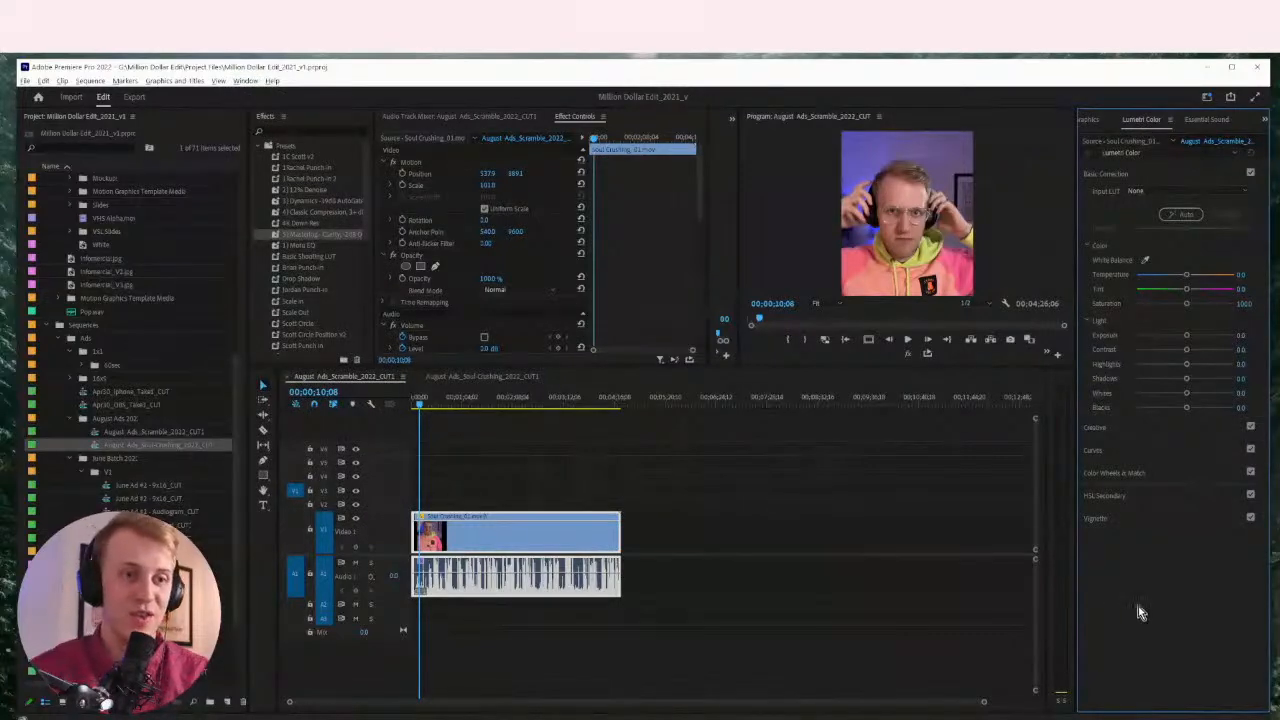
Split the Effect Controls and Audio Track Mixer into separate side-by-side panel groups
drag(585, 119, 410, 120)
drag(402, 186, 402, 186)
mouse_move(541, 155)
mouse_down()
mouse_move(517, 152)
mouse_move(561, 152)
mouse_up()
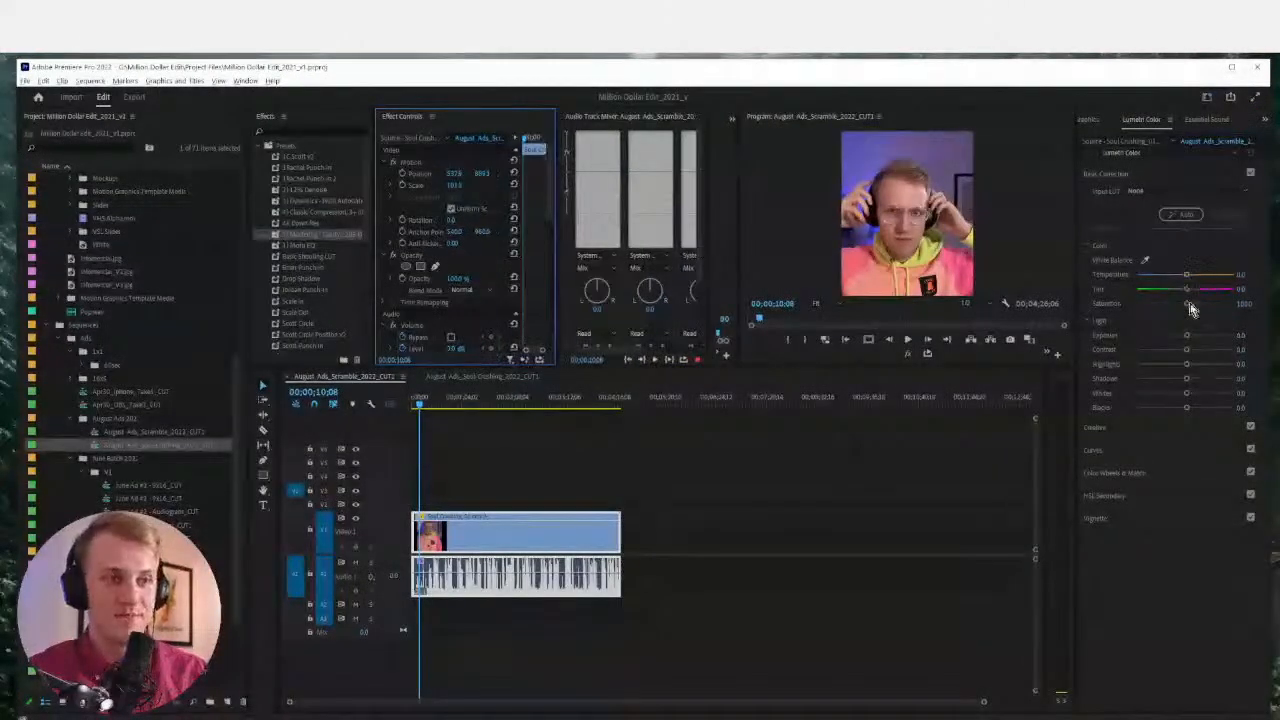
Raise the clip's exposure slightly, and dock the Lumetri Scopes between Effect Controls and the Program monitor
drag(1190, 340, 1194, 340)
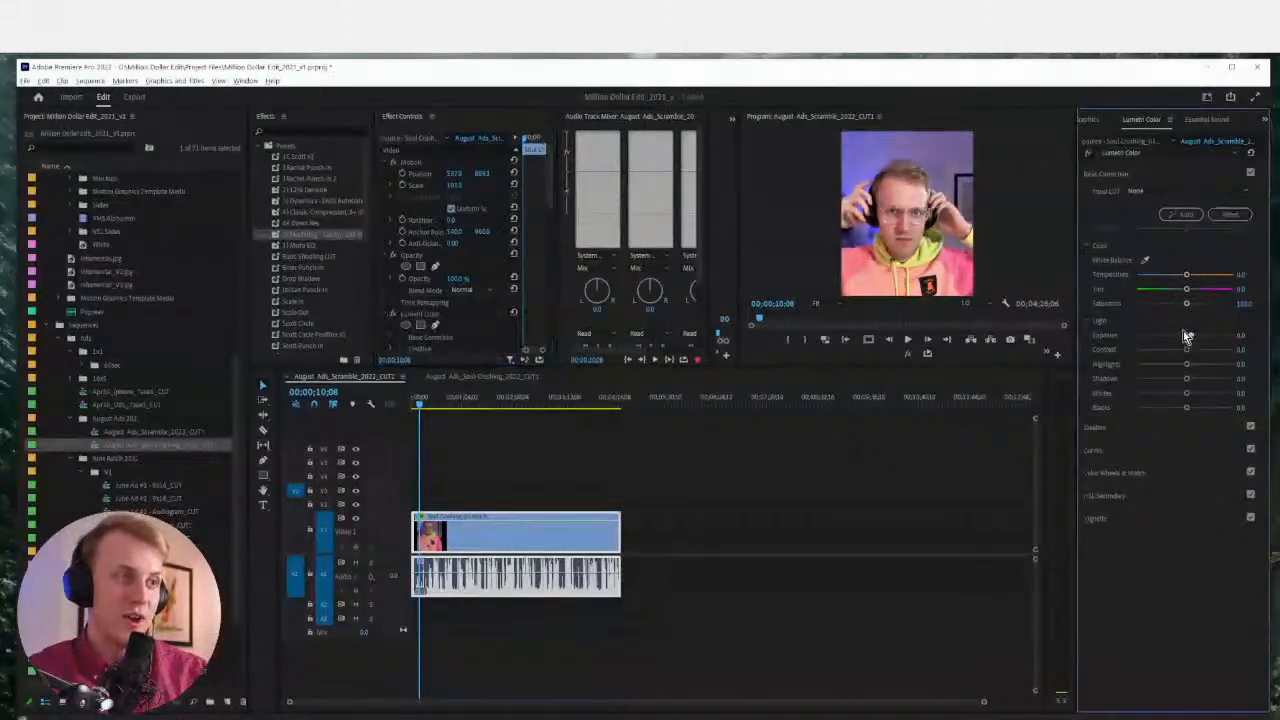
click(246, 81)
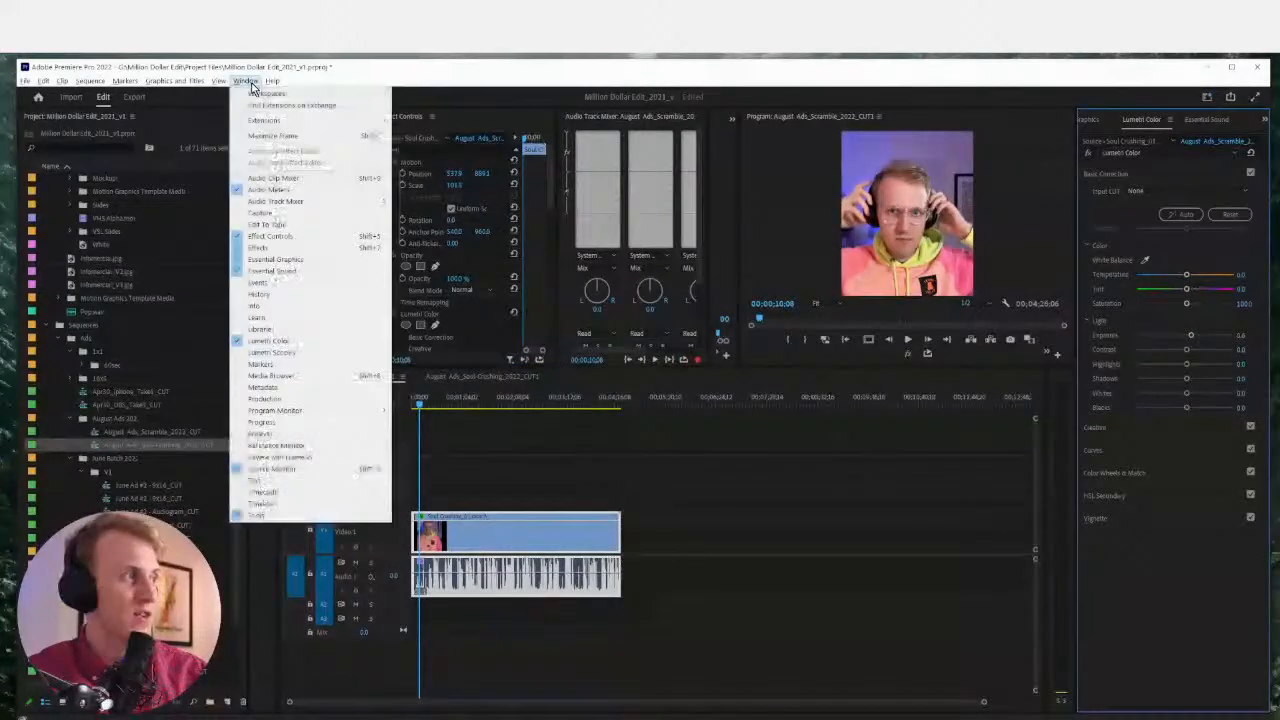
click(307, 352)
drag(921, 118, 640, 200)
drag(557, 300, 516, 315)
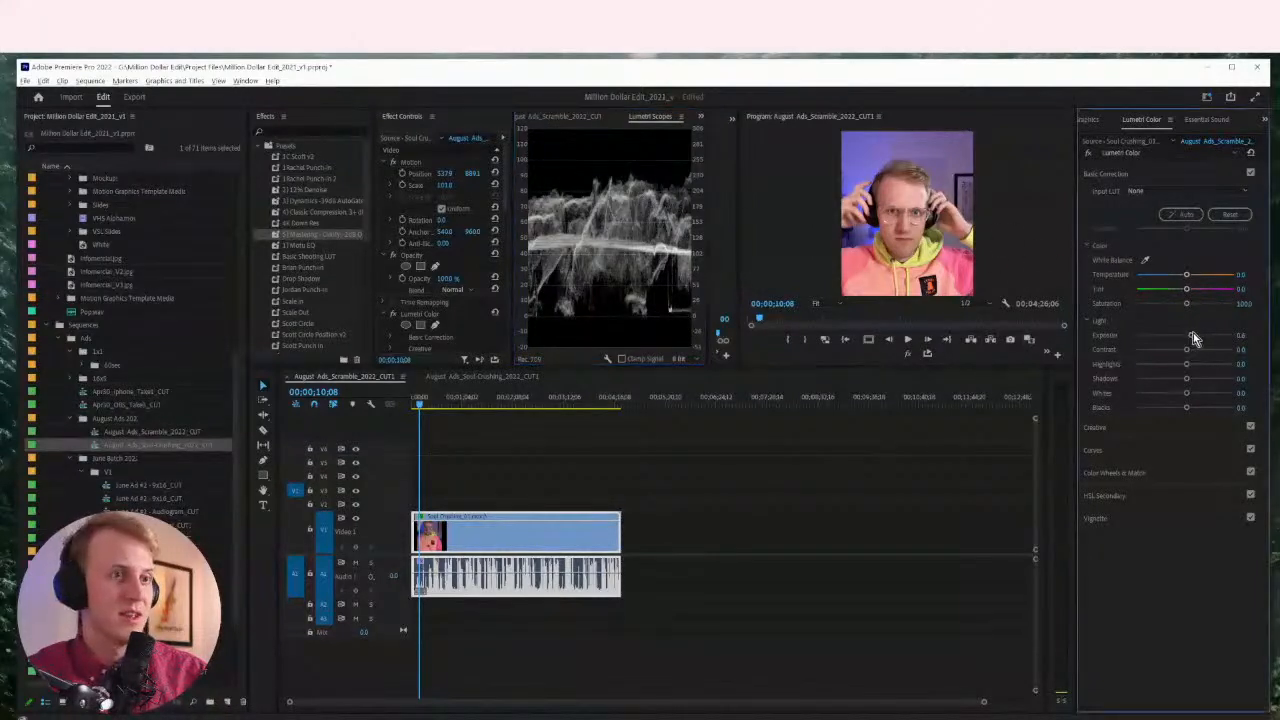
Fine-tune the clip's exposure and slightly increase its contrast using the waveform scope, keeping the full sequence in view
mouse_move(1188, 334)
mouse_down()
mouse_move(1178, 358)
mouse_move(1236, 360)
mouse_move(1189, 356)
mouse_up()
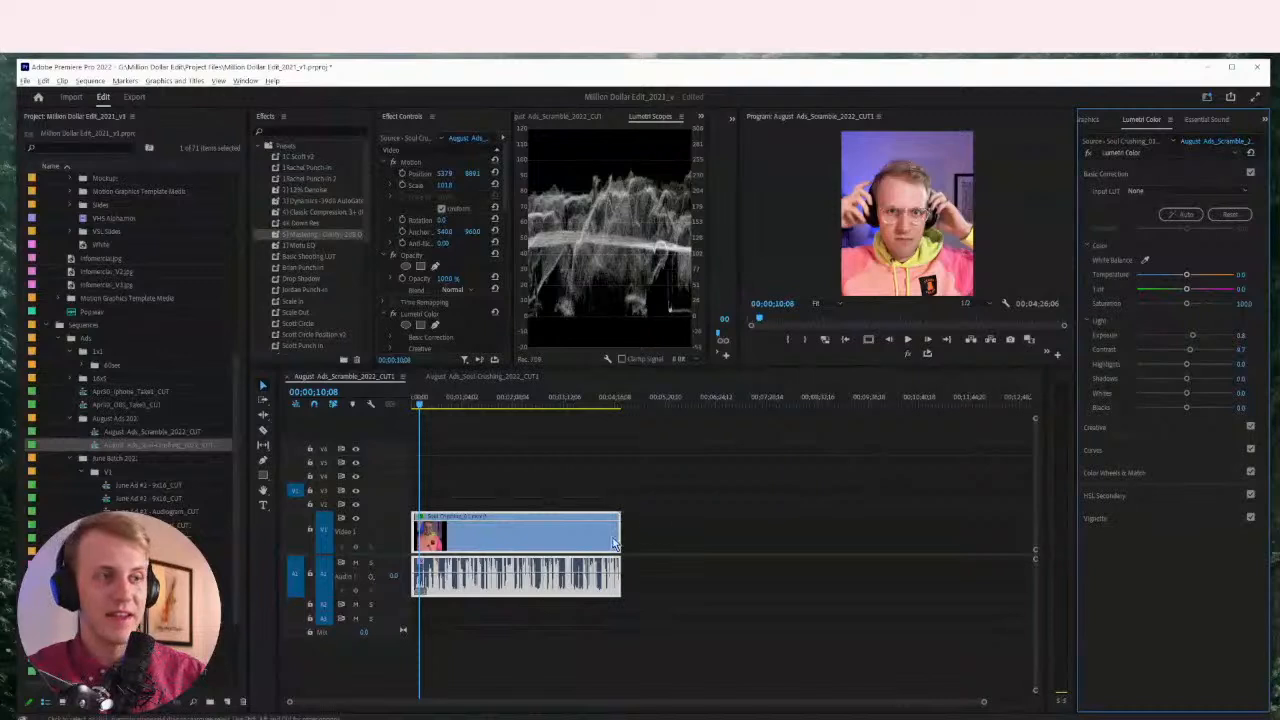
click(662, 497)
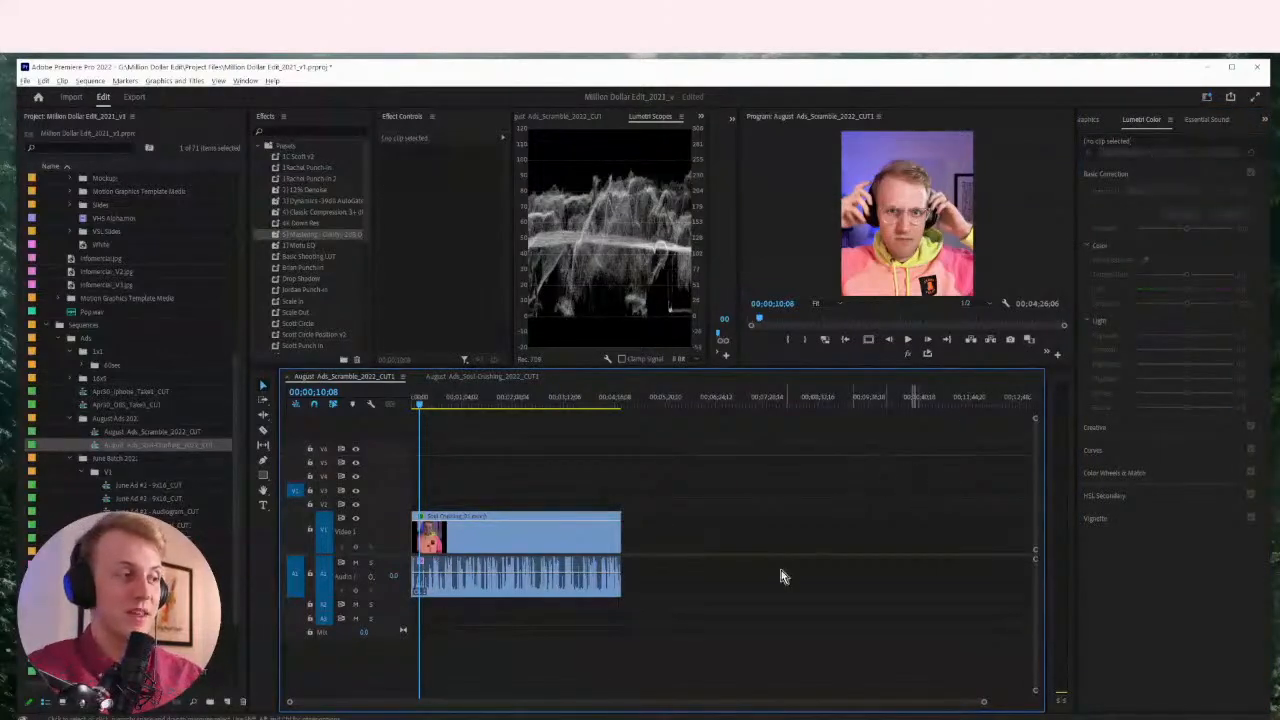
click(553, 541)
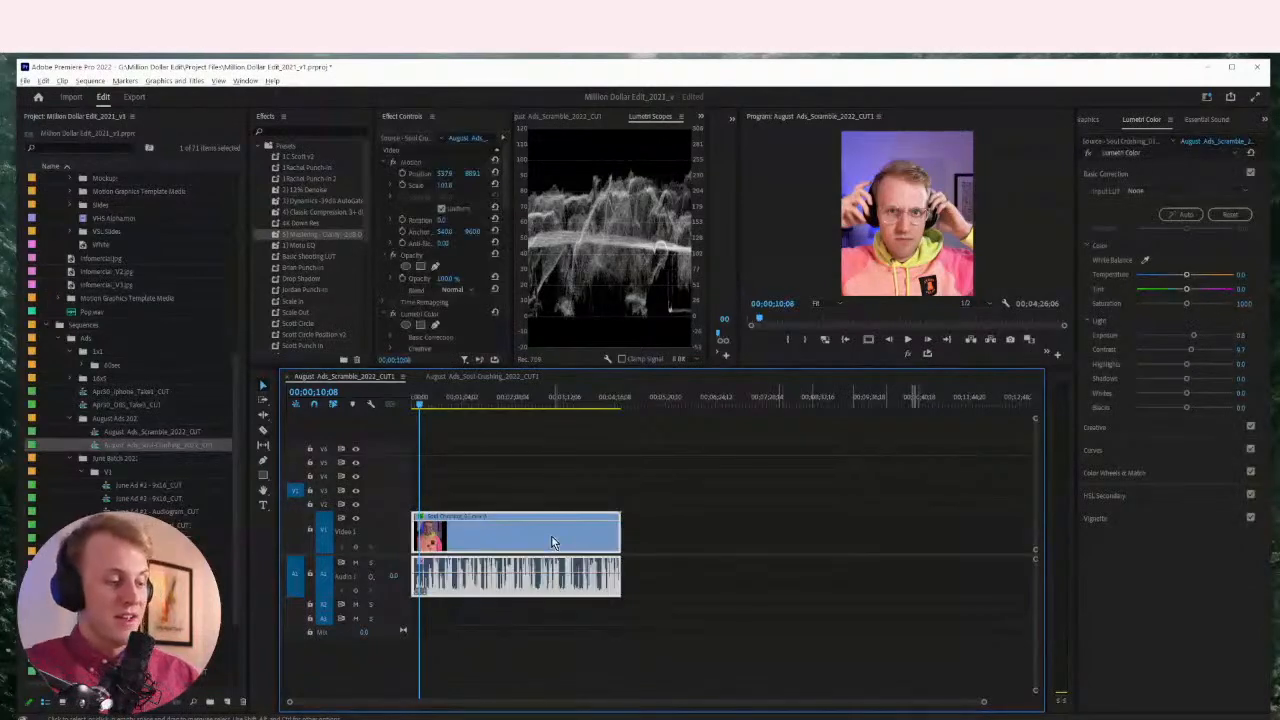
key(backslash)
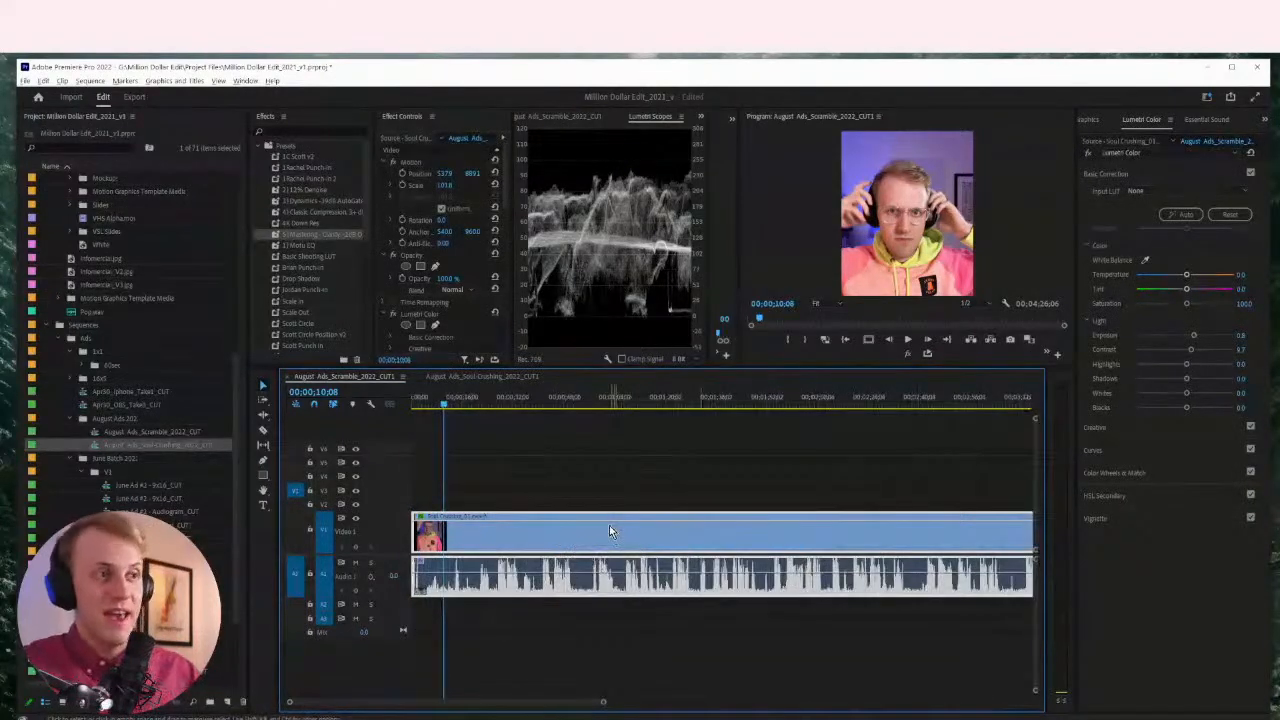
key(backslash)
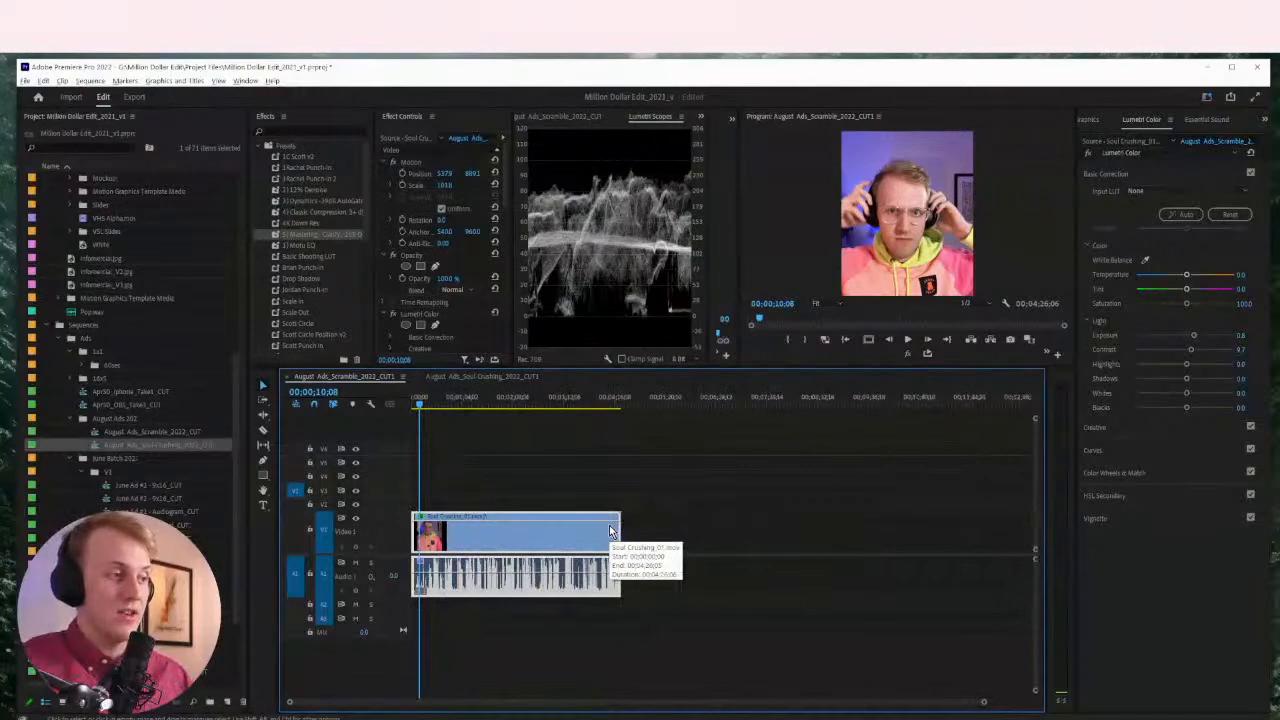
Open the Soul Crushing sequence, enlarge its video and audio tracks, and keep the full clip in view
click(458, 378)
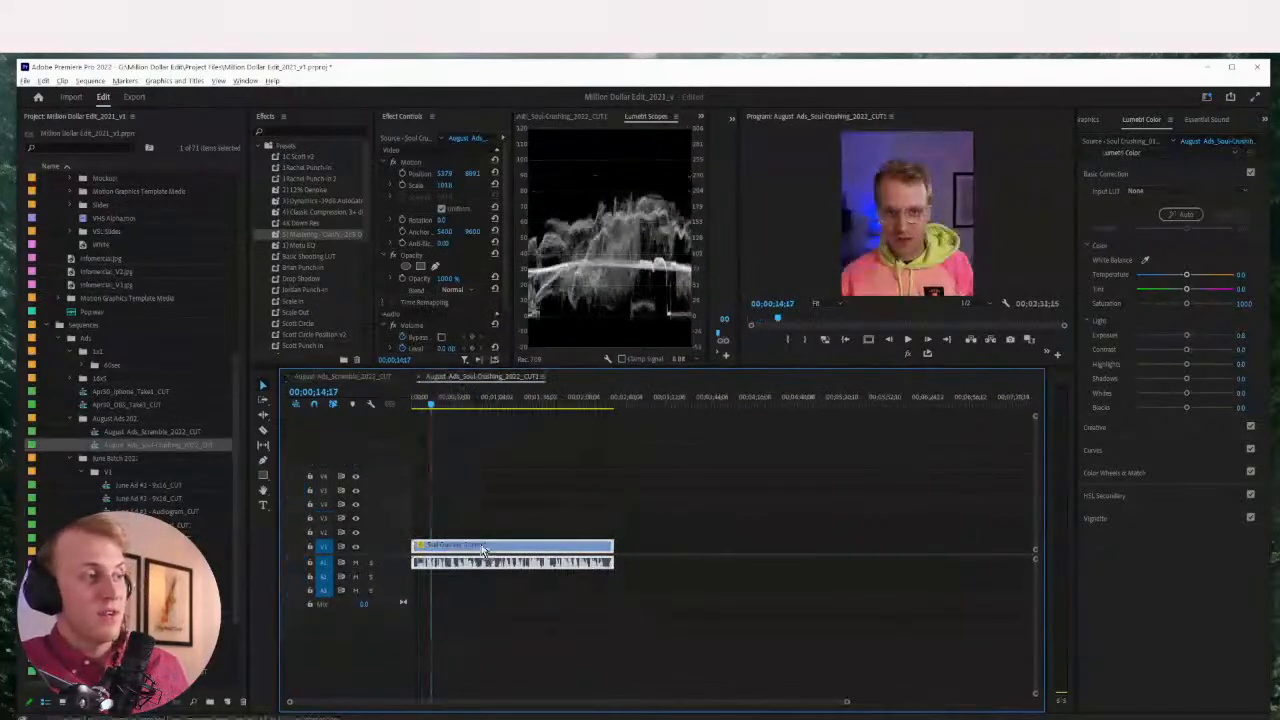
double_click(395, 545)
double_click(395, 545)
double_click(397, 549)
double_click(399, 558)
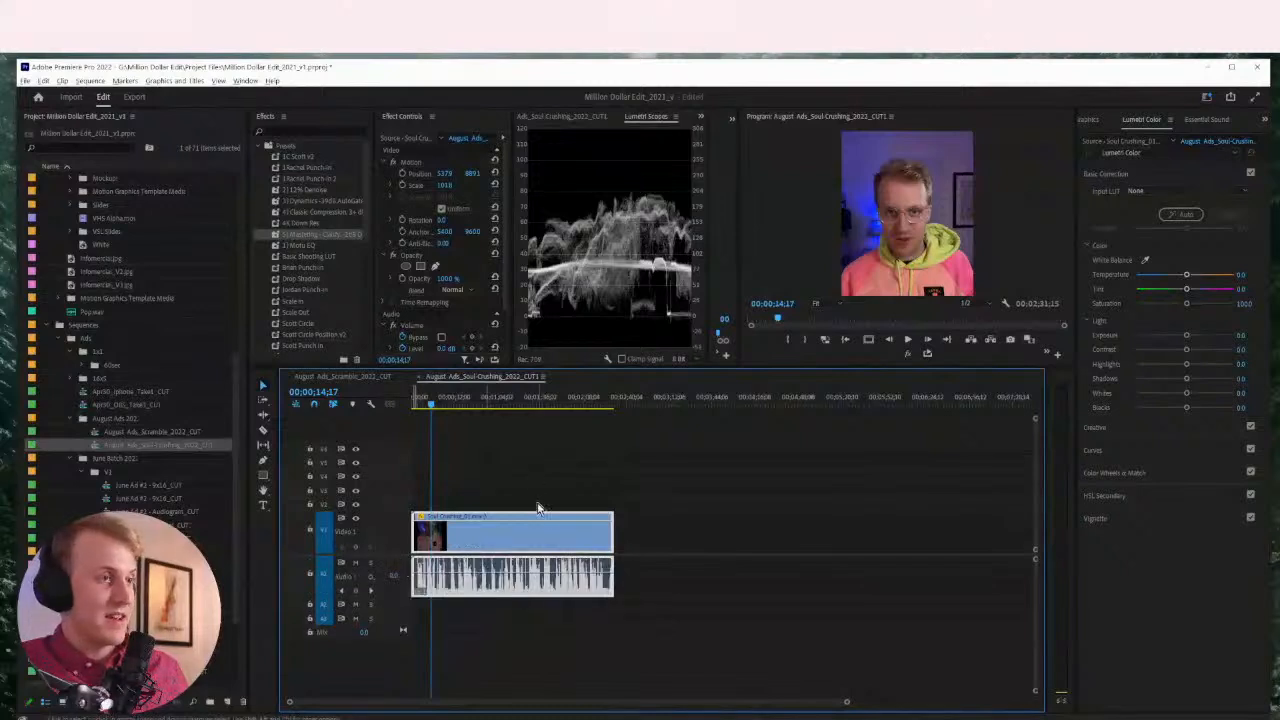
click(677, 491)
key(backslash)
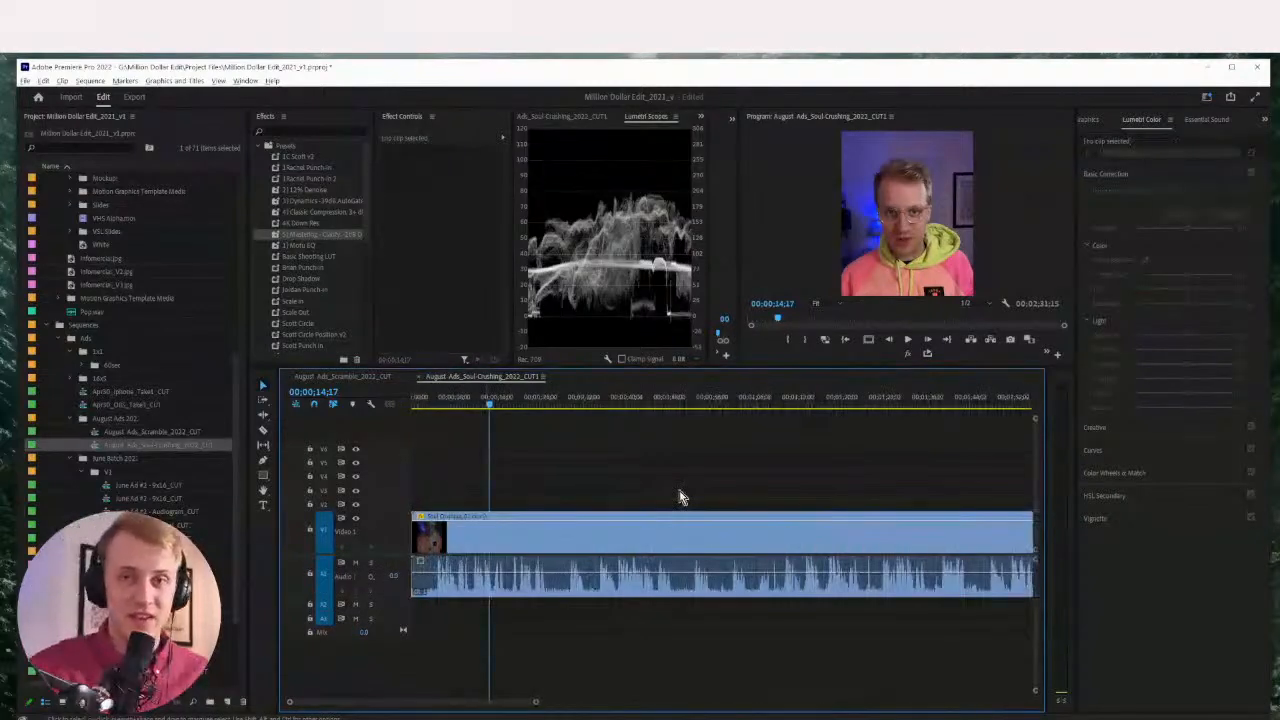
key(minus)
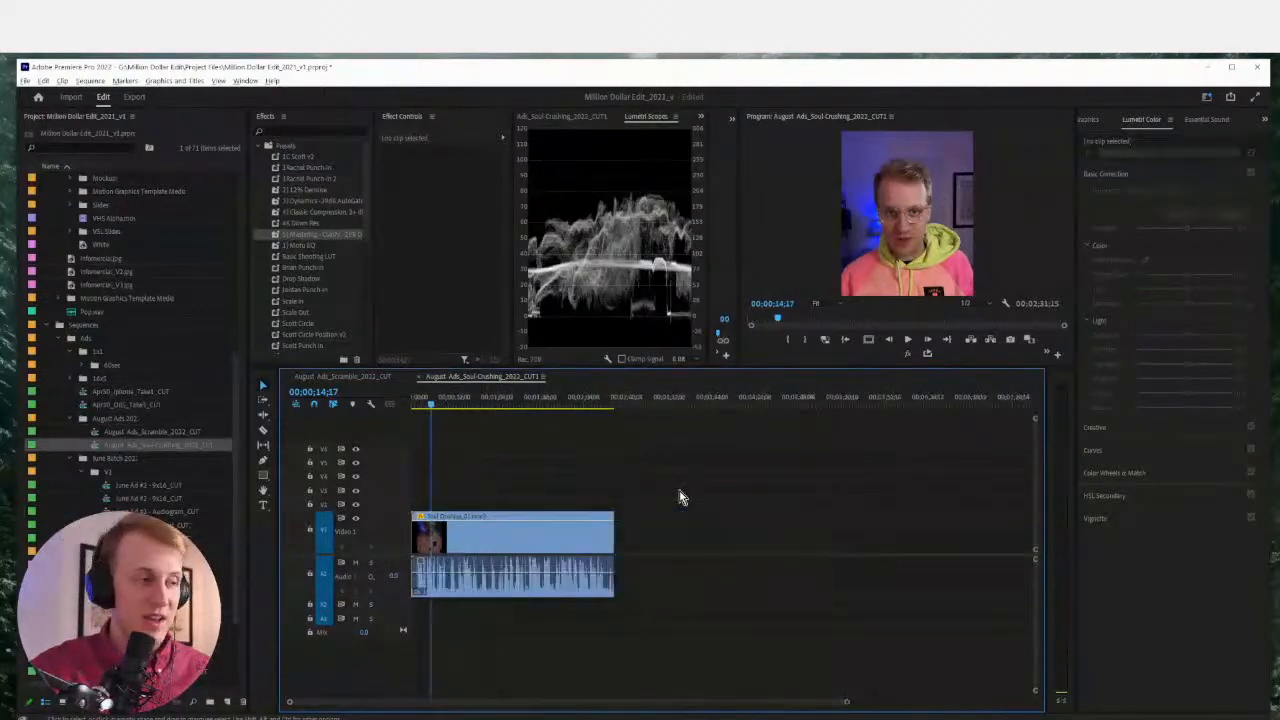
Return to the Scramble sequence and copy its color-corrected, audio-treated clip as the source of the attributes
click(346, 379)
click(491, 494)
click(482, 404)
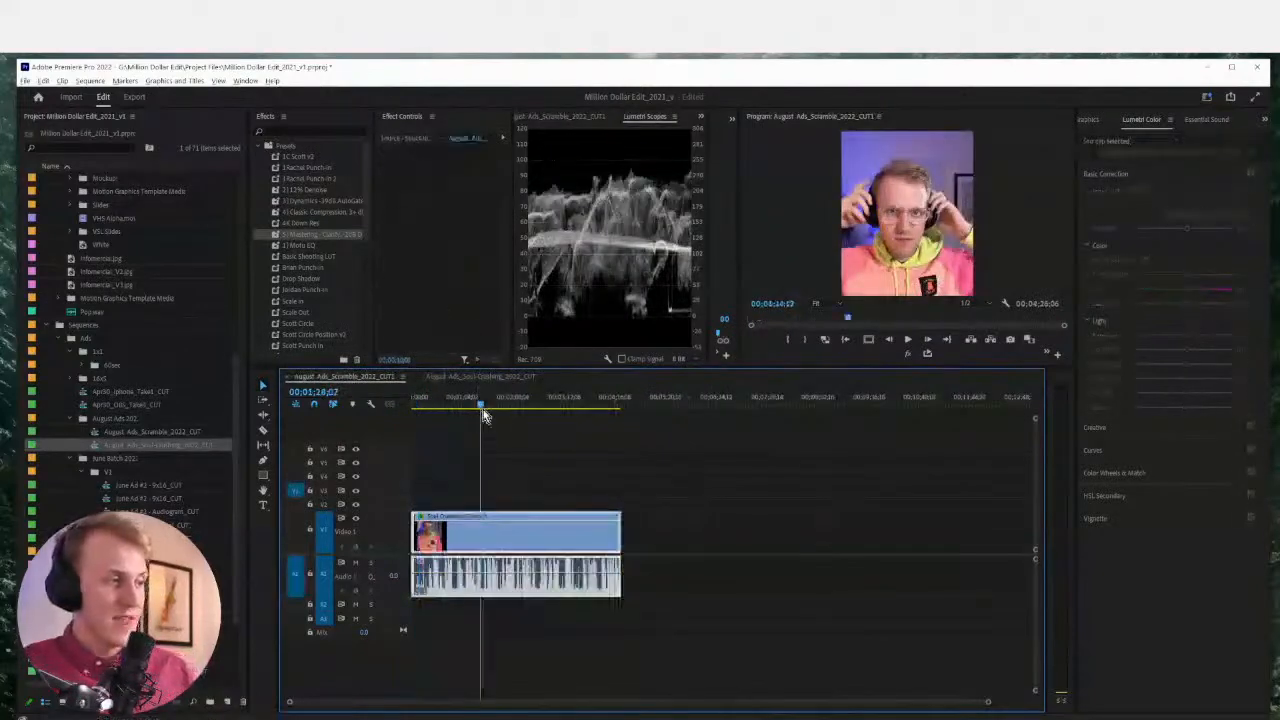
click(499, 532)
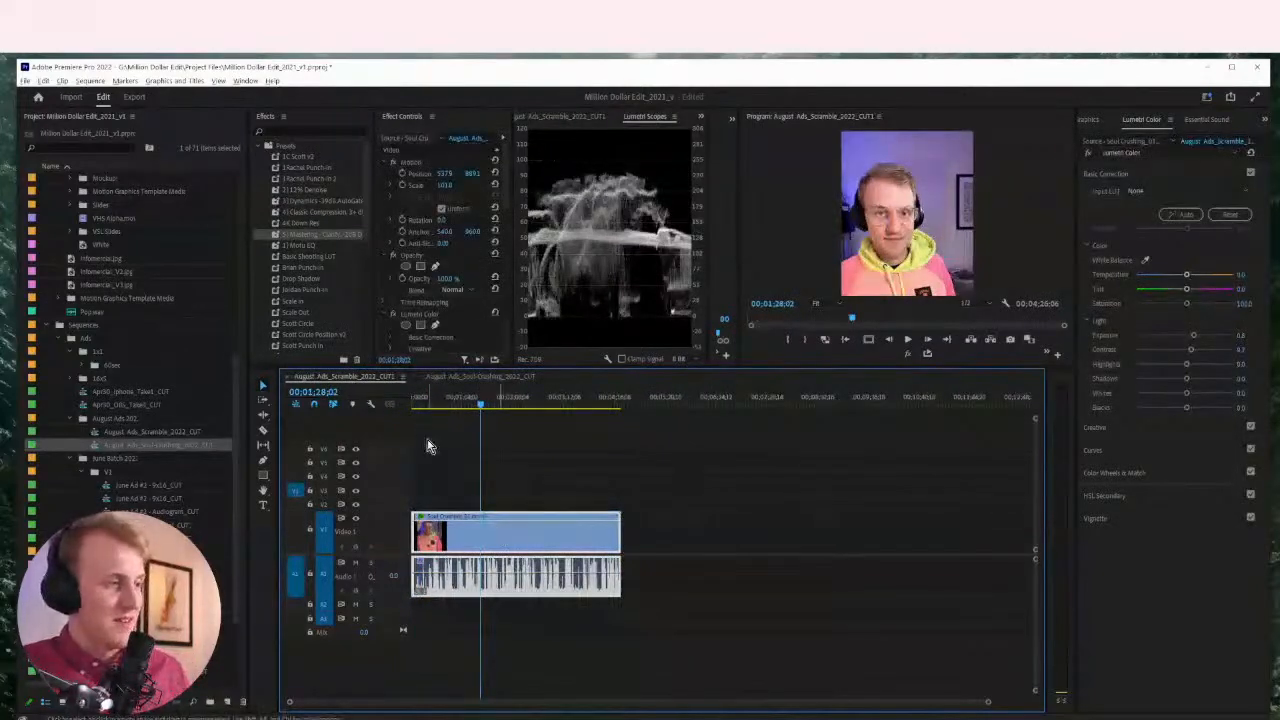
Paste attributes onto the Soul Crushing clip, including Lumetri Color and all audio effects but excluding Motion and Opacity
click(466, 376)
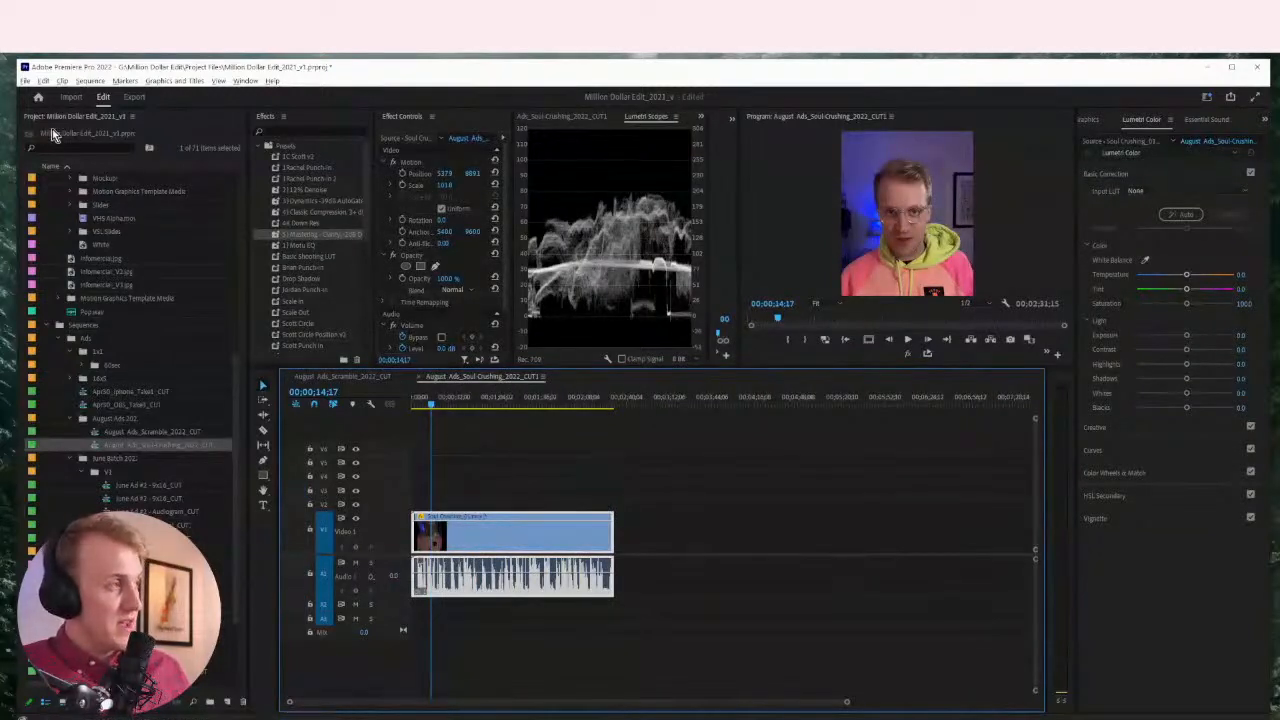
click(43, 81)
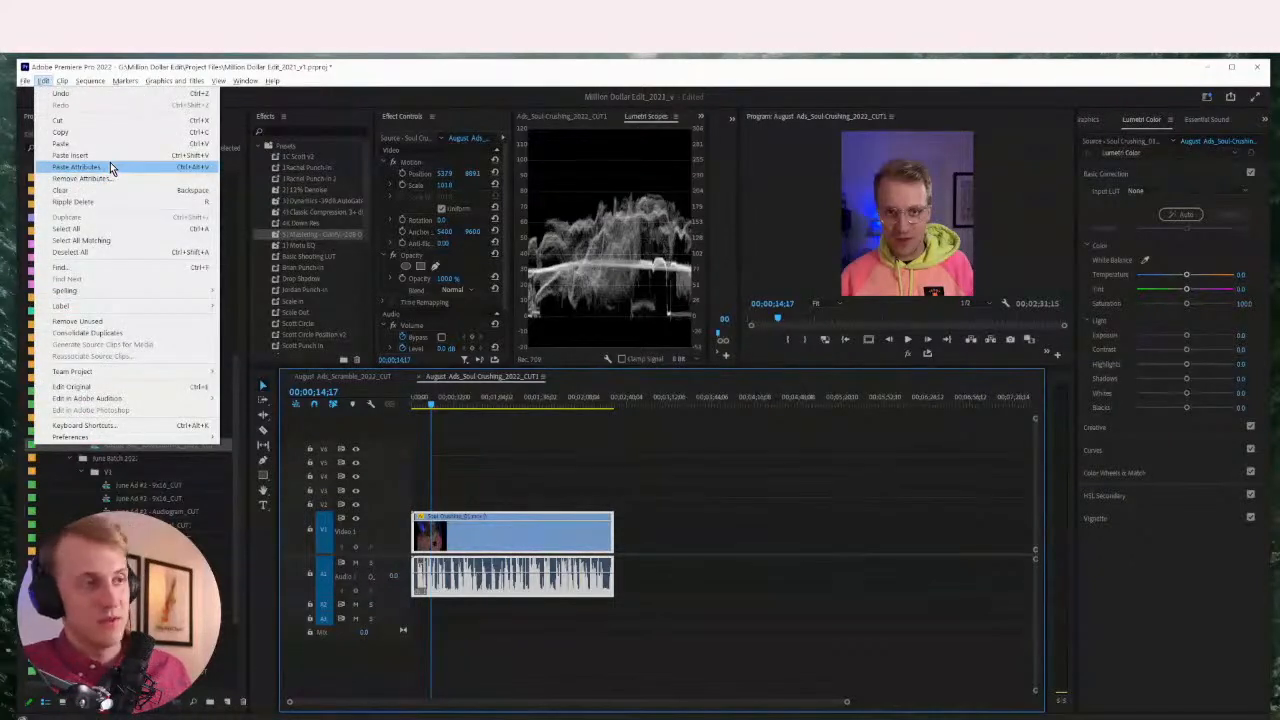
click(110, 165)
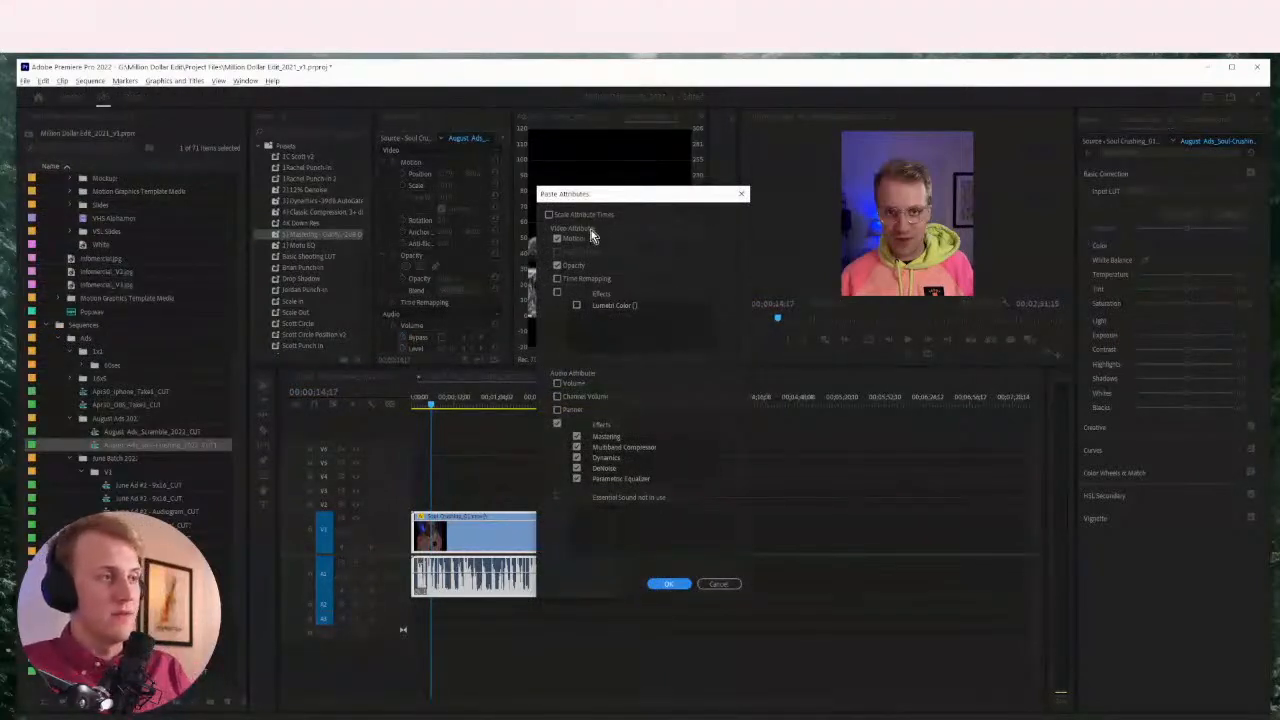
click(579, 241)
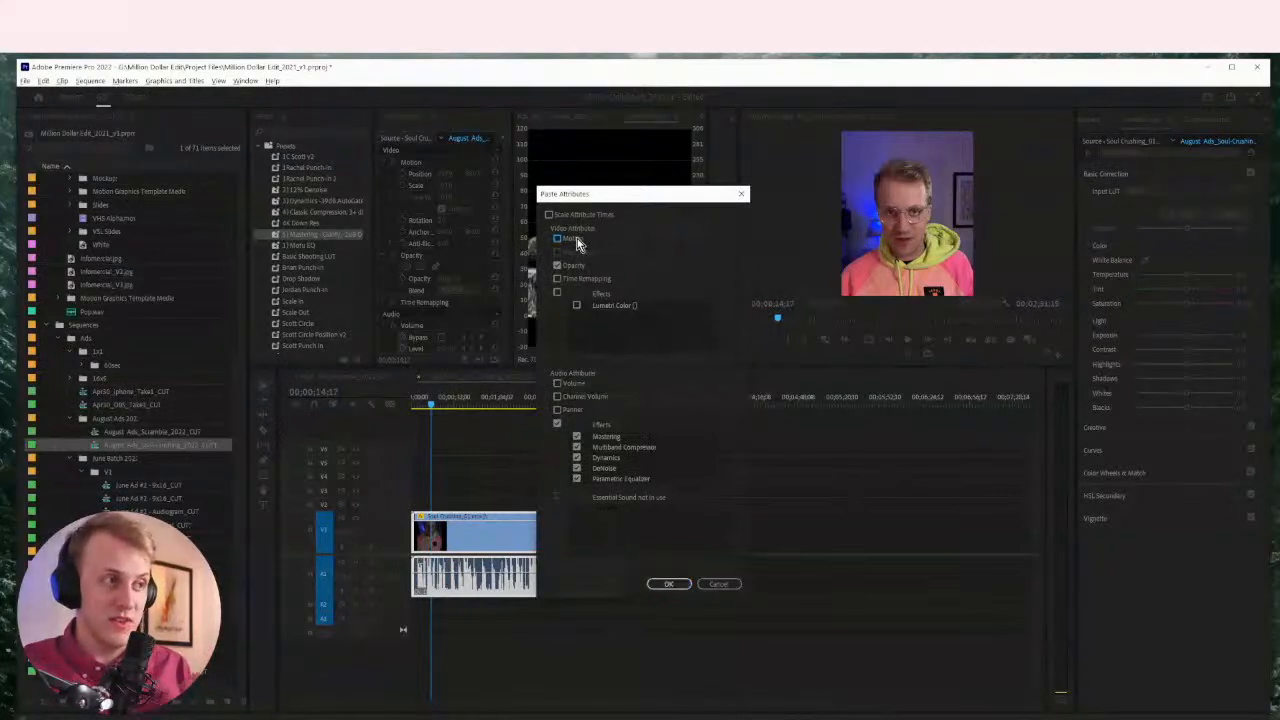
click(574, 266)
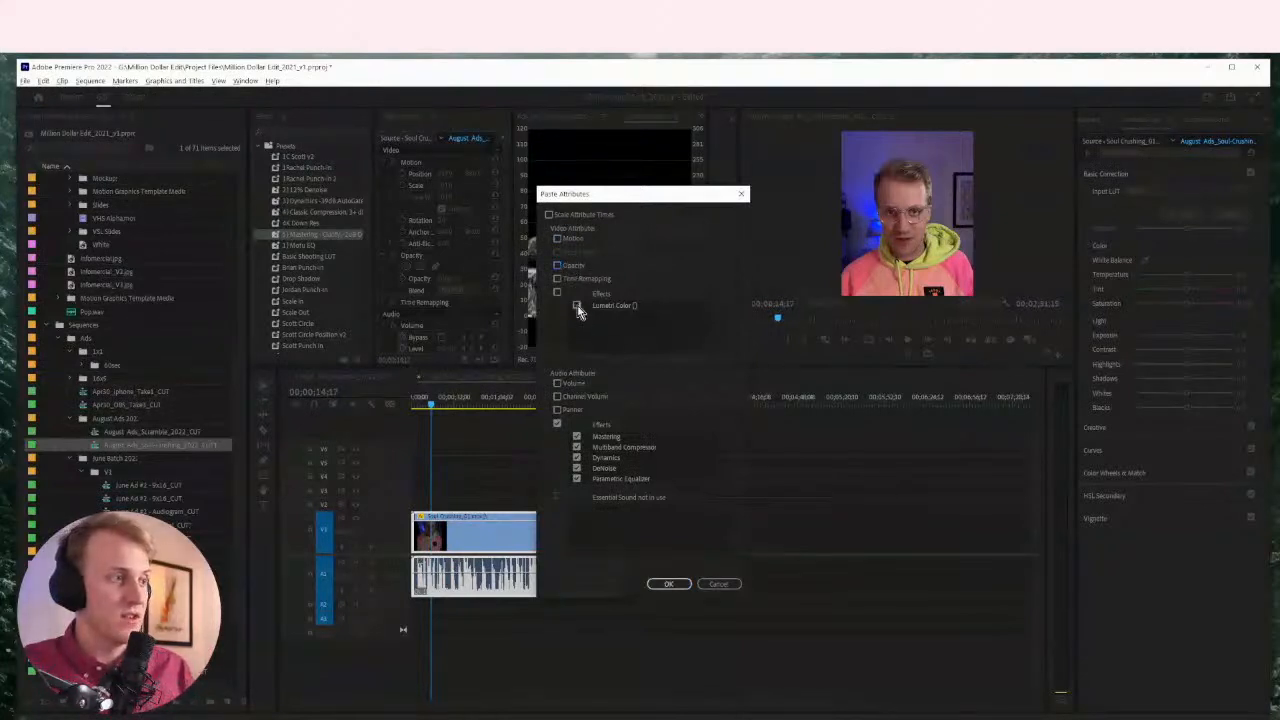
click(577, 307)
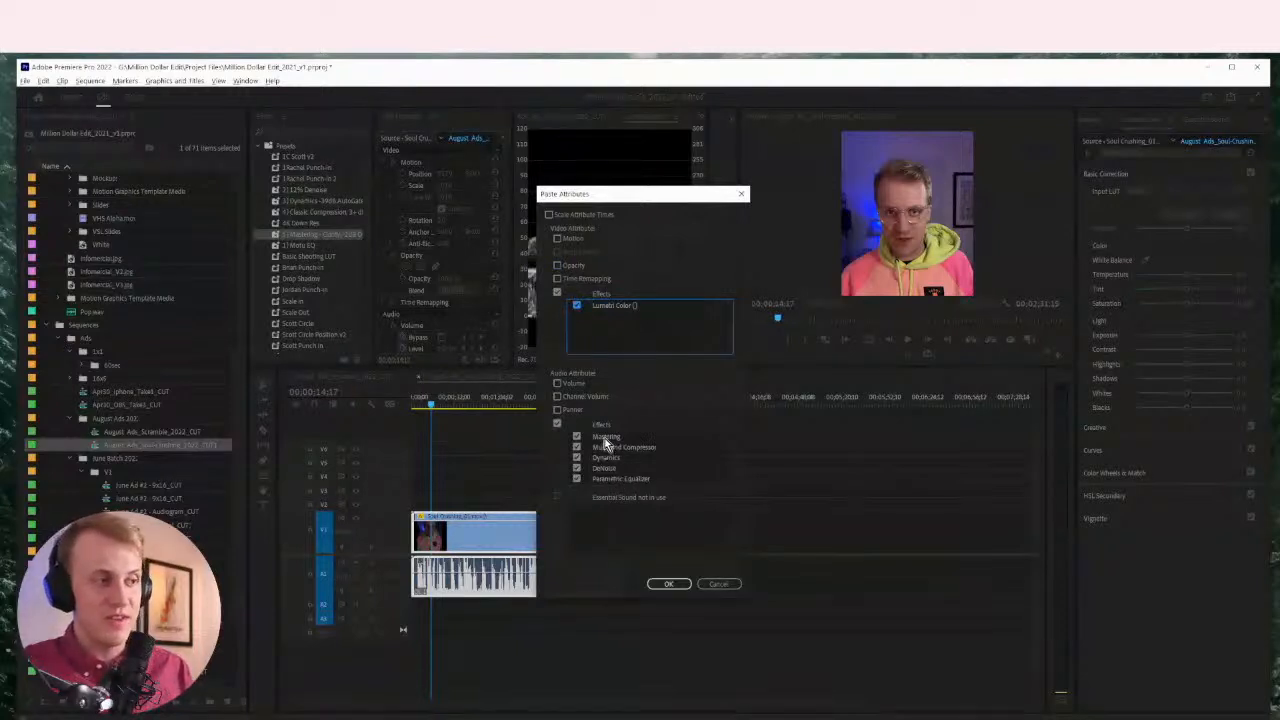
click(654, 586)
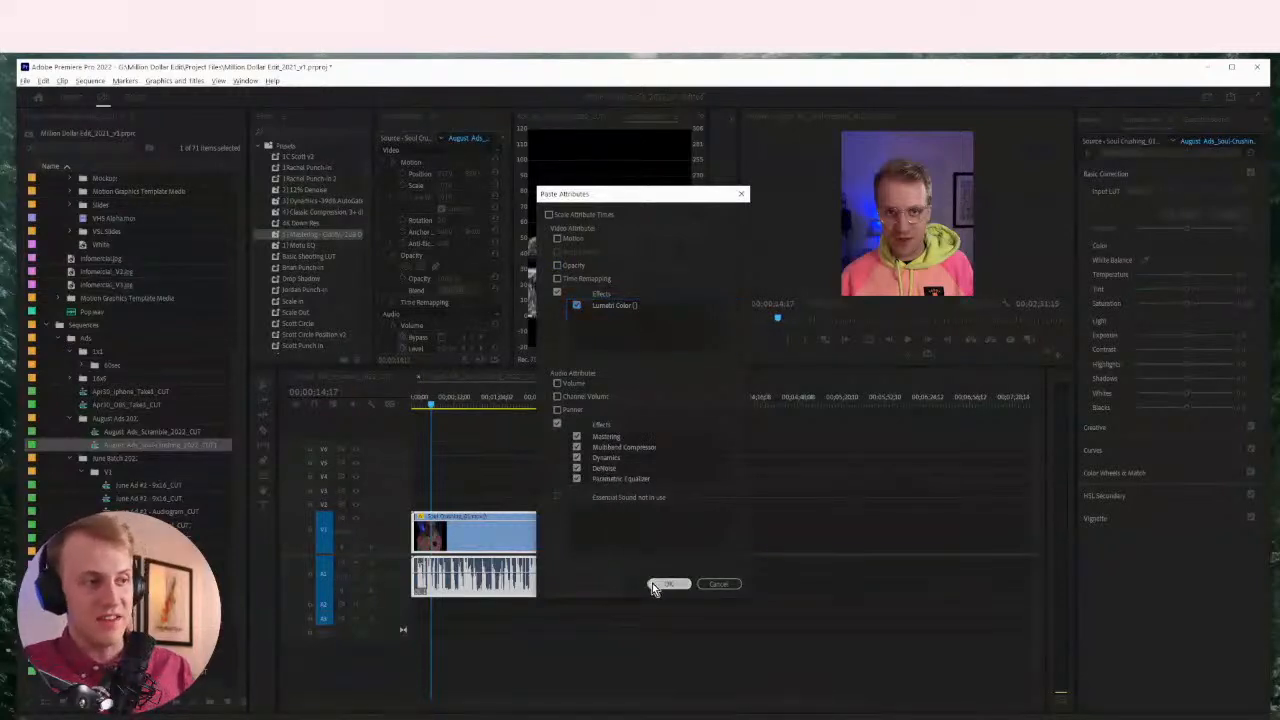
Inspect the Parametric Equalizer, Dynamics, Mastering and Multiband Compressor settings pasted onto the Soul Crushing clip
drag(506, 186, 515, 272)
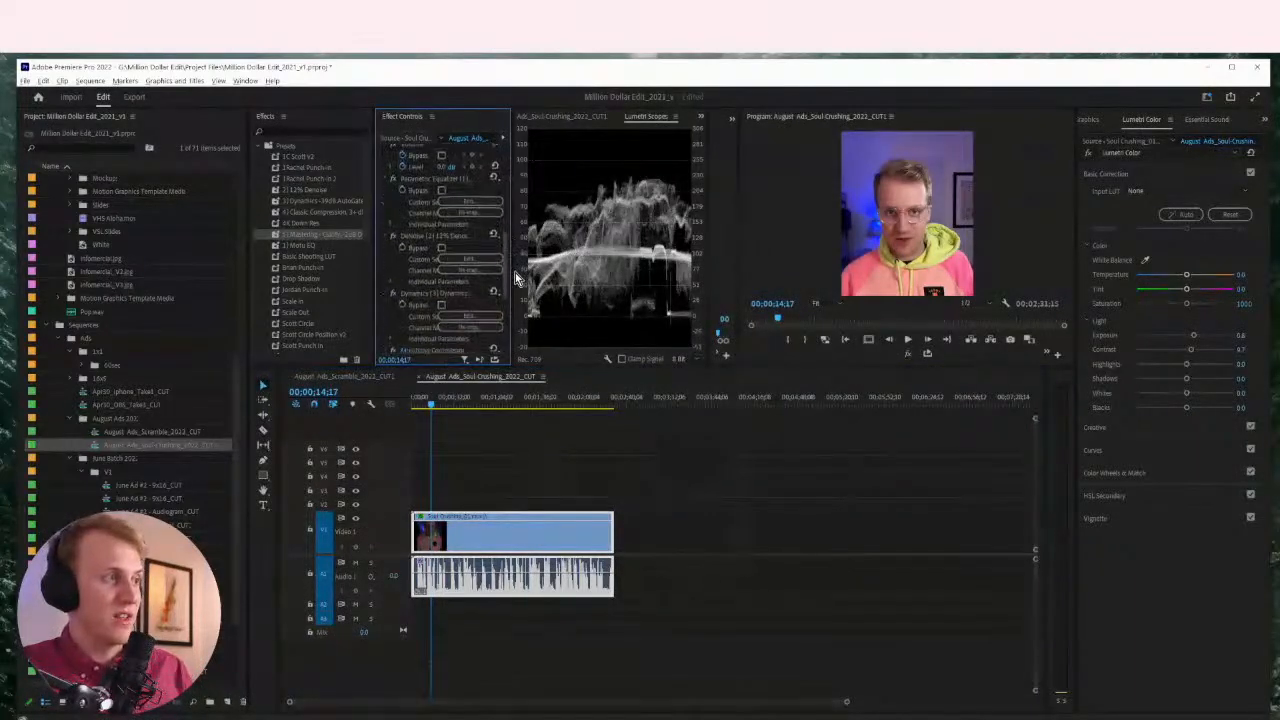
click(475, 212)
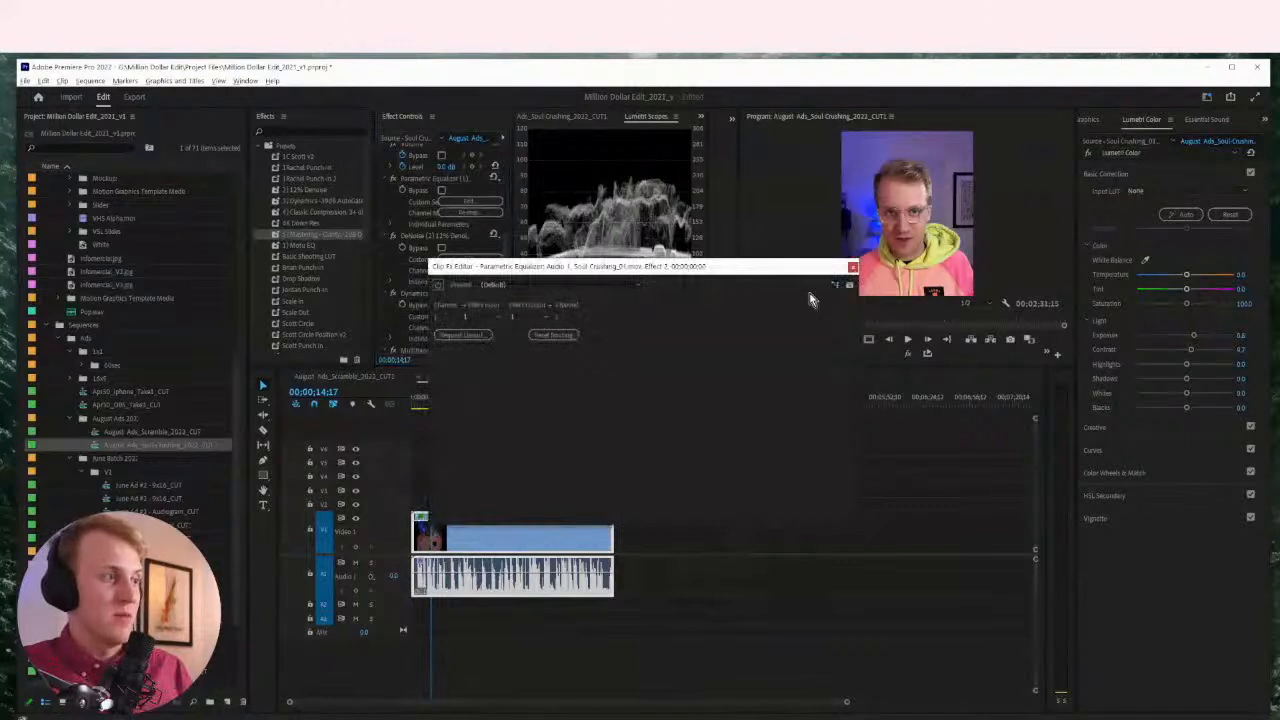
click(850, 270)
click(470, 317)
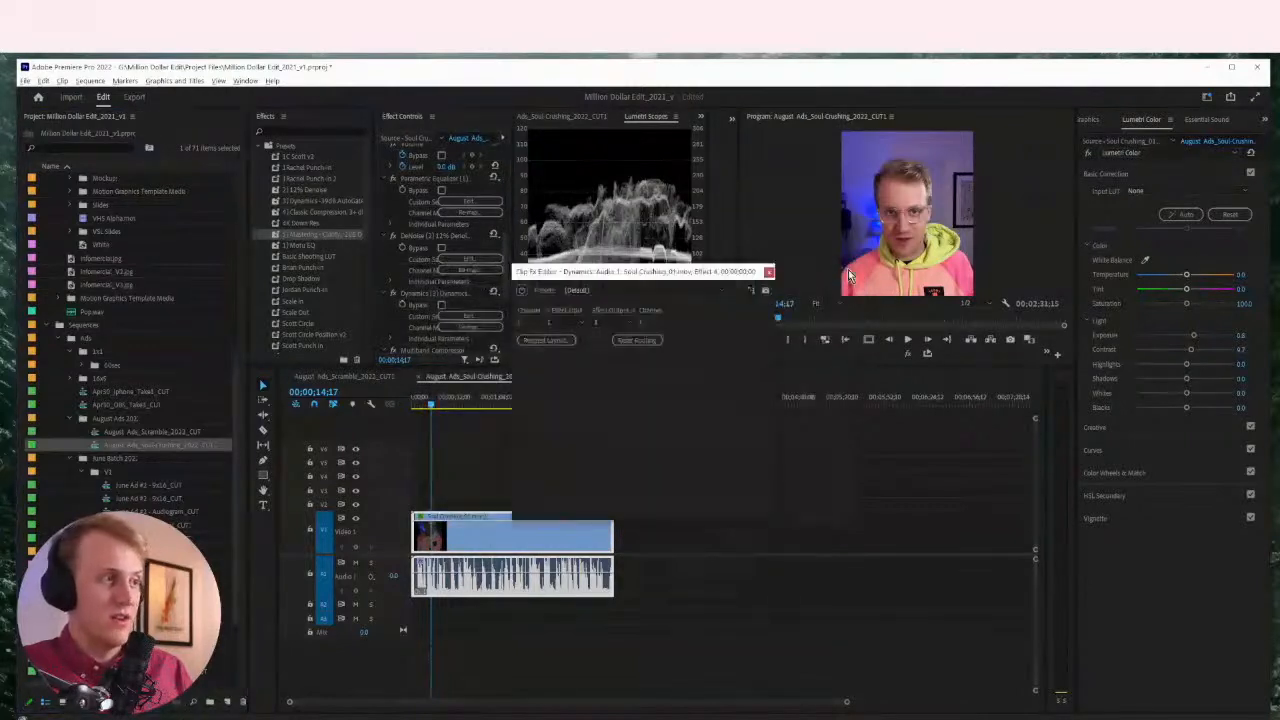
click(768, 272)
scroll(507, 261, down, 2)
scroll(507, 261, down, 2)
click(470, 297)
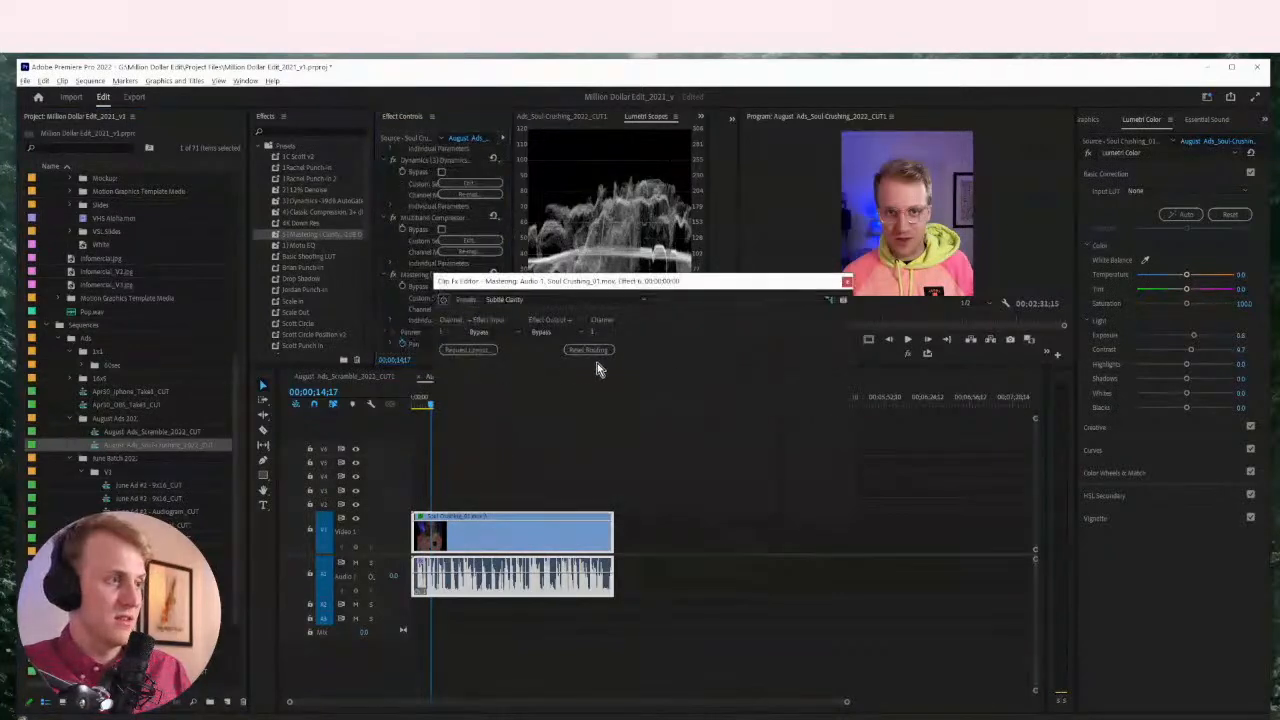
click(845, 283)
click(477, 252)
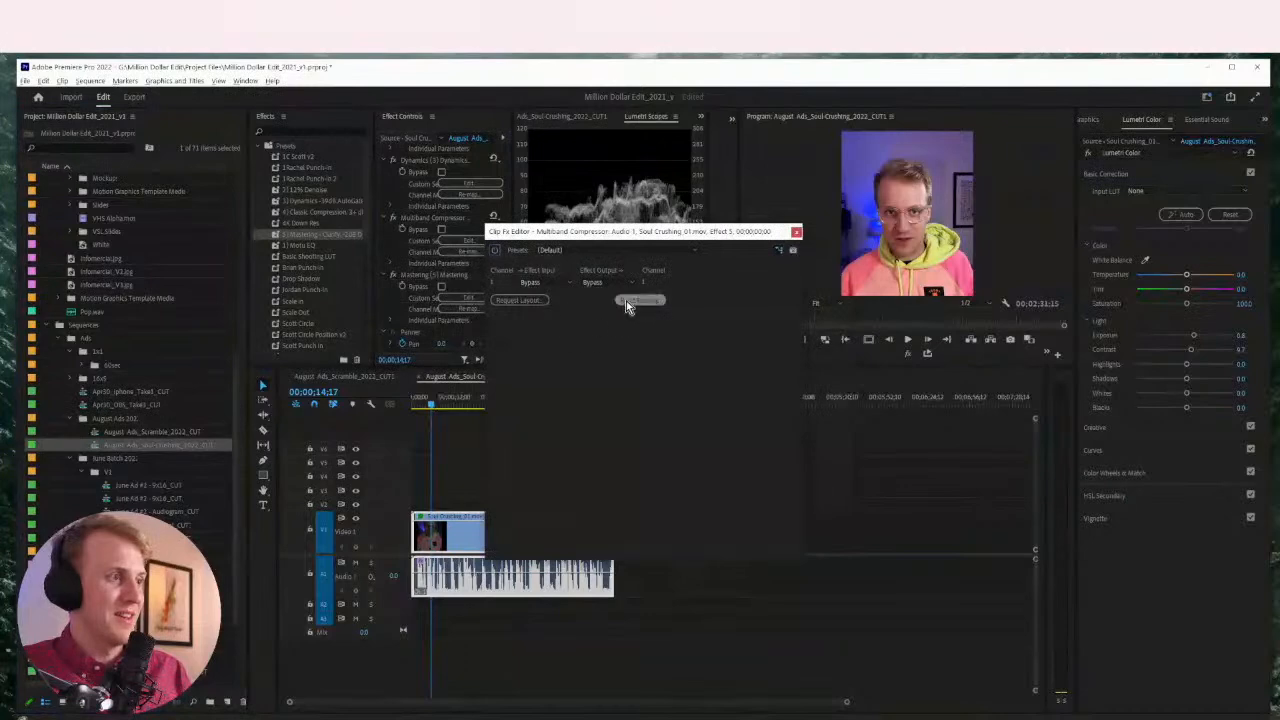
click(796, 231)
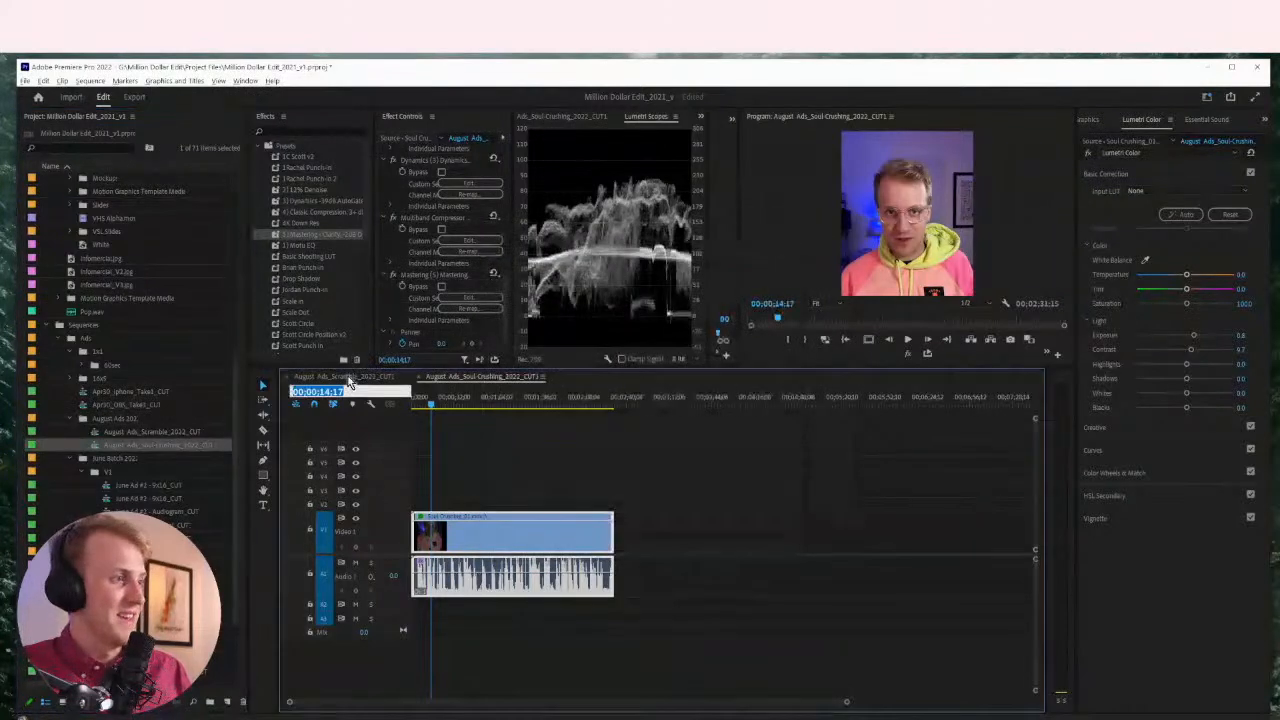
Inspect the Mastering, Multiband Compressor, Dynamics and DeNoise editors on the Scramble clip for comparison
click(340, 376)
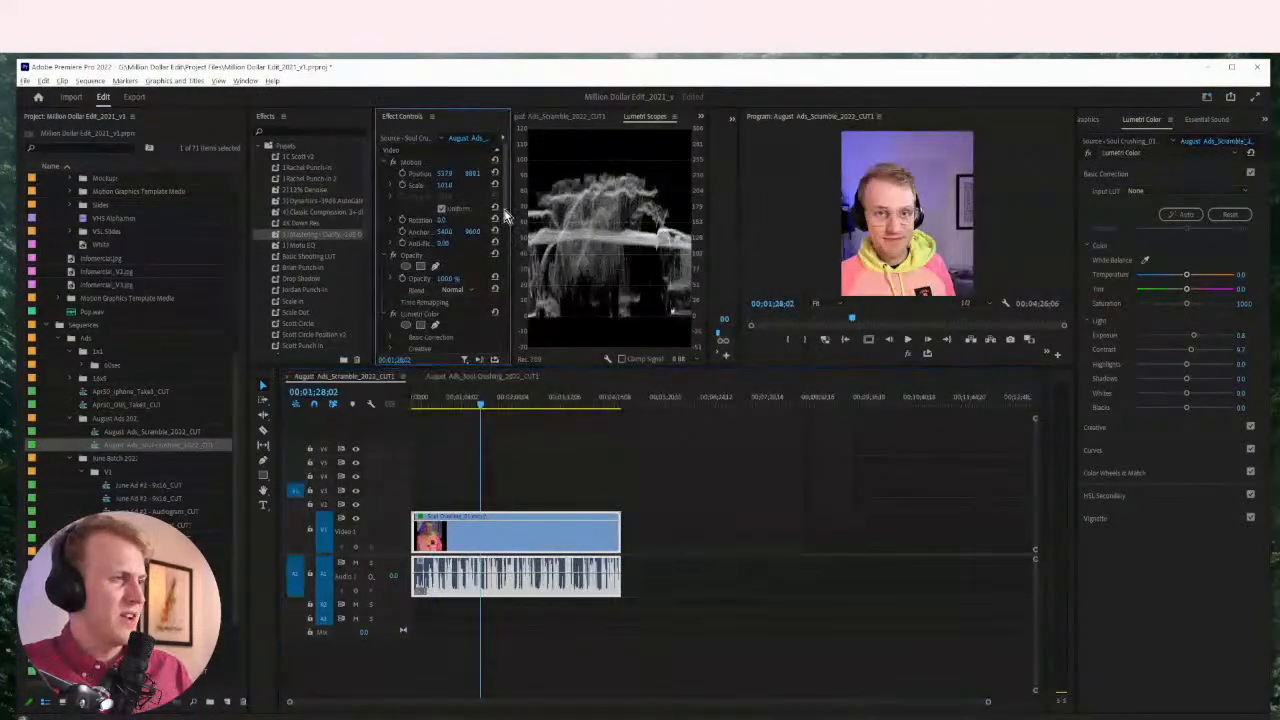
scroll(508, 210, down, 5)
click(468, 278)
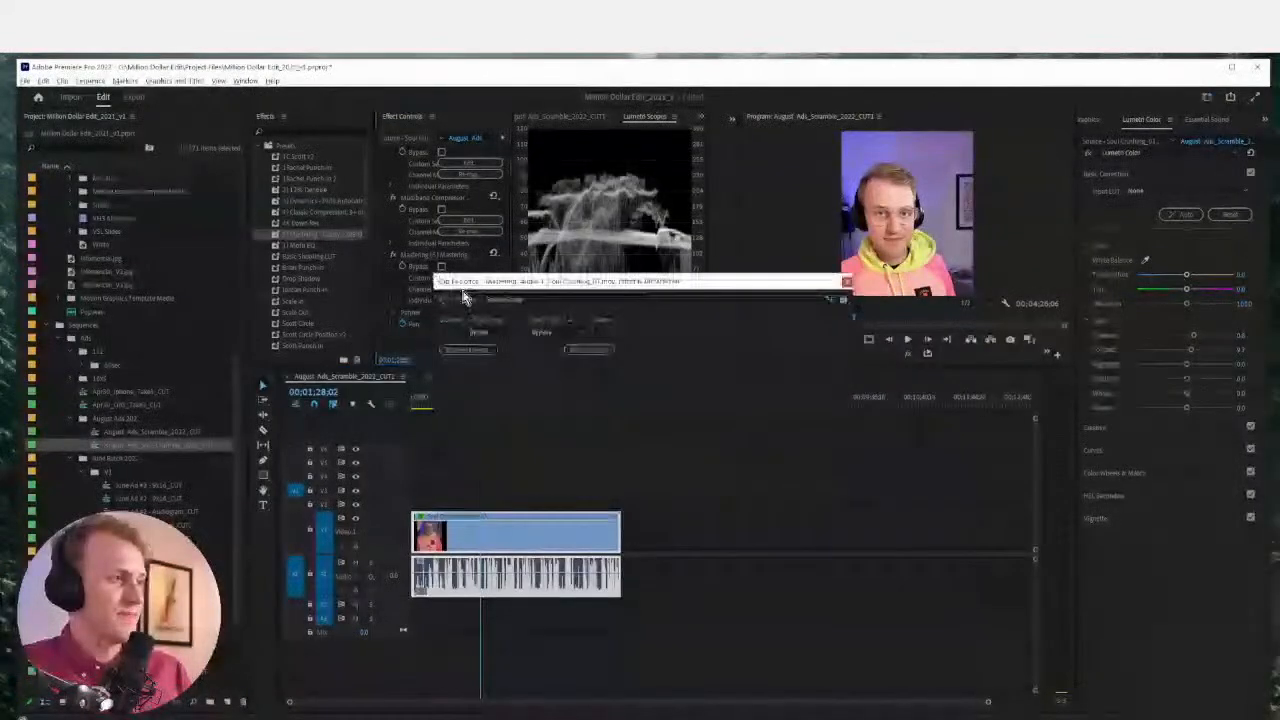
click(472, 220)
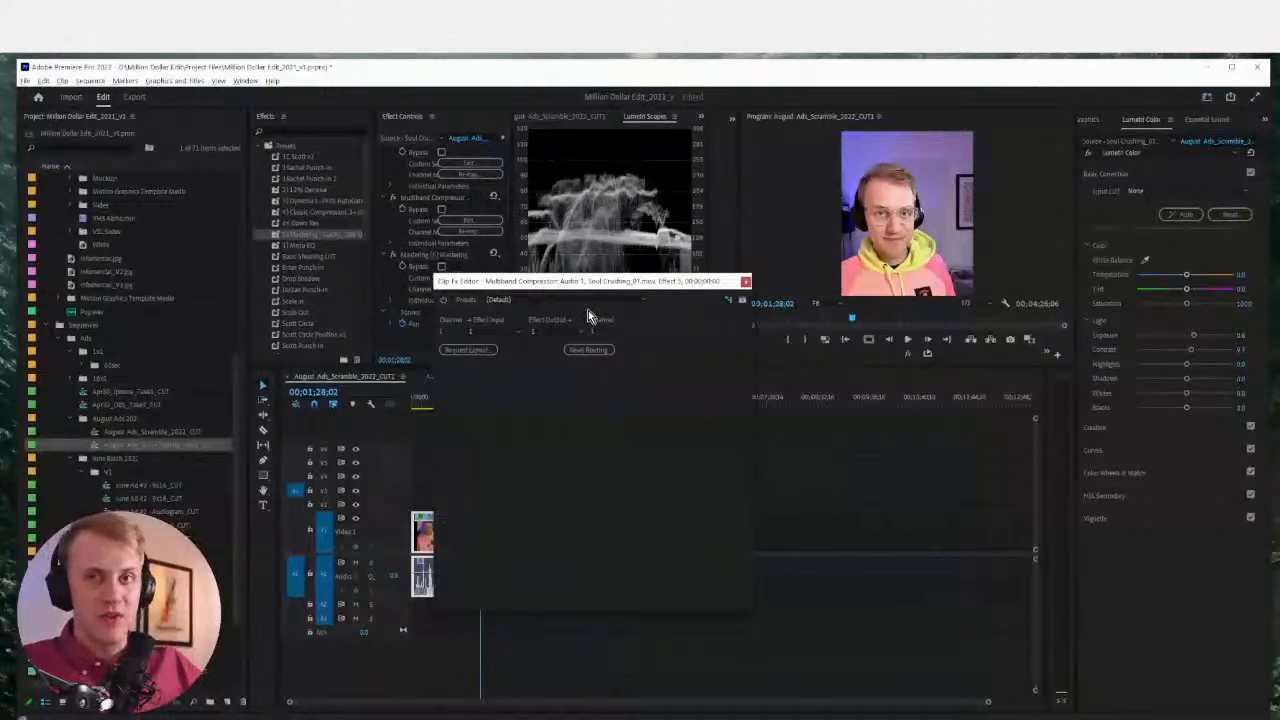
click(486, 163)
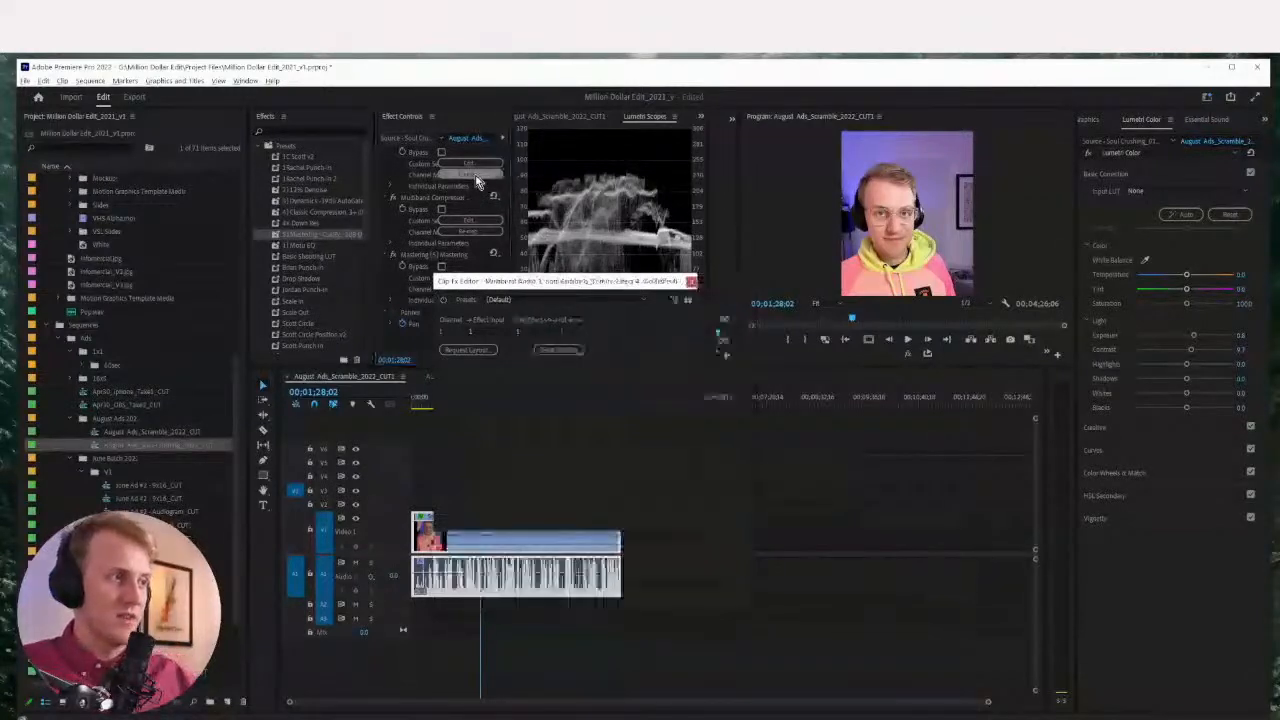
click(691, 281)
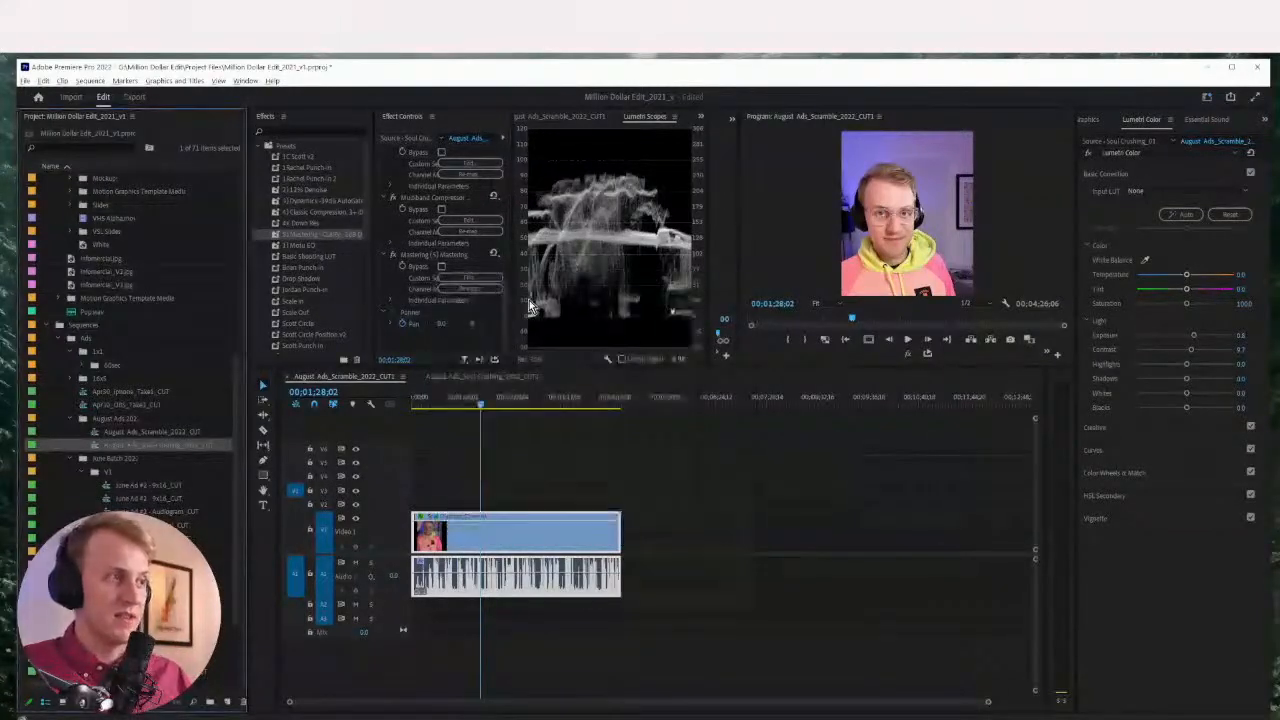
scroll(505, 309, up, 3)
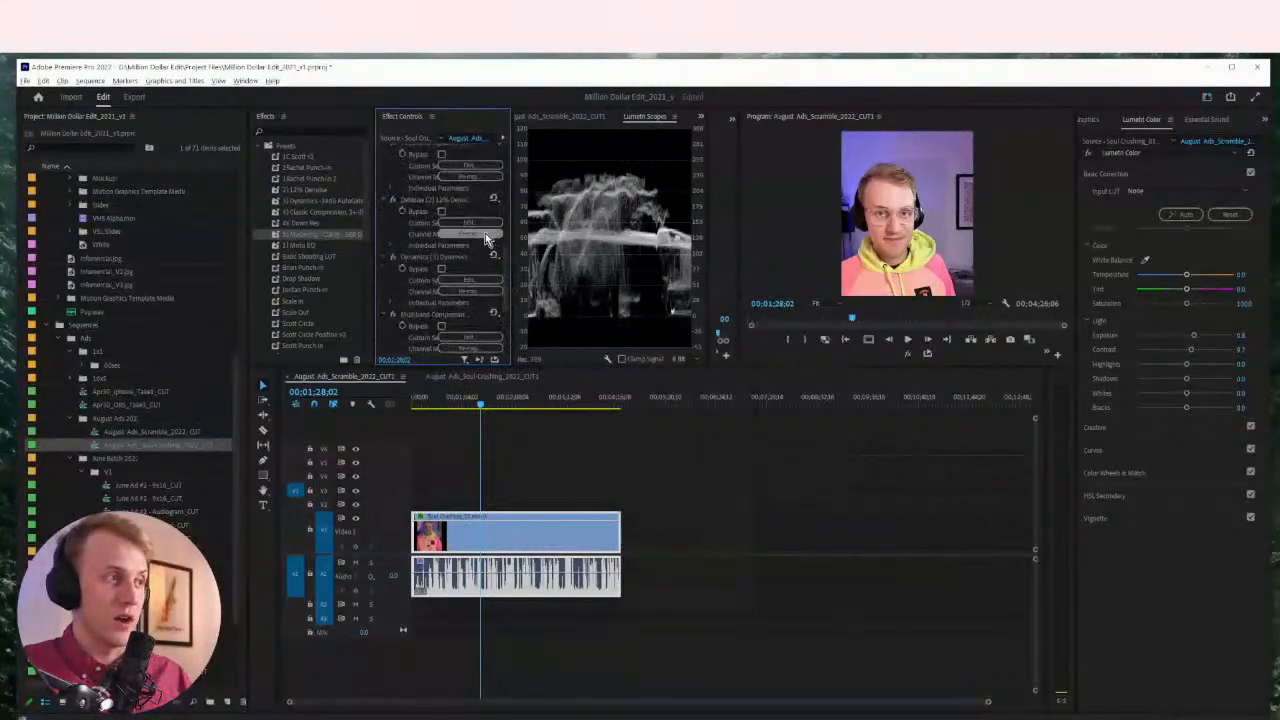
click(487, 238)
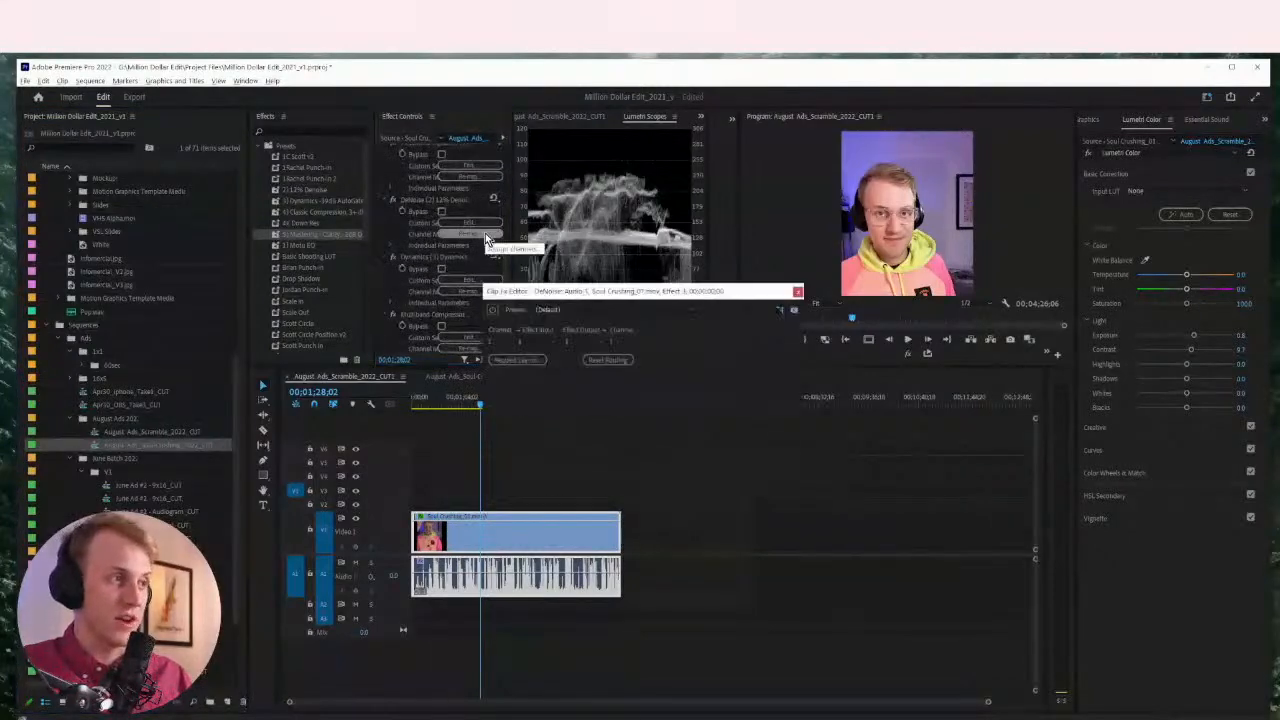
click(798, 295)
Remove the attributes from the second segment of the cut-up Scramble clip, and play the sequence from about 00;00;54;13
click(751, 531)
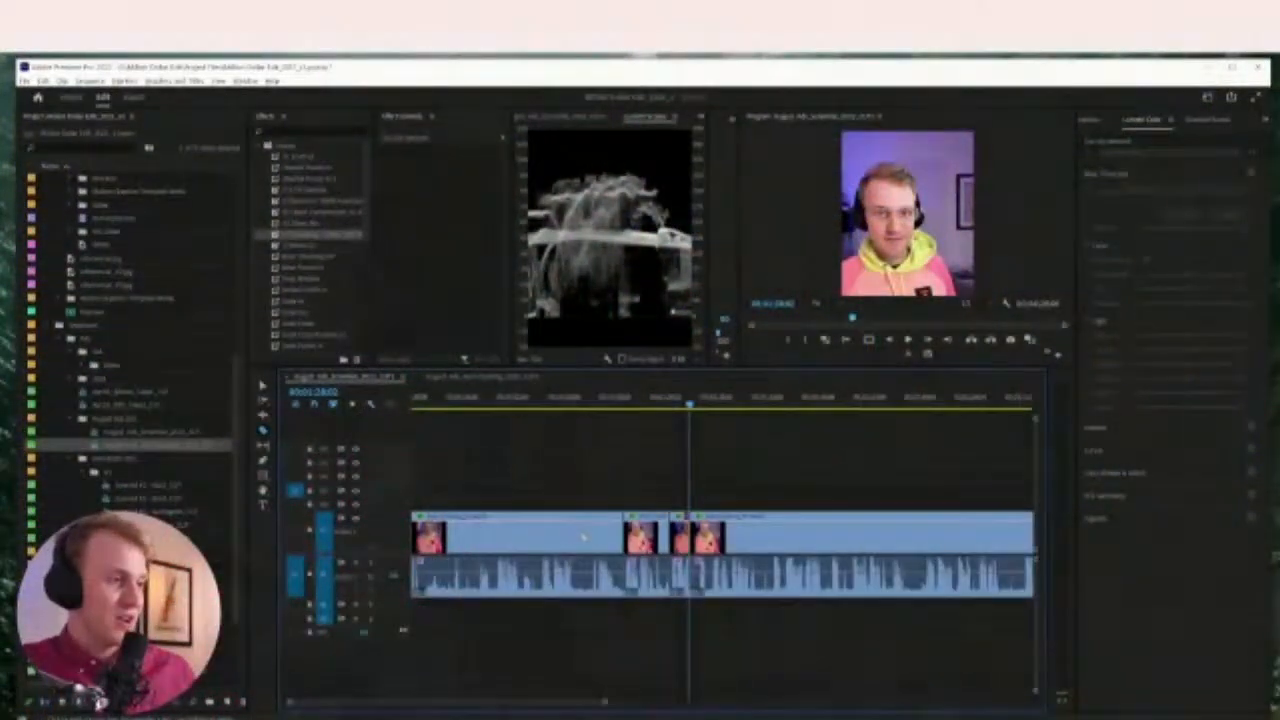
click(644, 536)
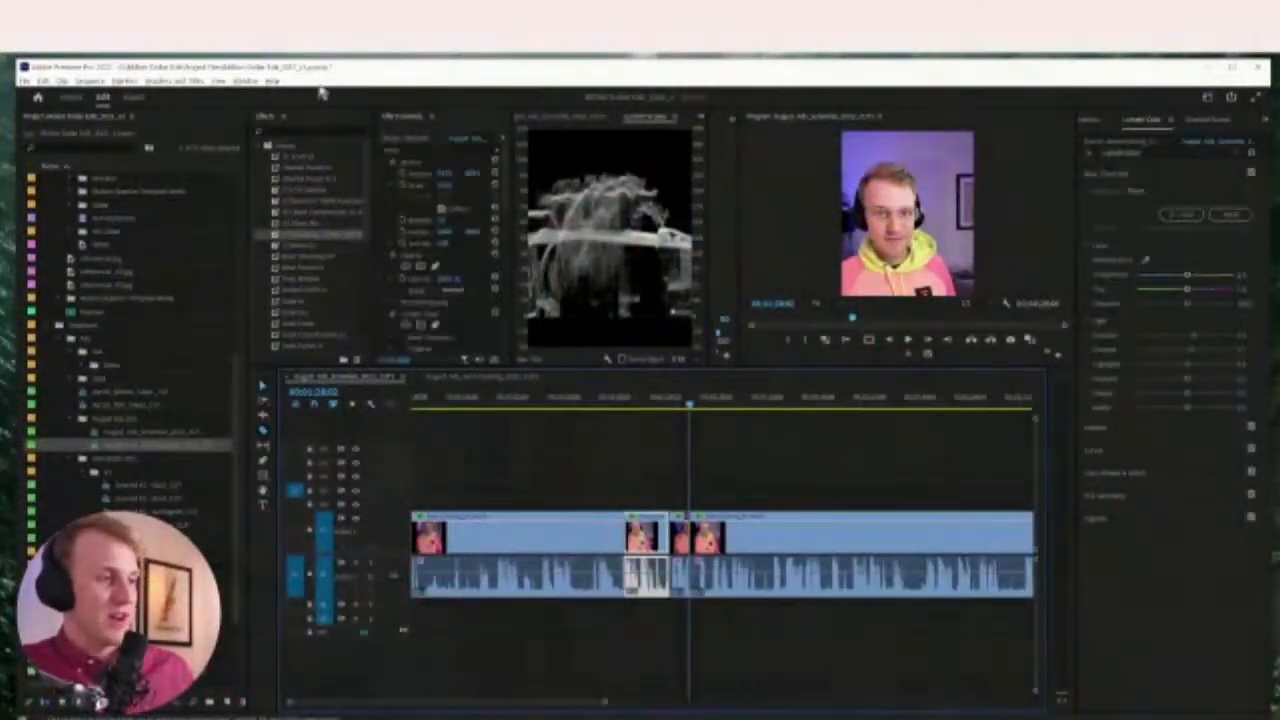
right_click(644, 536)
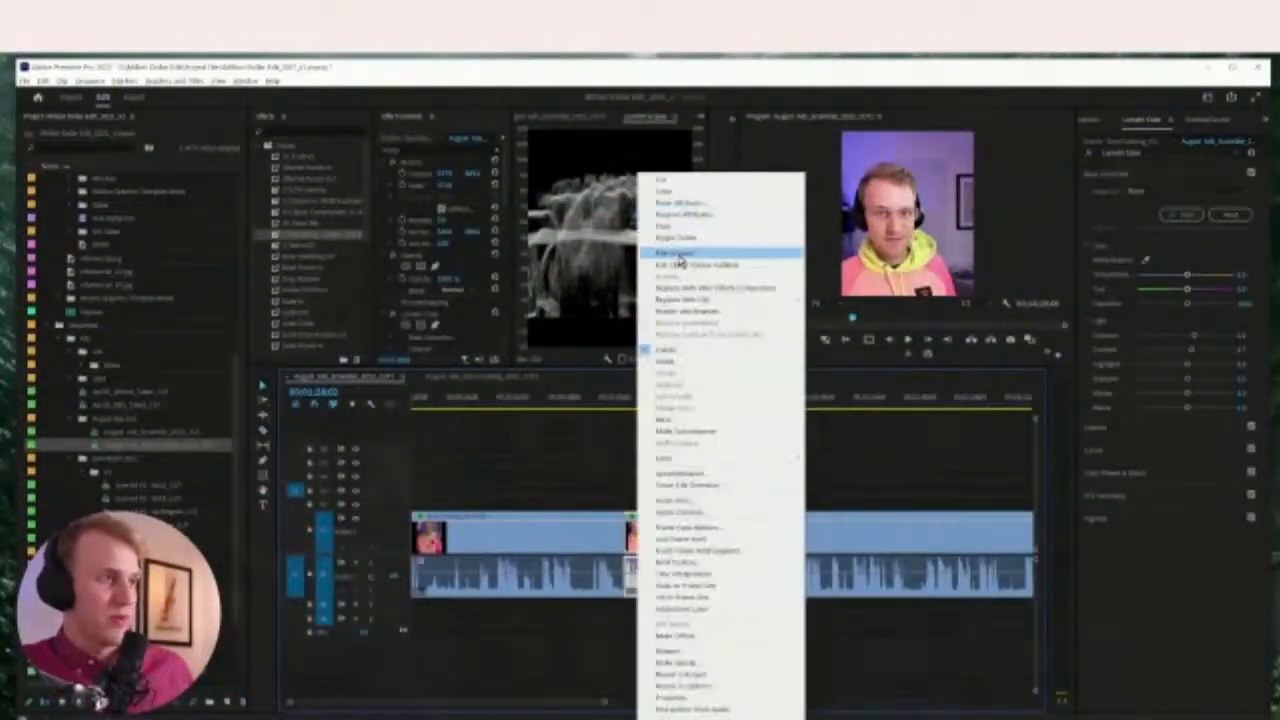
click(686, 214)
key(Return)
drag(655, 402, 583, 403)
key(space)
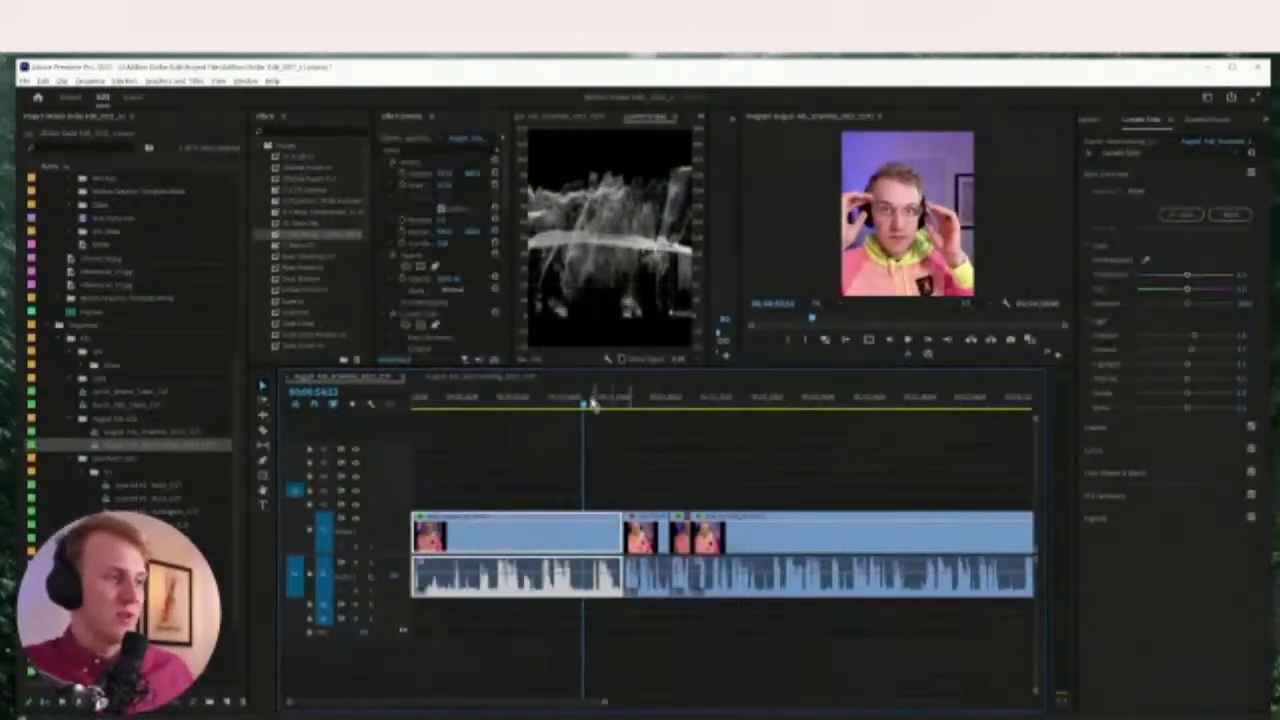
Lower the Lumetri exposure of the short second segment of the talking-head footage
drag(613, 404, 629, 403)
drag(1188, 335, 1169, 336)
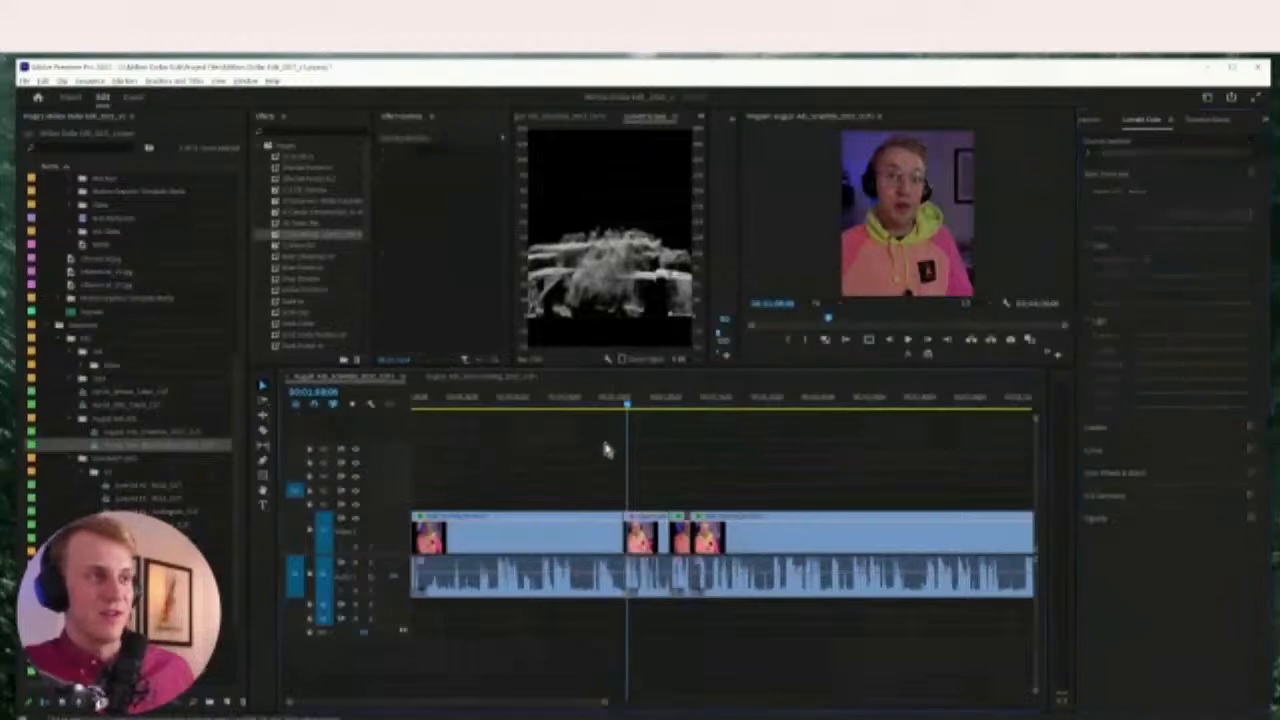
drag(629, 403, 640, 407)
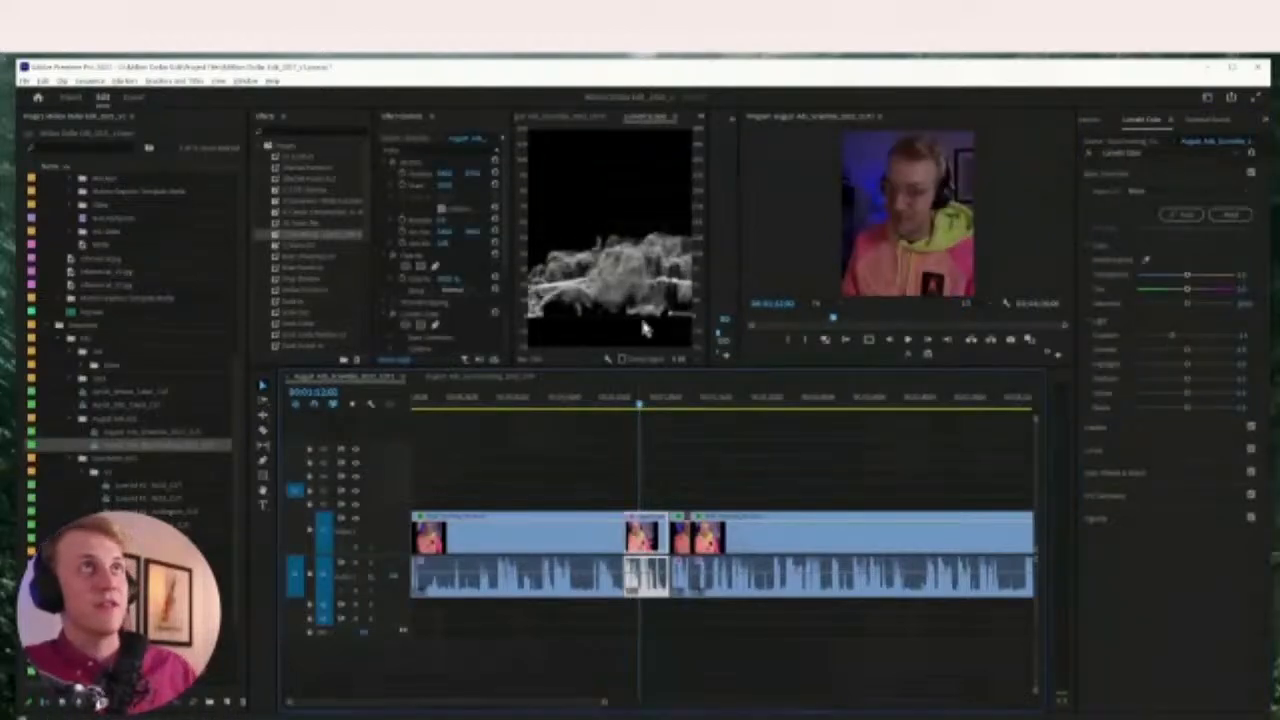
Enlarge the program monitor and compare the darkened segment with the footage before it
drag(737, 367, 646, 470)
drag(634, 514, 716, 517)
click(604, 511)
click(637, 511)
key(space)
click(608, 511)
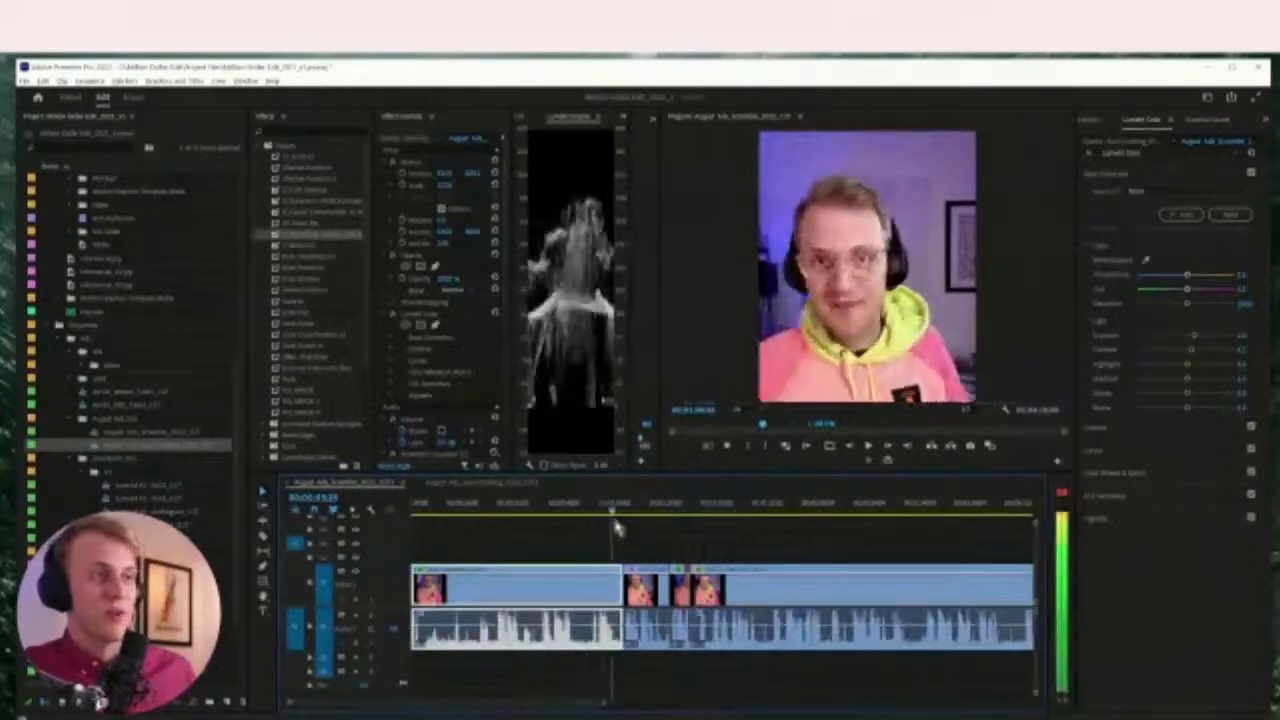
click(640, 511)
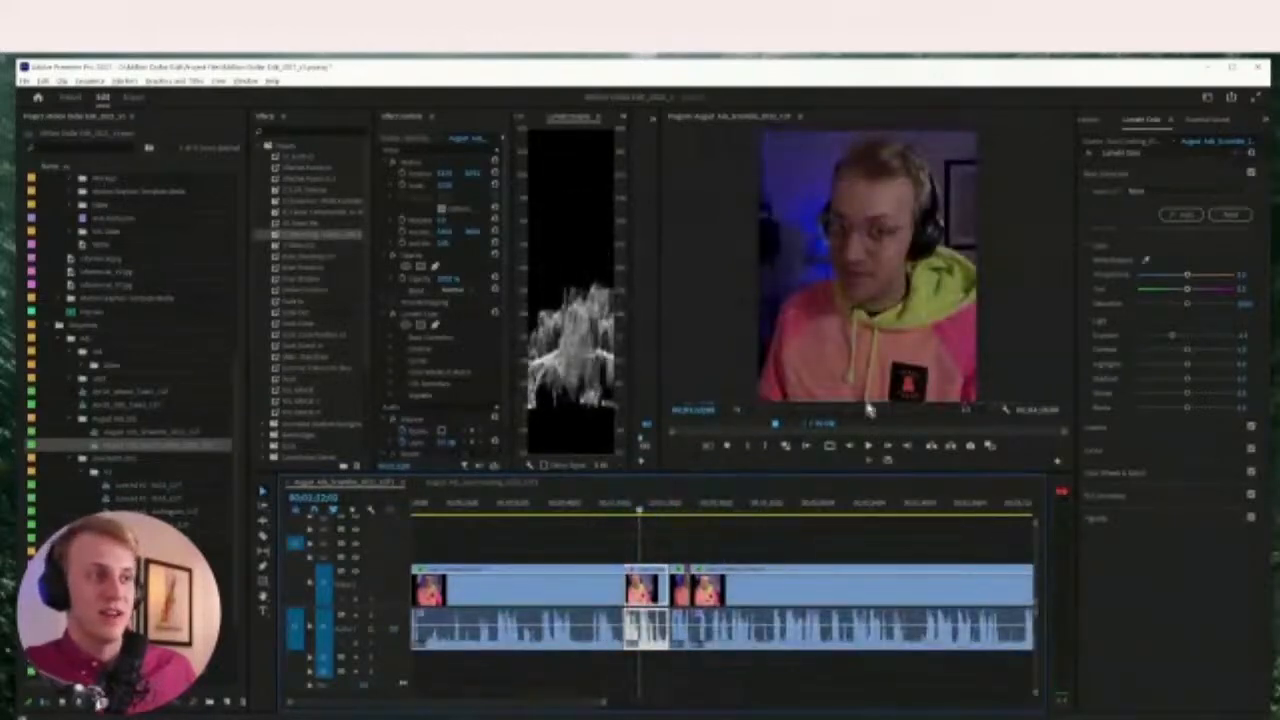
click(642, 541)
click(644, 586)
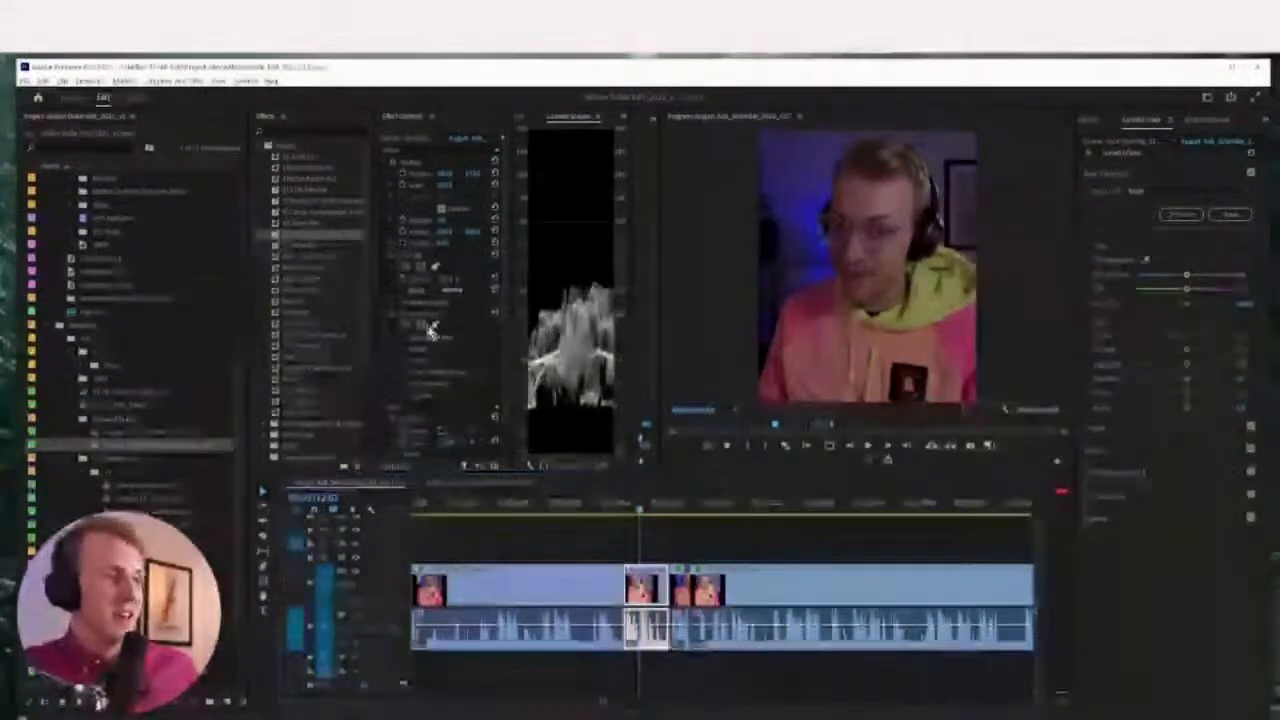
Undo the exposure change and the cuts to restore one continuous clip, and save the project
click(674, 548)
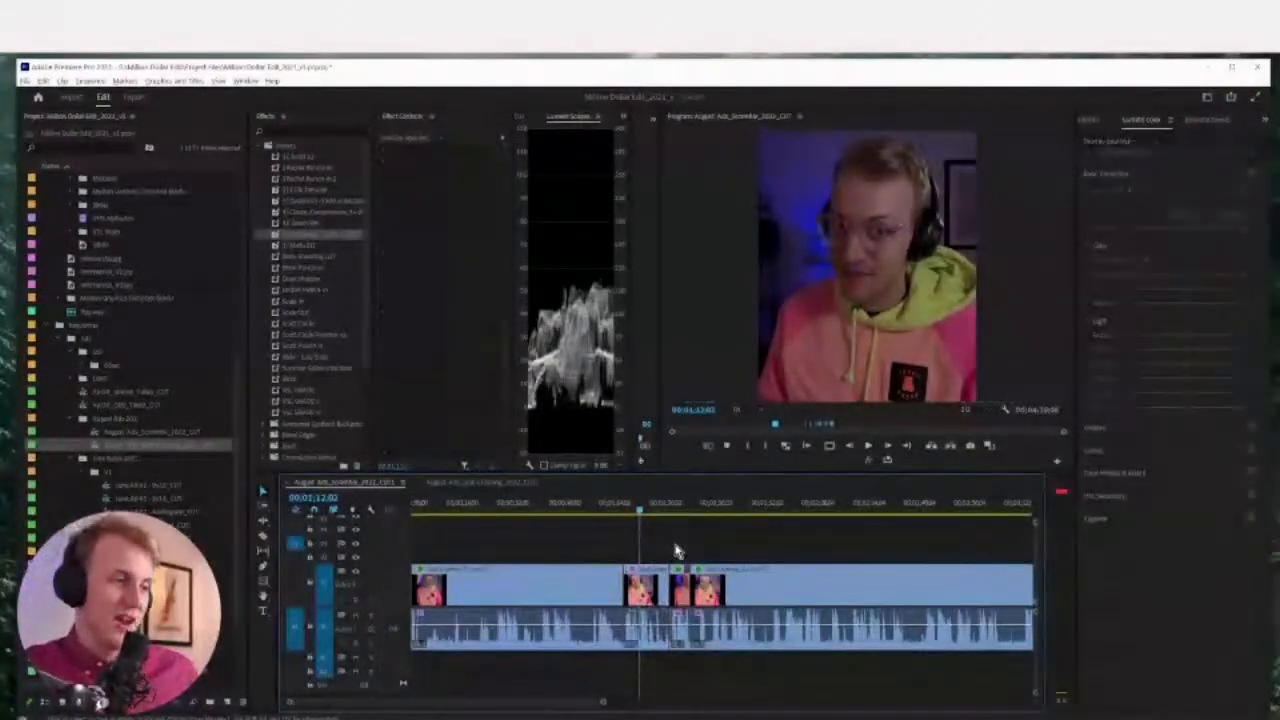
key(ctrl+z)
key(ctrl+z)
key(ctrl+z)
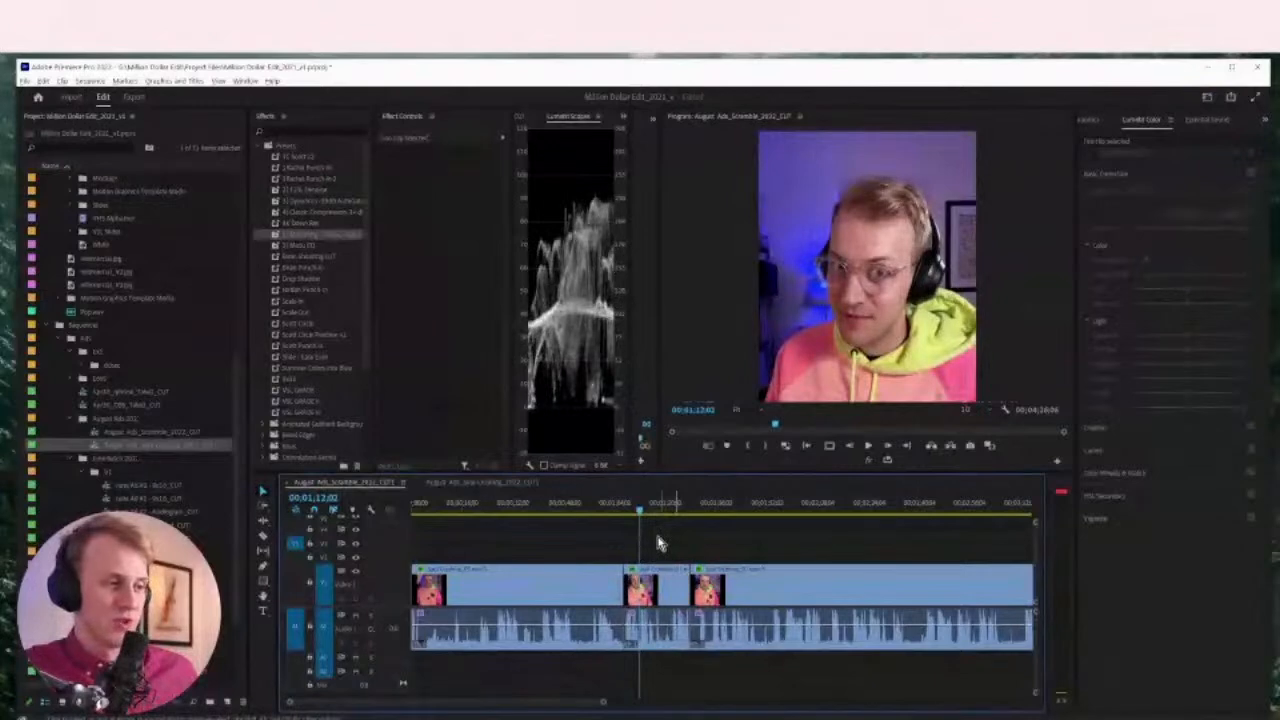
key(ctrl+z)
key(ctrl+z)
click(666, 598)
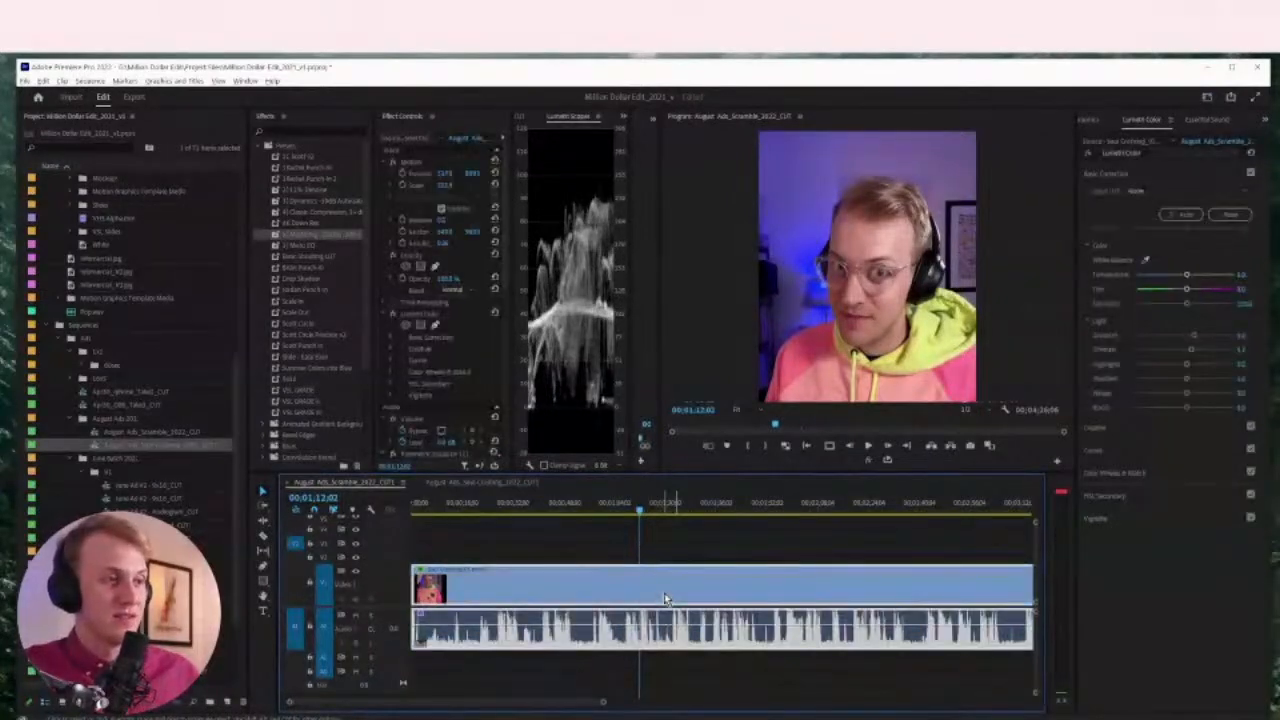
key(ctrl+s)
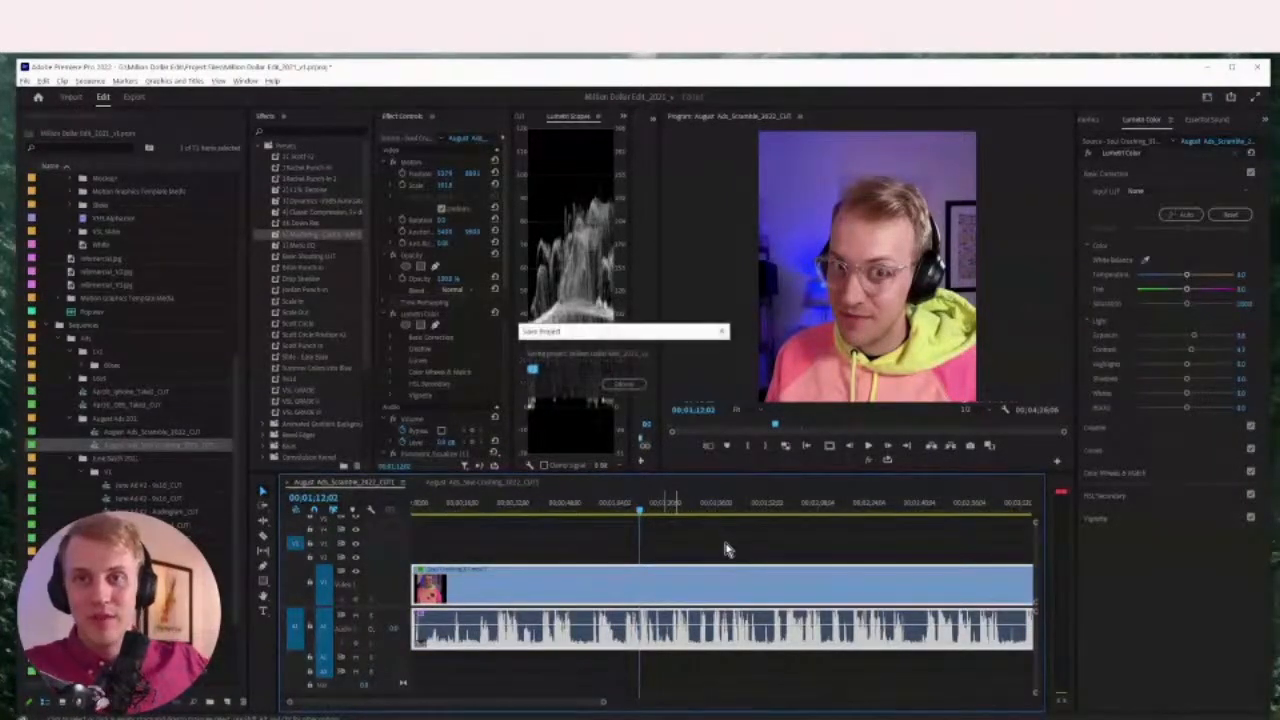
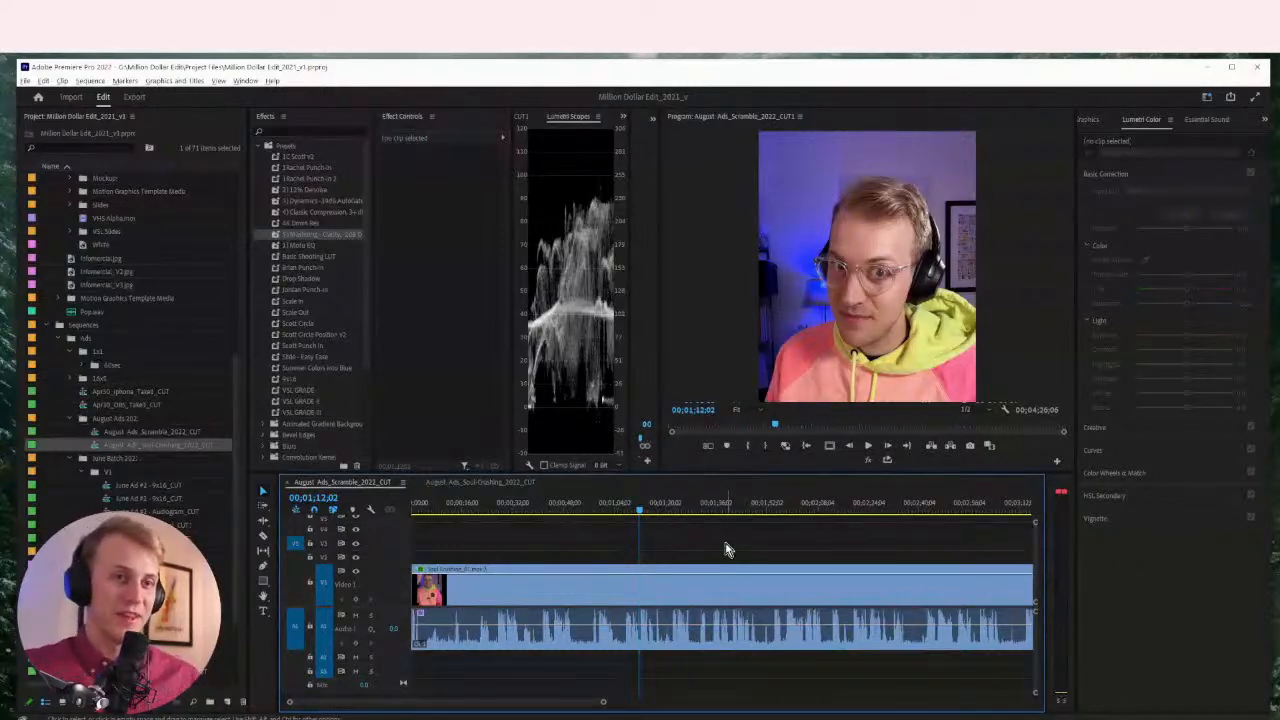
Return to the start of the sequence and play the clip's opening
key(minus)
key(minus)
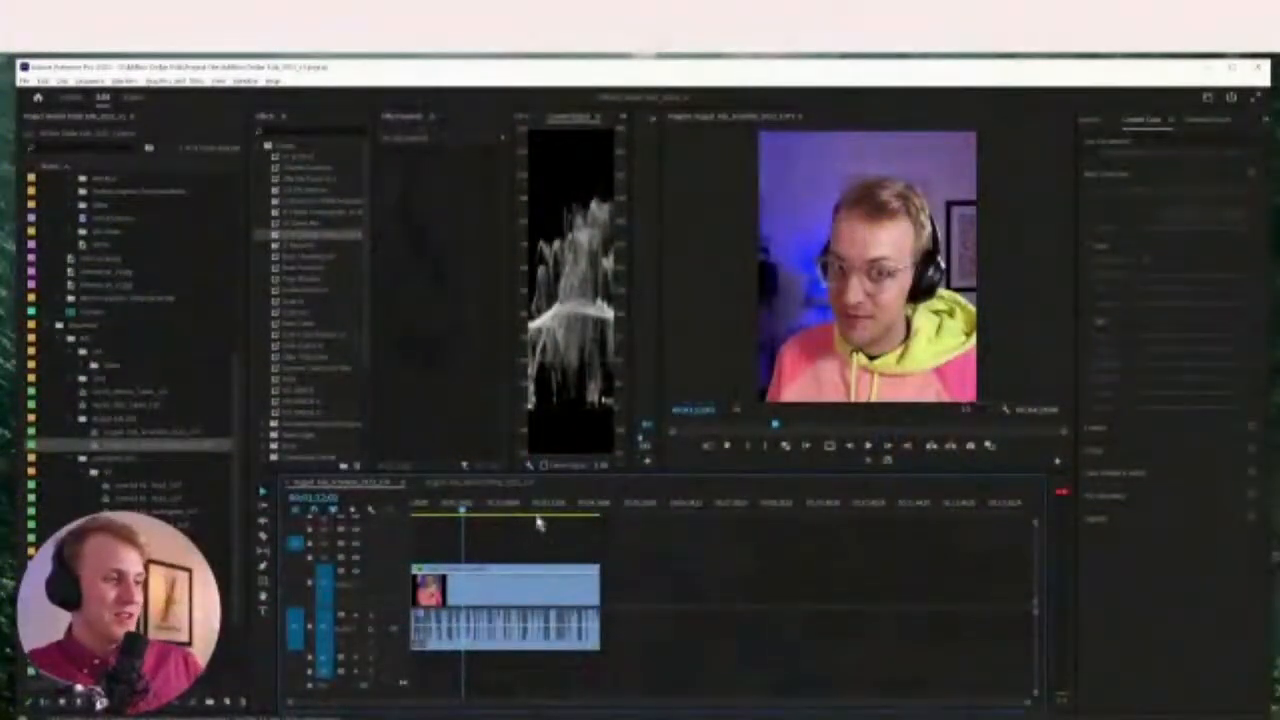
drag(465, 508, 423, 508)
click(510, 539)
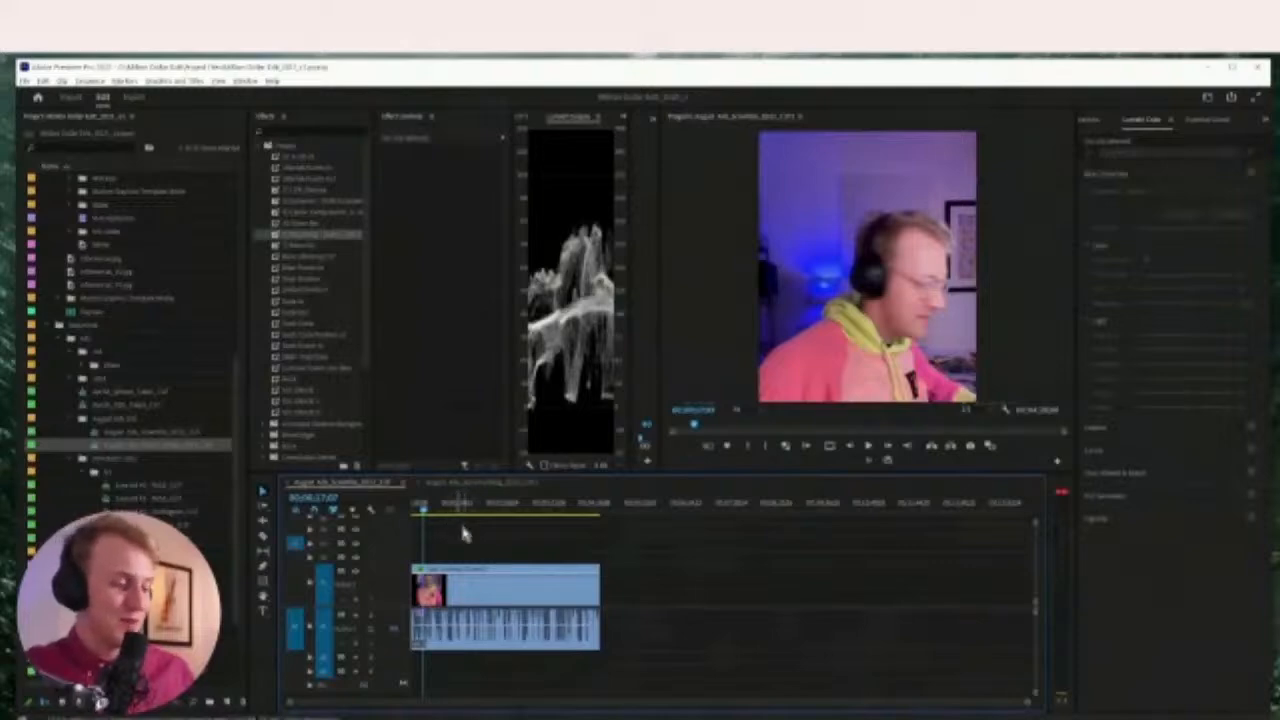
key(=)
key(=)
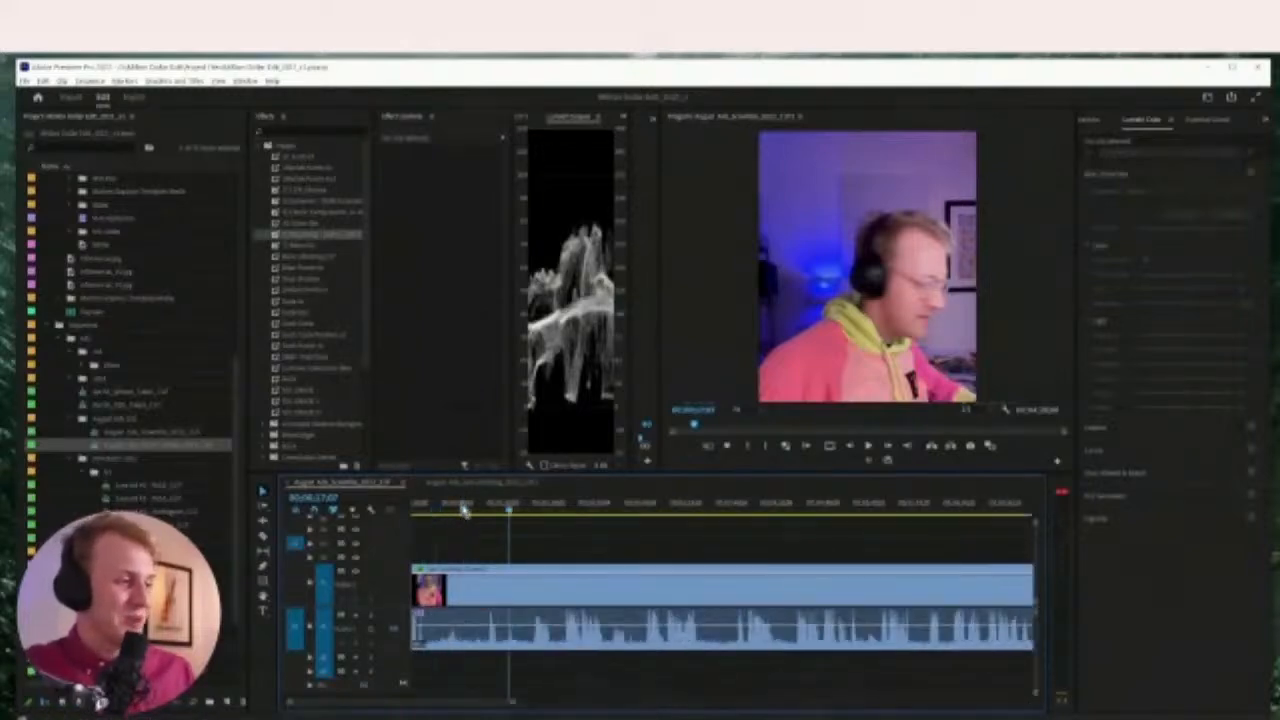
drag(464, 511, 406, 520)
key(space)
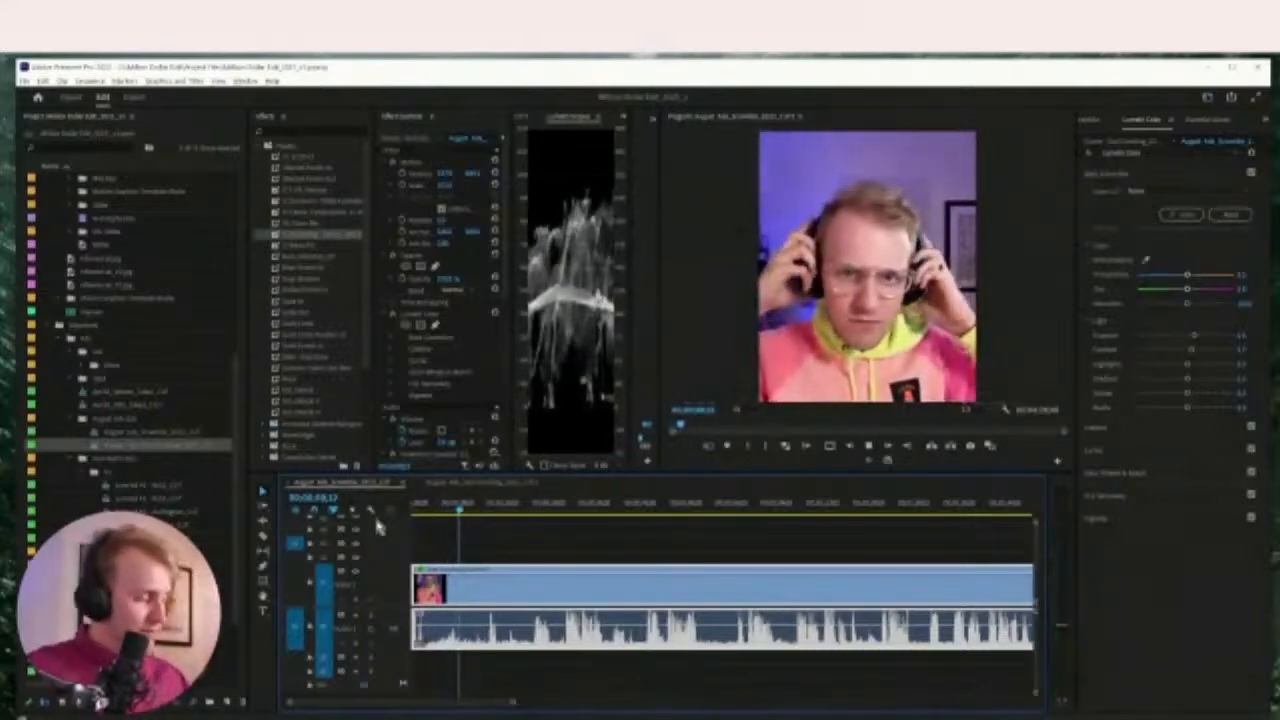
Scrub through the opening to about 21 seconds and examine the pauses in the audio waveform
drag(490, 510, 467, 533)
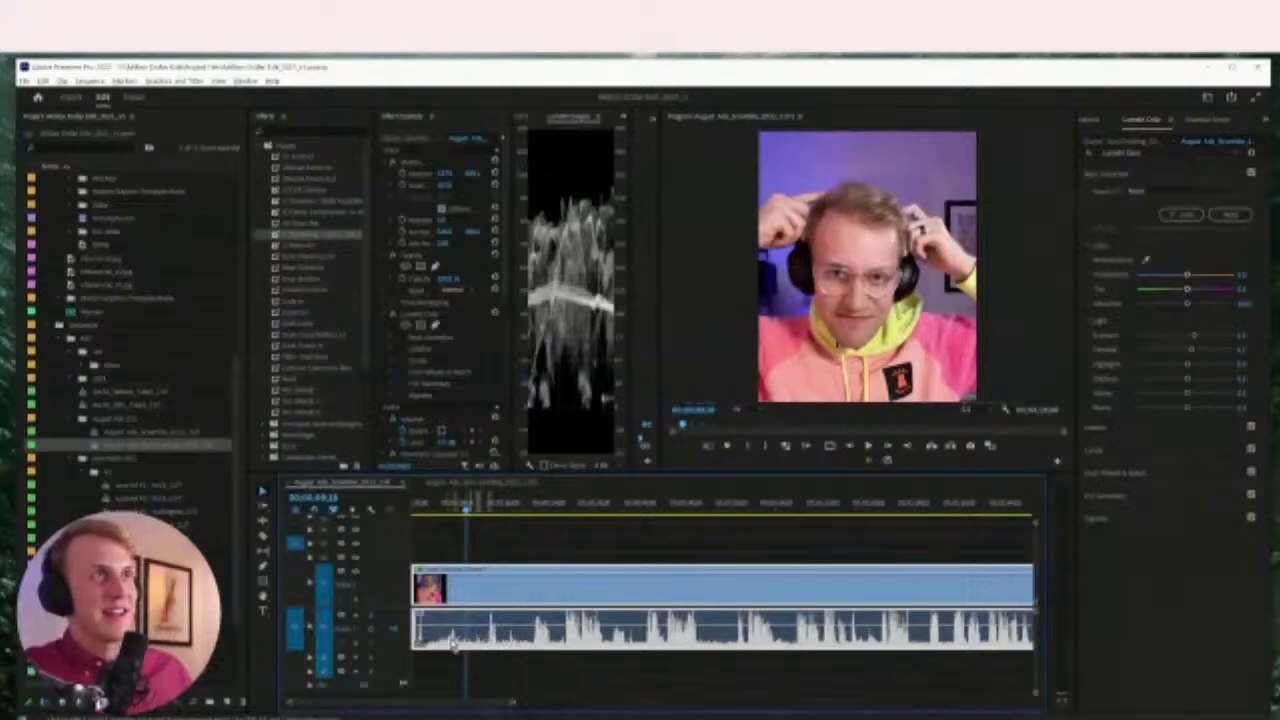
drag(477, 511, 533, 509)
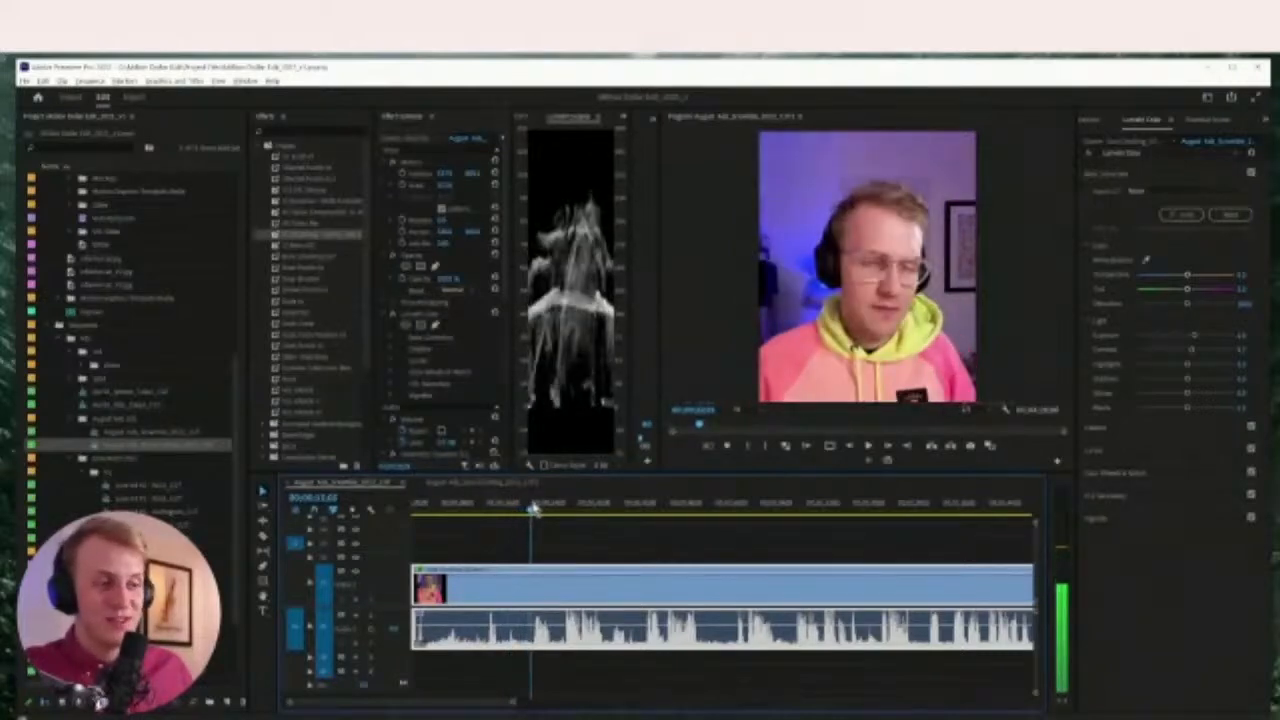
click(586, 557)
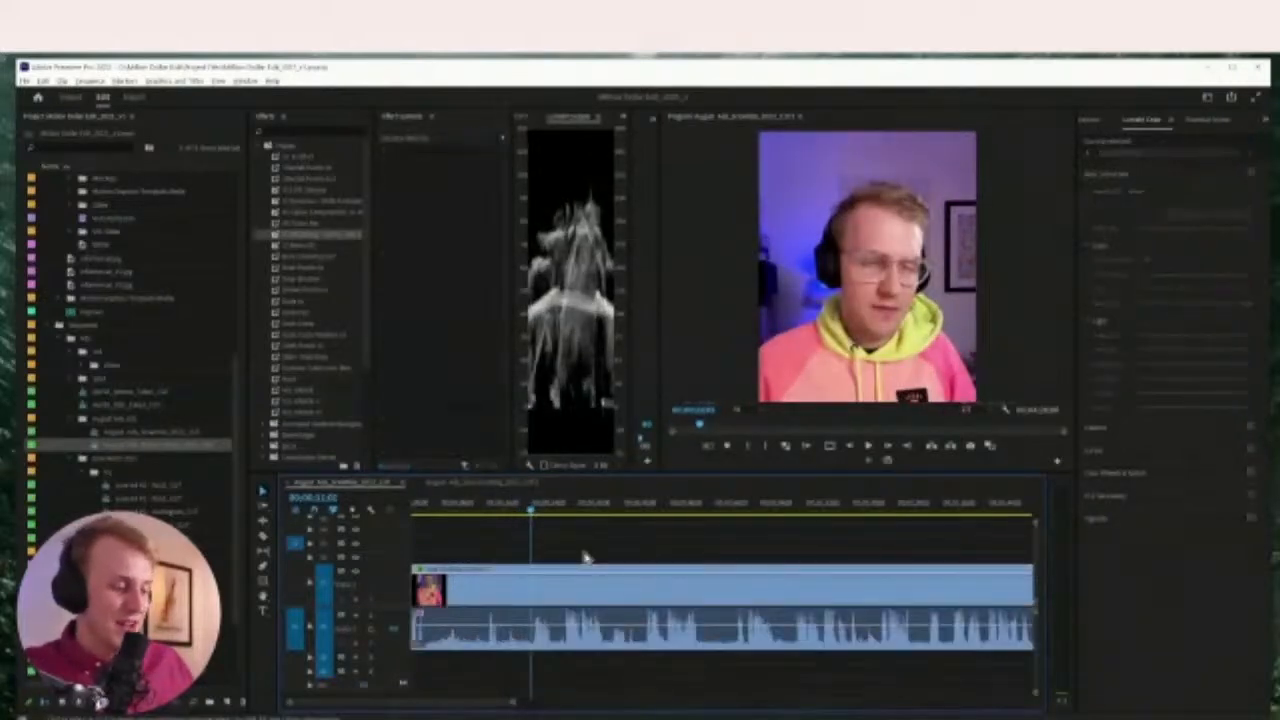
key(minus)
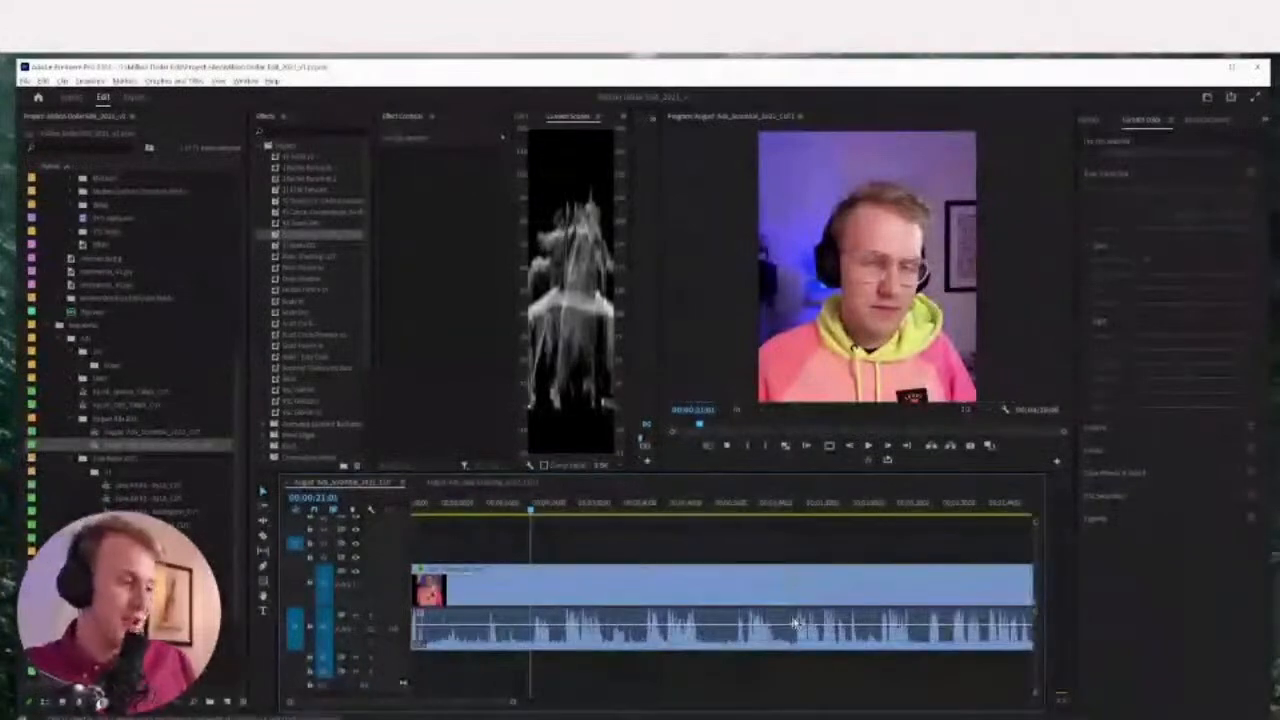
key(equal)
click(592, 588)
click(610, 557)
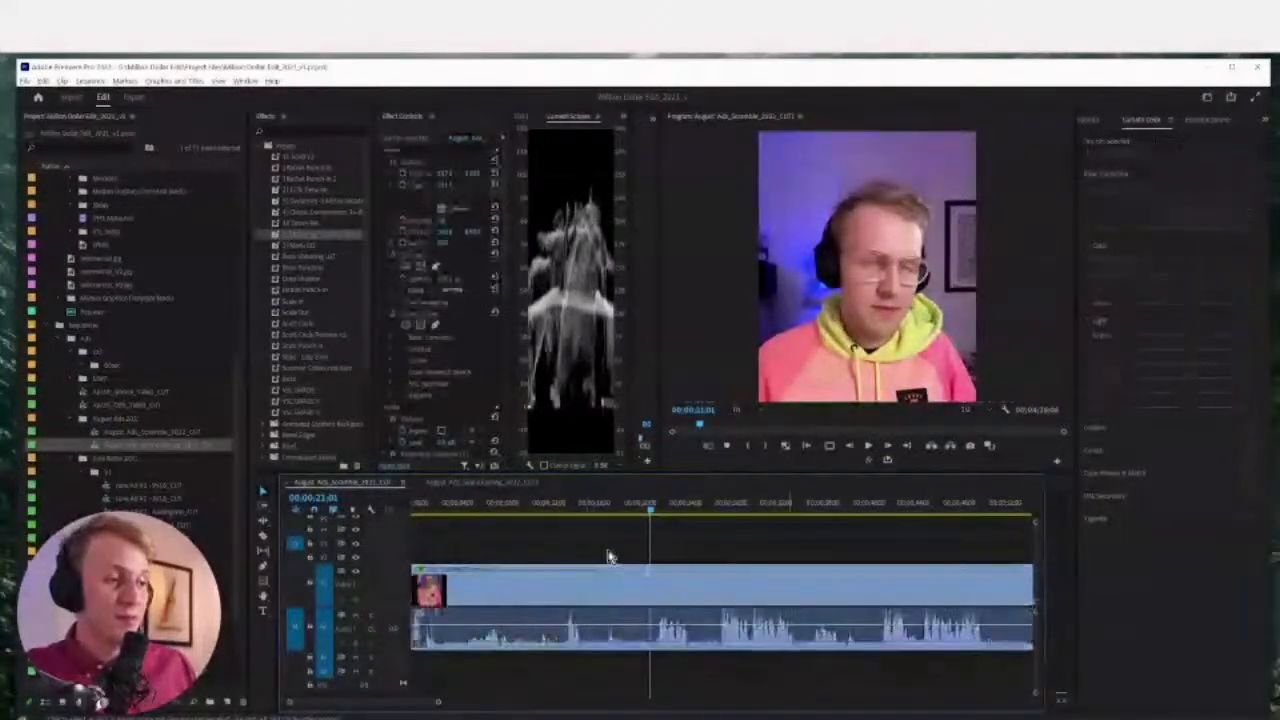
Open the Silence Remover extension and widen it to show all of its settings
click(245, 81)
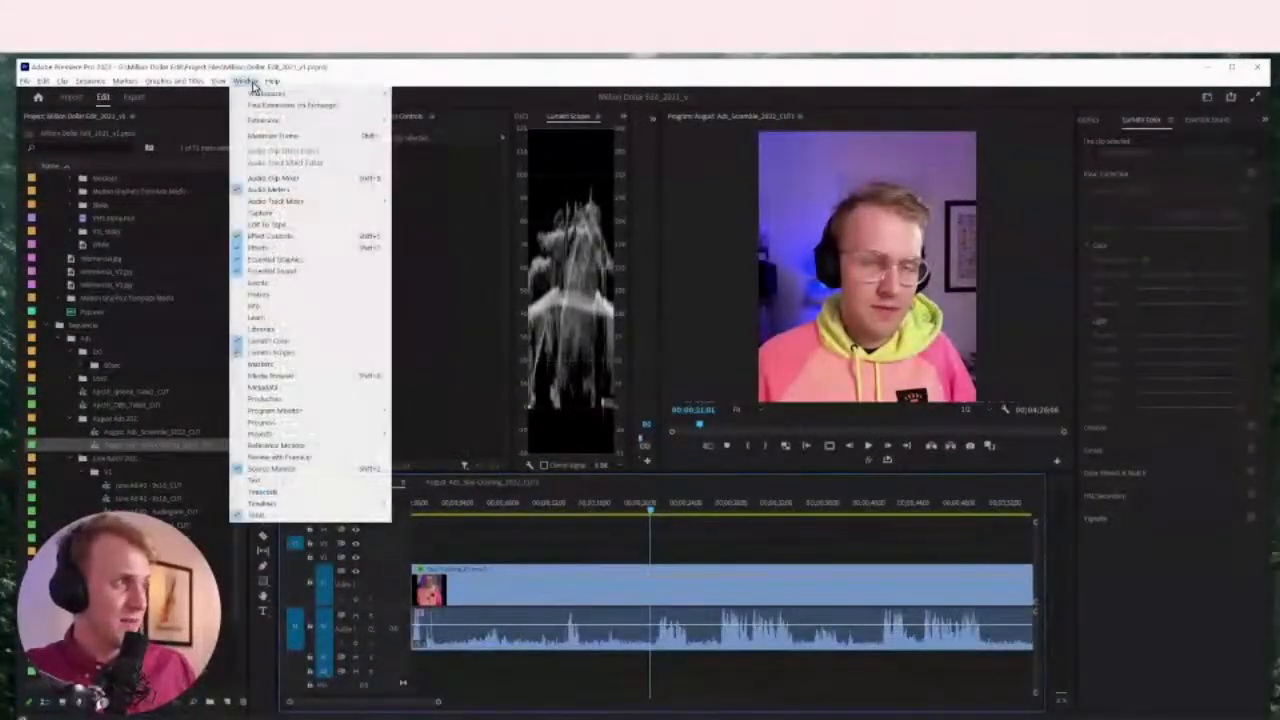
mouse_move(284, 122)
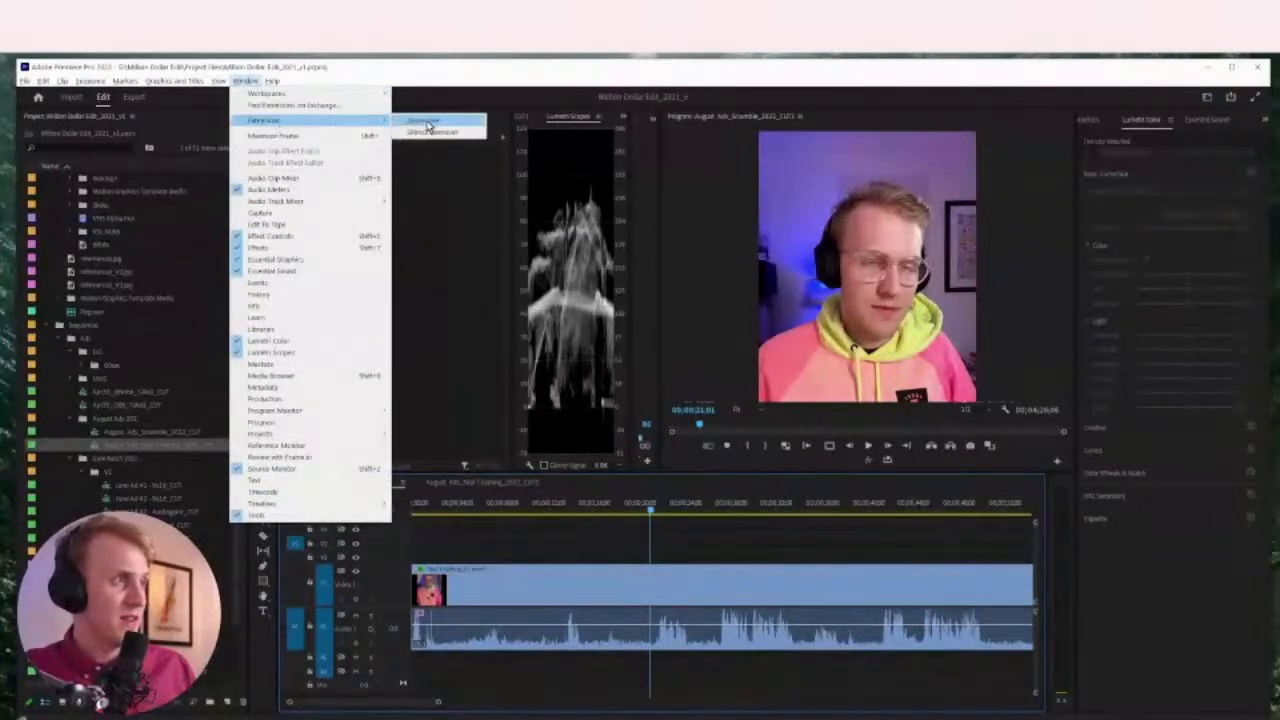
click(423, 132)
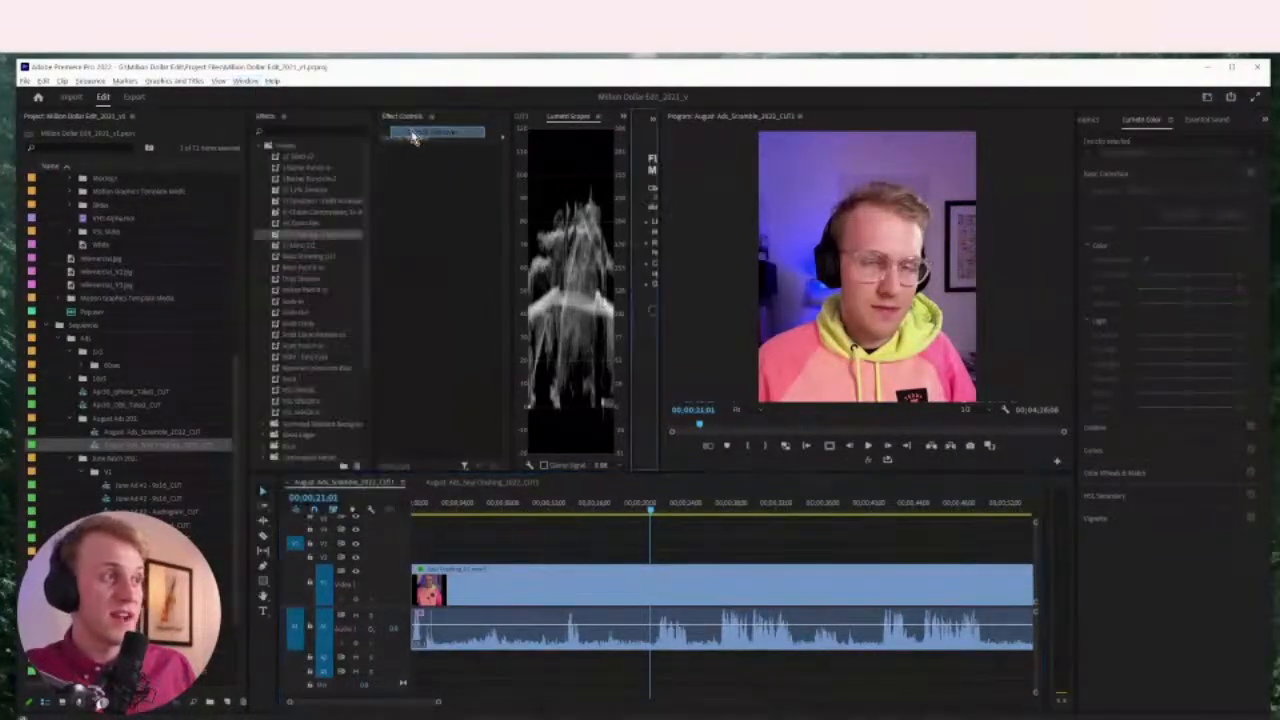
drag(660, 141, 835, 147)
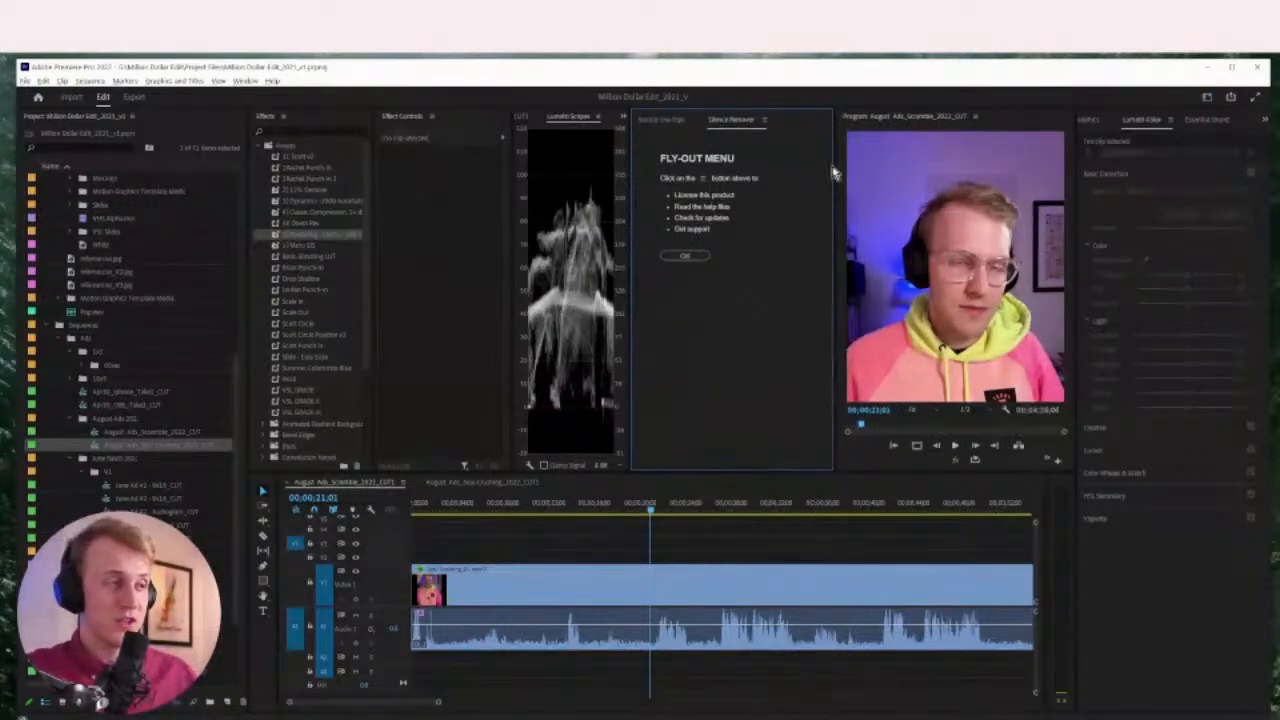
click(688, 258)
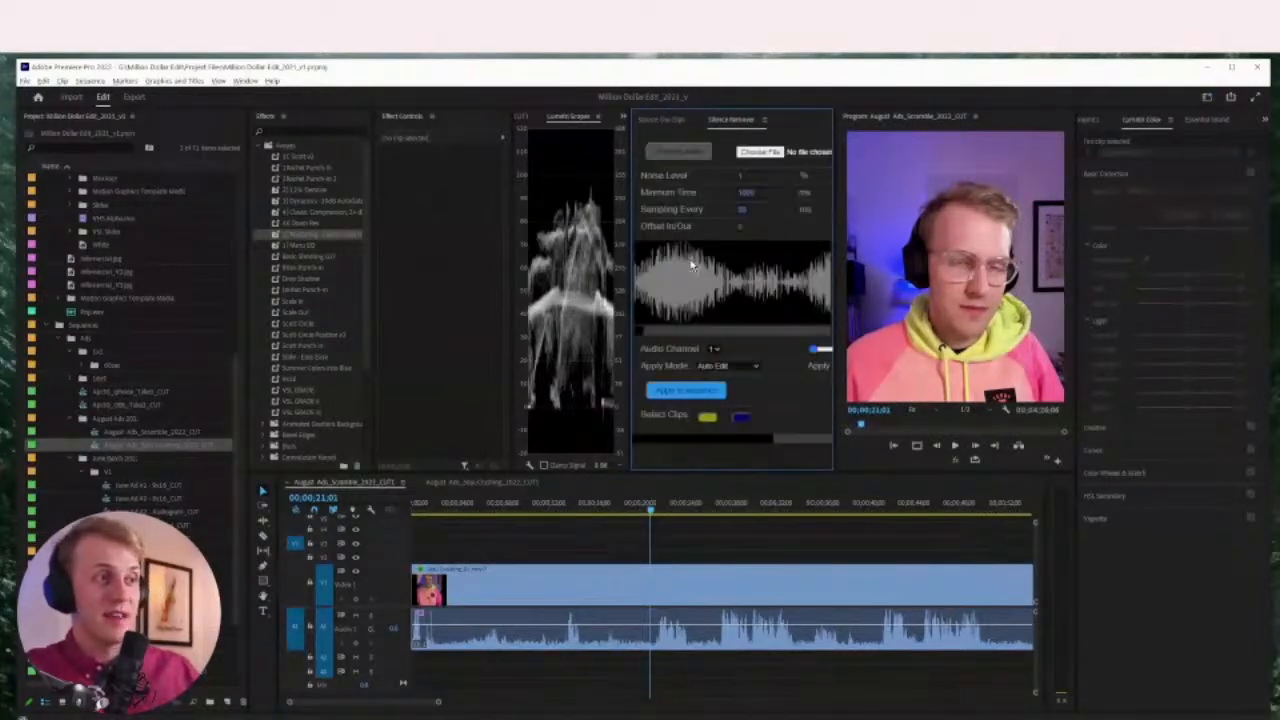
drag(632, 178, 561, 180)
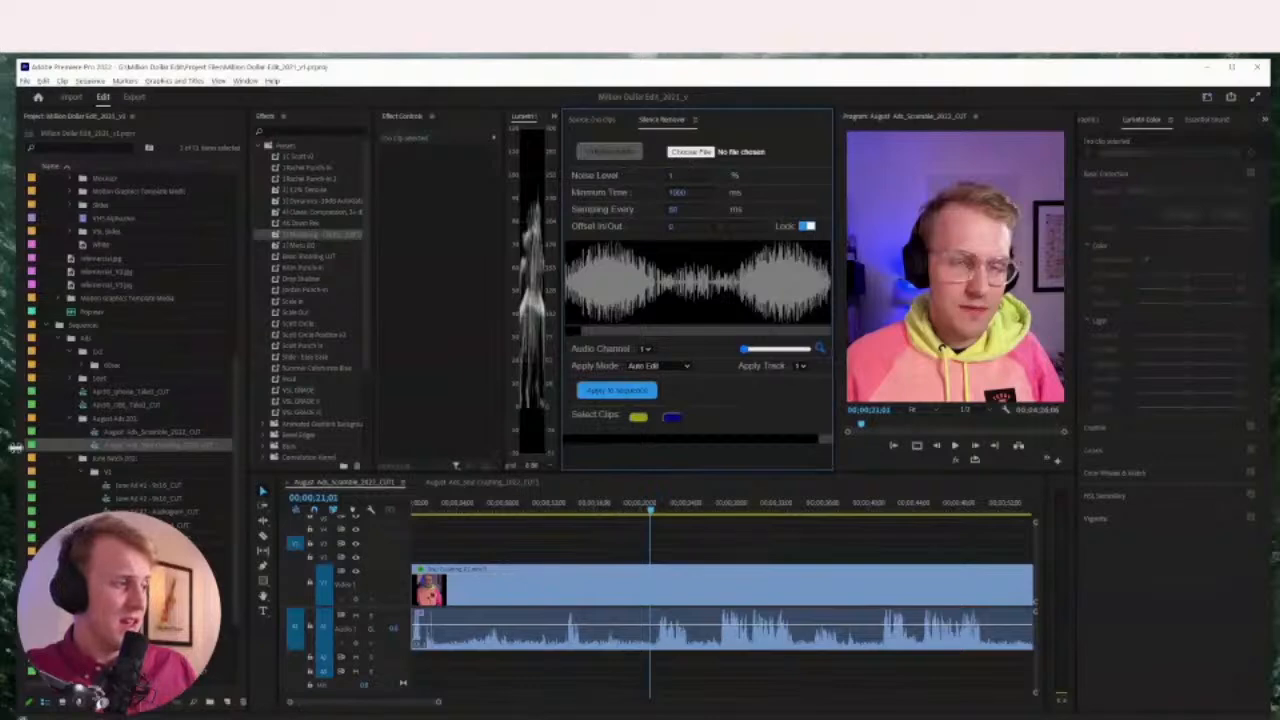
Reveal the timeline clip's source item in the project
right_click(588, 592)
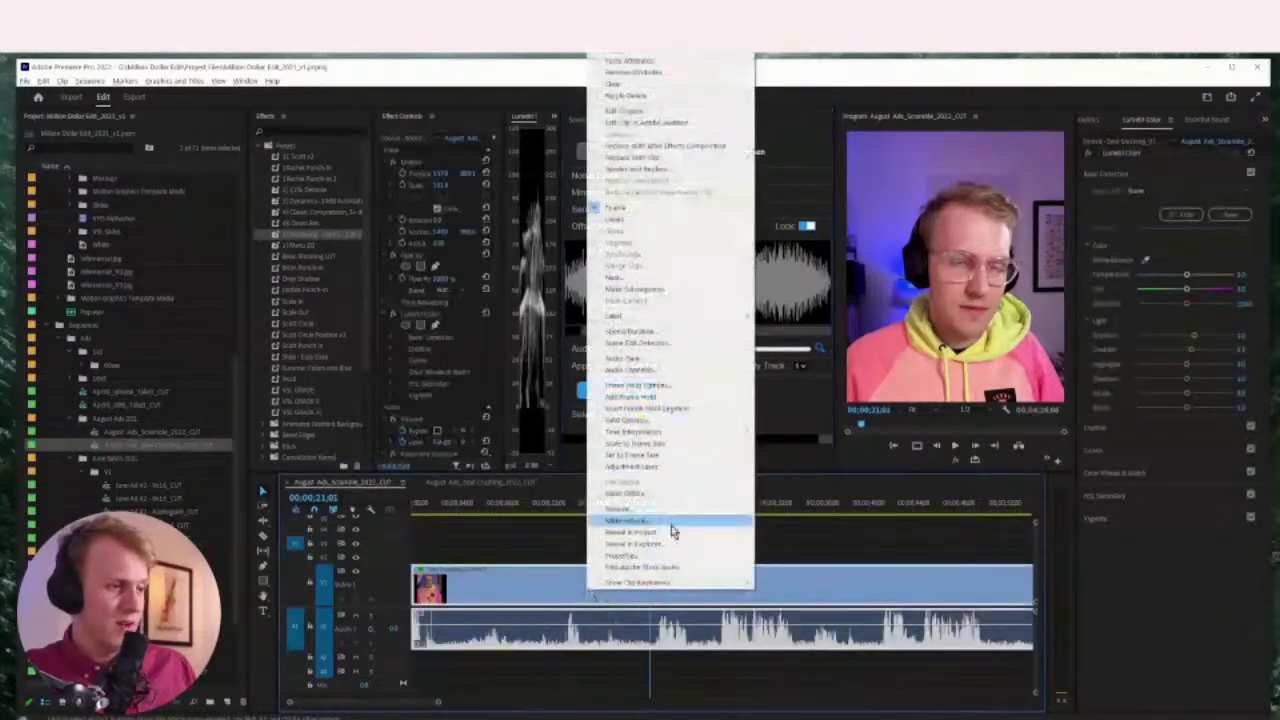
click(673, 531)
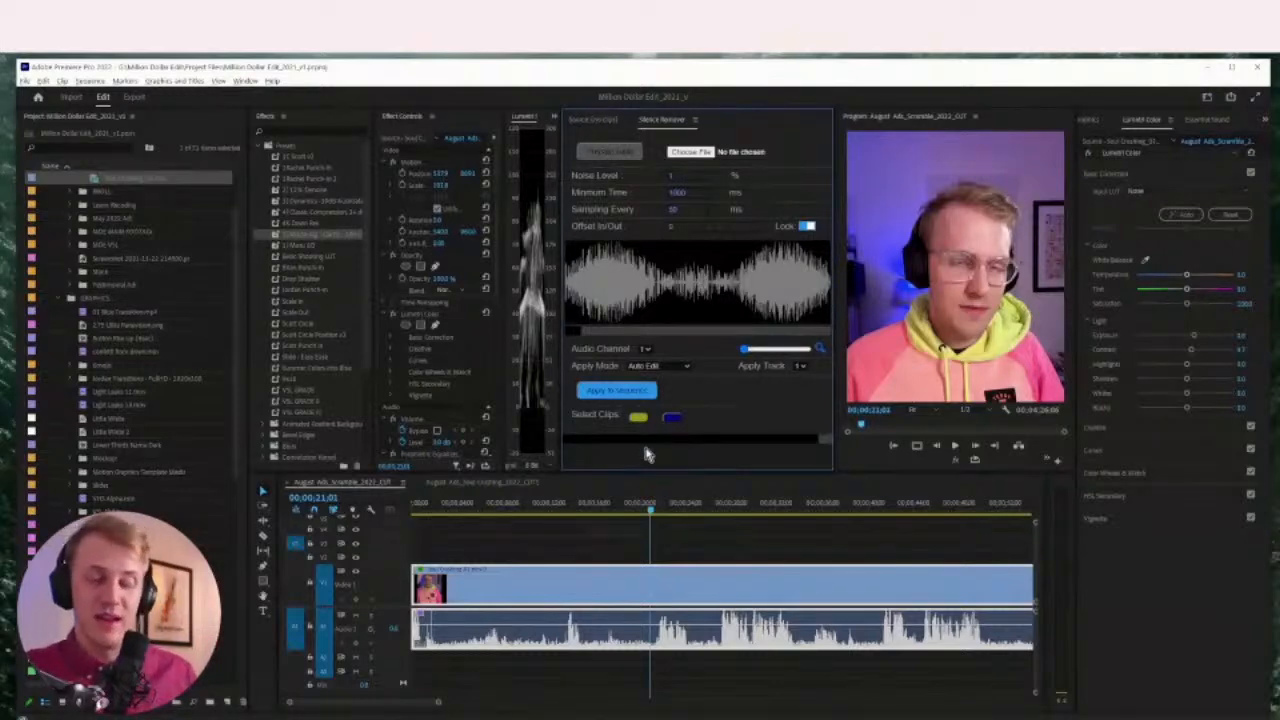
Close the Silence Remover extension and give the timeline more height
right_click(652, 122)
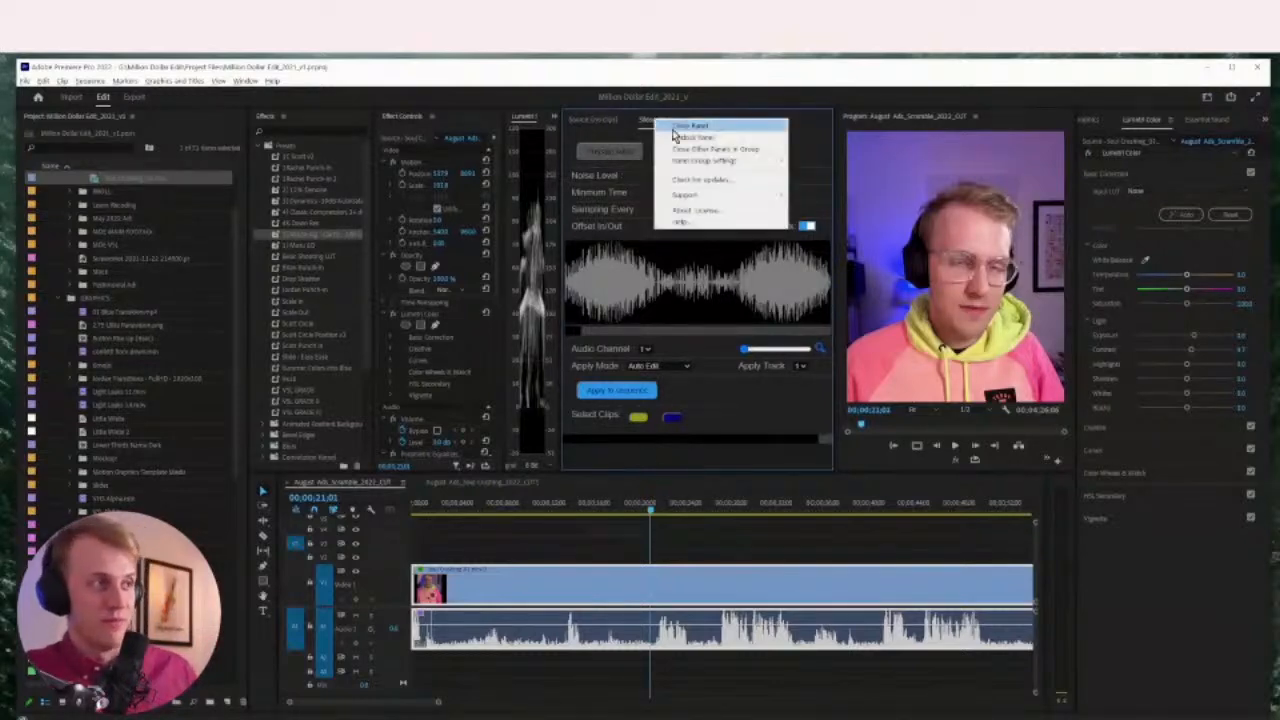
key(Escape)
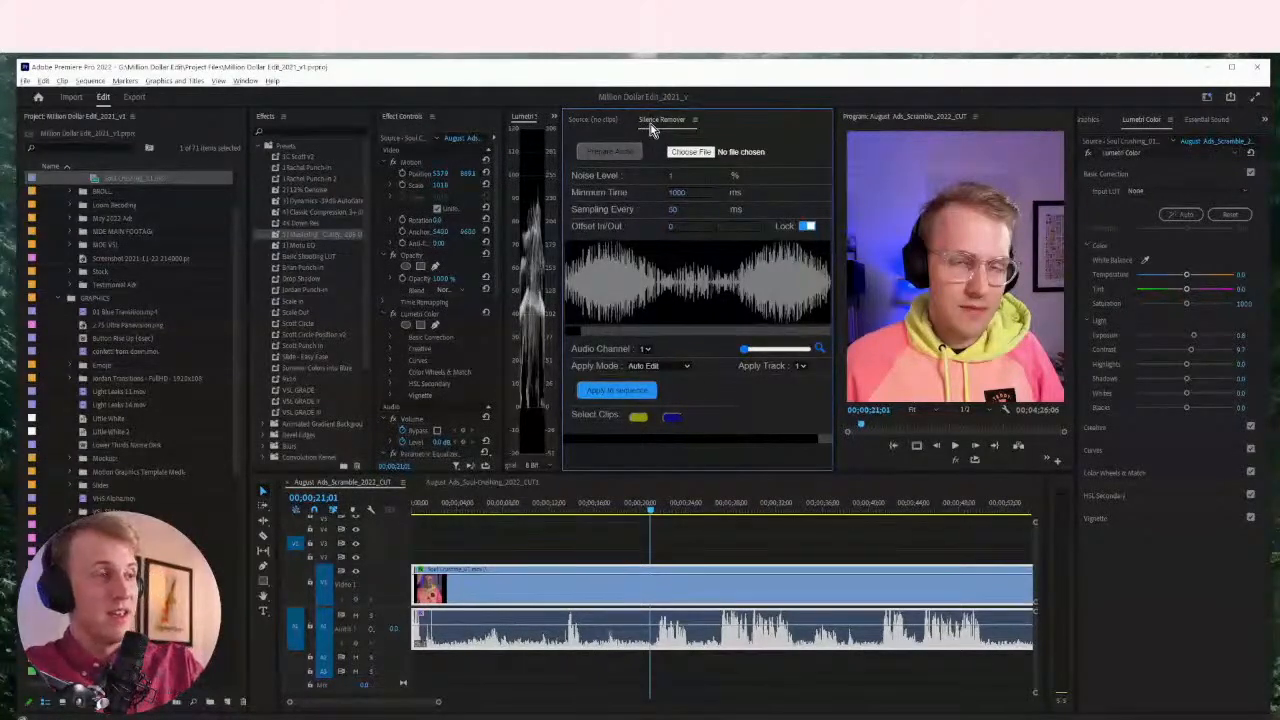
right_click(656, 125)
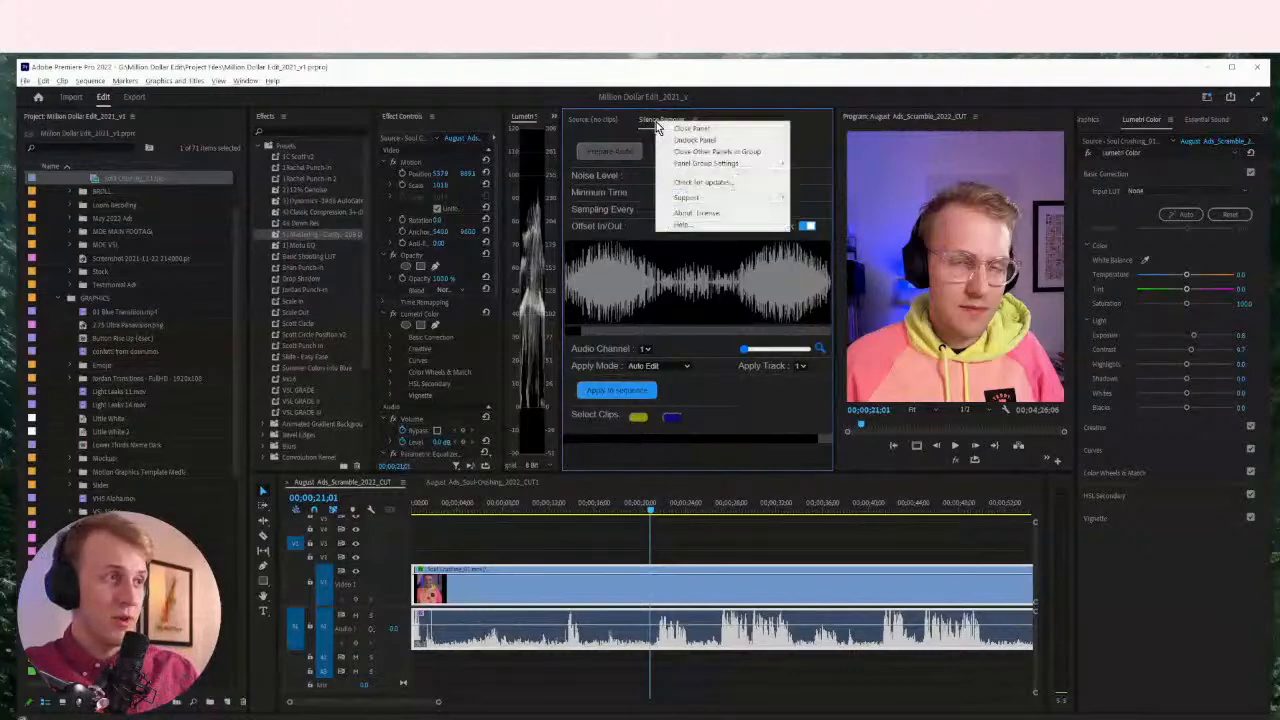
click(675, 130)
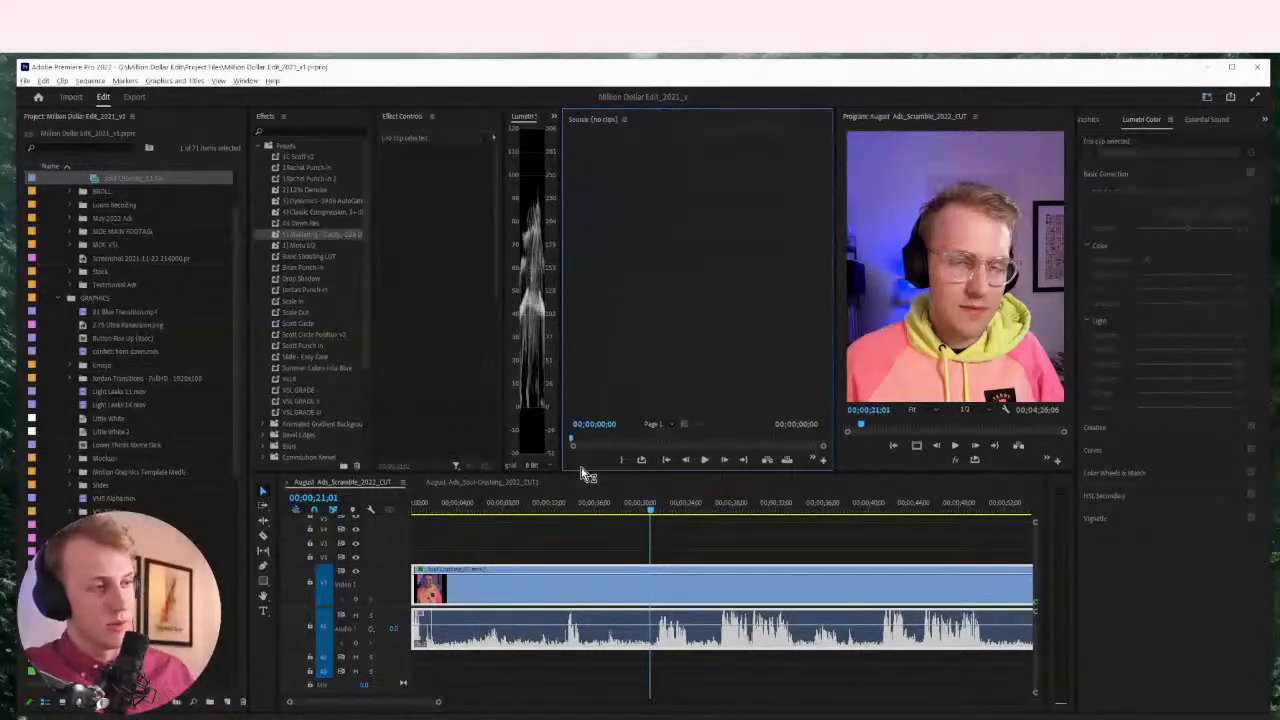
drag(582, 474, 588, 435)
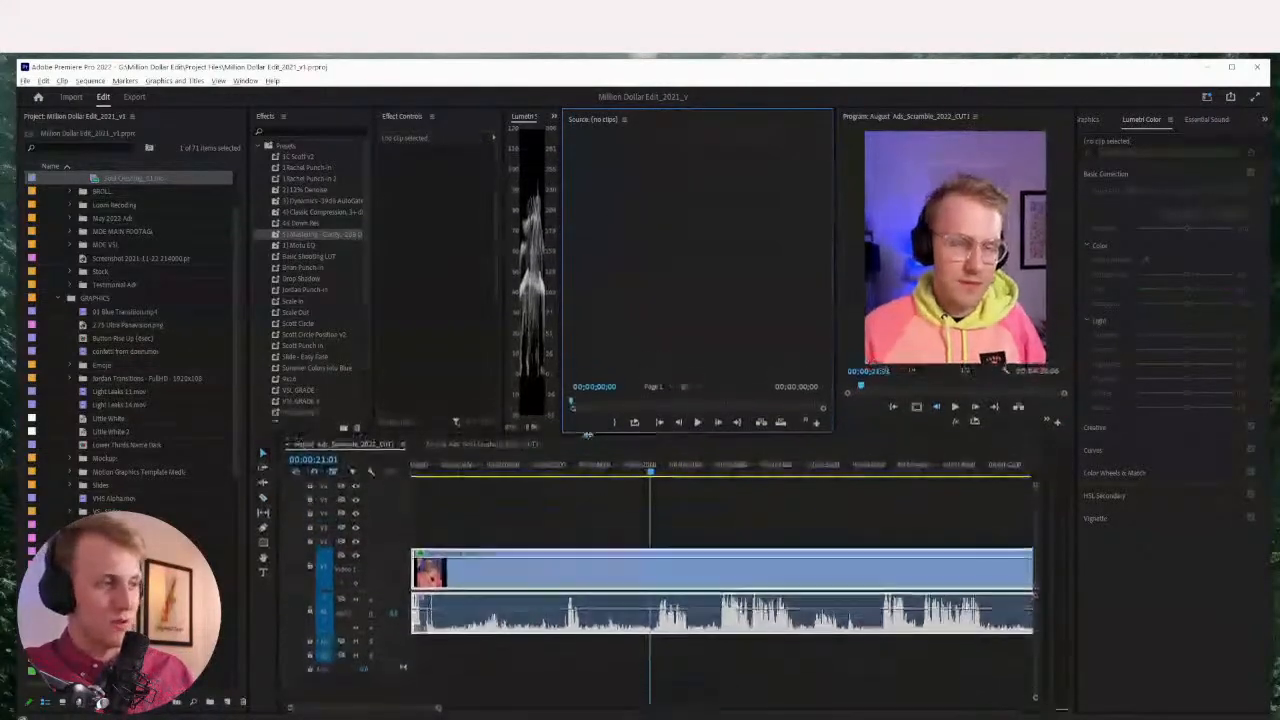
click(611, 520)
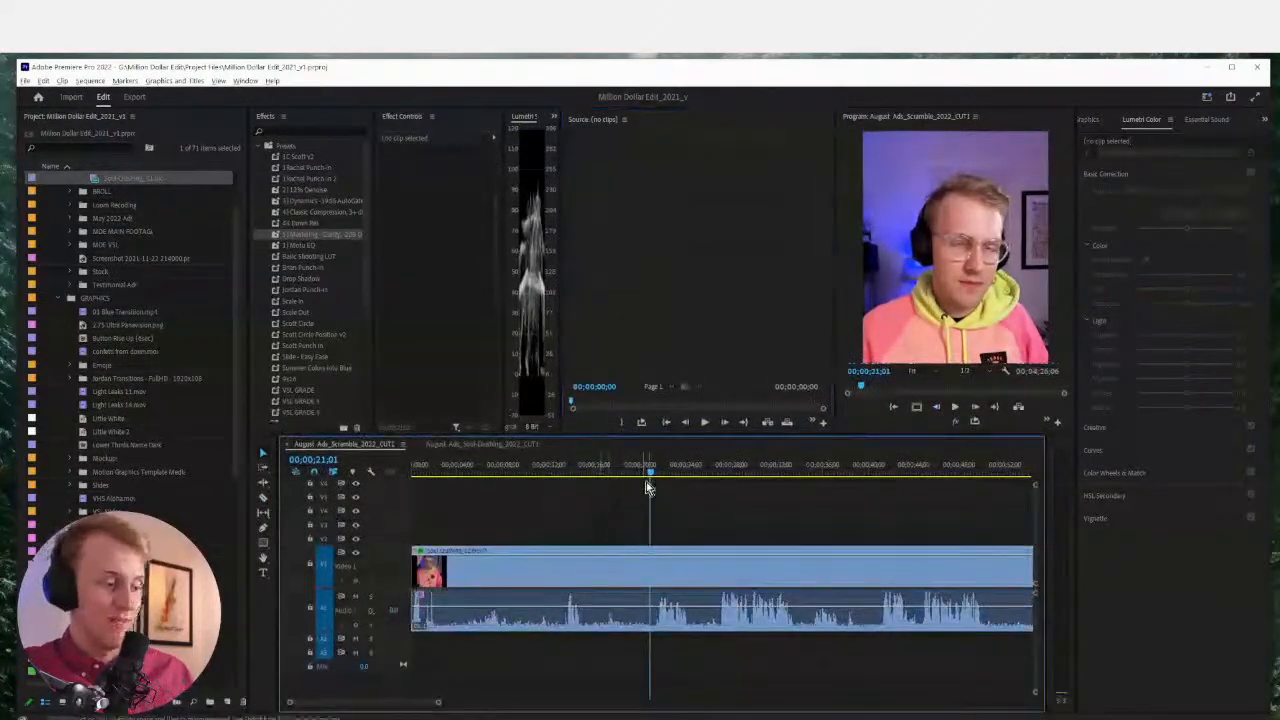
scroll(630, 523, up, 3)
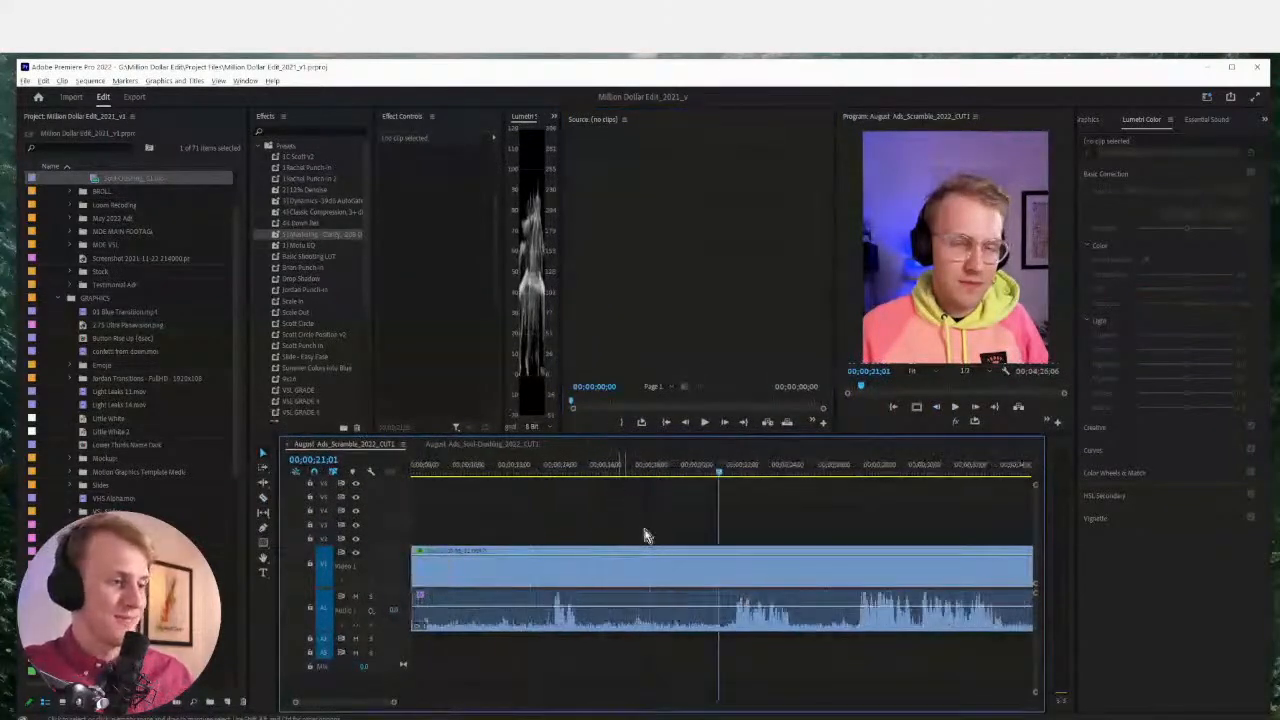
scroll(650, 540, down, 3)
scroll(648, 536, down, 3)
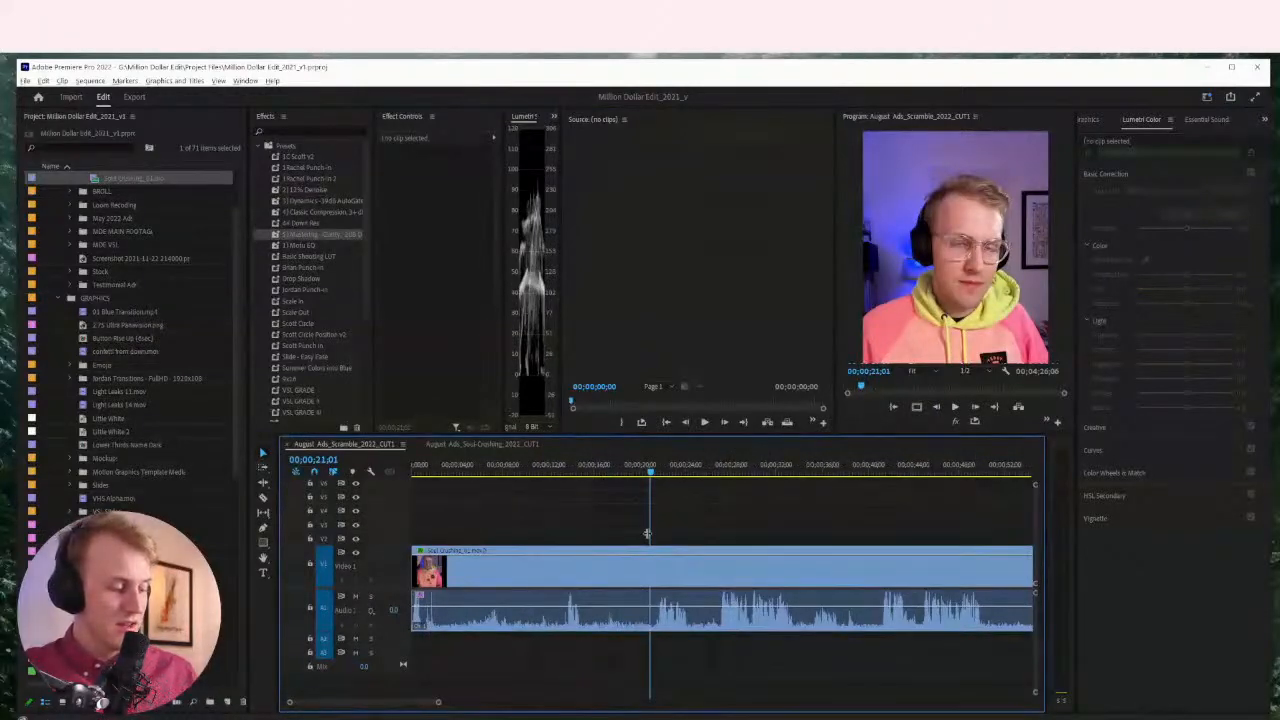
Play the talking-head clip from about 21 seconds and again from the start to review its speech and silences
key(space)
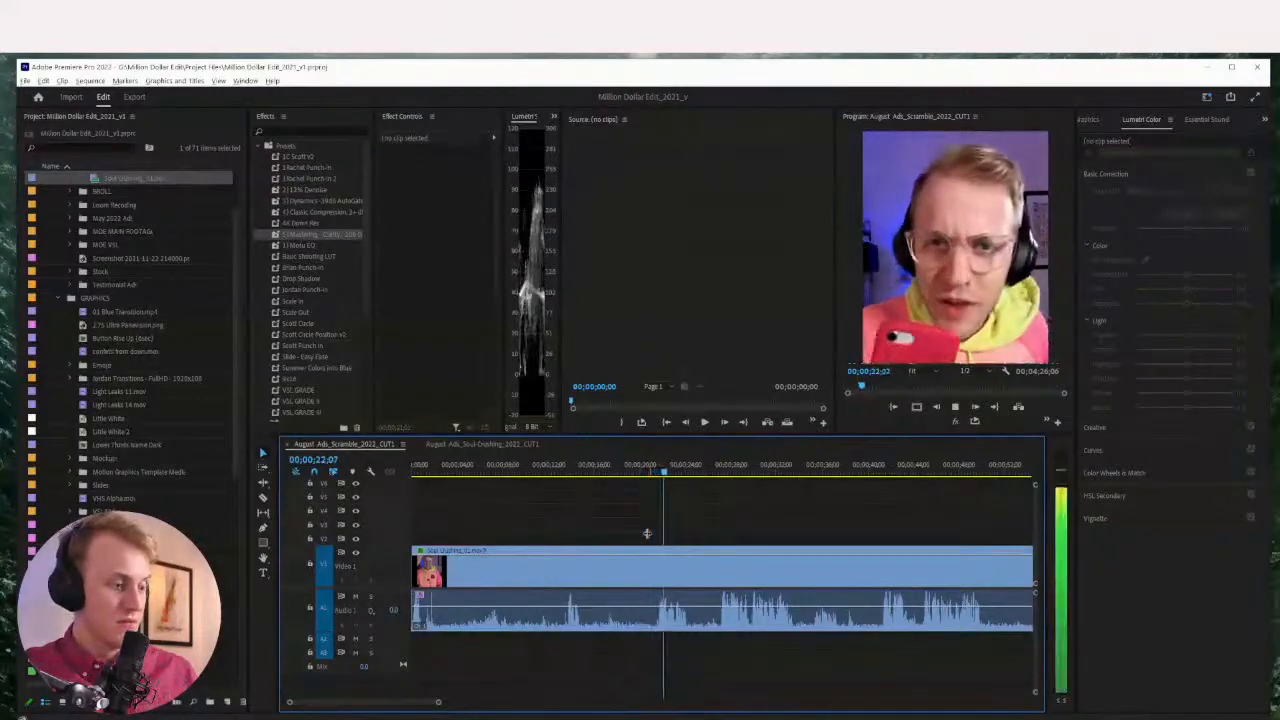
key(d)
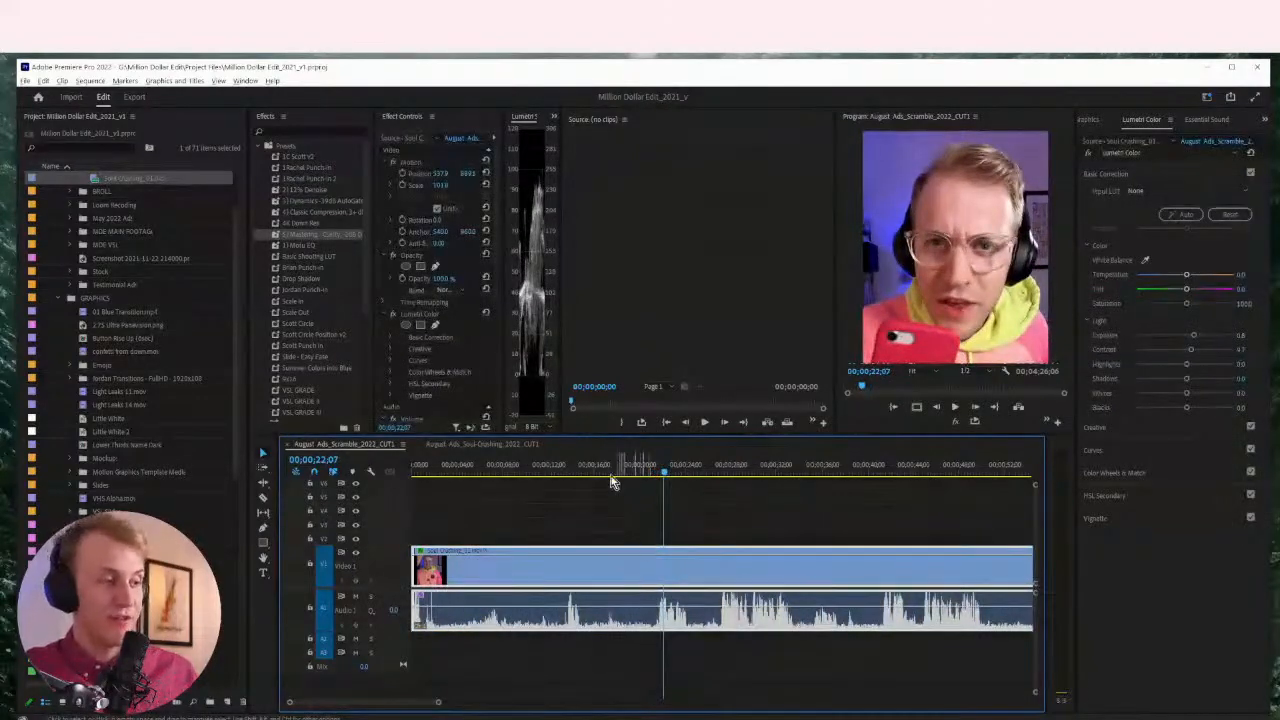
key(Home)
key(space)
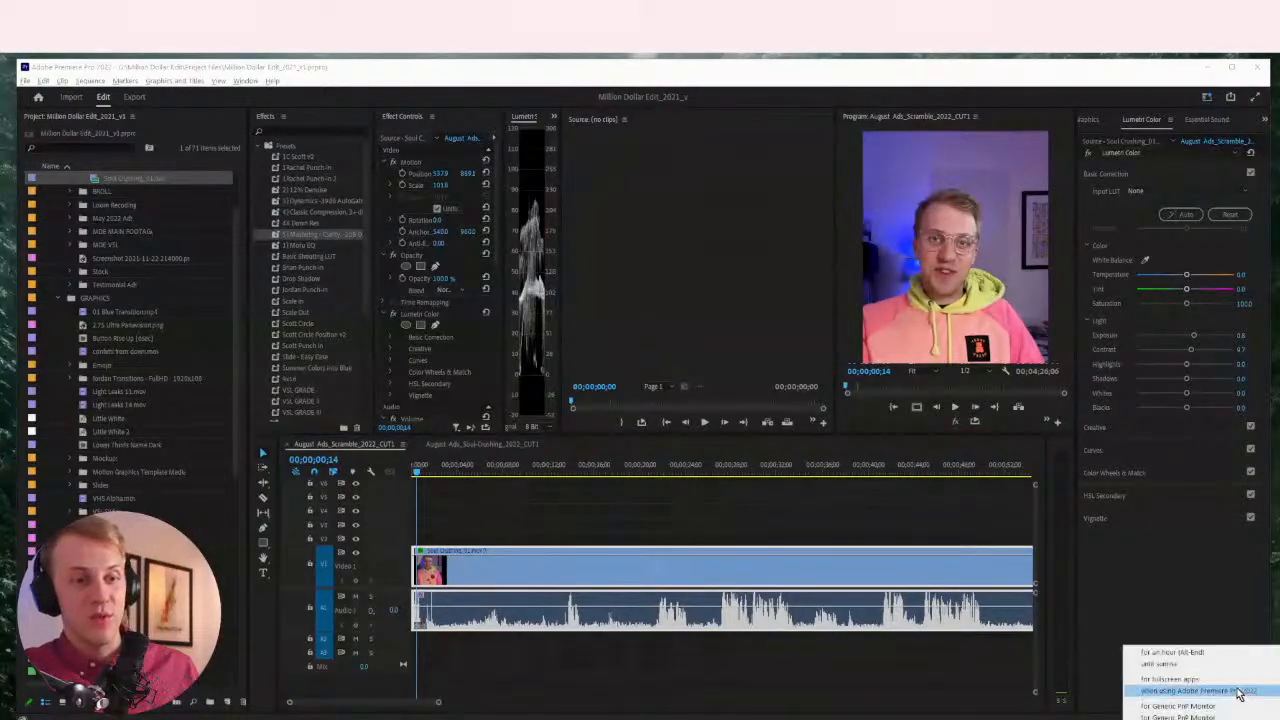
click(418, 474)
key(space)
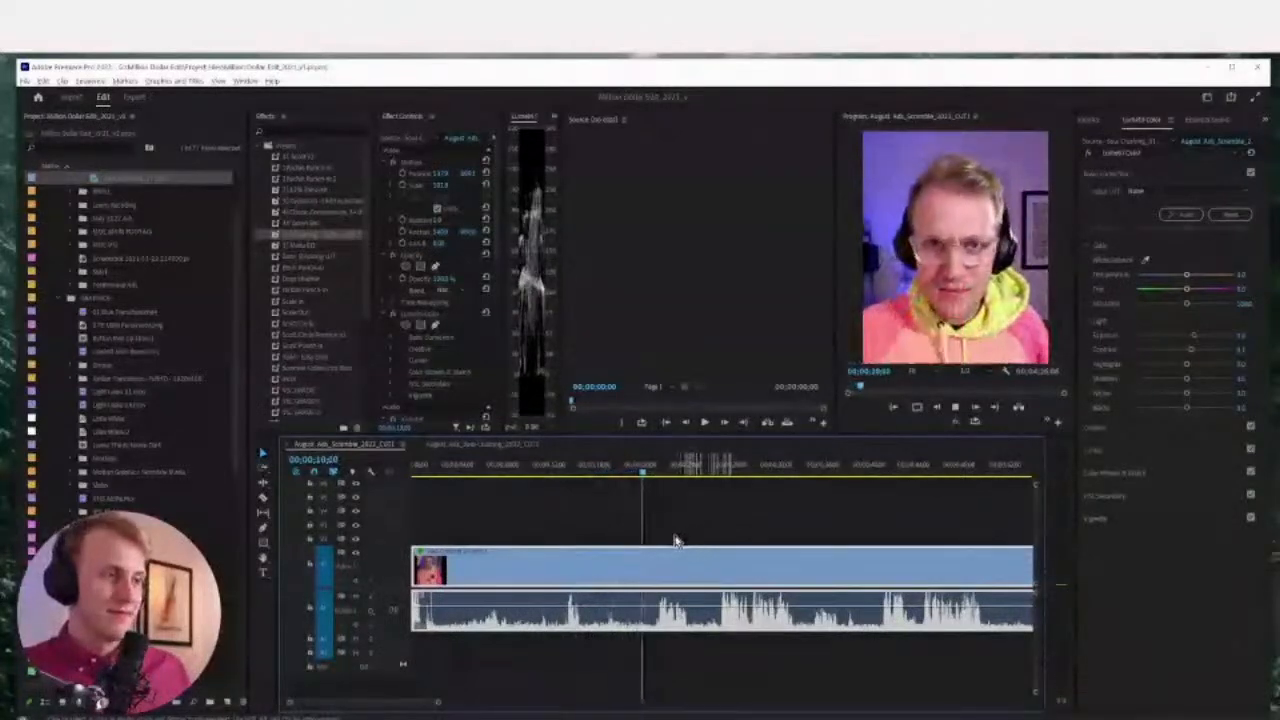
Cut the clip on both sides of the spoken line, at about 21 and 25 seconds
key(space)
click(655, 600)
click(690, 580)
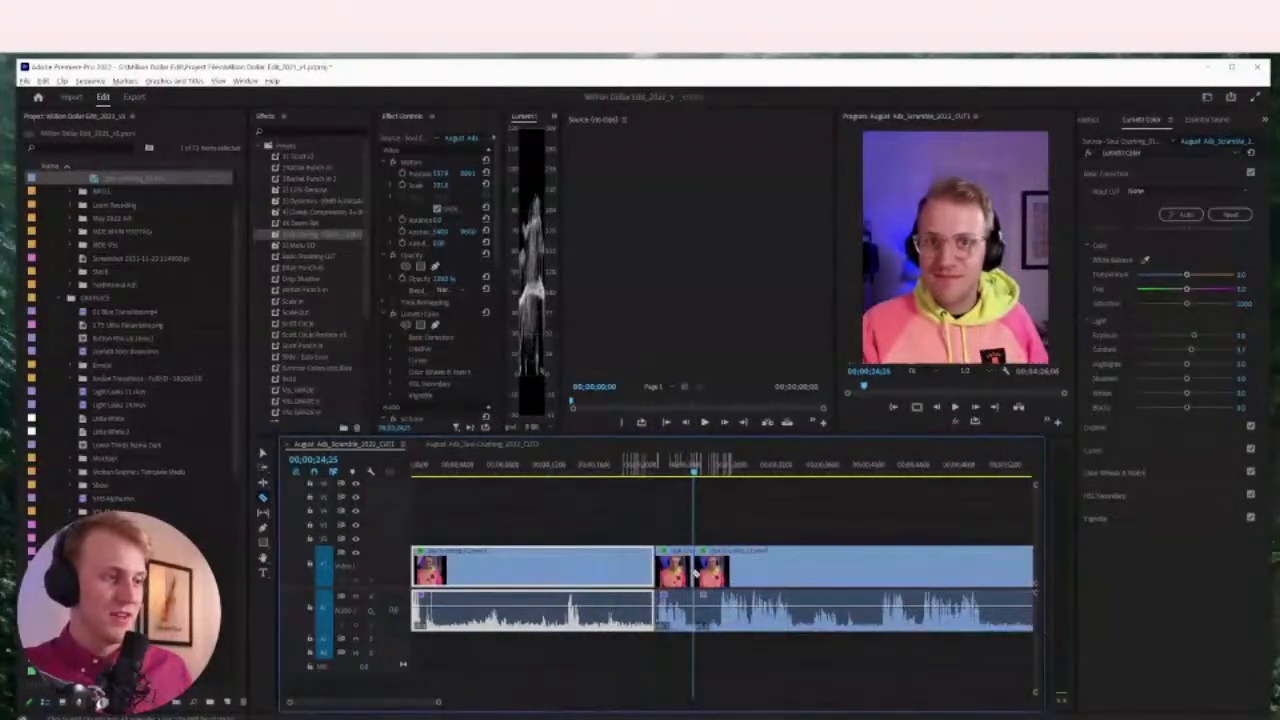
Trim both ends of the short middle clip to the spoken line, from about 21;17 to 24;09
click(657, 466)
key(=)
key(space)
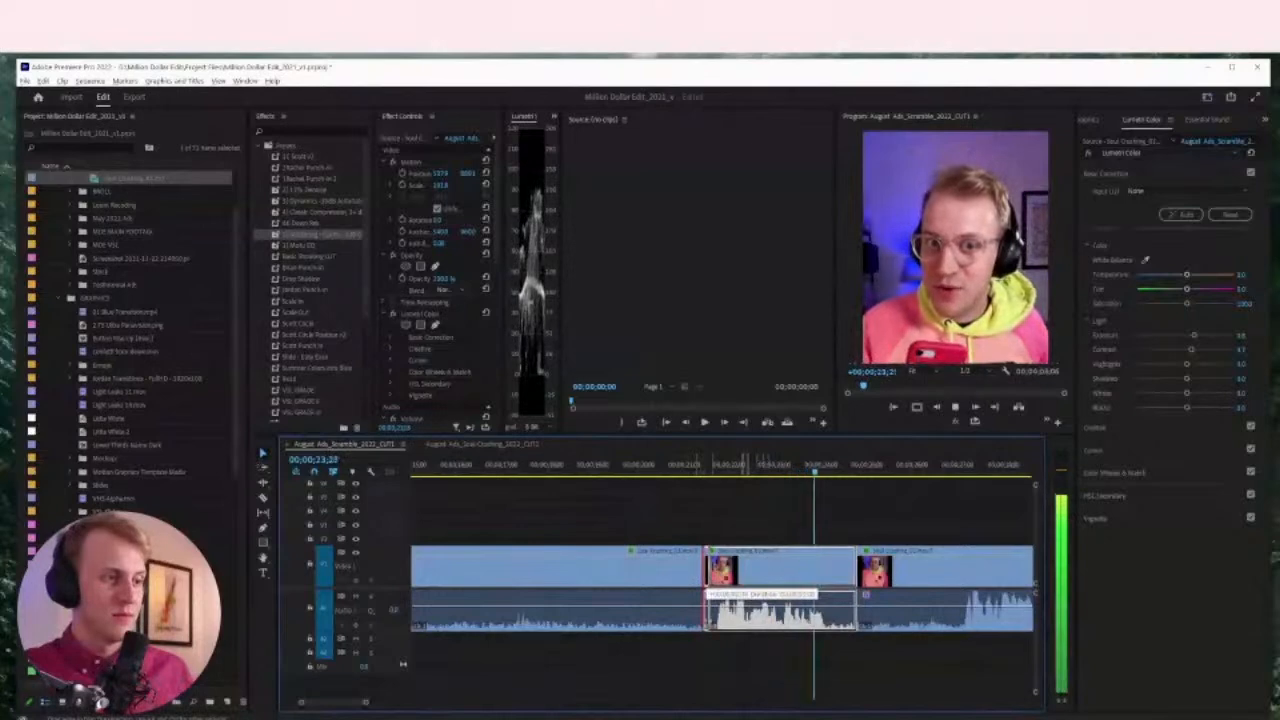
drag(855, 567, 826, 572)
click(800, 566)
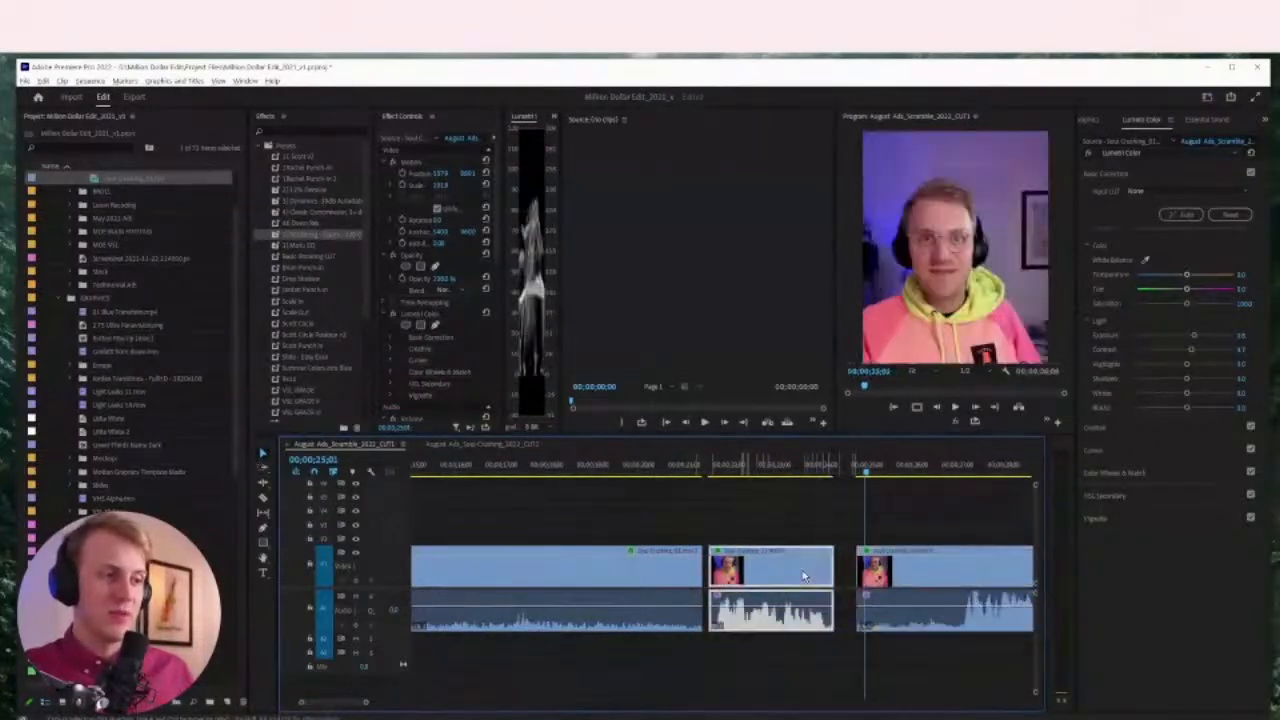
Change the label colour of the short middle clip to green
key(minus)
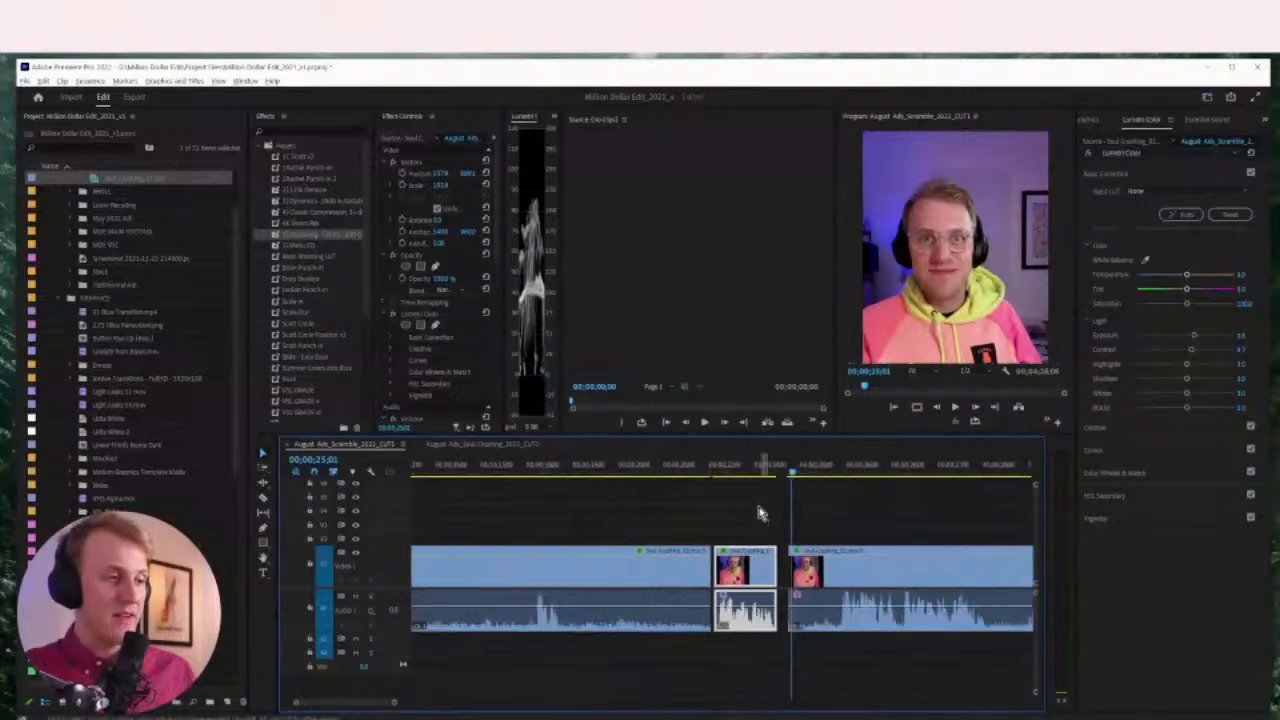
click(746, 472)
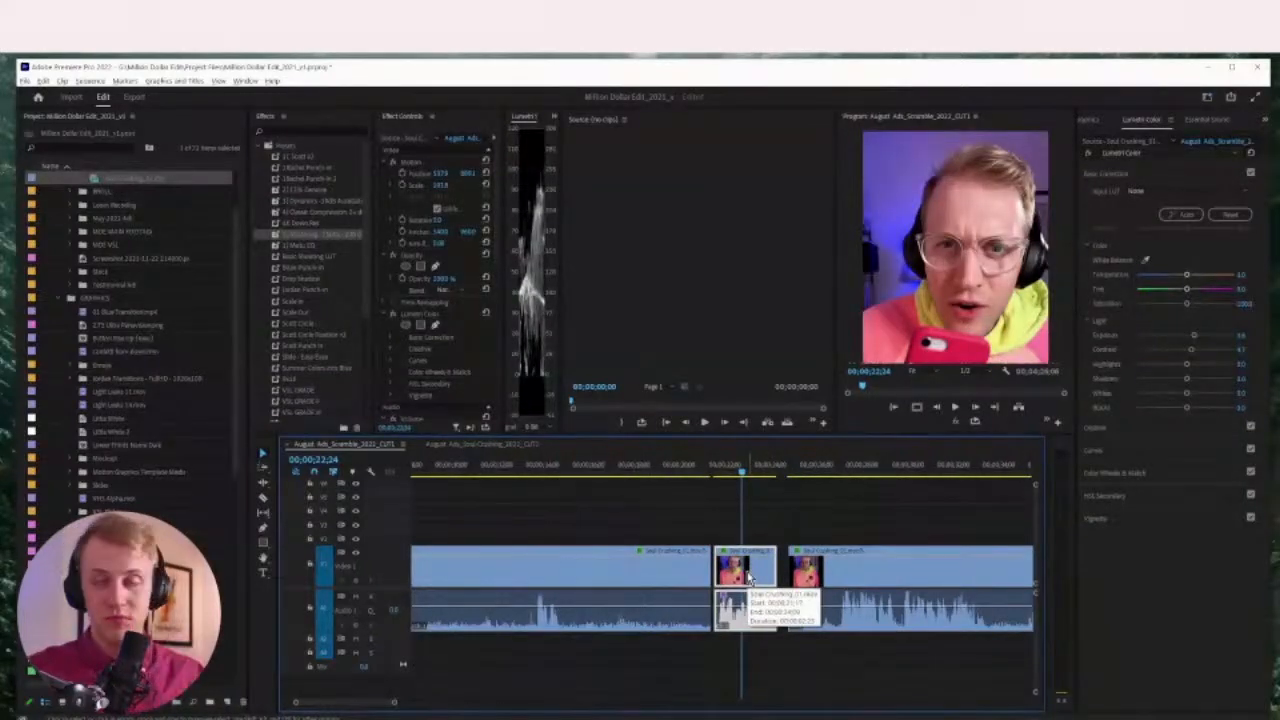
right_click(748, 577)
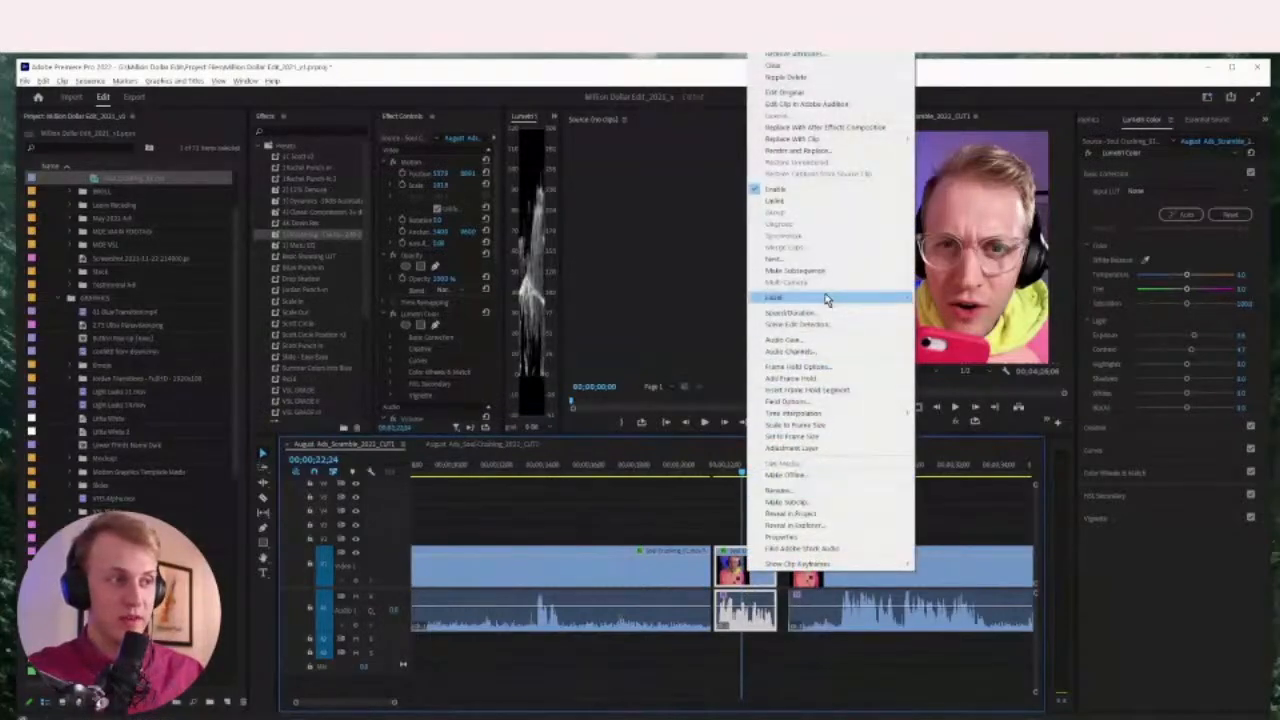
mouse_move(826, 297)
click(932, 374)
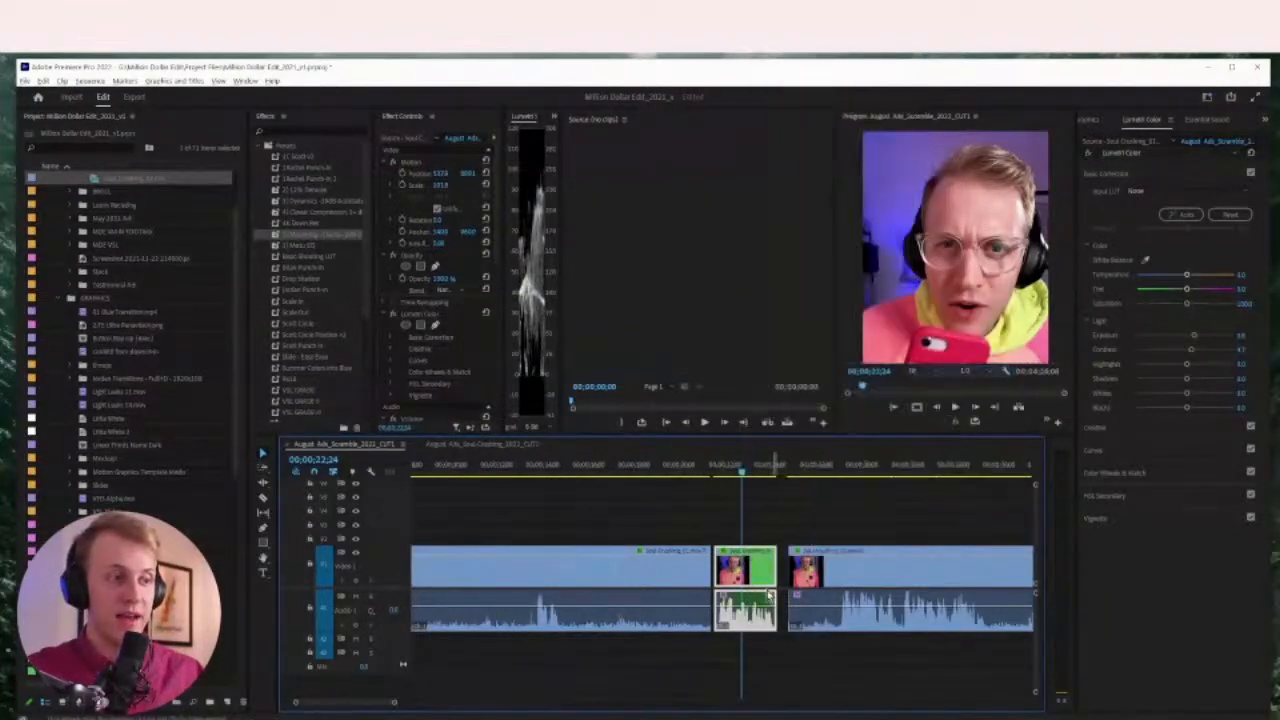
Try orange, violet and green labels on the short middle clip, and leave it on the orange Mango label
click(737, 574)
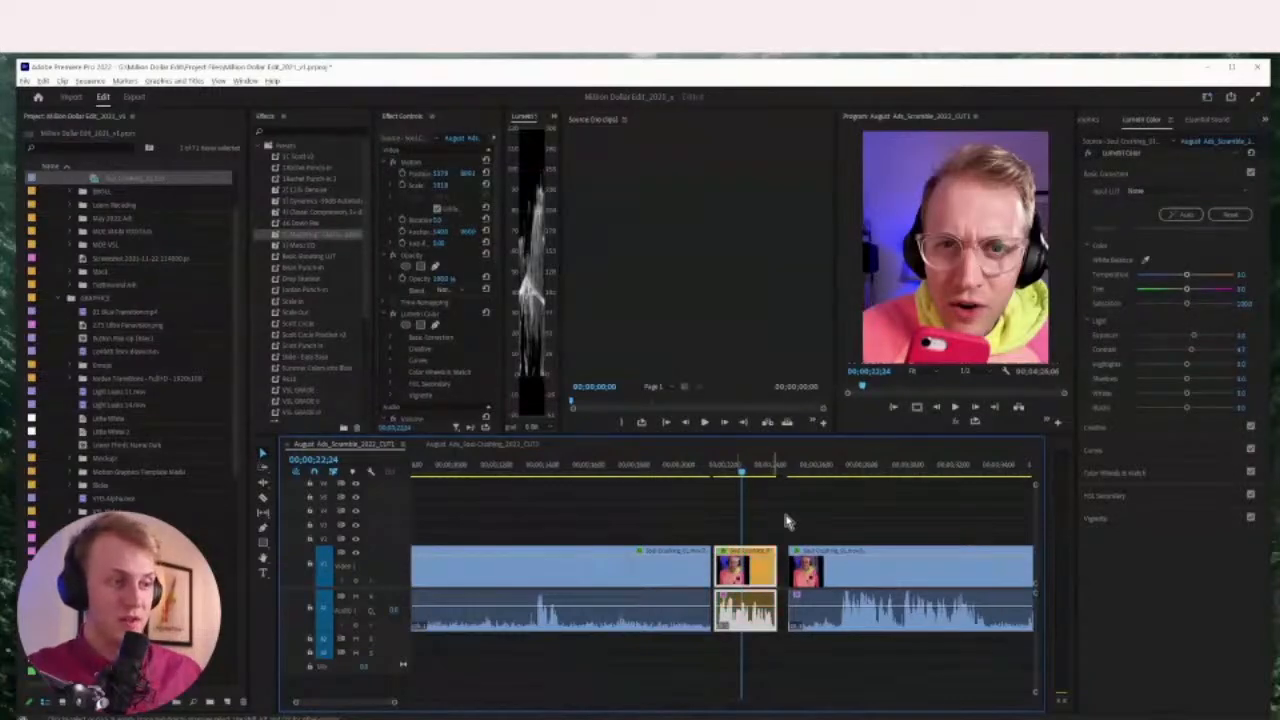
drag(740, 466, 711, 474)
key(F2)
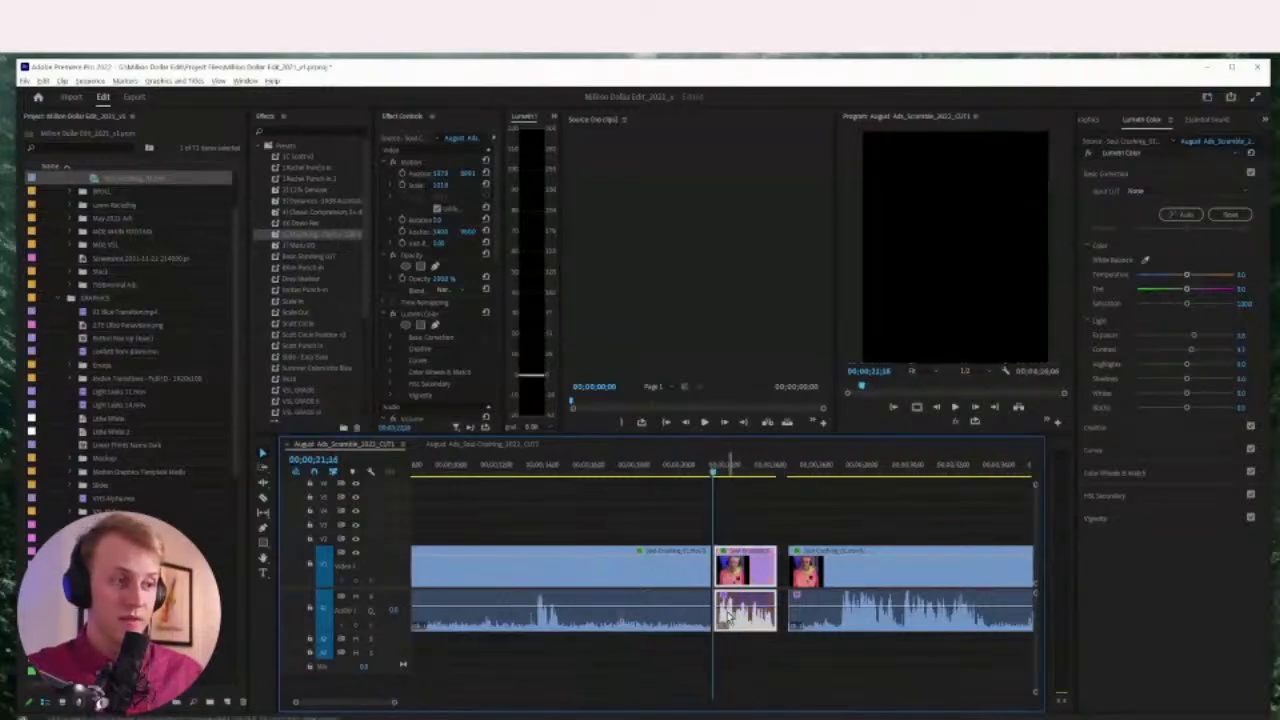
key(F3)
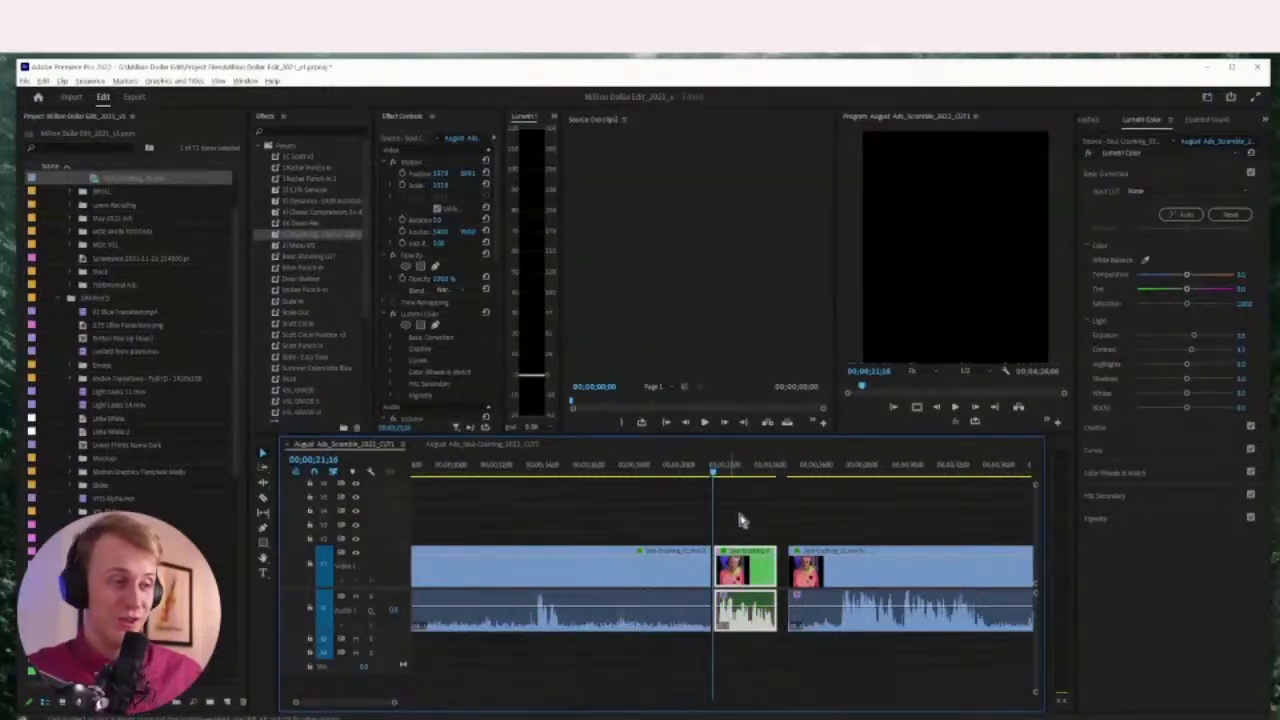
click(756, 477)
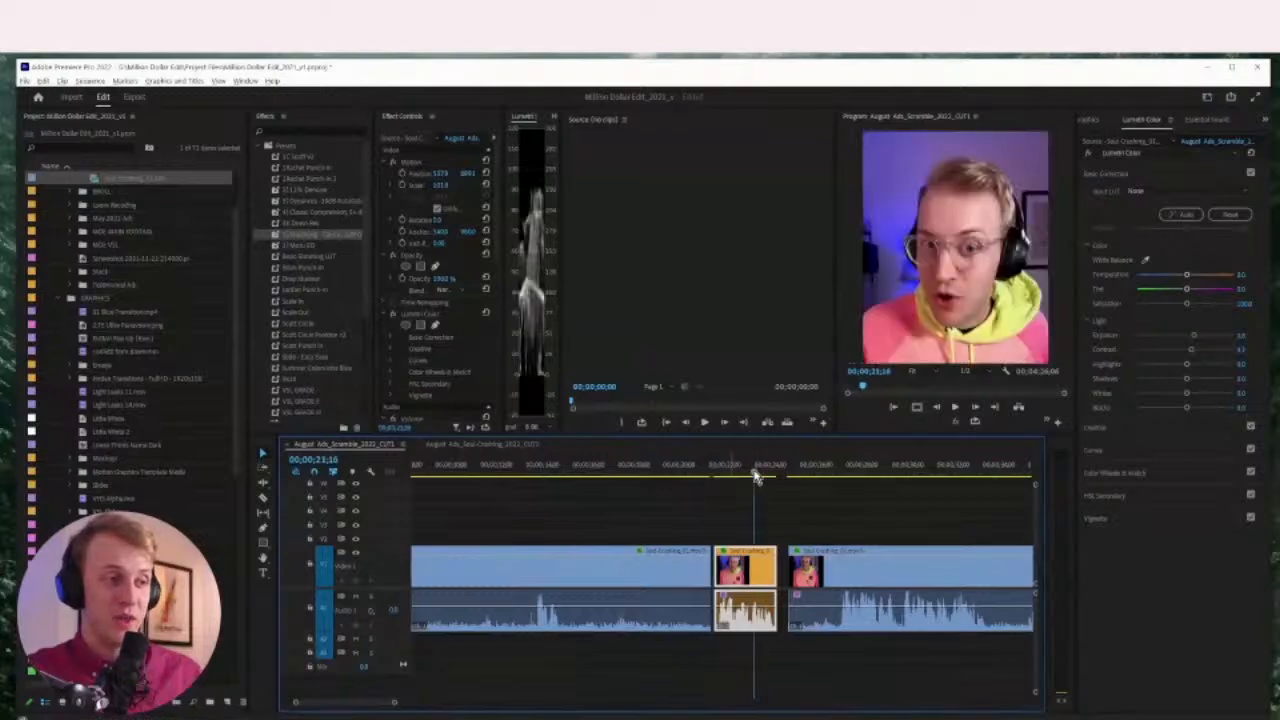
Examine which keyboard shortcuts are assigned to the Violet, Forest and Mango labels, and leave the assignments as they are
click(52, 83)
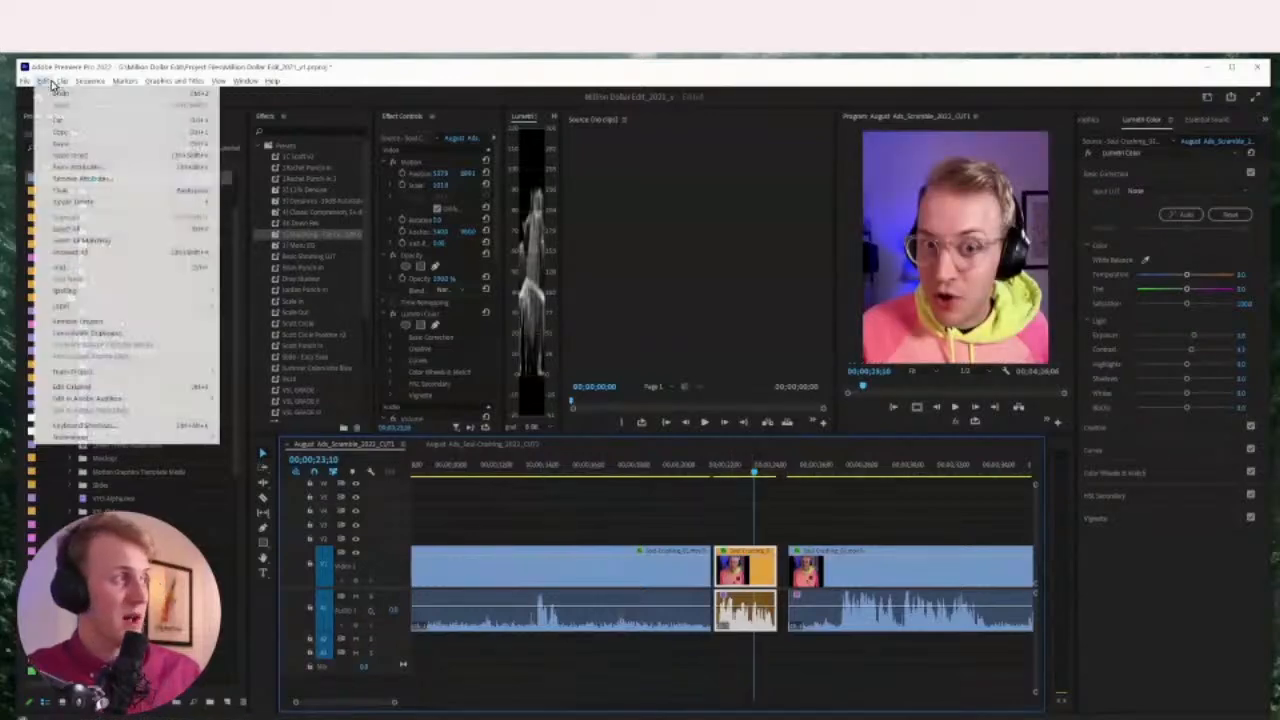
click(91, 423)
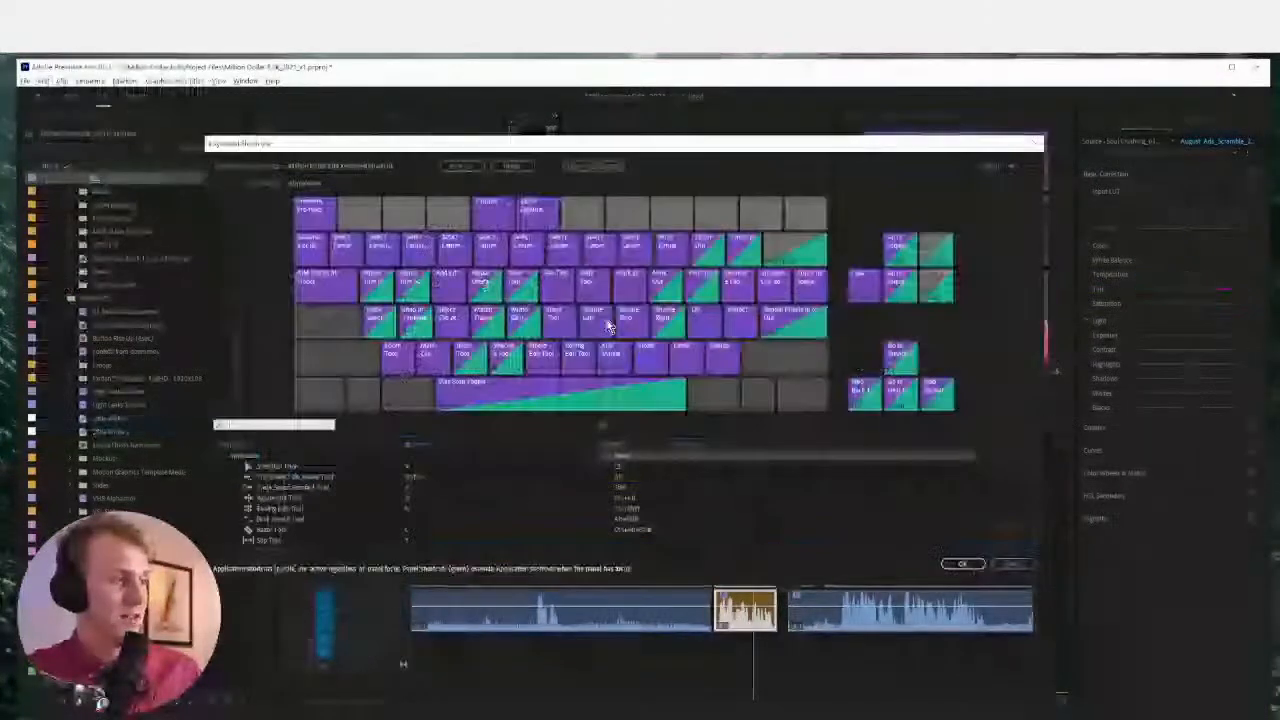
drag(663, 140, 778, 123)
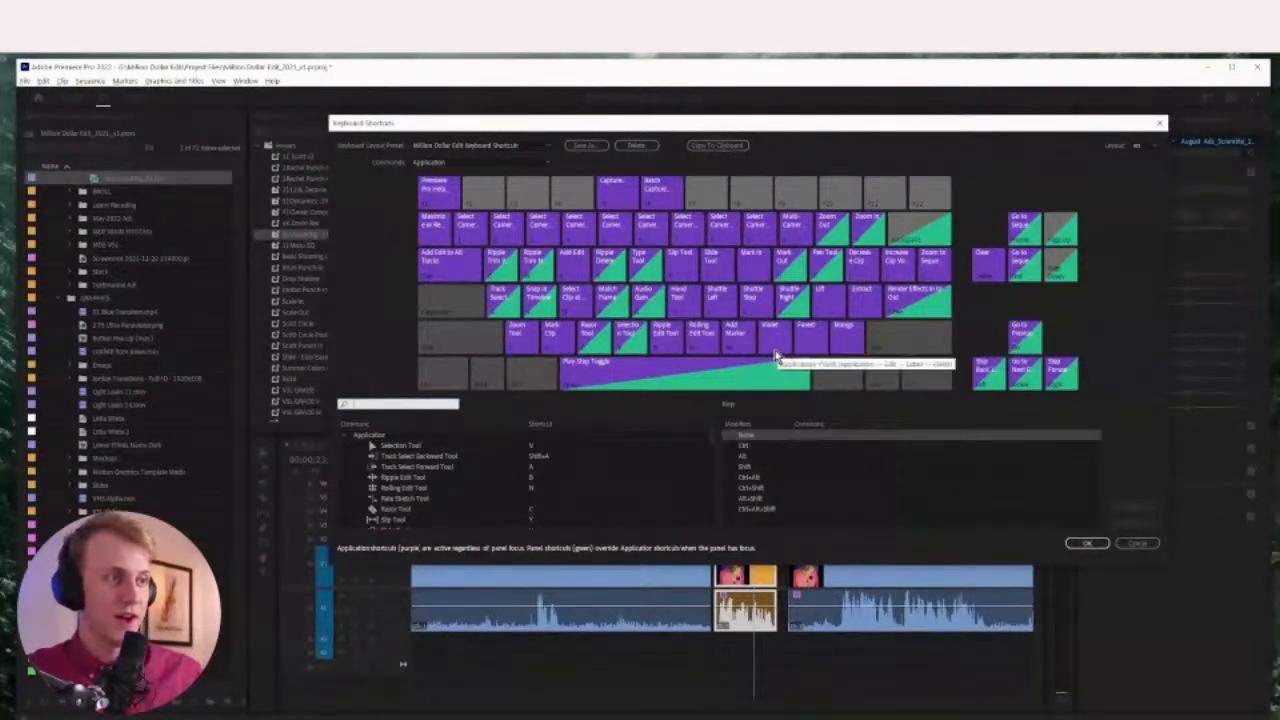
click(846, 346)
click(811, 343)
click(767, 345)
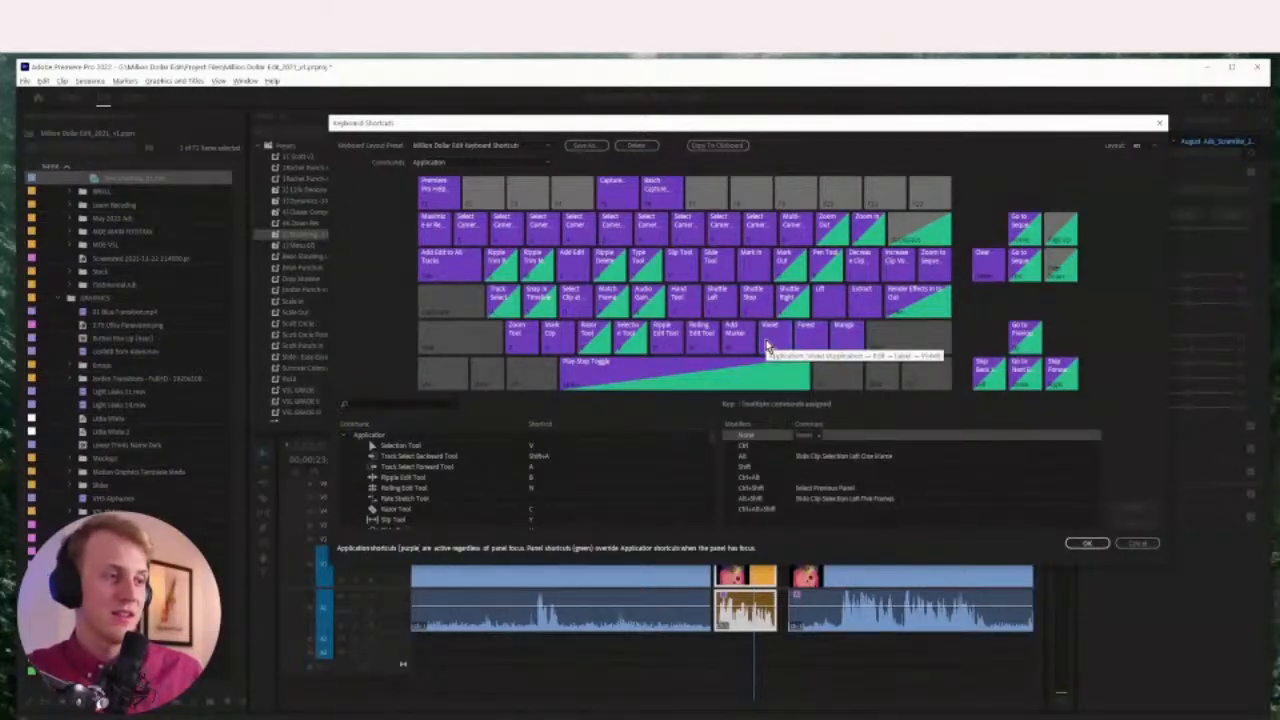
click(1130, 545)
Play the orange-labelled clip from its start to its end to check the trimmed line
drag(750, 468, 714, 475)
key(space)
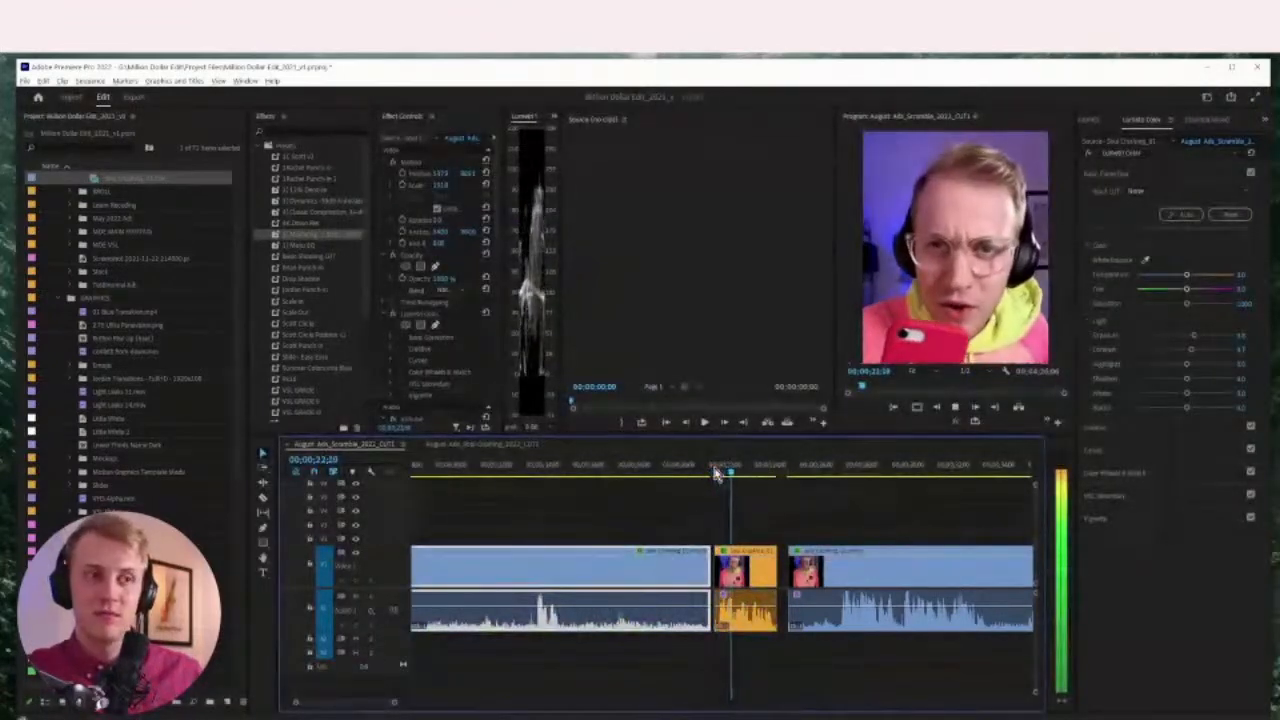
key(space)
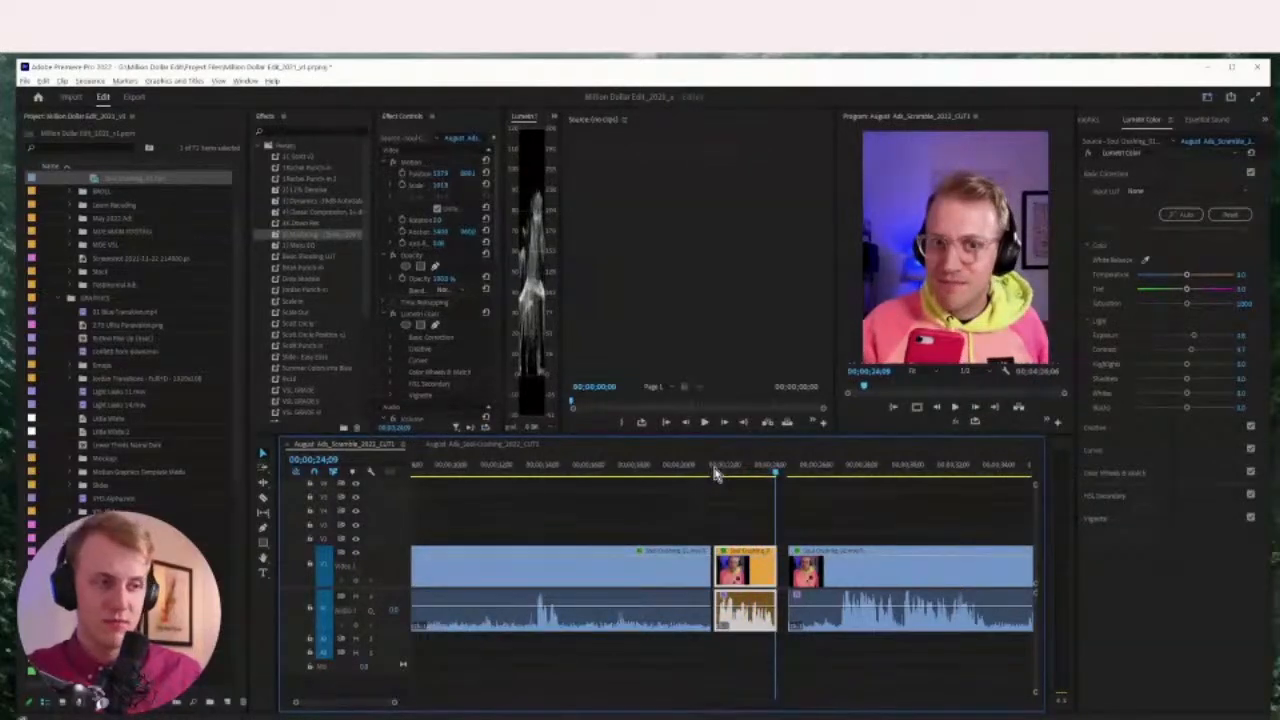
Play on into the following long clip and trim the silence off its start, to about 27 seconds
key(space)
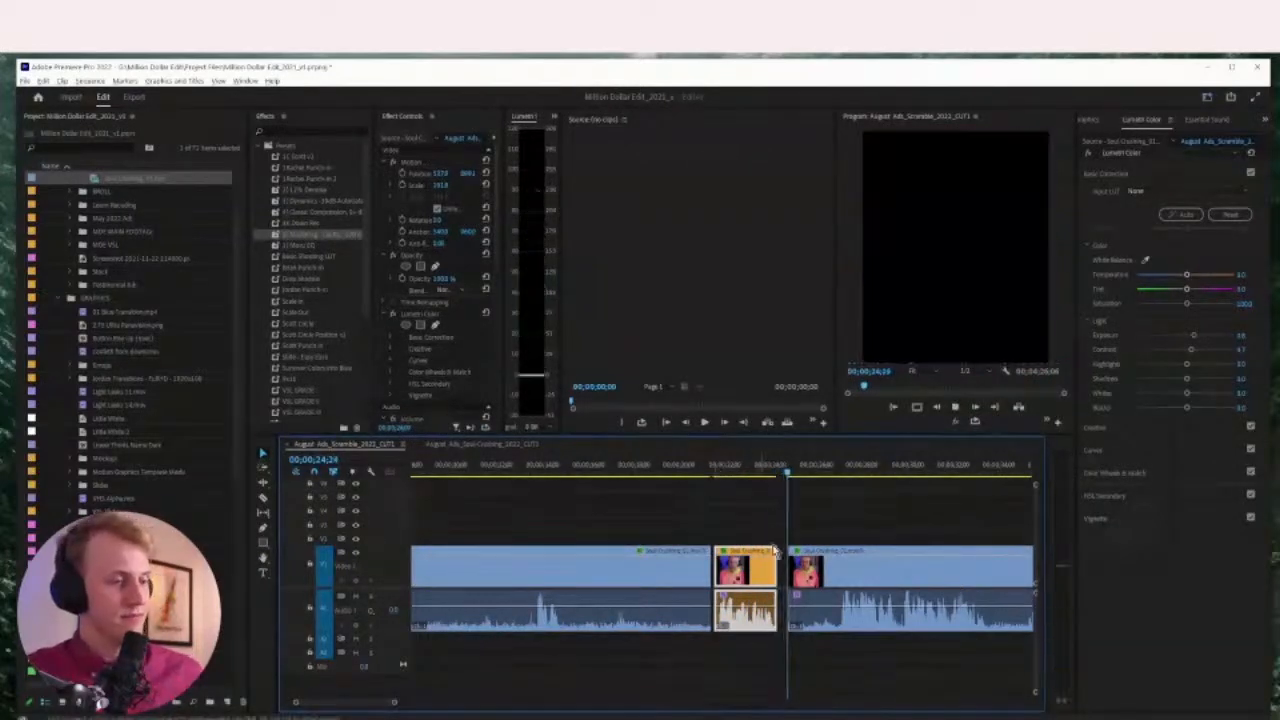
scroll(673, 632, down, 3)
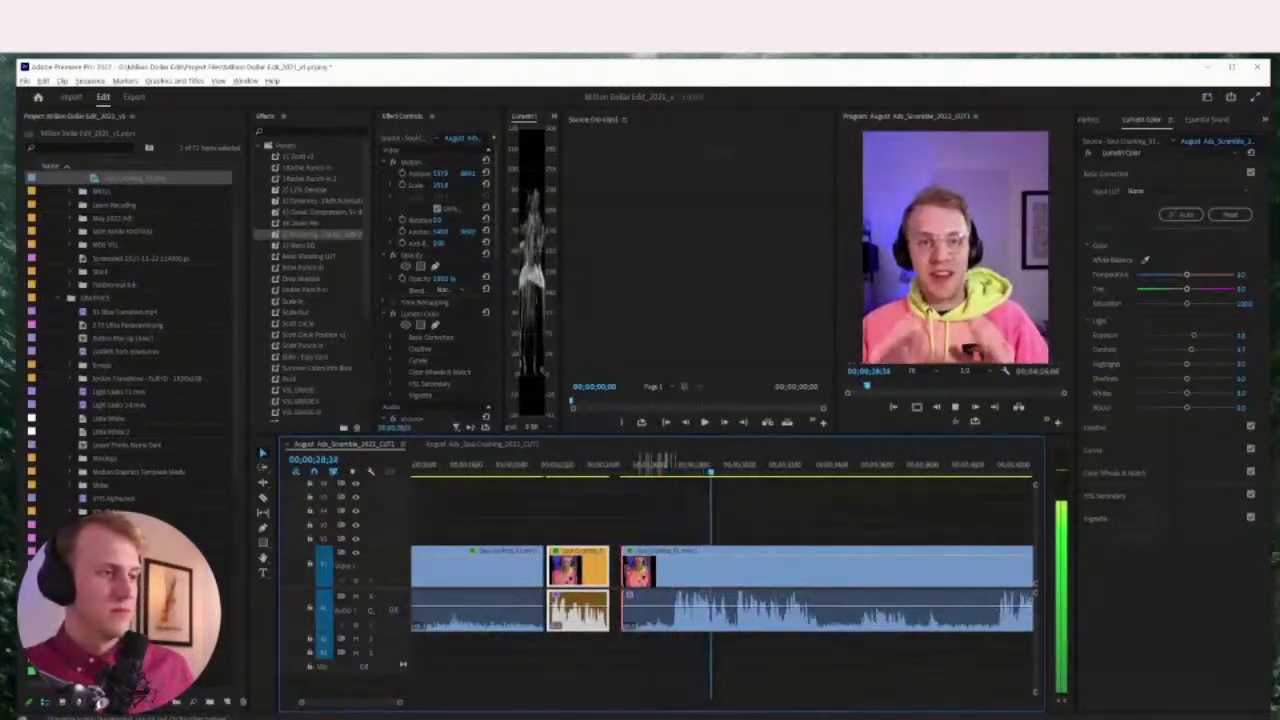
drag(621, 570, 668, 572)
key(minus)
key(minus)
key(minus)
key(minus)
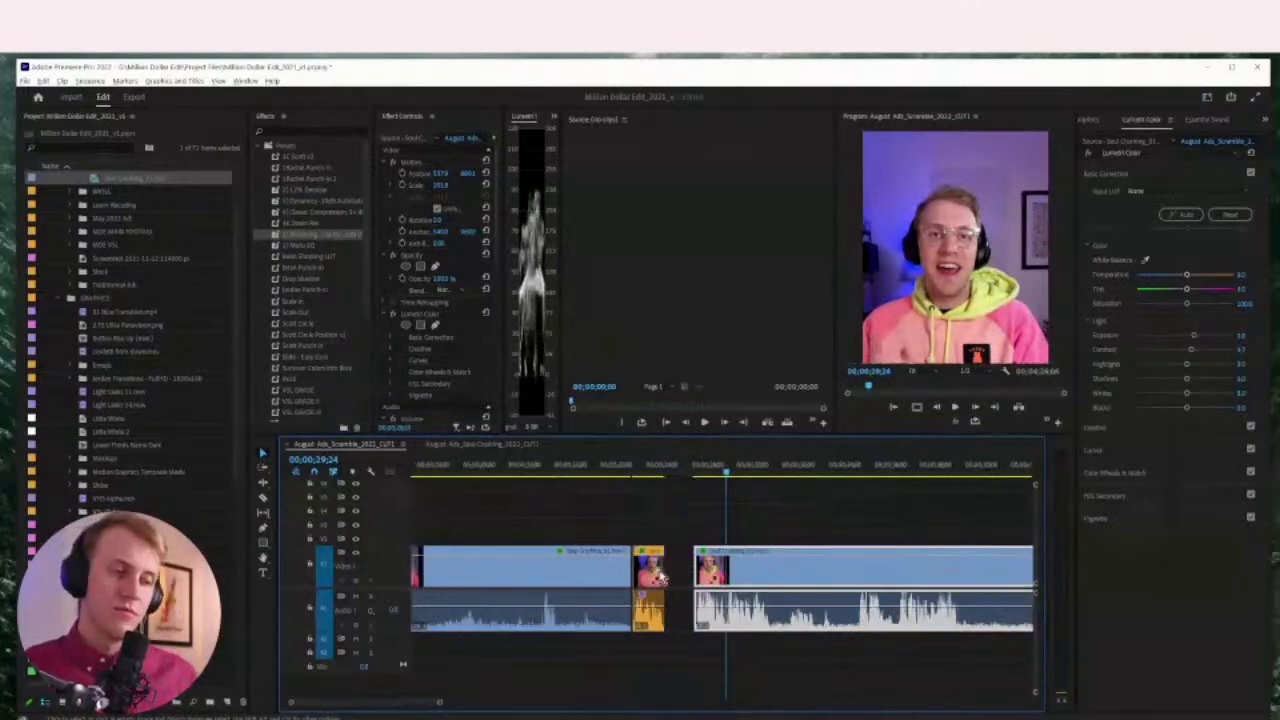
Lower the audio gain of the long clip with the Adjust Gain by option
key(equal)
key(equal)
key(equal)
key(equal)
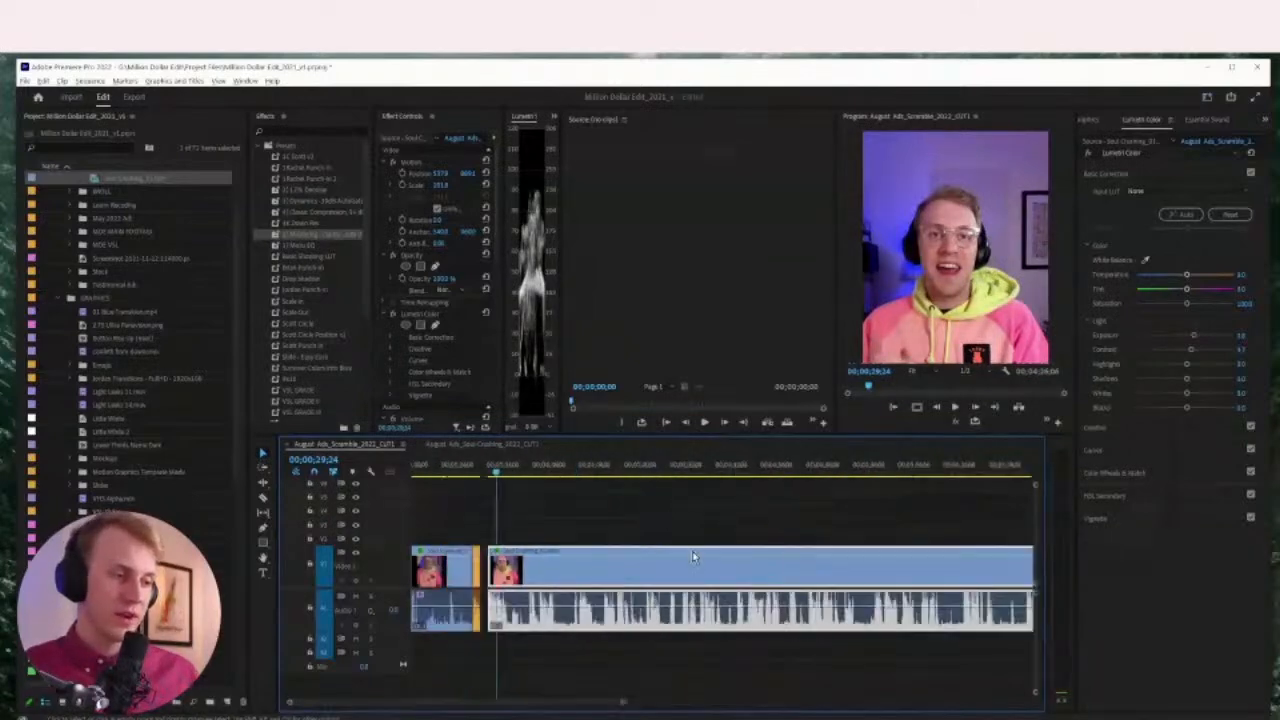
key(equal)
key(equal)
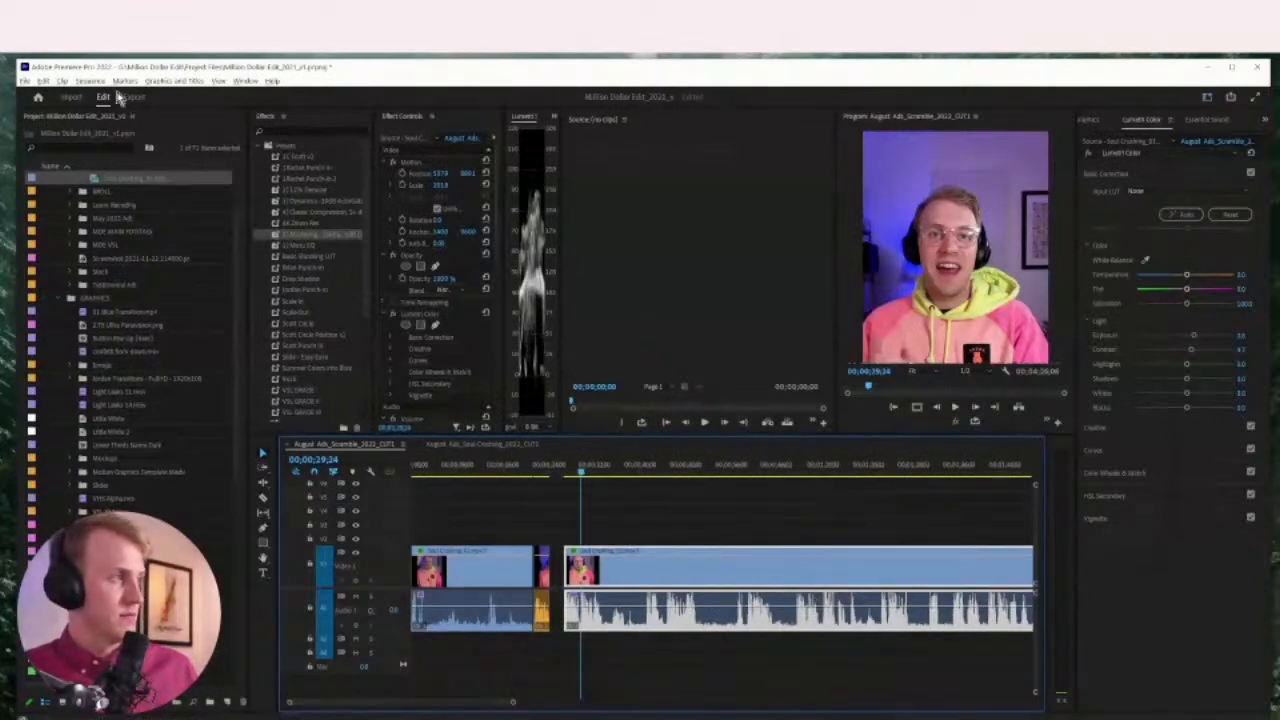
key(g)
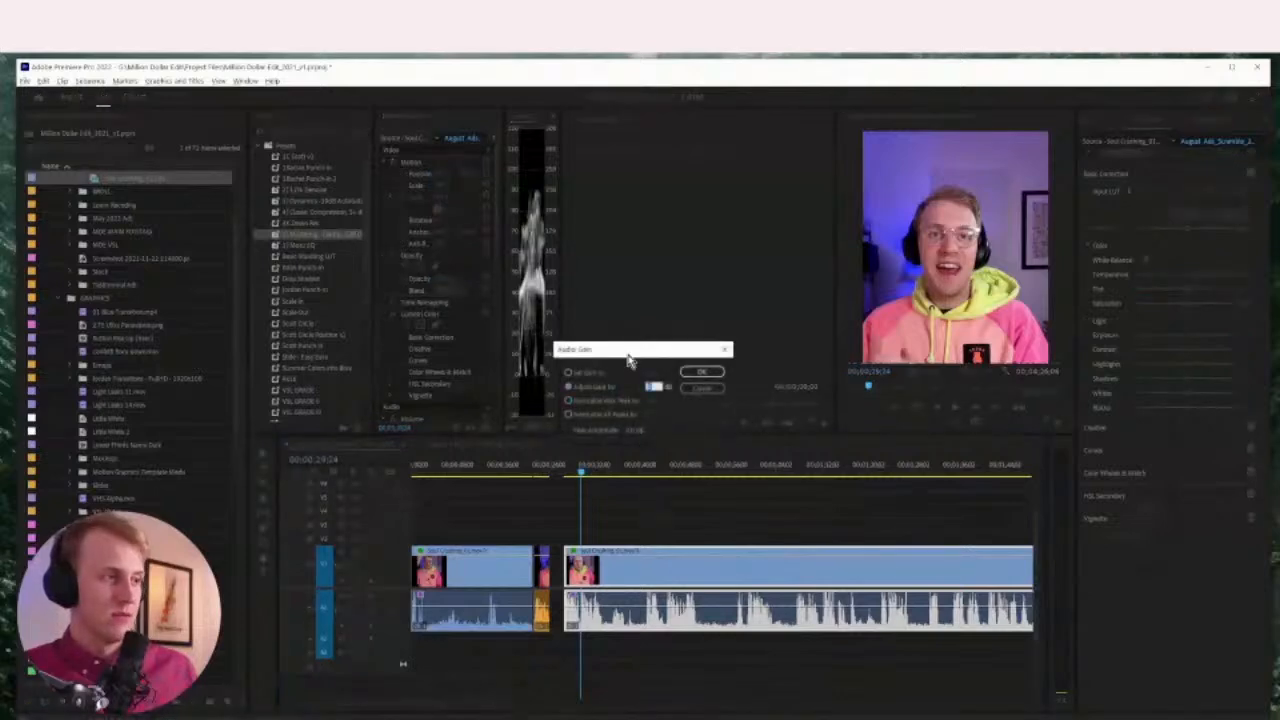
click(580, 418)
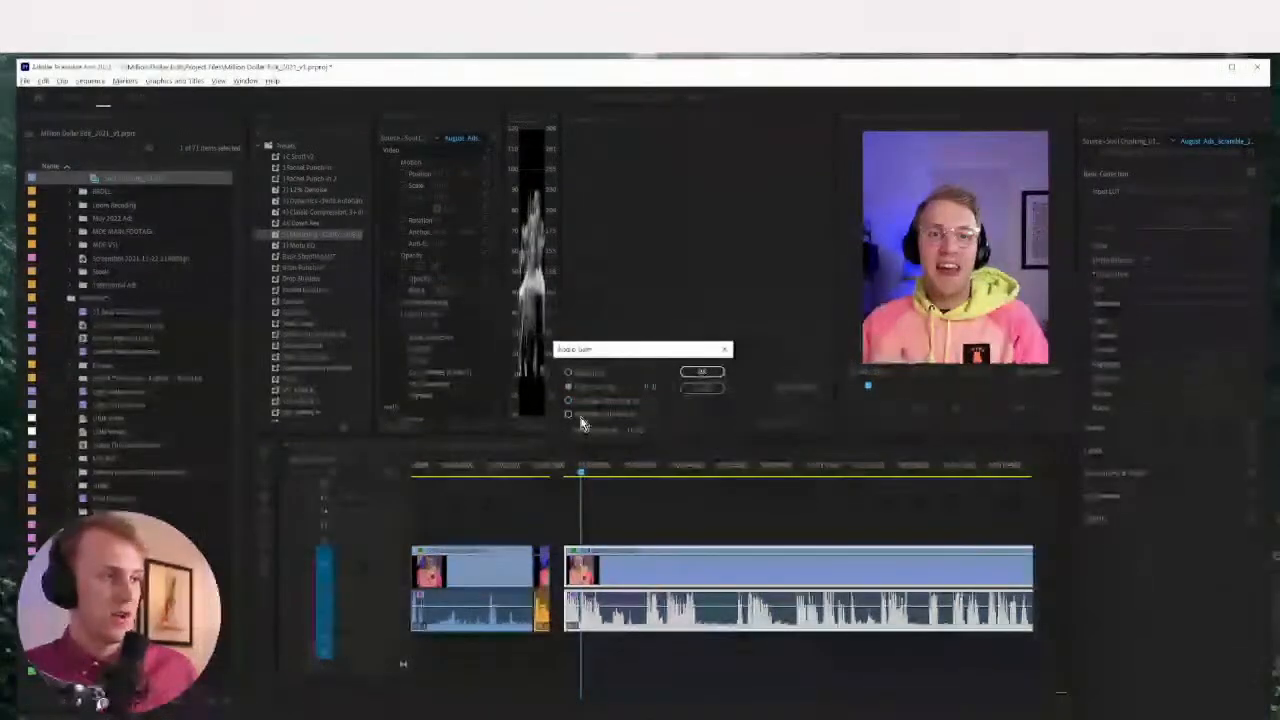
drag(625, 352, 687, 471)
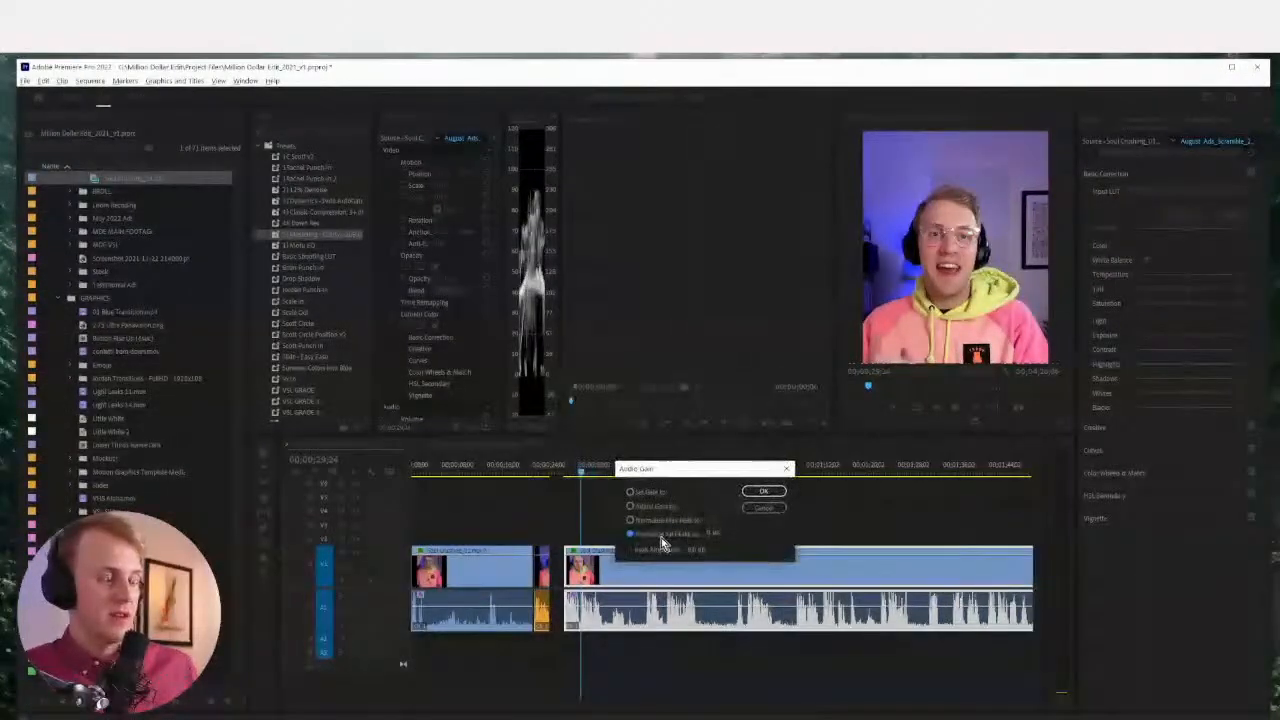
click(658, 507)
click(716, 506)
key(Return)
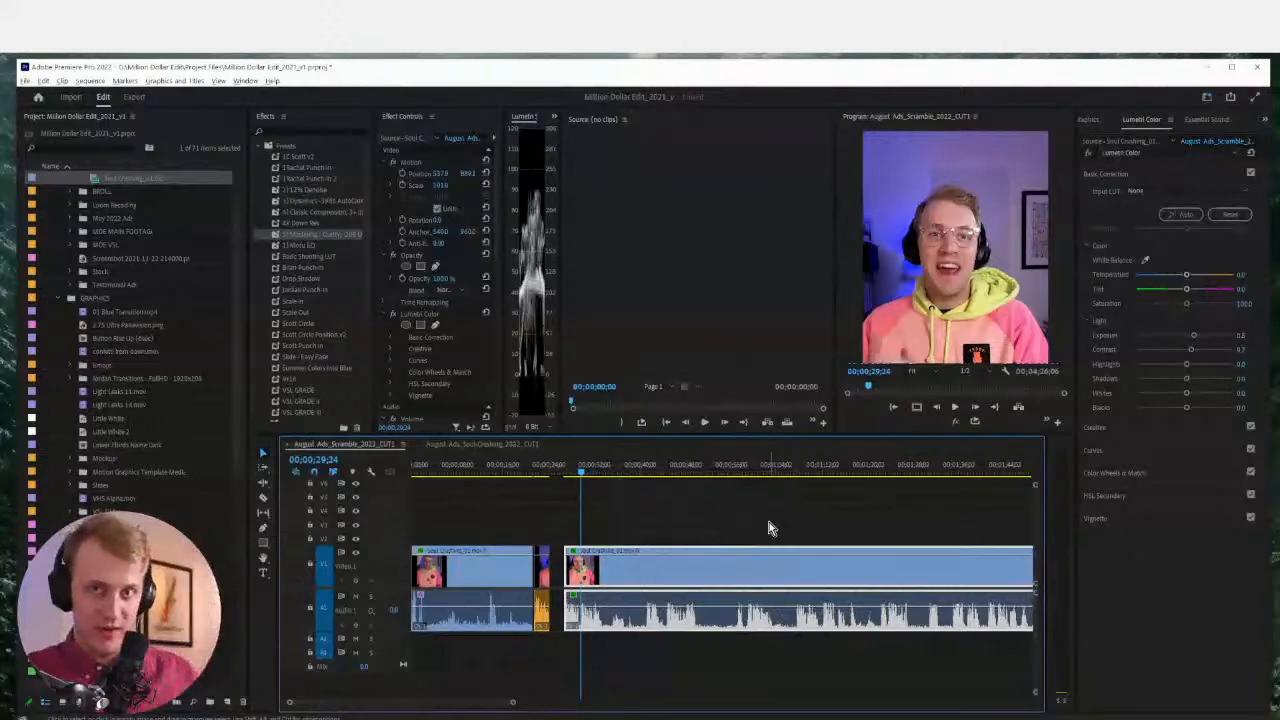
Normalize all audio peaks of the long clip in the Audio Gain settings
key(g)
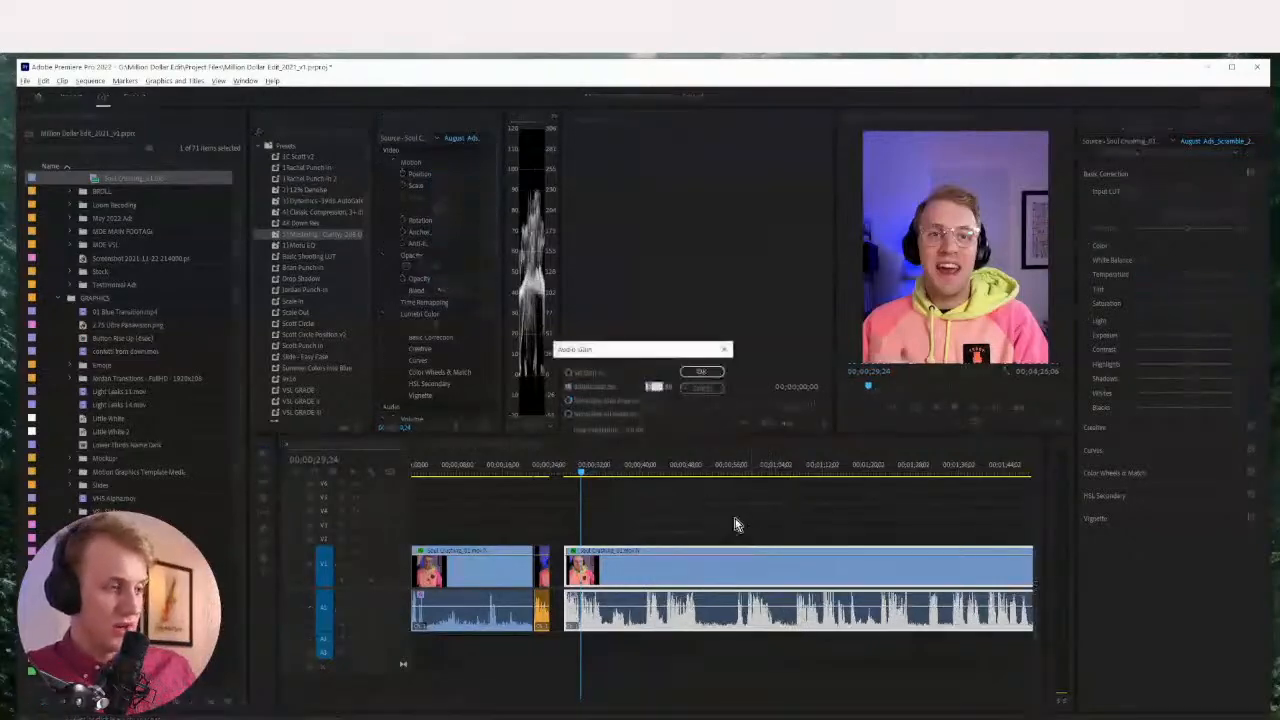
click(610, 414)
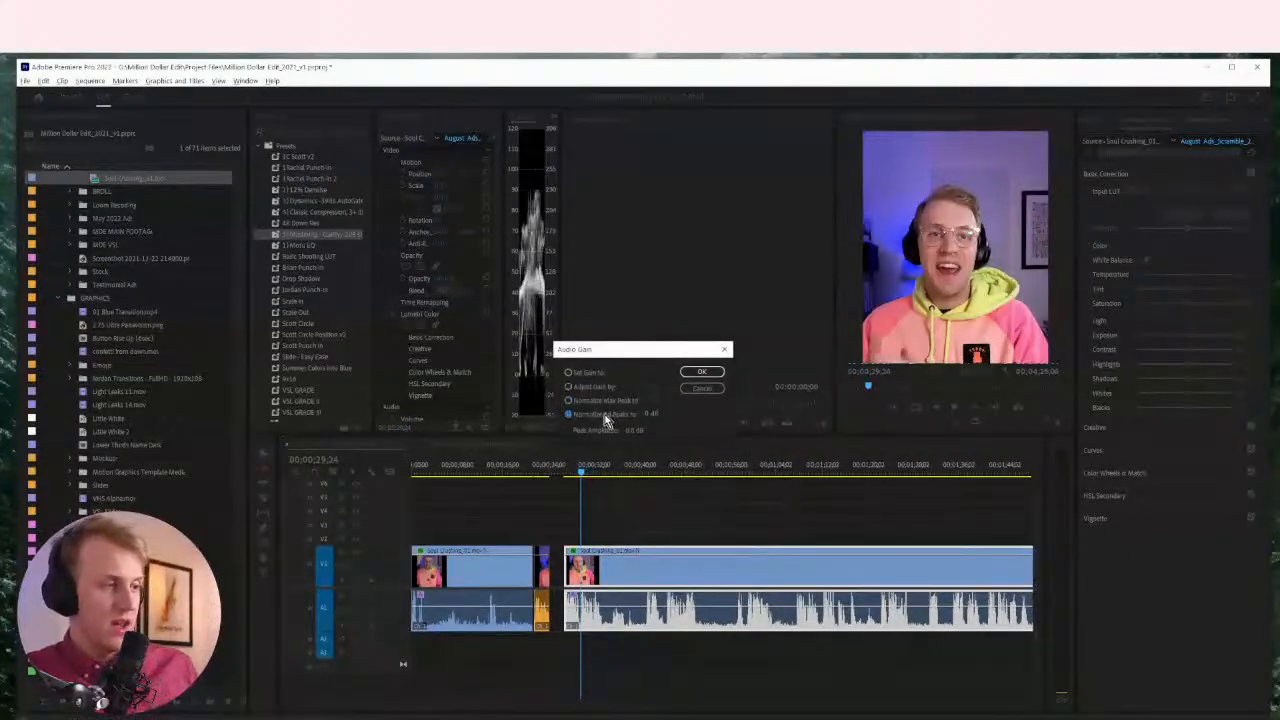
click(648, 414)
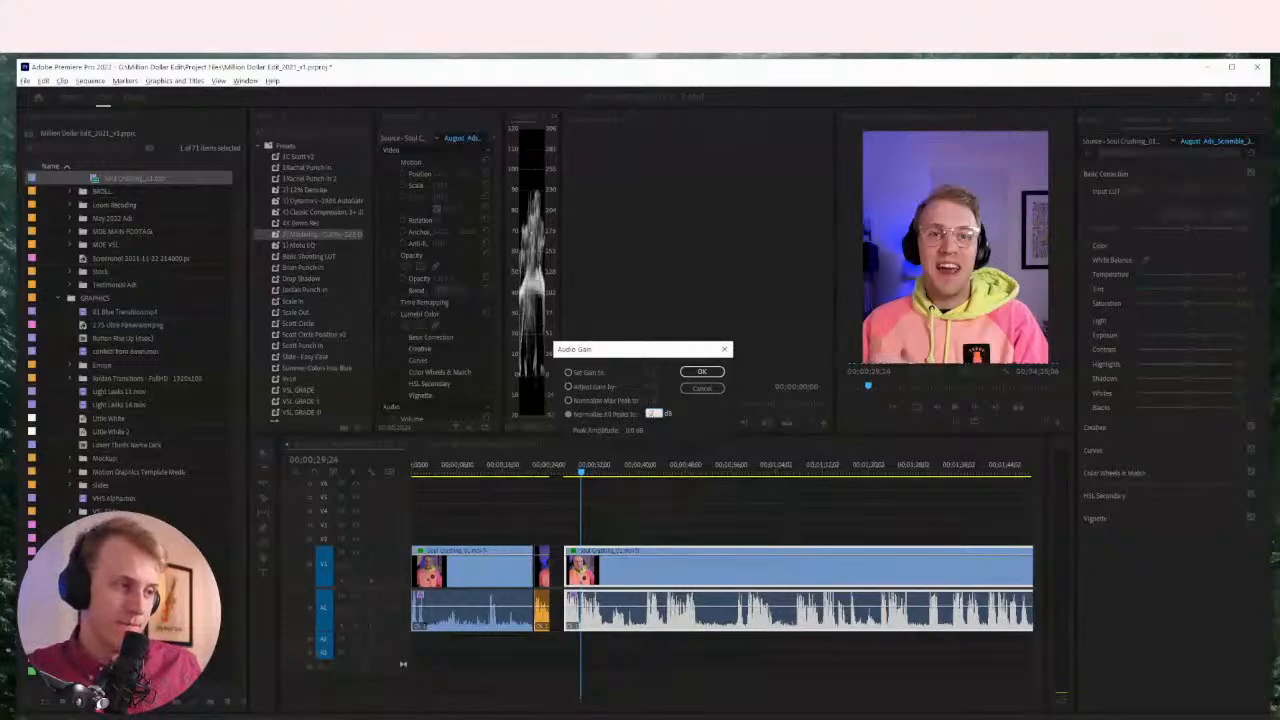
key(Return)
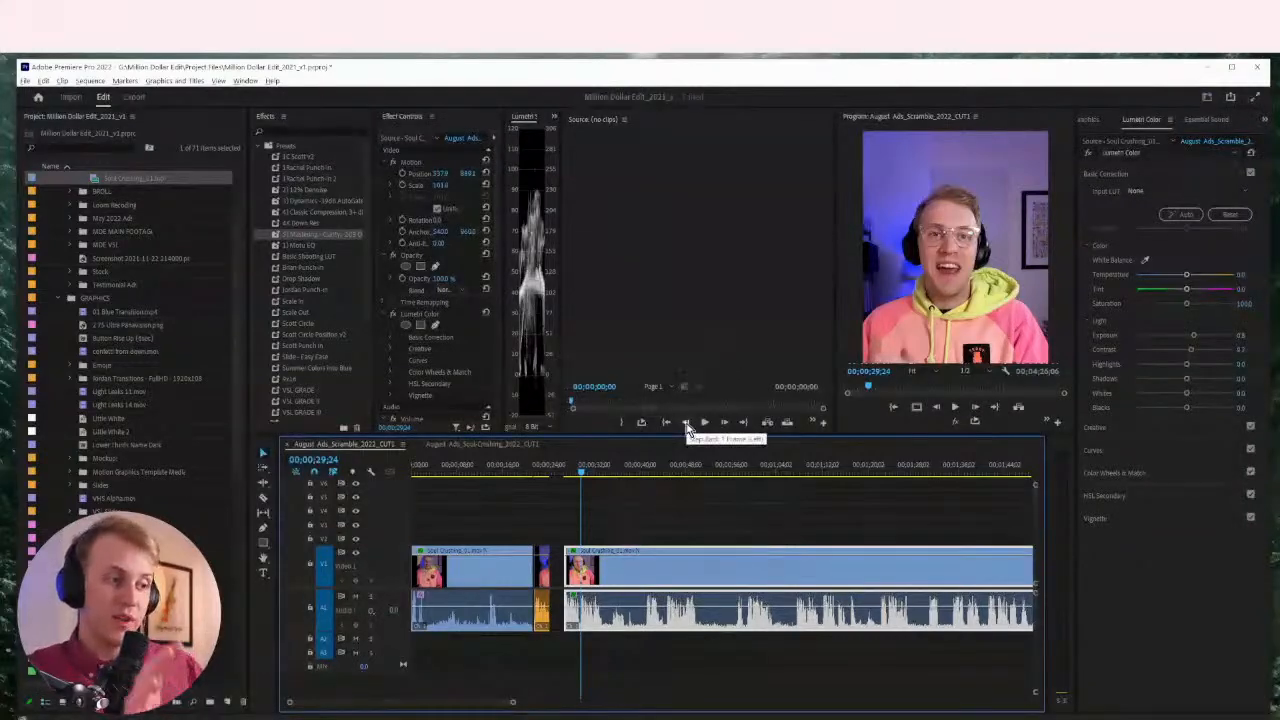
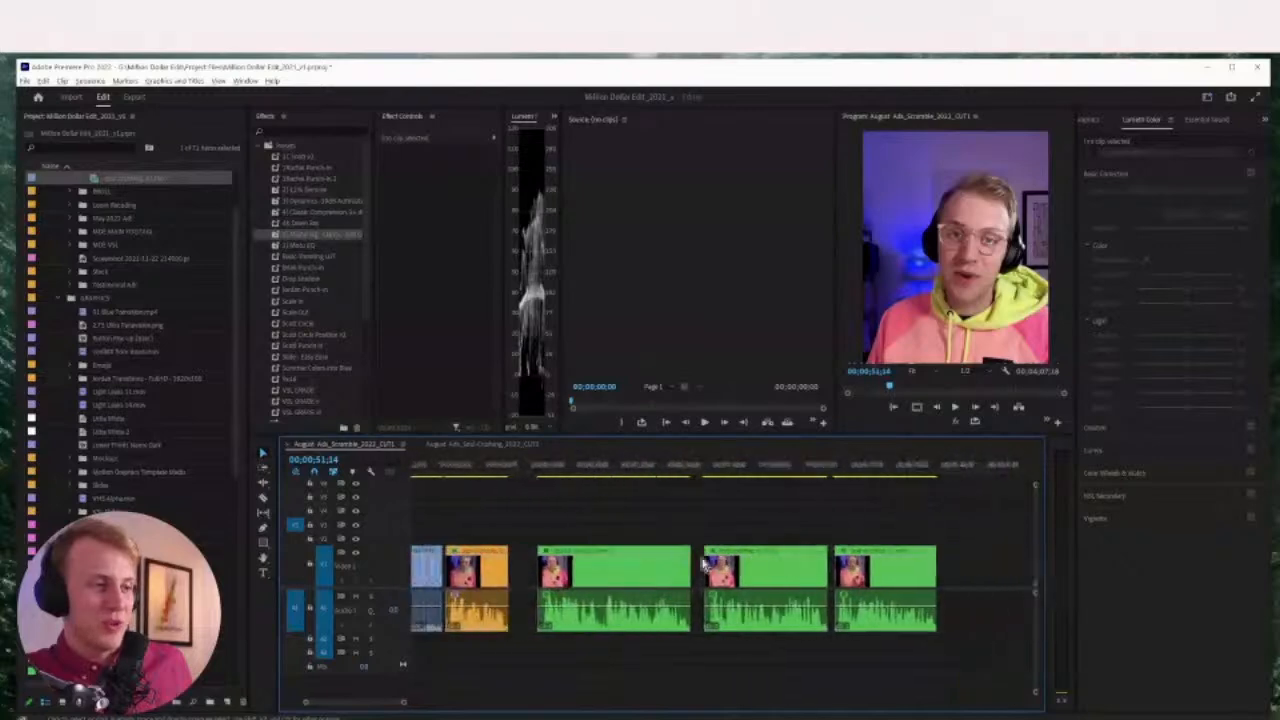
Review the green-labelled takes and play the start of the middle one at about 33 seconds
scroll(703, 565, right, 10)
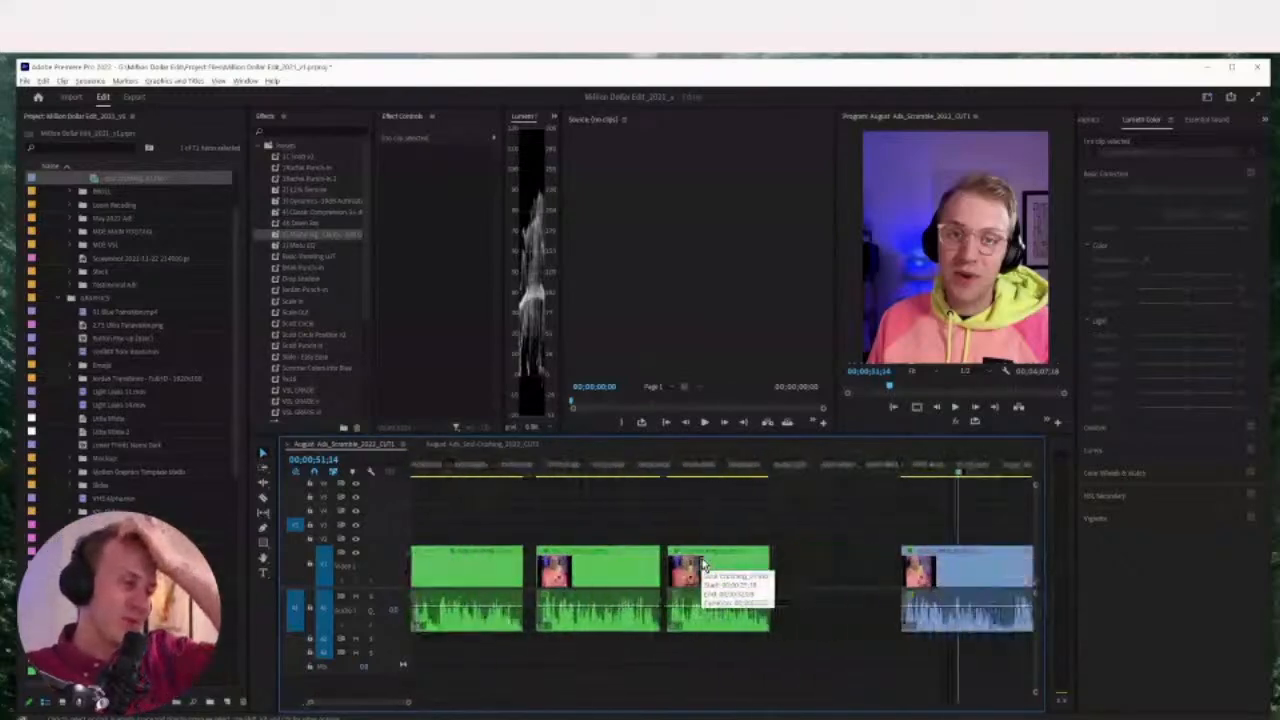
scroll(705, 567, right, 2)
scroll(703, 561, left, 8)
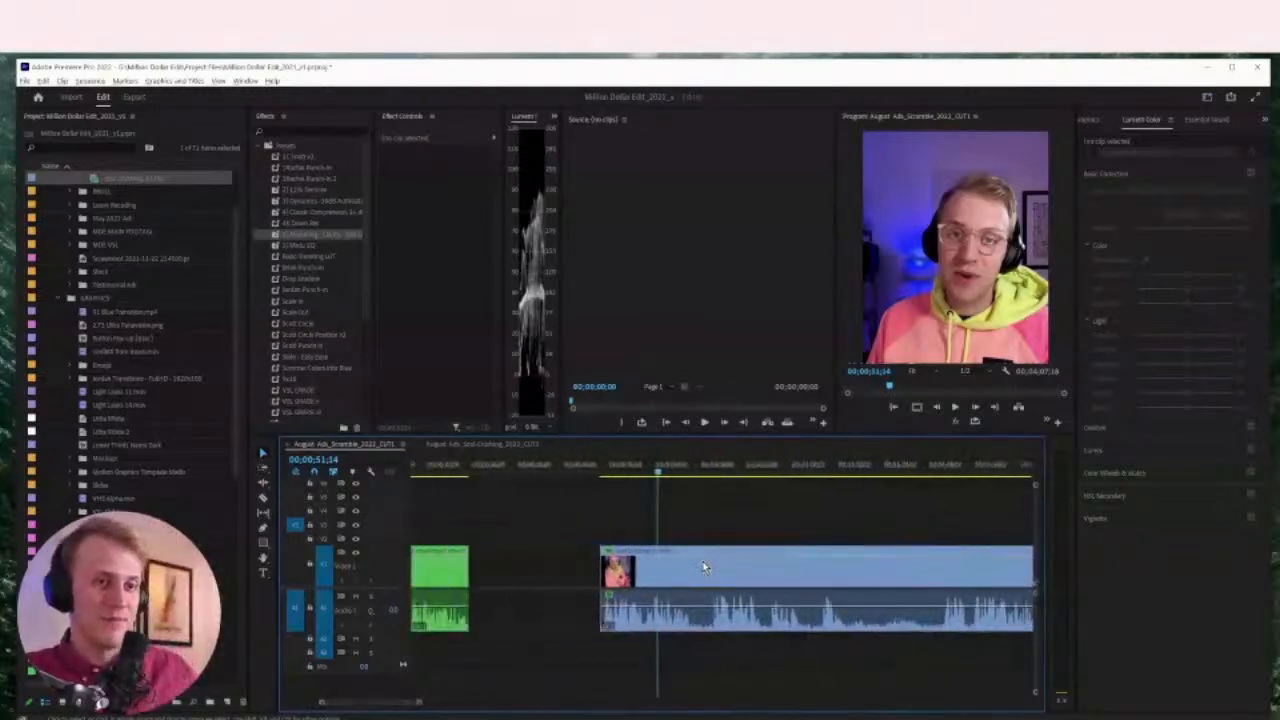
click(670, 472)
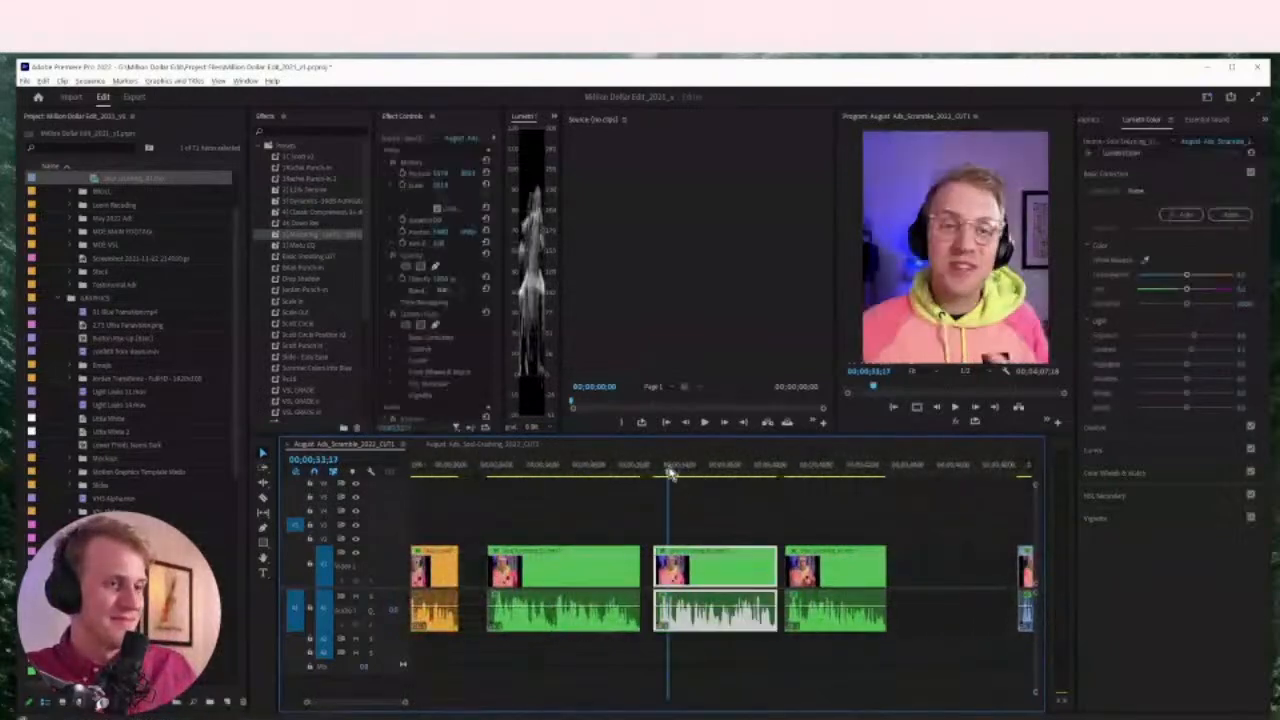
click(671, 484)
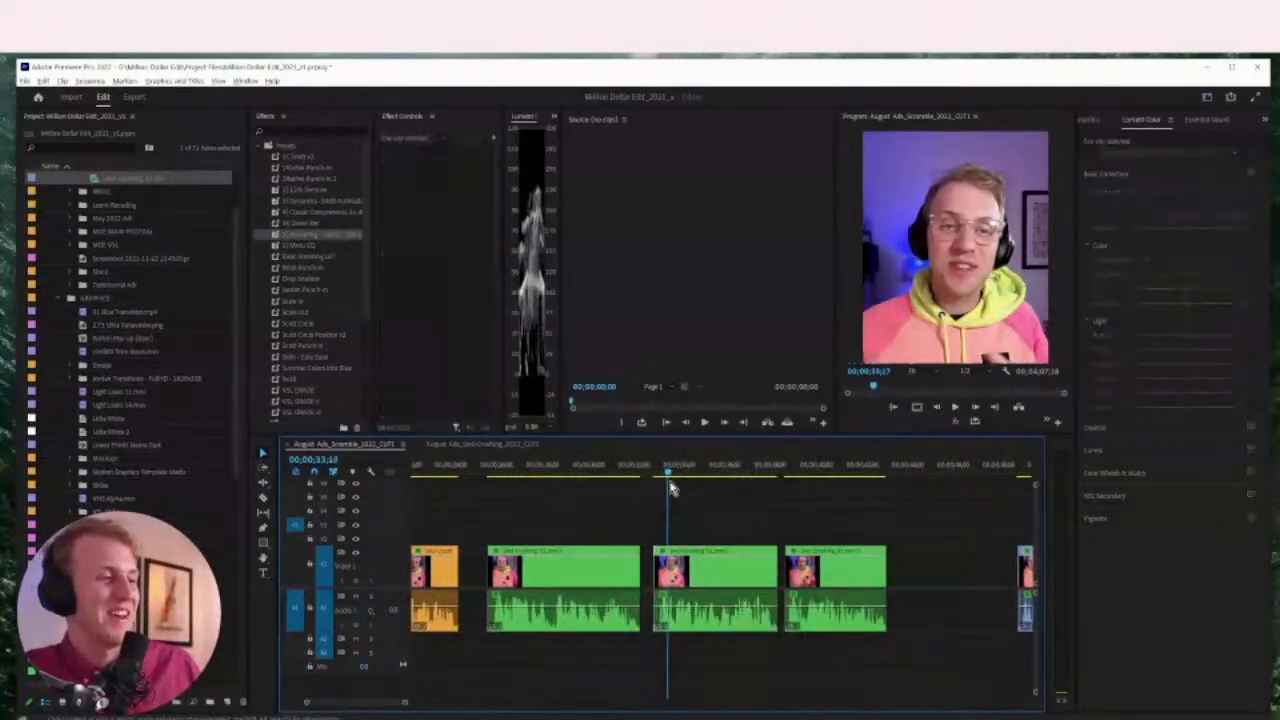
click(671, 470)
key(space)
key(space)
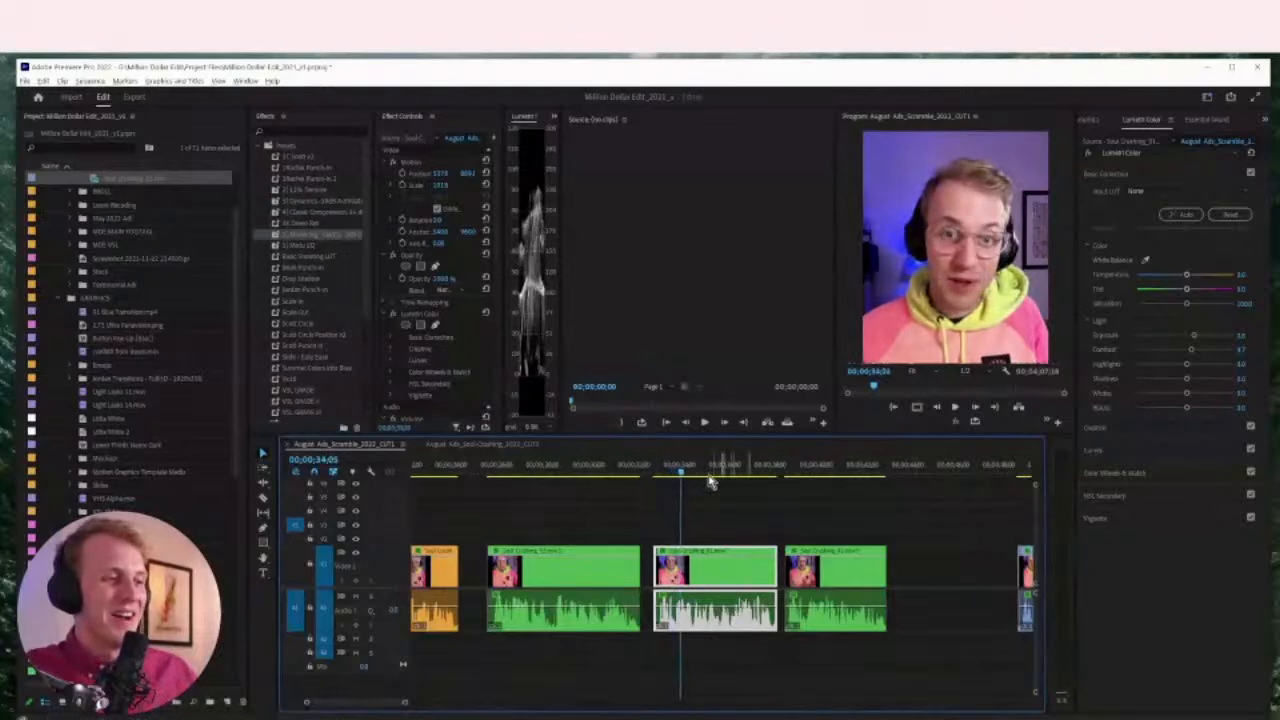
scroll(750, 480, right, 3)
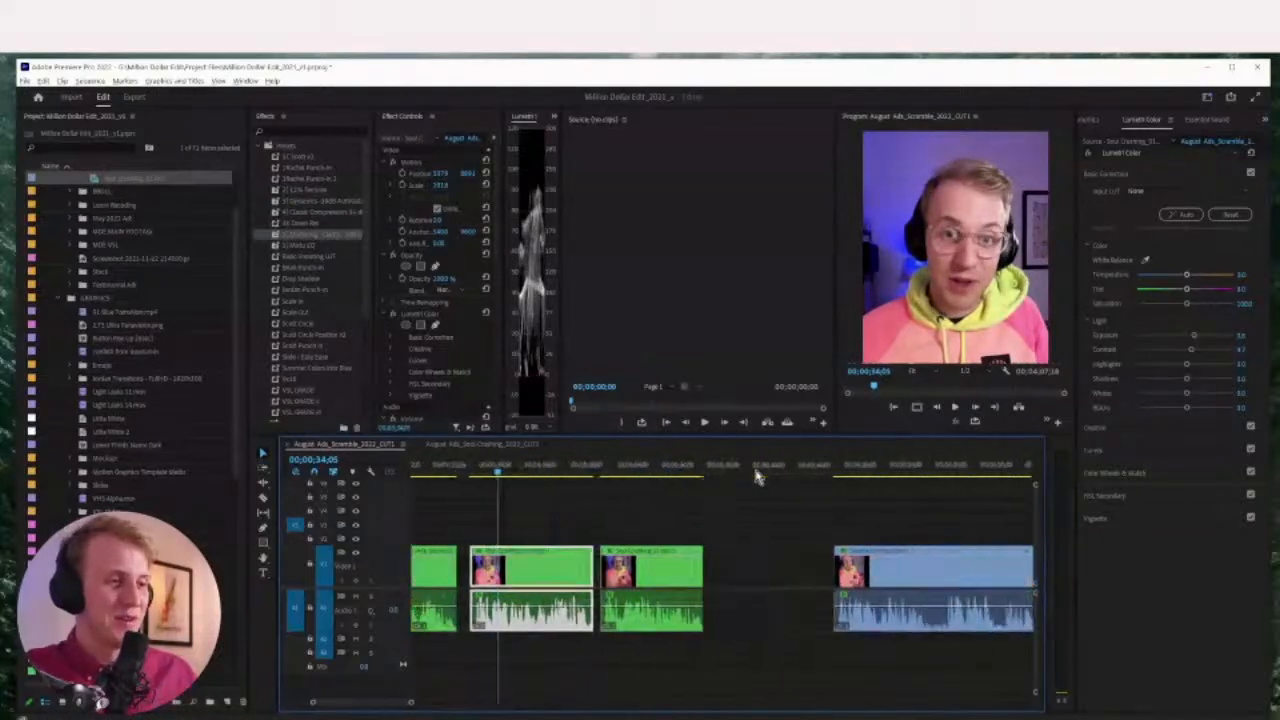
Inspect the waveform at the start of the long blue clip and play it from about 49 seconds
click(845, 469)
key(equal)
key(equal)
key(equal)
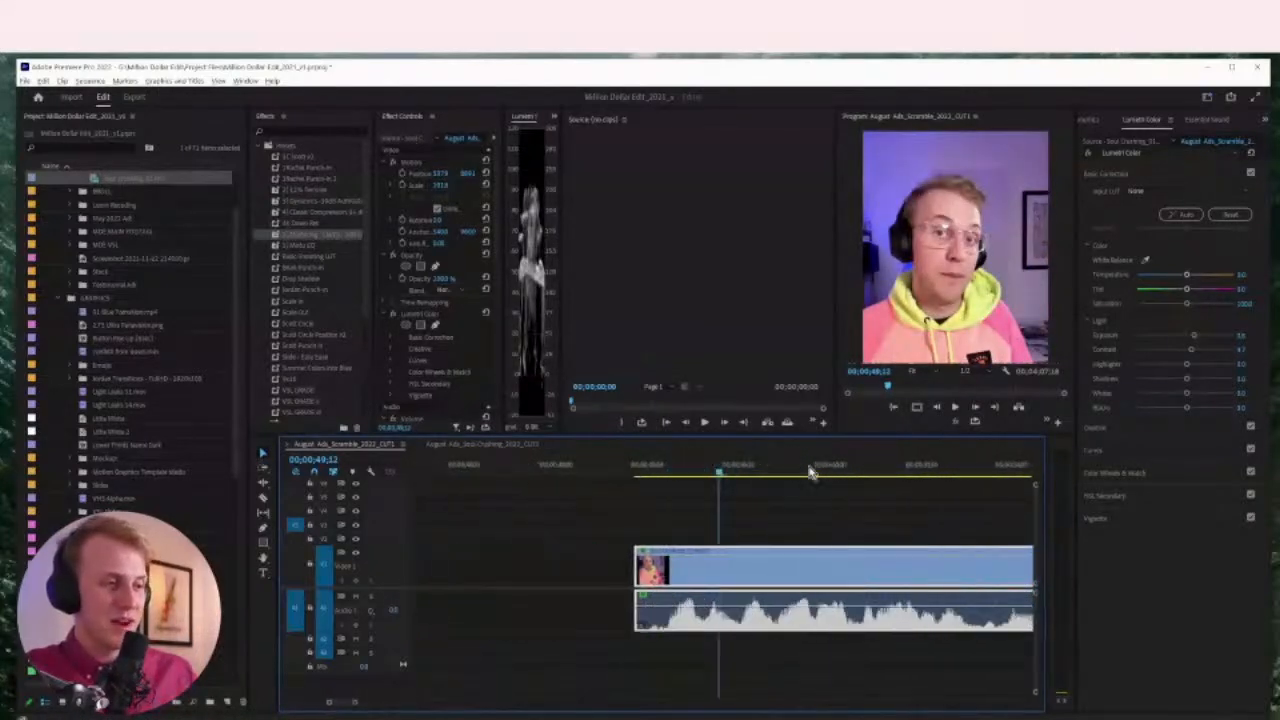
key(minus)
key(minus)
key(minus)
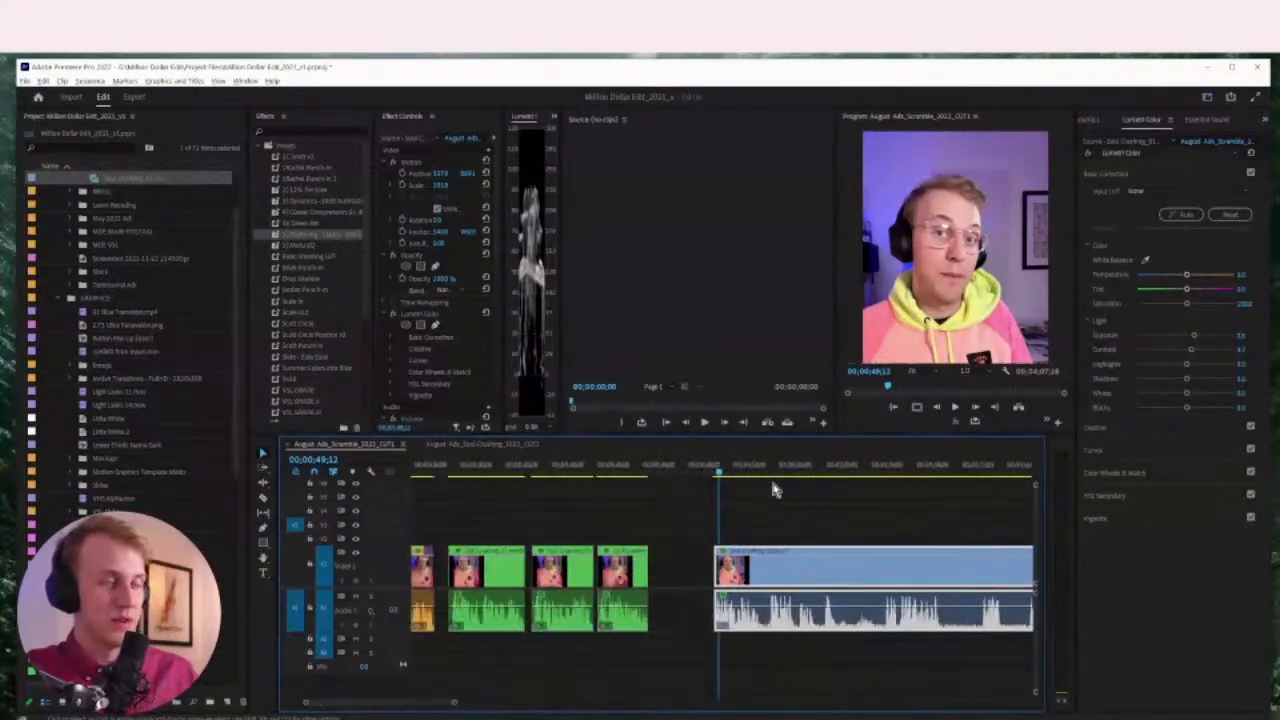
key(equal)
key(minus)
key(space)
key(equal)
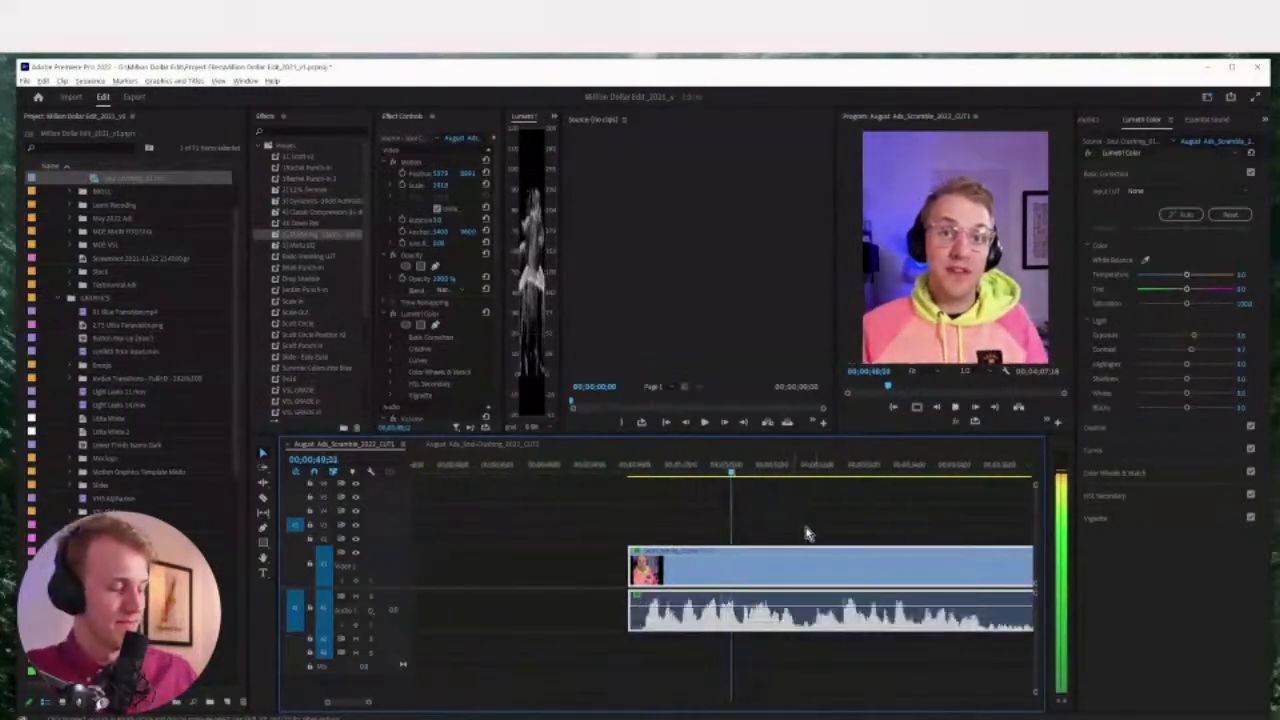
Play on through the first line of the long blue clip and split it in the pause at about 53 seconds
key(minus)
key(minus)
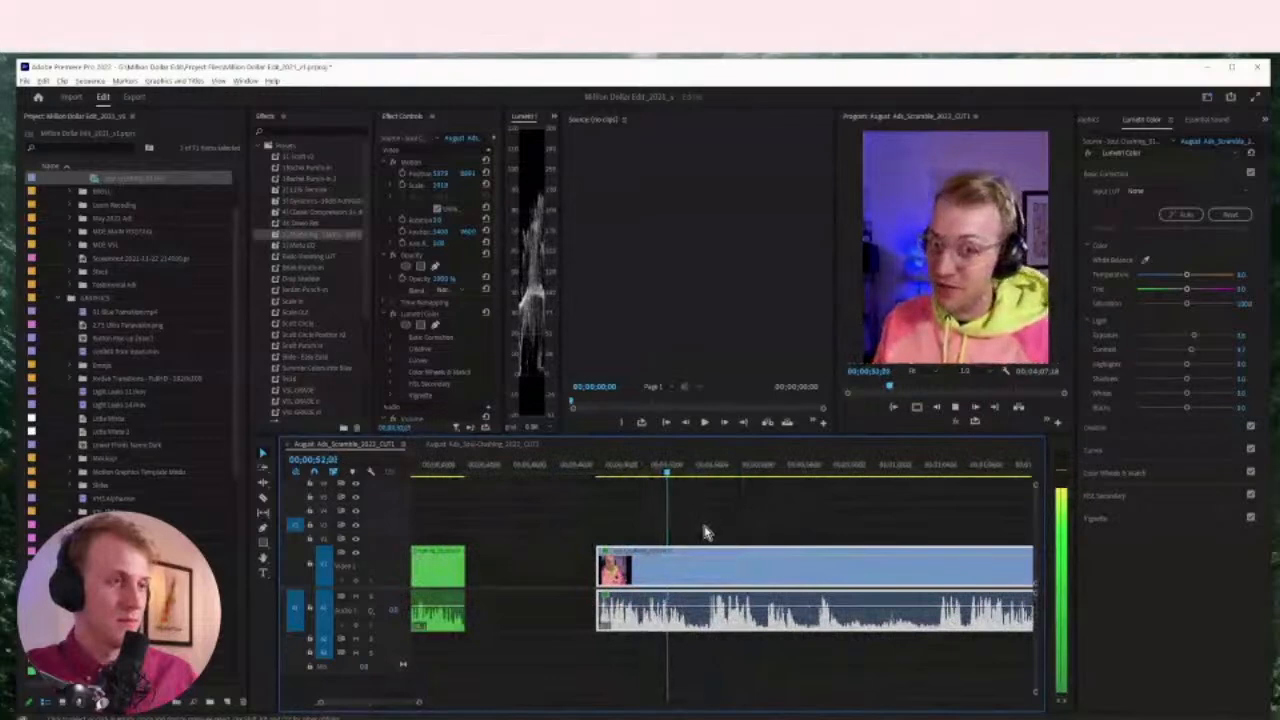
key(equal)
key(equal)
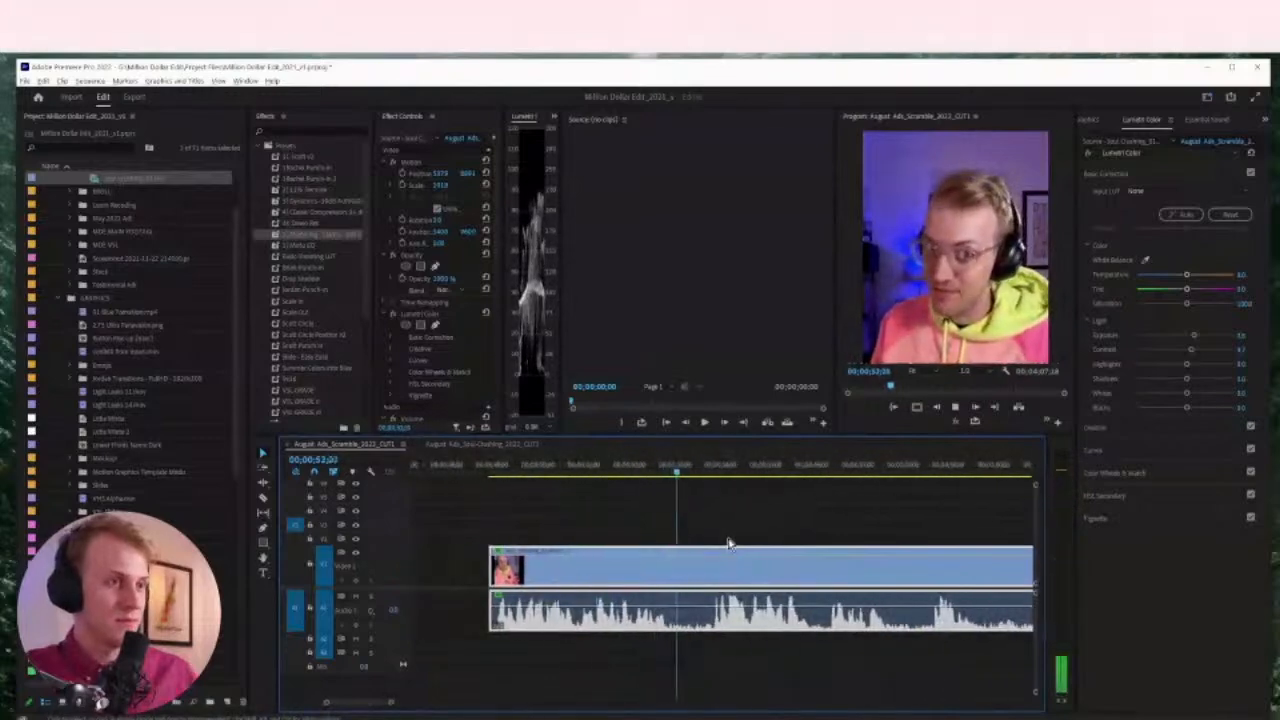
click(672, 578)
Replay the piece before the cut, label it purple and move it slightly earlier, away from the long clip
click(493, 471)
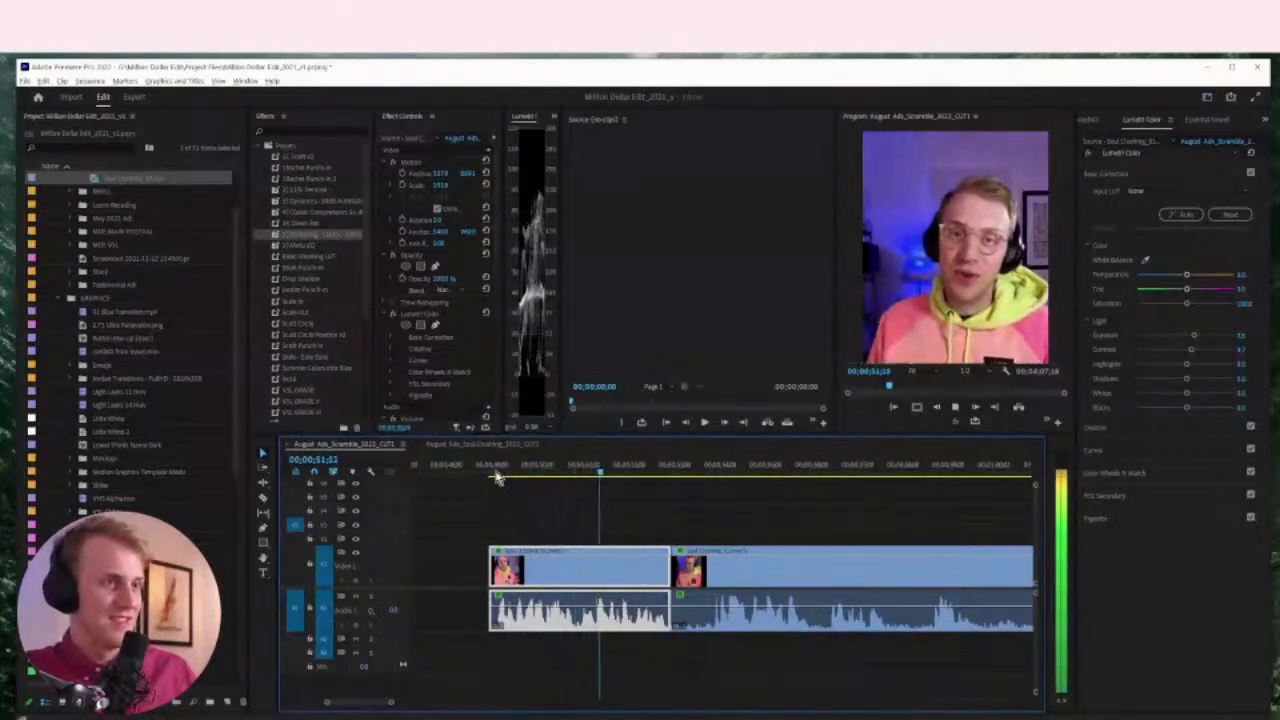
click(543, 555)
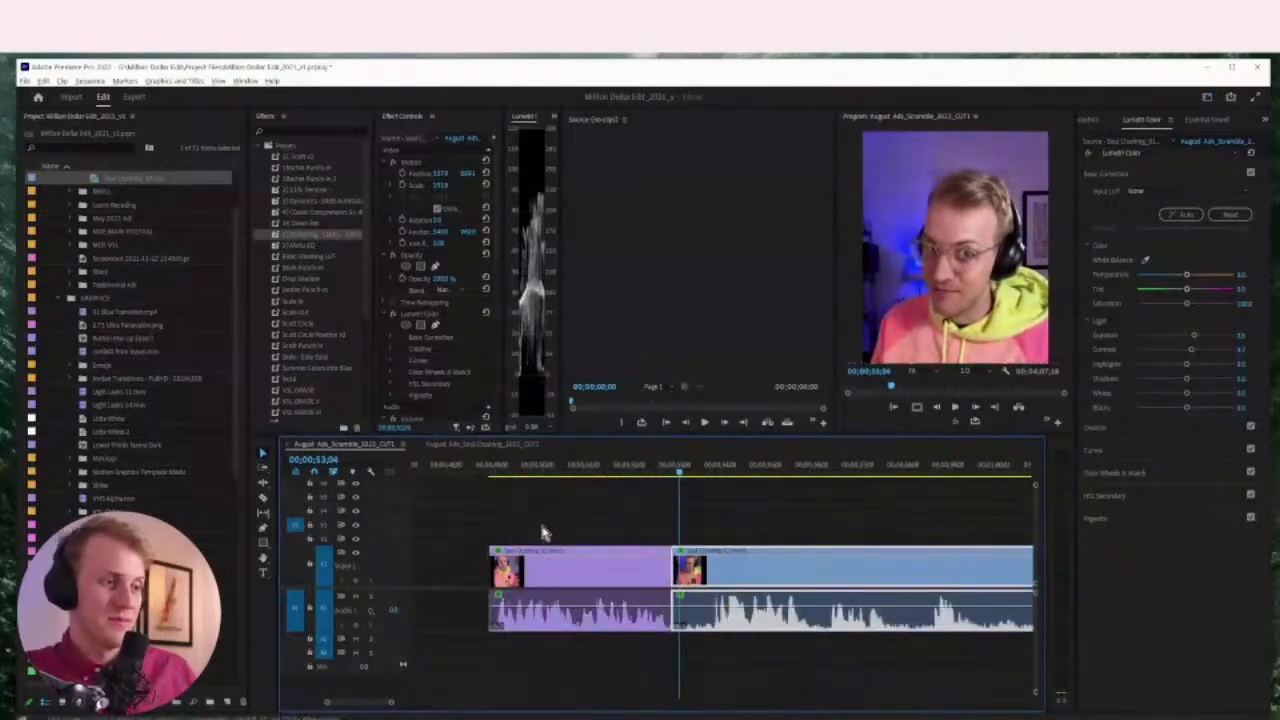
drag(557, 587, 539, 581)
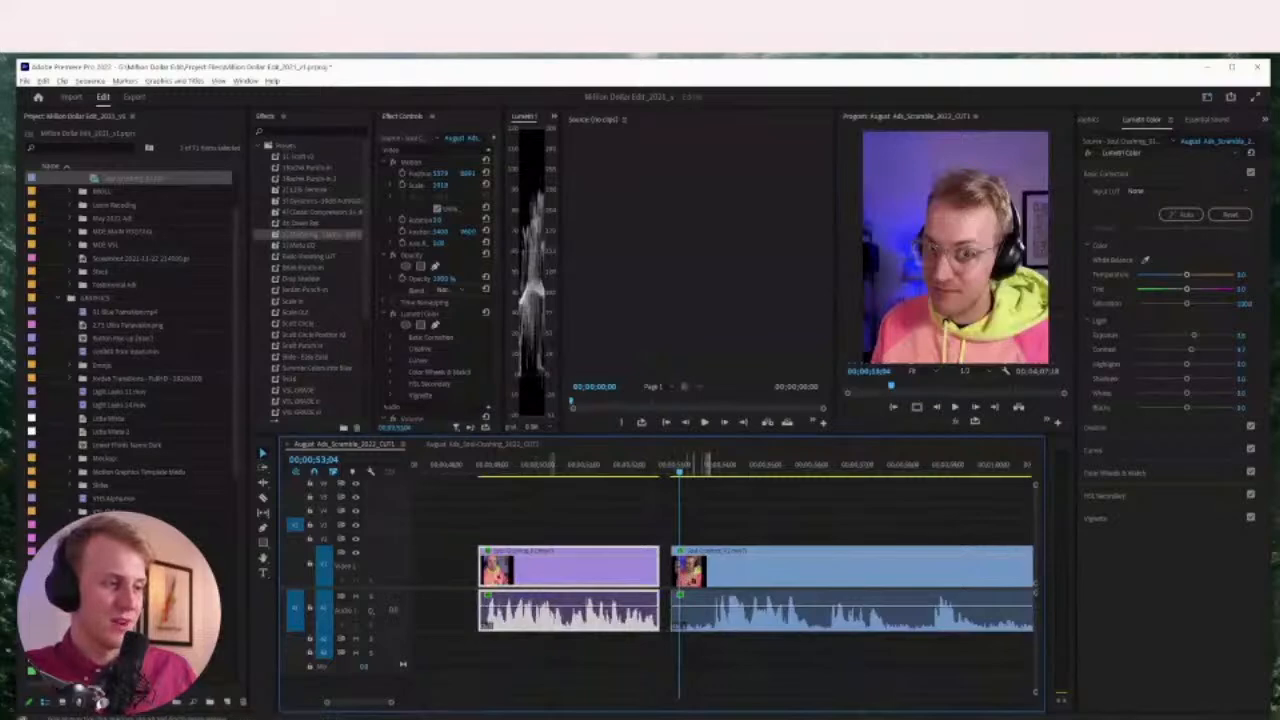
Trim the silence off the remaining long clip's start and split it around its first pause and after the following short line
drag(676, 570, 718, 566)
scroll(718, 566, down, 2)
scroll(702, 568, down, 2)
key(c)
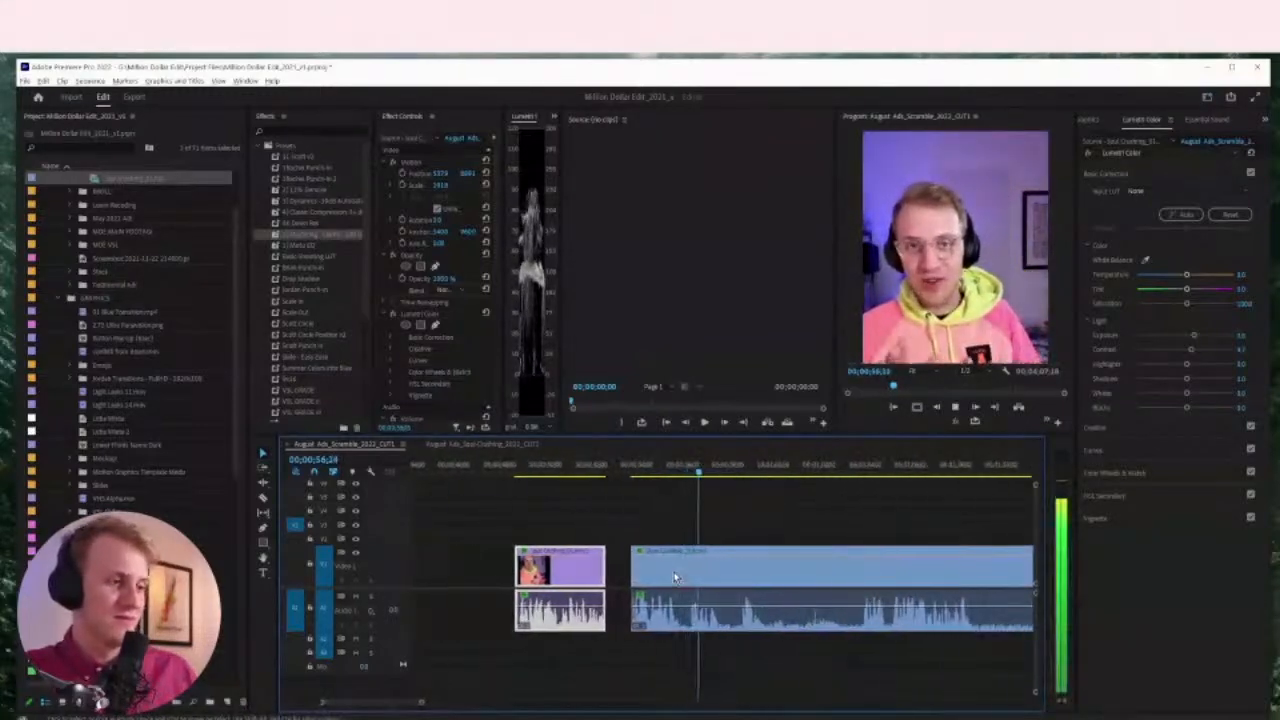
click(679, 570)
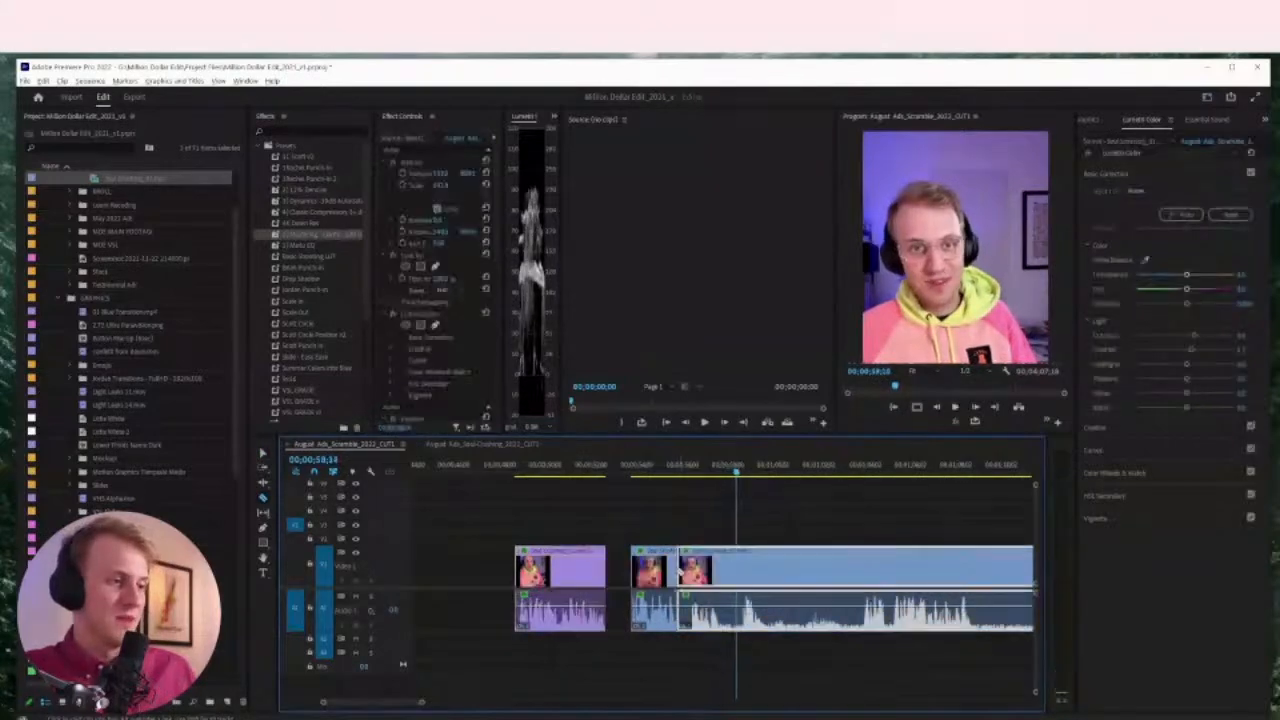
click(688, 568)
click(722, 576)
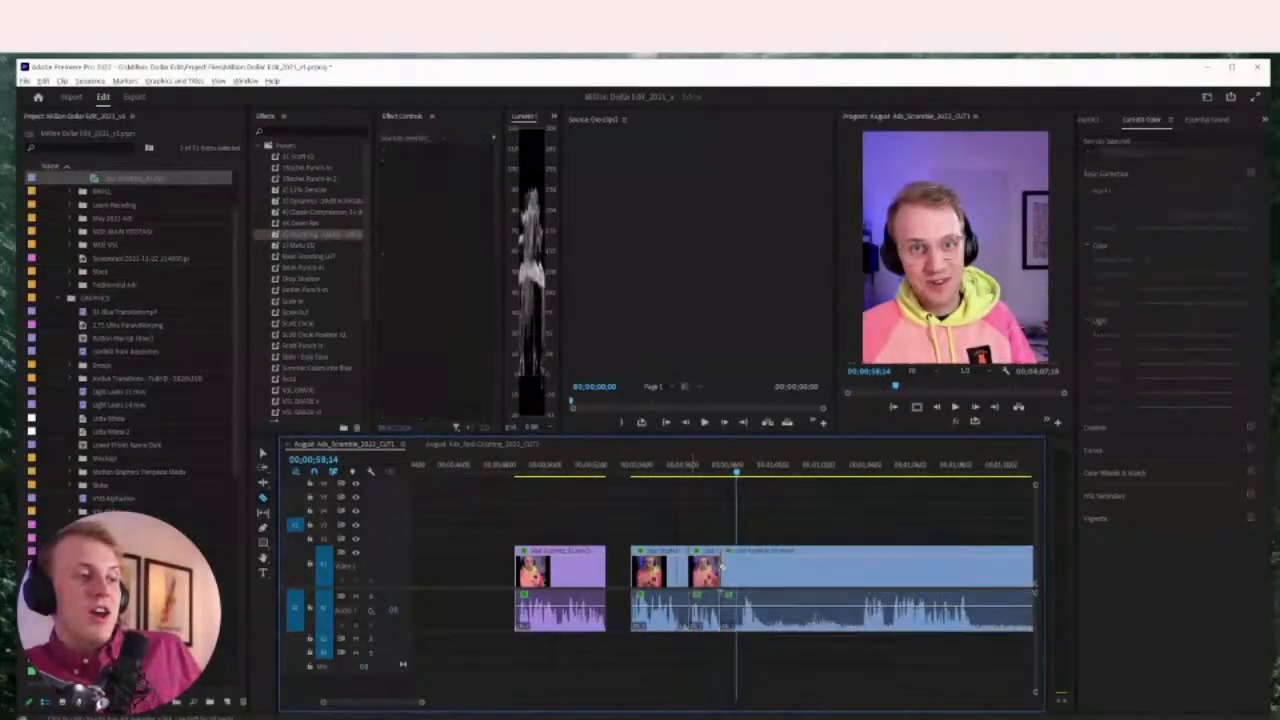
Label the two short pieces after the purple clip green and remove the pause between them
click(633, 476)
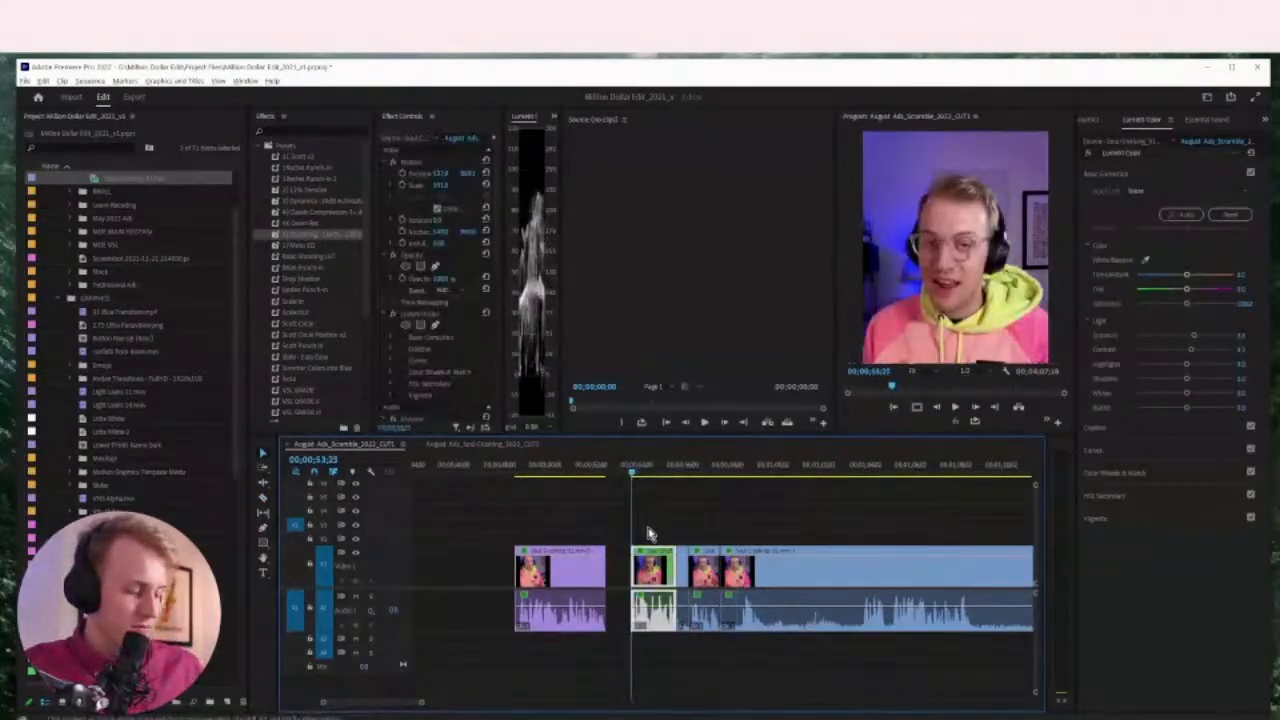
click(708, 576)
click(684, 577)
key(shift+Delete)
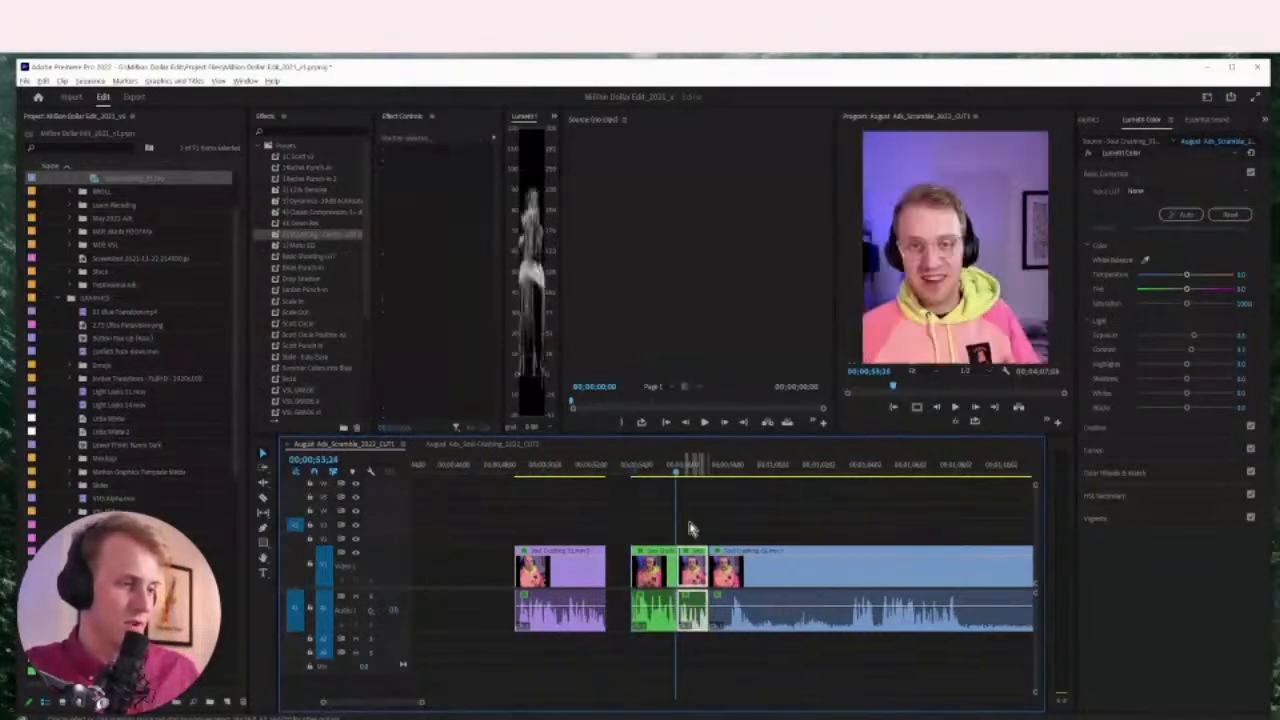
scroll(718, 550, up, 2)
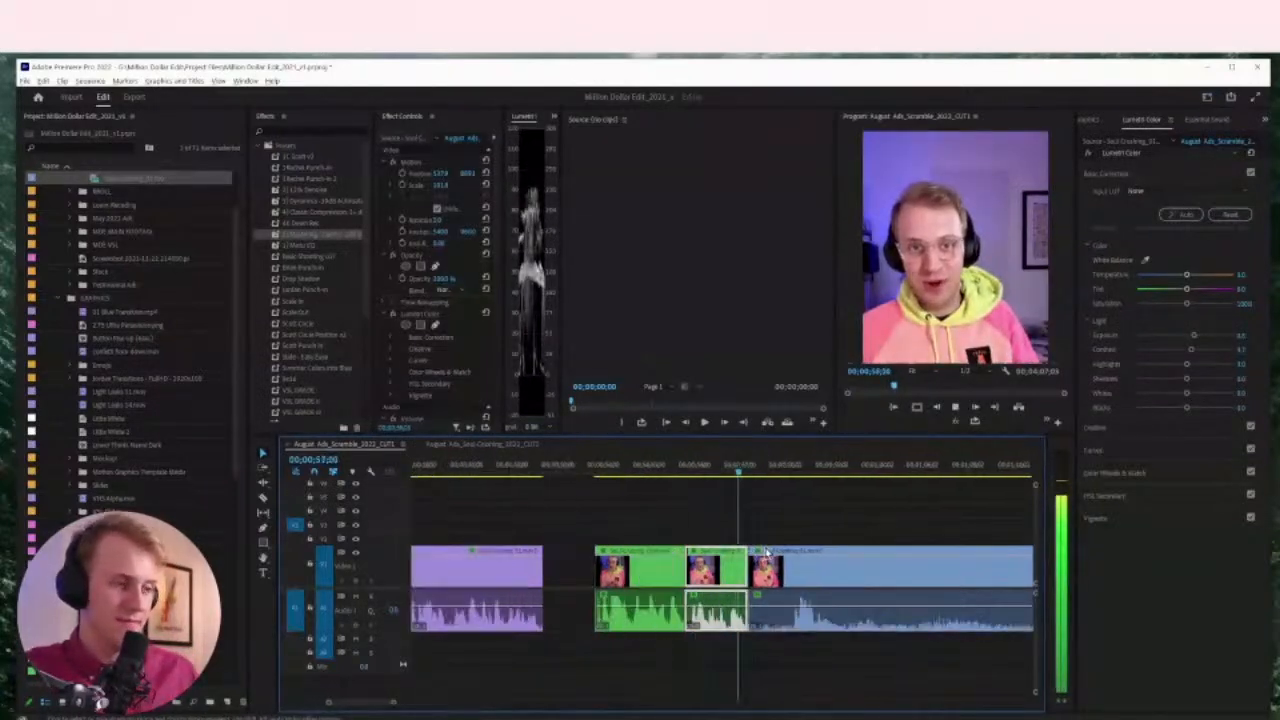
Cut the unwanted line and the silence following it from the start of the long clip, closing the gap to the green pieces
scroll(700, 570, down, 3)
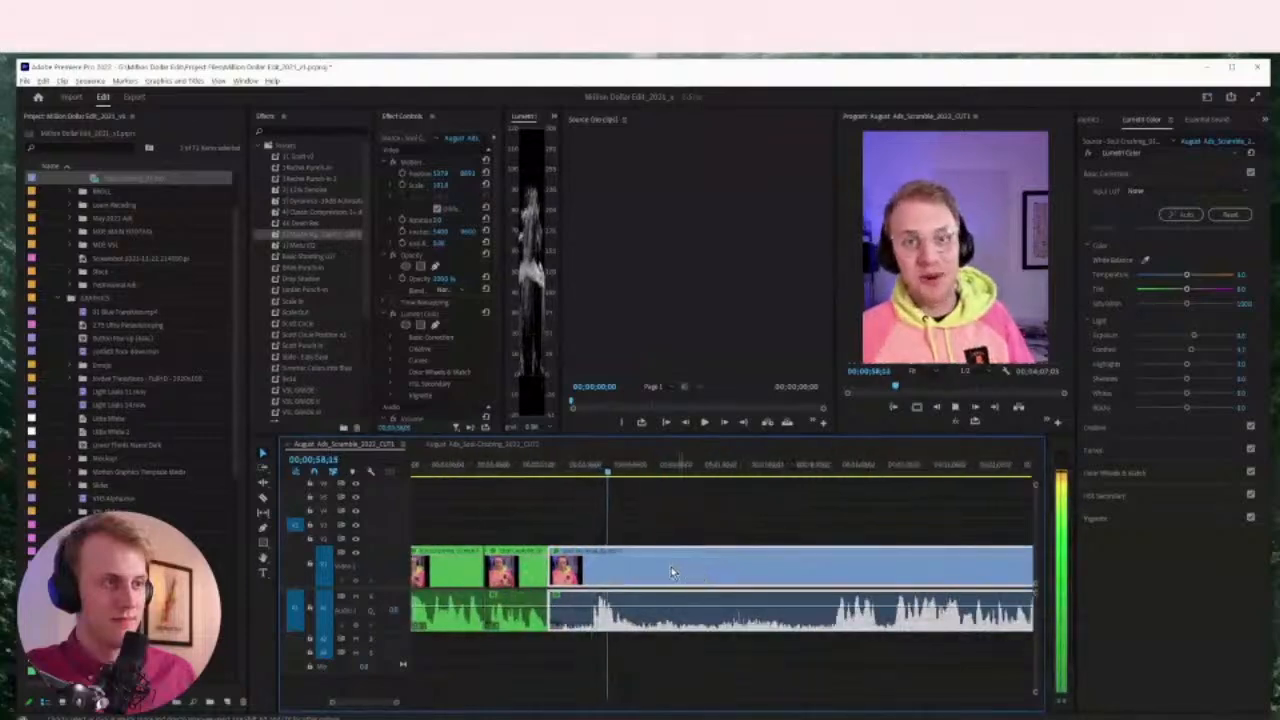
scroll(640, 567, down, 2)
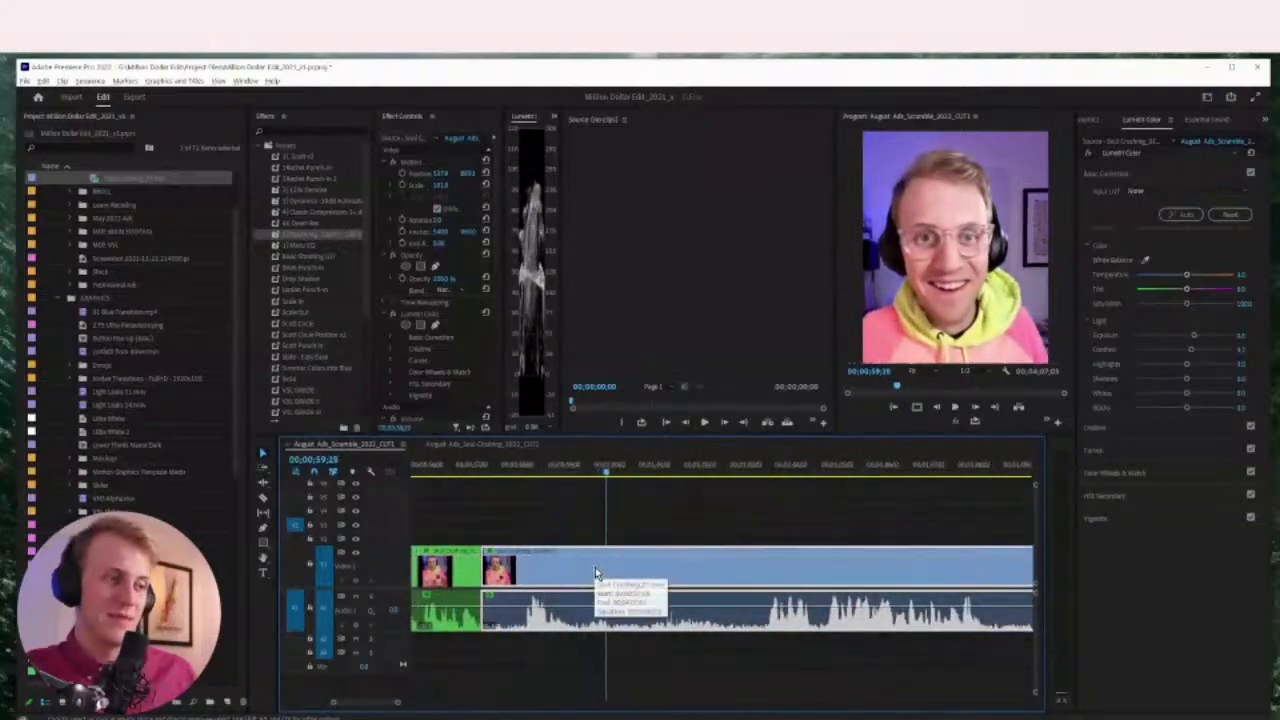
click(606, 569)
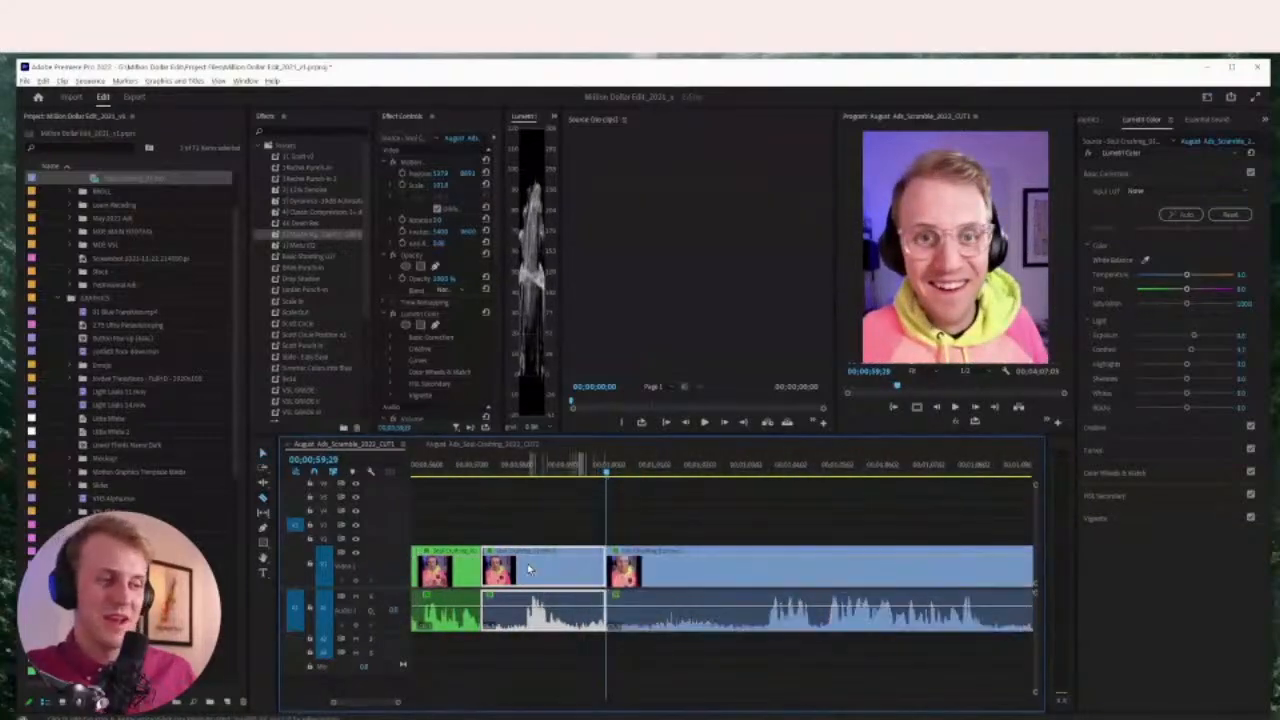
key(q)
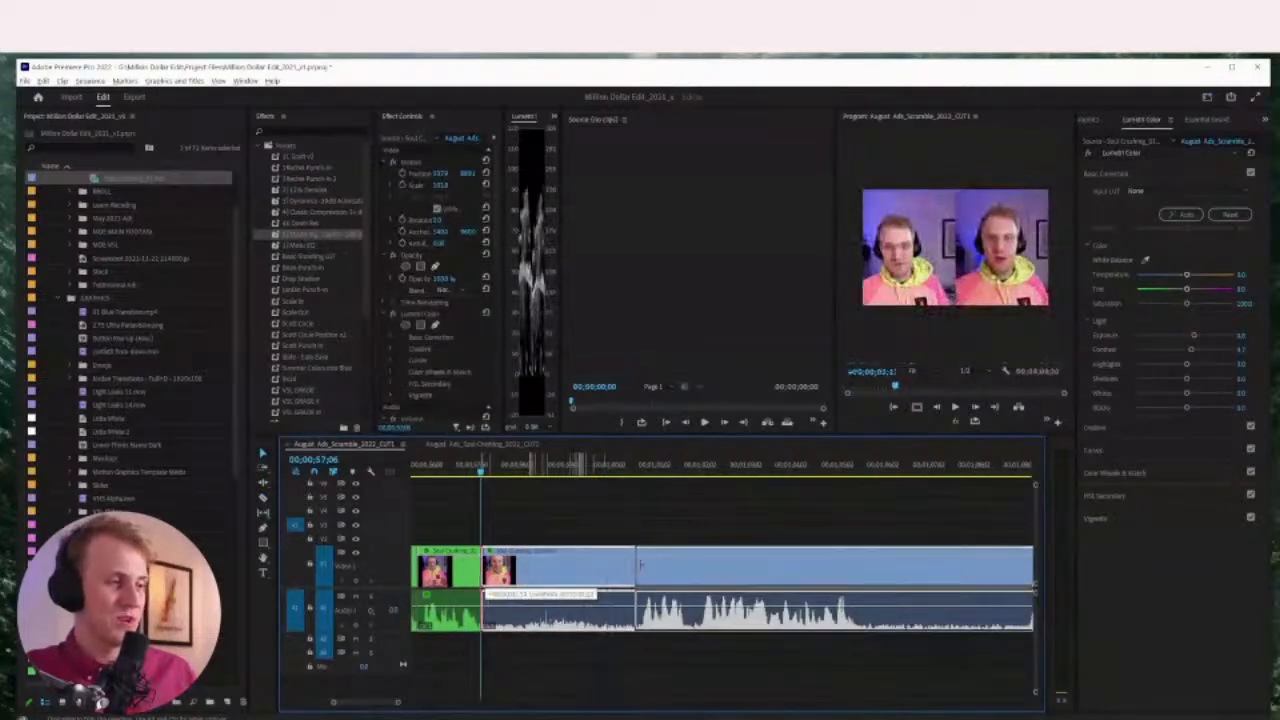
key(Delete)
click(600, 580)
key(Delete)
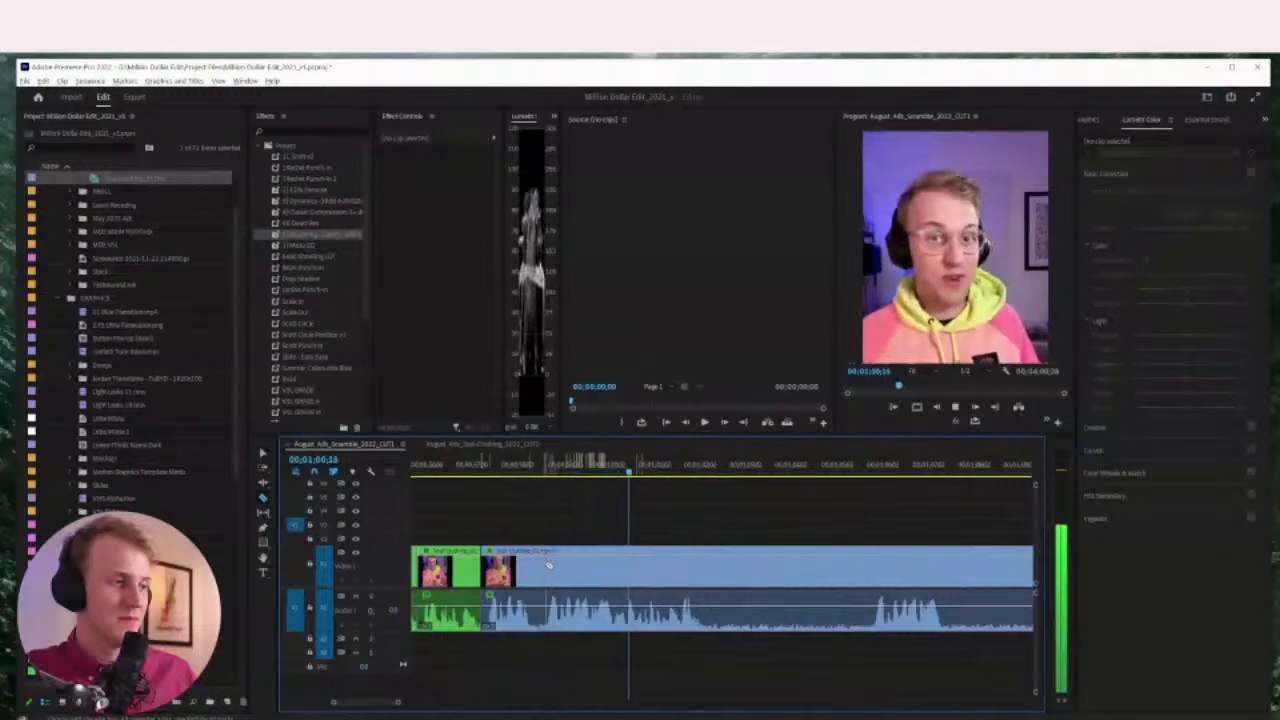
Play on, split the long clip before its next spoken line and delete the piece before the cut
key(=)
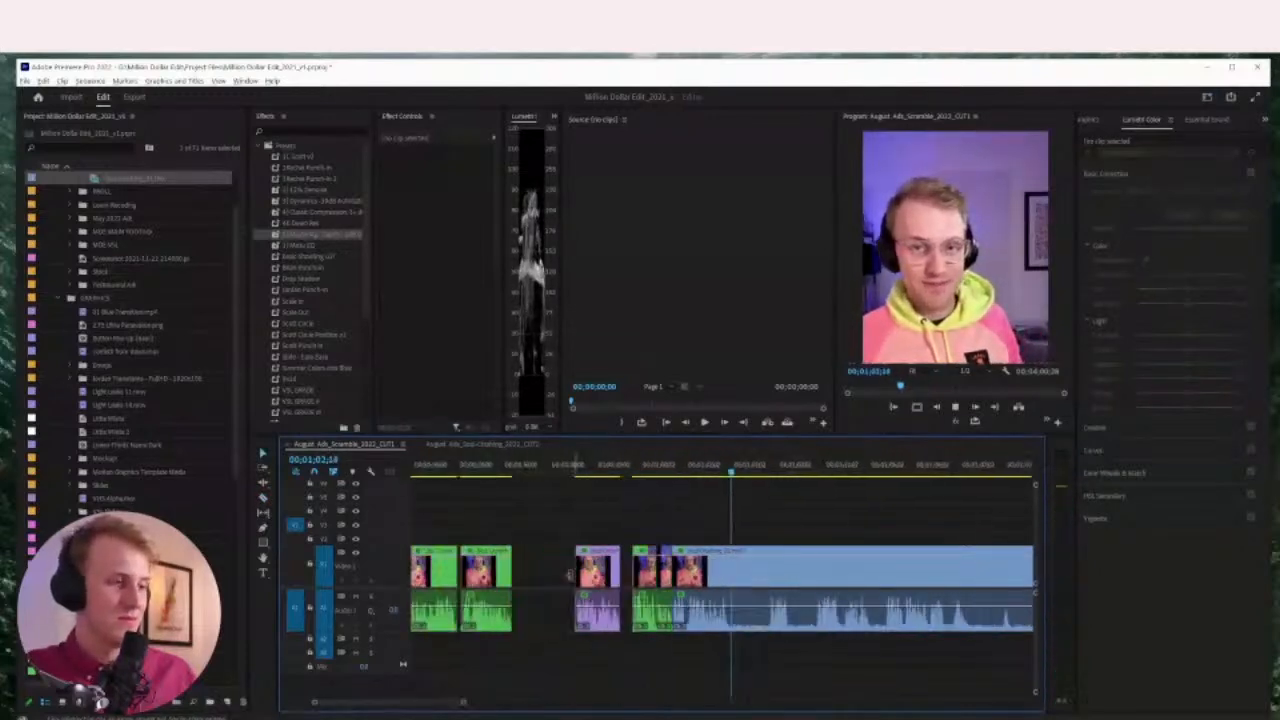
key(c)
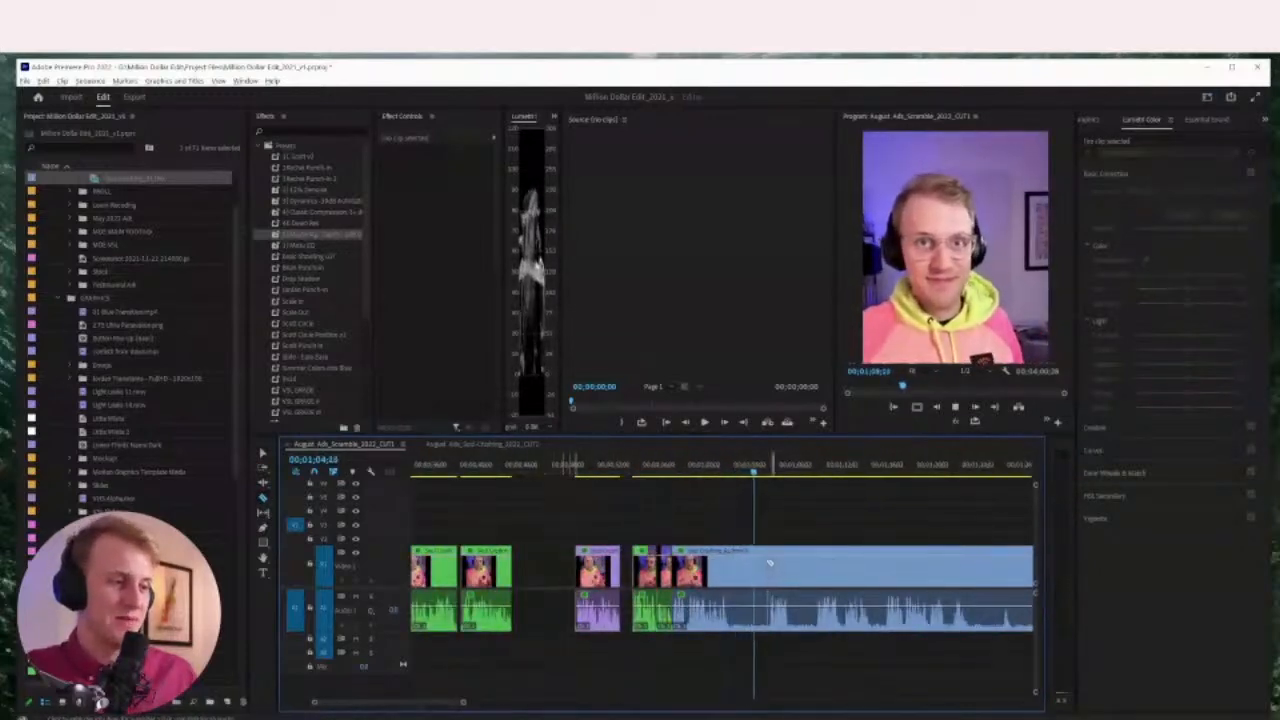
click(768, 562)
key(v)
click(735, 577)
key(Delete)
Split the long clip again at the start of the following take and delete the short piece before the cut
scroll(714, 580, down, 2)
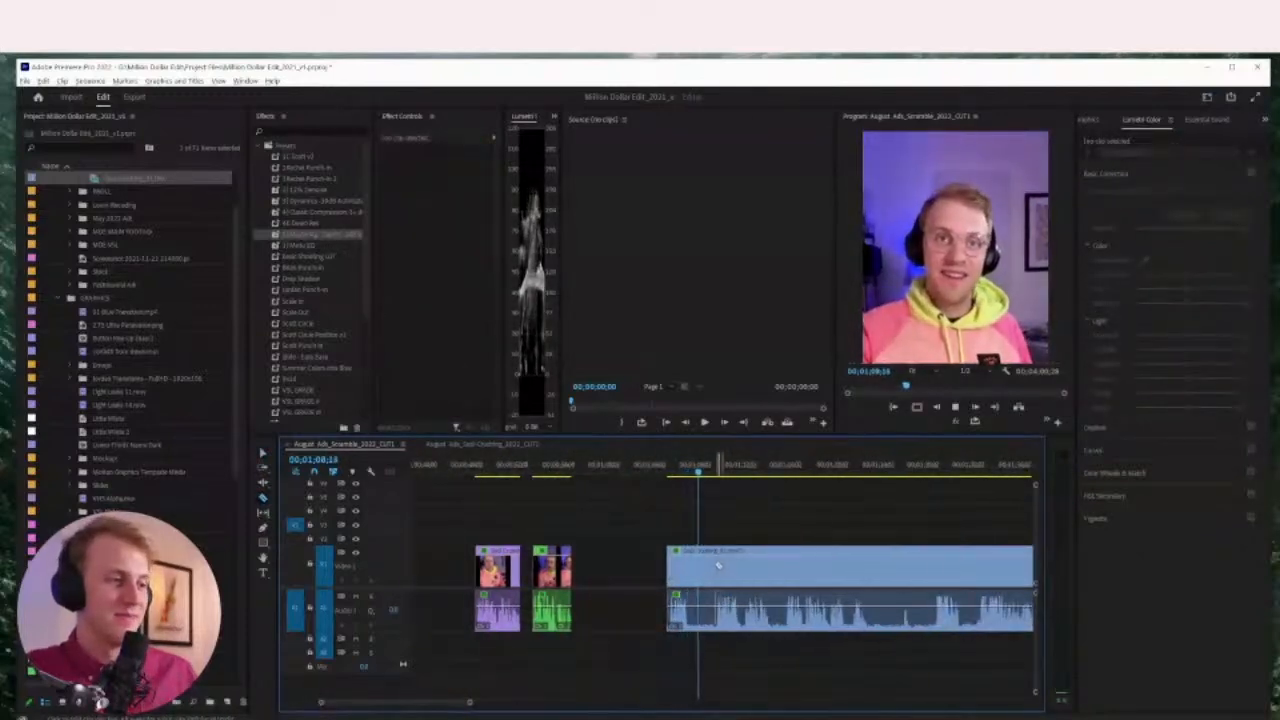
key(c)
click(717, 566)
key(v)
click(692, 566)
key(Delete)
Play the following takes and trim the long clip's start forward to about 1 minute 17 seconds
scroll(697, 575, down, 2)
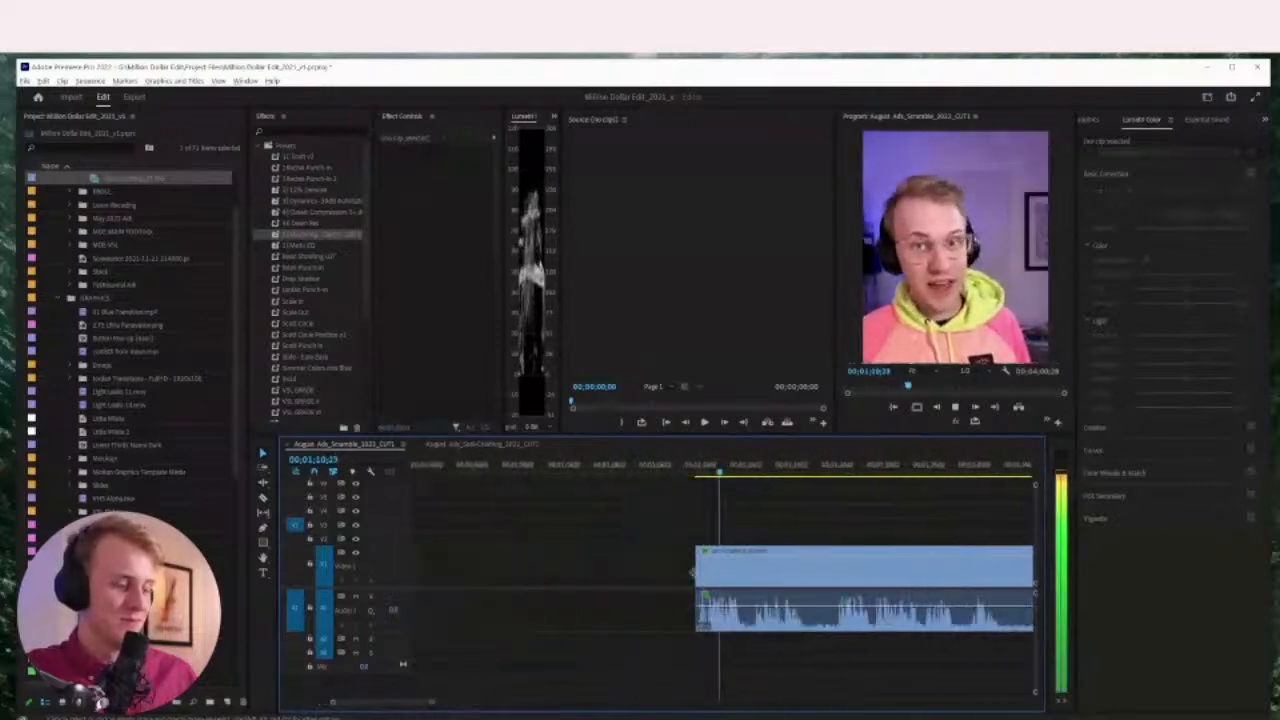
scroll(721, 577, down, 4)
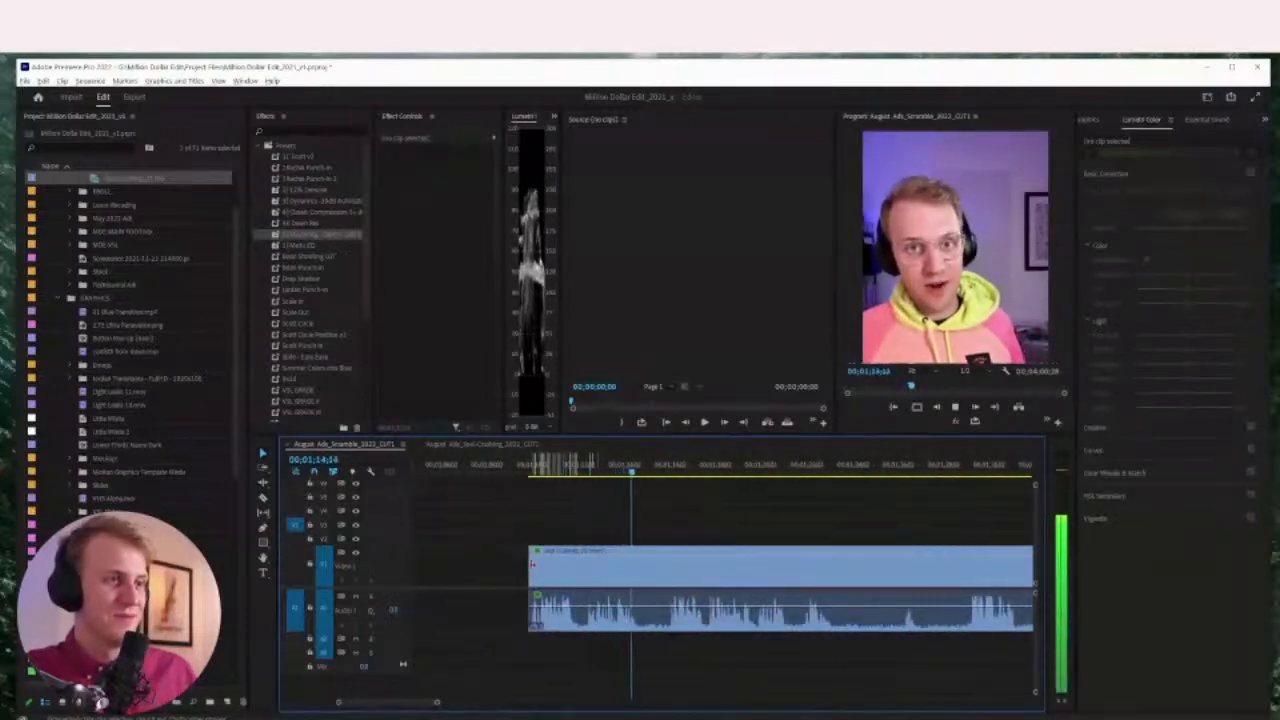
click(668, 563)
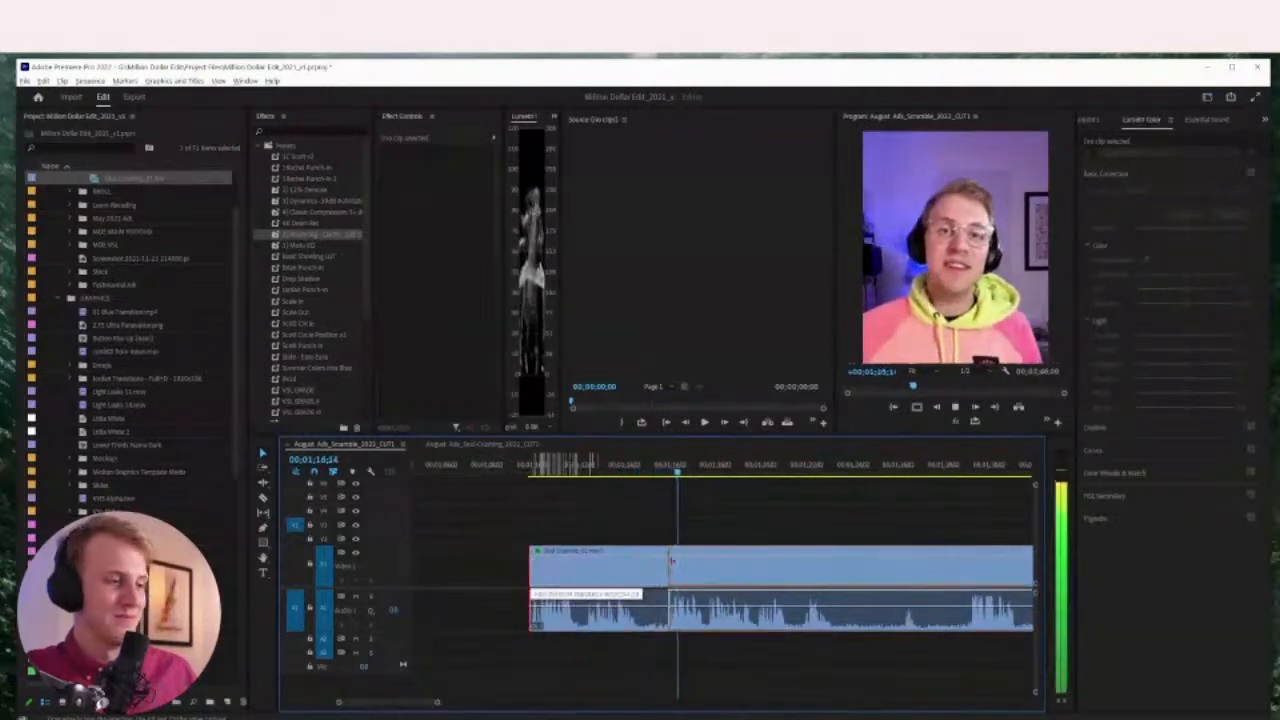
drag(671, 561, 708, 563)
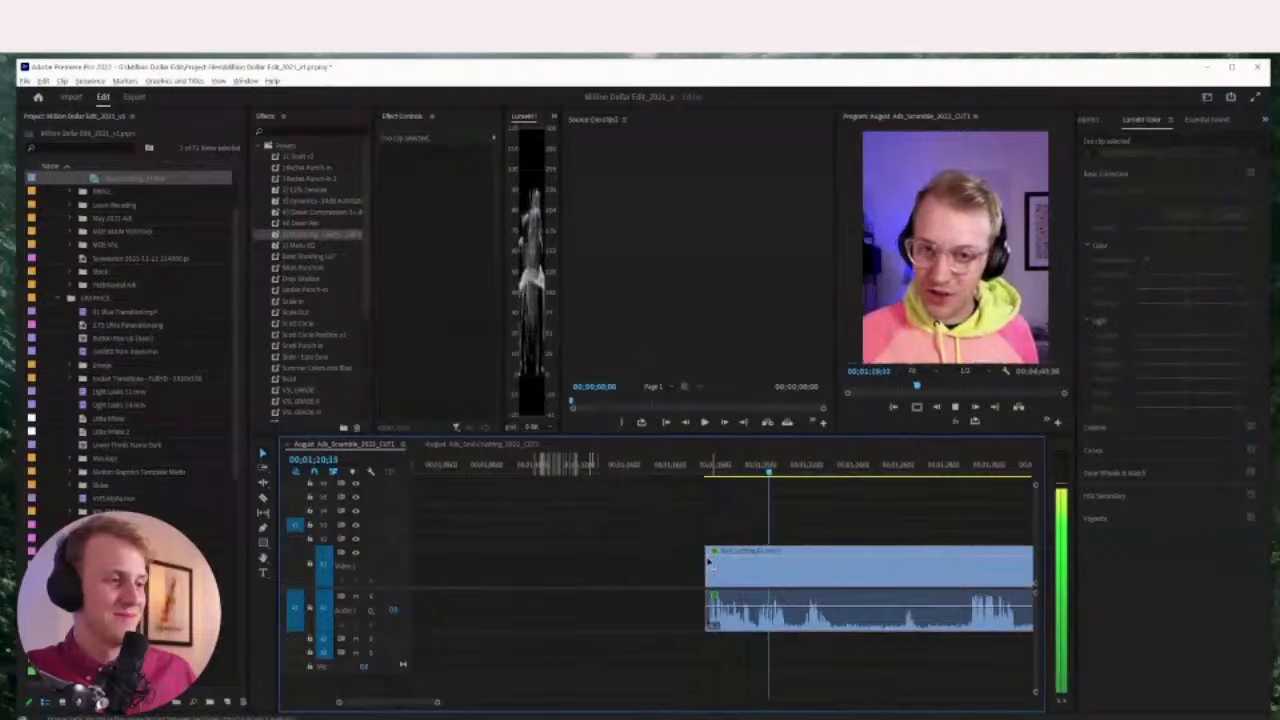
Split the first take off the start of the long clip, move it earlier on the timeline and label it purple
scroll(700, 558, down, 2)
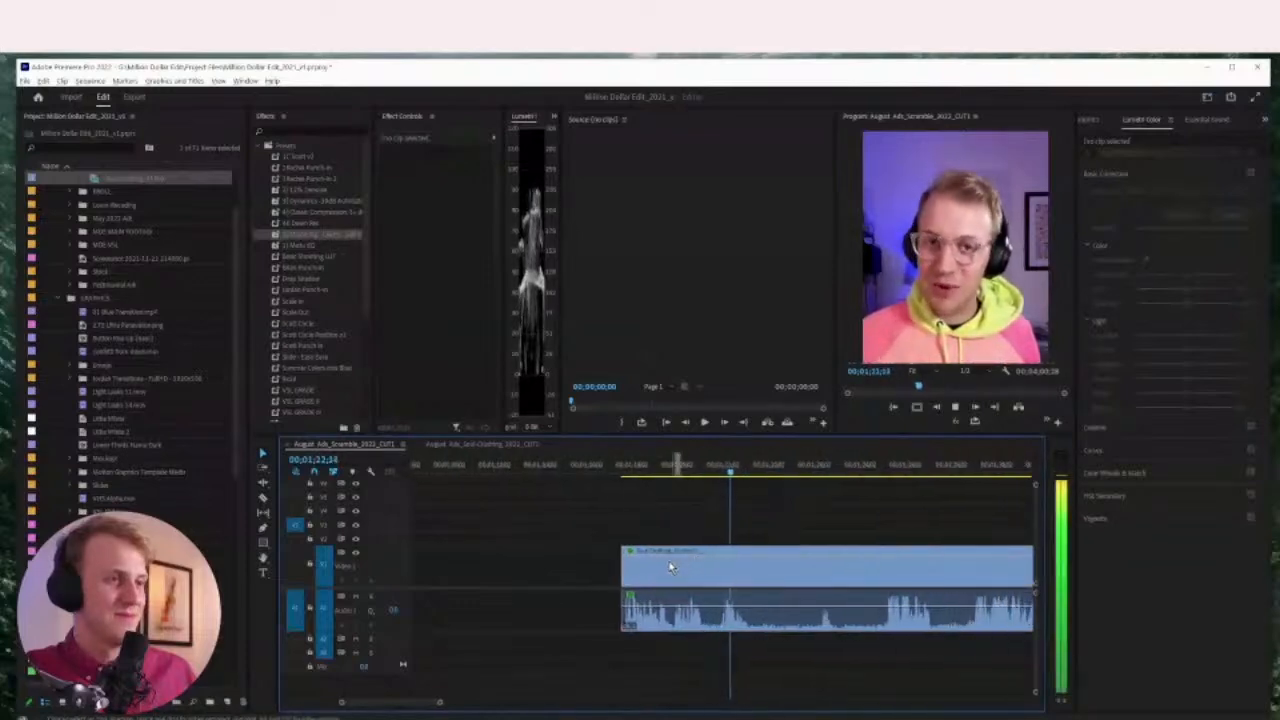
key(c)
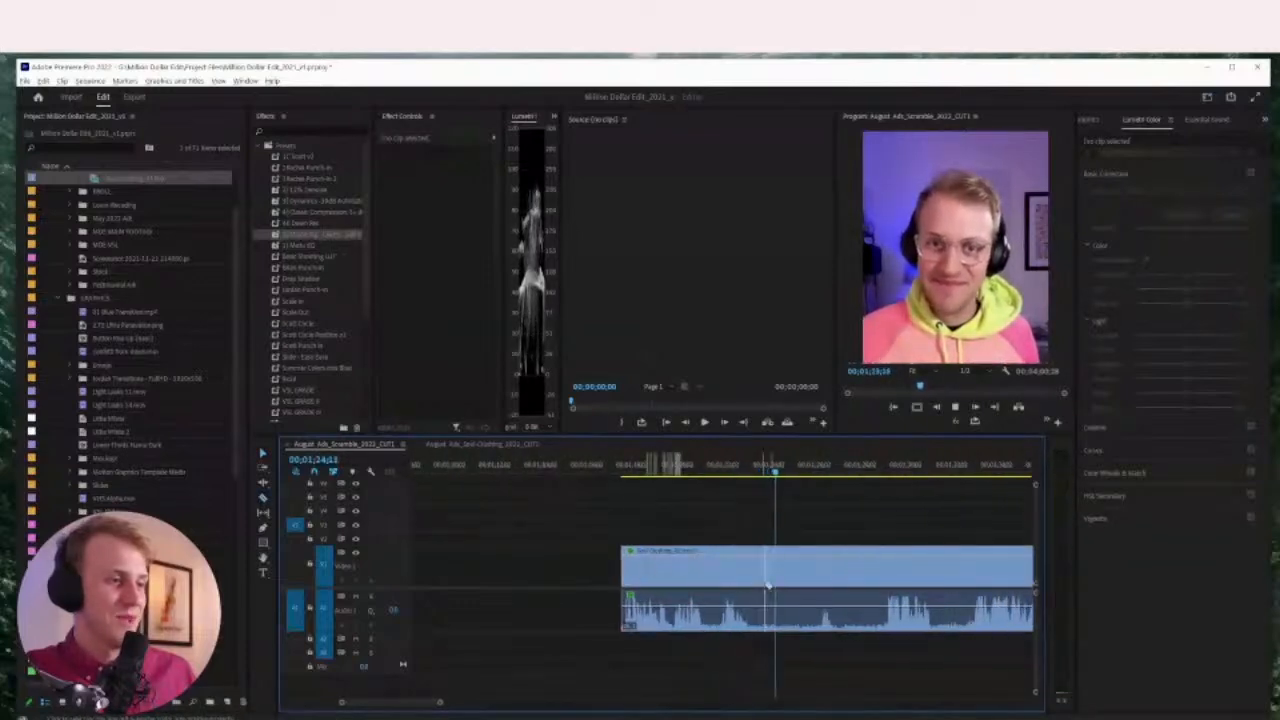
click(765, 586)
key(v)
click(699, 578)
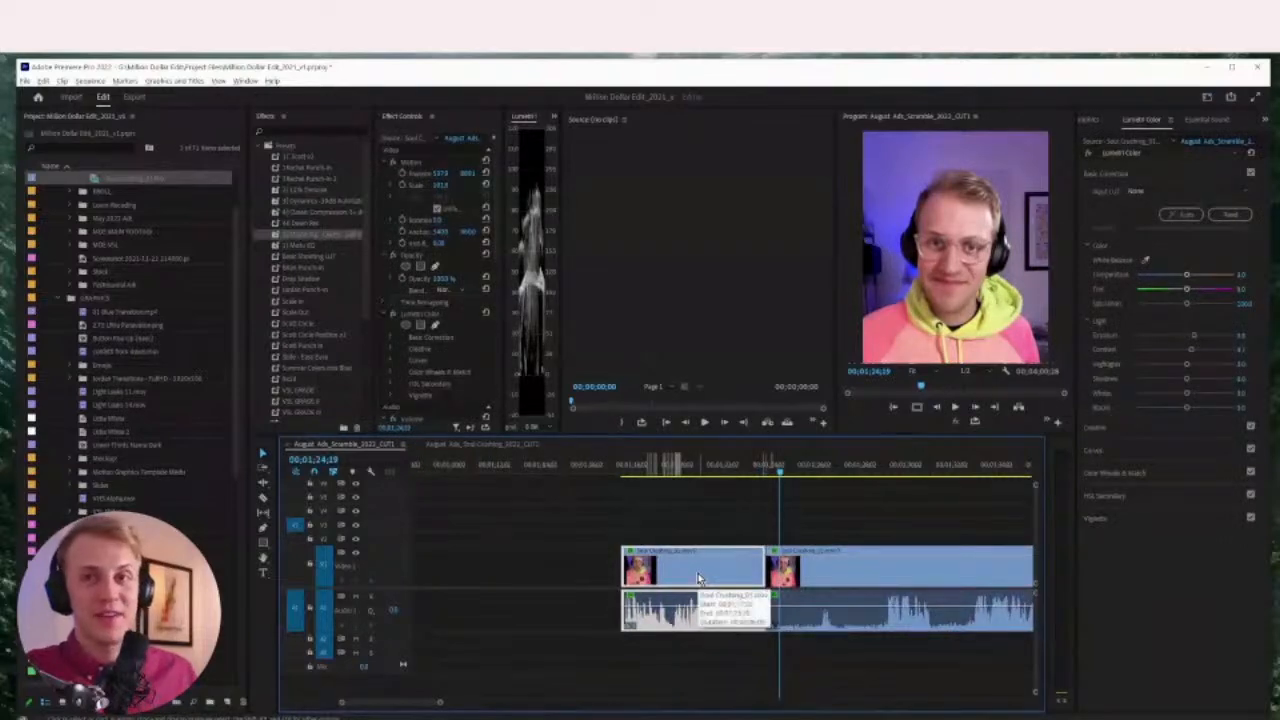
key(minus)
key(minus)
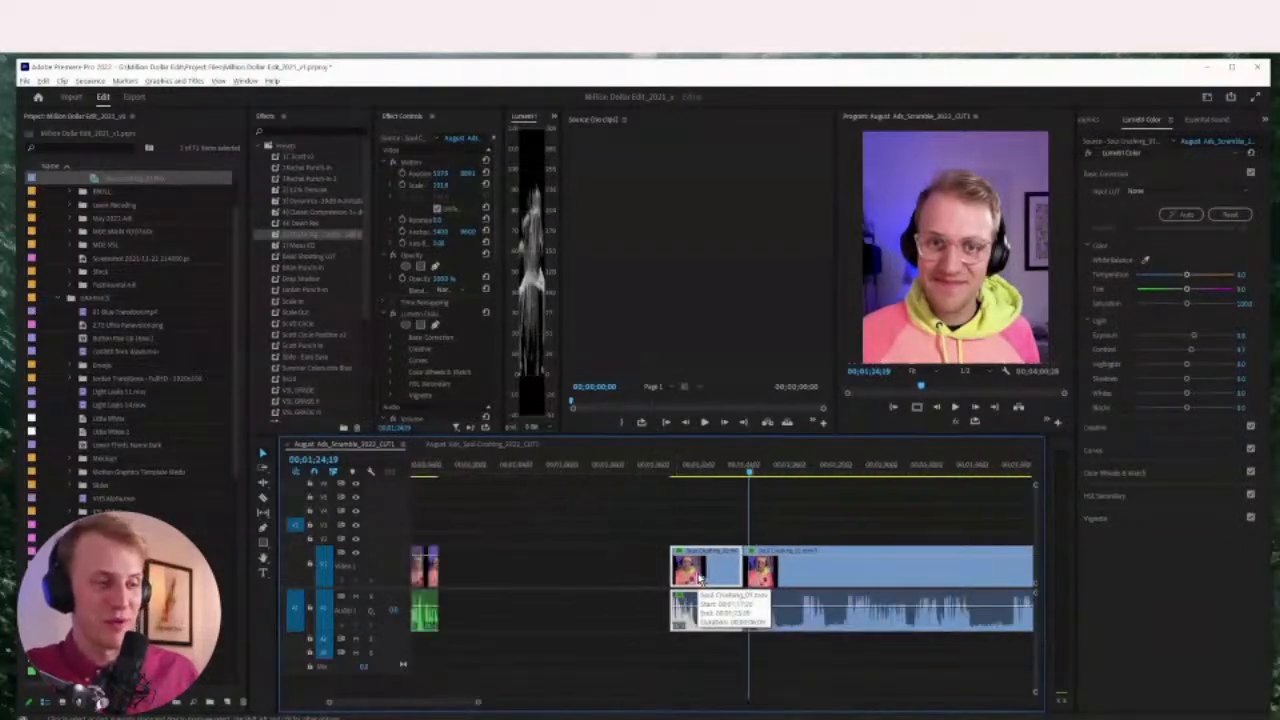
drag(709, 576, 653, 576)
key(minus)
key(minus)
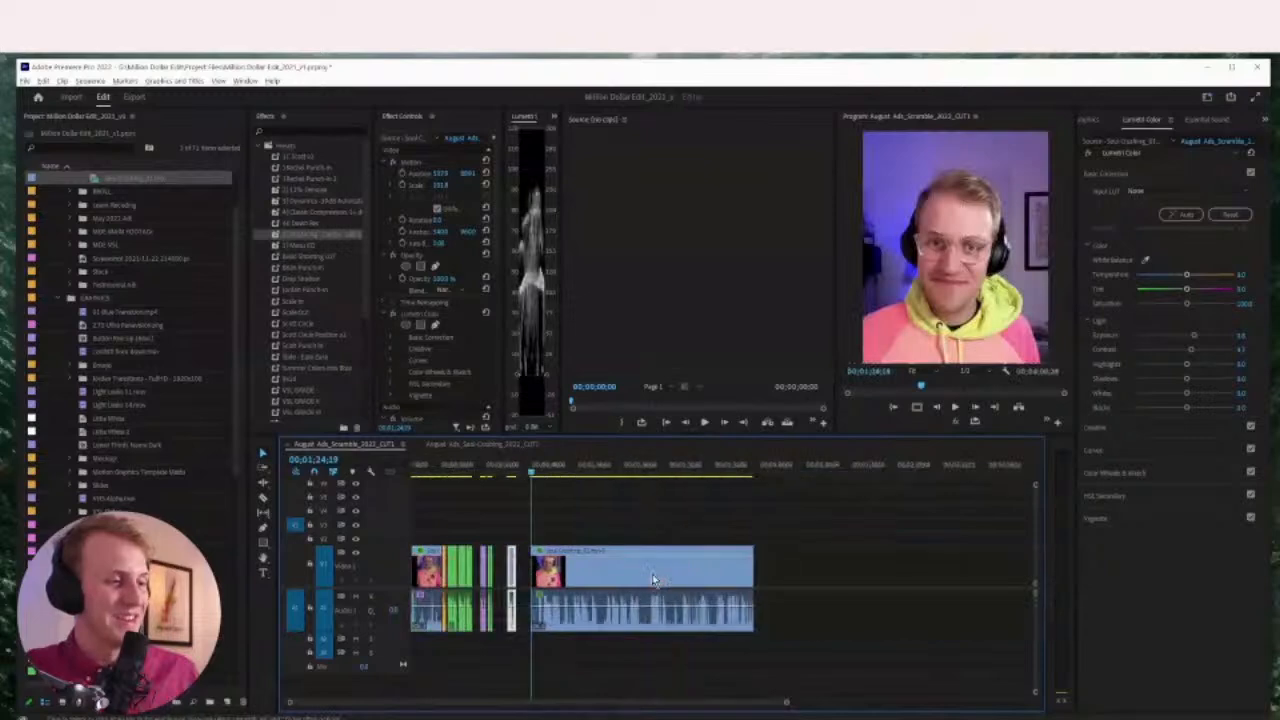
key(equal)
key(equal)
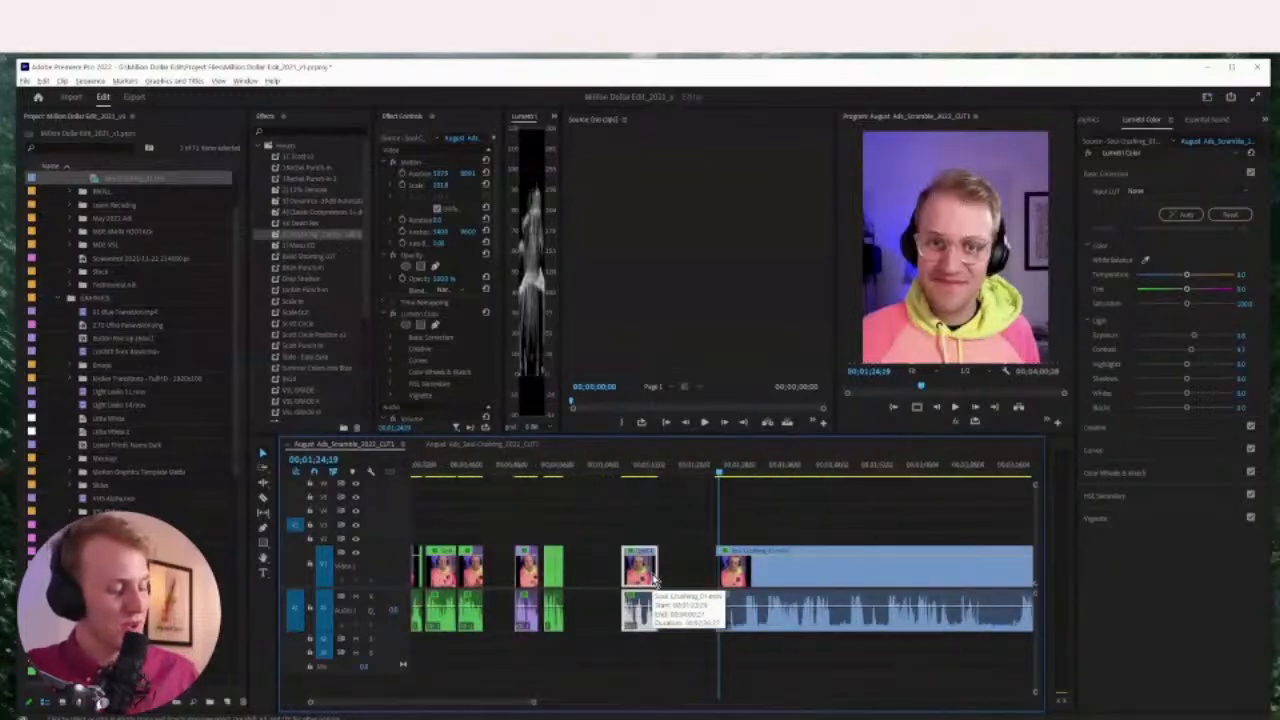
Play the beginning of the remaining long clip and save the project
key(space)
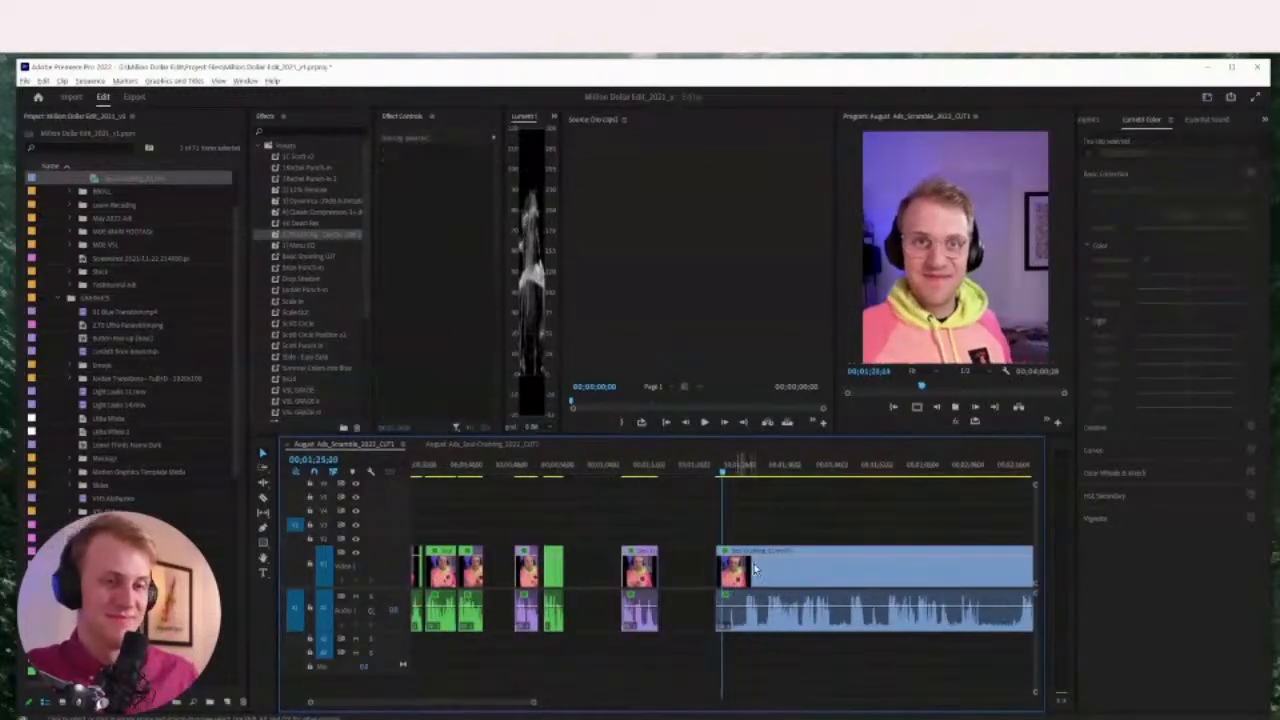
click(785, 568)
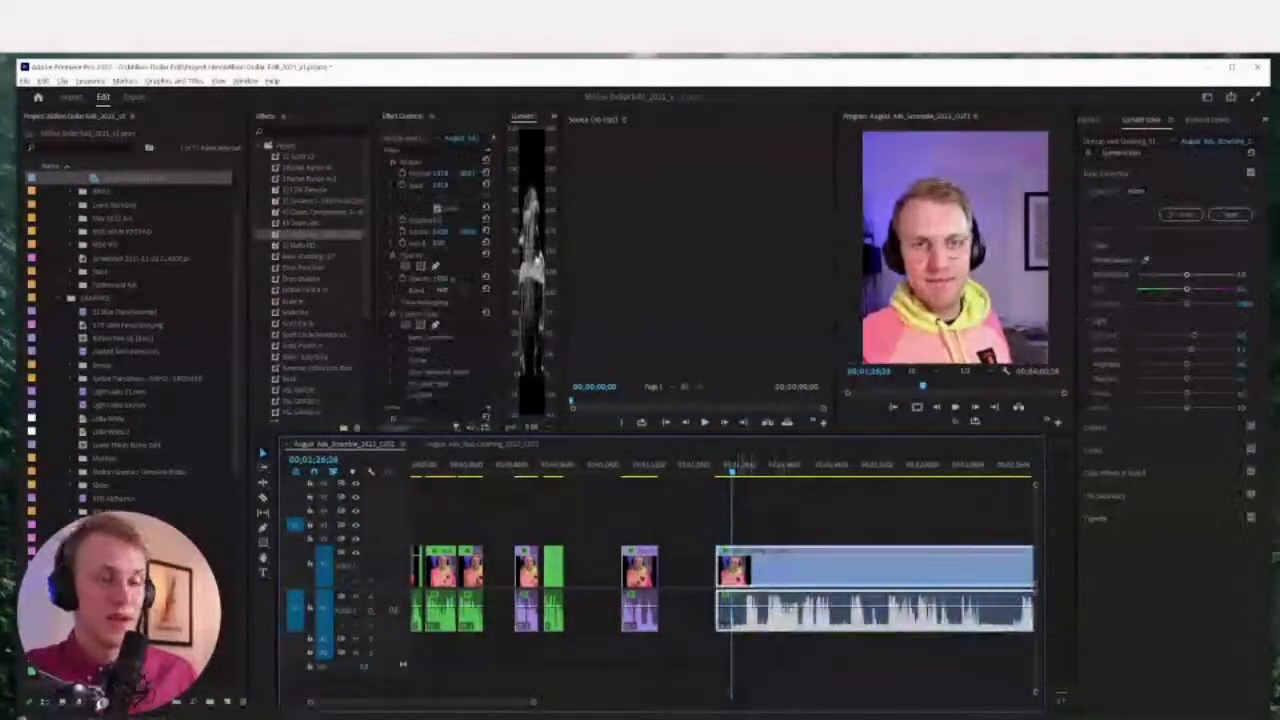
click(33, 80)
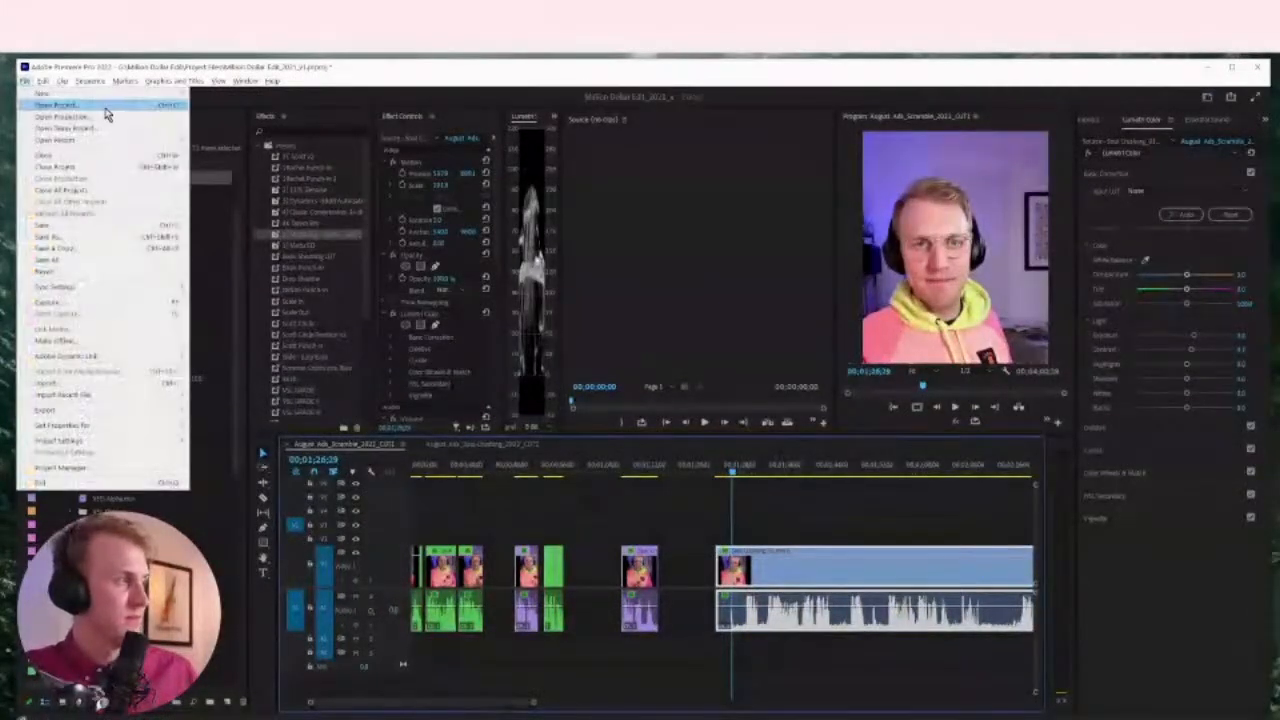
mouse_move(90, 80)
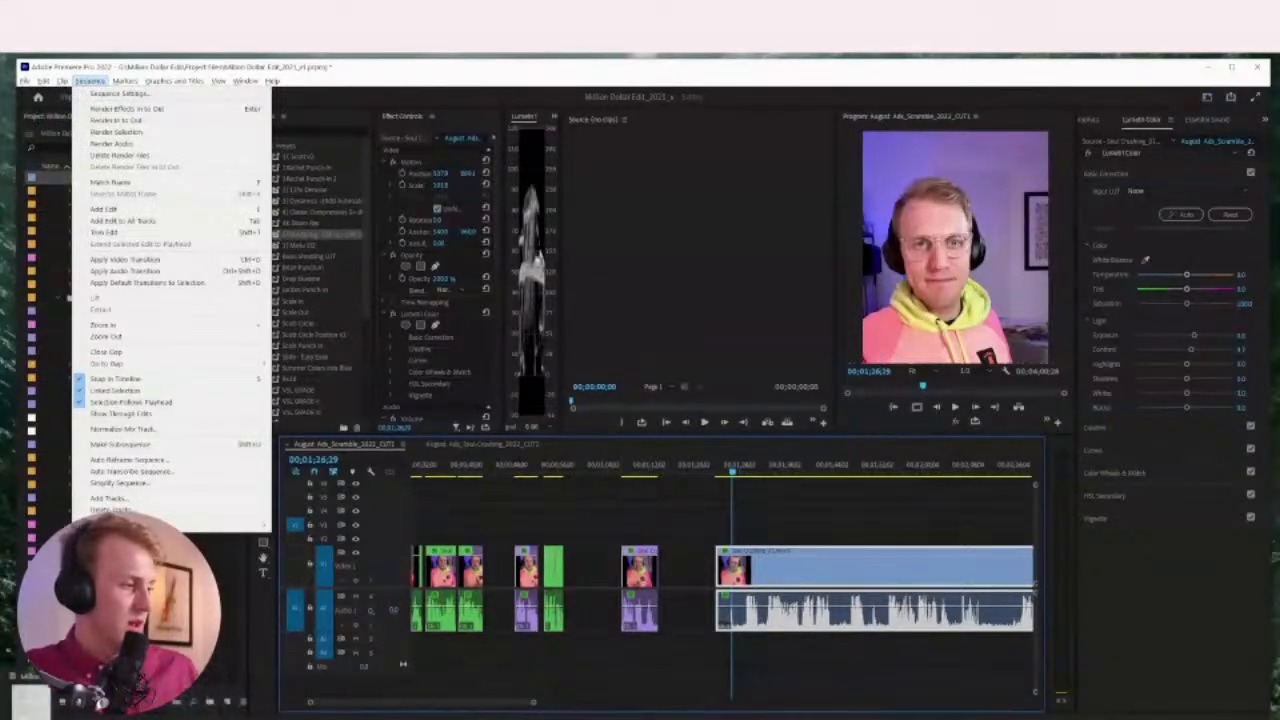
key(Escape)
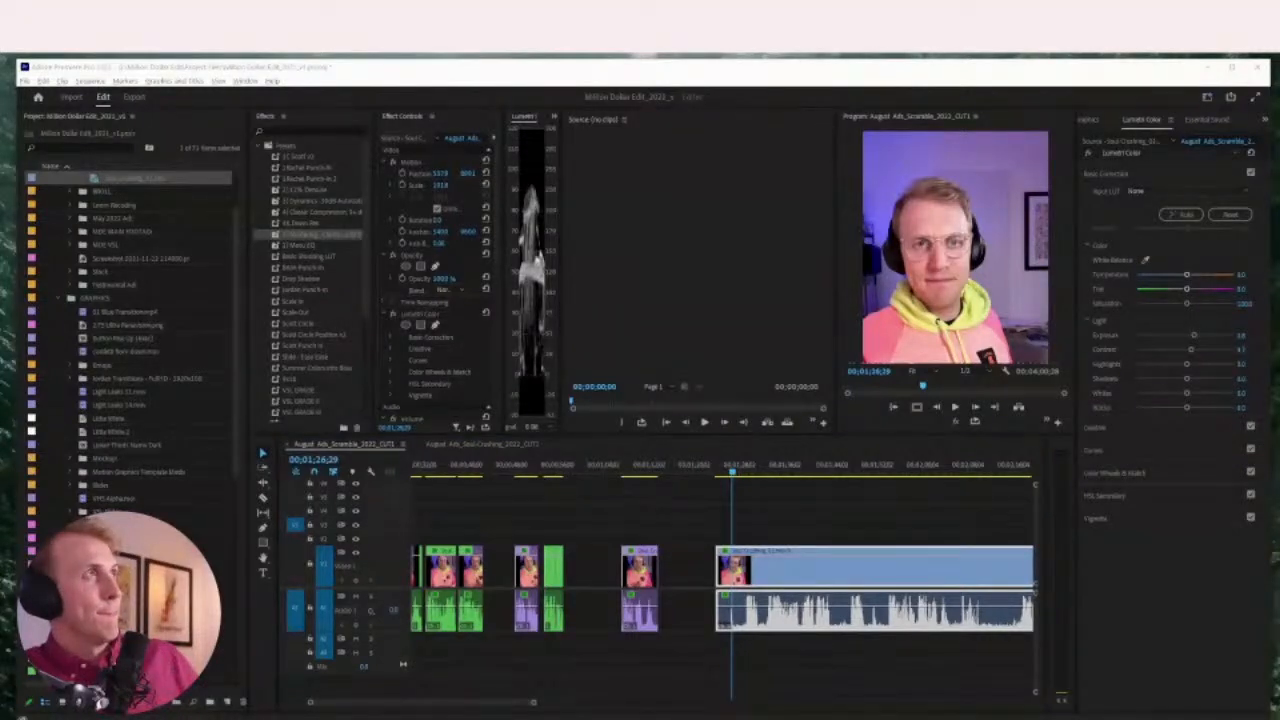
key(Return)
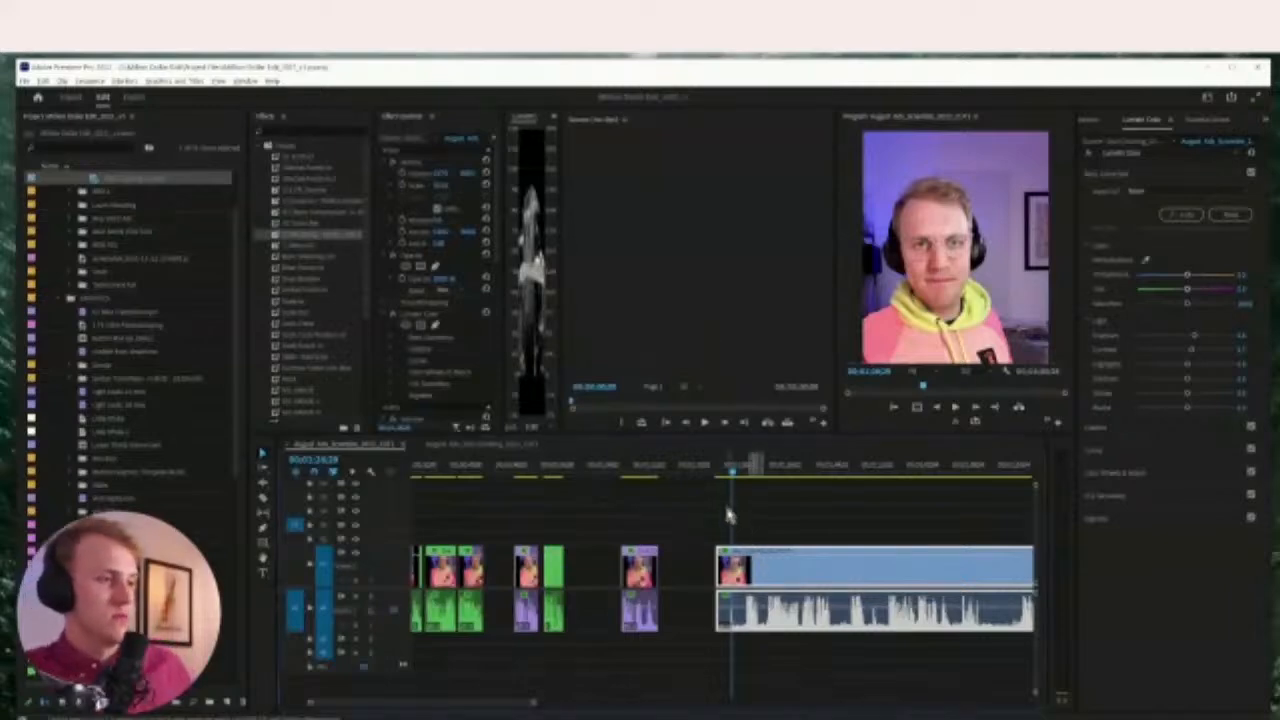
Play the next takes of the long clip up to about 1 minute 41 seconds and return near its start
drag(731, 470, 742, 473)
key(space)
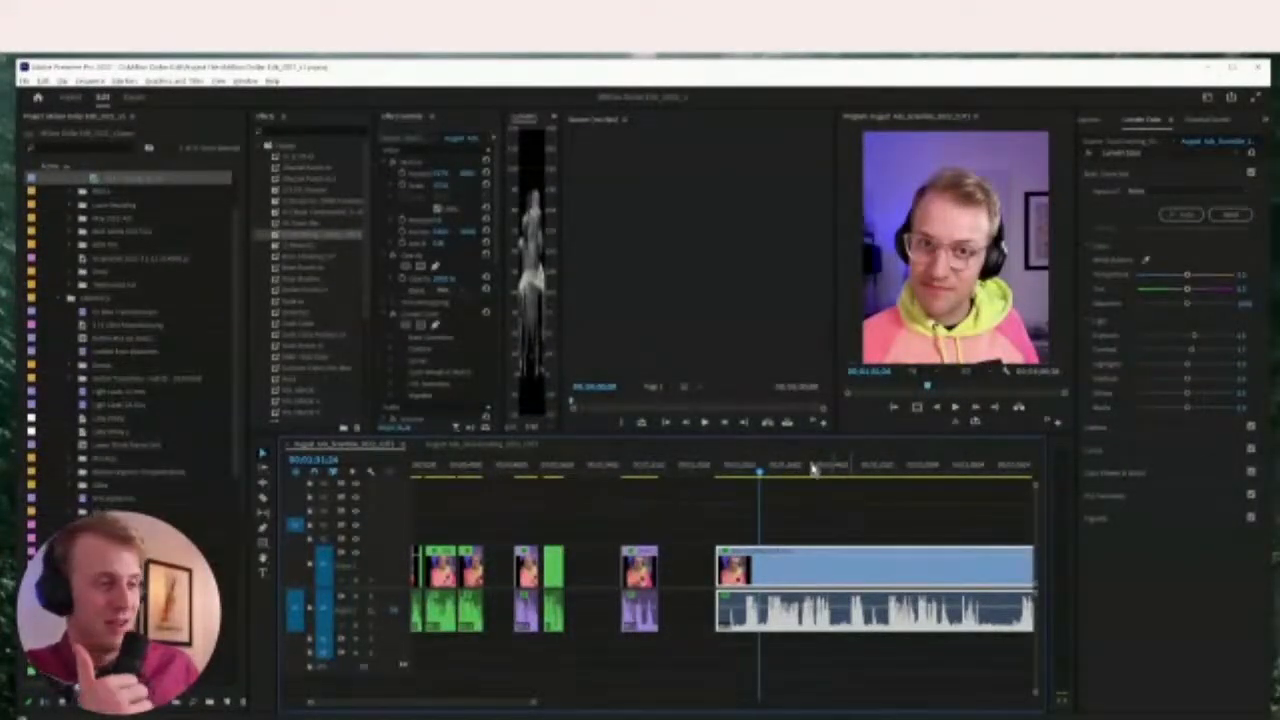
key(space)
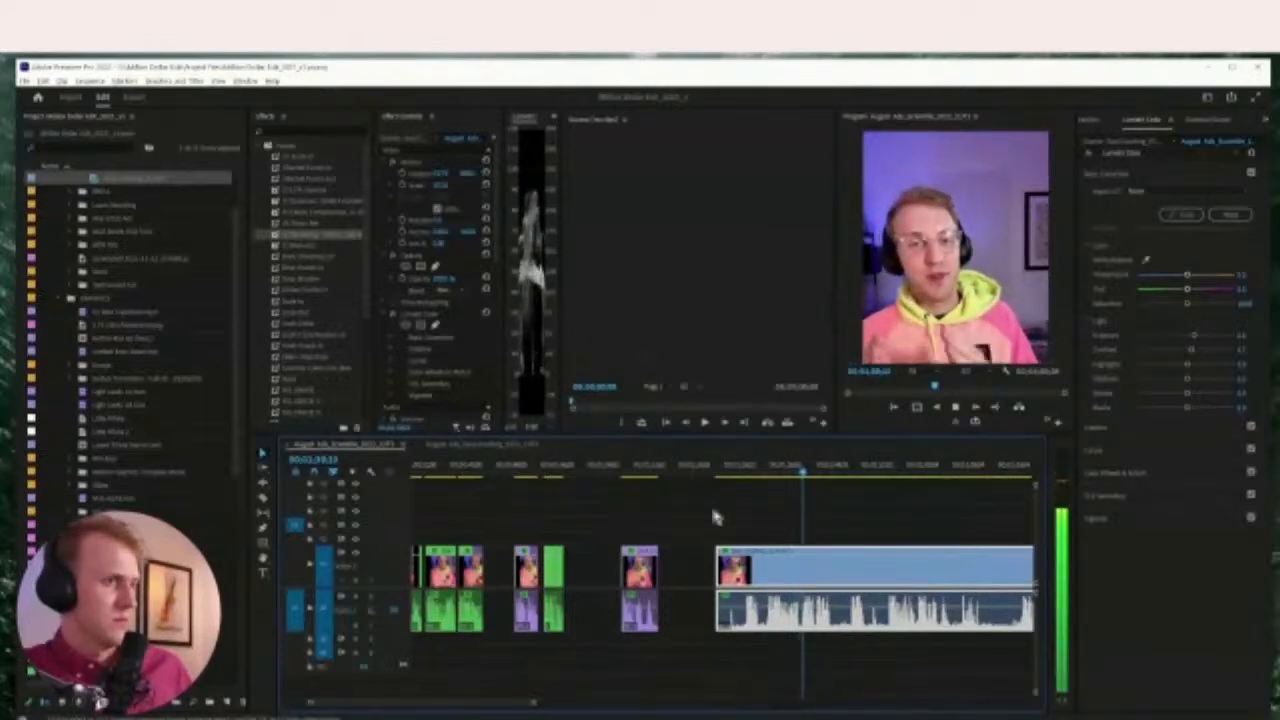
scroll(790, 532, down, 1)
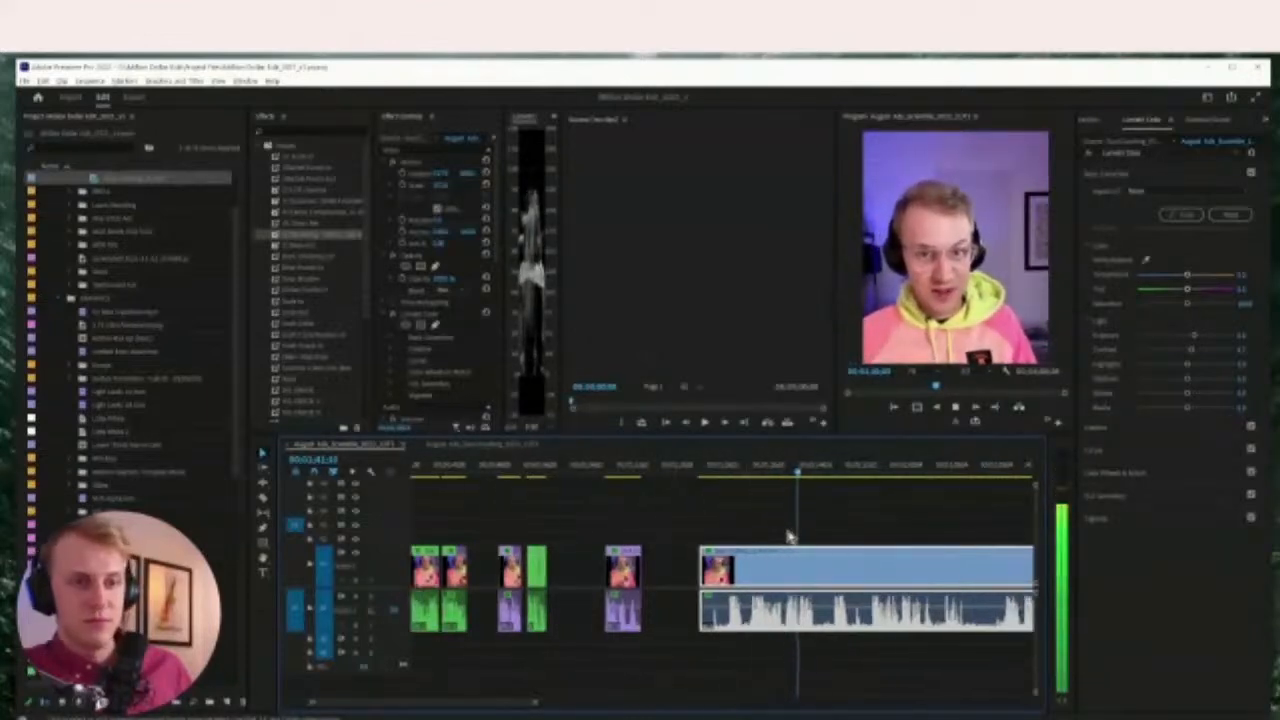
key(space)
click(718, 470)
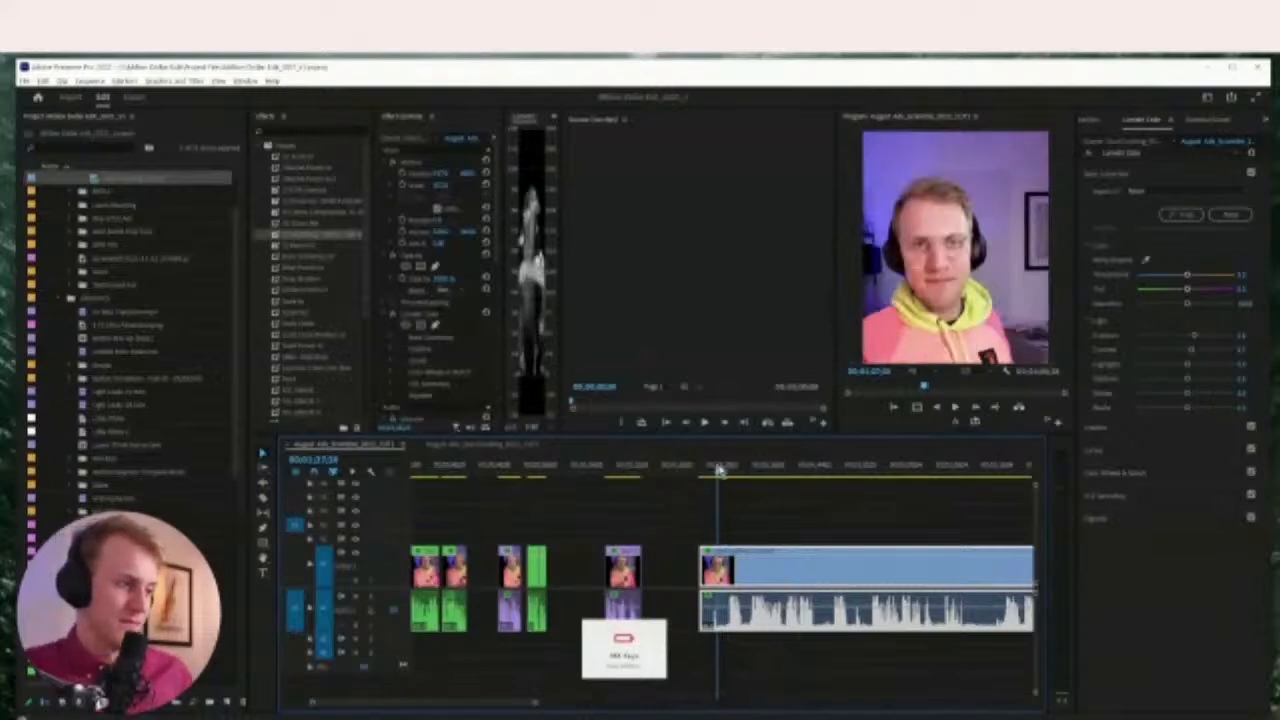
drag(718, 470, 722, 472)
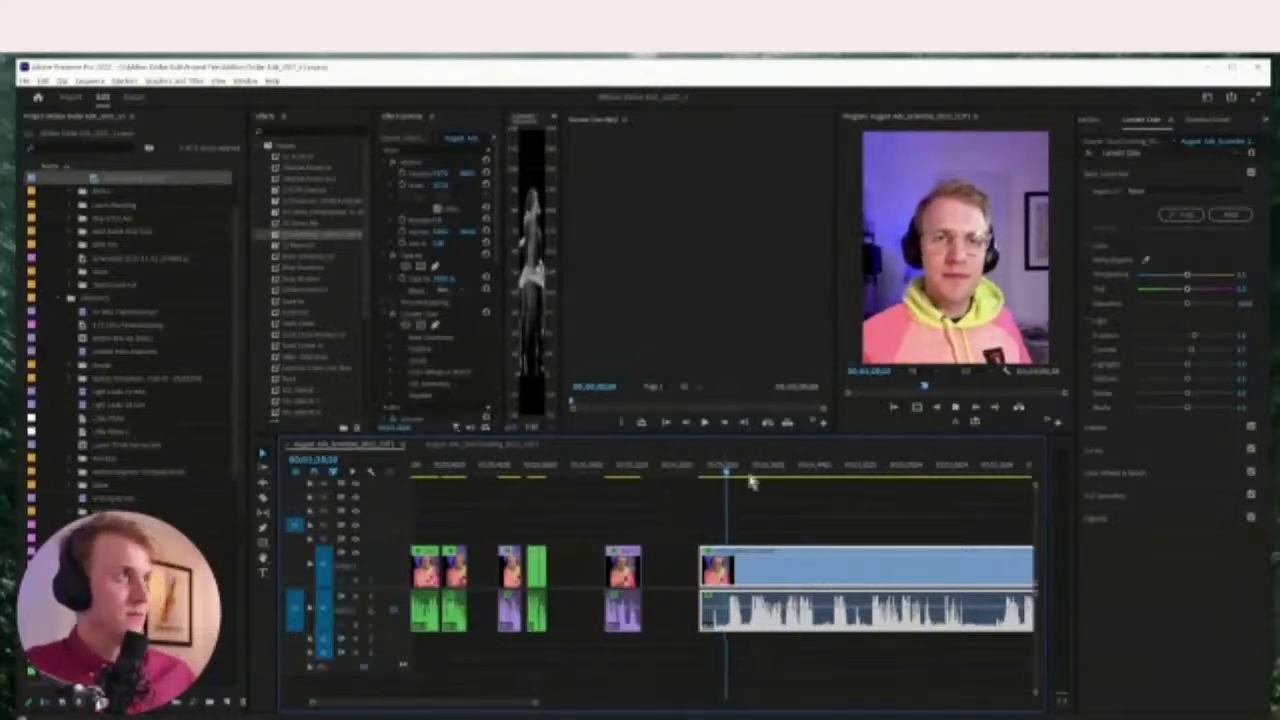
Isolate the short take at about 1 minute 30 seconds, delete the quiet piece before it and label the take orange
key(equal)
key(equal)
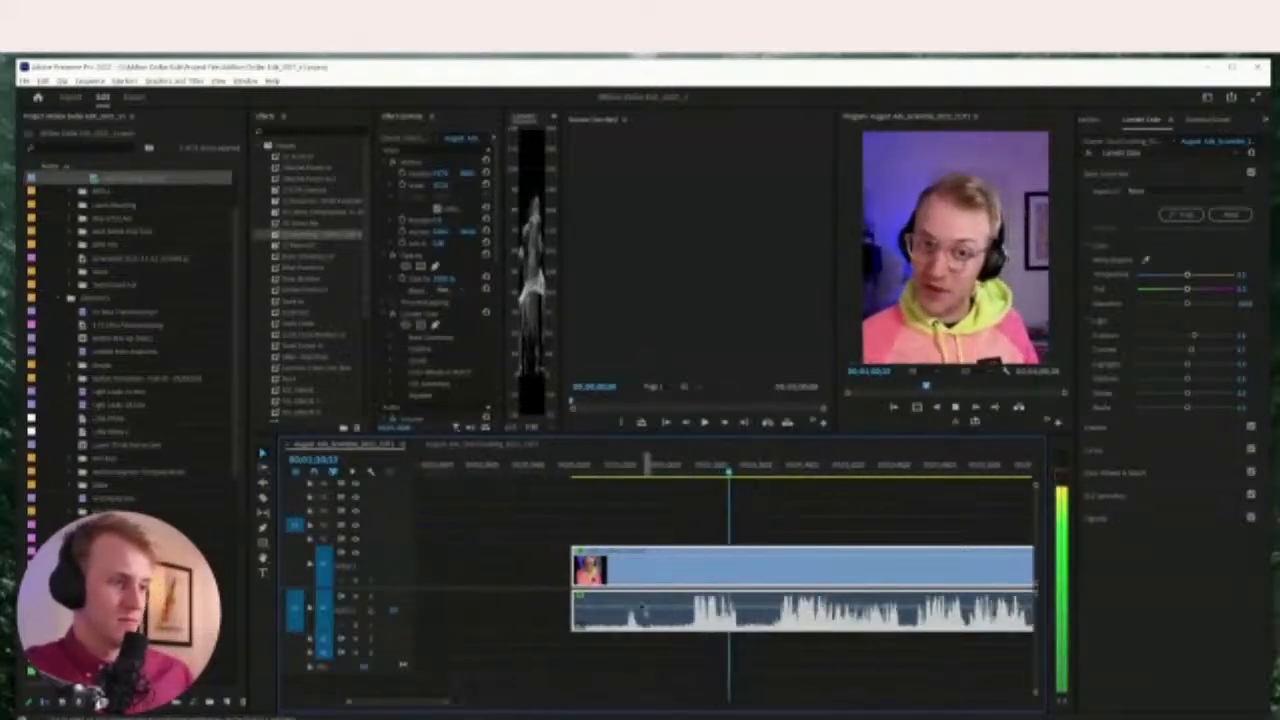
click(690, 566)
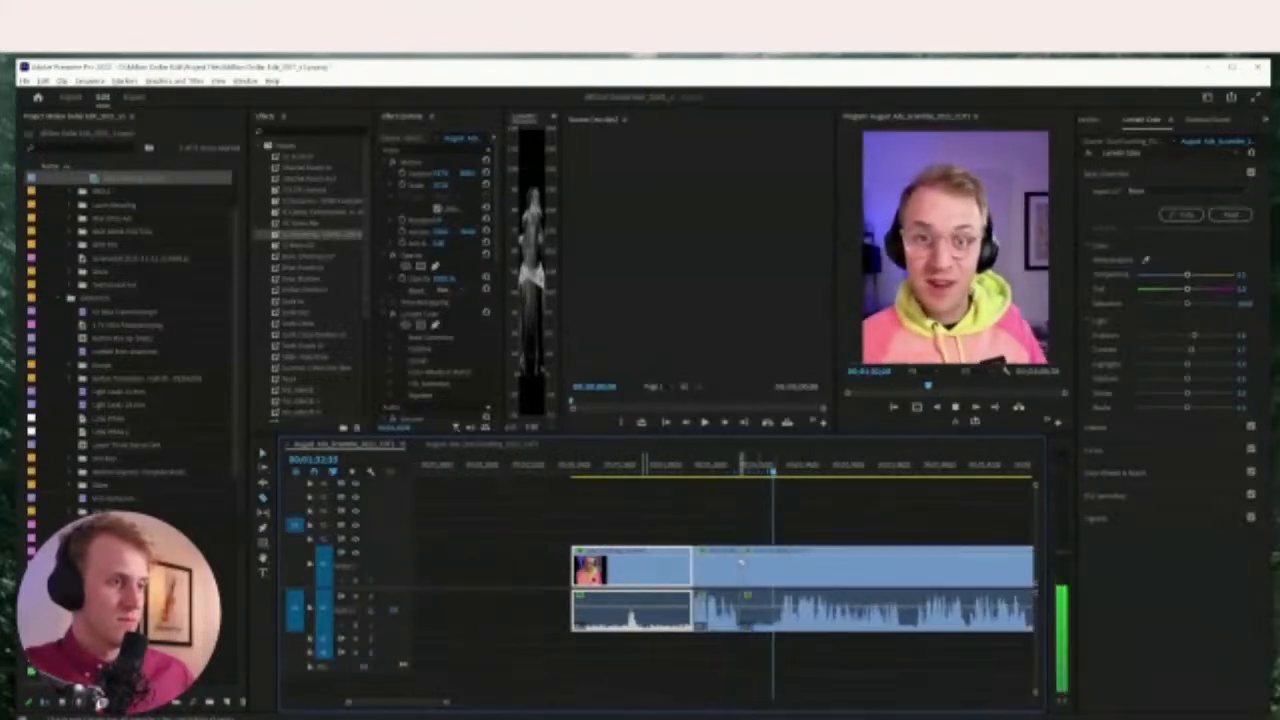
click(740, 565)
drag(714, 566, 524, 566)
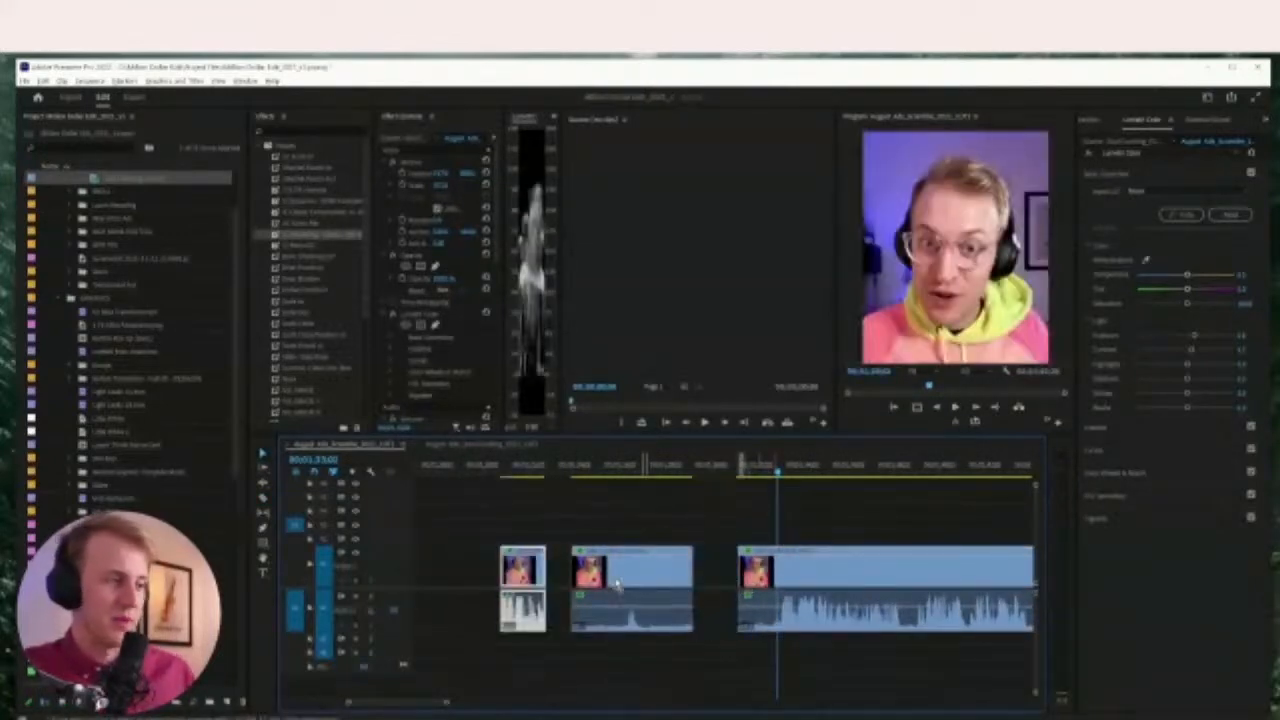
click(618, 590)
key(Delete)
click(530, 575)
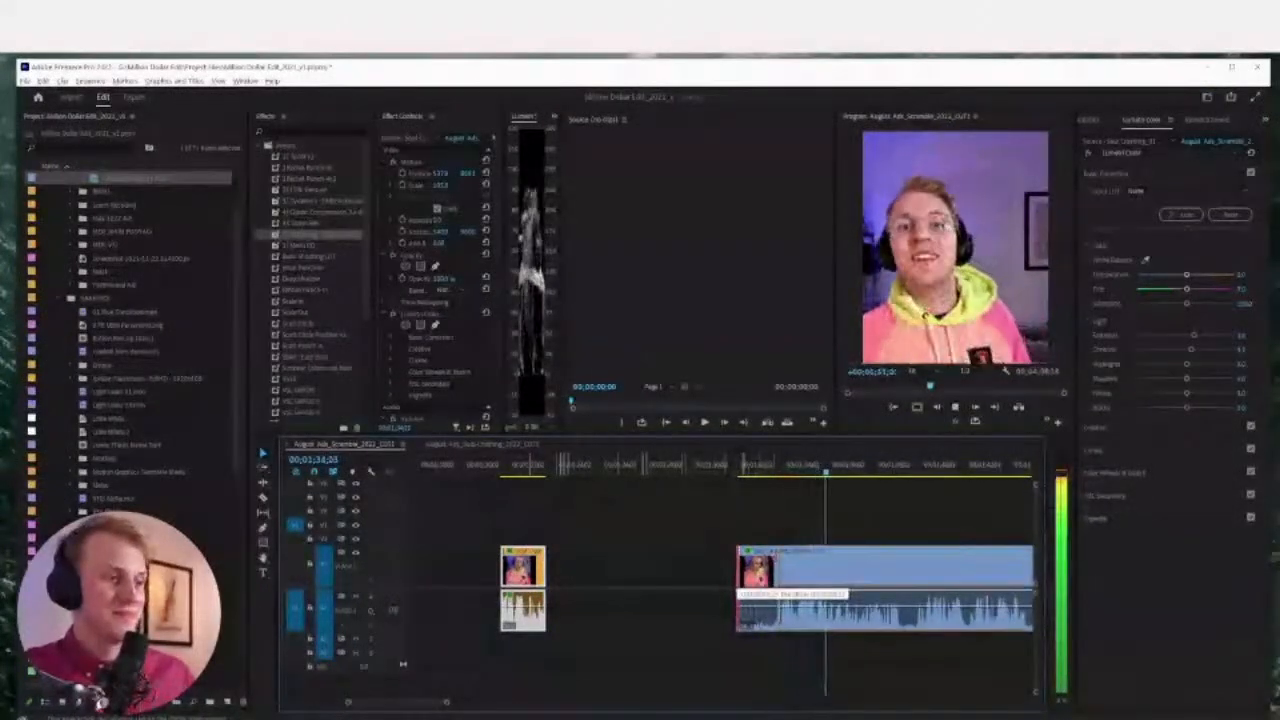
Trim the silence off the long clip's start, then split off the take ending near 1 minute 38 seconds and label it orange
drag(738, 559, 780, 559)
scroll(765, 565, down, 2)
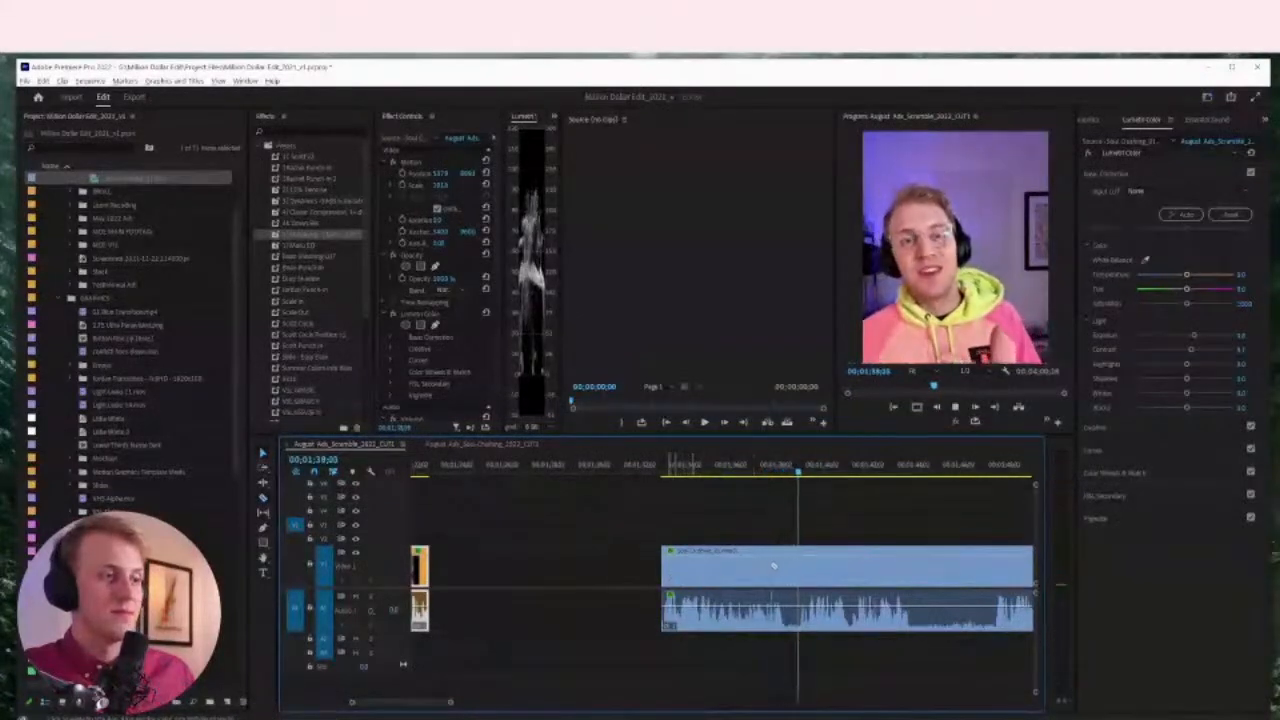
click(786, 564)
key(v)
key(space)
drag(731, 584, 630, 592)
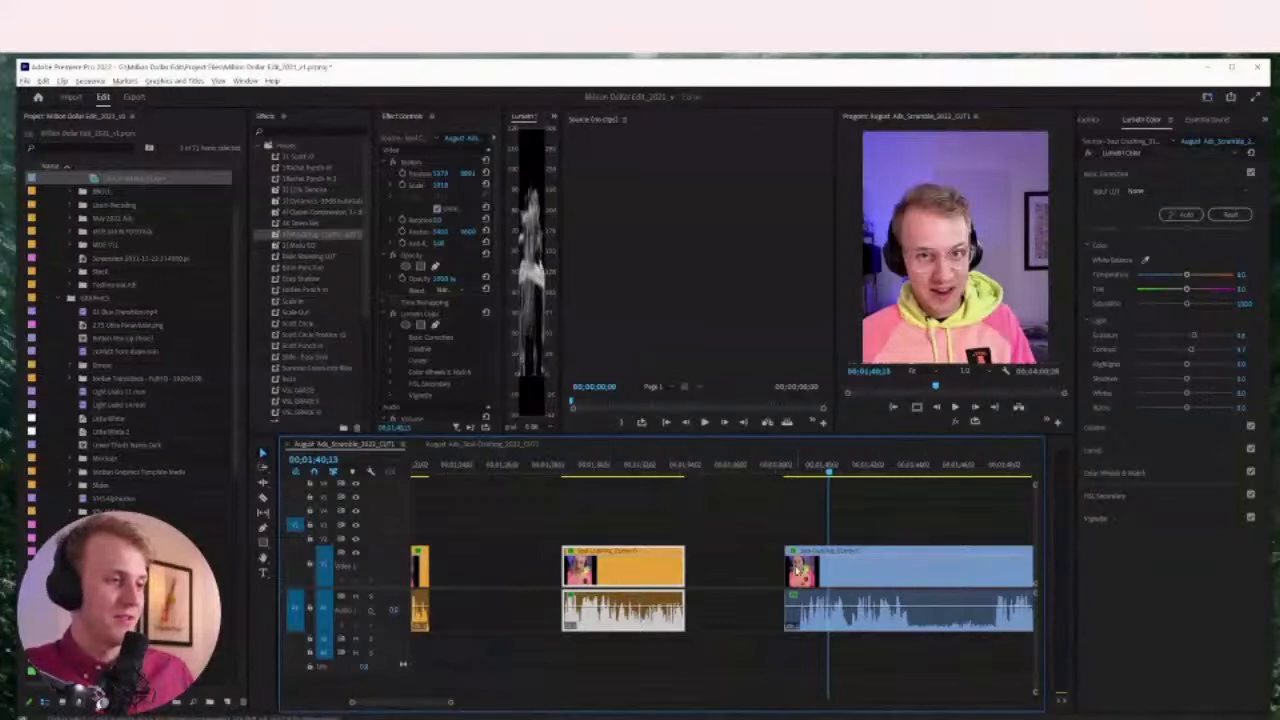
Tighten the long clip's start, split off the take ending near 1 minute 44 seconds and set it apart with a green label
drag(793, 572, 806, 574)
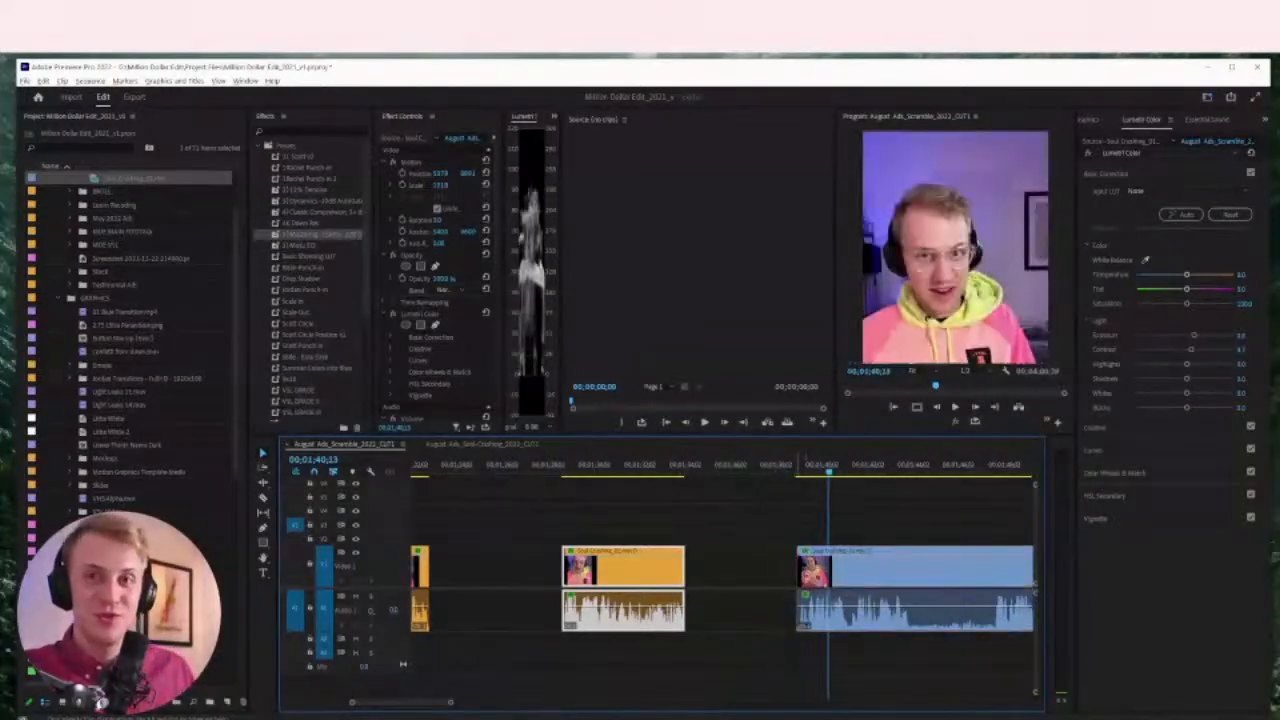
key(space)
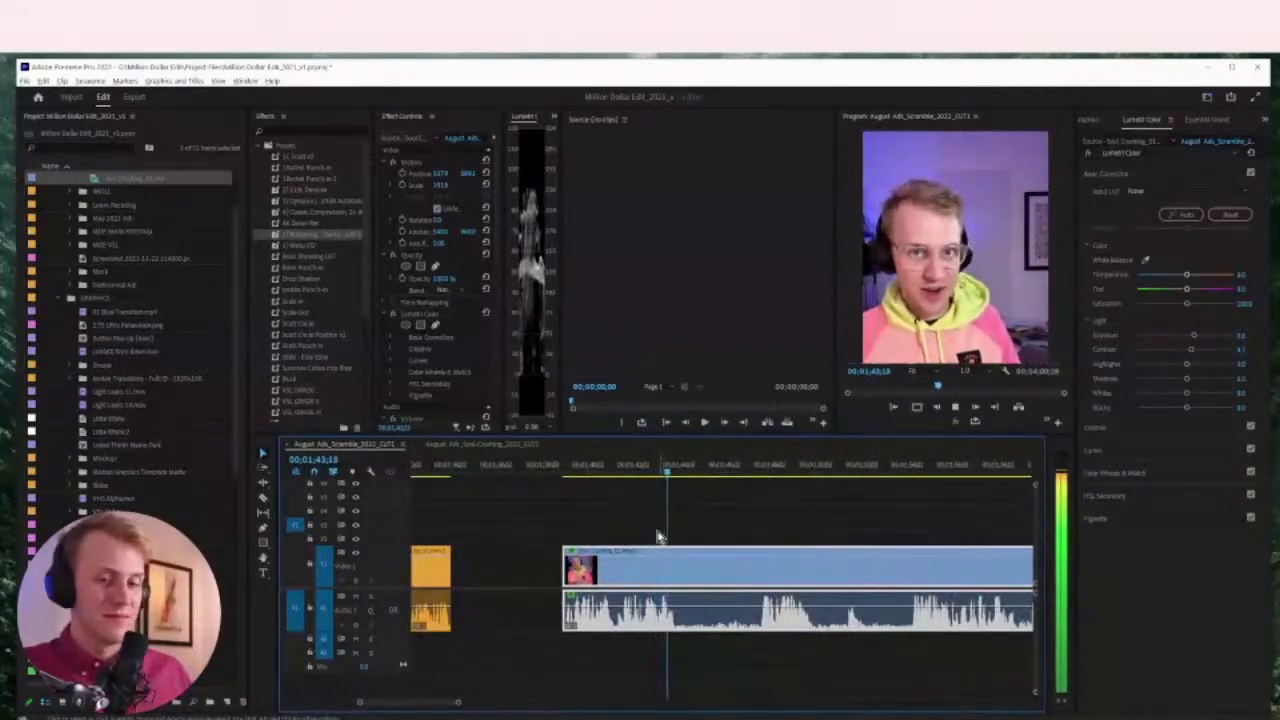
click(680, 572)
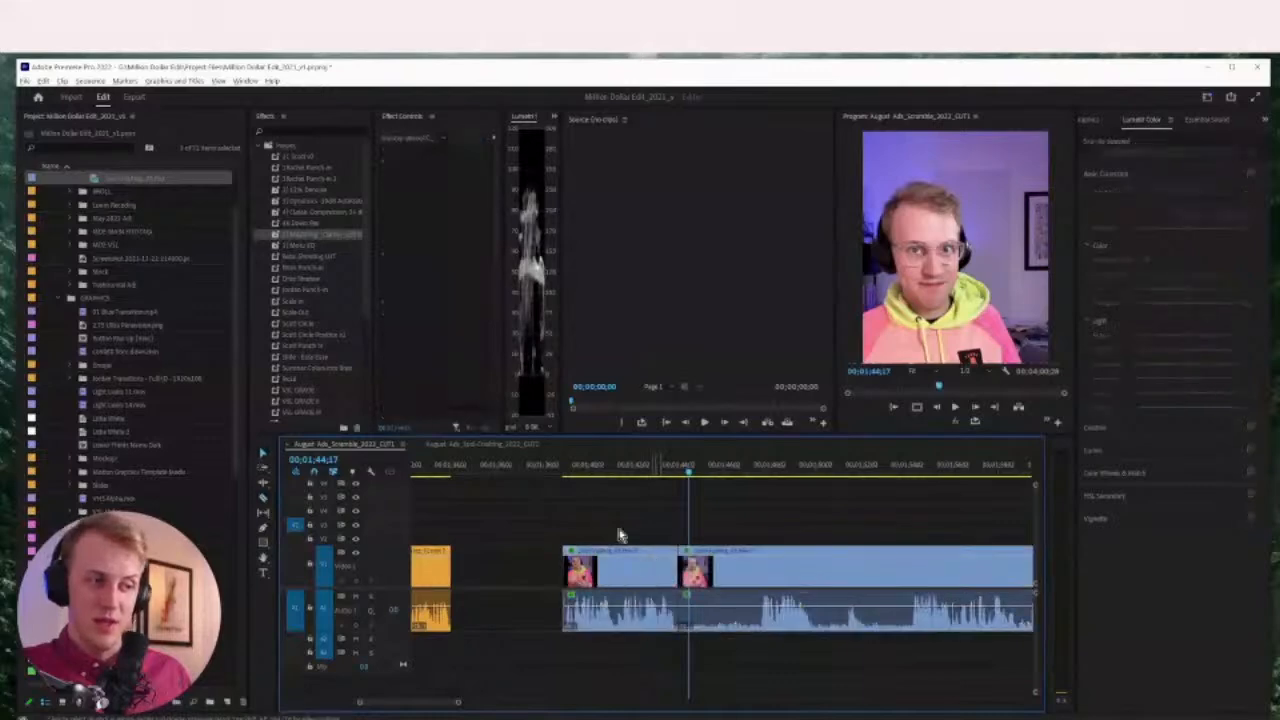
click(557, 472)
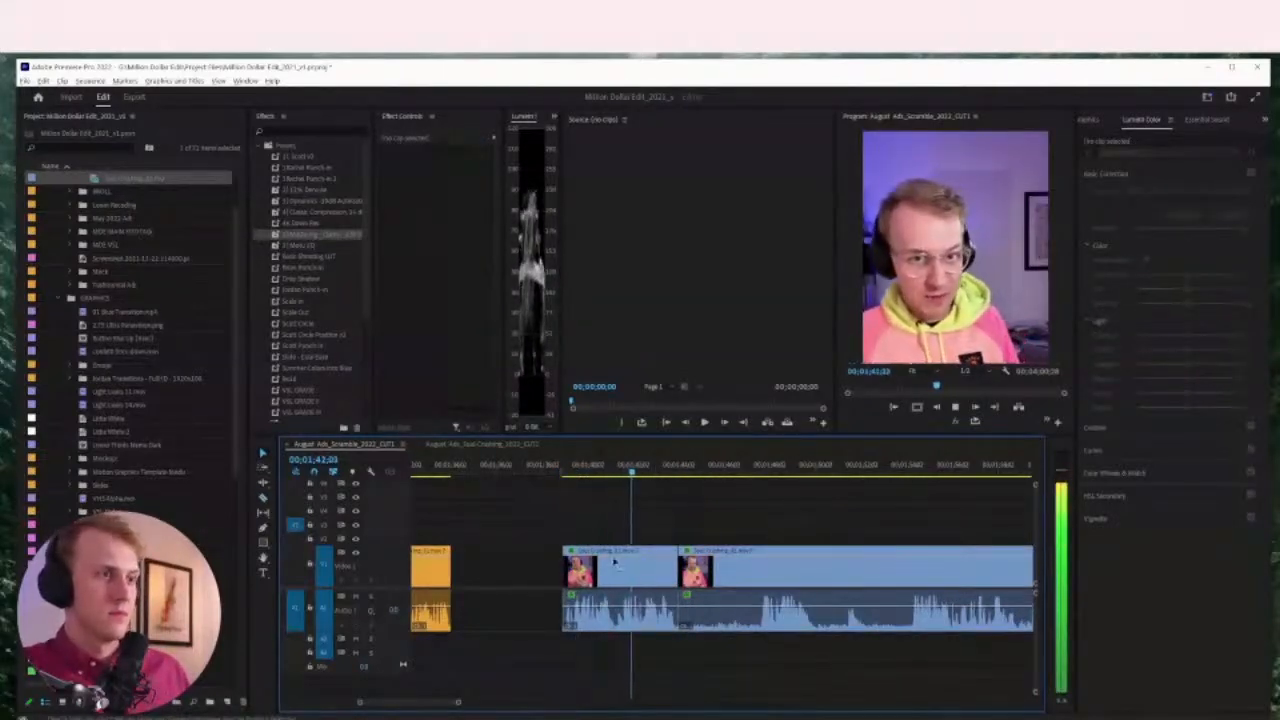
drag(614, 562, 573, 563)
key(space)
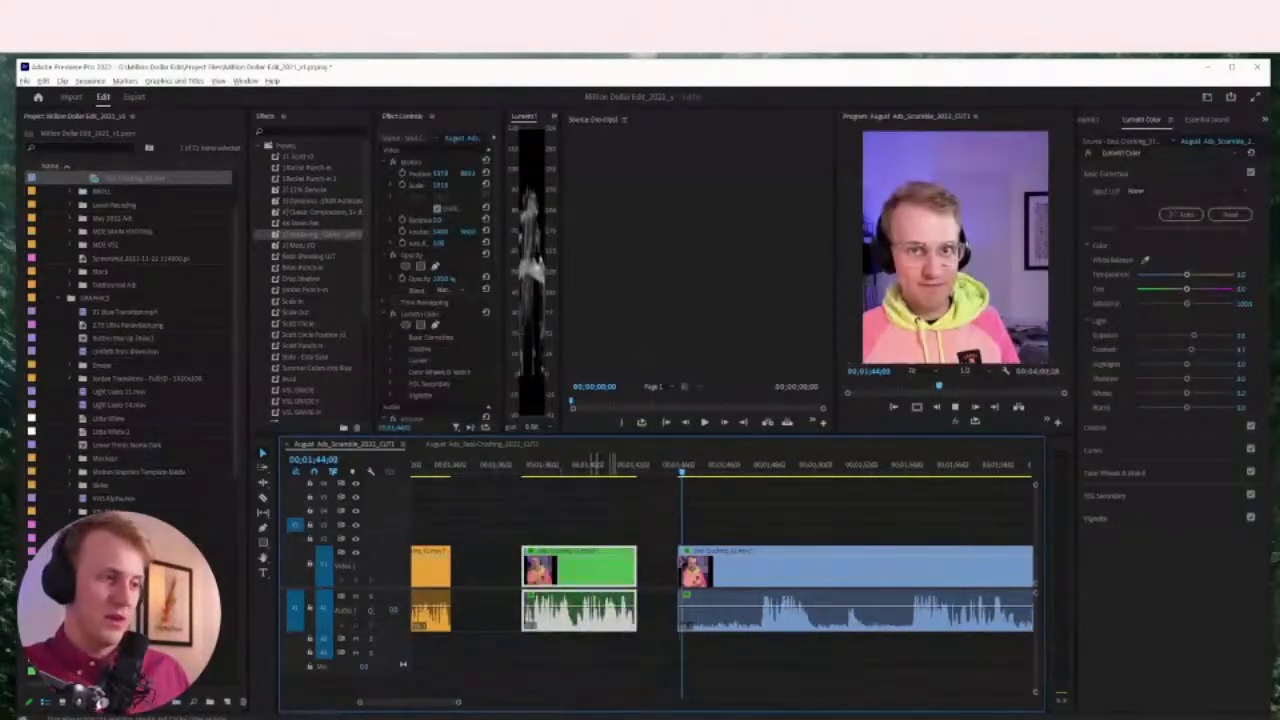
Trim the silence after the green take and ripple-delete the bad section at the long clip's start up to the next take
click(700, 566)
scroll(700, 550, right, 3)
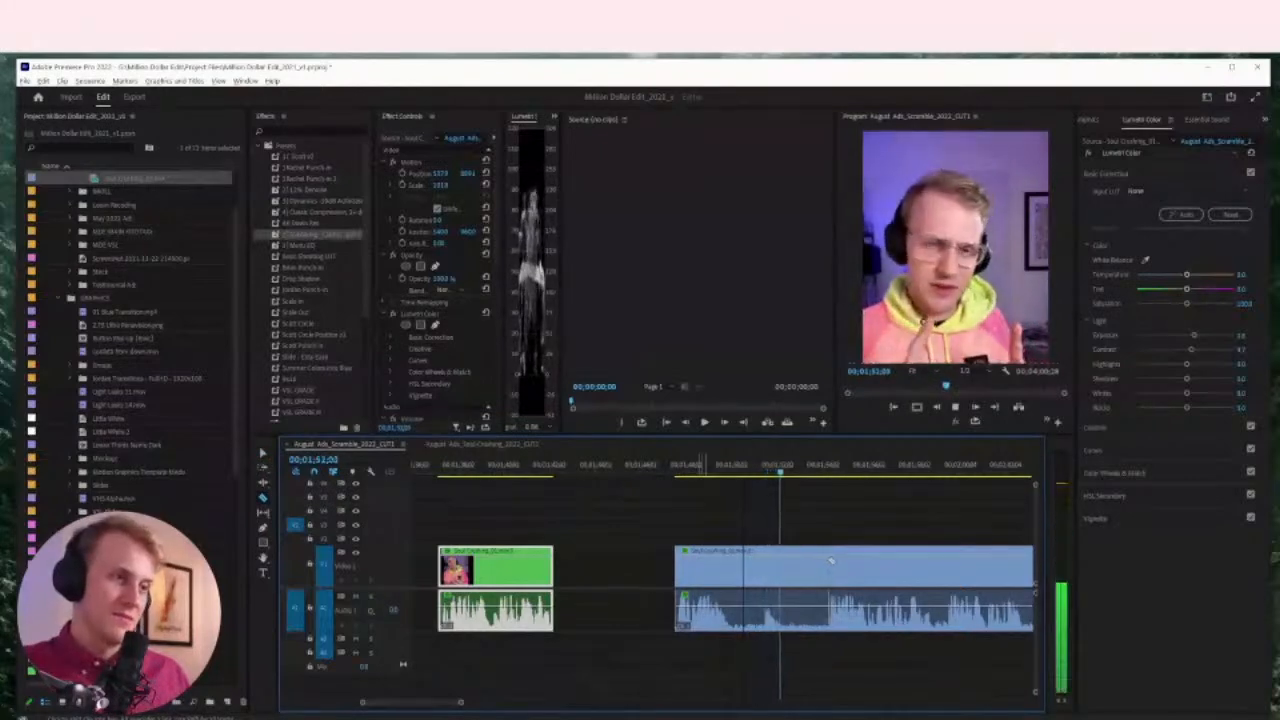
key(ctrl+k)
key(shift+Delete)
click(788, 566)
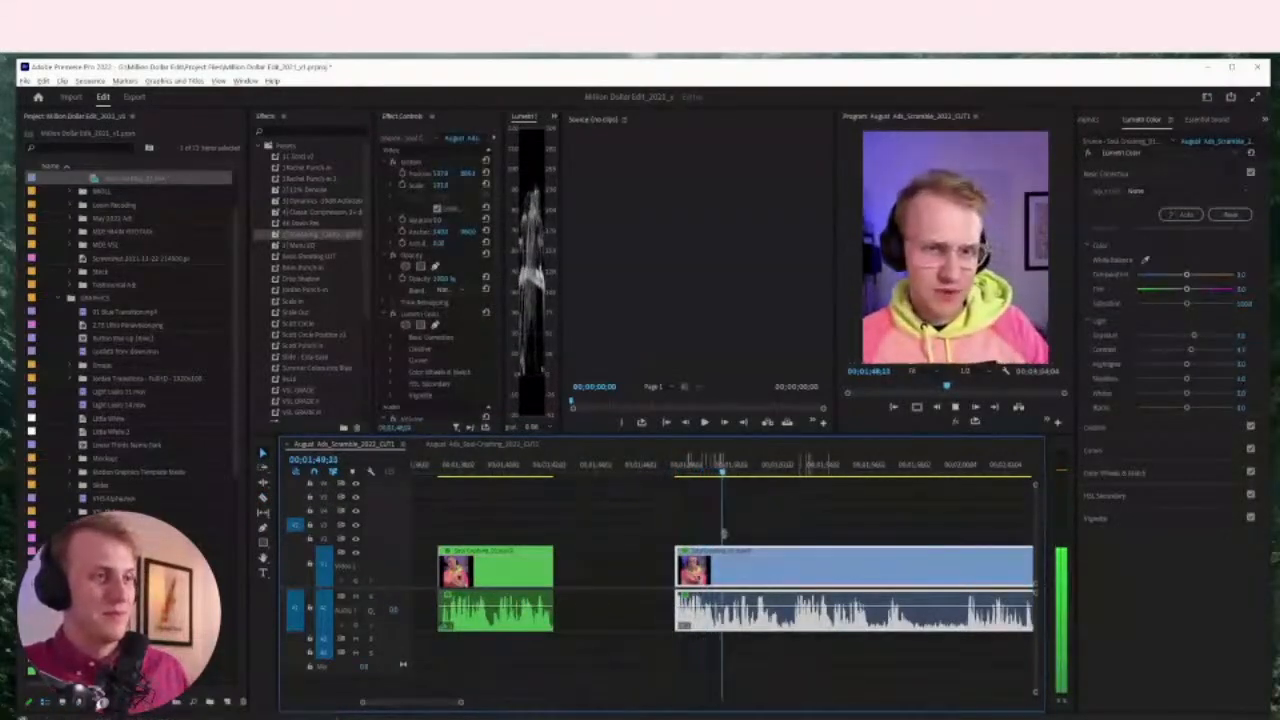
Split the long clip at about 1 minute 53 seconds and delete the unwanted take before the cut
key(minus)
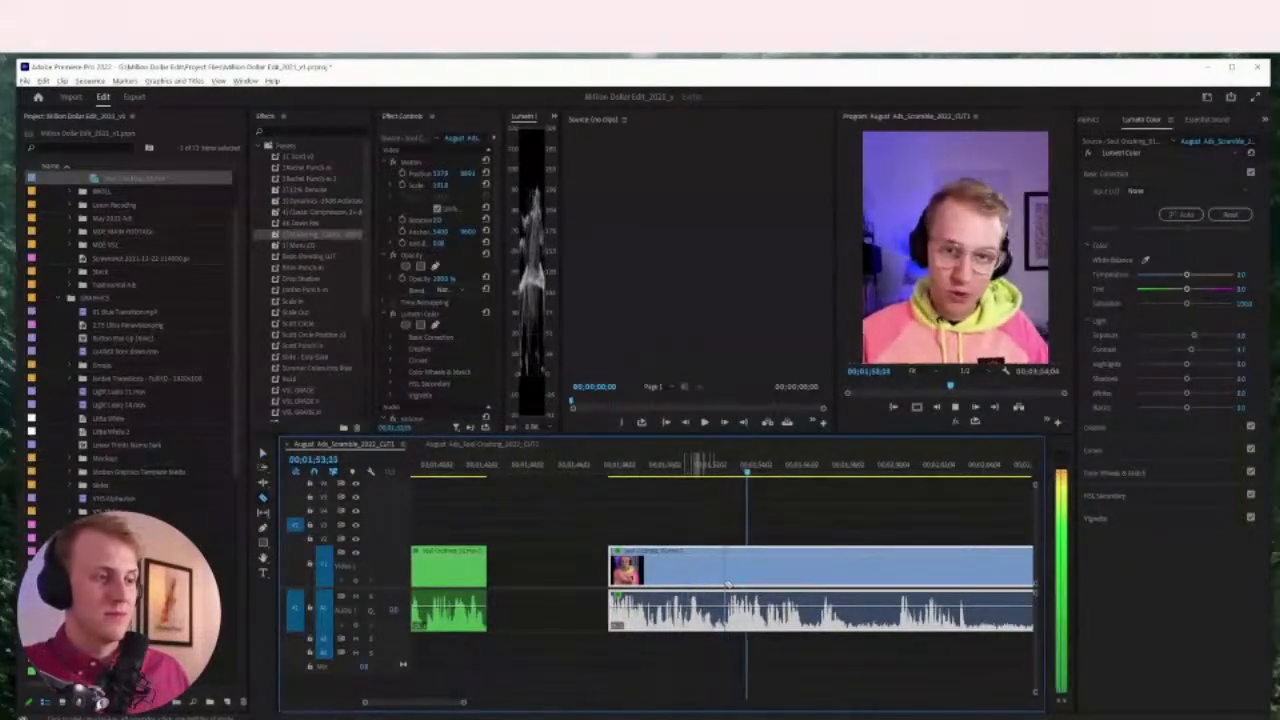
click(726, 570)
drag(690, 570, 605, 570)
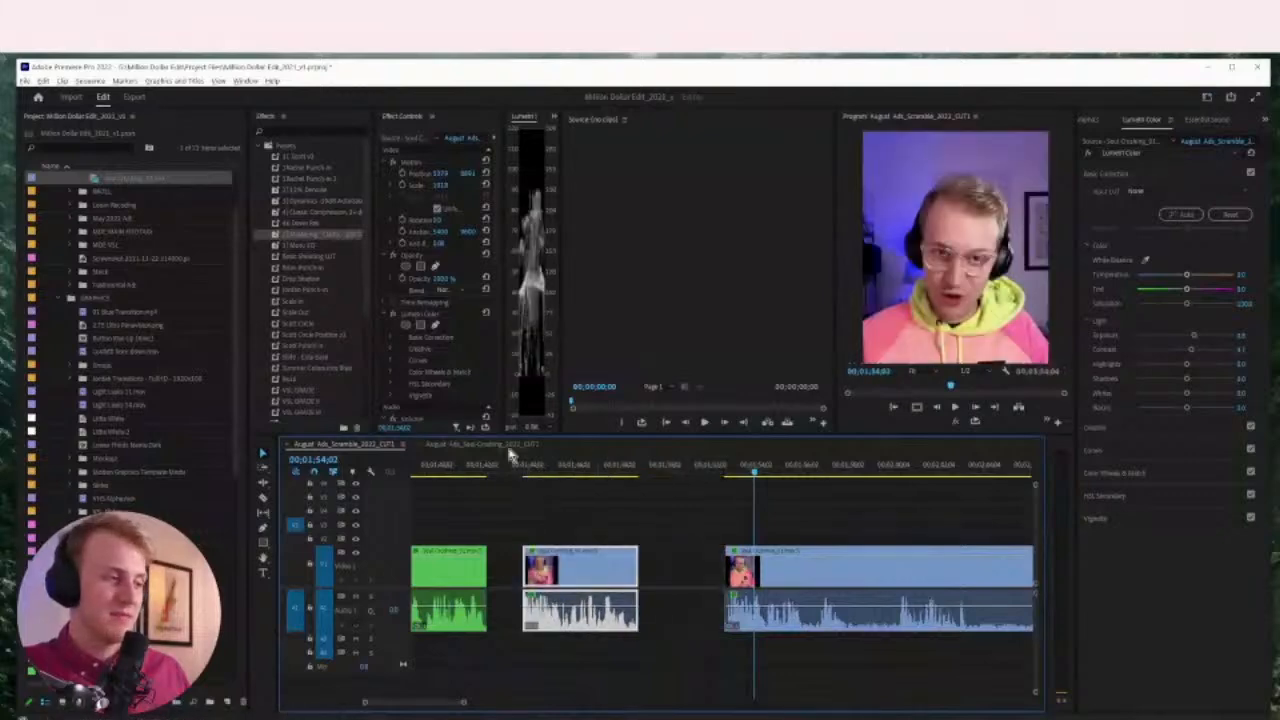
key(Delete)
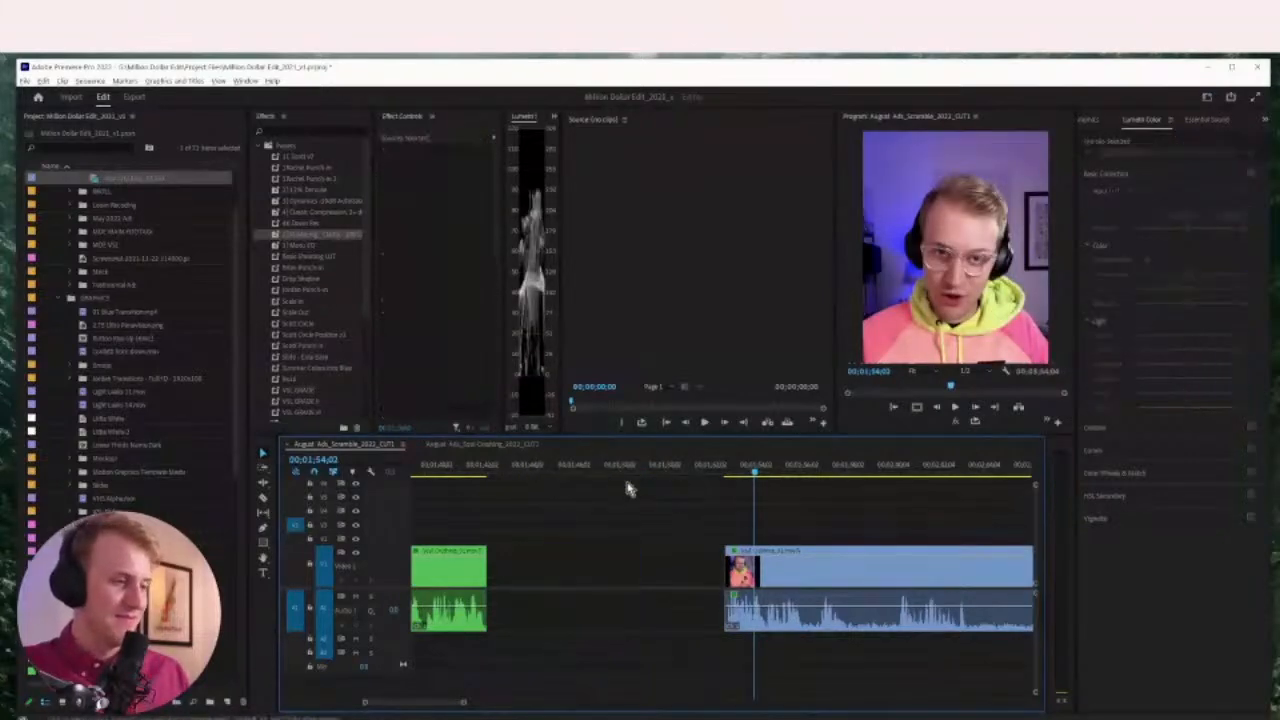
Split the long clip at about 1 minute 59 seconds, then set the take before the cut apart with a green label
key(space)
scroll(748, 474, right, 5)
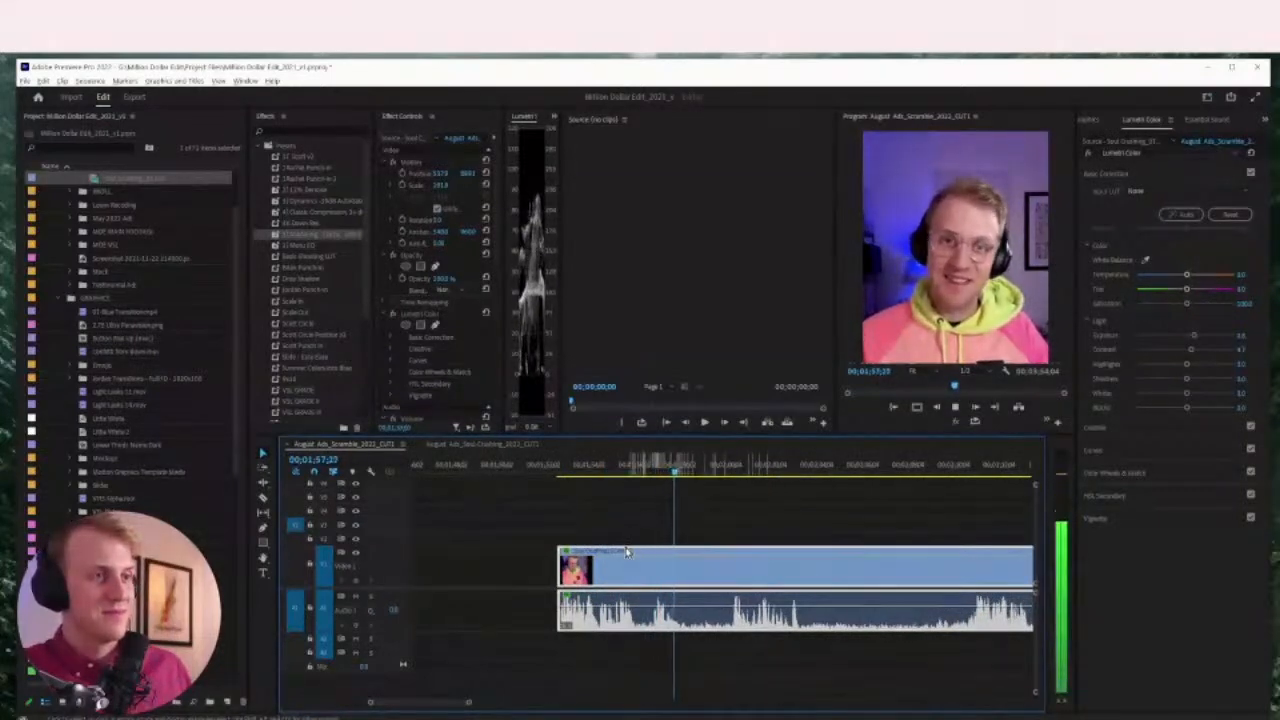
key(space)
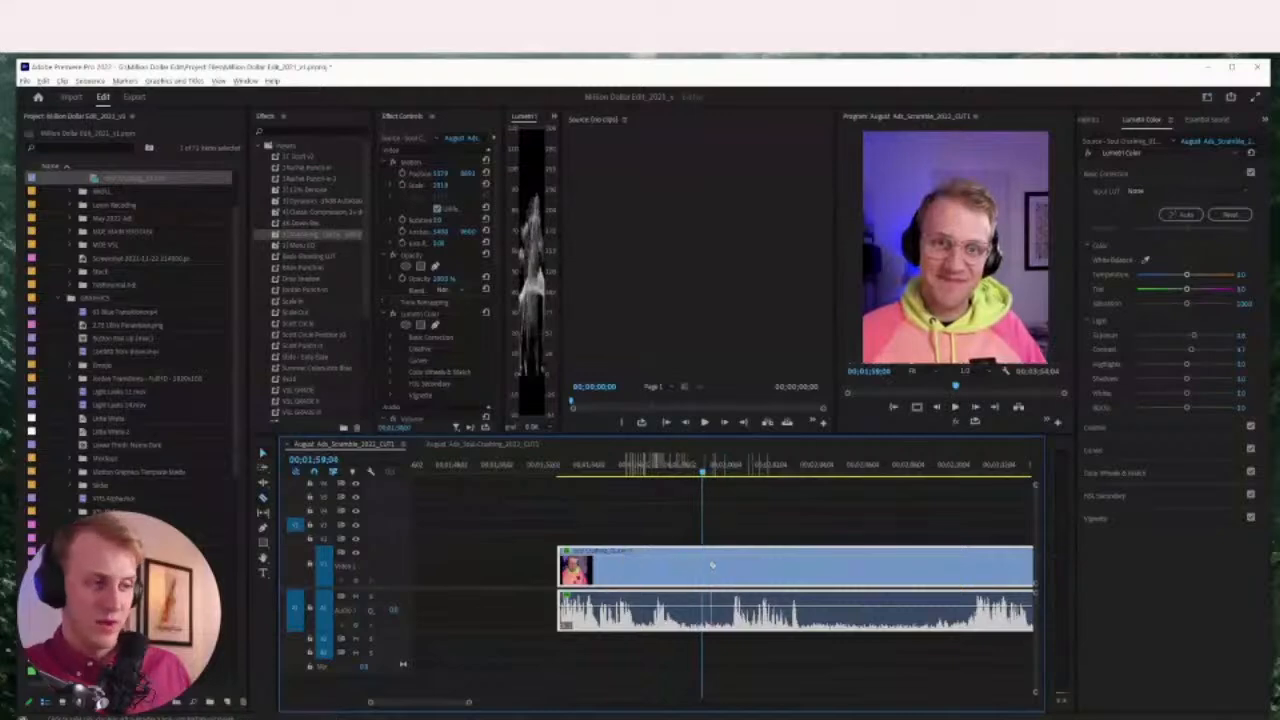
key(ctrl+k)
drag(674, 574, 650, 574)
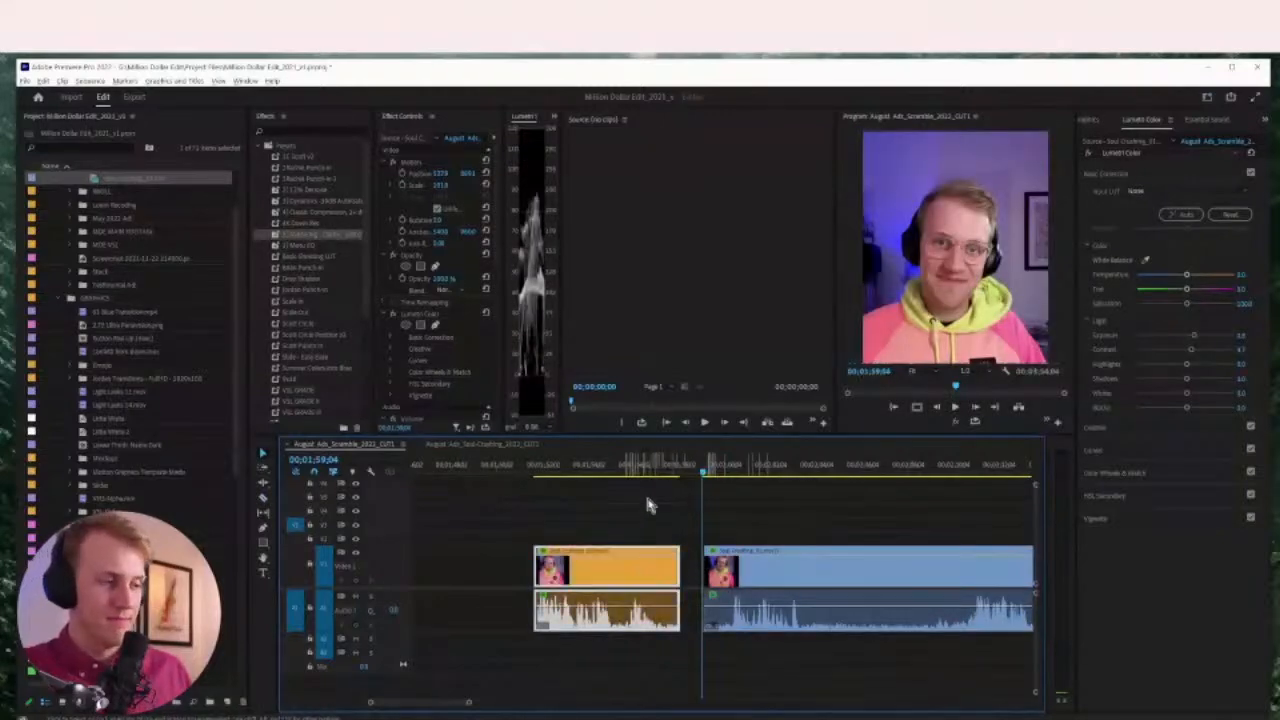
Trim the bad section off the long clip's start up to the next take and move the clip back towards the green take
key(space)
scroll(730, 478, right, 3)
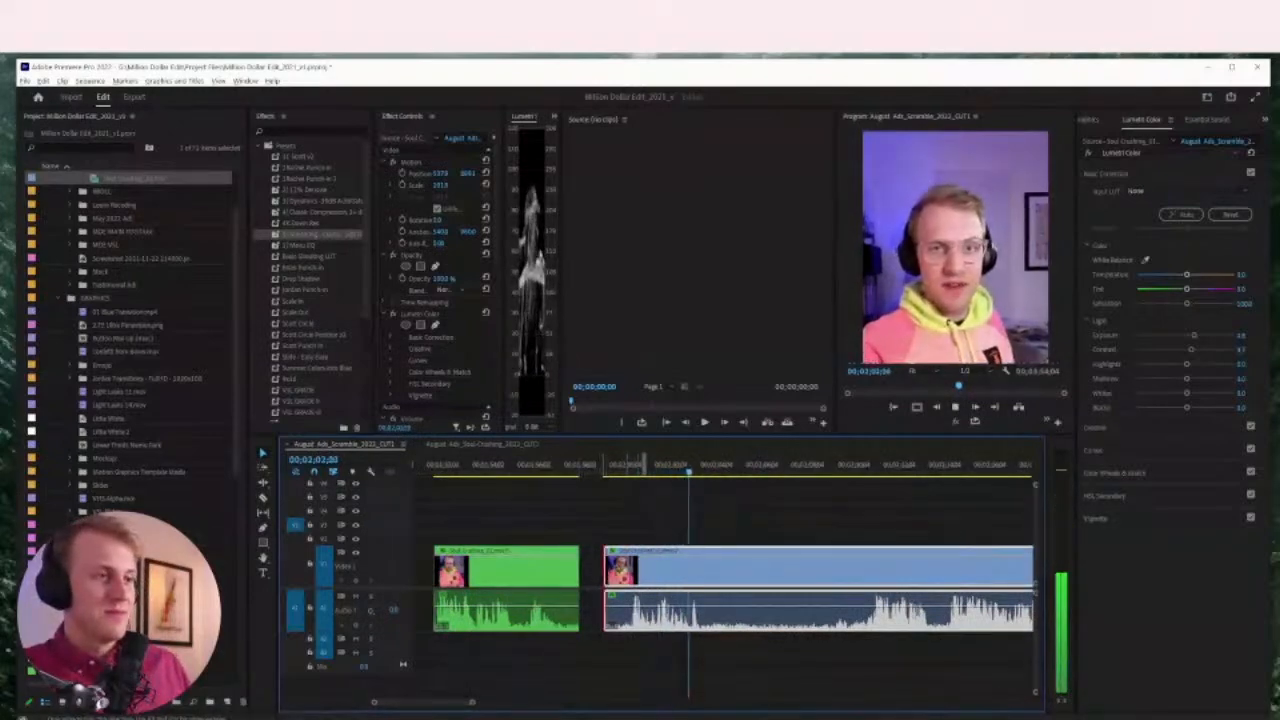
click(849, 565)
drag(853, 558, 626, 580)
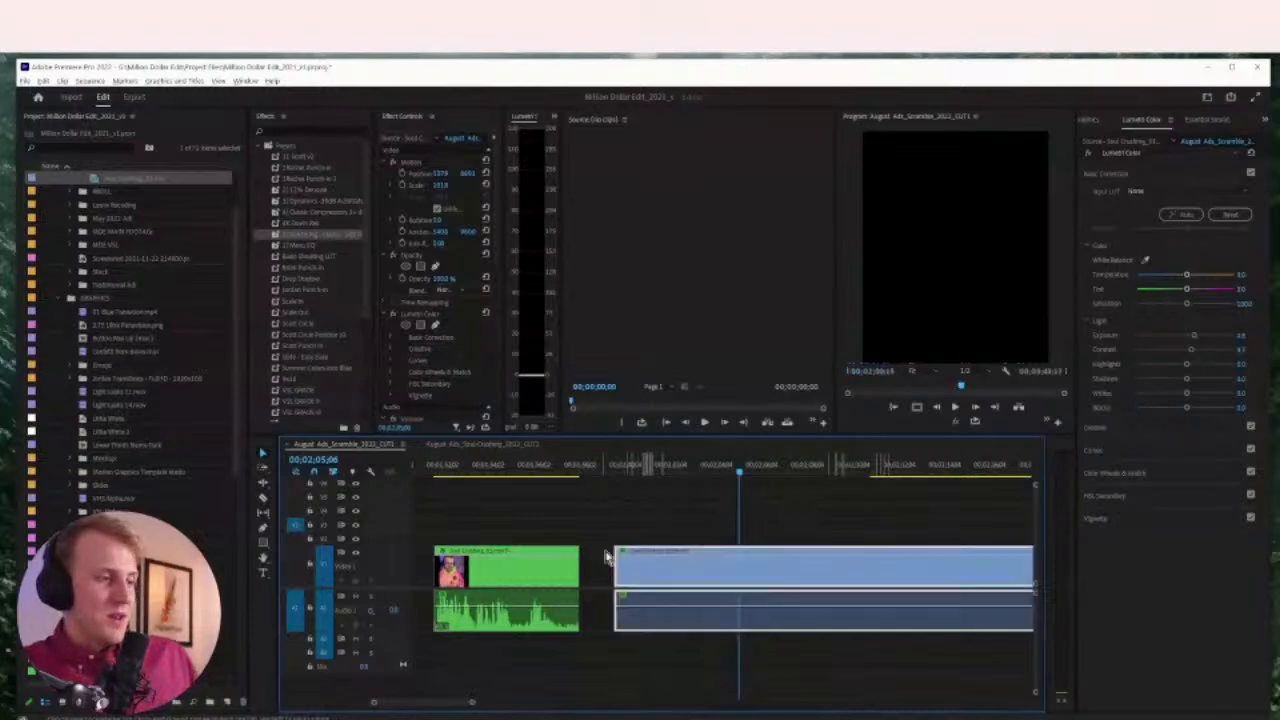
Delete the leftover blue clip at the very start of the sequence, ahead of the colour-labelled takes
key(minus)
key(minus)
key(minus)
key(minus)
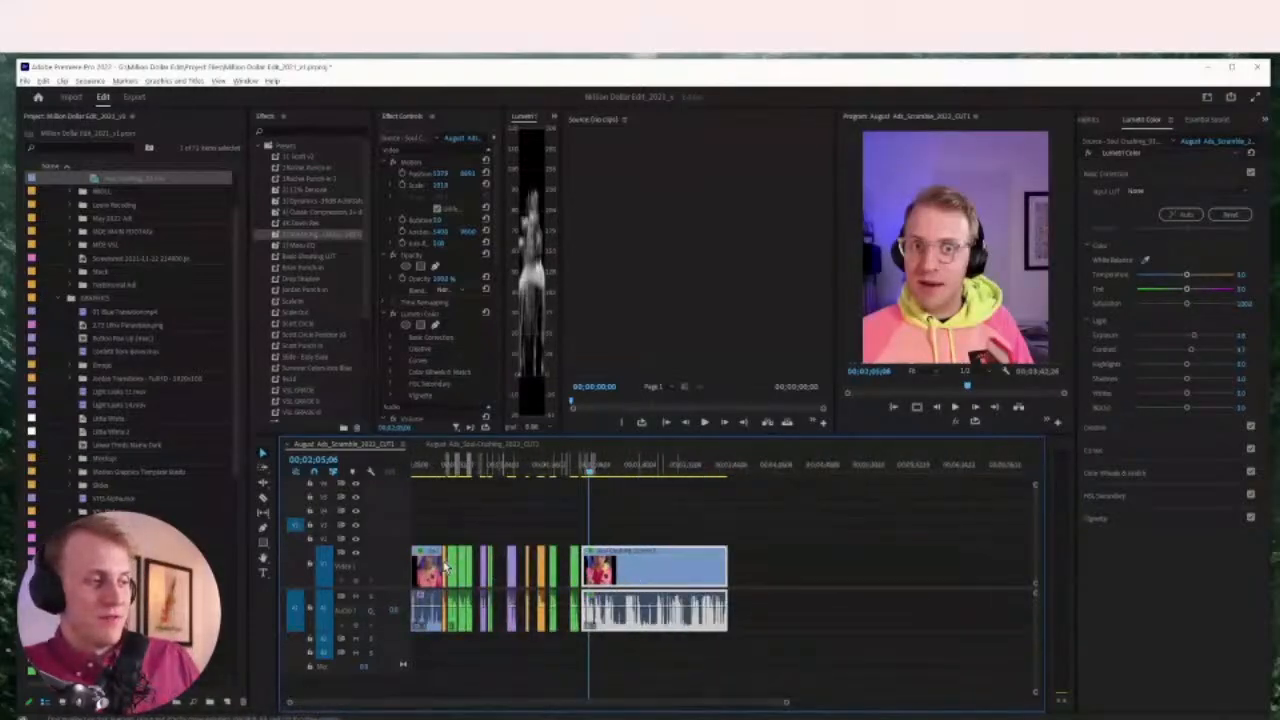
click(446, 474)
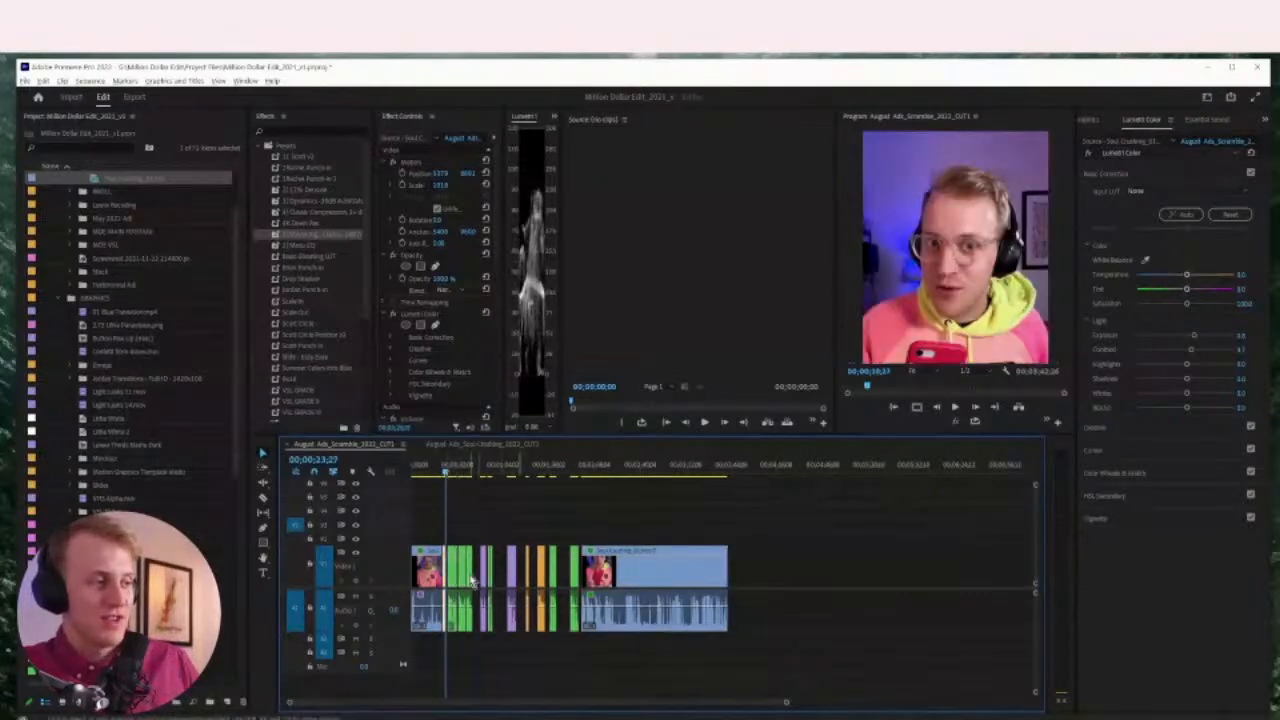
click(428, 474)
key(Delete)
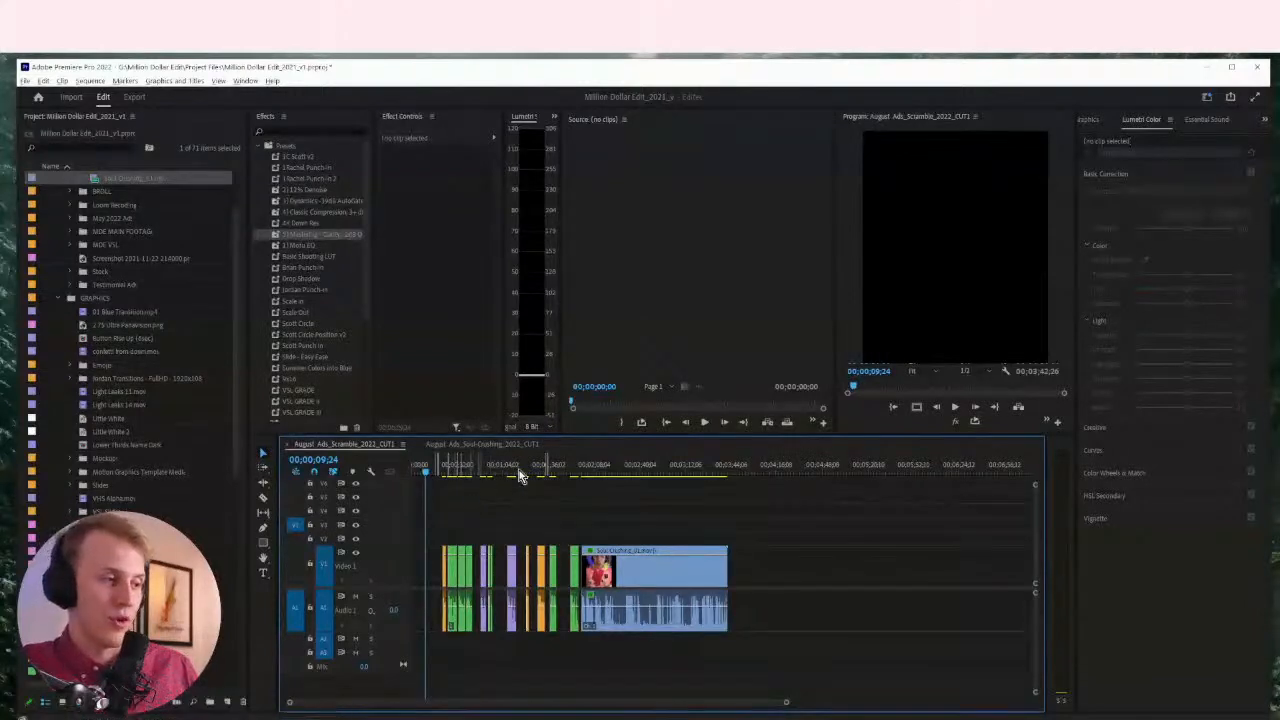
Play the opening of the remaining long blue clip after the last green take to review its delivery
click(579, 471)
key(=)
key(=)
key(=)
key(=)
key(=)
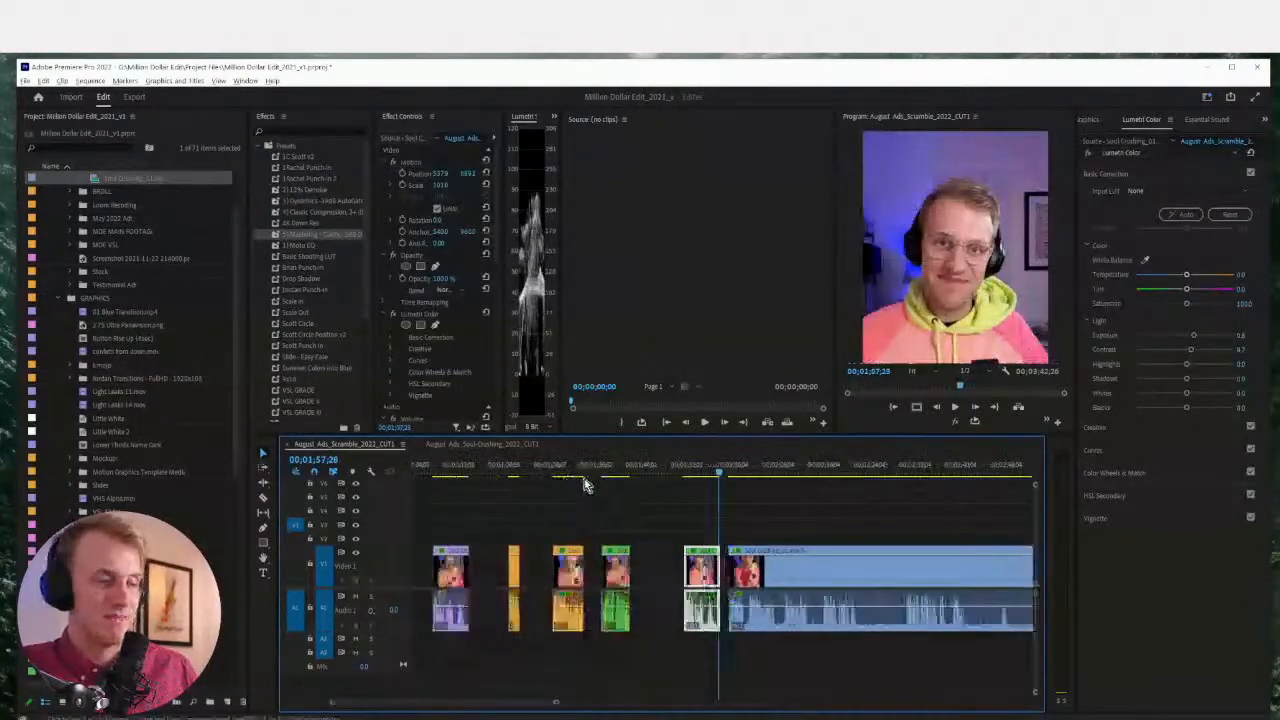
click(785, 466)
key(space)
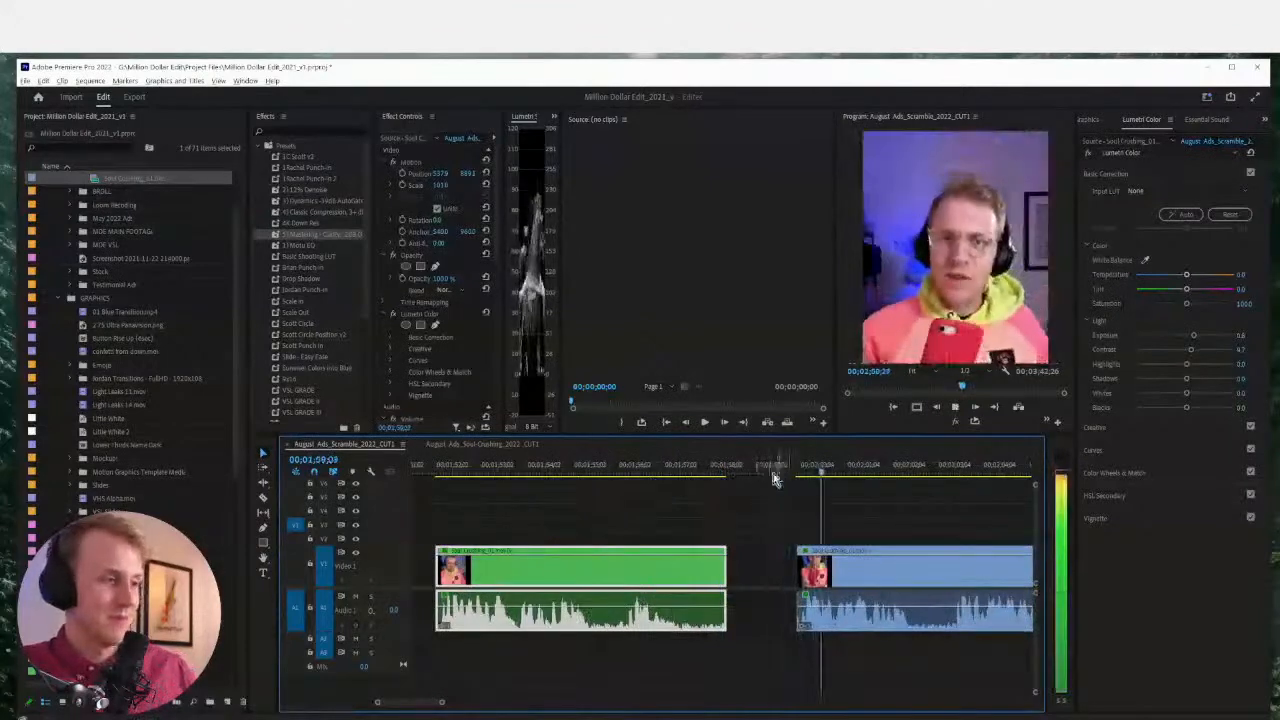
key(minus)
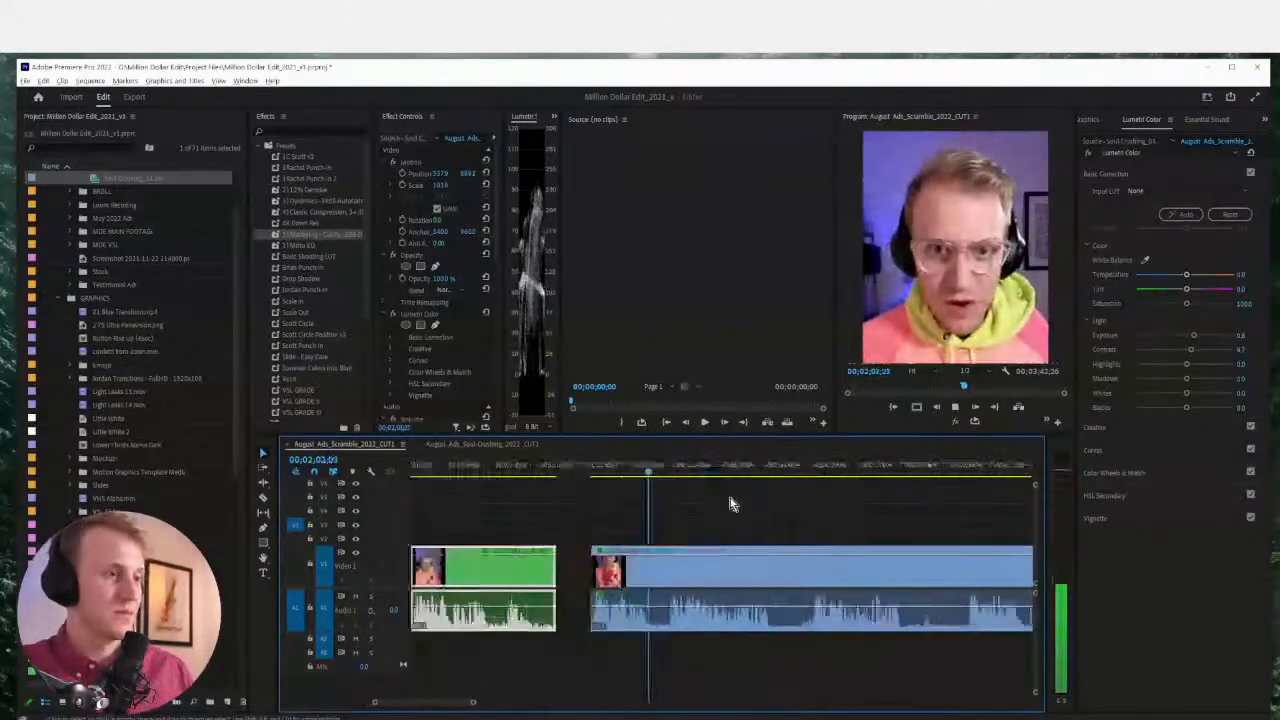
Fine-tune the long clip's start at about 1 minute 59 seconds so it begins just before the speech
click(593, 472)
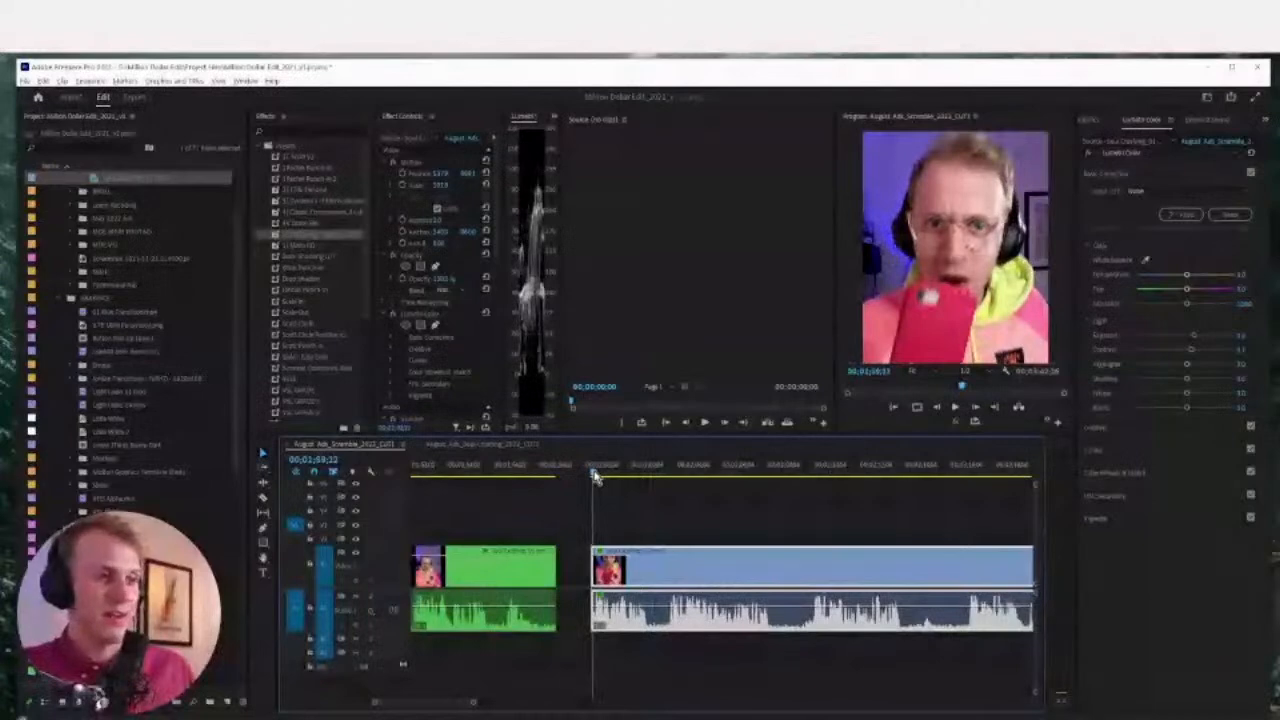
key(equal)
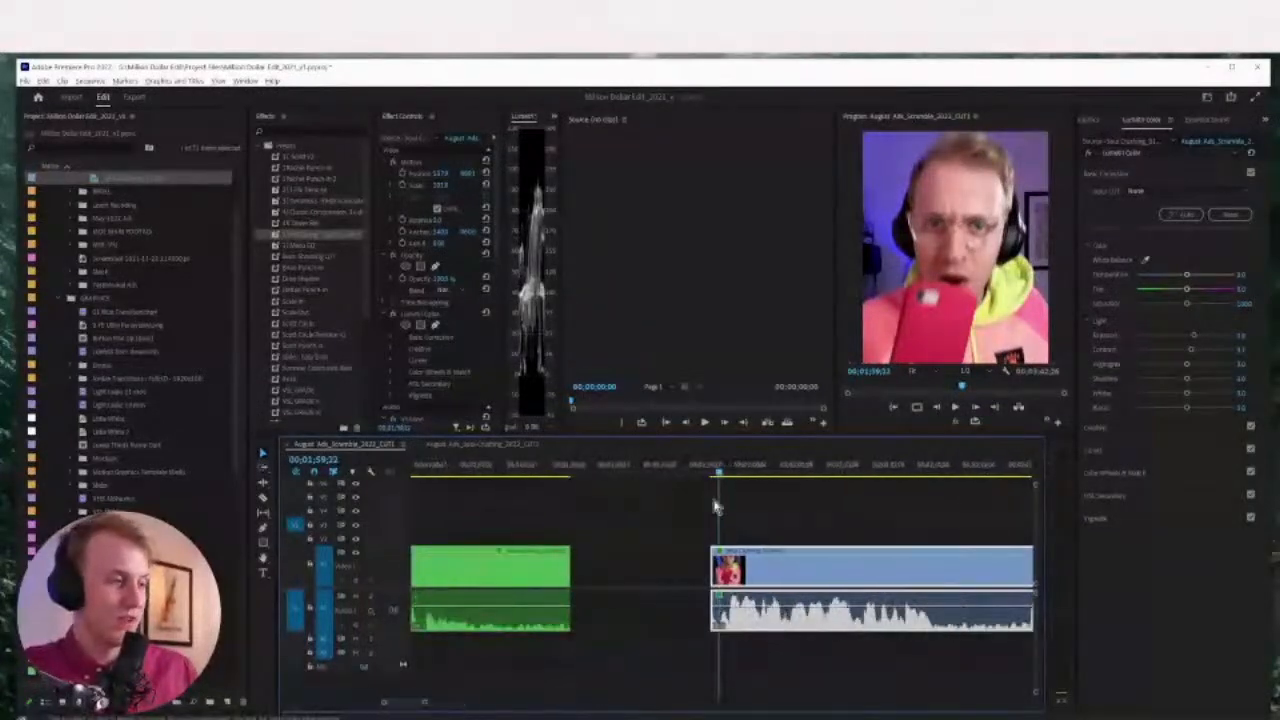
drag(712, 570, 683, 570)
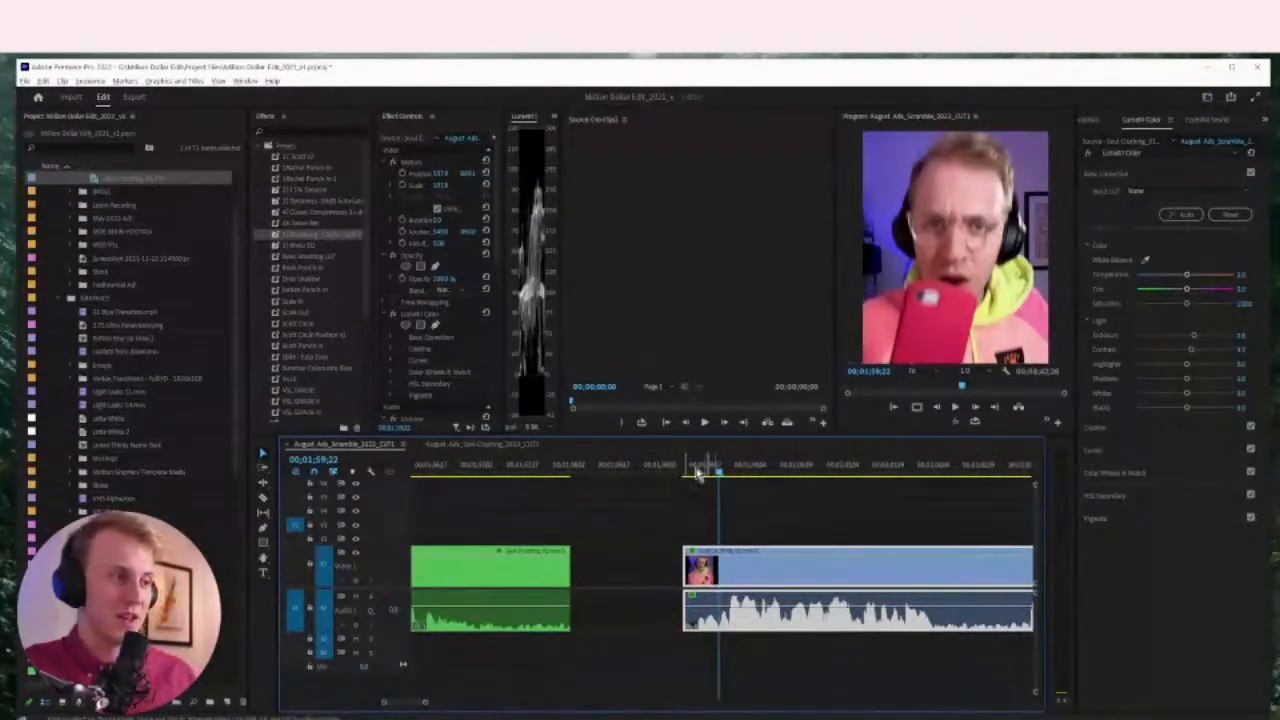
drag(698, 473, 720, 470)
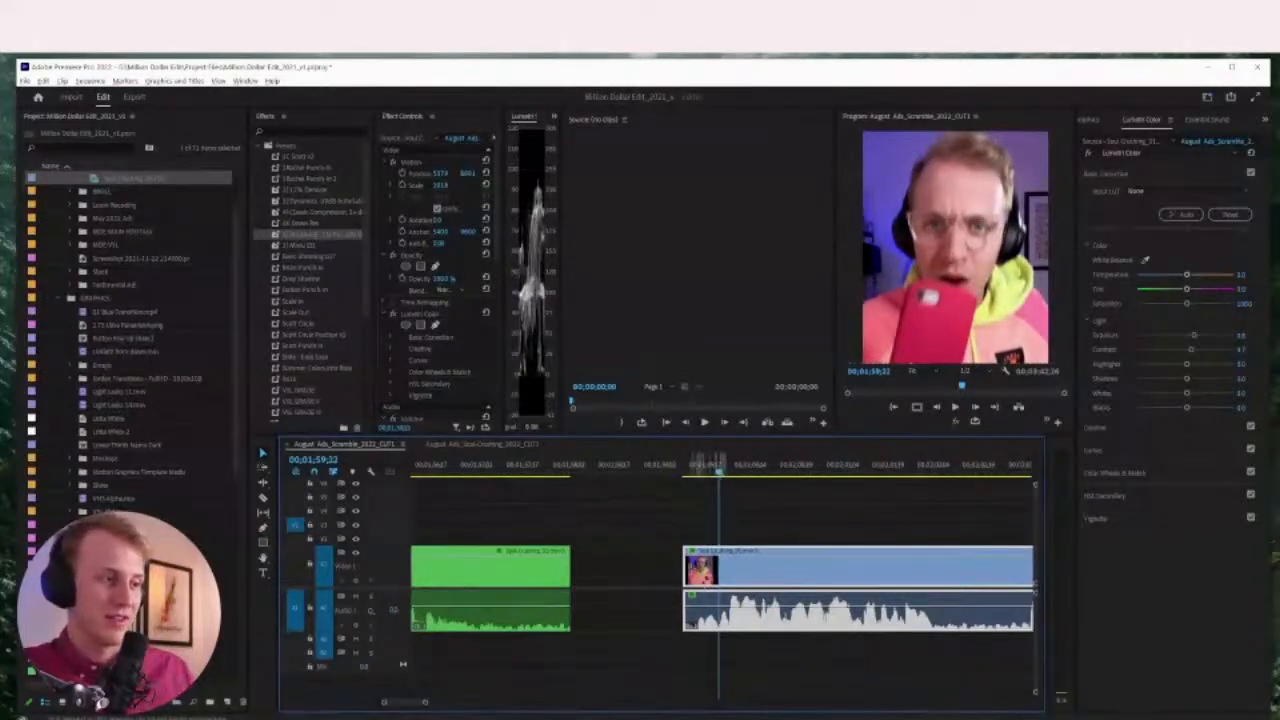
drag(686, 590, 720, 590)
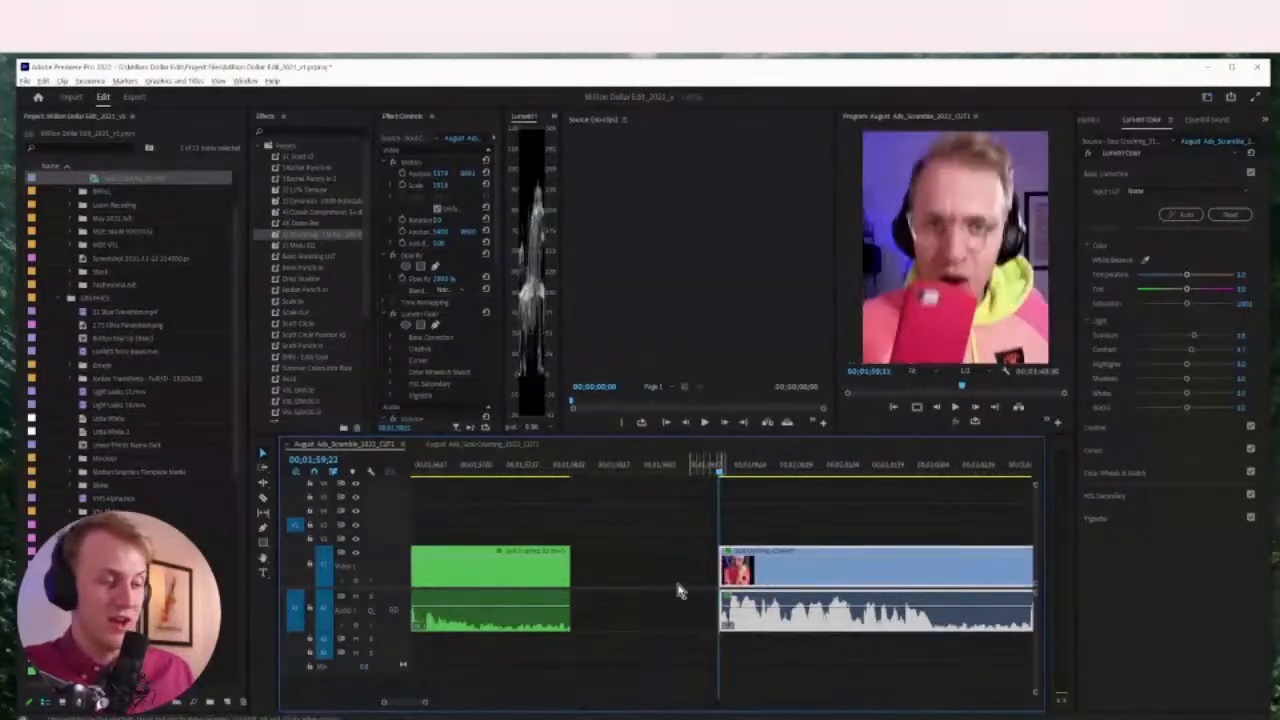
key(space)
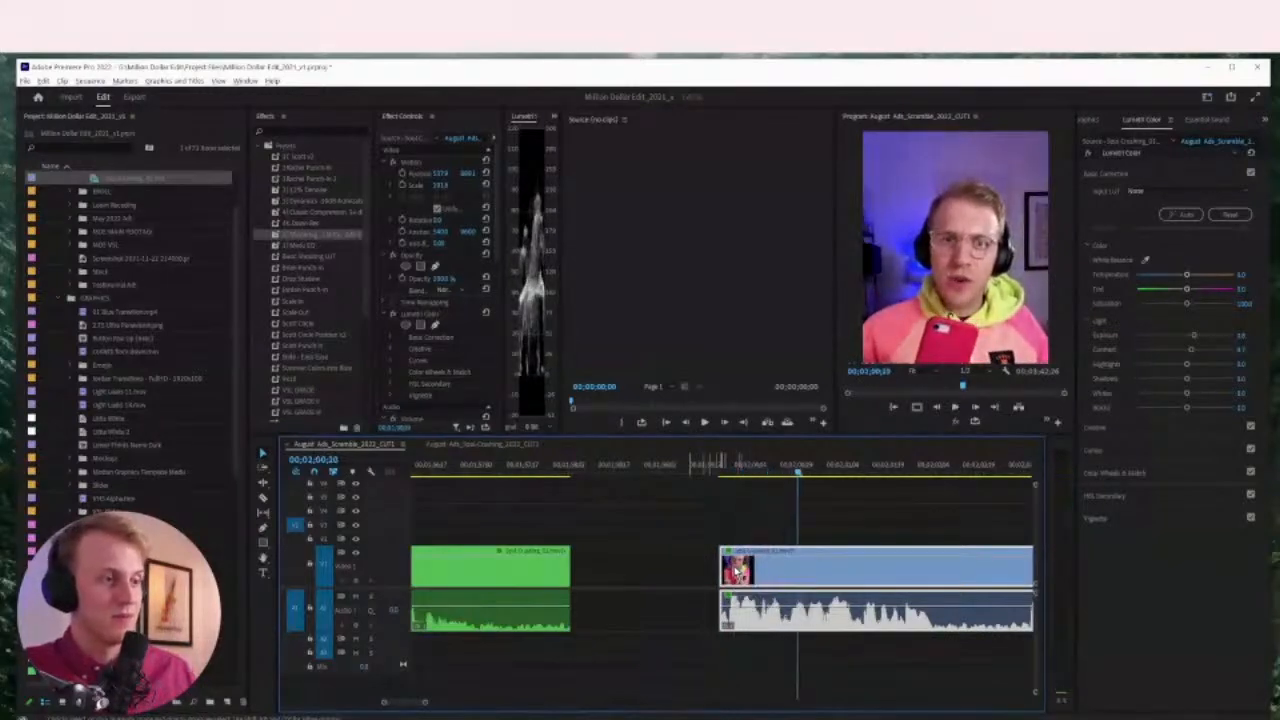
drag(721, 572, 705, 572)
click(707, 474)
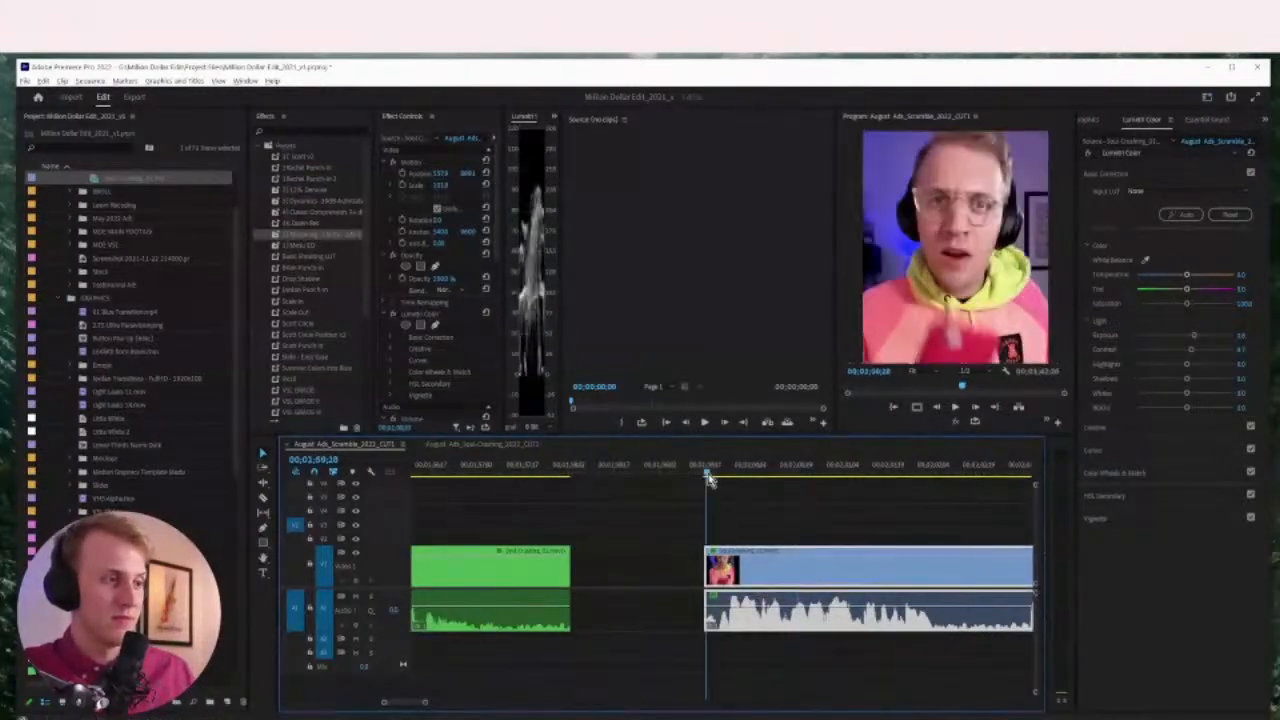
Split off the long clip's first take at about 2 minutes 2 seconds, label it orange and move it away from the cut
key(space)
scroll(707, 479, down, 2)
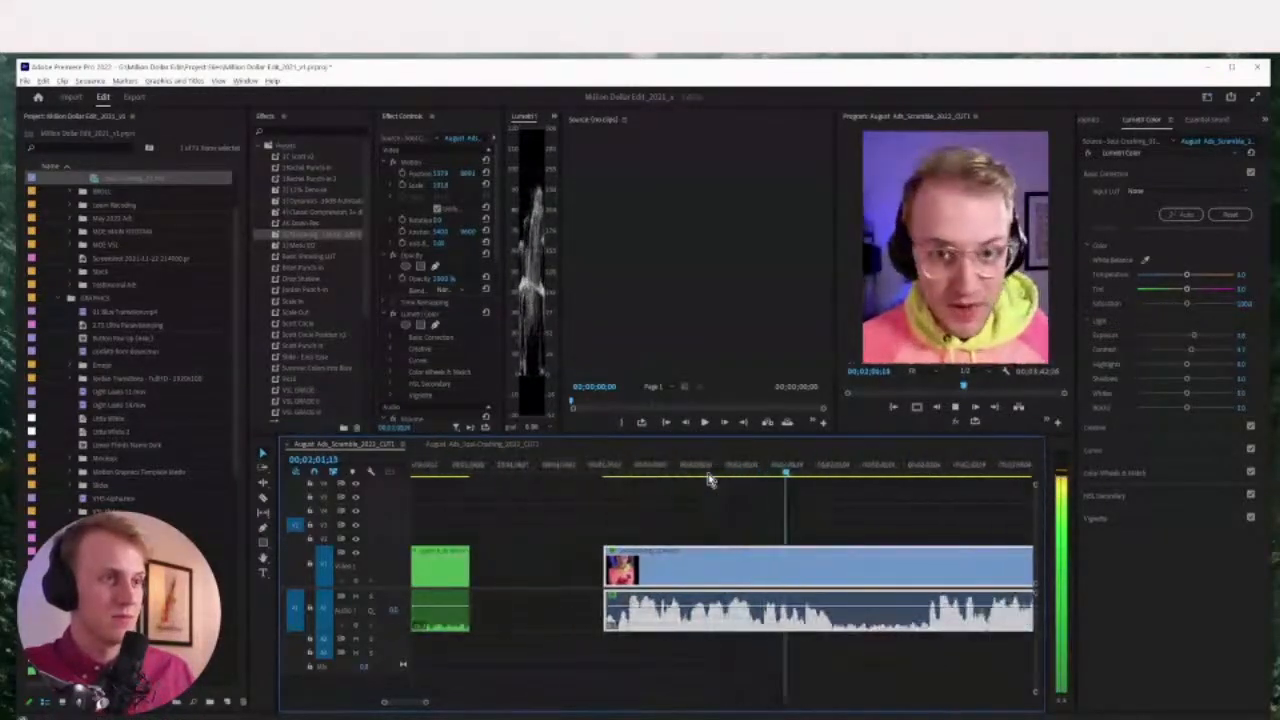
key(space)
key(x)
key(c)
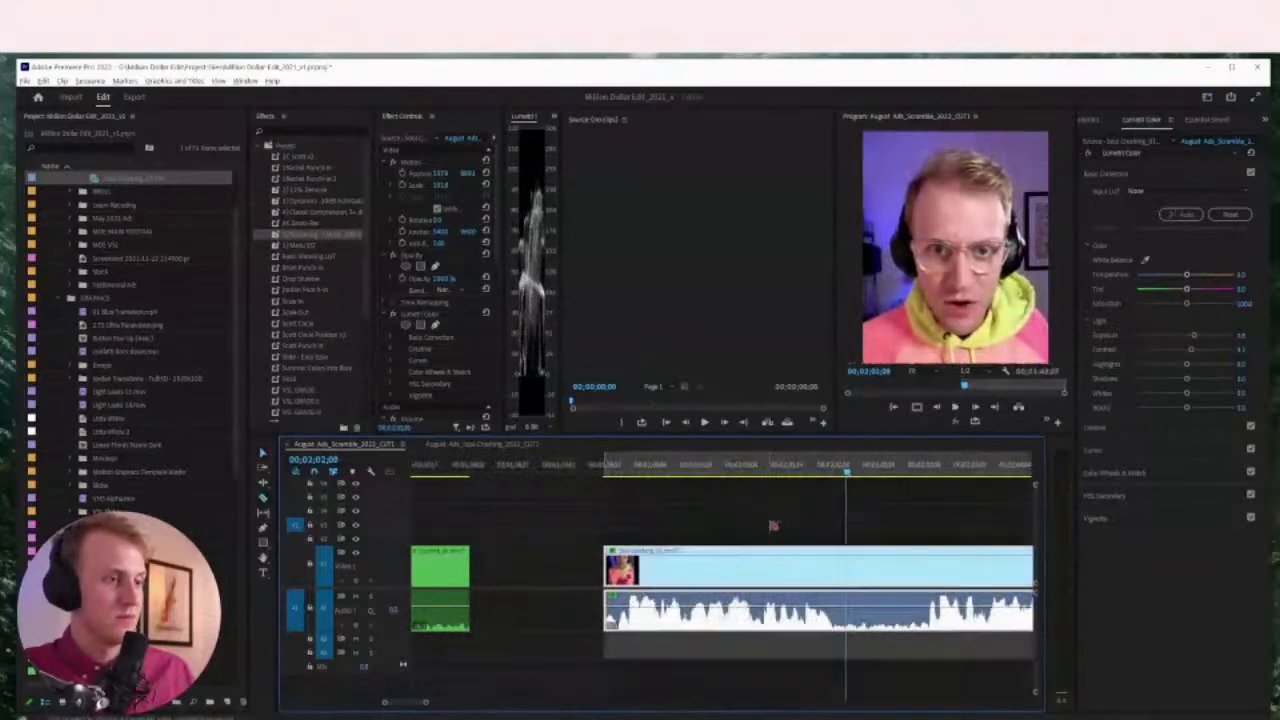
click(838, 567)
key(v)
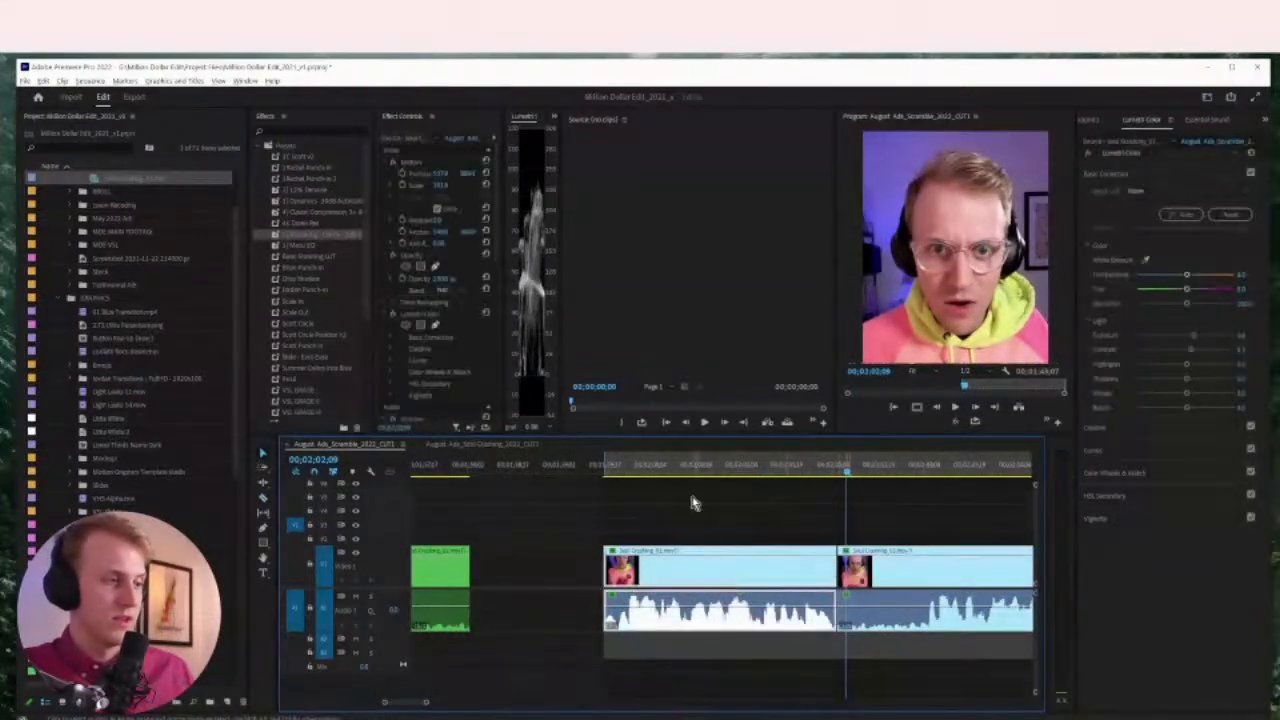
right_click(690, 565)
click(745, 513)
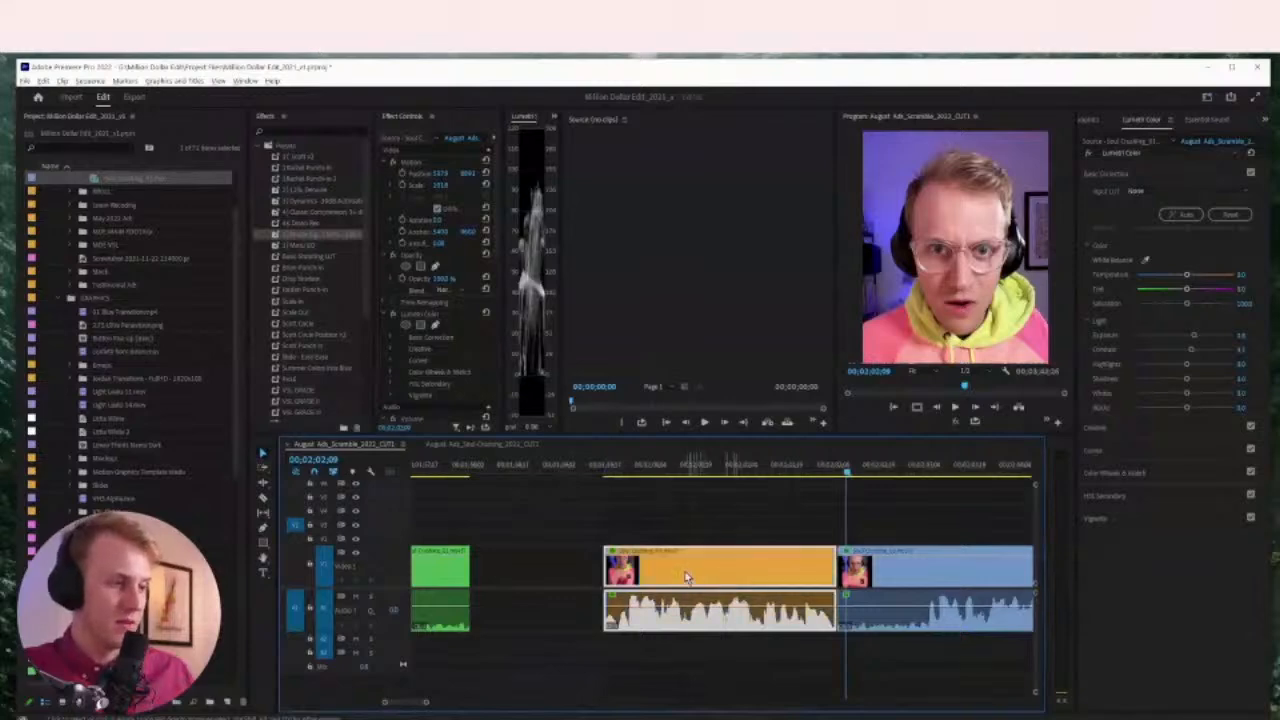
drag(686, 577, 625, 570)
Trim the silence off the long clip's start after the orange take, up to where the next line begins
key(space)
scroll(820, 549, down, 2)
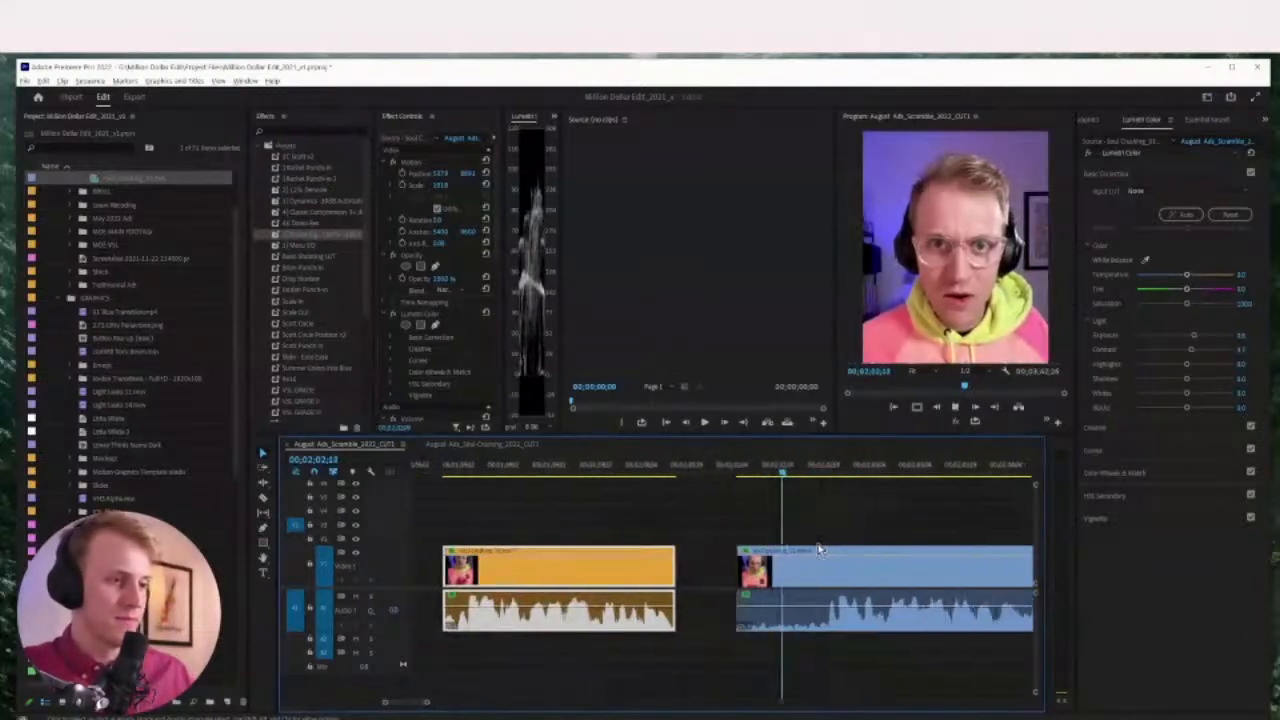
scroll(818, 549, down, 3)
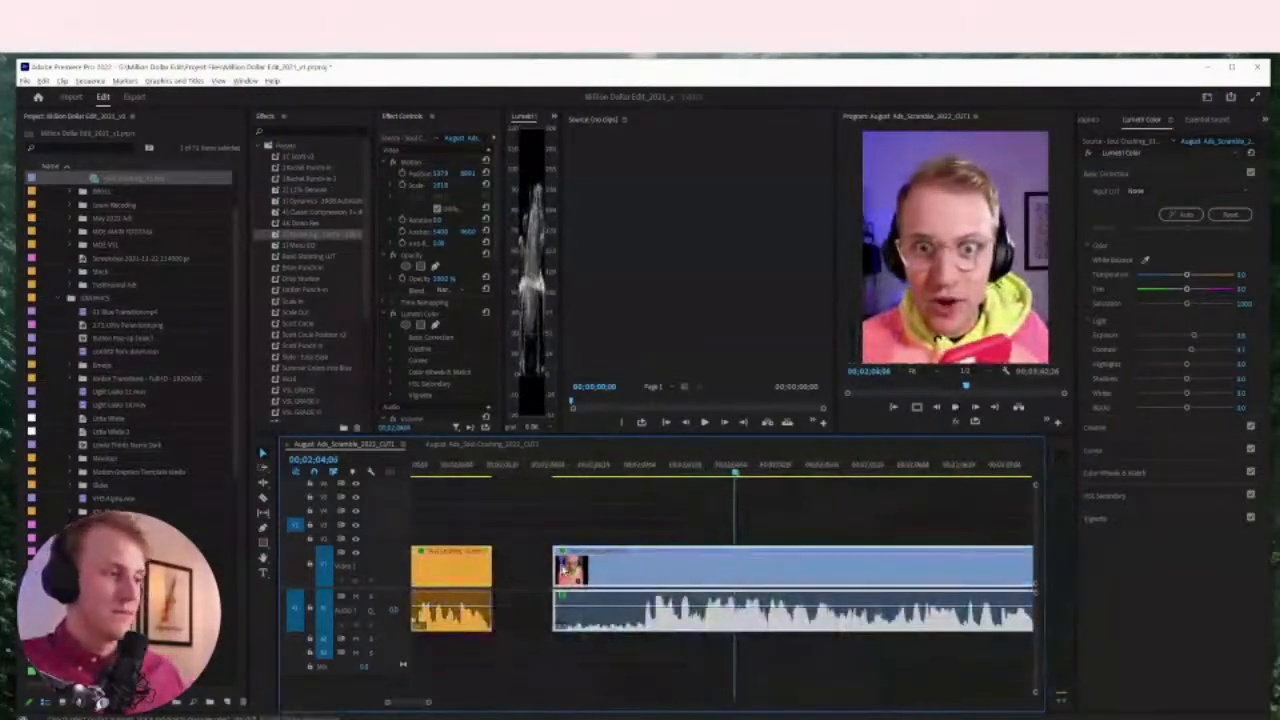
drag(555, 575, 639, 582)
click(640, 467)
Split the long clip at about 2 minutes 7 seconds, then label the take before the cut orange and set it apart
key(space)
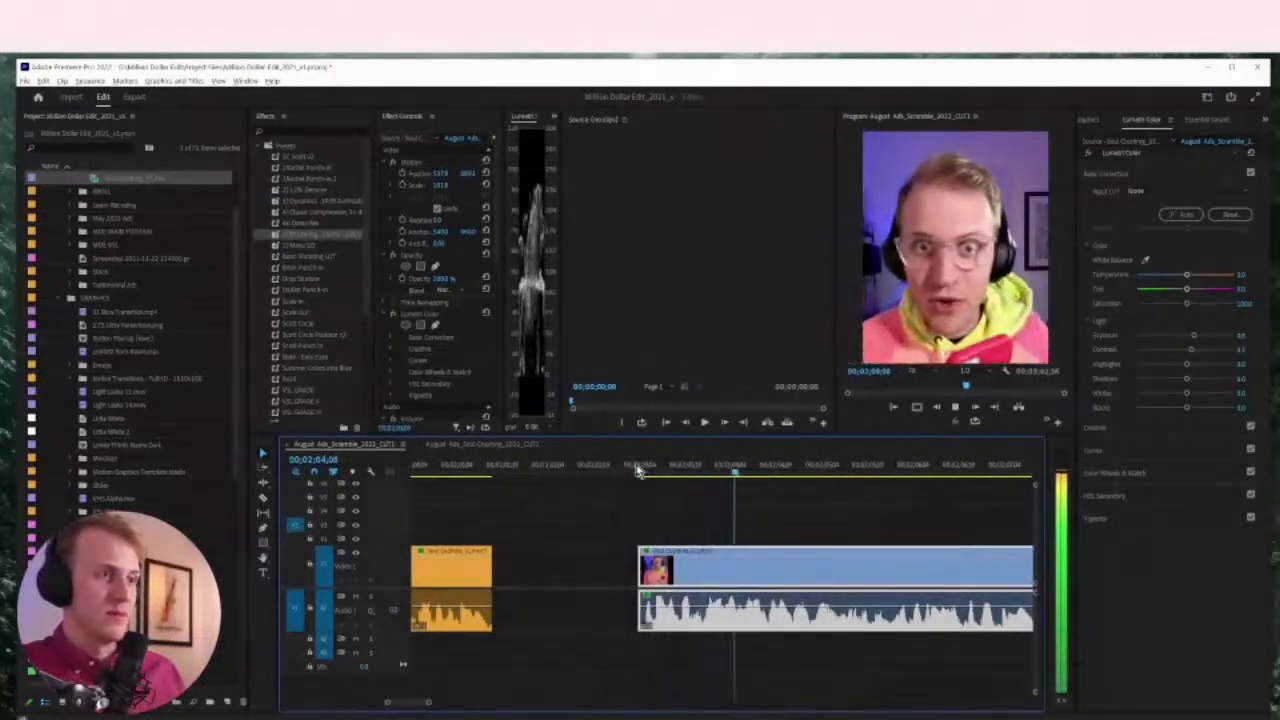
scroll(720, 497, down, 1)
scroll(776, 532, down, 2)
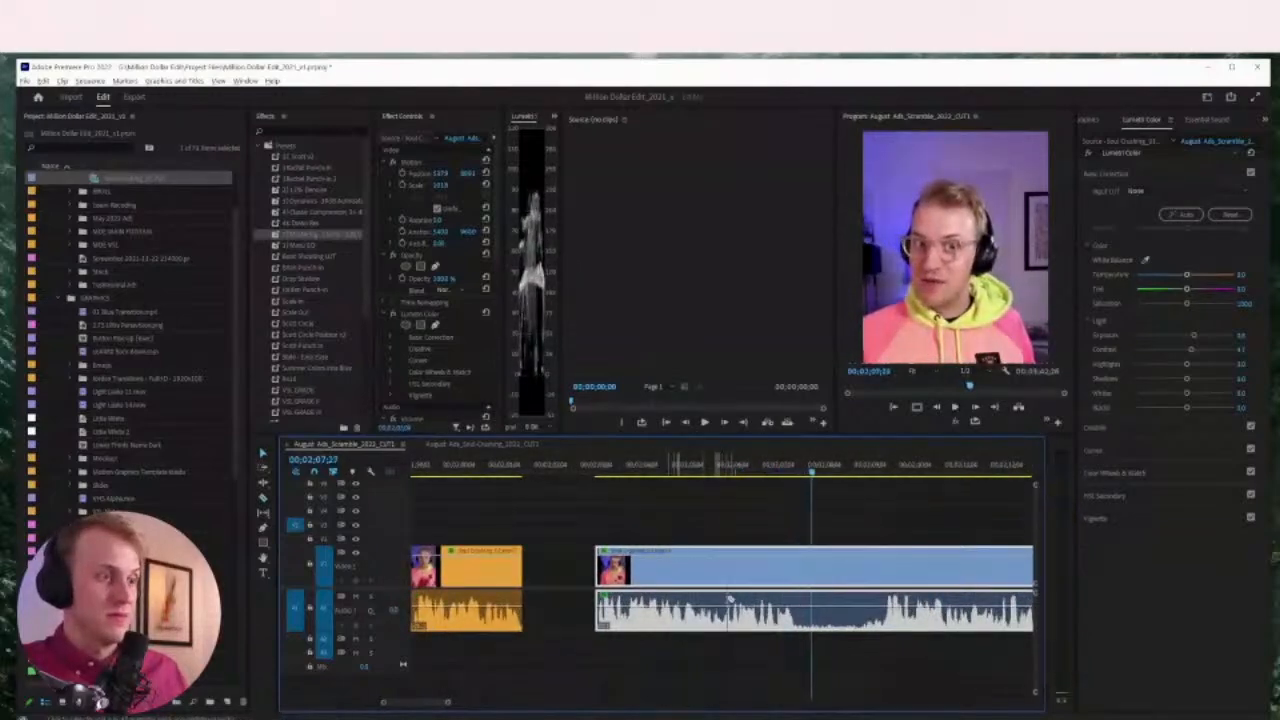
click(798, 575)
drag(780, 575, 750, 576)
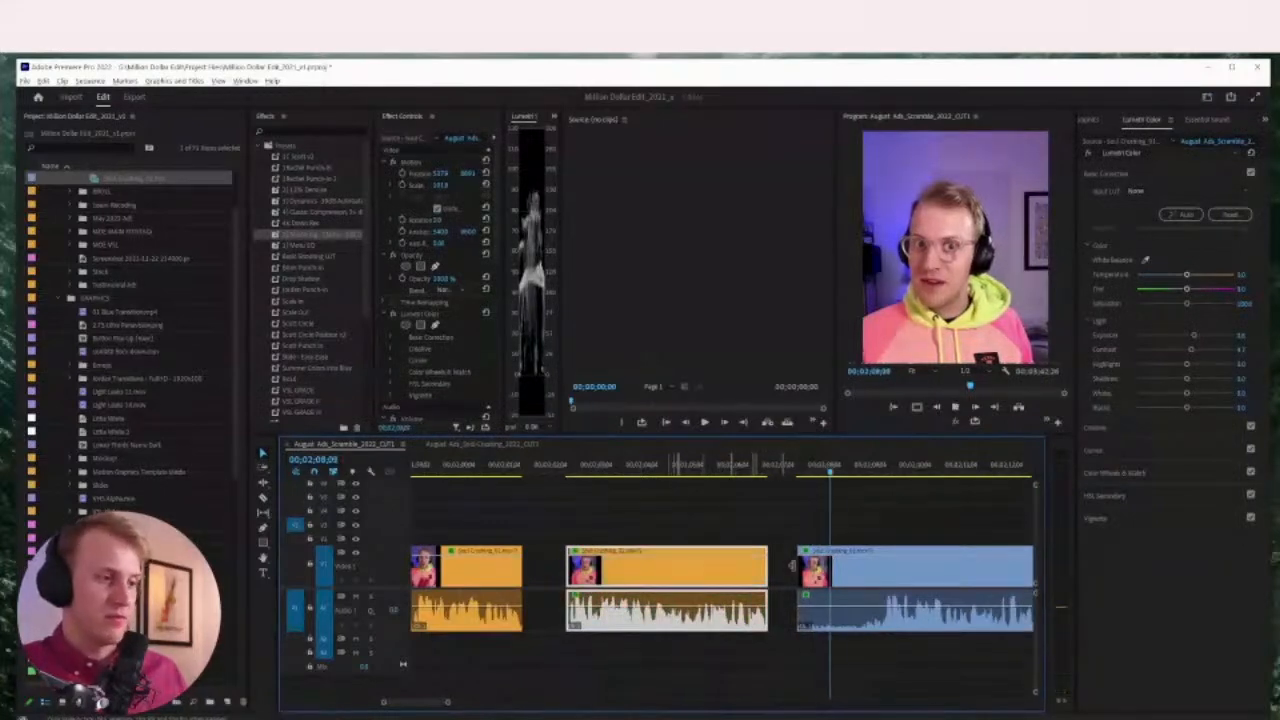
Trim the long clip's silent start, split off the take ending near 2 minutes 13 seconds and set it apart with an orange label
scroll(755, 572, down, 2)
scroll(690, 576, down, 3)
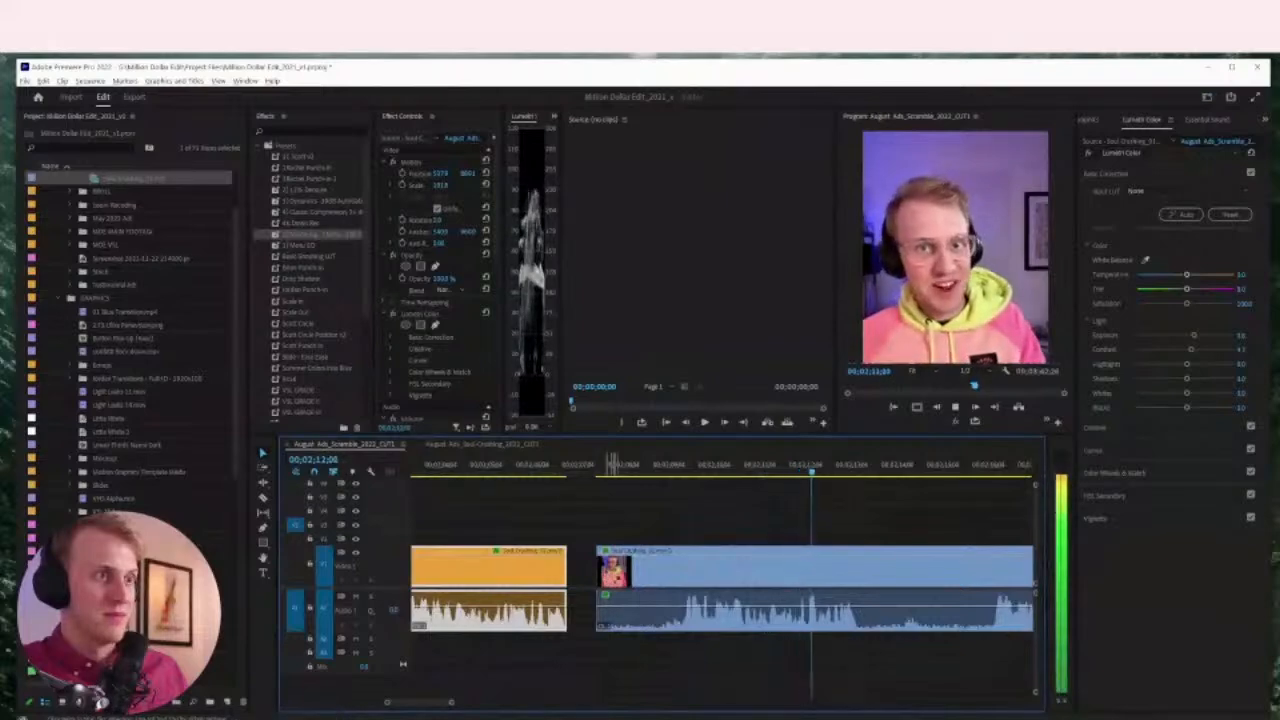
click(593, 567)
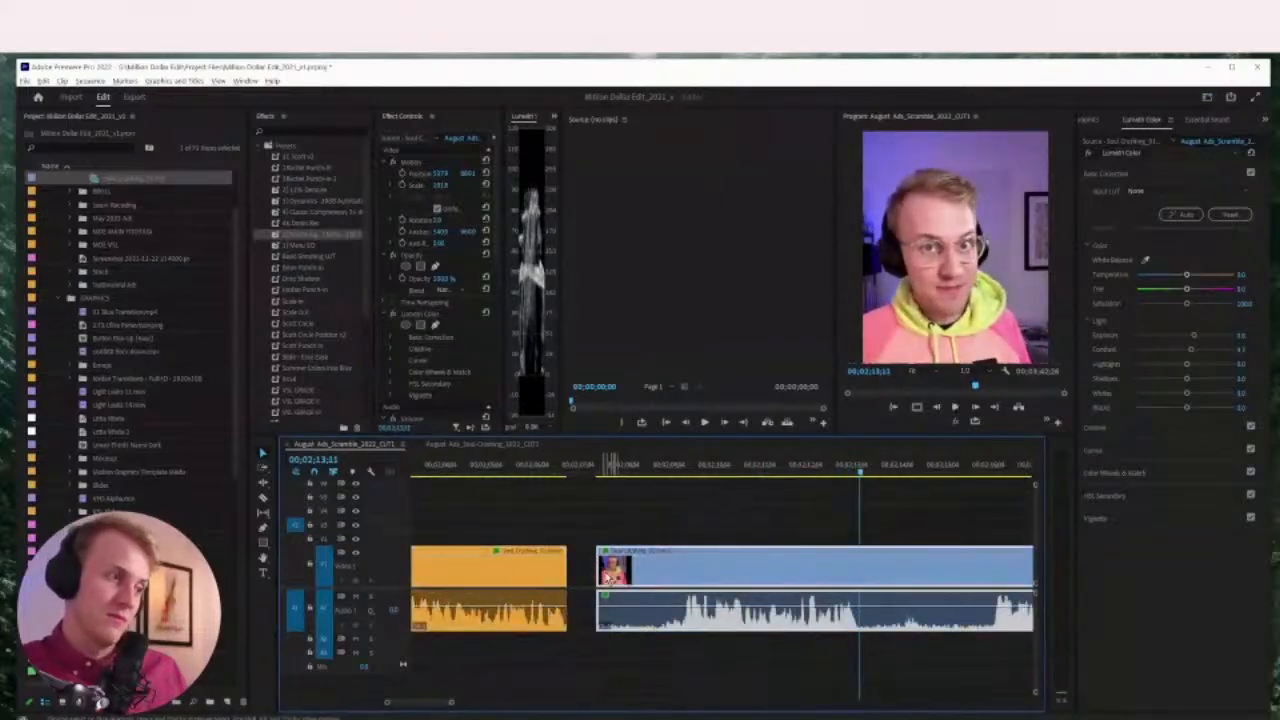
drag(598, 567, 686, 572)
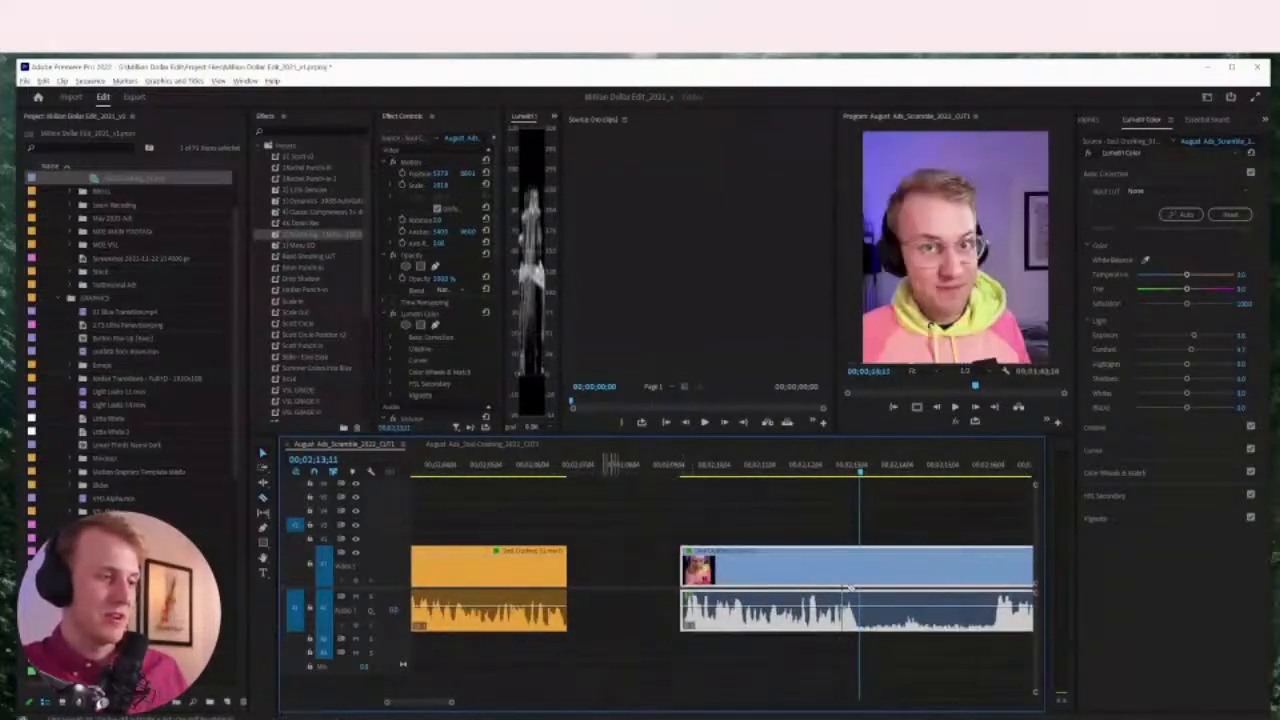
key(ctrl+k)
drag(818, 582, 735, 590)
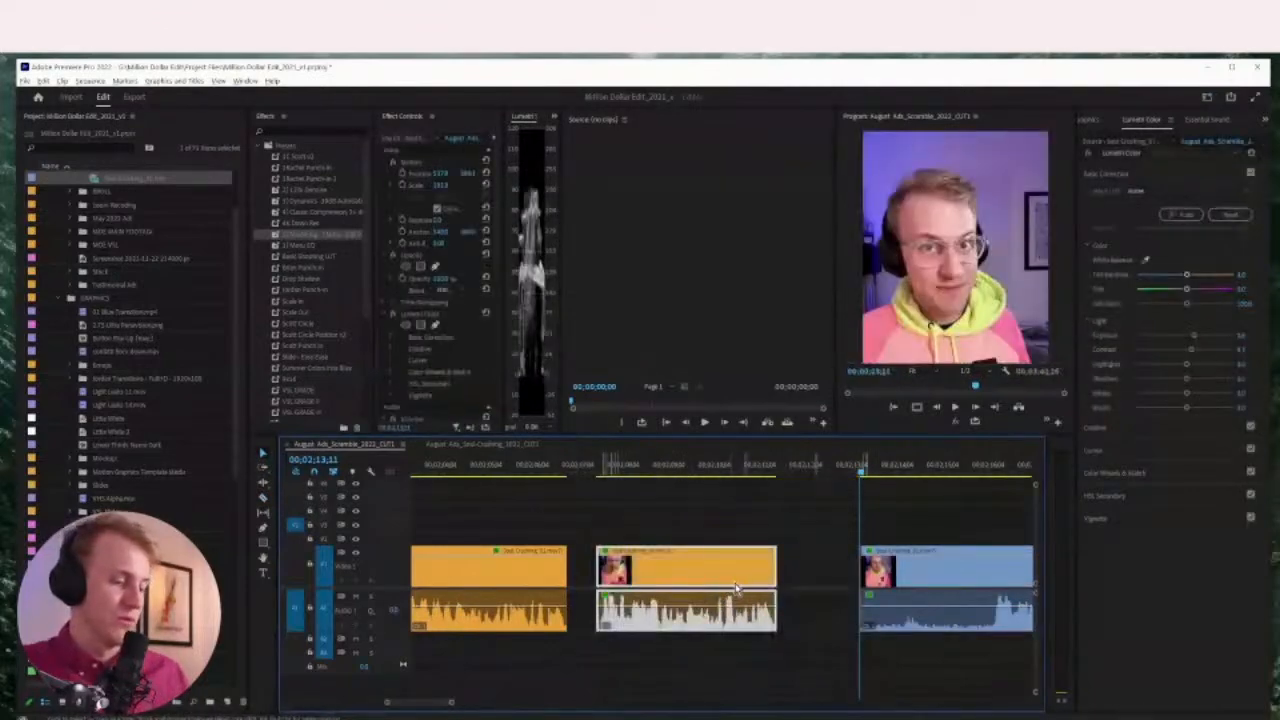
Tighten the long clip's start, split off the take ending near 2 minutes 22 seconds and set it apart with an orange label
key(minus)
scroll(736, 584, down, 2)
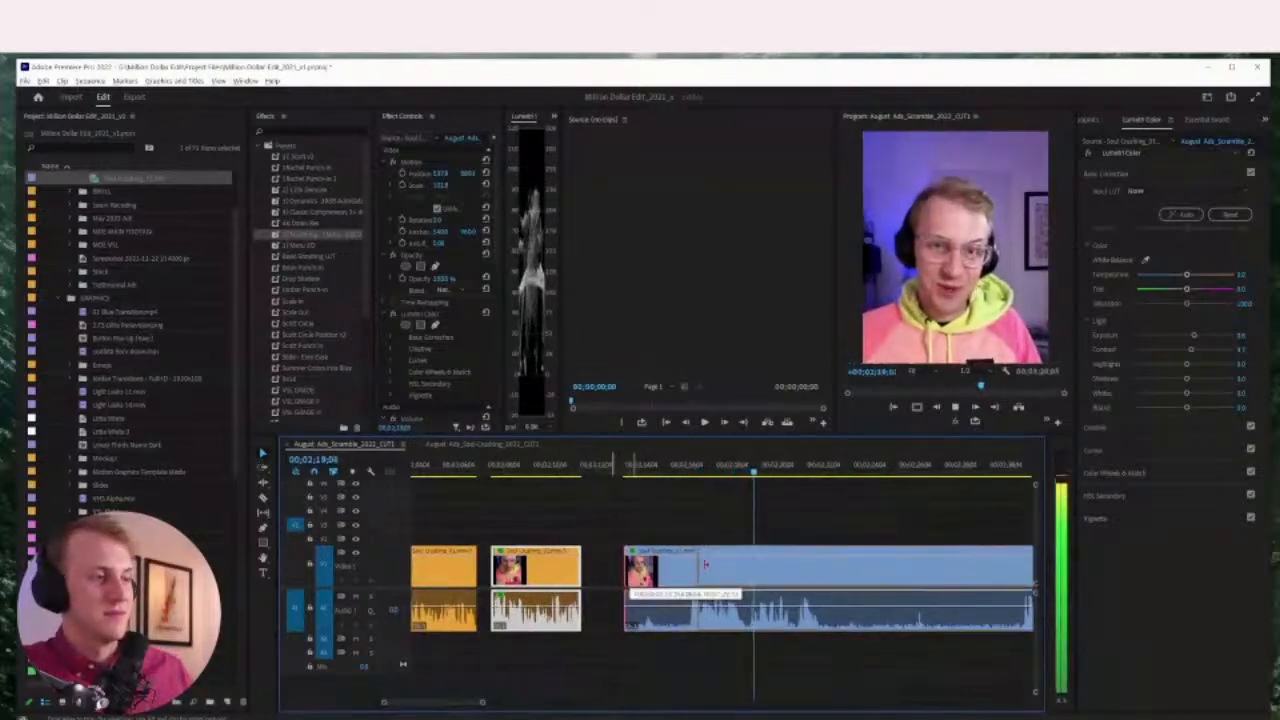
drag(697, 565, 697, 565)
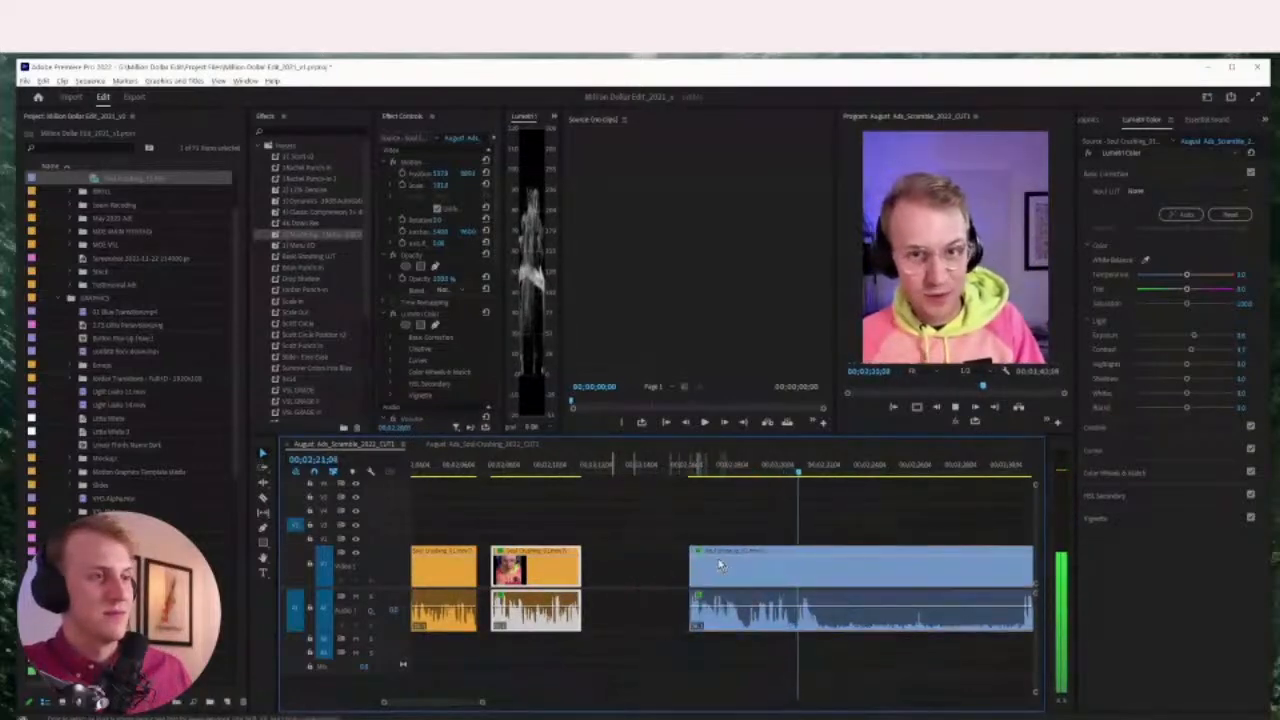
key(ctrl+k)
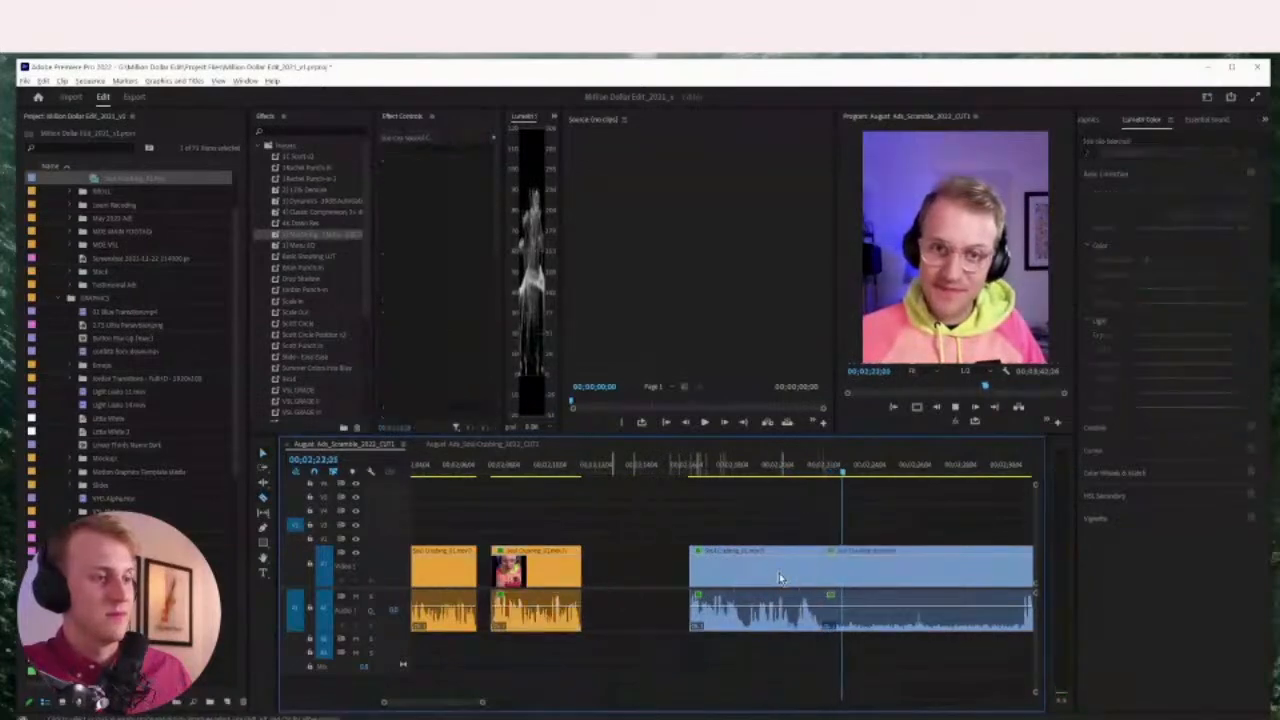
drag(779, 573, 703, 585)
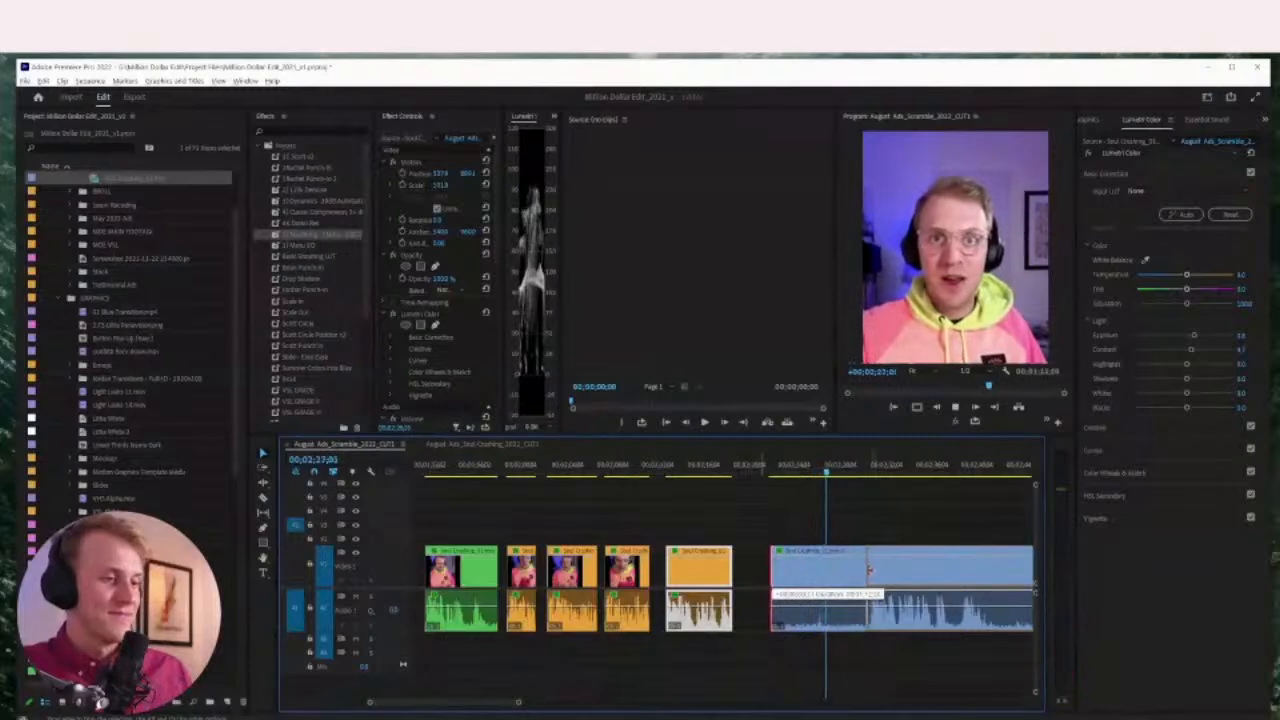
Trim the silence off the long clip's start after the last orange take, up to where the next line begins
mouse_move(771, 578)
mouse_down()
mouse_move(845, 587)
mouse_move(753, 587)
mouse_up()
click(752, 466)
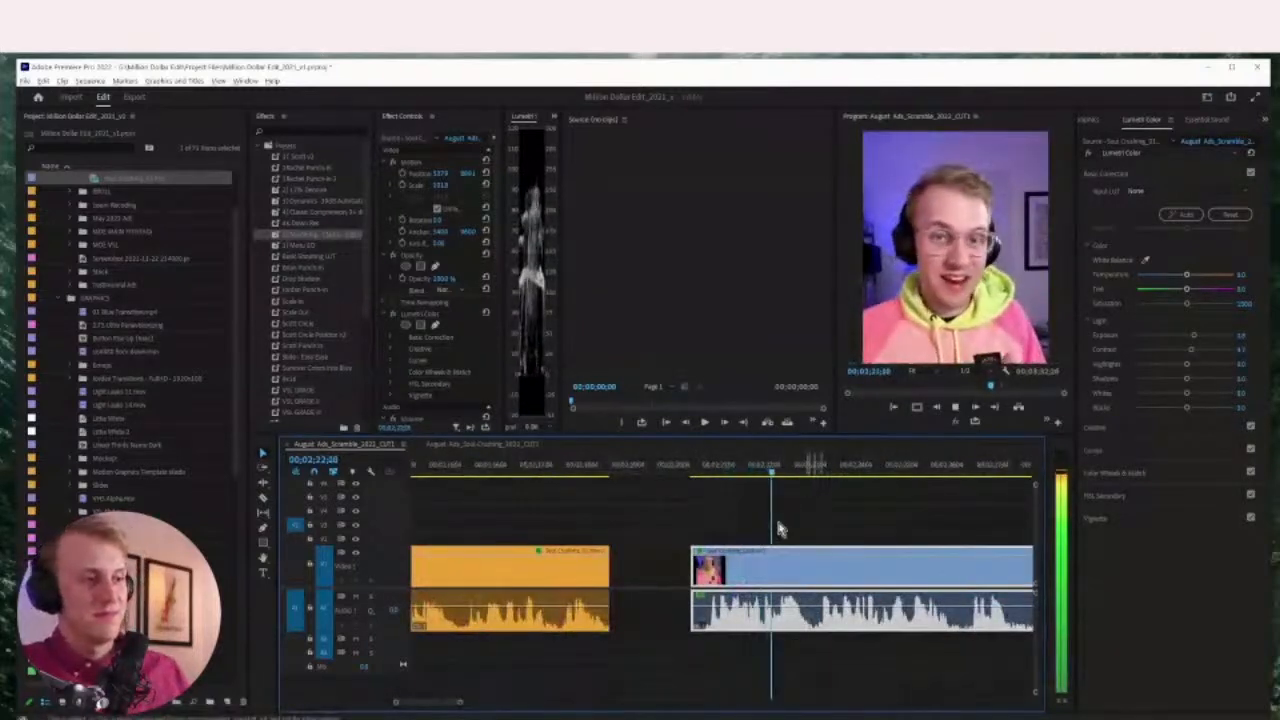
scroll(778, 530, down, 1)
drag(628, 582, 632, 582)
Split the long clip at about 2 minutes 26 seconds and label the take before the cut orange
scroll(755, 565, down, 2)
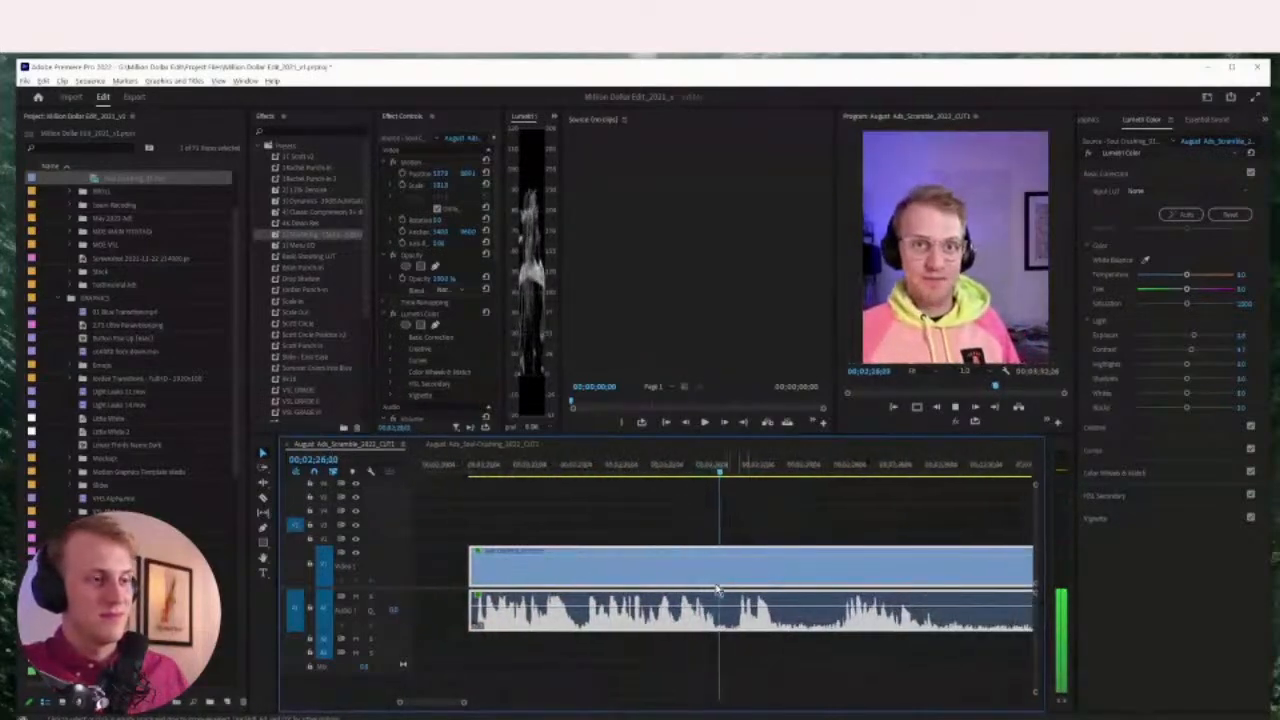
key(ctrl+k)
click(675, 578)
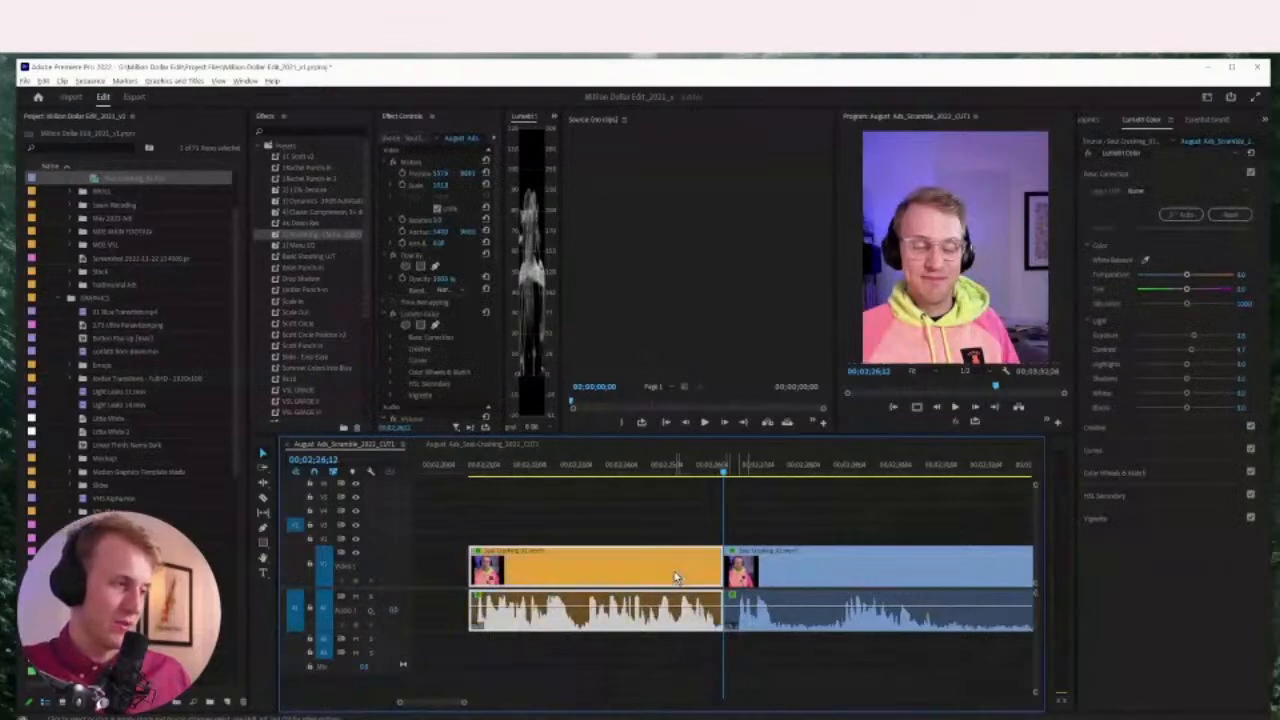
Set the new orange take apart from the long clip and label the take just before it violet
drag(675, 578, 618, 576)
key(minus)
key(minus)
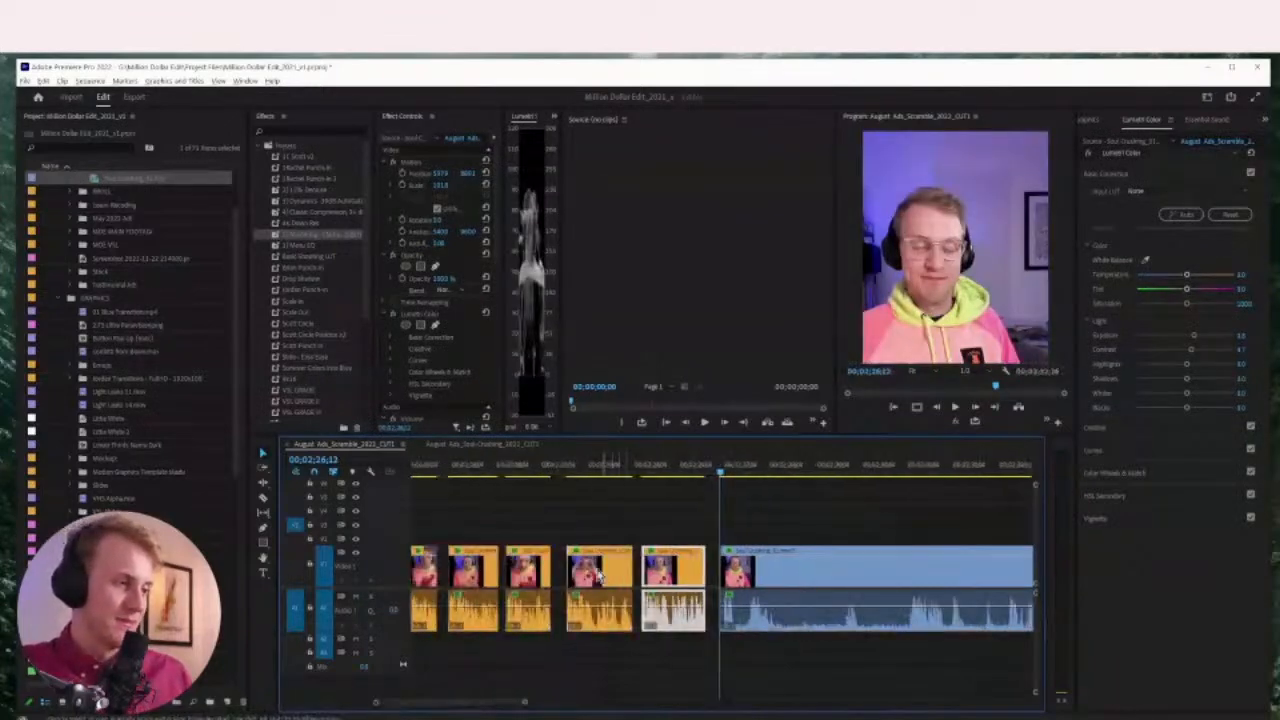
click(600, 578)
key(shift+2)
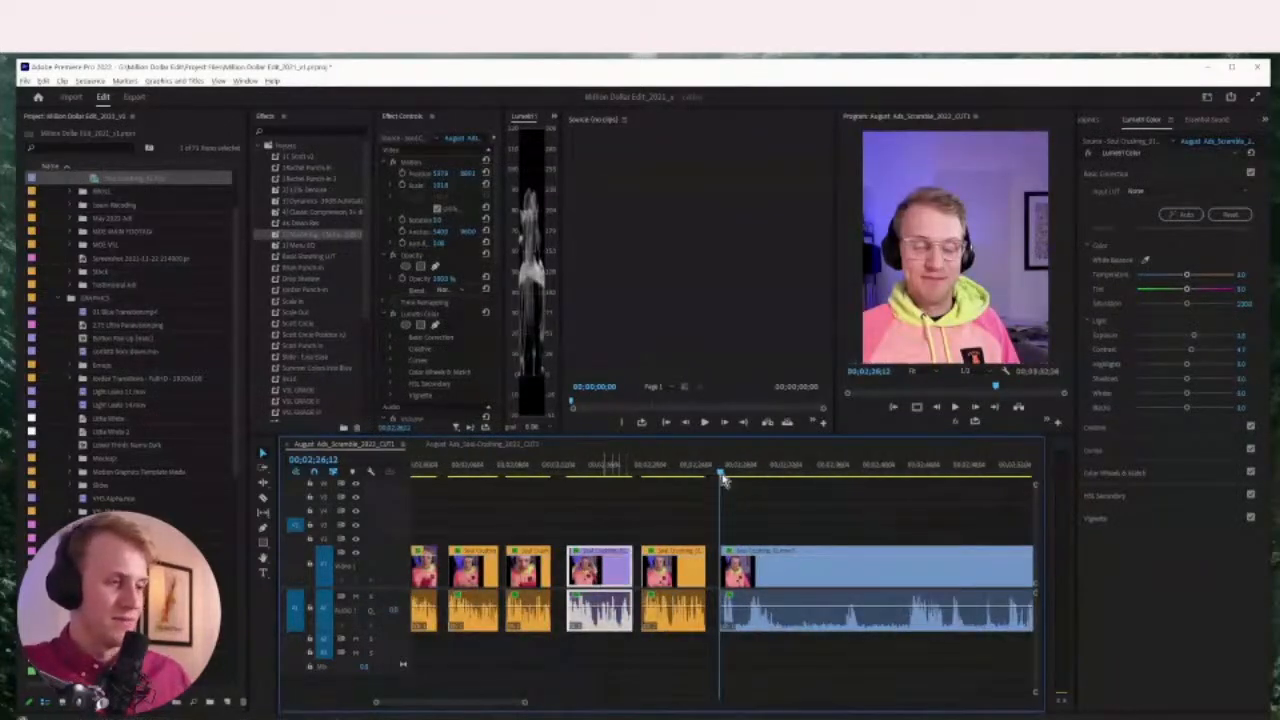
Trim the long clip's start up to the next spoken line and close the gap after the last orange take
key(space)
scroll(757, 534, down, 3)
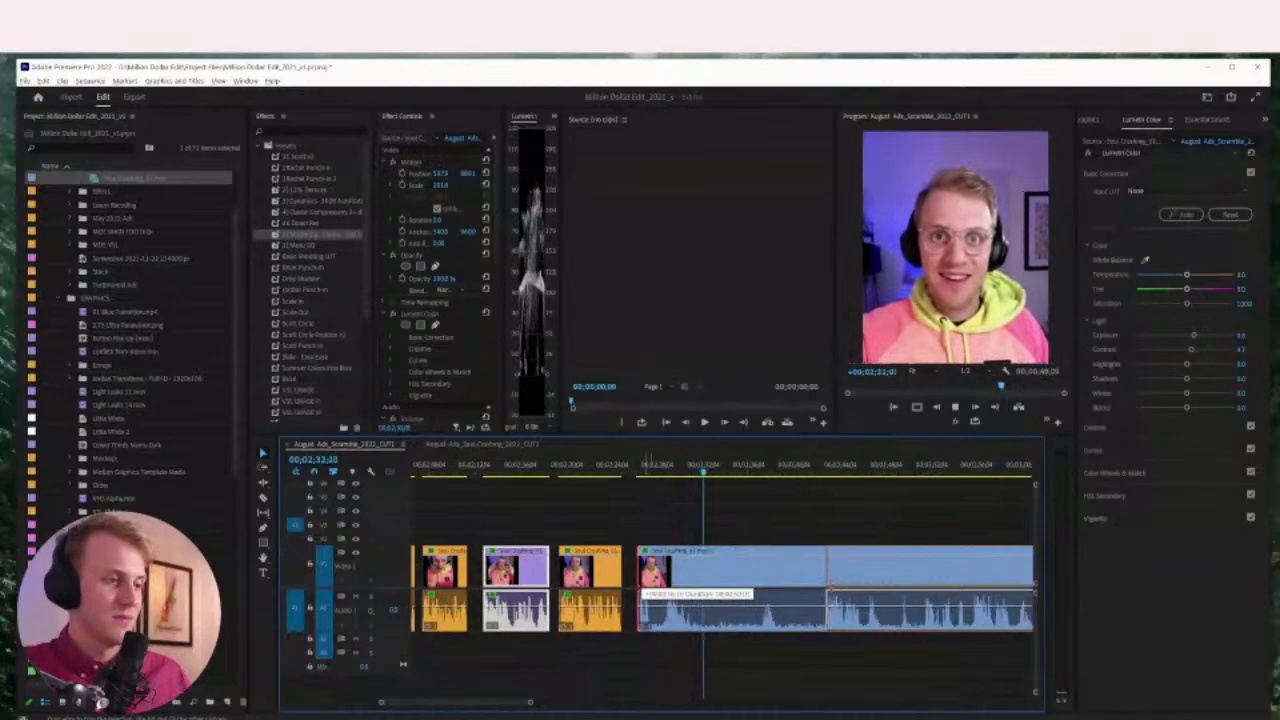
drag(831, 588, 829, 588)
key(shift+Delete)
key(ctrl+z)
click(695, 576)
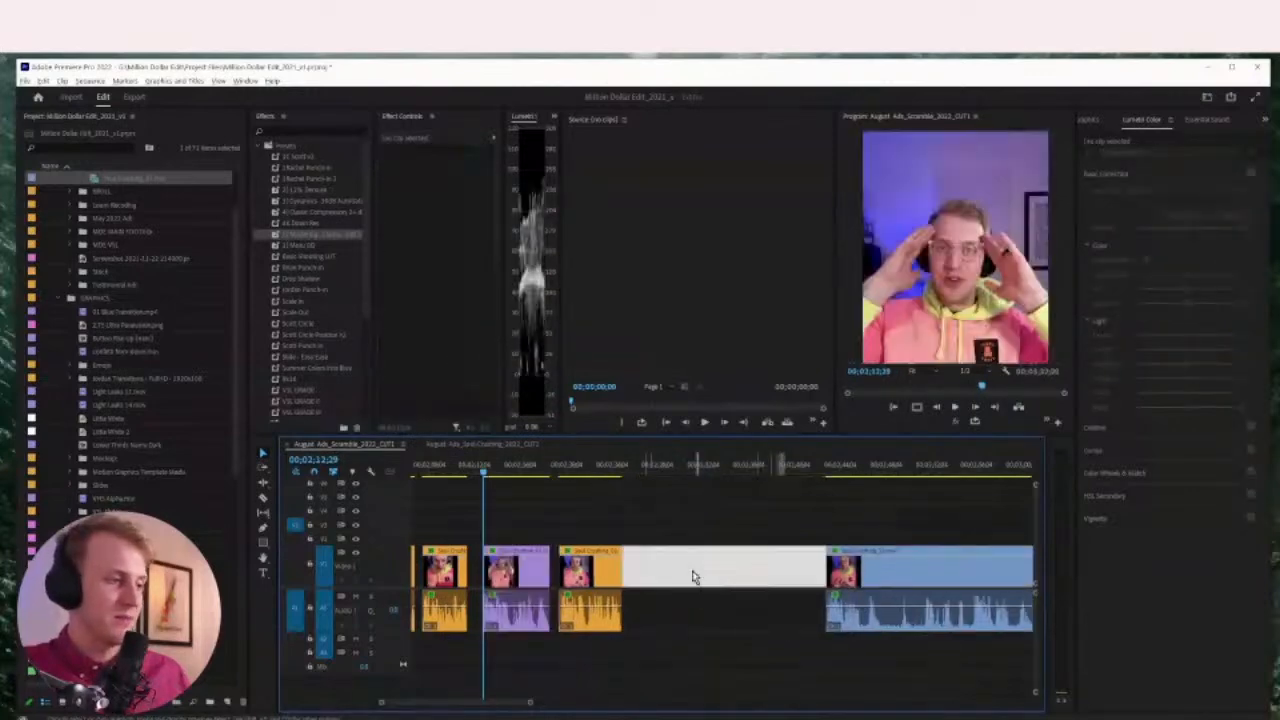
key(Delete)
Split the long clip at about 2 minutes 30 seconds and label the take before the cut orange
key(space)
key(equal)
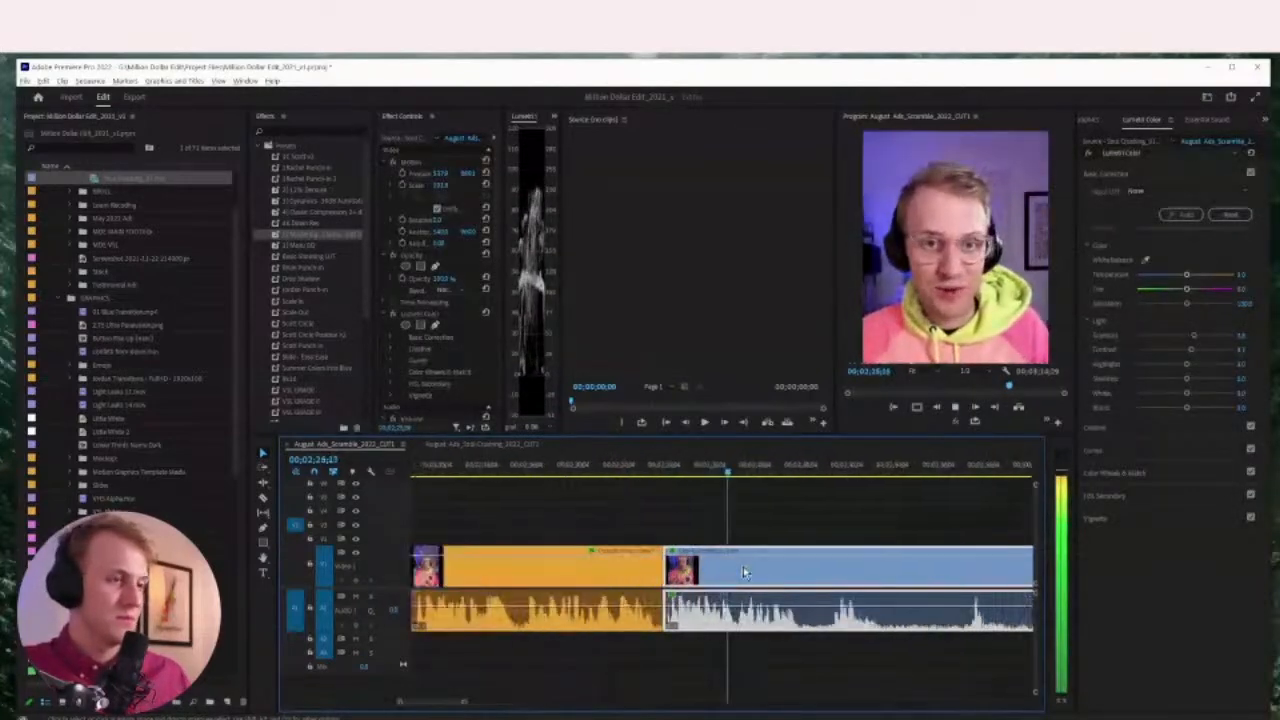
scroll(743, 567, down, 2)
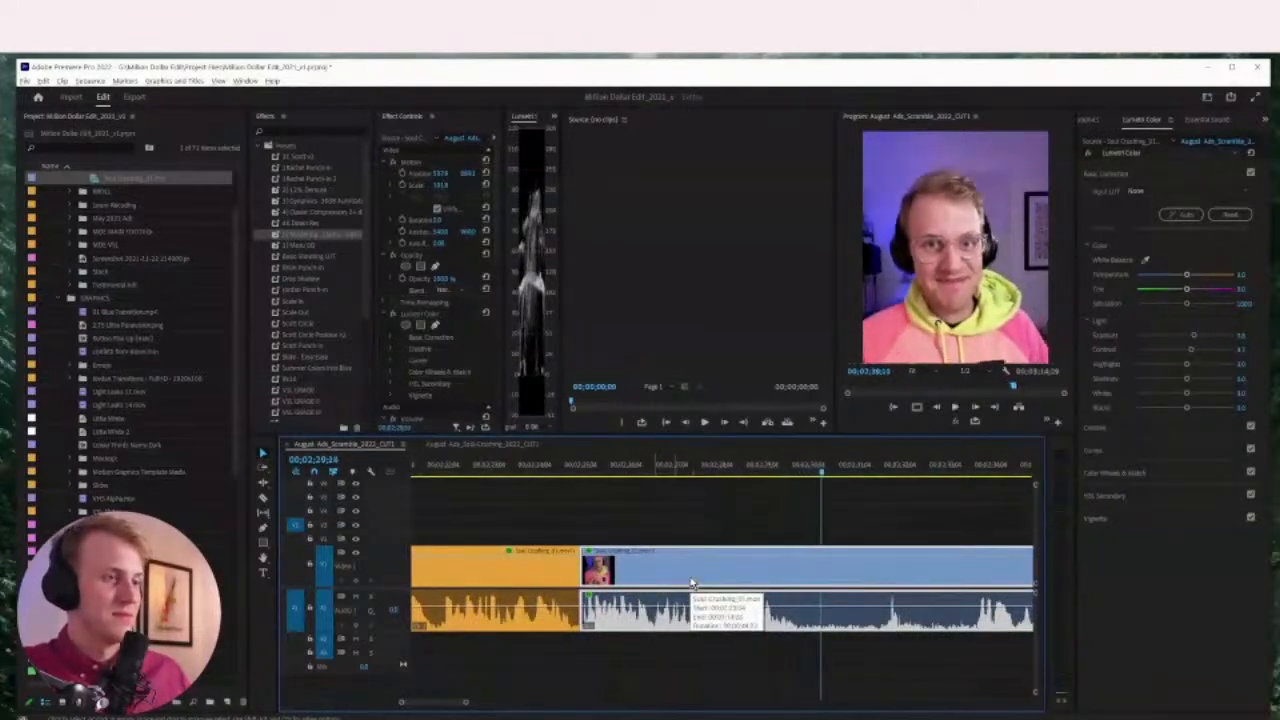
key(ctrl+k)
key(F1)
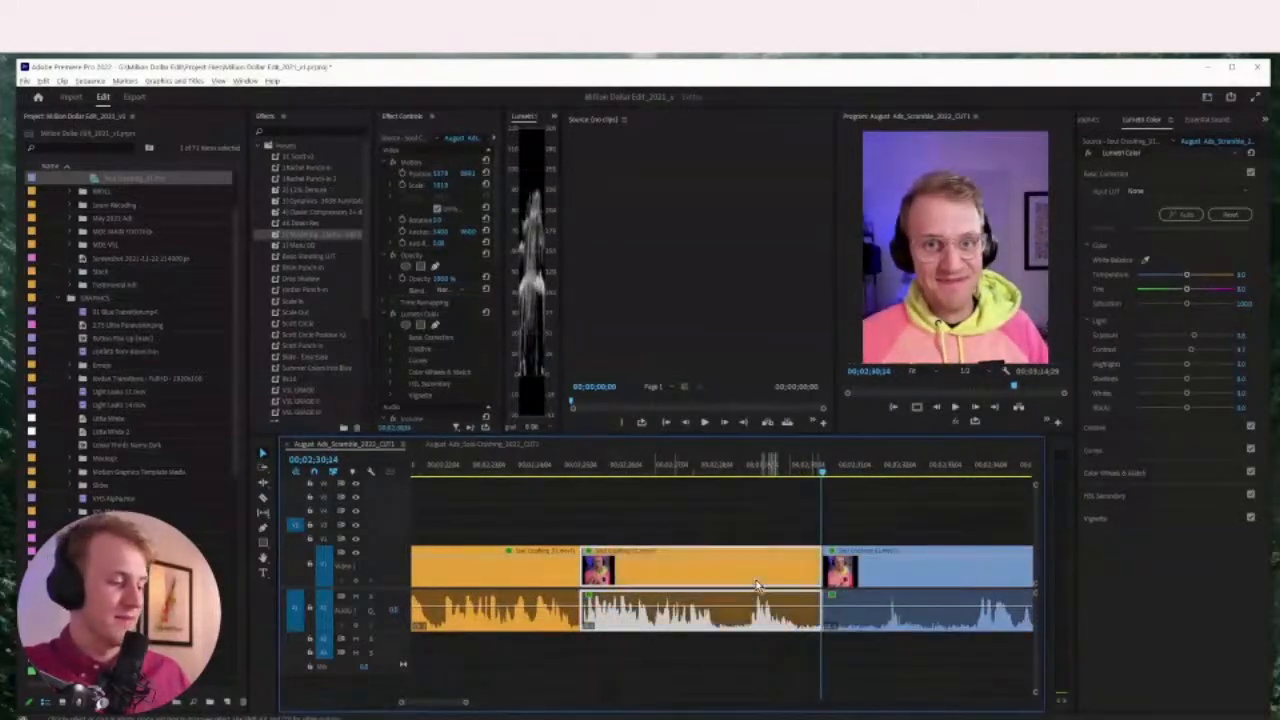
Move the remaining long clip later on the timeline, leaving a gap after the two adjoining orange takes
click(786, 506)
key(minus)
key(minus)
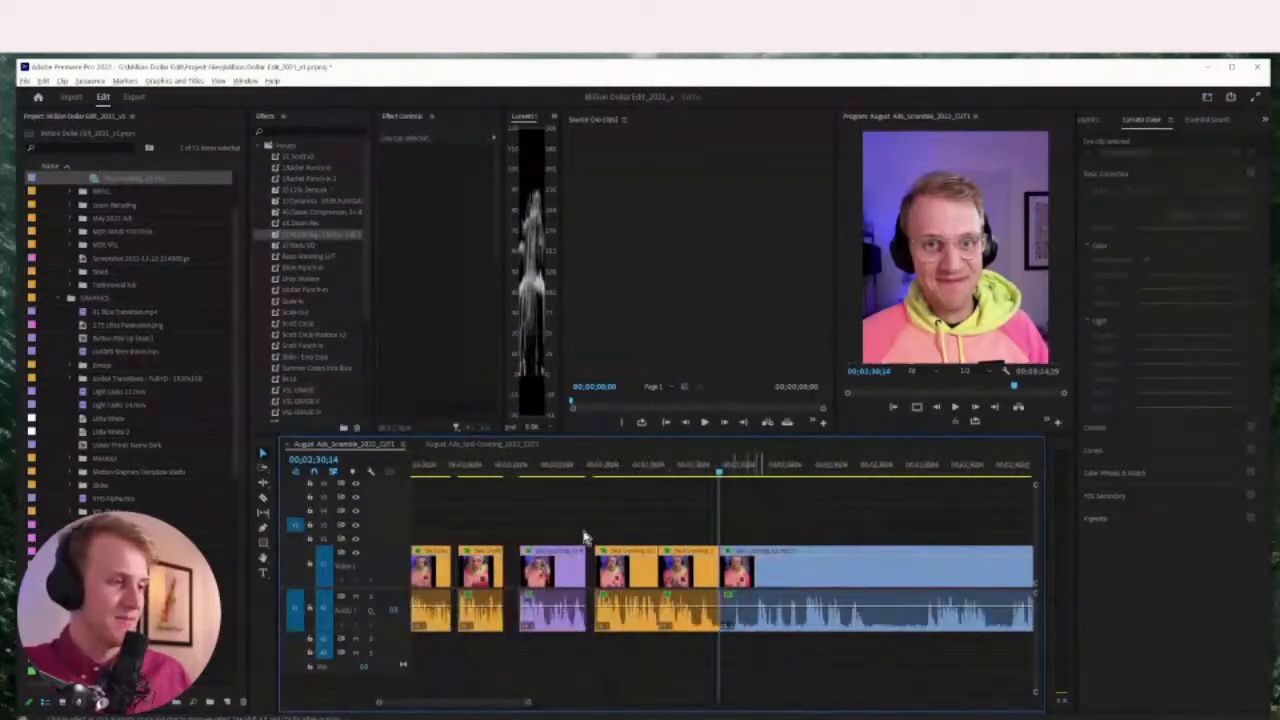
key(minus)
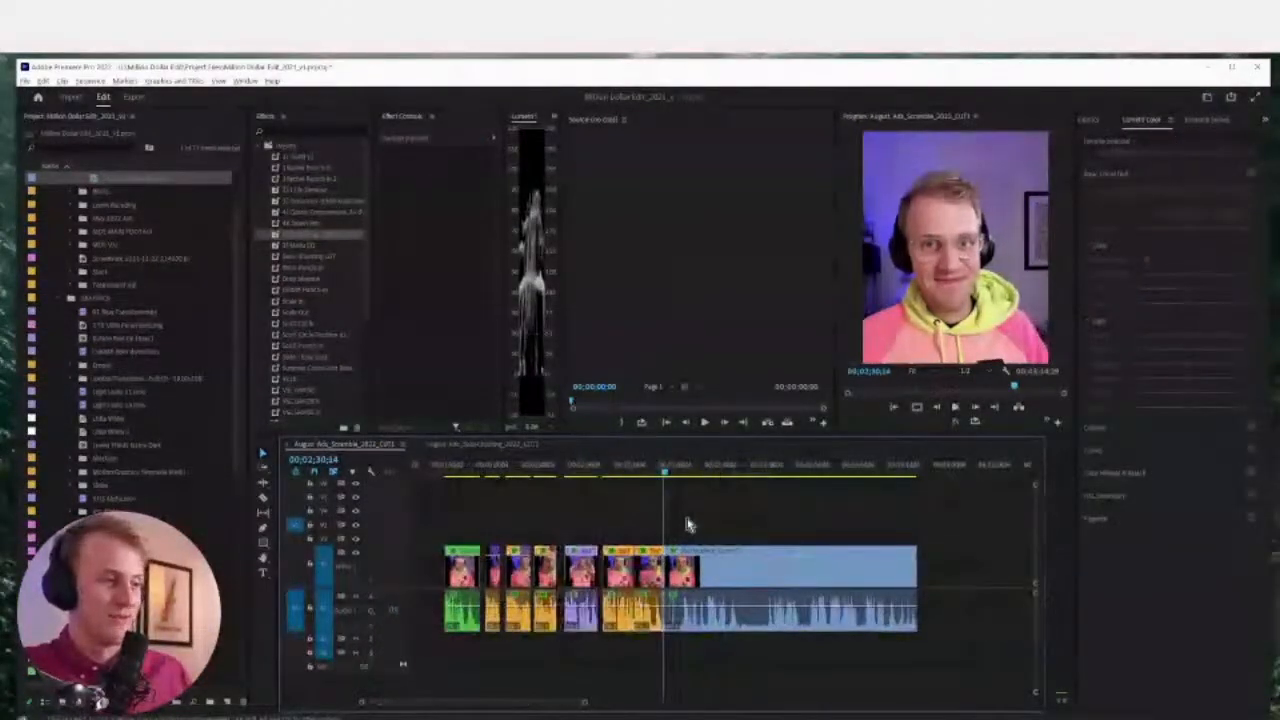
drag(676, 578, 720, 578)
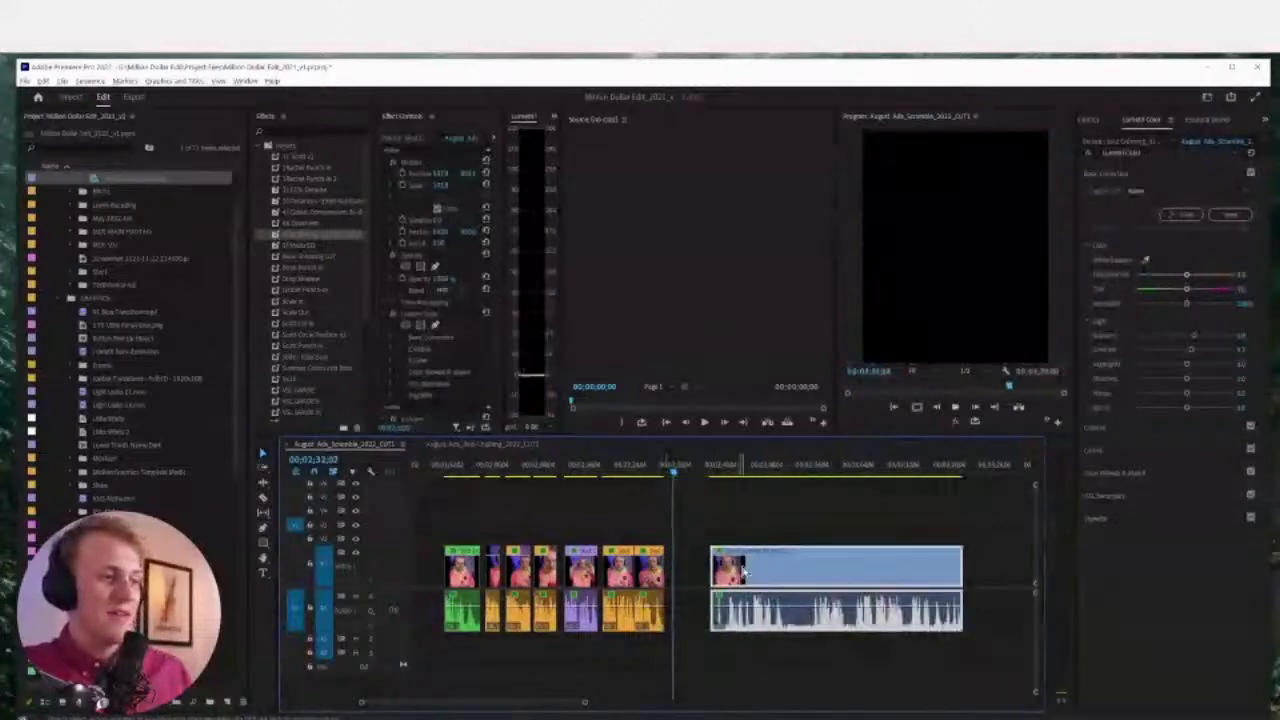
Play the long clip, trim its unusable opening up to about 2 minutes 46 seconds and save the project
click(713, 469)
key(space)
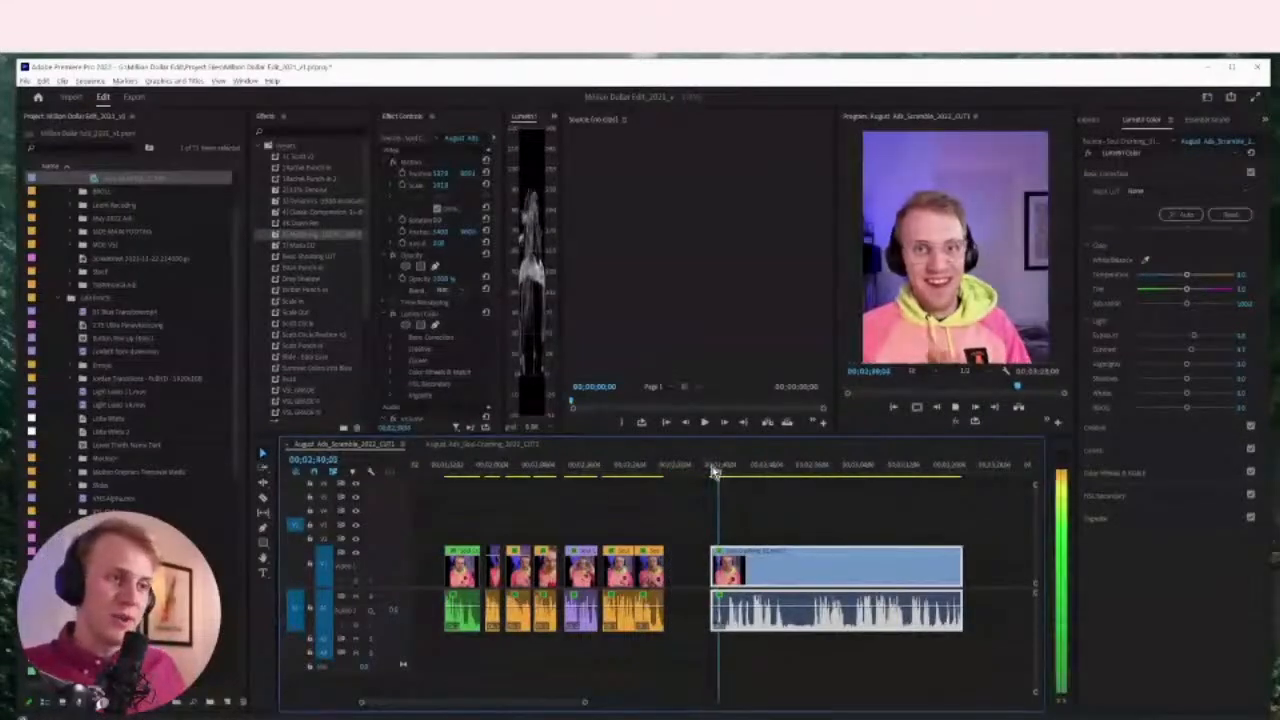
key(equal)
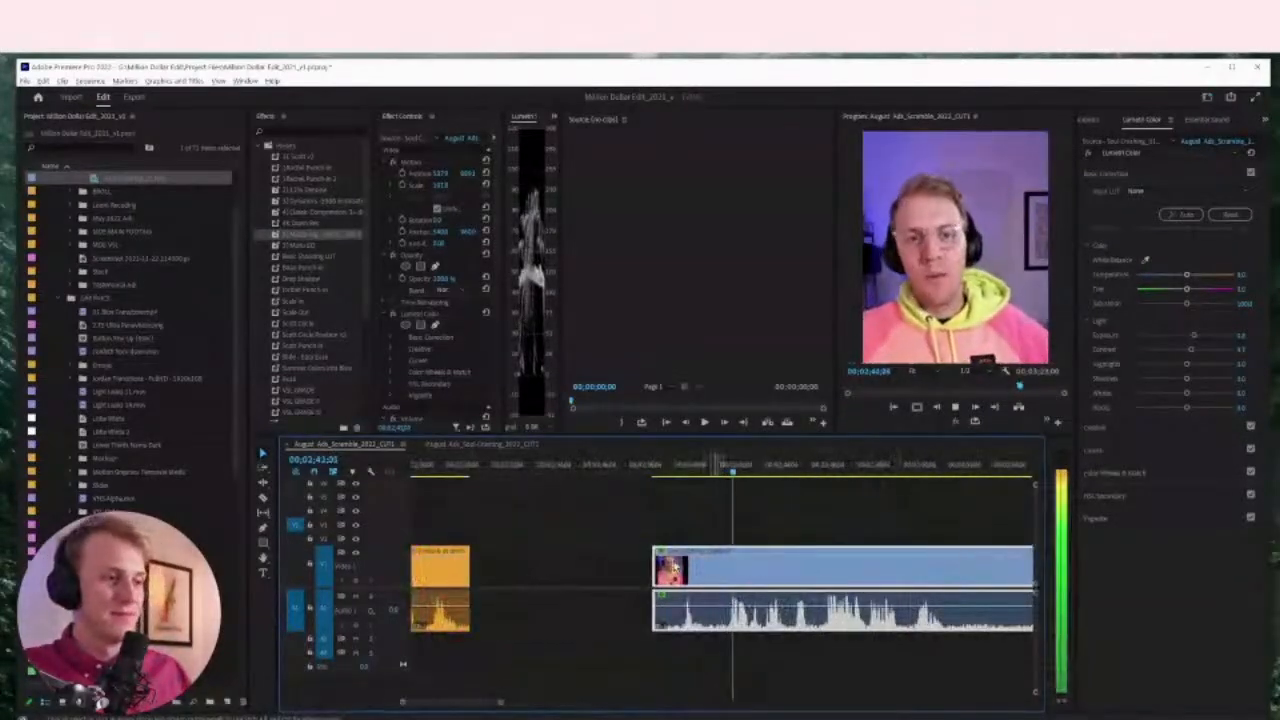
drag(655, 570, 826, 577)
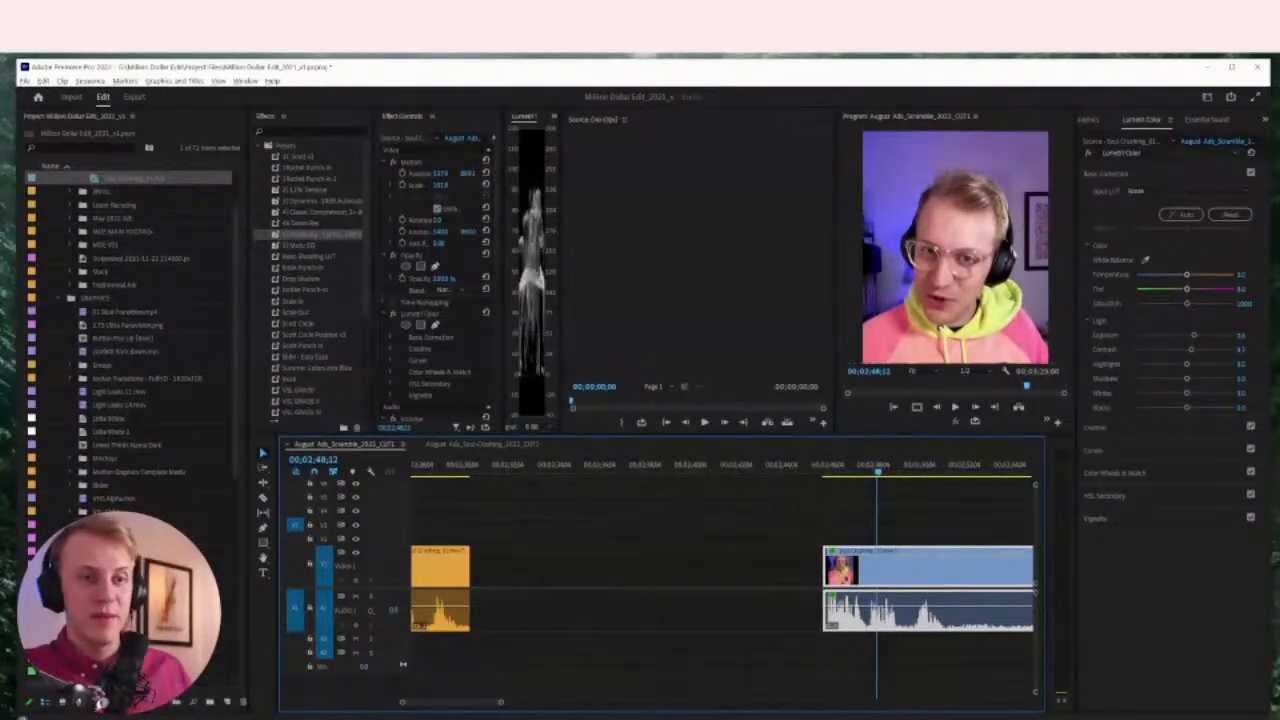
key(ctrl+s)
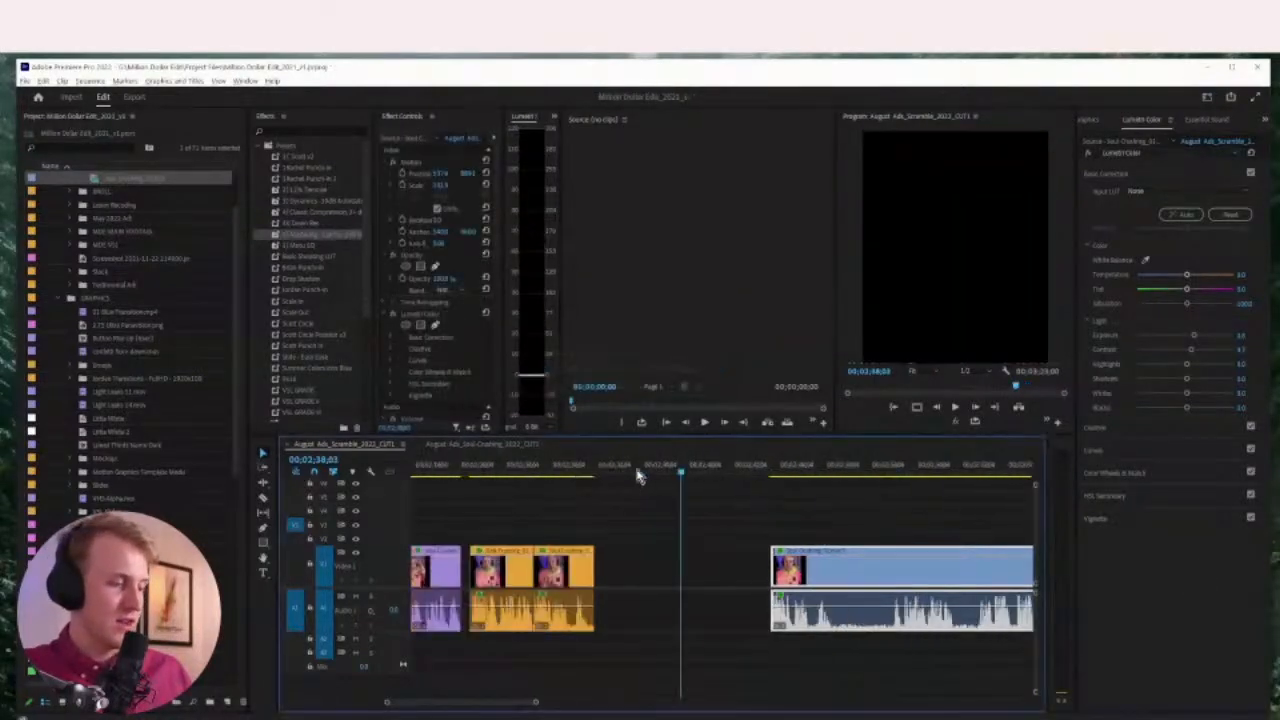
Review the keyboard shortcuts assigned to the Violet, Forest and Mango labels, then close the shortcut settings without saving changes
click(43, 80)
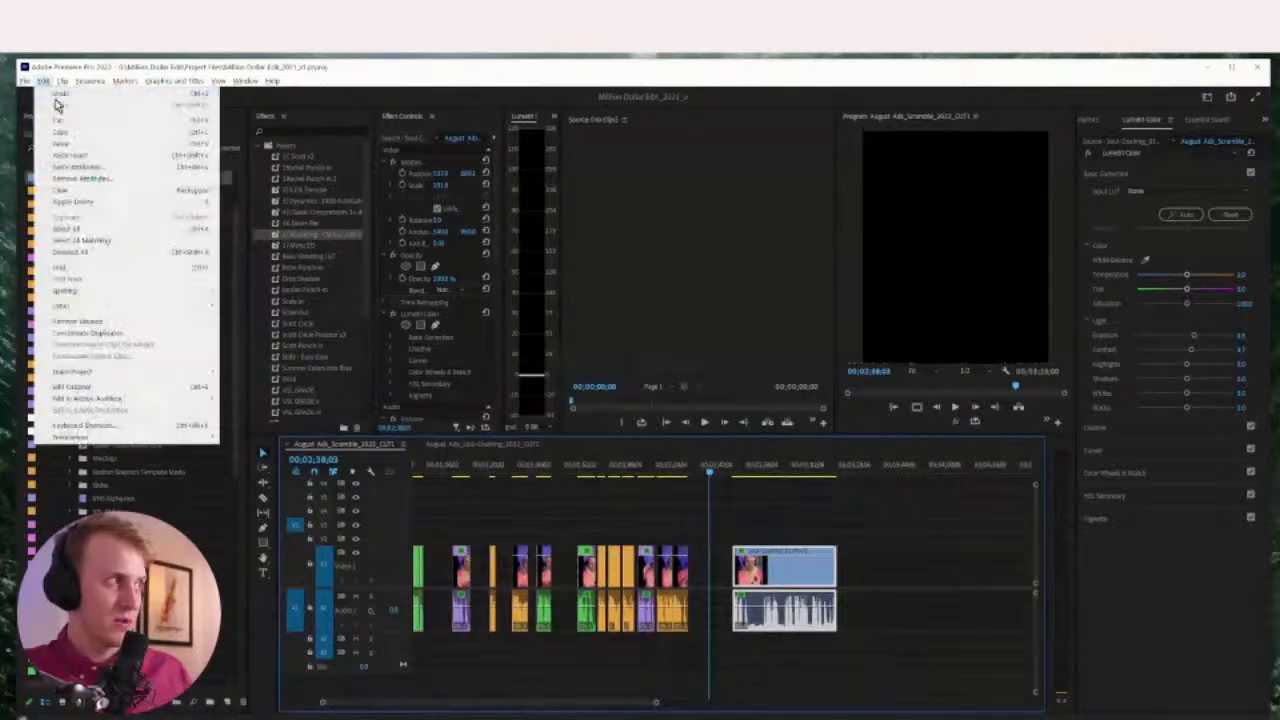
click(90, 426)
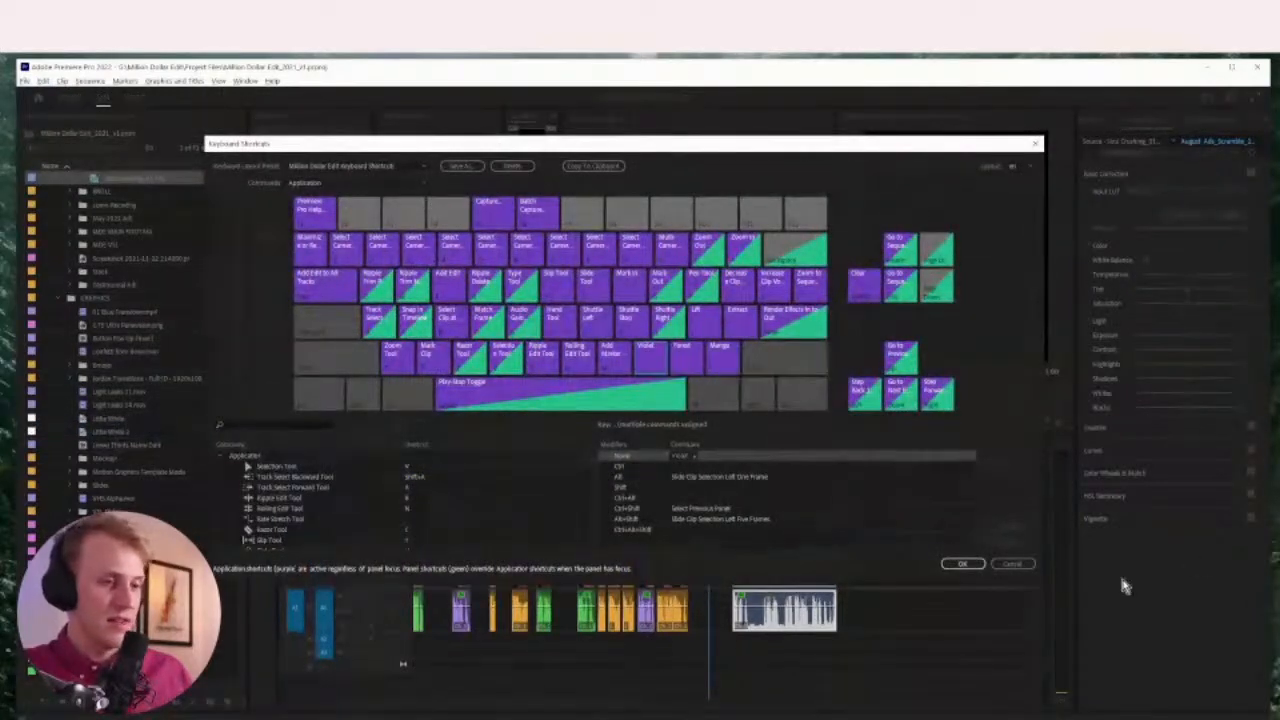
click(667, 457)
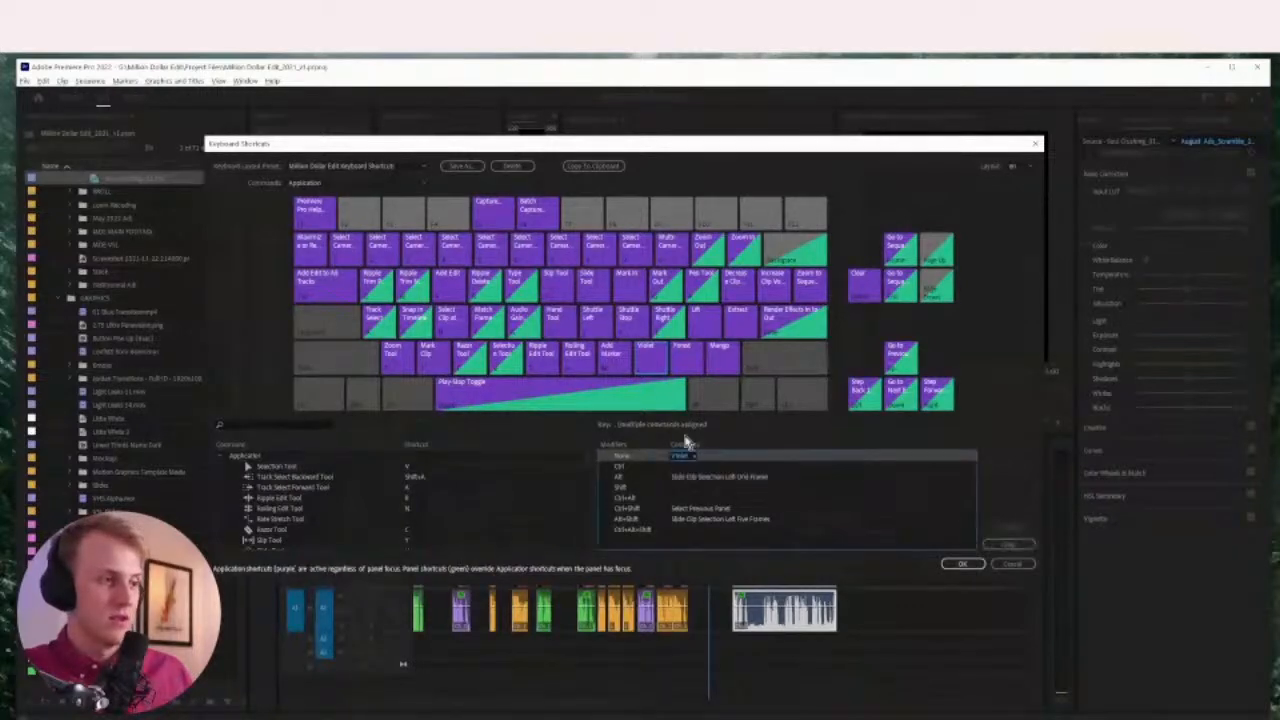
click(1020, 566)
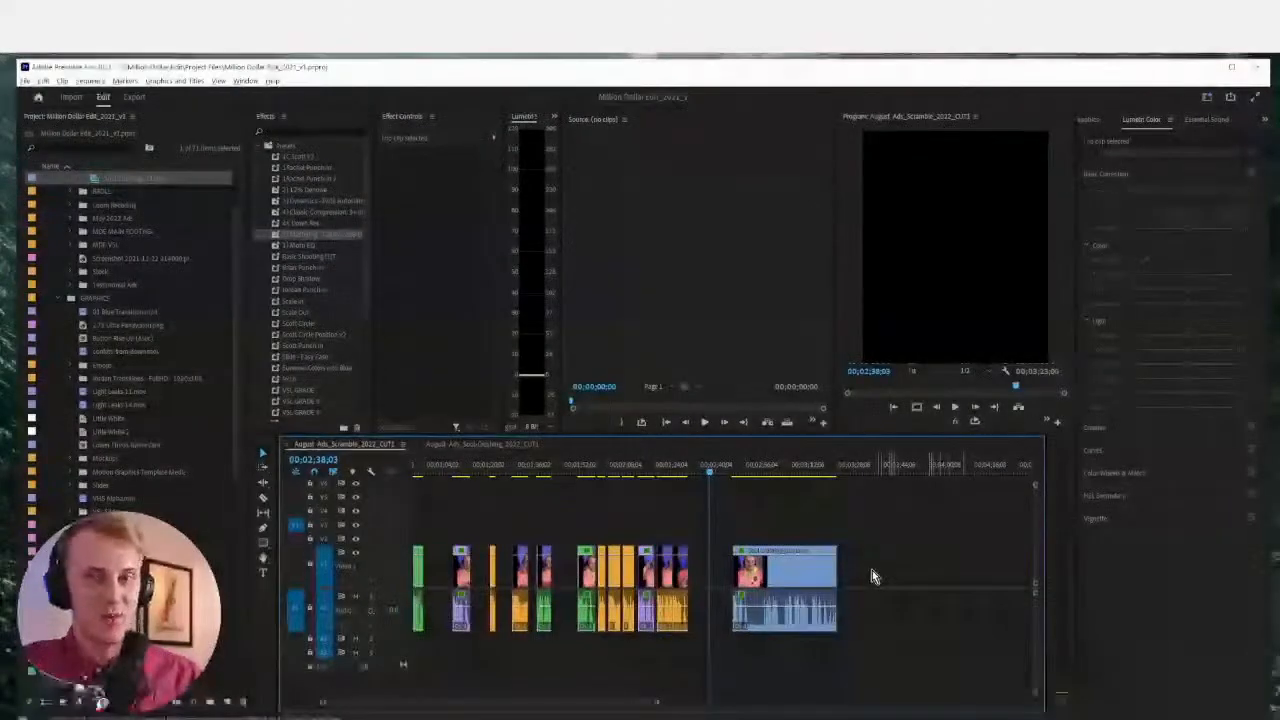
Play the remaining clip from its start, split it near 2 minutes 52 seconds and set the take before the cut apart
scroll(872, 577, left, 3)
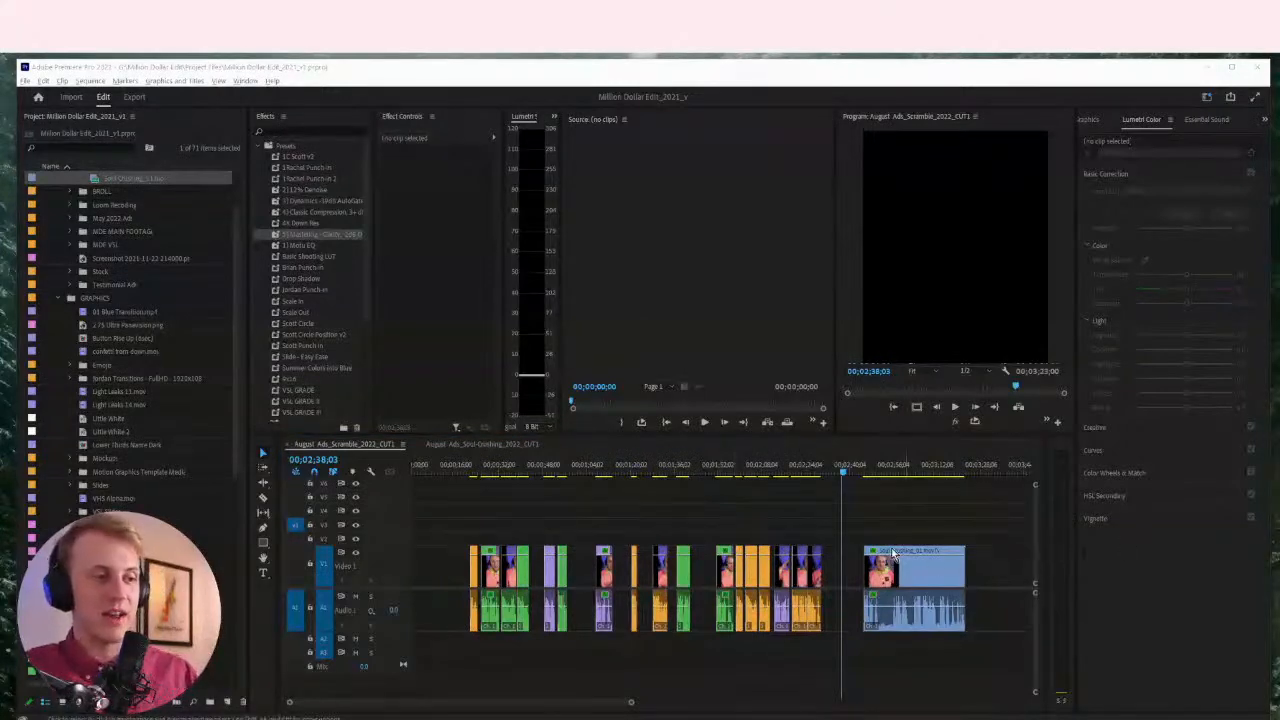
drag(860, 466, 866, 468)
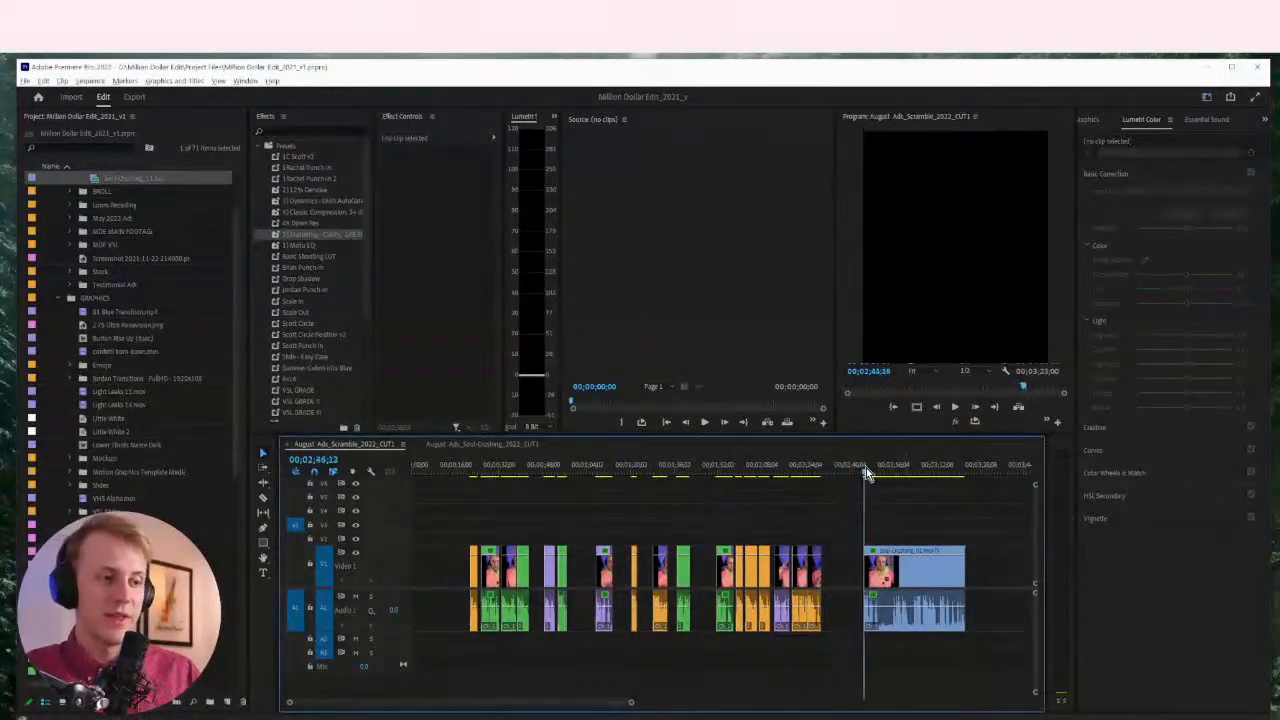
key(=)
key(=)
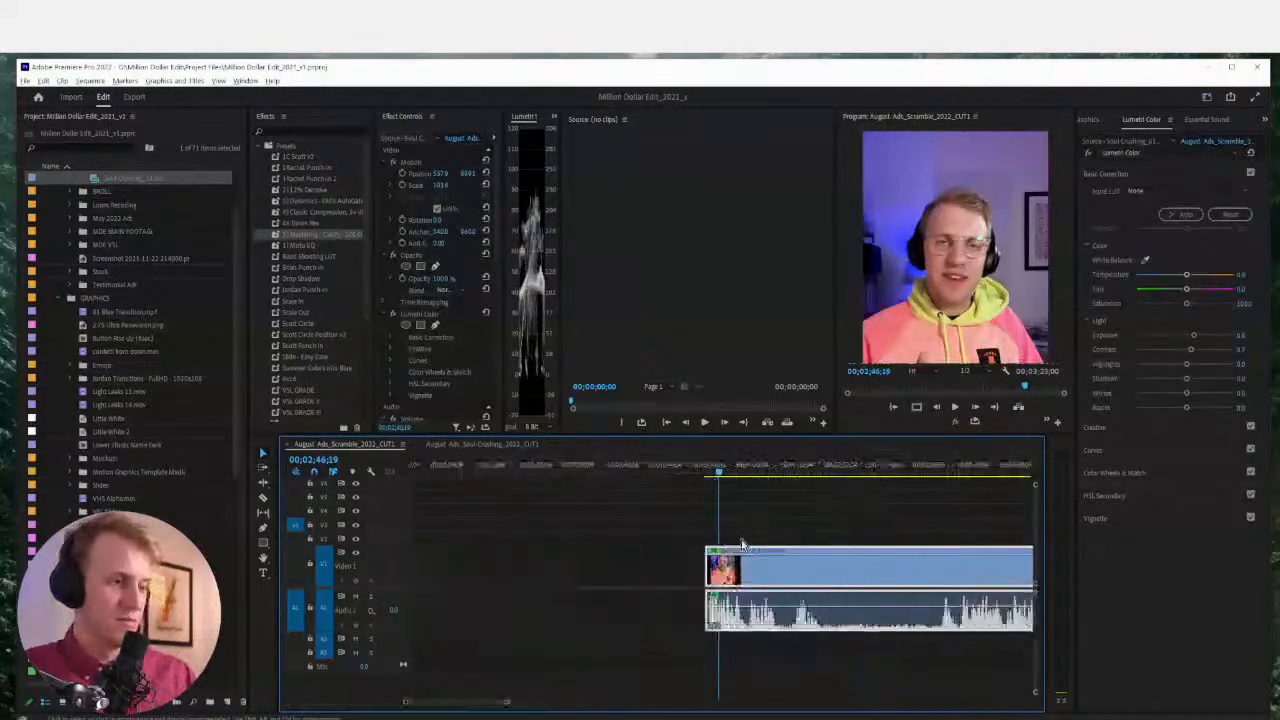
key(space)
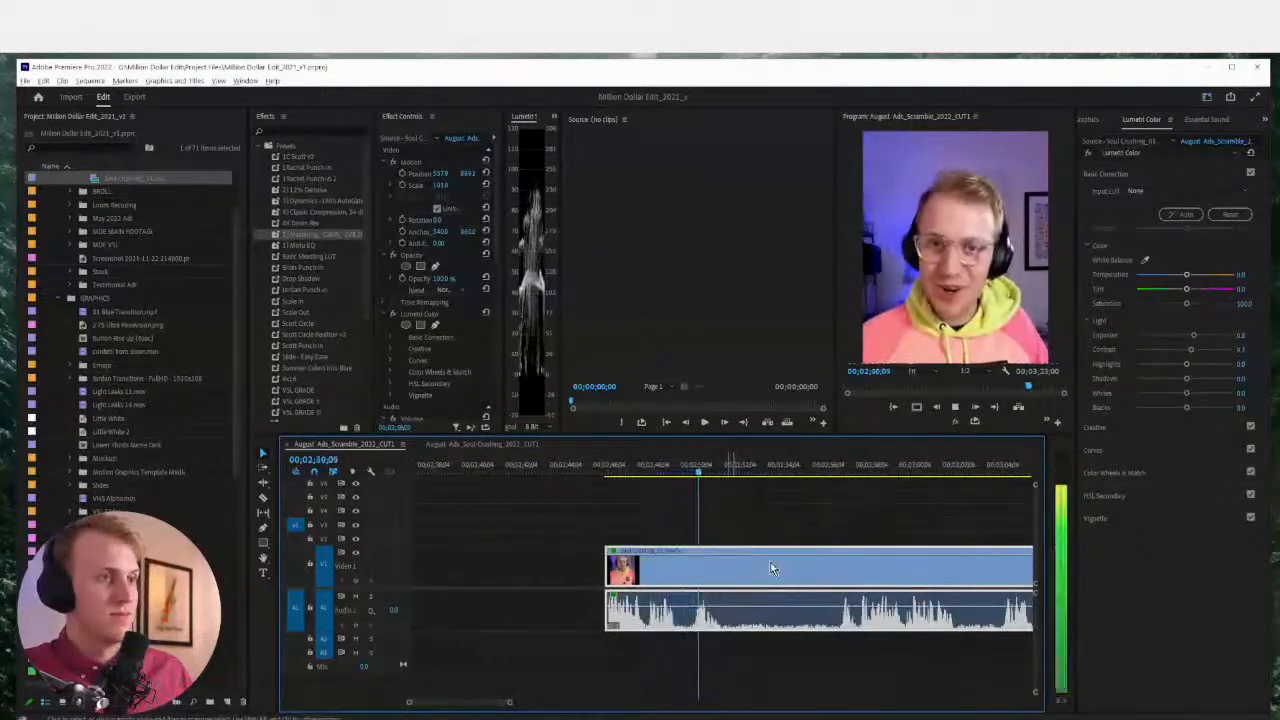
key(space)
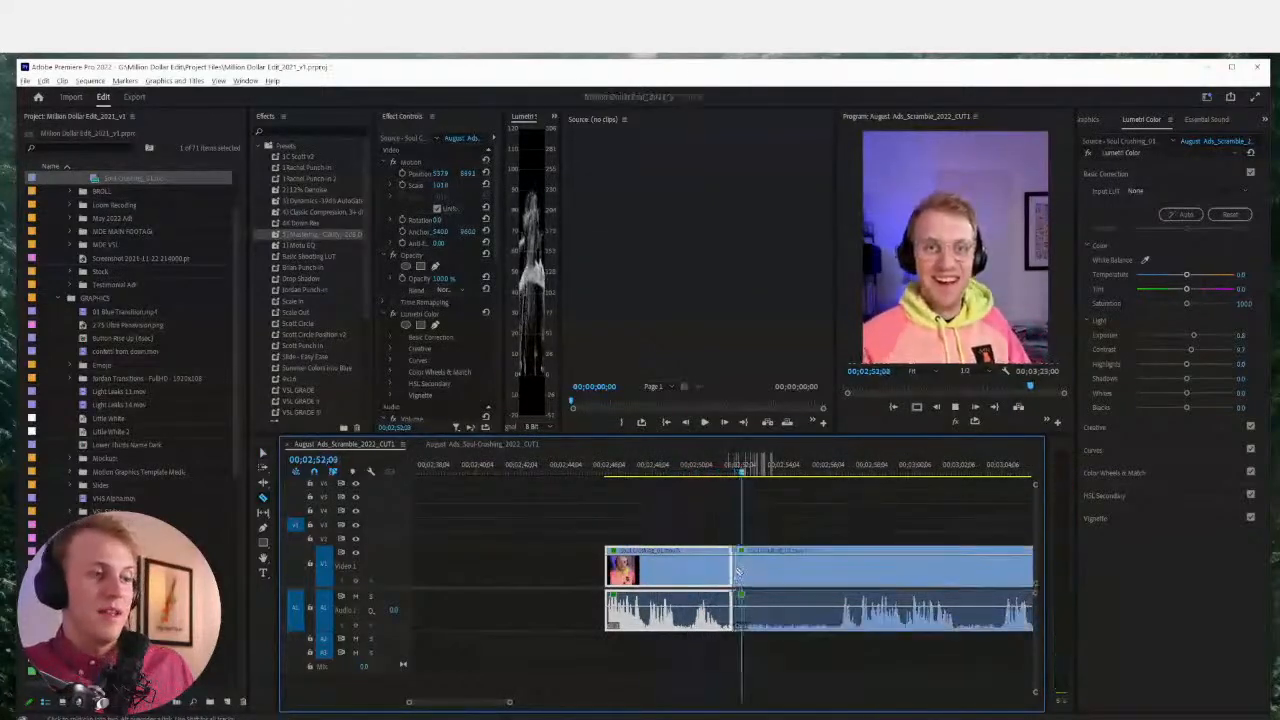
key(ctrl+k)
drag(680, 572, 626, 578)
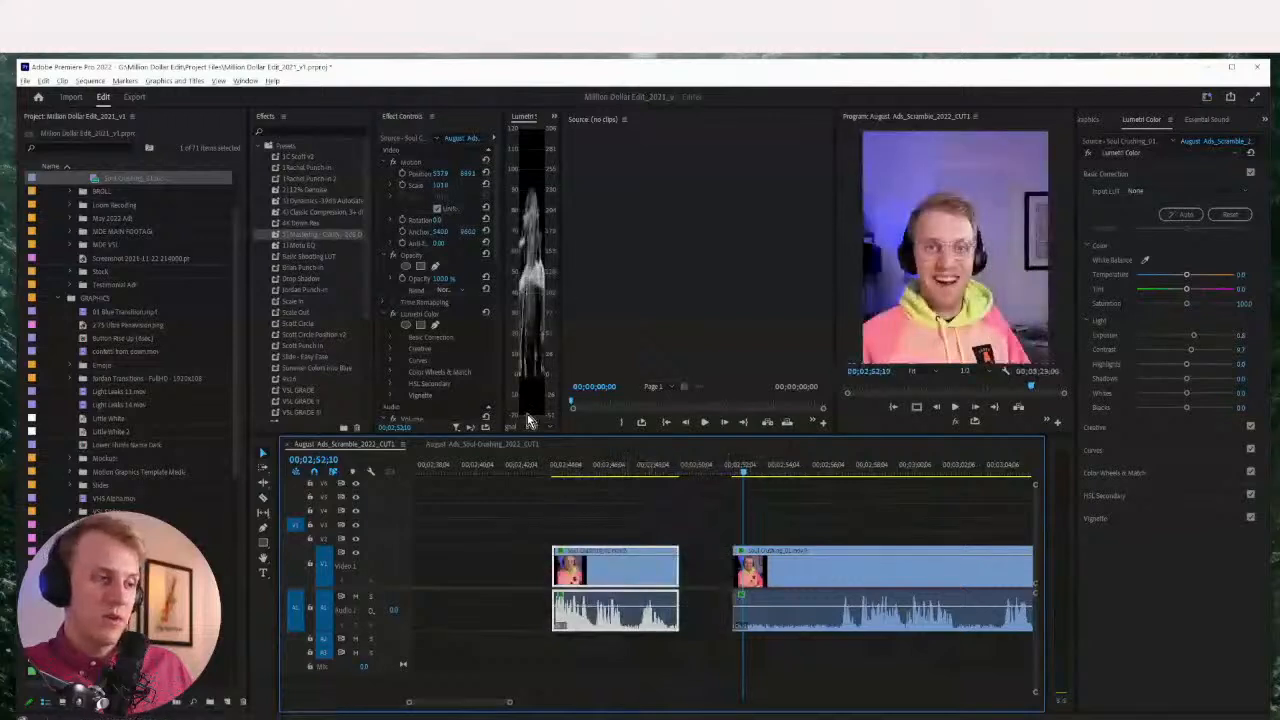
Replay the opening of the newly separated take to check its delivery
click(555, 470)
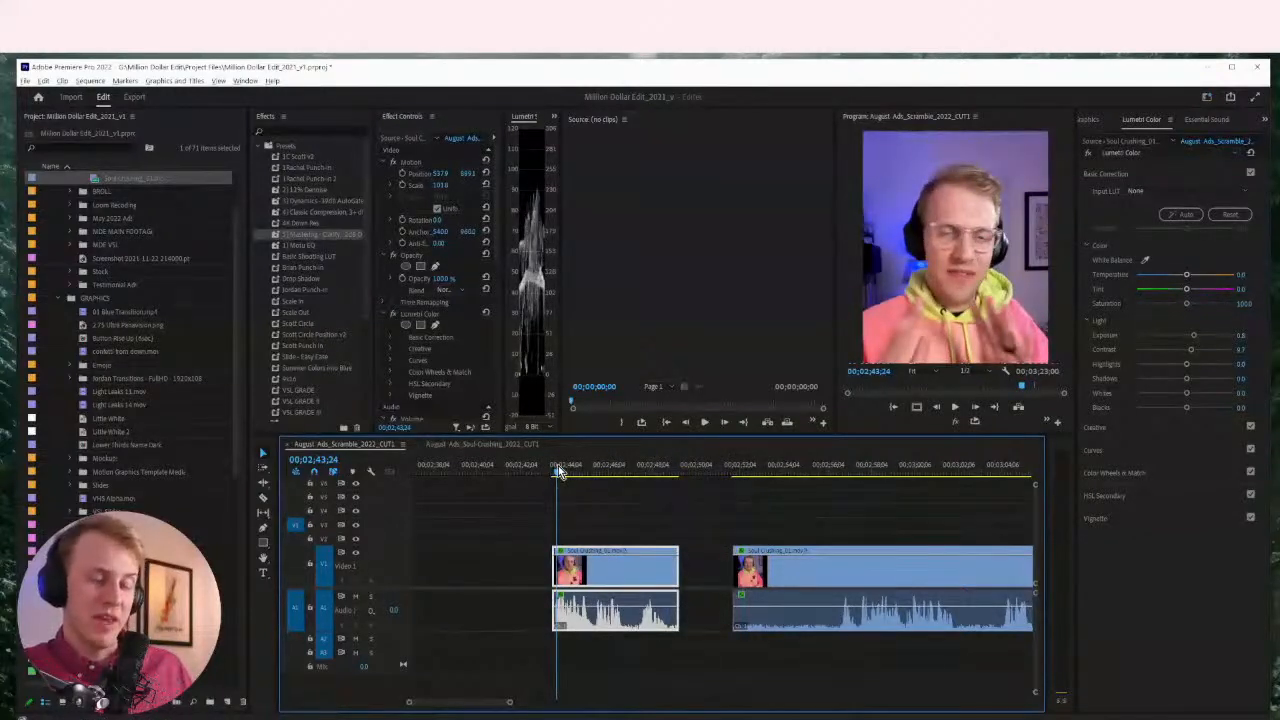
key(space)
click(558, 471)
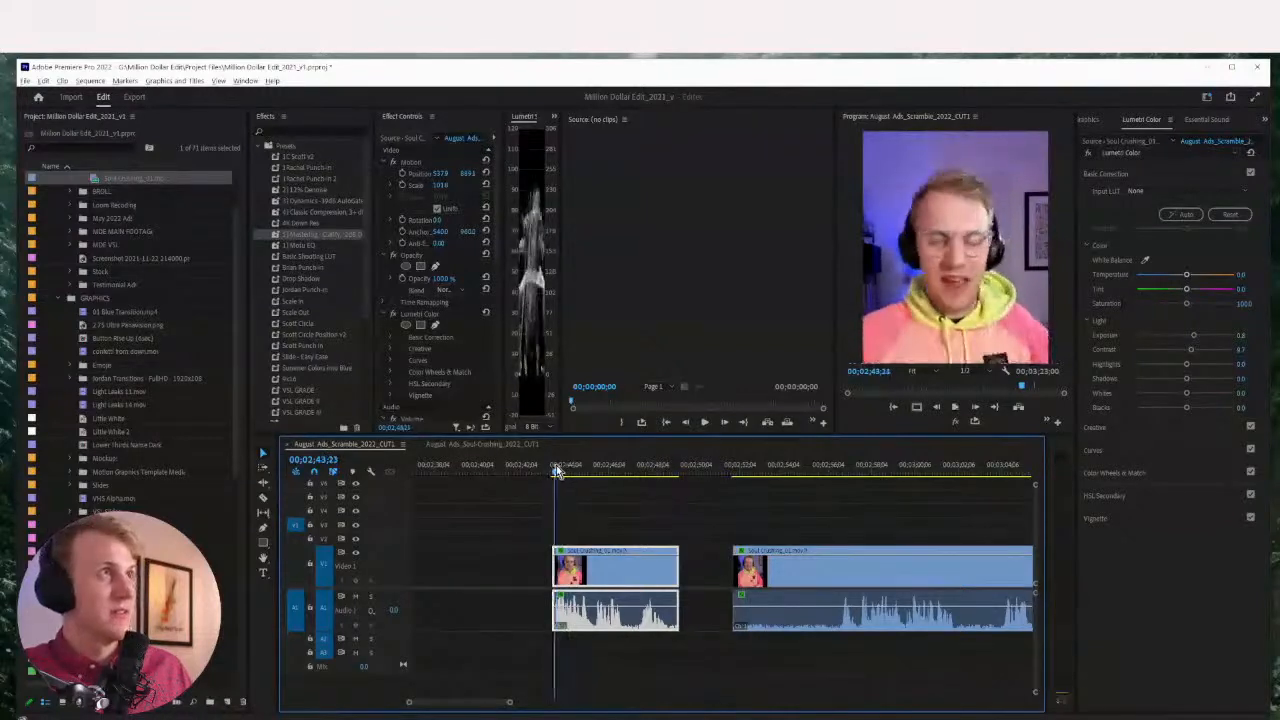
key(space)
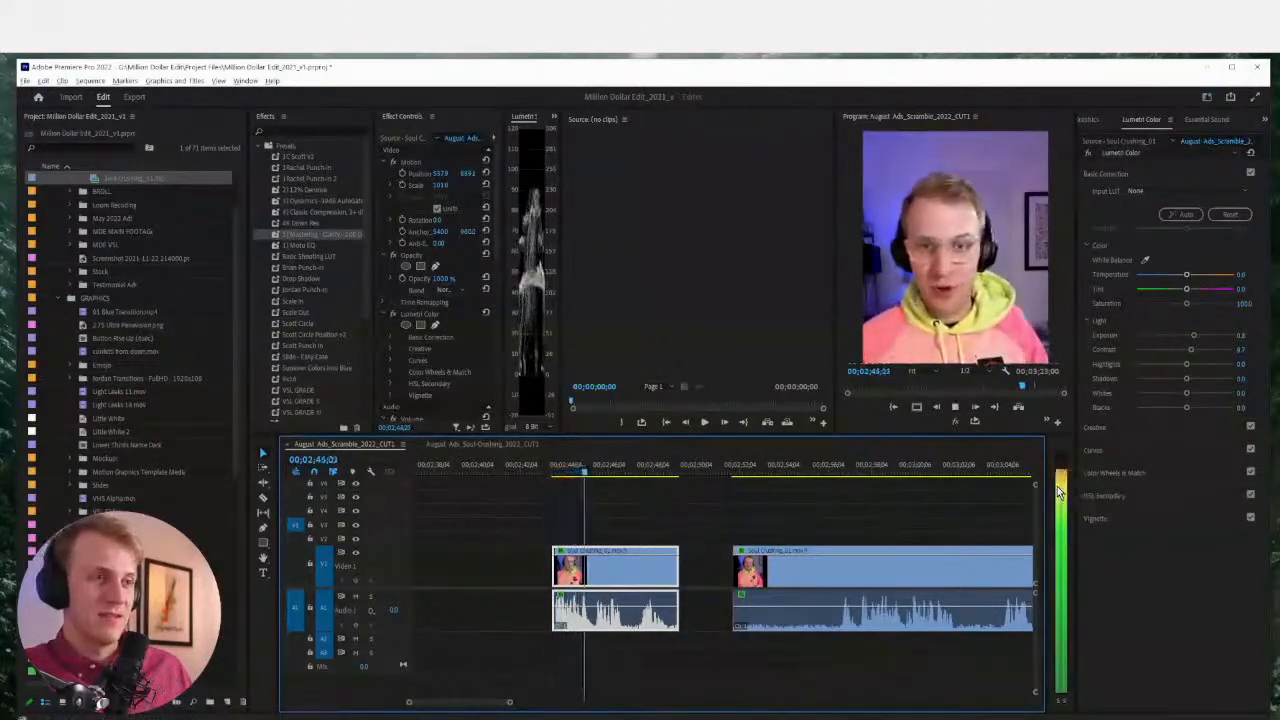
key(space)
click(551, 465)
key(space)
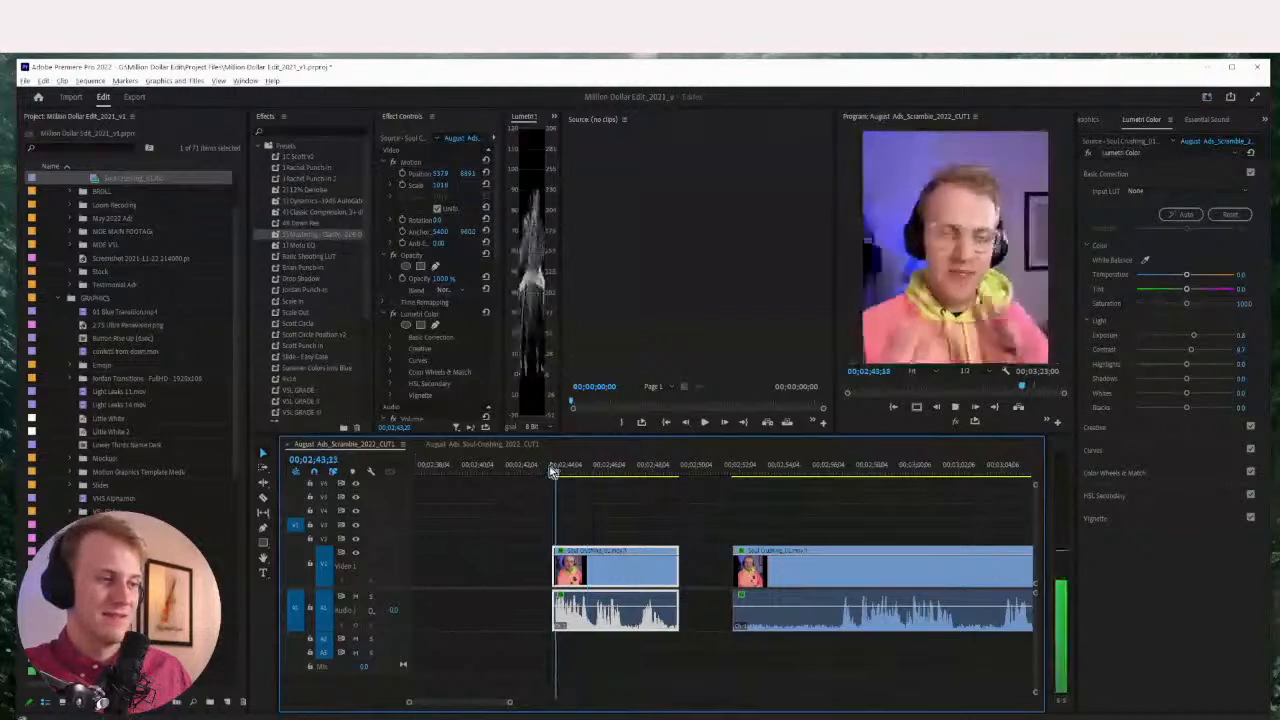
key(space)
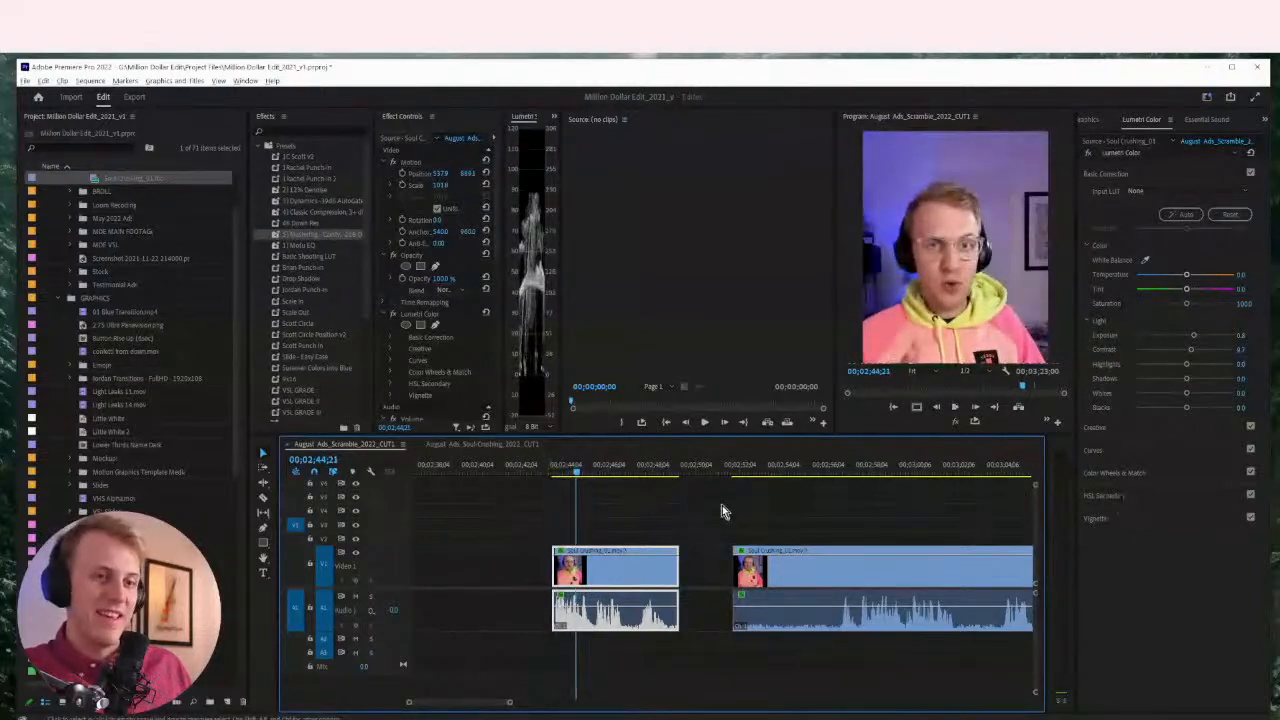
Trim the silent start off the remaining long clip, up to where the next line begins
click(829, 468)
key(space)
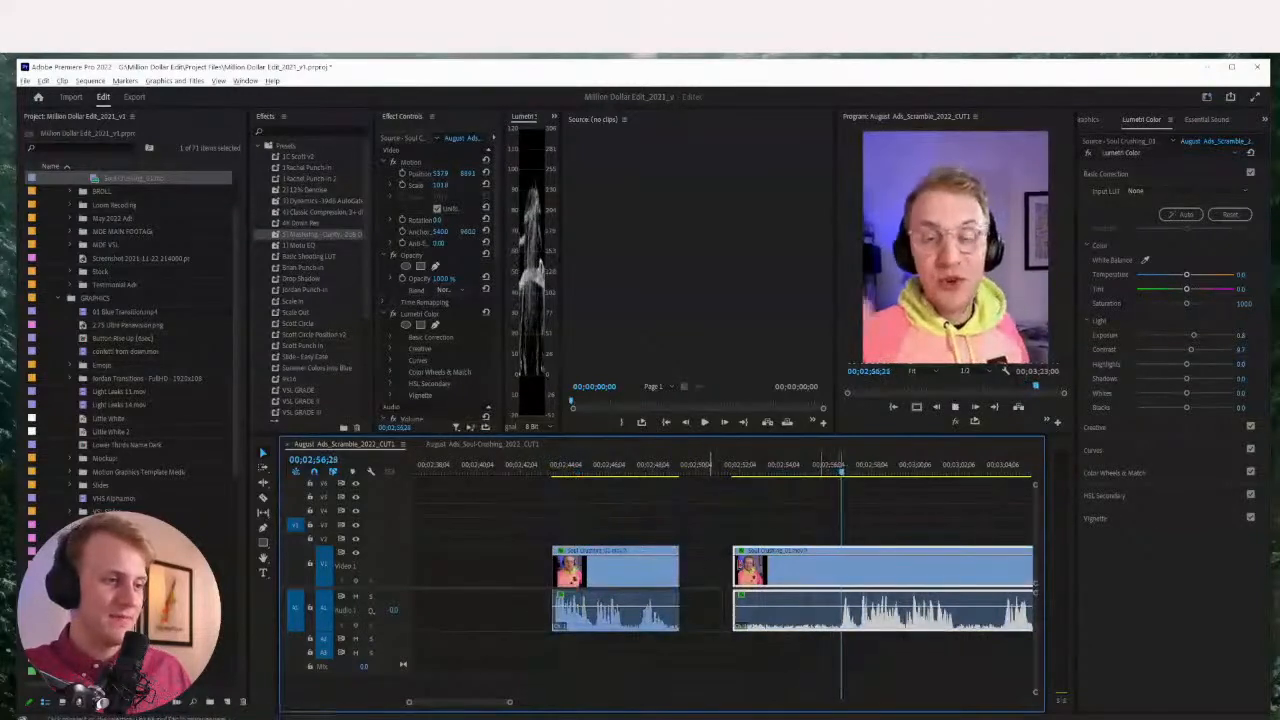
drag(735, 575, 860, 582)
scroll(870, 583, down, 2)
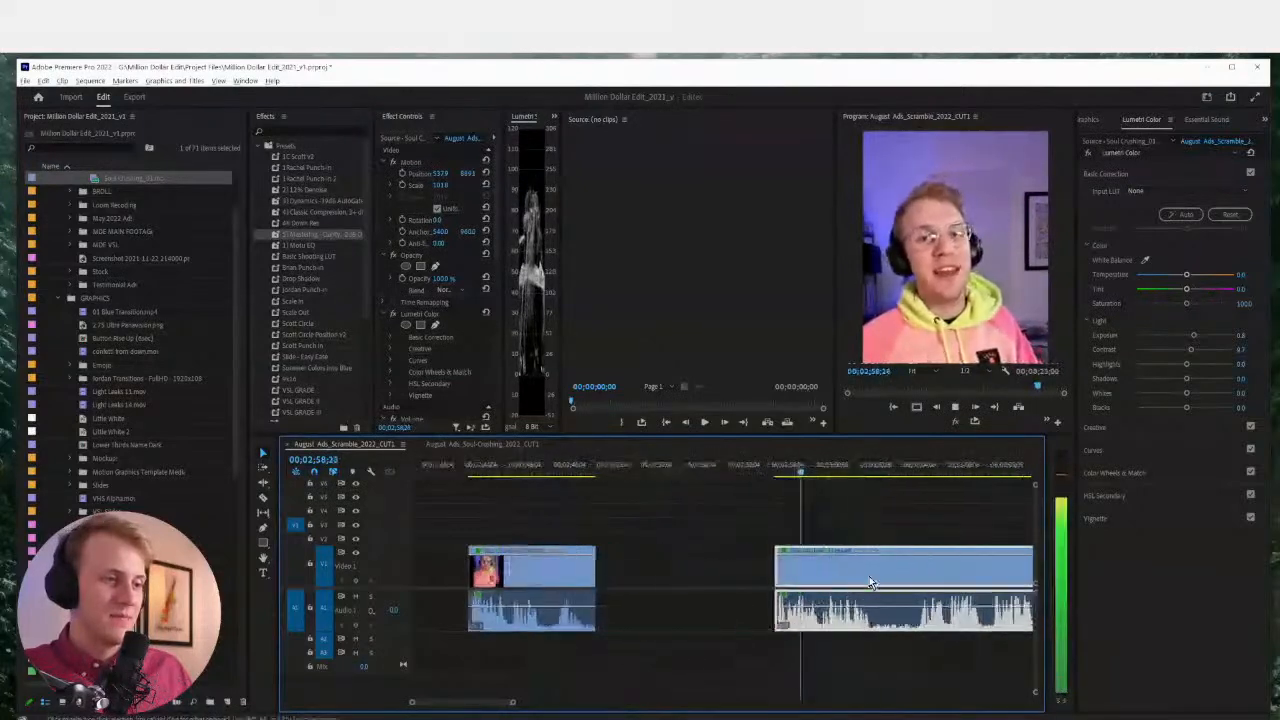
Split the remaining clip near 3 minutes 2 seconds and delete the take before the cut
scroll(870, 583, down, 2)
key(c)
click(772, 581)
key(v)
click(712, 588)
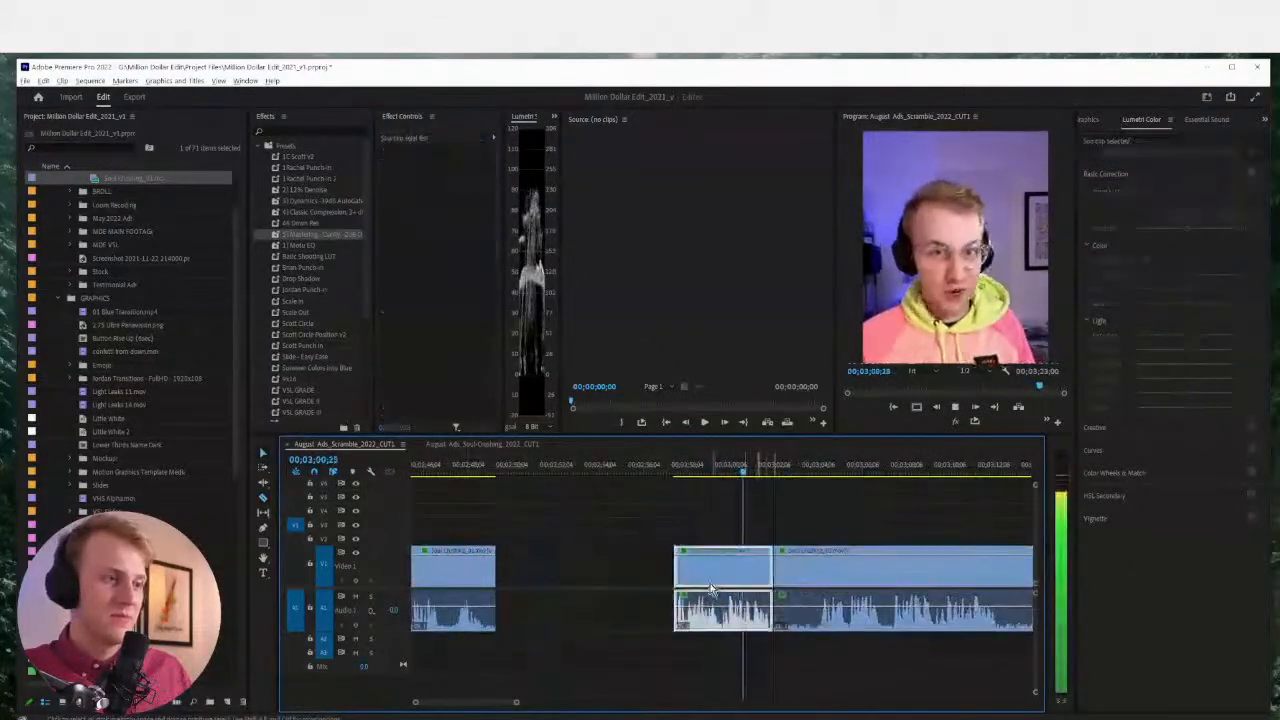
key(Delete)
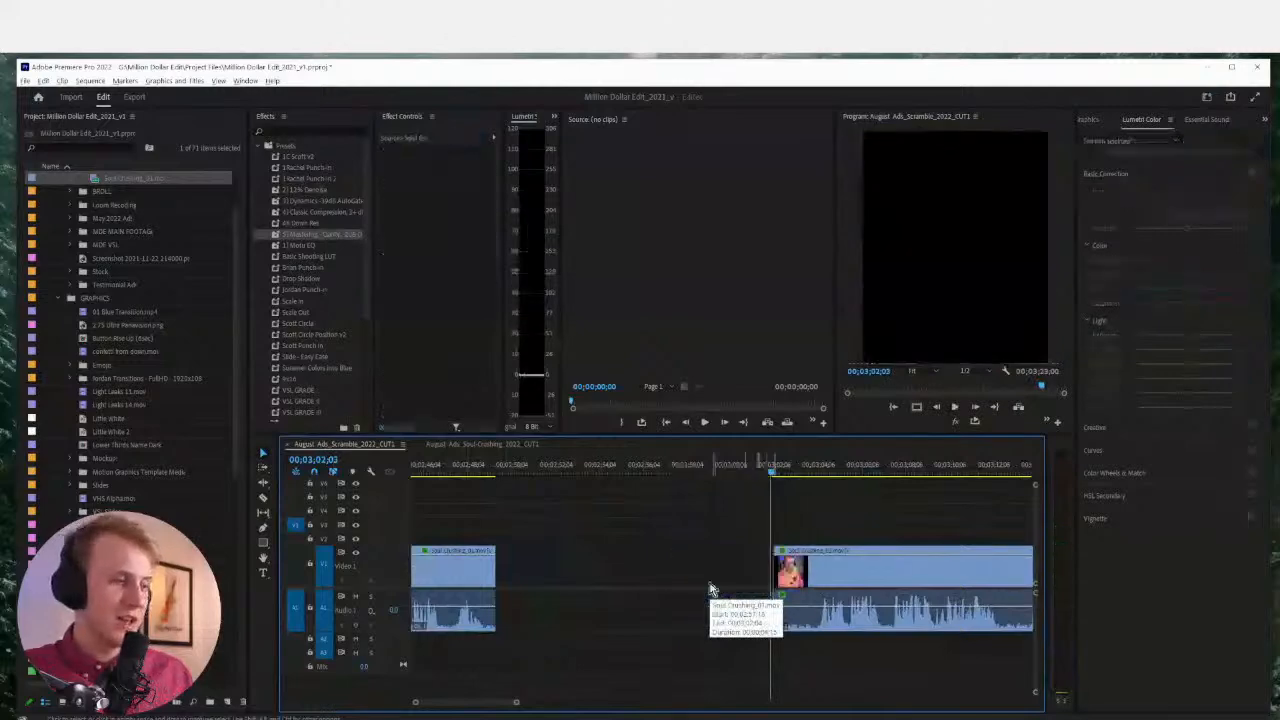
Move the remaining long clip back beside the previous take, play it and trim the unusable lines off its start
drag(790, 590, 586, 593)
click(546, 465)
key(space)
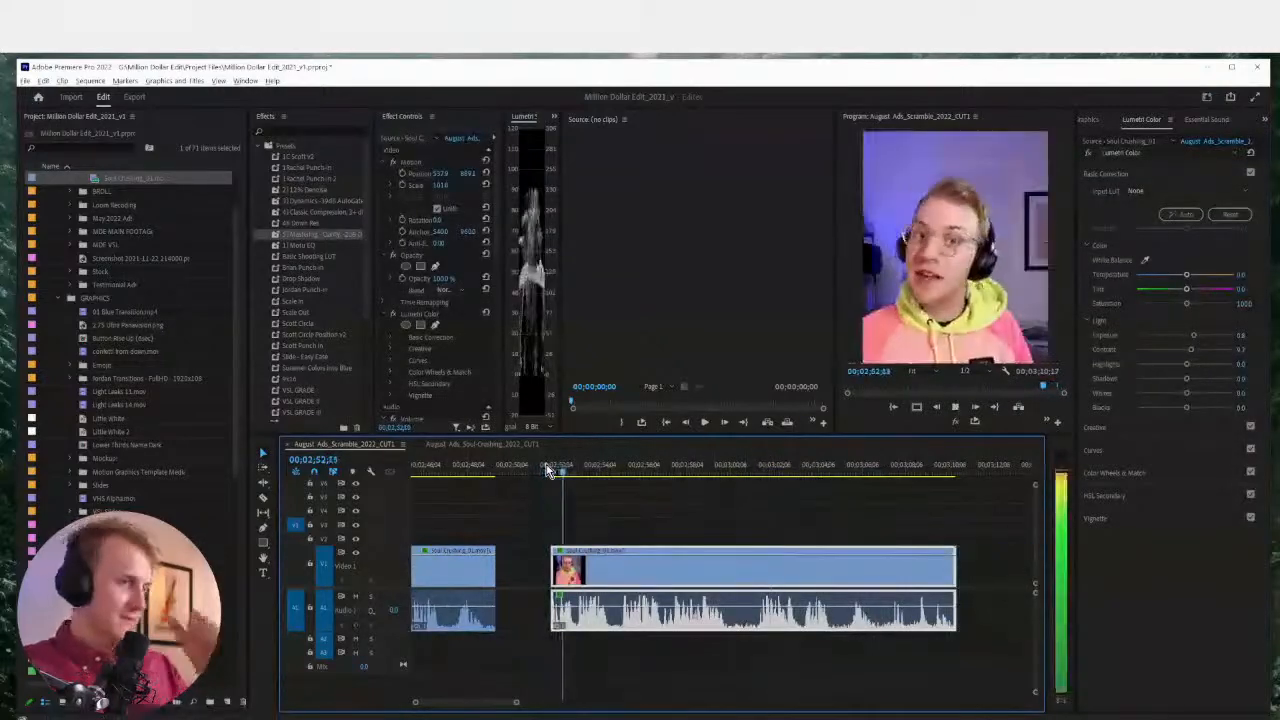
key(=)
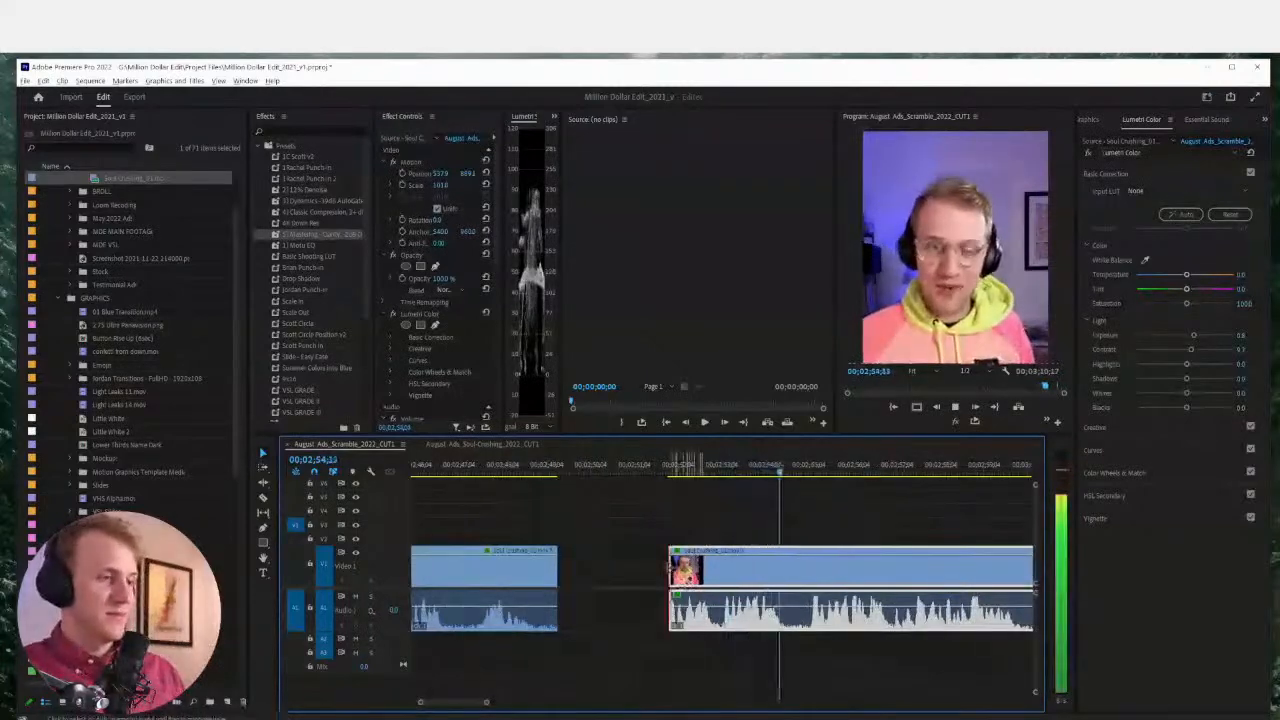
scroll(556, 566, down, 5)
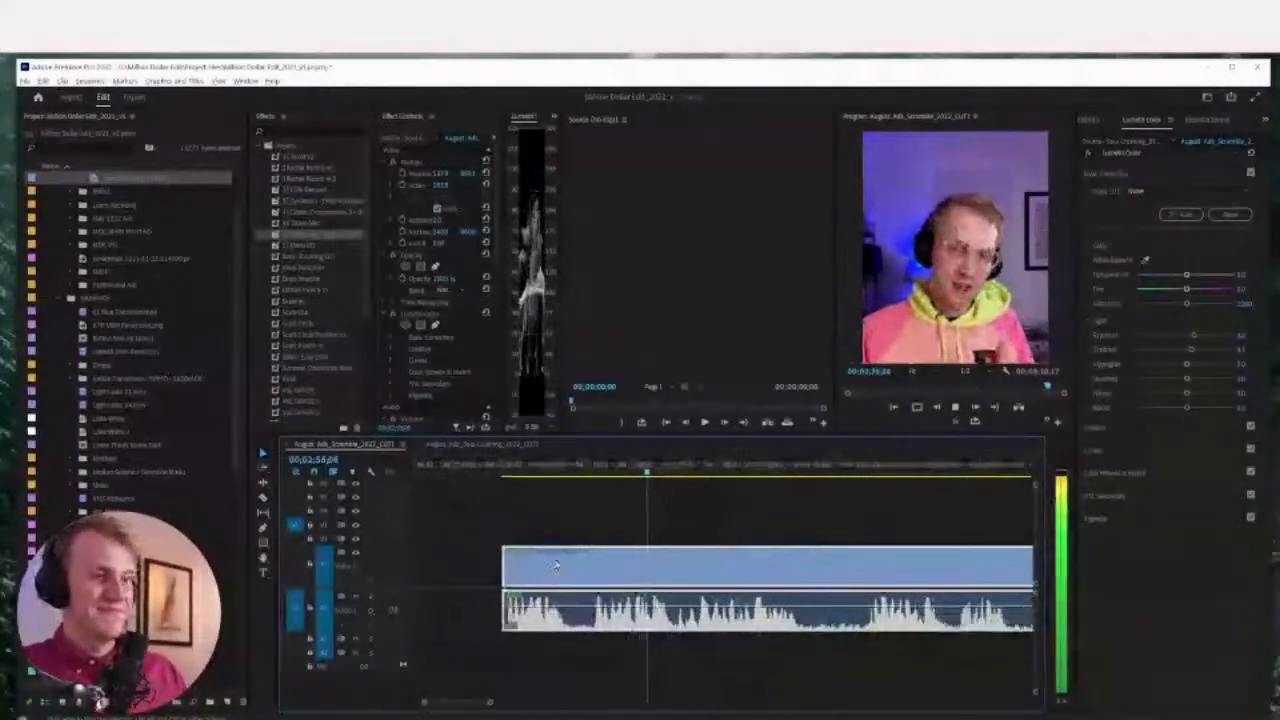
click(504, 575)
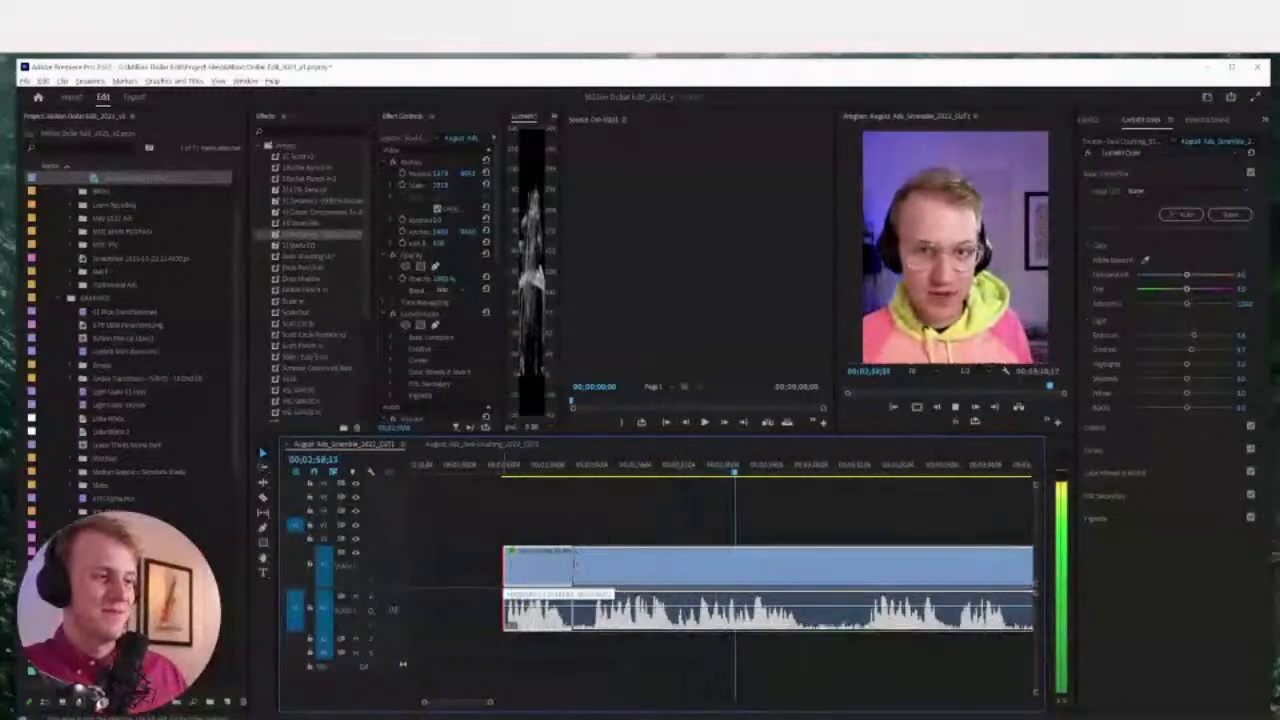
drag(858, 565, 868, 564)
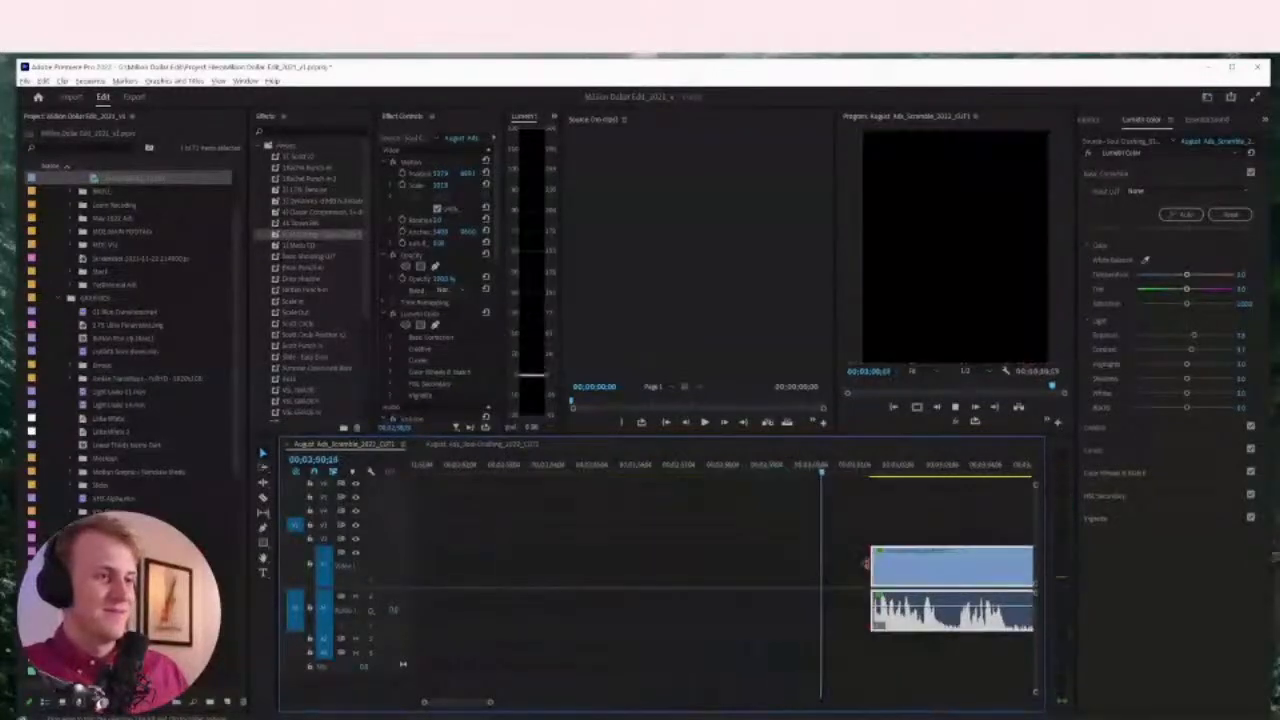
Delete the leftover unlabelled blue take that ends near 2 minutes 49 seconds
scroll(778, 568, down, 4)
scroll(738, 566, down, 4)
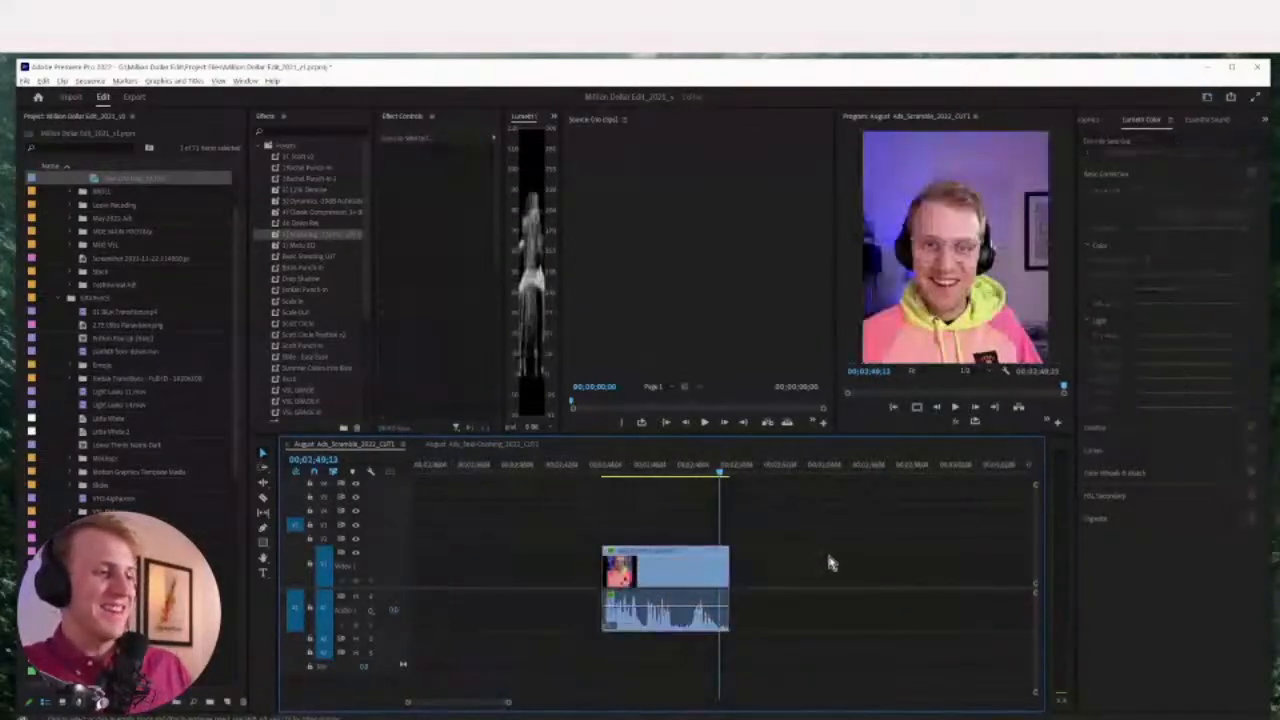
click(625, 585)
key(Delete)
key(minus)
key(minus)
key(minus)
key(minus)
key(minus)
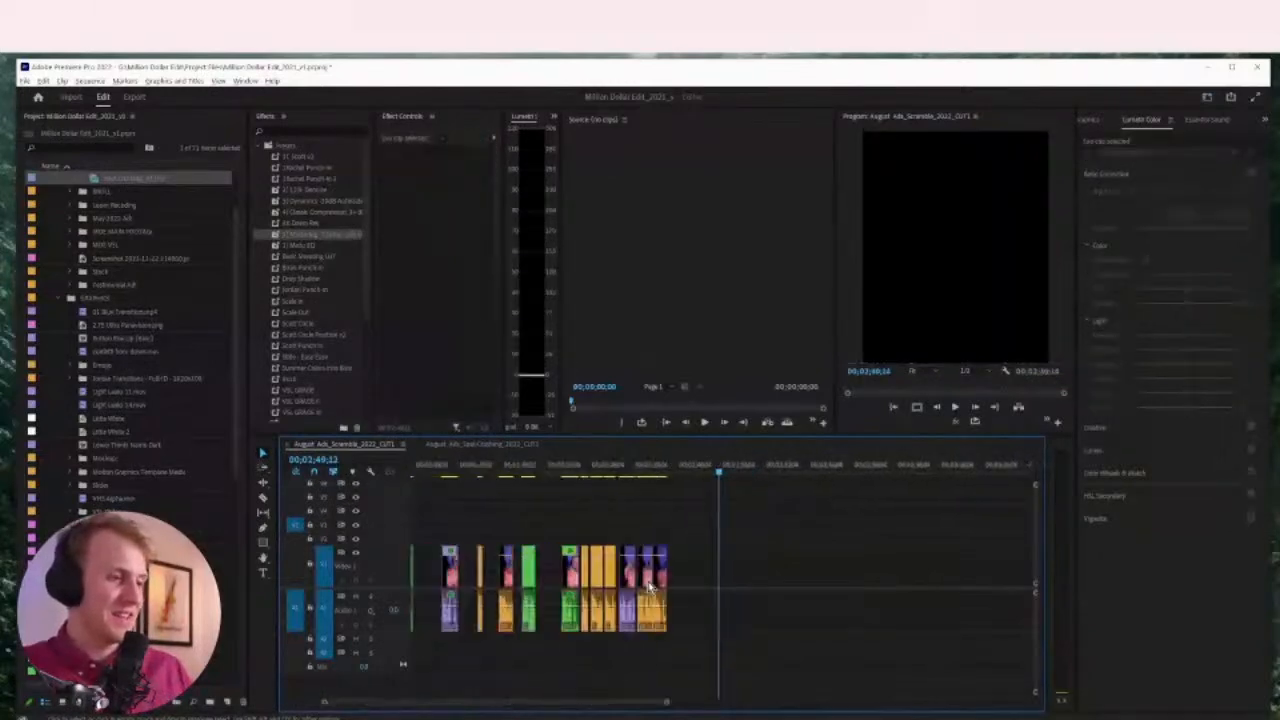
Select all the labelled takes and shift them later, leaving empty space at the start of the sequence
click(432, 468)
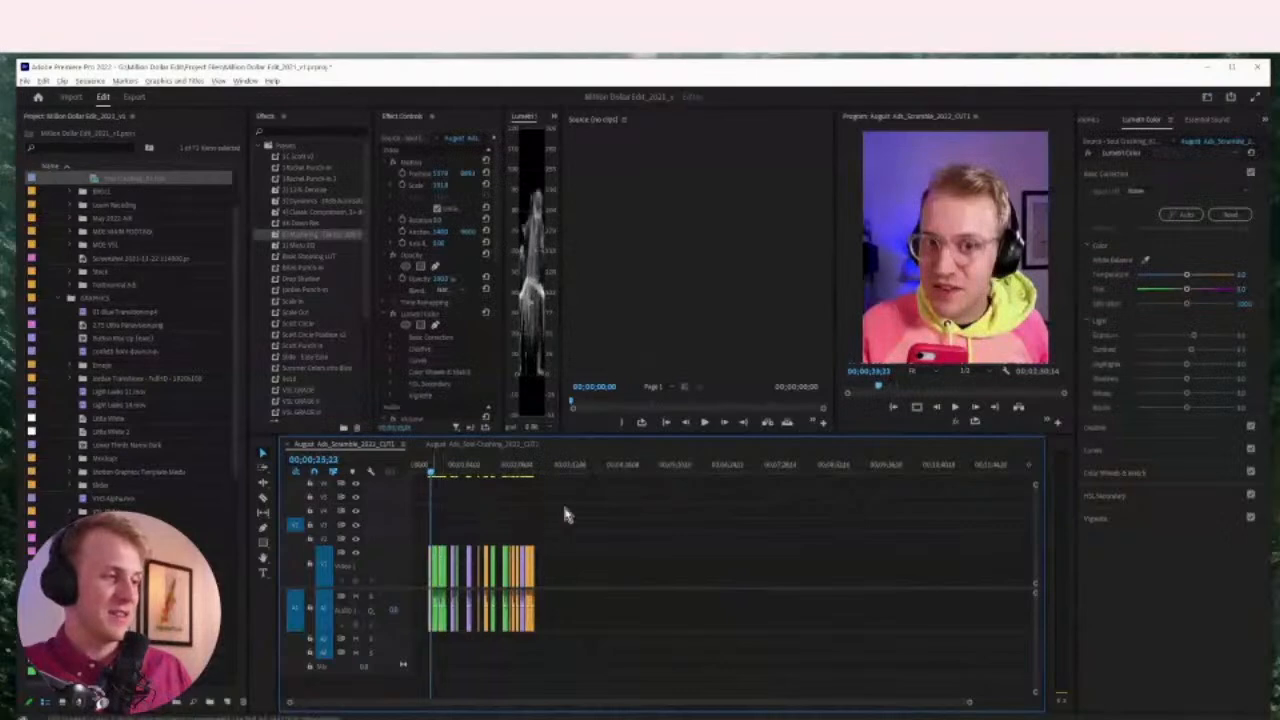
drag(563, 508, 496, 572)
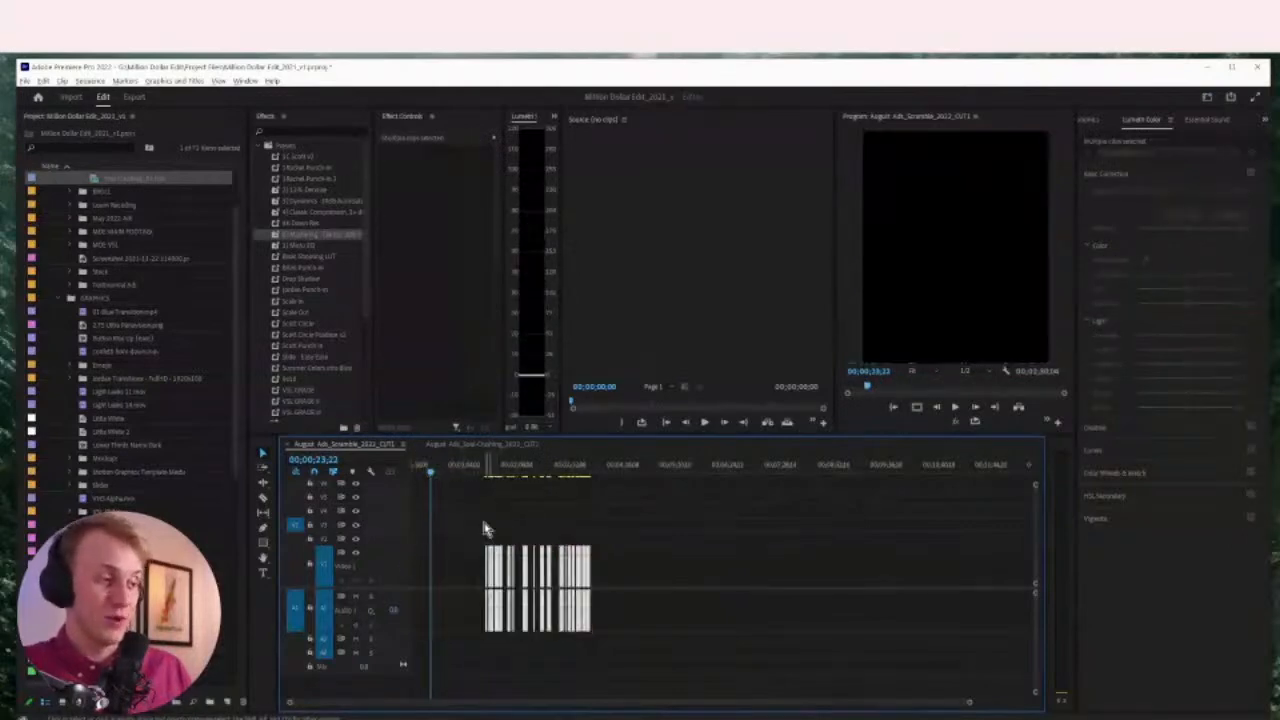
click(472, 517)
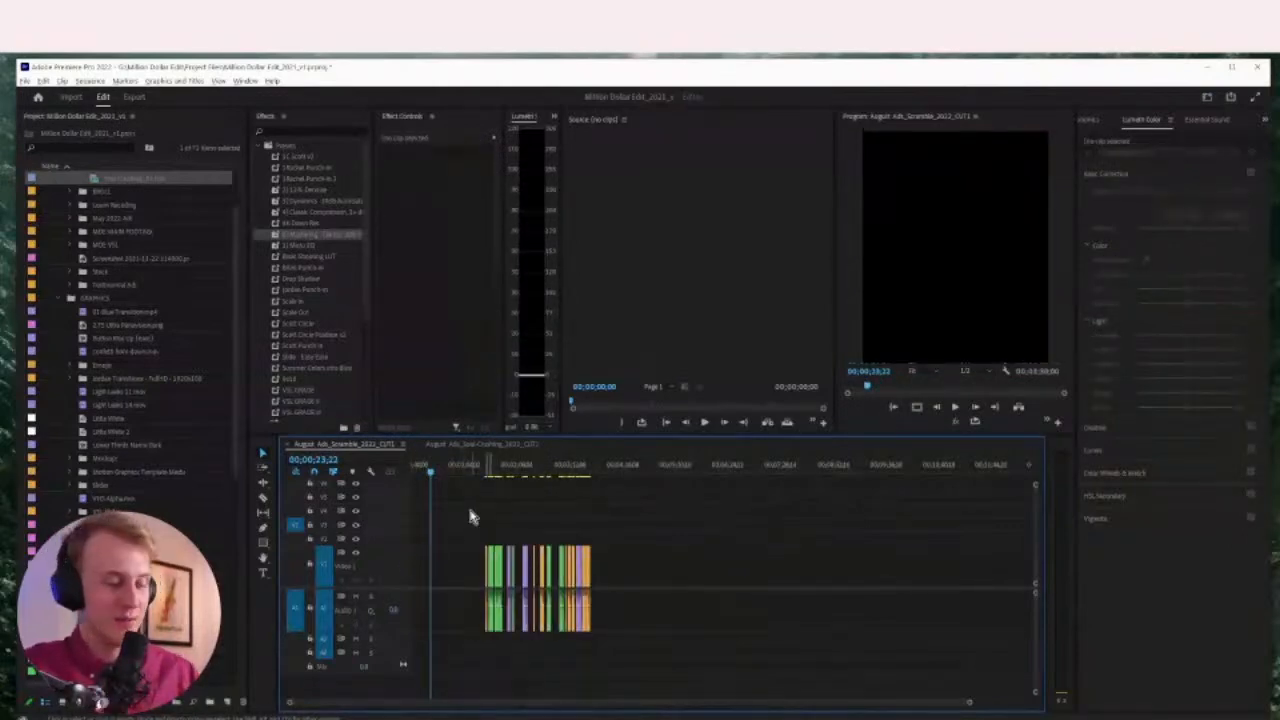
Move the last group of orange and purple takes, after the final green take, to the start of the sequence
key(equal)
key(equal)
key(equal)
scroll(912, 530, right, 6)
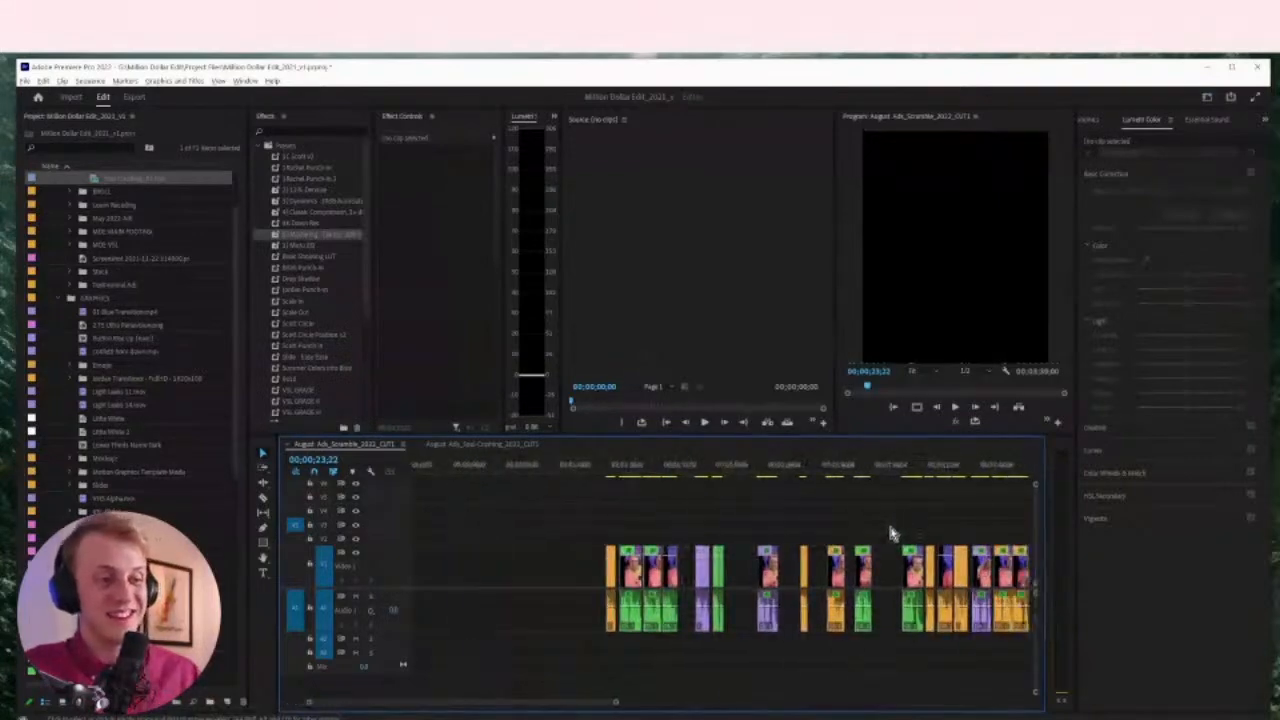
drag(951, 527, 405, 580)
key(minus)
key(minus)
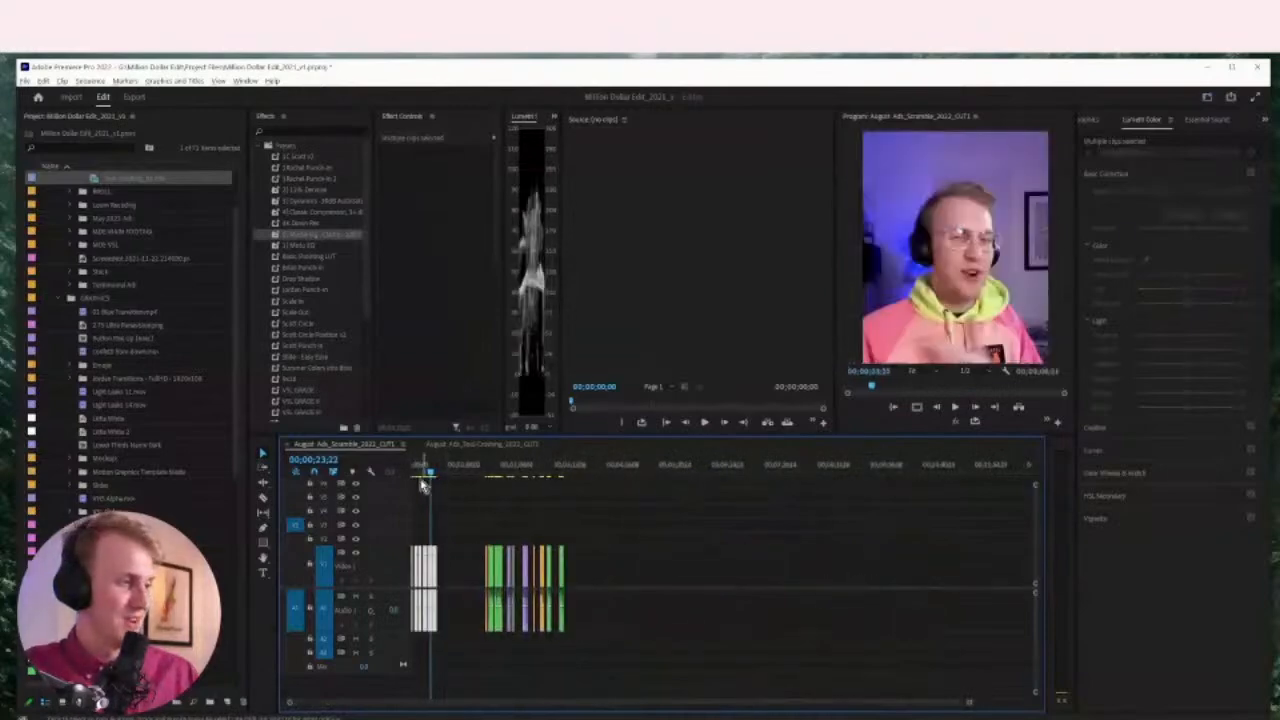
Play the opening takes from the sequence start and move the second orange take up against the first
click(449, 549)
drag(430, 465, 394, 466)
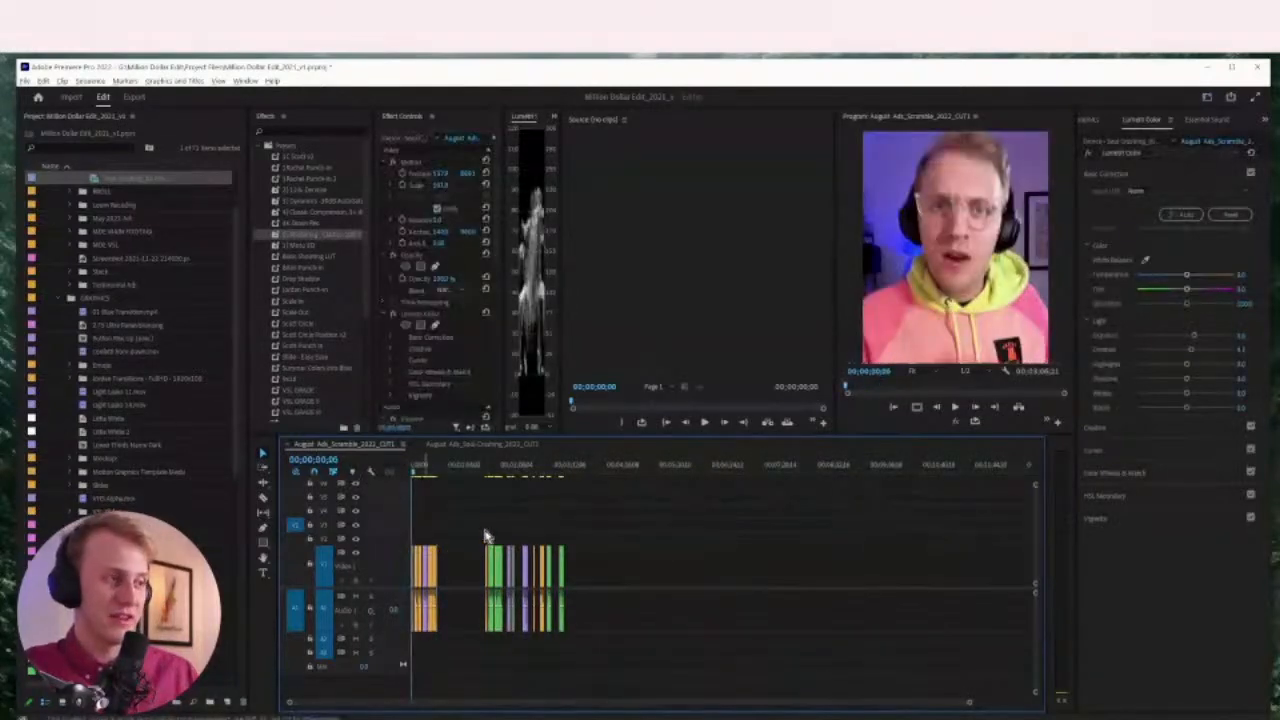
key(equal)
key(equal)
key(equal)
key(minus)
key(equal)
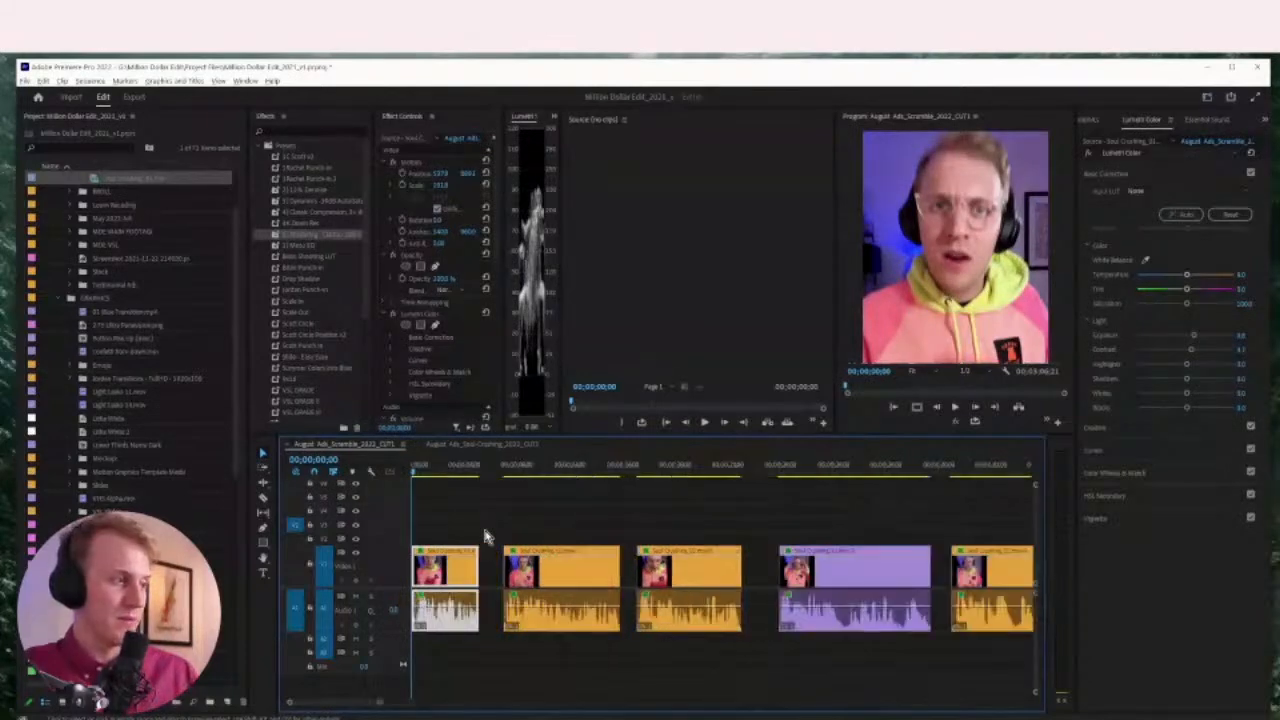
key(space)
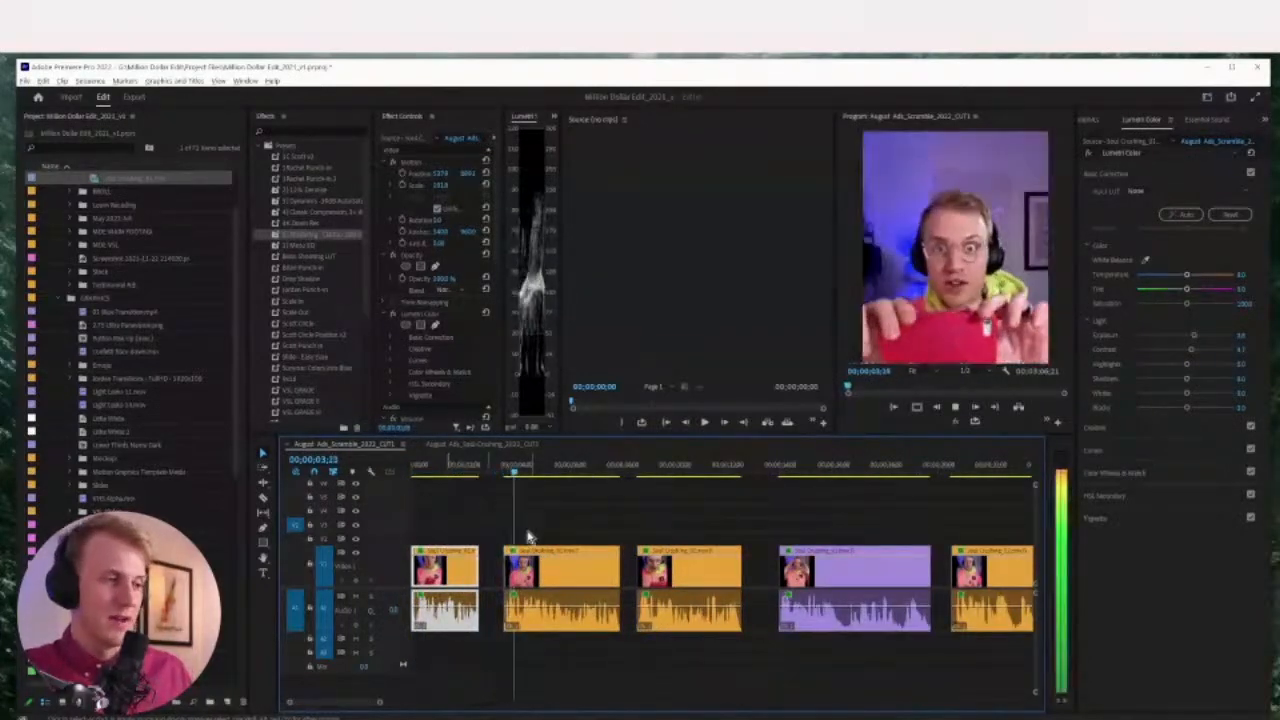
scroll(515, 550, right, 2)
scroll(500, 568, left, 2)
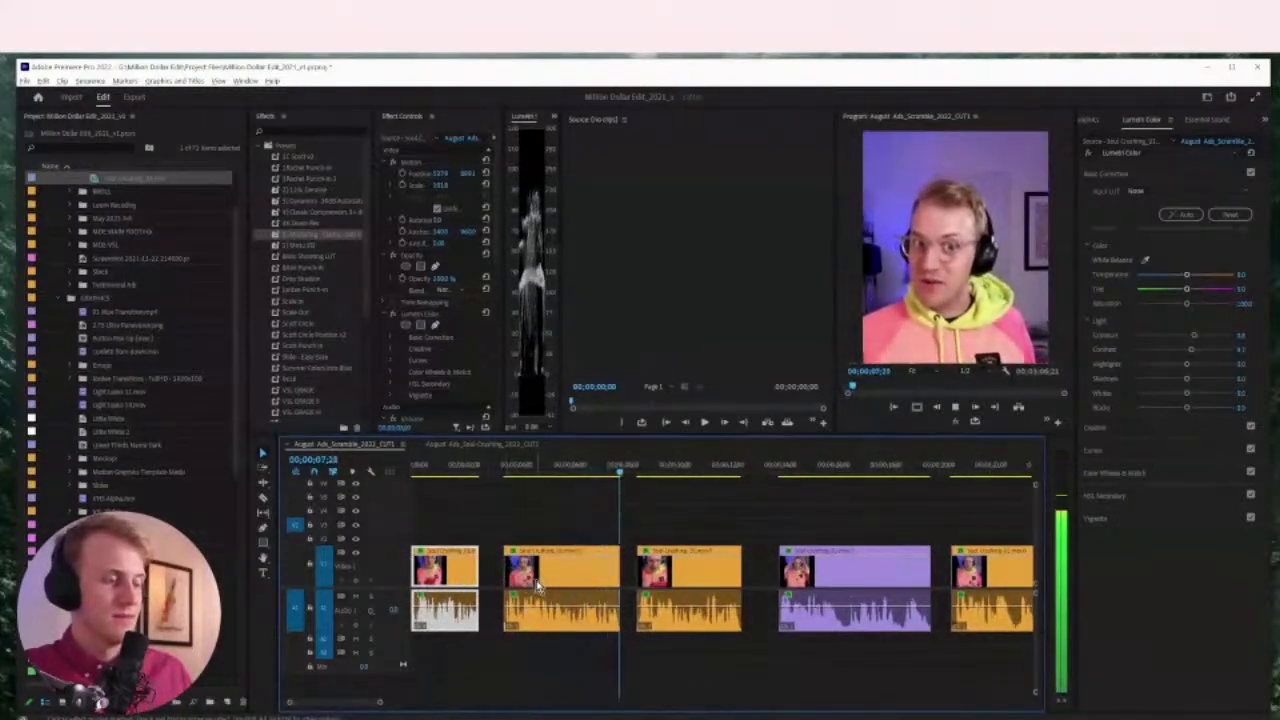
drag(537, 588, 514, 588)
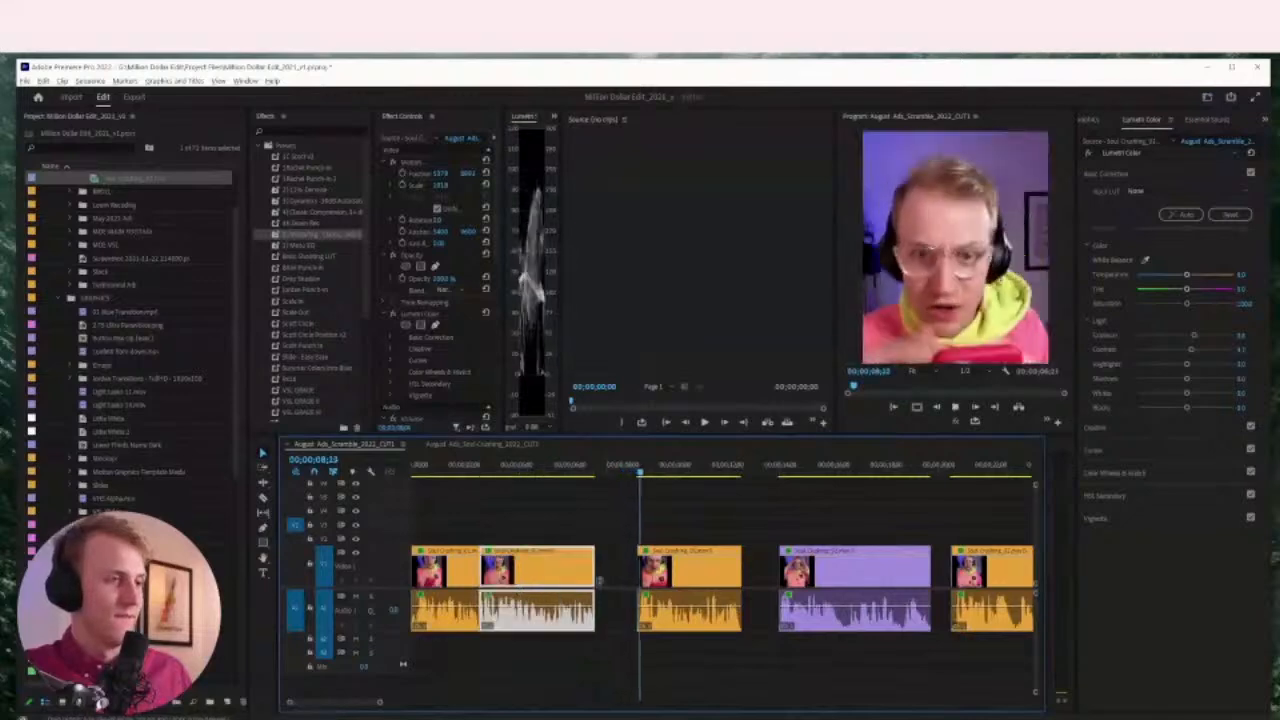
Move the second orange take out past the rest of the opening group, close the gap it leaves and resume playback
key(d)
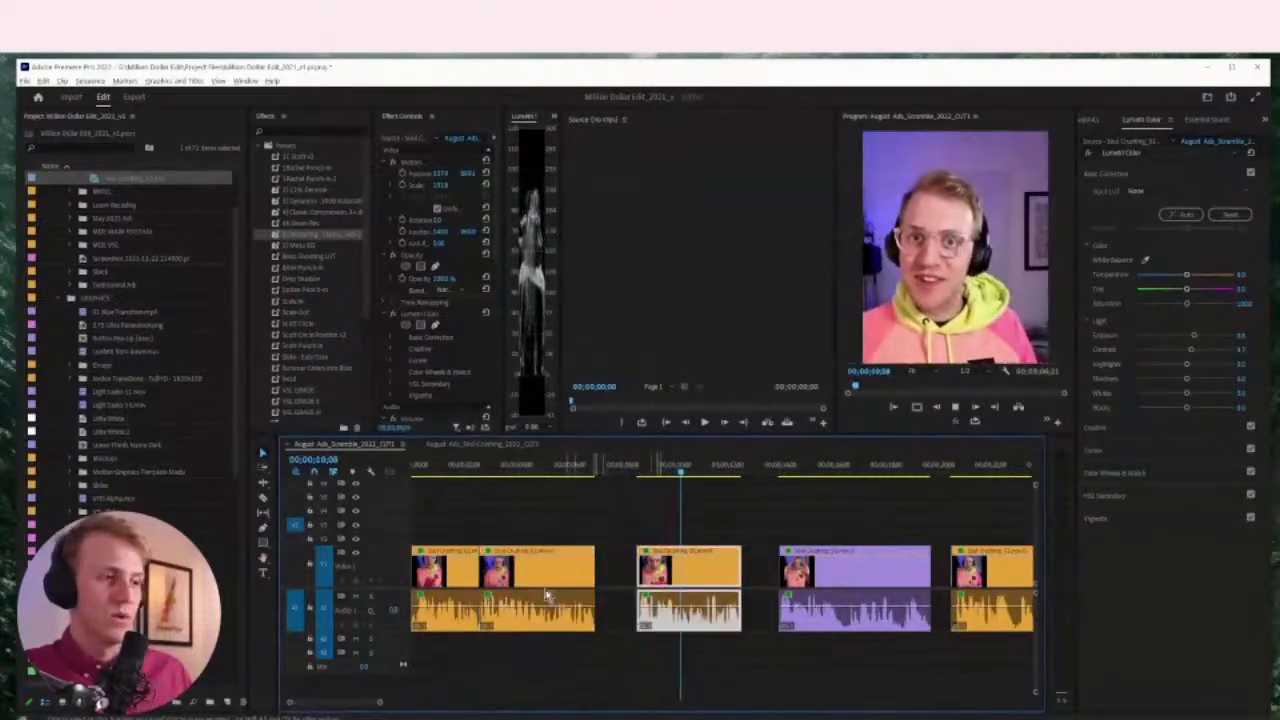
key(minus)
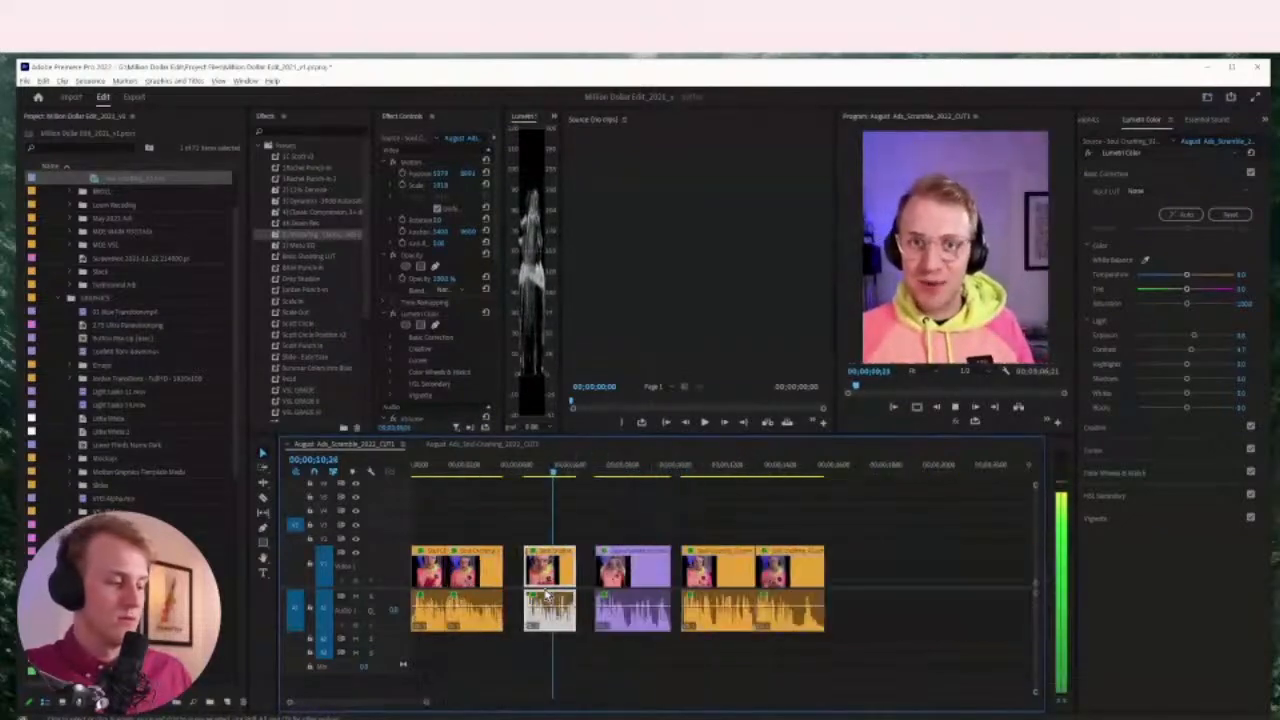
drag(463, 576, 962, 568)
click(480, 580)
key(Delete)
key(space)
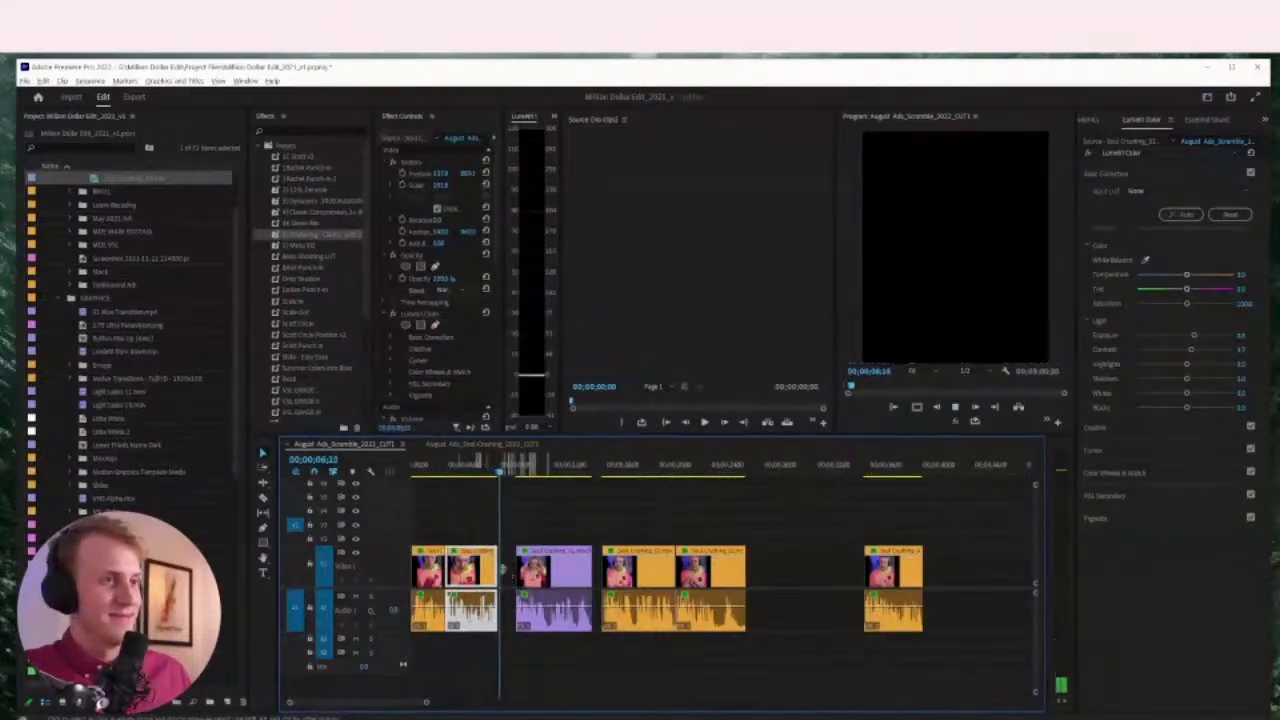
Move the purple take from the opening group to the far end of the timeline and close the gap it leaves
click(557, 573)
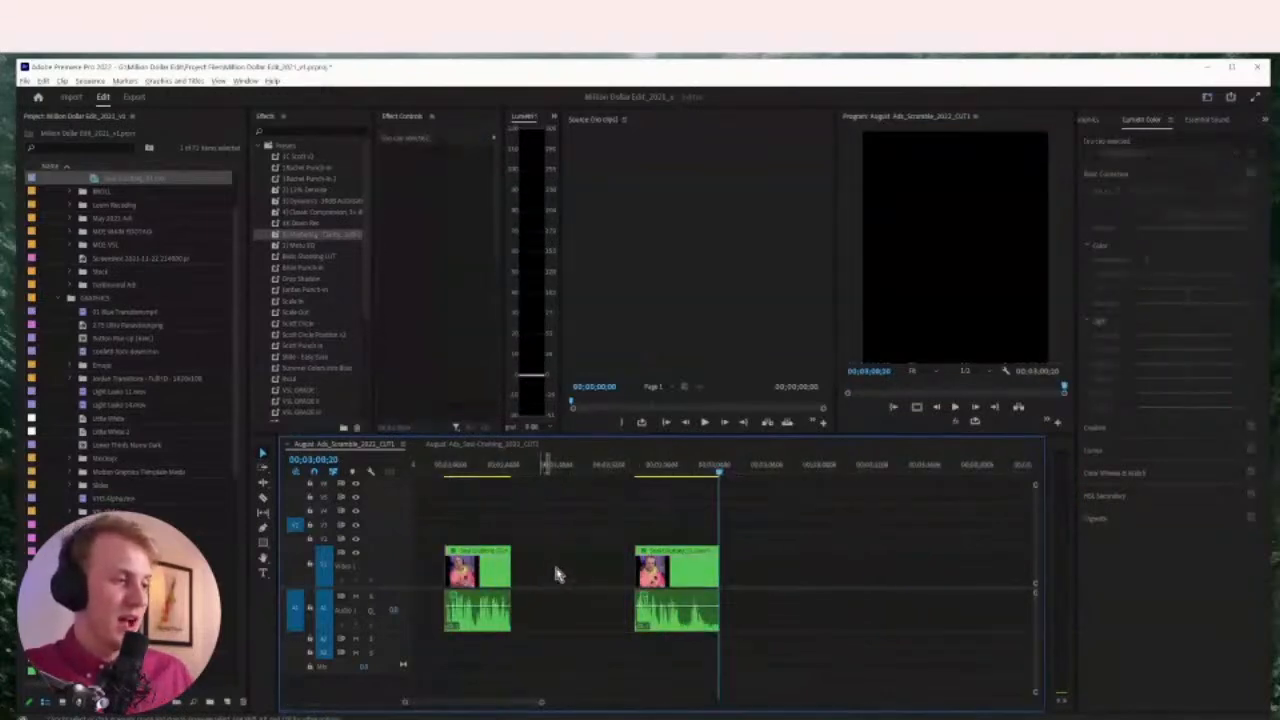
click(557, 573)
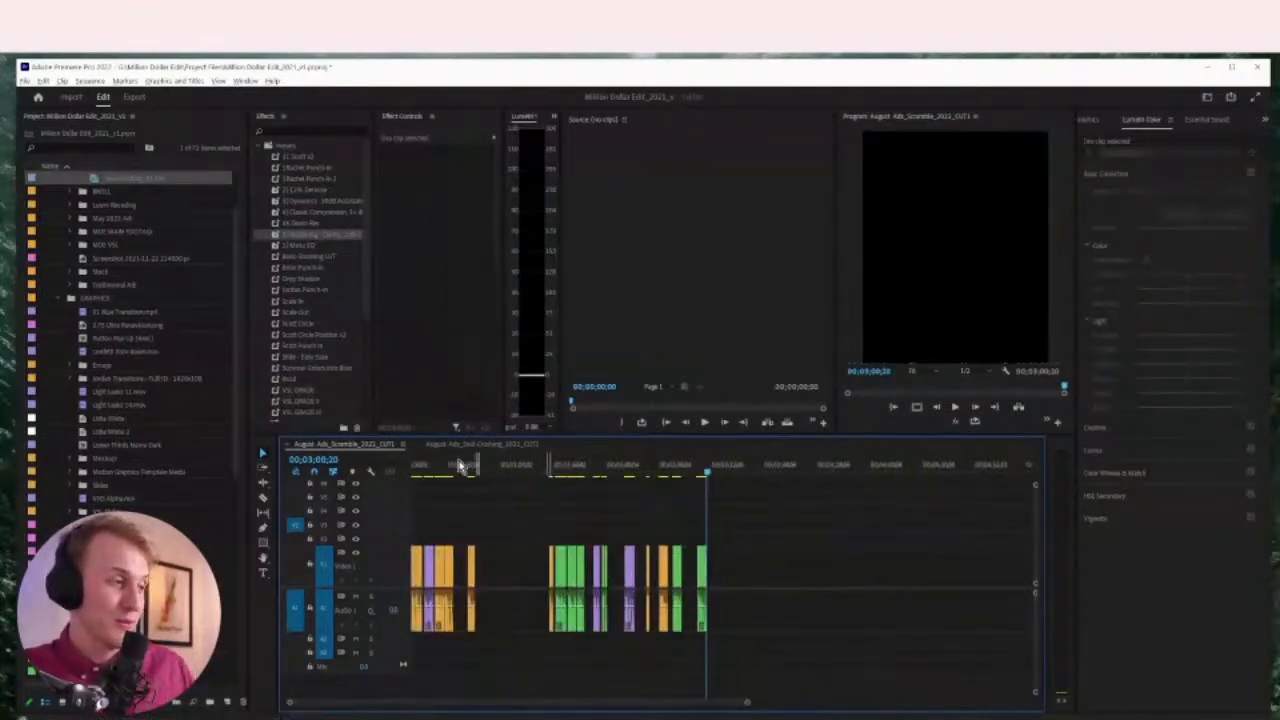
drag(460, 466, 814, 568)
key(equal)
key(equal)
key(equal)
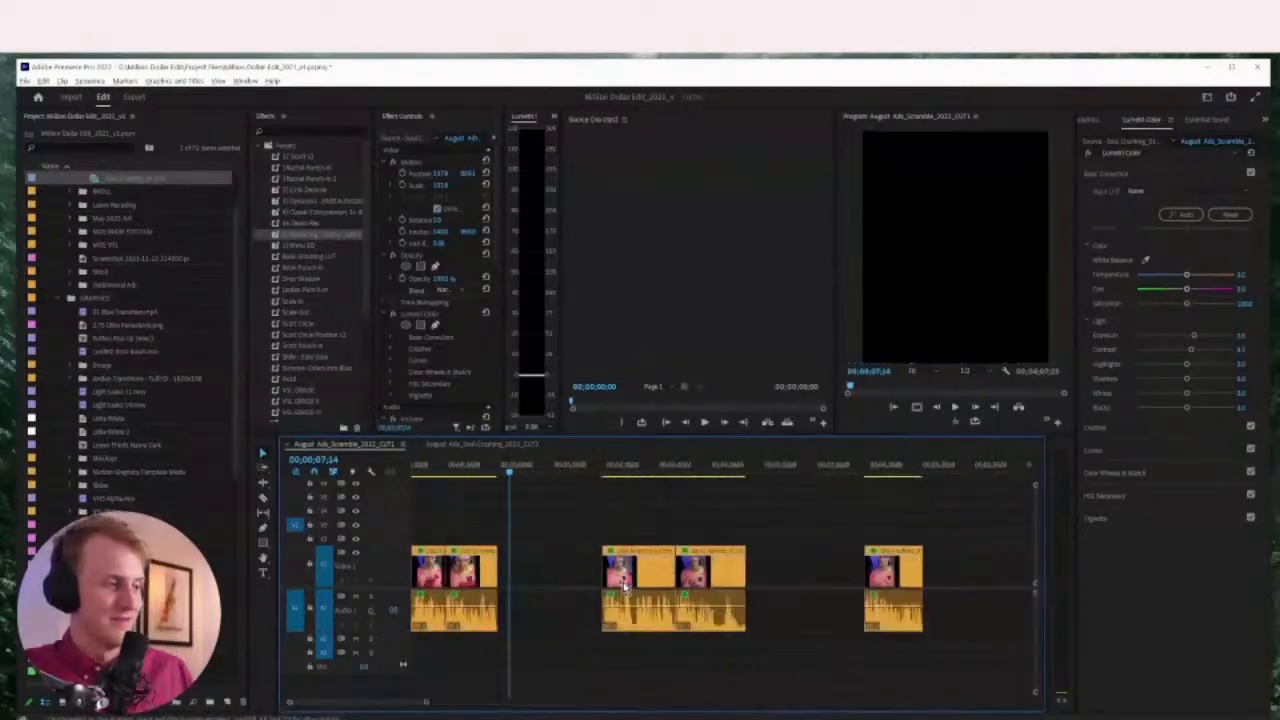
click(527, 562)
key(Delete)
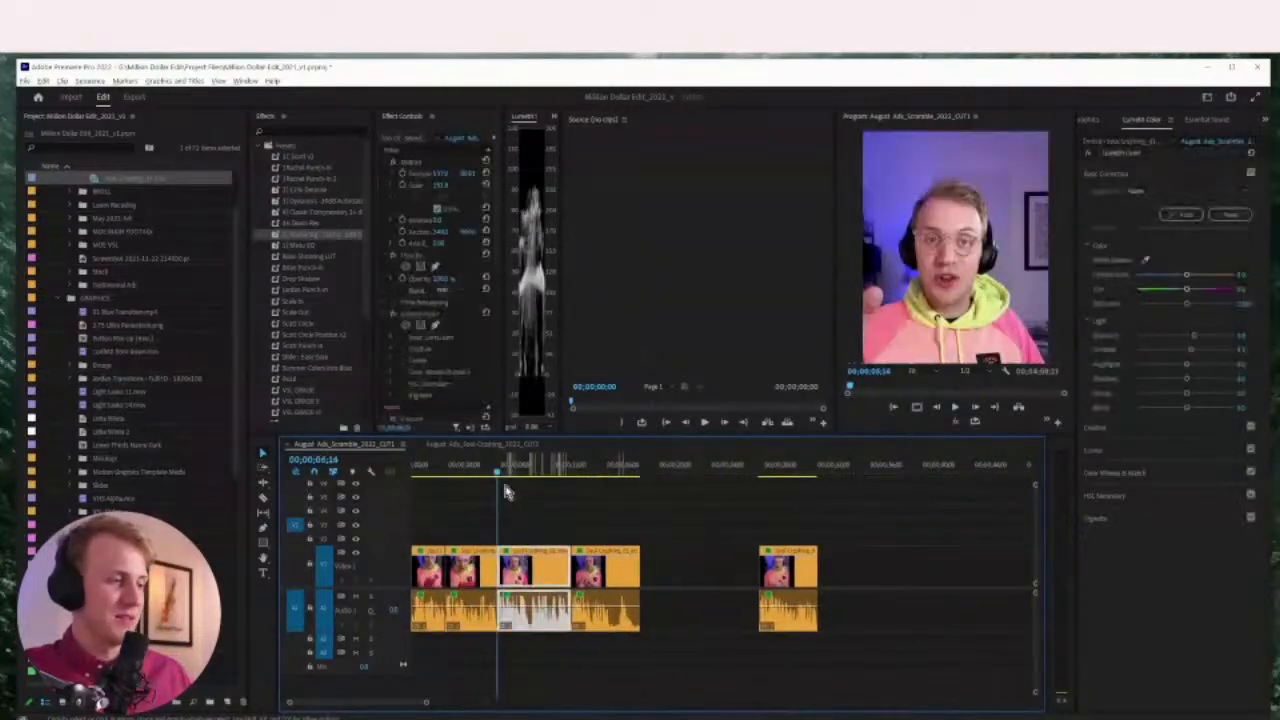
Play the third orange take in the opening group and trim the excess off its end
key(space)
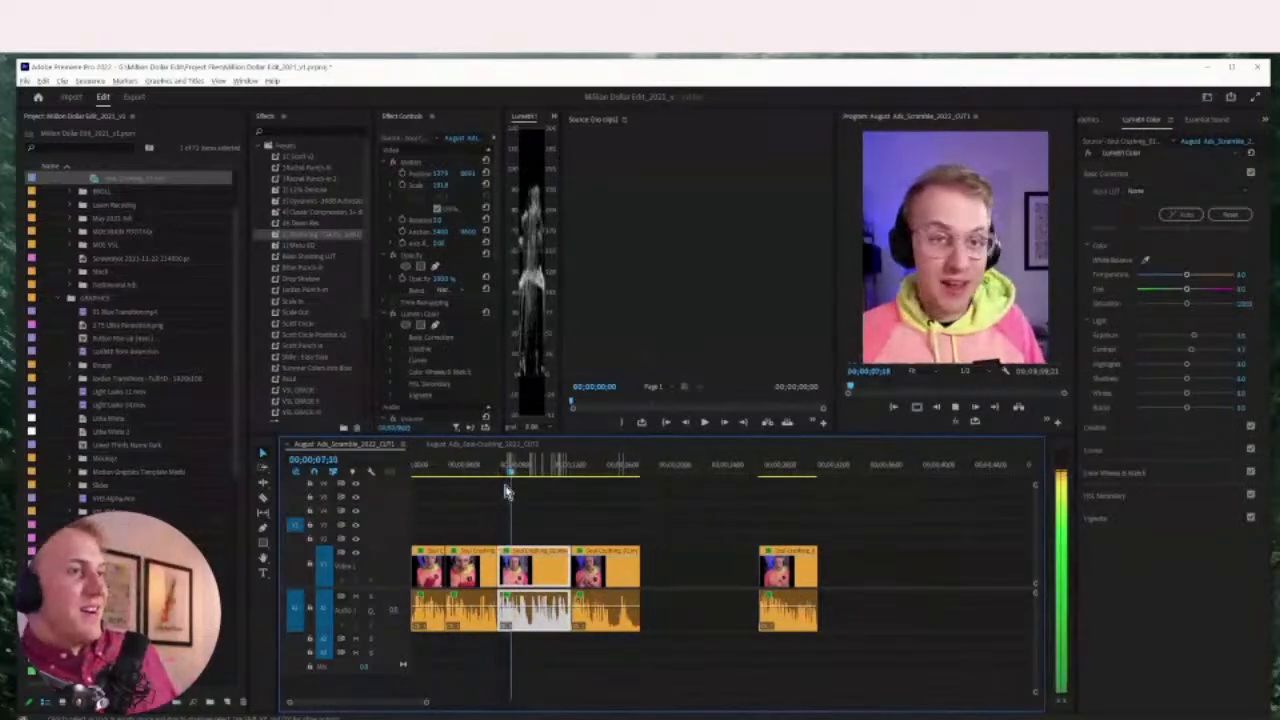
key(equal)
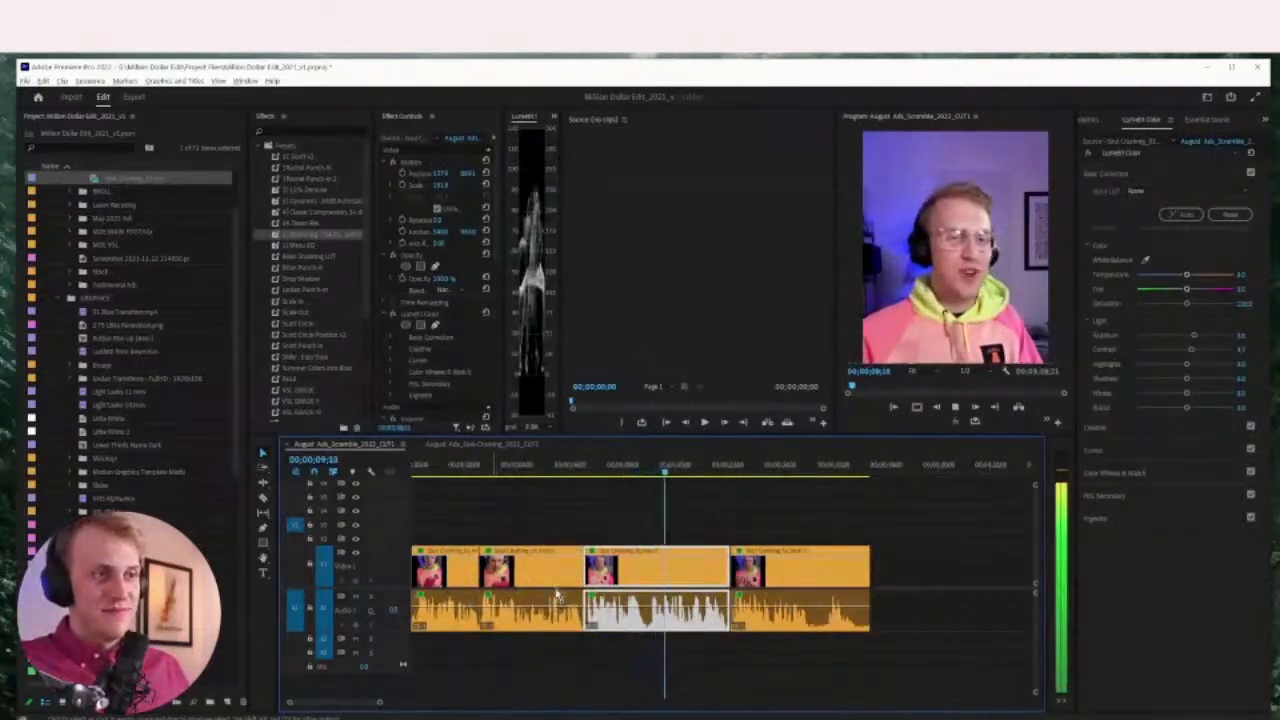
key(equal)
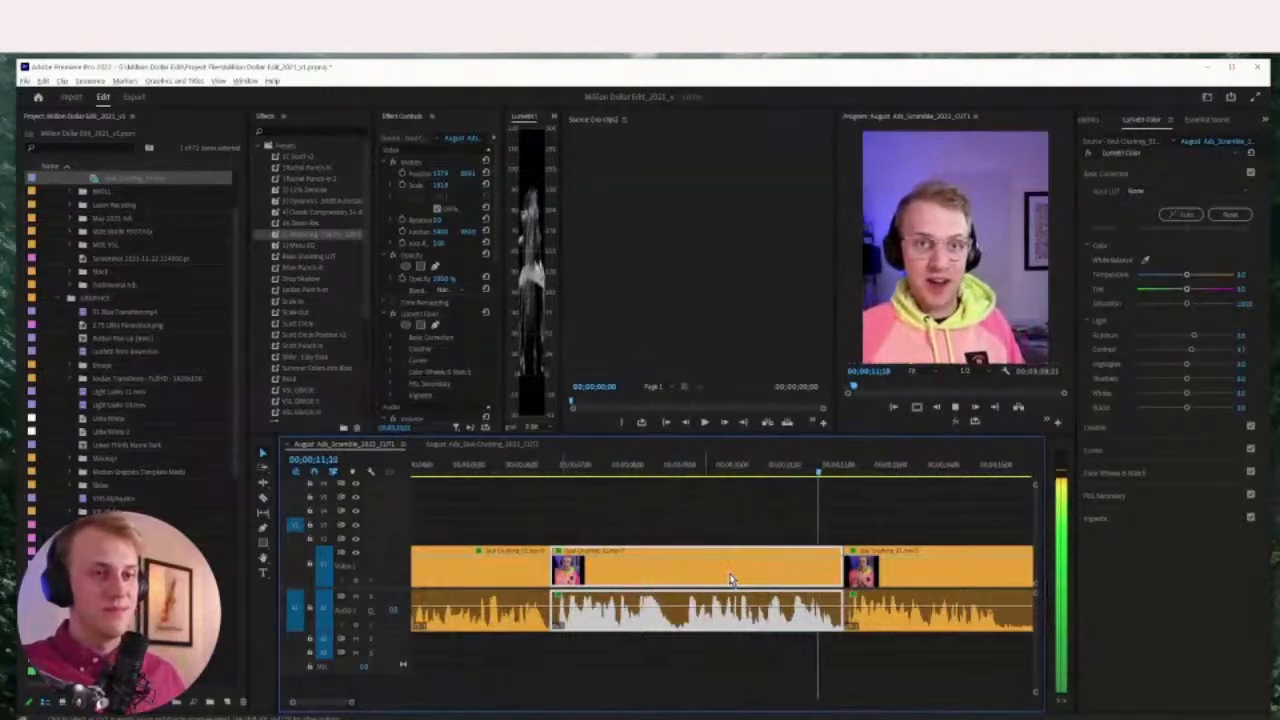
key(space)
drag(836, 565, 828, 506)
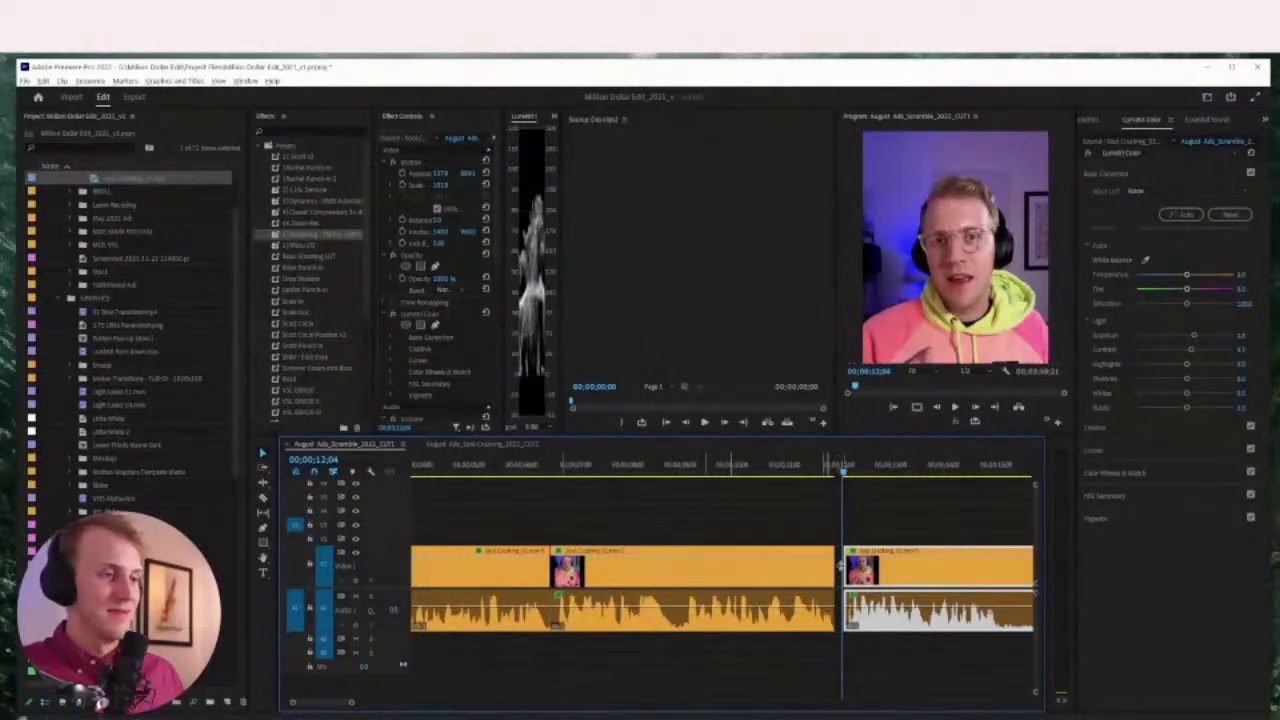
Butt the fourth orange take against the third, play it through and trim the excess off its end
key(space)
key(minus)
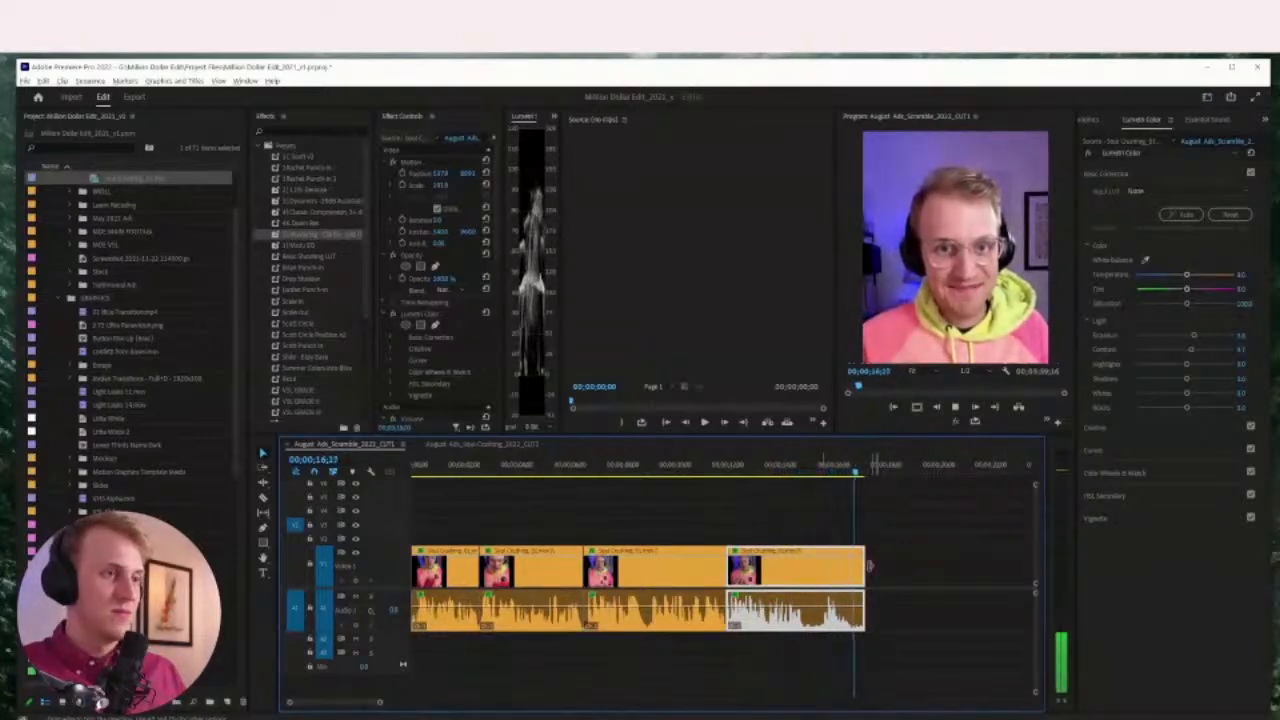
drag(866, 567, 857, 567)
click(815, 460)
drag(815, 458, 840, 468)
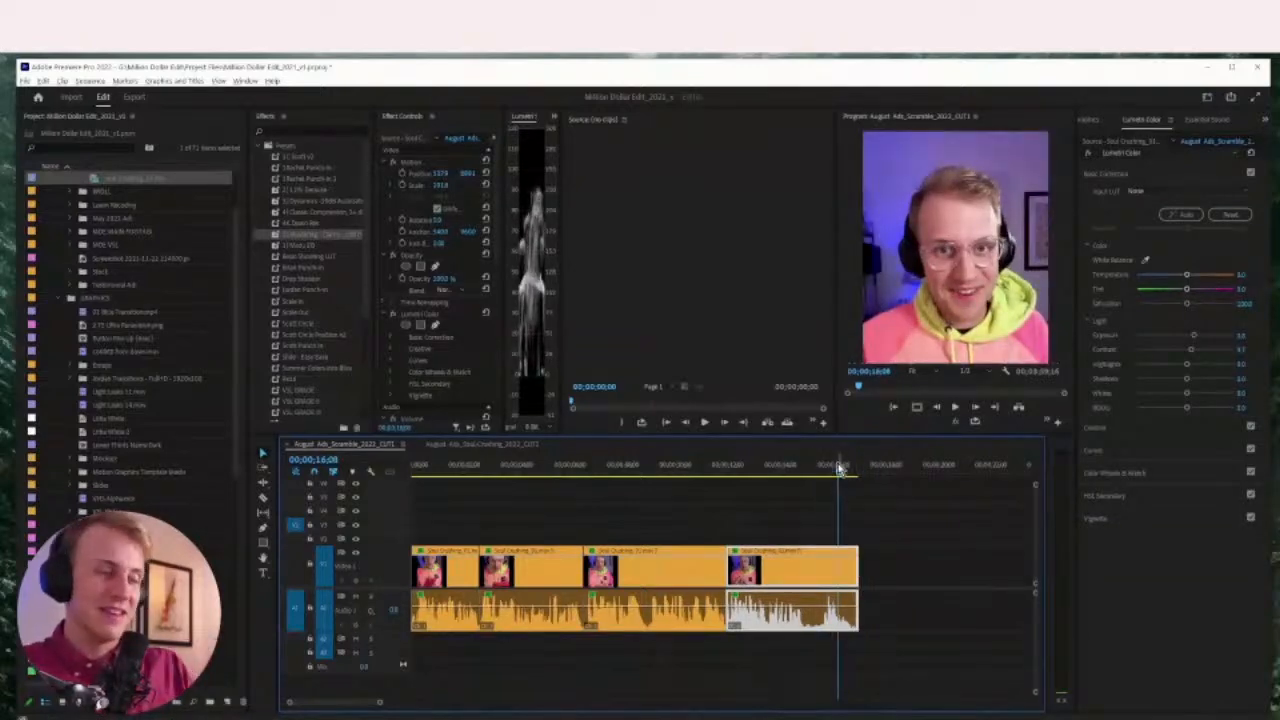
click(866, 497)
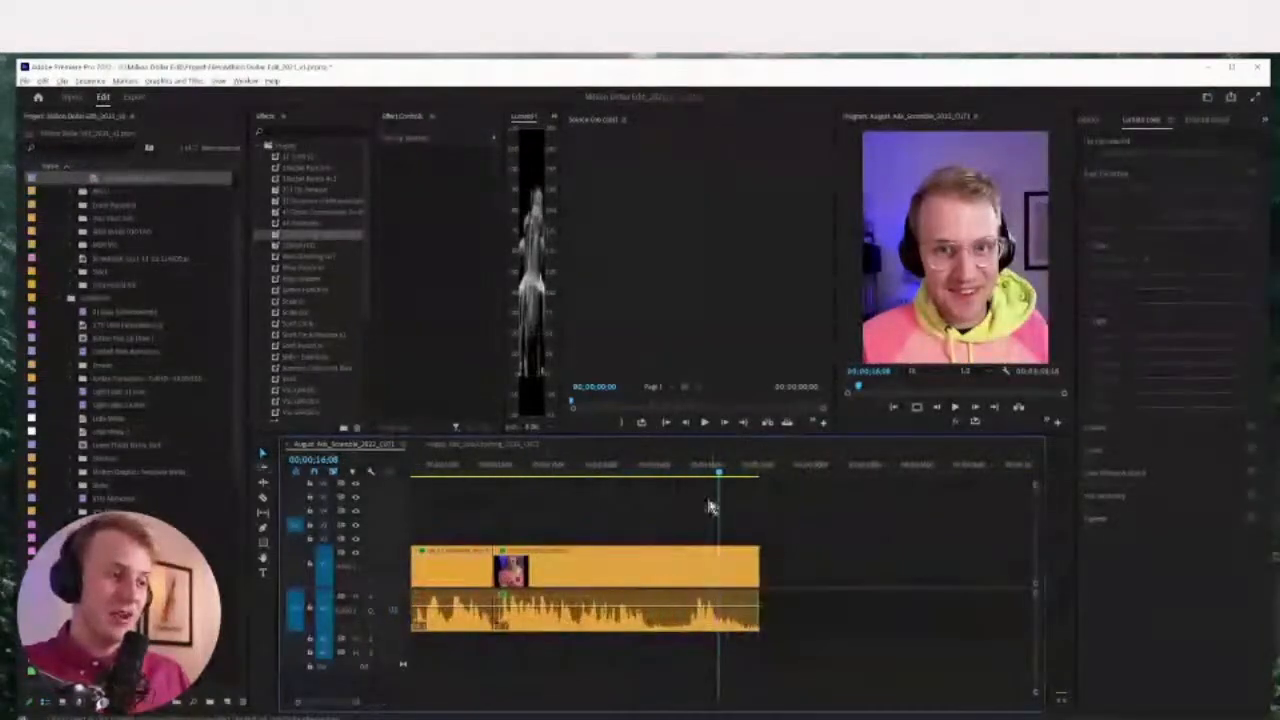
click(703, 463)
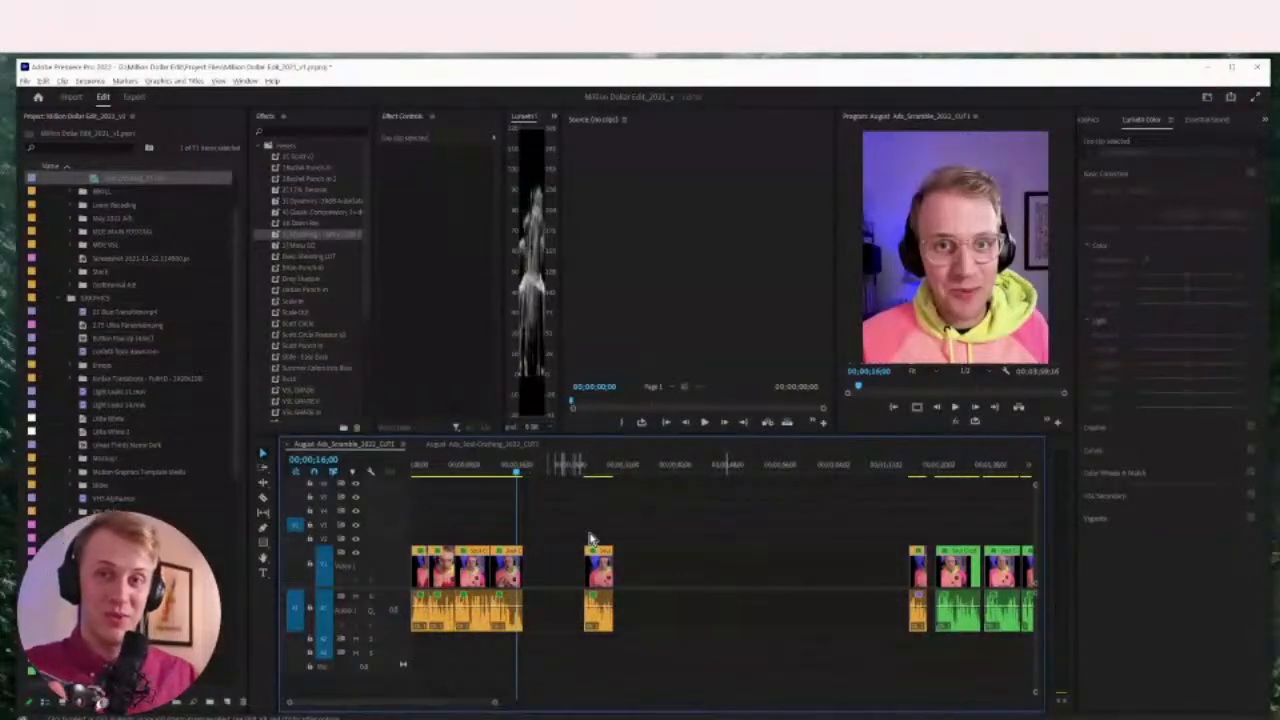
Move the leftover orange take against the next orange clip before the green ones and shift all later clips further along the timeline
drag(607, 593, 890, 565)
click(774, 580)
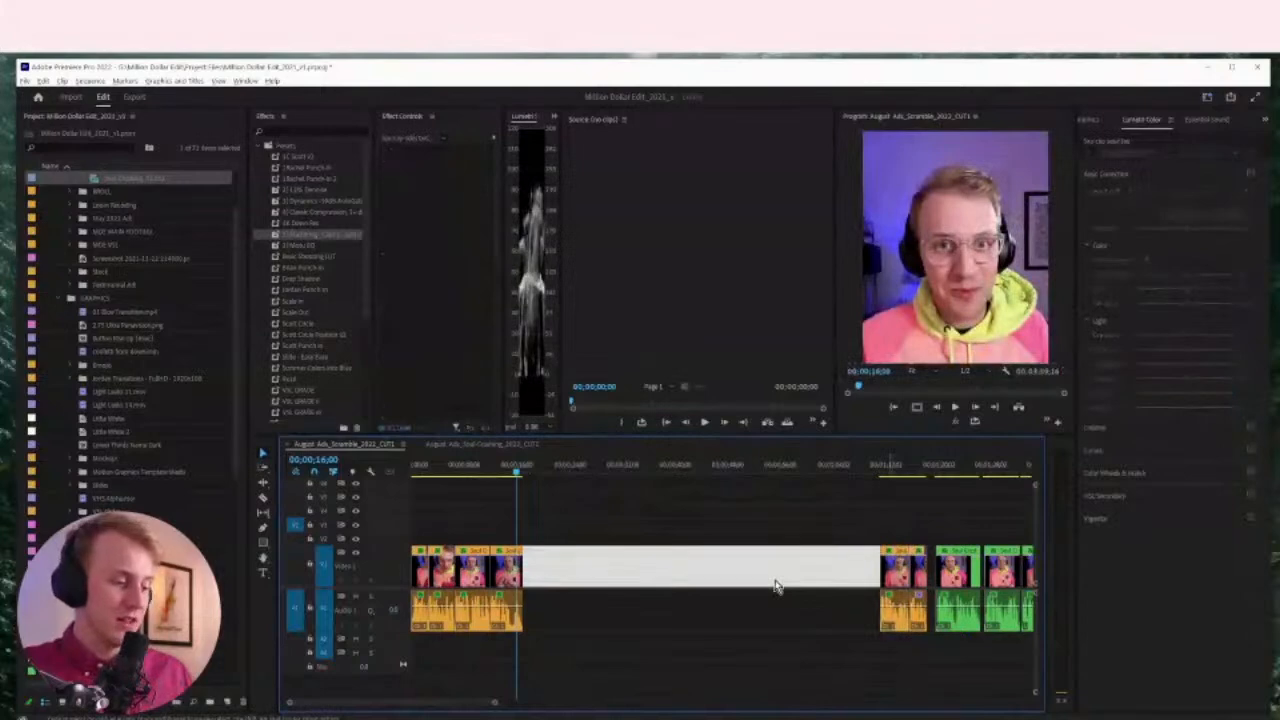
key(minus)
key(minus)
drag(560, 510, 966, 632)
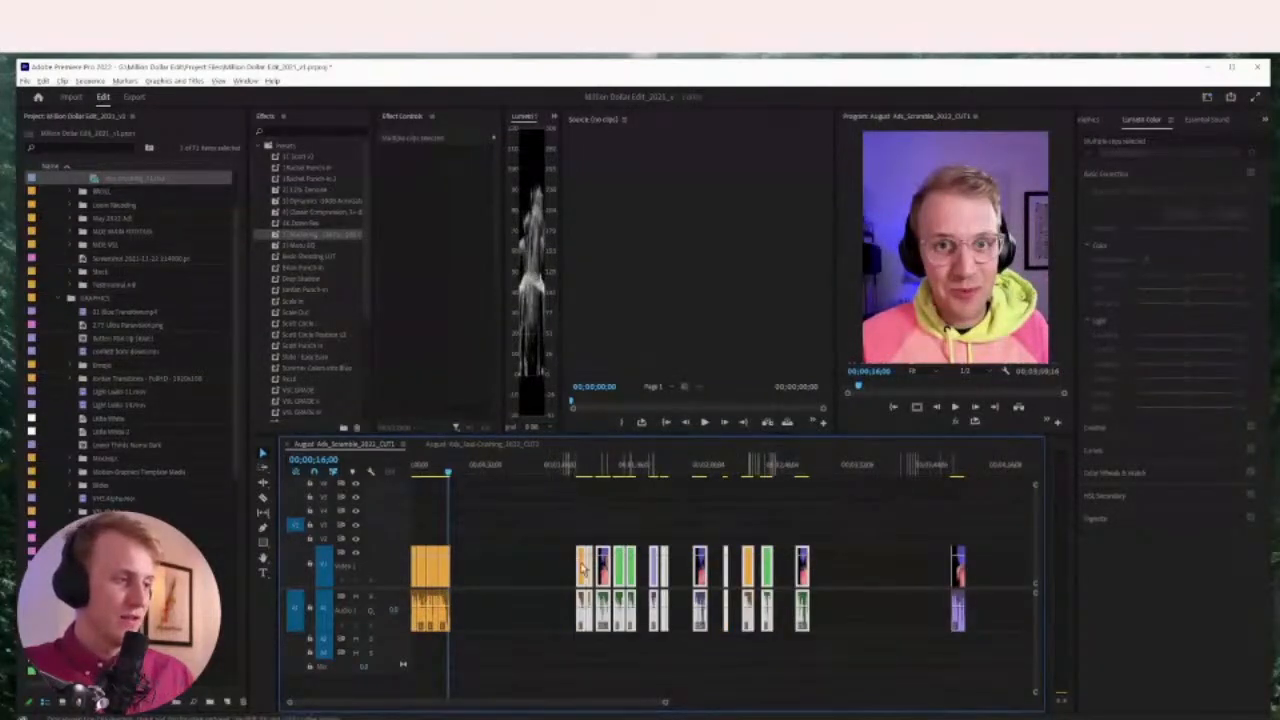
key(minus)
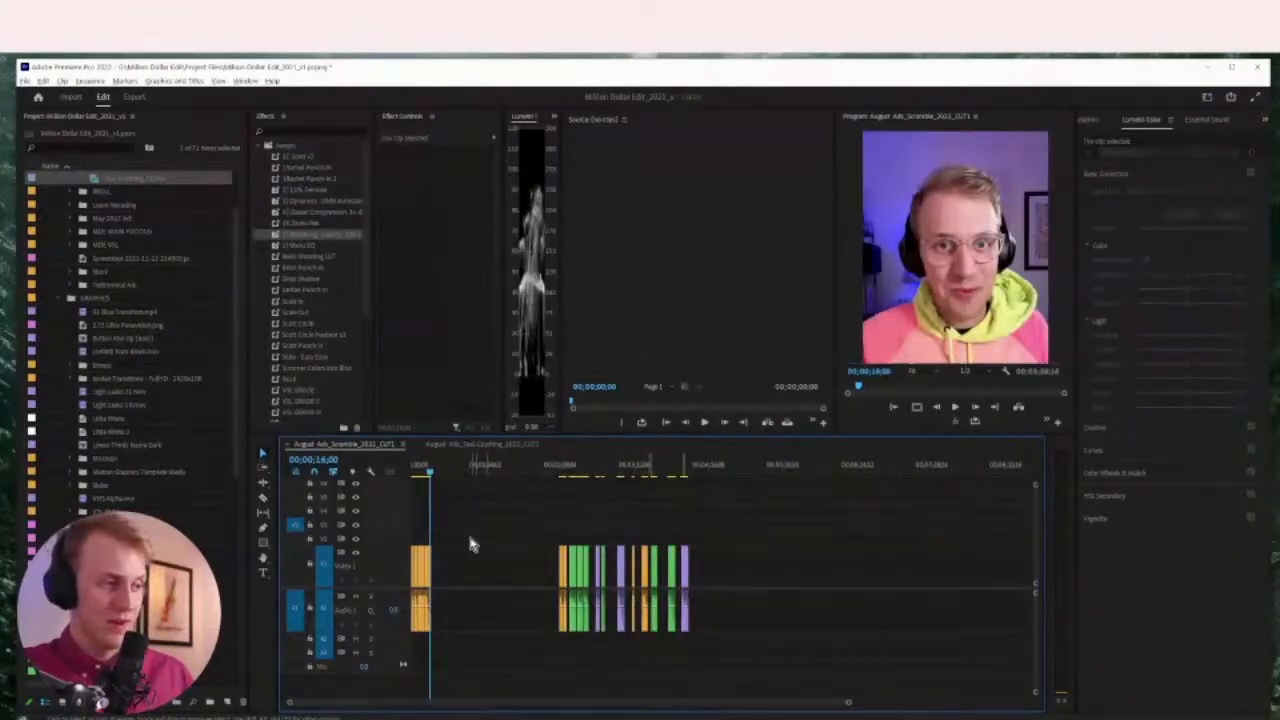
Set the sequence's out point at the end of the fourth take in the opening group
drag(466, 466, 363, 470)
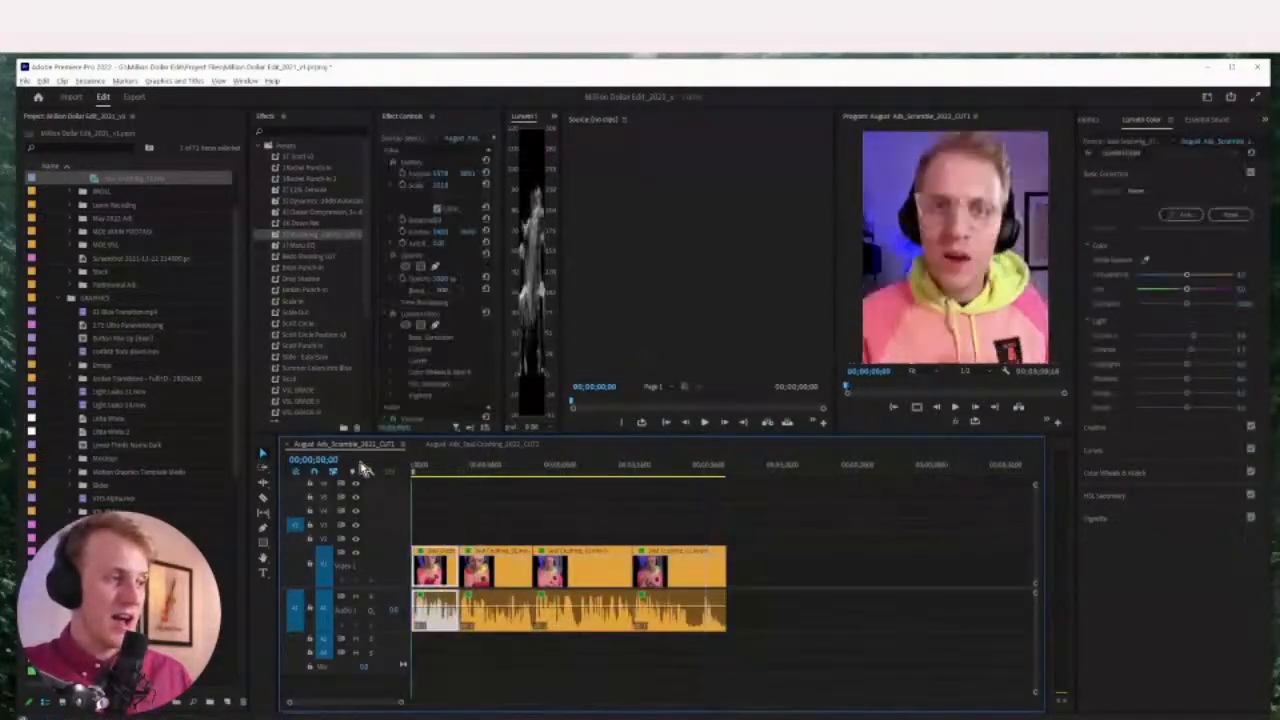
key(ctrl+a)
click(478, 444)
click(640, 465)
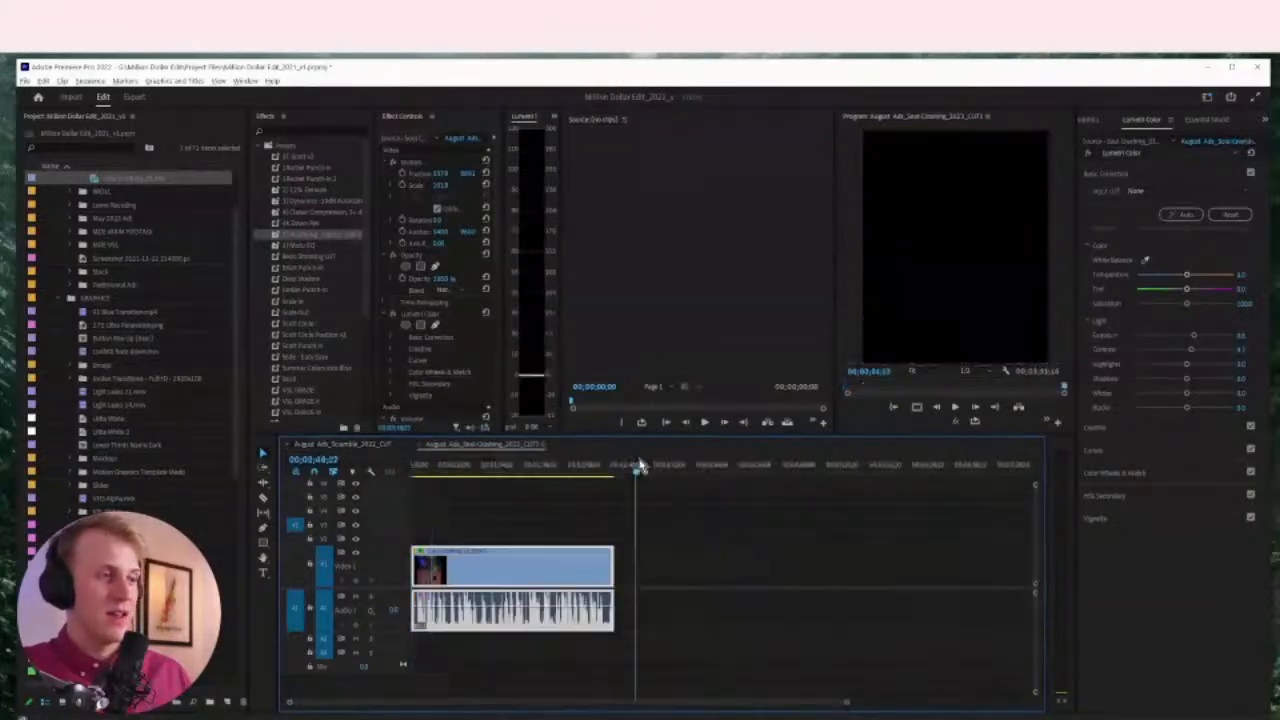
click(383, 446)
drag(420, 466, 728, 470)
key(o)
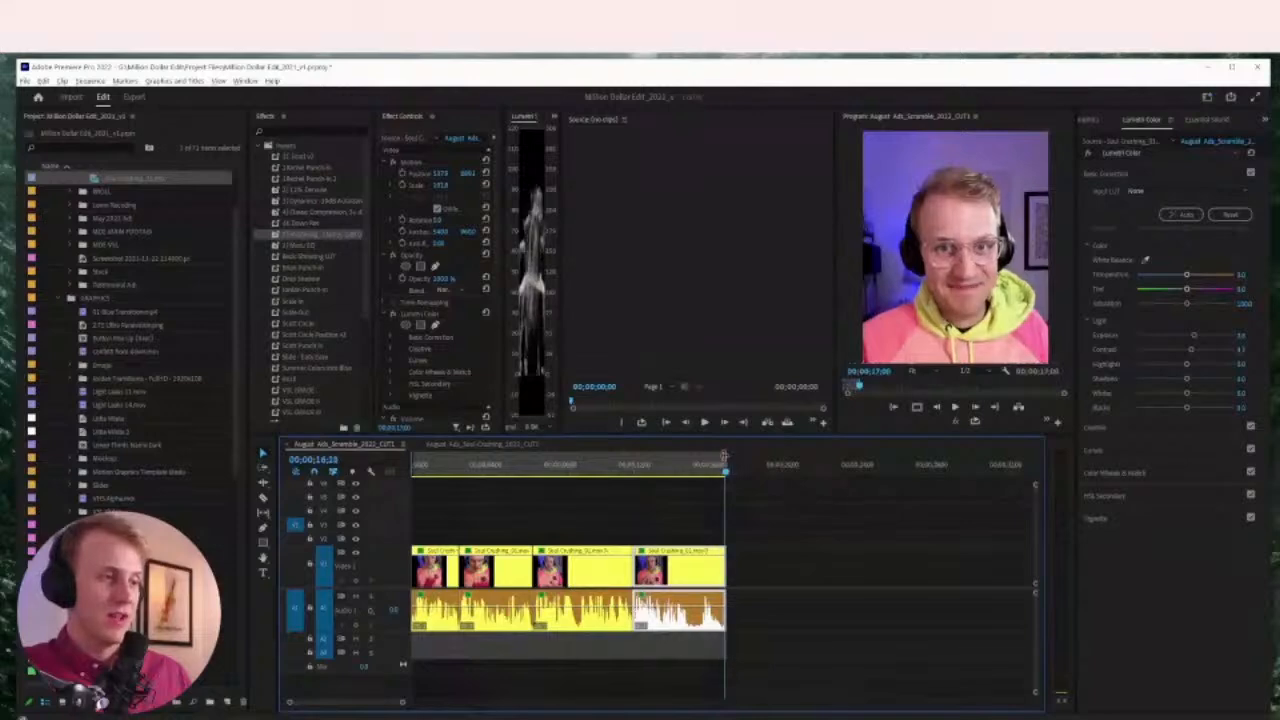
click(752, 466)
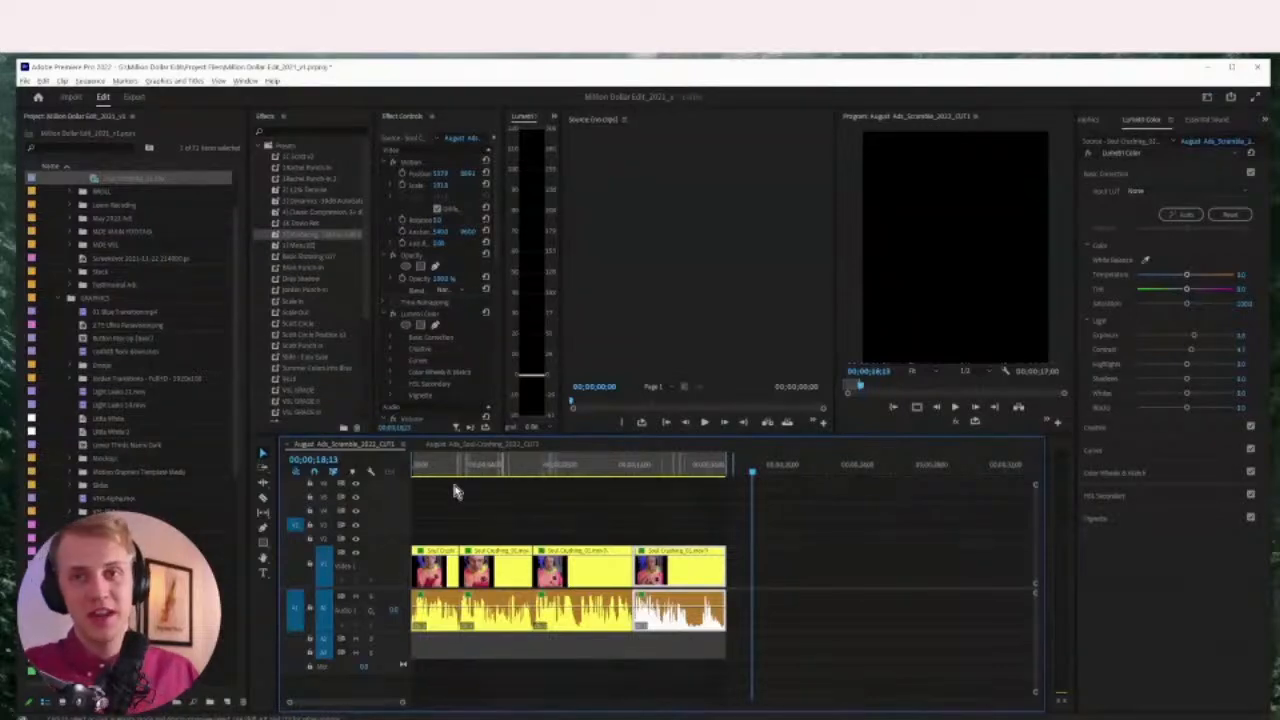
Clear the sequence's in and out points and save the project
scroll(453, 487, down, 5)
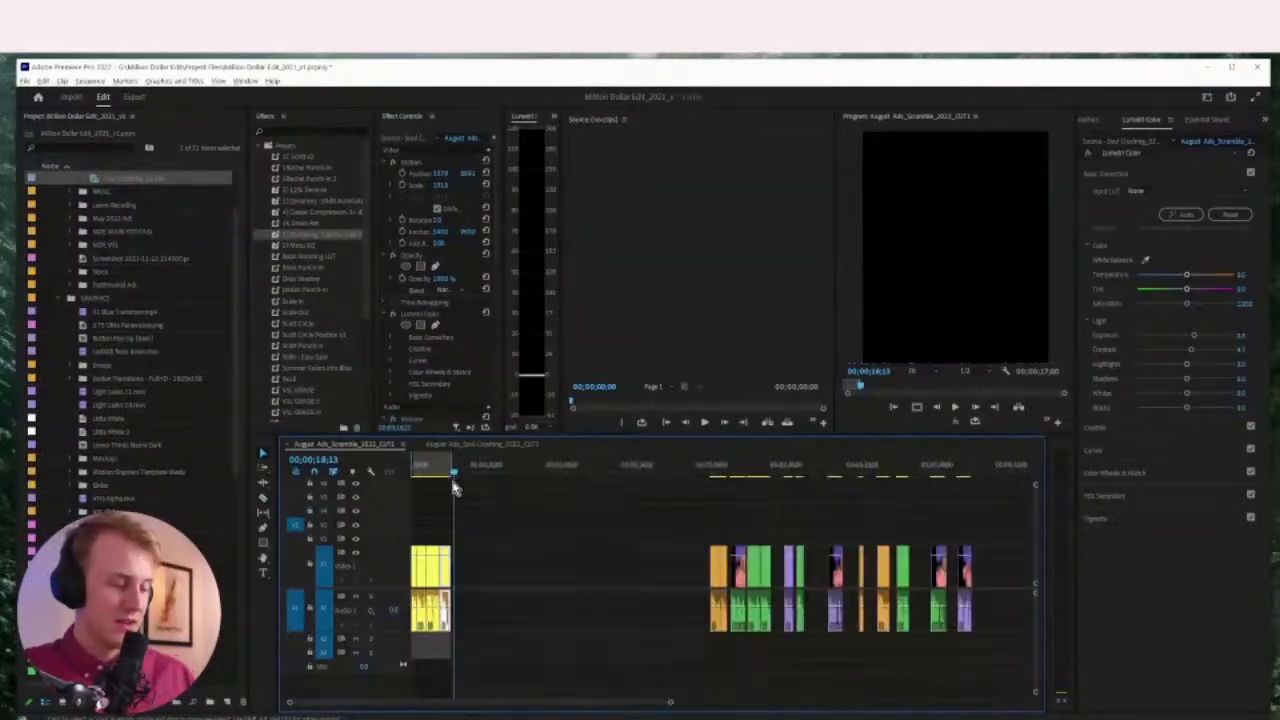
right_click(447, 466)
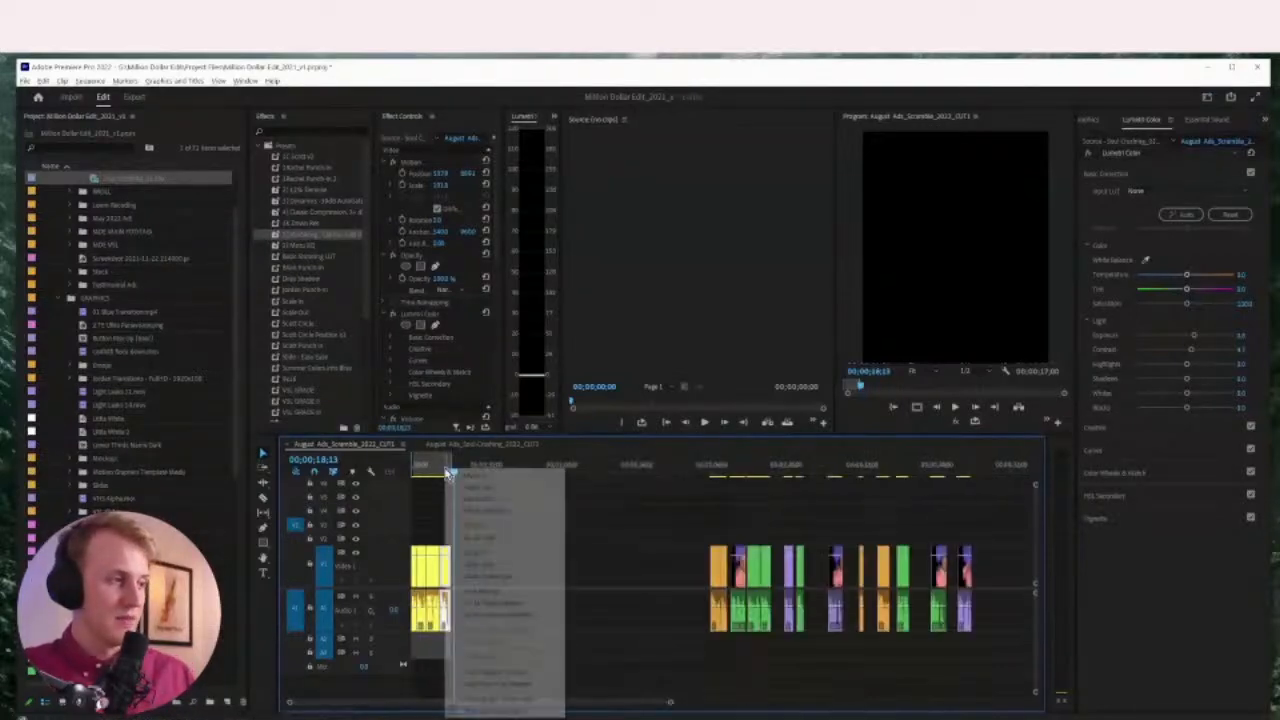
click(503, 578)
click(500, 528)
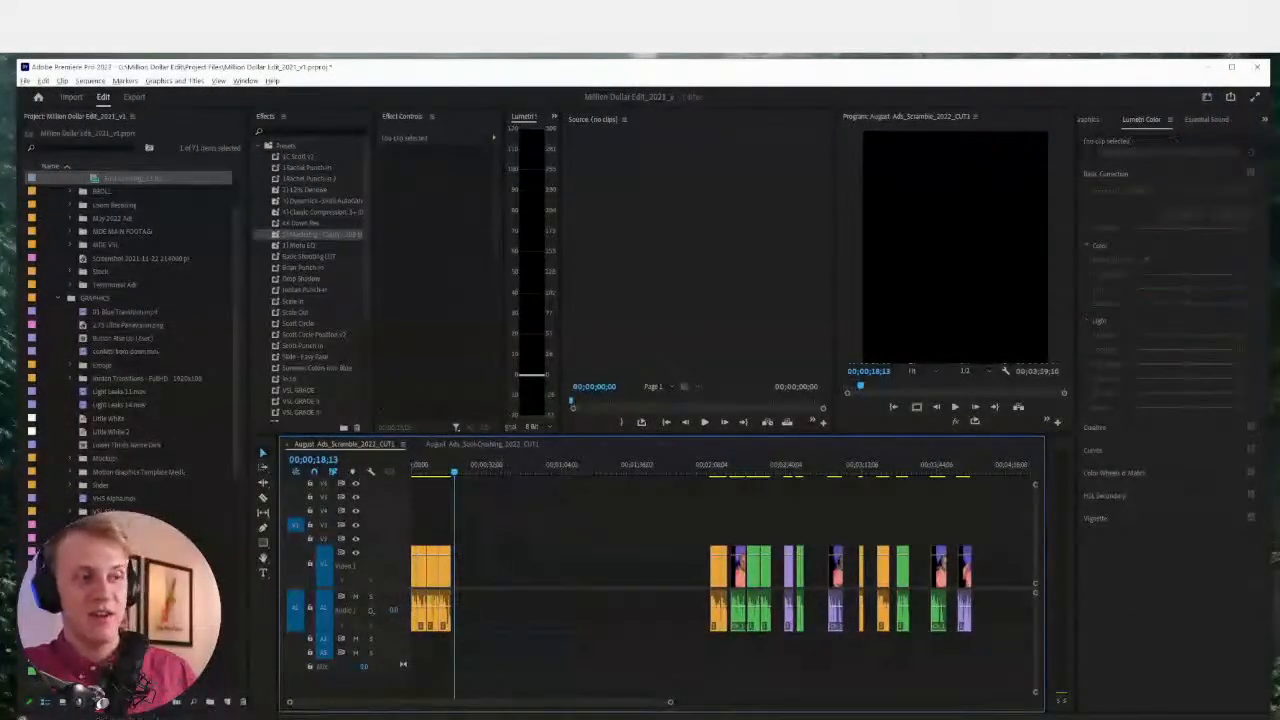
scroll(680, 528, down, 6)
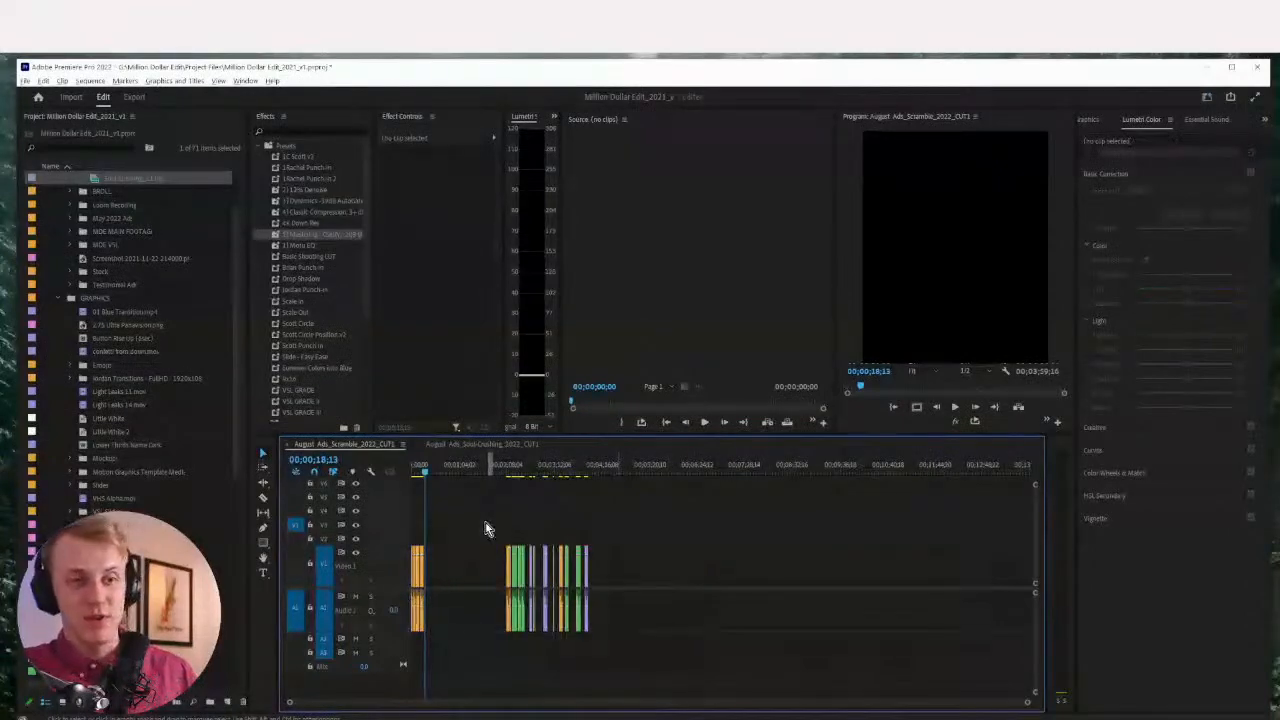
scroll(487, 528, up, 8)
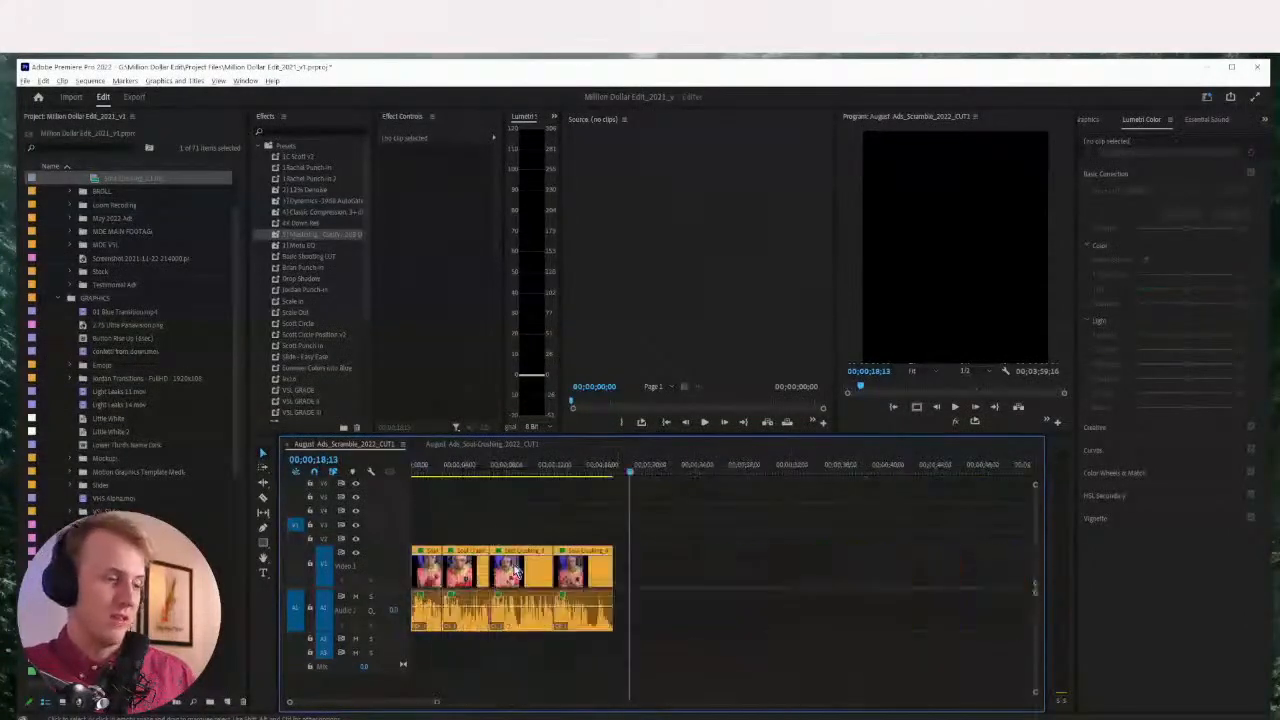
key(ctrl+s)
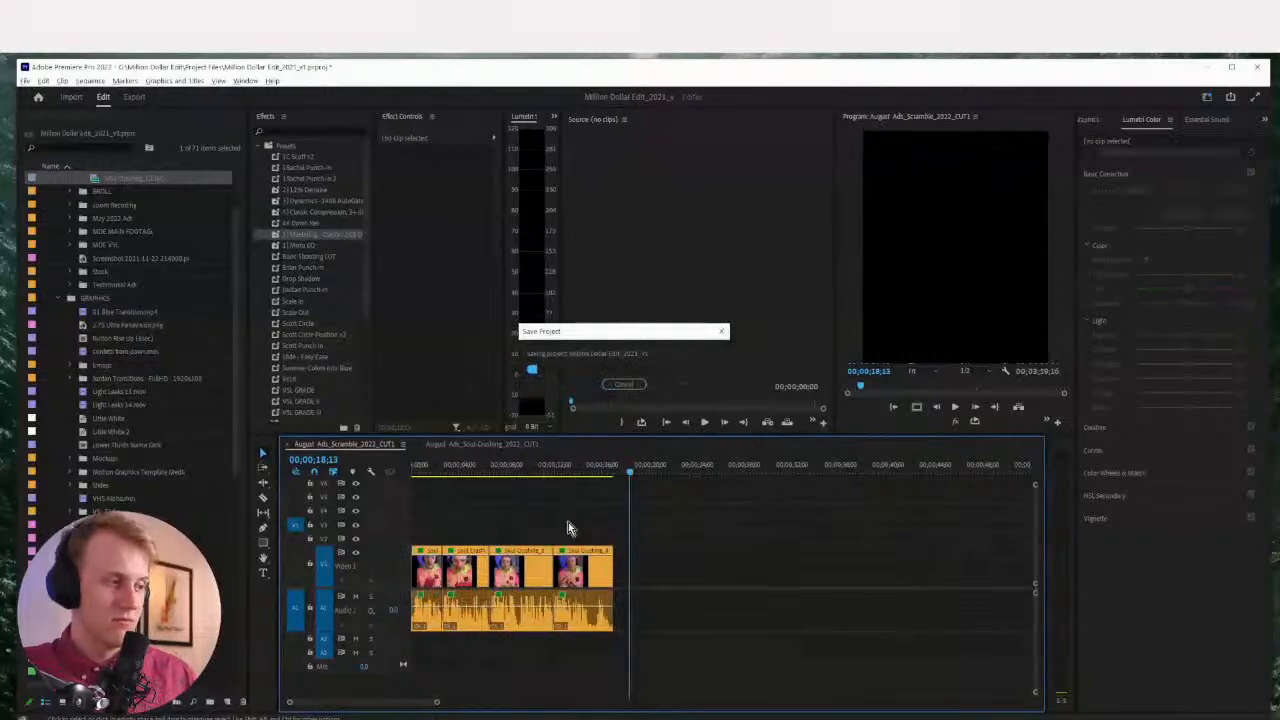
Set the out point at 00;00;14;27, where the spoken line in the fourth opening take ends
key(Home)
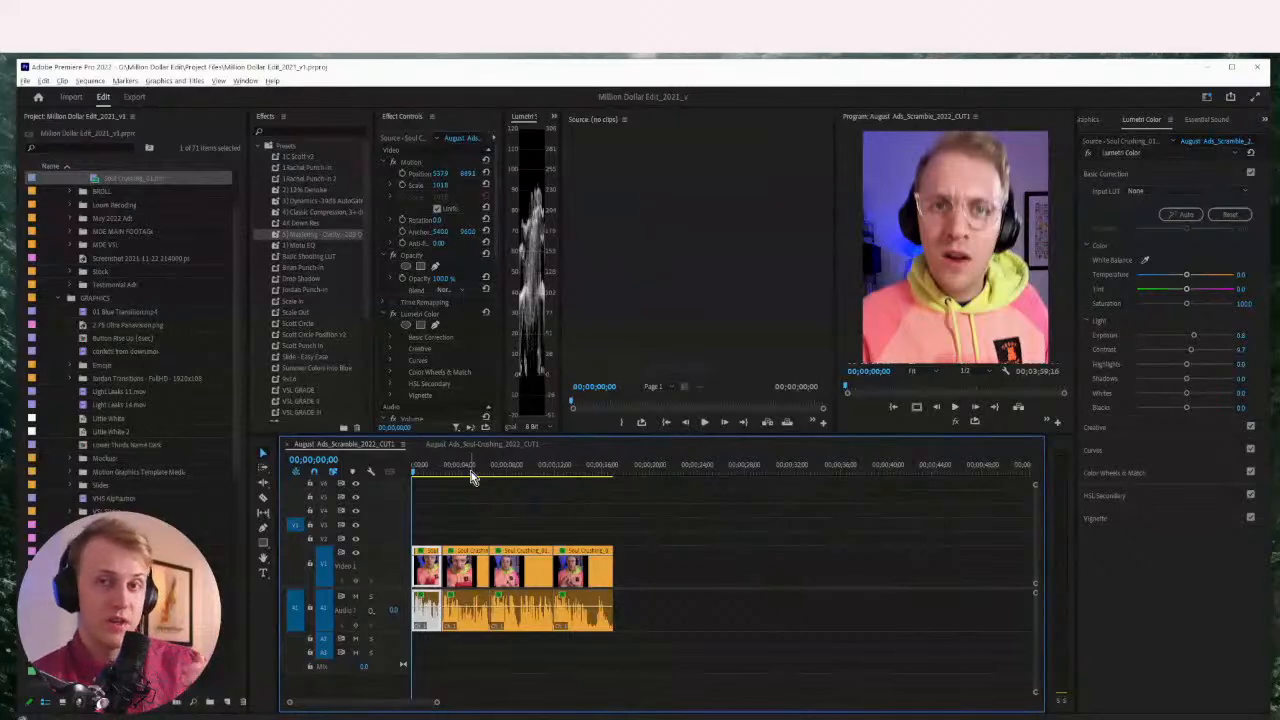
drag(473, 470, 590, 470)
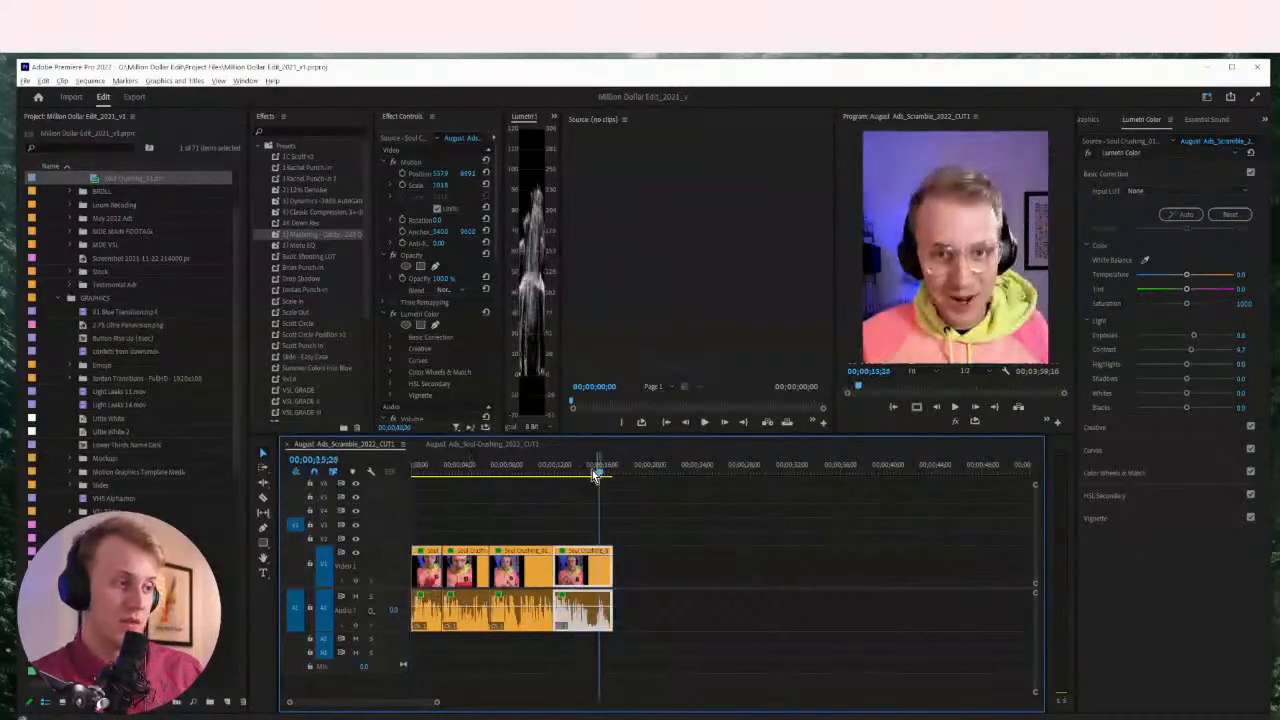
key(equal)
key(equal)
click(677, 471)
key(o)
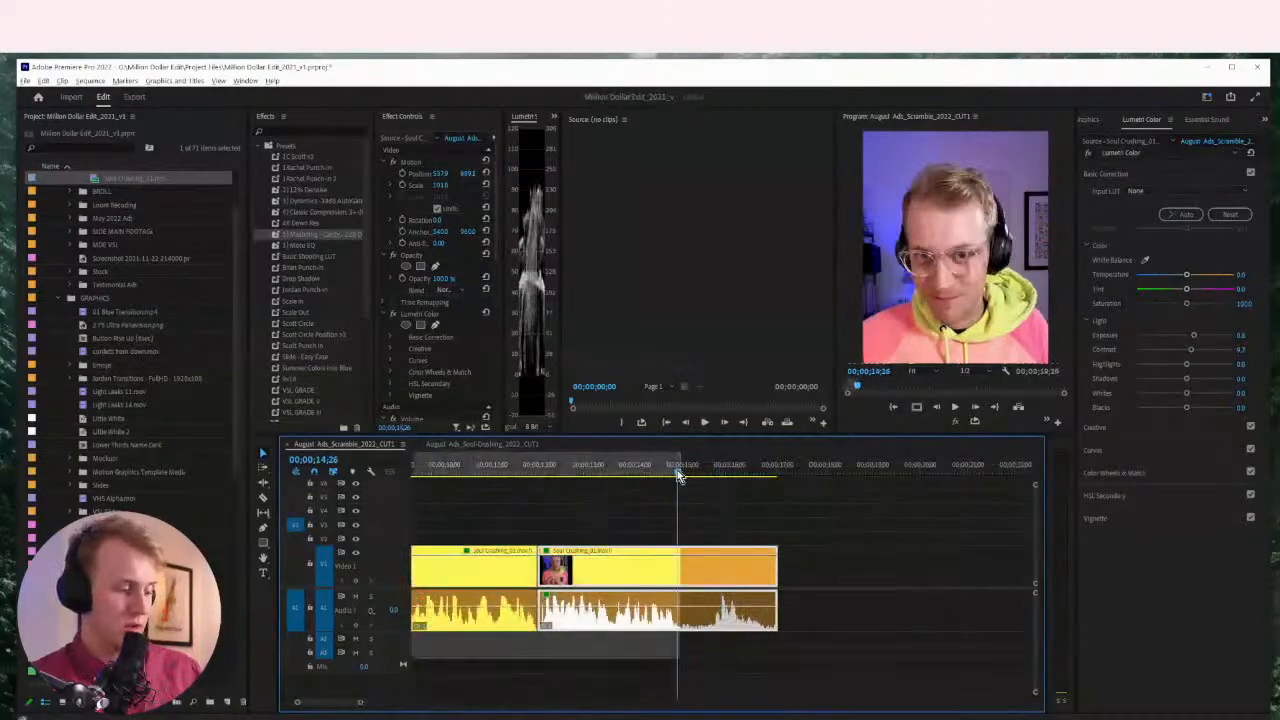
click(653, 470)
key(o)
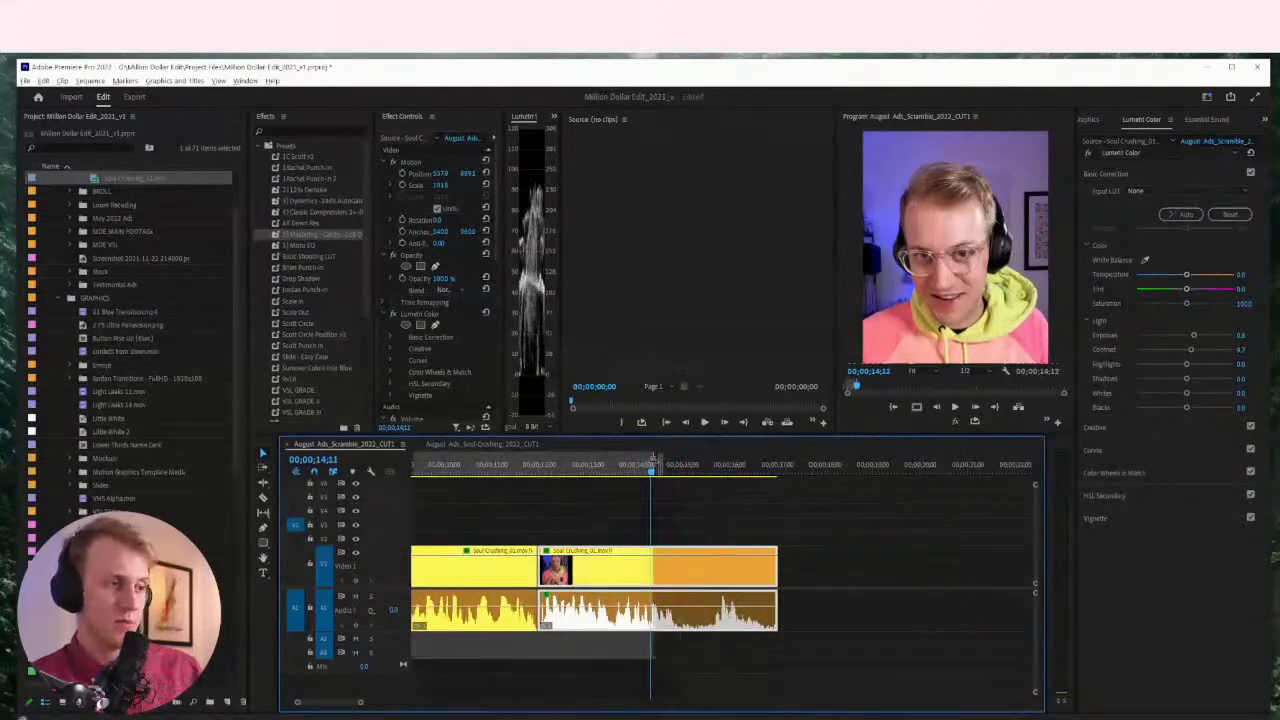
drag(652, 458, 678, 461)
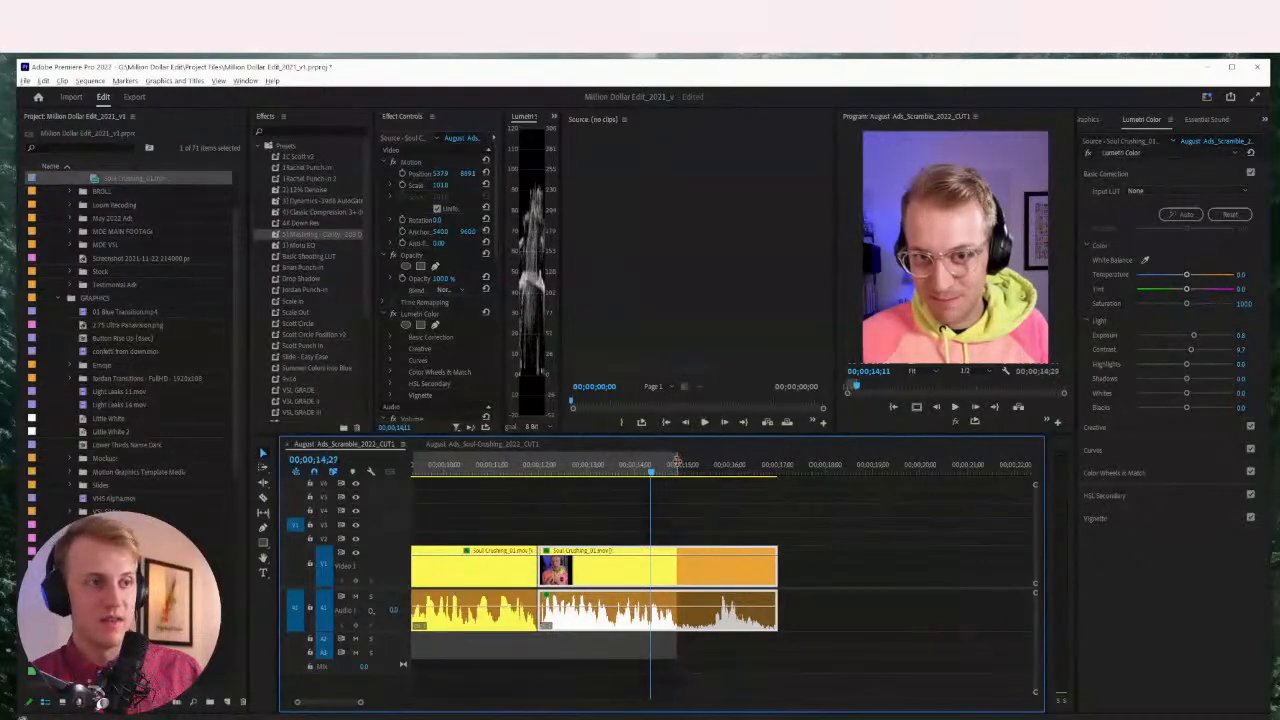
click(737, 520)
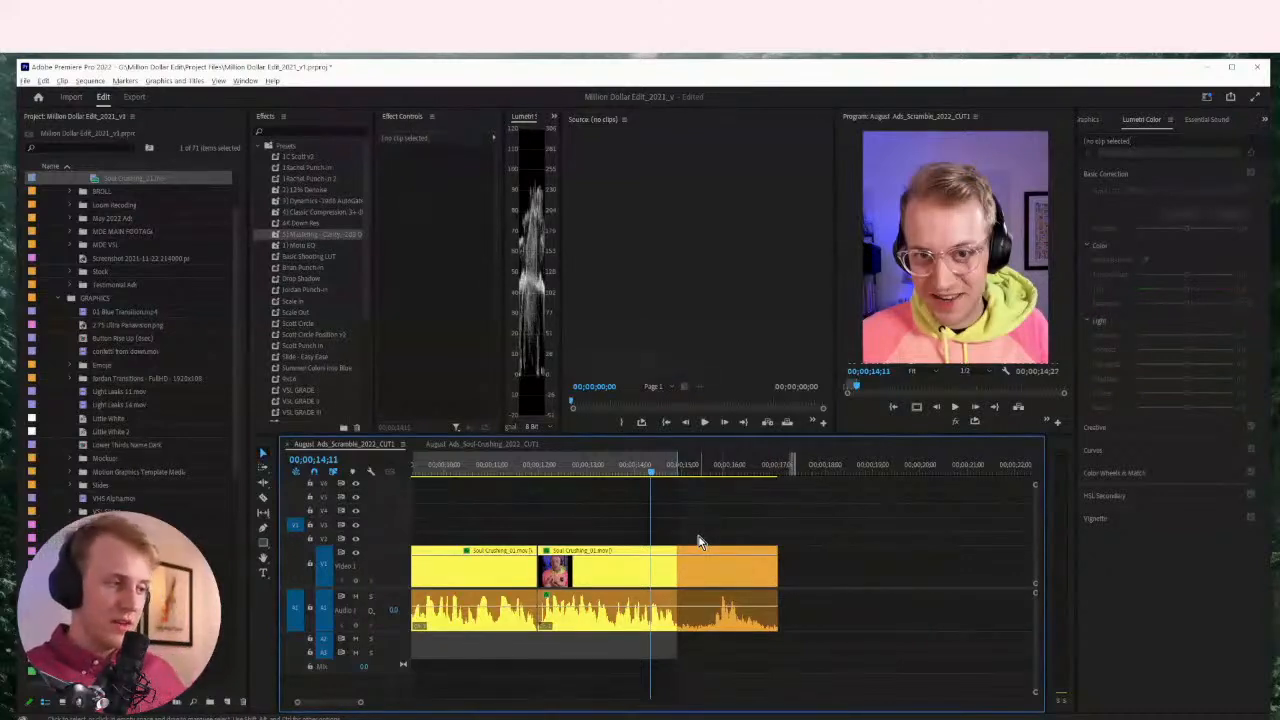
Play the first opening take from the start of the sequence to check its pacing
key(minus)
key(minus)
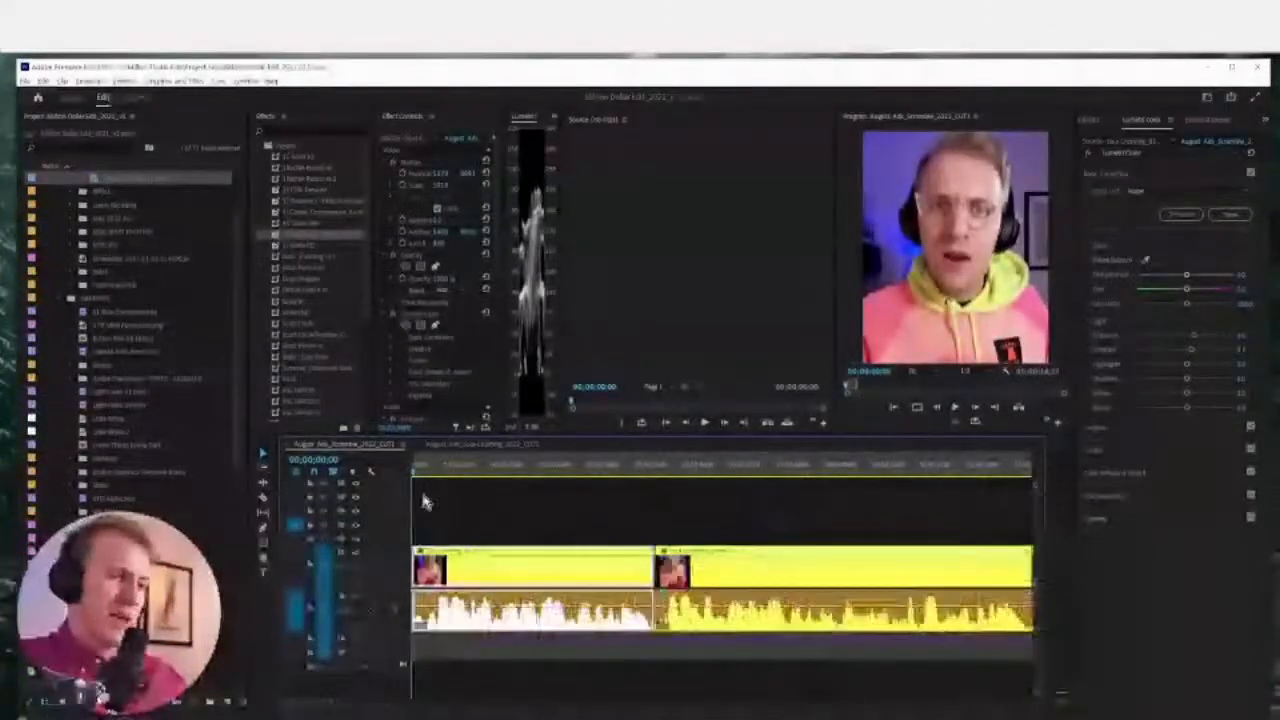
key(equal)
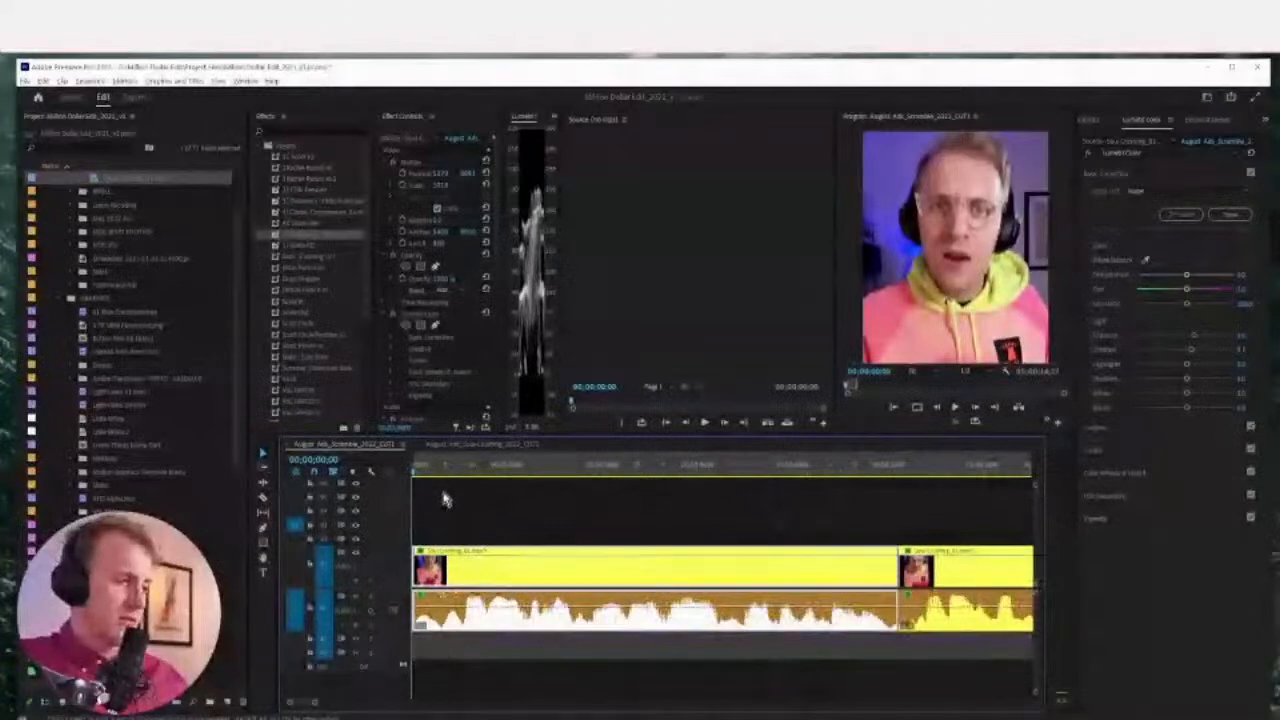
key(minus)
key(space)
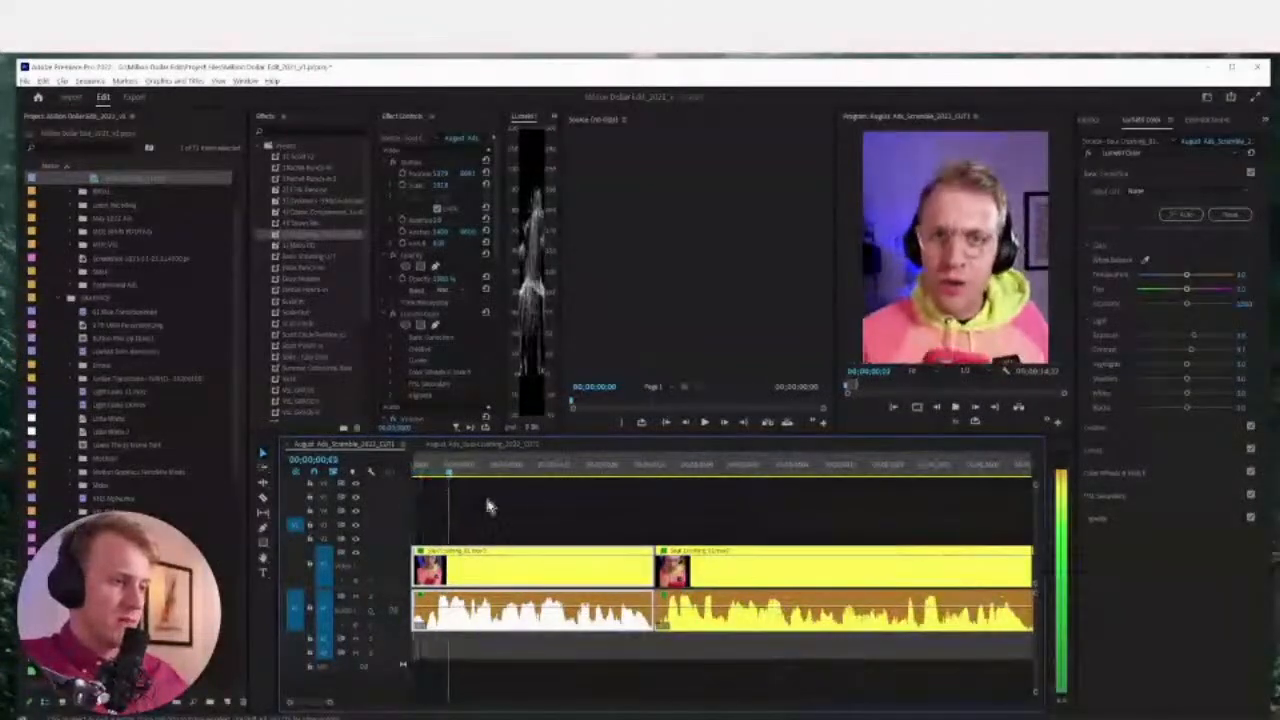
click(614, 498)
key(space)
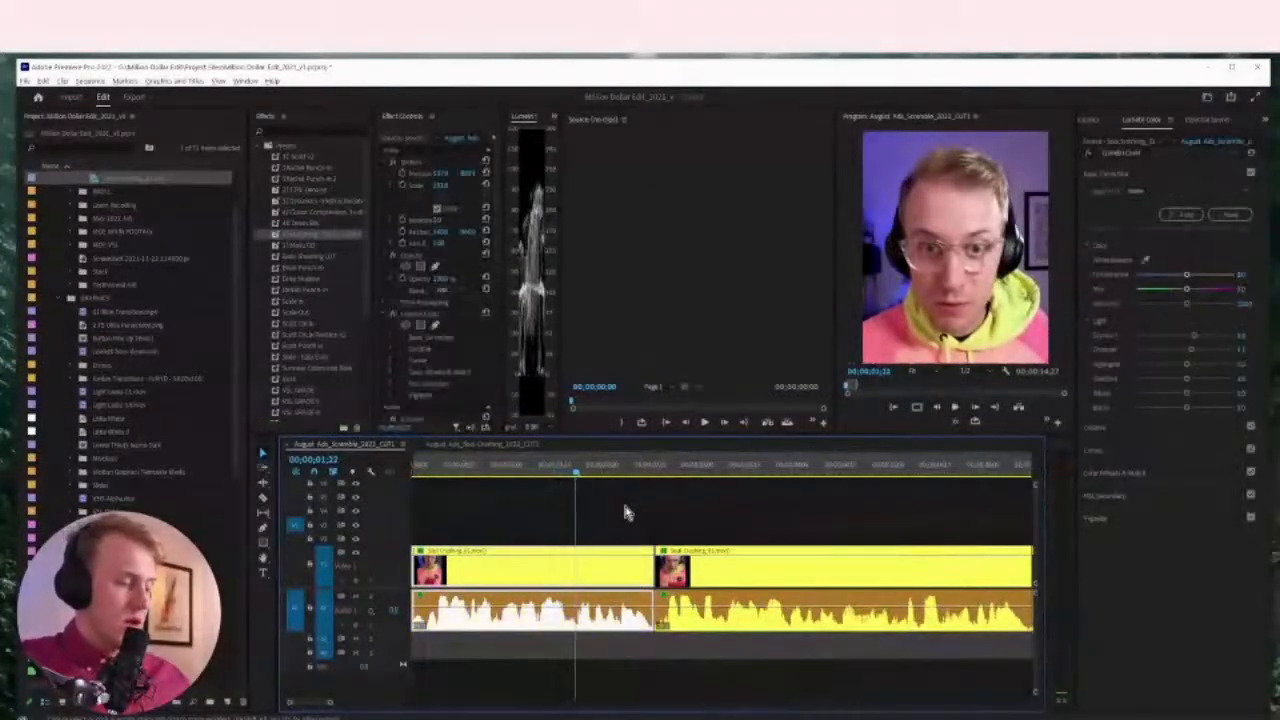
Relabel all four clips in the opening group with the Iris colour
key(minus)
key(minus)
drag(849, 523, 465, 578)
right_click(516, 562)
mouse_move(566, 302)
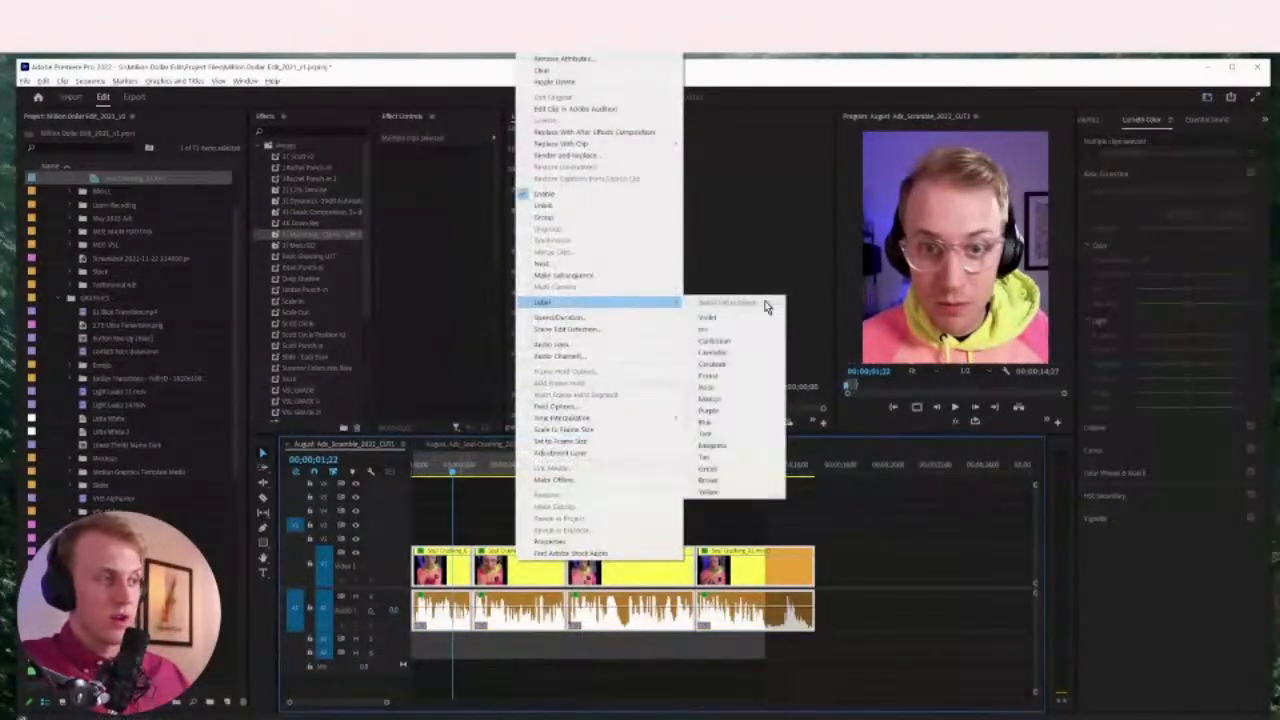
click(741, 327)
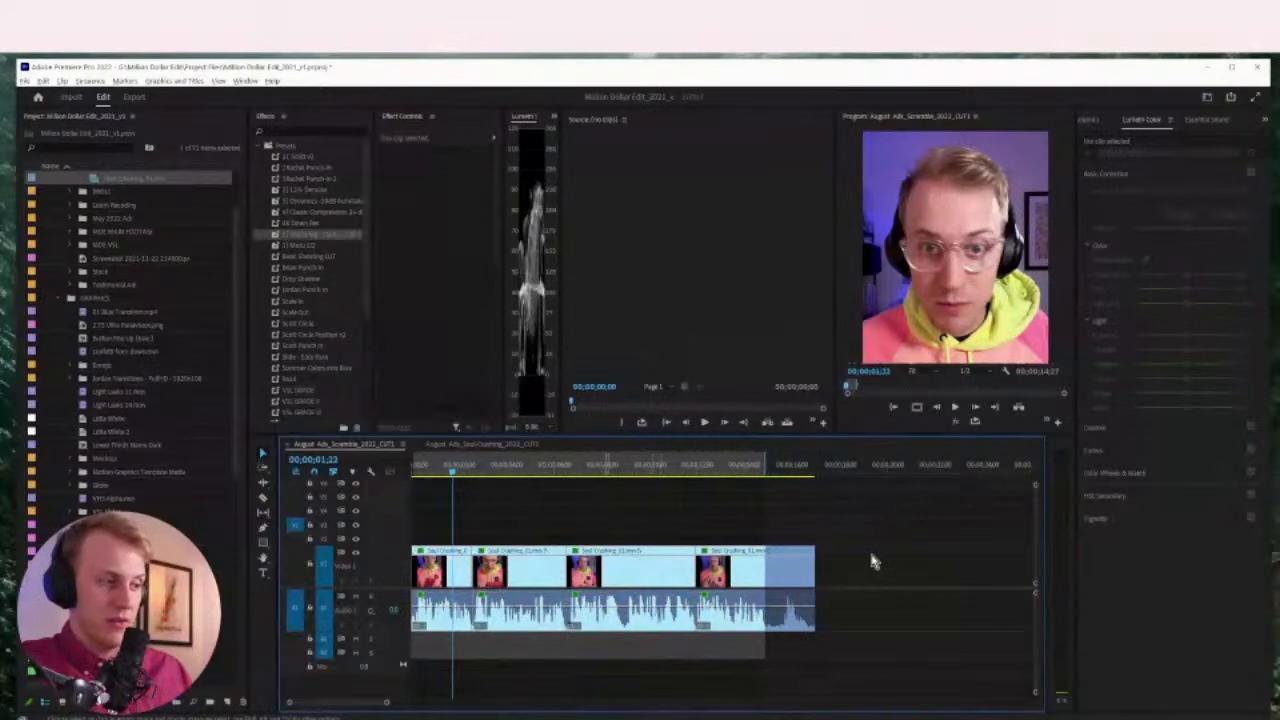
Play across the cut between the first and second takes and trim the excess off the first take's end
key(equal)
key(equal)
key(equal)
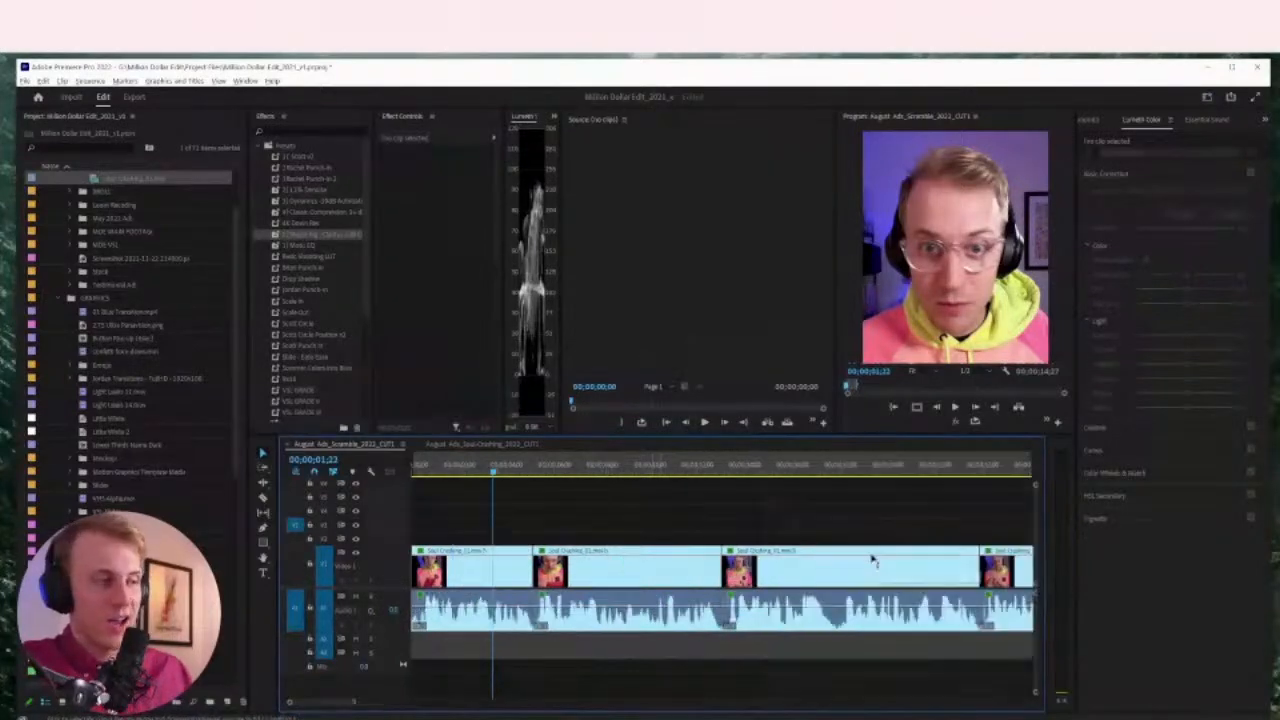
key(space)
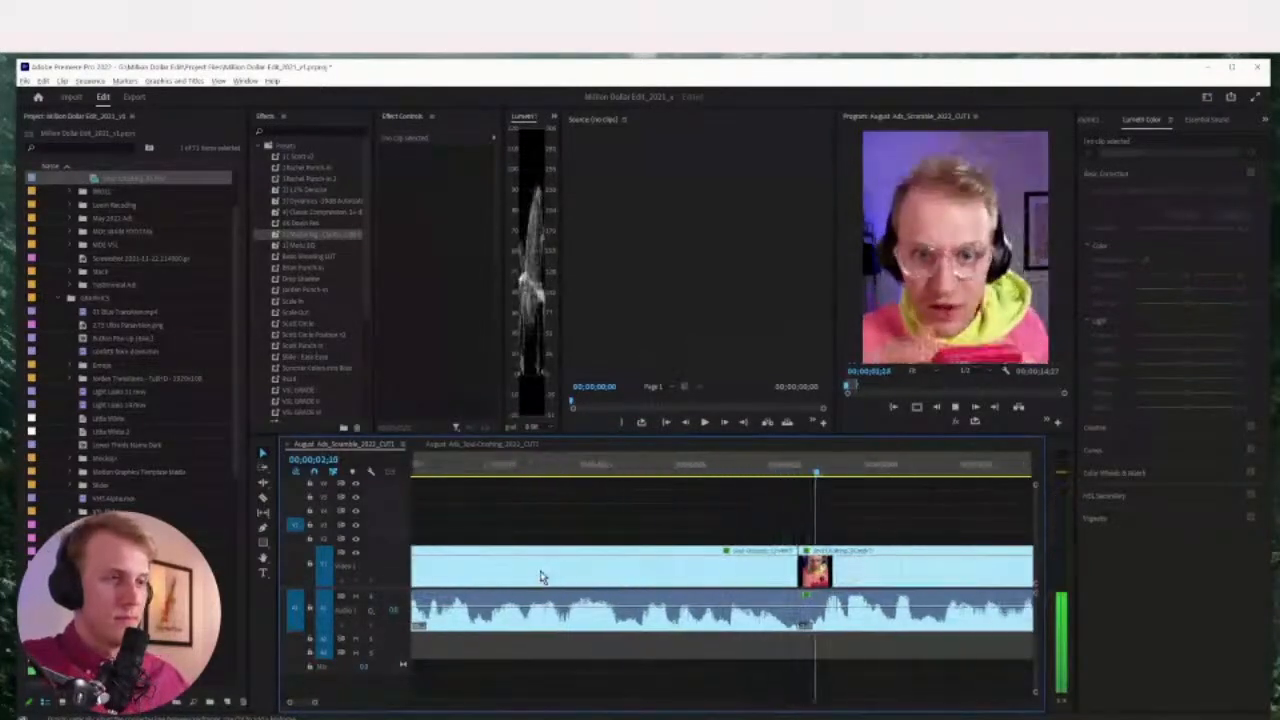
key(space)
drag(714, 472, 677, 472)
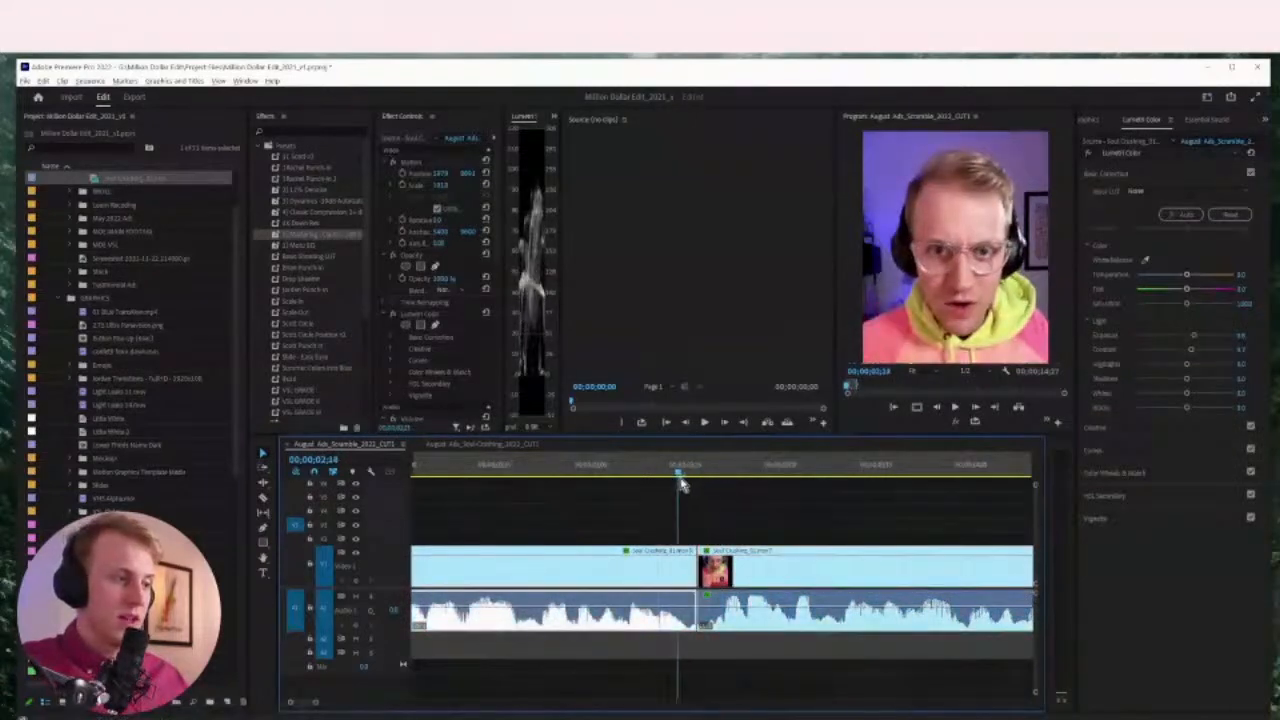
drag(689, 574, 639, 573)
scroll(682, 576, down, 2)
Close the gap by butting the second take against the first, and play across the join
key(space)
key(space)
drag(626, 472, 643, 472)
key(space)
drag(676, 577, 658, 577)
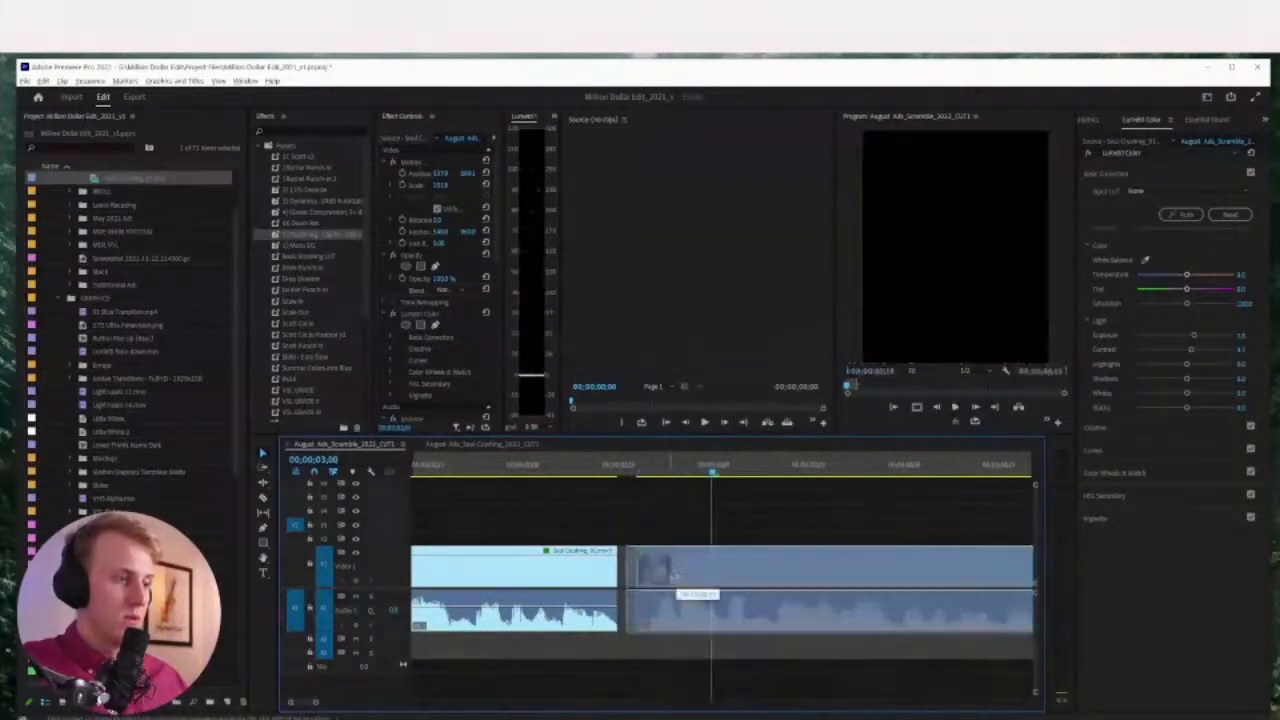
click(510, 472)
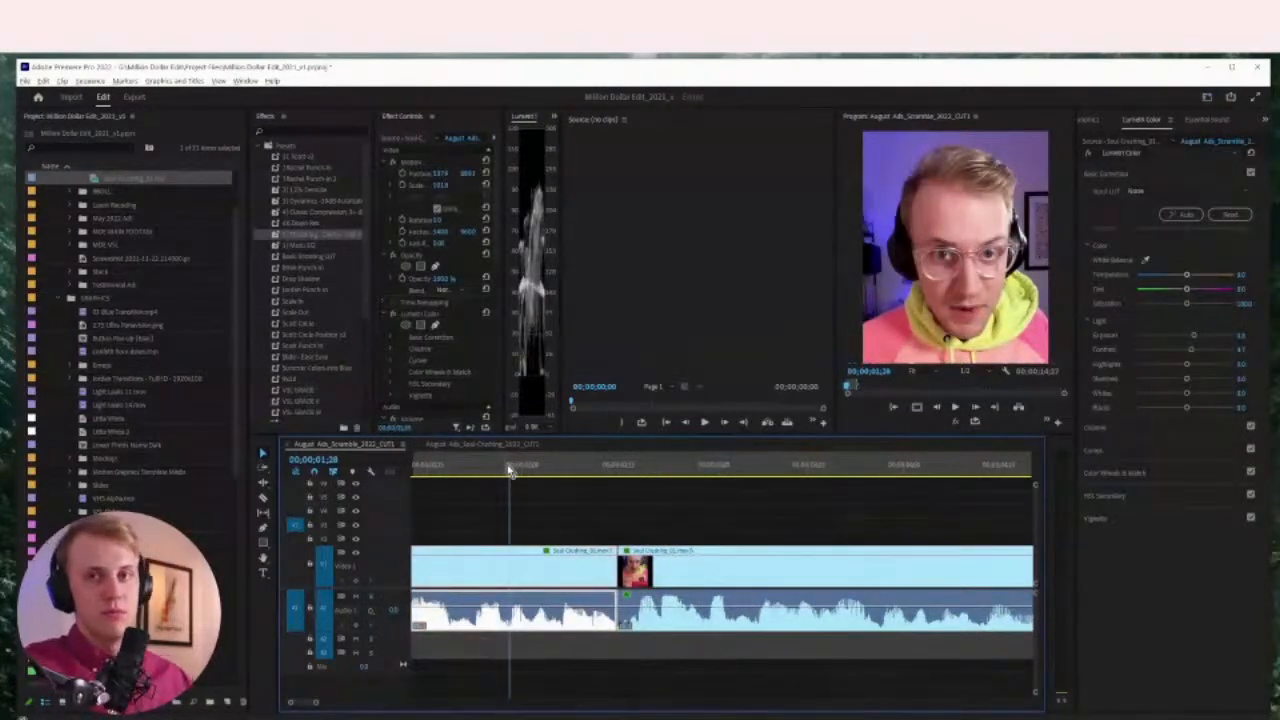
key(space)
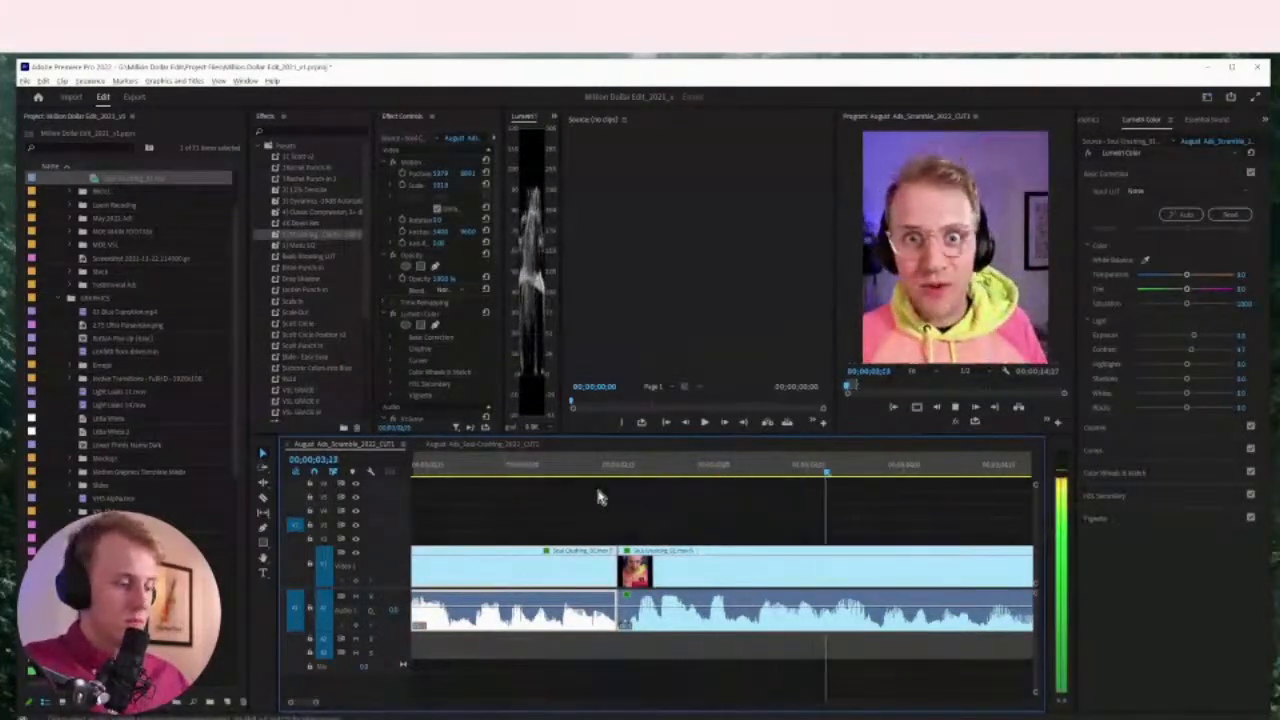
Play the second take to its end and trim the excess off its tail
key(minus)
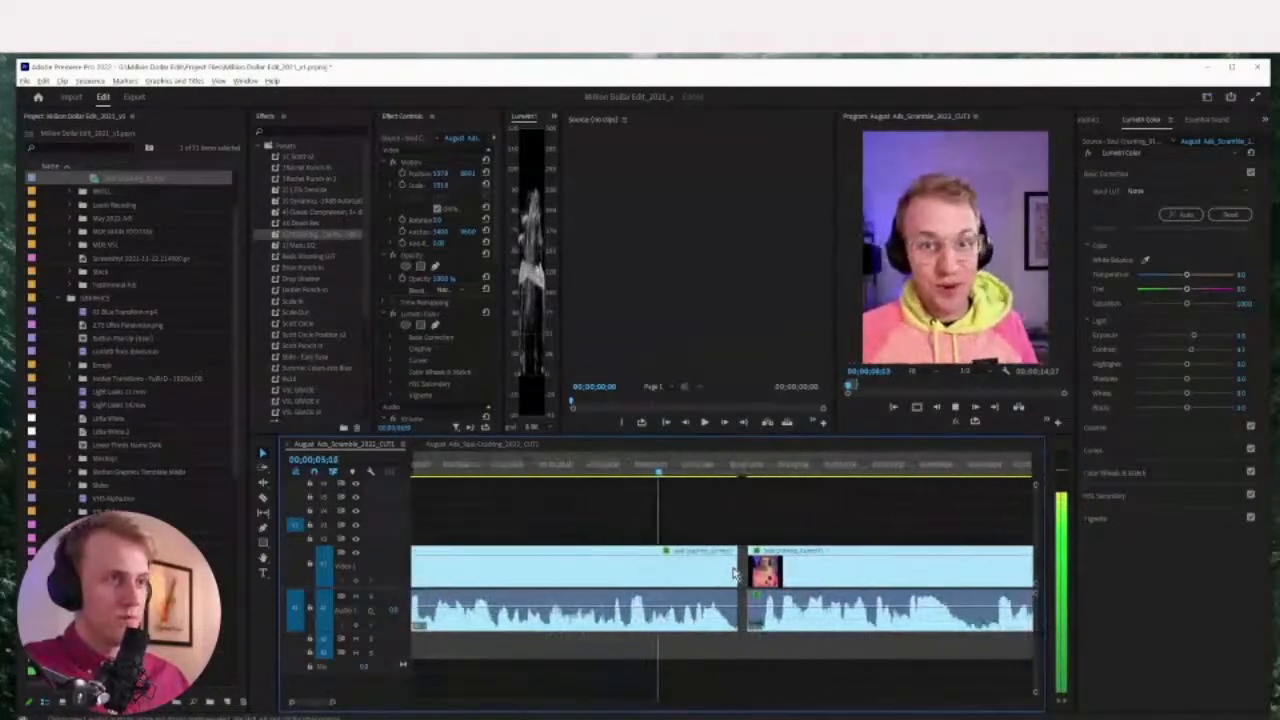
click(725, 566)
key(Delete)
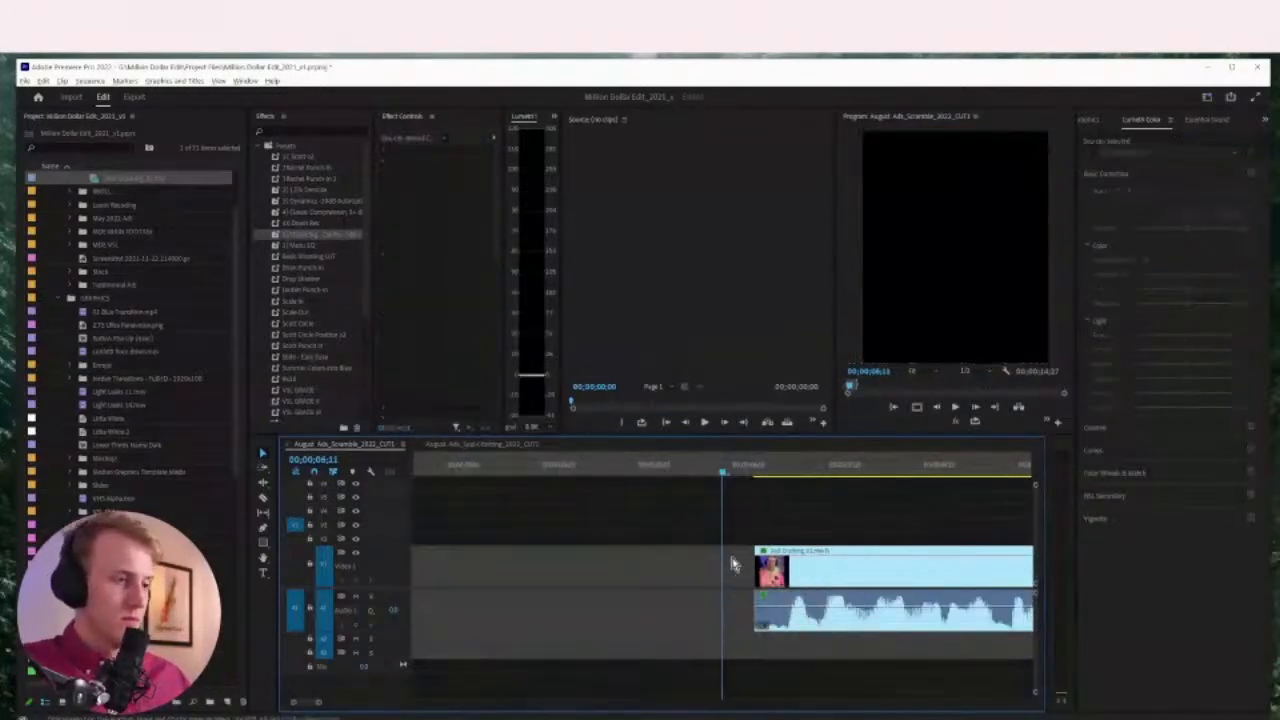
key(ctrl+z)
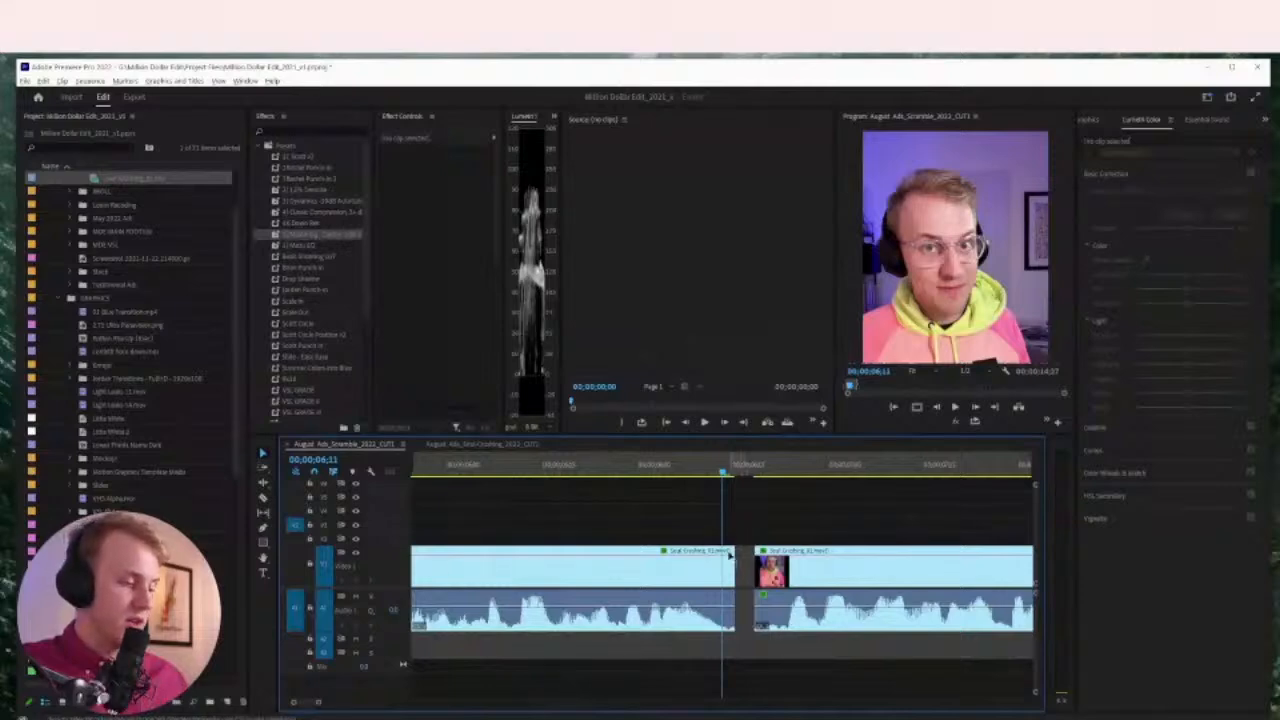
drag(750, 568, 697, 568)
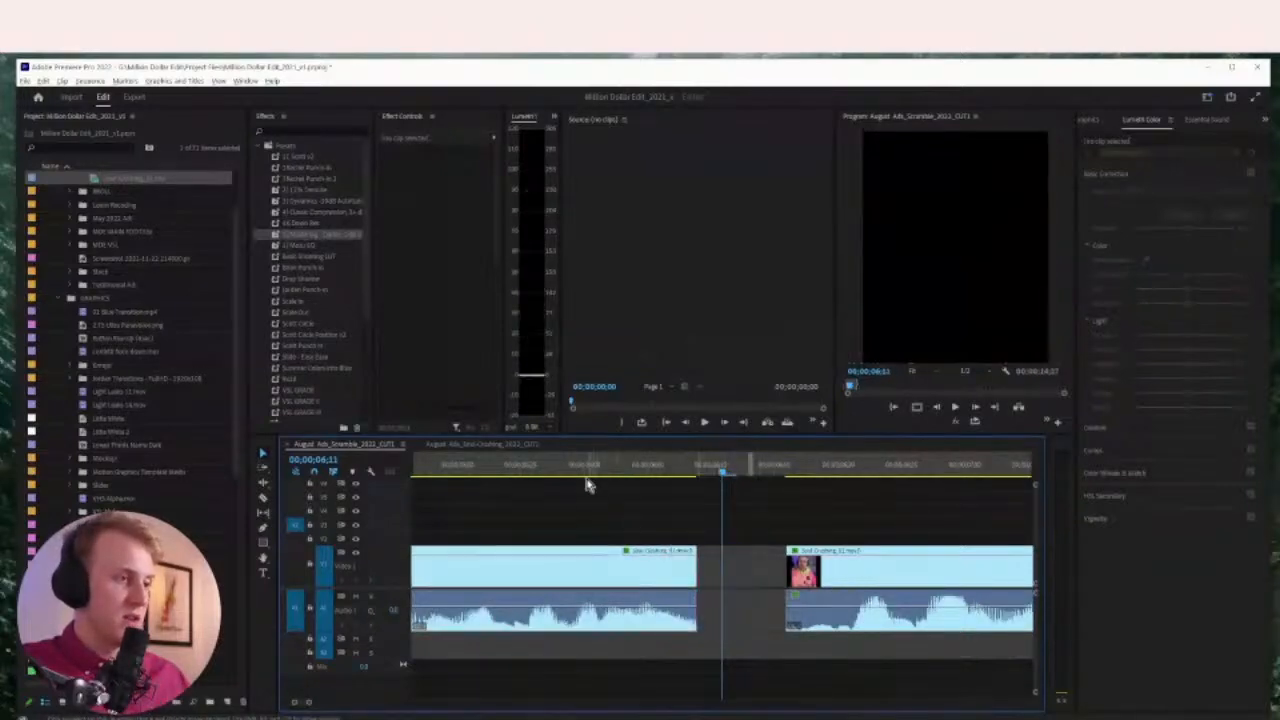
Review both sides of the gap after the second take and trim the silence off the third take's start
click(598, 468)
drag(603, 470, 686, 481)
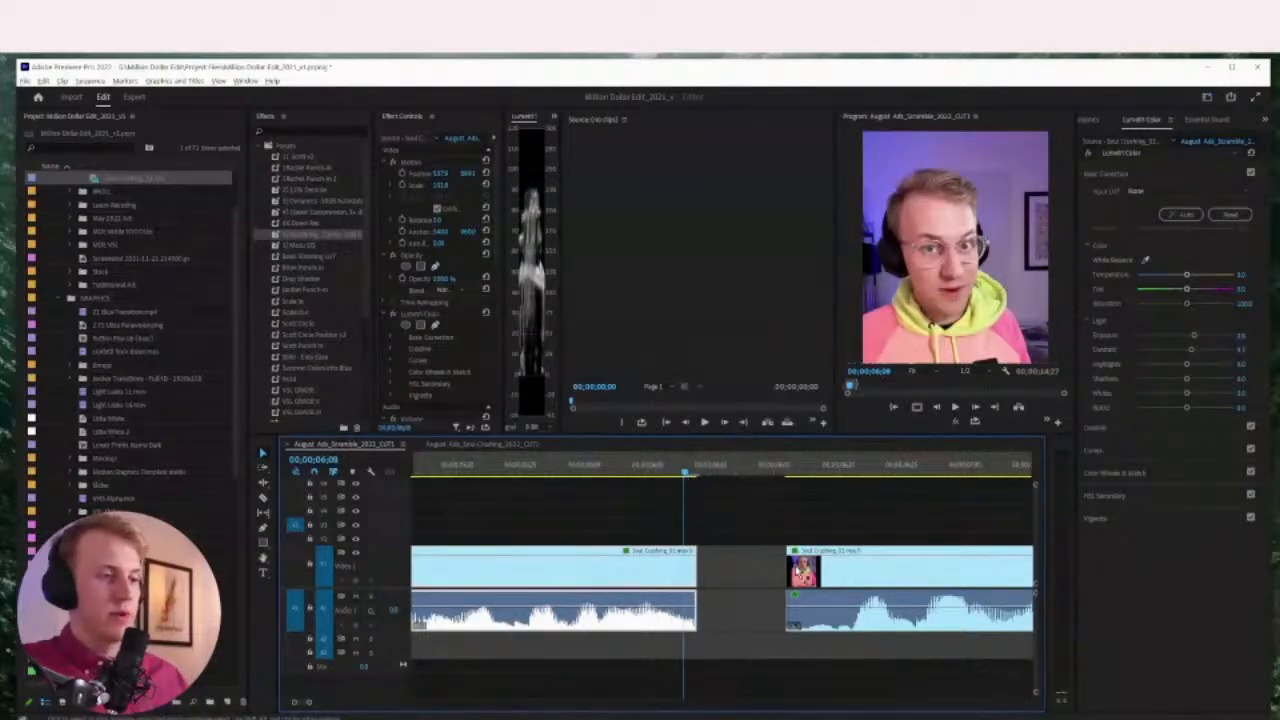
drag(784, 477, 837, 477)
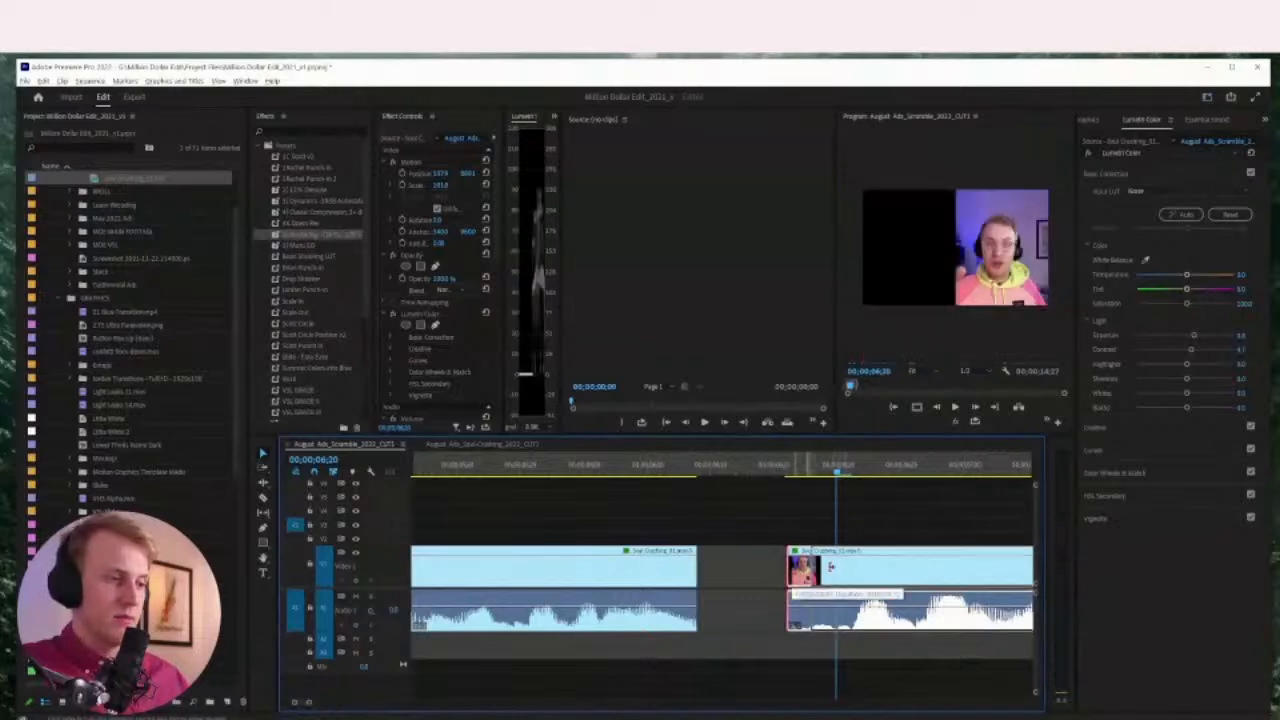
key(Delete)
Try to close the gap by moving the third take against the second take's end
click(737, 583)
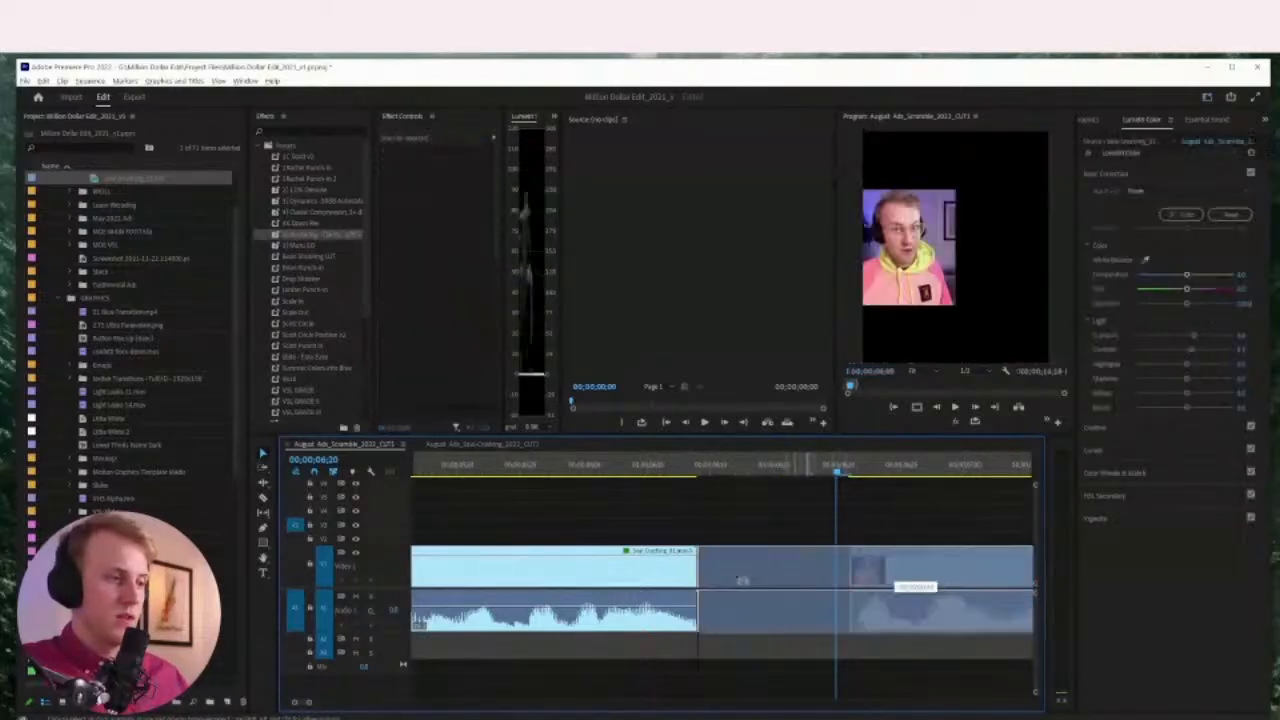
key(Delete)
key(ctrl+z)
drag(886, 580, 734, 580)
click(734, 539)
key(minus)
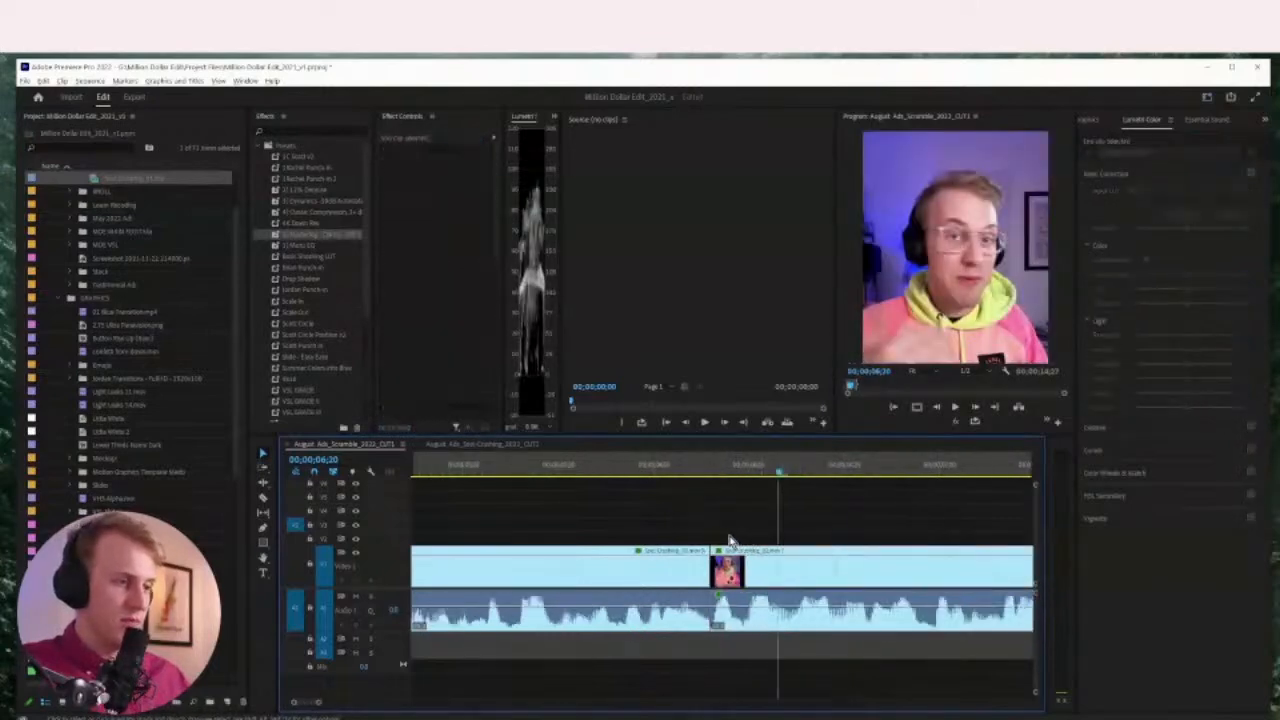
key(ctrl+z)
Ripple delete the gap between the second and third takes and return the playhead to their join
click(742, 582)
right_click(742, 582)
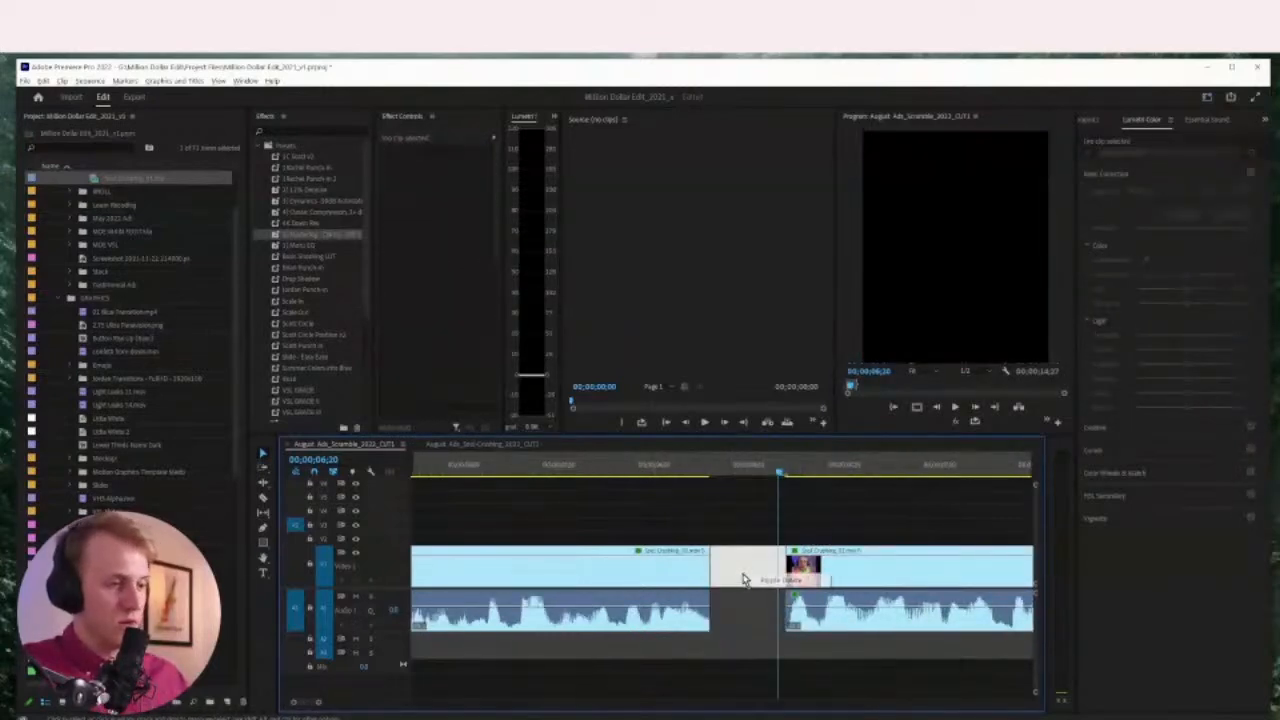
click(775, 581)
key(Up)
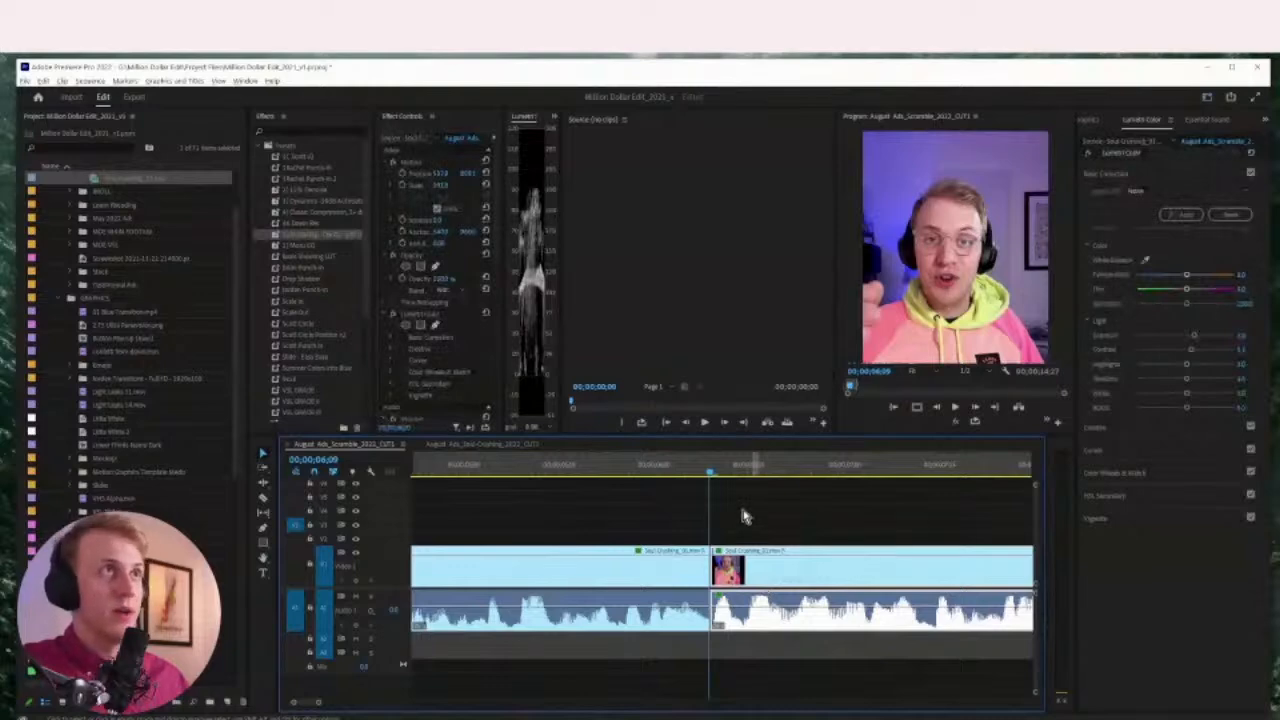
Play from the join through the third take and into the final take to check for pauses
key(space)
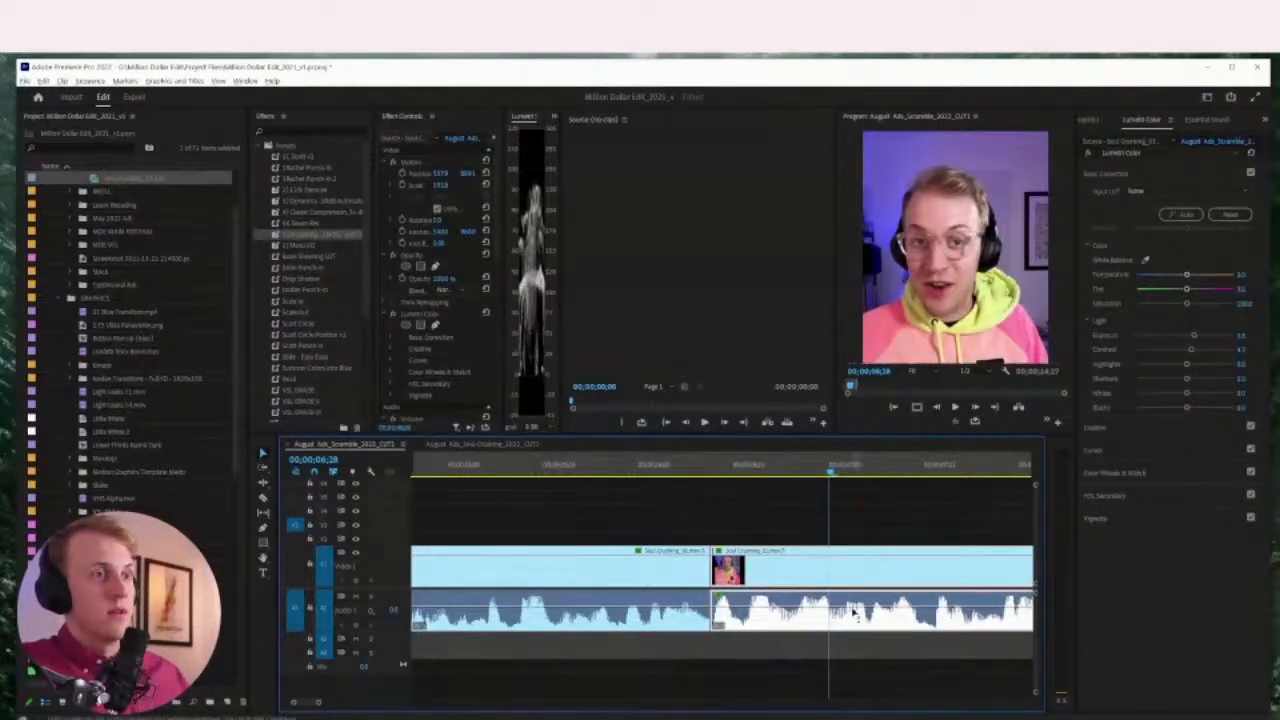
key(space)
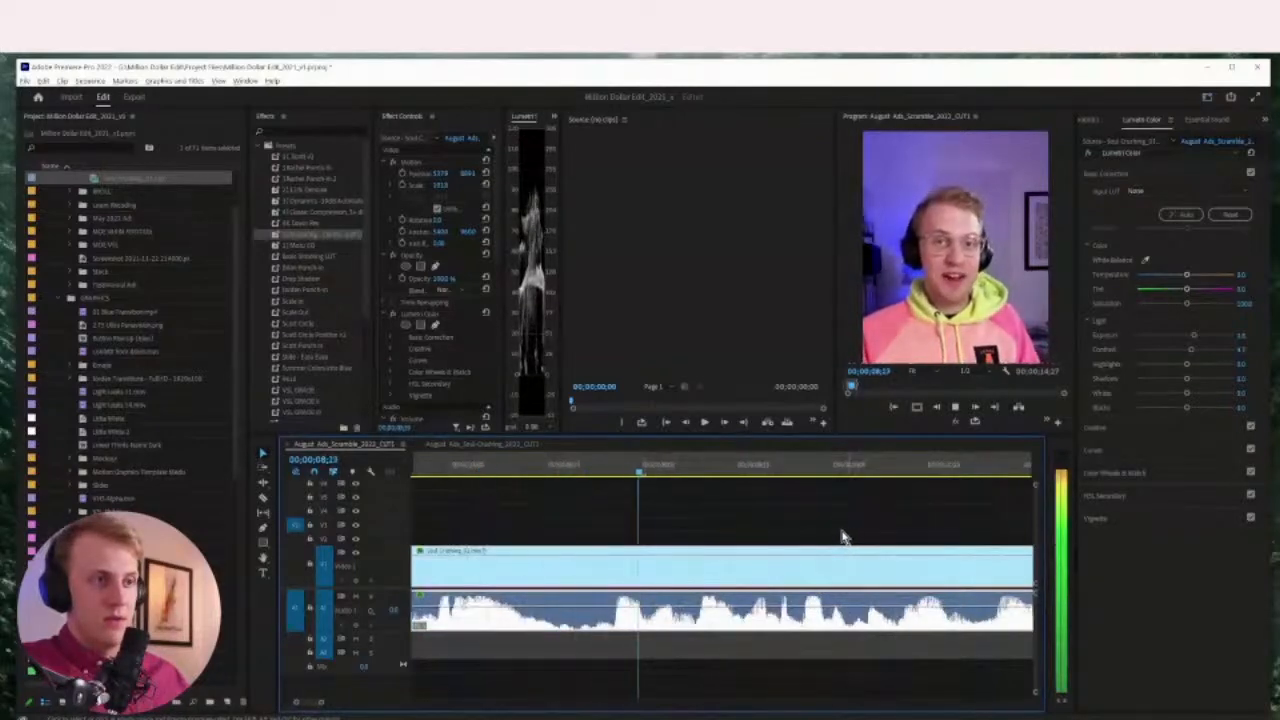
key(ctrl+k)
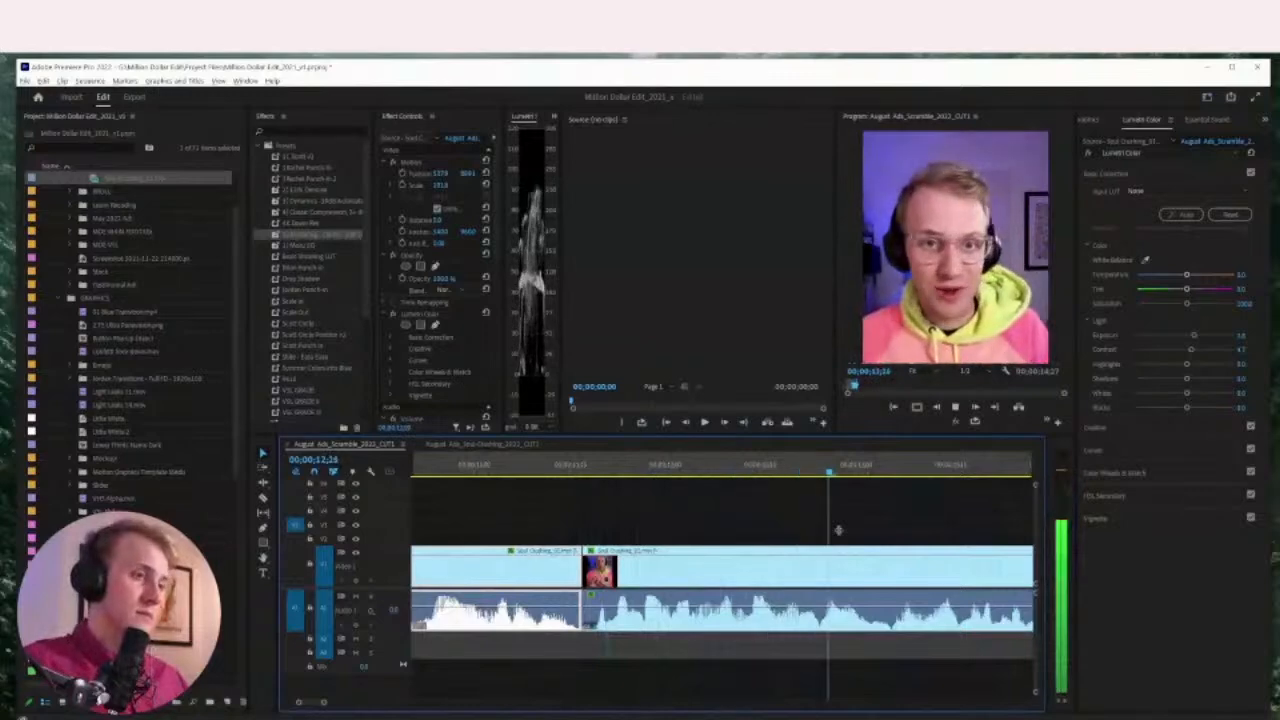
key(space)
key(q)
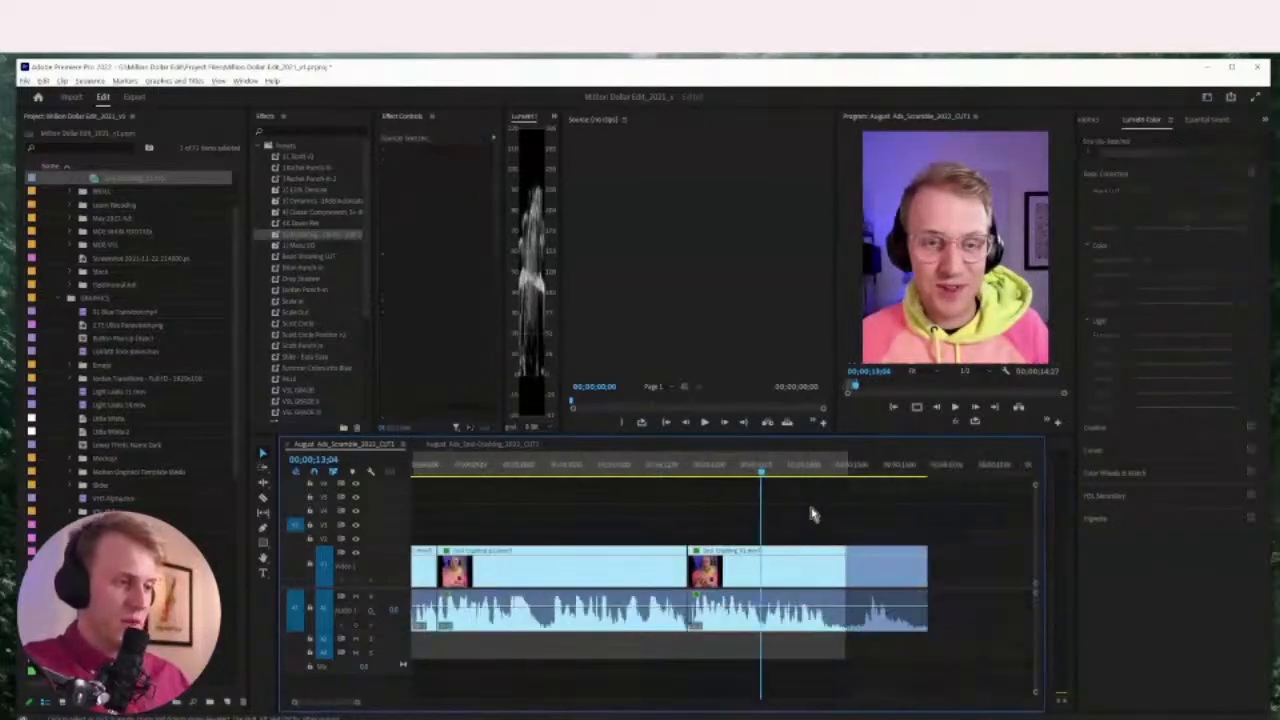
key(q)
key(space)
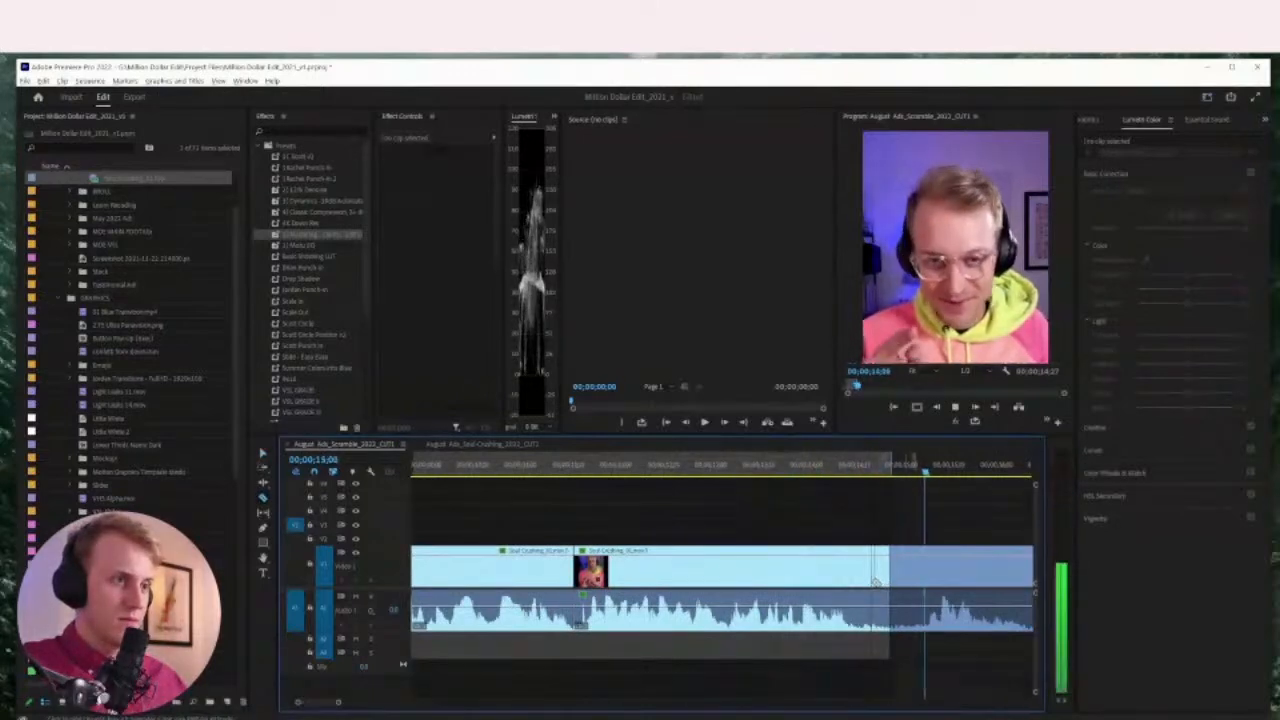
key(space)
Cut the pause out of the final take before its last line and close the gap
scroll(628, 573, up, 3)
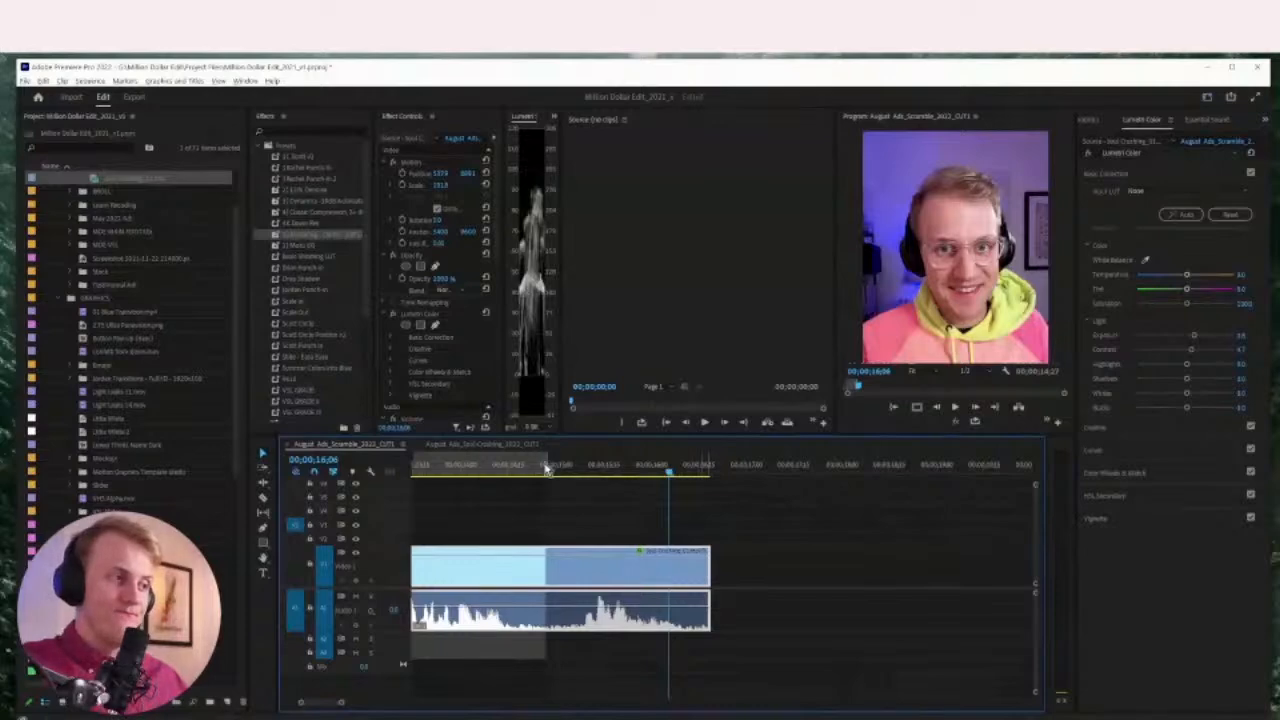
click(585, 573)
click(585, 573)
key(v)
drag(692, 569, 609, 569)
click(451, 470)
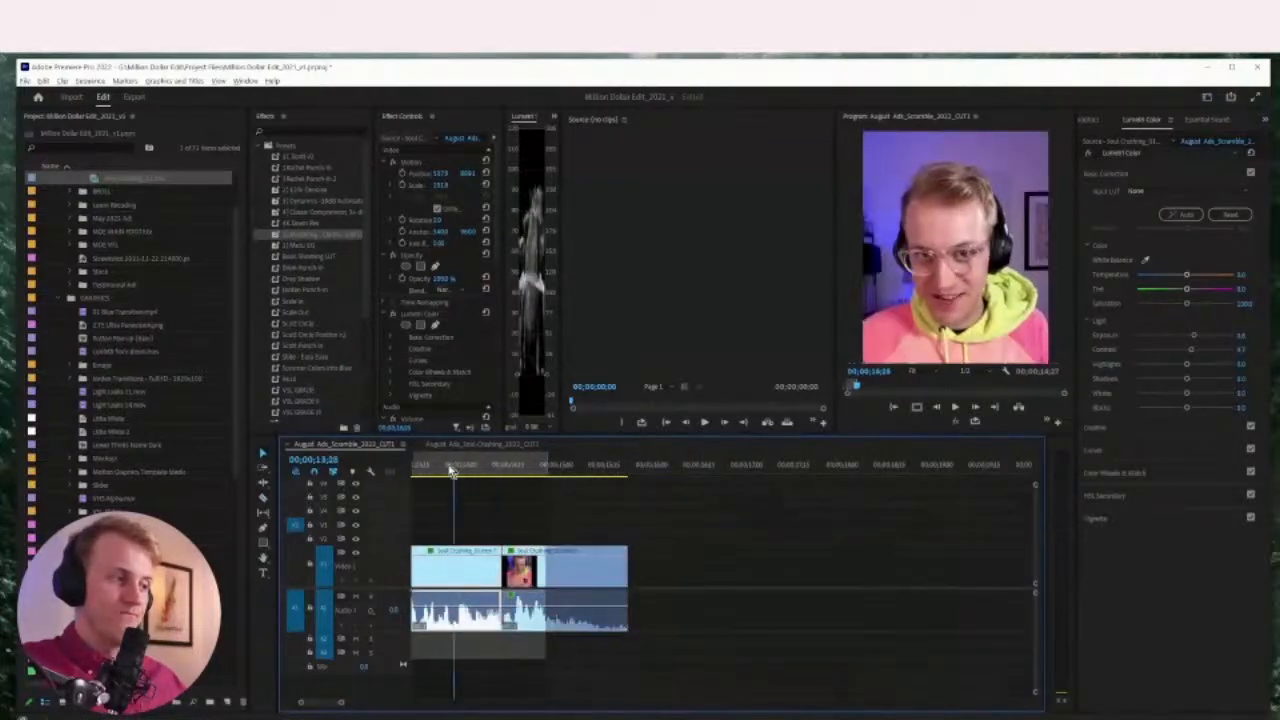
Play across the new join and trim the excess off the last clip's end back to the sequence's out point
key(space)
key(space)
click(580, 599)
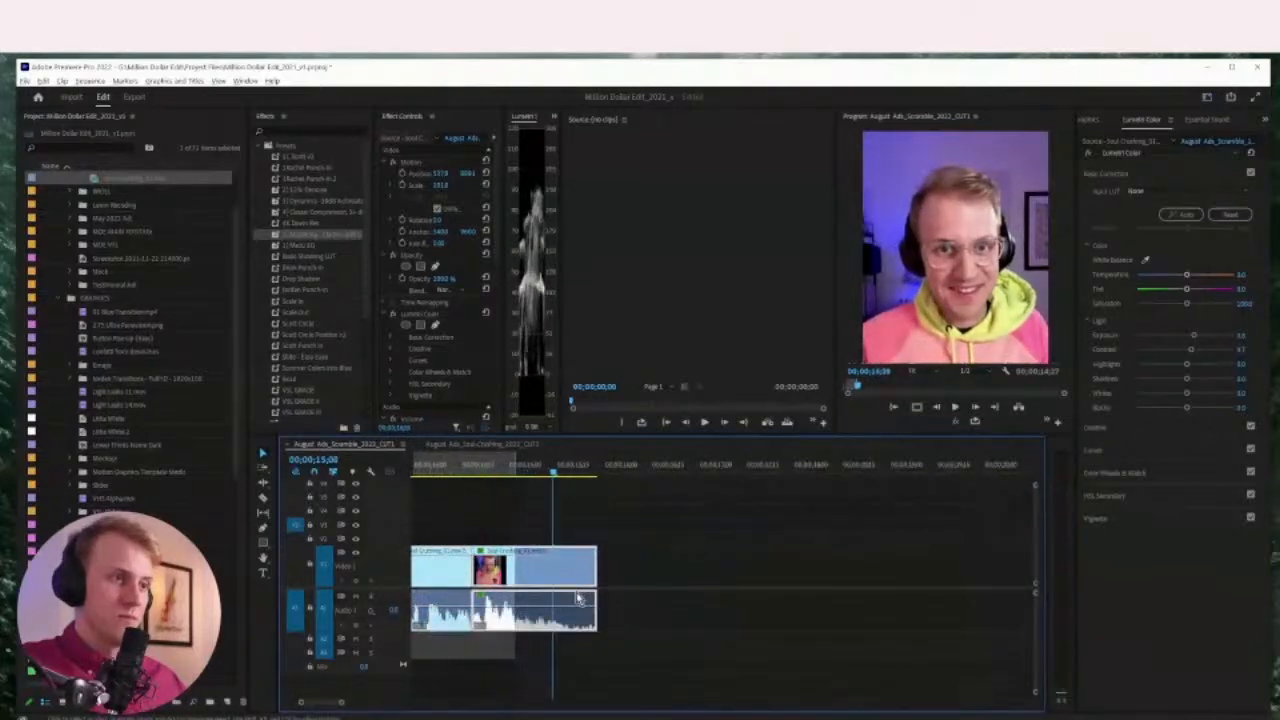
scroll(580, 599, up, 2)
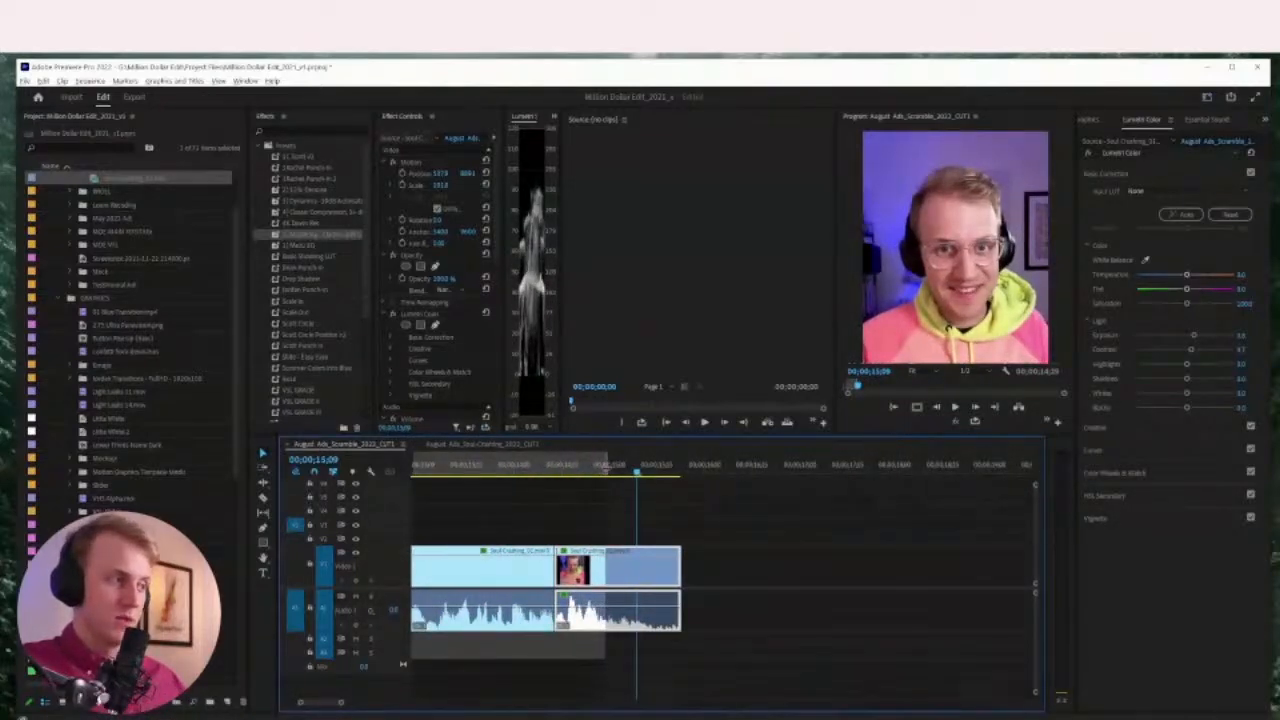
click(594, 476)
key(=)
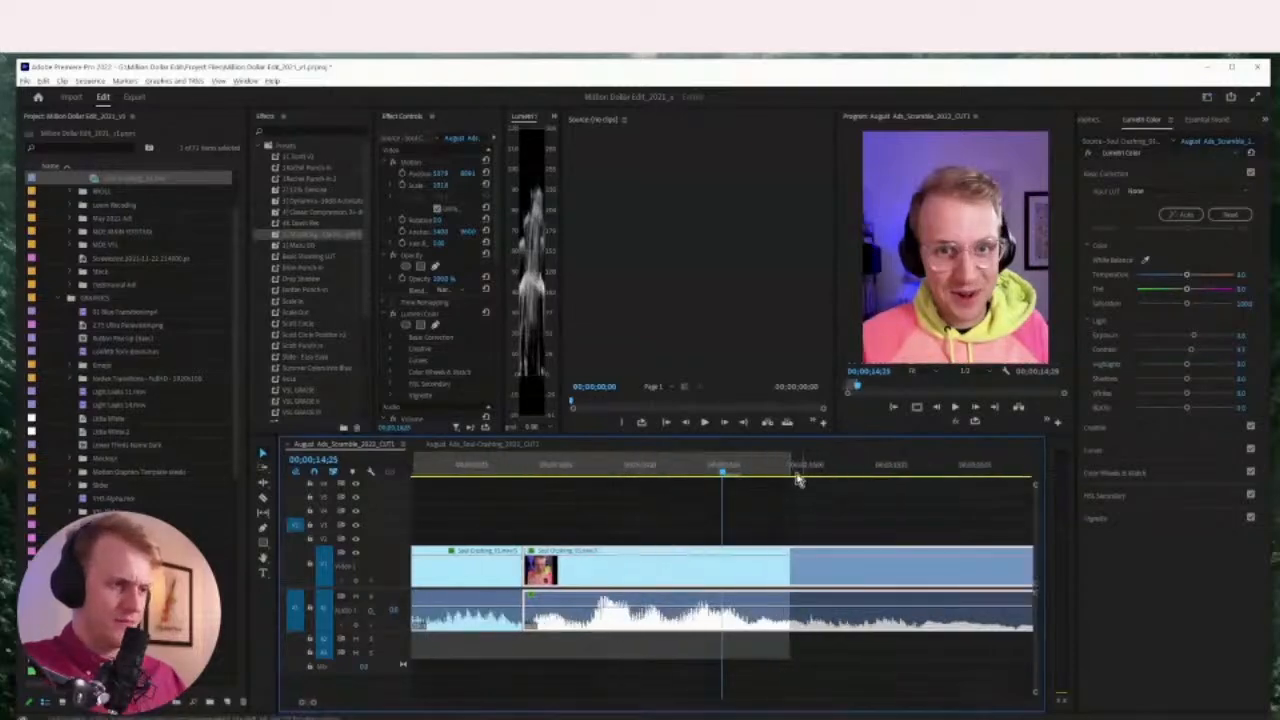
click(773, 468)
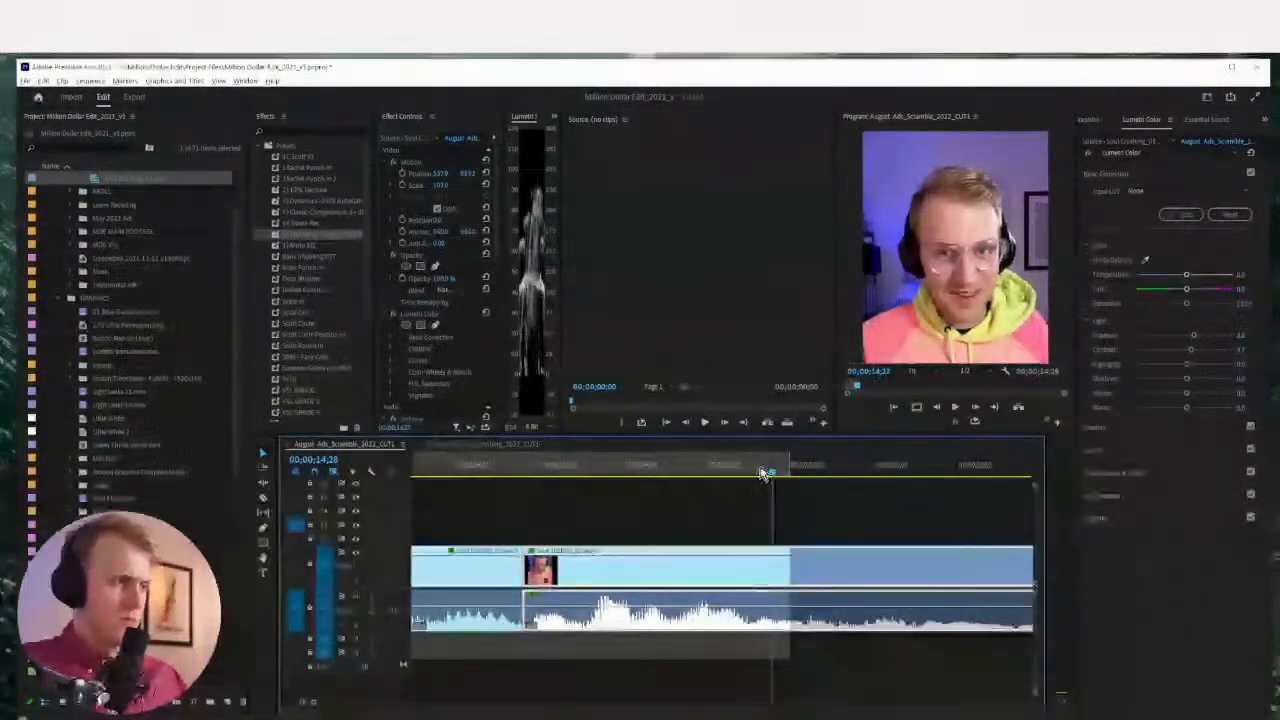
key(o)
mouse_move(774, 466)
mouse_down()
mouse_move(800, 463)
mouse_move(778, 462)
mouse_up()
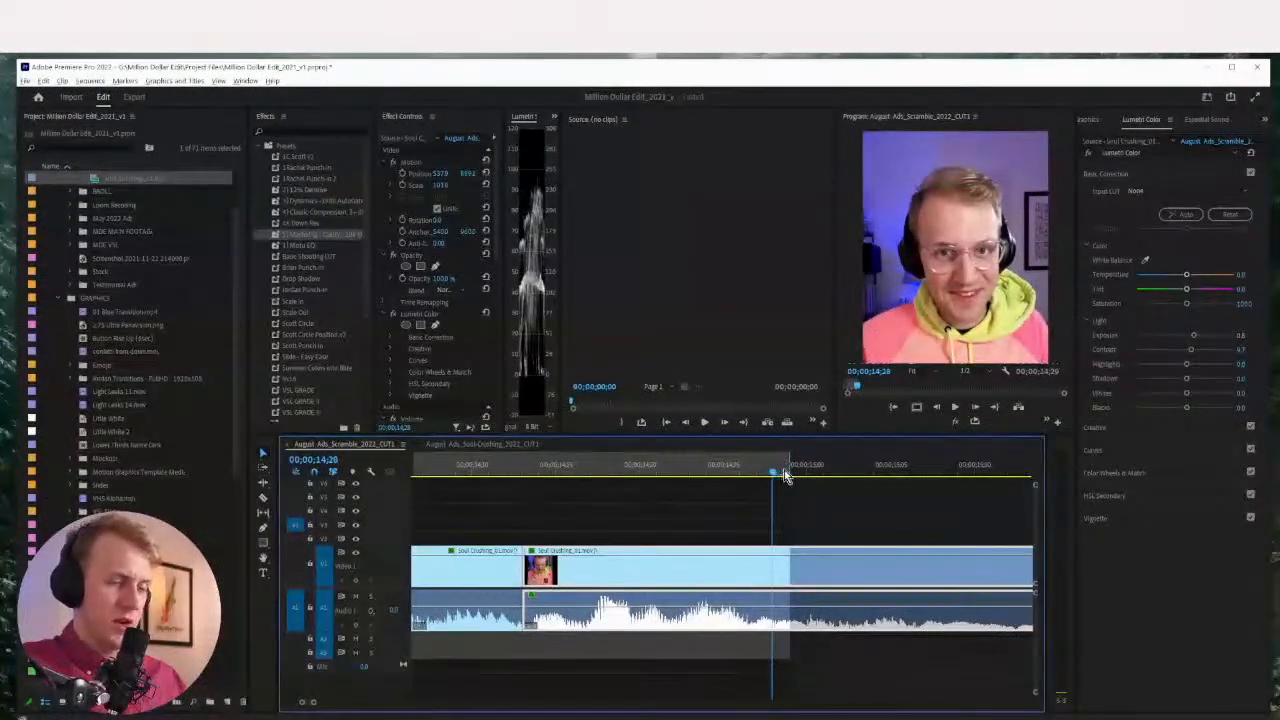
key(minus)
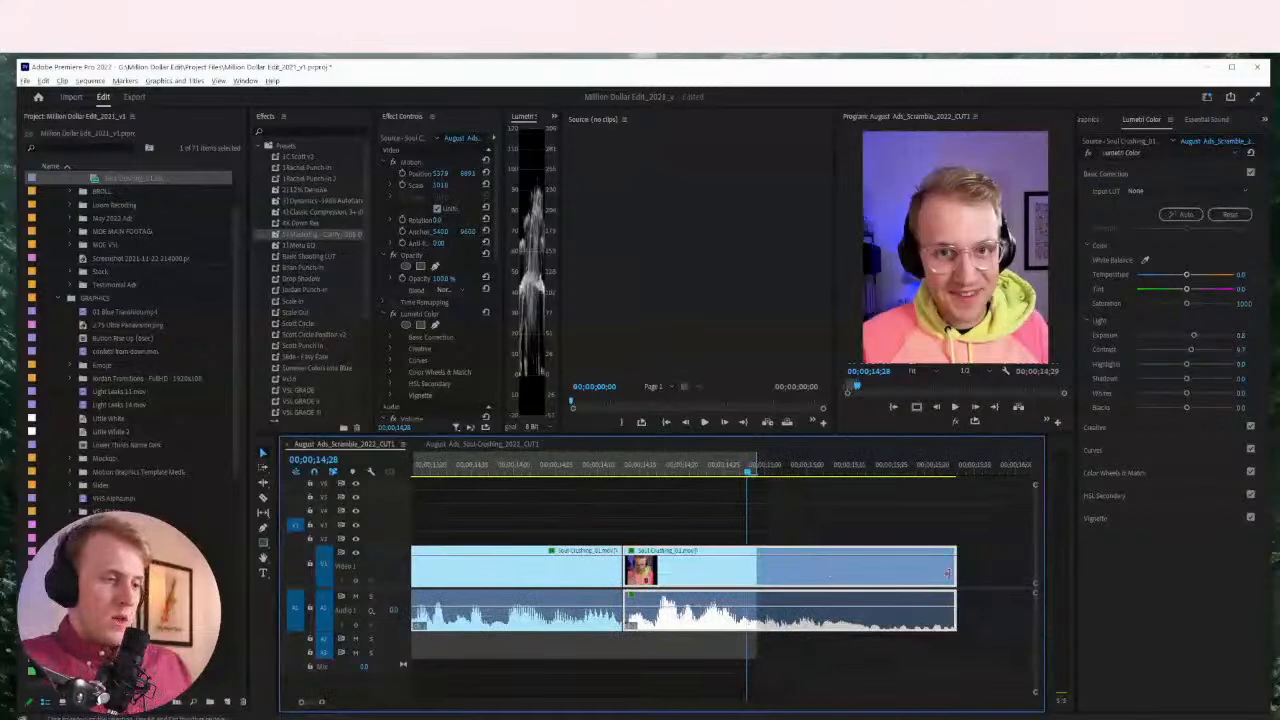
drag(953, 570, 752, 569)
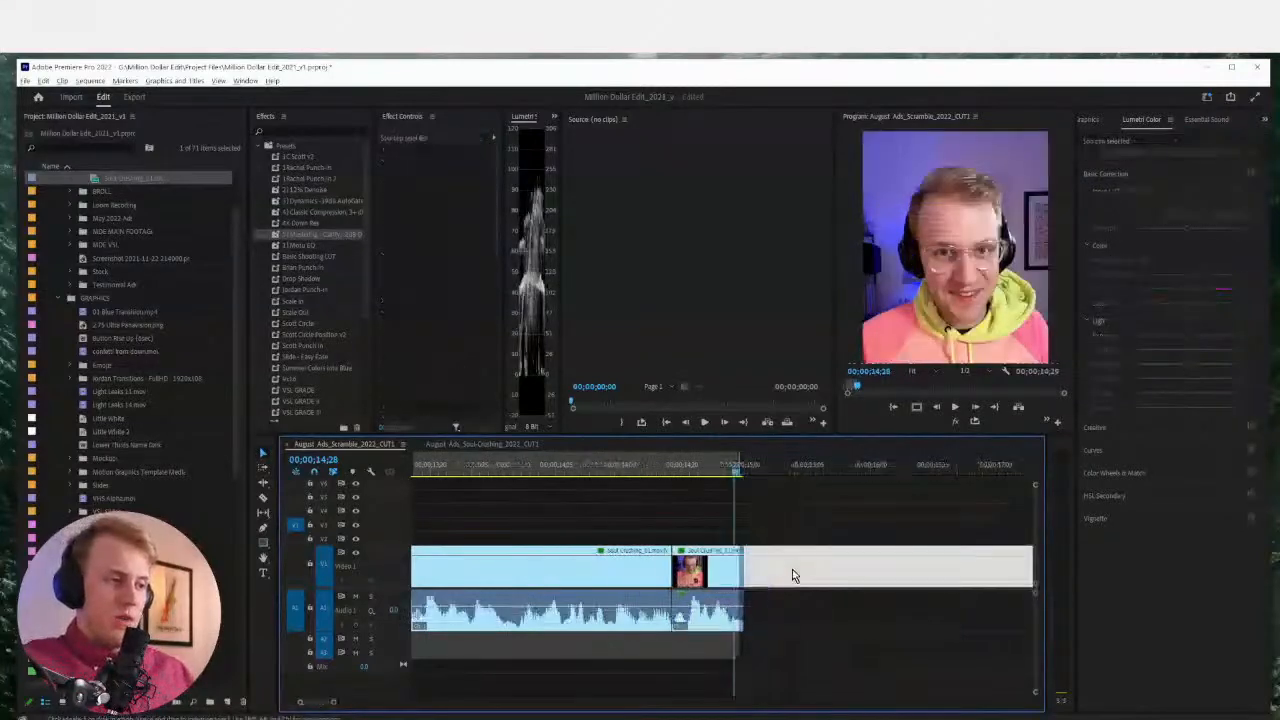
Select all the clips in the timeline and normalize all their audio peaks with Audio Gain
key(minus)
key(minus)
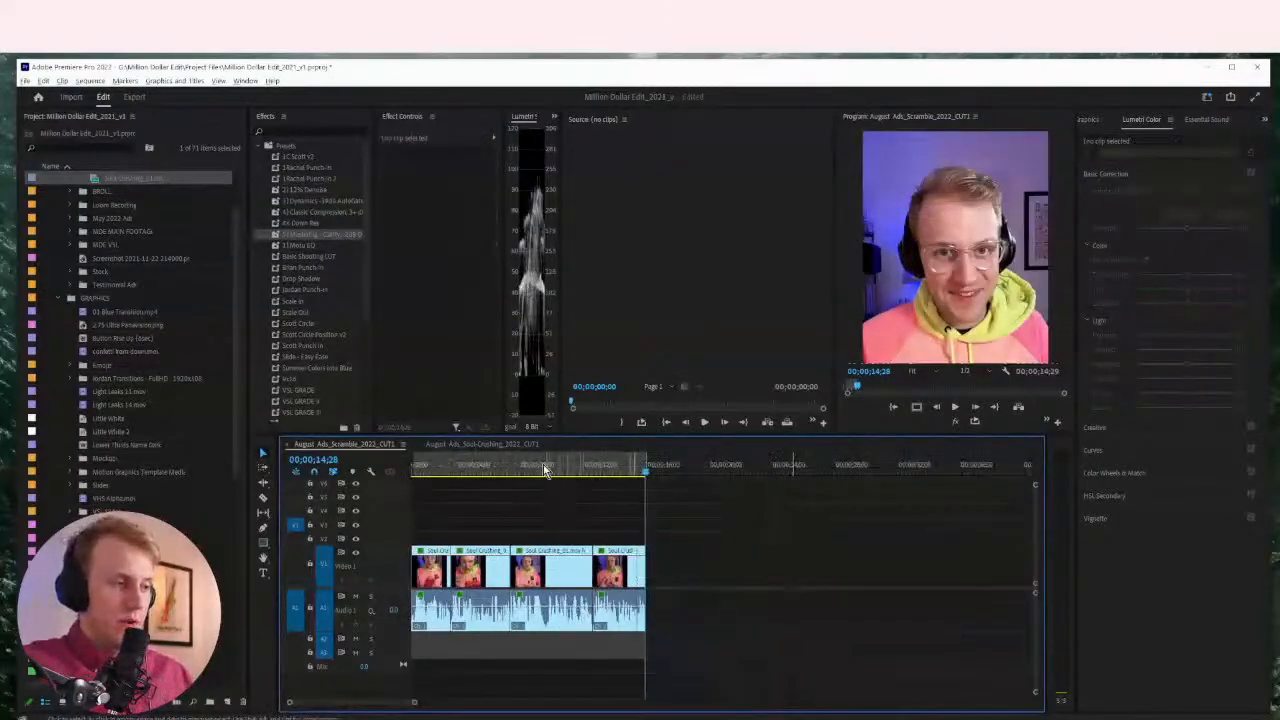
click(543, 466)
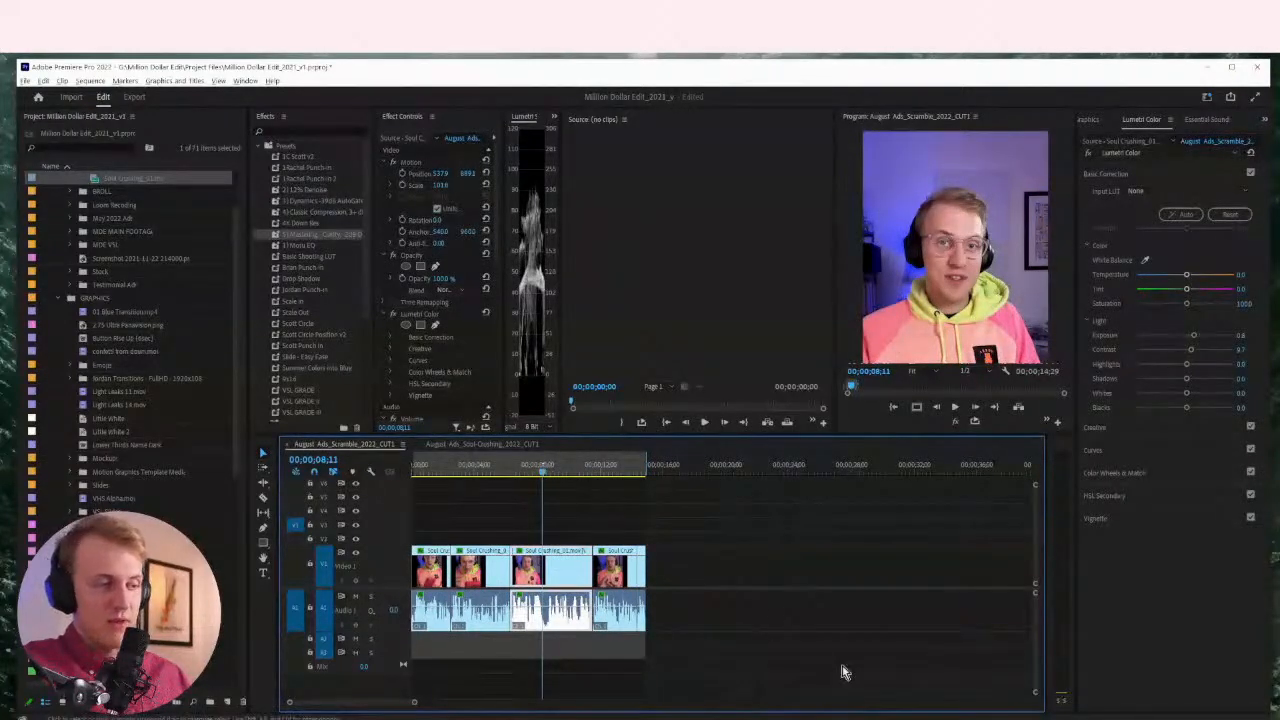
drag(836, 528, 412, 604)
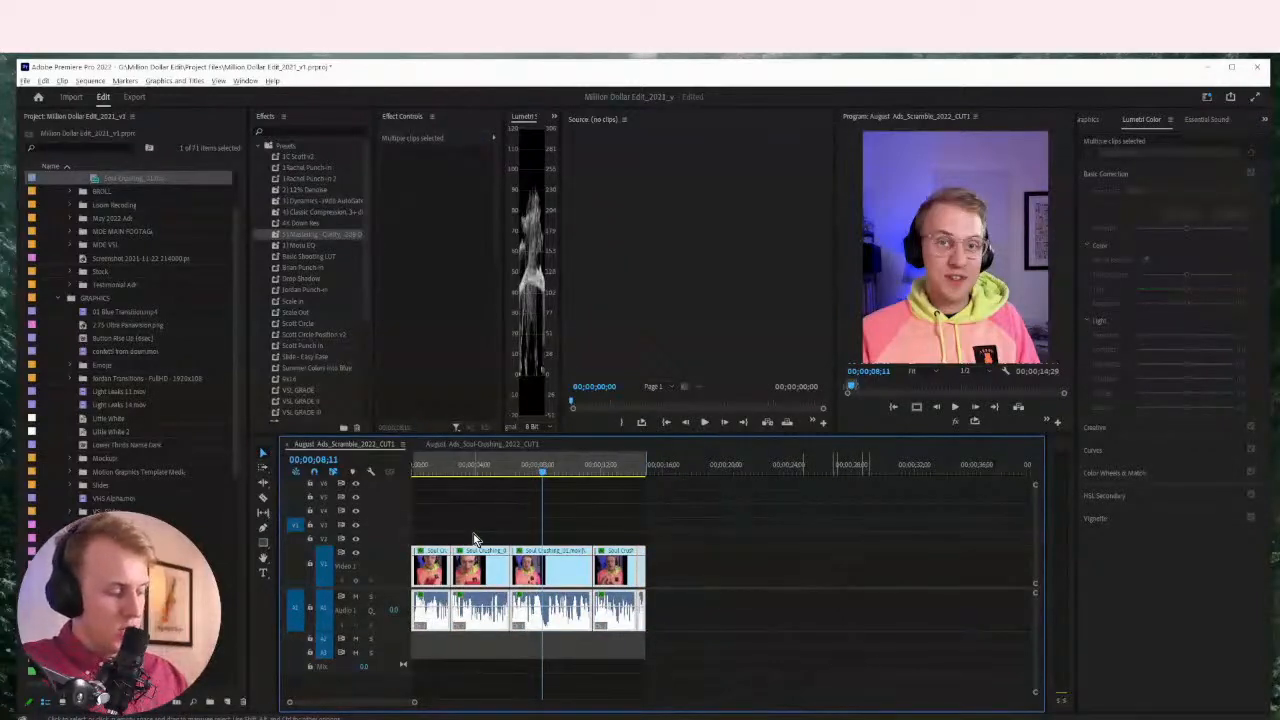
key(g)
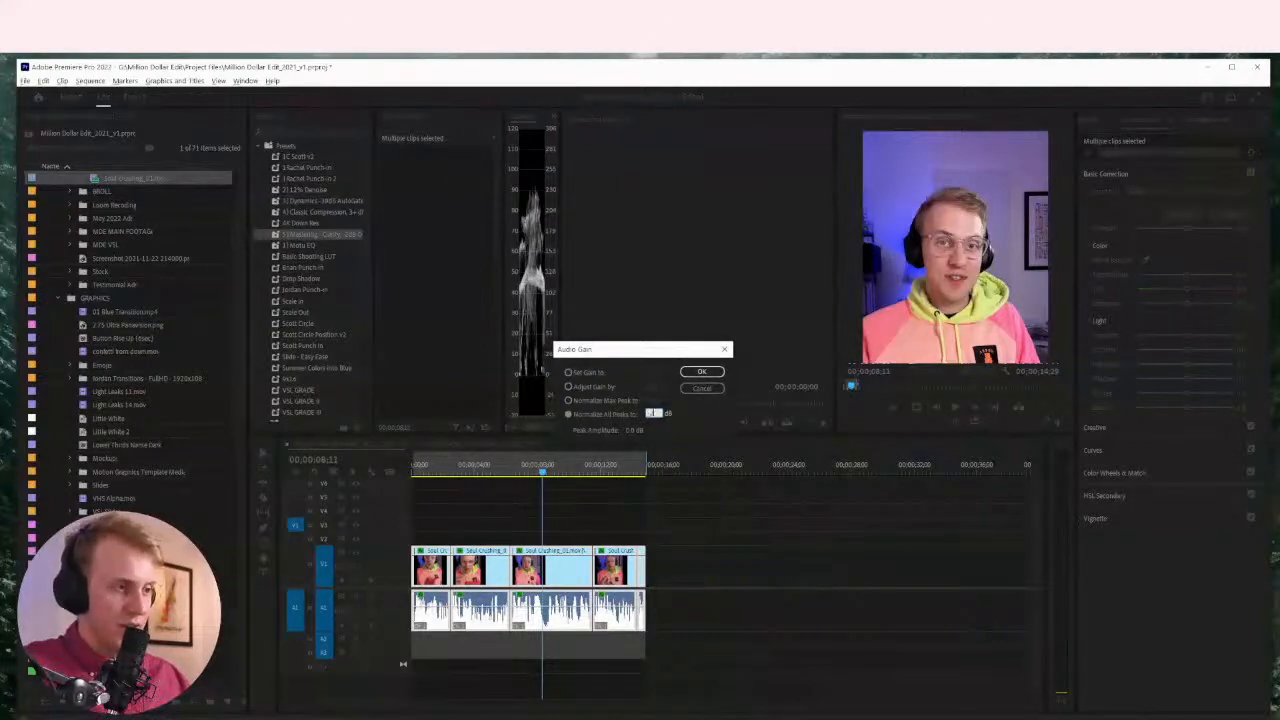
key(Return)
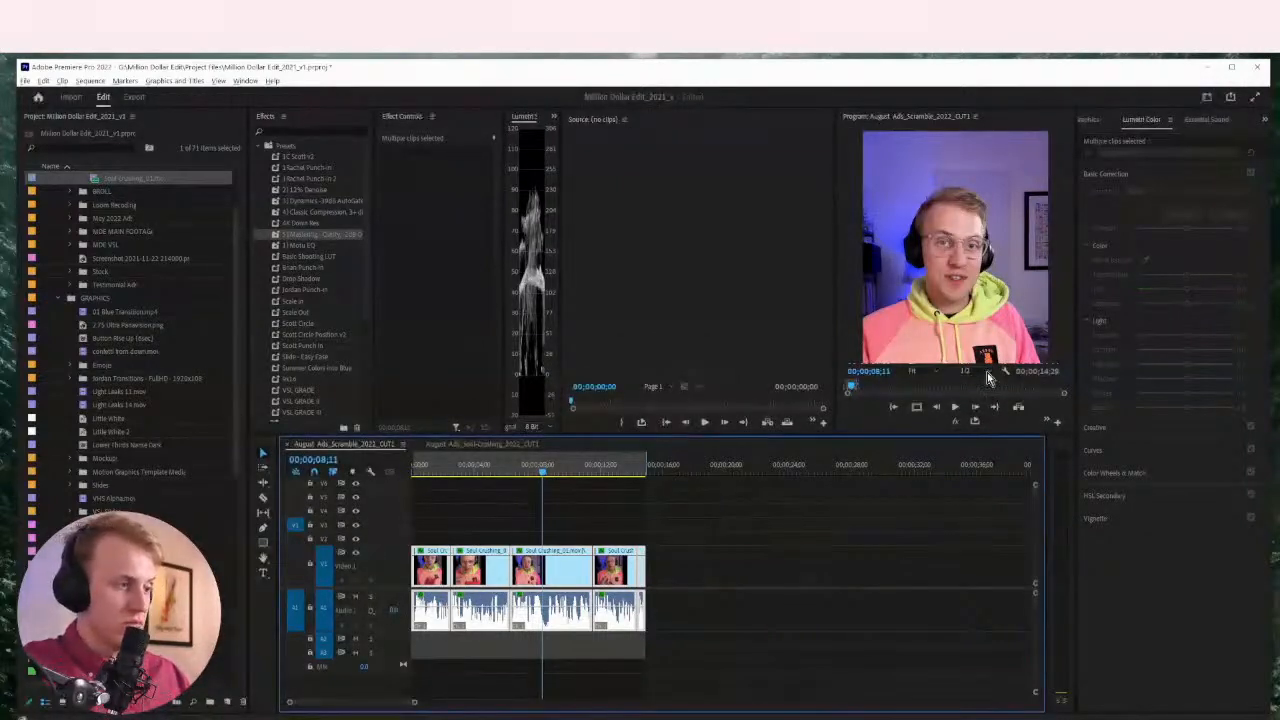
Deselect the clips and save the project
click(819, 576)
key(backslash)
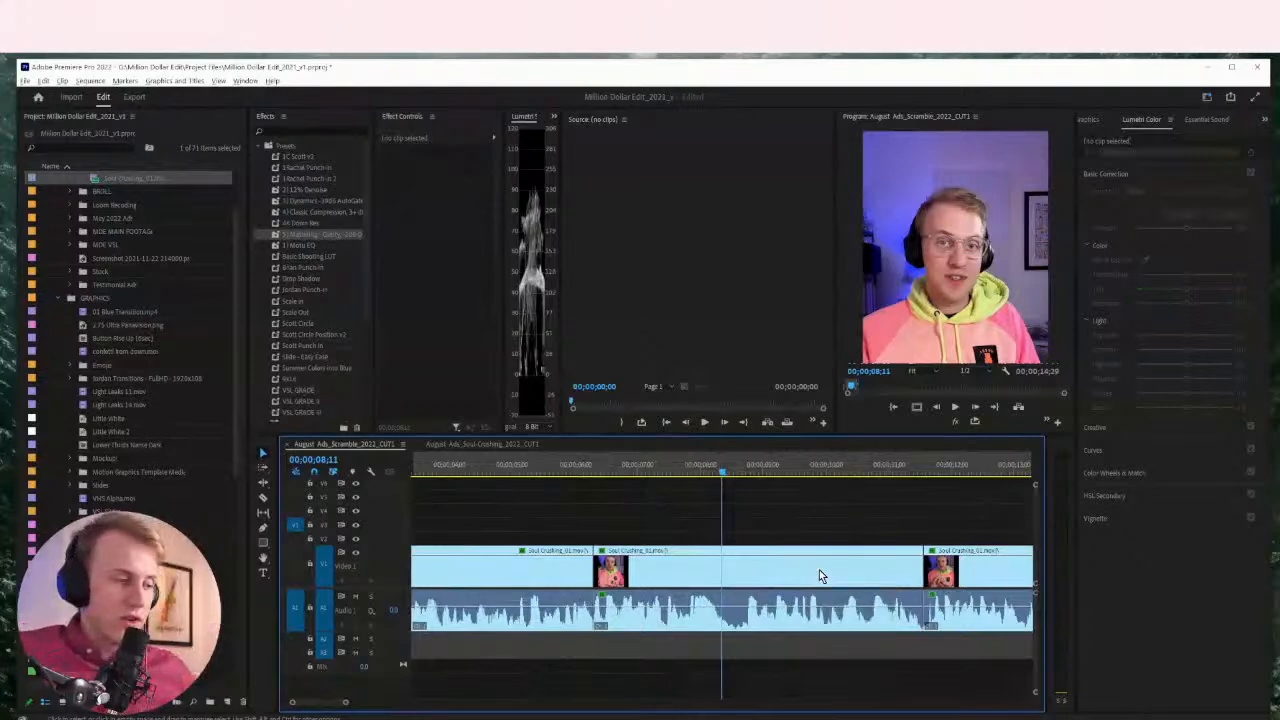
key(ctrl+s)
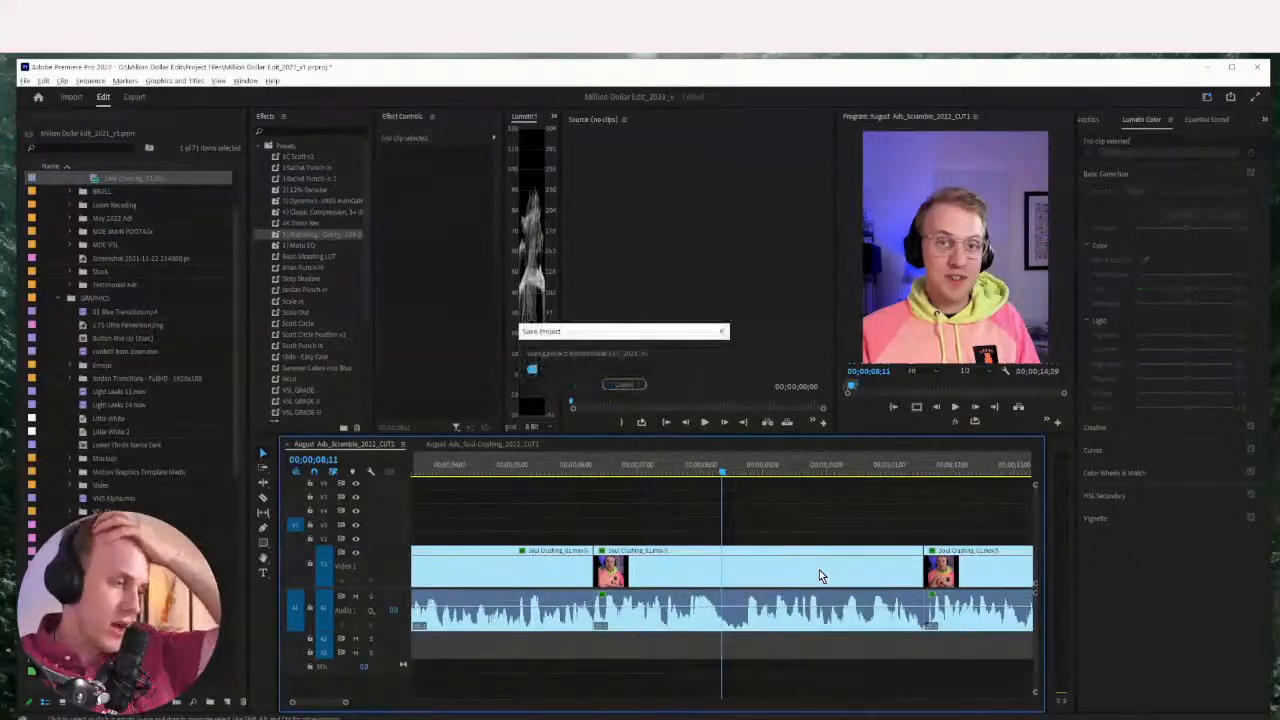
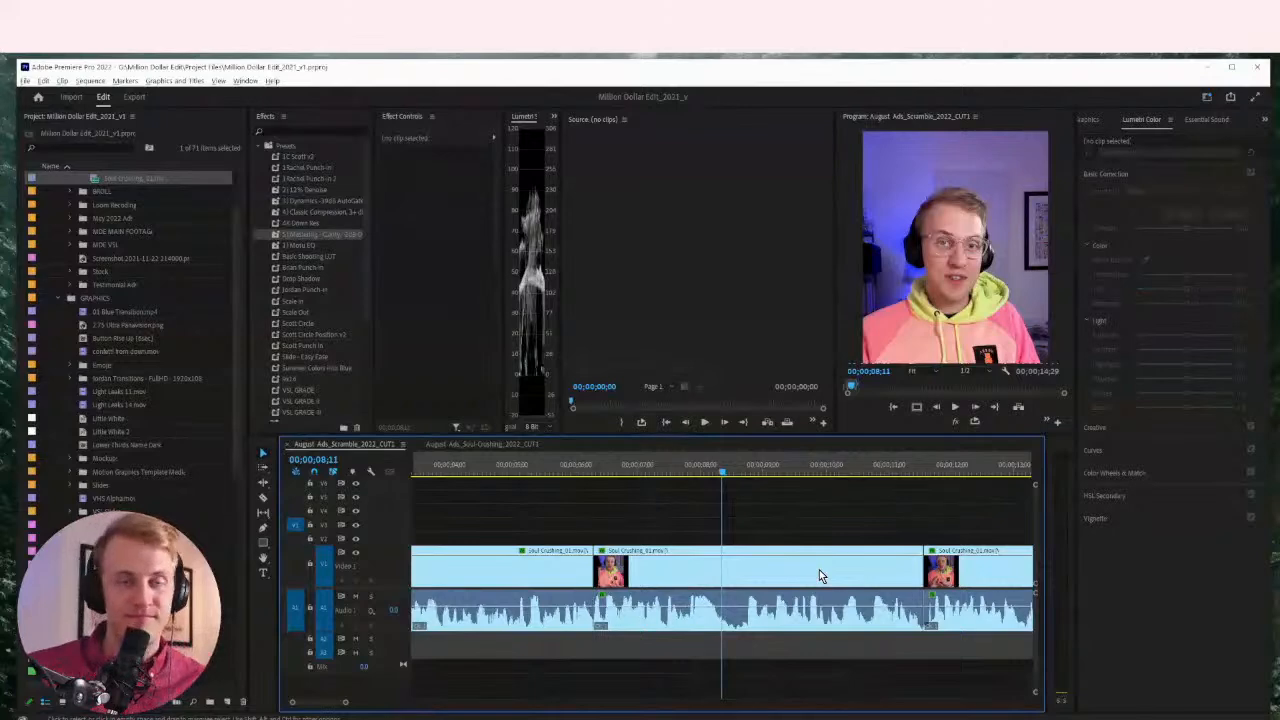
Play through the third take and split it at 00;00;08;09, where the mid-take pause begins
key(minus)
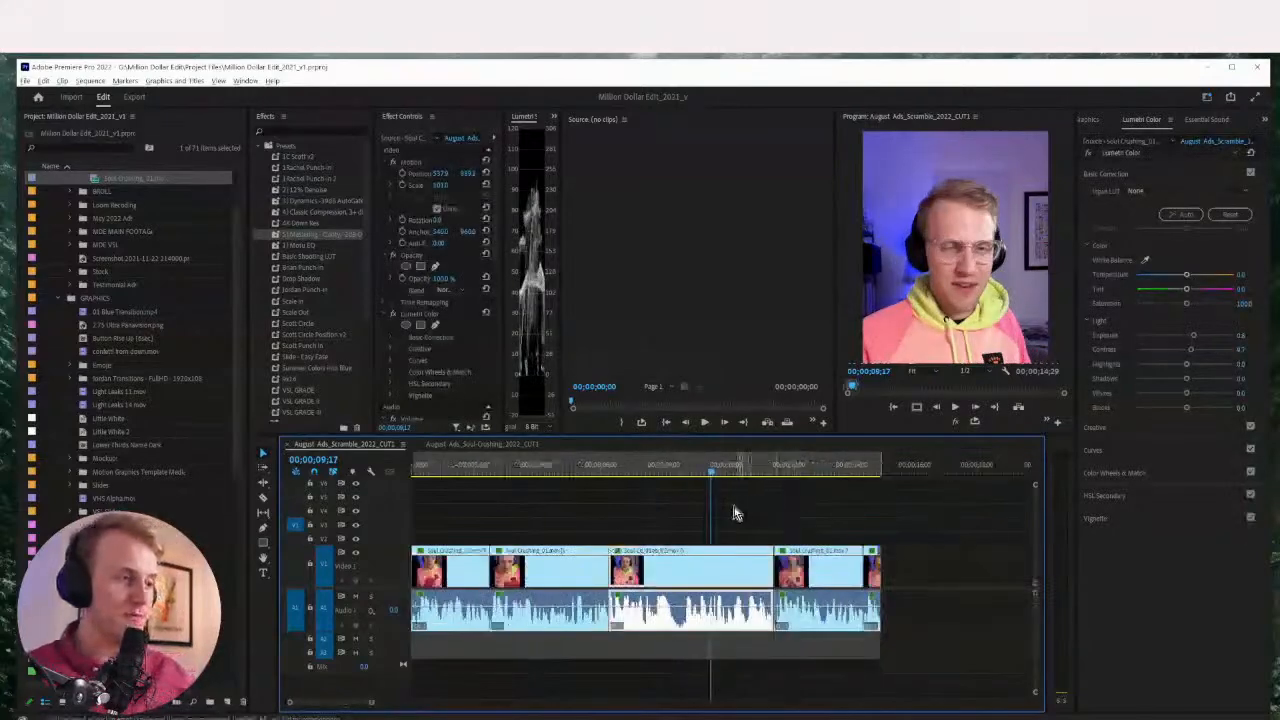
click(666, 477)
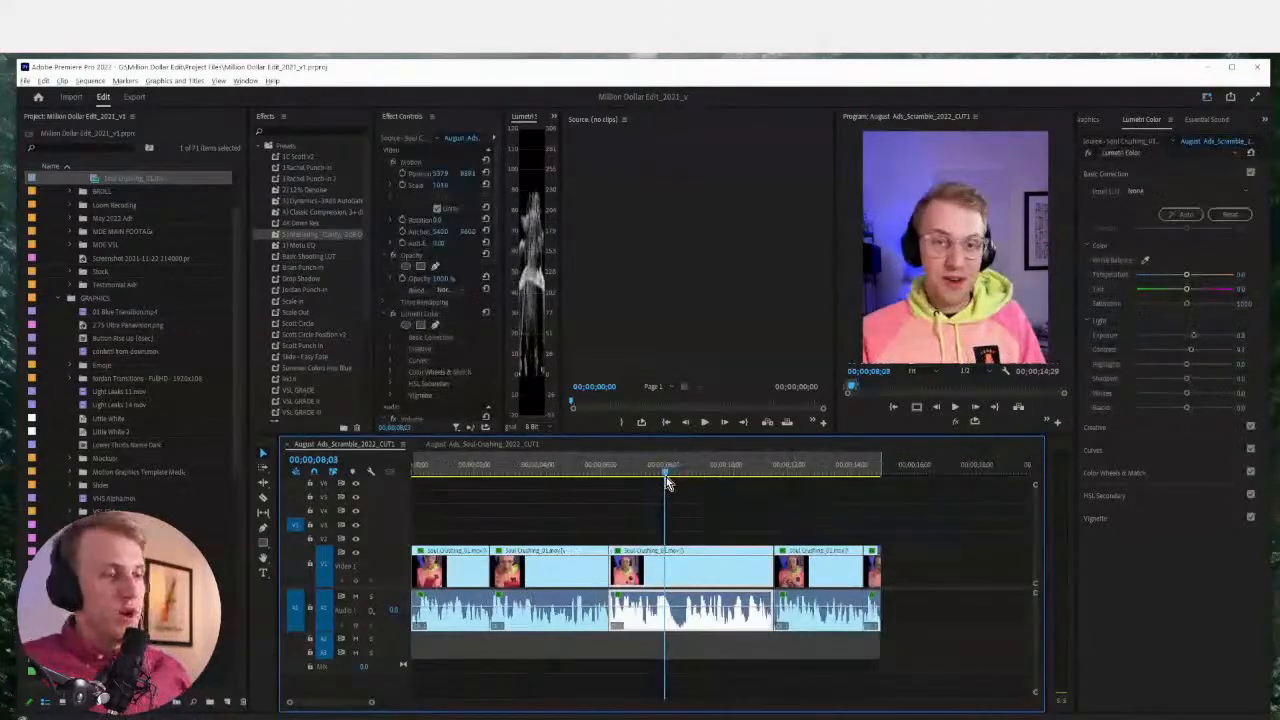
key(space)
key(space)
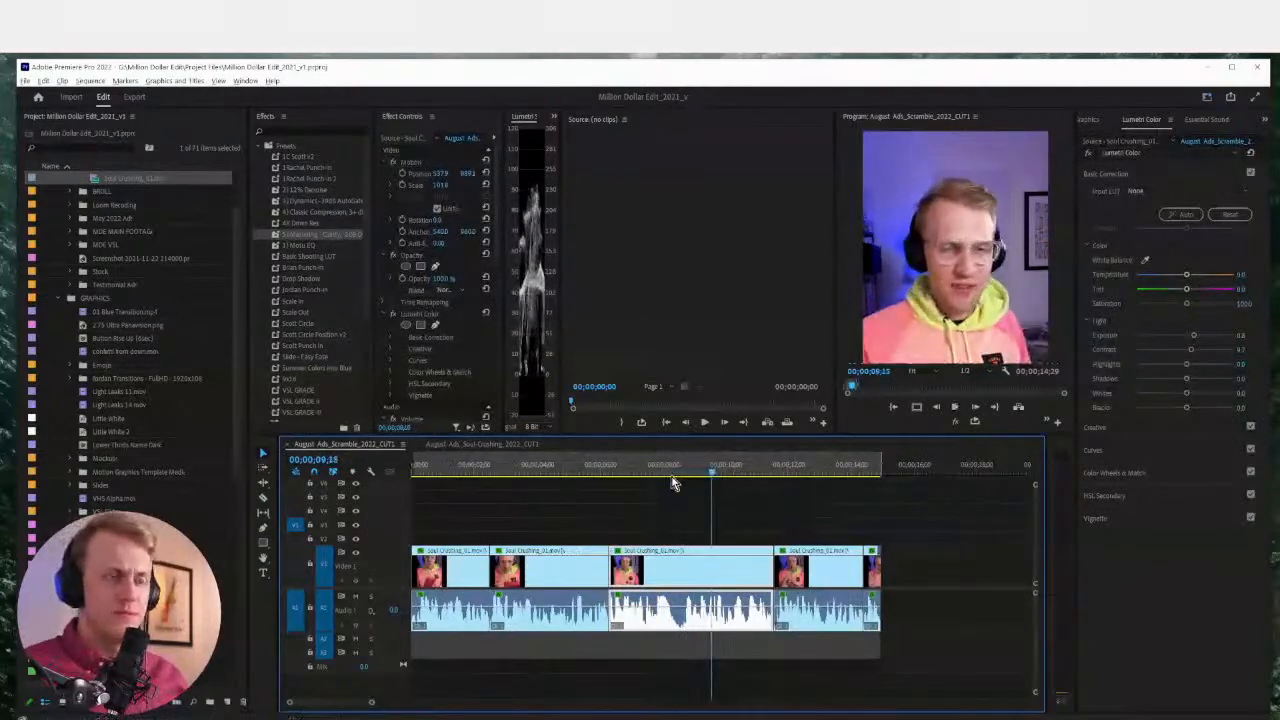
key(equal)
click(523, 468)
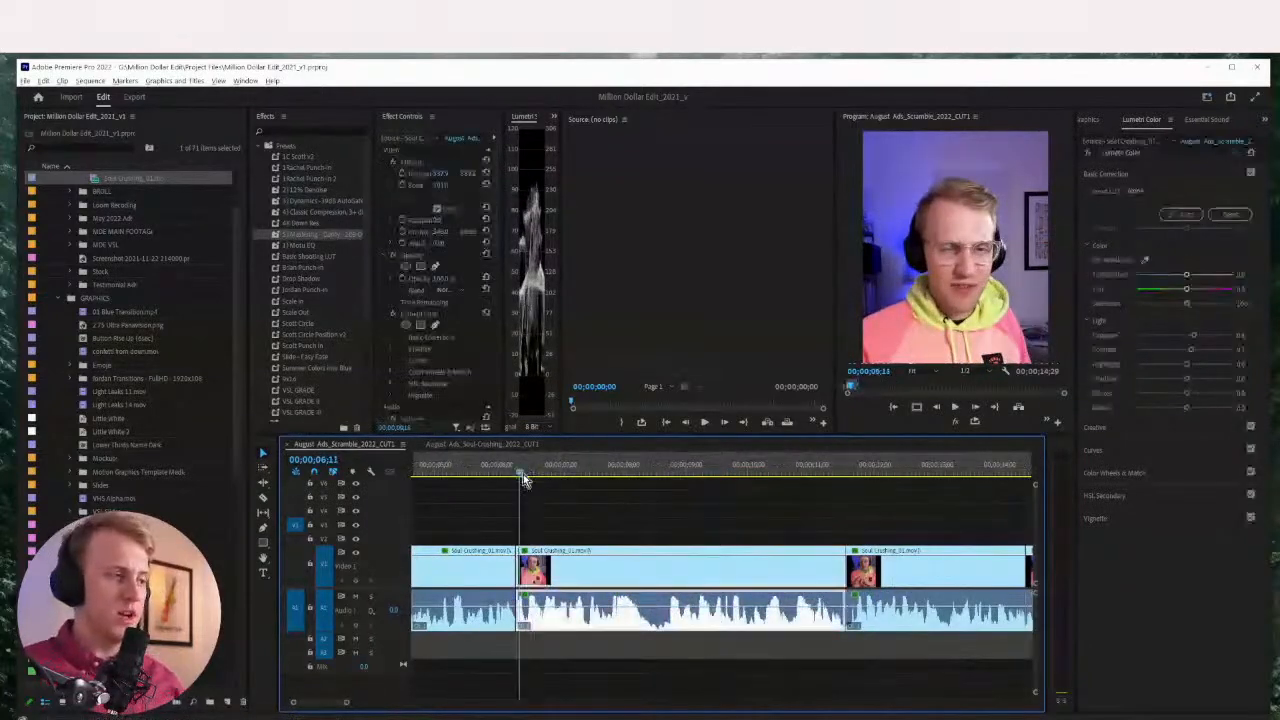
key(space)
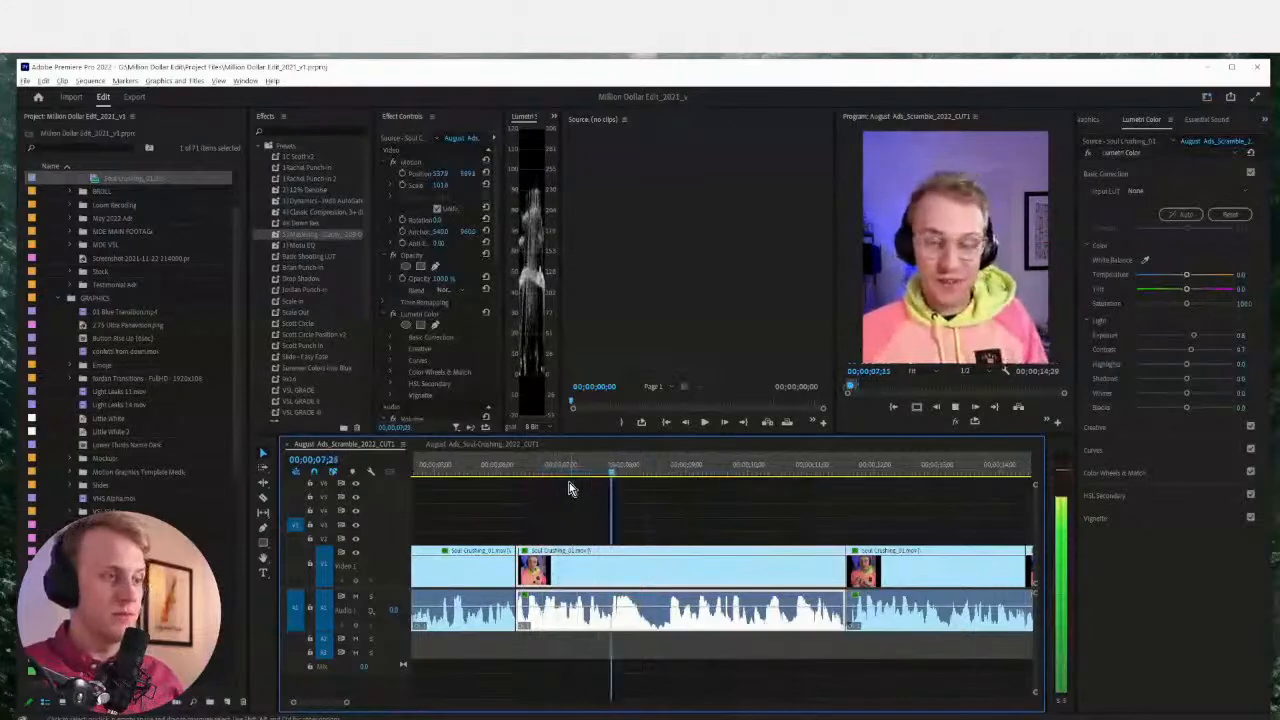
key(space)
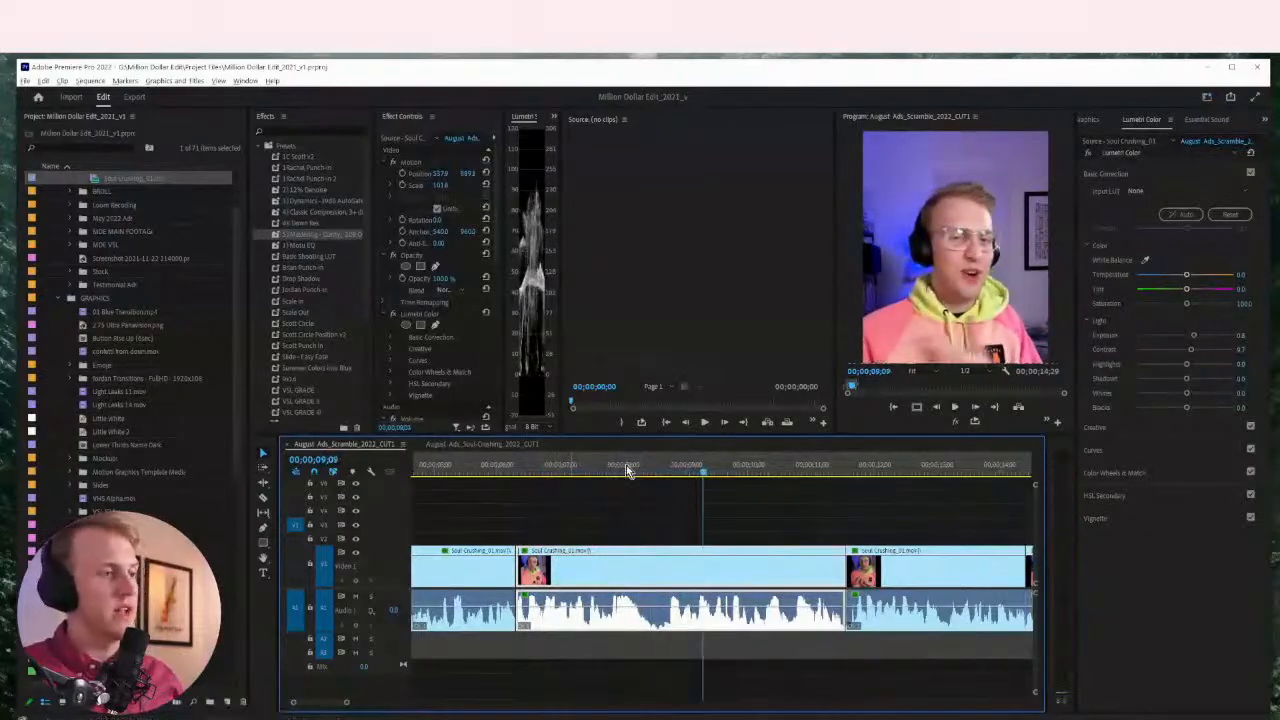
drag(626, 465, 641, 470)
key(ctrl+k)
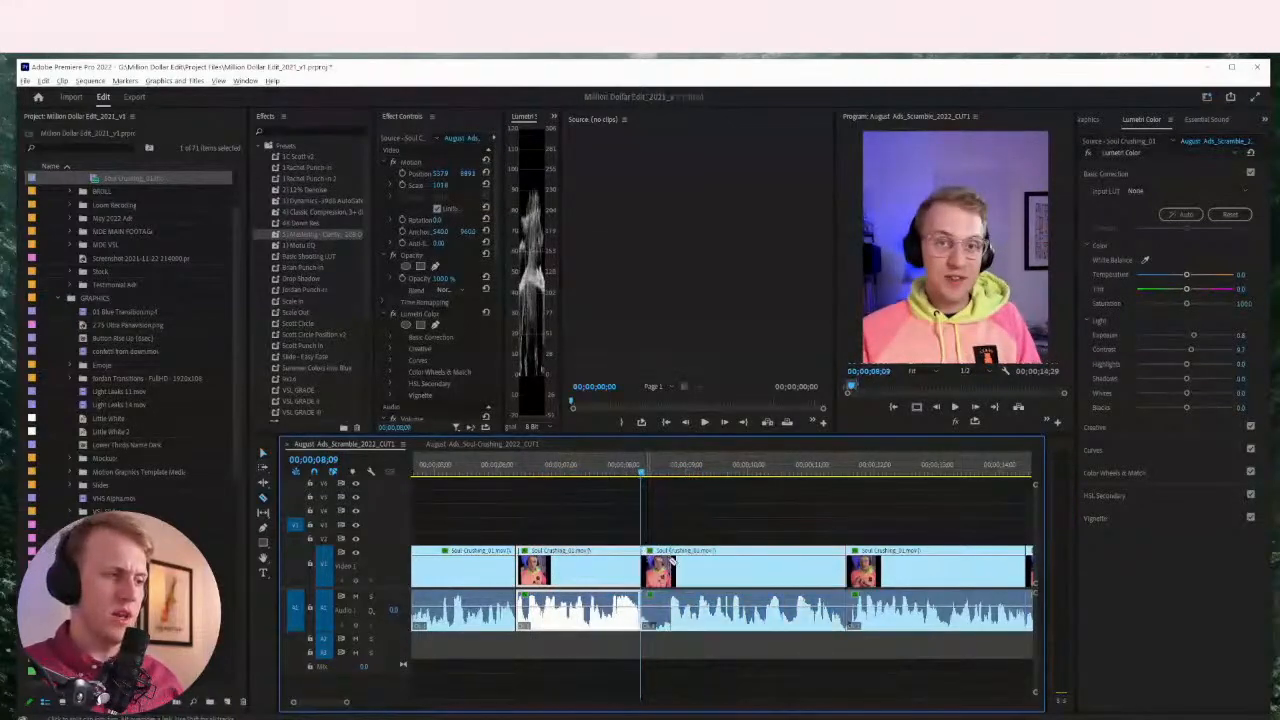
Split the third take where the mid-take pause ends and ripple delete the pause
click(668, 565)
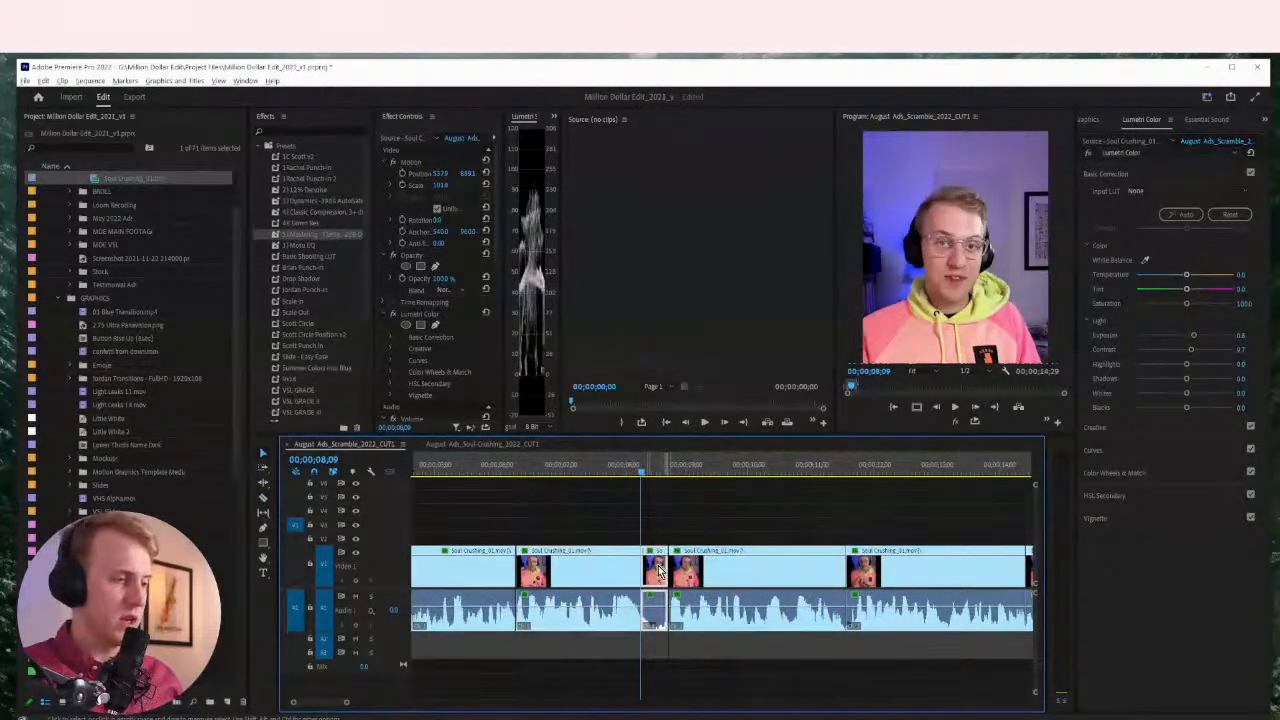
key(shift+Delete)
key(minus)
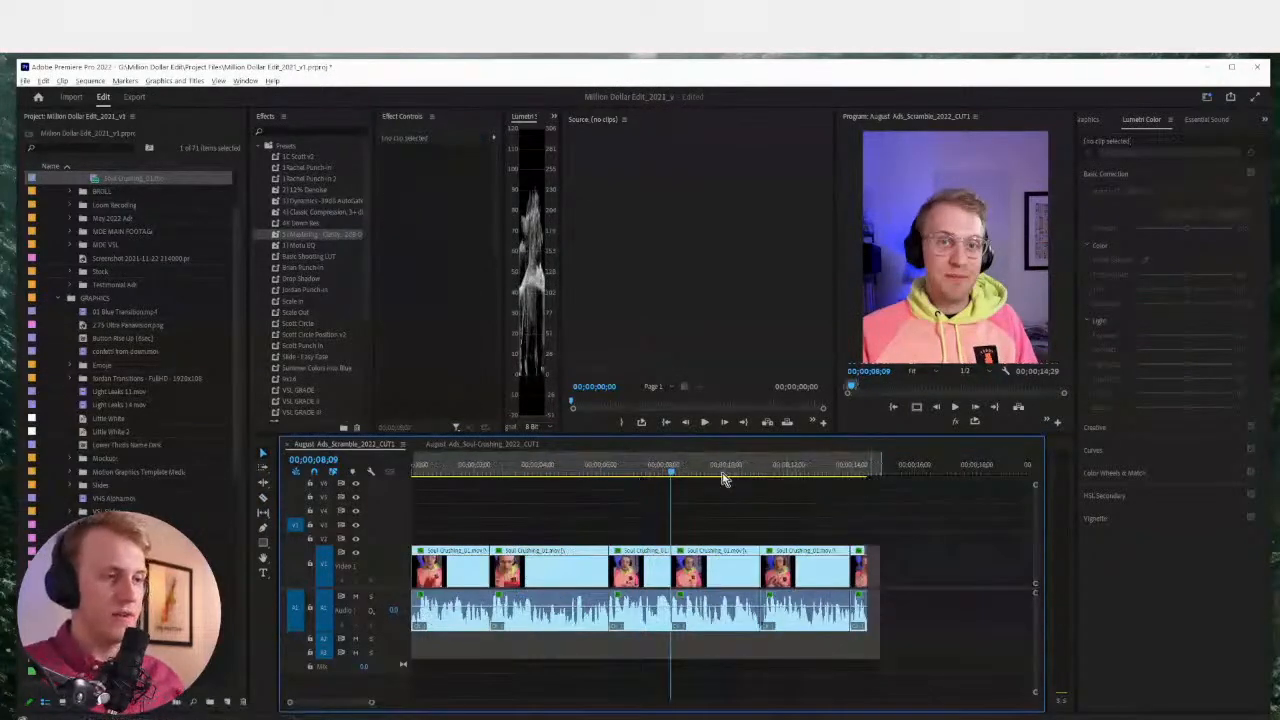
Play the opening, trim the silent start off the first clip and close the resulting gap
key(Home)
key(space)
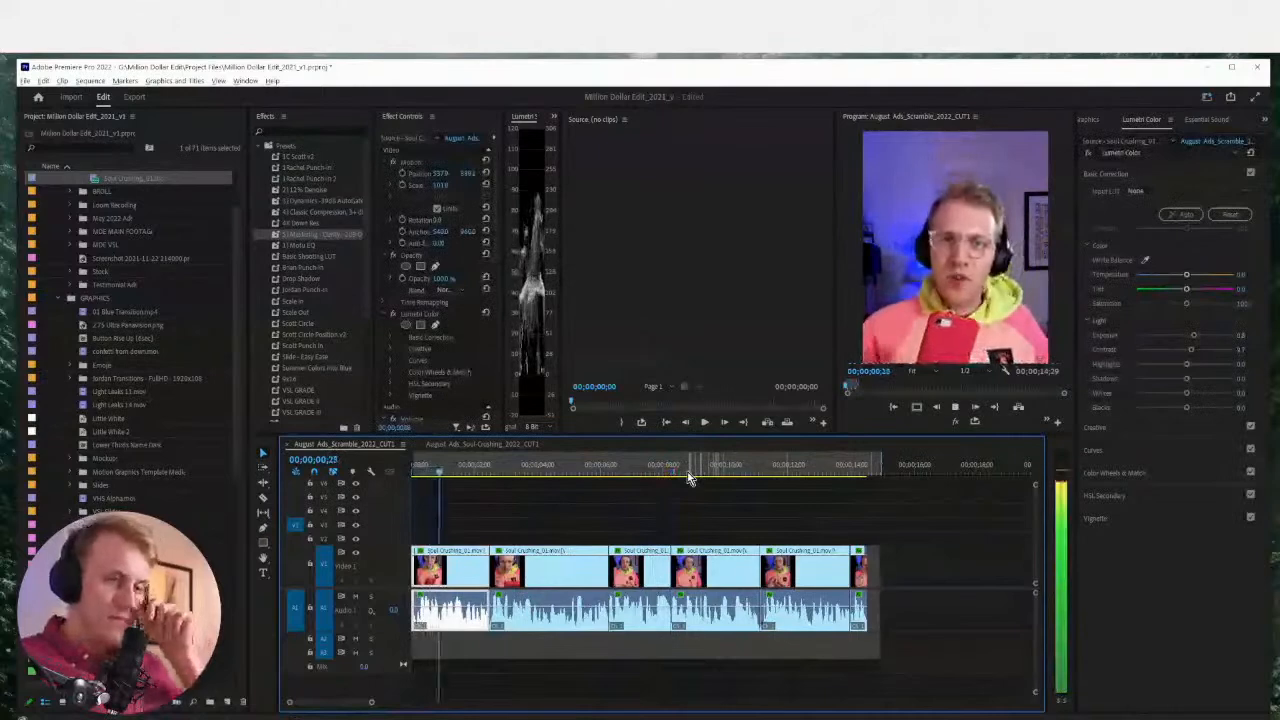
key(space)
key(equal)
key(equal)
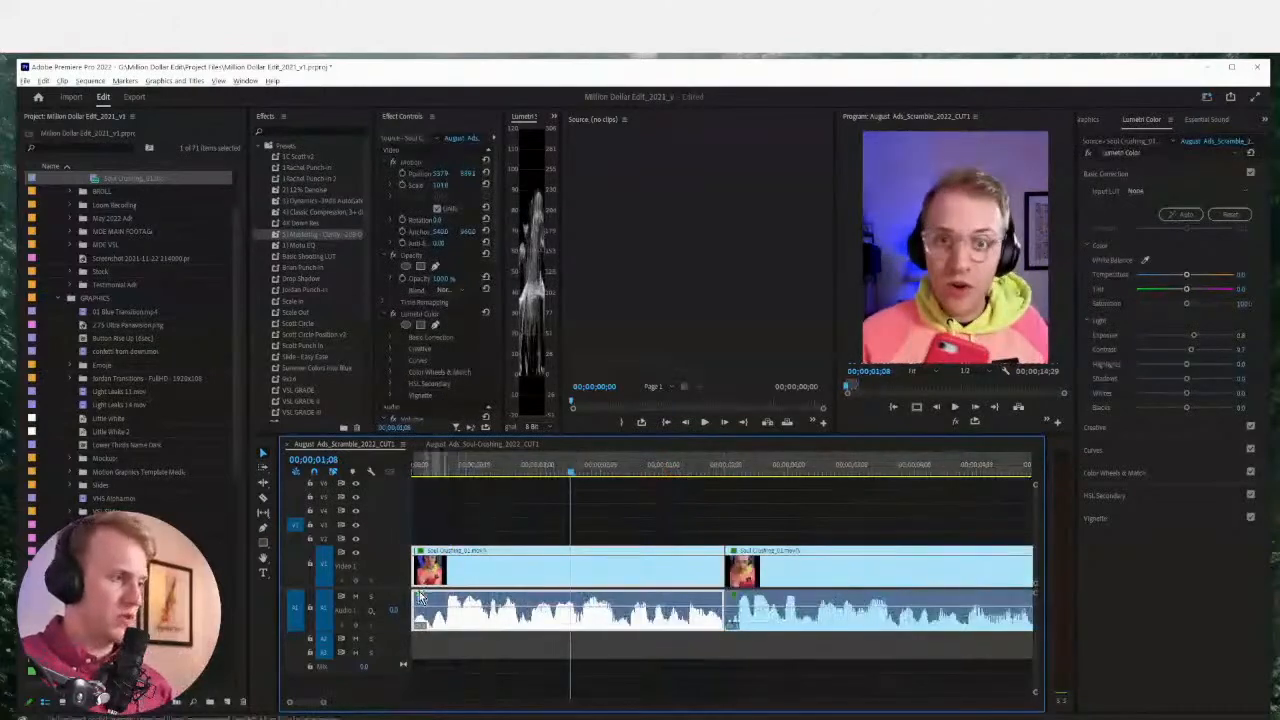
drag(414, 570, 430, 567)
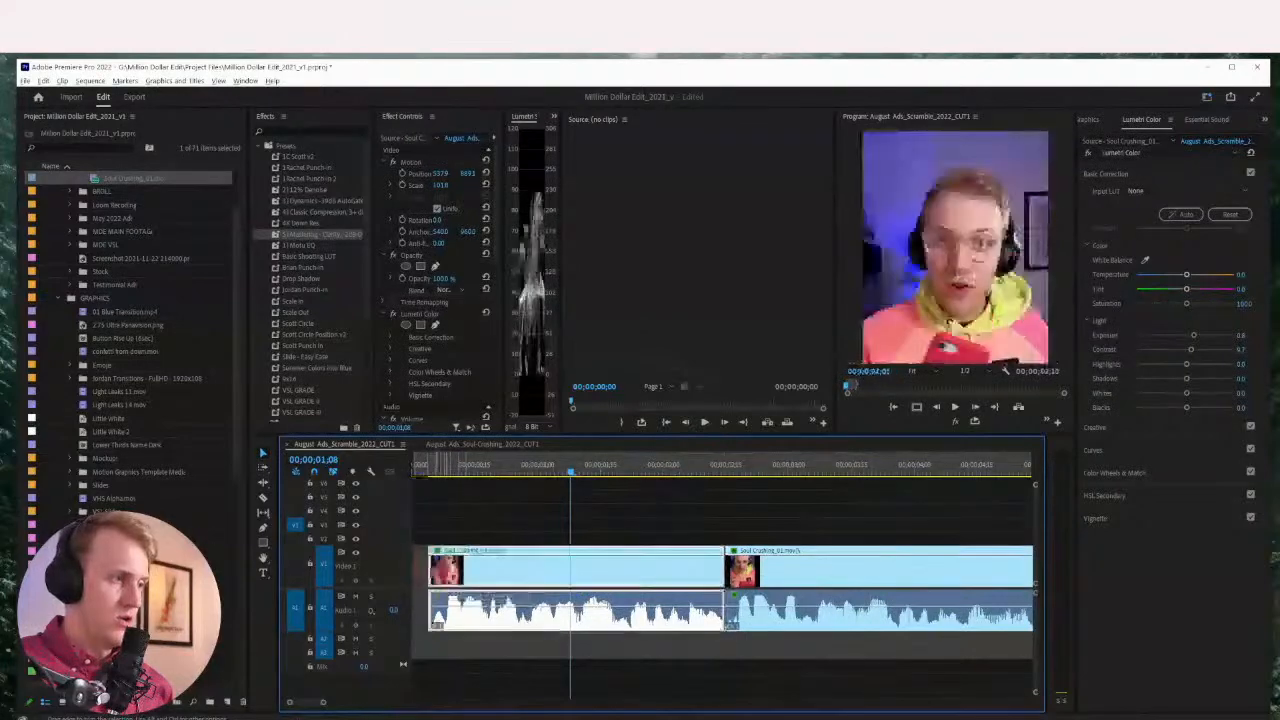
click(421, 578)
key(Delete)
Play the sequence from the beginning through to the last clips to check the cuts
key(Home)
key(space)
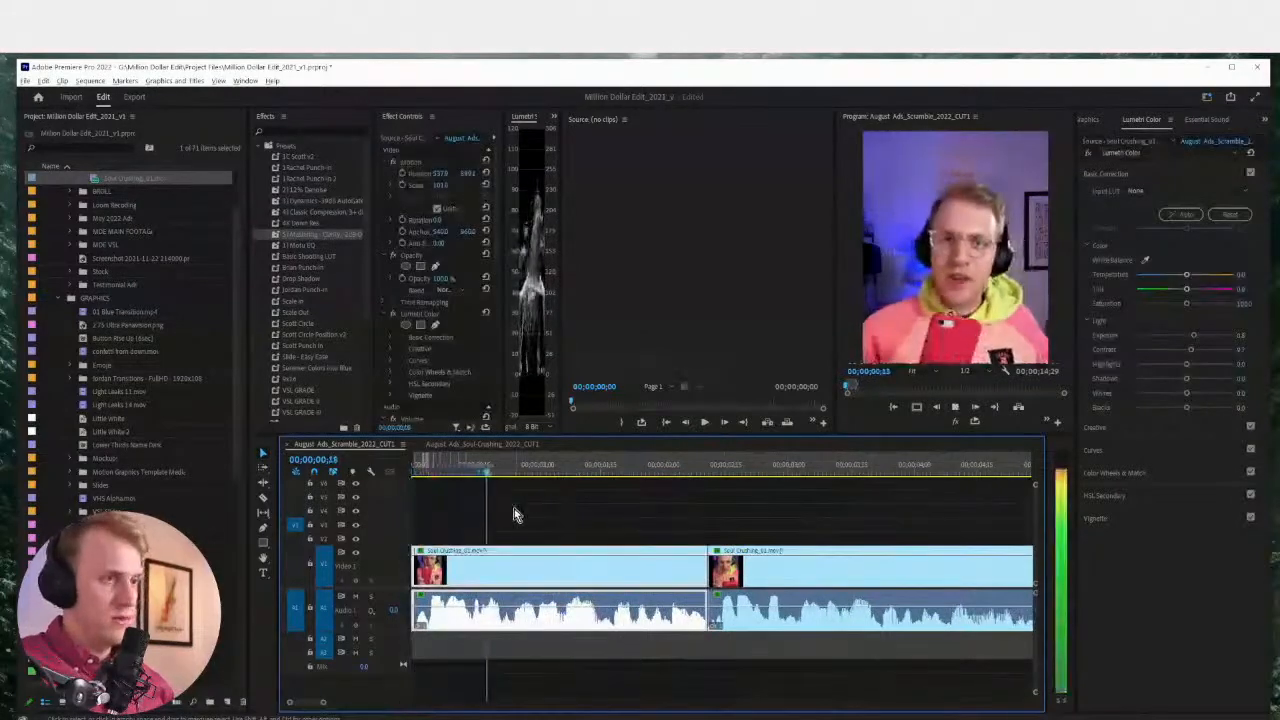
key(minus)
key(minus)
key(minus)
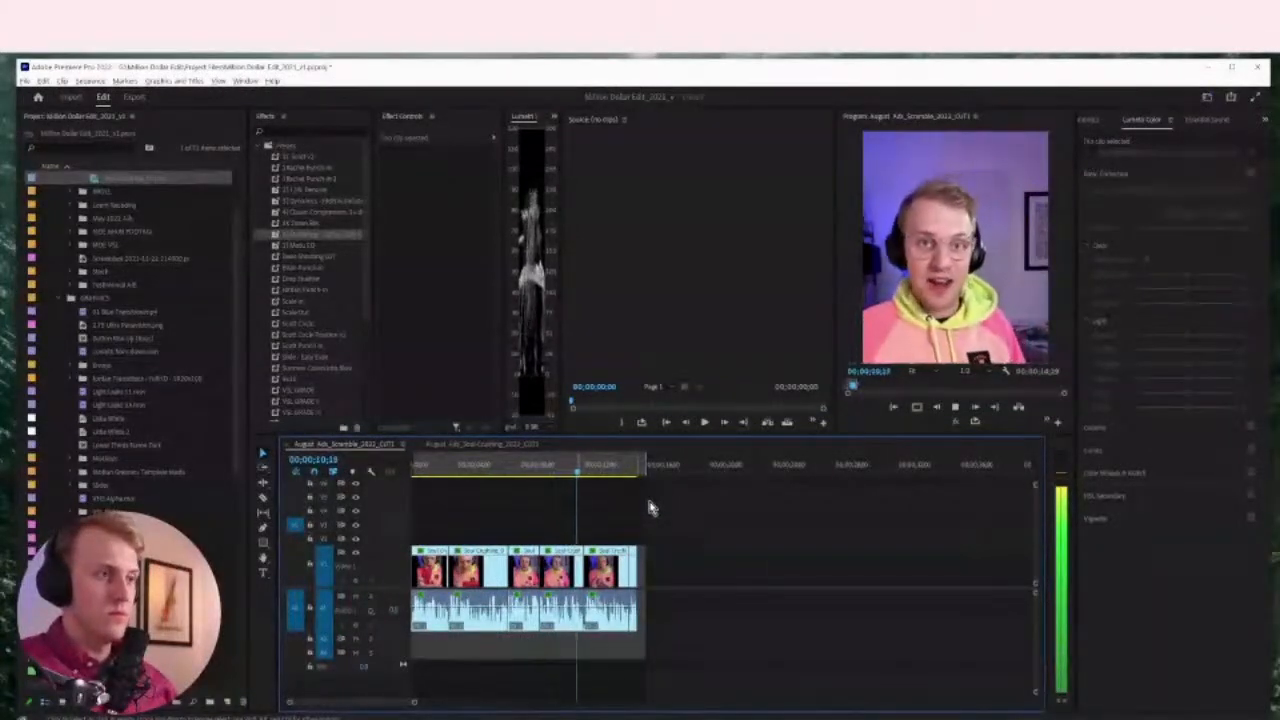
key(=)
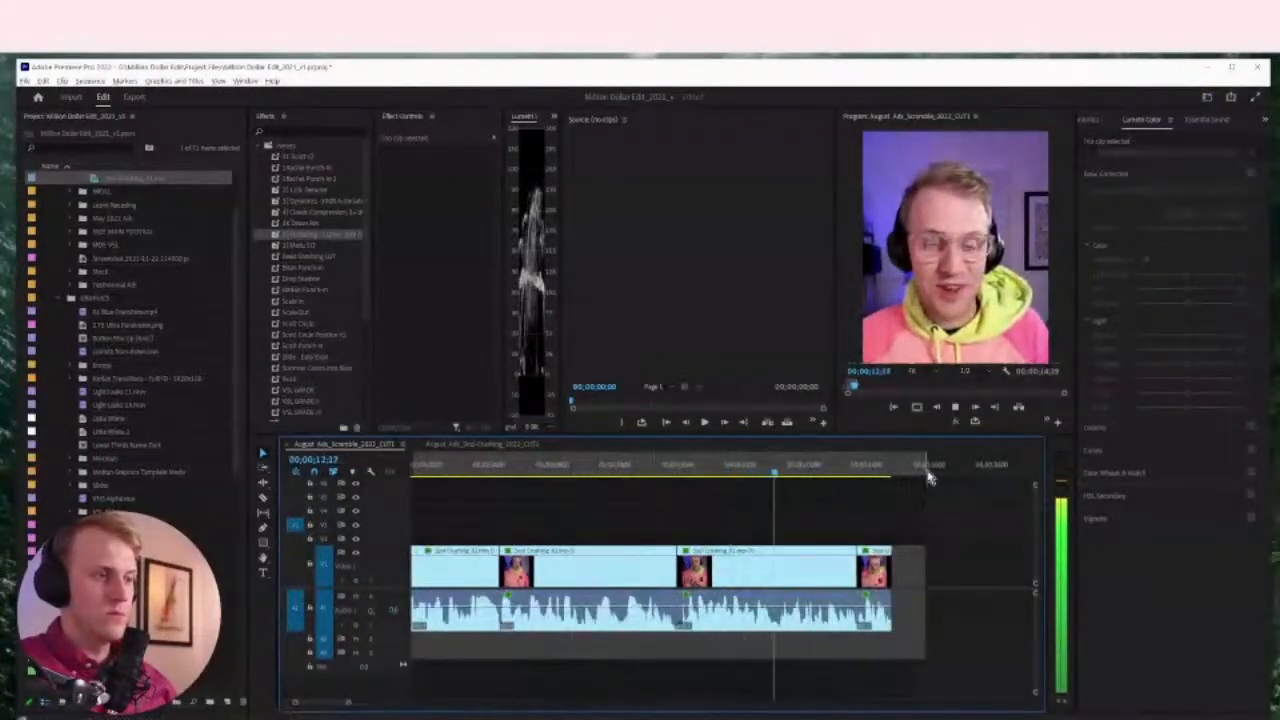
Try to shift the last clip to the out point and extend the preceding clip to meet it, and undo the changes
mouse_move(877, 570)
mouse_down()
mouse_move(912, 572)
mouse_move(890, 568)
mouse_up()
key(space)
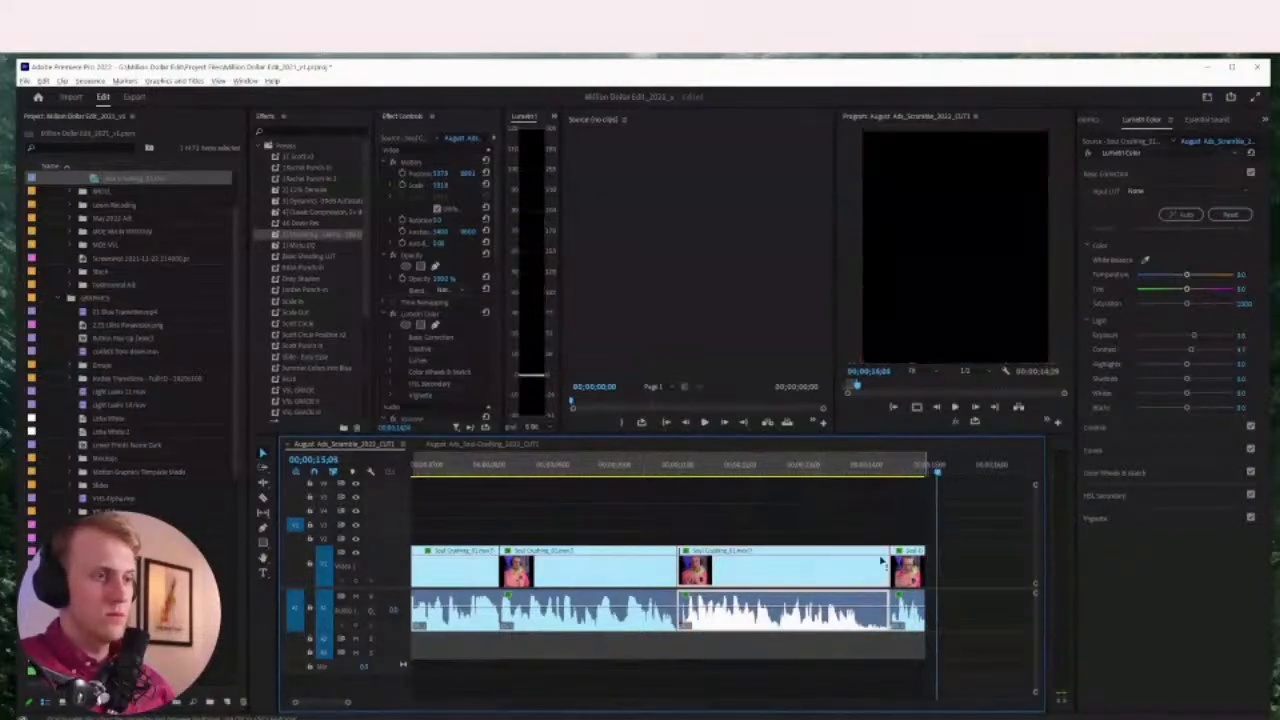
key(ctrl+z)
key(ctrl+shift+z)
key(ctrl+z)
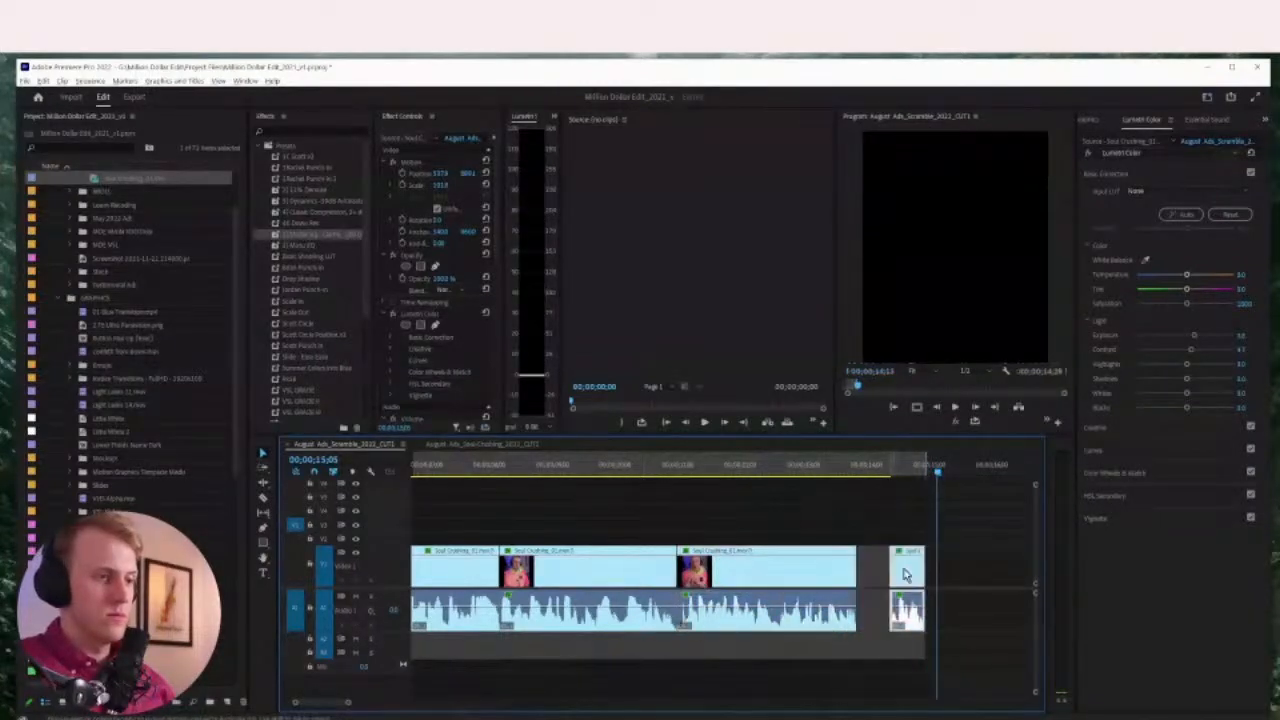
key(ctrl+z)
Extend the last clip's end to the sequence's out point and play back the ending
drag(893, 567, 925, 570)
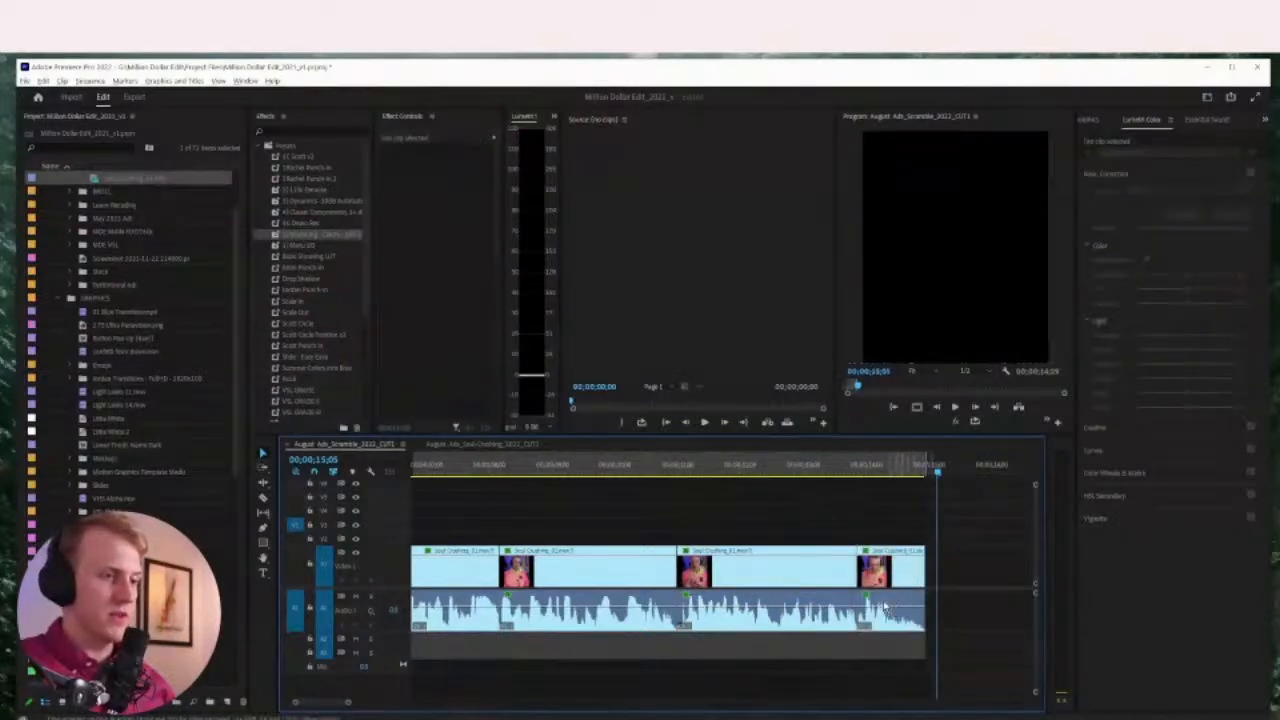
click(852, 468)
key(space)
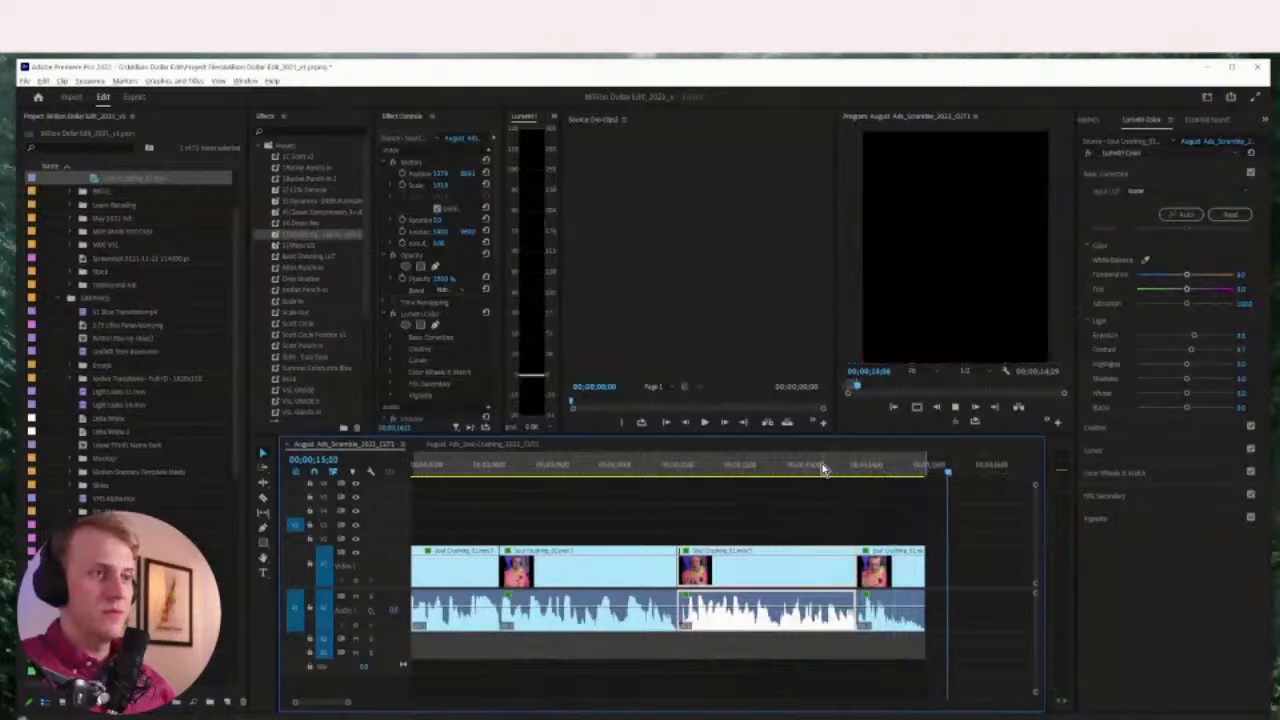
Trim the last clip's end and the out point slightly earlier, and clear the sequence's in and out points
key(=)
key(=)
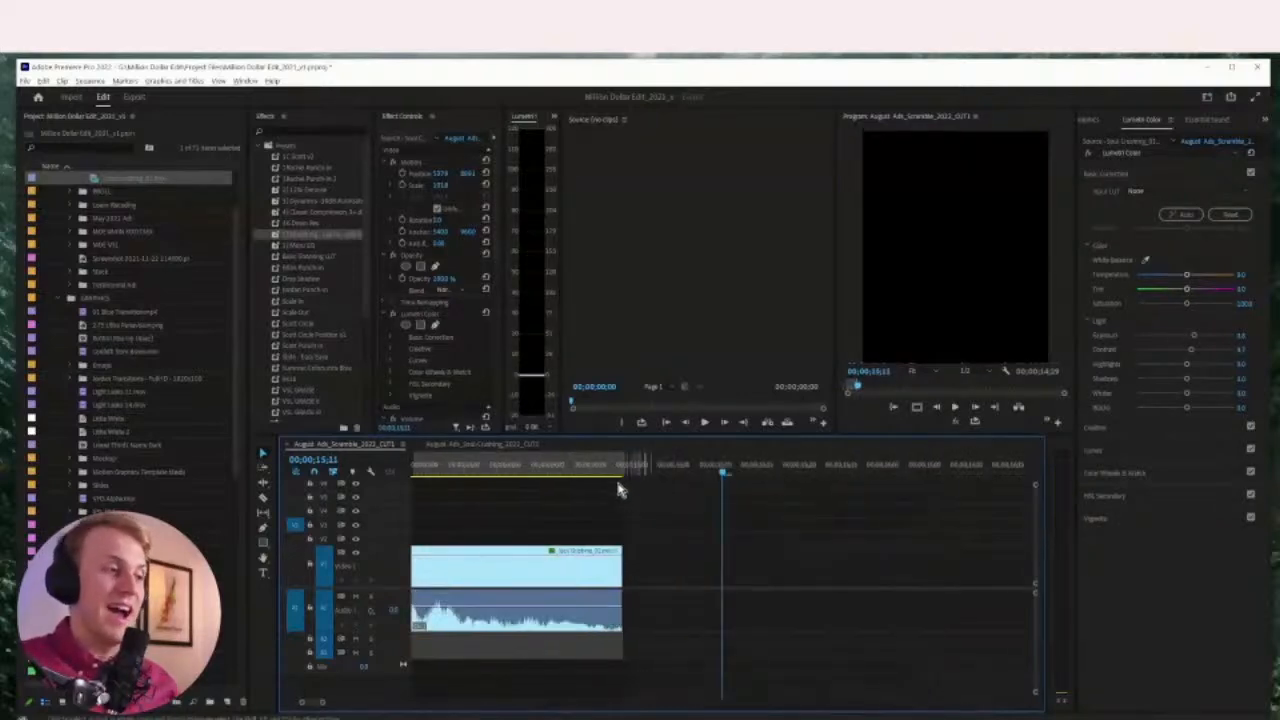
drag(620, 570, 613, 574)
drag(622, 463, 613, 463)
right_click(572, 468)
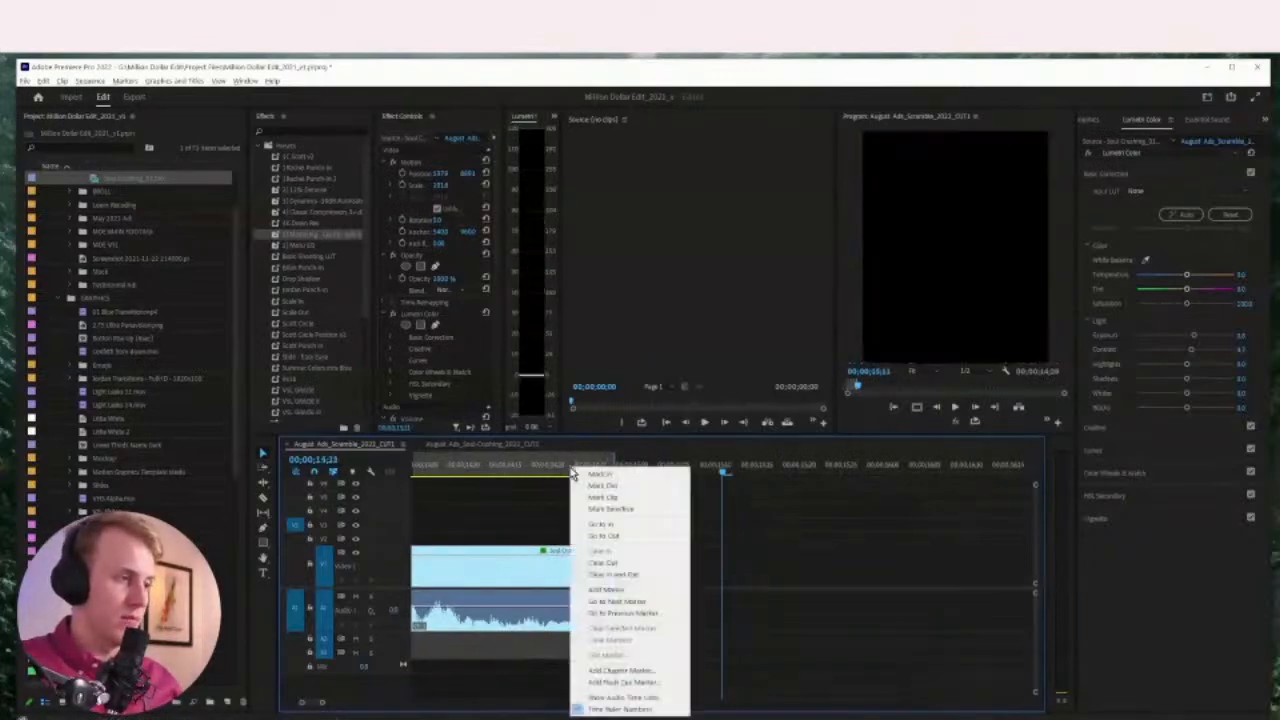
click(622, 580)
Play the sequence from the start up to the beginning of the second clip
key(-)
key(-)
key(-)
key(-)
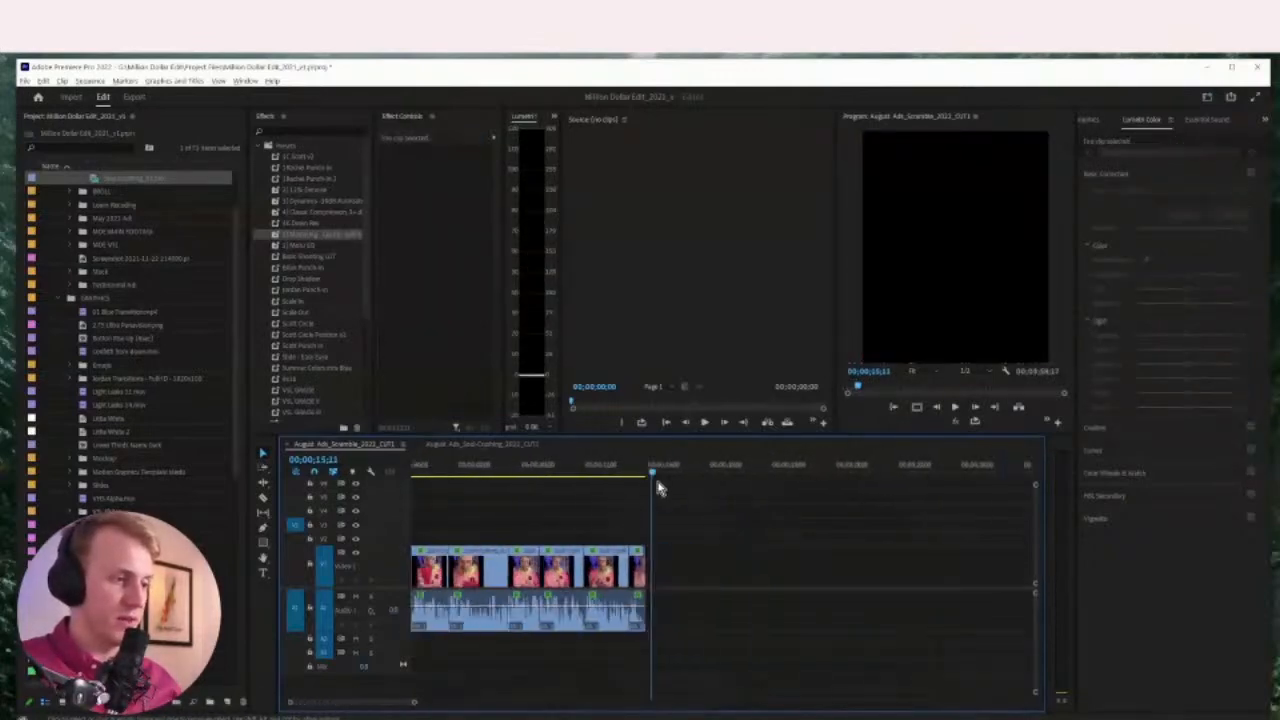
drag(652, 468, 242, 466)
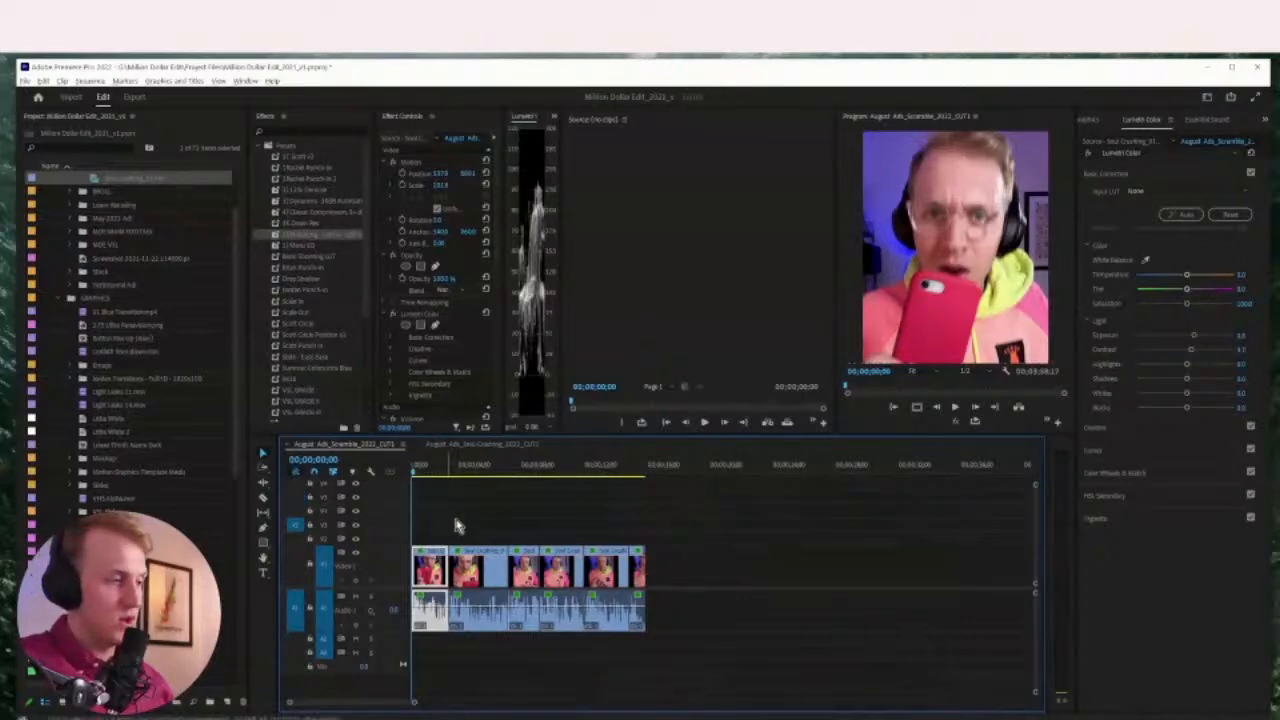
key(space)
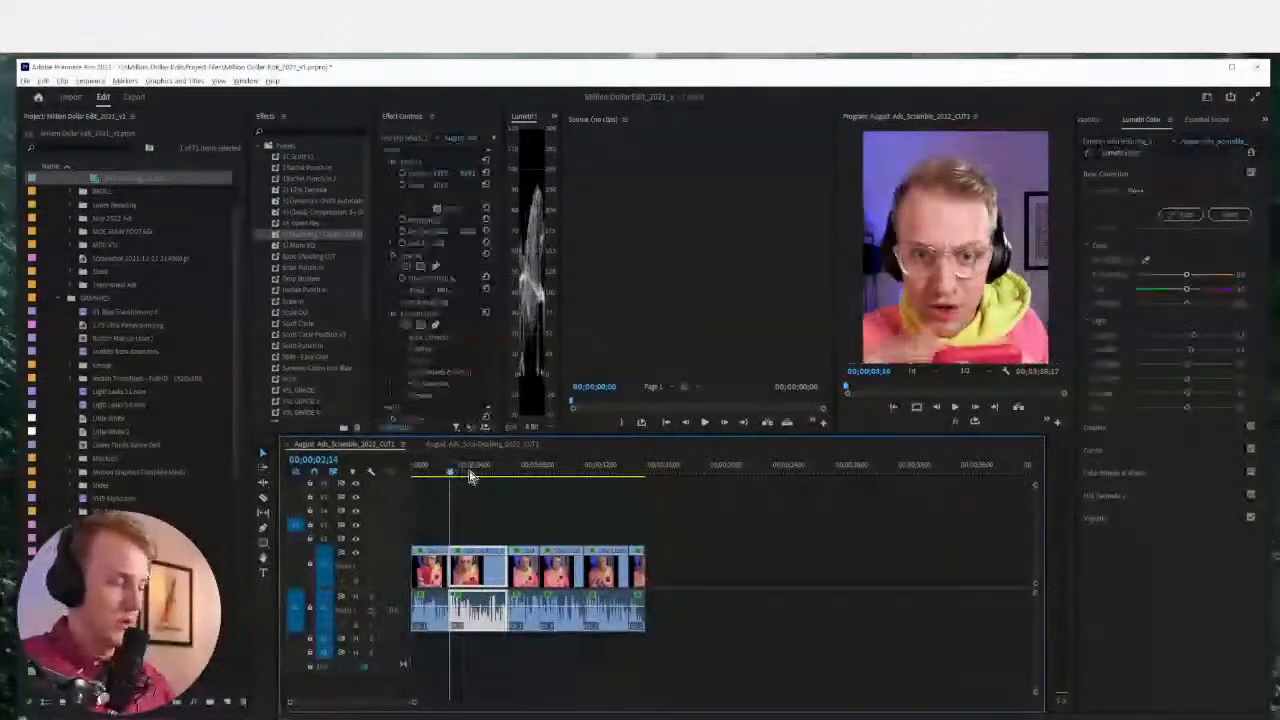
Try to split off the second clip's opening section and normalize its audio with Audio Gain, and undo both changes
key(backslash)
click(800, 566)
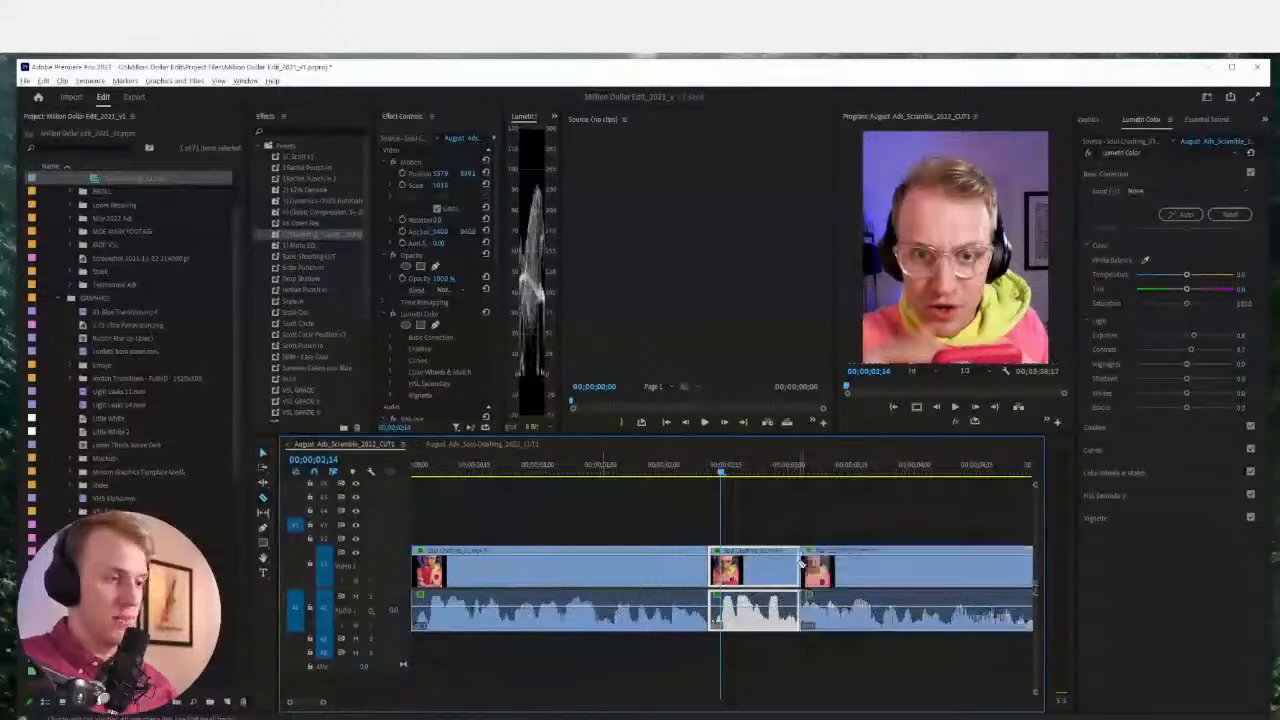
scroll(740, 535, down, 2)
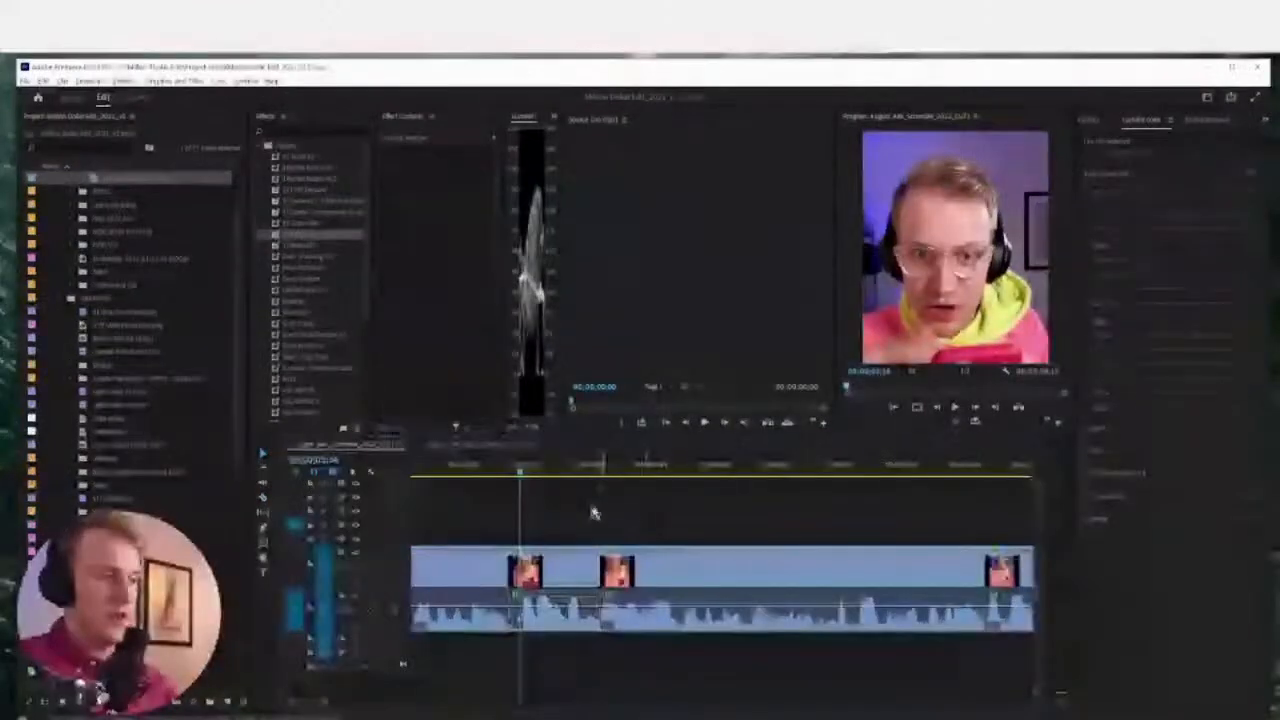
key(Return)
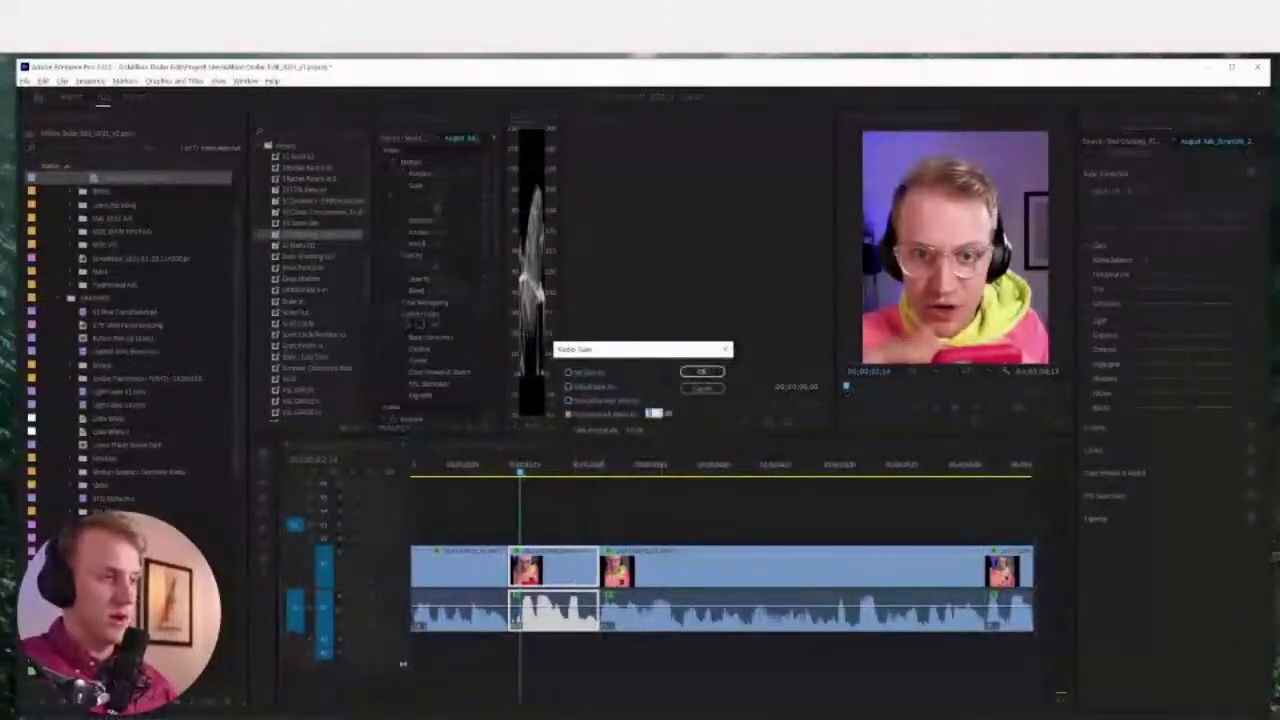
key(Return)
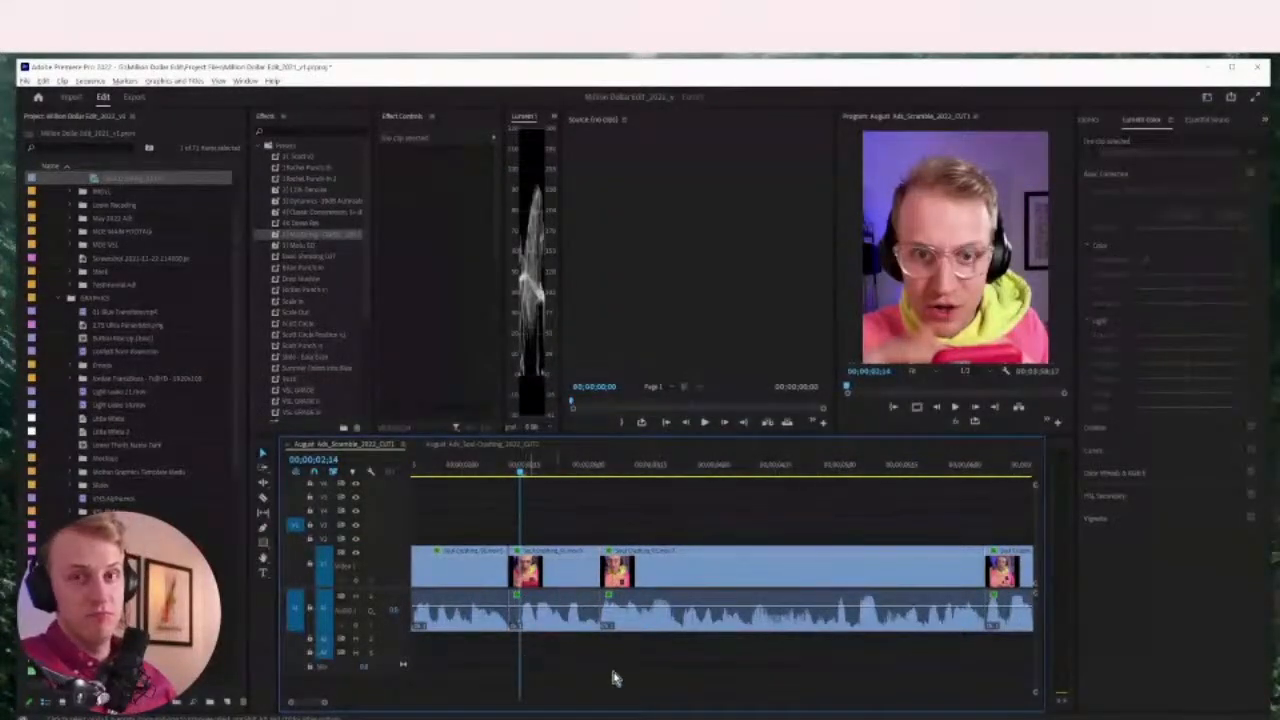
key(ctrl+z)
key(ctrl+z)
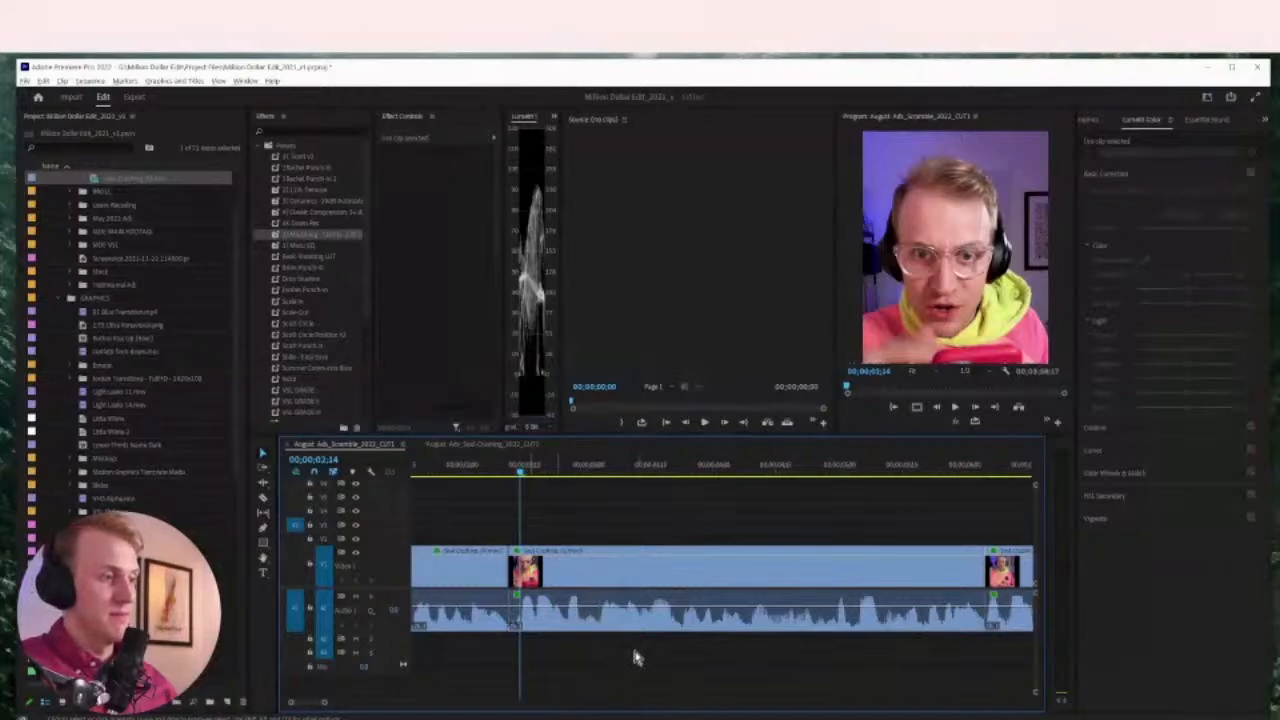
Split out the short section around 00;00;05;08 in the second clip and normalize all its peaks with Audio Gain
scroll(600, 595, right, 3)
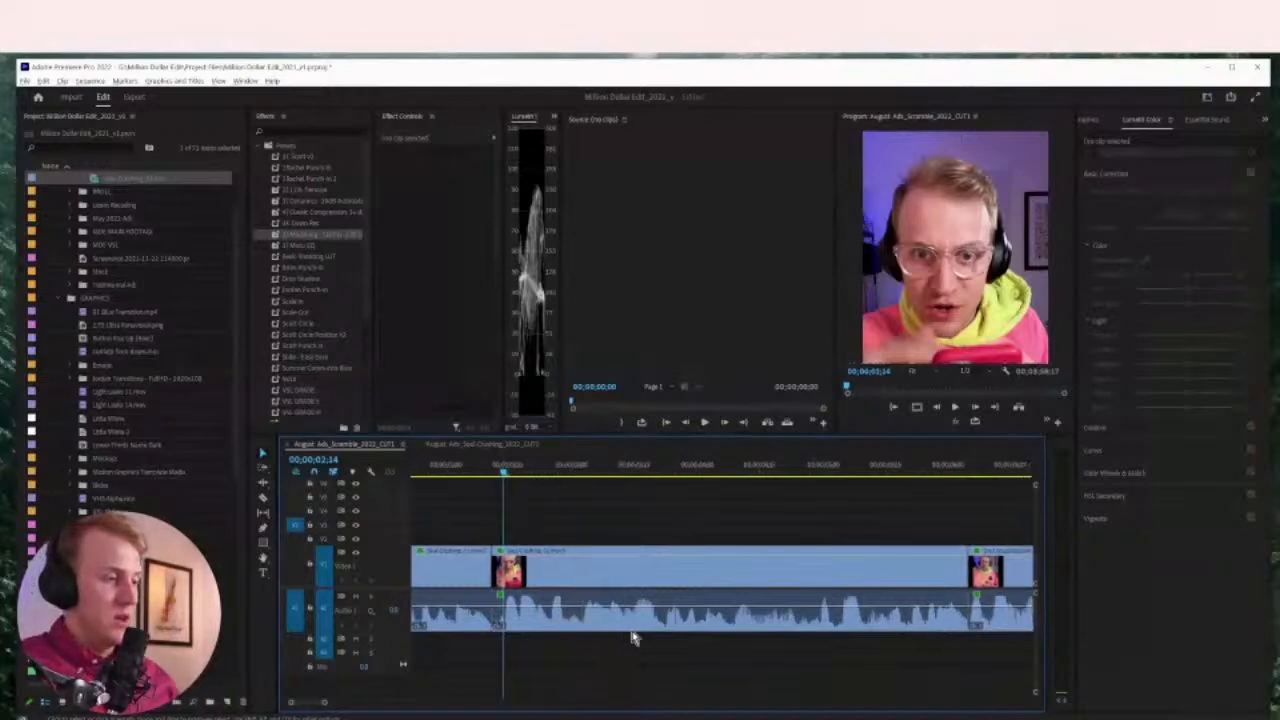
click(777, 571)
click(797, 571)
click(787, 473)
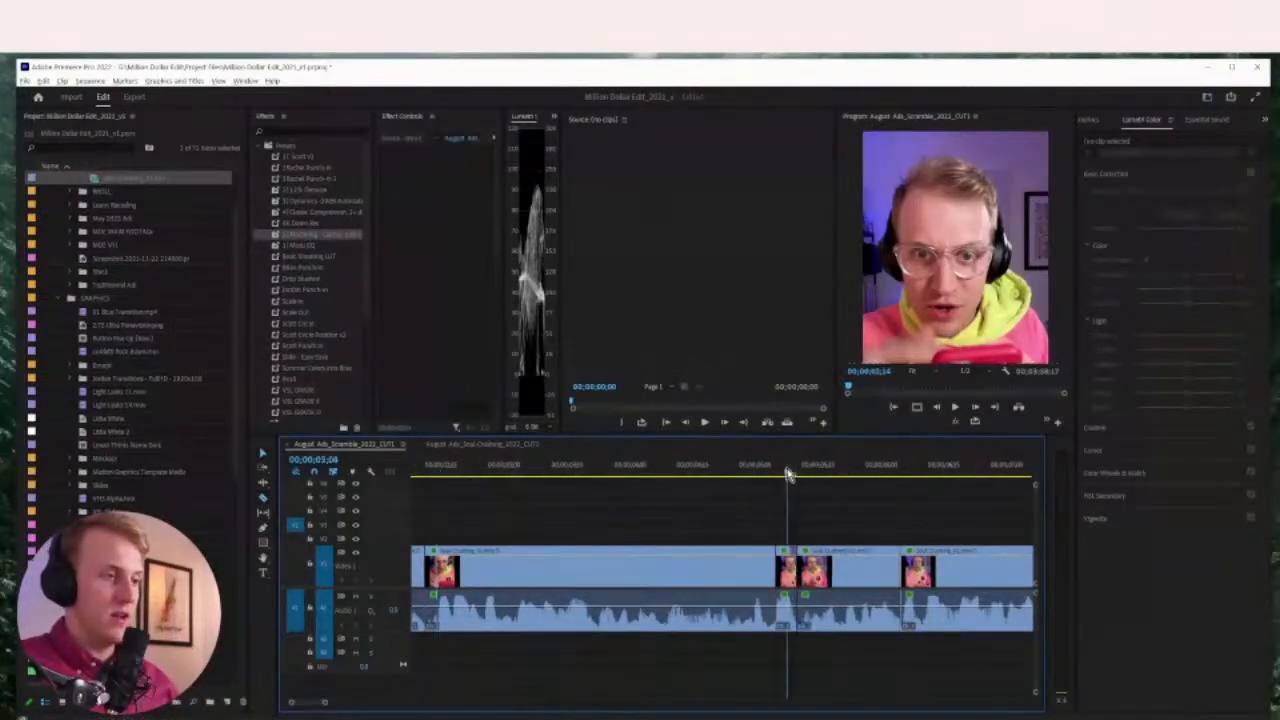
key(=)
key(=)
key(minus)
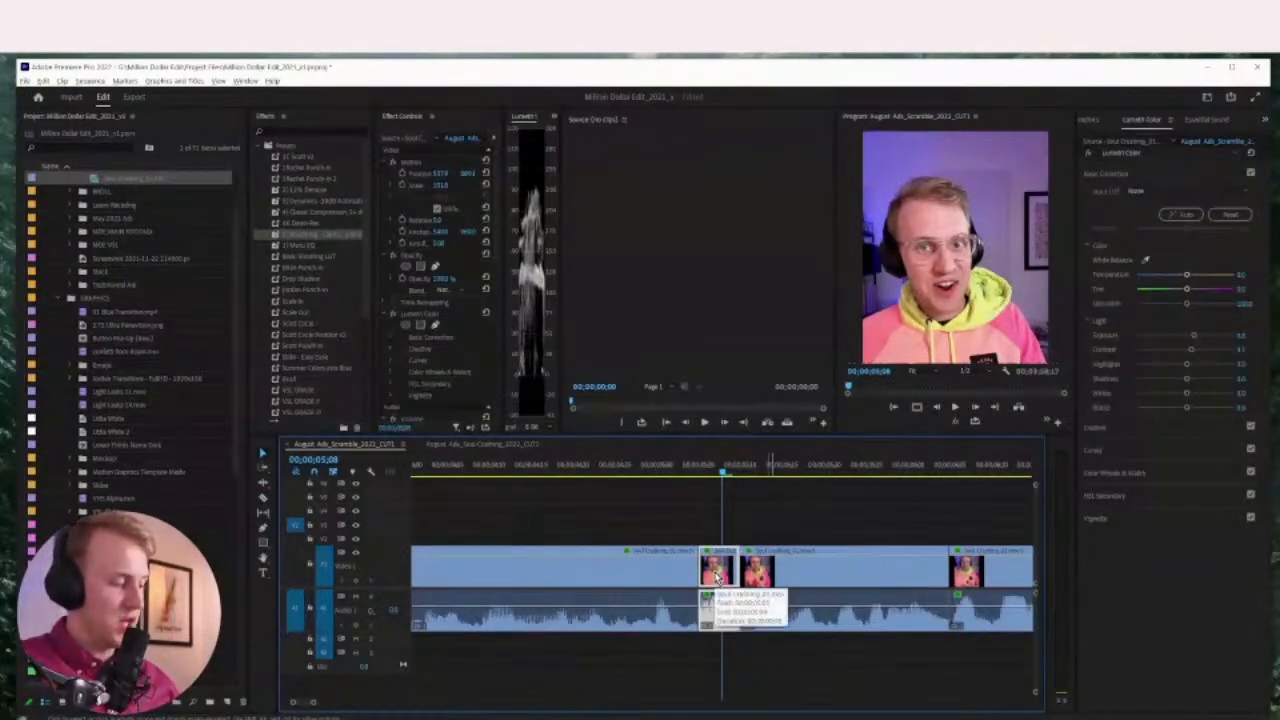
key(g)
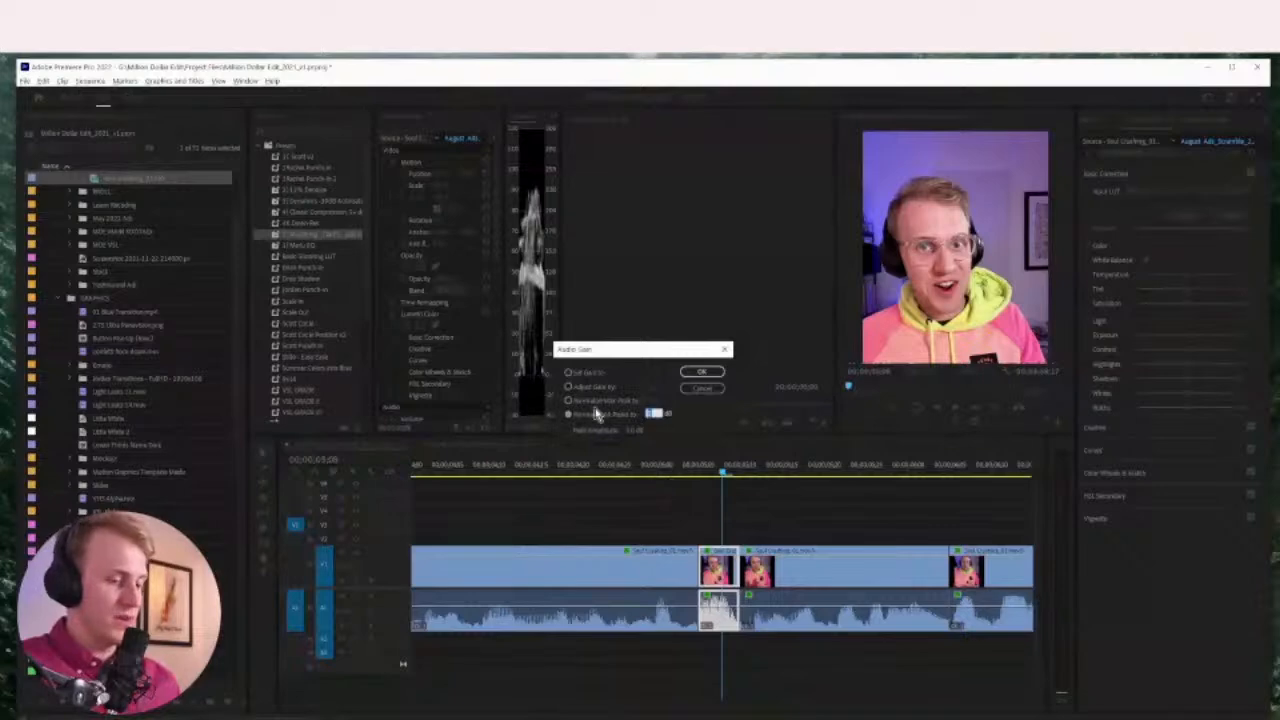
key(Return)
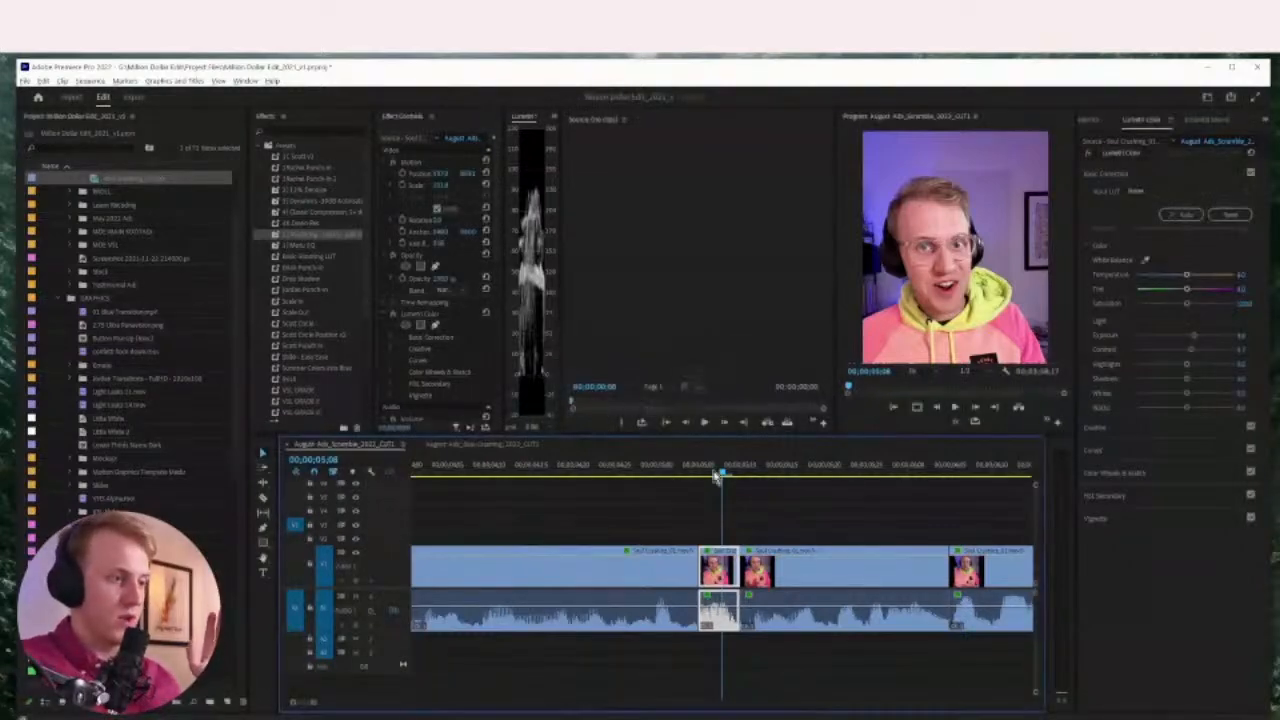
Play from 00;00;04;21 to about 00;00;08;10 to compare the audio levels across the cuts
click(806, 497)
click(582, 466)
click(686, 620)
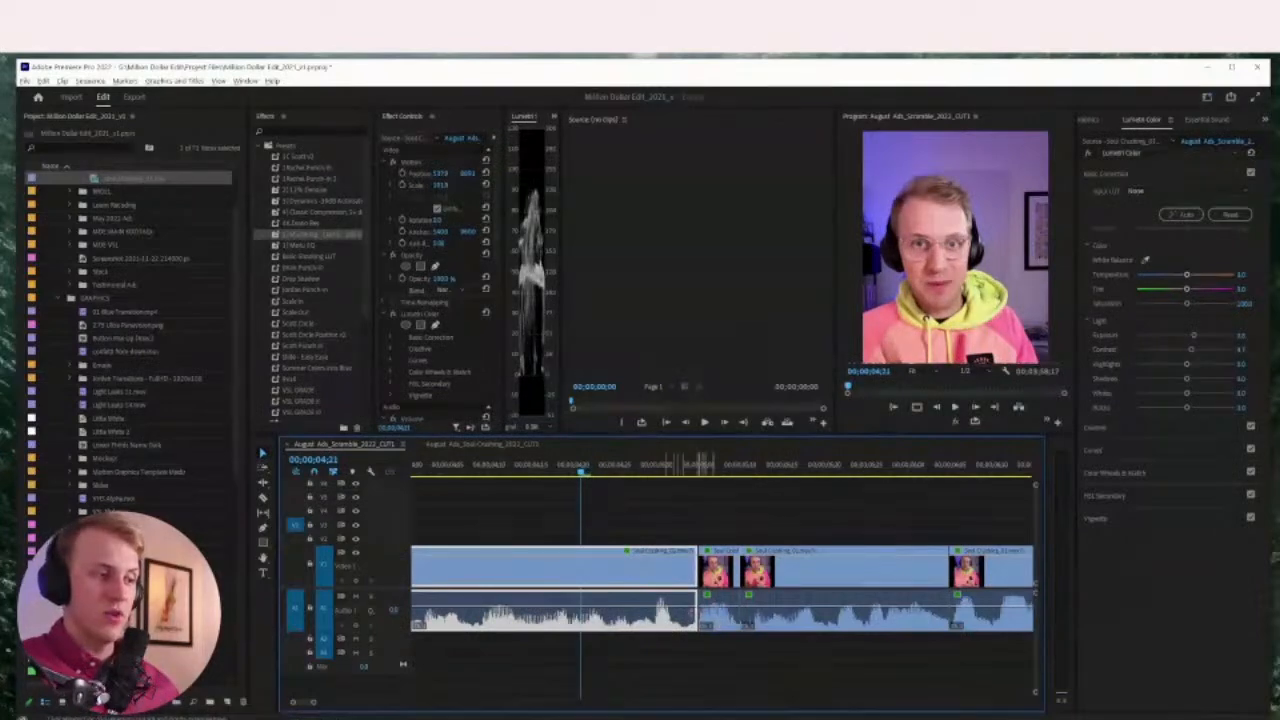
key(space)
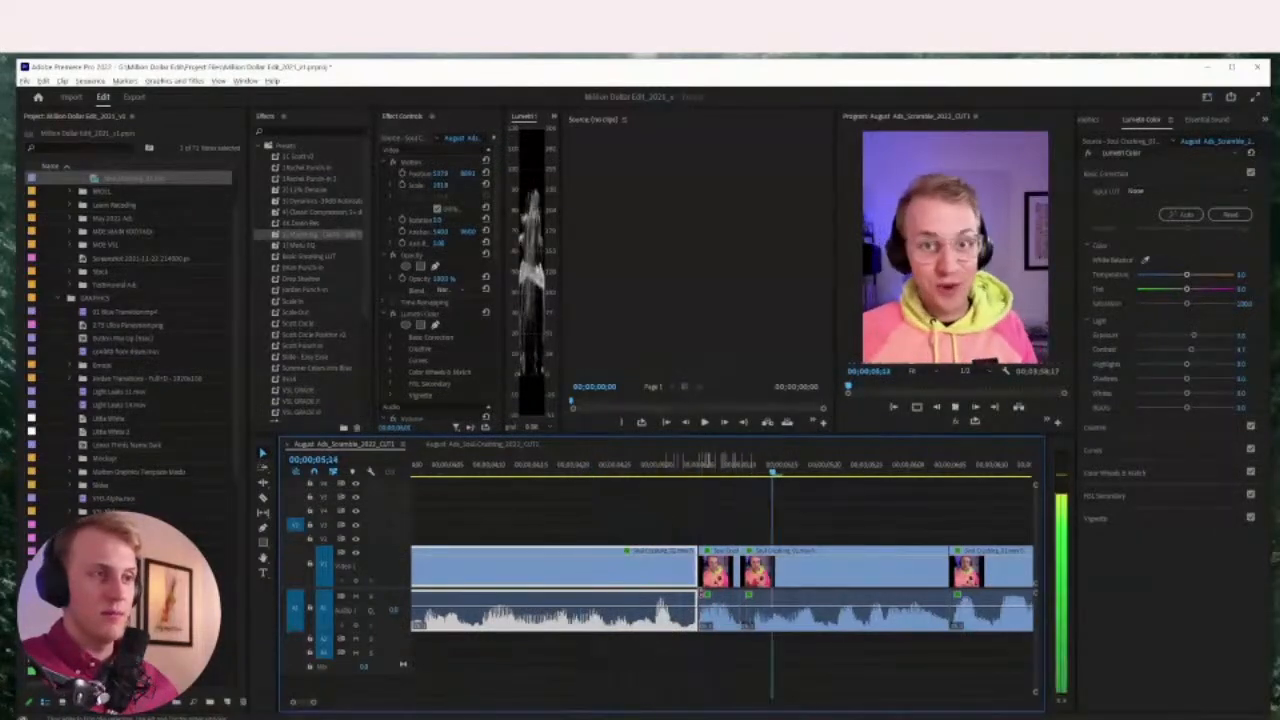
key(space)
key(space)
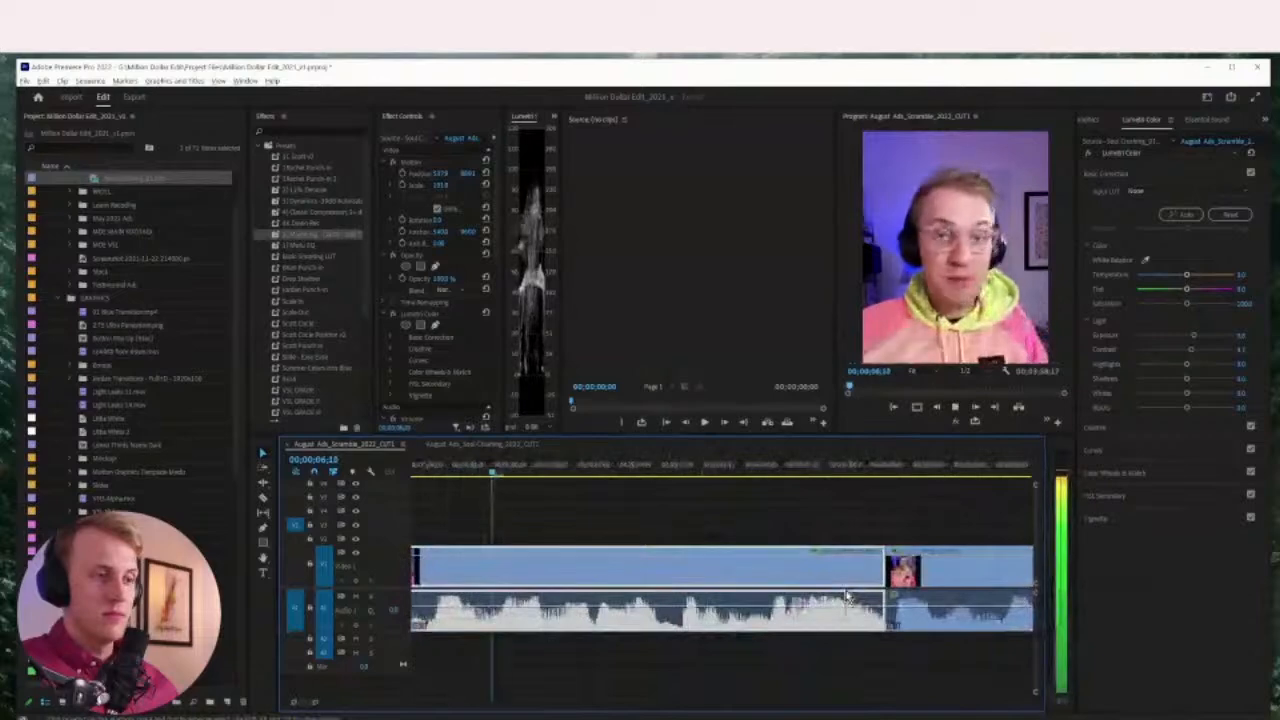
key(space)
key(w)
key(space)
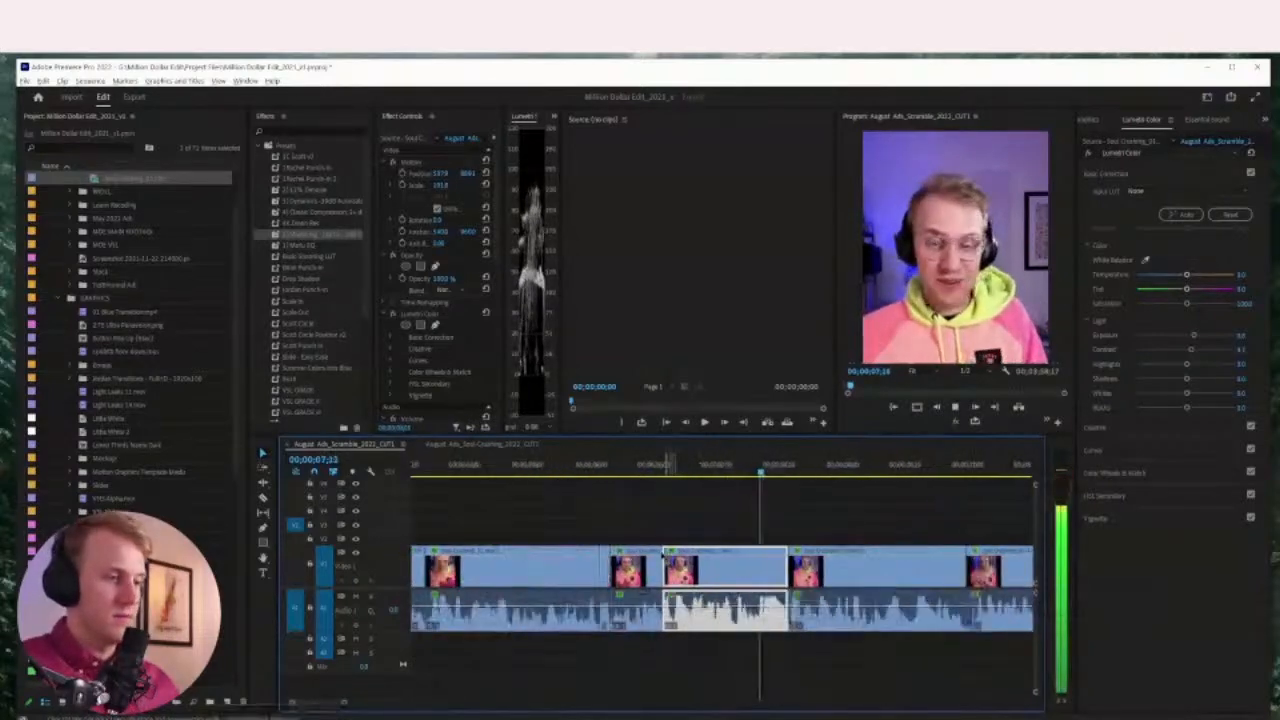
key(space)
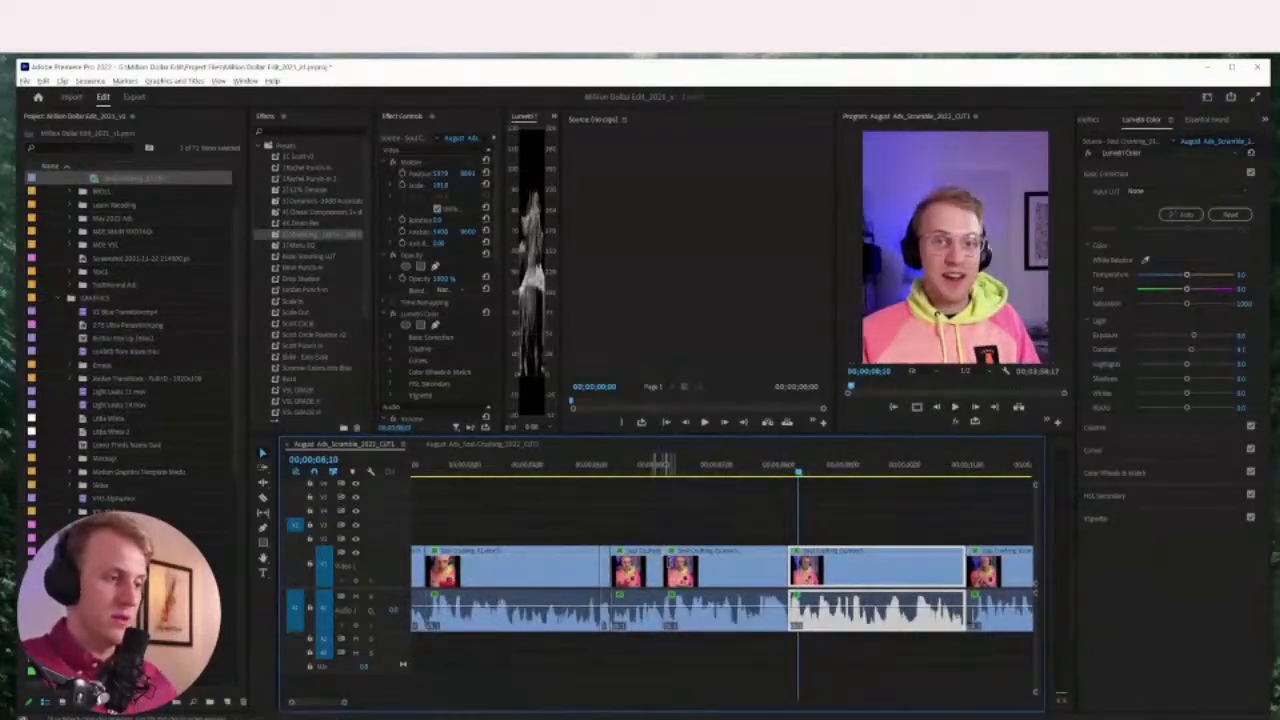
Normalize all peaks of the third take's first clip with Audio Gain and play back from just before it
click(706, 592)
key(g)
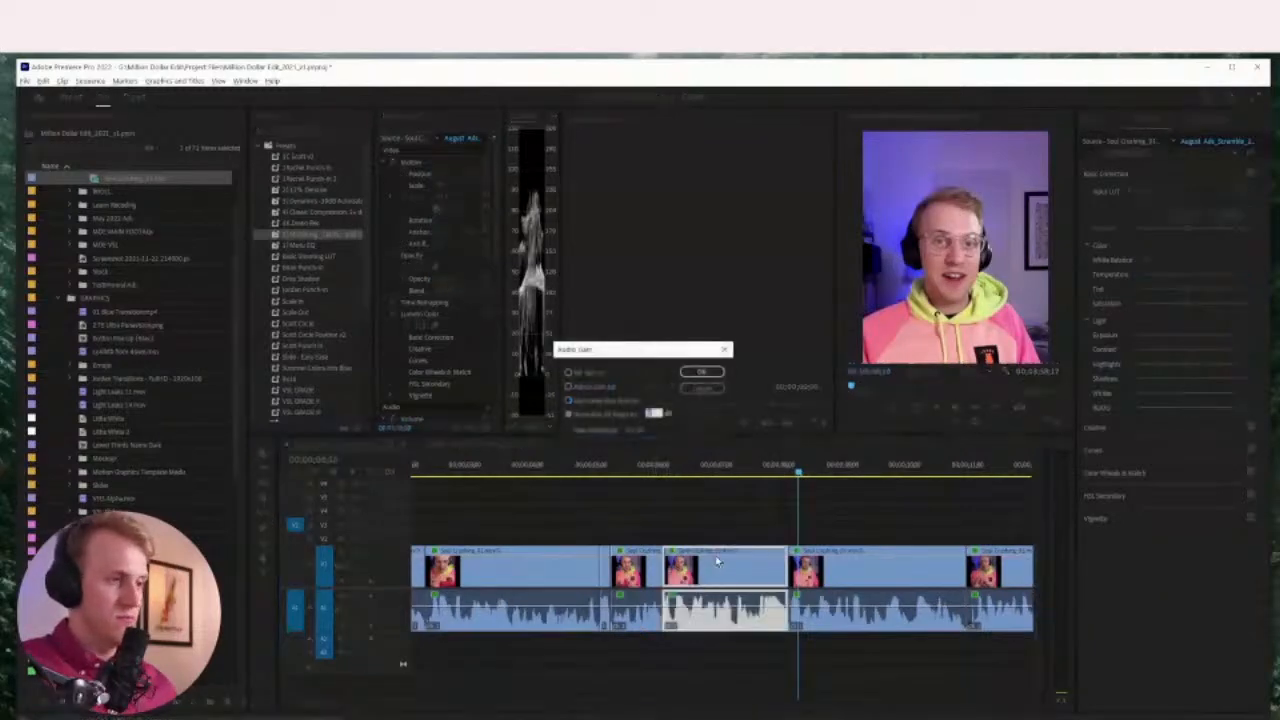
key(Return)
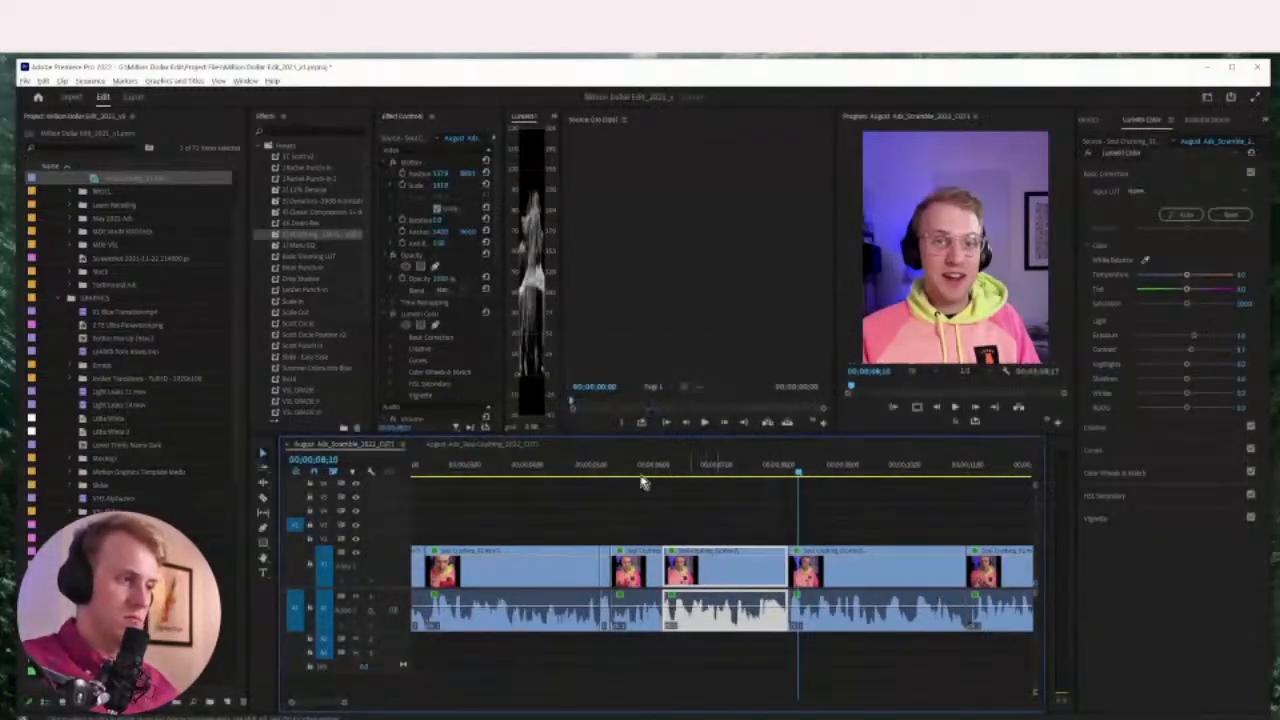
click(628, 466)
key(space)
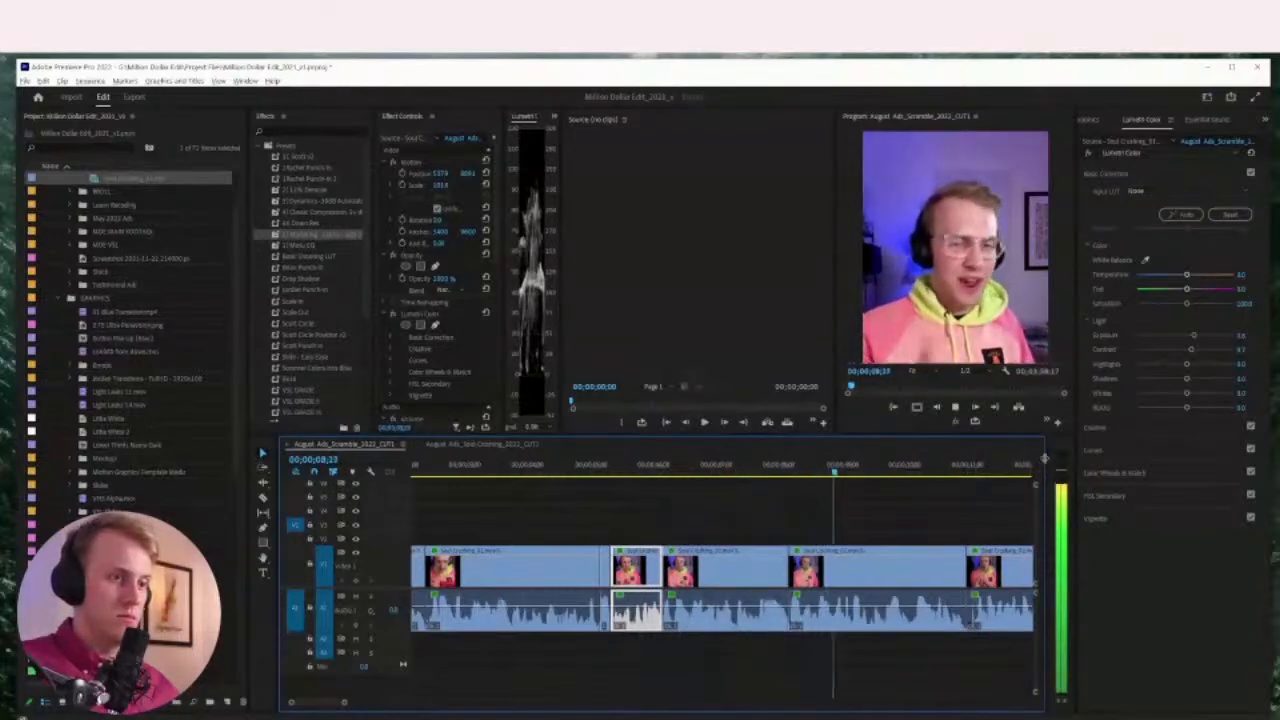
Widen the audio meters and play the timeline to its end to check the levels across the remaining cuts
drag(1044, 458, 1025, 470)
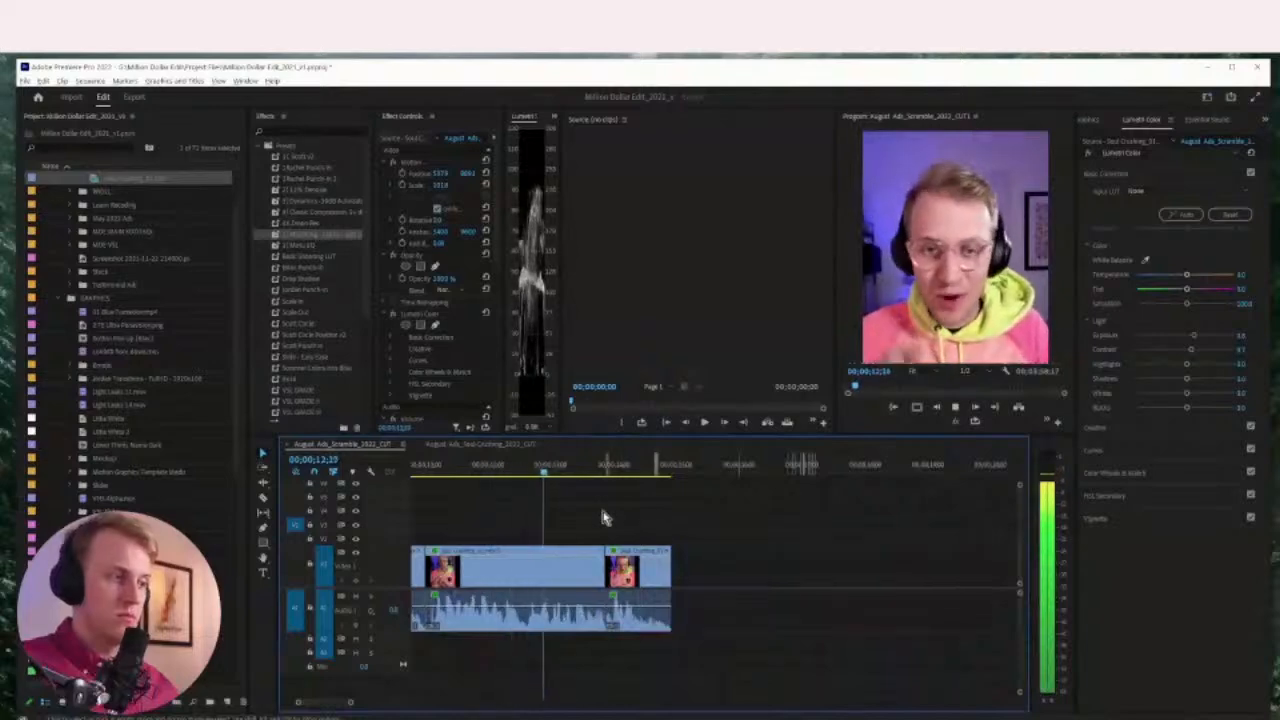
key(equal)
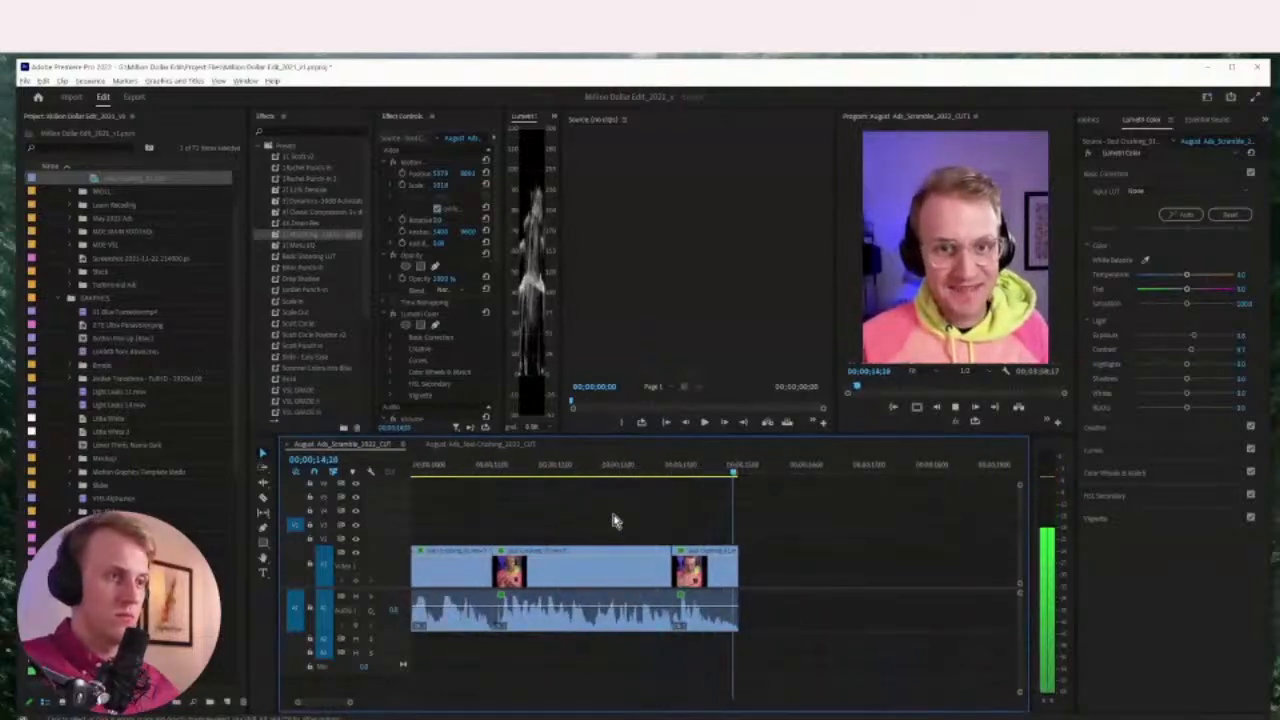
key(equal)
Trim the clips on both sides of the cut near 00;00;10;27 and close the gap between them
click(570, 470)
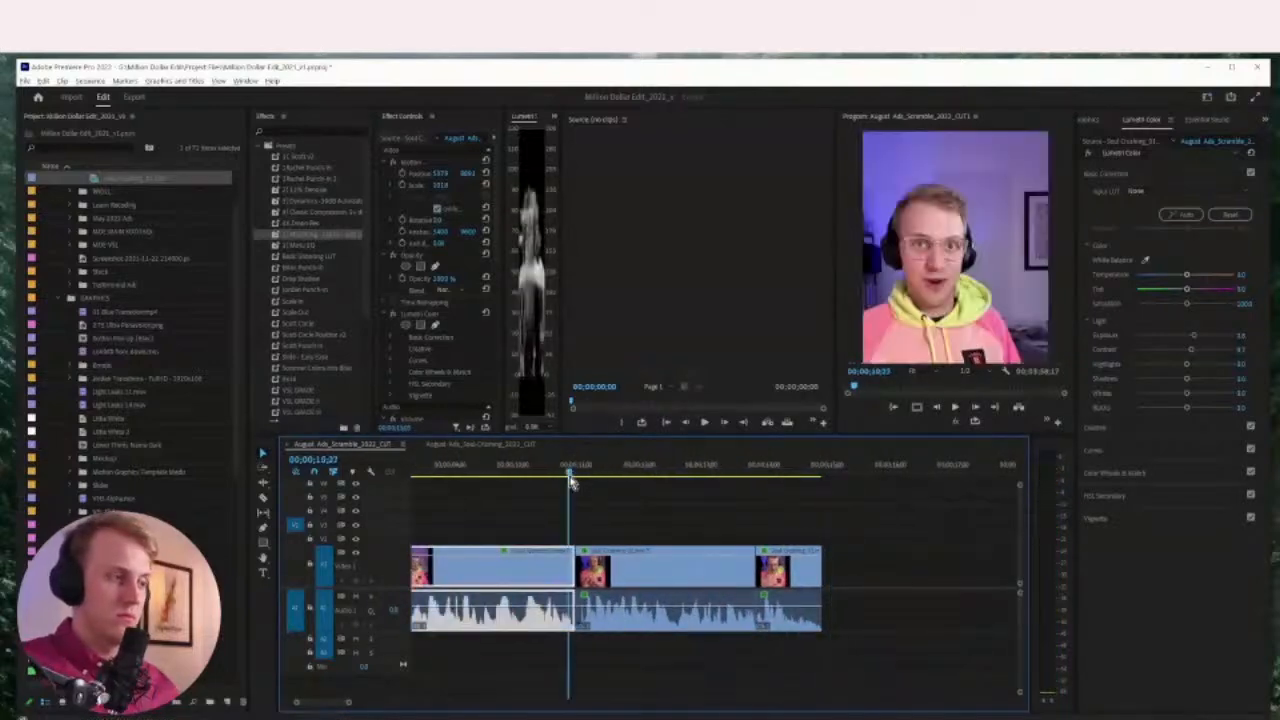
key(equal)
drag(750, 585, 722, 571)
drag(759, 575, 750, 575)
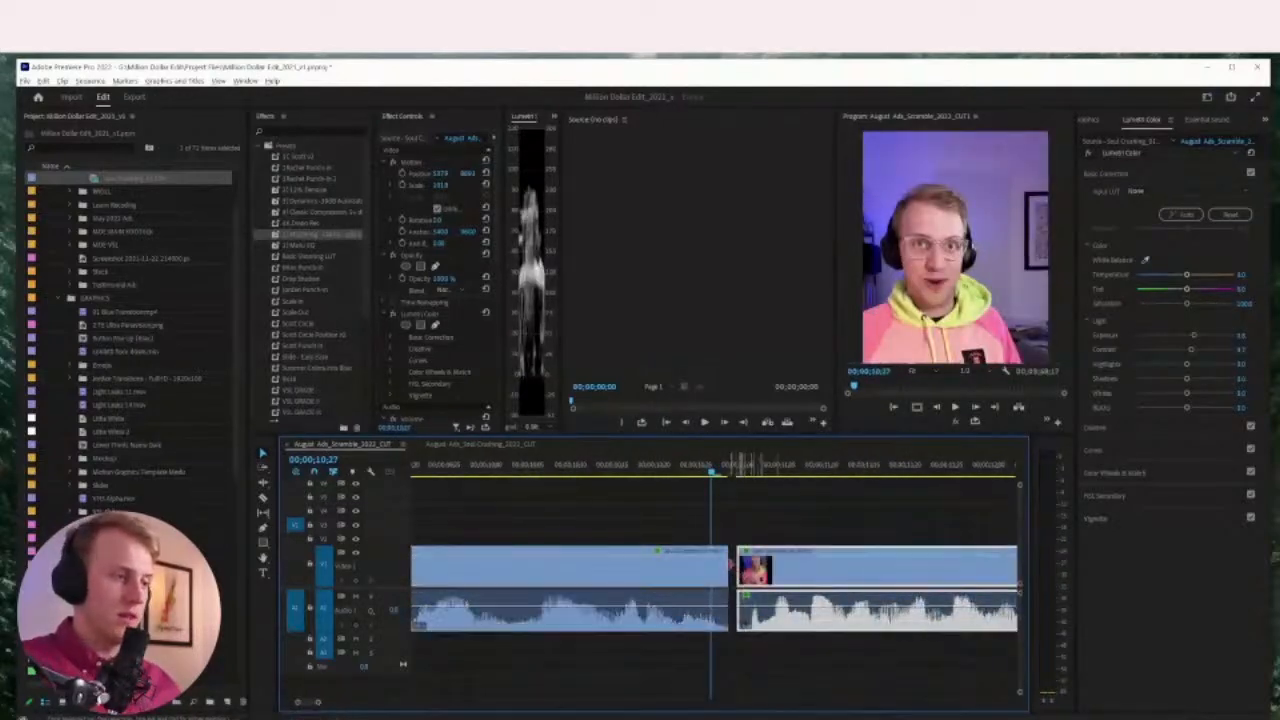
click(731, 568)
click(770, 567)
key(minus)
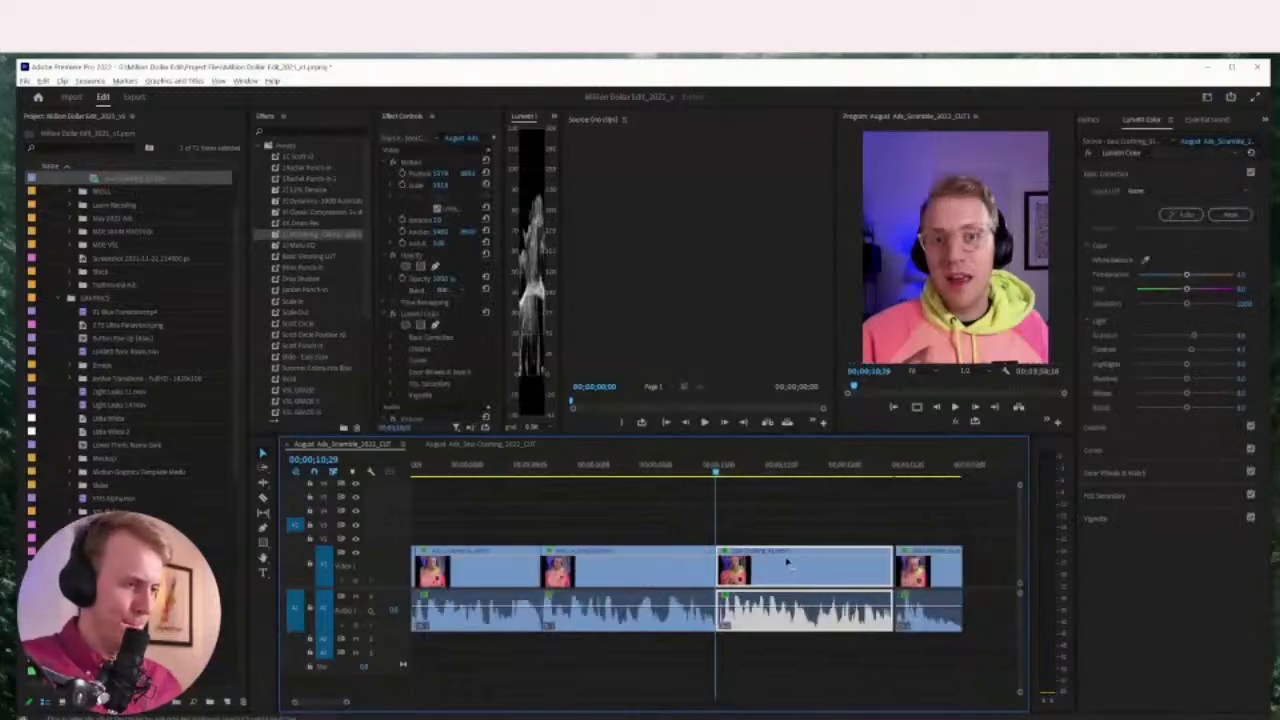
Tighten the last cut at 00;00;13;24 by trimming the clip edges and closing the gap
click(900, 466)
key(equal)
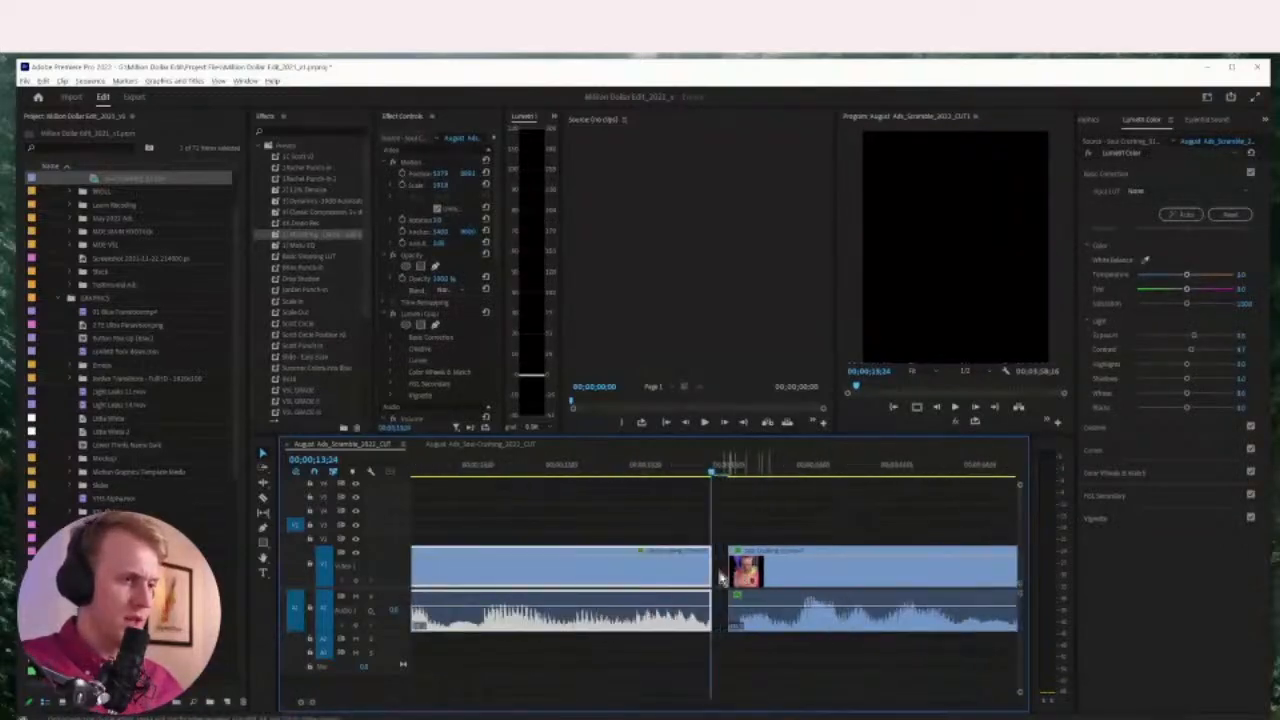
drag(727, 578, 722, 578)
key(minus)
key(minus)
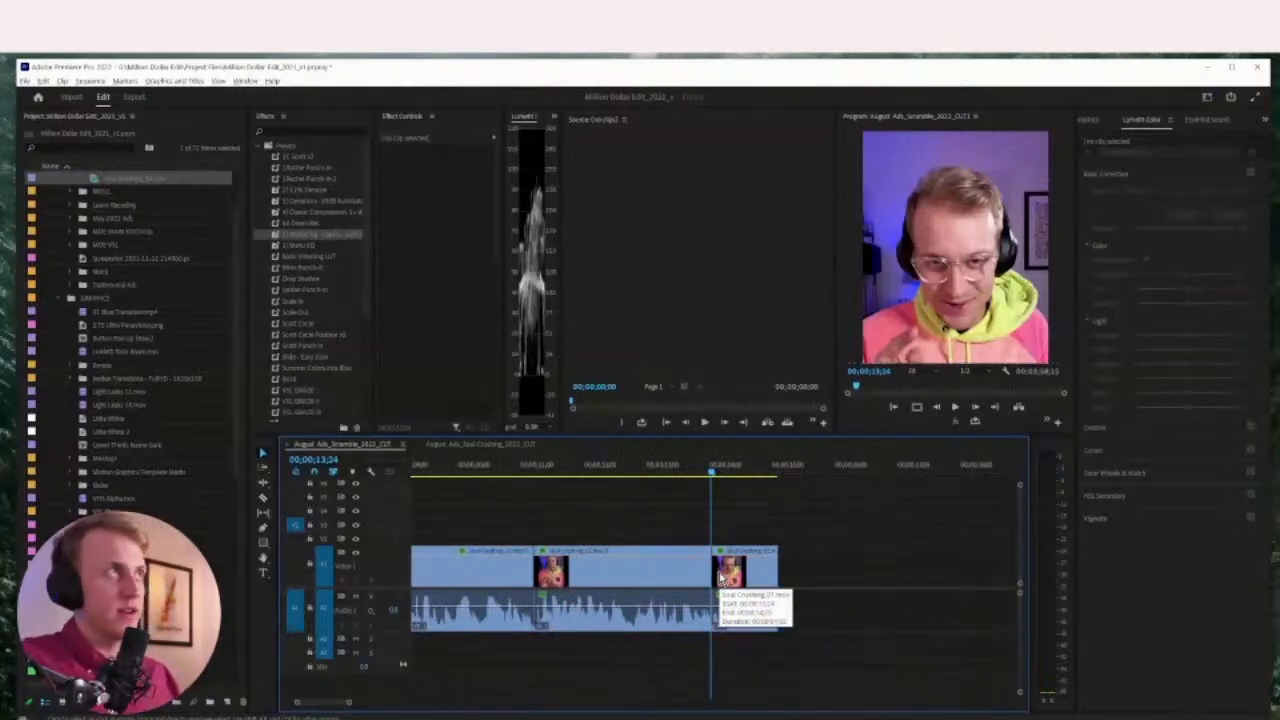
Show the whole edit, return to the start of the sequence and save the project
key(minus)
key(minus)
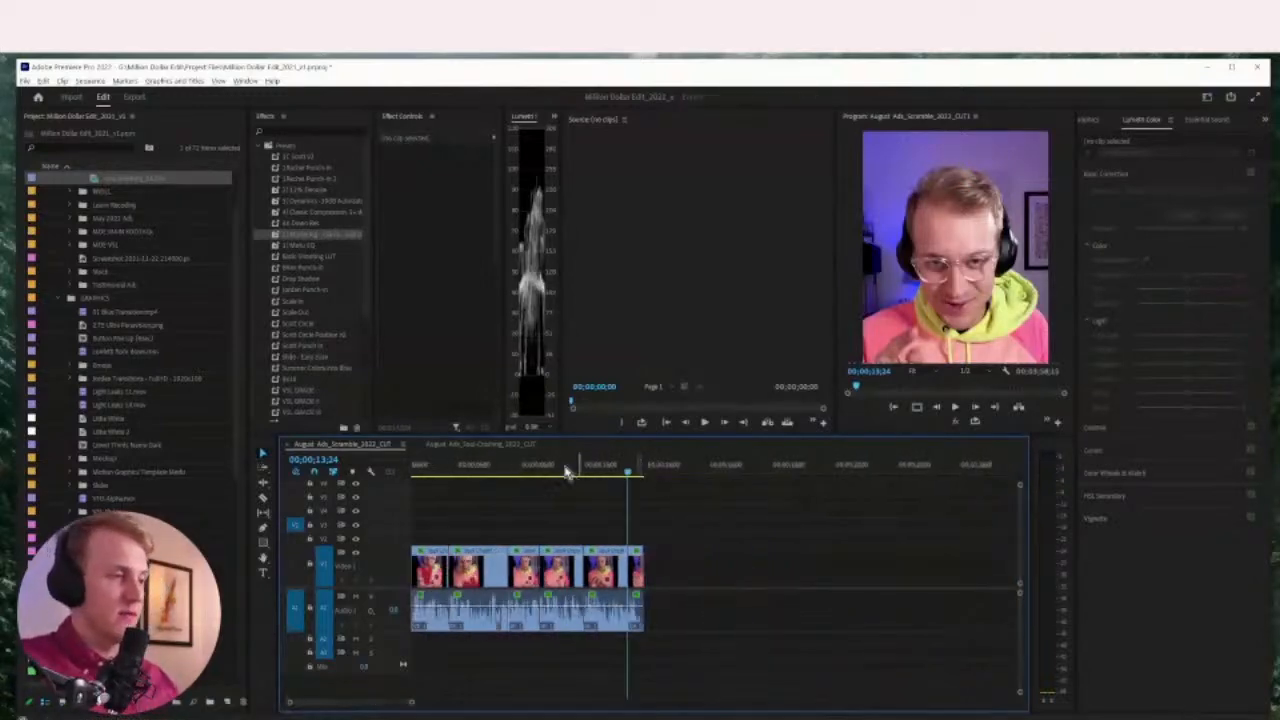
key(Home)
click(455, 498)
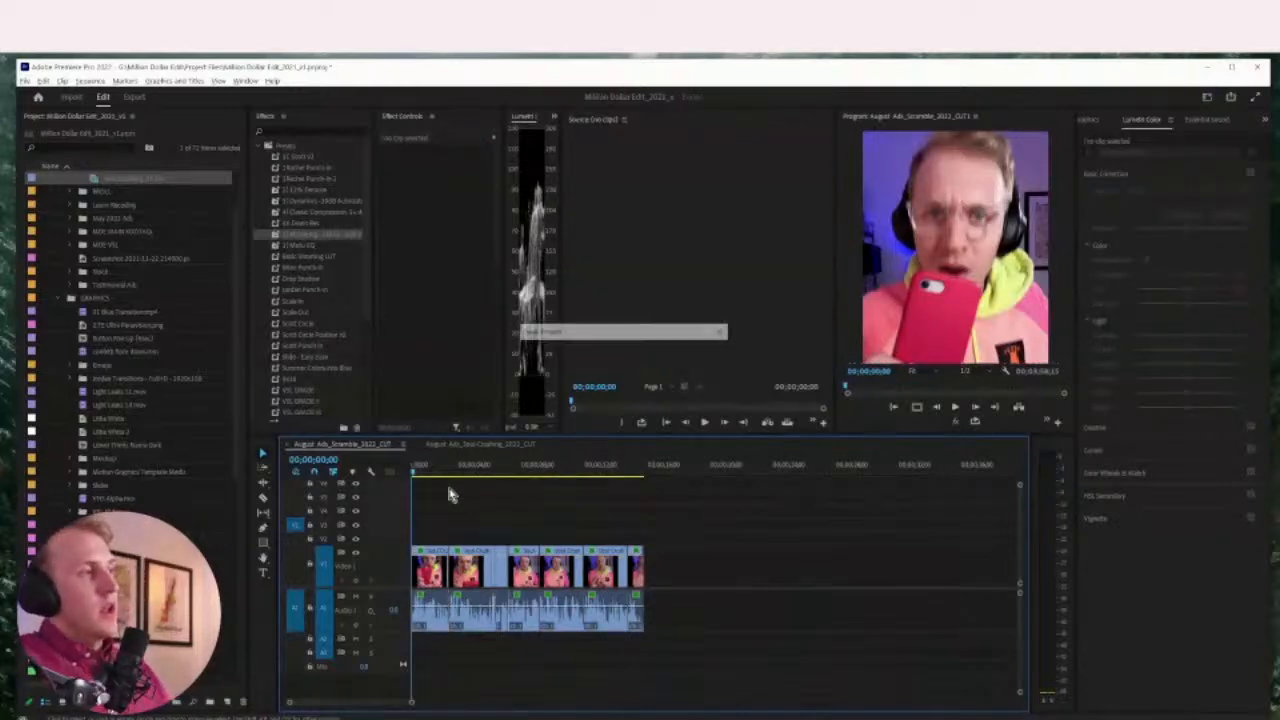
Collapse the FOOTAGE, GRAPHICS and Sequences bins to tidy the project's bin list
drag(234, 246, 230, 198)
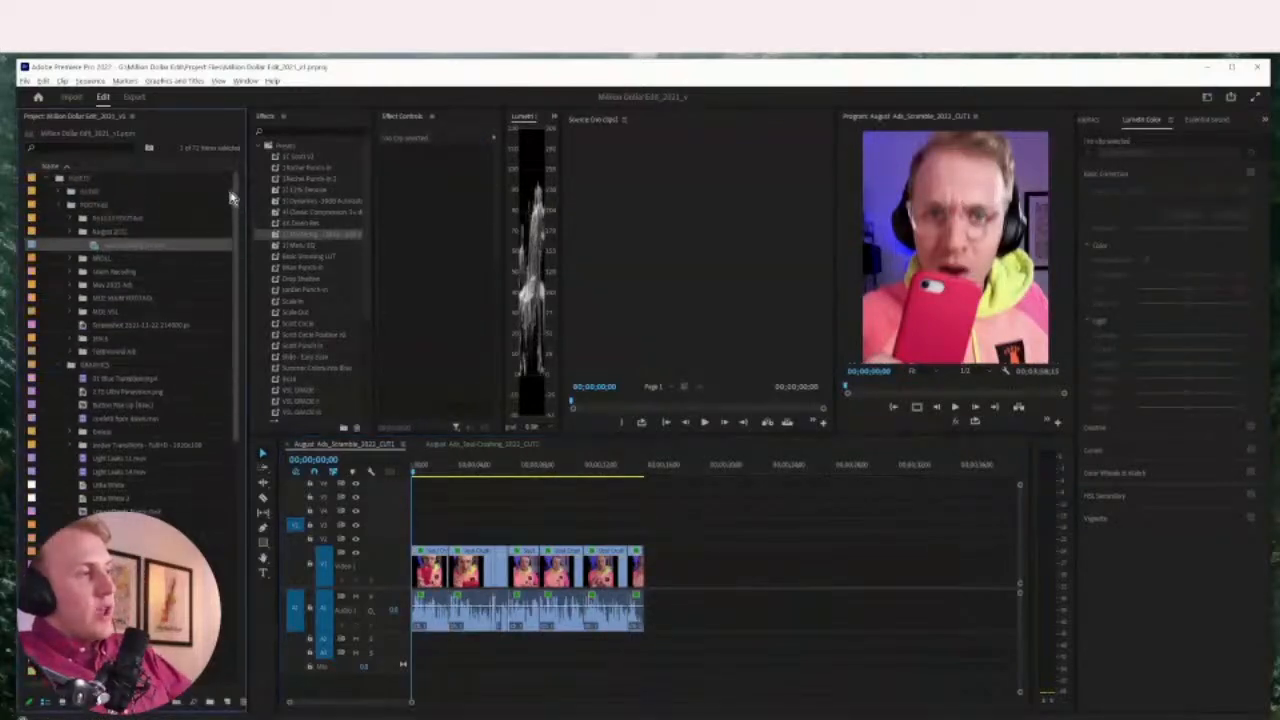
click(59, 204)
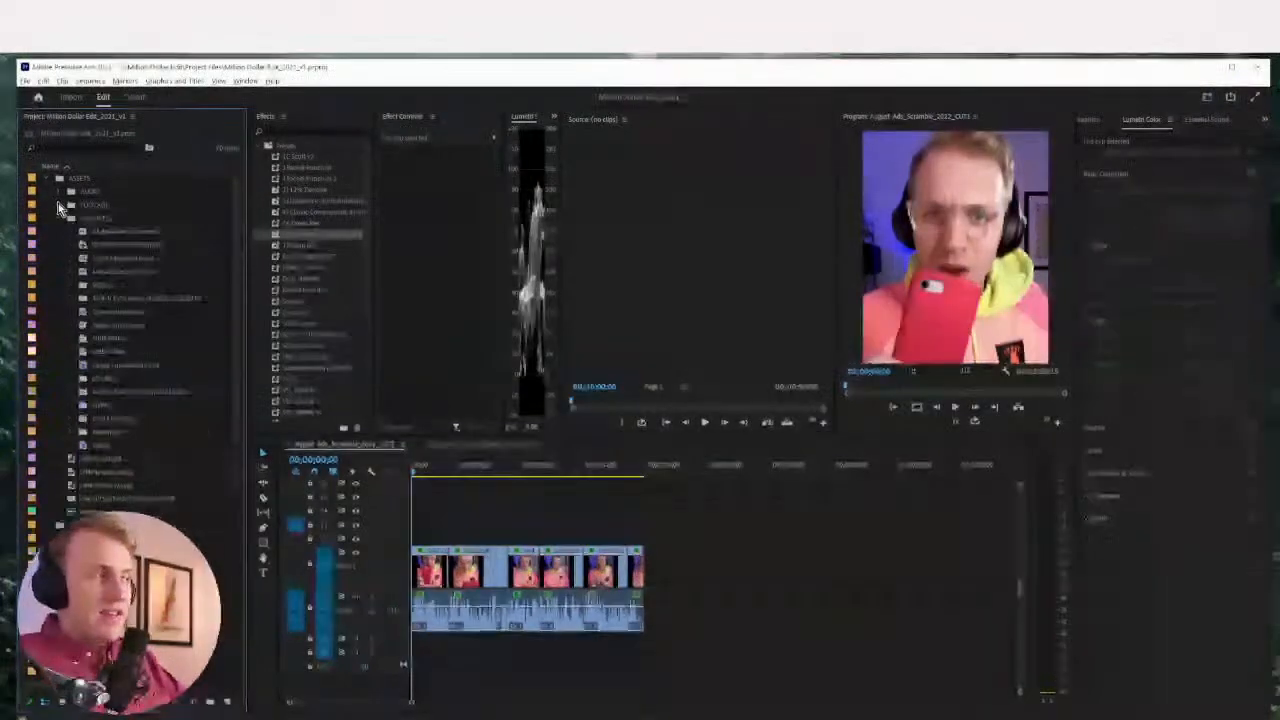
click(59, 218)
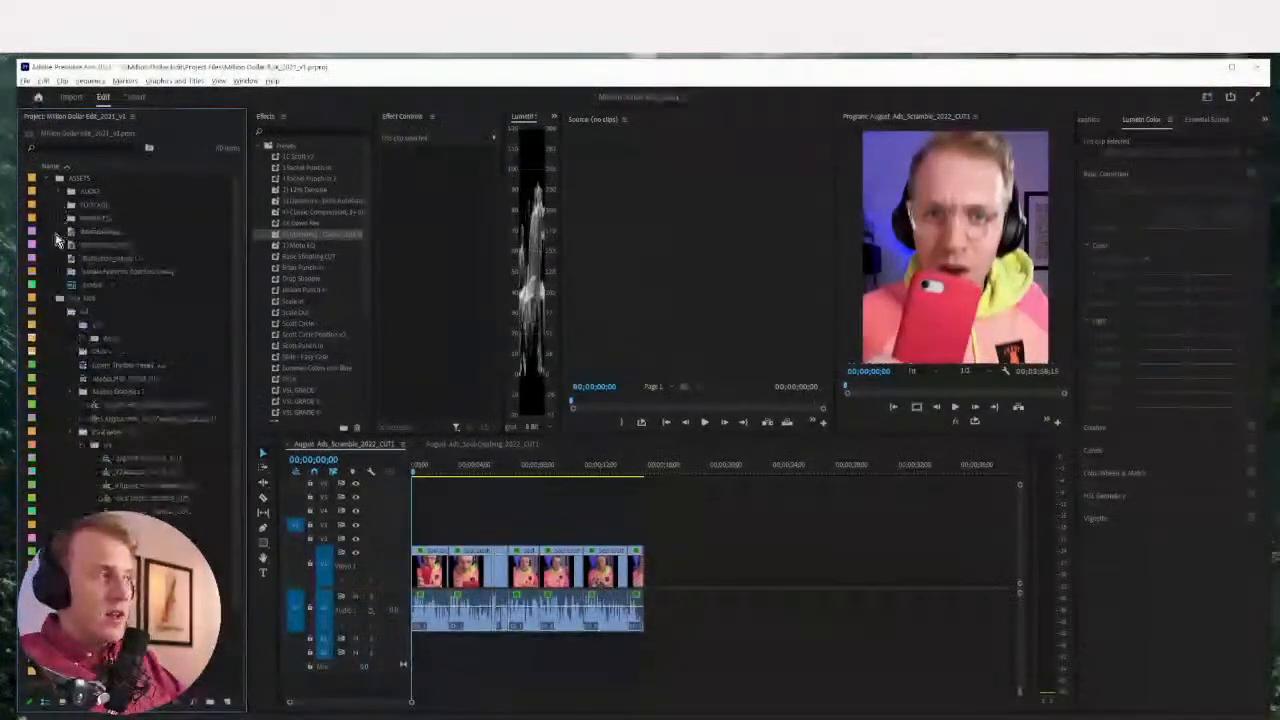
click(58, 299)
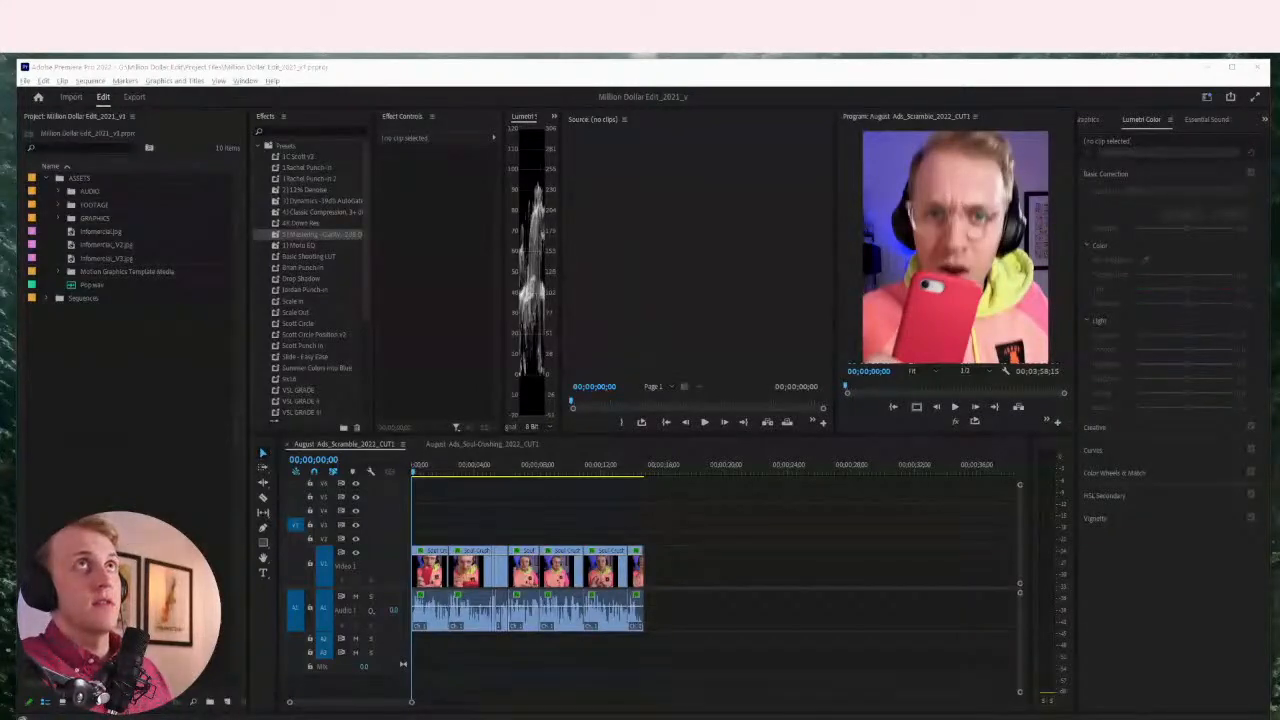
Switch to Artlist in the browser and sort the music catalogue by Newest
drag(1279, 300, 766, 90)
drag(776, 72, 762, 104)
drag(430, 626, 425, 690)
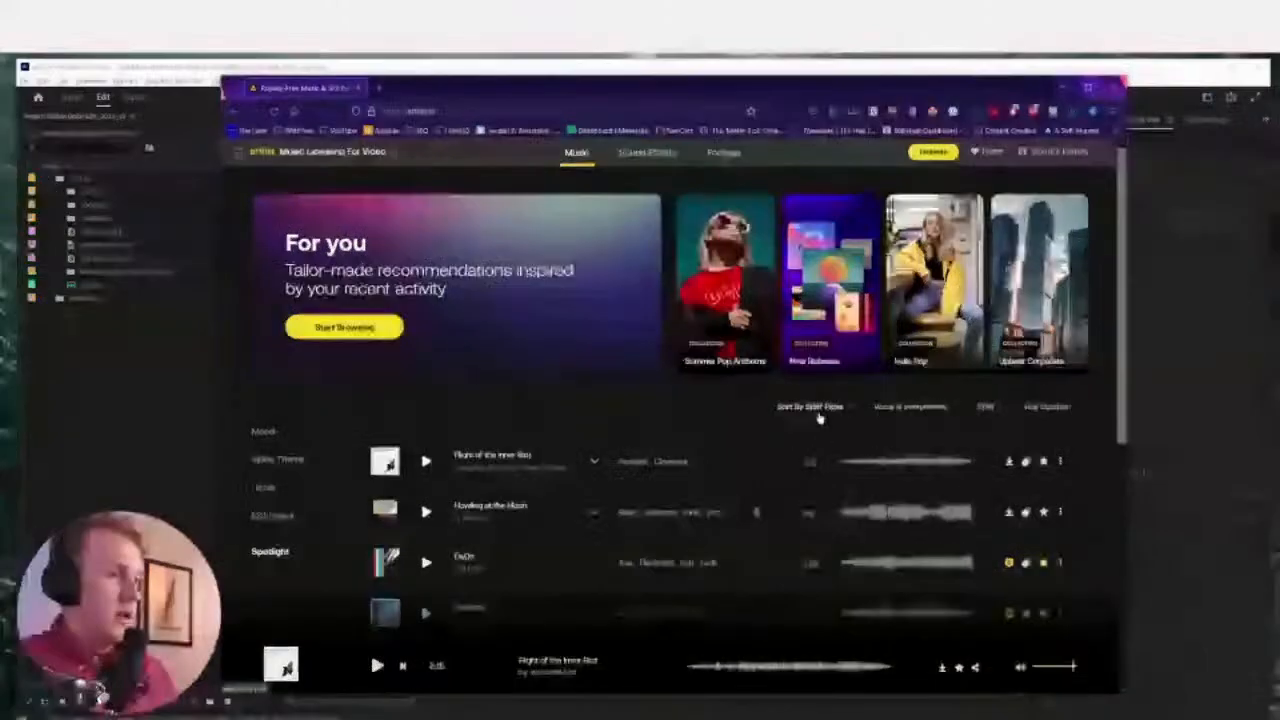
click(812, 406)
click(810, 466)
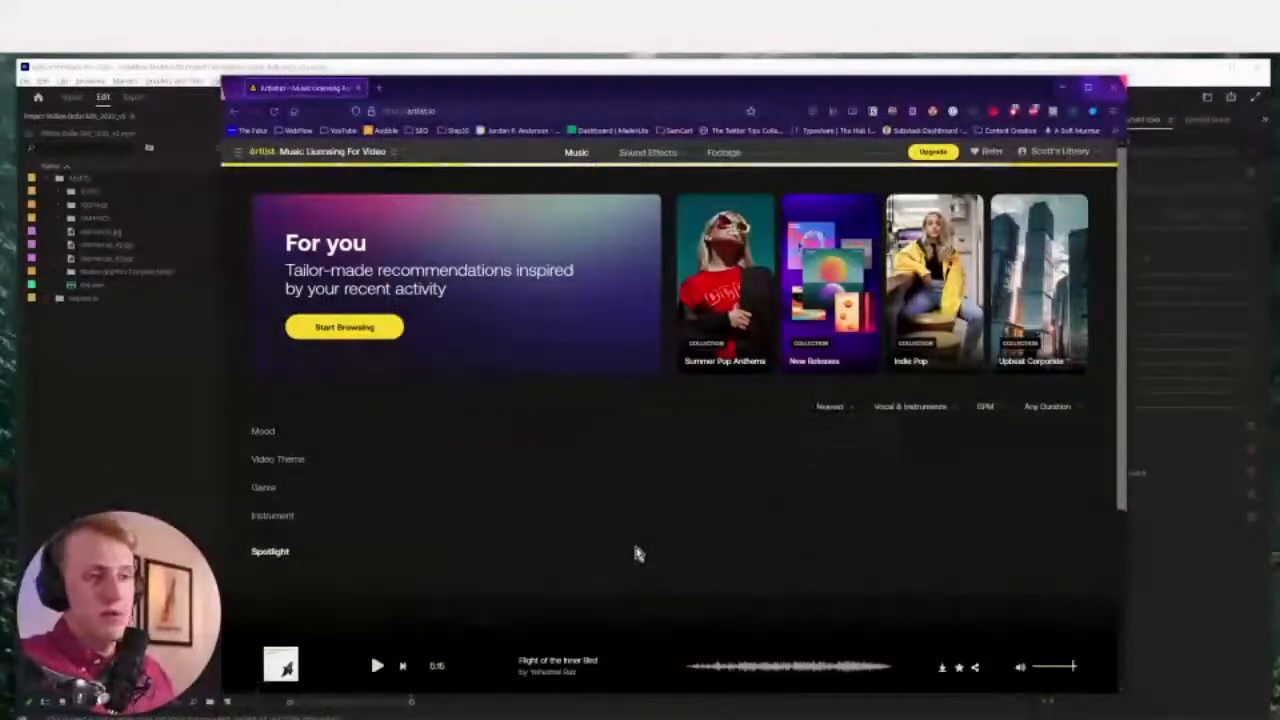
Preview Virtual Reality, Experience, Dance in the Jungle and Retrospection at a lower player volume
scroll(425, 410, down, 2)
click(426, 341)
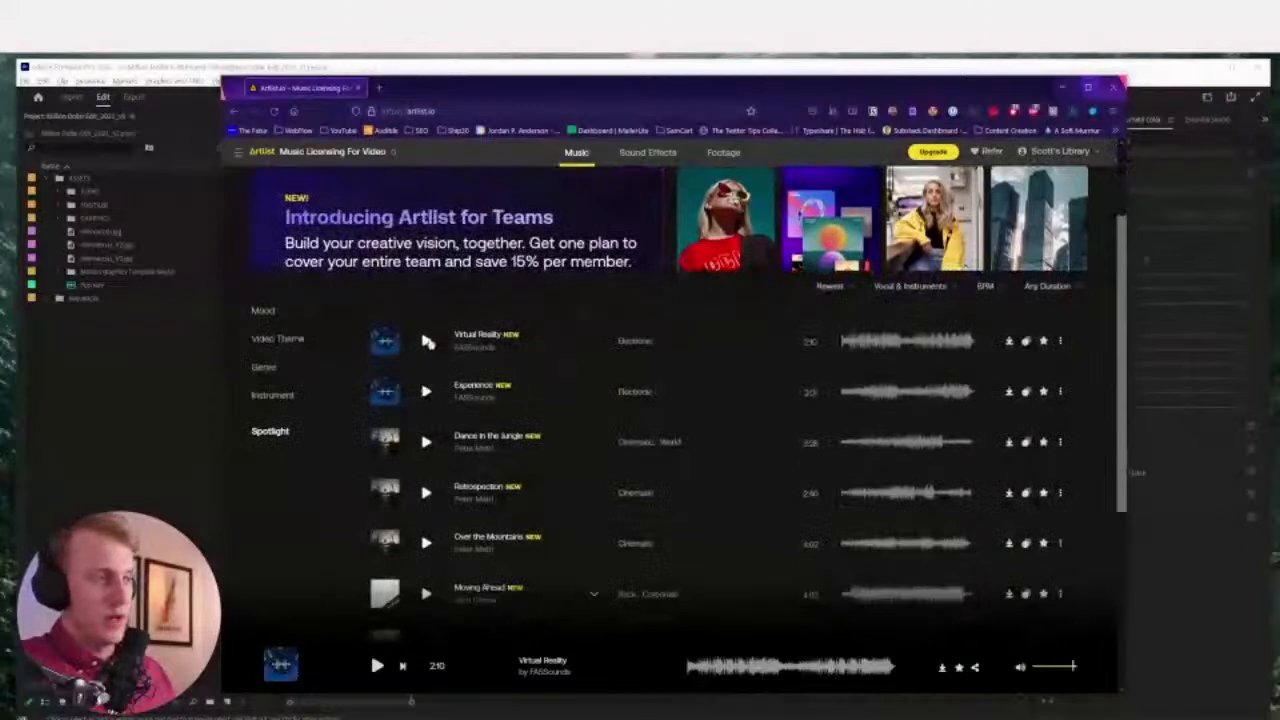
drag(1073, 679, 1061, 676)
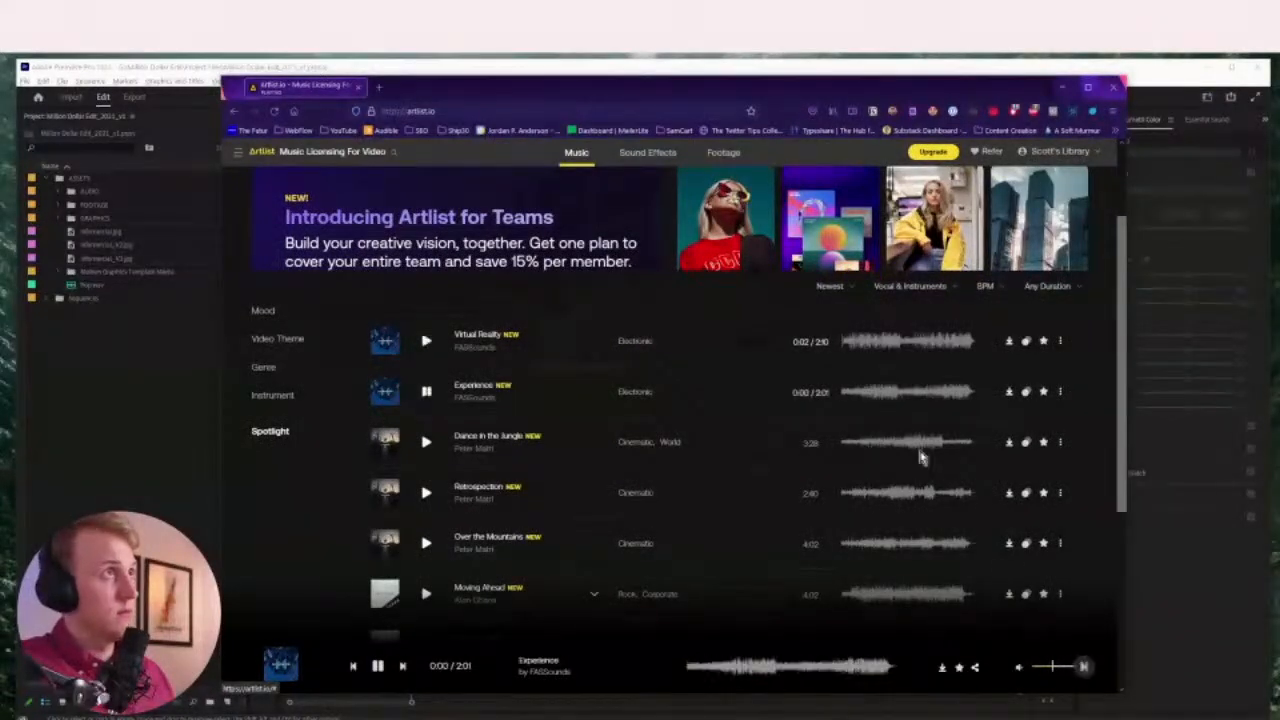
click(812, 388)
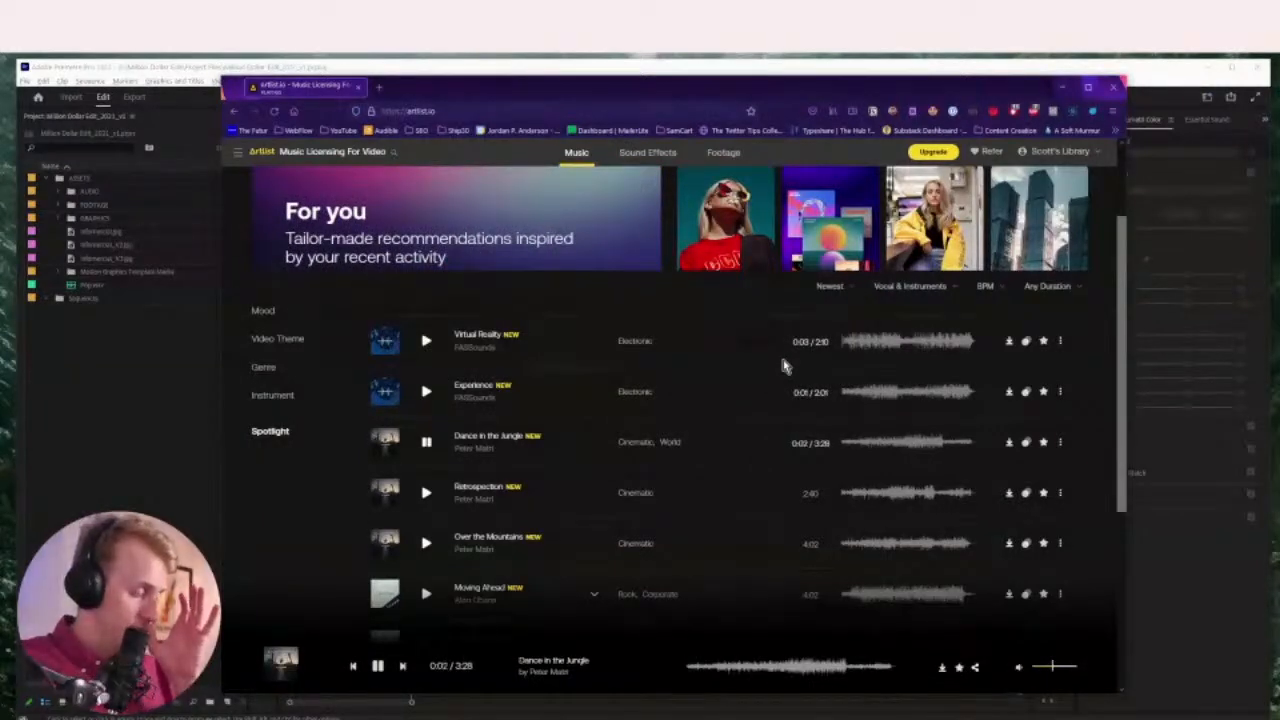
key(Down)
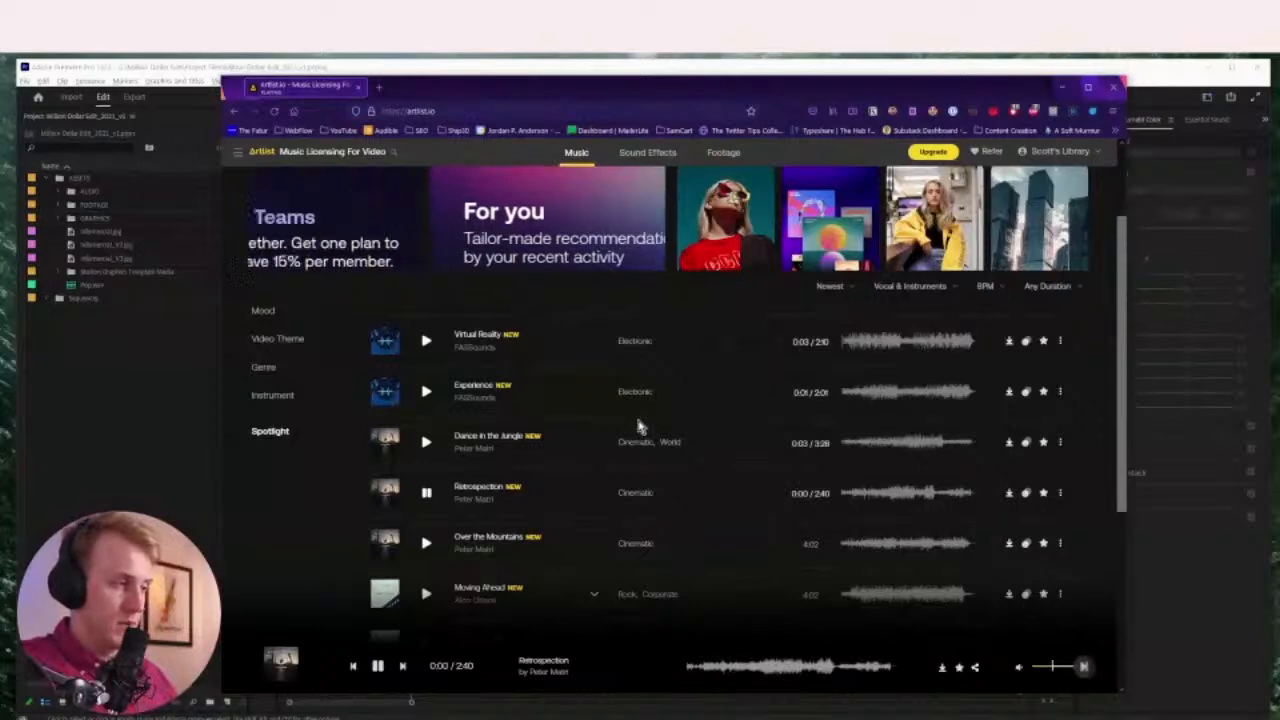
Preview the tracks Over the Mountains and Moving Ahead, skipping further into Moving Ahead
scroll(660, 420, down, 1)
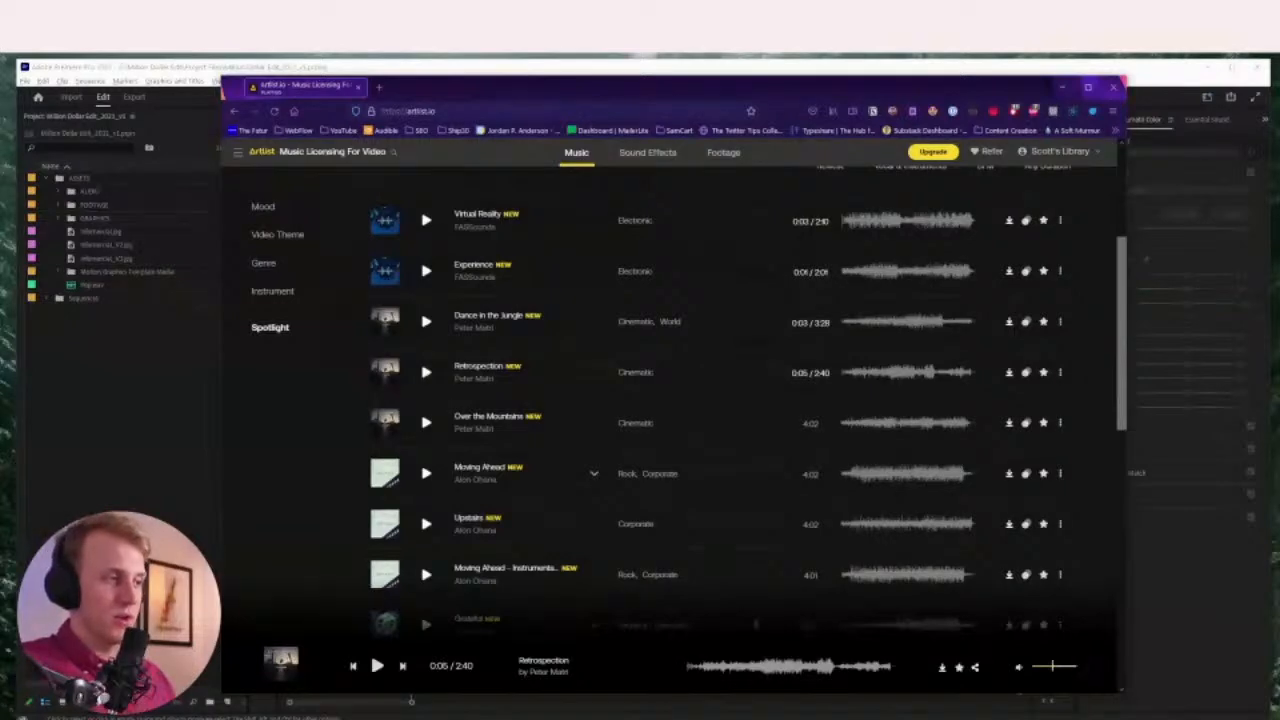
key(Down)
key(Down)
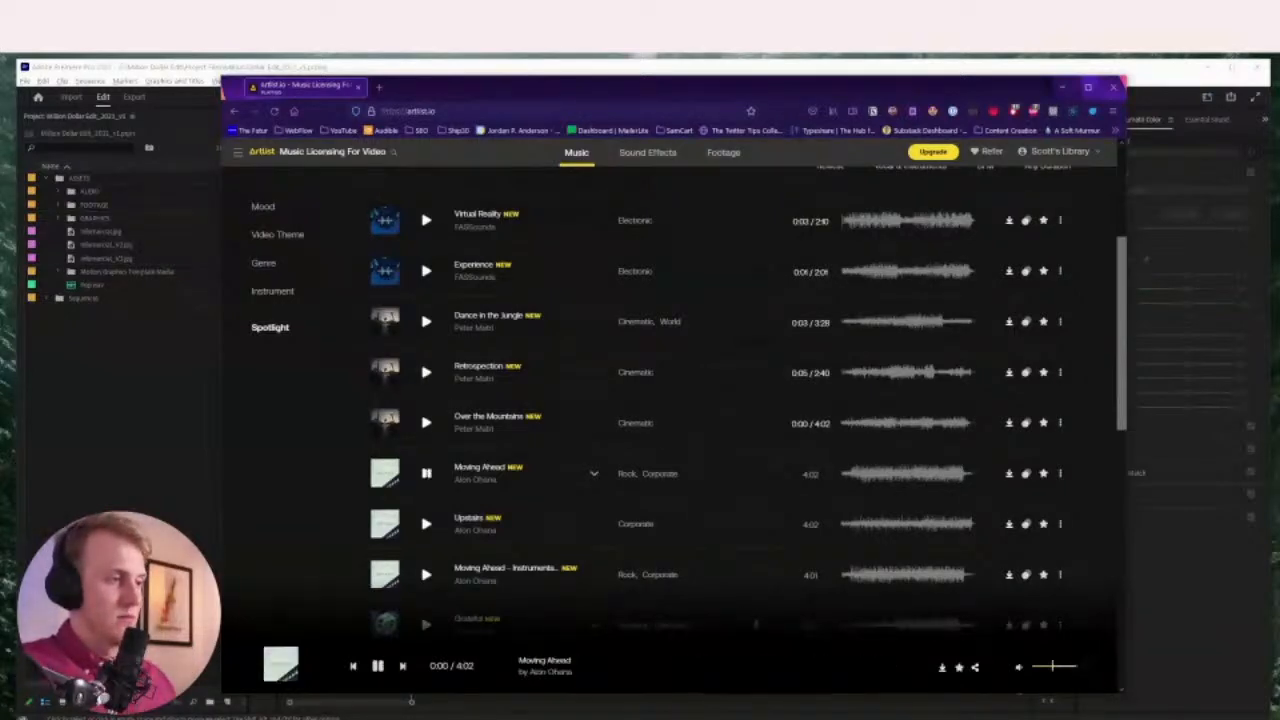
click(856, 480)
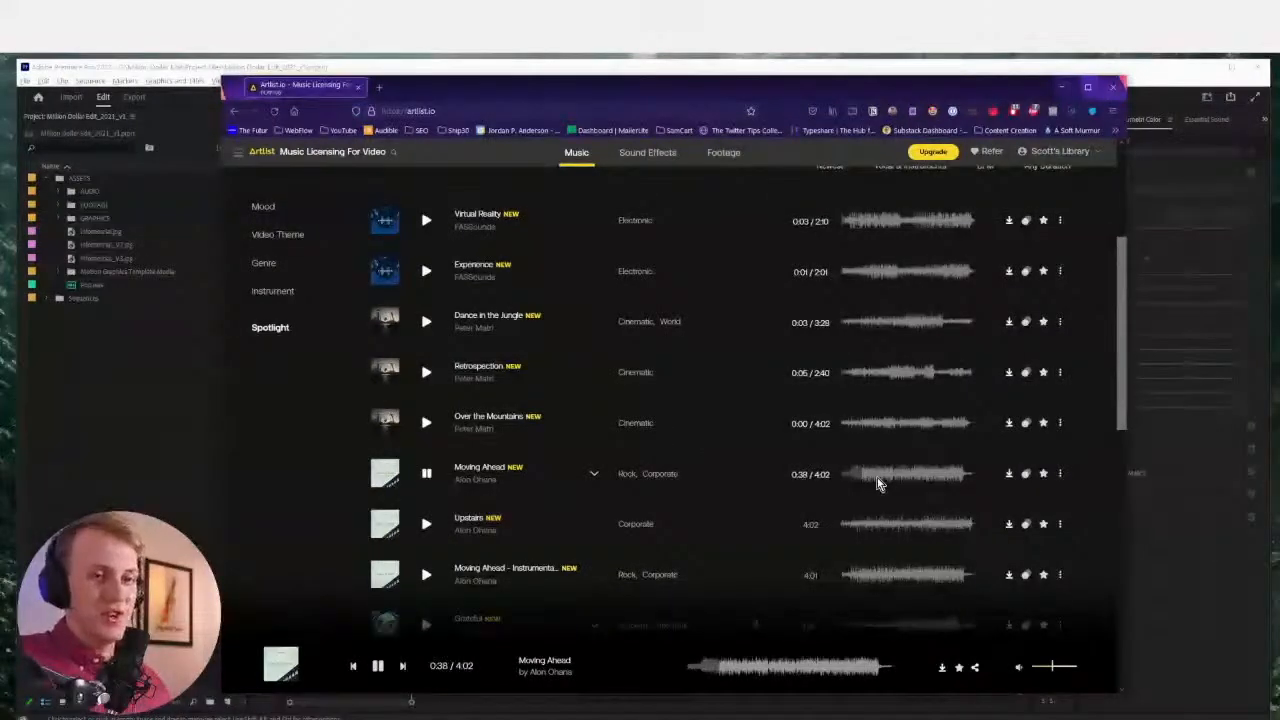
Preview the tracks Upstairs, Moving Ahead - Instrumental Version and Grateful
click(729, 514)
scroll(729, 514, down, 1)
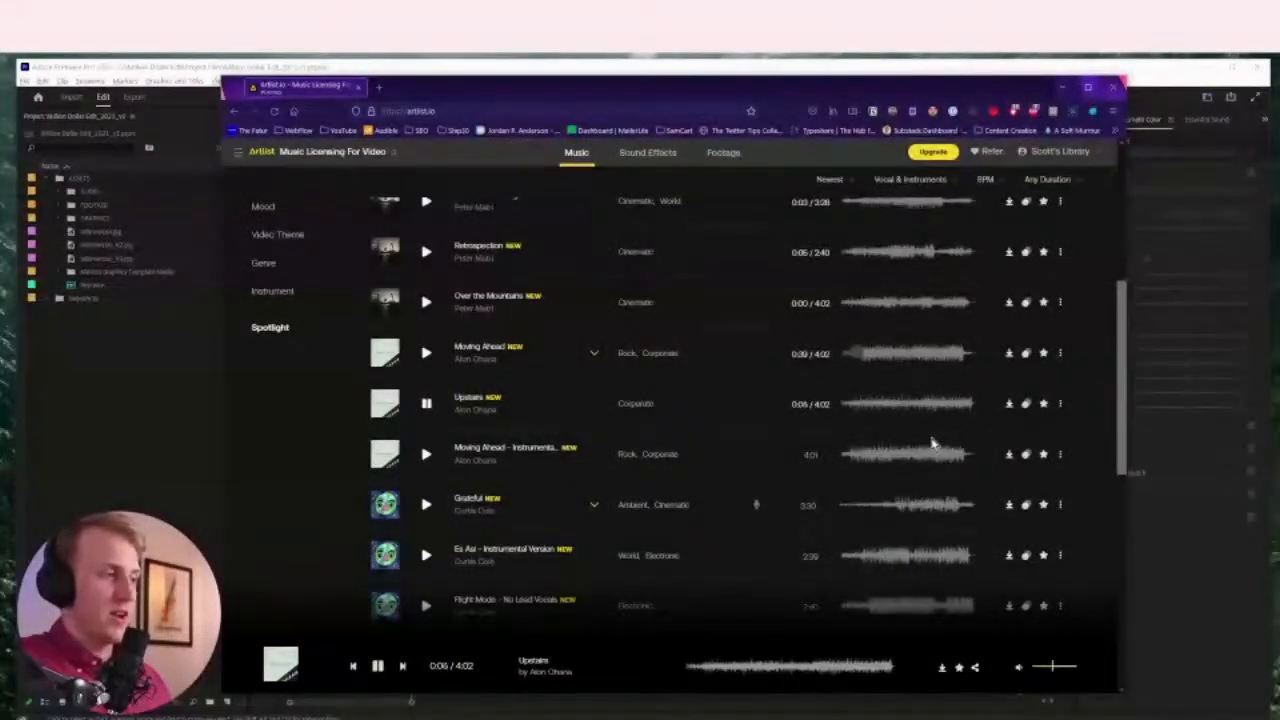
key(Right)
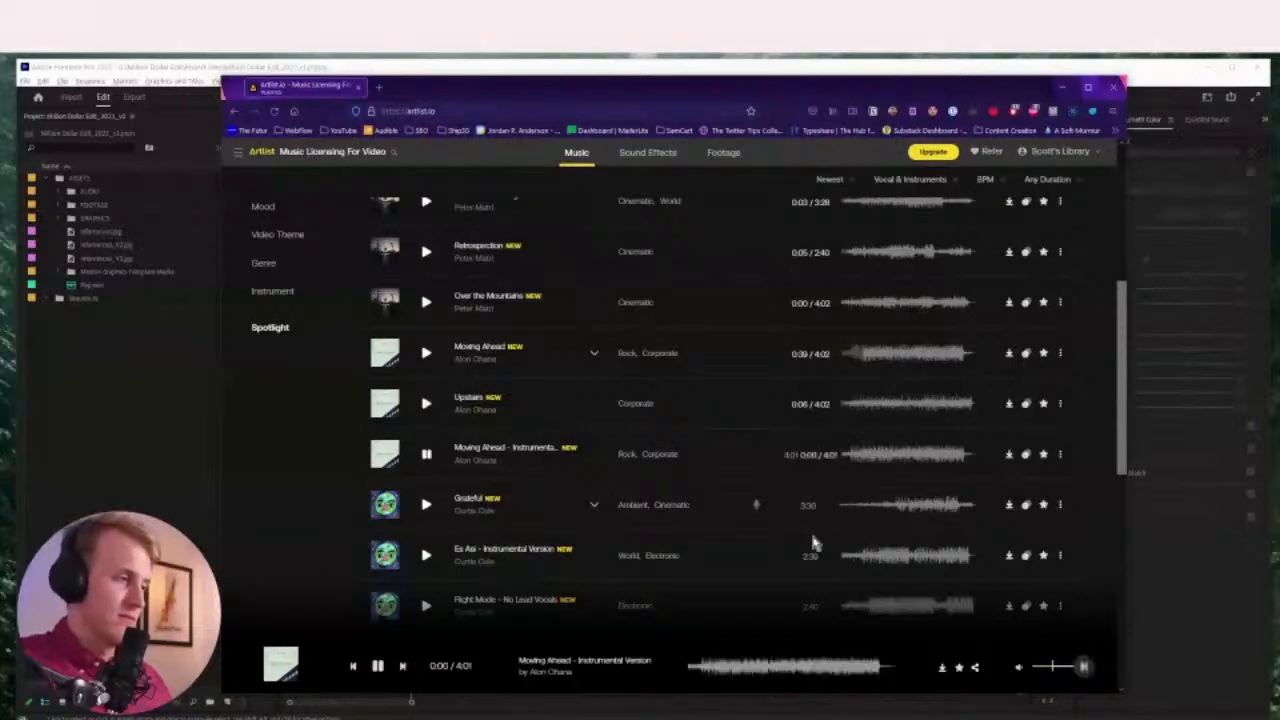
key(Right)
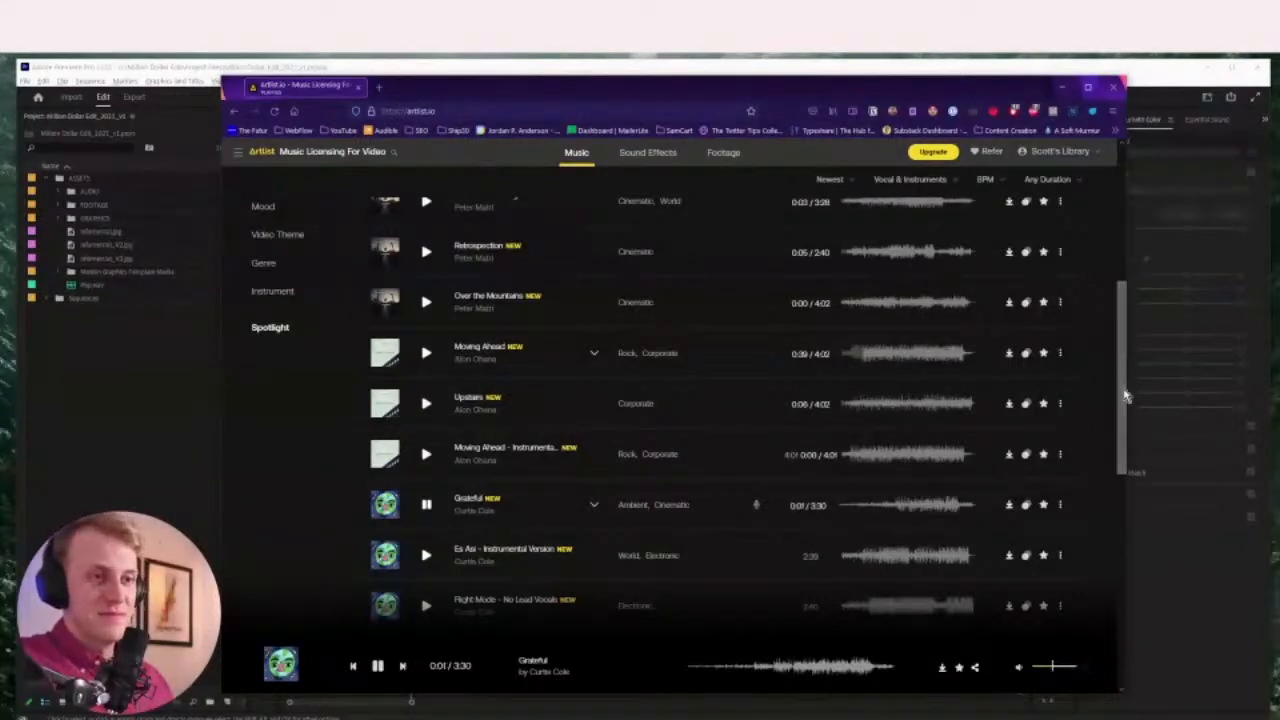
scroll(1127, 415, down, 1)
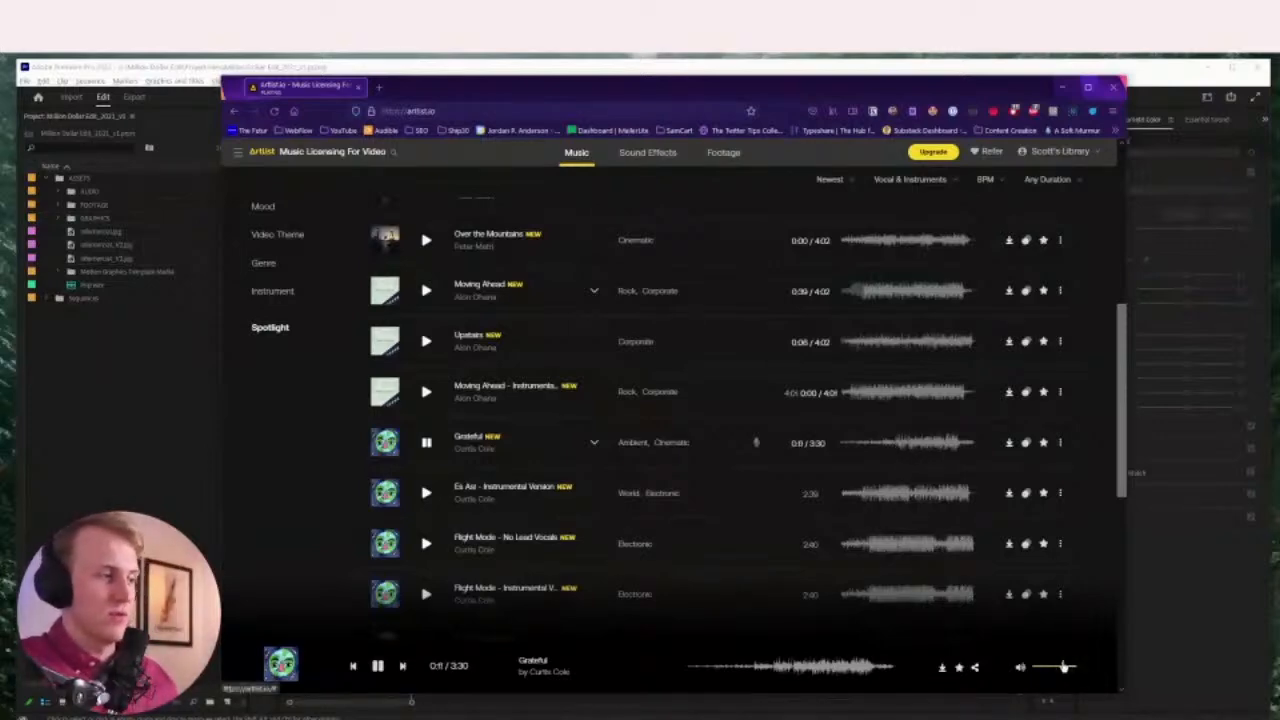
Preview Es Asi - Instrumental Version from partway in and Flight Mode - No Lead Vocals, and pause playback
scroll(1124, 434, down, 2)
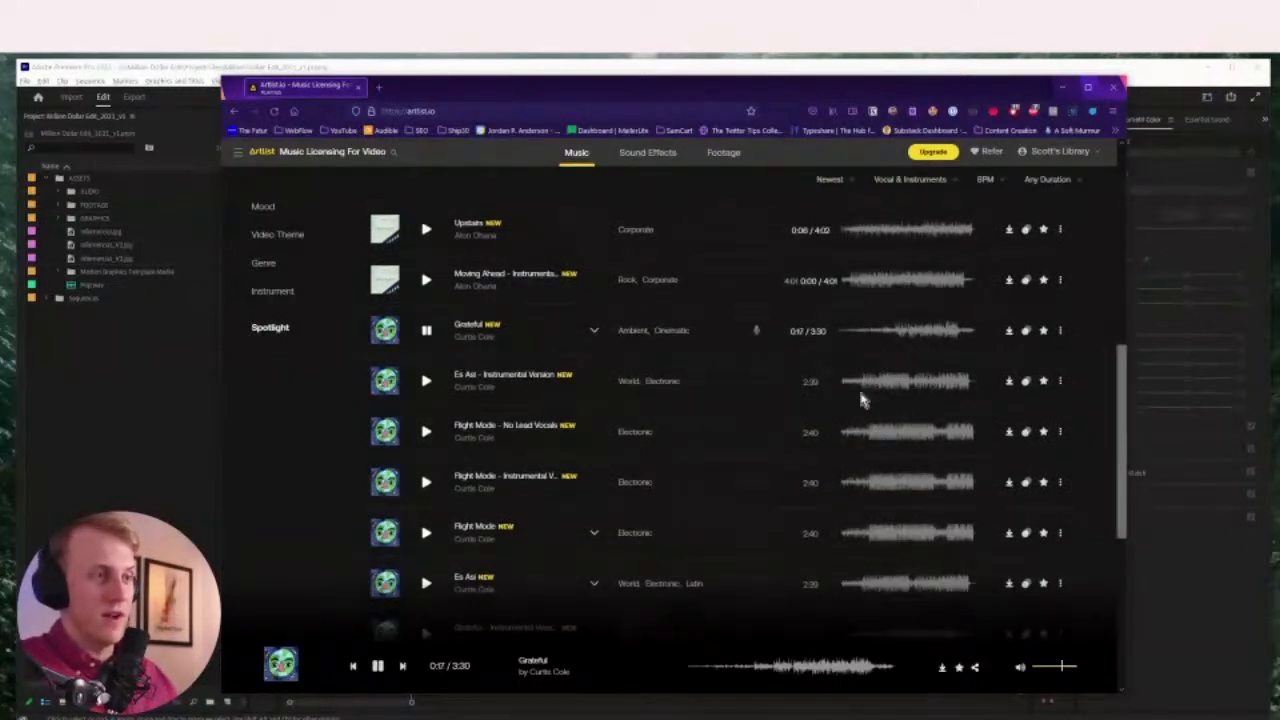
click(863, 388)
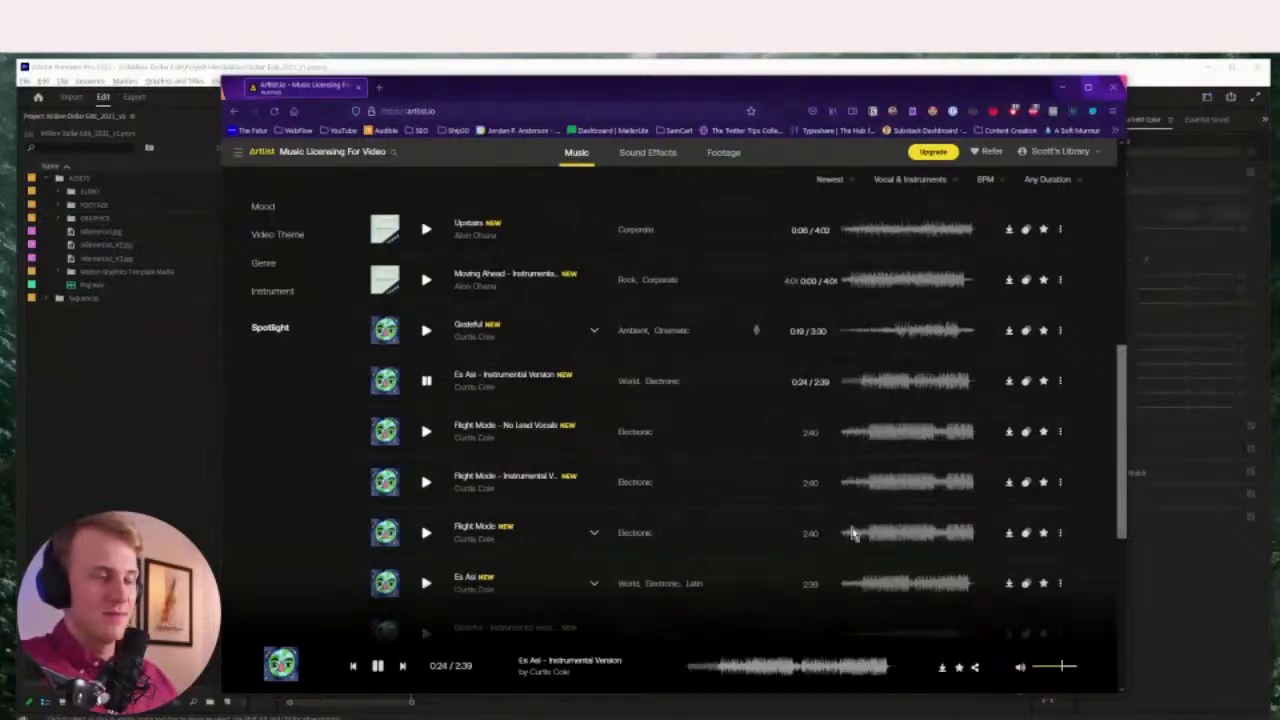
key(Down)
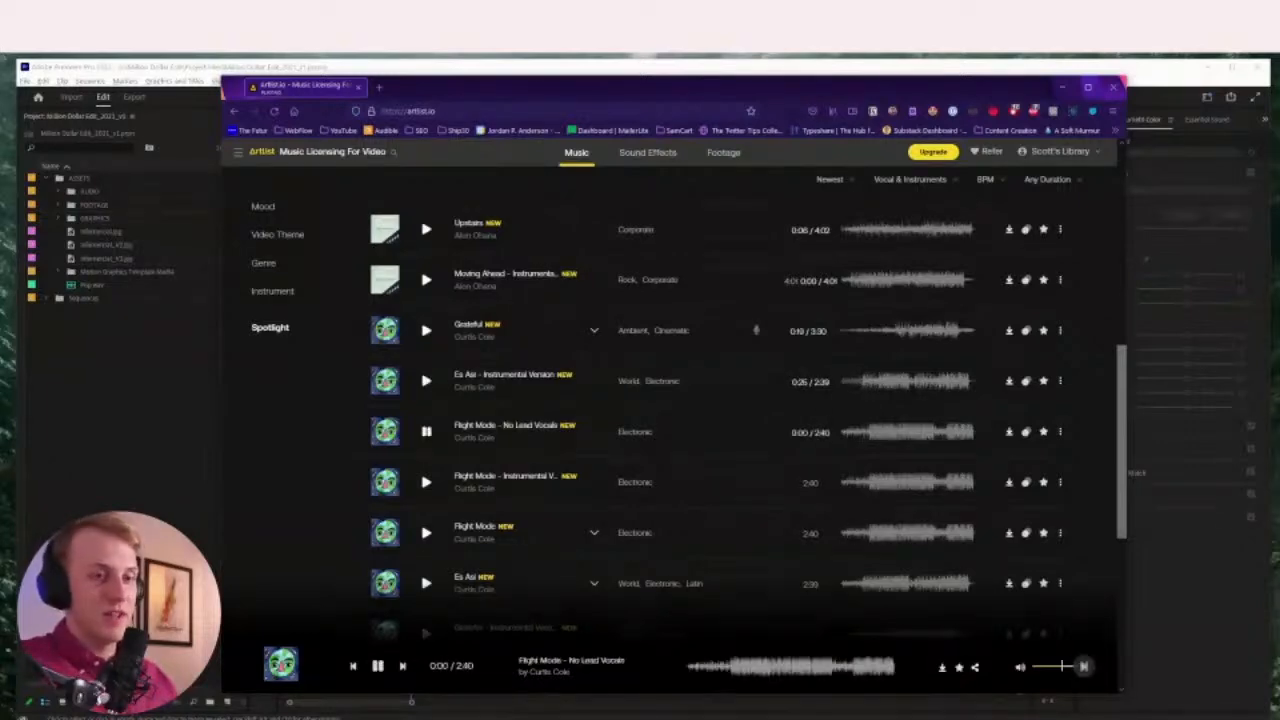
key(space)
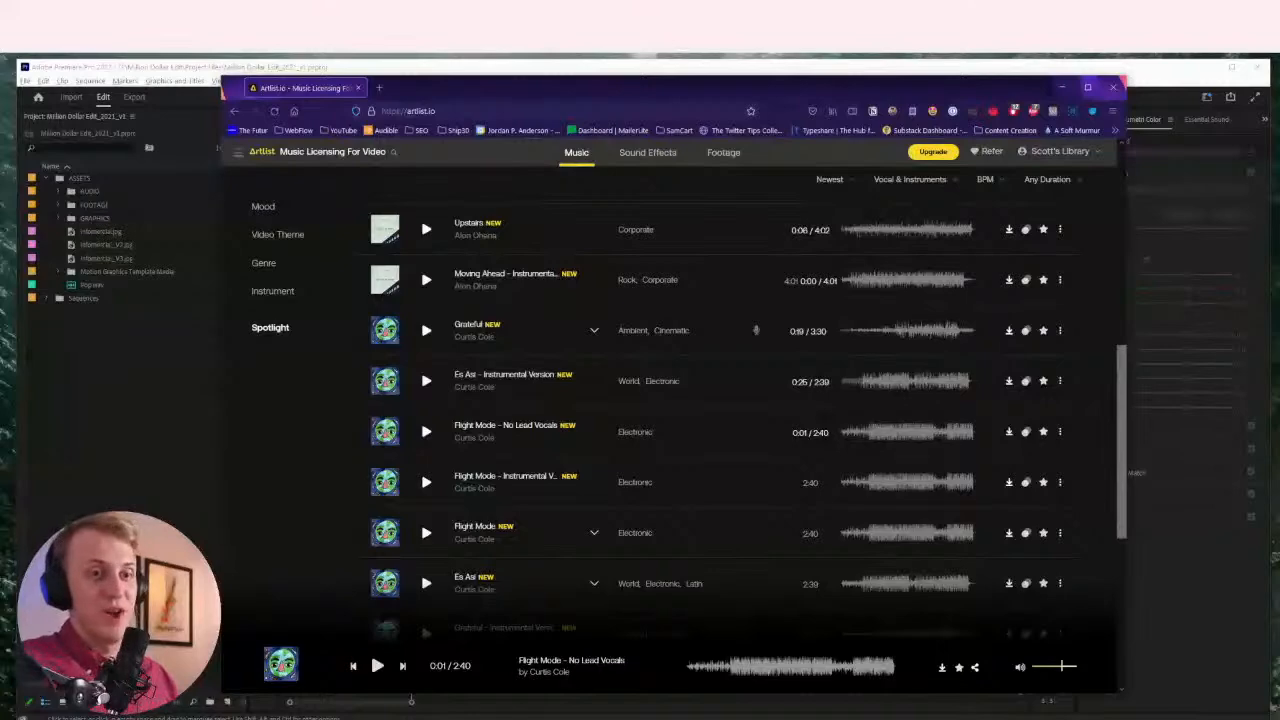
Preview the tracks Es Asi, VOICES and Big Time (No Lead Vocals) in the music list, and pause playback
scroll(600, 450, down, 1)
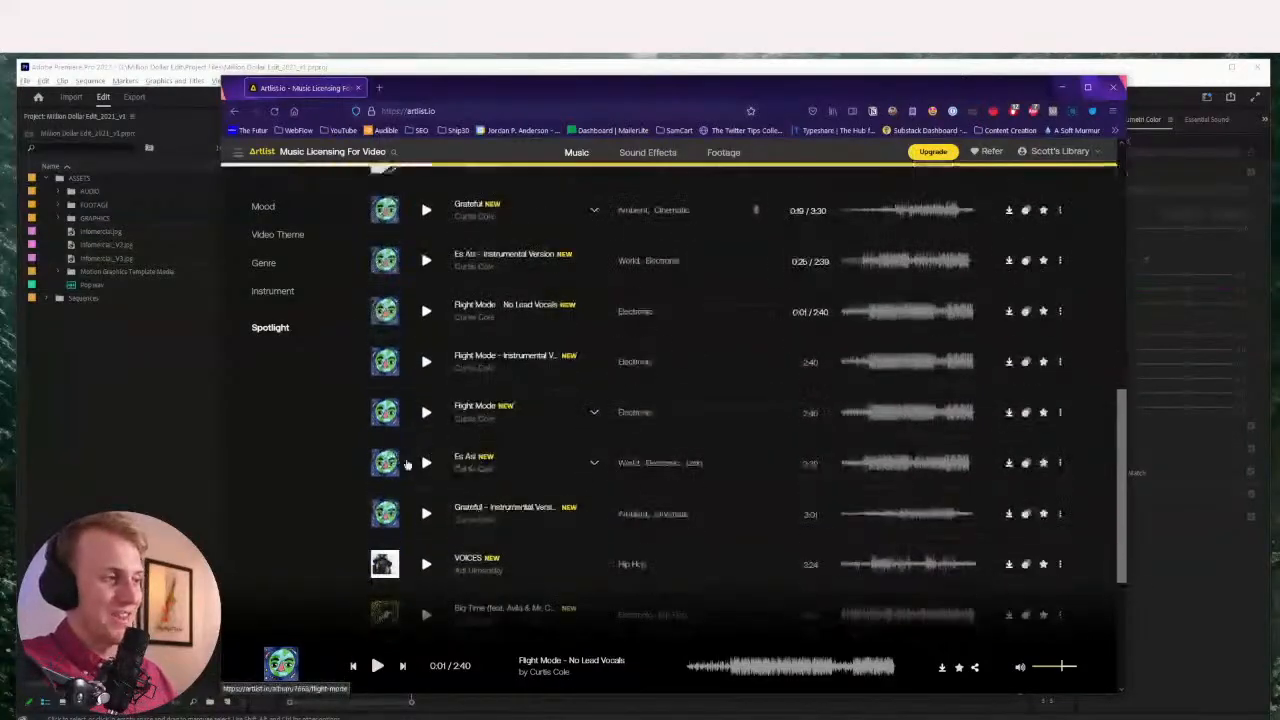
click(785, 450)
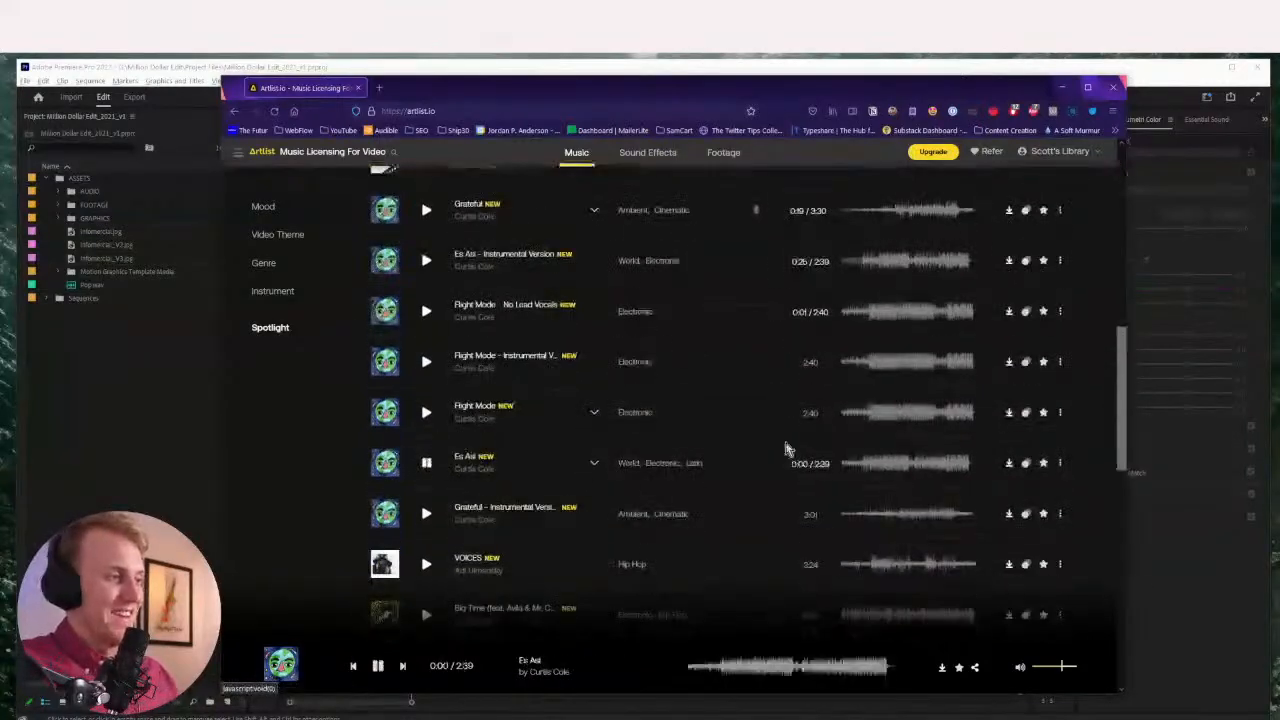
scroll(851, 457, down, 1)
click(853, 458)
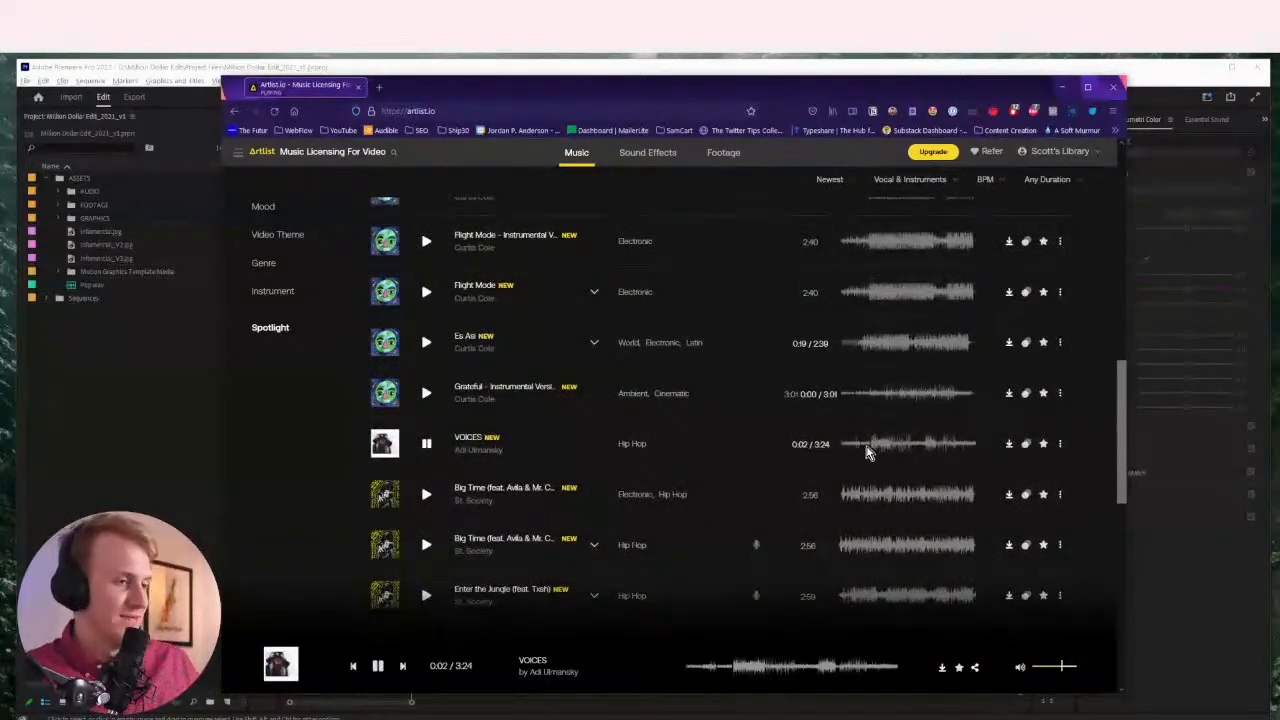
click(868, 494)
scroll(850, 488, down, 2)
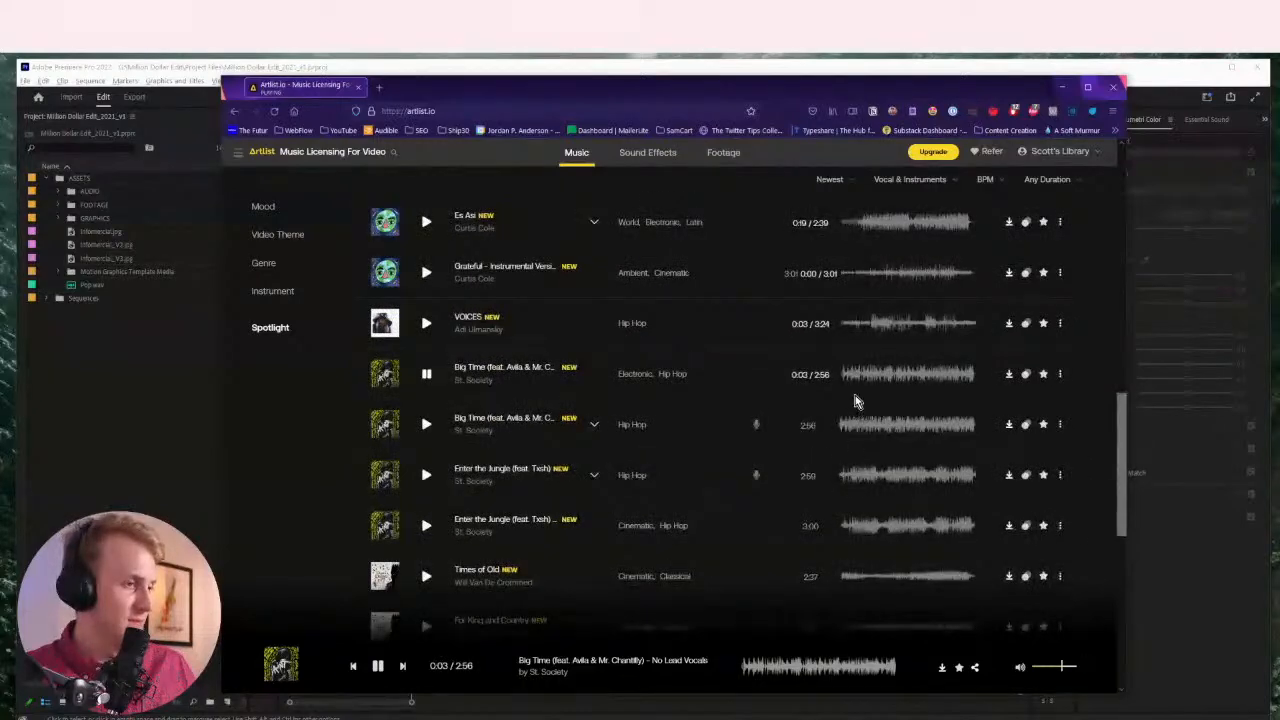
key(space)
scroll(855, 401, down, 4)
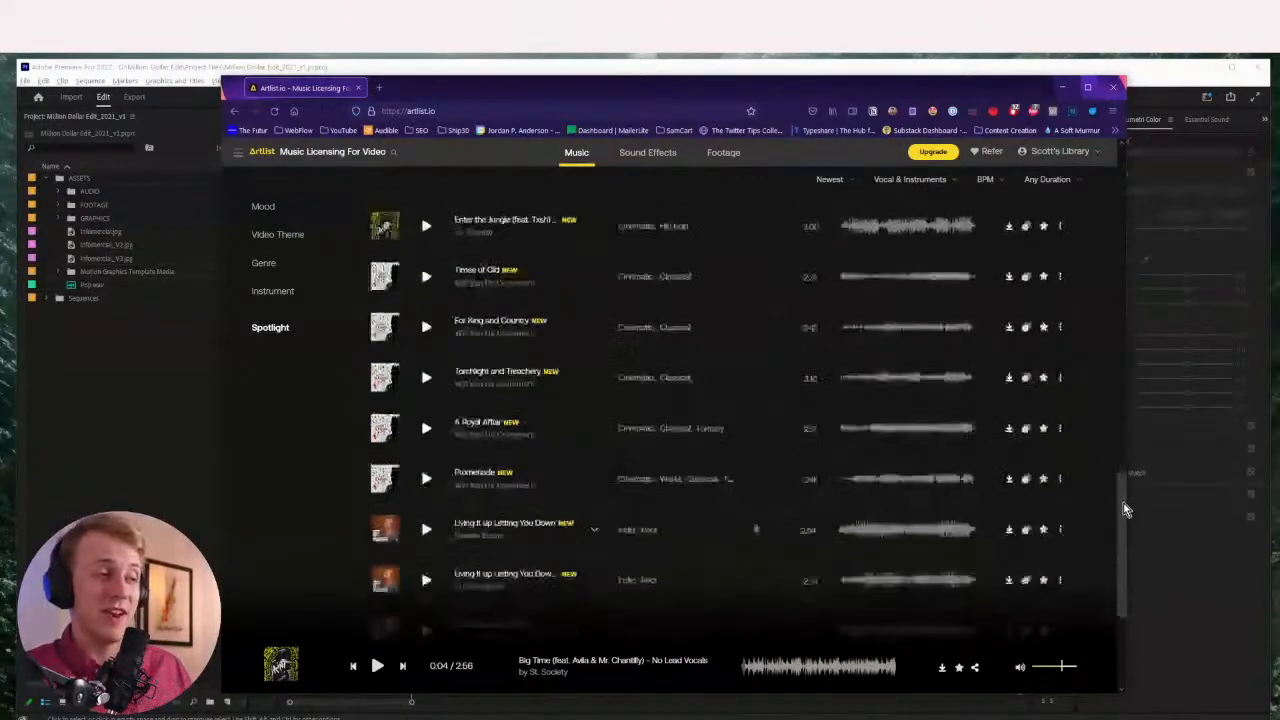
Preview Living It up Letting You Down and its instrumental version, and download the instrumental version as MP3
scroll(1100, 508, down, 1)
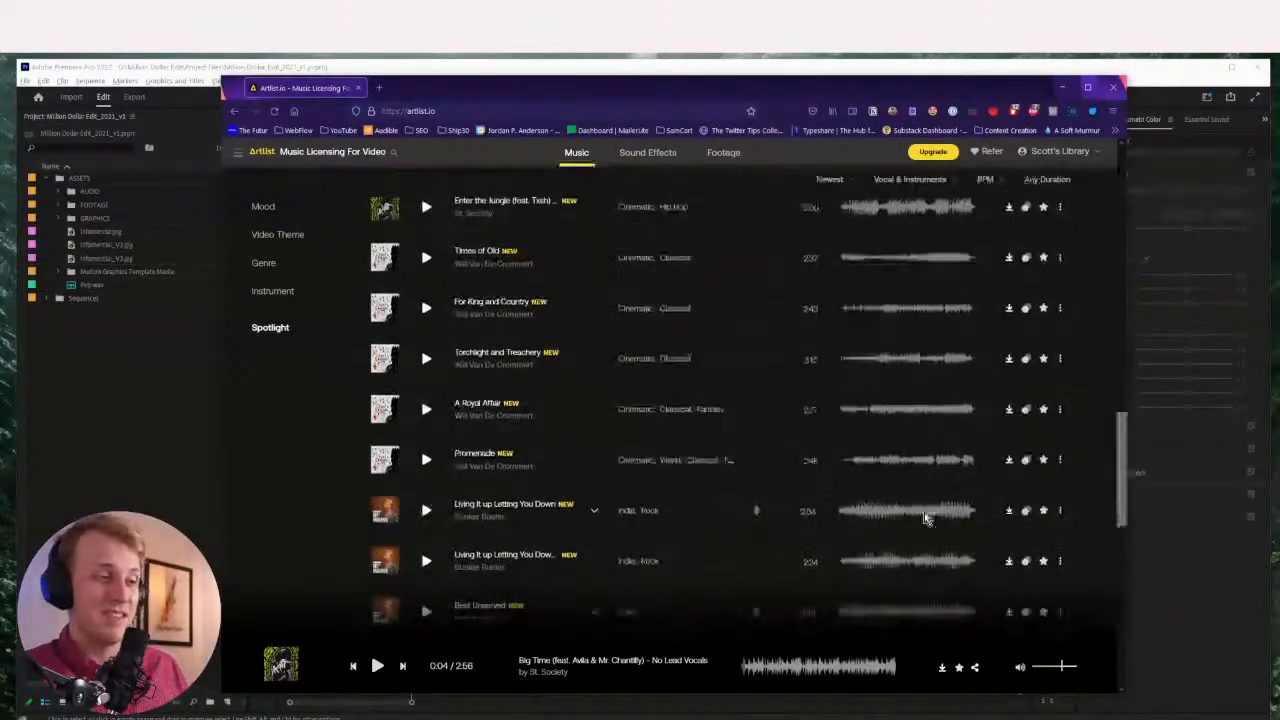
click(848, 513)
scroll(846, 514, down, 2)
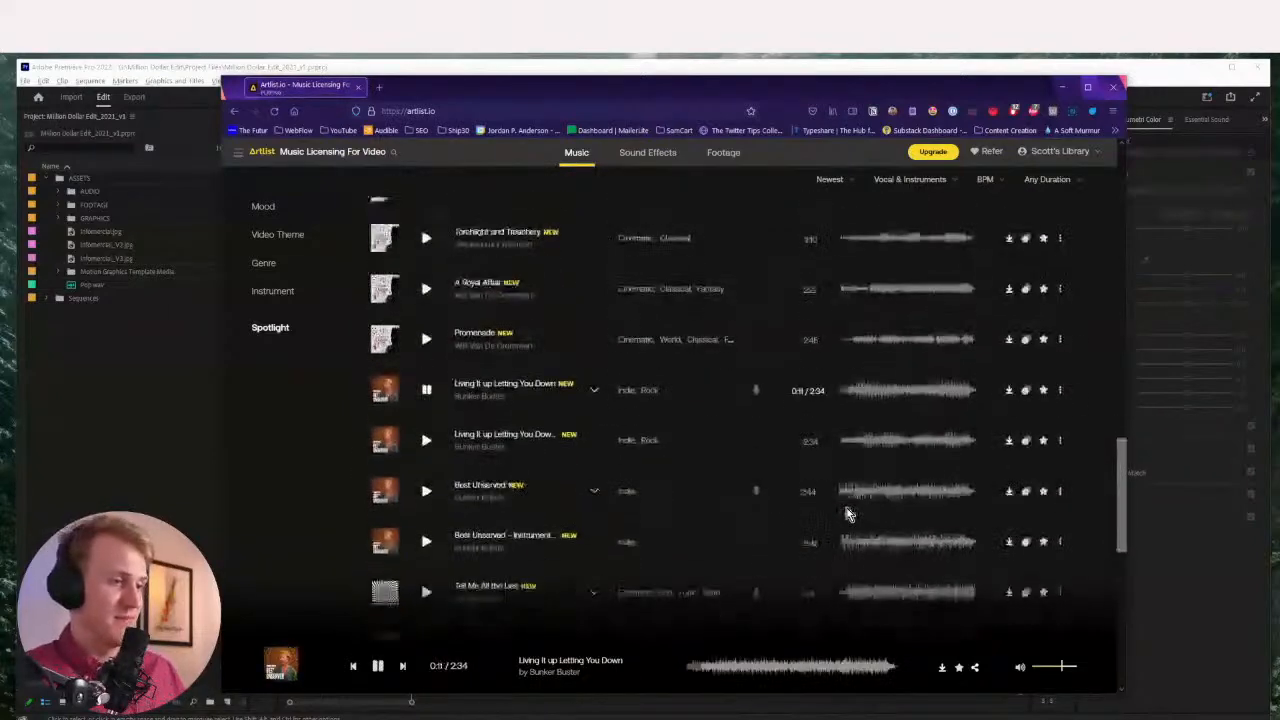
click(594, 392)
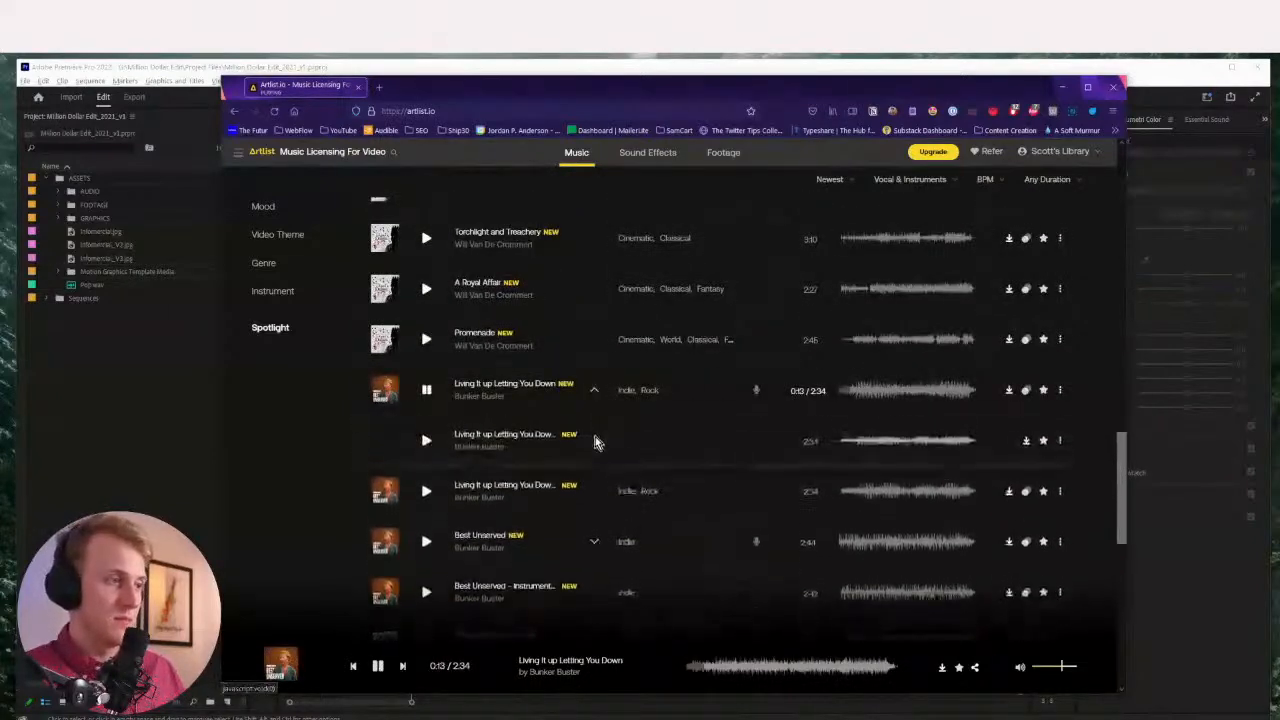
click(863, 445)
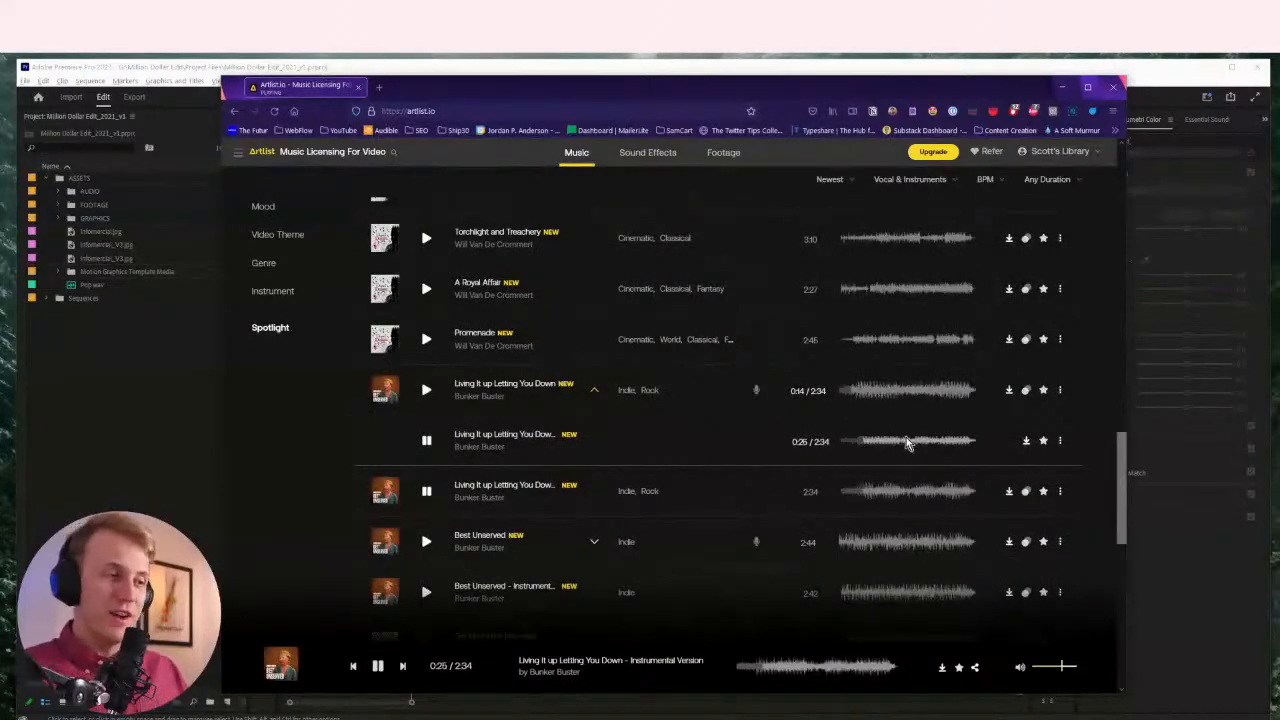
key(space)
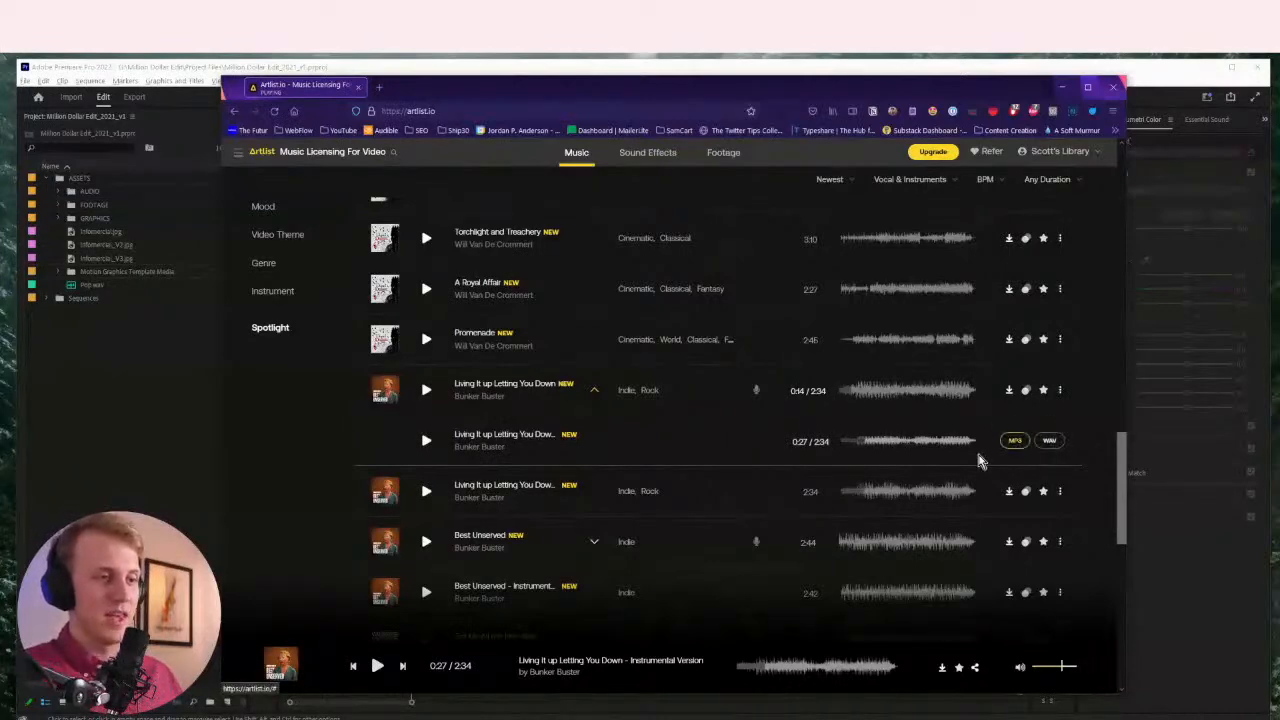
click(1014, 440)
Preview Best Unserved and sample the start, middle and end of its instrumental version at a lower playback volume
scroll(811, 497, down, 1)
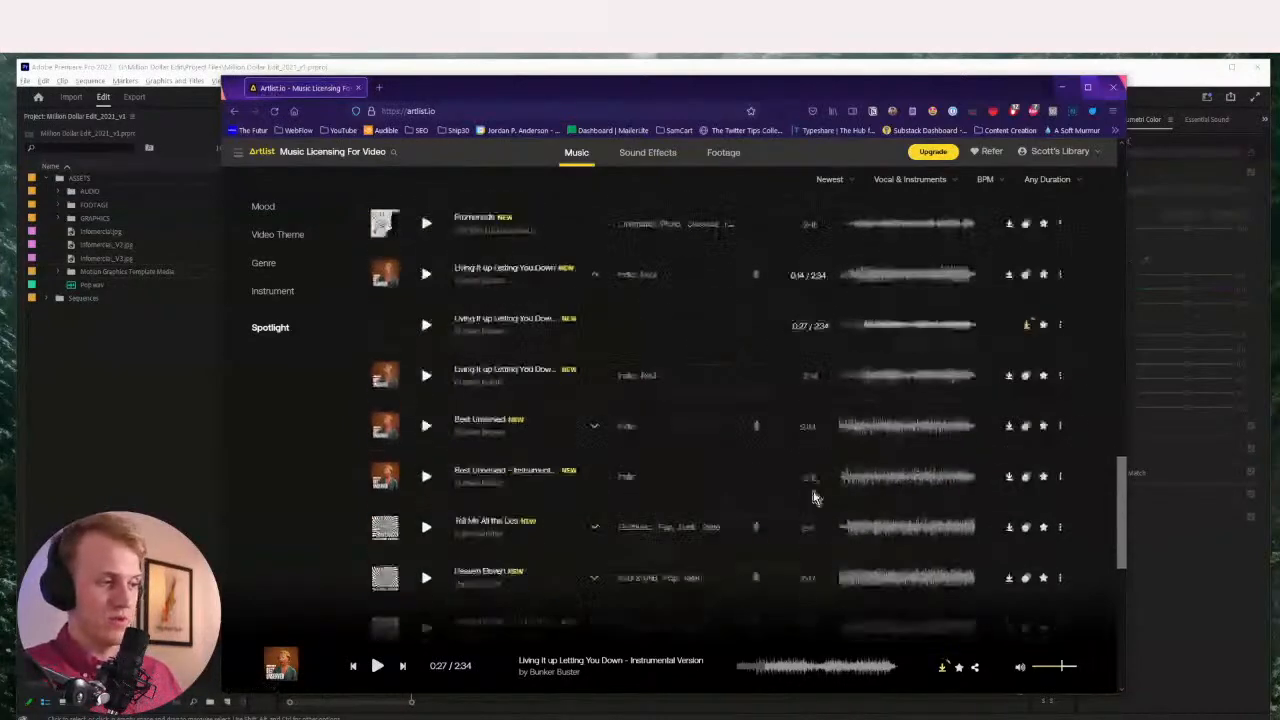
click(848, 424)
click(874, 376)
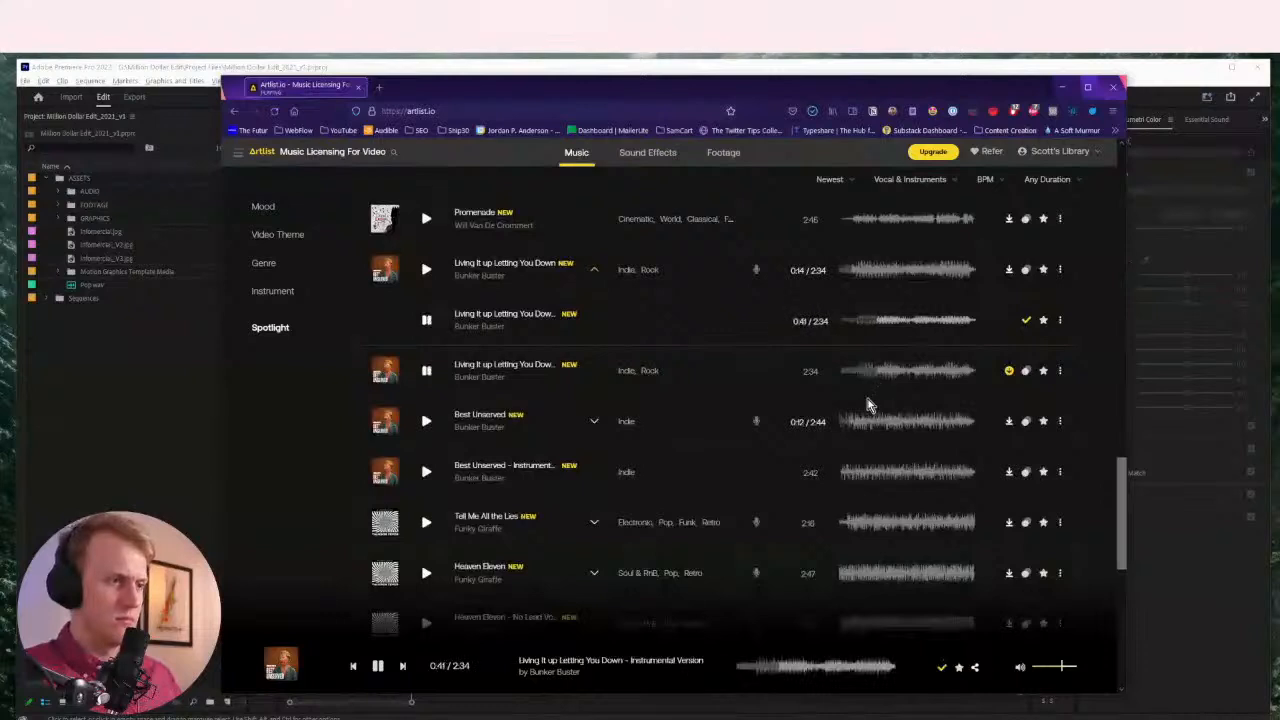
click(596, 424)
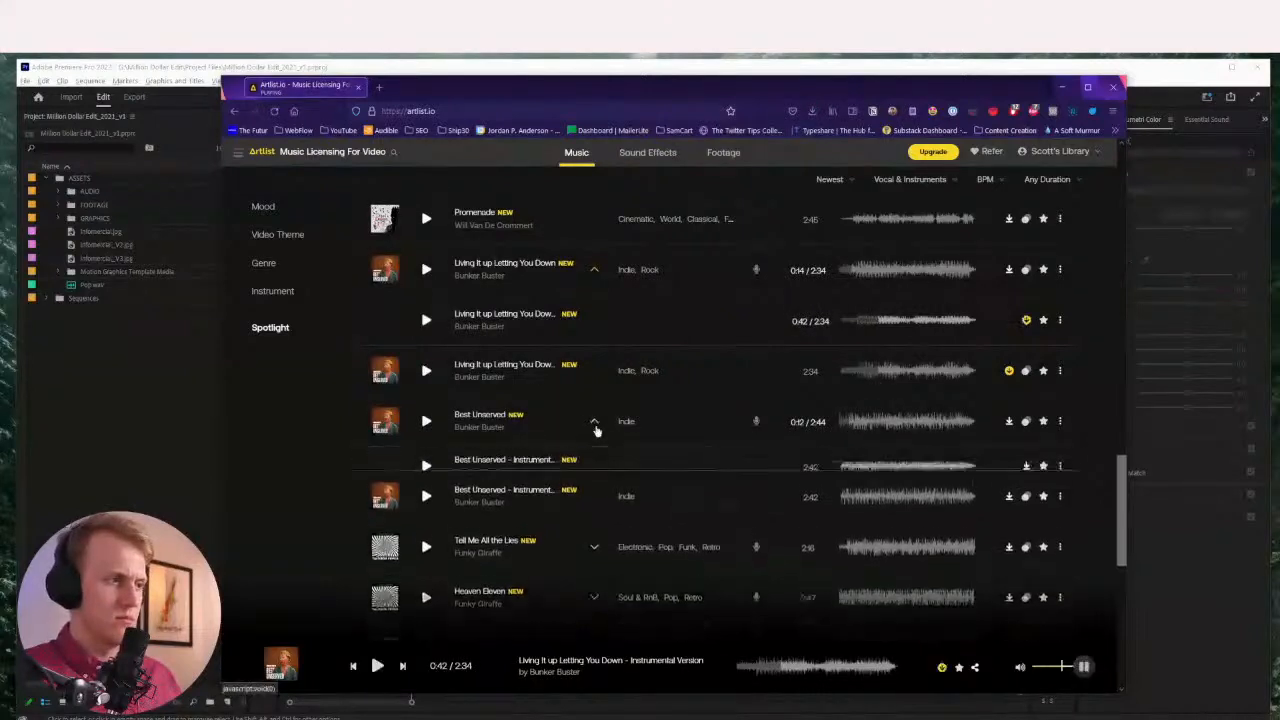
click(846, 477)
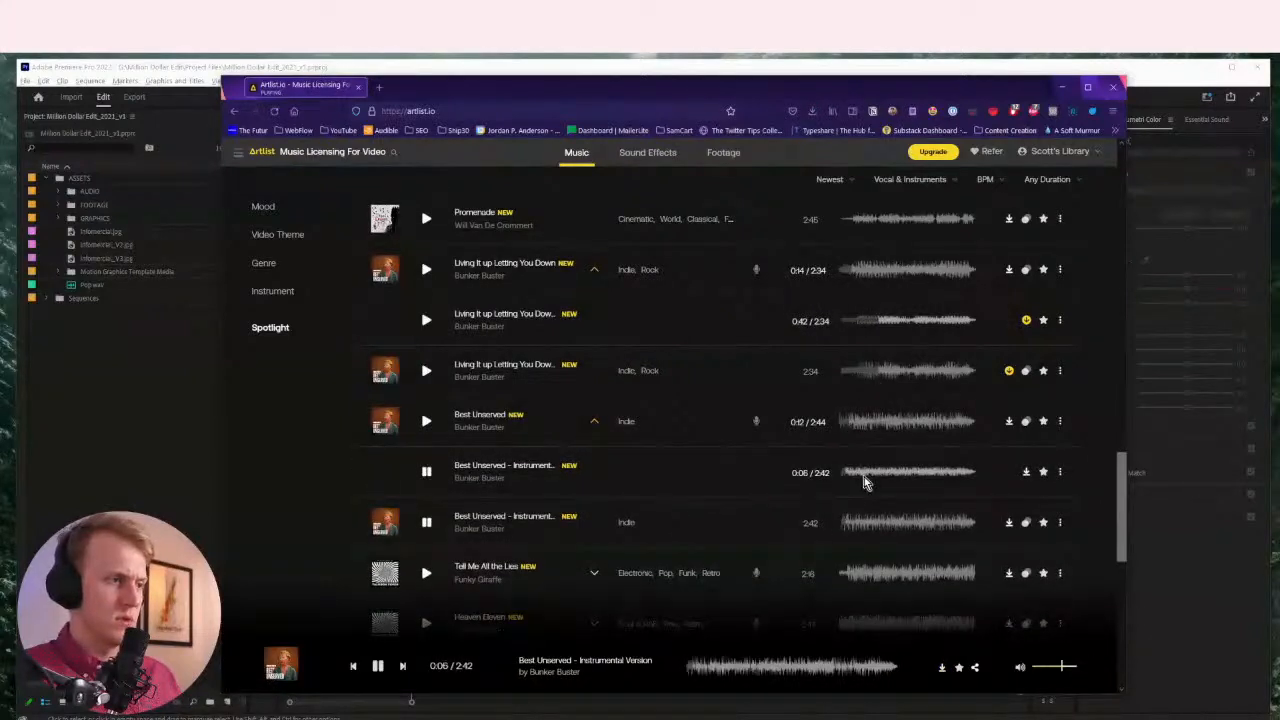
click(925, 472)
drag(1065, 665, 1049, 666)
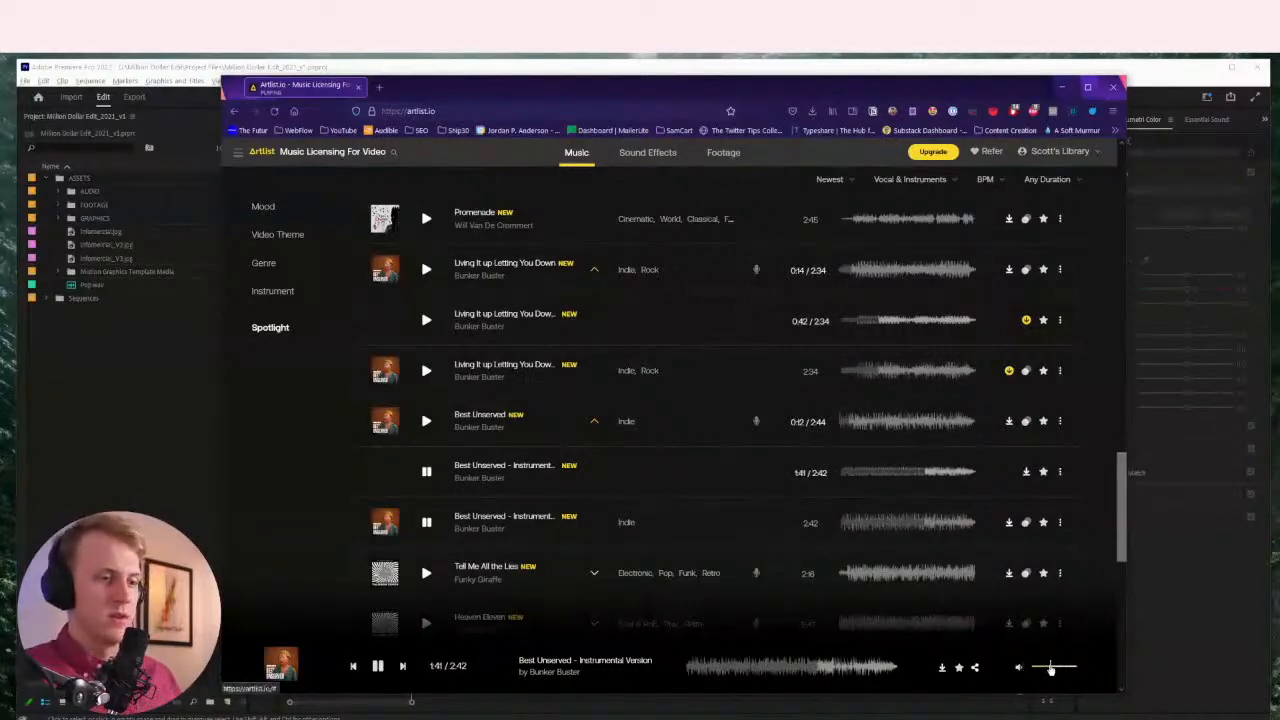
click(963, 474)
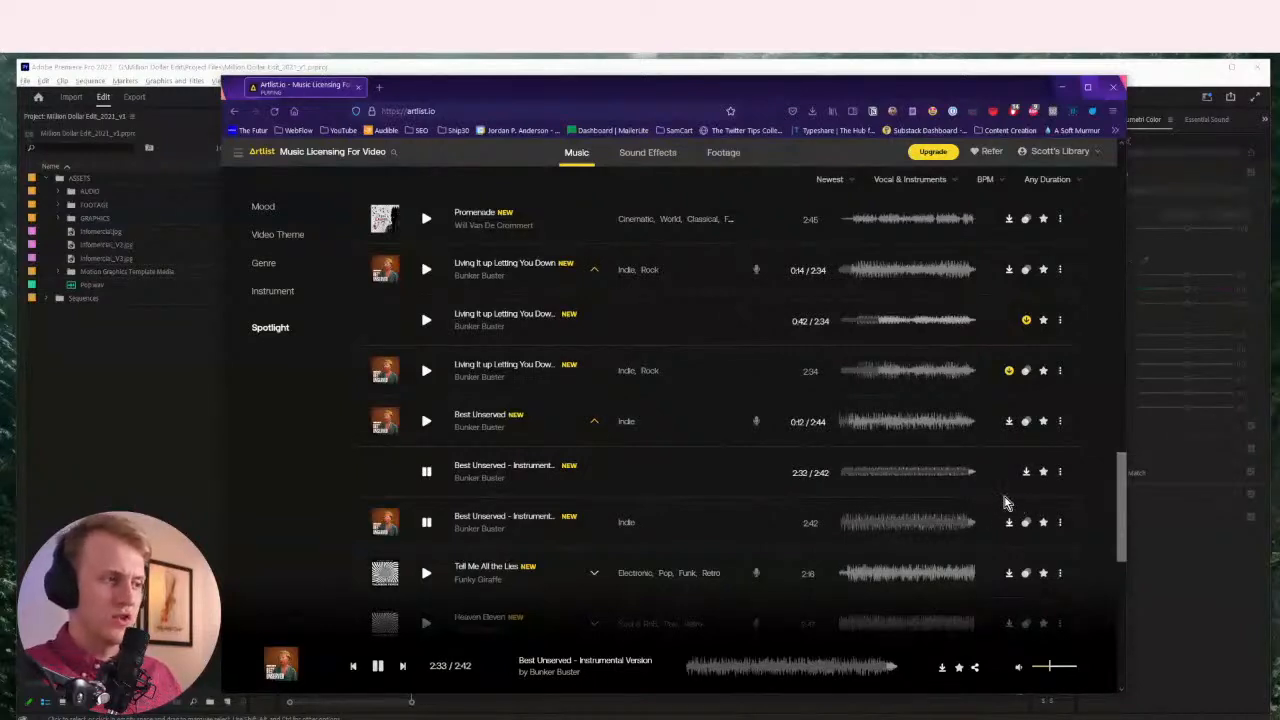
Skip ahead through the tracks to Lay It down Tonight - Instrumental Version and listen to a section late in it
scroll(984, 497, down, 2)
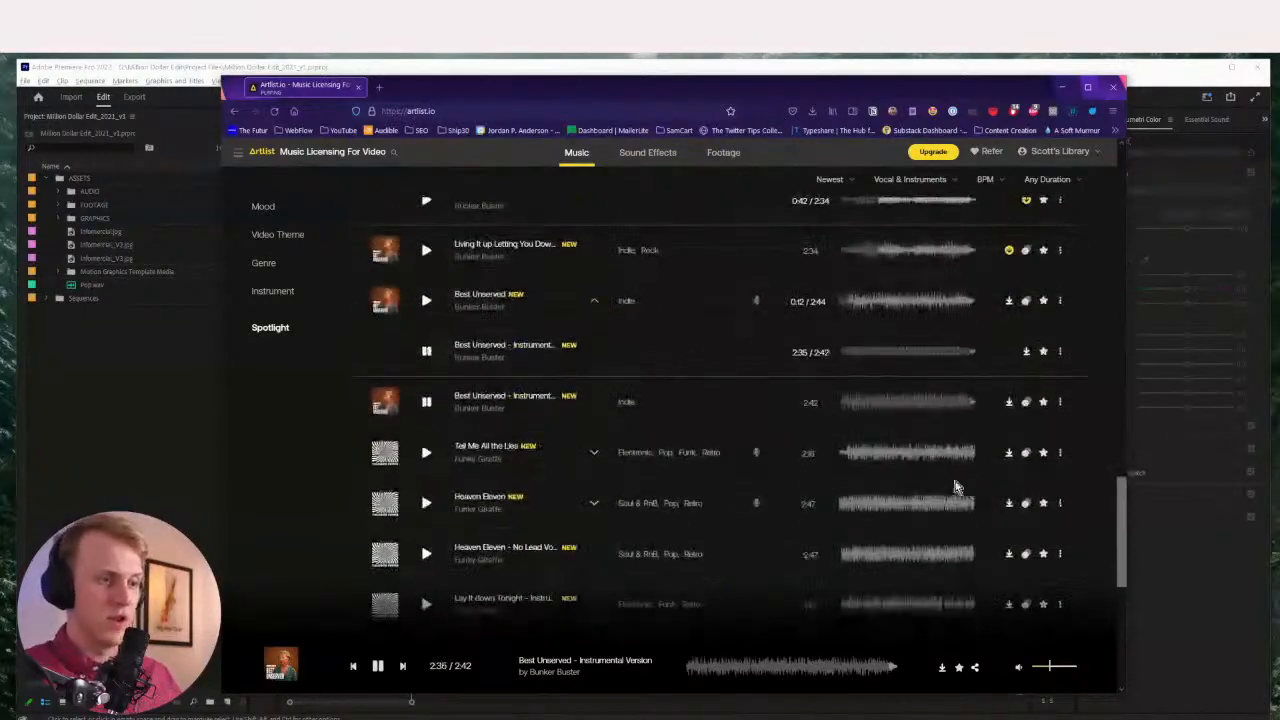
scroll(840, 487, down, 2)
key(Right)
key(Right)
key(Right)
key(Right)
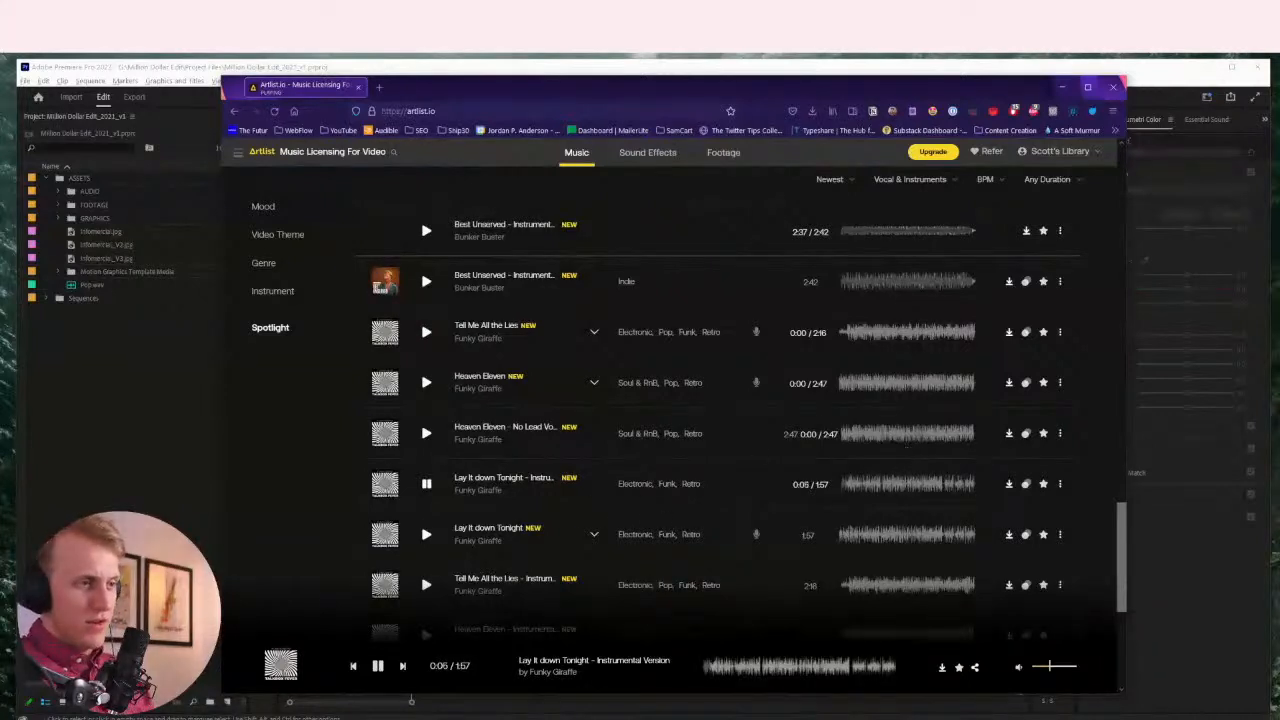
scroll(827, 424, down, 2)
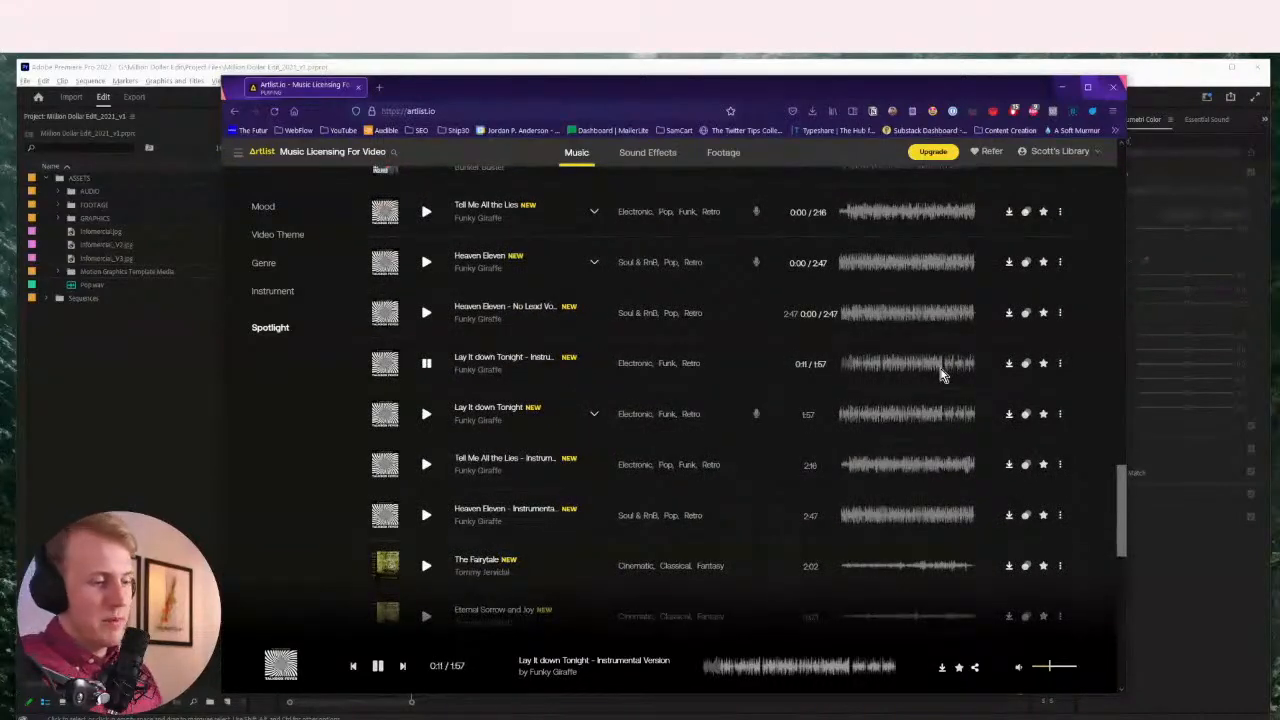
click(937, 365)
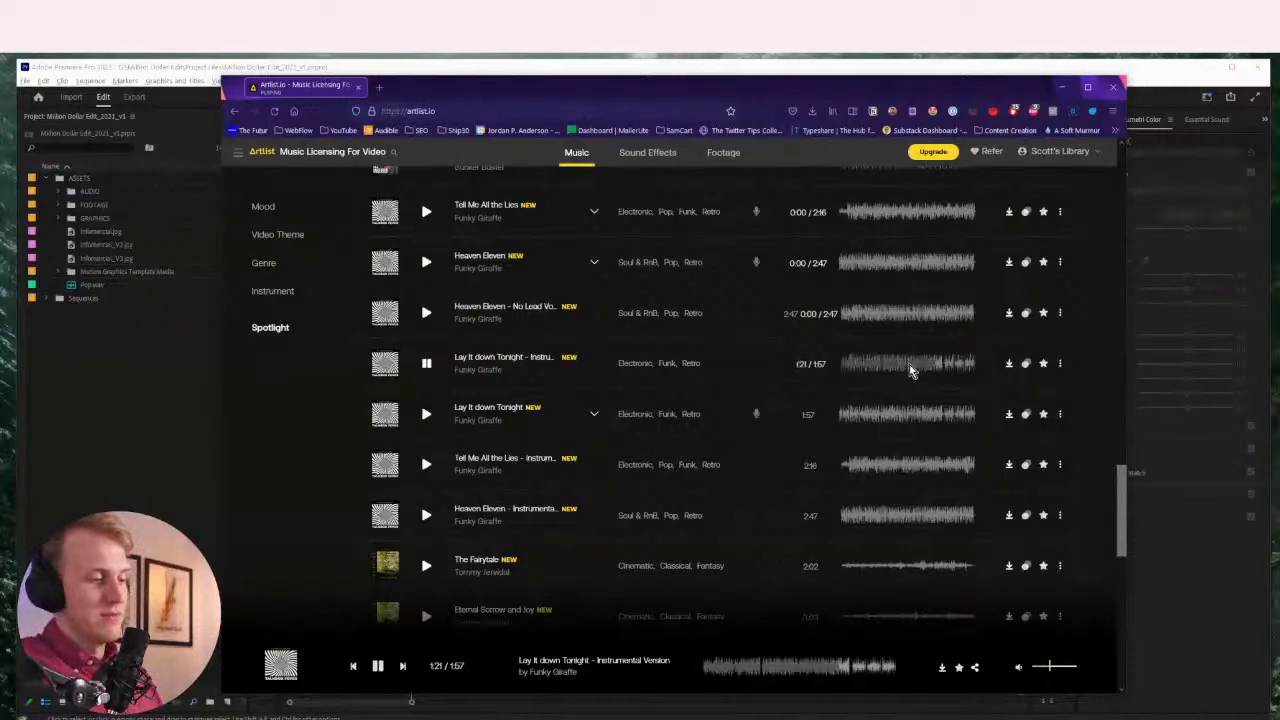
Sample Tell Me All the Lies - Instrumental Version, The Fairytale and Destiny in a Dream
click(900, 464)
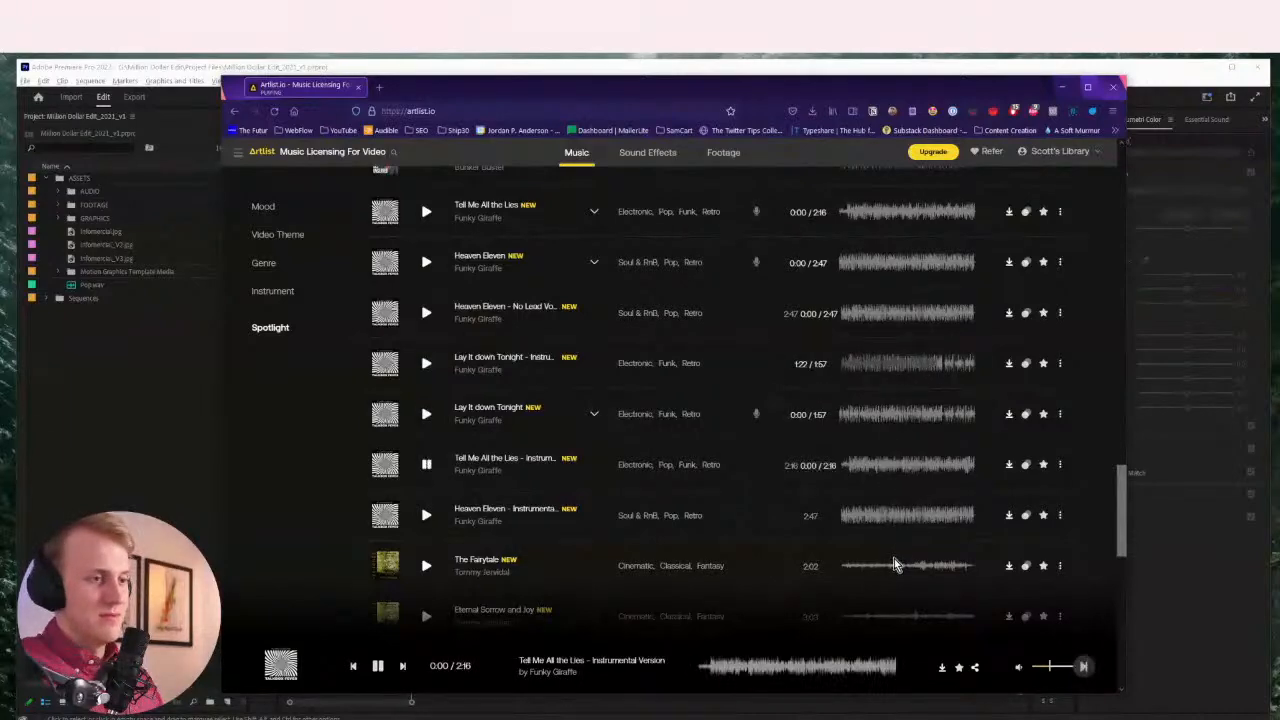
click(896, 565)
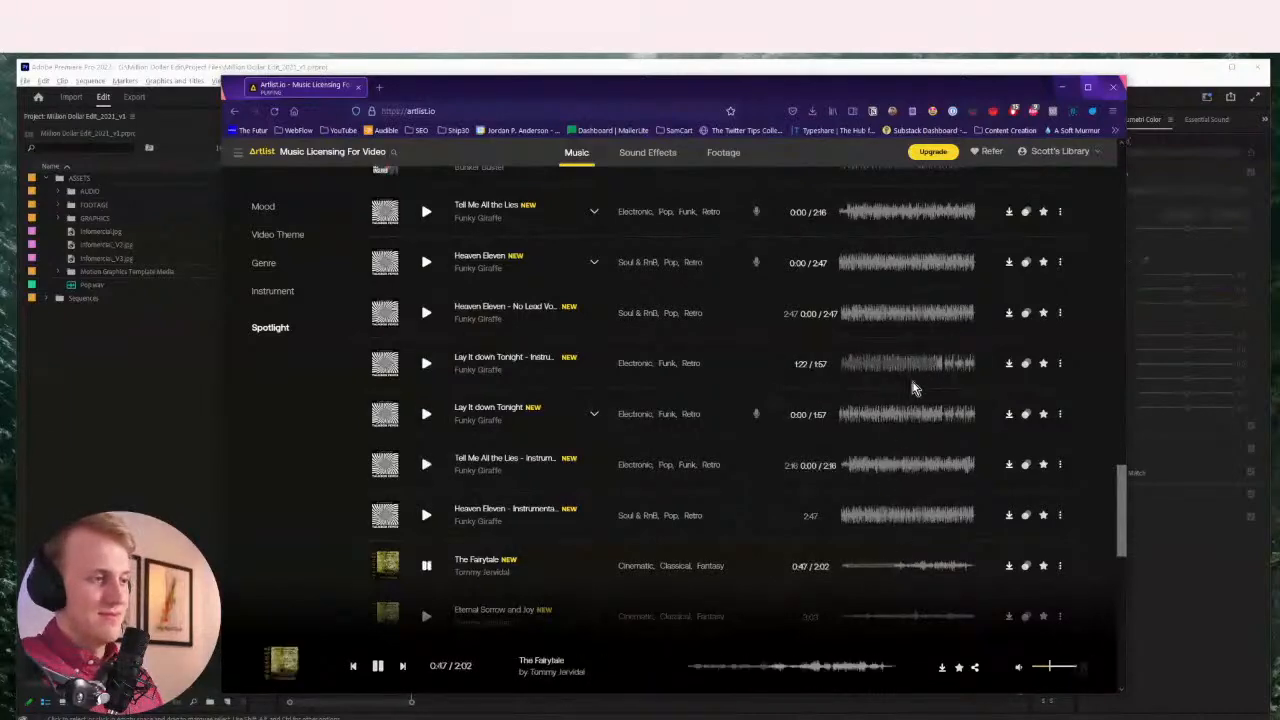
scroll(914, 386, down, 5)
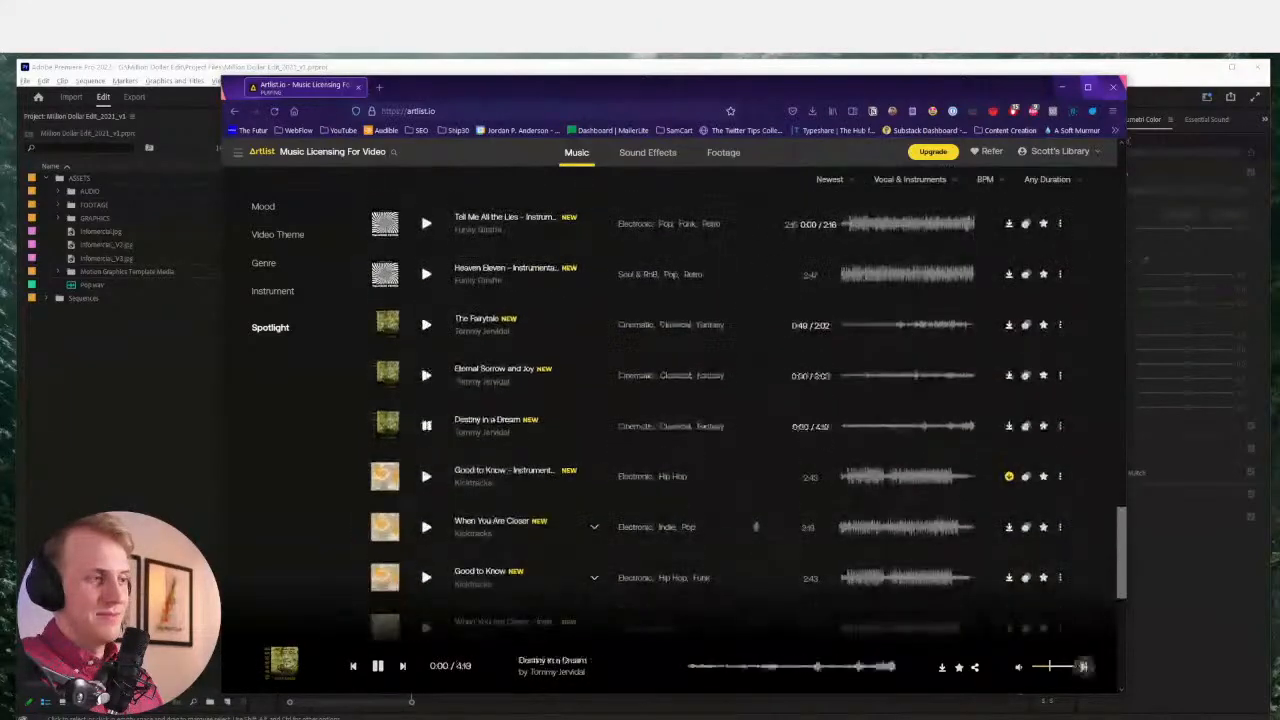
Play Good to Know - Instrumental Version, raise the playback volume and listen to the track's ending
click(426, 476)
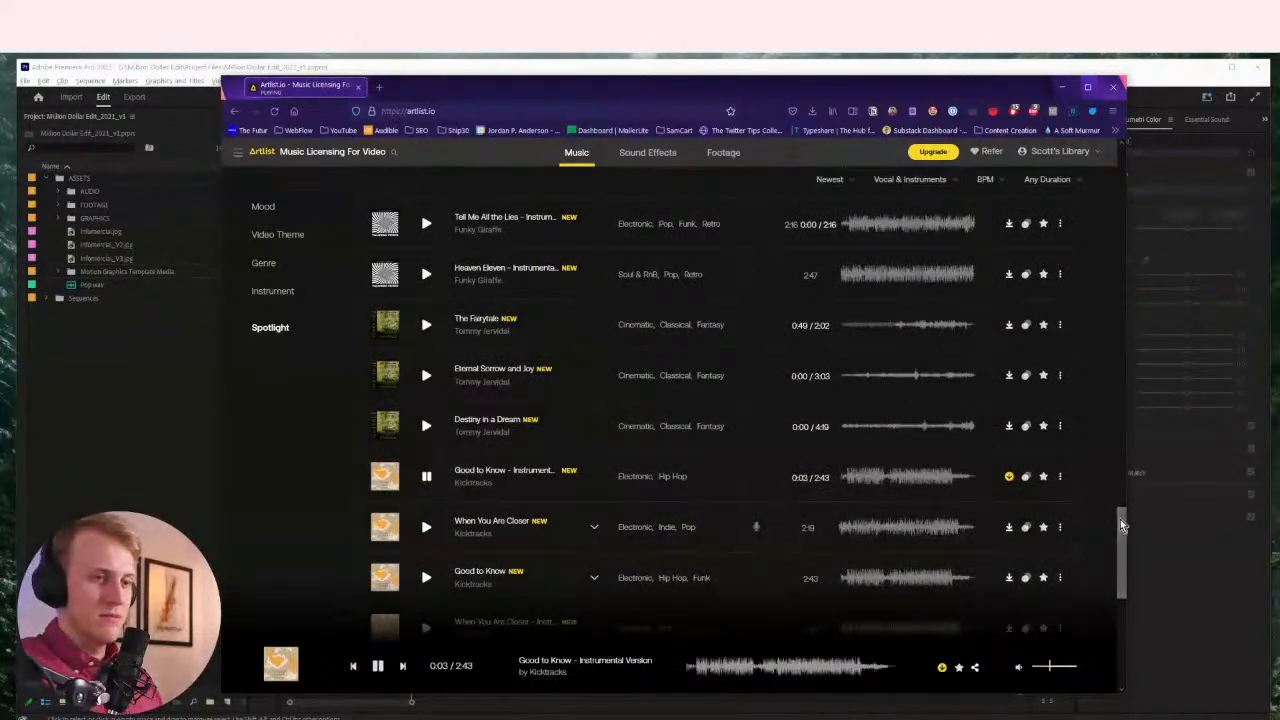
scroll(1124, 530, down, 1)
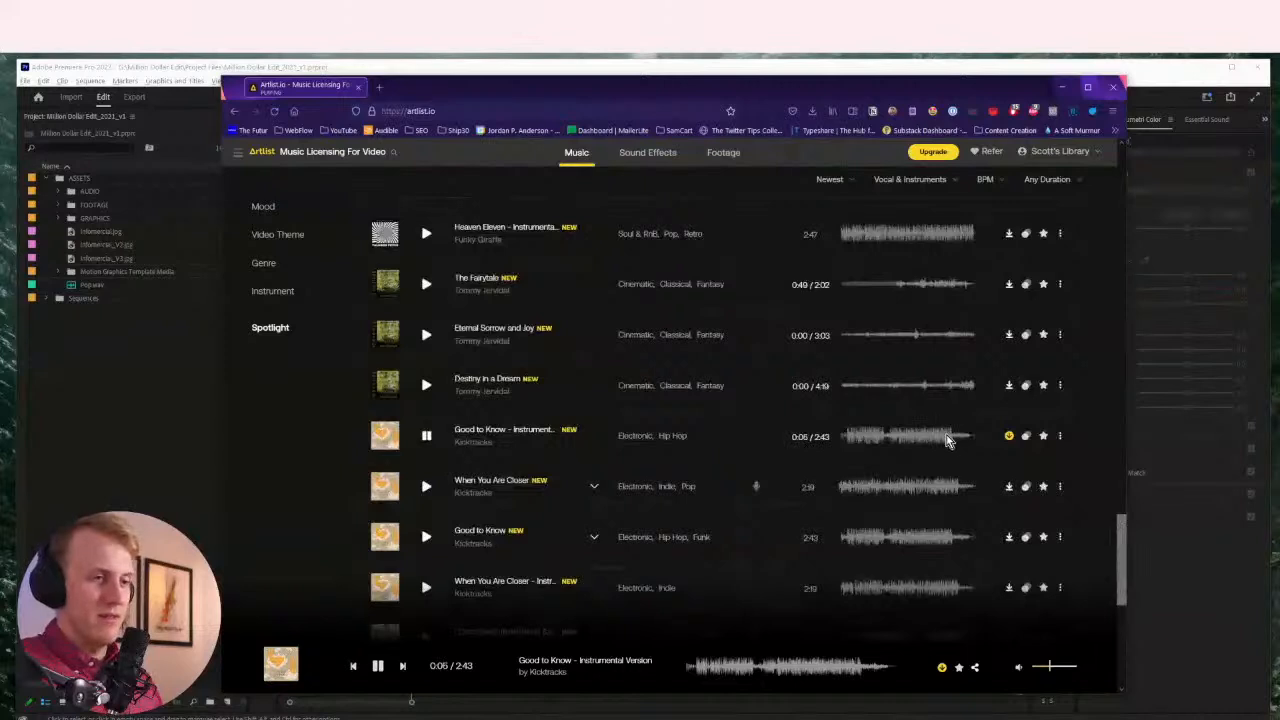
drag(1050, 673, 1071, 671)
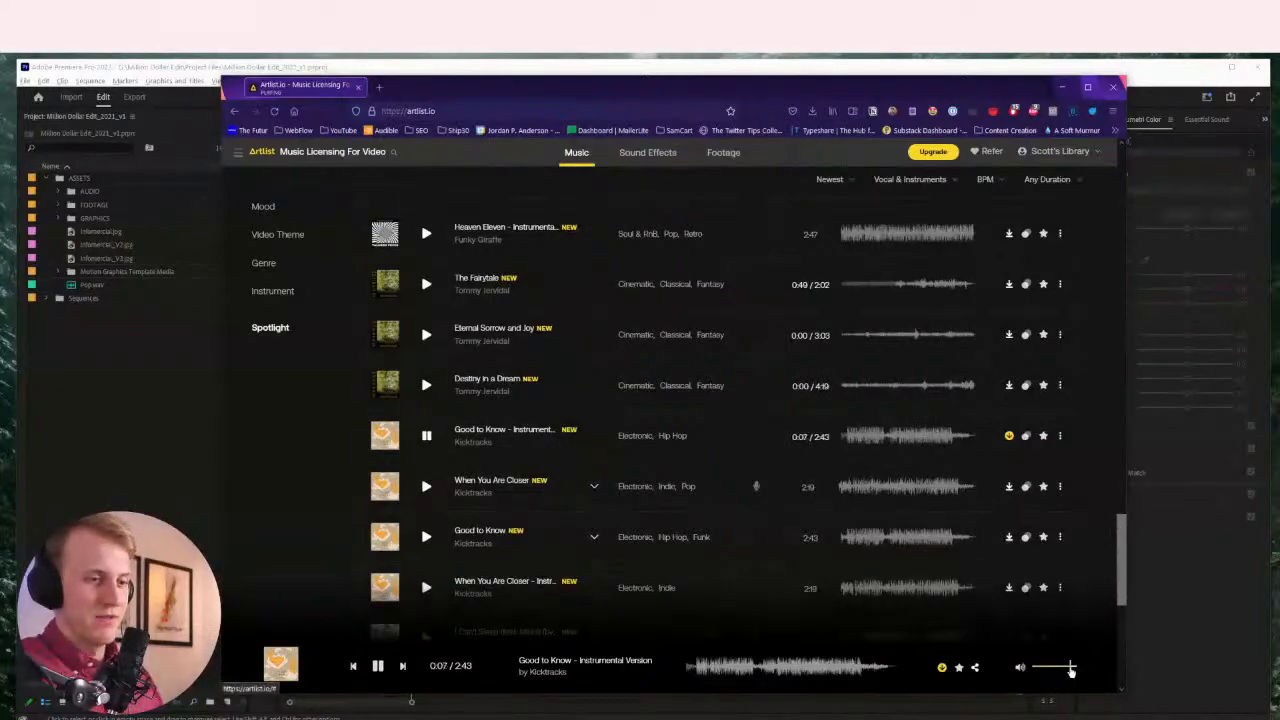
click(955, 438)
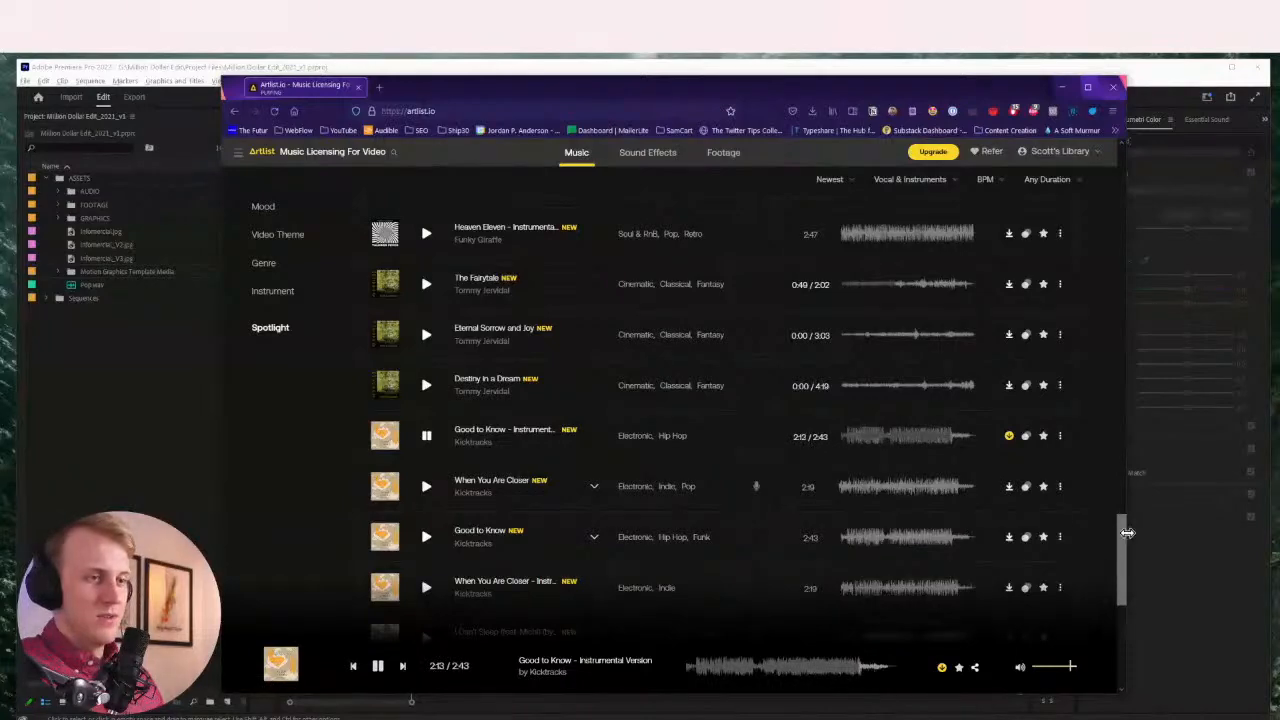
Sample When You Are Closer, I Can't Sleep, It Feels New and Frolic on the Avenue
click(938, 463)
scroll(932, 462, down, 3)
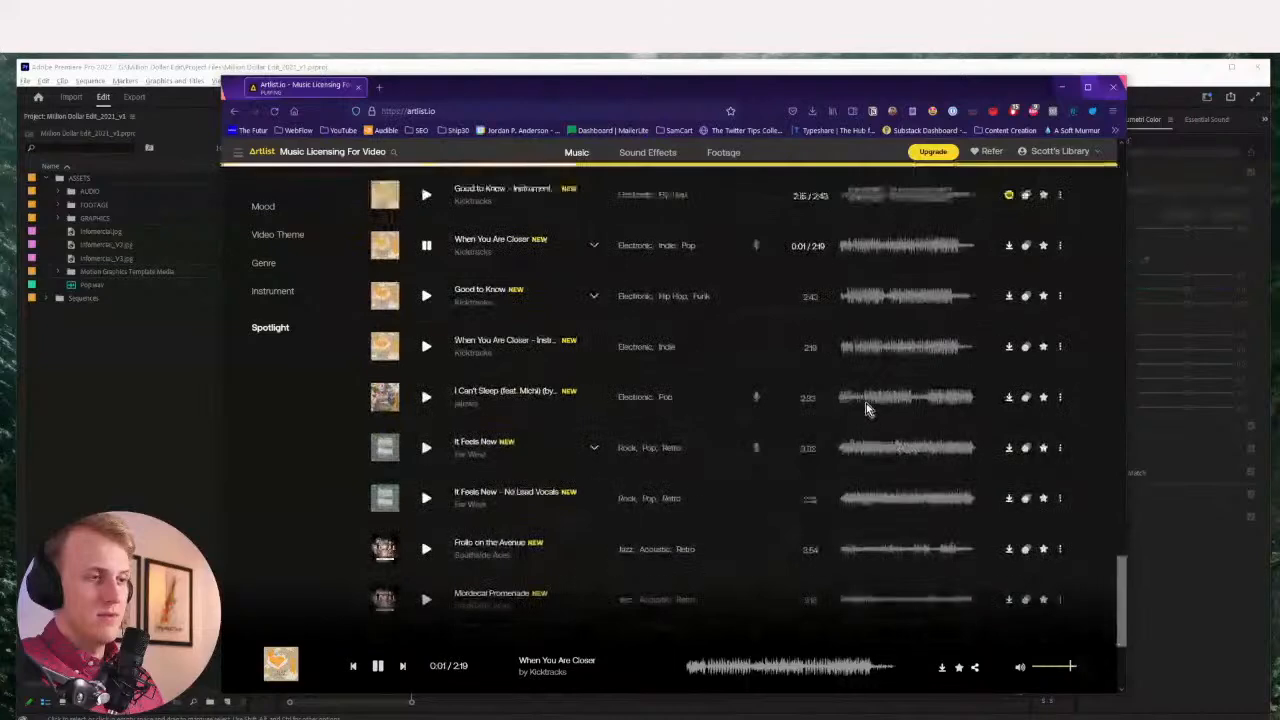
click(866, 403)
click(871, 555)
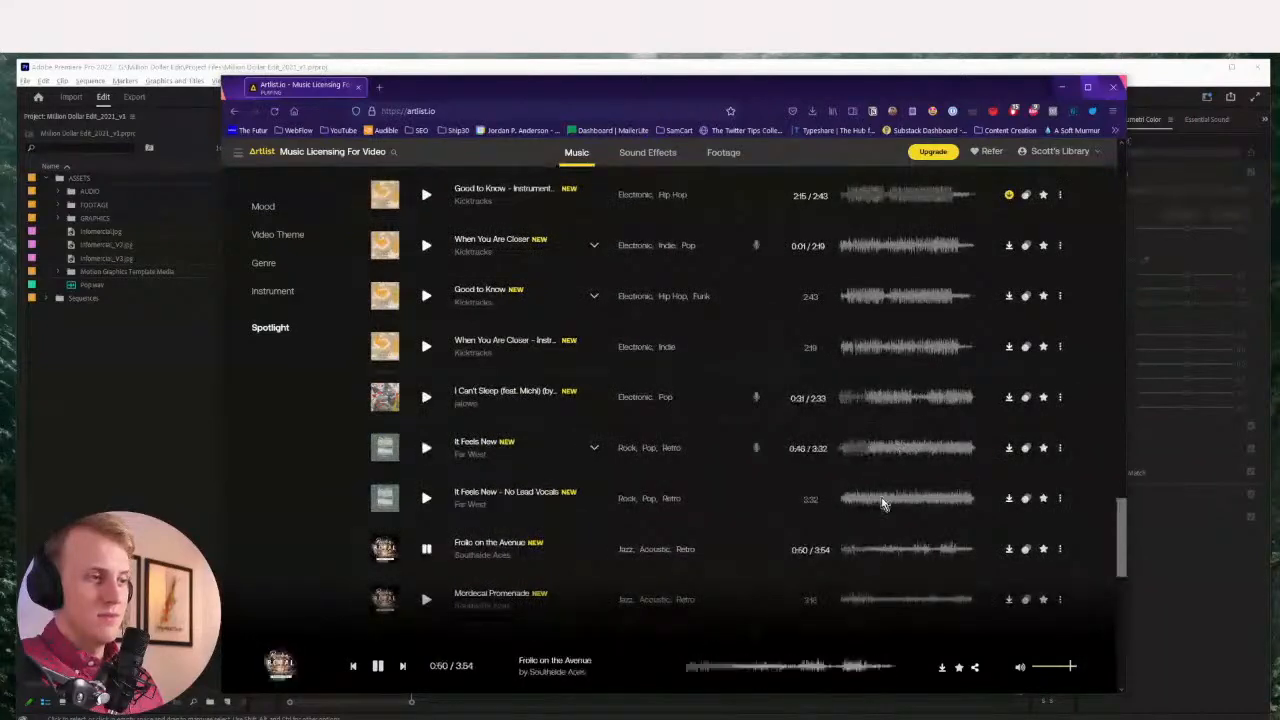
scroll(880, 503, down, 1)
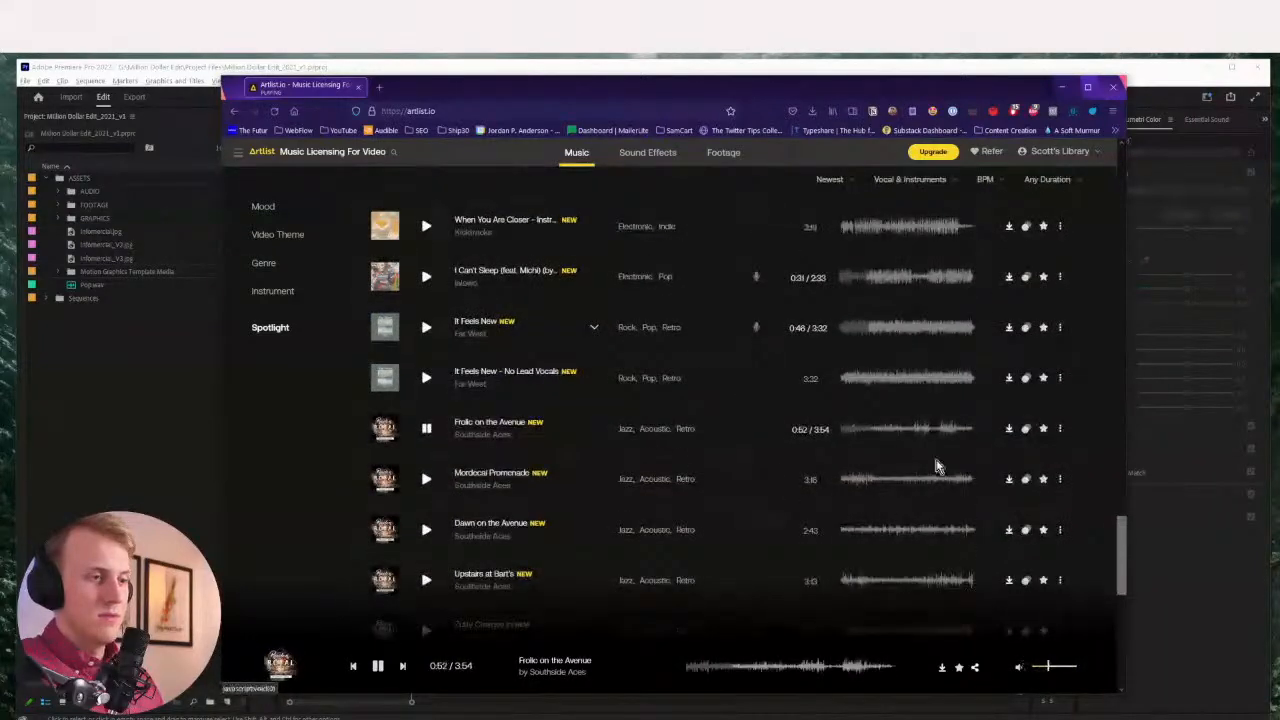
Sample Lose Control - No Lead Vocals, Get Wild and Broken Hope - Instrumental Version, and pause playback
scroll(930, 466, down, 1)
click(914, 451)
scroll(905, 445, down, 3)
click(885, 472)
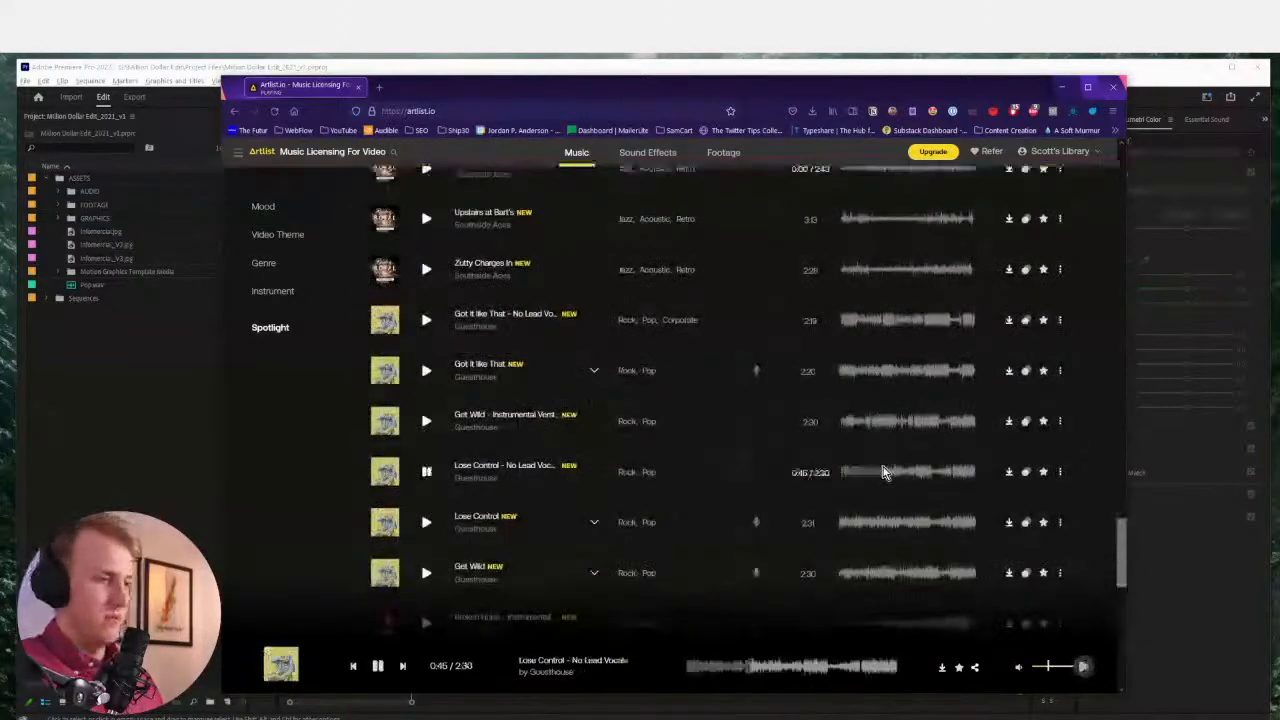
scroll(885, 470, down, 2)
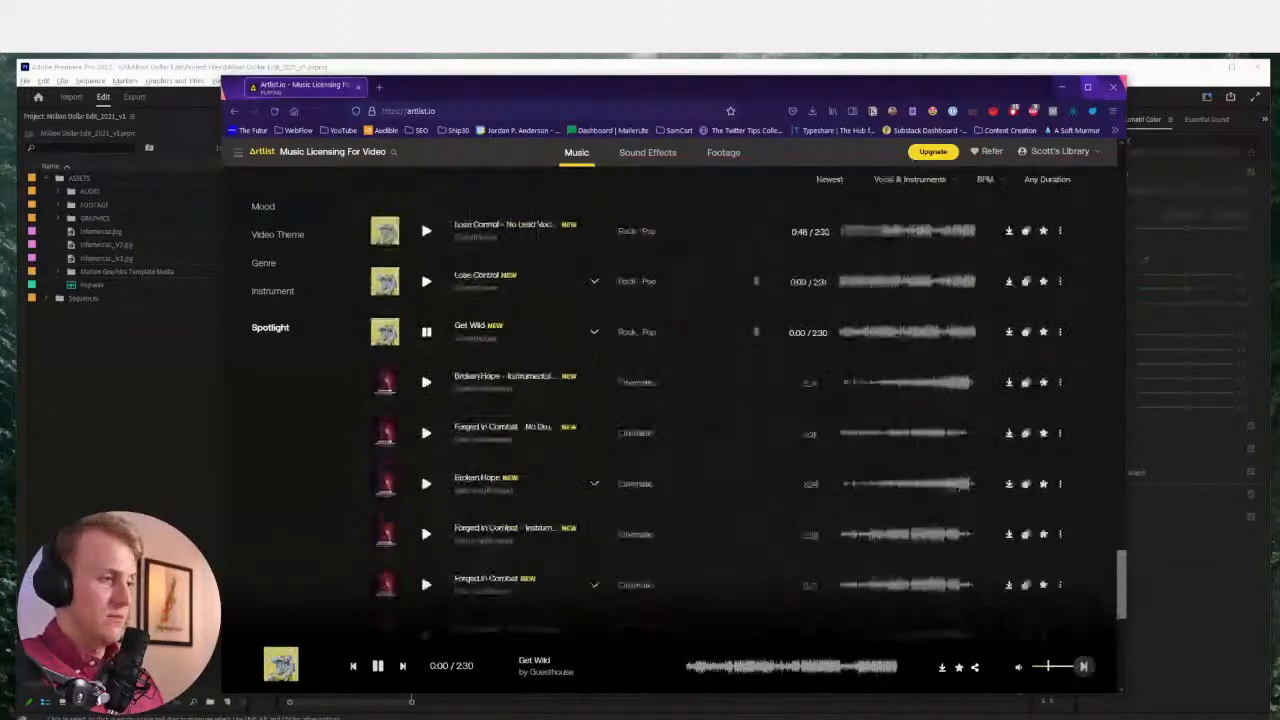
key(space)
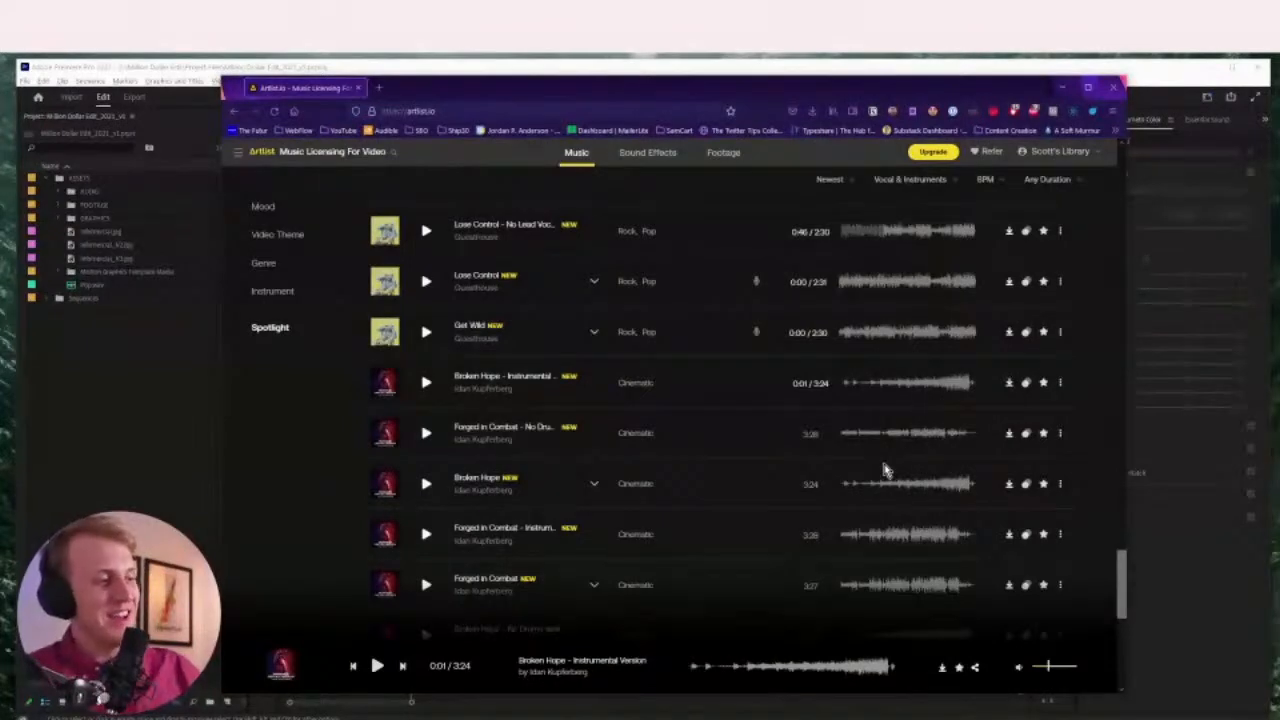
Sample Sky Is the Limit - Instrumental Version from about 0:57 and pause it
scroll(884, 470, down, 3)
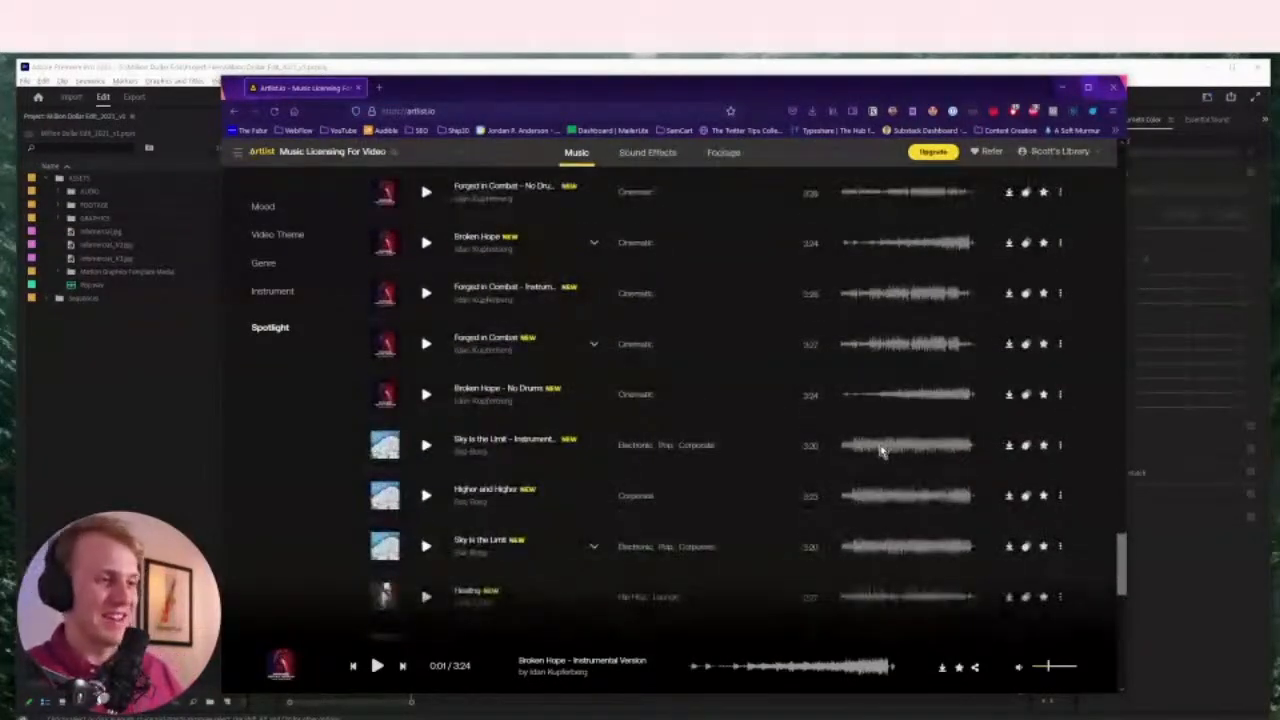
click(878, 450)
key(space)
scroll(890, 440, down, 2)
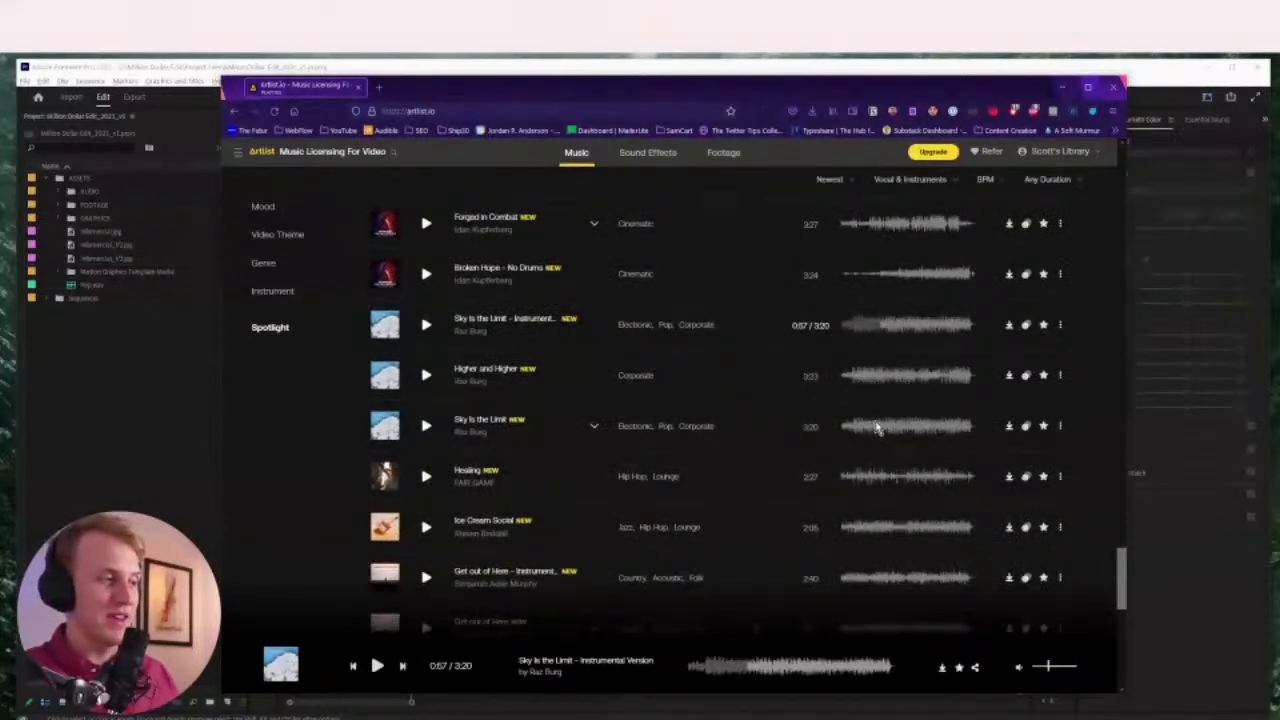
Sample Sky Is the Limit from about 0:50 and Ice Cream Social from about 0:23 and 0:42, and return to Healing
click(878, 428)
scroll(875, 430, down, 2)
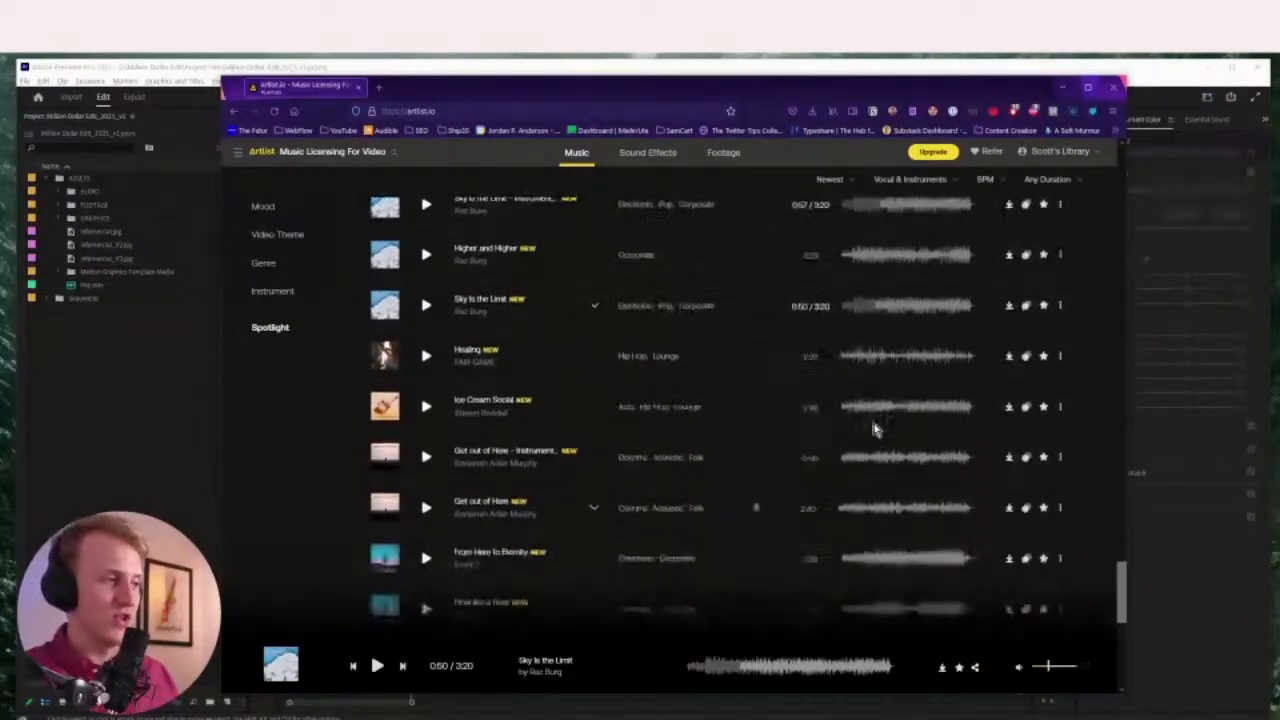
click(868, 412)
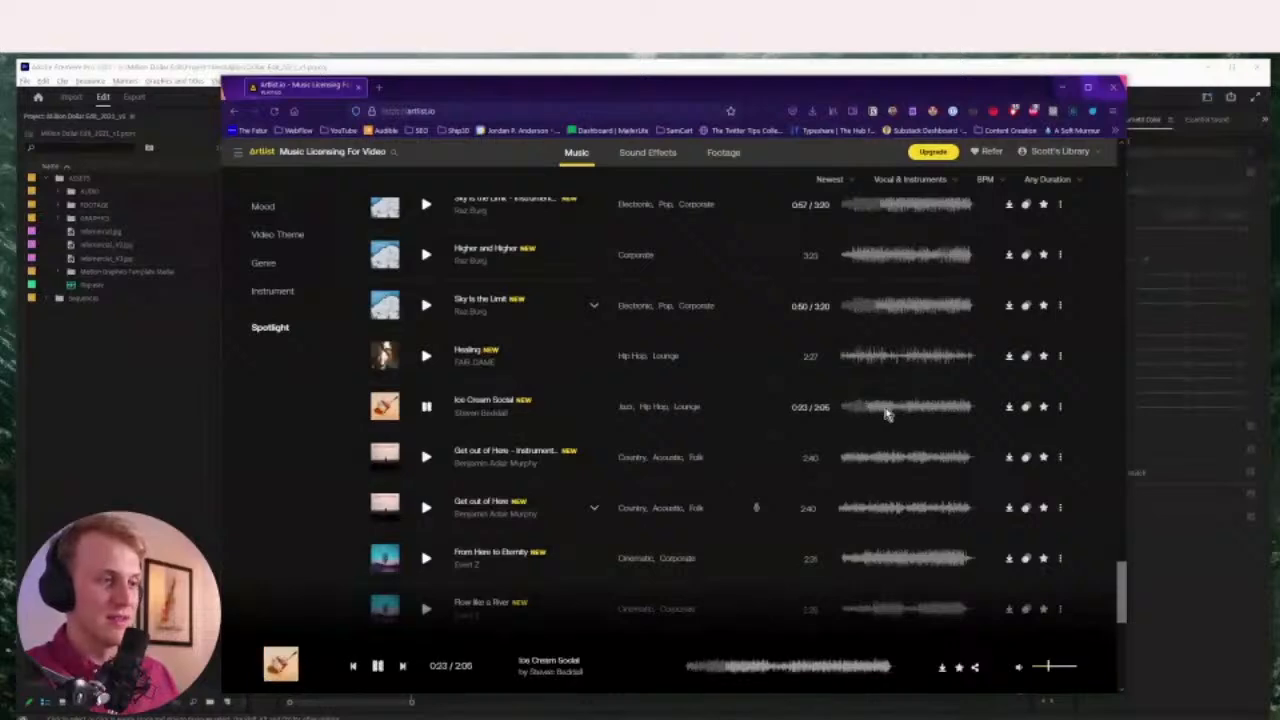
click(887, 414)
key(Left)
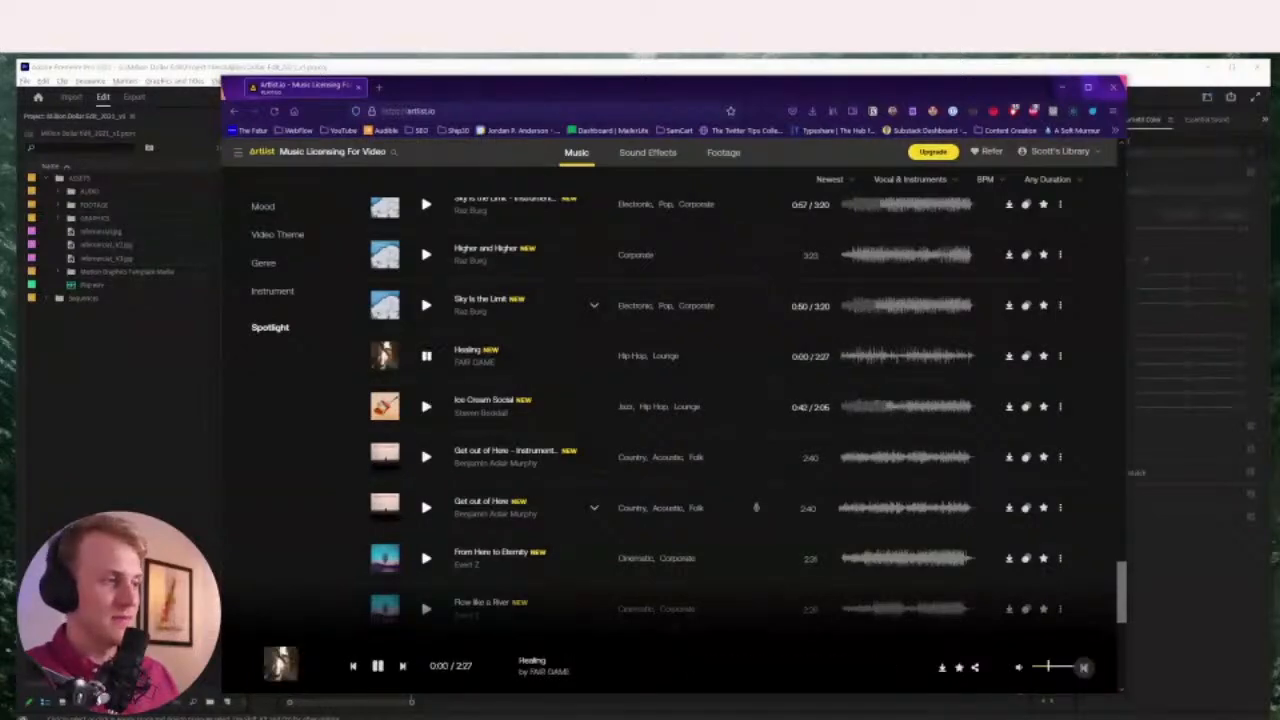
Skip through the openings of the tracks from Ice Cream Social to Dreaming of Tomorrow
key(Right)
key(Right)
key(Right)
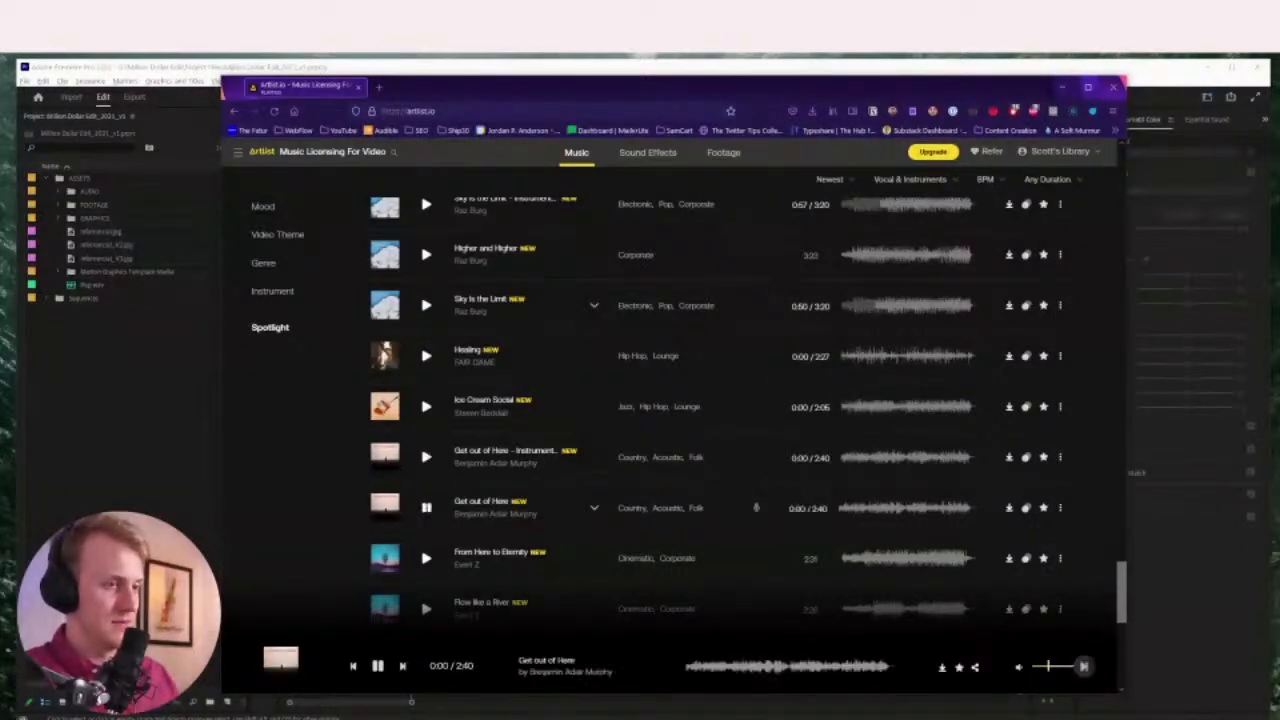
key(Right)
key(Right)
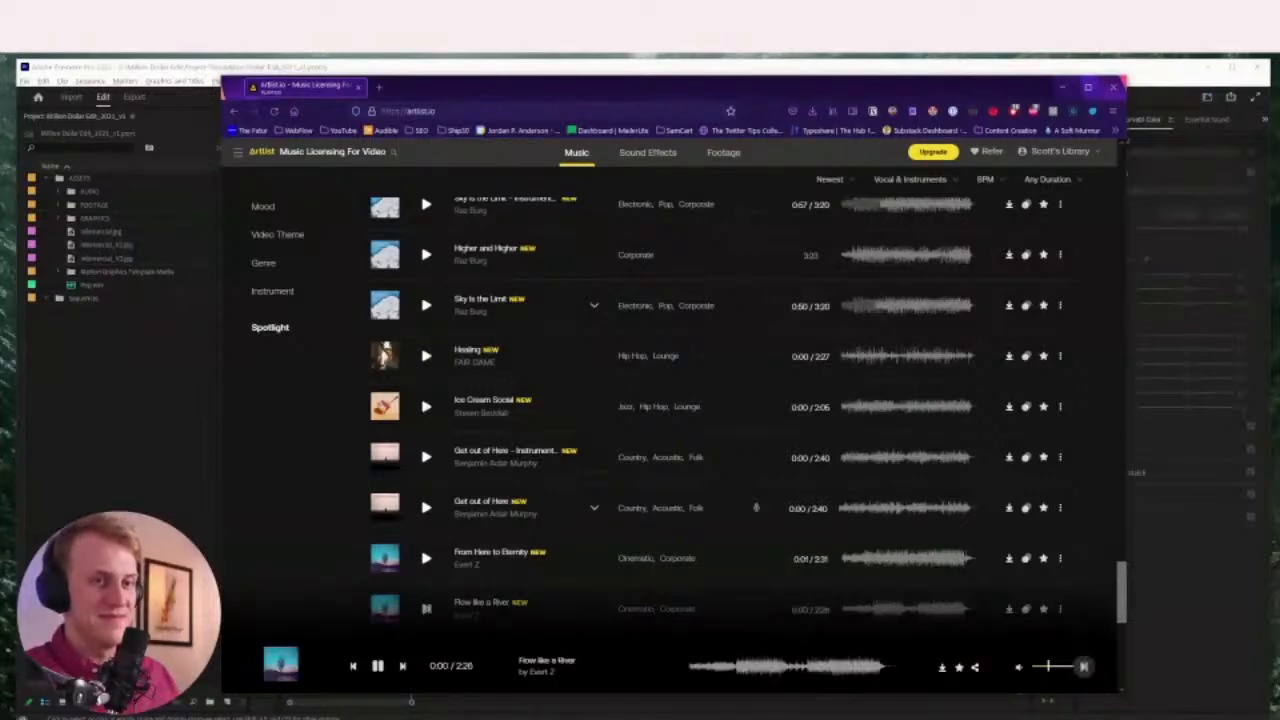
key(Right)
key(Right)
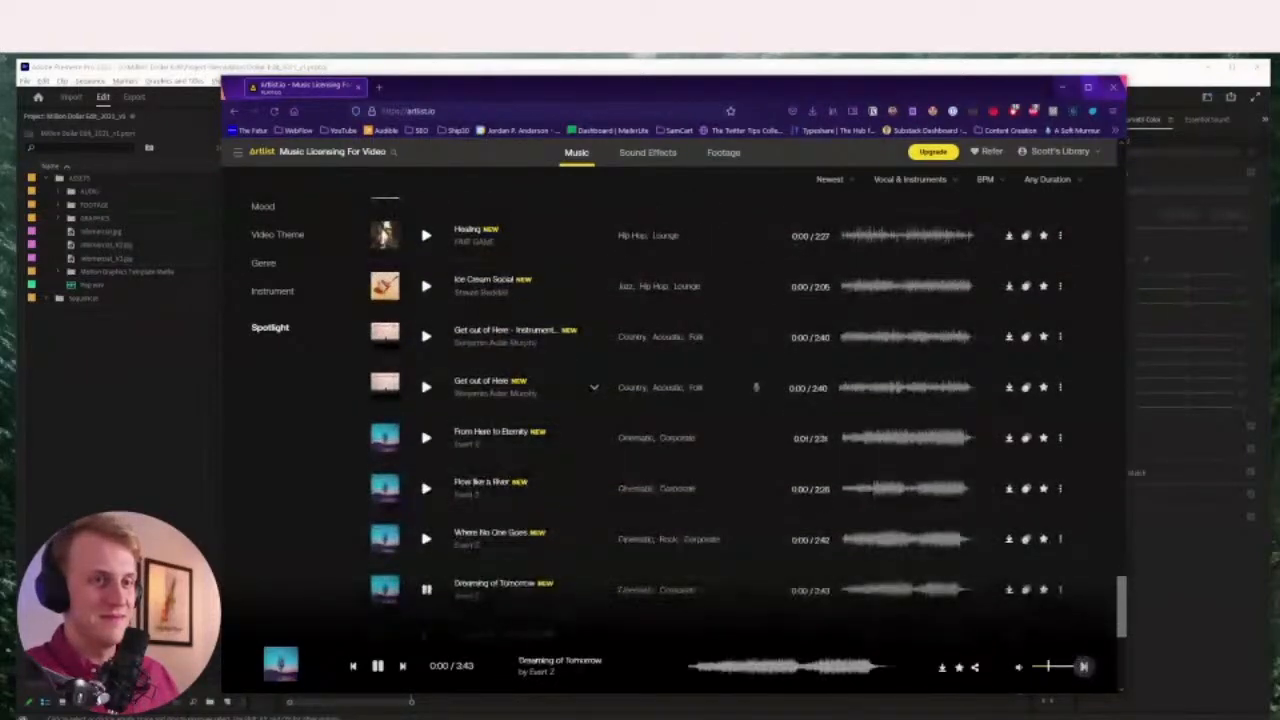
Sample Flow like a River and Where No One Goes, and skip through the High on Life versions to Only for You - Instrumental Version
click(875, 482)
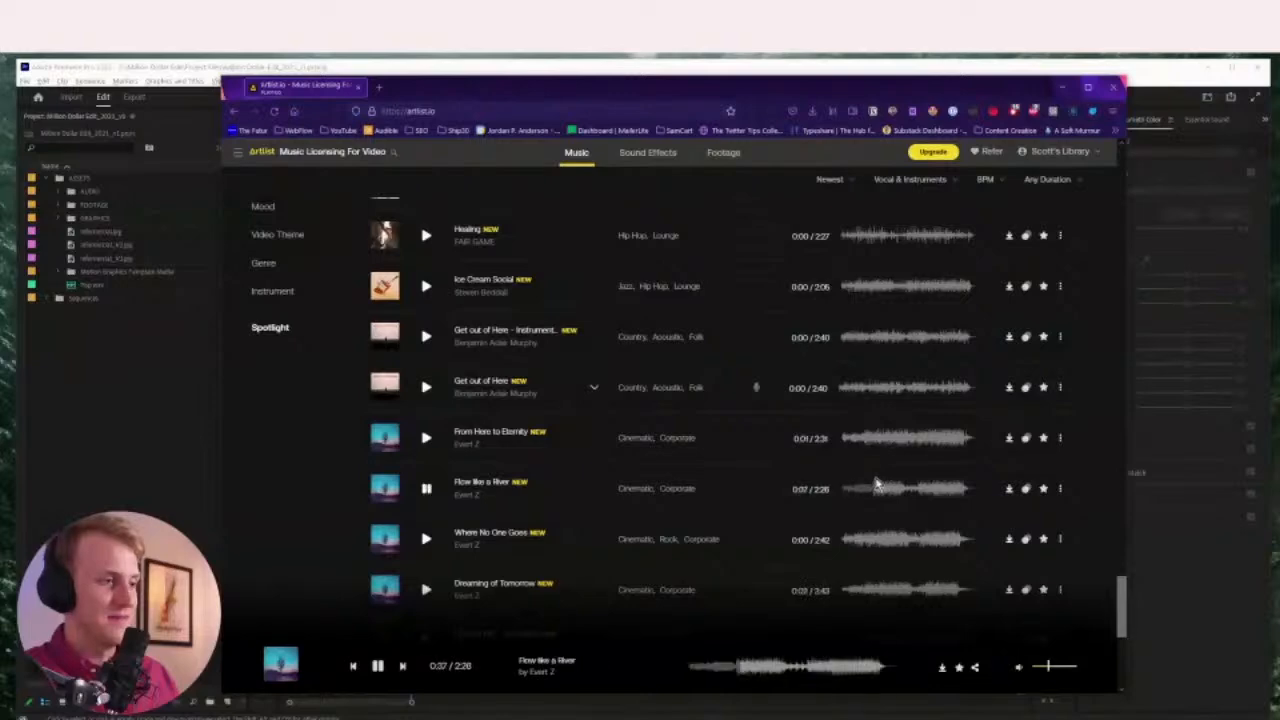
scroll(875, 482, down, 1)
click(869, 420)
key(Right)
key(Right)
key(Right)
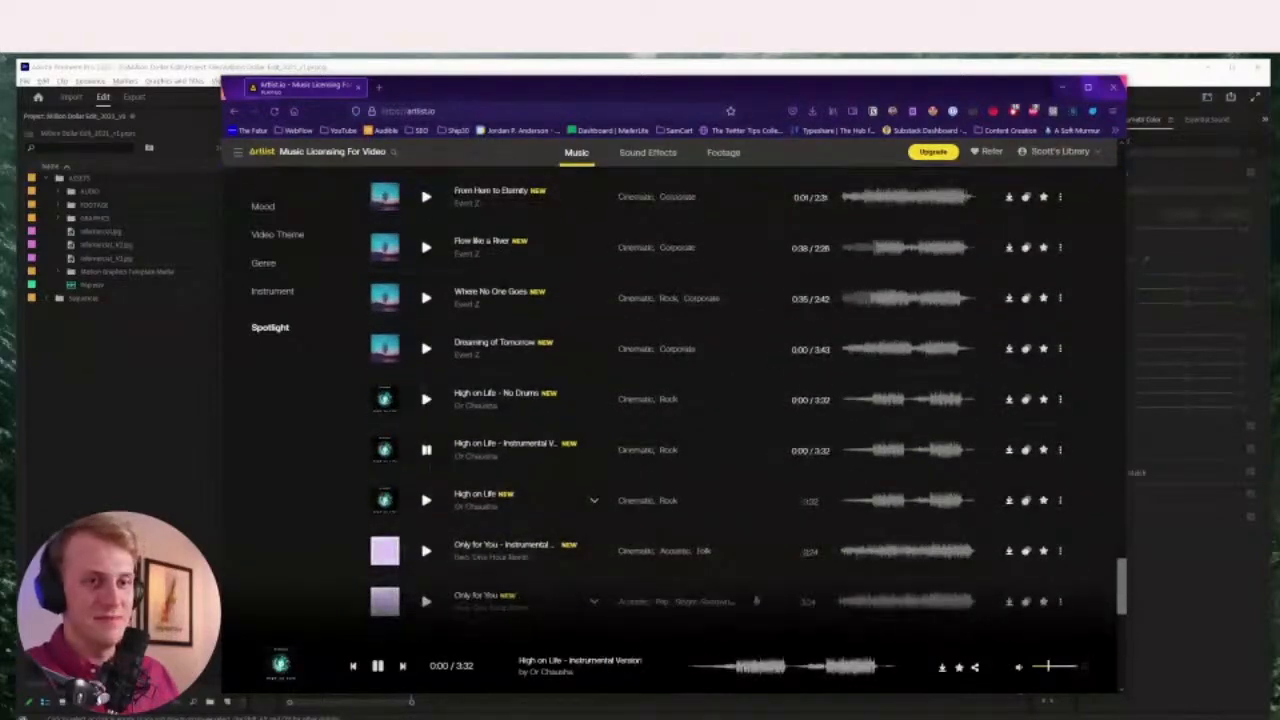
key(Right)
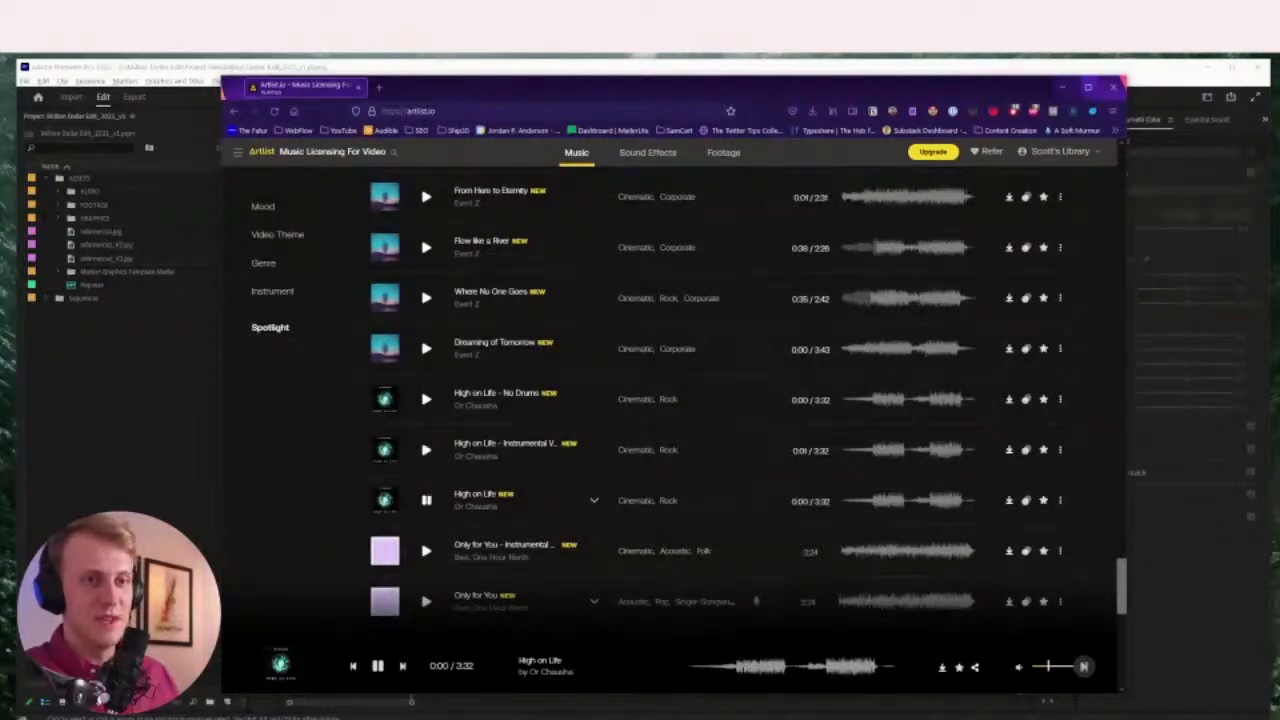
key(Right)
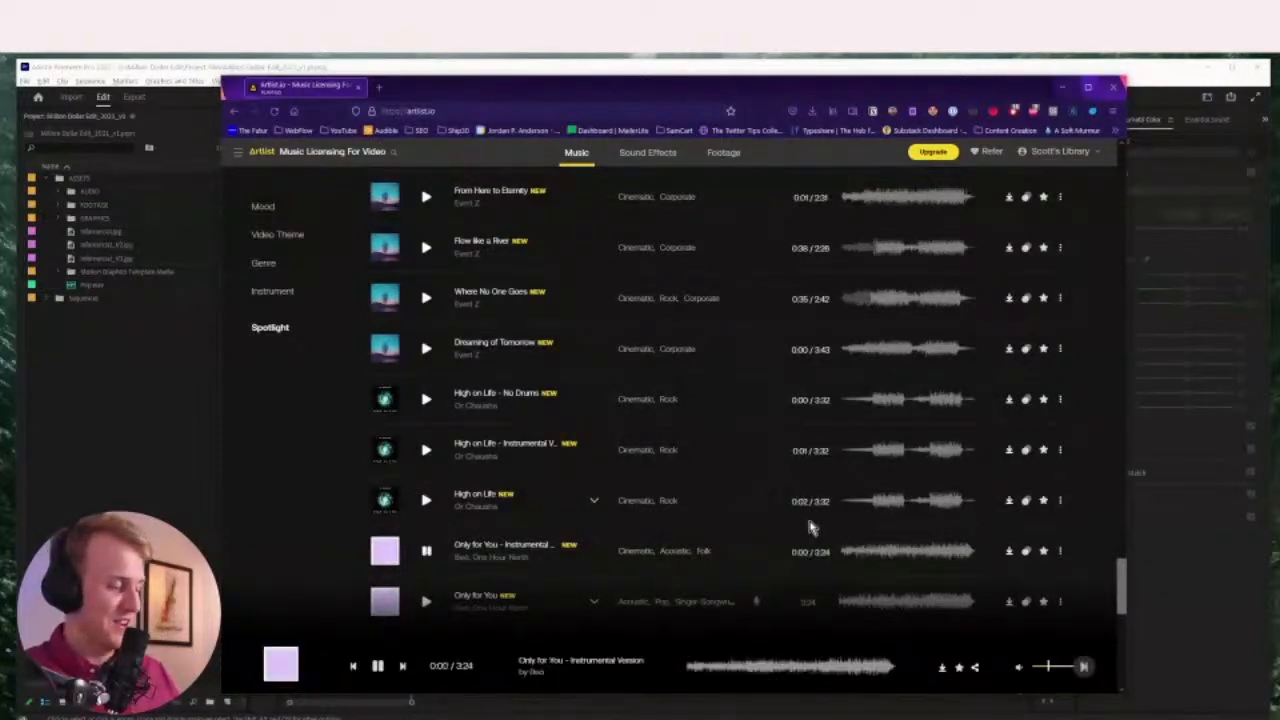
Sample Only for You, Endurance and Ant's Life, and return to the opening of Endurance
scroll(882, 490, down, 1)
click(878, 488)
scroll(878, 488, down, 1)
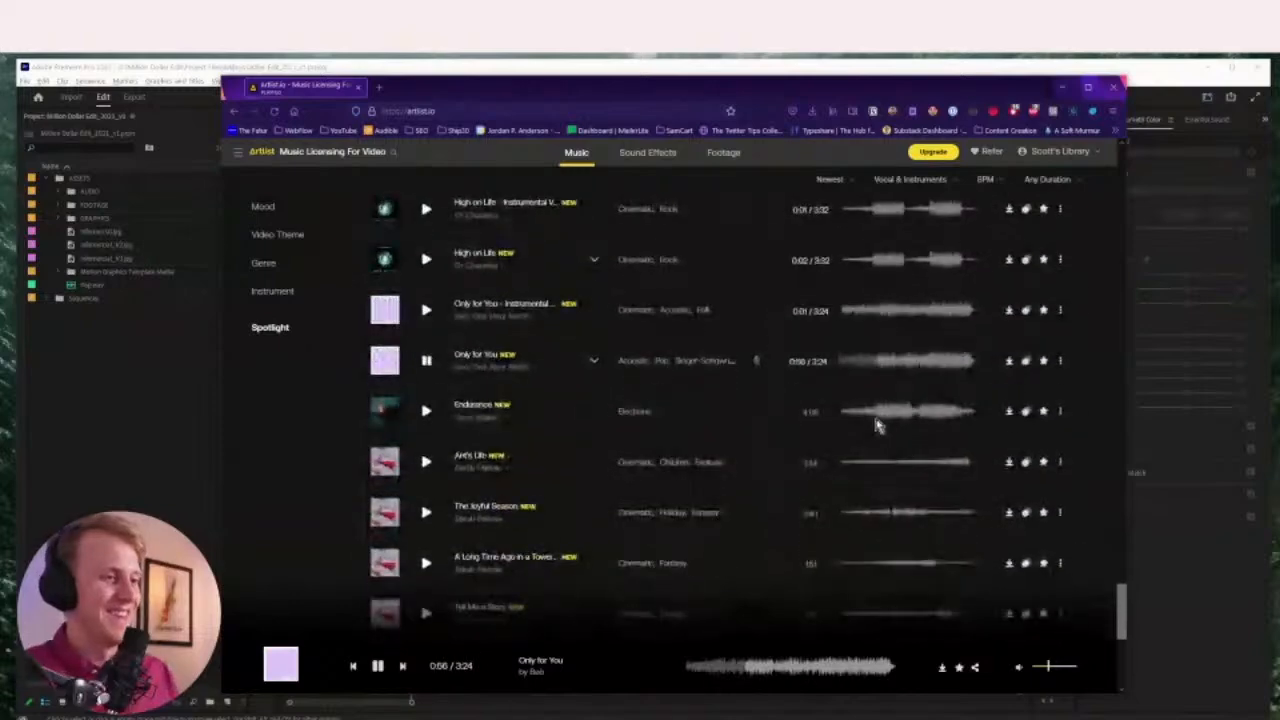
click(882, 424)
key(Right)
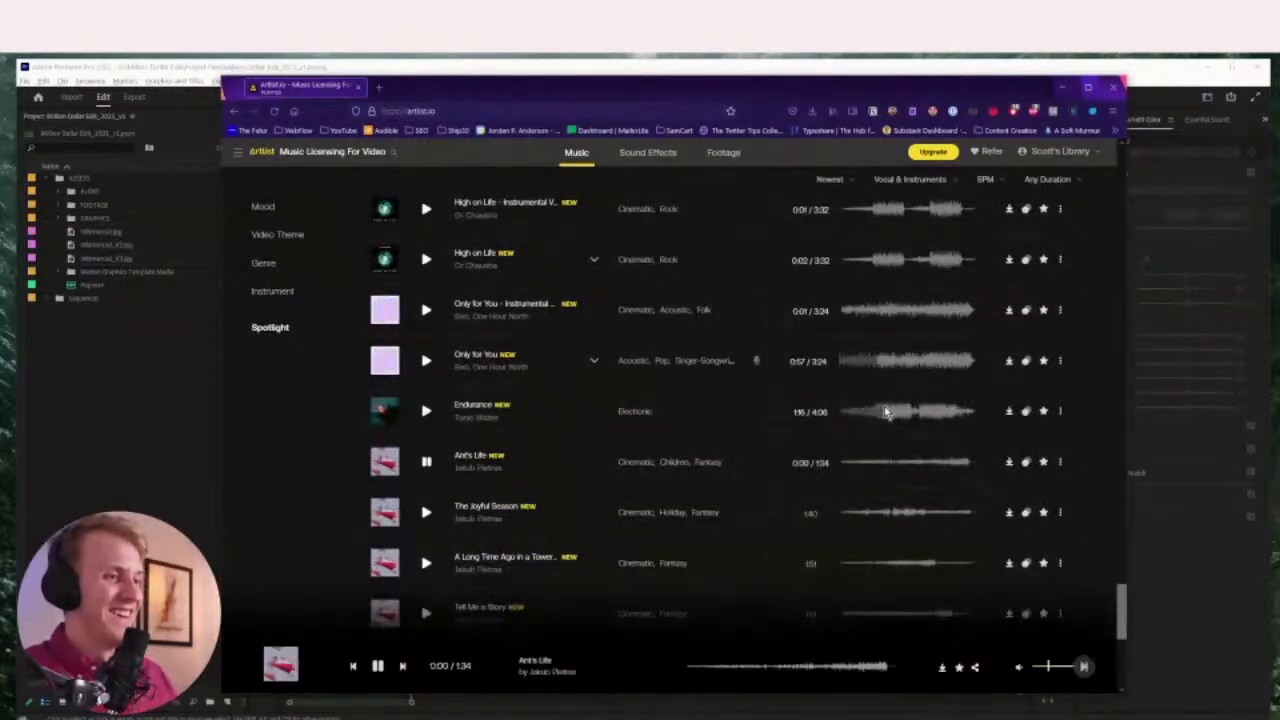
key(Left)
key(Left)
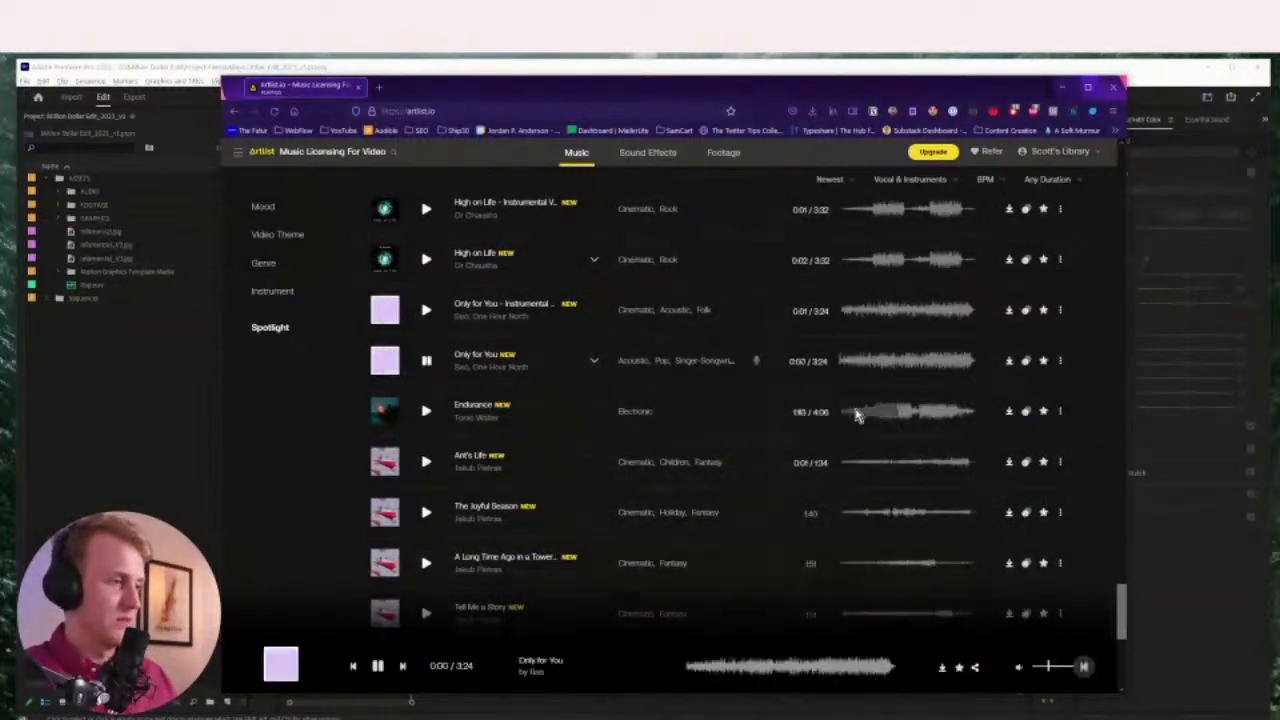
click(843, 420)
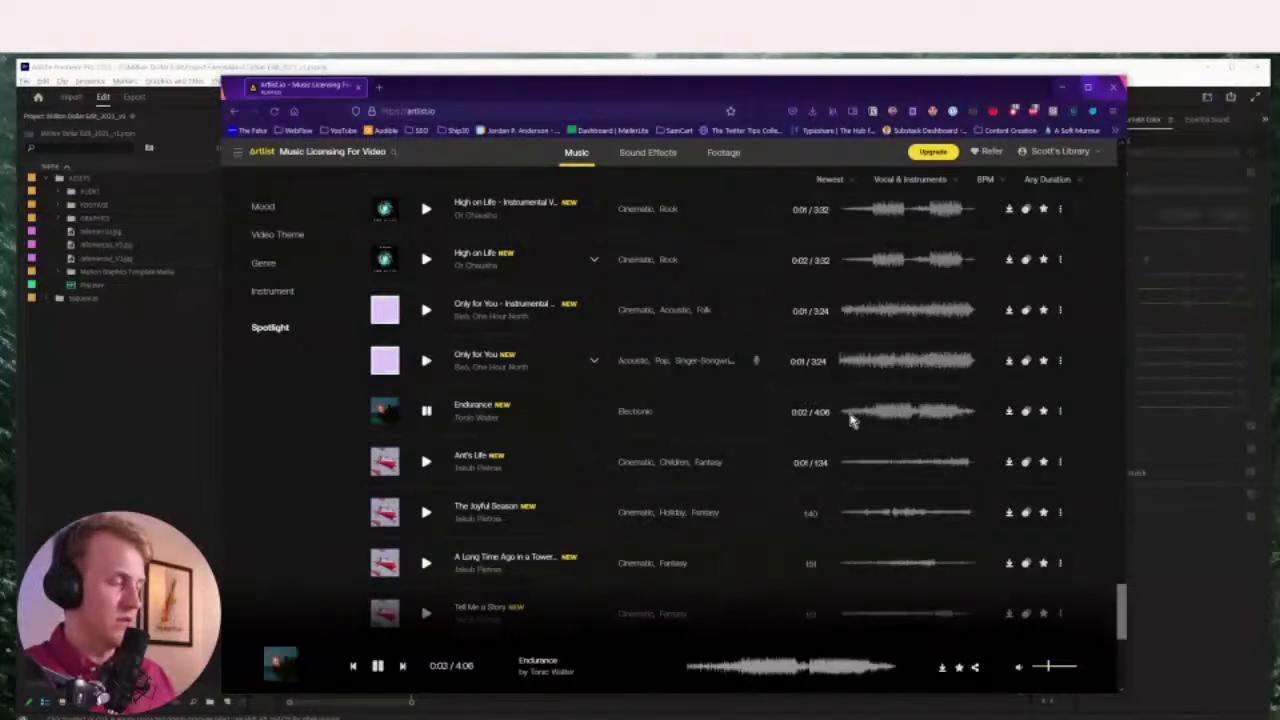
Sample The Joyful Season, A Long Time Ago in a Tower Far Far Away and Bloom from partway in
scroll(855, 410, down, 2)
key(Right)
key(Right)
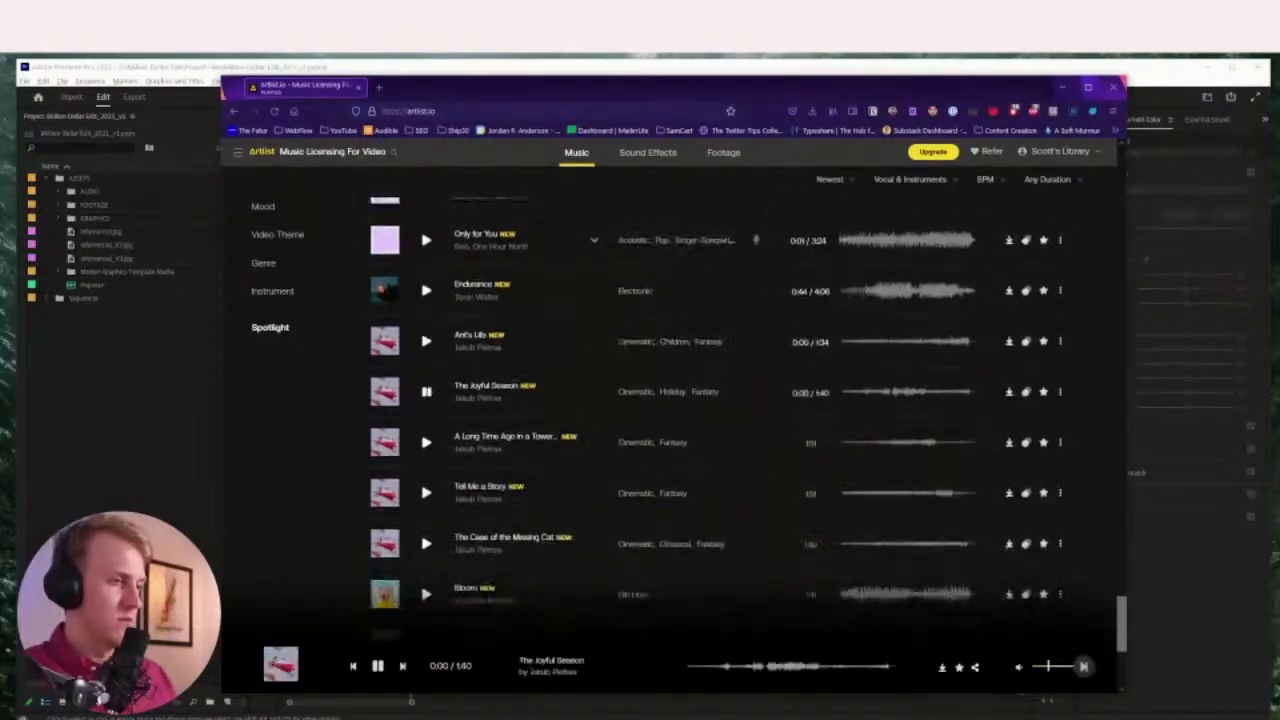
click(888, 398)
click(910, 450)
scroll(910, 450, down, 2)
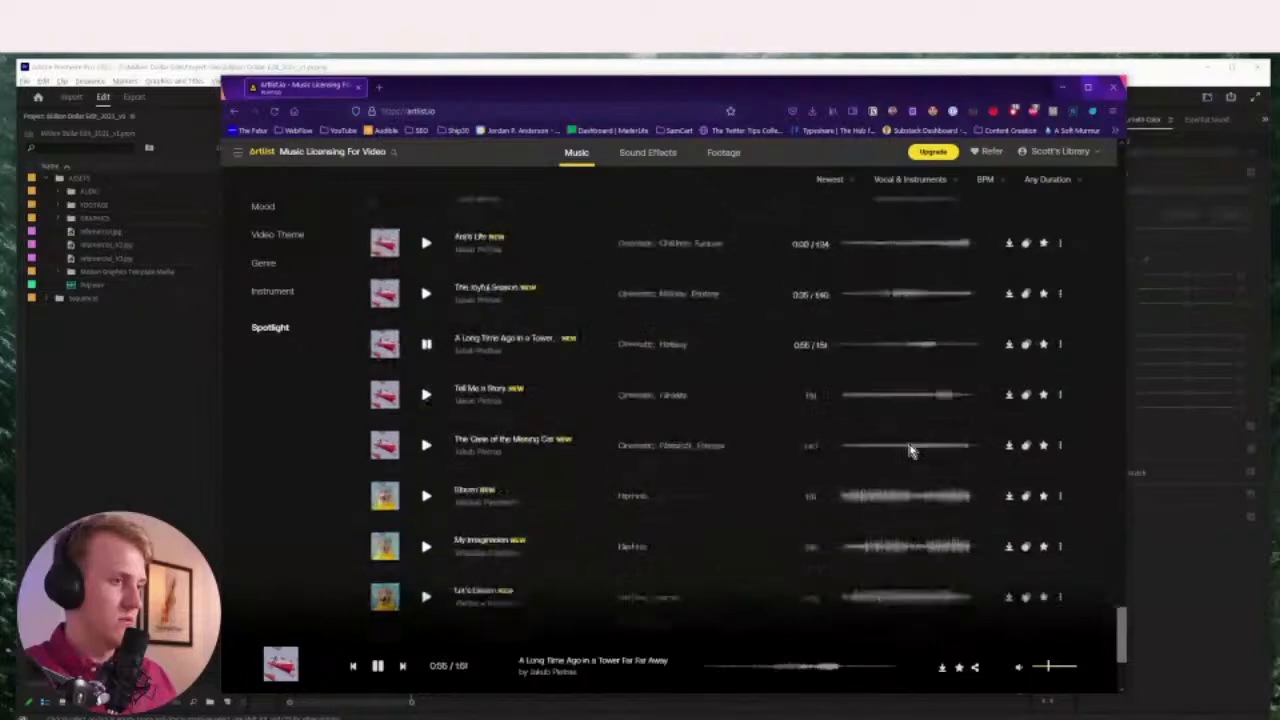
click(872, 478)
scroll(770, 385, down, 2)
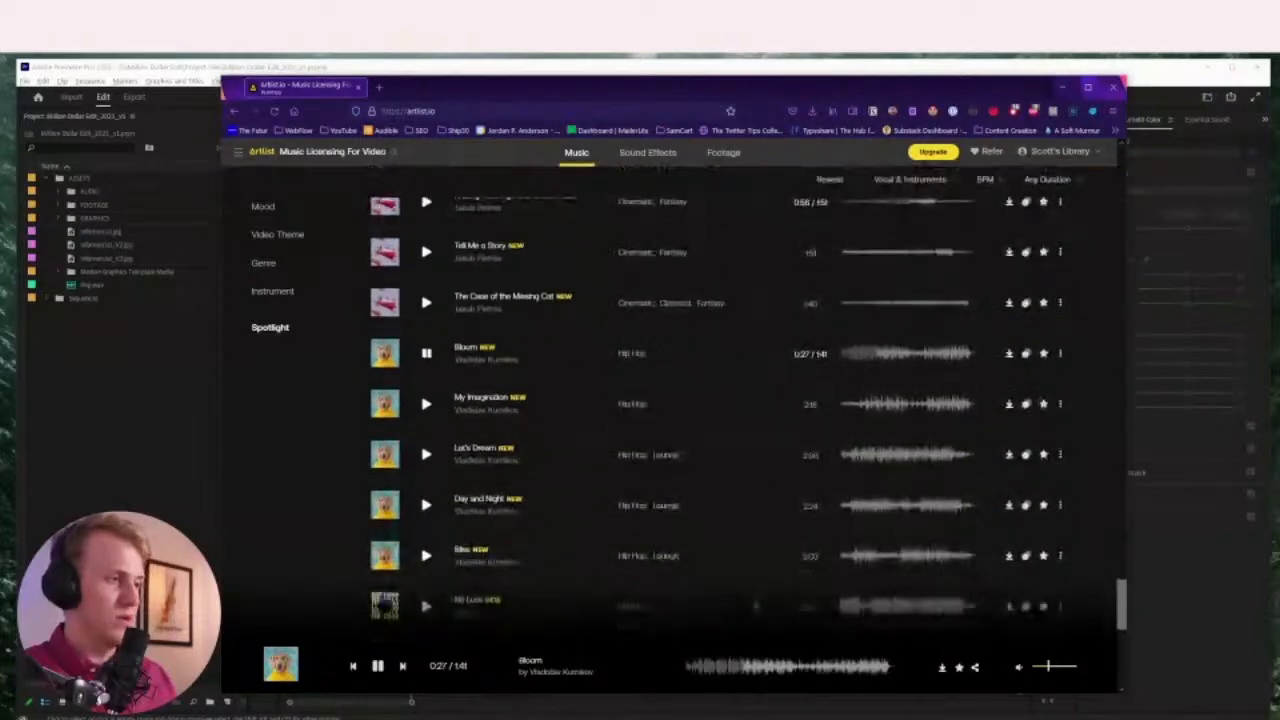
Skip through My Imagination and Day and Night, go back to Let's Dream, sample it partway in and pause it
key(Right)
key(Right)
key(Right)
key(Left)
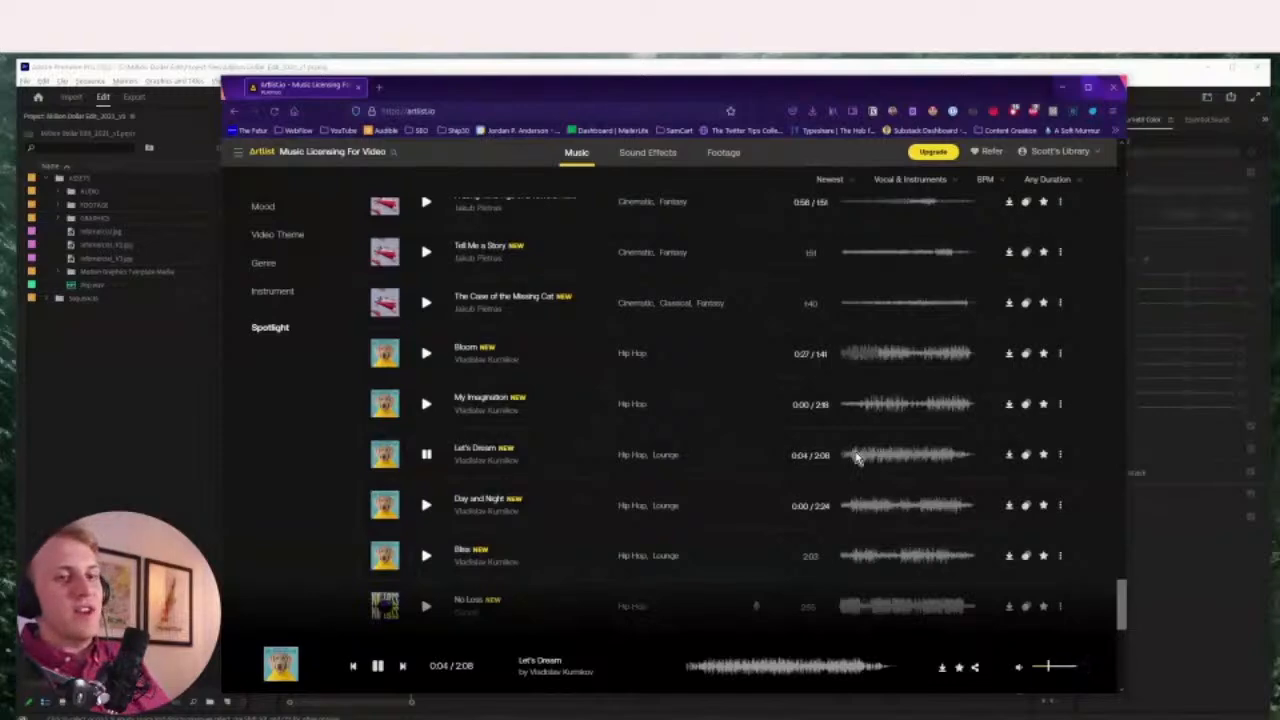
click(864, 460)
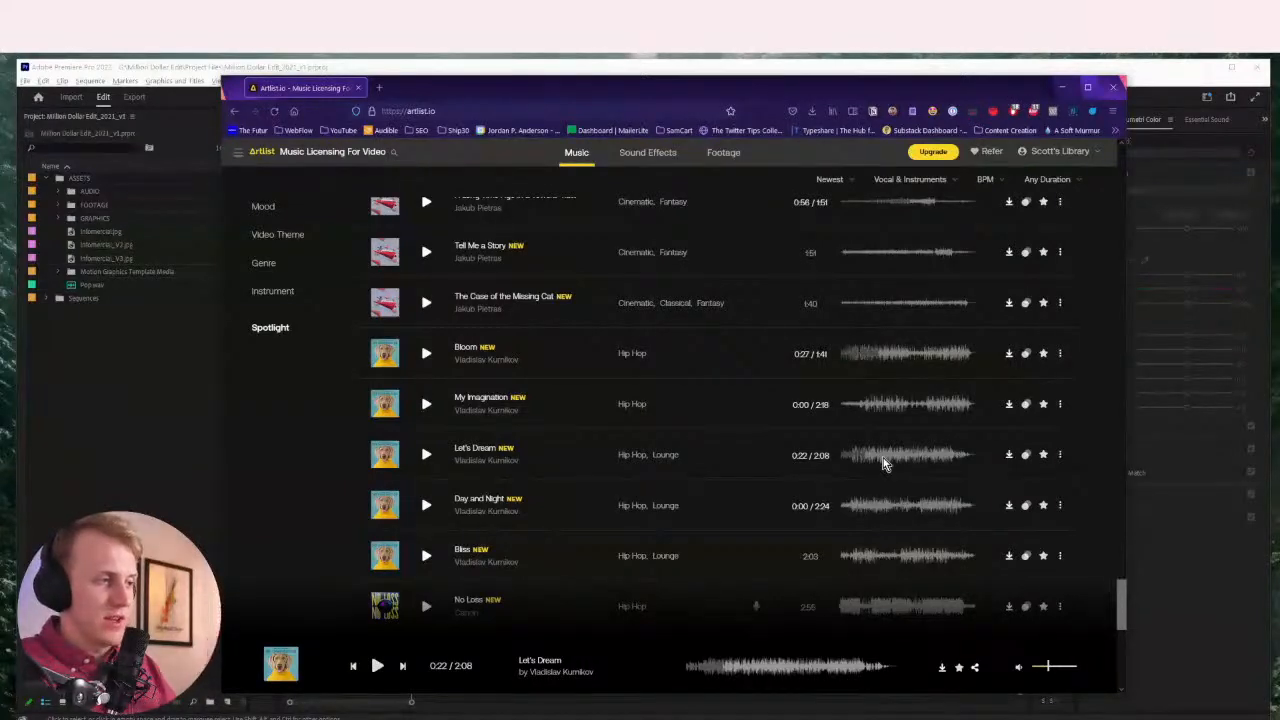
key(space)
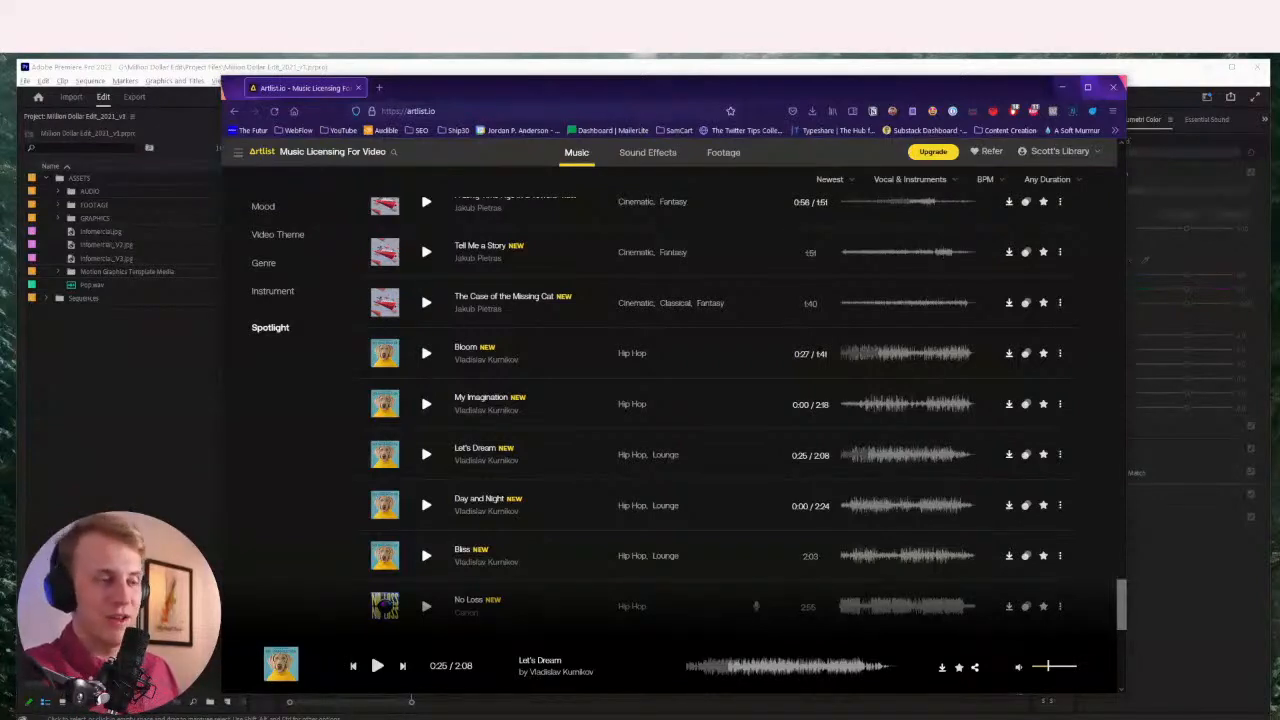
Sample Day and Night from about 0:32 and the openings of Bliss and No Loss
scroll(880, 465, down, 2)
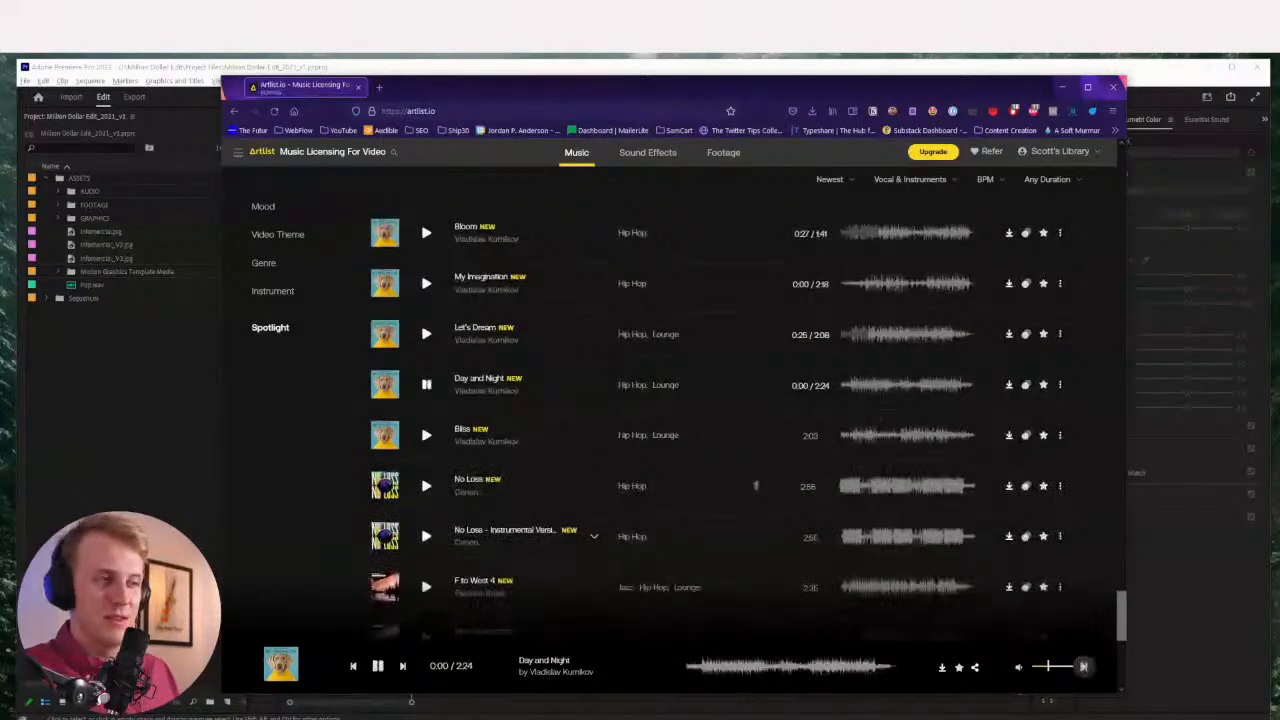
click(870, 388)
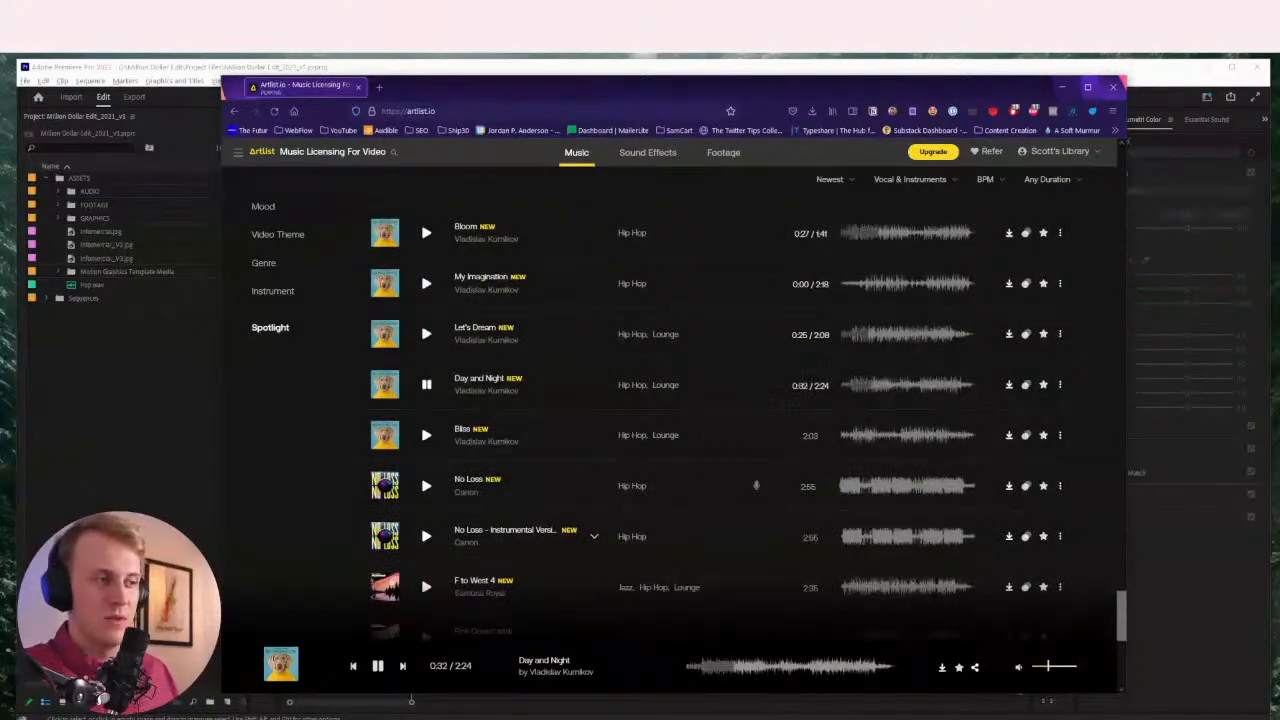
key(Right)
scroll(880, 393, down, 2)
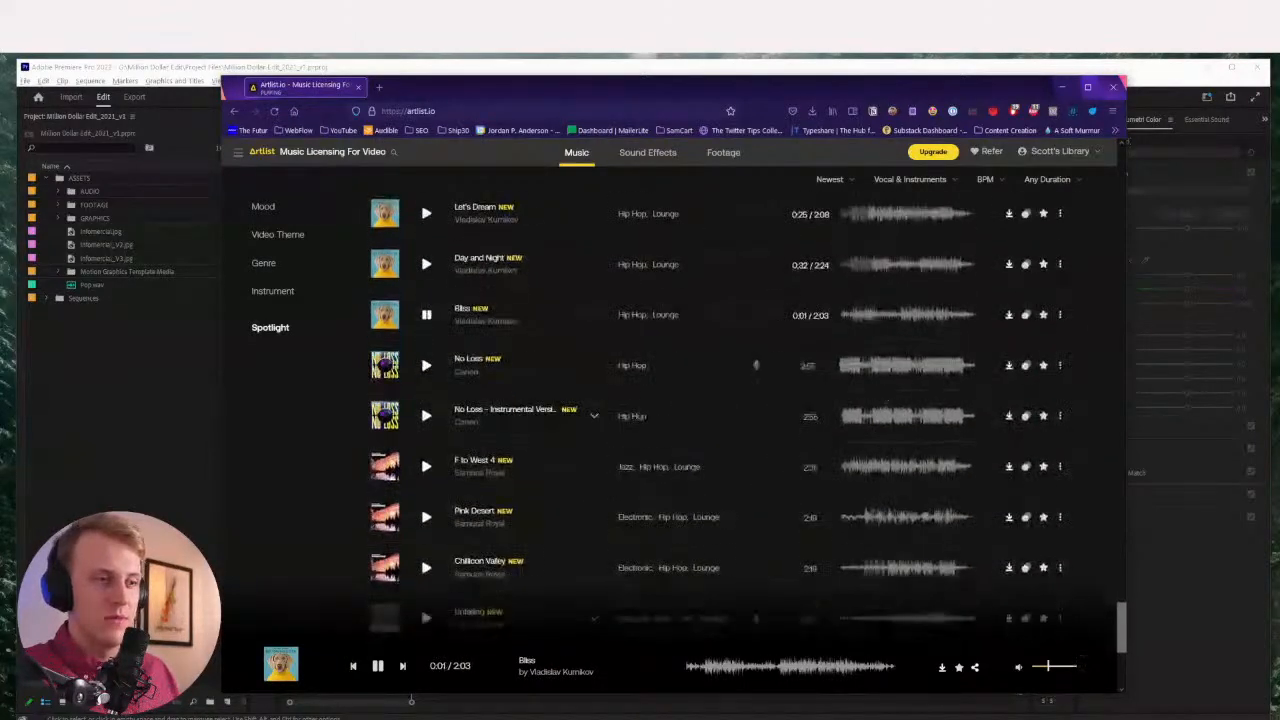
key(Right)
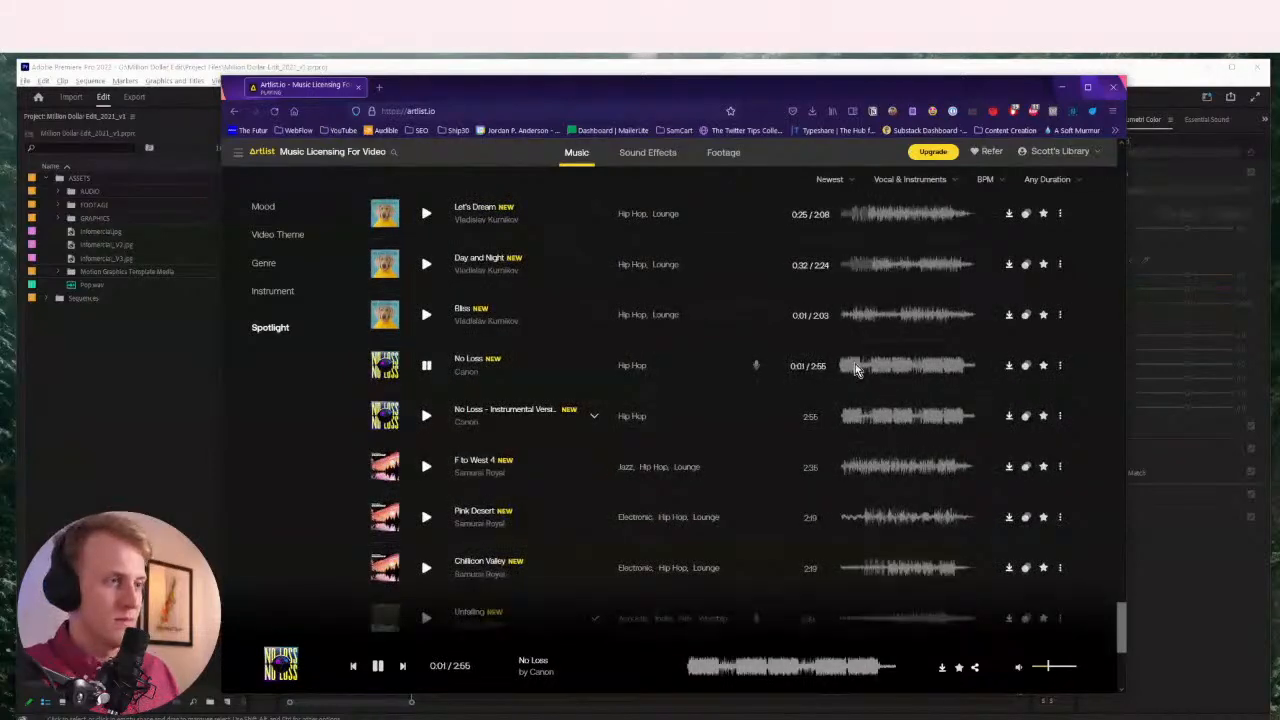
Sample No Loss from about 0:21, expand the versions of No Loss - Instrumental Version and listen from about 2:29
click(856, 369)
key(Right)
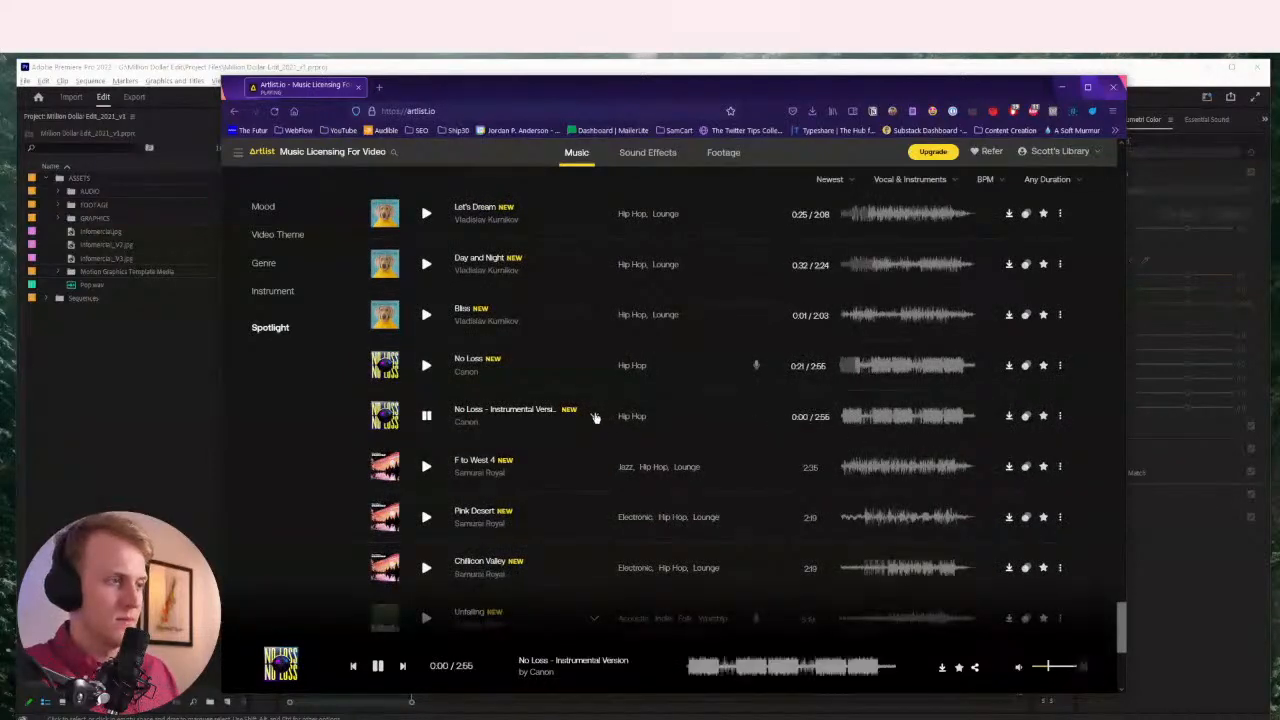
click(594, 417)
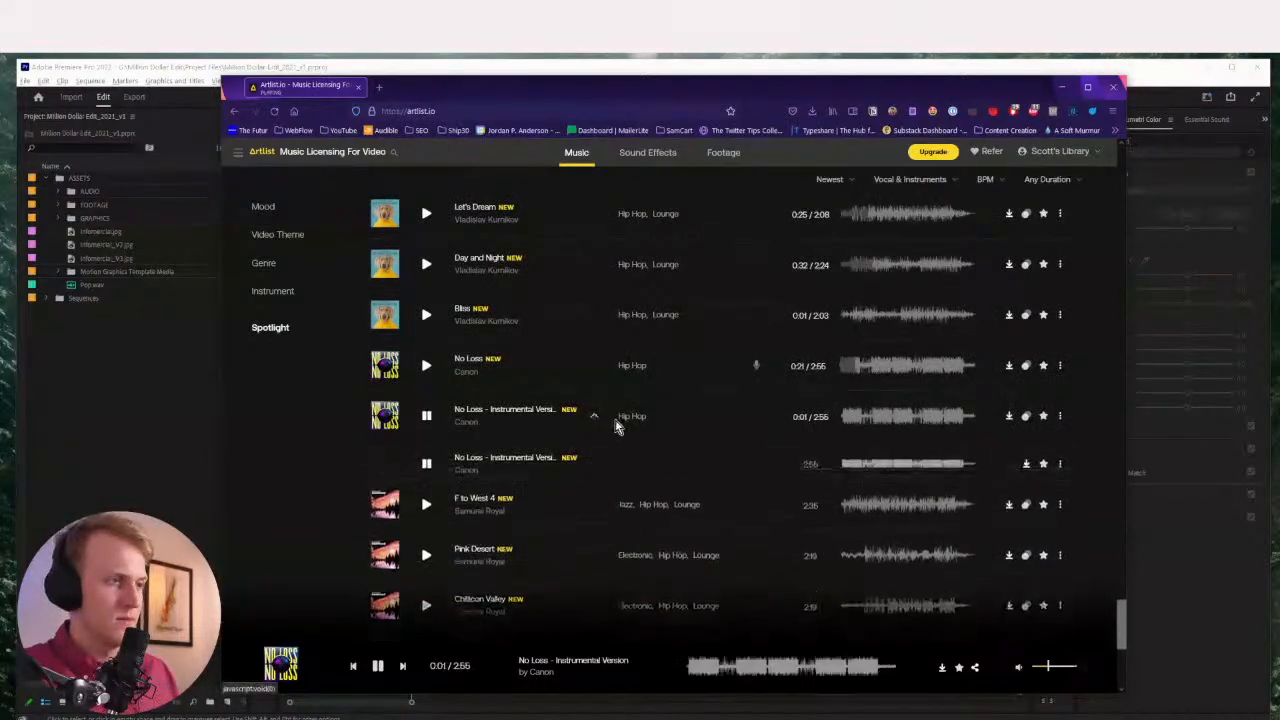
click(880, 474)
click(957, 468)
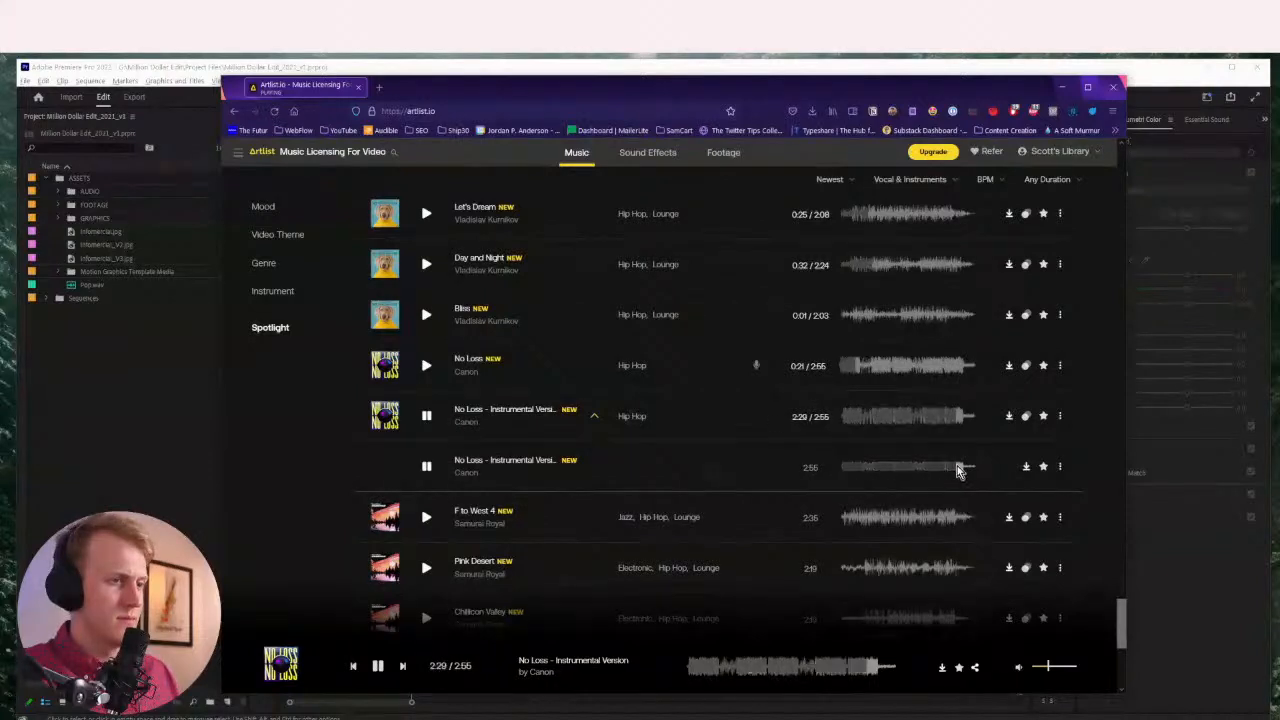
Sample F to West 4, pause it and download the track as an MP3
scroll(950, 465, down, 2)
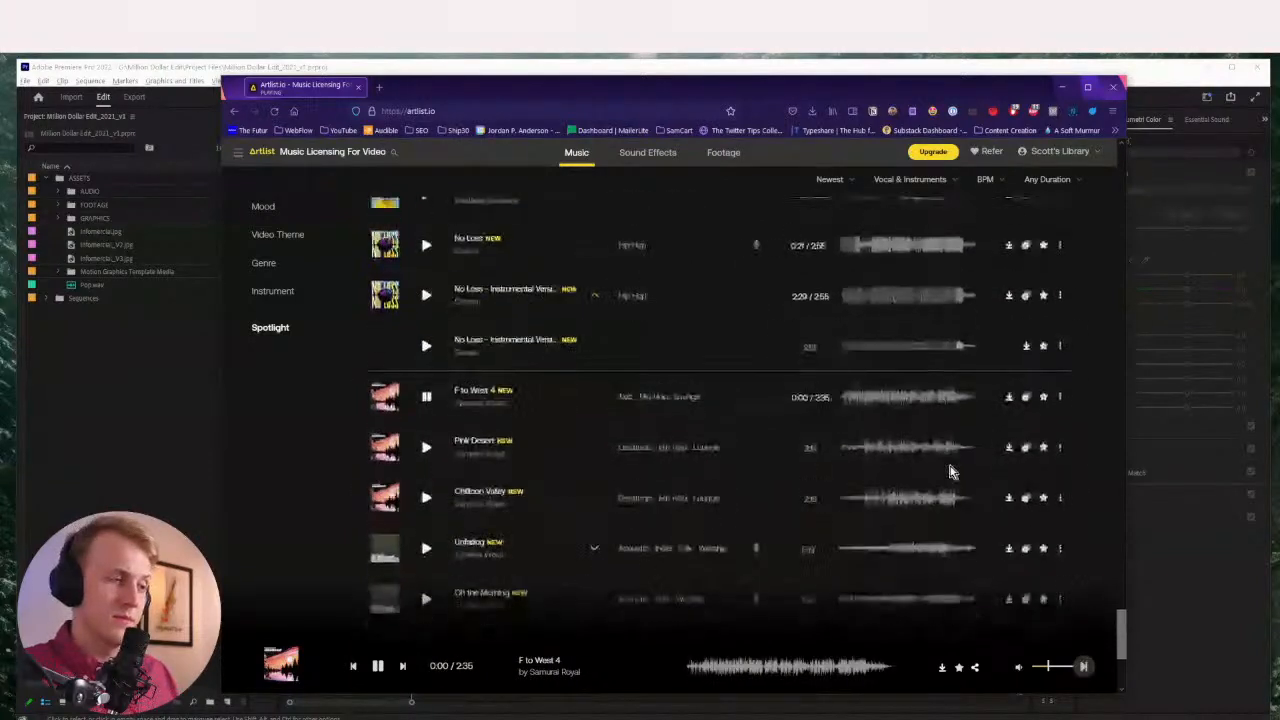
click(858, 397)
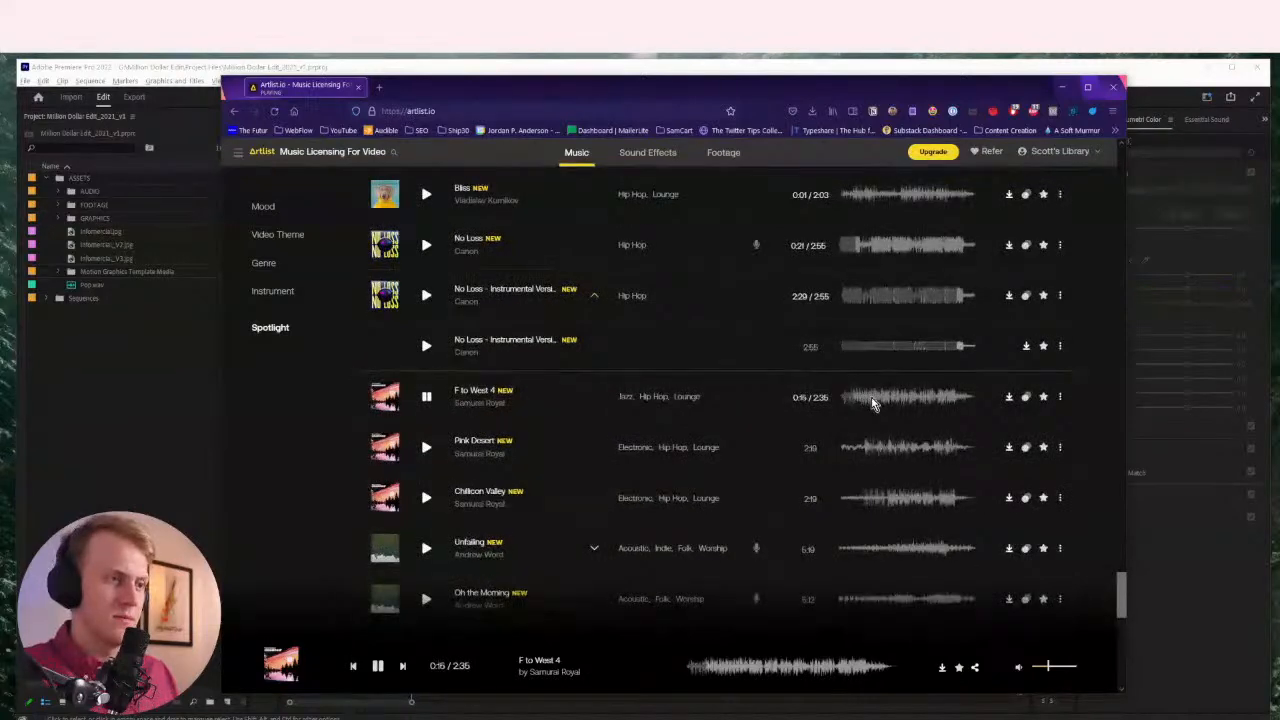
key(space)
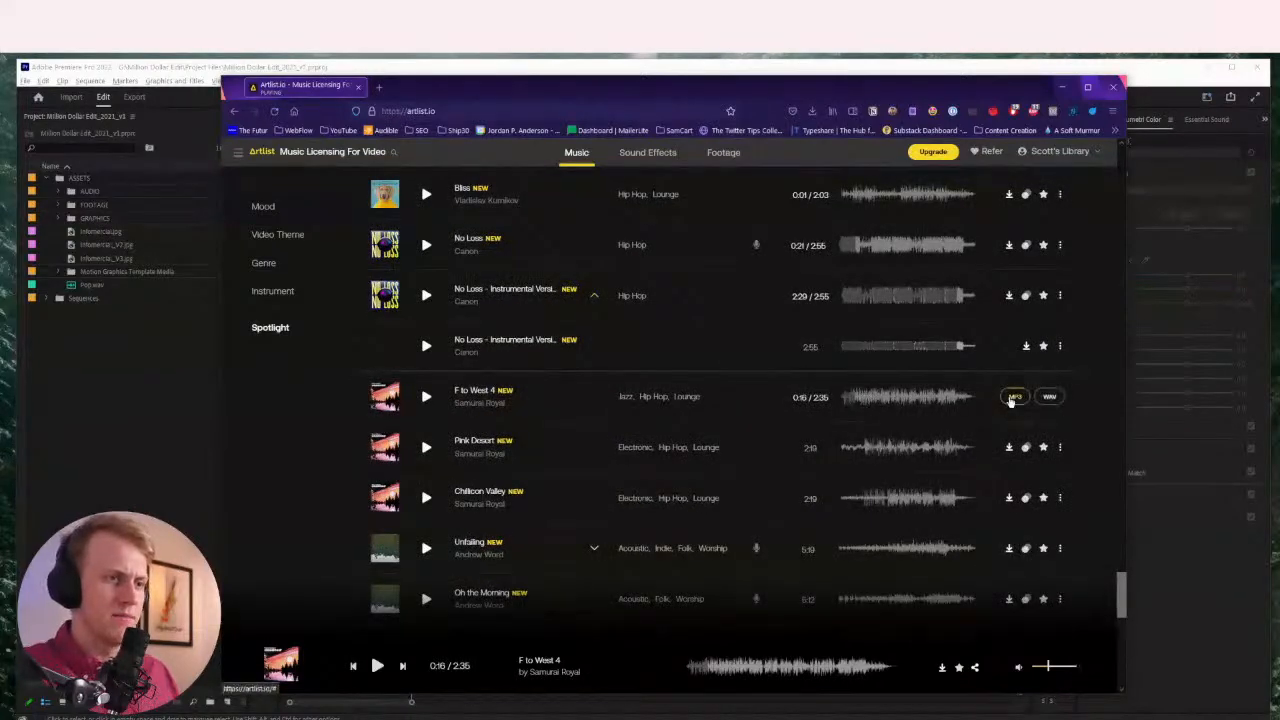
Sample Oh the Morning from about 0:44, All That Breathes - Stripped Version and Chasing After You
scroll(858, 398, down, 1)
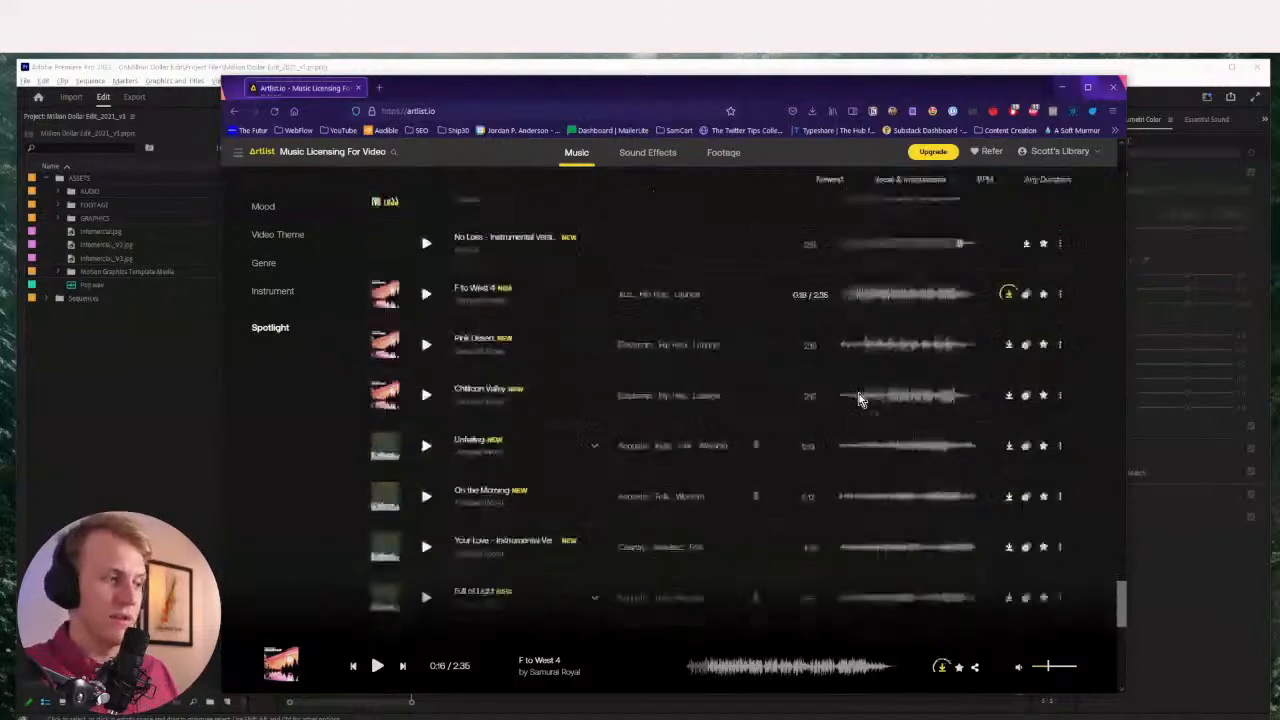
click(857, 485)
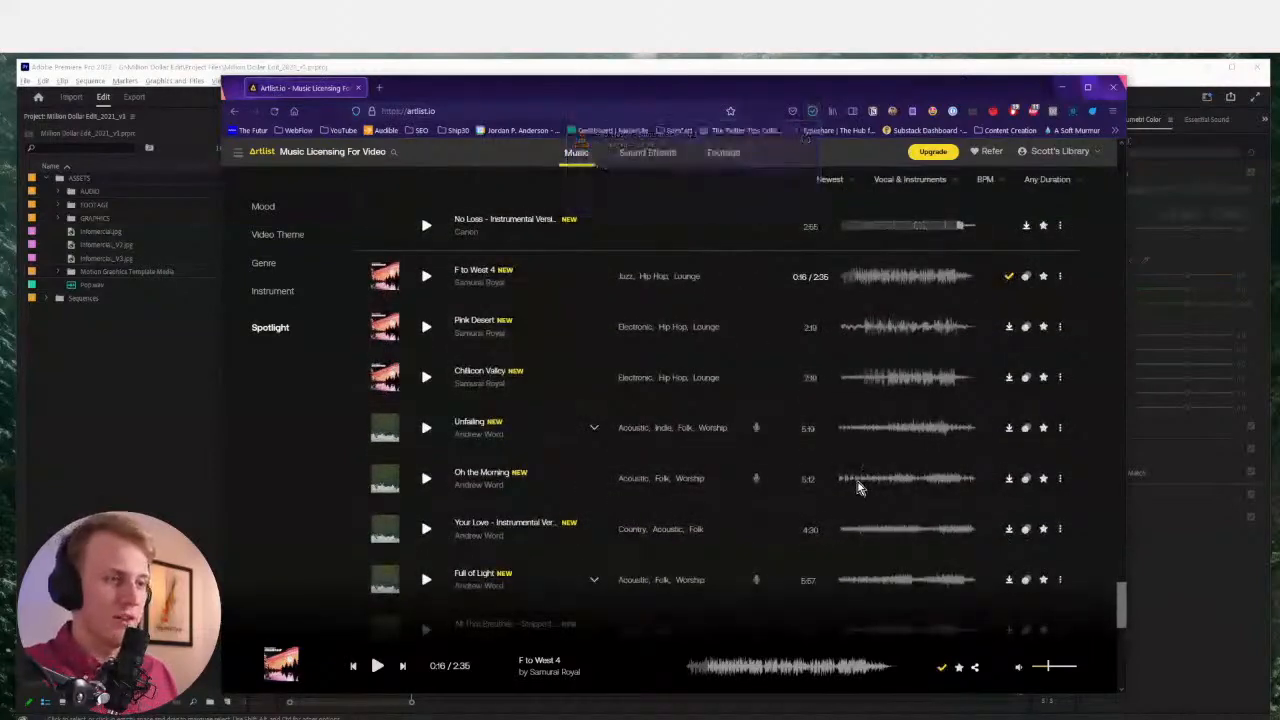
click(857, 485)
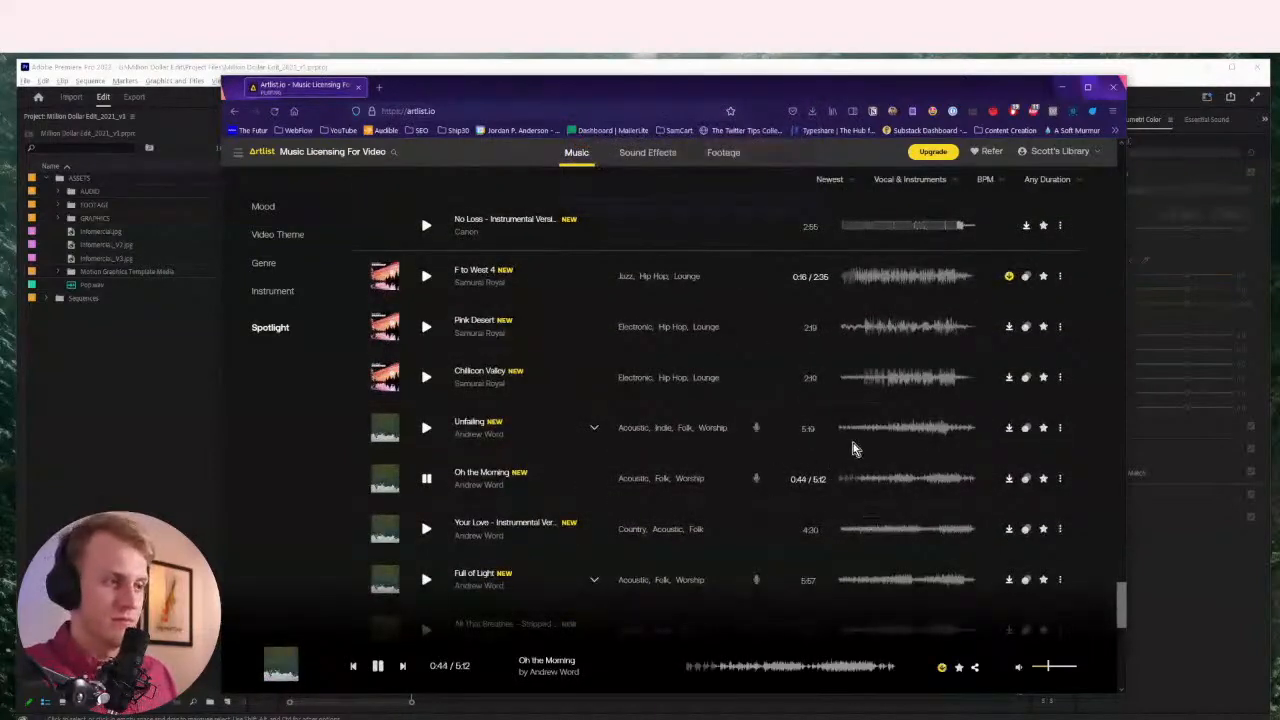
scroll(860, 400, down, 5)
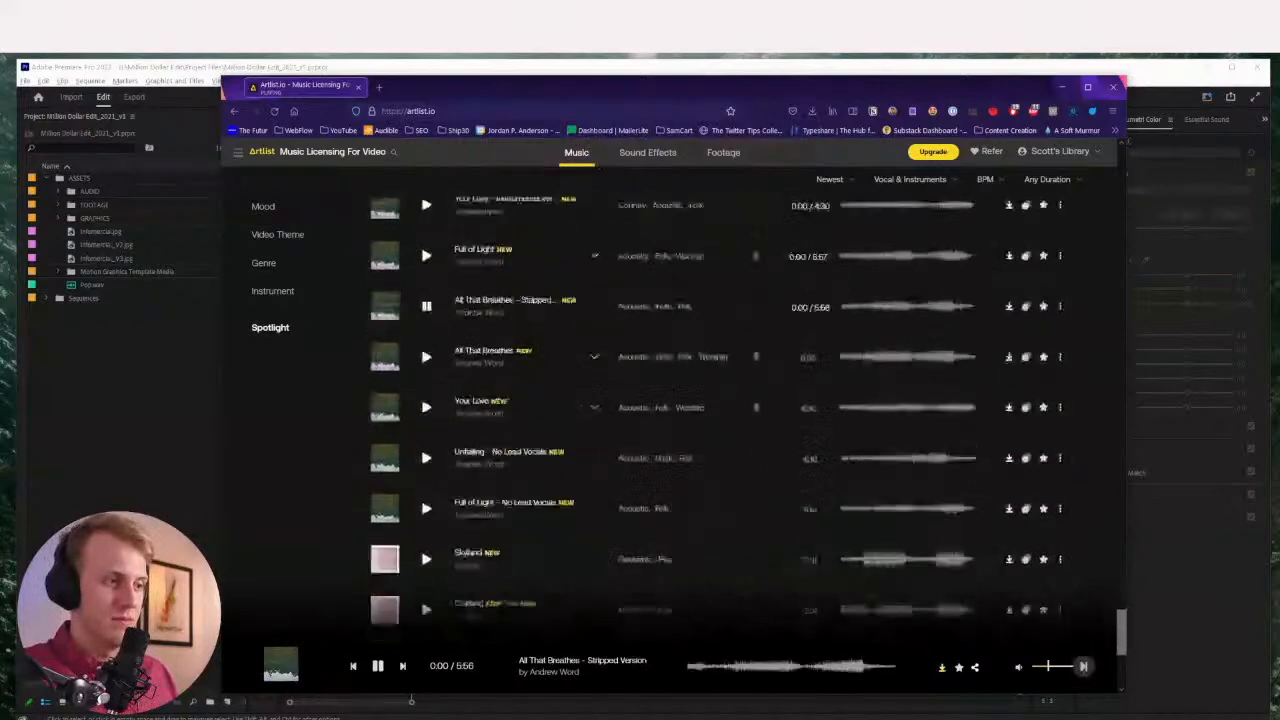
click(874, 340)
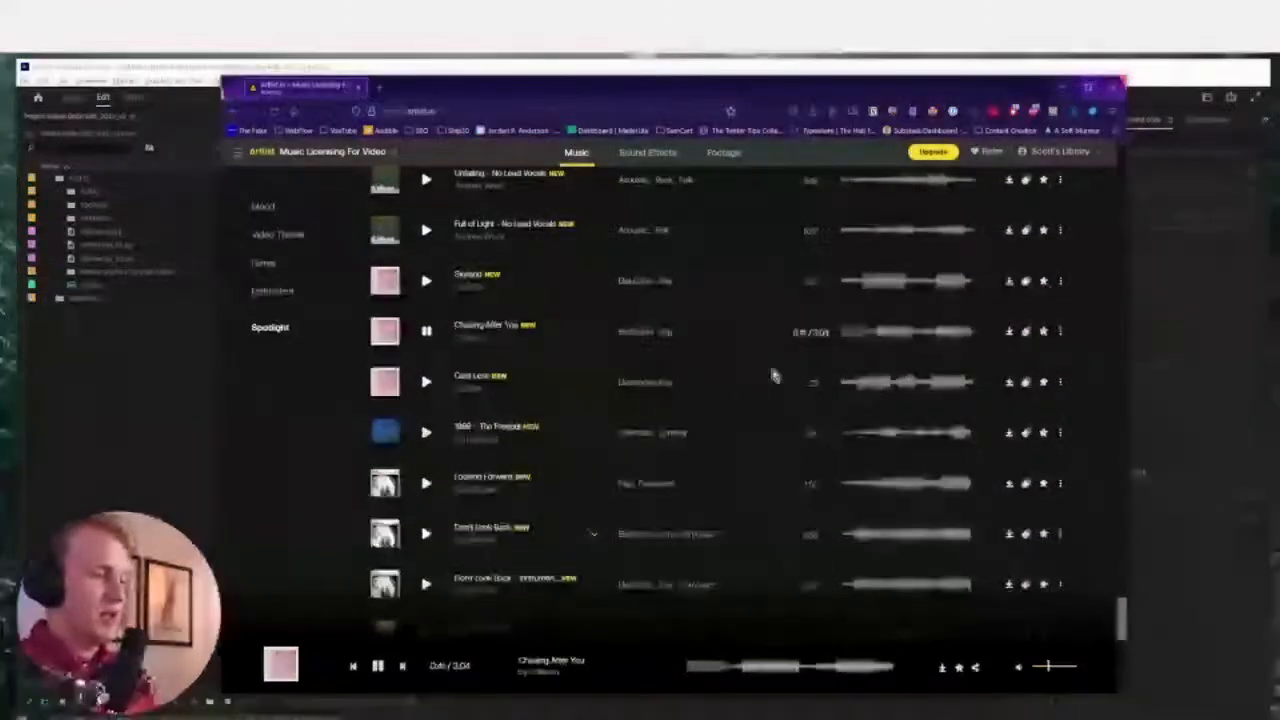
Sample Care Less and 1989 - The Prequel, Looking Forward from about 0:44 and Don't Look Back from about 0:56
click(884, 337)
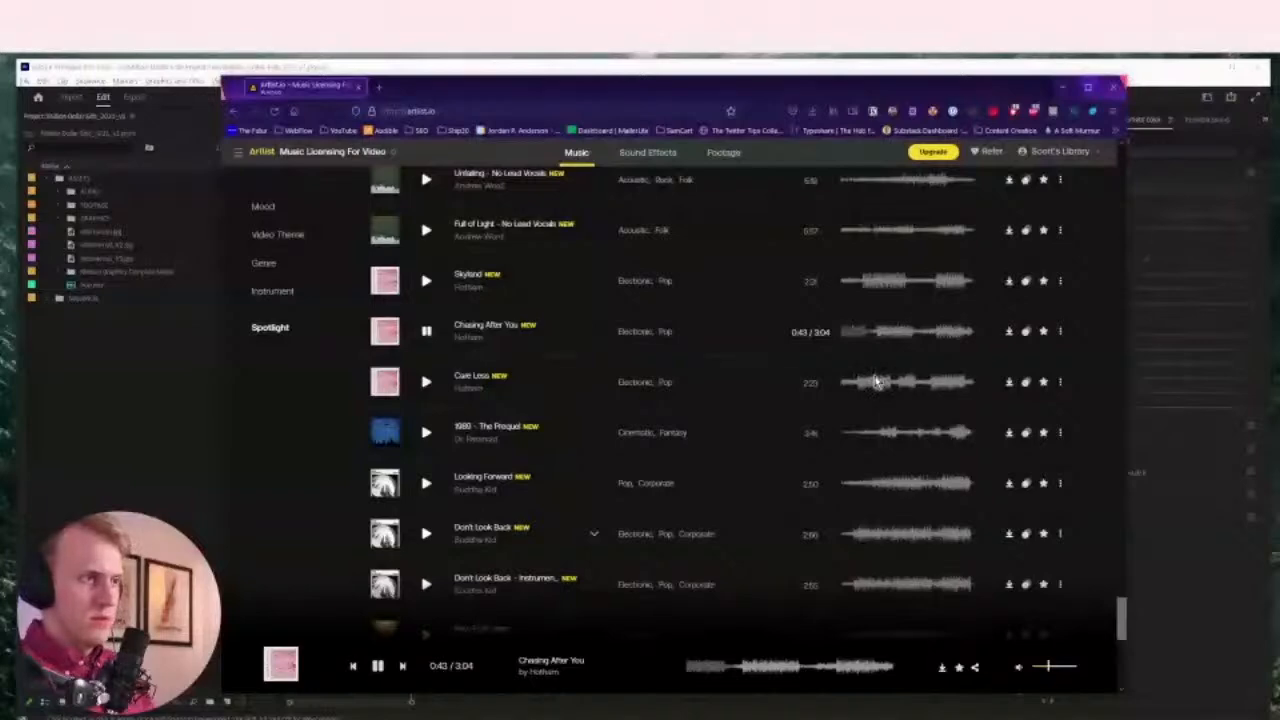
click(876, 381)
scroll(880, 383, down, 1)
click(880, 313)
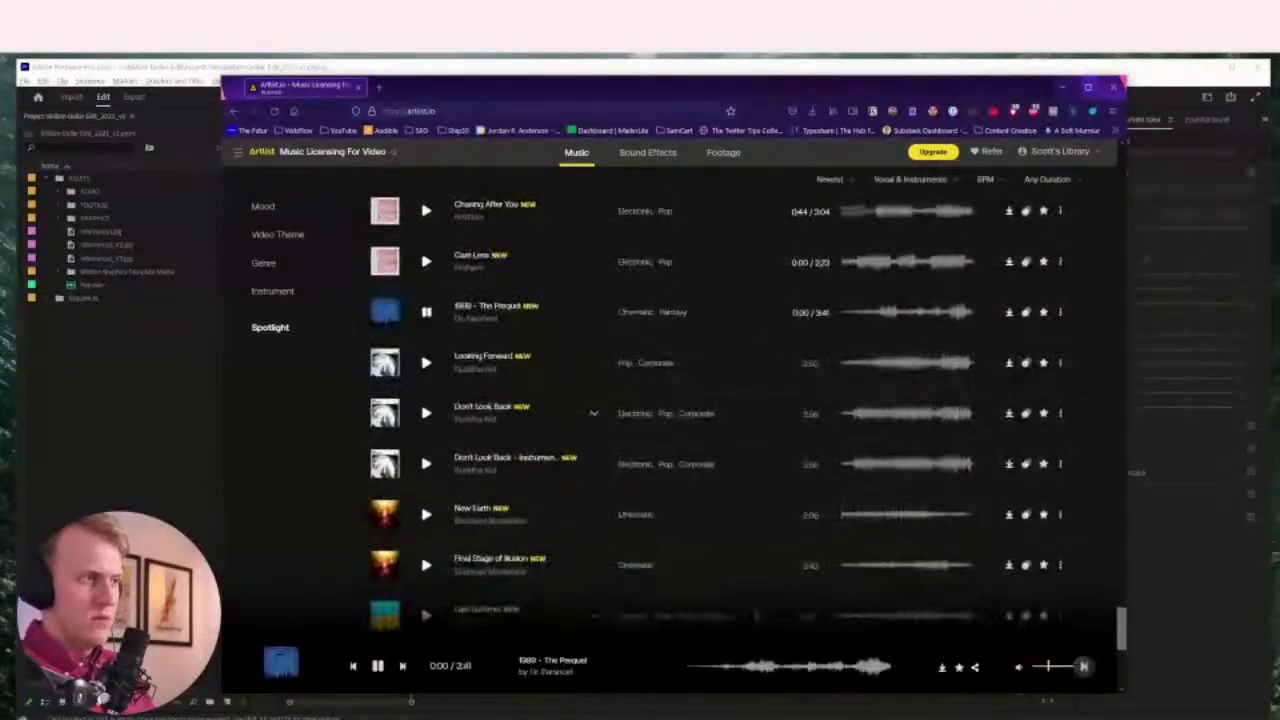
key(Right)
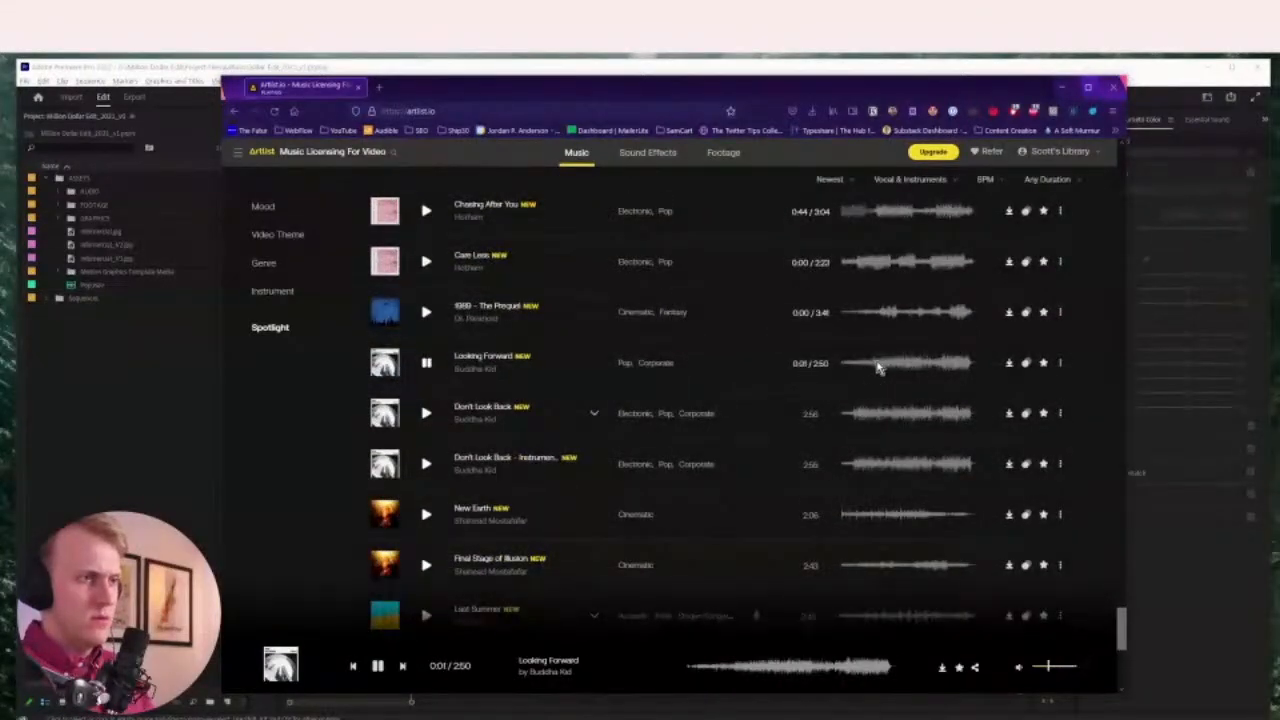
click(878, 366)
click(886, 413)
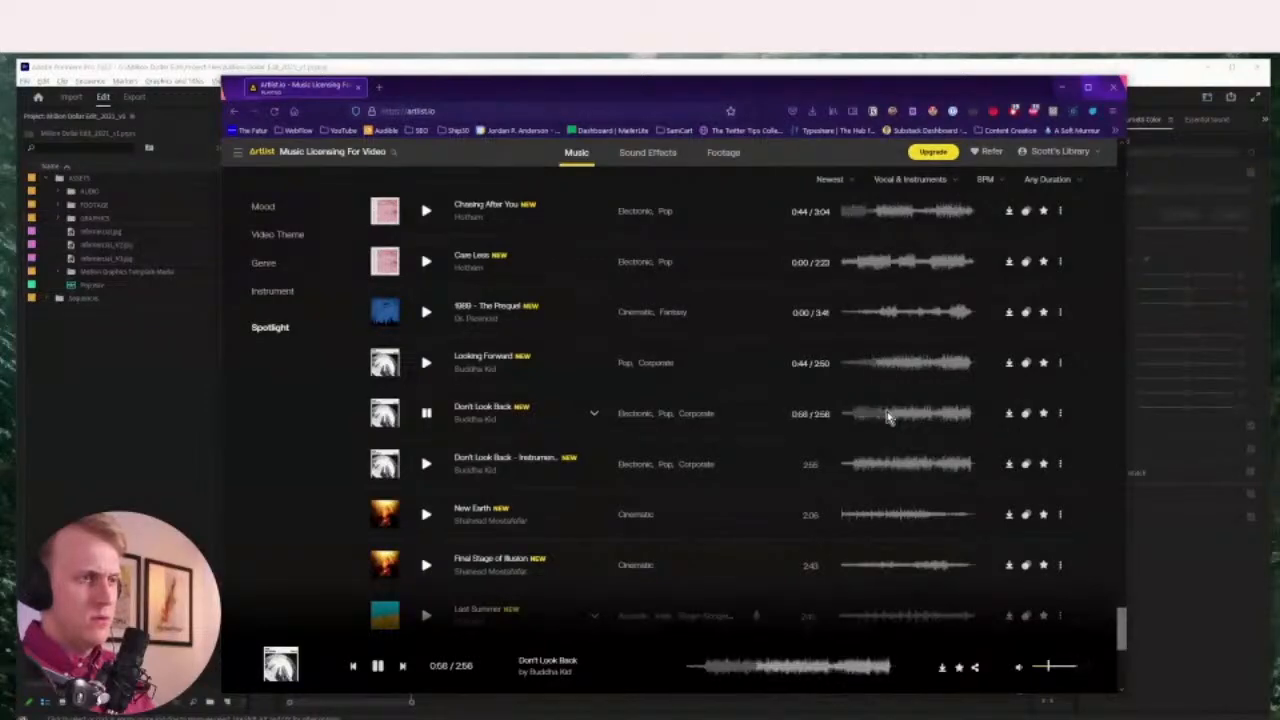
Sample New Earth from about 0:35, and skip through Final Stage of Illusion and Last Summer to Holding out for You - Instrumental Version
scroll(888, 418, down, 1)
click(880, 402)
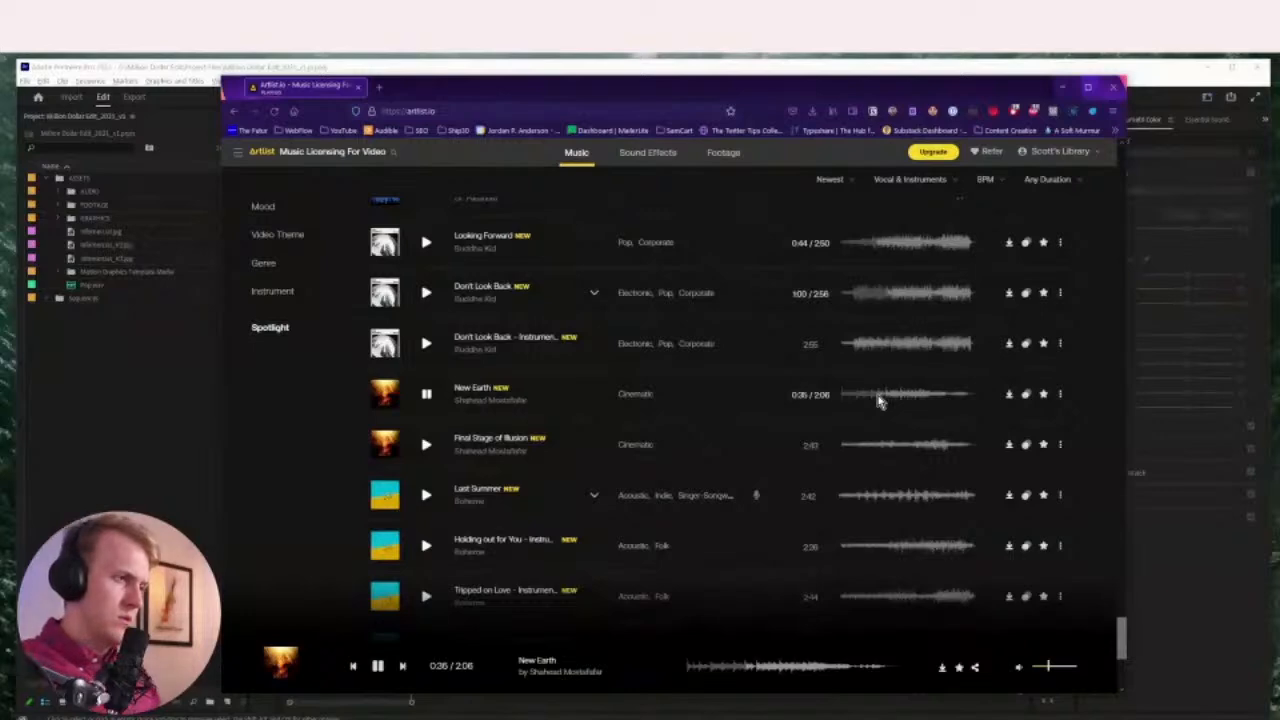
key(Right)
key(Right)
key(Right)
scroll(882, 362, down, 3)
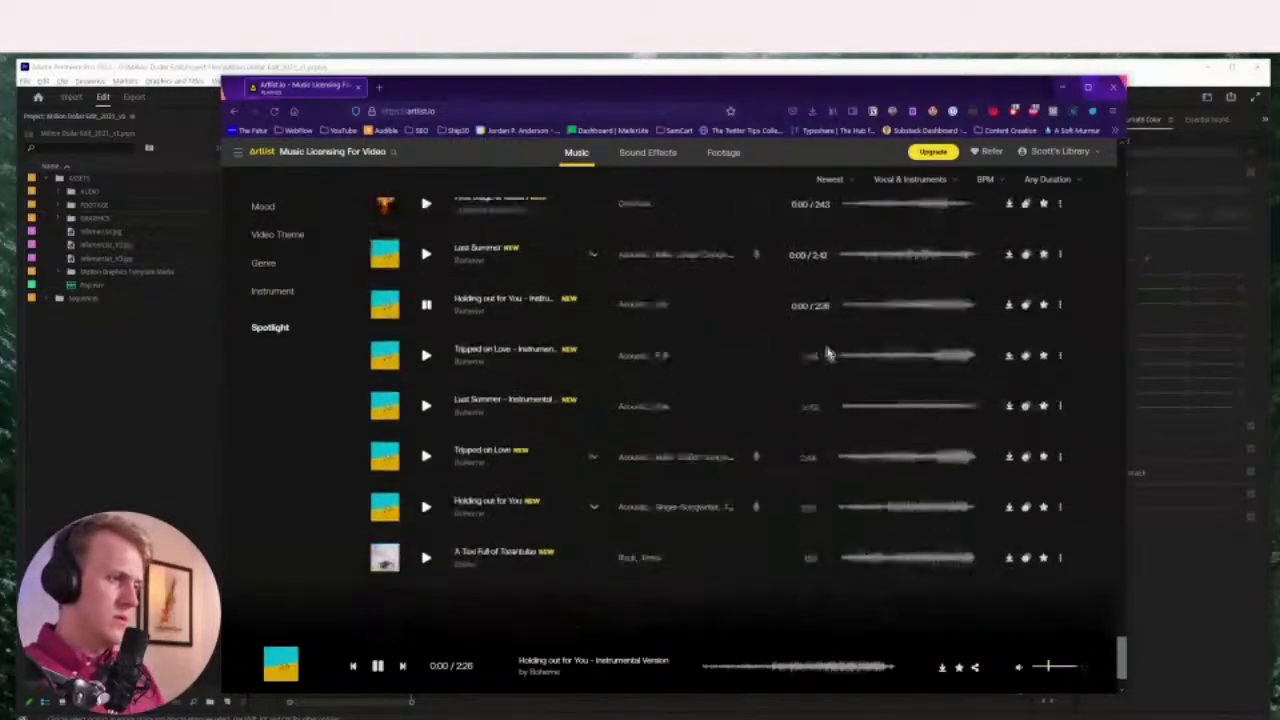
Skip through the Tripped on Love and Last Summer tracks, and sample Holding out for You from about 0:36 and Cloudless from about 1:01
key(Right)
key(Right)
scroll(851, 349, down, 1)
key(Right)
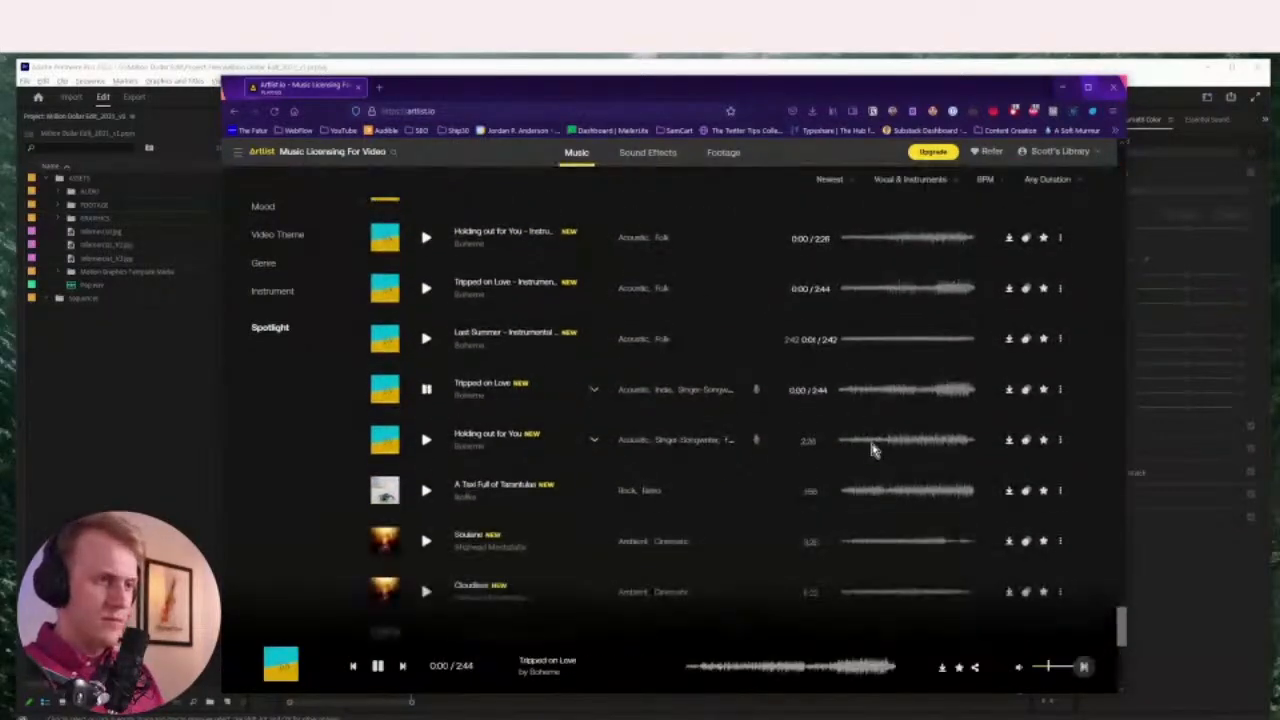
key(Right)
scroll(860, 400, down, 3)
click(868, 358)
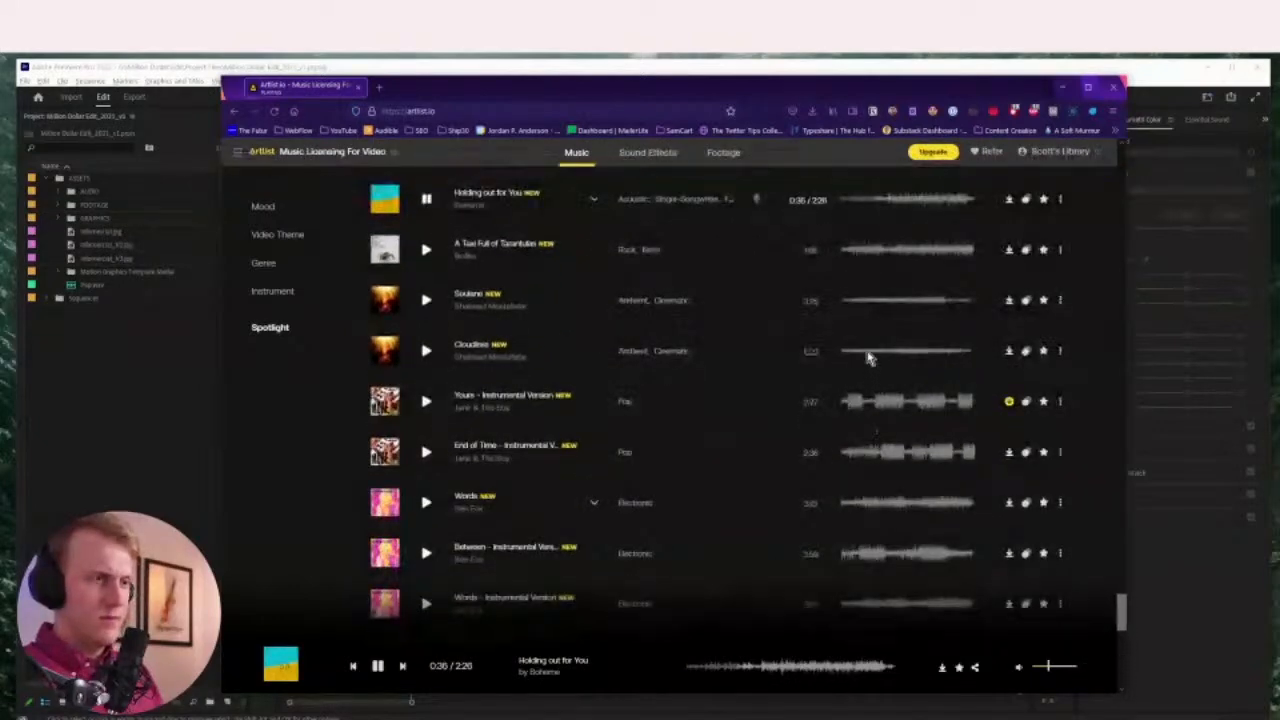
Sample several parts of Yours - Instrumental Version up to about 2:22, and End of Time - Instrumental Version near its end
click(870, 405)
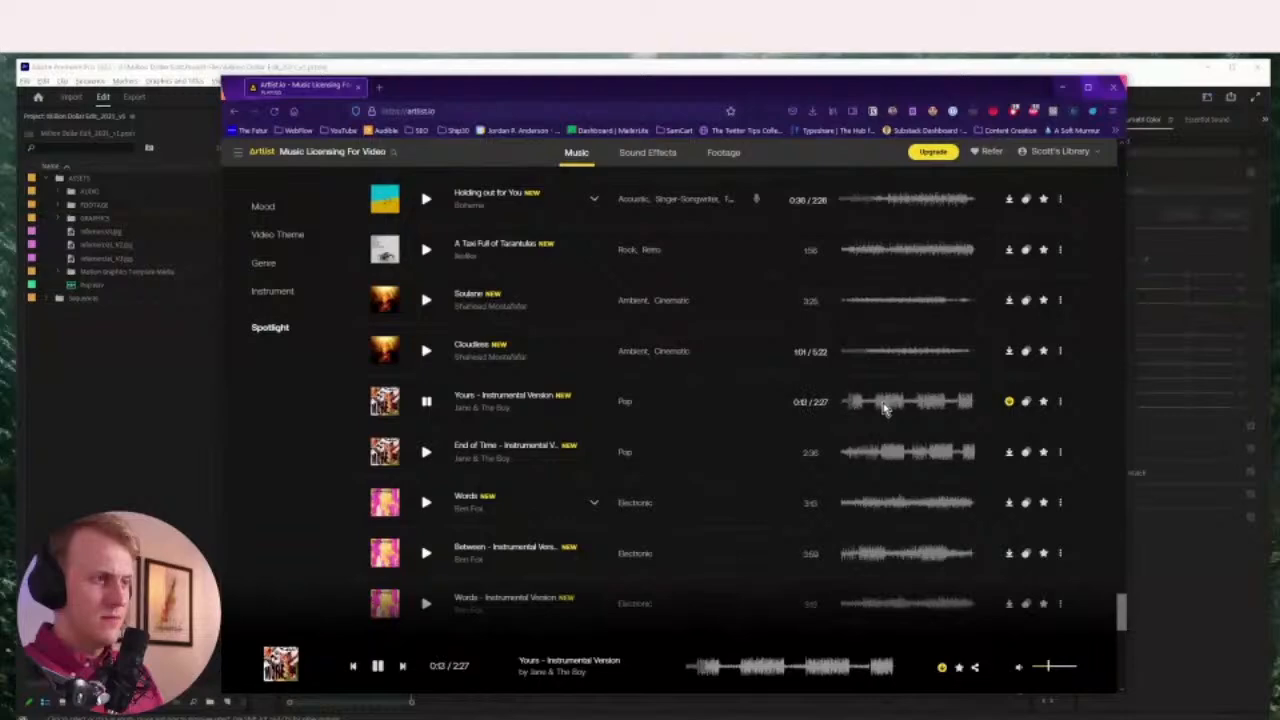
click(883, 408)
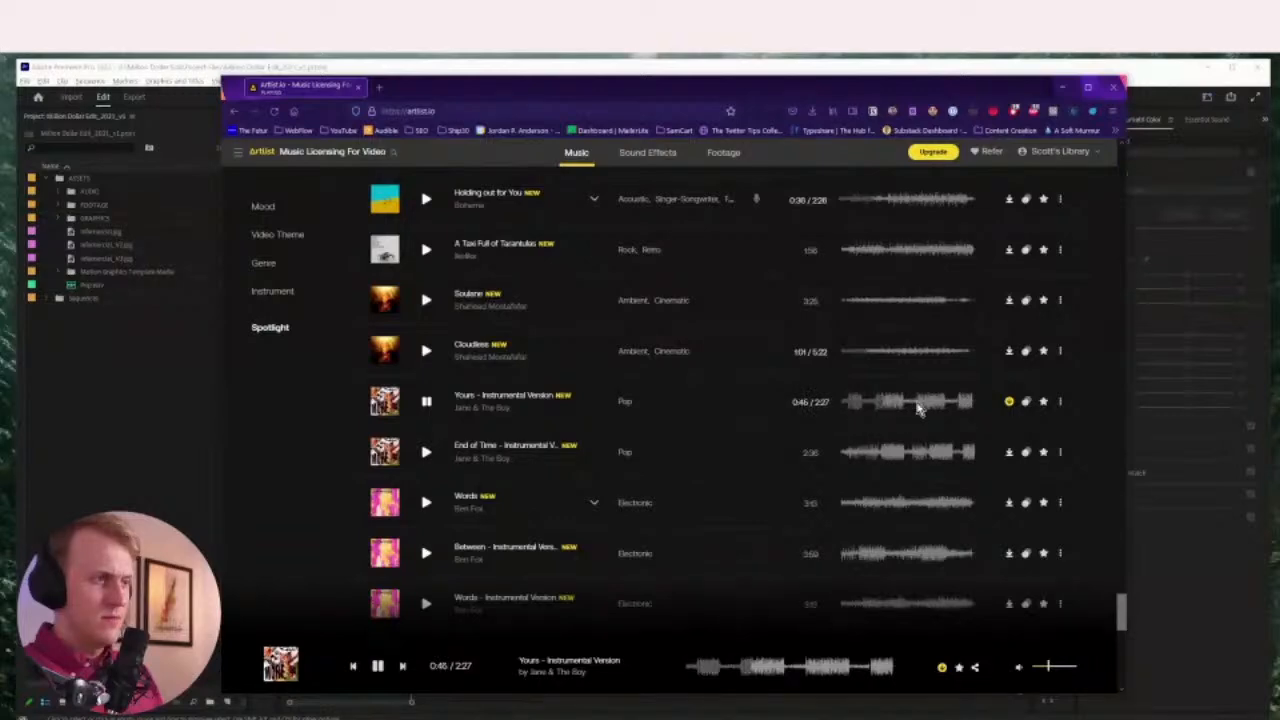
click(970, 404)
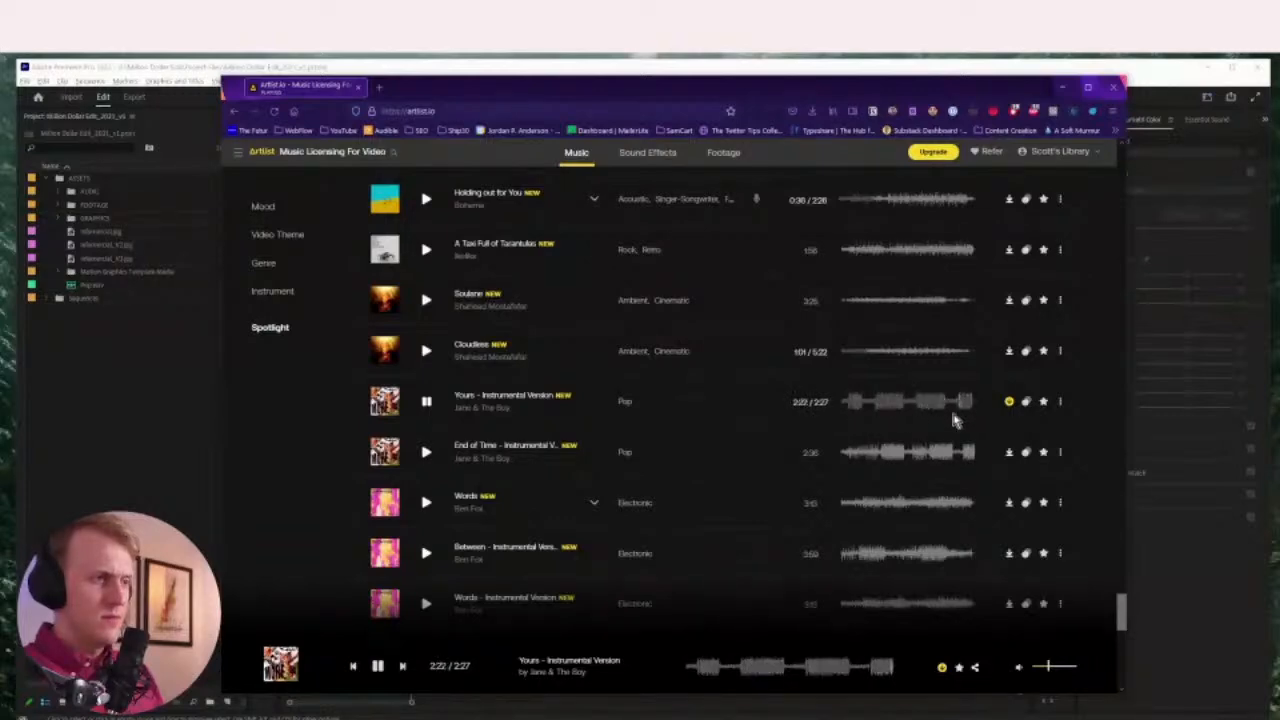
click(967, 455)
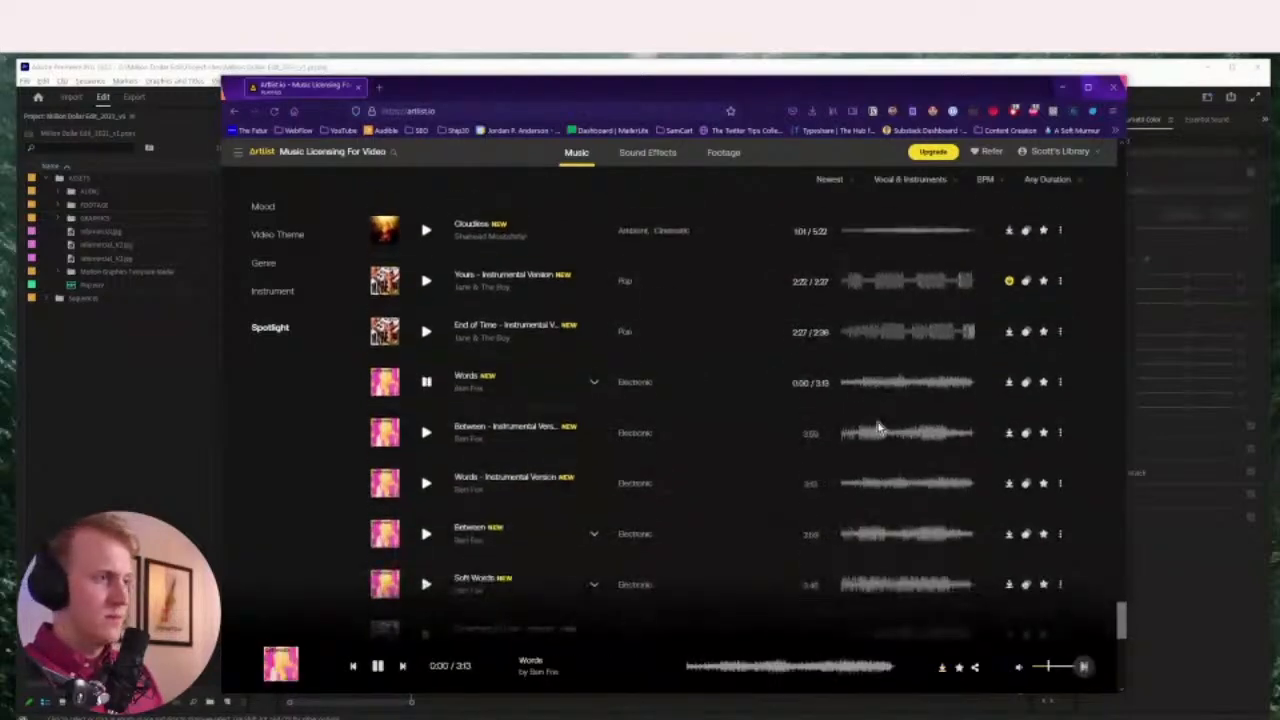
Sample Words from about 1:32 and Between - Instrumental Version from about 1:46, and pause playback
click(905, 385)
click(900, 418)
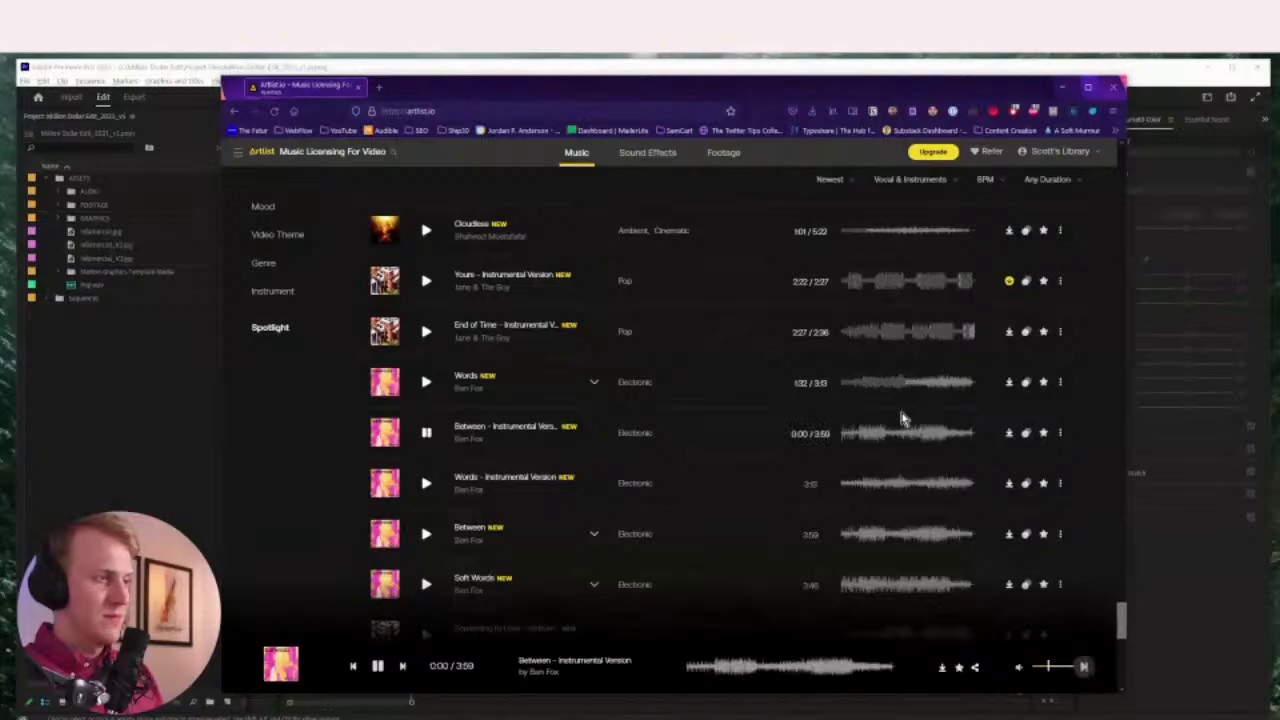
click(900, 327)
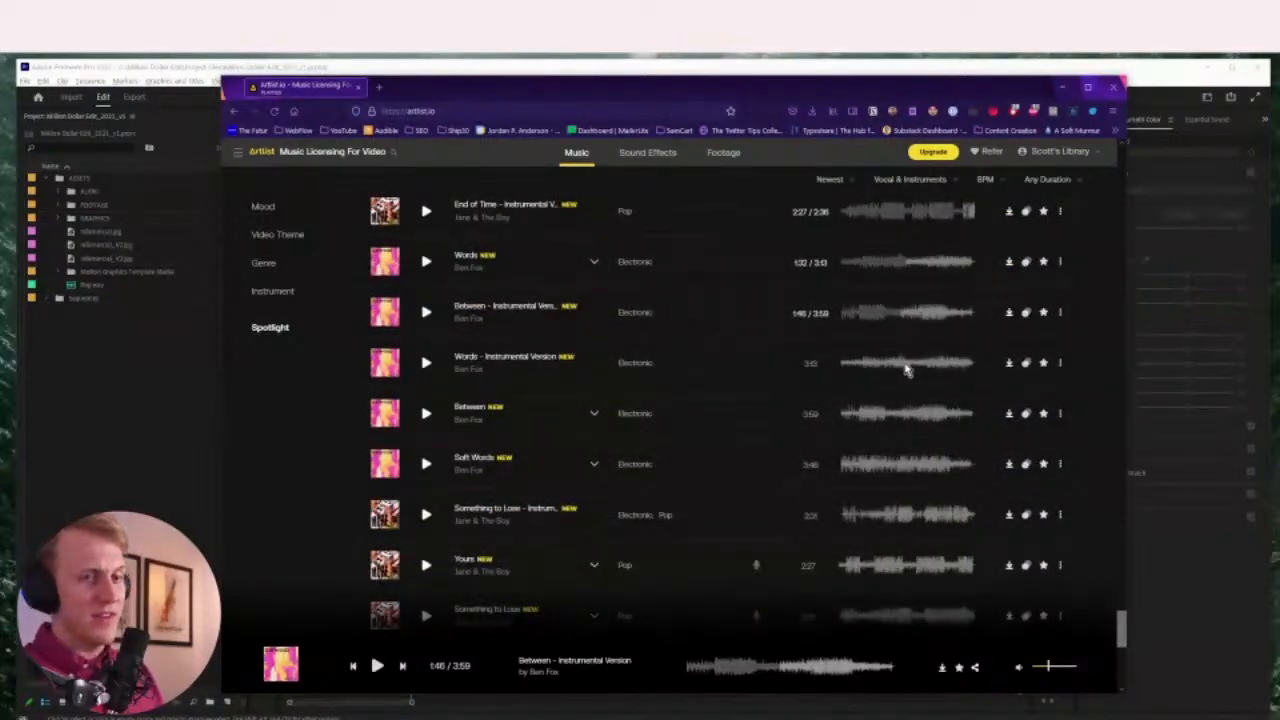
scroll(906, 368, down, 1)
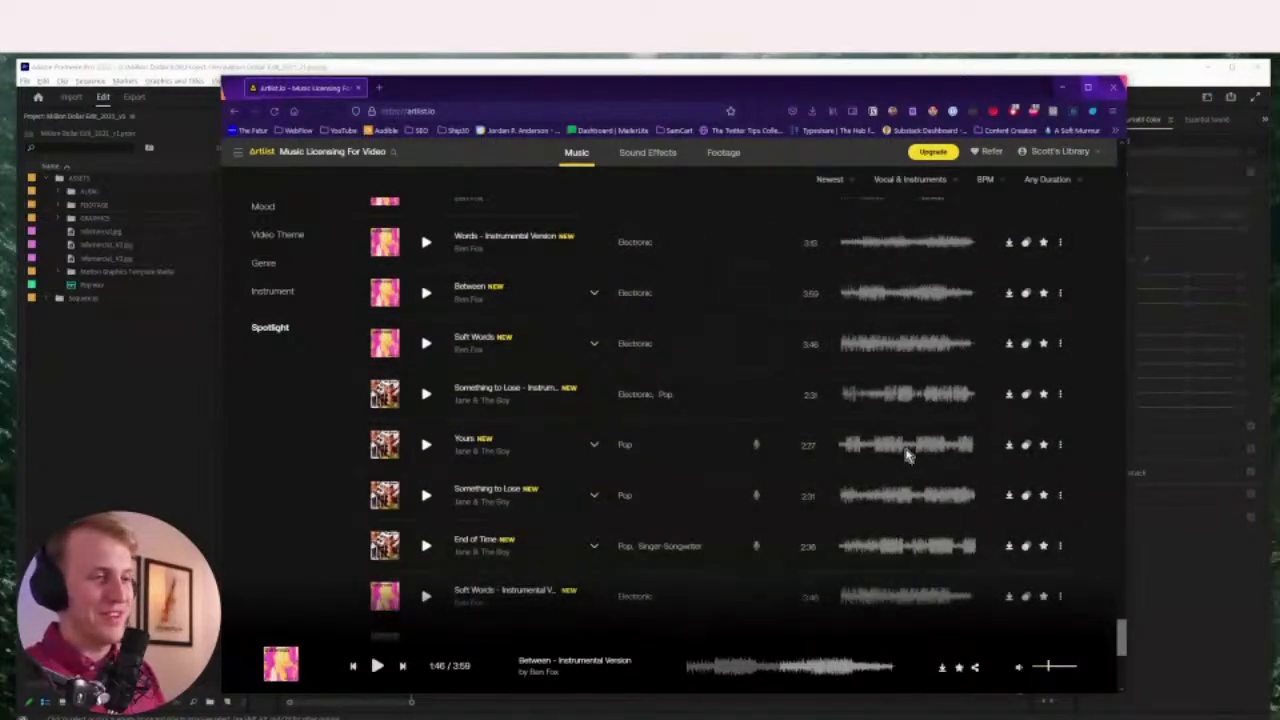
Sample Something to Lose - Instrumental Version from about 0:45, and skip through the following tracks past Gloom and Miles Away
click(880, 398)
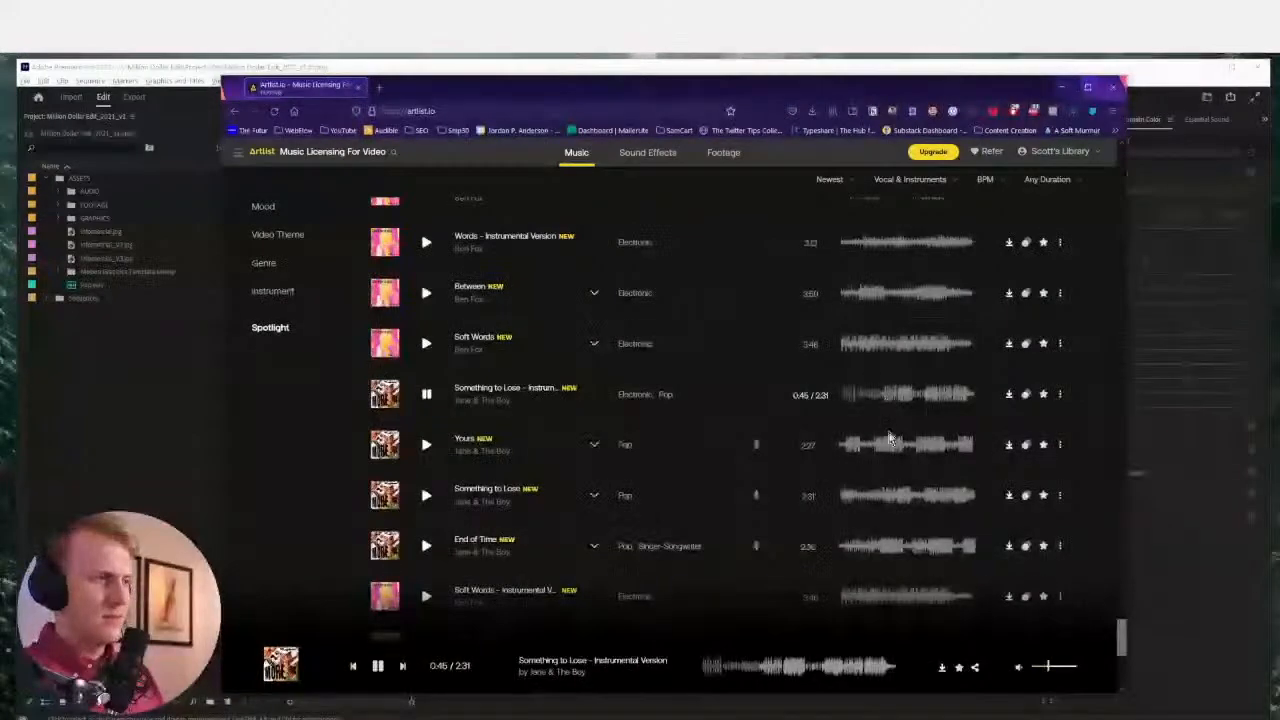
click(889, 436)
key(Down)
key(Down)
key(Down)
key(Down)
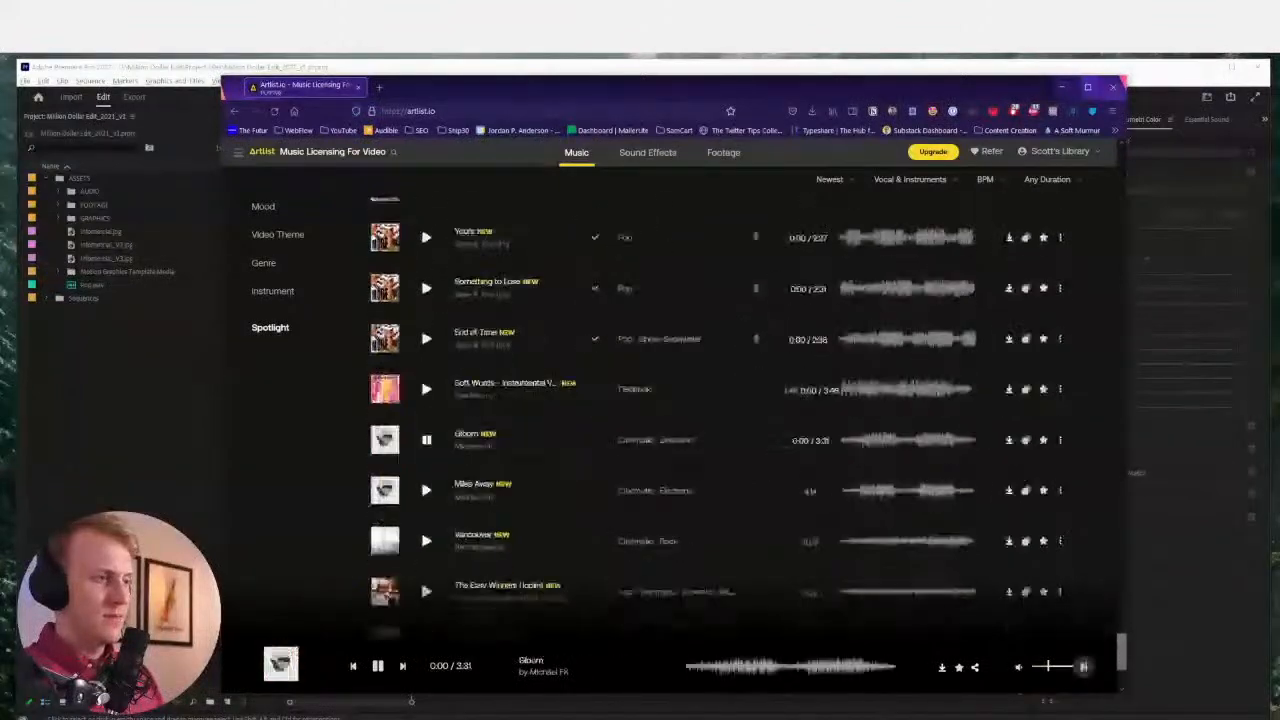
click(880, 488)
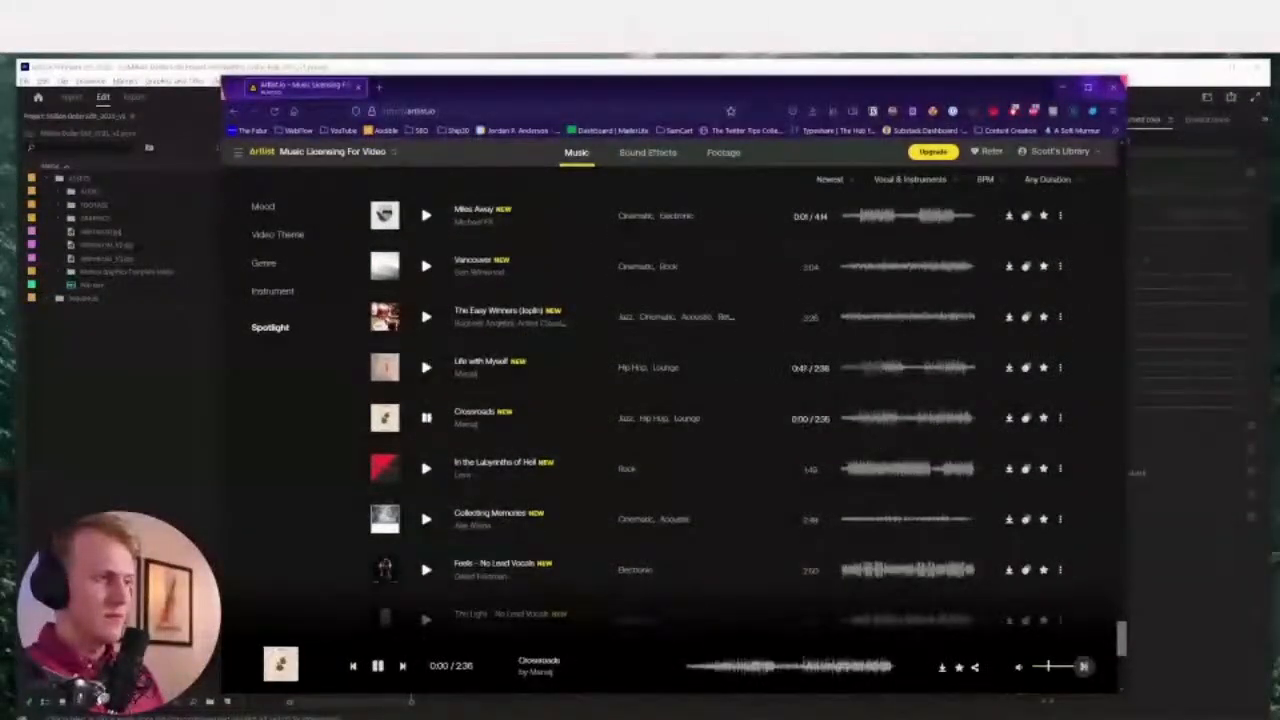
Sample In the Labyrinths of Hell from about 0:25, Collecting Memories from about 1:21 and Feels - No Lead Vocals from about 0:17
key(Down)
key(Down)
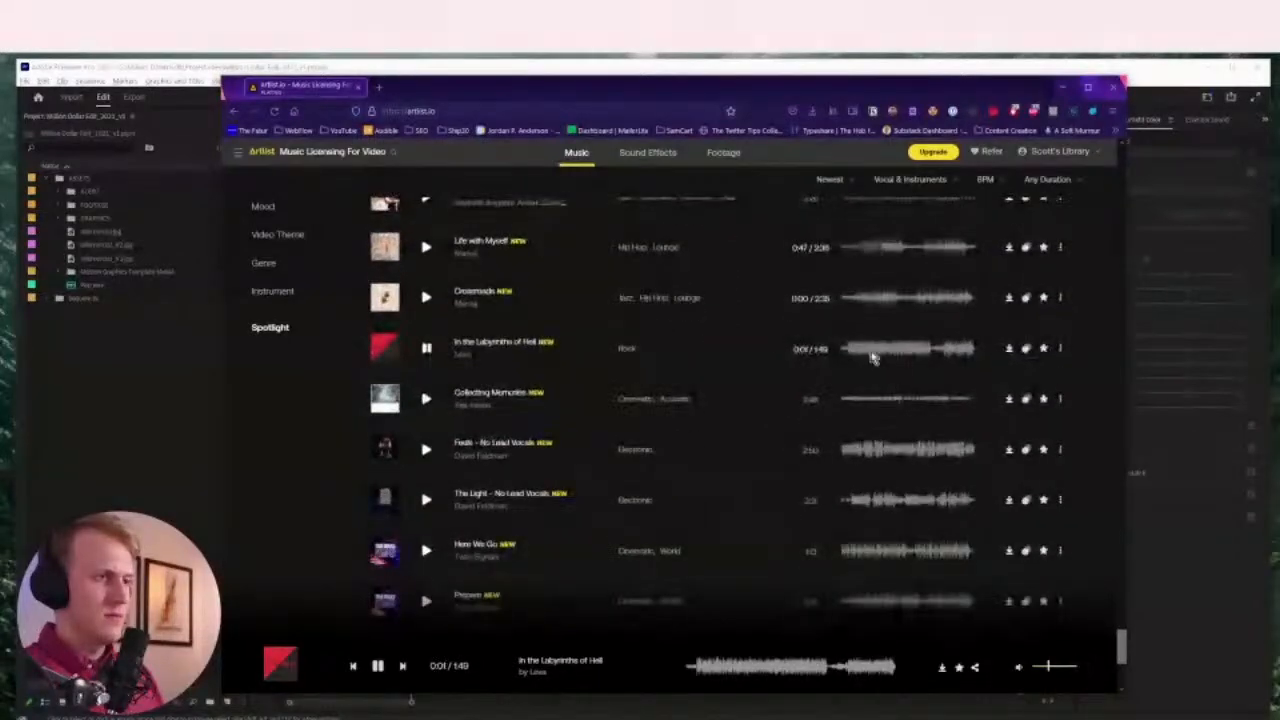
click(872, 358)
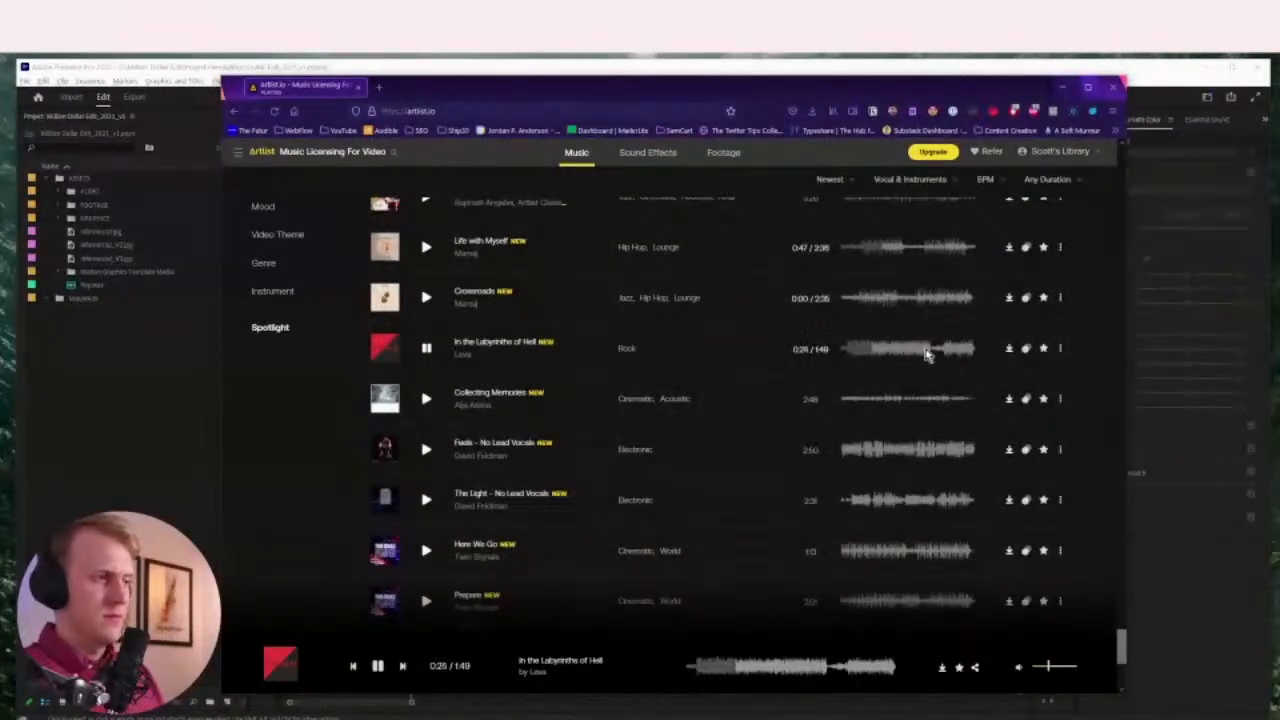
key(Down)
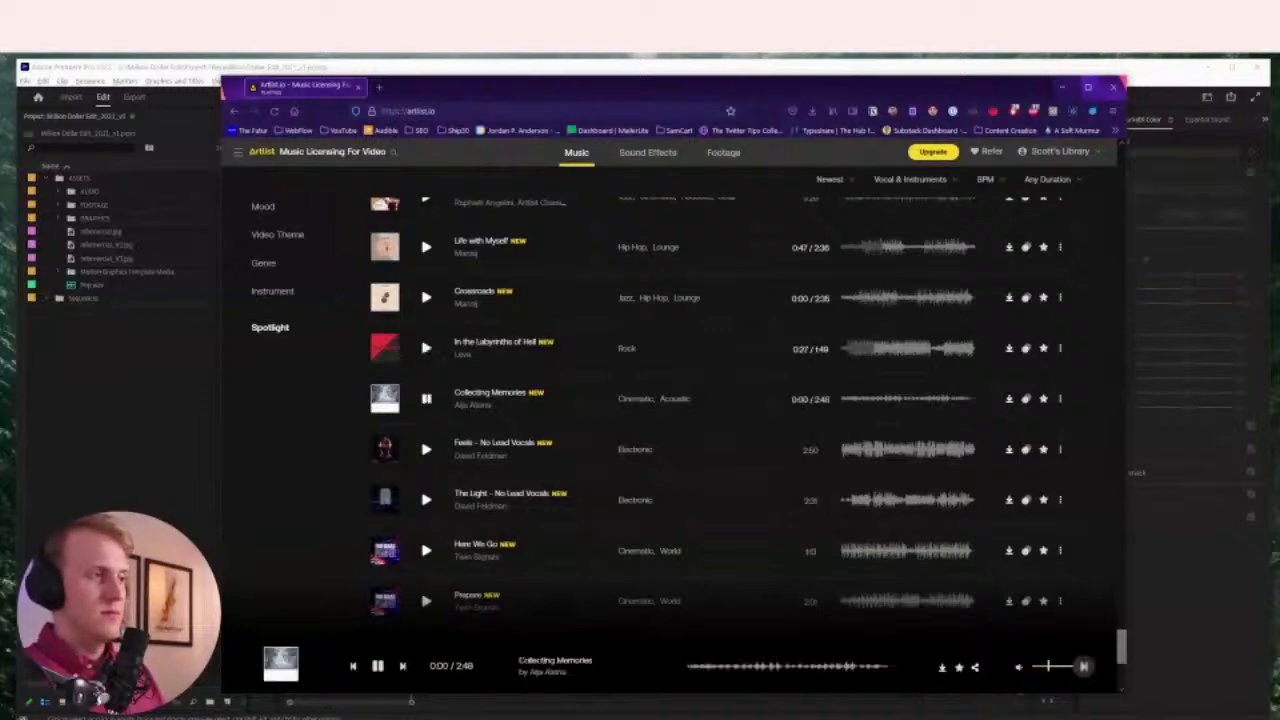
key(Down)
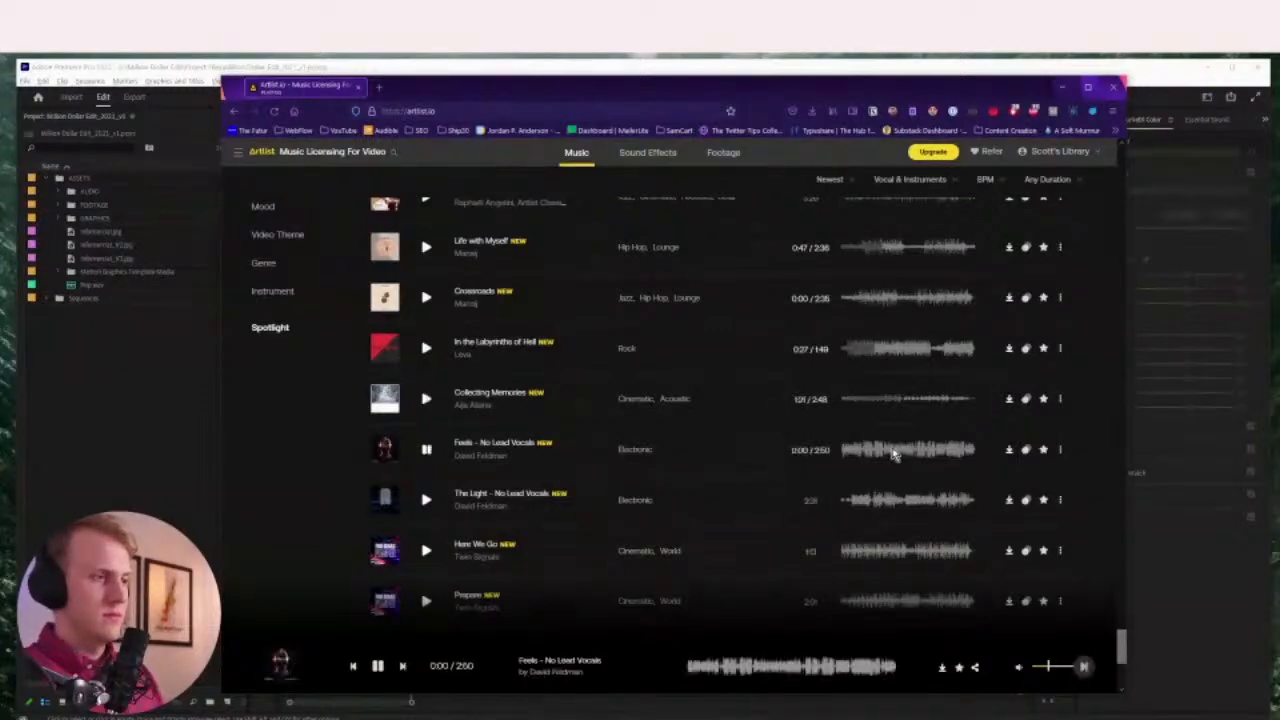
scroll(870, 362, down, 1)
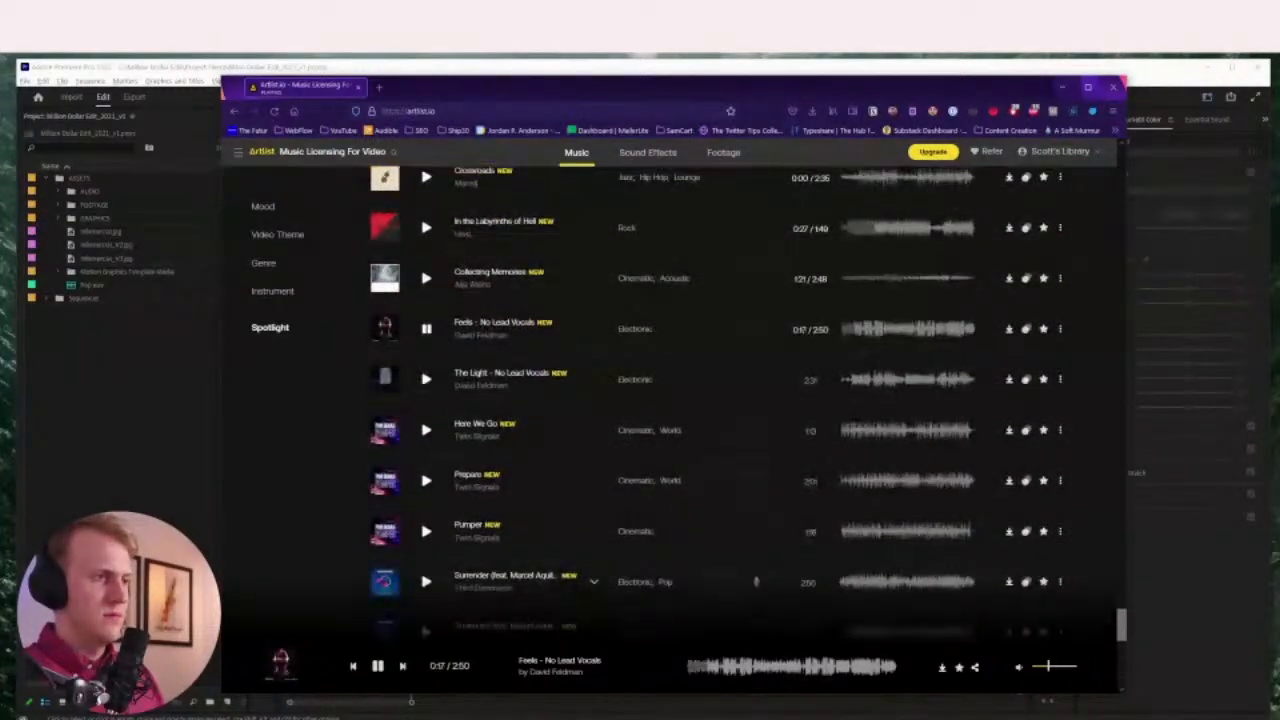
Sample The Light - No Lead Vocals, Here We Go from about 0:20, both Surrender versions and Cloud Adventure from about 0:31
key(Down)
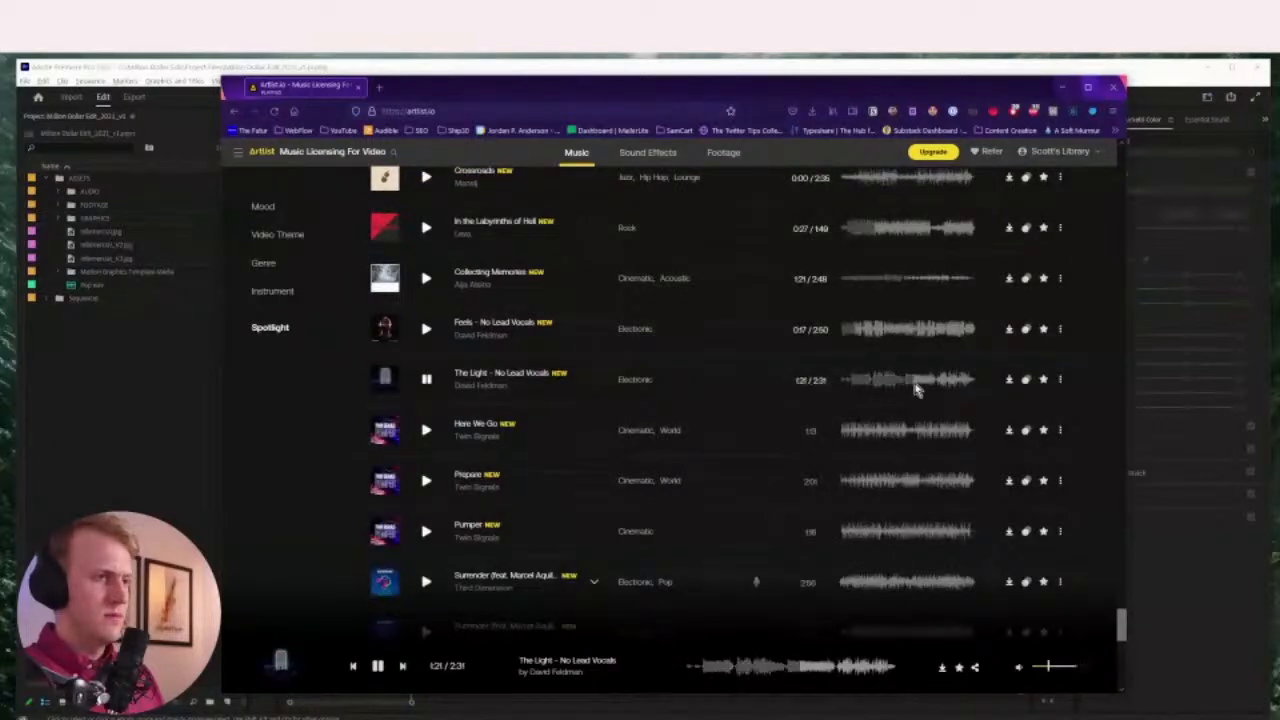
click(877, 432)
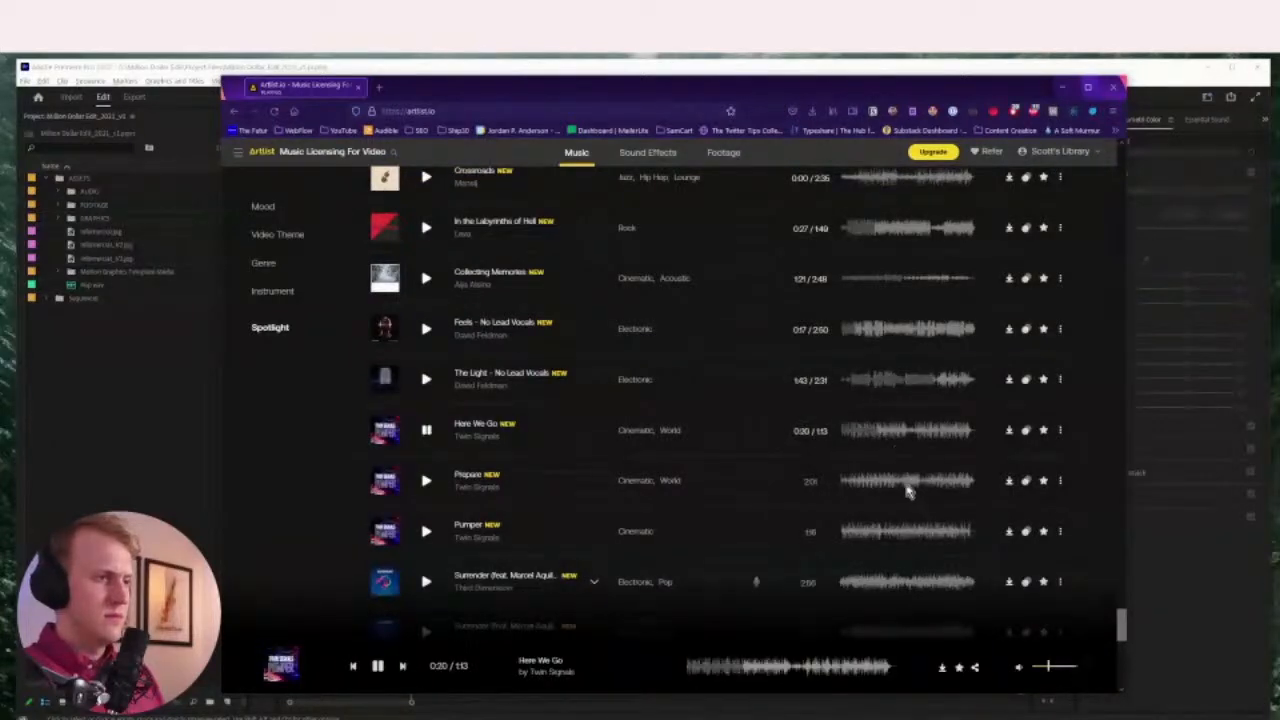
click(903, 584)
scroll(903, 431, down, 3)
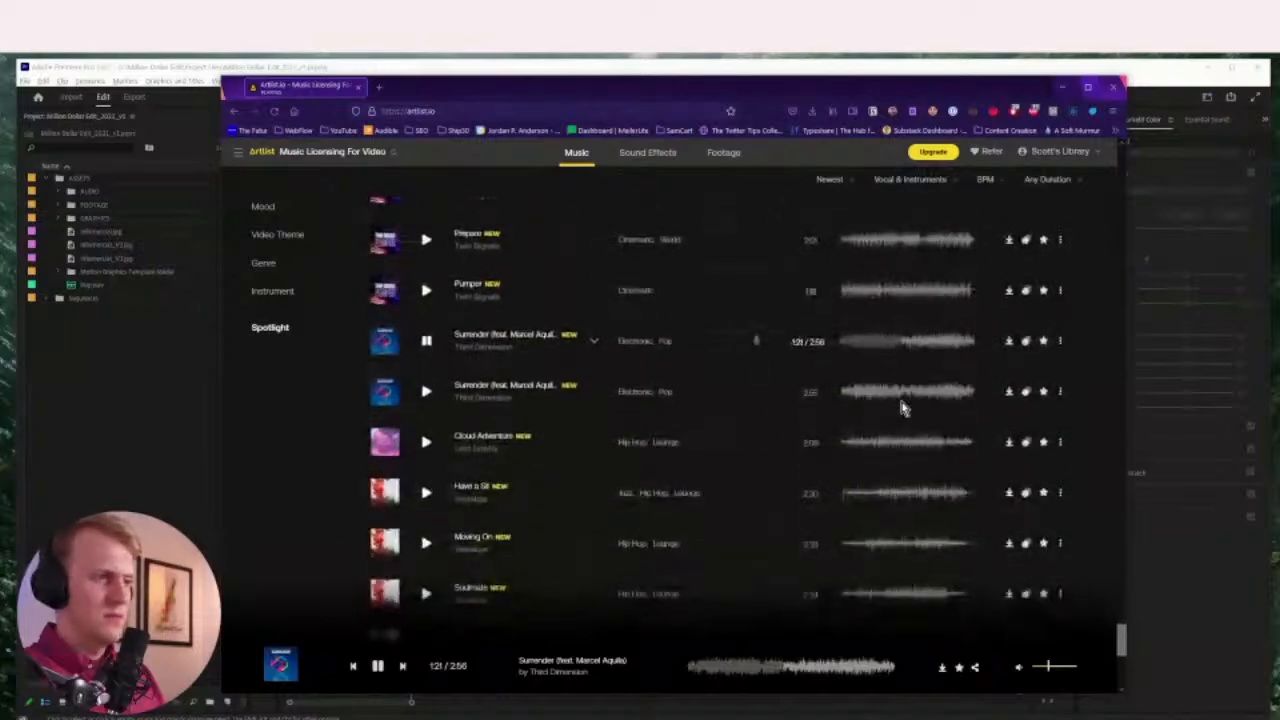
key(Down)
click(878, 440)
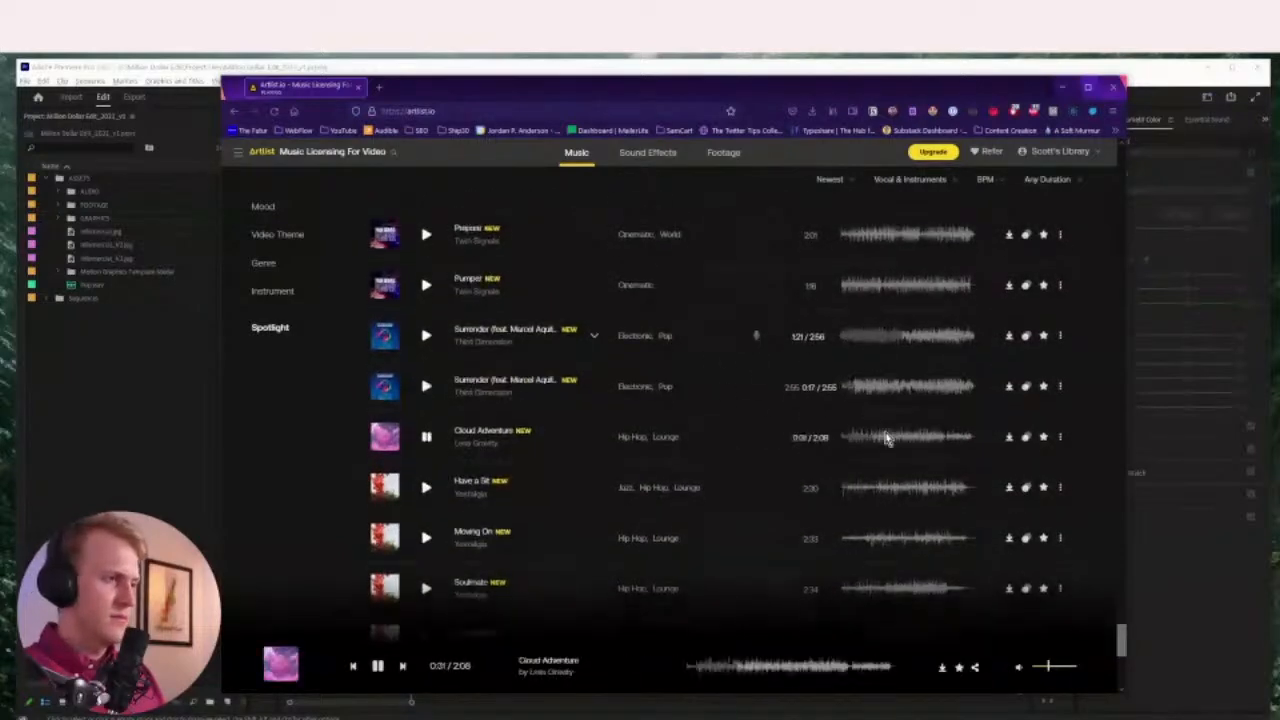
Sample Cloud Adventure from about 1:18 and Have a Sit from about 1:28, and pause playback
scroll(903, 357, down, 1)
click(929, 332)
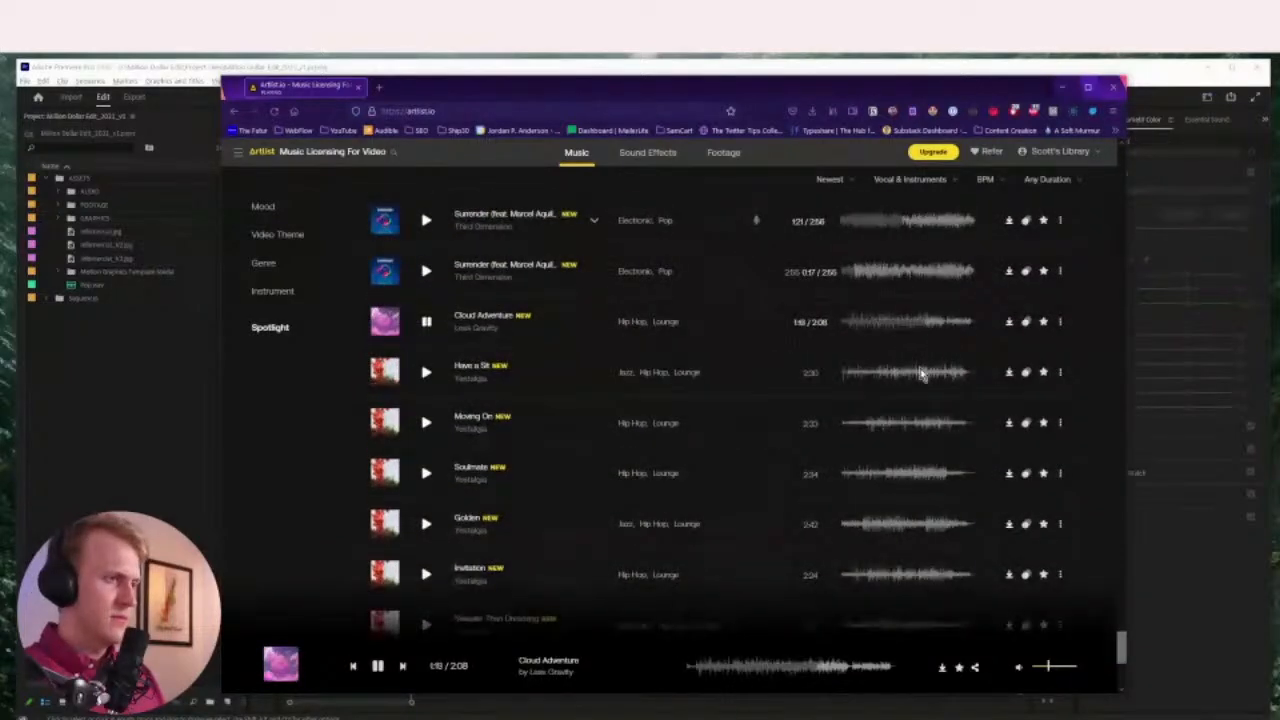
click(922, 374)
scroll(914, 337, down, 2)
scroll(1024, 207, up, 3)
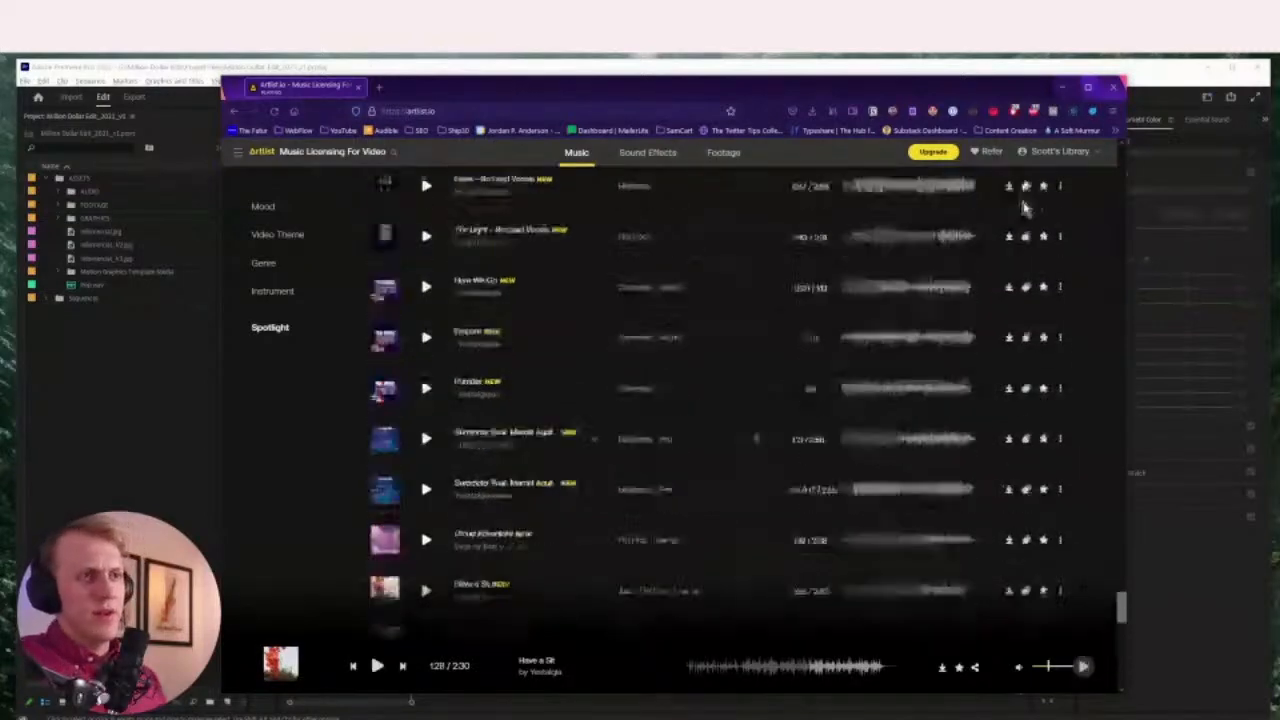
Filter the music list to a tempo range of 100 to 200 BPM
click(986, 179)
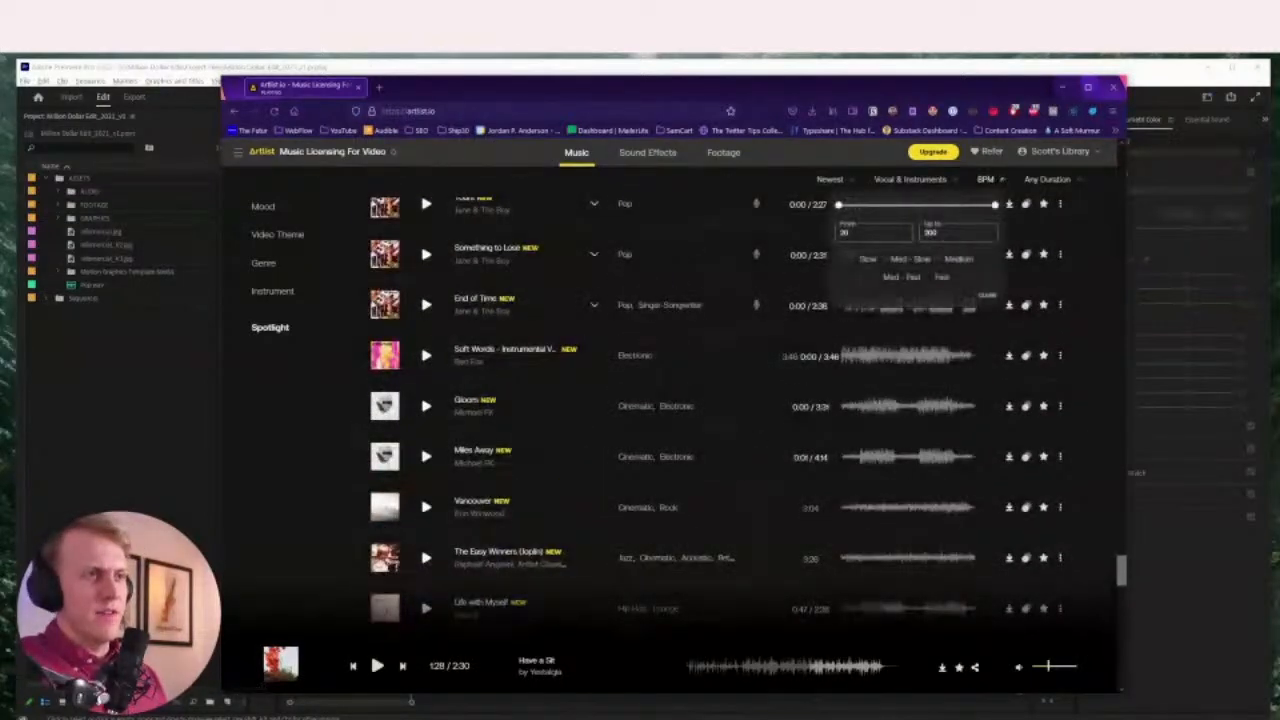
click(903, 277)
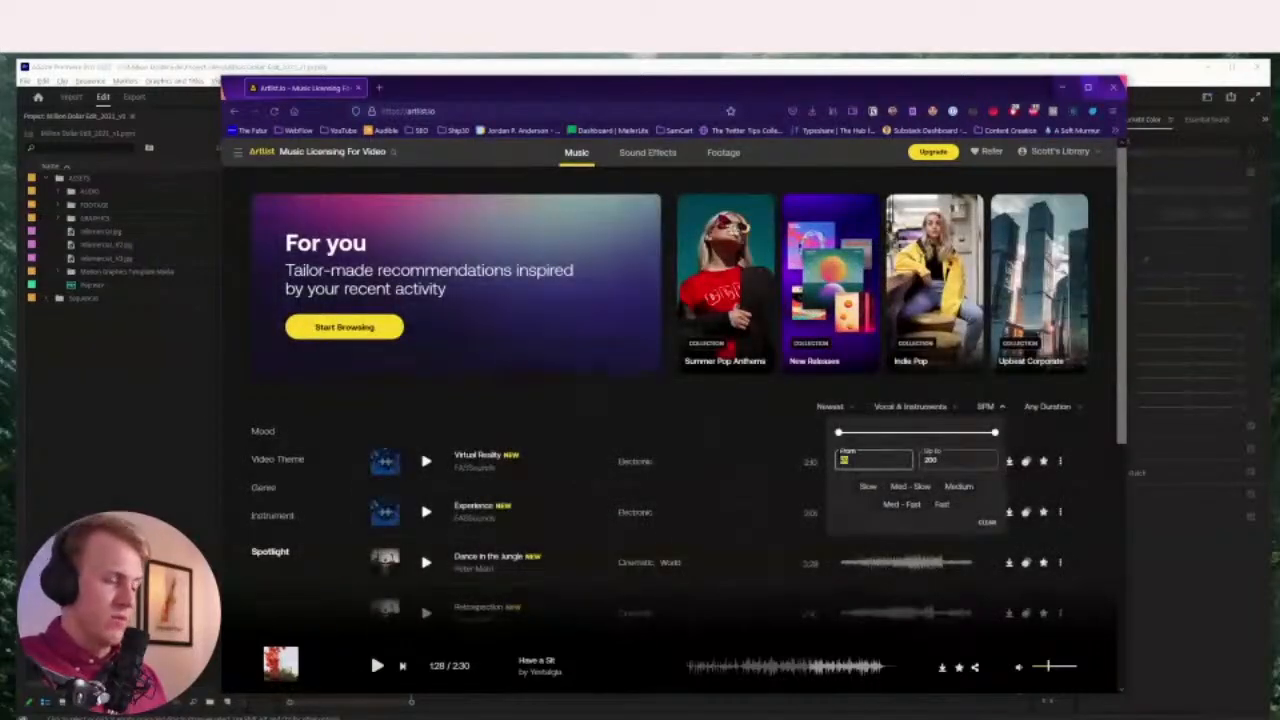
text(100)
key(Tab)
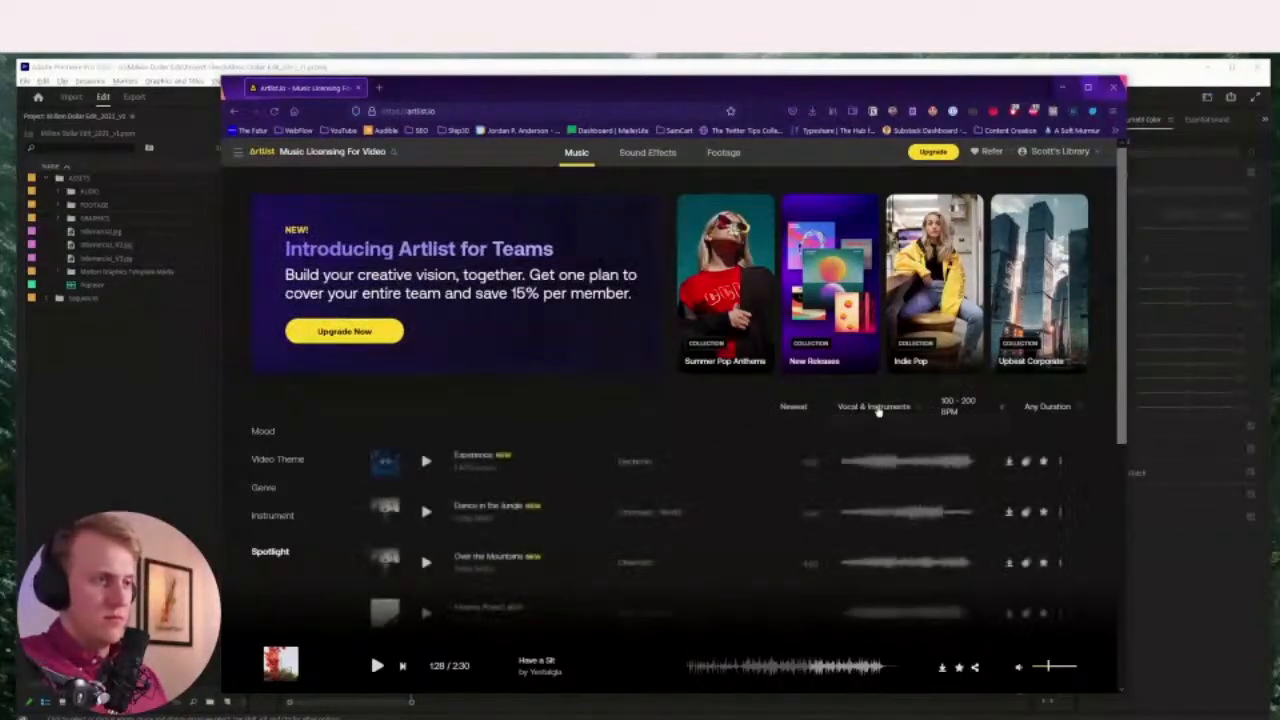
Sample Es Asi - Instrumental Version from about 1:02 and Living It Up Letting You Down from about 0:18 in the filtered list
scroll(878, 410, down, 8)
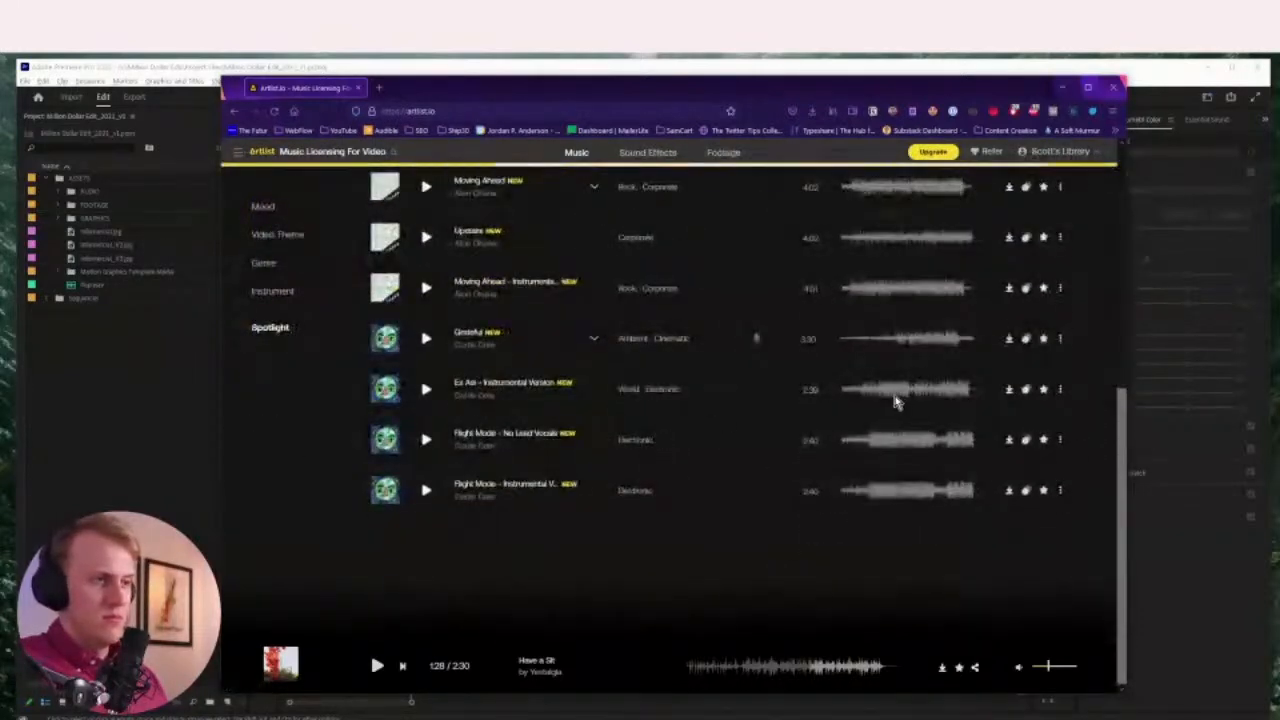
click(895, 402)
scroll(886, 424, down, 5)
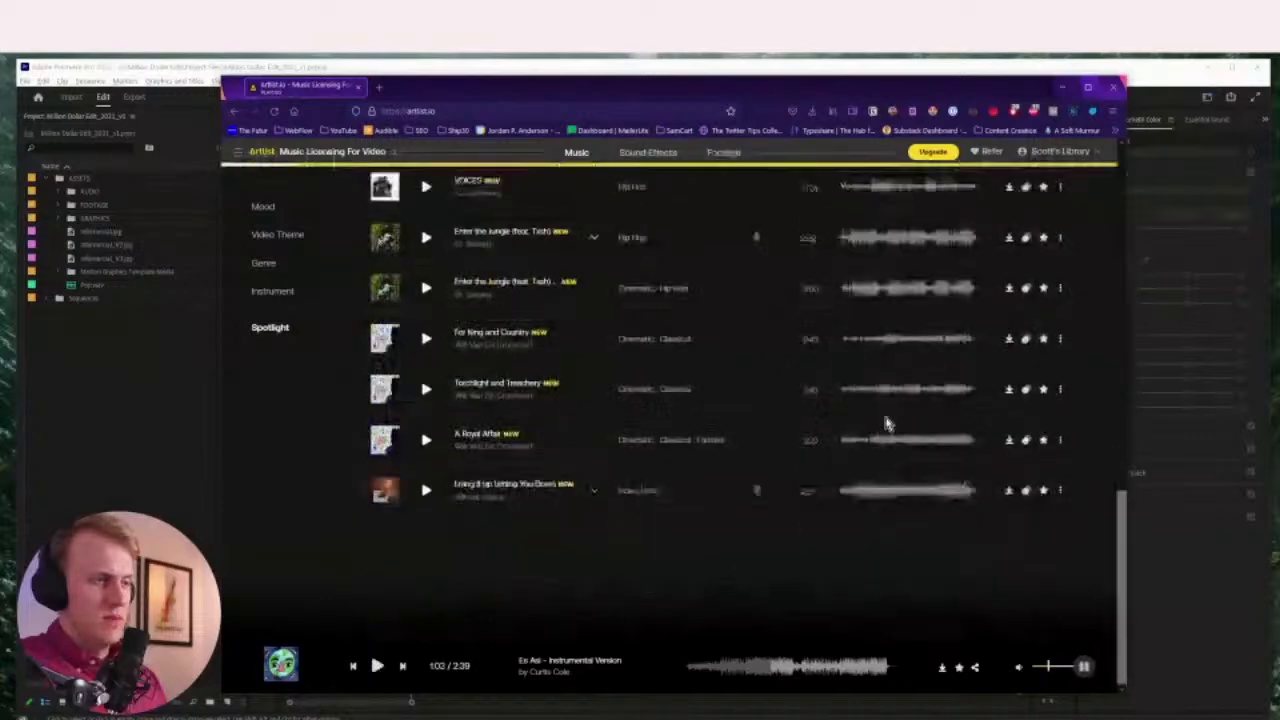
click(853, 490)
scroll(860, 500, down, 3)
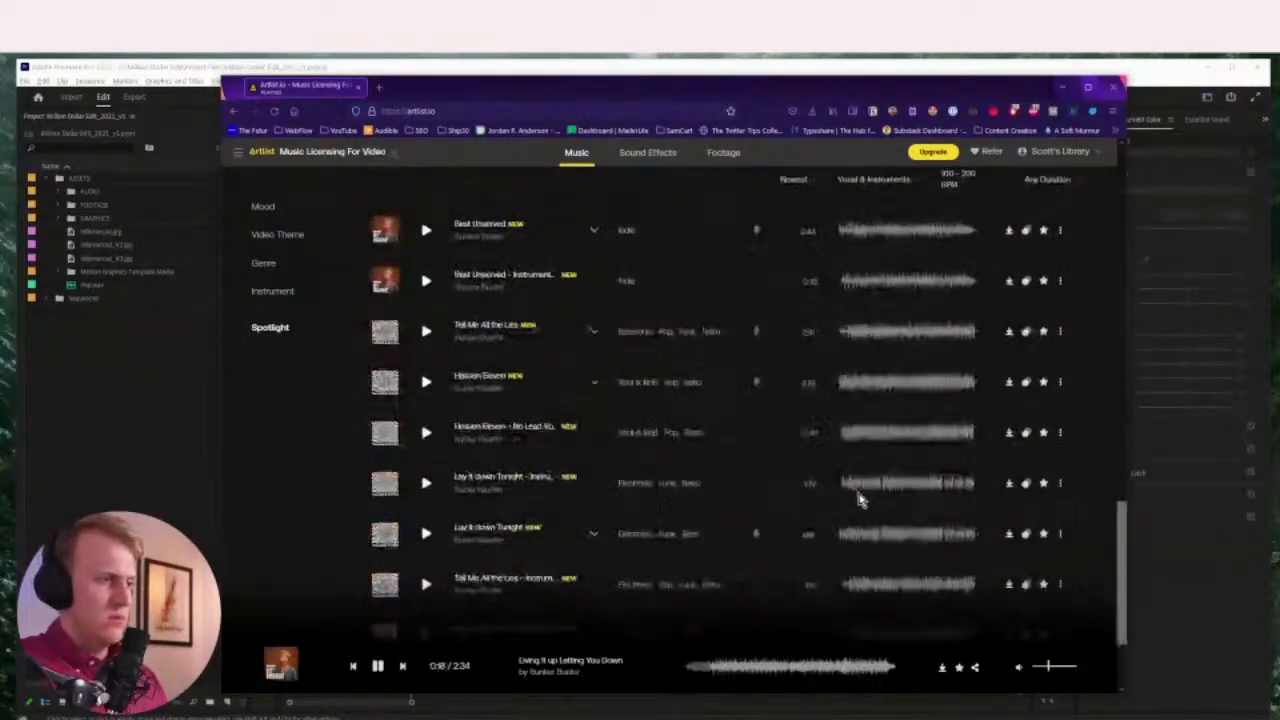
Sample Heaven Eleven - Instrumental Version from about 0:16, and pause playback
scroll(860, 500, down, 3)
click(857, 486)
scroll(857, 486, down, 5)
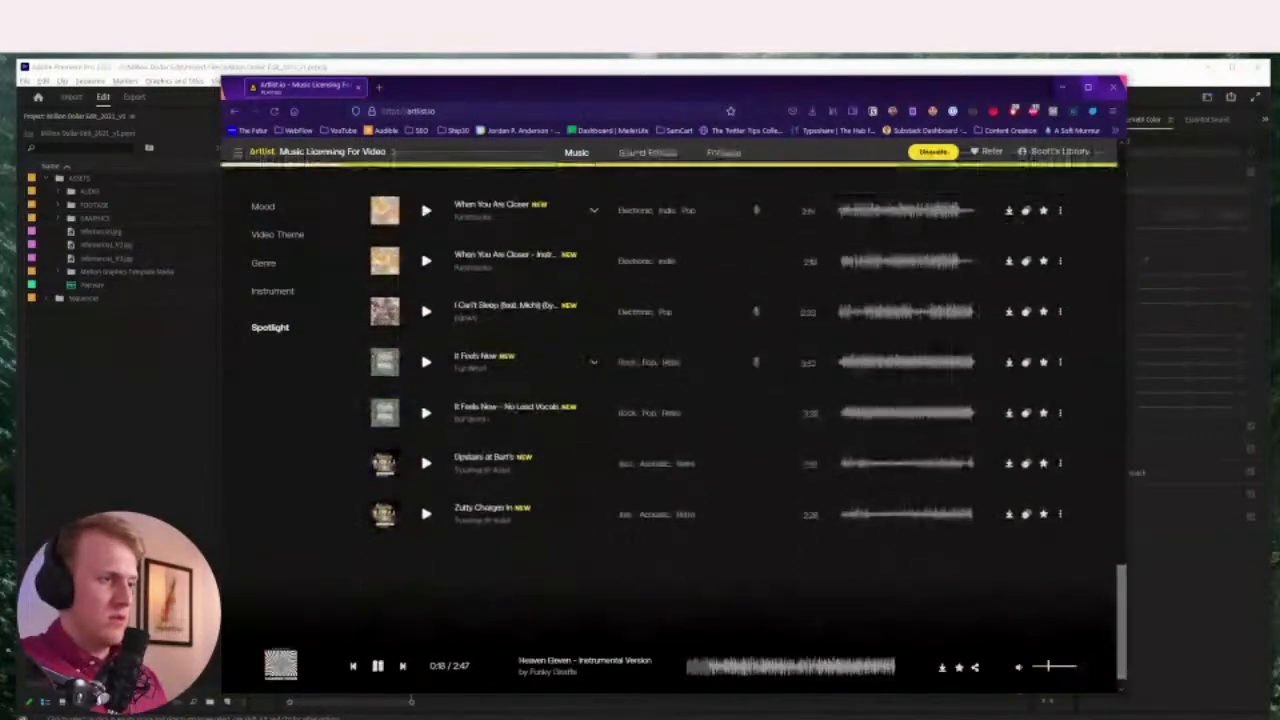
key(space)
Sample Gloom from about 1:05 and I'm All In from about 0:52, further down the filtered list
scroll(860, 478, down, 5)
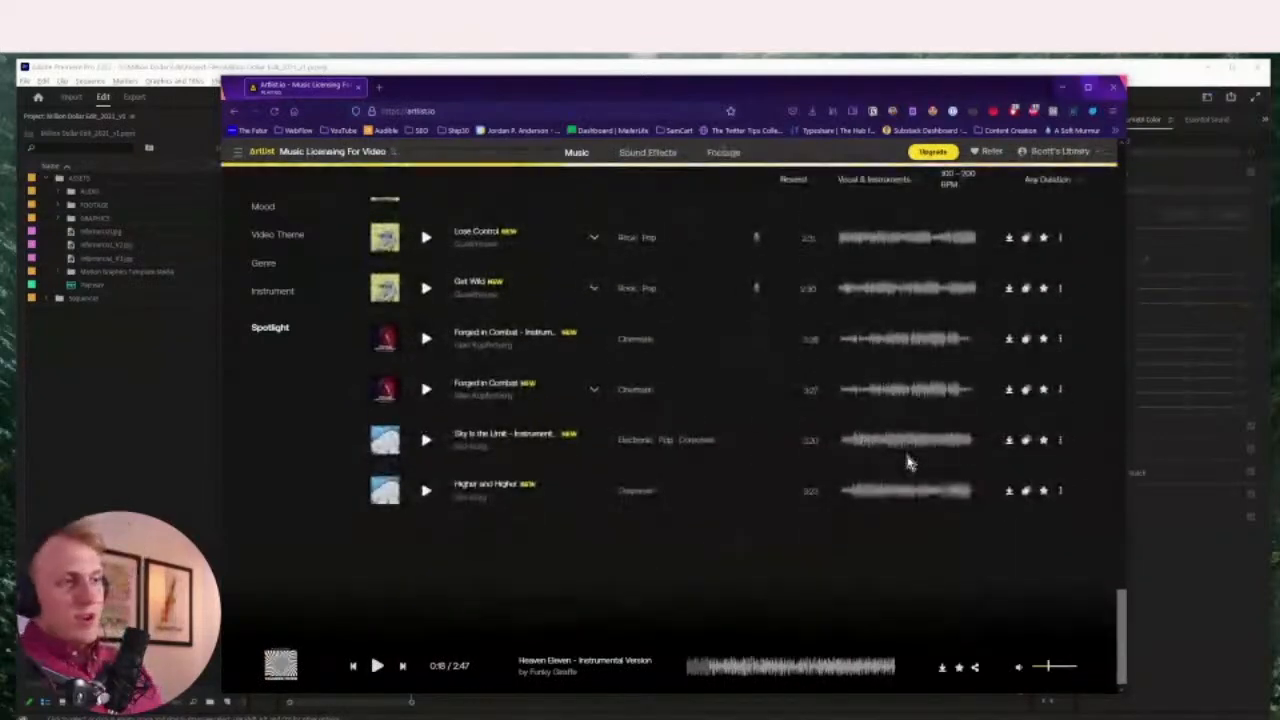
scroll(880, 455, down, 5)
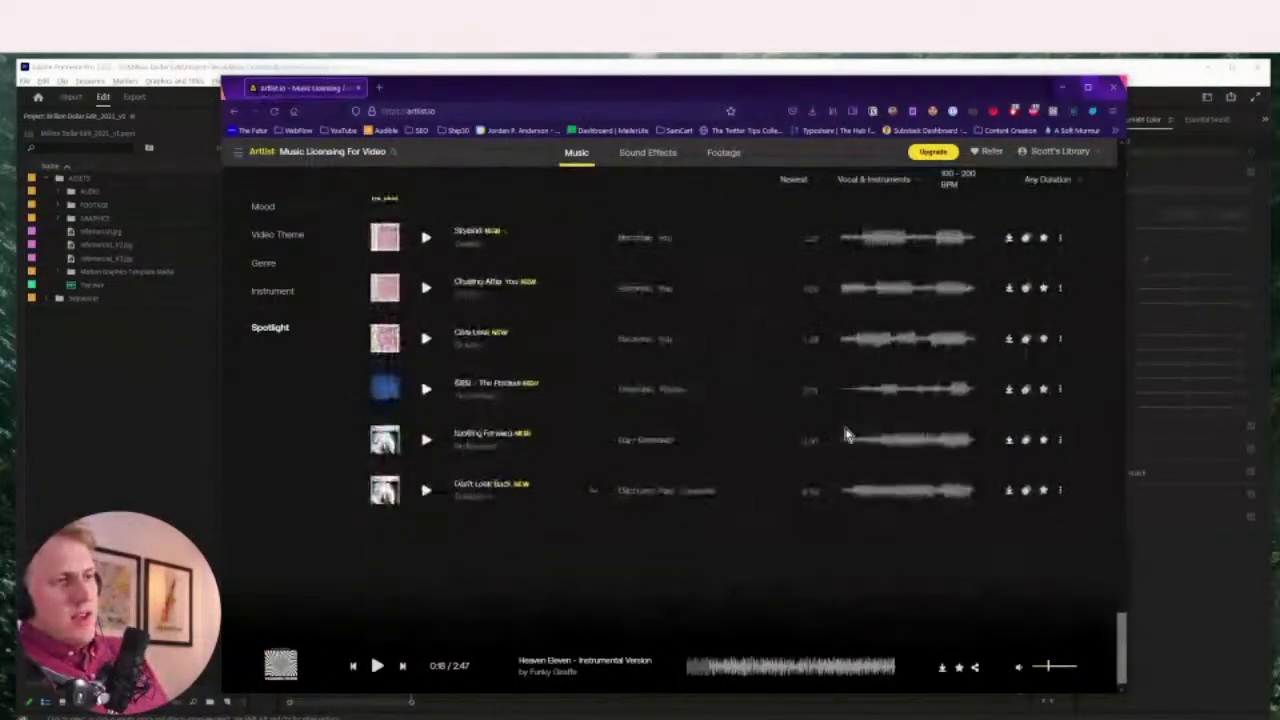
scroll(845, 425, down, 3)
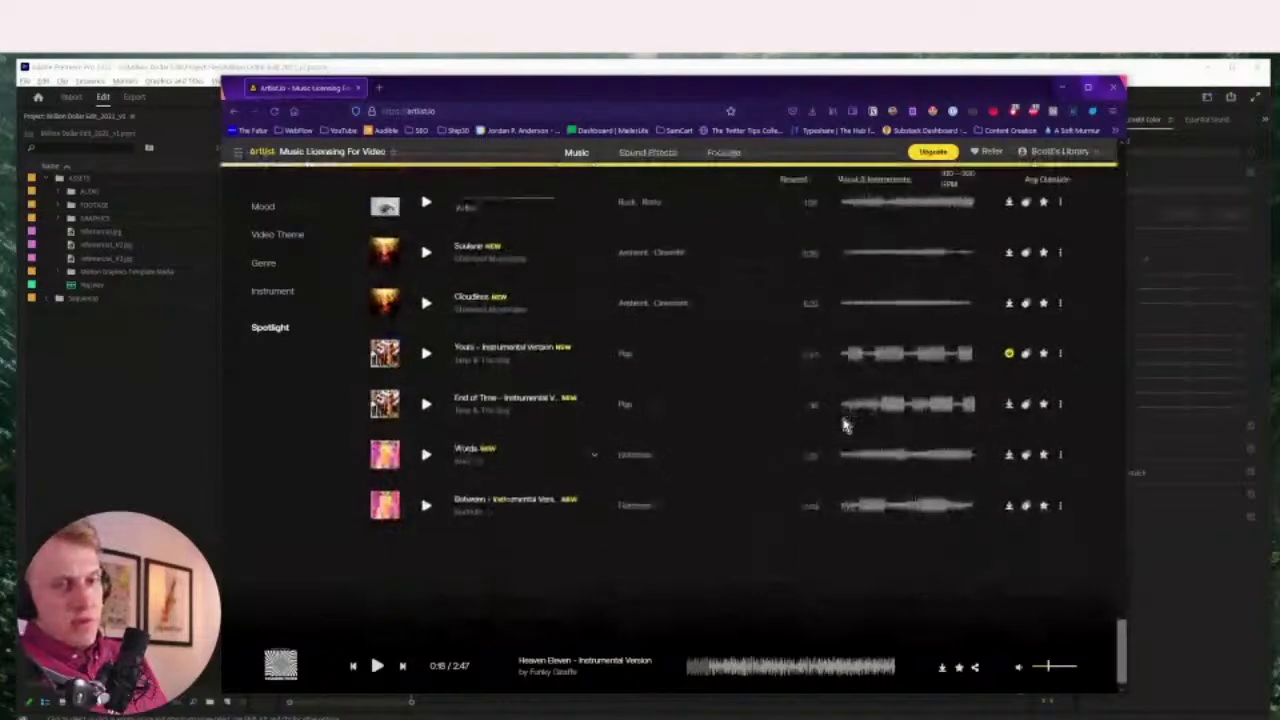
scroll(845, 430, down, 2)
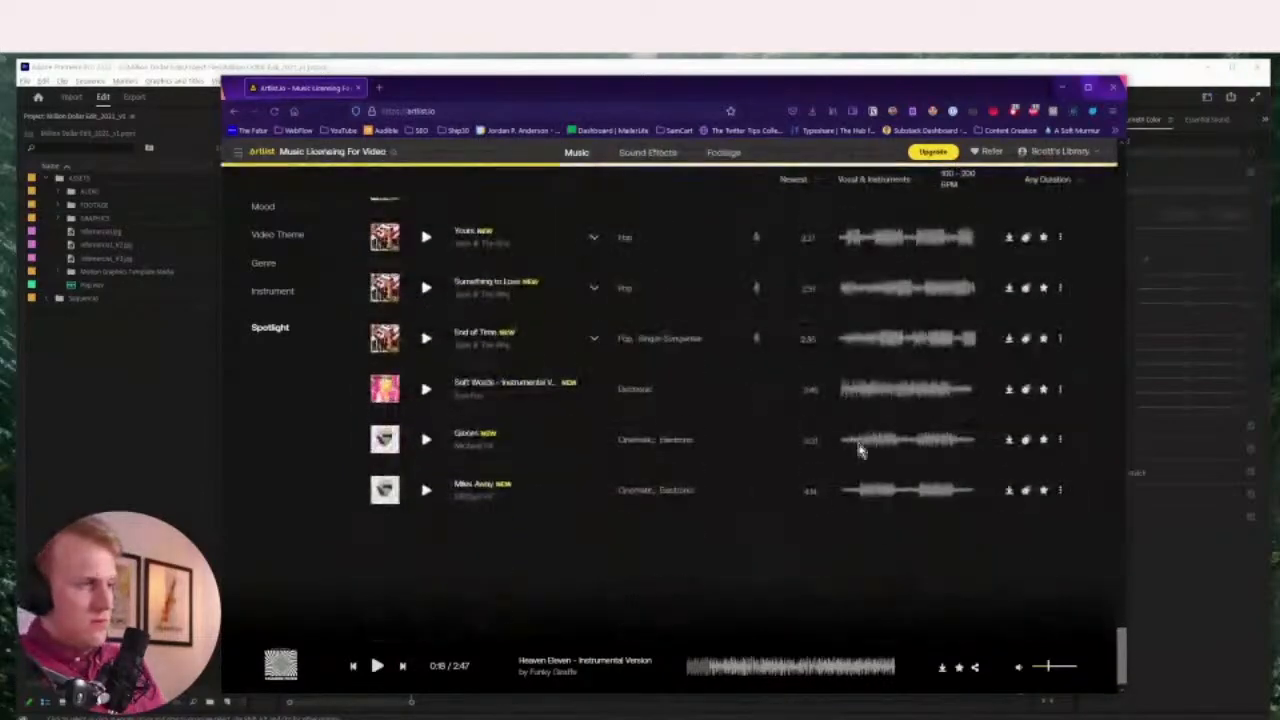
click(858, 449)
click(882, 442)
scroll(885, 443, down, 2)
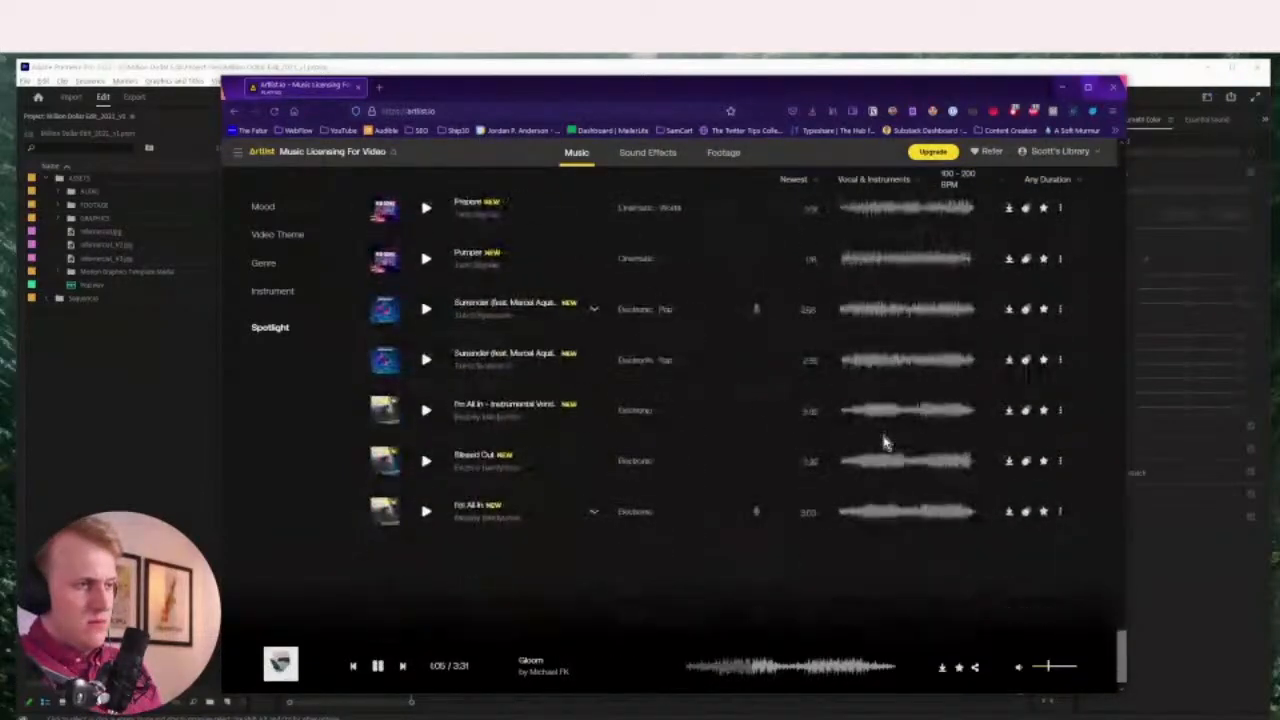
click(878, 490)
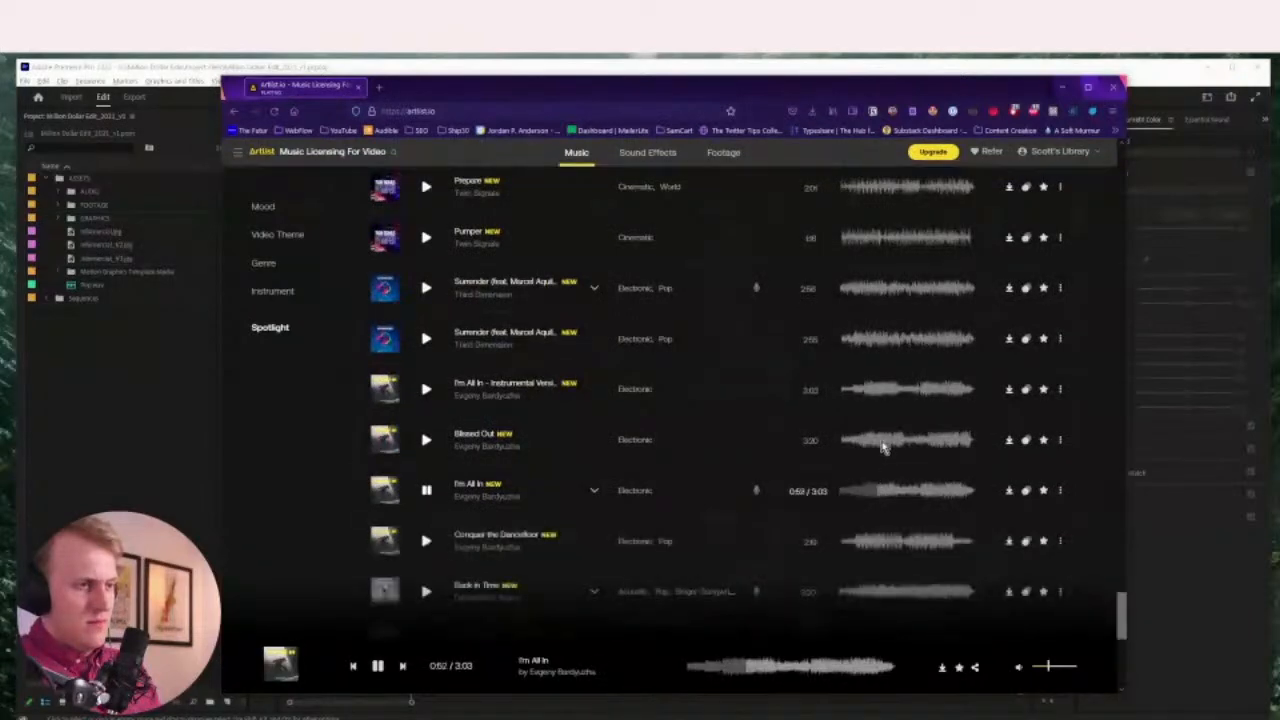
Sample Blissed Out from about 1:00, Back in Time - Instrumental Version from about 0:52 and Wandering for Days from about 0:38
scroll(880, 442, down, 5)
click(877, 401)
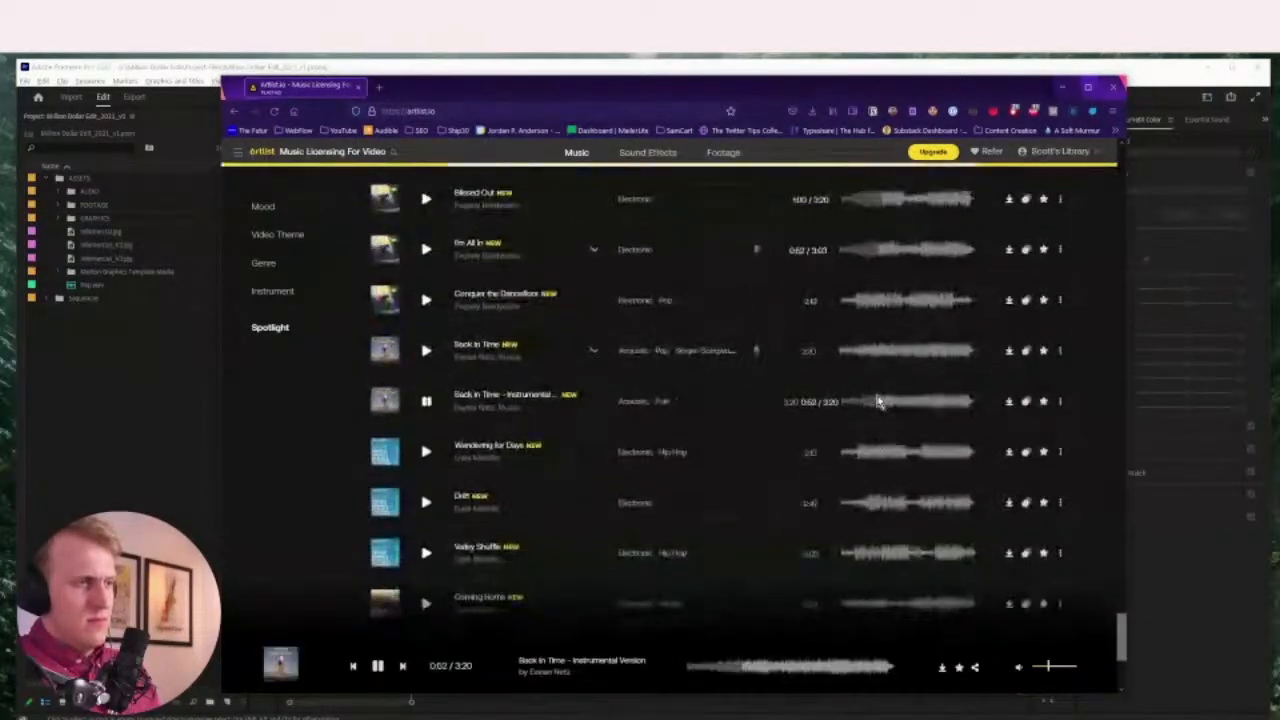
scroll(877, 400, down, 2)
click(880, 350)
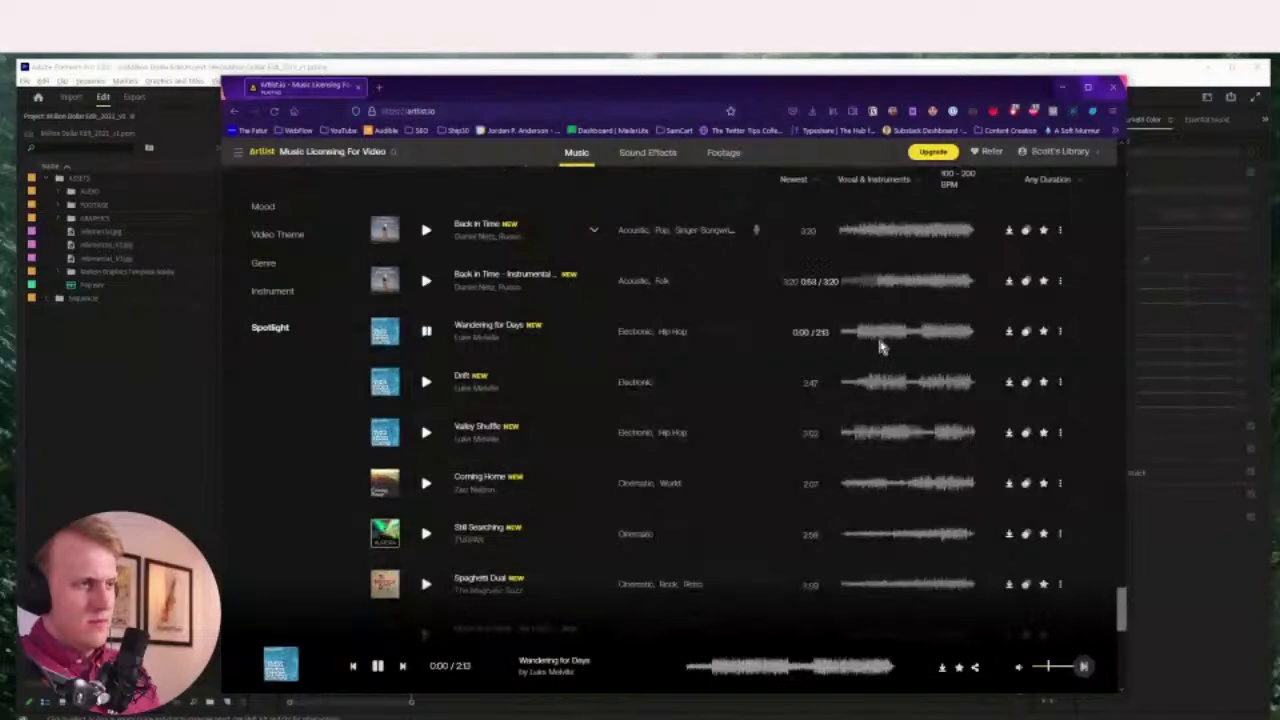
Sample Drift from about 0:54, 1:08 and 2:32, and download the track
click(886, 390)
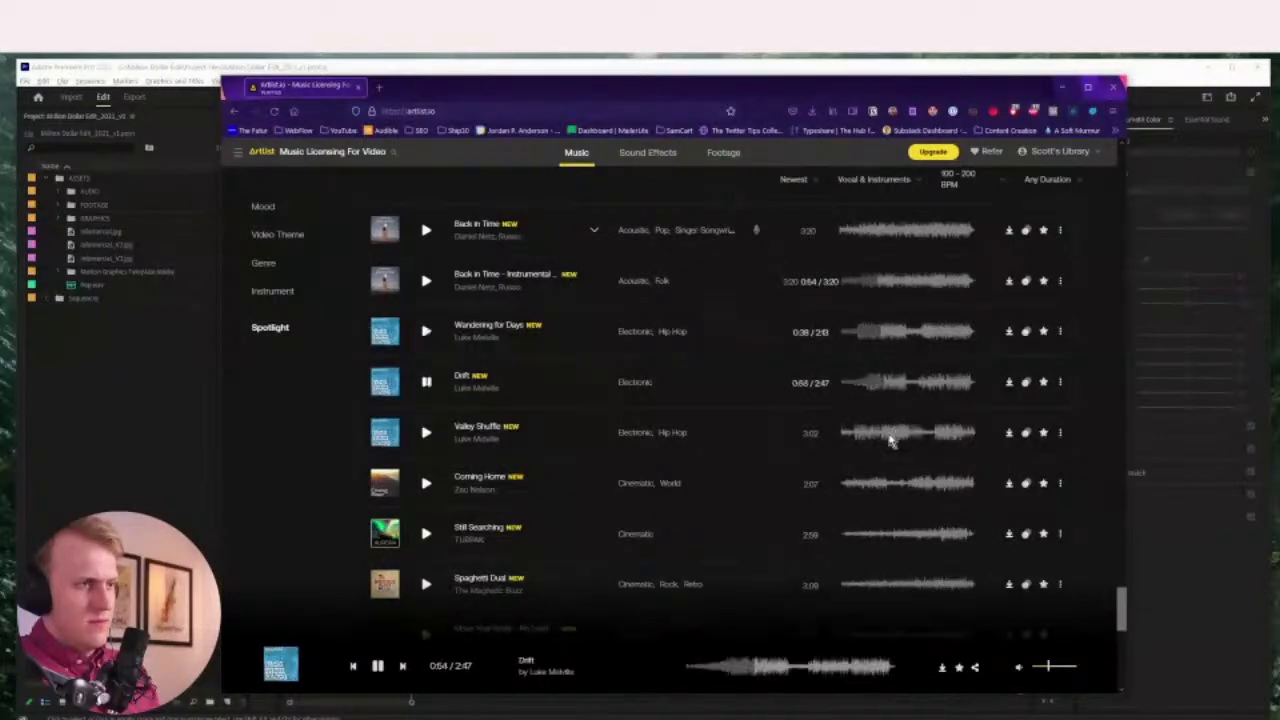
click(907, 394)
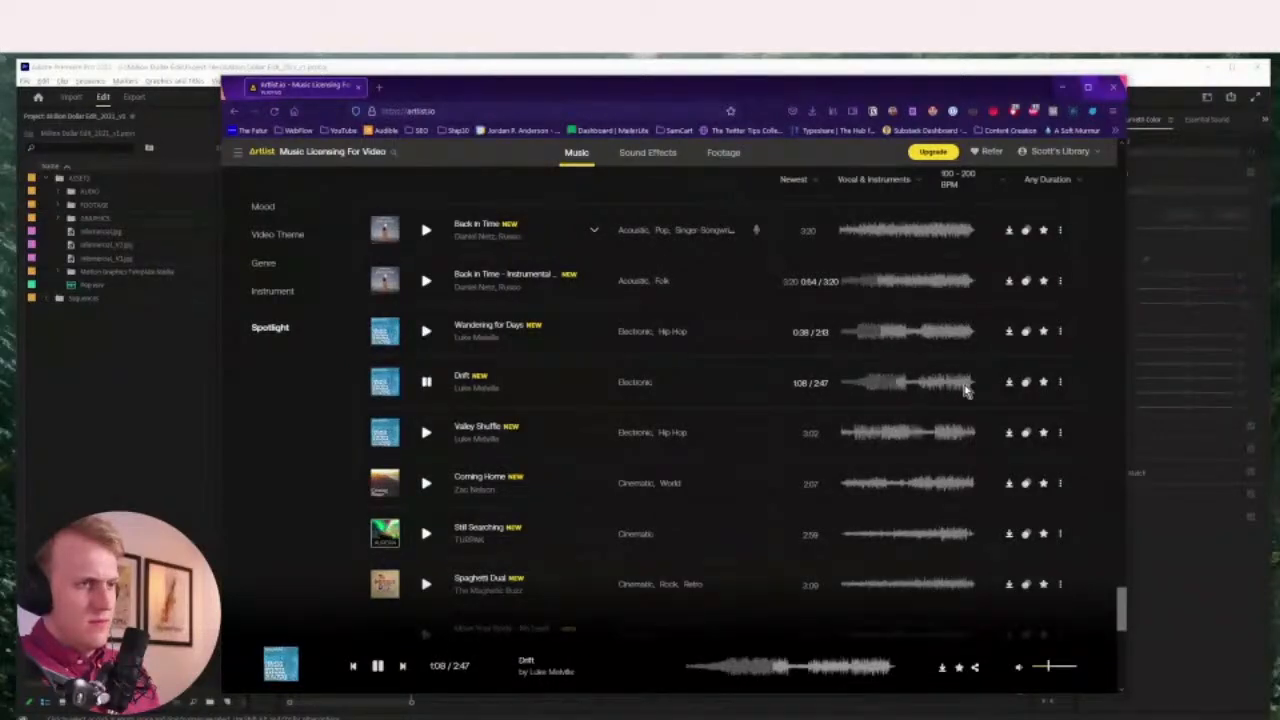
click(966, 390)
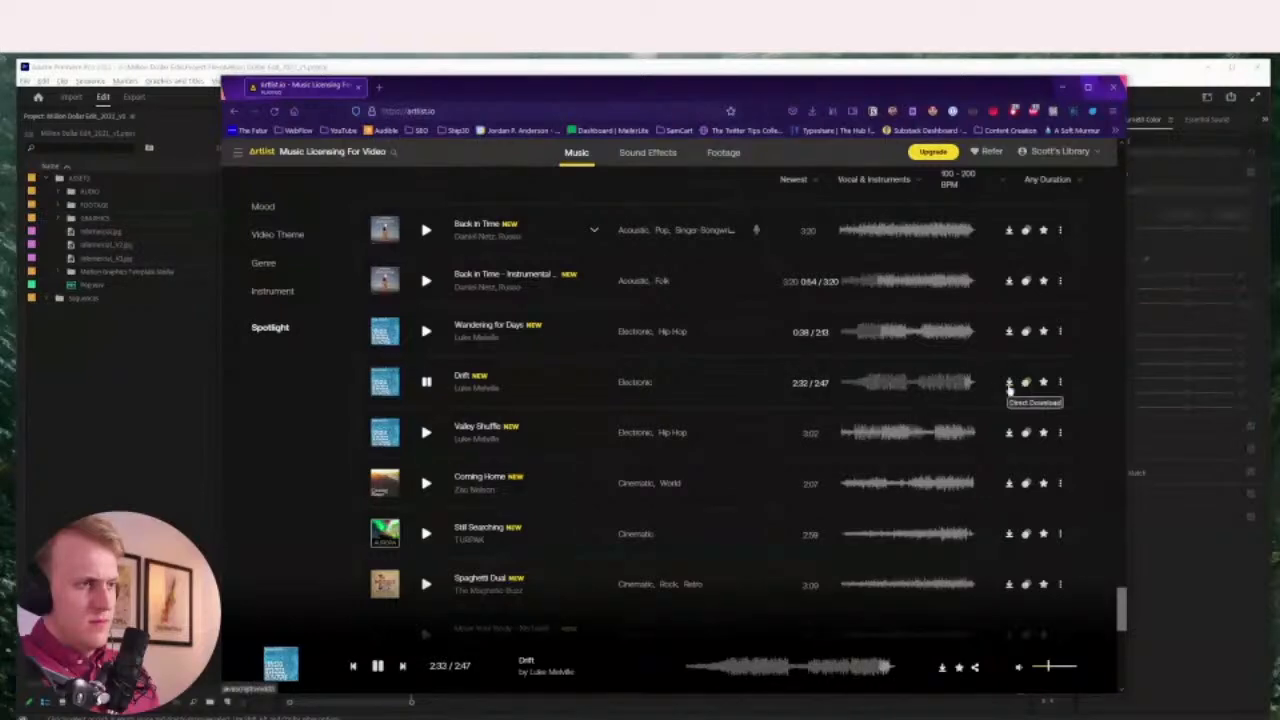
click(1010, 388)
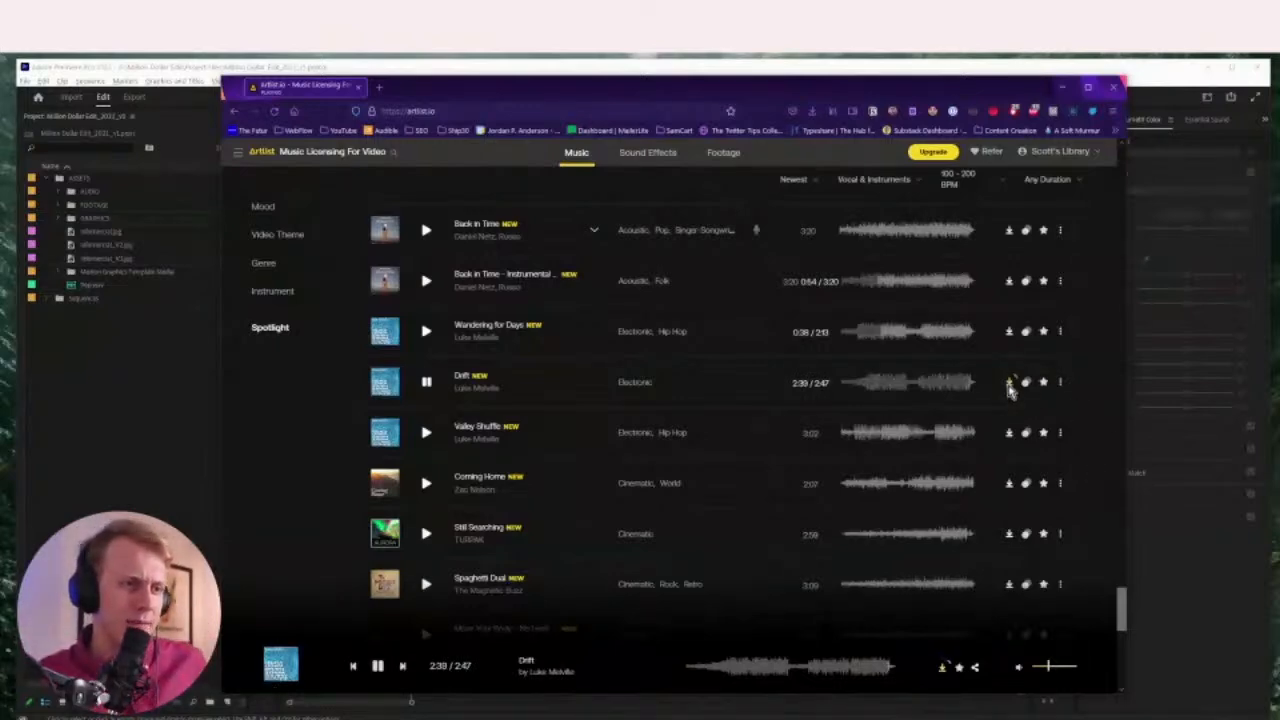
click(1009, 384)
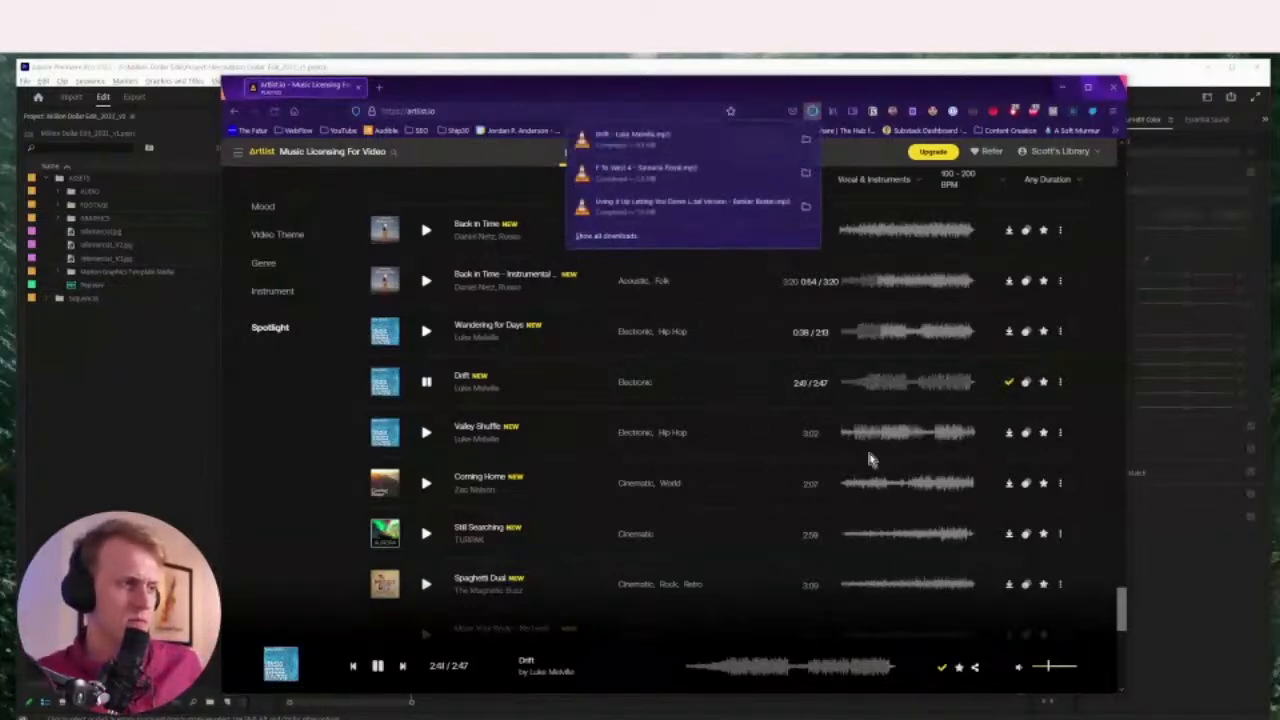
Sample Coming Home from about 0:50, skip to the start of Still Searching, and pause playback
click(895, 485)
key(Down)
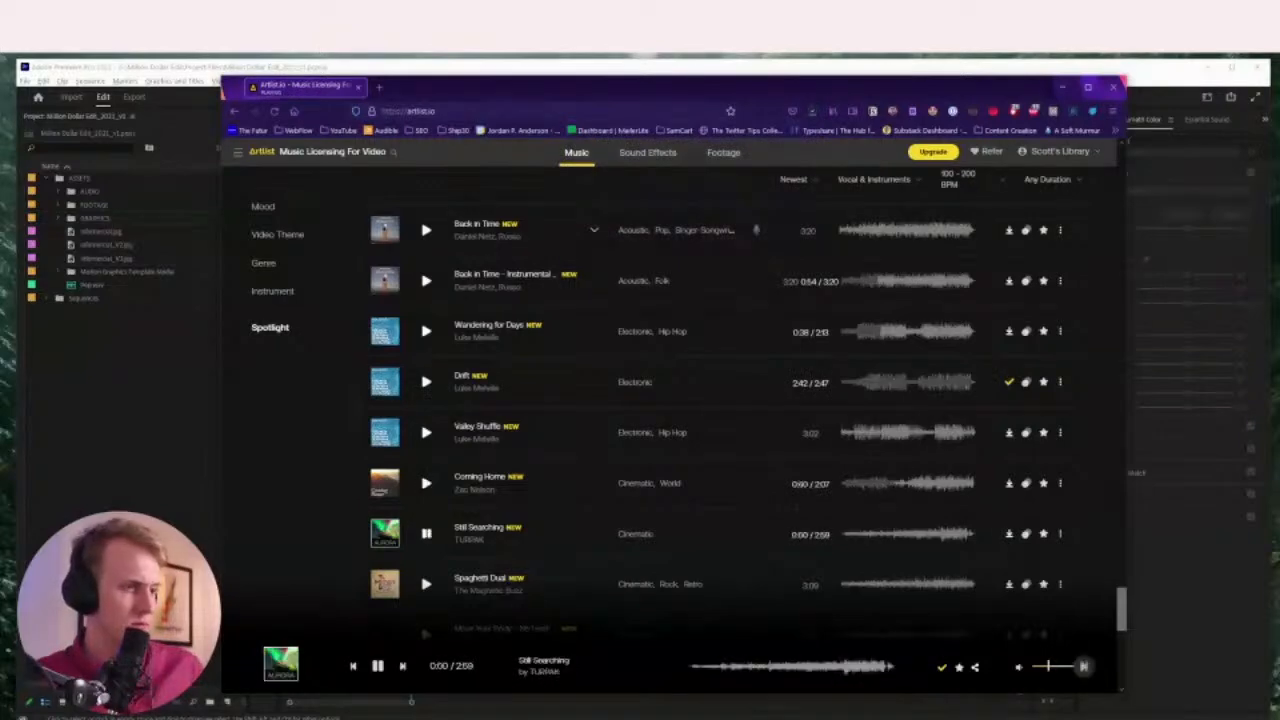
key(space)
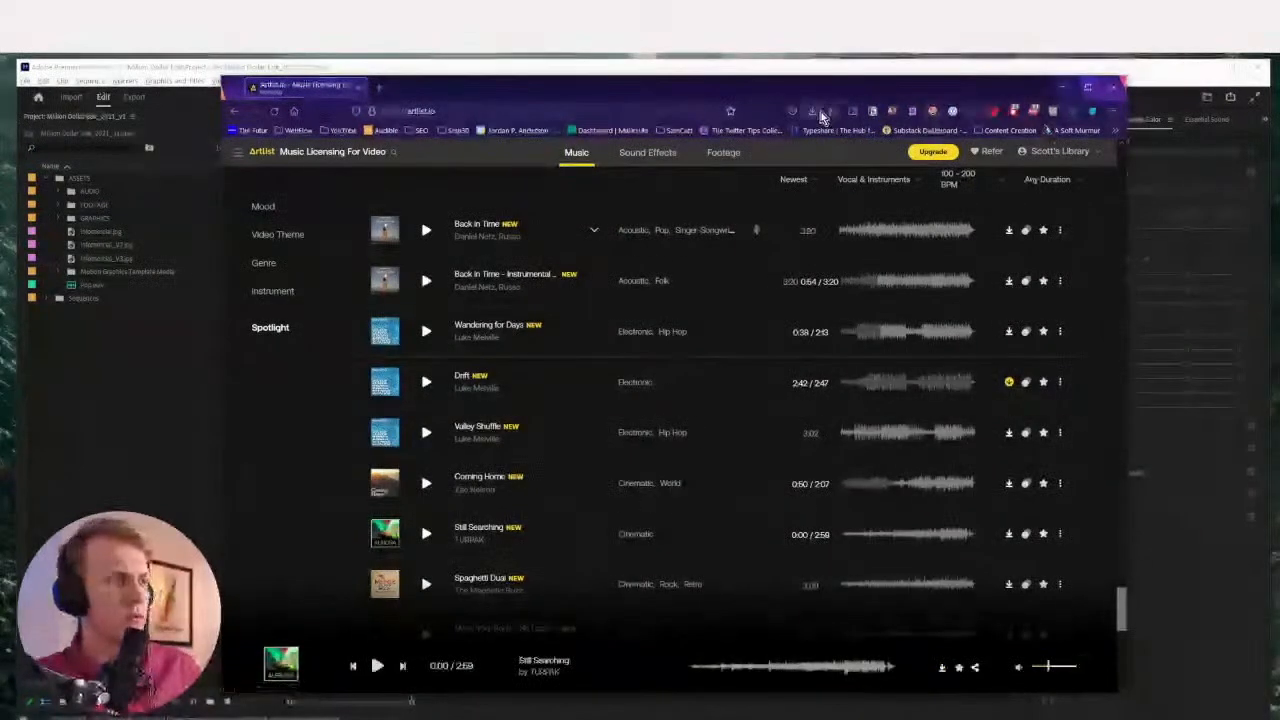
Switch to Premiere Pro and reveal the first track of the Round 4 music bin in File Explorer
click(1087, 87)
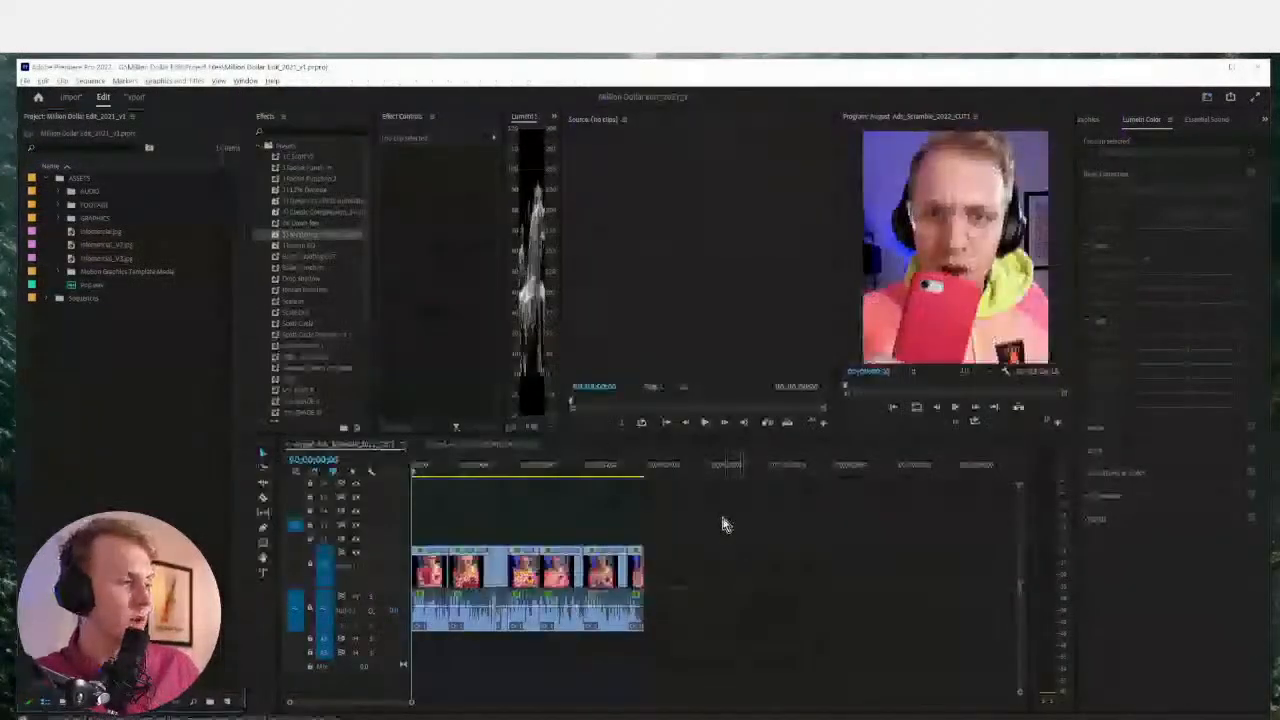
right_click(428, 575)
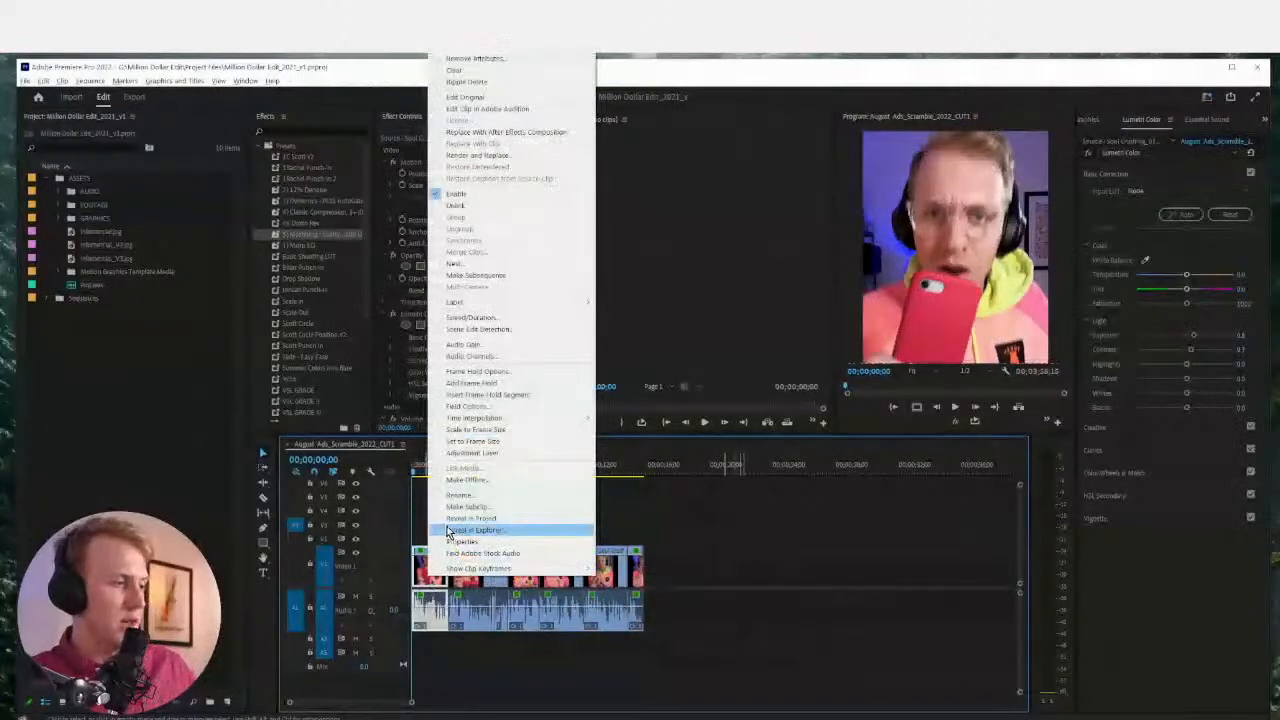
click(62, 196)
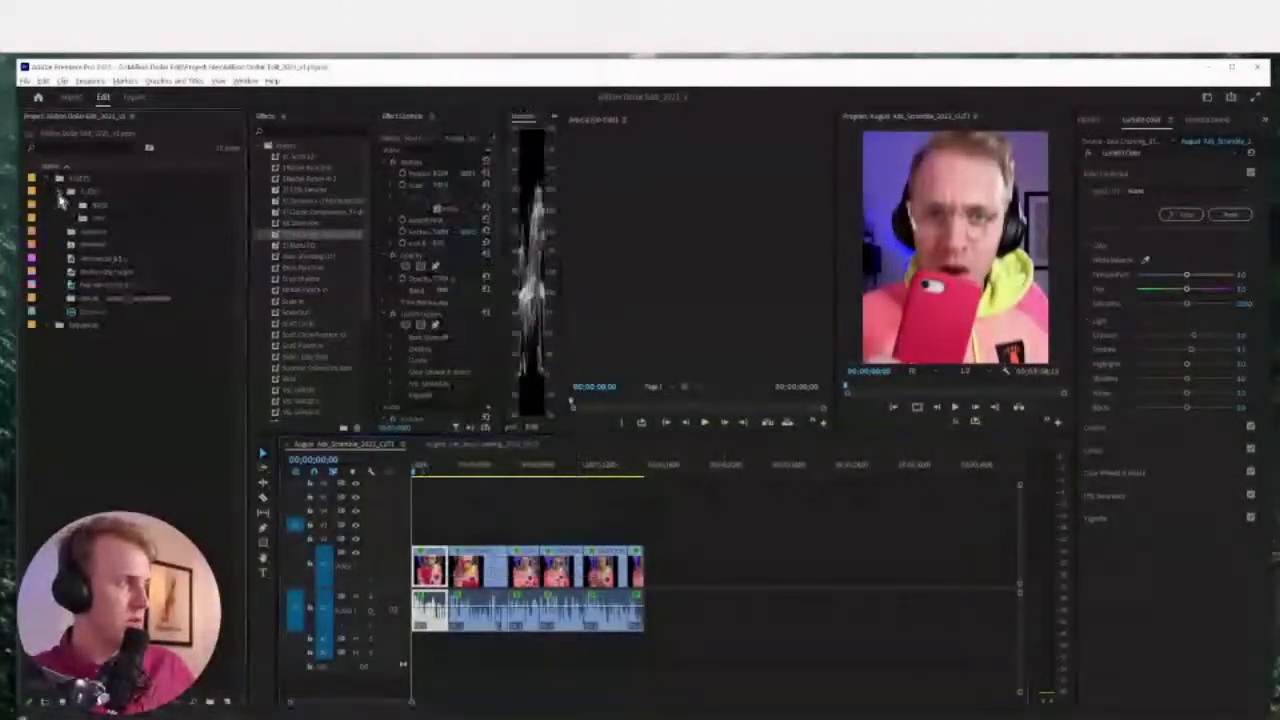
click(70, 206)
right_click(102, 222)
click(53, 323)
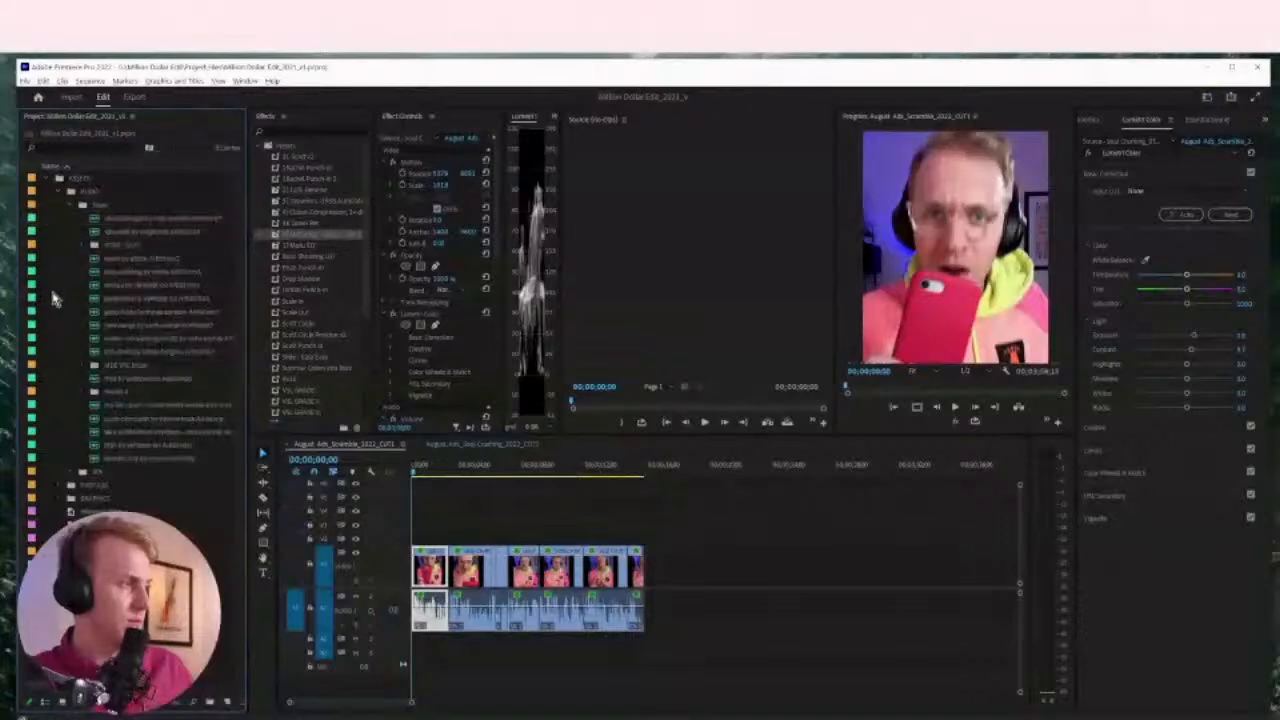
click(85, 392)
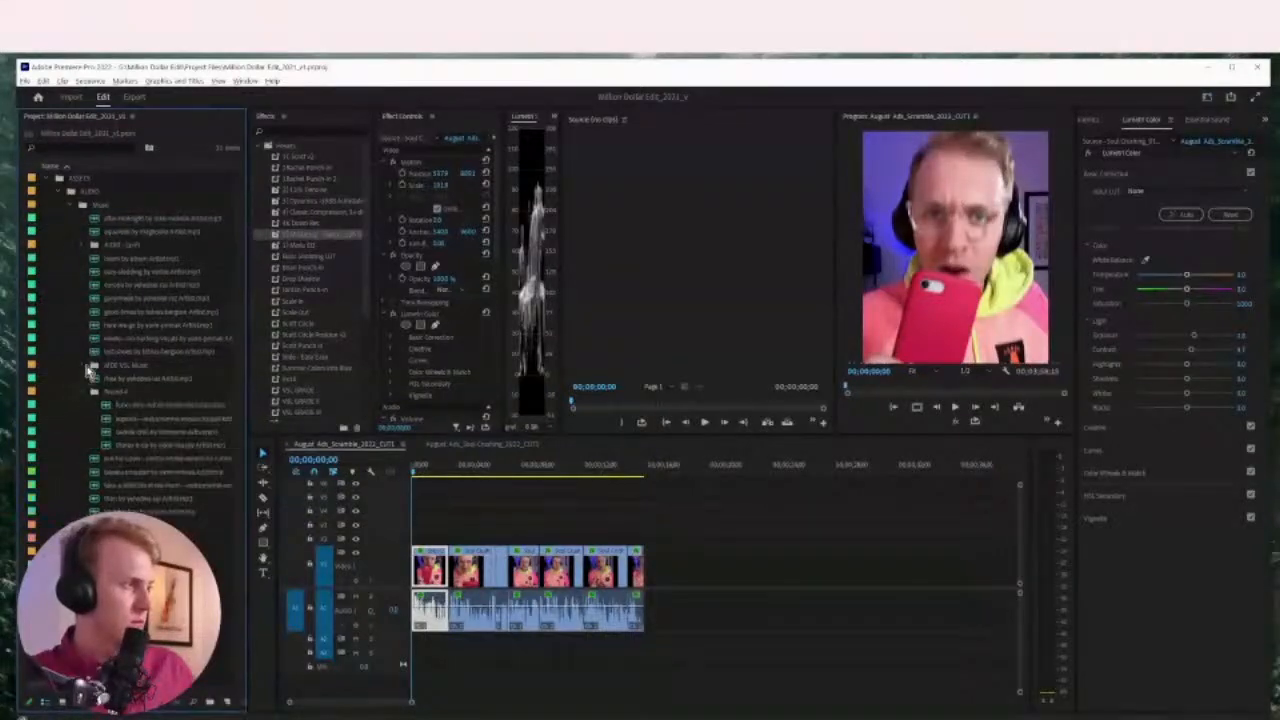
right_click(120, 405)
click(169, 309)
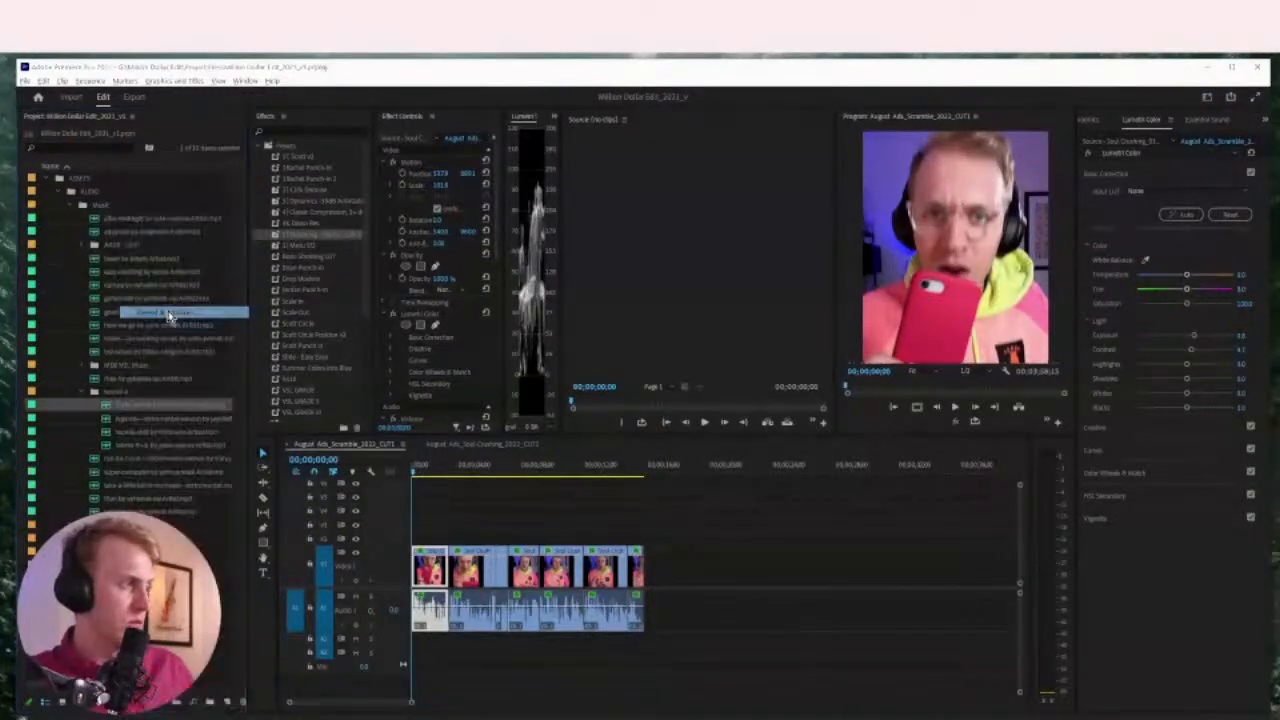
Open the Downloads folder in File Explorer and move its window clear of the editing workspace
scroll(252, 340, up, 6)
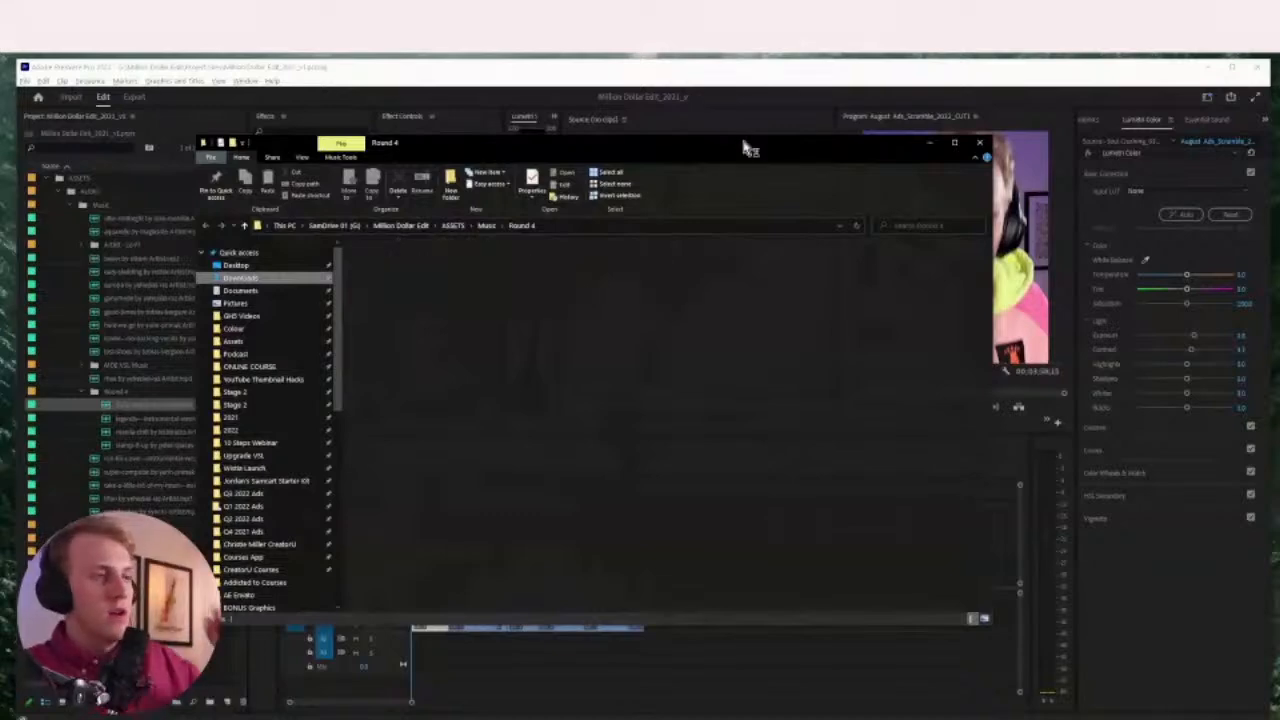
click(716, 77)
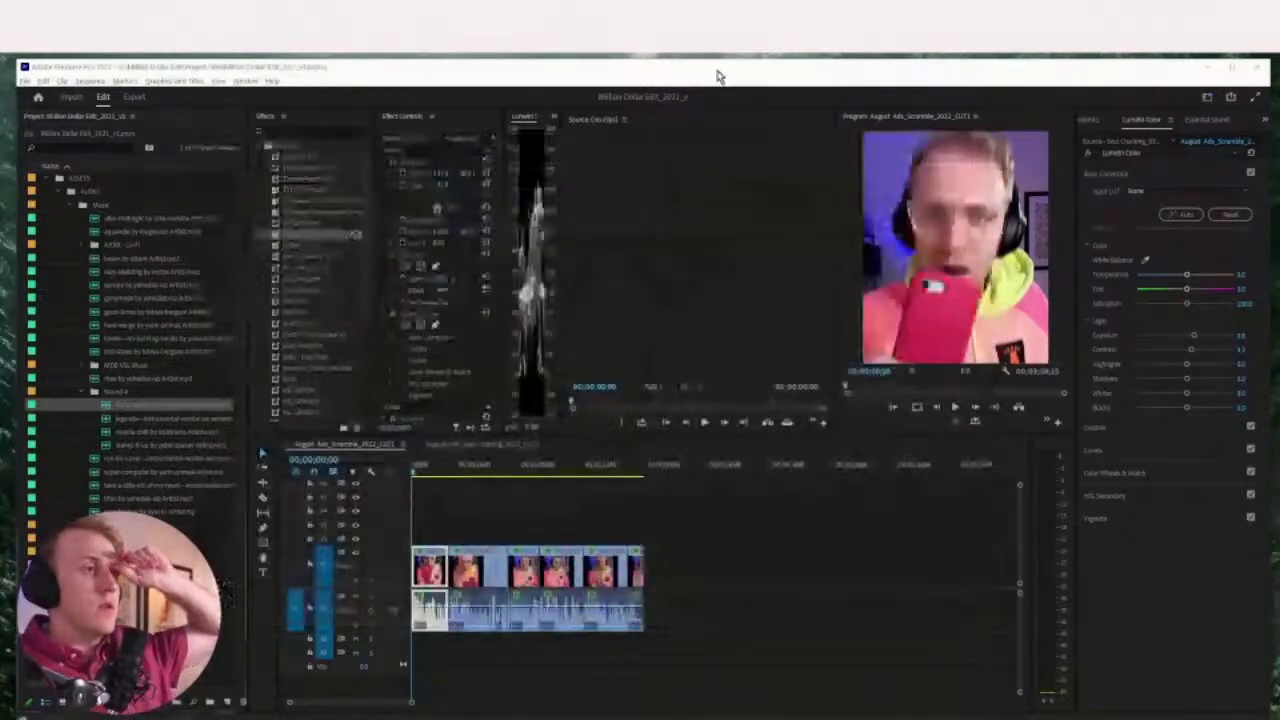
key(alt+Tab)
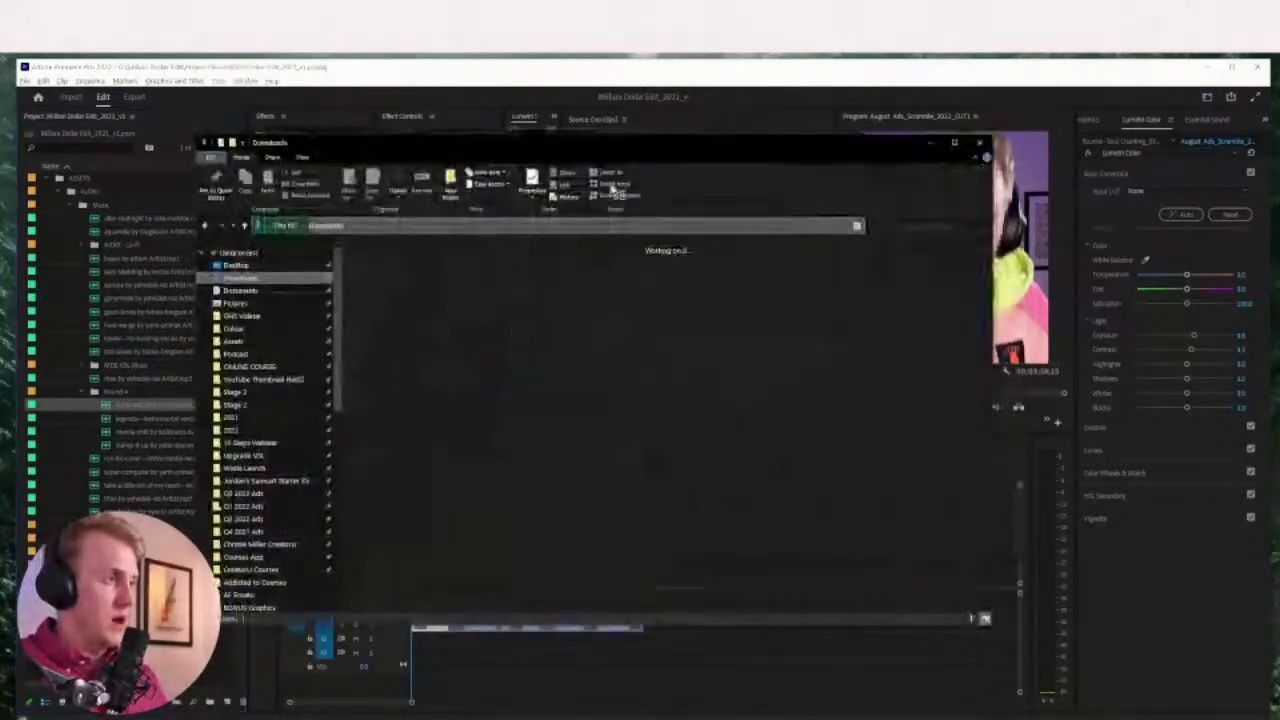
drag(614, 152, 885, 50)
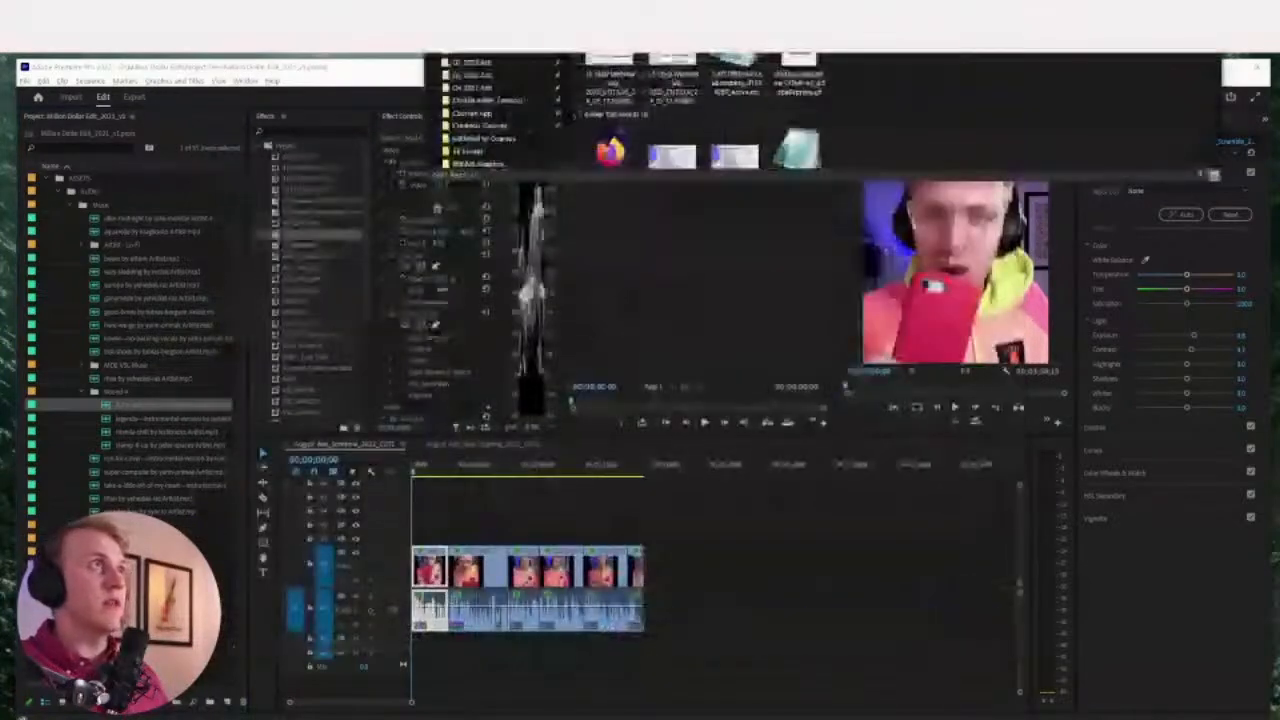
key(alt+Tab)
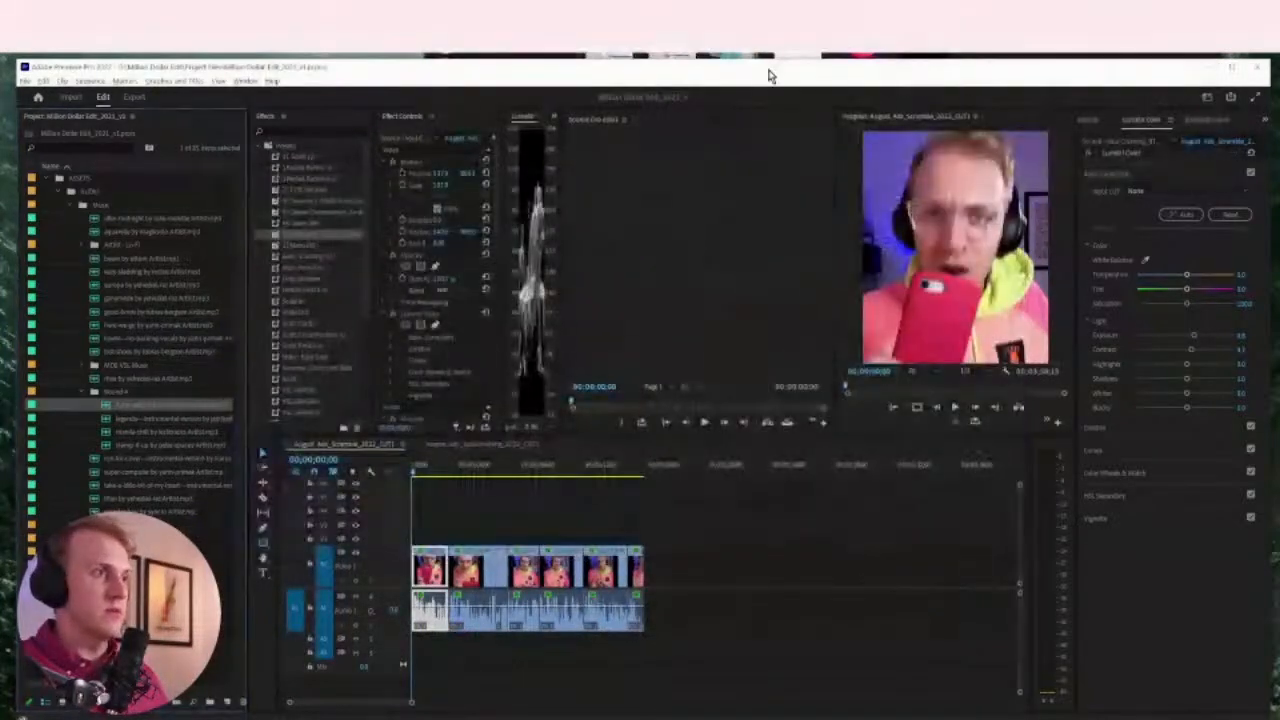
key(alt+Tab)
key(alt+Tab)
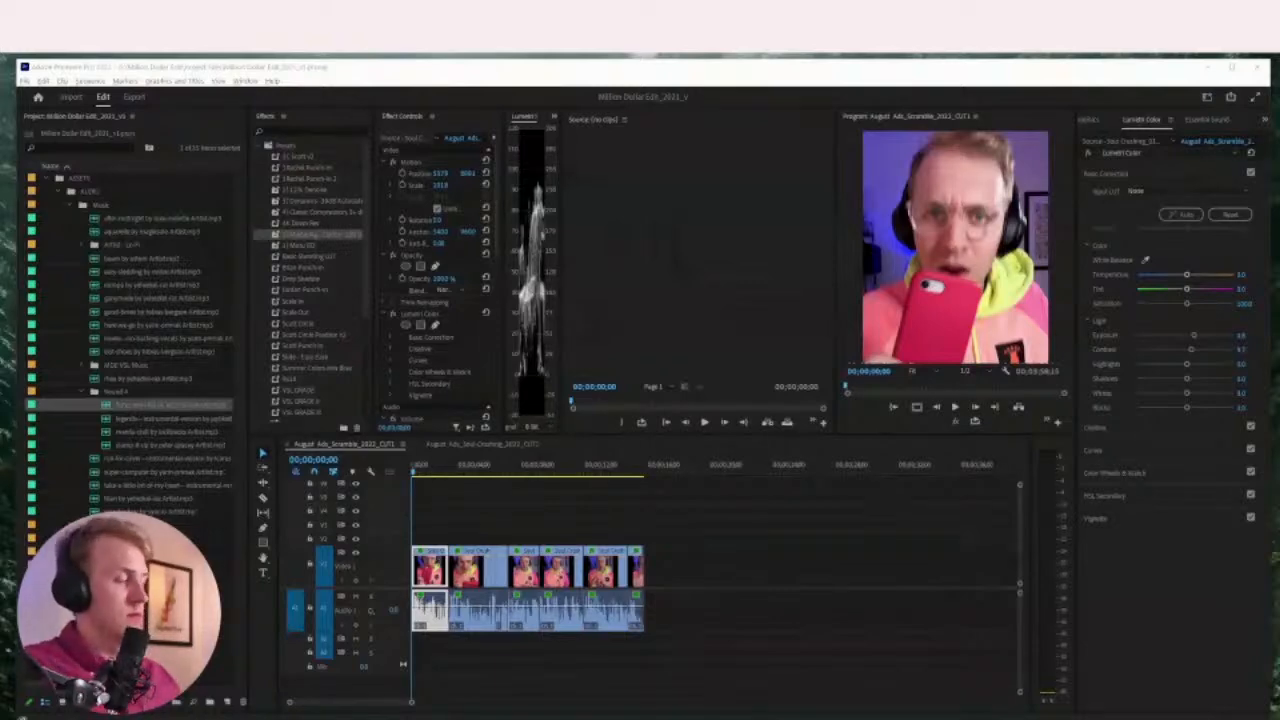
Import the folder listed just below Round 4 in the project's Music assets folder into the Music bin, and close File Explorer
key(super+e)
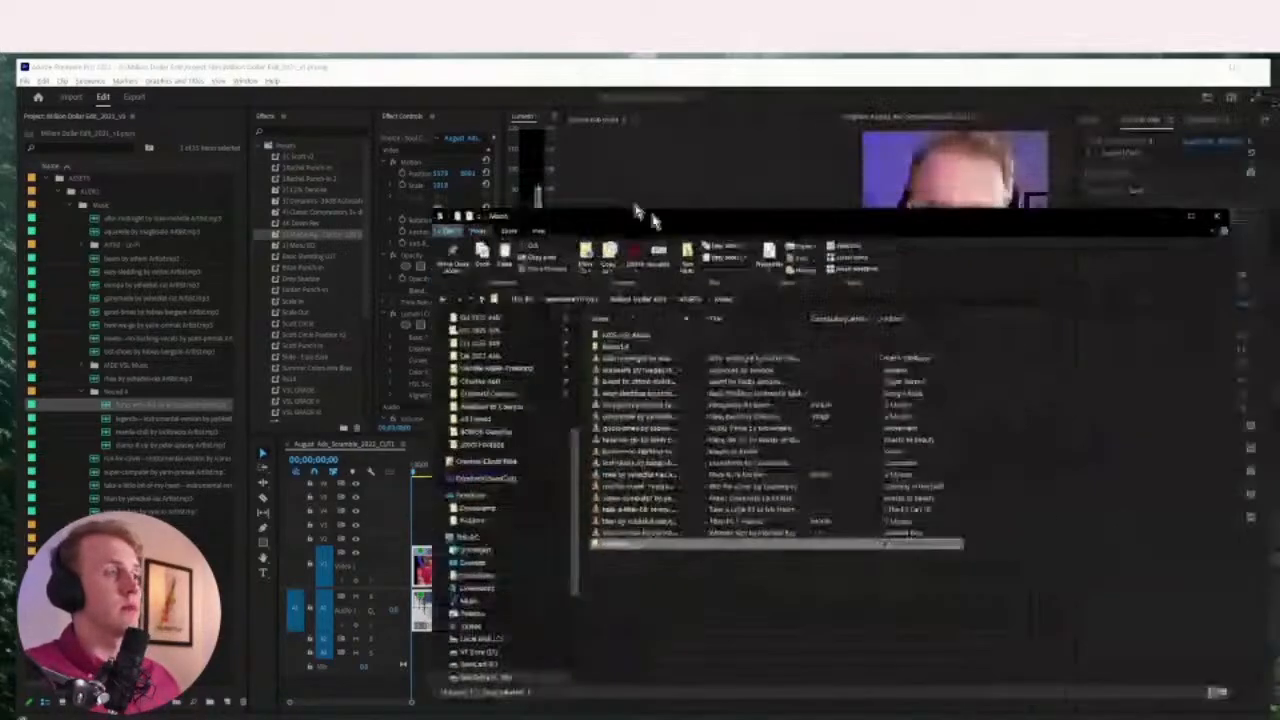
drag(643, 214, 509, 94)
double_click(465, 420)
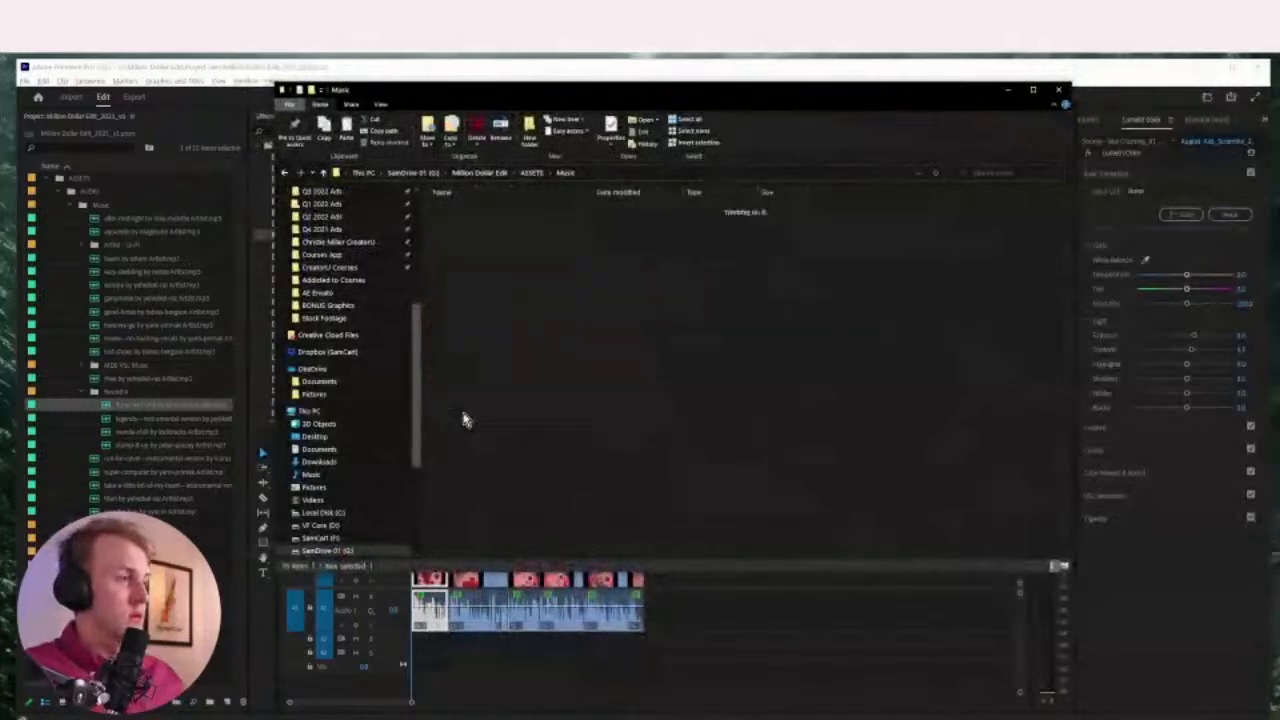
key(alt+Left)
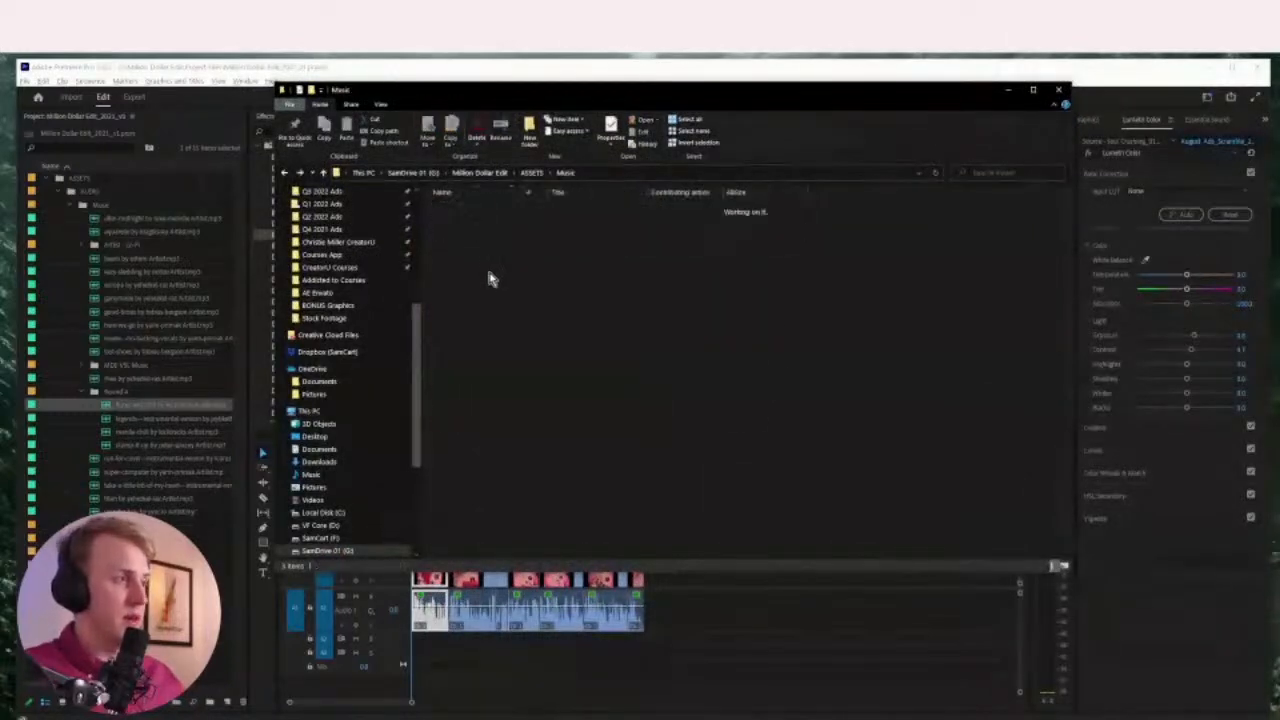
drag(458, 231, 98, 207)
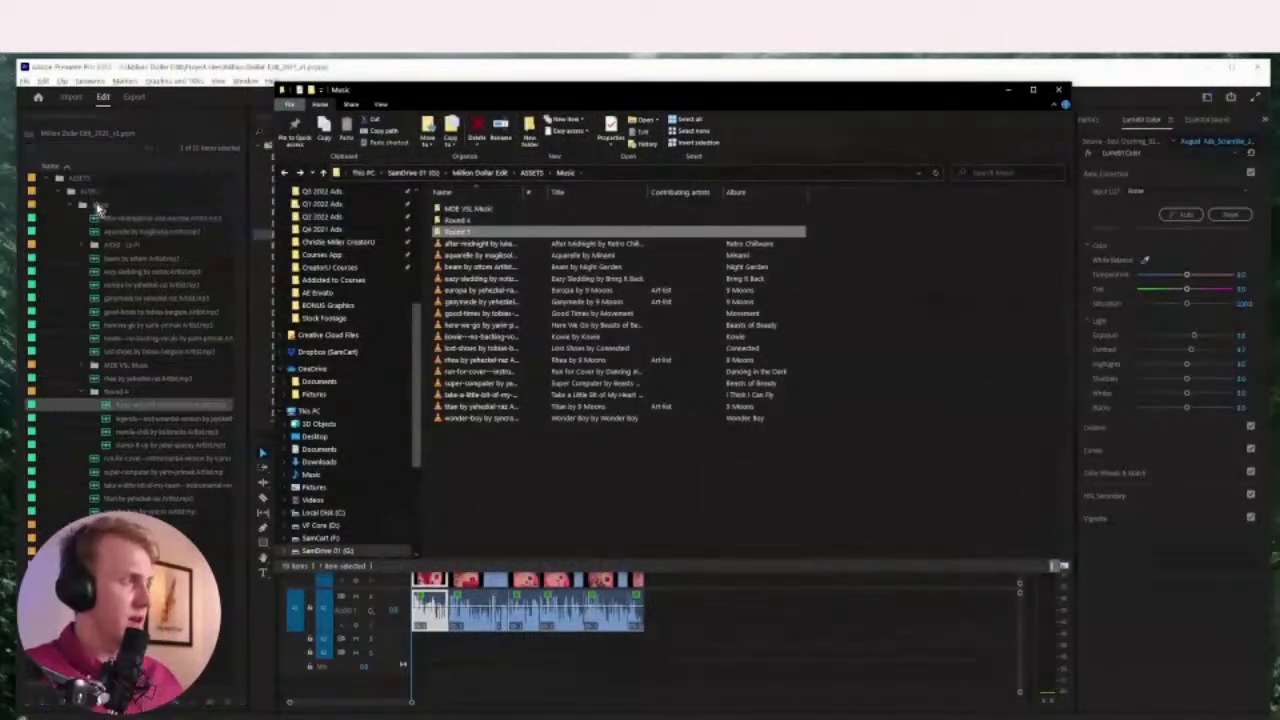
click(1060, 90)
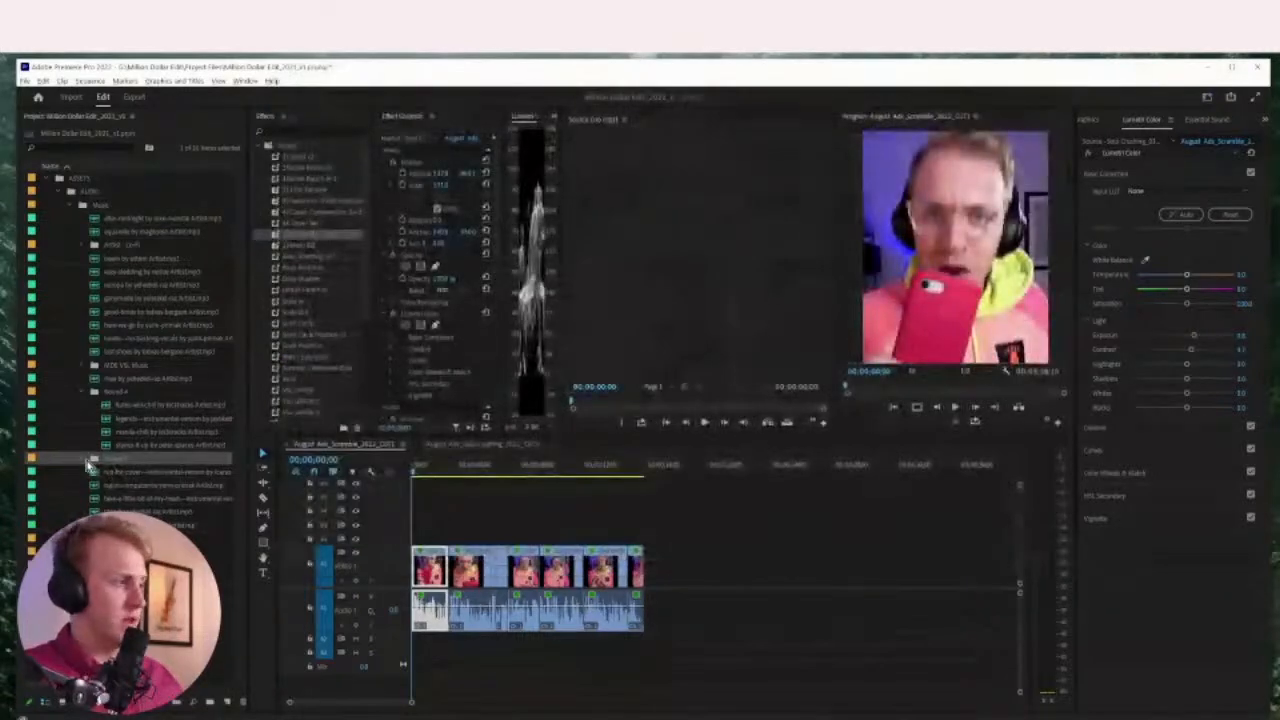
Expand the newly imported music bin and play the Drift track in the Source Monitor
click(94, 458)
double_click(140, 471)
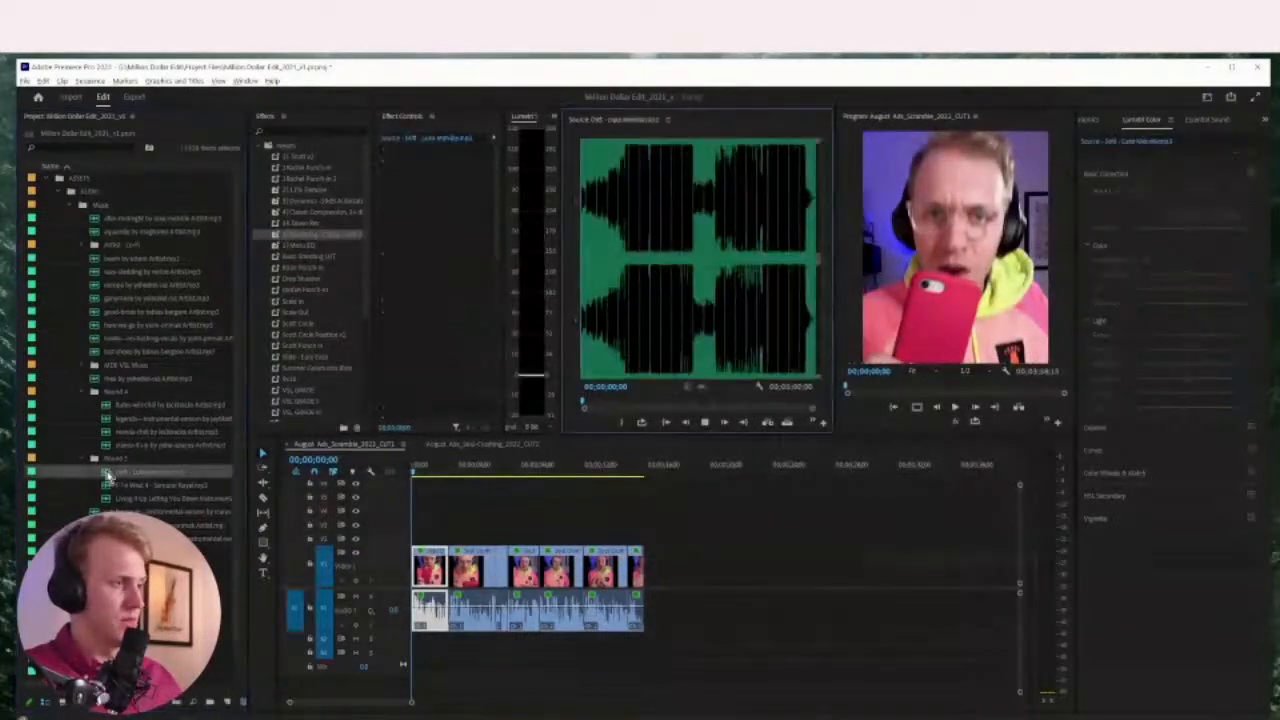
key(space)
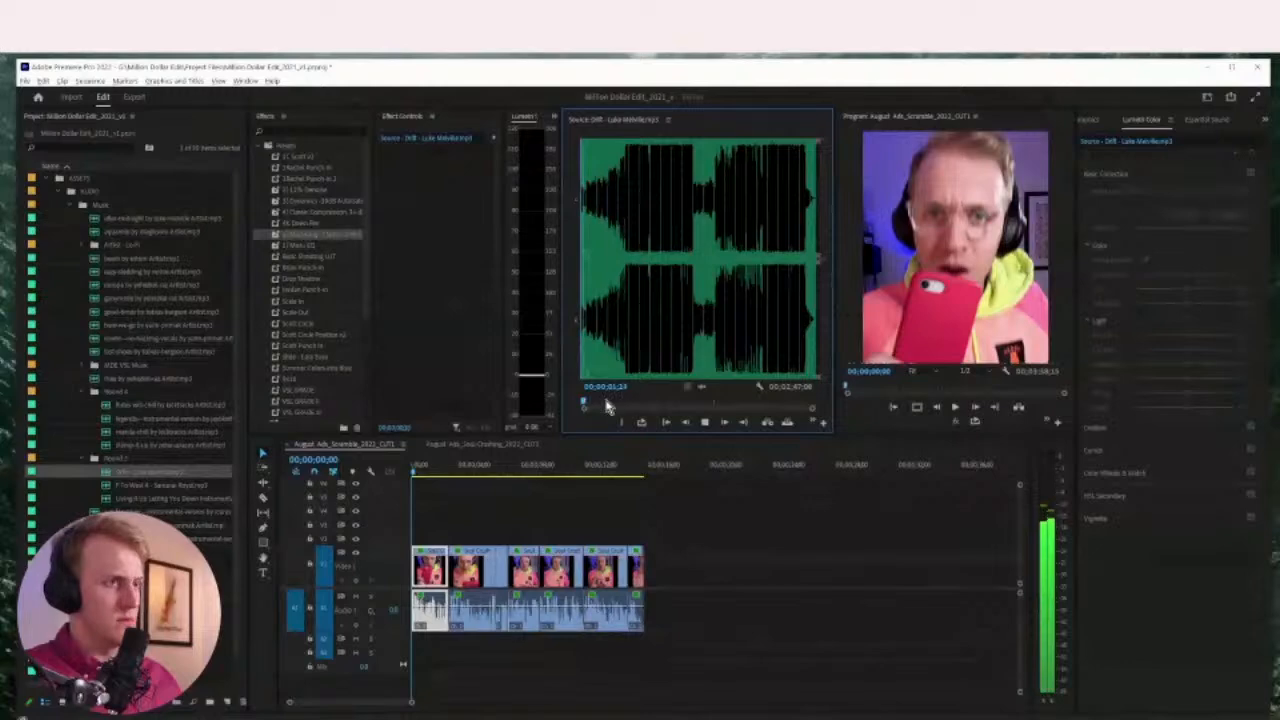
Audition a late passage of Drift and the openings of the other two tracks in its bin in the Source Monitor
click(790, 403)
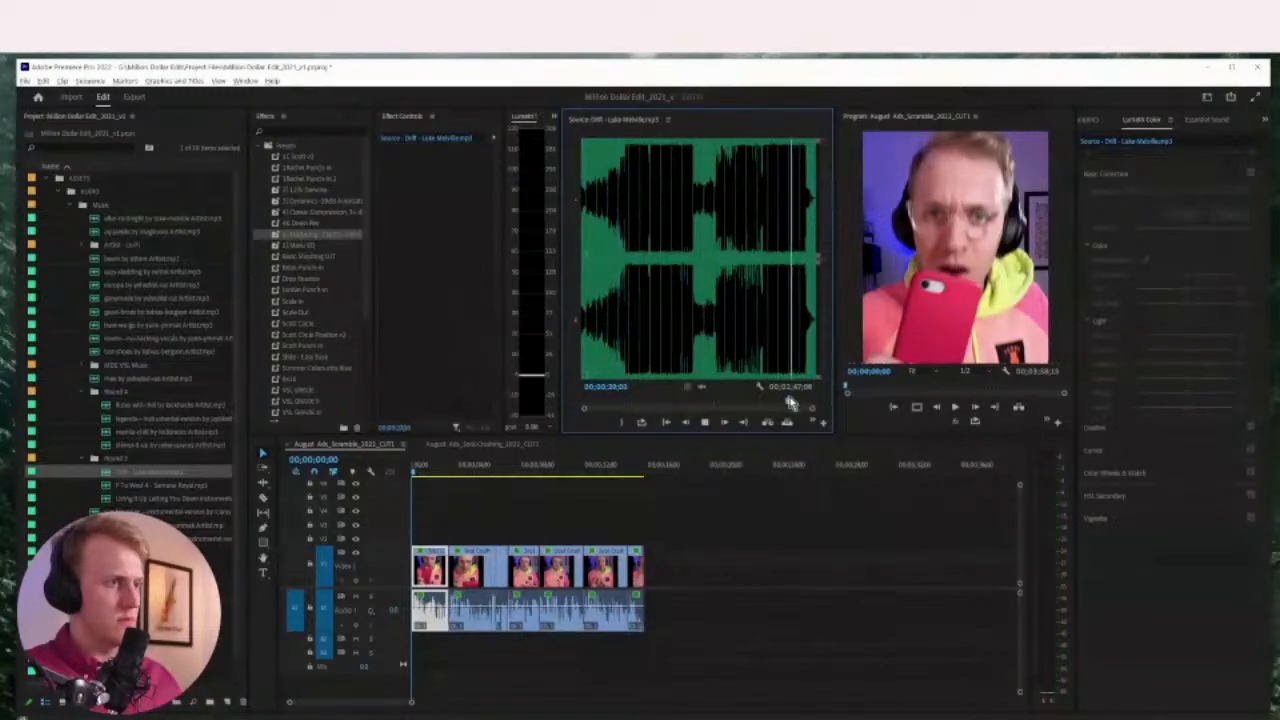
key(space)
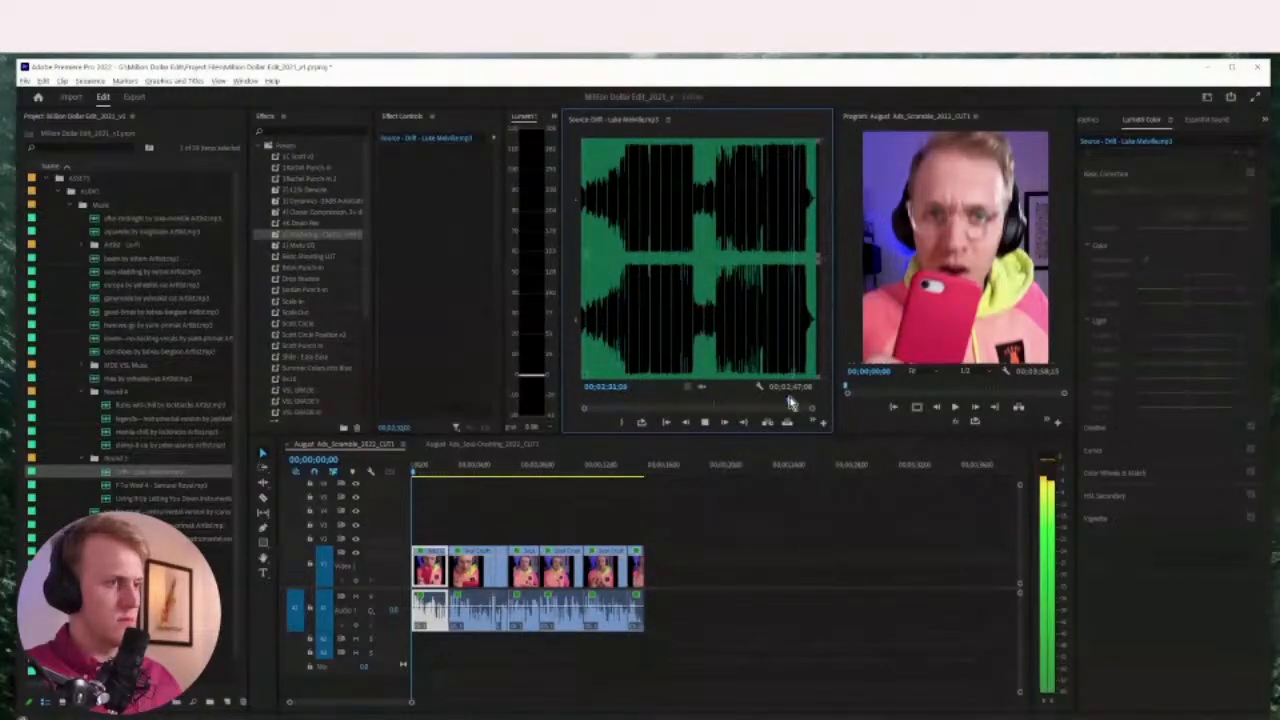
key(space)
double_click(140, 486)
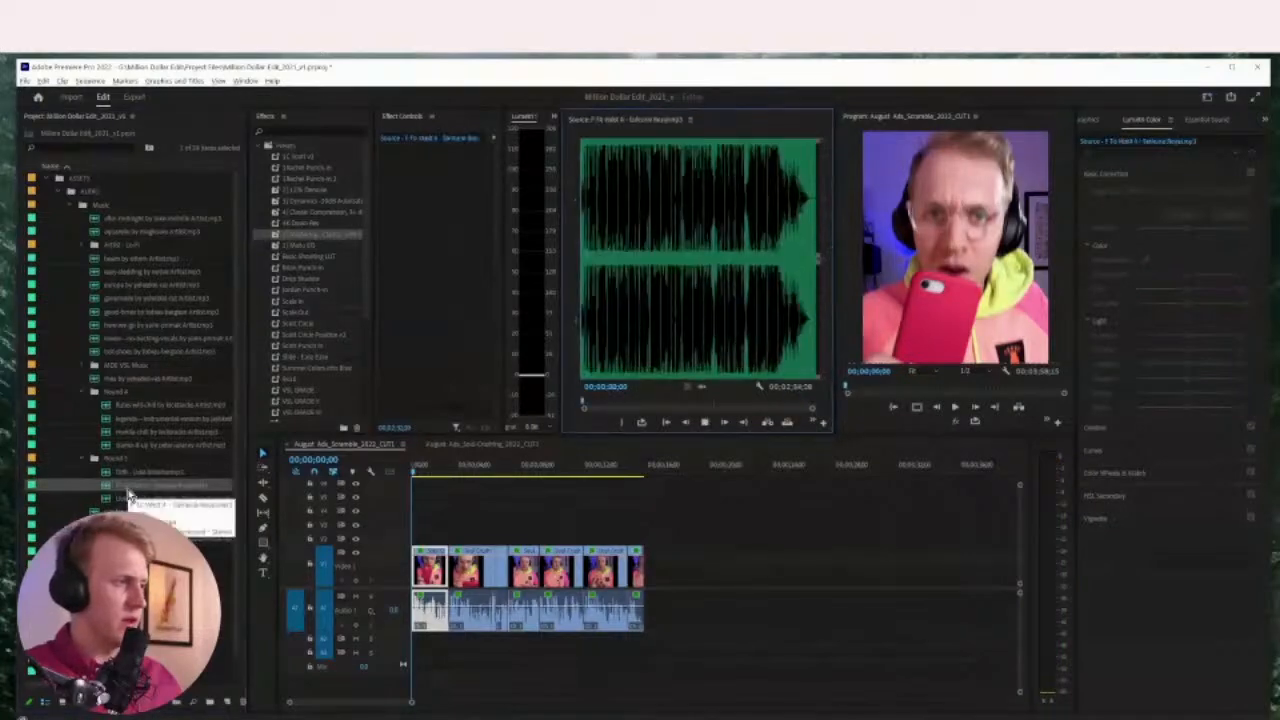
key(space)
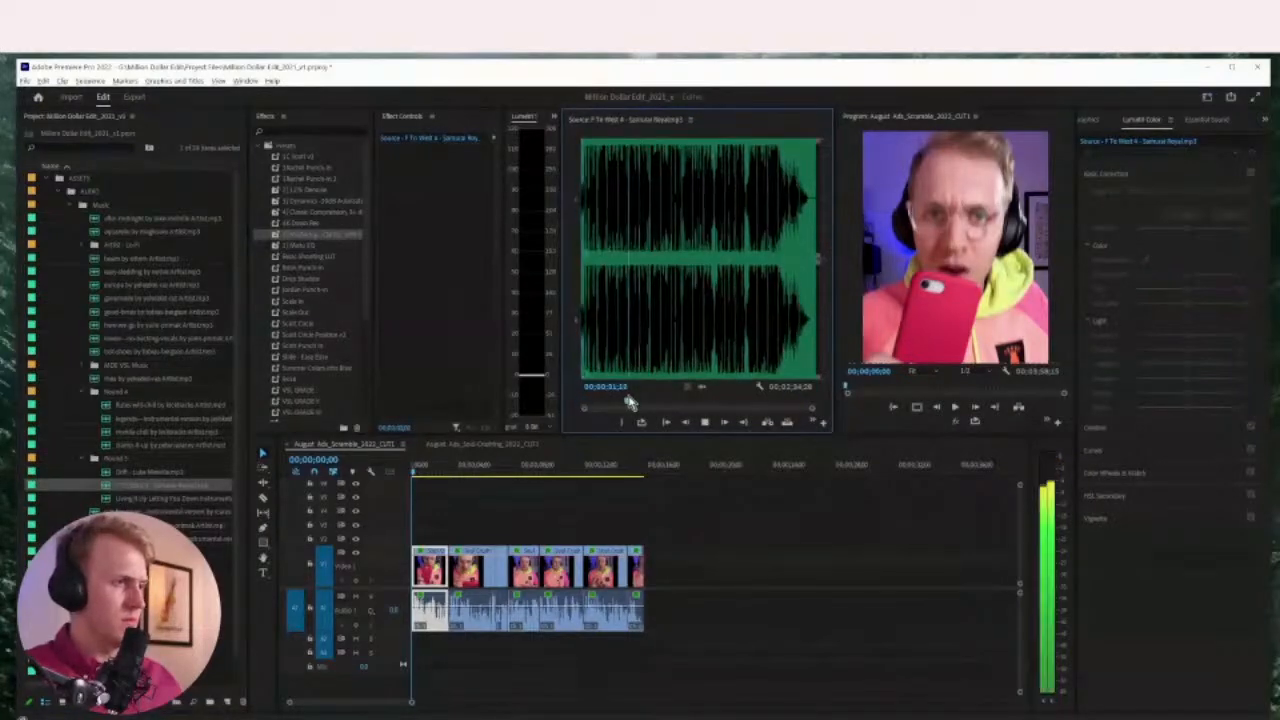
double_click(147, 500)
key(space)
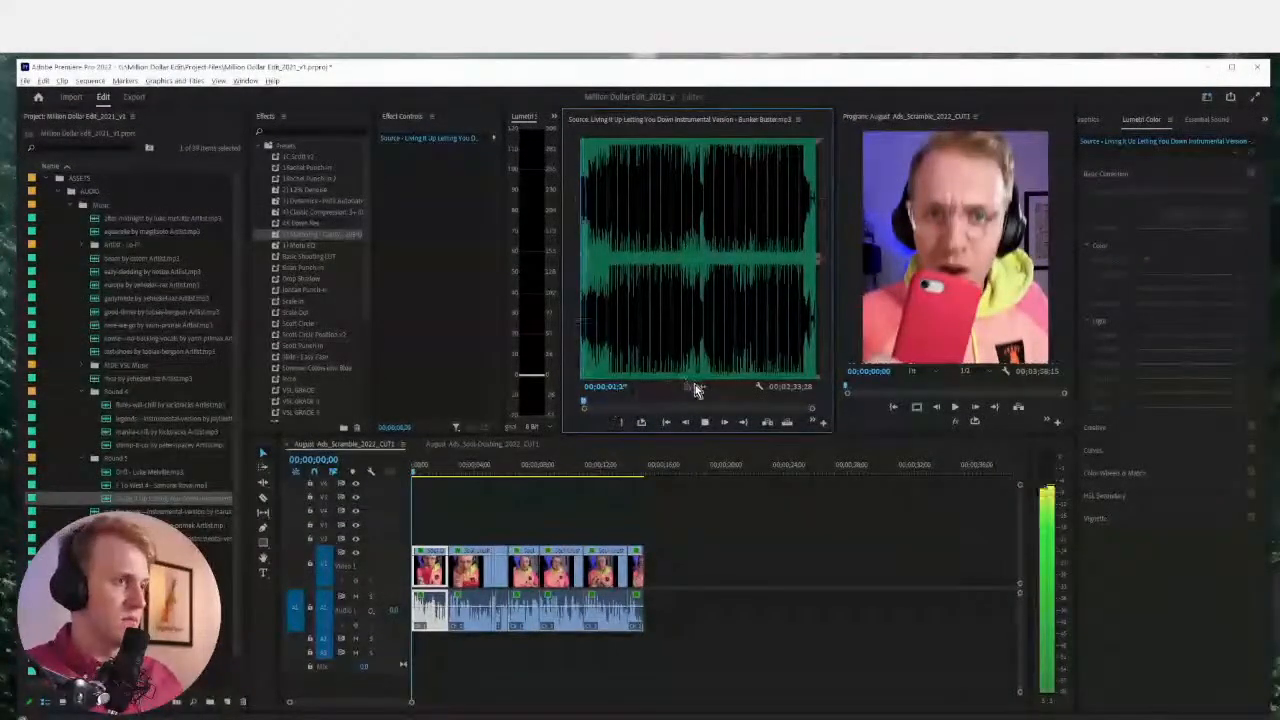
Place the Living It Up Letting You Down instrumental on audio track 2 at the sequence start and normalize all its peaks
drag(695, 385, 392, 645)
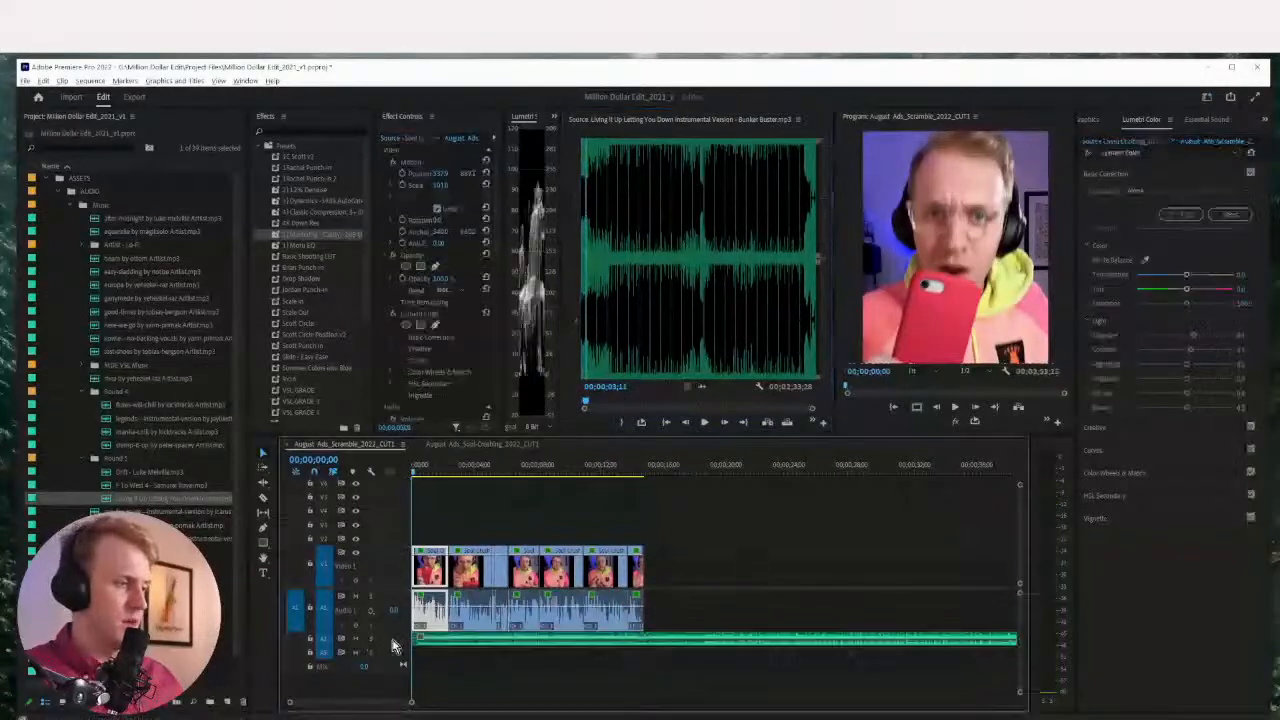
click(462, 686)
key(backslash)
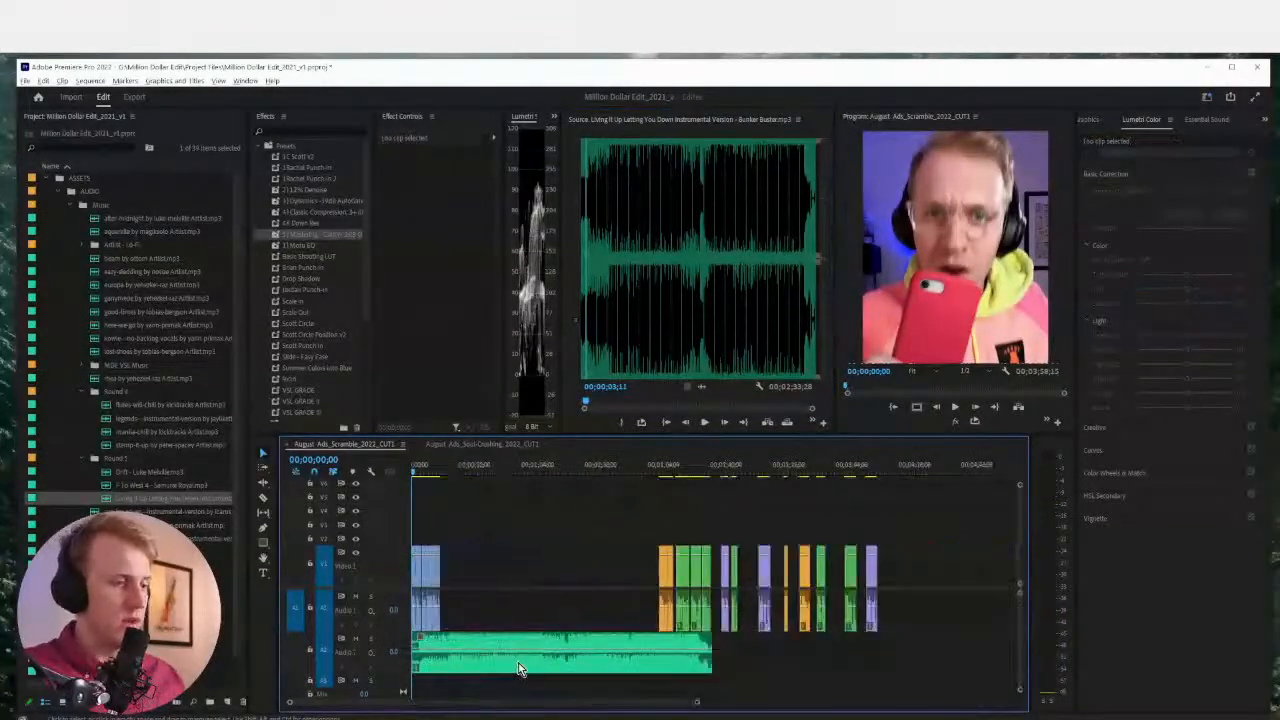
click(510, 662)
key(backslash)
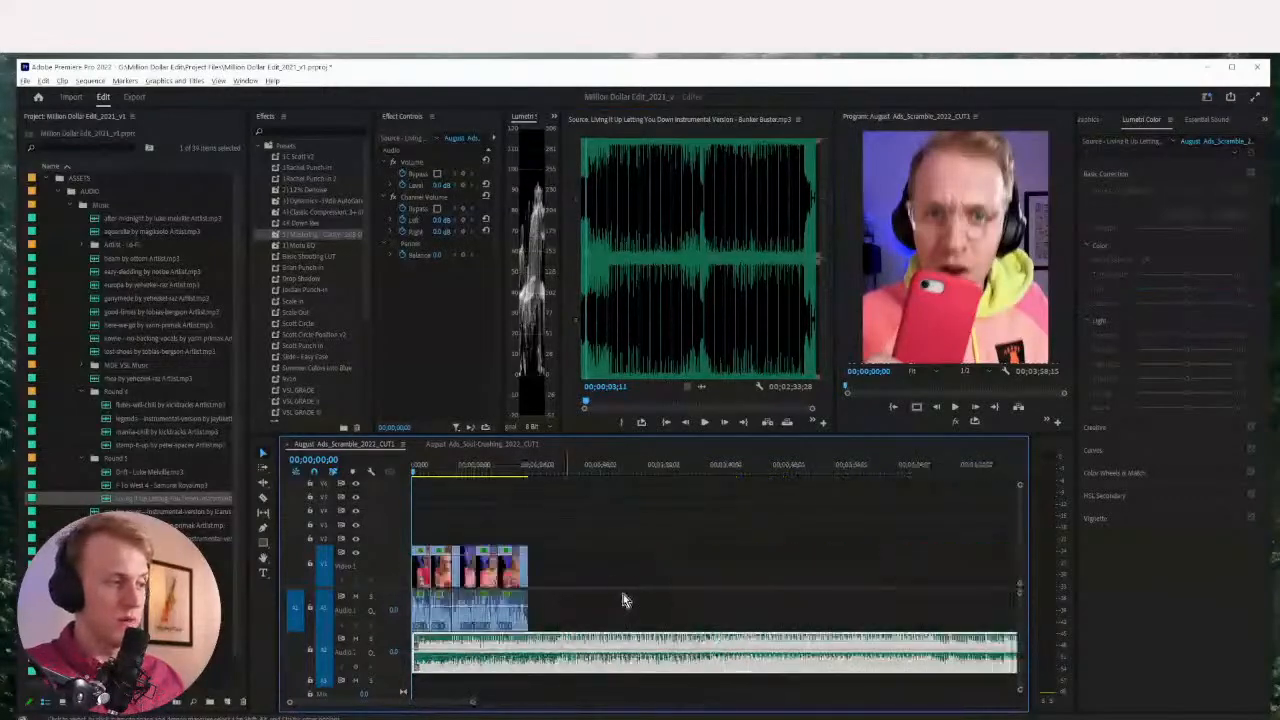
key(g)
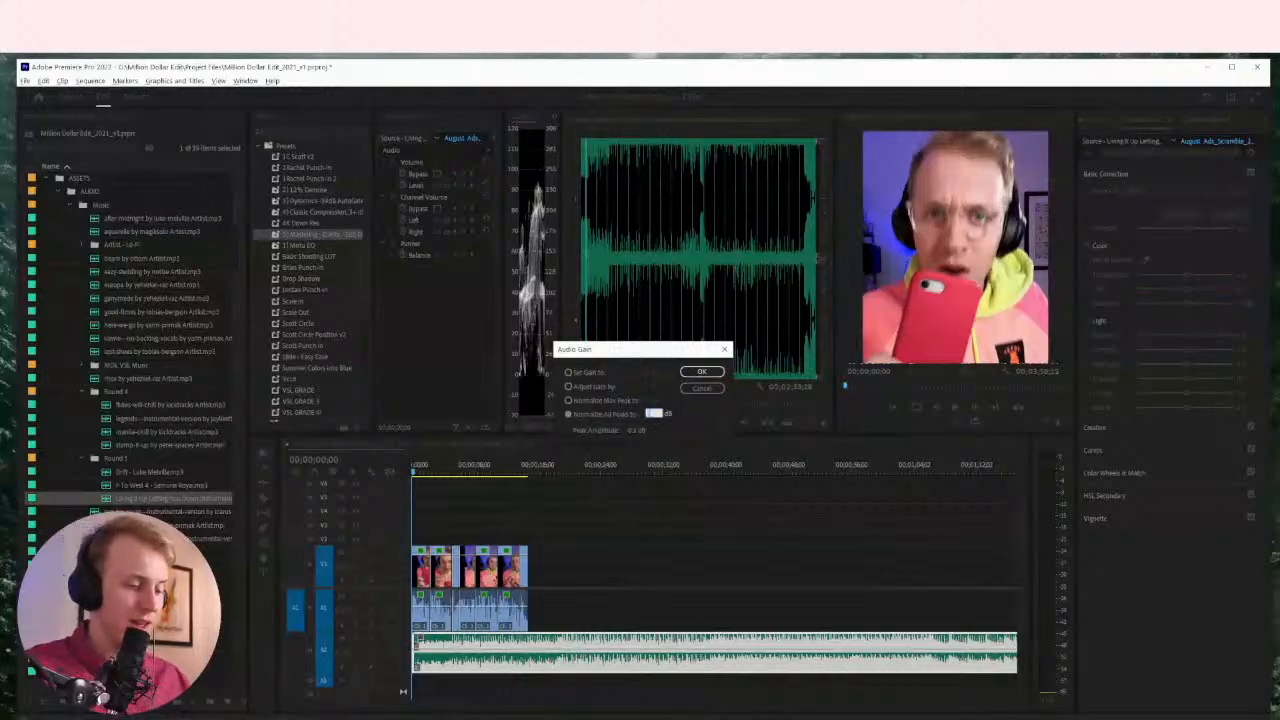
key(Return)
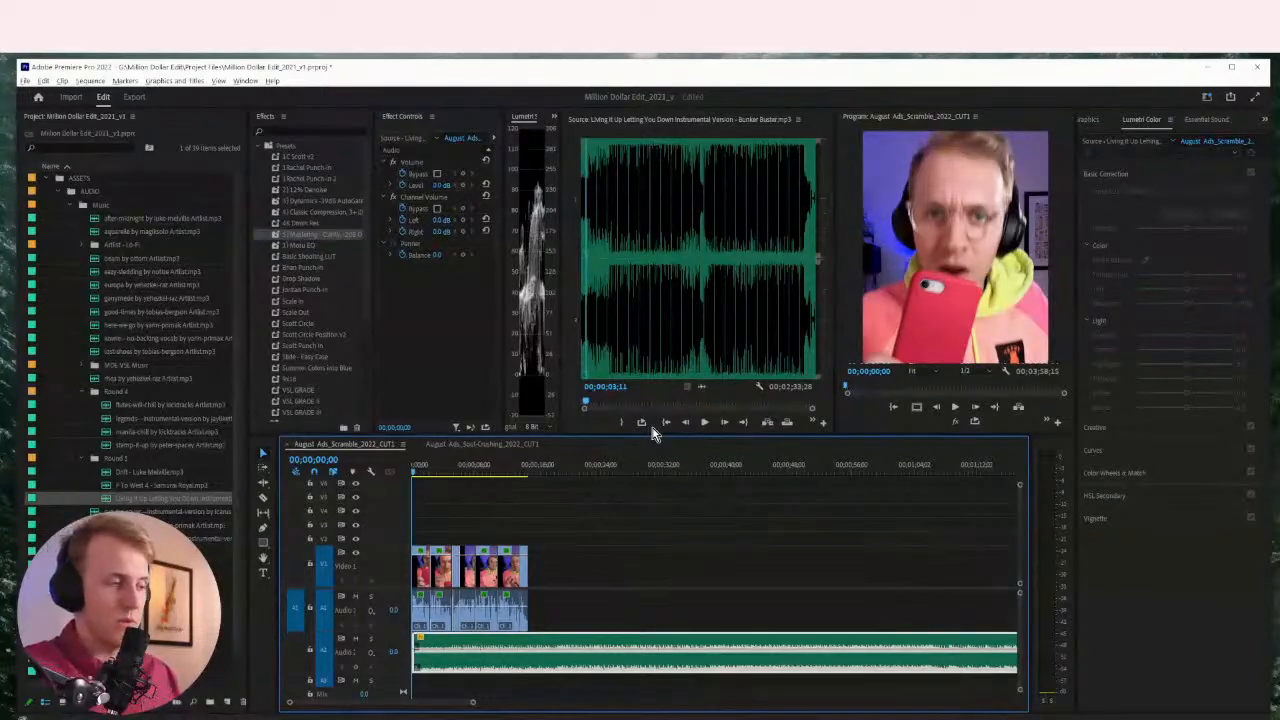
Play the start of the sequence to check the Living It Up music against the dialogue, and replay it from the beginning
key(space)
key(equal)
key(equal)
key(equal)
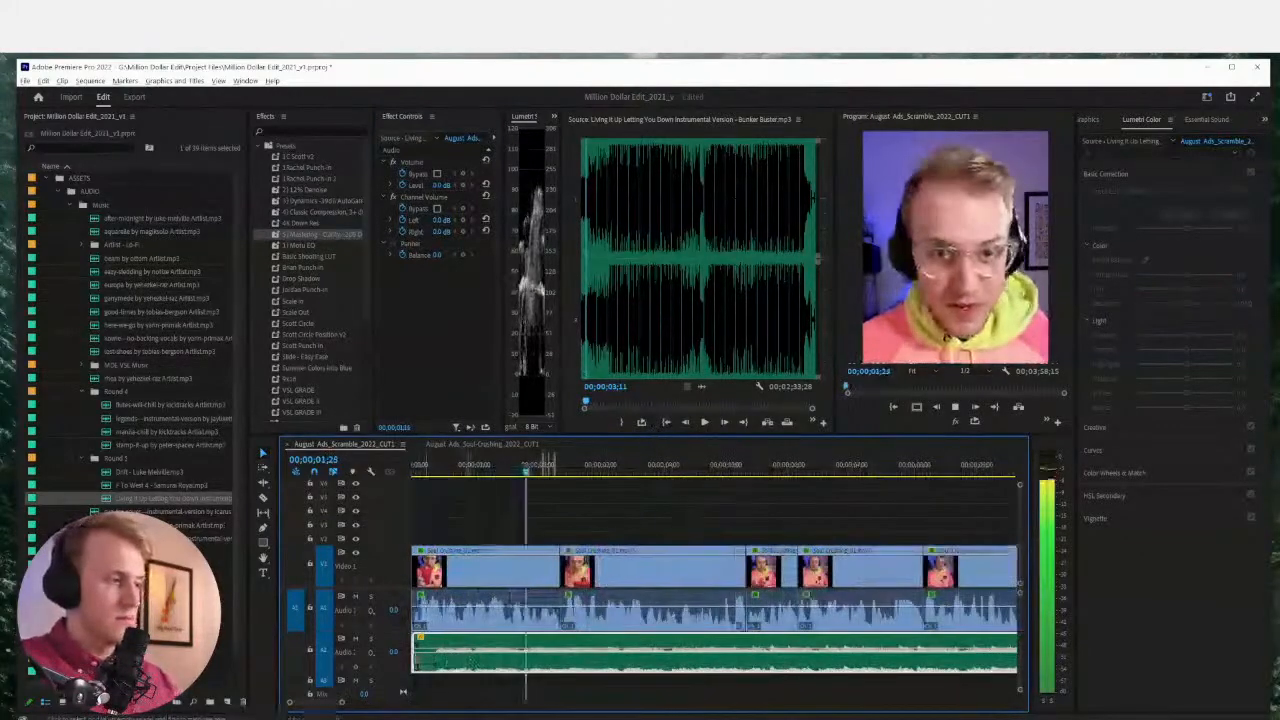
click(434, 645)
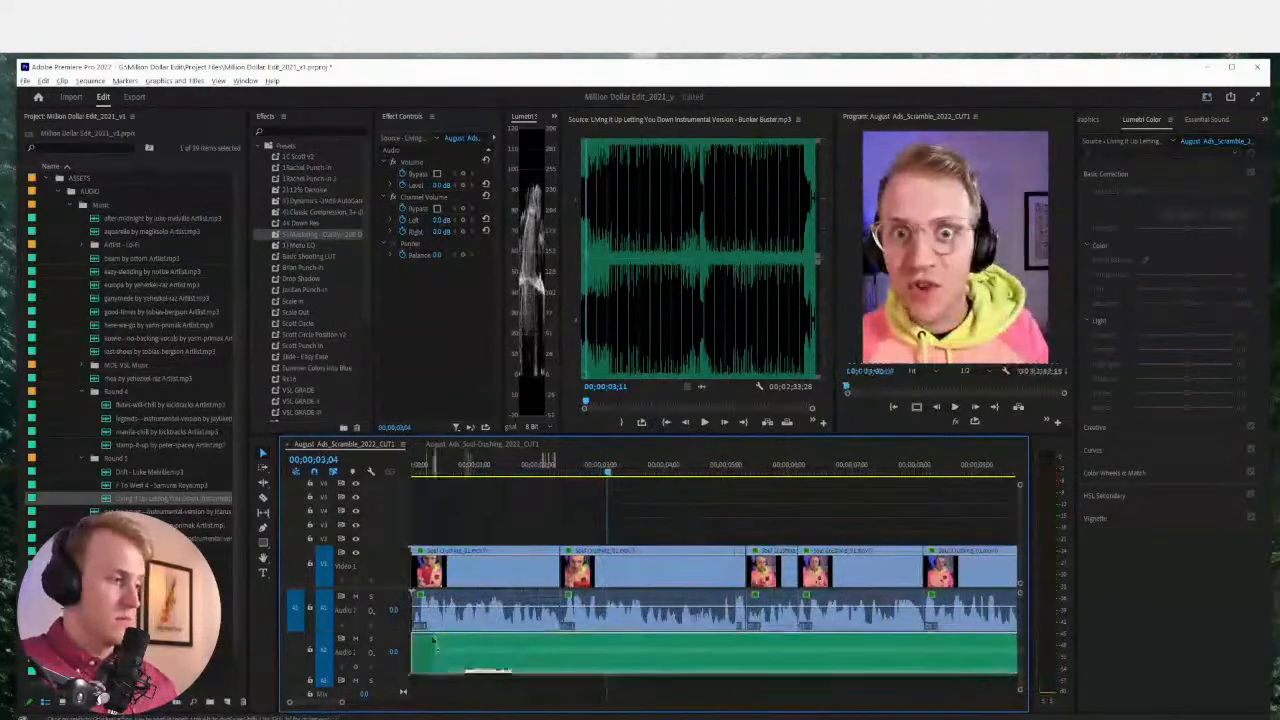
key(Home)
key(space)
key(minus)
key(minus)
key(minus)
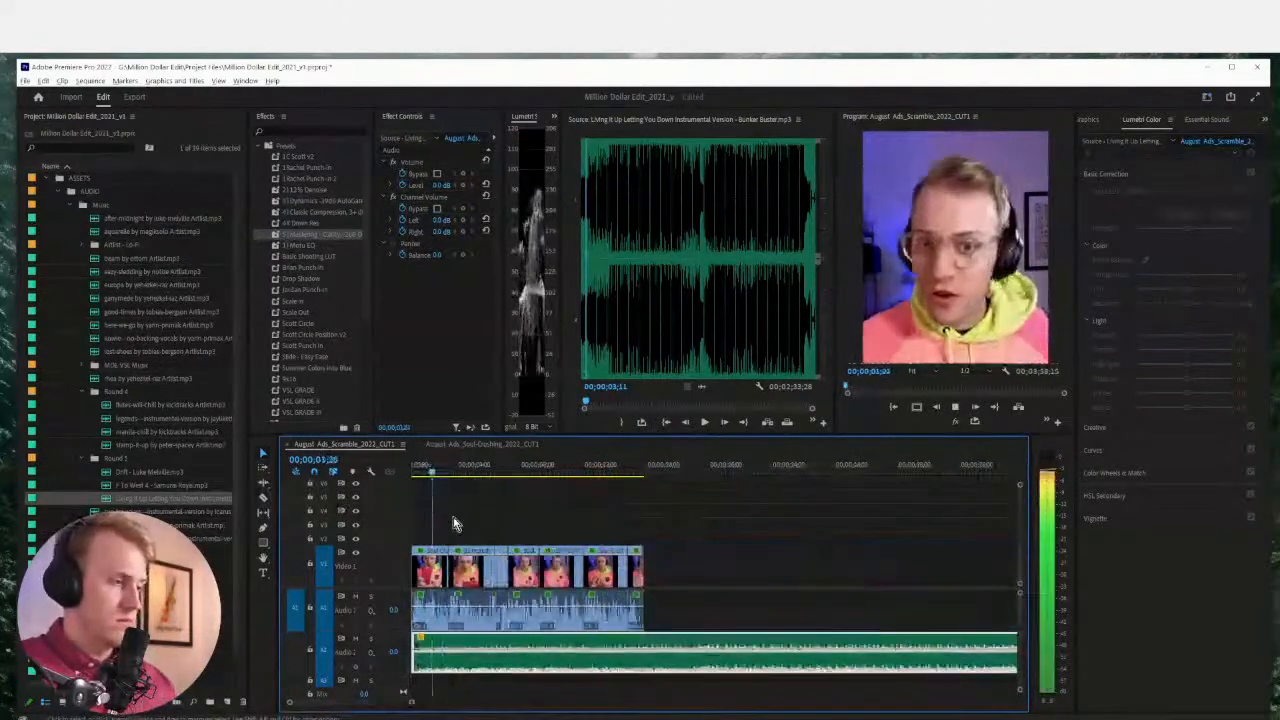
Cut the Living It Up music where the opening run of video clips ends and delete the remainder
click(646, 648)
key(v)
click(684, 661)
key(Delete)
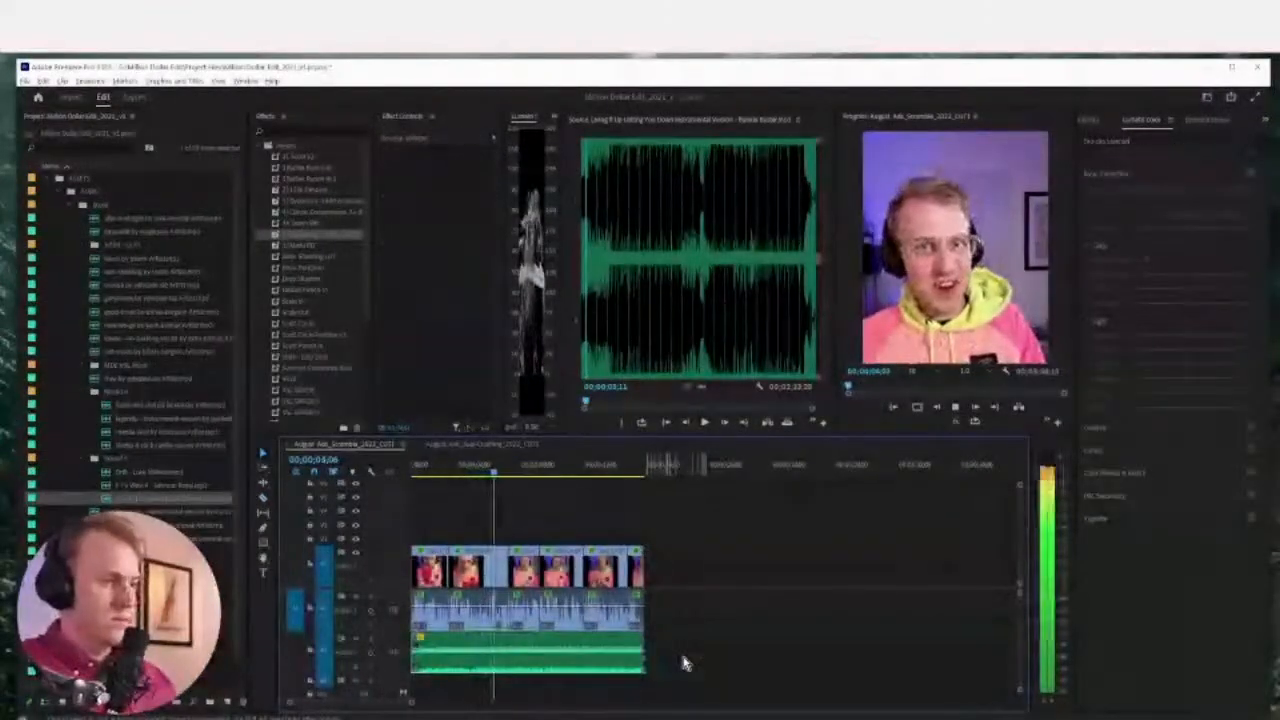
key(minus)
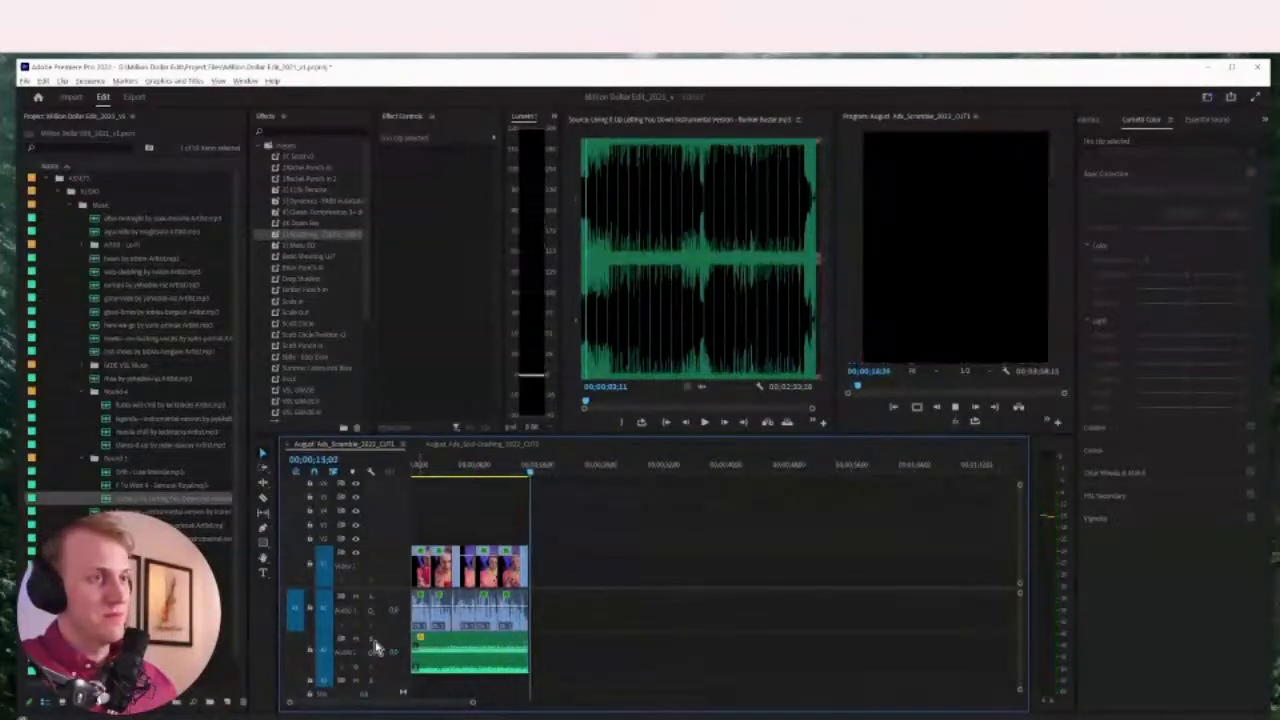
Add a second, longer piece of the Living It Up music after the opening segment, play it and trim its start
click(477, 665)
drag(477, 665, 1012, 660)
key(space)
key(minus)
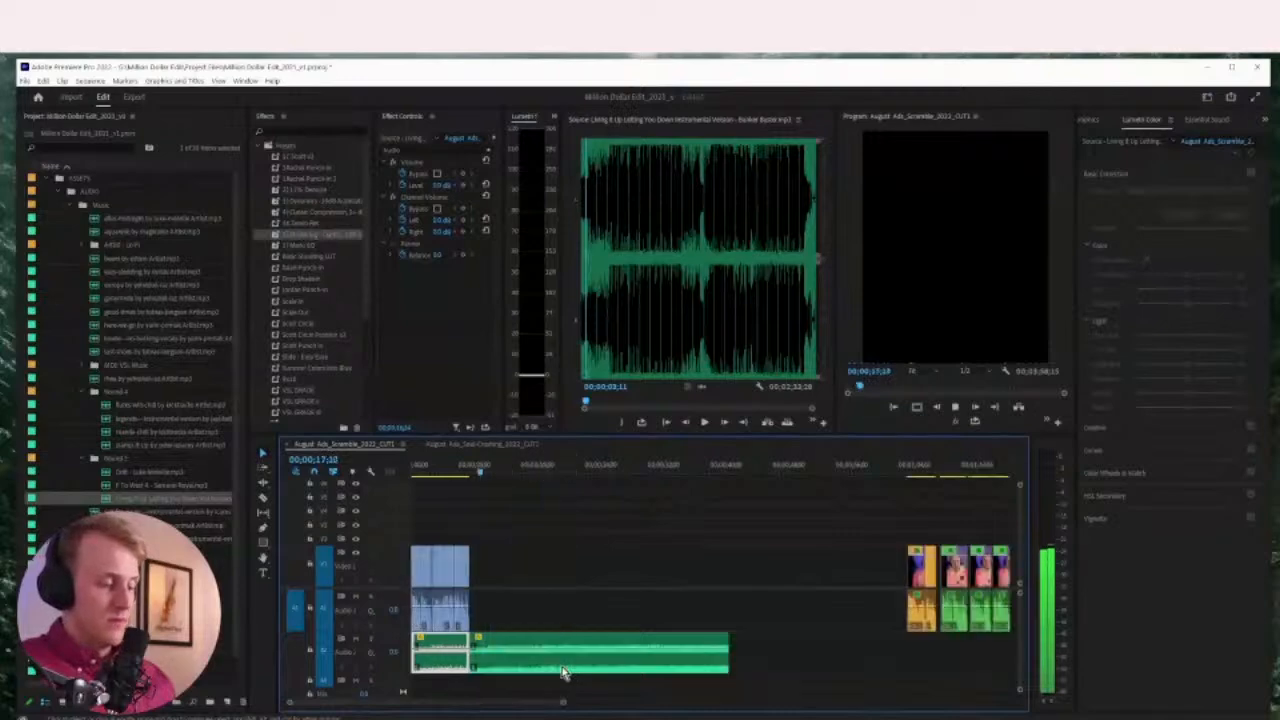
drag(483, 665, 515, 665)
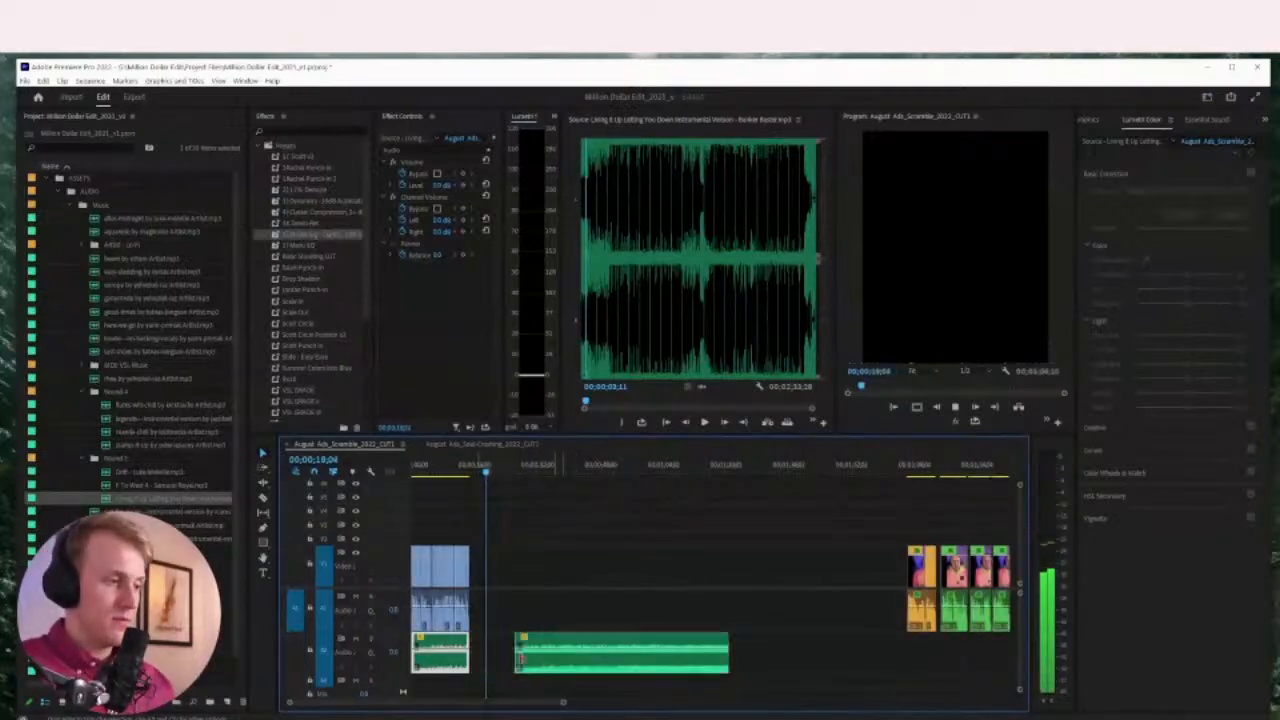
Mark an In point near the end of Living It Up in the Source Monitor and delete the second music piece from the timeline
click(630, 405)
key(space)
click(686, 405)
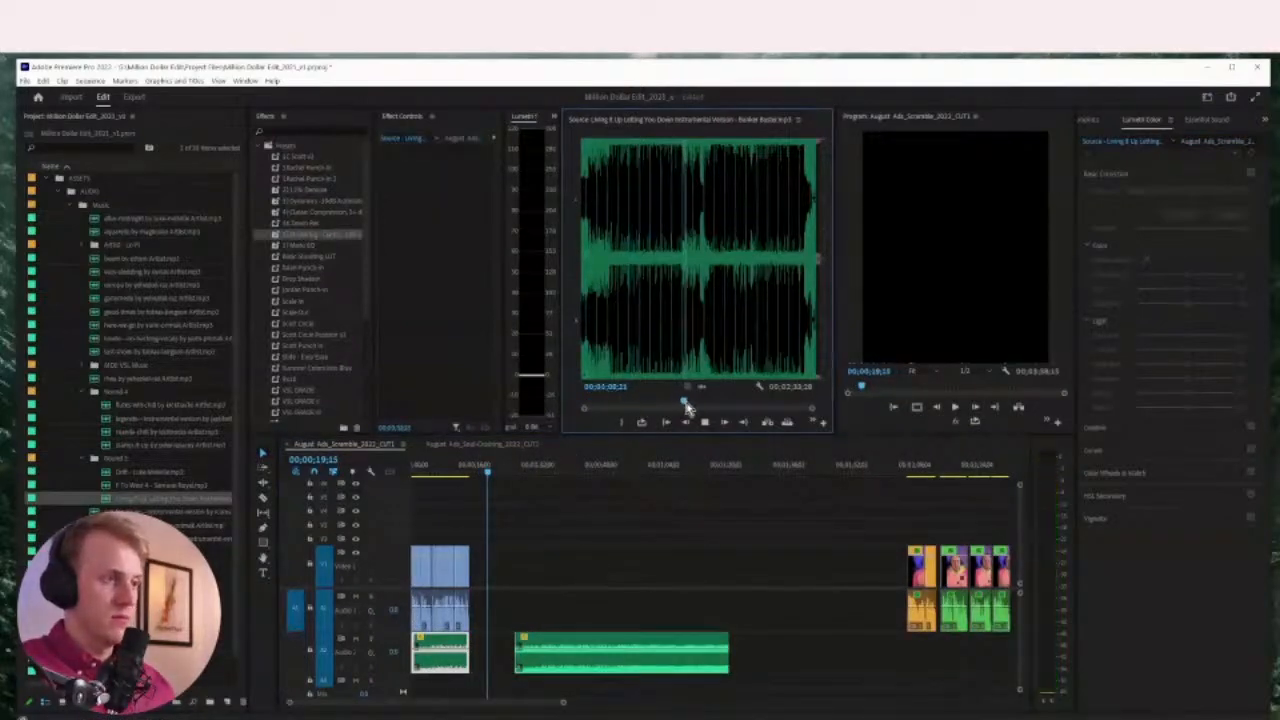
drag(686, 405, 790, 405)
key(i)
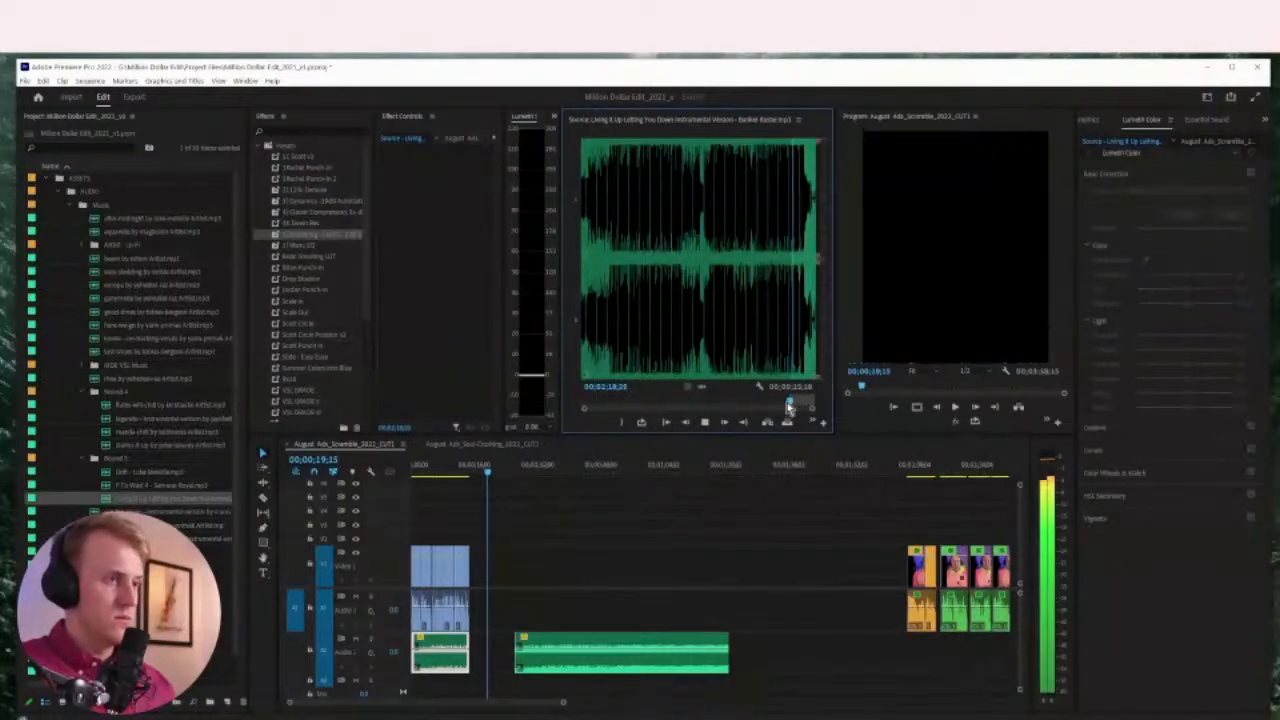
click(586, 668)
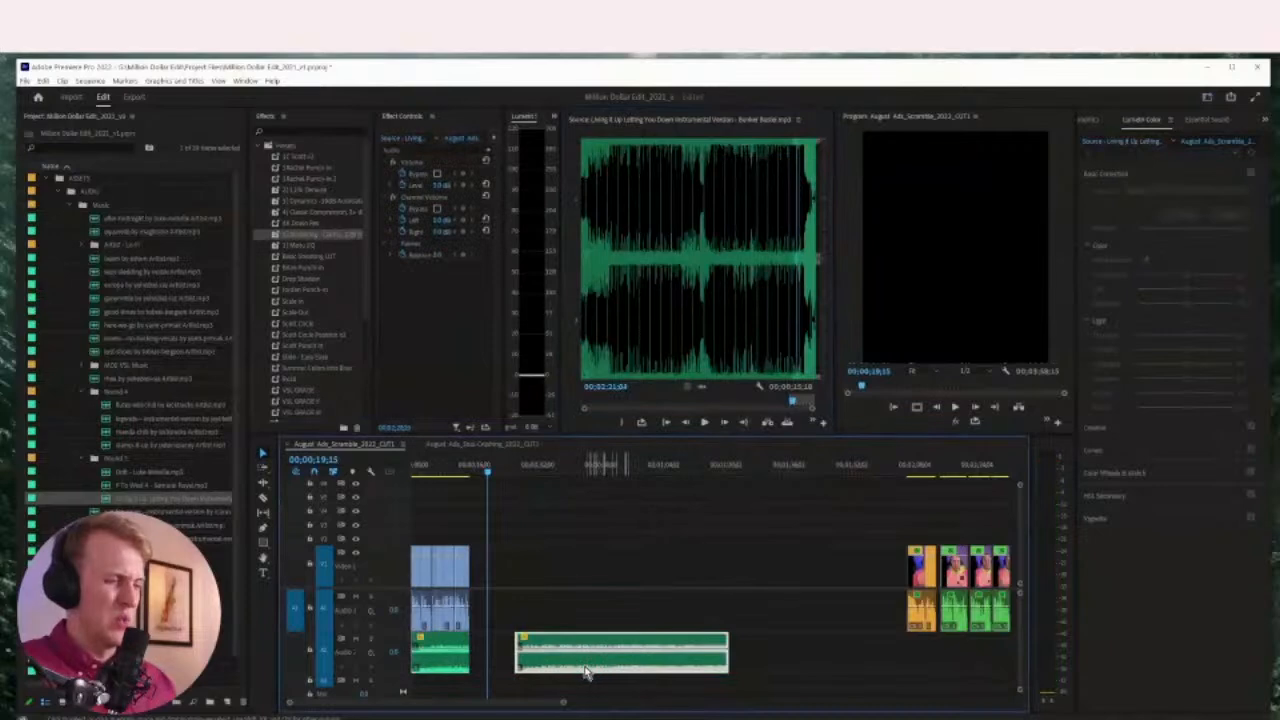
key(Delete)
Open Drift in the Source Monitor and mark an In point that leaves about its last 23 seconds
double_click(118, 472)
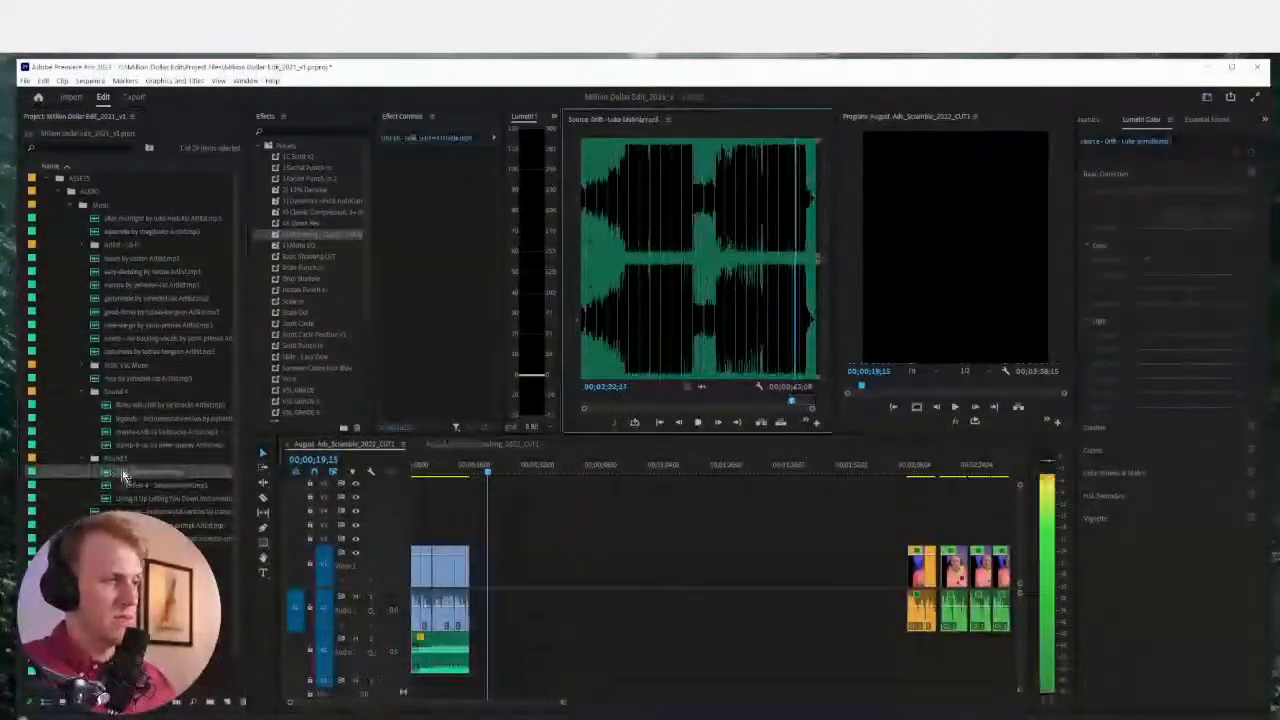
click(799, 401)
key(o)
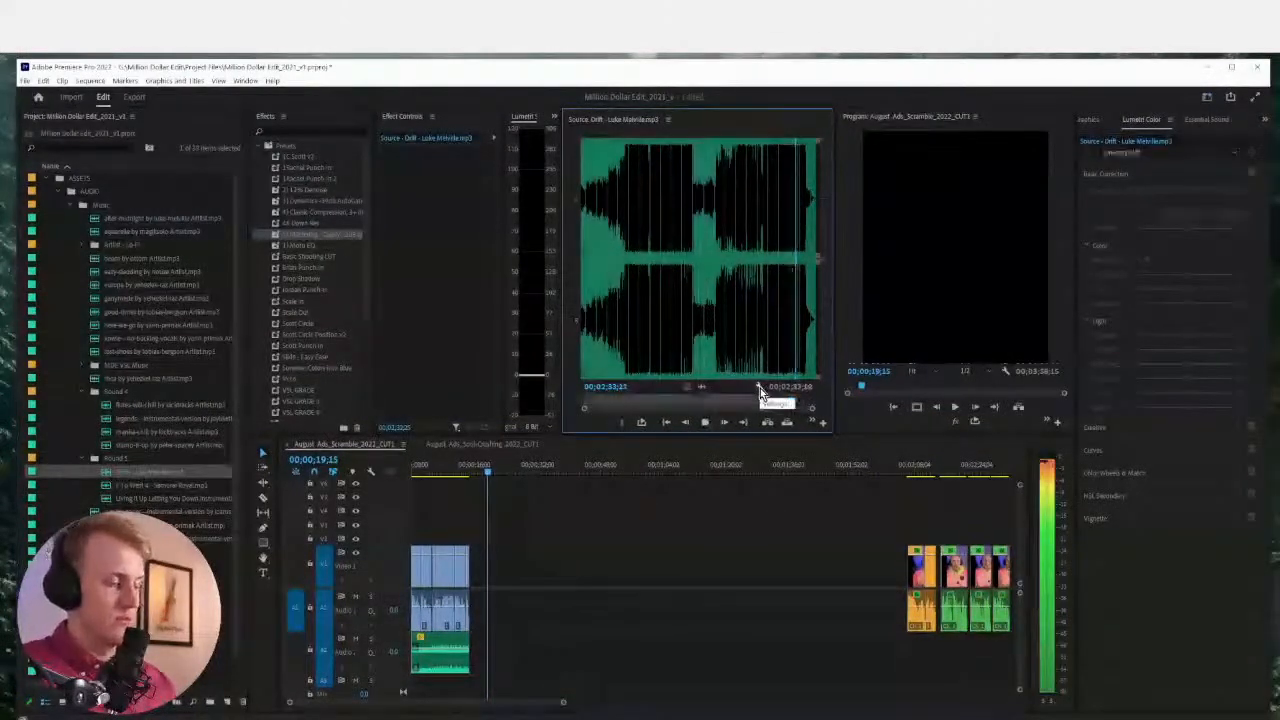
mouse_move(799, 398)
mouse_down()
mouse_move(809, 402)
mouse_move(778, 403)
mouse_up()
key(i)
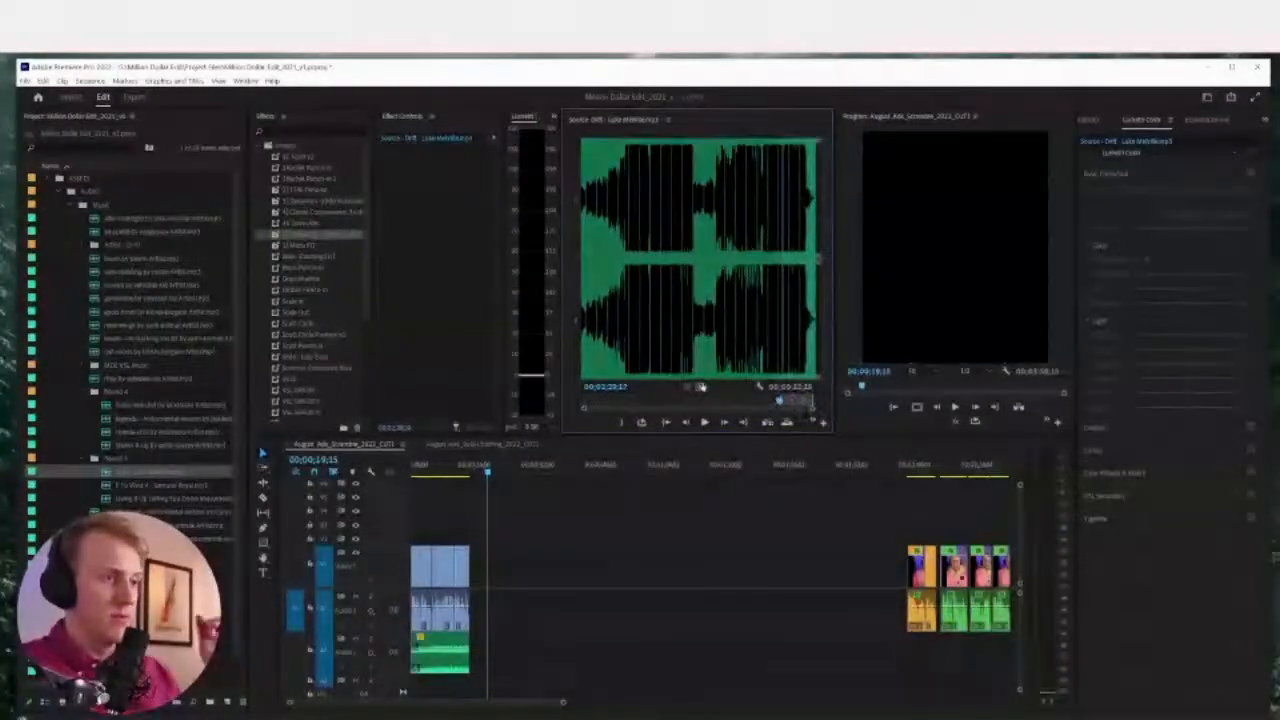
Place the marked audio of Drift on audio track 2 at the sequence start, overwriting the existing music
drag(704, 387, 402, 682)
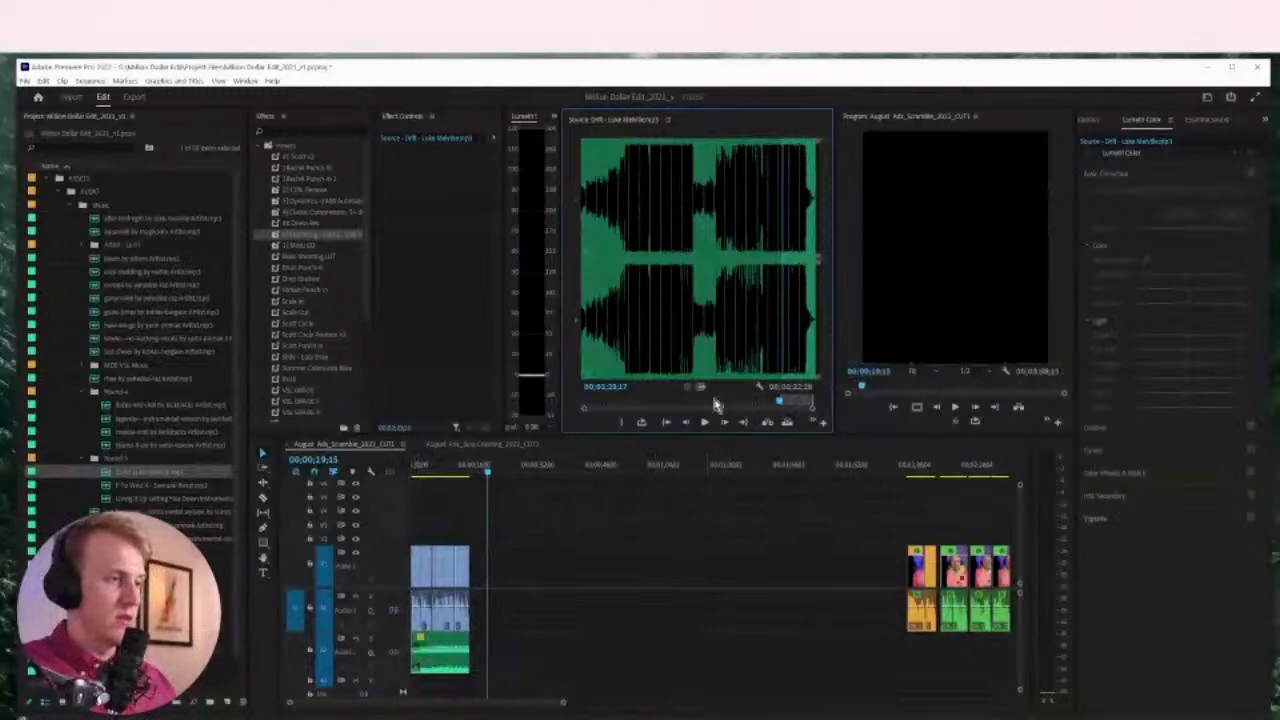
drag(701, 387, 410, 655)
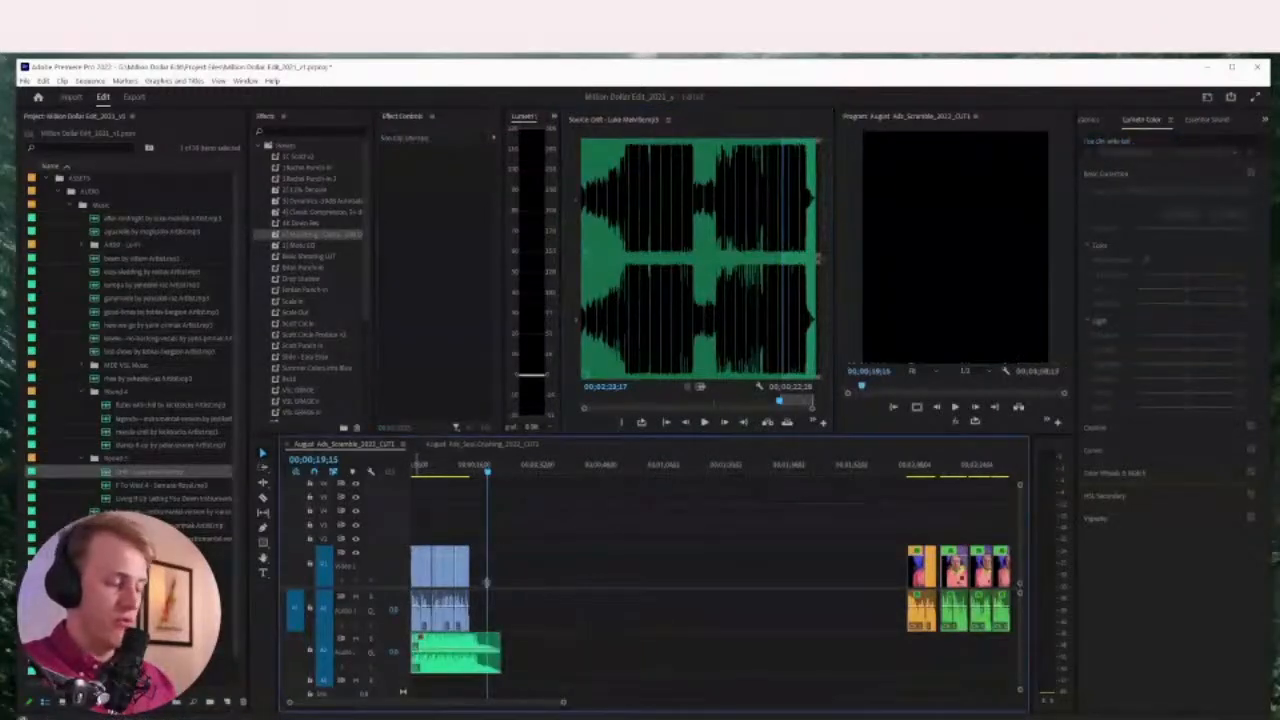
key(=)
key(=)
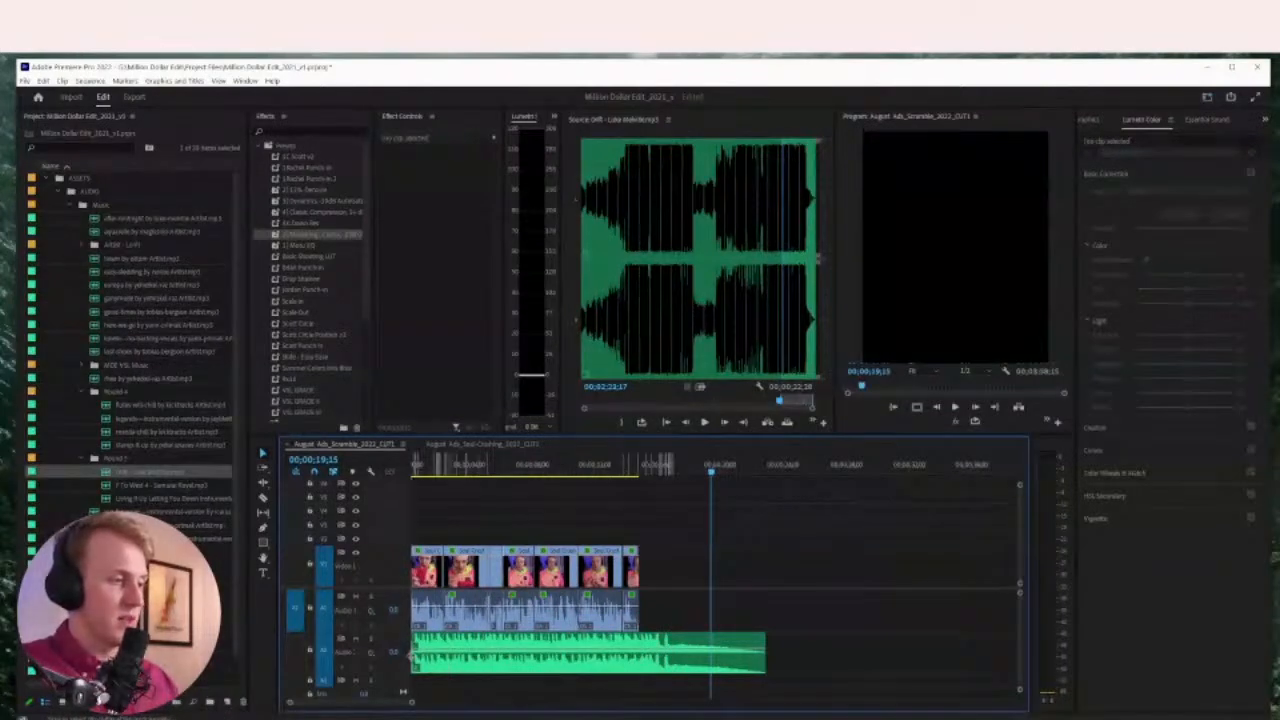
Reposition the Drift clip and trim both its ends so it spans exactly the opening run of video clips
click(418, 662)
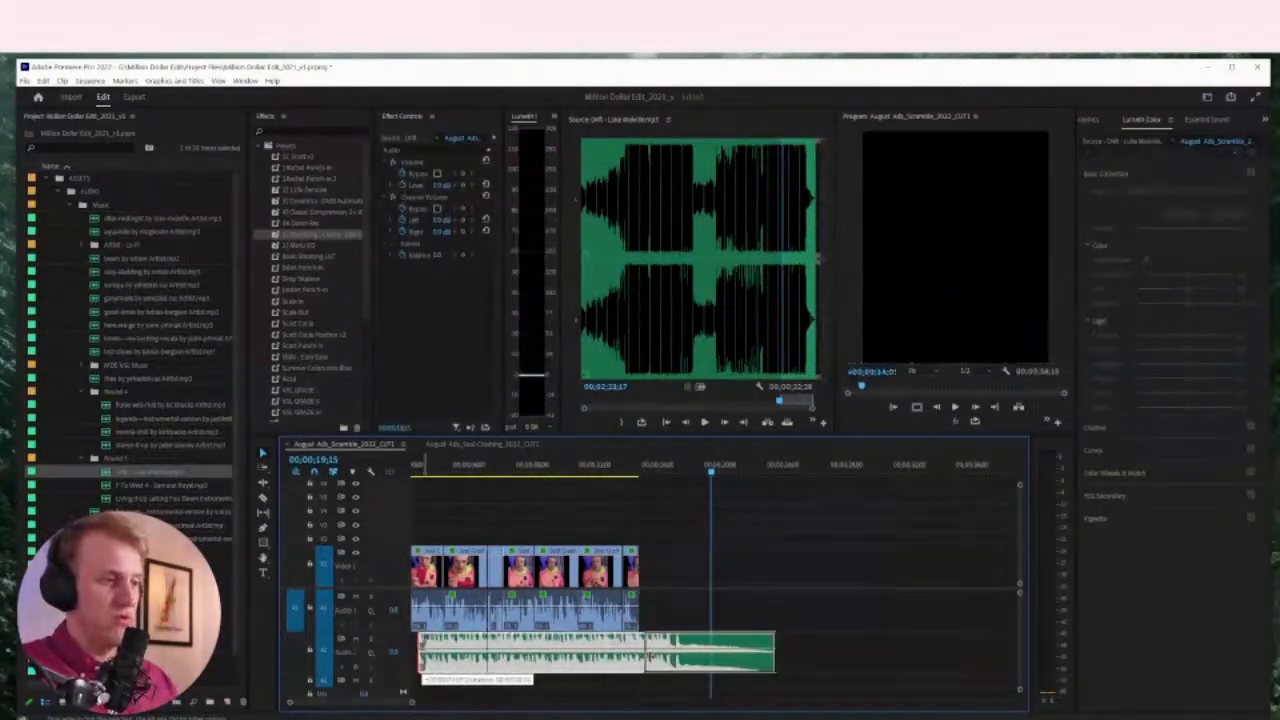
drag(418, 662, 630, 662)
drag(766, 662, 716, 664)
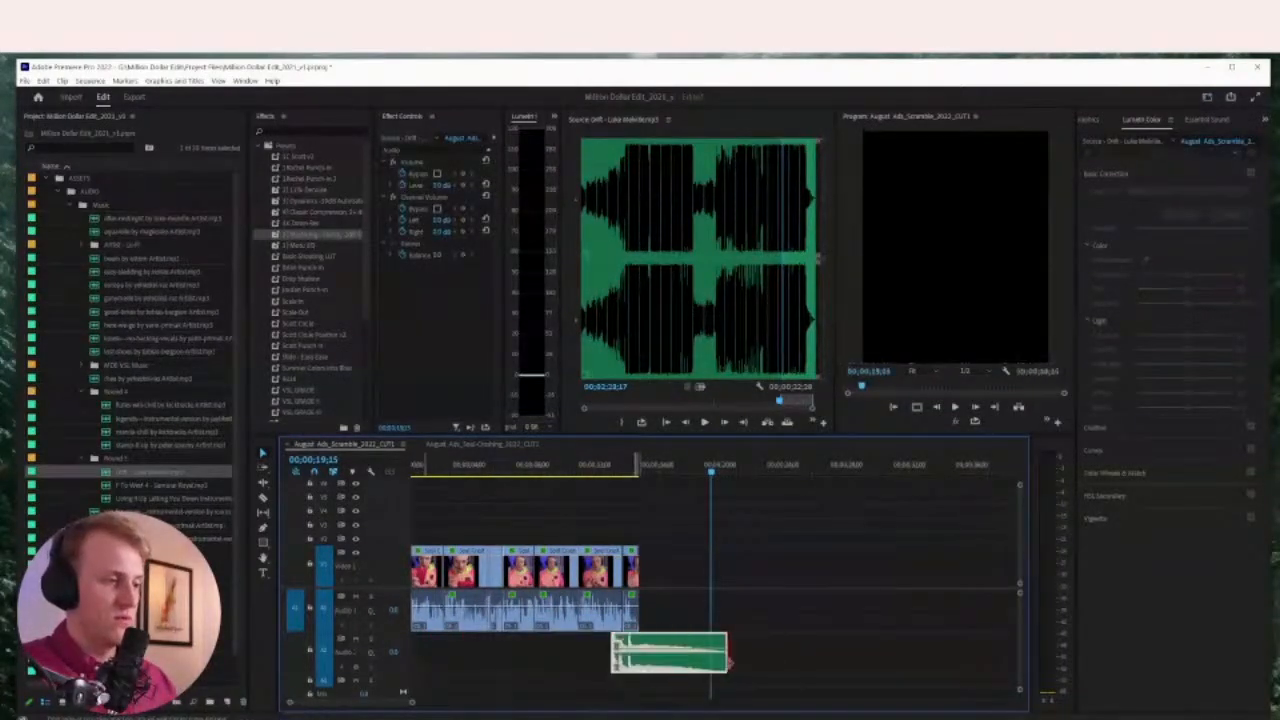
drag(614, 656, 409, 652)
Normalize all peaks of the Drift clip and play the opening segment to check the music under the dialogue
click(440, 465)
key(space)
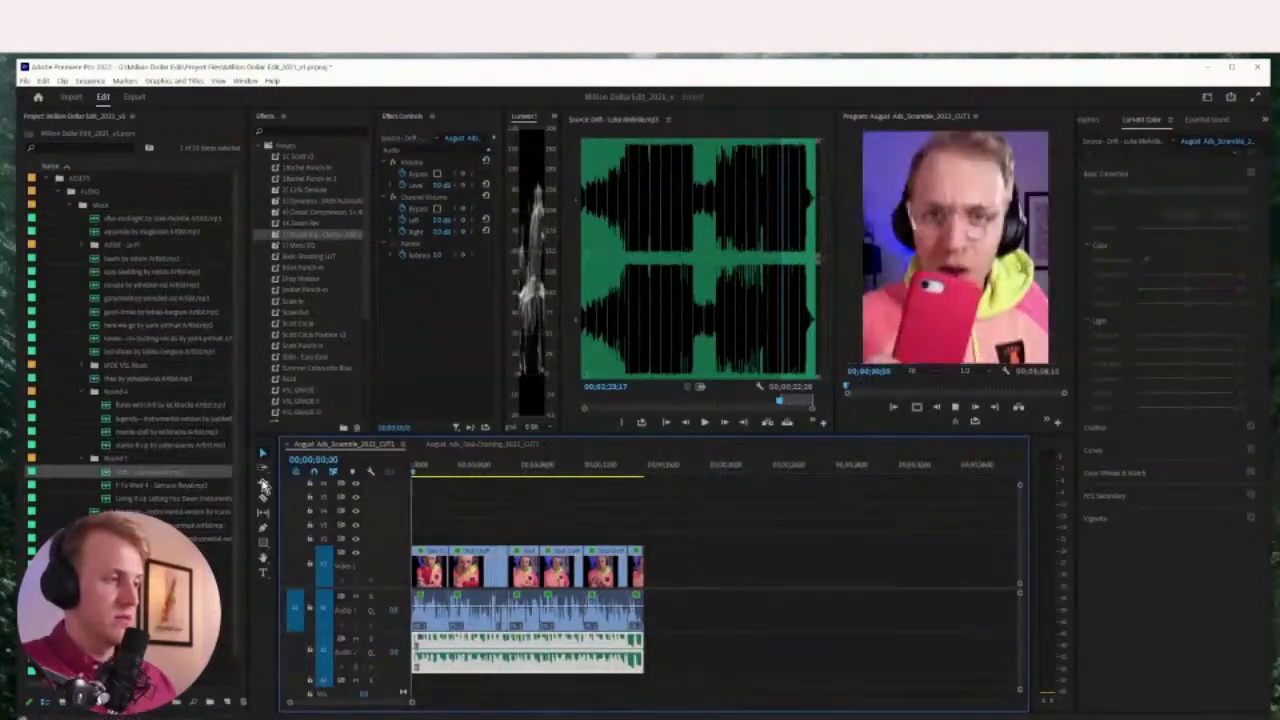
key(minus)
key(g)
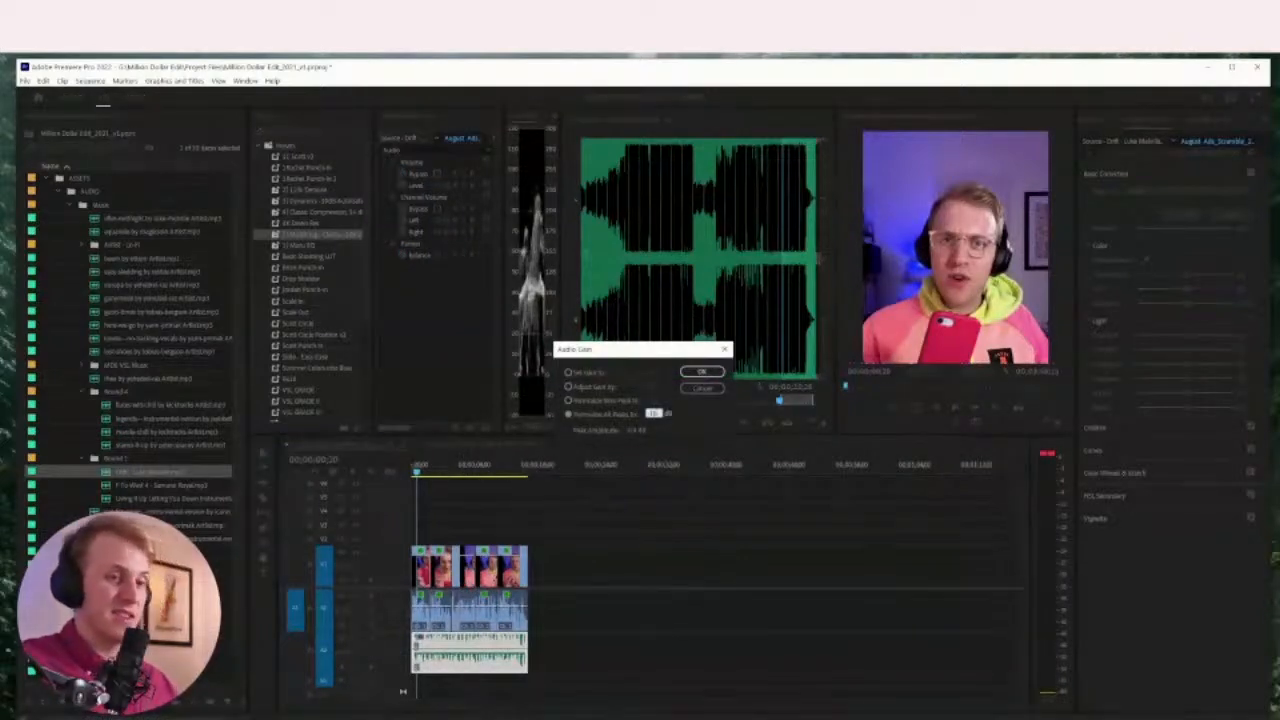
key(Return)
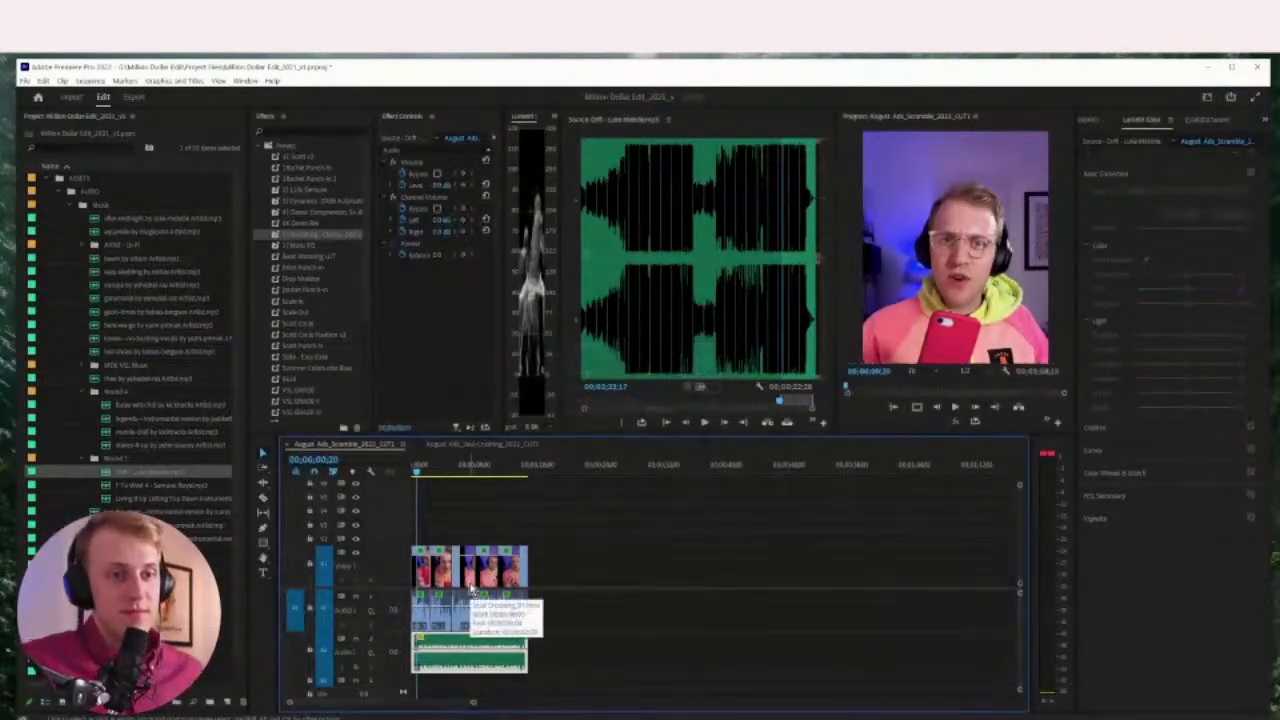
key(space)
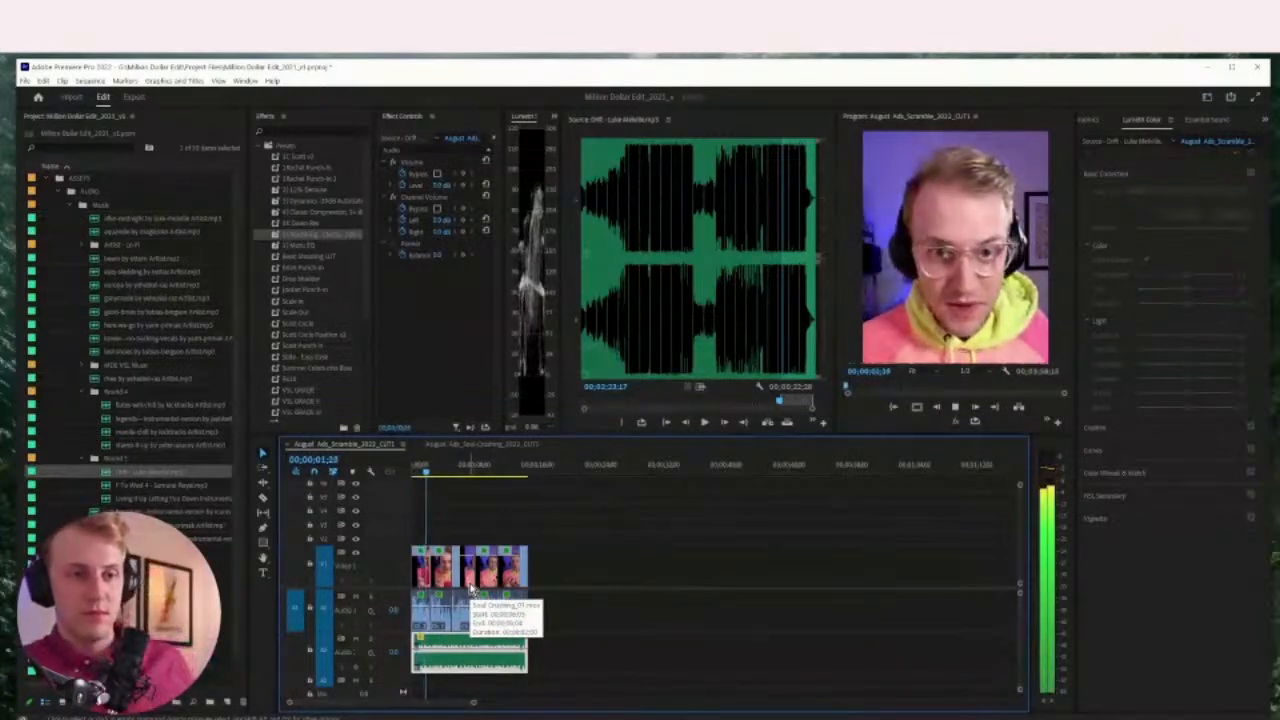
key(space)
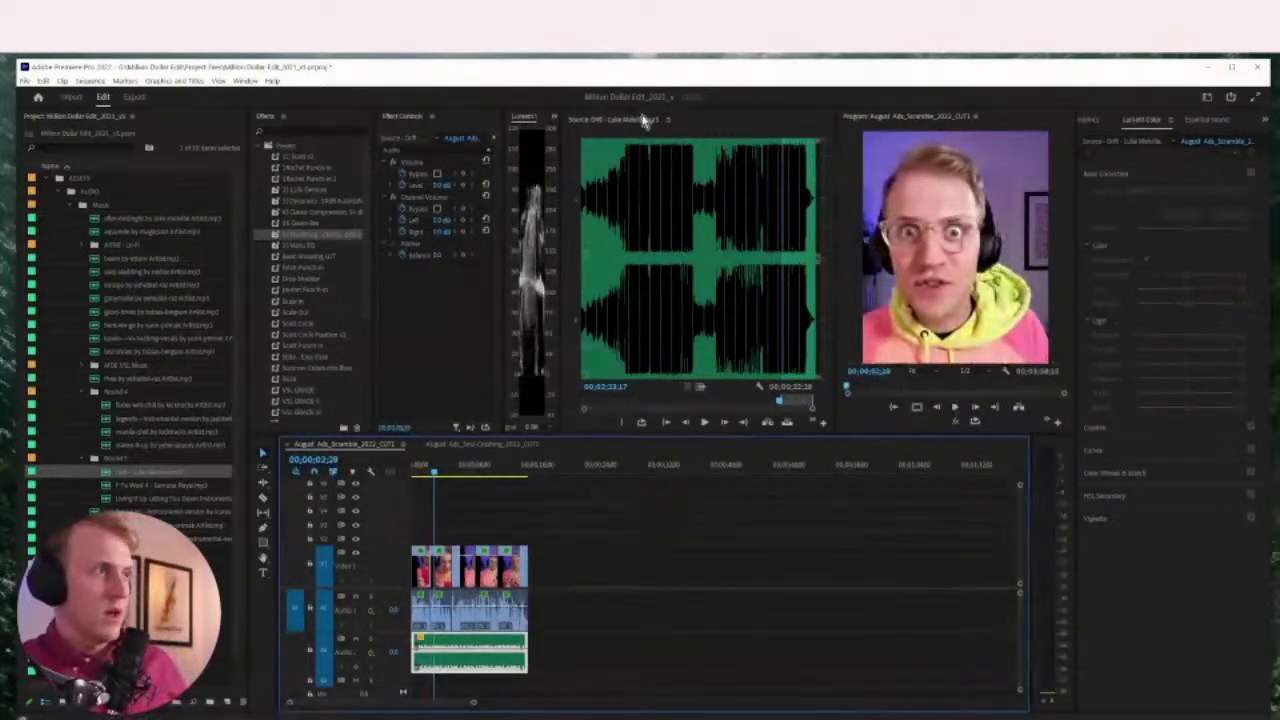
click(587, 122)
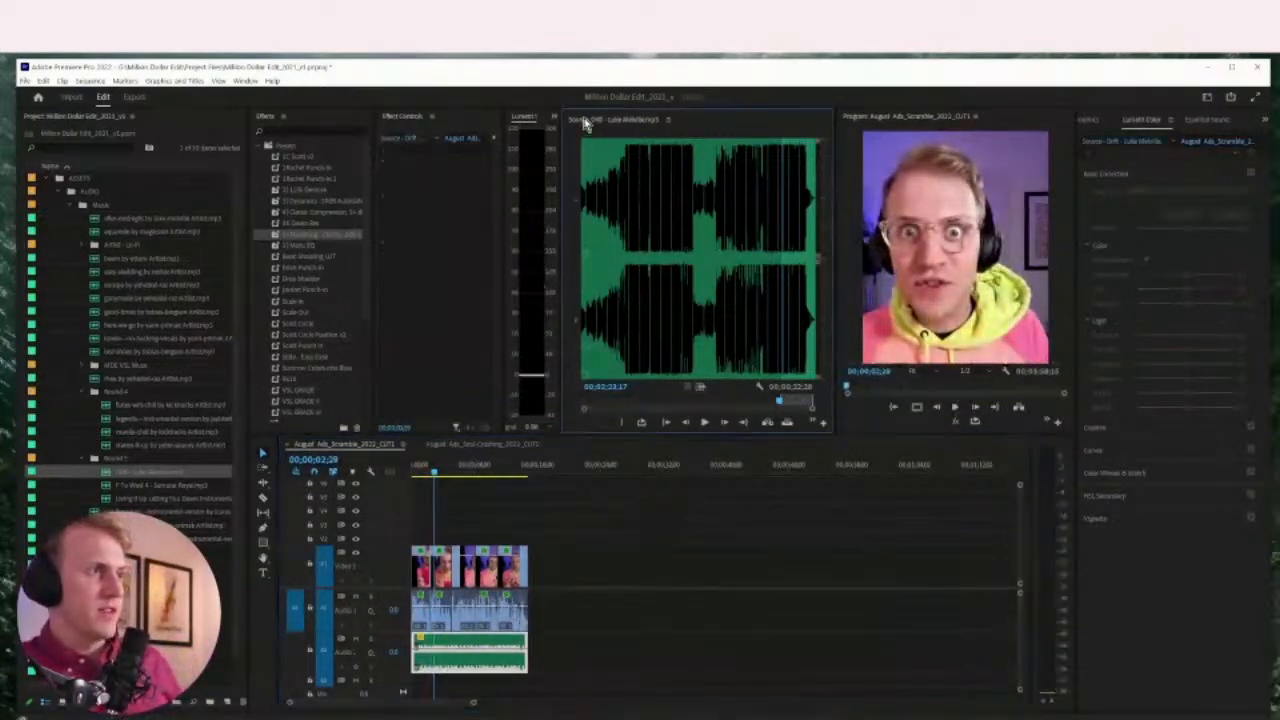
click(110, 499)
click(106, 472)
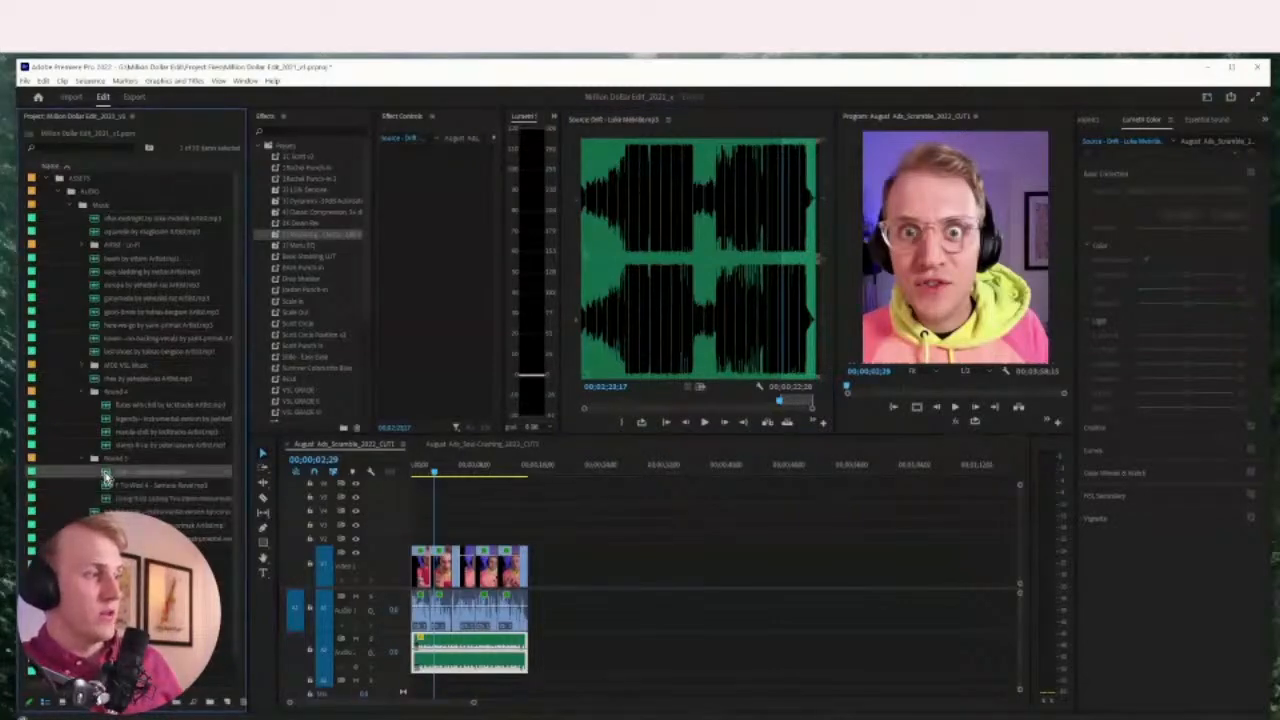
Open the second Soul Crushing clip of the opening segment in the Source Monitor and scrub through its footage
click(873, 129)
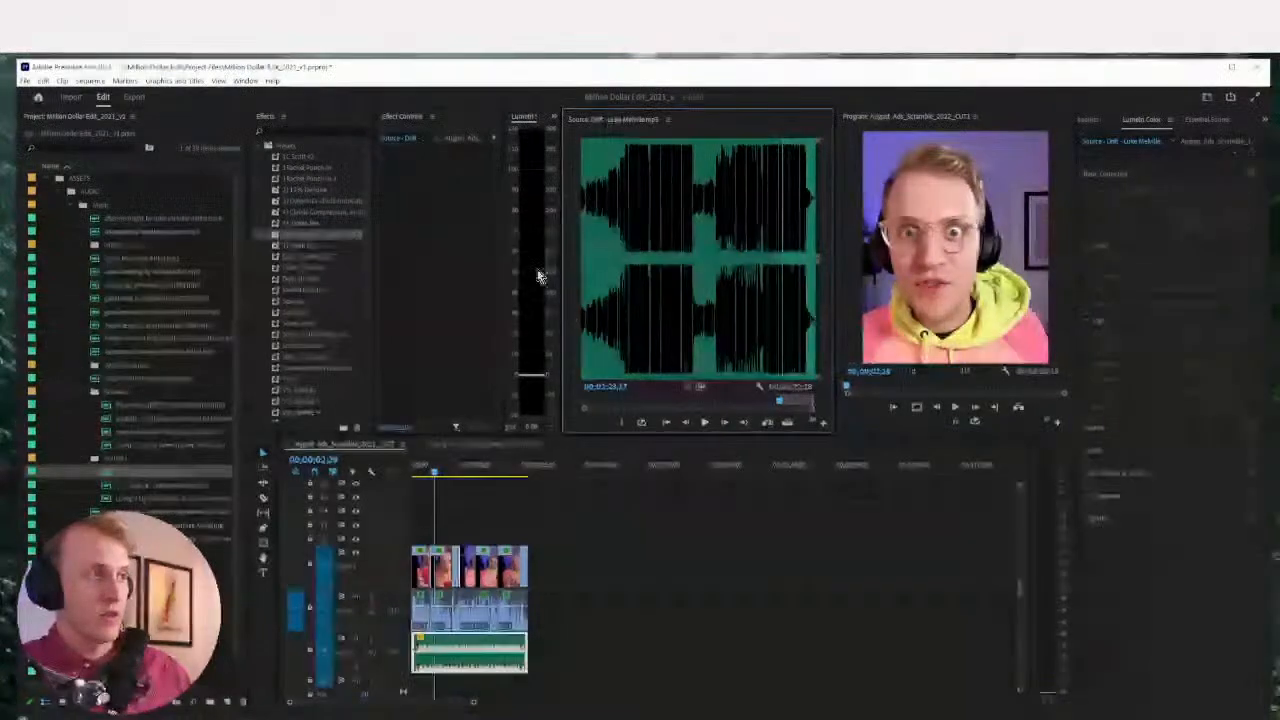
double_click(440, 570)
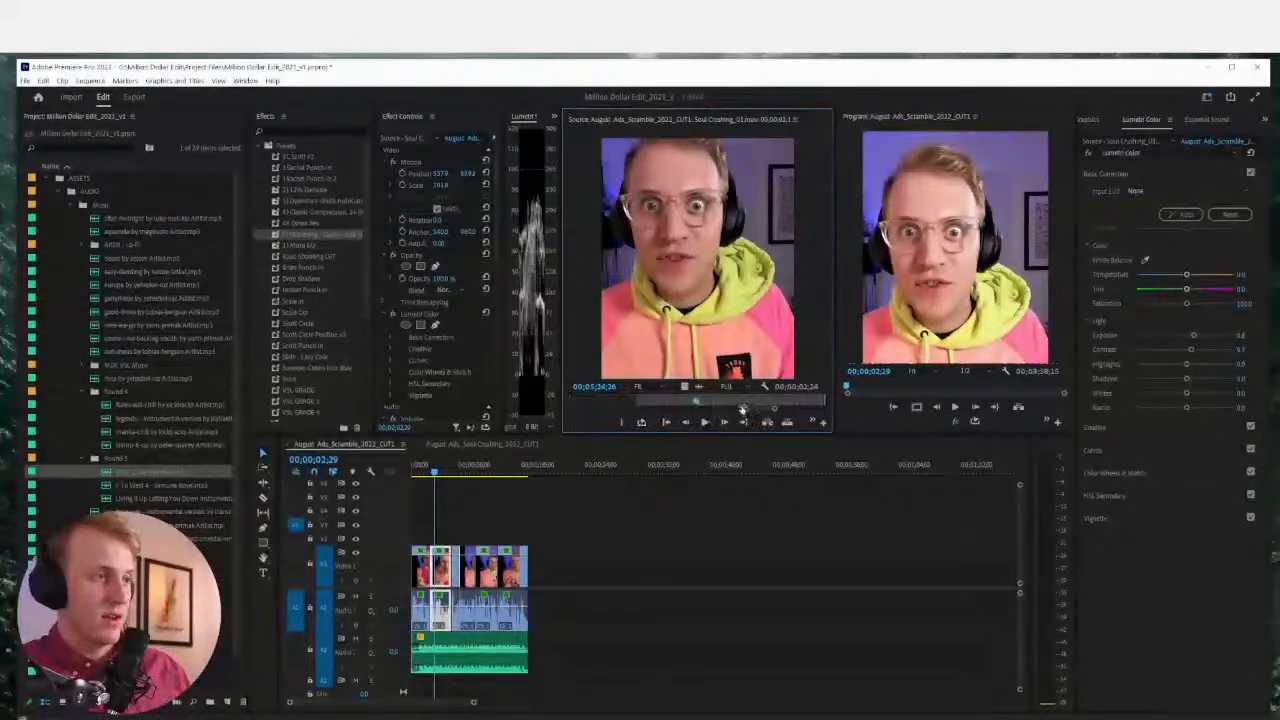
mouse_move(670, 404)
mouse_down()
mouse_move(607, 403)
mouse_move(826, 394)
mouse_move(675, 397)
mouse_up()
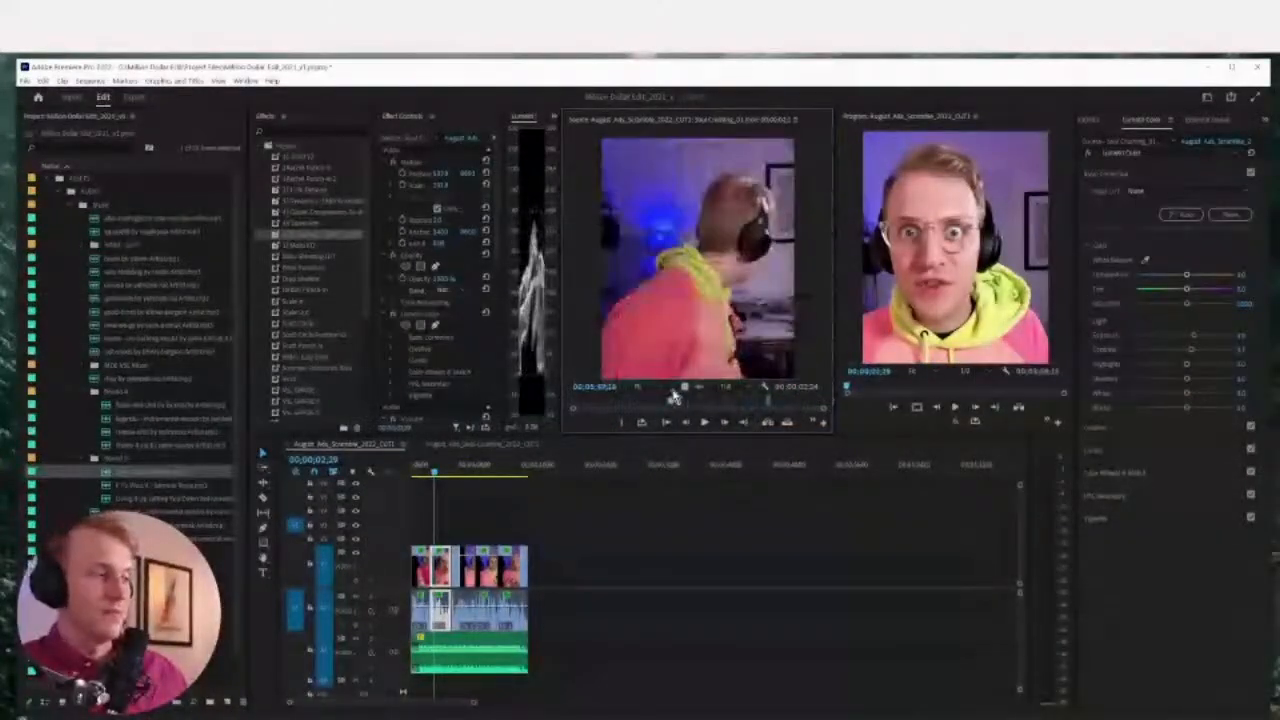
click(255, 82)
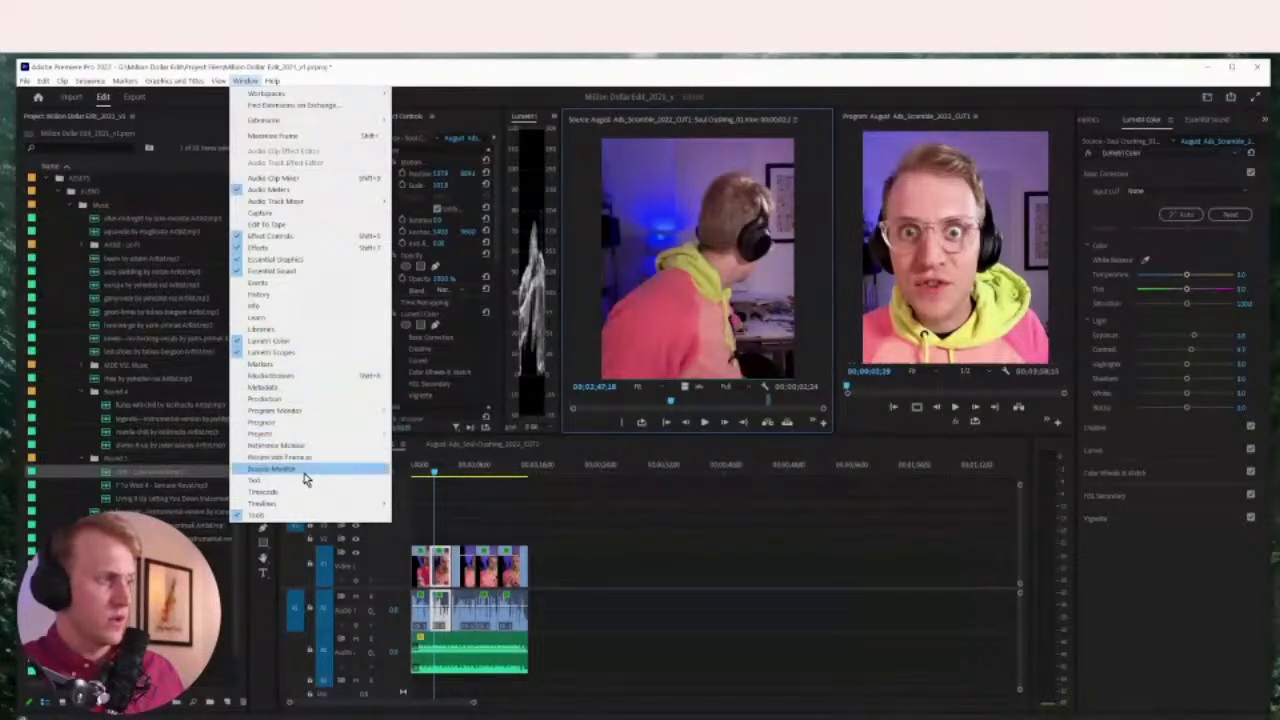
mouse_move(306, 470)
click(646, 600)
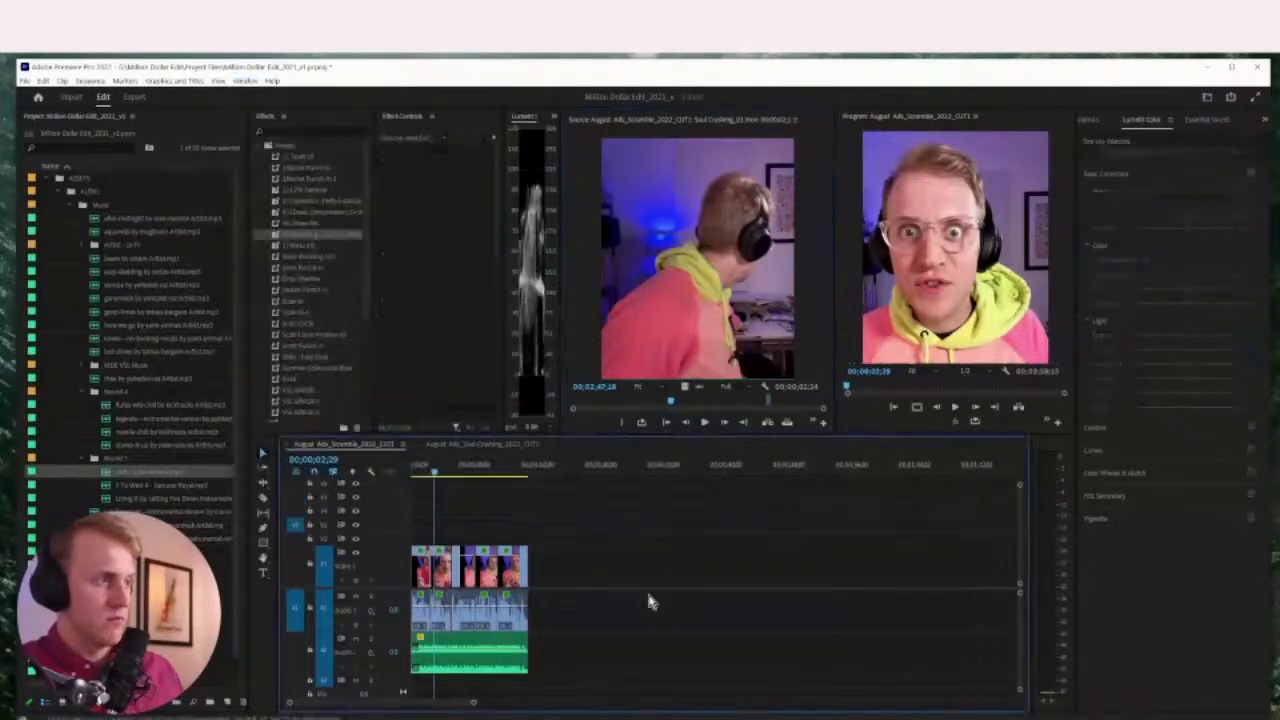
Play the opening segment on the timeline to listen to the Drift music under the dialogue
click(622, 553)
key(equal)
key(equal)
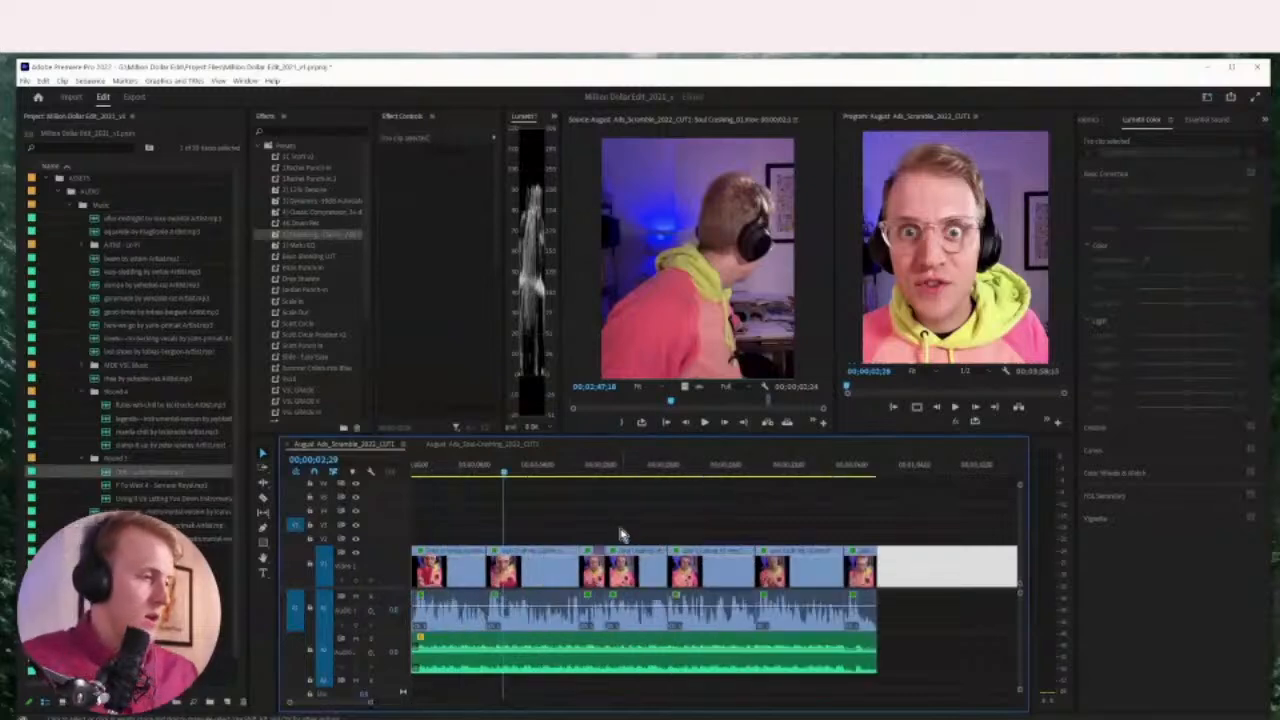
key(minus)
key(space)
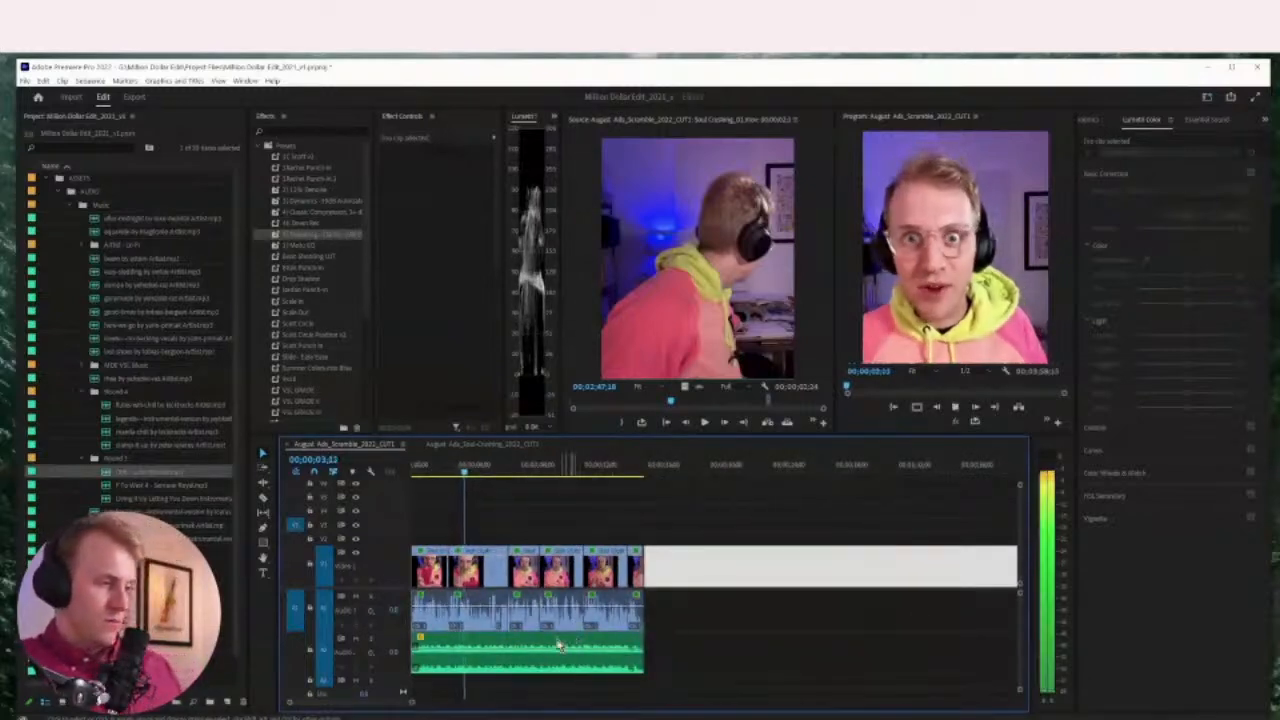
Audition the timeline's Drift clip in the Source Monitor and play the closing part of the opening segment
double_click(495, 668)
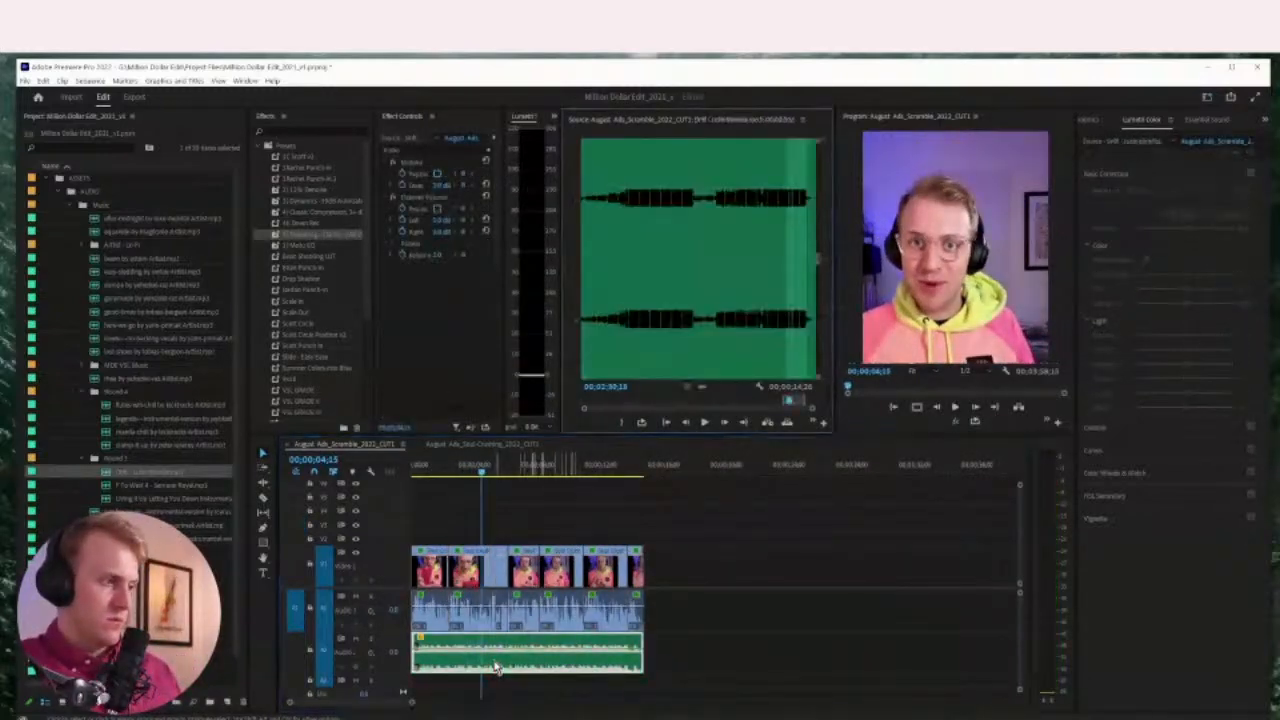
key(space)
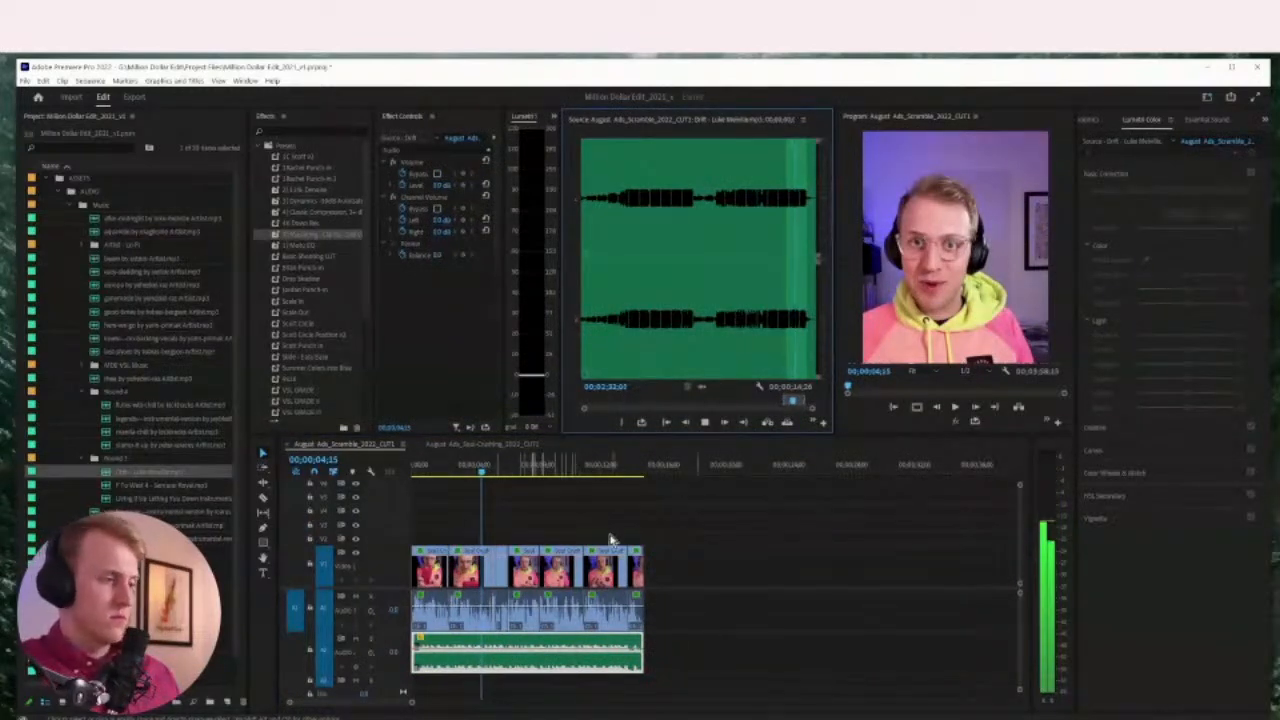
click(568, 466)
key(space)
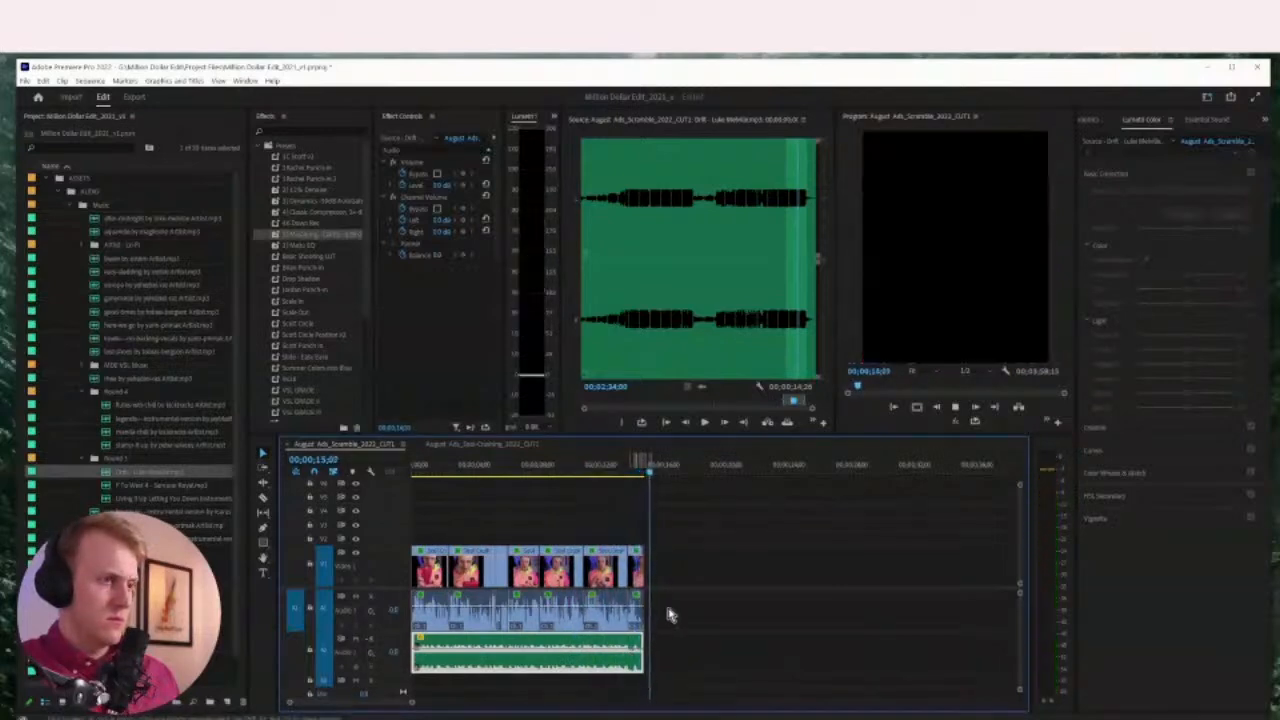
Reposition and trim the Drift clip so it ends exactly with the last video clip, playing back the ending to check it
drag(644, 651, 718, 651)
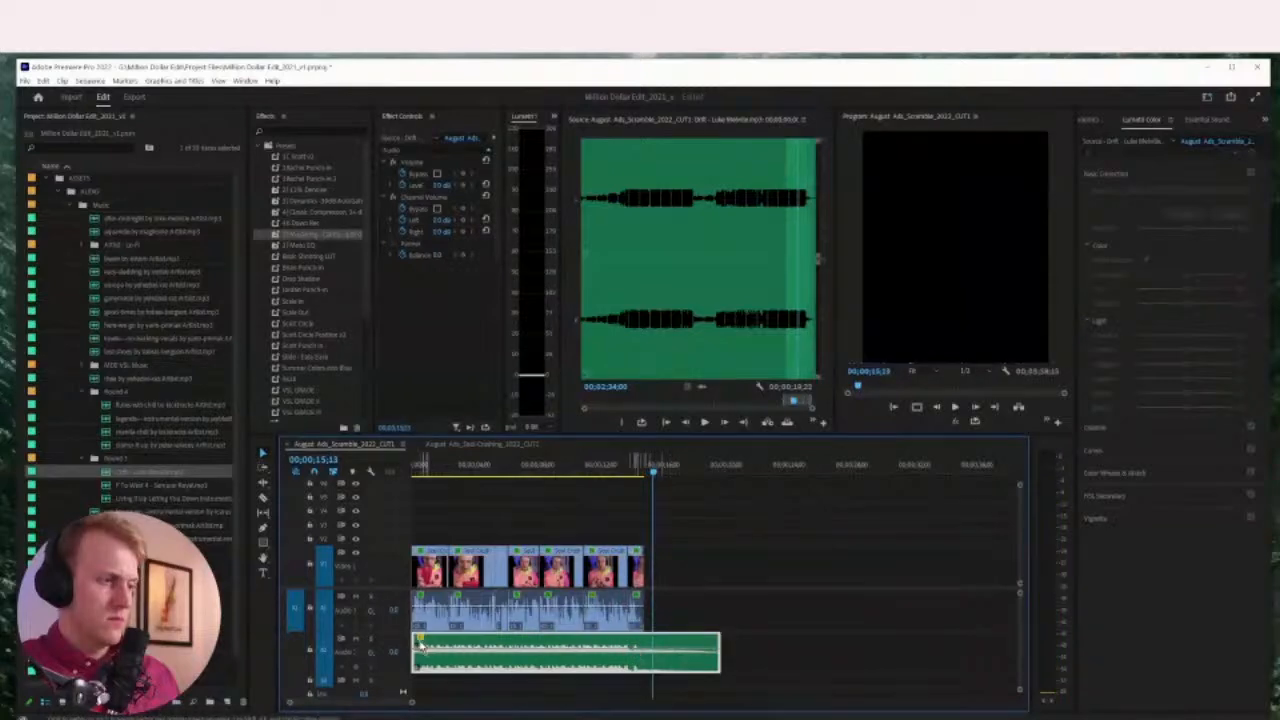
drag(415, 645, 531, 645)
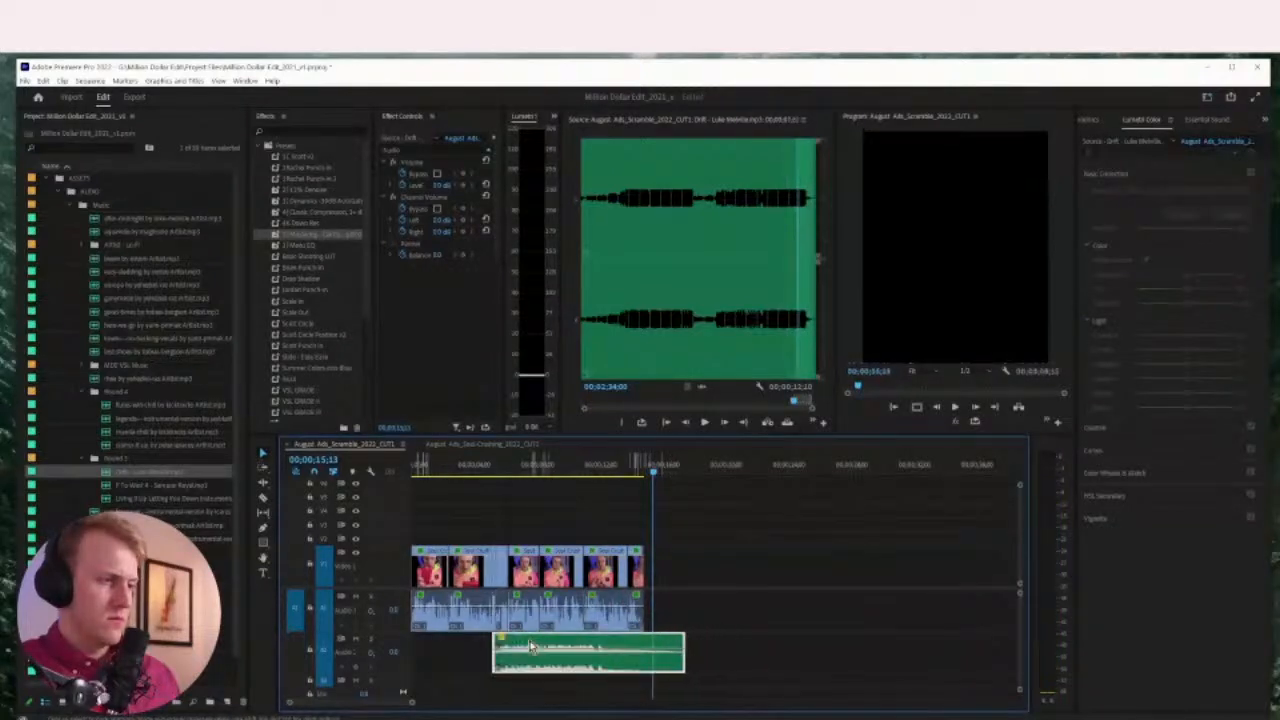
drag(588, 460, 580, 481)
key(space)
drag(685, 651, 643, 651)
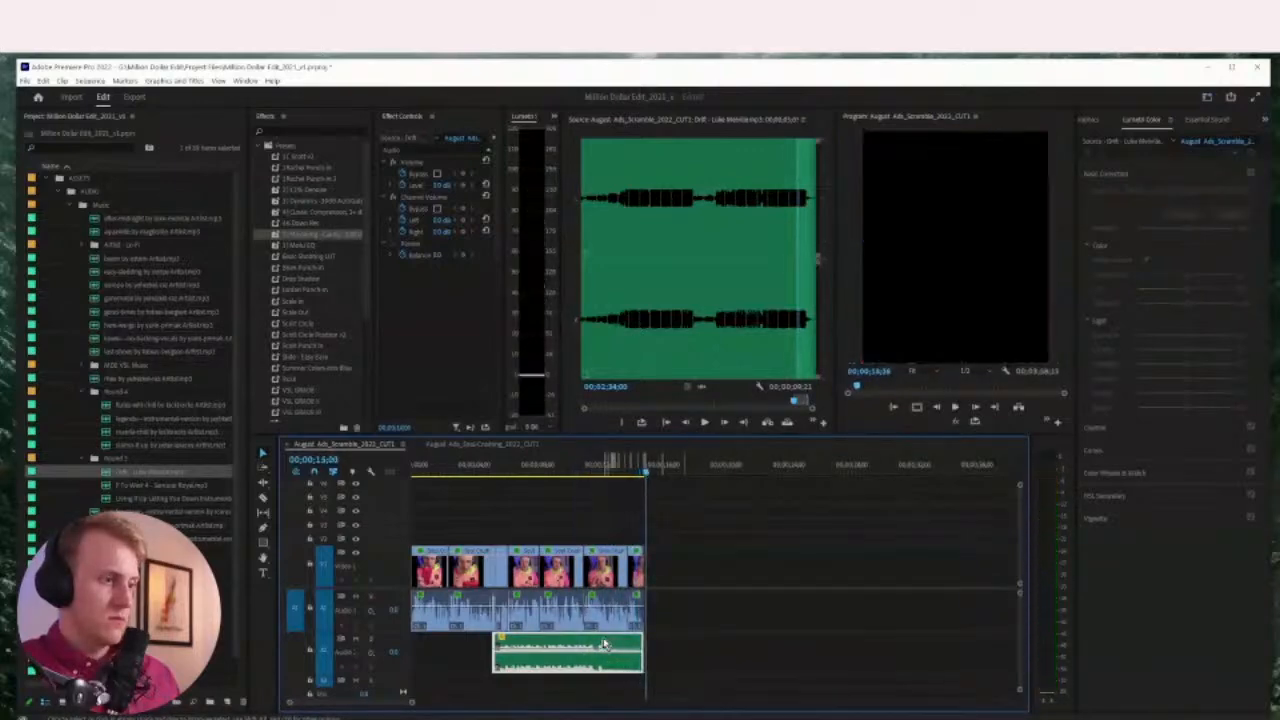
drag(604, 646, 643, 641)
click(583, 468)
key(space)
key(=)
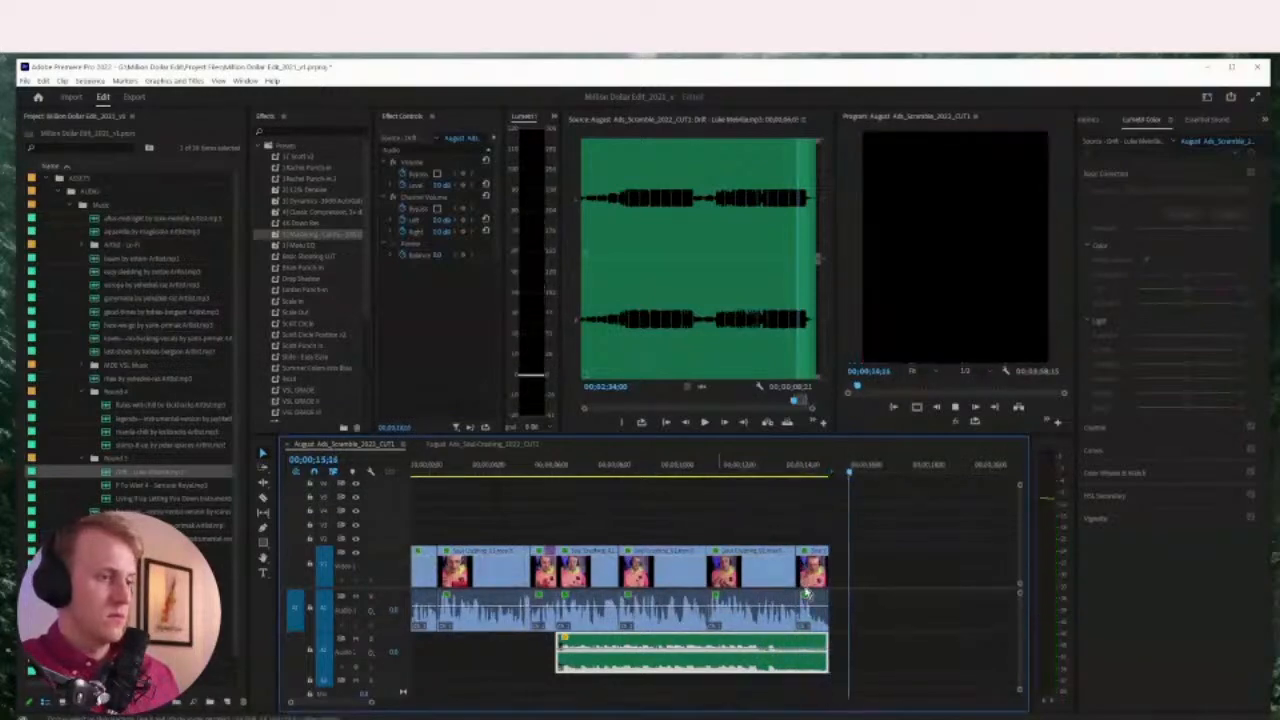
Save the project, extend the start of Drift back to the sequence start, and play the whole opening segment
key(Home)
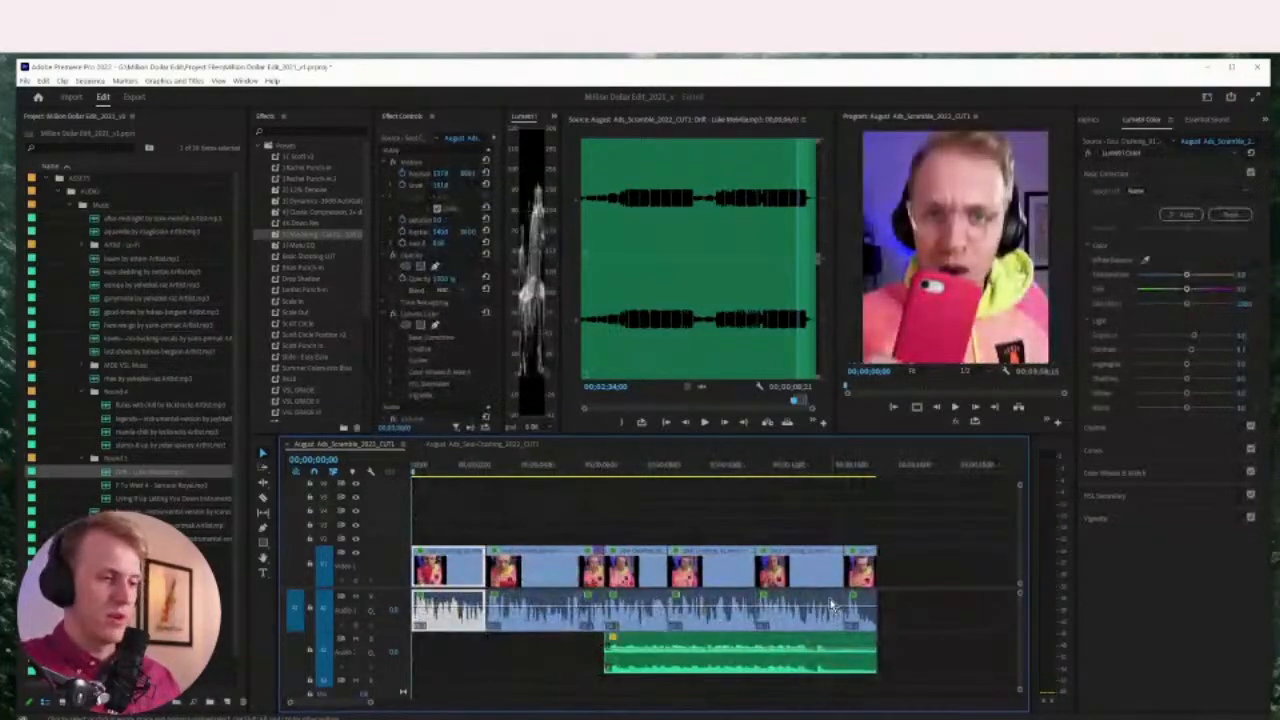
key(ctrl+s)
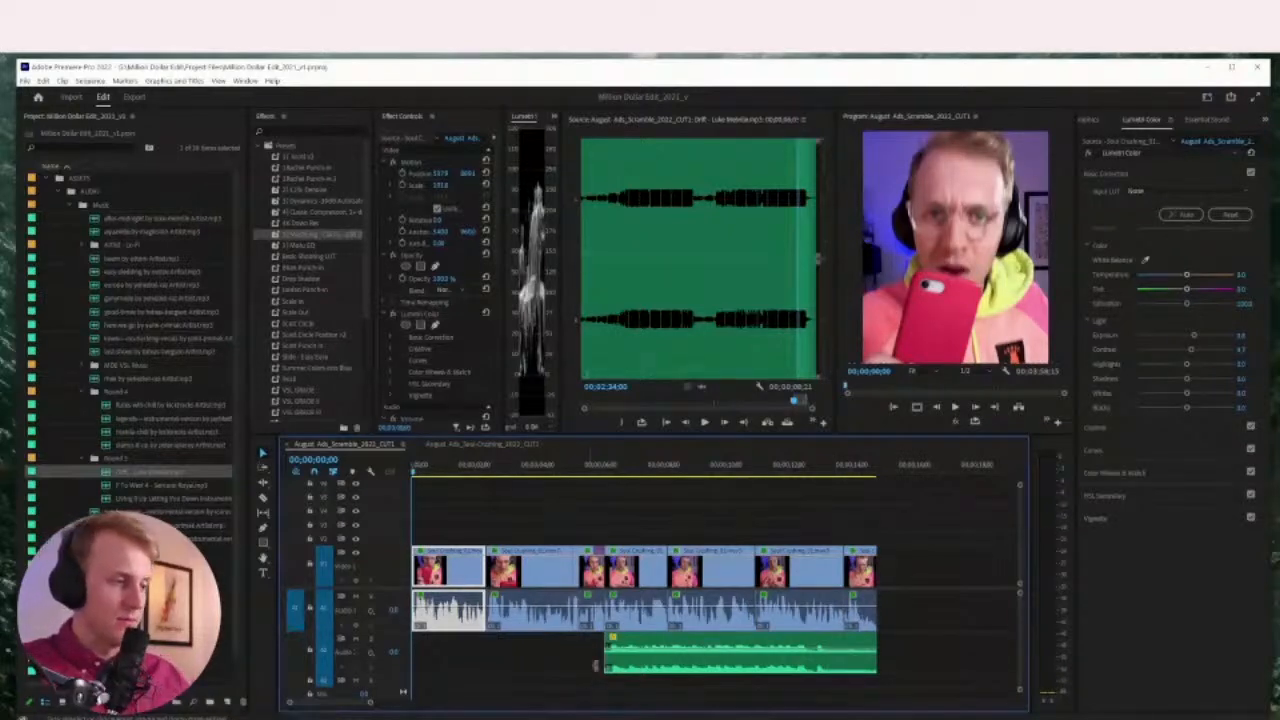
drag(598, 665, 428, 688)
click(447, 663)
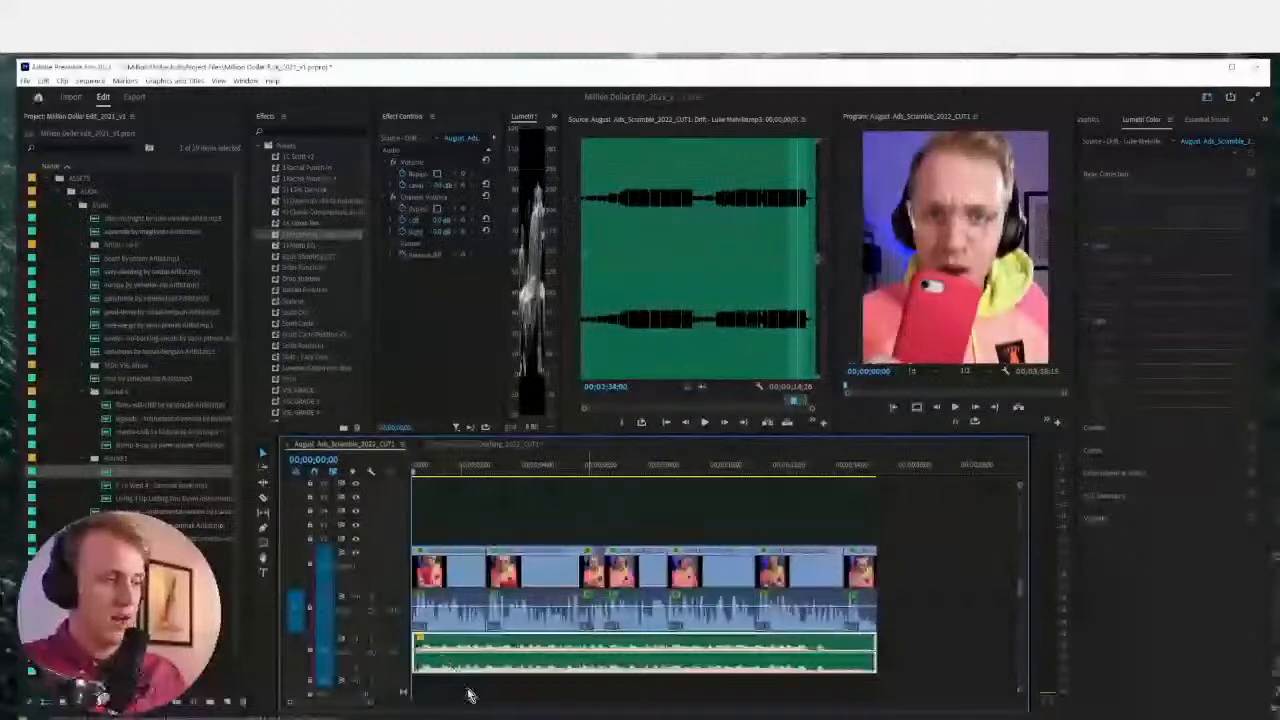
click(960, 636)
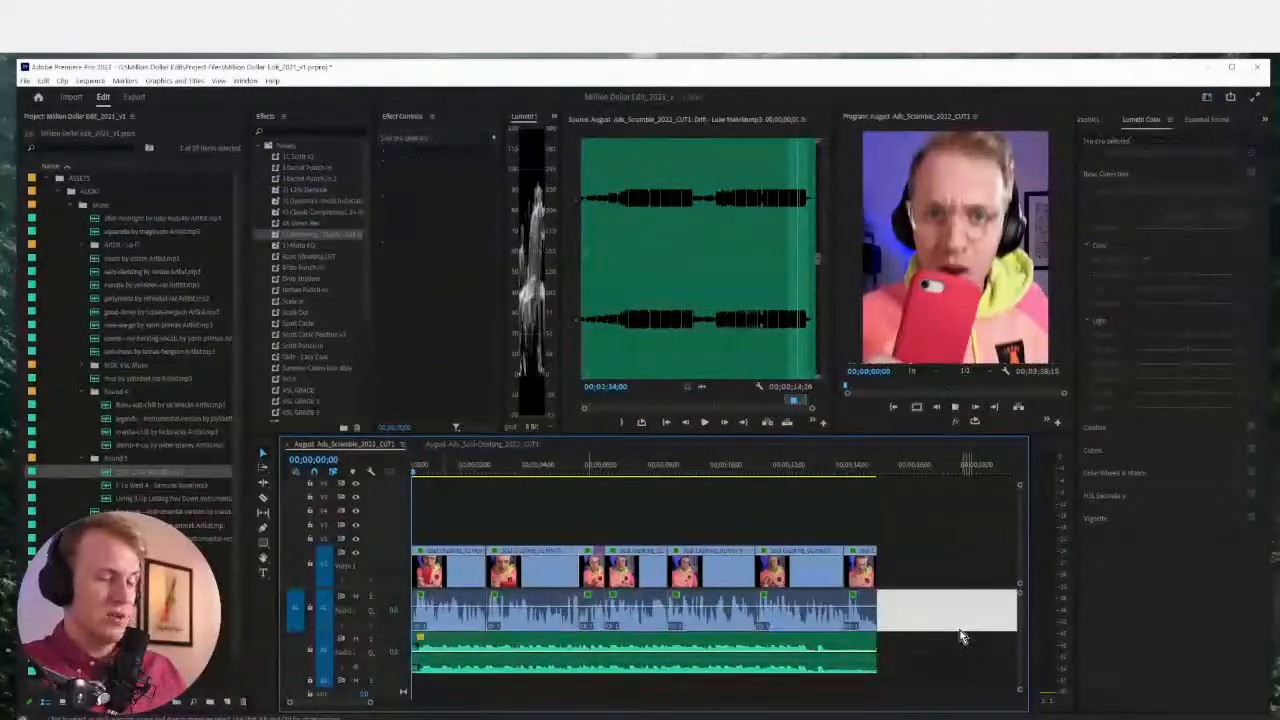
key(space)
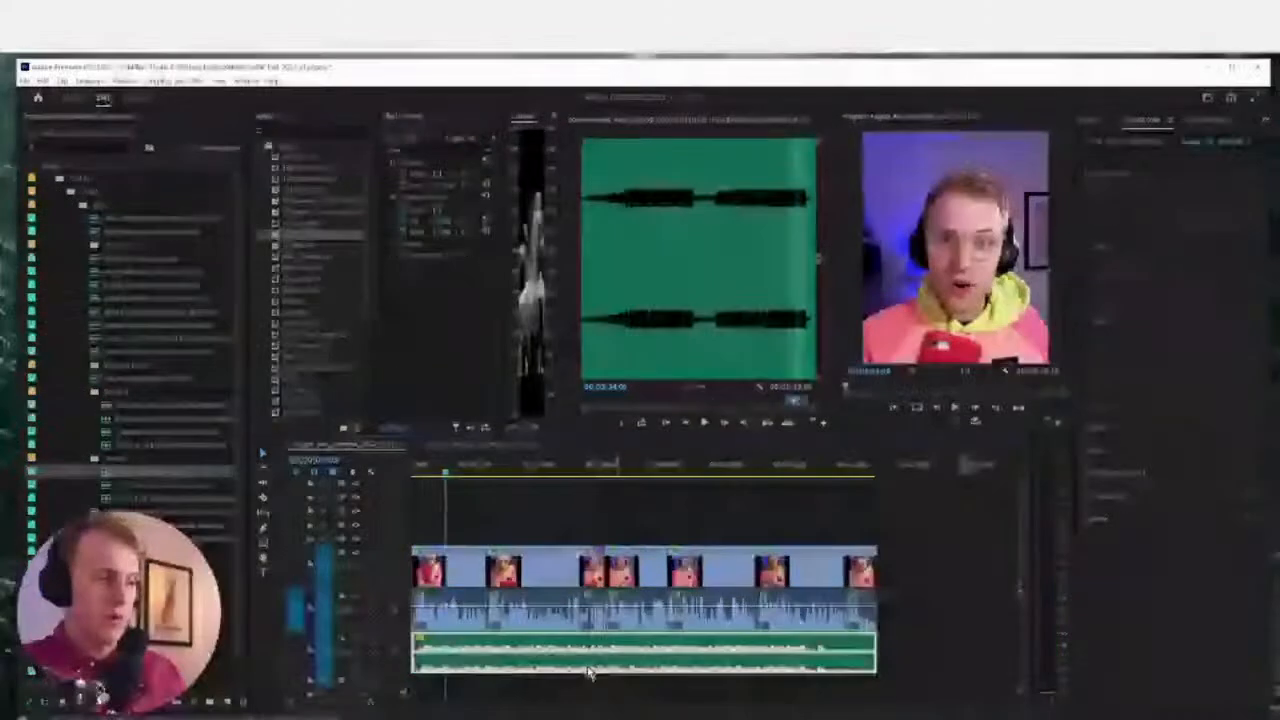
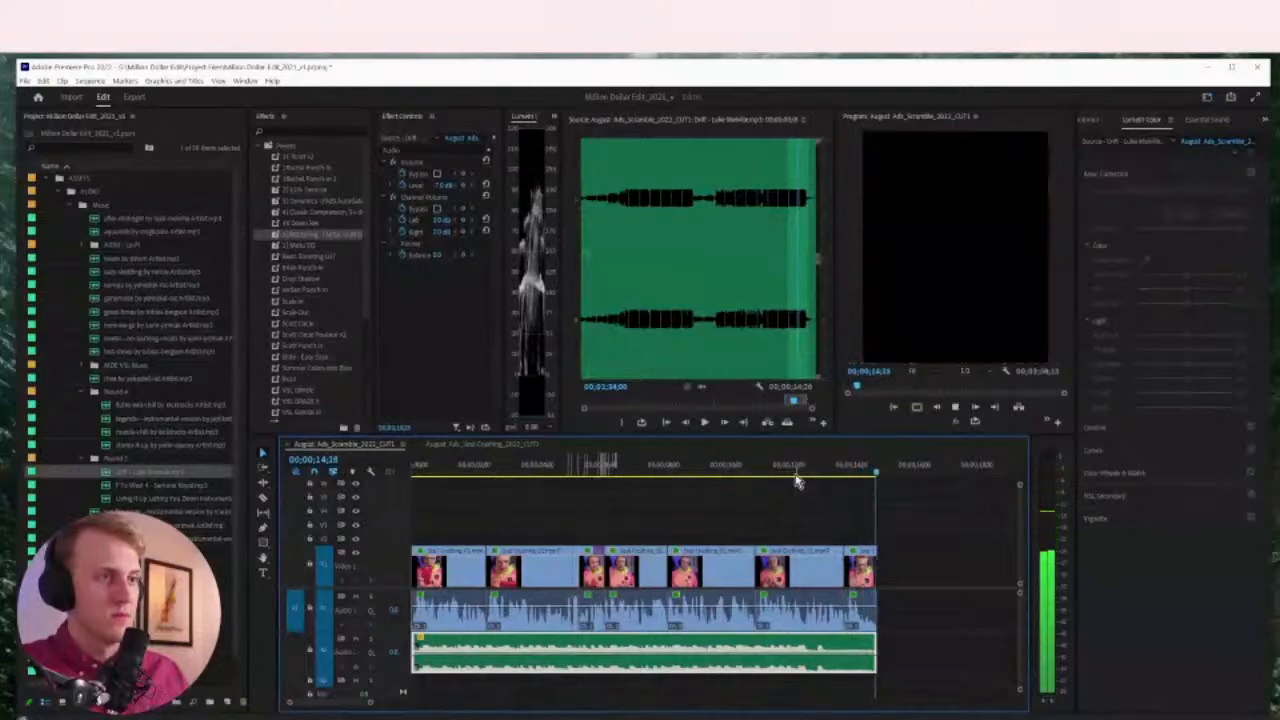
Apply the default audio transition to the end of the Drift clip
right_click(866, 656)
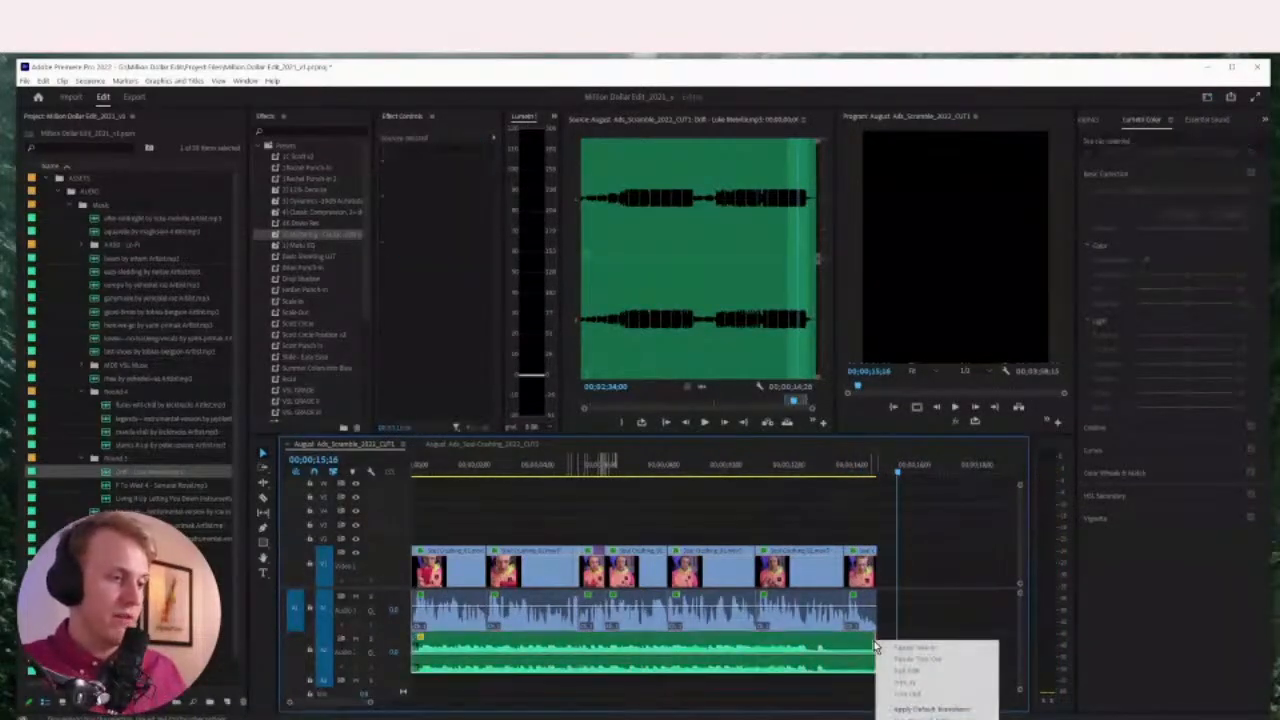
click(906, 628)
right_click(876, 645)
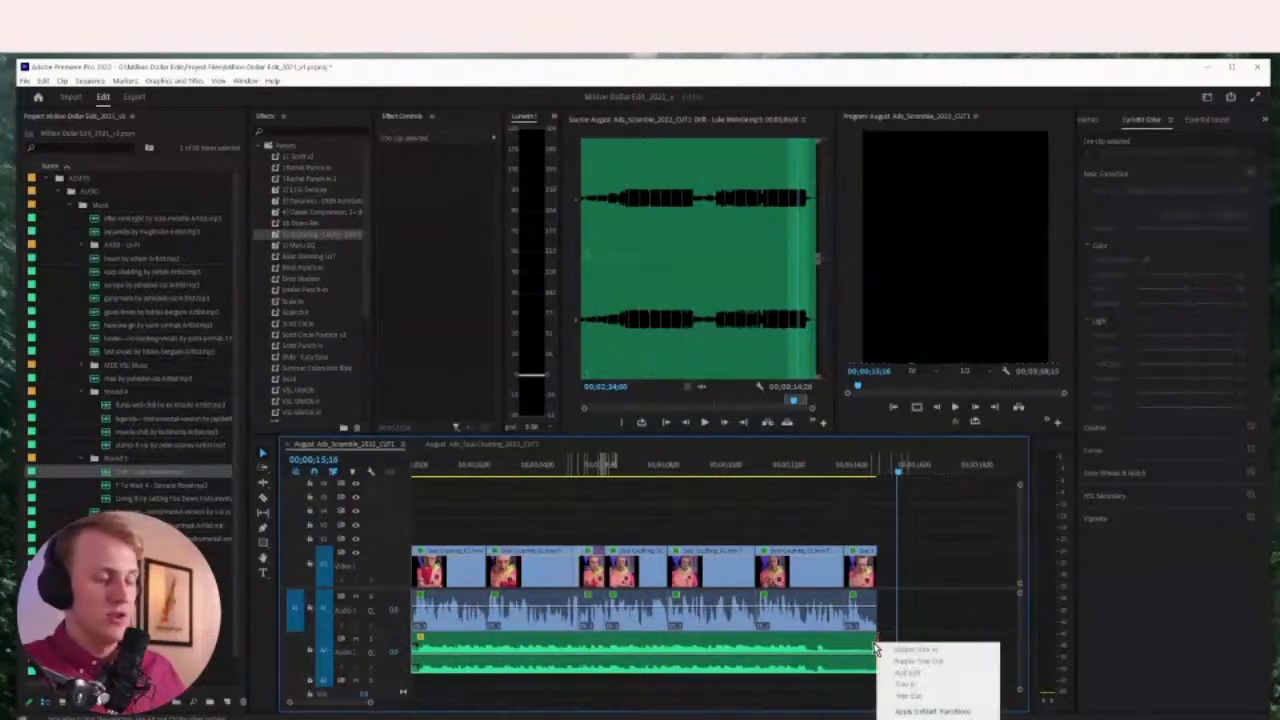
click(899, 711)
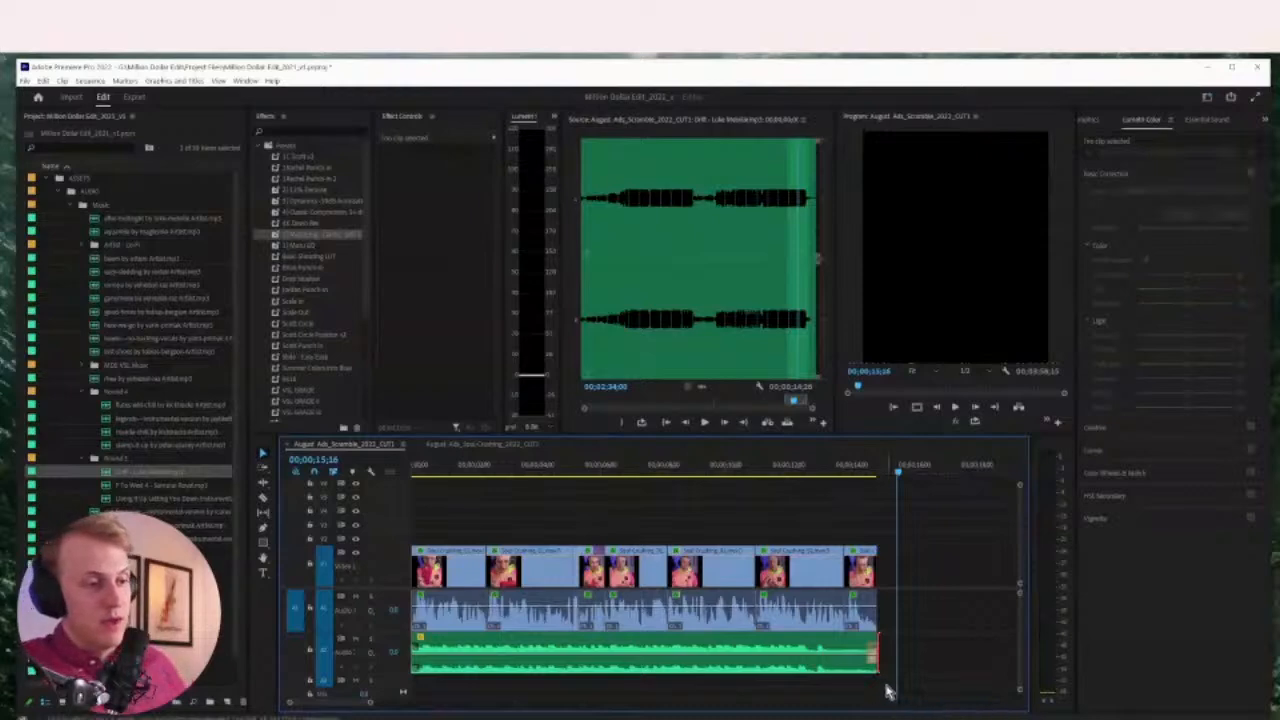
Lengthen the Constant Power fade at the end of Drift to 00;00;01;03
key(minus)
key(minus)
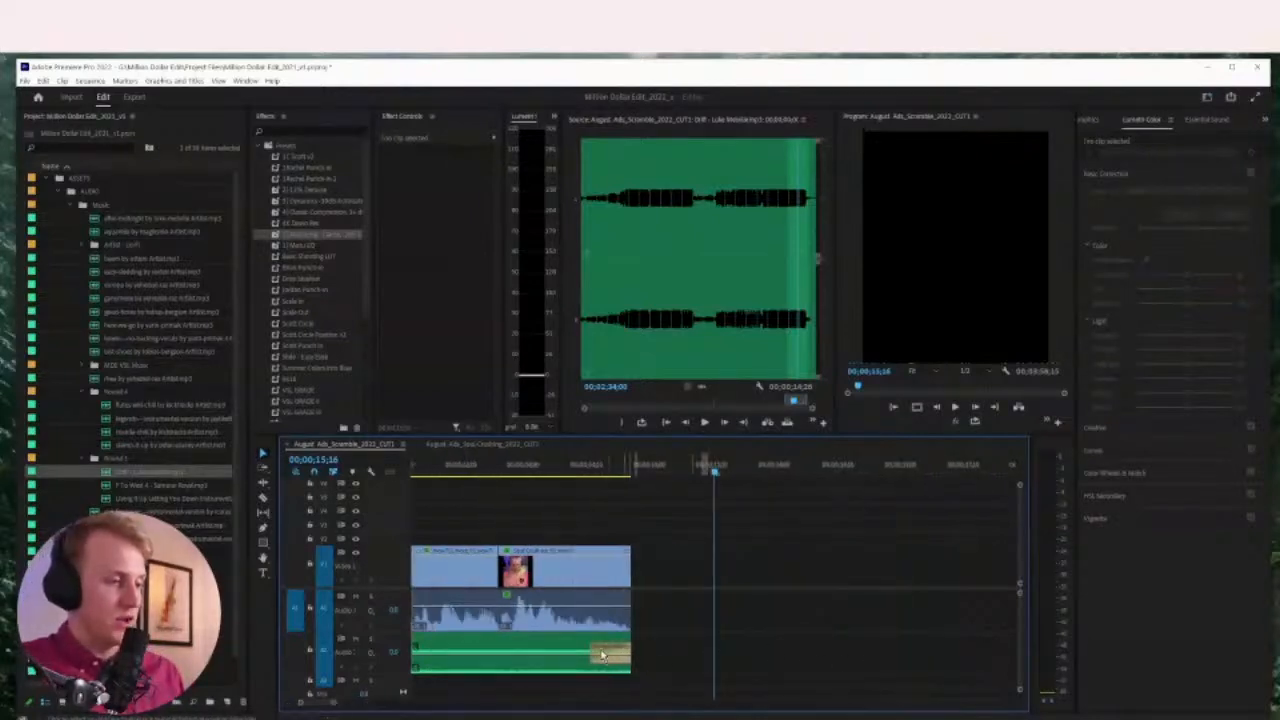
key(minus)
key(minus)
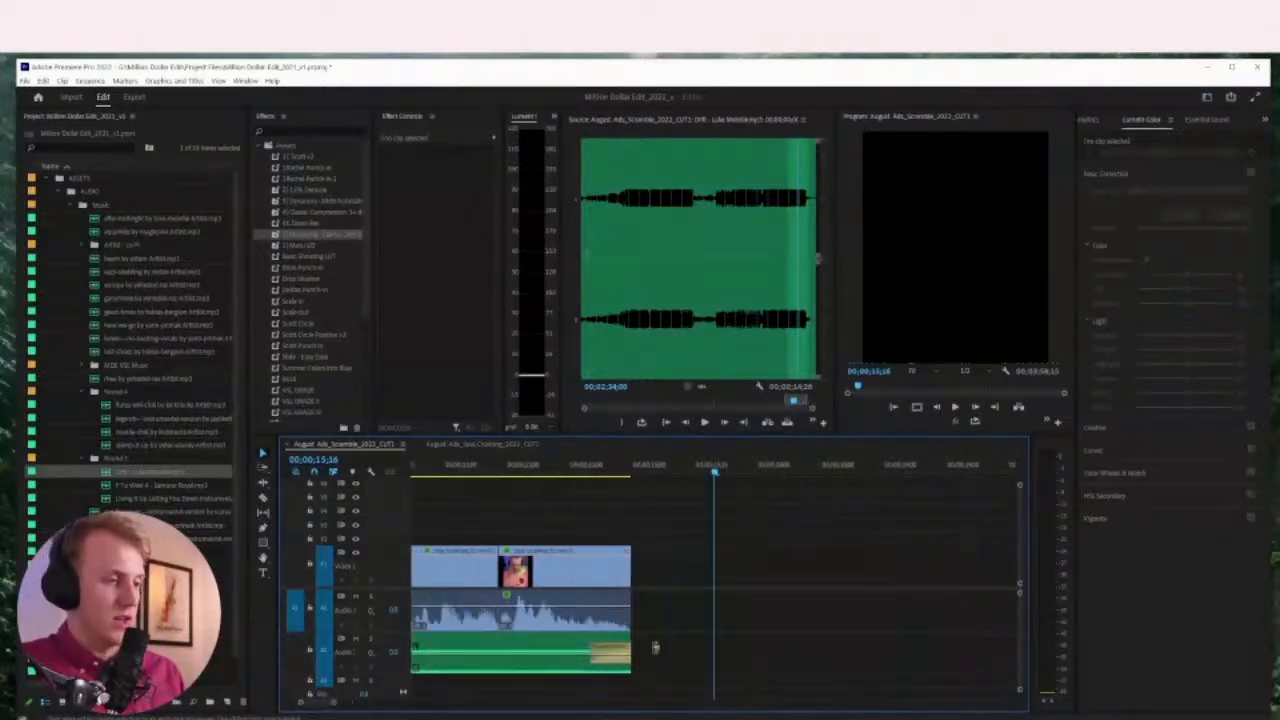
click(594, 650)
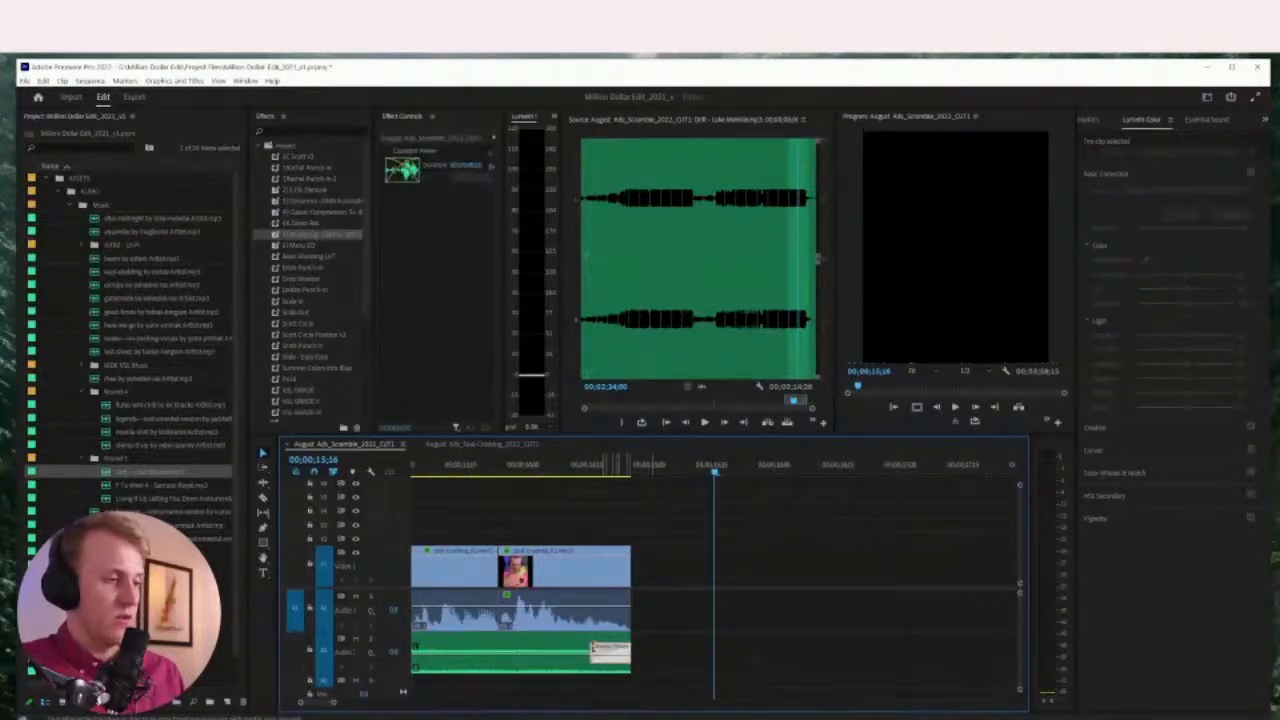
drag(591, 652, 494, 656)
scroll(710, 654, up, 5)
scroll(727, 652, up, 2)
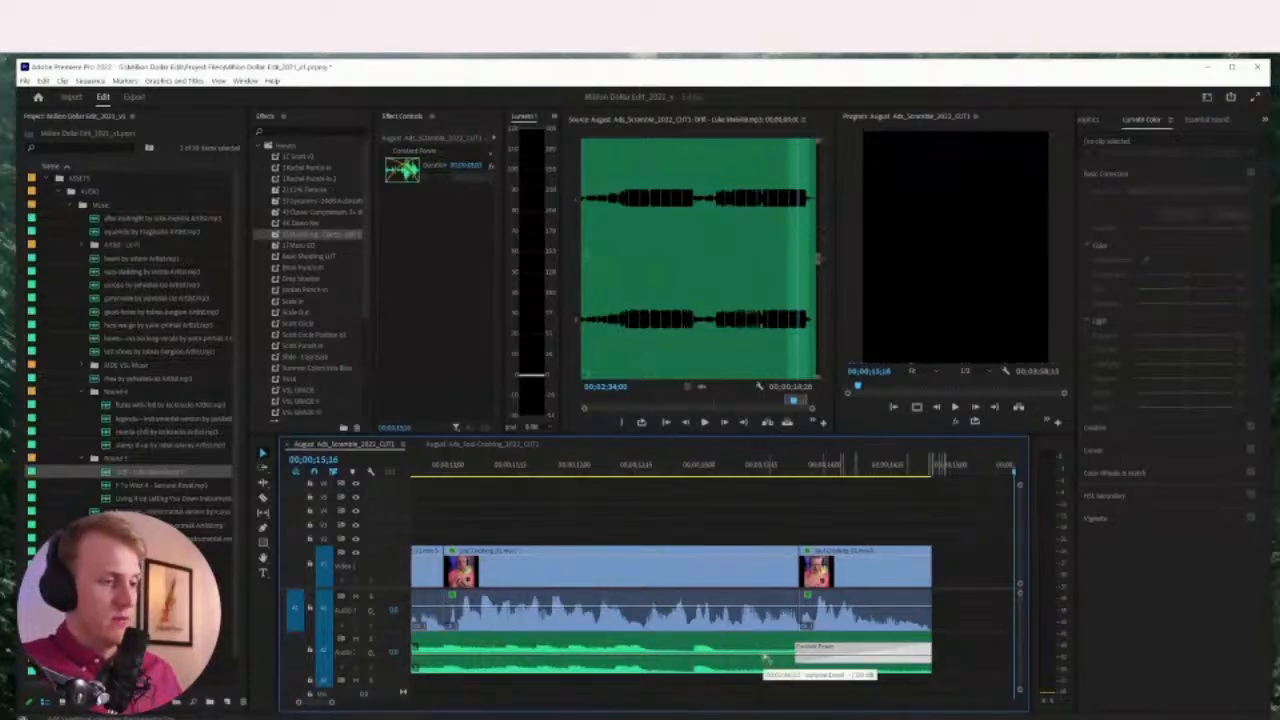
Add volume keyframes near the end of Drift so its level ramps down beneath the Constant Power fade
click(746, 663)
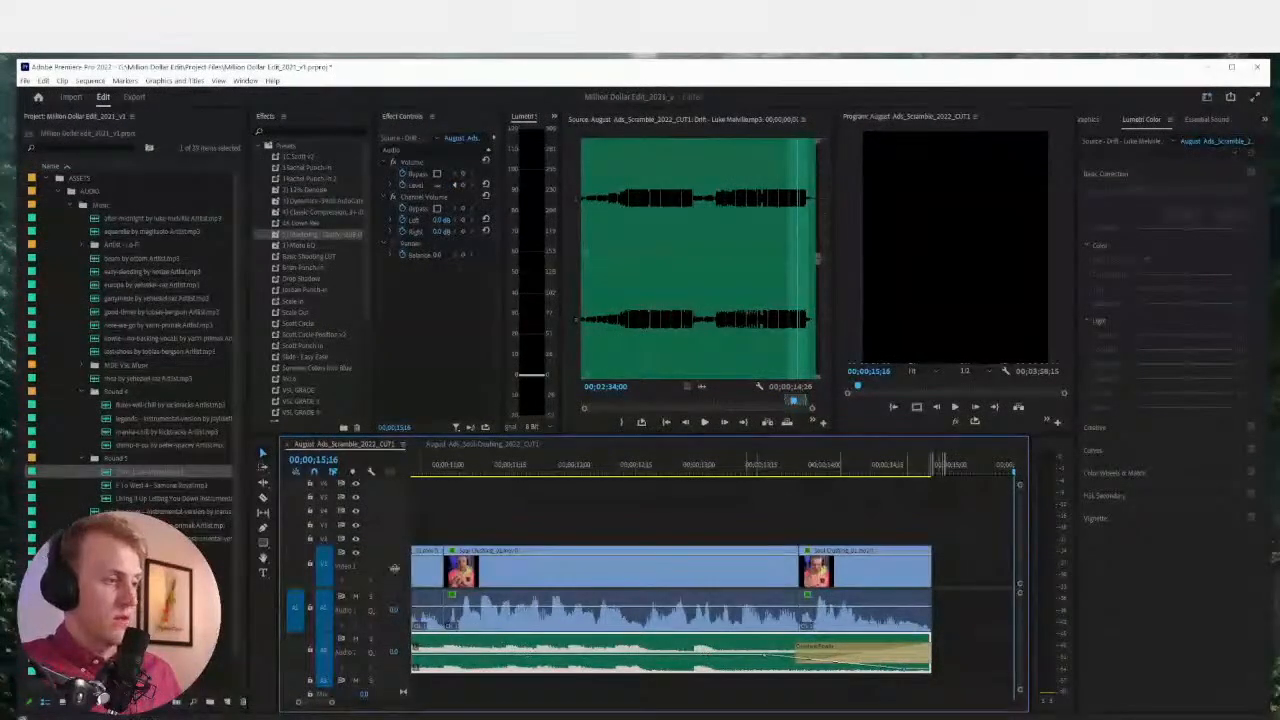
drag(395, 568, 396, 551)
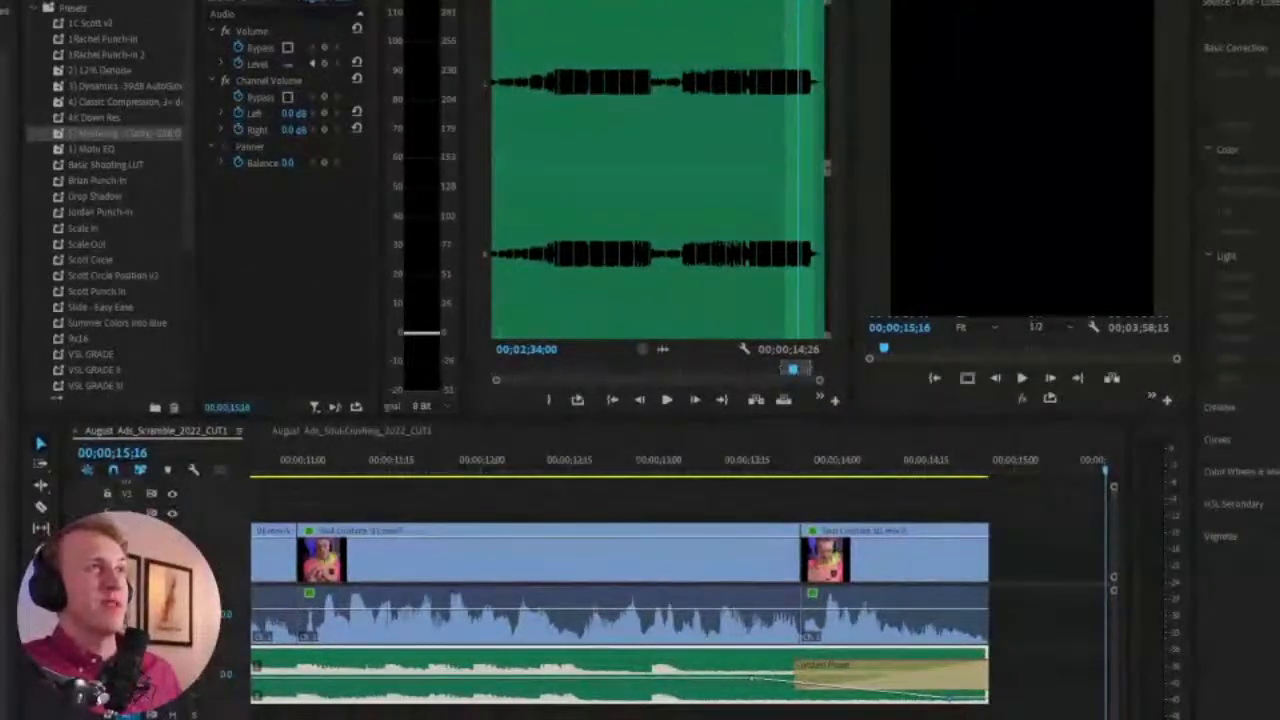
click(892, 501)
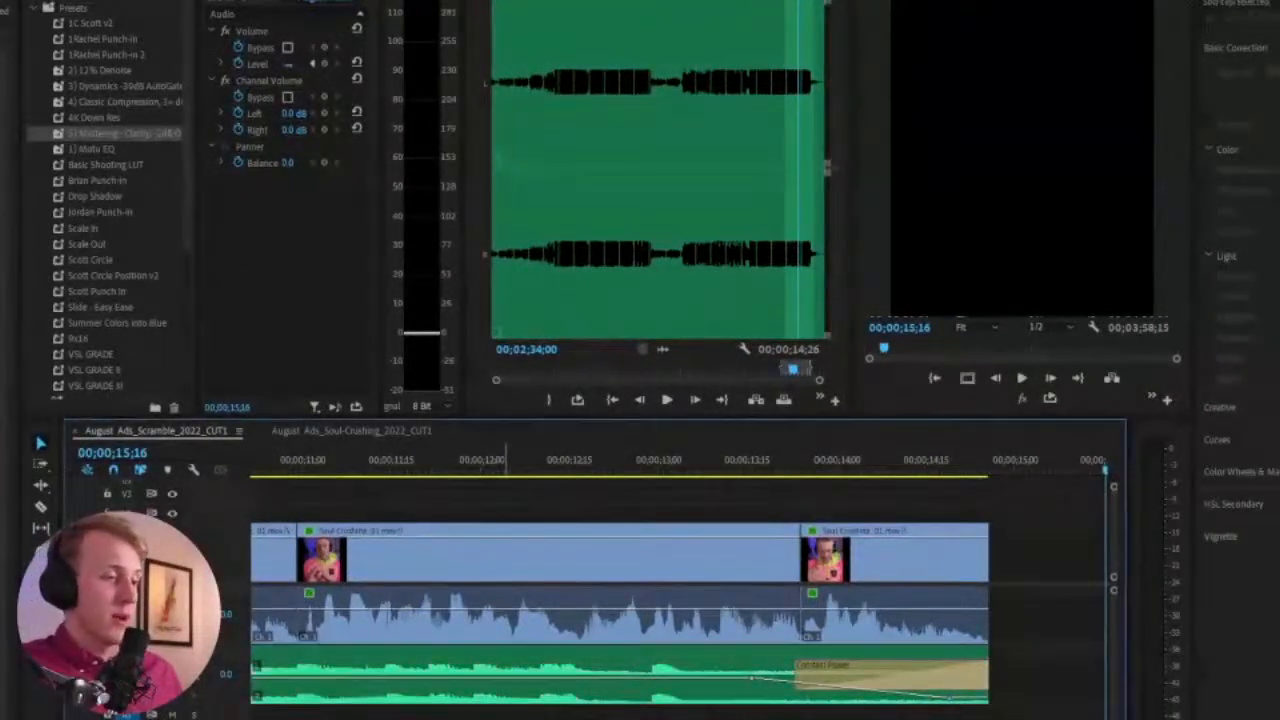
drag(222, 584, 222, 587)
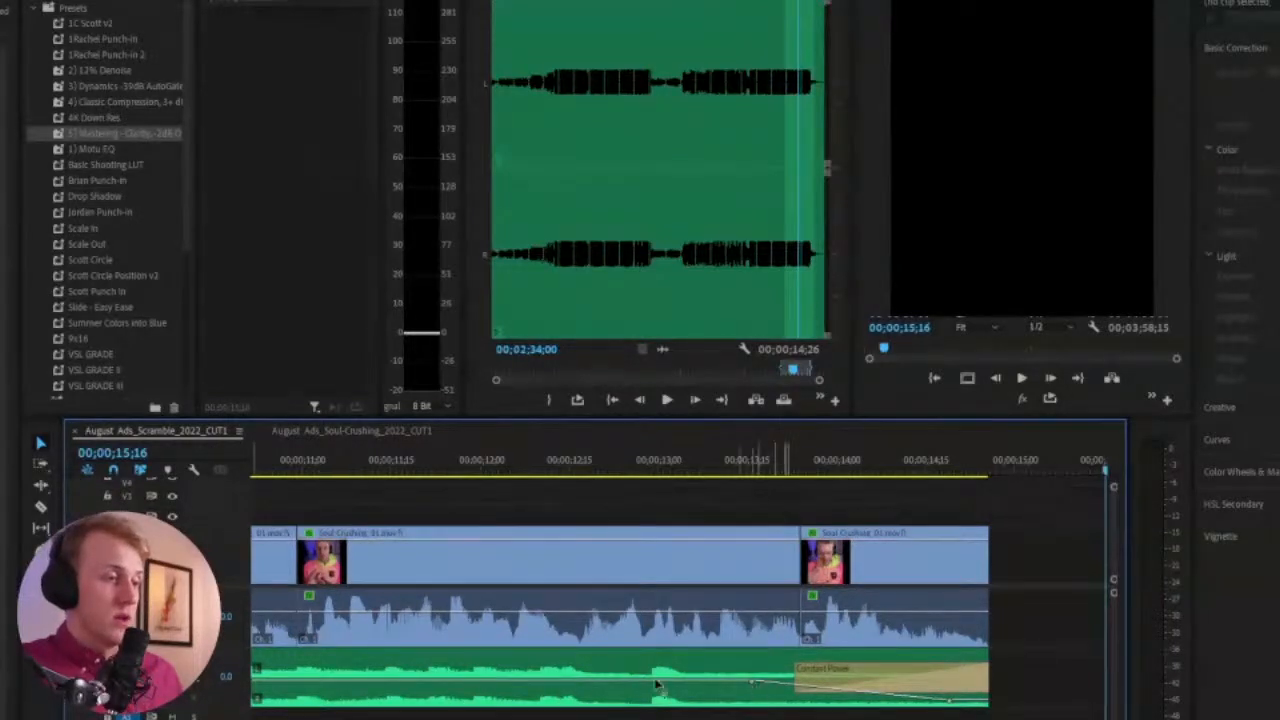
Try adding volume keyframes before the fade on Drift and lowering one to create a temporary dip in the music
click(367, 689)
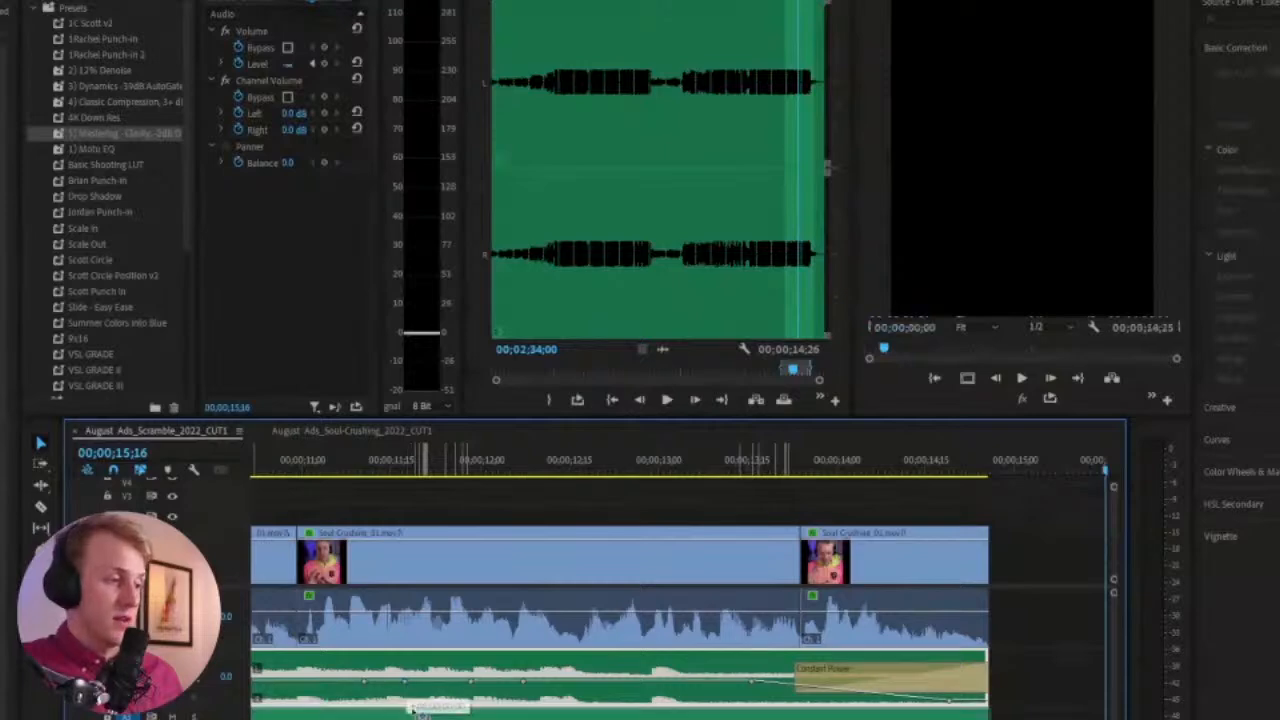
drag(405, 681, 420, 704)
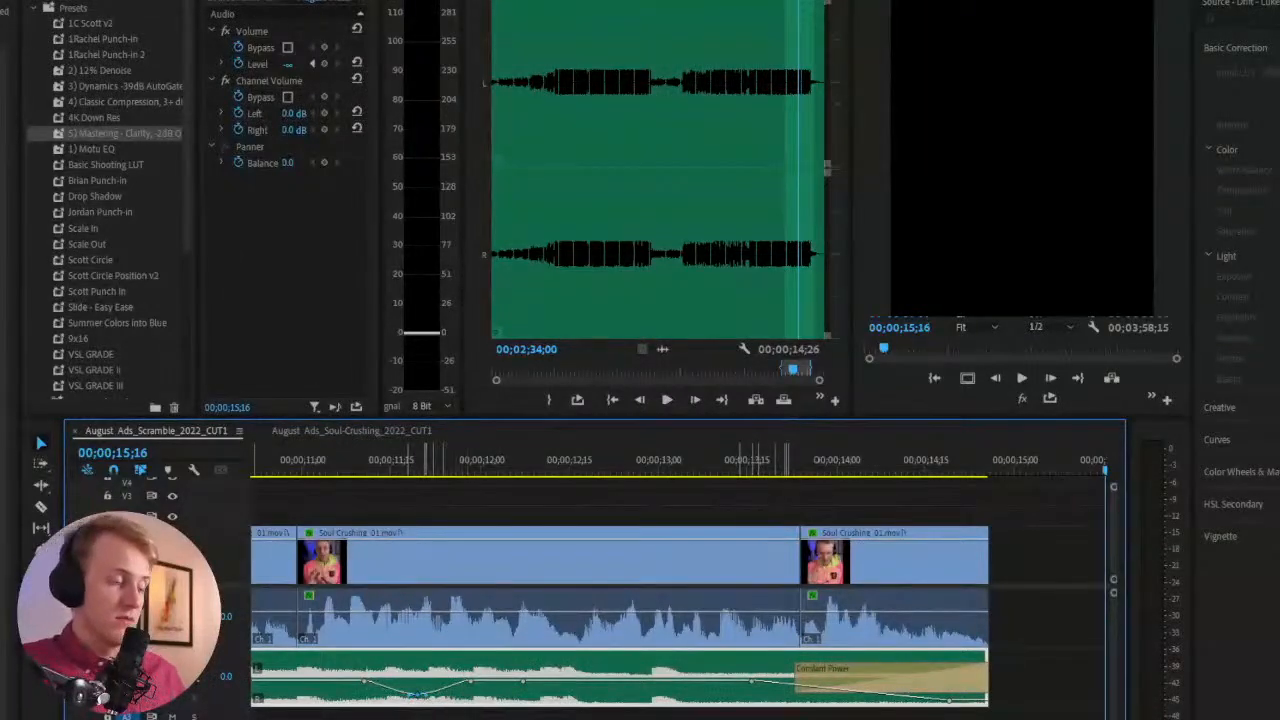
key(ctrl+shift+a)
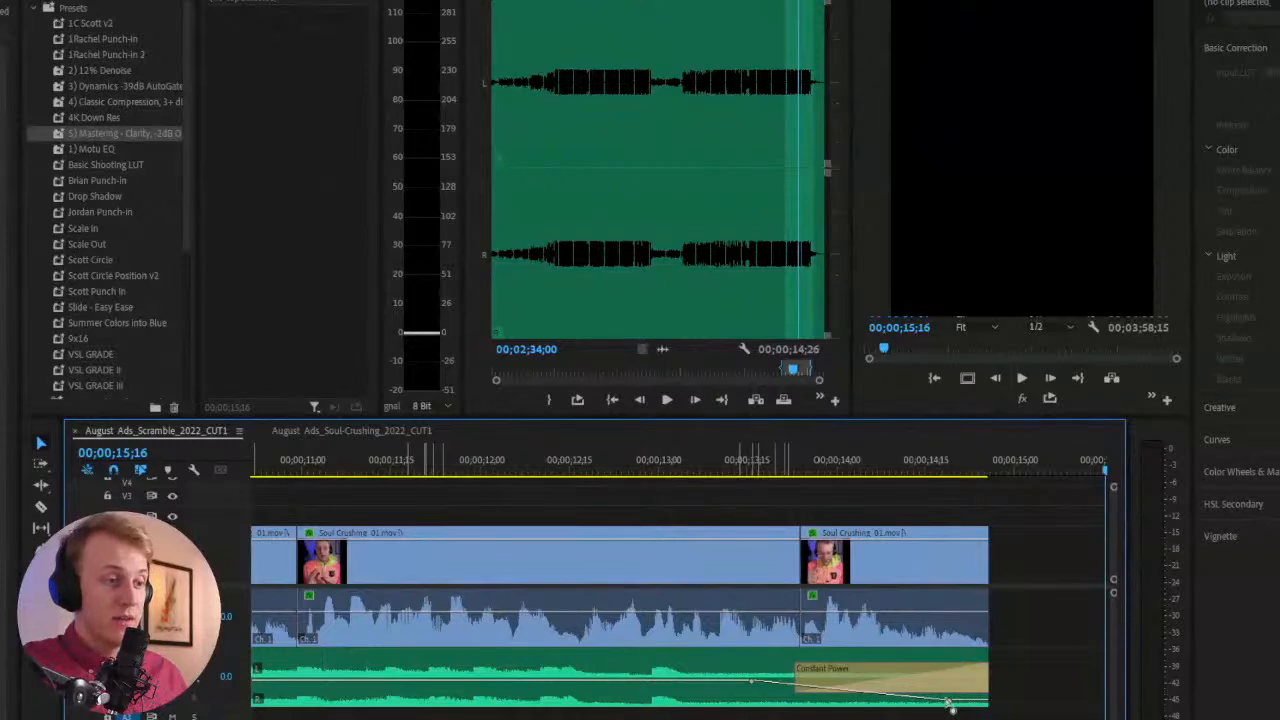
Delete the Constant Power fade from the end of Drift and move the volume ramp's first keyframe back to 00;00;13;04
click(873, 678)
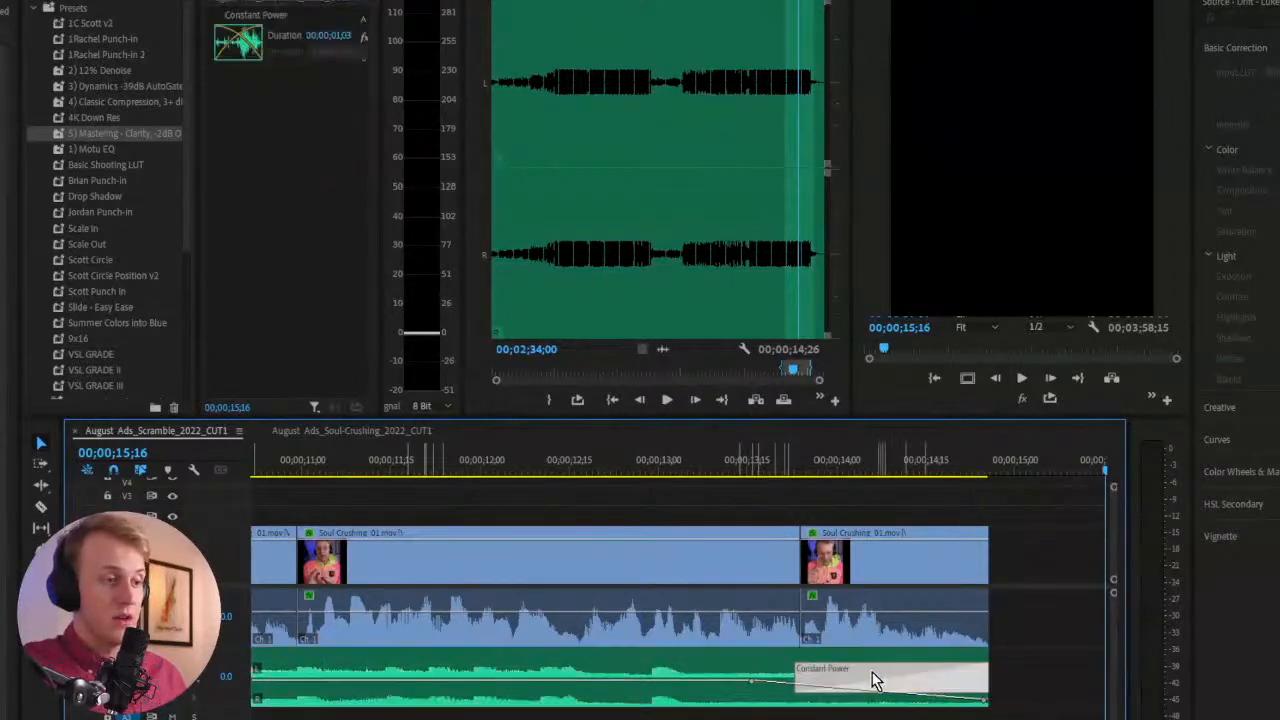
key(Delete)
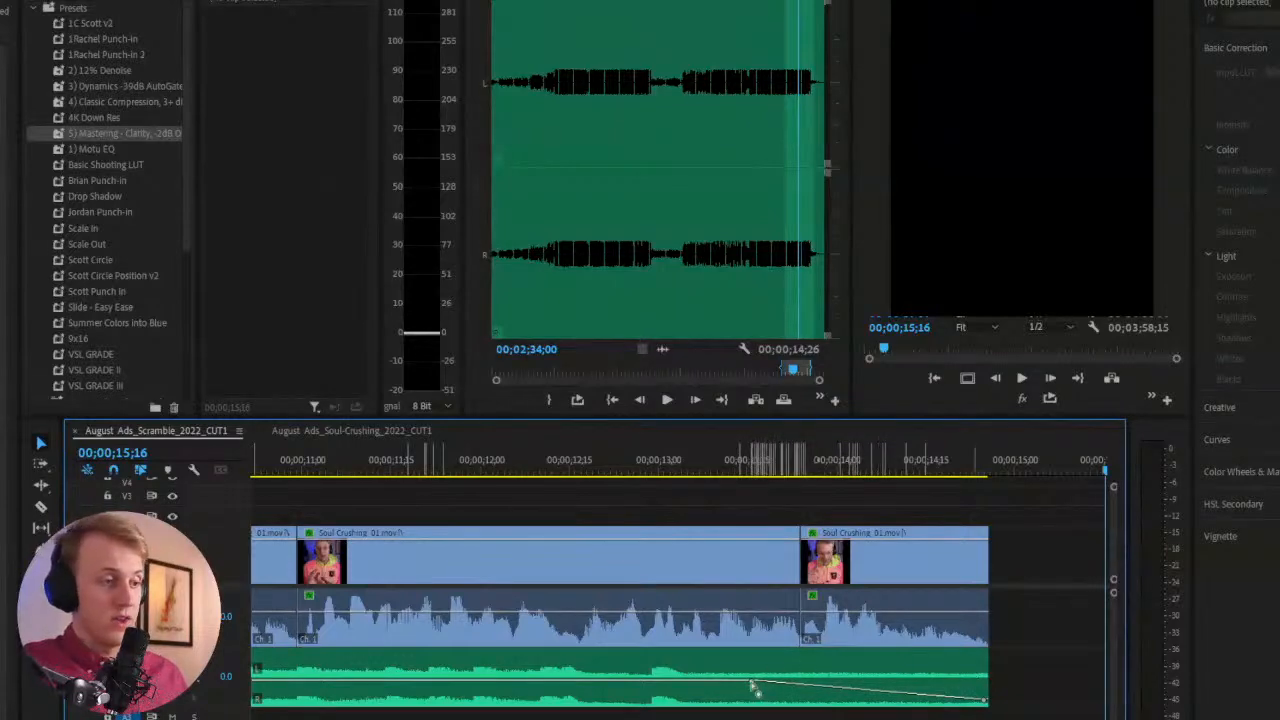
drag(752, 684, 685, 680)
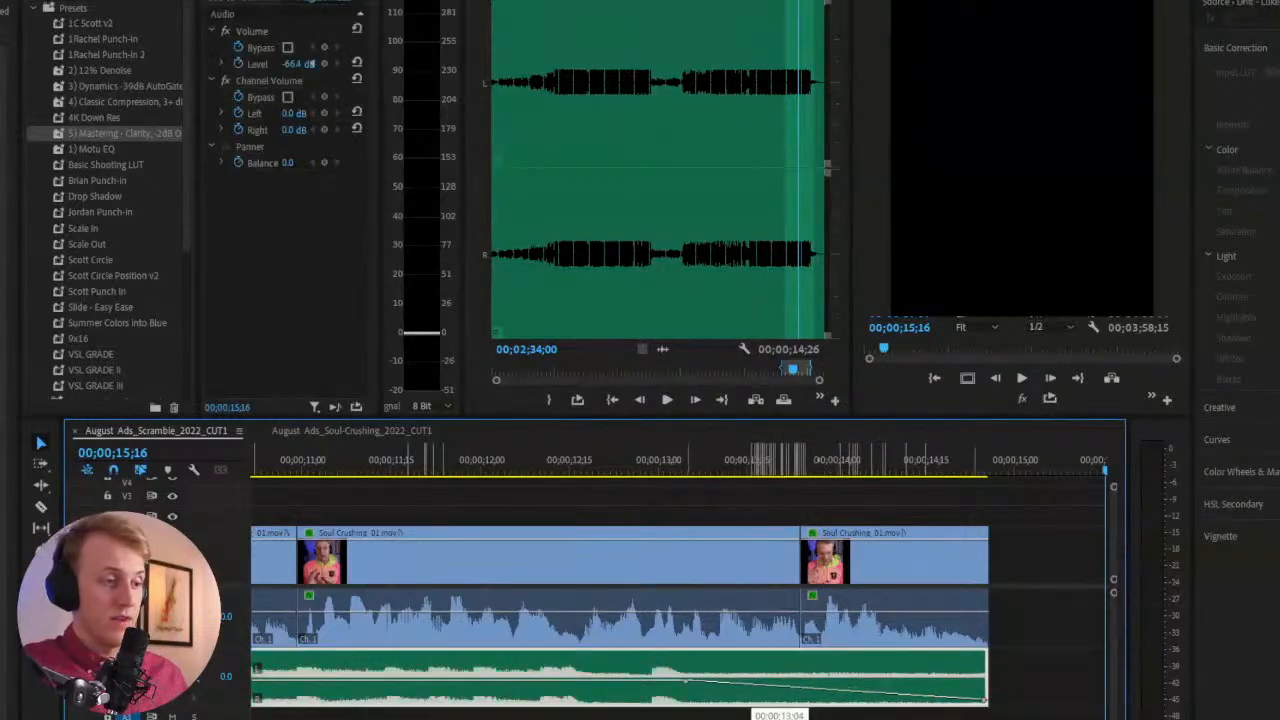
Convert the ramp's first keyframe to Bezier, extend its handle so the music holds its level longer, and play back the ending
ctrl+click(686, 681)
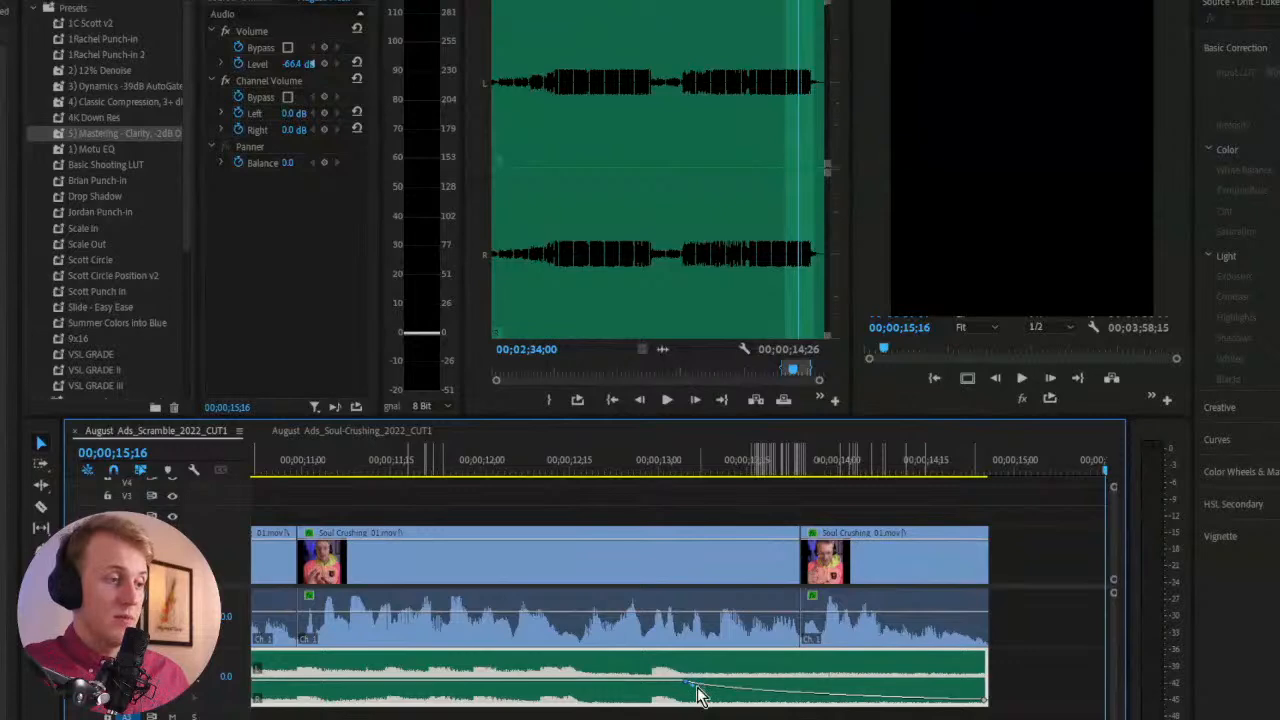
drag(697, 690, 844, 682)
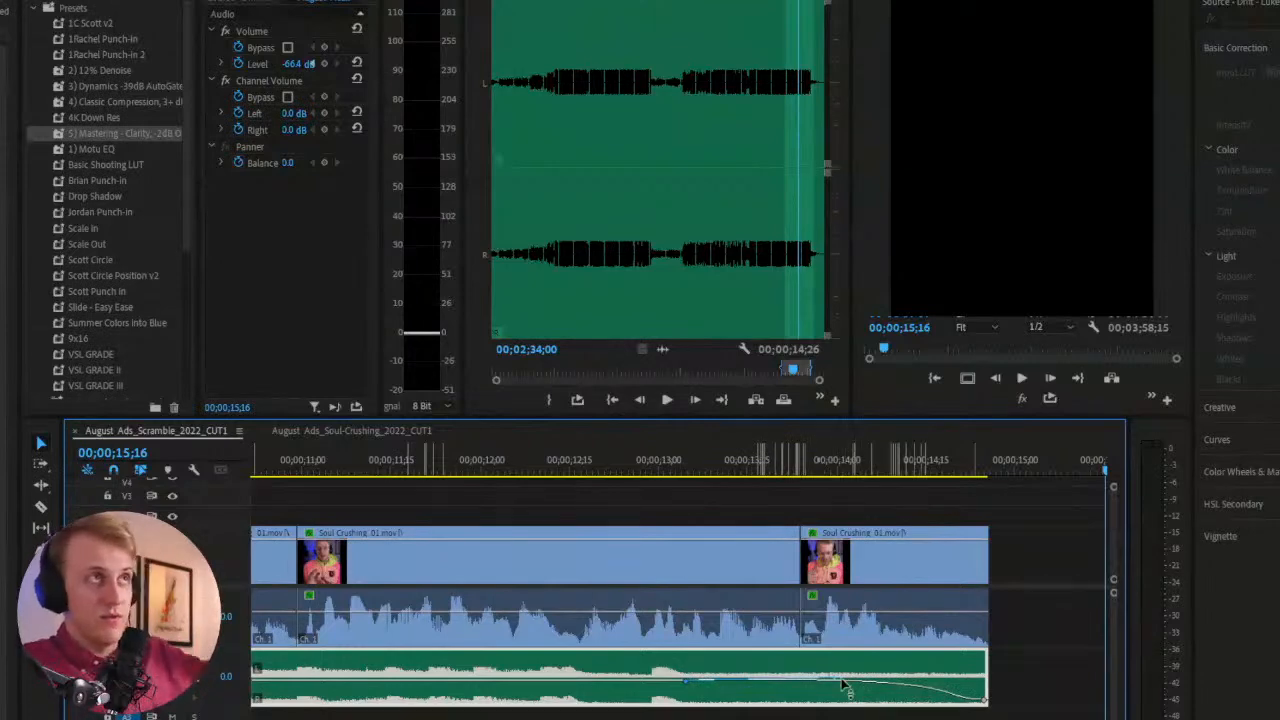
drag(770, 461, 652, 461)
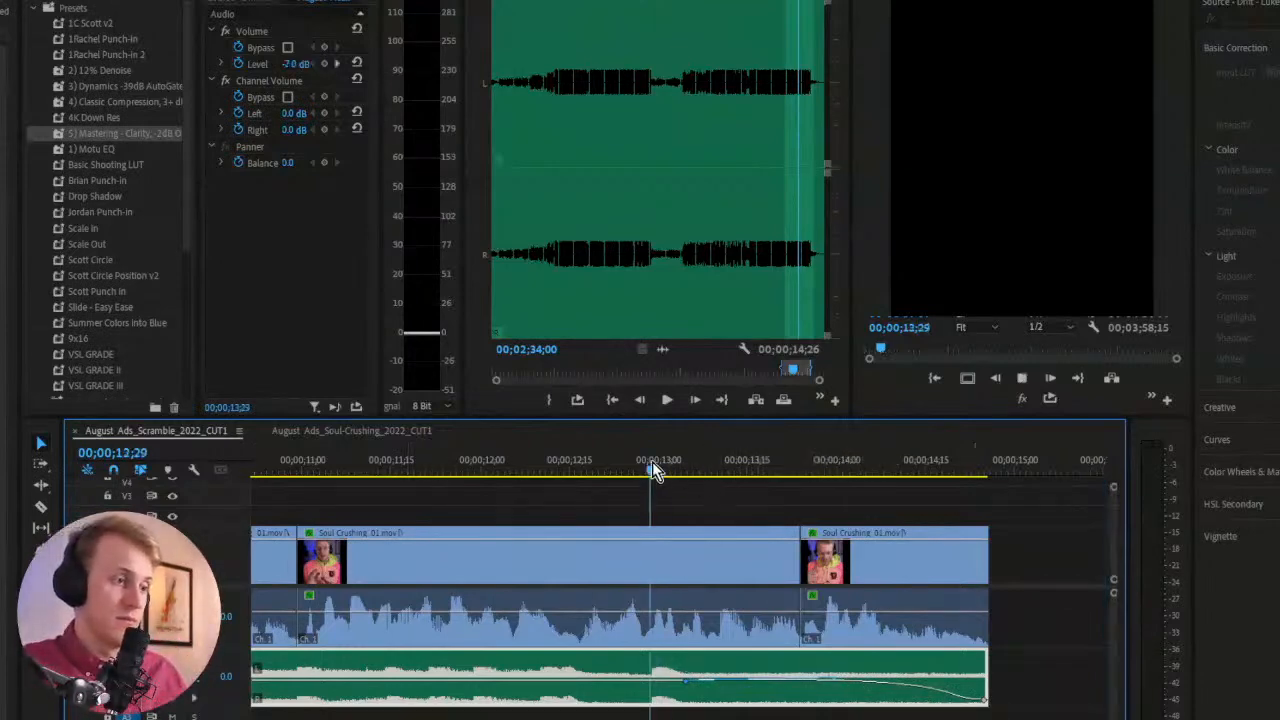
key(space)
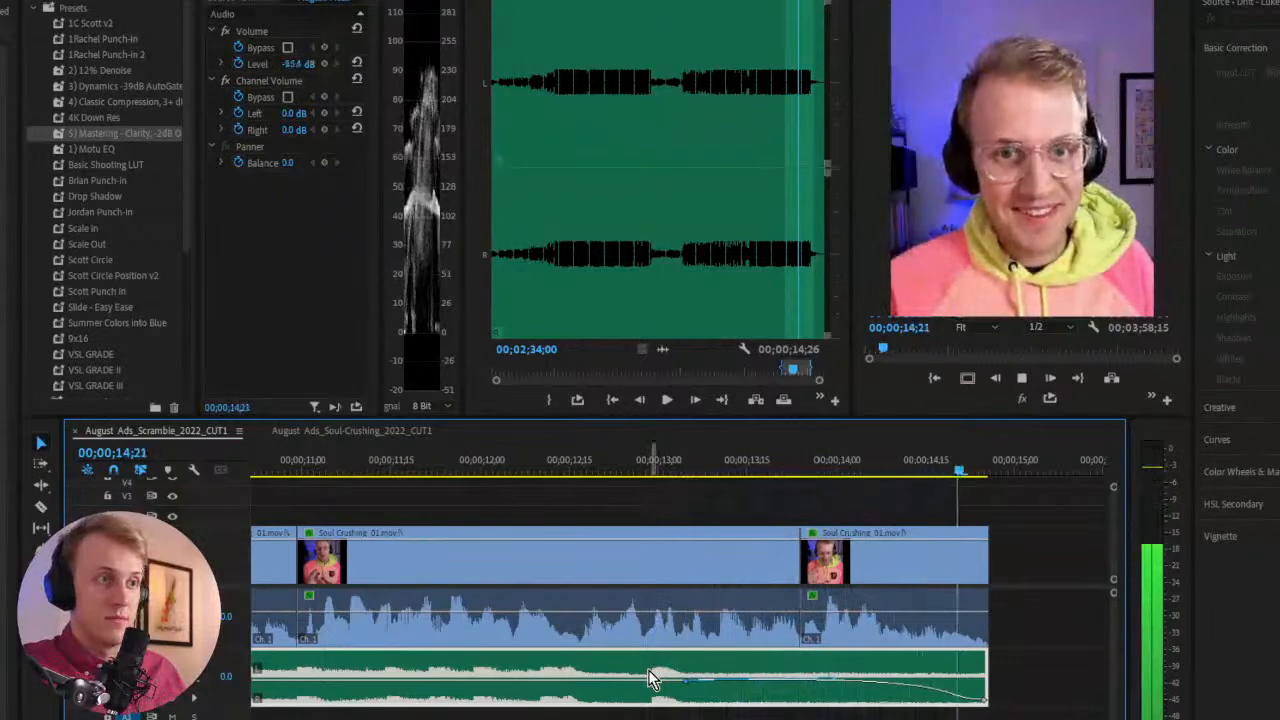
key(space)
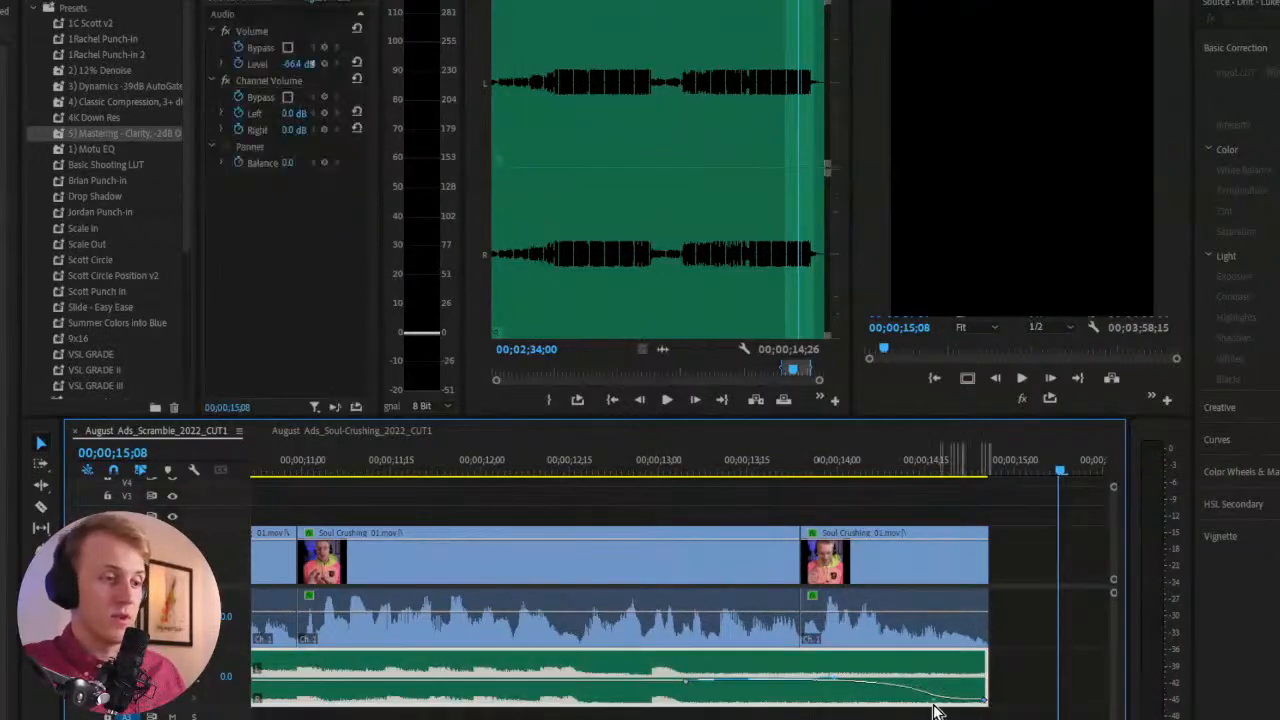
Try raising the end keyframe's Bezier handle for a later, steeper drop in Drift's volume, and play back the ending
drag(937, 700, 940, 687)
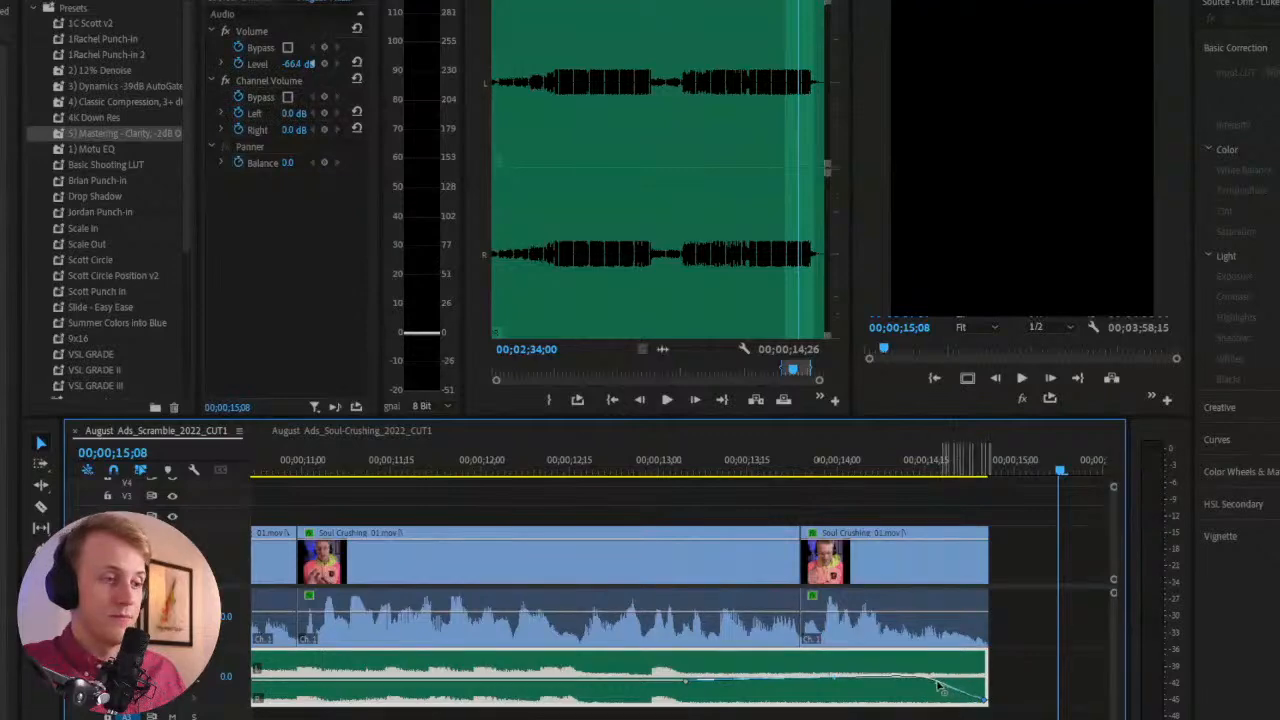
click(681, 459)
key(space)
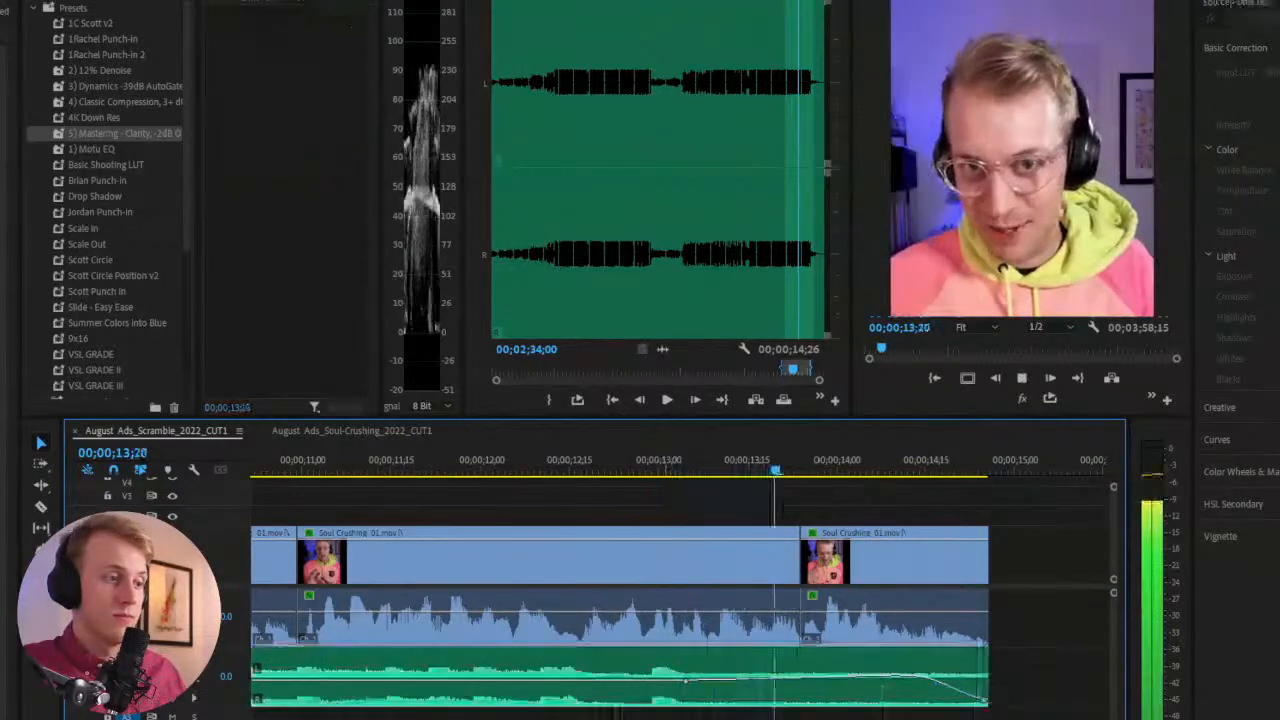
Reshape Drift's Bezier volume curve so it starts falling early and eases gradually to the clip's end, and play back the ending
click(945, 692)
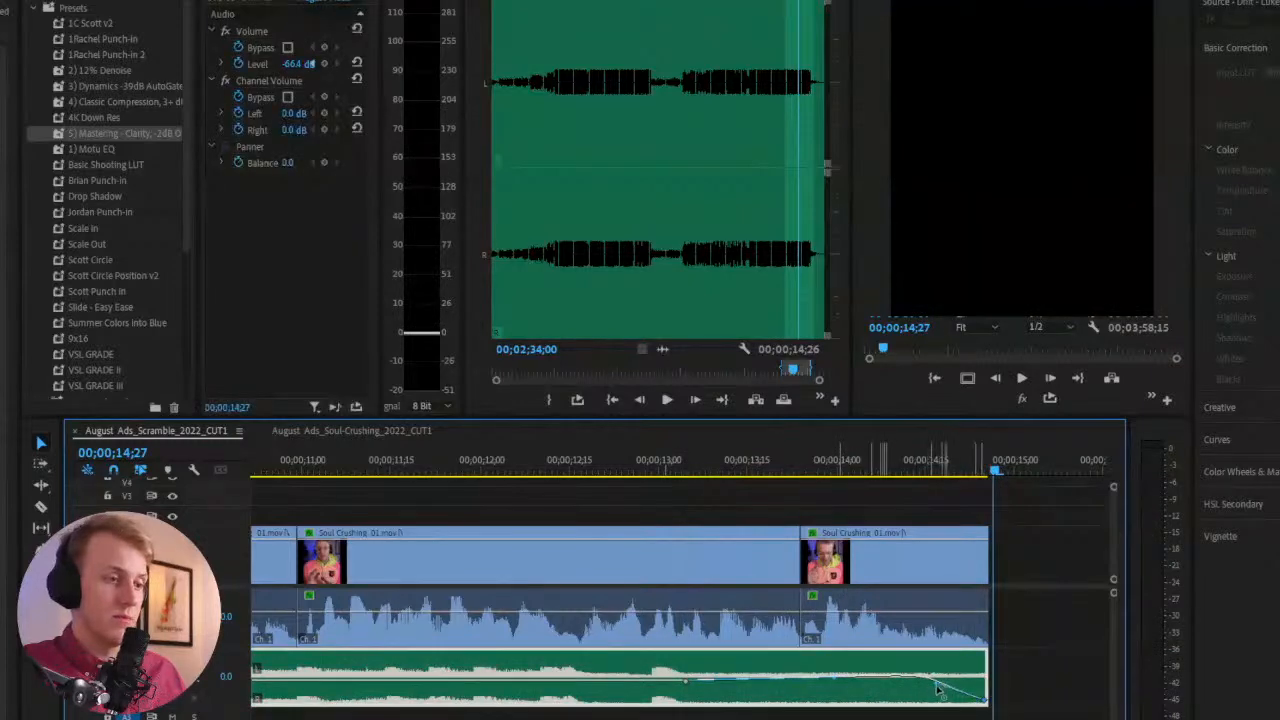
drag(938, 688, 731, 684)
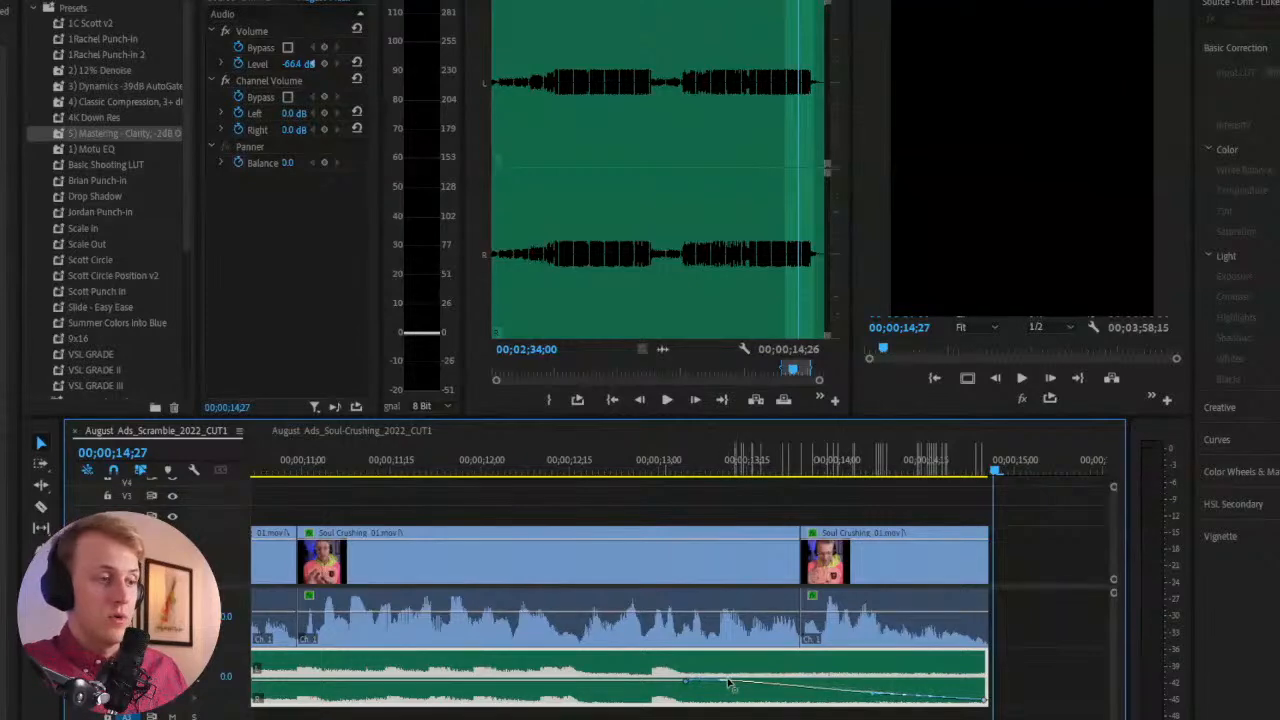
click(662, 456)
key(space)
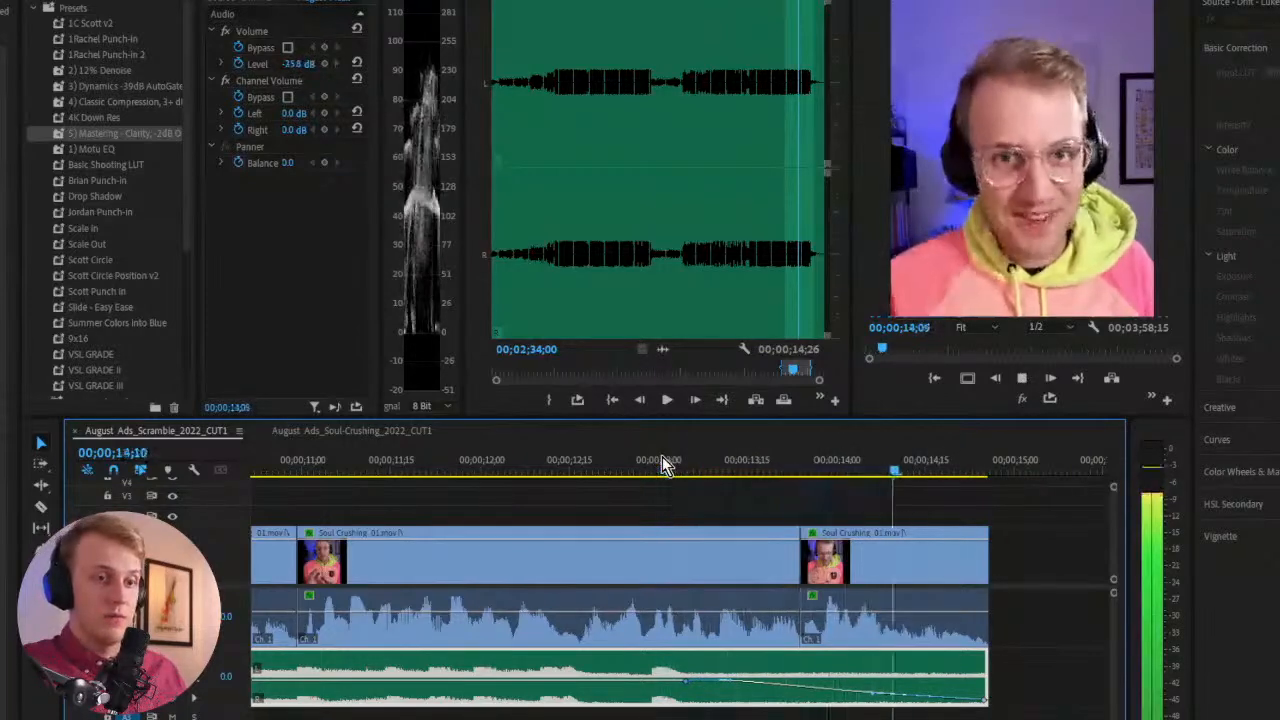
key(space)
Play back the whole opening segment from the start to check the music level and its fade-out
key(minus)
key(minus)
key(minus)
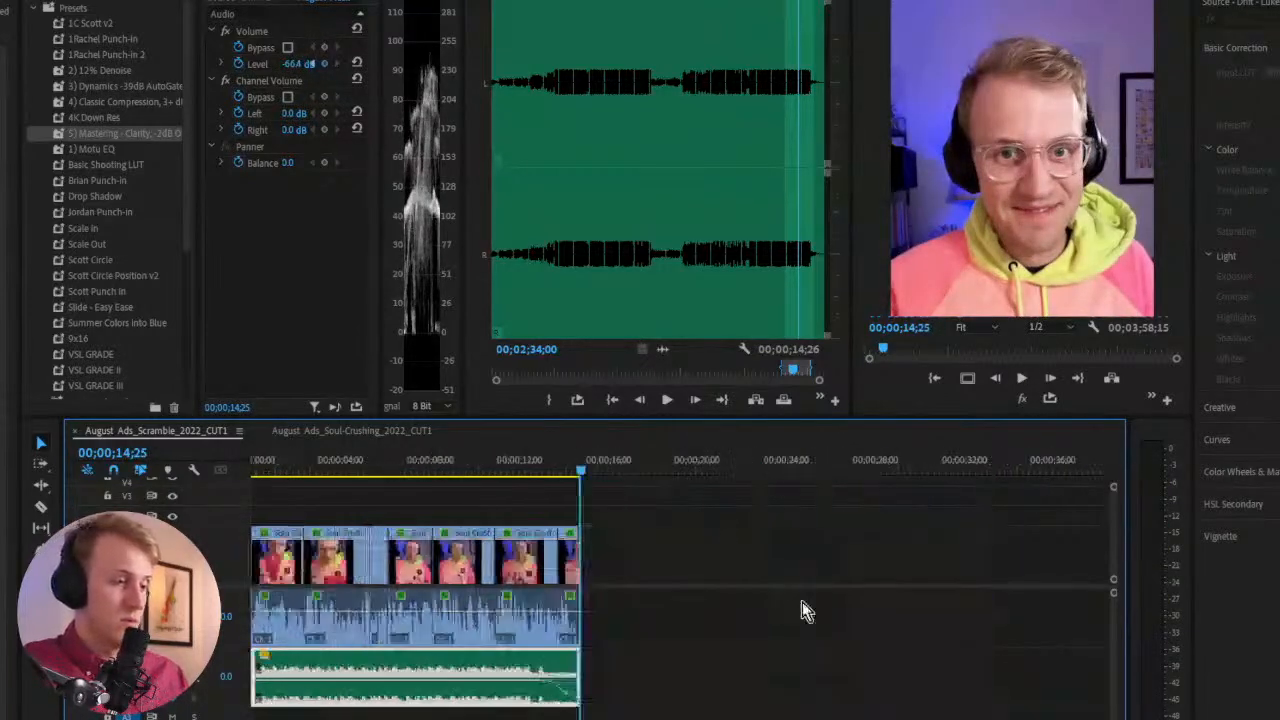
click(806, 611)
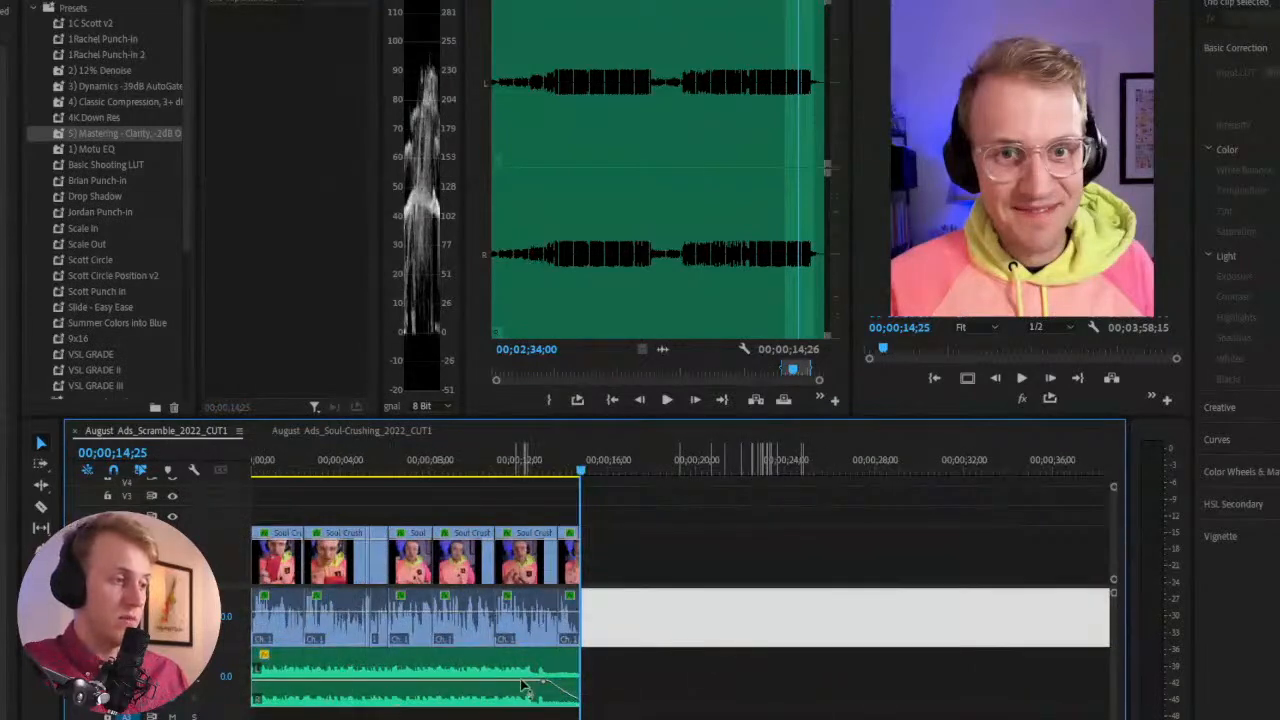
key(Home)
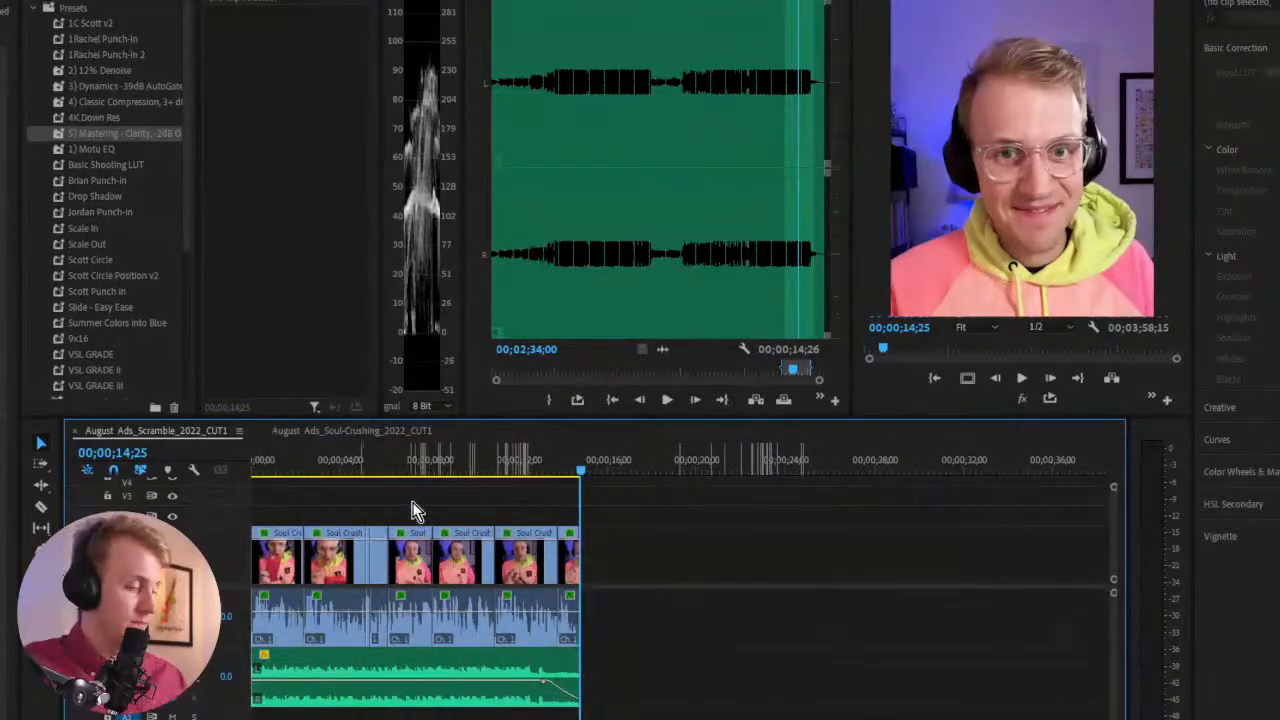
key(space)
click(748, 574)
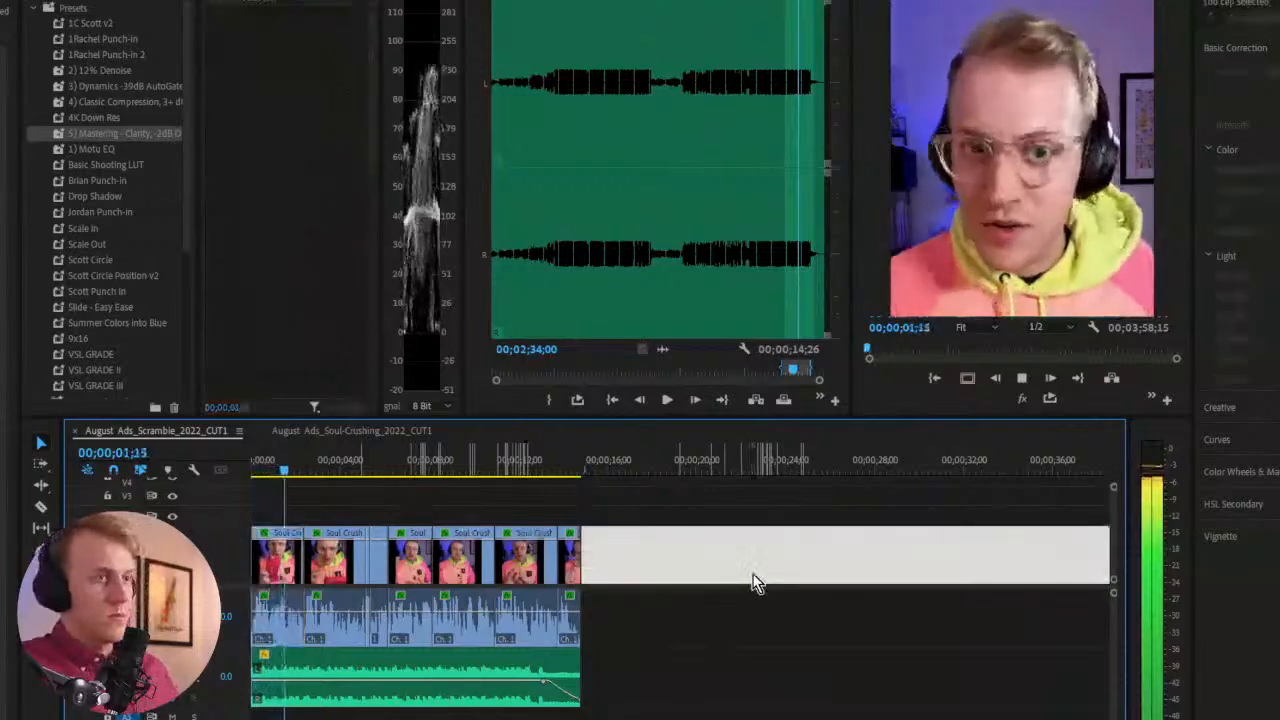
click(742, 588)
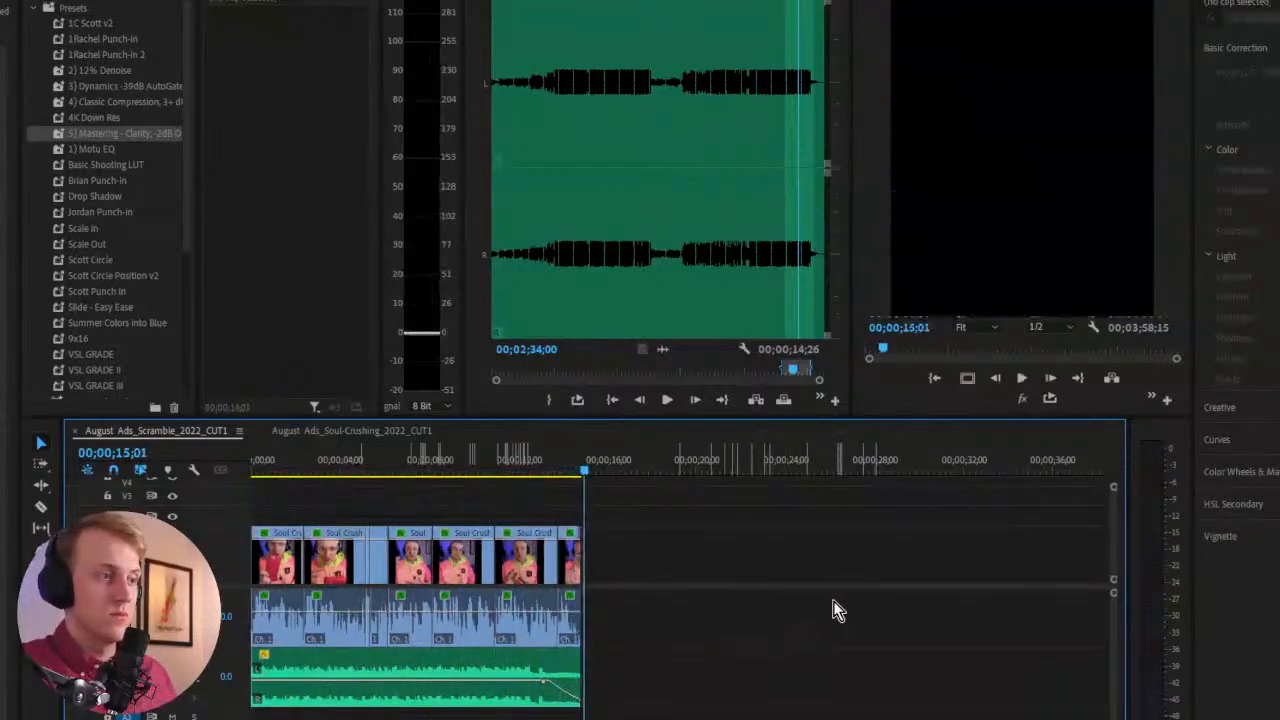
Return the playhead to the sequence start, save the project, and enlarge the timeline's video track area
click(255, 466)
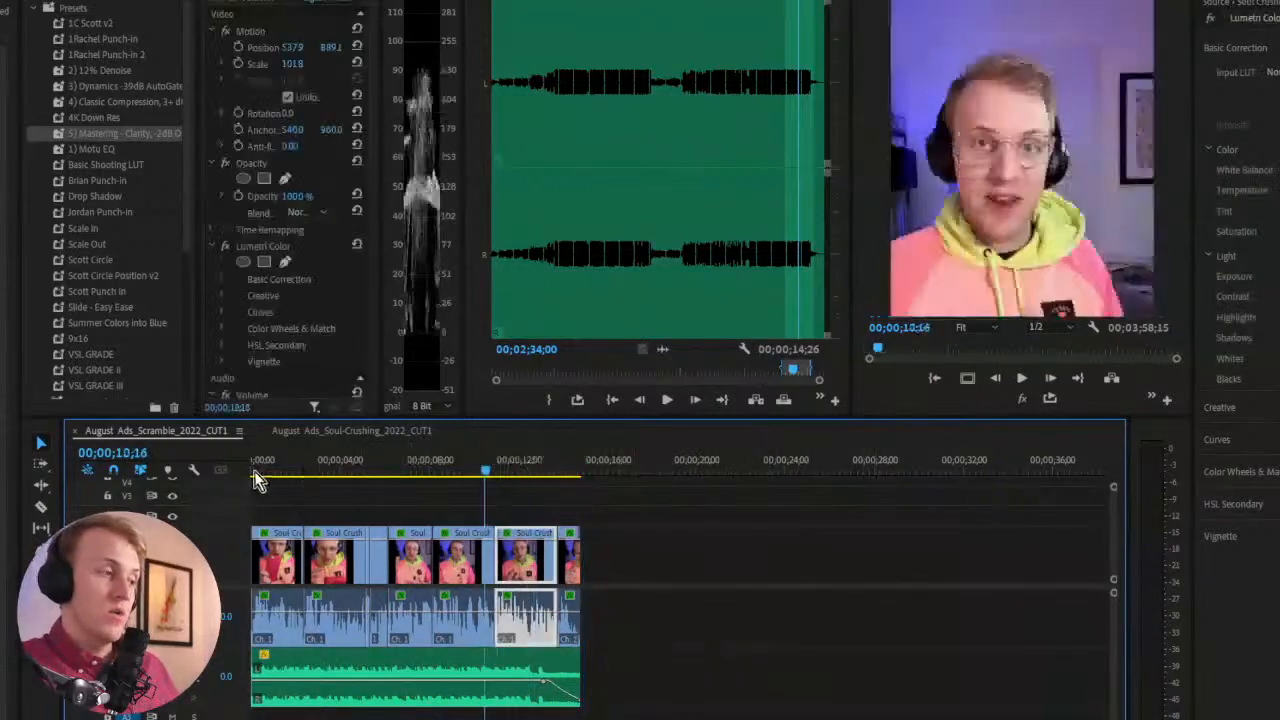
click(309, 496)
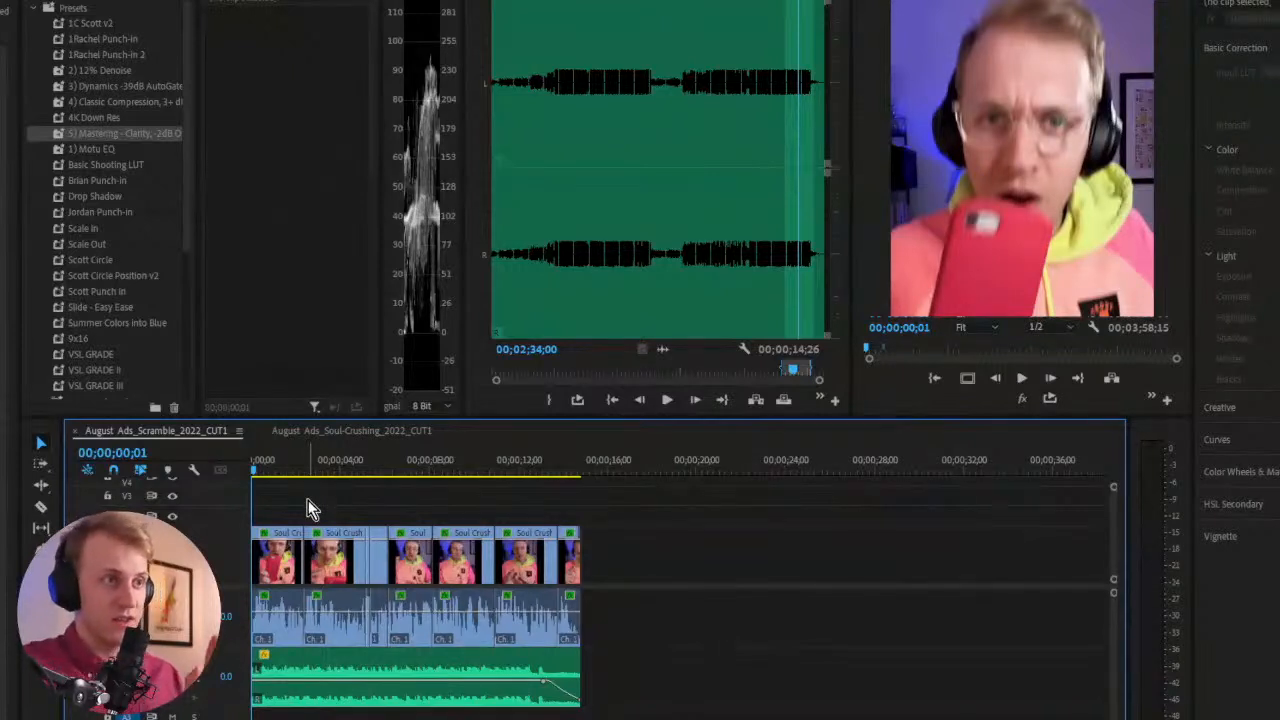
key(=)
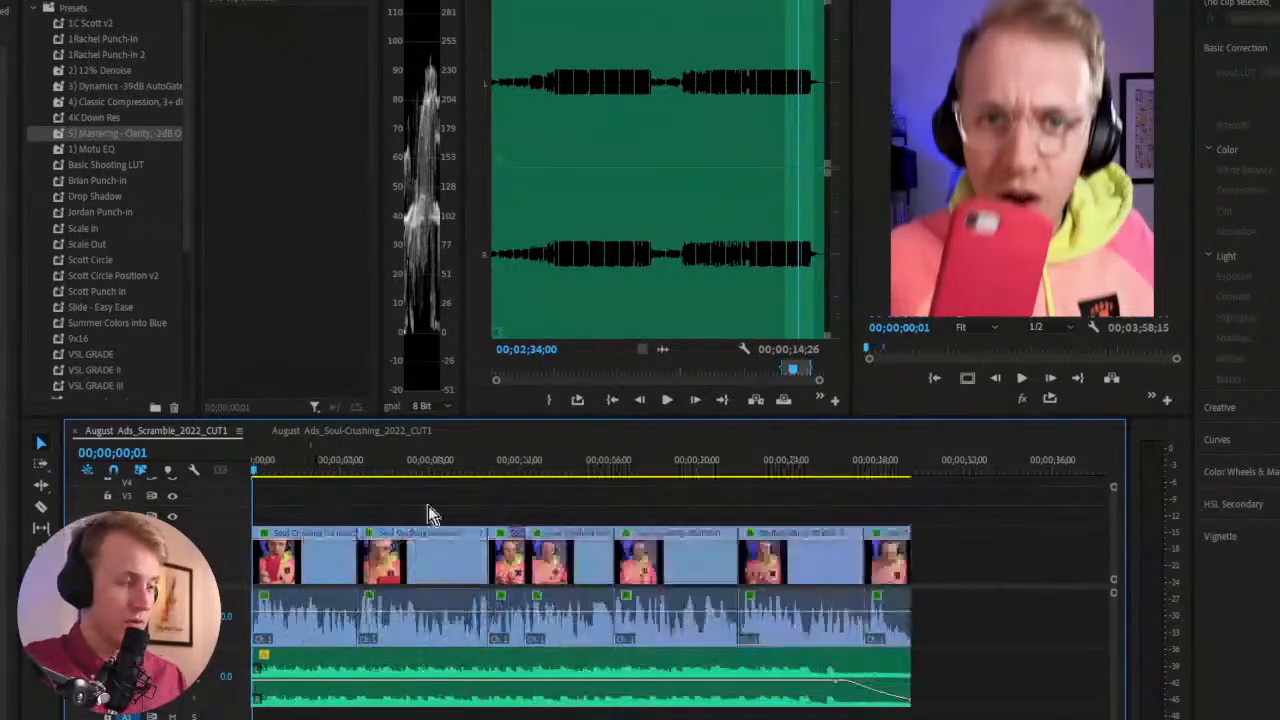
key(ctrl+s)
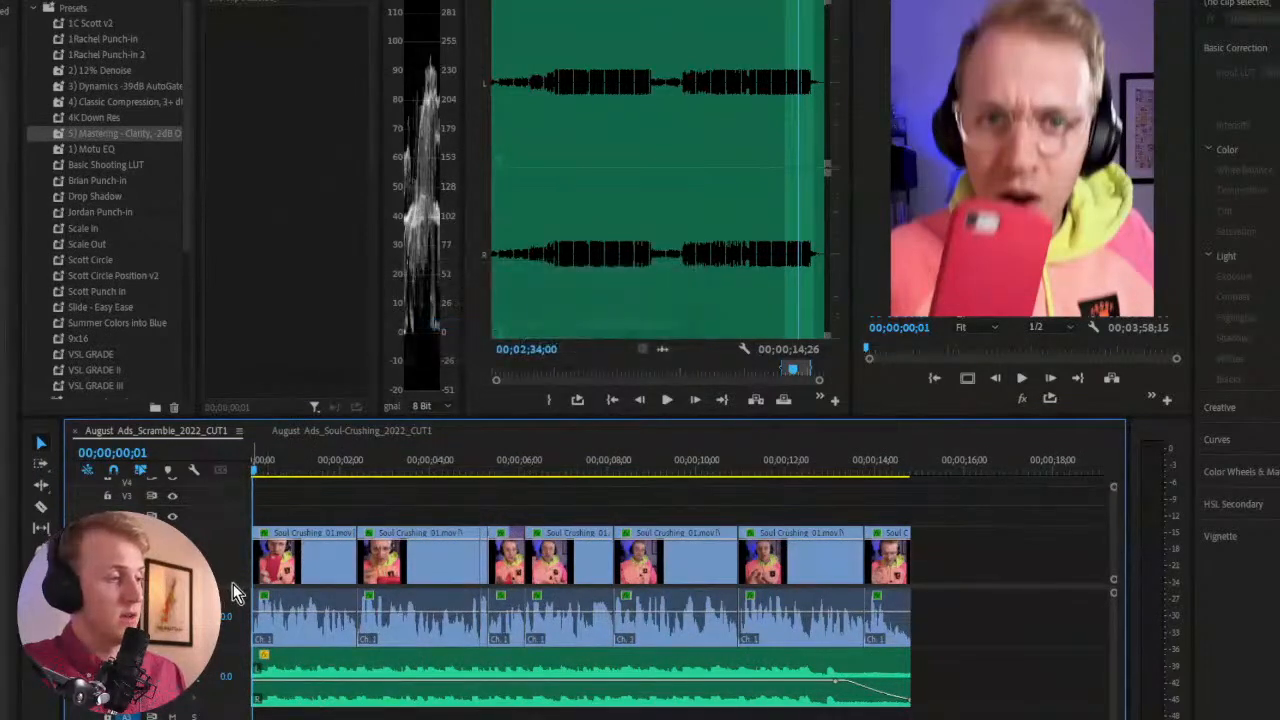
drag(233, 585, 233, 625)
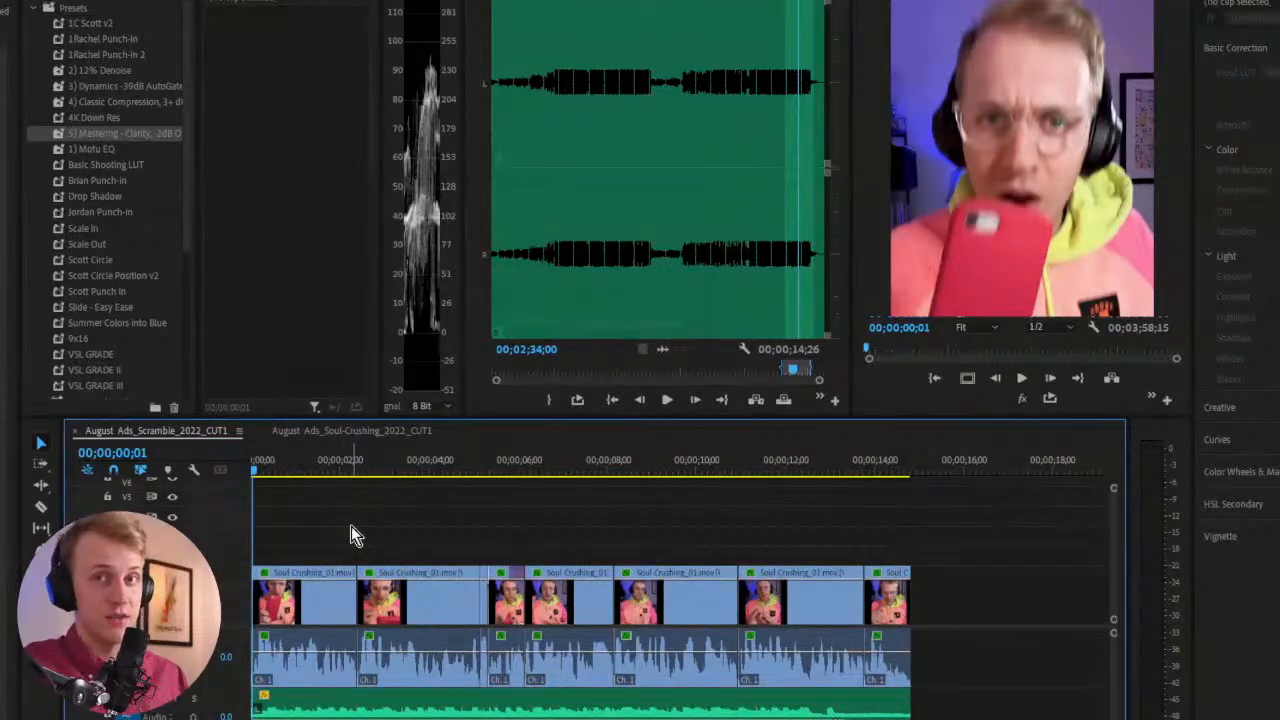
key(backslash)
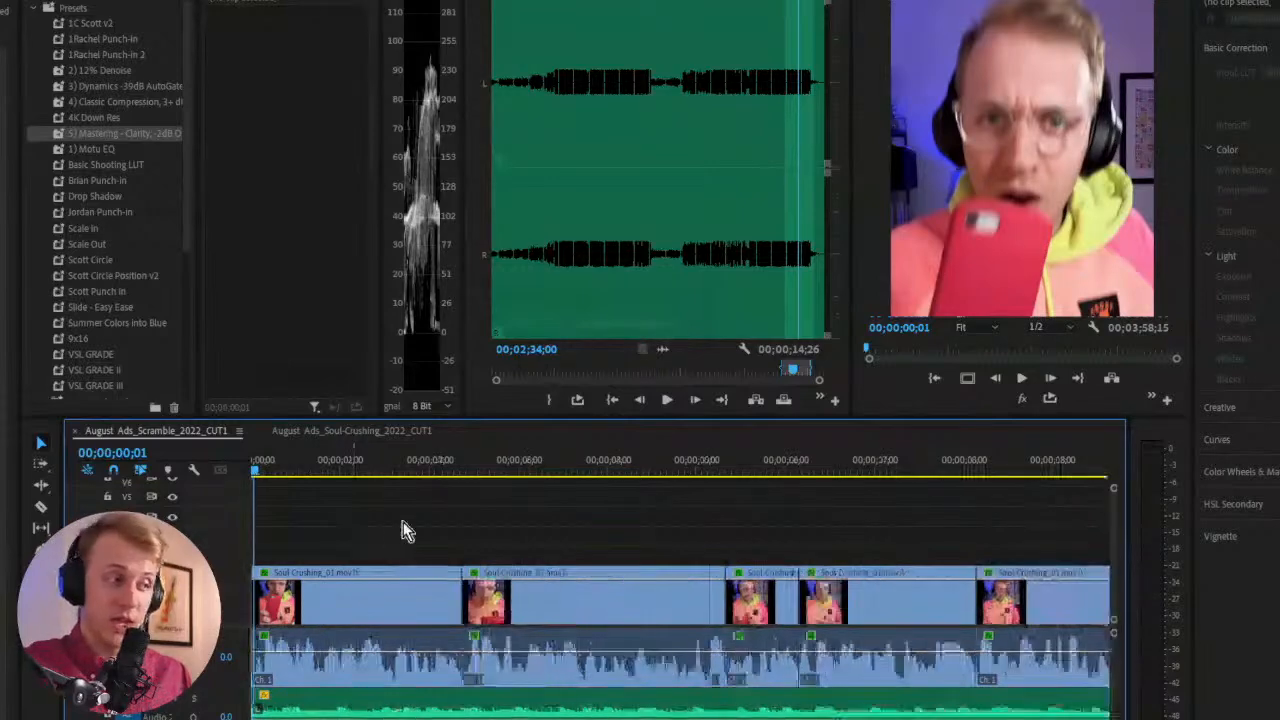
Select the first Soul Crushing clip and widen the Effect Controls panel to reveal its keyframe area
click(341, 617)
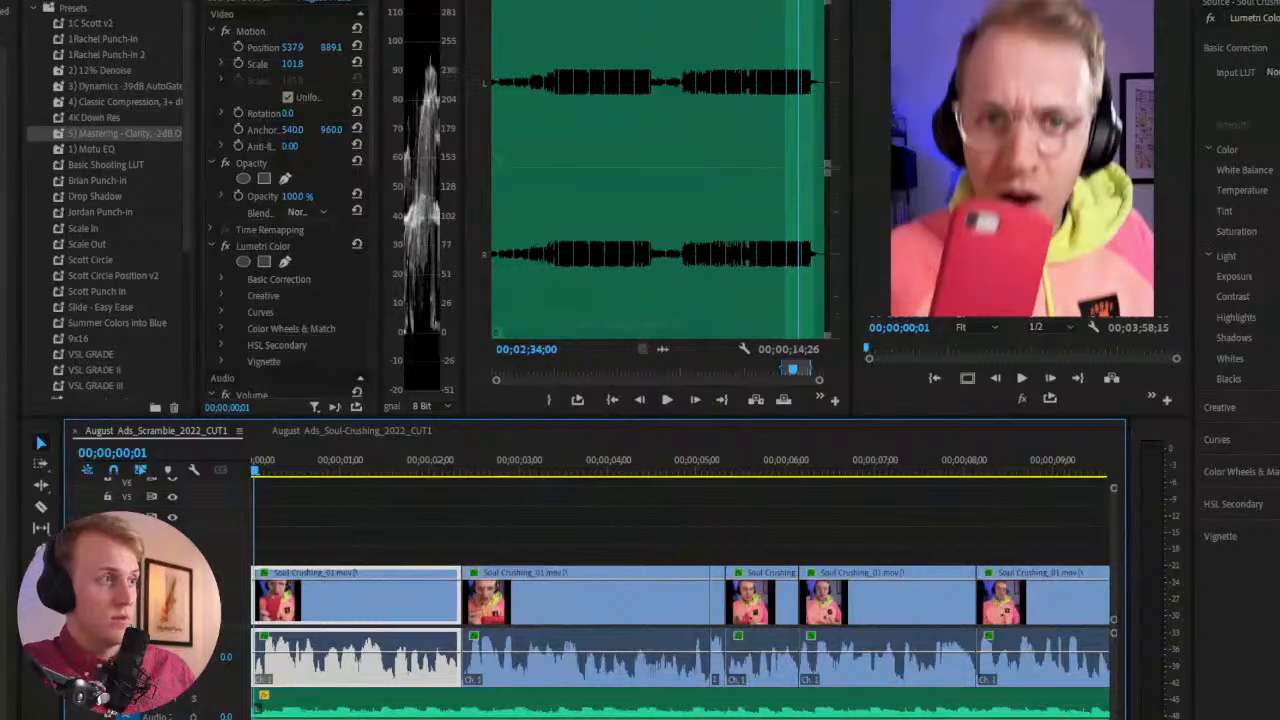
click(440, 2)
click(448, 3)
click(428, 2)
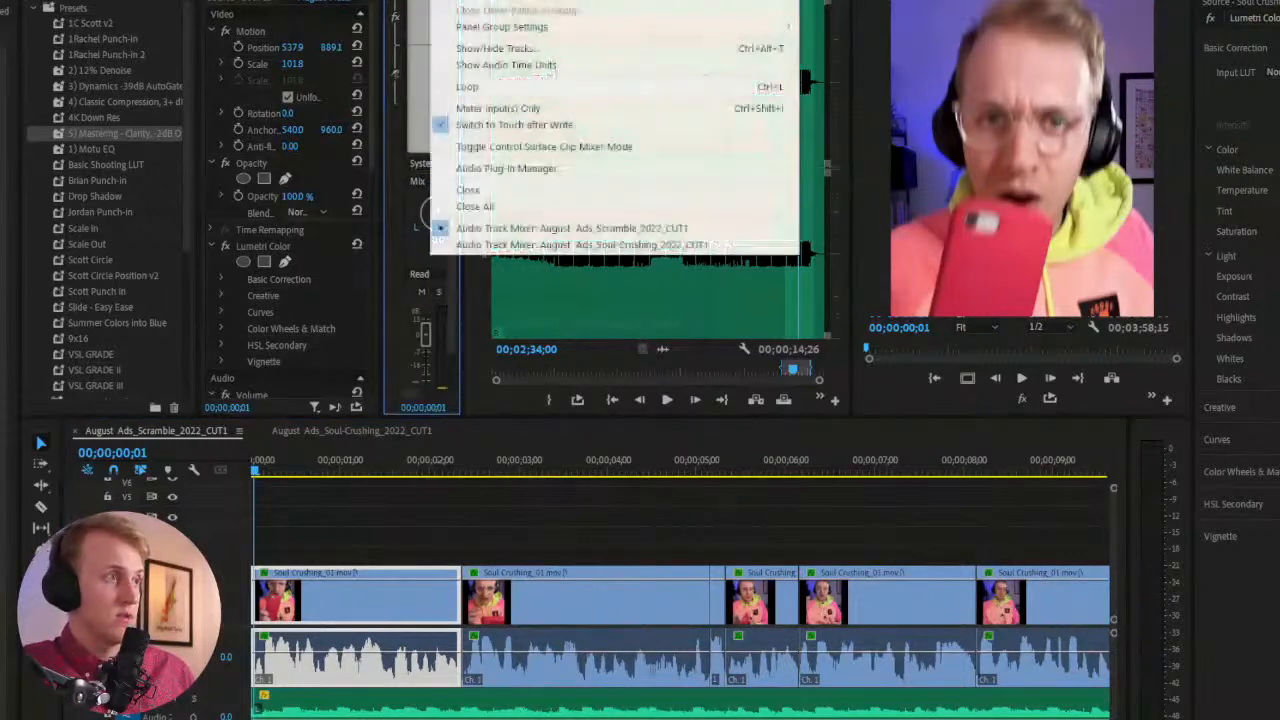
click(460, 2)
drag(466, 120, 665, 120)
click(394, 93)
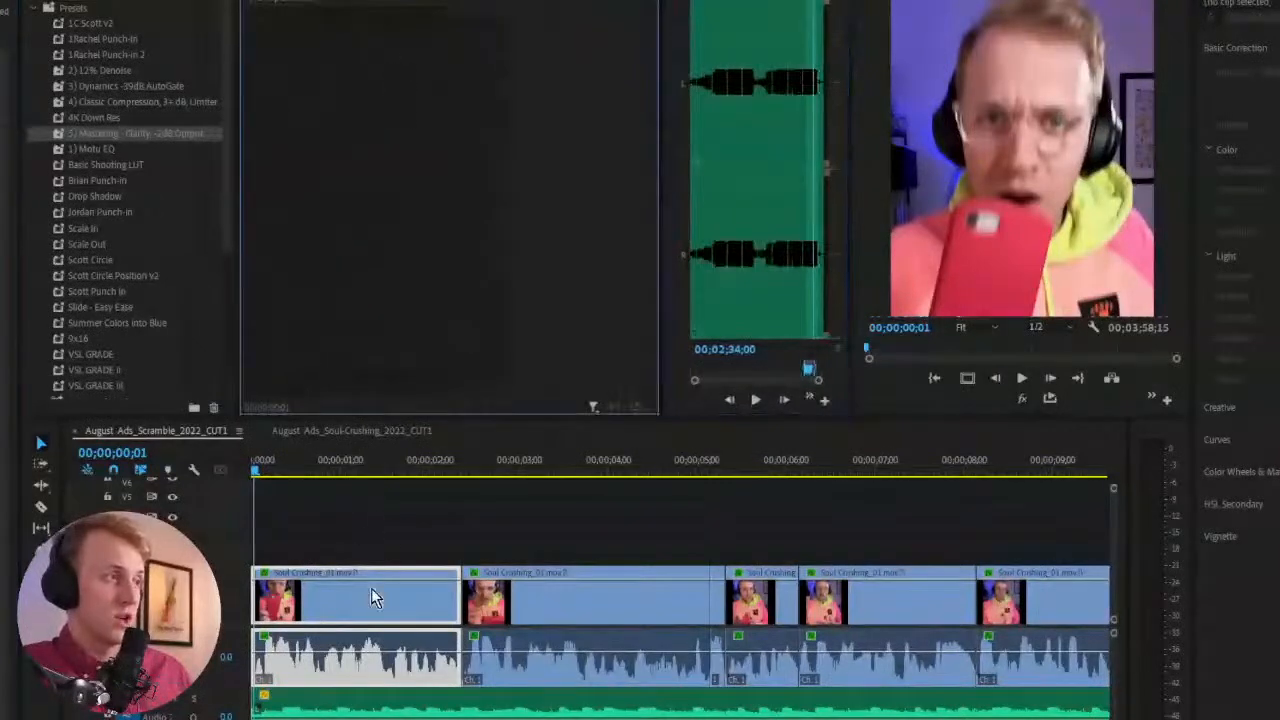
click(329, 525)
click(303, 610)
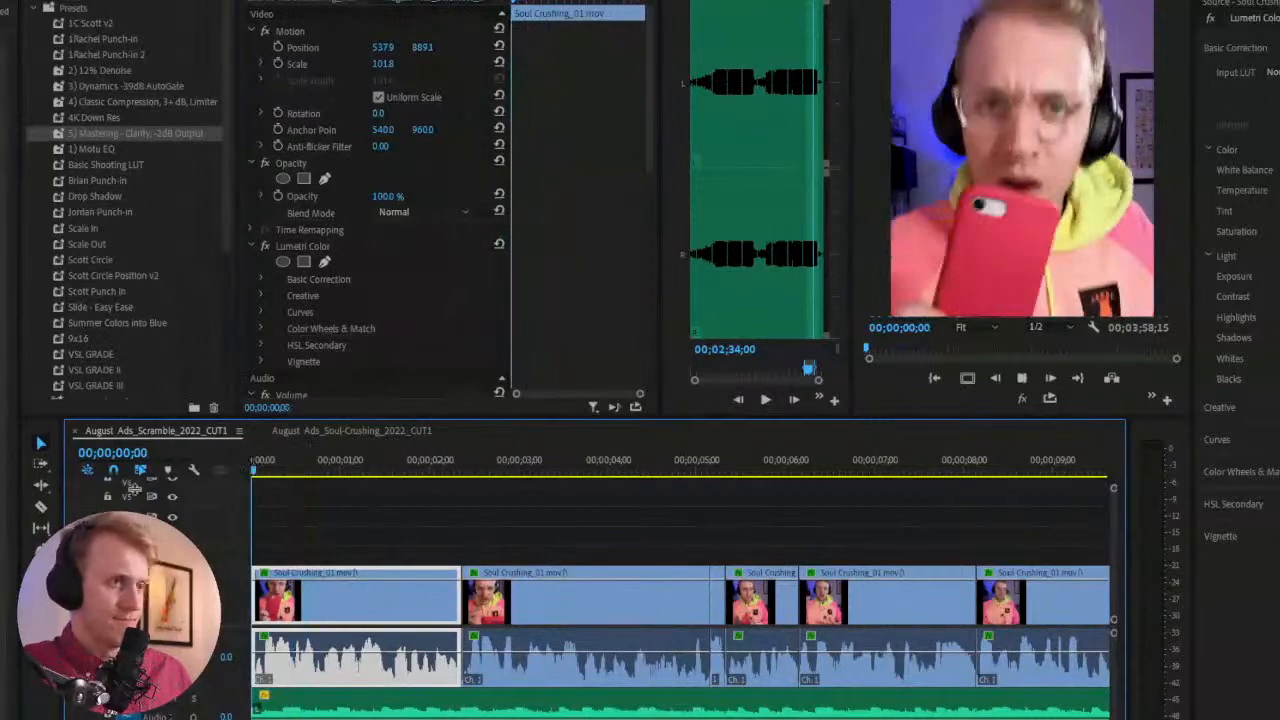
Play back the first Soul Crushing clip from the start and park the playhead at 00;00;01;05
key(space)
key(space)
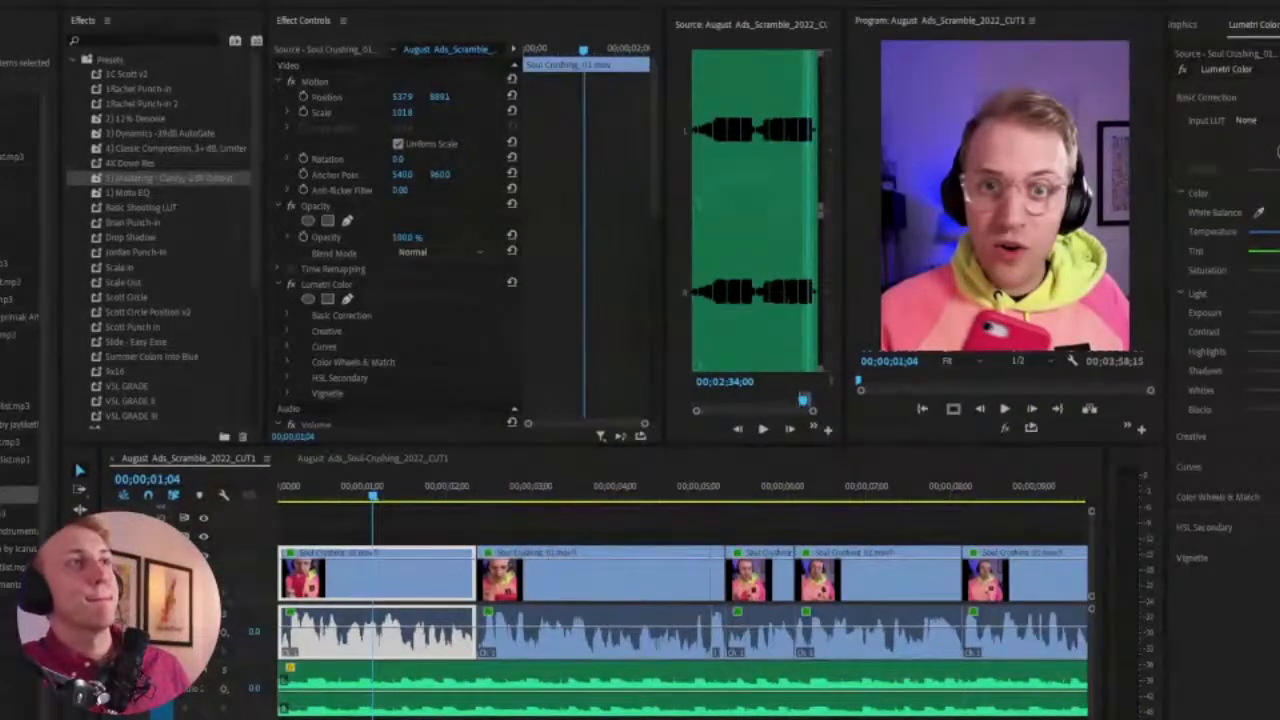
click(454, 522)
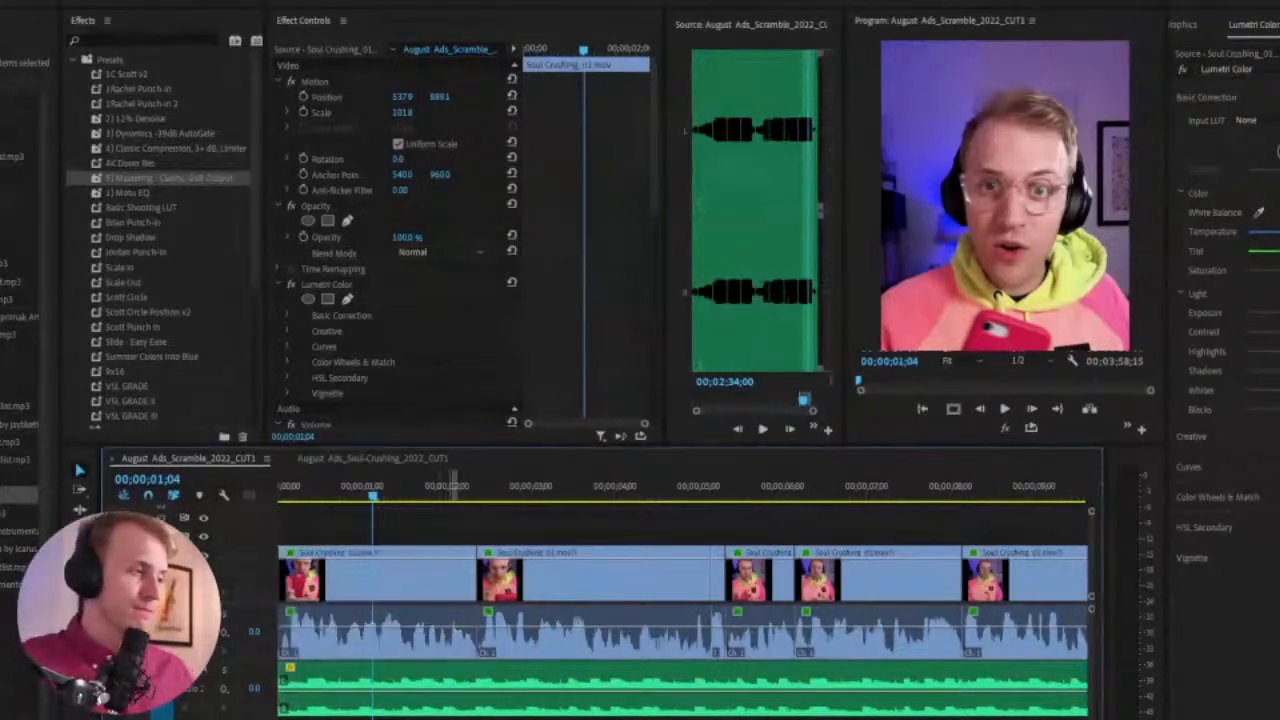
click(368, 591)
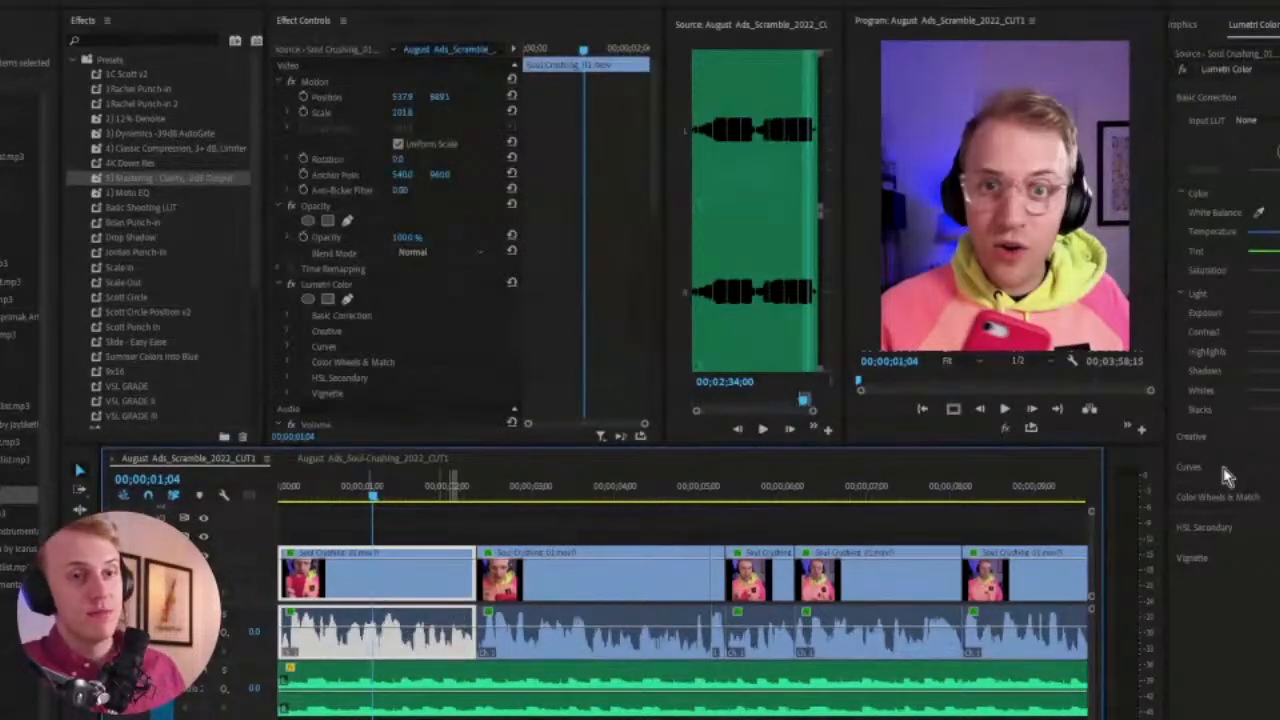
key(Home)
key(space)
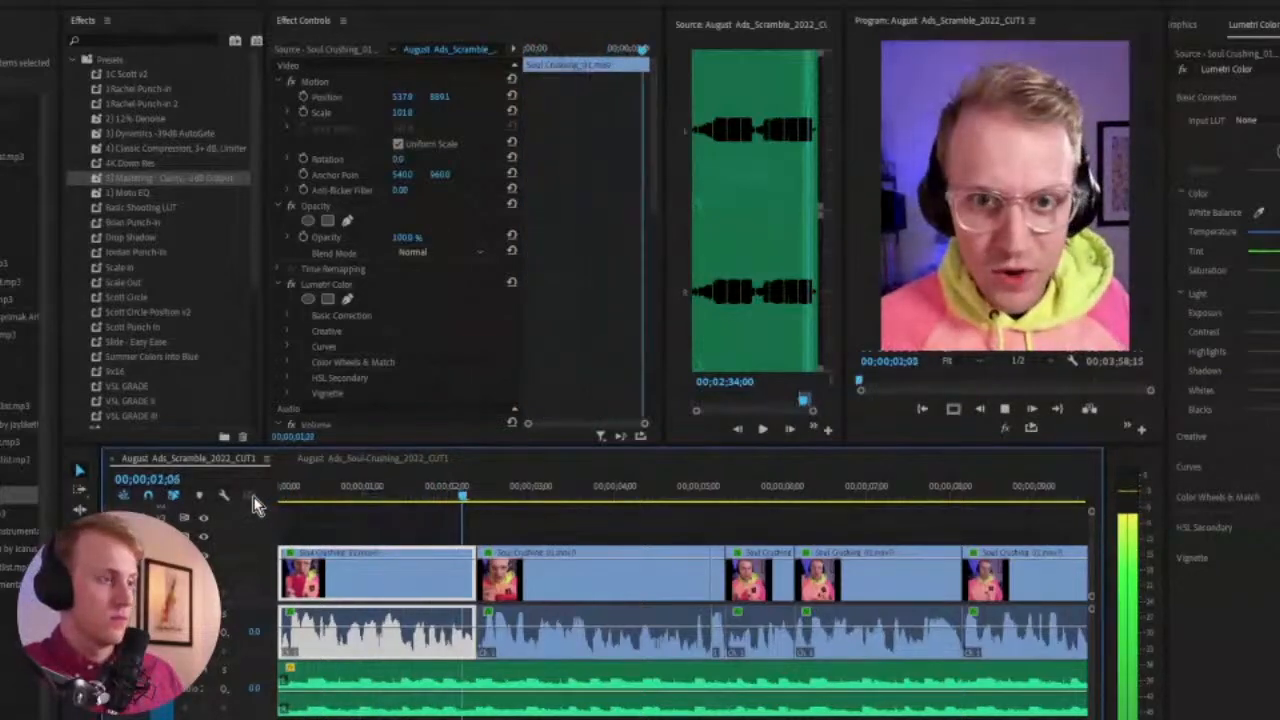
key(Home)
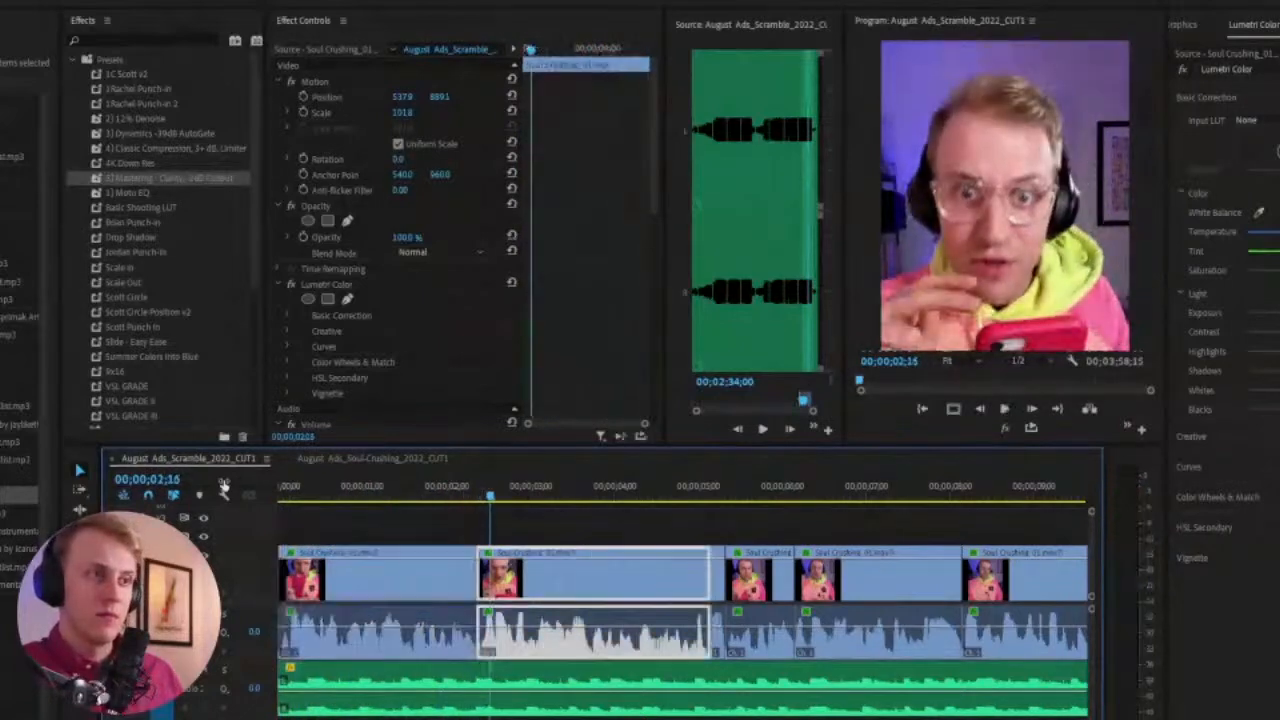
click(398, 537)
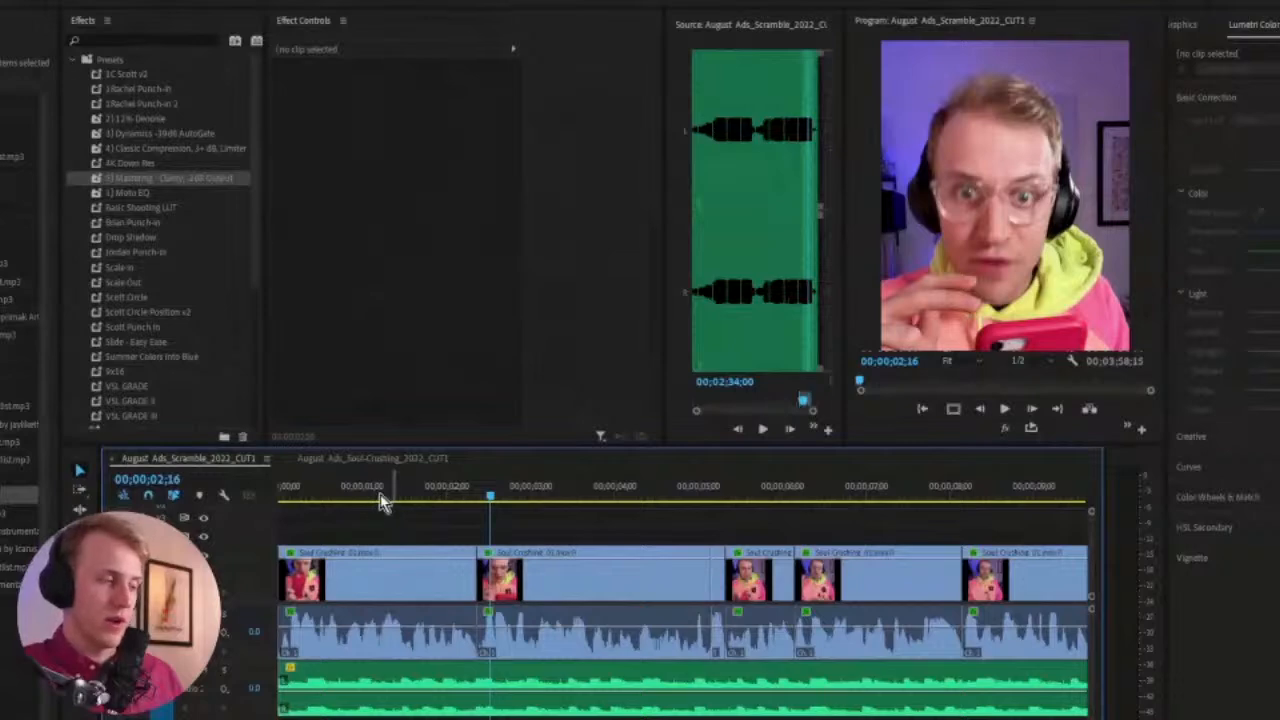
click(379, 495)
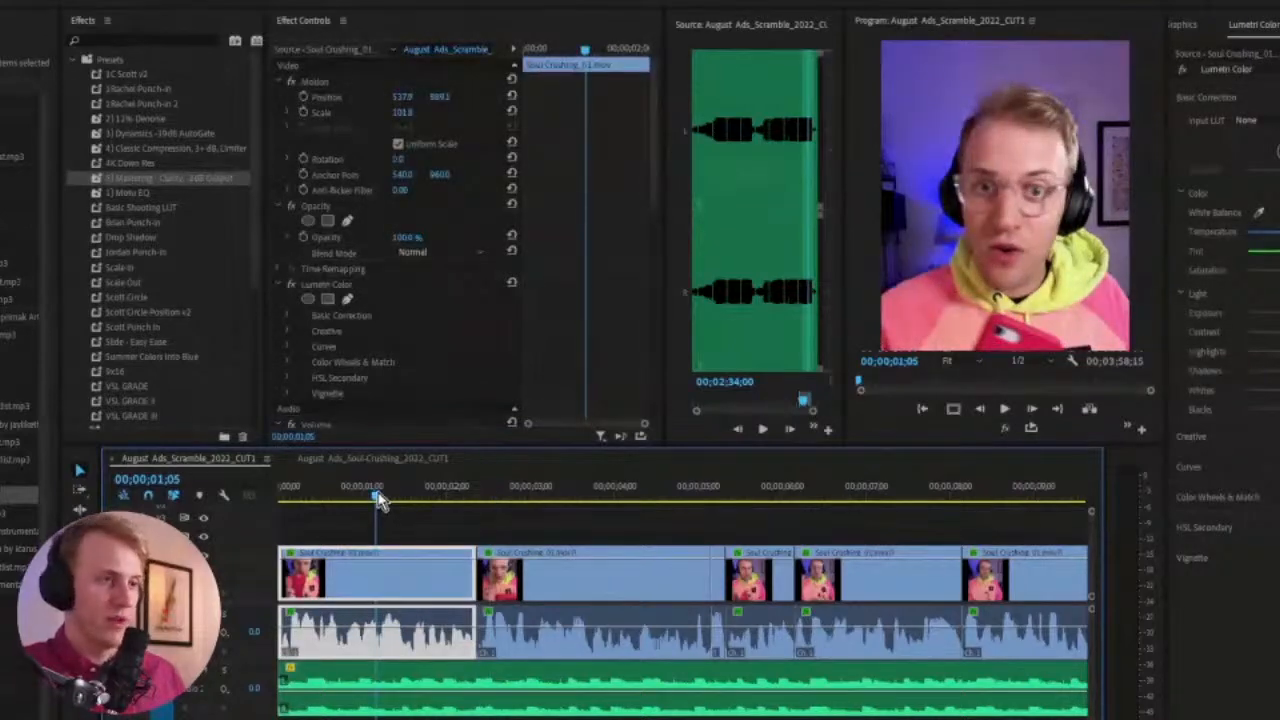
Play back past the first cut, park the playhead at 00;00;02;27, and select the second Soul Crushing clip
key(space)
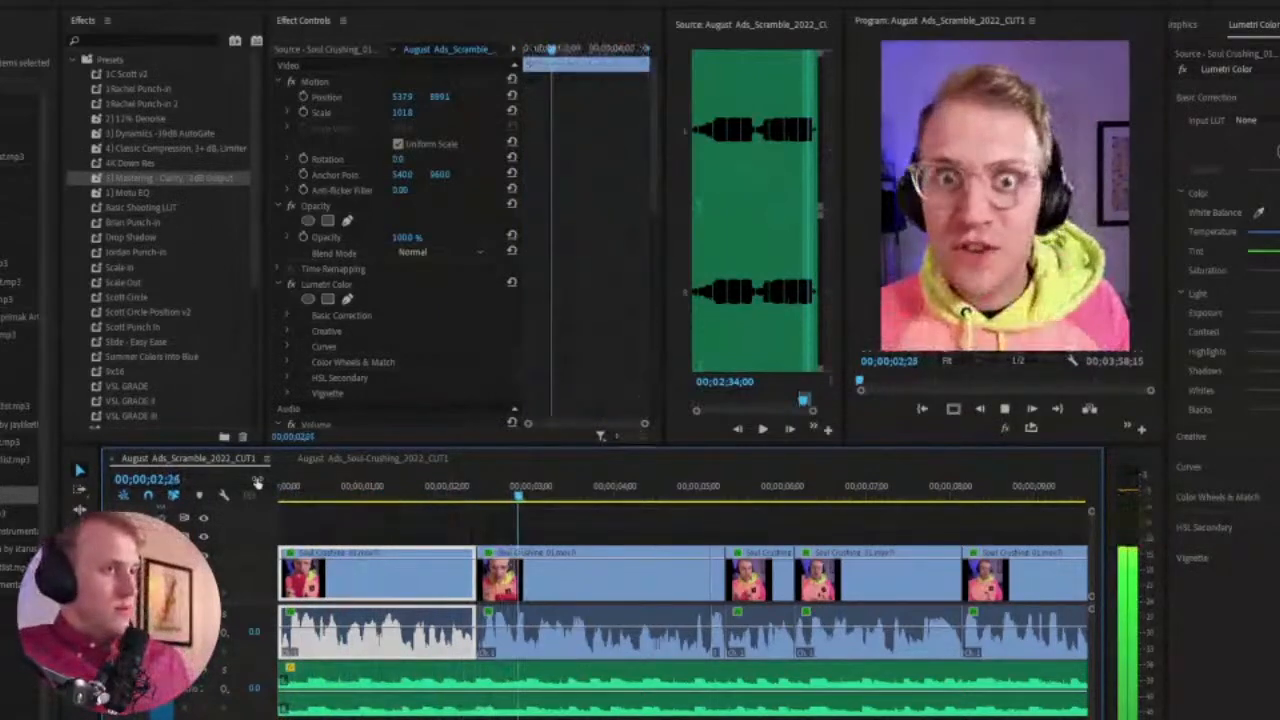
key(space)
click(500, 511)
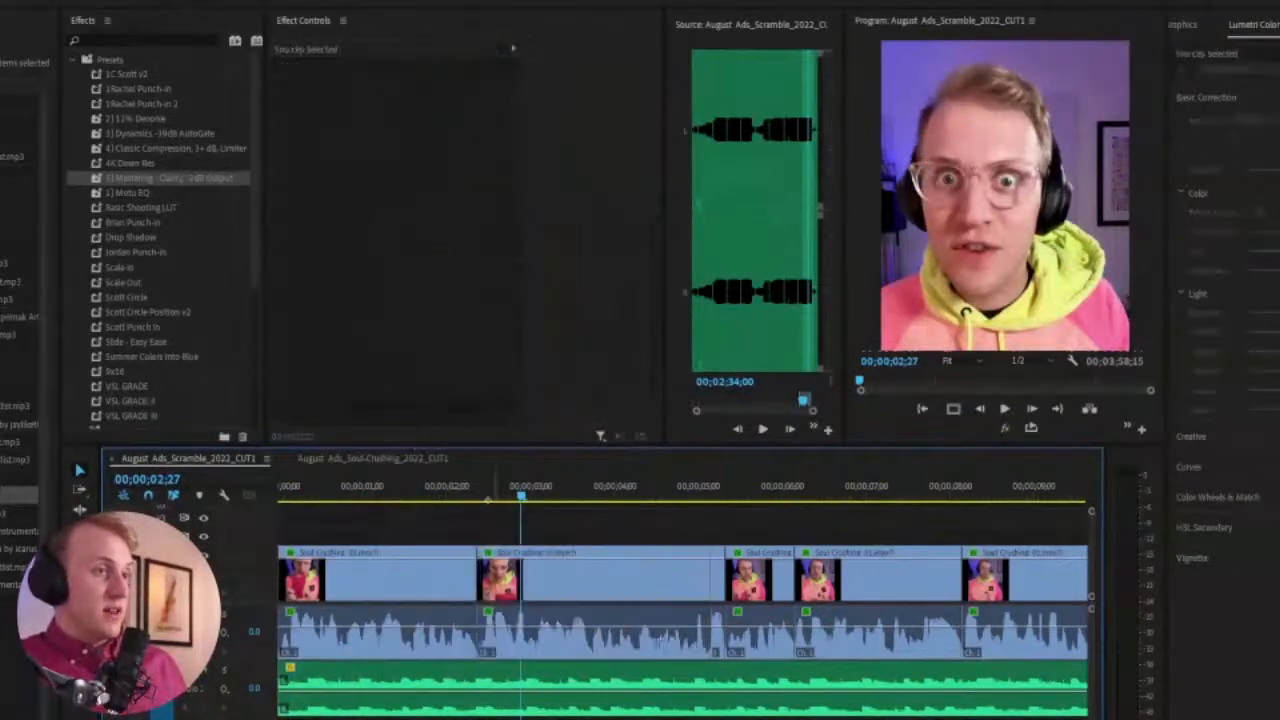
click(559, 565)
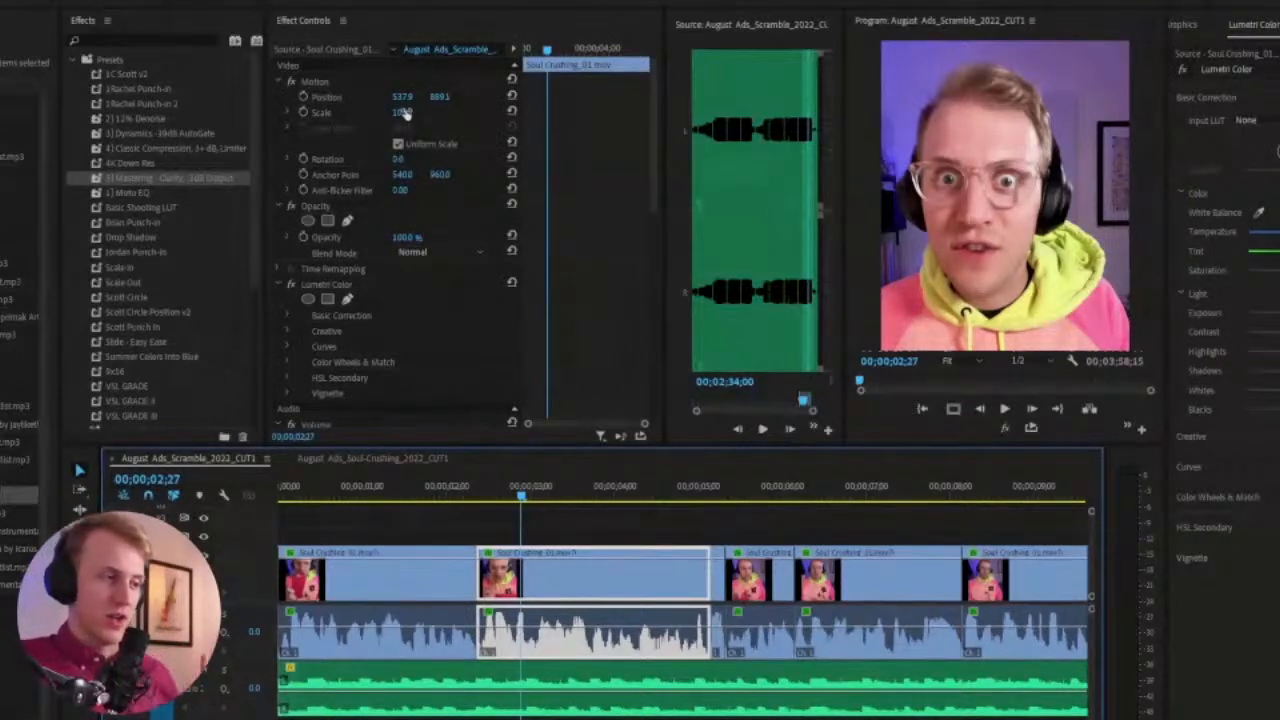
Join the through edits in the second Soul Crushing clip and dip its audio volume with keyframes shortly after 00;00;05;00
right_click(726, 568)
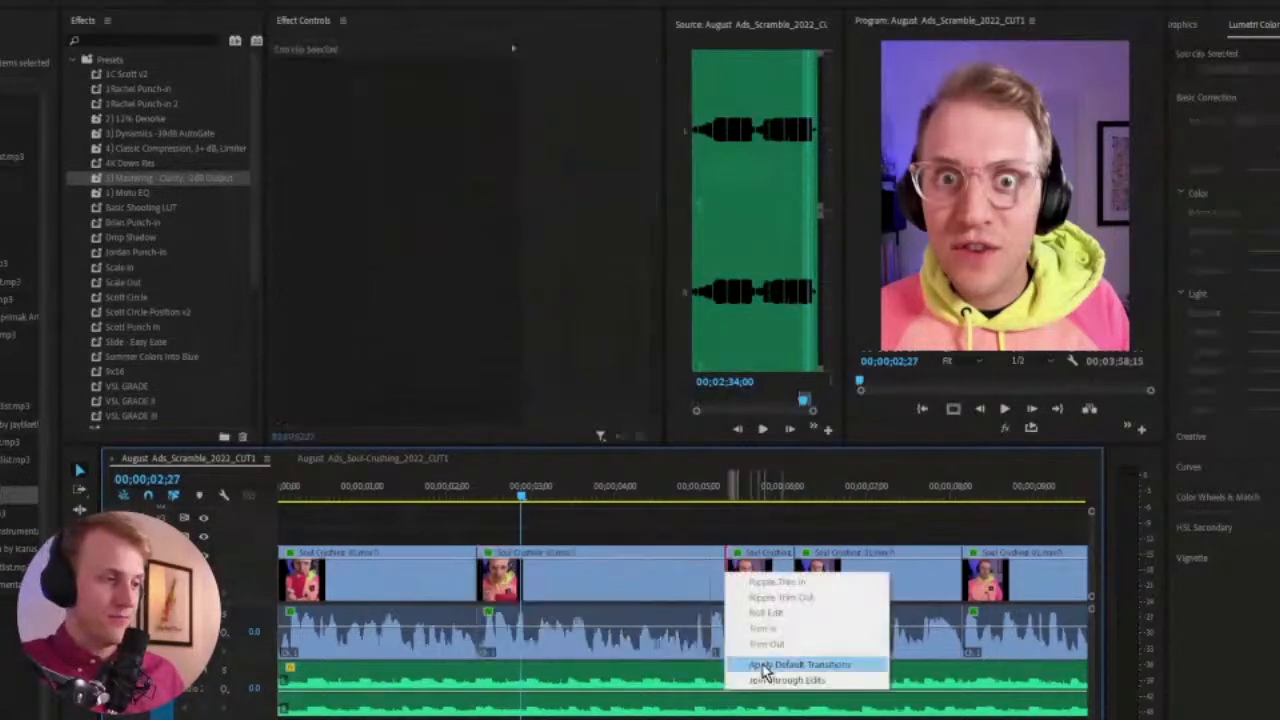
click(771, 676)
right_click(705, 577)
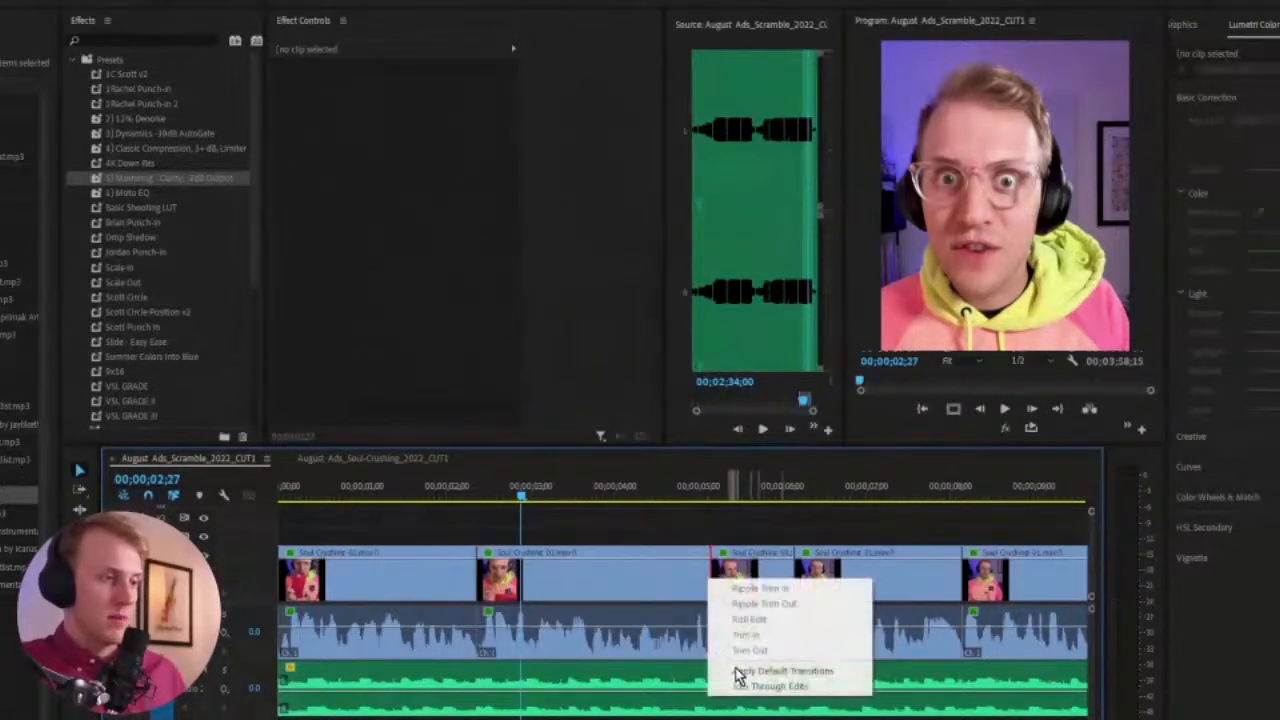
click(765, 686)
click(600, 580)
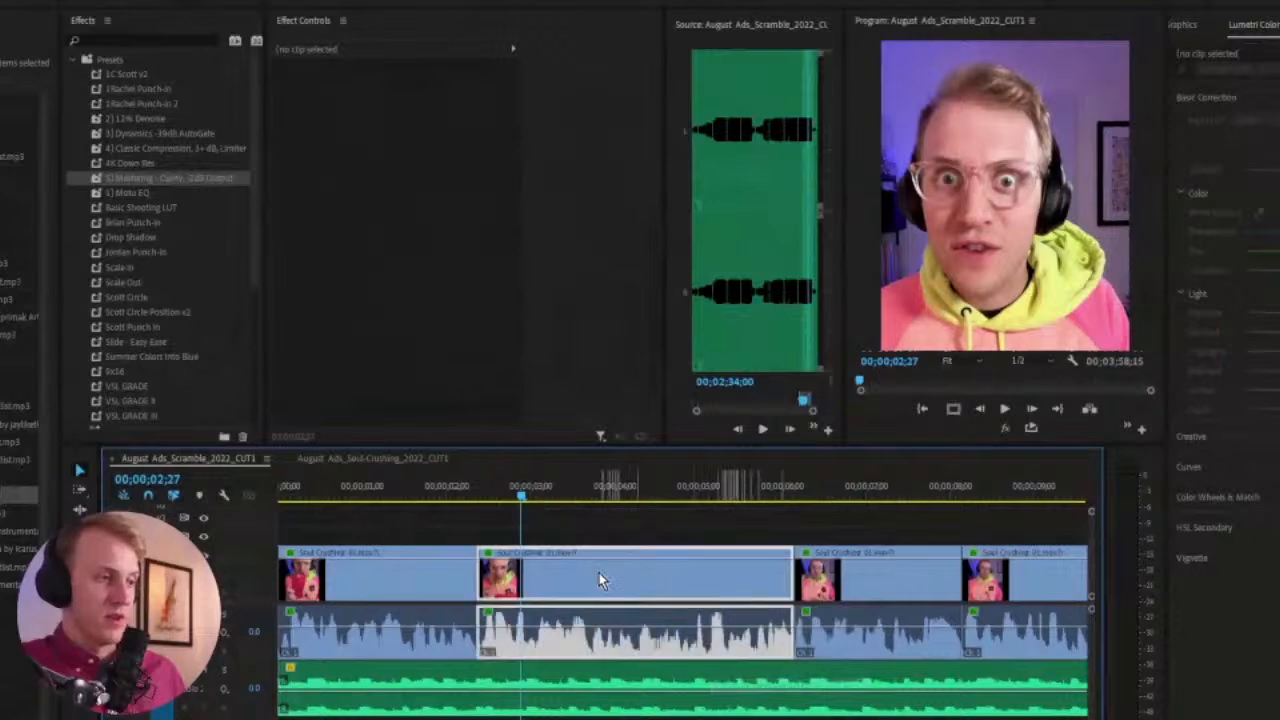
key(ctrl+z)
click(636, 503)
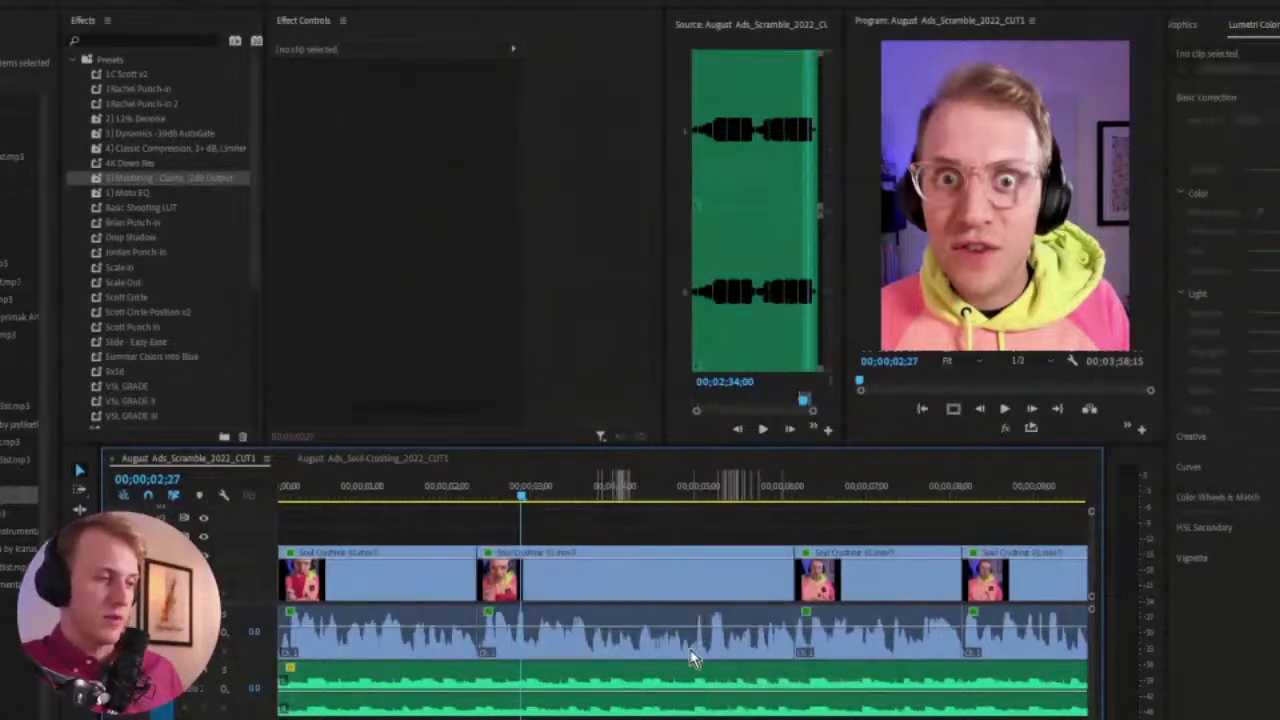
key(ctrl+shift+z)
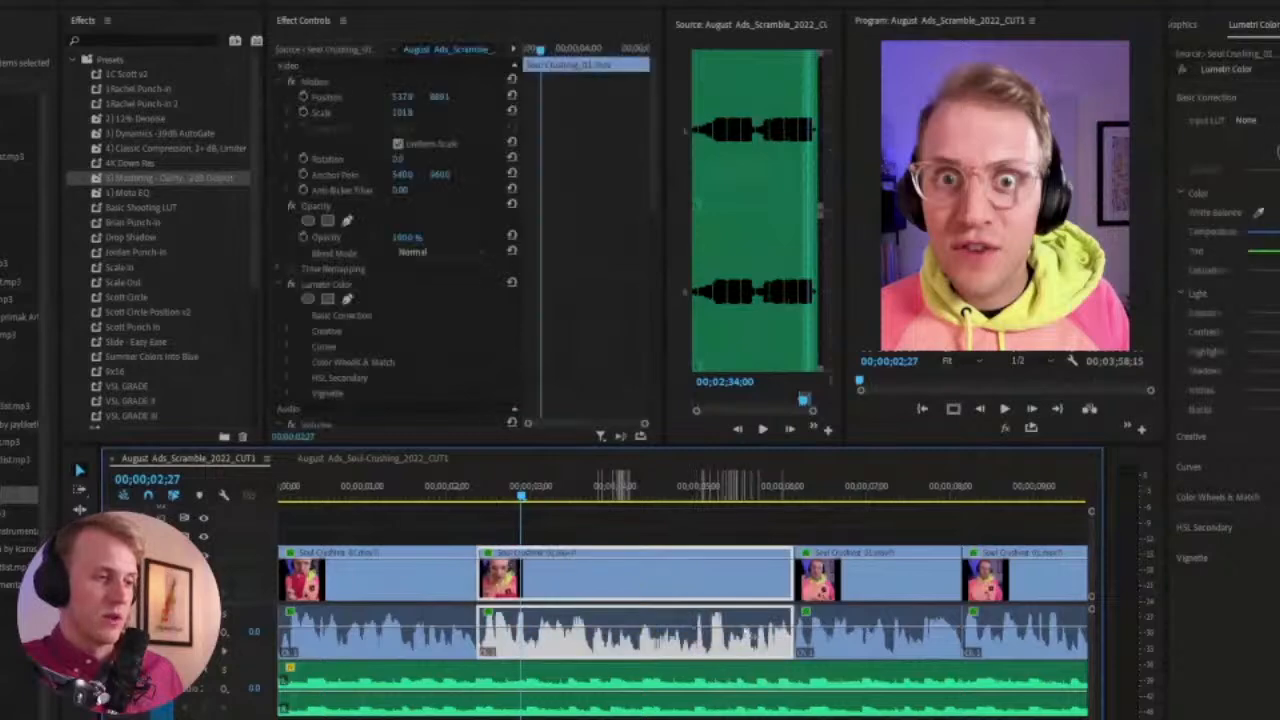
click(712, 635)
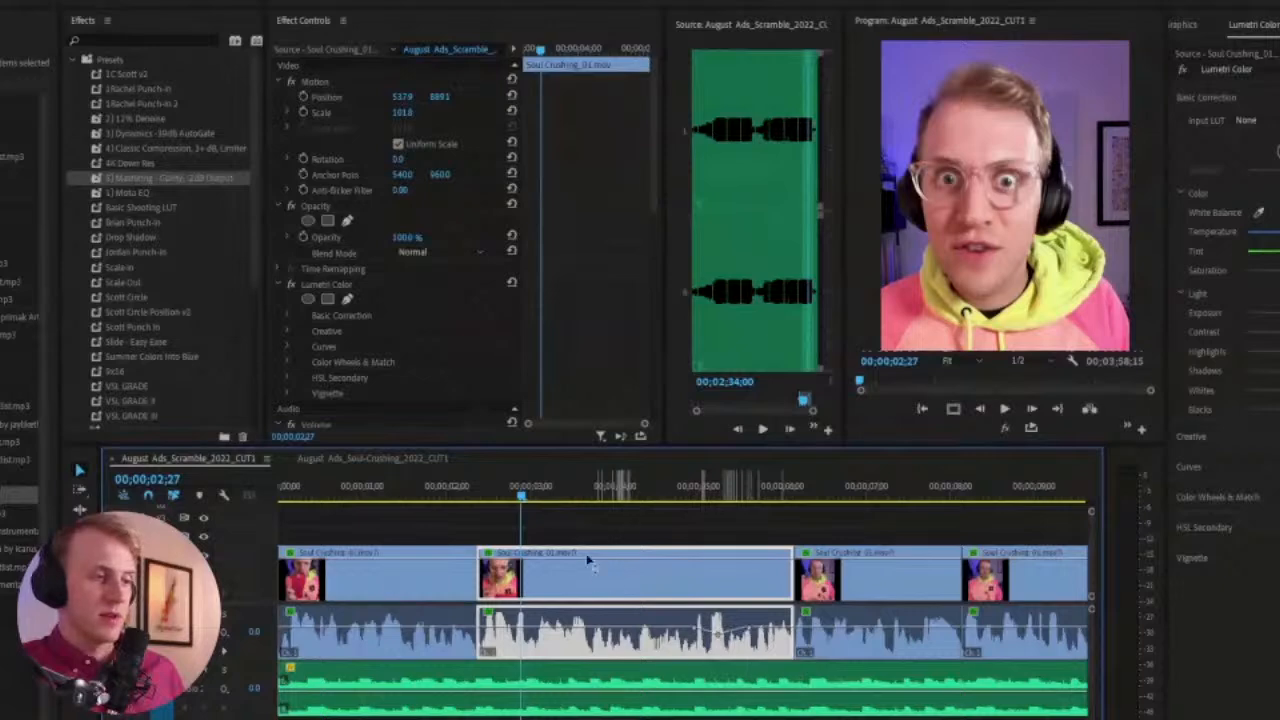
click(642, 532)
Punch in on the second Soul Crushing clip with a scale of 120.8 and reposition it to about 634.9, 1040.9
click(547, 590)
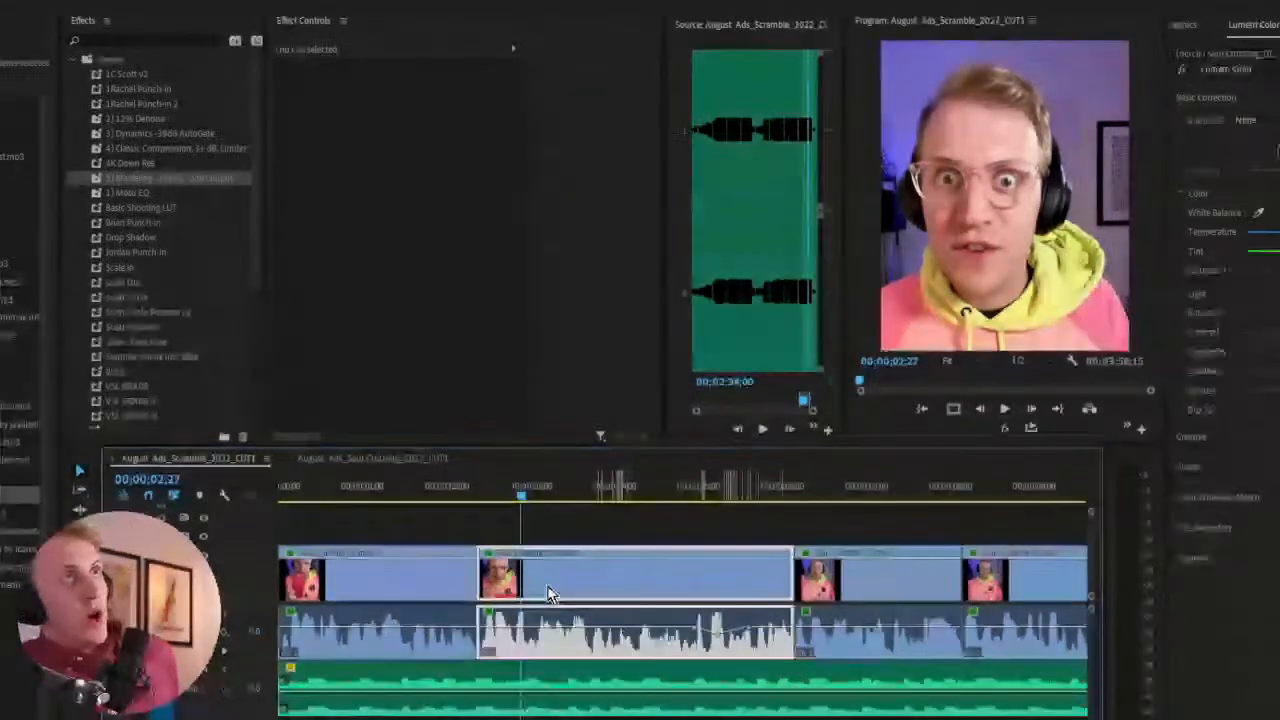
mouse_move(402, 112)
mouse_down()
mouse_move(453, 112)
mouse_move(421, 112)
mouse_up()
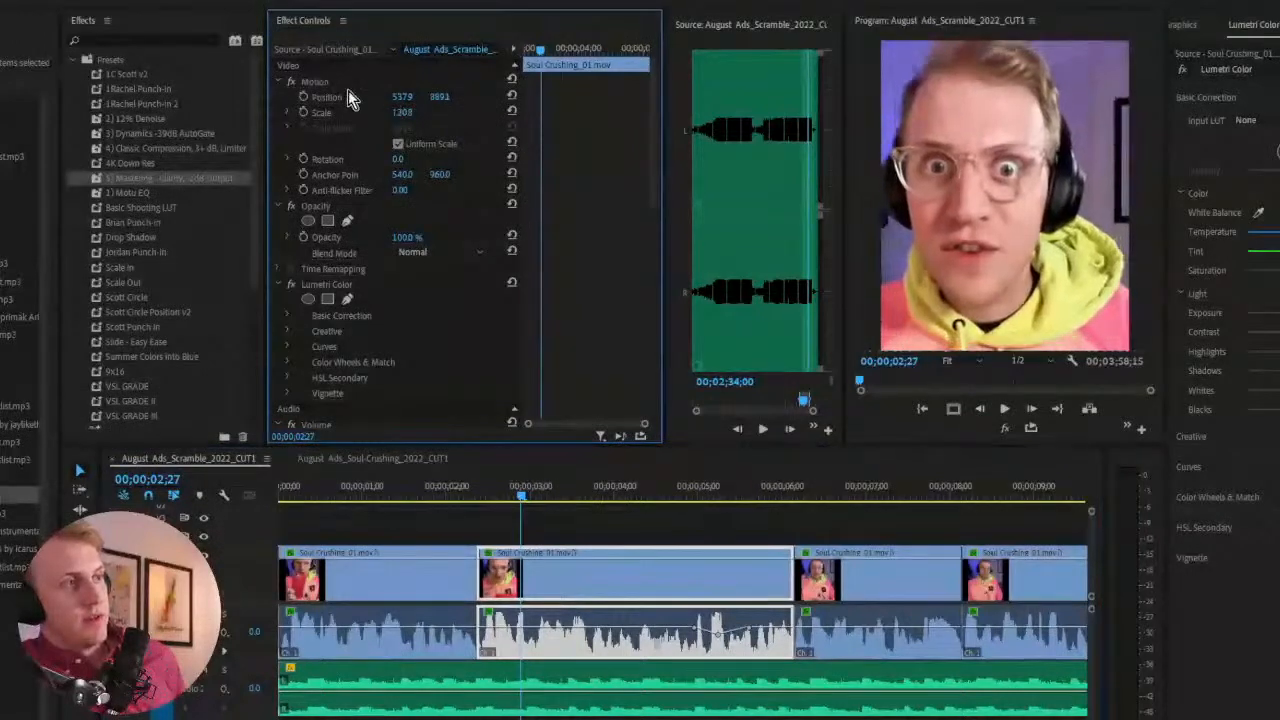
click(322, 83)
click(1060, 224)
drag(1062, 228, 1056, 238)
click(310, 89)
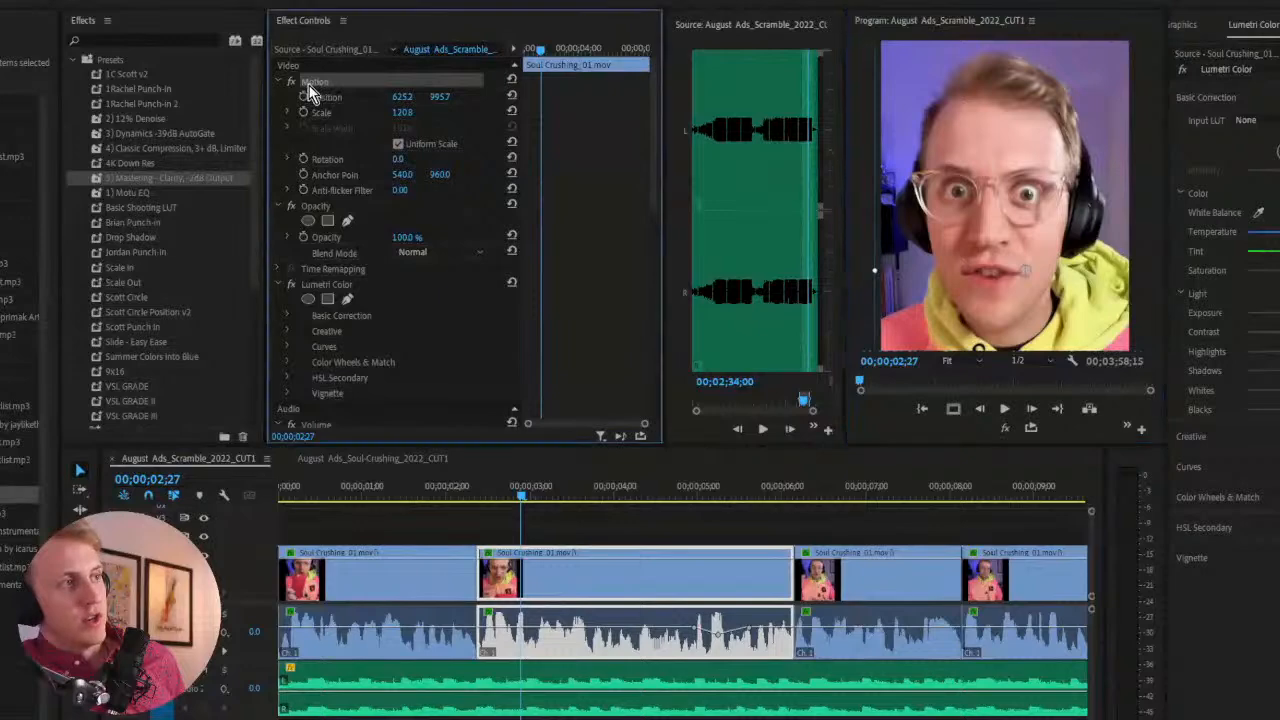
mouse_move(939, 199)
mouse_down()
mouse_move(940, 174)
mouse_move(958, 163)
mouse_move(973, 307)
mouse_move(901, 188)
mouse_move(946, 229)
mouse_move(943, 210)
mouse_up()
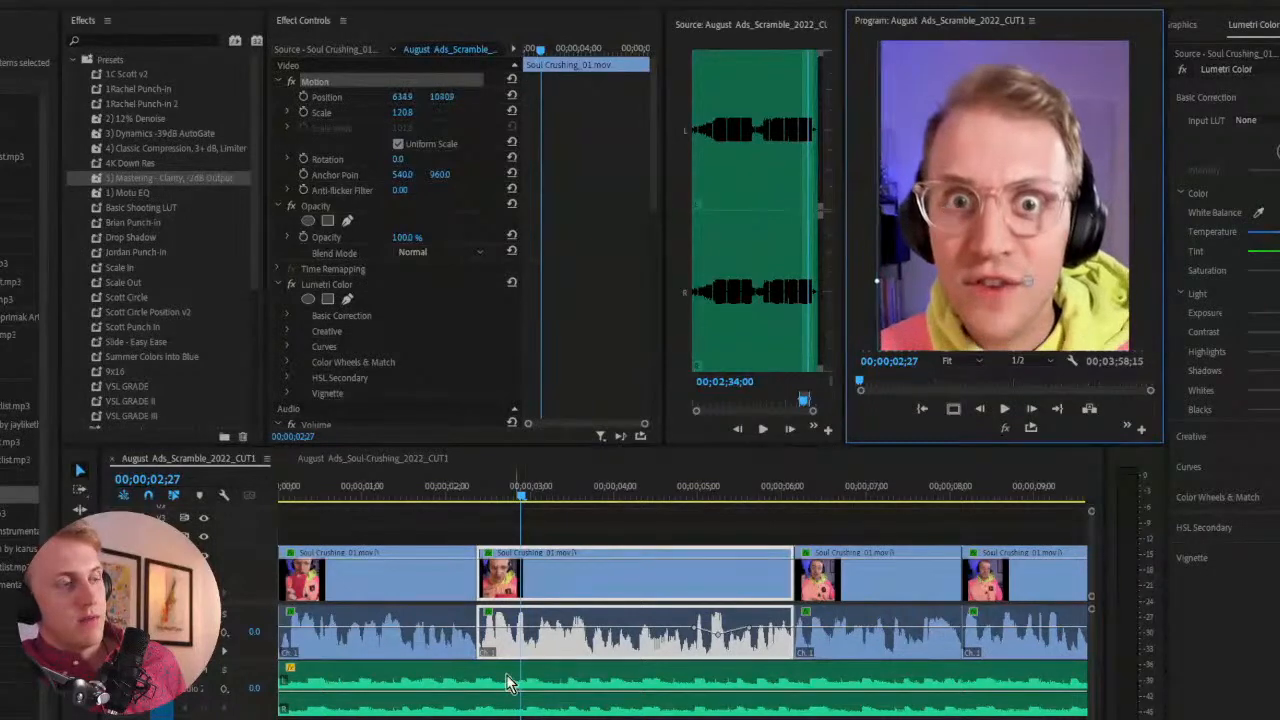
Play back from the sequence start to check the punch-in and park the playhead at 00;00;02;14
click(465, 515)
key(Home)
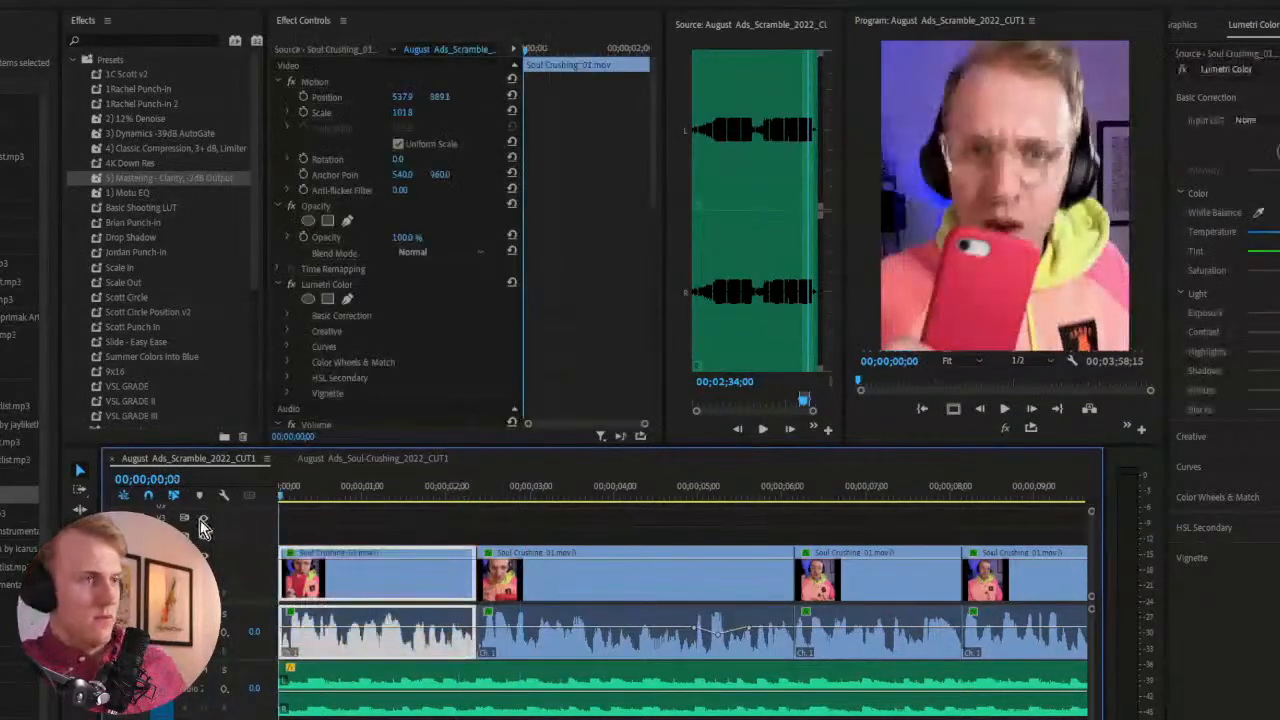
key(space)
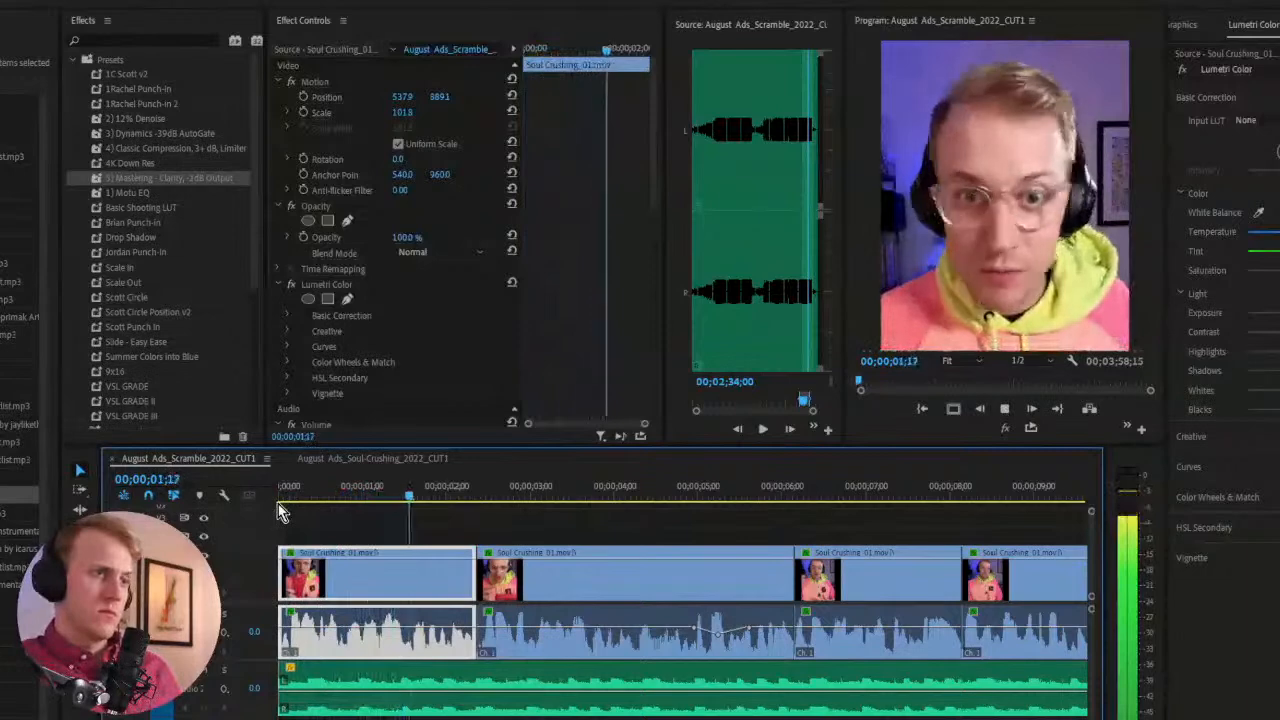
key(space)
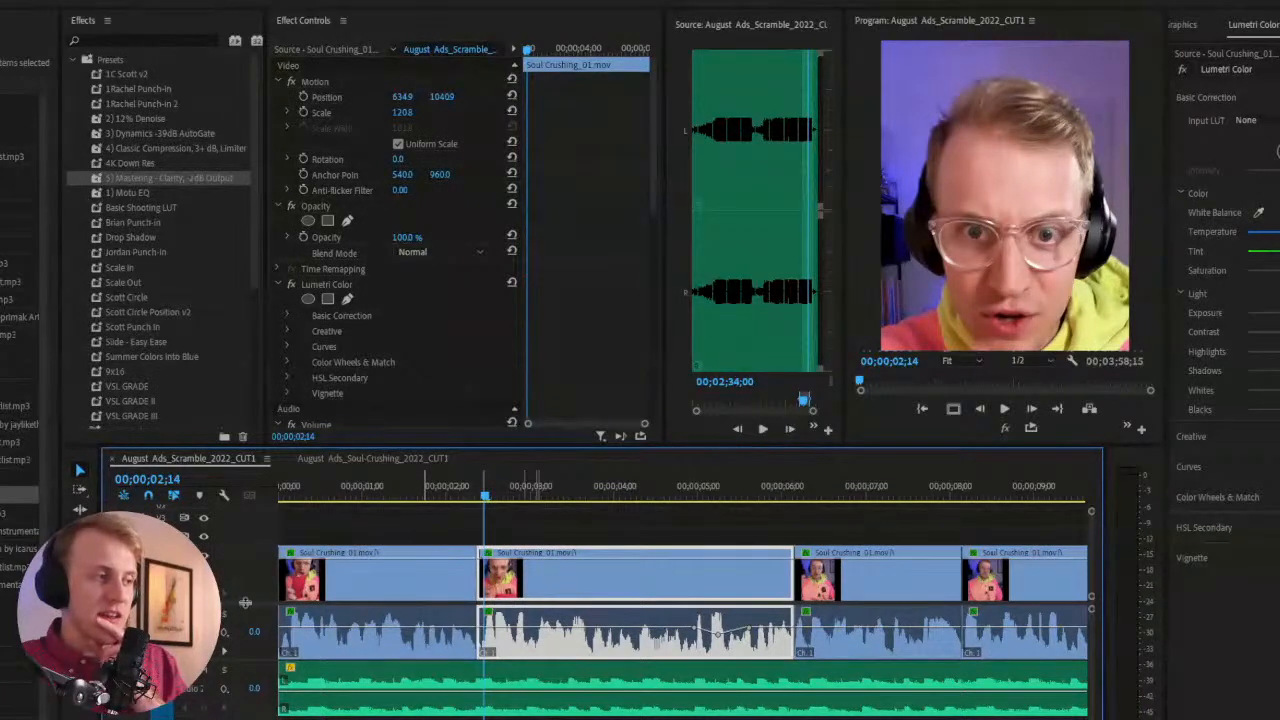
Add a text graphic on V4 above the clips, running from the sequence start to the end of the opening segment
scroll(259, 662, up, 2)
click(374, 585)
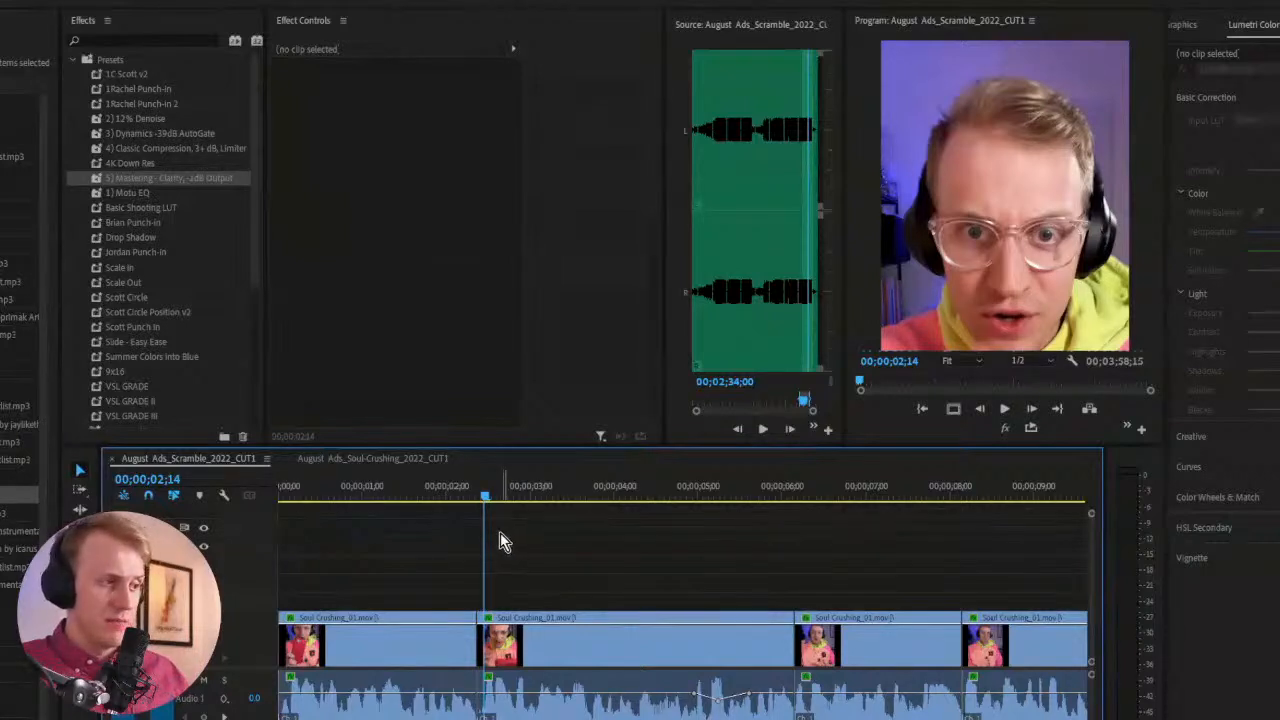
key(backslash)
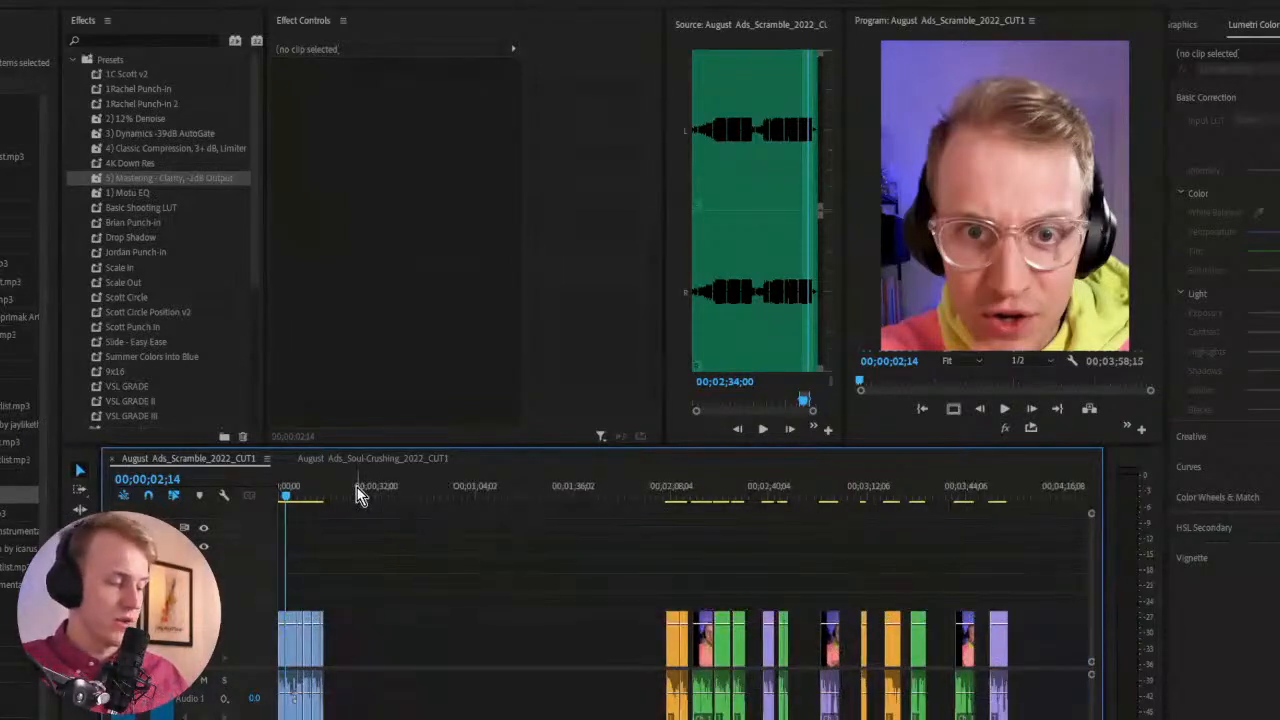
key(equal)
key(equal)
key(equal)
key(equal)
key(equal)
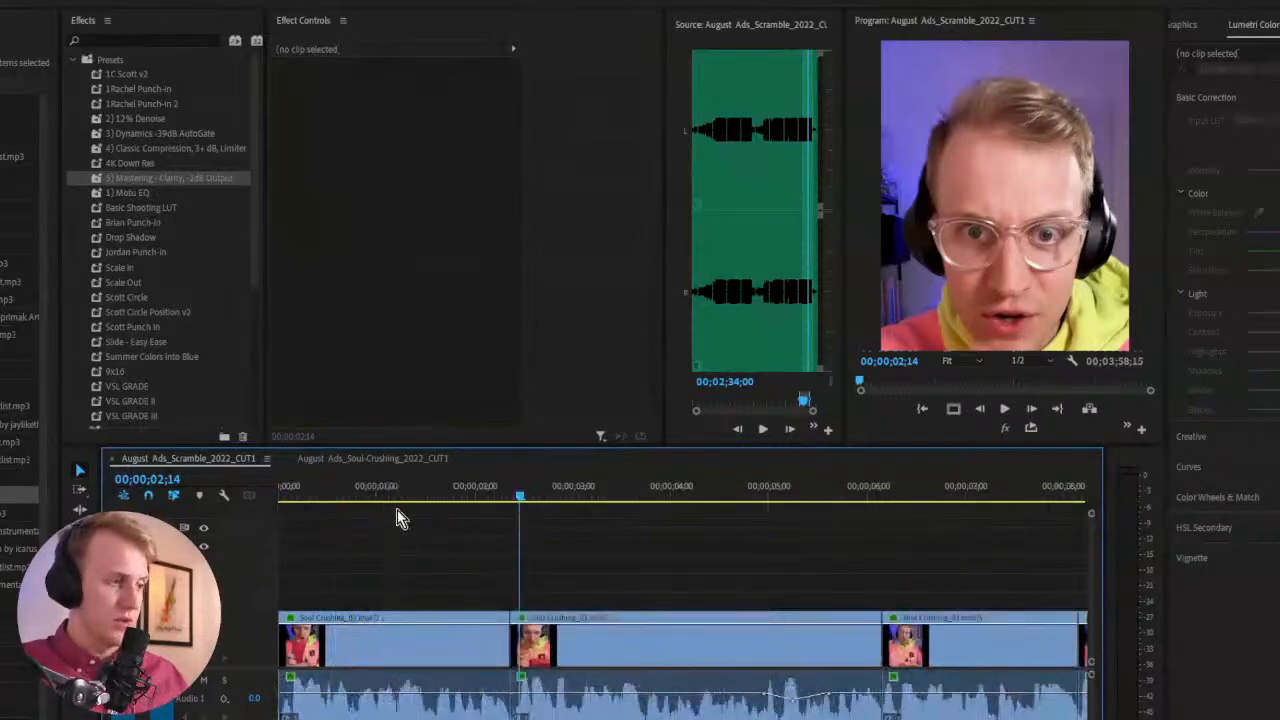
key(ctrl+t)
drag(588, 600, 315, 570)
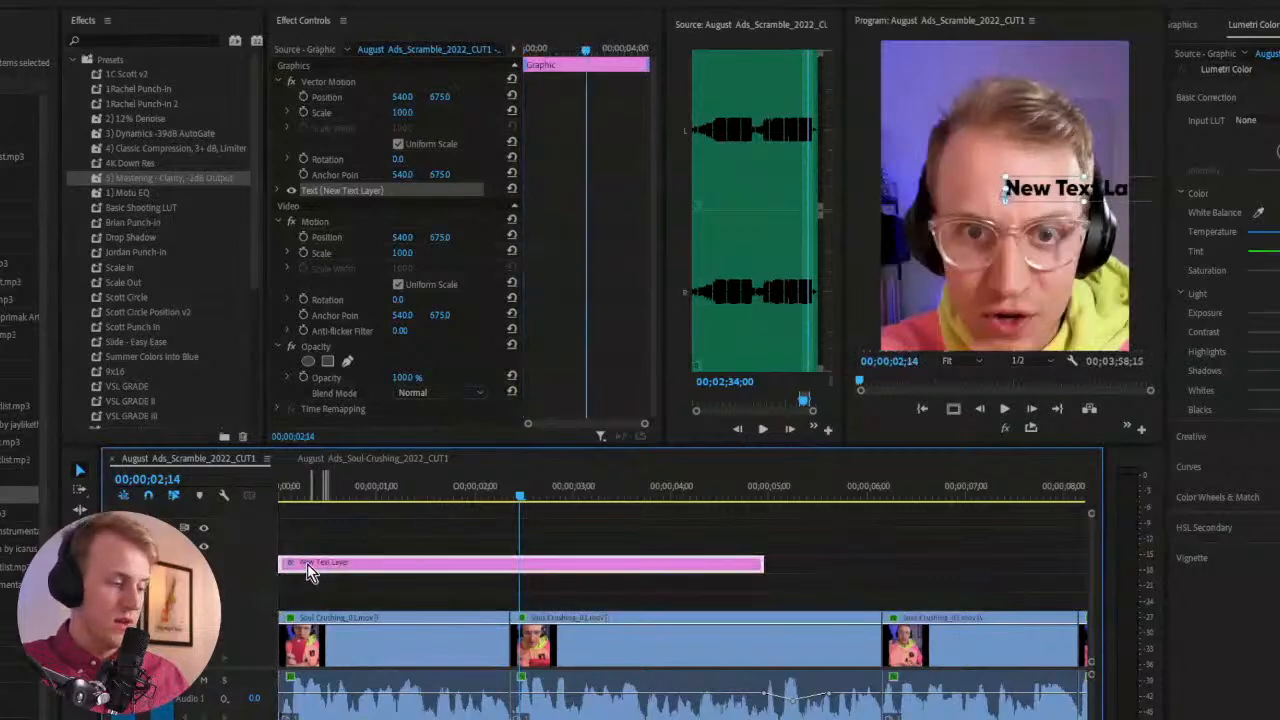
key(minus)
drag(513, 566, 1004, 562)
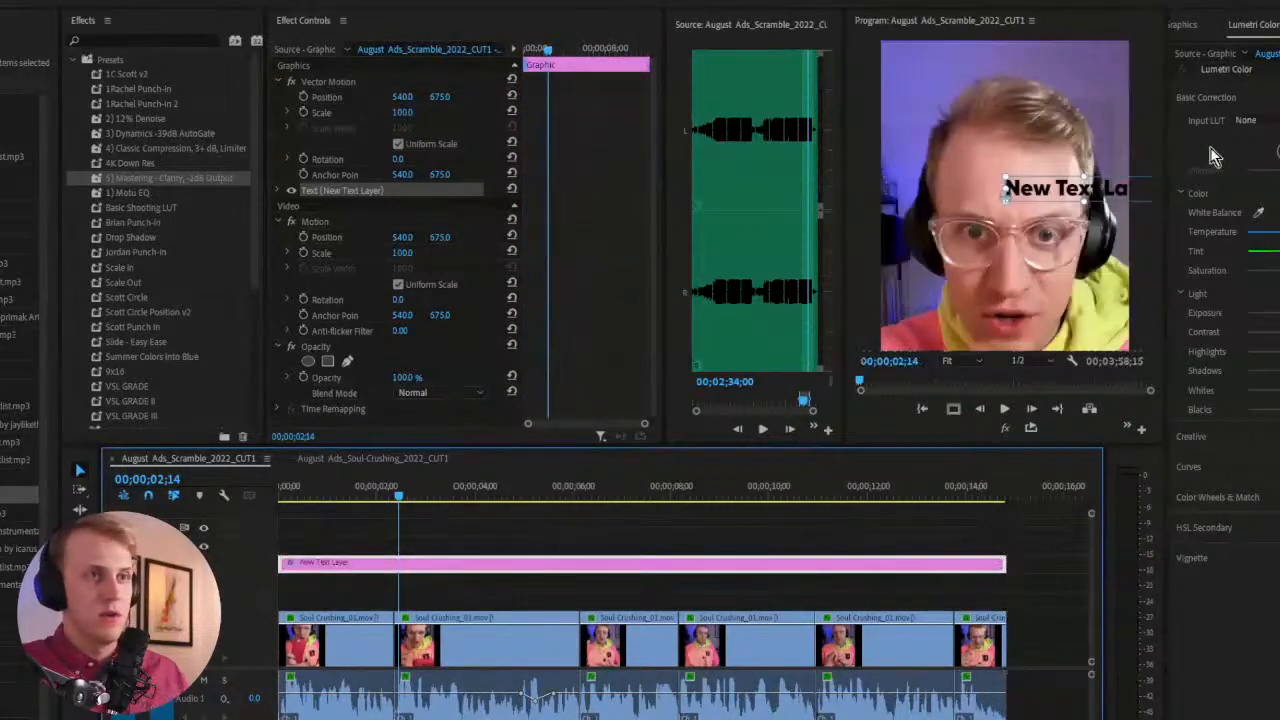
Replace the text layer inside the V4 graphic with a rectangle shape
click(1192, 26)
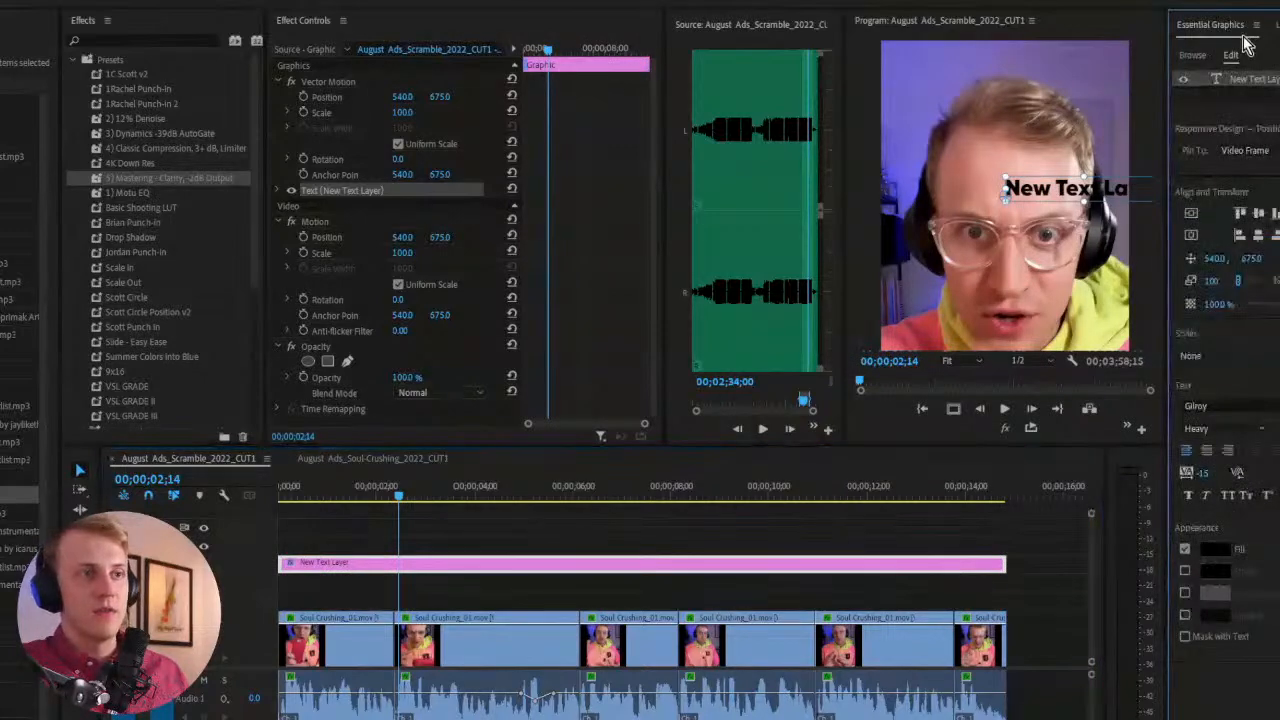
drag(1073, 192, 995, 69)
key(Delete)
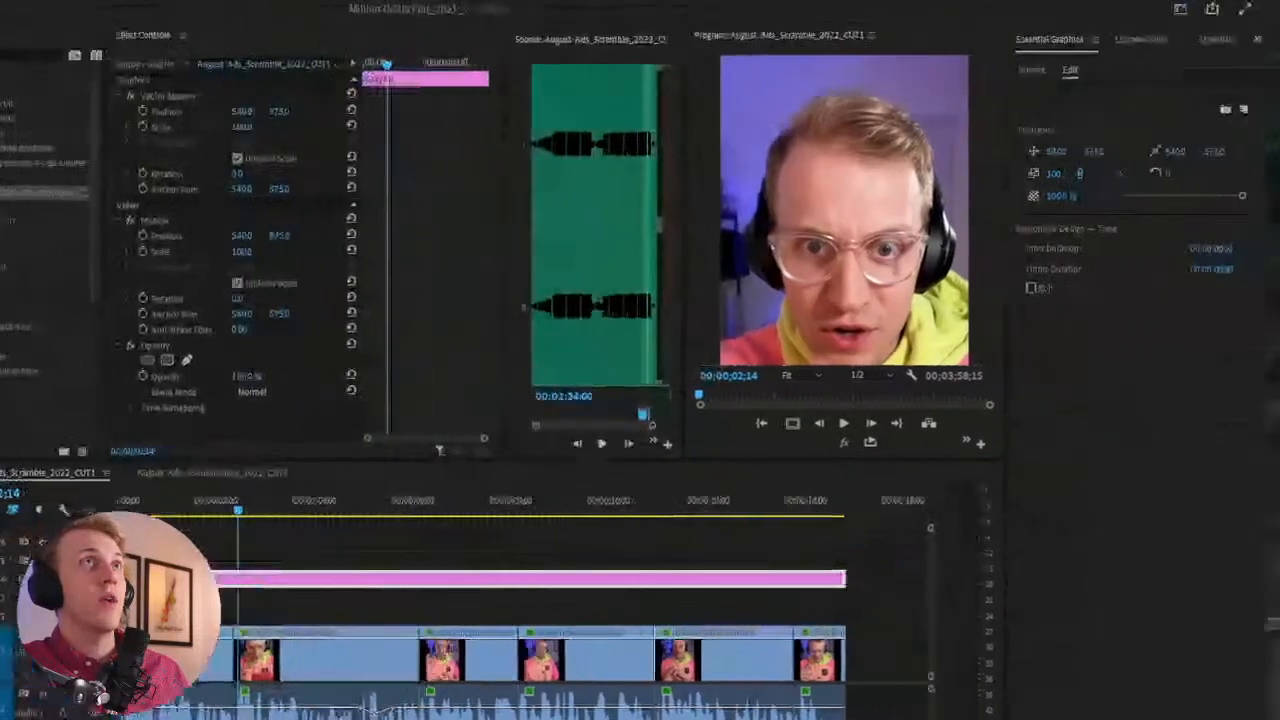
click(1252, 112)
click(1262, 162)
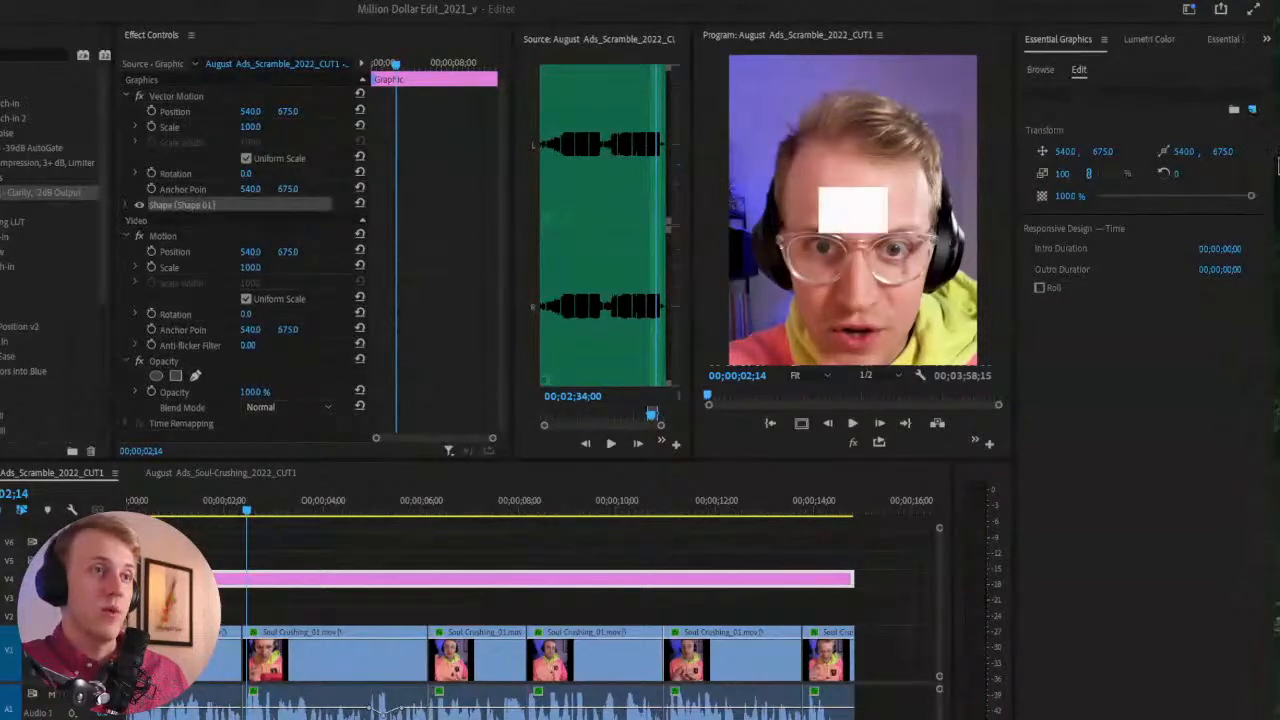
Stretch the rectangle into a white bar across the frame's upper edge, about 1157 by 200, and place a copy along the lower edge
drag(864, 229, 987, 61)
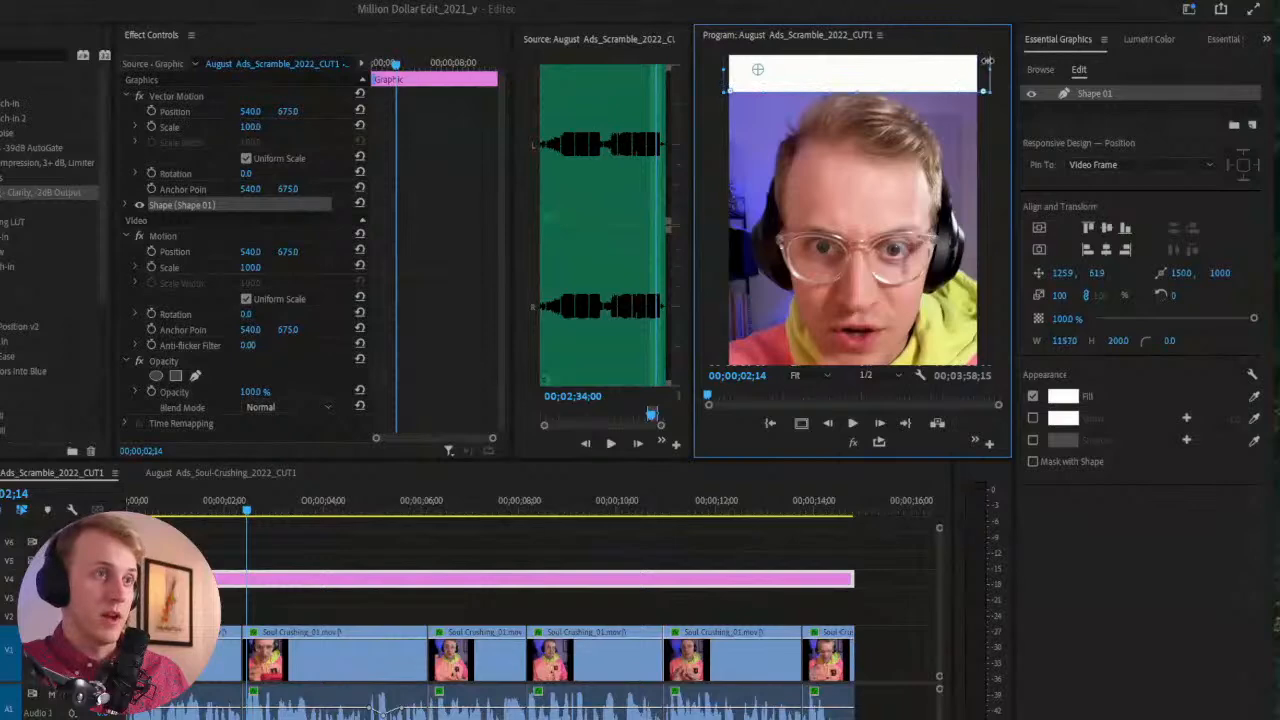
click(950, 174)
click(851, 82)
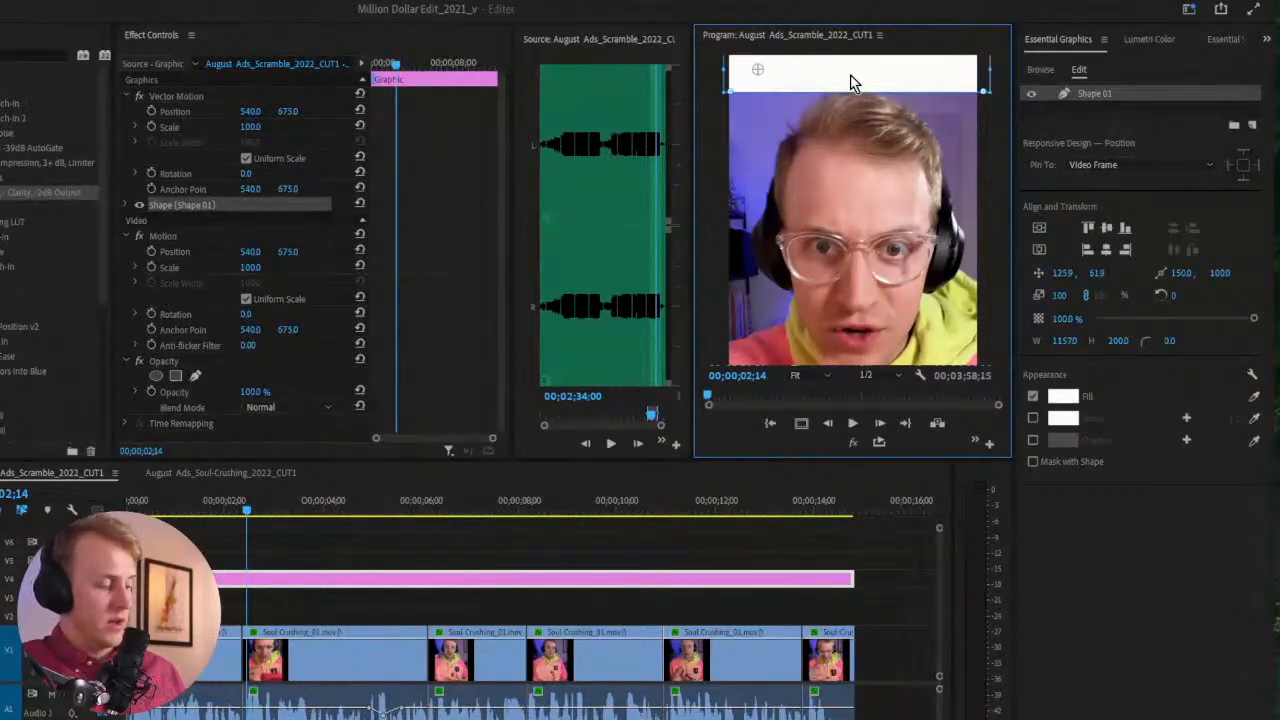
key(ctrl+c)
key(ctrl+v)
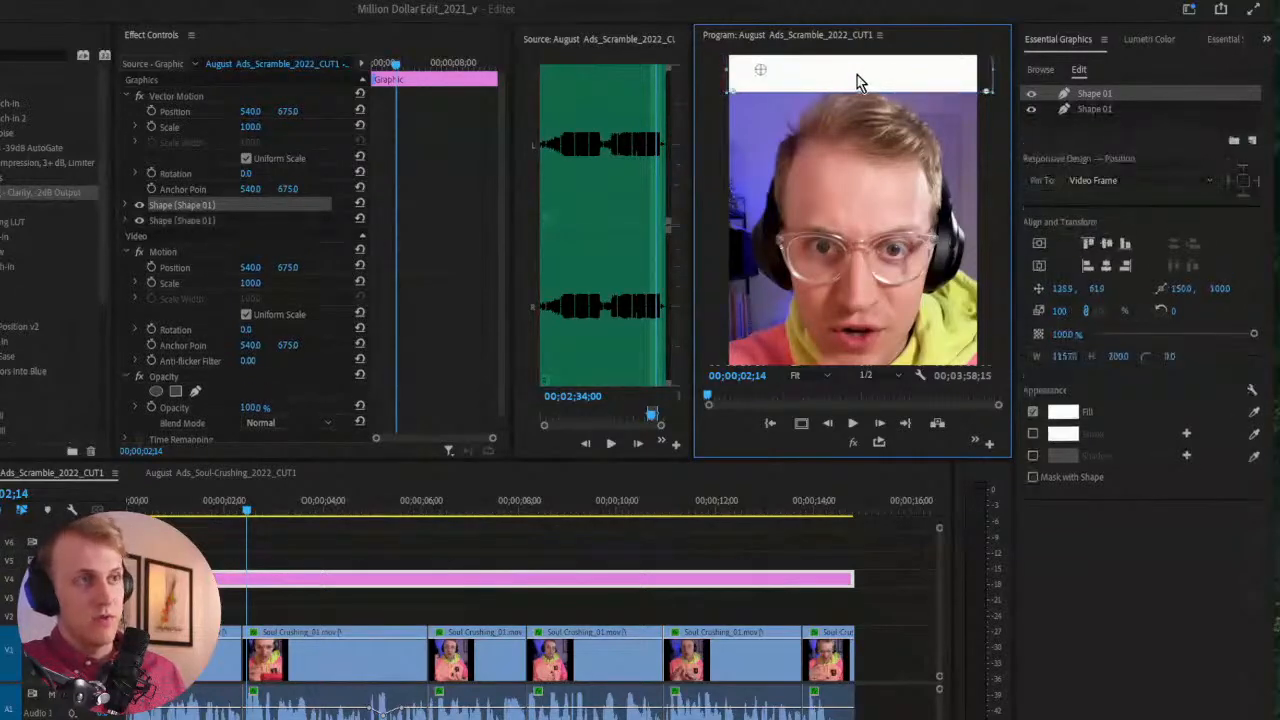
drag(857, 75, 849, 361)
click(700, 338)
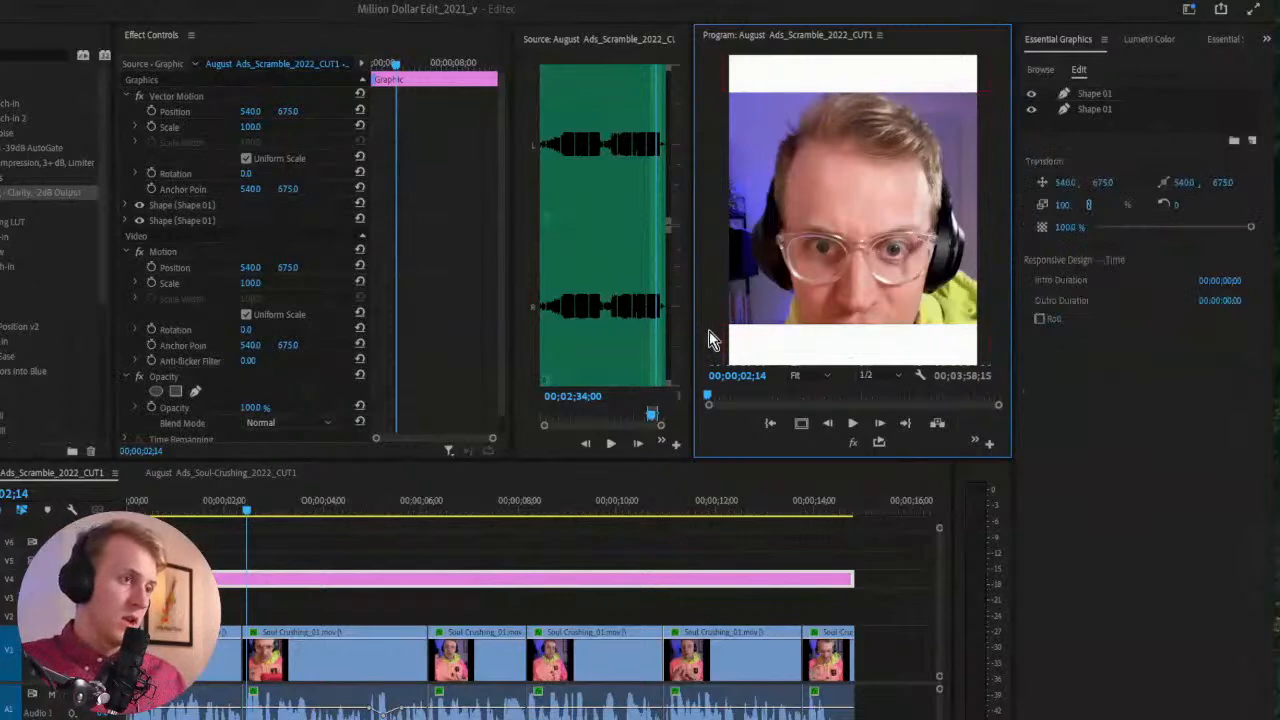
Move the upper and lower white bars slightly inward so they cover more of the frame
click(792, 355)
click(958, 288)
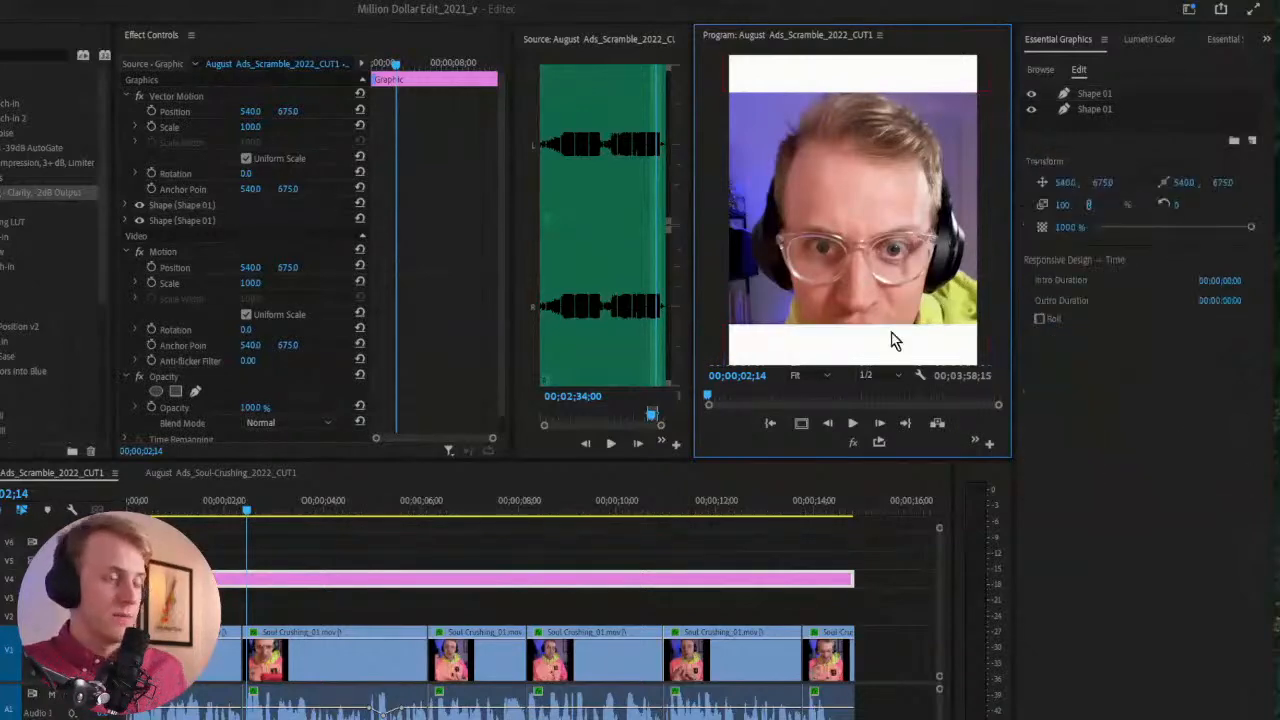
click(881, 89)
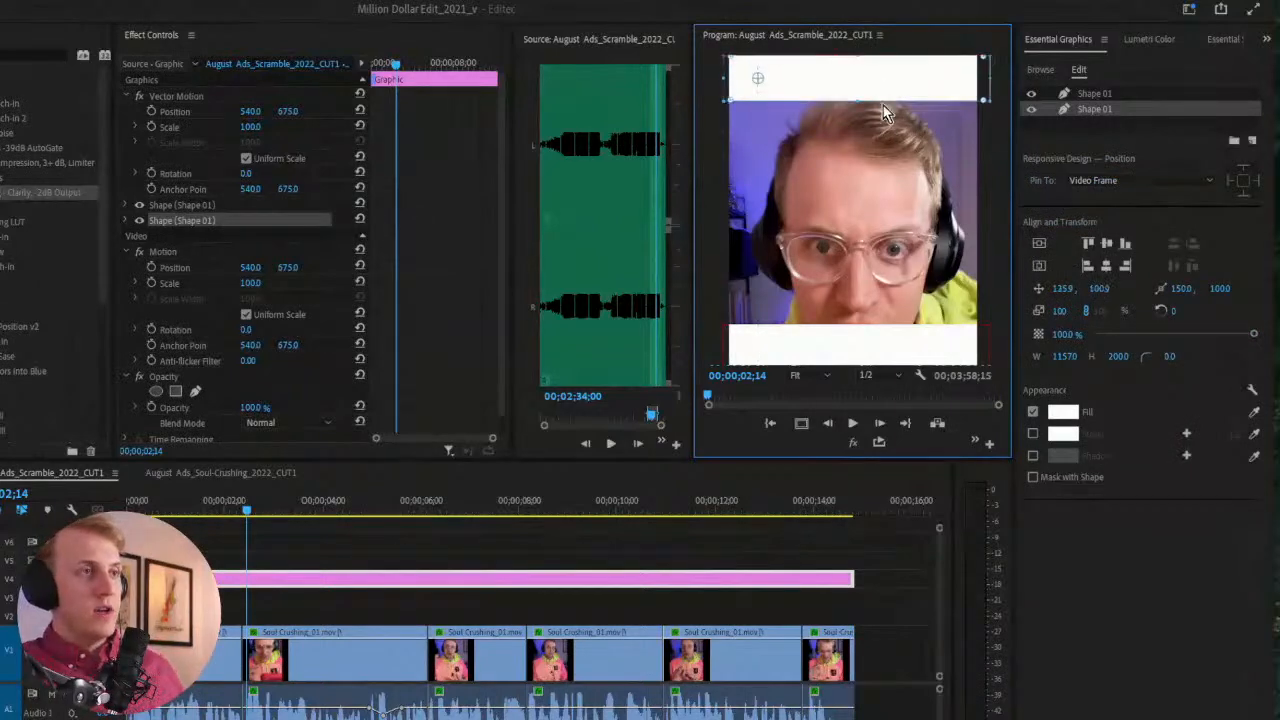
click(858, 345)
click(756, 412)
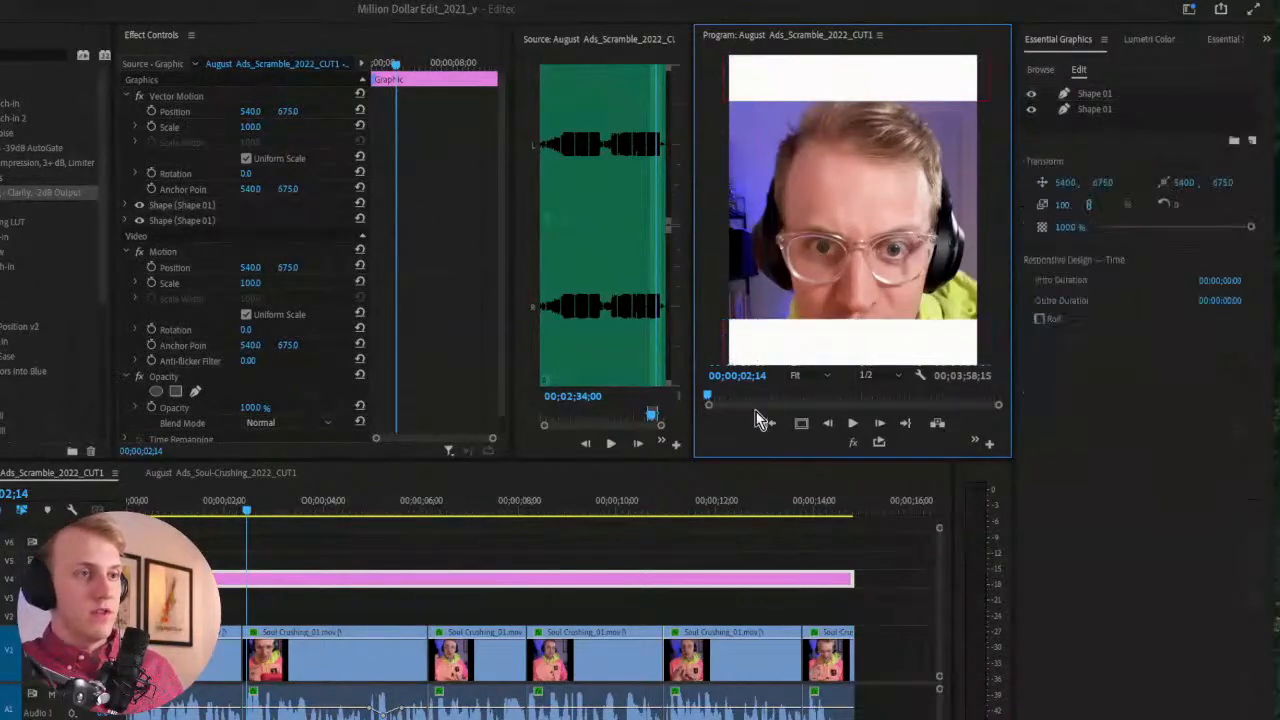
Scale the second Soul Crushing clip to 74.8 and reposition it between the bars at about 502.3, 779.3, with the playhead moved to 00;00;00;26
click(335, 660)
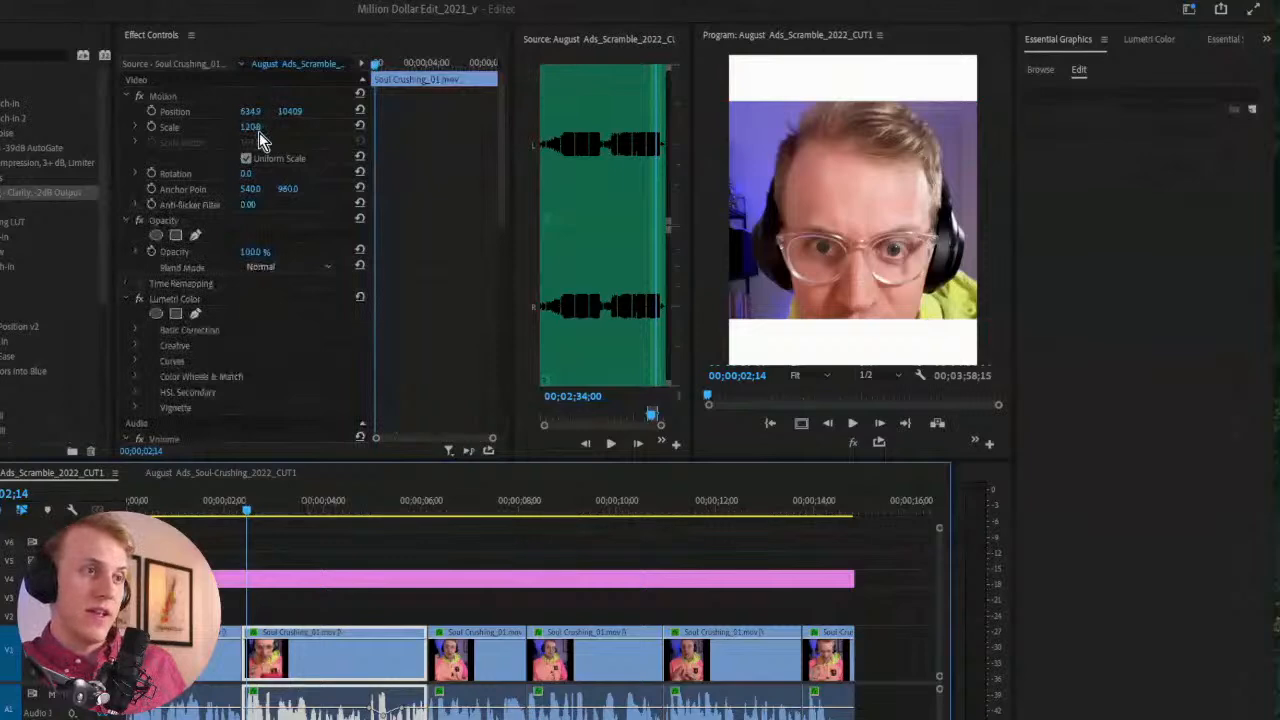
drag(258, 131, 206, 130)
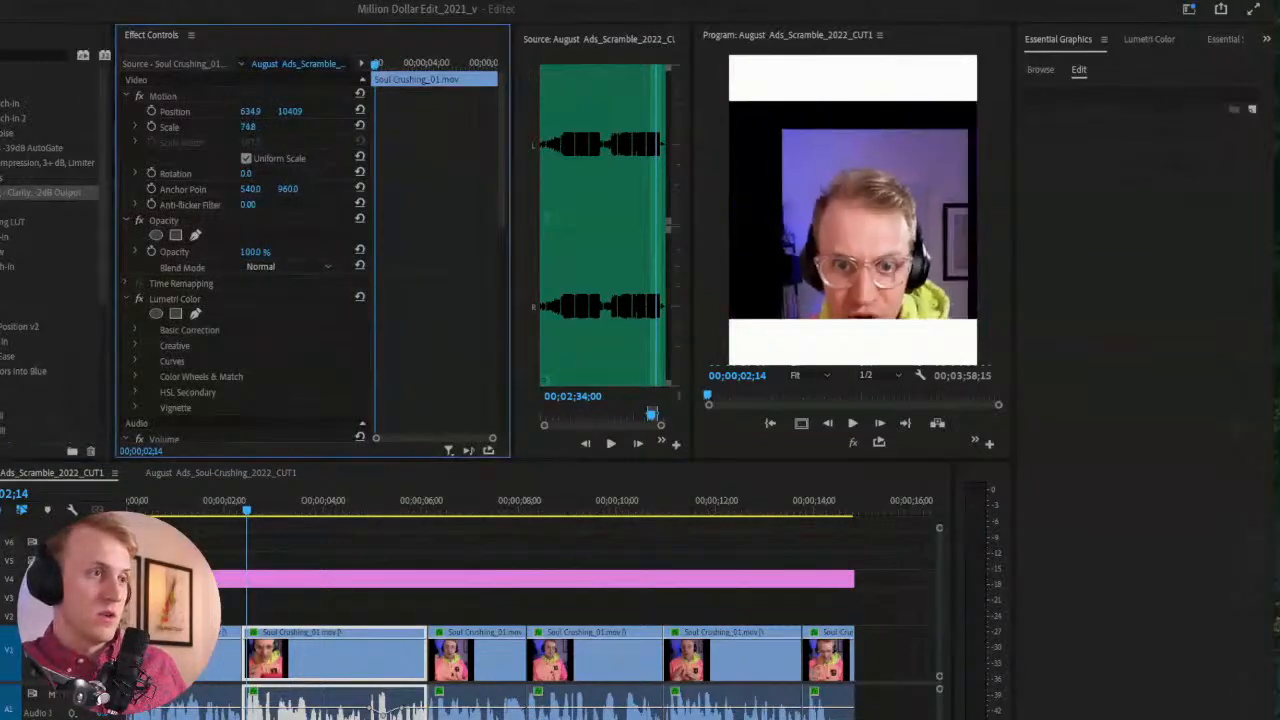
click(188, 95)
drag(806, 255, 776, 196)
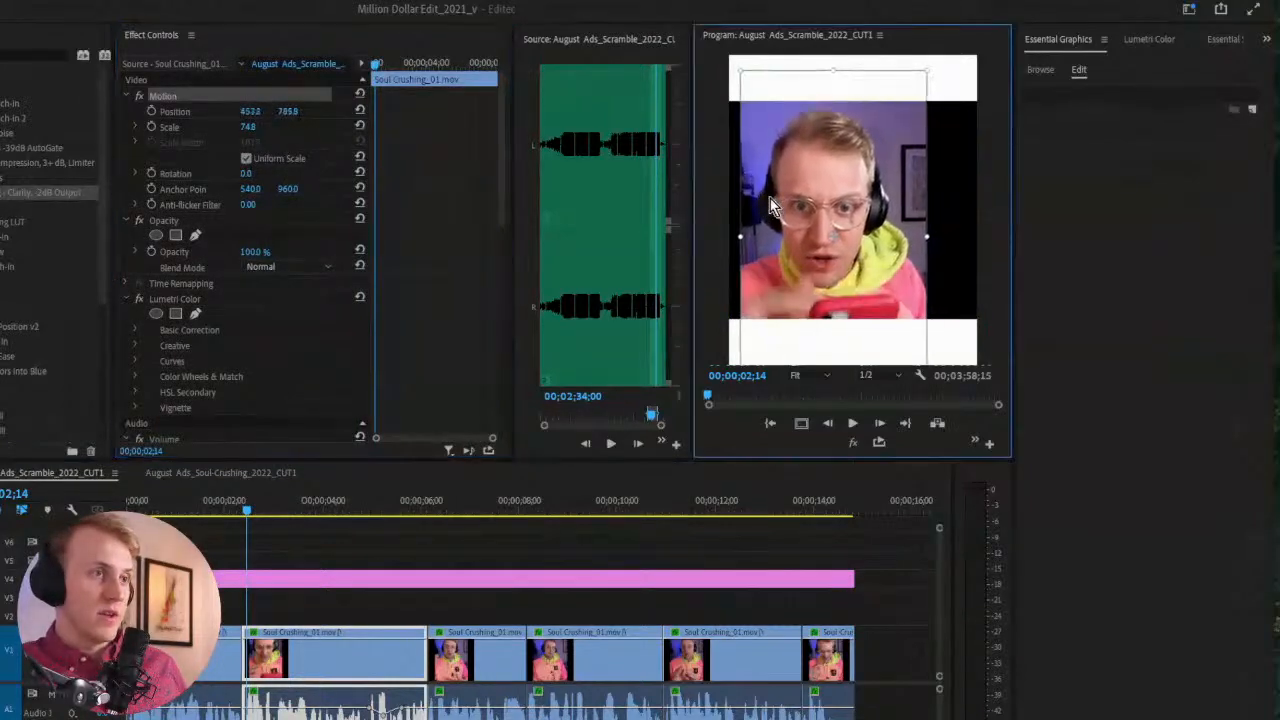
click(168, 500)
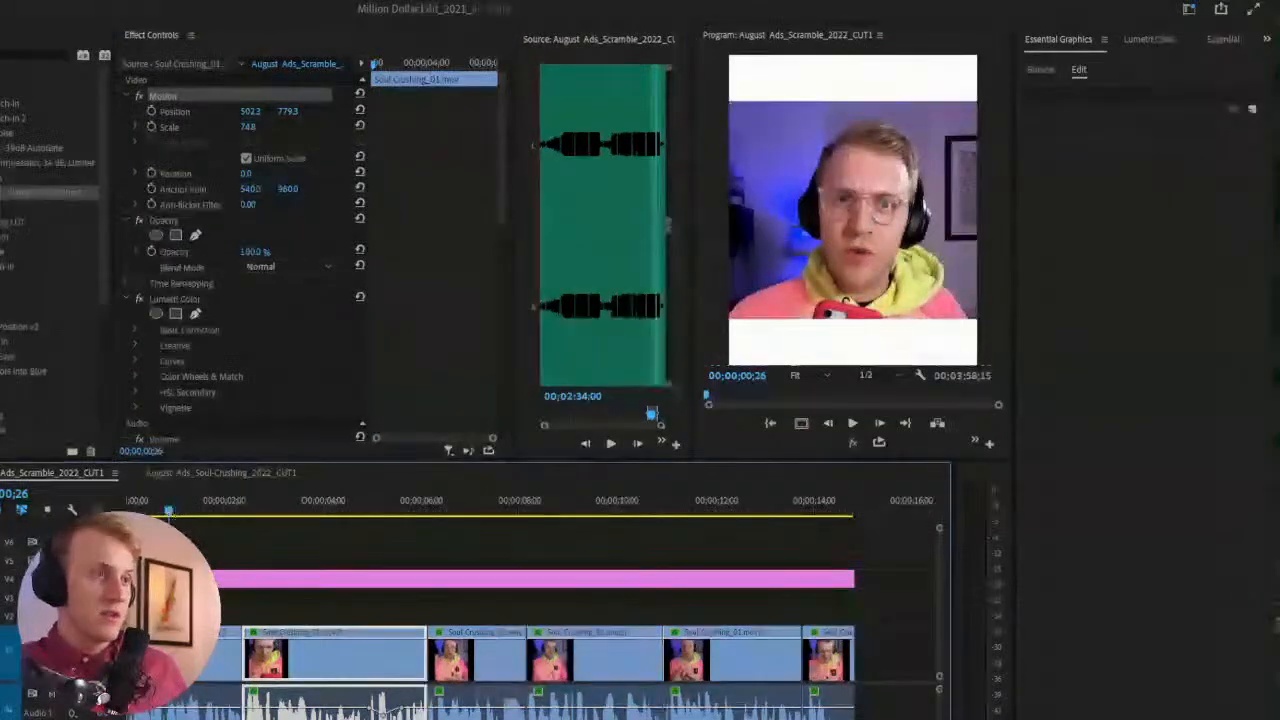
Scale the first Soul Crushing clip to 76.8 and reposition it between the white bars at about 505.6, 798.7
click(230, 655)
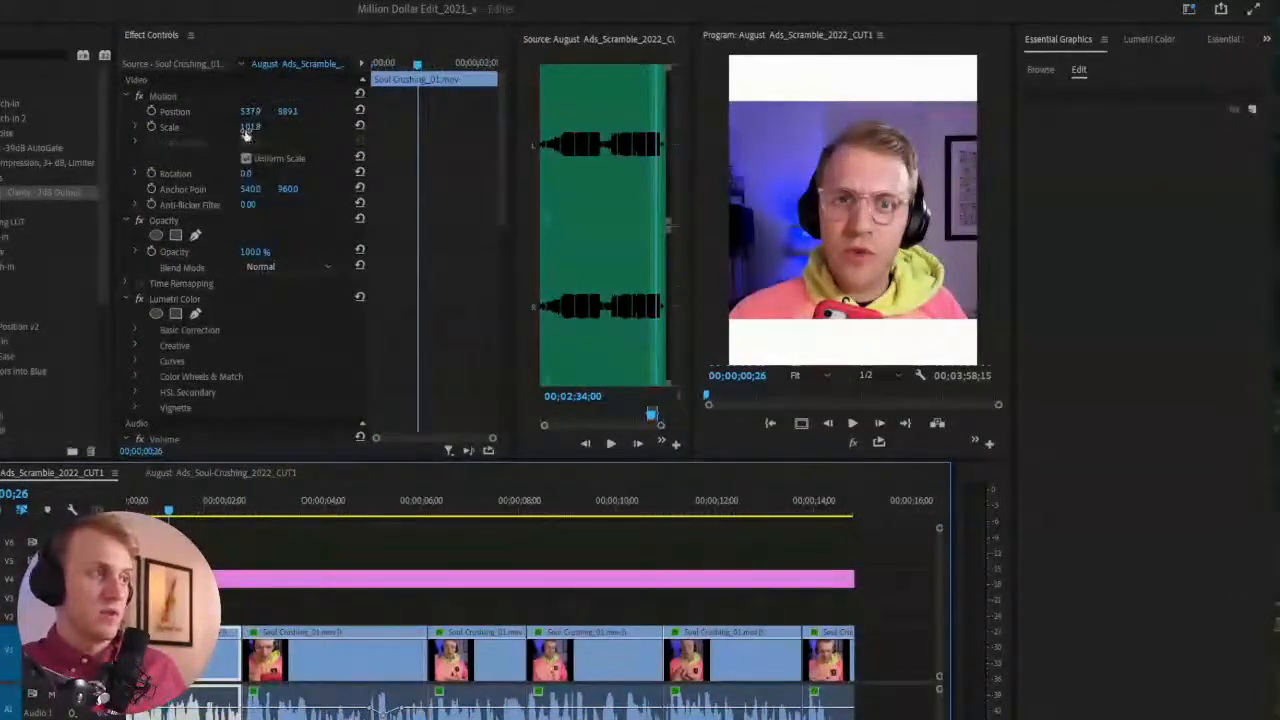
drag(252, 125, 226, 125)
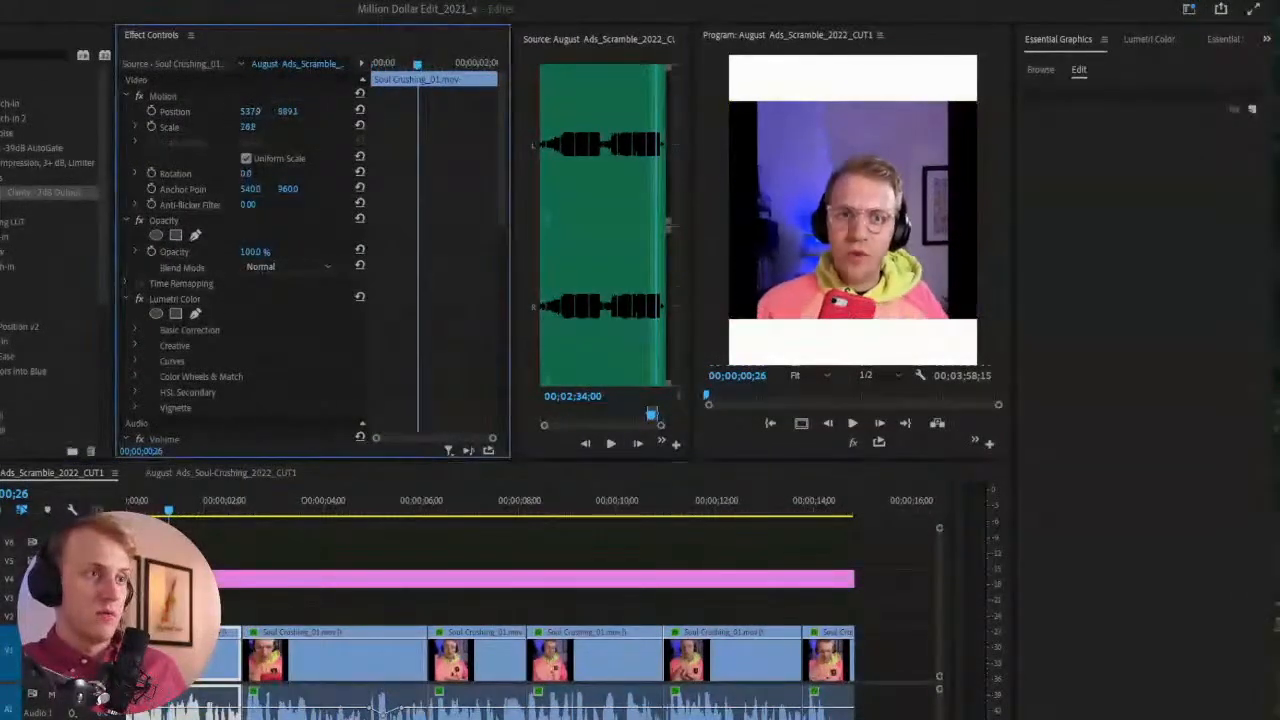
click(852, 278)
click(140, 96)
drag(942, 265, 941, 238)
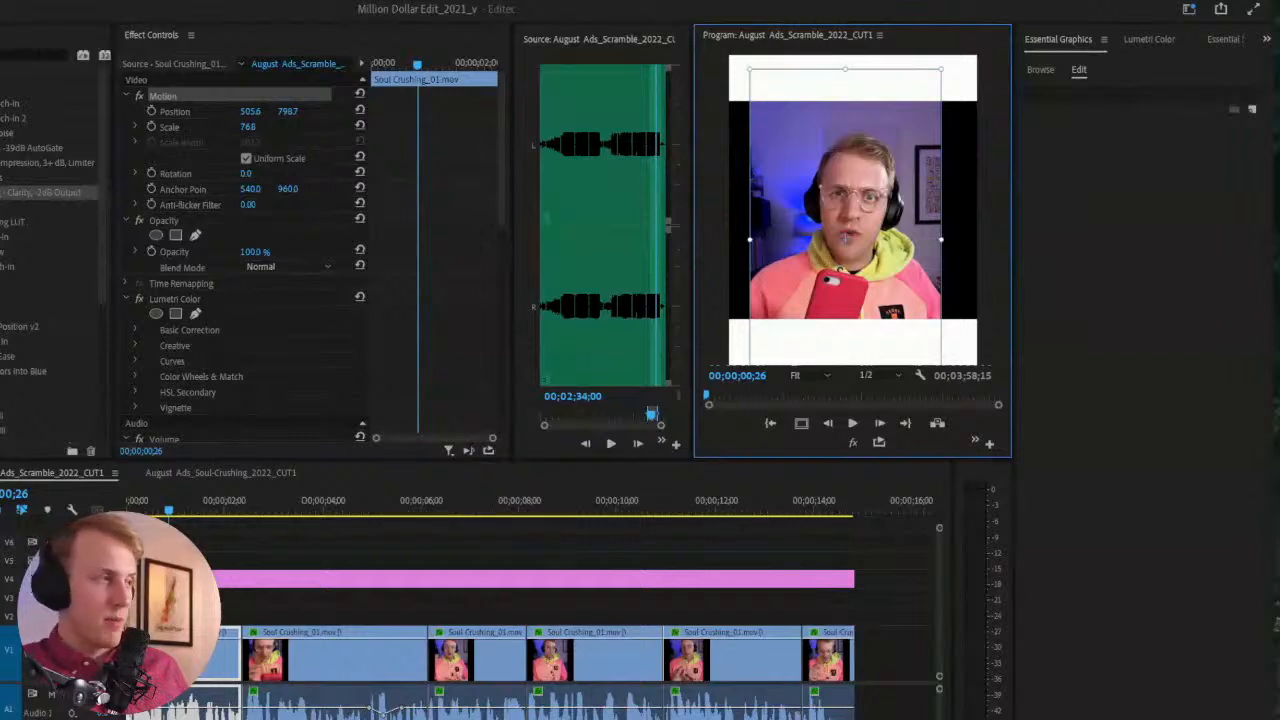
Search the effects for "crop" and apply the Crop effect to the first Soul Crushing clip
click(14, 55)
text(crop)
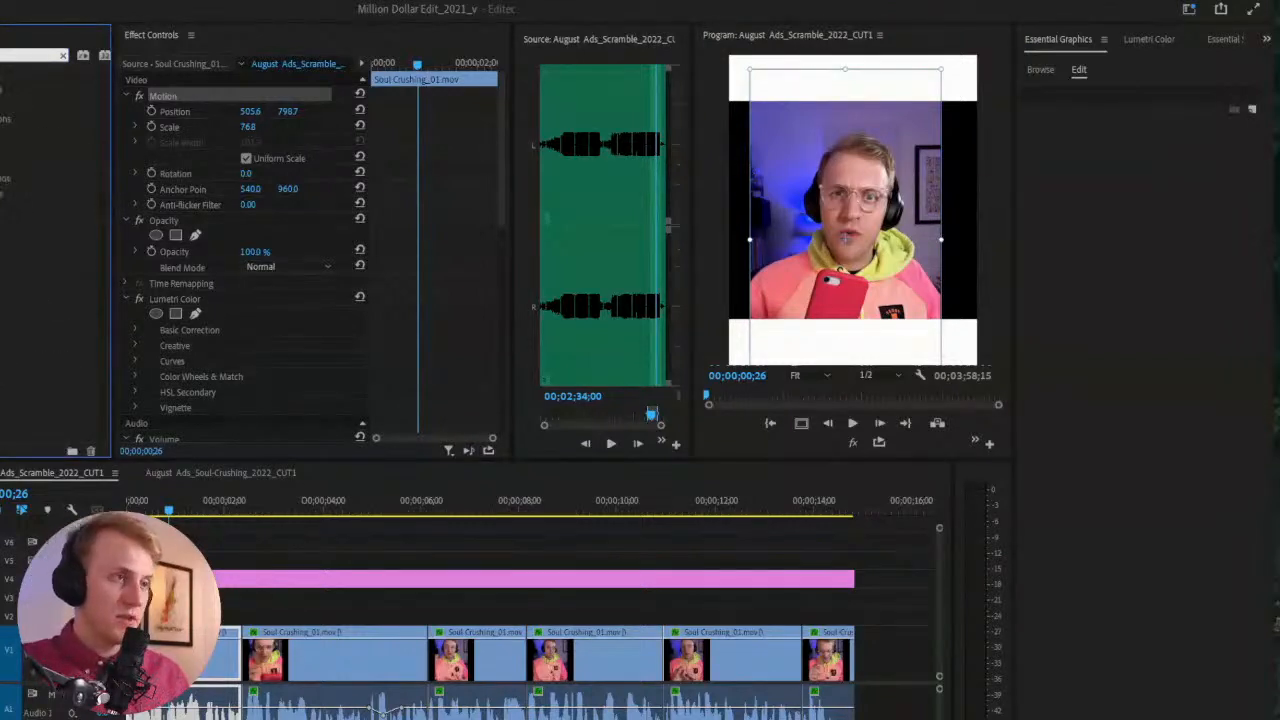
click(10, 163)
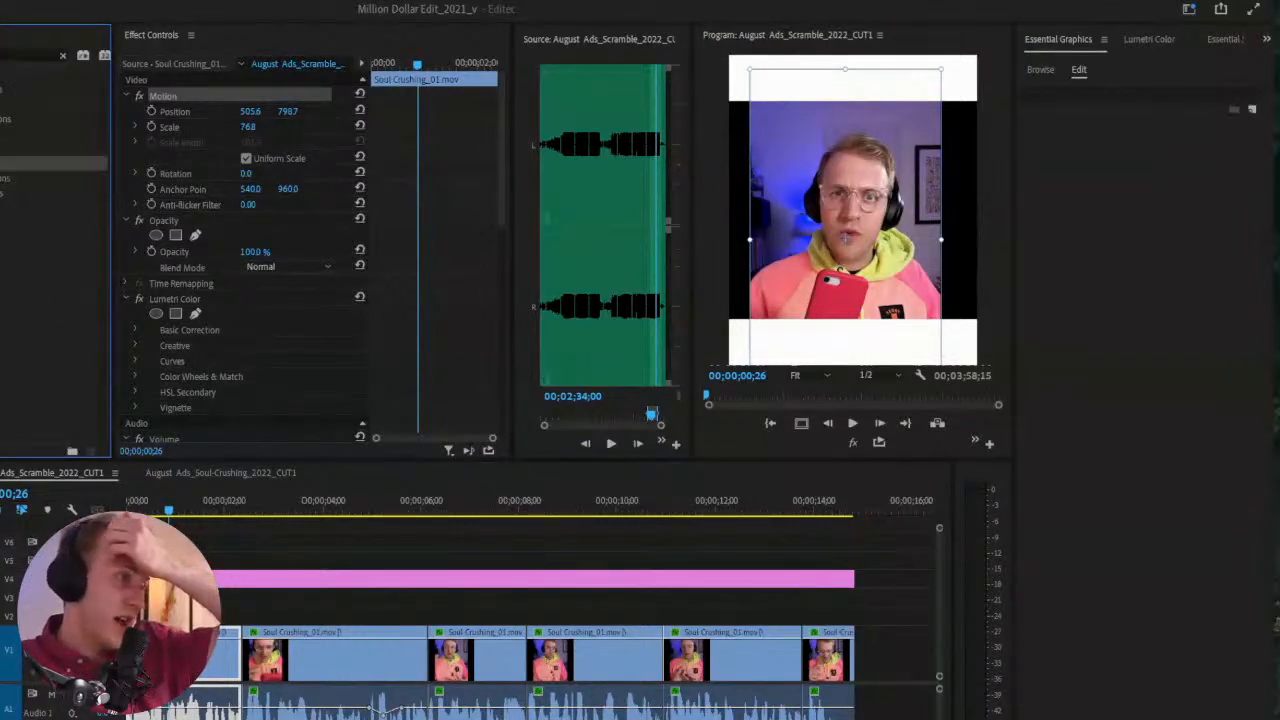
drag(10, 163, 311, 316)
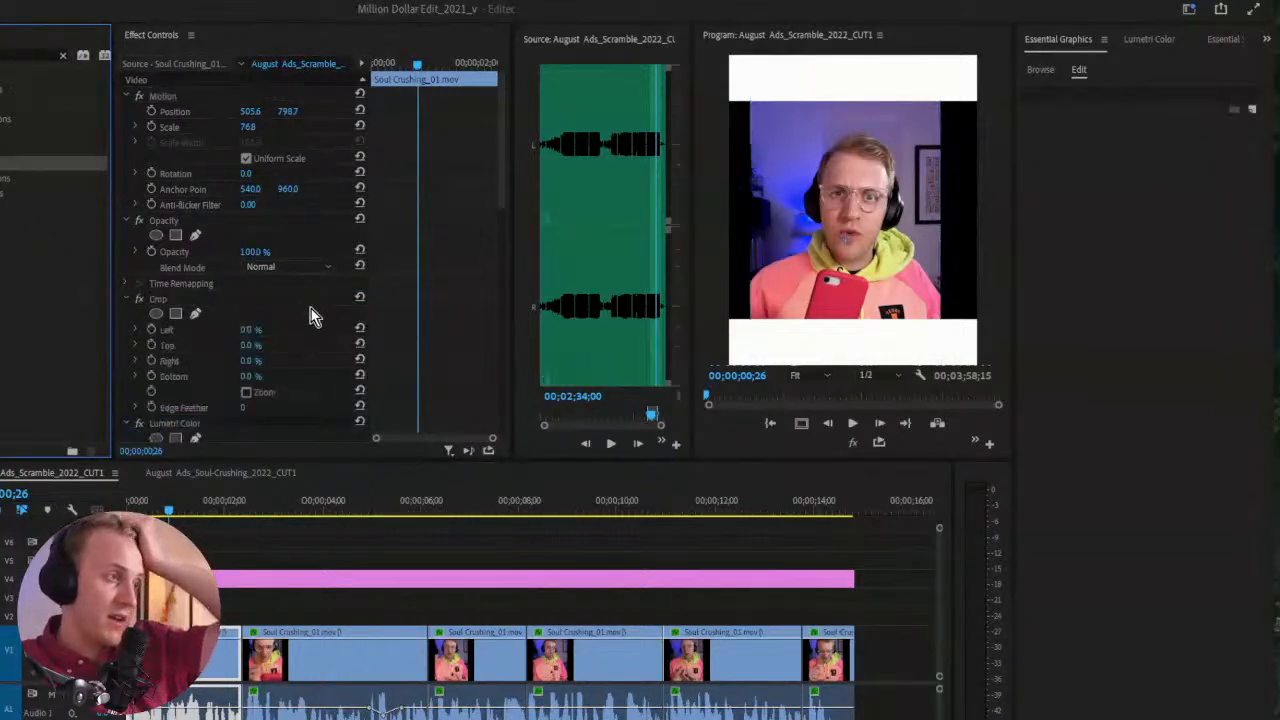
Crop the first Soul Crushing clip by 16% at the top and 28% at the bottom
click(237, 298)
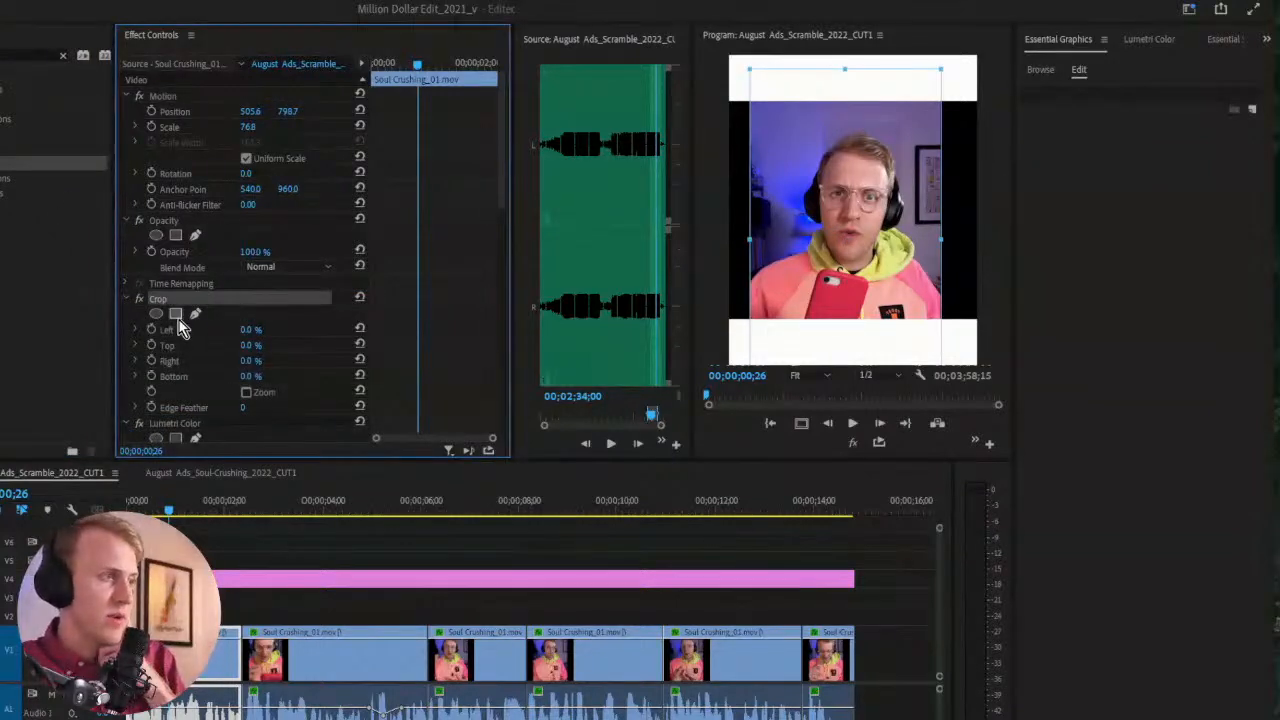
drag(244, 345, 272, 345)
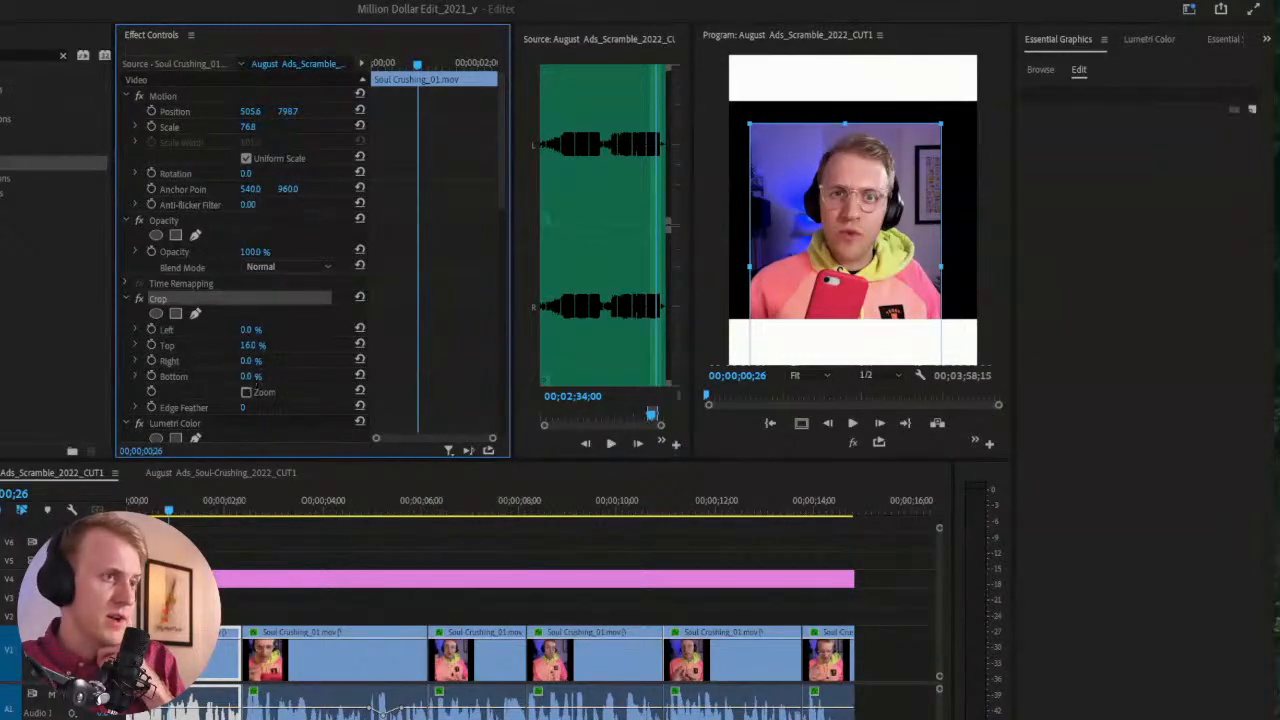
drag(253, 377, 270, 377)
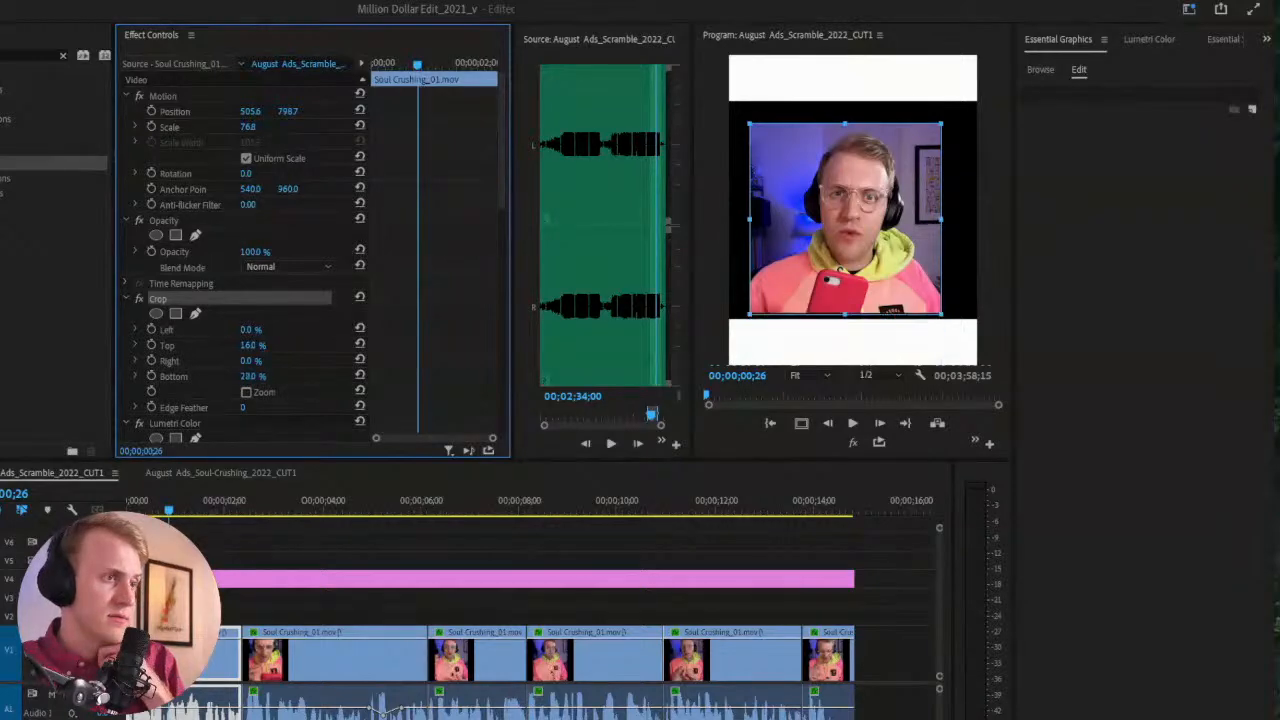
click(996, 216)
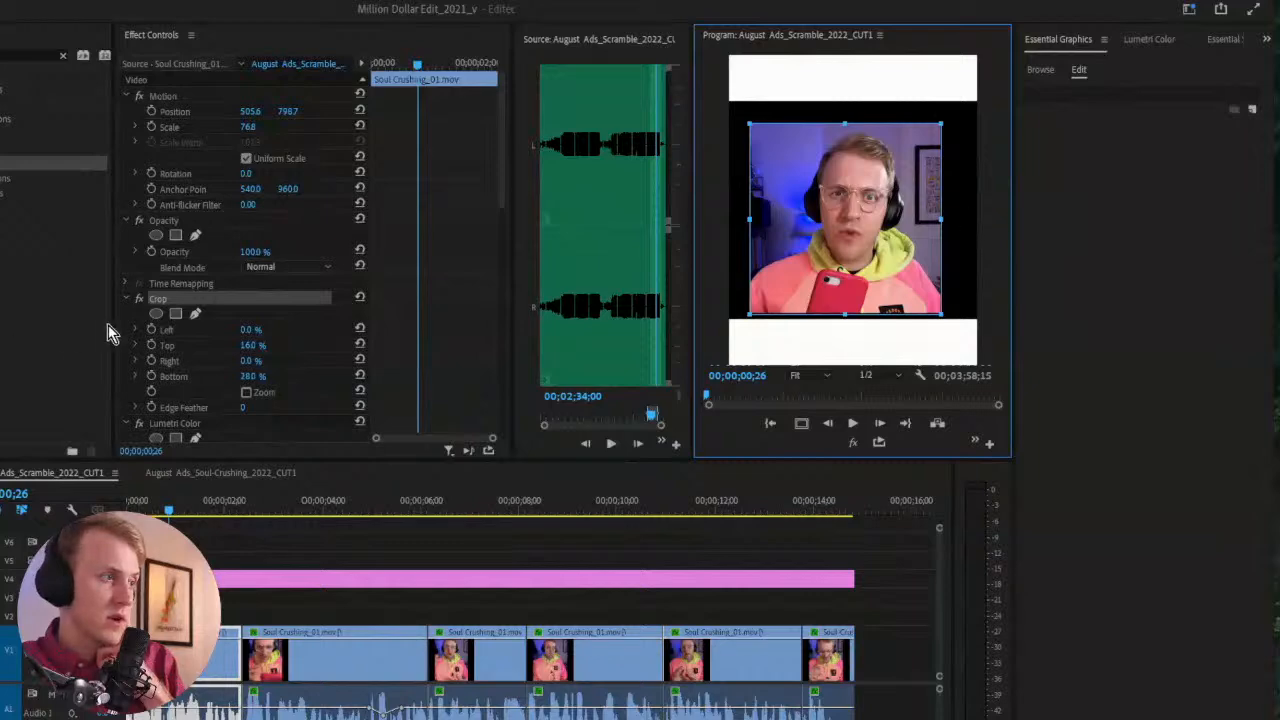
Scale the cropped first clip up to 101.2 and reposition it between the bars at about 533.4, 818.8
click(169, 171)
click(180, 96)
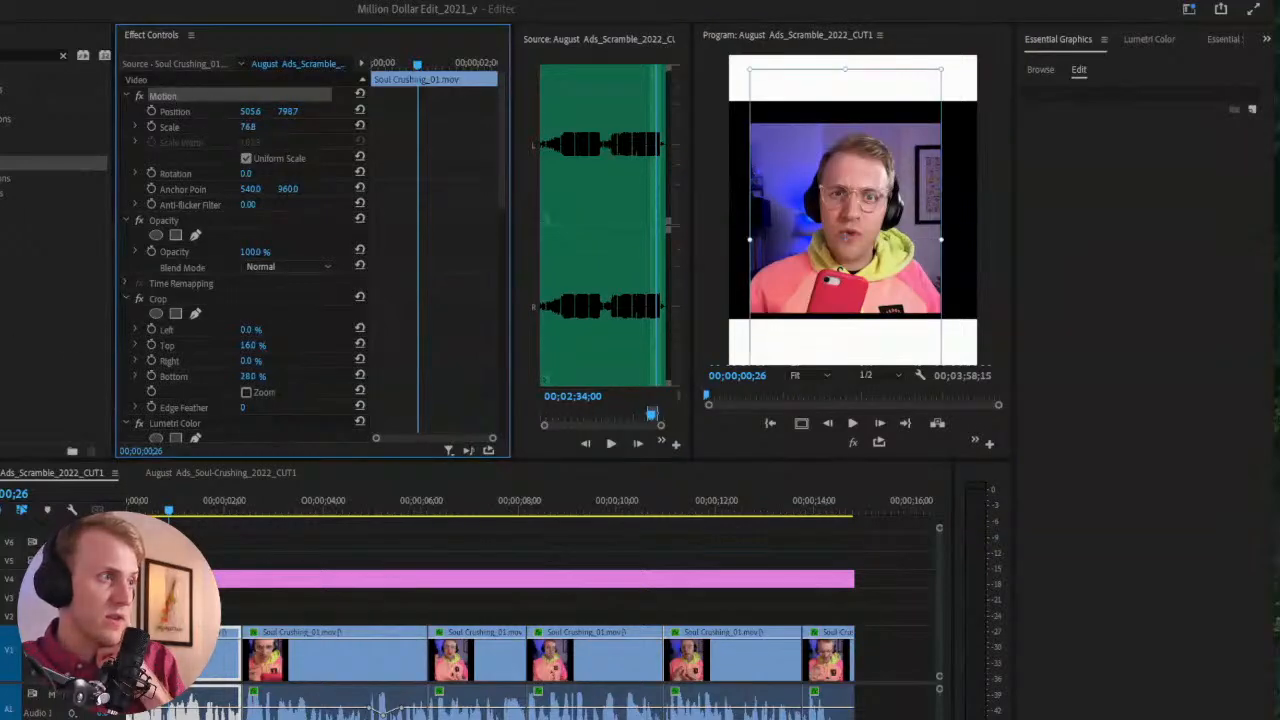
drag(250, 126, 259, 126)
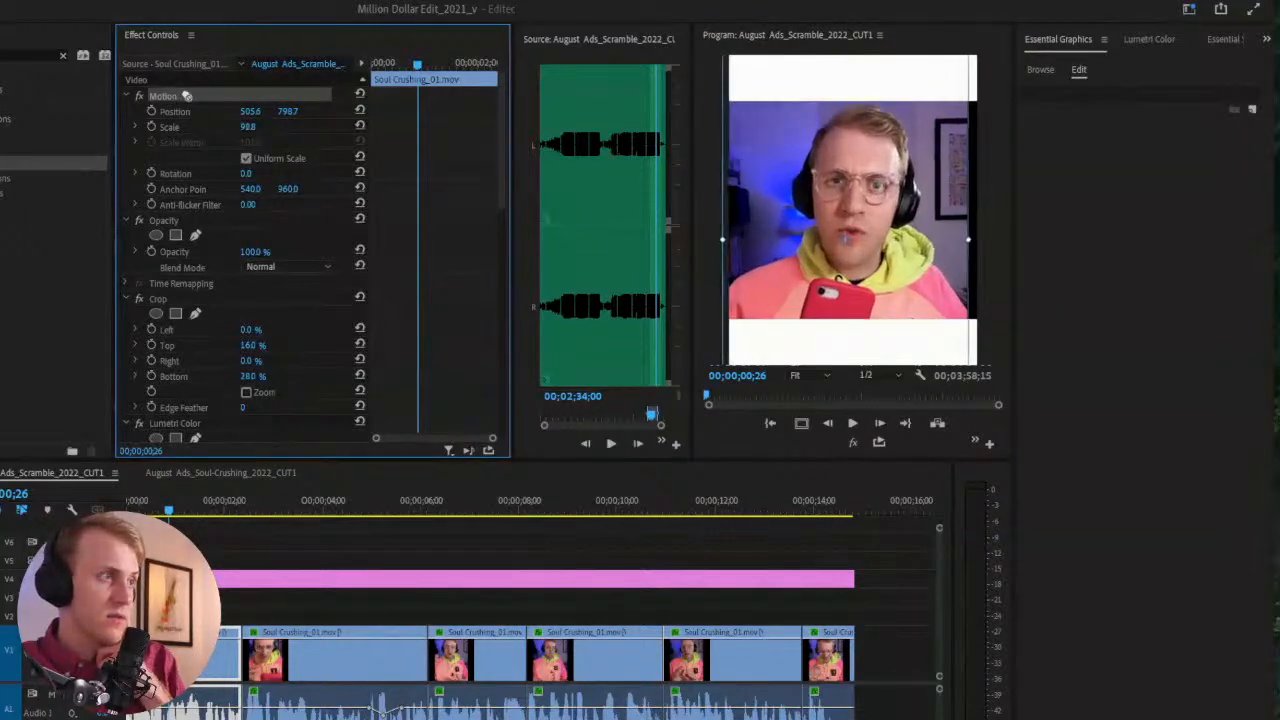
drag(815, 210, 870, 214)
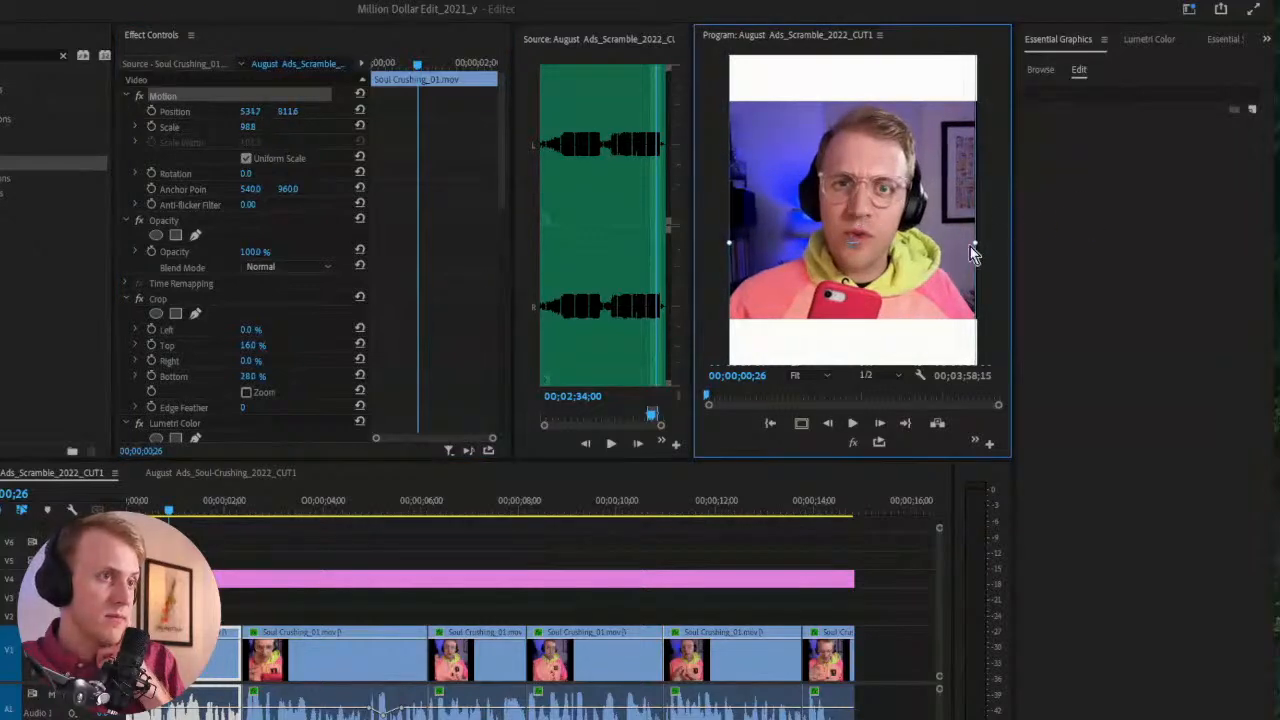
drag(972, 248, 943, 245)
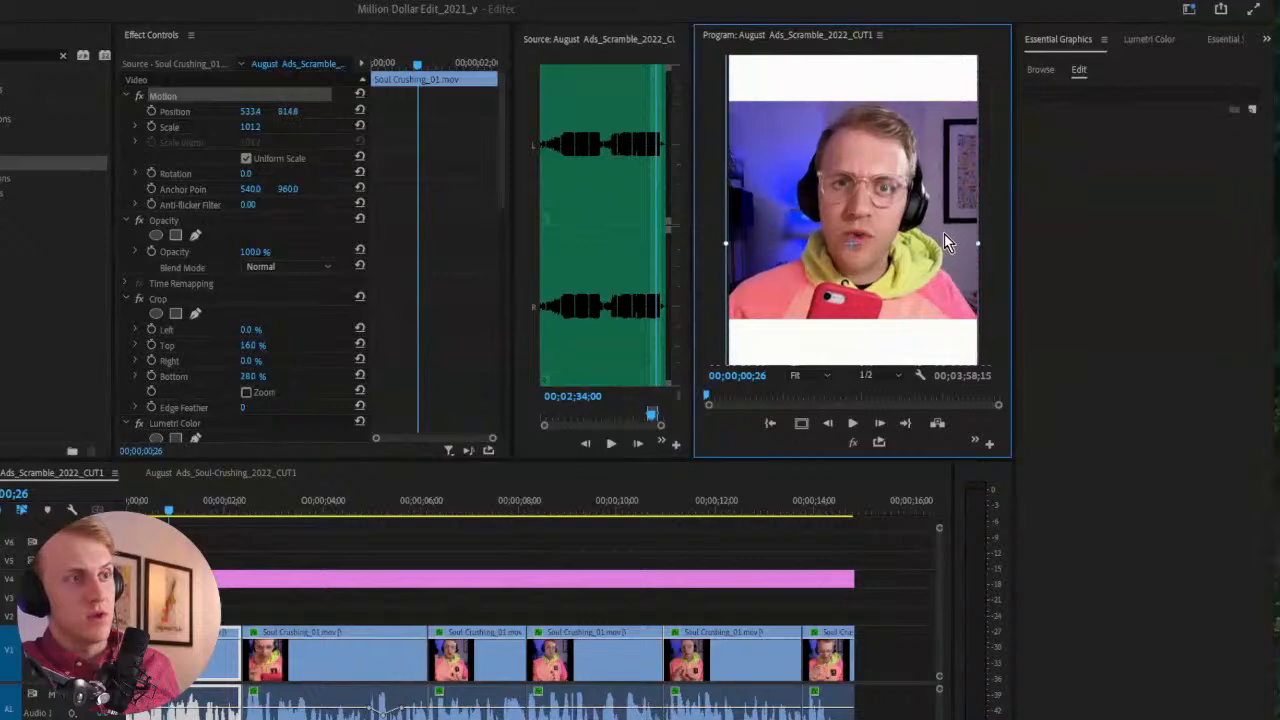
drag(943, 245, 941, 235)
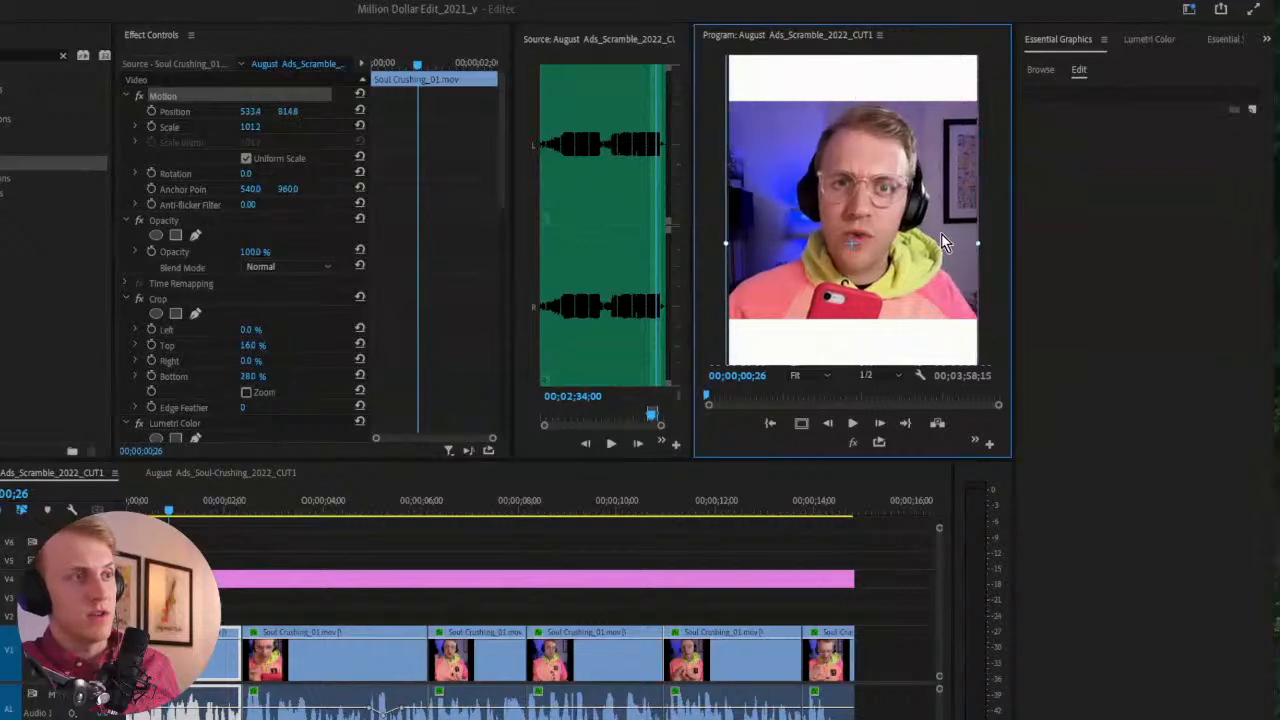
click(1002, 206)
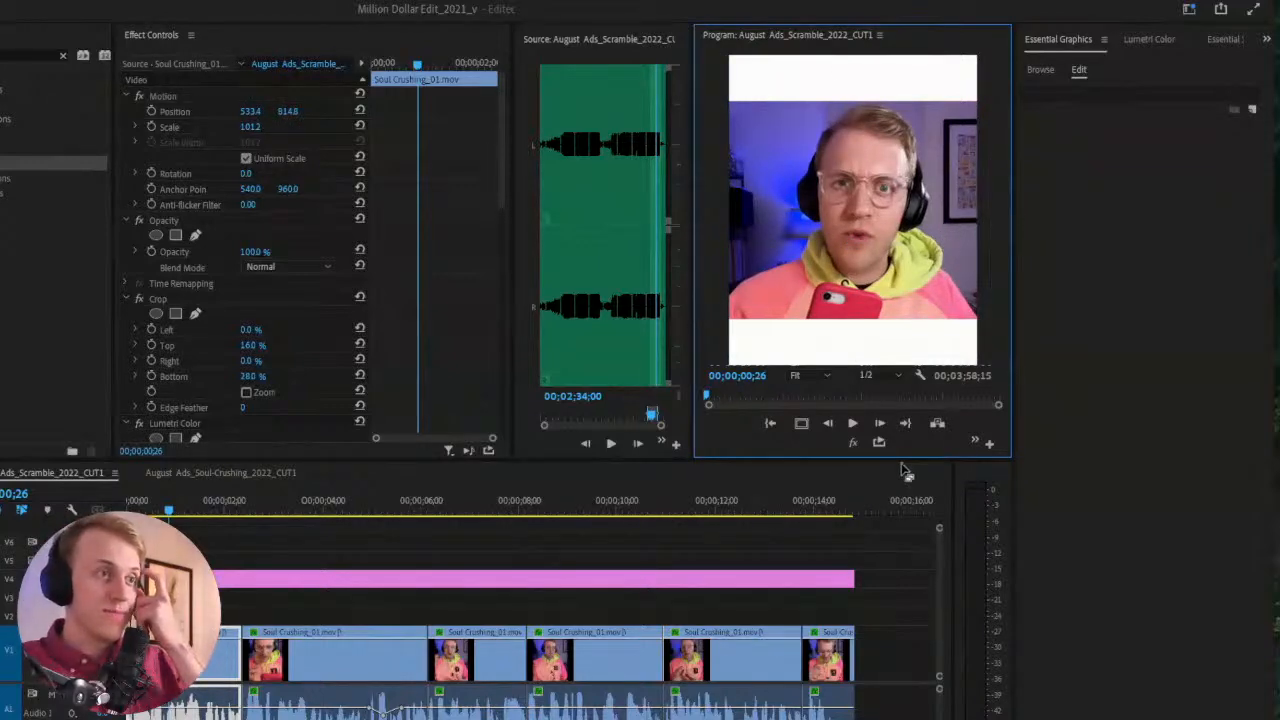
click(287, 112)
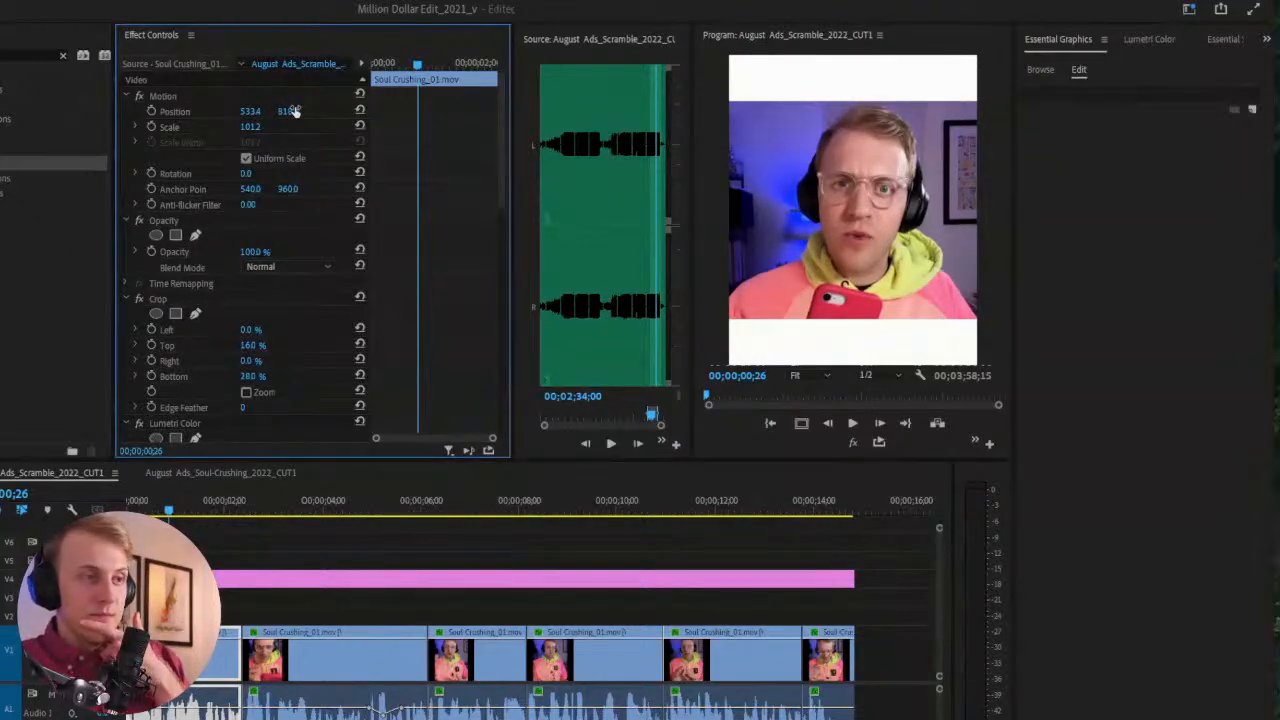
Paste only the first clip's Crop effect onto the remaining Soul Crushing clips in the segment and save the project
click(175, 498)
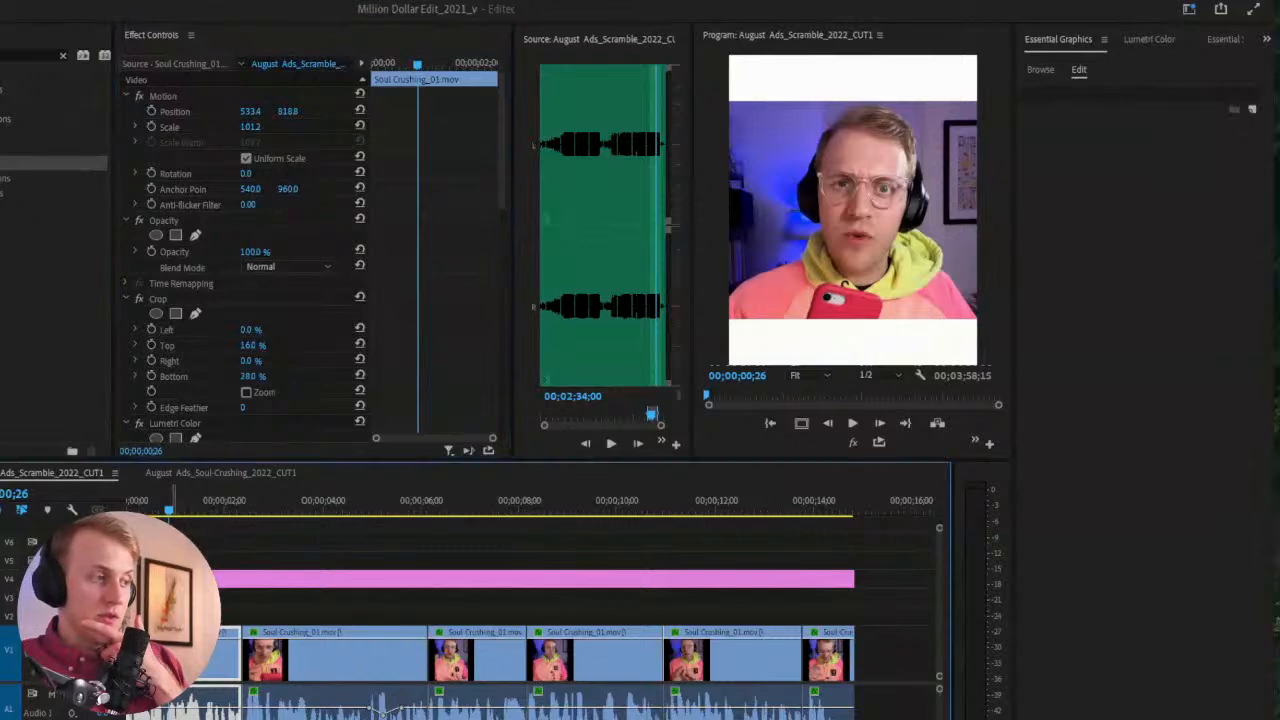
click(190, 608)
click(195, 655)
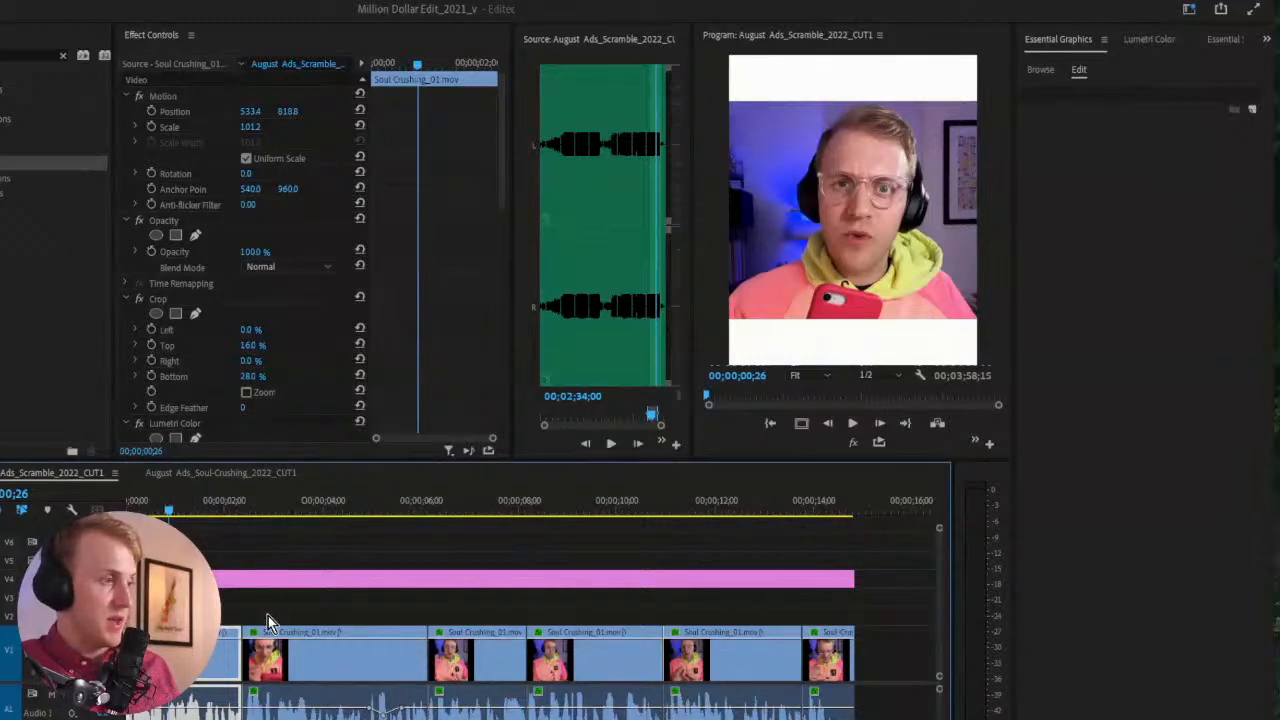
drag(271, 601, 858, 702)
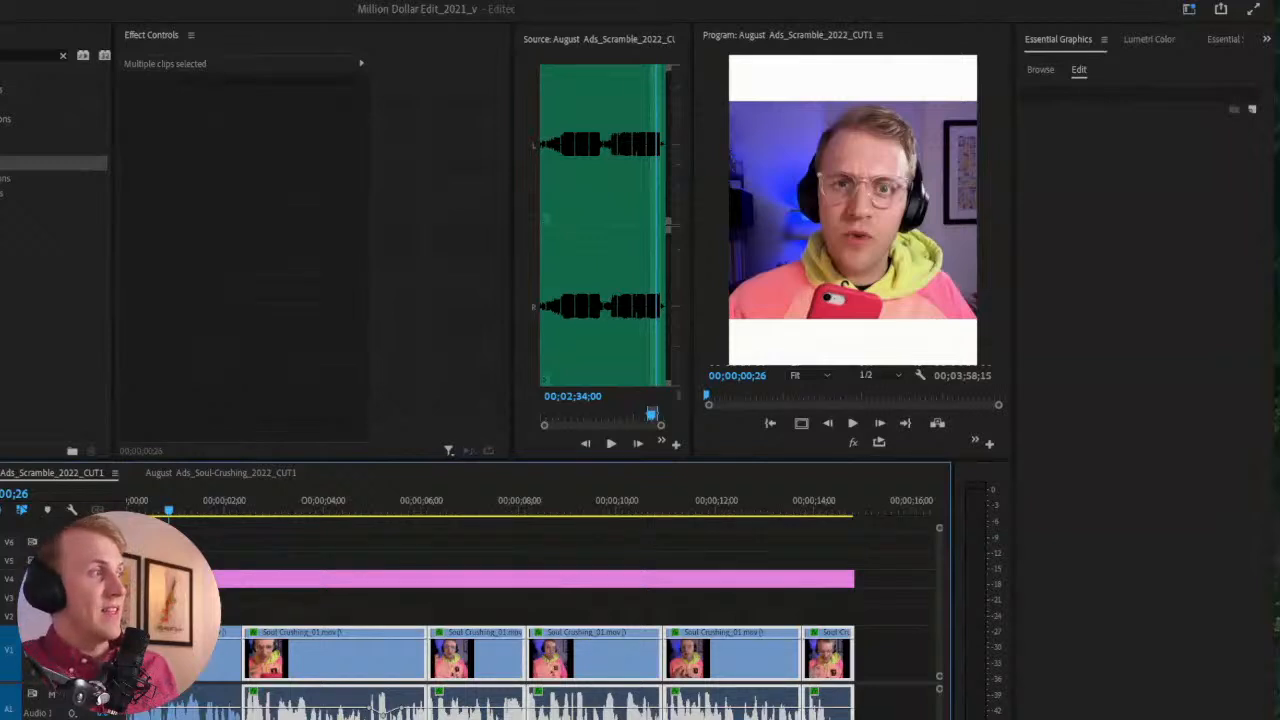
key(ctrl+alt+v)
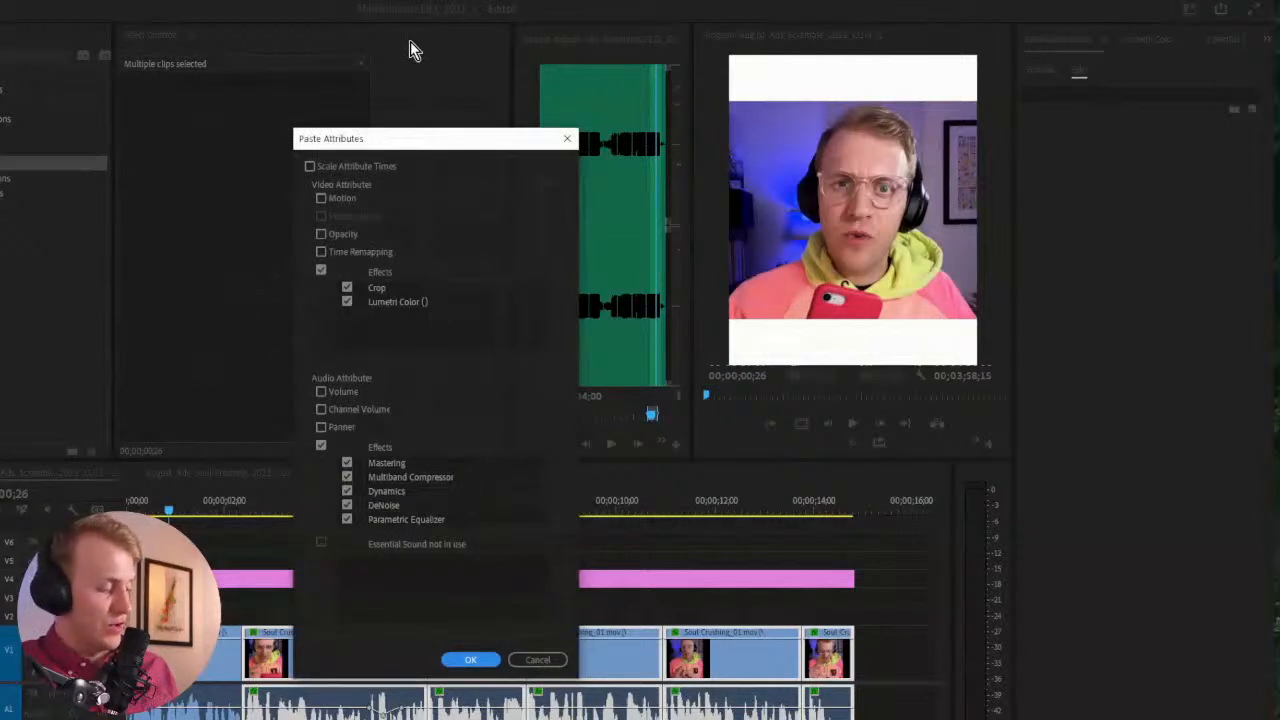
click(320, 270)
click(320, 446)
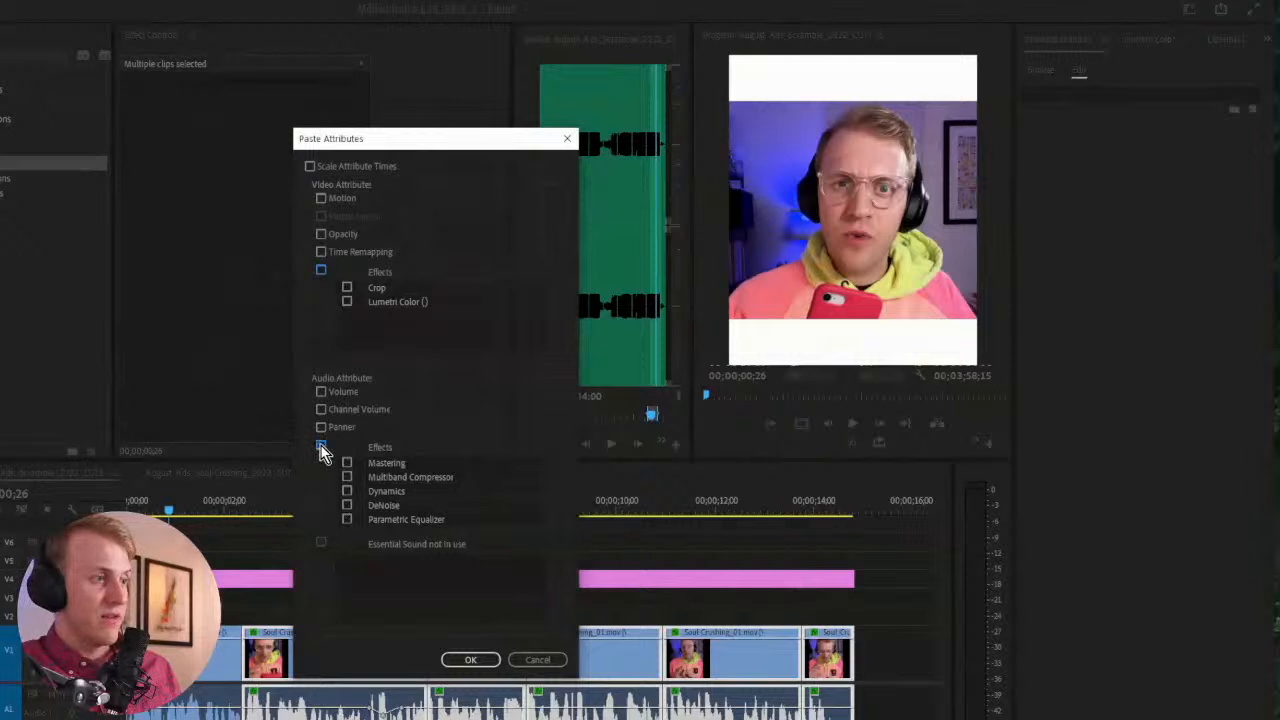
click(348, 289)
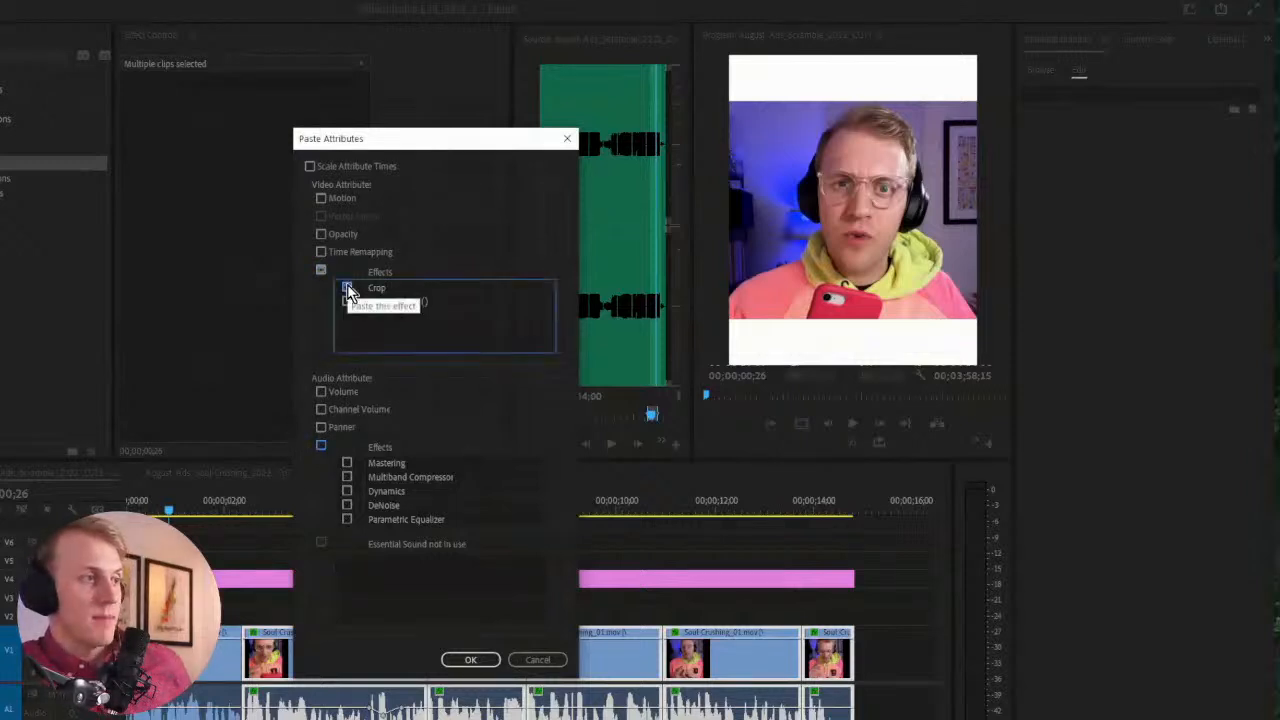
click(468, 661)
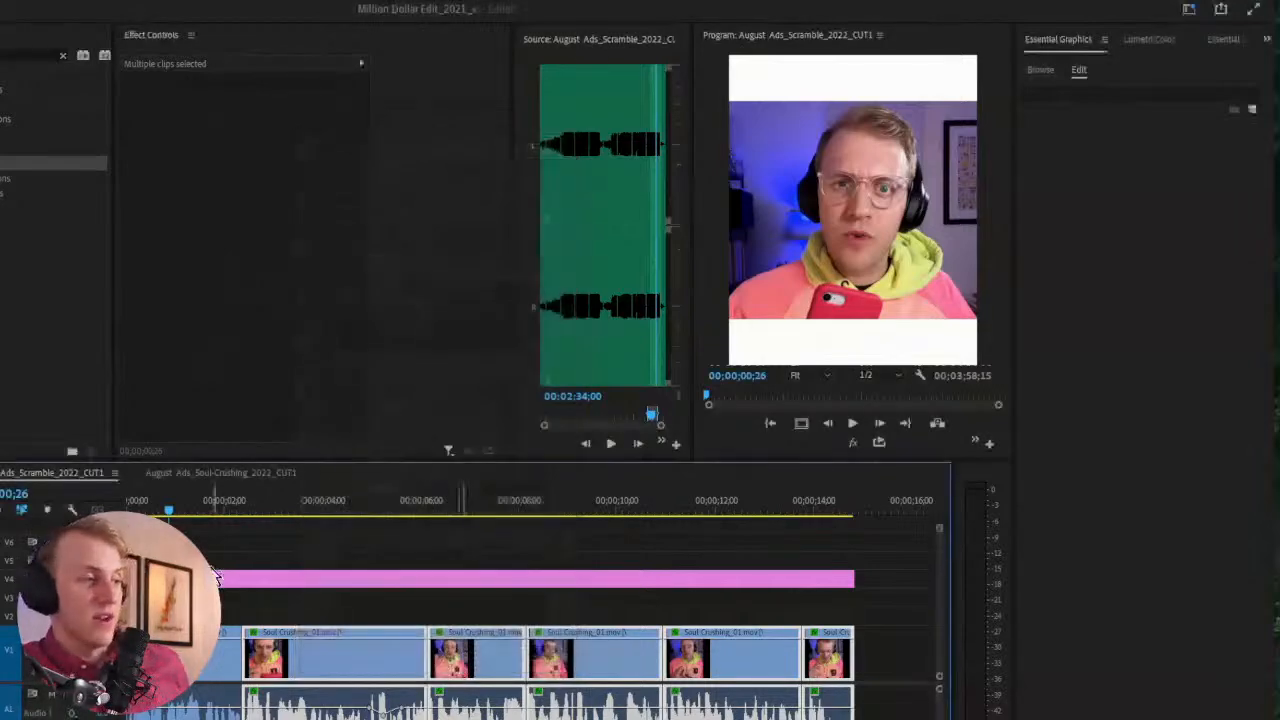
key(ctrl+s)
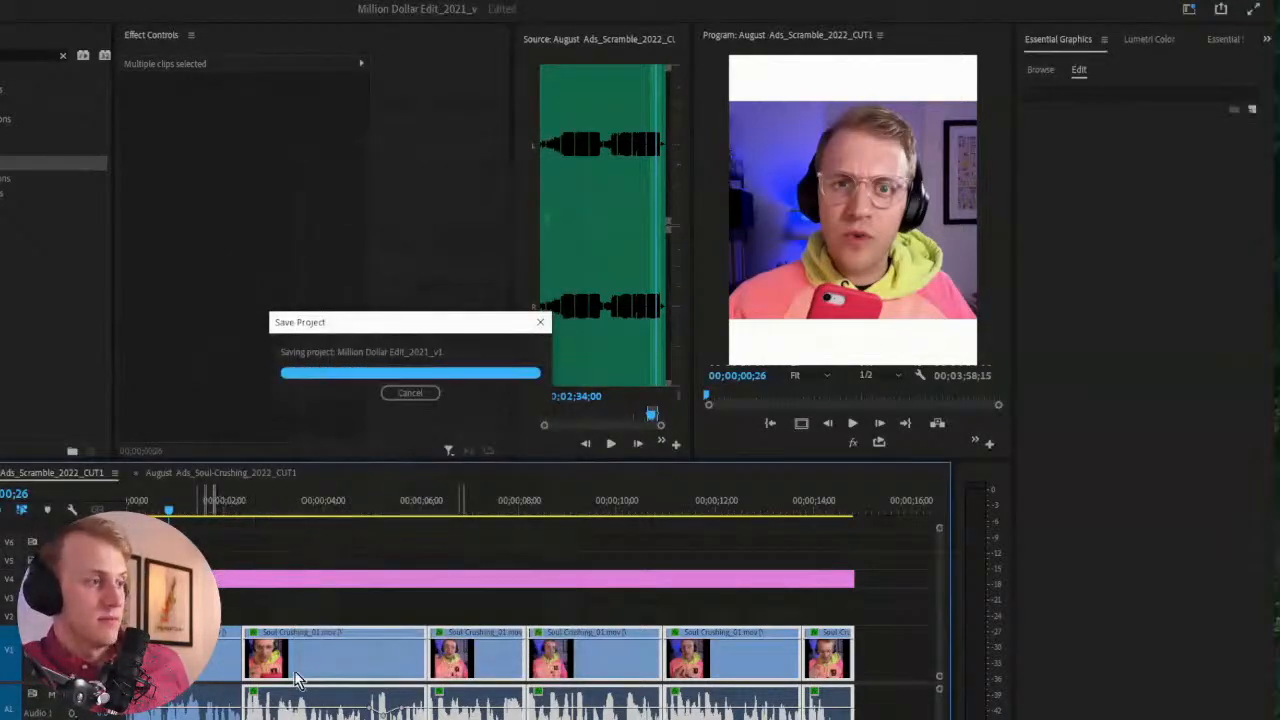
Examine the framing of the cropped Soul Crushing clips at several points along the opening segment
click(208, 505)
click(340, 655)
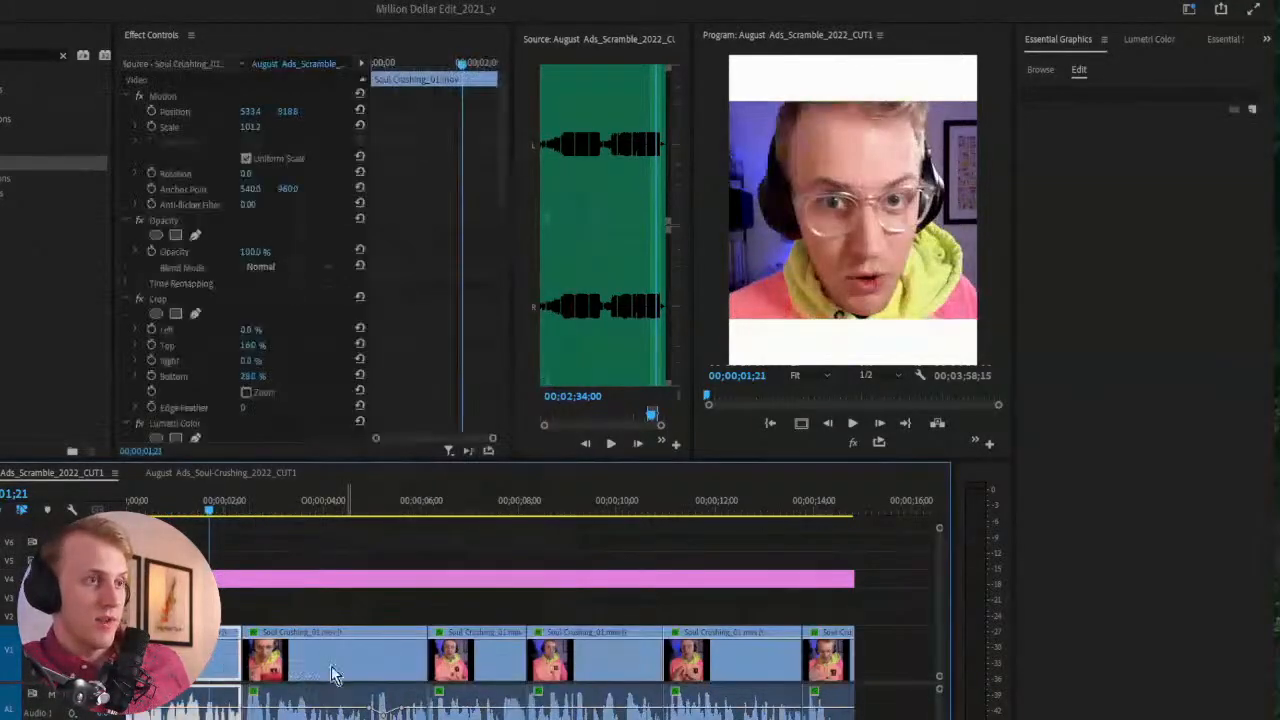
click(332, 498)
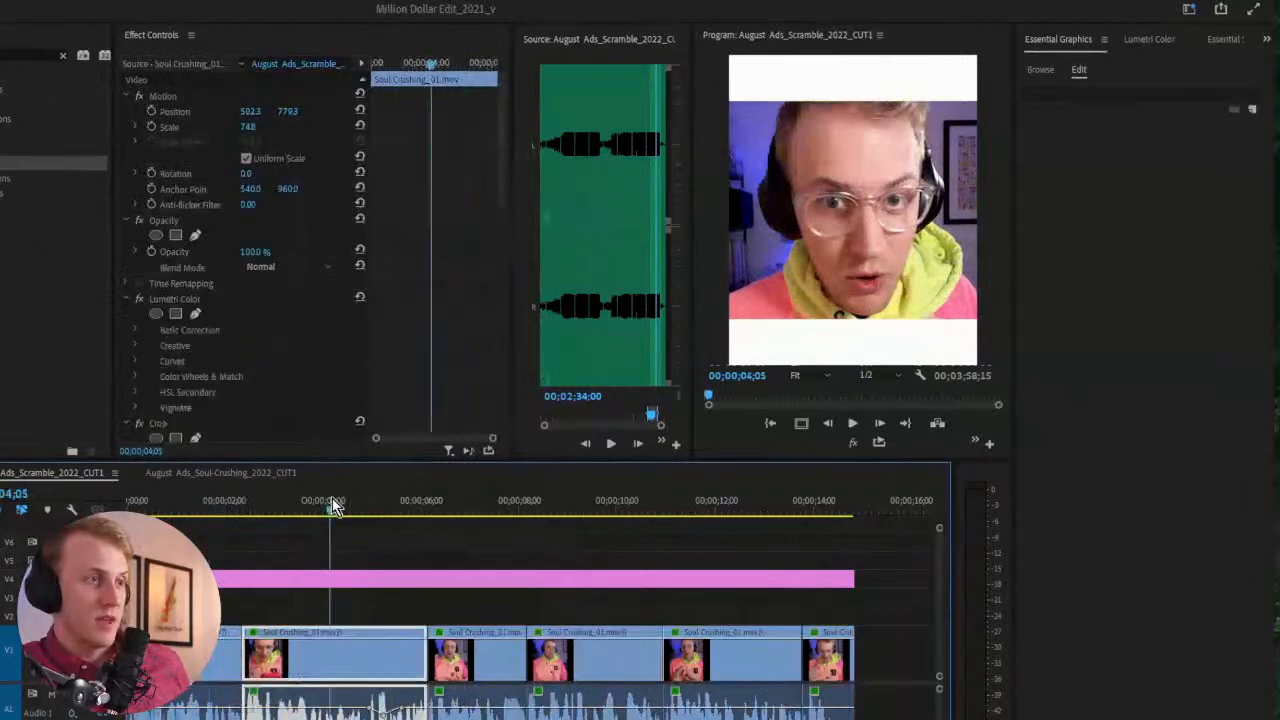
click(471, 496)
click(580, 500)
click(846, 505)
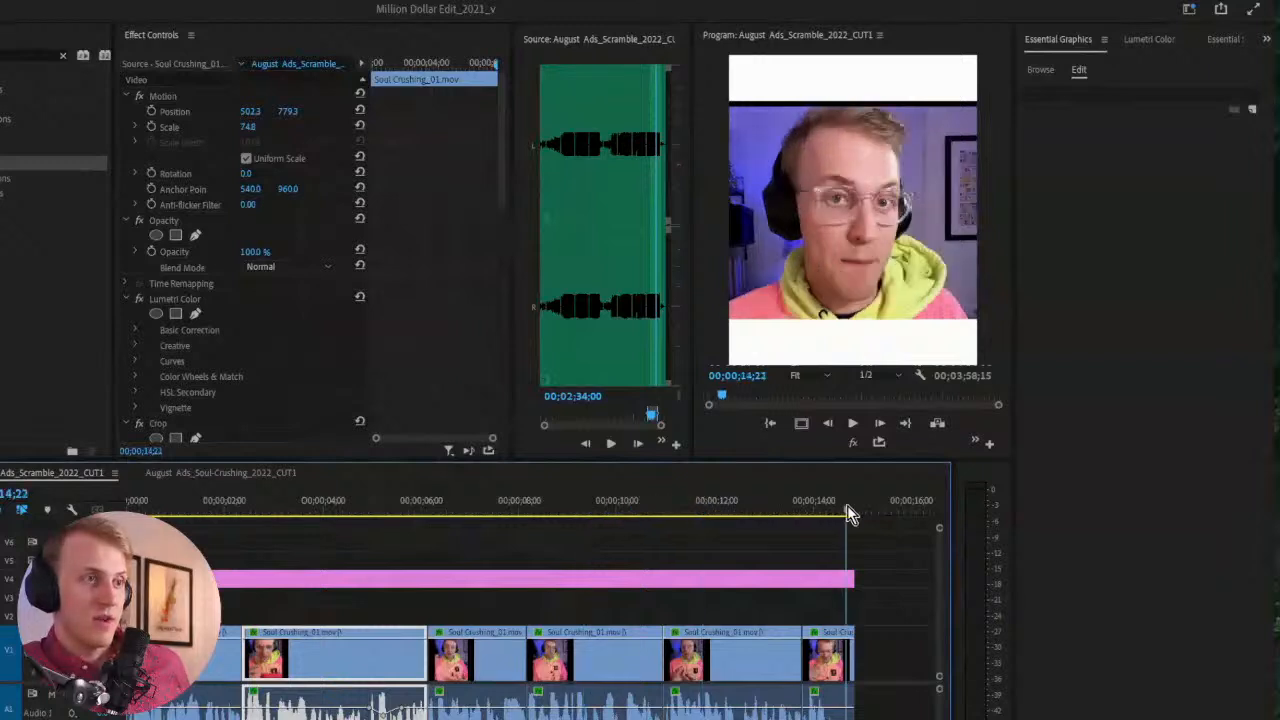
click(400, 512)
With the playhead at 00;00;04;18, scale the second Soul Crushing clip to 128.7 and reposition it between the bars at about 631.7, 943.8
click(351, 510)
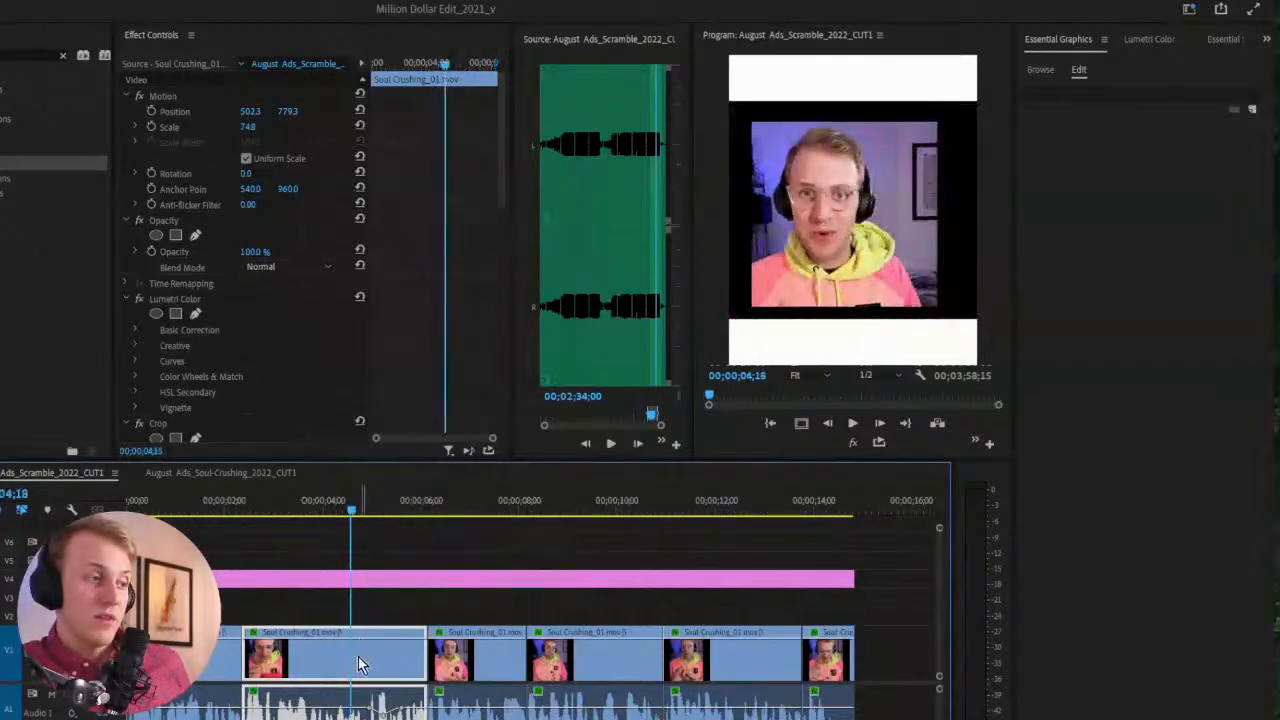
click(180, 96)
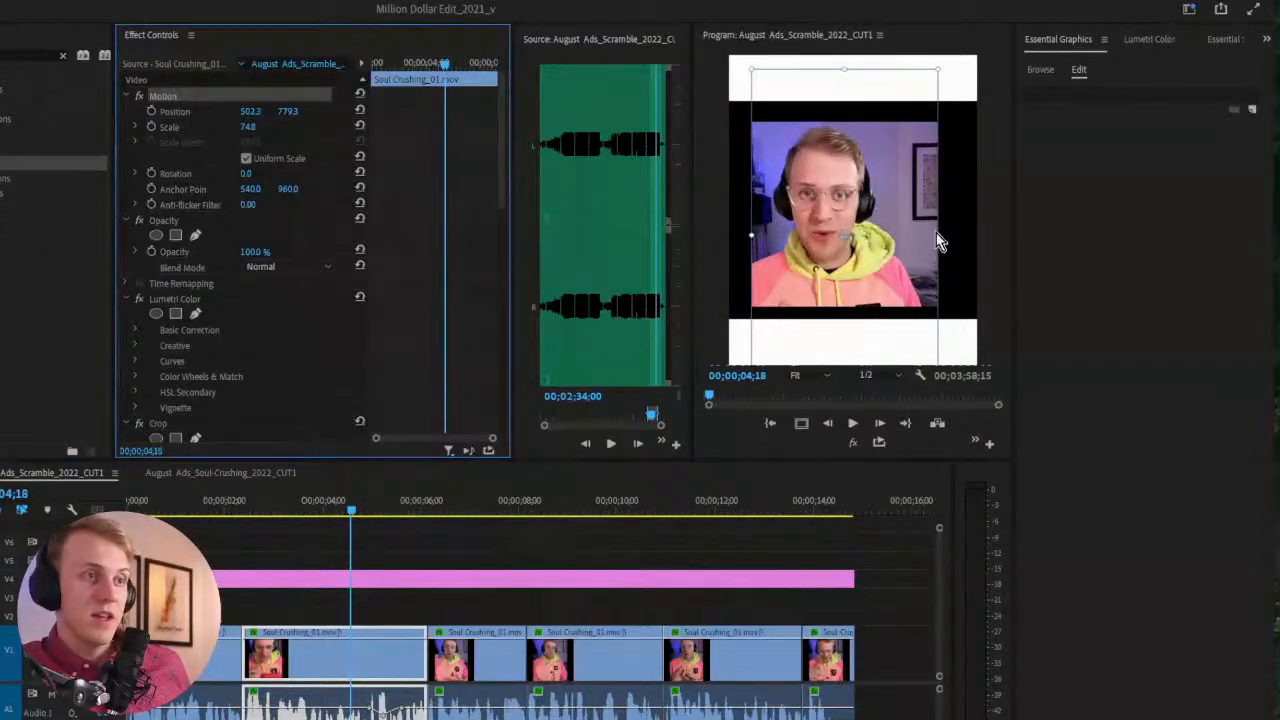
drag(936, 233, 1014, 236)
drag(925, 157, 907, 196)
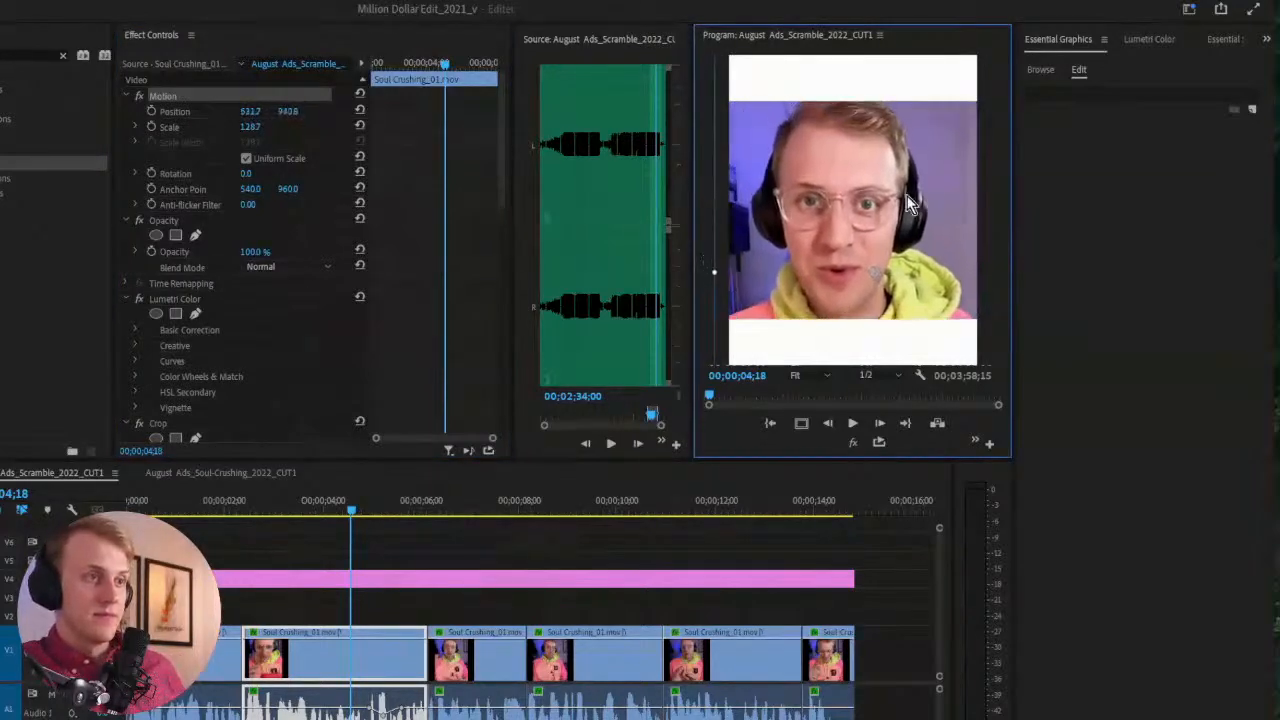
Add a new text layer on V5 spanning the whole opening segment, and select the lower white bar in the V4 graphic
click(301, 574)
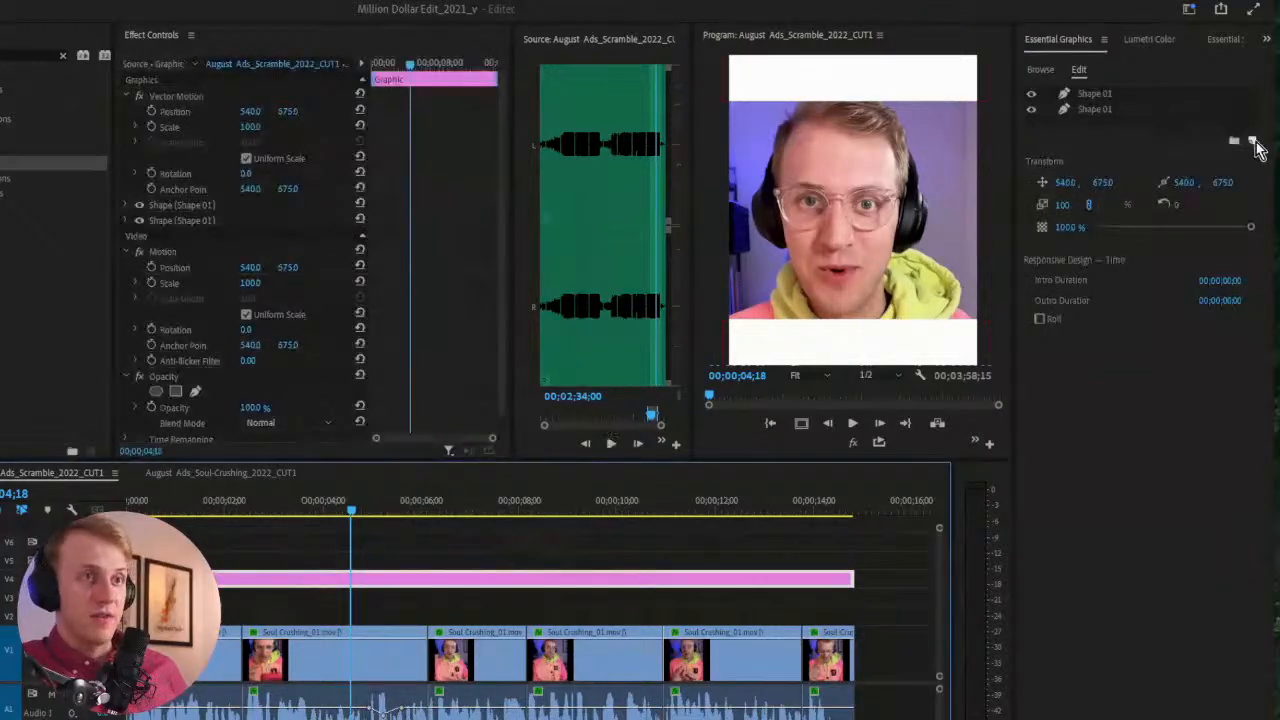
key(ctrl+t)
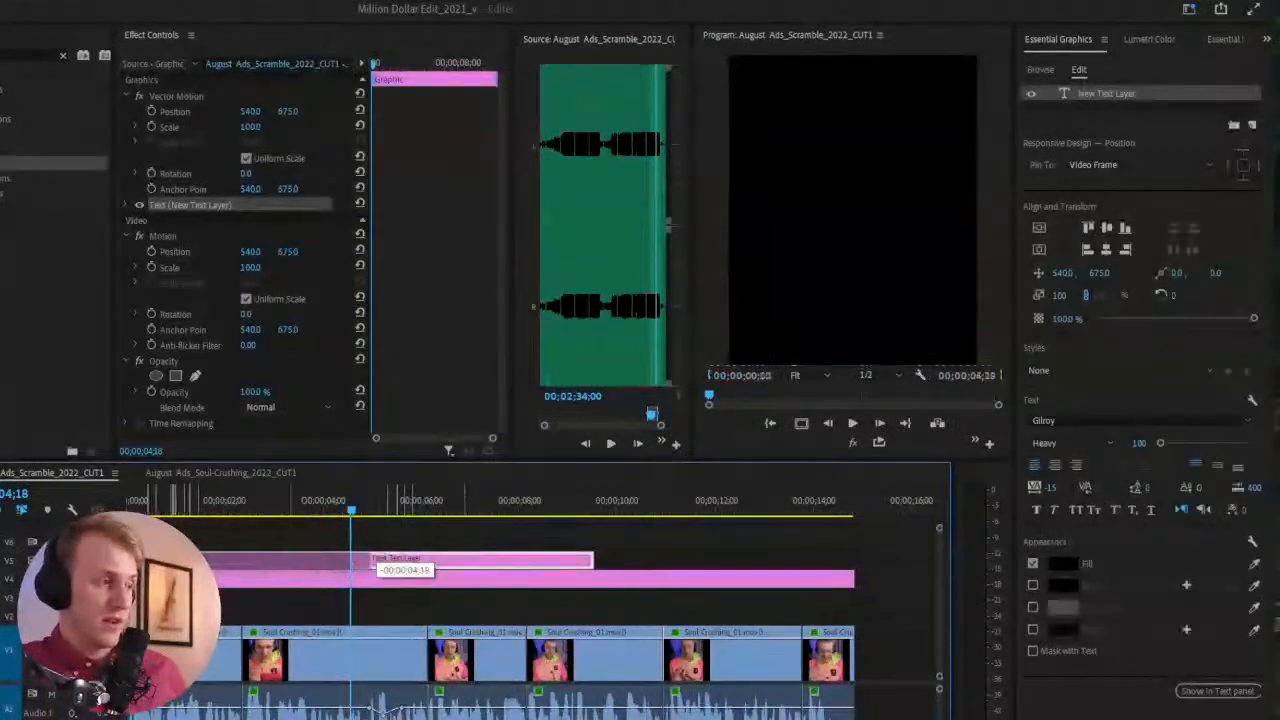
drag(374, 559, 857, 555)
click(760, 571)
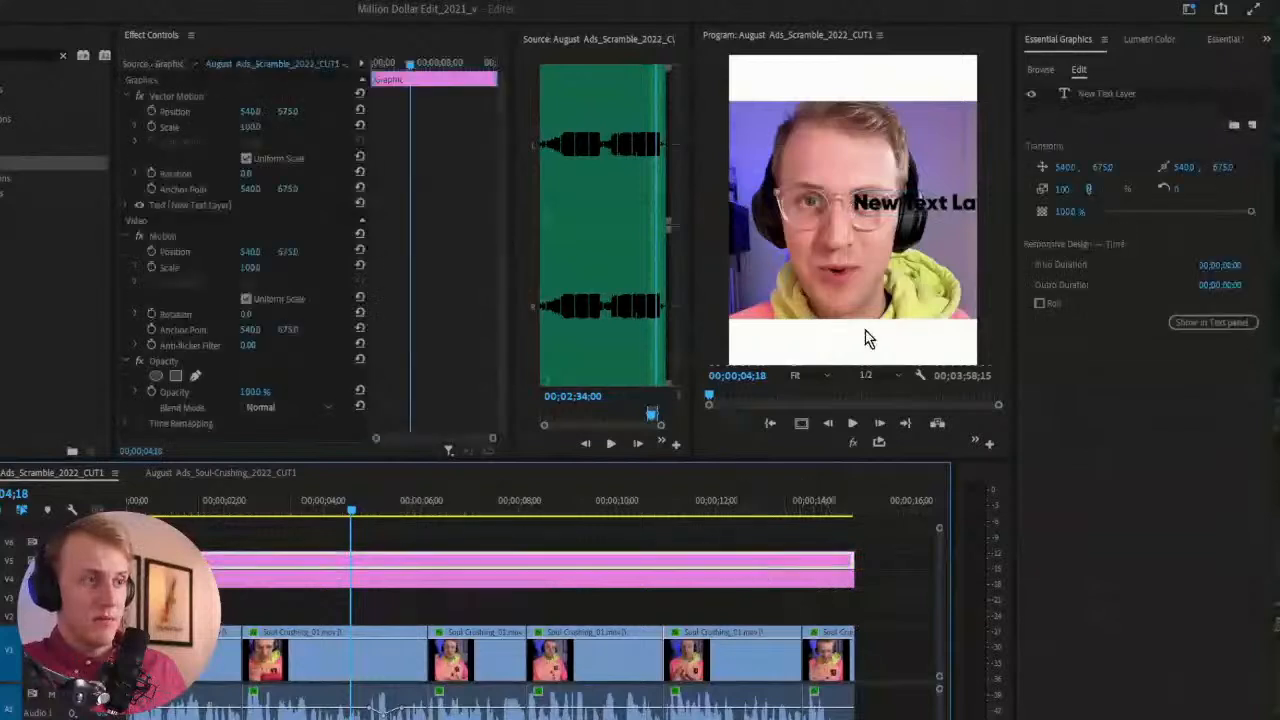
click(826, 345)
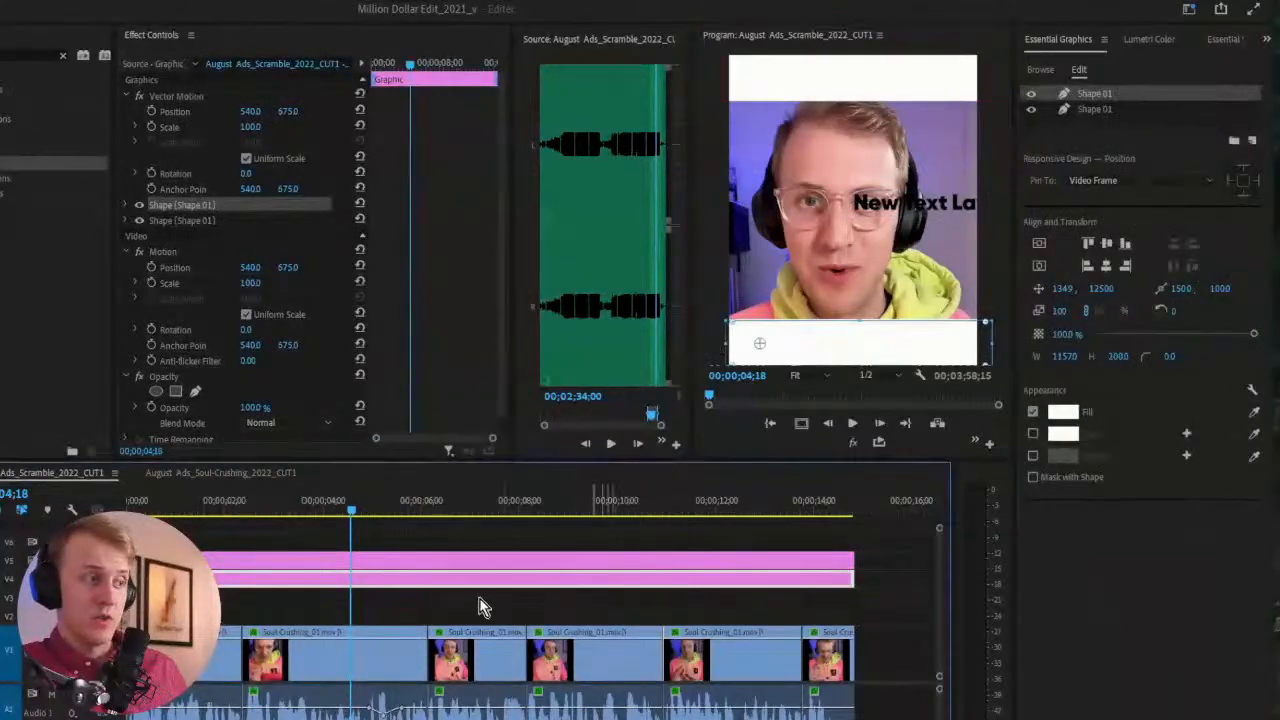
Move the V5 text layer into the upper white bar, duplicate it into the lower white bar, and deselect both texts
click(352, 558)
click(930, 203)
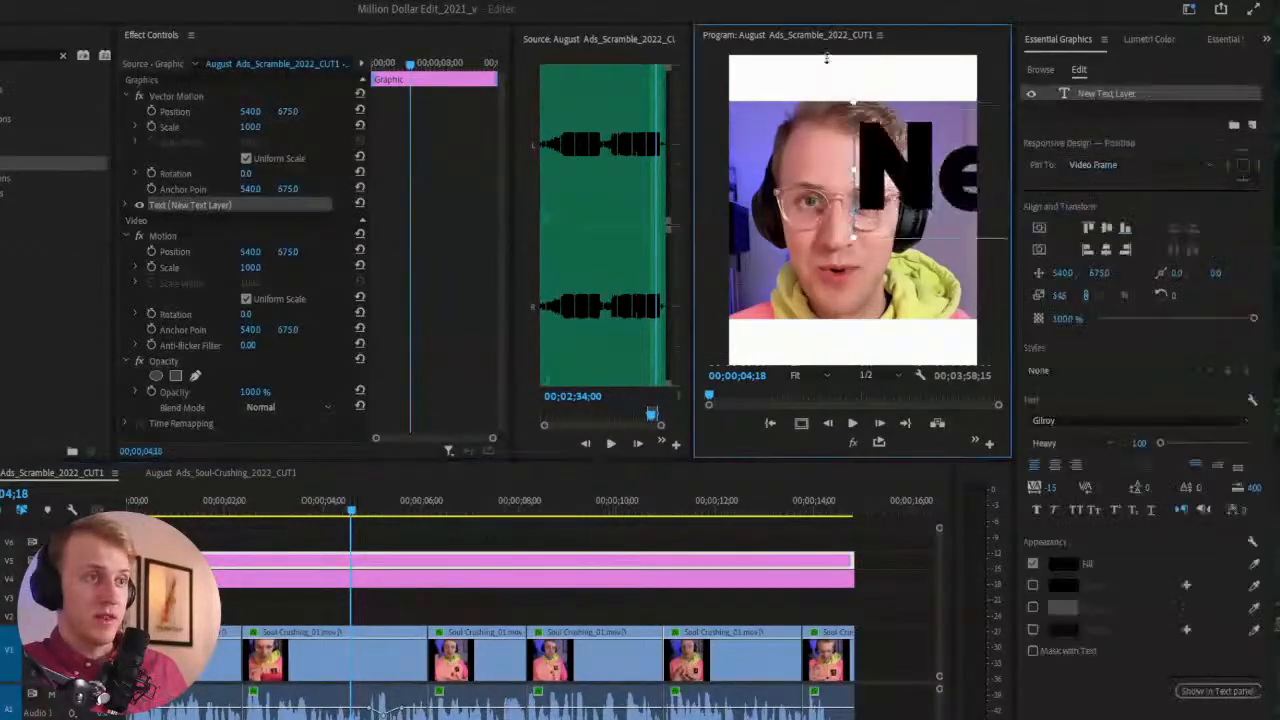
drag(900, 200, 837, 85)
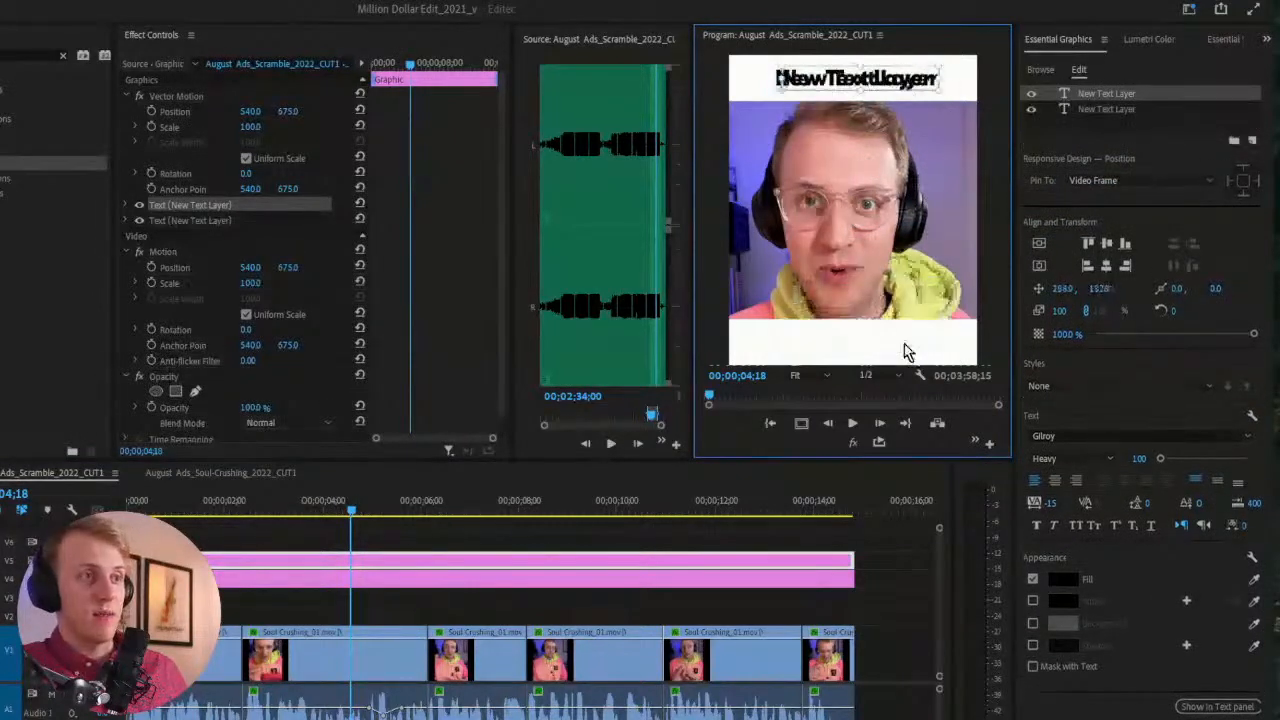
drag(898, 108, 898, 345)
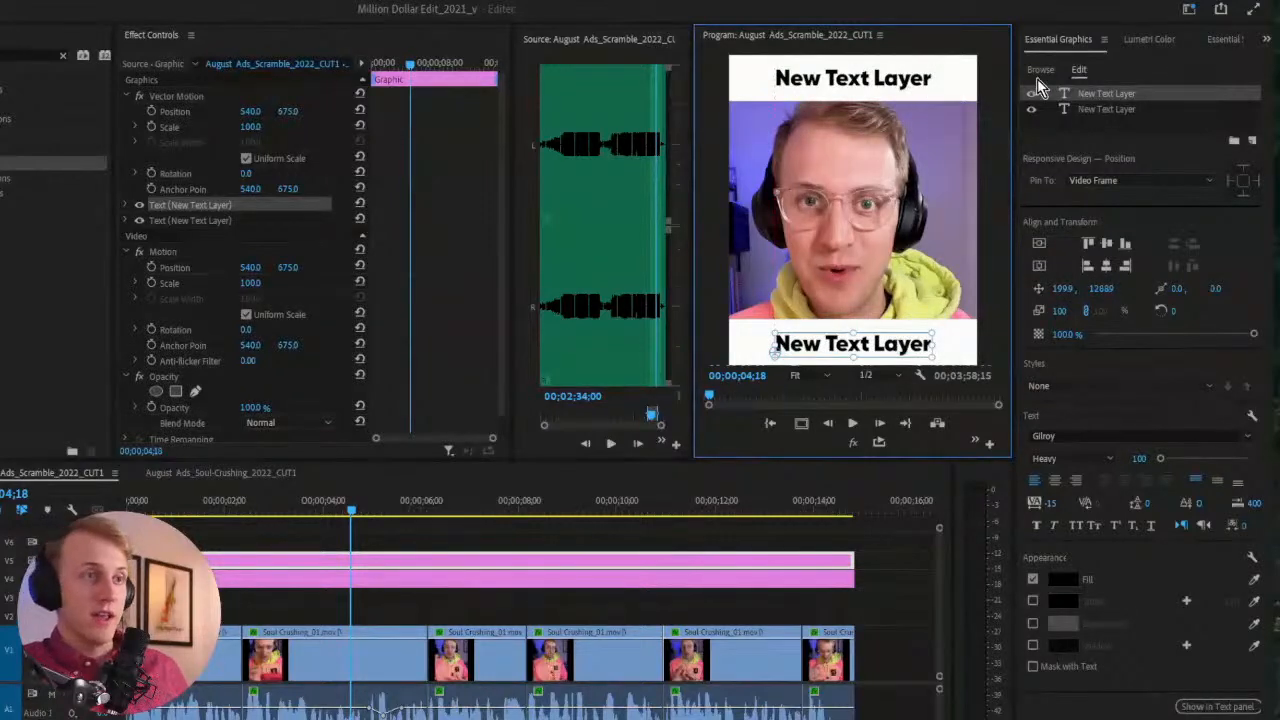
shift+click(1109, 110)
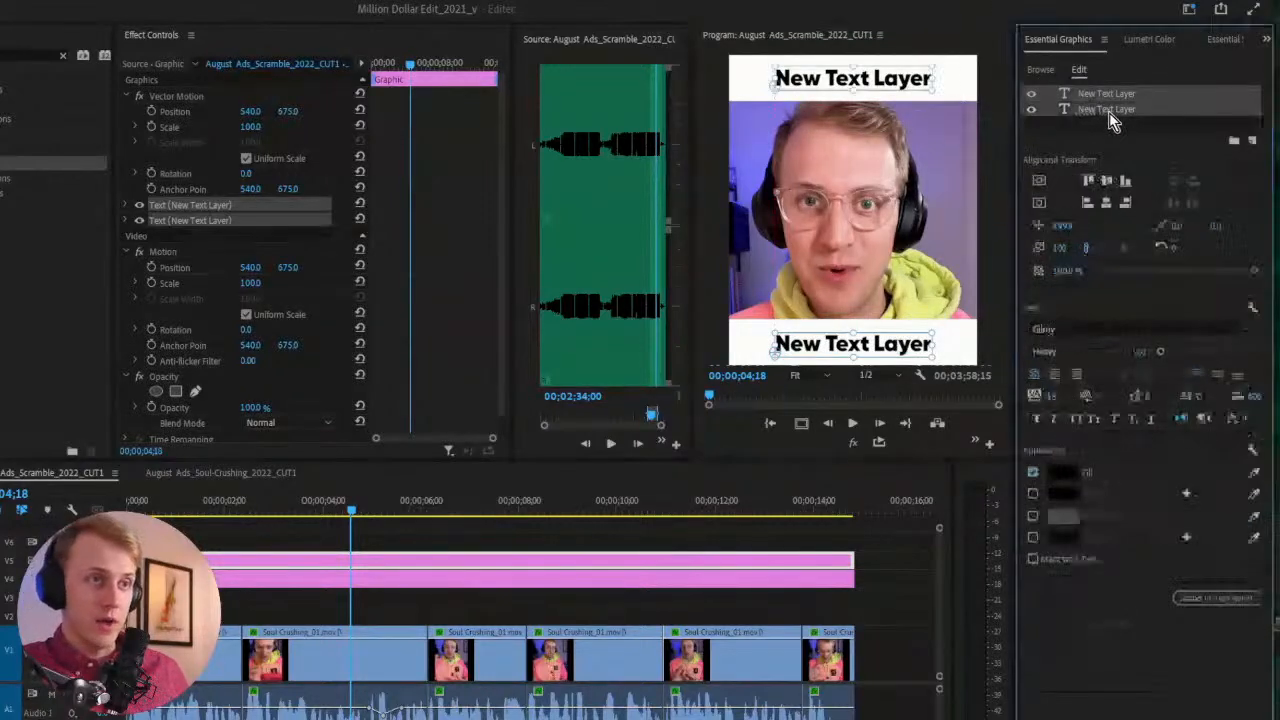
click(923, 548)
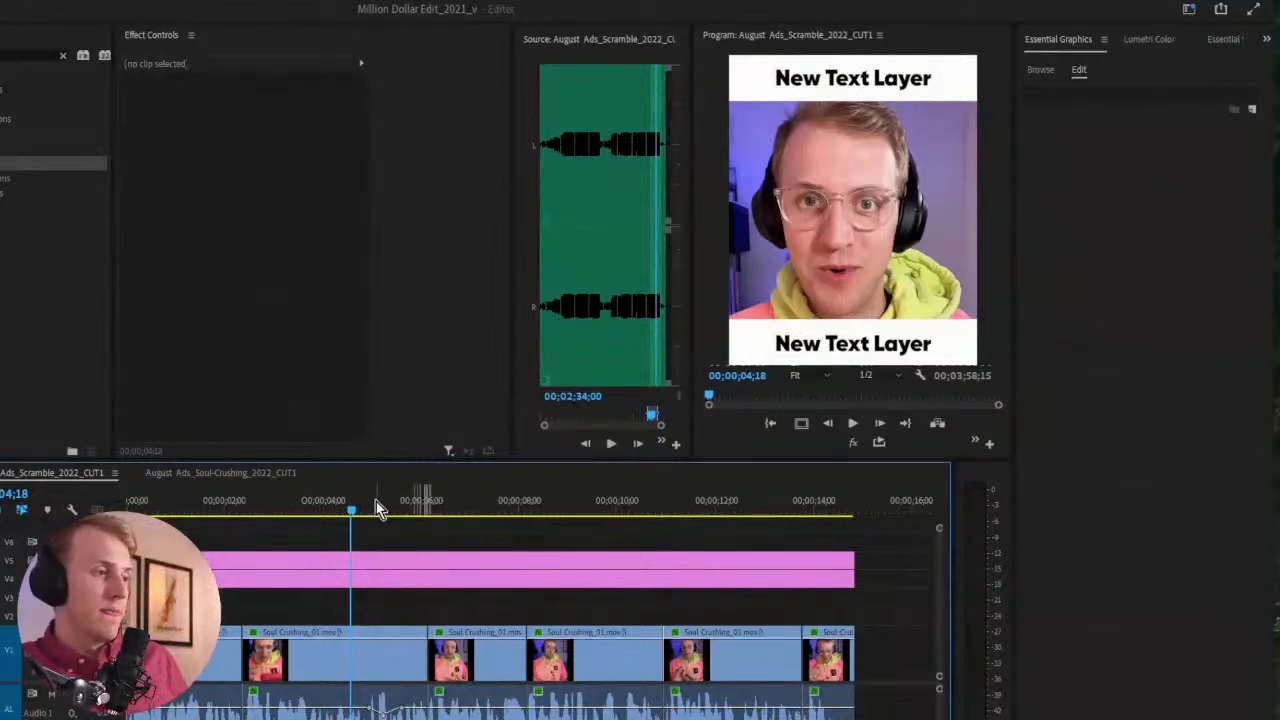
At 00;00;06;12, scale the third Soul Crushing clip to 96.8 and reposition it between the bars at about 522.9, 805.1
drag(376, 501, 402, 500)
key(Home)
key(space)
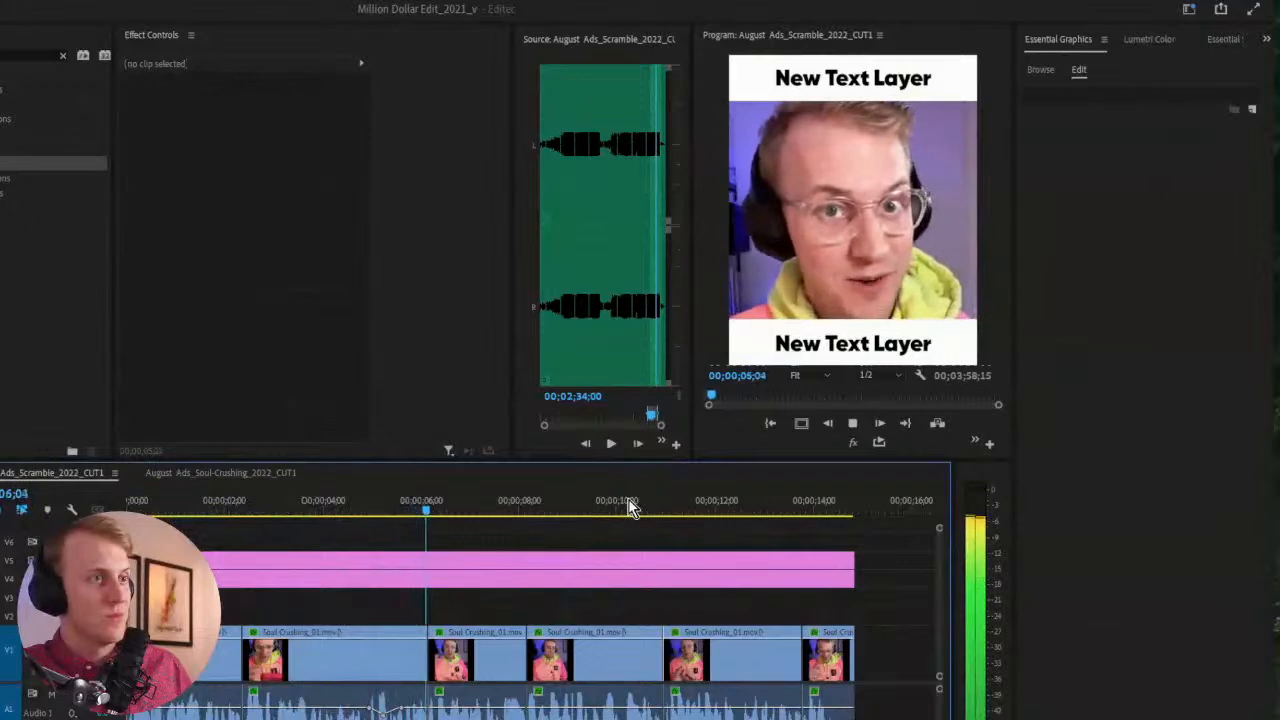
key(space)
key(d)
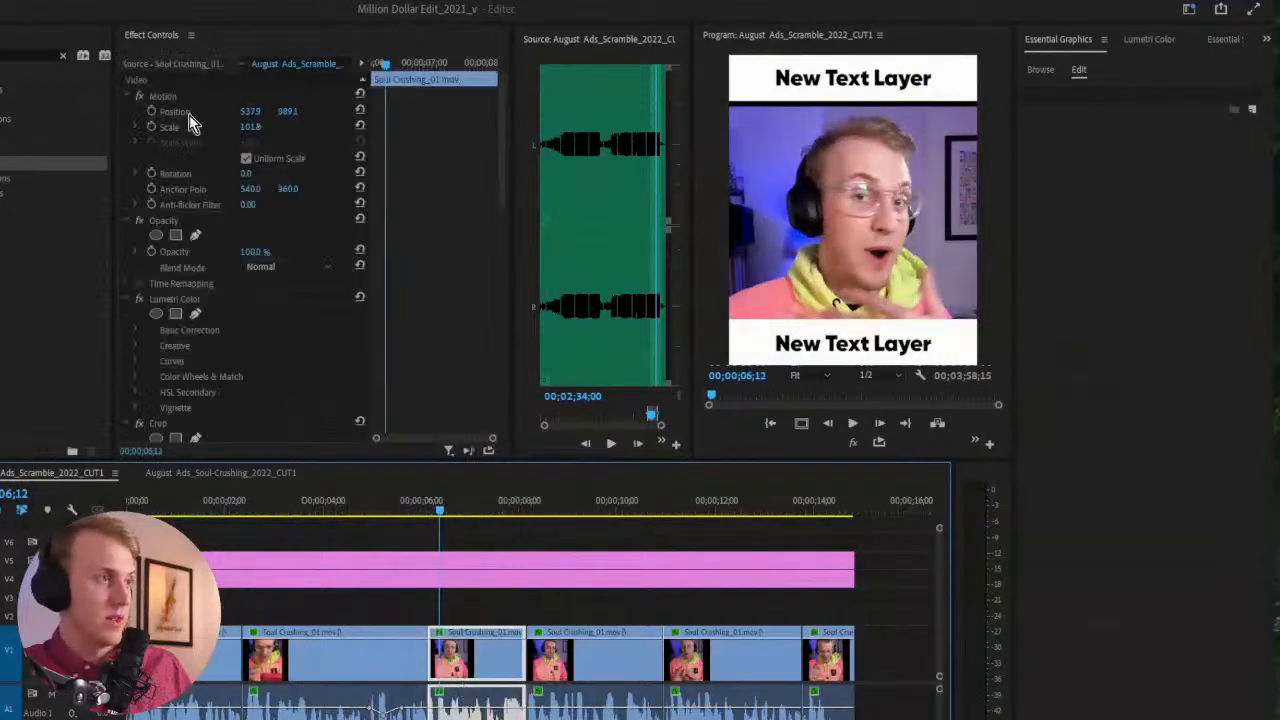
drag(250, 126, 232, 126)
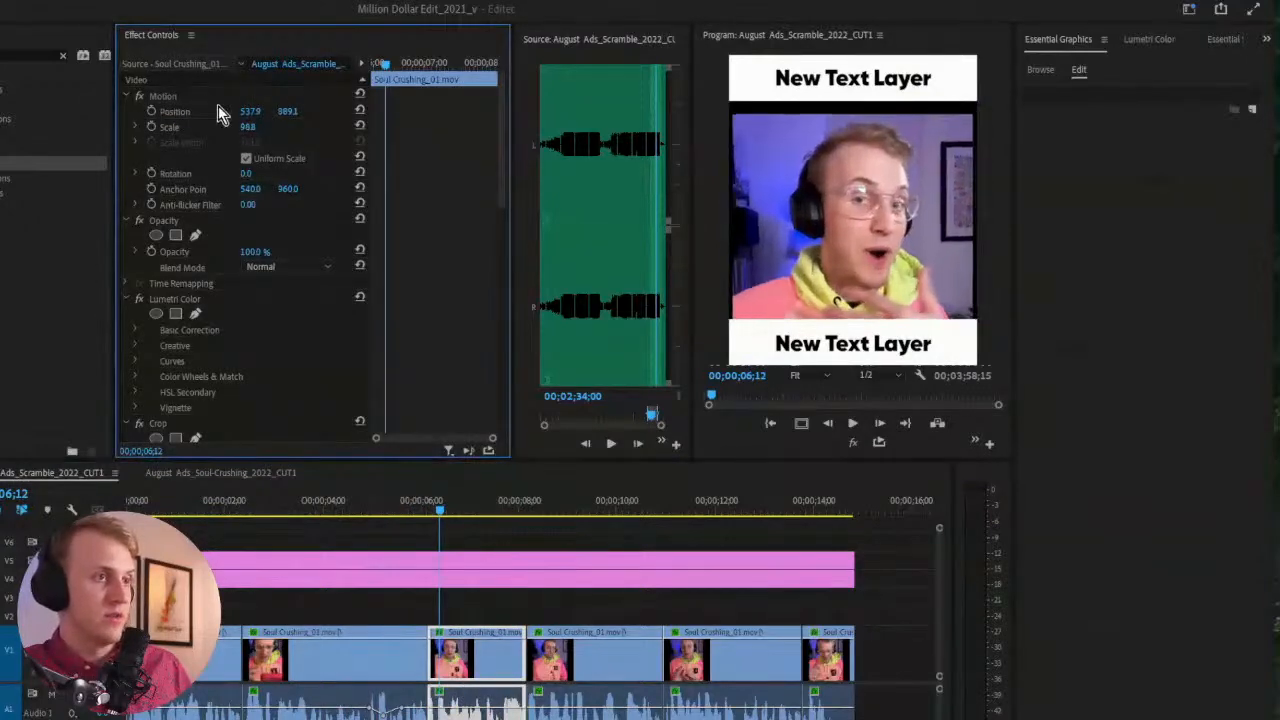
click(211, 106)
drag(788, 201, 791, 199)
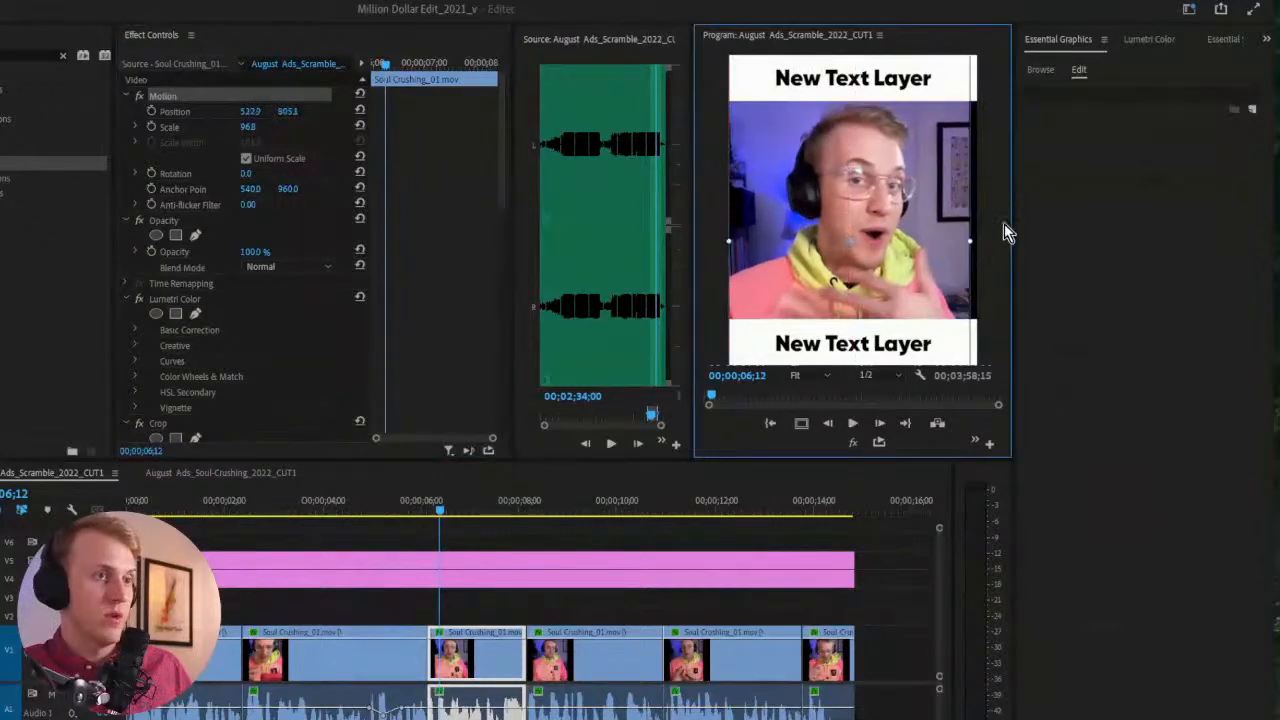
click(972, 244)
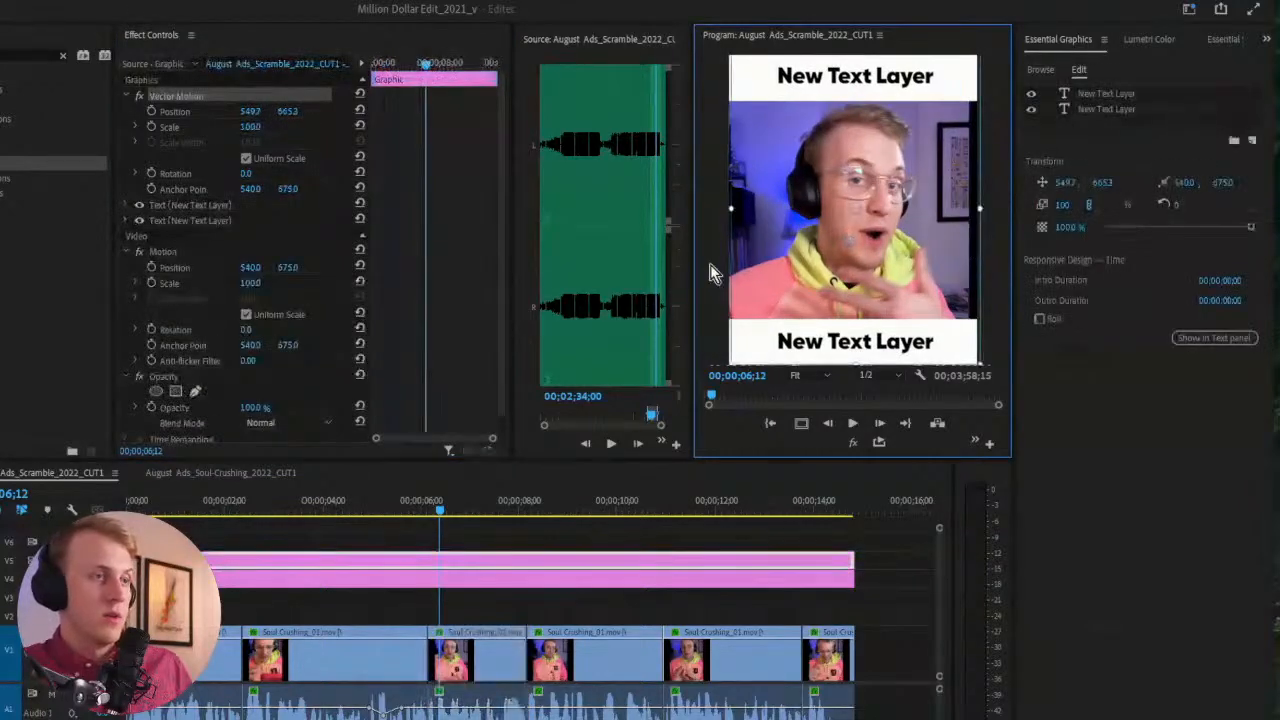
Undo the accidental move of the text graphic and lock tracks V4 and V5 against further edits
click(419, 608)
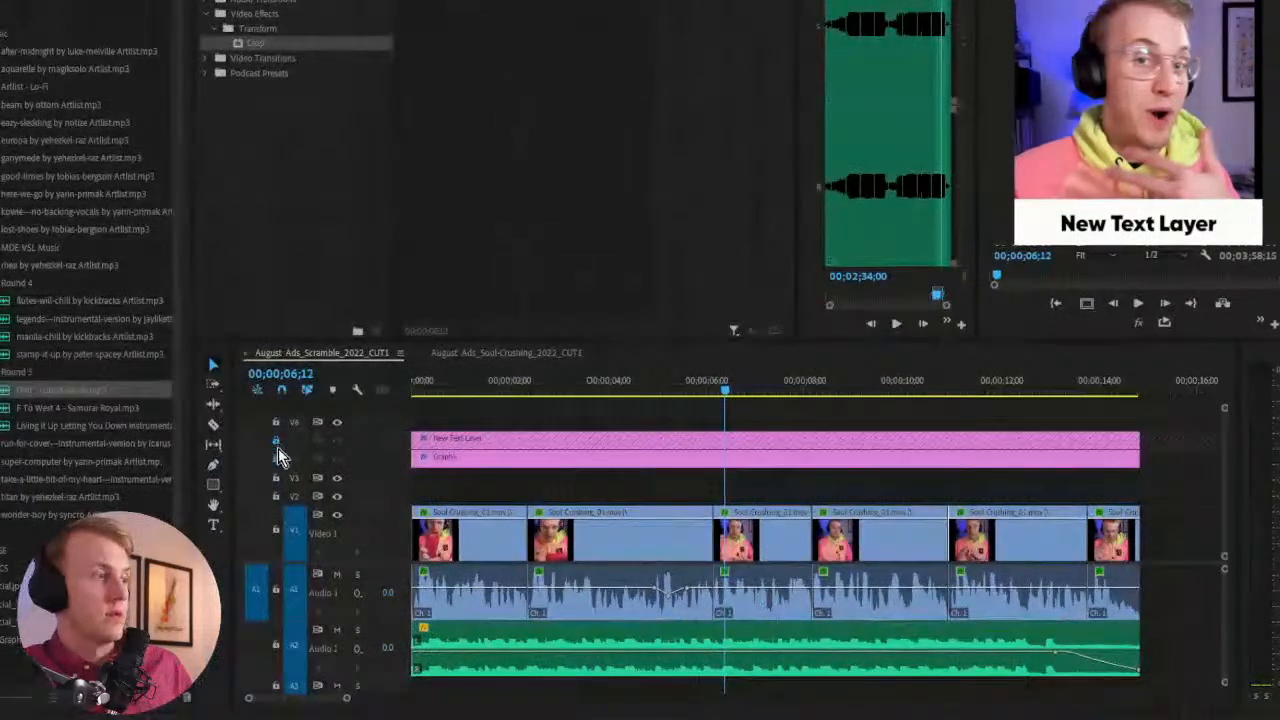
click(567, 464)
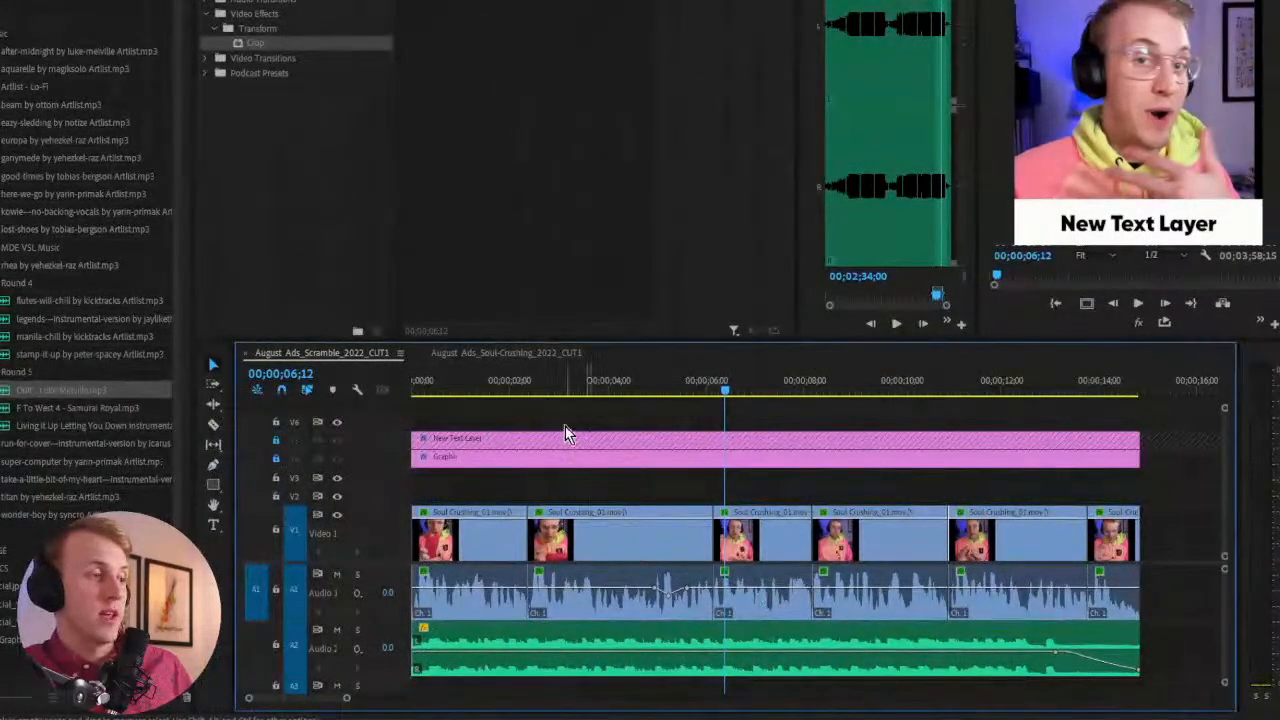
drag(697, 455, 685, 440)
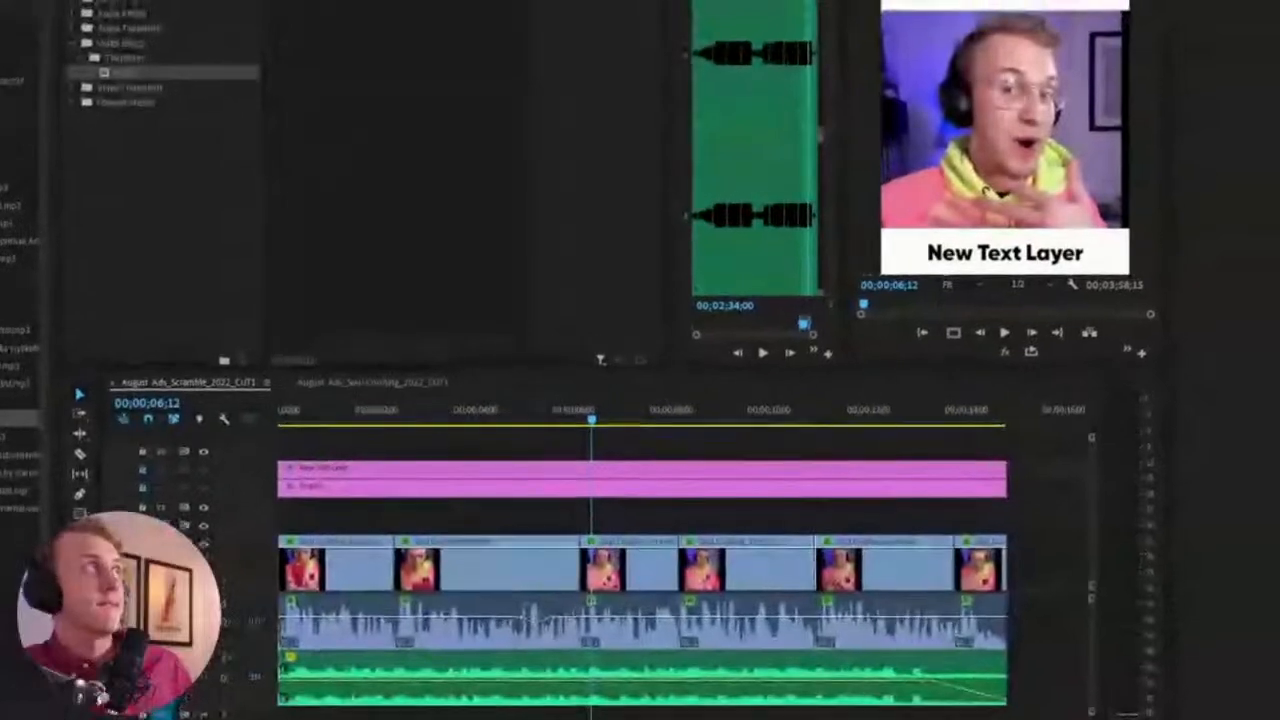
click(622, 514)
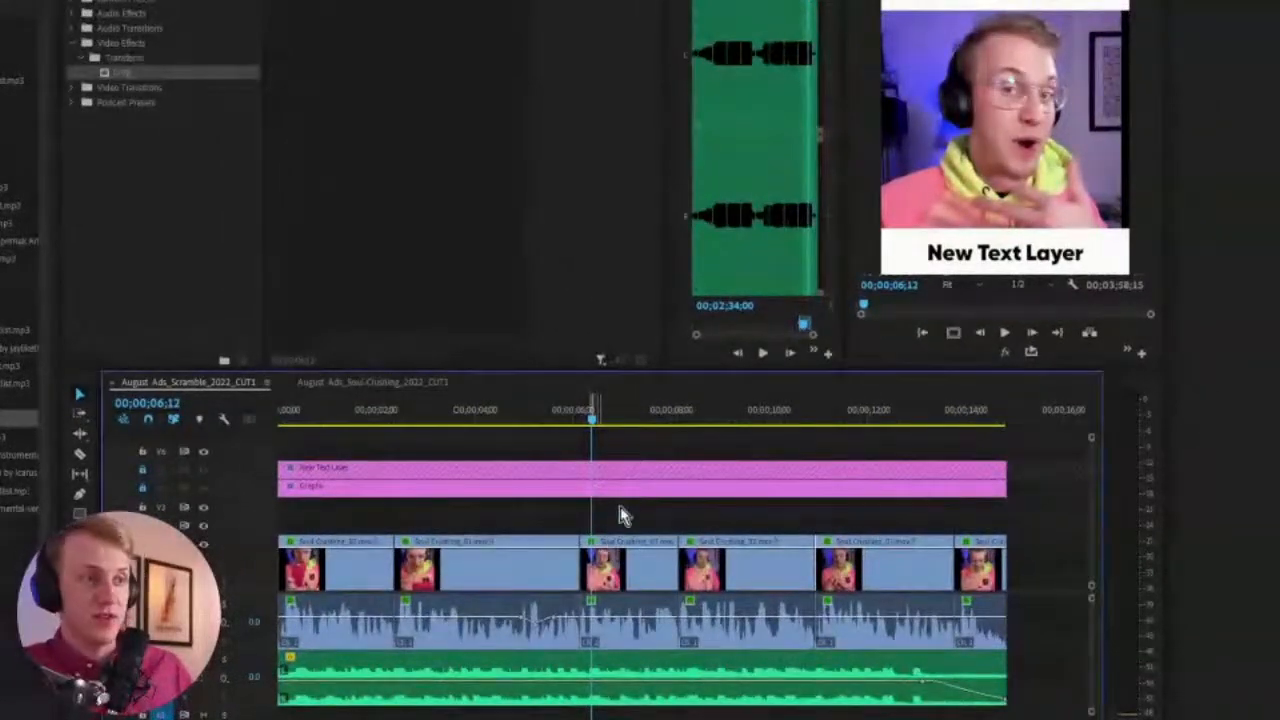
Scale the third Soul Crushing clip up to about 115.8 and reposition it at about 509.9, 808.4, checking neighbouring frames
click(625, 590)
click(1115, 35)
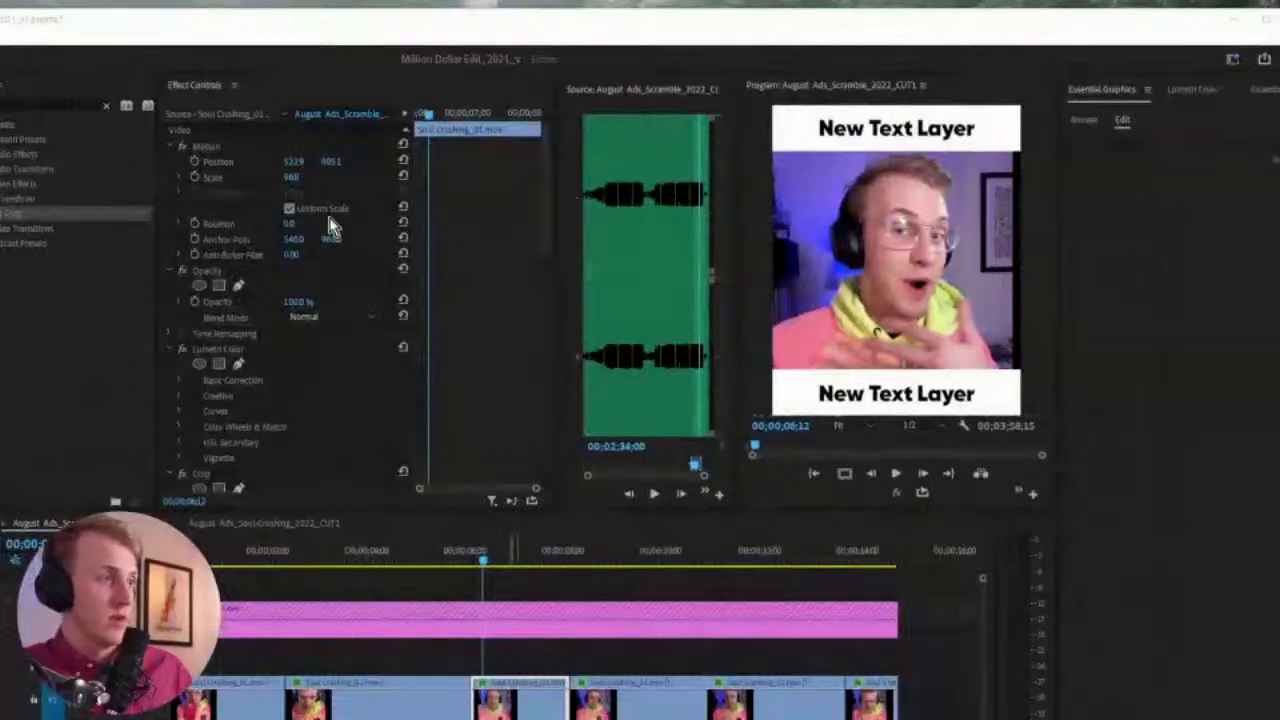
drag(291, 176, 310, 176)
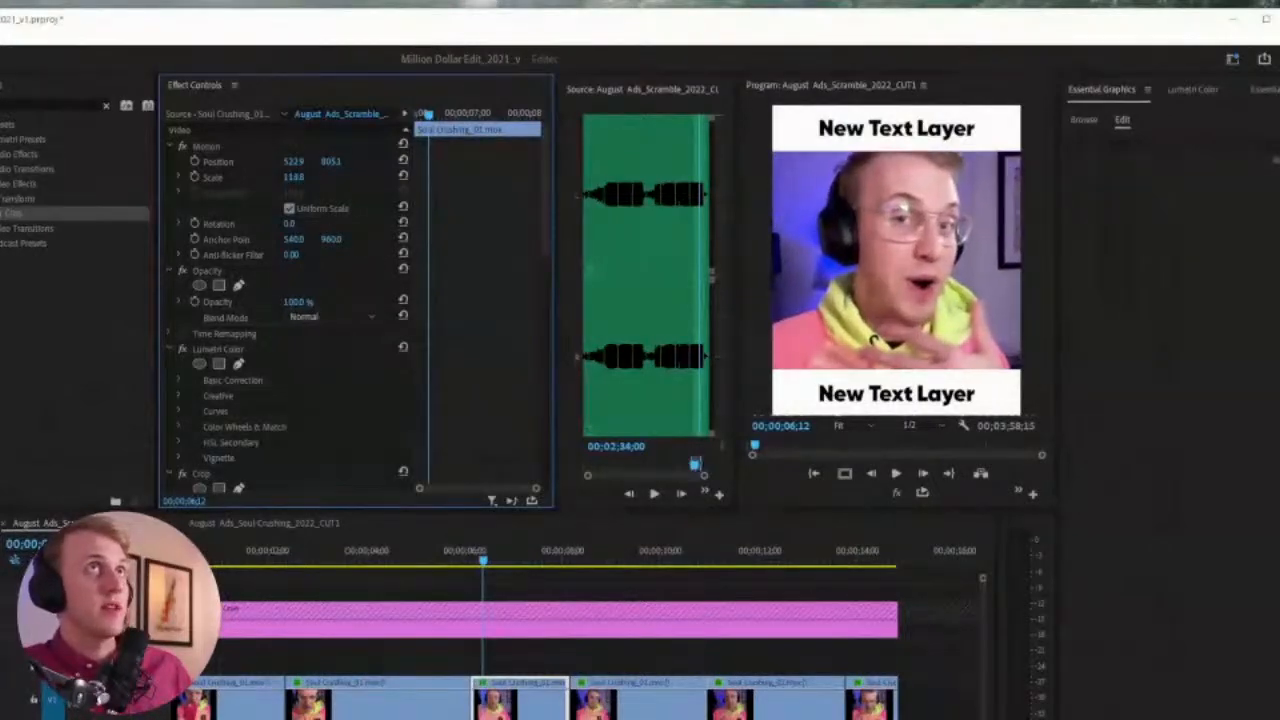
click(220, 147)
mouse_move(829, 232)
mouse_down()
mouse_move(838, 273)
mouse_move(826, 233)
mouse_up()
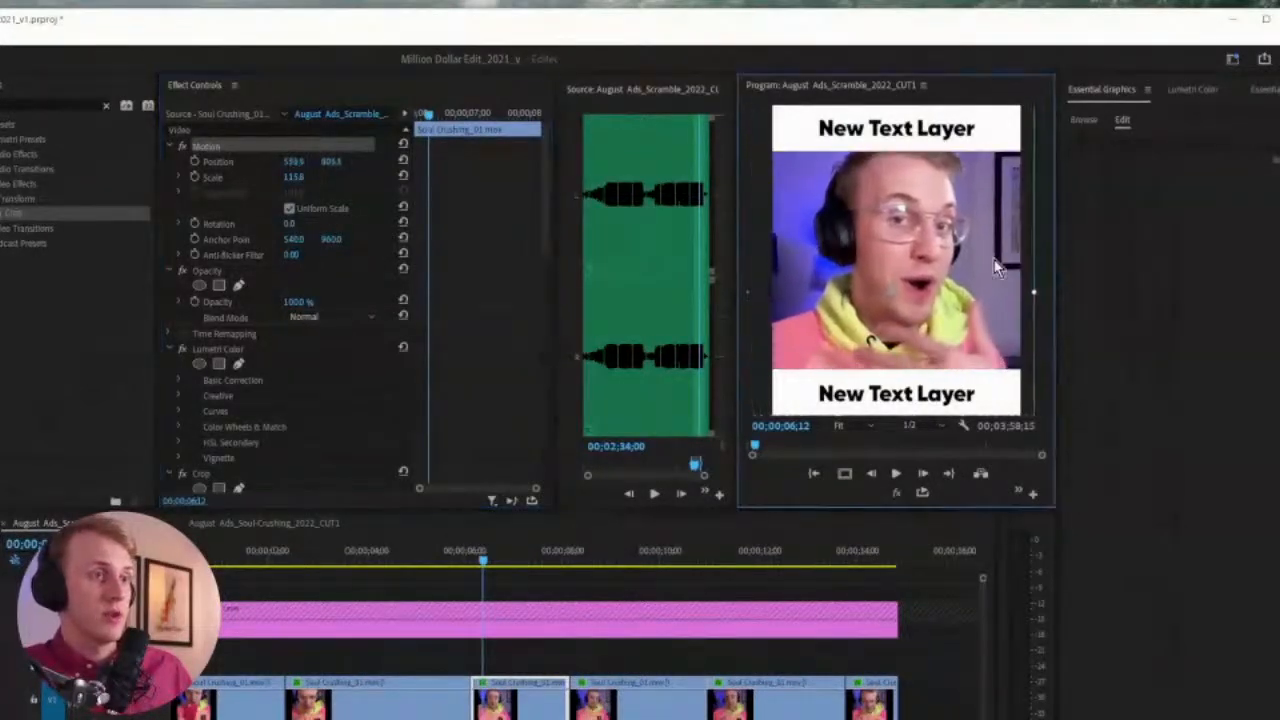
drag(437, 552, 400, 561)
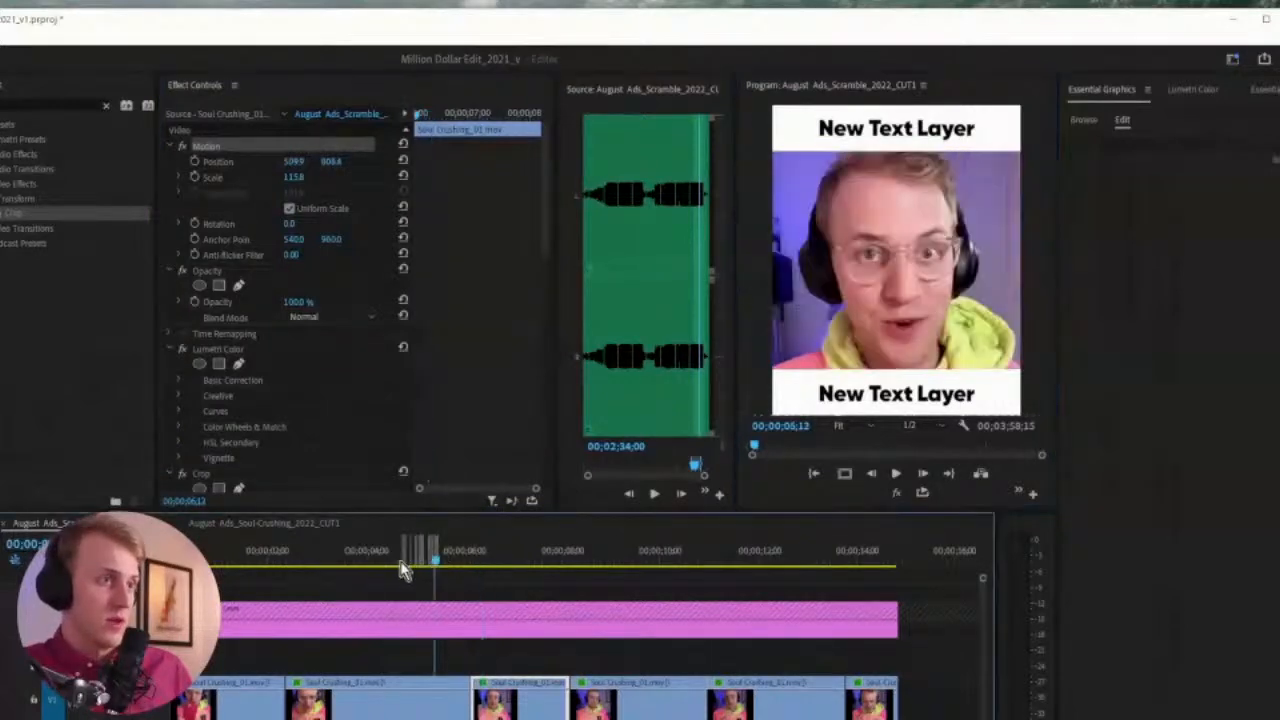
click(515, 556)
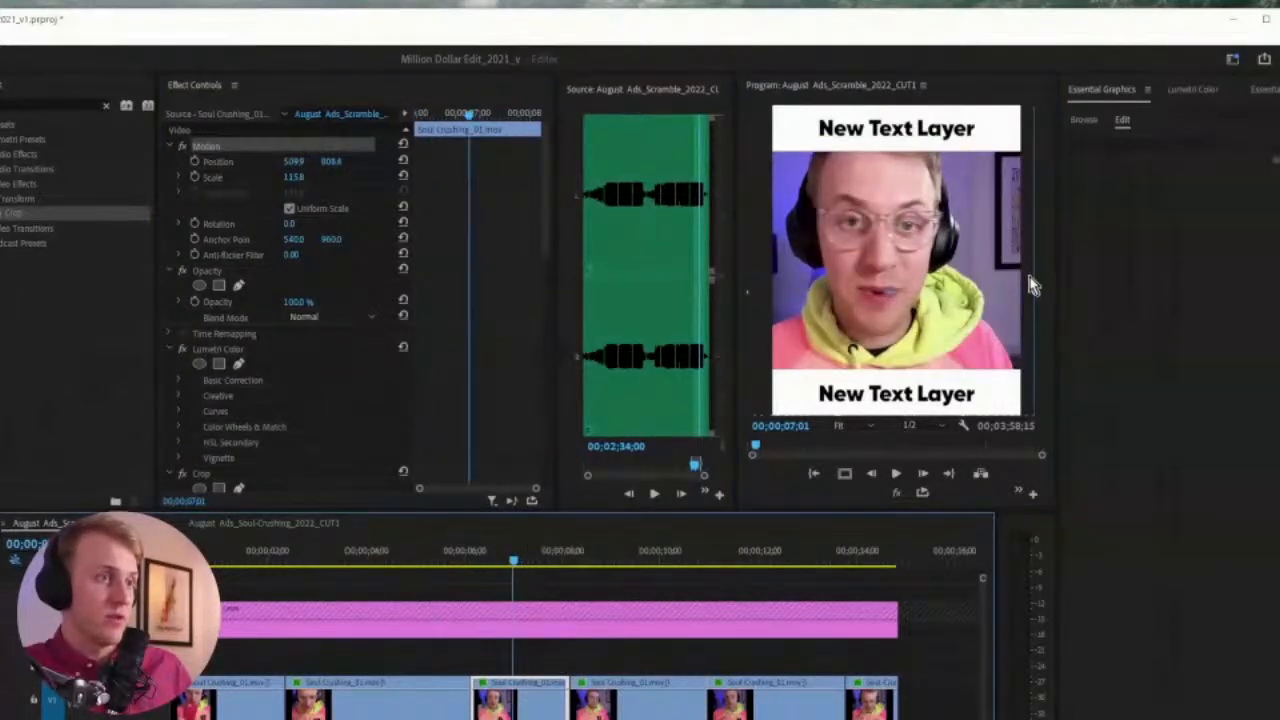
At 00;00;07;01, reframe the third Soul Crushing clip at about 533.4, 845.5 and set its scale to 101
click(1034, 290)
drag(1033, 292, 1006, 287)
click(1025, 297)
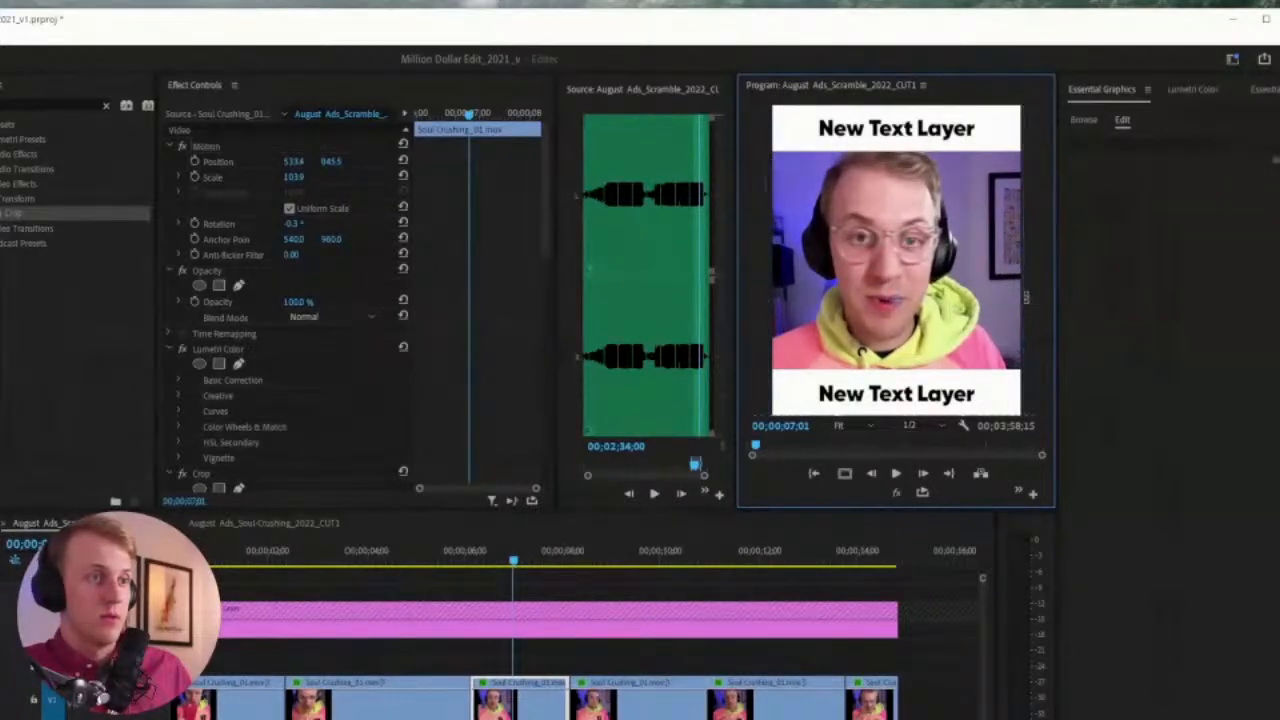
click(300, 174)
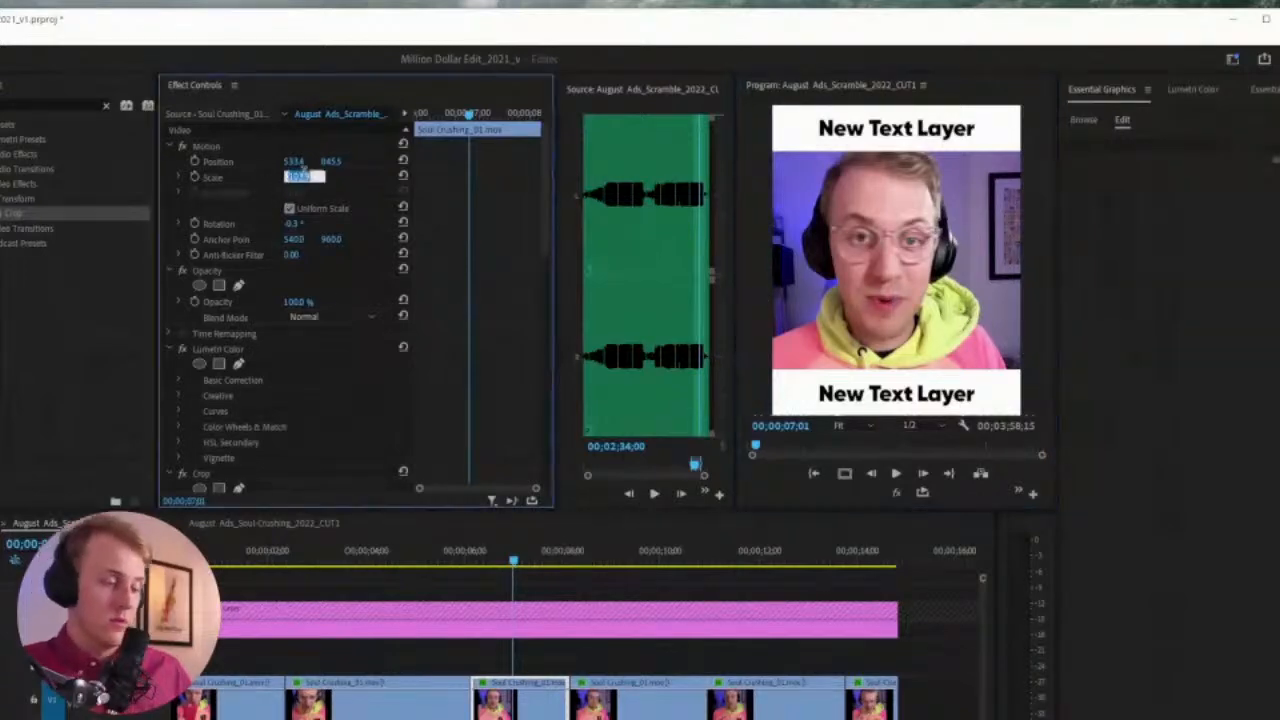
text(102)
key(Return)
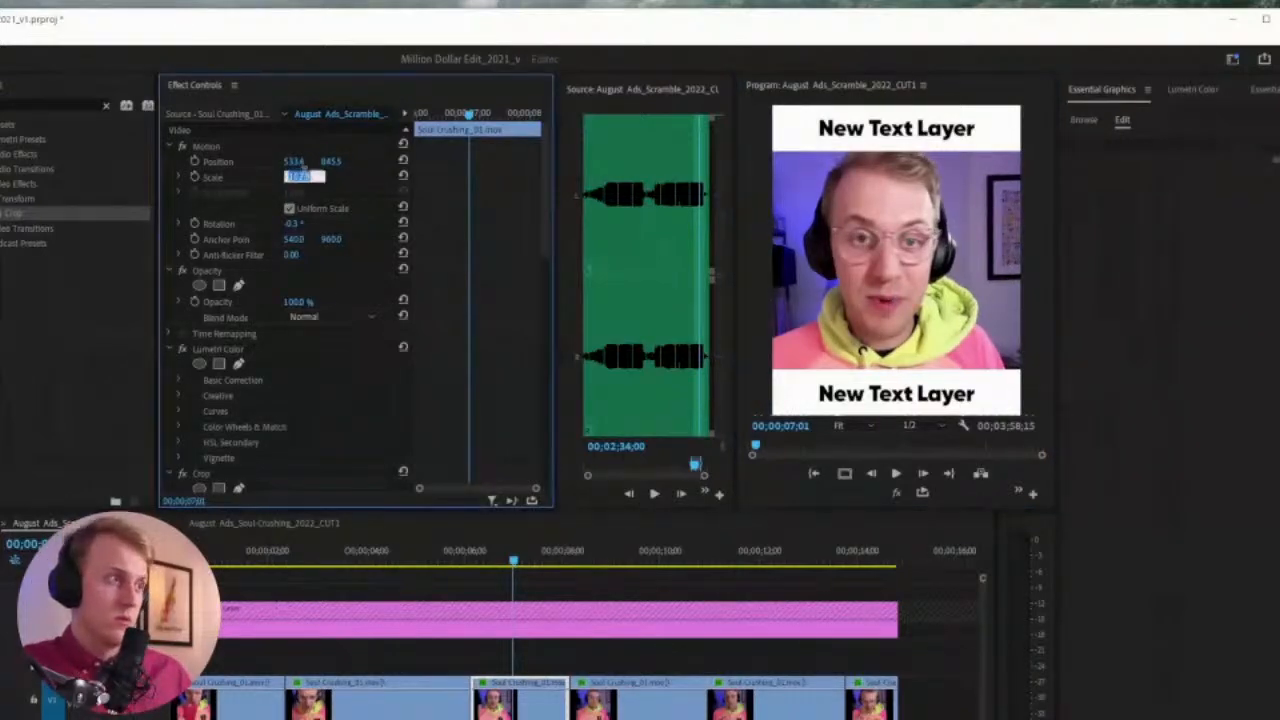
key(Return)
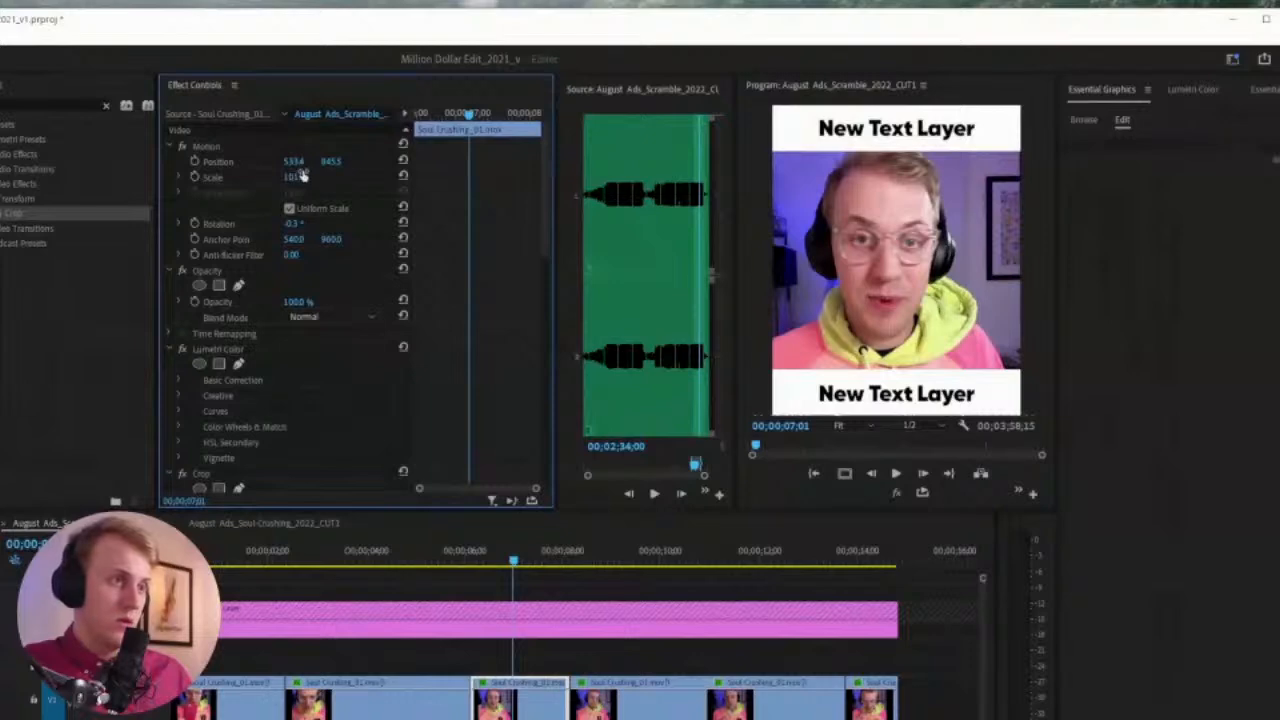
Lower the third Soul Crushing clip to vertical position 907.5 and reduce its Crop Top value to fill up to the upper bar
drag(322, 163, 292, 163)
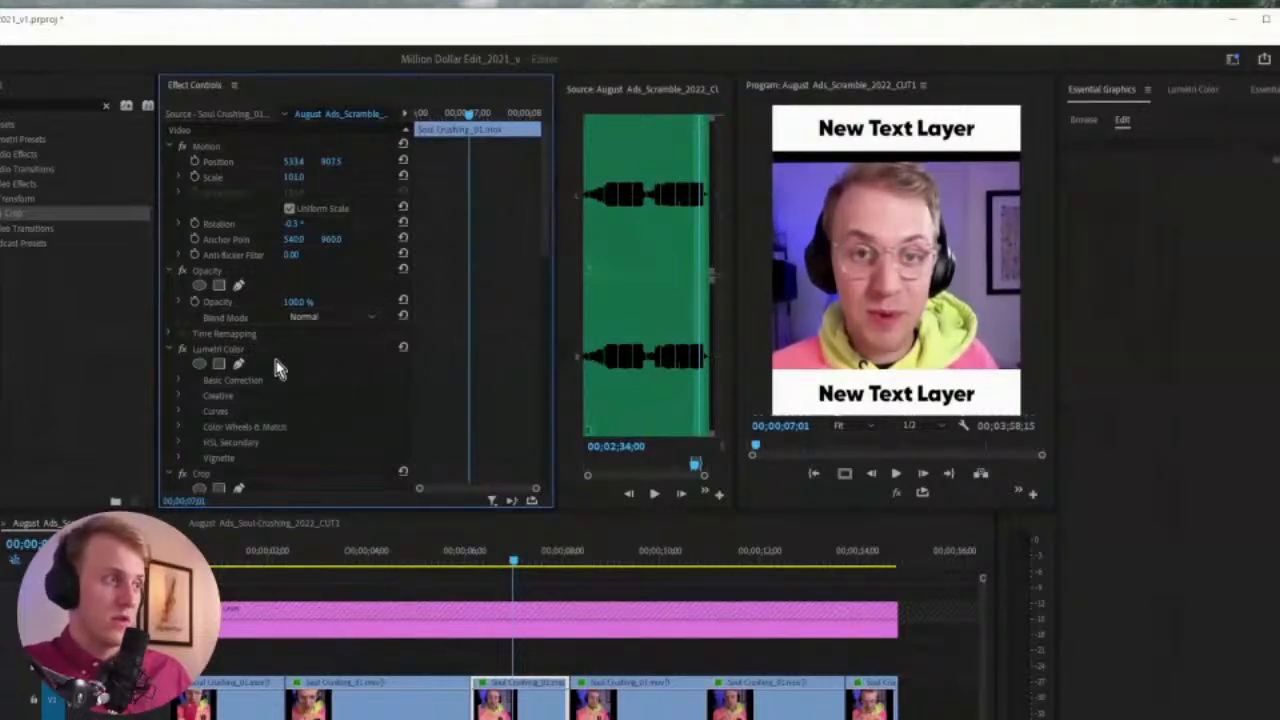
scroll(540, 200, down, 3)
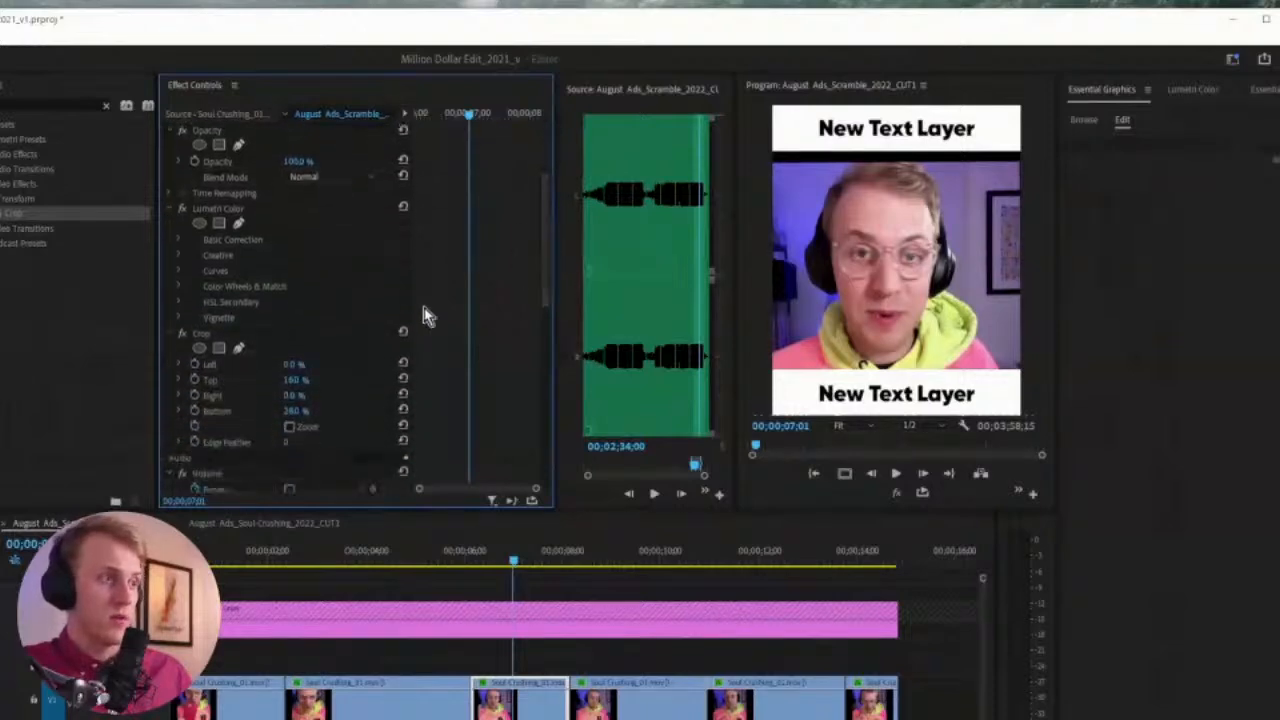
drag(294, 390, 278, 390)
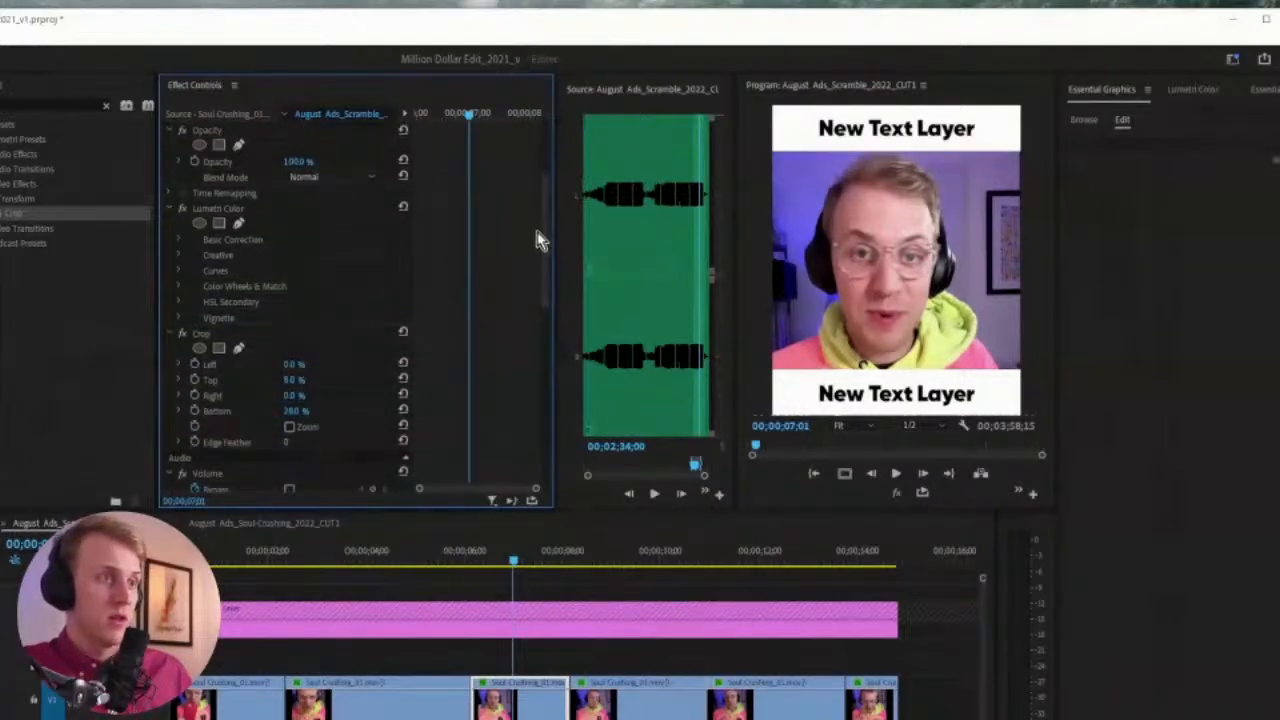
scroll(550, 245, down, 2)
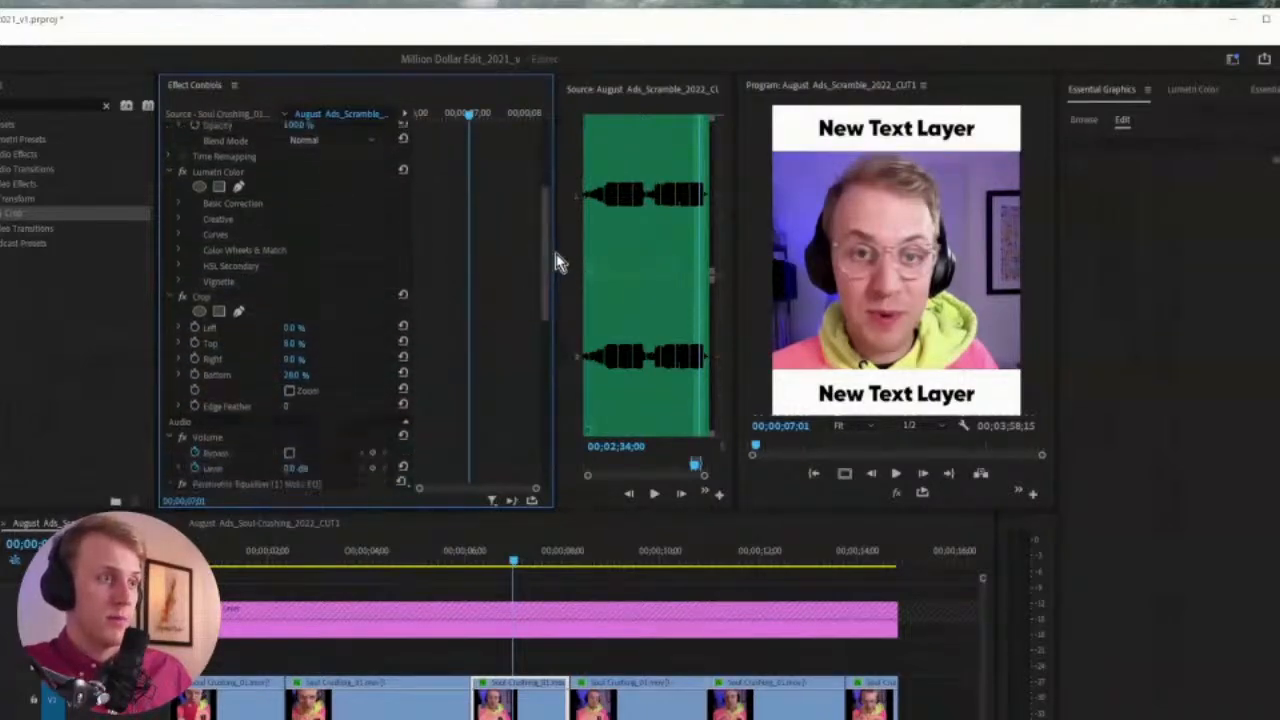
click(519, 645)
At 00;00;08;22, scale the fourth Soul Crushing clip to 140.8 and reposition it between the bars at about 486.2, 979.5
click(557, 552)
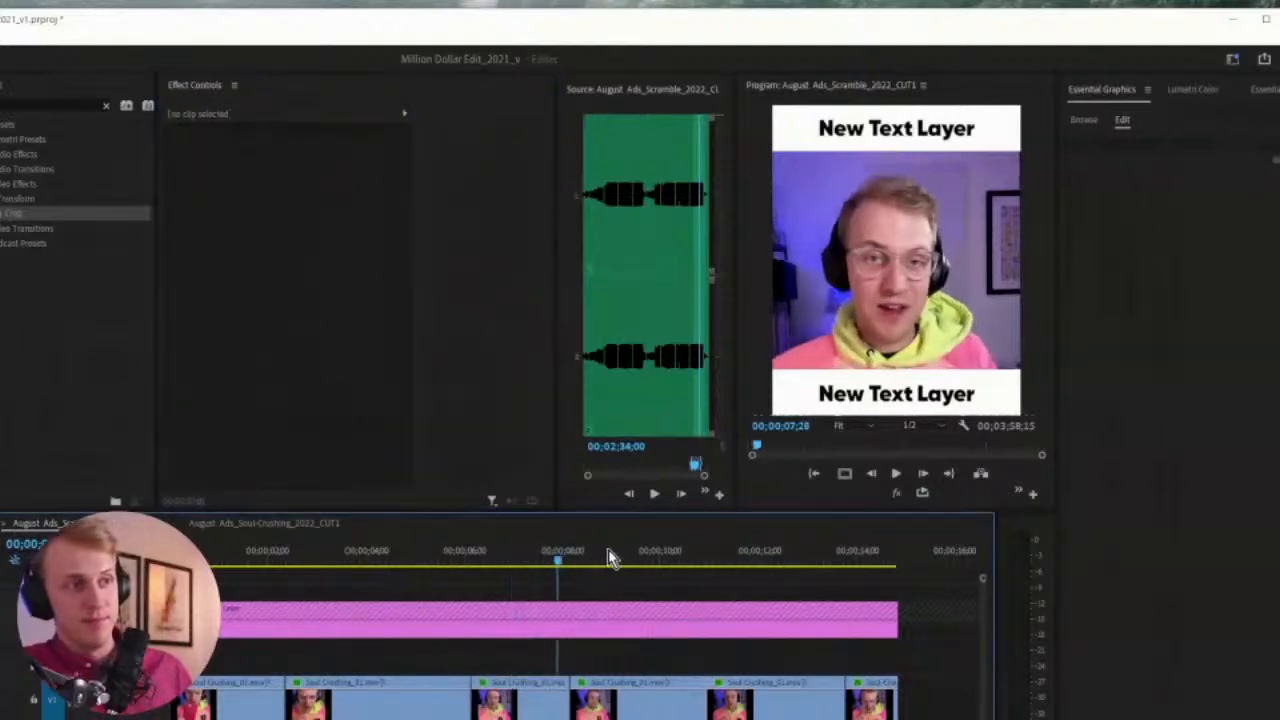
click(640, 702)
click(544, 563)
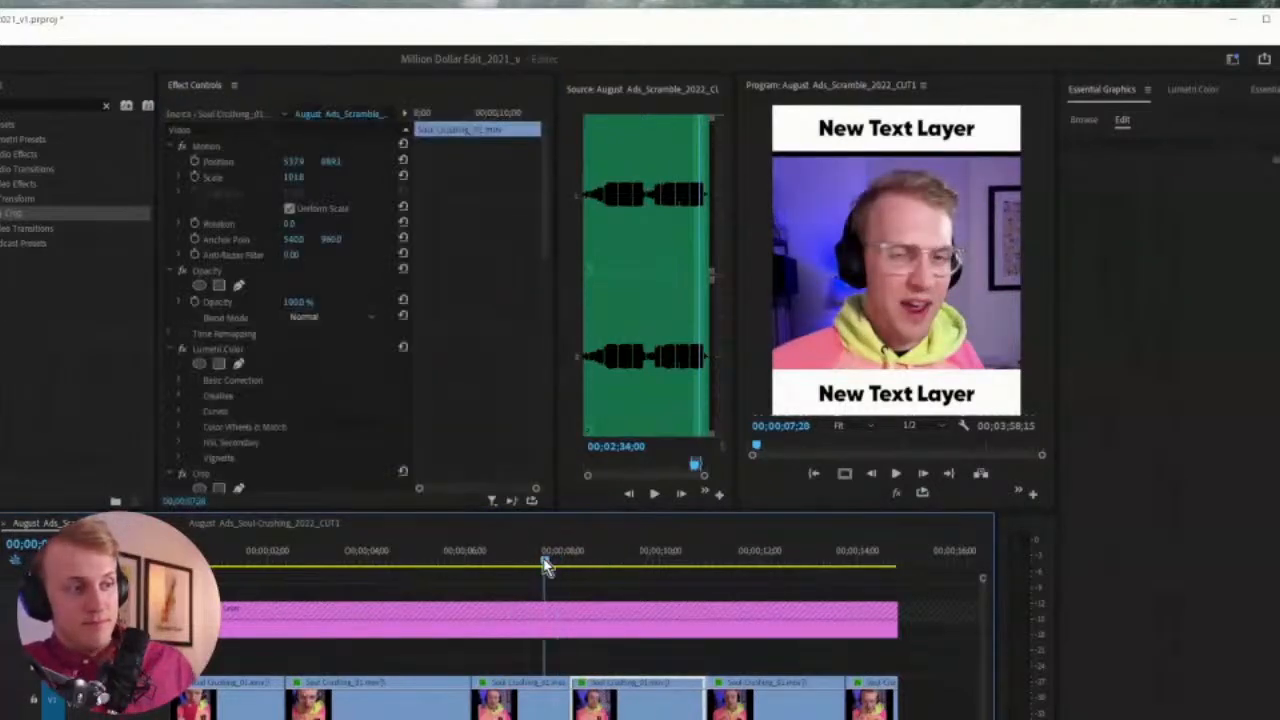
key(space)
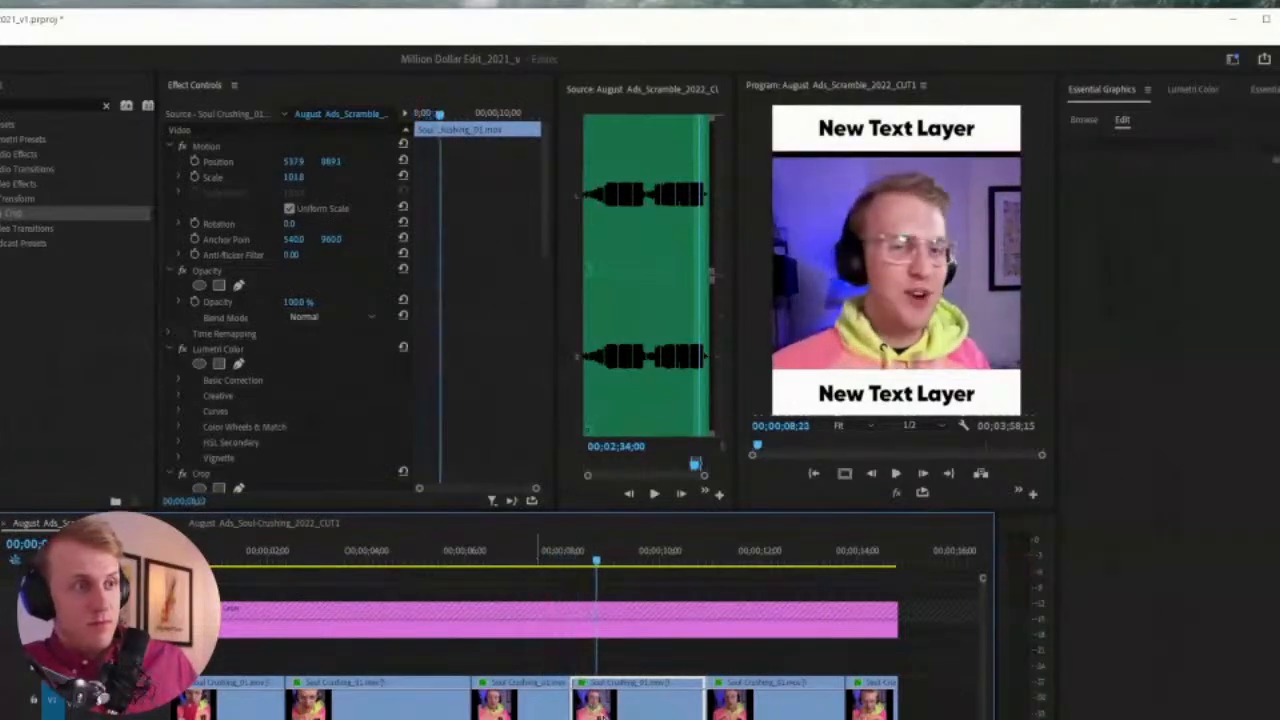
drag(290, 178, 324, 178)
click(208, 145)
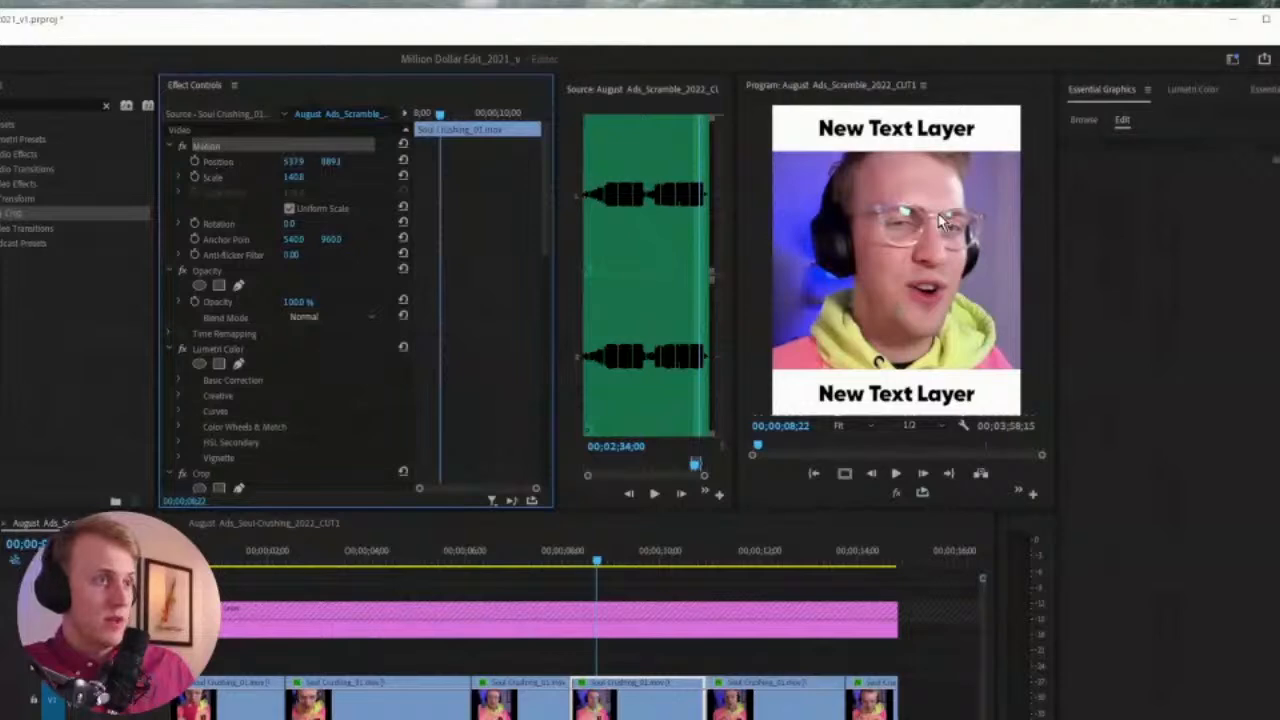
drag(940, 222, 930, 243)
Play the opening segment from the start and inspect the motion settings of its first four Soul Crushing clips
drag(492, 546, 160, 546)
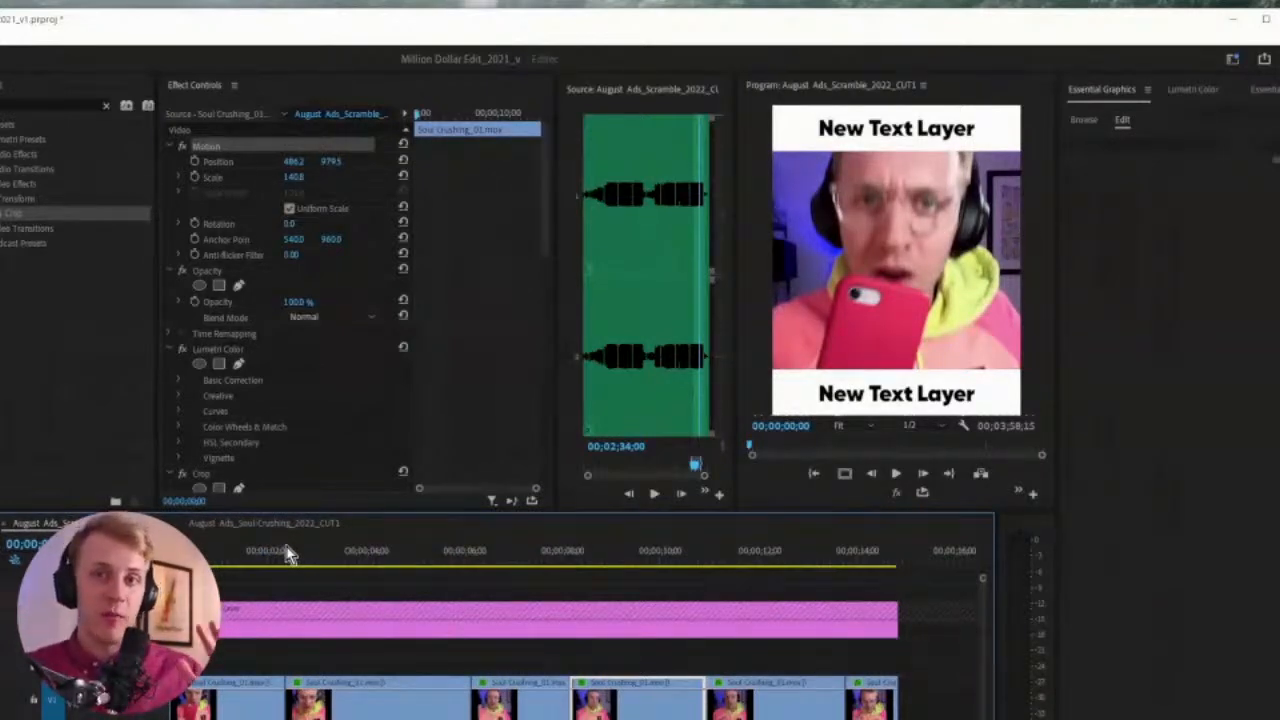
key(space)
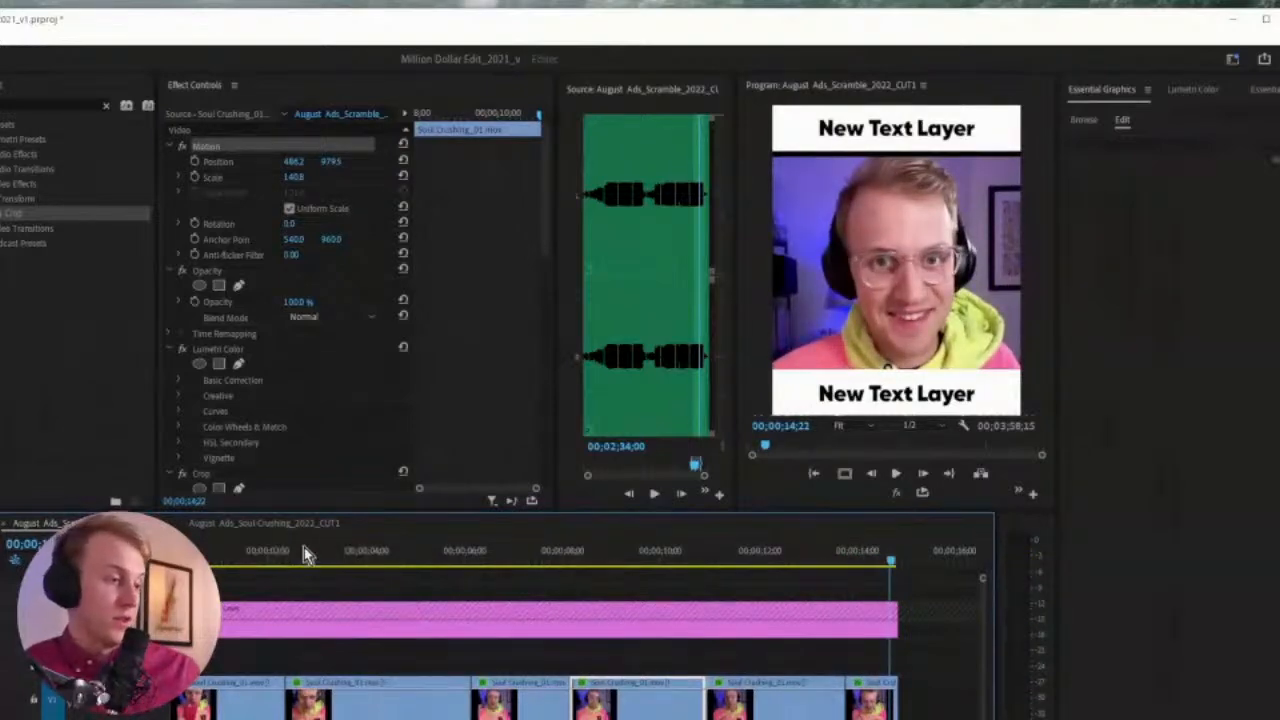
click(245, 712)
click(390, 713)
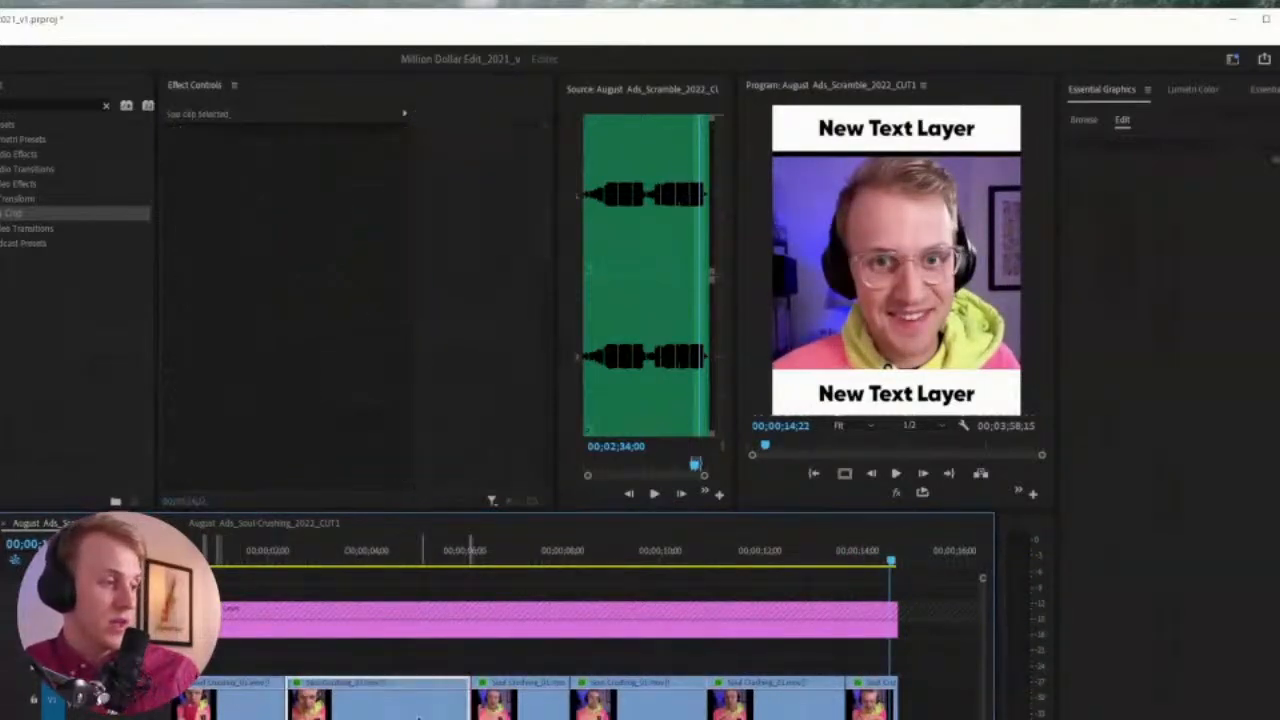
click(510, 715)
click(648, 716)
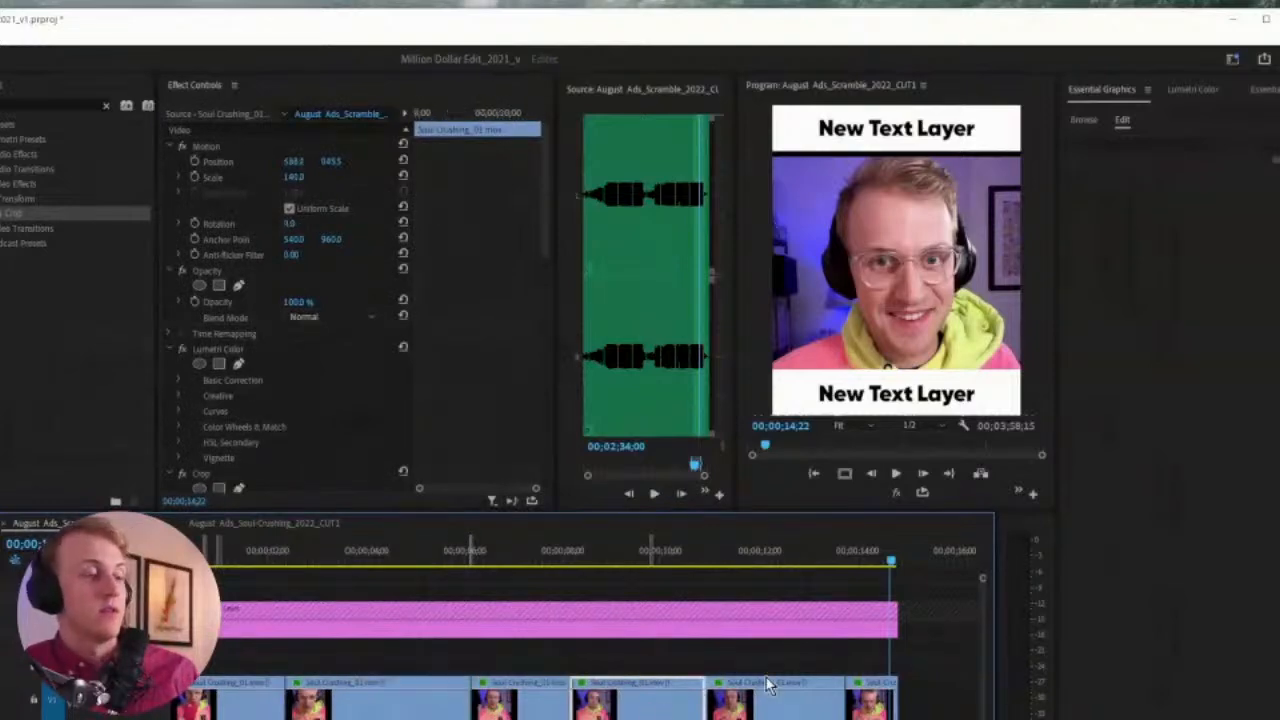
At 00;00;12;12, reduce the fifth Soul Crushing clip's Crop Top value and raise the clip to vertical position 843.1
click(770, 712)
mouse_move(766, 551)
mouse_down()
mouse_move(663, 556)
mouse_move(779, 548)
mouse_up()
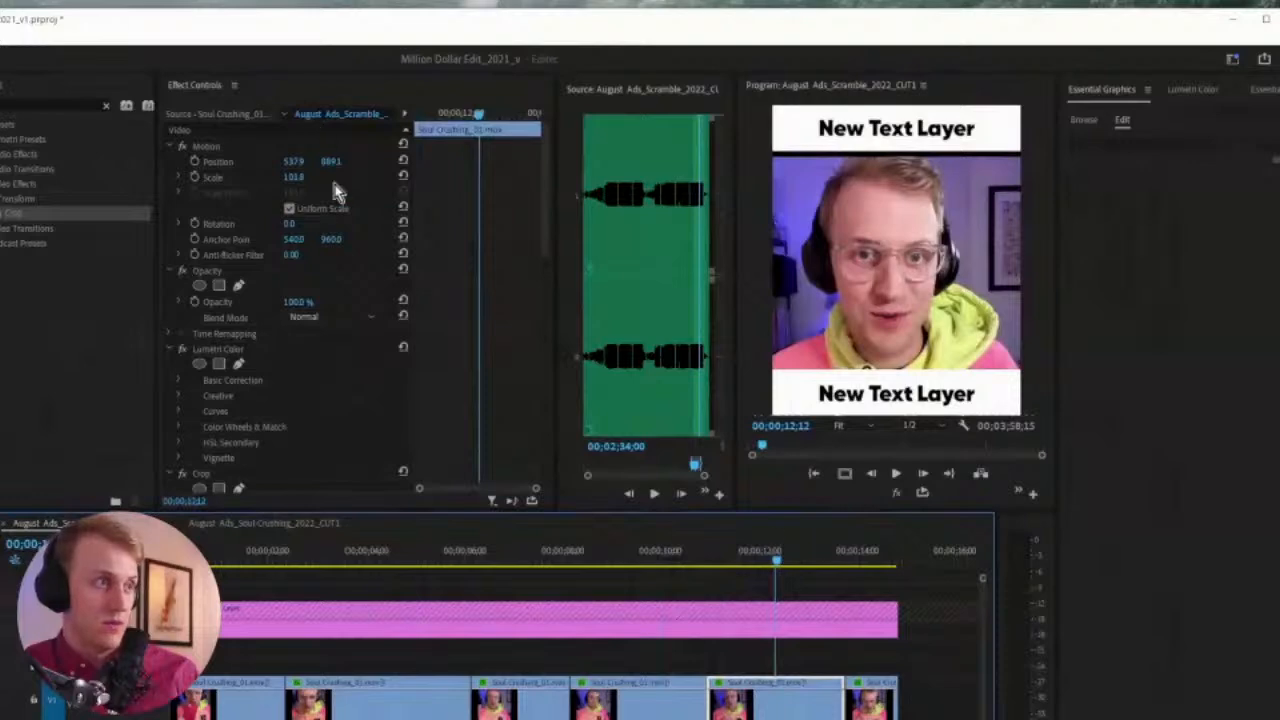
scroll(268, 397, down, 5)
drag(302, 446, 297, 446)
scroll(336, 192, up, 3)
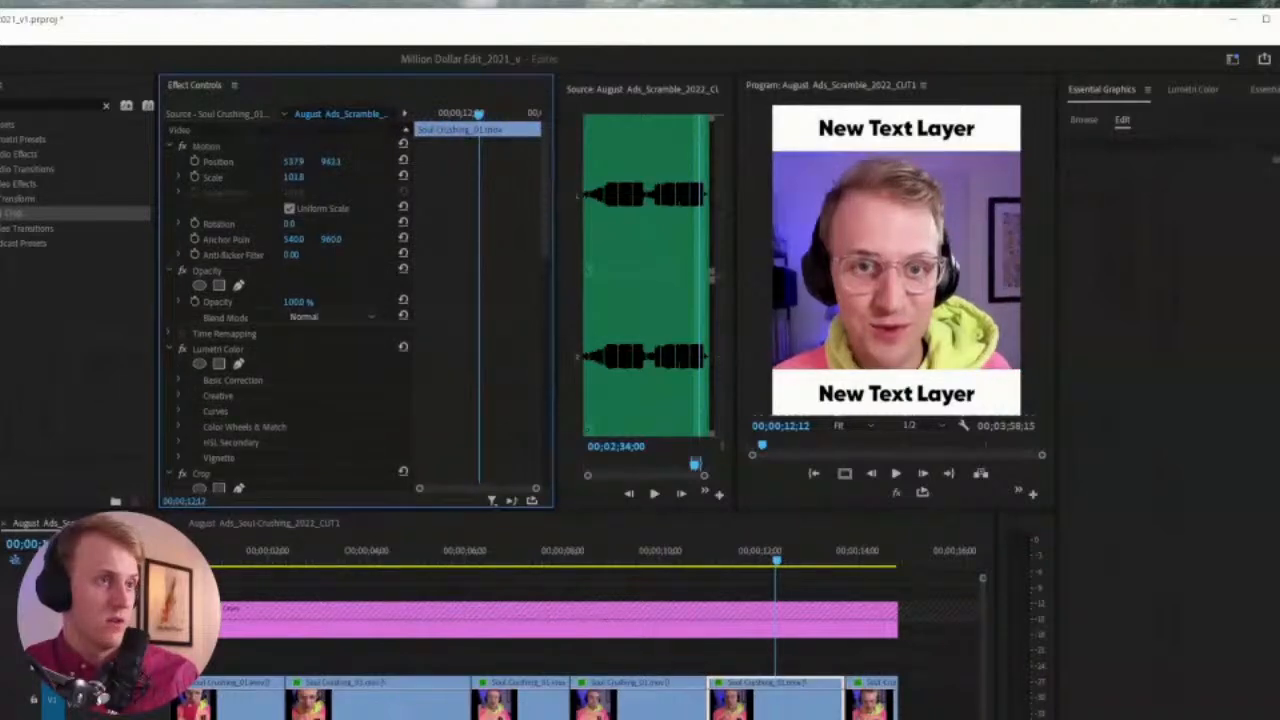
drag(330, 161, 338, 163)
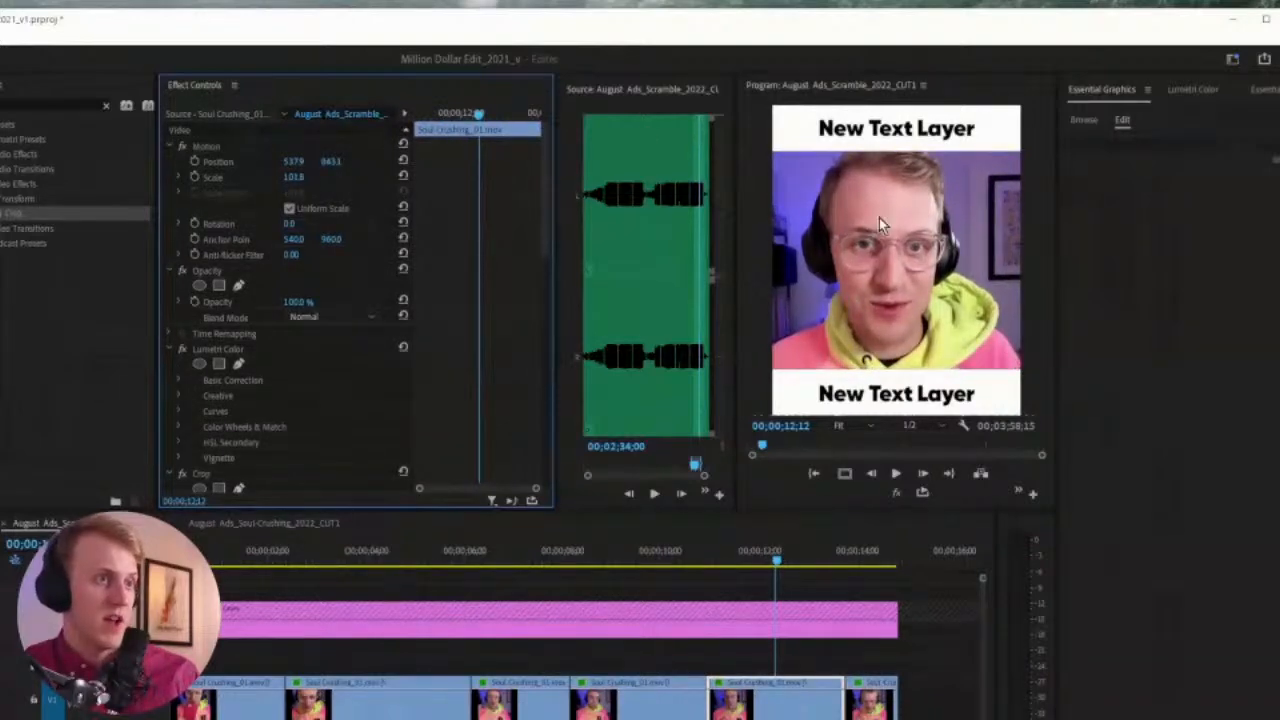
Turn on the safe margins and raise the fourth Soul Crushing clip to vertical position 840.5 at 00;00;09;23
click(845, 475)
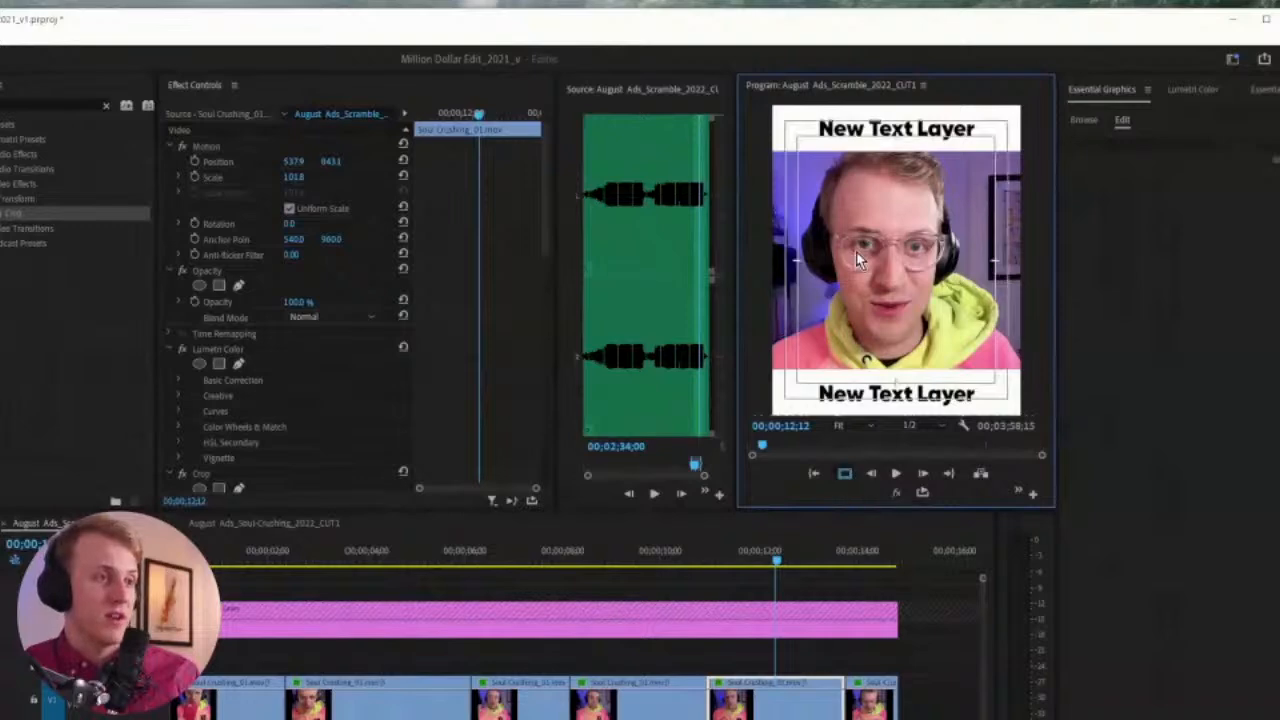
click(645, 550)
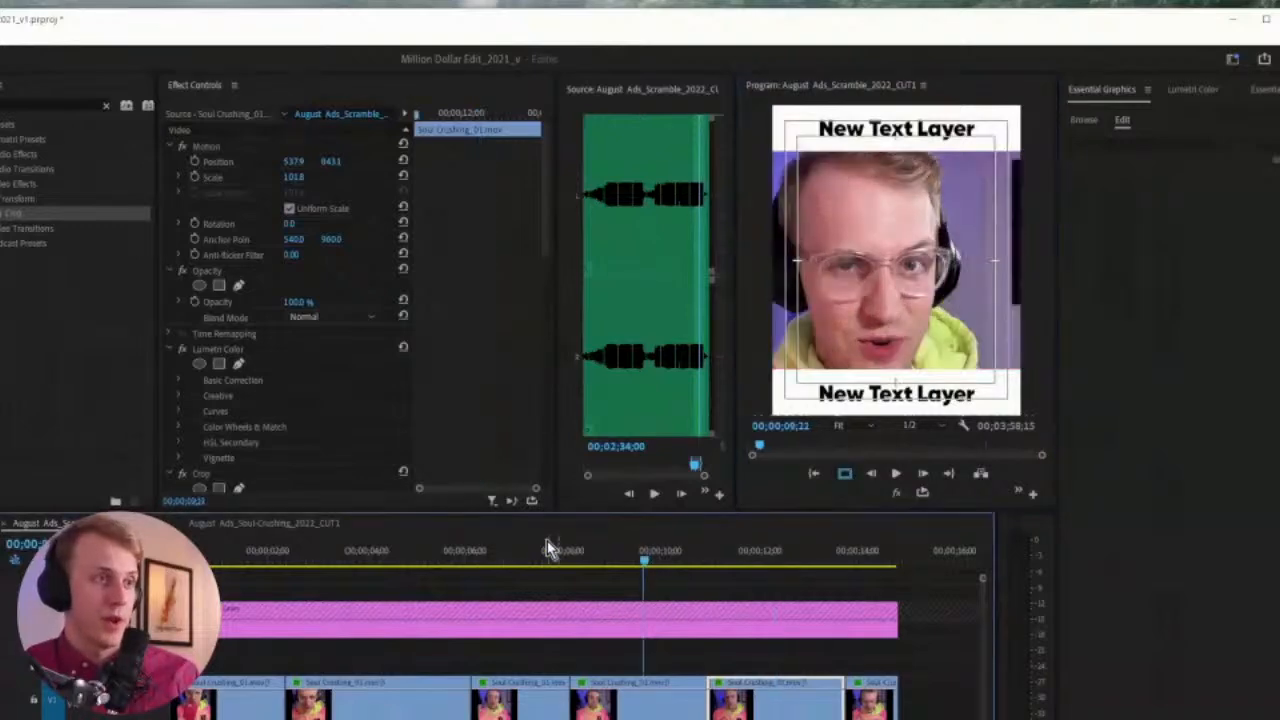
click(547, 542)
click(647, 553)
click(636, 690)
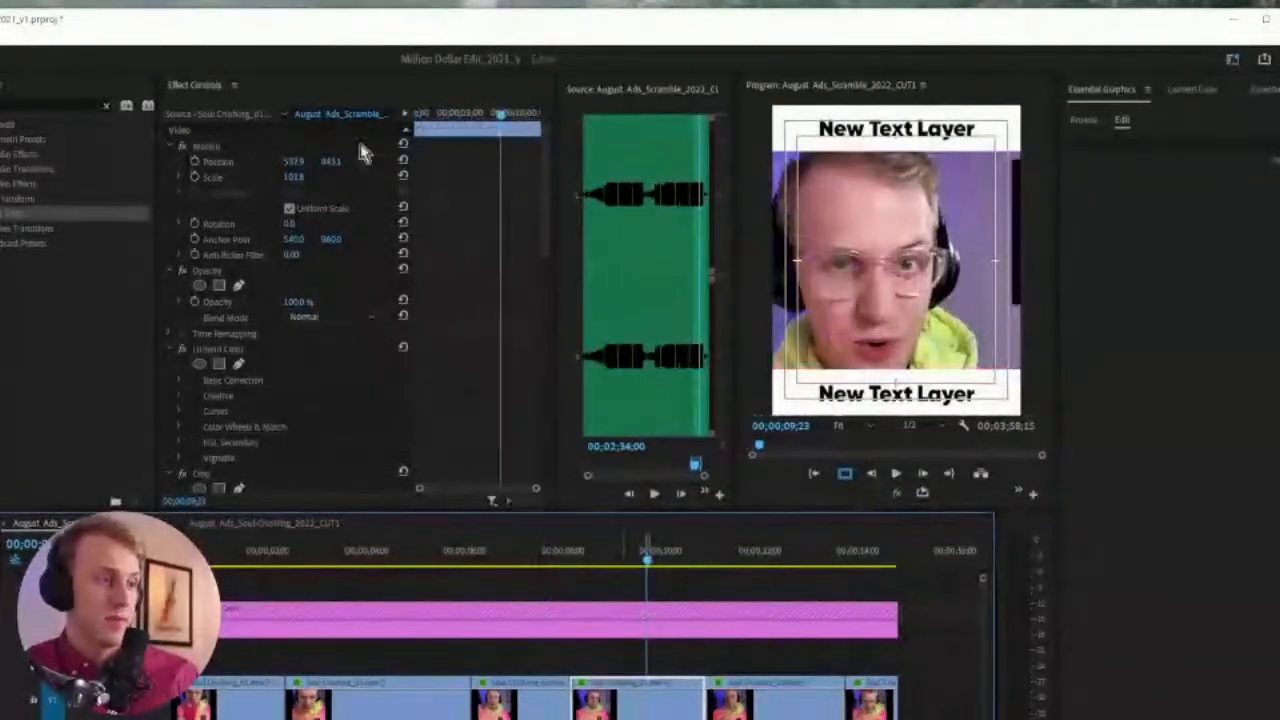
drag(330, 162, 276, 162)
click(880, 300)
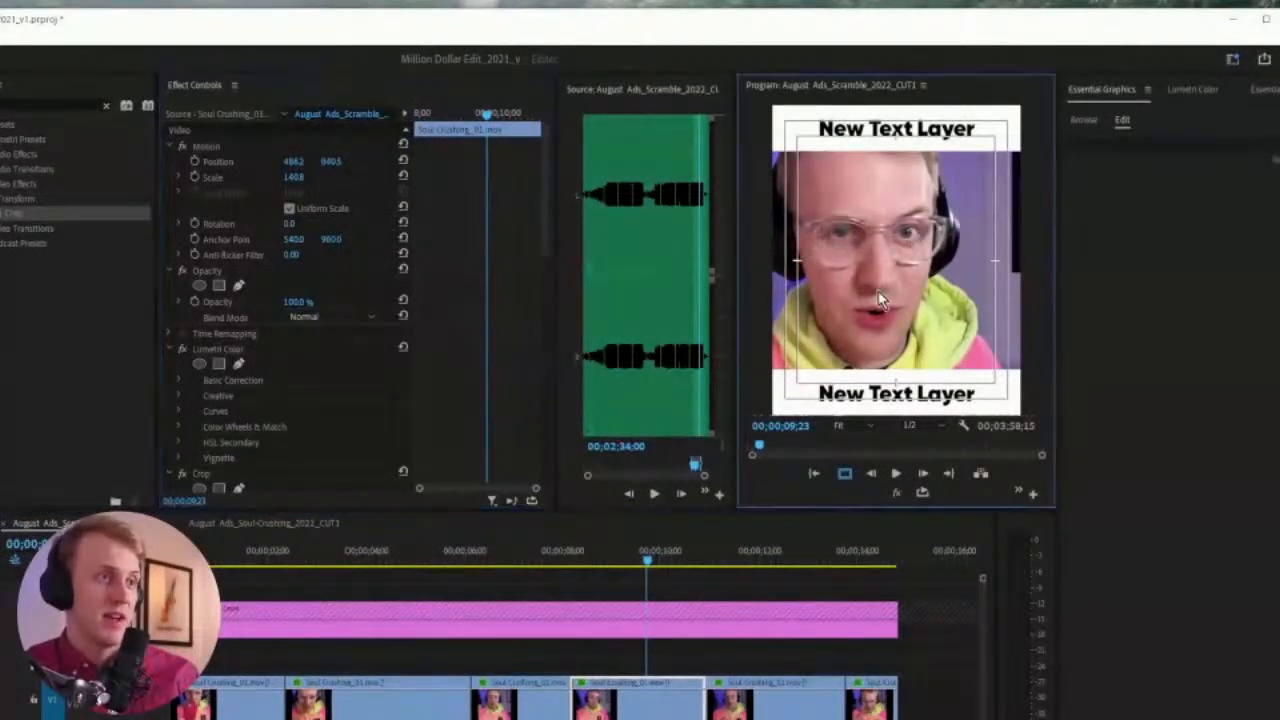
Save the project and scrub through the opening segment to compare the face placement across the Soul Crushing clips
click(539, 553)
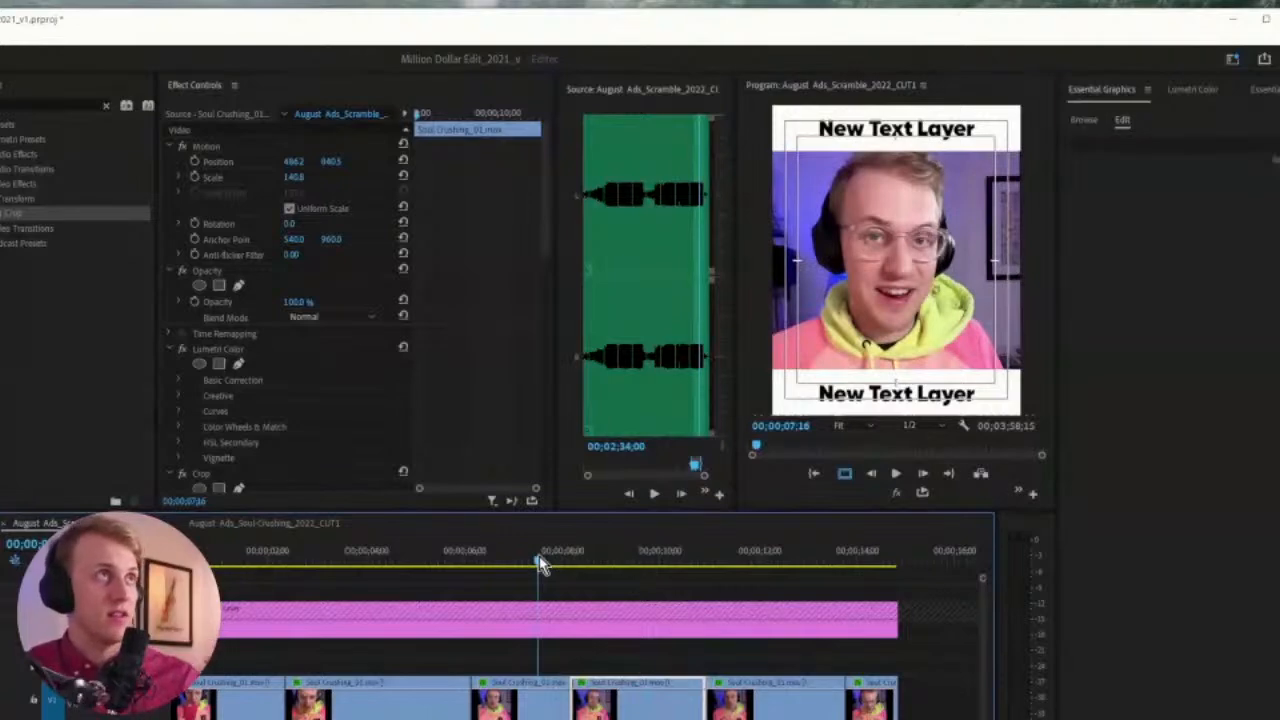
key(ctrl+s)
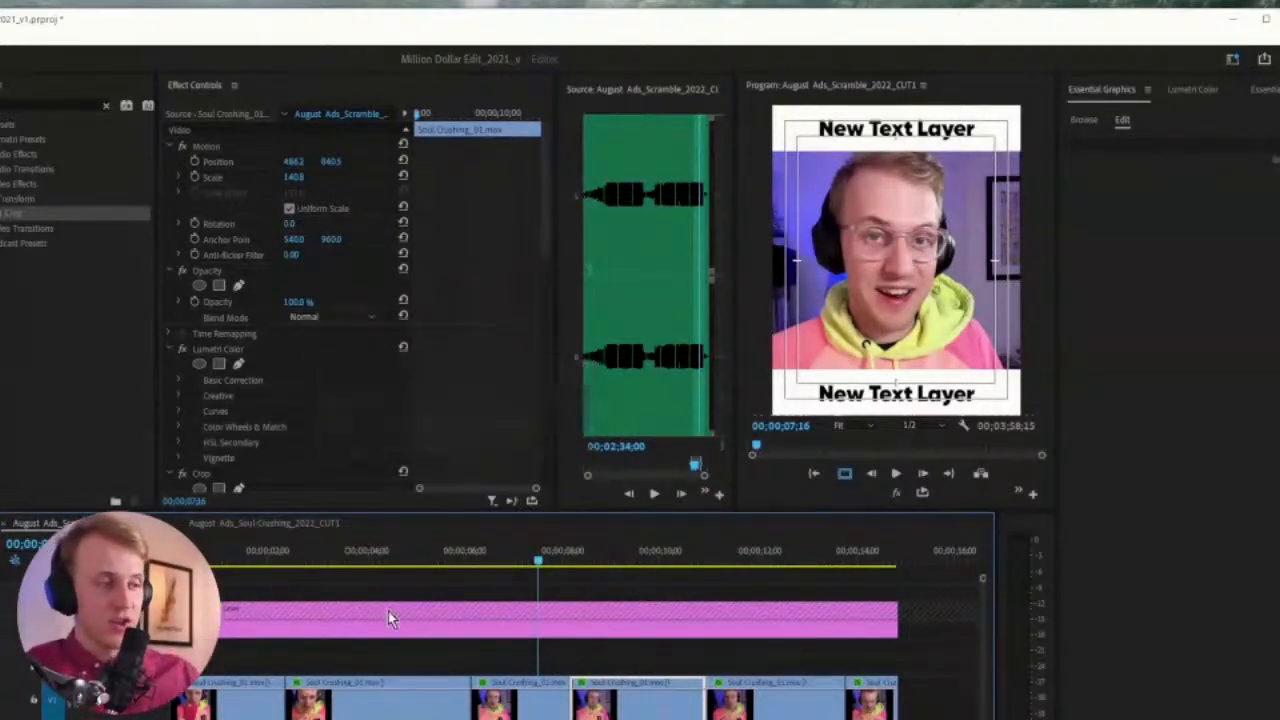
click(255, 550)
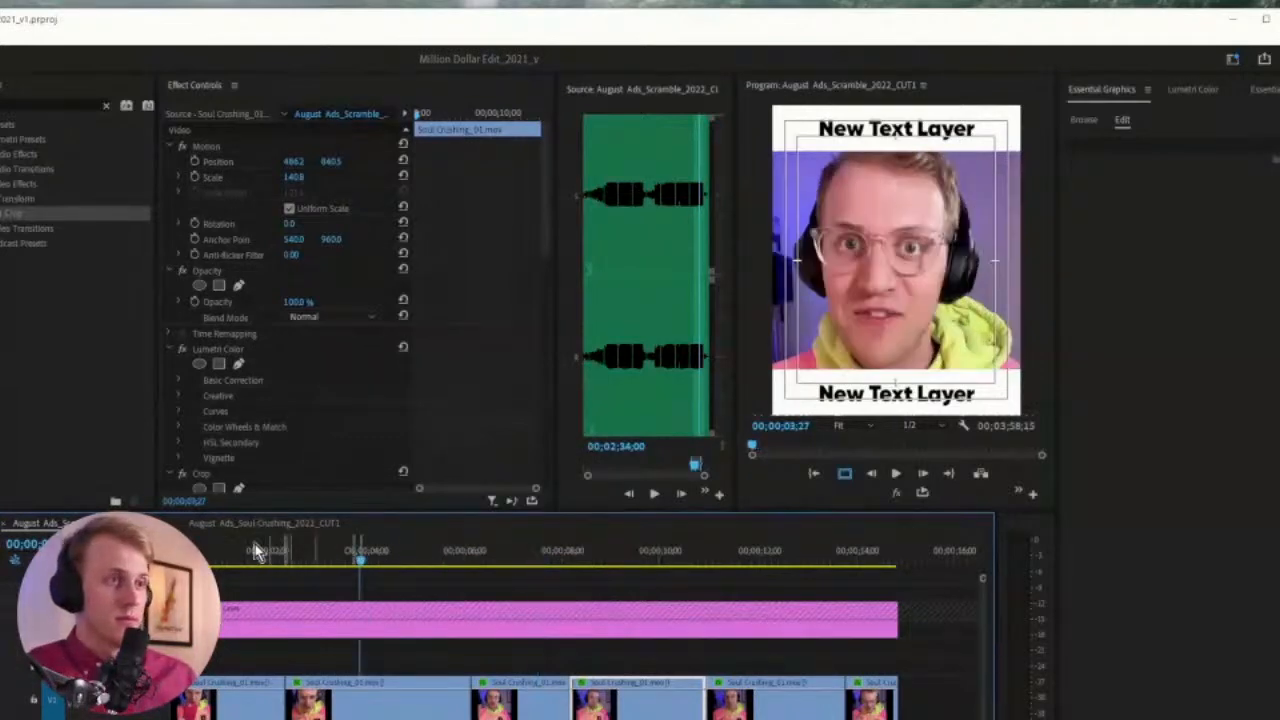
click(337, 550)
click(458, 550)
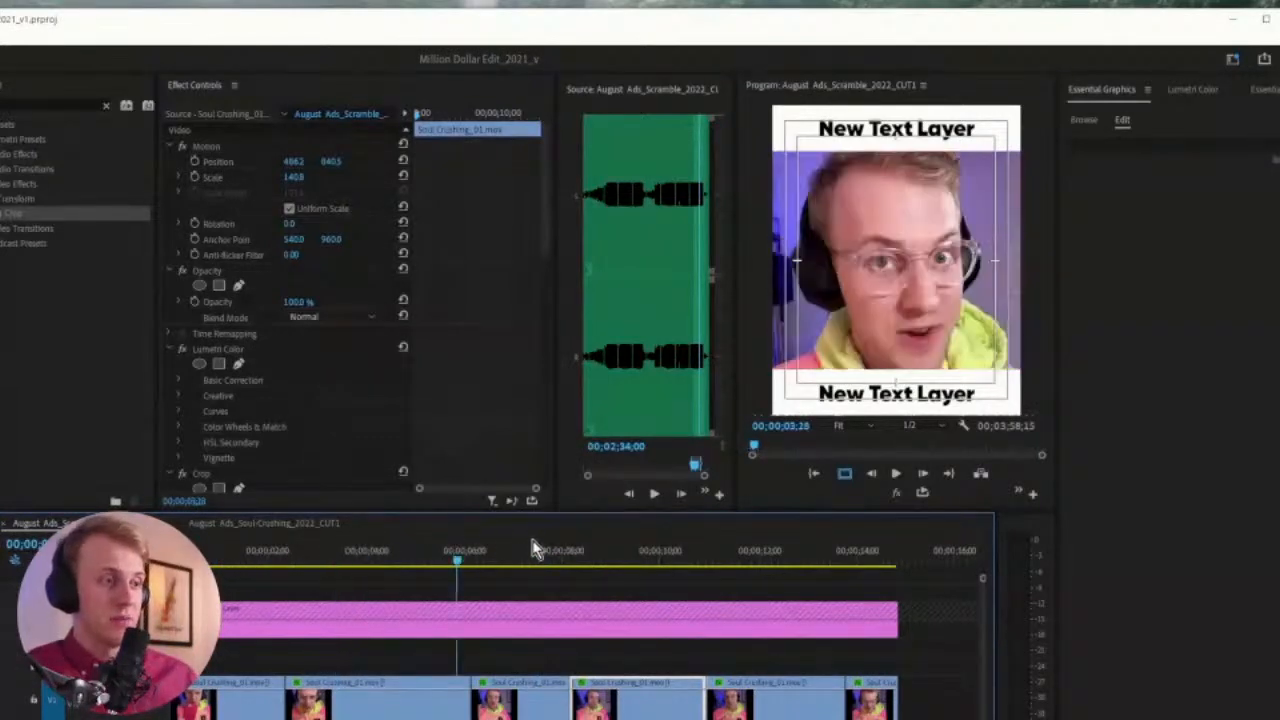
click(532, 550)
click(632, 550)
click(680, 550)
click(768, 548)
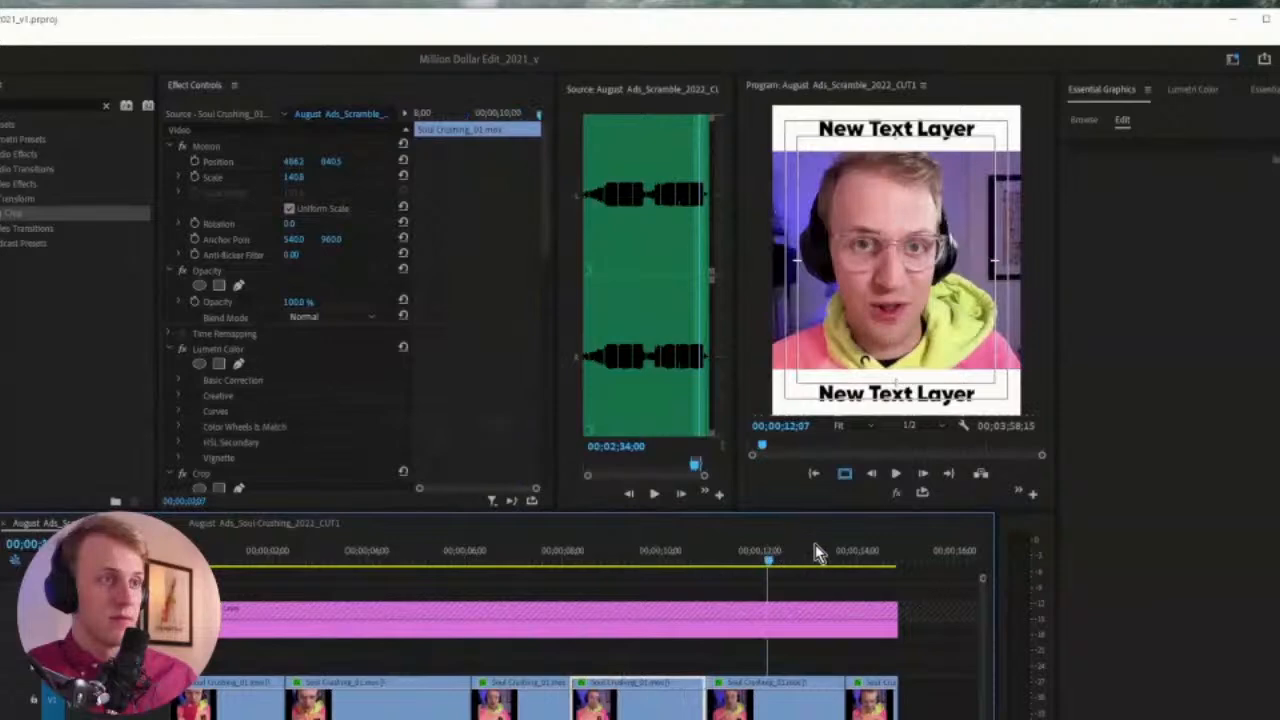
click(815, 550)
click(869, 552)
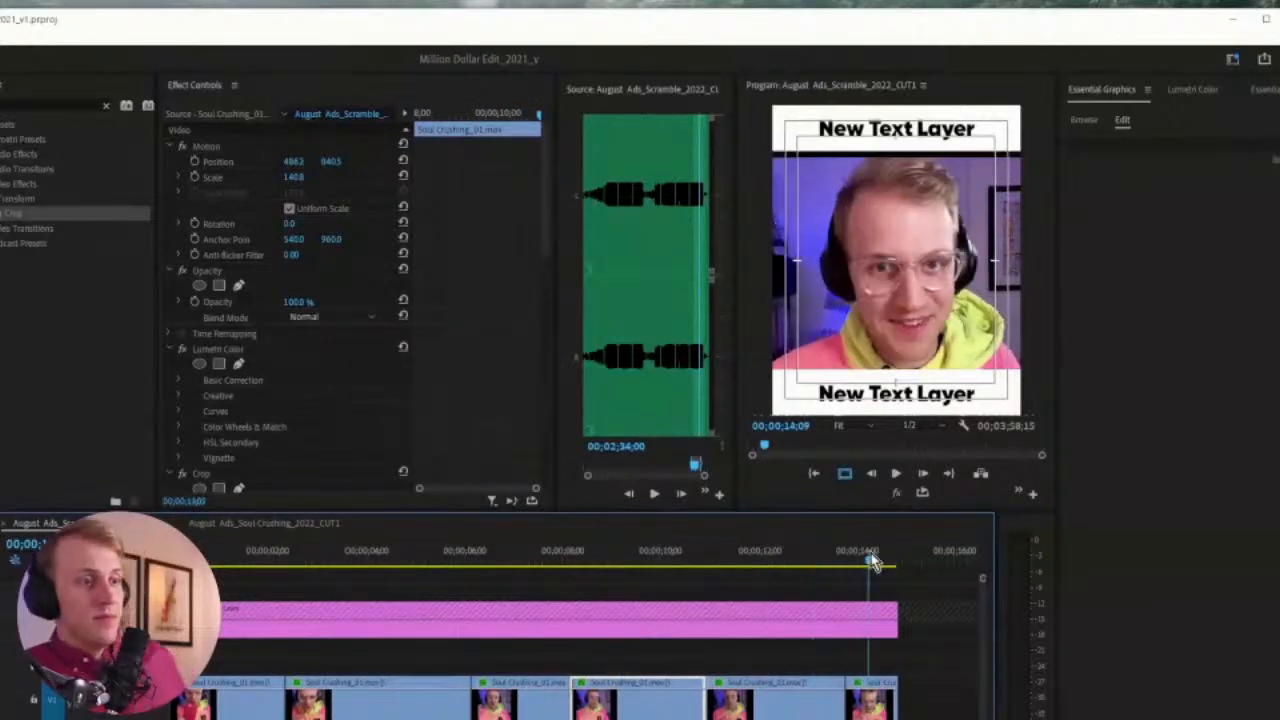
Reduce the last Soul Crushing clip's Crop Top value to fill up to the upper bar, and play back the segment's ending
click(868, 705)
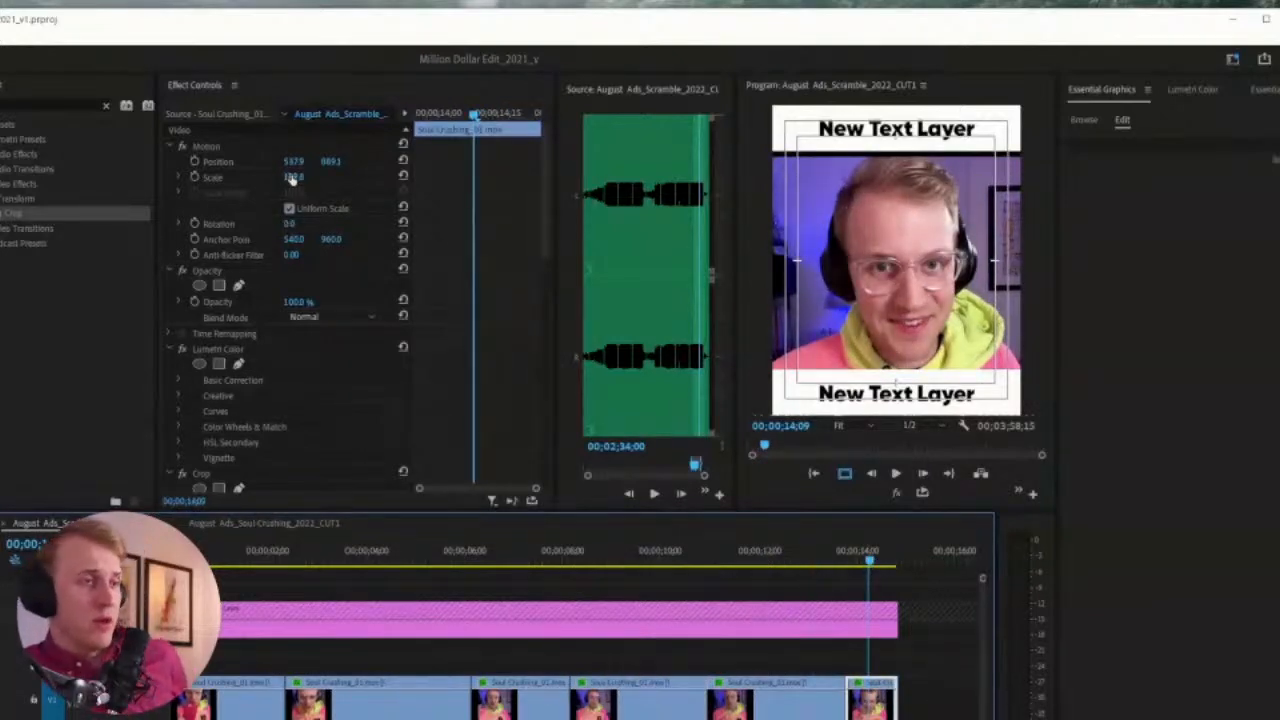
scroll(300, 345, down, 1)
click(291, 495)
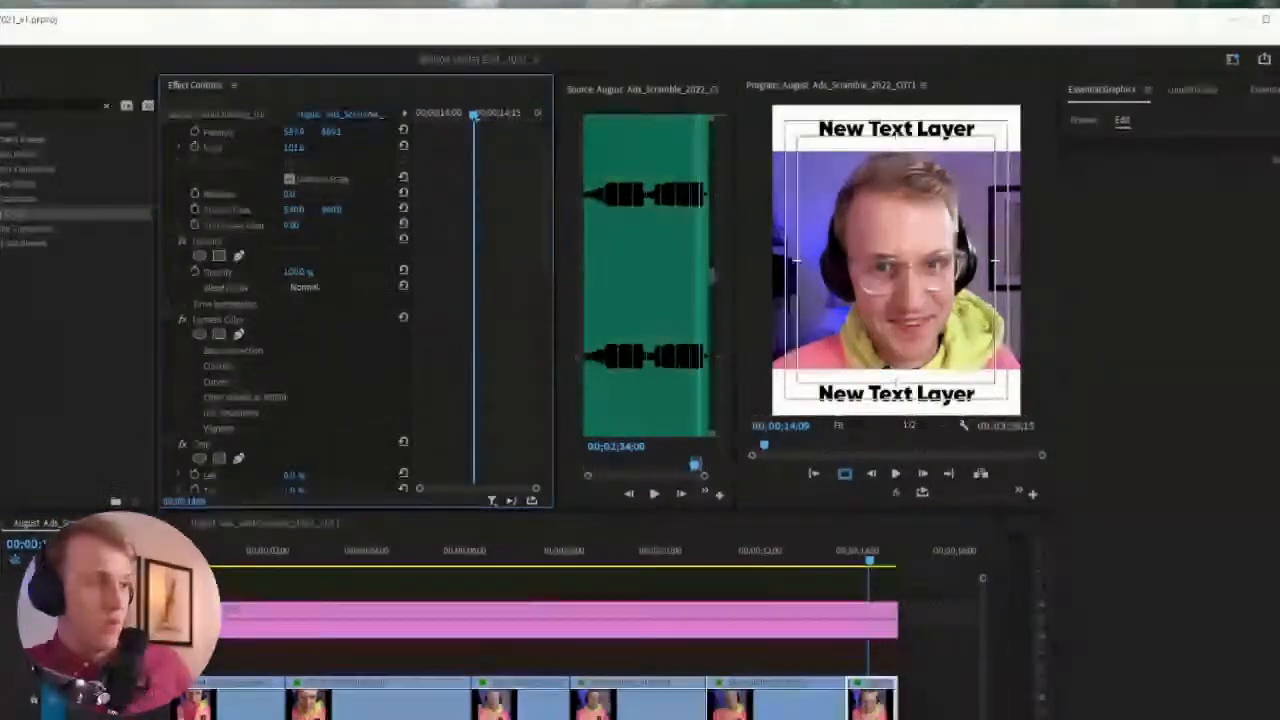
key(space)
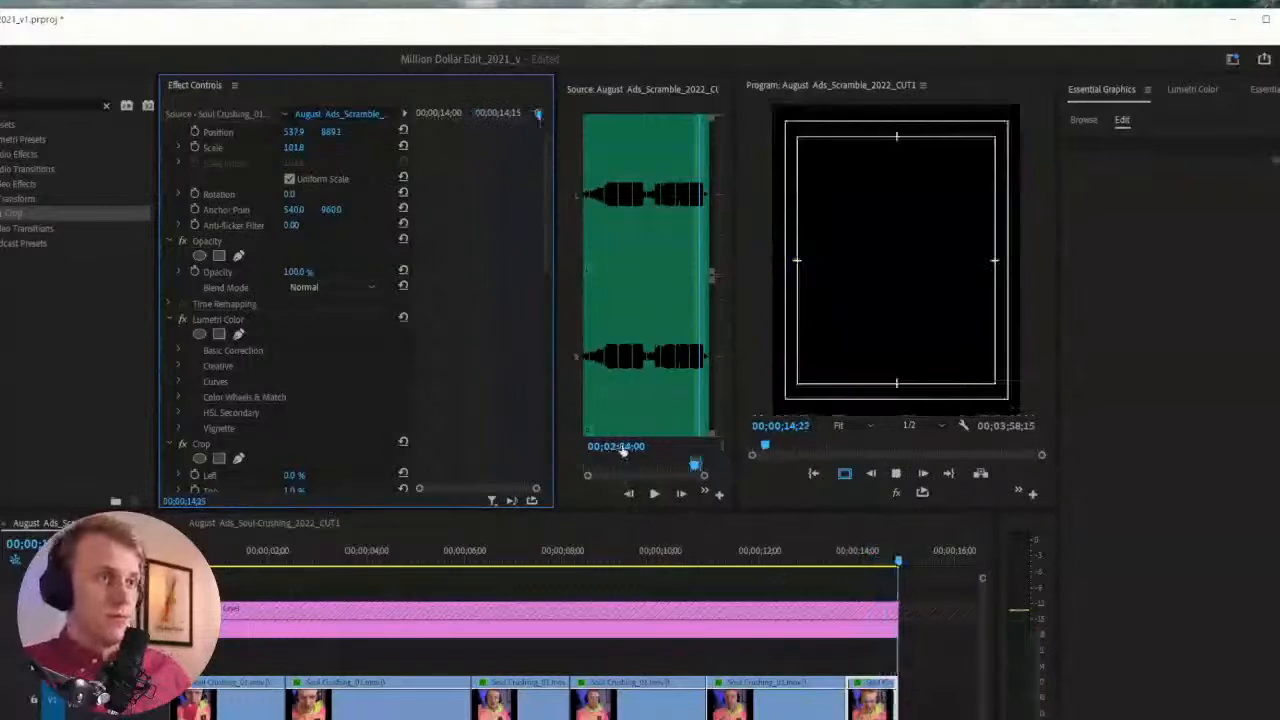
click(837, 556)
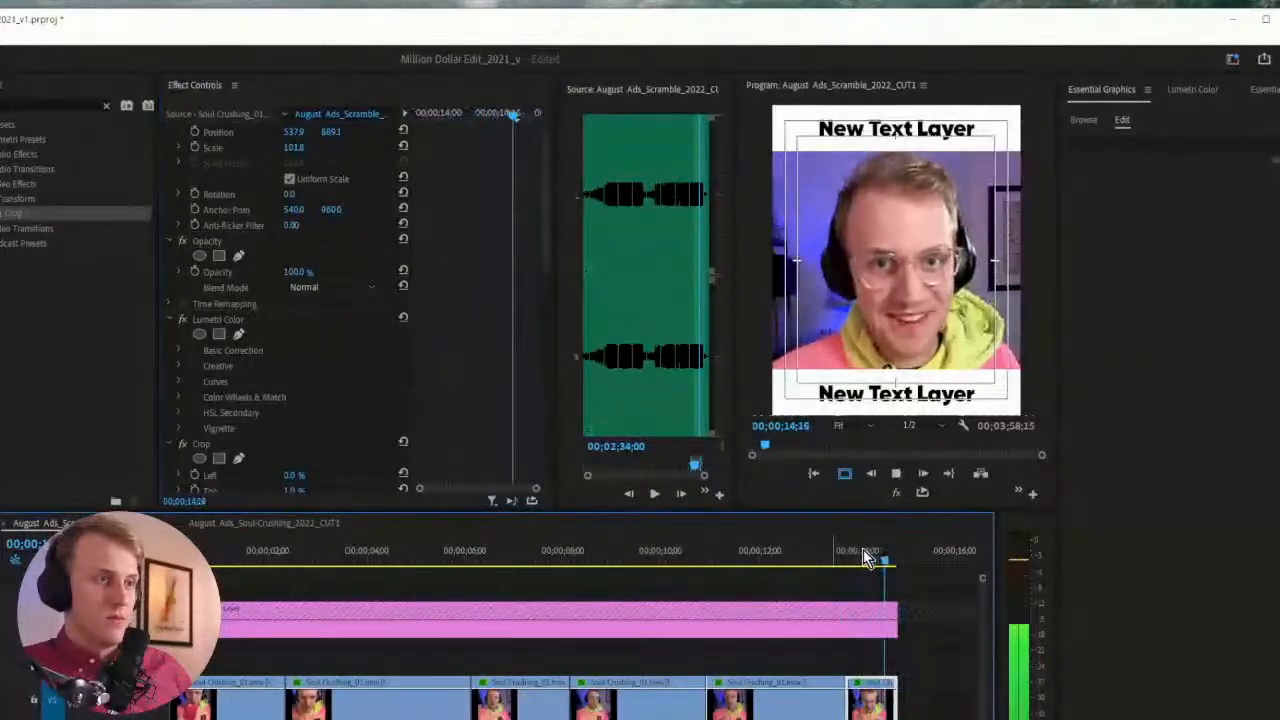
drag(863, 549, 824, 556)
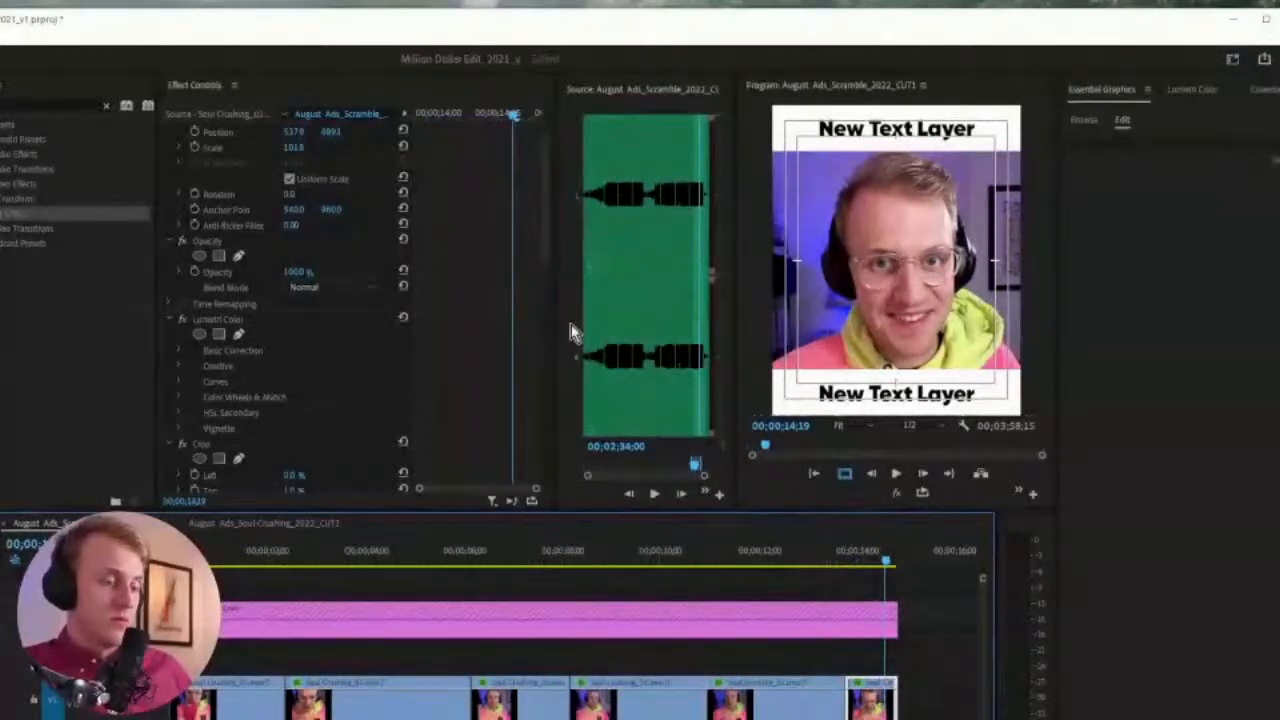
At 00;00;14;19, scale the last Soul Crushing clip to 134 and reposition it between the bars at about 470, 895.6
drag(316, 148, 329, 148)
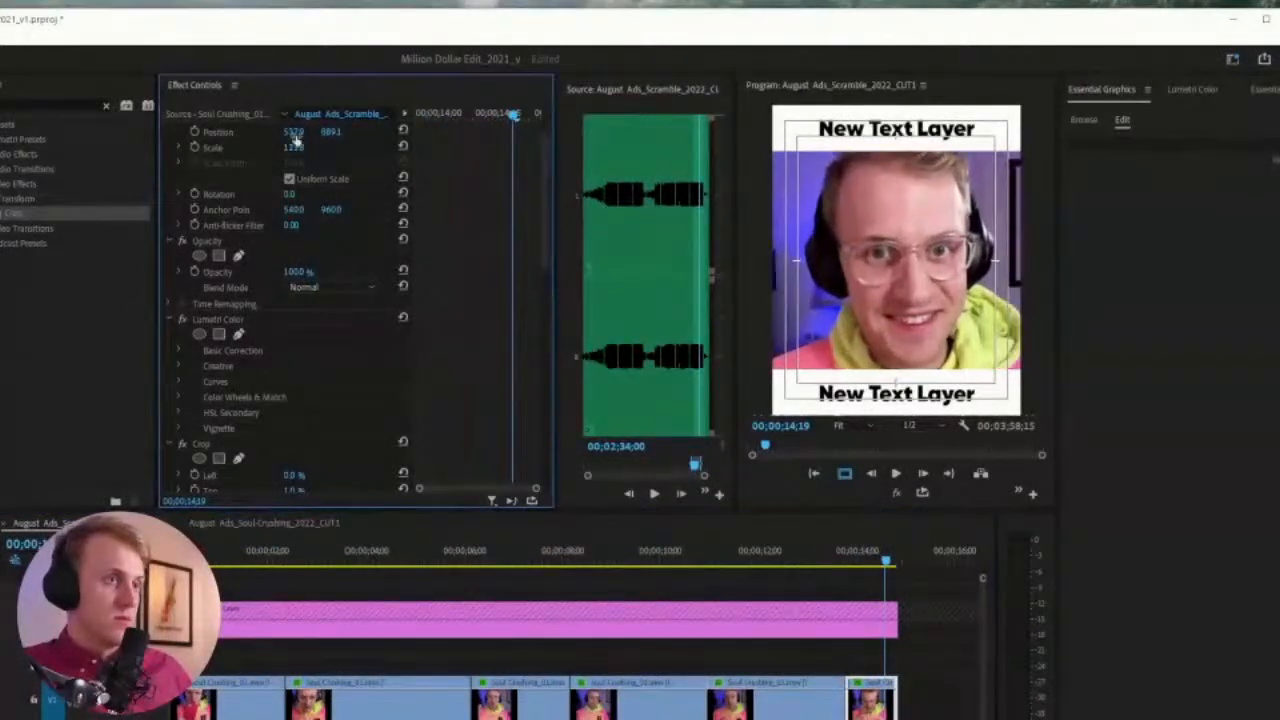
scroll(296, 142, up, 1)
click(208, 143)
drag(938, 256, 930, 252)
mouse_move(1040, 307)
mouse_down()
mouse_move(1011, 304)
mouse_move(1032, 301)
mouse_up()
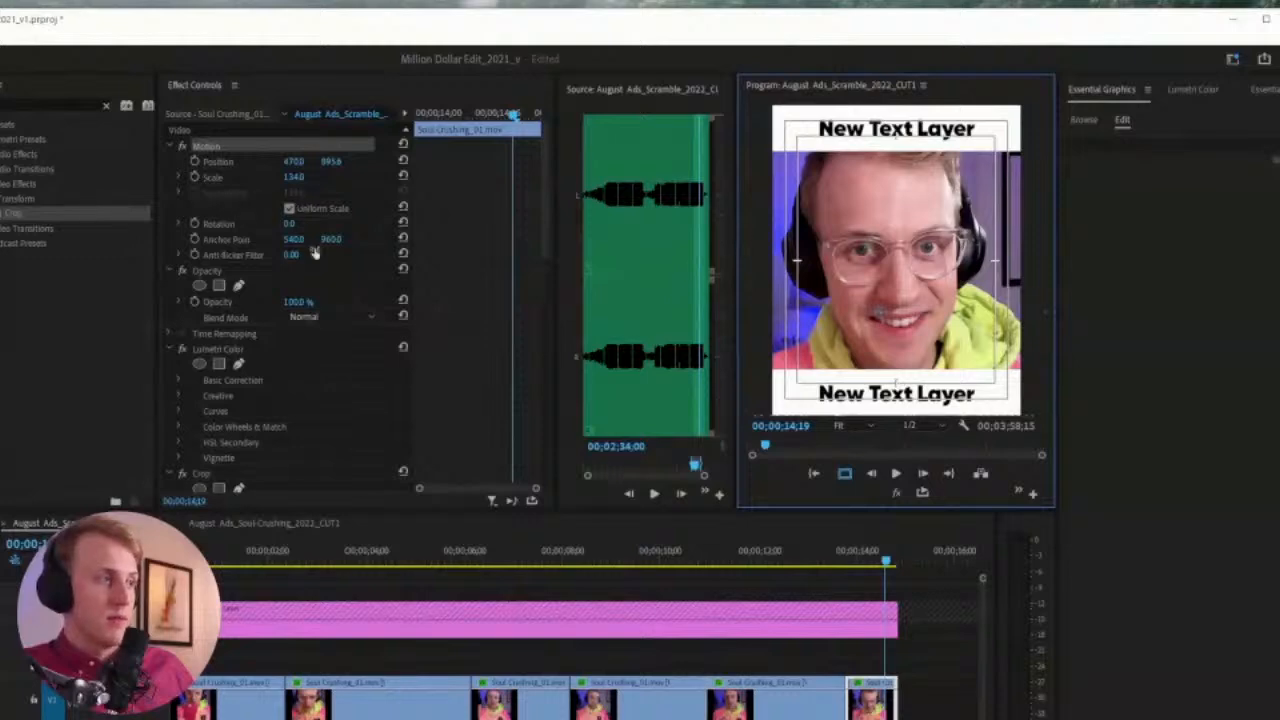
Try rotating the last Soul Crushing clip by 5° and 9°, and open its rotation value for further editing
click(292, 223)
text(5)
key(Return)
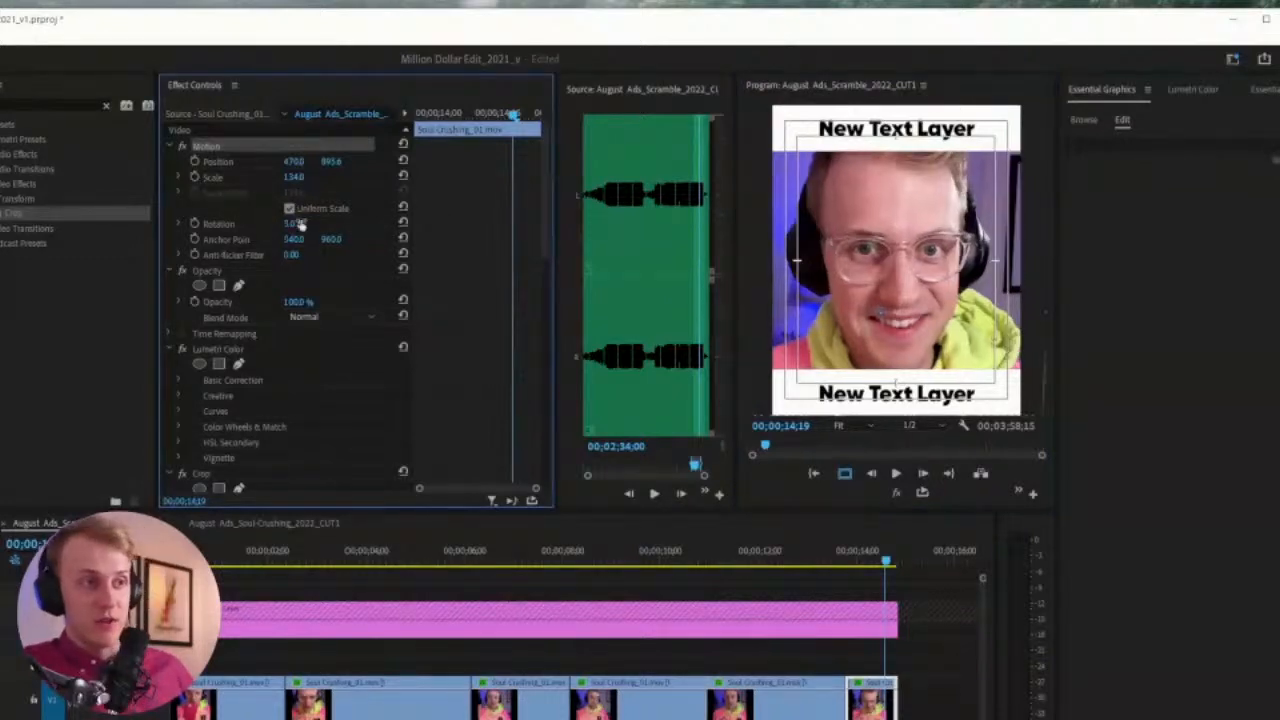
key(Return)
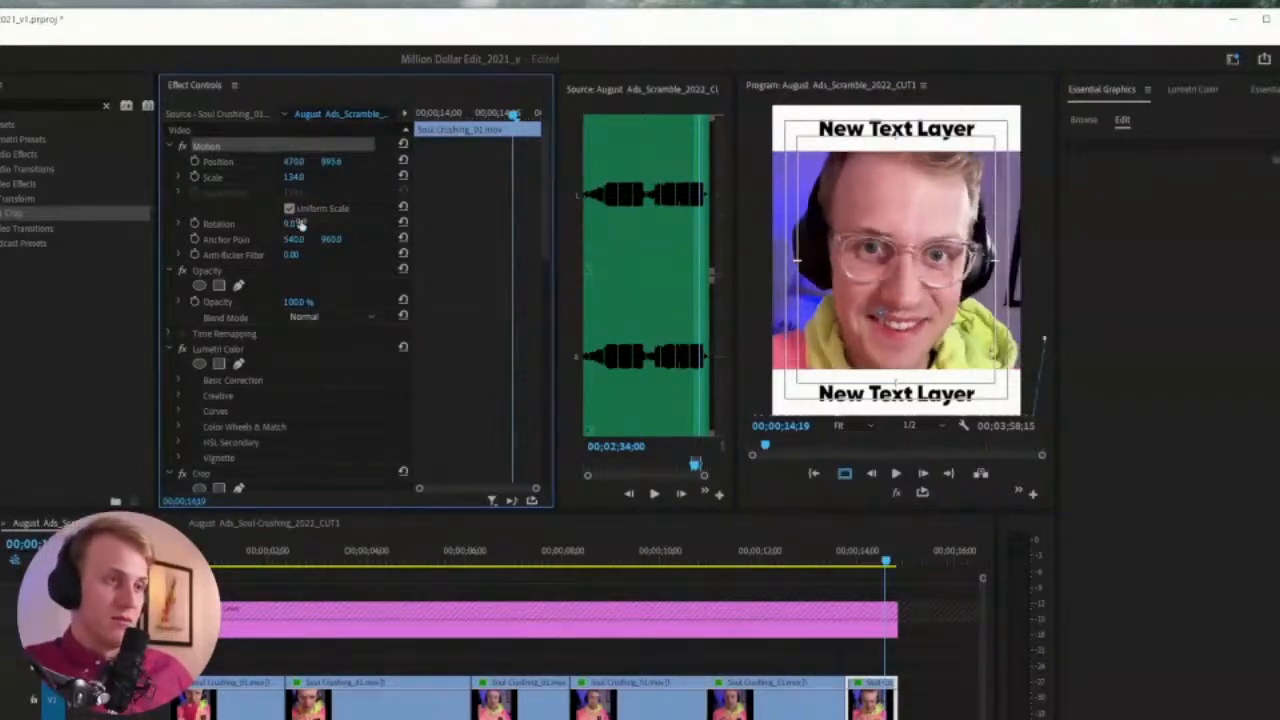
mouse_move(301, 224)
mouse_down()
mouse_move(485, 224)
mouse_move(292, 224)
mouse_up()
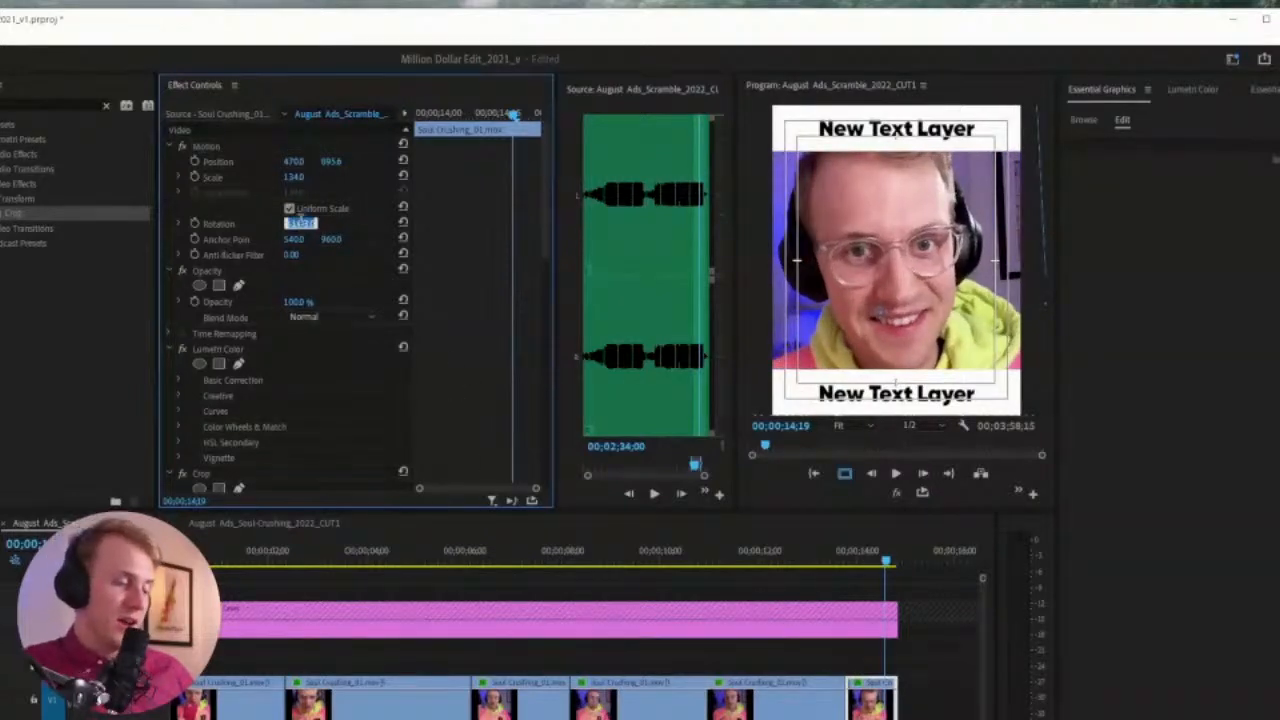
Tilt the last Soul Crushing clip slightly by changing its rotation, and deselect the clip
key(Return)
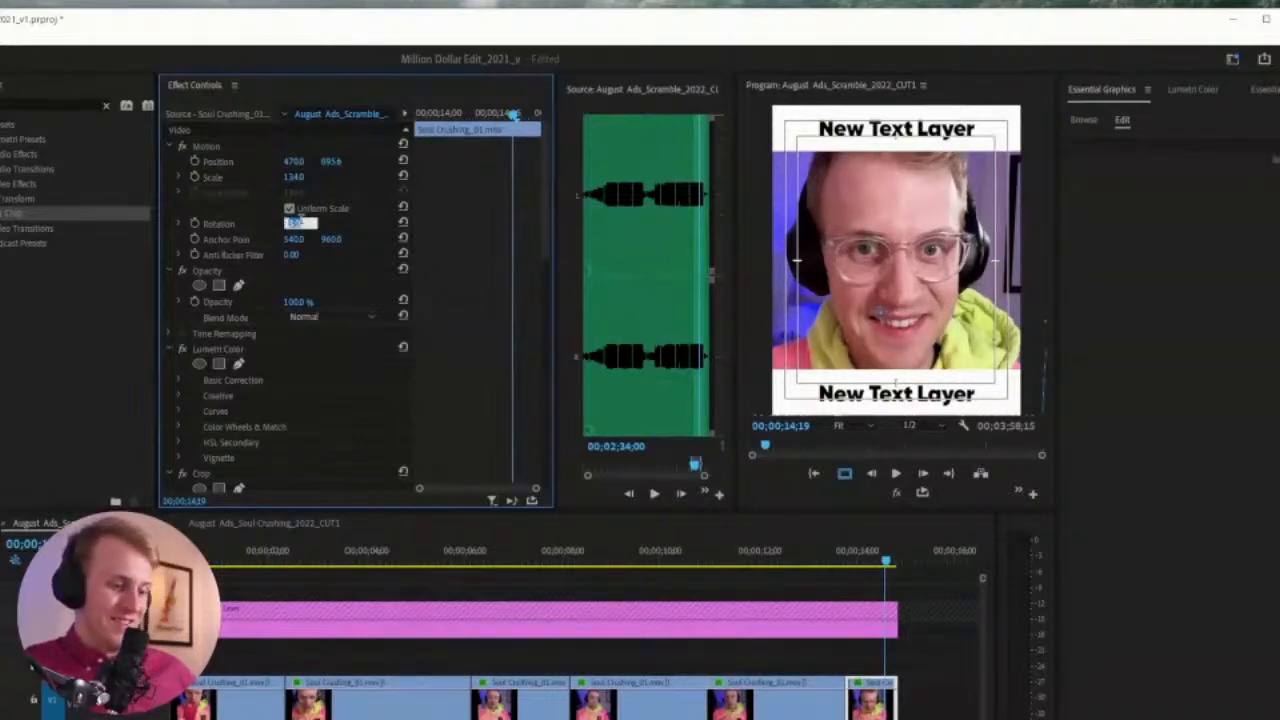
drag(300, 224, 298, 224)
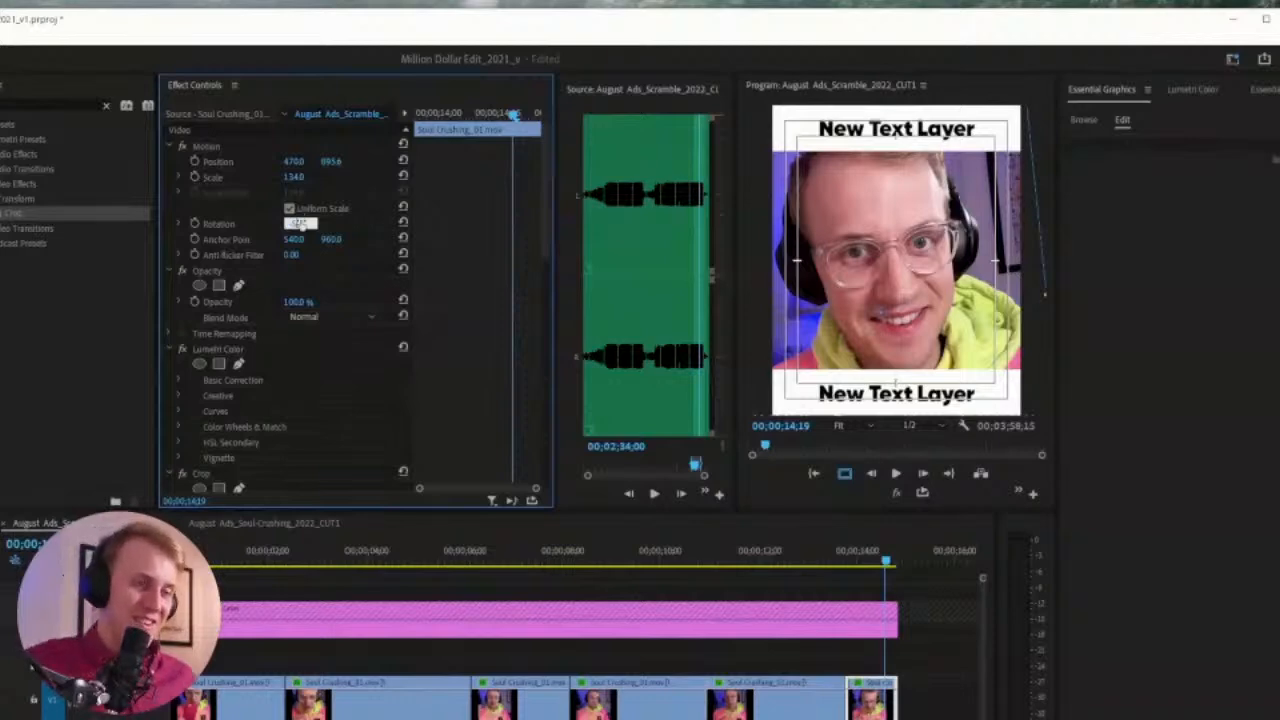
click(896, 665)
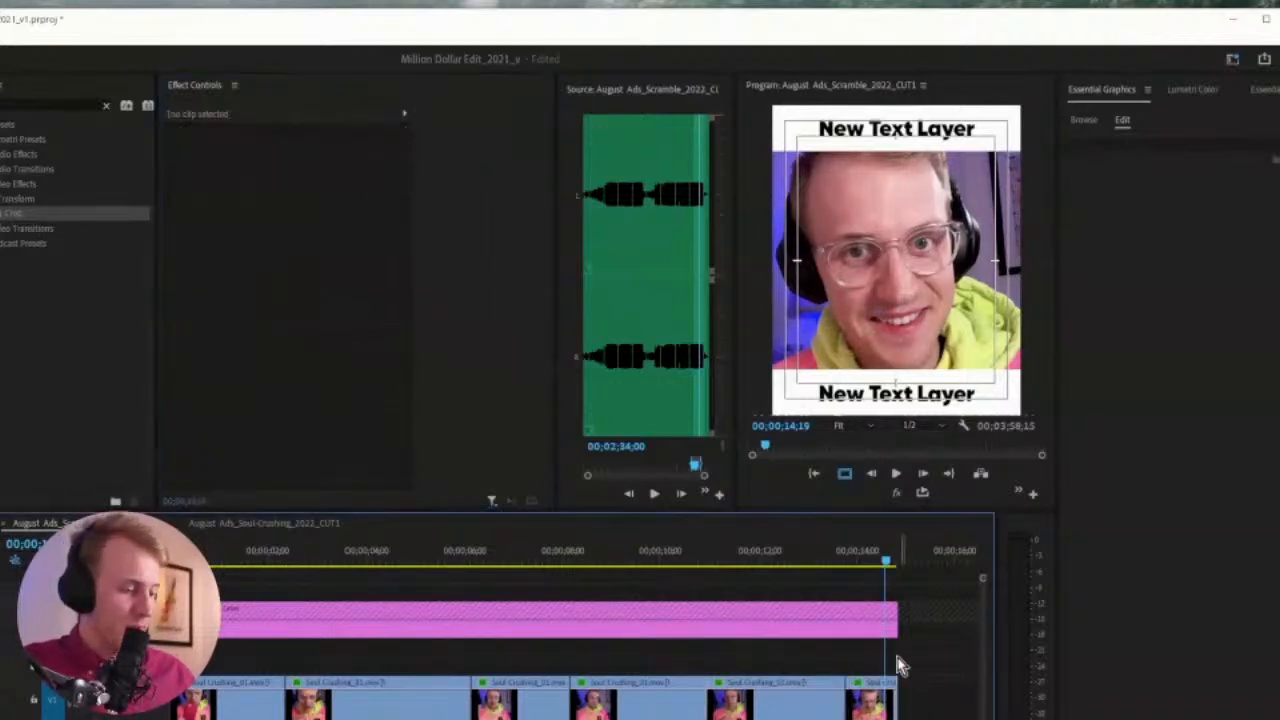
Play the sequence from its beginning and turn off the safe margins in the program preview
key(minus)
key(Home)
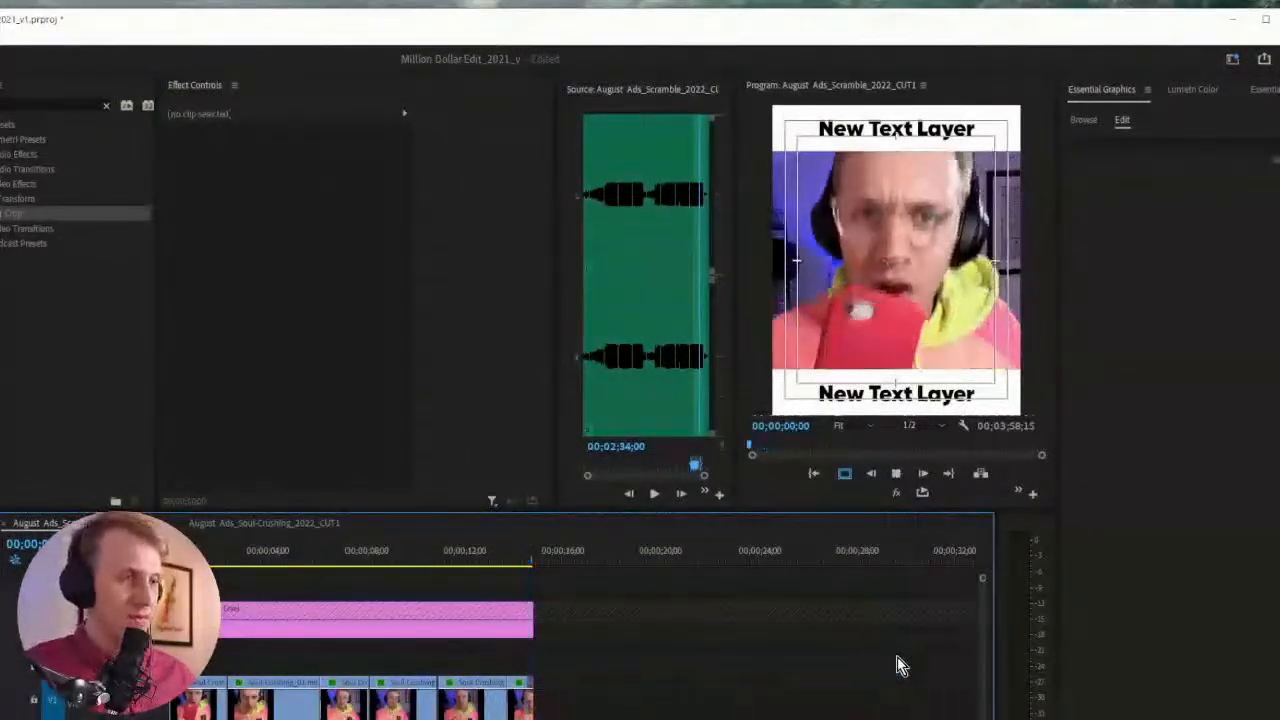
key(space)
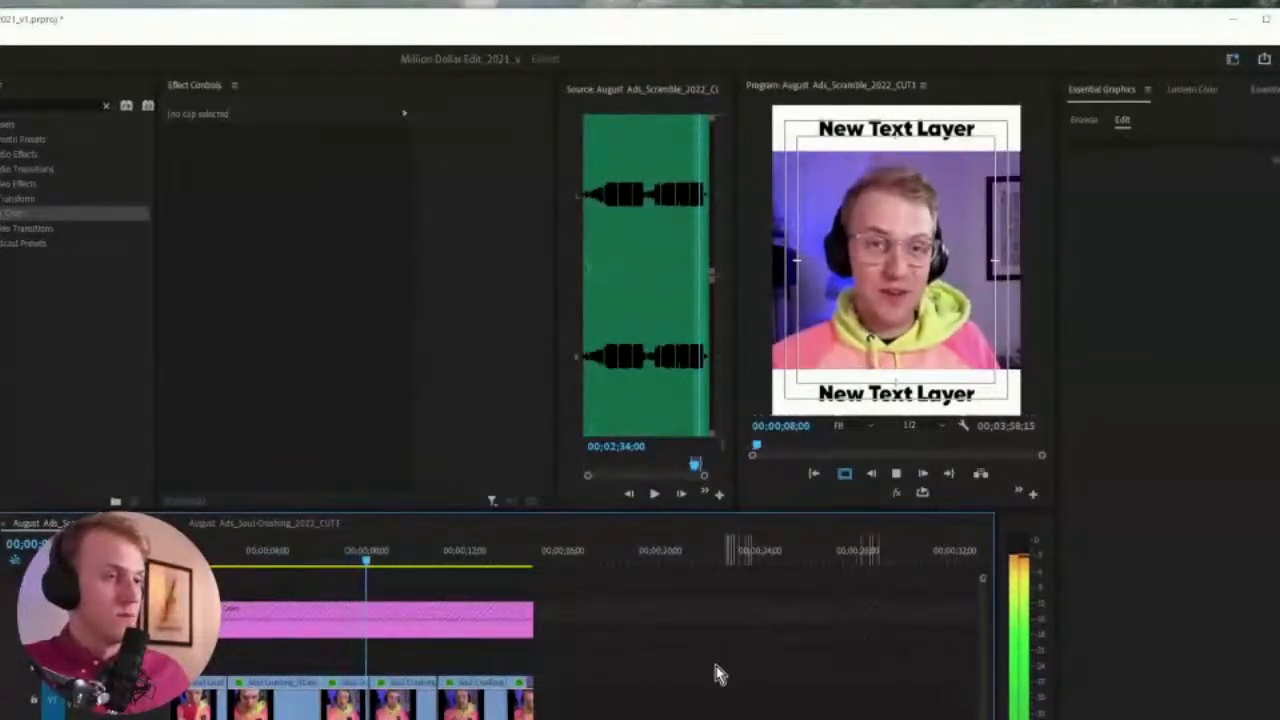
click(847, 474)
click(846, 474)
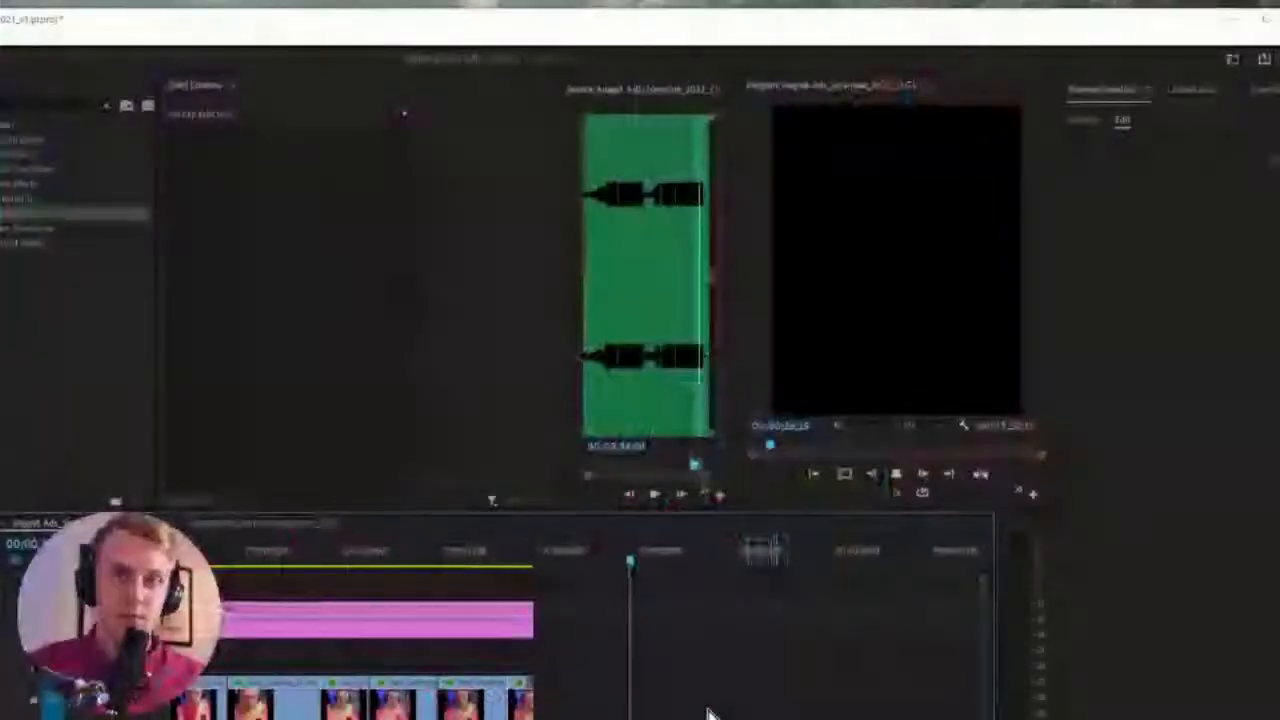
Replay the talking-head edit without the margin overlay up to its end, and return to the sequence start
key(space)
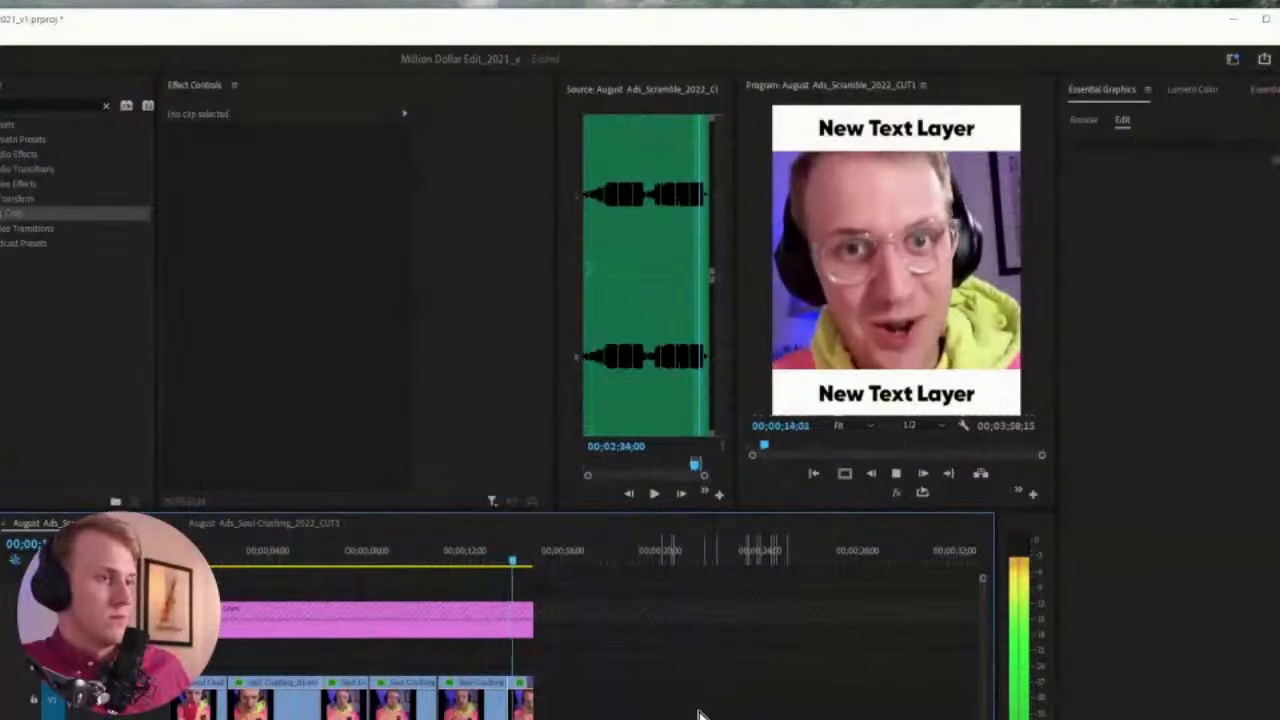
key(space)
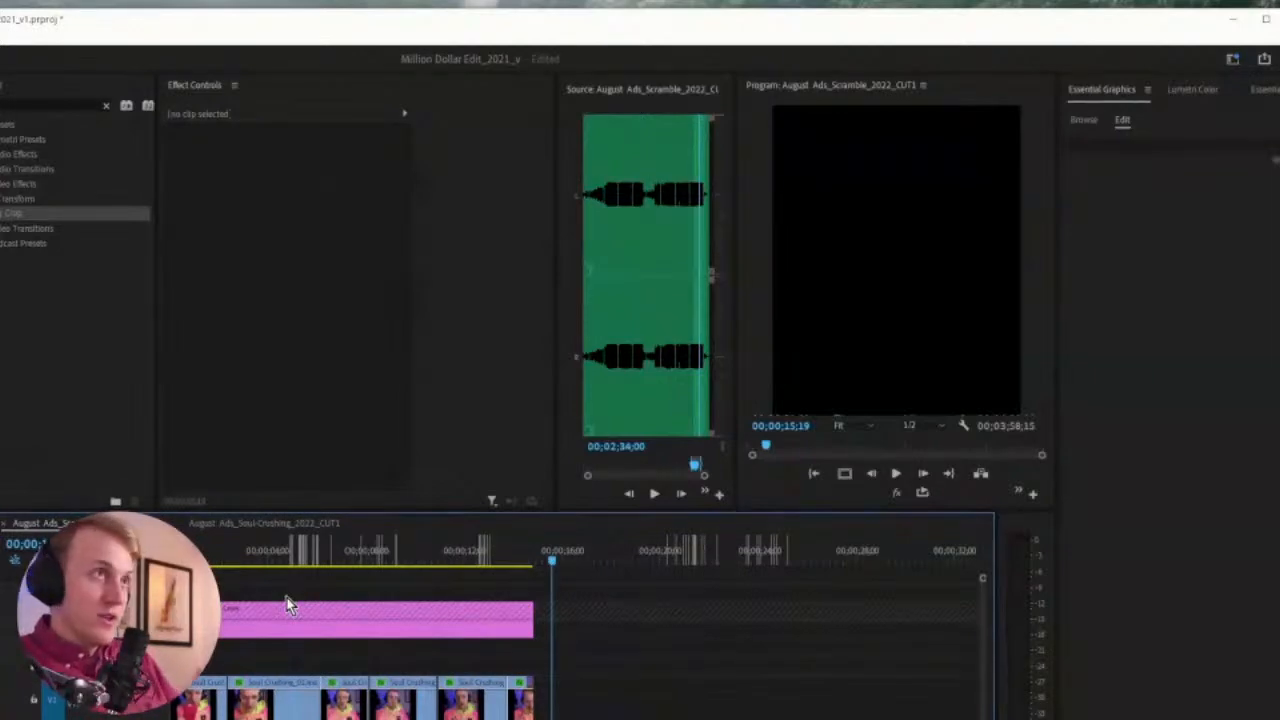
key(Home)
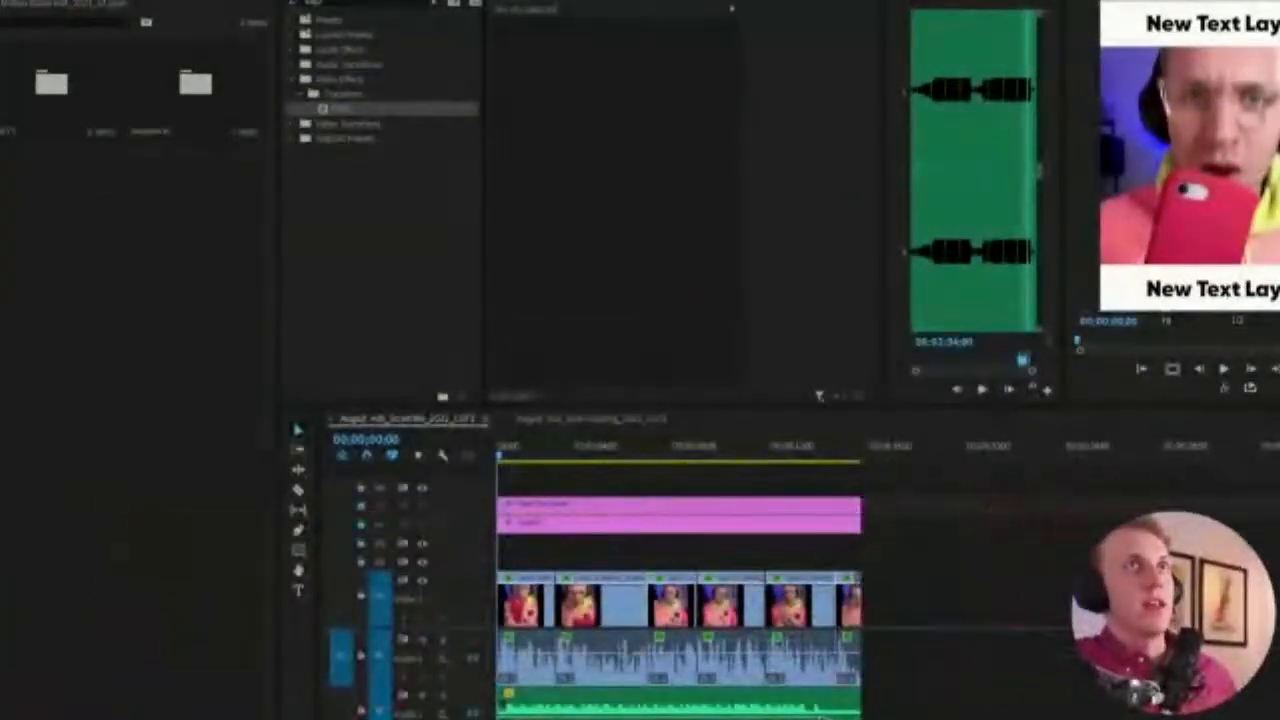
Look through the MDE MAIN FOOTAGE and B-roll bins inside the project's FOOTAGE assets
click(172, 166)
double_click(80, 94)
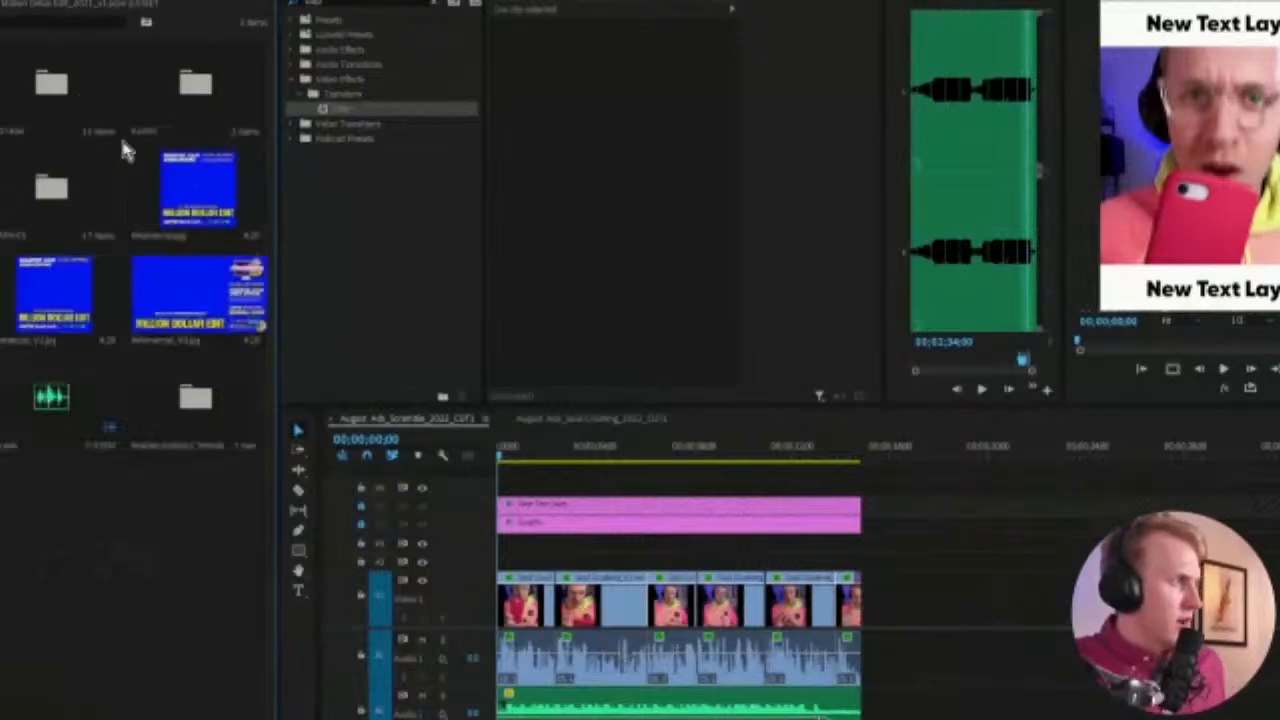
double_click(88, 88)
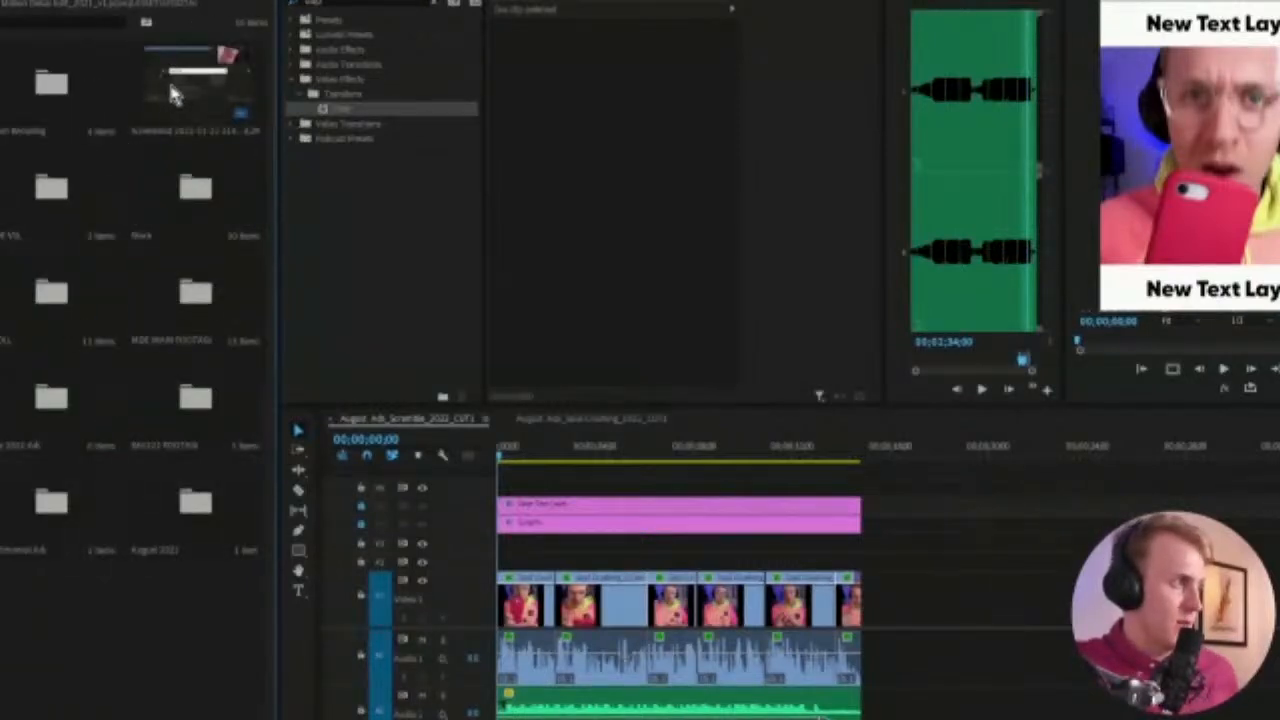
click(185, 204)
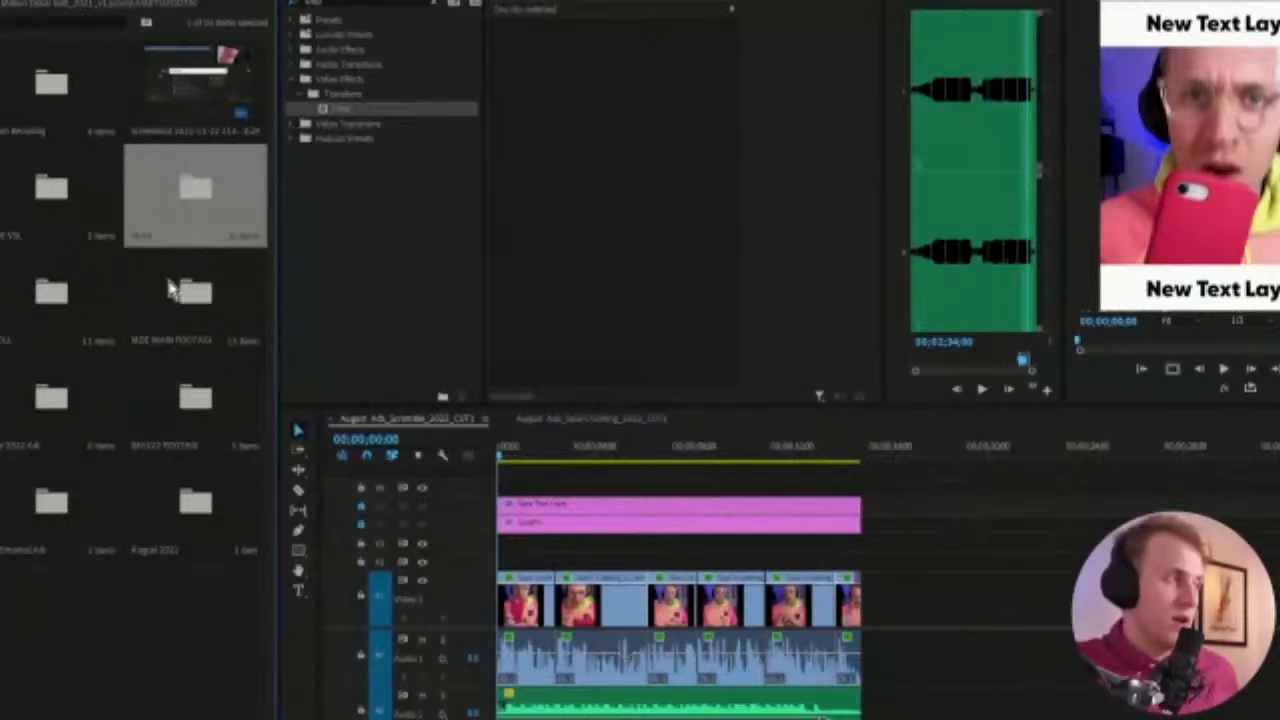
double_click(172, 290)
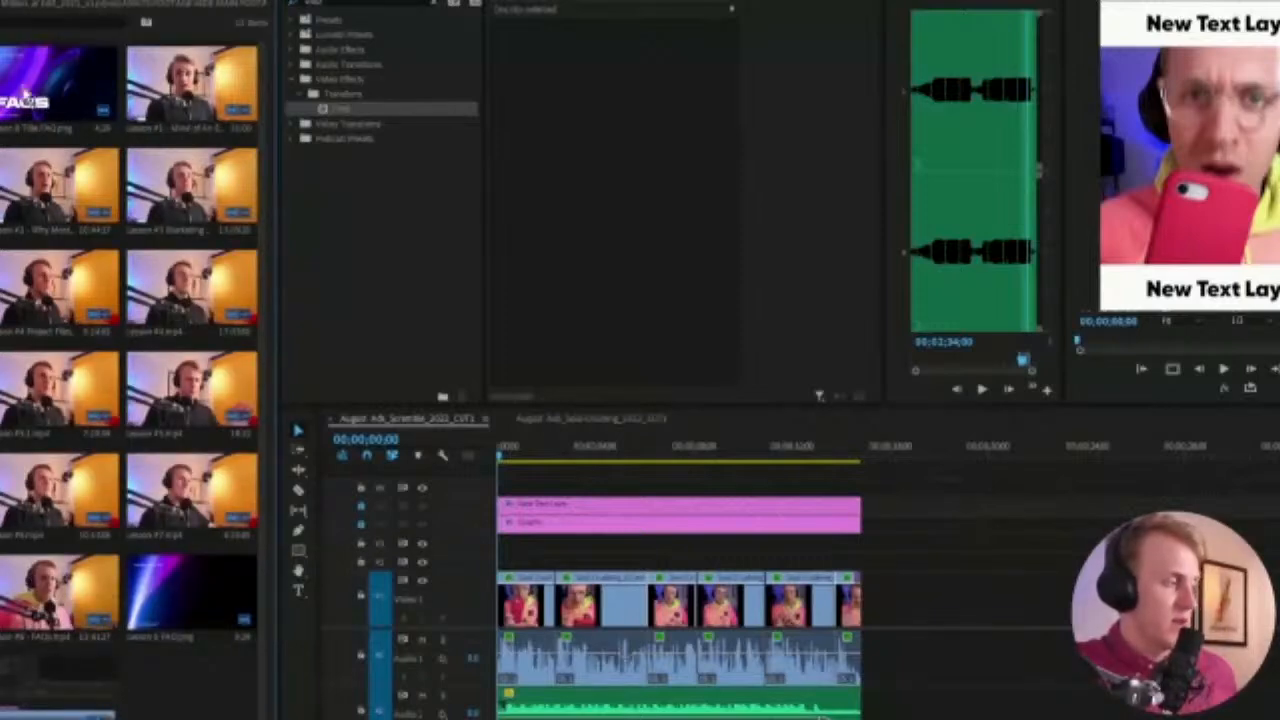
click(2, 8)
double_click(57, 311)
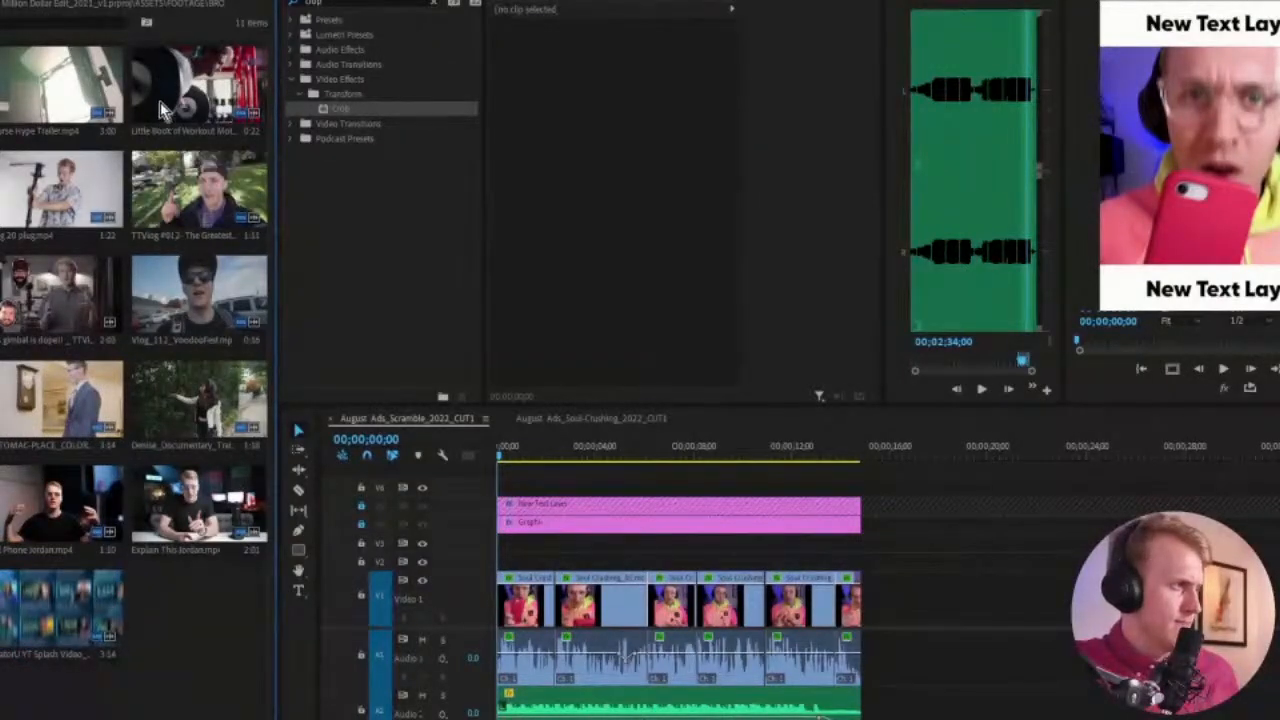
Open the Stock bin in the FOOTAGE folder and enlarge its clip thumbnails
click(16, 12)
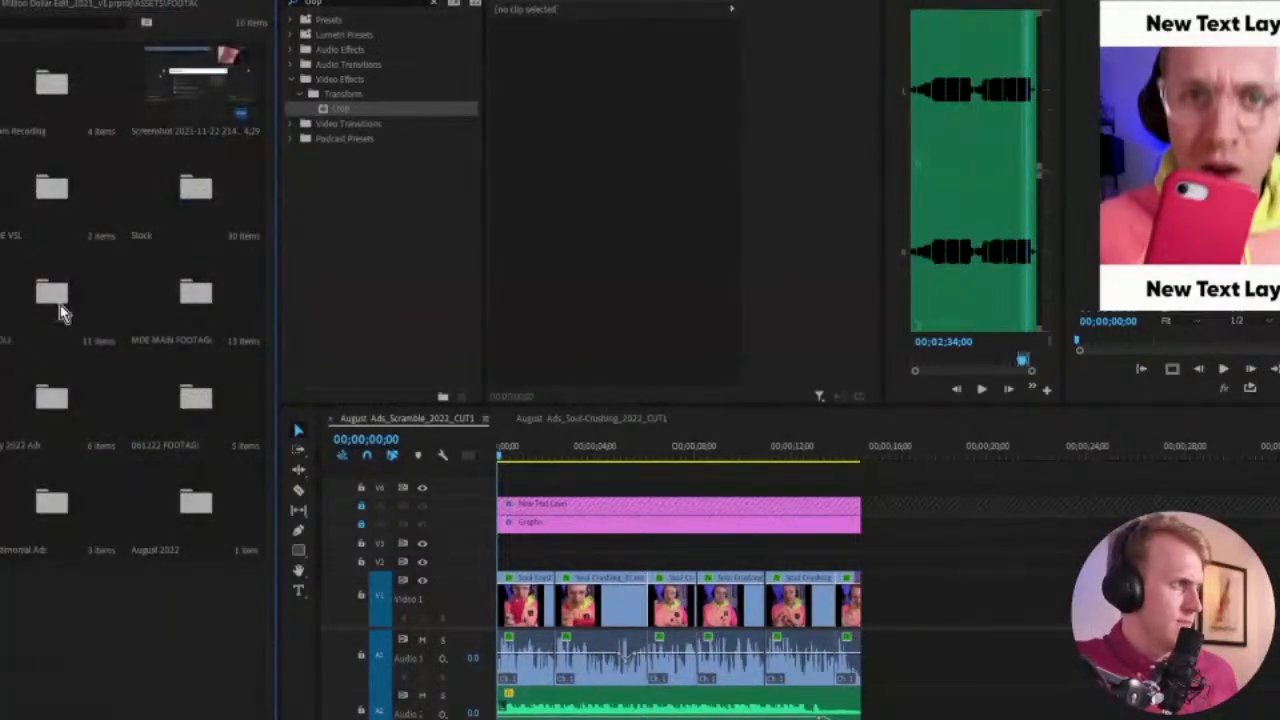
double_click(184, 187)
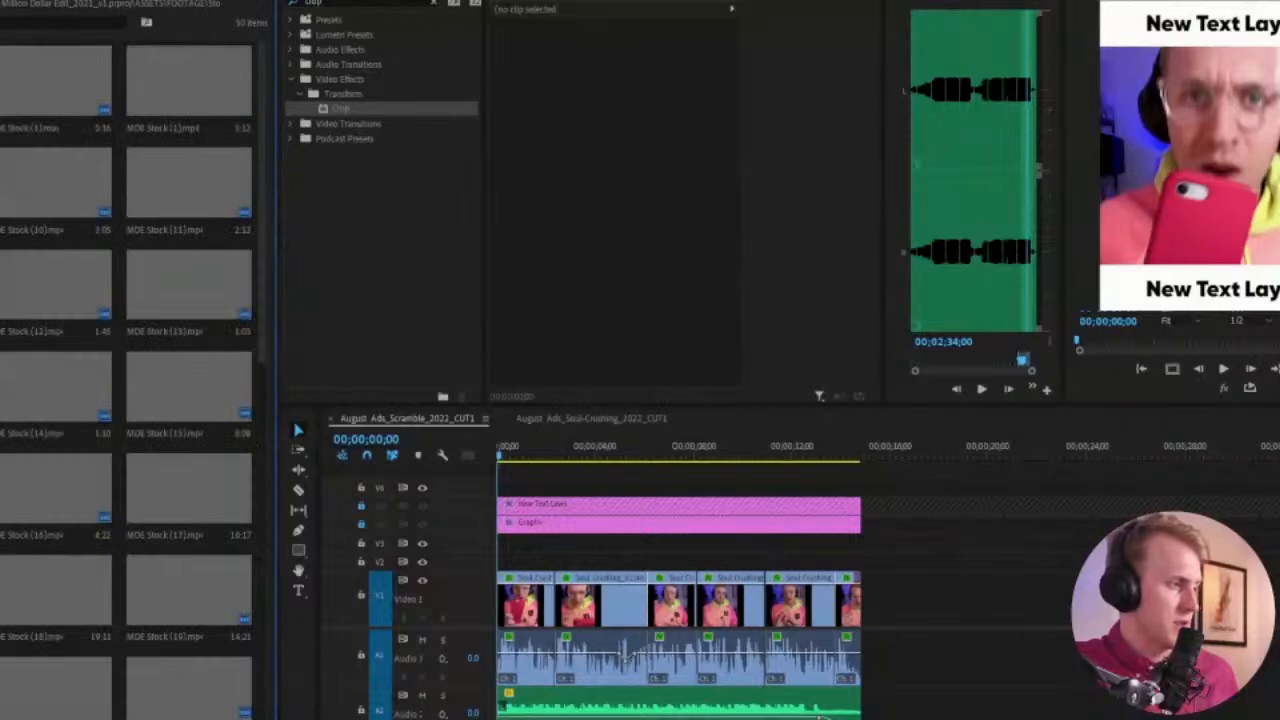
key(shift+bracketright)
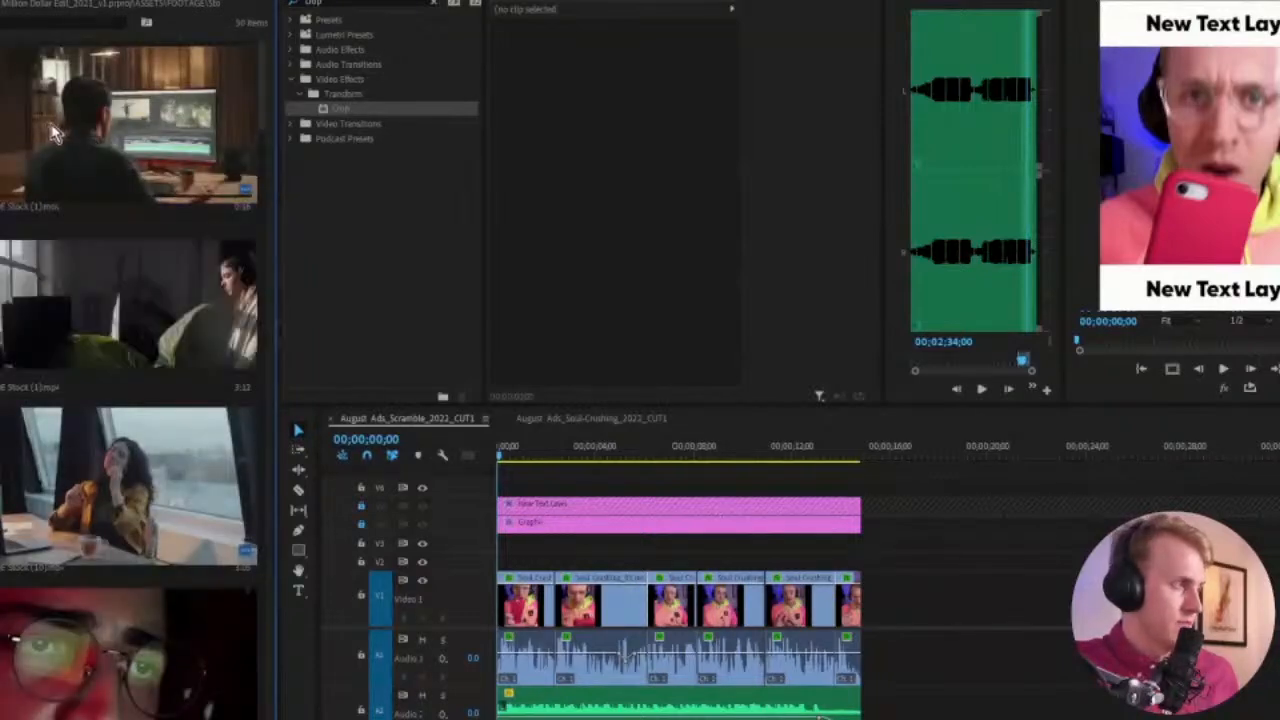
Look through the Stock clips for a shot of someone working at a computer
scroll(88, 220, down, 3)
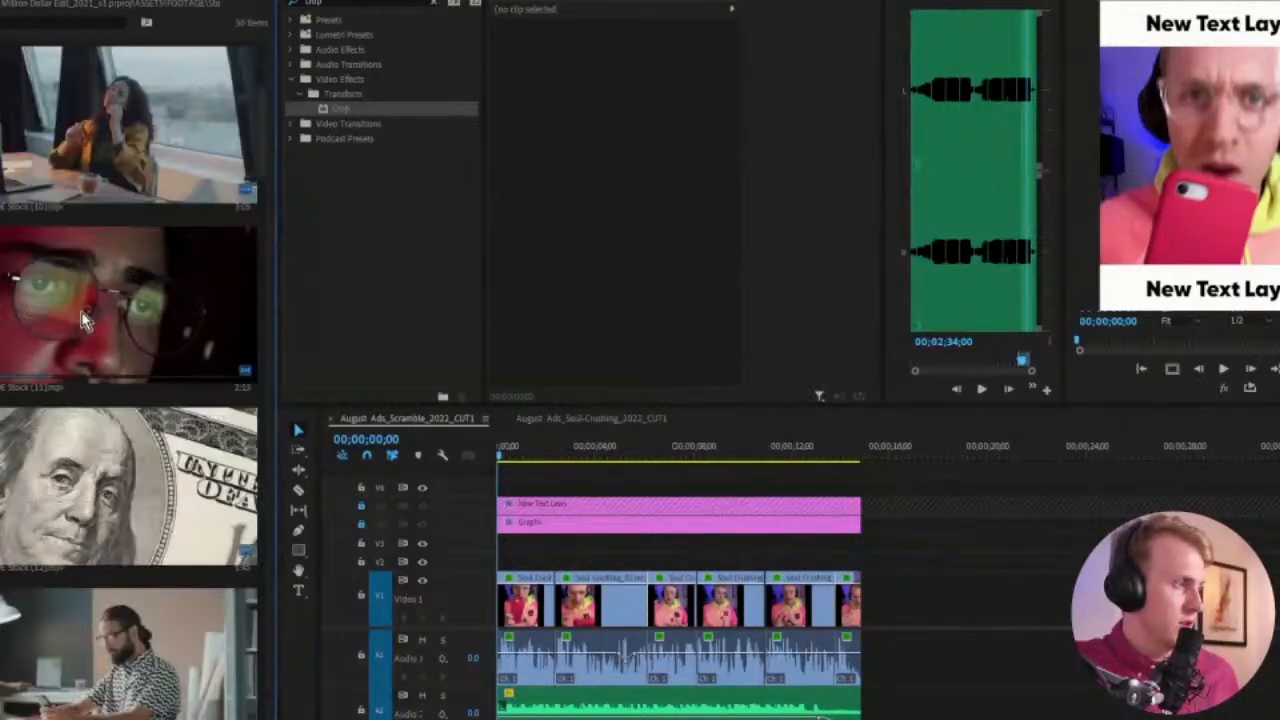
scroll(120, 300, down, 2)
scroll(157, 295, down, 3)
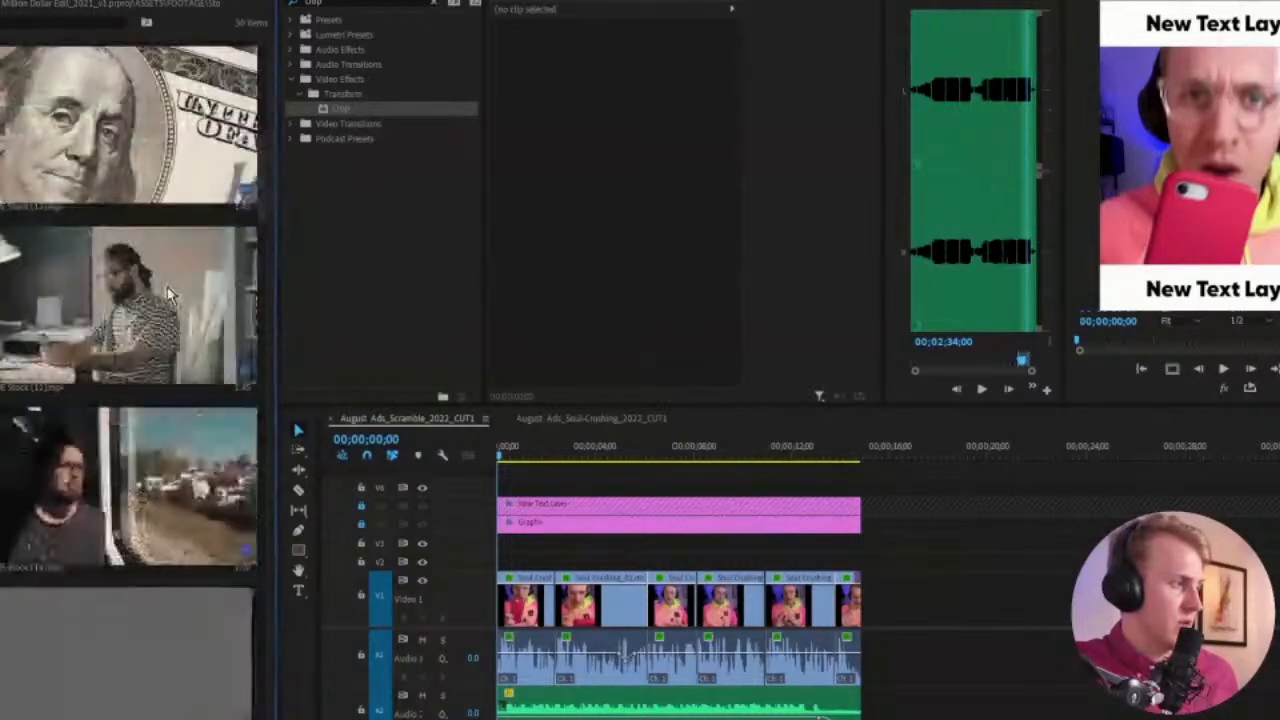
scroll(27, 307, down, 2)
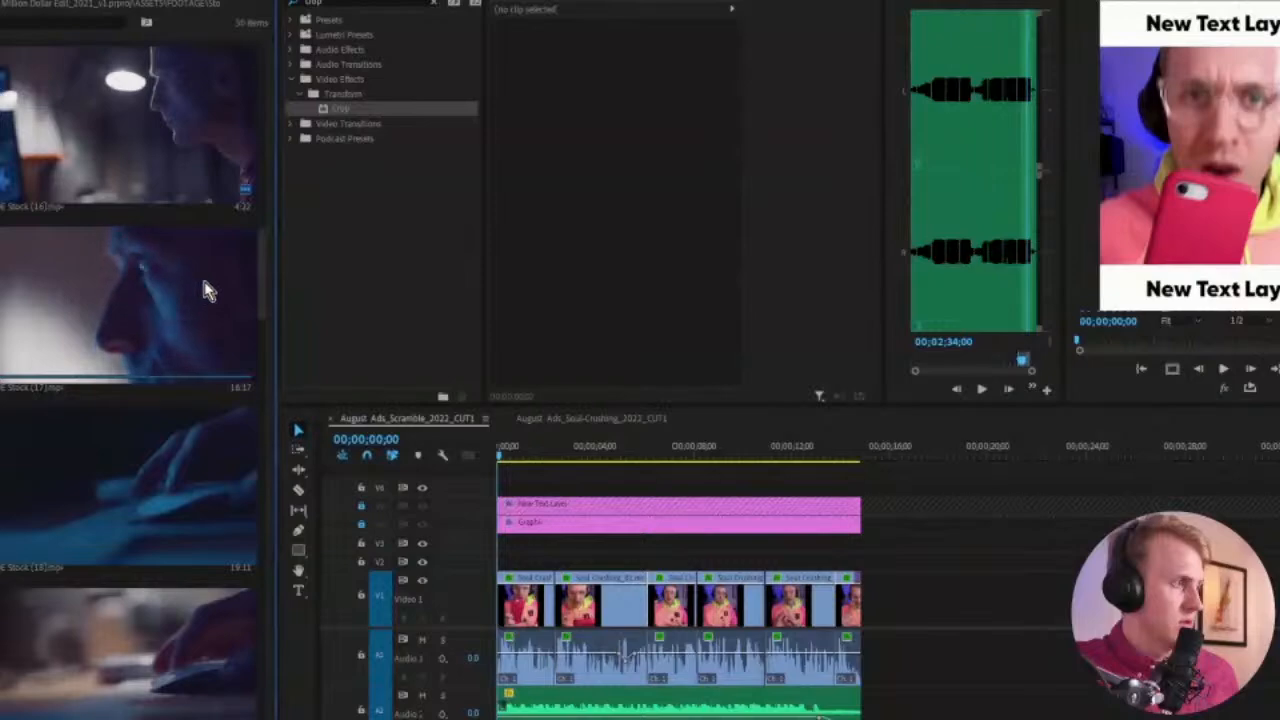
scroll(88, 421, down, 3)
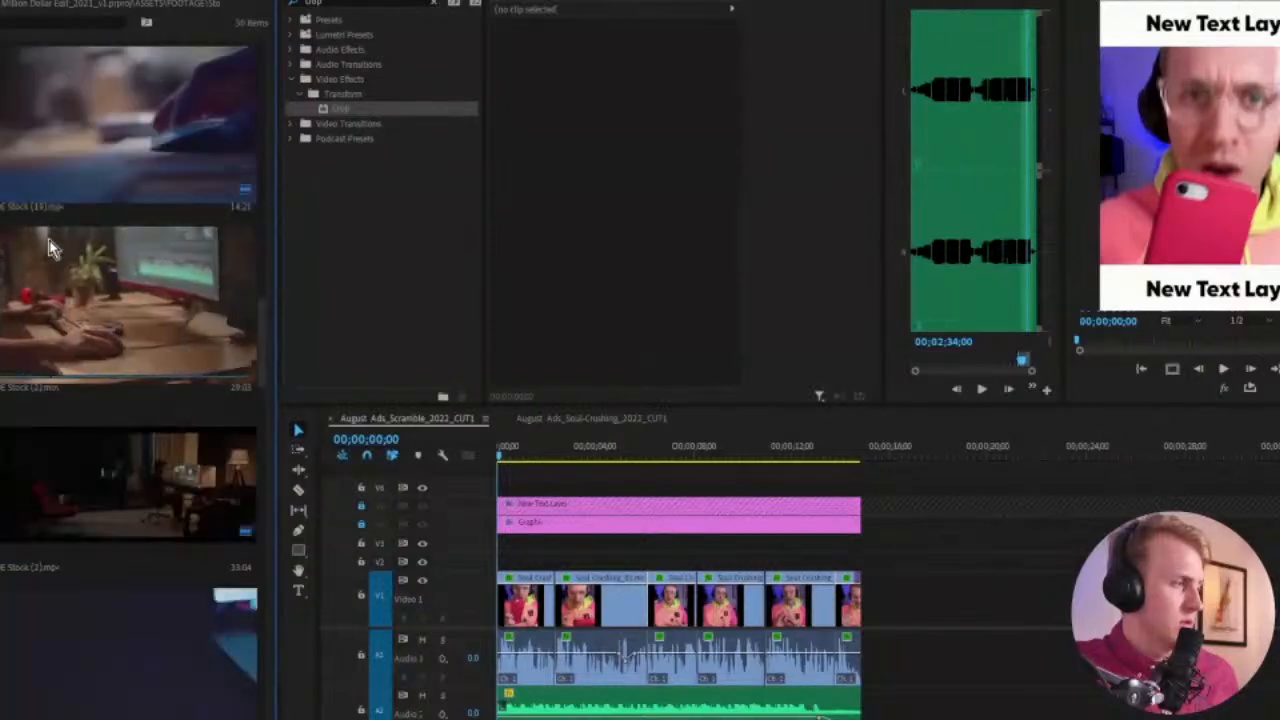
scroll(130, 326, down, 1)
scroll(128, 325, down, 1)
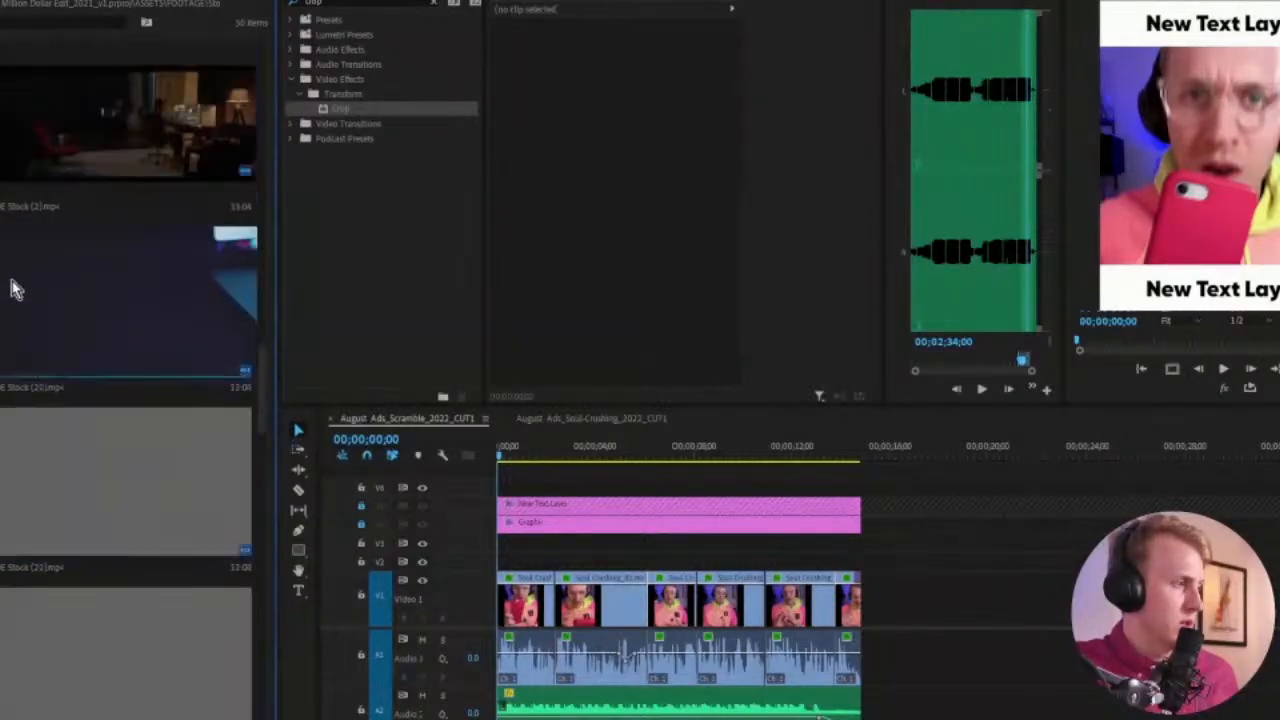
scroll(145, 410, down, 1)
scroll(85, 320, down, 3)
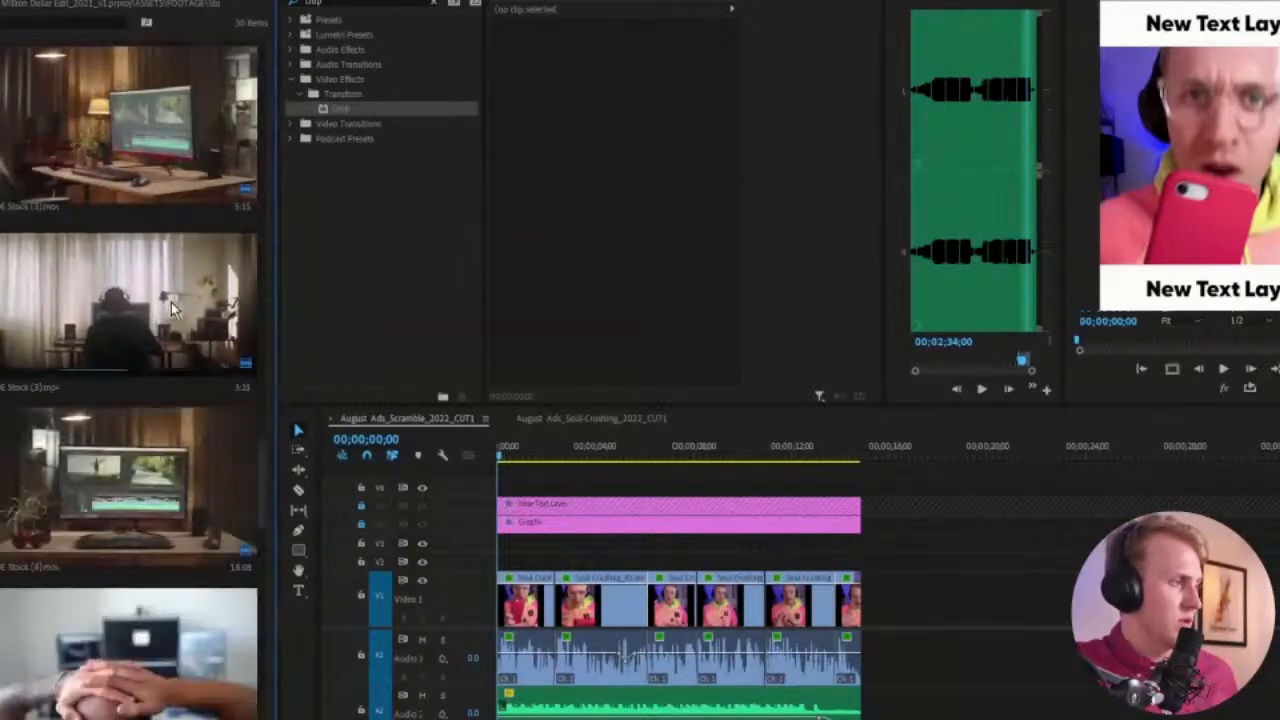
scroll(68, 303, down, 2)
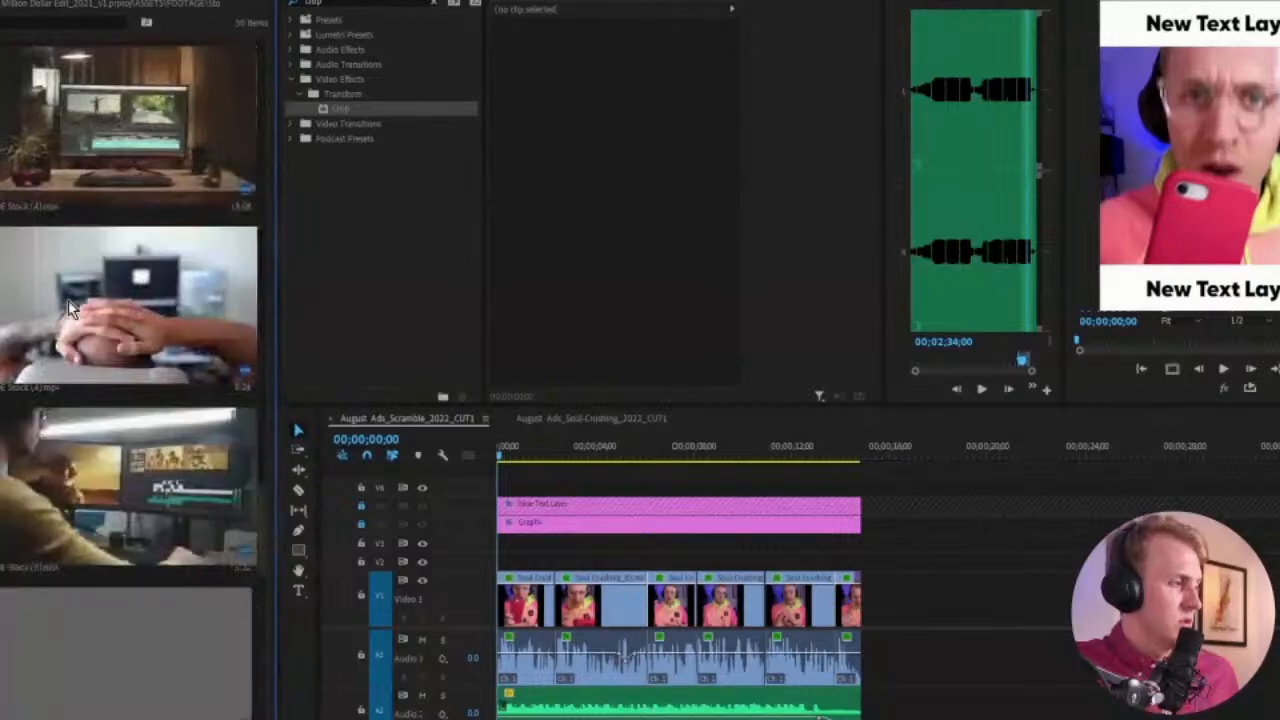
scroll(80, 310, up, 2)
Load the MDE Stock (3) clip of the person at a desk into a widened source monitor and scrub through its marked range
click(85, 322)
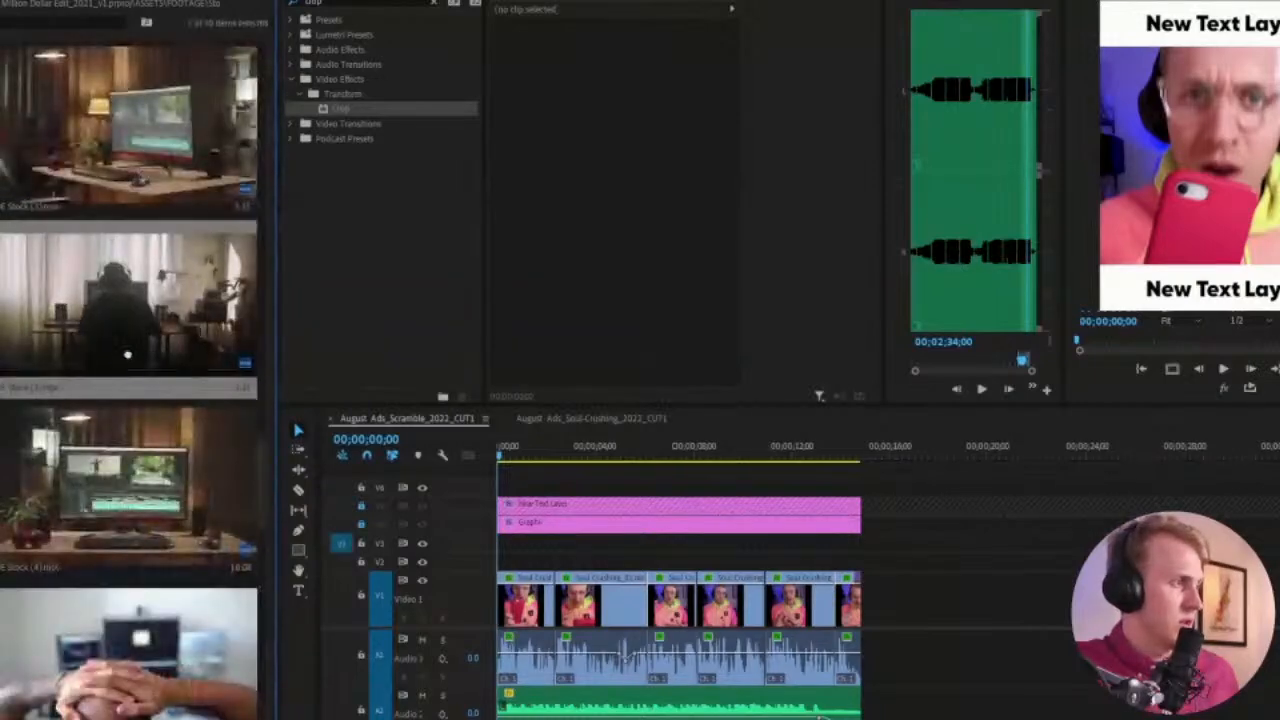
double_click(100, 337)
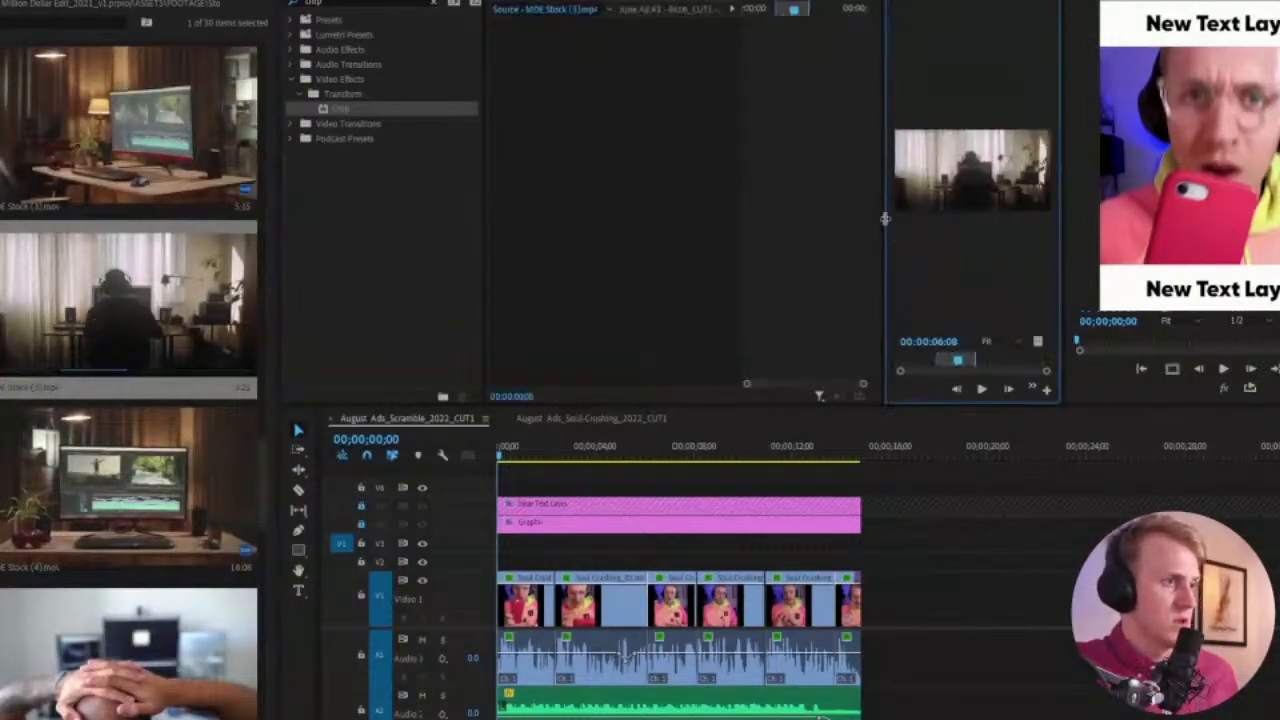
drag(885, 218, 691, 218)
drag(755, 368, 853, 360)
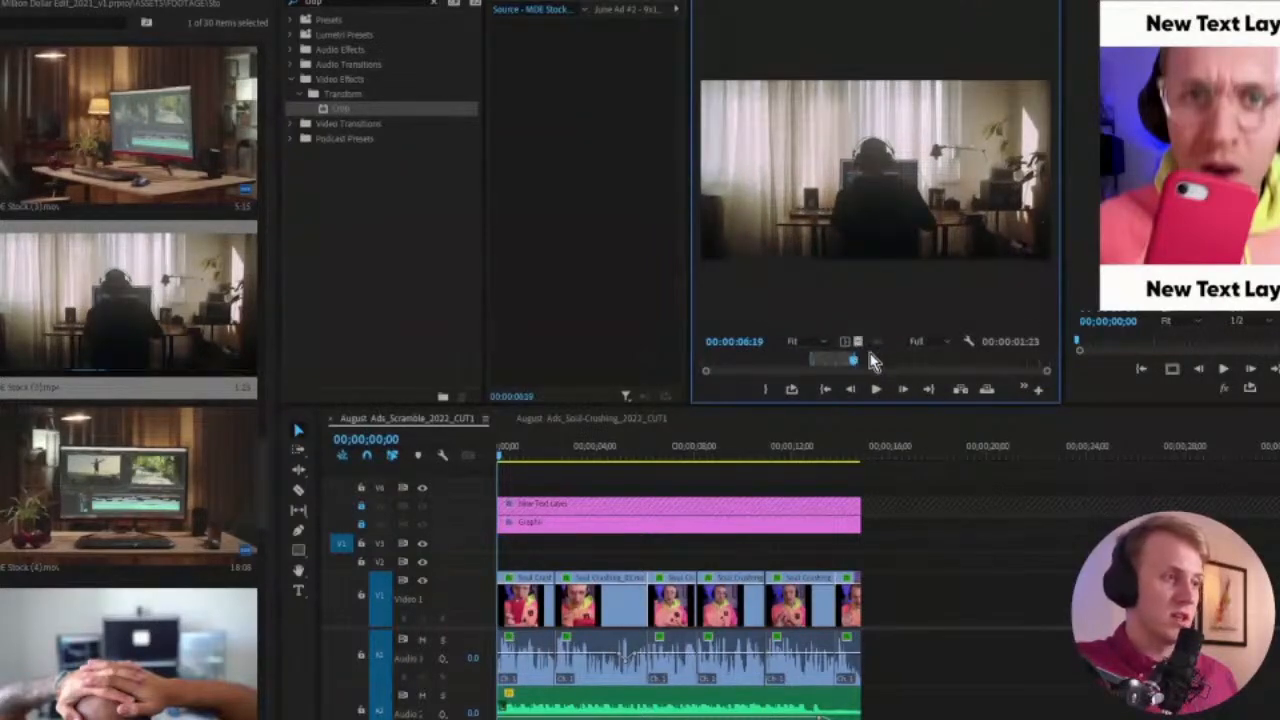
Place only the video of the marked stock range on track V2, starting about one second into the sequence
drag(905, 172, 931, 650)
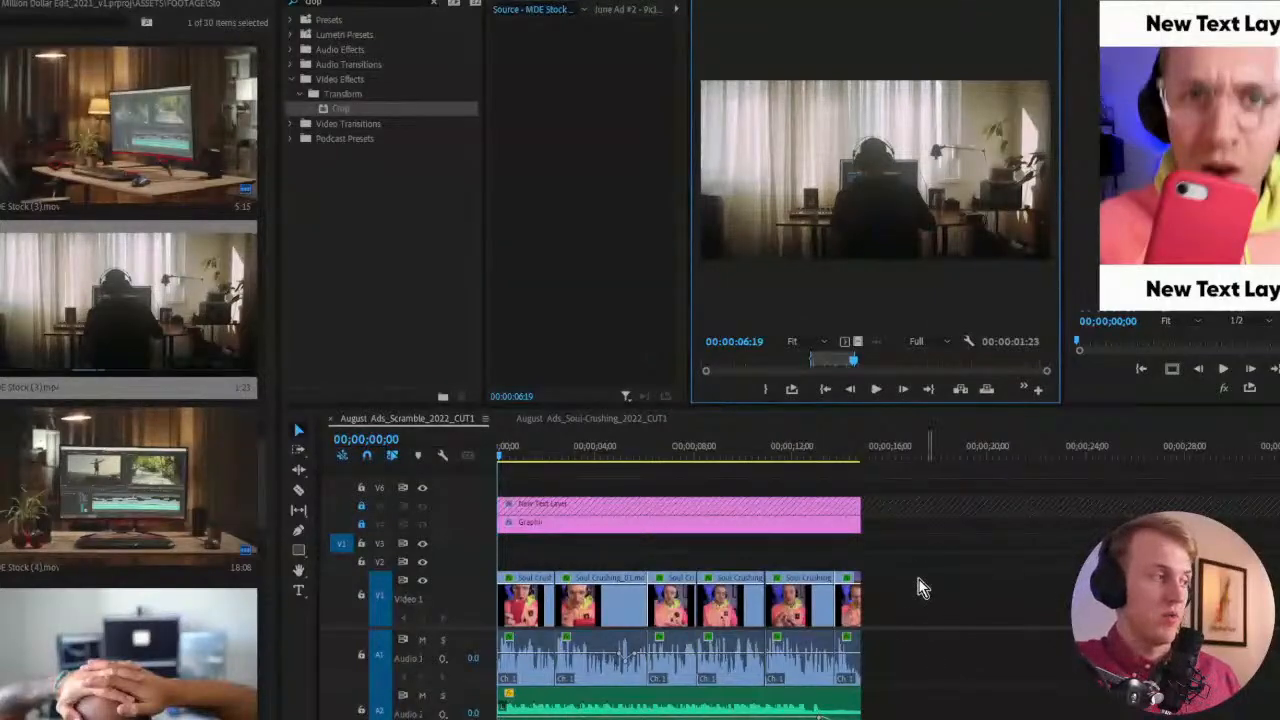
key(ctrl+s)
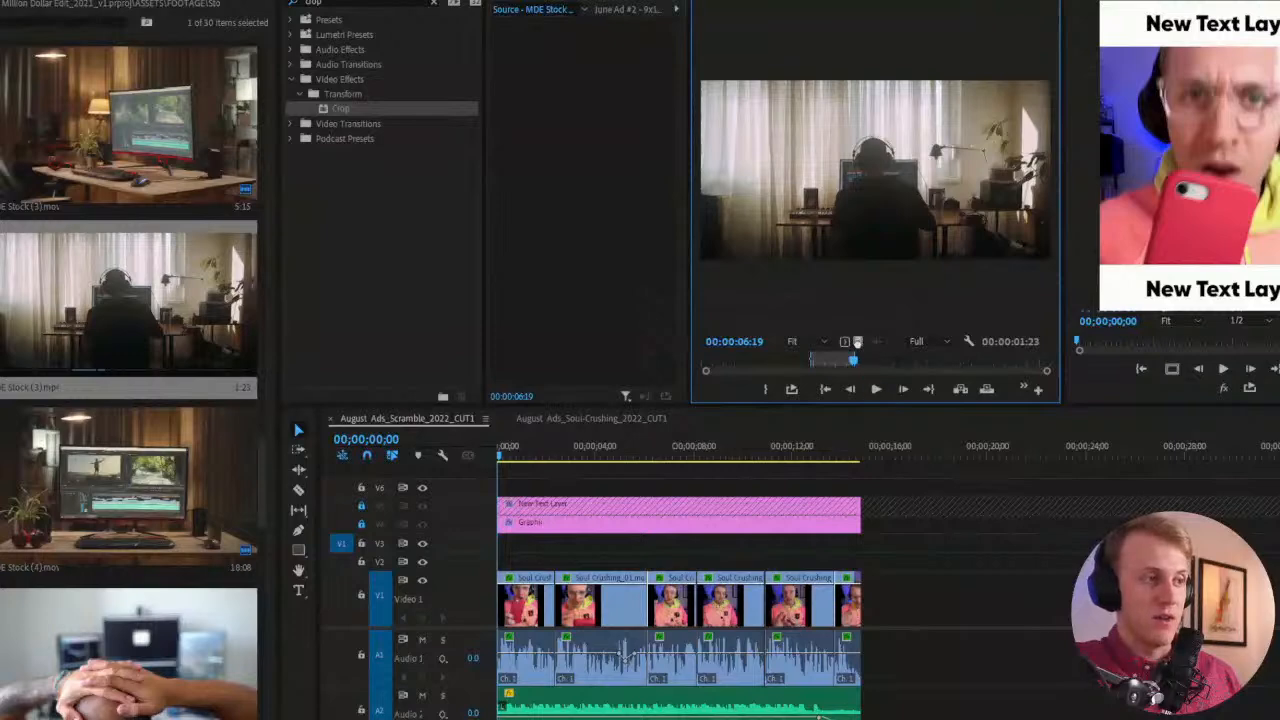
drag(914, 497, 535, 566)
Play back the opening and move the stock clip on V2 so it ends at the cut after the second talking-head clip
key(space)
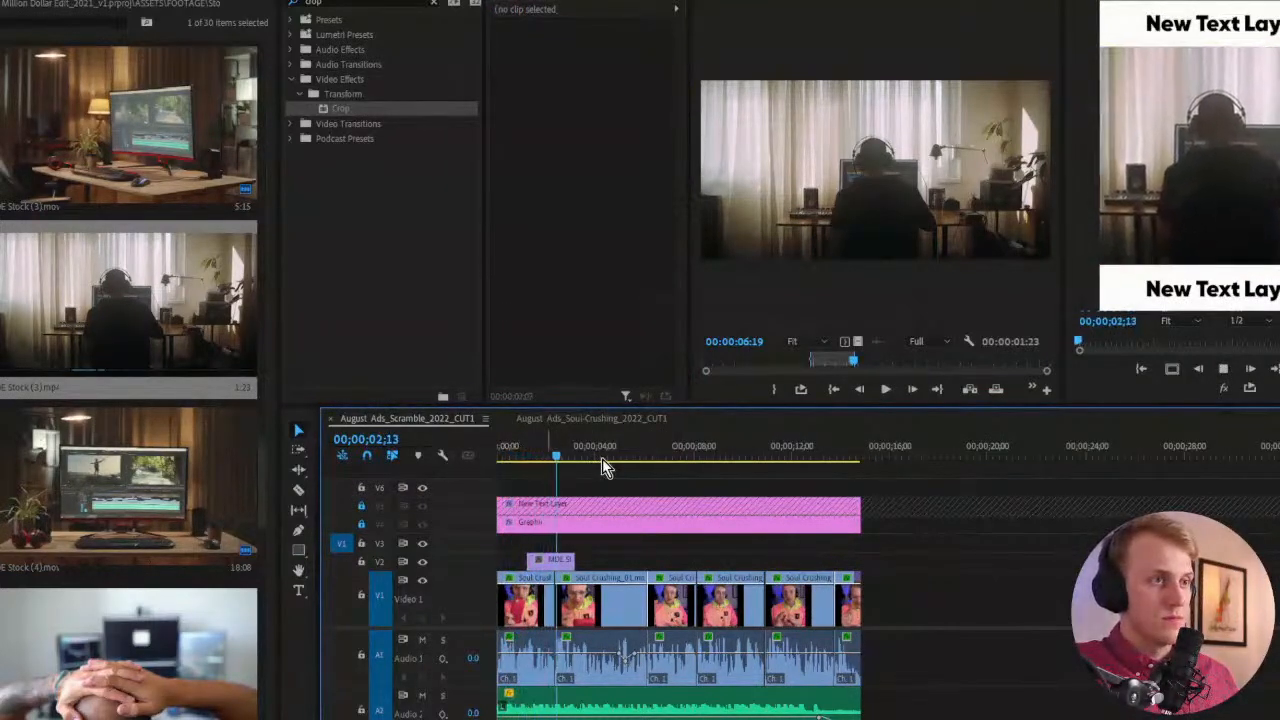
key(space)
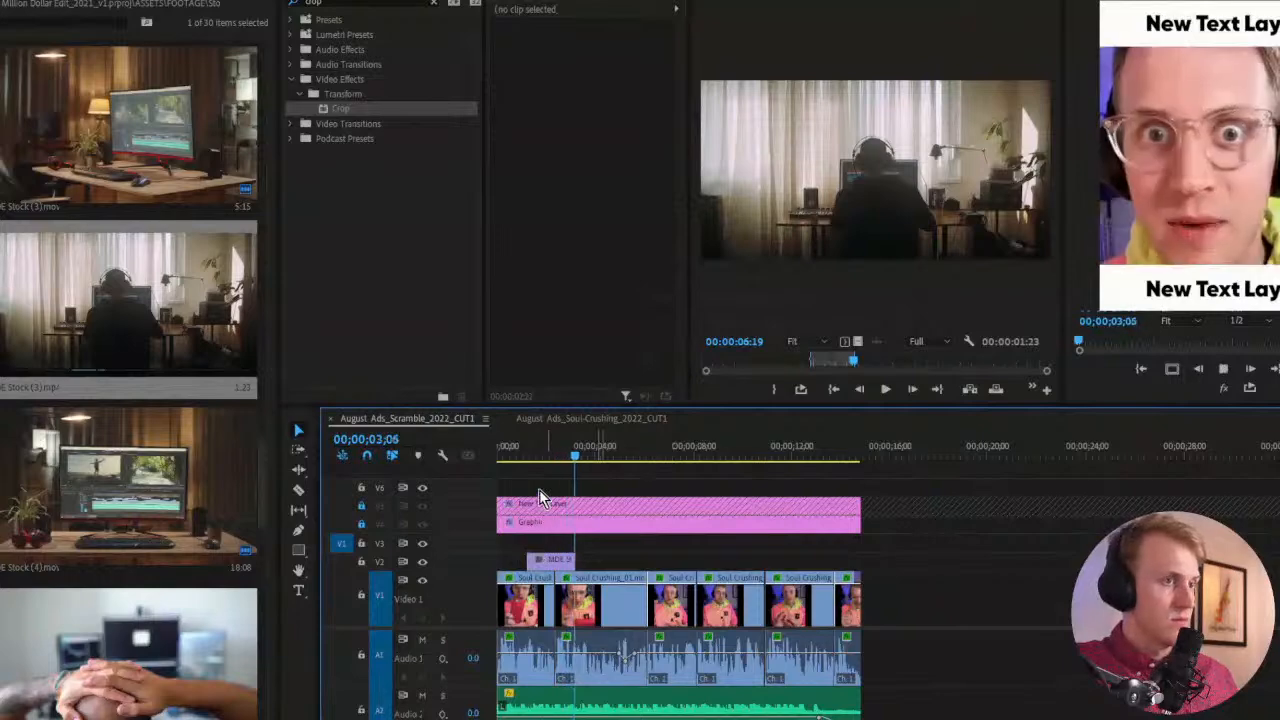
key(space)
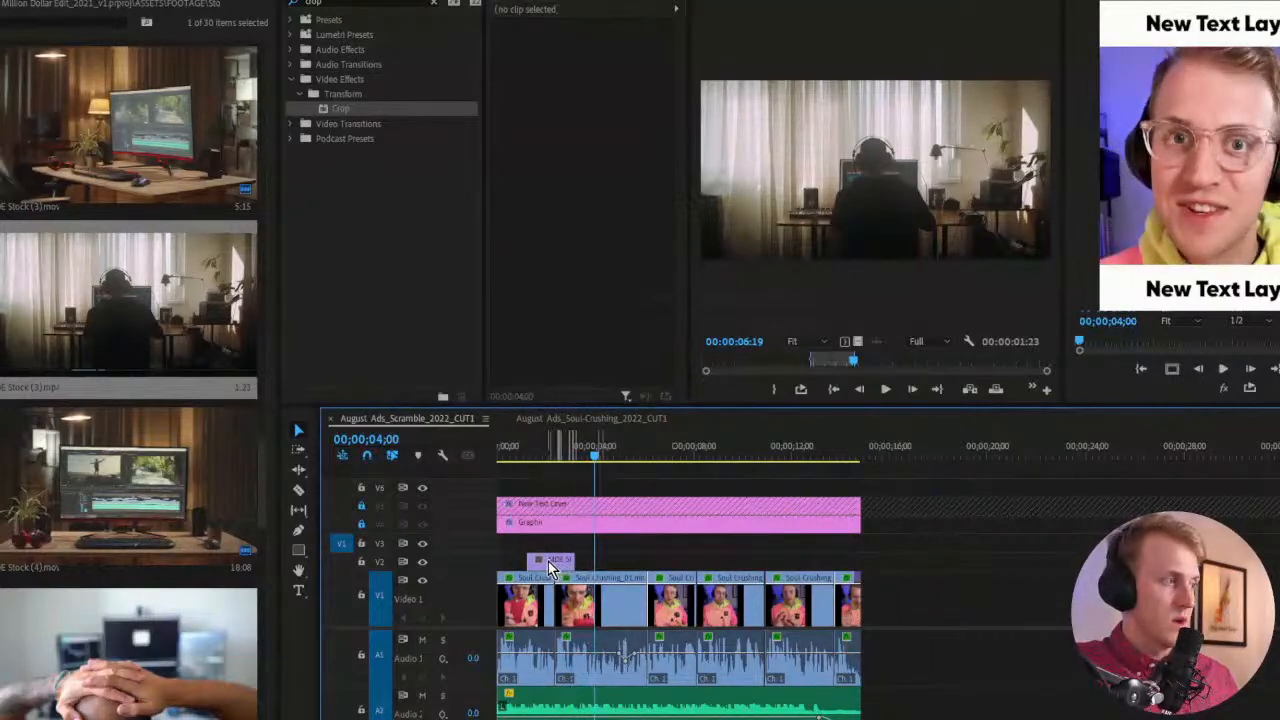
drag(548, 561, 621, 562)
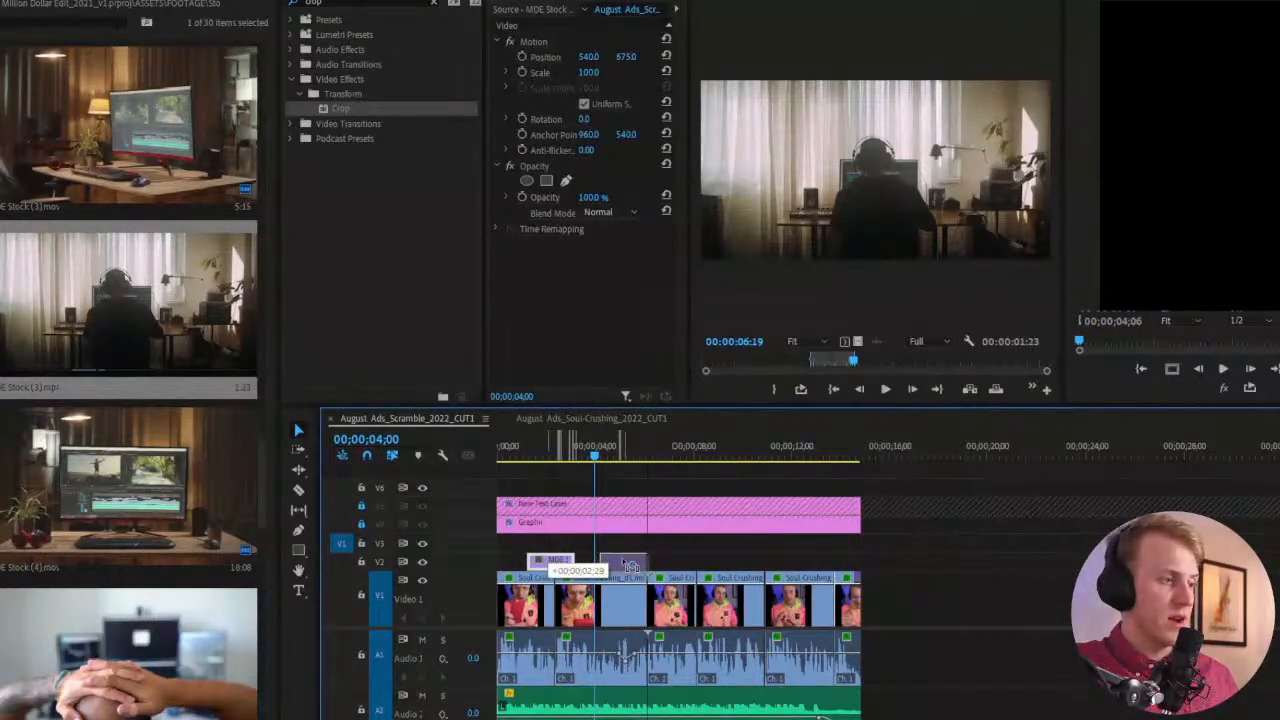
Search the effects for a wiggle effect and a shake effect to use on the stock clip on V2
click(623, 451)
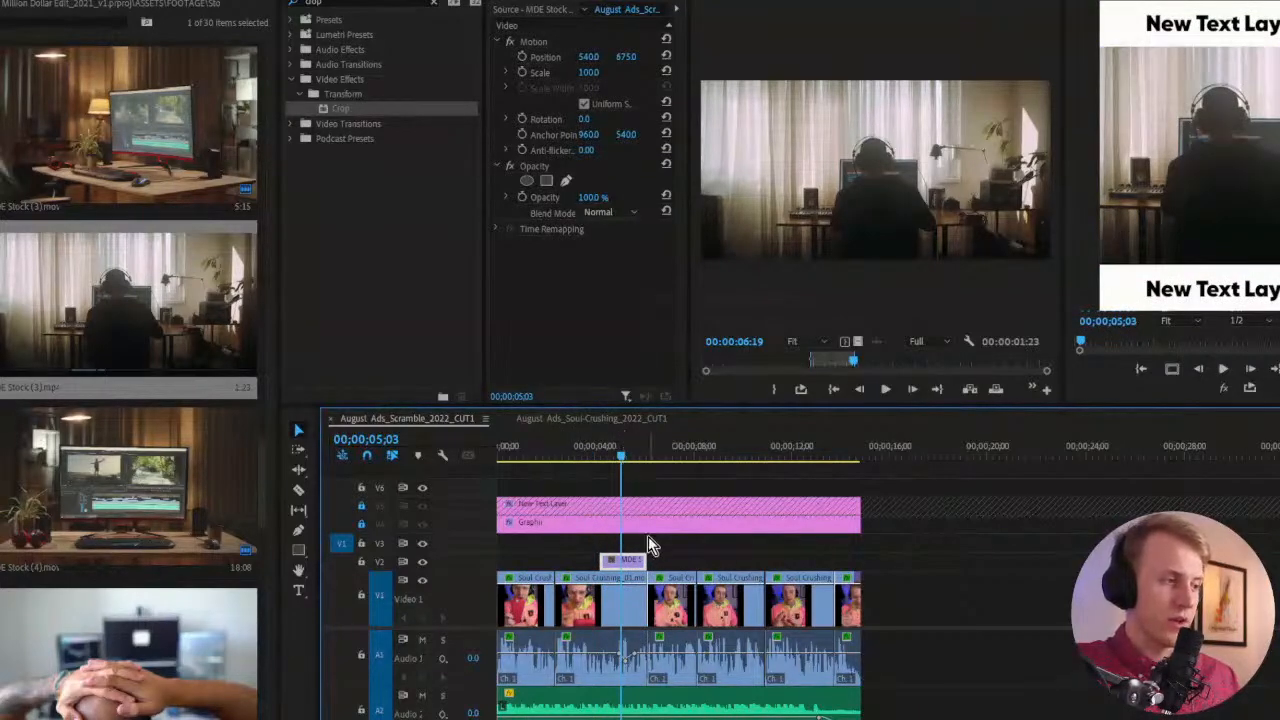
click(349, 3)
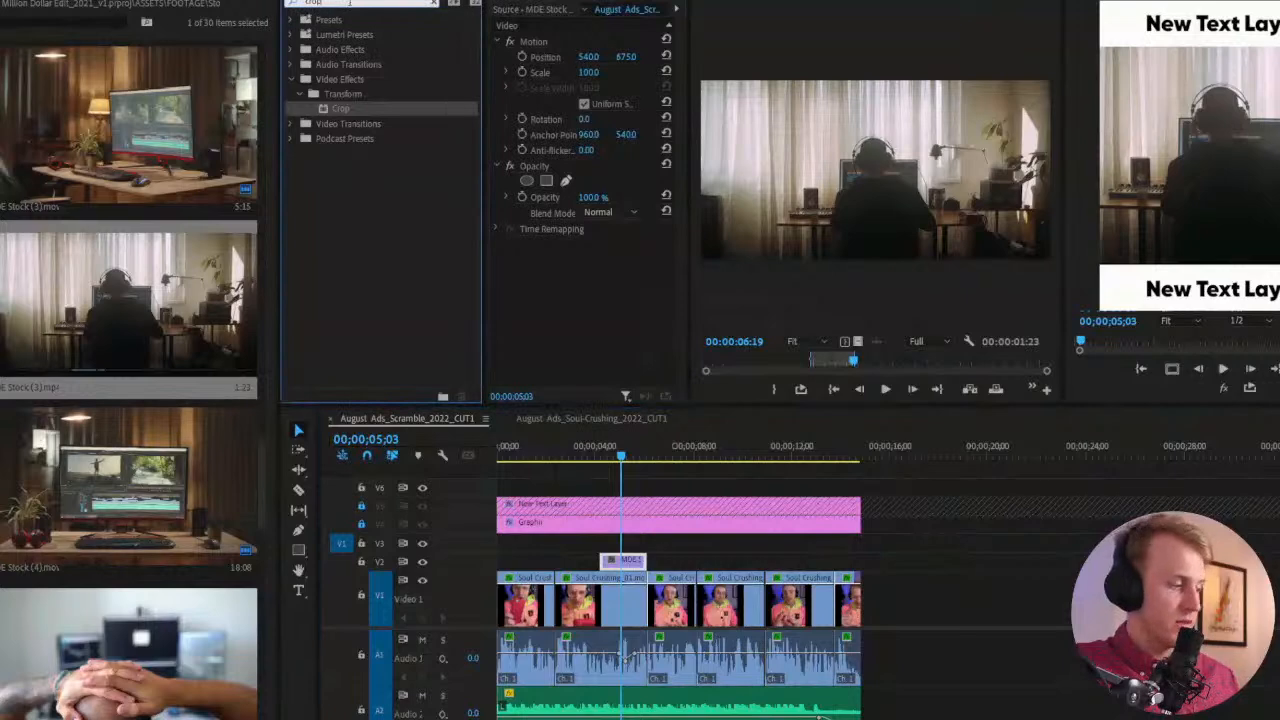
text(laWiggle)
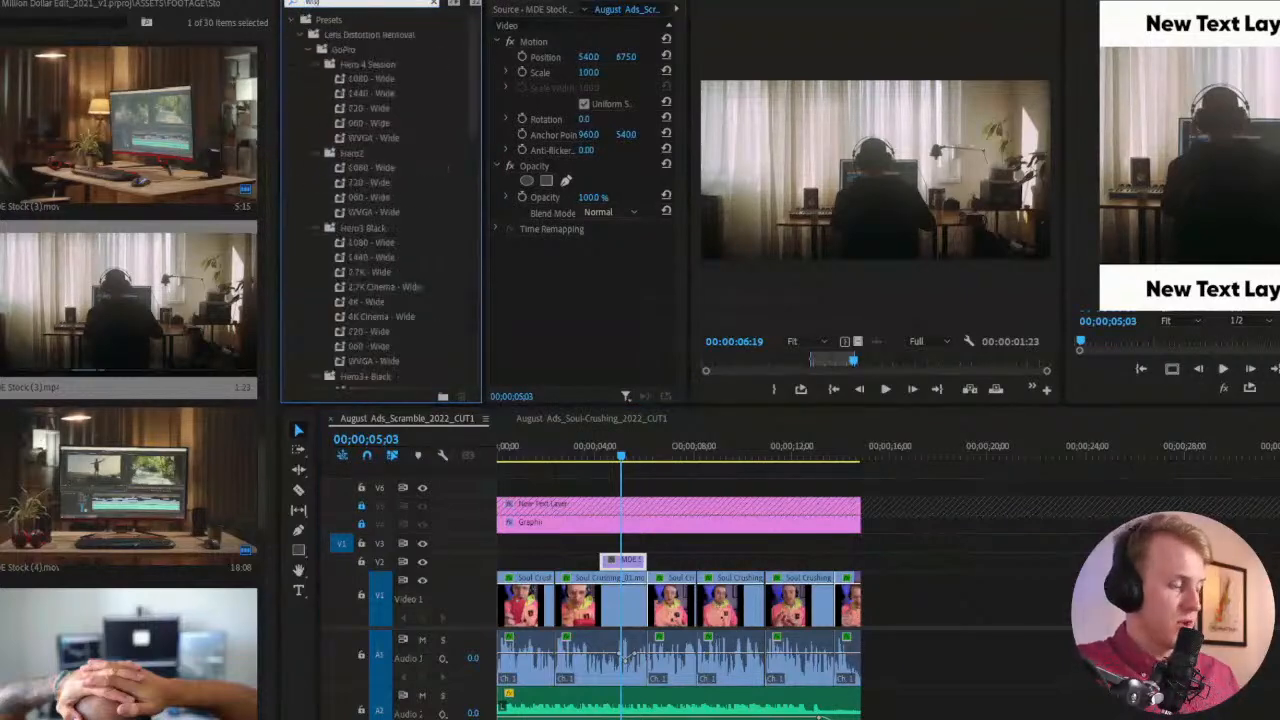
key(BackSpace)
key(BackSpace)
key(BackSpace)
key(BackSpace)
key(BackSpace)
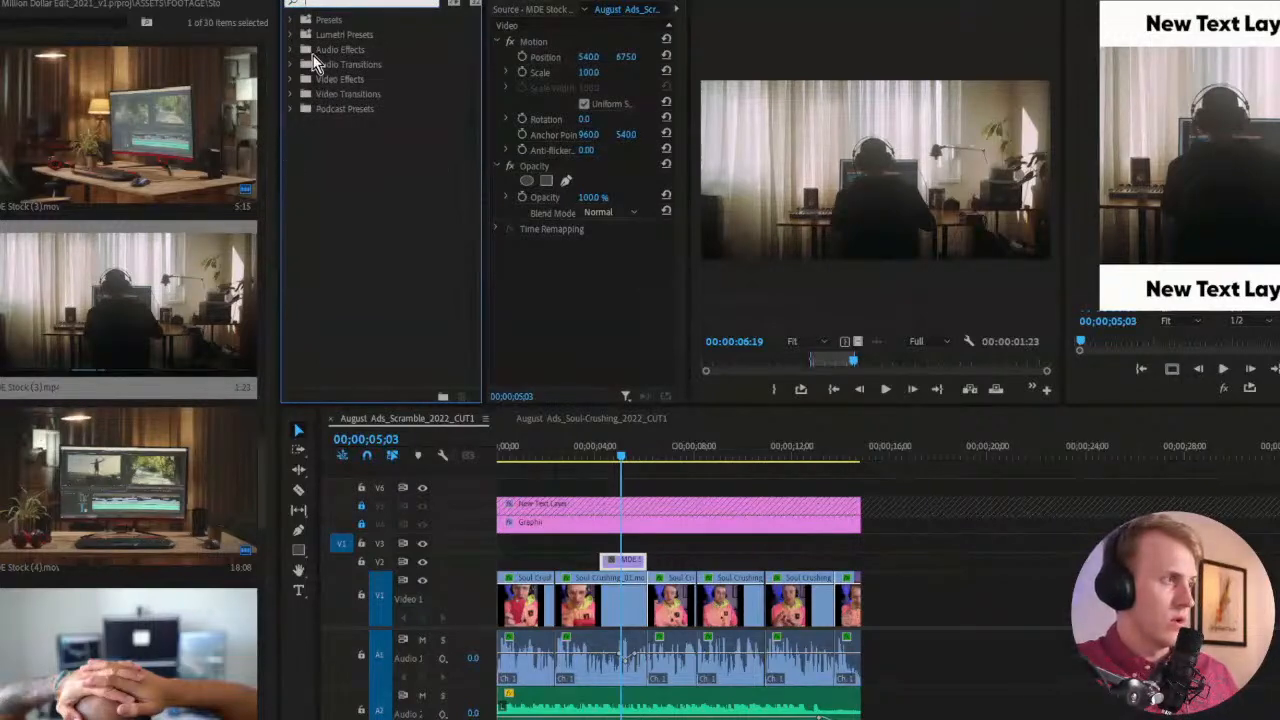
text(shake)
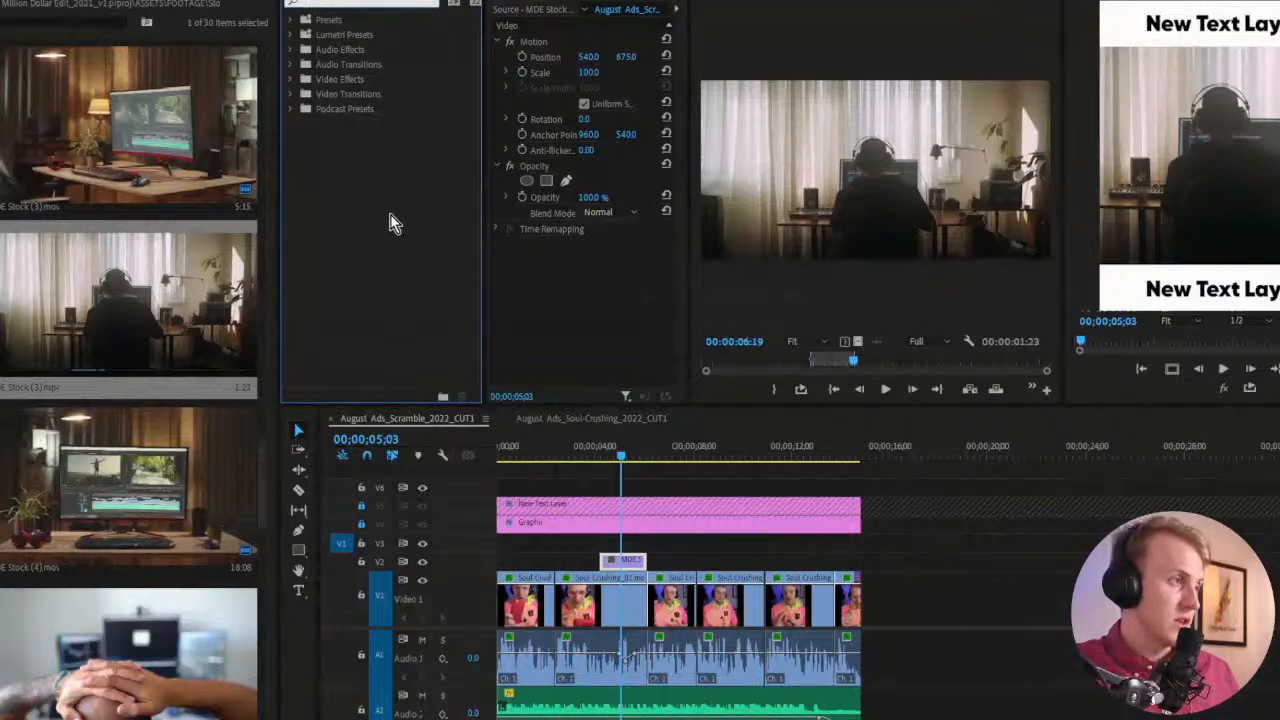
Browse the Transform, Generate and Distort video effects for a shake-like effect, with the Effect Controls widened
click(290, 80)
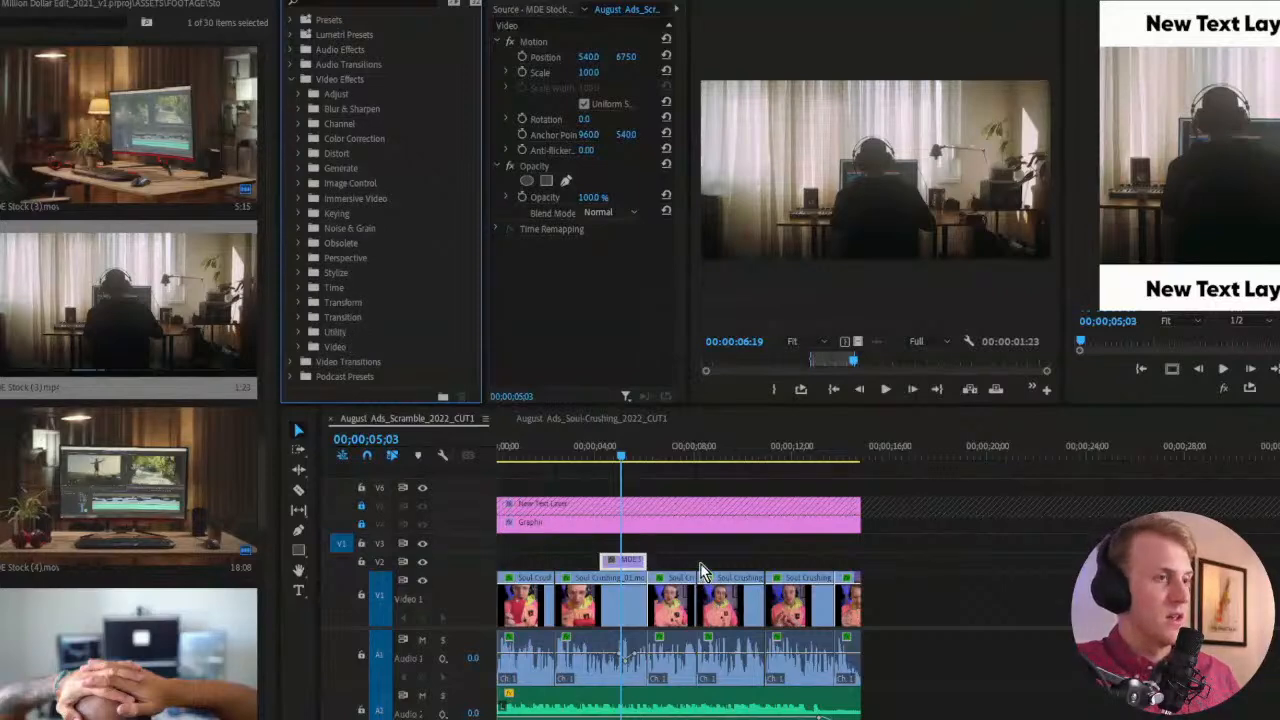
click(615, 10)
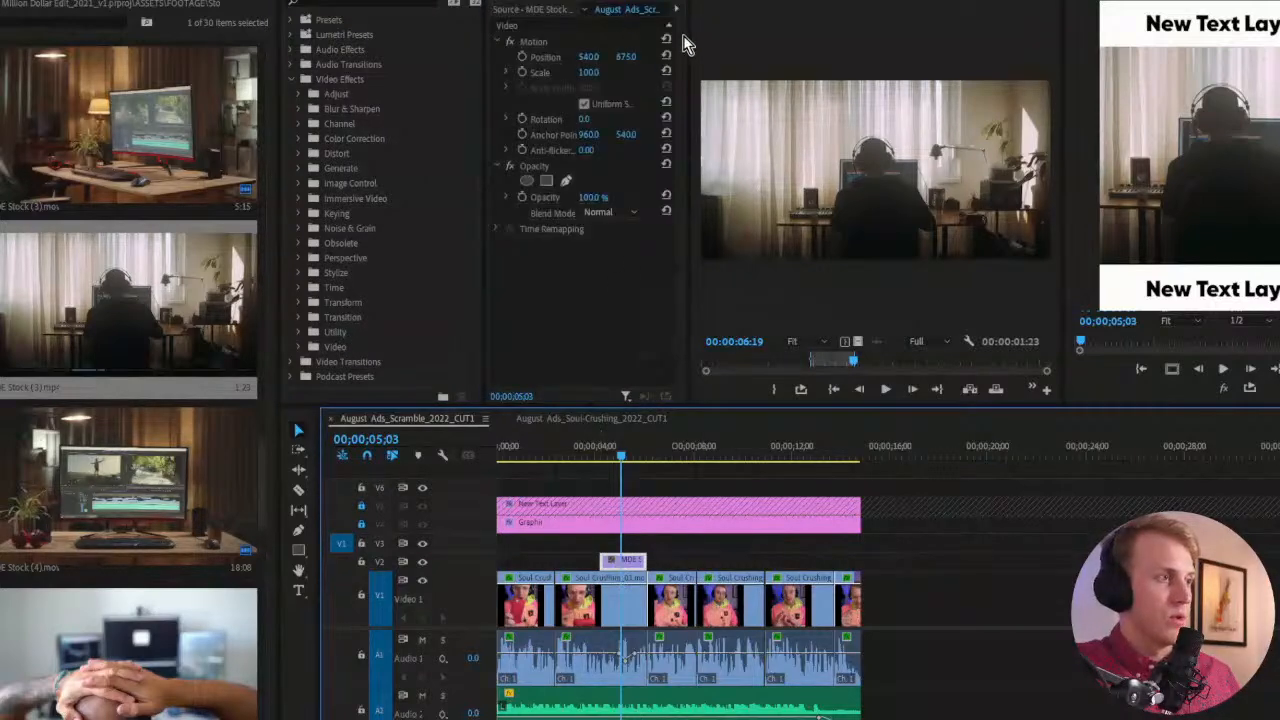
drag(693, 30, 814, 45)
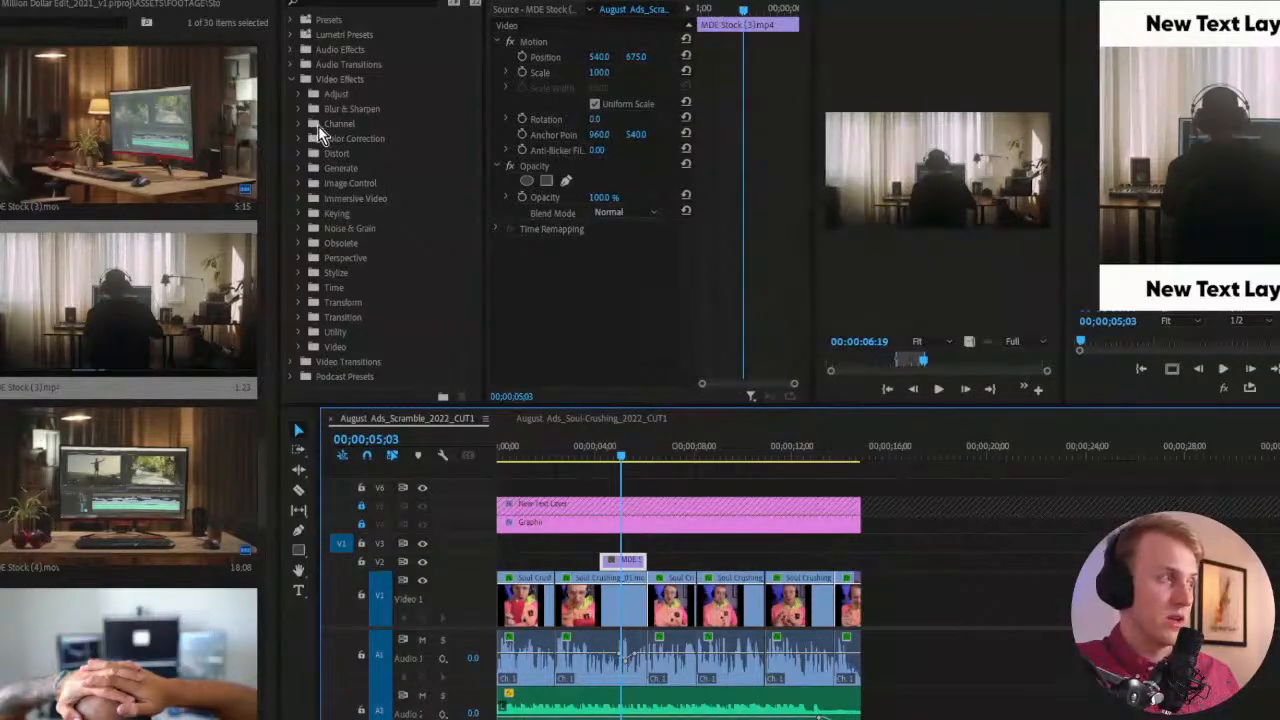
click(301, 304)
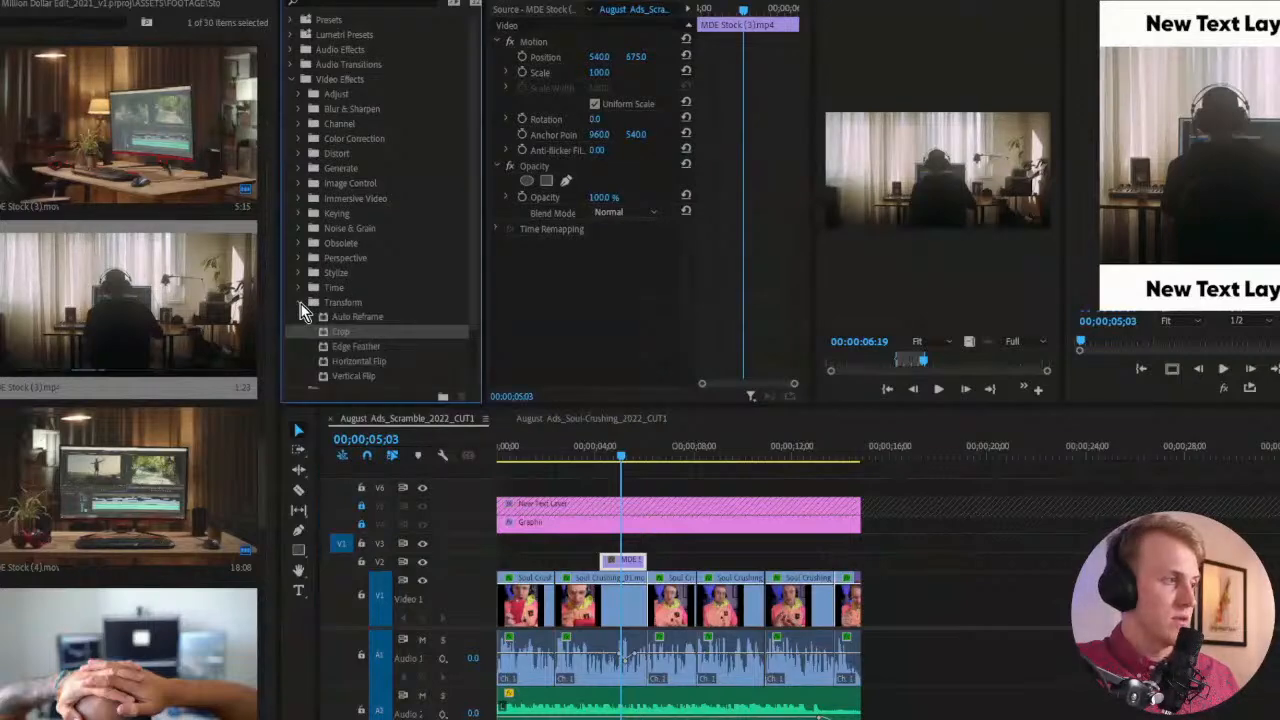
scroll(301, 304, down, 2)
scroll(301, 304, up, 2)
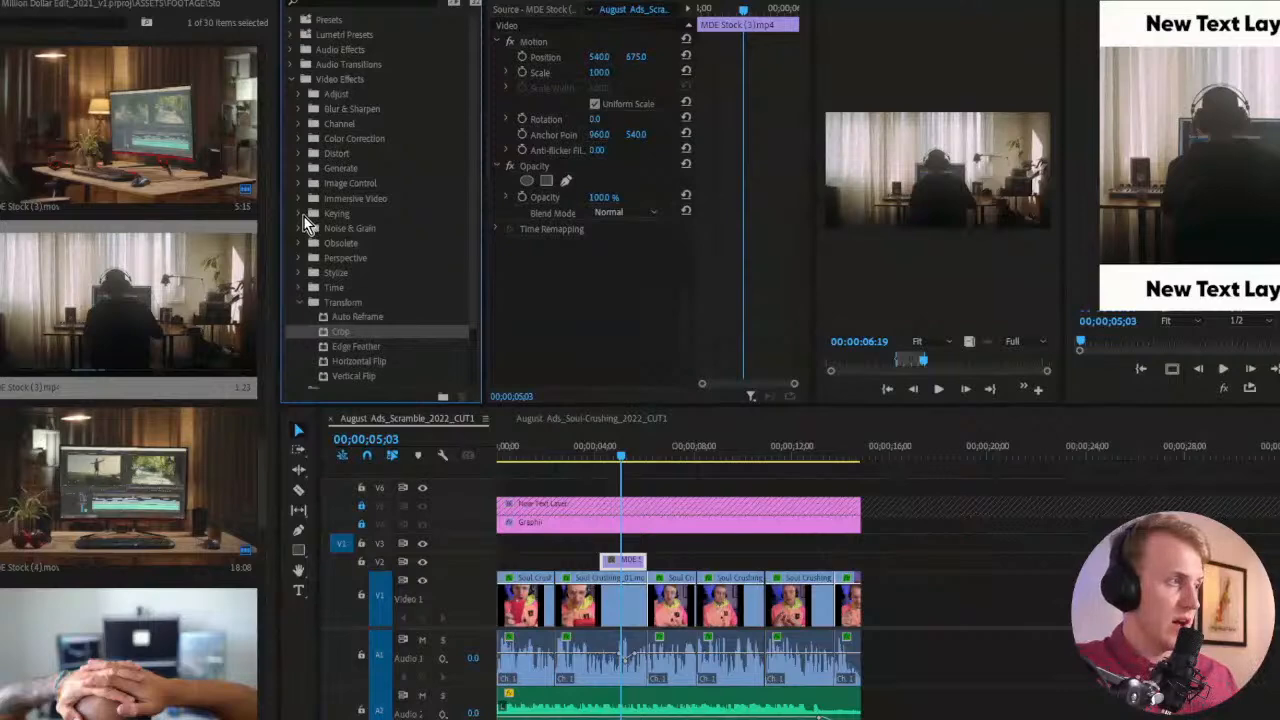
click(300, 169)
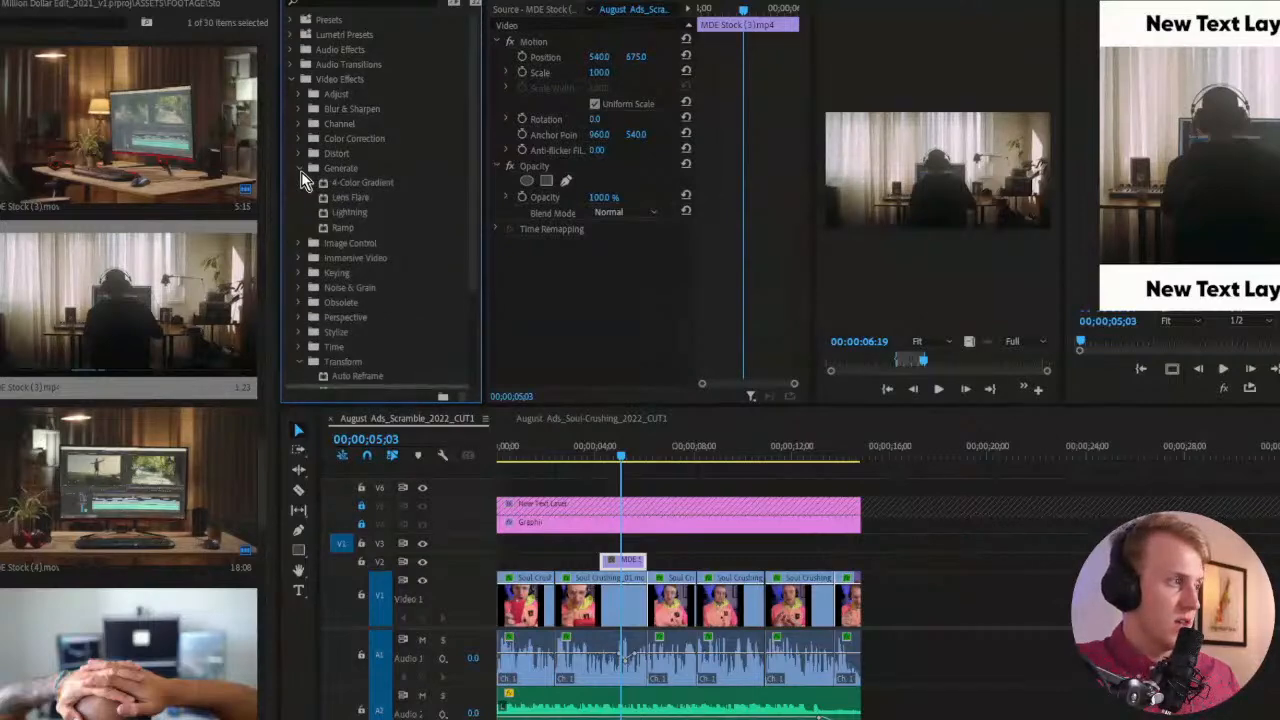
click(301, 169)
click(300, 154)
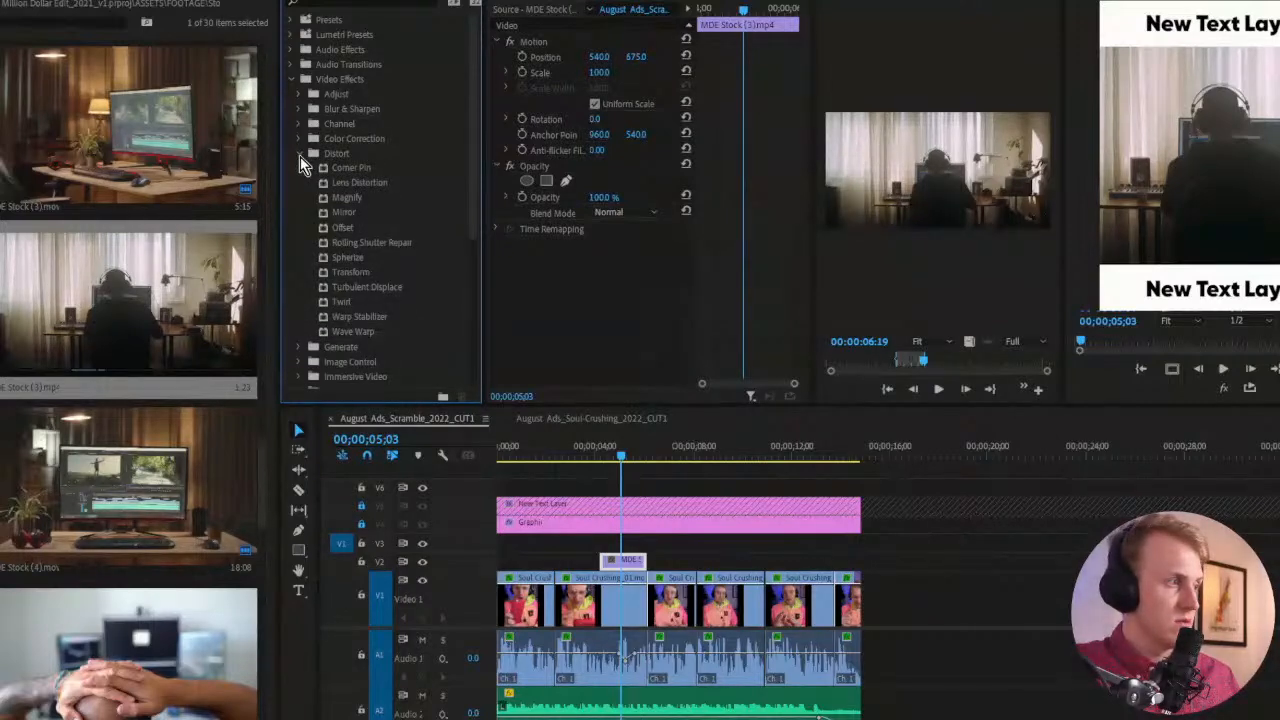
click(300, 157)
click(298, 152)
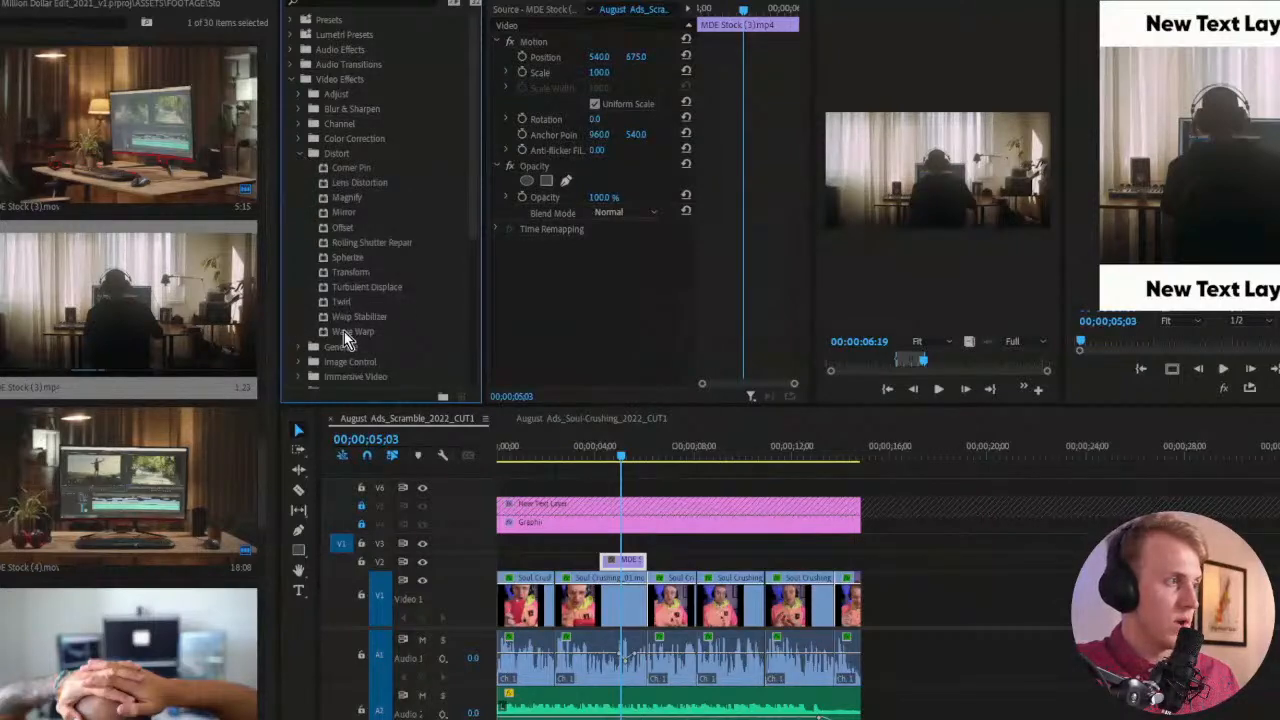
Apply the Wave Warp effect to the stock clip on V2, preview it and set its wave type to Circle
drag(344, 332, 620, 560)
scroll(797, 125, down, 1)
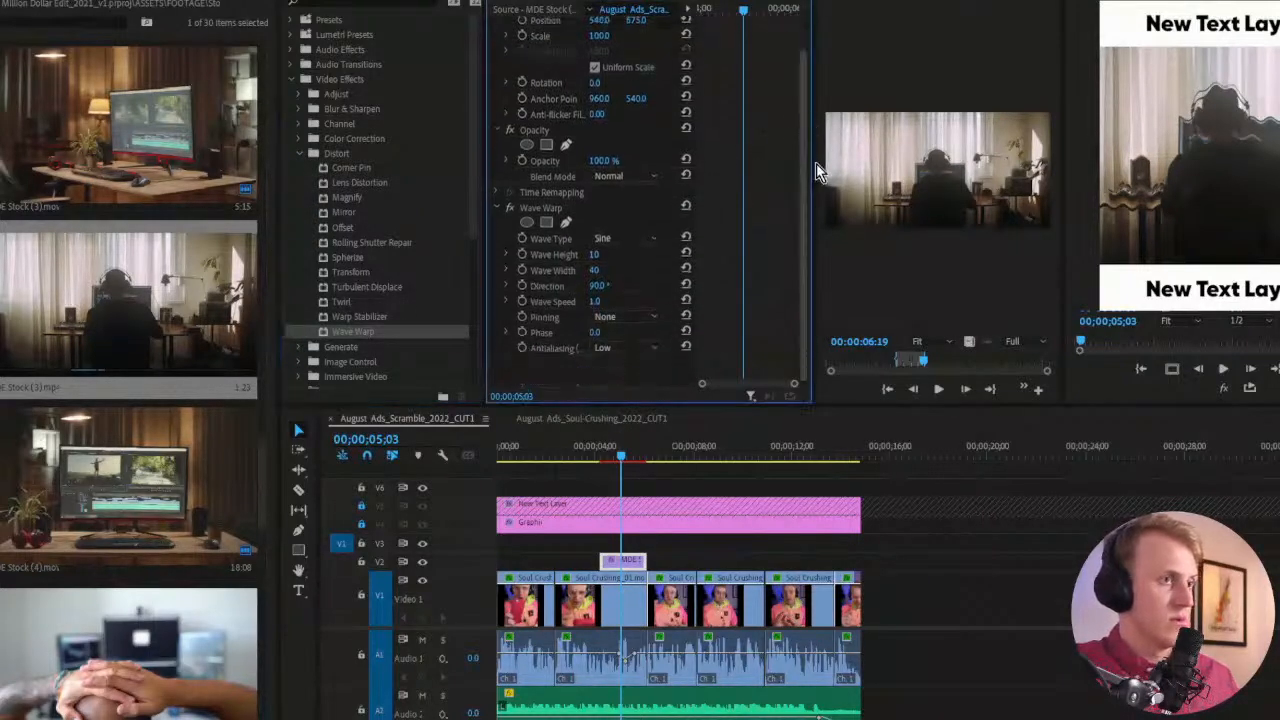
key(space)
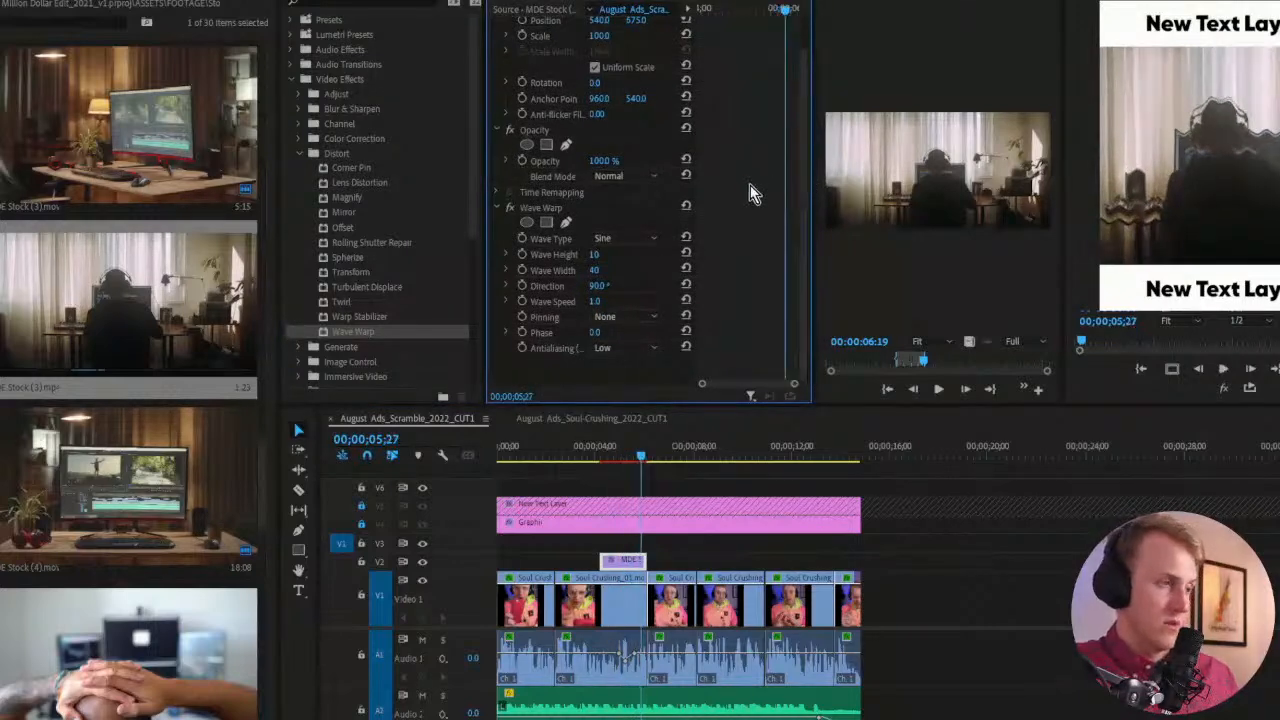
click(645, 240)
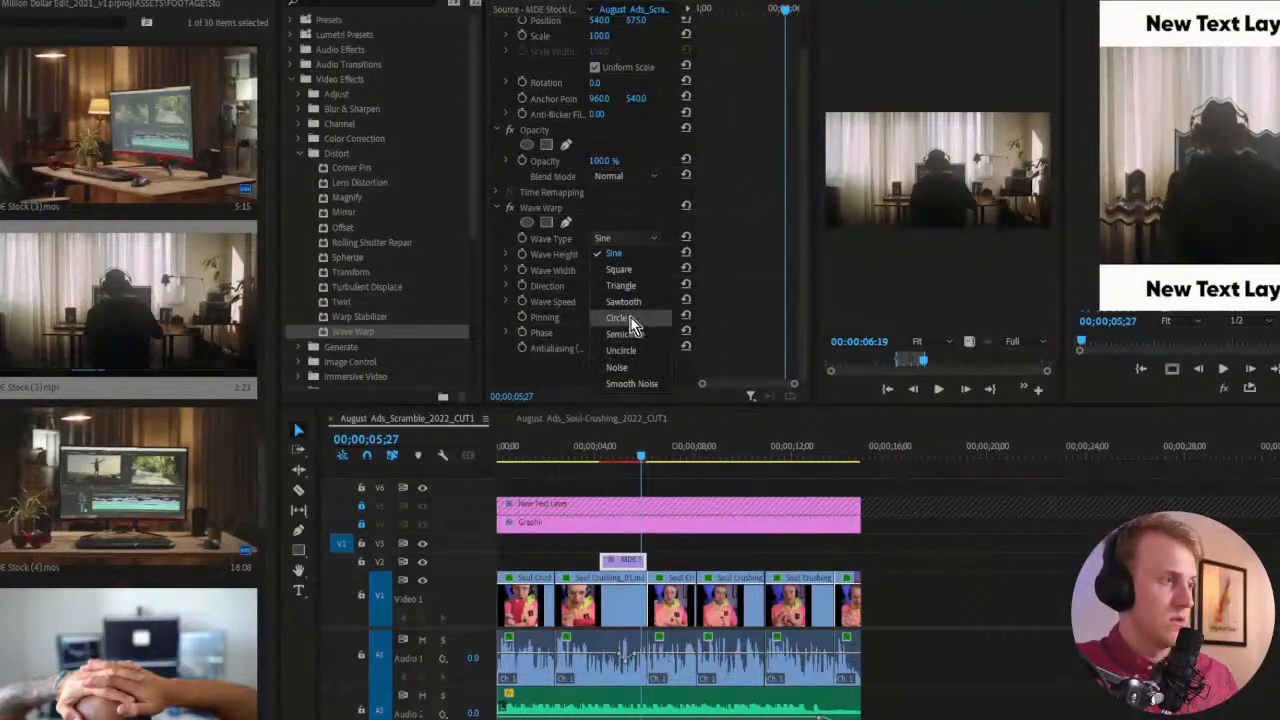
click(628, 317)
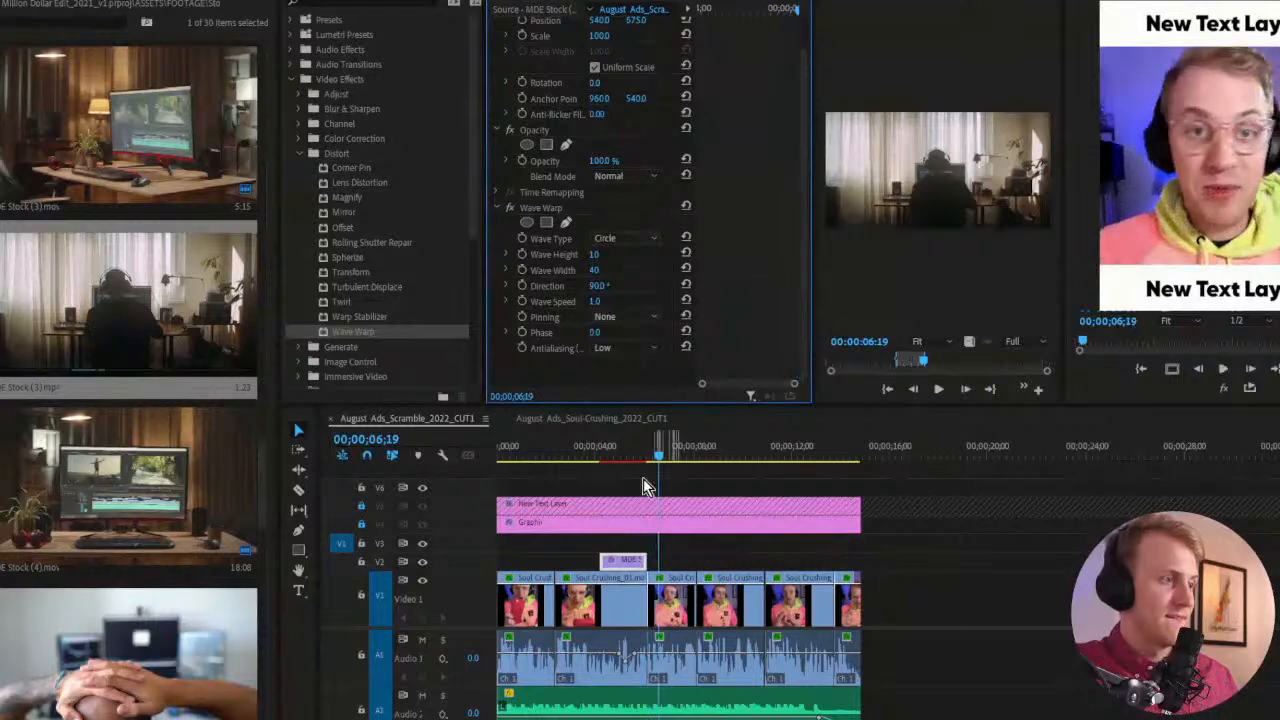
Mark the stock clip's range in the sequence and loop its playback with track A2 soloed
click(606, 458)
drag(609, 463, 645, 450)
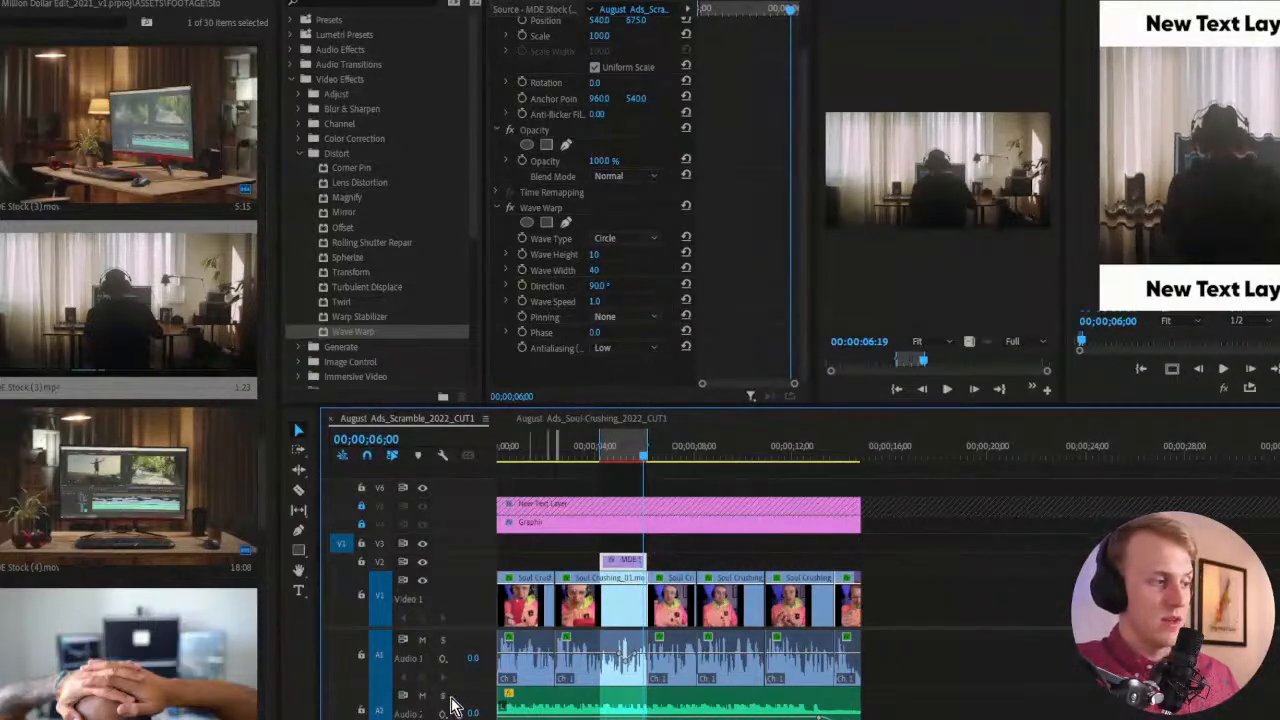
click(1252, 392)
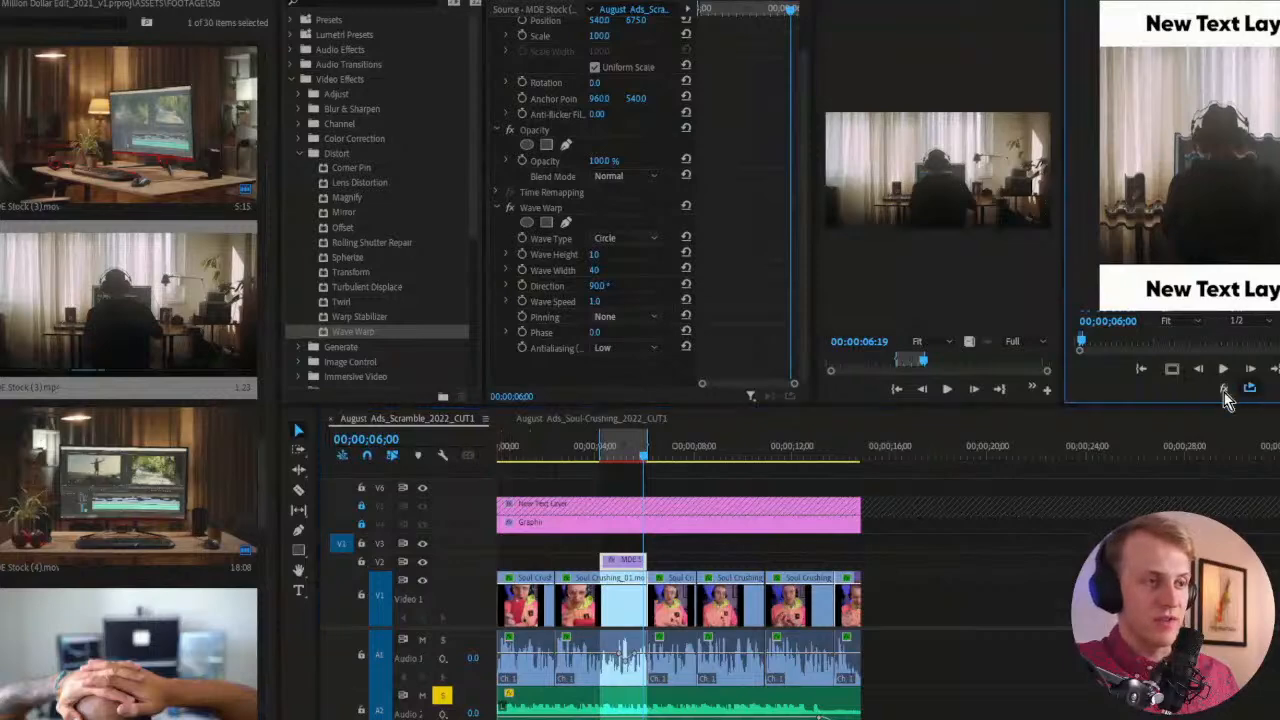
key(space)
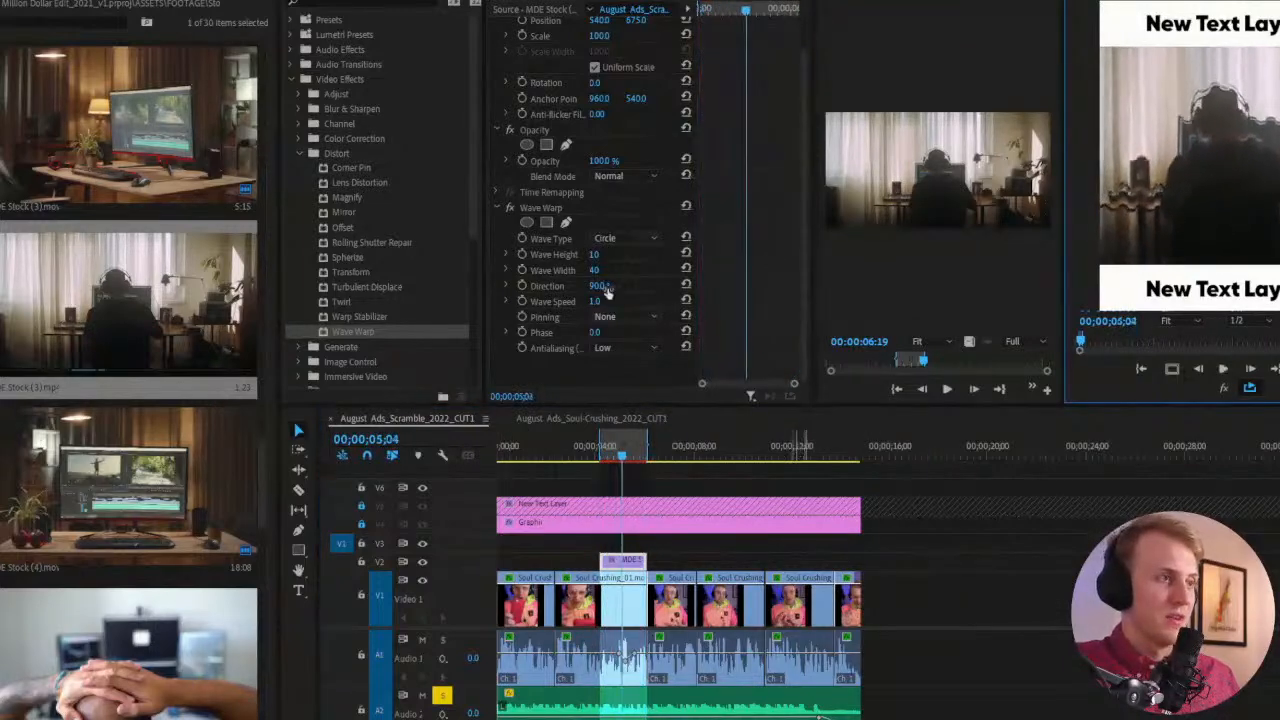
Remove Wave Warp from the stock clip and collapse the opened video effect categories
click(529, 209)
key(Delete)
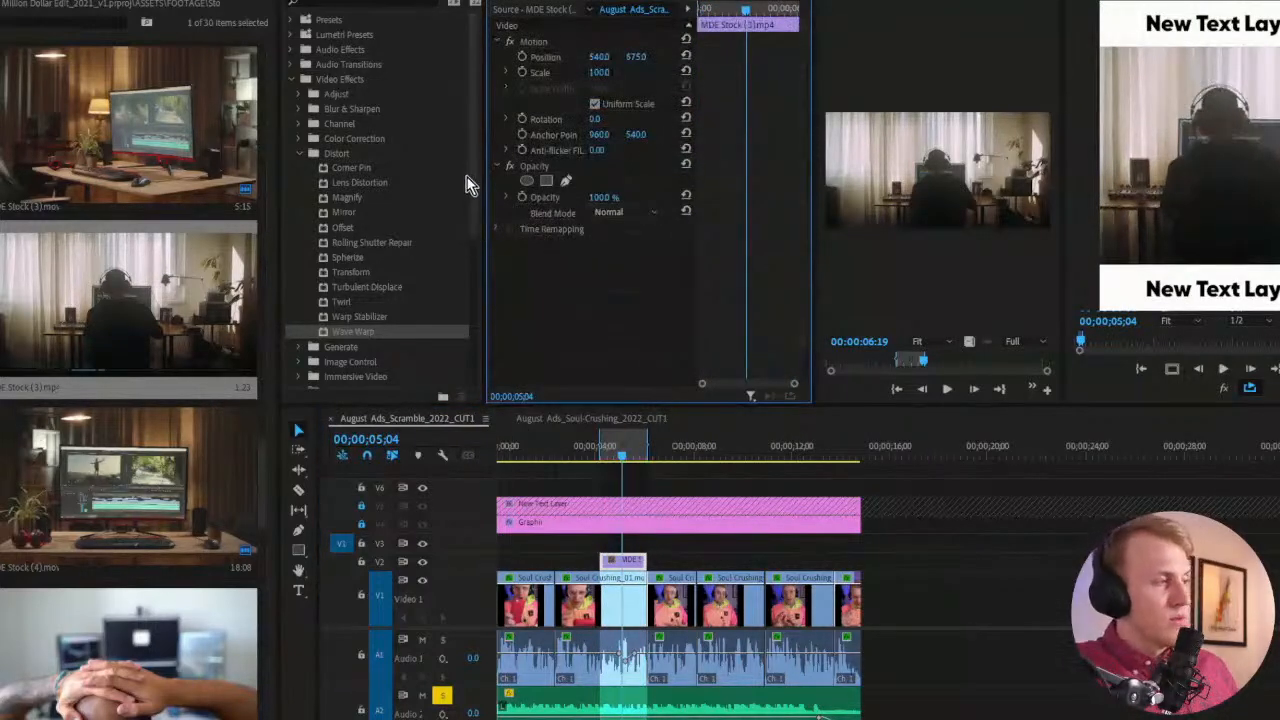
click(298, 153)
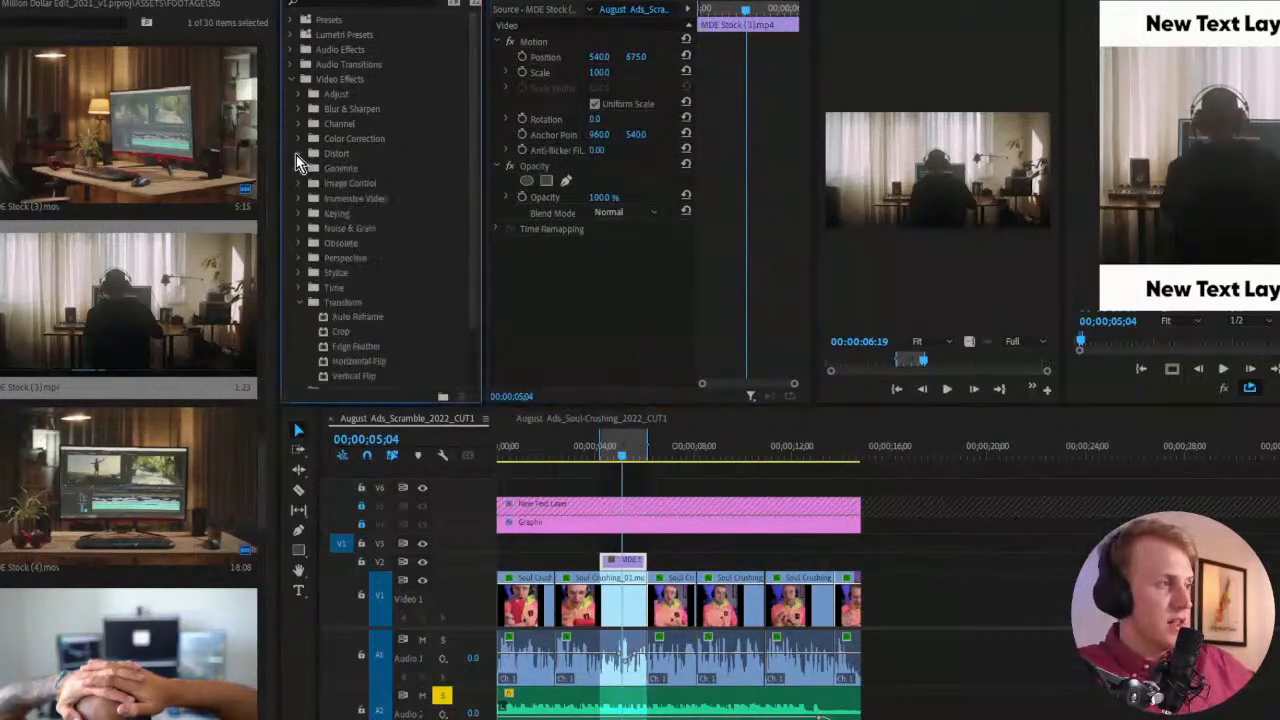
click(301, 301)
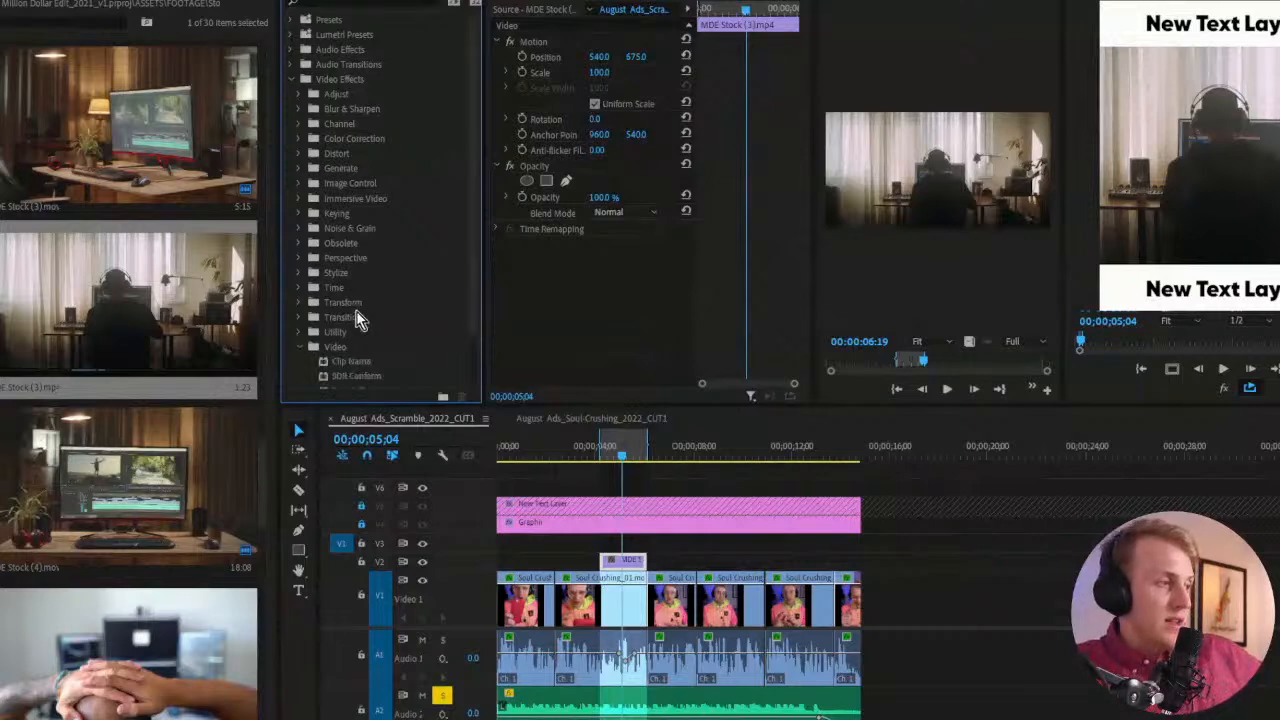
mouse_move(474, 270)
mouse_down()
mouse_move(476, 310)
mouse_move(479, 267)
mouse_up()
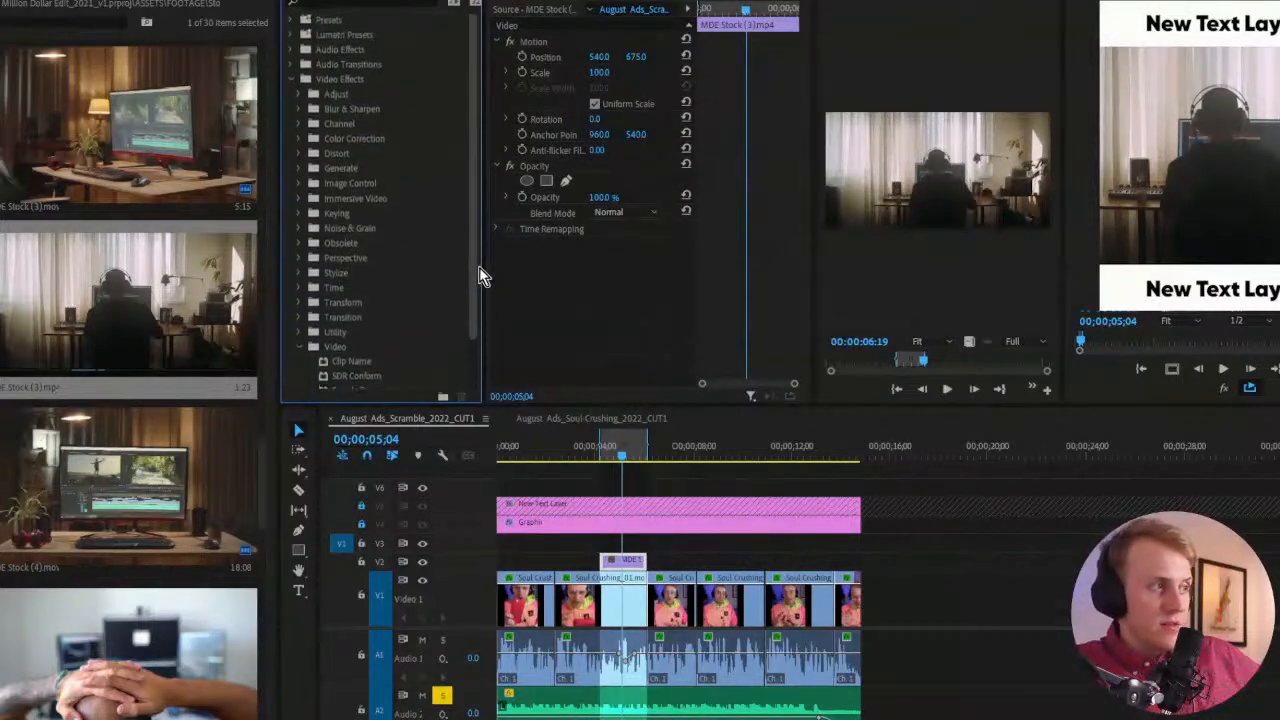
click(301, 346)
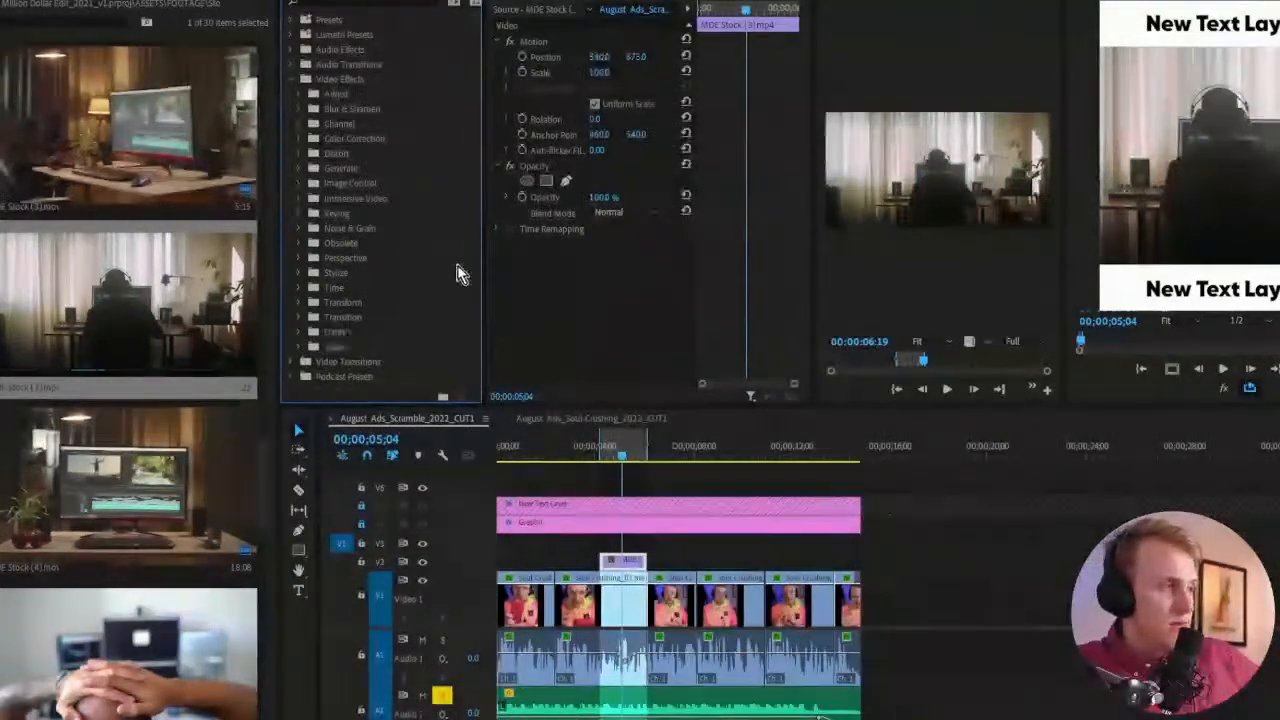
click(295, 84)
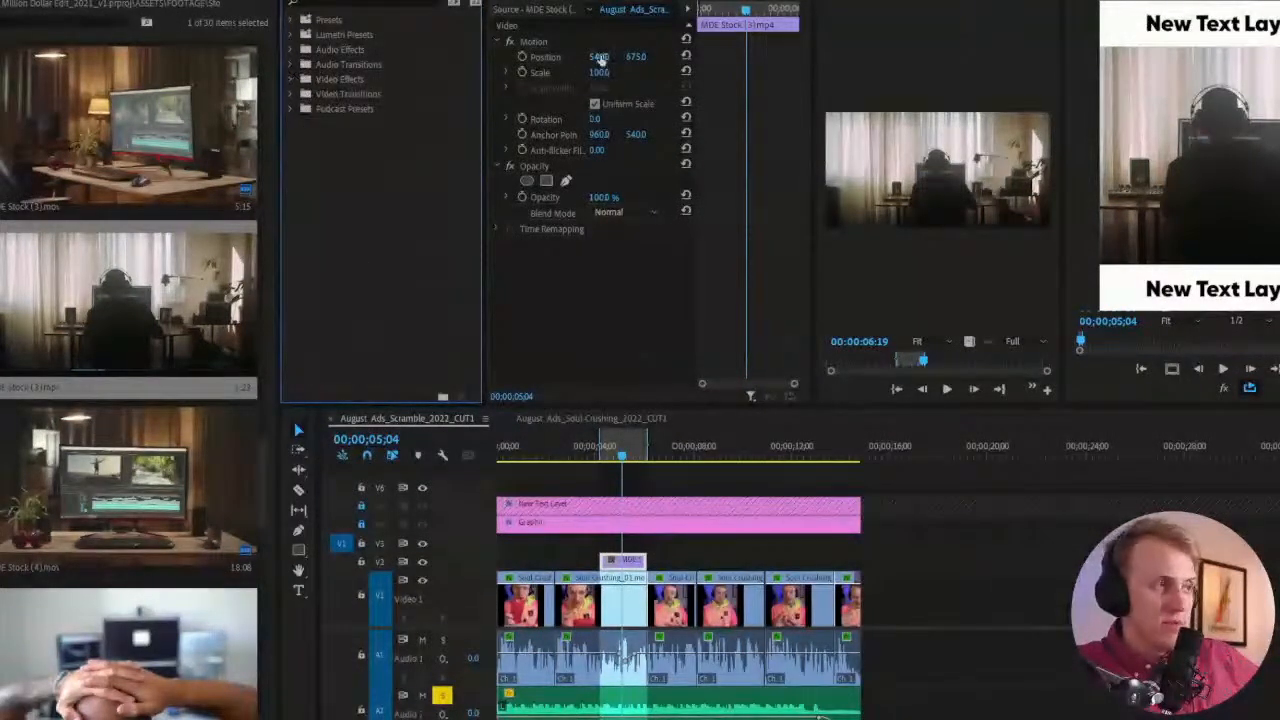
Start Position keyframing at the stock clip's first frame with a horizontal position of 580, in a widened Effect Controls view
click(549, 55)
drag(485, 66, 414, 66)
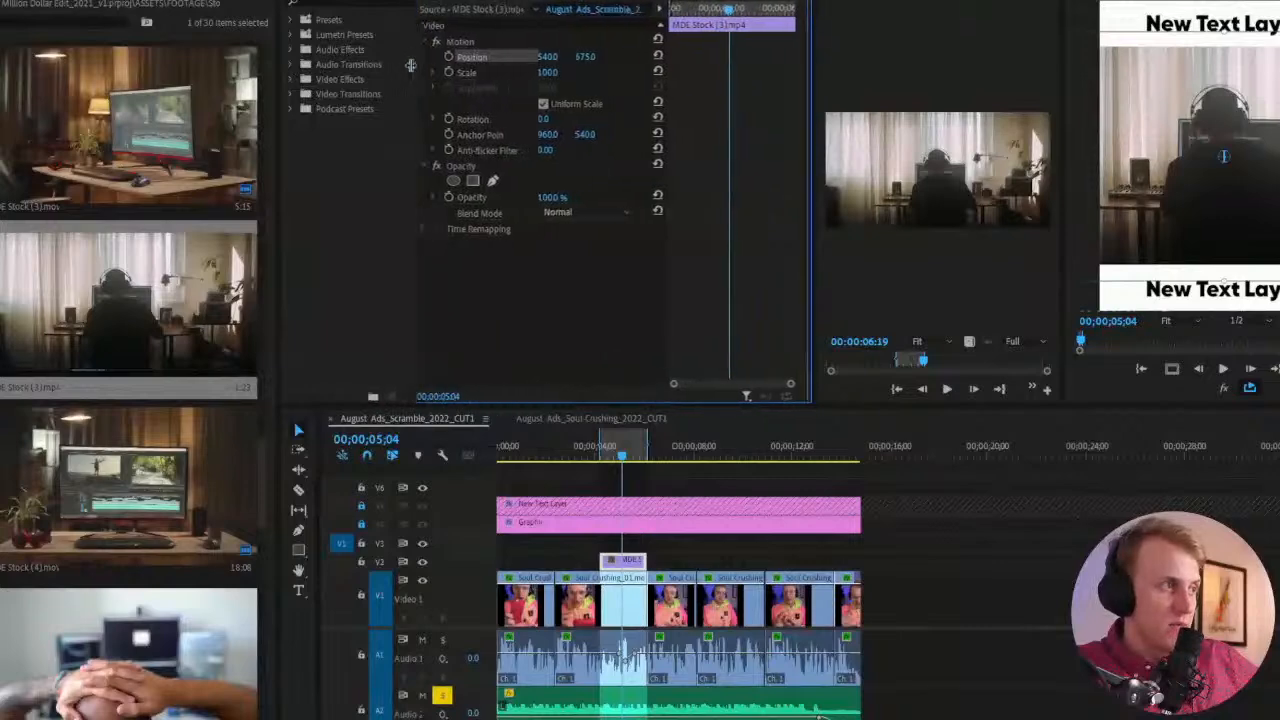
click(678, 9)
click(449, 57)
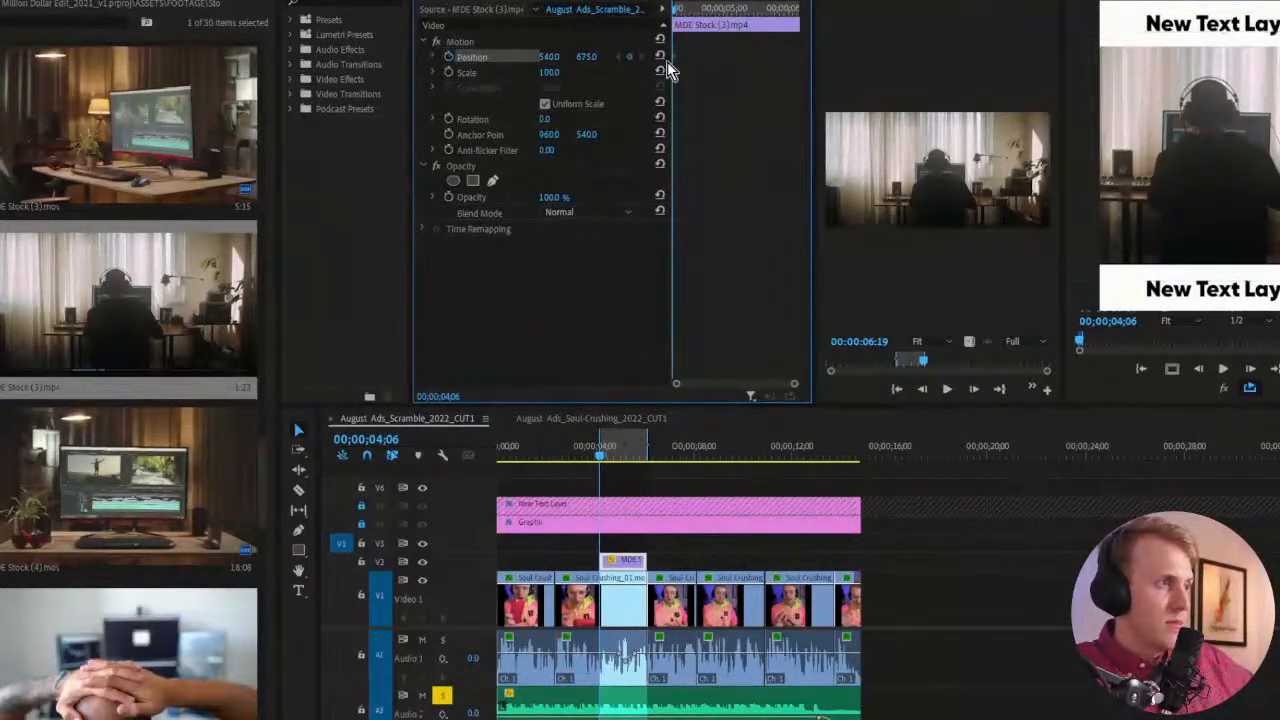
scroll(703, 82, up, 2)
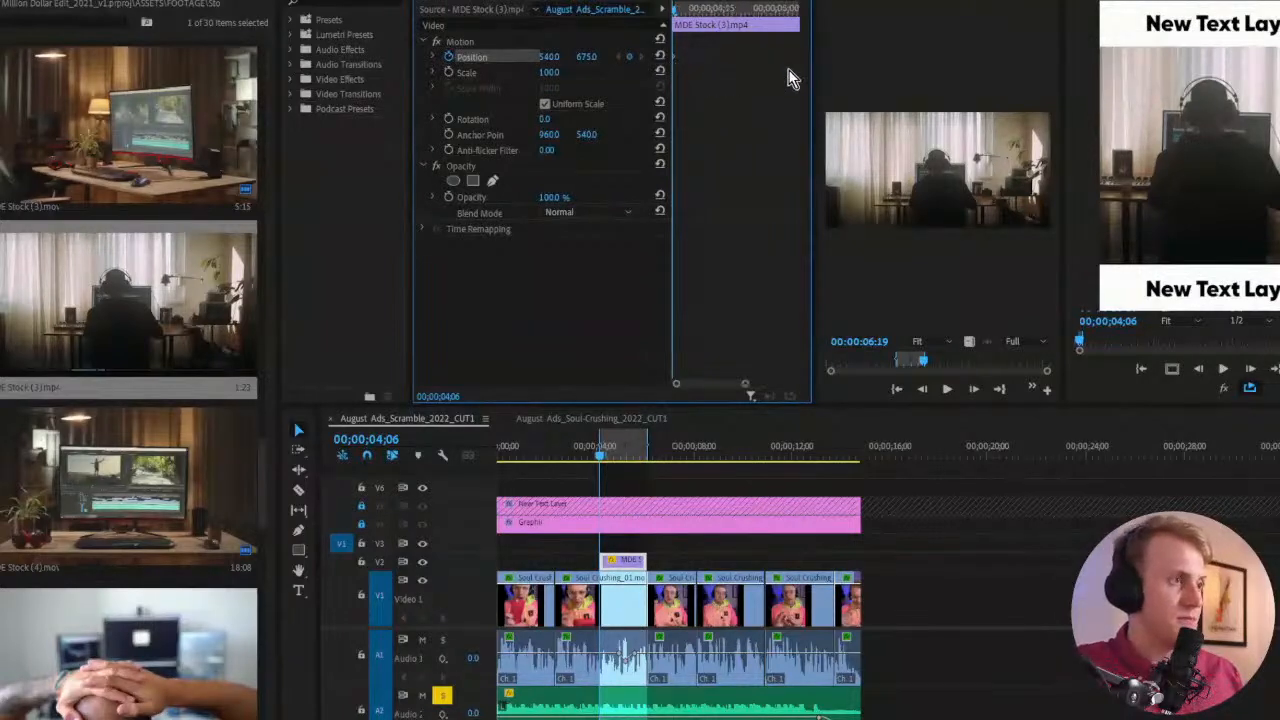
drag(812, 44, 966, 46)
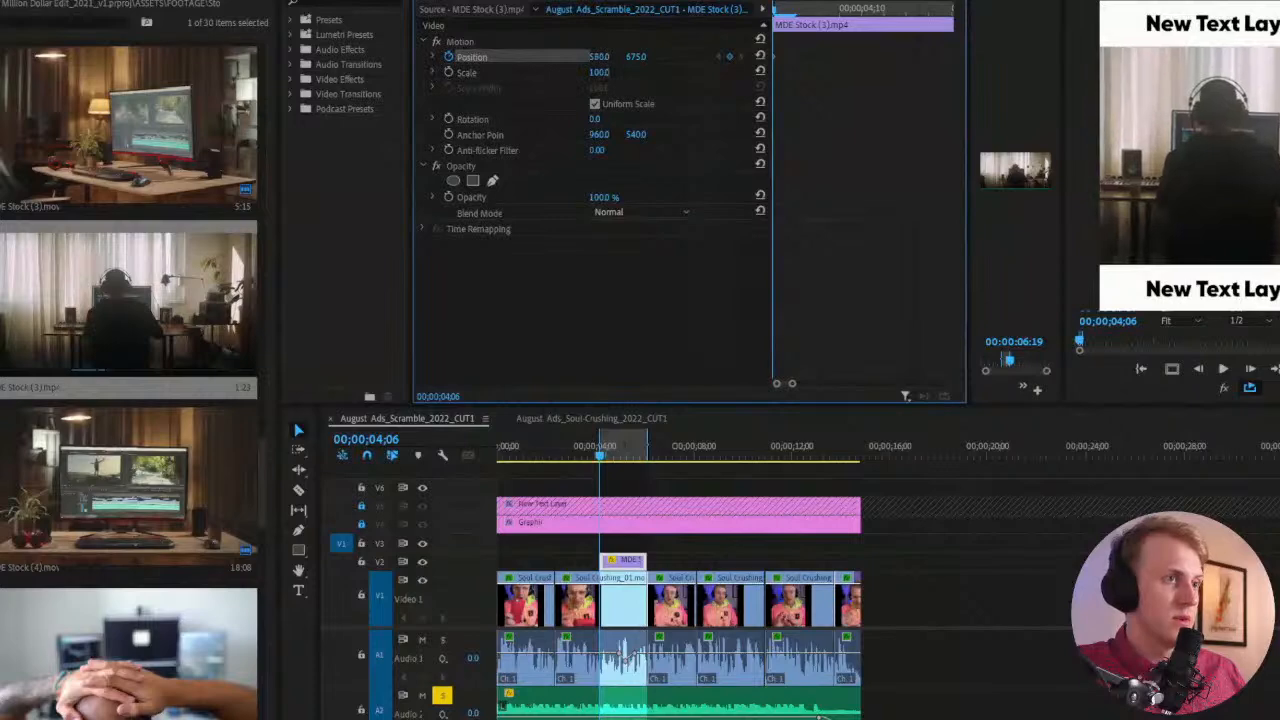
Add a second Position keyframe three frames after the clip's start, shifting the stock footage to the left
key(Right)
key(Right)
key(Right)
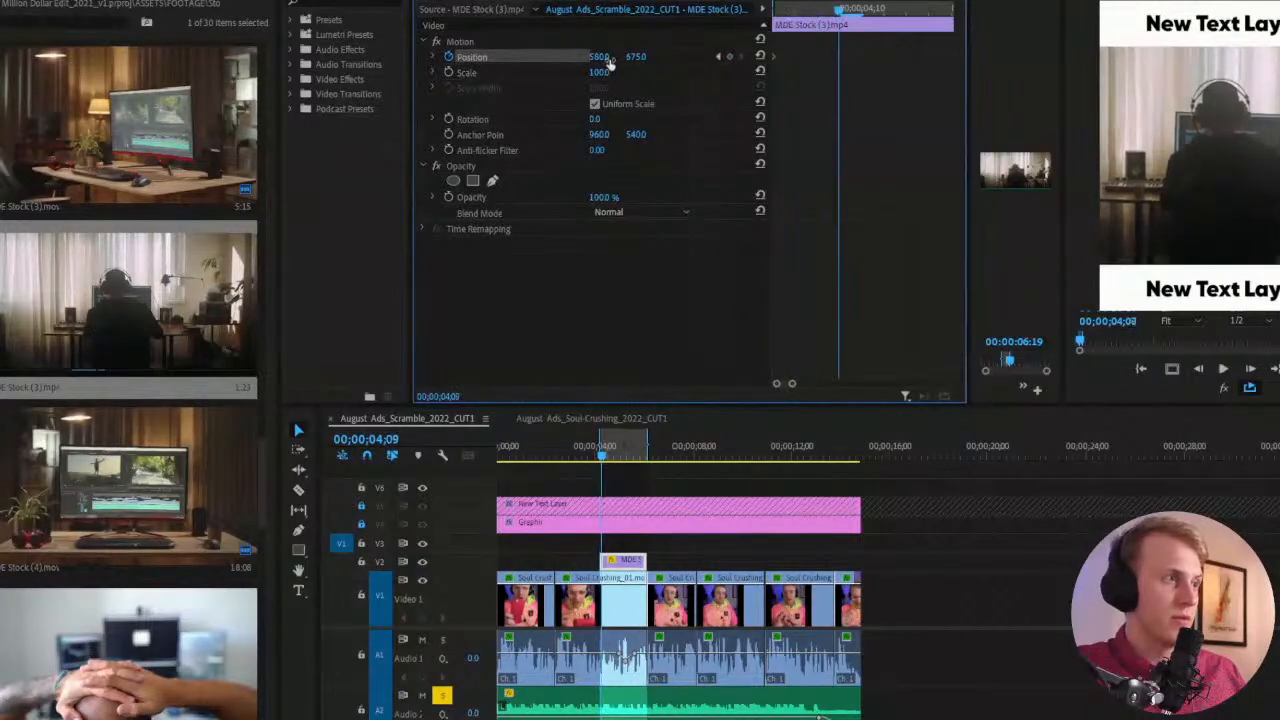
drag(598, 56, 560, 56)
Add further Position keyframes at 3-frame steps up to 04;18, varying the stock clip's horizontal position, and return to the second keyframe
key(Right)
key(Right)
key(Right)
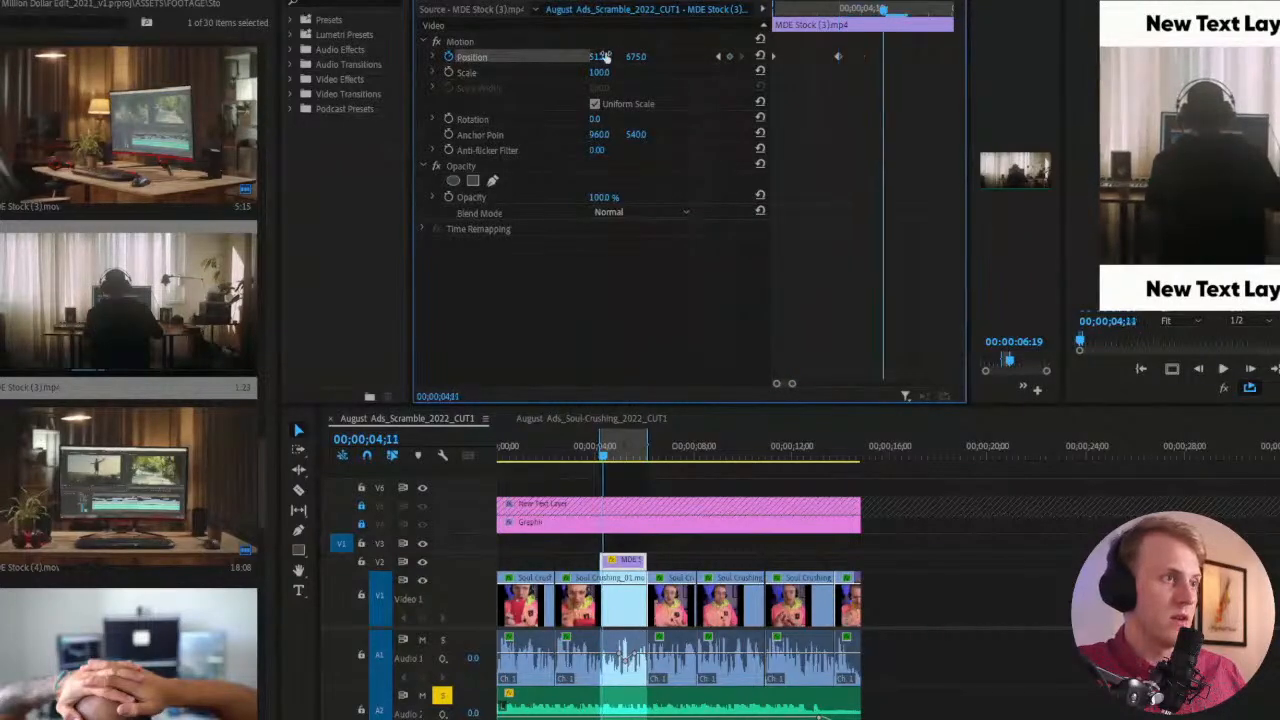
key(Right)
key(Right)
key(Right)
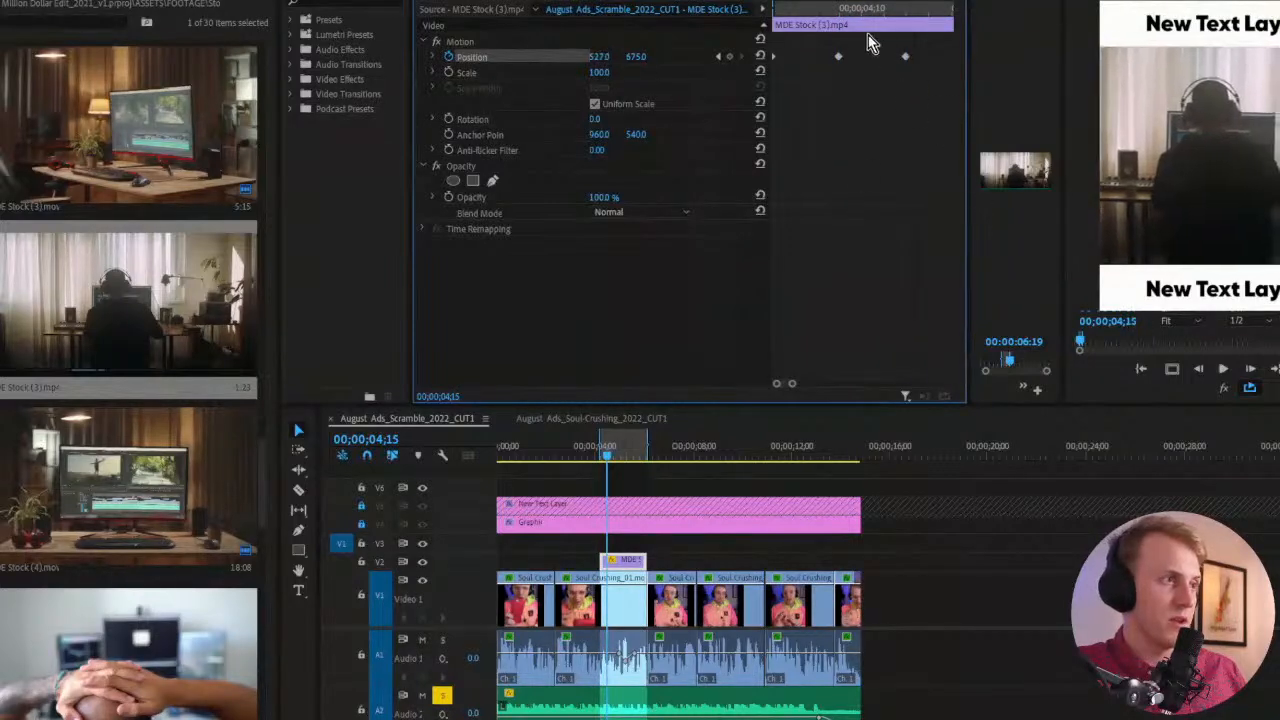
key(Right)
key(Right)
key(Right)
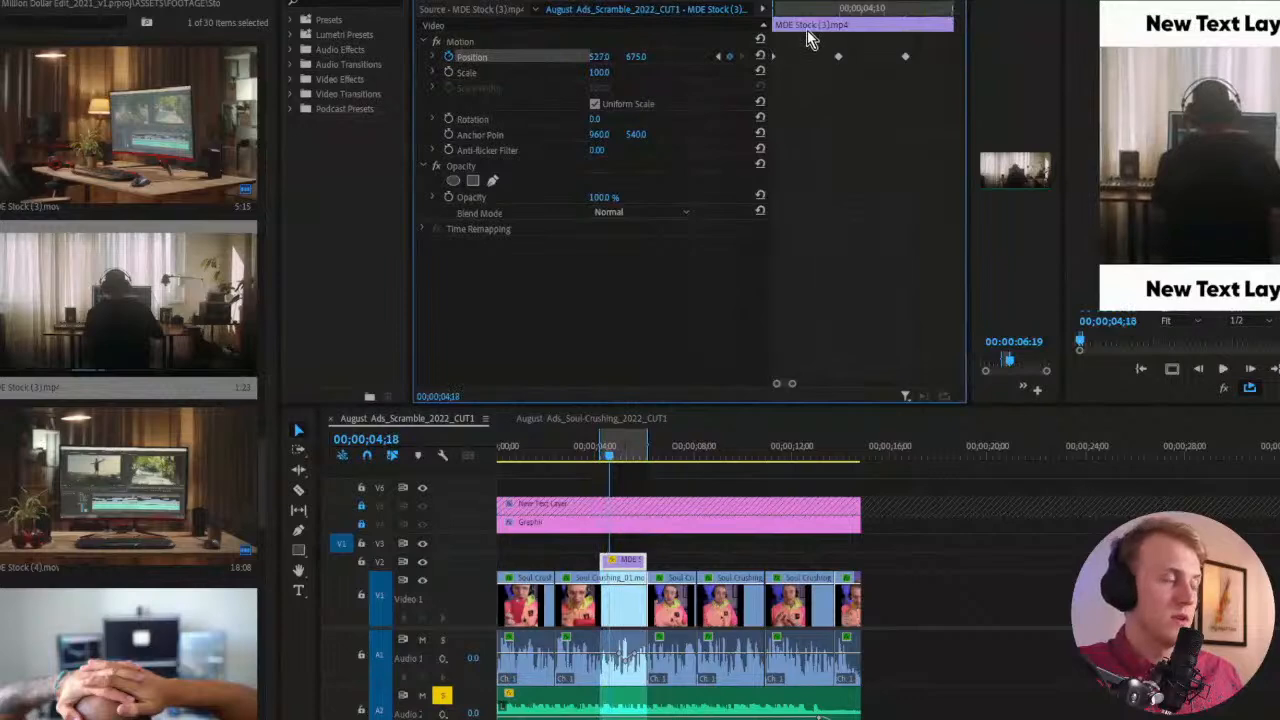
click(840, 10)
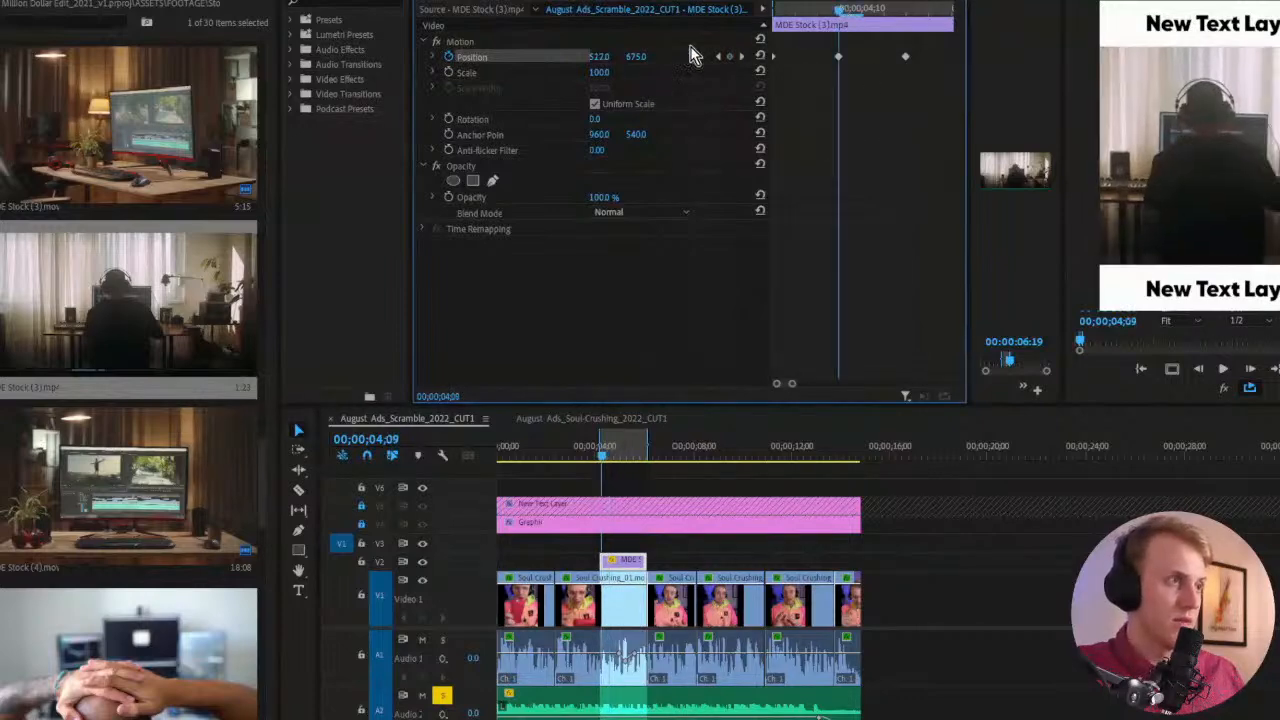
Remove the stock clip's Position keyframe at 04;12 and enlarge the keyframe area of its effect settings
key(Left)
key(Left)
key(Left)
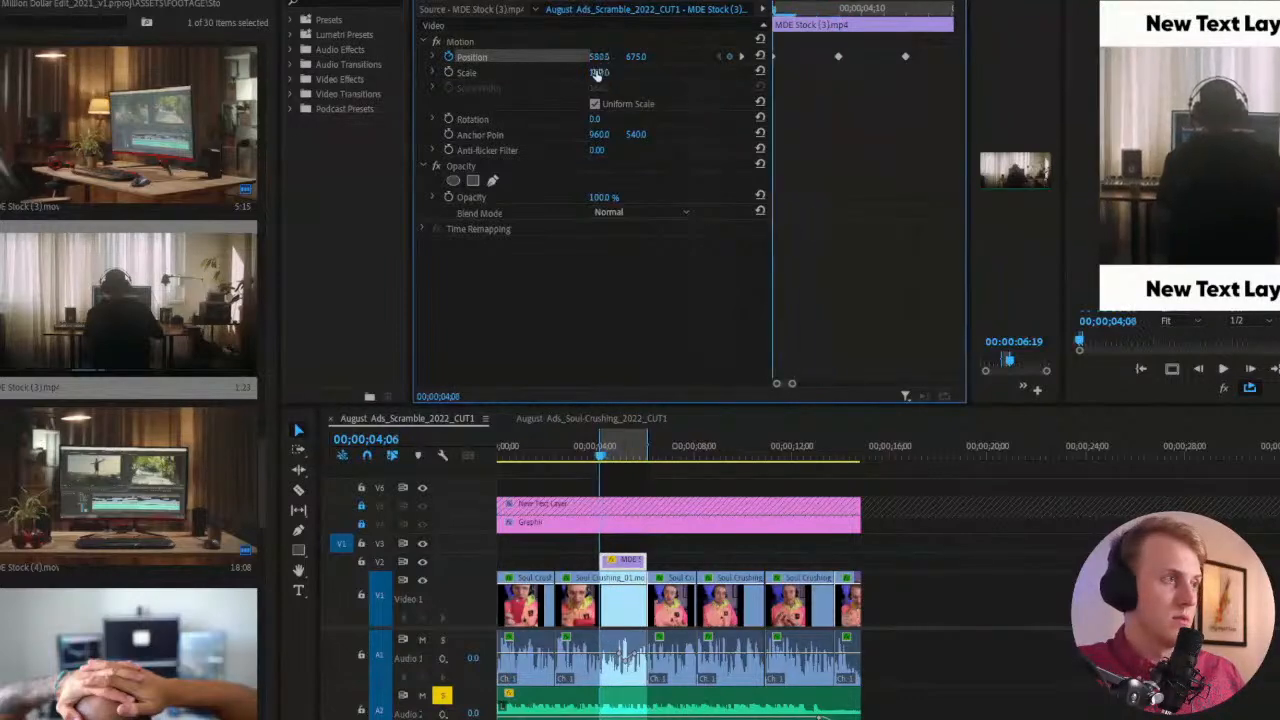
key(Right)
key(Right)
key(Right)
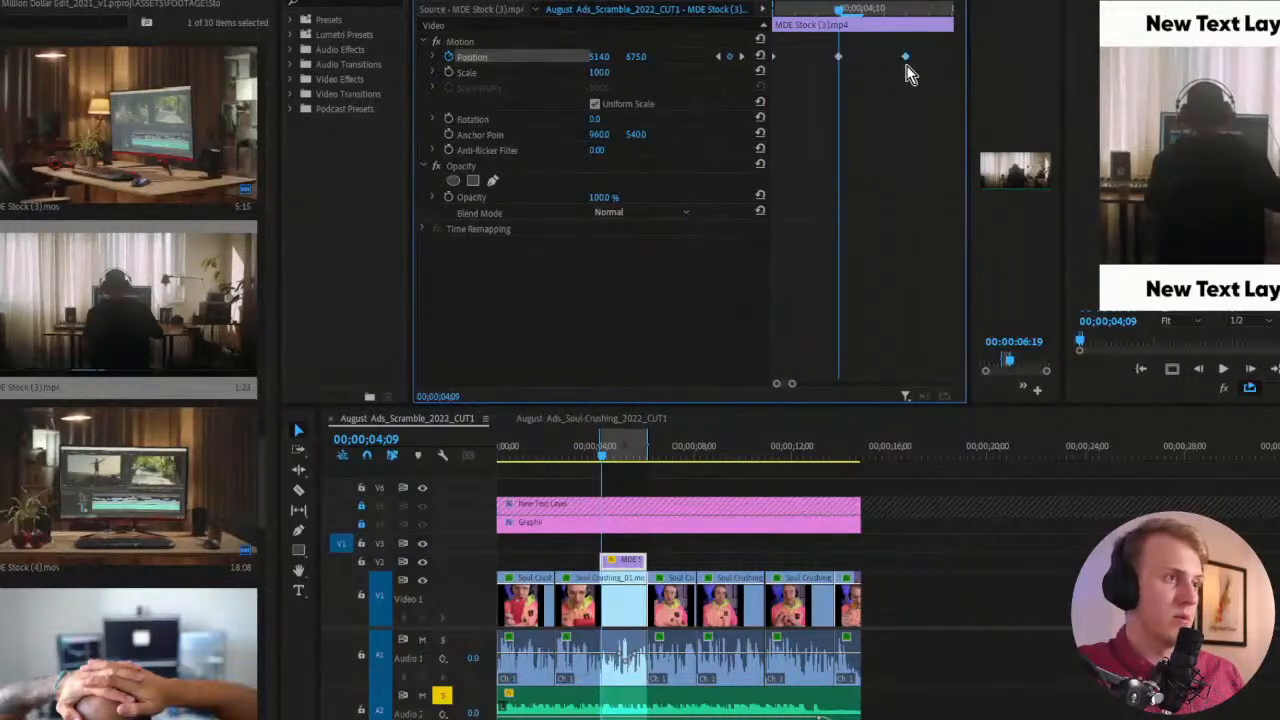
key(Right)
key(Right)
key(Right)
key(Right)
key(Right)
key(Right)
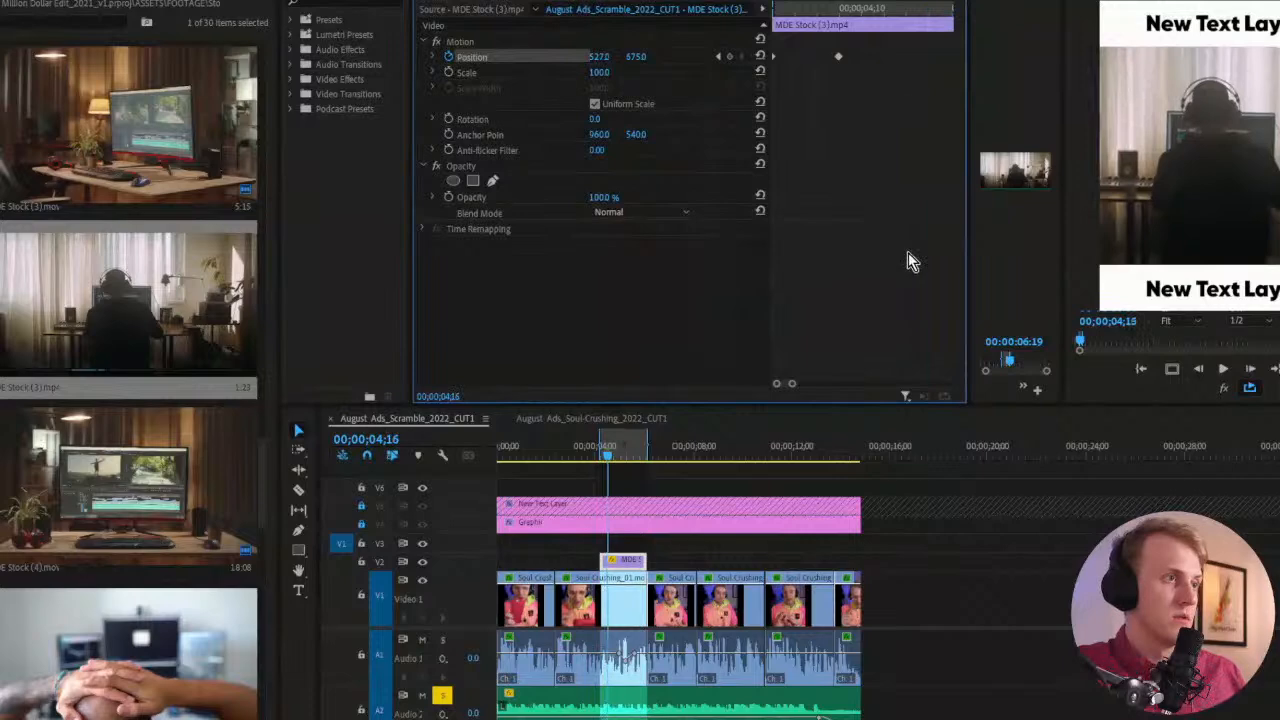
drag(968, 158, 1032, 160)
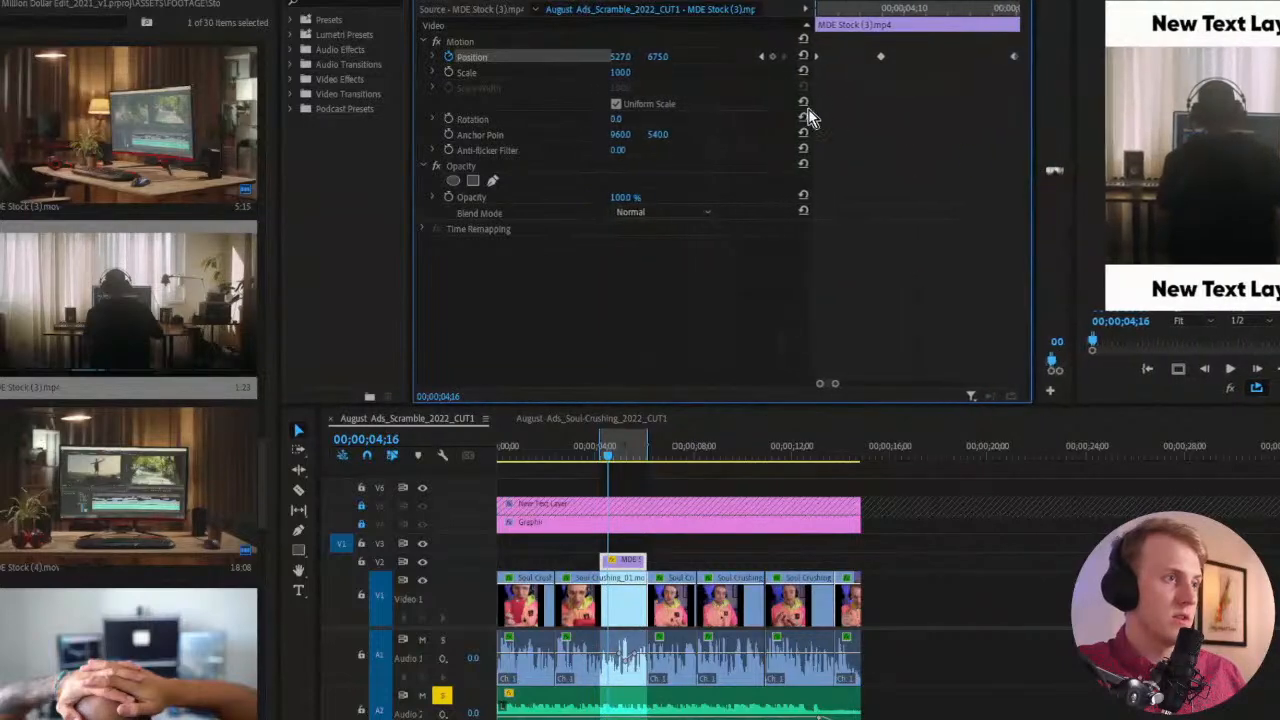
drag(812, 100, 690, 100)
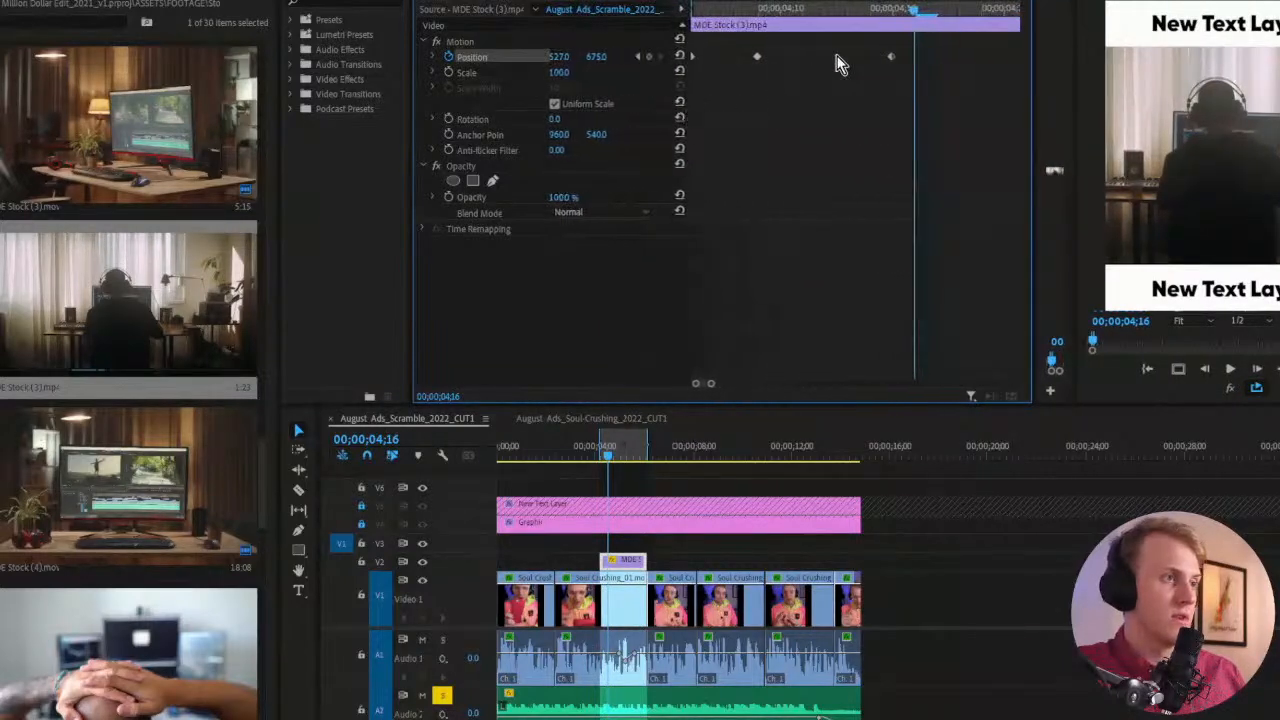
Delete the remaining Position keyframes after the one at the stock clip's first frame
key(Delete)
drag(756, 10, 629, 15)
key(Right)
key(Right)
key(Right)
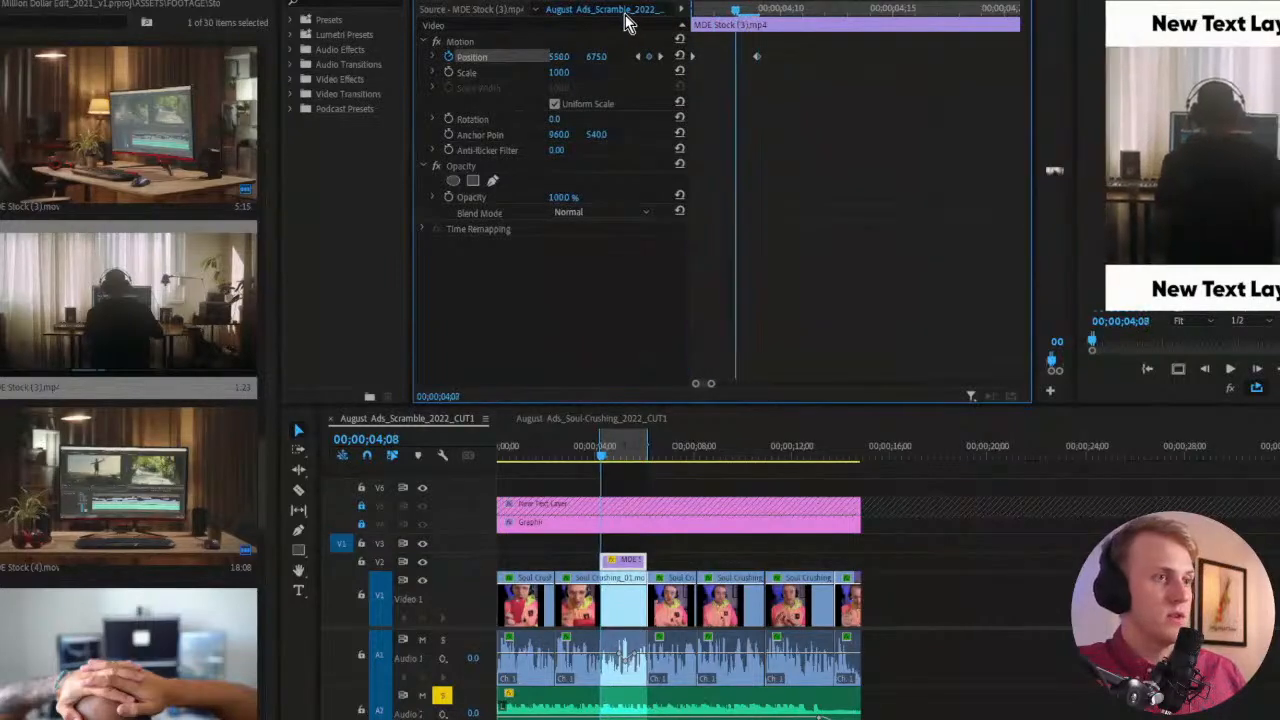
drag(724, 49, 779, 89)
key(Delete)
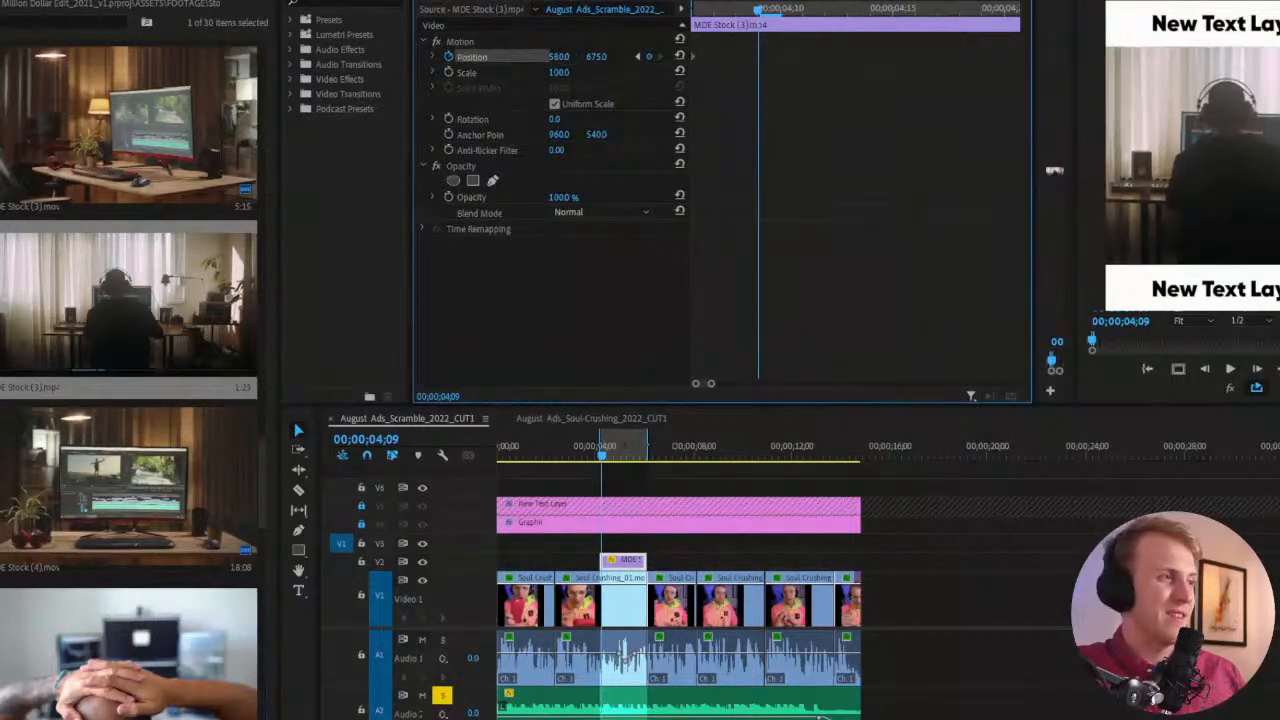
Add a Position keyframe with horizontal value 570 at 04;08 and duplicate the 580/570 keyframe pair at 04;10
drag(712, 10, 757, 12)
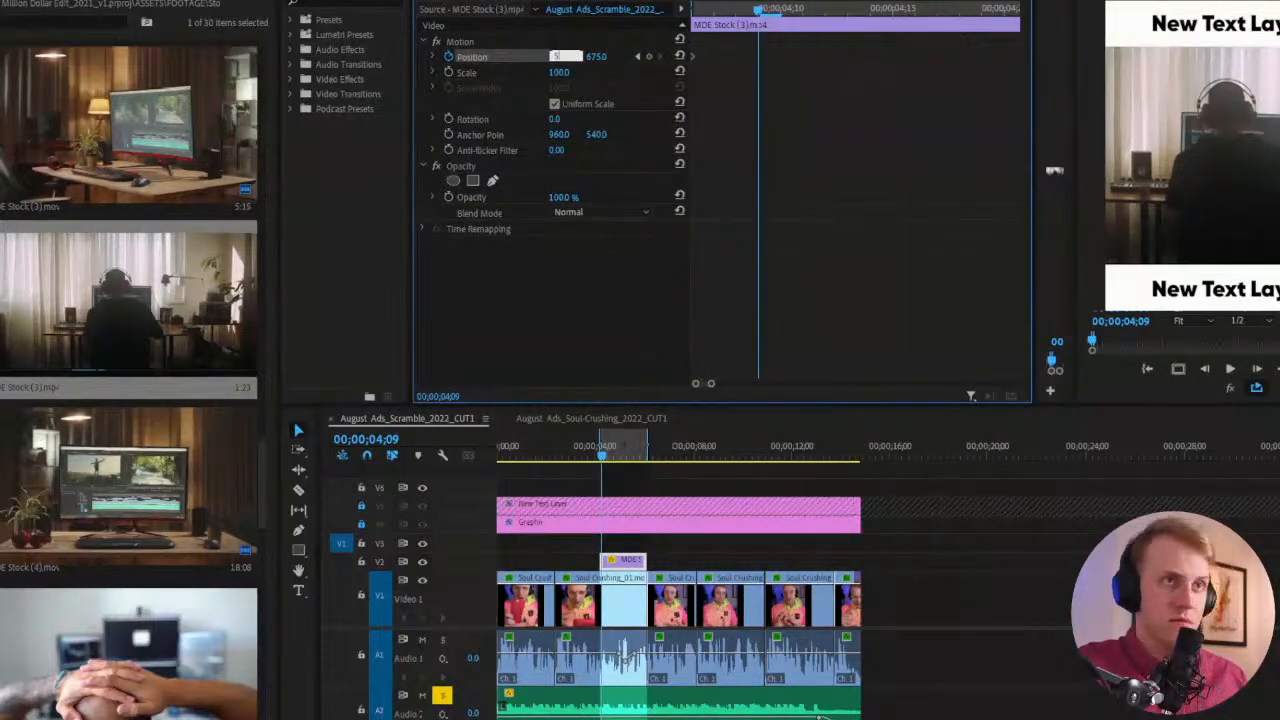
key(Return)
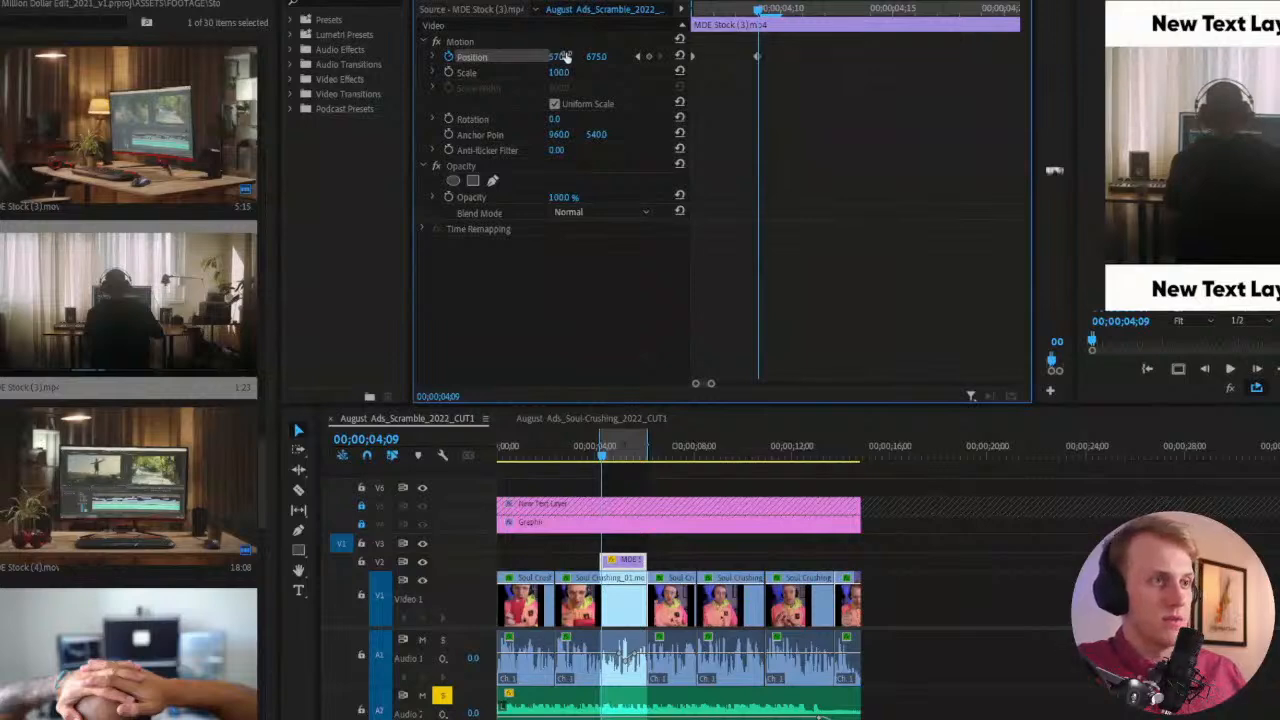
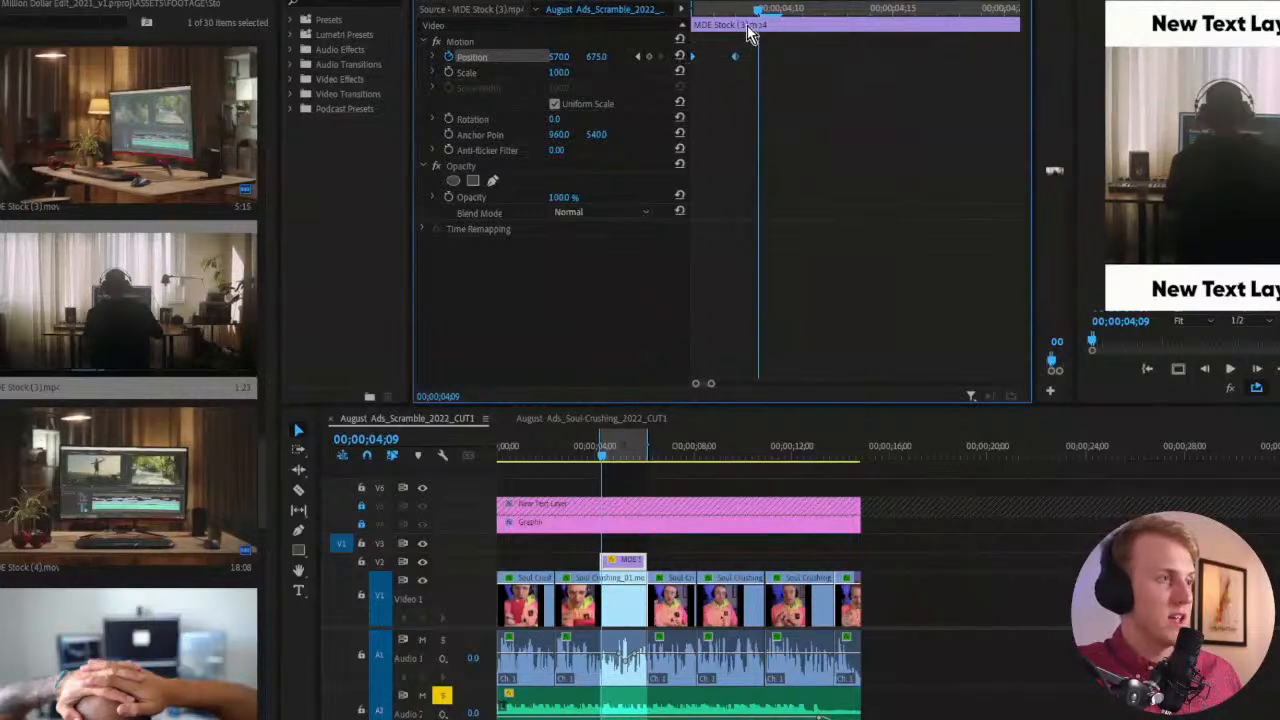
drag(766, 20, 787, 20)
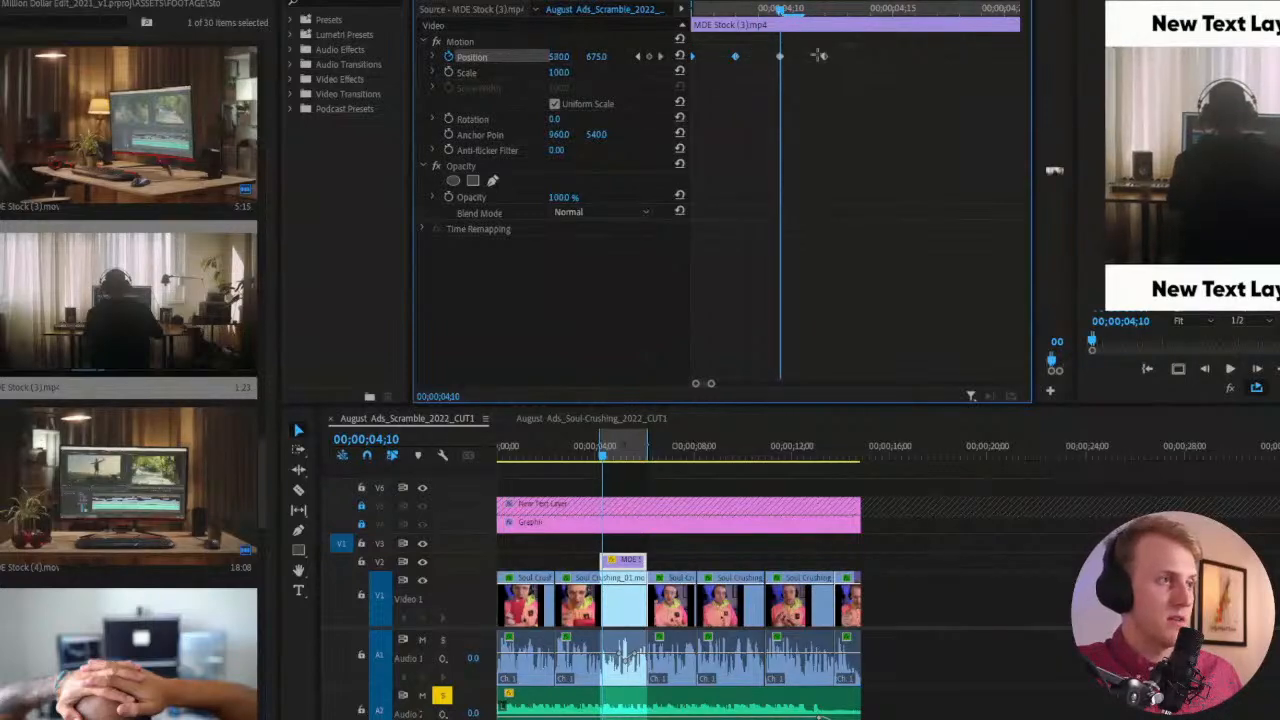
Duplicate the alternating Position keyframes at two-frame spacing along the stock clip and play back the shake
drag(709, 386, 801, 383)
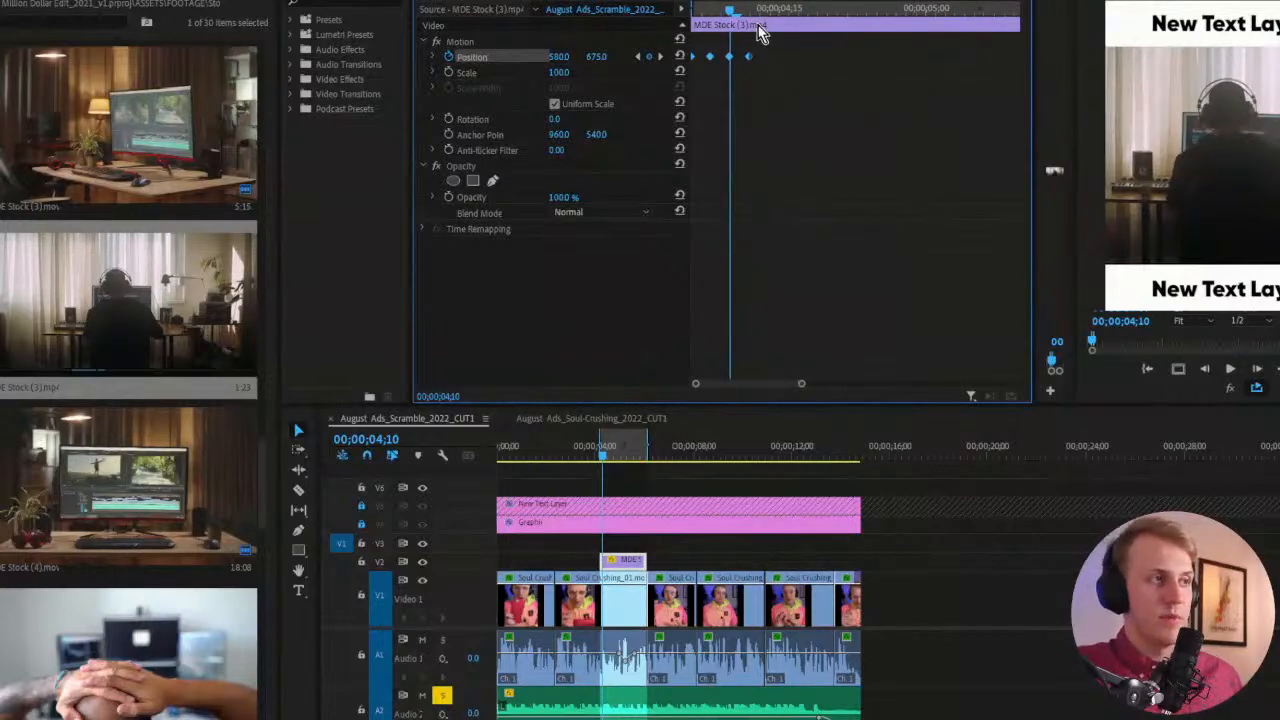
mouse_move(758, 14)
mouse_down()
mouse_move(788, 12)
mouse_move(760, 12)
mouse_up()
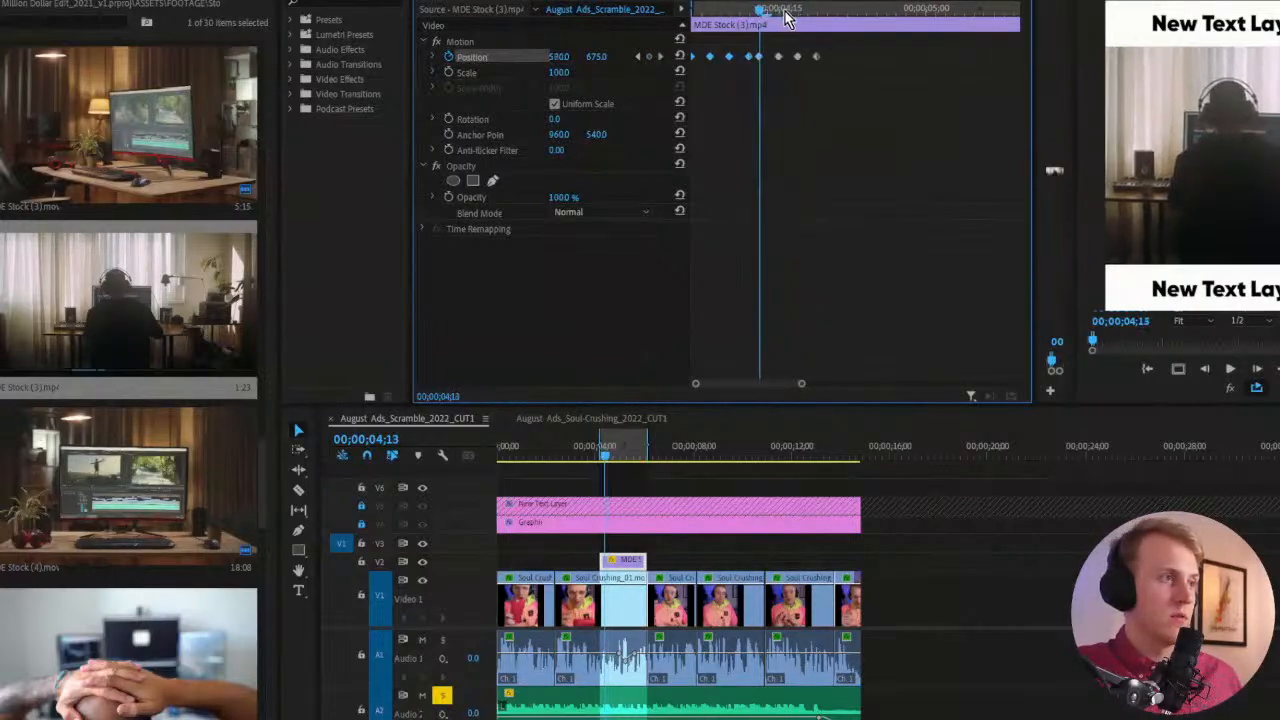
drag(832, 47, 758, 62)
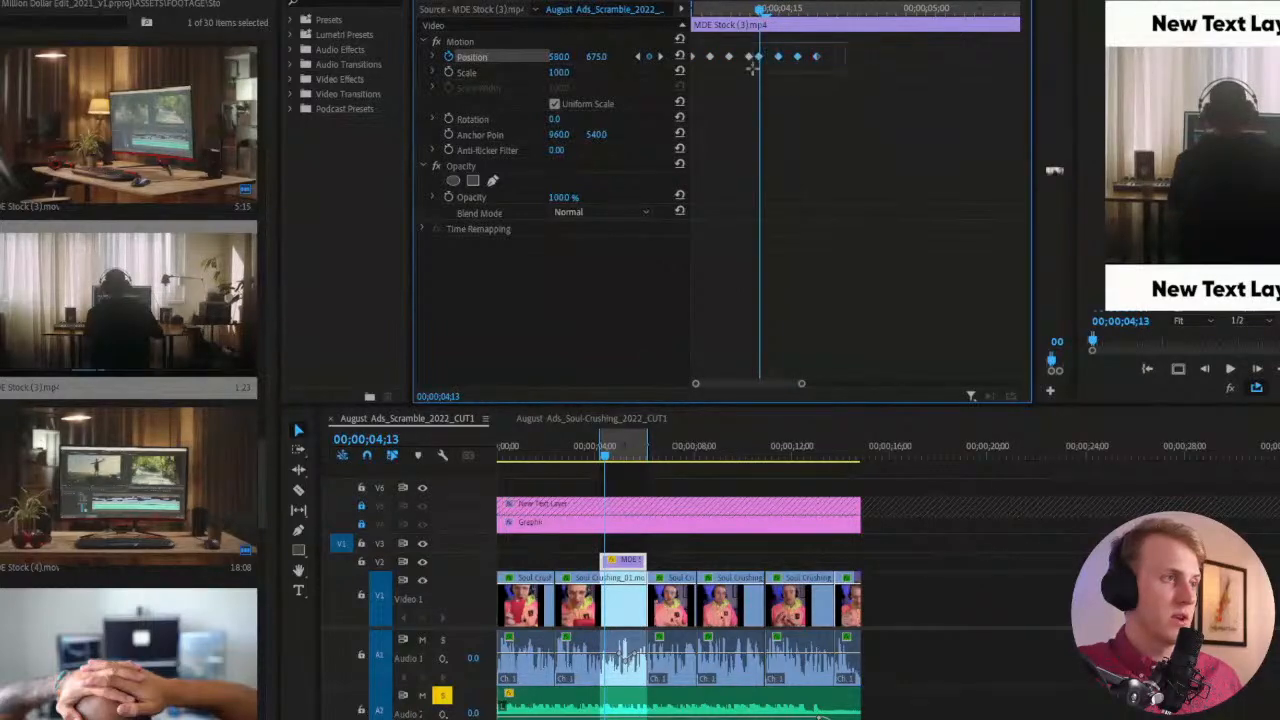
drag(752, 62, 766, 58)
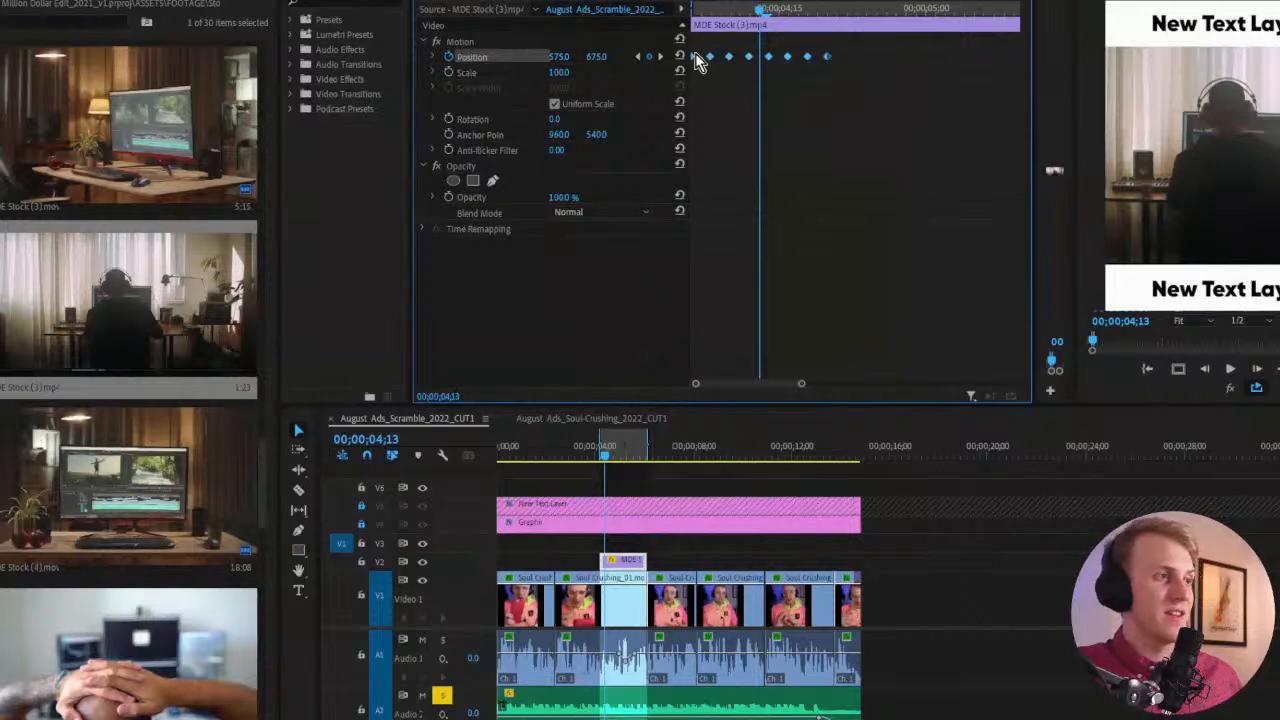
drag(830, 10, 358, 61)
key(space)
key(space)
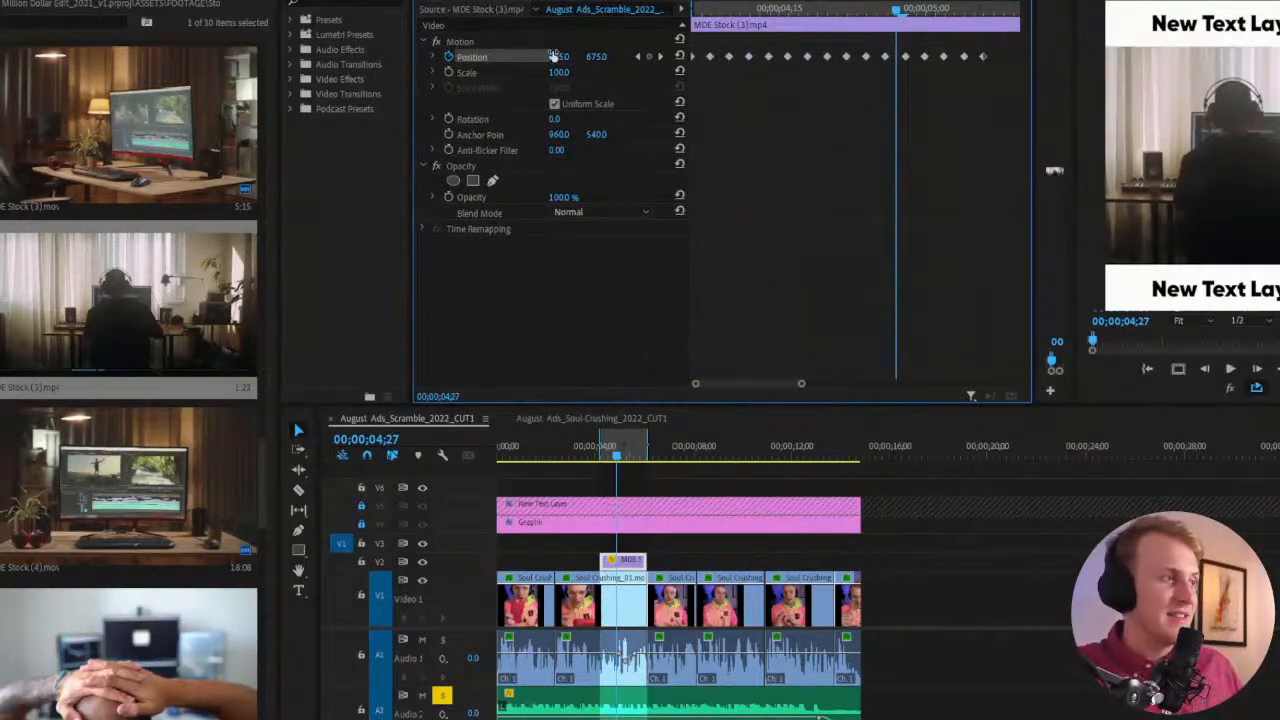
Remove all Position keyframes from the stock clip and clear the sequence's In and Out points
click(449, 57)
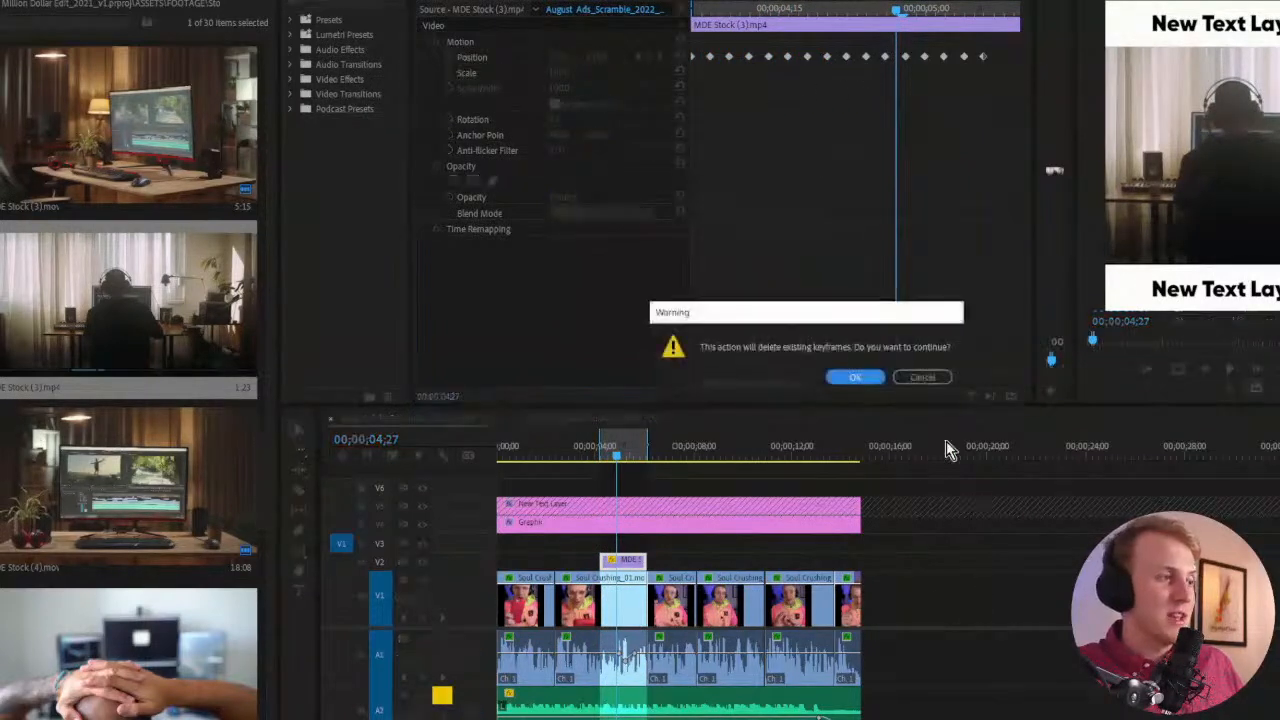
click(855, 378)
click(643, 477)
right_click(624, 450)
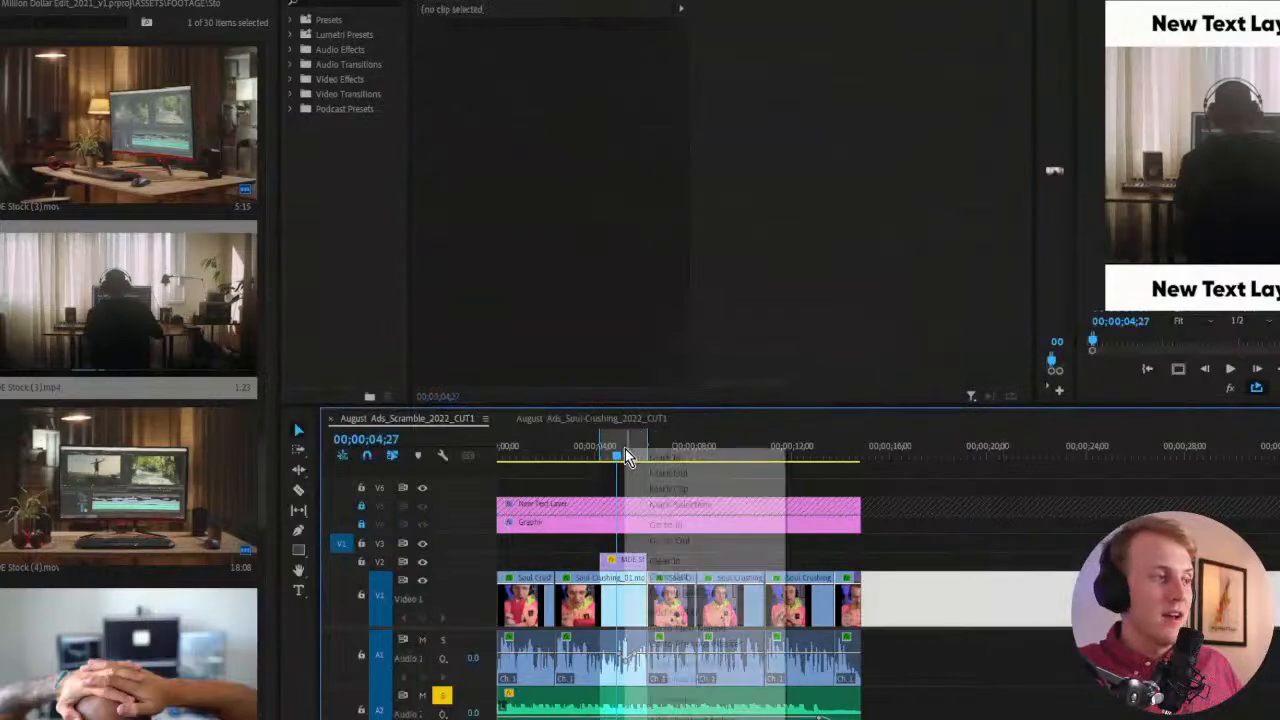
click(712, 594)
Delete the stock clip from track V2 and return the playhead to the sequence start
click(617, 562)
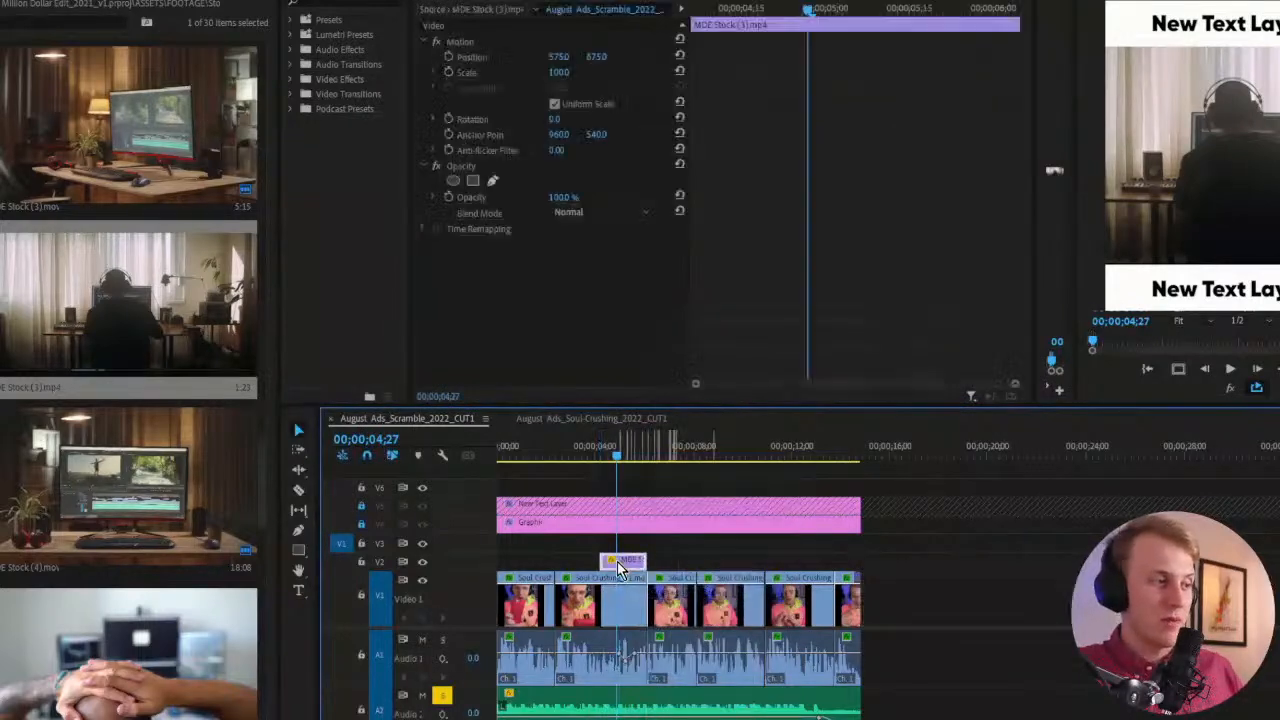
key(Delete)
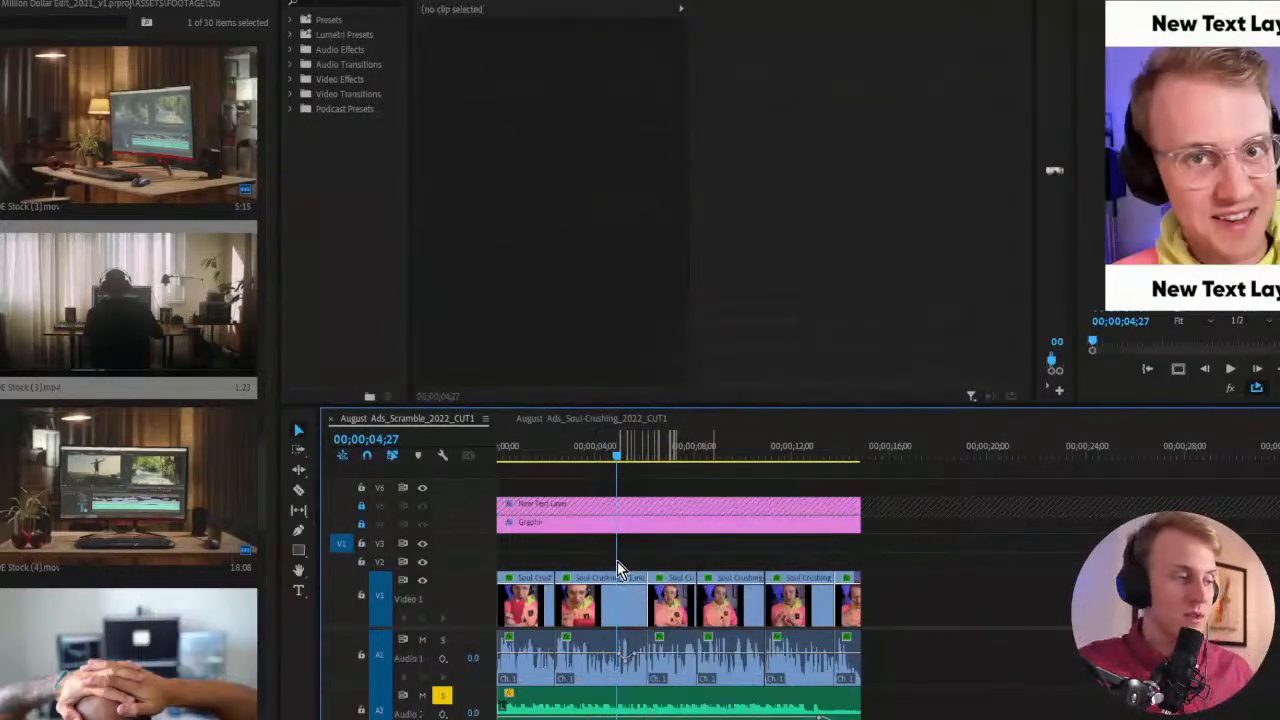
key(Home)
Save the project and browse the stock footage to open MDE Stock (7).mov for source viewing
scroll(196, 457, down, 5)
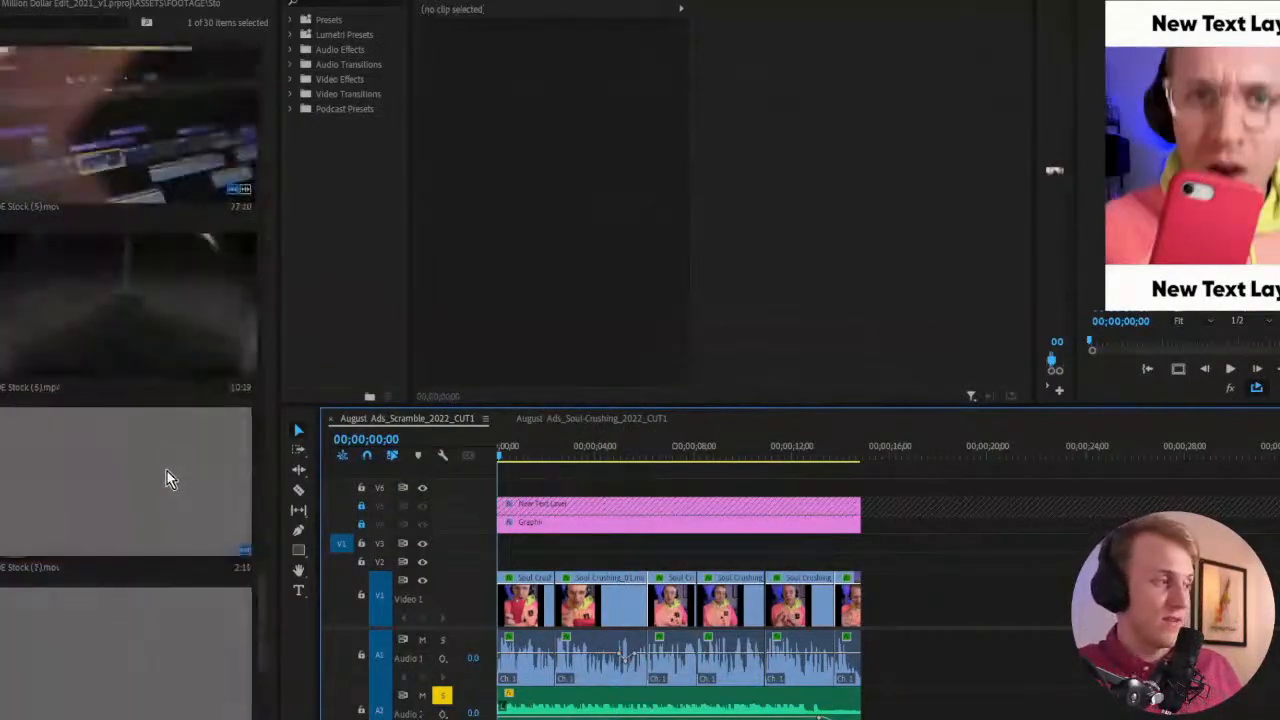
scroll(167, 471, down, 4)
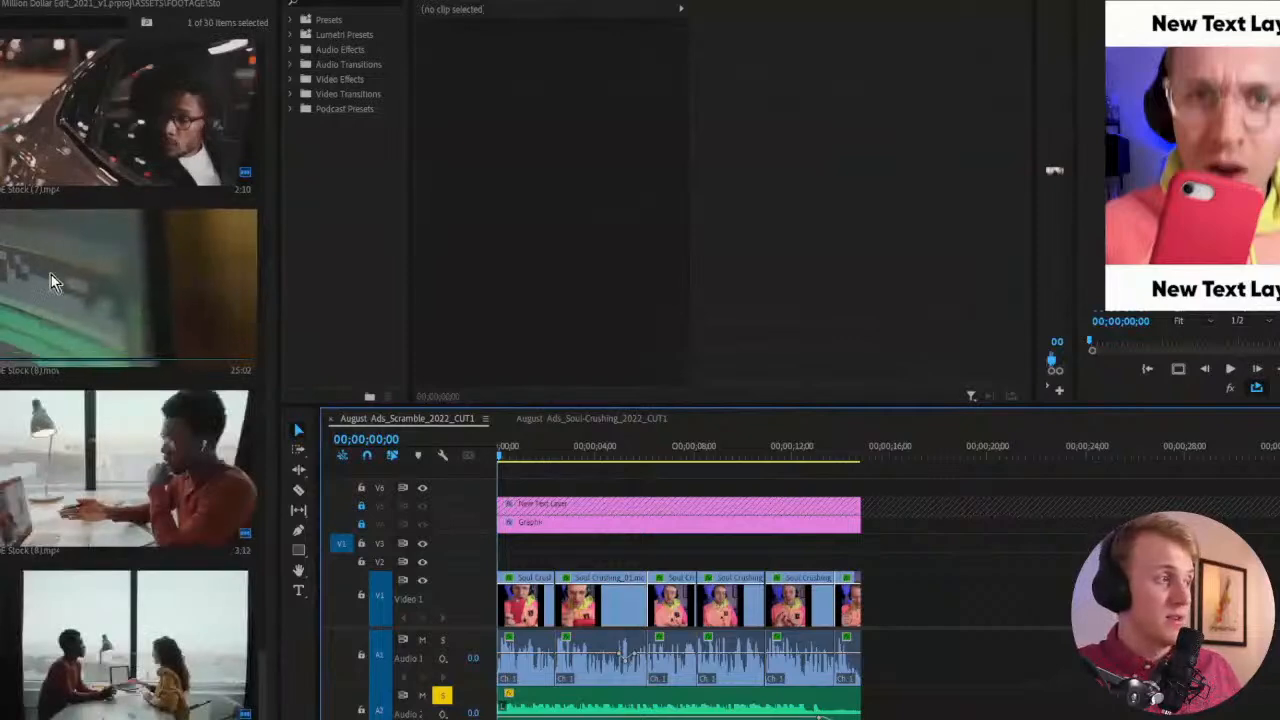
key(ctrl+s)
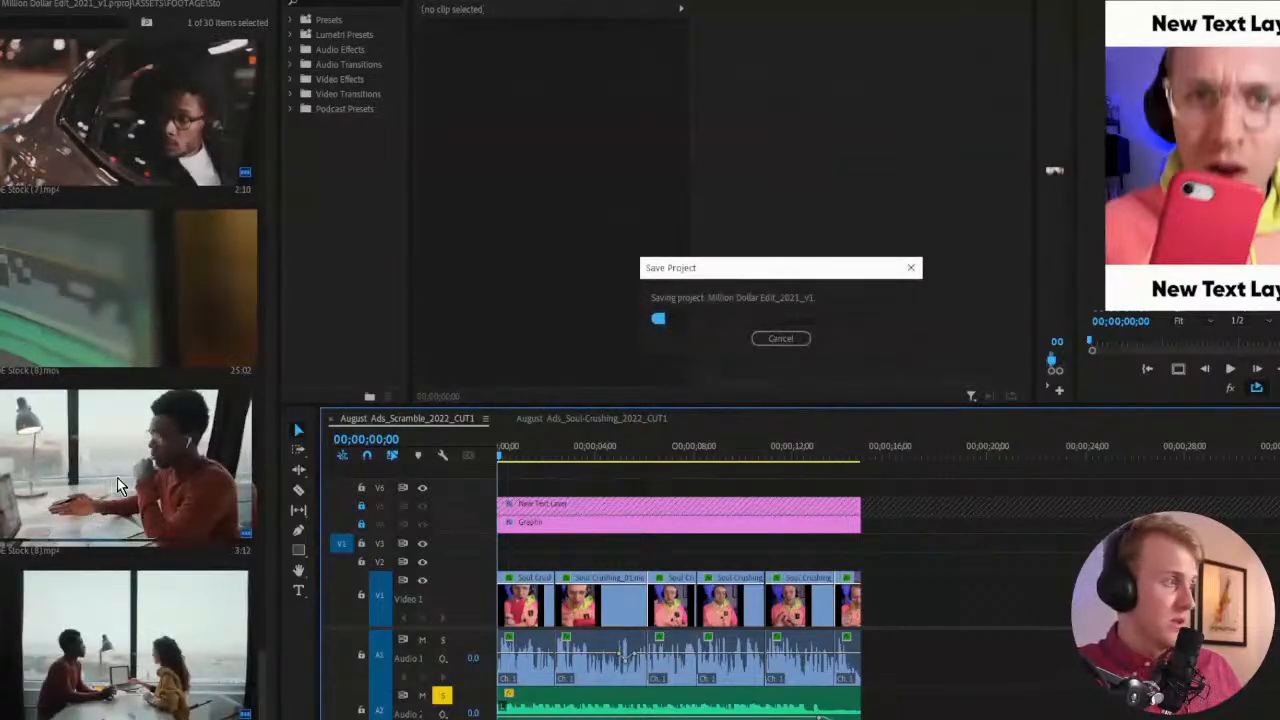
scroll(56, 474, up, 3)
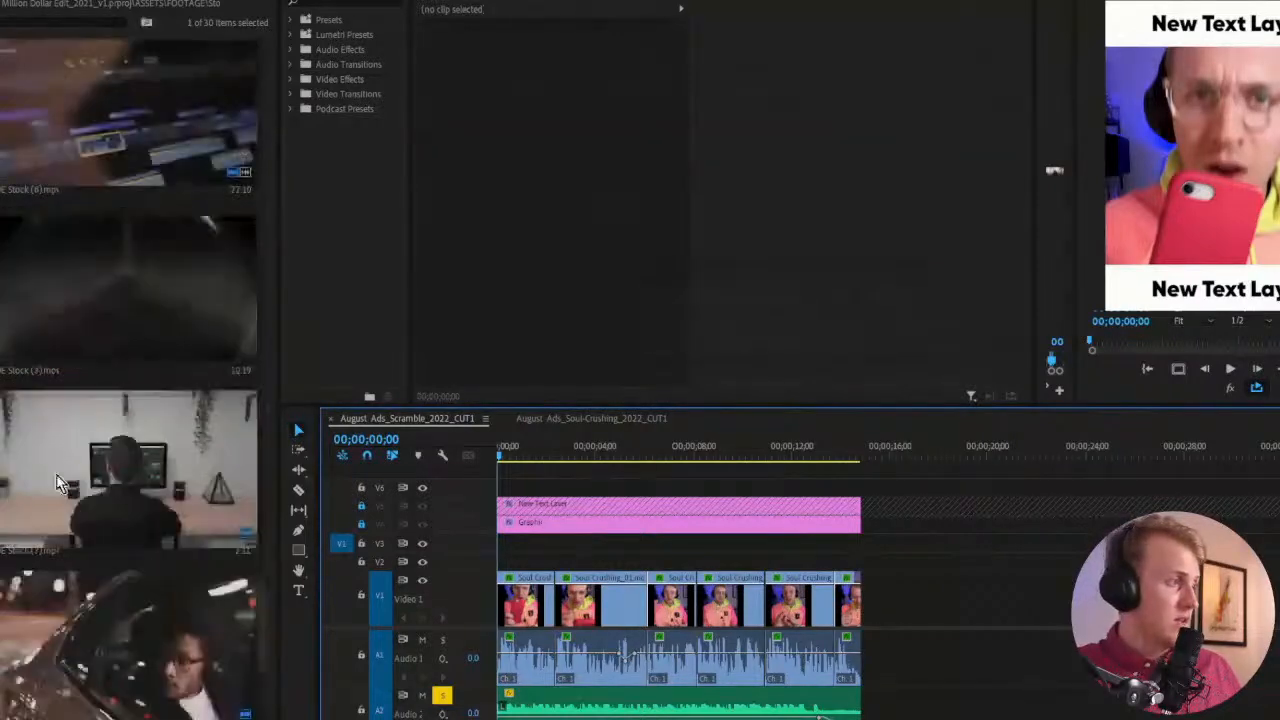
scroll(170, 475, up, 3)
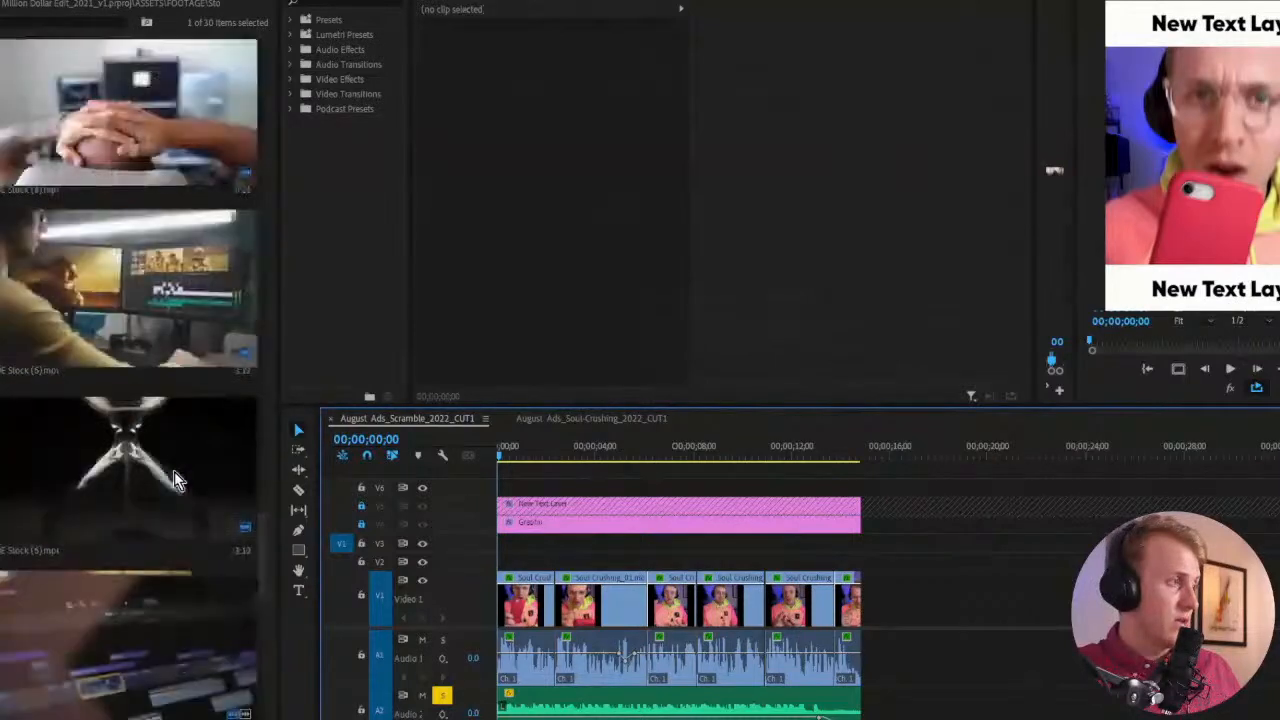
scroll(170, 472, down, 2)
scroll(157, 475, down, 1)
double_click(109, 454)
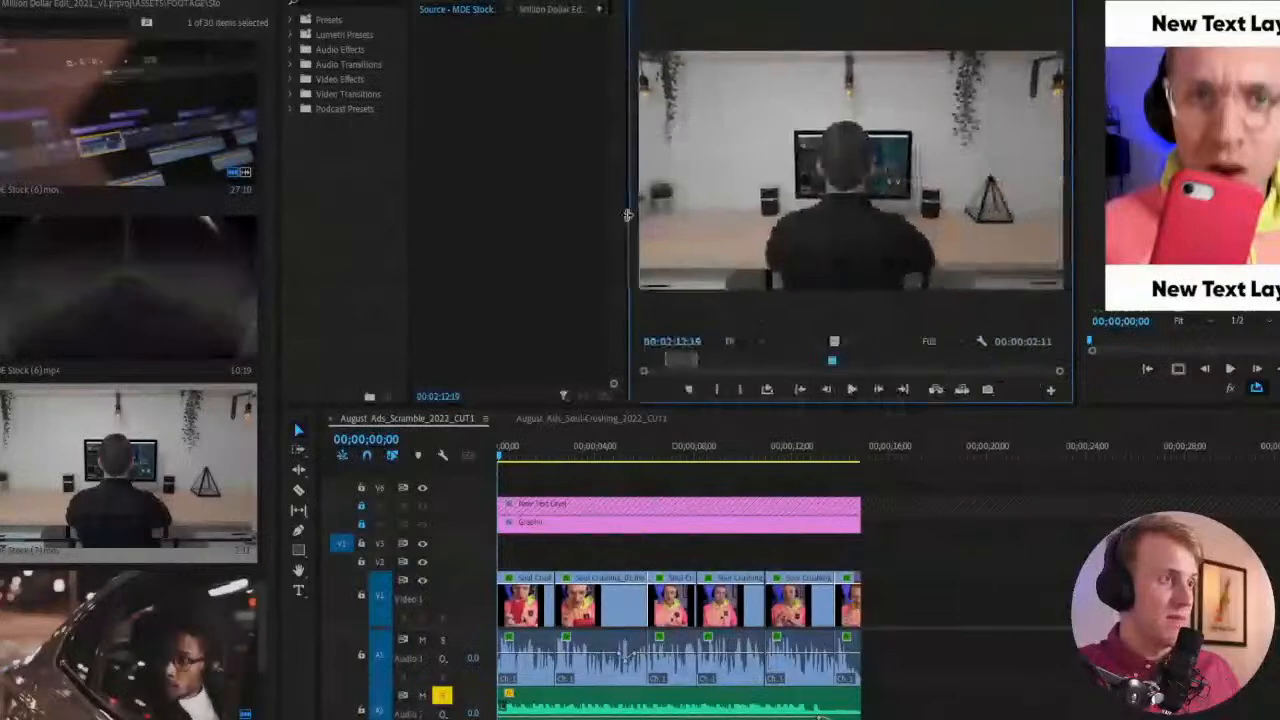
Choose a section of MDE Stock (7).mov and place it on V2 from 03;22 to the end of the second talking-head clip
drag(808, 365, 703, 360)
drag(829, 342, 613, 560)
click(603, 458)
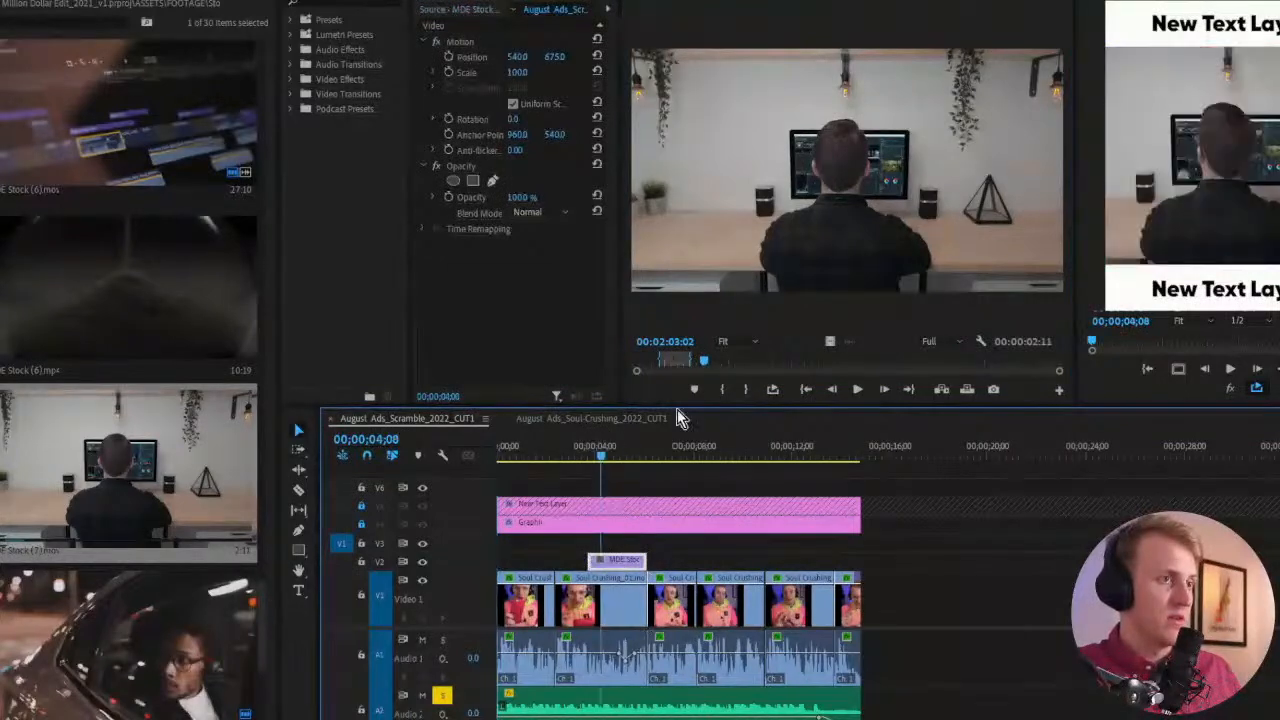
Keyframe the stock clip's Scale from 100 at its start to 154 at its end and set its horizontal position to 570
click(448, 73)
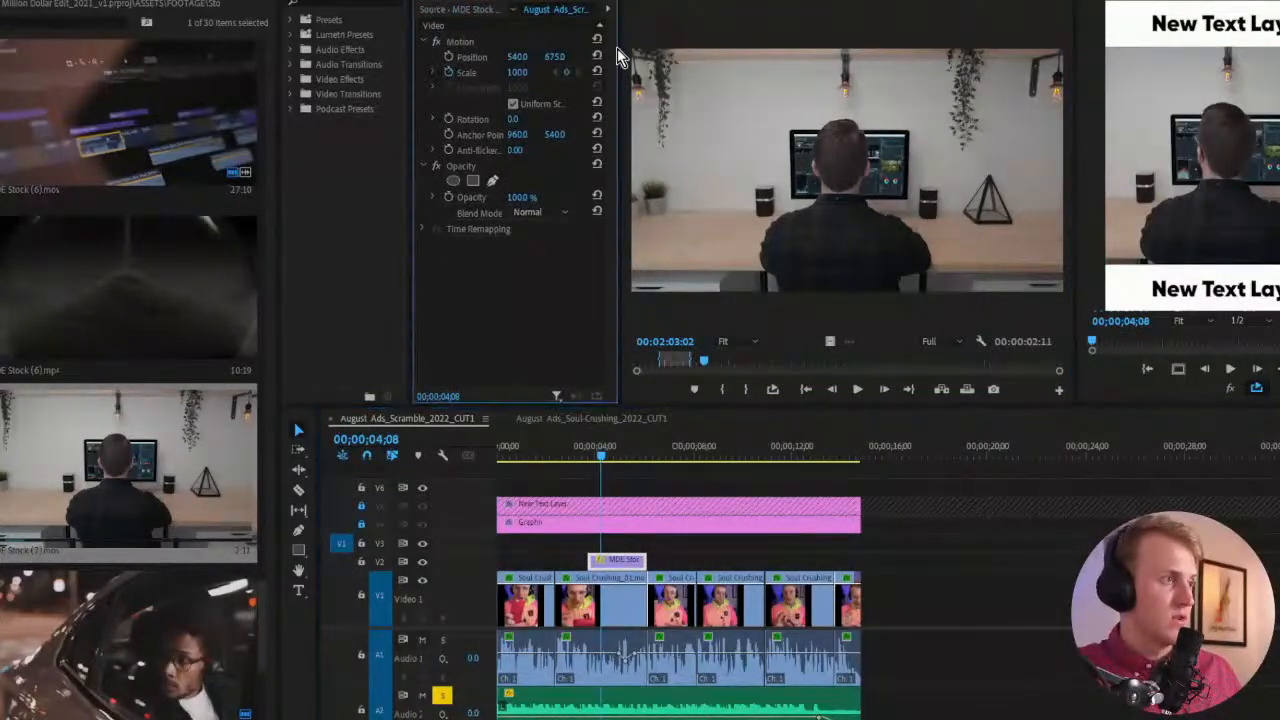
drag(619, 55, 666, 71)
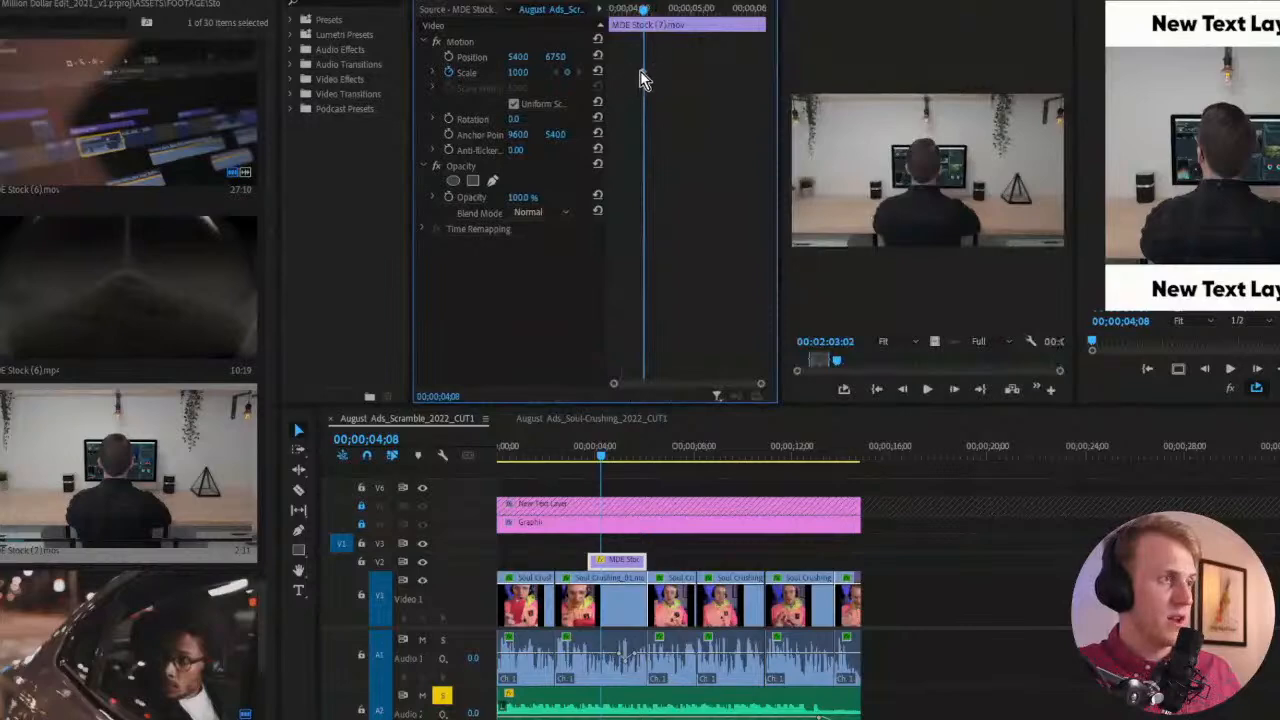
drag(518, 72, 831, 77)
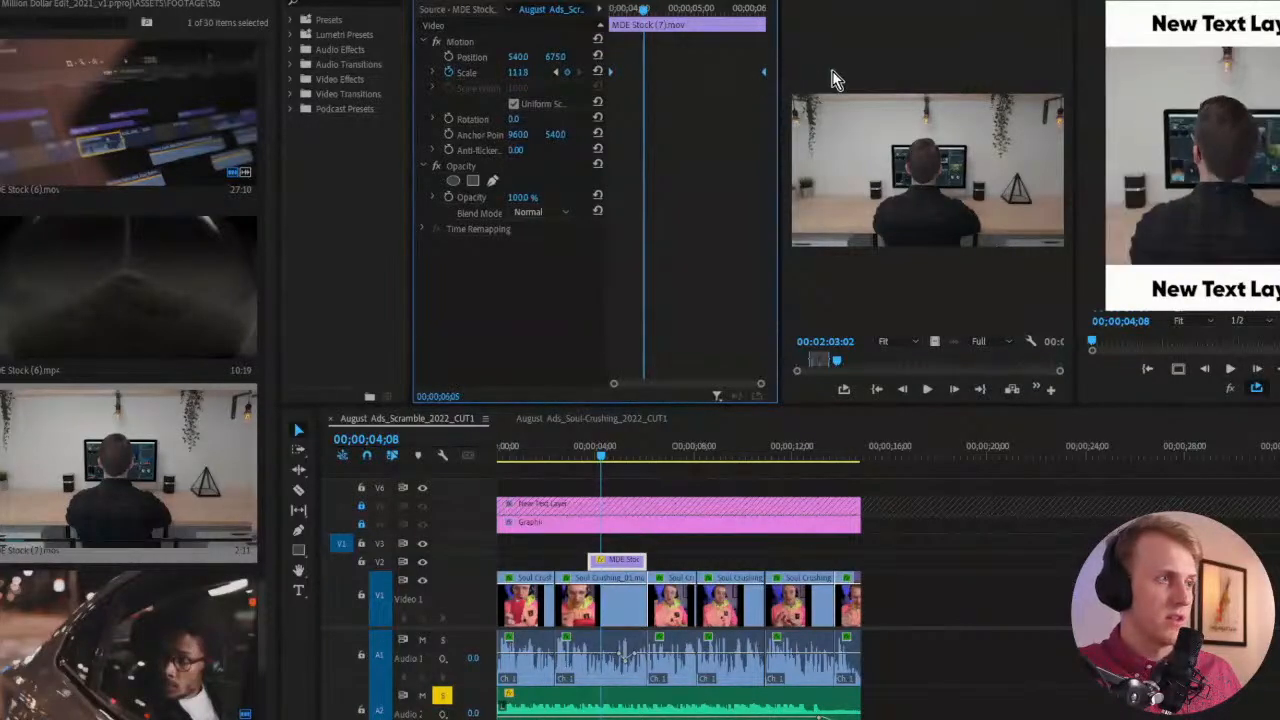
drag(518, 56, 530, 56)
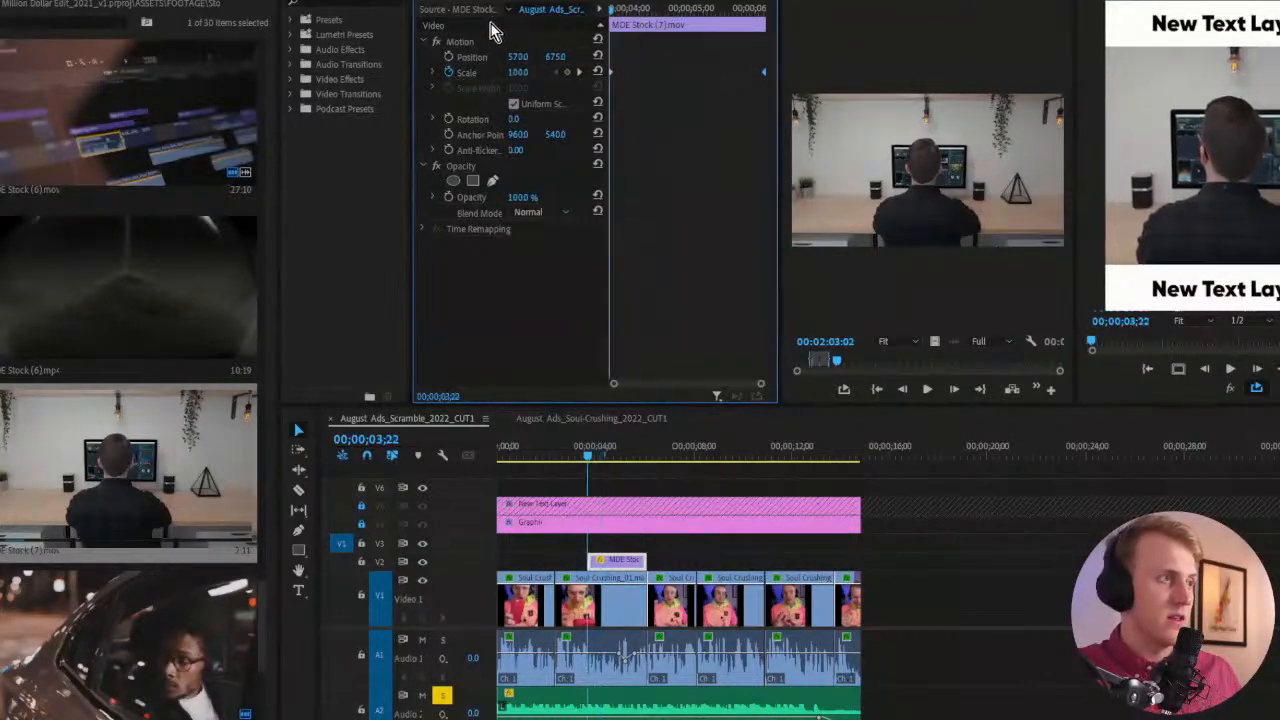
Play back and scrub through the stock clip to check its zoom-in over the talking-head footage
key(space)
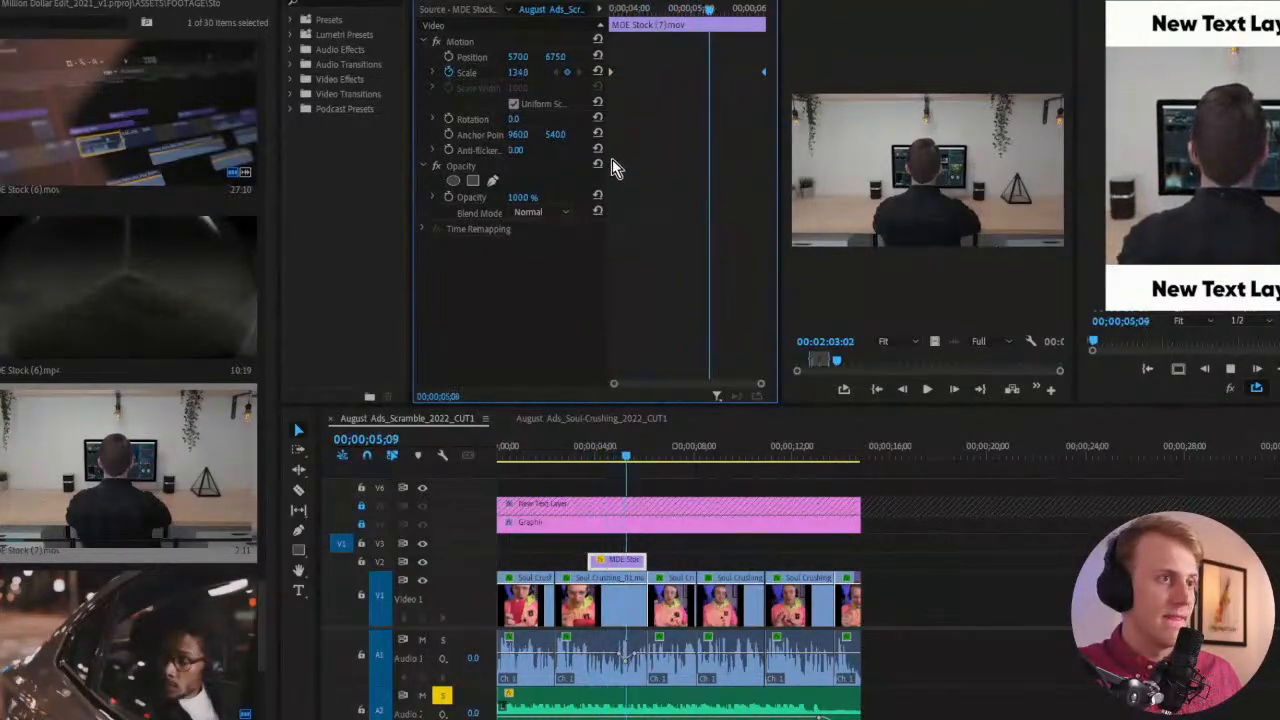
key(space)
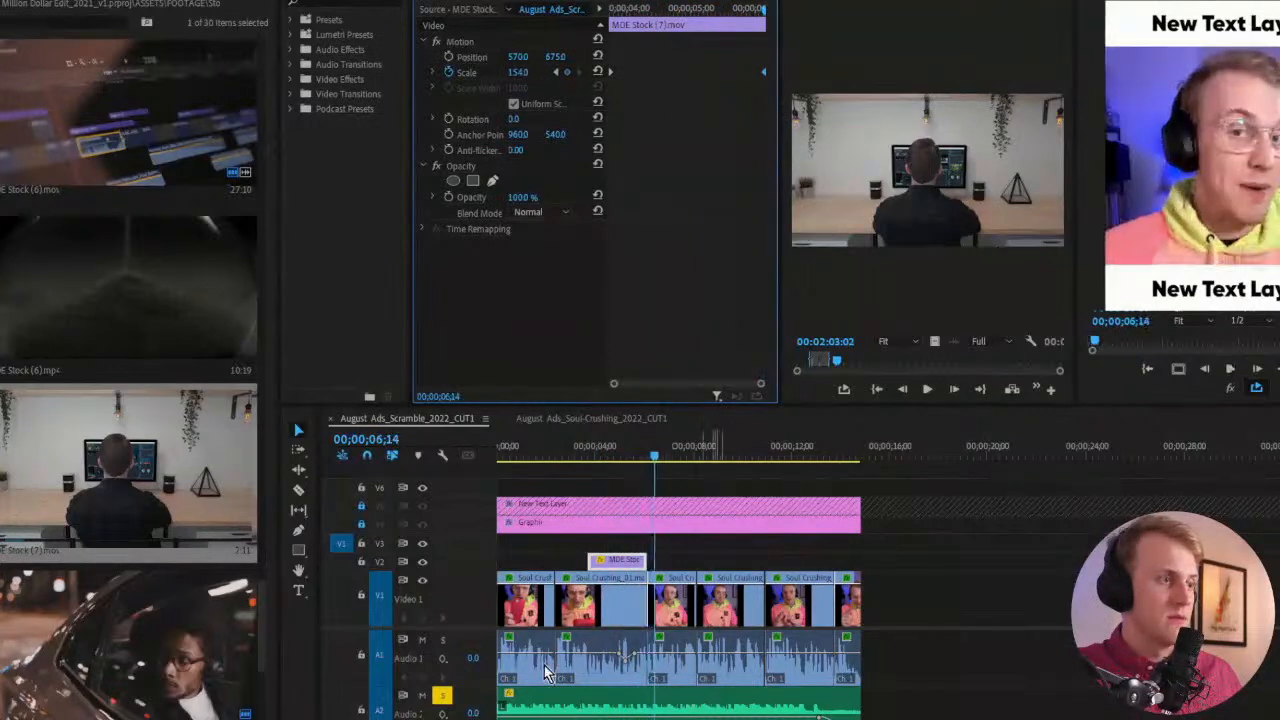
click(591, 455)
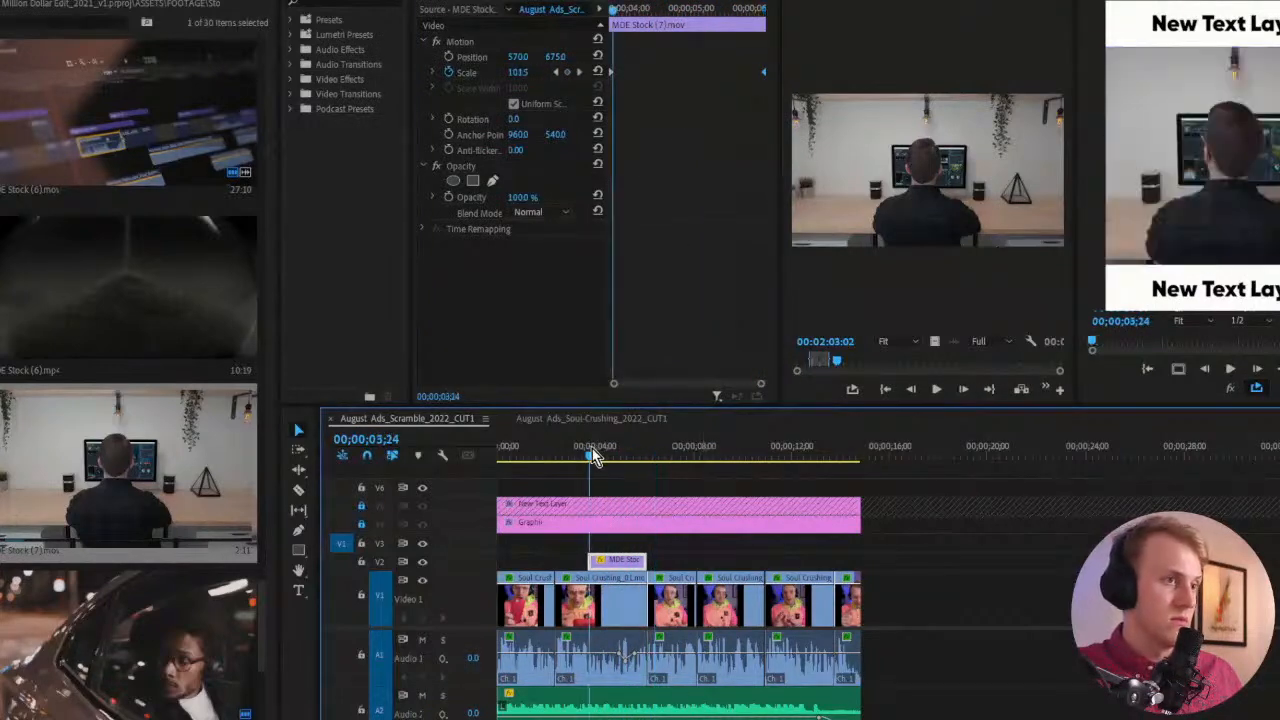
drag(592, 452, 626, 449)
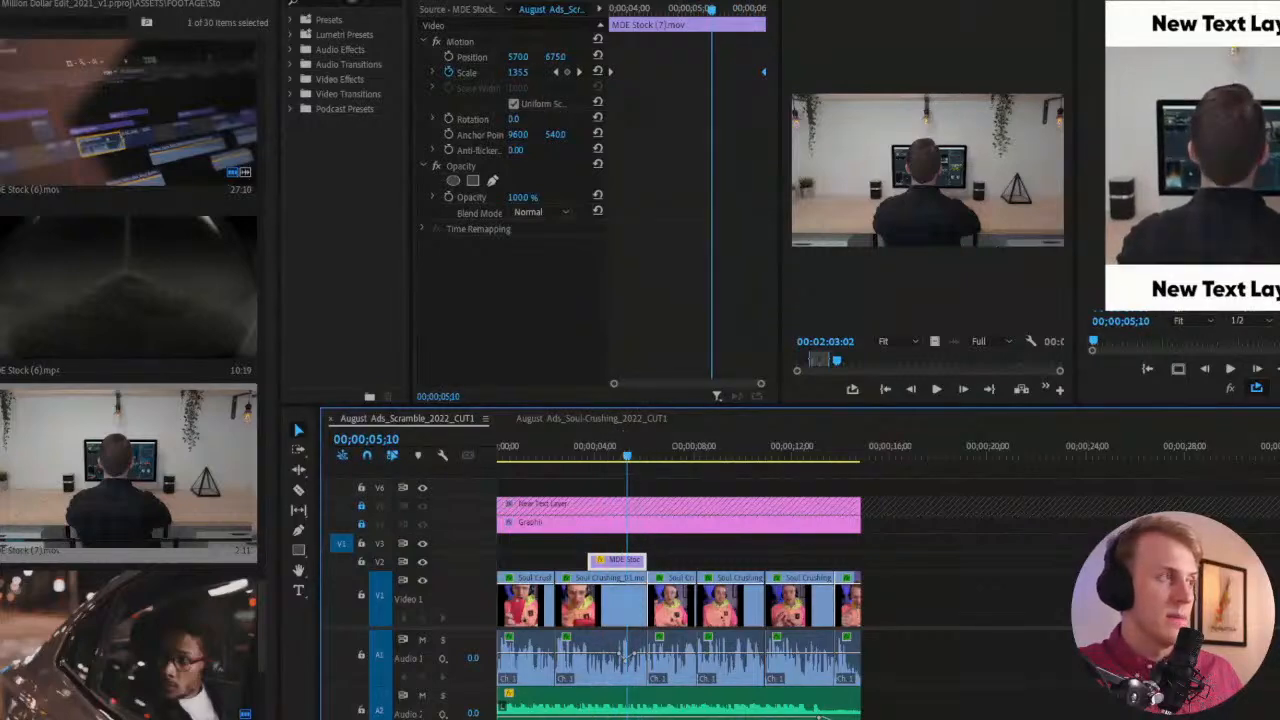
Find the Fast Color Corrector effect by searching for "fast" and apply it to the MDE Stock (7).mov clip
click(308, 3)
text(fast)
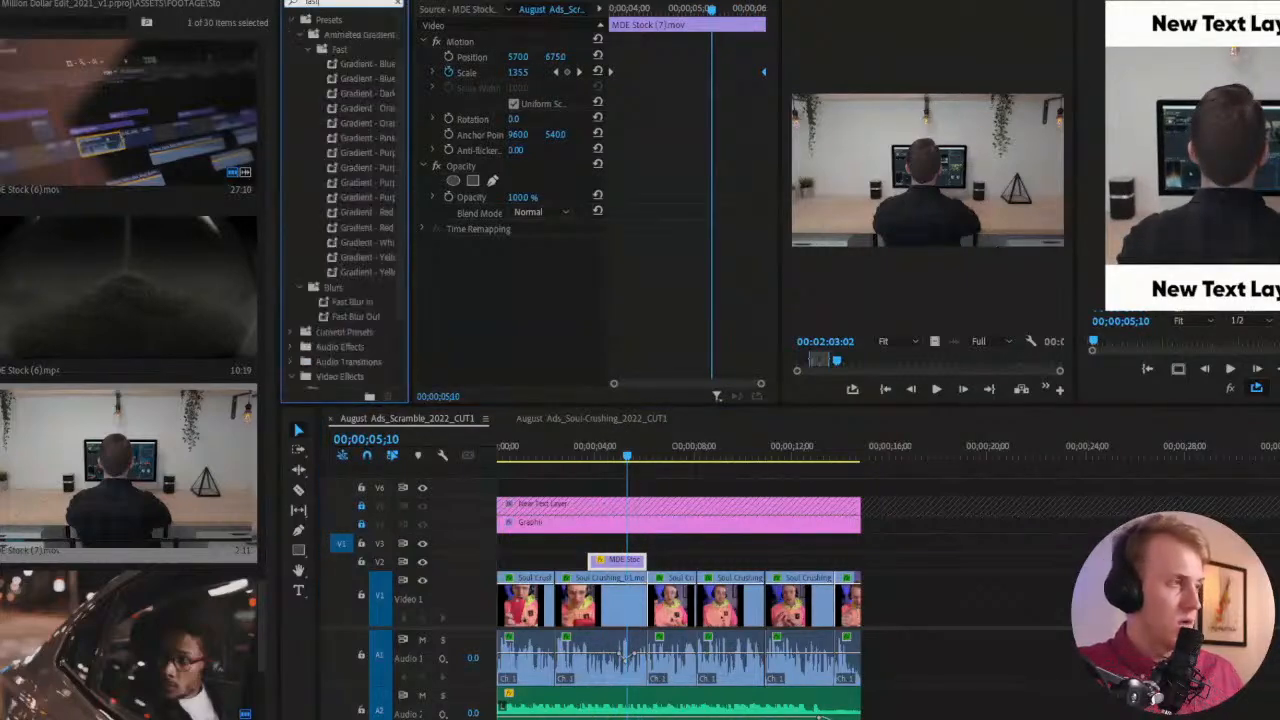
drag(401, 42, 408, 107)
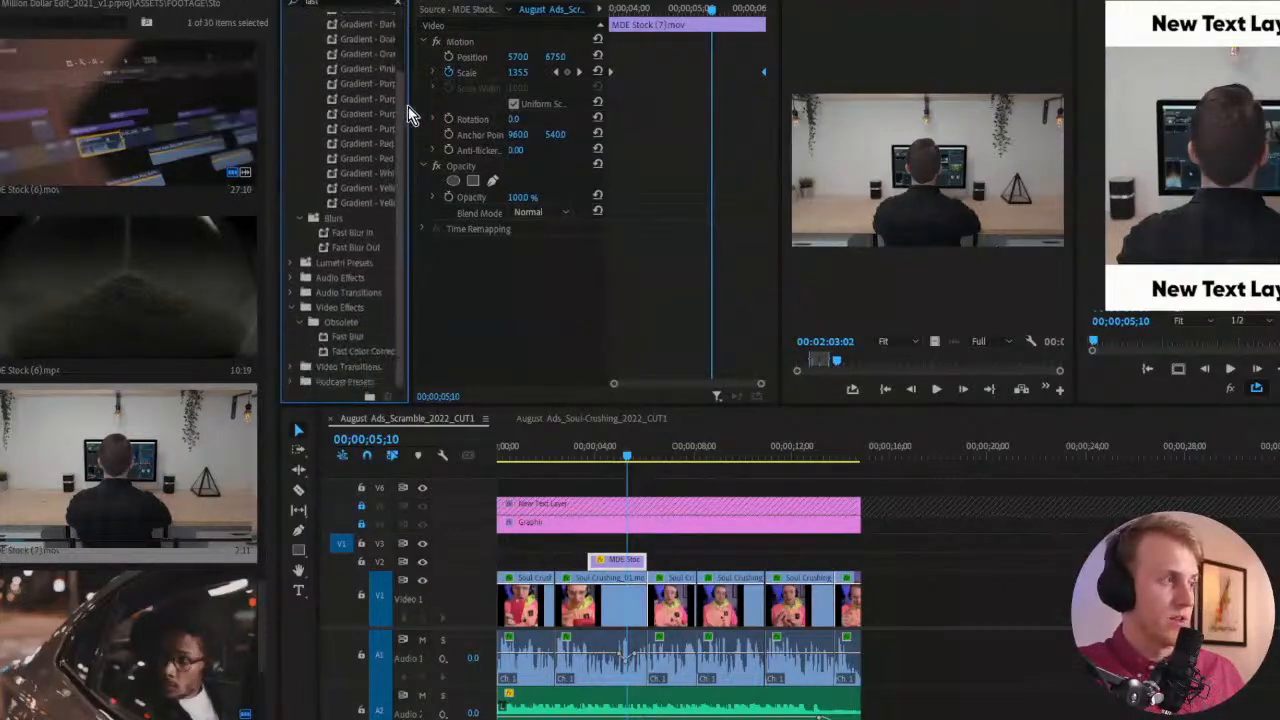
drag(578, 298, 580, 300)
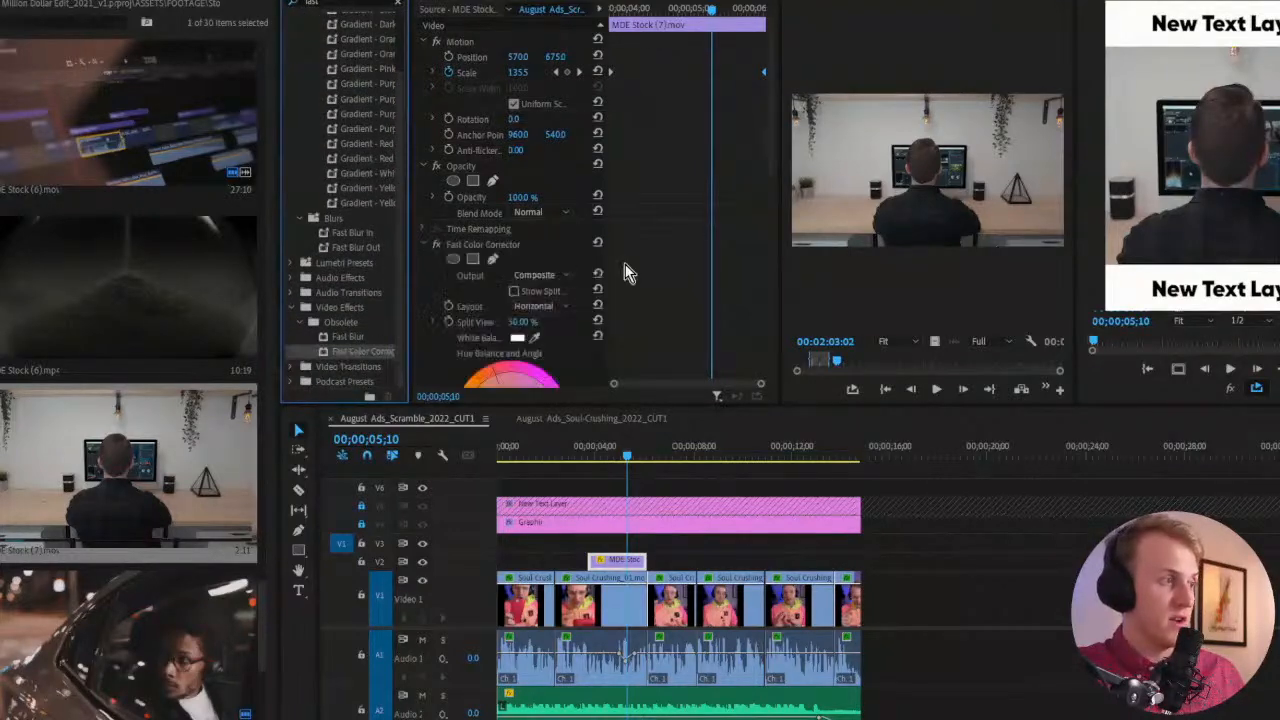
Start keyframing the Fast Color Corrector's Hue Angle and Saturation at 03;29 on the stock clip
drag(769, 144, 777, 266)
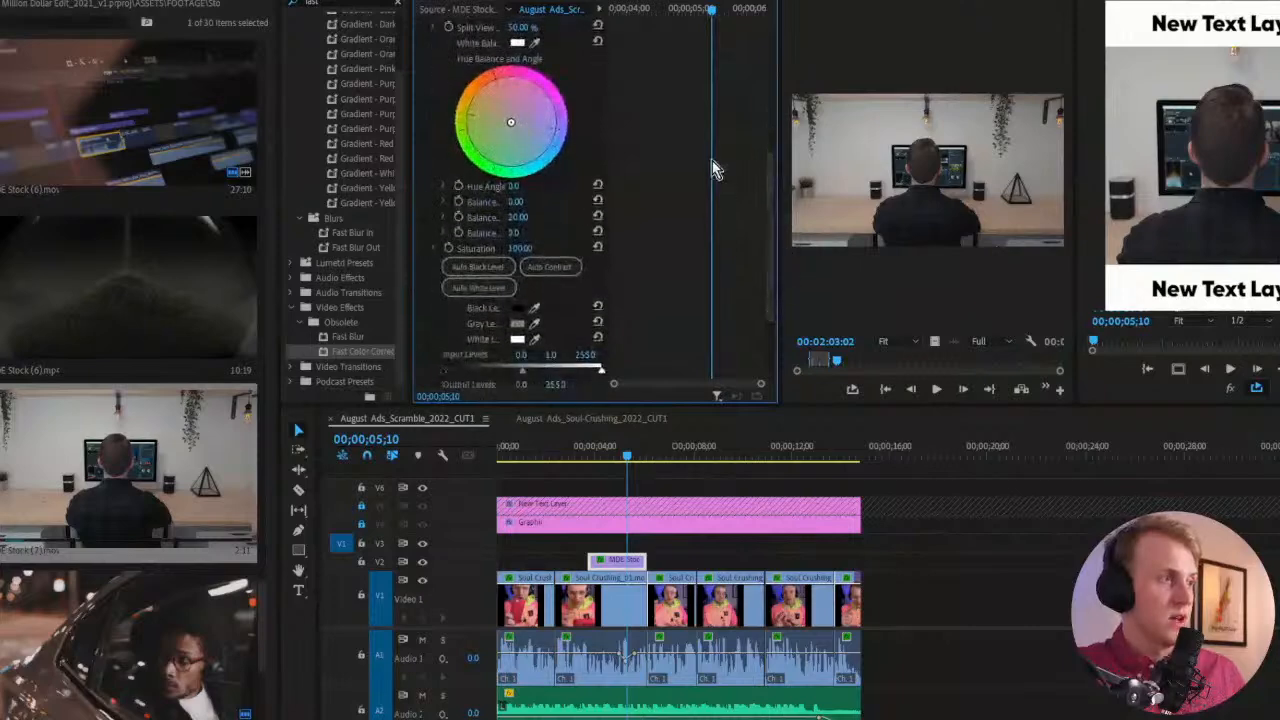
drag(770, 197, 763, 155)
drag(635, 9, 624, 9)
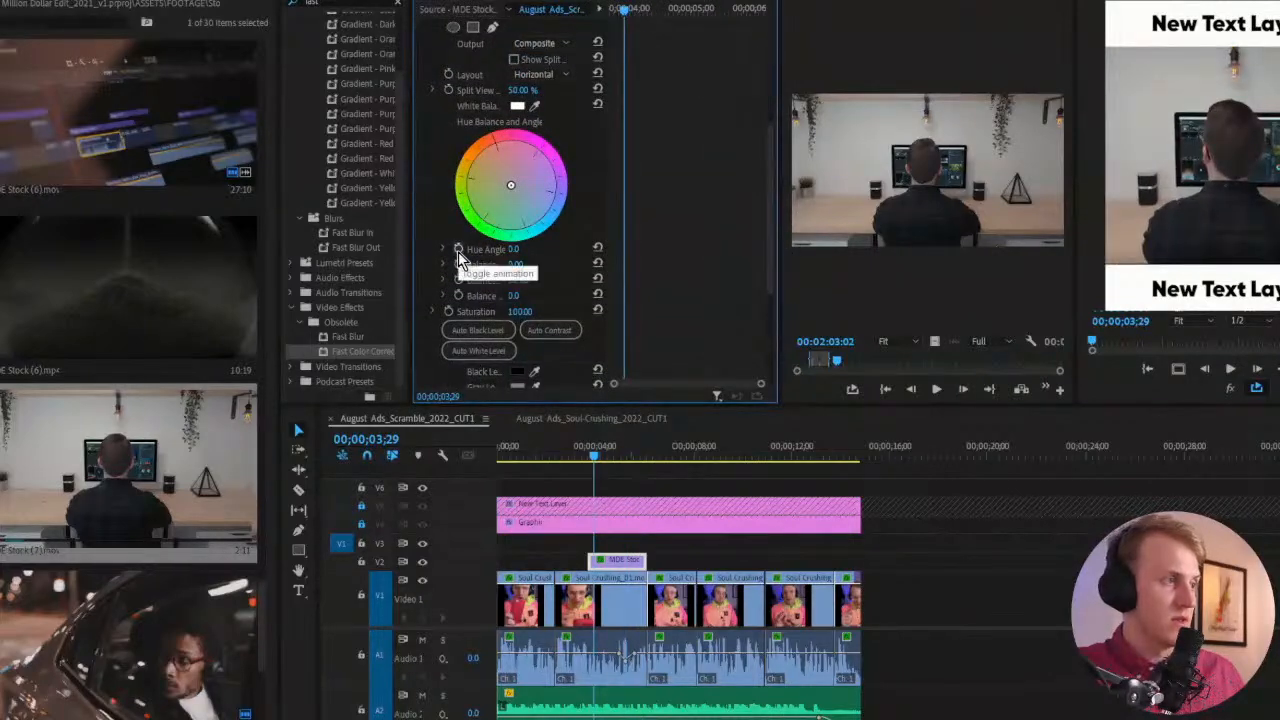
click(459, 250)
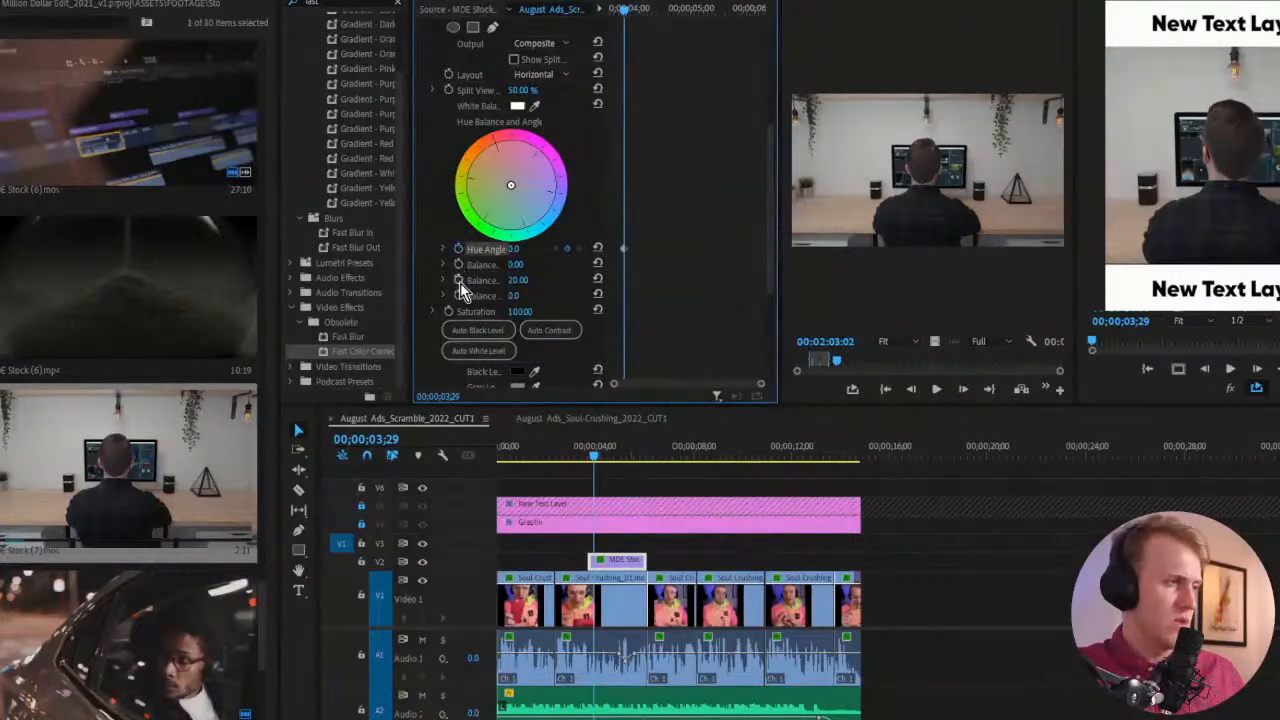
click(457, 312)
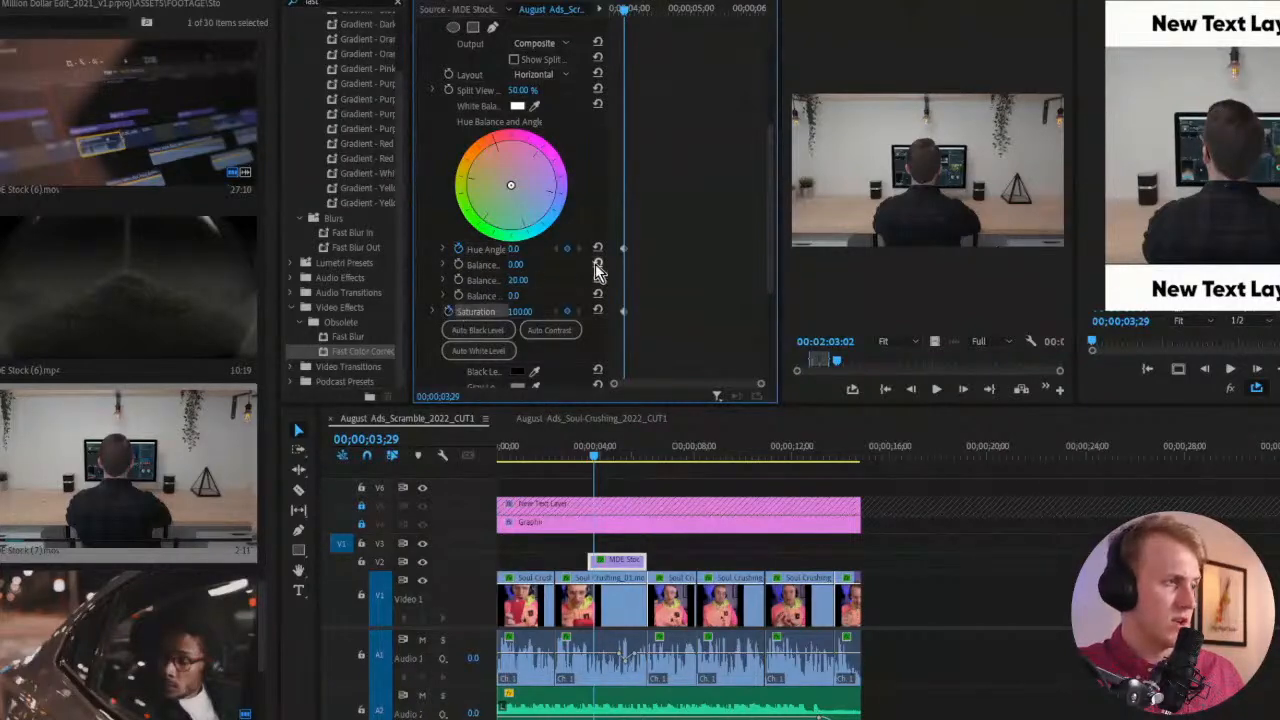
At 05;10, tint the stock clip red with balance values of 74.04 magnitude, 47.25 gain and -98.5° angle
click(711, 9)
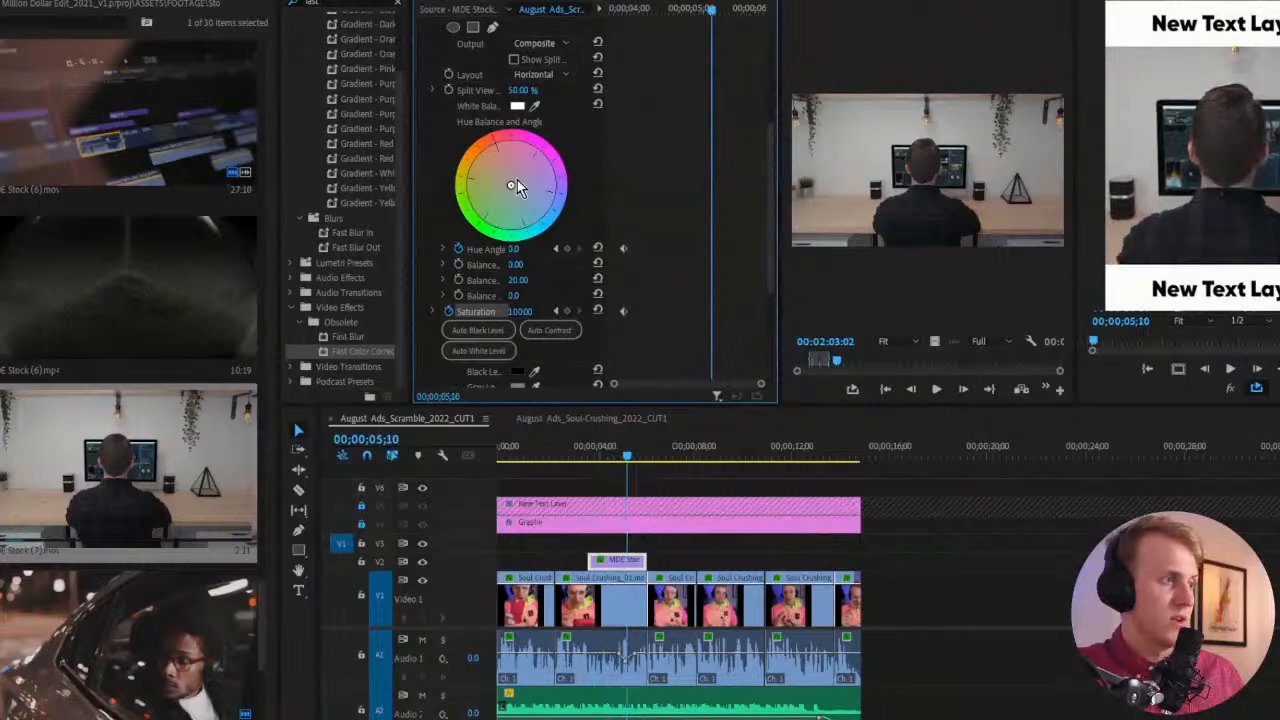
drag(516, 188, 545, 145)
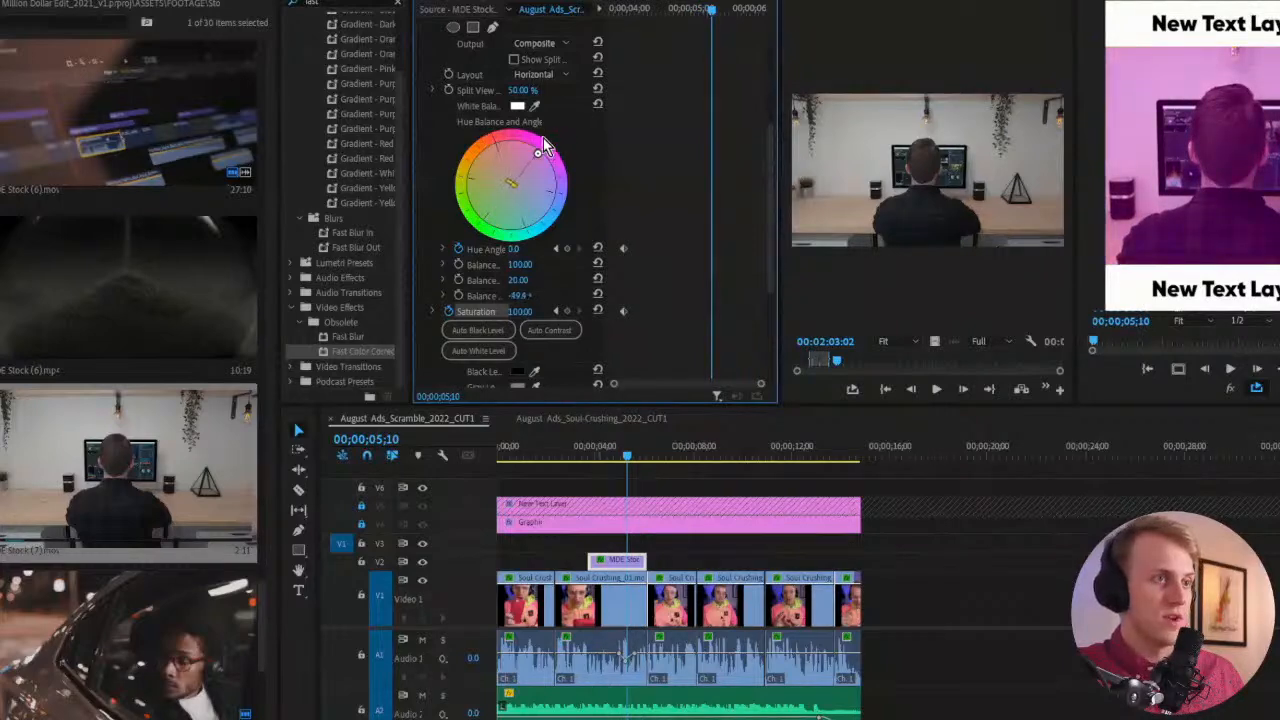
mouse_move(511, 190)
mouse_down()
mouse_move(527, 166)
mouse_move(505, 146)
mouse_move(513, 180)
mouse_up()
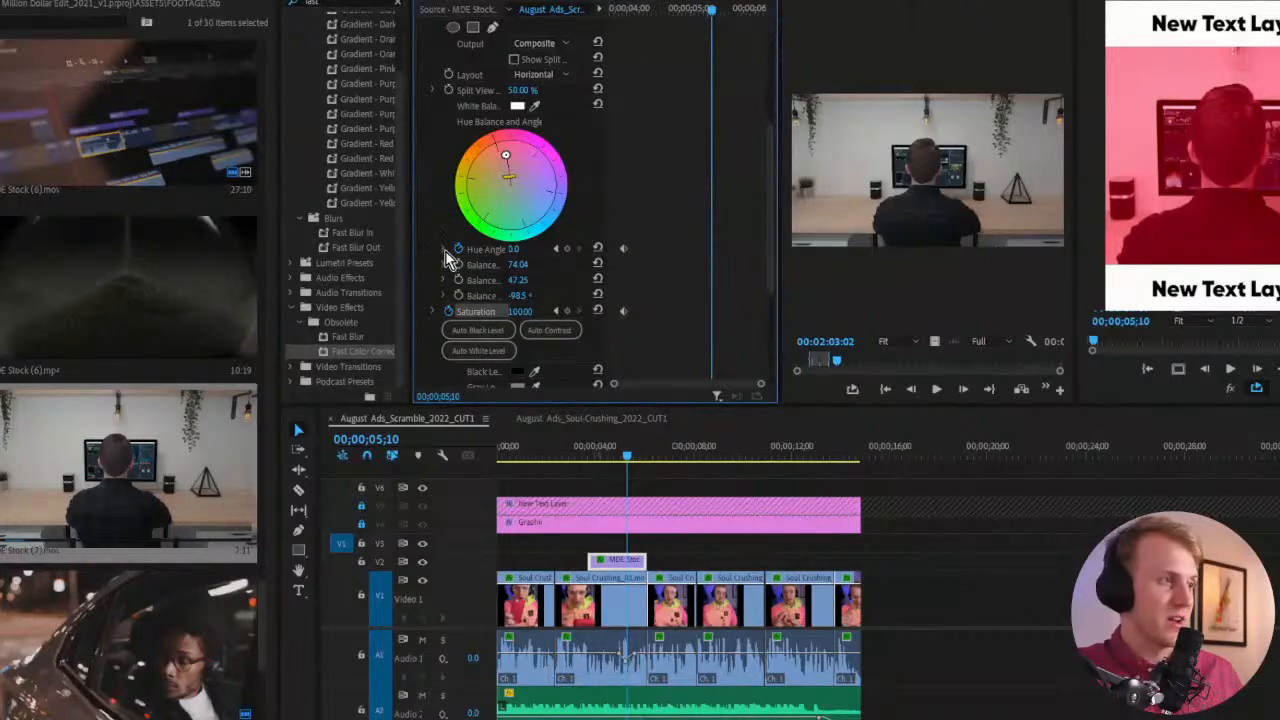
Keyframe the three balance values at 03;29, then shift all Fast Color Corrector keyframes to about 05;10
click(553, 250)
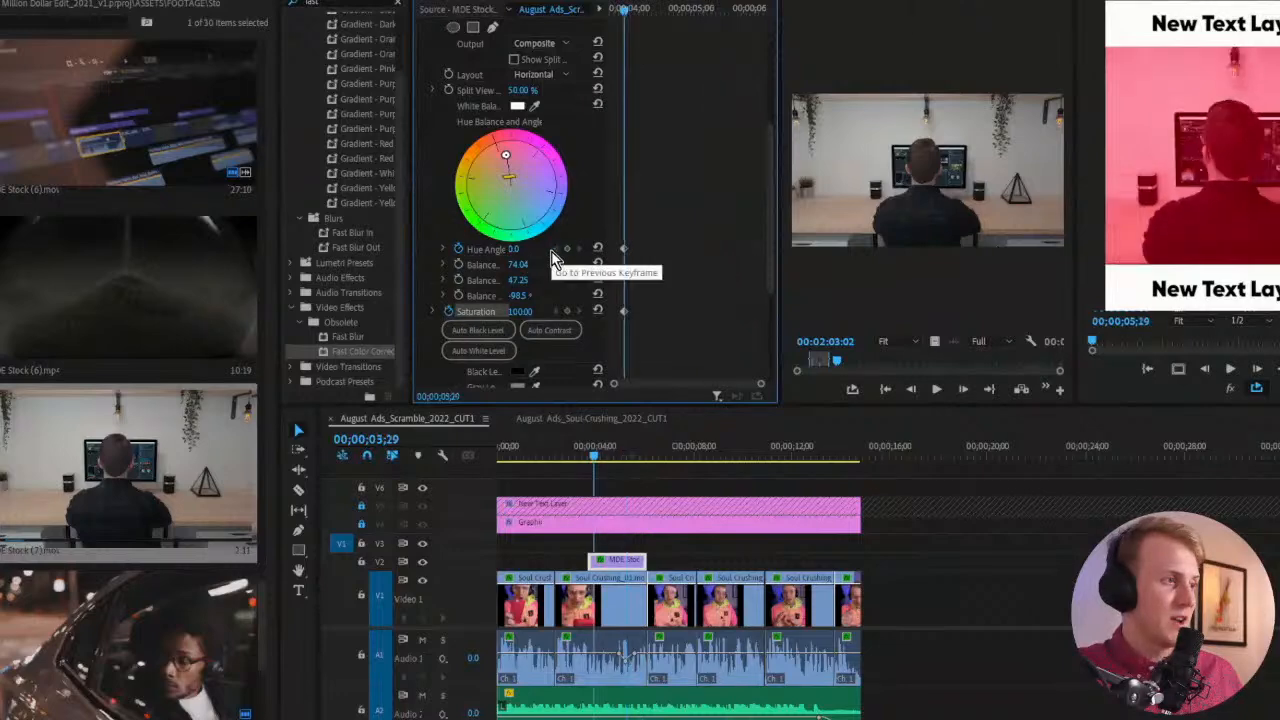
click(457, 265)
click(458, 280)
click(460, 296)
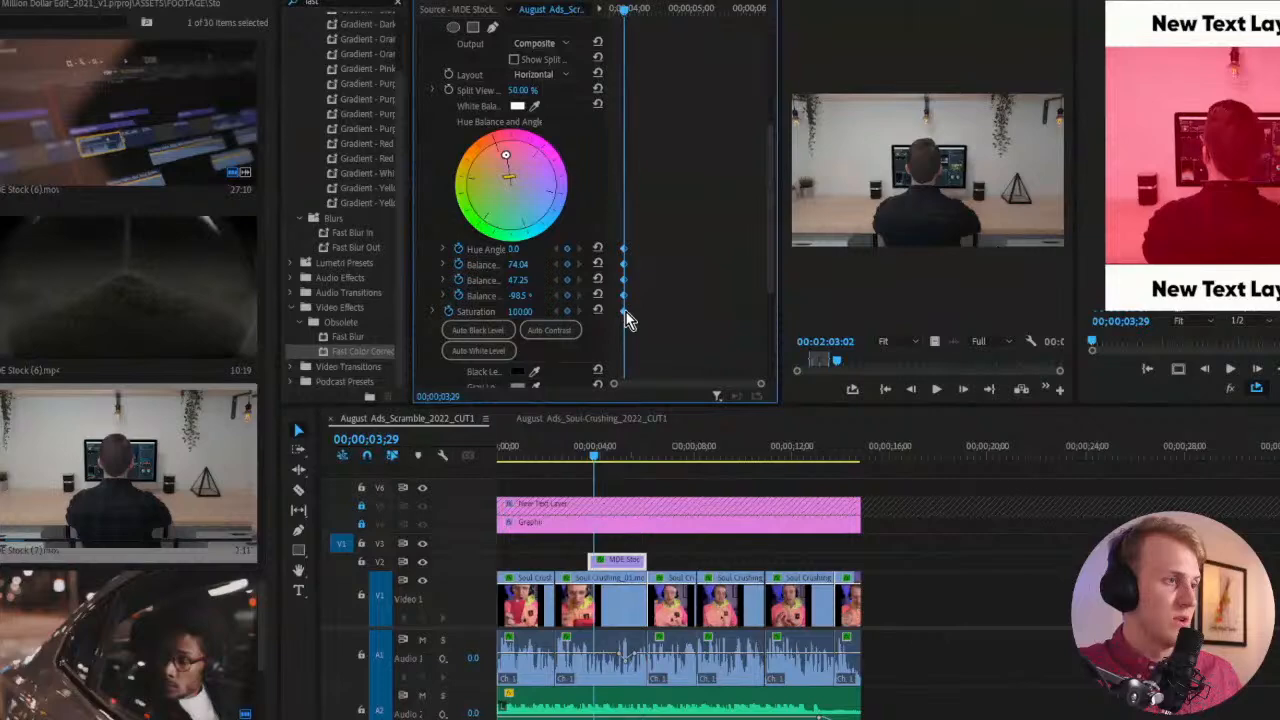
drag(626, 312, 711, 310)
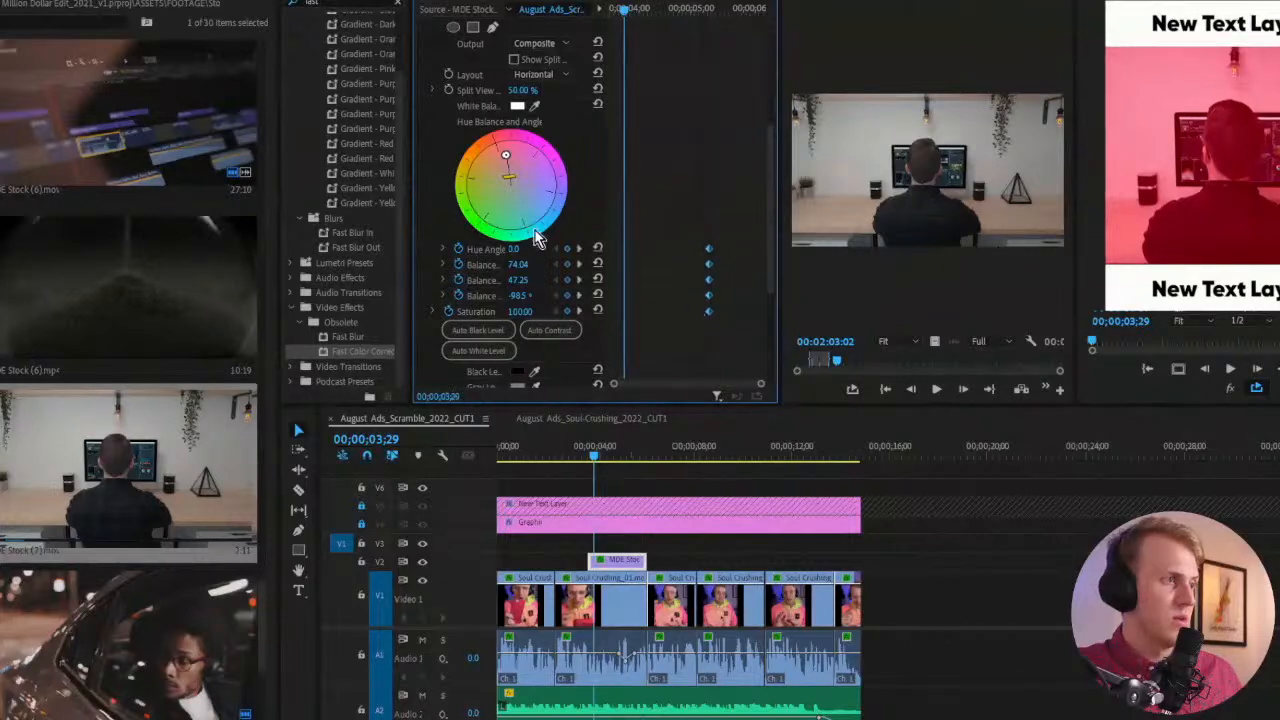
Reset Hue Angle and the three balance values at 03;29 to keyframe an untinted start
click(598, 248)
click(595, 263)
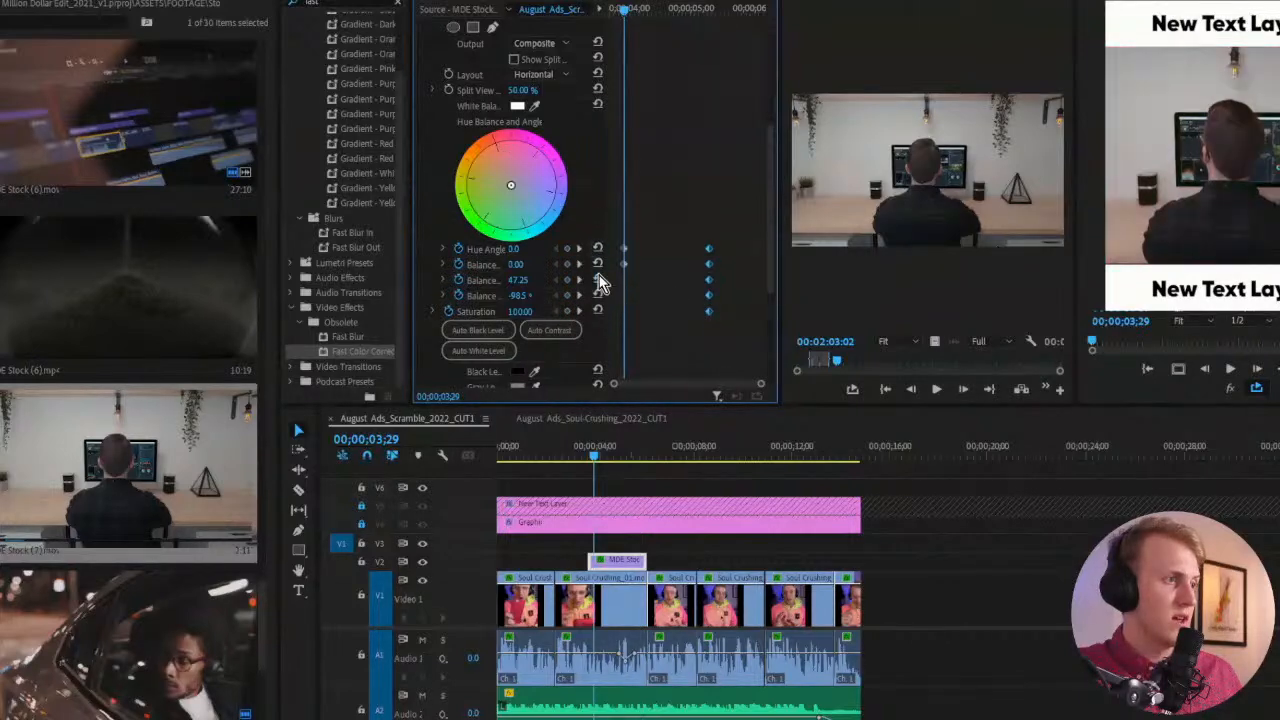
click(598, 294)
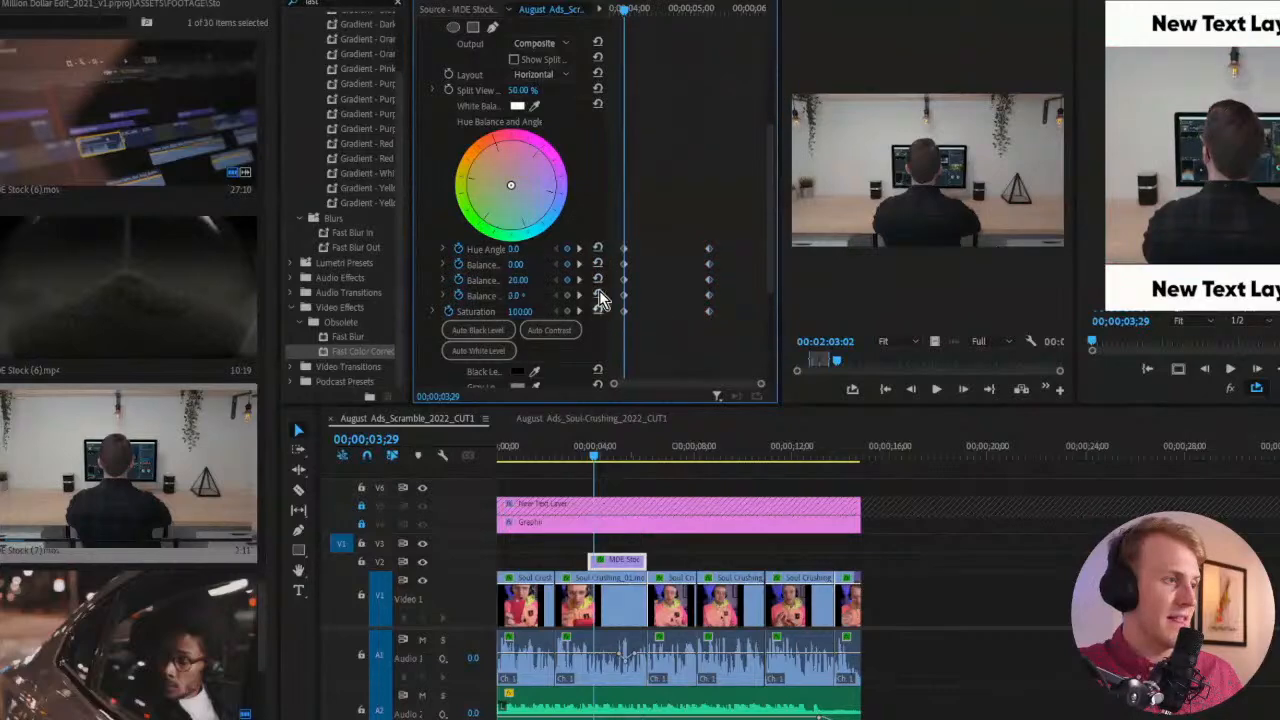
Play back the stock clip's color shift to red and look through the stock footage bin
key(space)
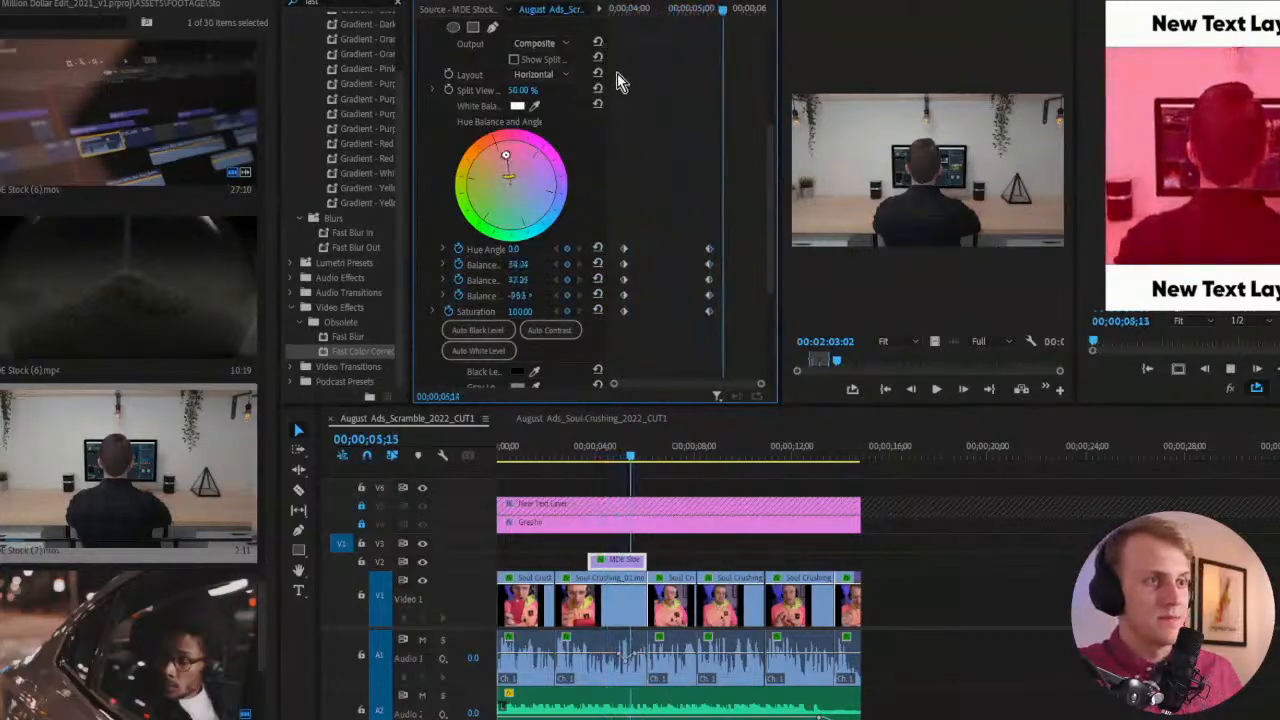
click(618, 8)
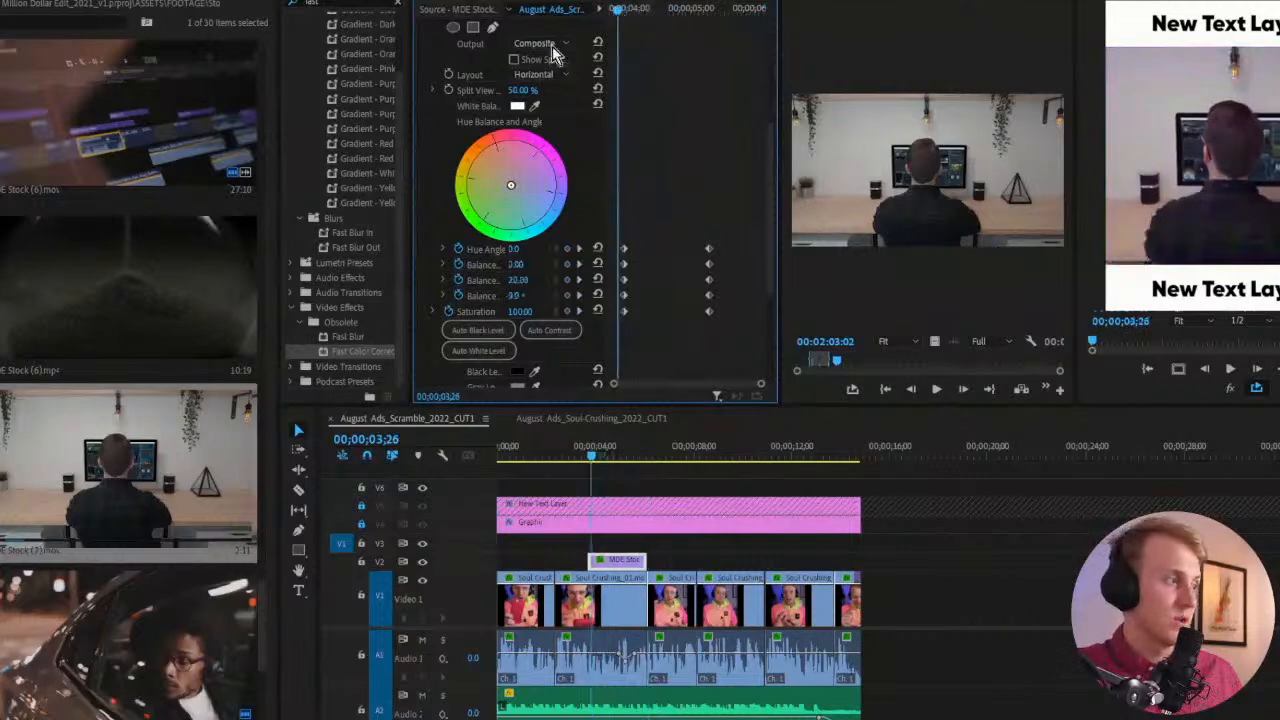
scroll(57, 428, down, 3)
scroll(57, 421, down, 5)
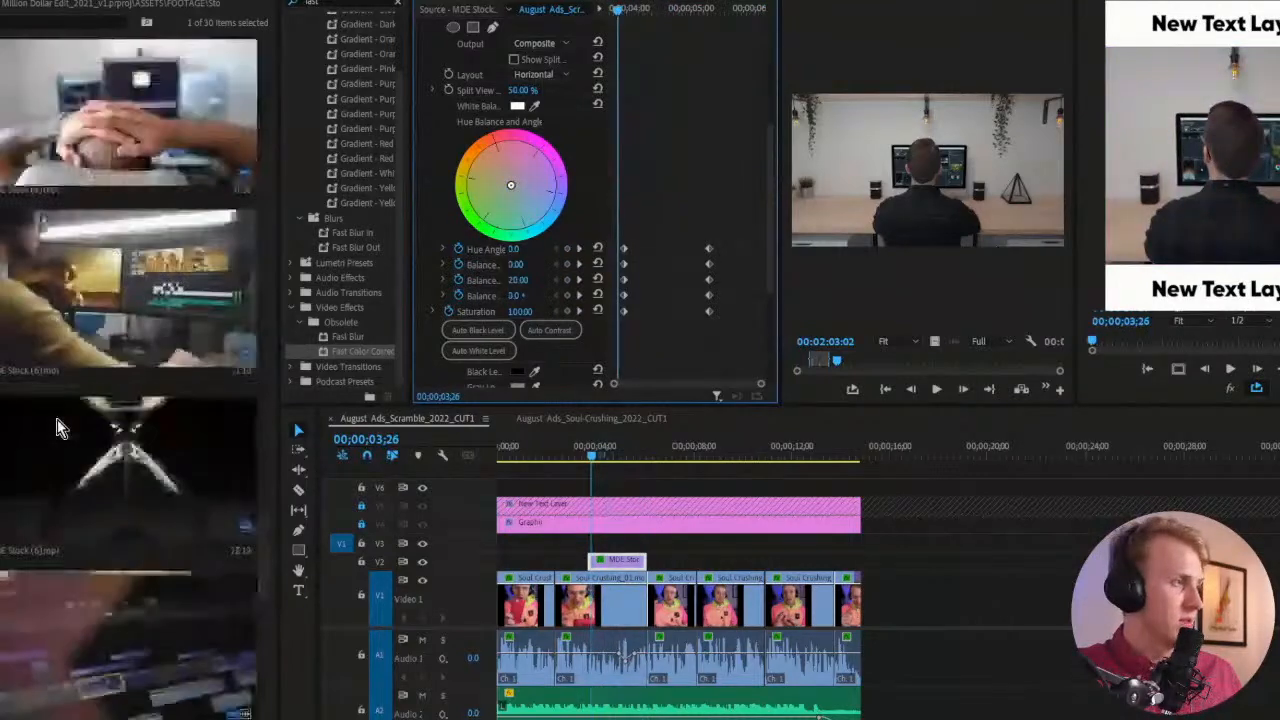
Increase the stock clip's Scale at its end keyframe and apply Ease In to the start keyframe
scroll(769, 188, up, 5)
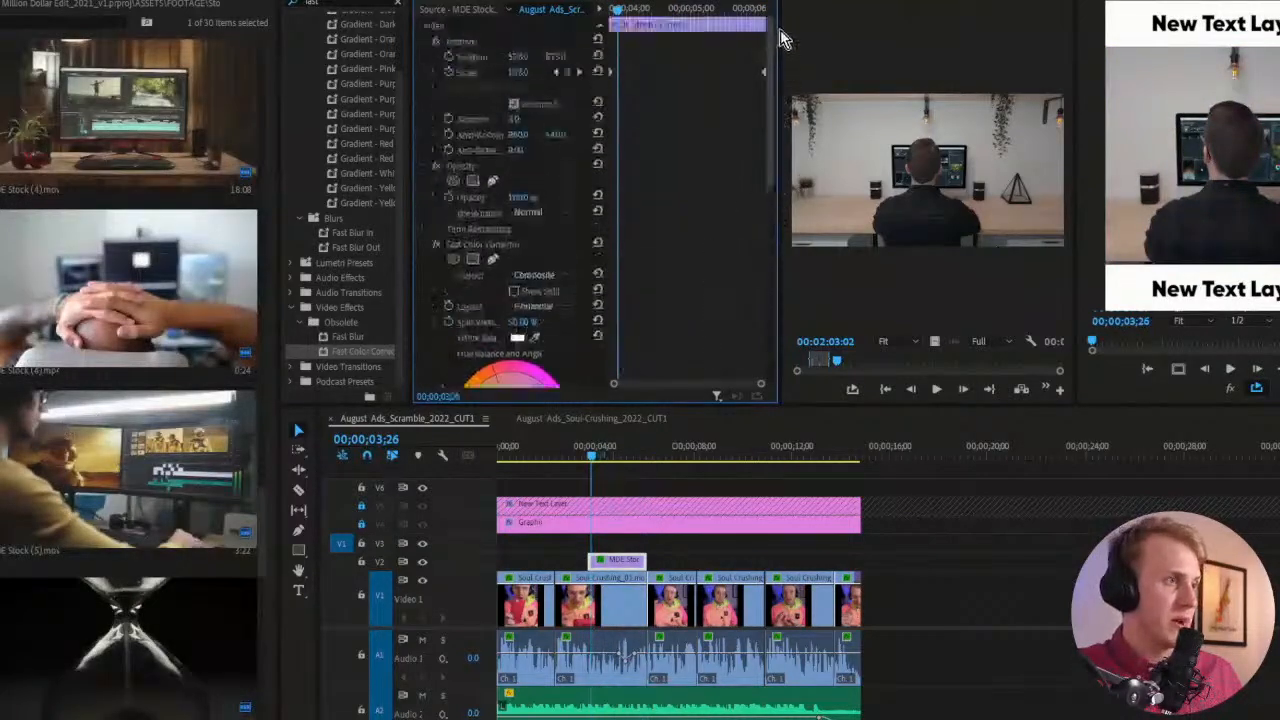
click(579, 72)
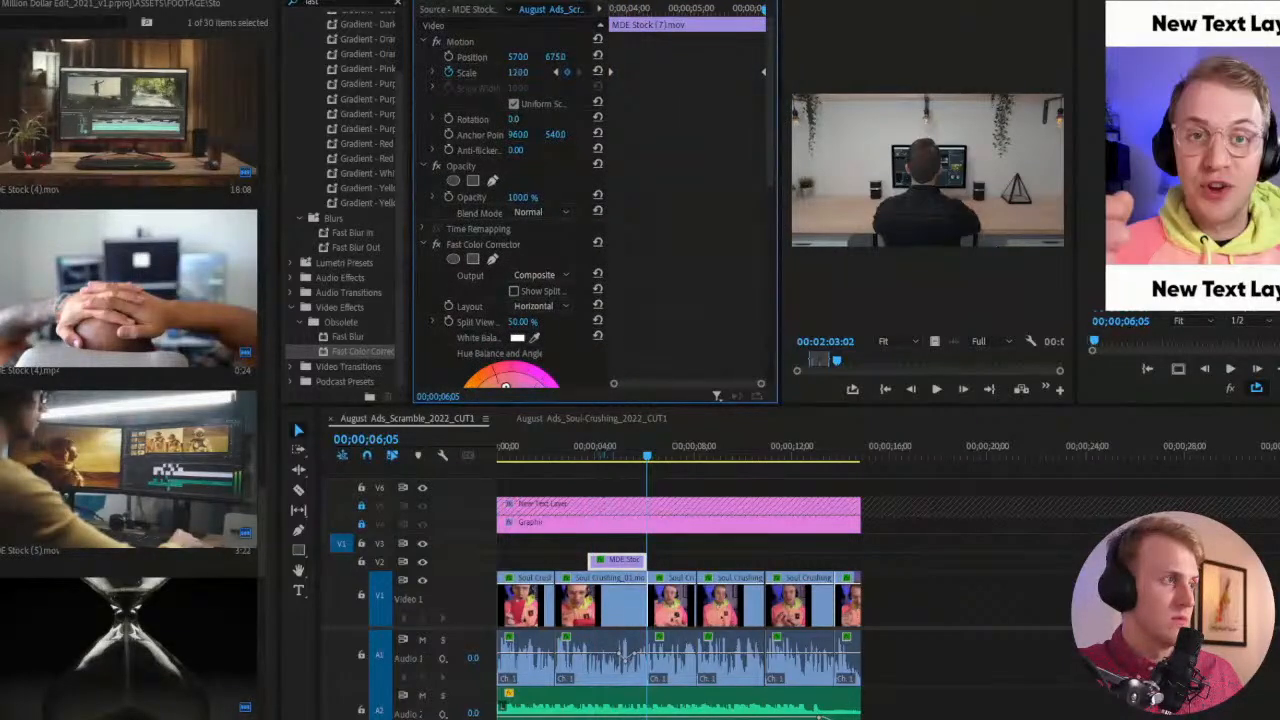
mouse_move(611, 14)
mouse_down()
mouse_move(675, 8)
mouse_move(611, 12)
mouse_up()
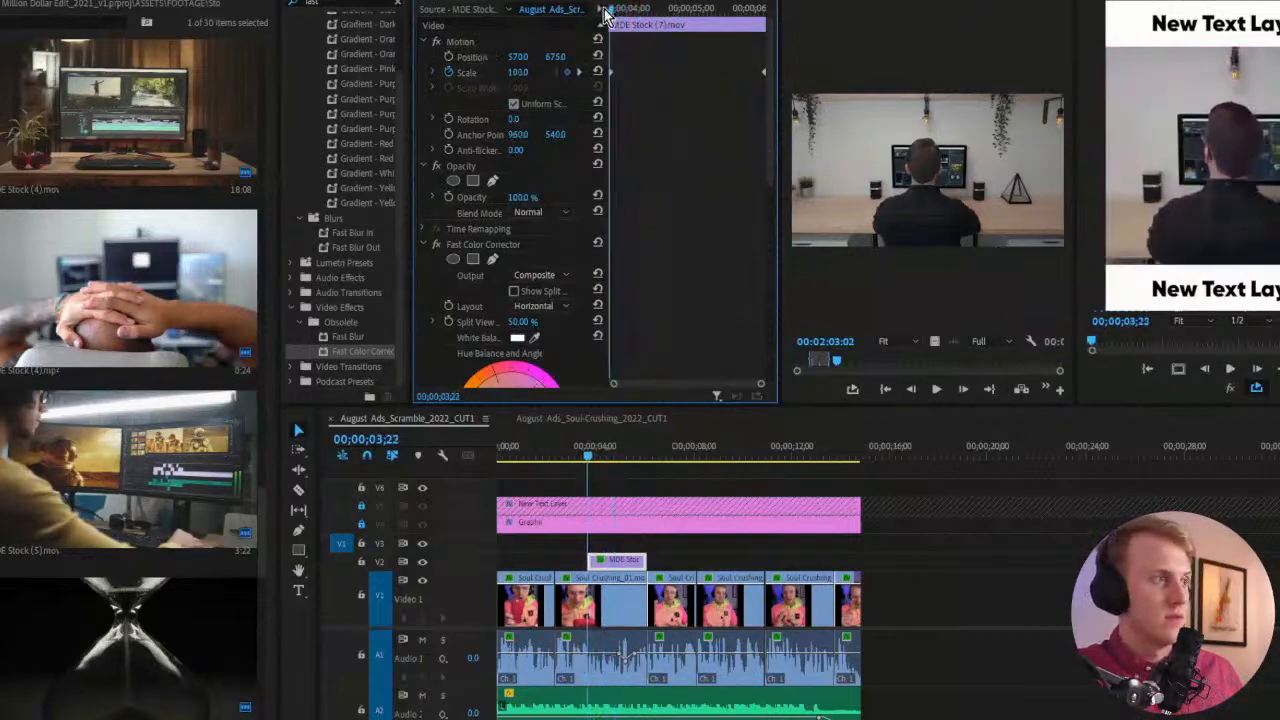
right_click(611, 70)
click(678, 233)
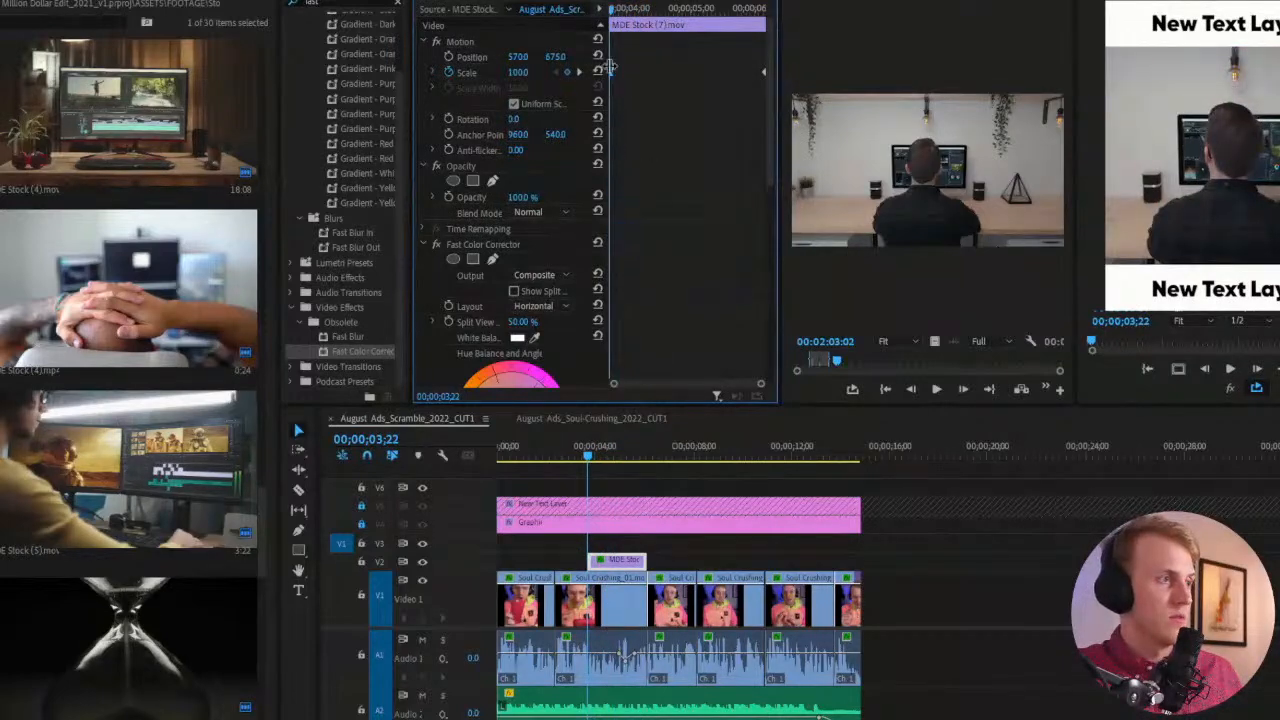
right_click(618, 73)
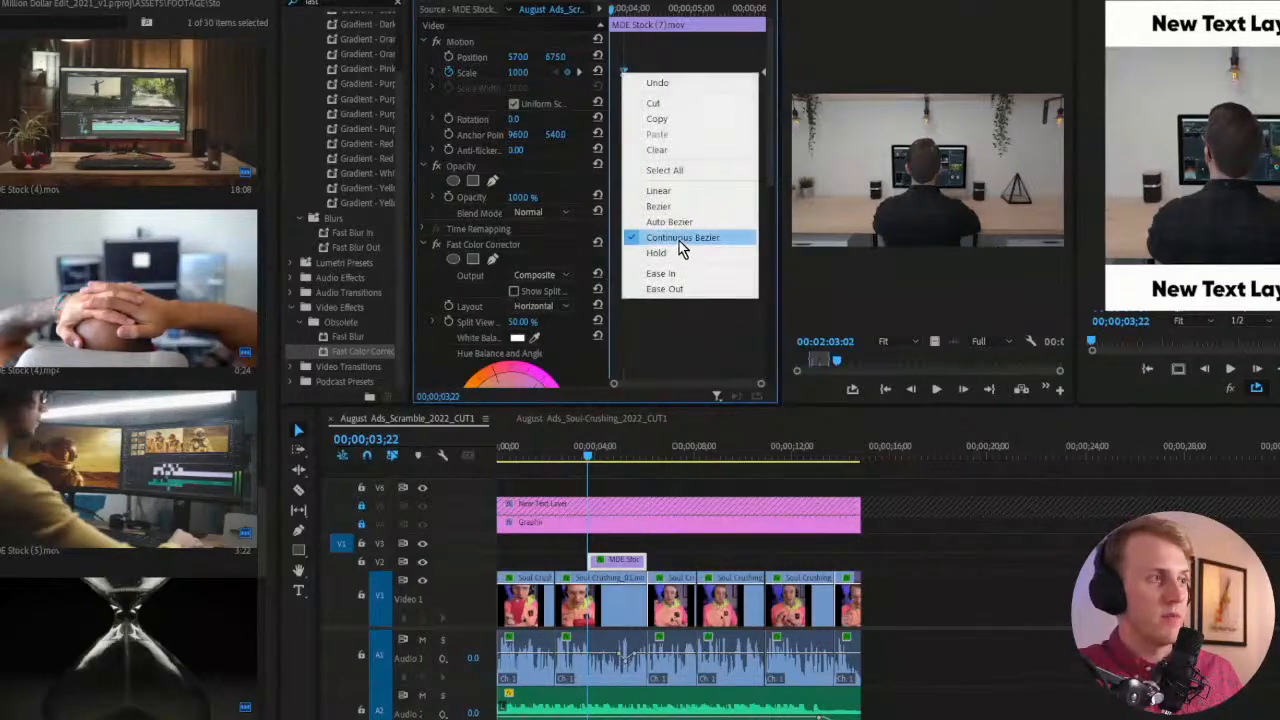
click(662, 273)
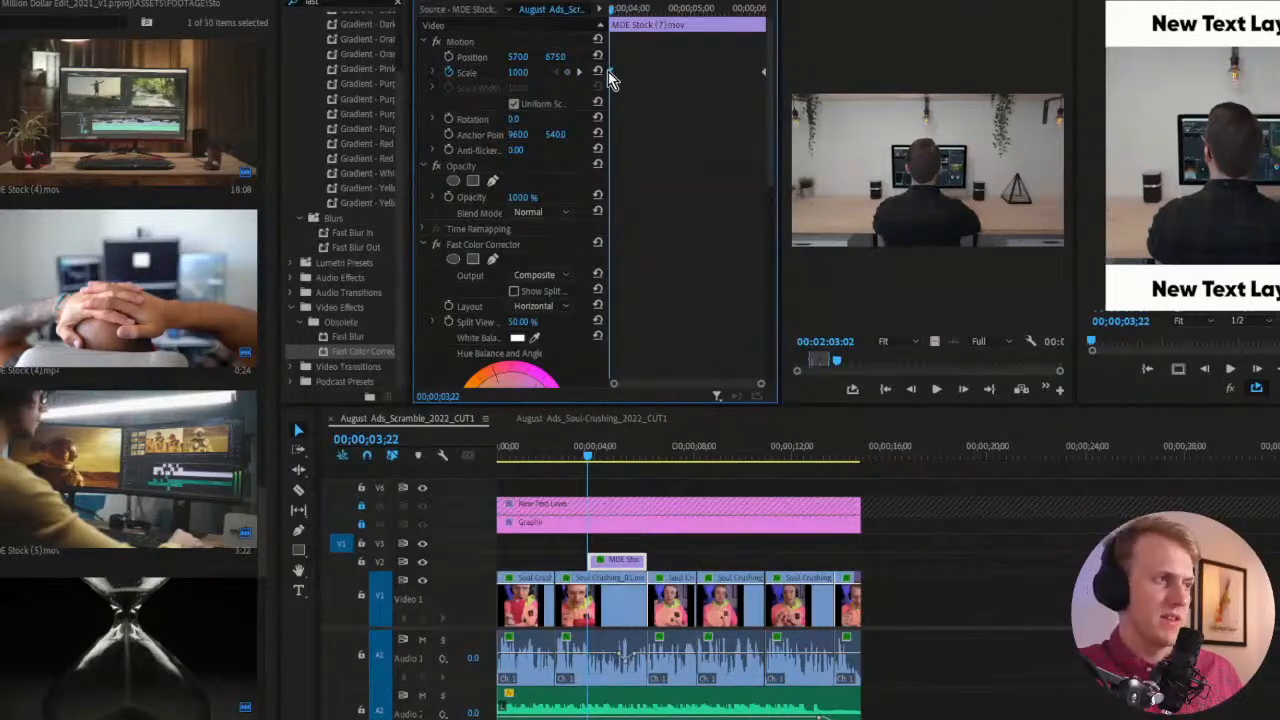
Play back the stock clip's eased zoom and return the playhead to the start of the sequence
key(space)
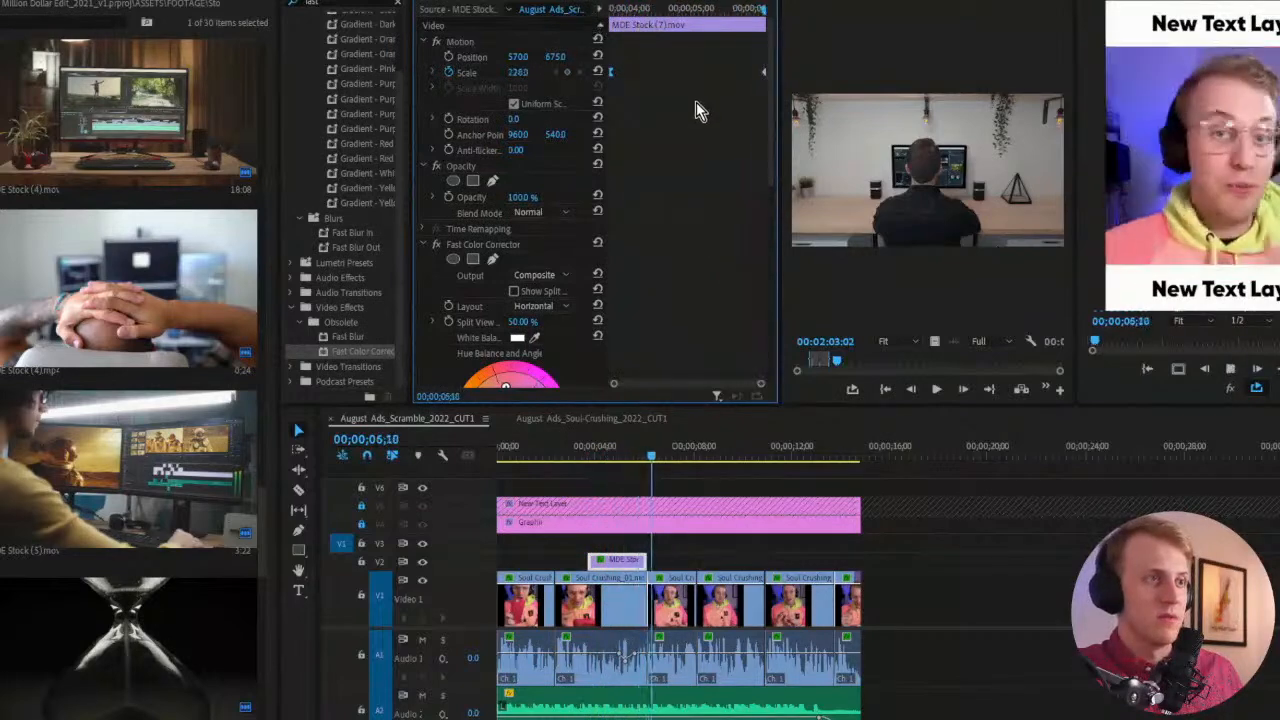
key(space)
click(690, 546)
drag(645, 446, 400, 457)
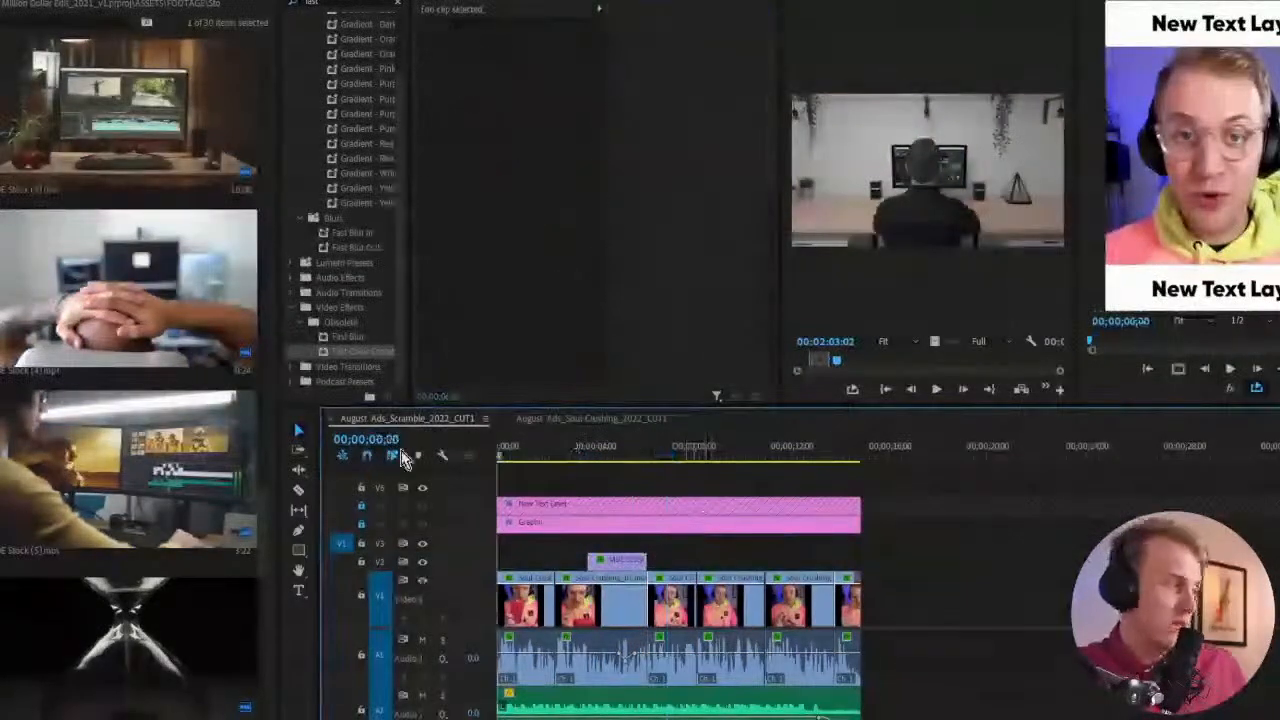
Open MDE Stock (4).mp4 for source viewing and play it through
scroll(90, 459, up, 2)
double_click(77, 492)
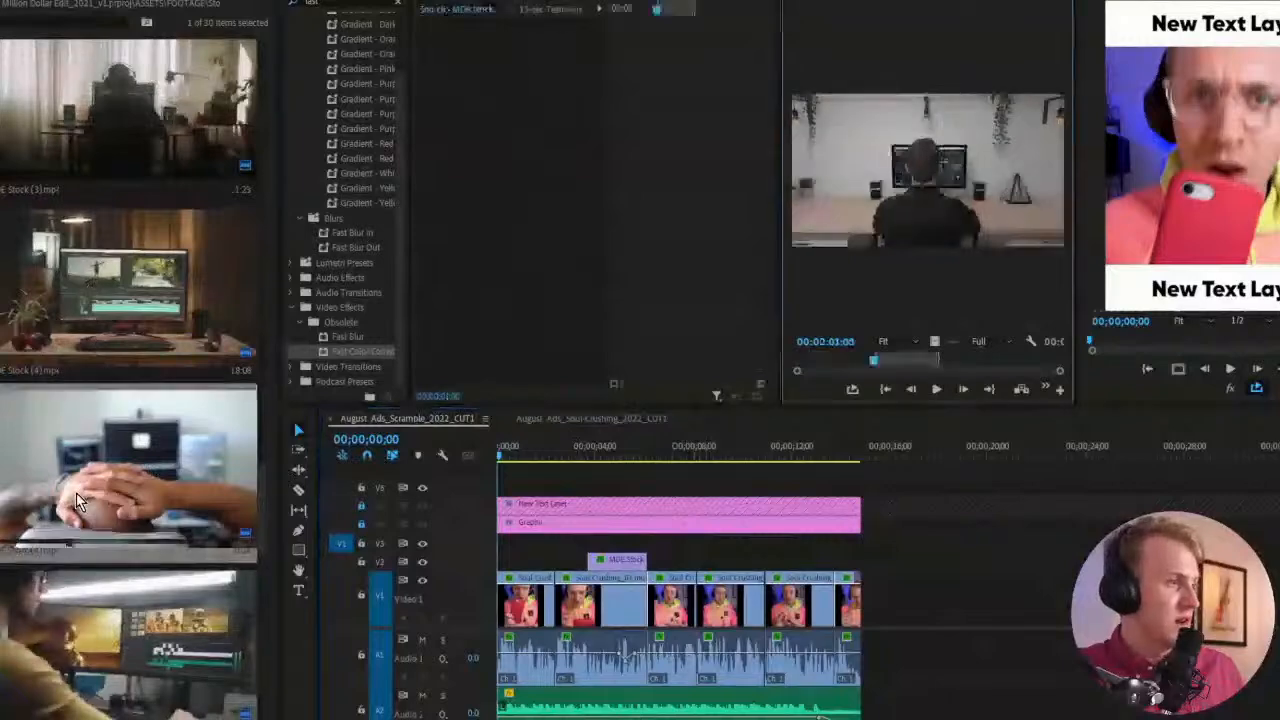
drag(866, 368, 714, 370)
key(space)
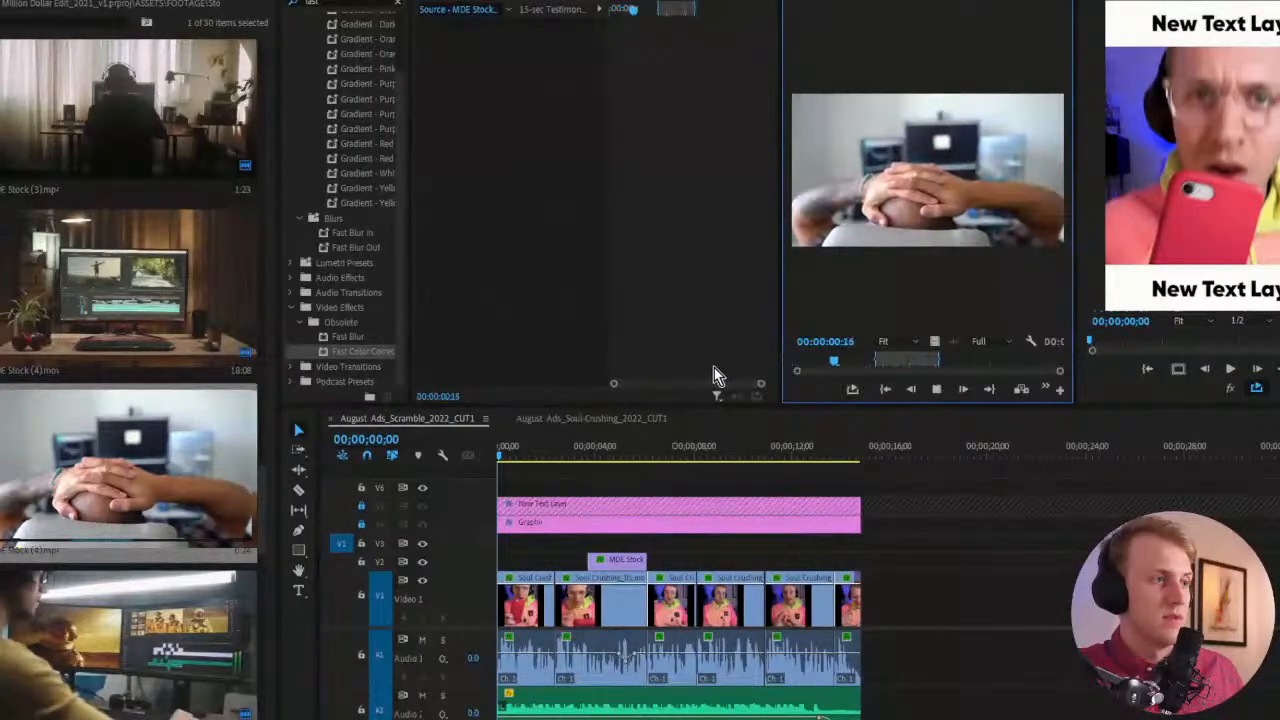
key(space)
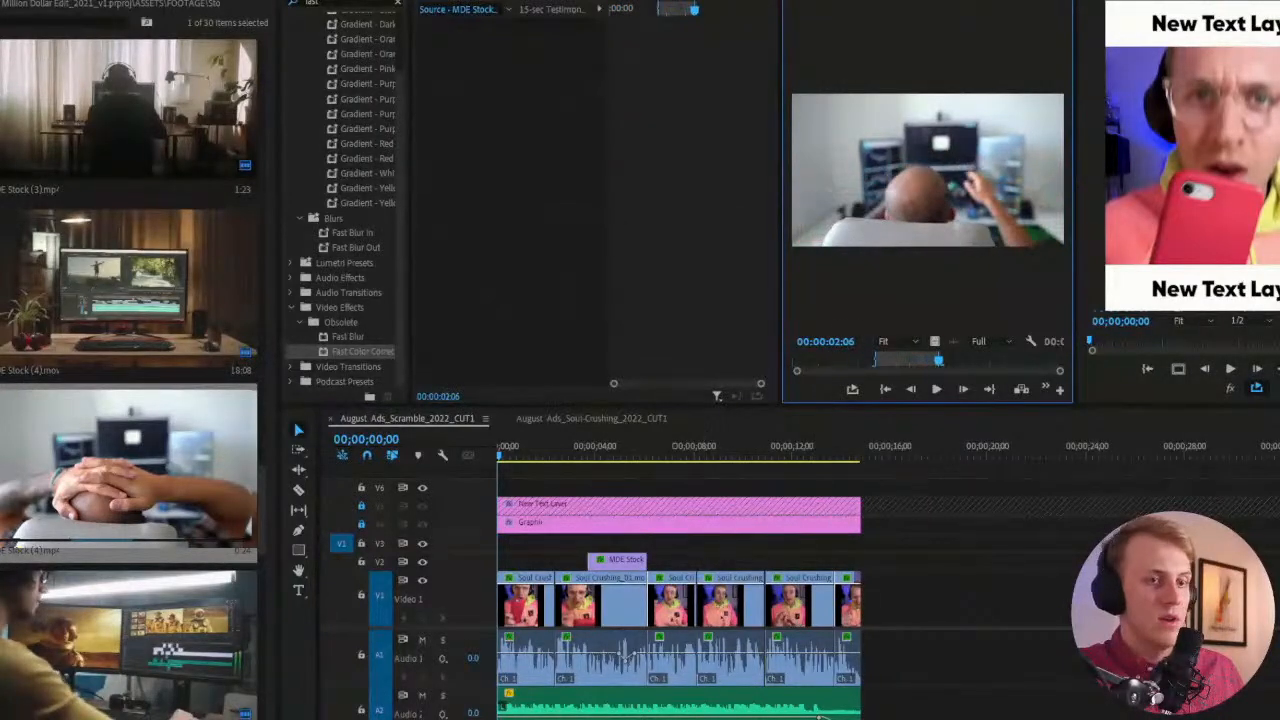
Play the sequence from its start to about 08;06 to review the edit with the red-tinted stock clip
drag(545, 452, 309, 456)
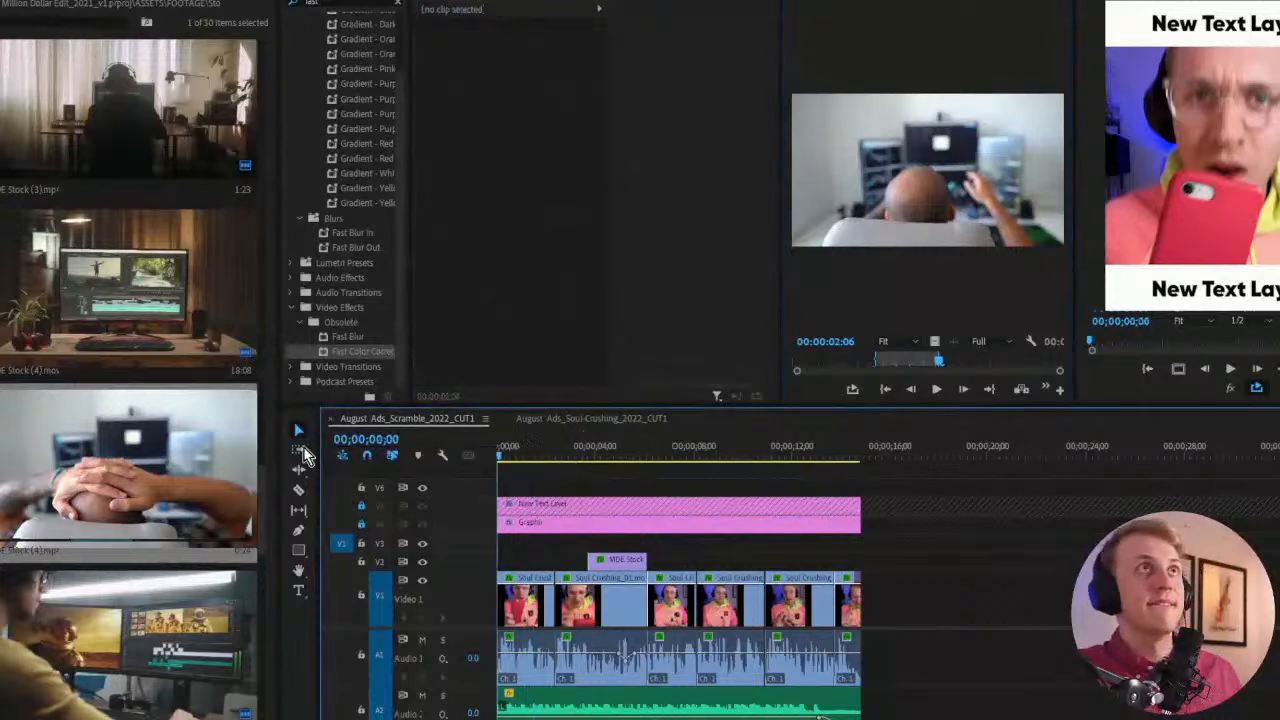
key(space)
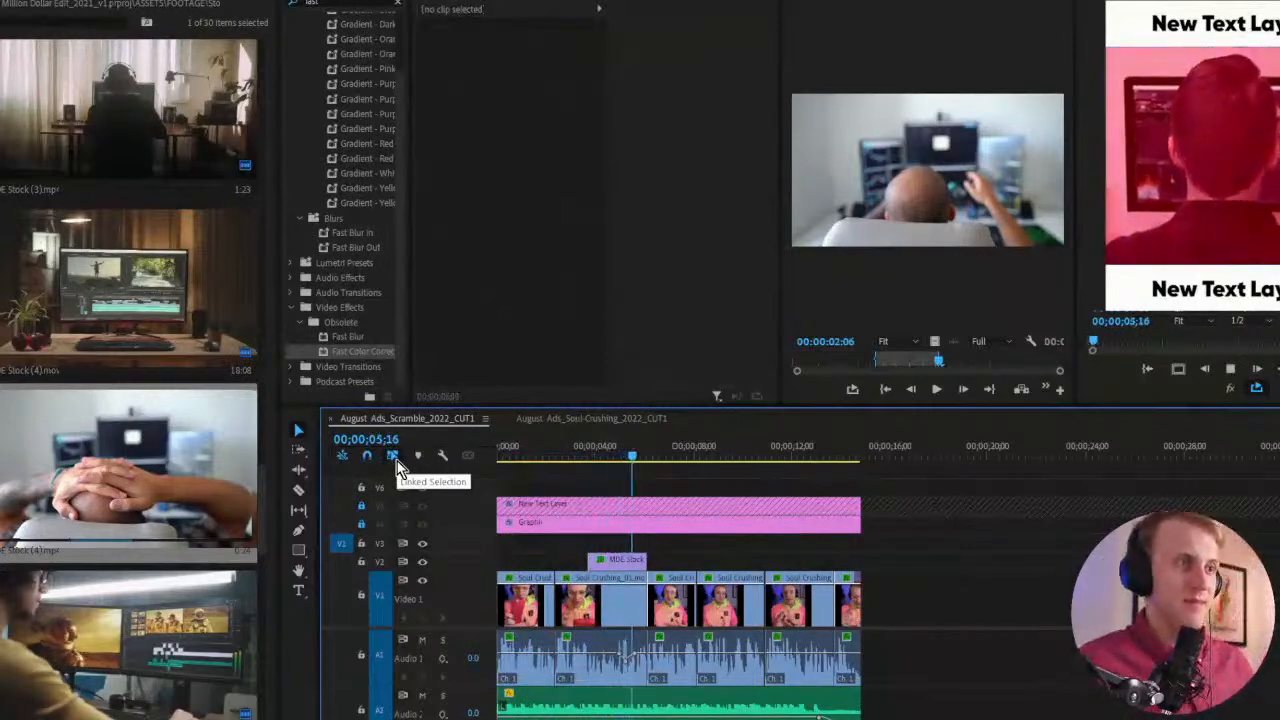
key(space)
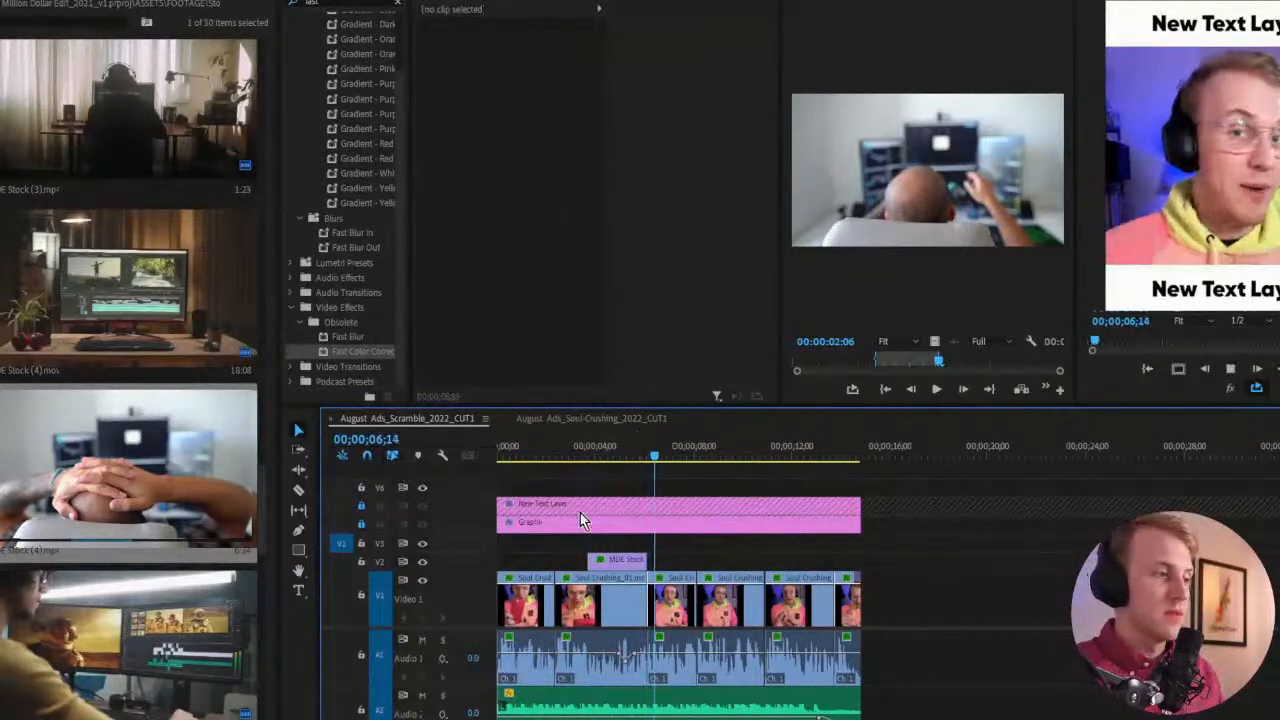
Open the blurred close-up stock clip of an editing timeline for source viewing and scrub through it
scroll(40, 515, down, 4)
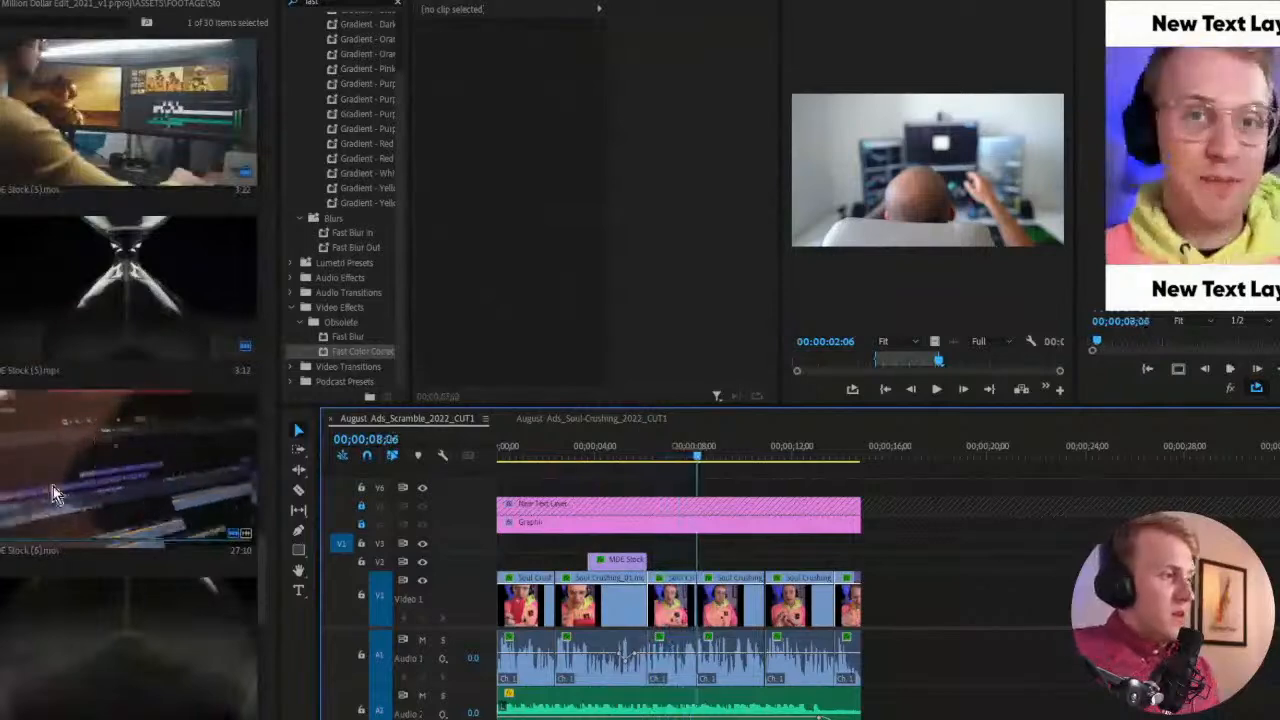
double_click(76, 471)
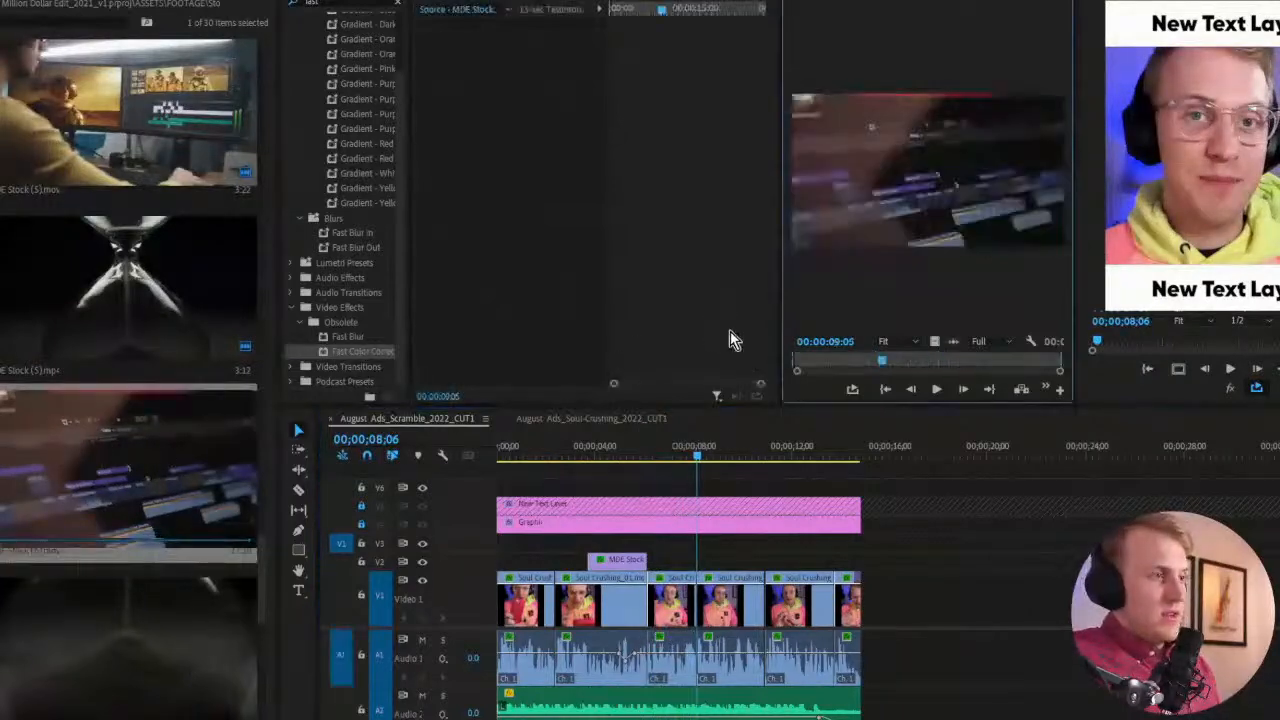
drag(796, 368, 994, 366)
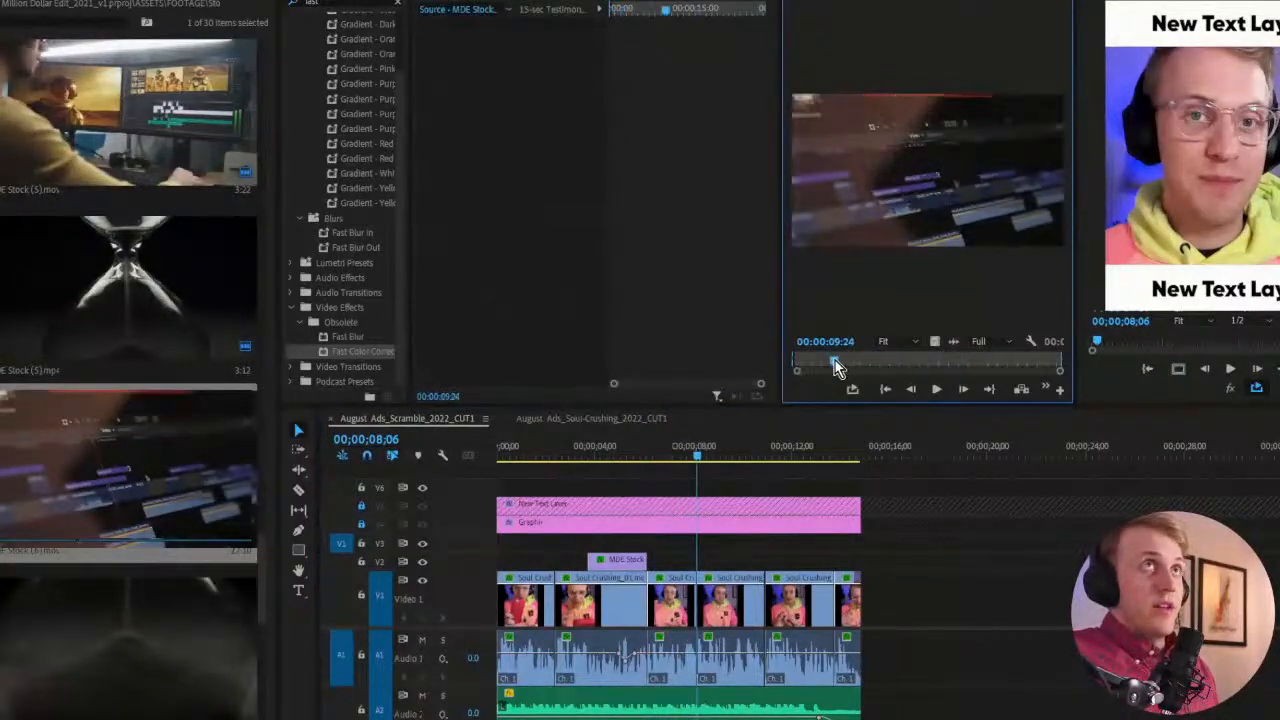
drag(838, 368, 868, 364)
Place a section of MDE Stock (8).mov on V2 near 00;00;08;00 and set its duration to 2 seconds
scroll(212, 429, down, 5)
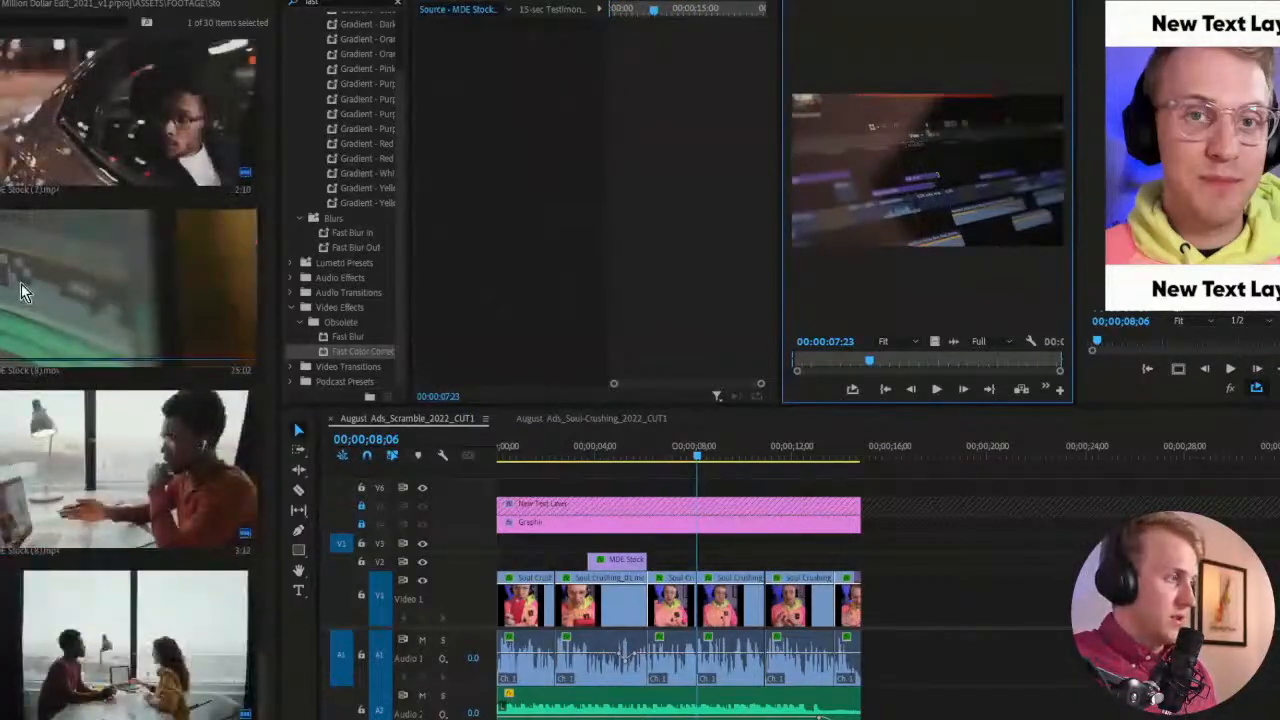
double_click(156, 287)
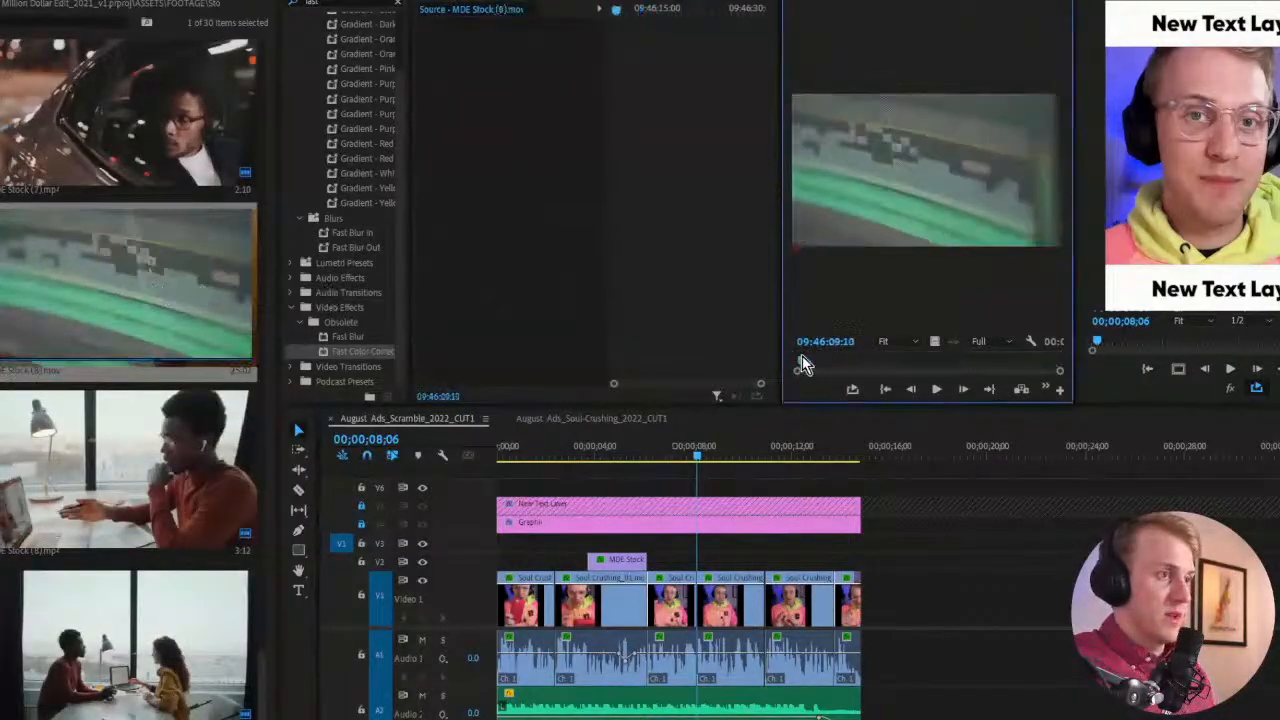
drag(805, 366, 737, 570)
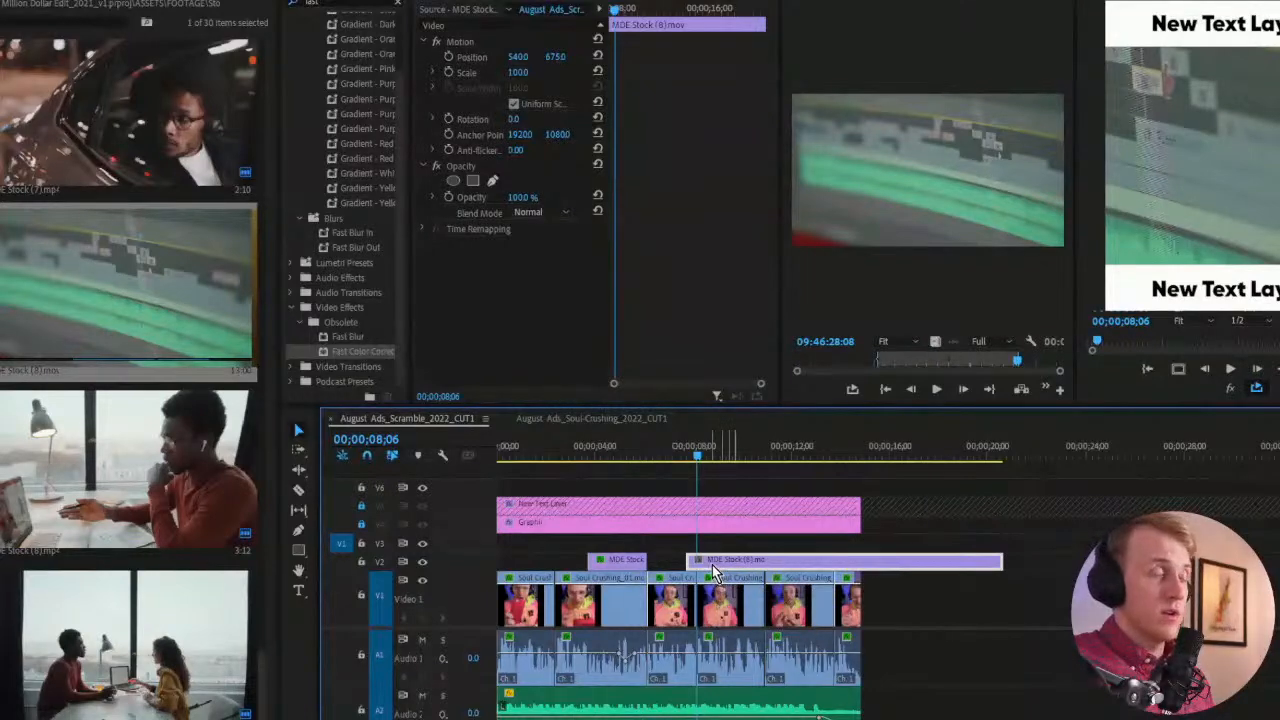
key(ctrl+r)
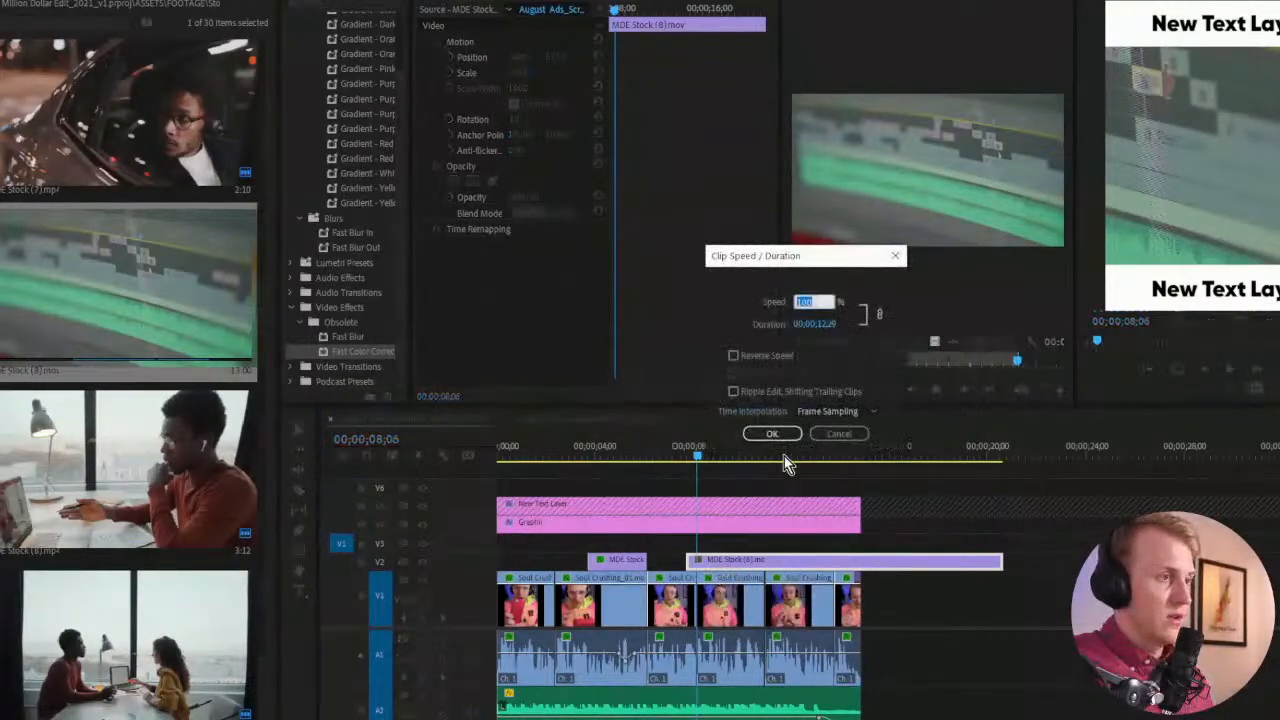
click(816, 338)
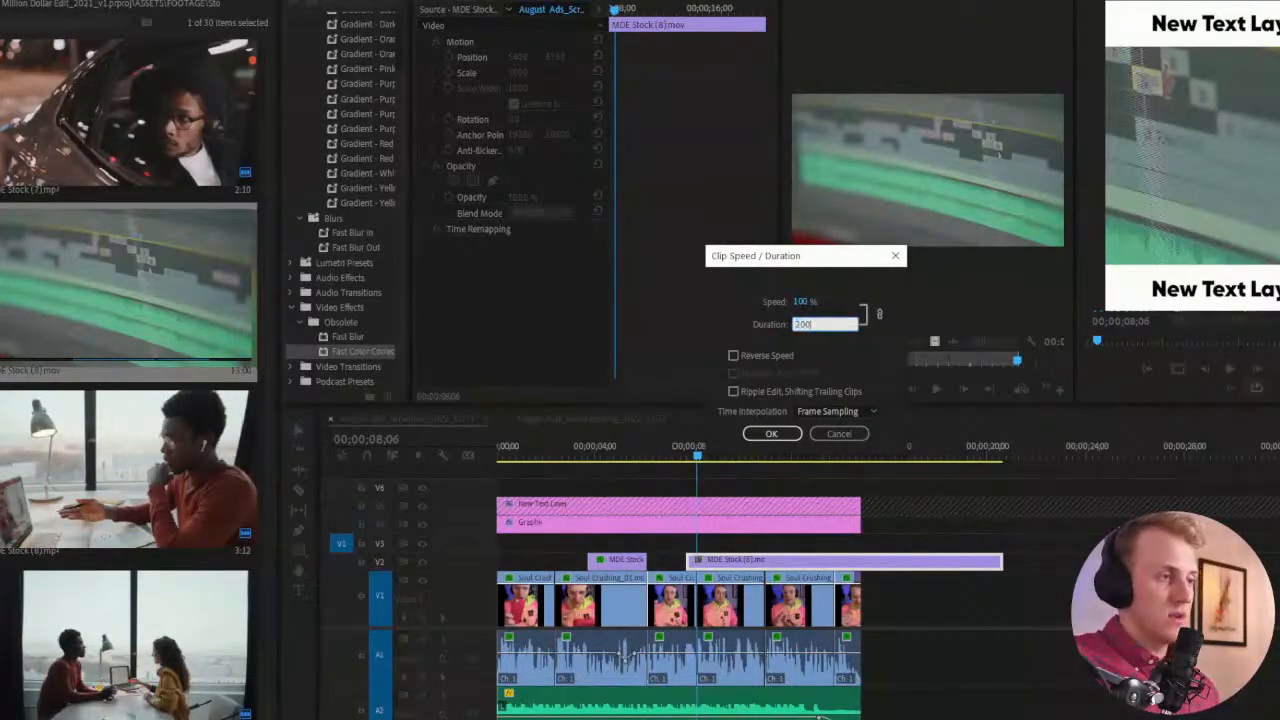
key(Return)
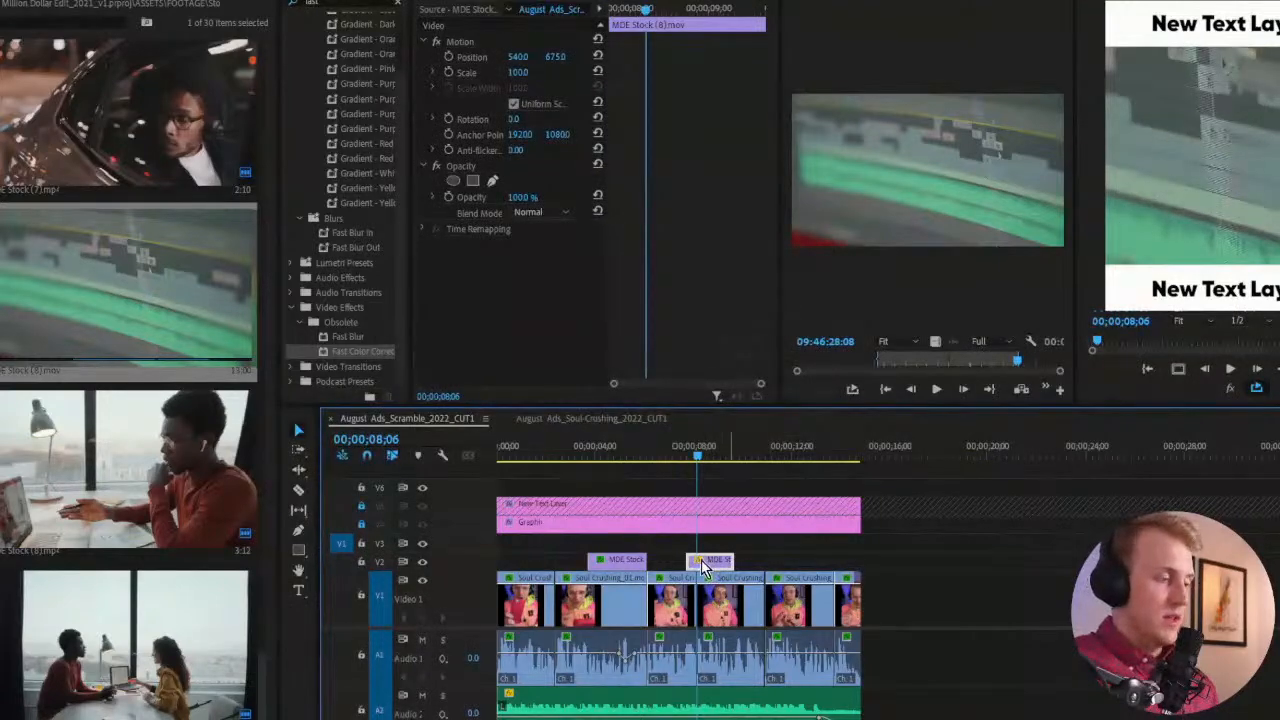
Set the MDE Stock (8) clip's time interpolation to Frame Blending and play it back
key(ctrl+r)
click(803, 411)
click(837, 445)
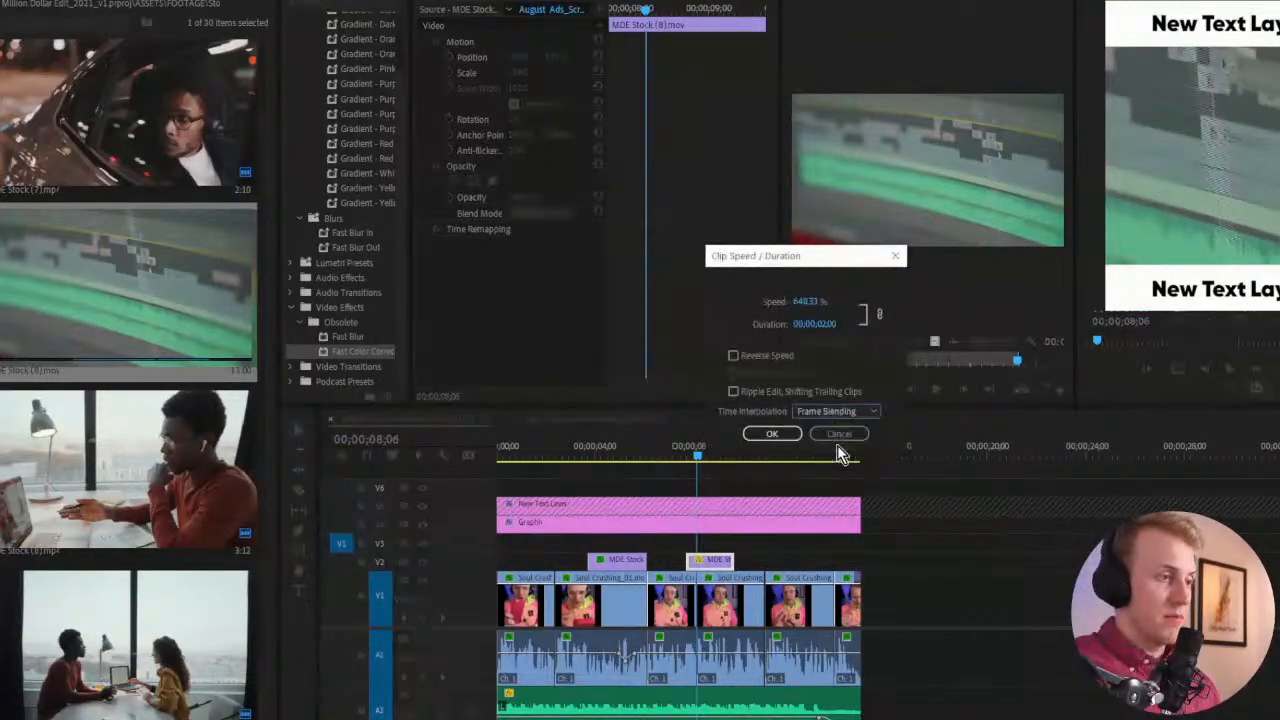
click(792, 437)
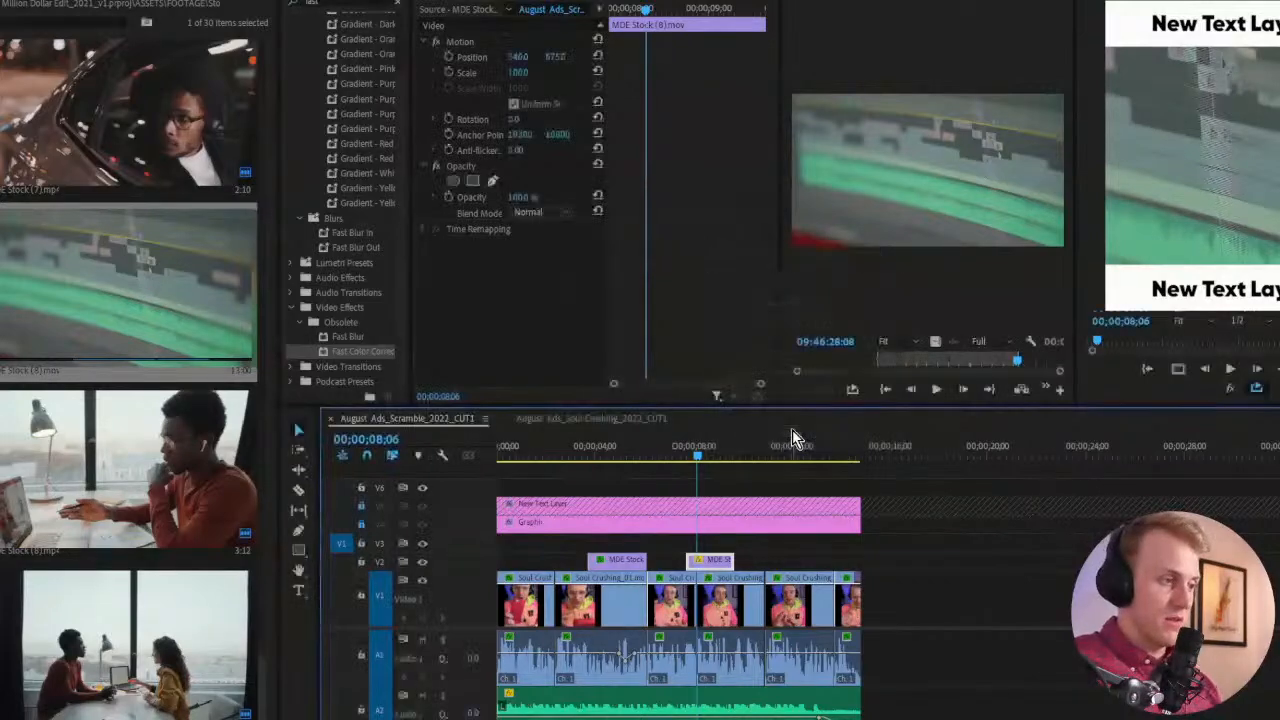
drag(873, 455, 856, 447)
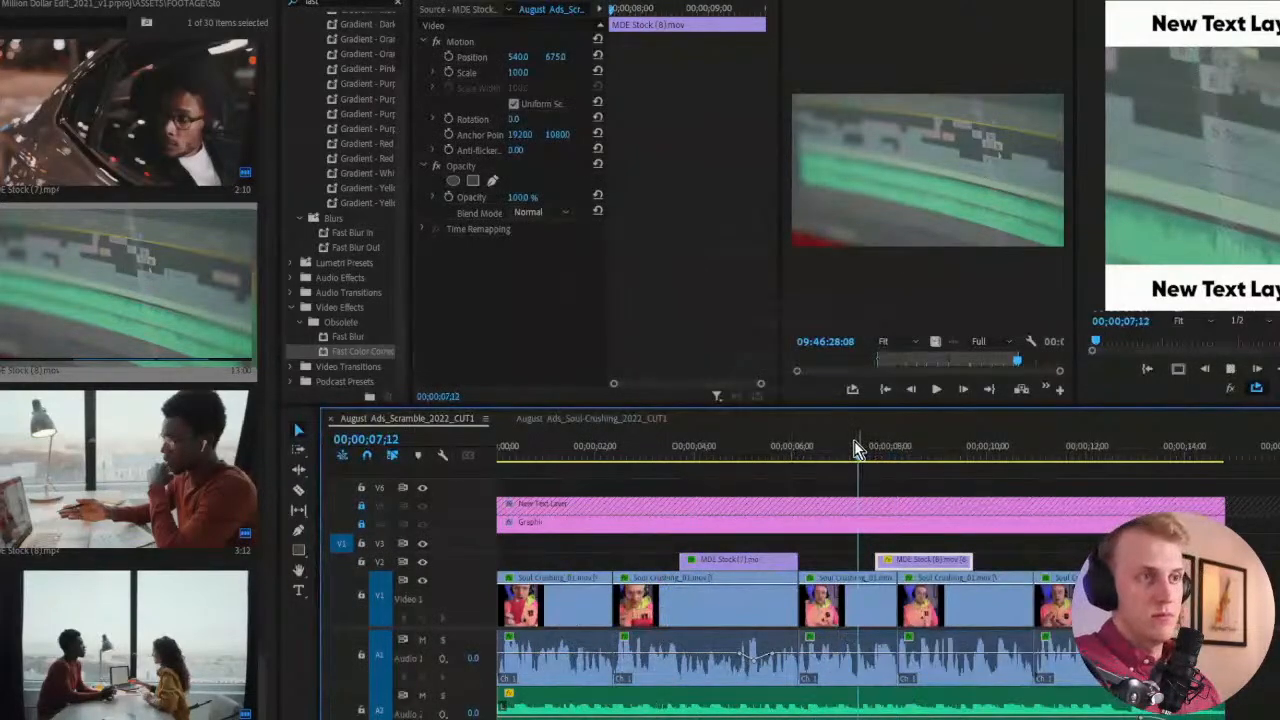
key(space)
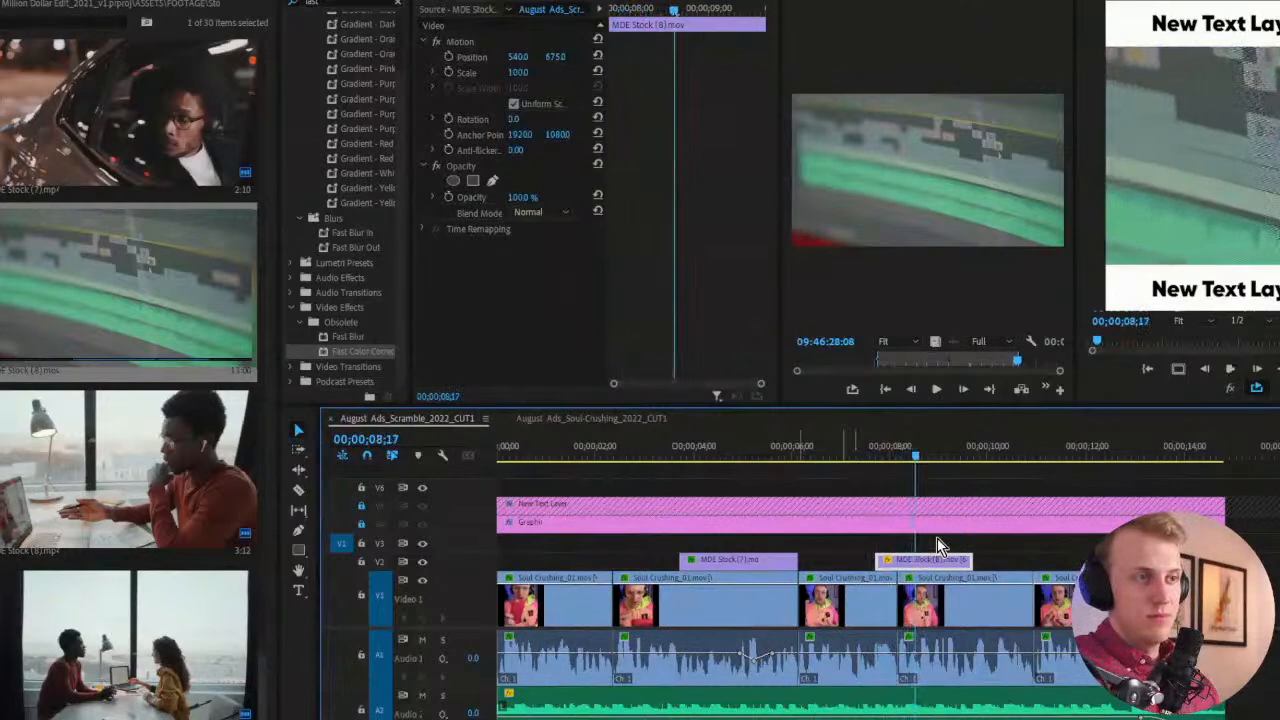
Set the MDE Stock (8) clip's Scale to 48 and horizontal Position to 616, and play back the new framing
drag(517, 72, 464, 72)
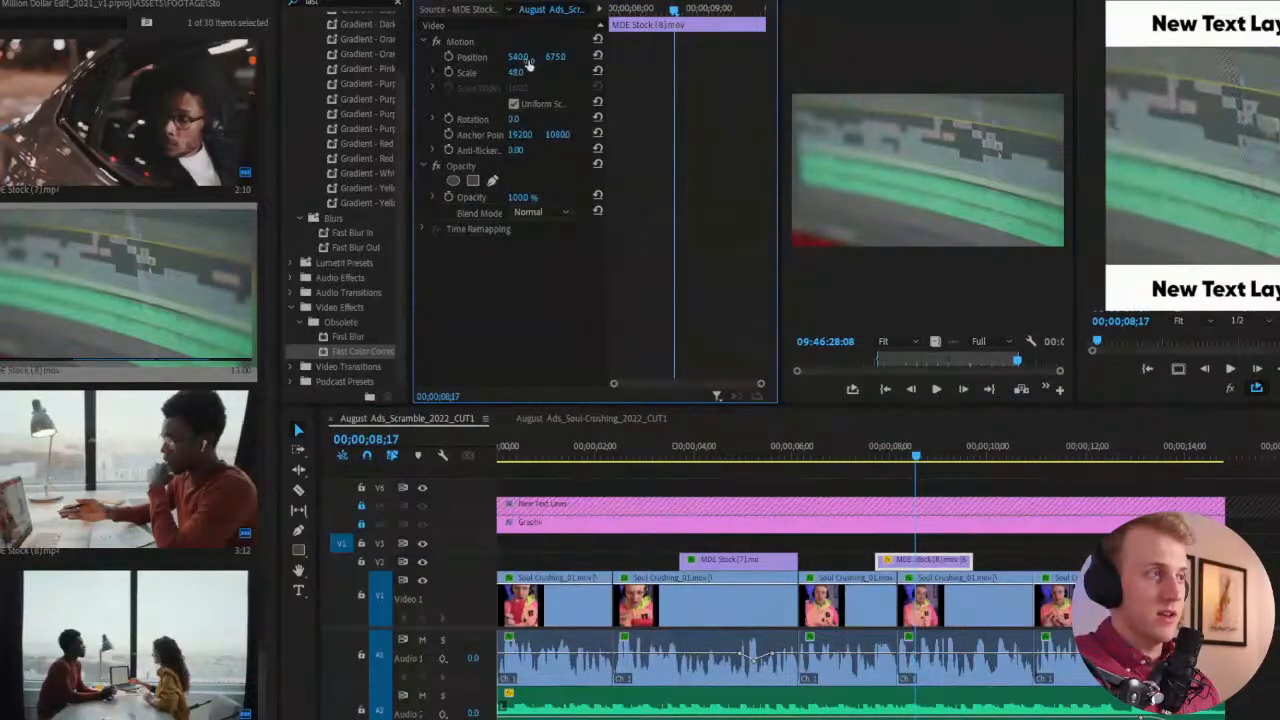
click(820, 447)
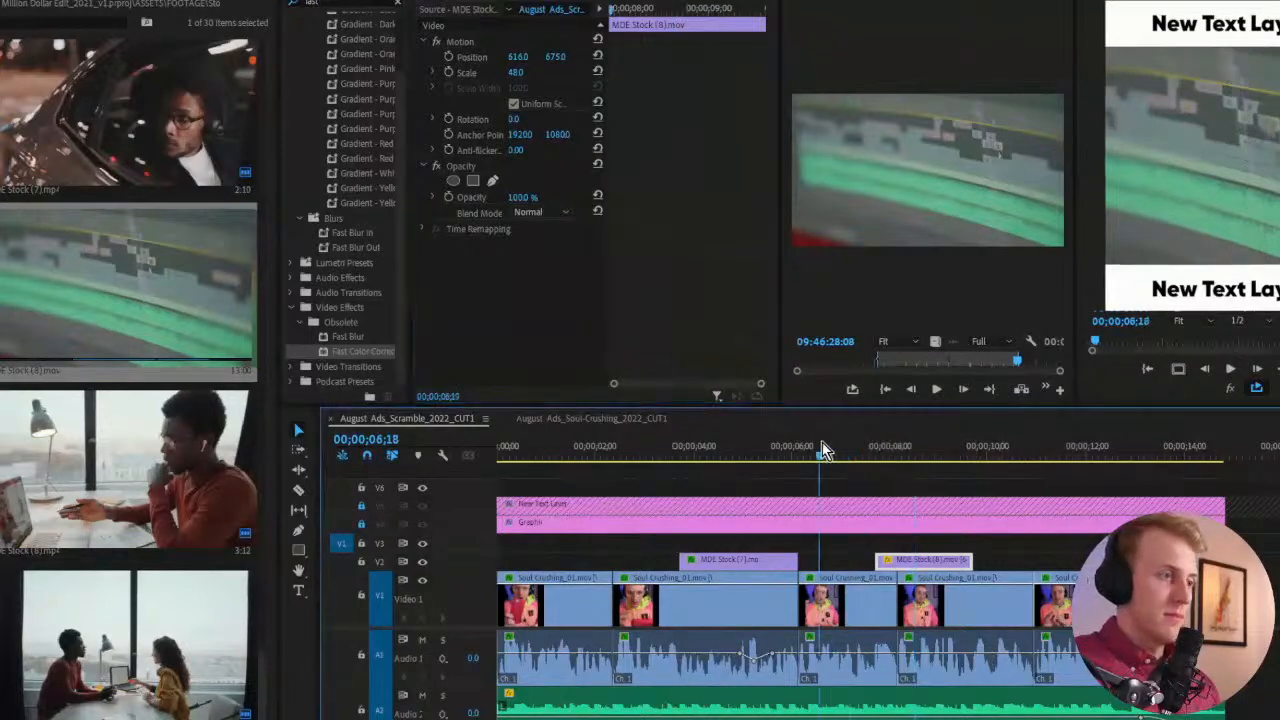
key(space)
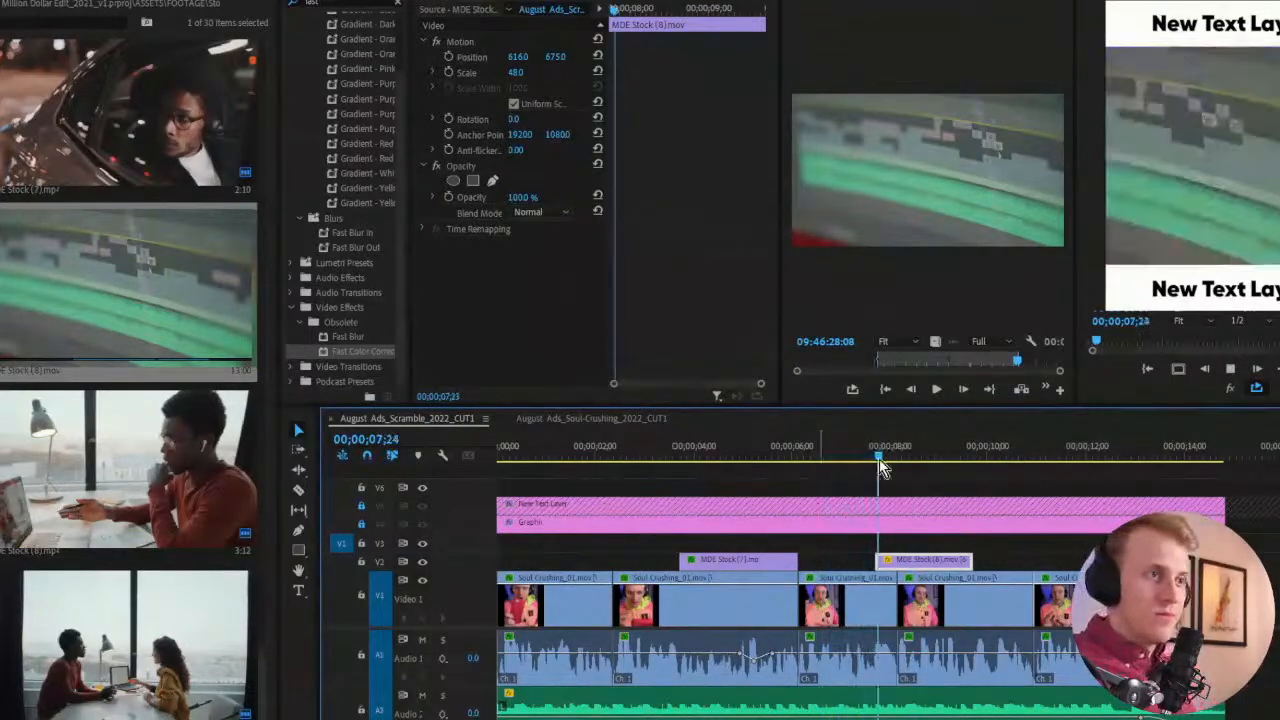
Move the MDE Stock (8) clip earlier on V2 to start at about 00;00;07;00 and review it in playback
drag(910, 568, 870, 568)
click(742, 445)
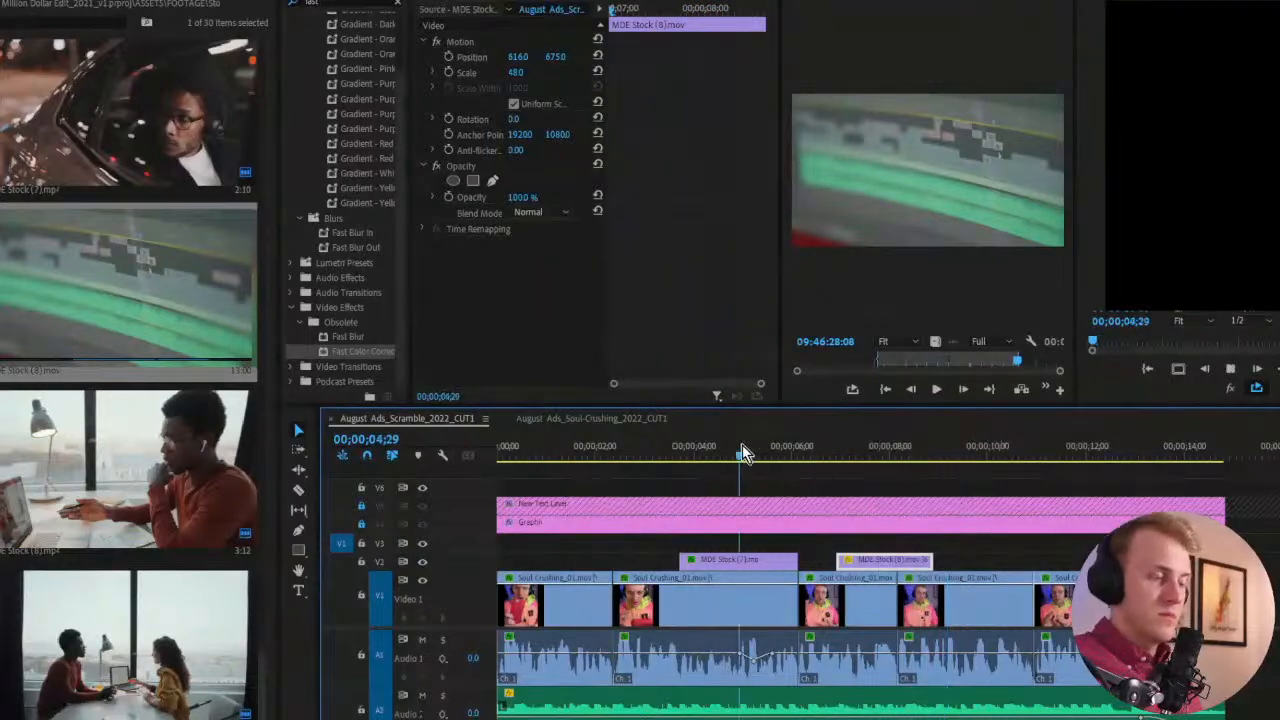
key(space)
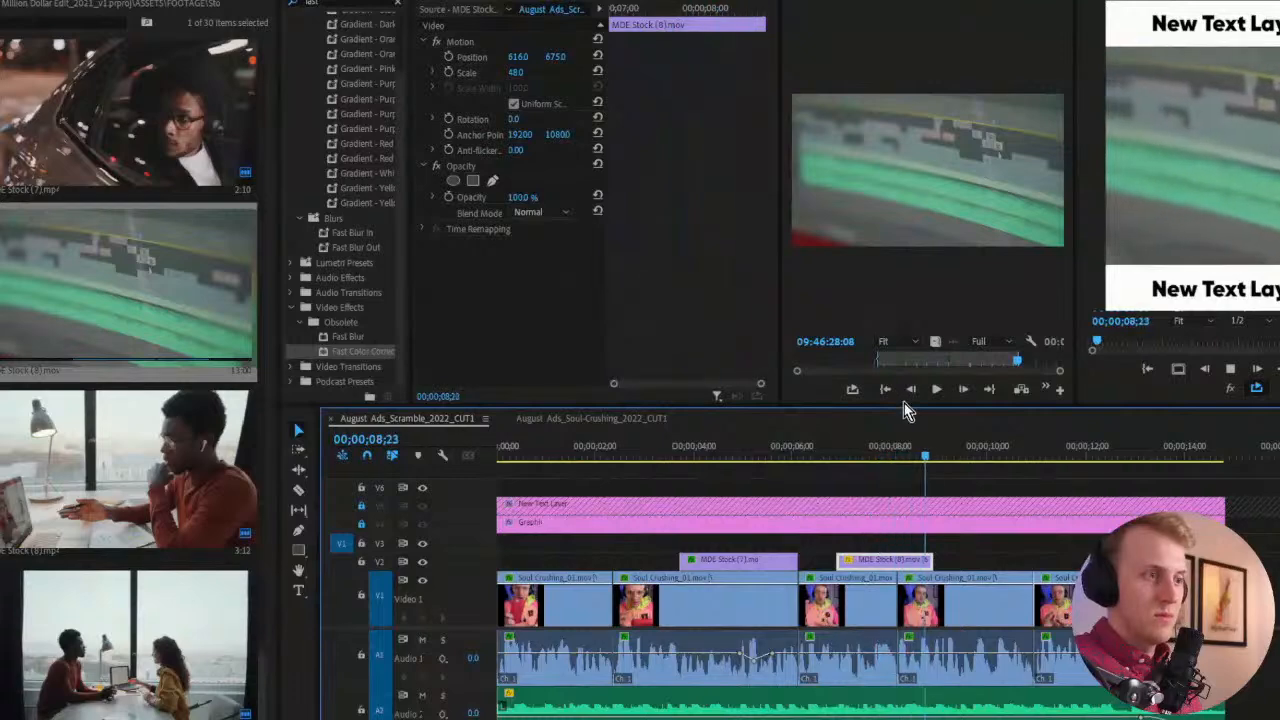
click(866, 447)
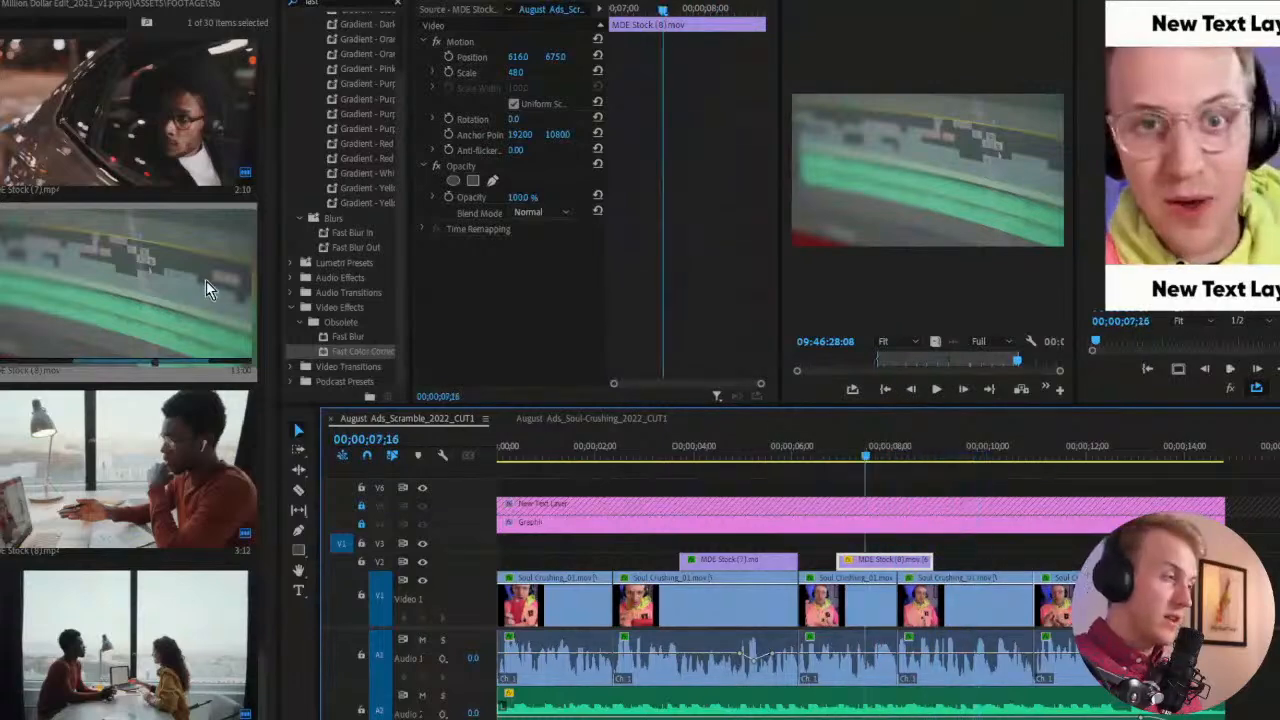
Save the project and scrub through MDE Stock (21) in the source viewer
scroll(200, 290, up, 3)
scroll(195, 303, up, 5)
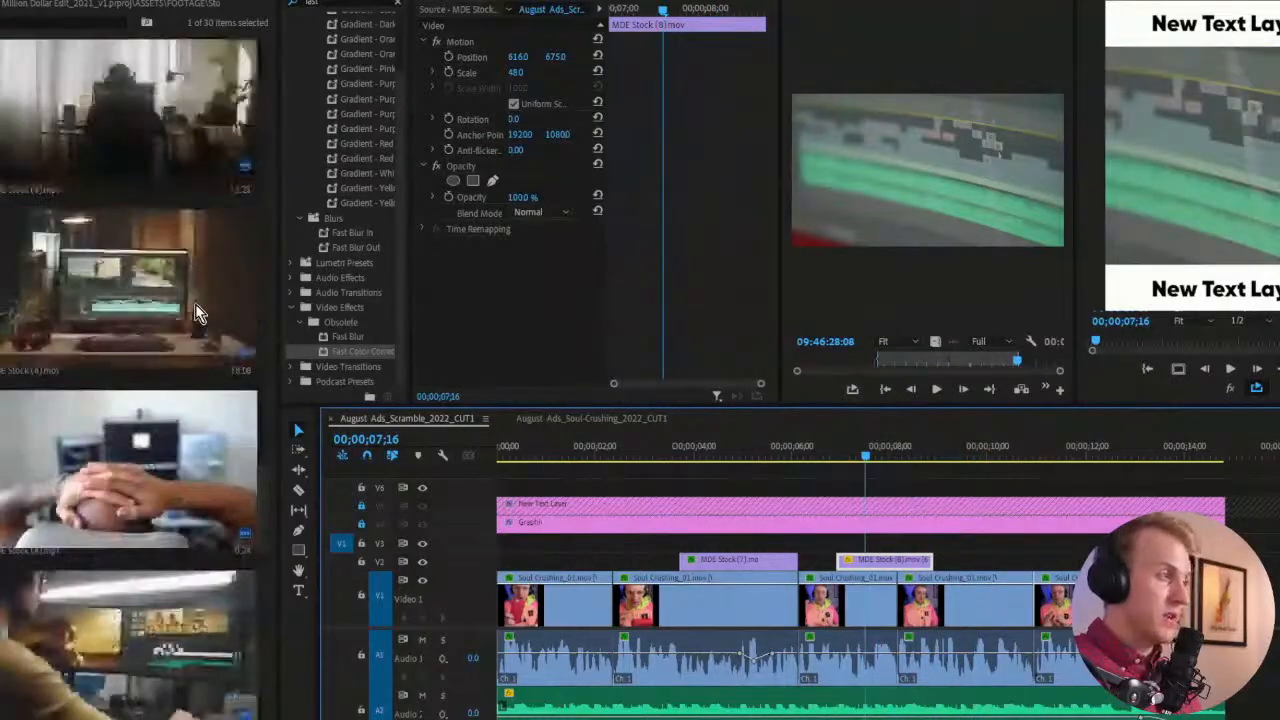
scroll(195, 310, up, 2)
key(ctrl+s)
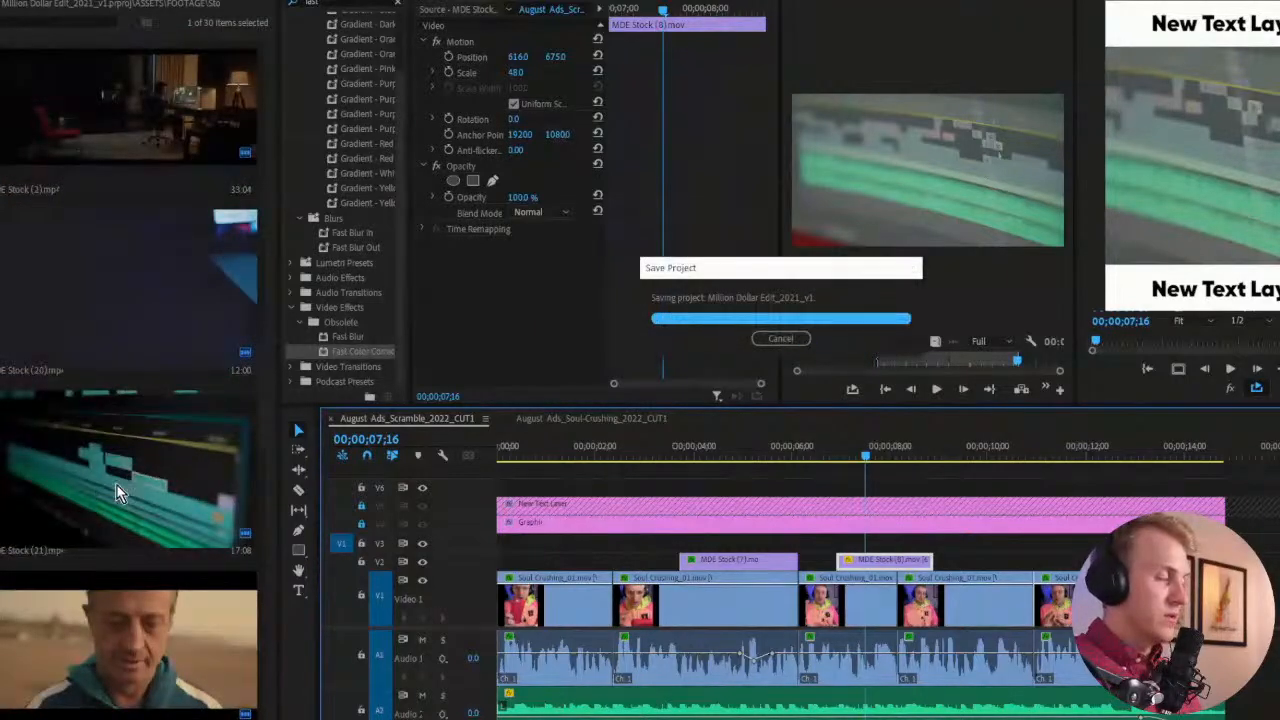
double_click(90, 492)
click(886, 388)
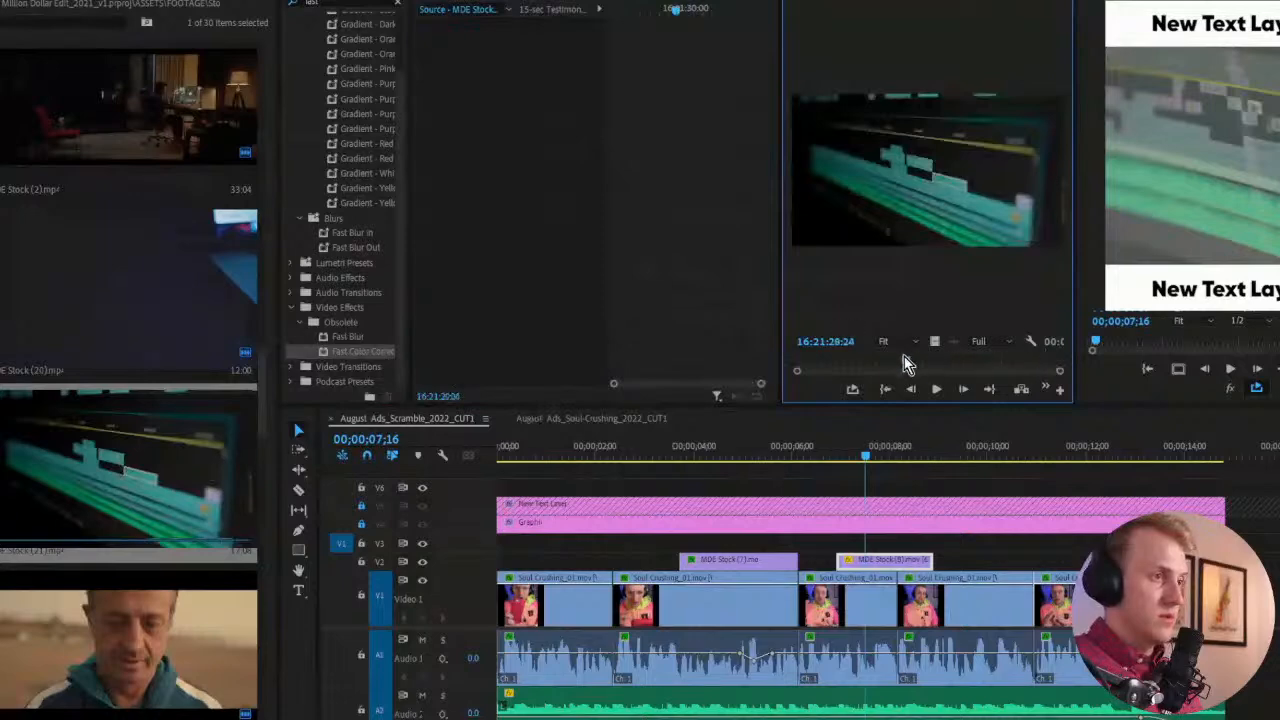
drag(828, 360, 732, 355)
Overwrite the MDE Stock (8) clip on V2 with an about 5-second section of MDE Stock (2).mov
scroll(130, 490, up, 3)
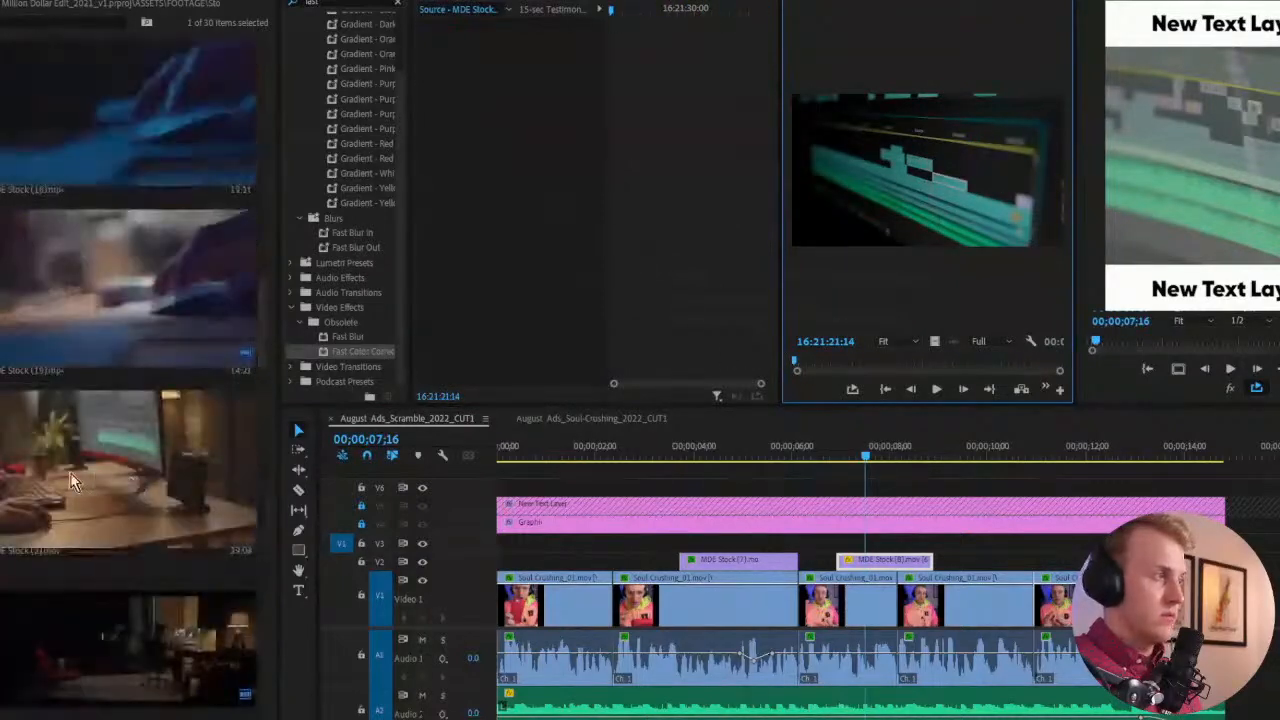
double_click(109, 465)
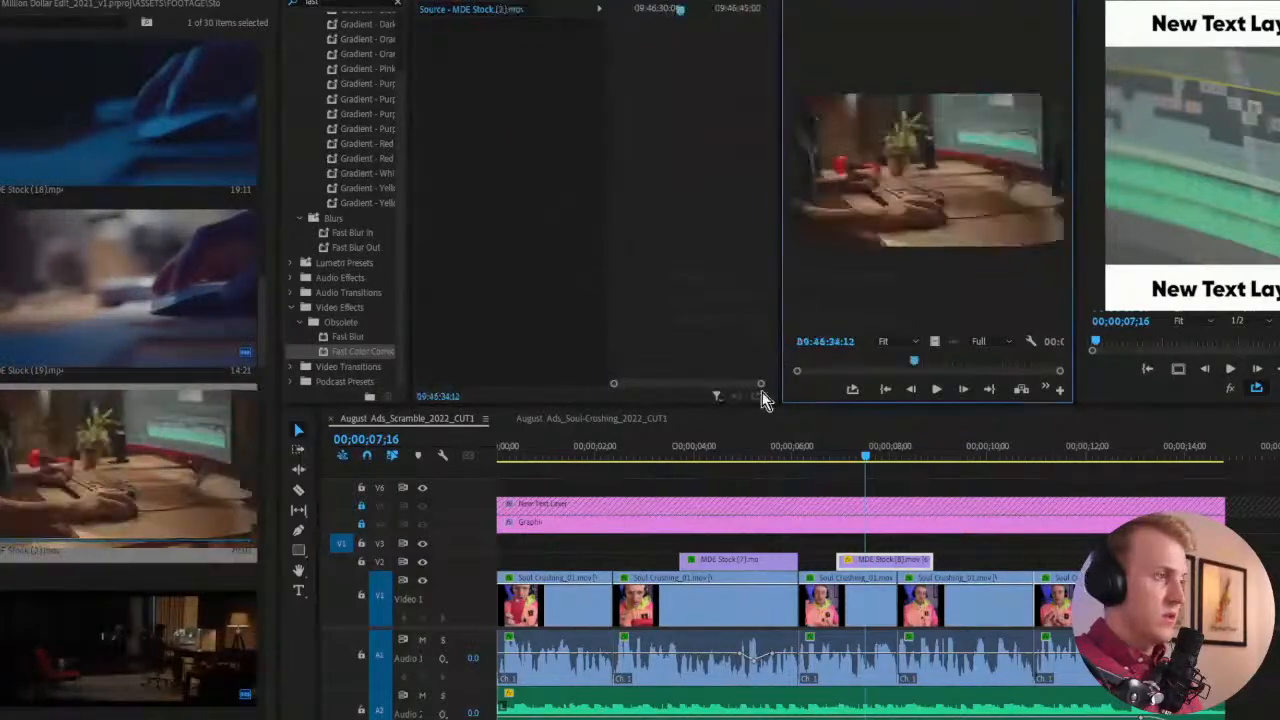
drag(947, 363, 890, 565)
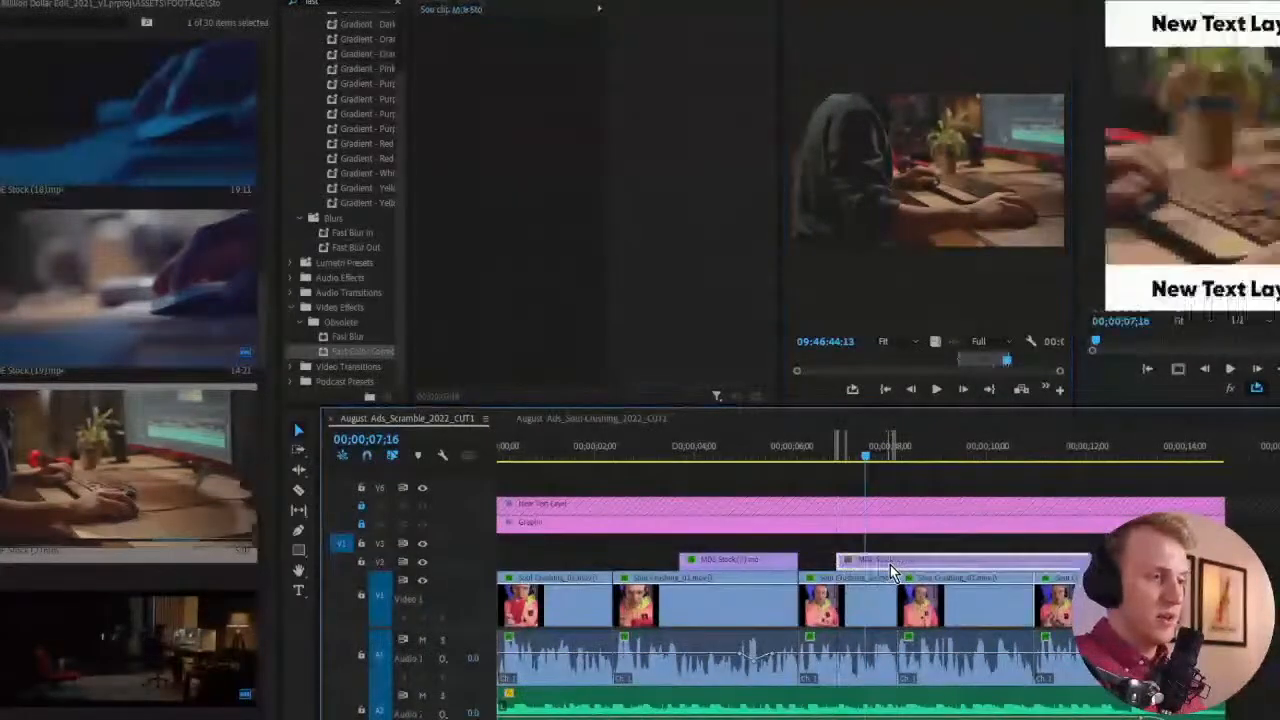
Speed up the MDE Stock (2) clip to a 1-second duration and extend its end to about 00;00;08;08
key(ctrl+r)
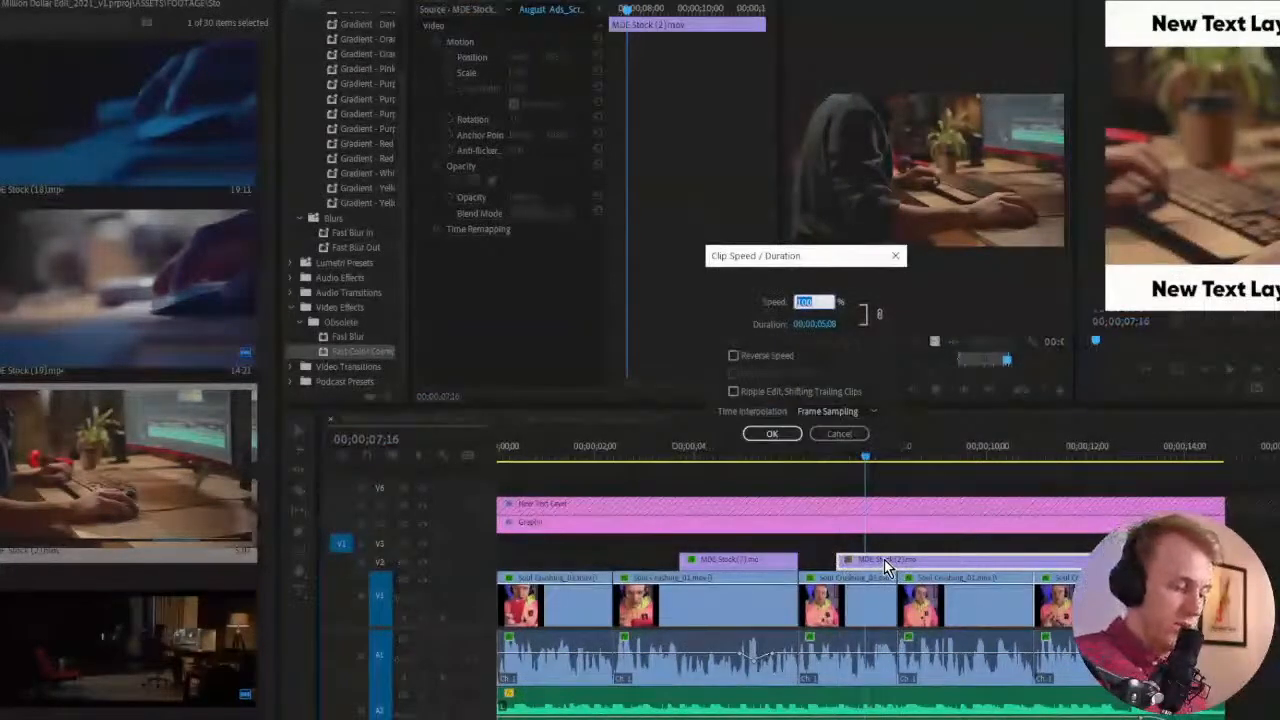
click(812, 325)
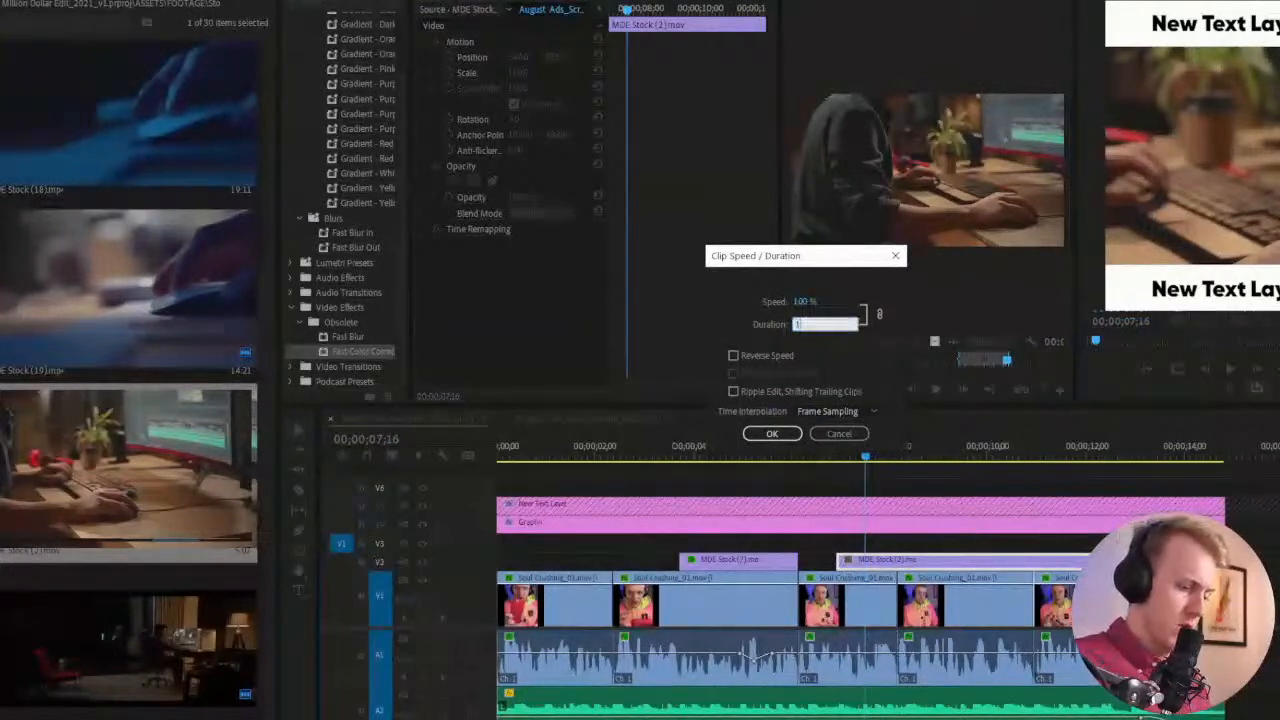
key(Return)
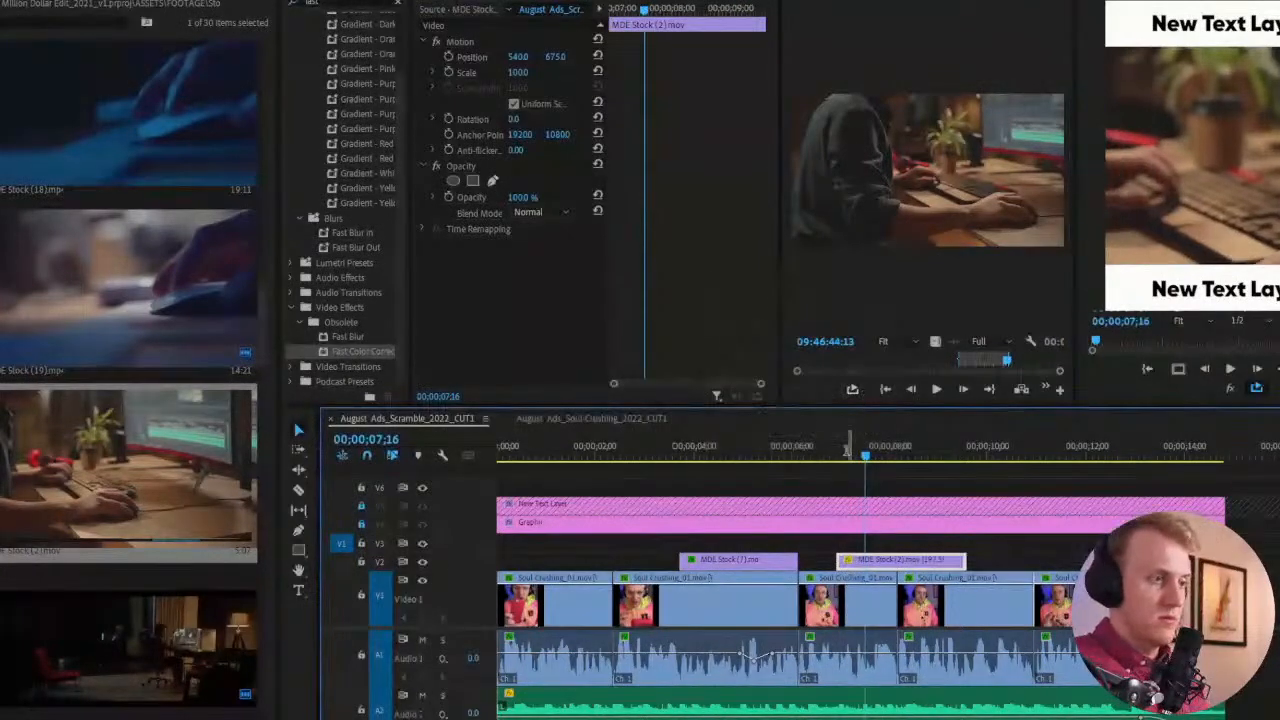
key(ctrl+r)
click(815, 325)
text(10)
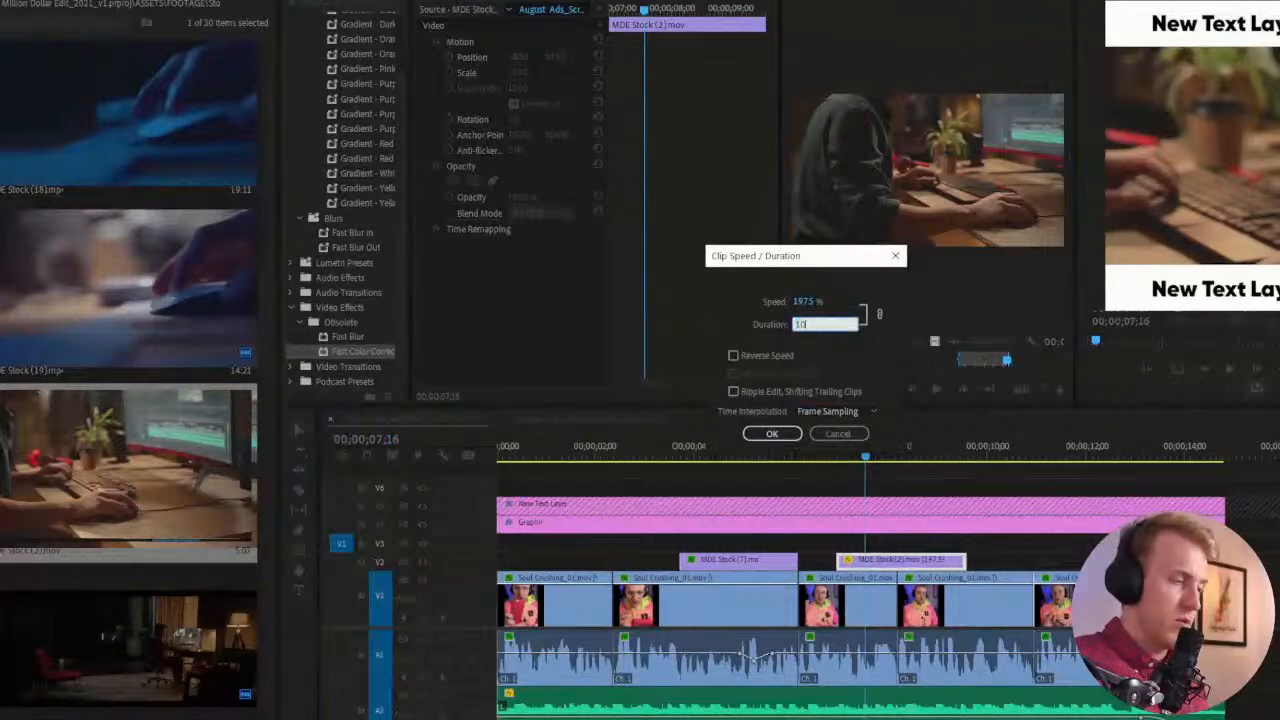
text(0)
key(Return)
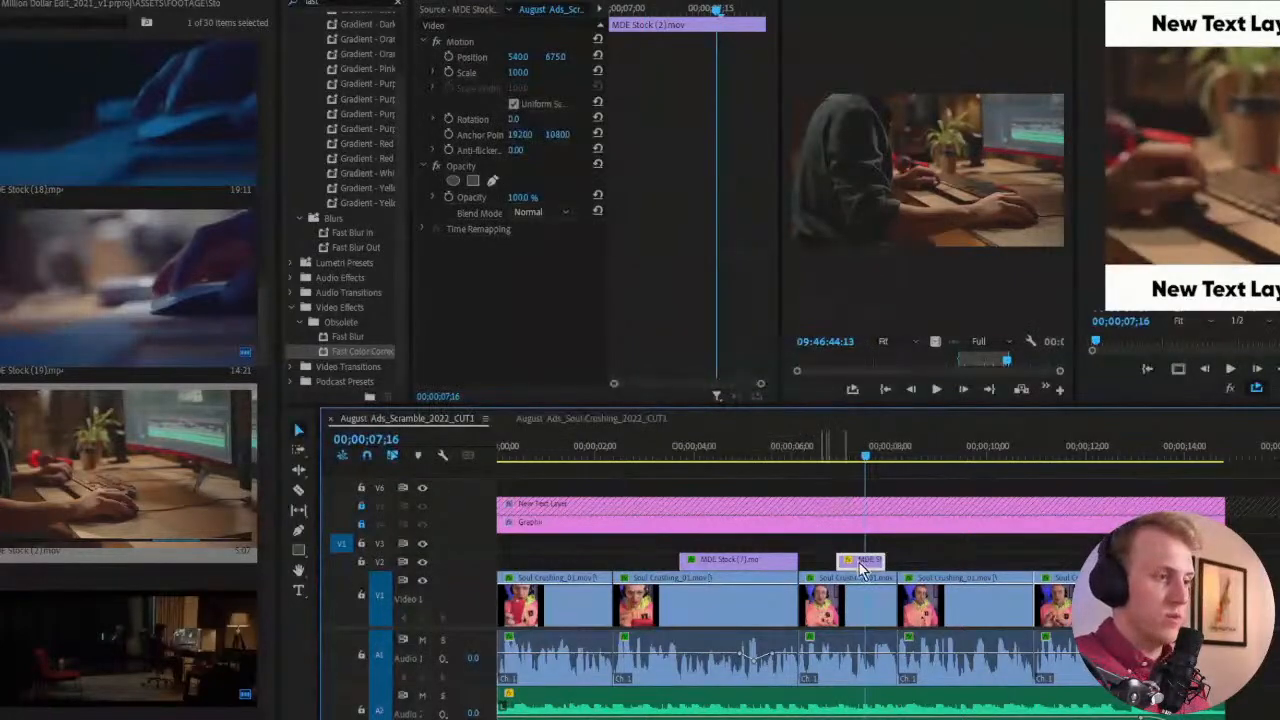
drag(890, 562, 903, 562)
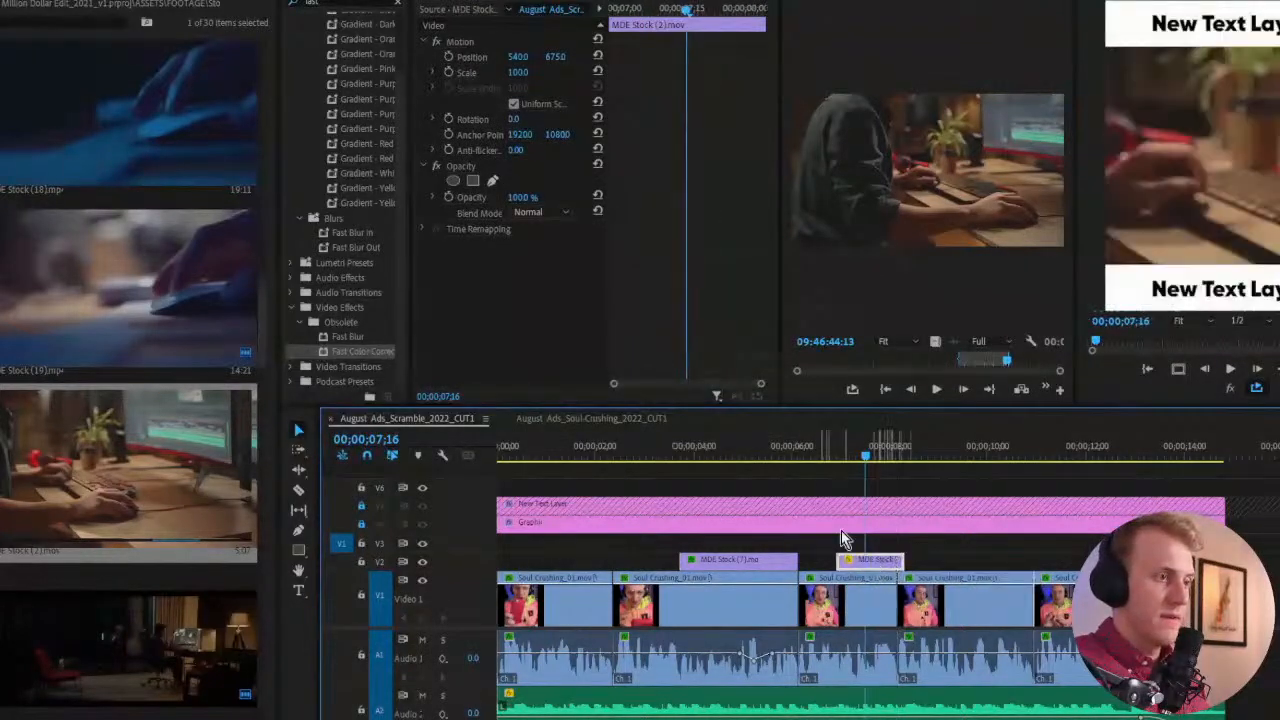
Set the MDE Stock (2) clip's Scale to 66 and Position to 294.3, 529.7, and play back the result
drag(518, 72, 484, 72)
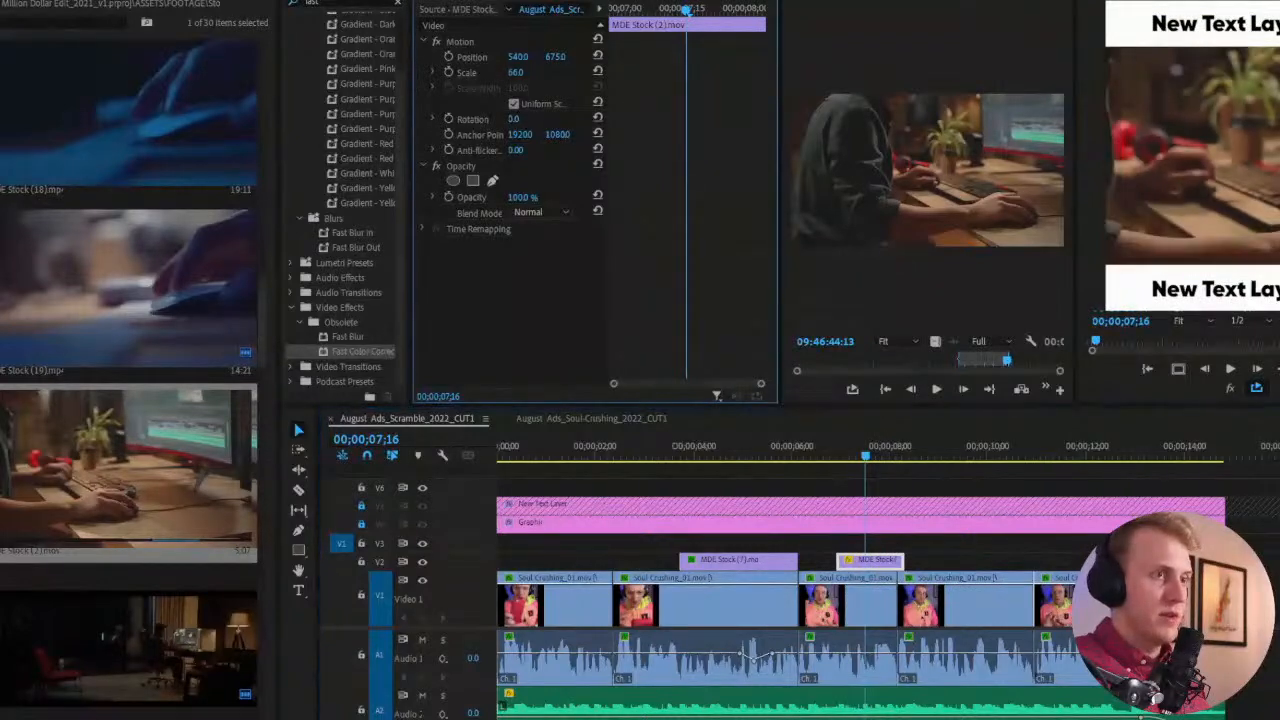
drag(1173, 134, 1197, 150)
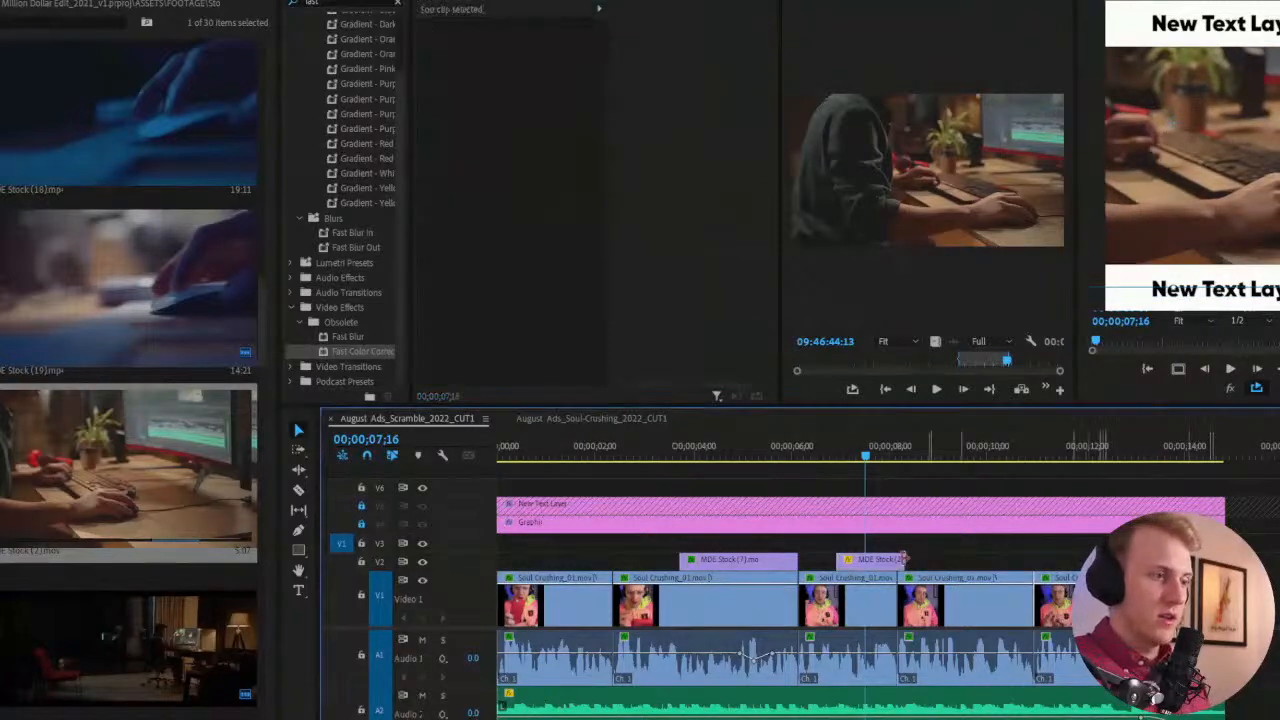
click(799, 455)
key(space)
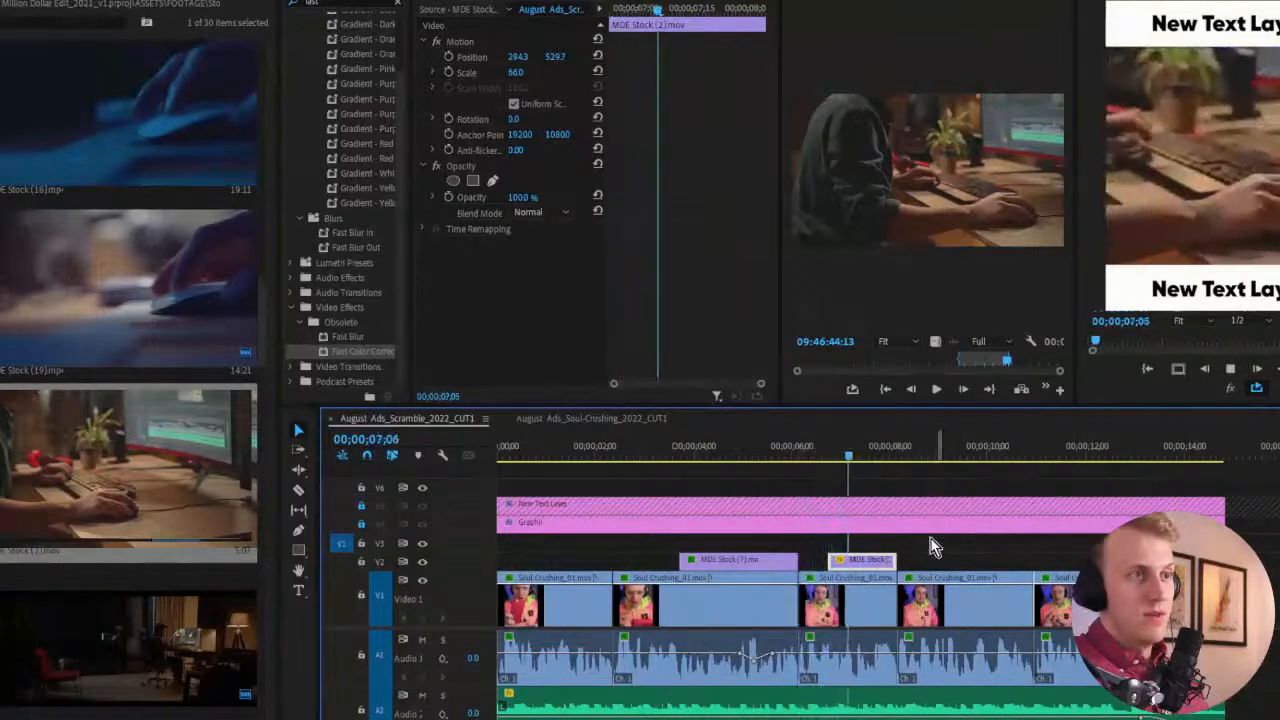
Play back the sequence from about 00;00;05;07 through the MDE Stock (2) clip to check its timing
click(848, 455)
key(ctrl+r)
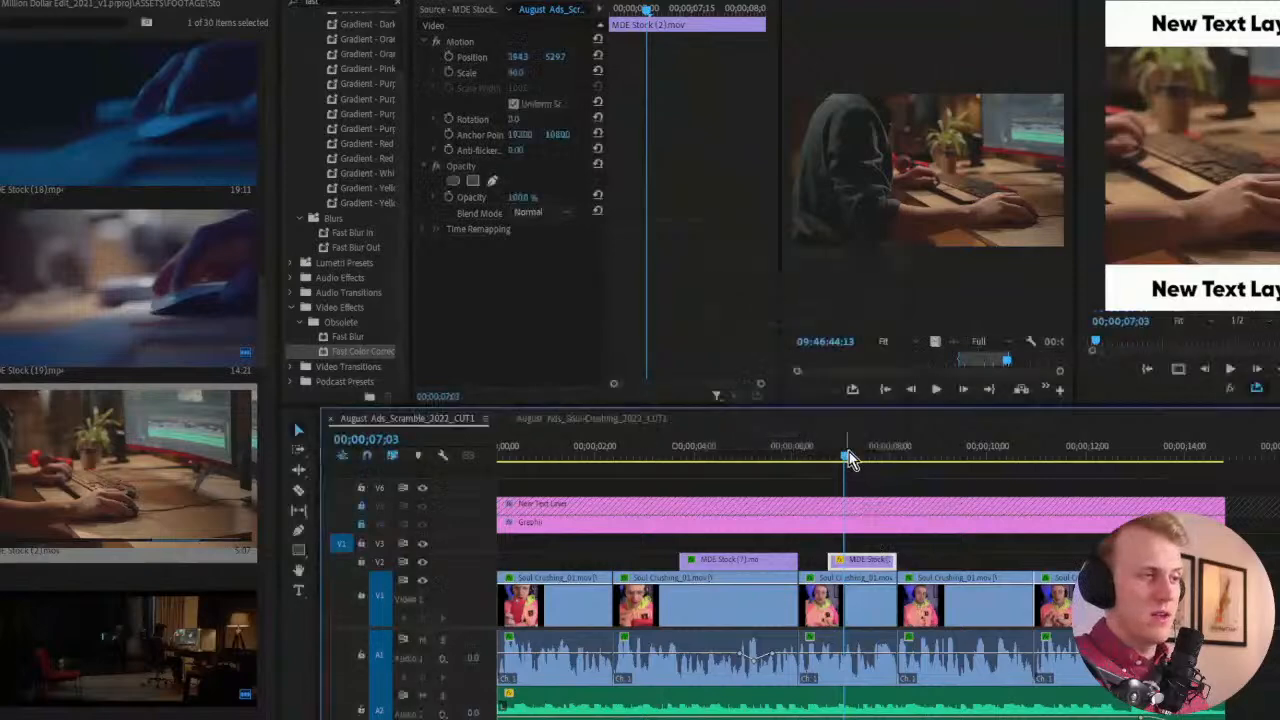
drag(849, 452, 752, 458)
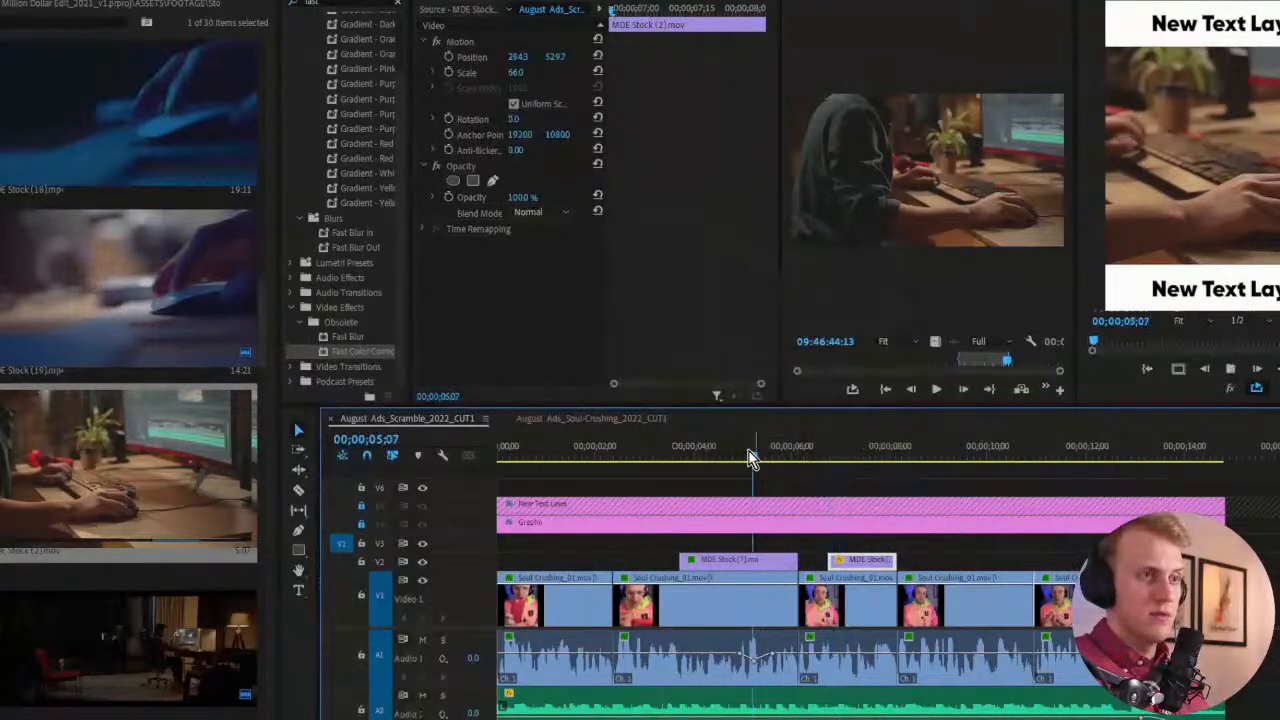
key(space)
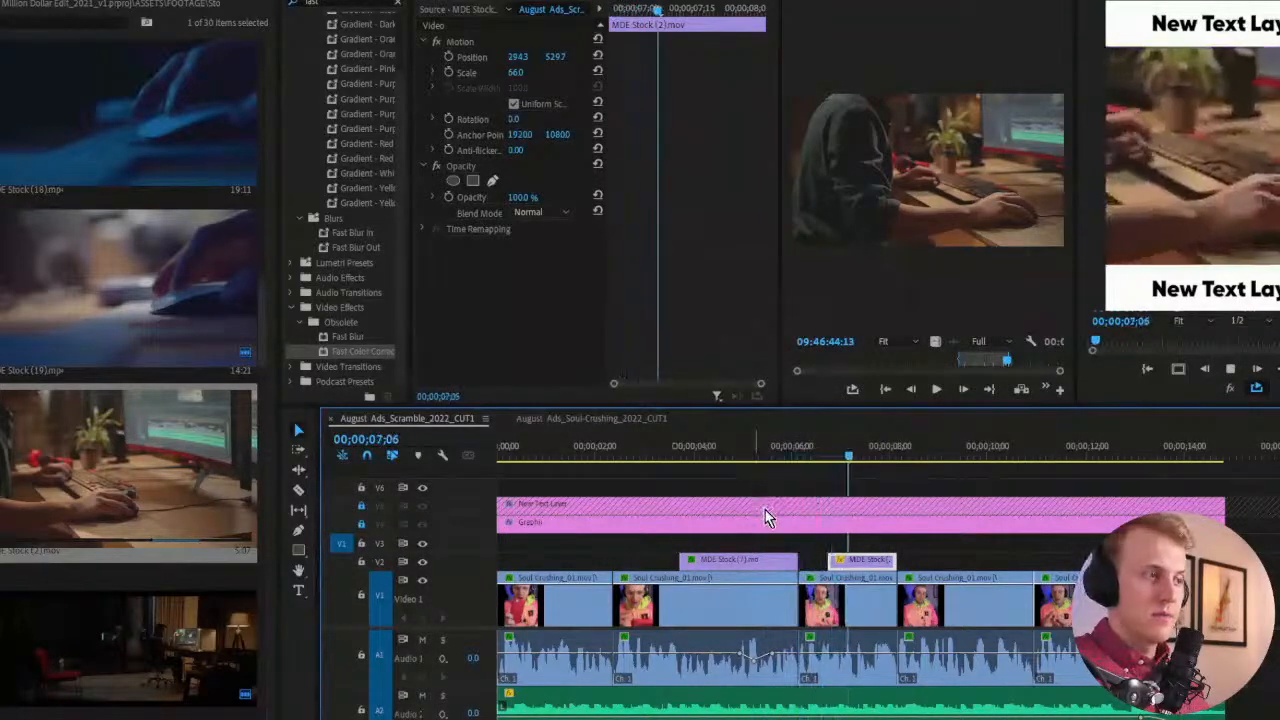
Replace the MDE Stock (7) clip on V2 with MDE Stock (11).mp4, ending at the V1 cut near 00;00;06;05
click(741, 450)
scroll(124, 520, up, 3)
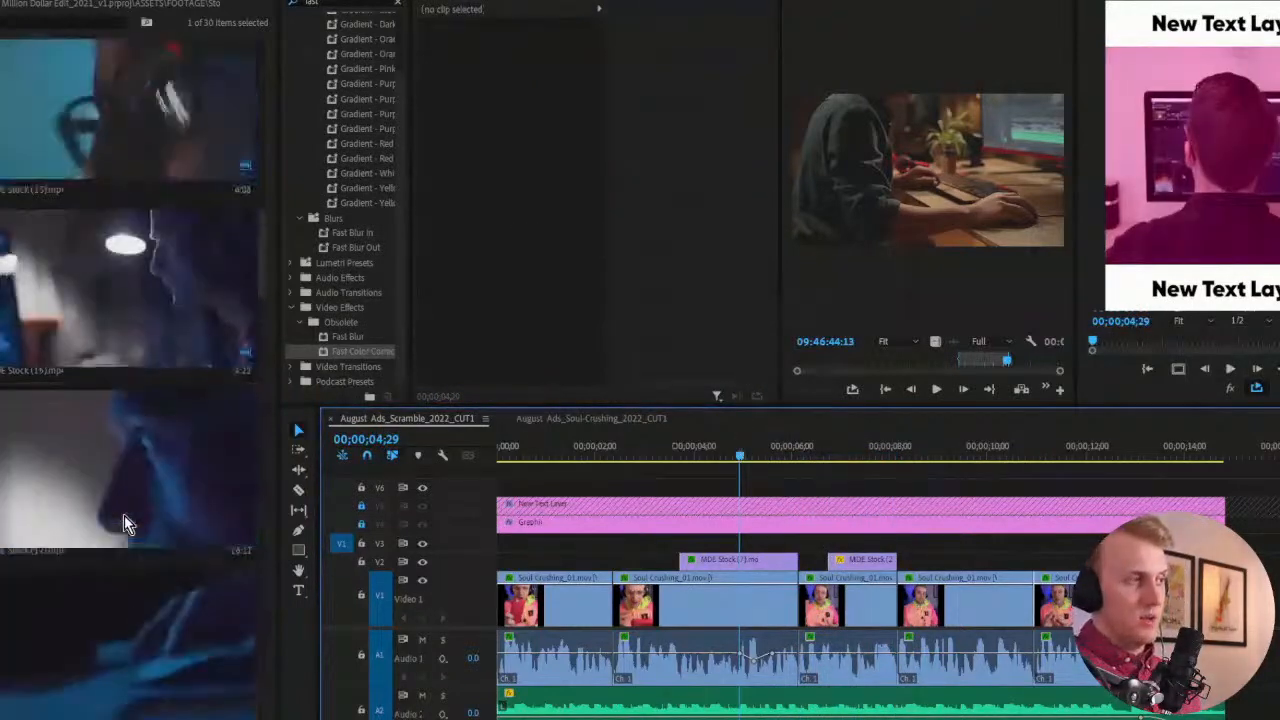
scroll(124, 515, up, 2)
scroll(52, 340, up, 4)
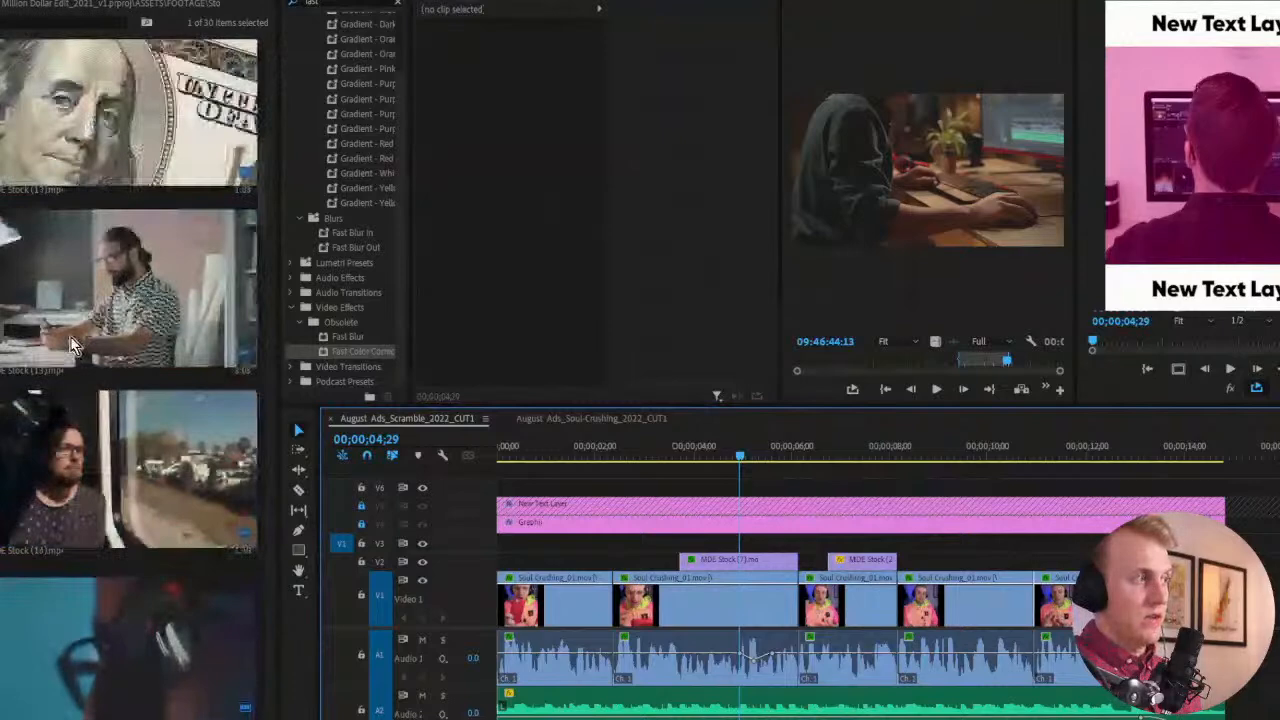
scroll(82, 340, up, 3)
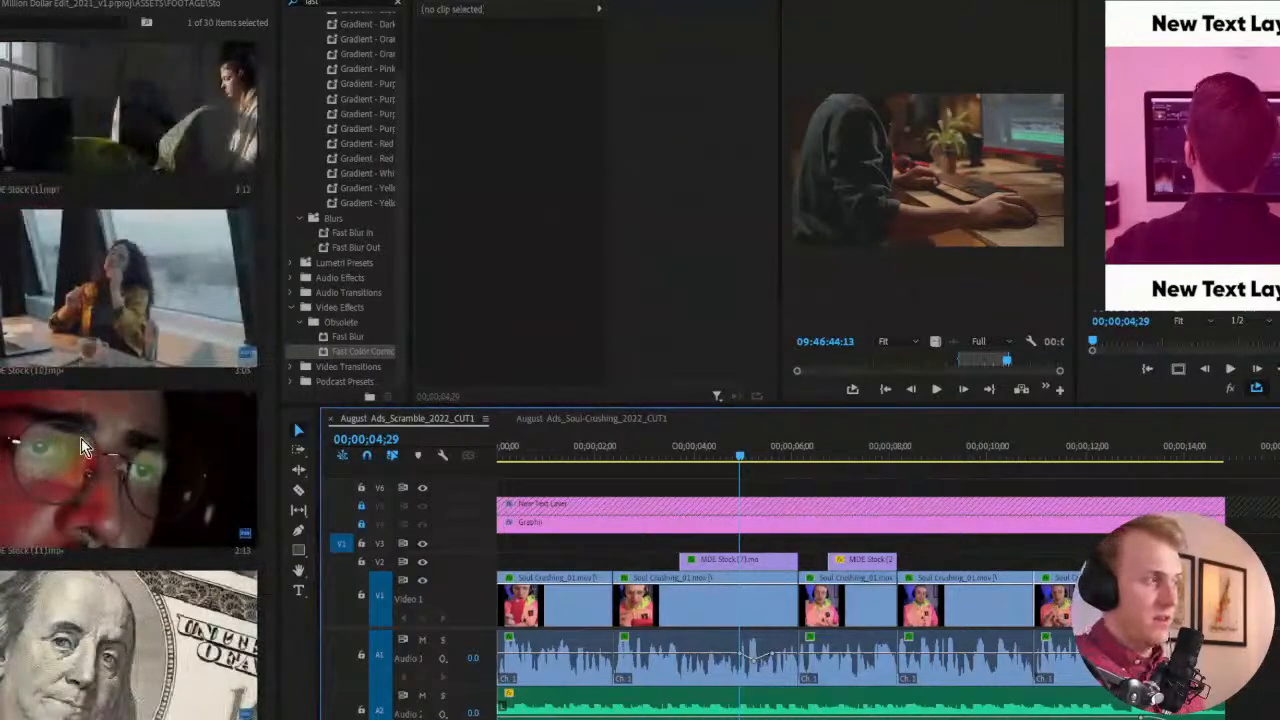
drag(82, 447, 729, 560)
click(729, 559)
key(Delete)
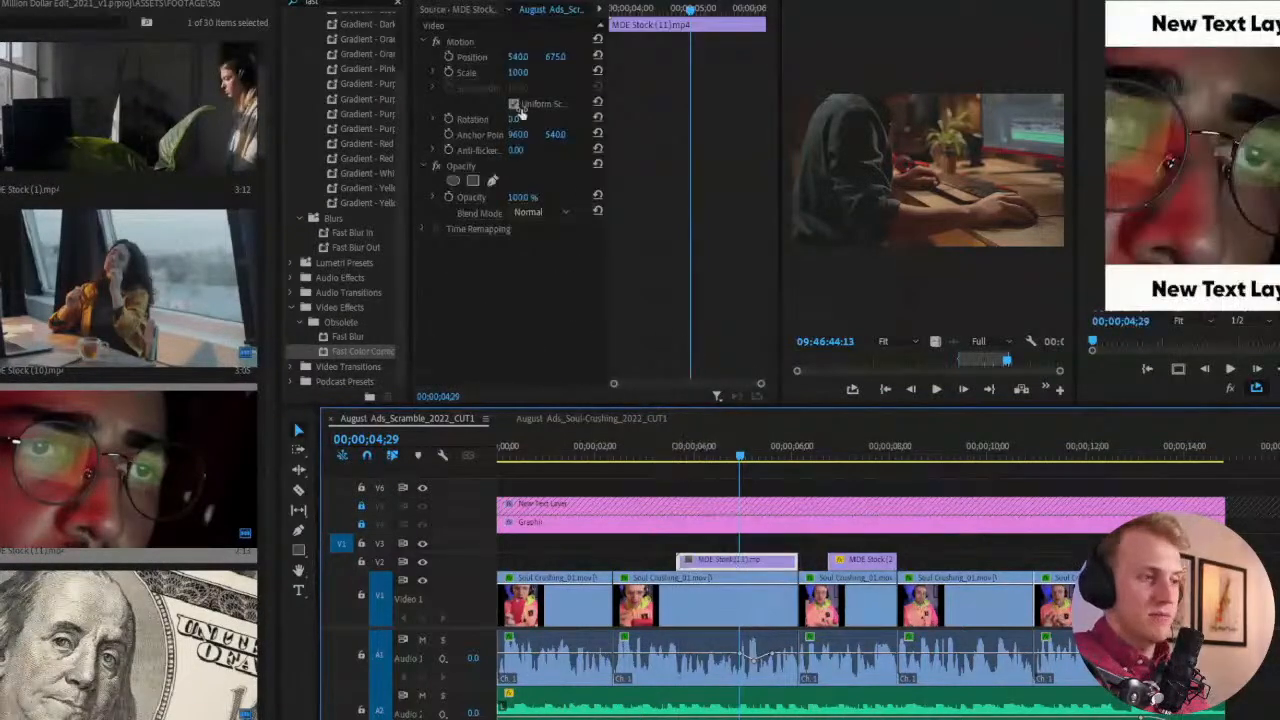
Set the MDE Stock (11) clip's Position to 757, 675, keyframe its Scale from 111 at the start to 92 at the end, and play it back
drag(524, 72, 500, 60)
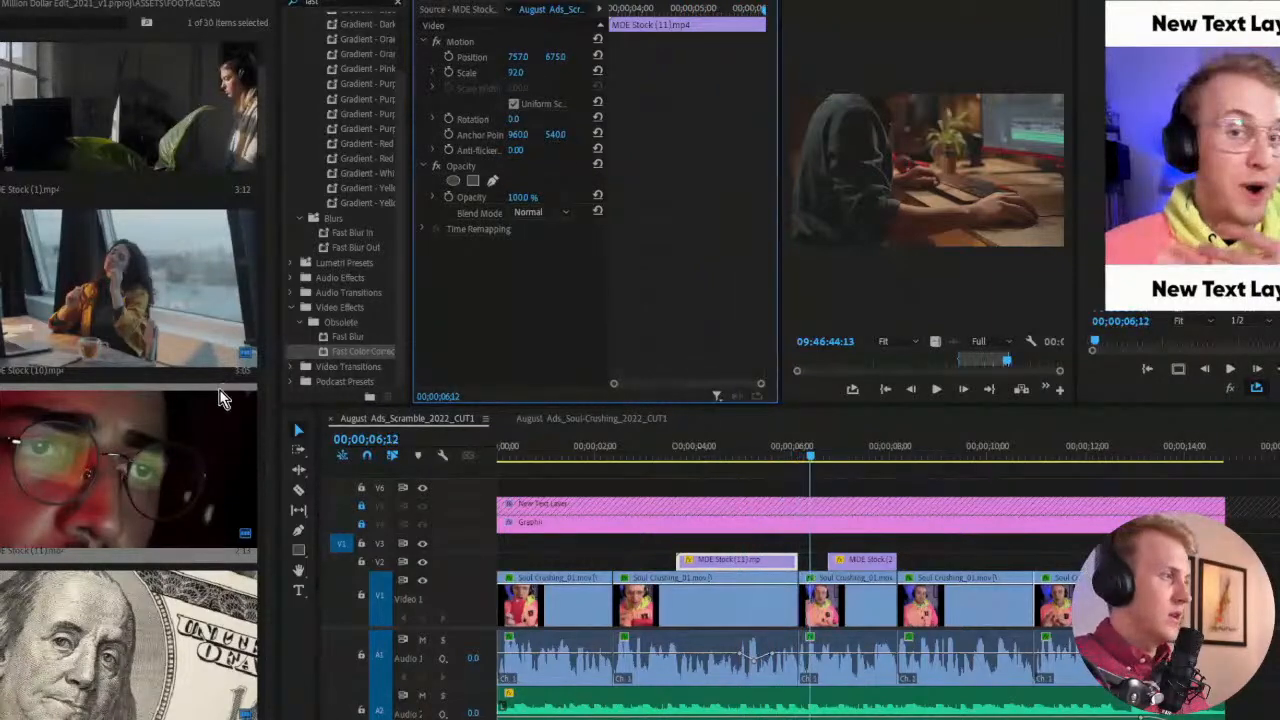
click(722, 452)
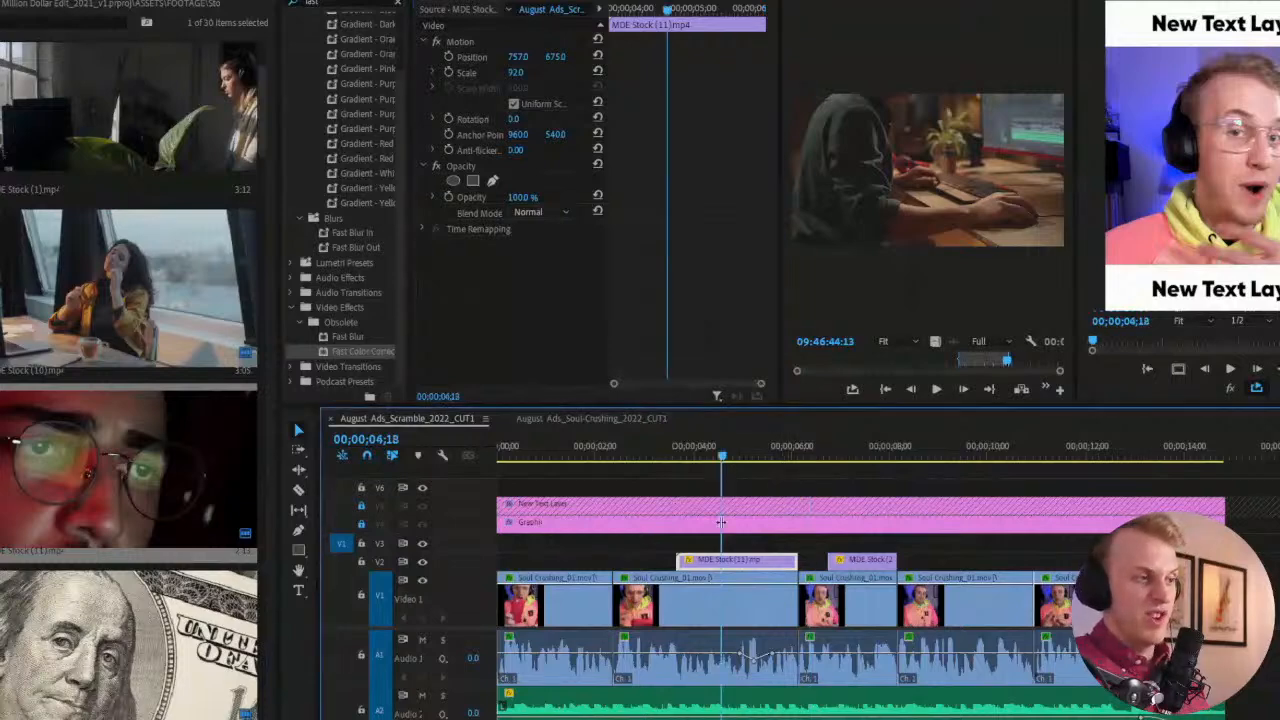
click(449, 72)
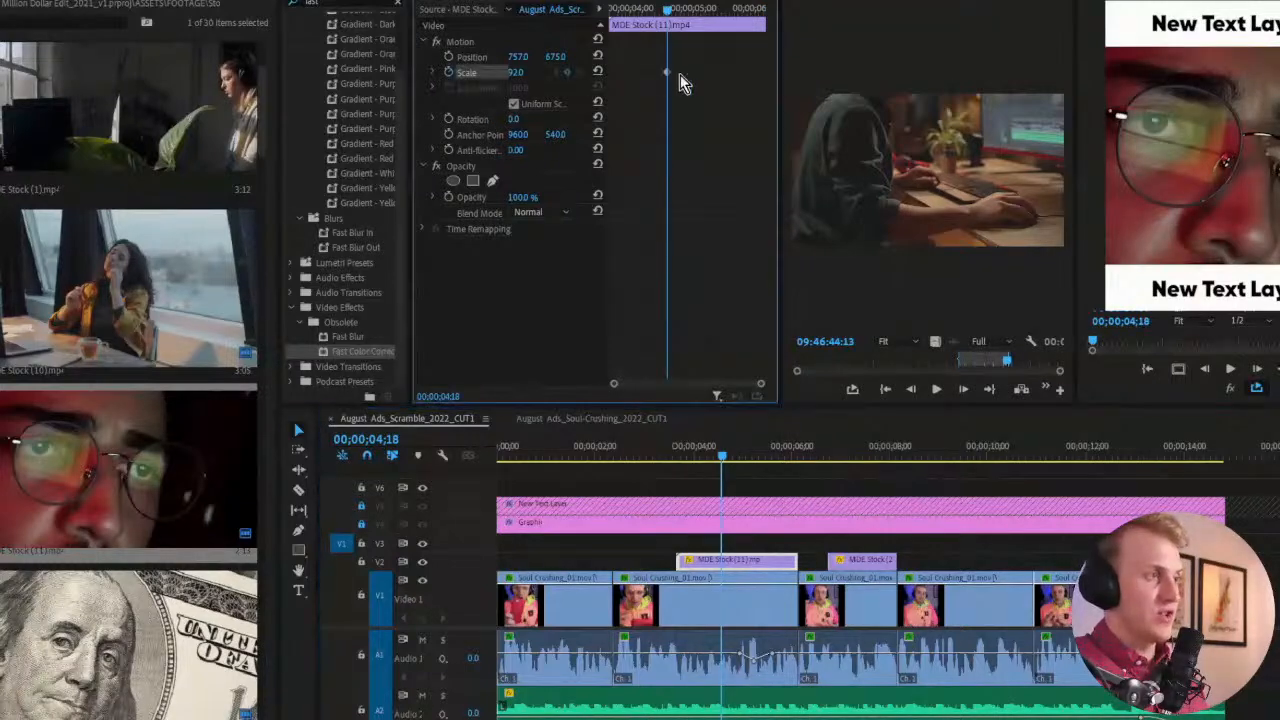
drag(512, 72, 518, 72)
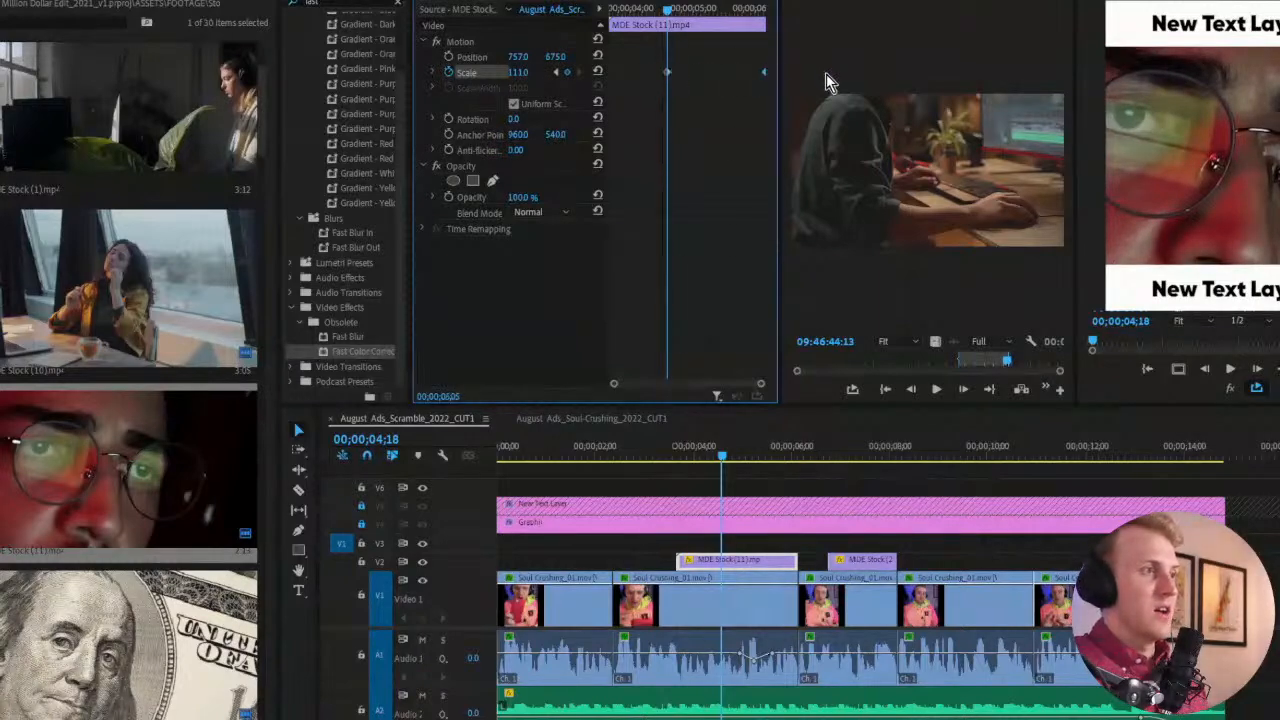
drag(668, 78, 539, 80)
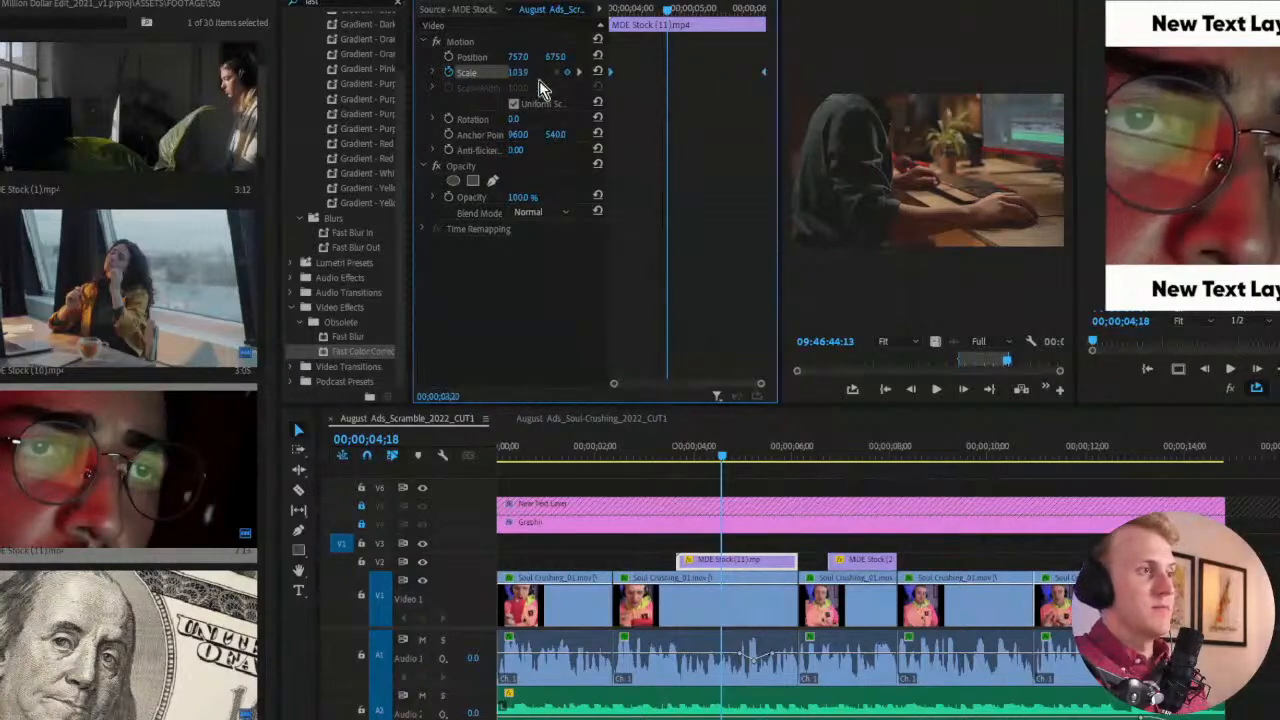
click(672, 446)
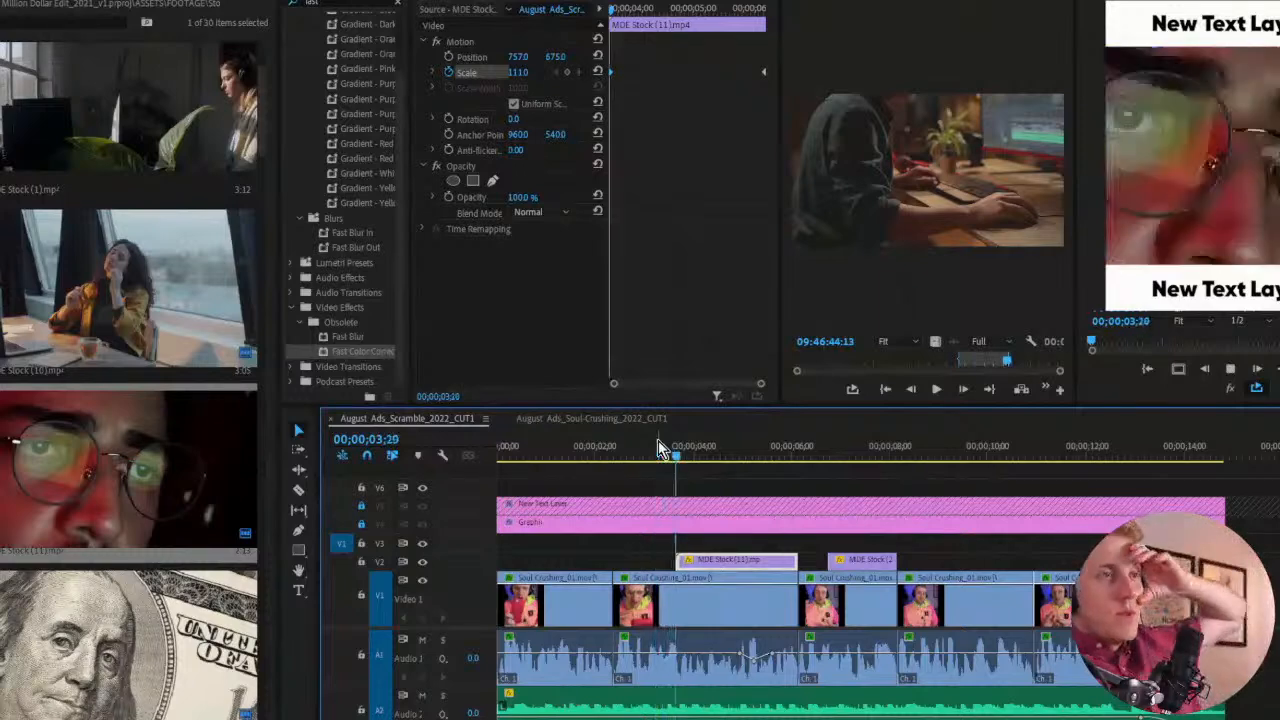
key(space)
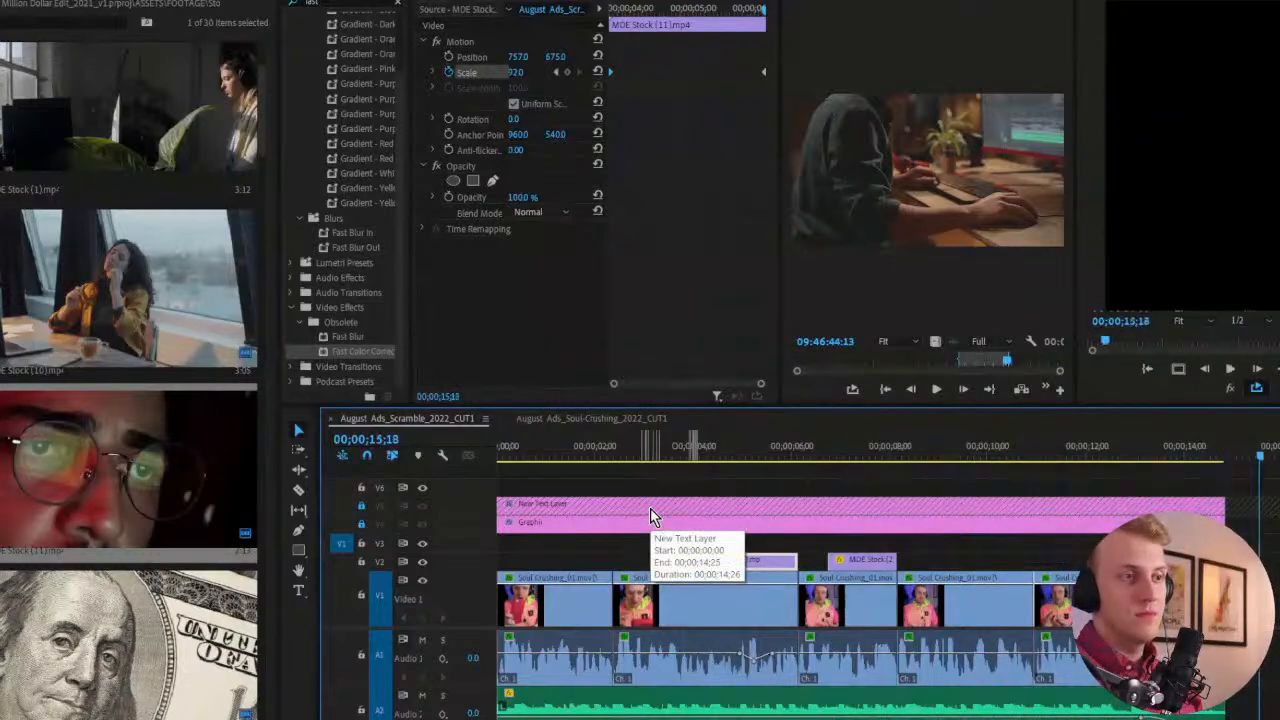
Mark the sequence's out point at the end of the last clip and play the marked range around MDE Stock (2)
key(ctrl+a)
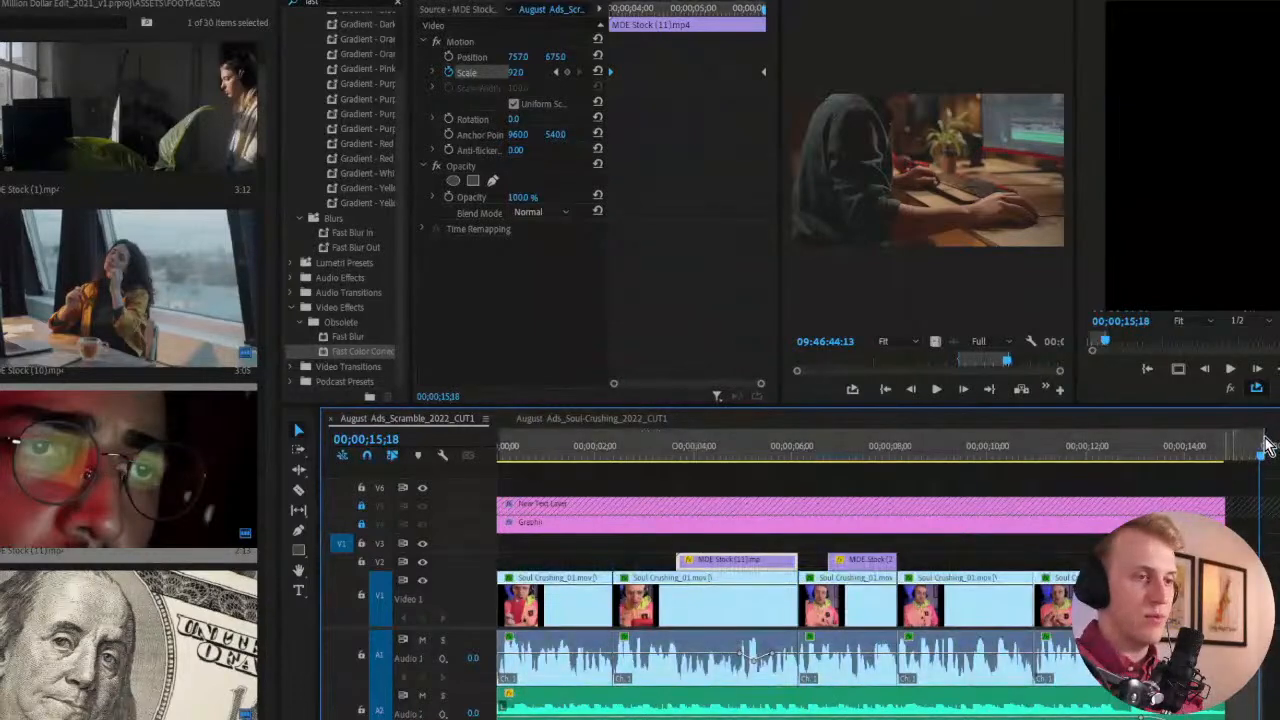
drag(1262, 450, 1224, 446)
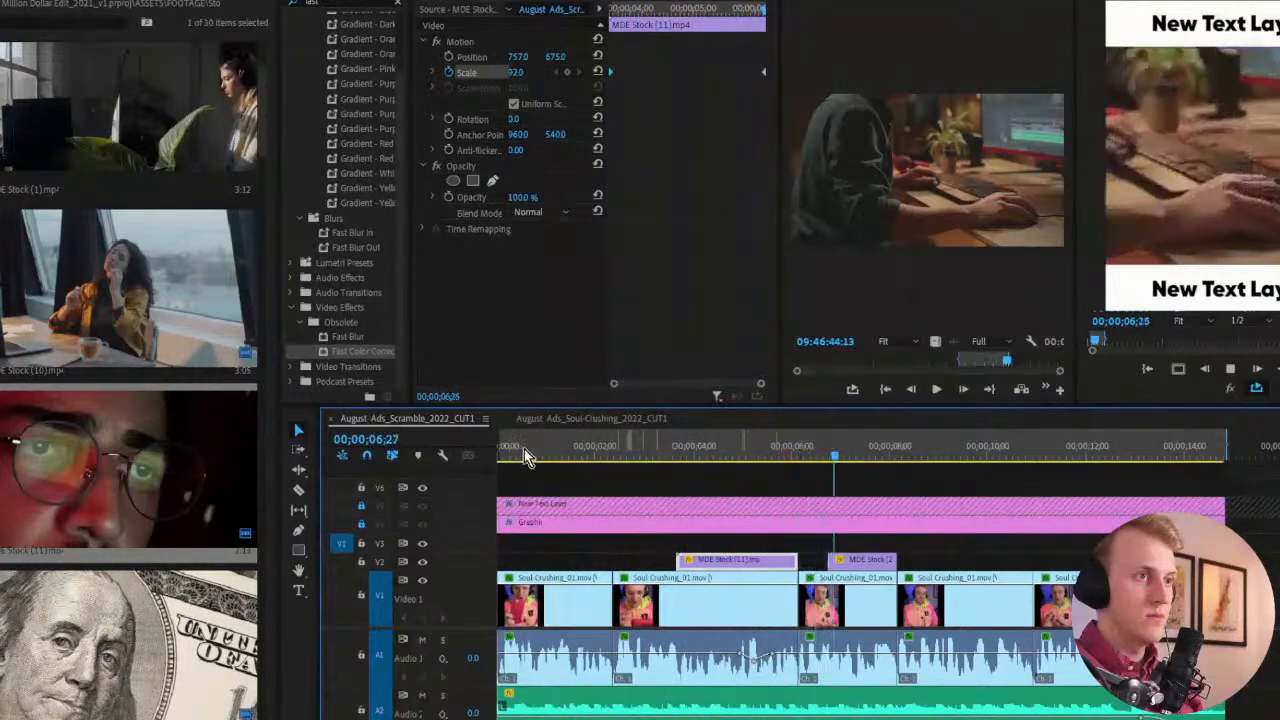
click(777, 450)
key(space)
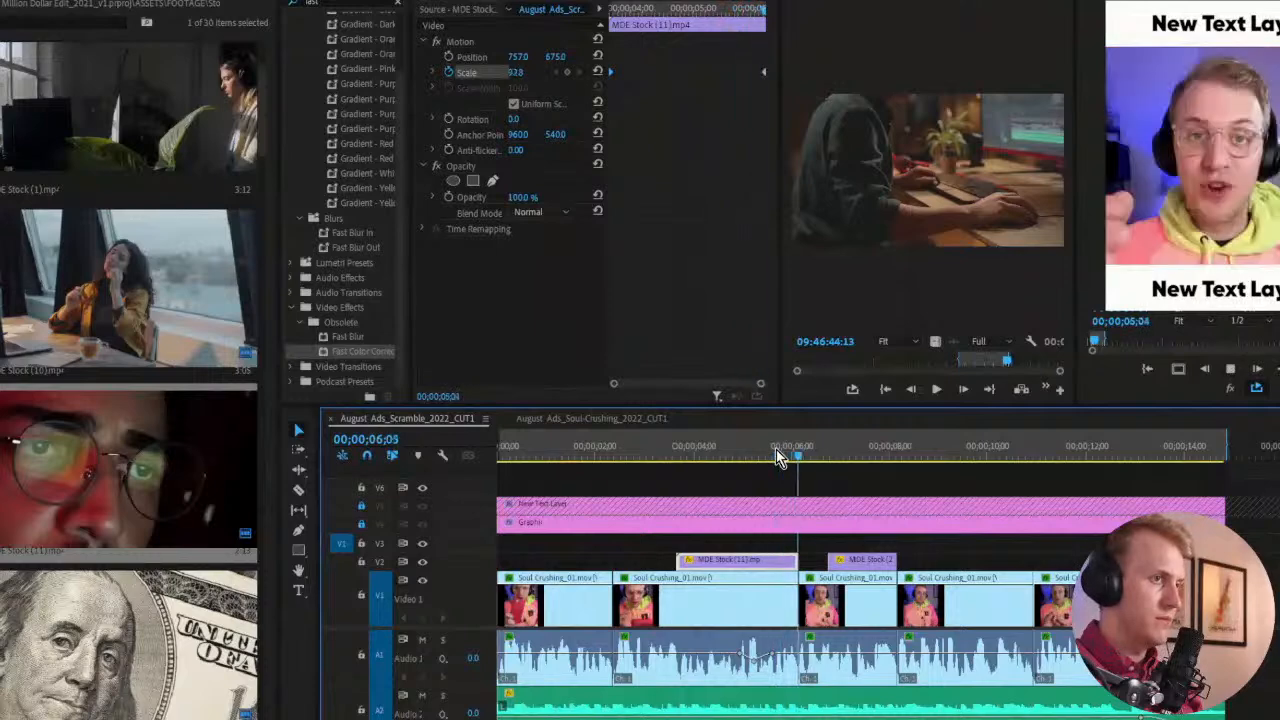
Apply the default transitions to the cut between the two Soul Crushing_01 clips at about 00;00;06;05
scroll(812, 487, up, 3)
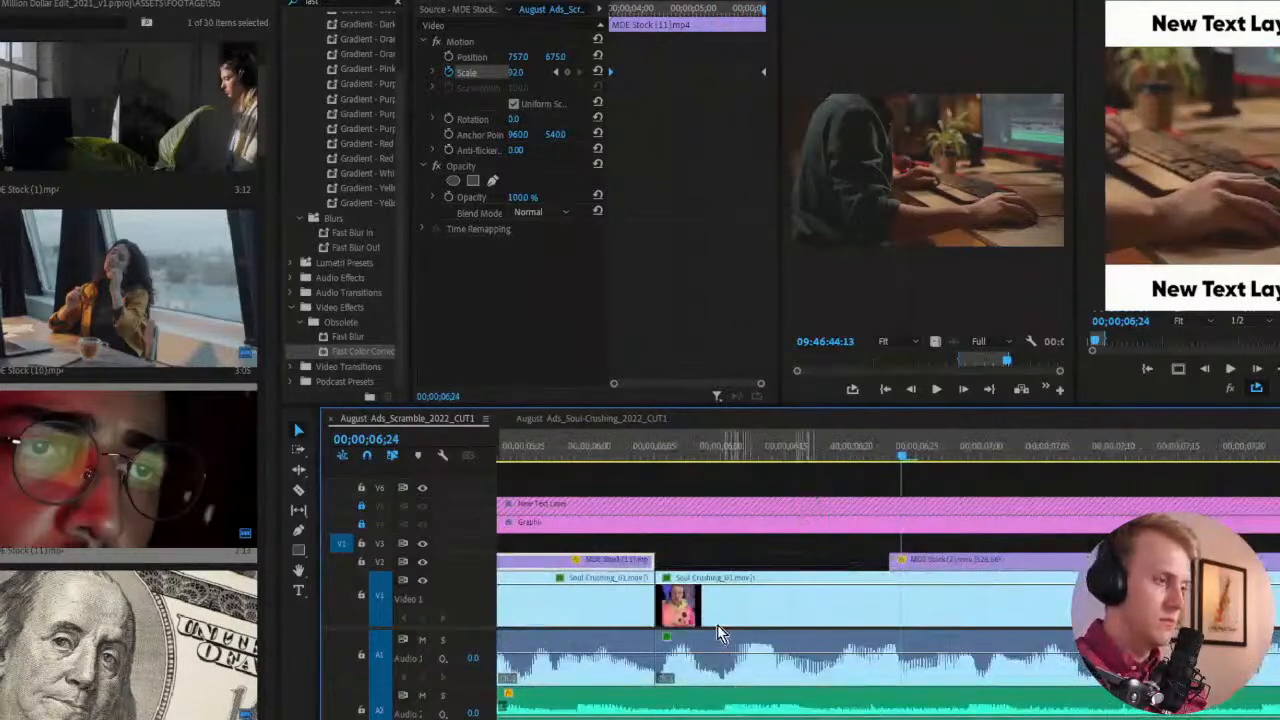
scroll(812, 480, up, 3)
key(equal)
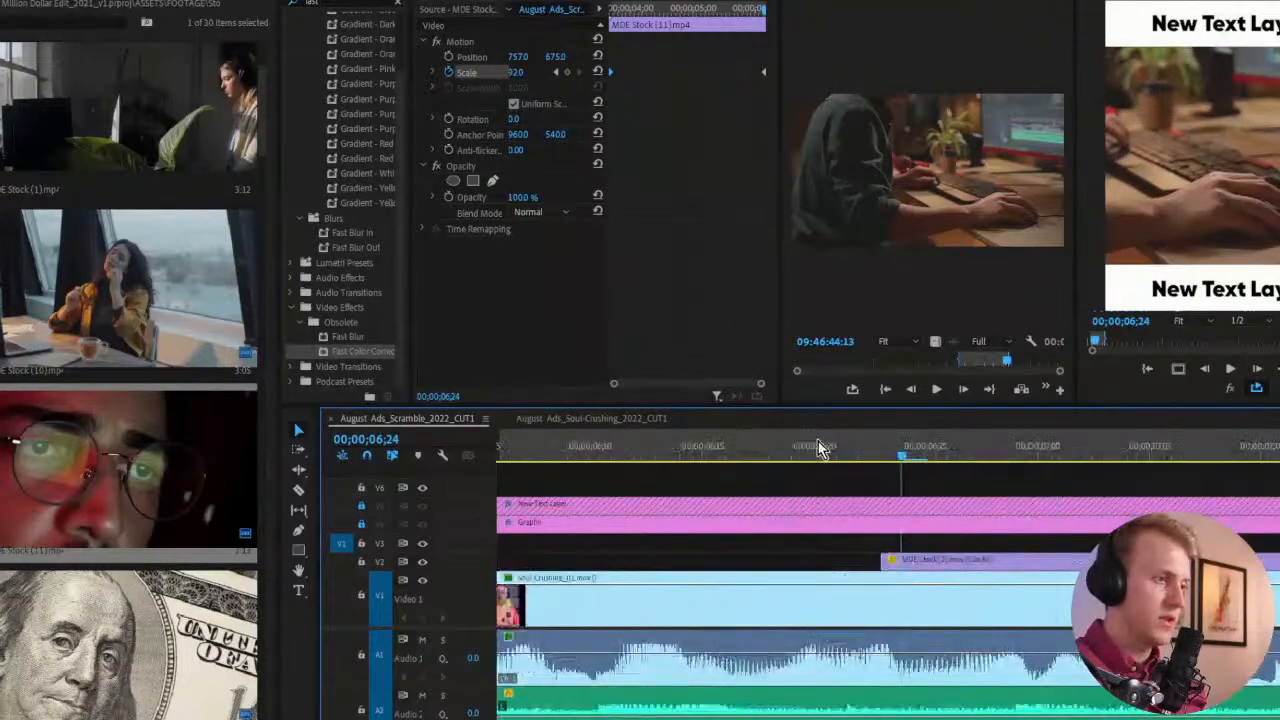
key(minus)
drag(823, 447, 660, 452)
key(equal)
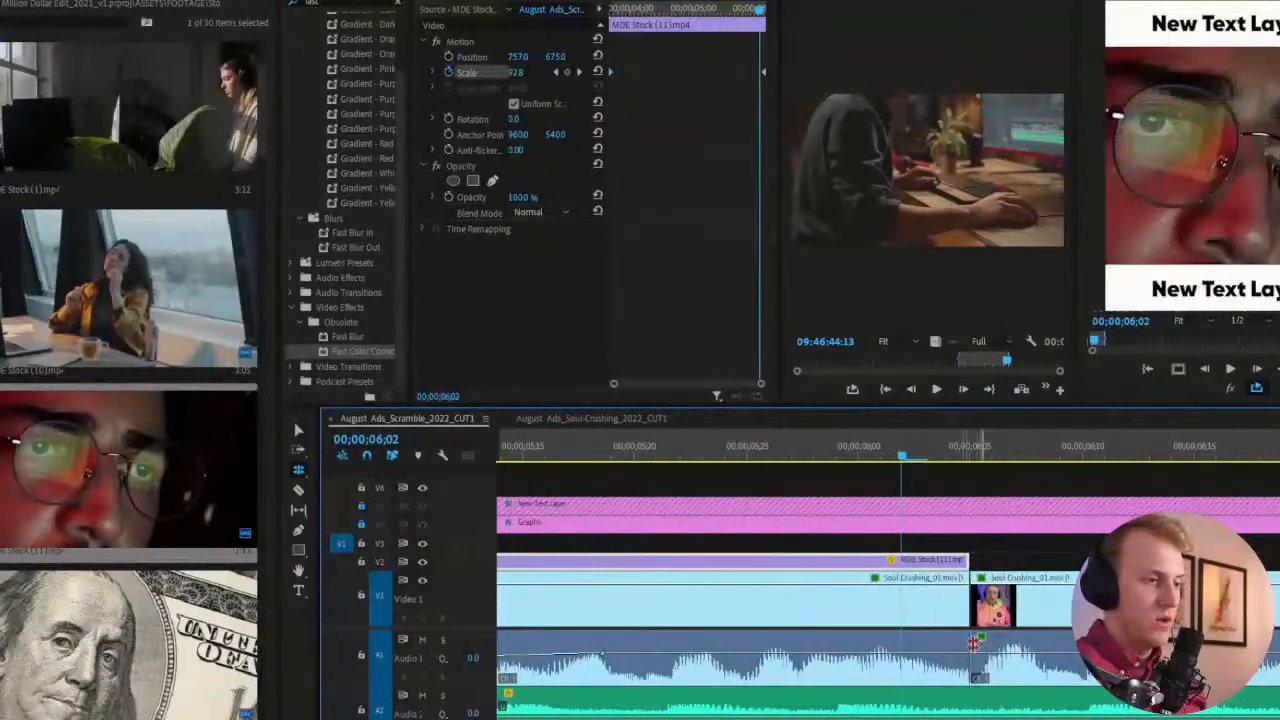
click(295, 425)
right_click(972, 645)
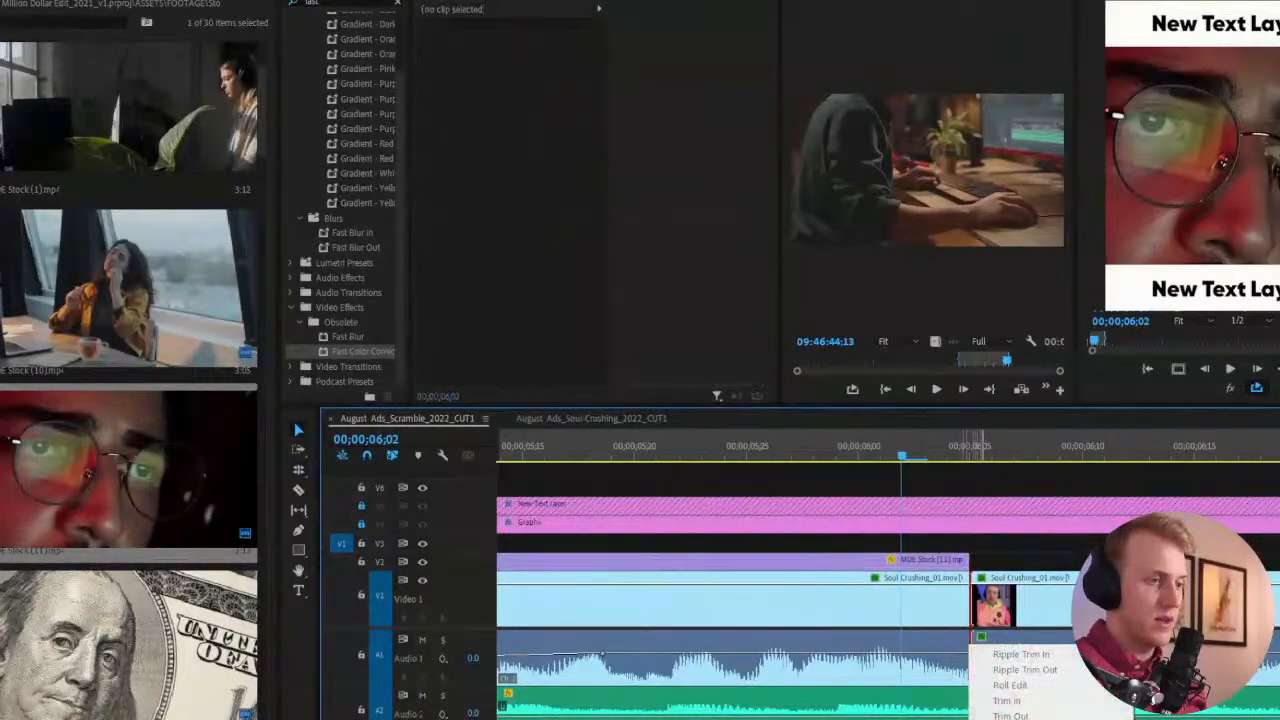
click(1015, 719)
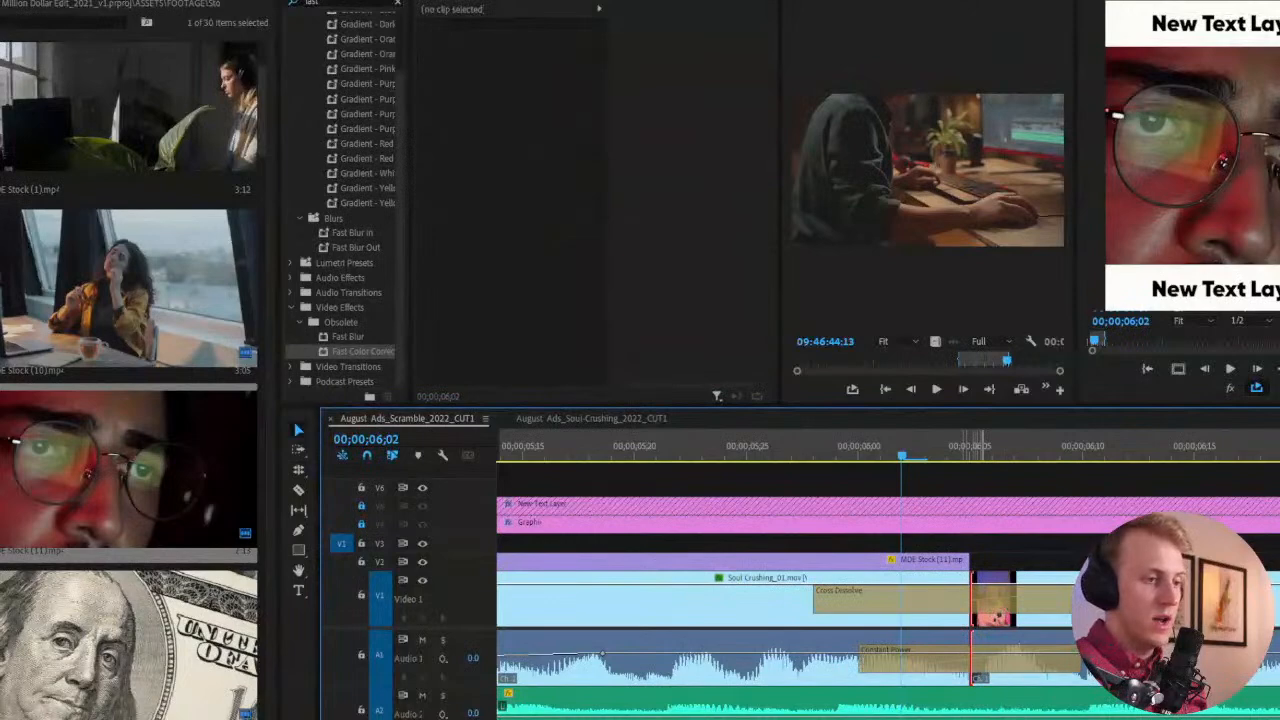
Delete the Cross Dissolve at that cut, shorten the Constant Power audio fade to 2 frames starting at the cut, and play it back
click(1000, 608)
key(Delete)
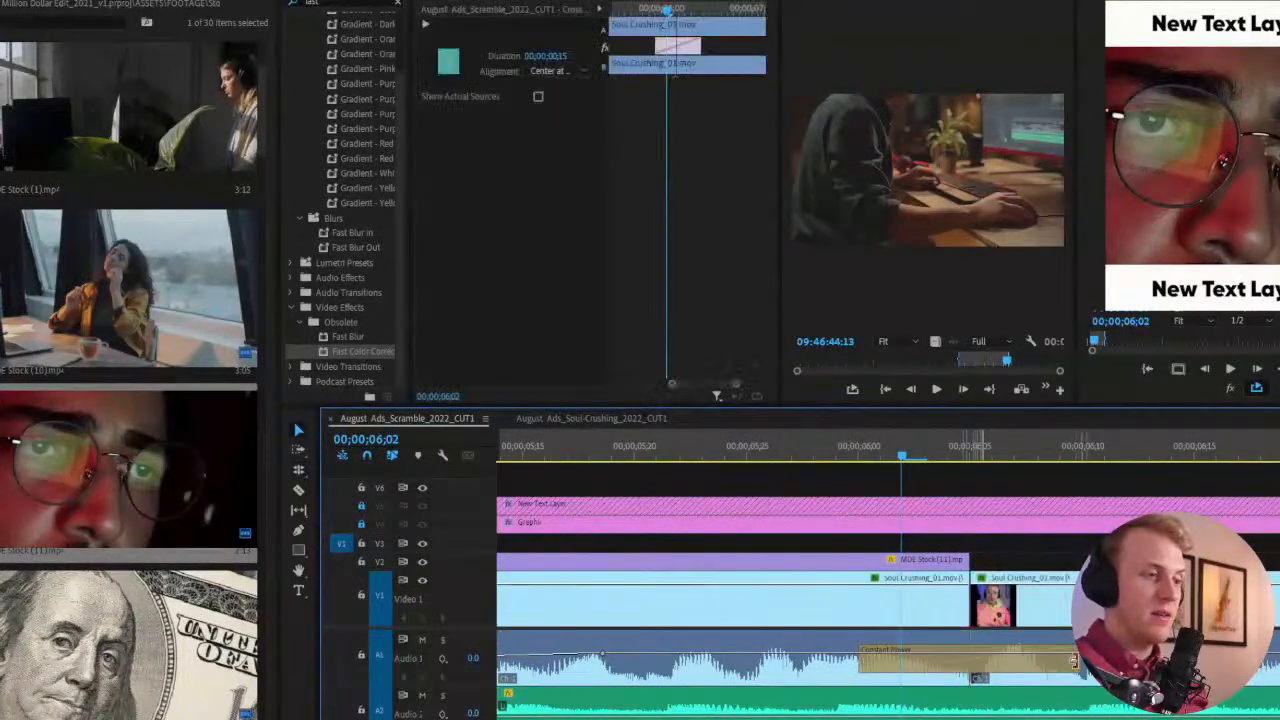
drag(1073, 660, 984, 674)
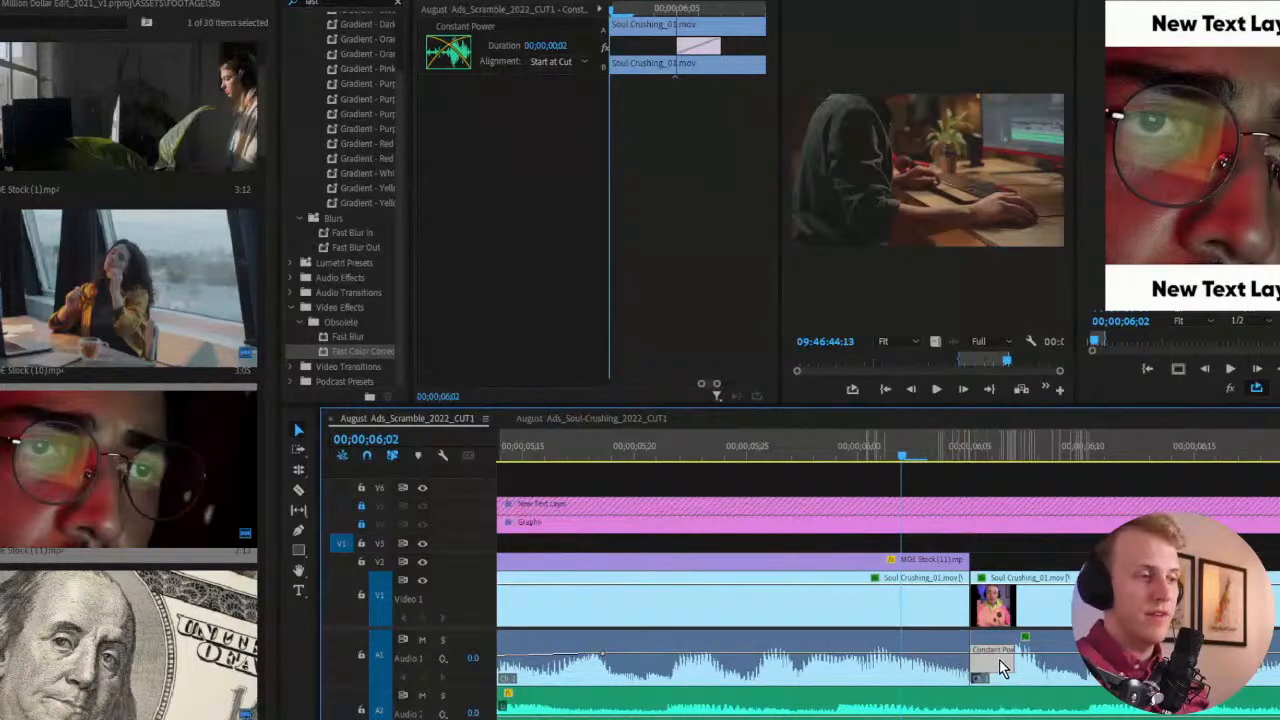
key(space)
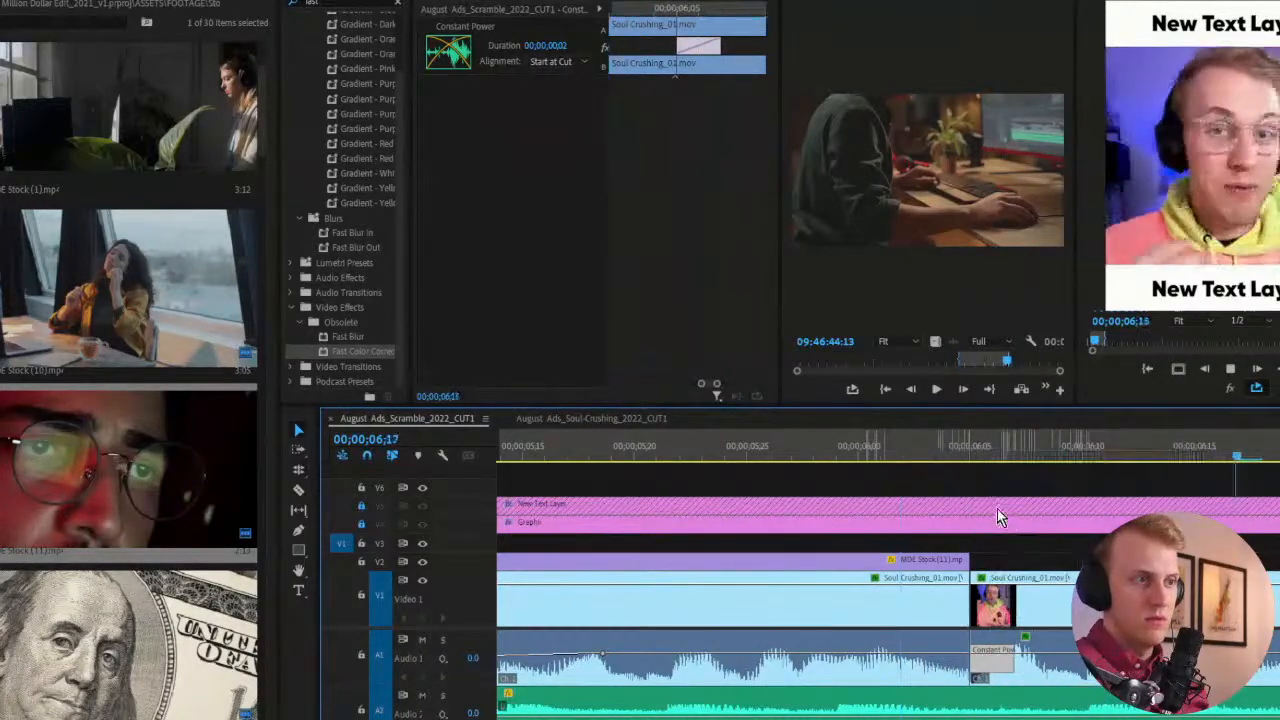
key(minus)
key(minus)
key(minus)
key(minus)
key(minus)
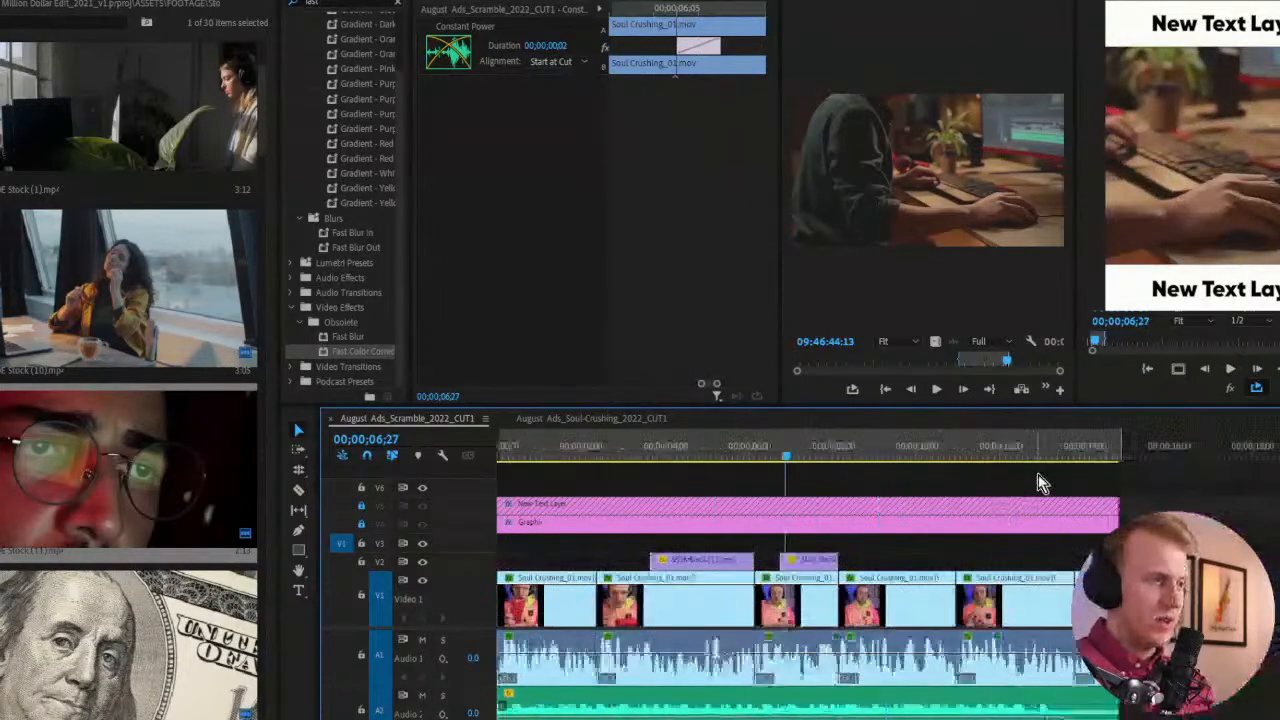
right_click(615, 447)
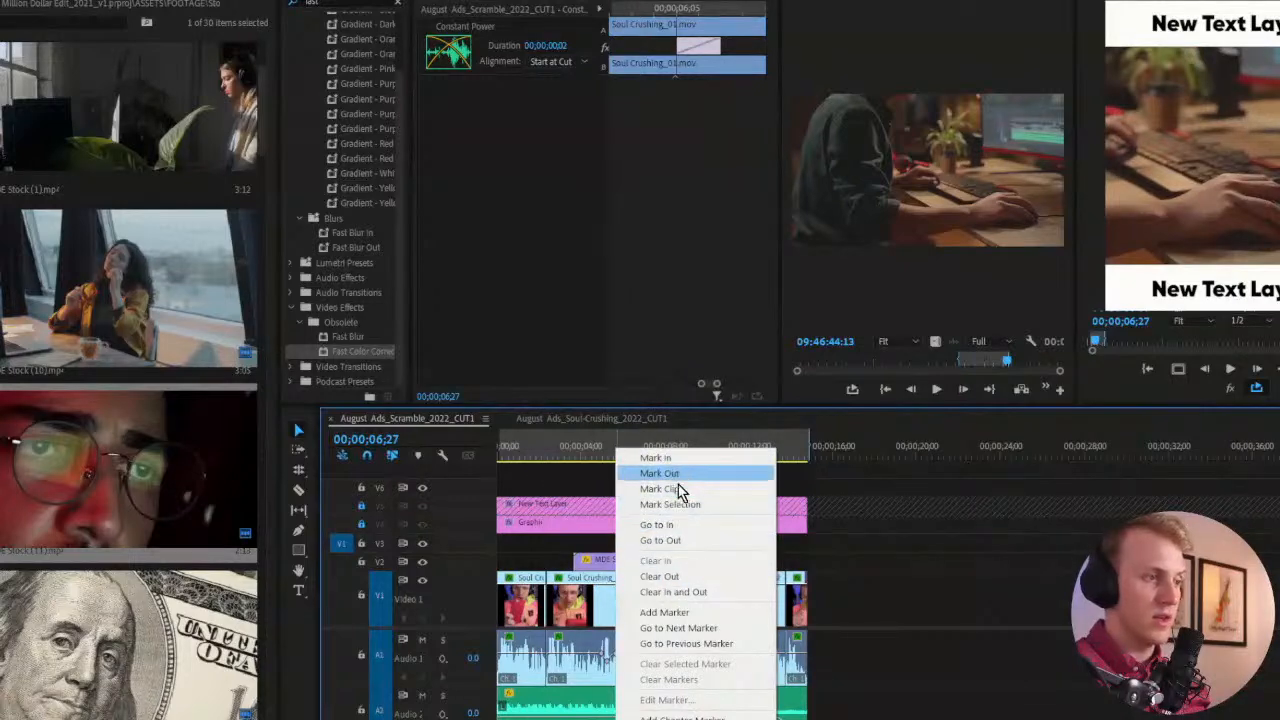
click(577, 473)
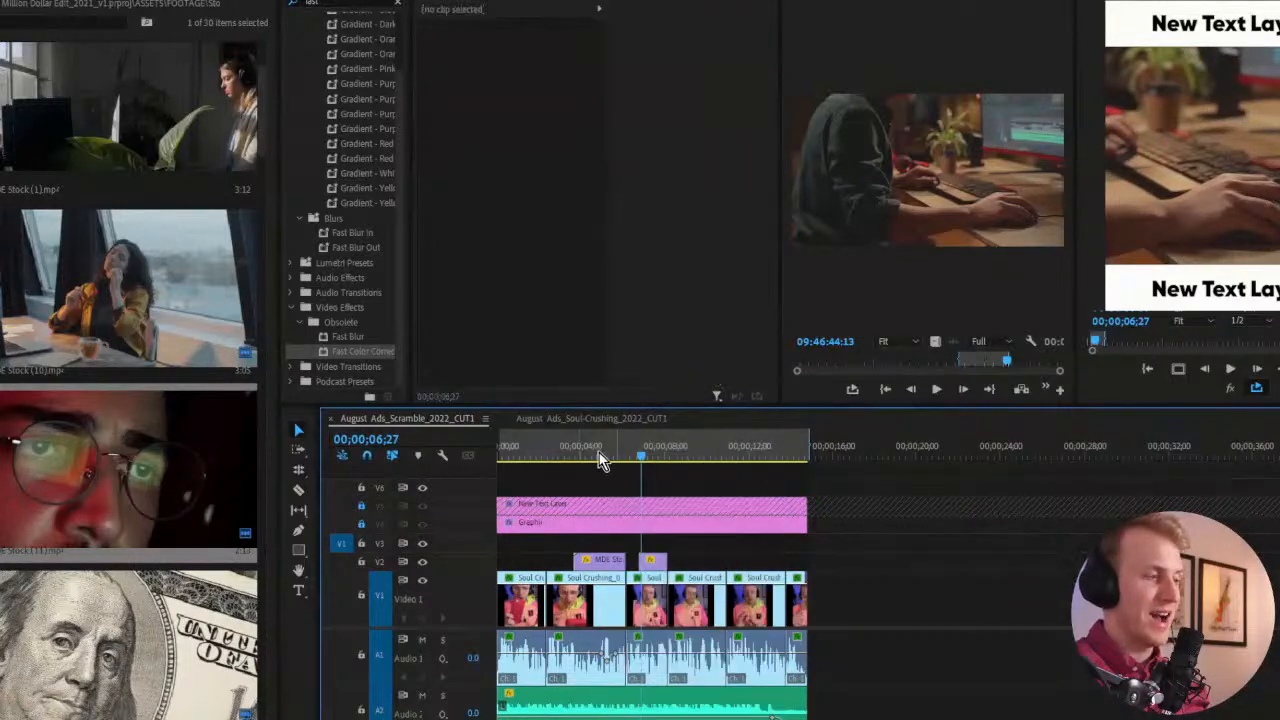
drag(494, 443, 865, 456)
drag(948, 452, 808, 436)
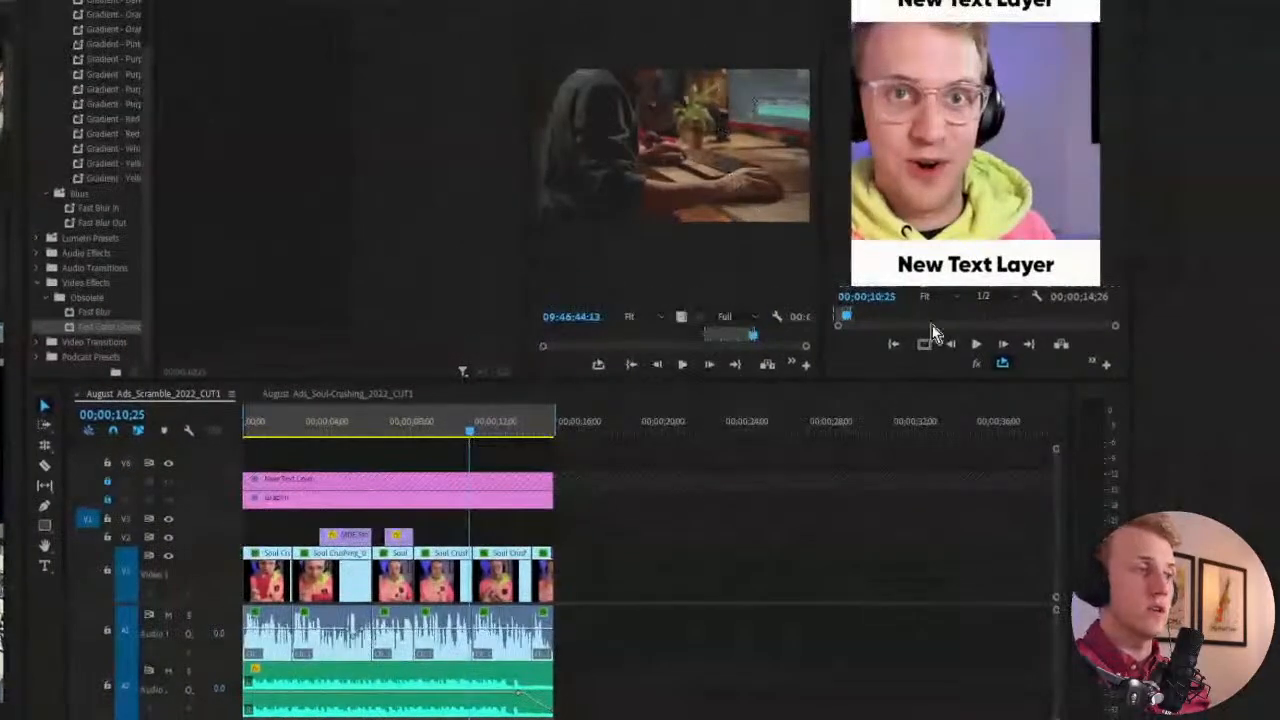
Play the whole sequence through in a loop to review the edit and save the project
click(632, 570)
key(space)
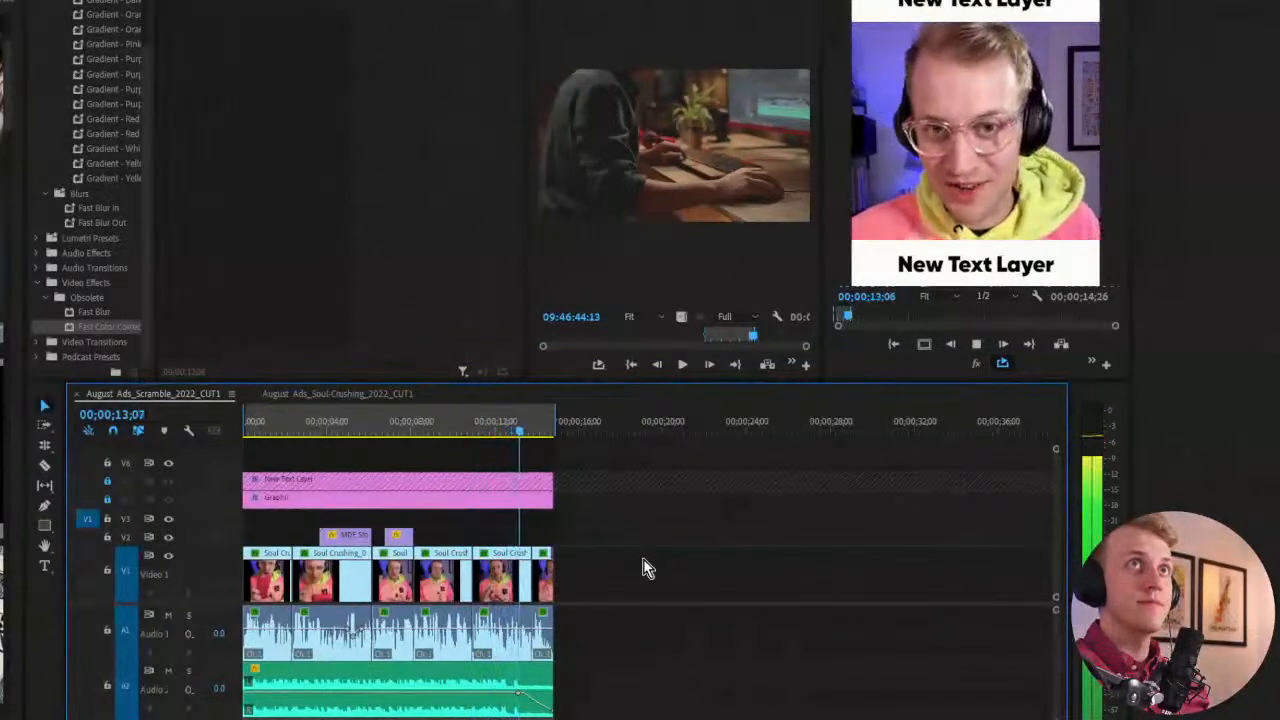
key(space)
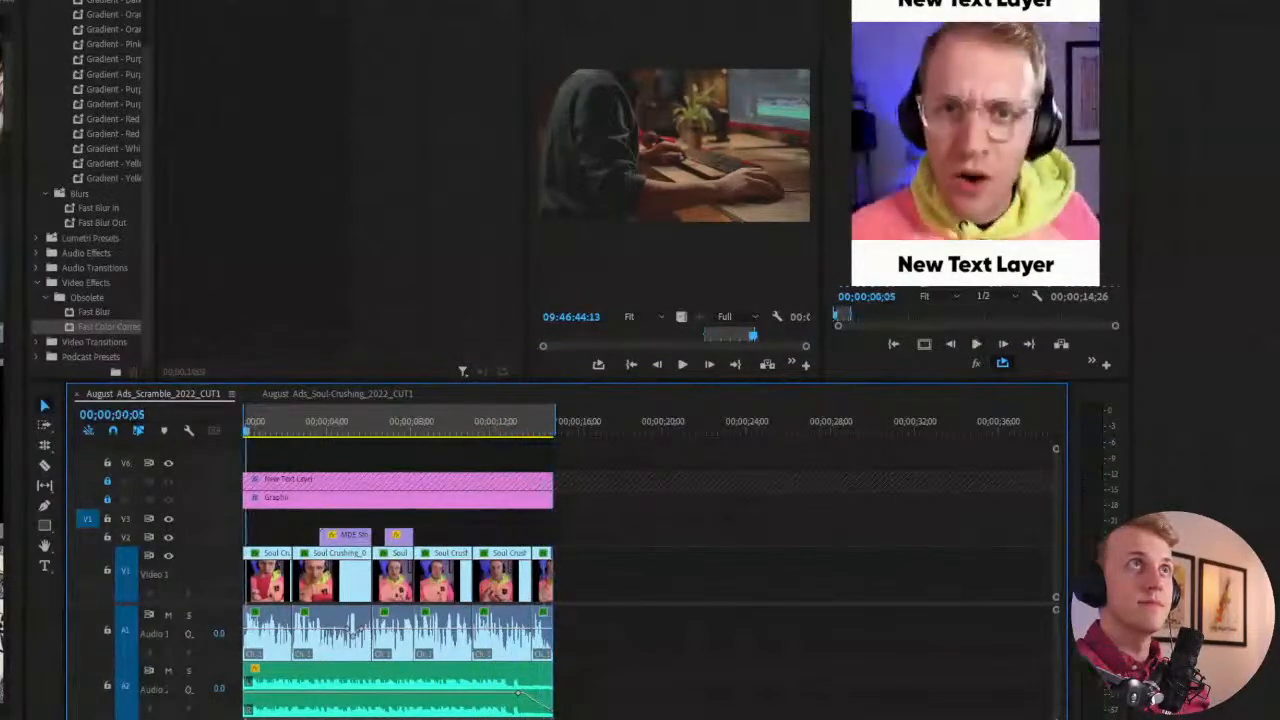
key(space)
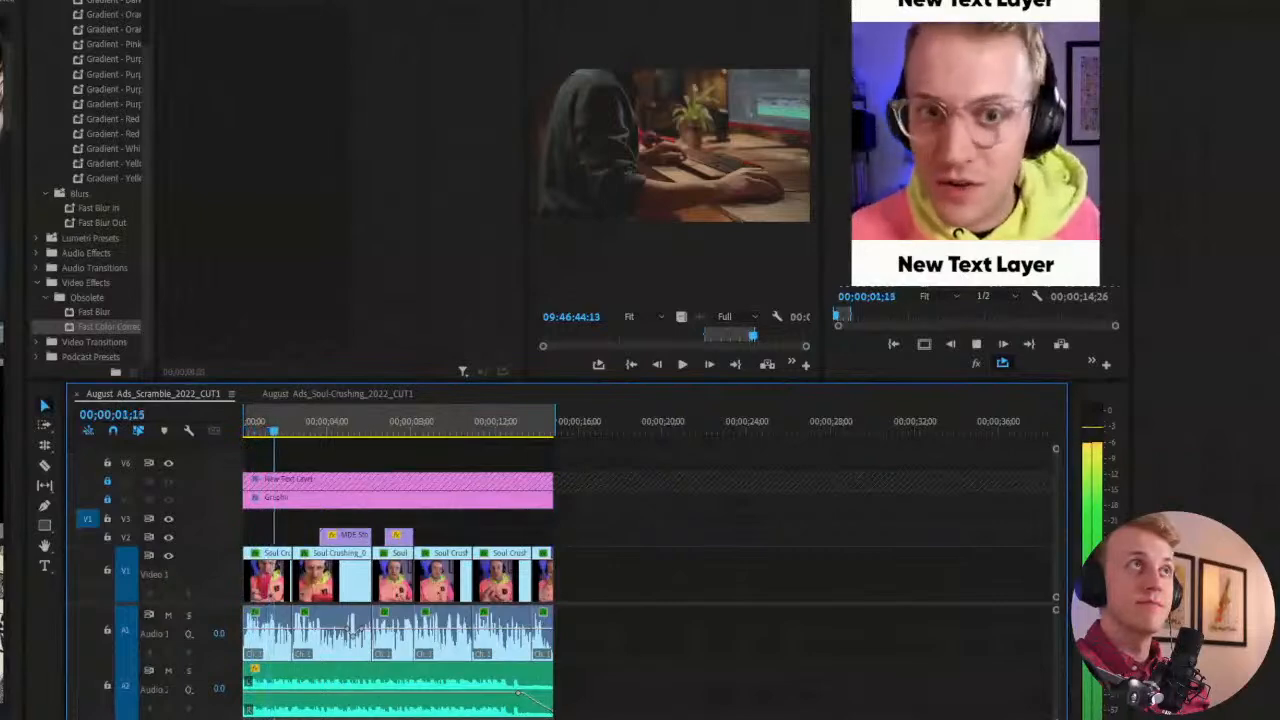
key(space)
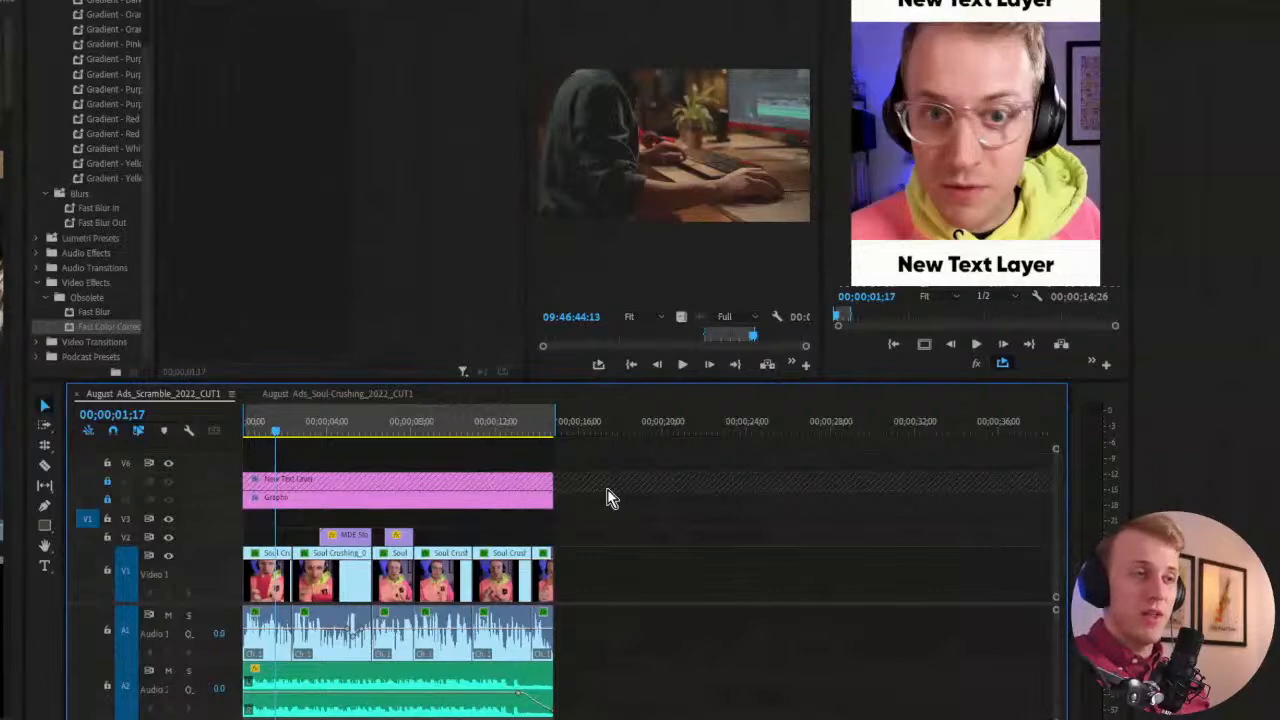
key(ctrl+s)
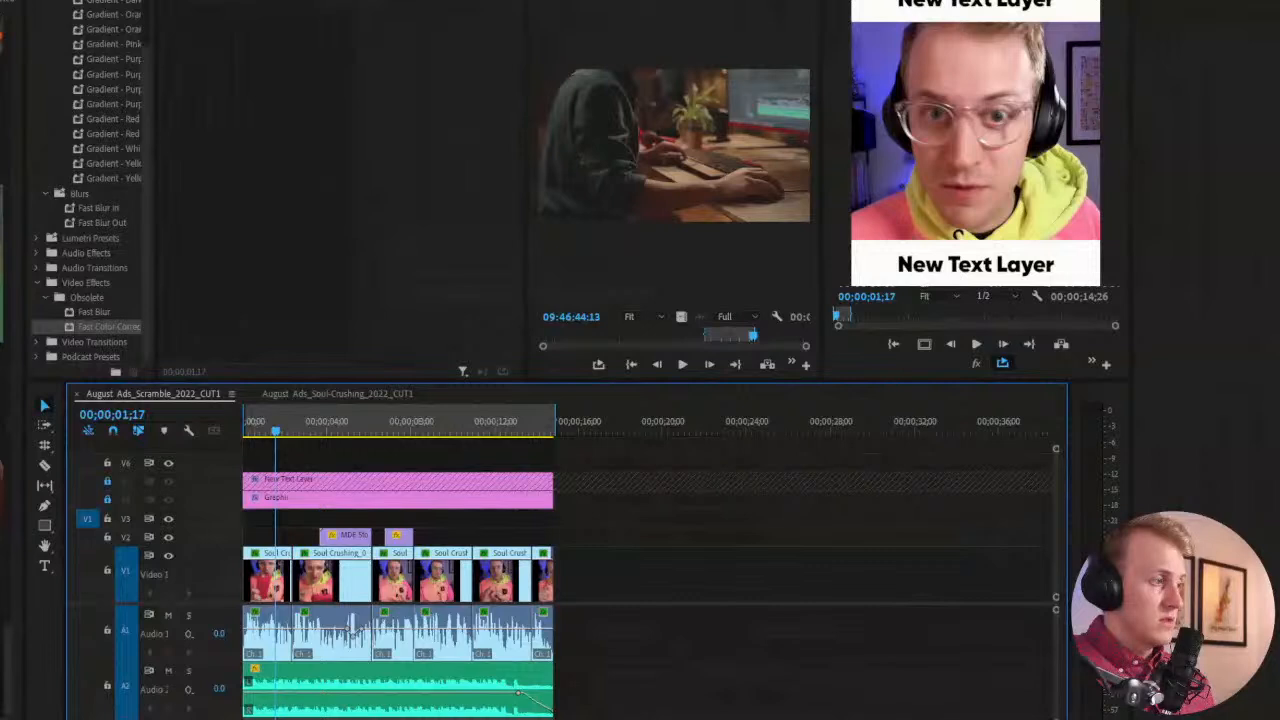
Switch to the web browser and open the Artgrid stock footage site
double_click(2, 470)
drag(573, 335, 713, 336)
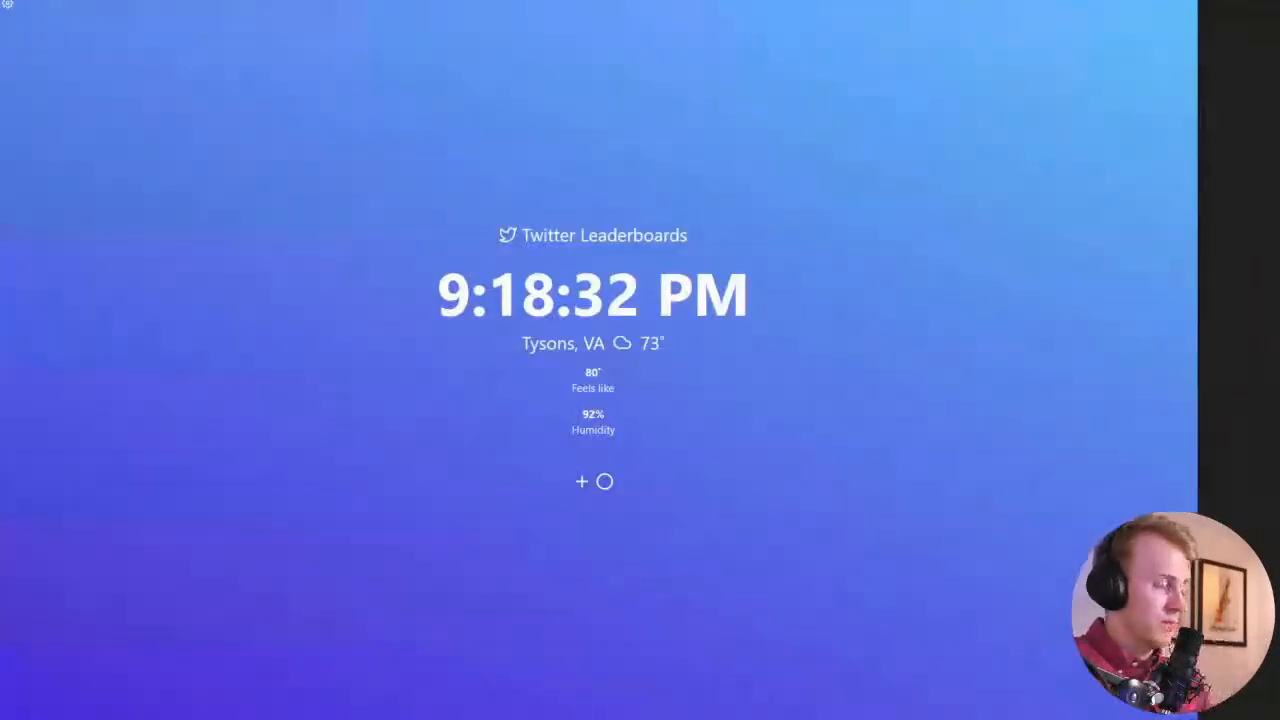
key(ctrl+l)
text(arty)
key(BackSpace)
text(grid)
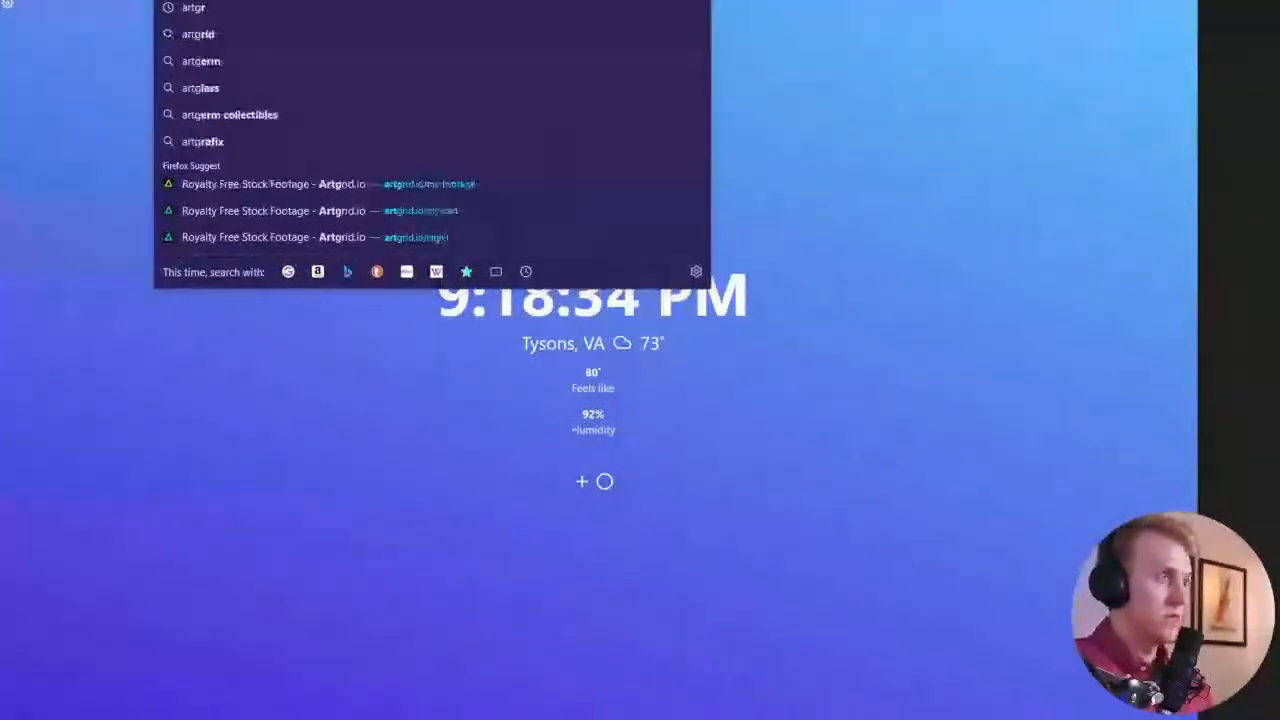
key(Return)
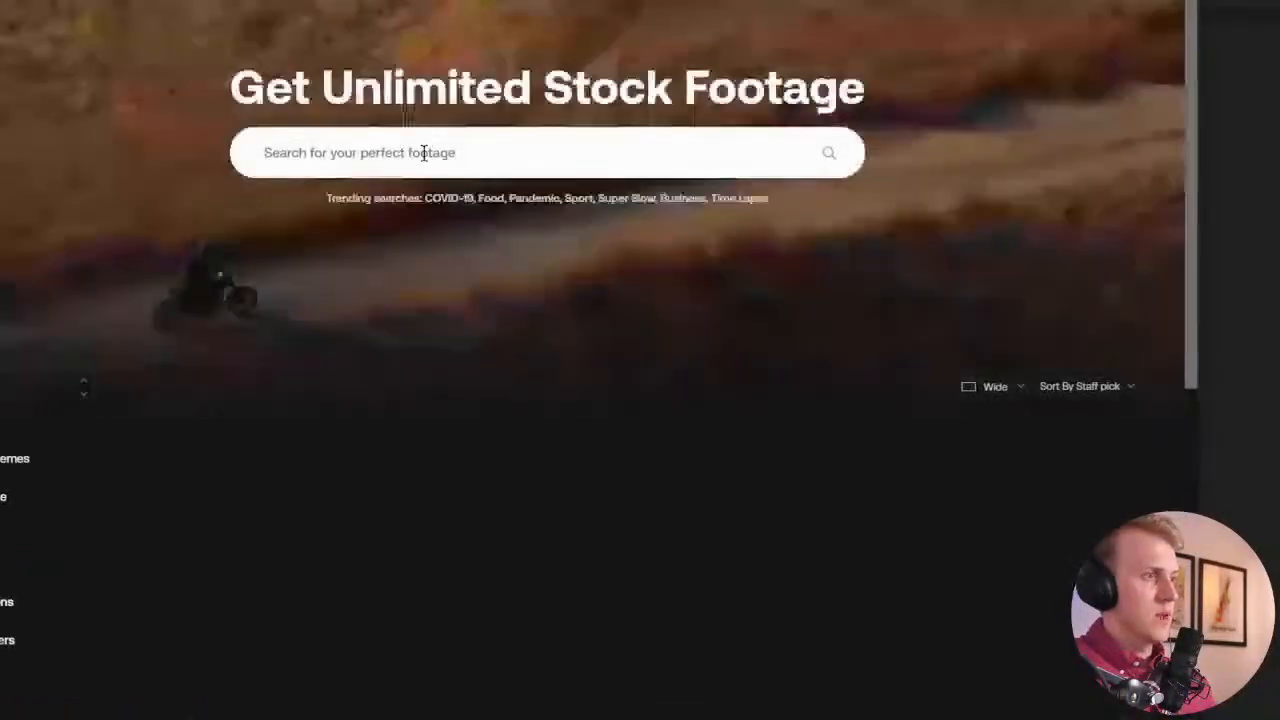
Search the stock footage library for "computer" and look through the resulting clips
click(423, 152)
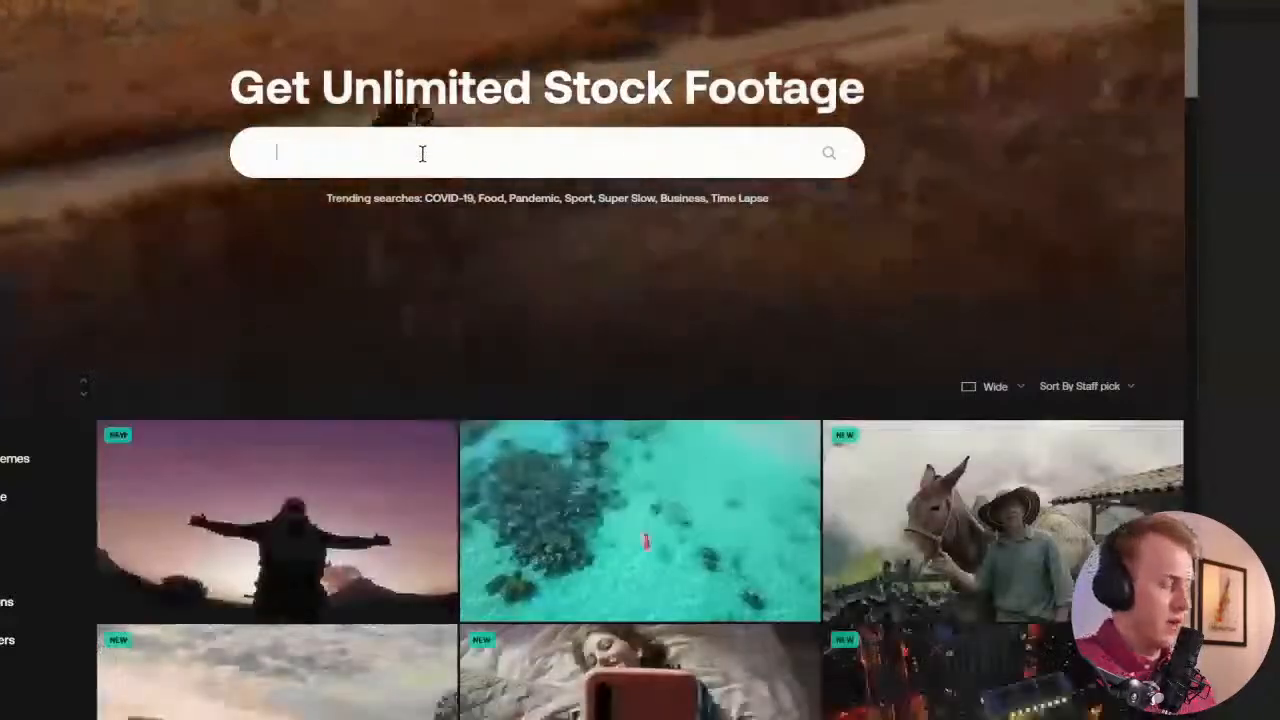
text(computer)
scroll(423, 152, down, 5)
key(Return)
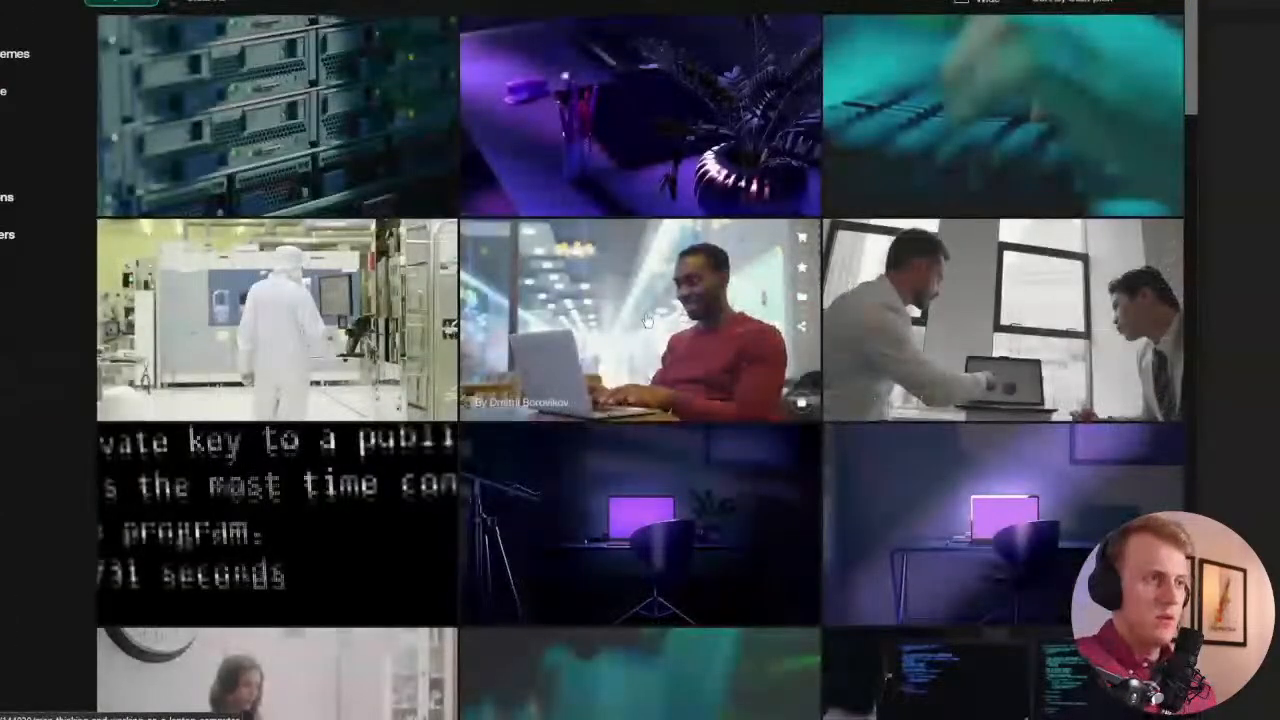
scroll(645, 319, down, 10)
scroll(477, 164, down, 6)
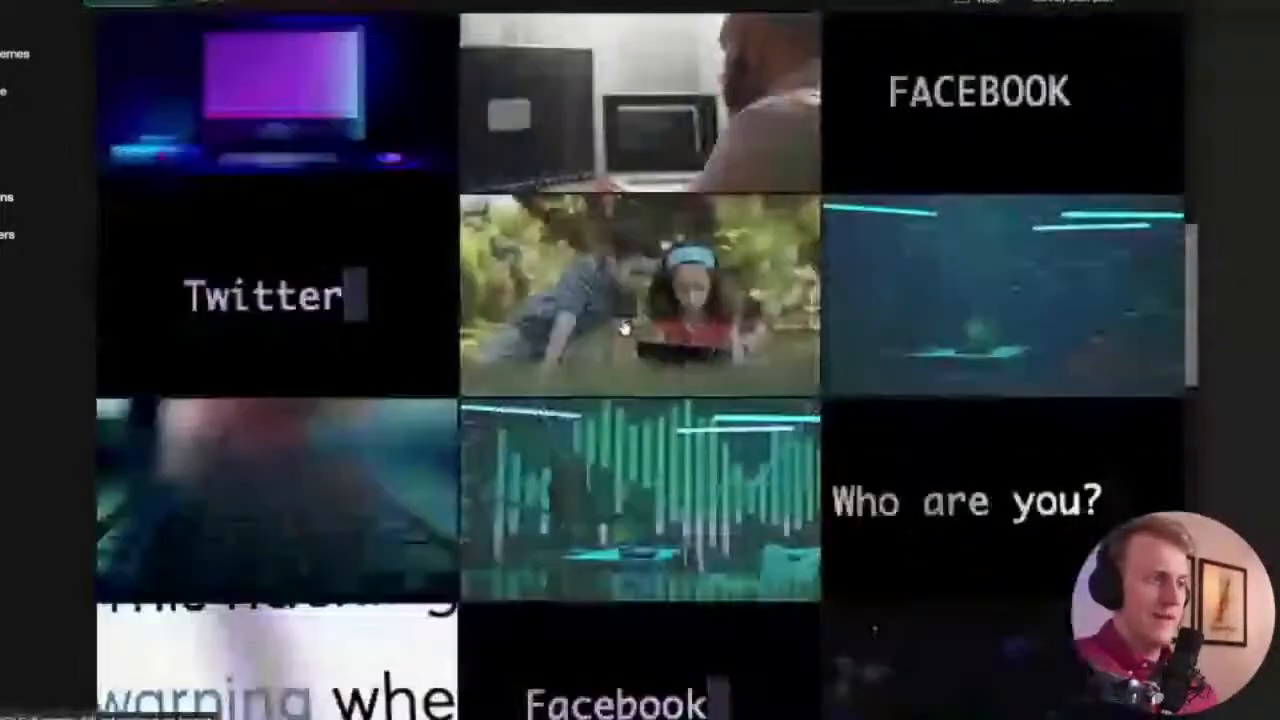
scroll(477, 164, up, 1)
scroll(477, 164, down, 6)
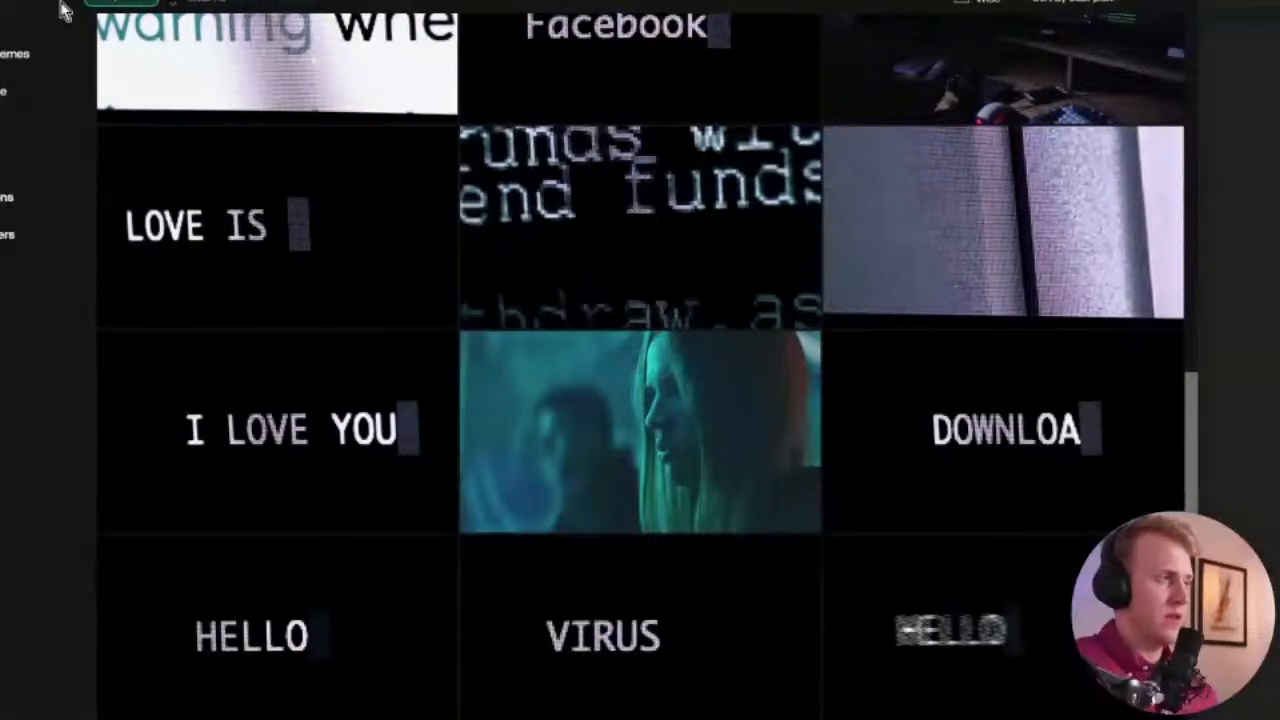
Narrow the computer footage with an additional filter and open the clip "Man, Headphones, Redhead, Computer Screen"
click(30, 198)
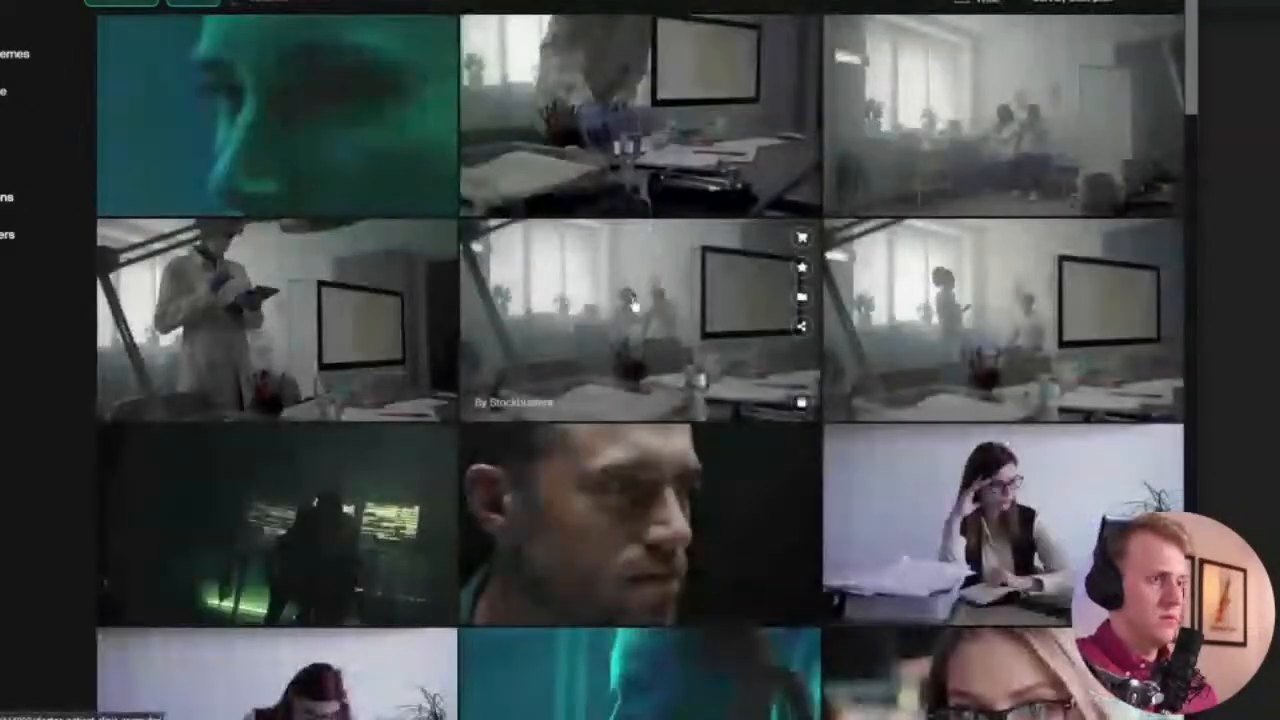
scroll(600, 183, down, 3)
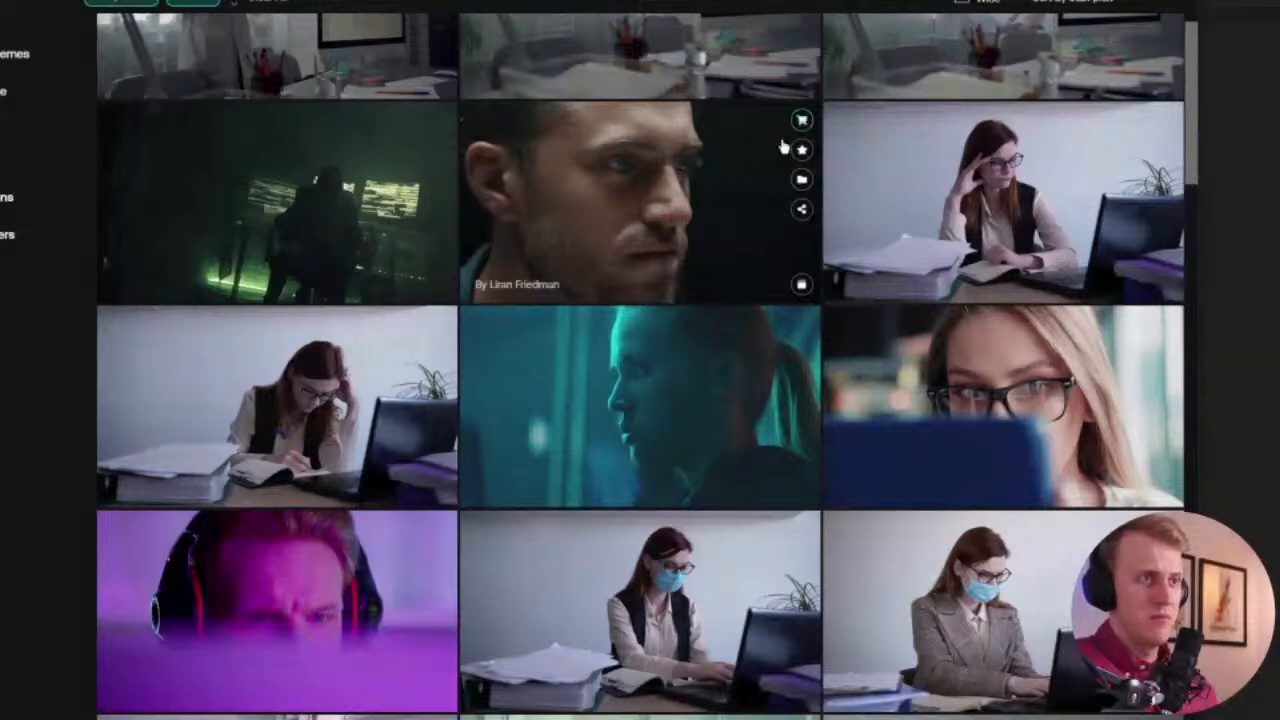
scroll(734, 209, down, 5)
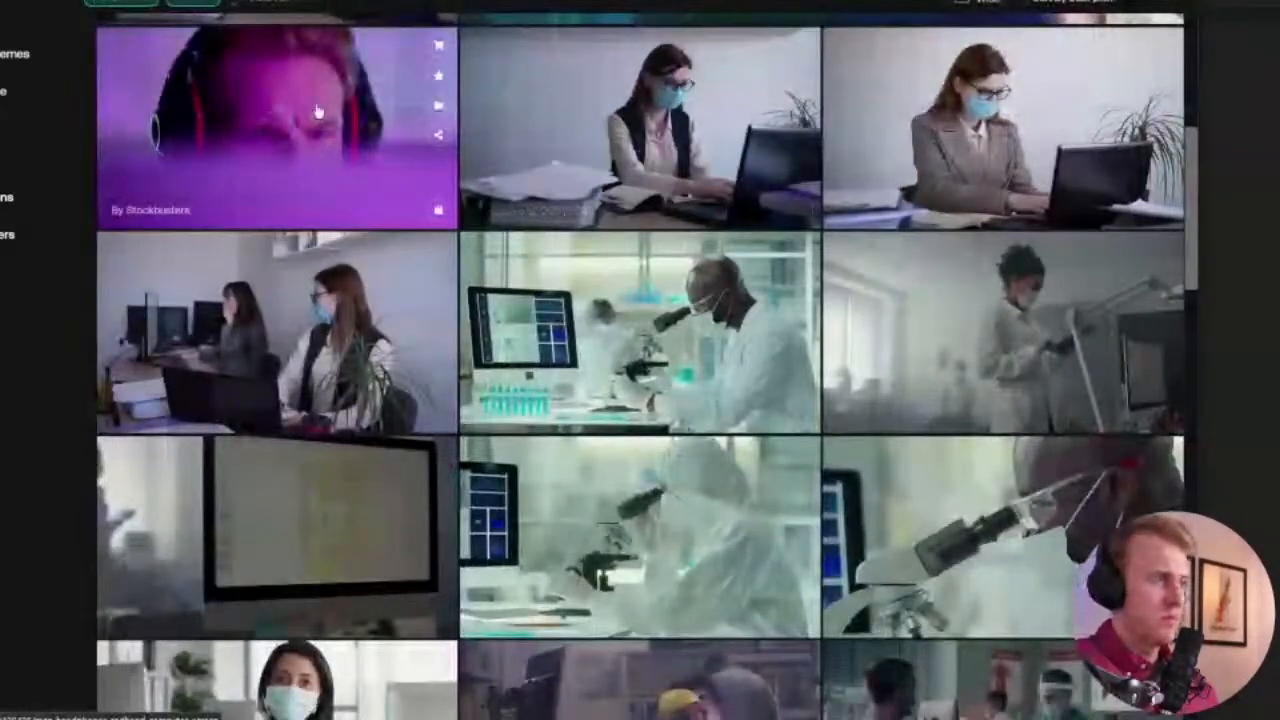
click(306, 165)
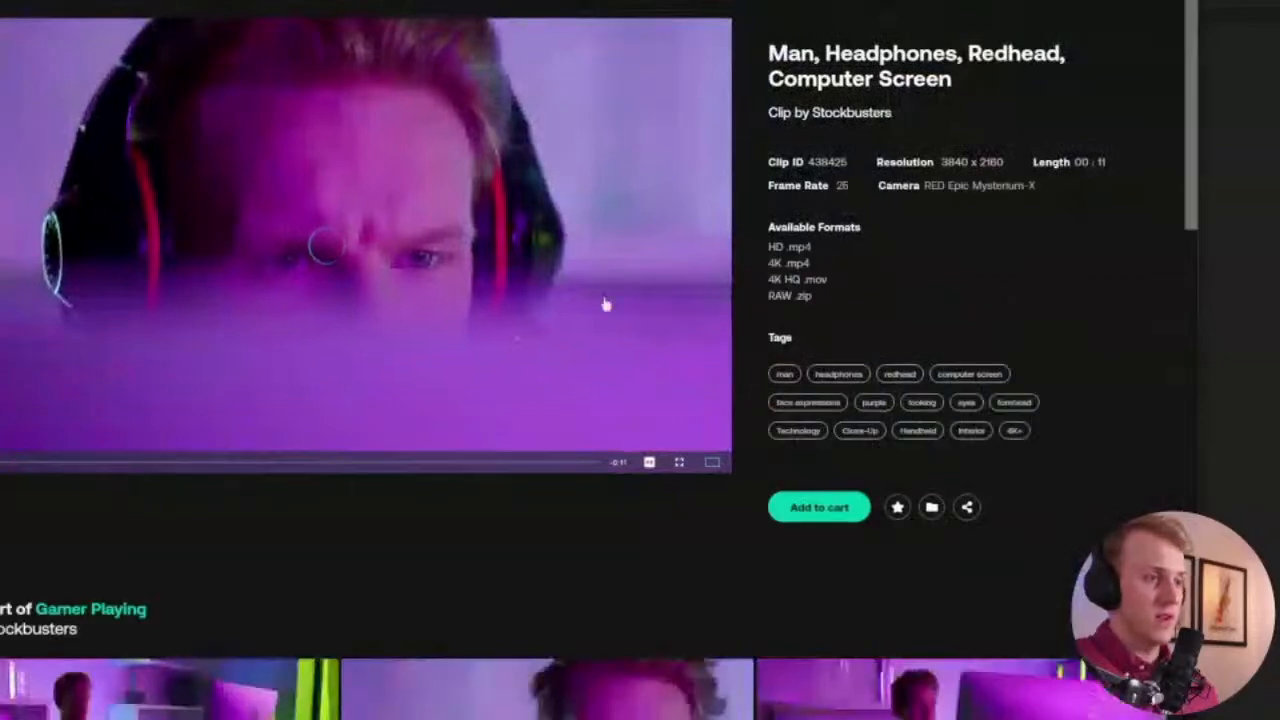
Open the full Gamer Playing collection the clip belongs to and look over its shots
scroll(605, 303, down, 5)
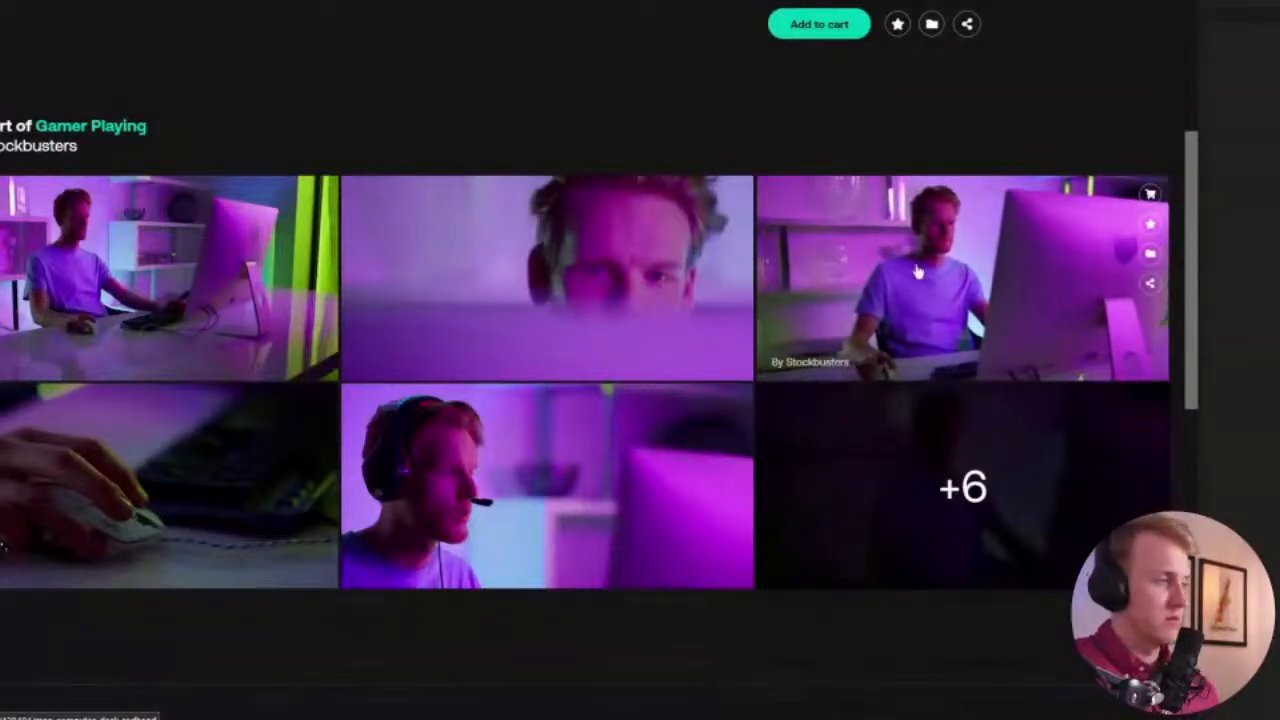
scroll(1037, 443, down, 2)
click(945, 385)
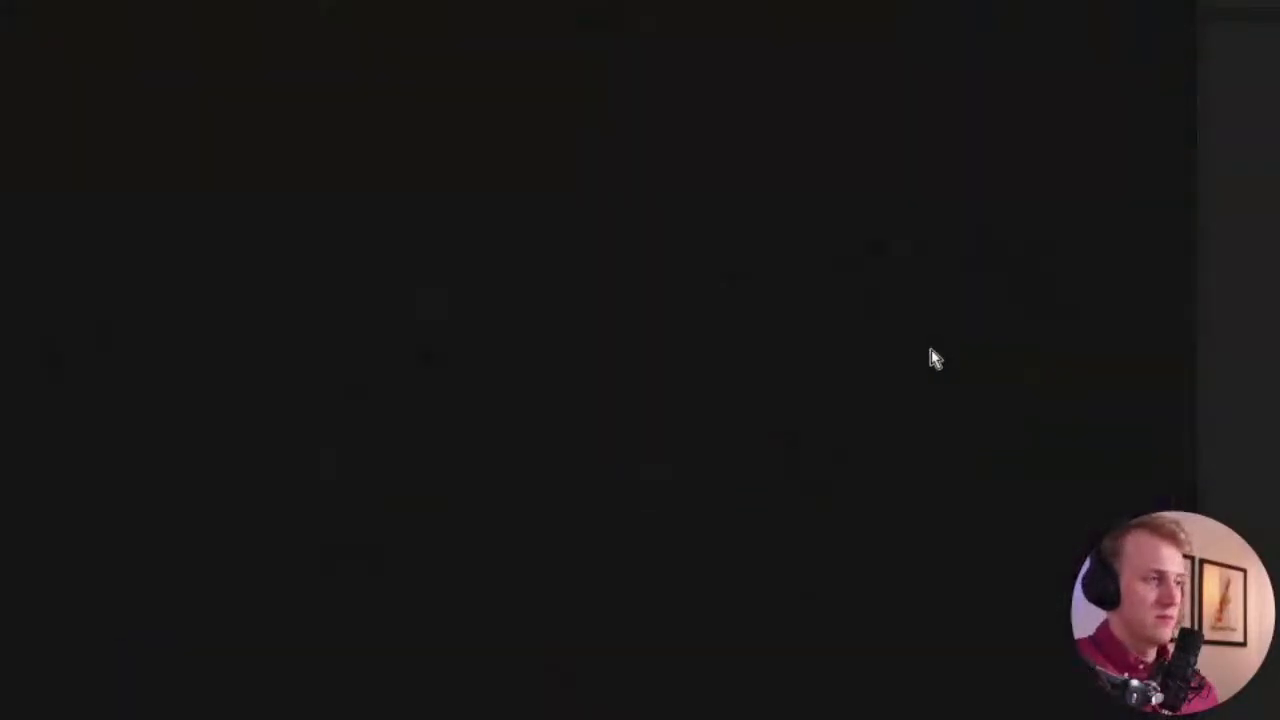
scroll(418, 337, down, 3)
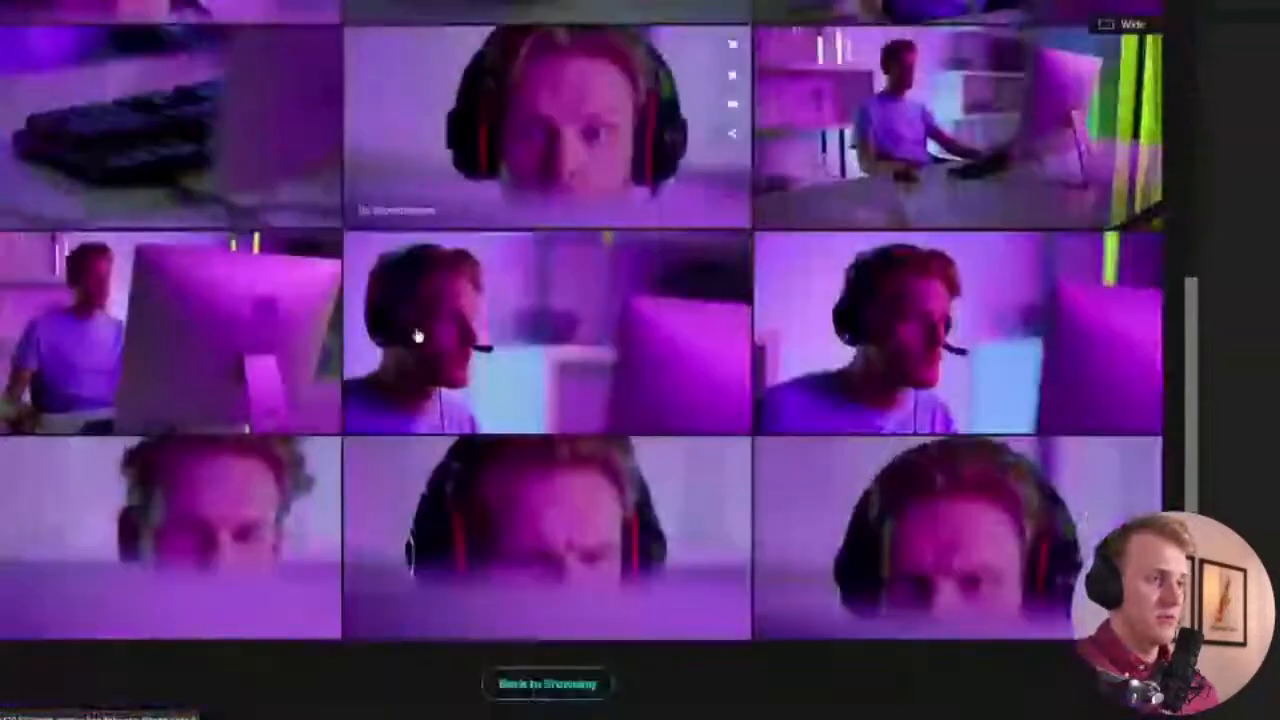
scroll(181, 347, up, 1)
scroll(181, 347, up, 2)
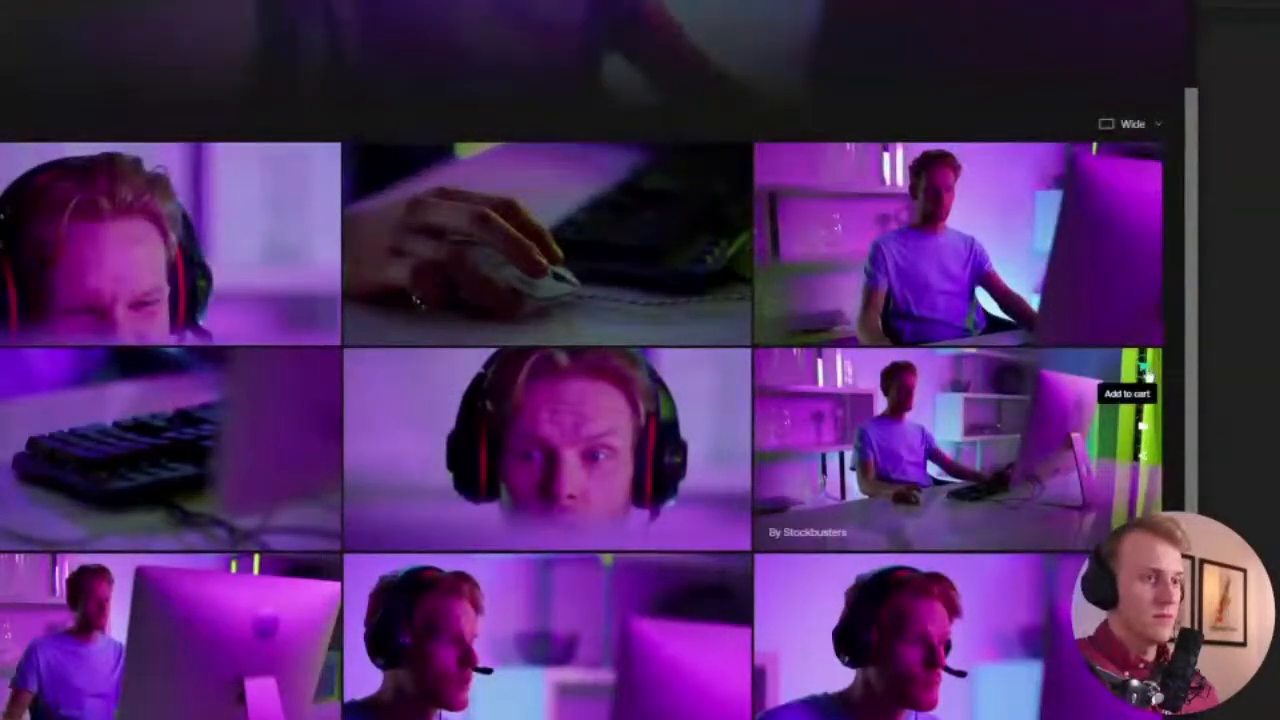
mouse_move(511, 325)
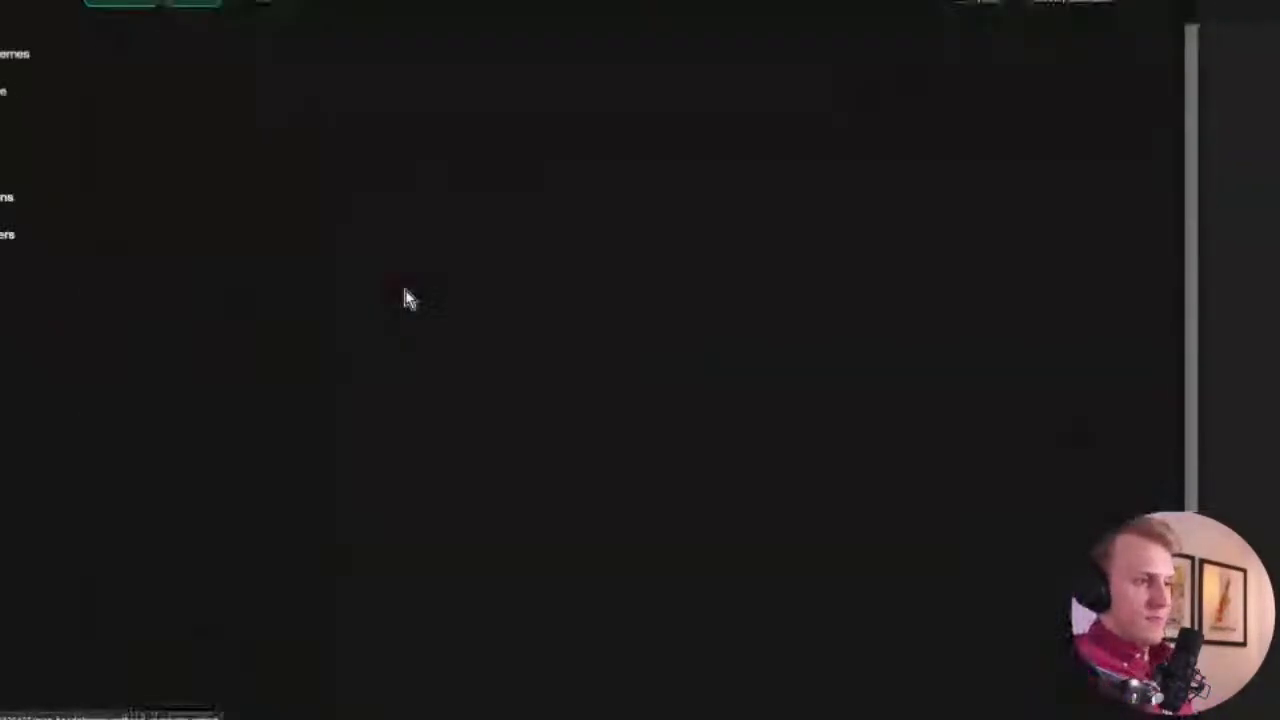
Return to the filtered computer results and look further down for suitable clips of people at computers
scroll(674, 284, down, 6)
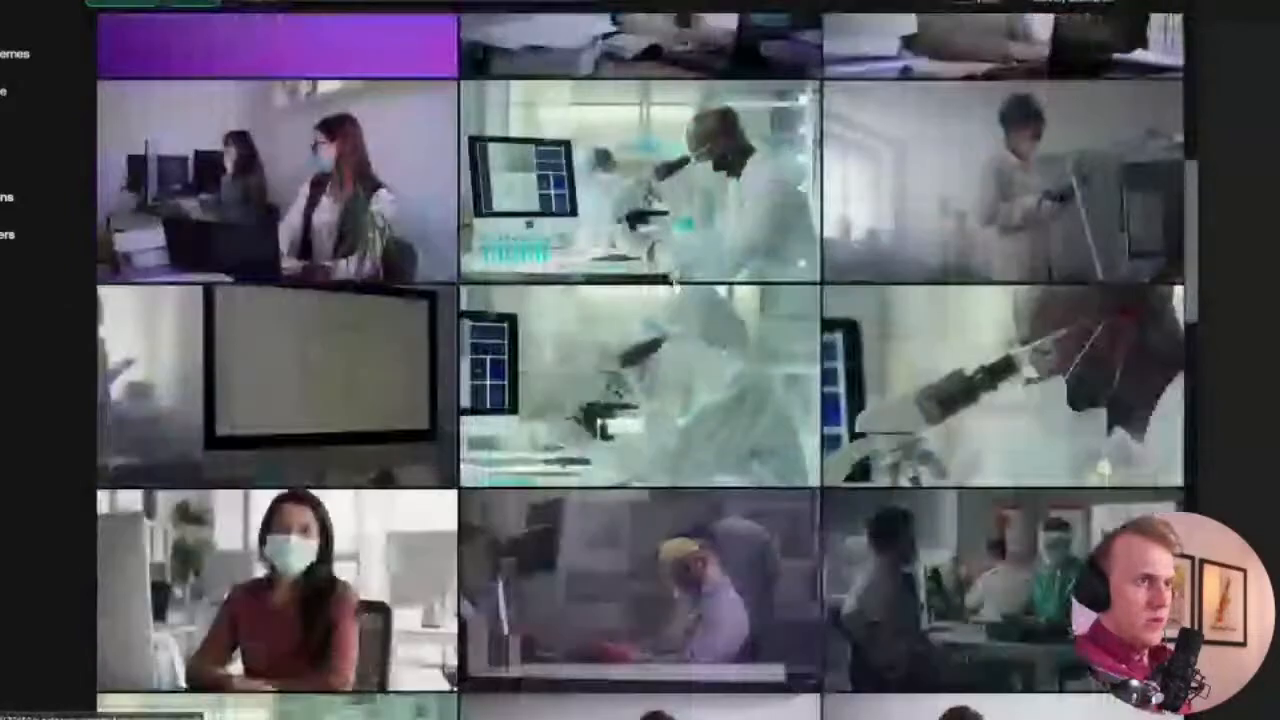
scroll(674, 286, down, 10)
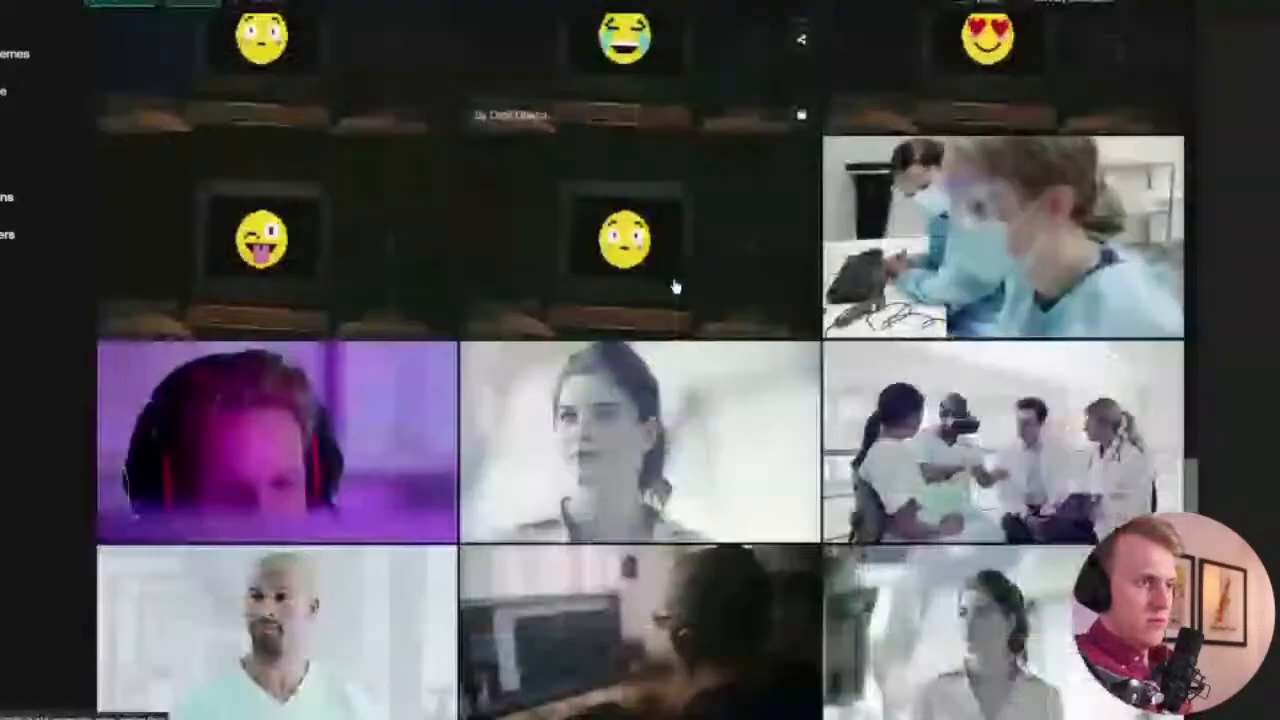
scroll(674, 286, down, 4)
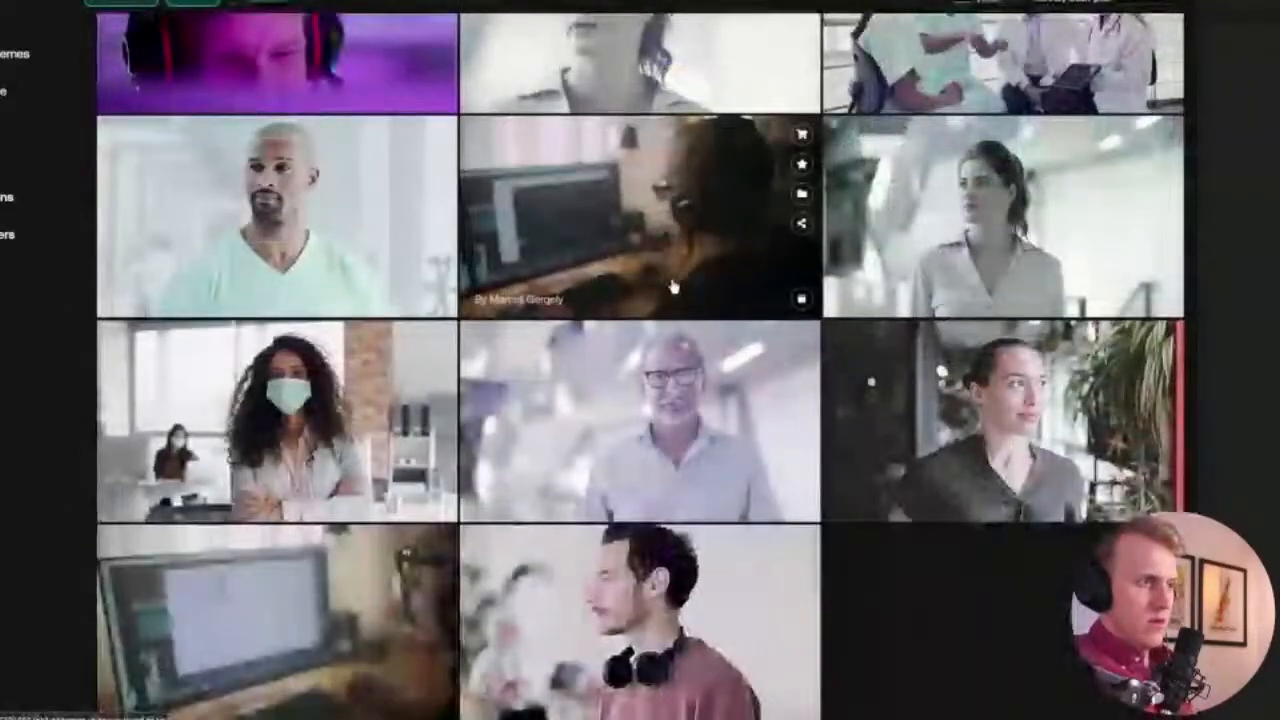
scroll(674, 287, down, 4)
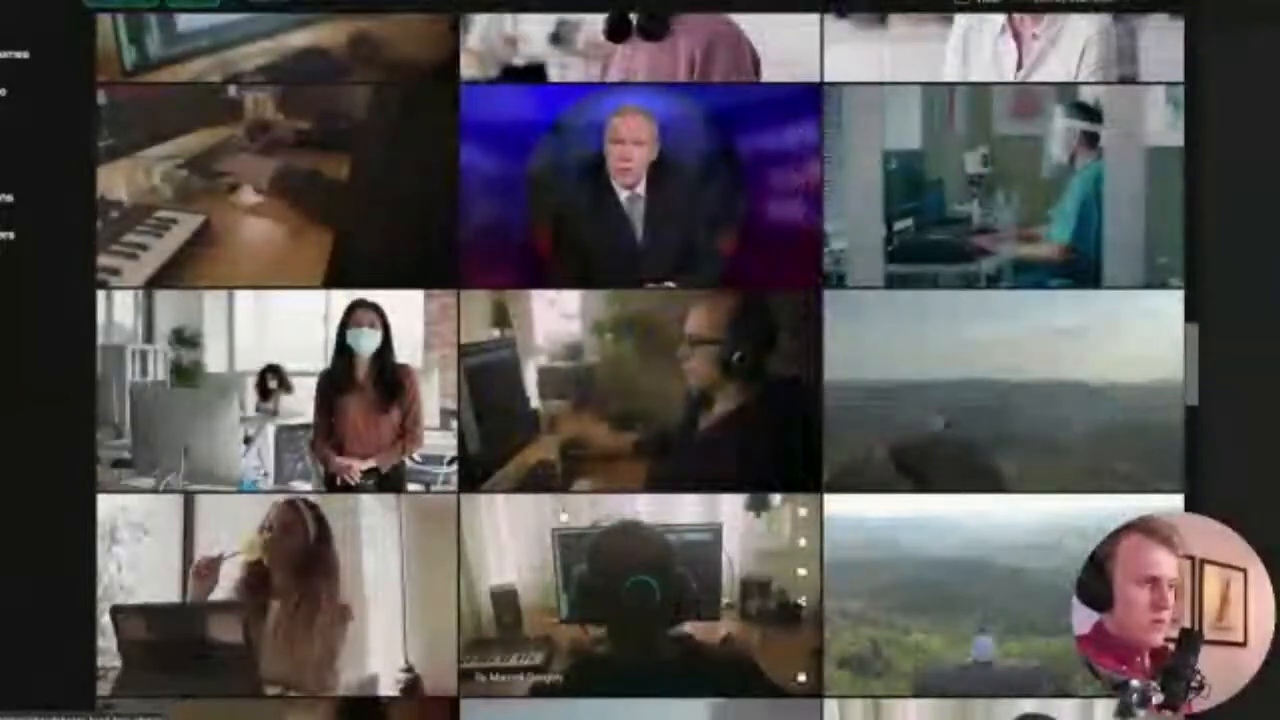
Go back to the stock footage home page and search for "video editing"
click(147, 5)
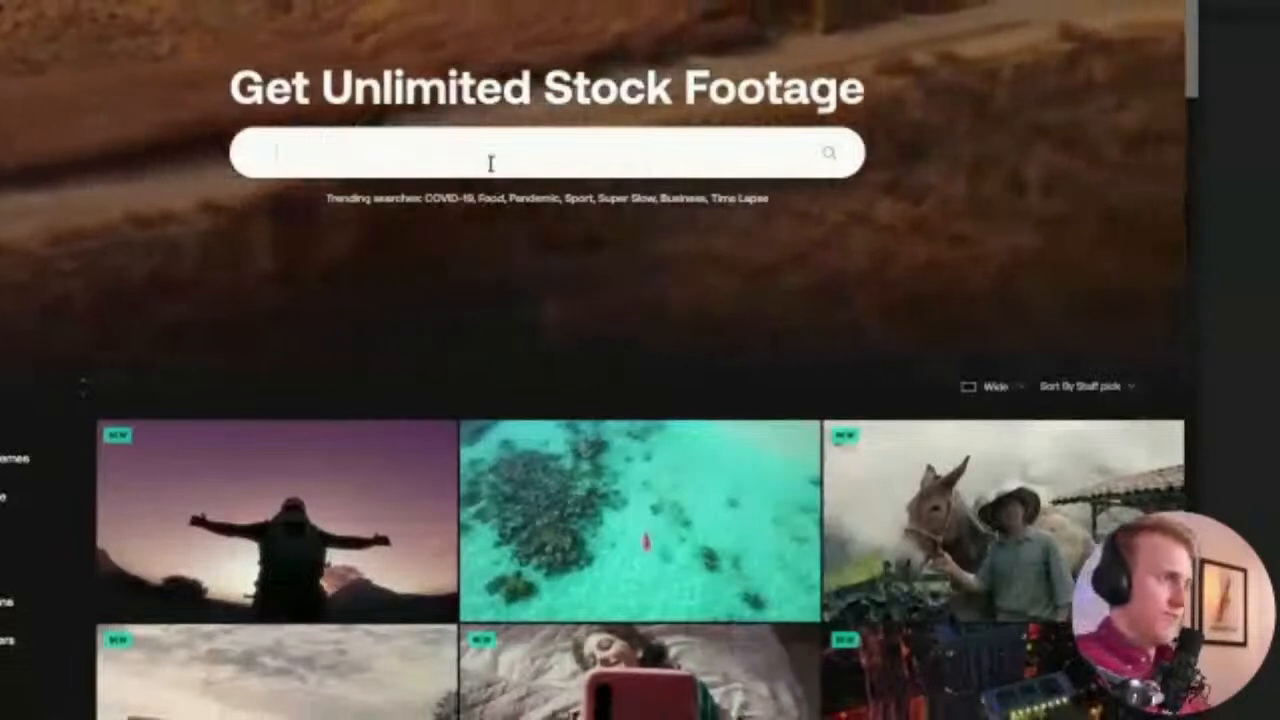
text(video)
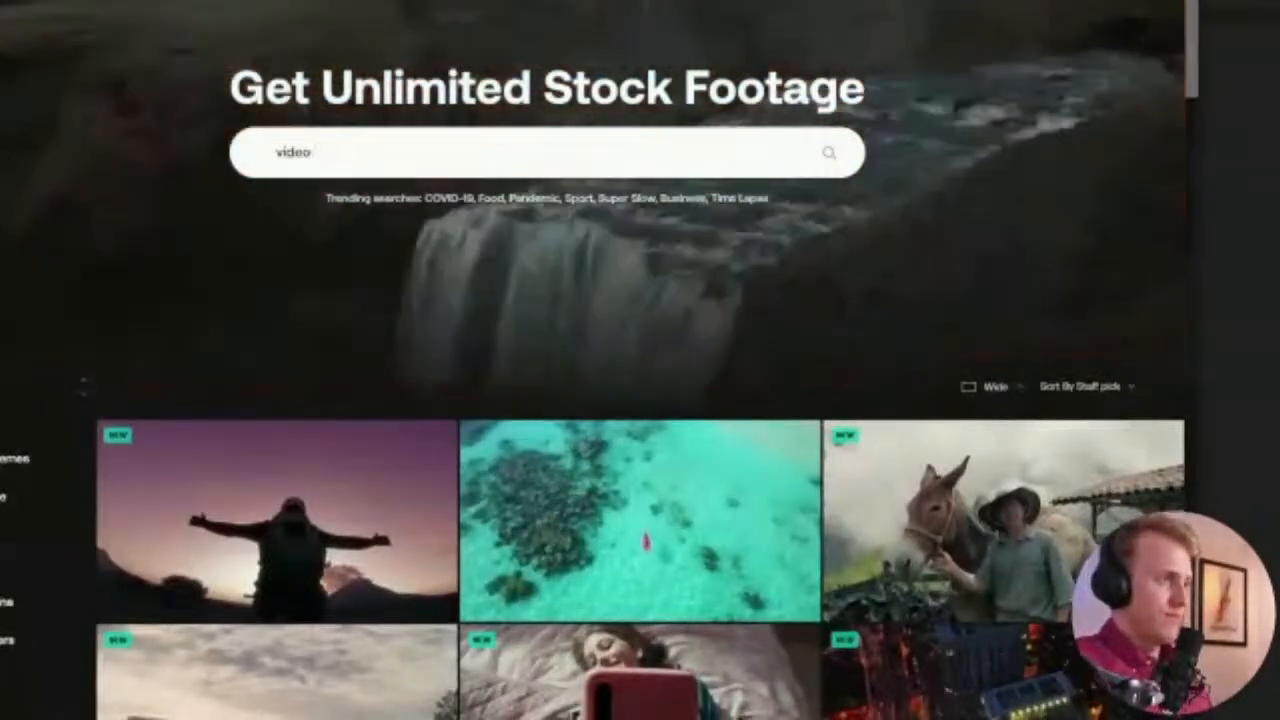
text( edityin)
key(BackSpace)
key(BackSpace)
key(BackSpace)
text(ing)
key(Return)
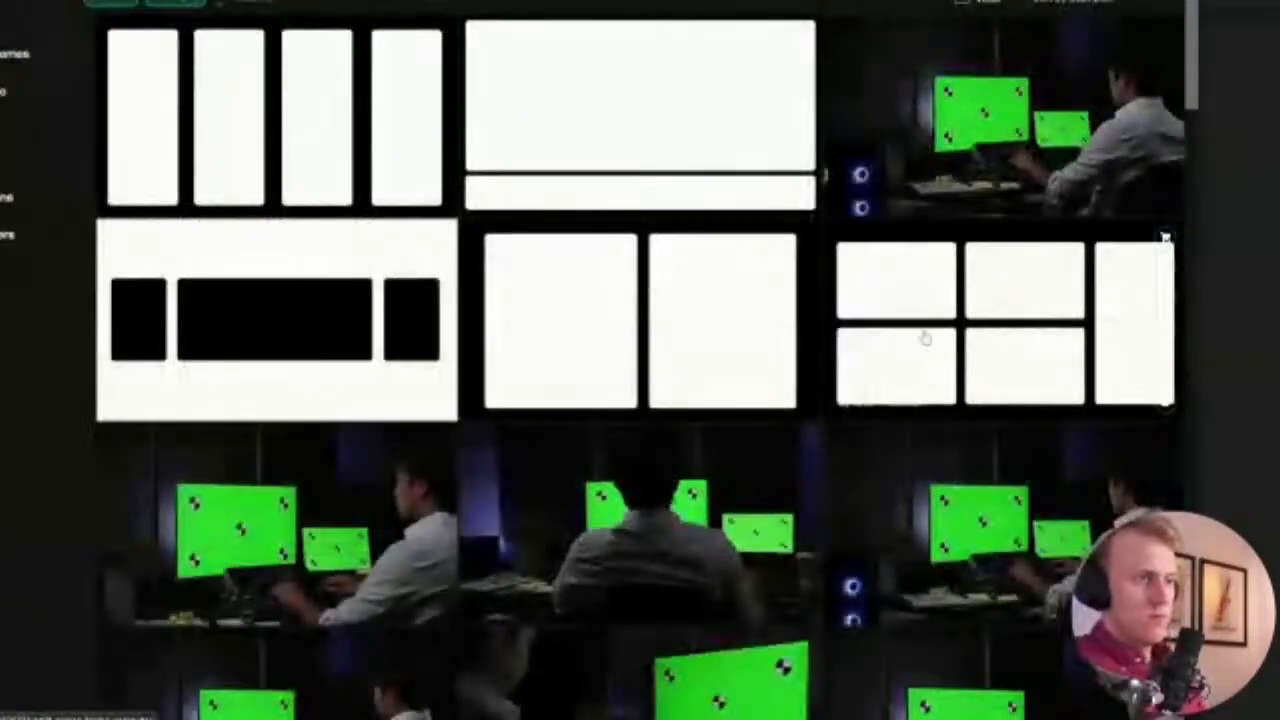
Look through the video editing results and the similar clips below them for usable B-roll
scroll(925, 338, down, 15)
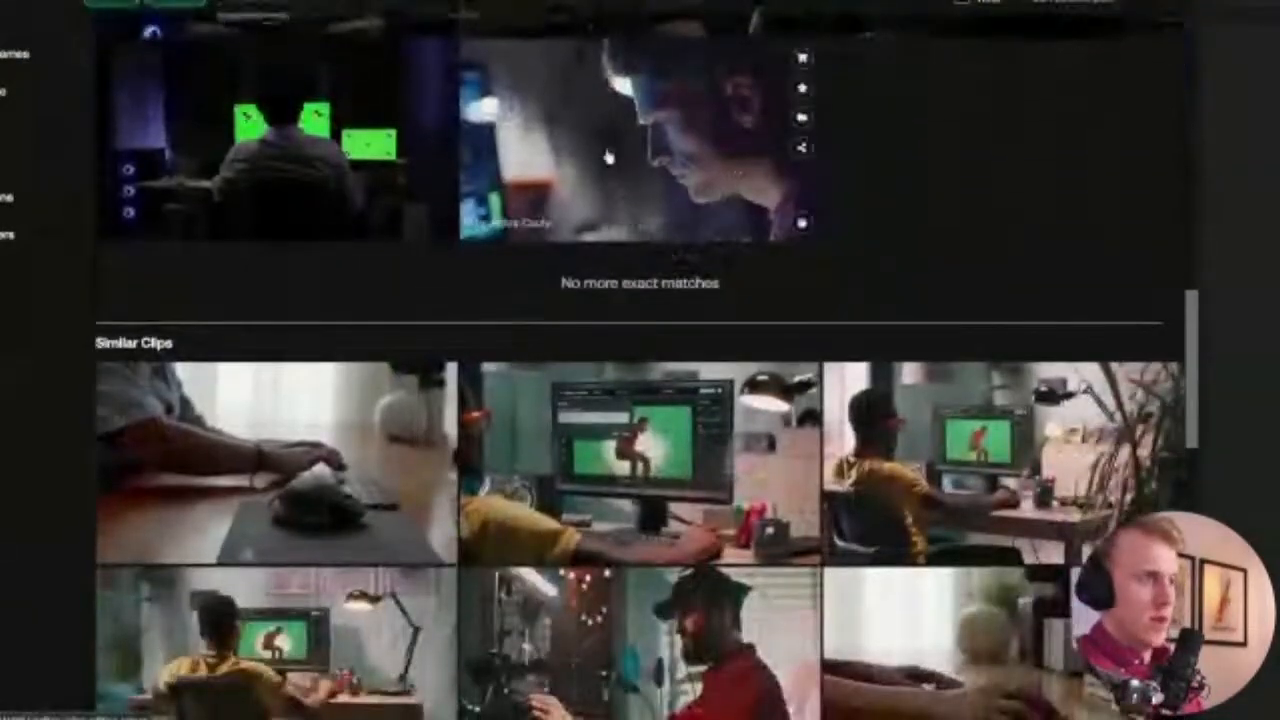
scroll(607, 157, down, 5)
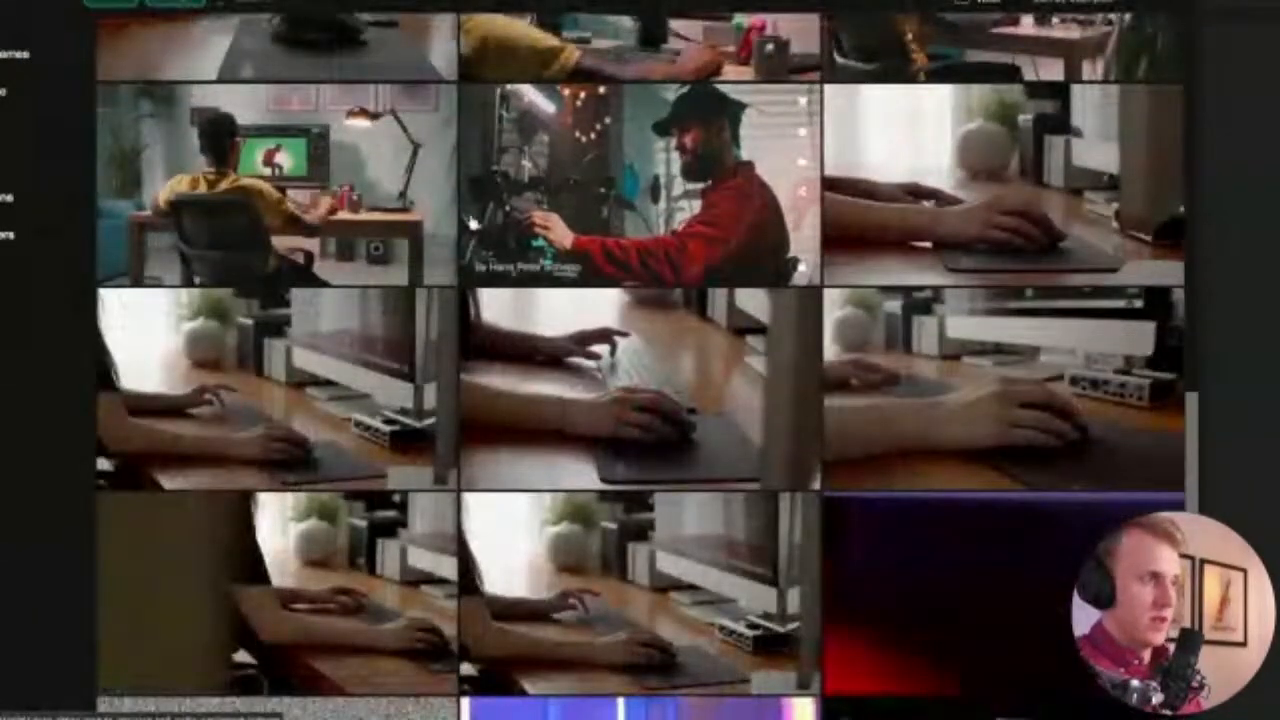
scroll(542, 297, up, 3)
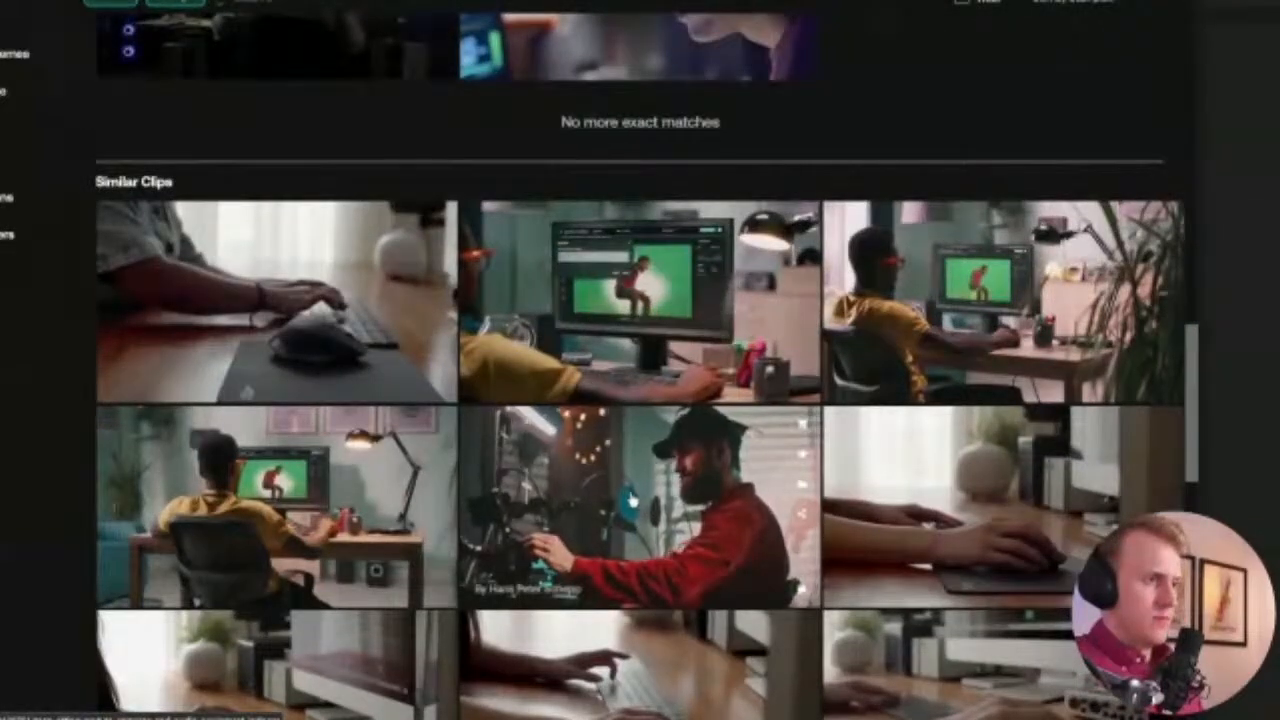
scroll(640, 505, down, 6)
scroll(614, 440, down, 10)
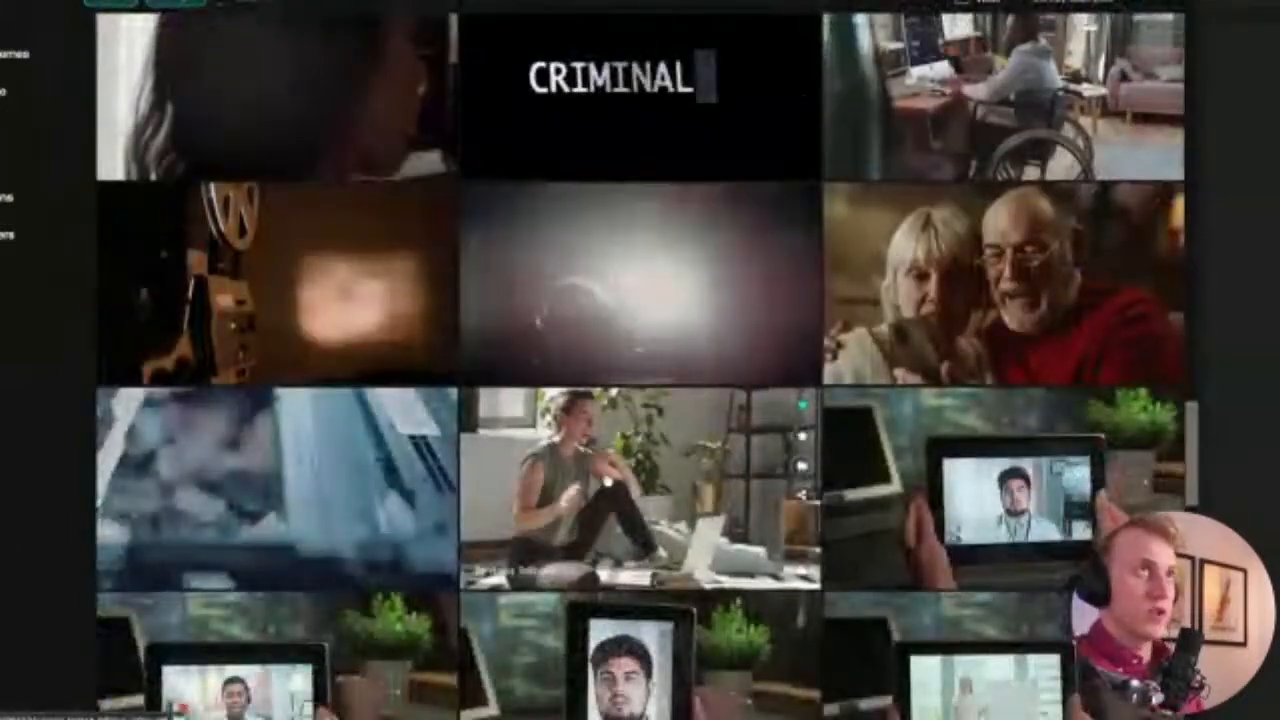
scroll(607, 483, down, 5)
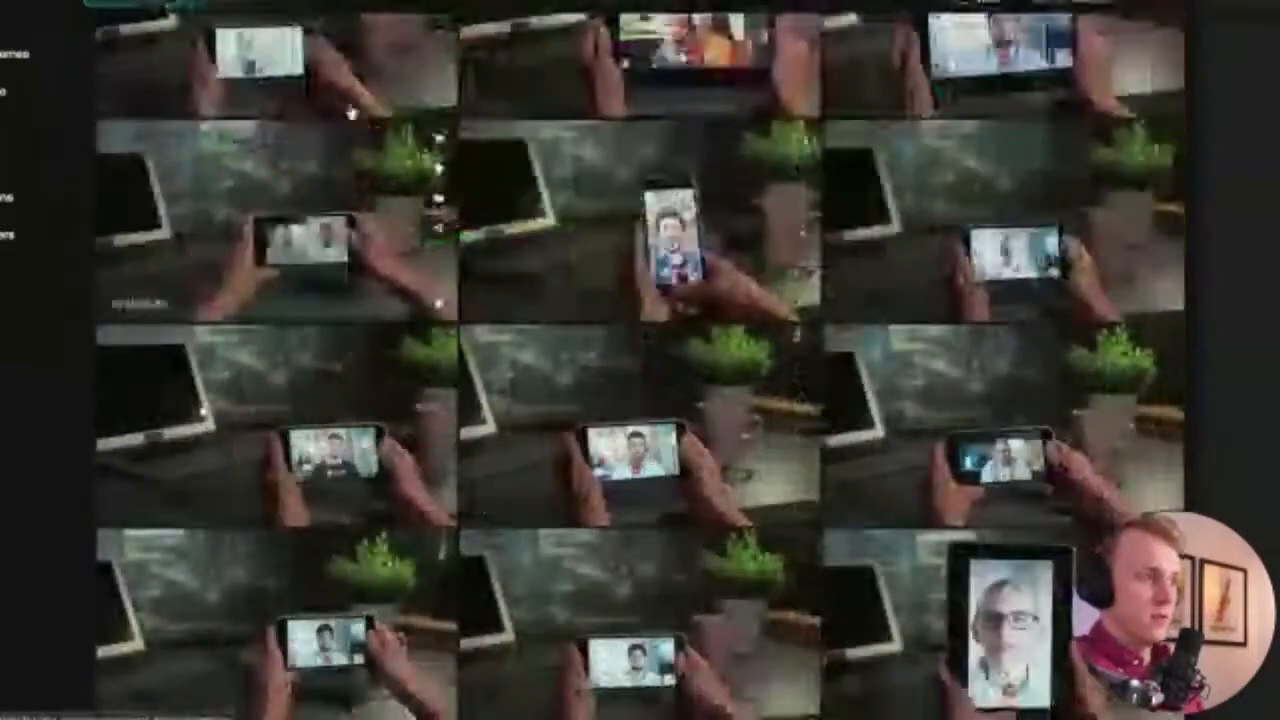
Refine the video editing search with an additional filter and look through the narrowed results
scroll(350, 113, up, 20)
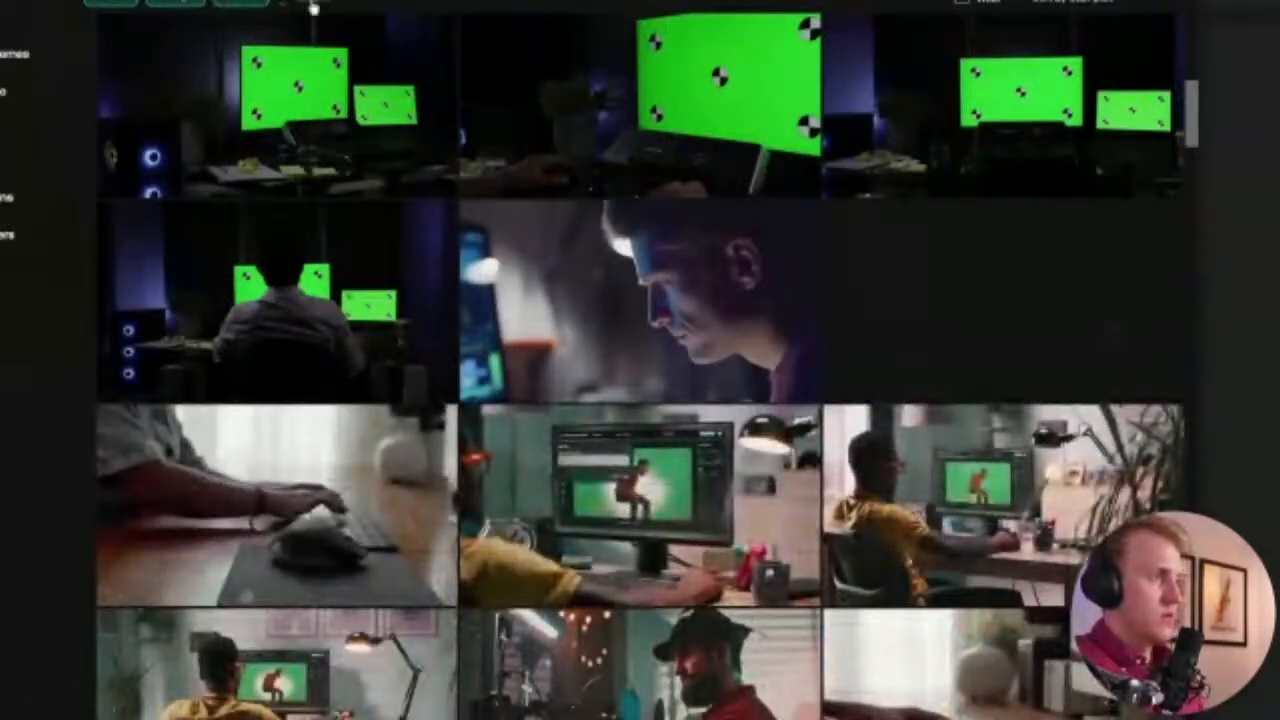
scroll(575, 204, up, 5)
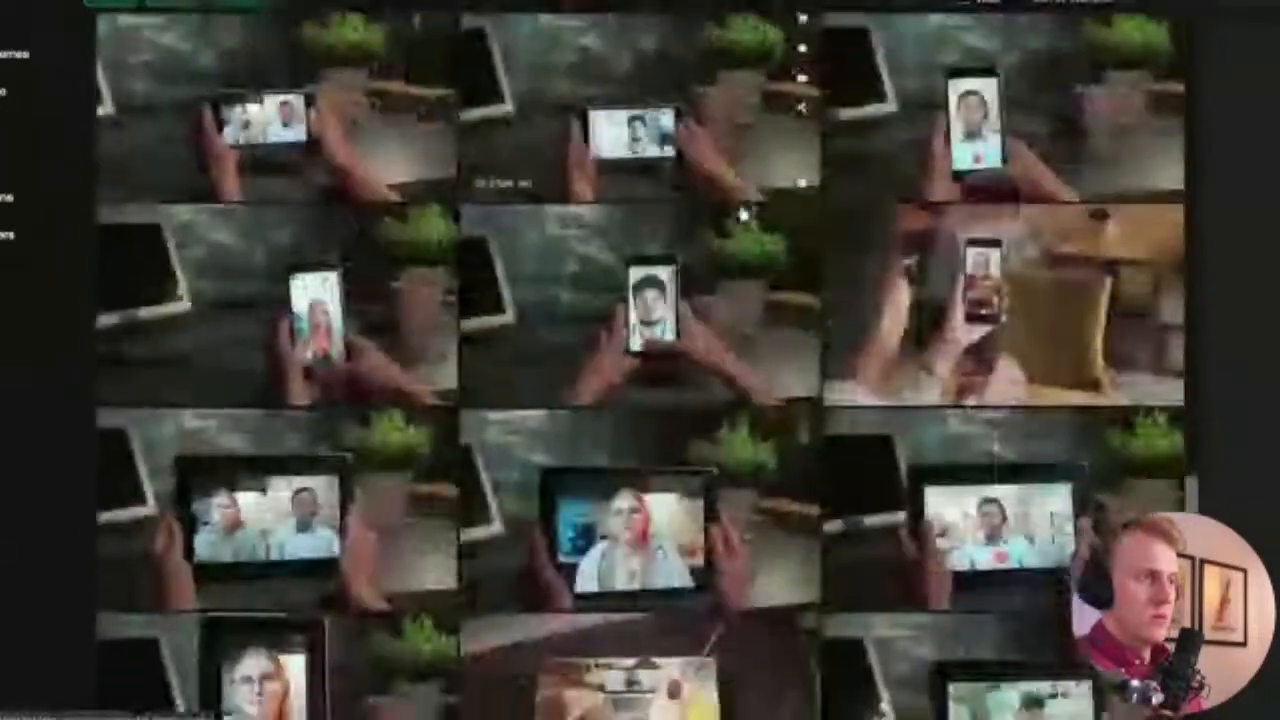
scroll(640, 360, down, 5)
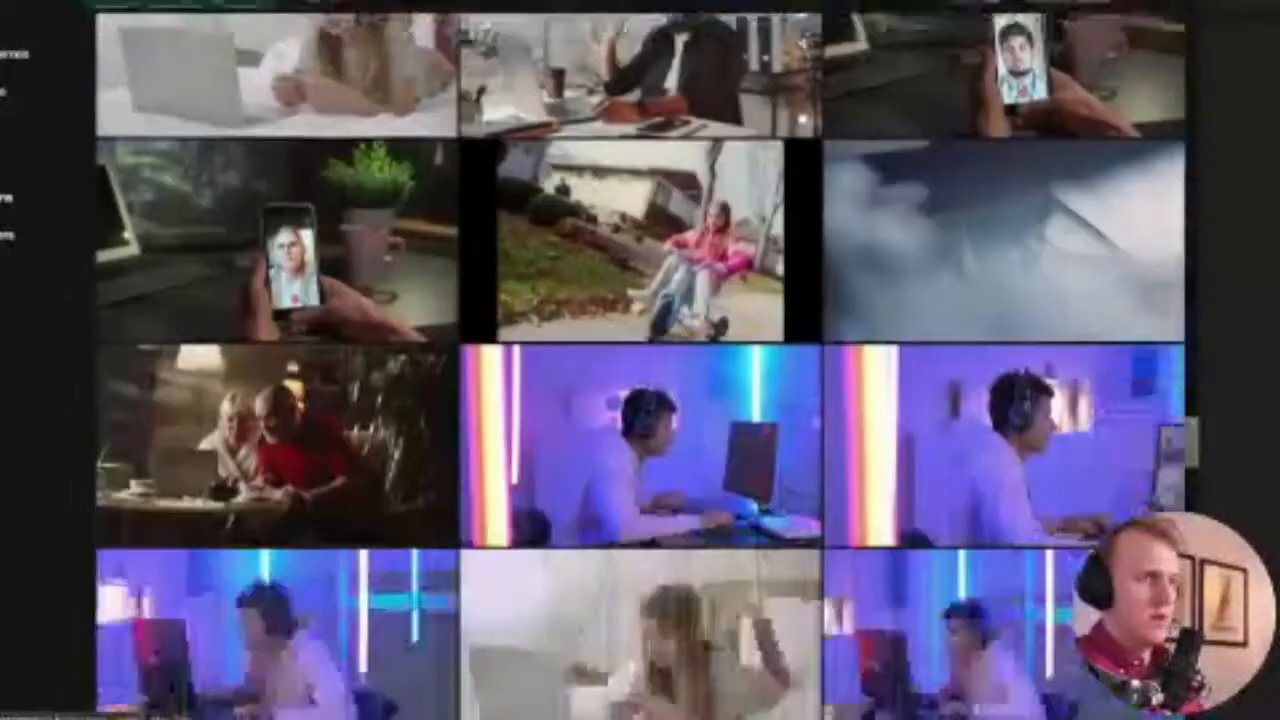
scroll(640, 360, down, 6)
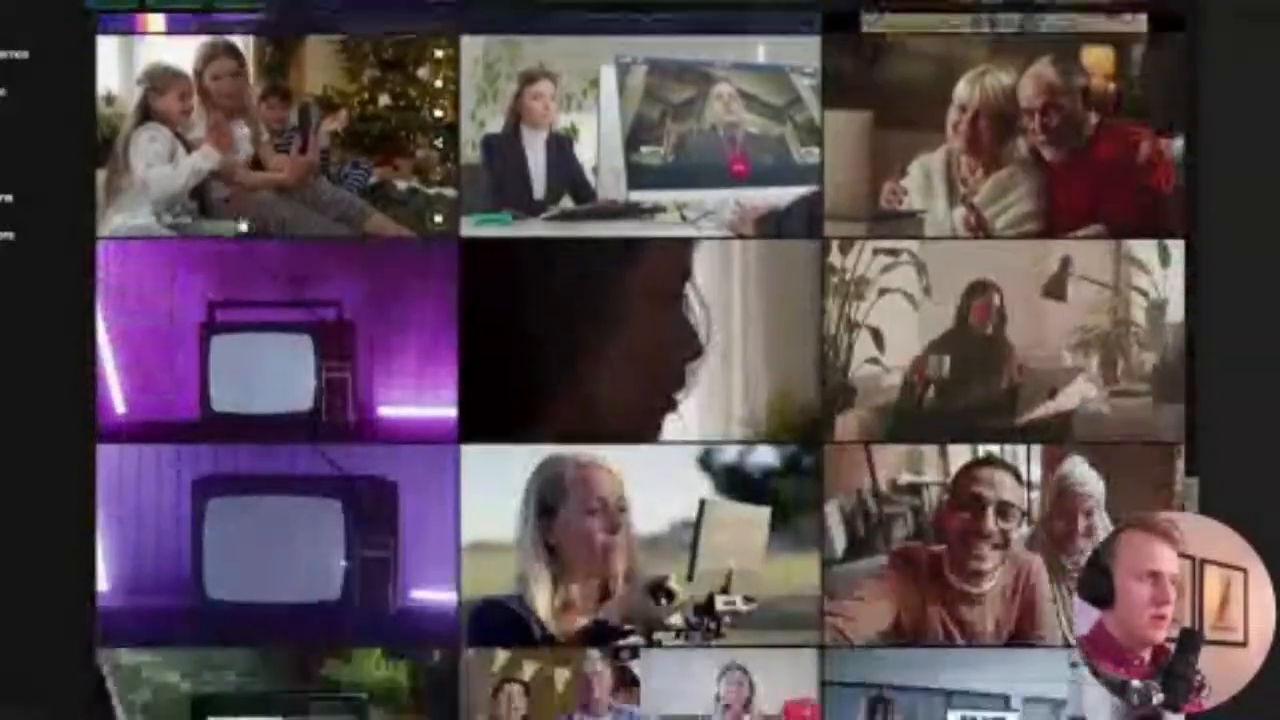
scroll(640, 360, down, 12)
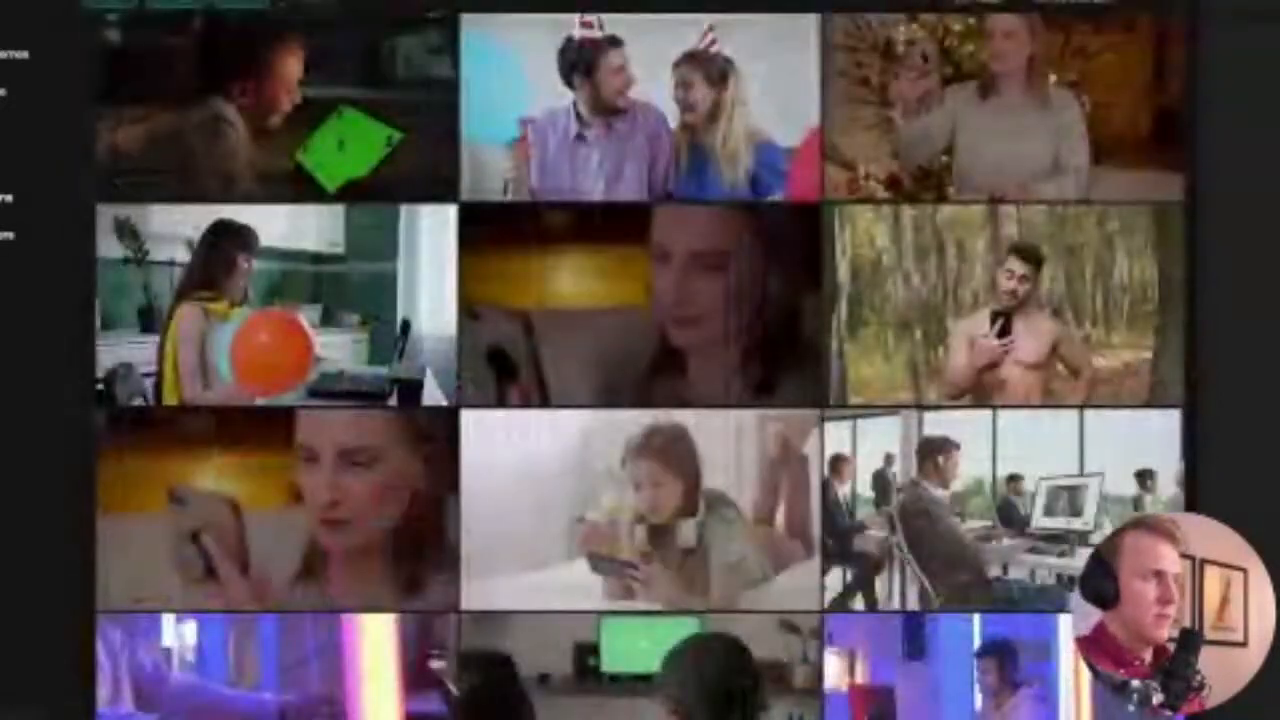
scroll(383, 155, up, 20)
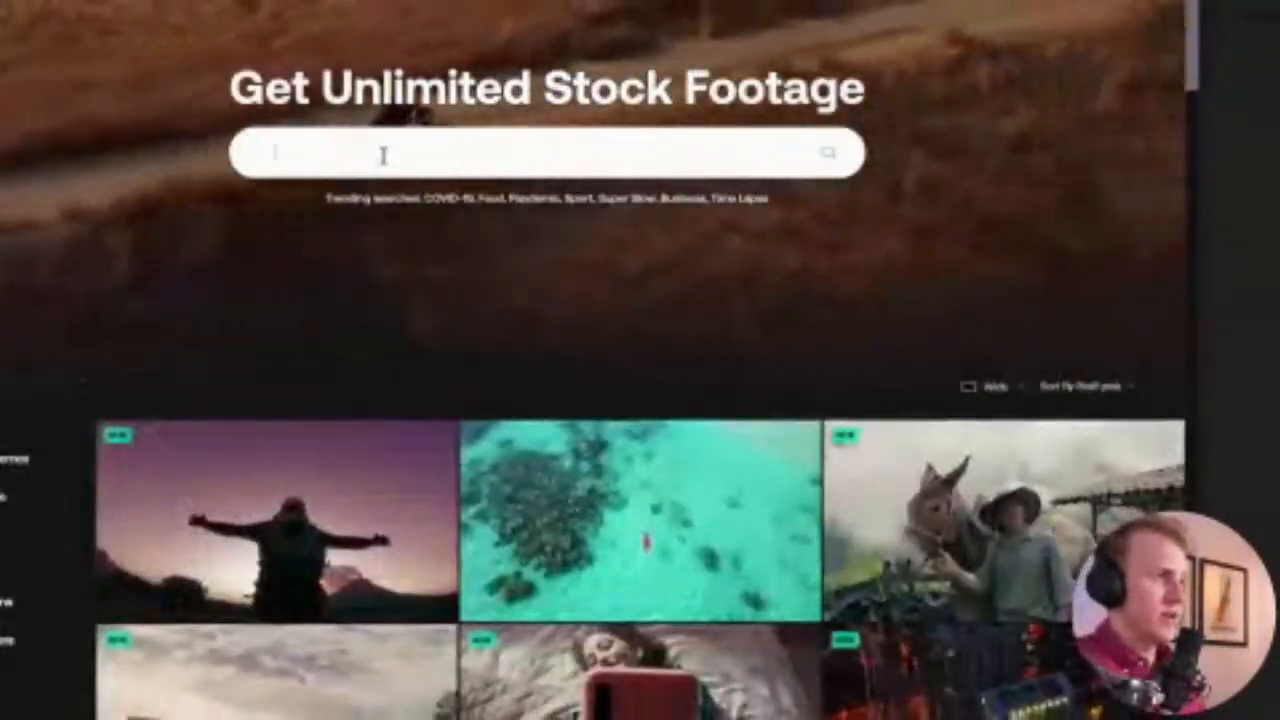
Run a new stock footage search from the home page and look through its results
click(383, 155)
text(soft)
scroll(383, 155, down, 5)
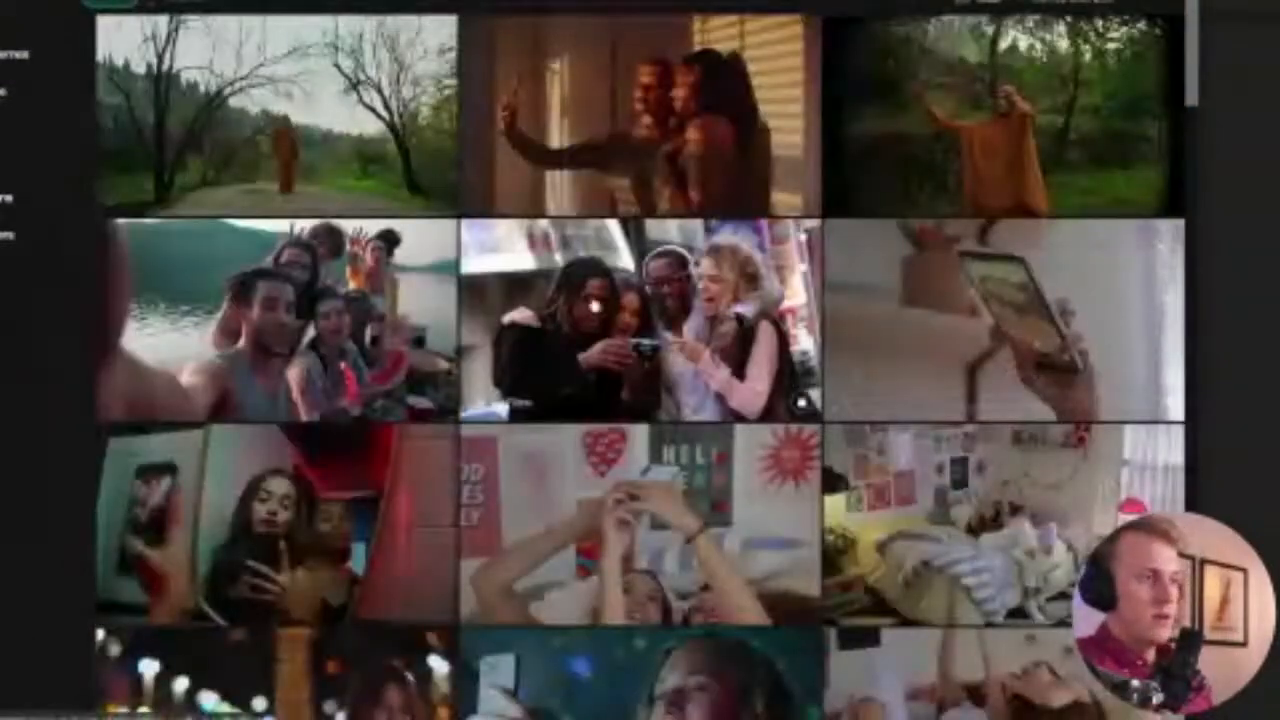
Look through the selfie and smartphone stock clips in the search results for usable B-roll
scroll(625, 97, down, 5)
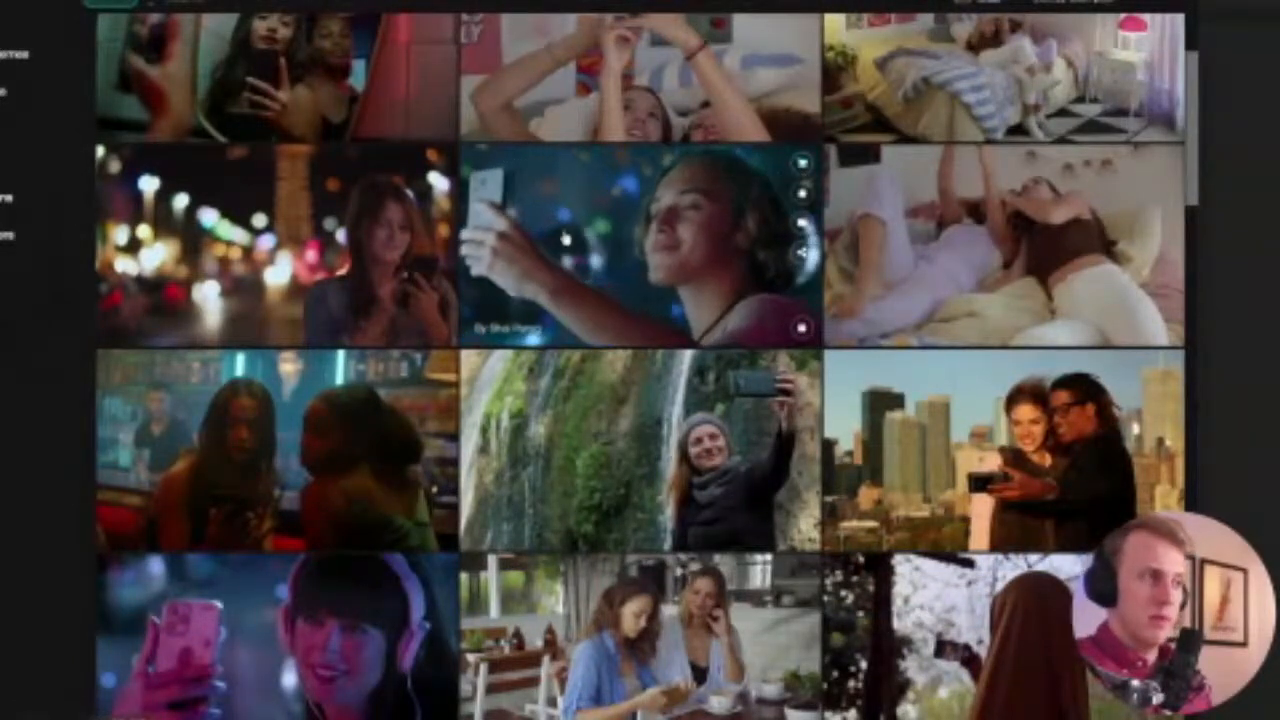
scroll(800, 170, down, 10)
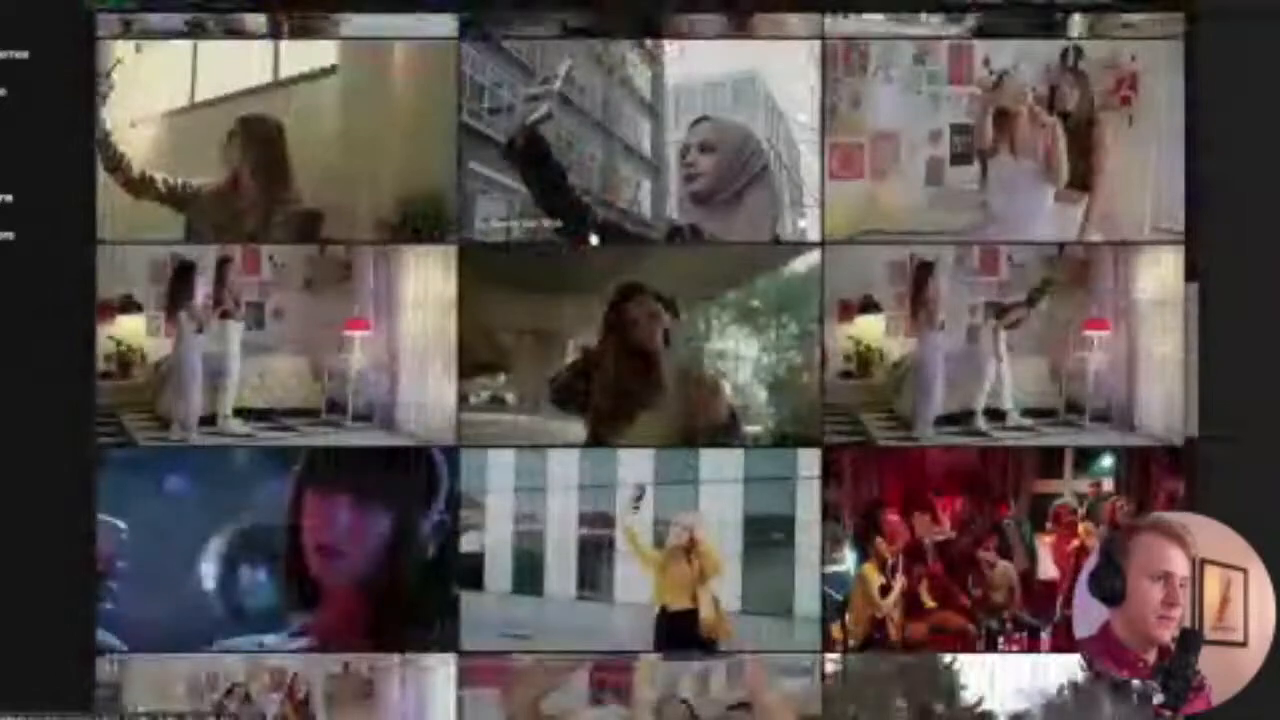
scroll(1030, 280, up, 8)
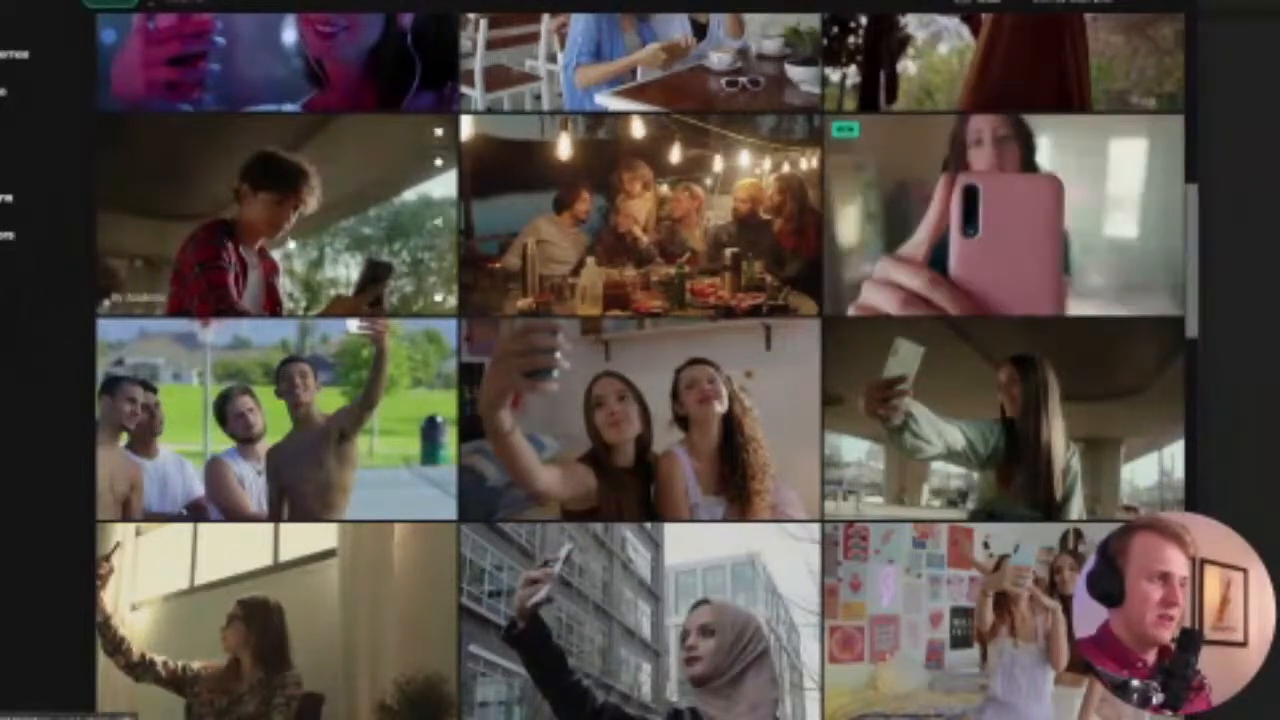
scroll(290, 243, down, 5)
scroll(290, 243, down, 8)
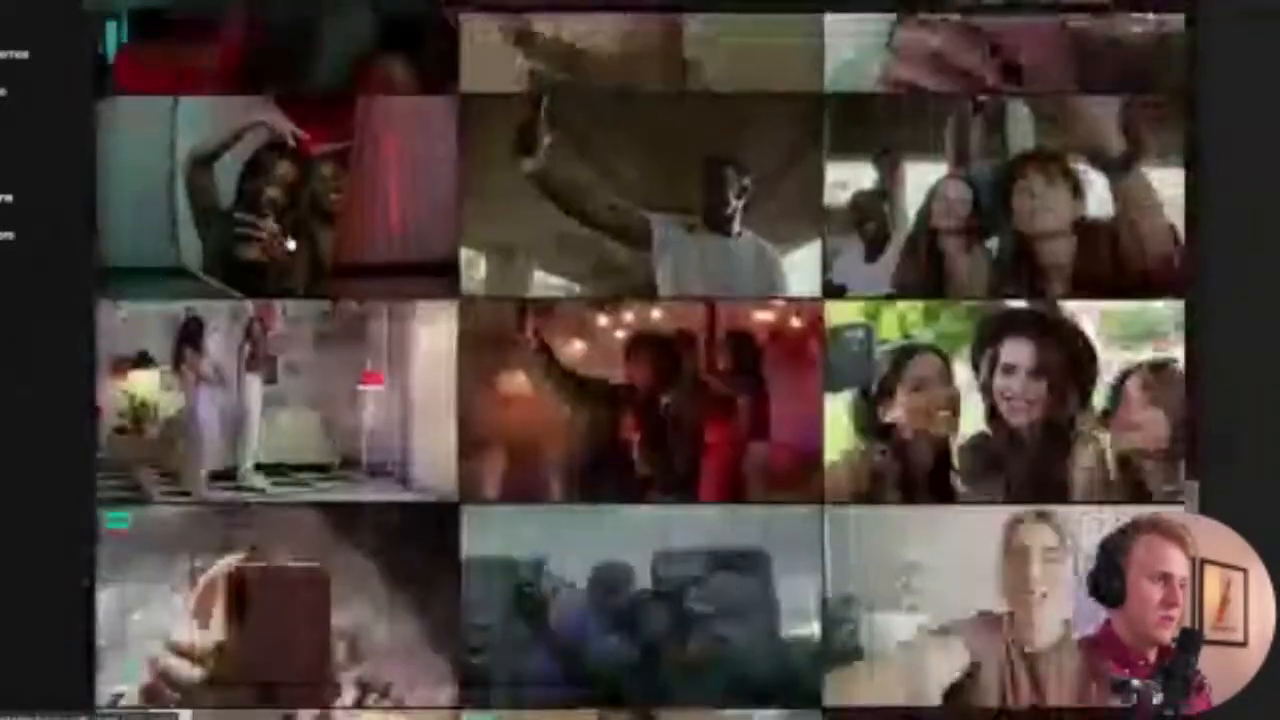
scroll(640, 193, down, 6)
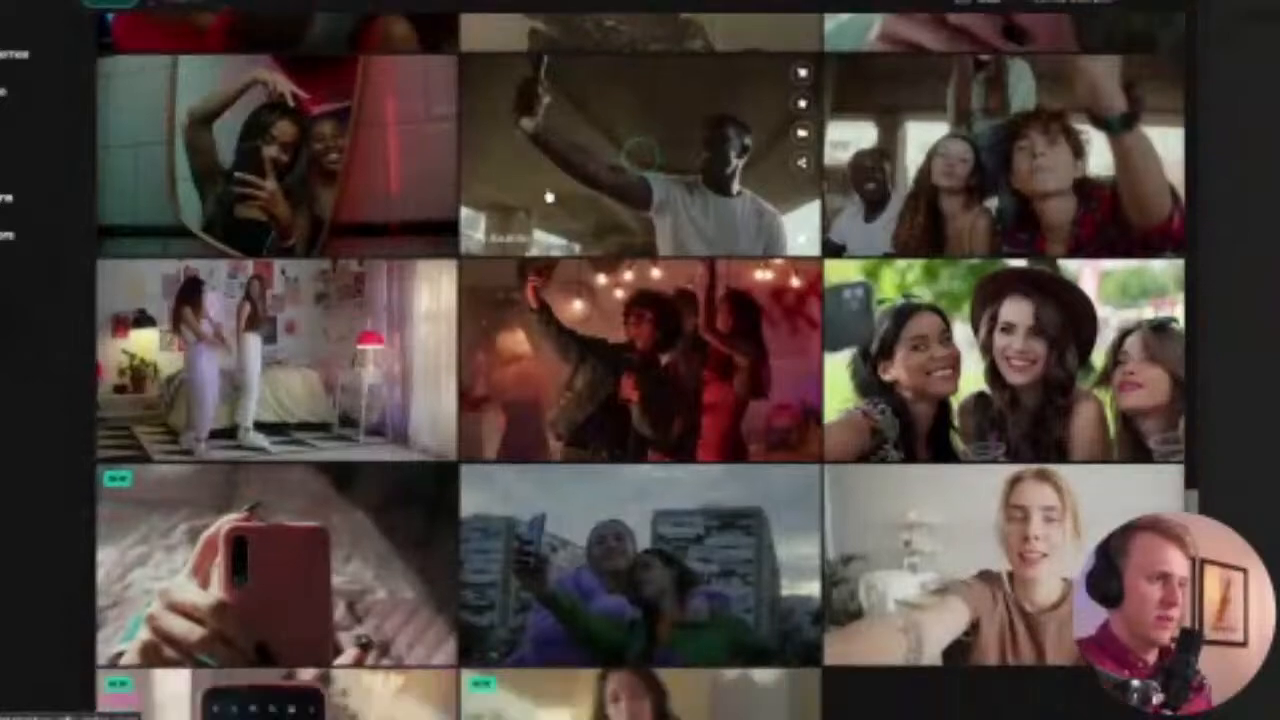
scroll(620, 217, down, 15)
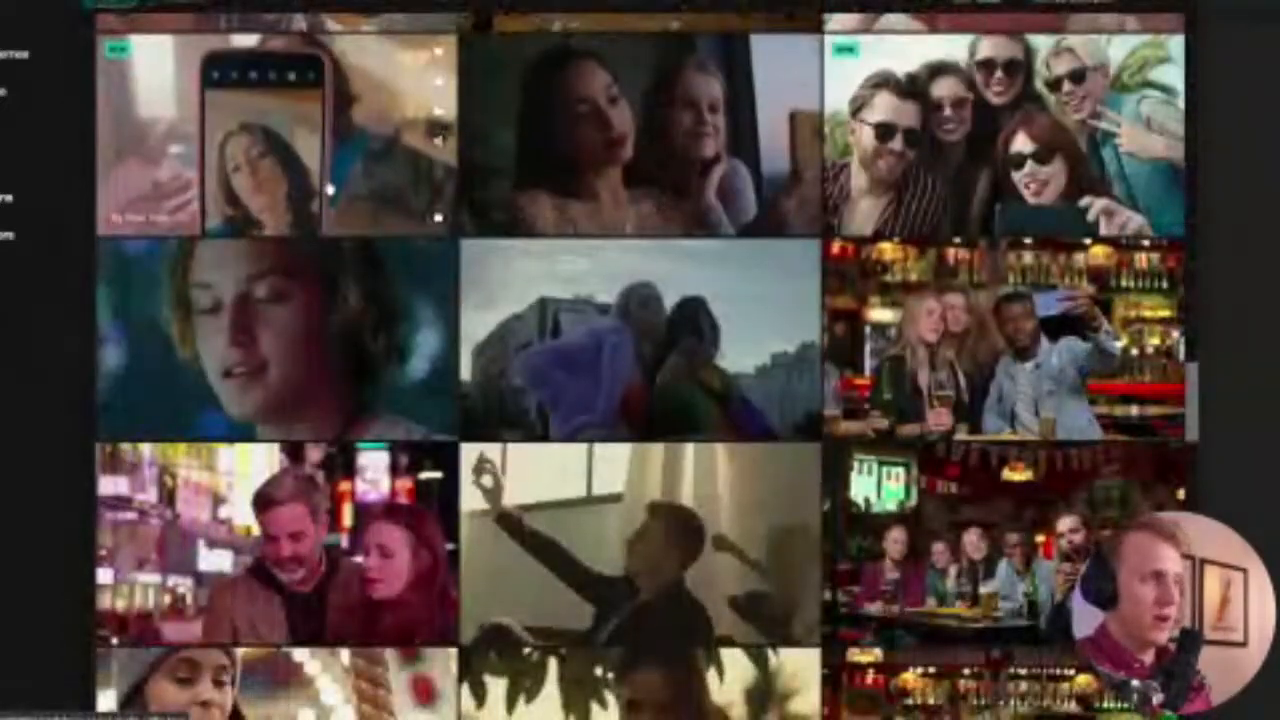
scroll(335, 318, up, 3)
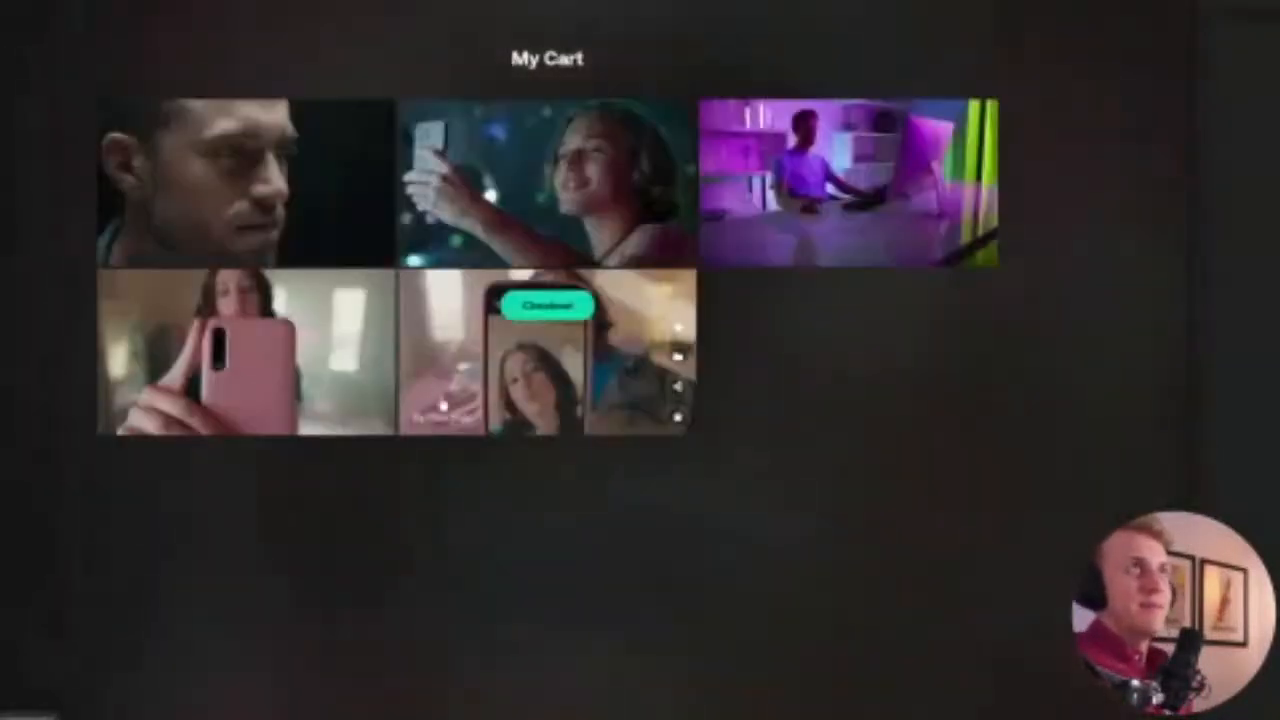
Check out the clips in the cart and download the five new clips in HD from My Footage
click(548, 485)
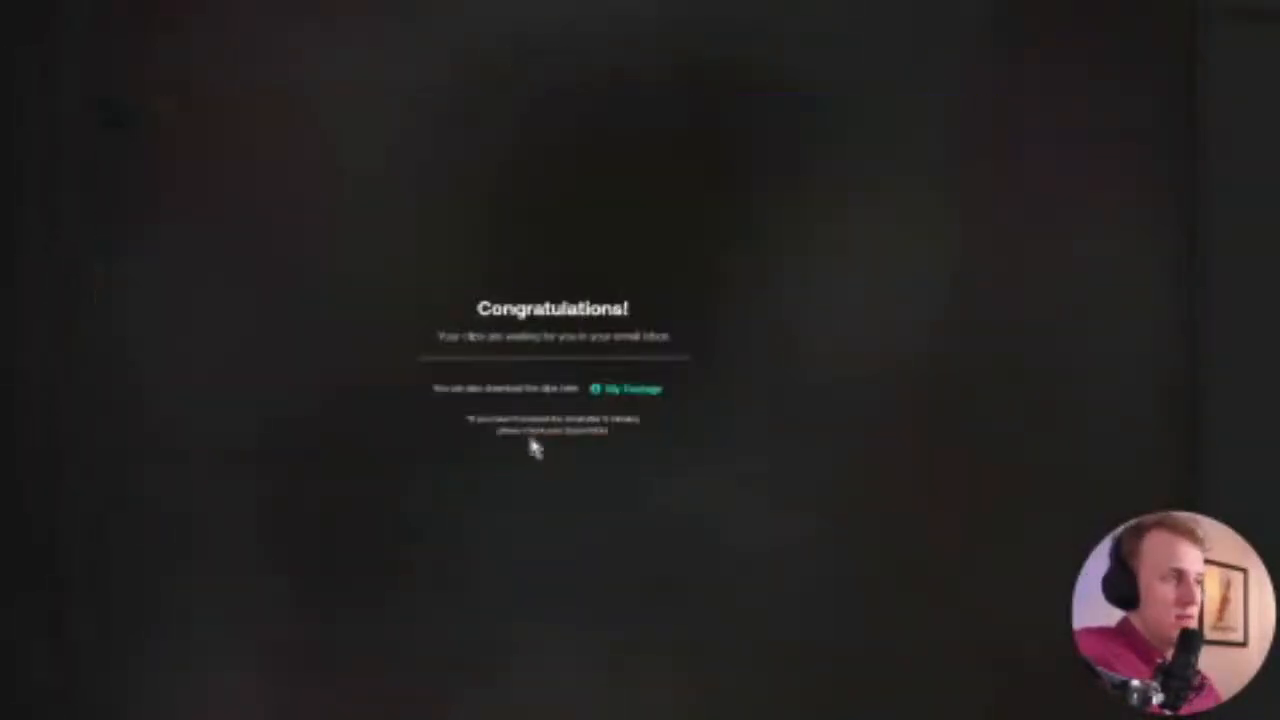
click(618, 393)
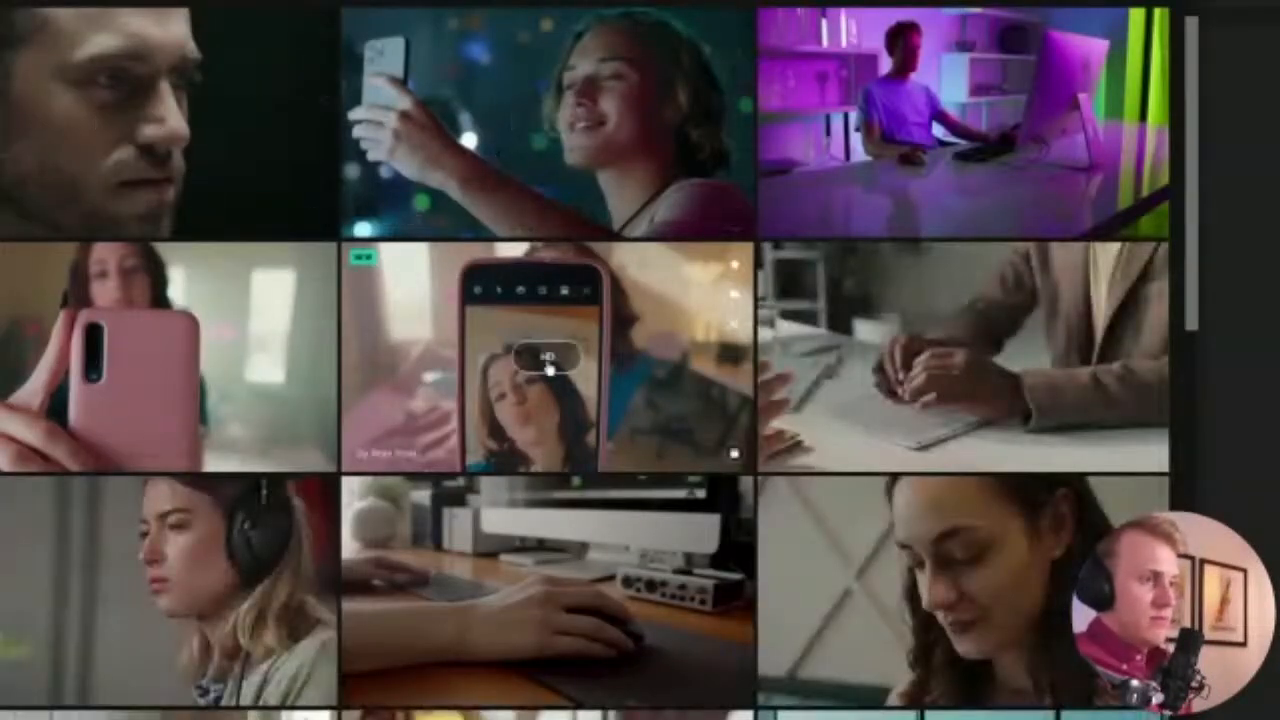
click(363, 372)
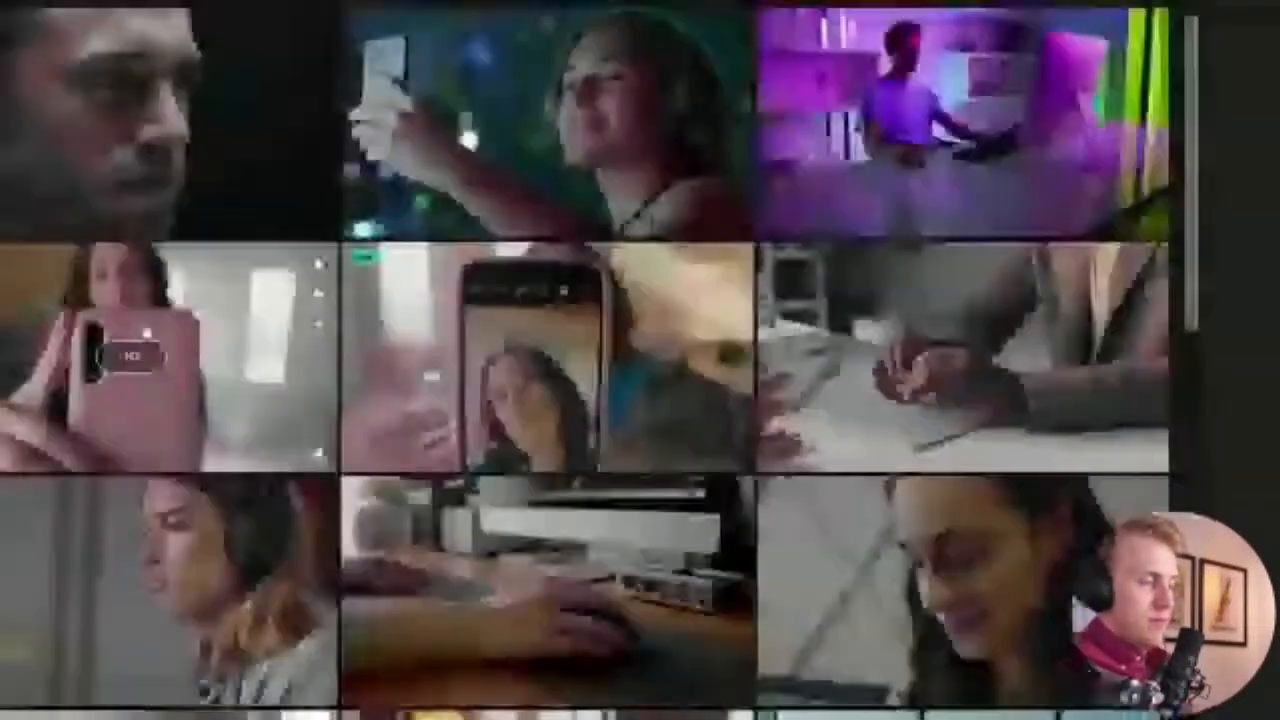
click(136, 362)
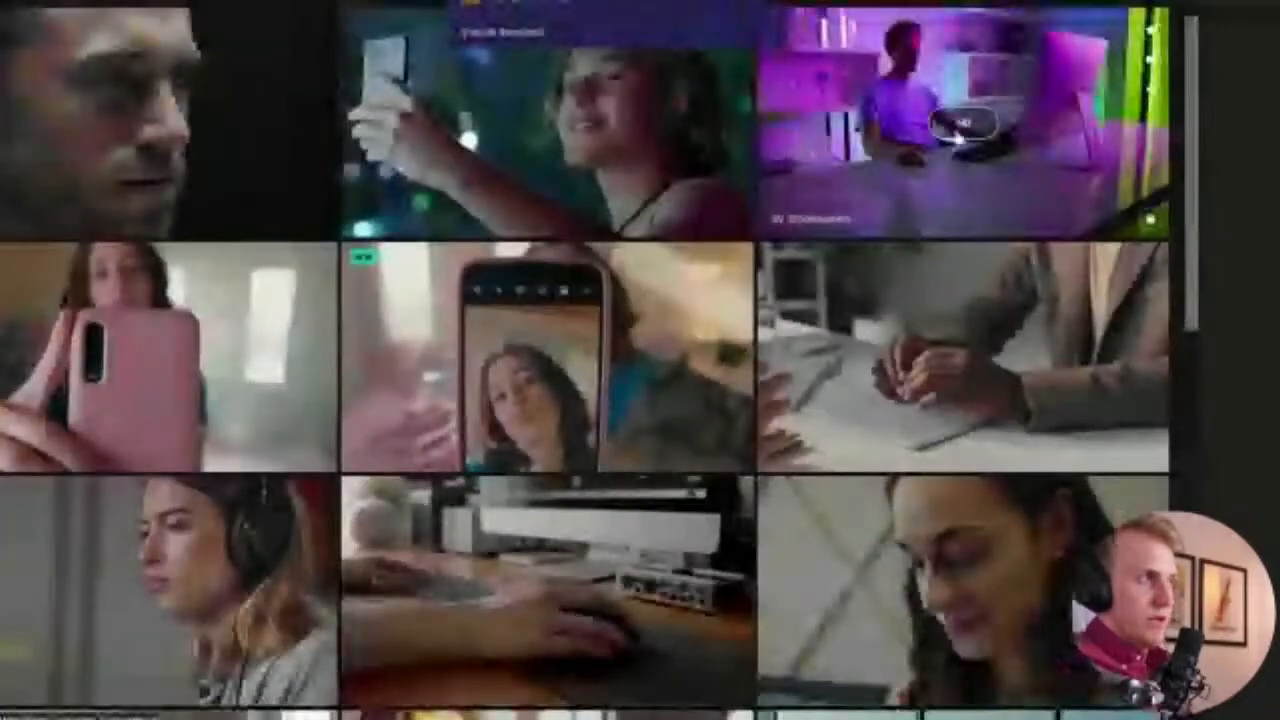
click(985, 141)
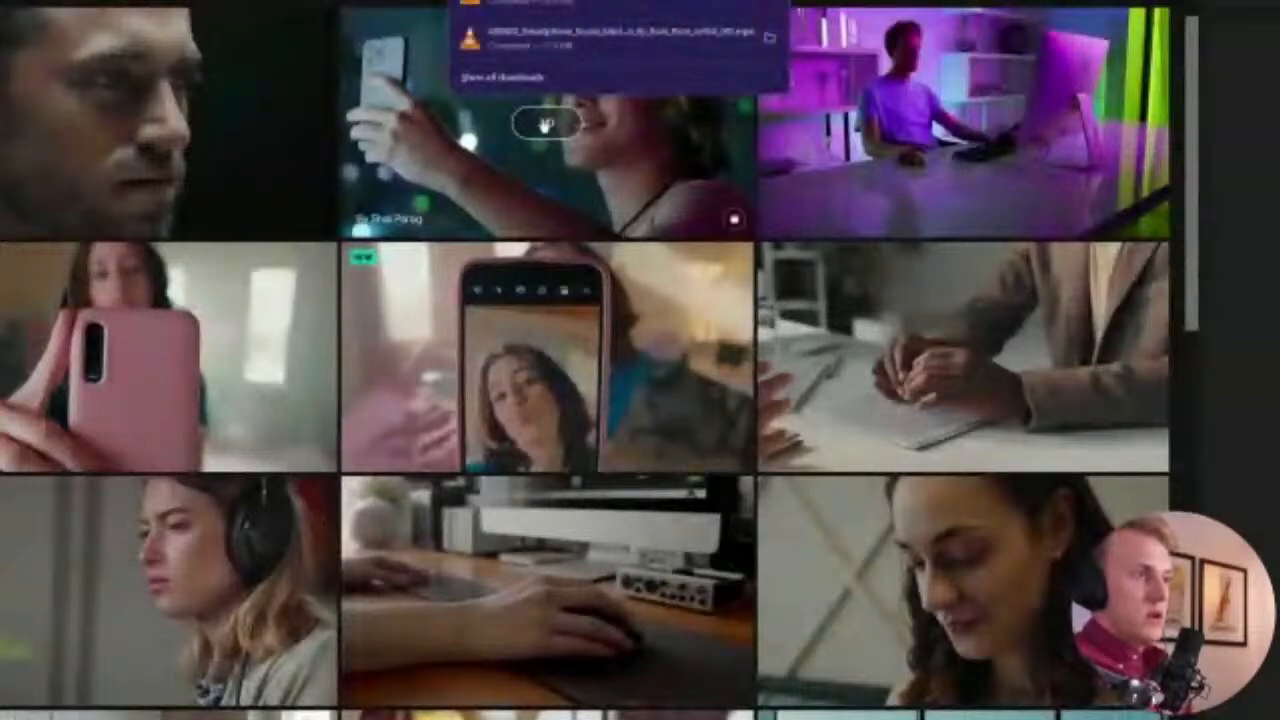
click(543, 125)
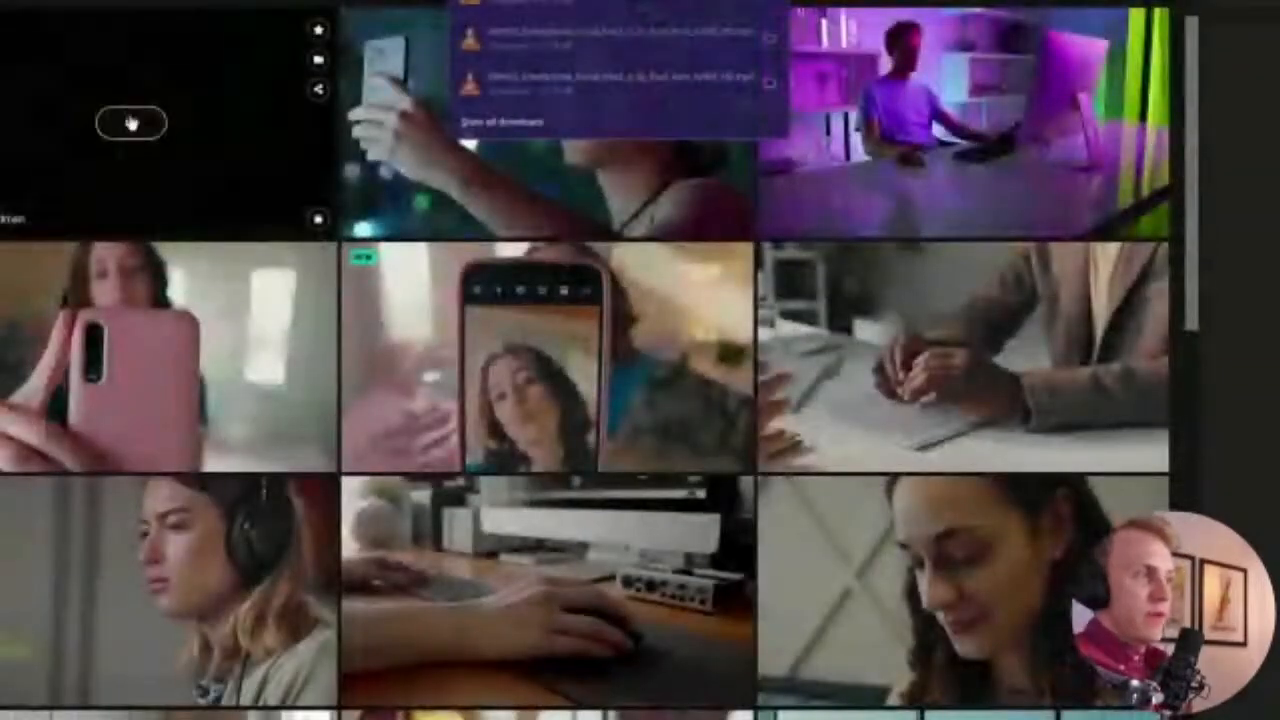
click(133, 125)
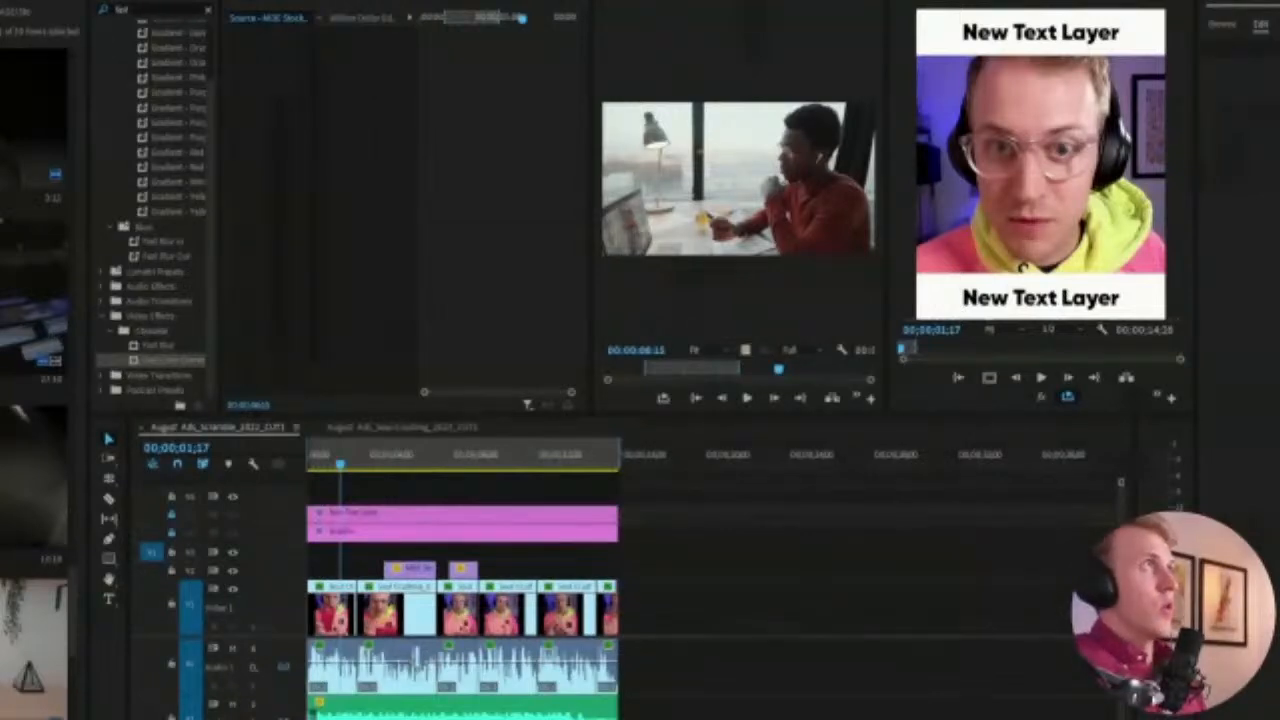
Switch from the edit to File Explorer and paste the five downloaded clips into the project's FOOTAGE > Stock folder
right_click(446, 622)
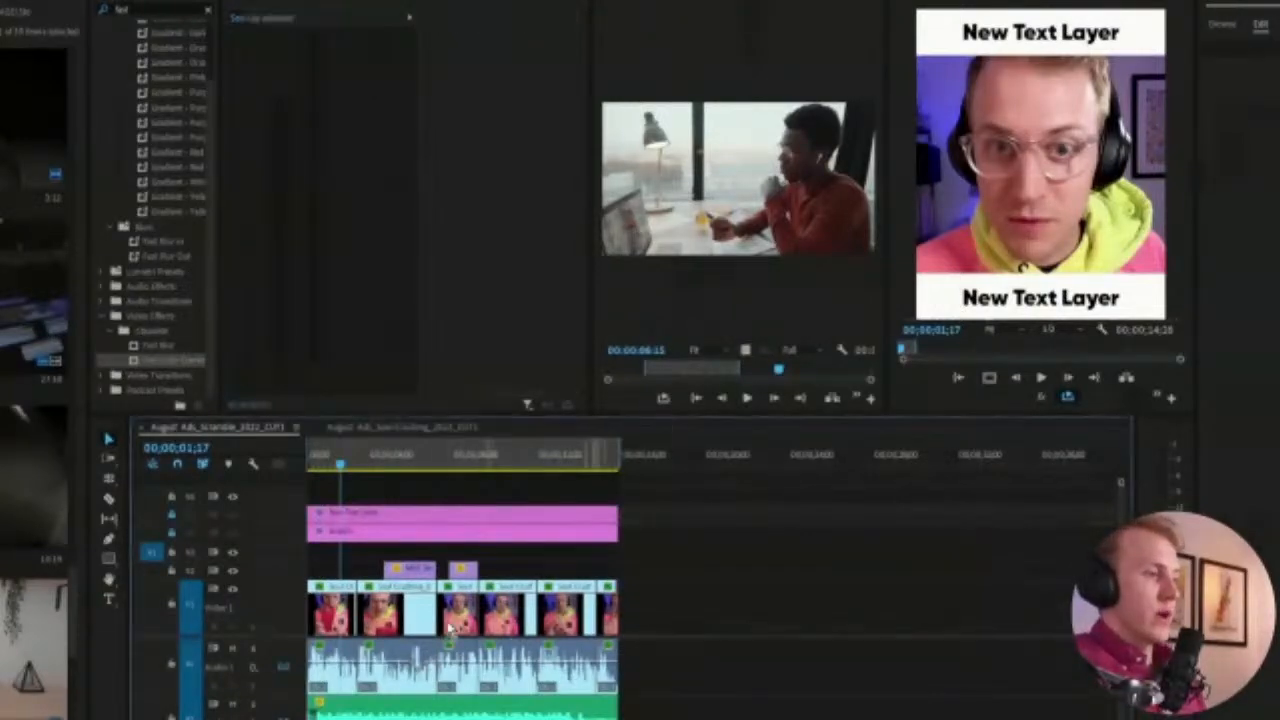
click(513, 558)
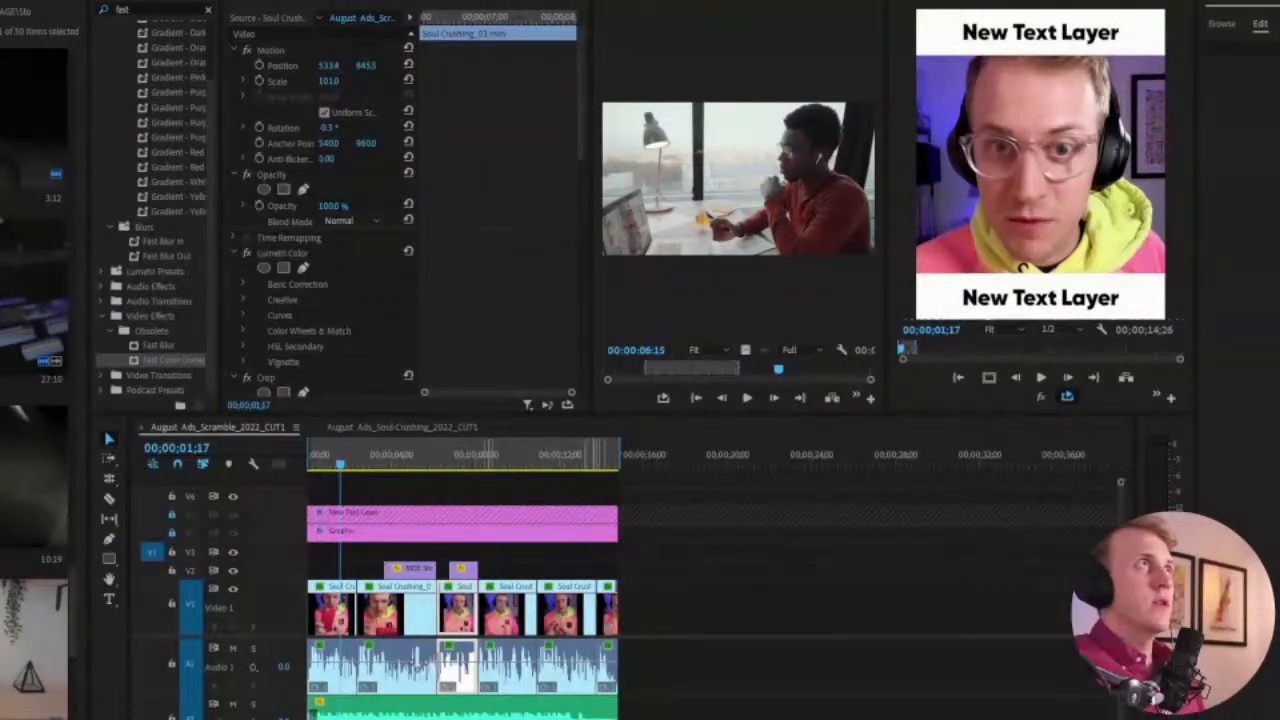
drag(1279, 62, 584, 54)
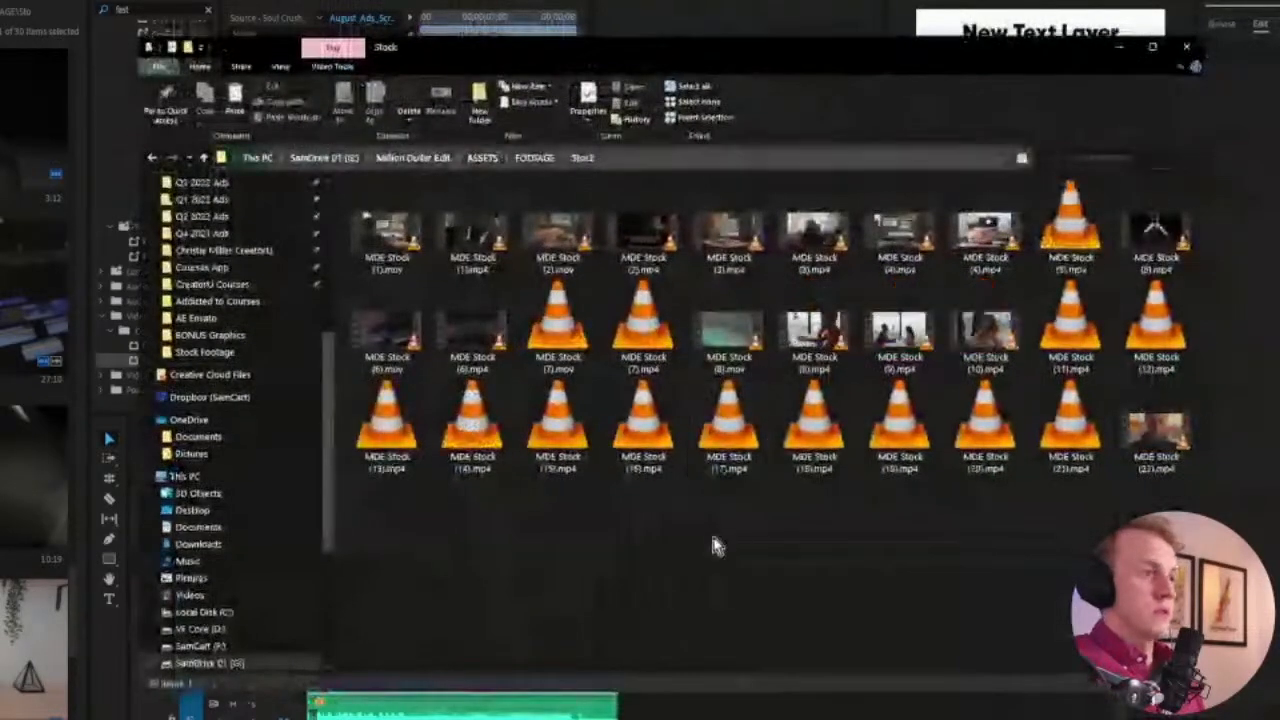
key(ctrl+v)
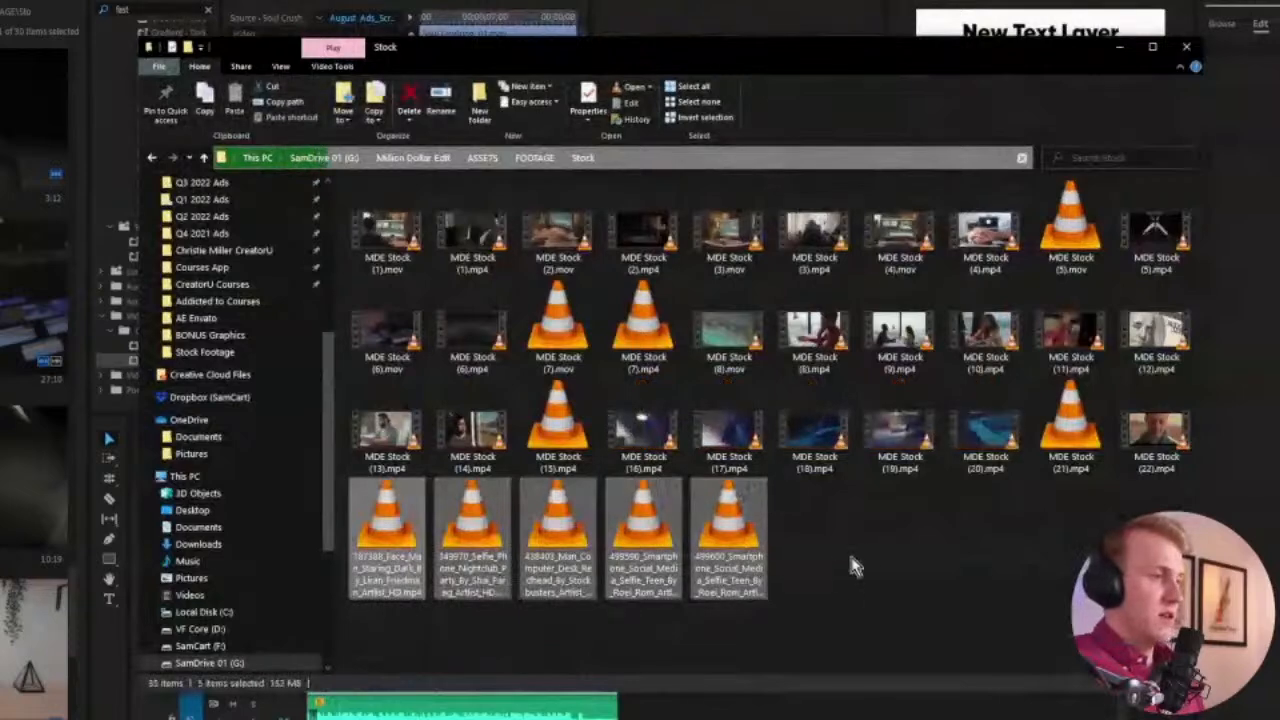
click(867, 553)
drag(788, 575, 410, 605)
right_click(387, 543)
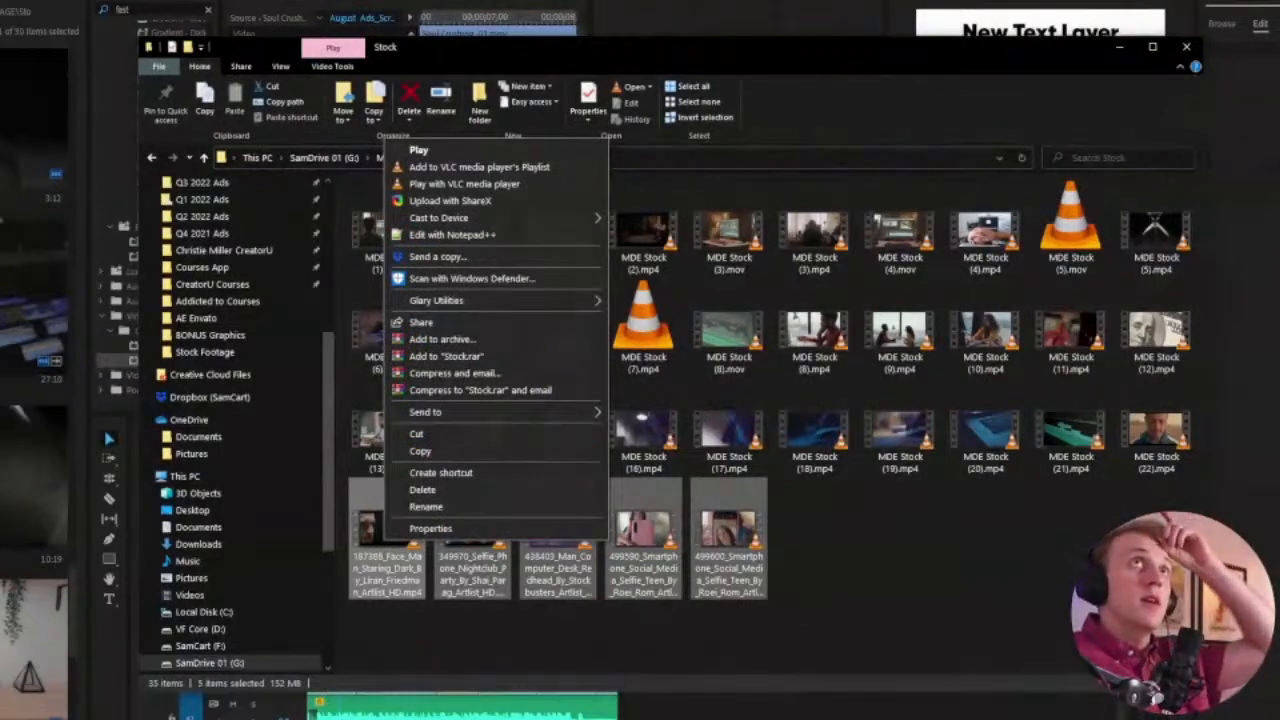
key(Escape)
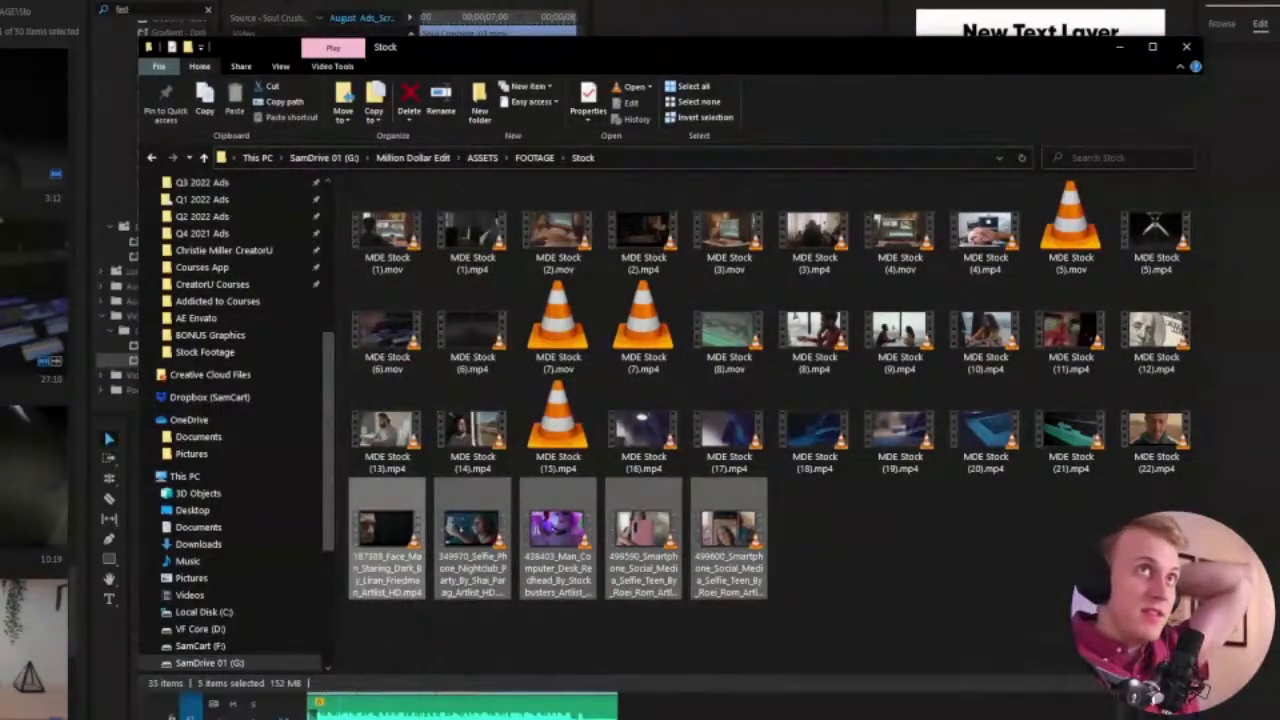
click(900, 620)
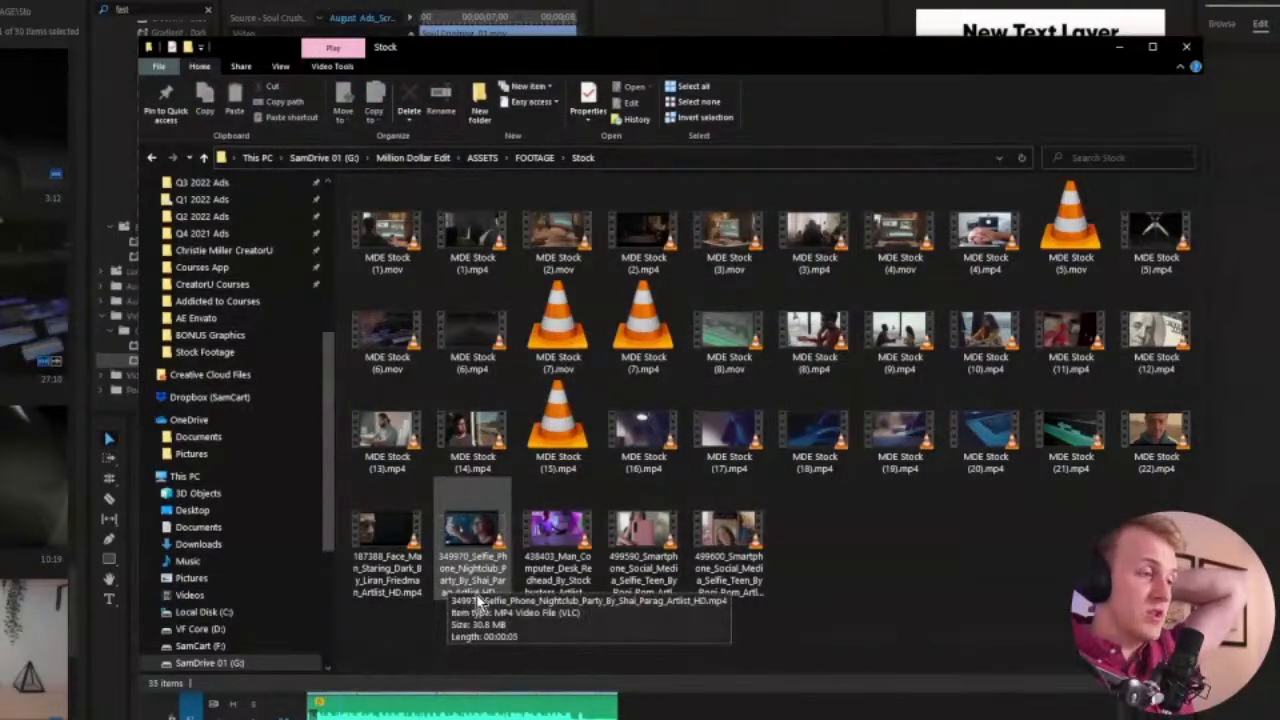
Batch rename the five newly pasted clips in the Stock folder with the base name "MDE Stock"
drag(820, 535, 383, 532)
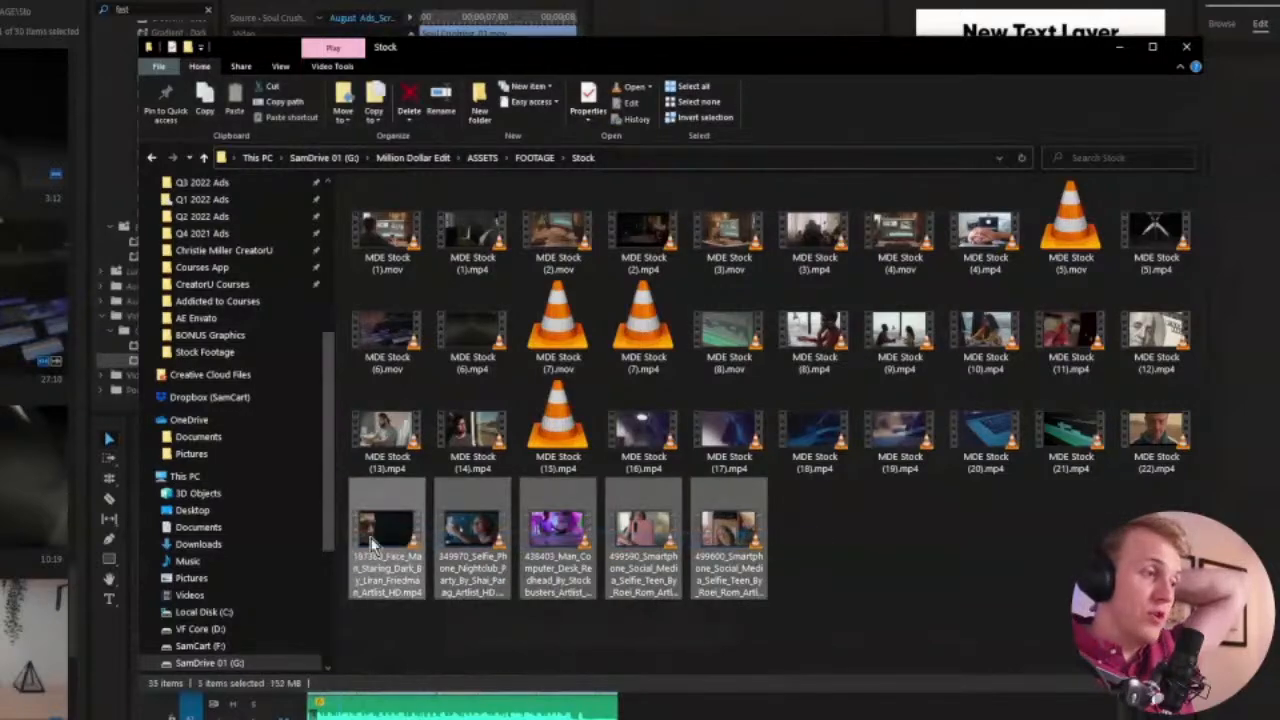
right_click(383, 532)
click(429, 497)
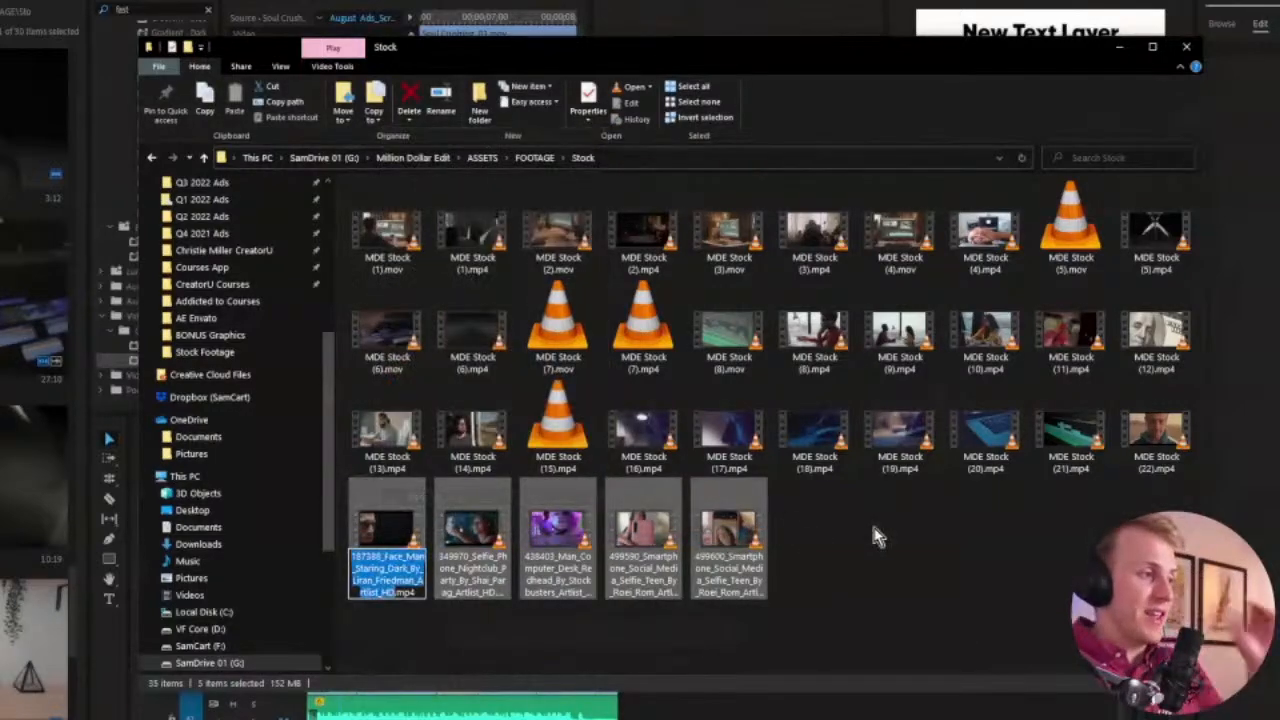
text(MDE)
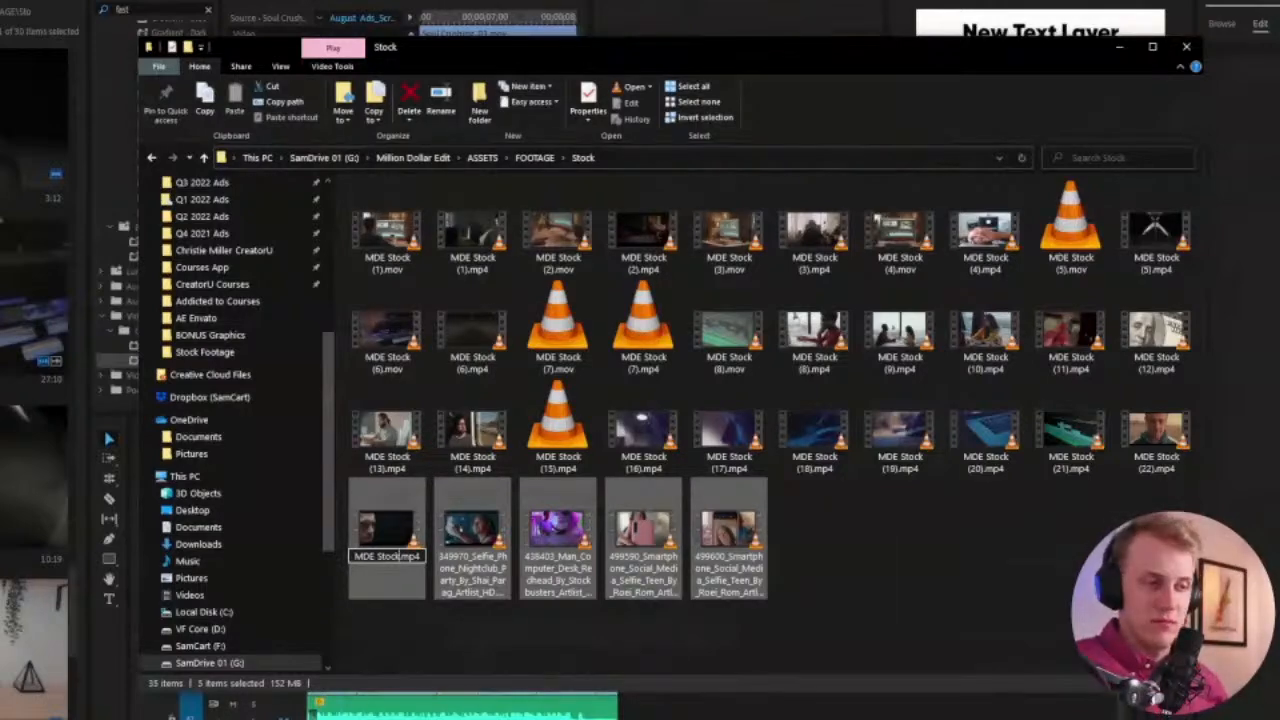
text( Stock)
key(Return)
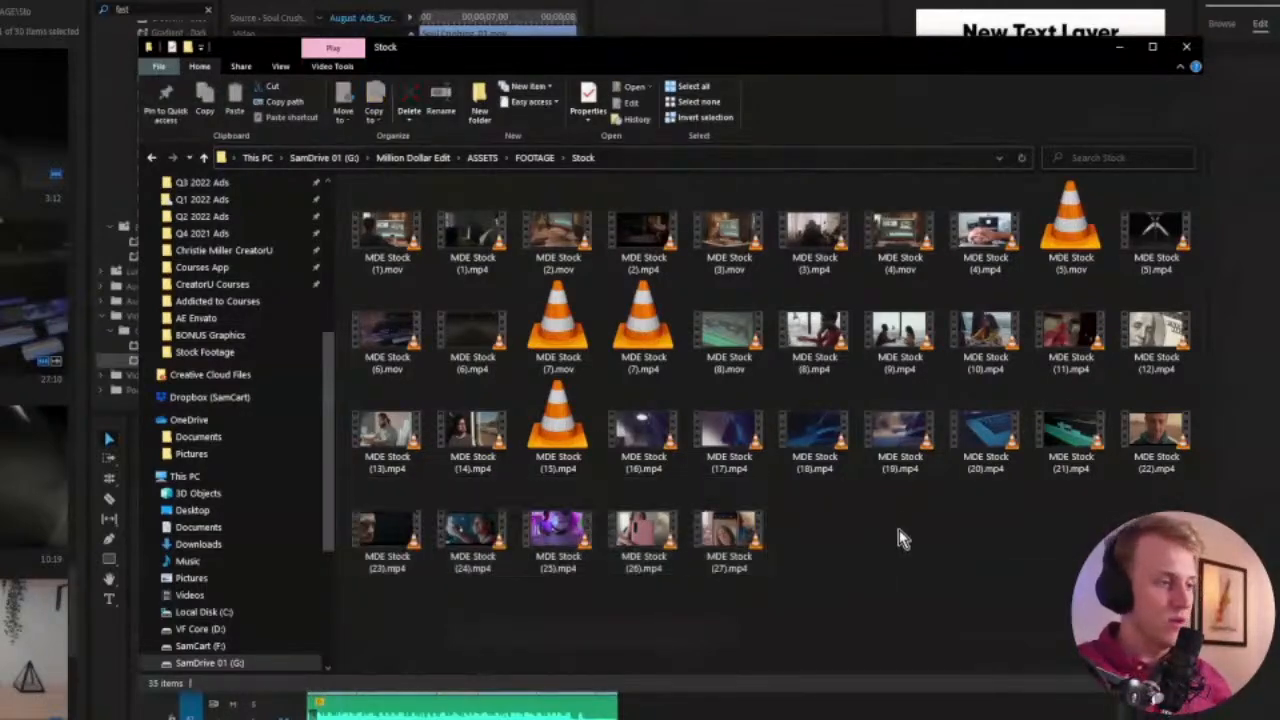
Import MDE Stock (23) through MDE Stock (27) from the Stock folder into the Premiere Pro project's stock bin
drag(404, 540, 14, 521)
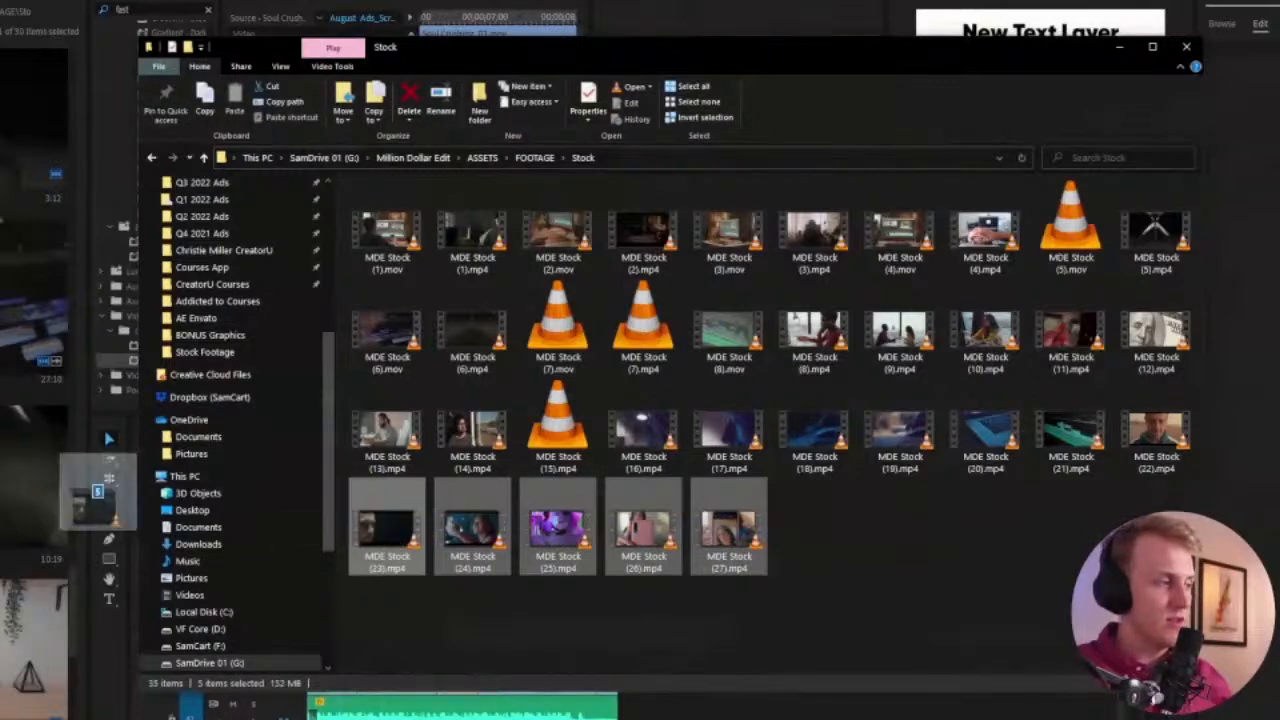
drag(95, 490, 95, 492)
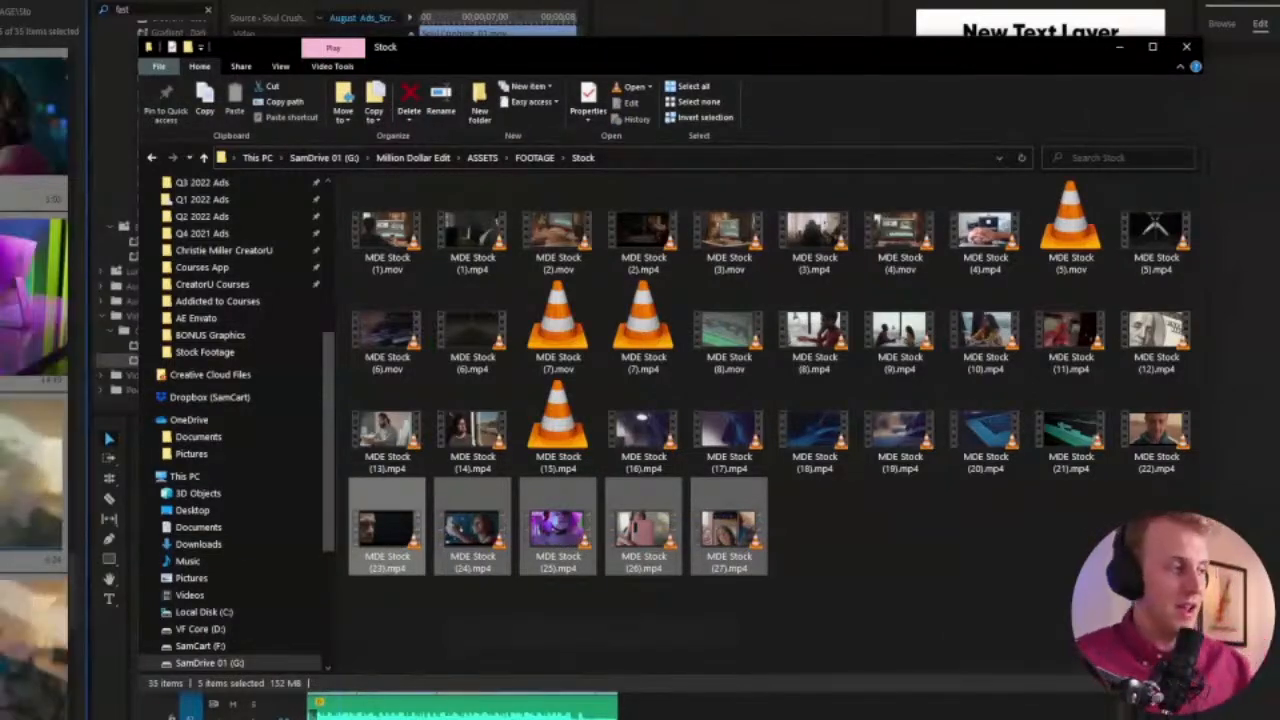
click(5, 452)
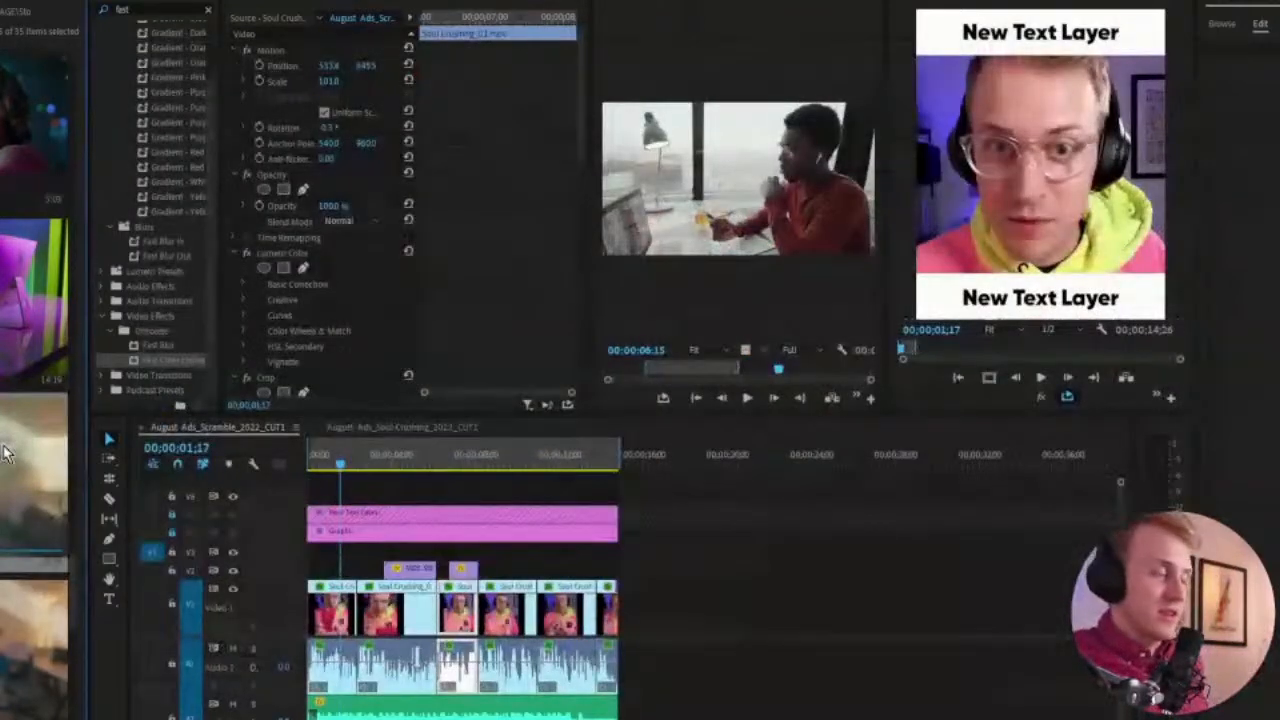
Mark the opening of MDE Stock (27).mp4 up to 01:57:28:19 and place it on track V2 at the second talking-head clip's start
scroll(35, 460, up, 2)
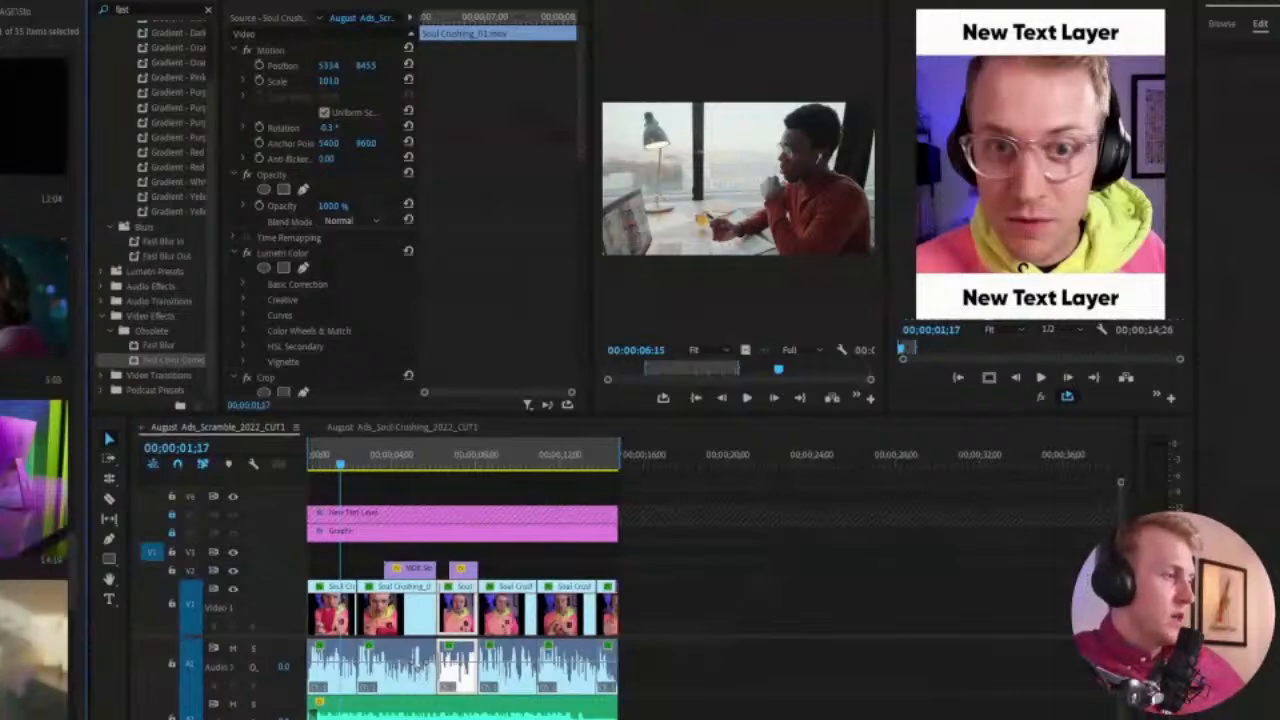
scroll(35, 460, down, 4)
double_click(35, 470)
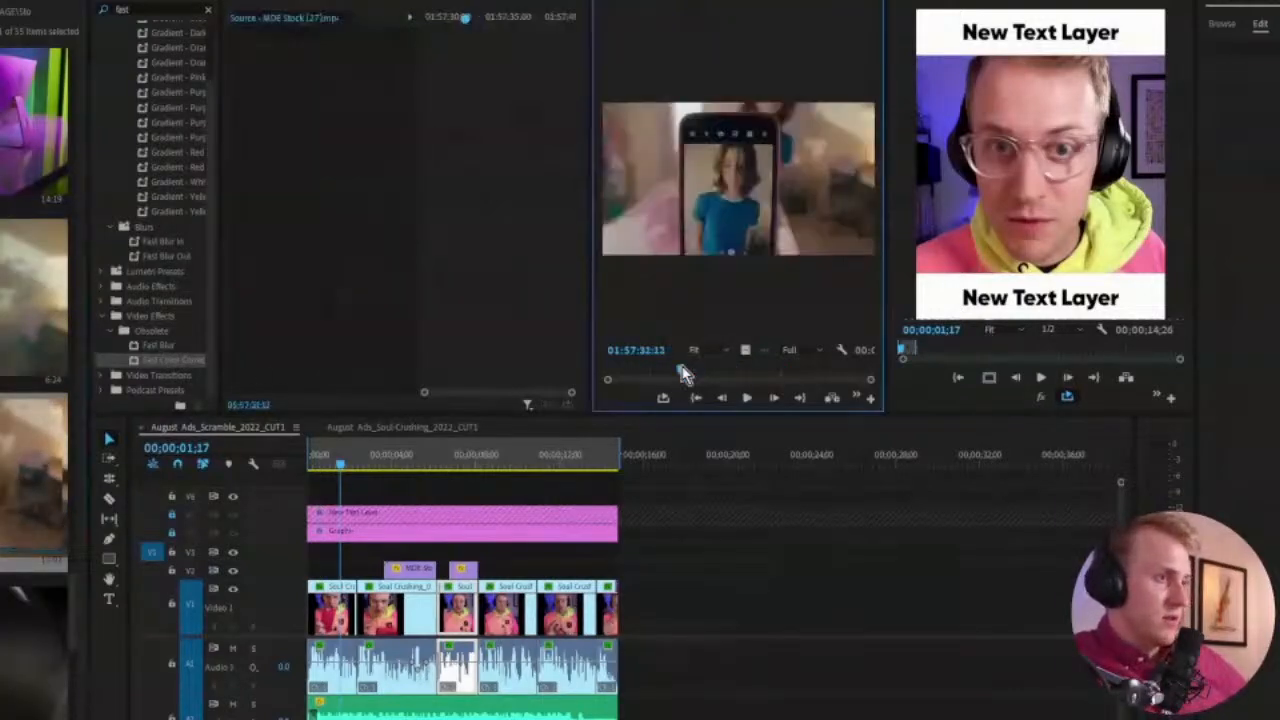
drag(683, 374, 592, 355)
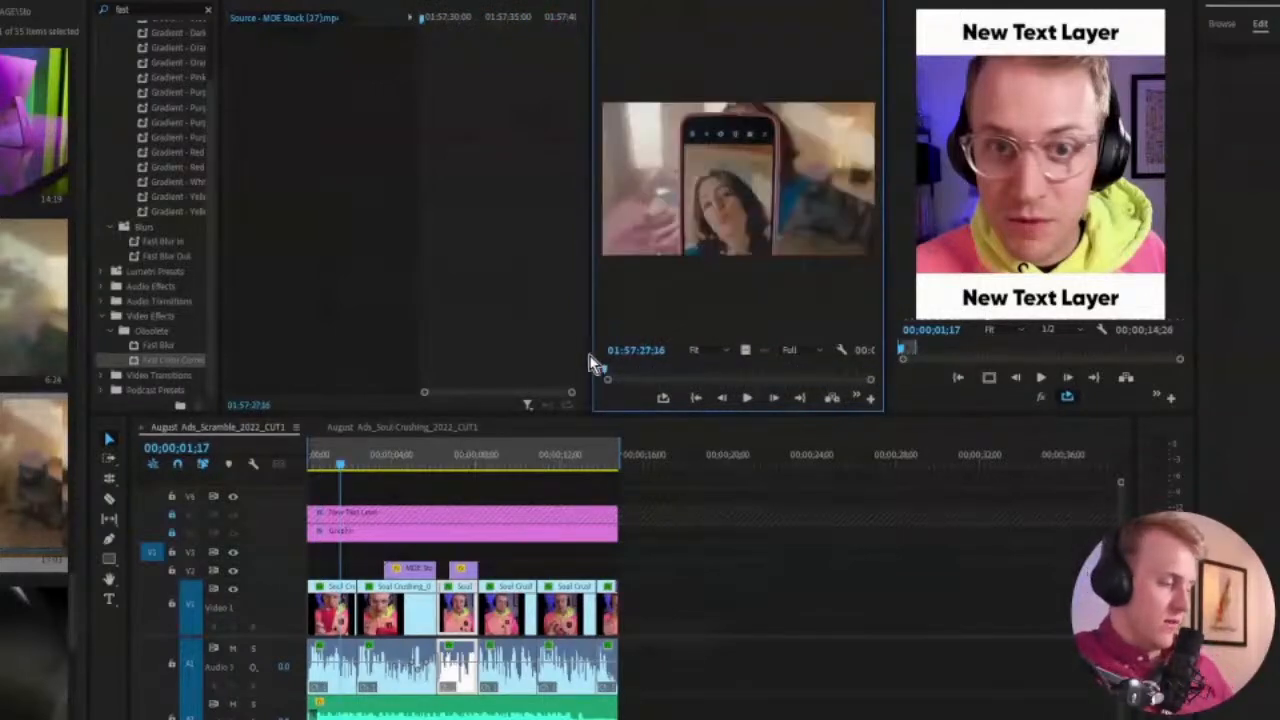
key(space)
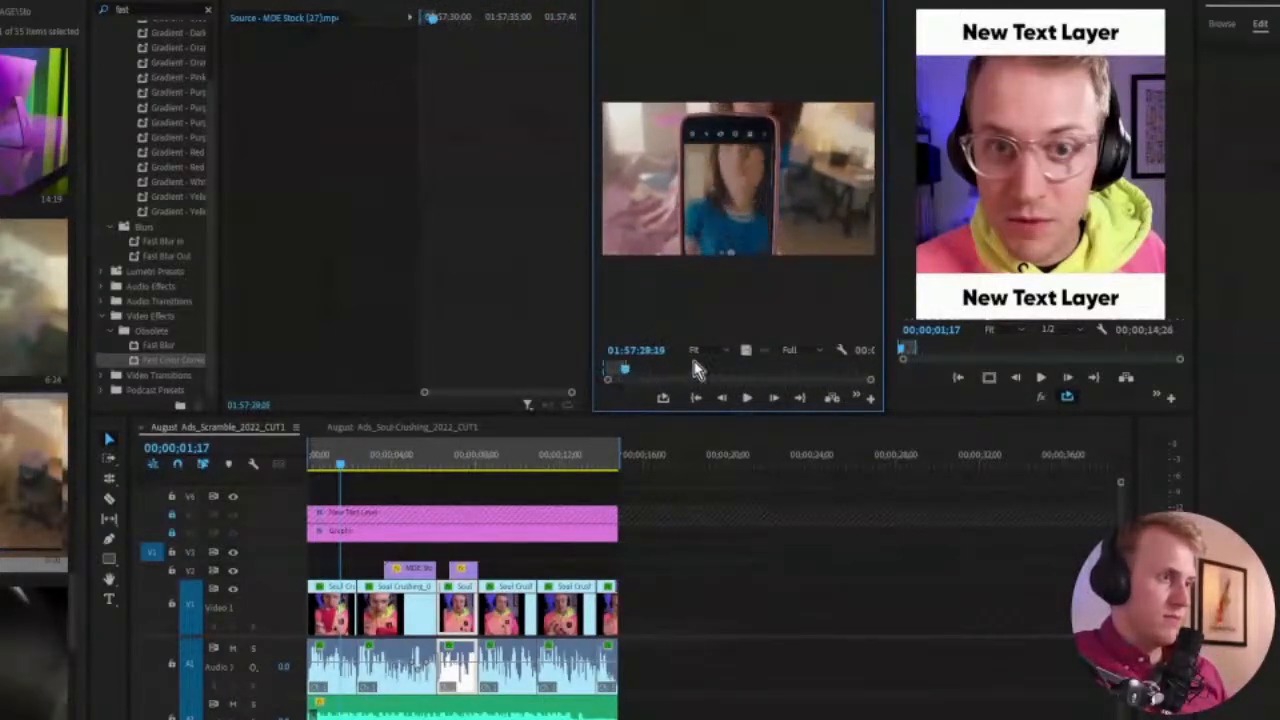
drag(738, 178, 365, 572)
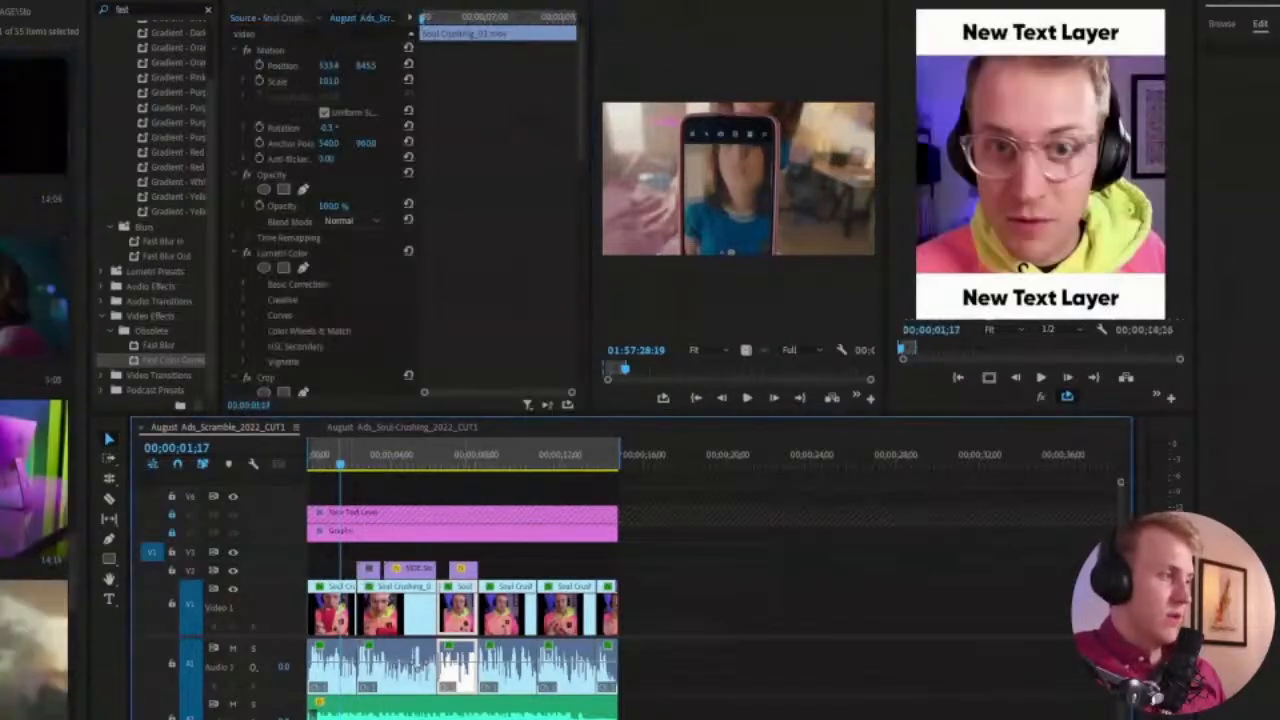
Mark a section of the purple-lit desk clip MDE Stock (25).mp4 and place it on track V3 at the third talking-head clip's start
drag(34, 475, 786, 298)
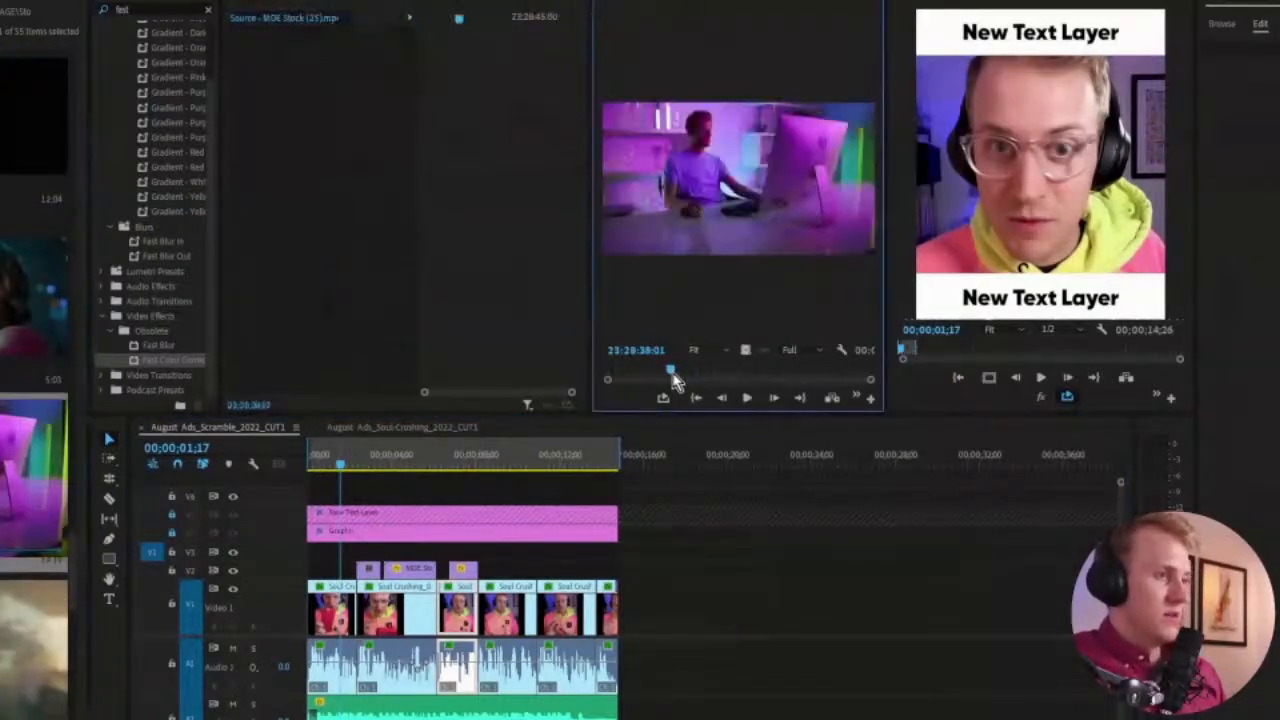
drag(672, 378, 442, 552)
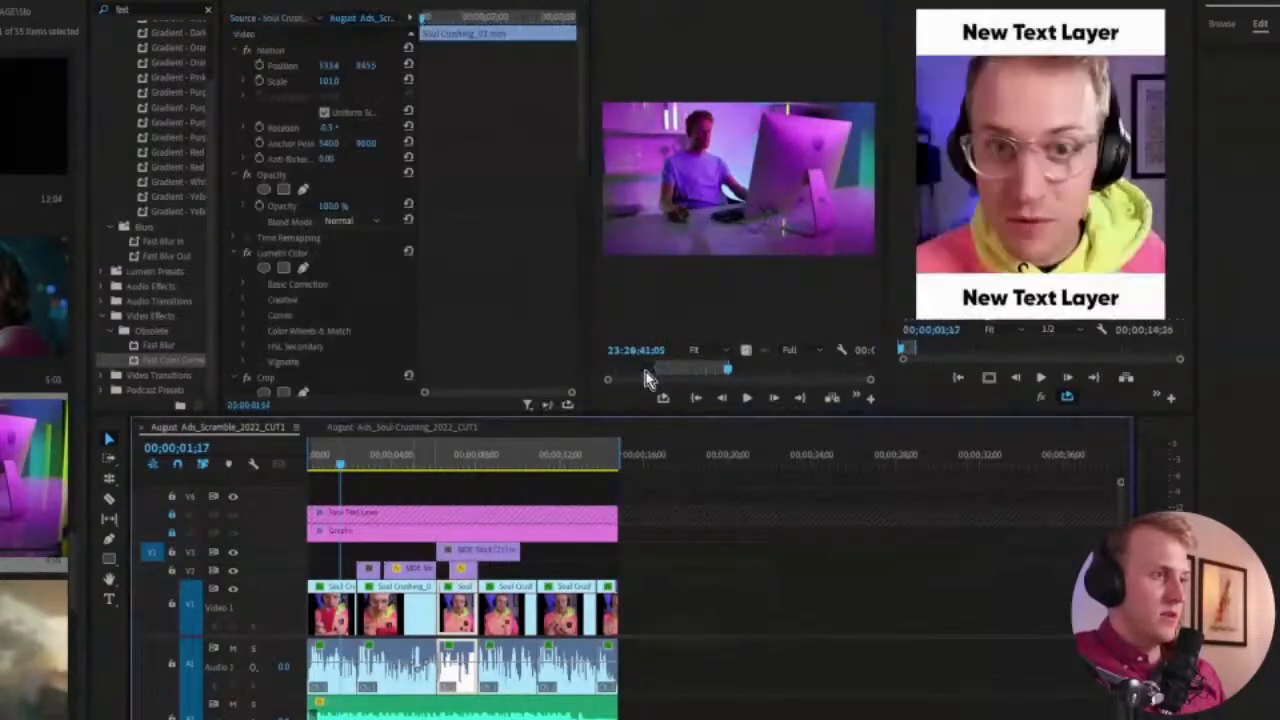
Re-mark MDE Stock (25).mp4 to end at 23:28:40:06, delete its V3 clip and place the new section just after the third talking-head clip's start
click(626, 370)
drag(662, 370, 743, 372)
drag(621, 378, 711, 366)
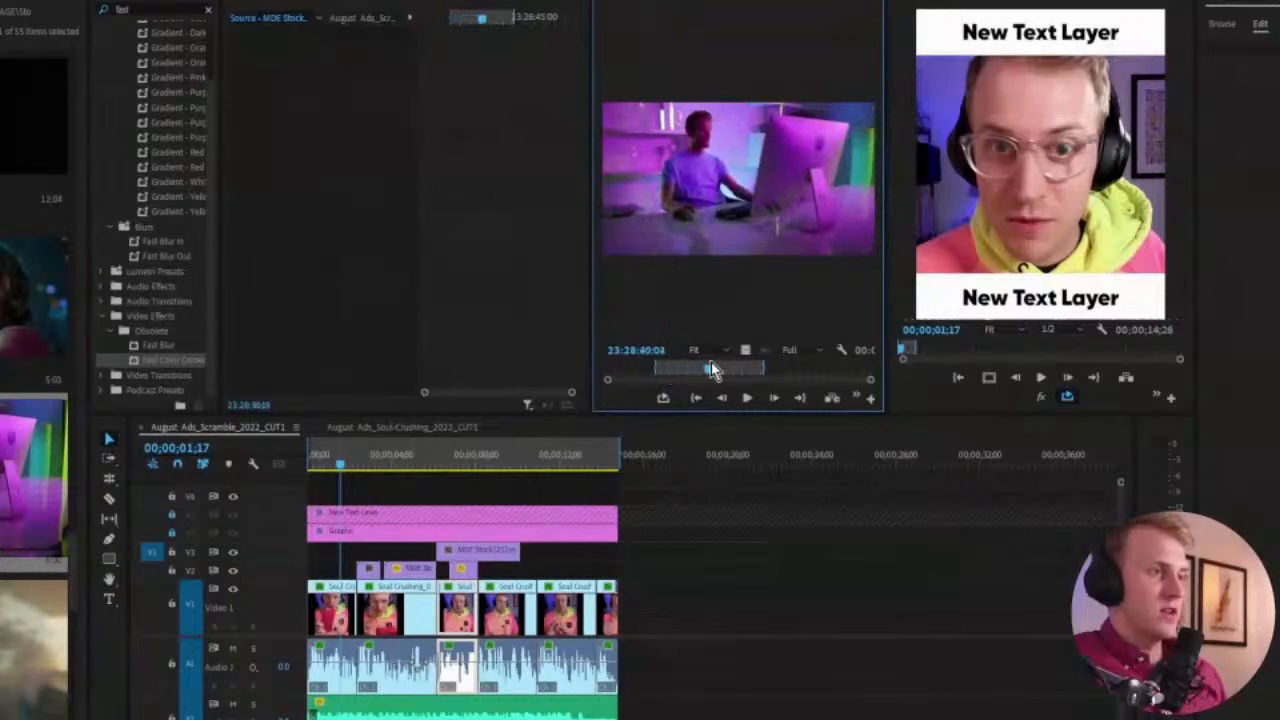
click(491, 550)
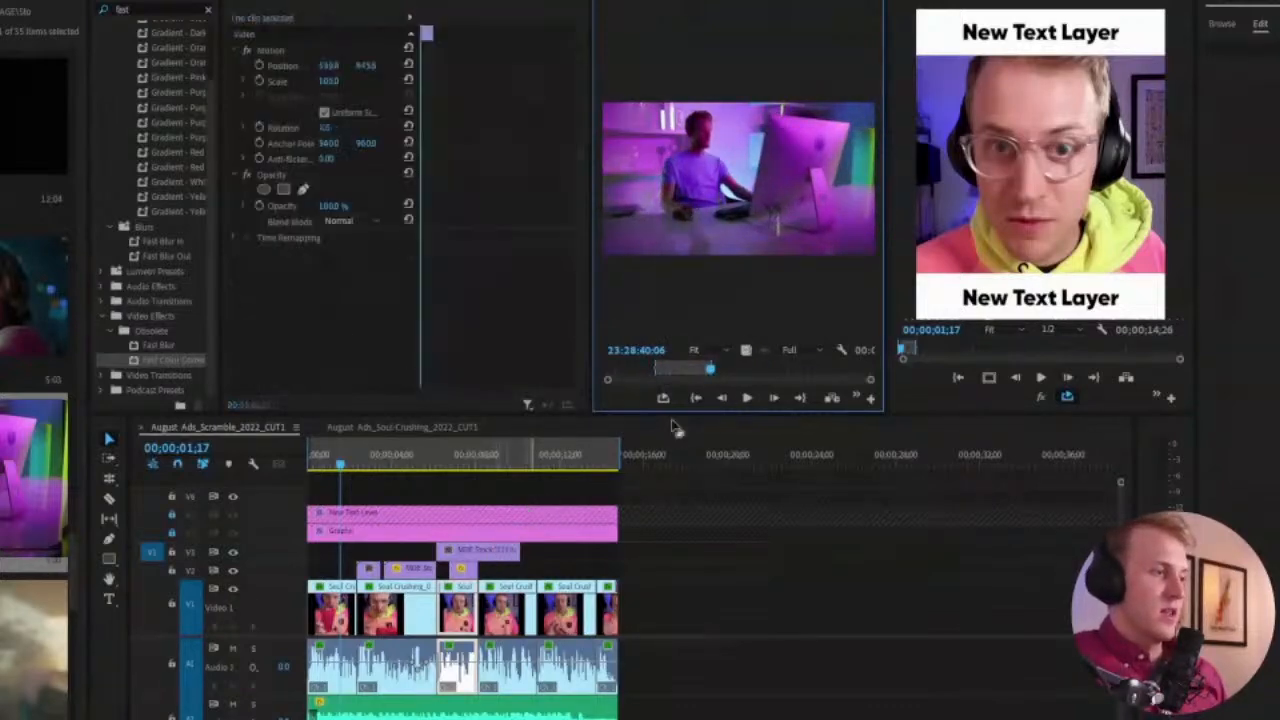
key(Delete)
drag(747, 350, 458, 562)
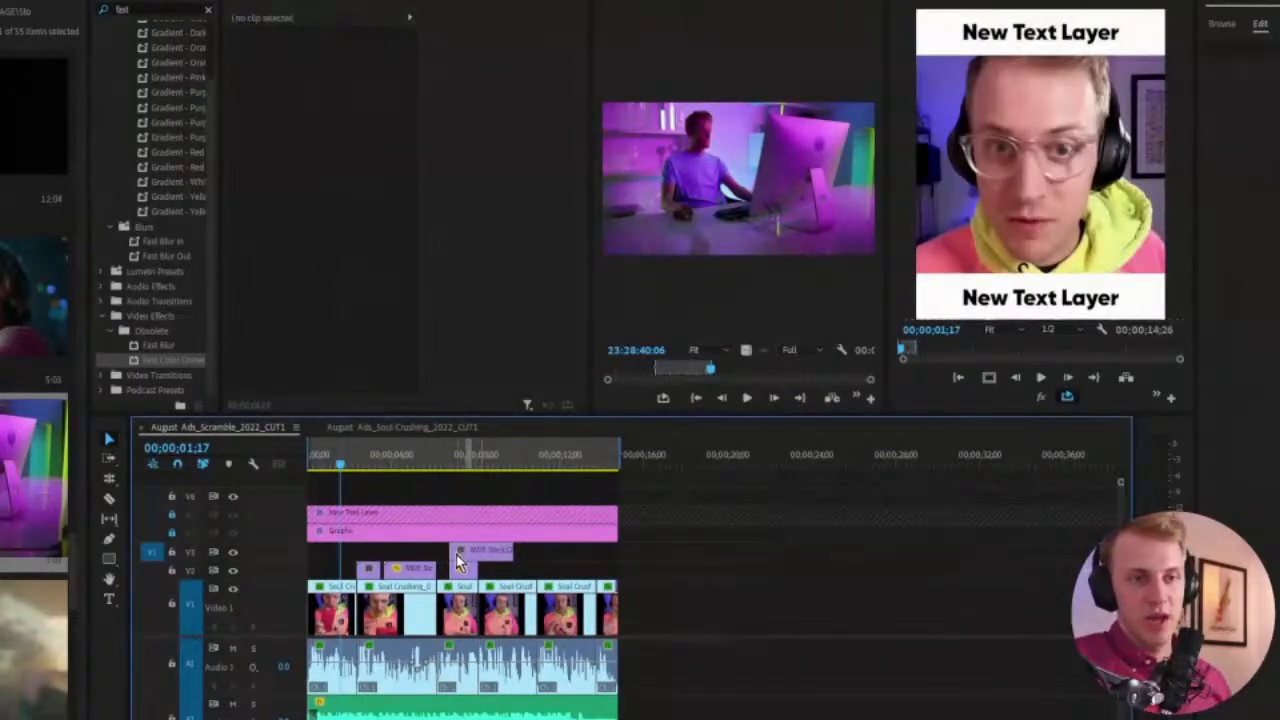
Preview the opening and move MDE Stock (27).mp4 earlier on V2 so that it ends where the first talking-head clip ends
key(=)
key(=)
key(space)
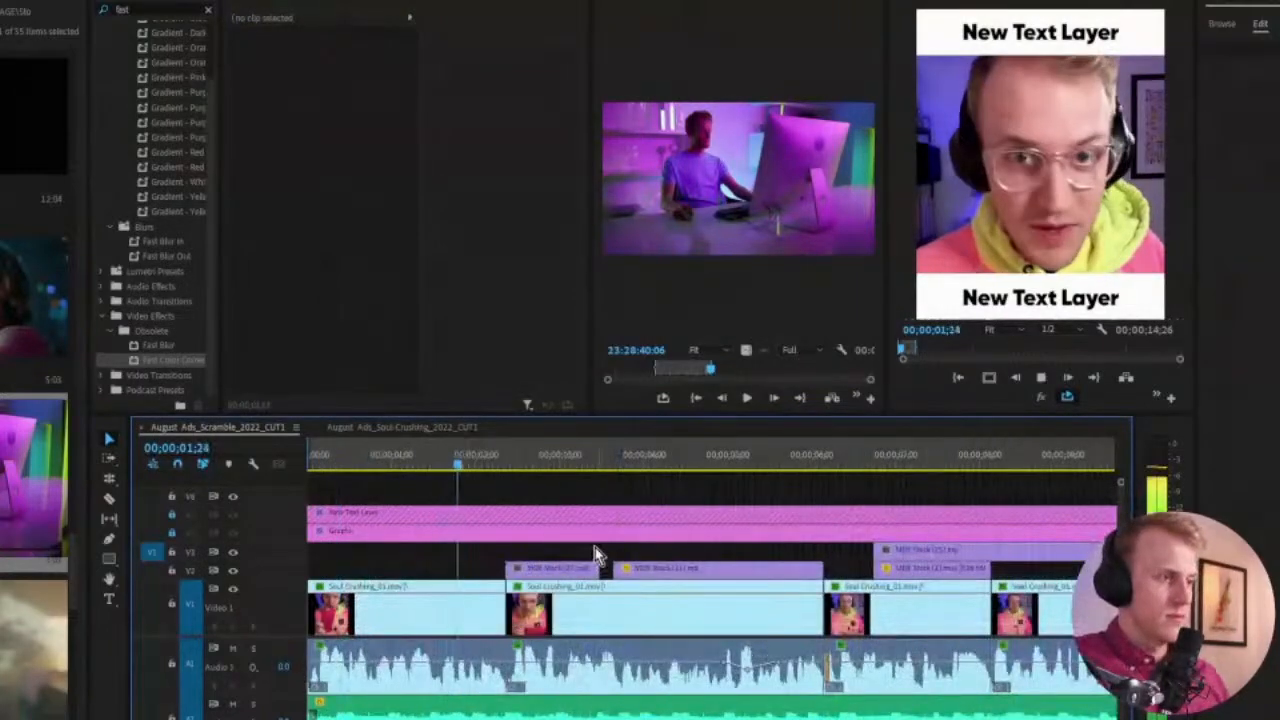
key(space)
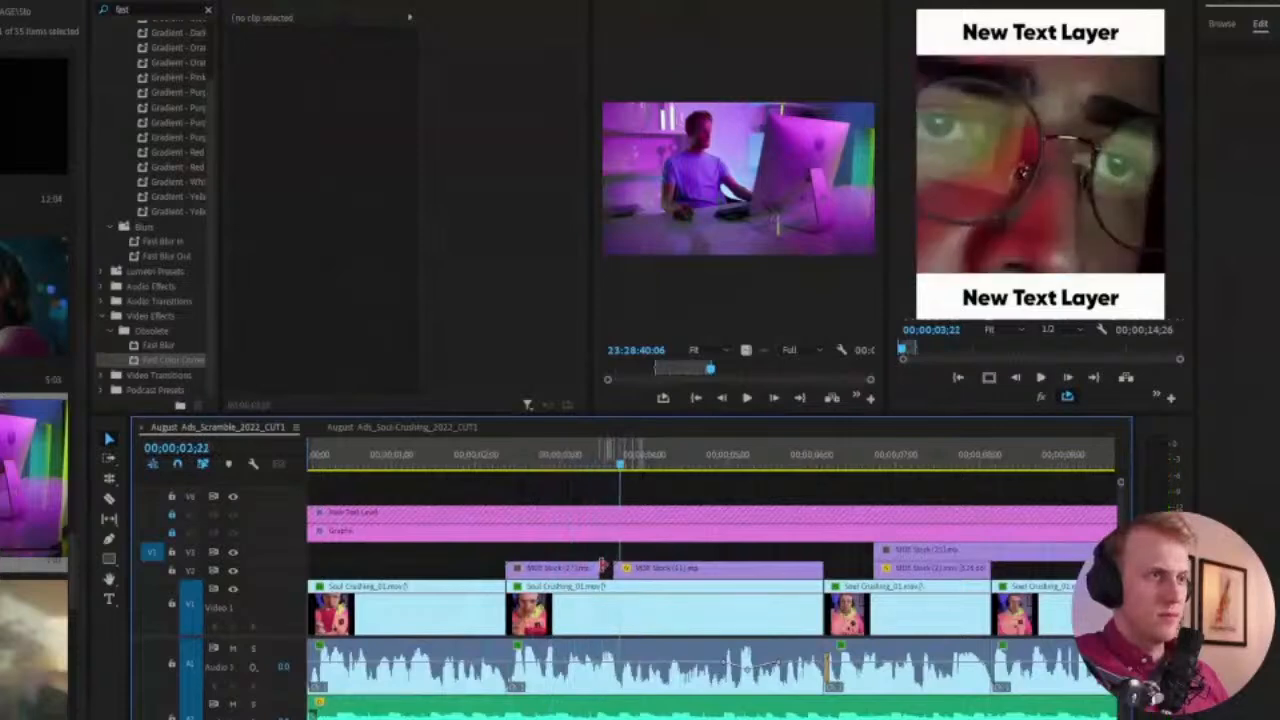
drag(551, 585, 376, 572)
key(minus)
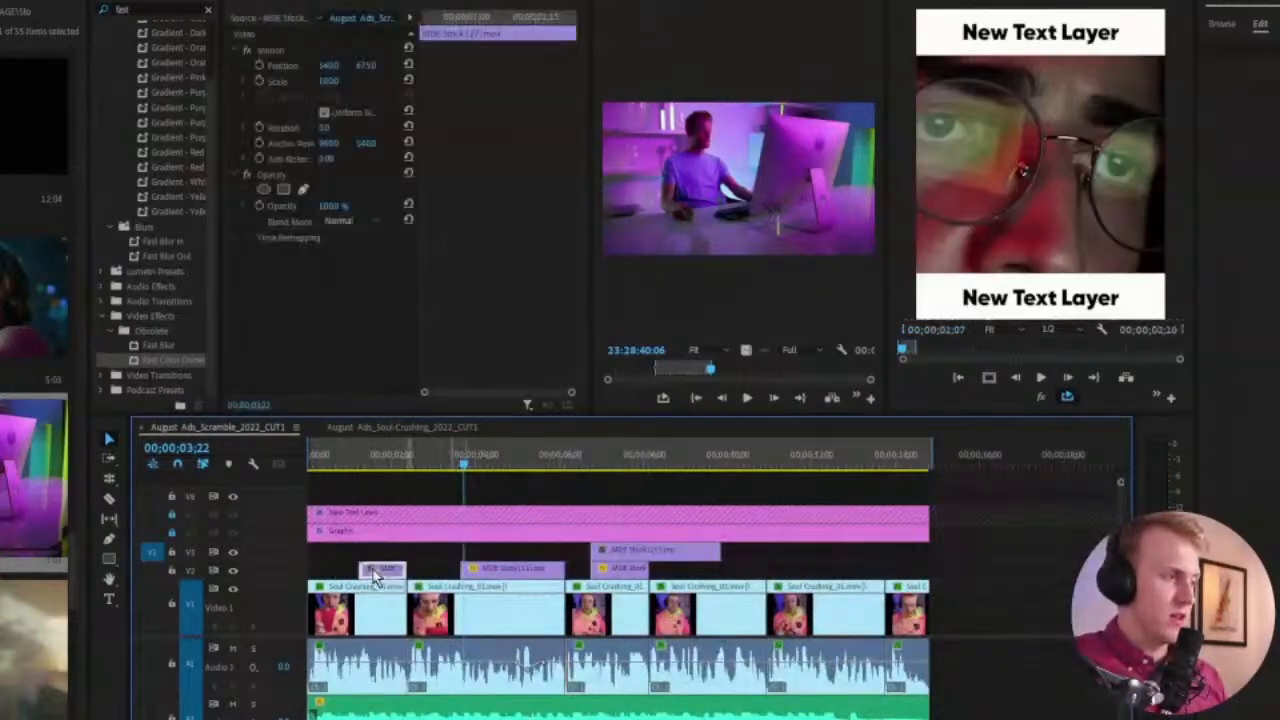
Mark a section of the selfie clip MDE Stock (24).mp4 and place it on track V2 from the middle of the fifth talking-head clip
double_click(26, 300)
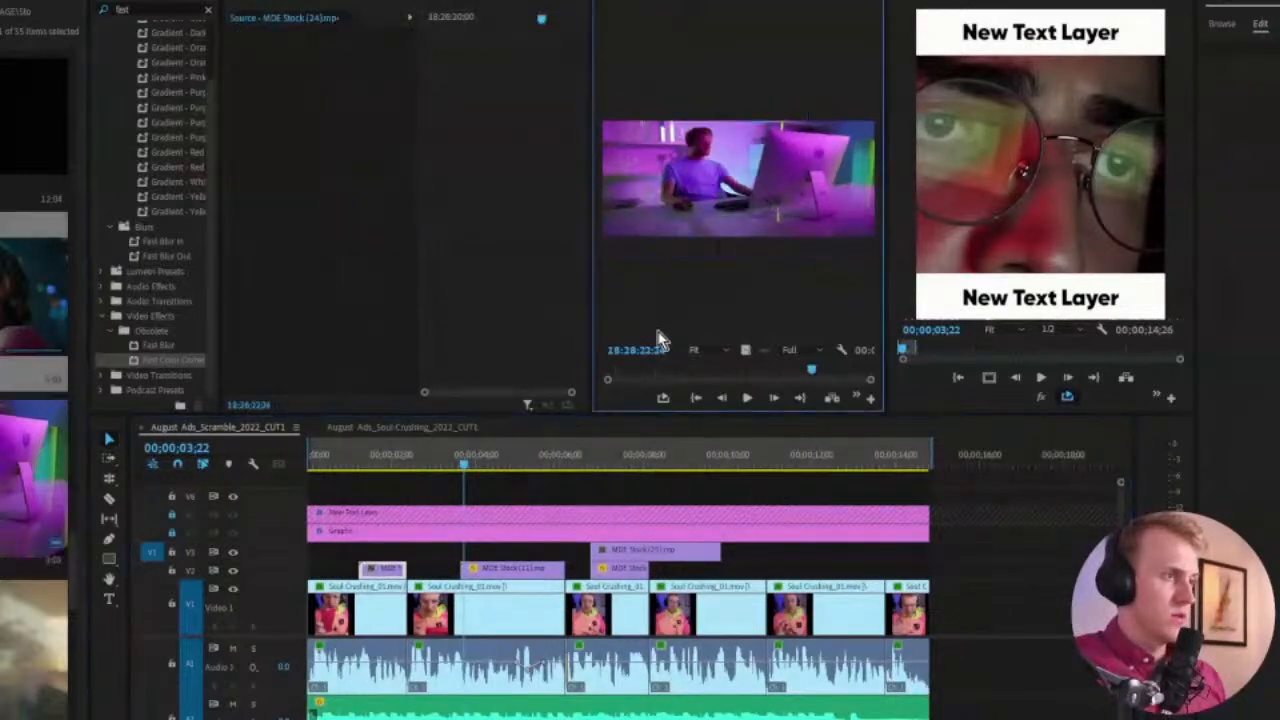
drag(686, 370, 815, 575)
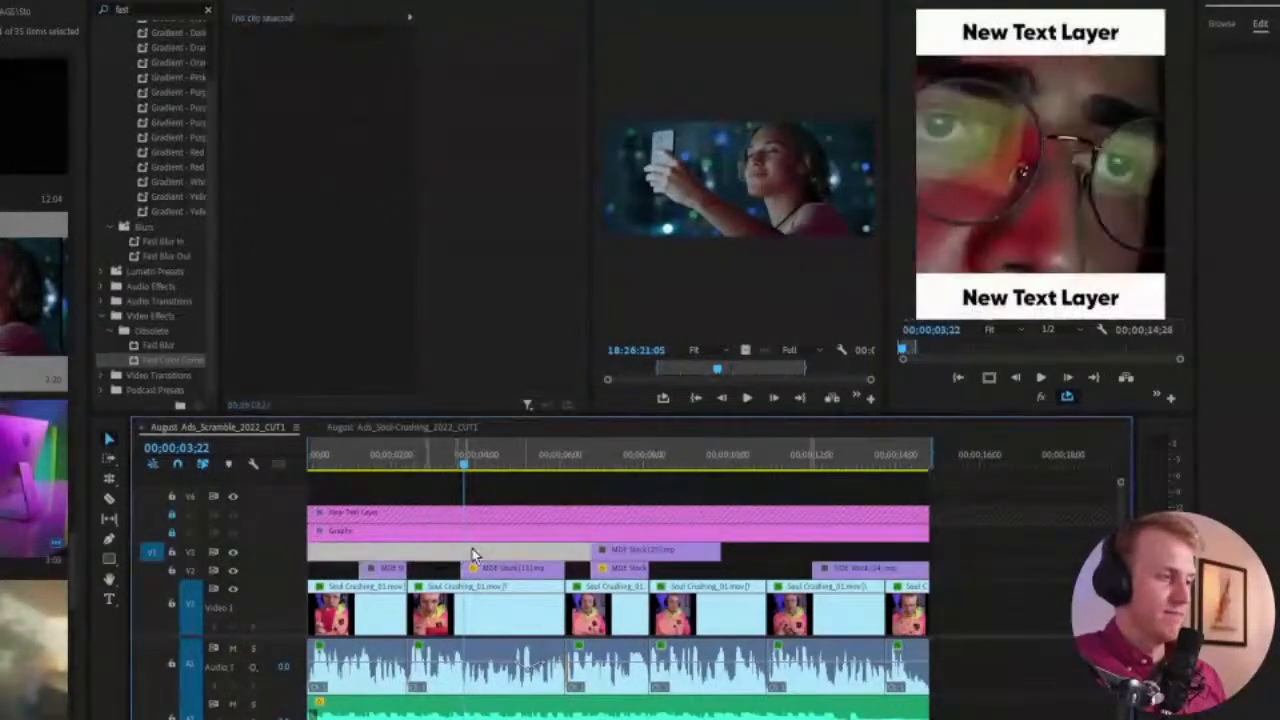
Move the eyeglasses close-up on V2 earlier, trim its end to about 00;00;04;22 and place the keyboard close-up directly after it
drag(500, 575, 483, 574)
drag(374, 451, 277, 456)
key(space)
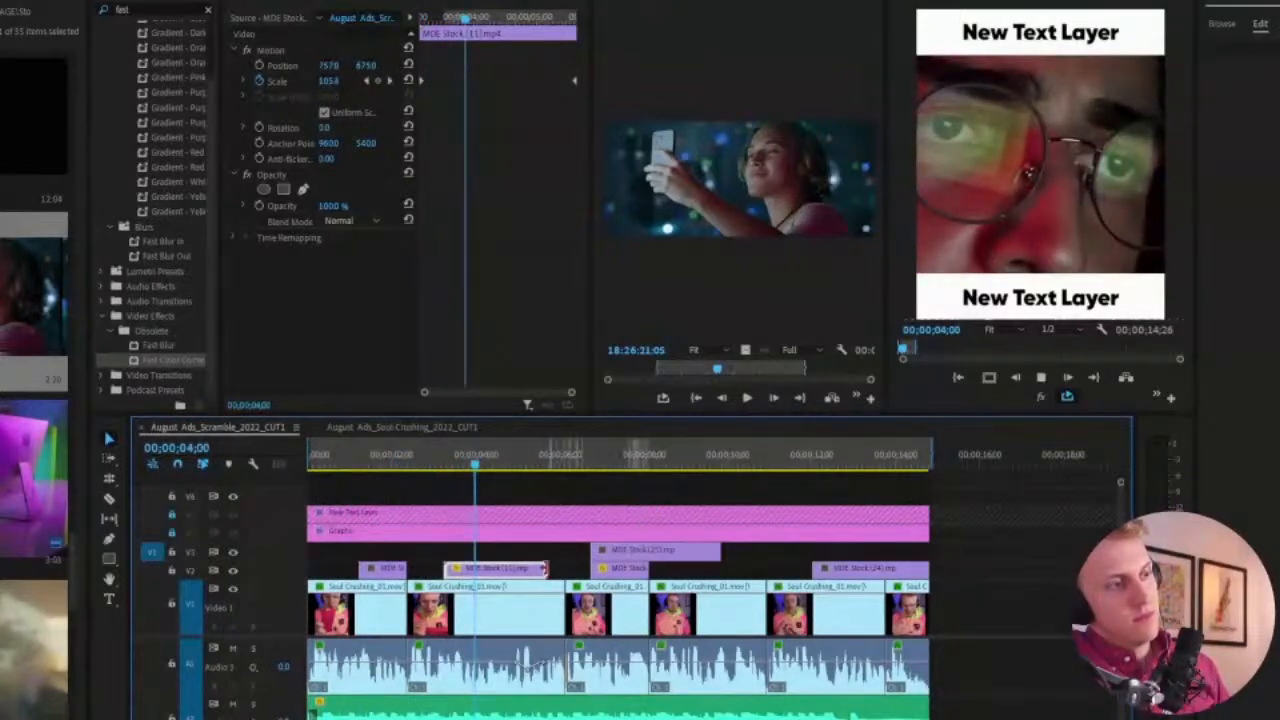
key(space)
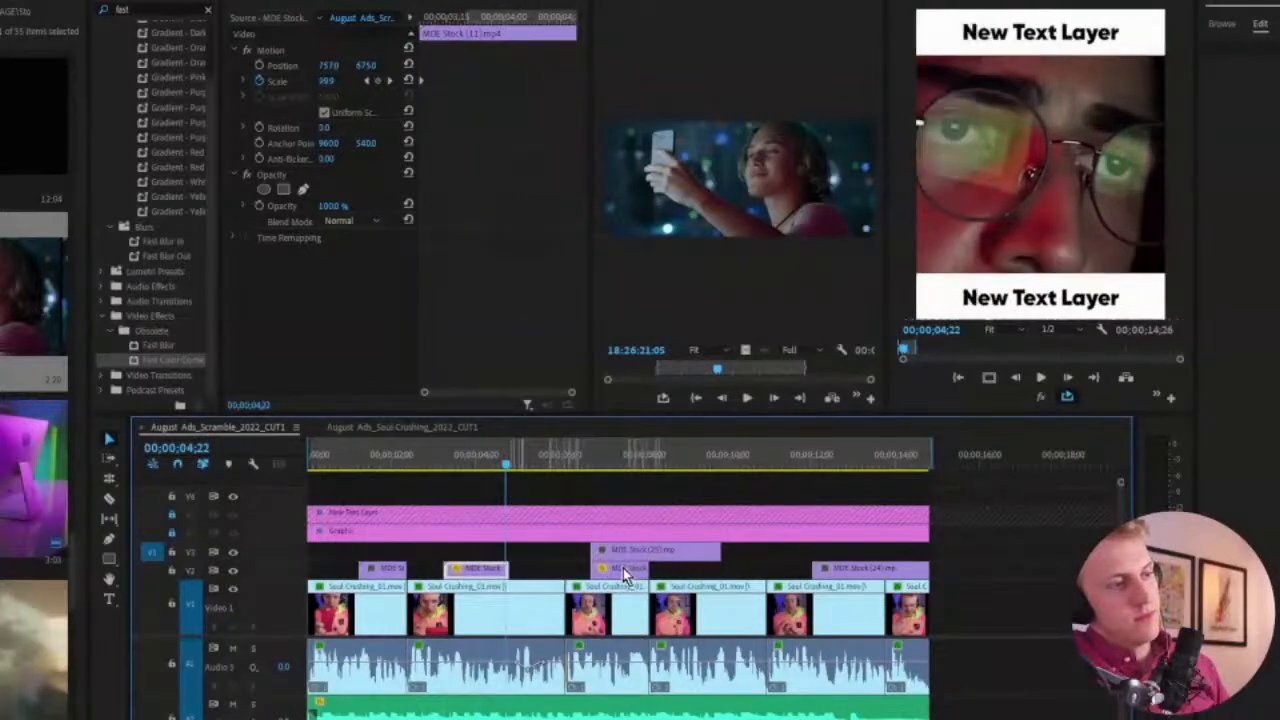
drag(623, 568, 544, 567)
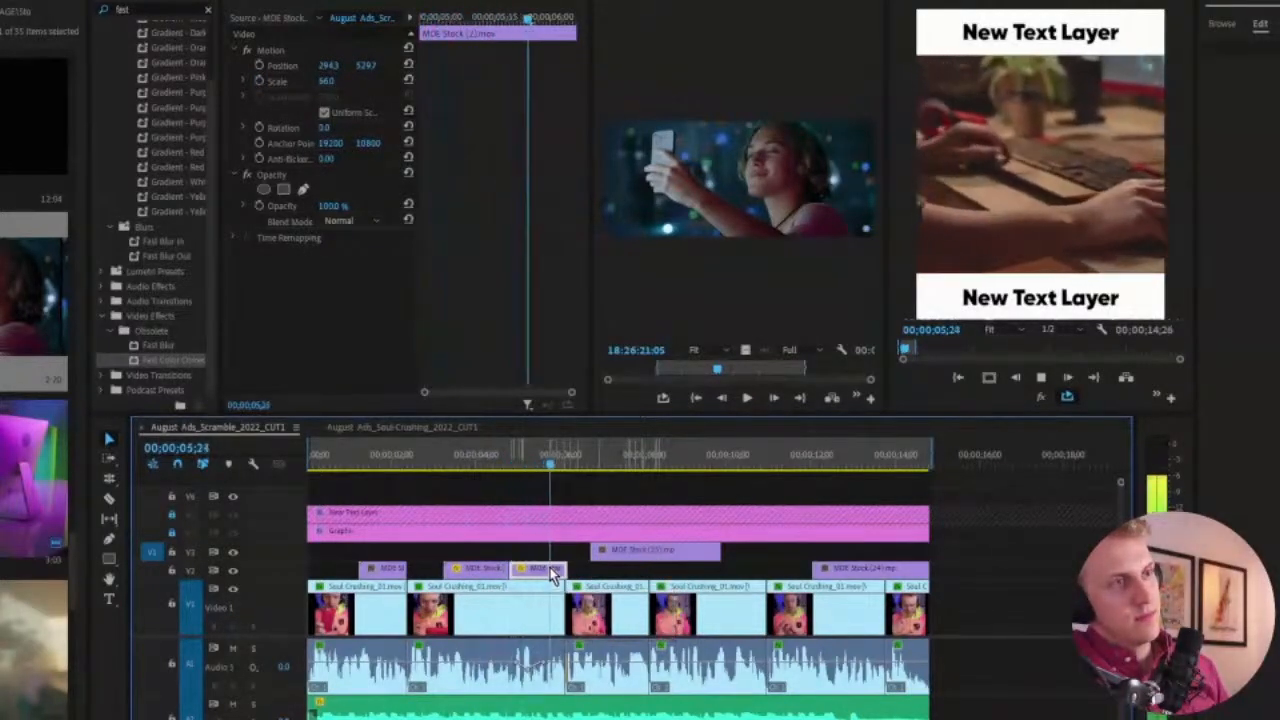
Reframe the purple-lit desk clip MDE Stock (25).mp4 around the man, with scale 148 and position 704, 928.2
click(645, 551)
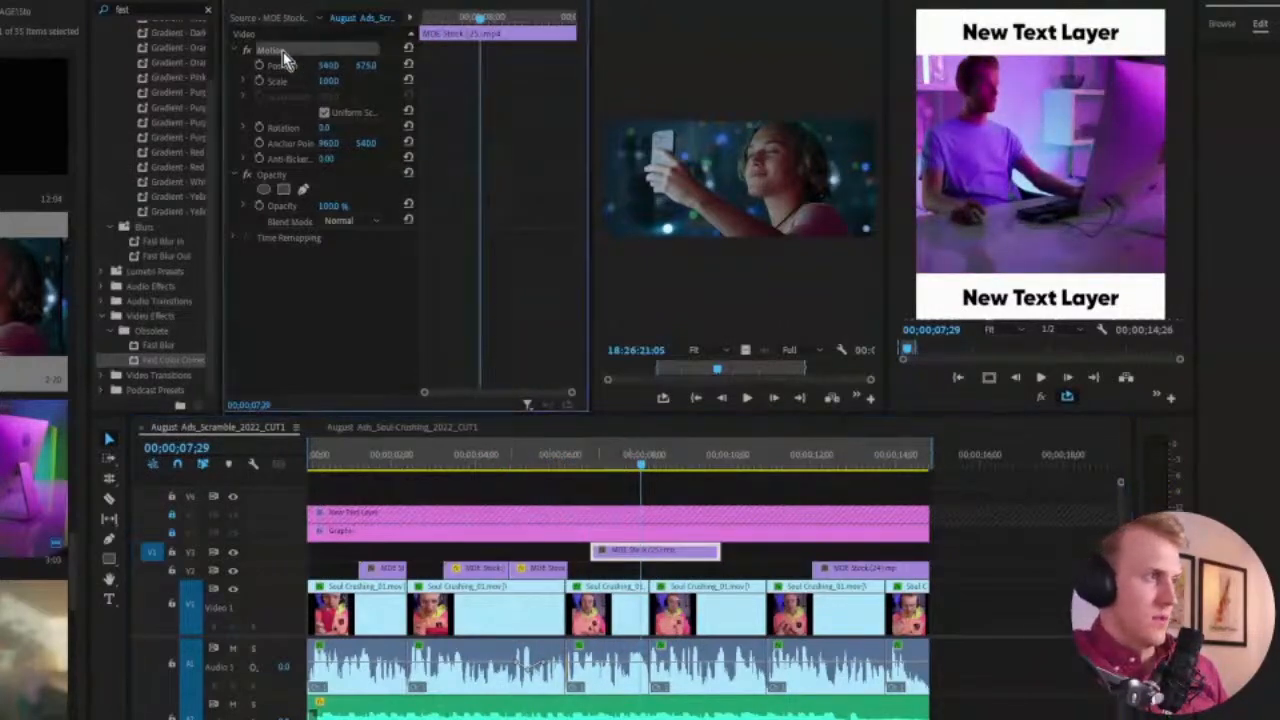
drag(1000, 140, 1045, 200)
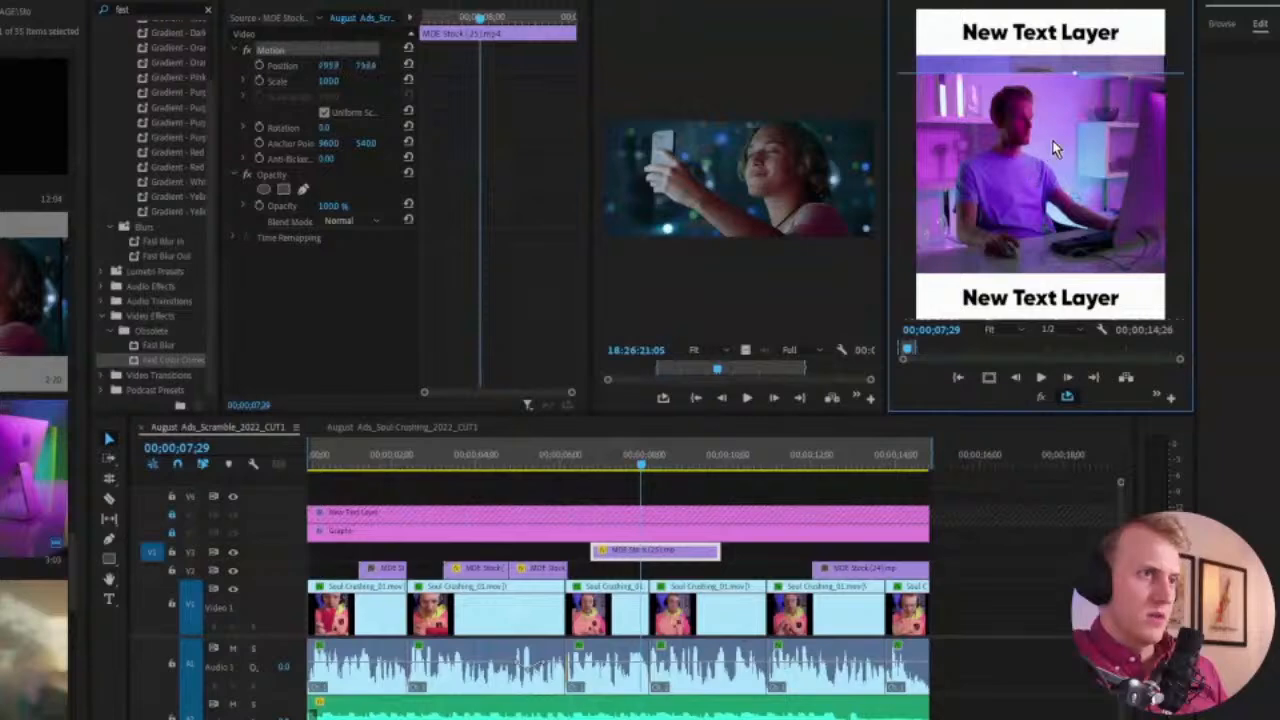
drag(1055, 148, 1085, 142)
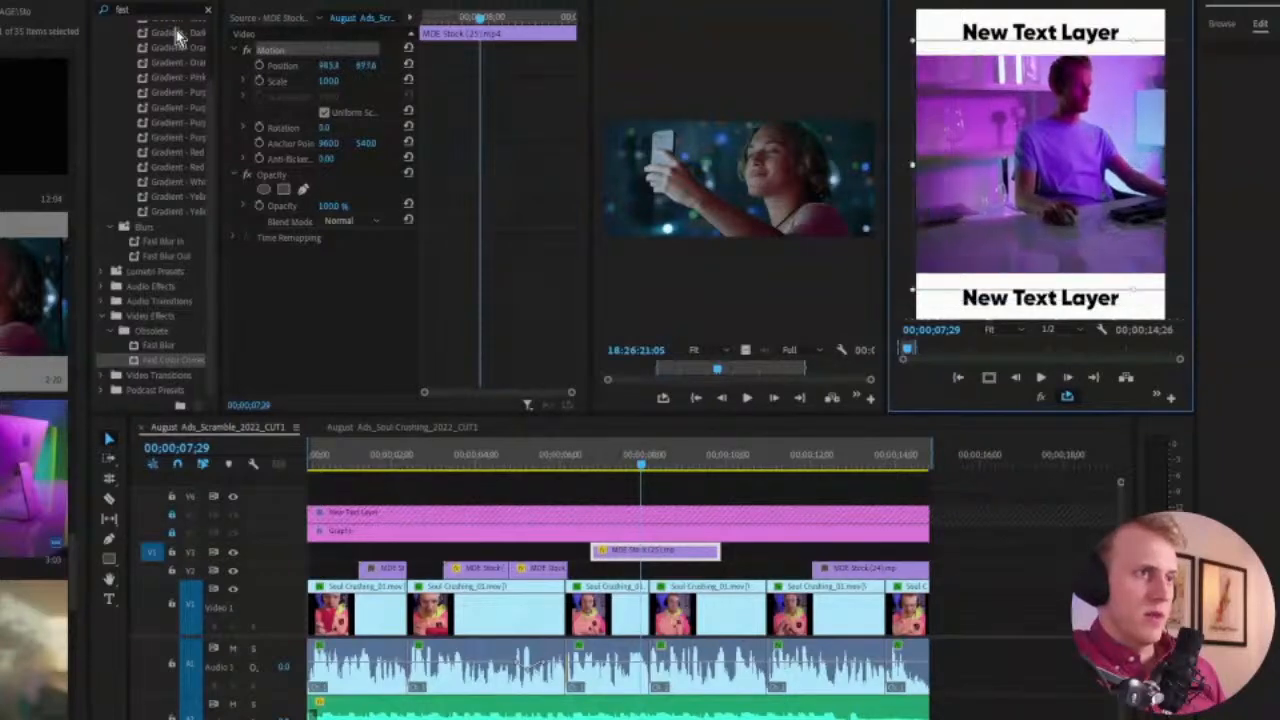
mouse_move(323, 81)
mouse_down()
mouse_move(295, 61)
mouse_move(326, 80)
mouse_up()
drag(999, 119, 973, 144)
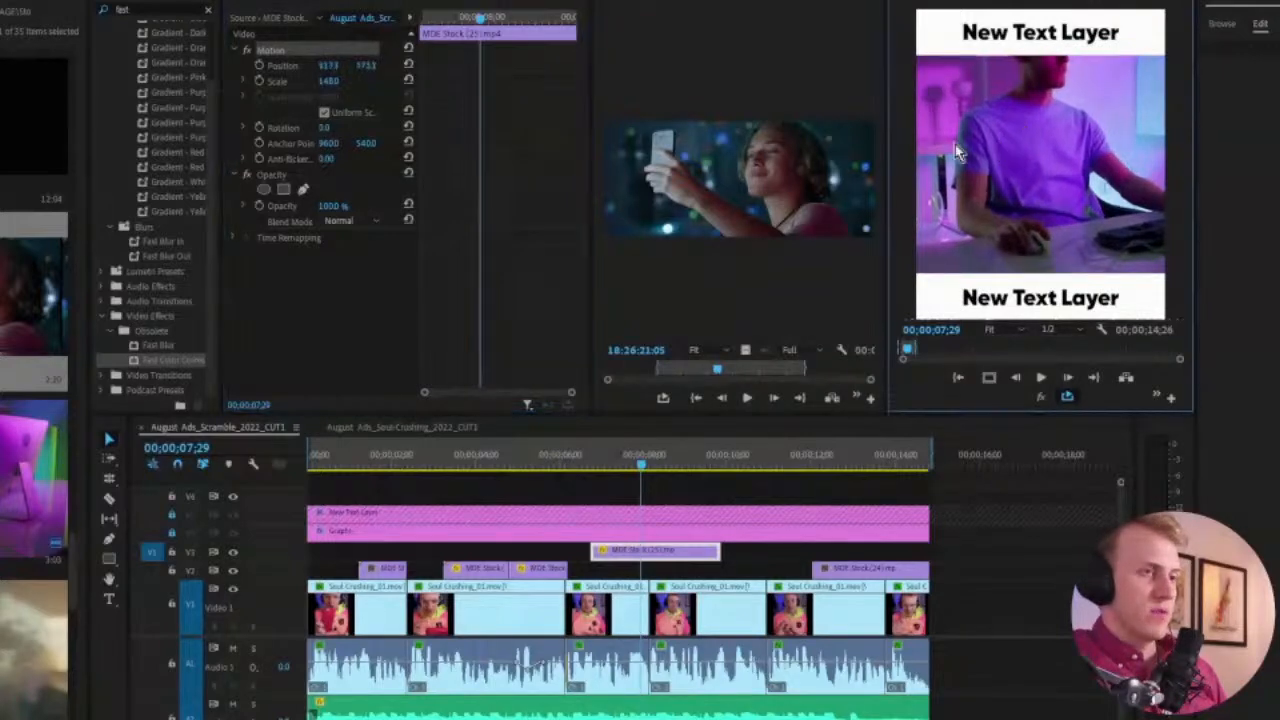
mouse_move(367, 66)
mouse_down()
mouse_move(337, 68)
mouse_move(376, 56)
mouse_up()
mouse_move(1031, 129)
mouse_down()
mouse_move(1054, 120)
mouse_move(1039, 138)
mouse_up()
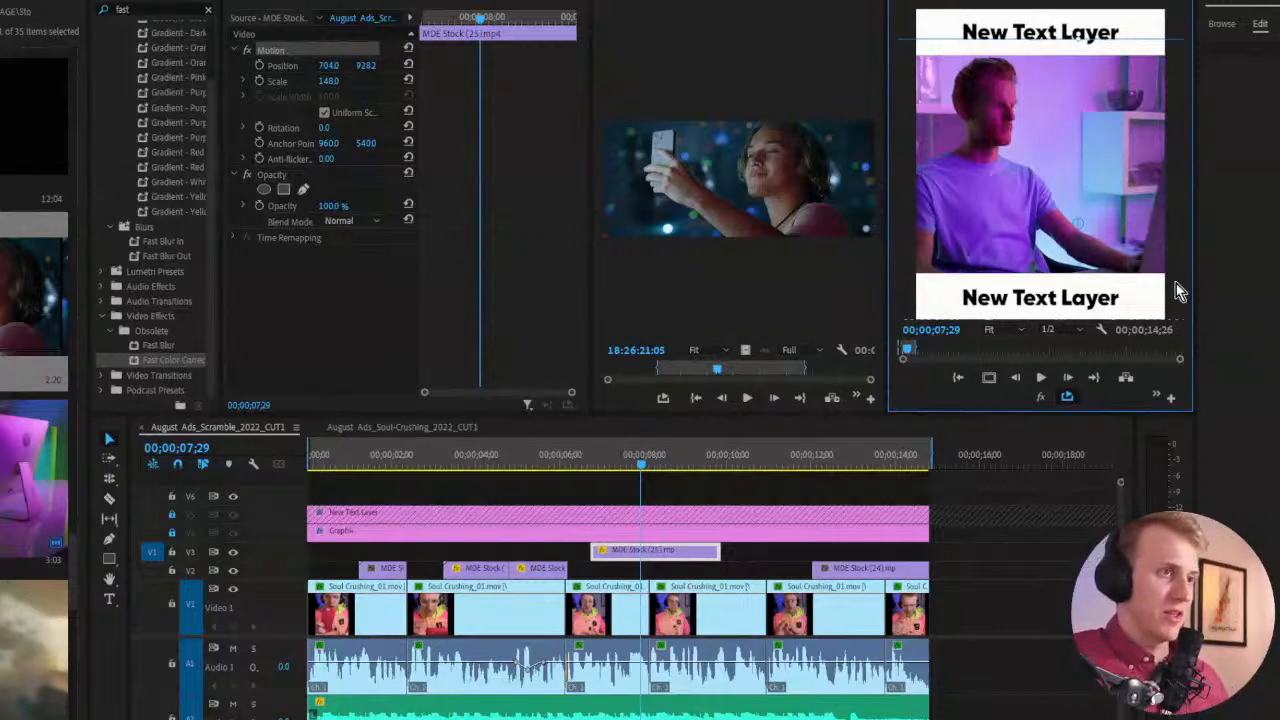
Move MDE Stock (25).mp4 down to track V2 and shorten it
click(1081, 550)
key(space)
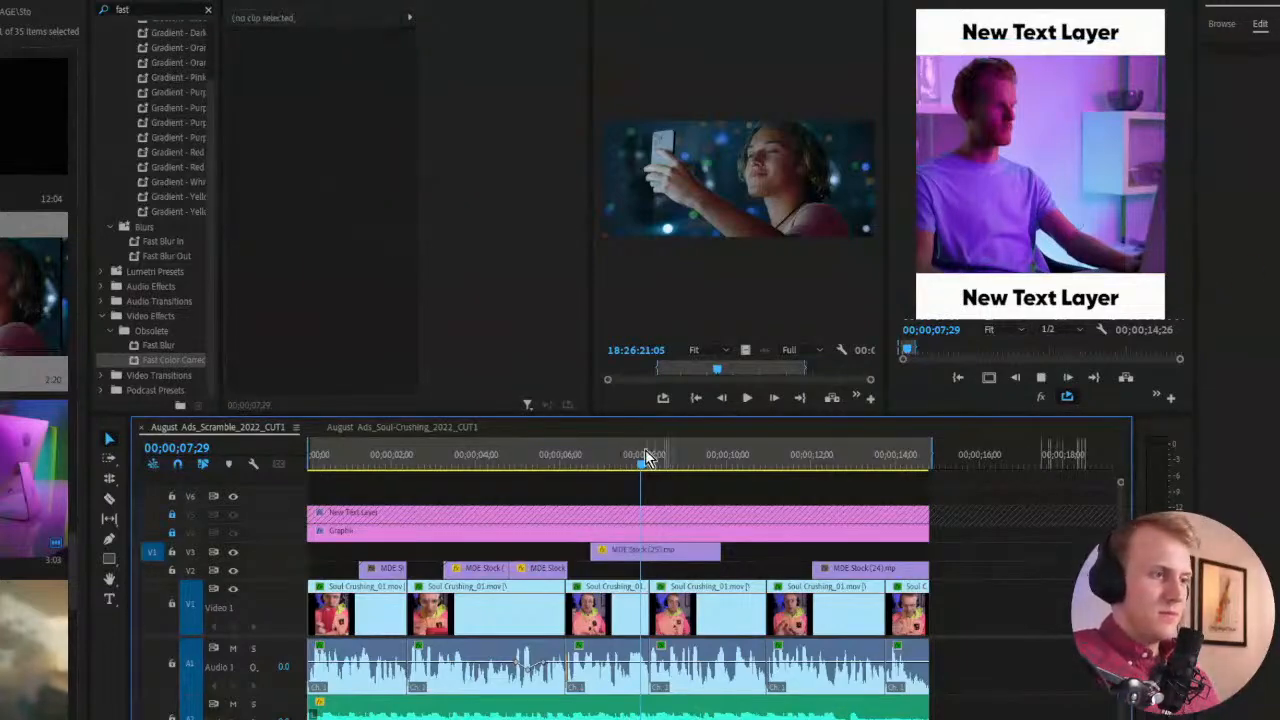
key(space)
drag(638, 550, 639, 569)
drag(717, 569, 655, 569)
Move MDE Stock (25).mp4 later over the closing part of the fourth talking-head clip and trim it to that clip's end
key(space)
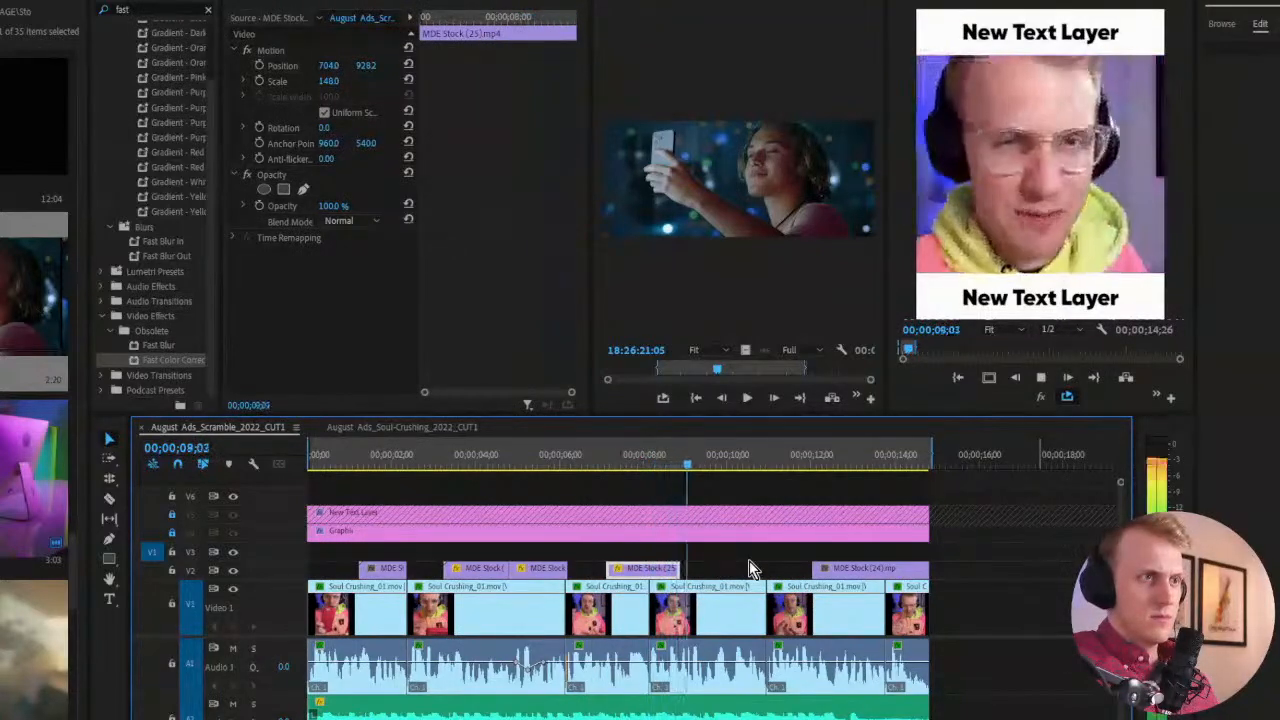
drag(668, 572, 745, 573)
key(space)
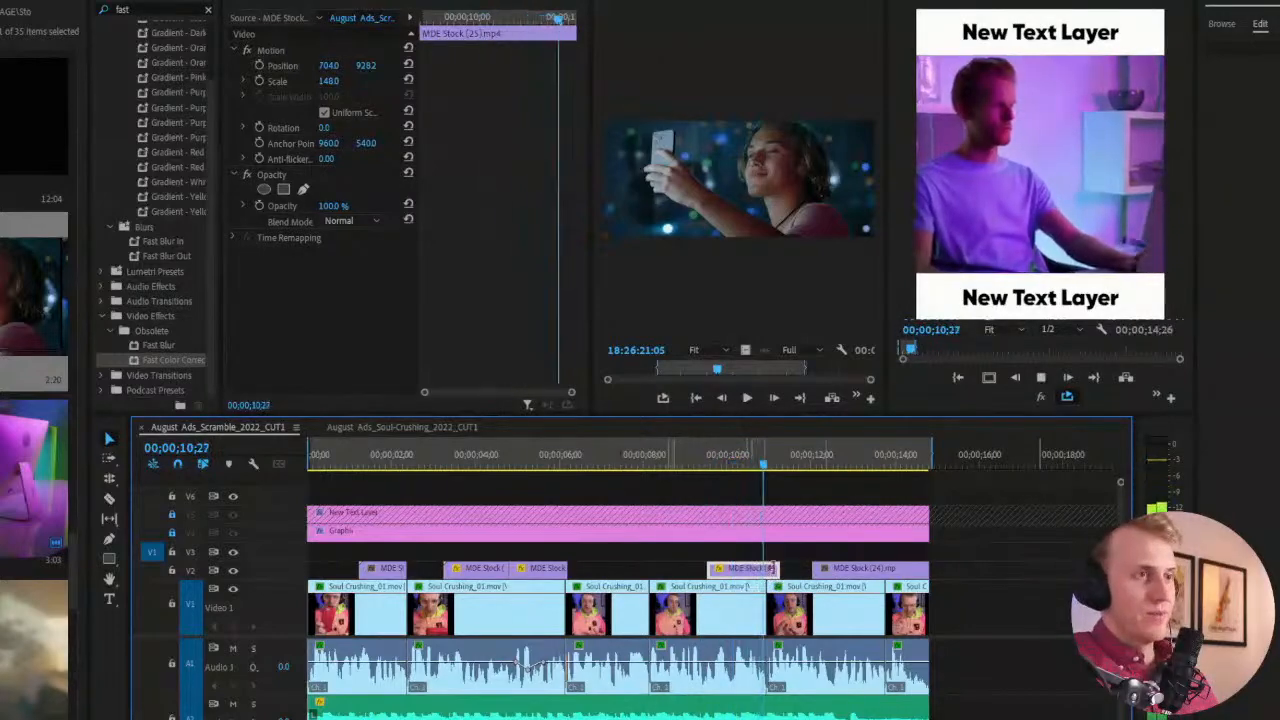
drag(774, 568, 764, 569)
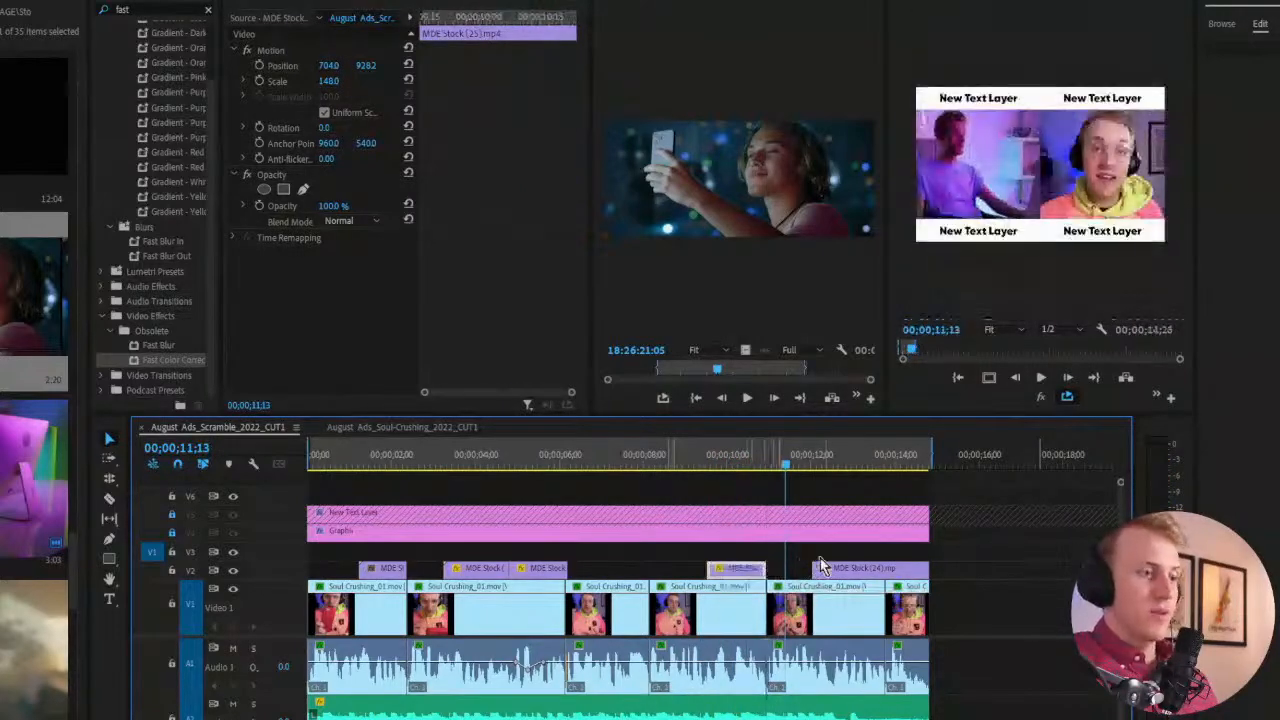
Shorten the selfie clip MDE Stock (24).mp4, move it to the third talking-head clip's start and set its scale to 97
key(space)
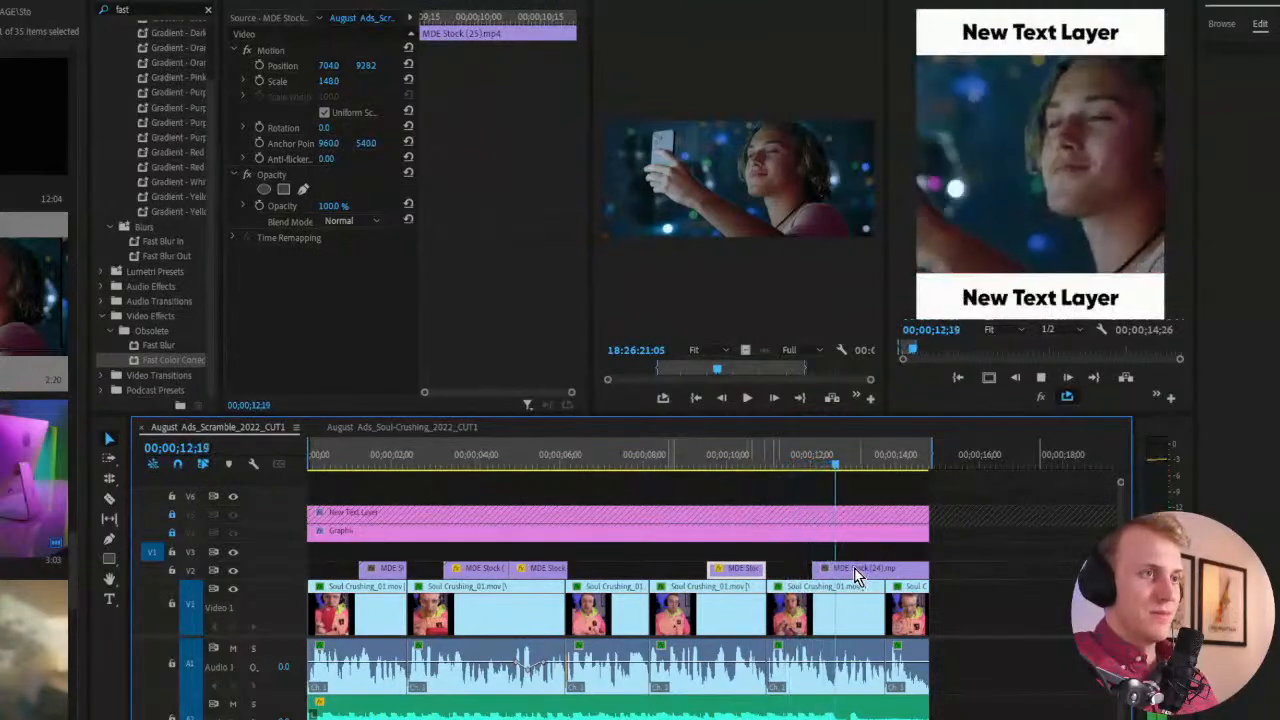
key(space)
drag(918, 567, 602, 570)
click(581, 456)
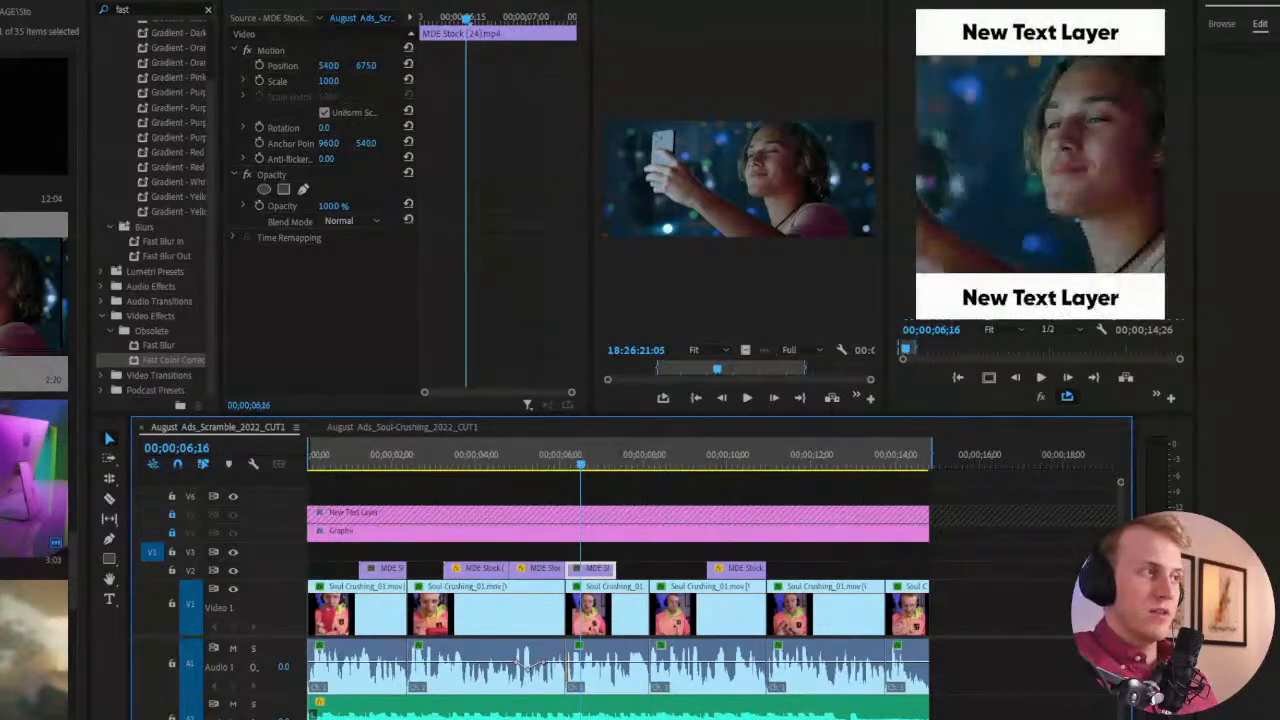
drag(328, 80, 298, 80)
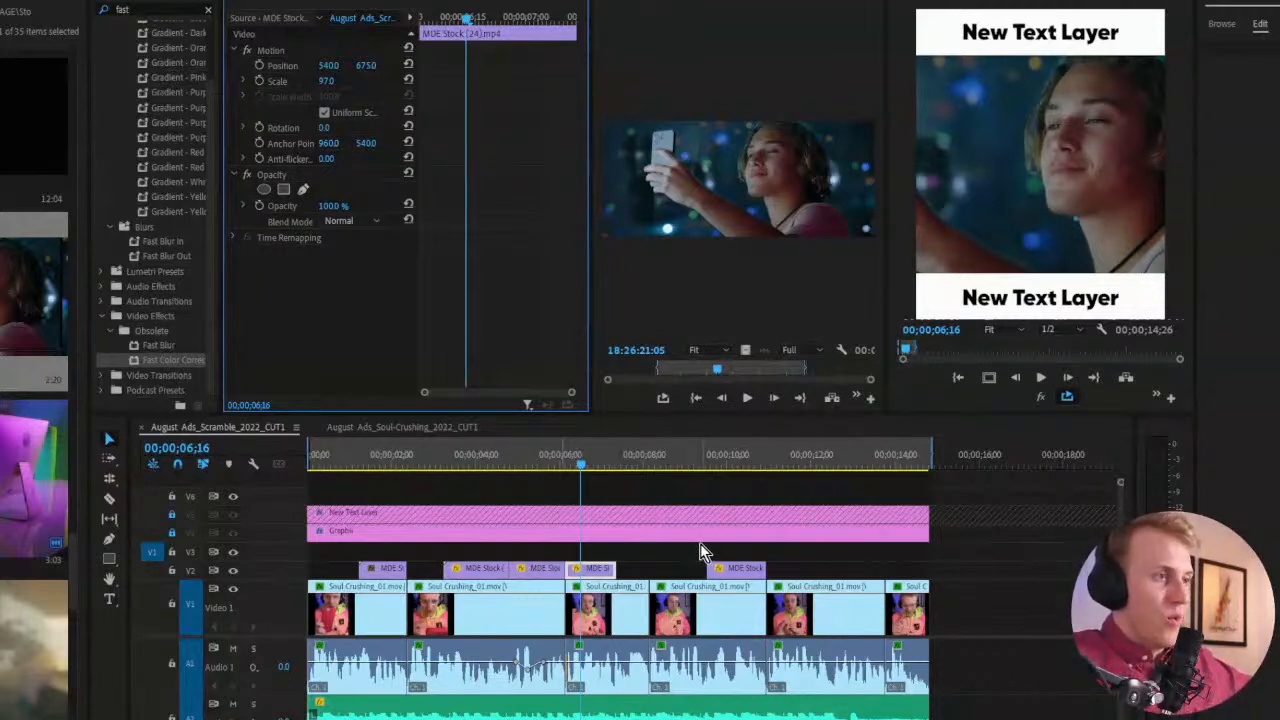
Expand the height of track V2 so that its B-roll clips show thumbnails
click(650, 559)
key(=)
key(-)
key(-)
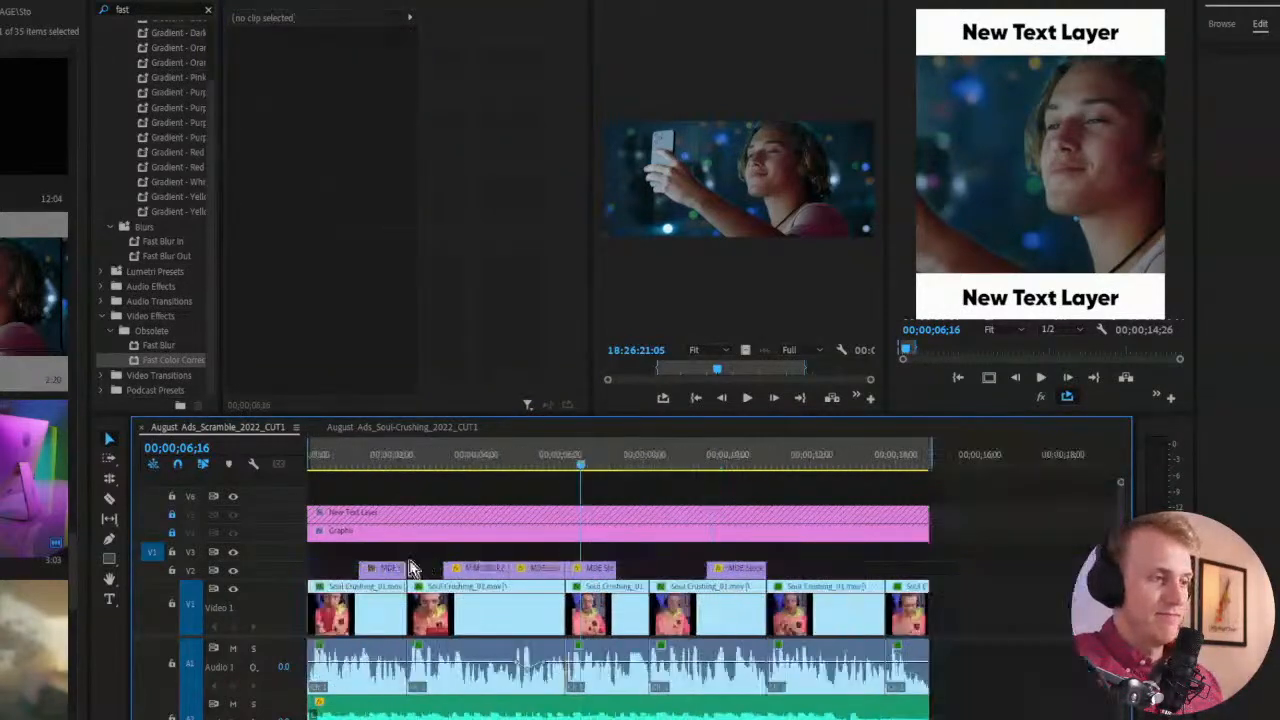
double_click(284, 573)
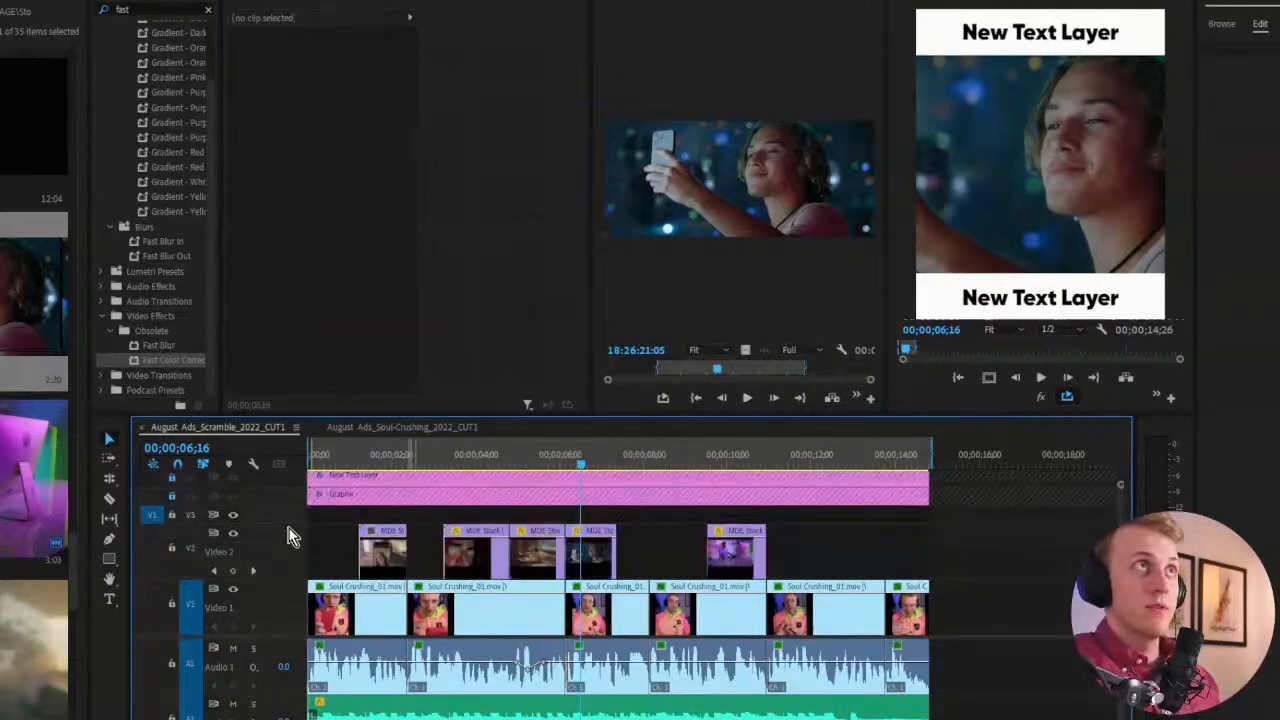
mouse_move(288, 525)
mouse_down()
mouse_move(288, 544)
mouse_move(286, 527)
mouse_up()
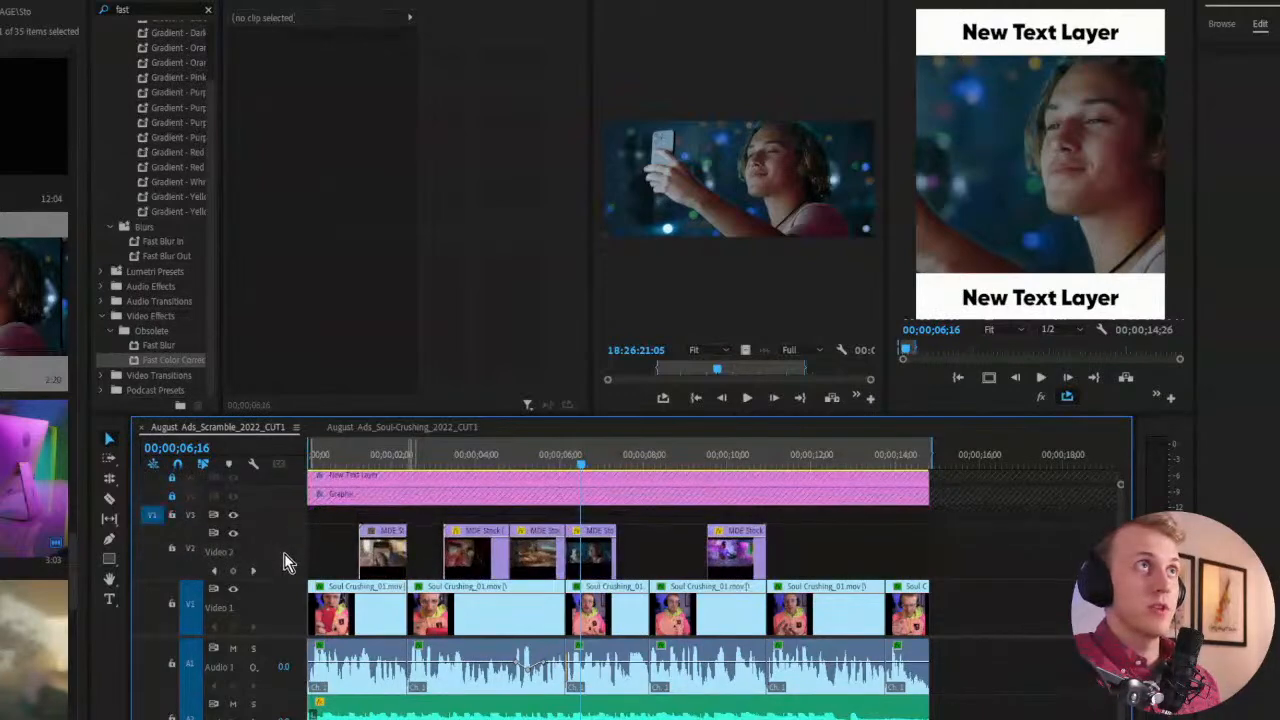
double_click(284, 553)
double_click(280, 570)
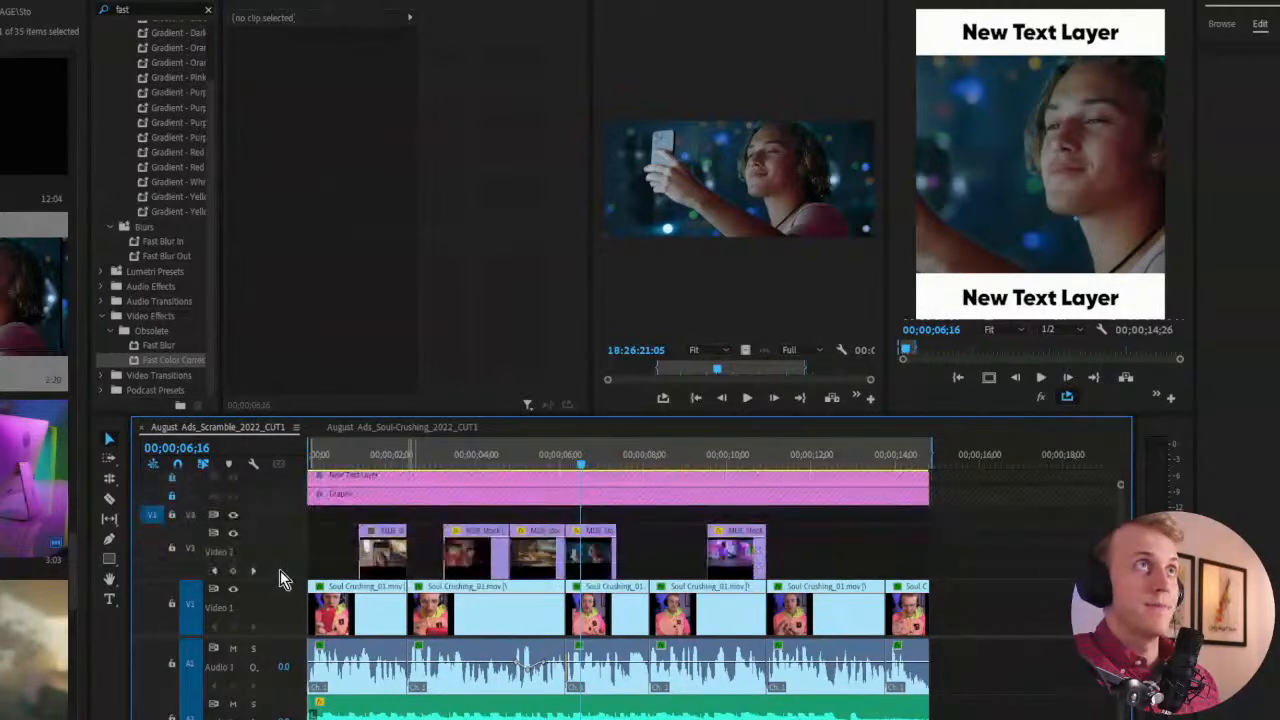
Play the sequence from the beginning to review the B-roll placement, and return to the third talking-head clip's start
key(Home)
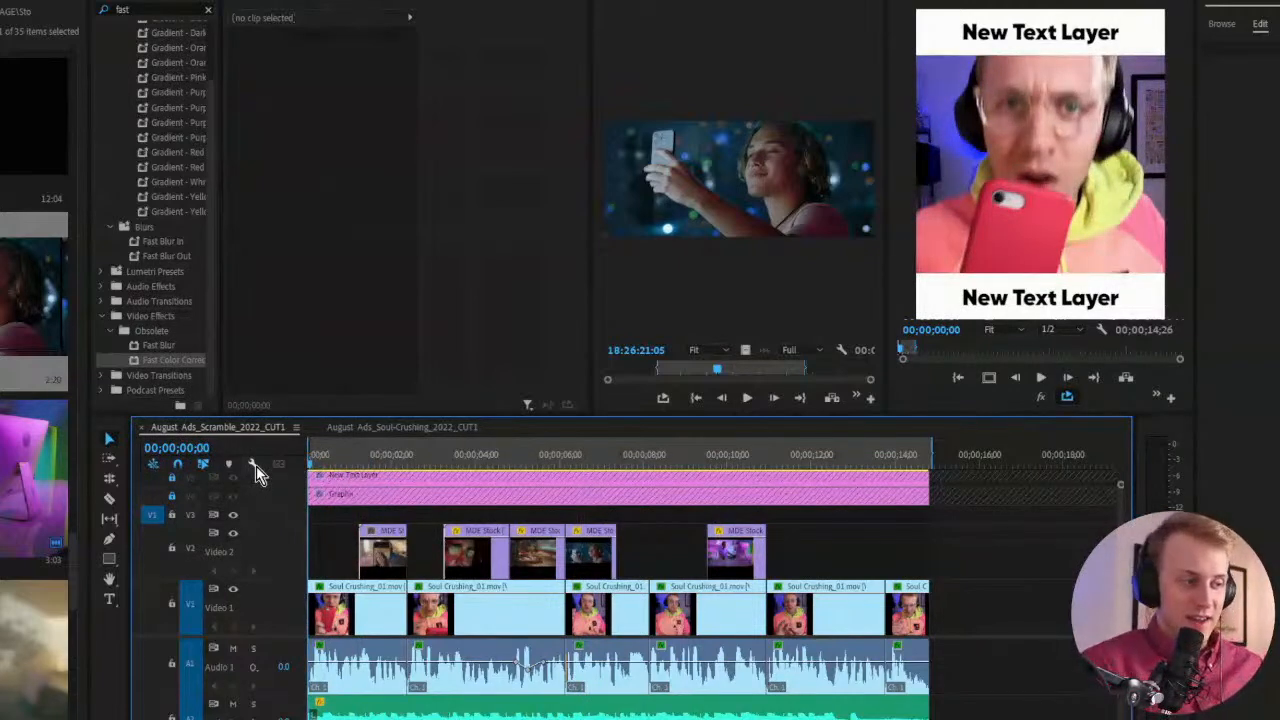
key(space)
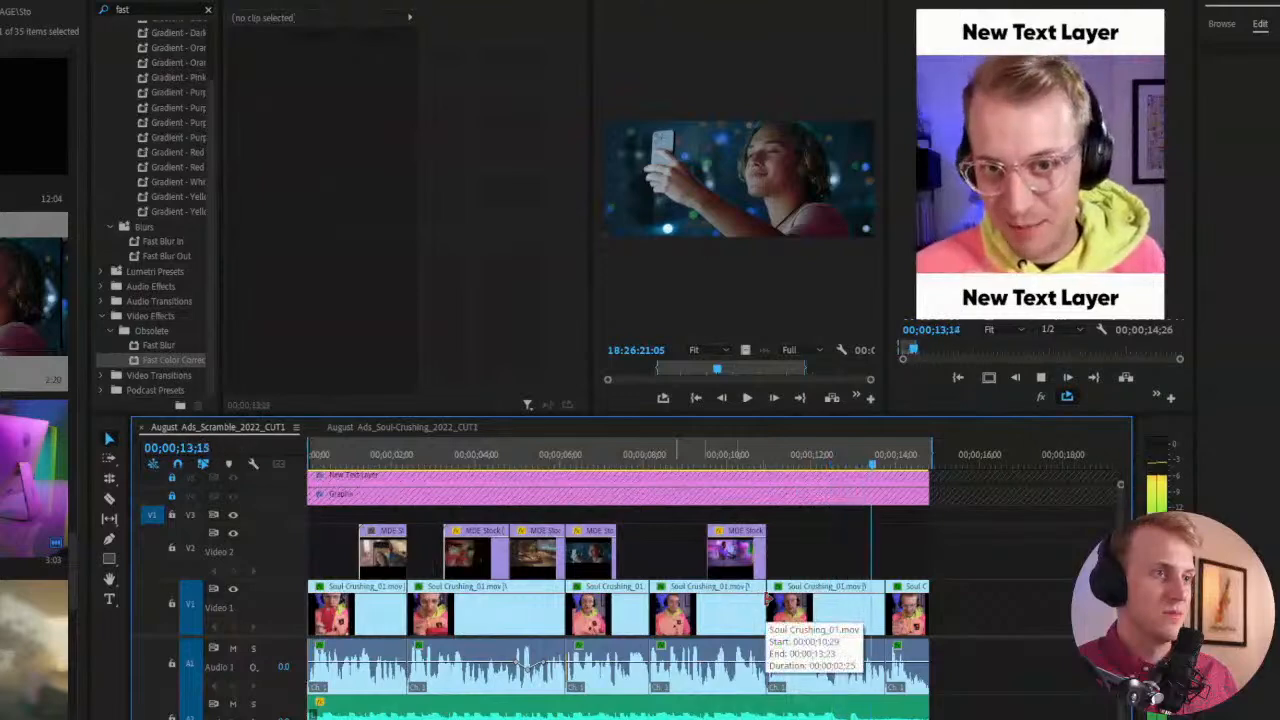
click(573, 452)
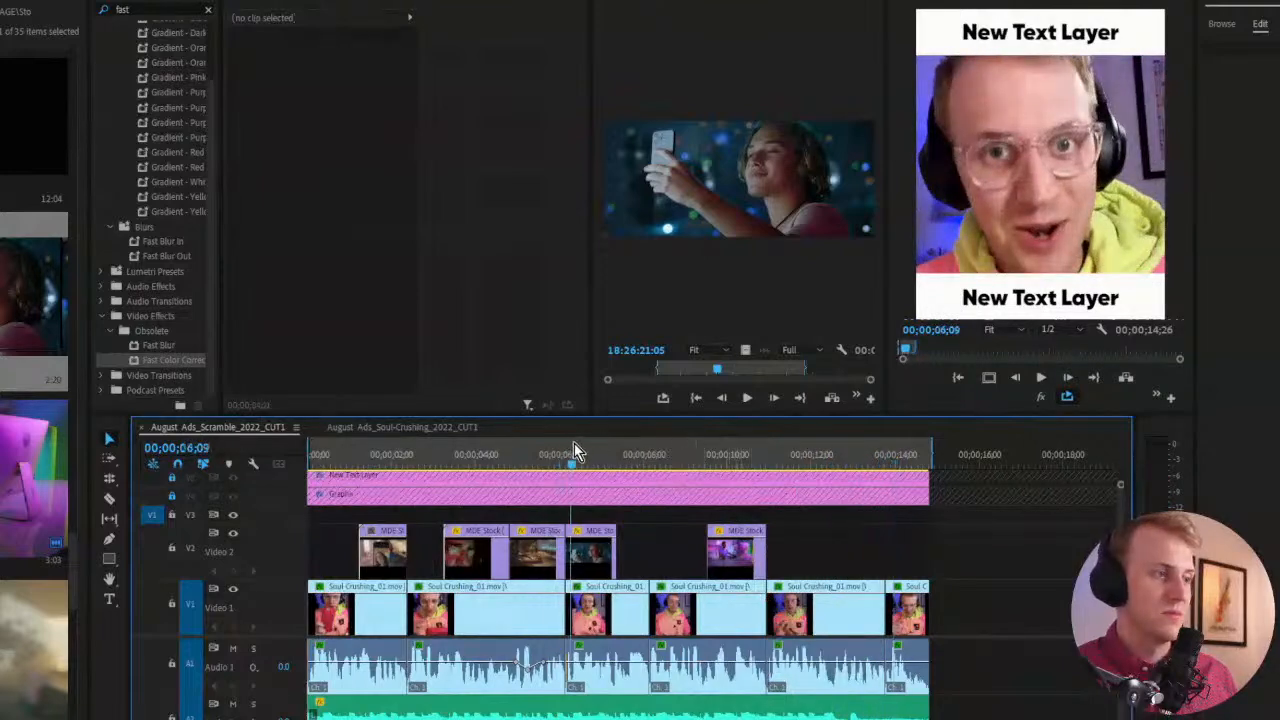
Set MDE Stock (24).mp4 to scale 94 and horizontal position 888, and add a position keyframe at 00;00;06;14
click(601, 572)
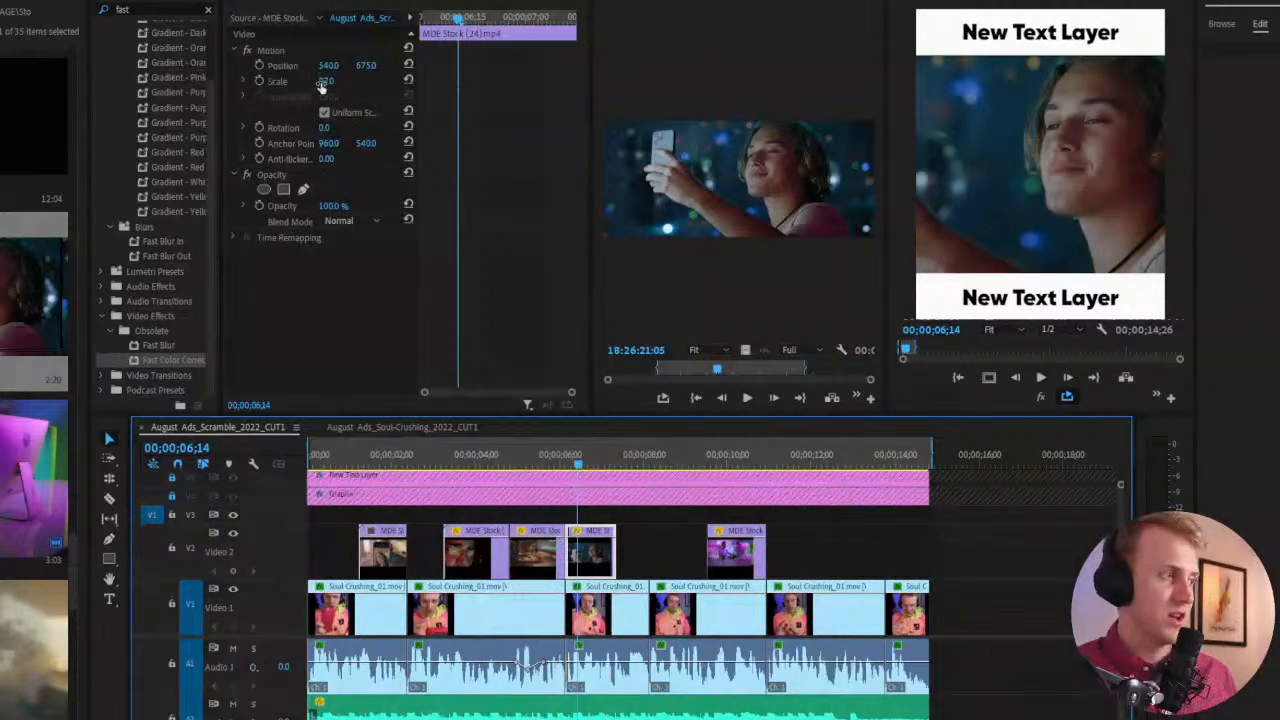
drag(320, 84, 530, 66)
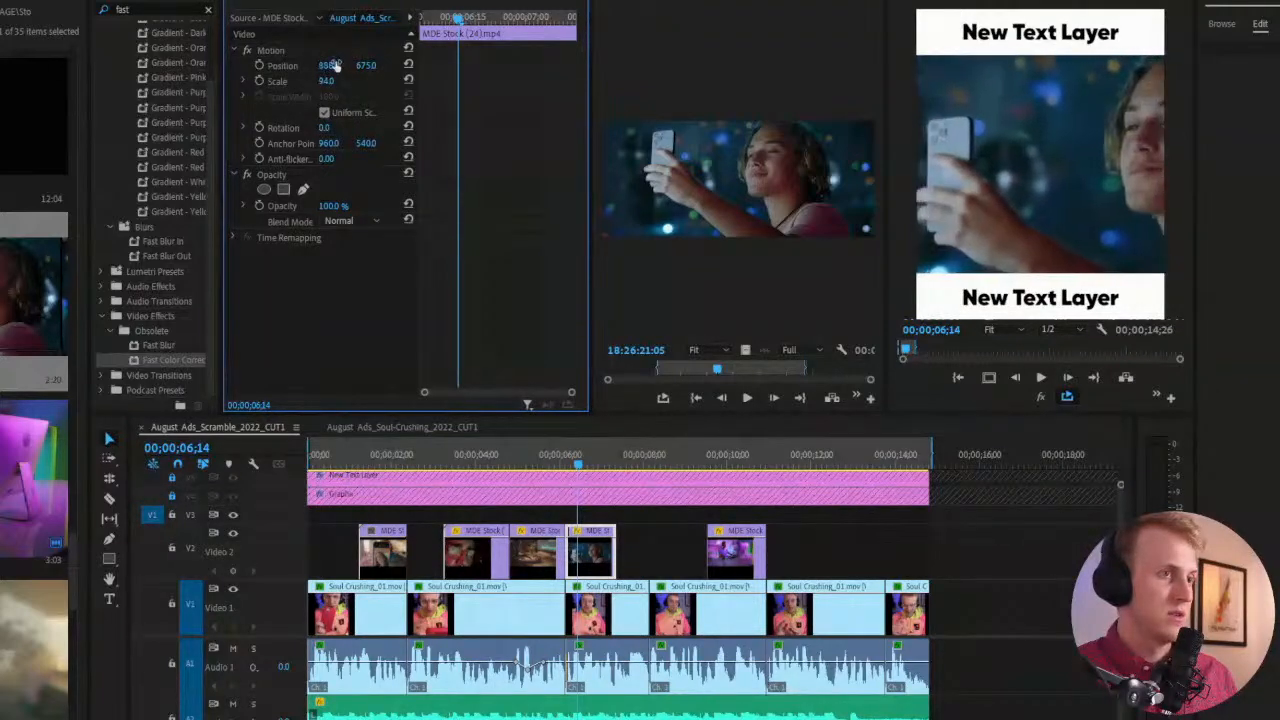
drag(336, 65, 395, 72)
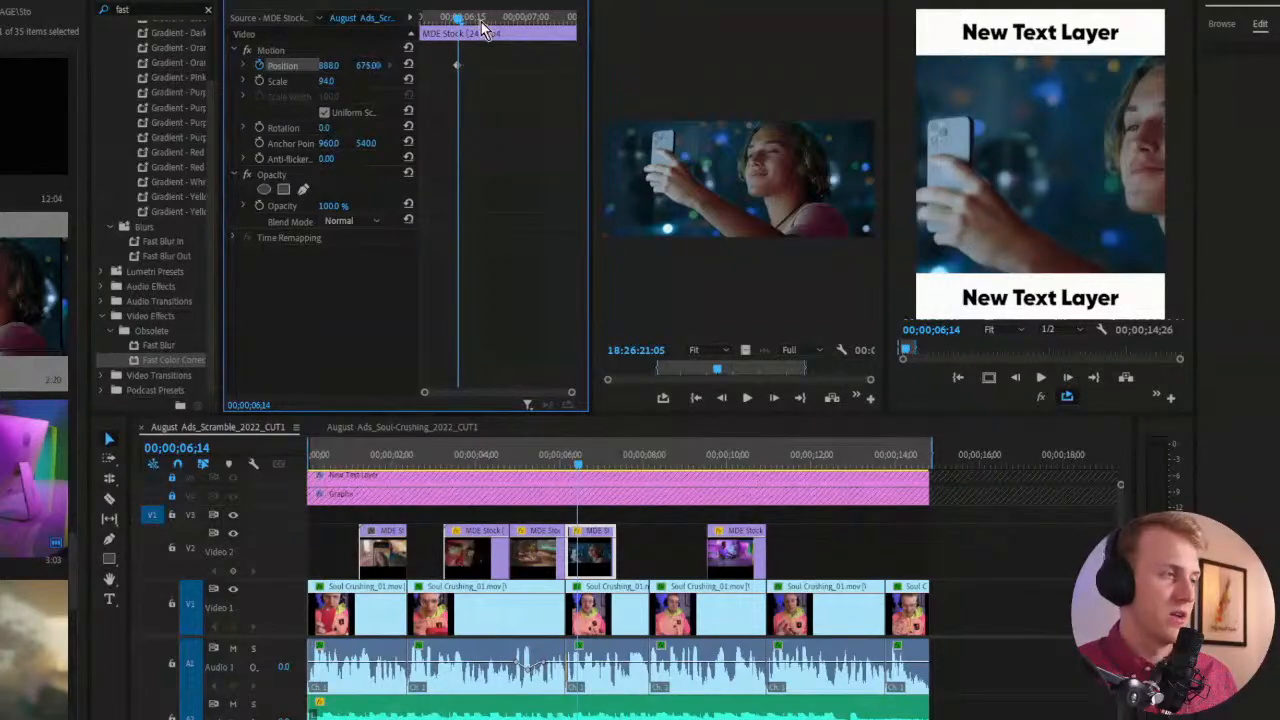
Save the project and animate the selfie clip's horizontal position to 526, with position keyframes at the clip's start and end
key(ctrl+s)
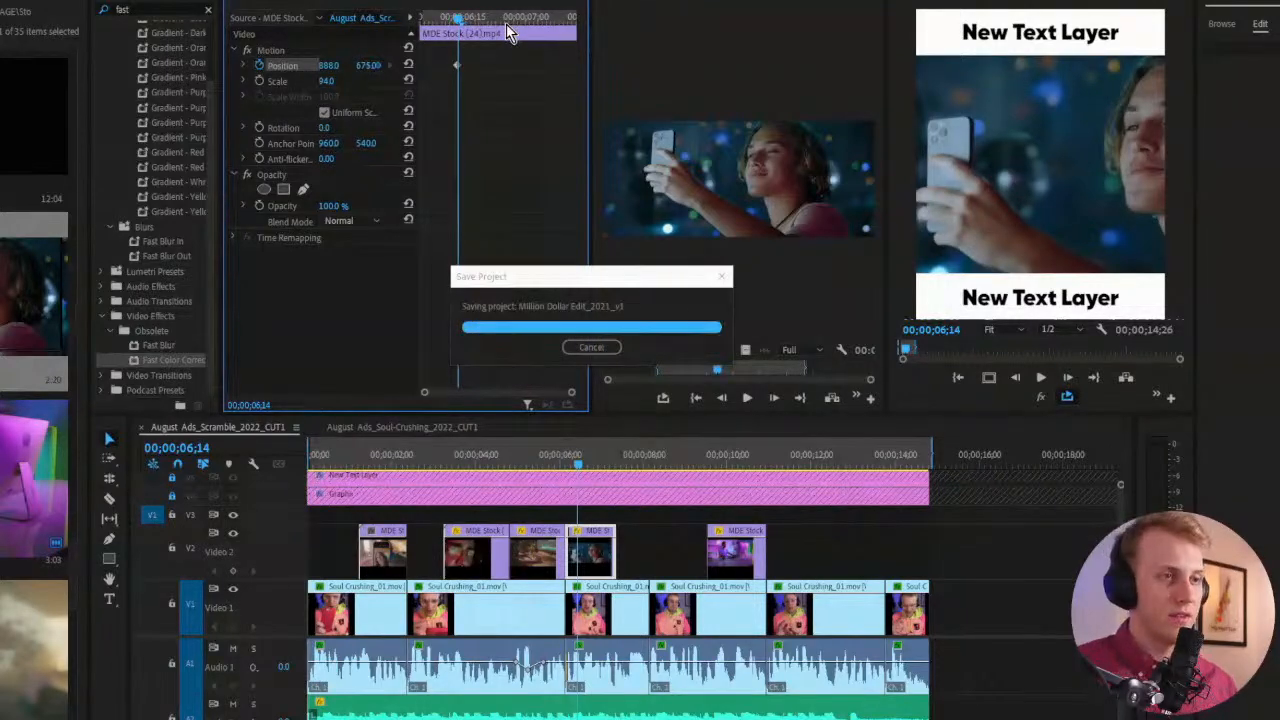
click(508, 20)
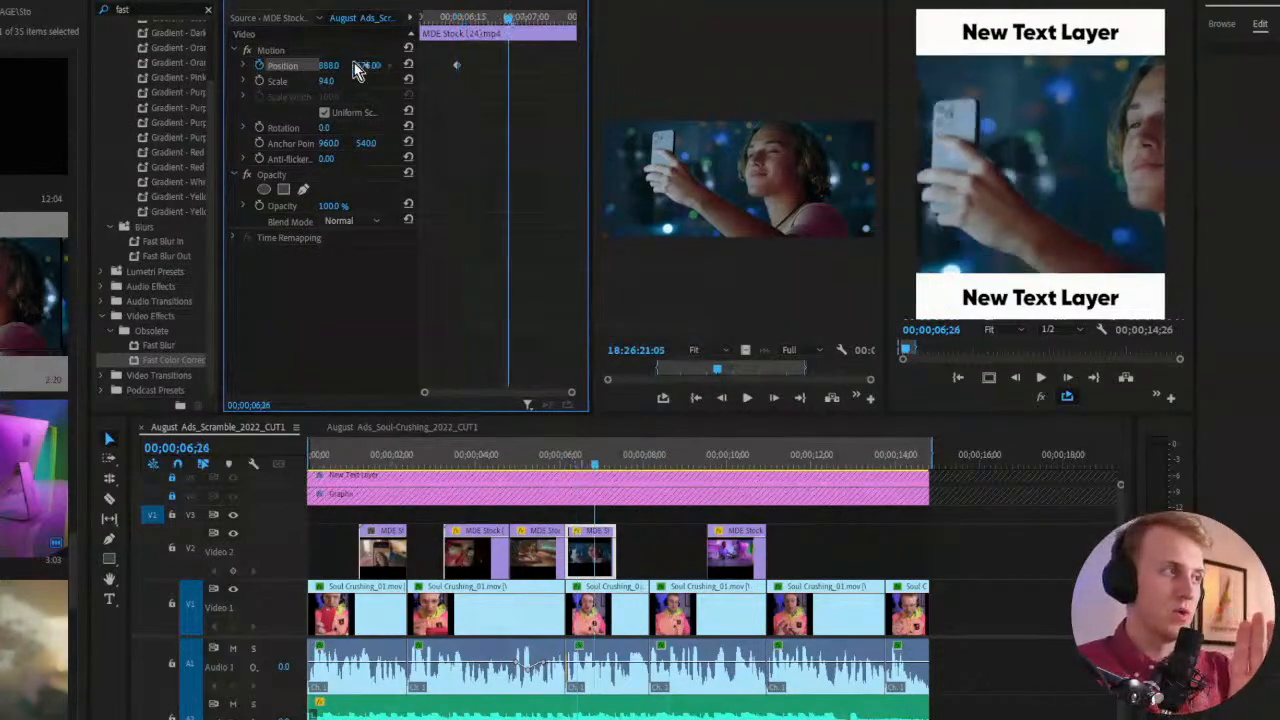
drag(366, 65, 647, 71)
drag(458, 66, 406, 47)
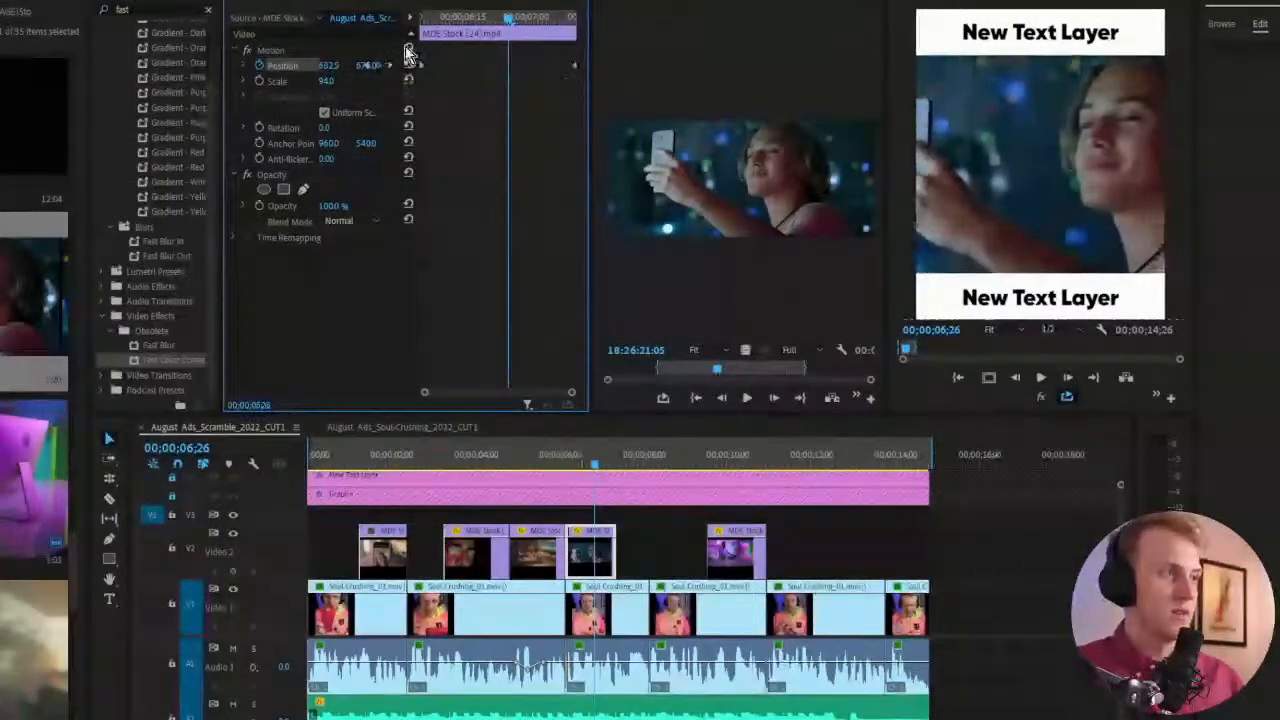
Play the selfie clip from its start to review the position animation
click(490, 20)
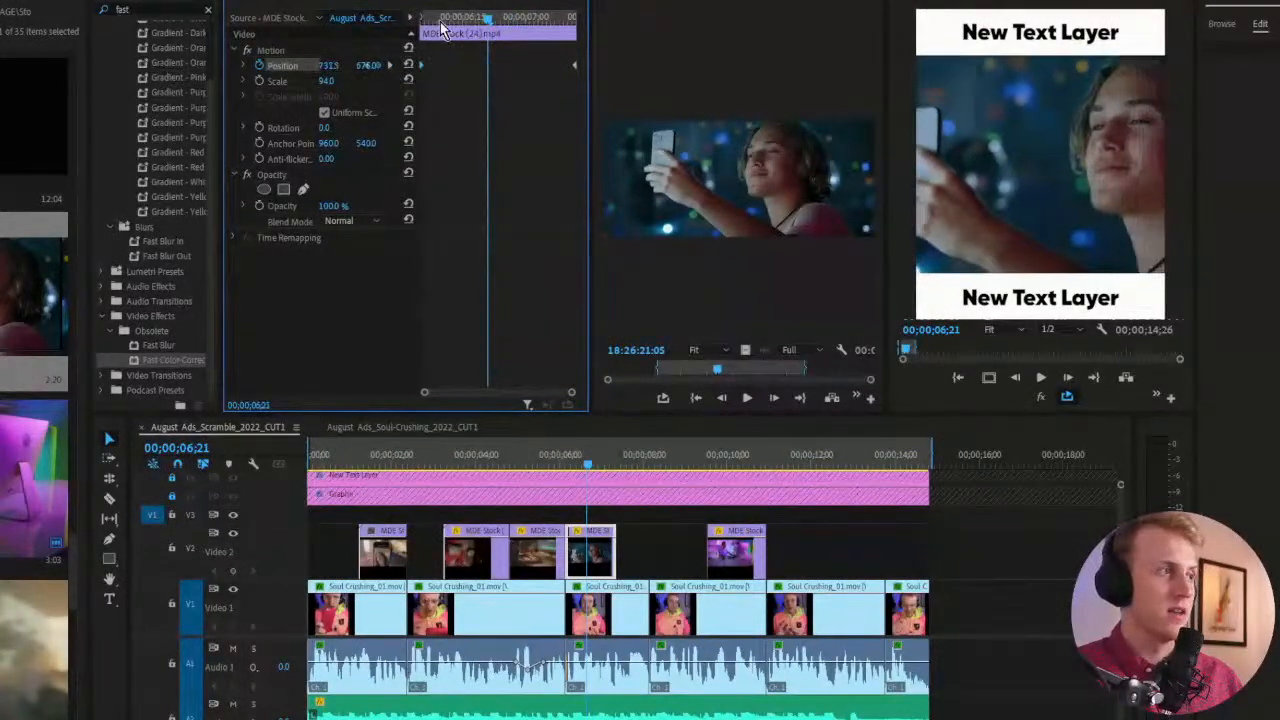
key(Up)
key(space)
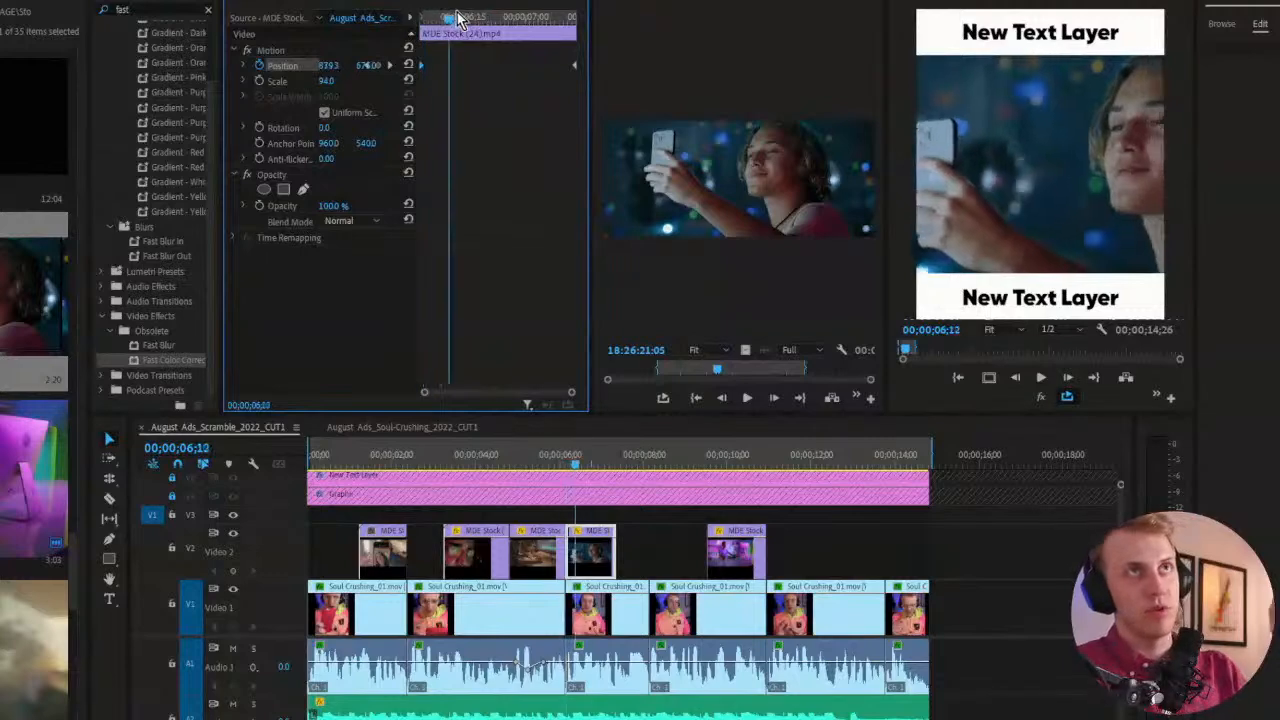
key(space)
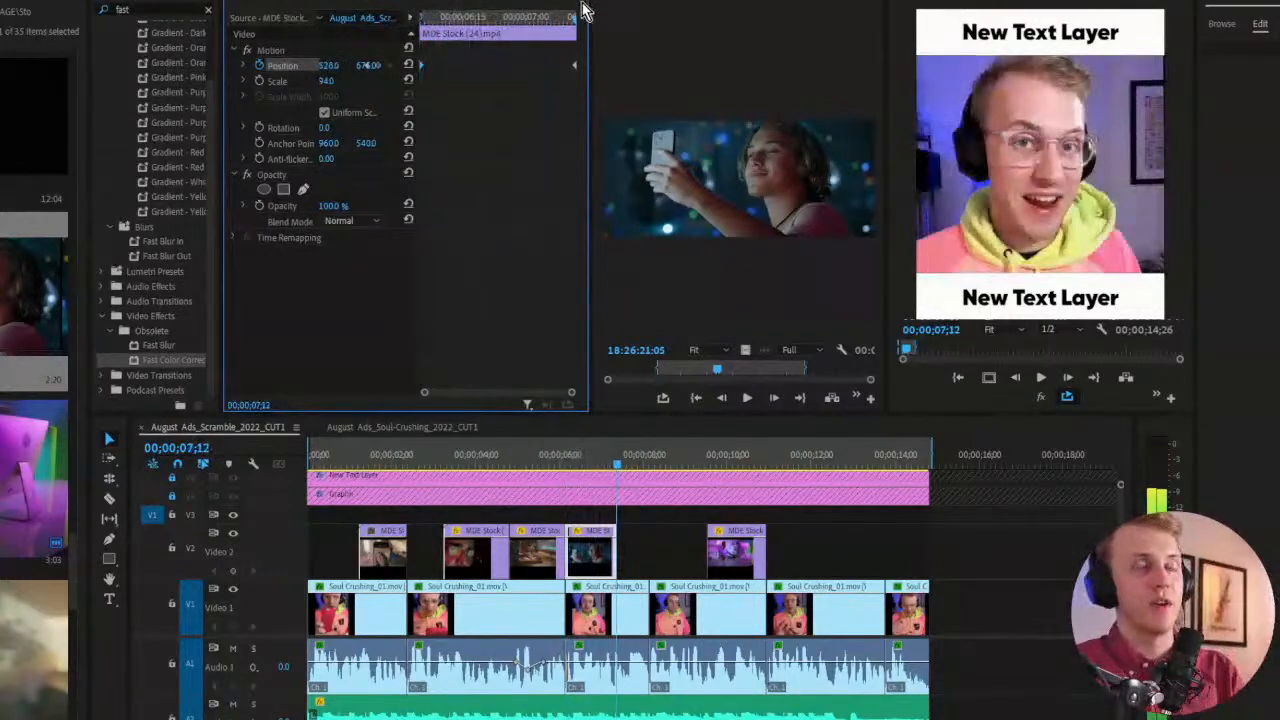
Move the selfie clip's closing position keyframe earlier, to just before 00;00;07;00, and play the faster move
key(j)
key(k)
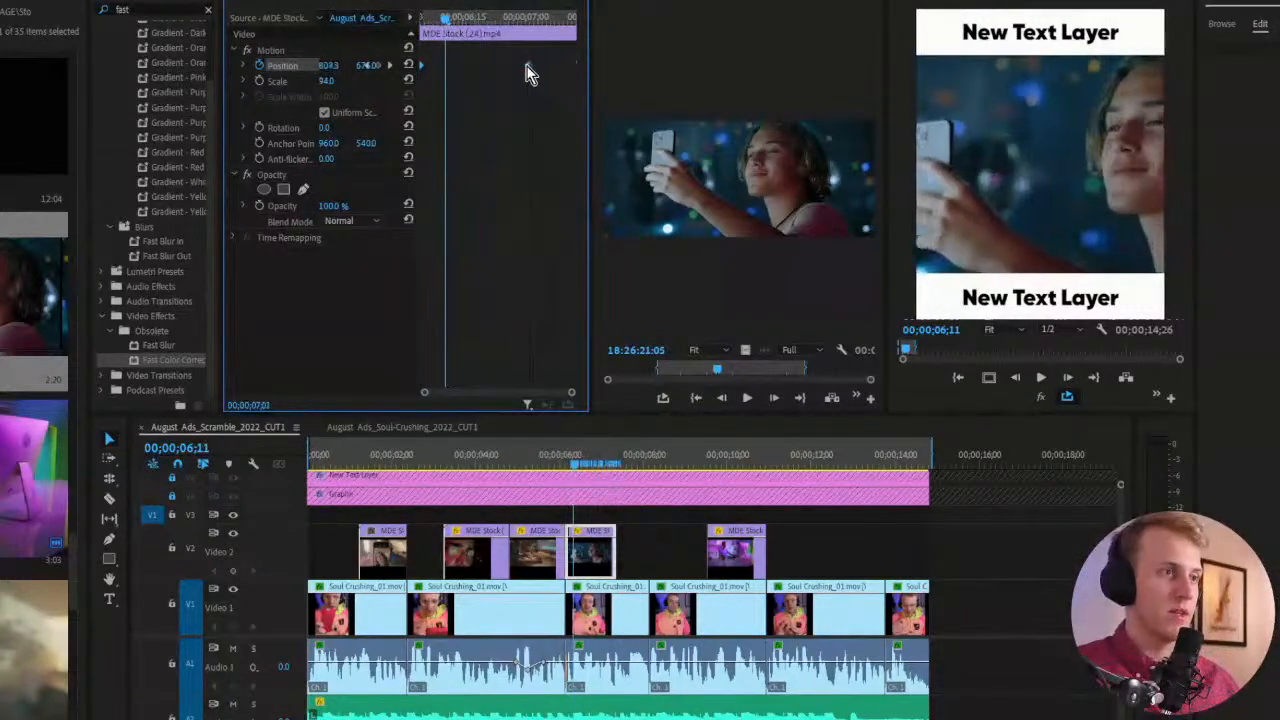
key(space)
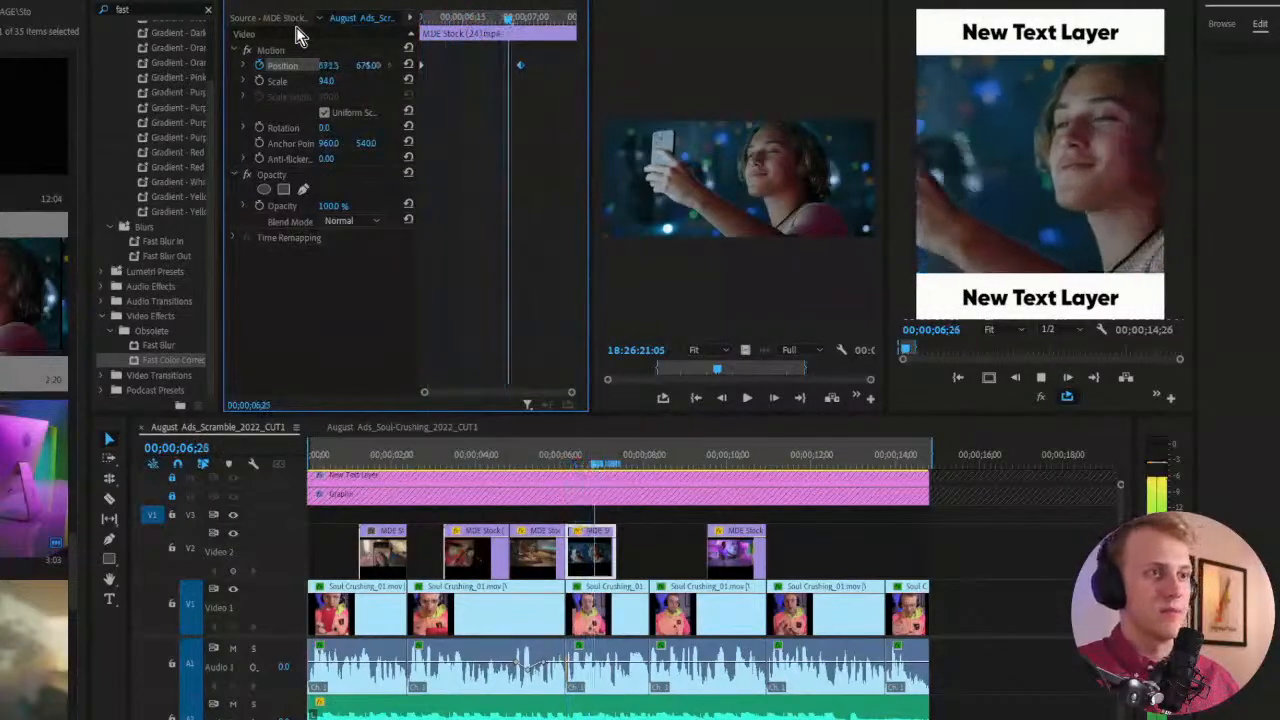
key(space)
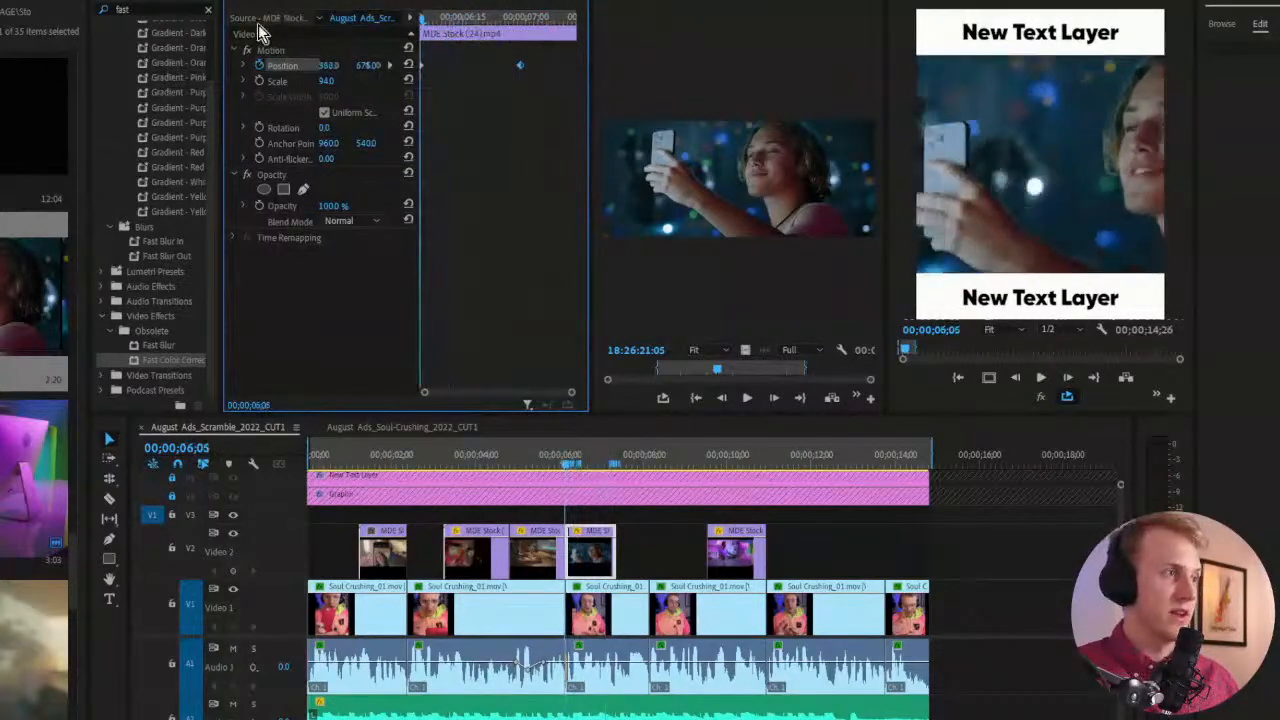
Apply Ease In temporal interpolation to the closing position keyframe, then shift that keyframe slightly past 00;00;07;00
right_click(522, 66)
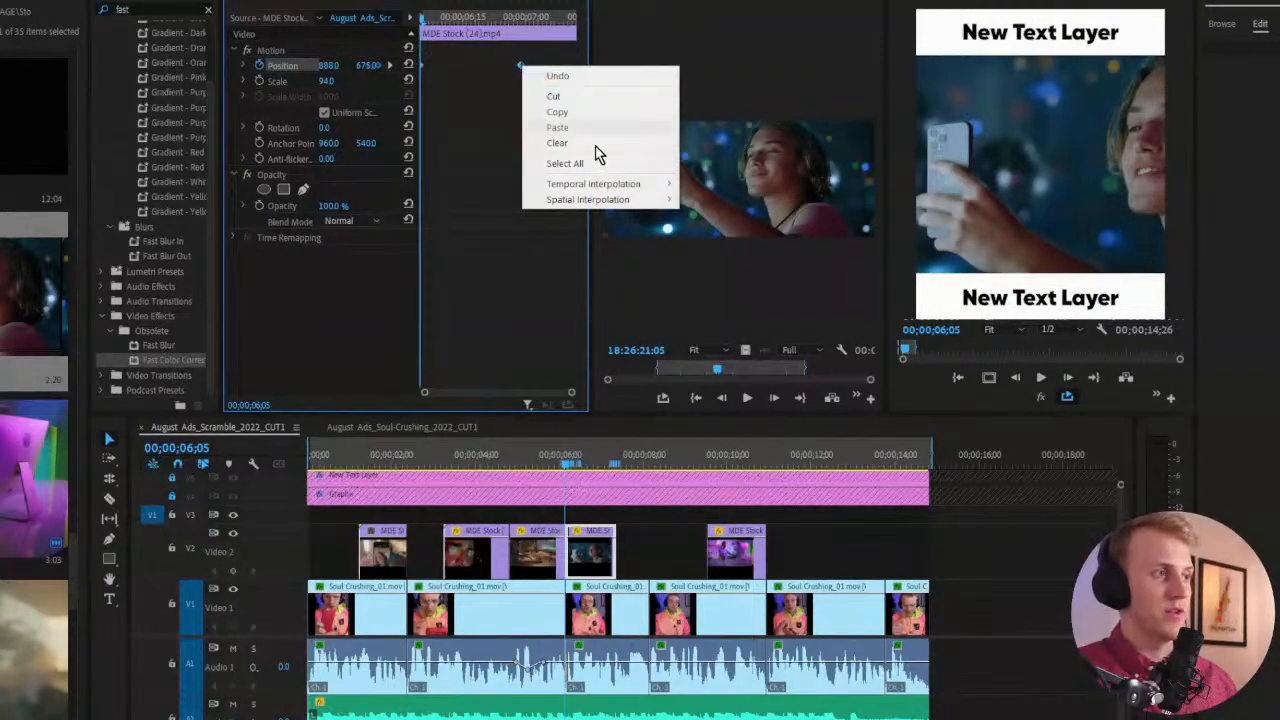
mouse_move(609, 186)
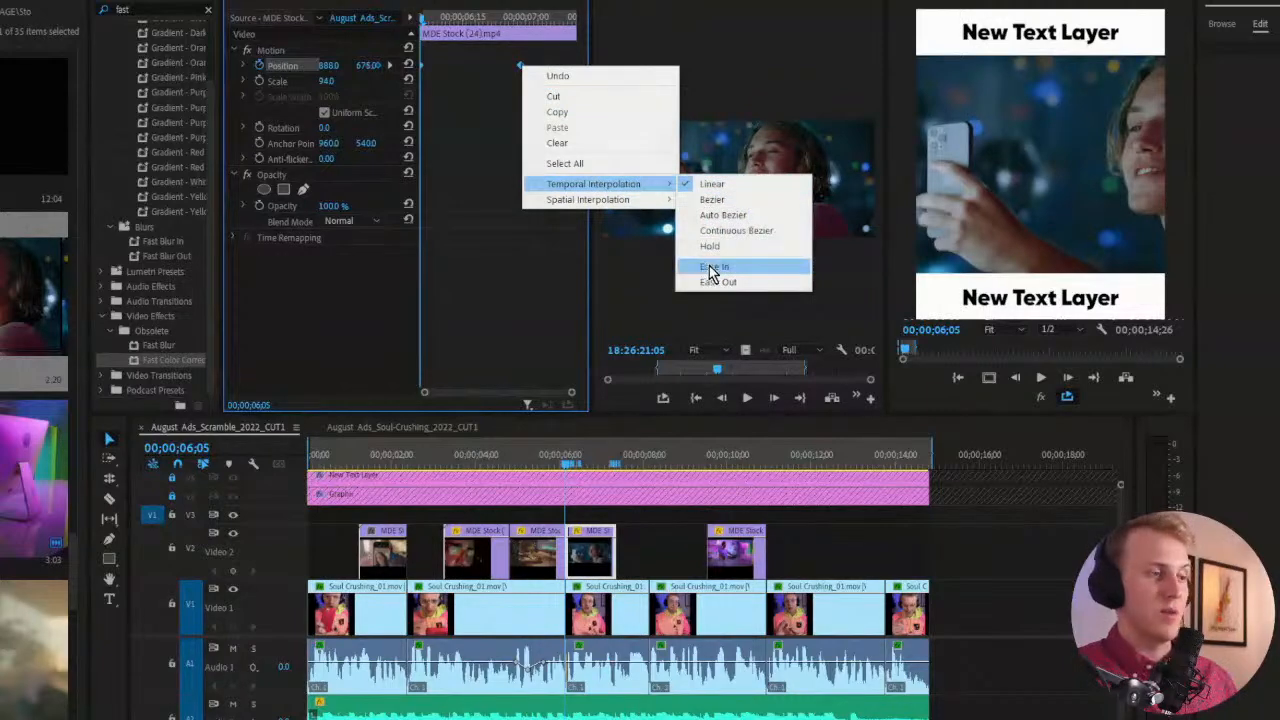
click(712, 267)
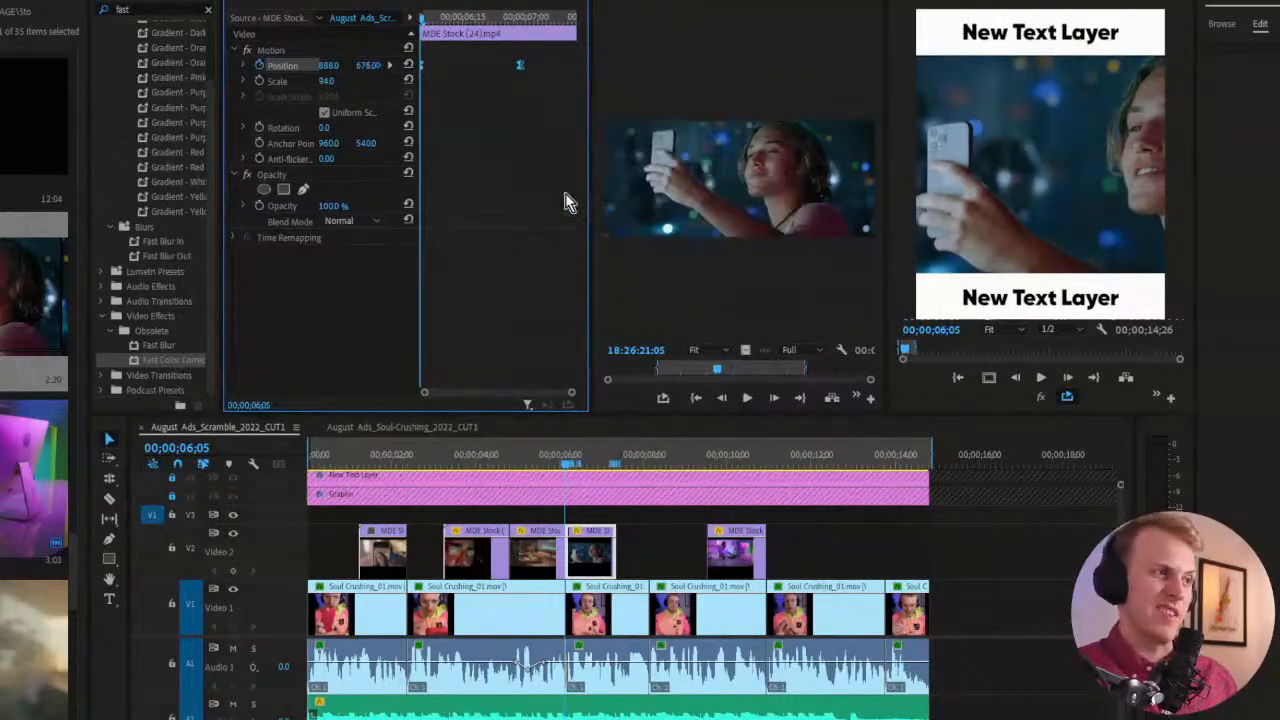
click(246, 66)
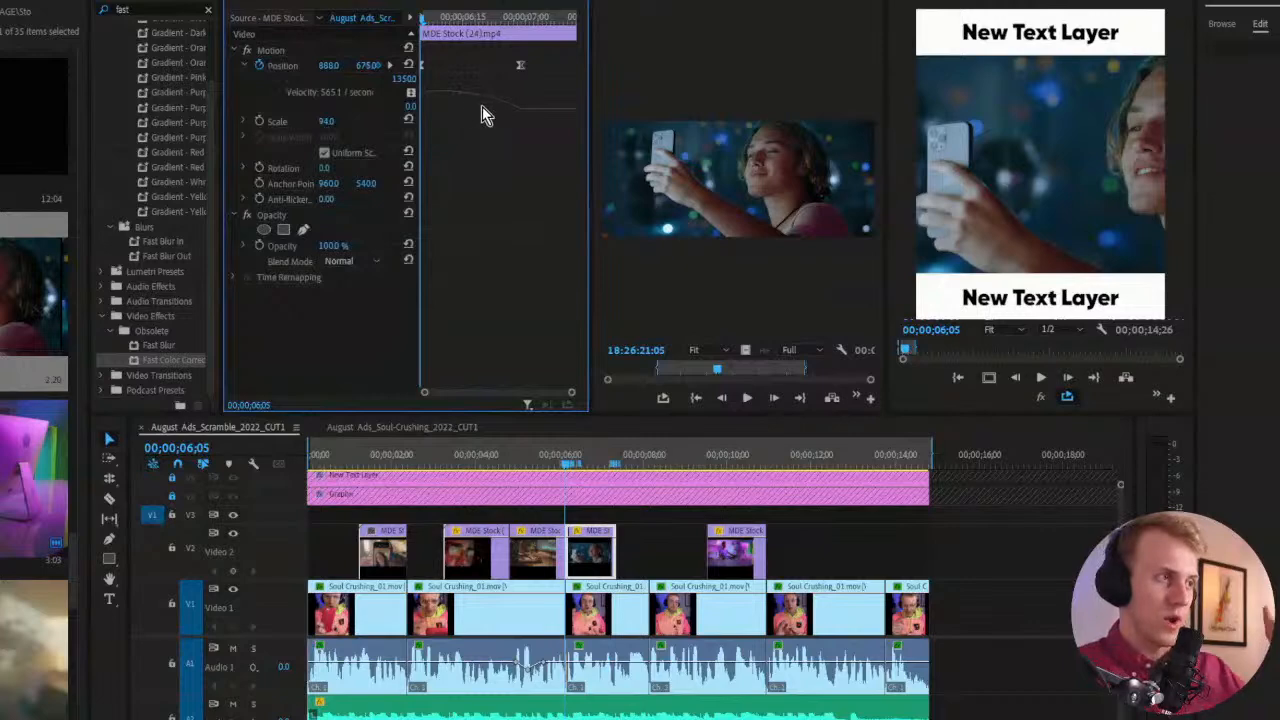
key(space)
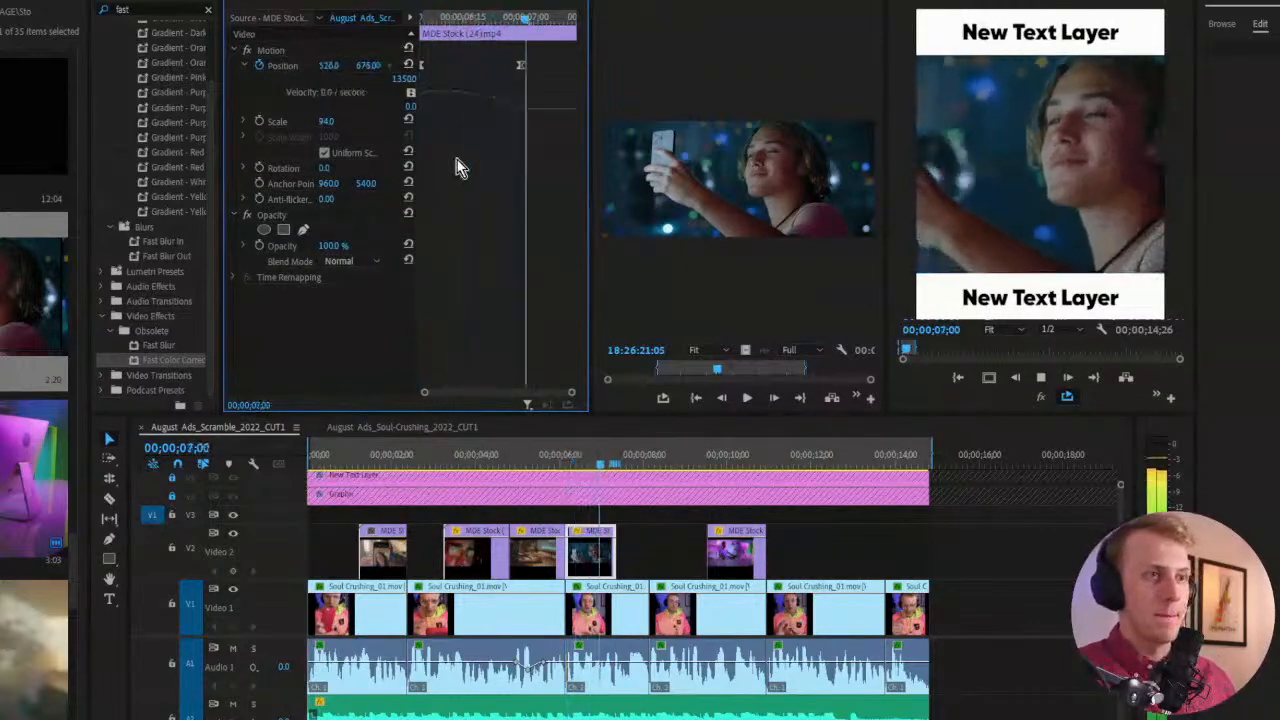
key(space)
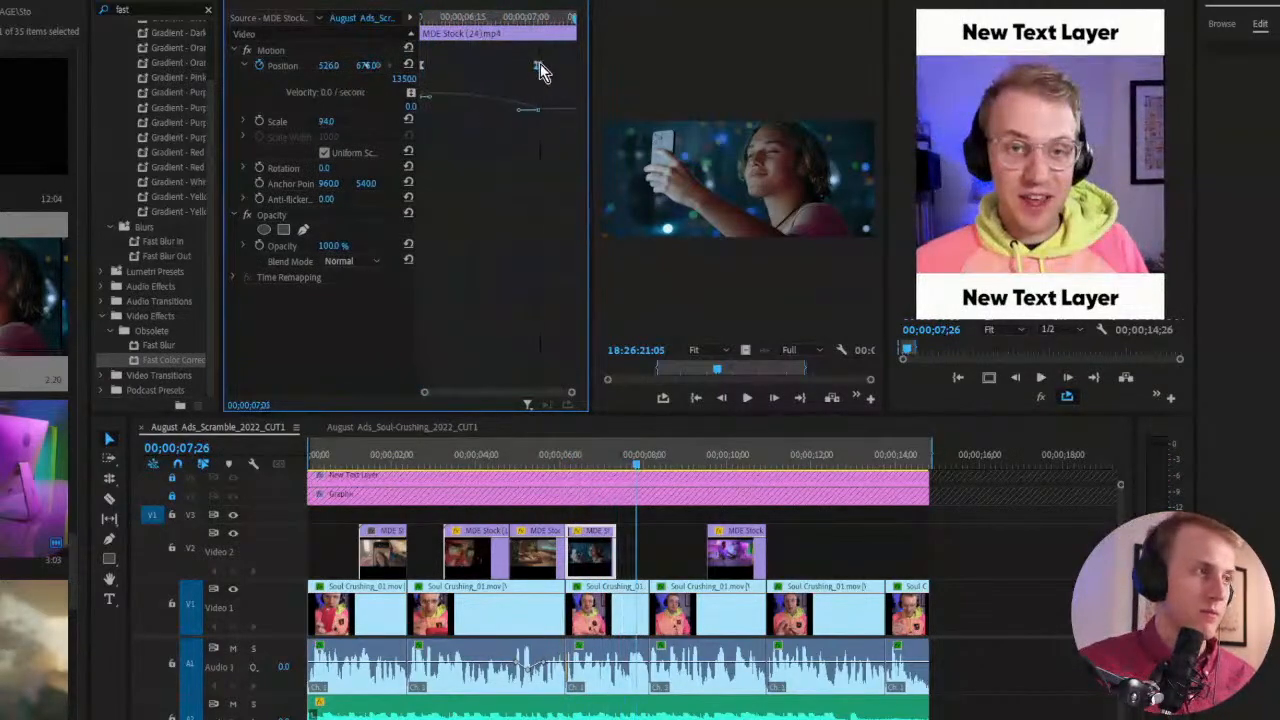
Play the sequence from before the first B-roll clip to the last talking-head clip to review the edit
key(space)
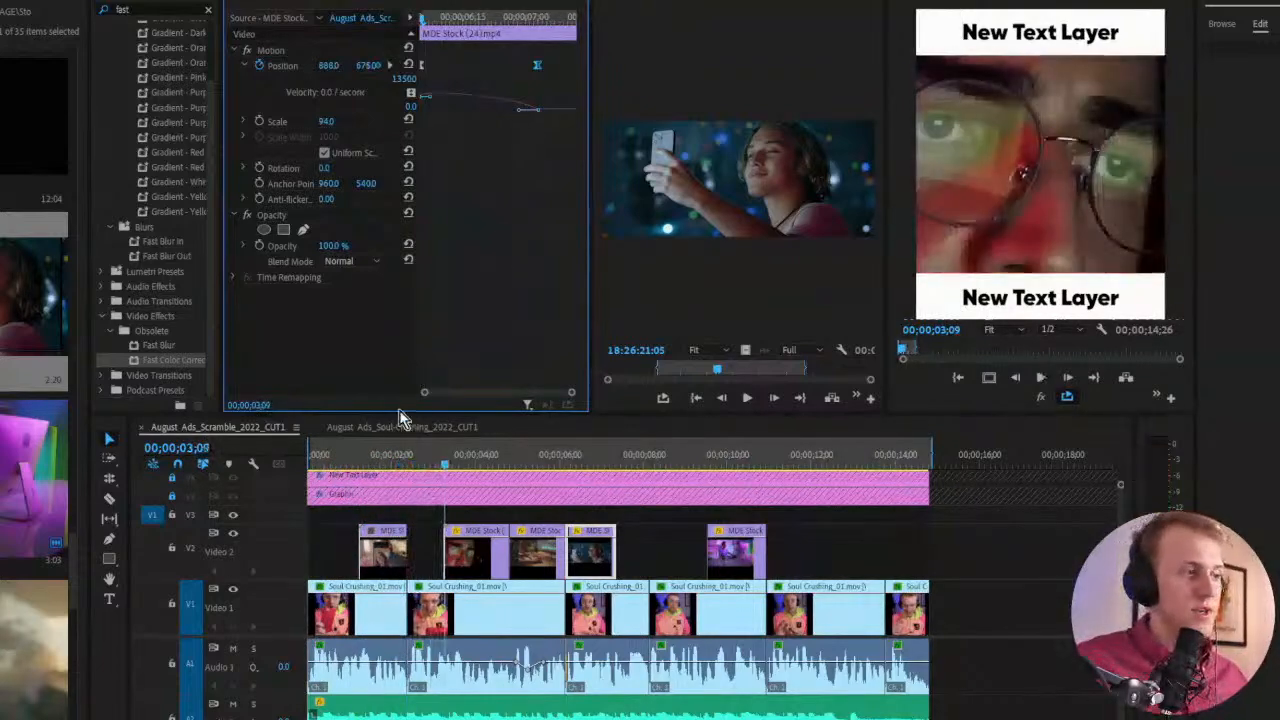
click(380, 452)
key(space)
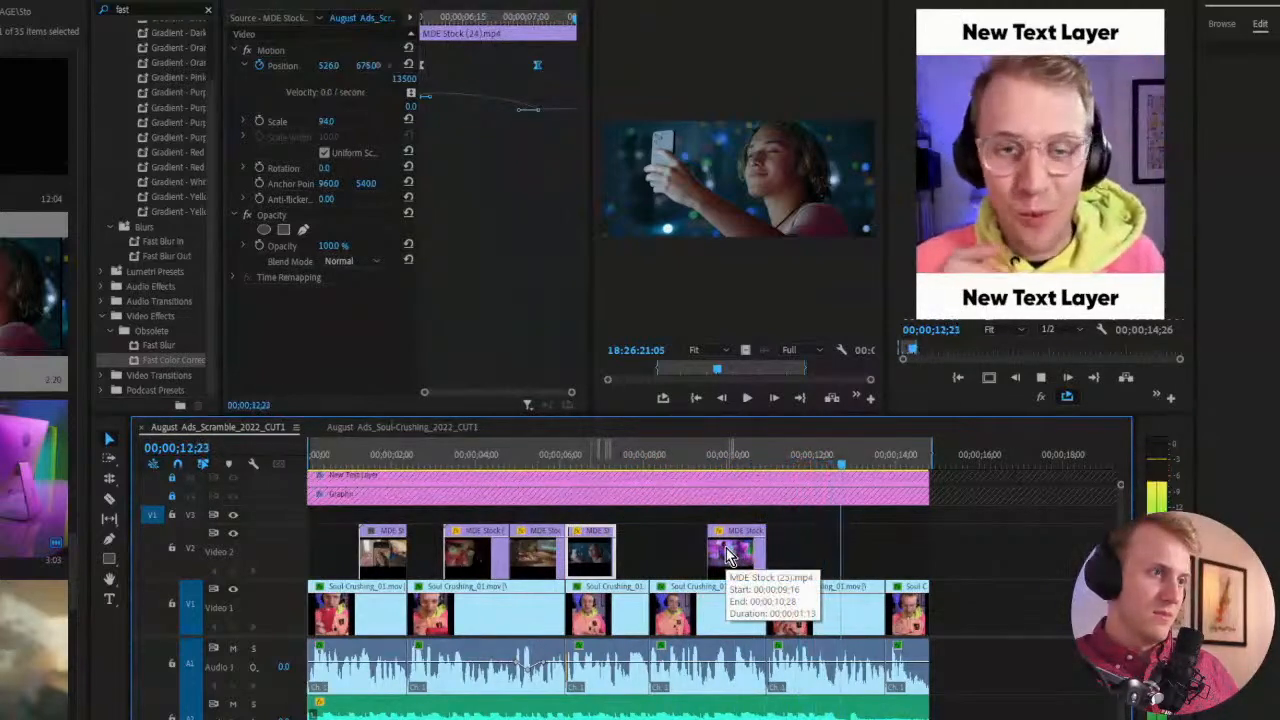
key(space)
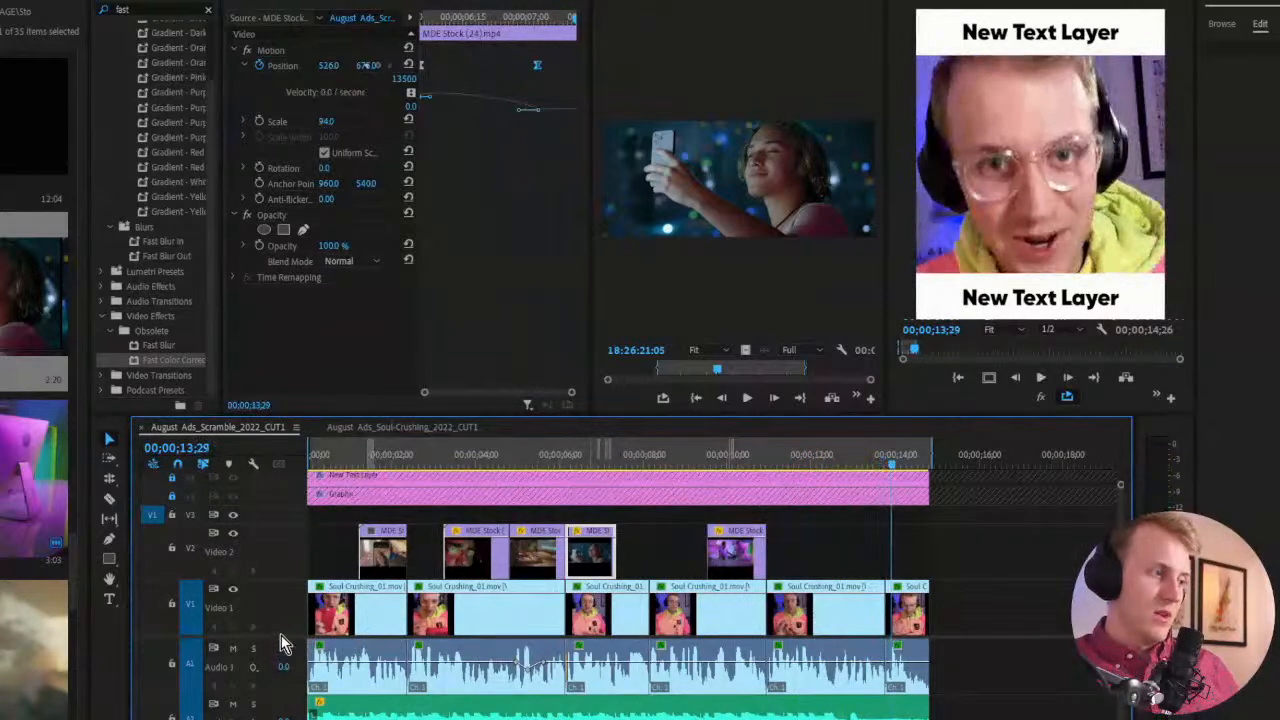
Place the cash-register sound effect from the project's sound files on audio track A3, starting at 00;00;10;05
scroll(943, 525, down, 1)
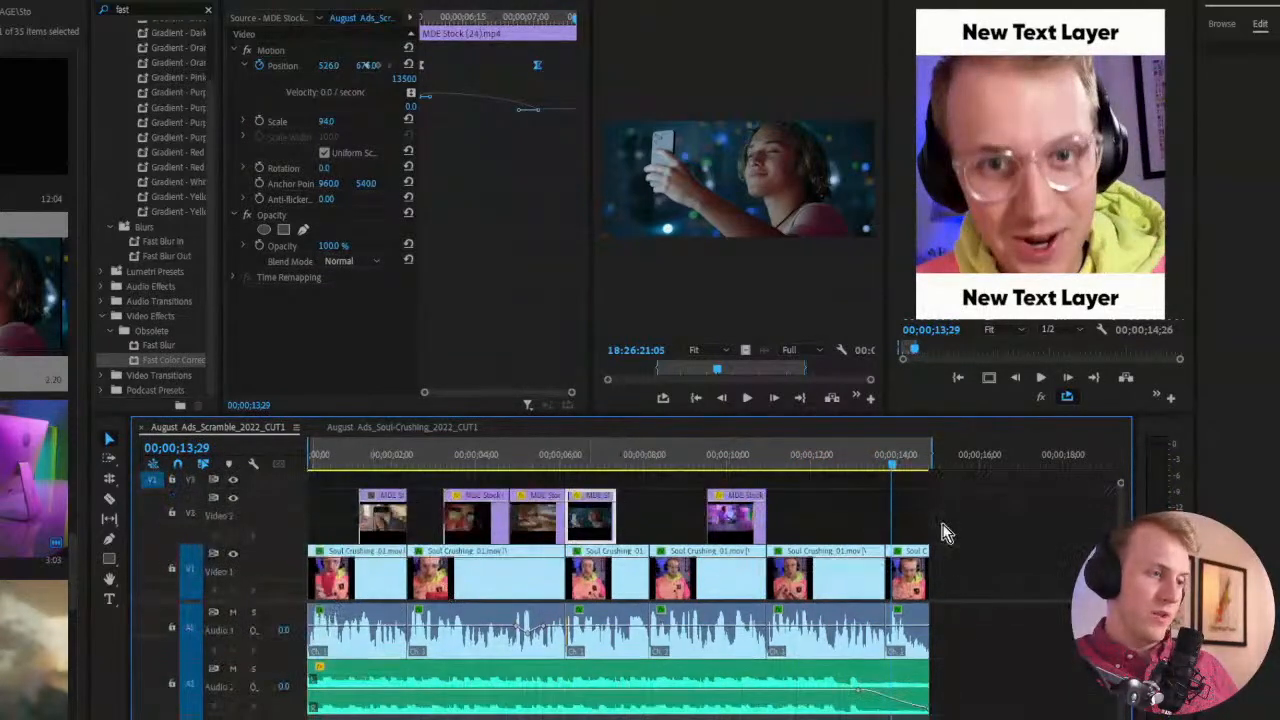
click(943, 525)
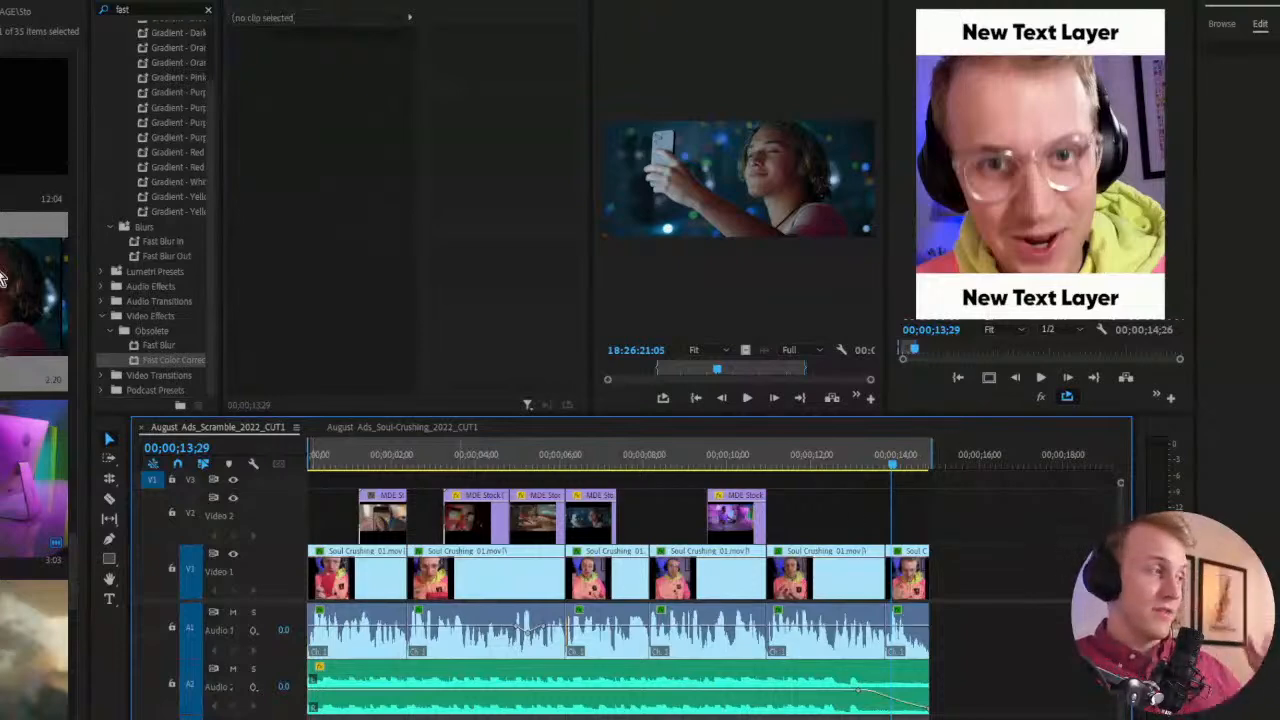
key(ctrl+Page_Up)
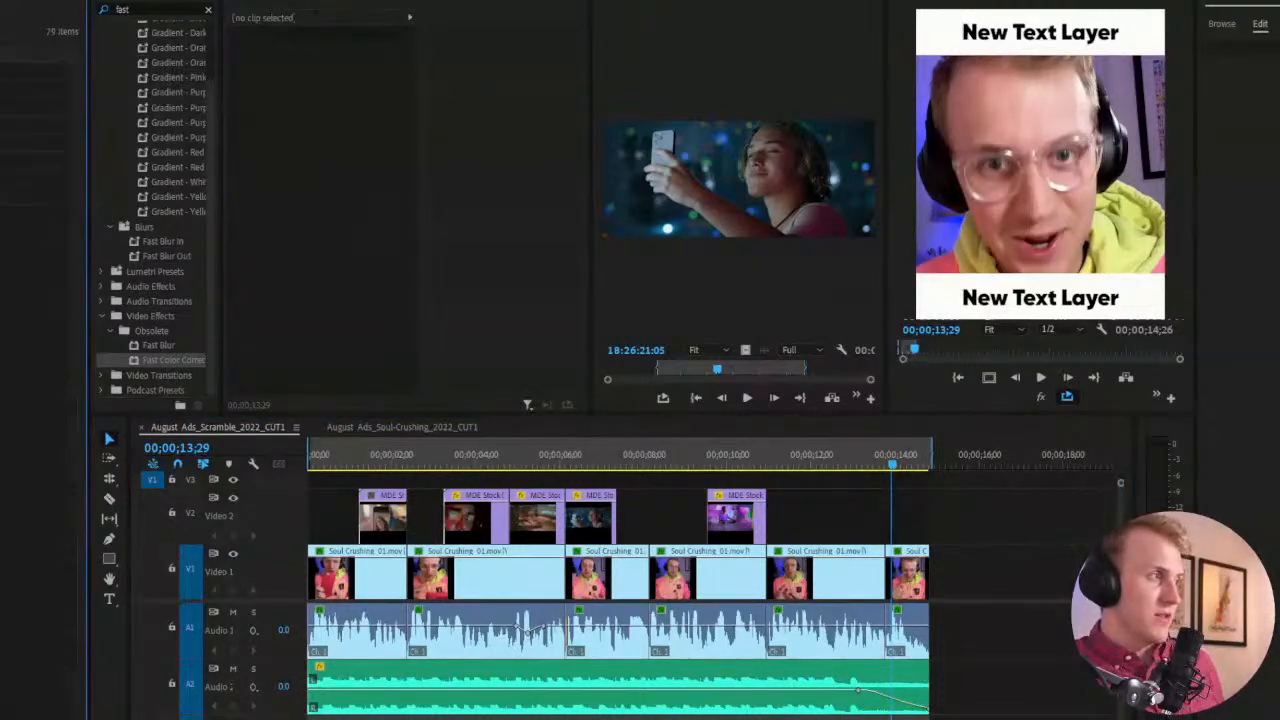
click(733, 458)
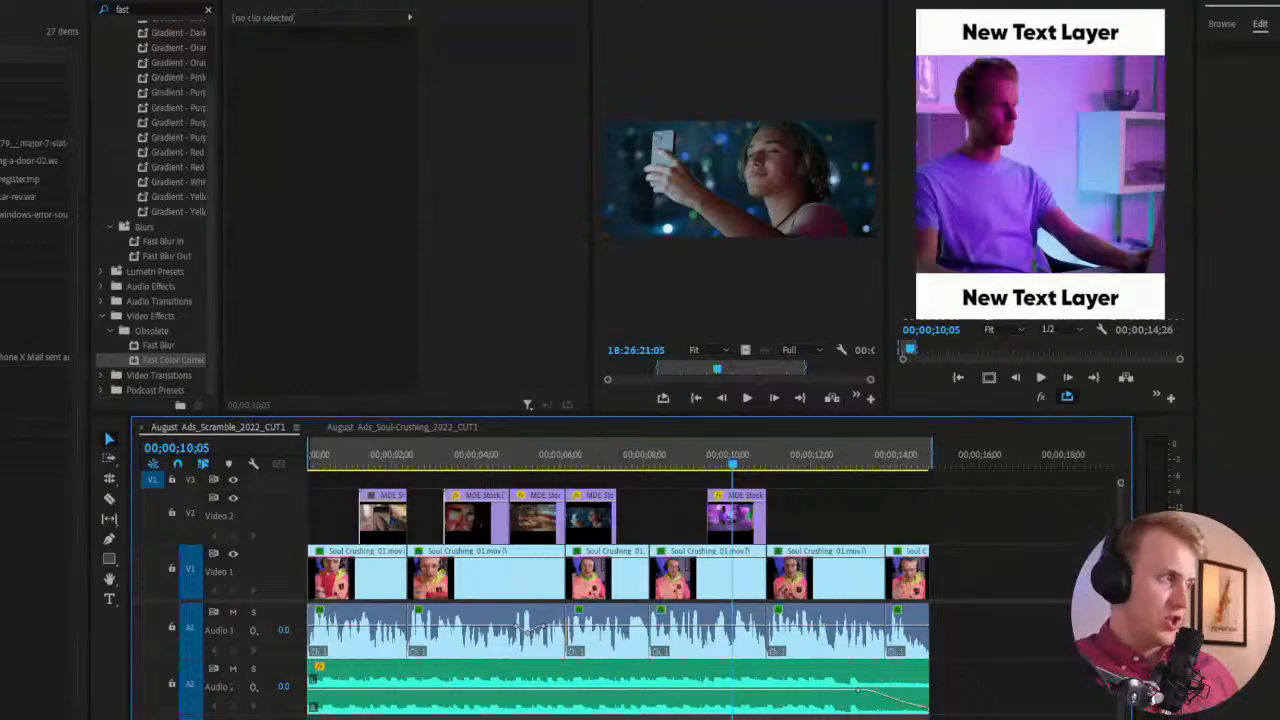
click(34, 197)
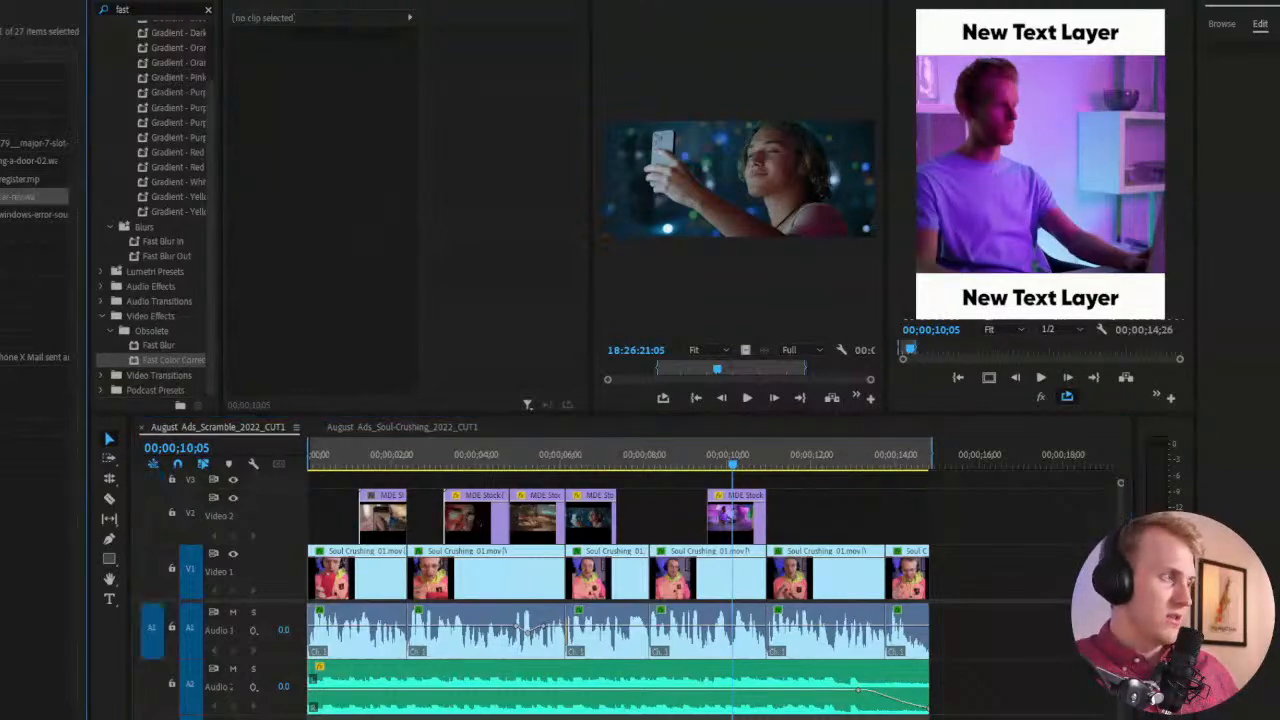
drag(34, 179, 944, 707)
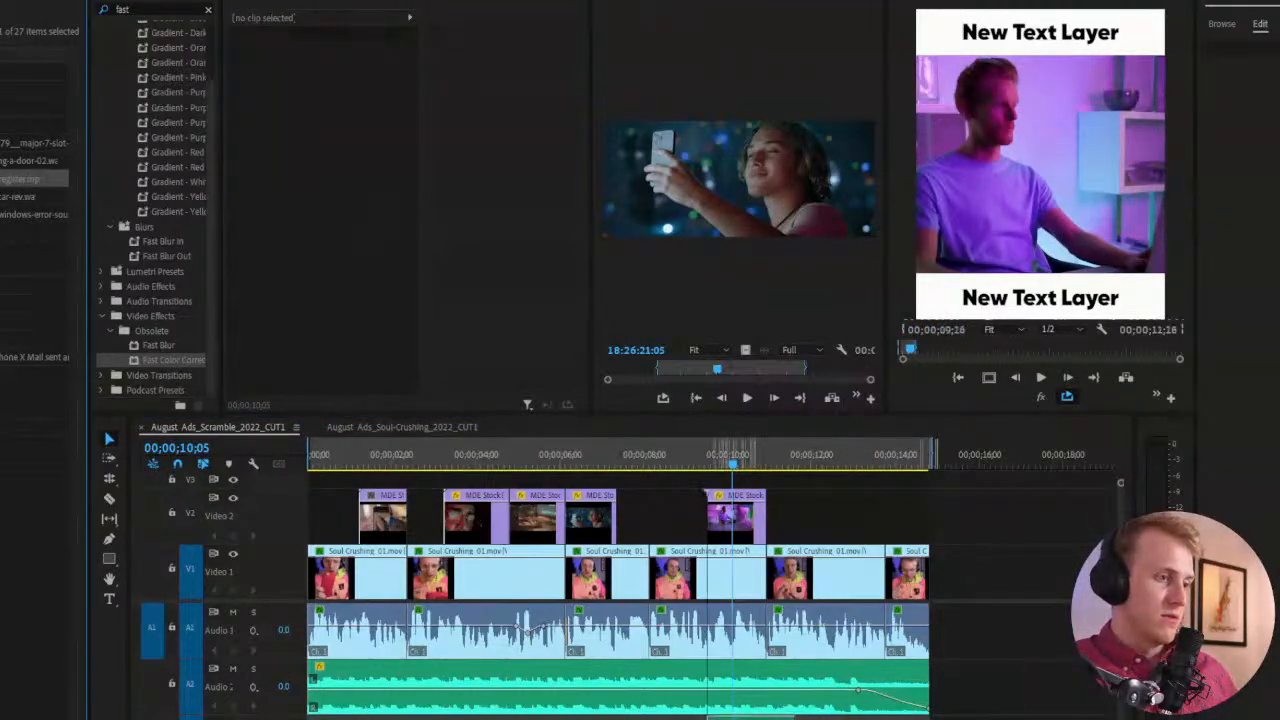
drag(710, 717, 710, 717)
click(710, 716)
Listen to the cash-register sound in the sequence and normalize all of its peaks with Audio Gain
key(space)
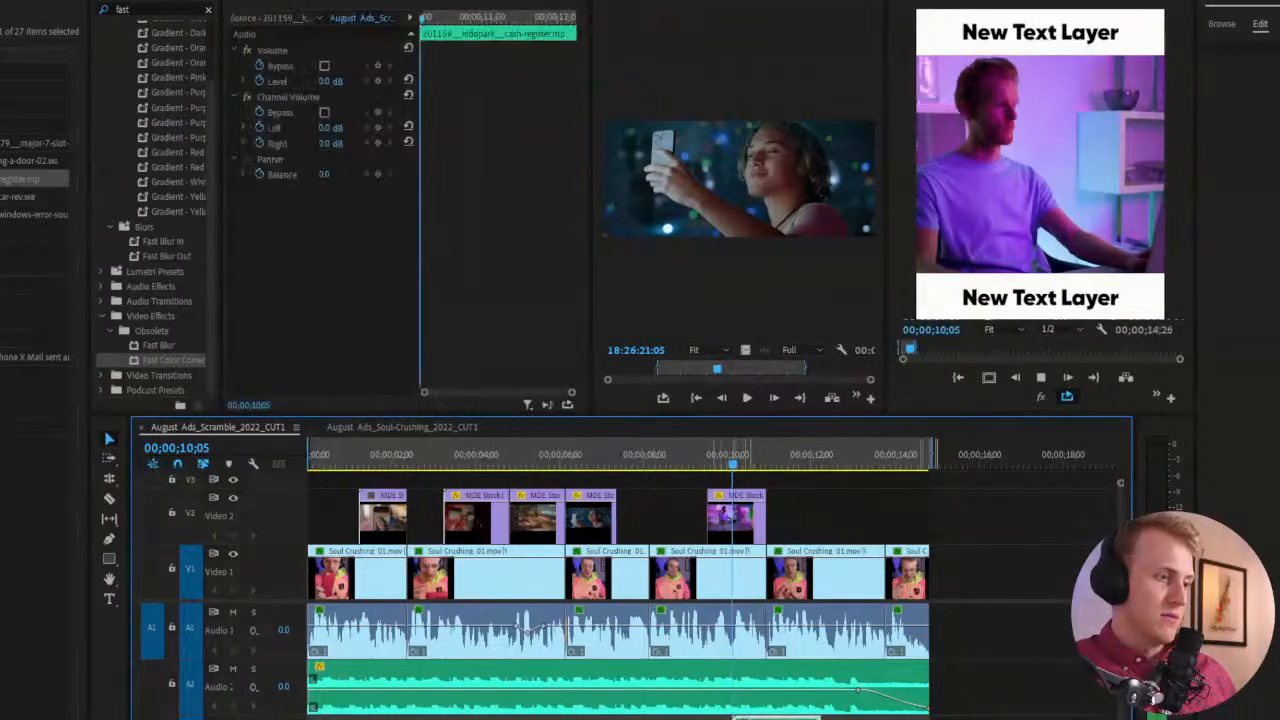
key(space)
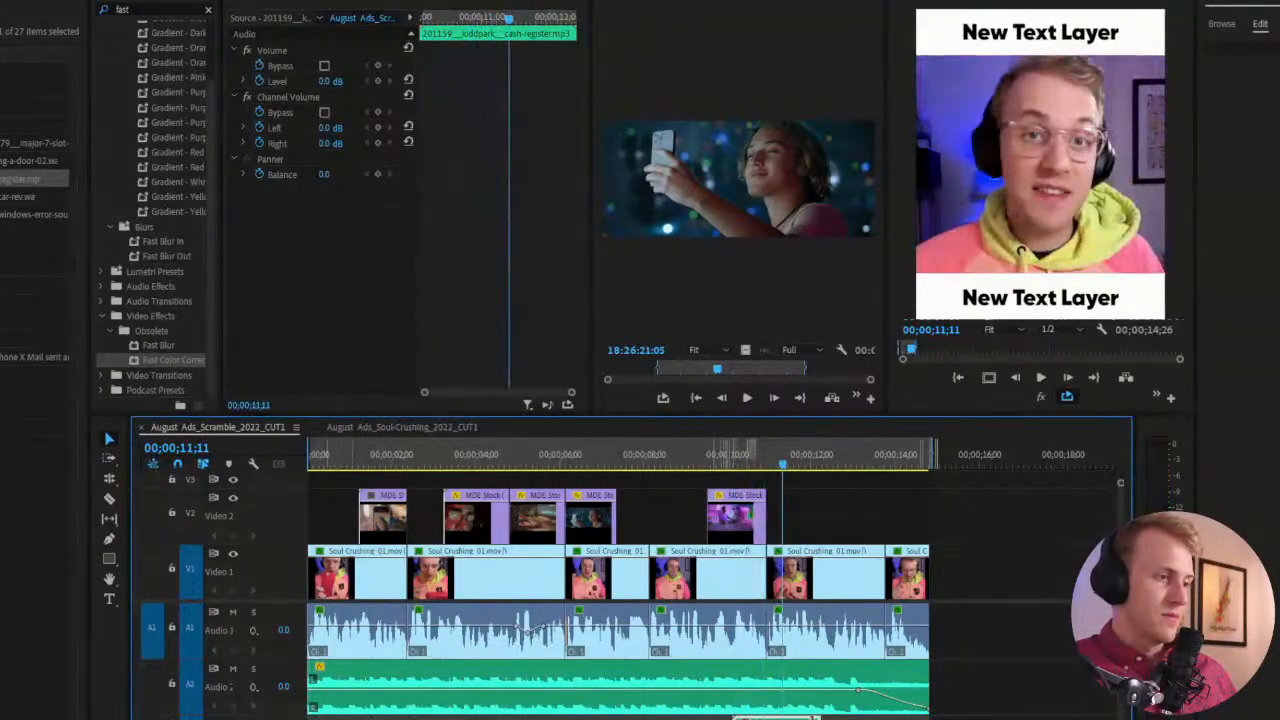
key(g)
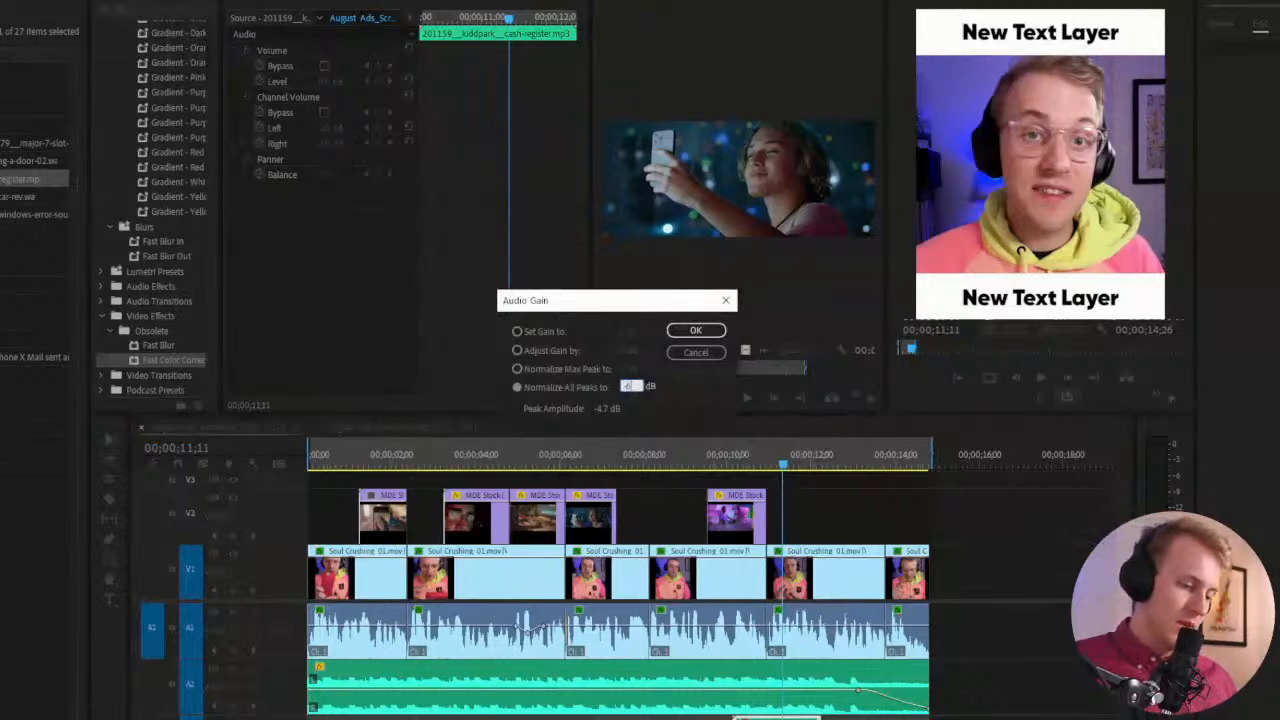
key(Return)
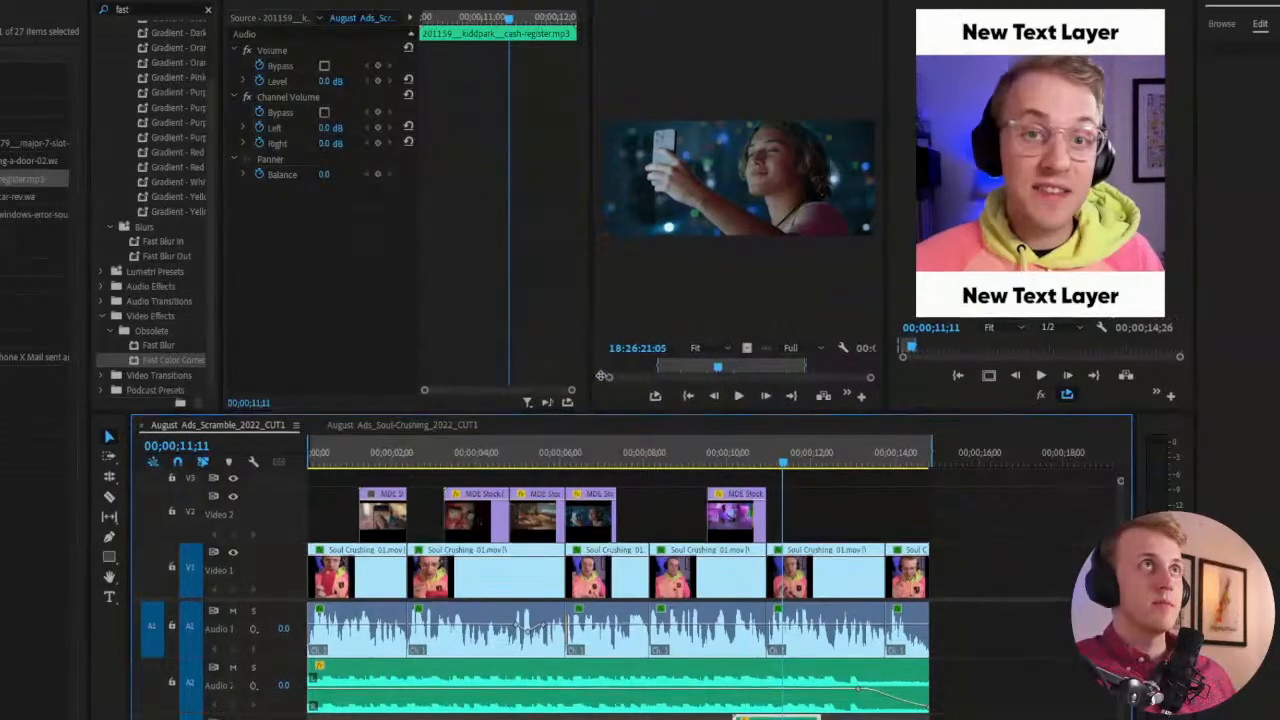
Enlarge the timeline area and collapse audio tracks A1 and A2 so that the sound effect track is fully visible
drag(592, 412, 592, 352)
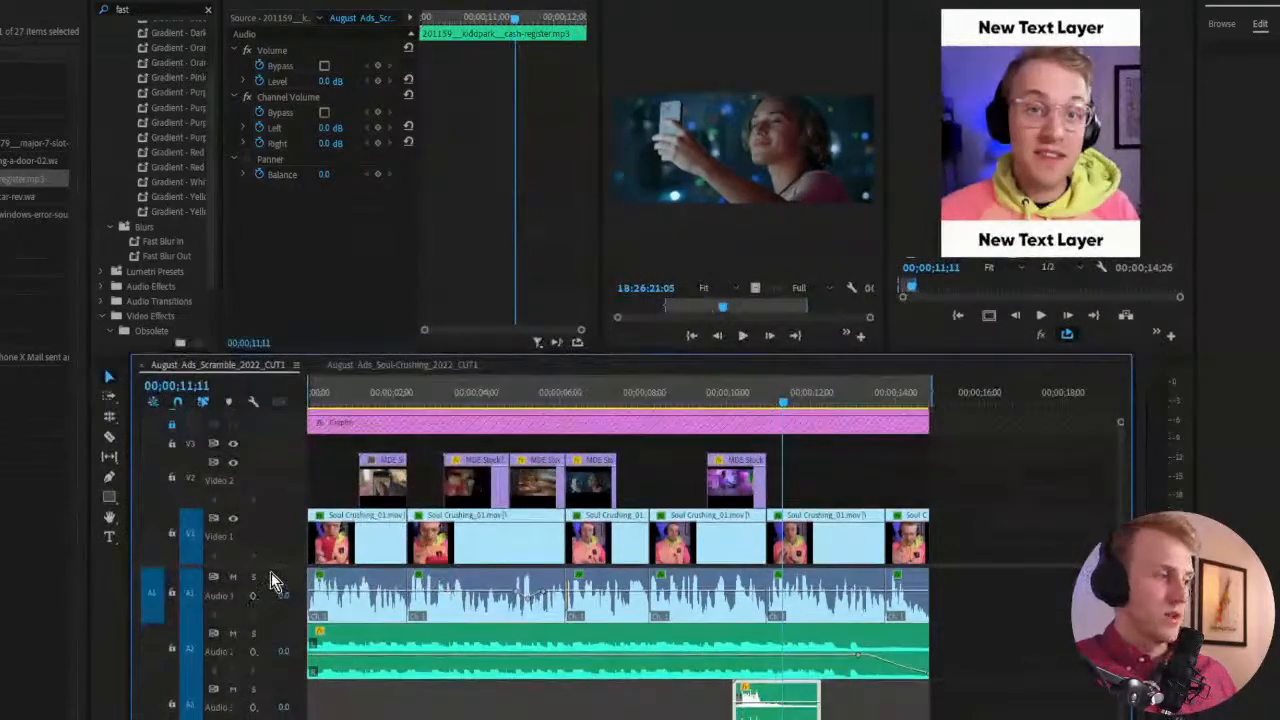
scroll(584, 410, down, 1)
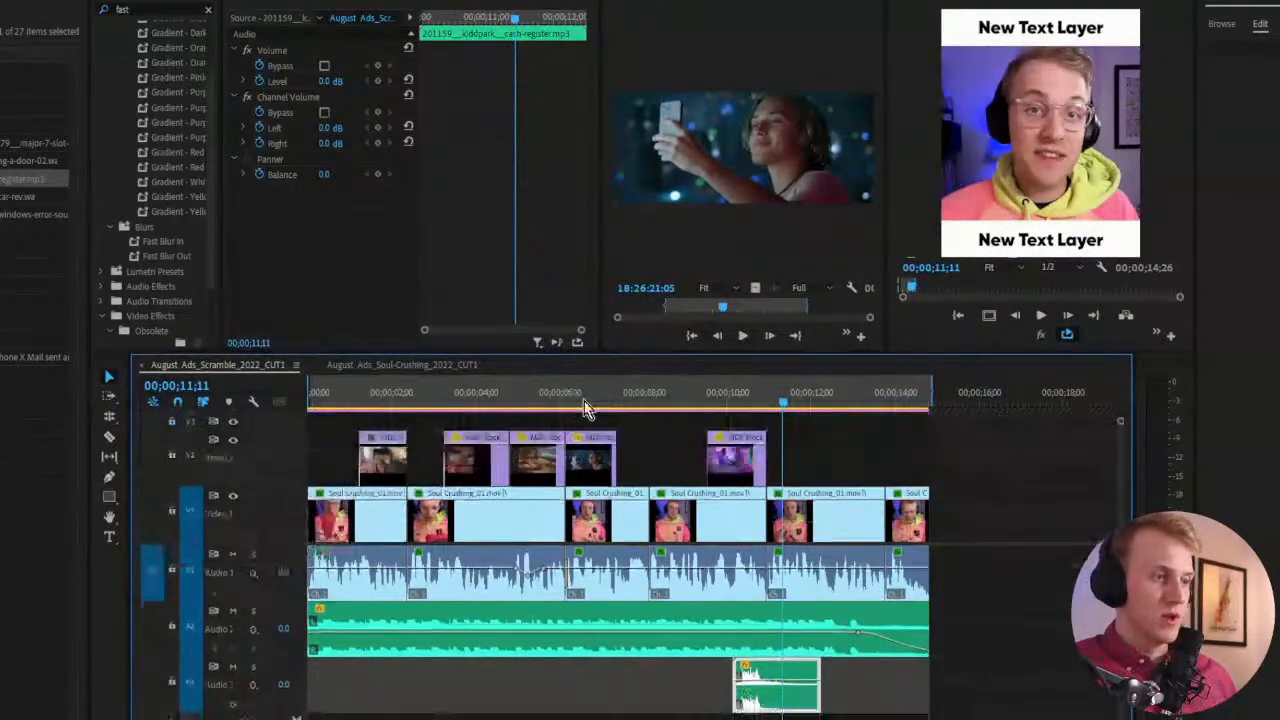
click(668, 428)
click(620, 409)
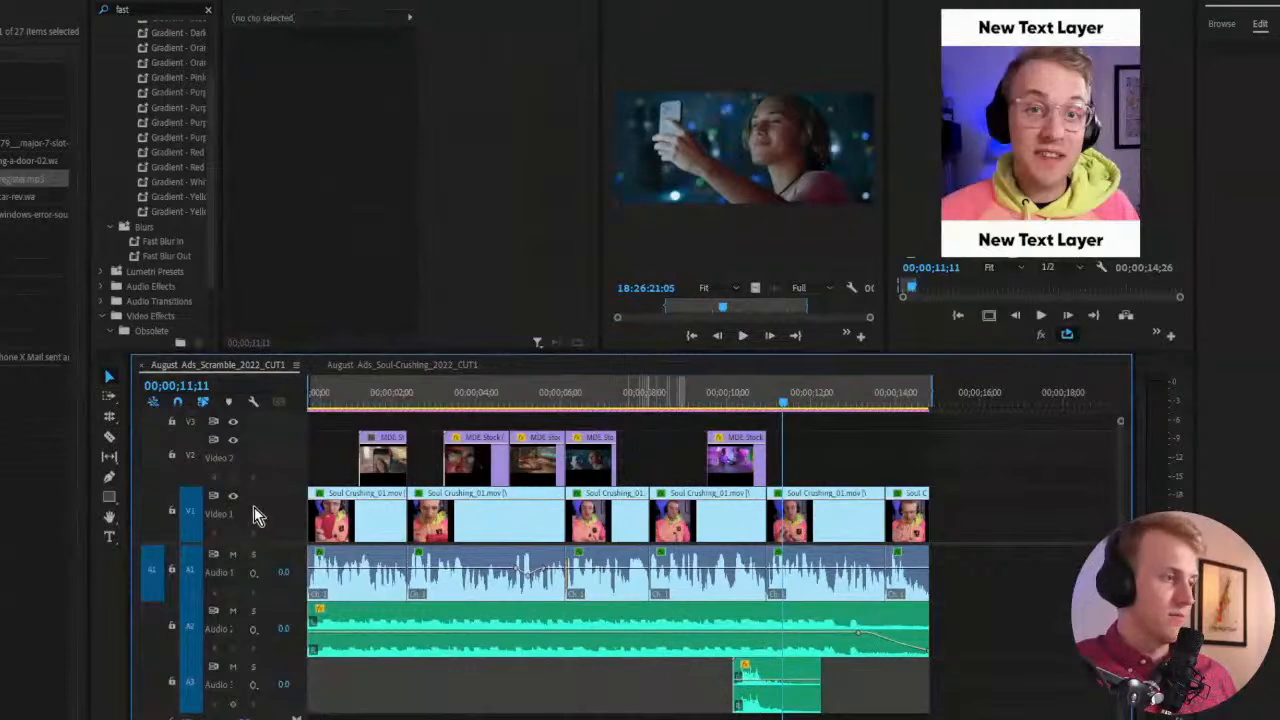
double_click(279, 612)
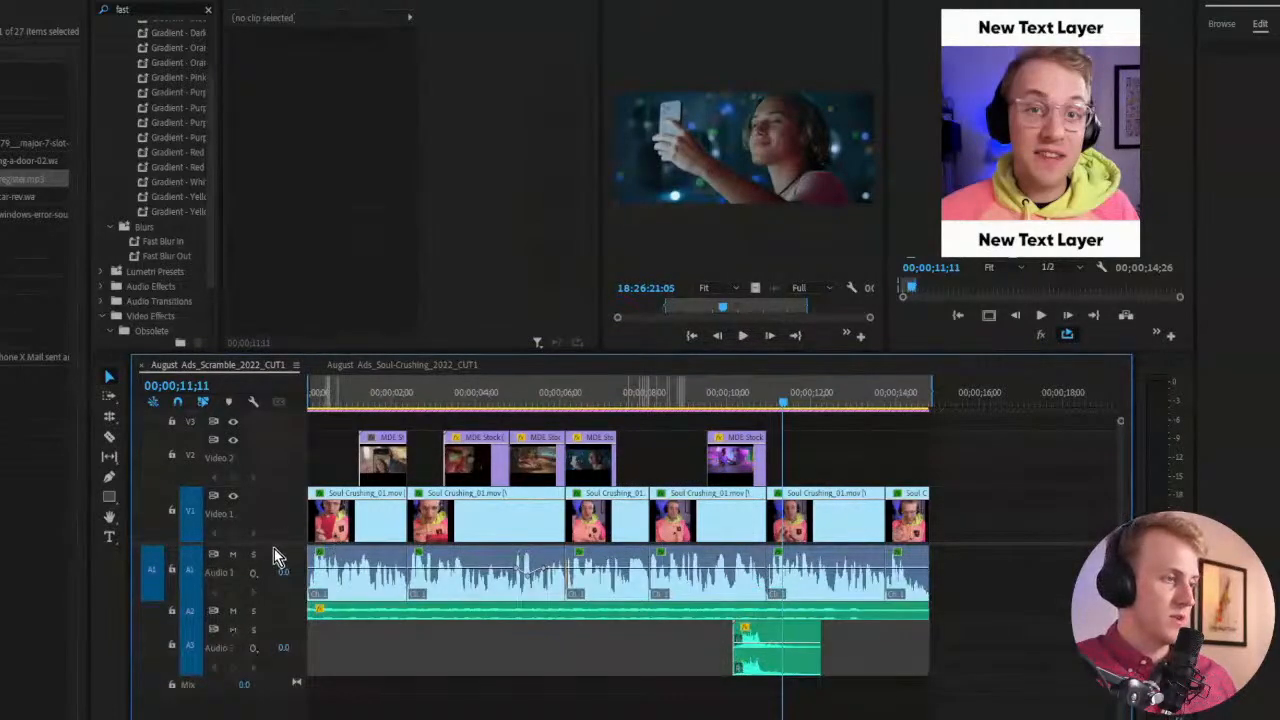
double_click(274, 549)
Play the sequence from 00;00;08;19 to check the cash-register sound, and select that sound clip on track A3
drag(730, 398, 666, 400)
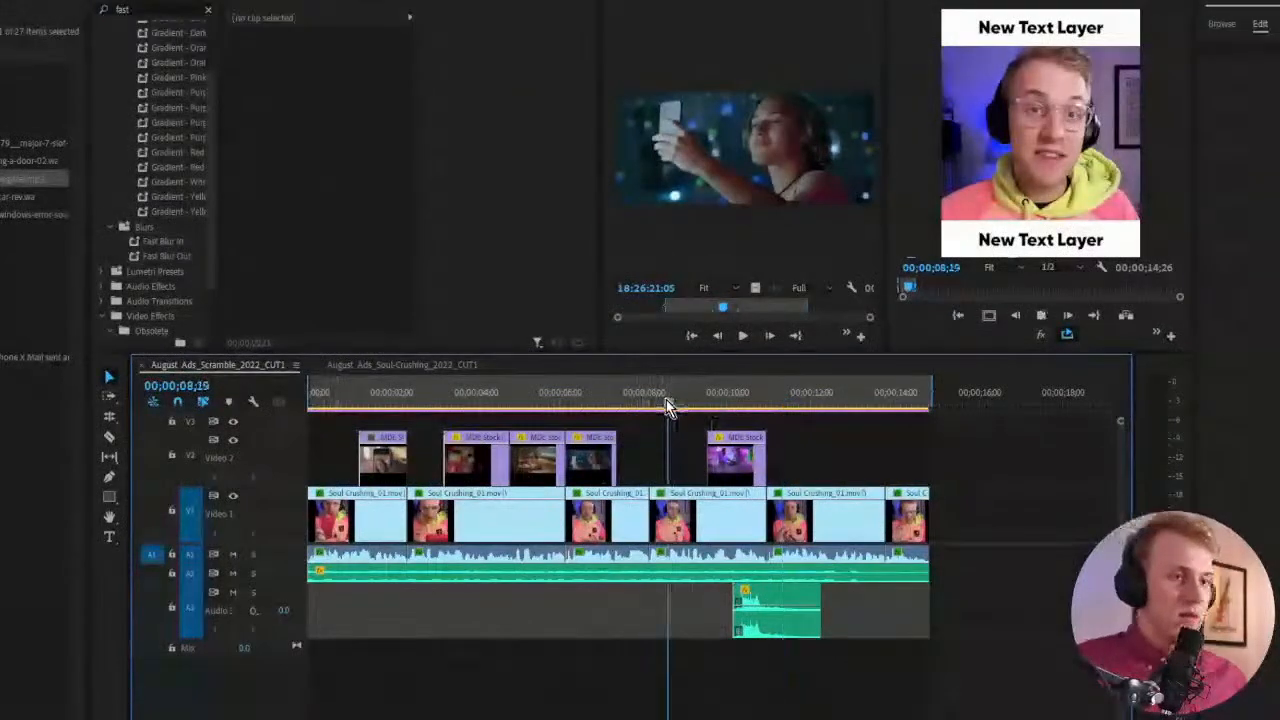
key(space)
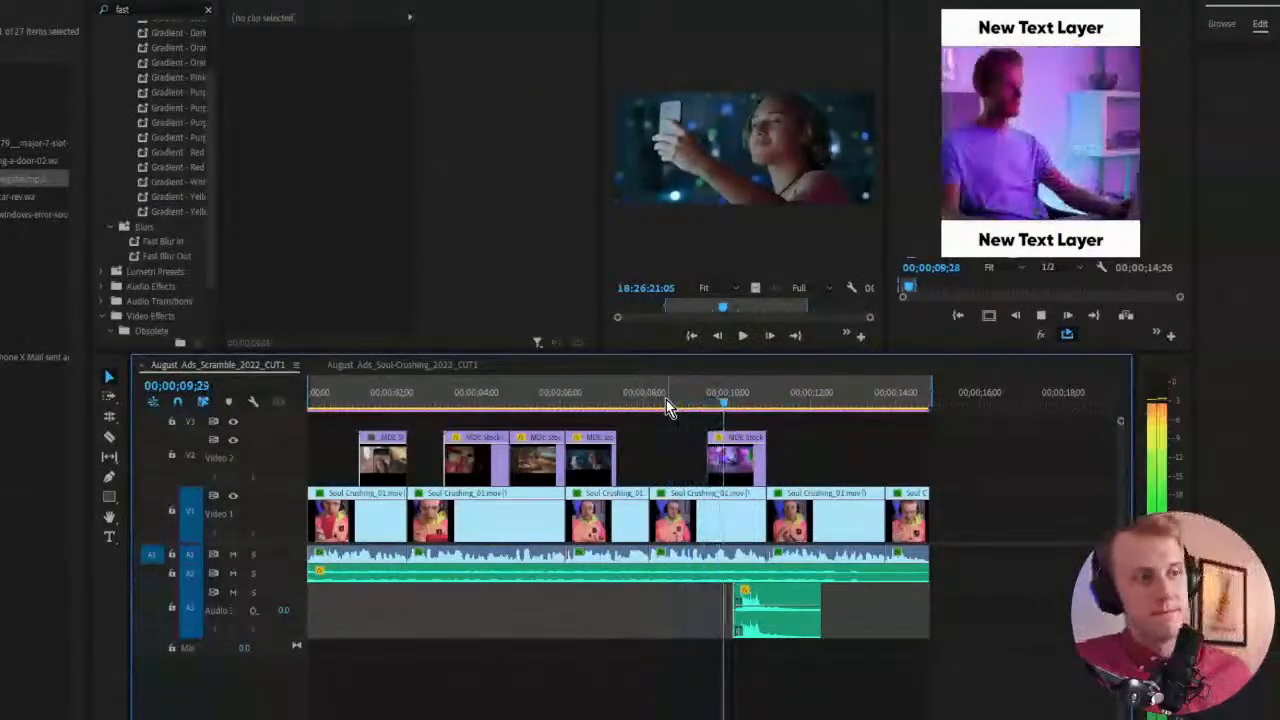
click(772, 620)
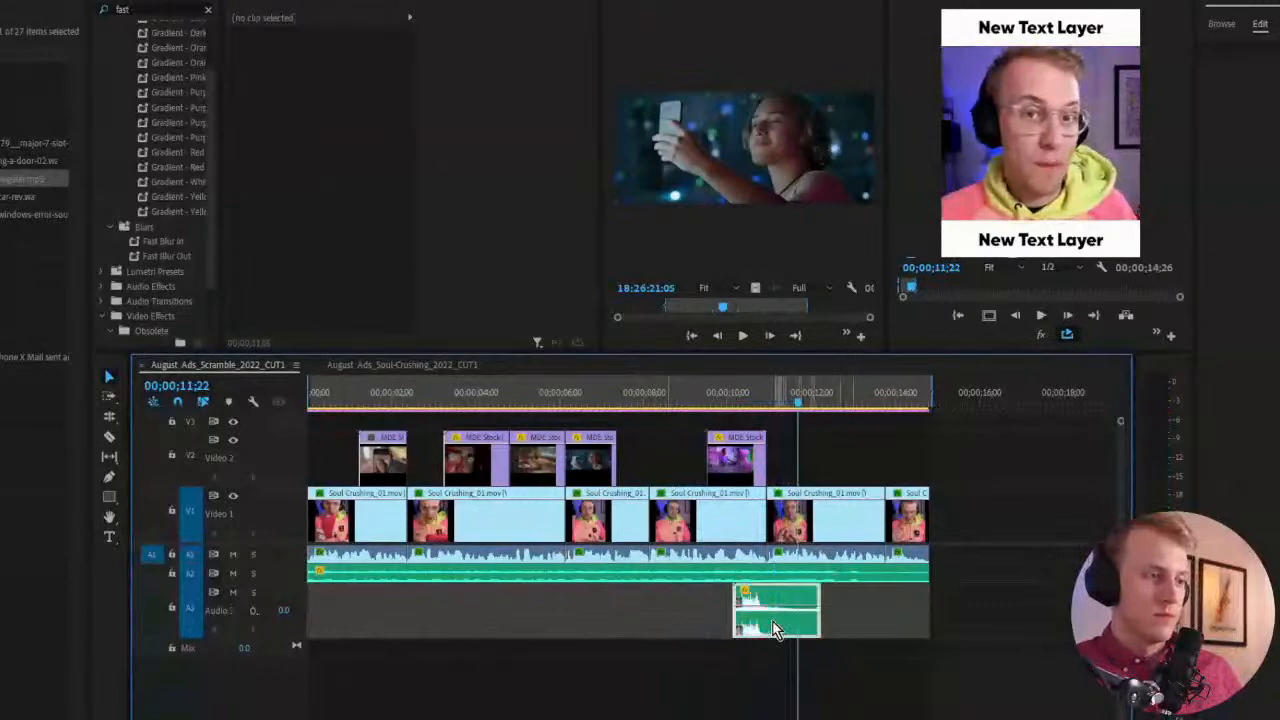
Play the sequence from 00;00;09;18 to check the cash-register sound, deselect its clip and save the project
click(710, 400)
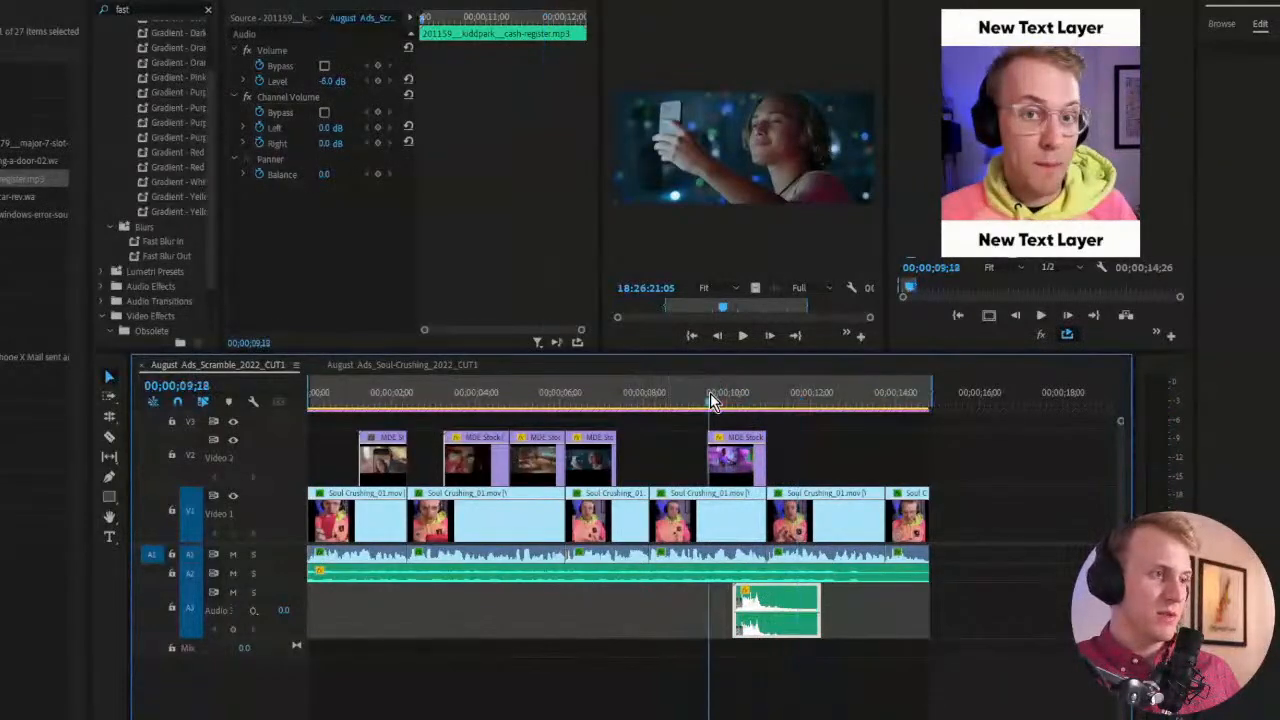
key(space)
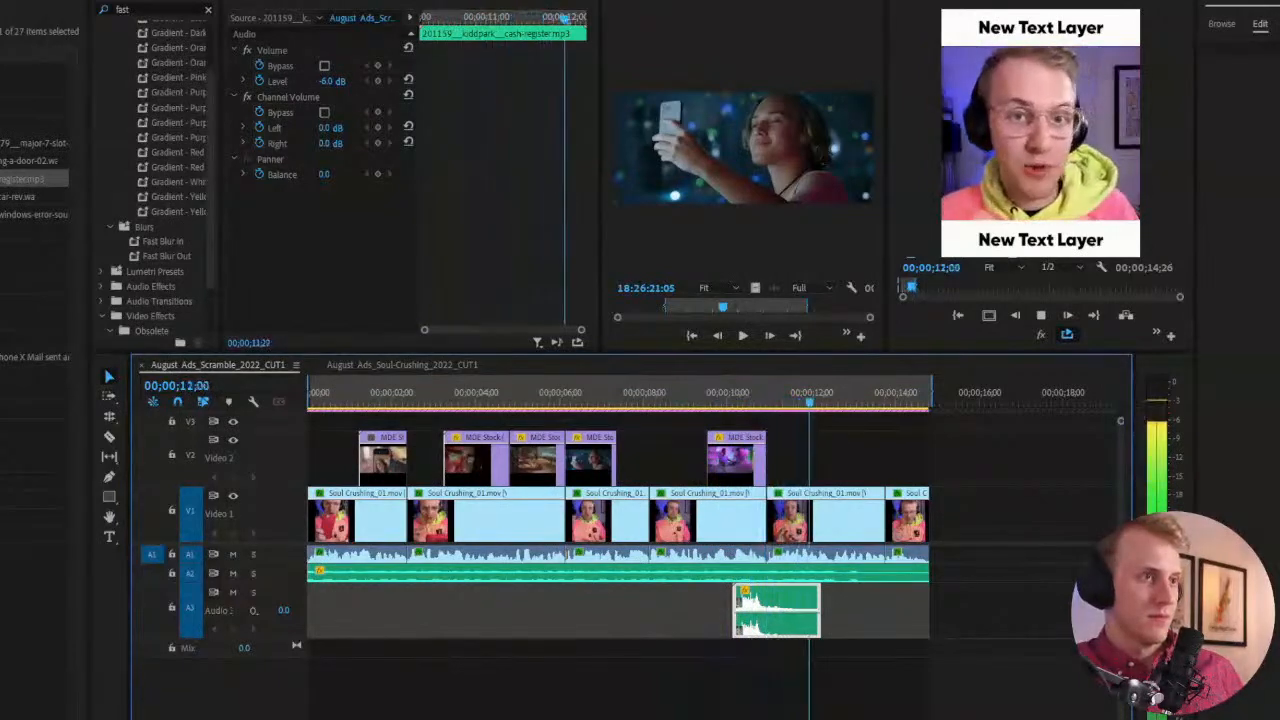
key(ctrl+shift+a)
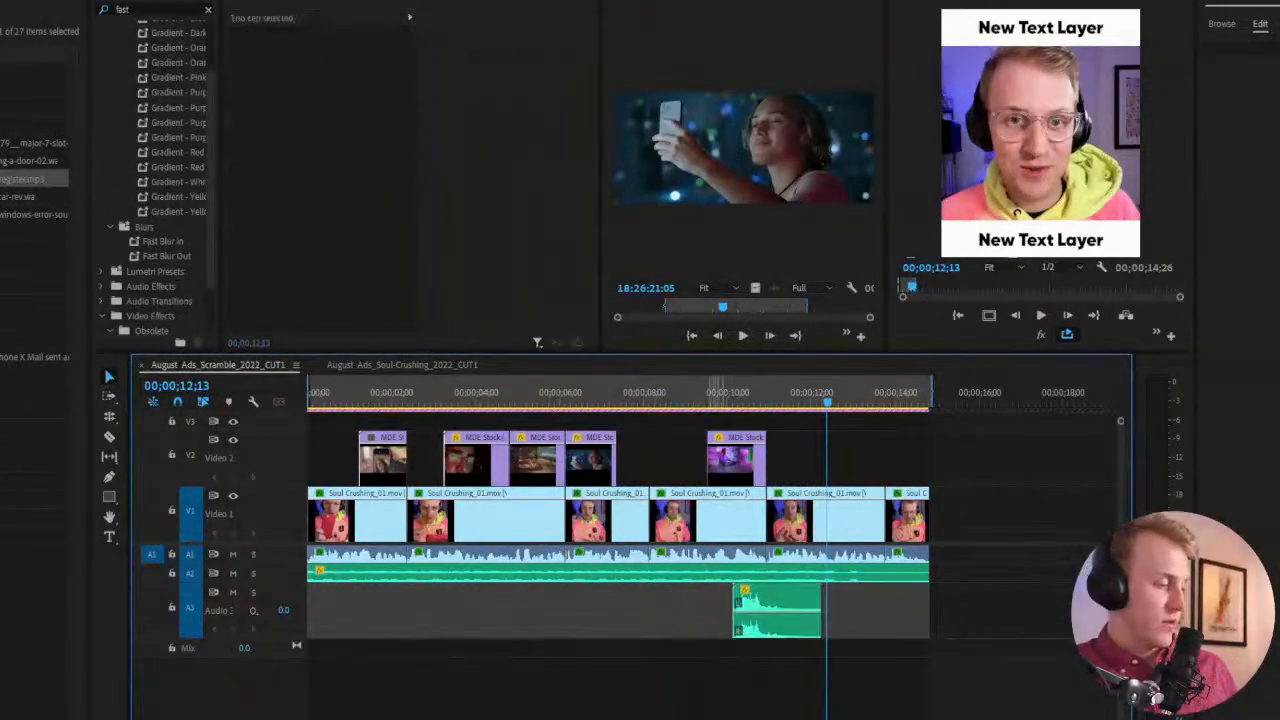
key(ctrl+s)
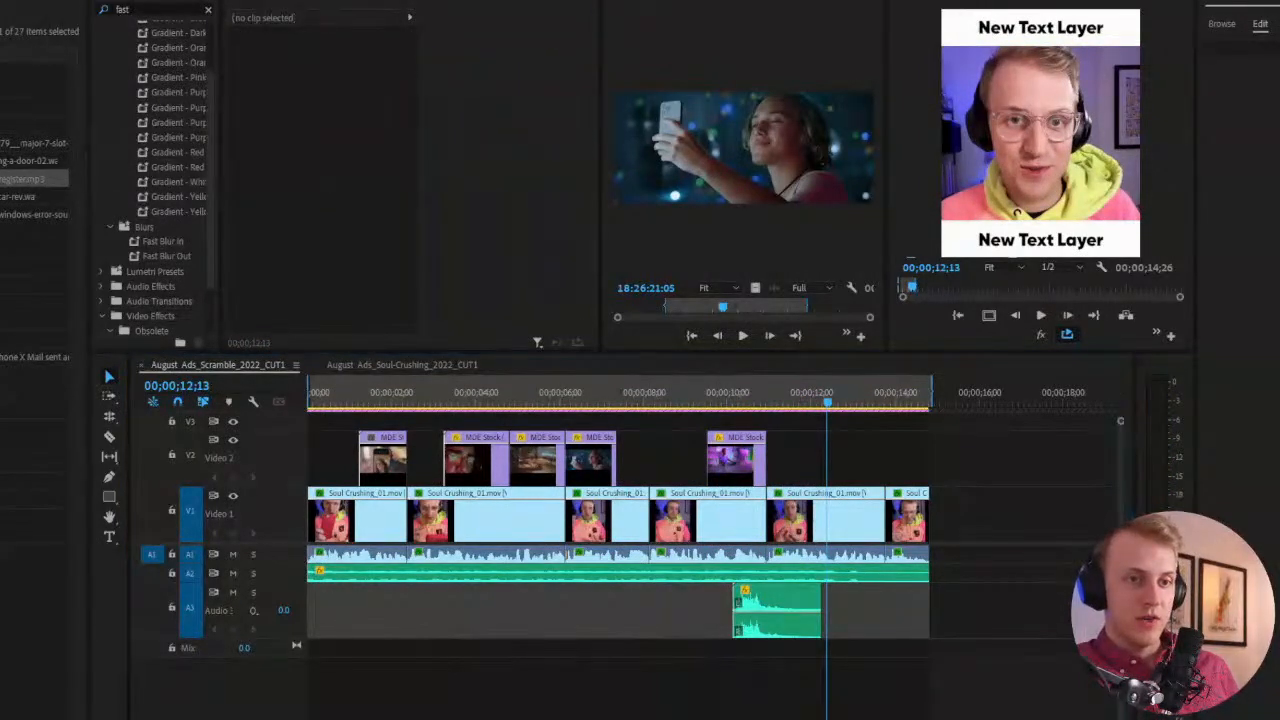
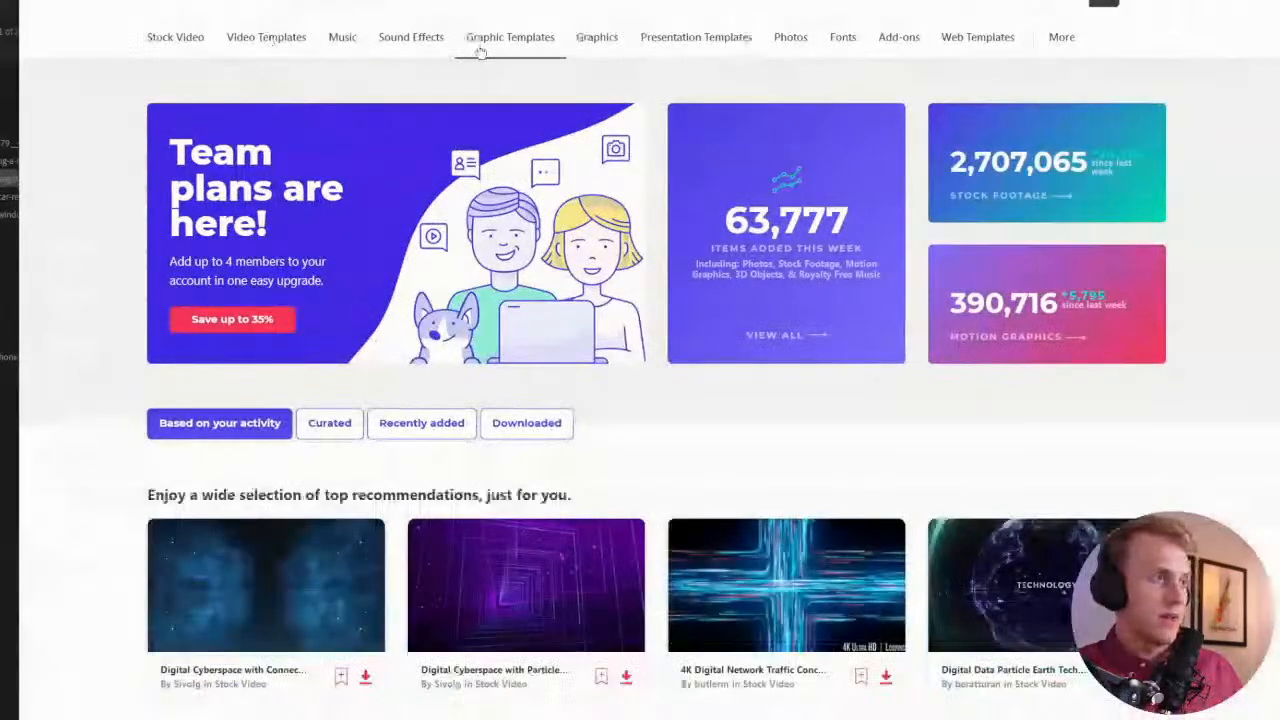
Switch to Envato Elements in the browser, open its sound effects and preview Powerful Air Whooshes, the Boeing 747 airplane and the cartoon ninja sound
click(418, 38)
click(393, 276)
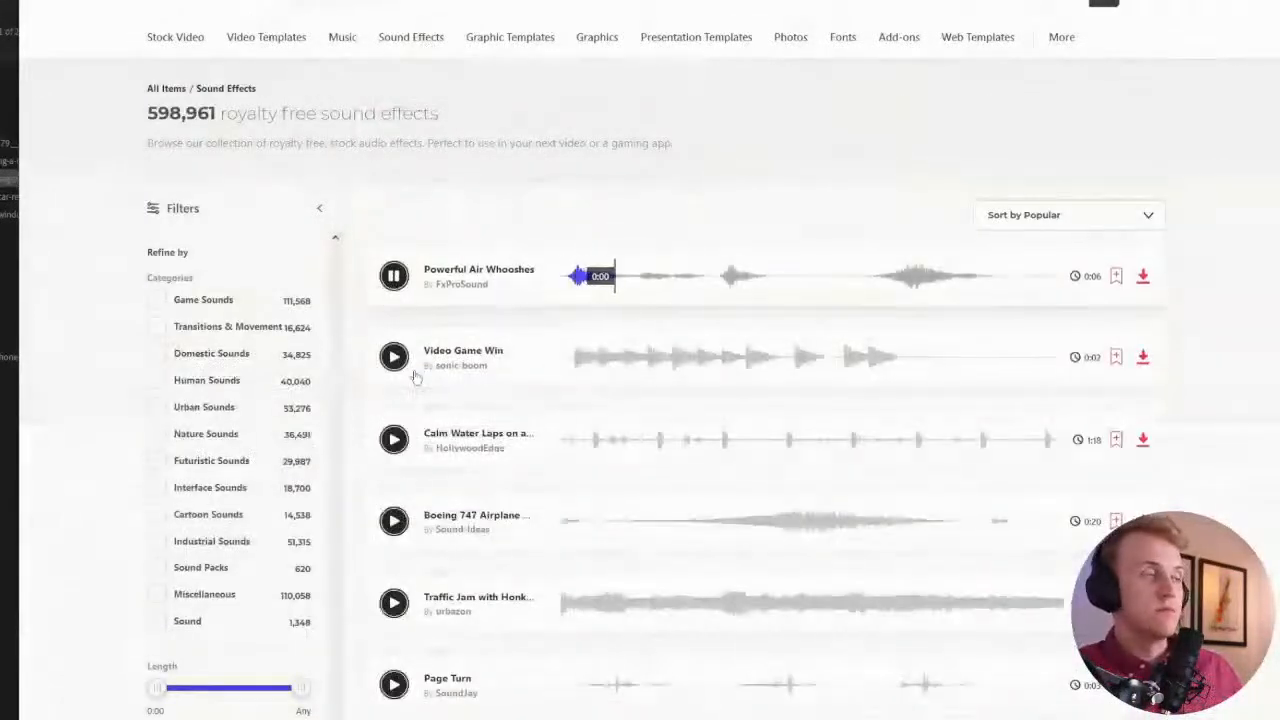
click(395, 279)
scroll(397, 365, down, 3)
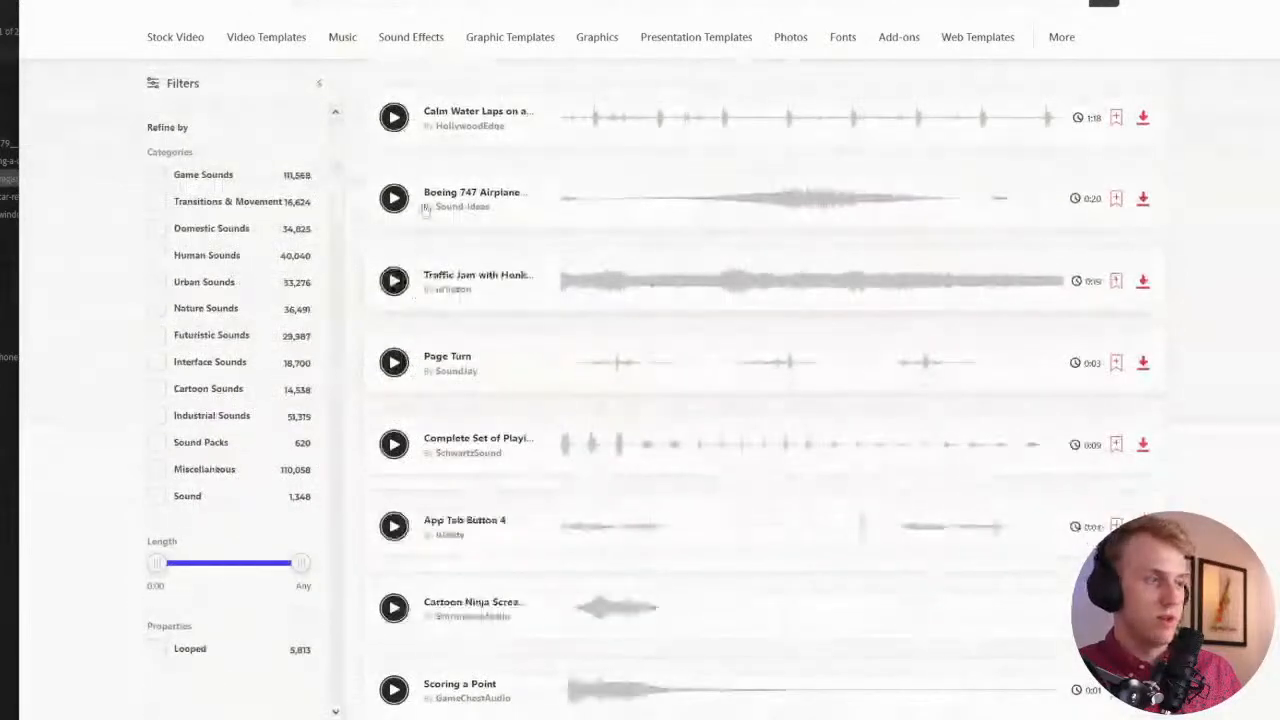
click(393, 198)
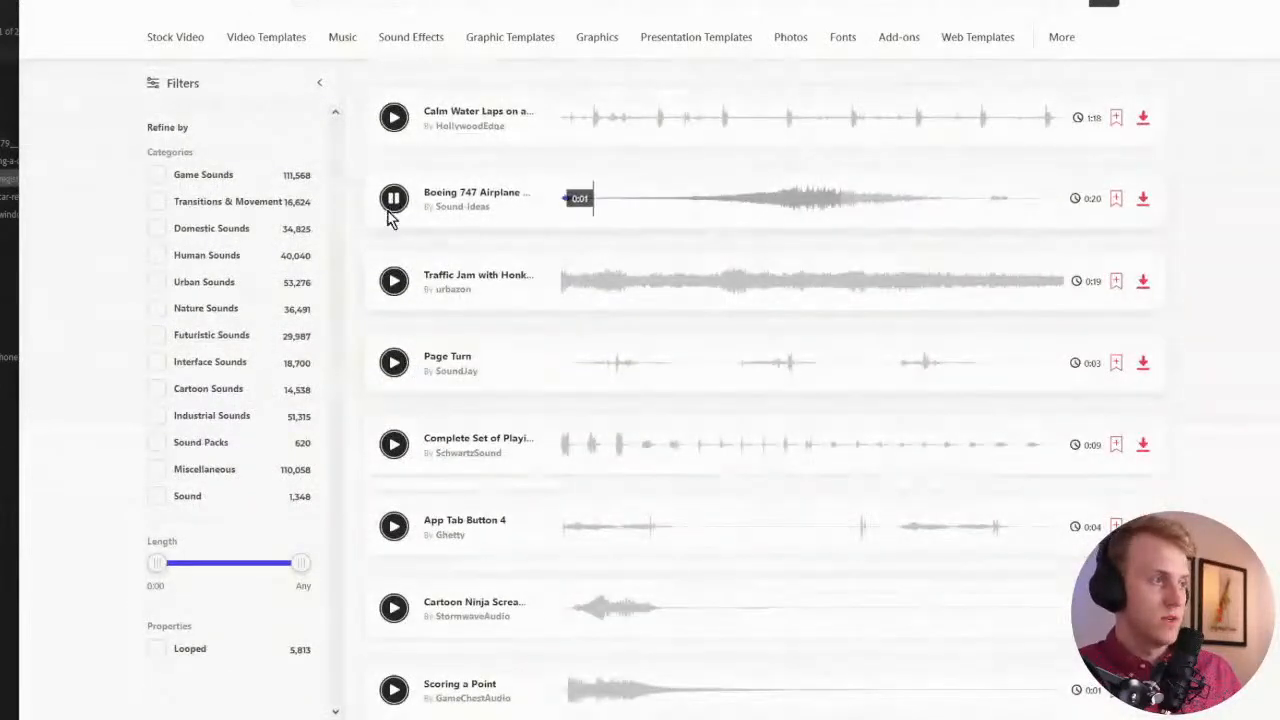
click(393, 199)
click(394, 606)
Preview the Scoring a Point, 3006 Hammer and Small Dragon Voice 2 sound effects in the Envato list
scroll(400, 600, down, 2)
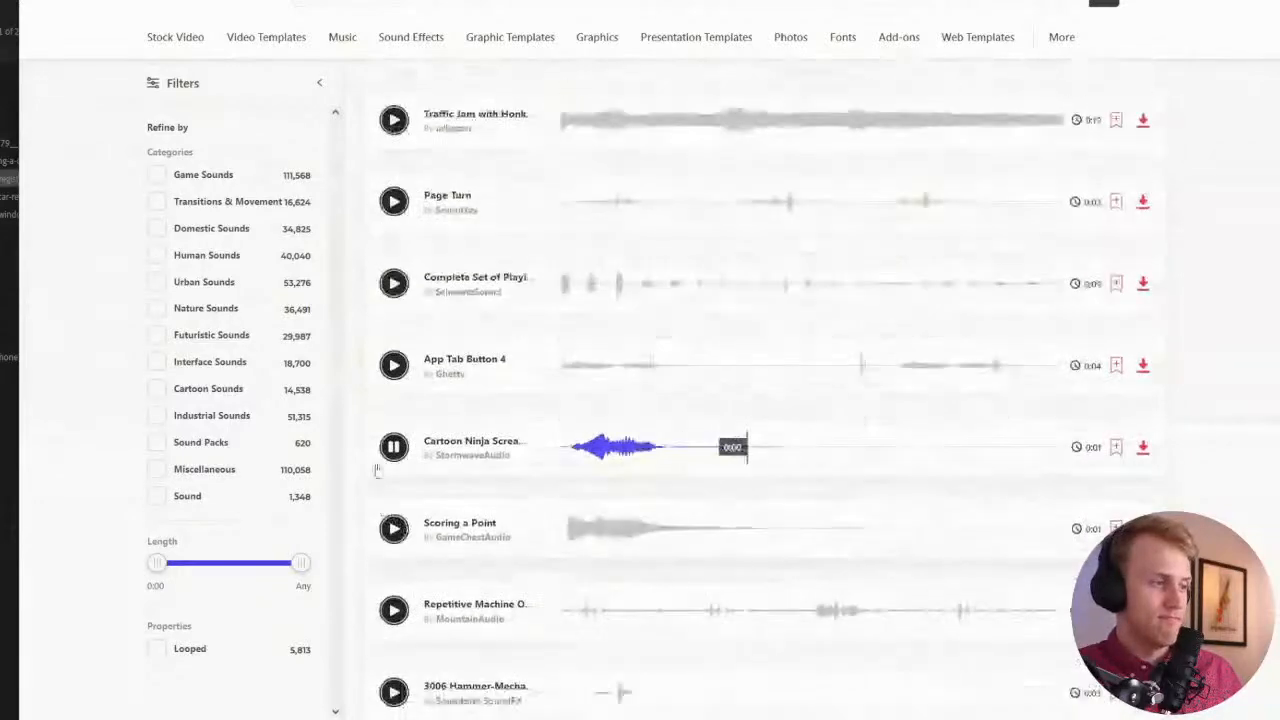
click(395, 525)
scroll(395, 525, down, 1)
scroll(393, 510, down, 1)
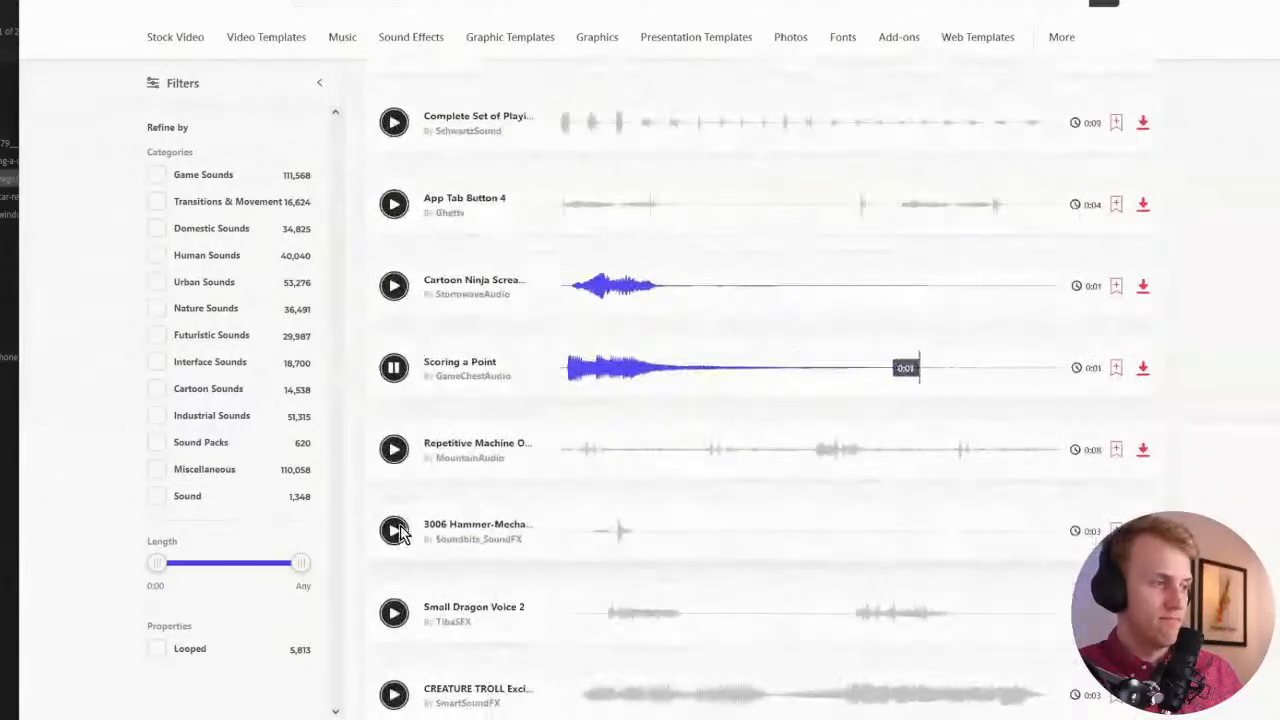
click(394, 528)
scroll(394, 528, down, 3)
click(394, 291)
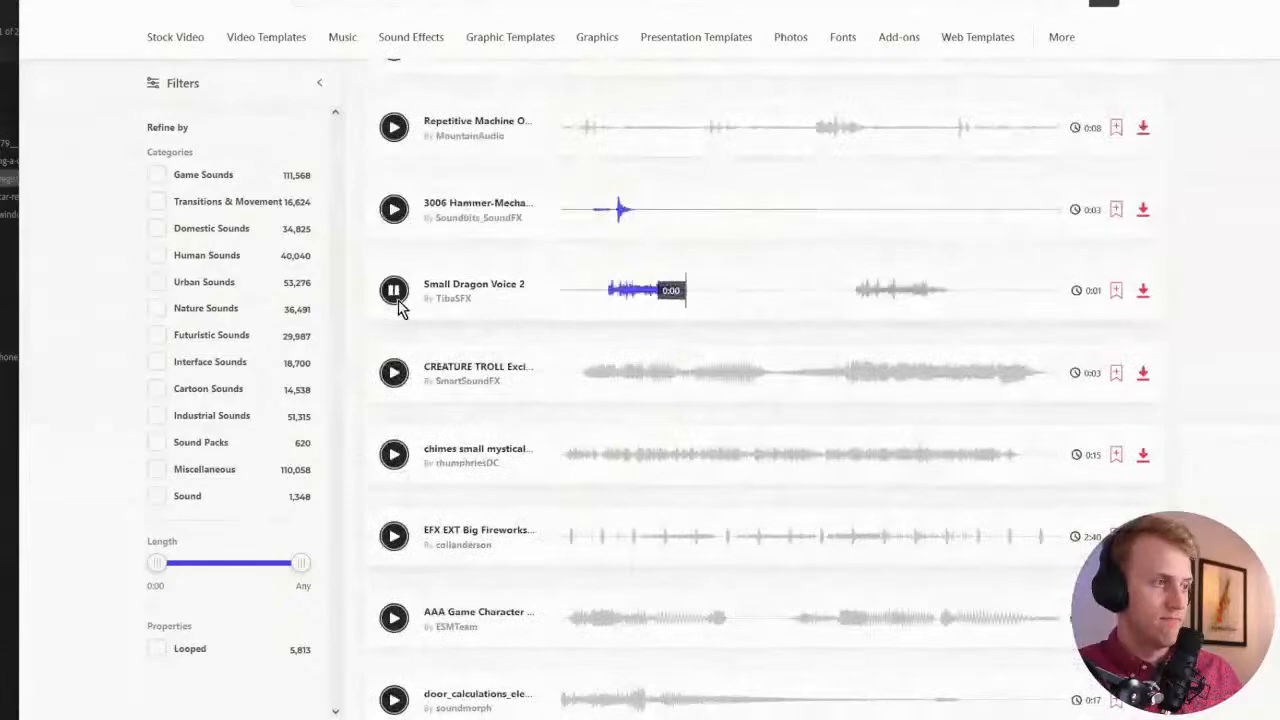
Preview the PELaser 36412 and Bullet Impacts sound effects and look through the rest of the first page of results
scroll(398, 305, down, 5)
click(397, 303)
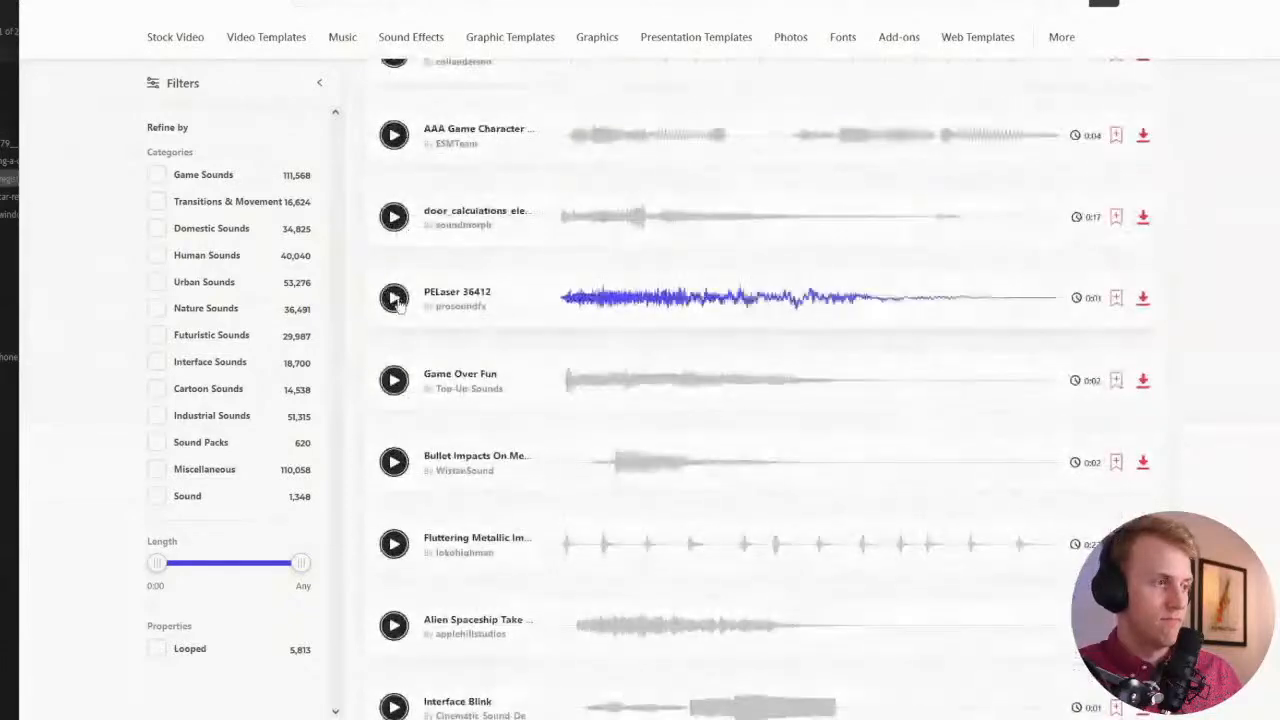
scroll(400, 320, down, 2)
click(395, 302)
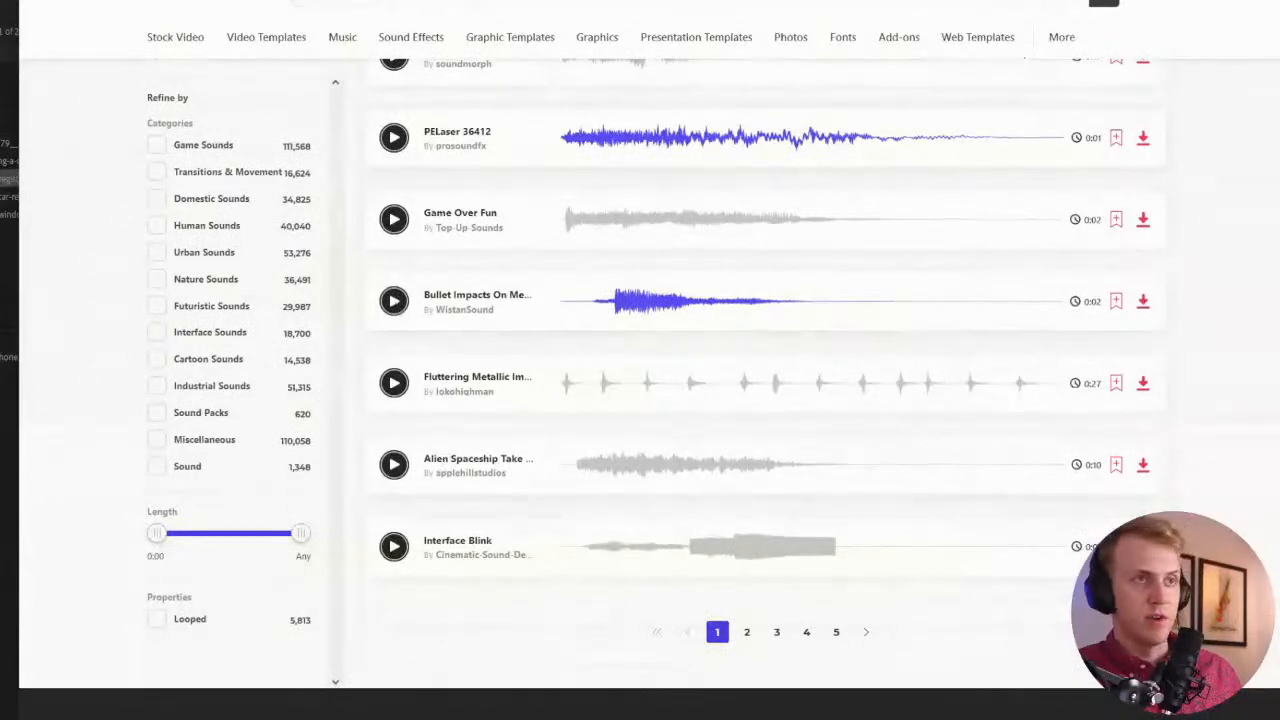
scroll(974, 197, down, 3)
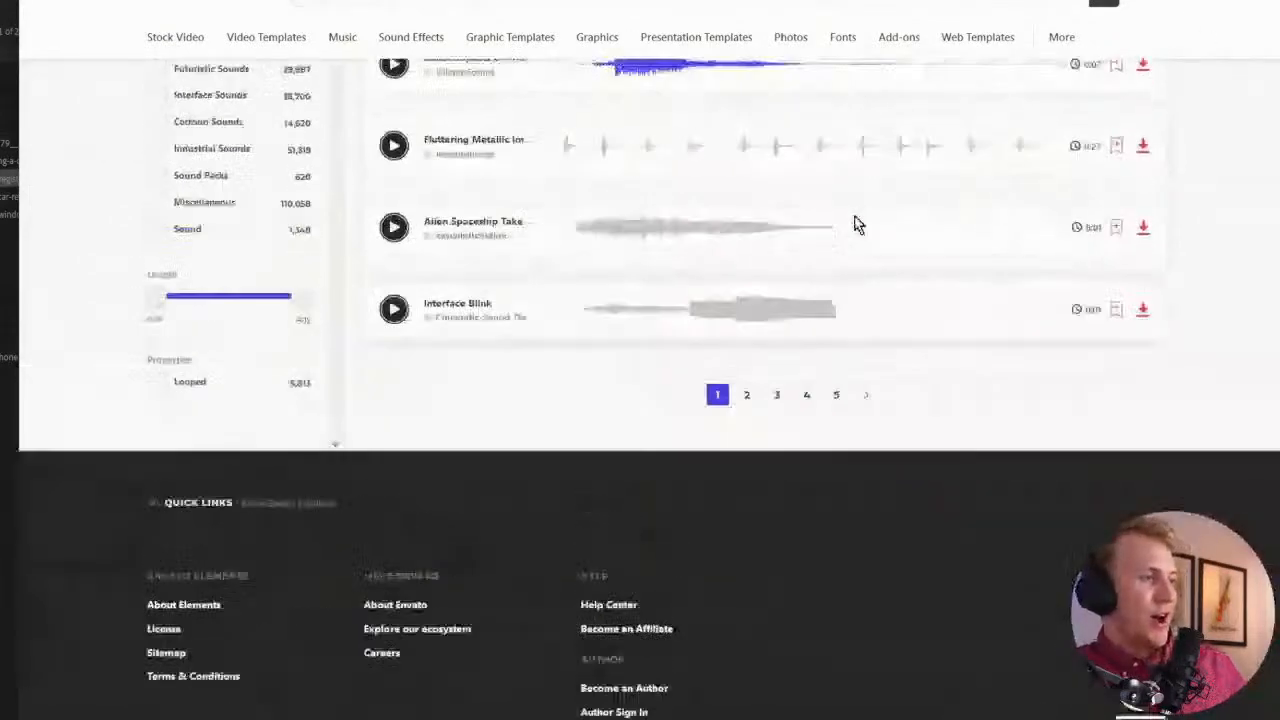
scroll(860, 225, up, 8)
scroll(674, 369, down, 5)
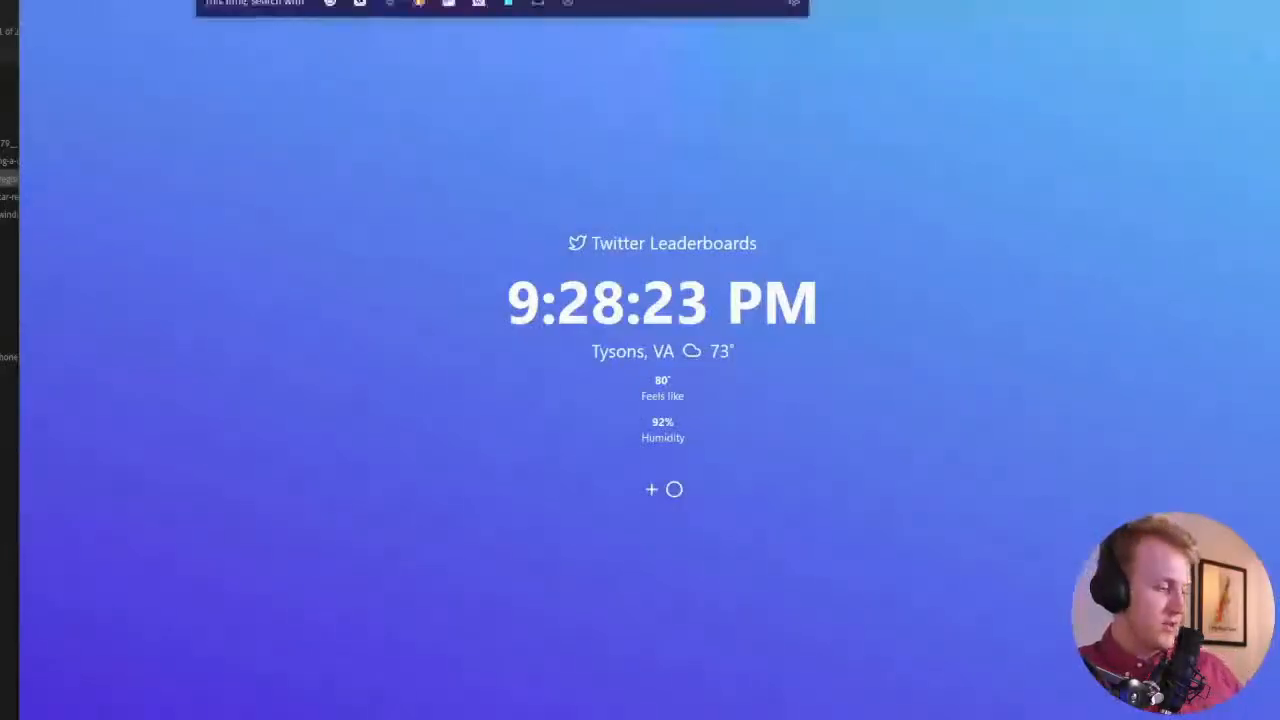
Go to the Freesound website and search its sounds for "cash register"
text(freesound)
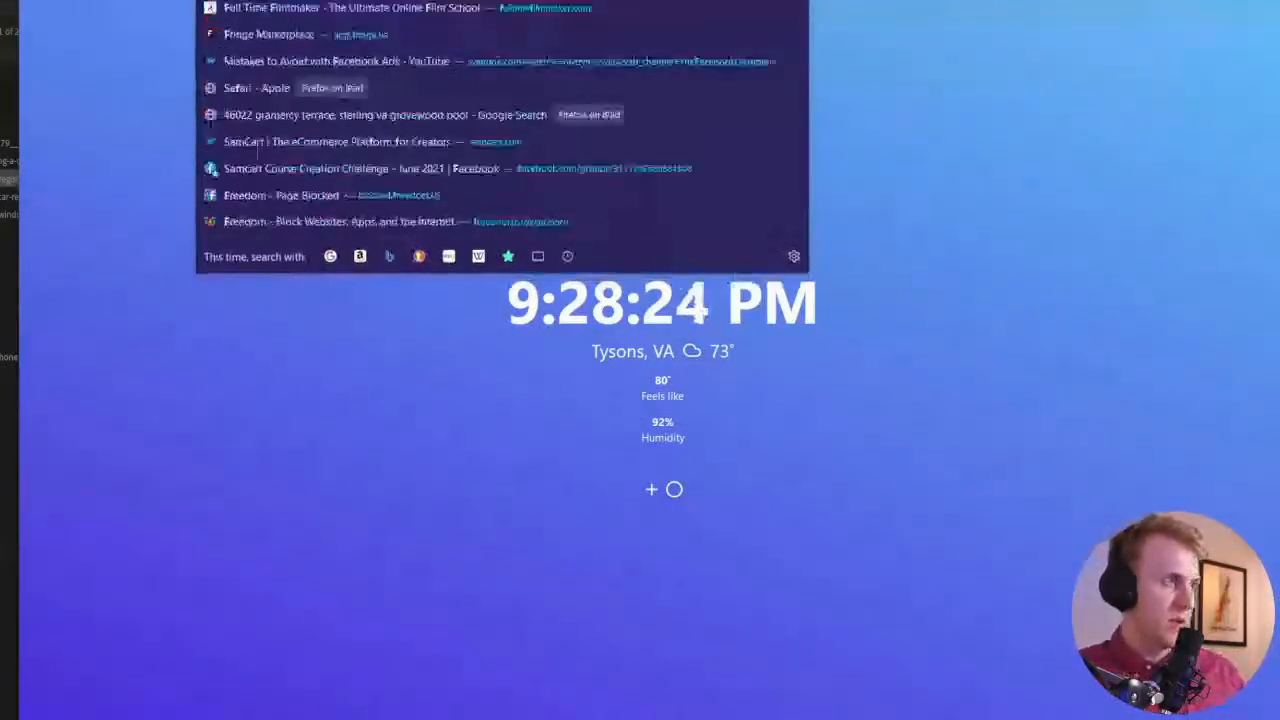
key(Return)
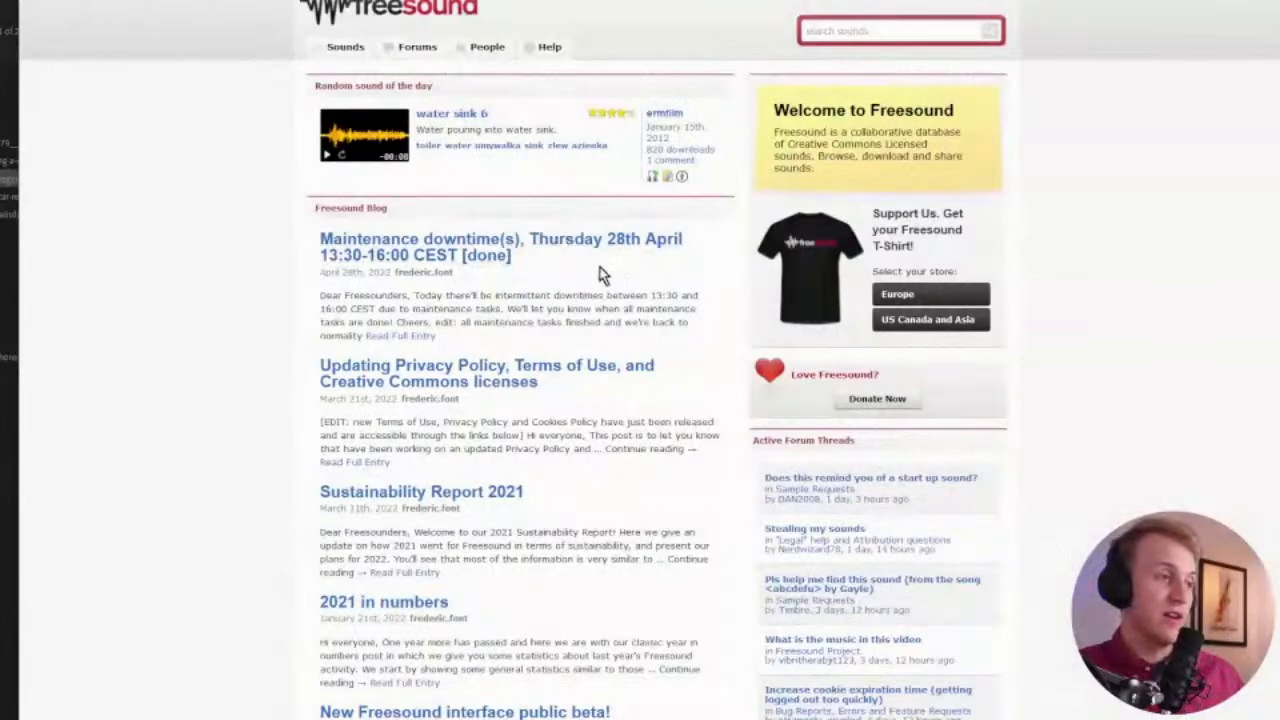
click(857, 31)
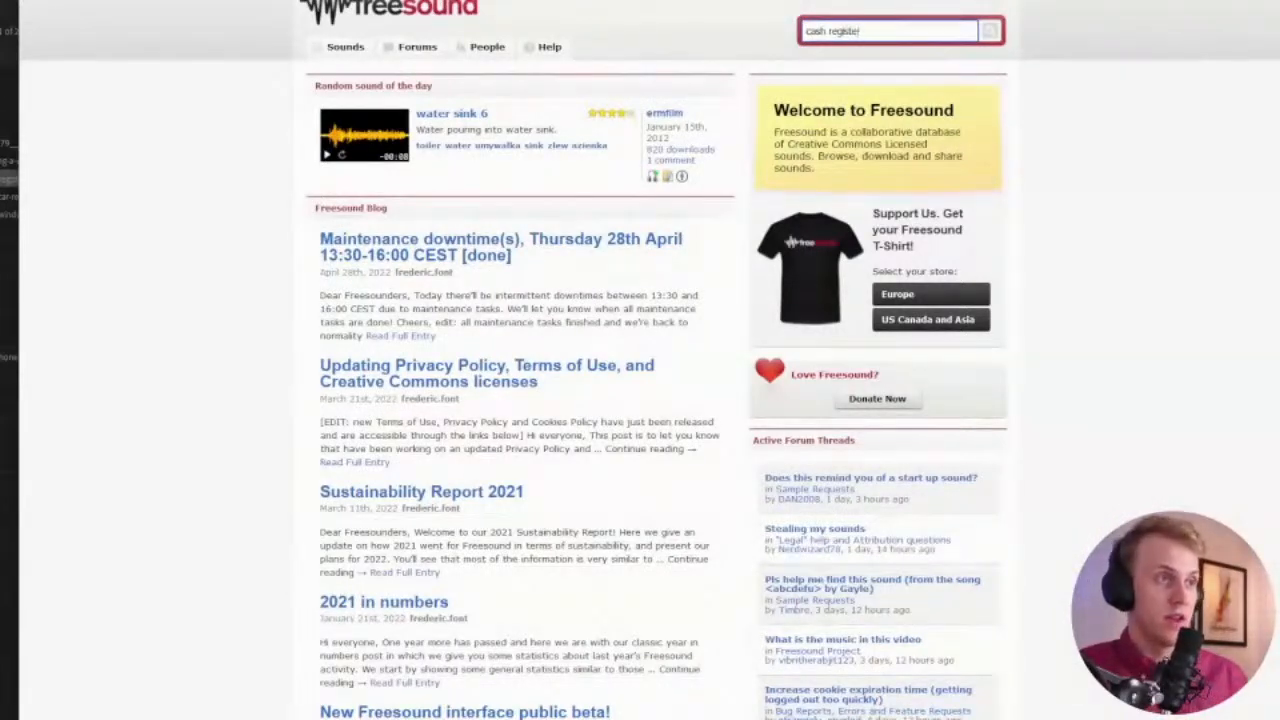
text(cash register)
key(Return)
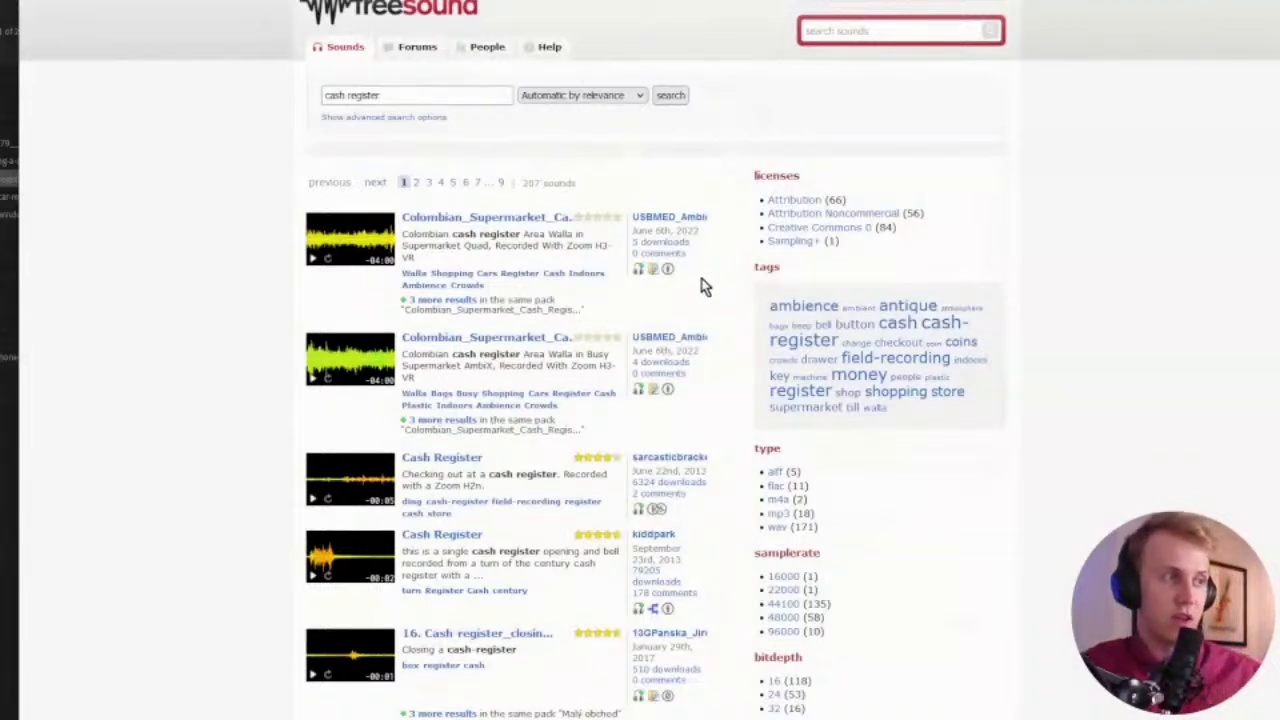
Preview two of the cash register results, including the single opening with a bell, and open and play that sound on its own page
click(313, 260)
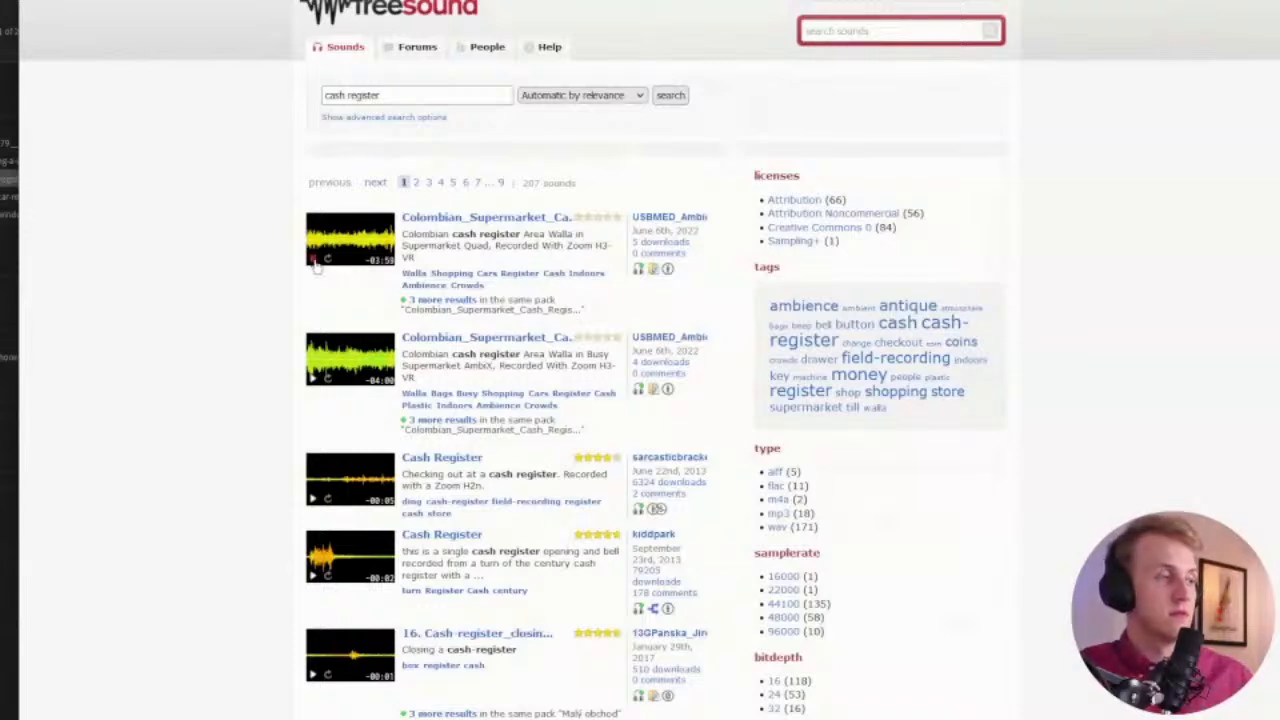
scroll(320, 505, down, 2)
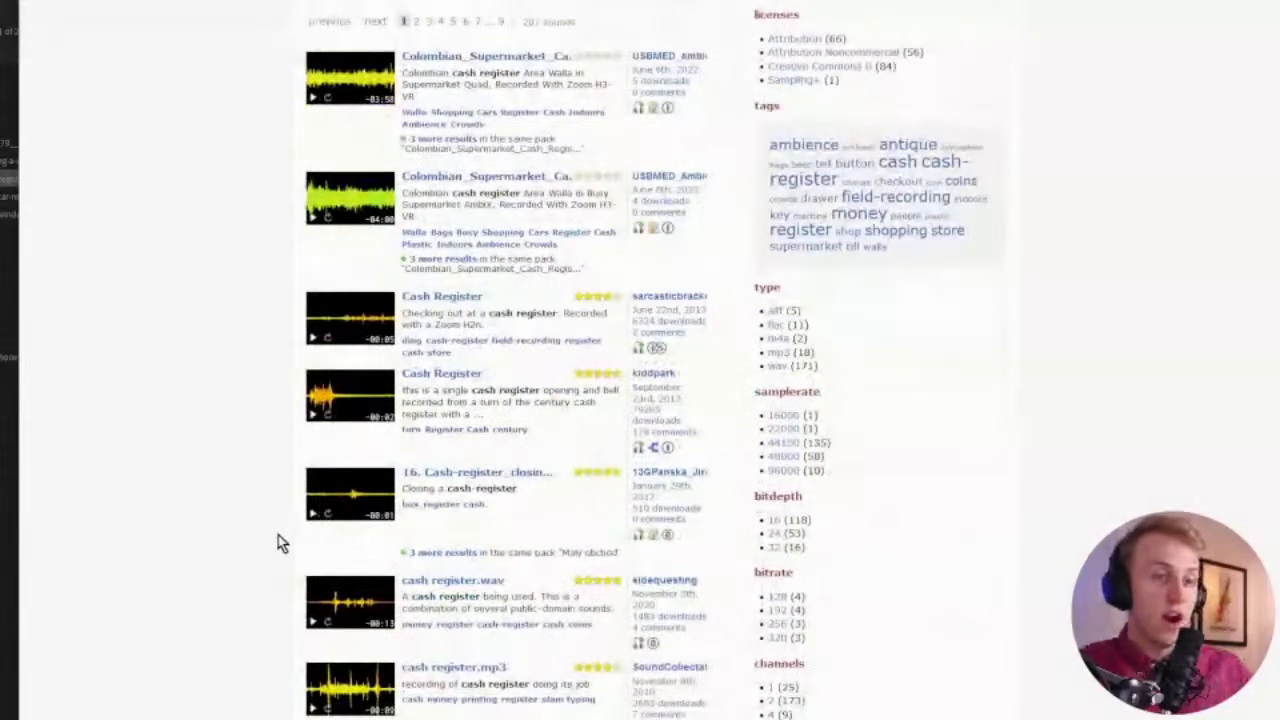
click(314, 416)
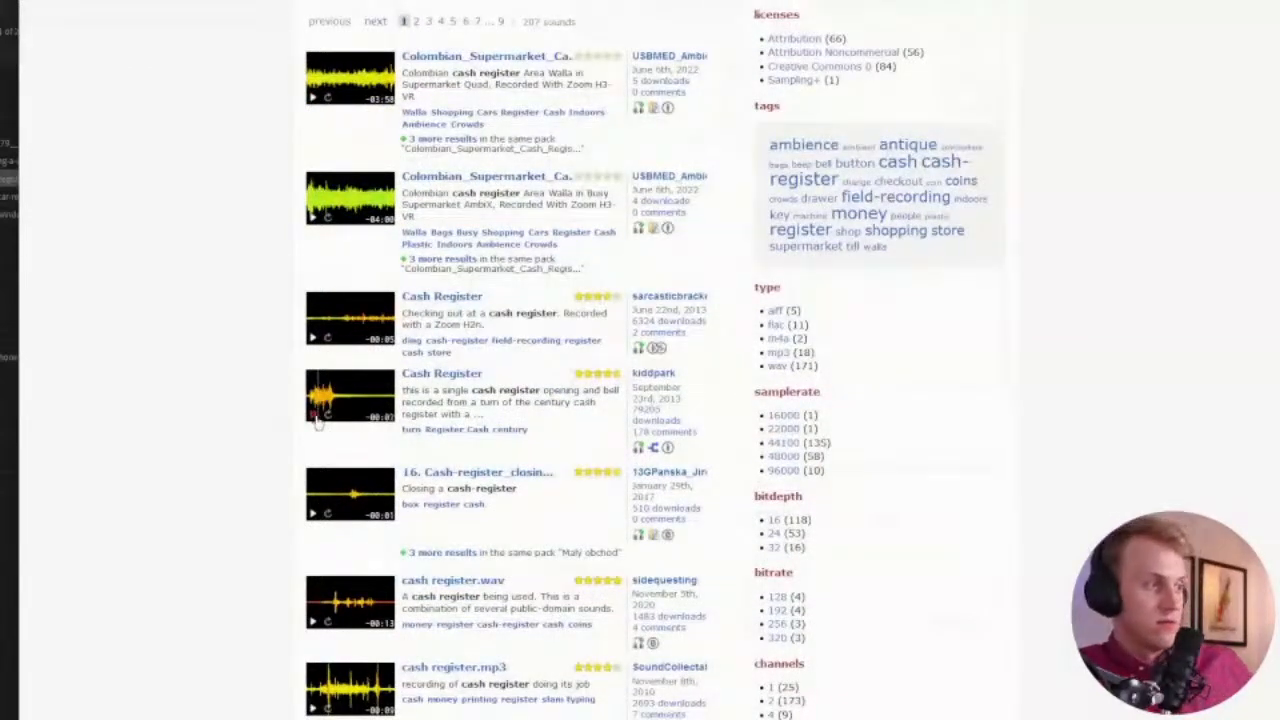
click(424, 383)
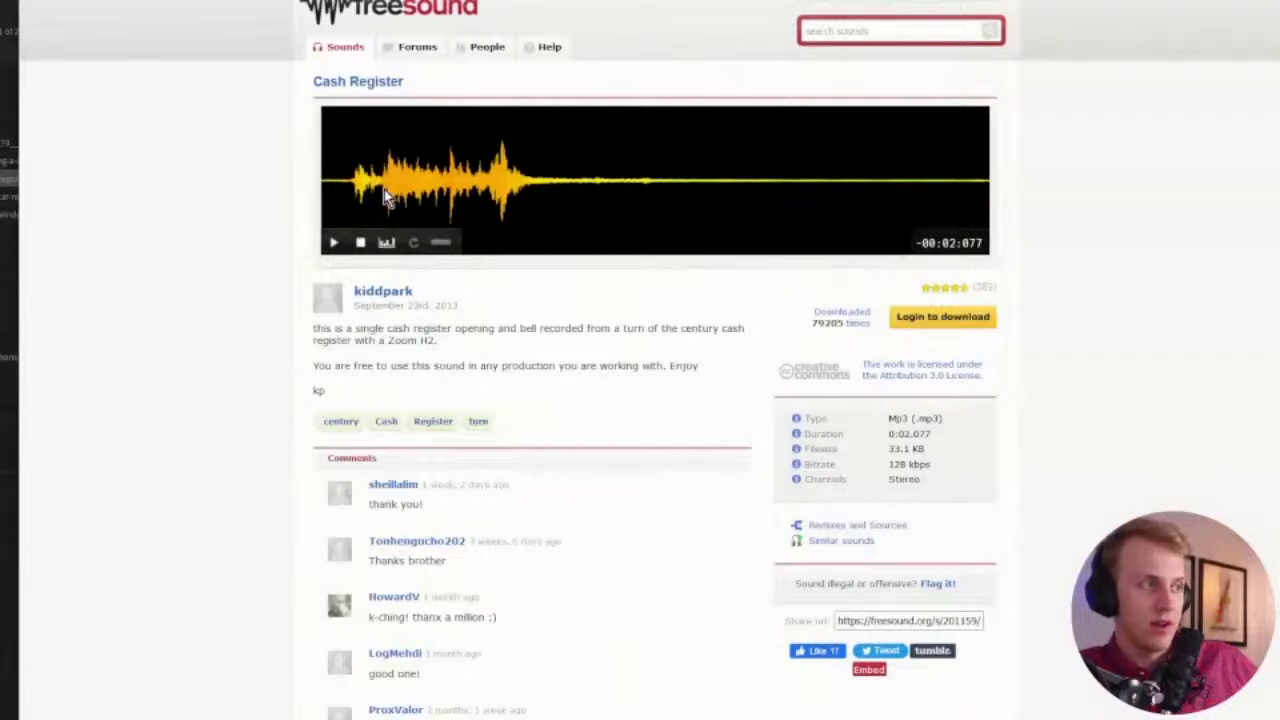
click(333, 243)
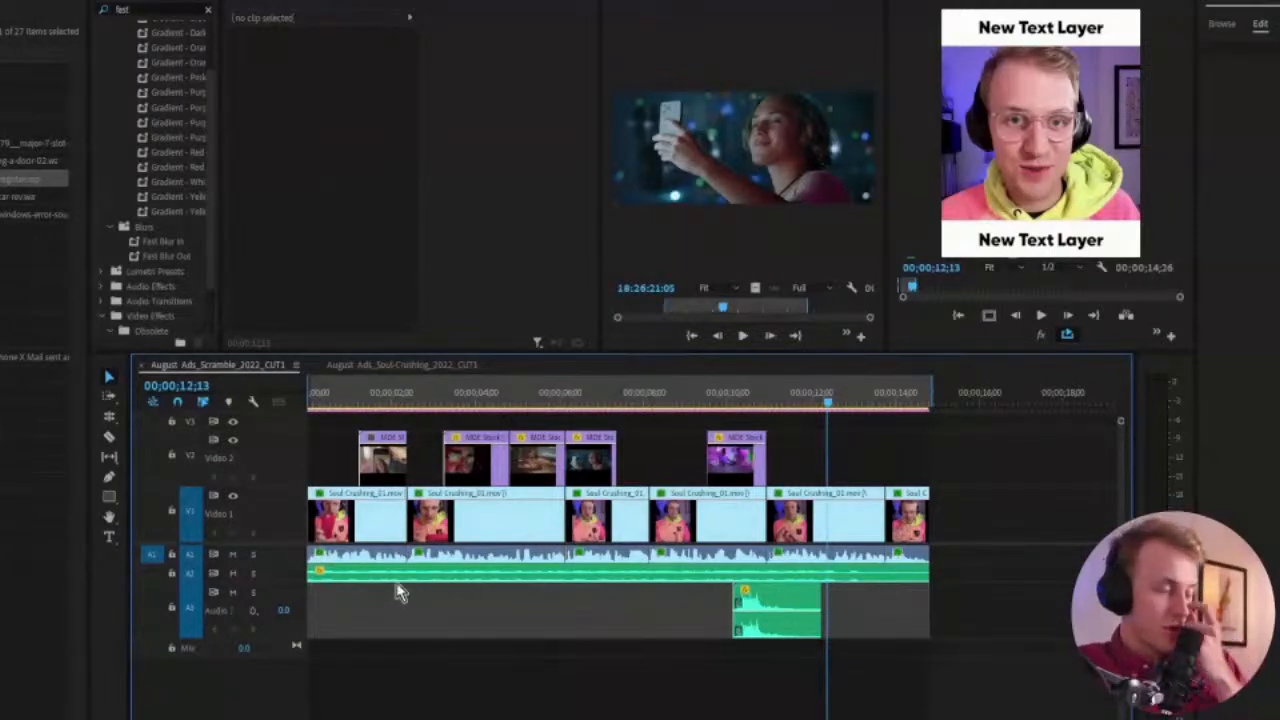
Switch back to Premiere Pro, play the sequence from 00;00;09;16 to its end, and replay it from the beginning up to 00;00;04;24
click(707, 390)
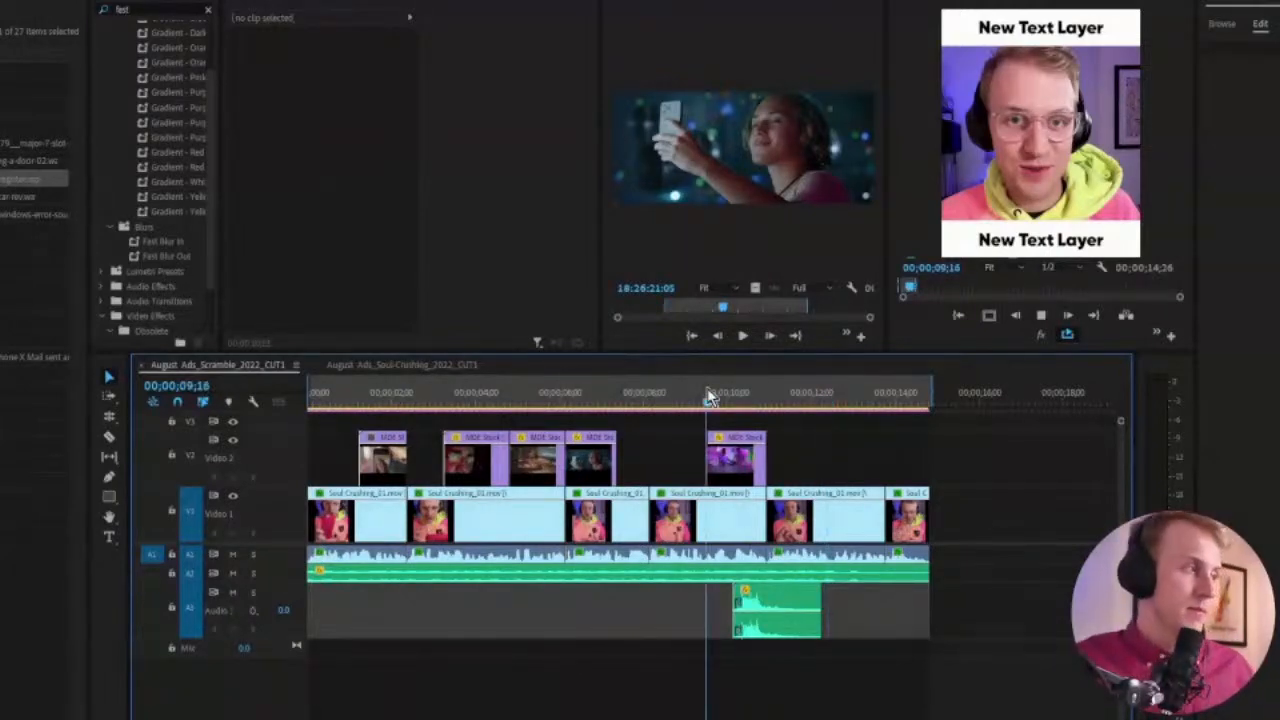
key(space)
key(space)
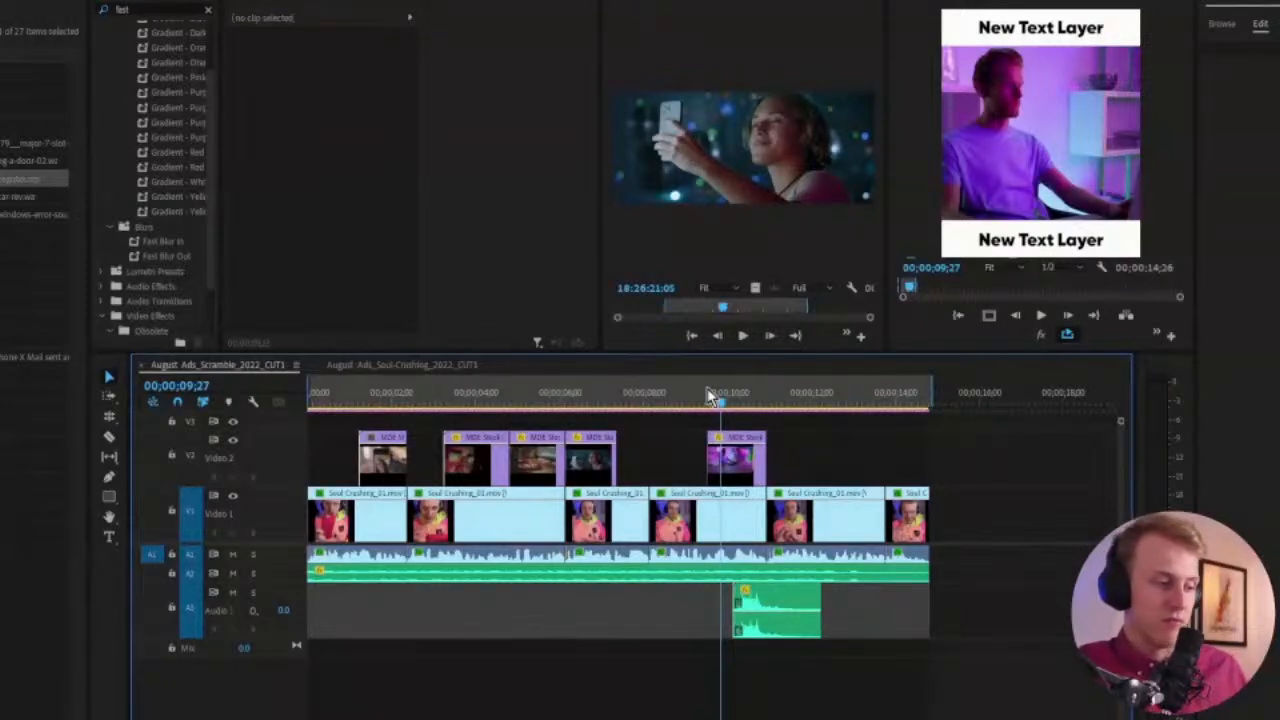
key(space)
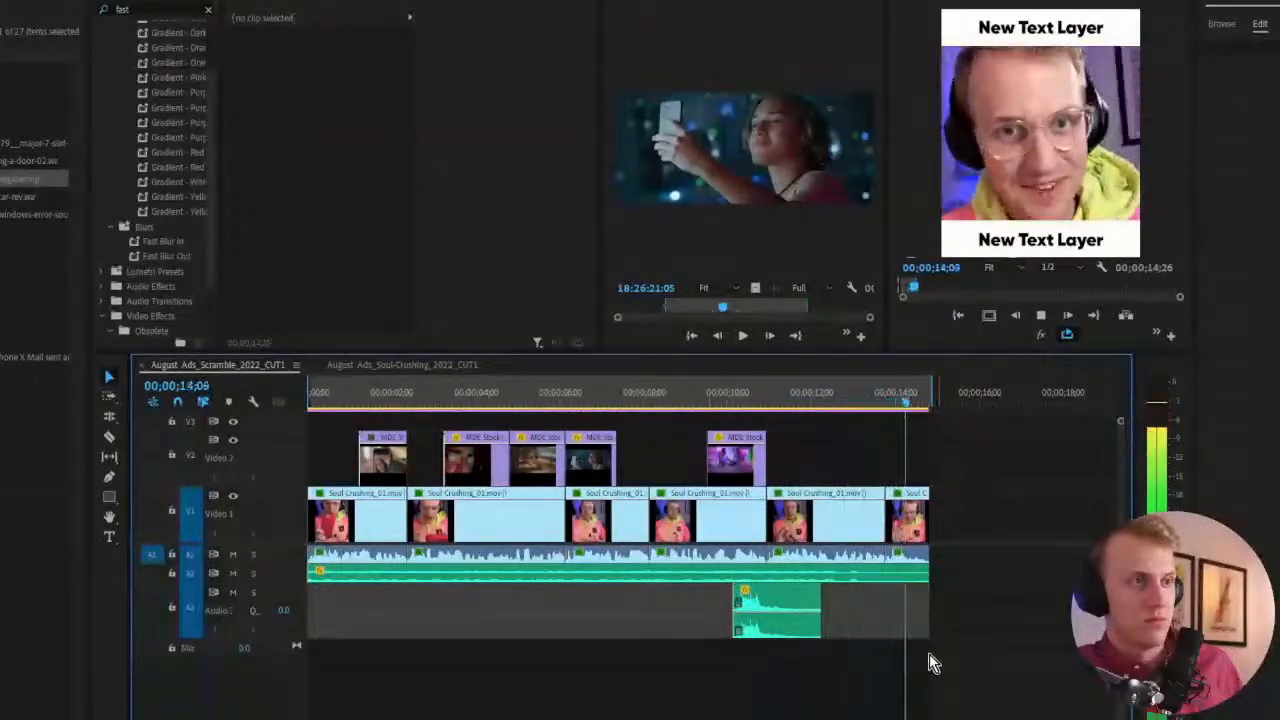
key(space)
key(space)
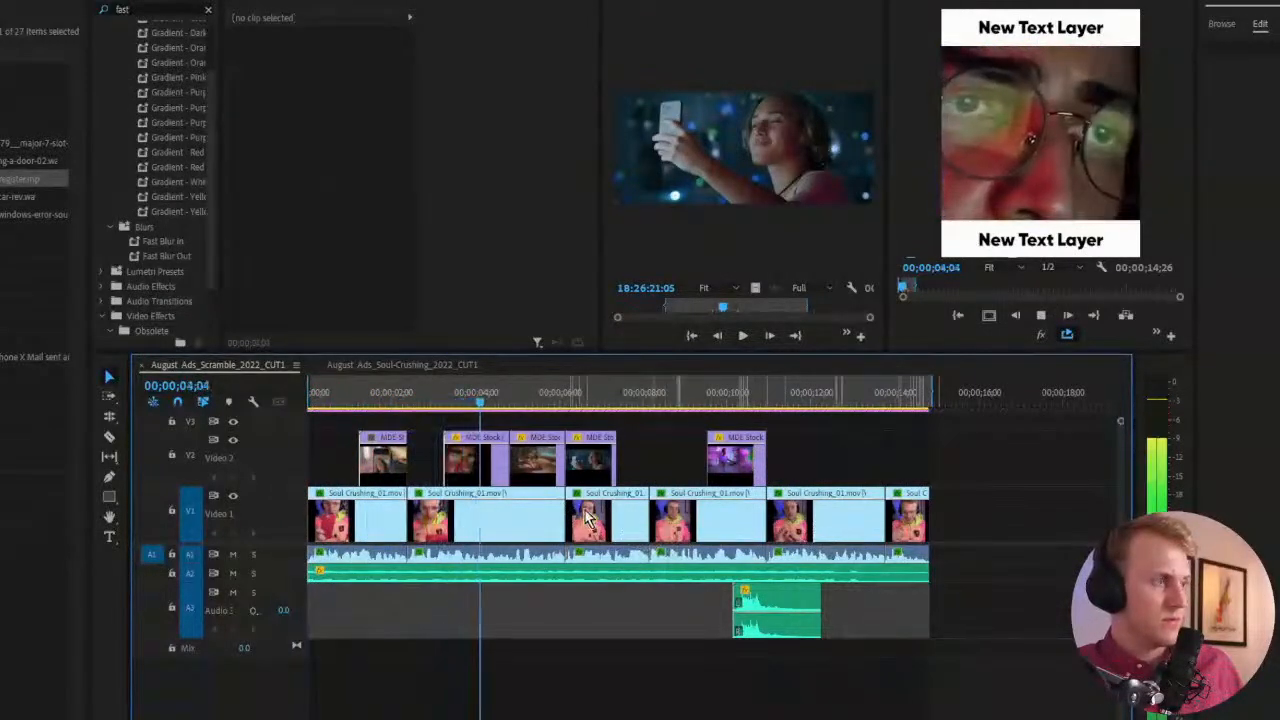
key(space)
Audition the Bells 03.wav, Bleep.wav and Button_02.wav sound effects from the project's sound files in the source monitor
double_click(16, 267)
key(space)
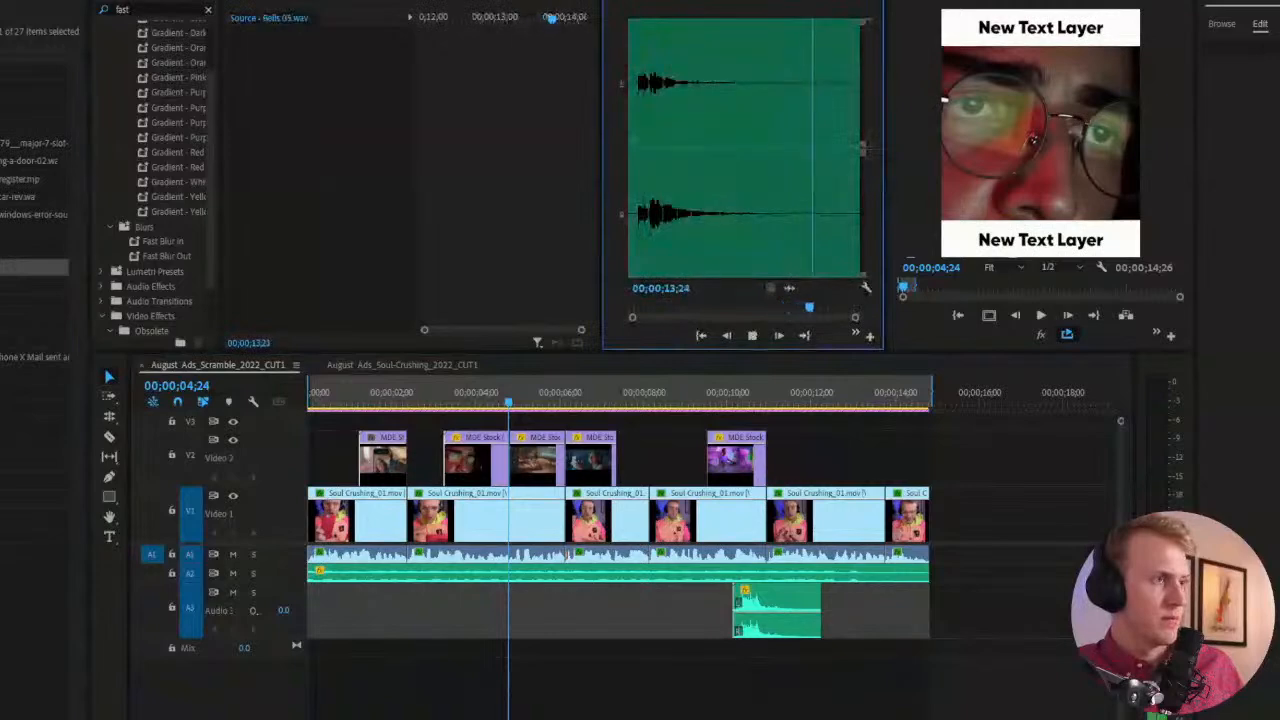
double_click(50, 285)
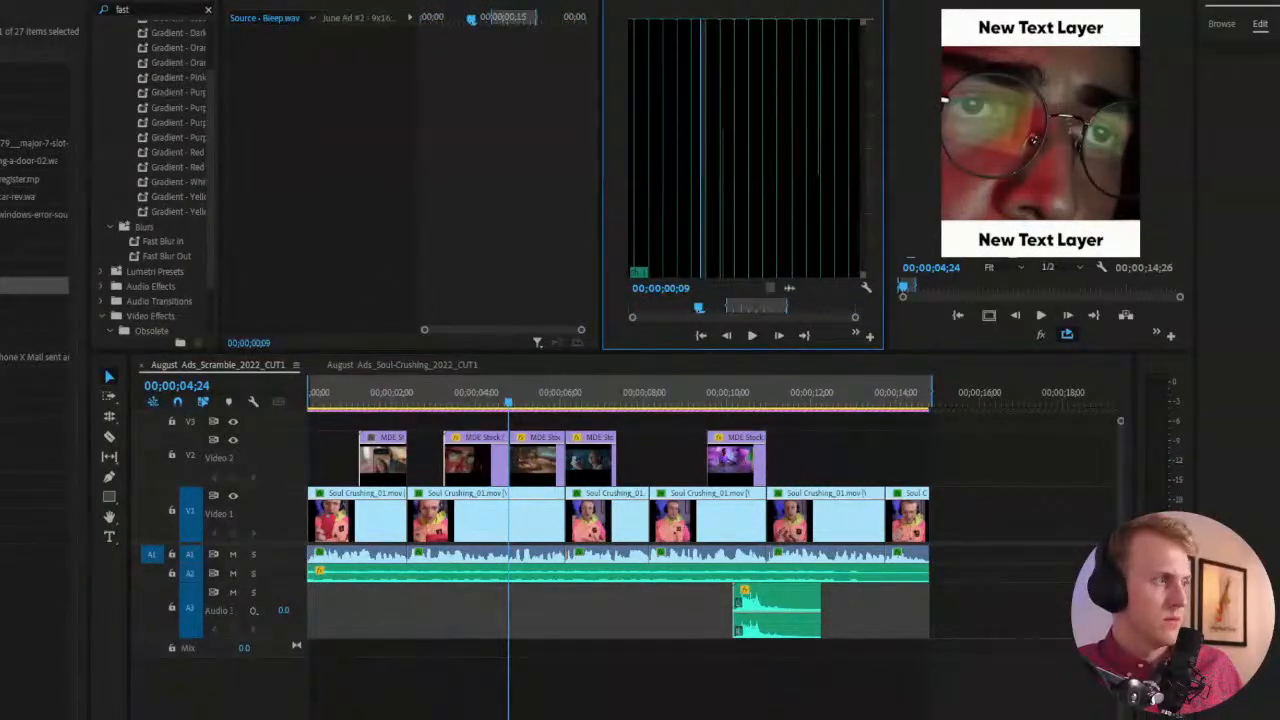
double_click(35, 303)
key(space)
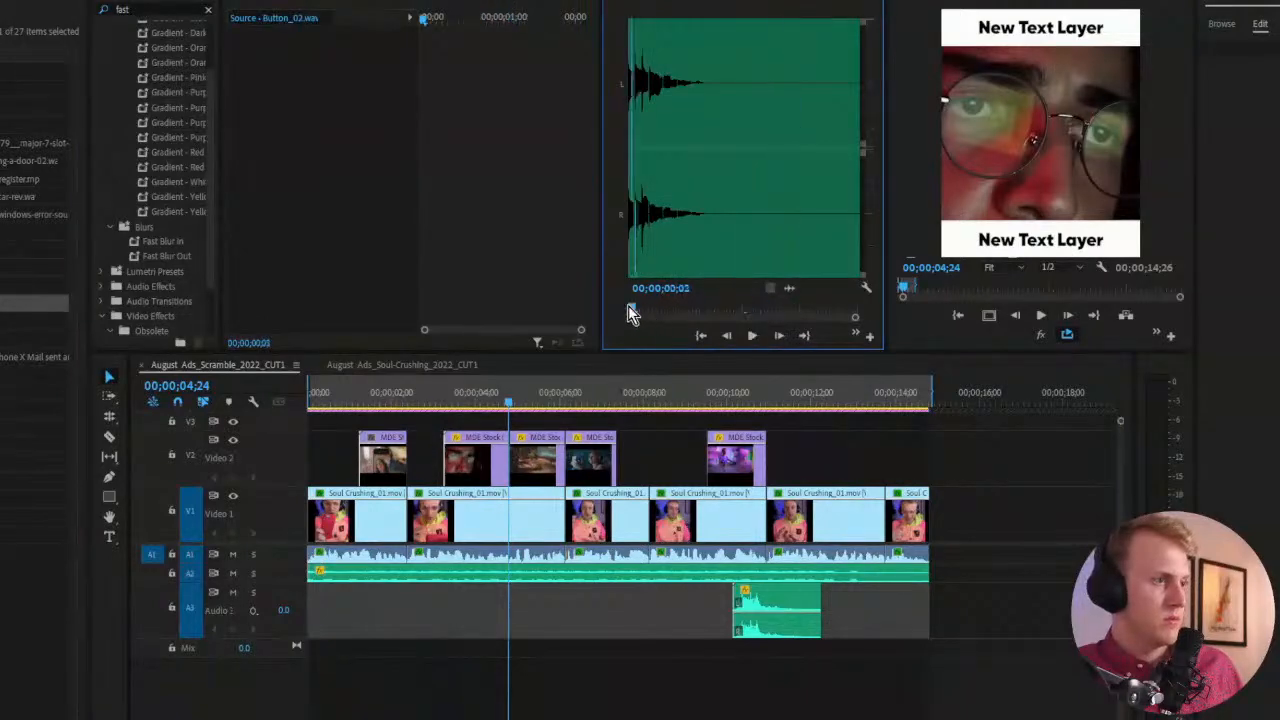
key(space)
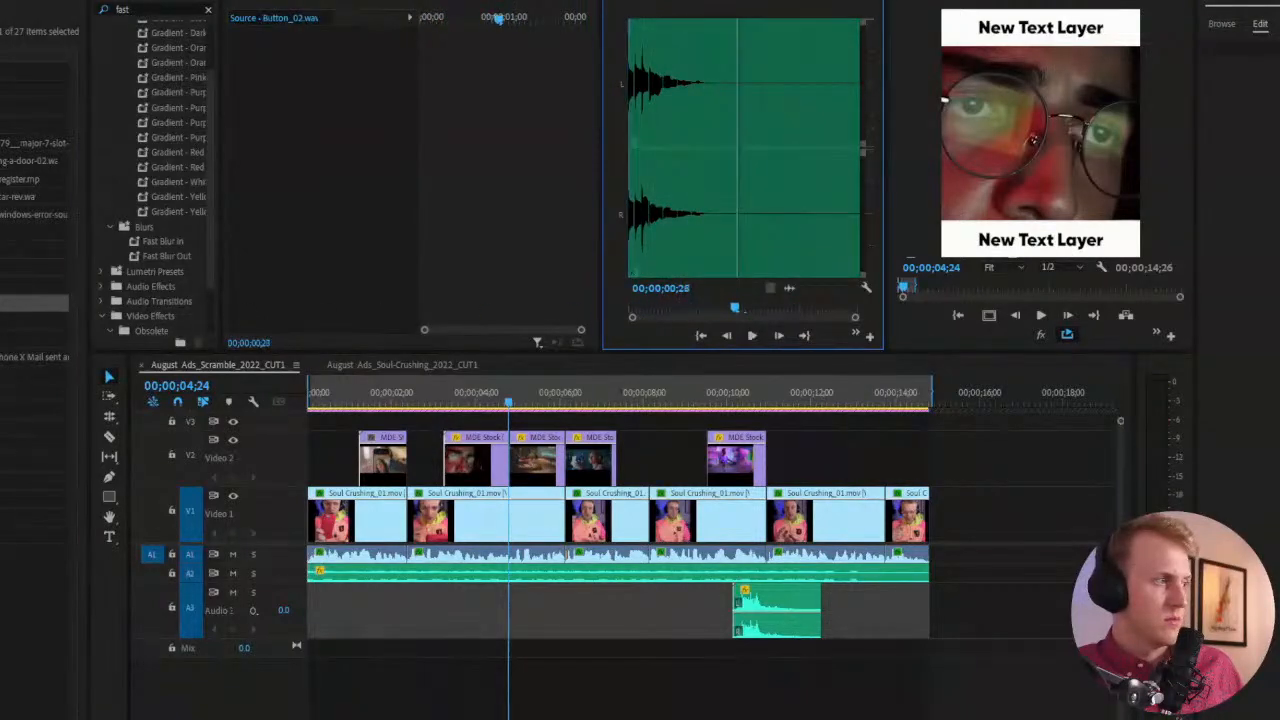
Preview the supercar rev and iPhone mail-sent sound effects from the project bin
double_click(35, 196)
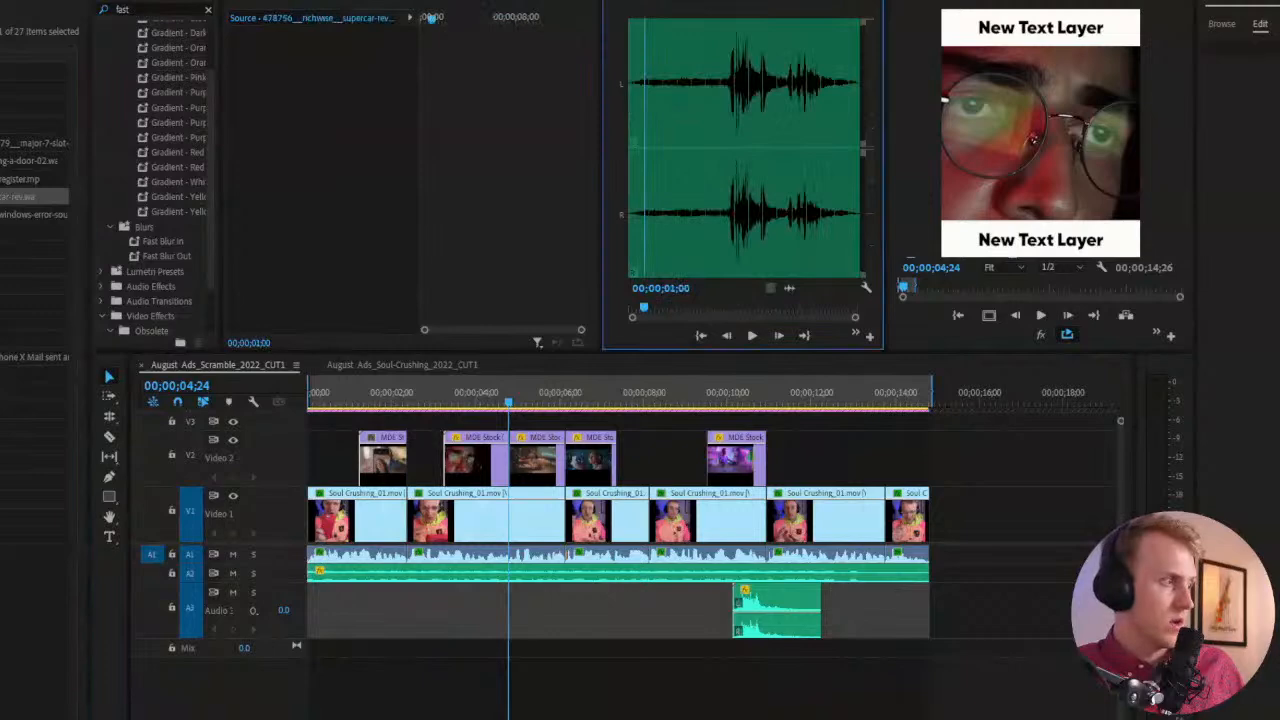
double_click(35, 356)
mouse_move(664, 312)
mouse_down()
mouse_move(692, 312)
mouse_move(650, 315)
mouse_move(660, 322)
mouse_up()
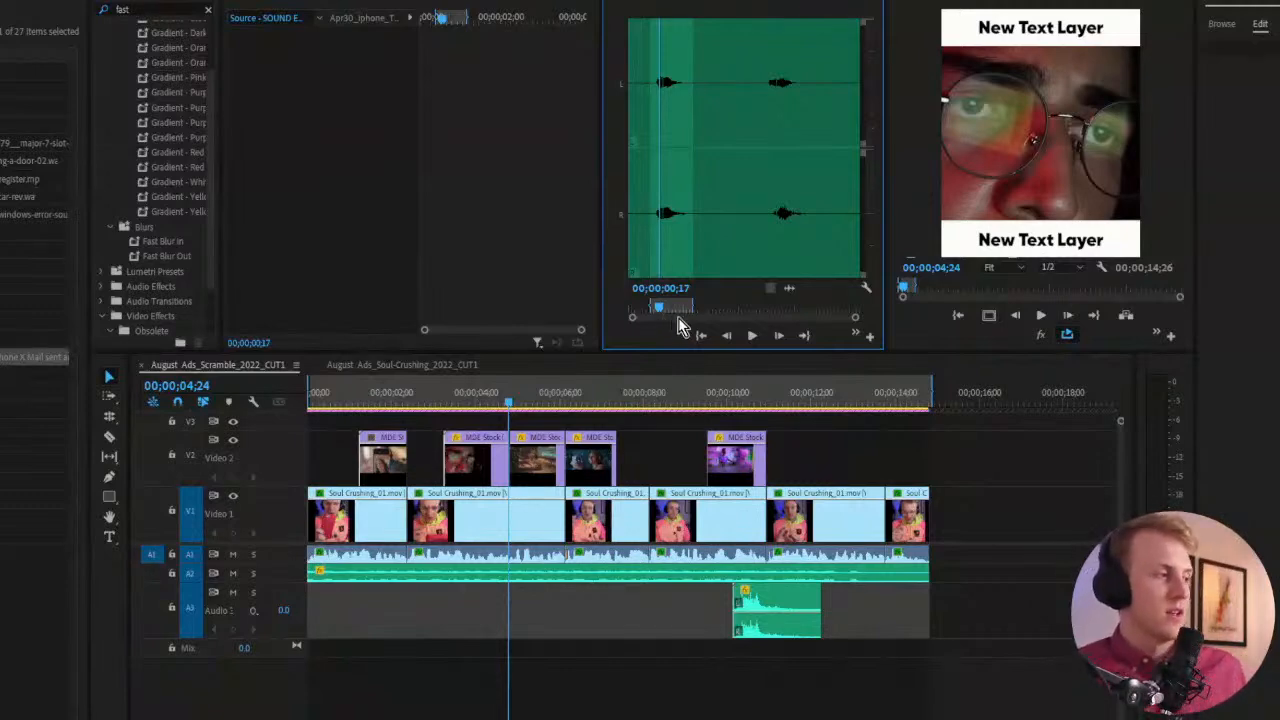
drag(660, 306, 647, 311)
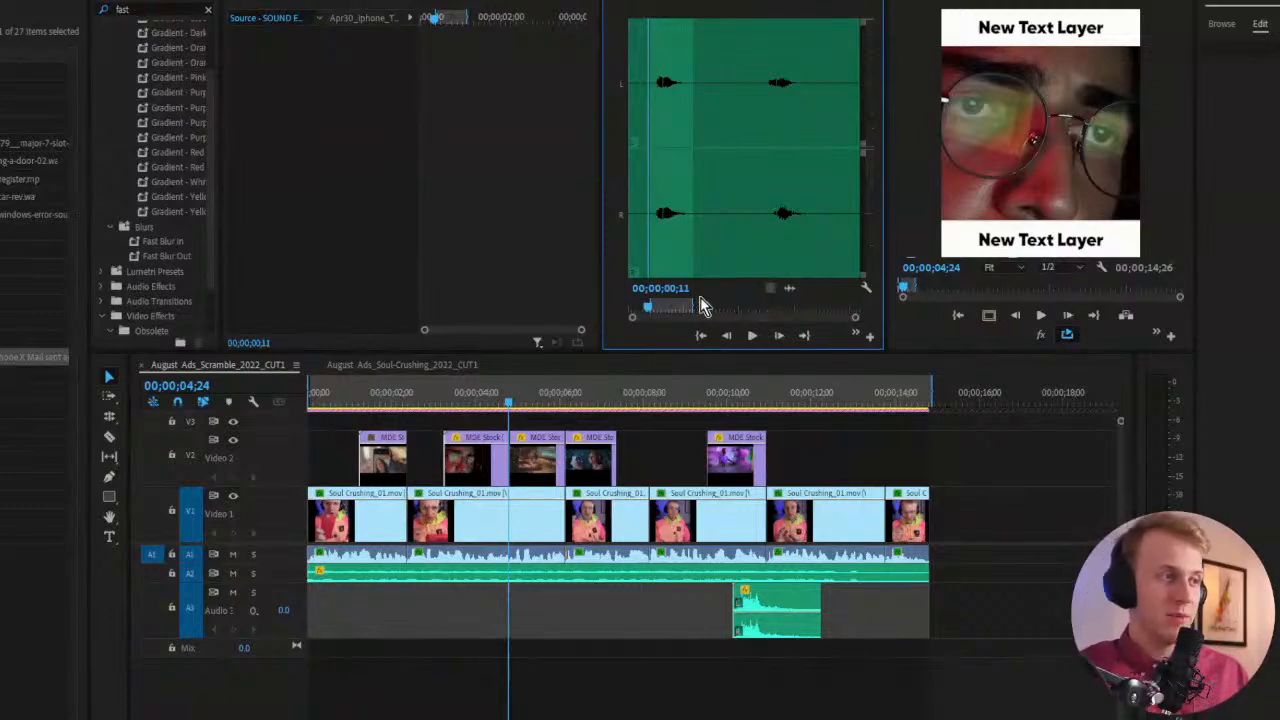
key(space)
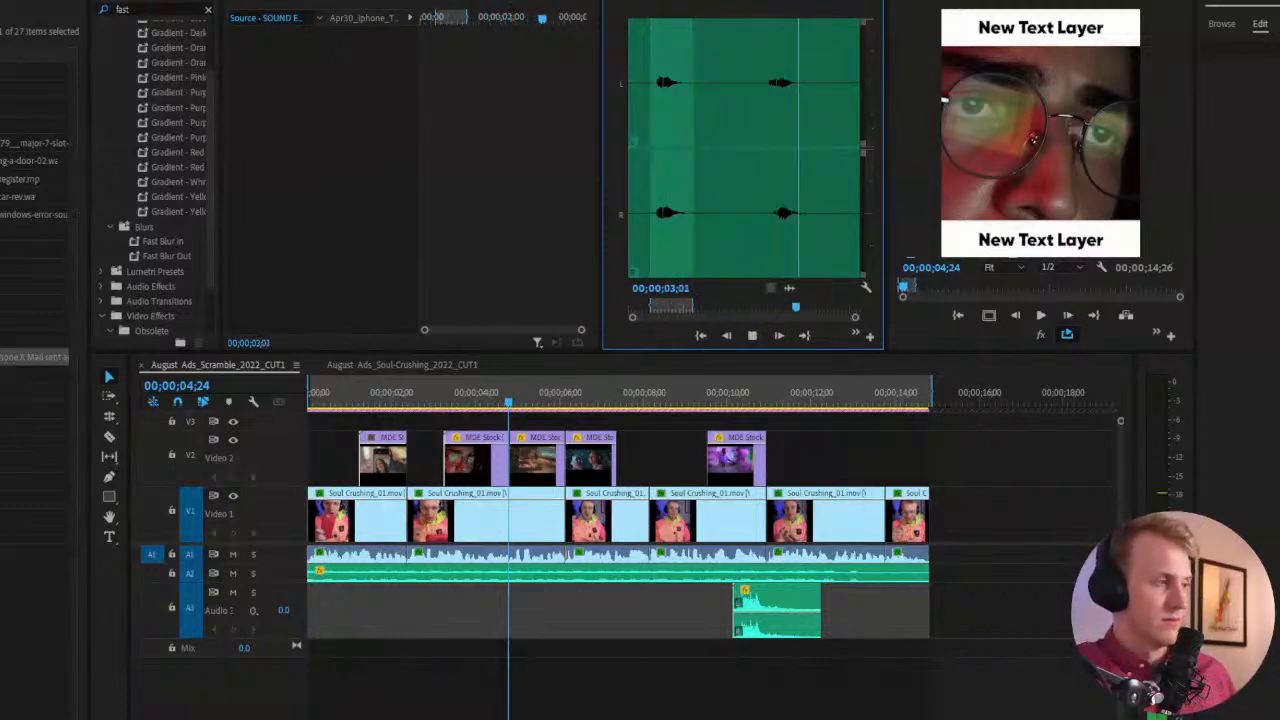
Add the Text Message sound at the sequence start on a new audio track below Audio 3, and trim off its silent opening
click(35, 372)
drag(35, 372, 697, 335)
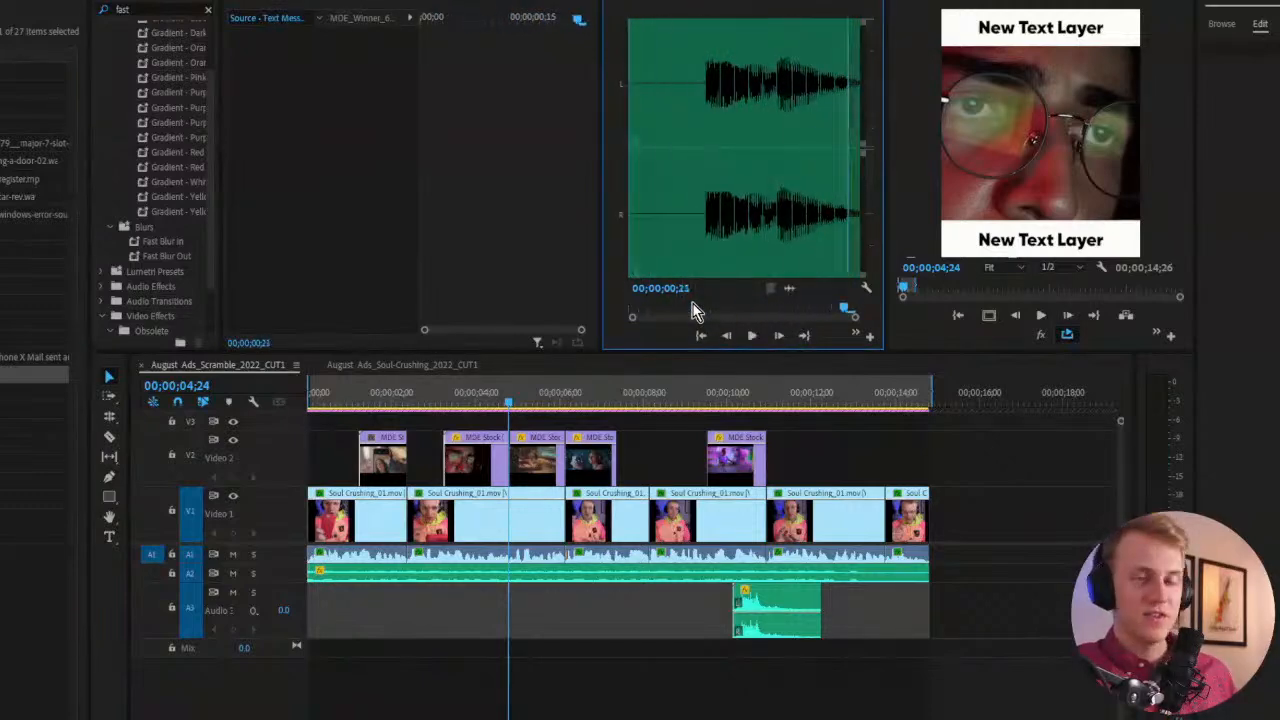
key(space)
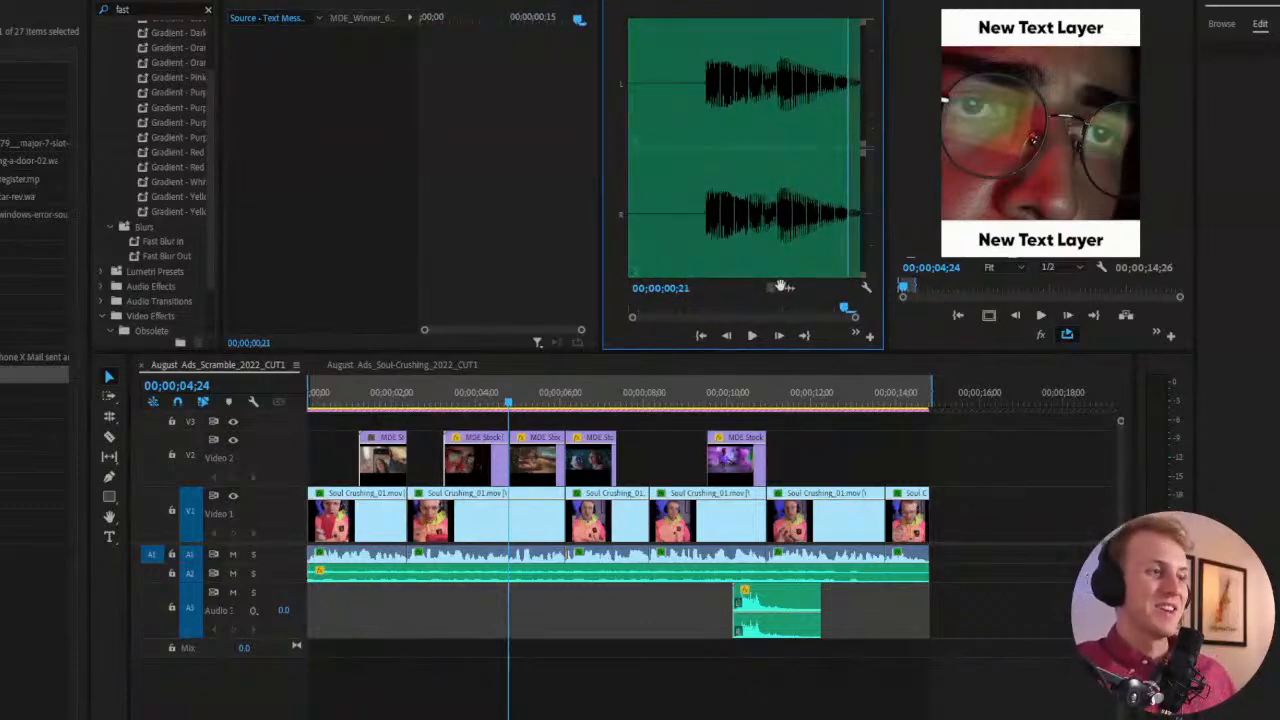
drag(786, 286, 283, 657)
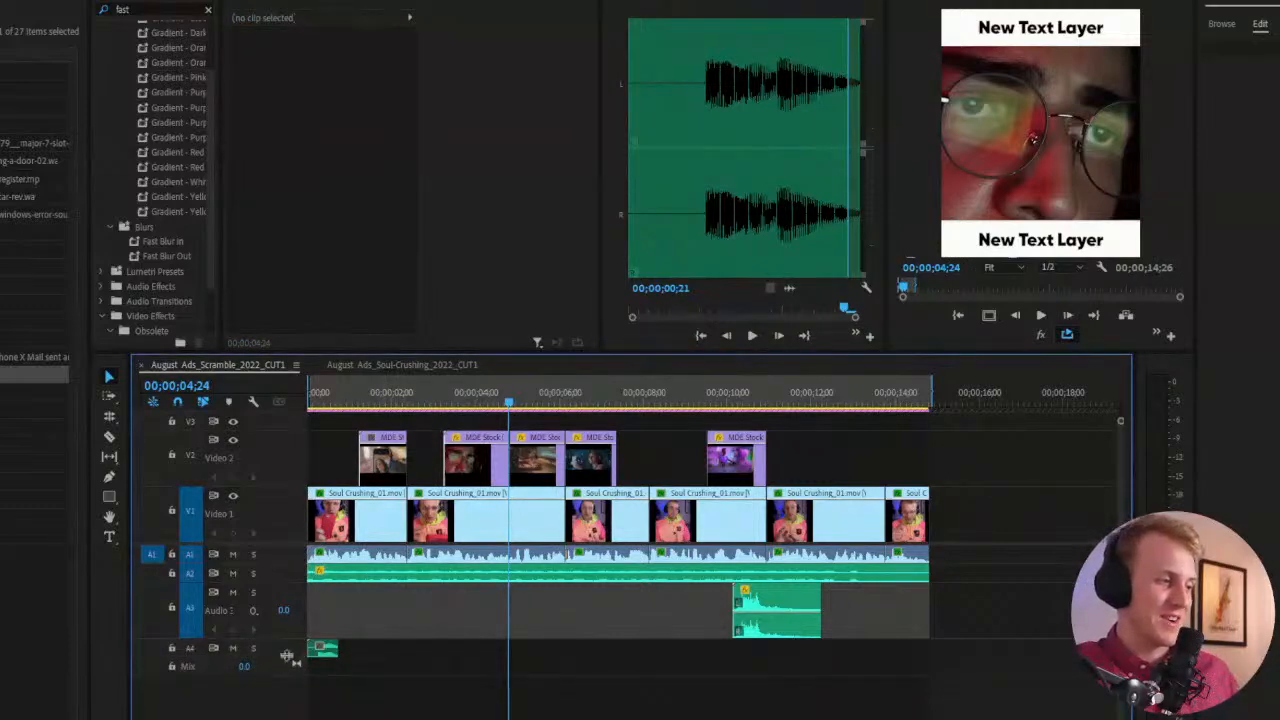
double_click(289, 655)
scroll(318, 650, up, 2)
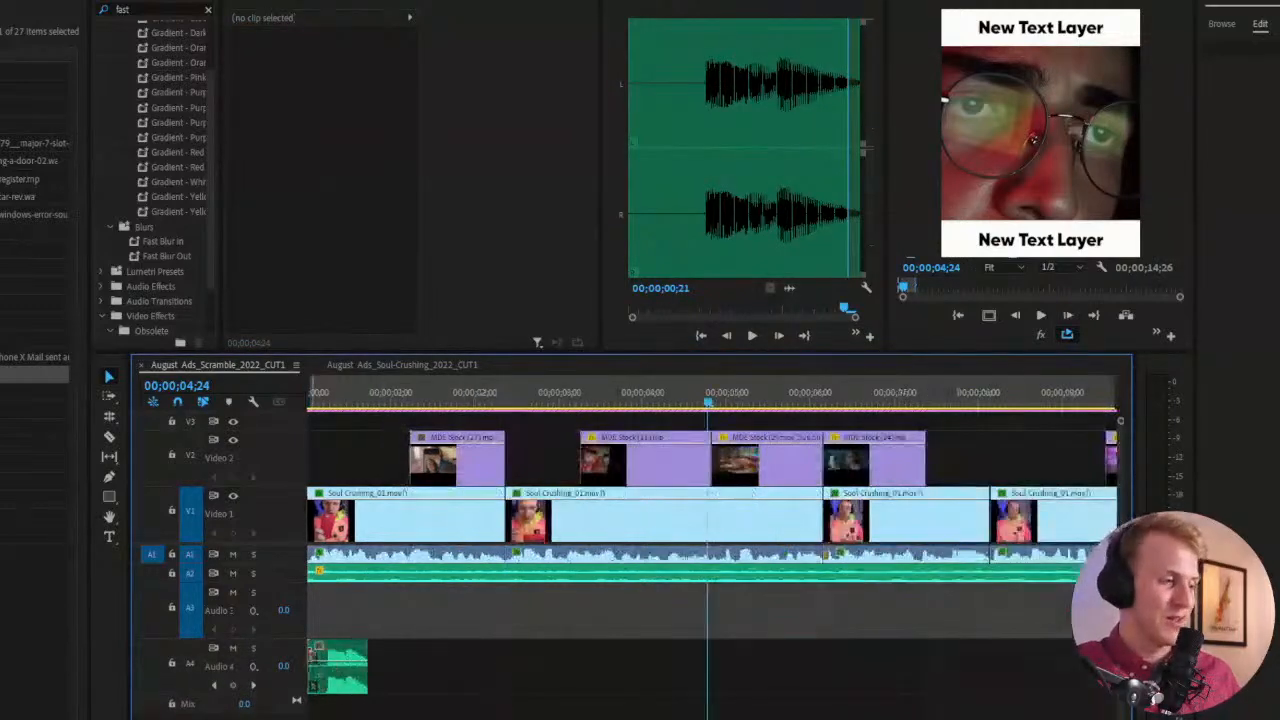
drag(309, 650, 331, 682)
Play the sequence opening with the Text Message sound and set that clip's volume level to -10.0 dB
drag(330, 405, 230, 408)
key(space)
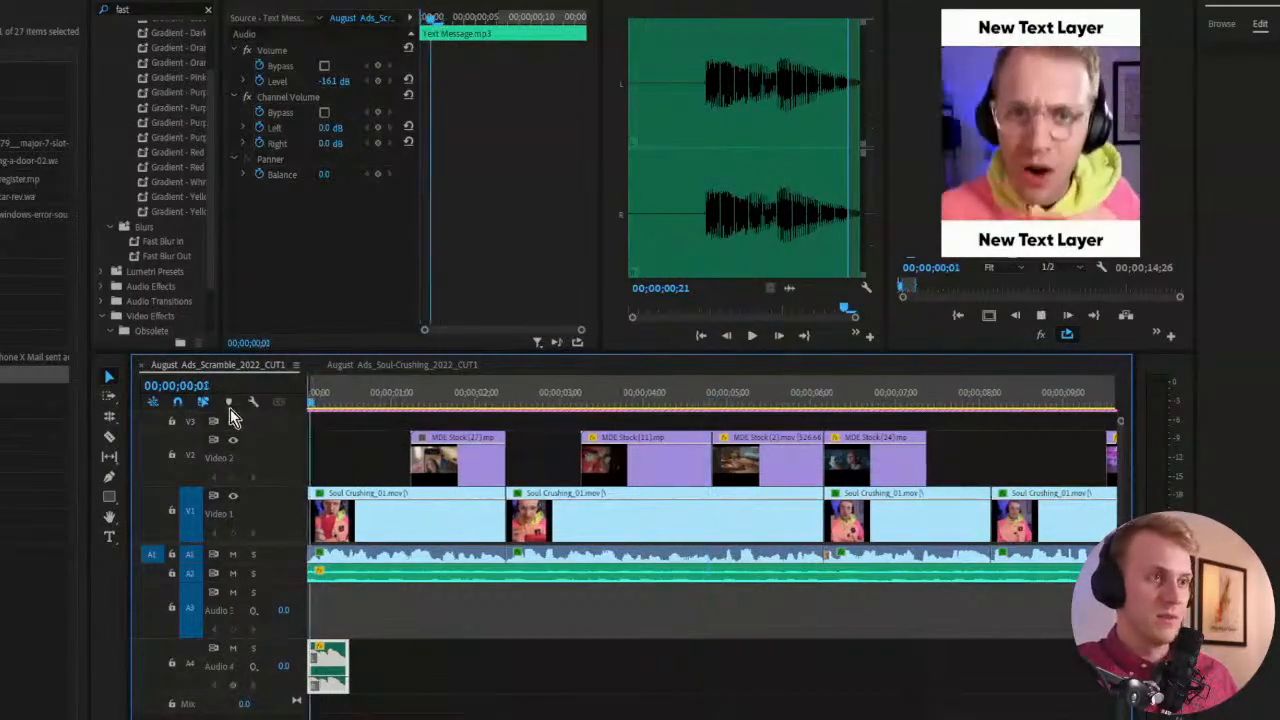
key(space)
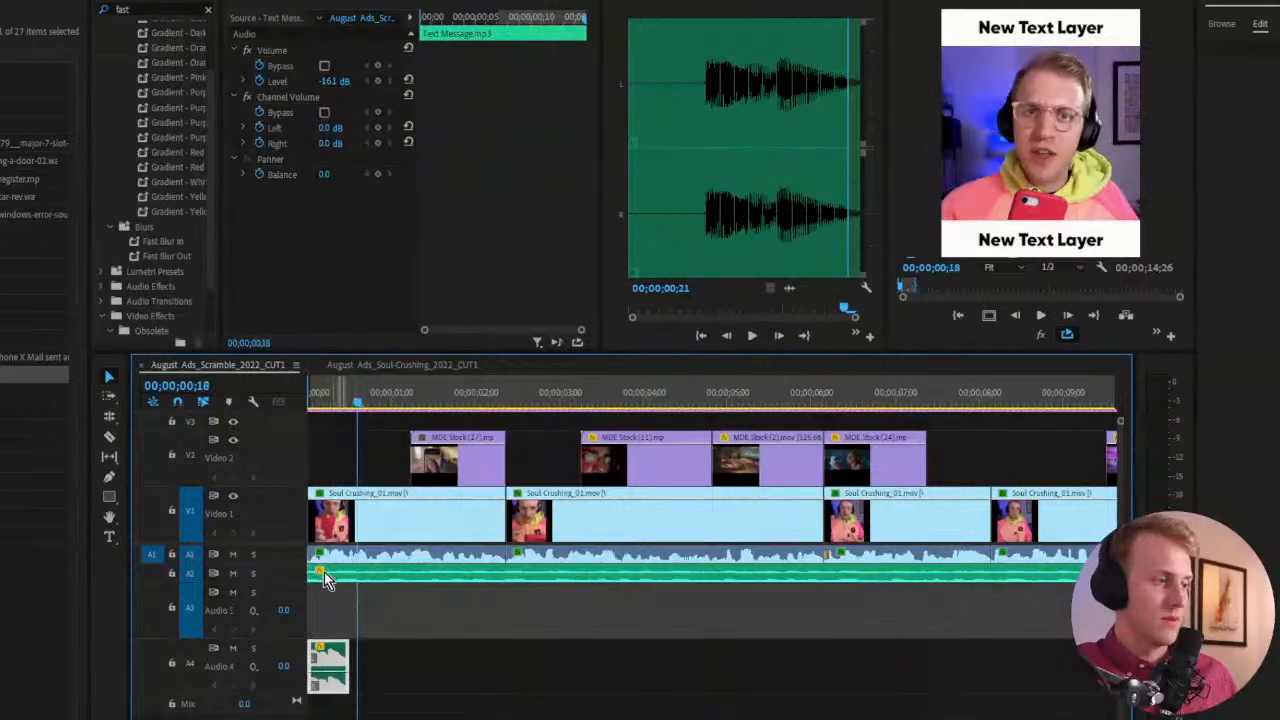
key(space)
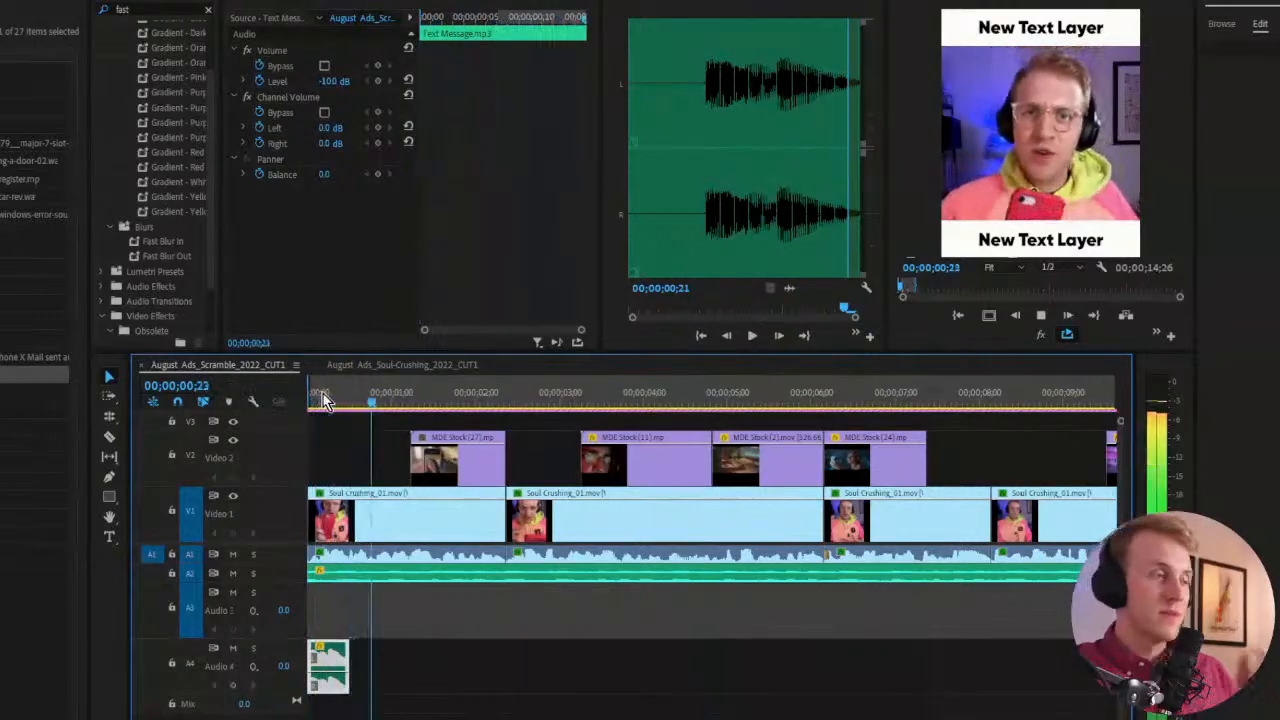
key(space)
Preview the phone vibrating and application error sound effects
double_click(34, 339)
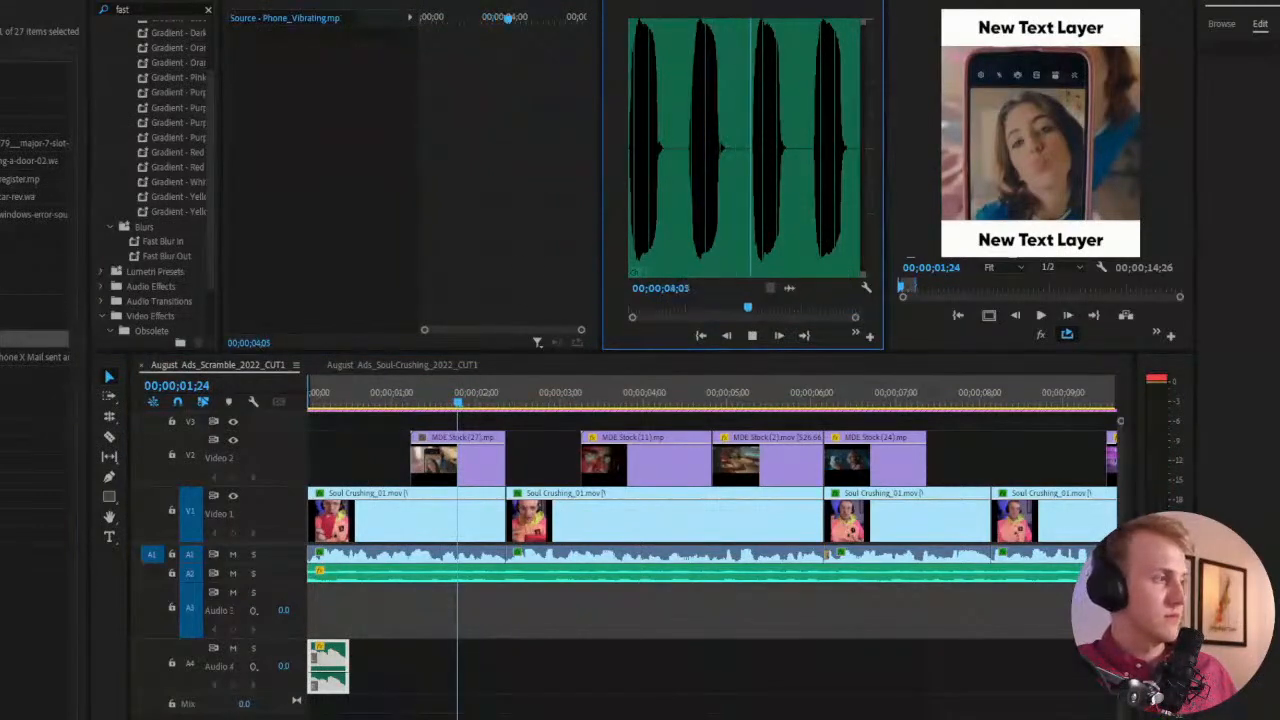
key(space)
double_click(34, 232)
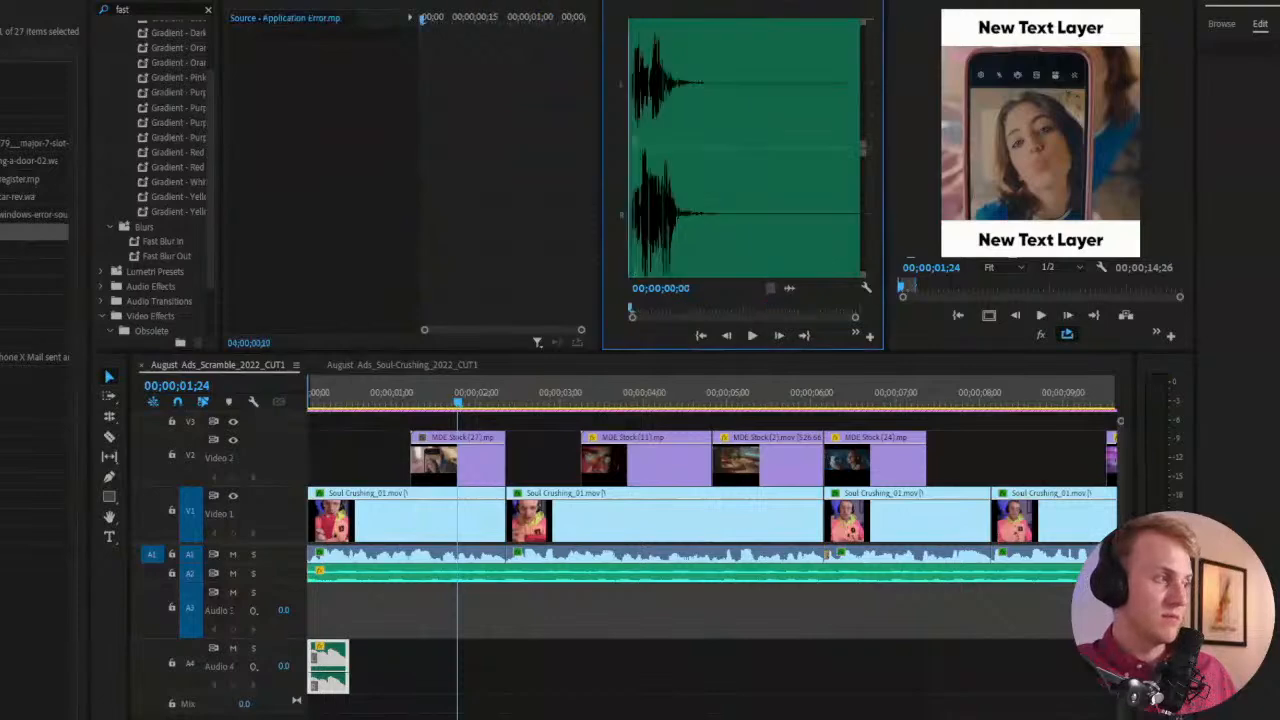
key(space)
key(space)
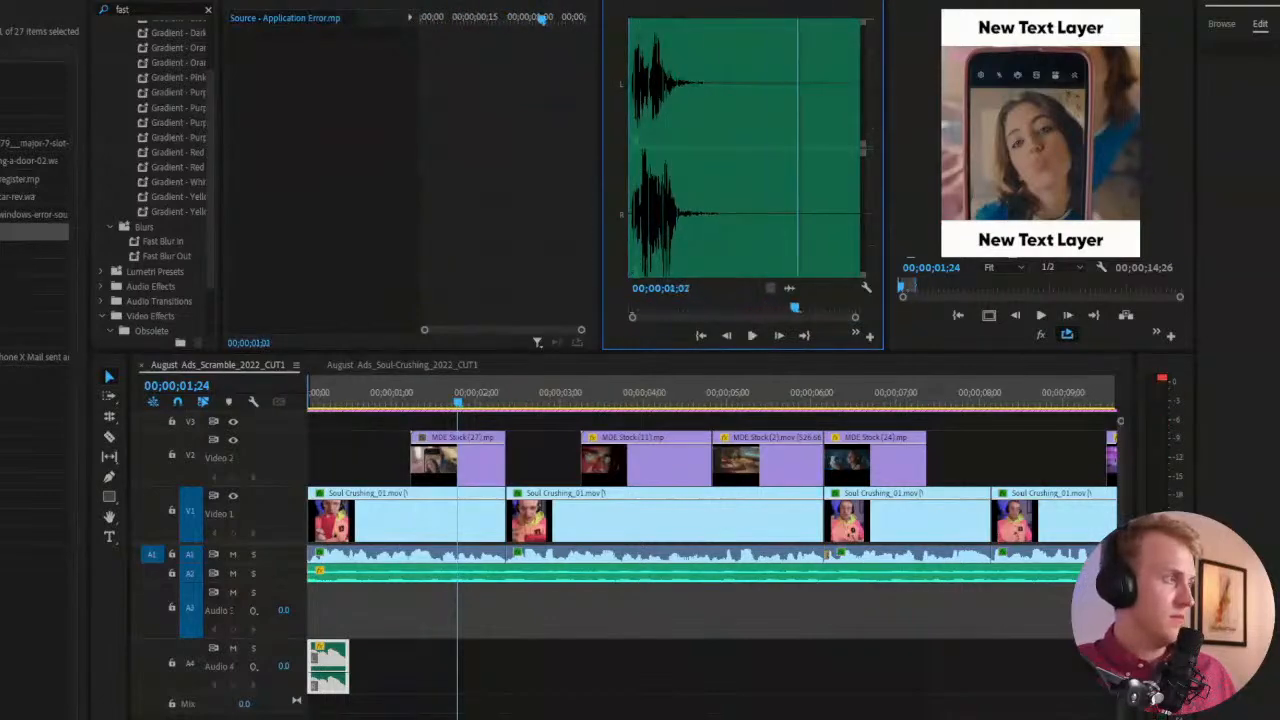
Play the major-7 slot-machine sound and mark a short section of it with in and out points
double_click(34, 142)
key(space)
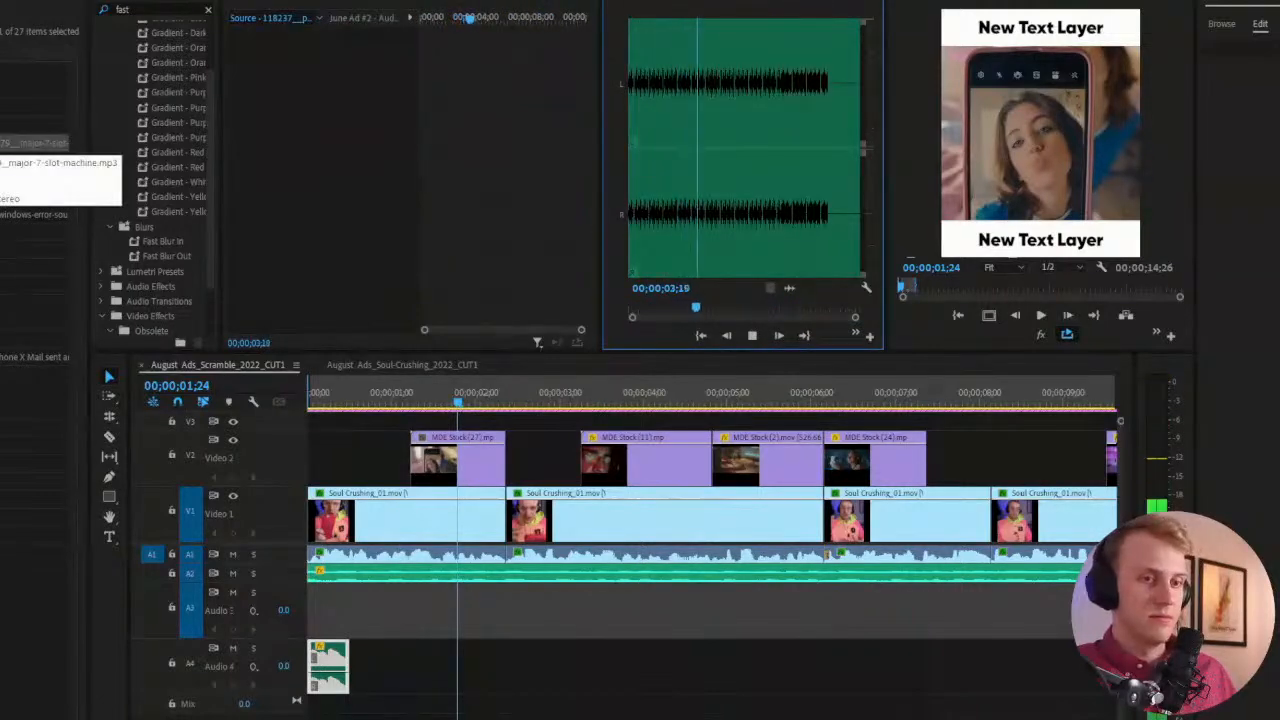
key(i)
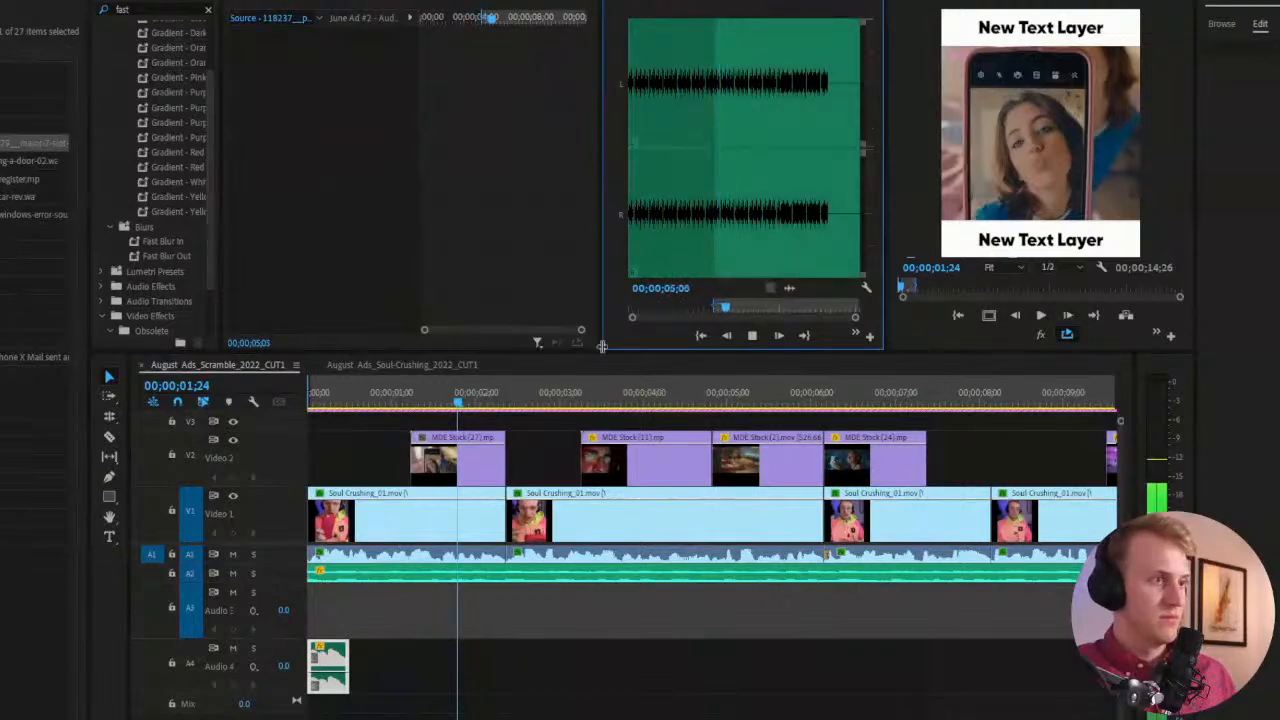
key(o)
key(space)
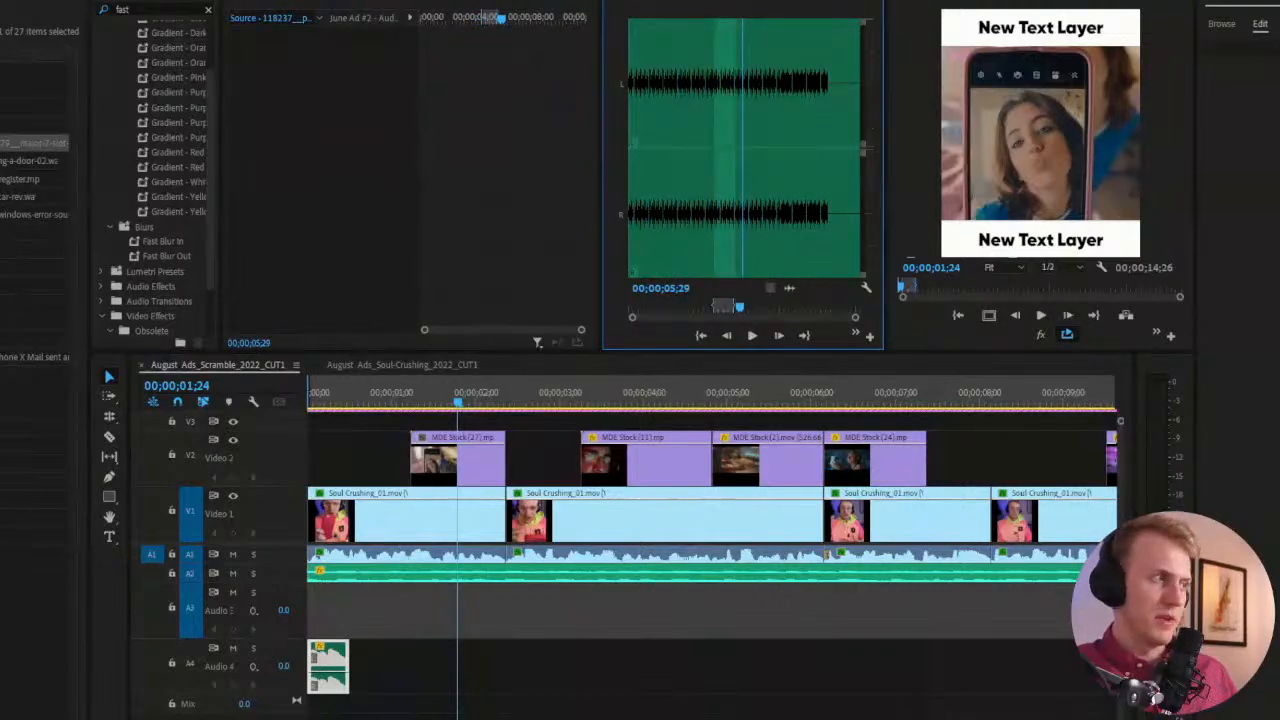
Place the marked section of the iPhone mail-sent sound on Audio 3 at the start of the MDE Stock (27) clip
double_click(34, 357)
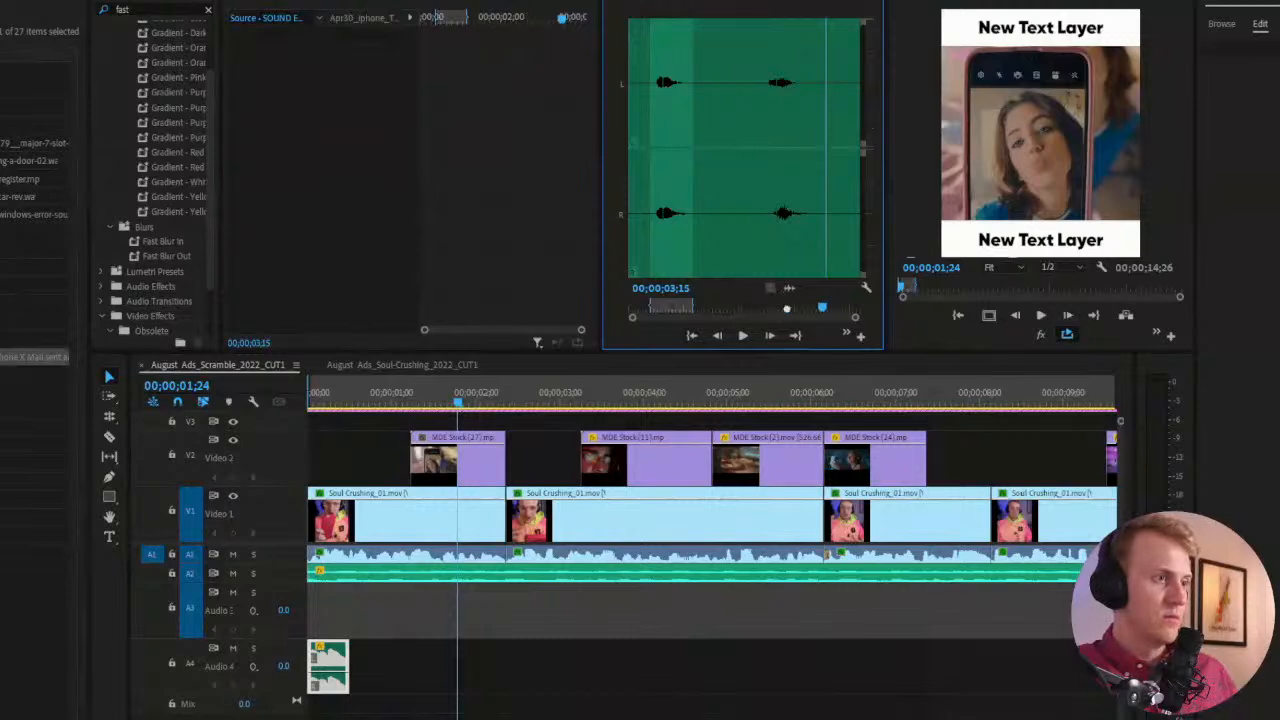
drag(787, 309, 416, 612)
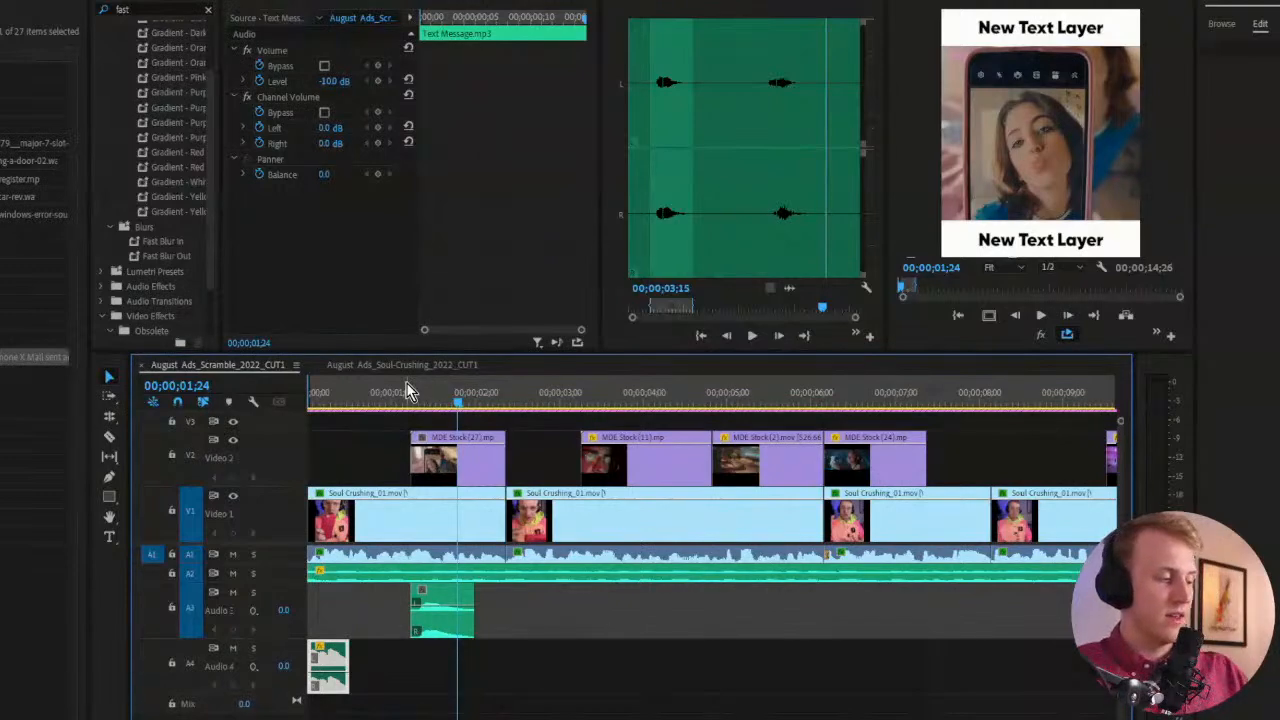
drag(406, 386, 388, 392)
Close the August Ads_Soul-Crushing_2022_CUT1 sequence and save the project
key(minus)
click(565, 669)
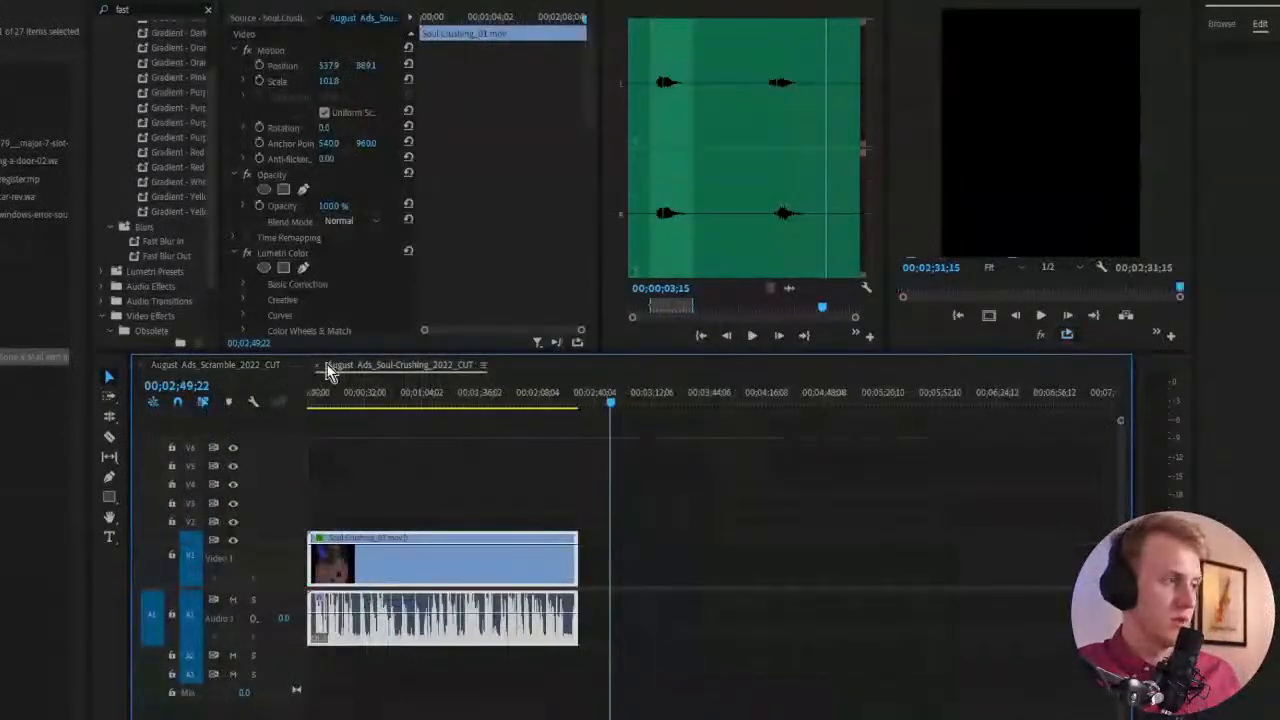
click(320, 366)
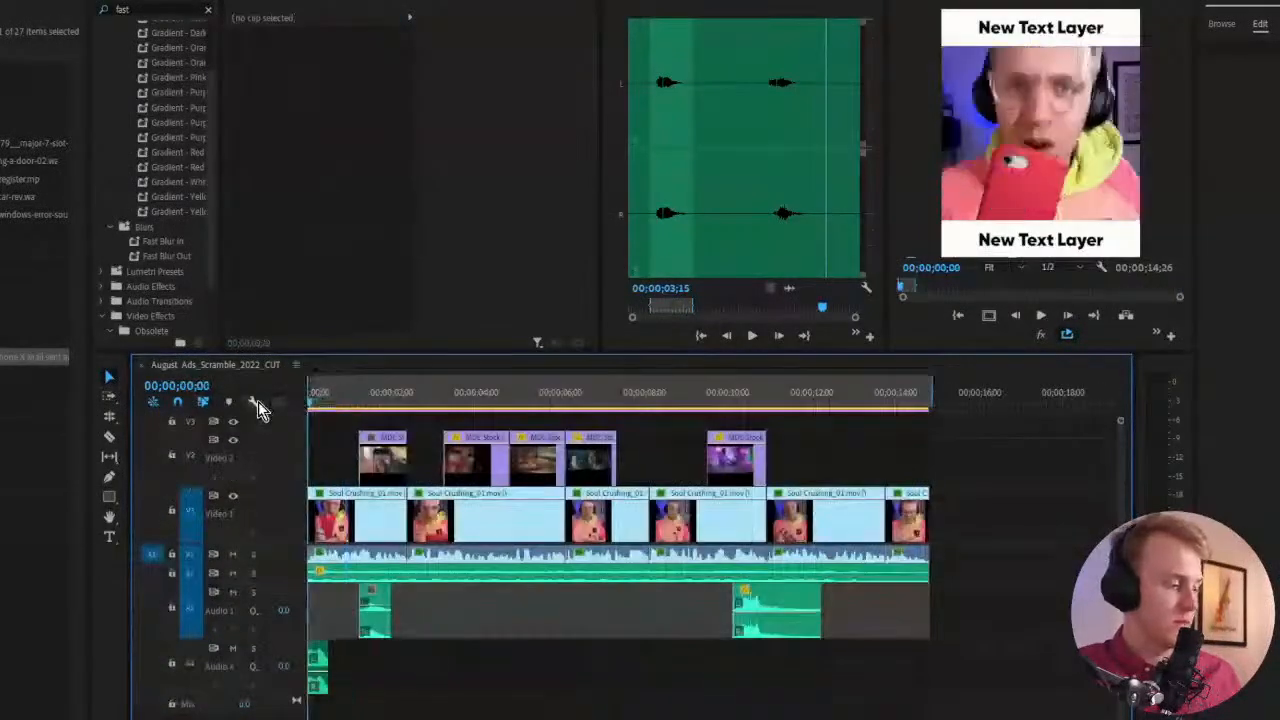
key(ctrl+s)
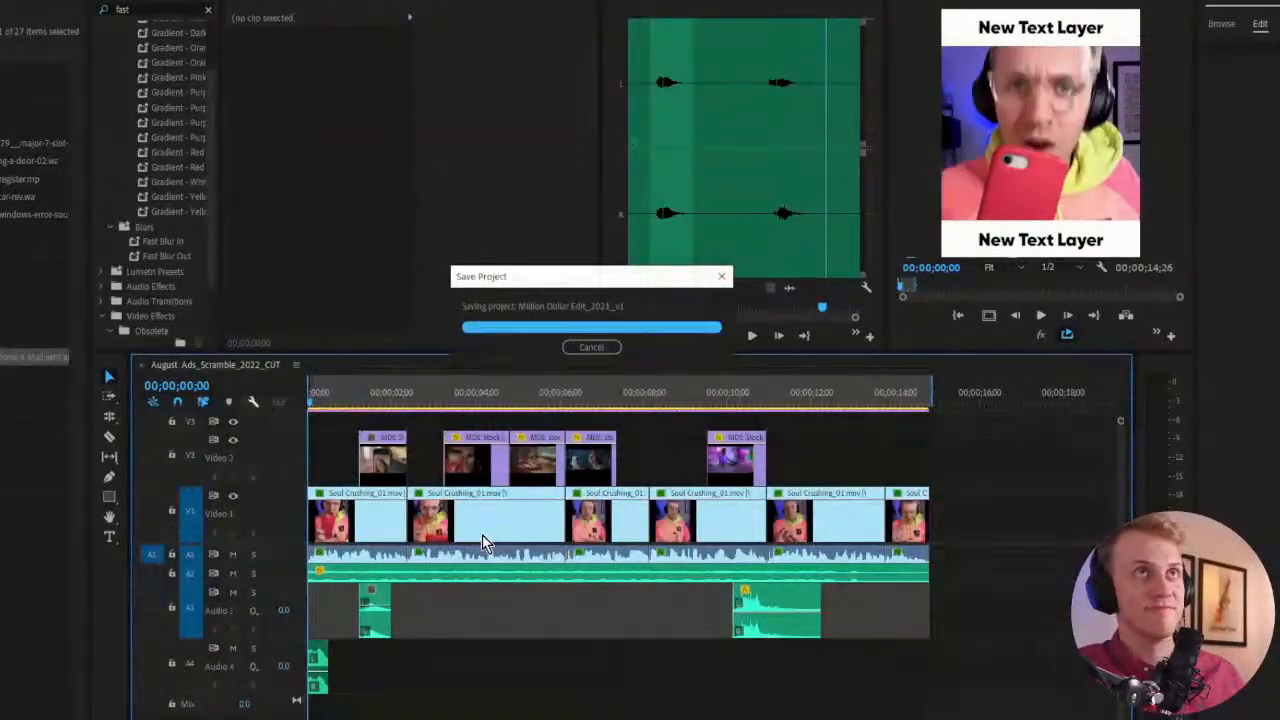
Play the sequence through the stock clips, switch to Everything, search for keyboard sounds, and bring the mechanical keyboard typing WAV into the project
key(space)
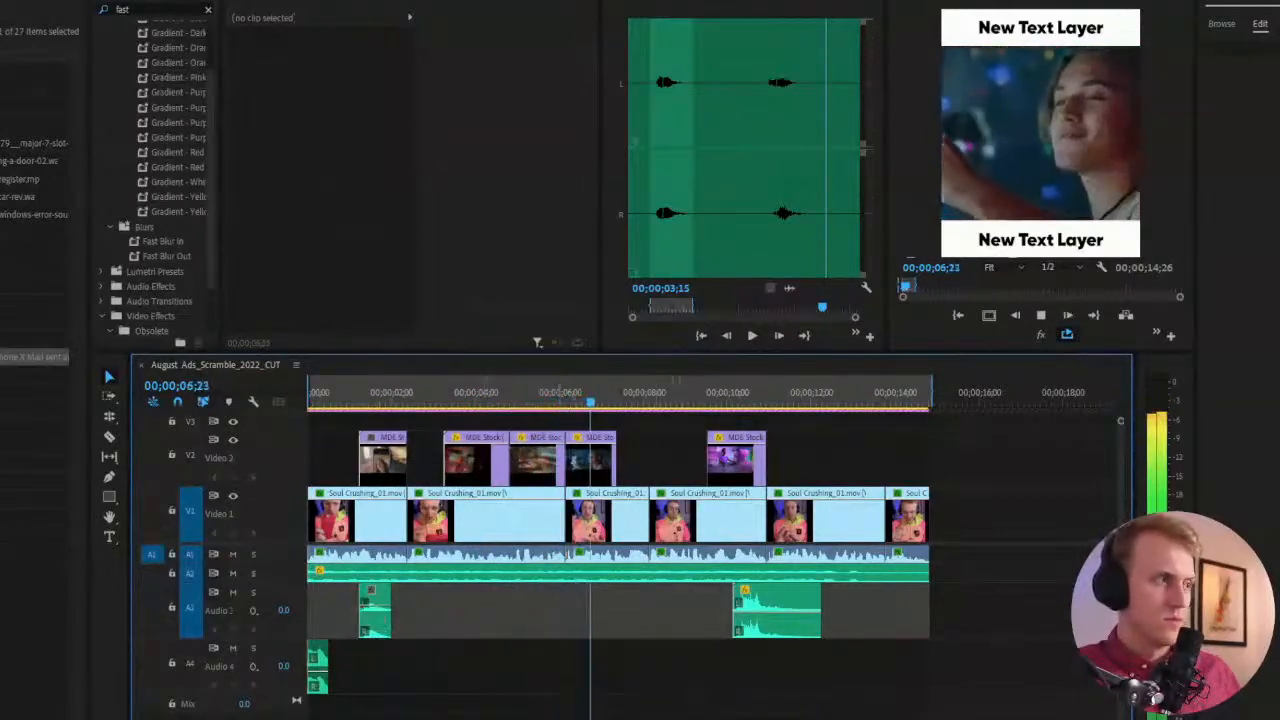
key(space)
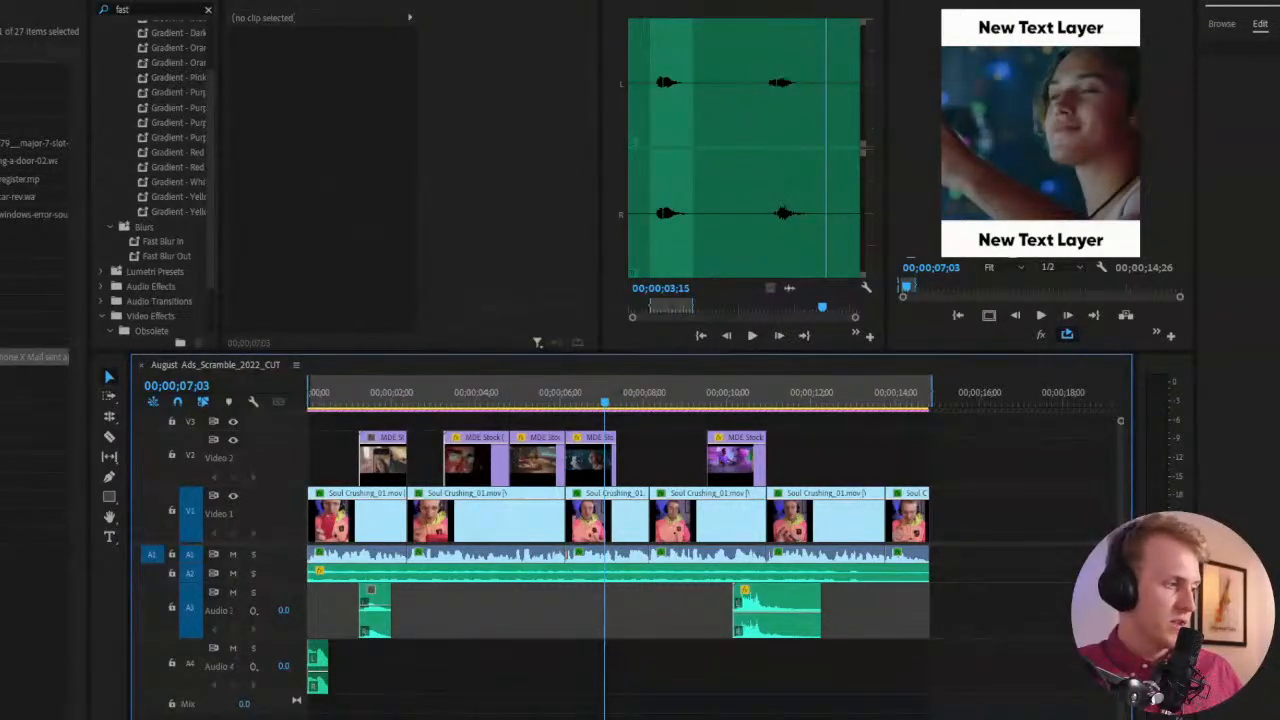
key(alt+Tab)
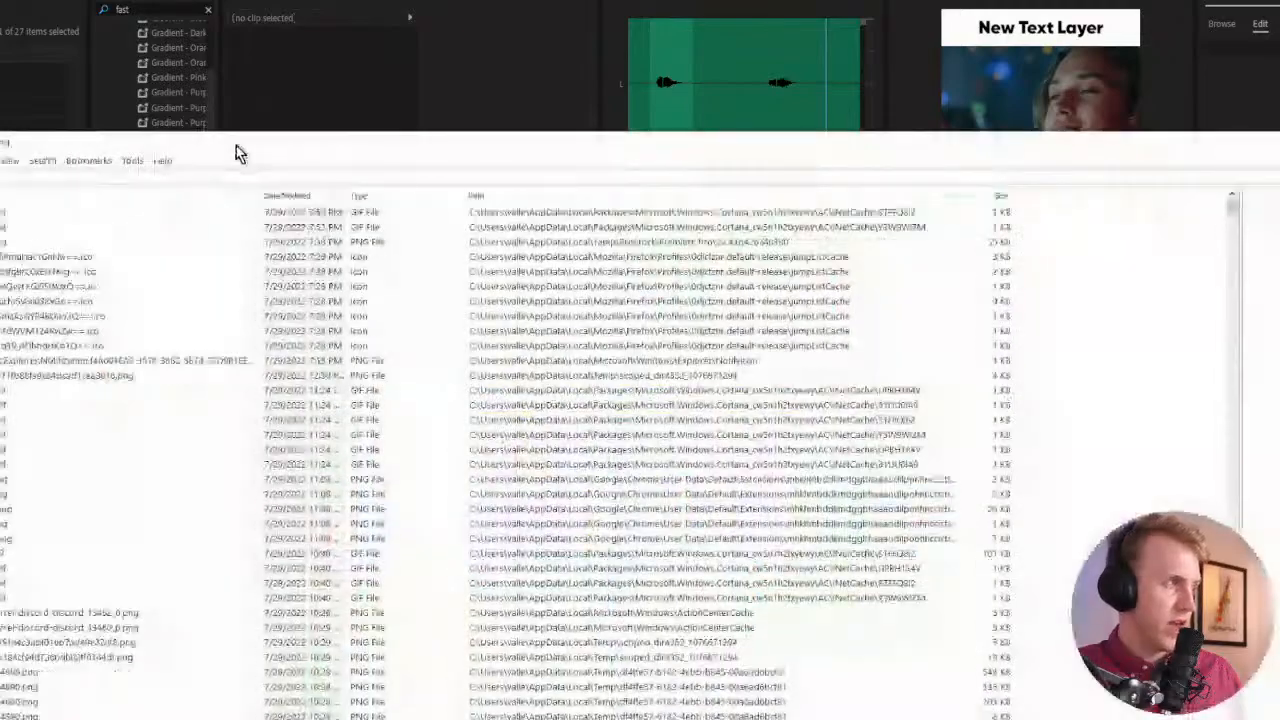
drag(240, 153, 231, 88)
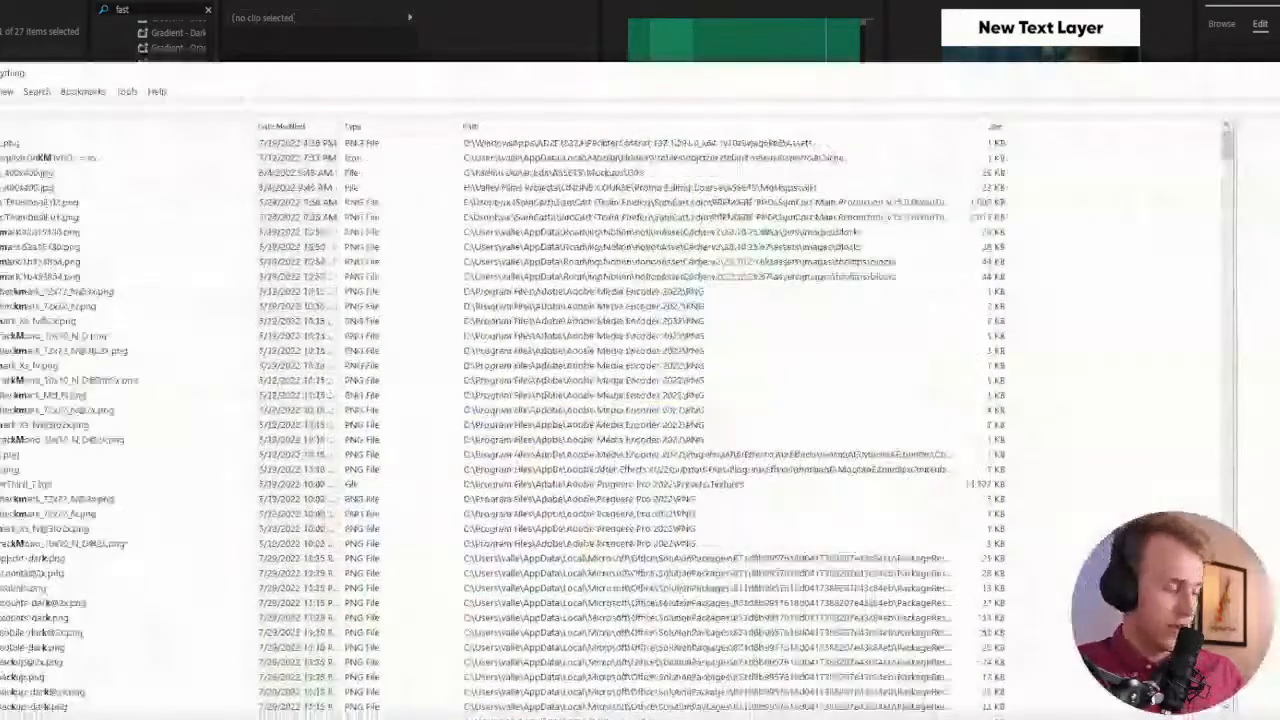
text(keyboa)
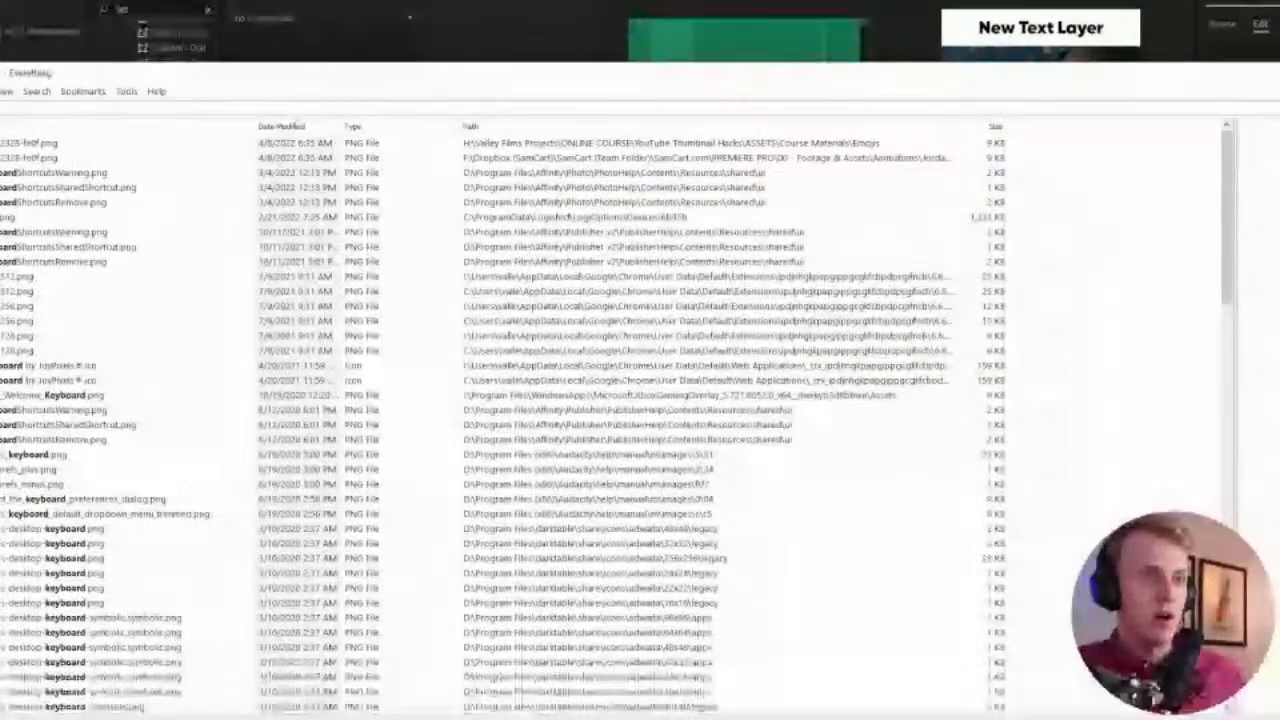
text(a)
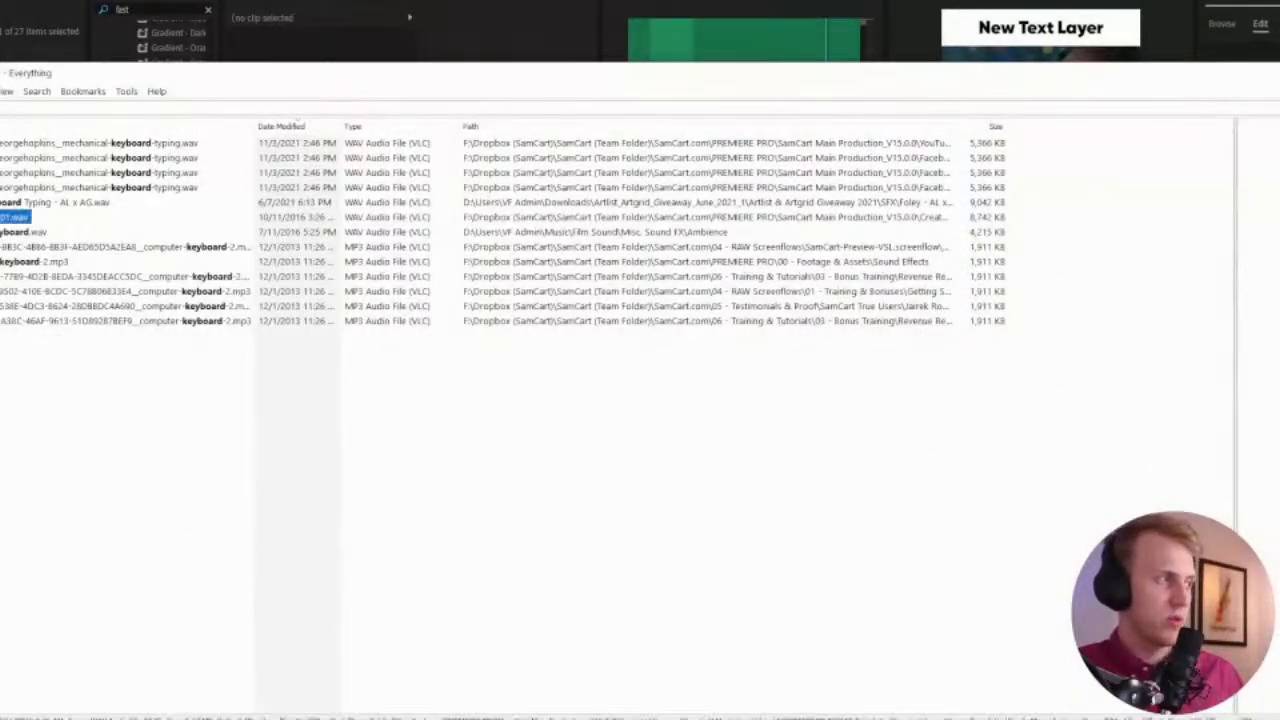
click(27, 199)
click(31, 189)
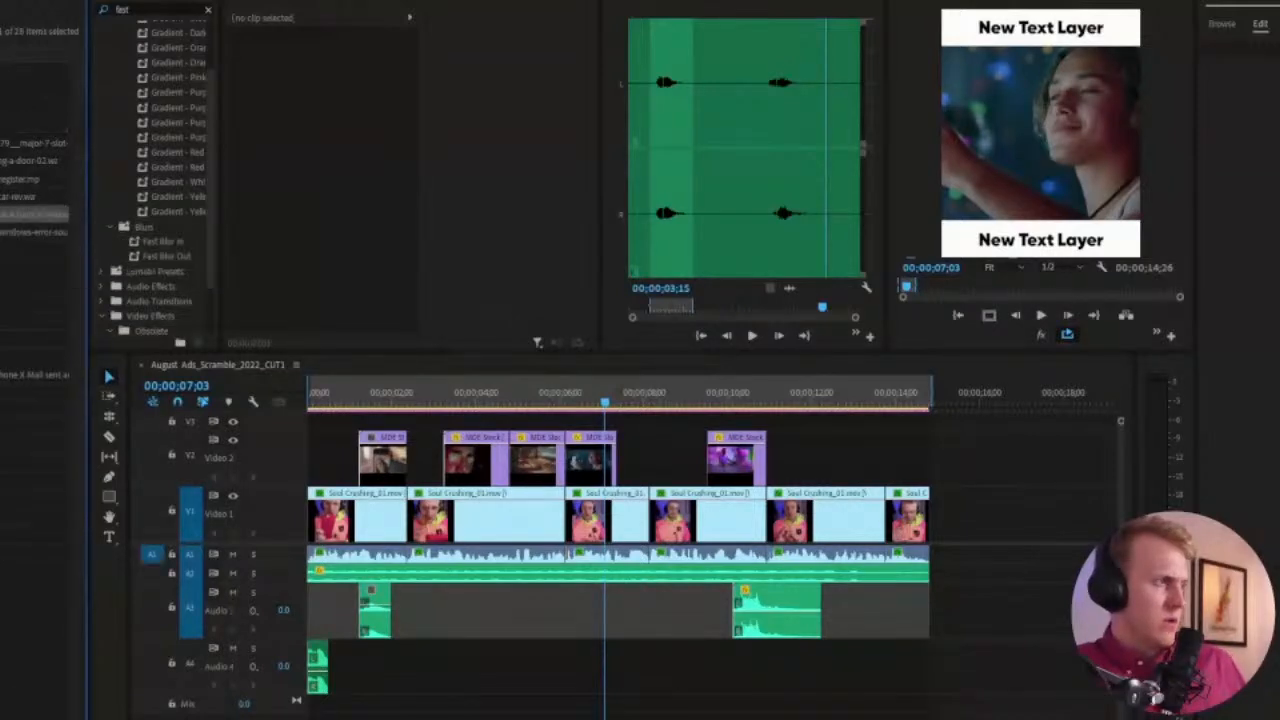
Mark the opening of the mechanical keyboard typing sound up to 00;00;04;20 and place it on Audio 3 beneath the middle stock clips
double_click(35, 214)
key(space)
click(35, 214)
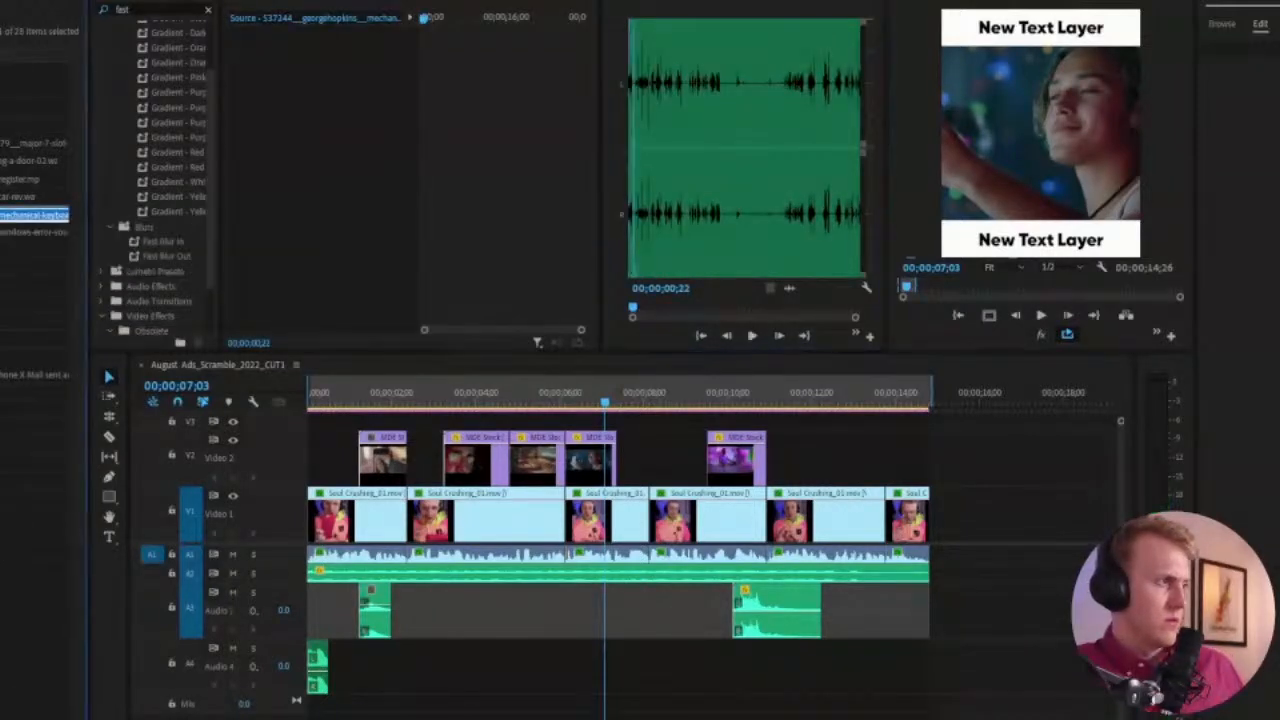
drag(633, 316, 660, 310)
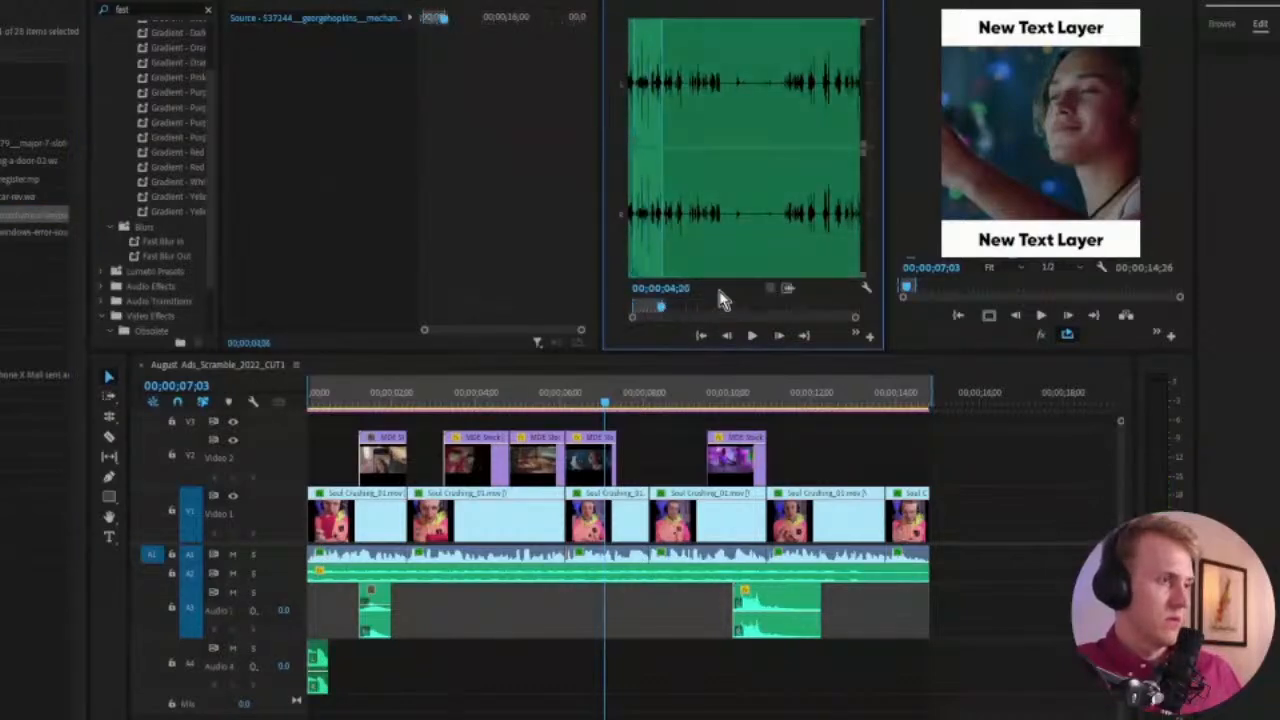
drag(785, 288, 482, 612)
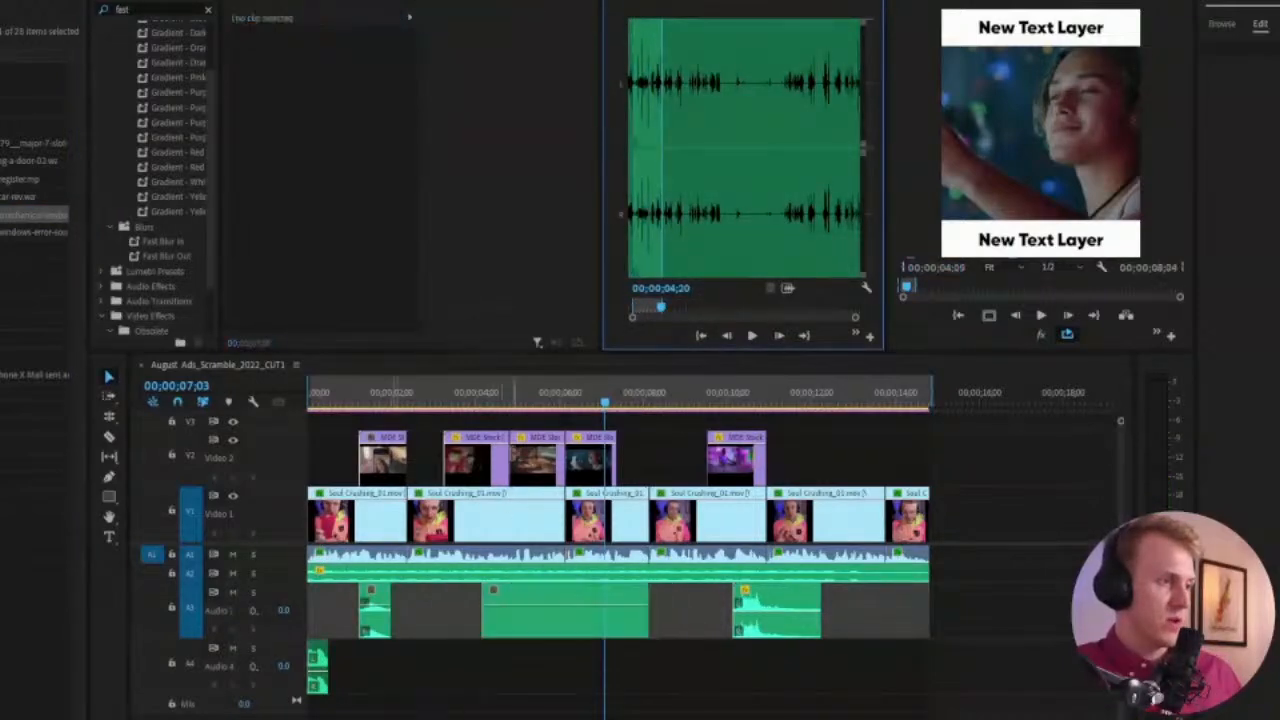
Trim the keyboard typing clip so it starts just before MDE Stock (2) and ends shortly after MDE Stock (24) begins
click(508, 392)
drag(646, 612, 698, 620)
scroll(537, 630, up, 5)
Apply Constant Power fades to both ends of the keyboard typing clip and put the playhead just before it at 00;00;04;15
click(782, 629)
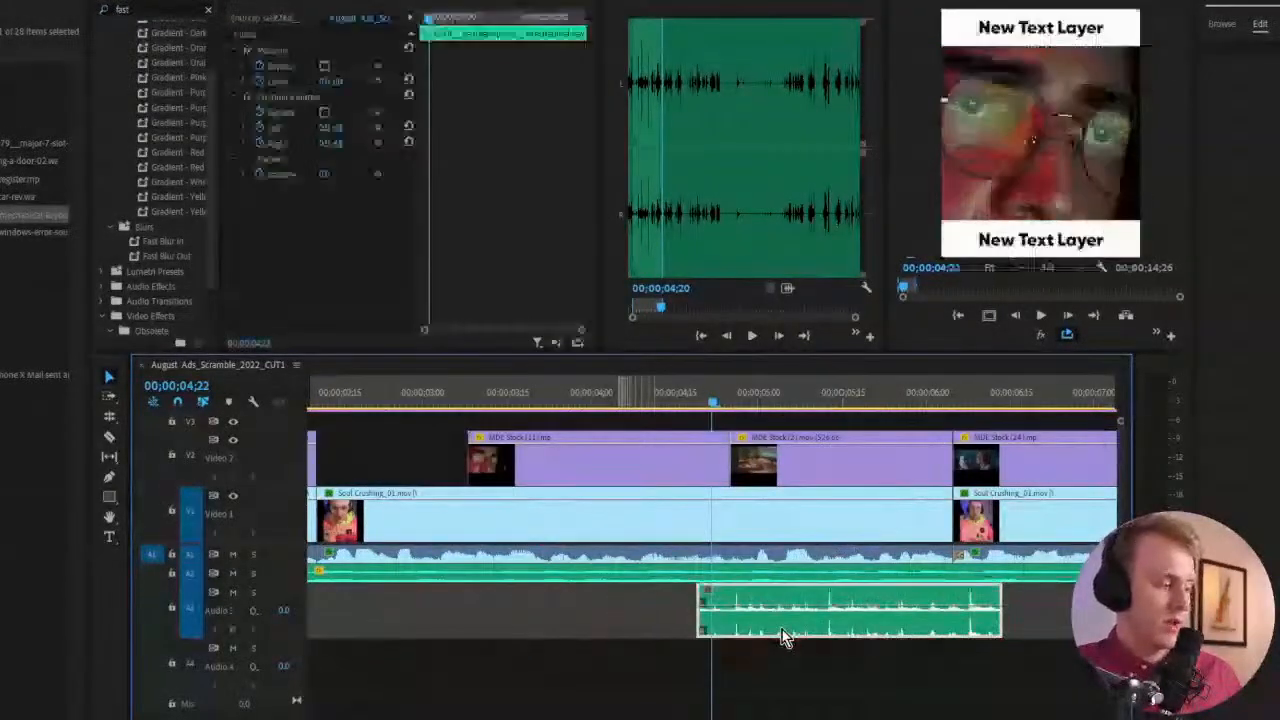
scroll(782, 637, right, 2)
key(ctrl+shift+d)
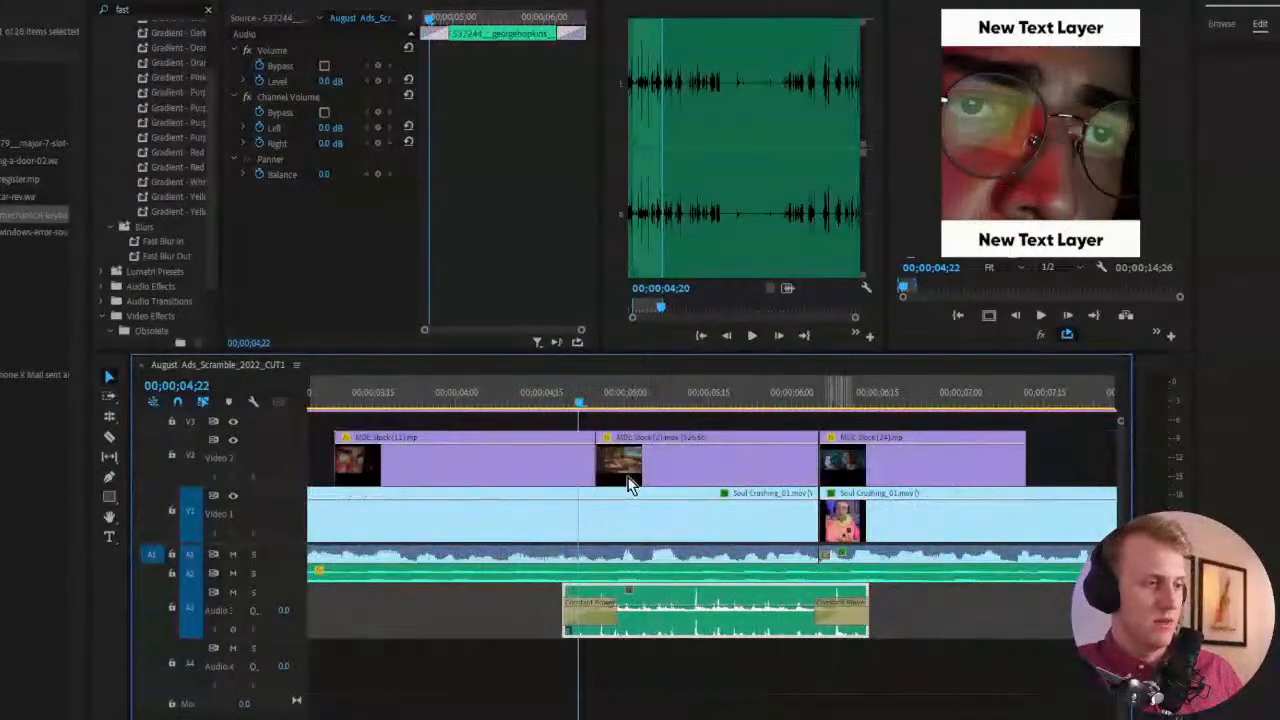
drag(586, 405, 541, 405)
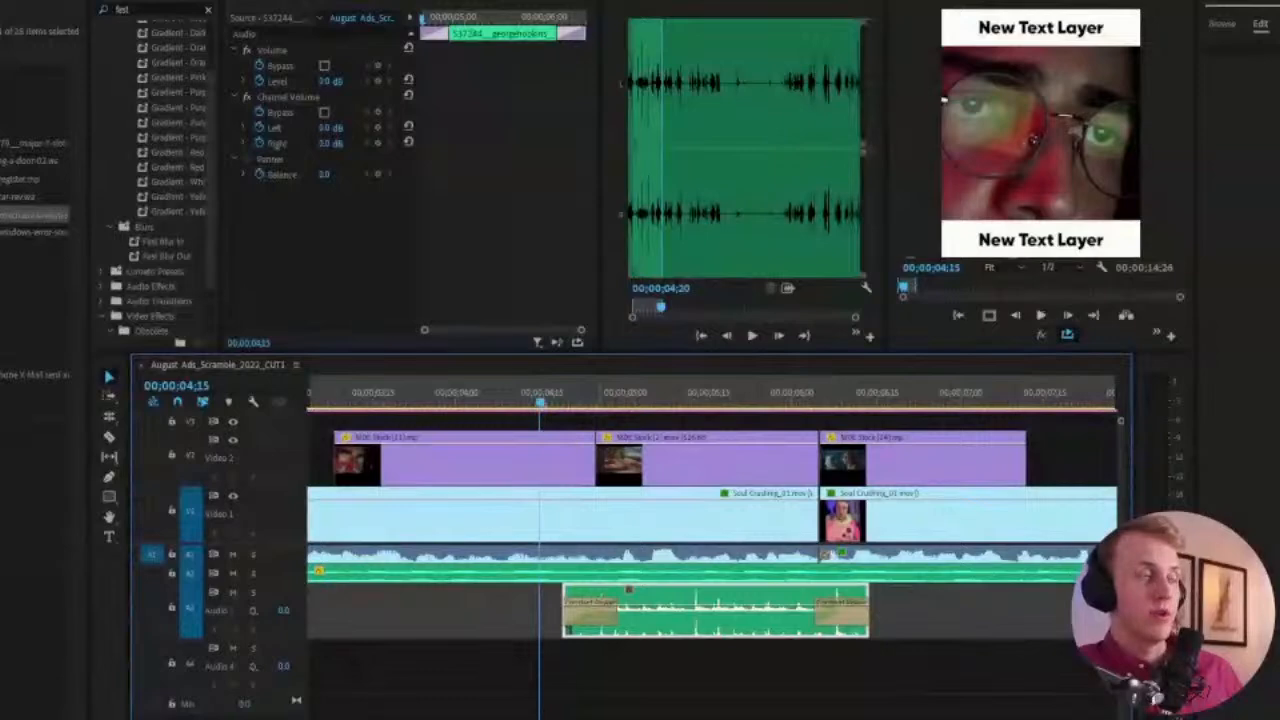
Play the keyboard typing section and trim the typing clip to end just after MDE Stock (24) begins
key(space)
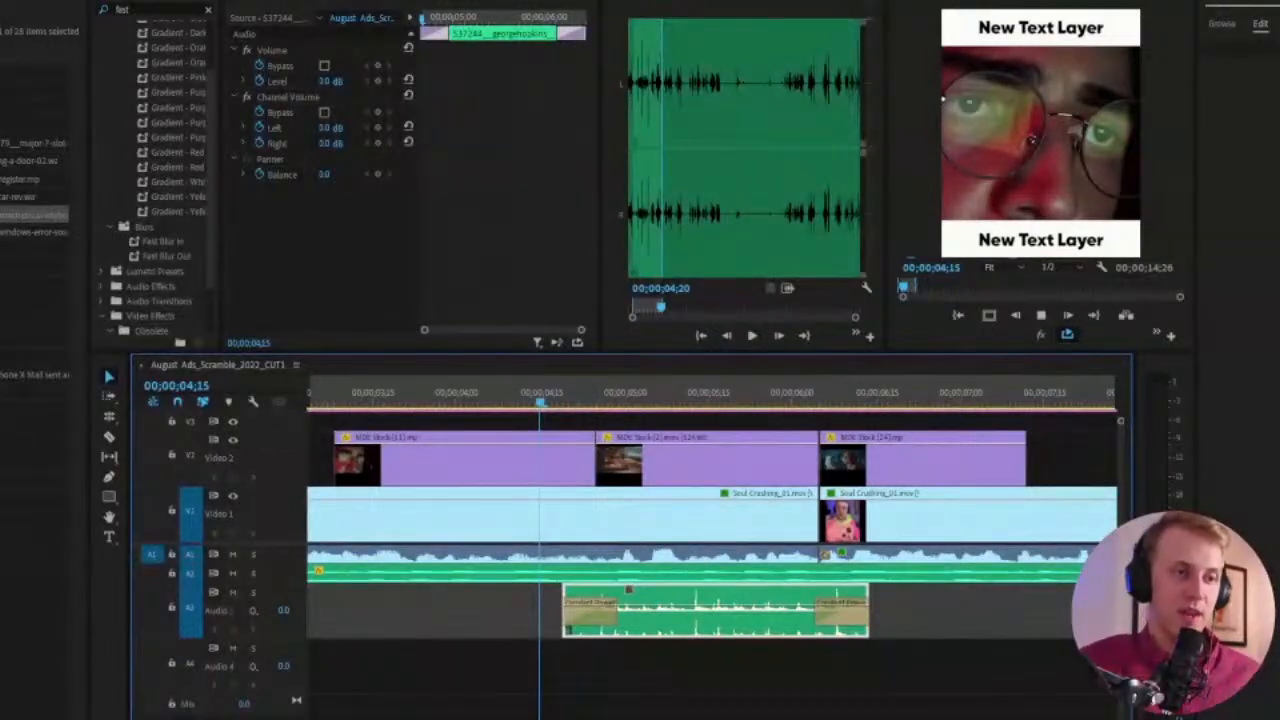
key(ctrl+shift+a)
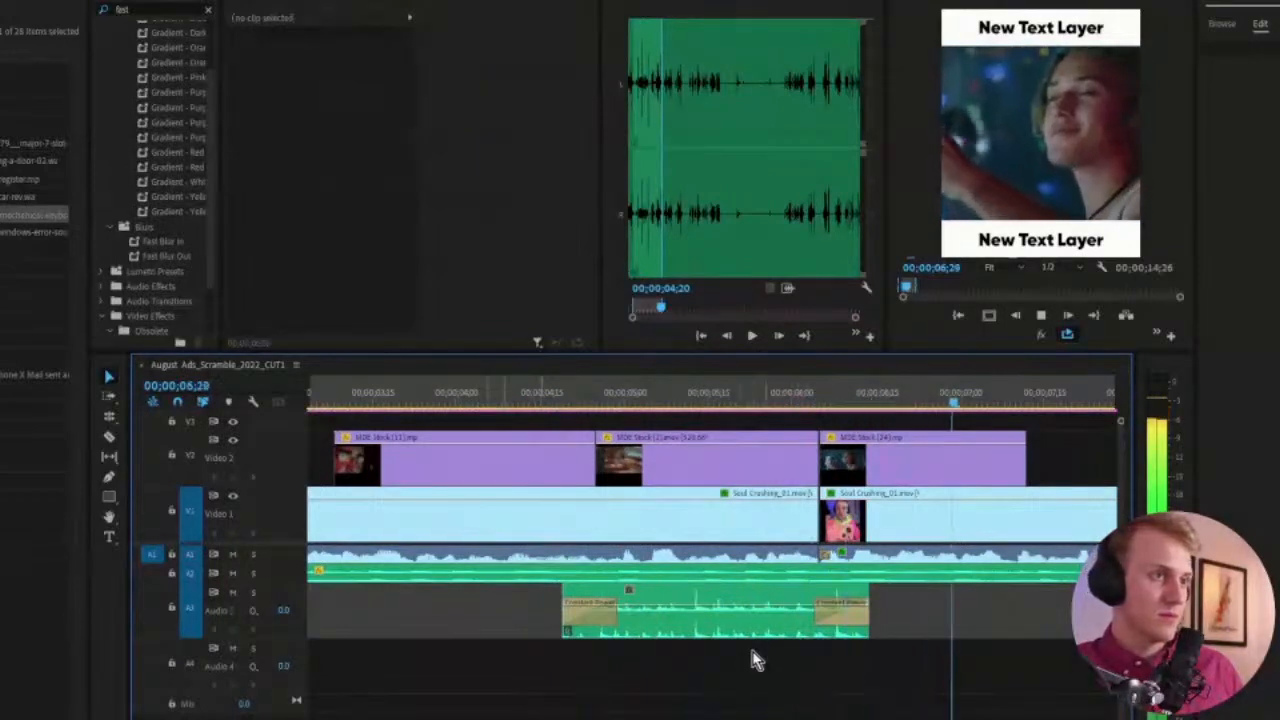
key(space)
drag(826, 622, 828, 622)
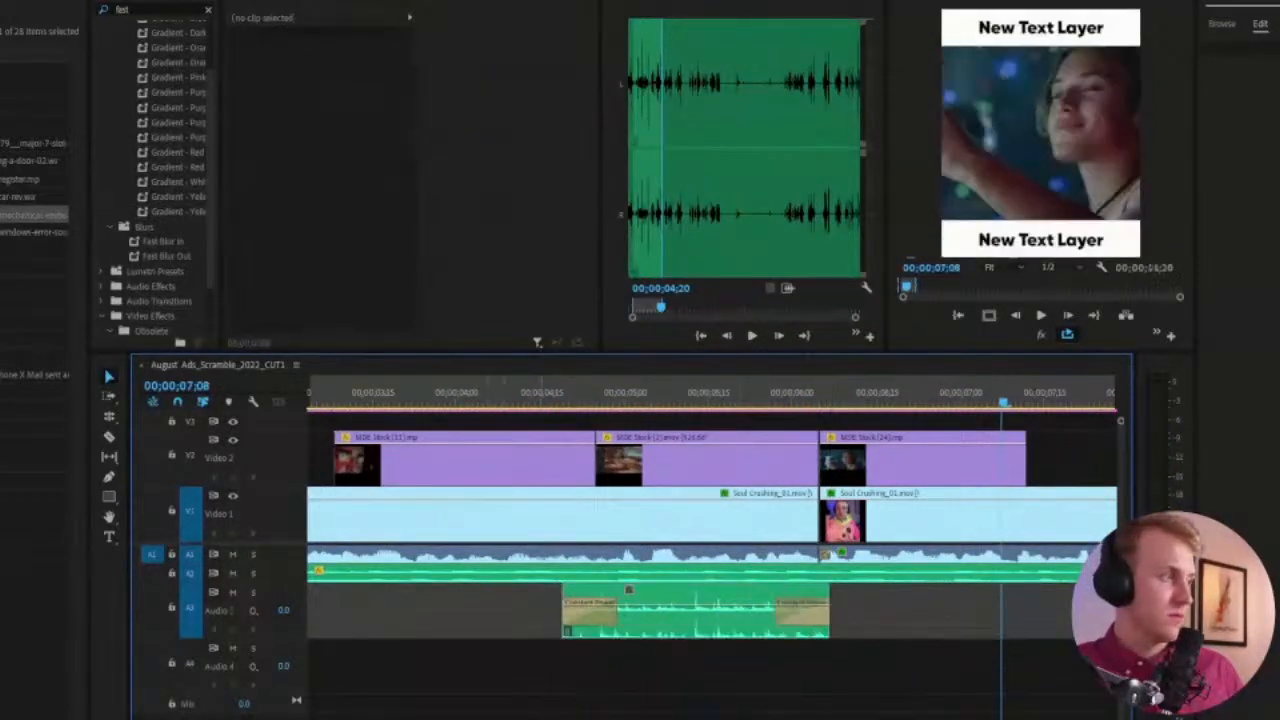
Audition the Application Error, Phone_Vibrating and Button_02 sounds from the project
double_click(16, 249)
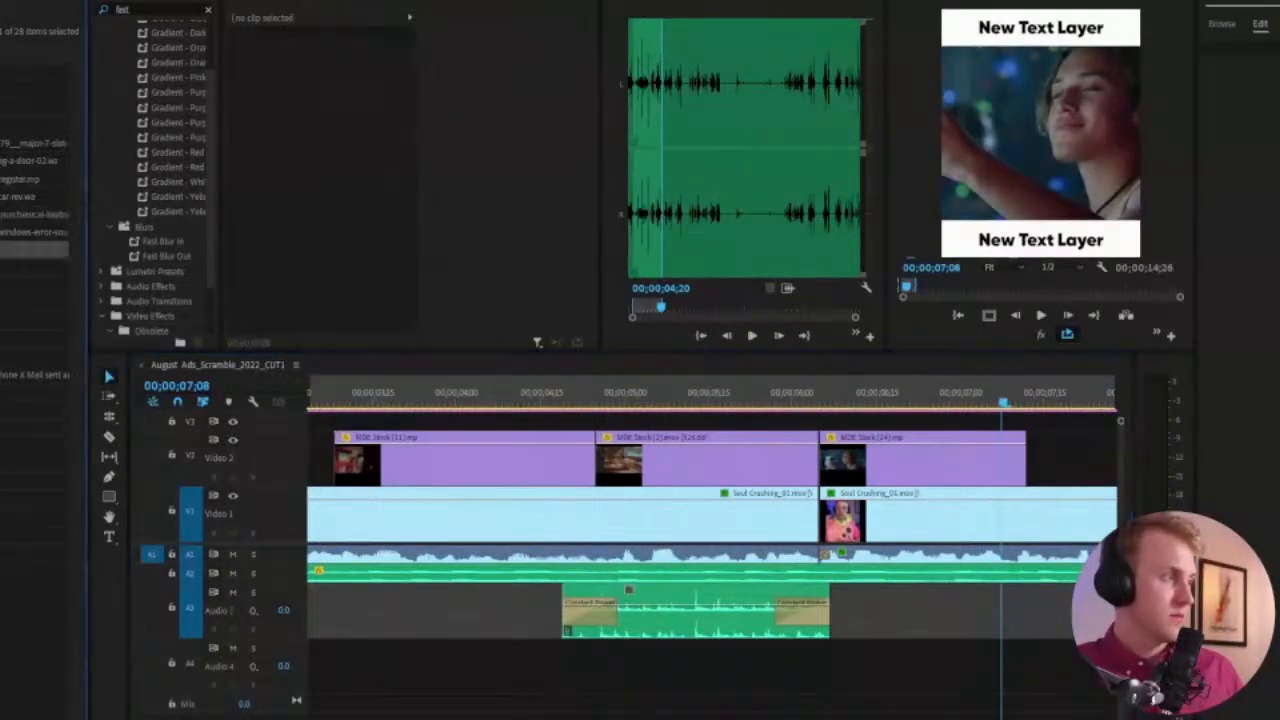
key(space)
key(space)
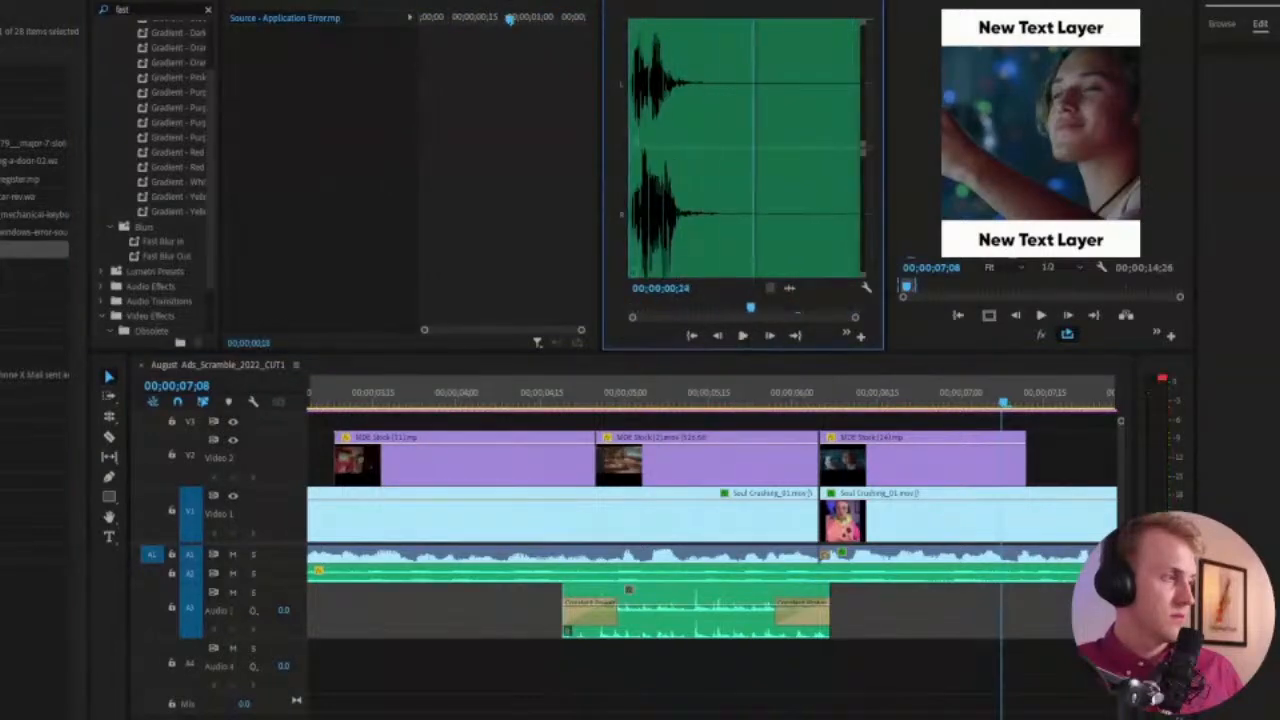
double_click(34, 355)
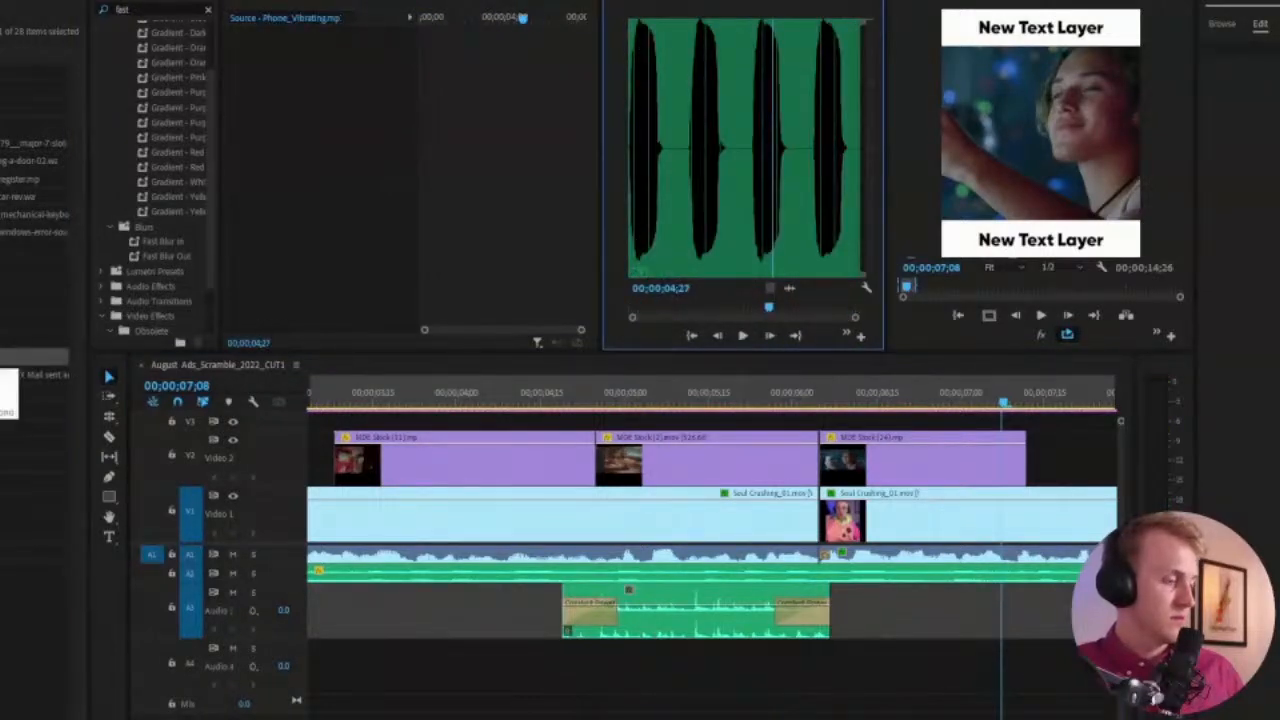
double_click(34, 320)
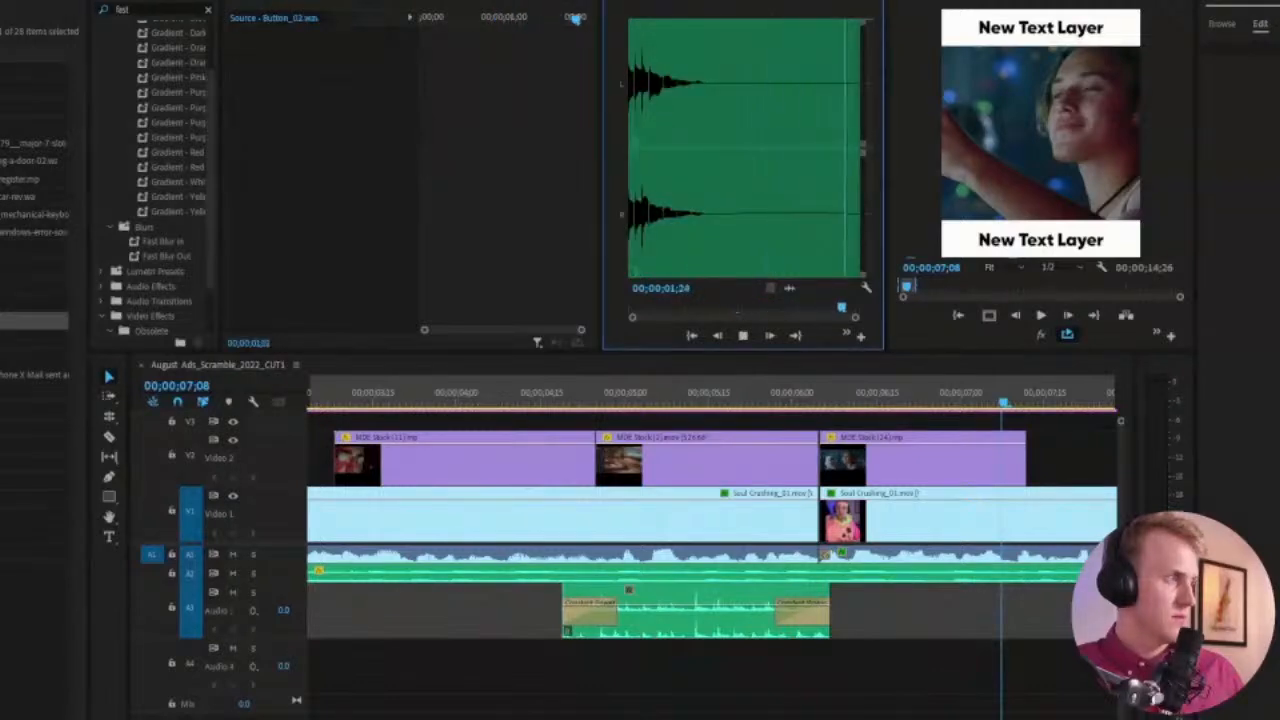
key(space)
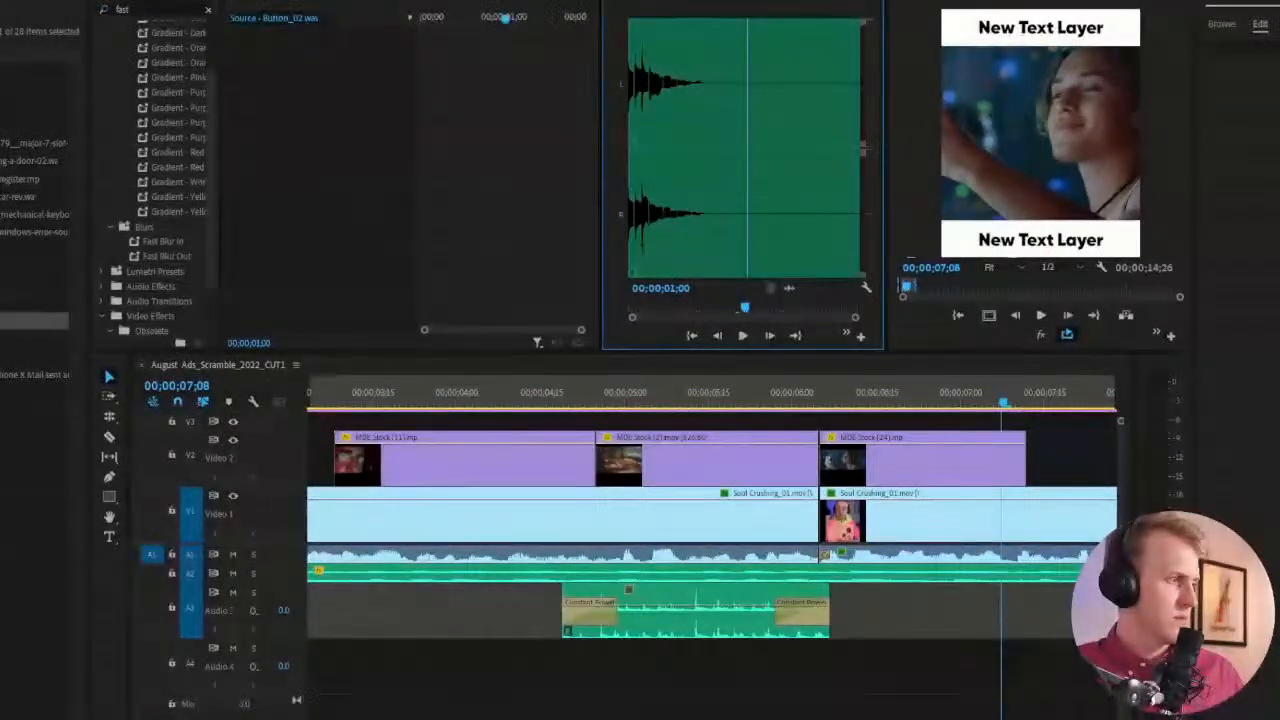
Audition Pop.wav and place it on Audio 4 with its peak at the start of MDE Stock (24)
double_click(30, 535)
key(space)
click(30, 535)
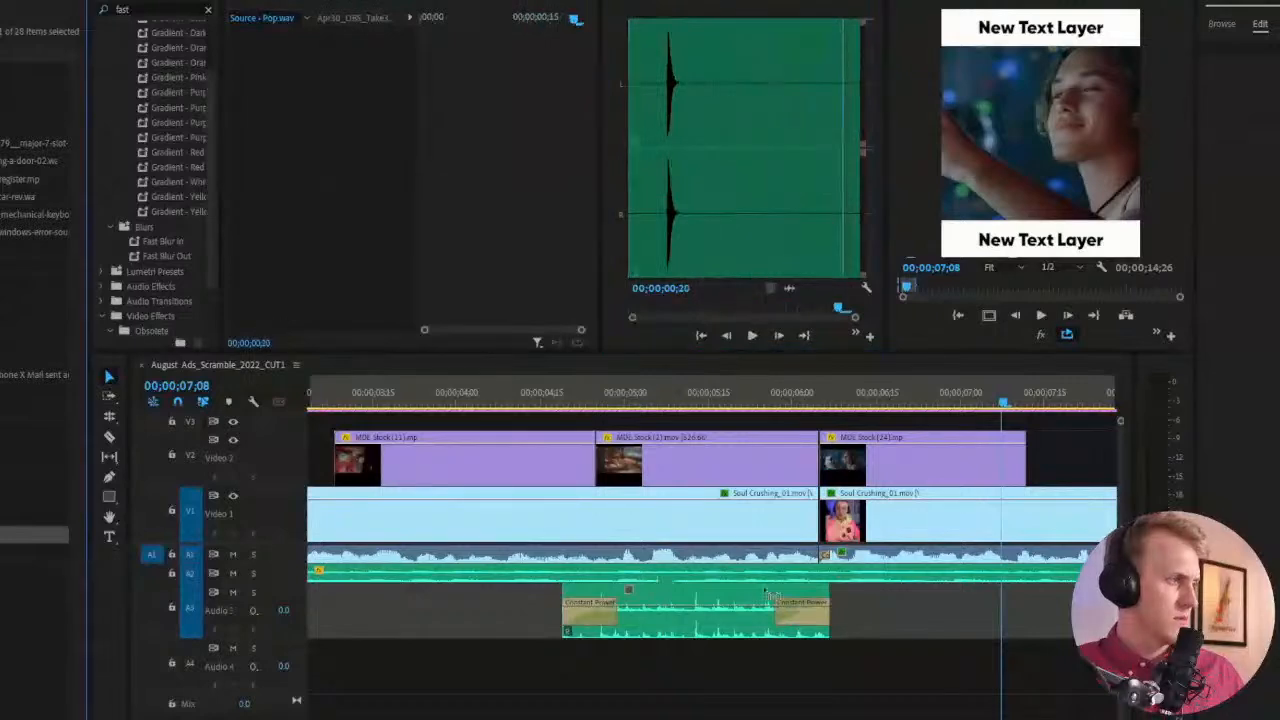
drag(770, 595, 822, 685)
drag(815, 390, 821, 392)
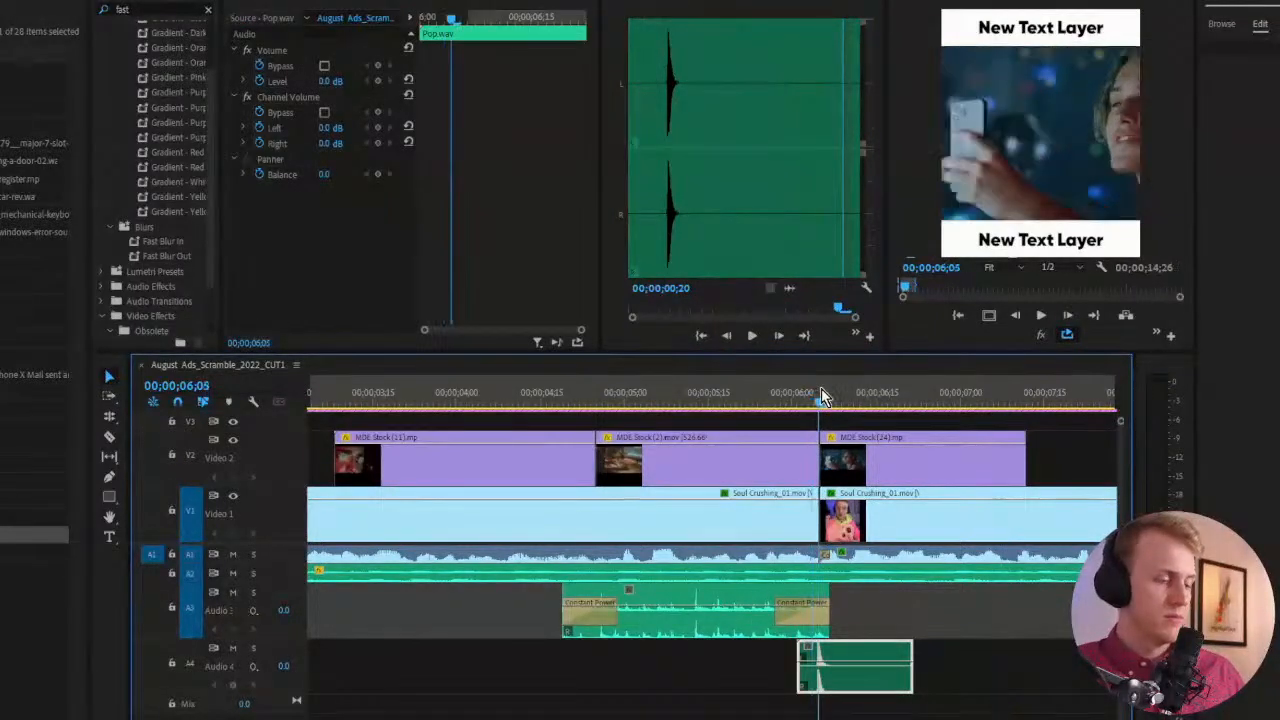
Play the sequence around the pop sound and again from the beginning to check the sound effects mix
key(equal)
key(equal)
drag(711, 402, 510, 407)
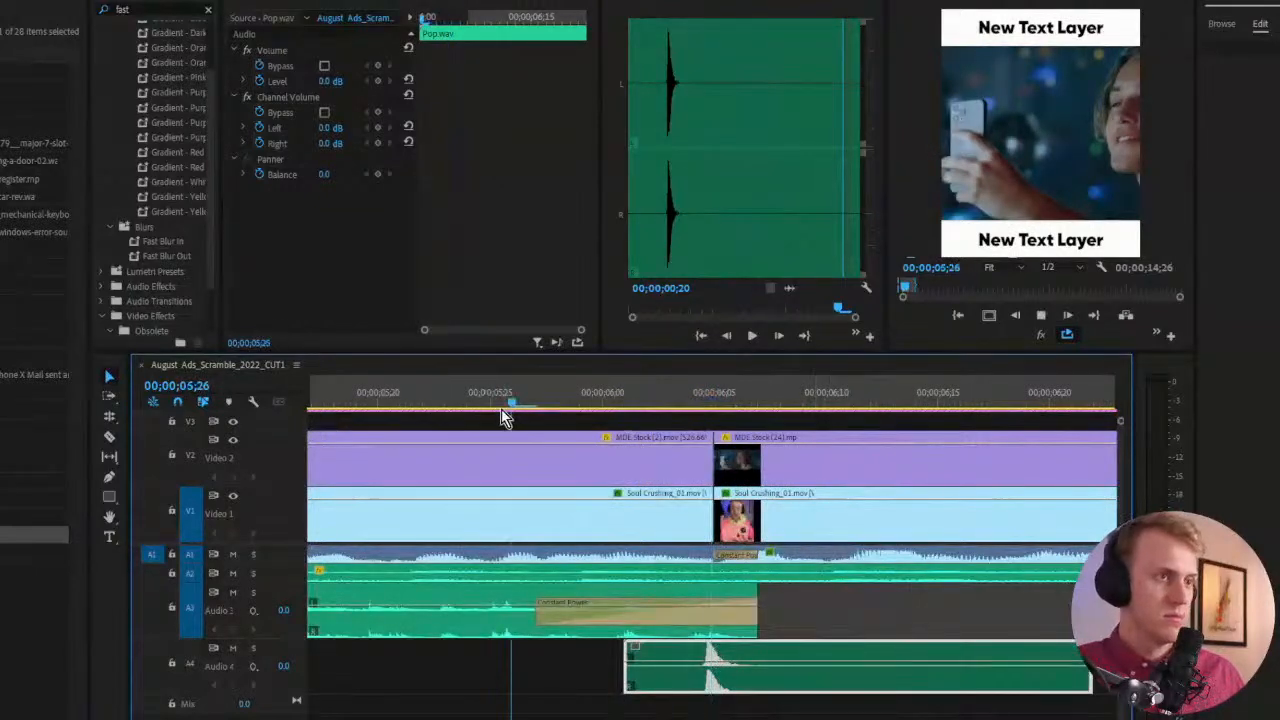
key(minus)
key(minus)
key(space)
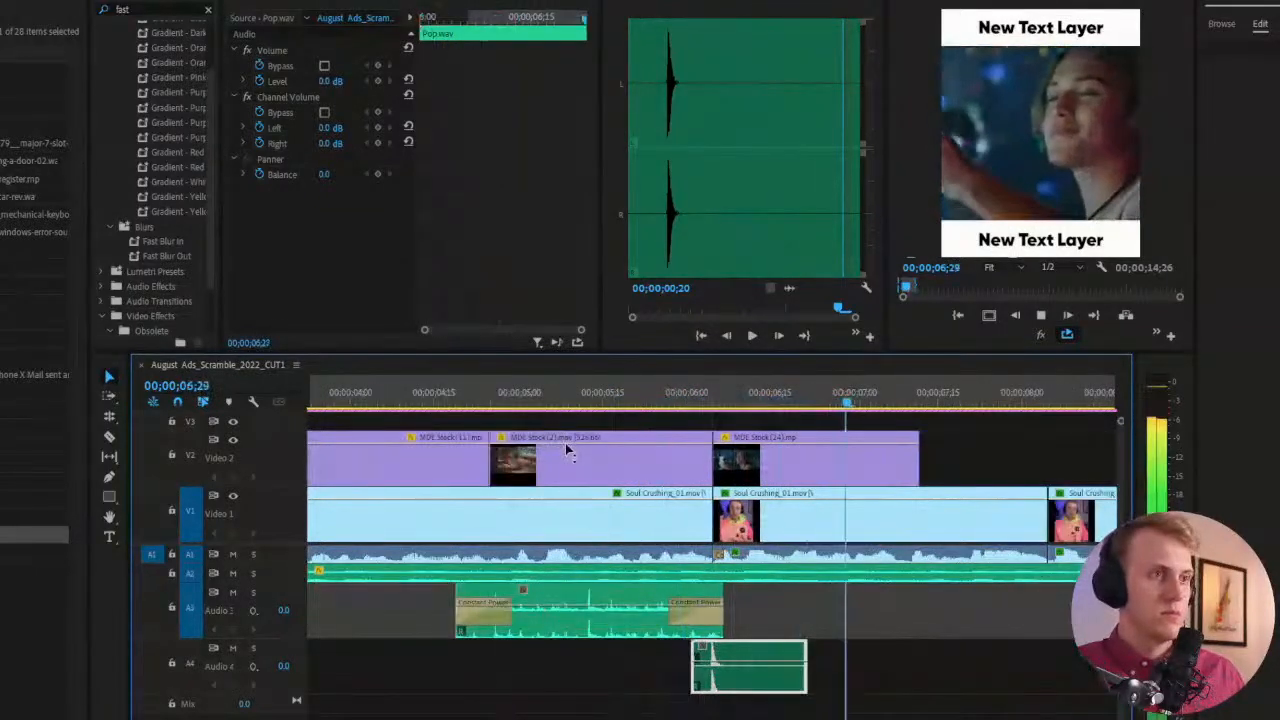
key(minus)
key(minus)
click(714, 686)
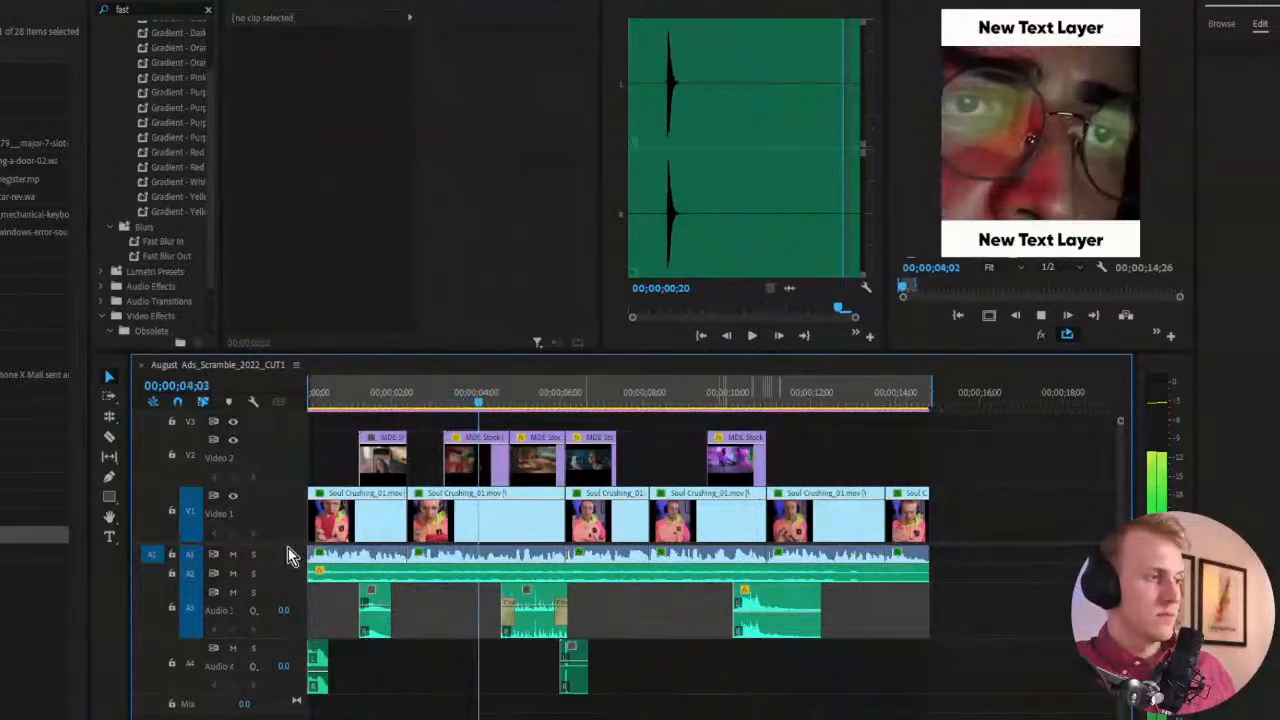
scroll(288, 548, up, 1)
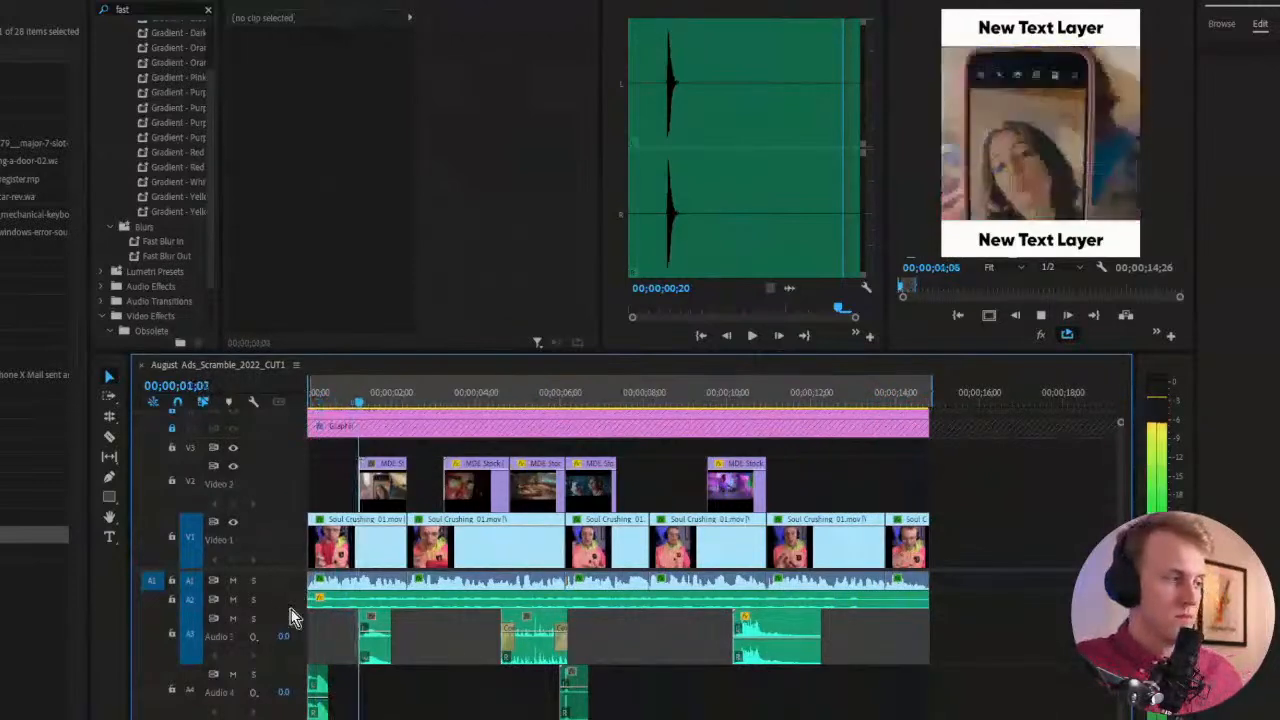
Expand Audio 2, move the keyframe starting the music's closing fade slightly later, and play the result
double_click(288, 607)
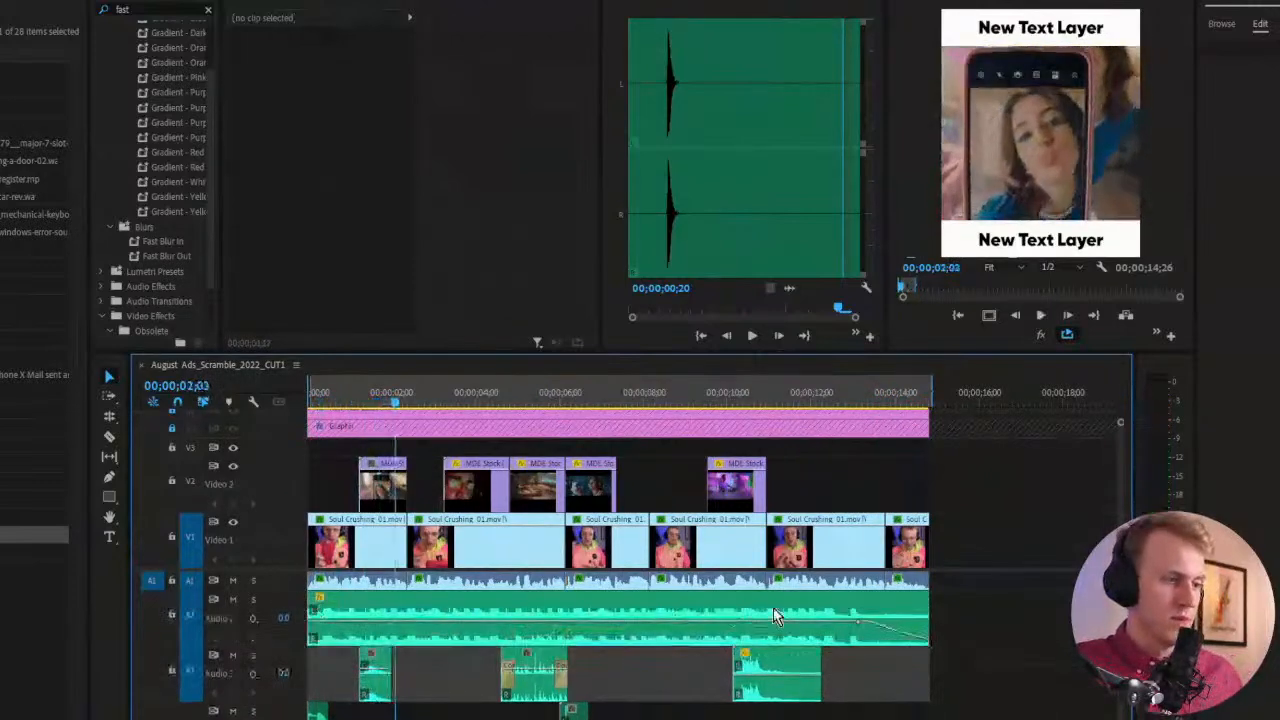
click(860, 626)
key(space)
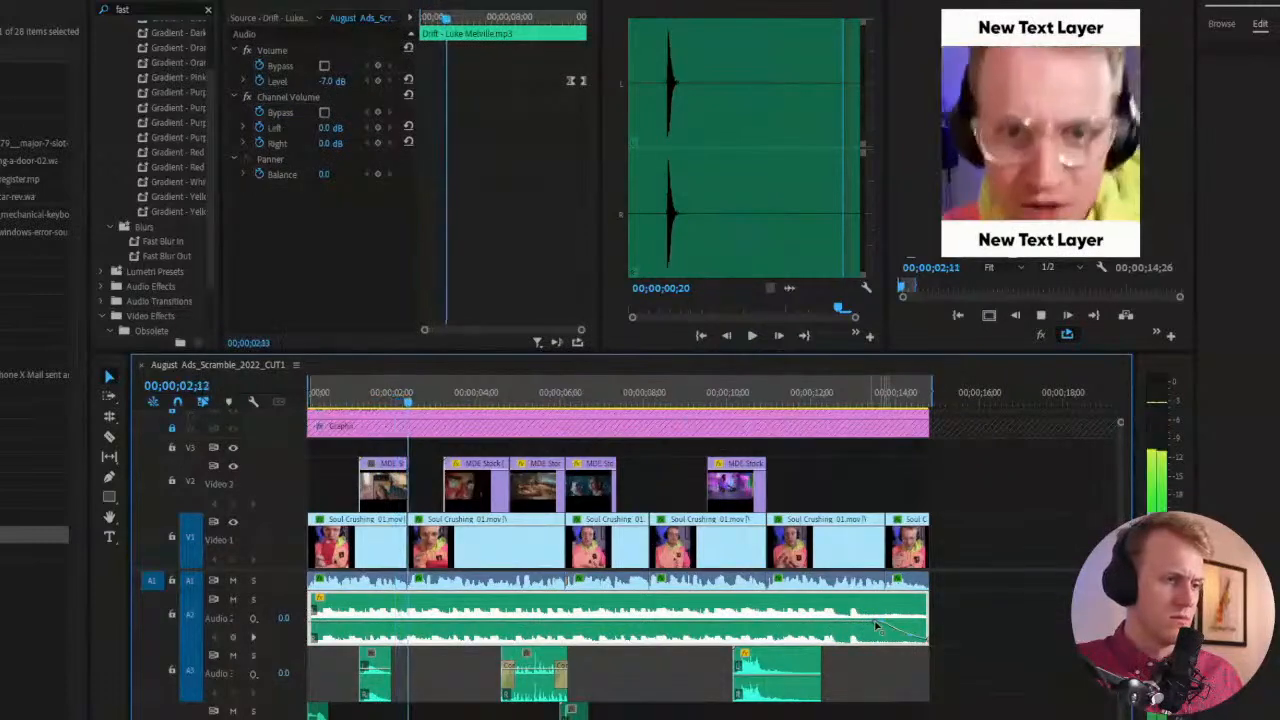
click(912, 673)
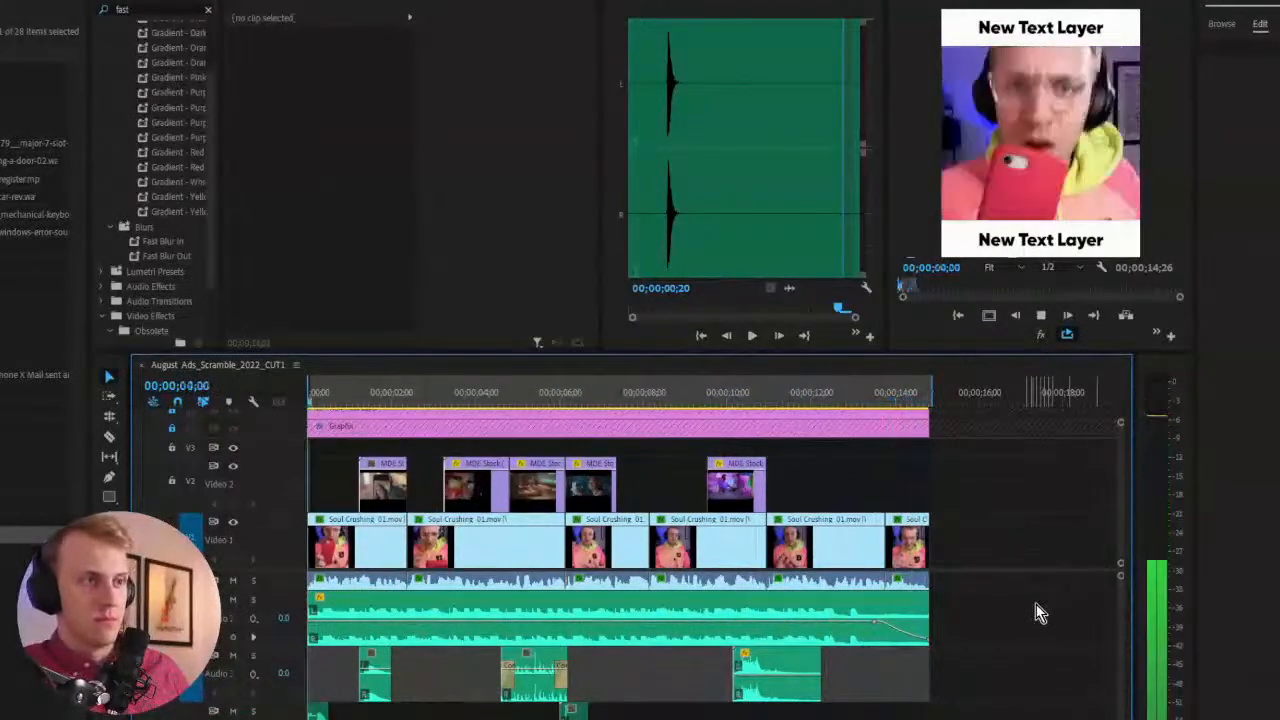
key(space)
Unlock the graphics tracks V4 and V5, with V4 targeted
scroll(262, 547, up, 5)
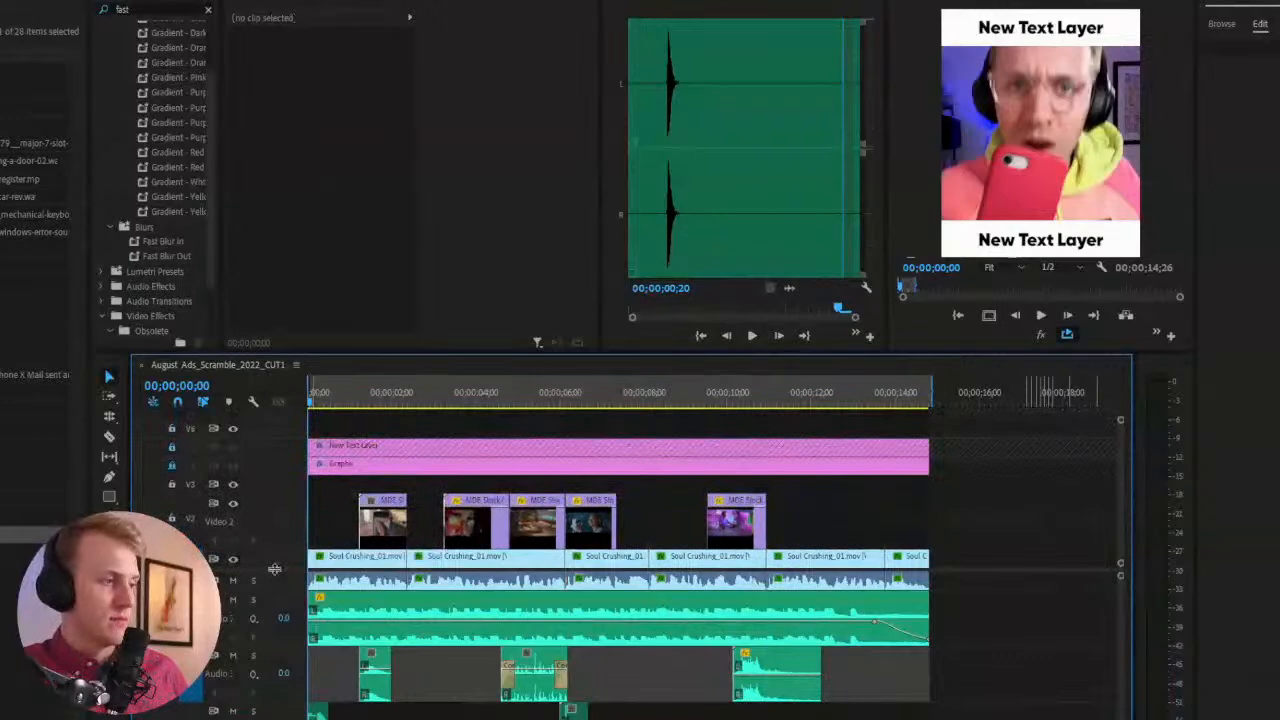
click(187, 530)
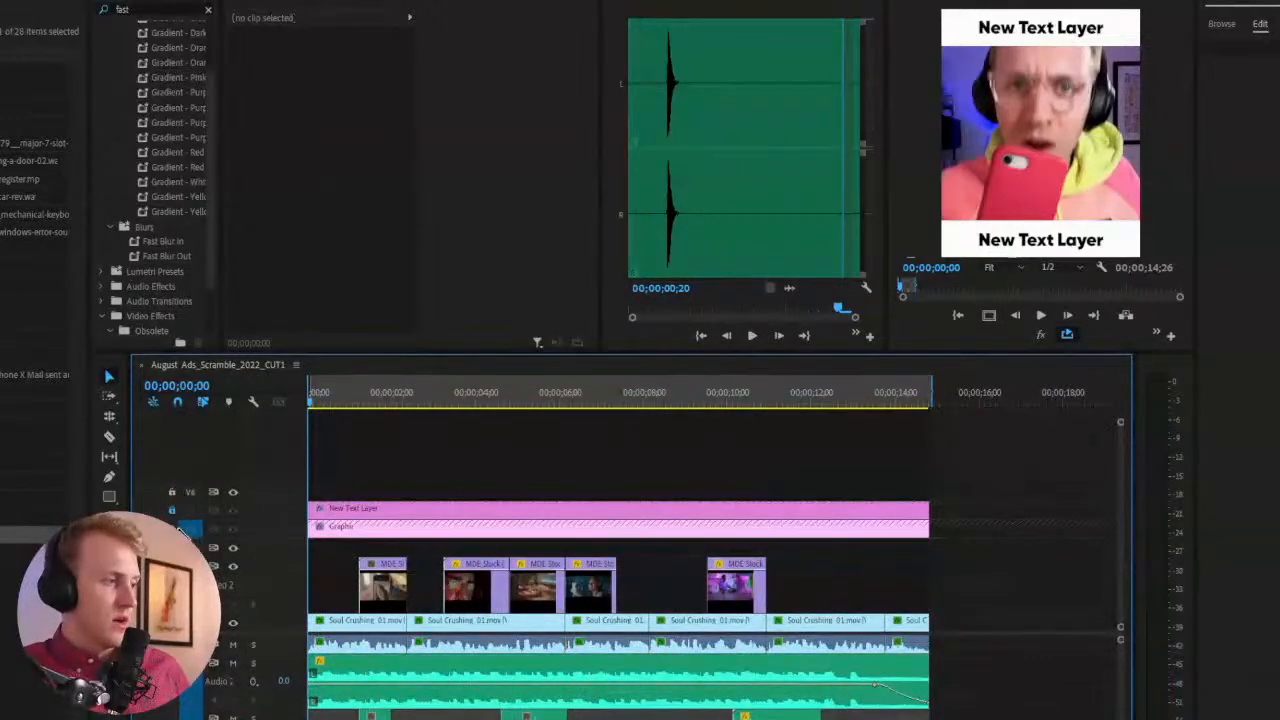
click(175, 529)
click(173, 511)
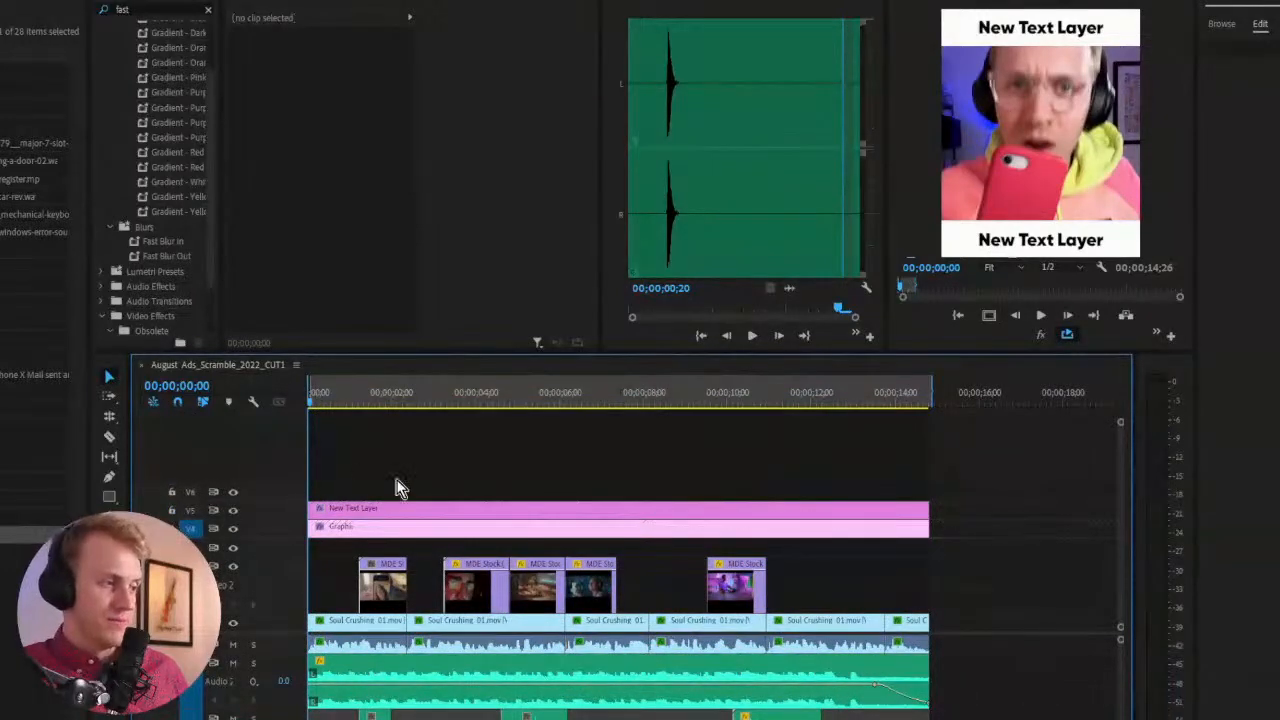
Search the effects for "gradien" and apply 4-Color Gradient to the Graphic clip on V4
click(443, 523)
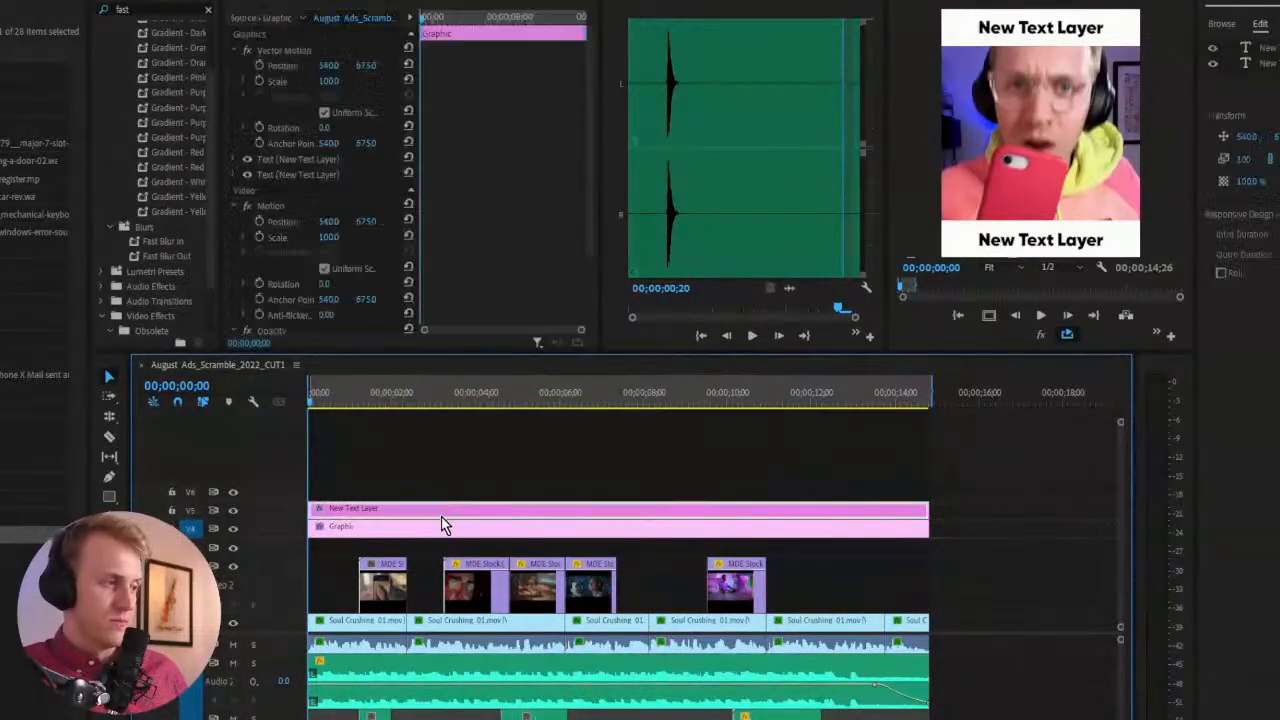
click(209, 12)
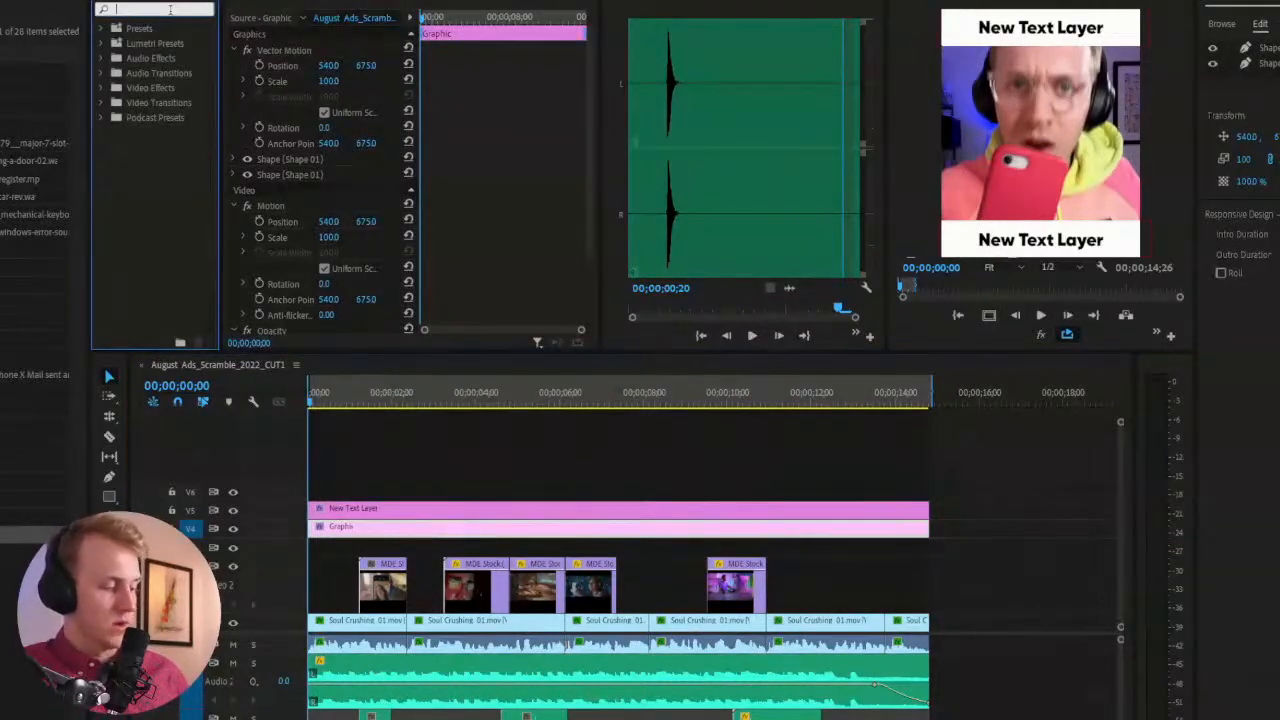
text(gradien)
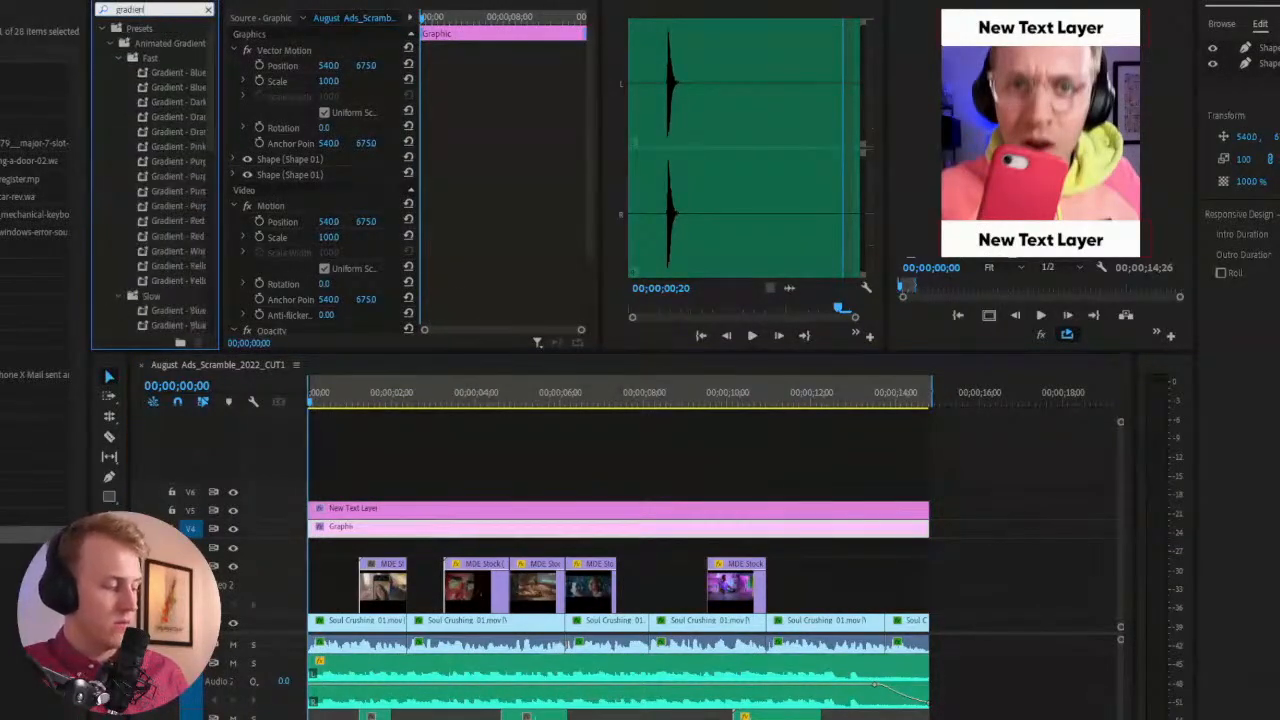
text(s)
key(BackSpace)
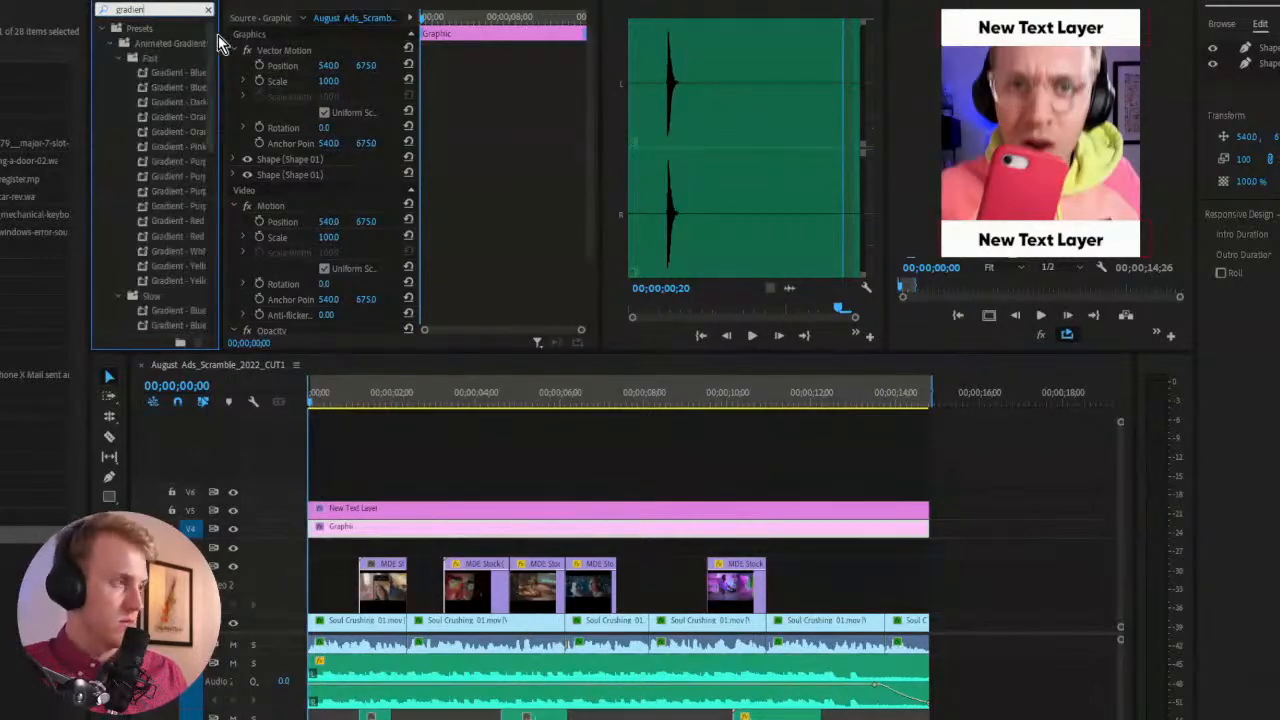
drag(211, 59, 214, 251)
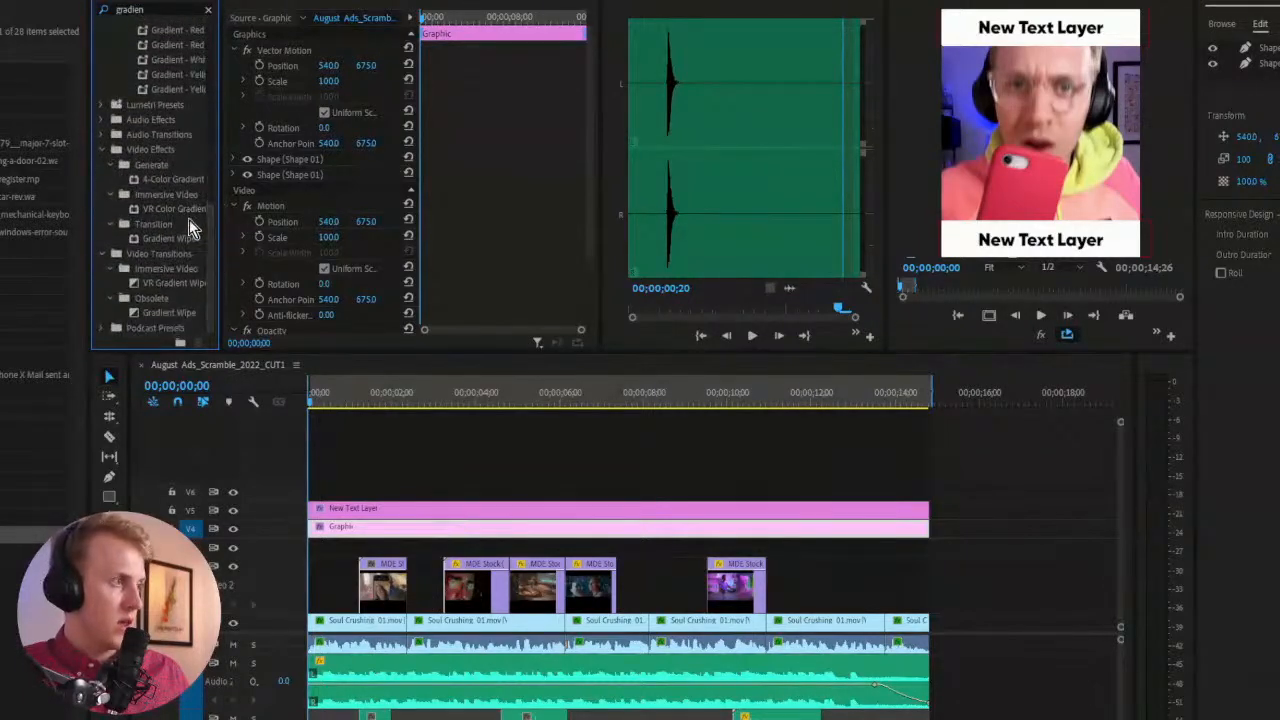
click(157, 180)
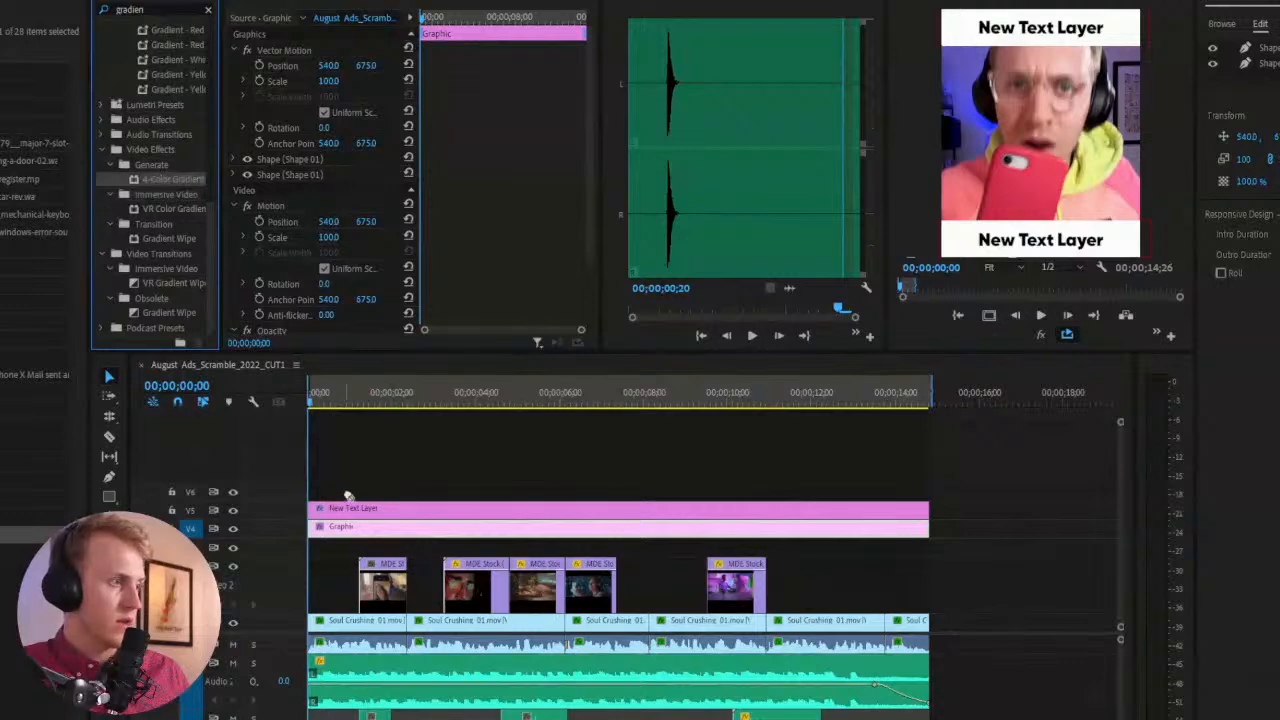
drag(347, 497, 354, 540)
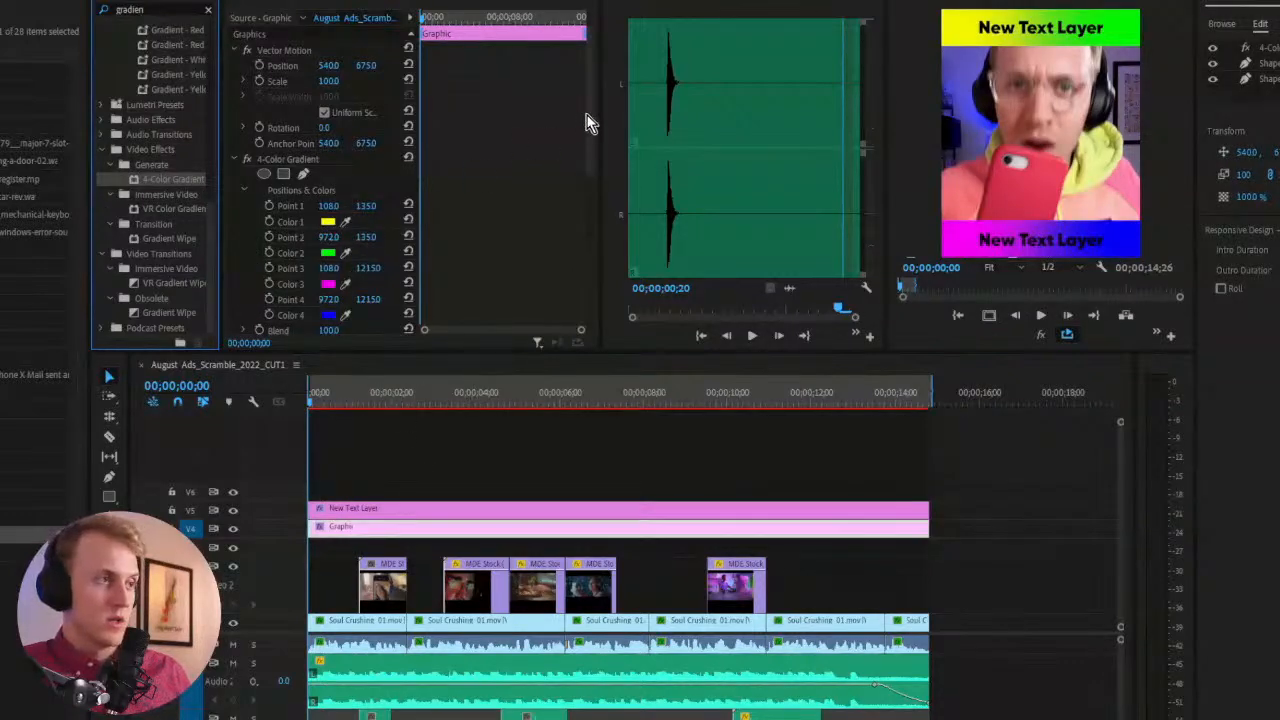
Set Color 4 of the Graphic clip's 4-Color Gradient to purple 8C00FF
scroll(587, 115, down, 5)
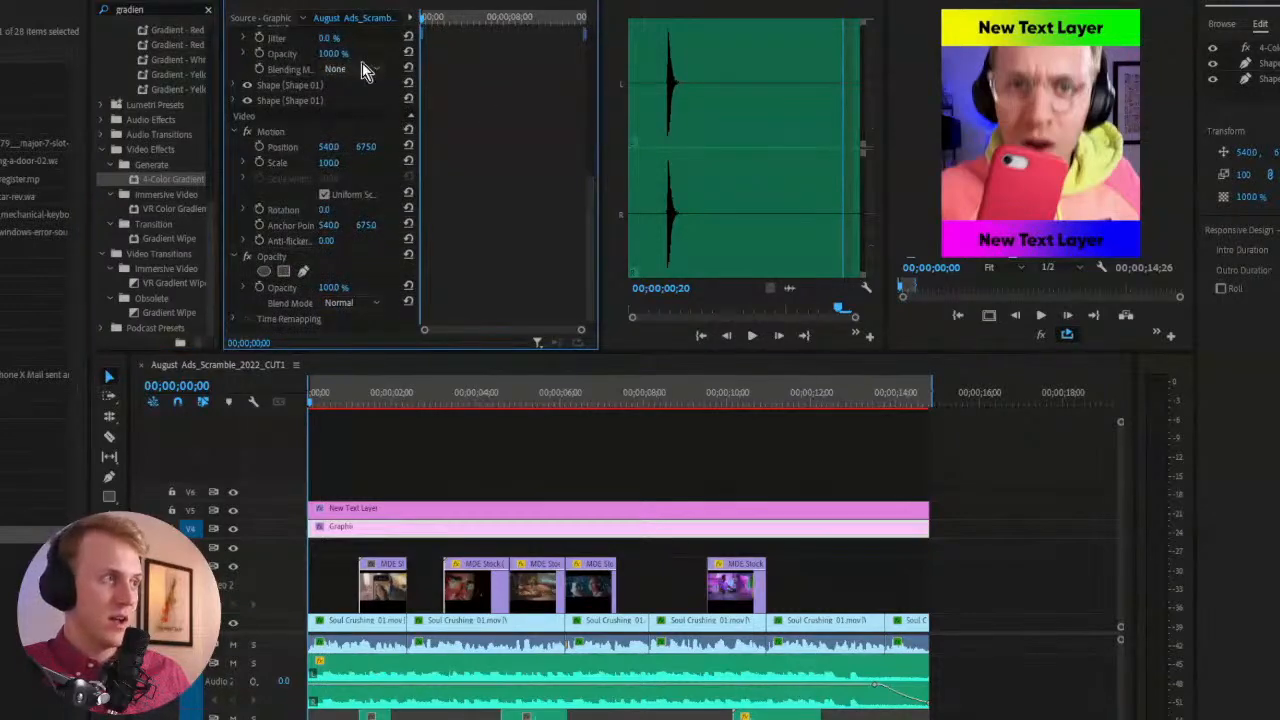
click(431, 545)
click(431, 535)
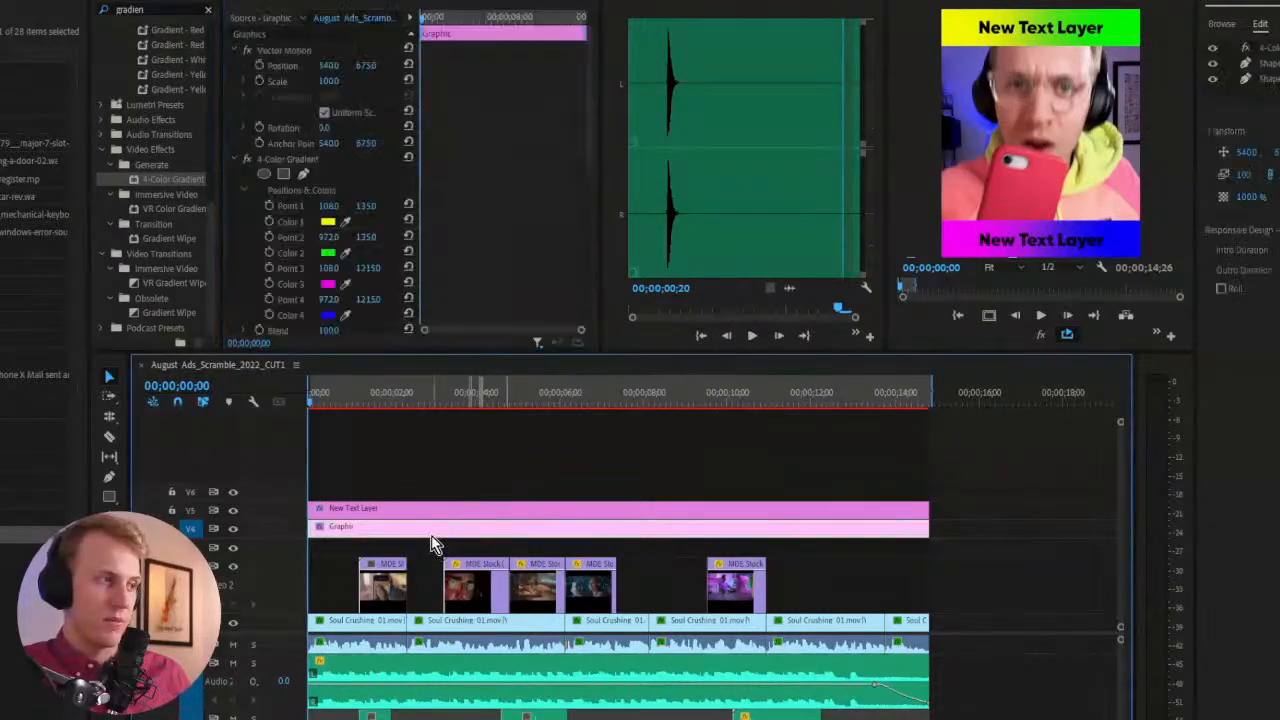
scroll(552, 120, down, 3)
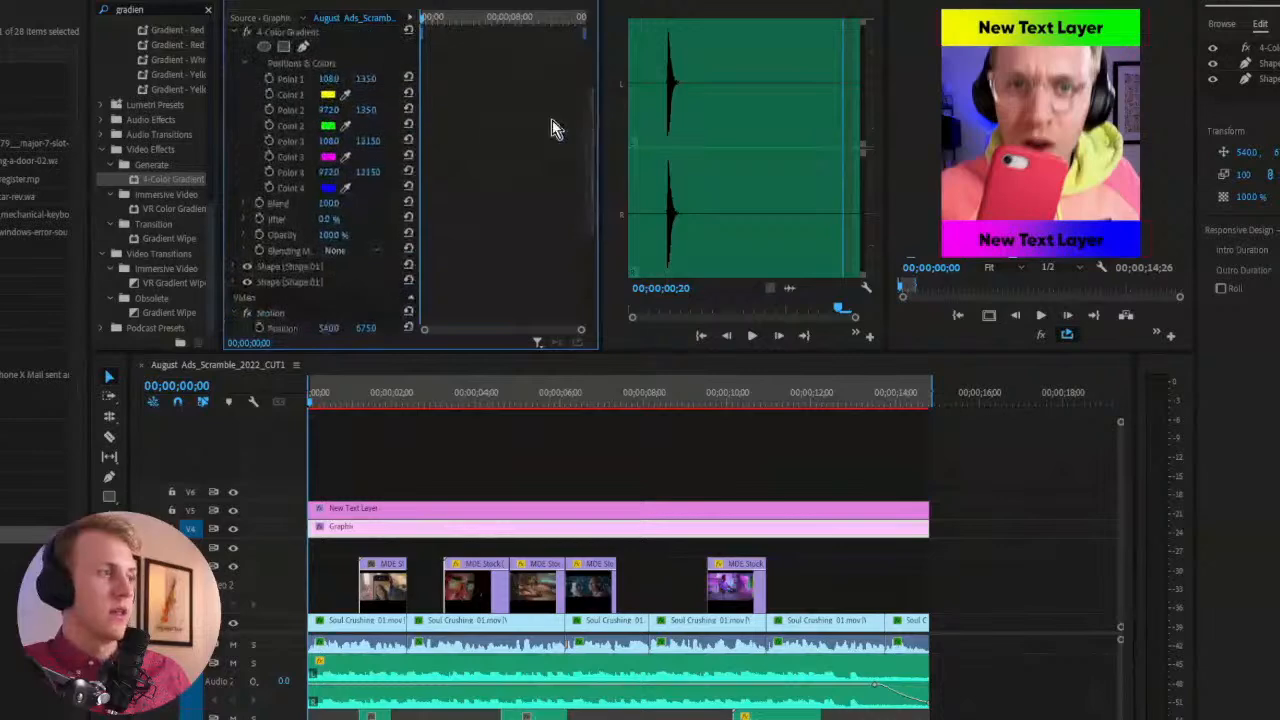
click(328, 187)
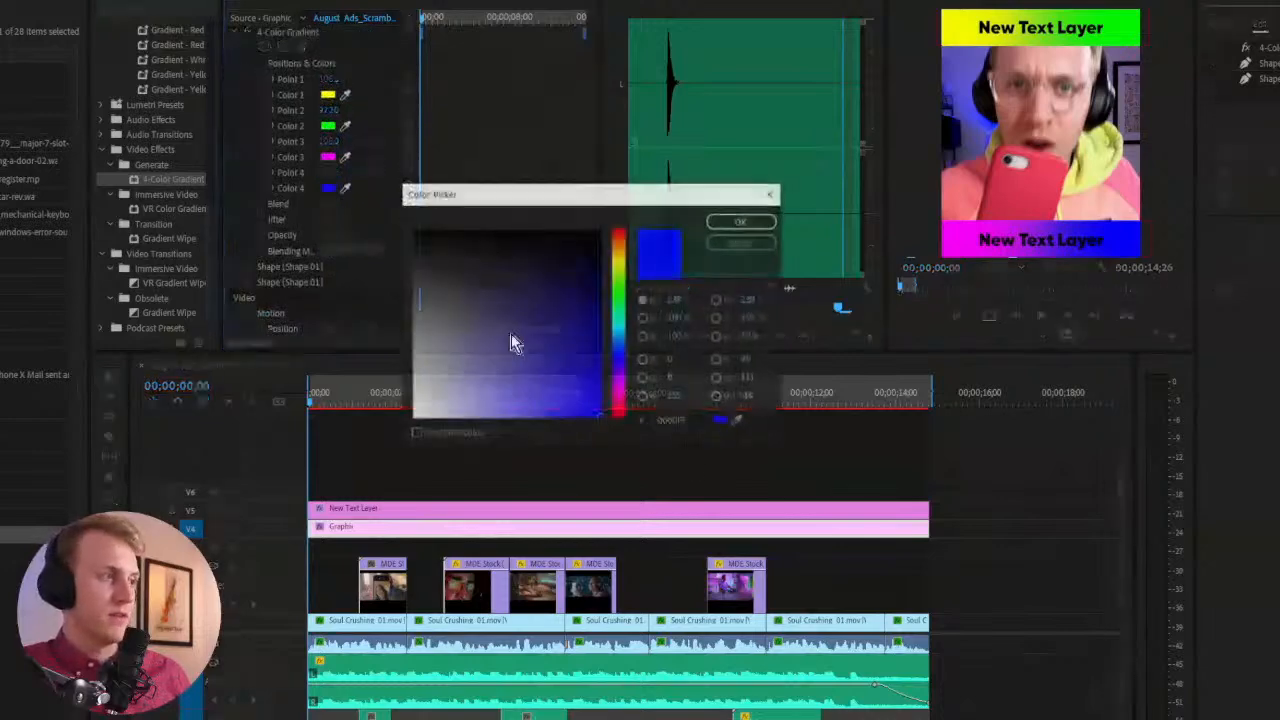
click(623, 378)
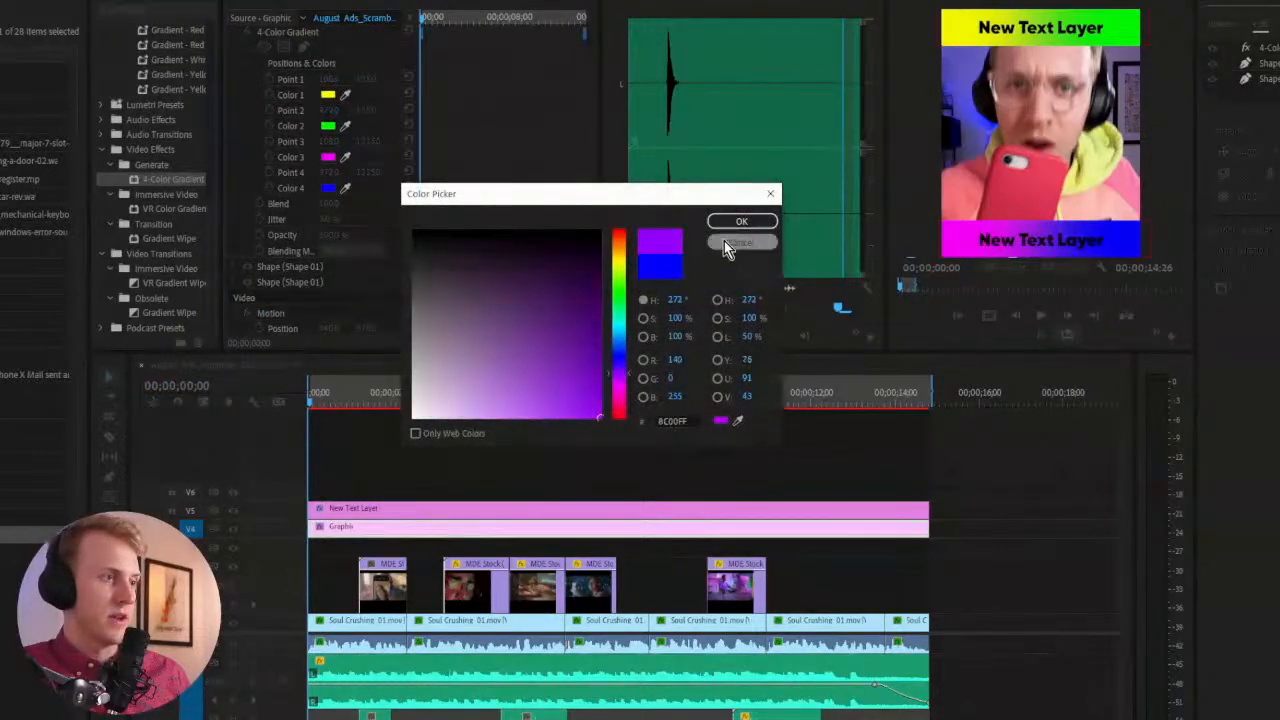
click(738, 220)
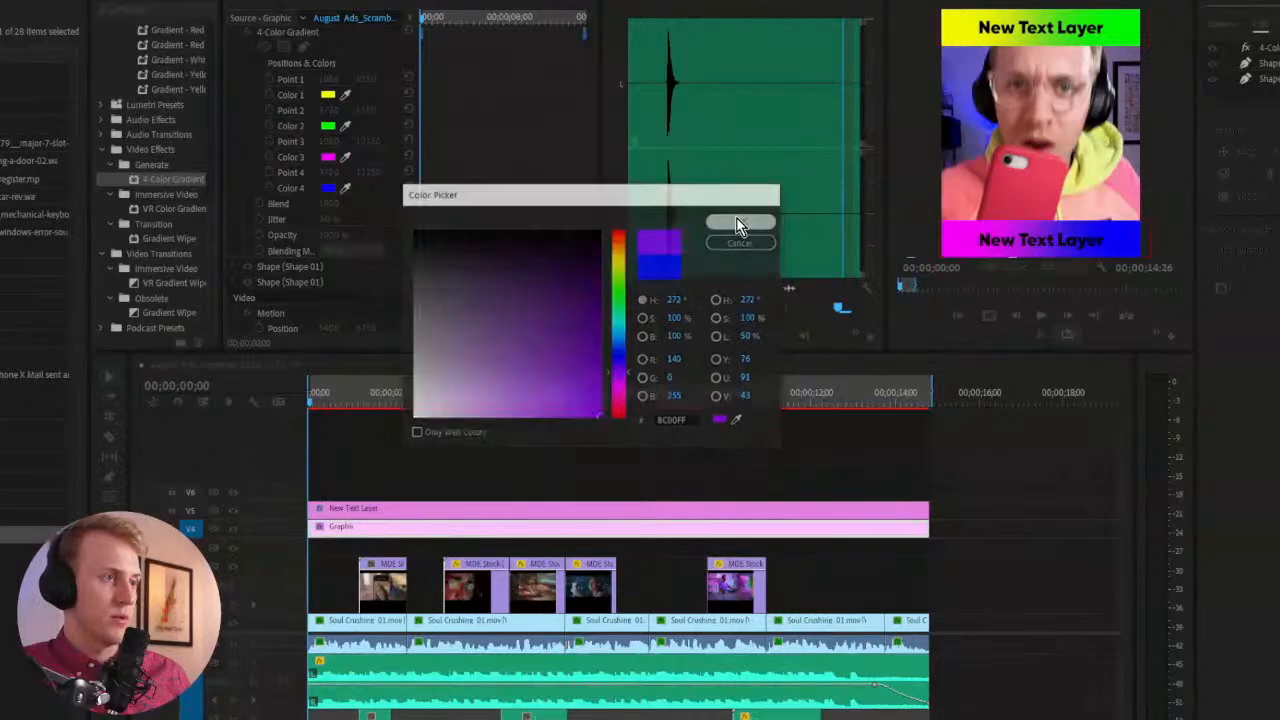
Sample Color 4's purple for Color 3, Color 2 and Color 1 so the whole gradient uses it
click(346, 158)
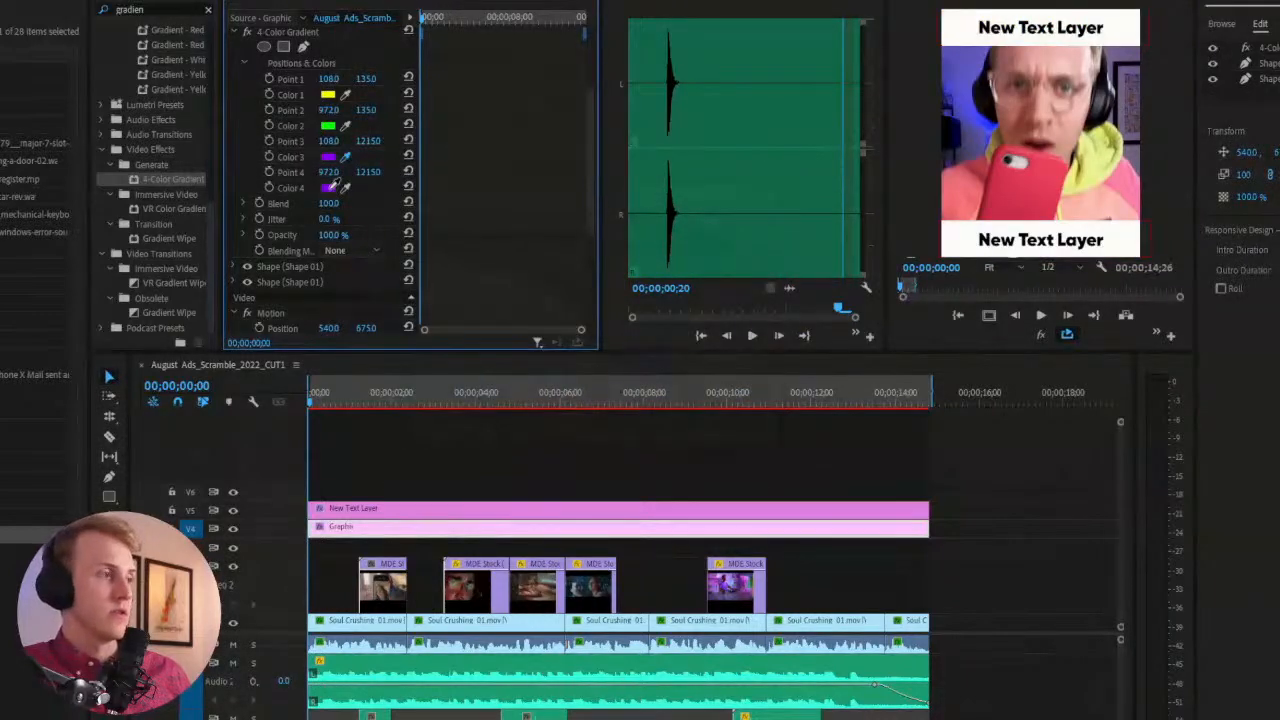
click(331, 186)
click(345, 125)
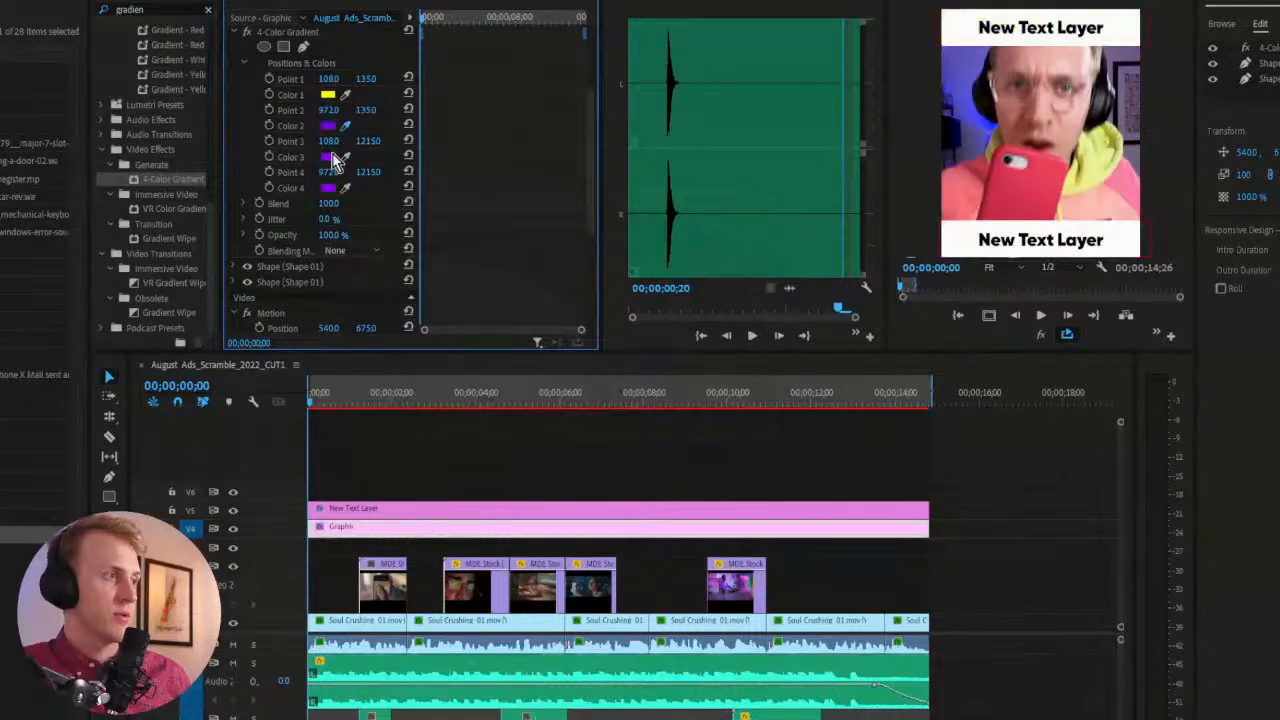
click(335, 160)
click(342, 94)
click(332, 122)
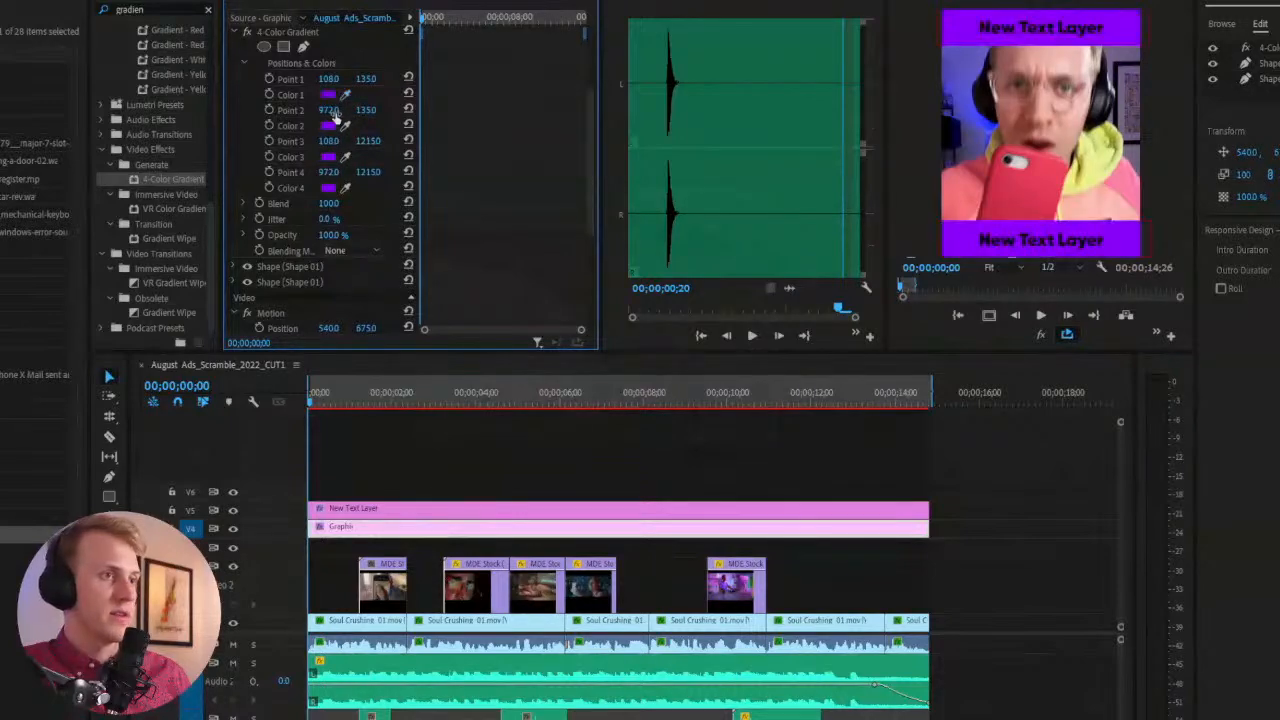
Change Color 1 of the 4-Color Gradient to a pale, muted purple and save the project
click(328, 95)
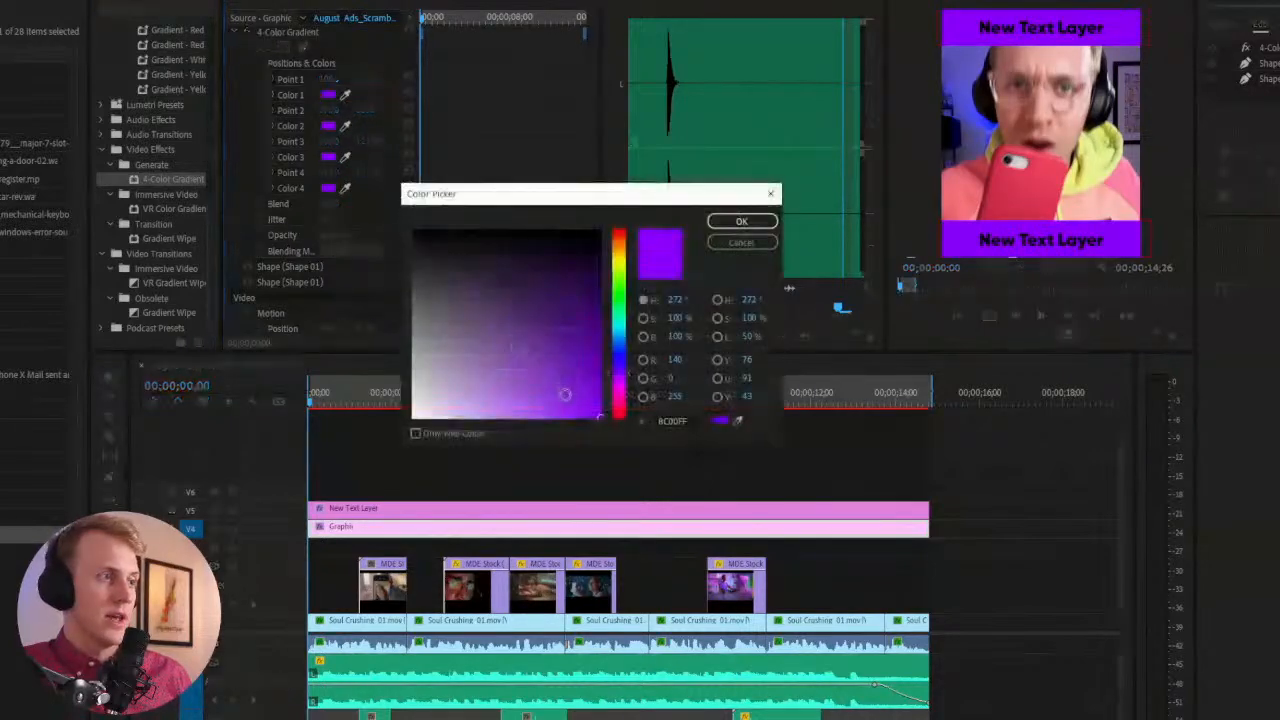
click(502, 350)
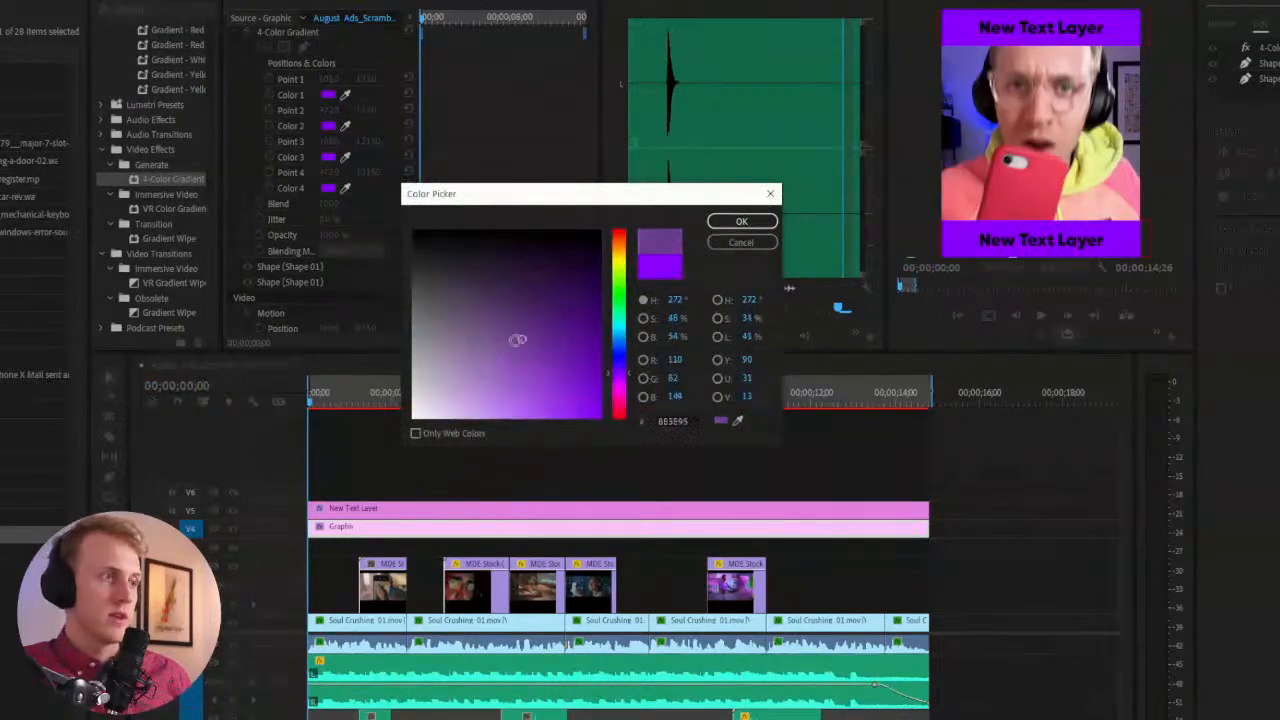
click(497, 328)
click(742, 222)
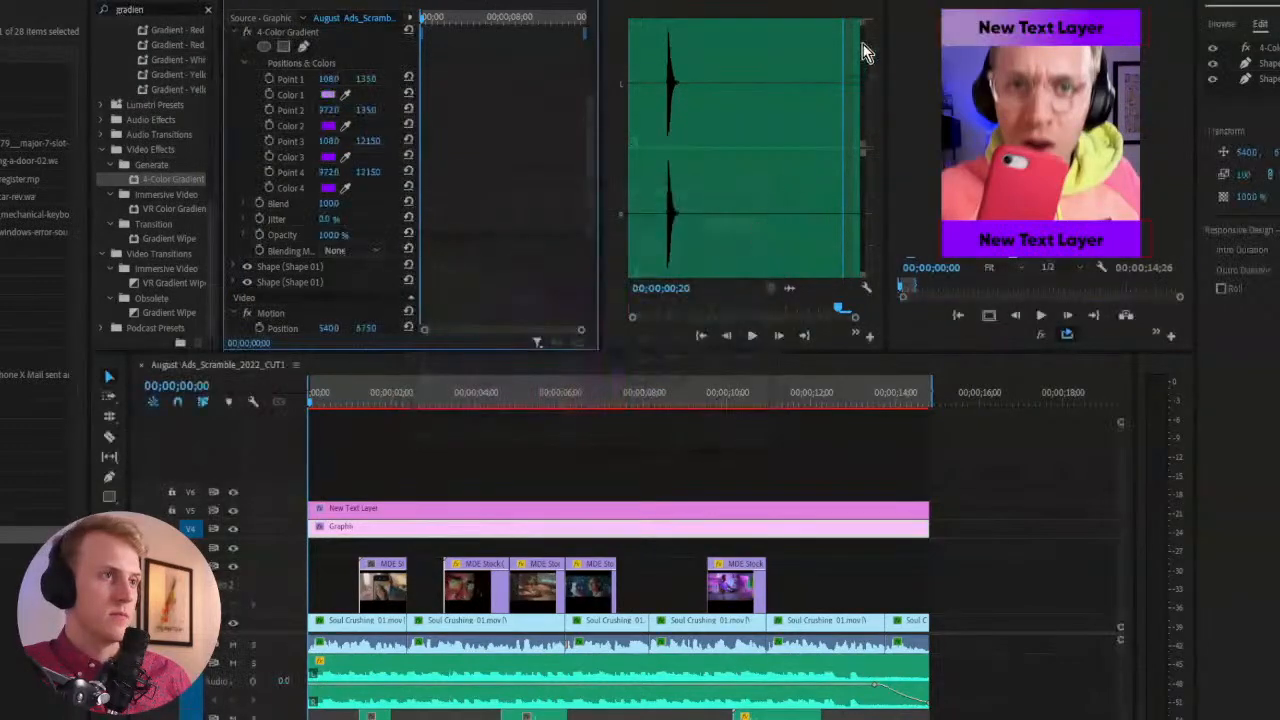
key(ctrl+s)
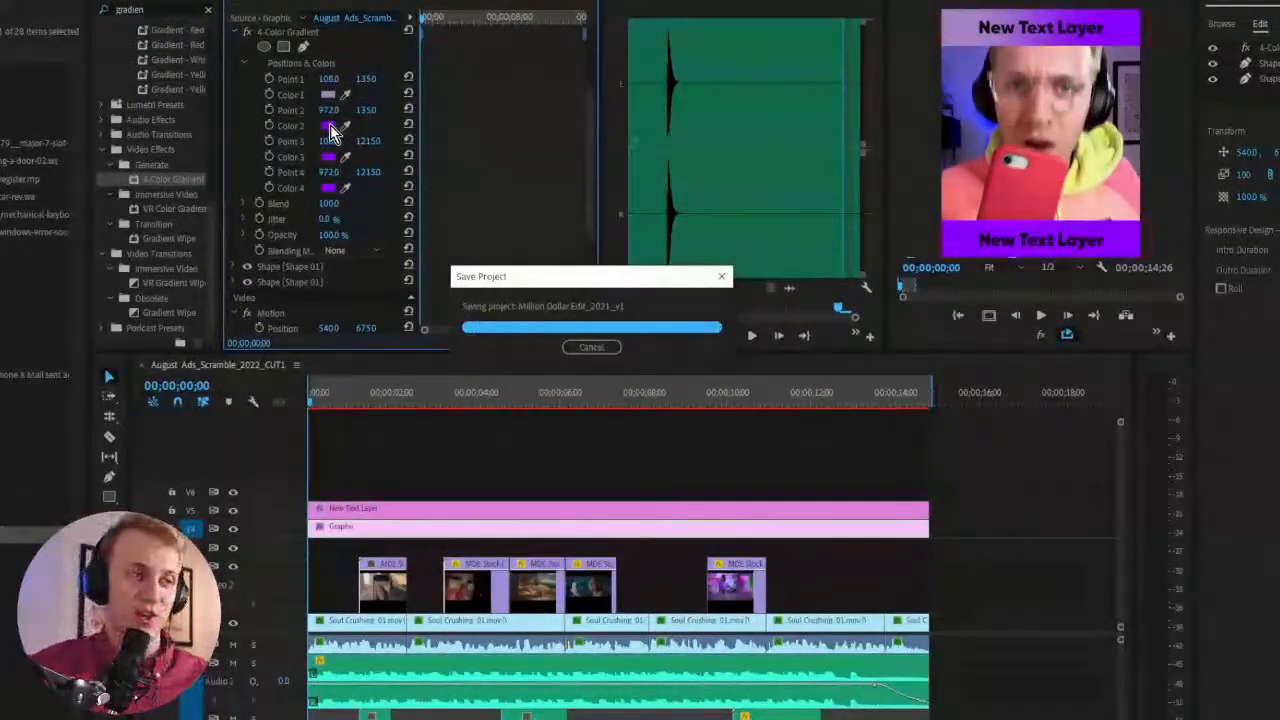
Dismiss the Color 2 choice unchanged and shift Color 4 to a darker blue-violet
click(331, 128)
click(724, 243)
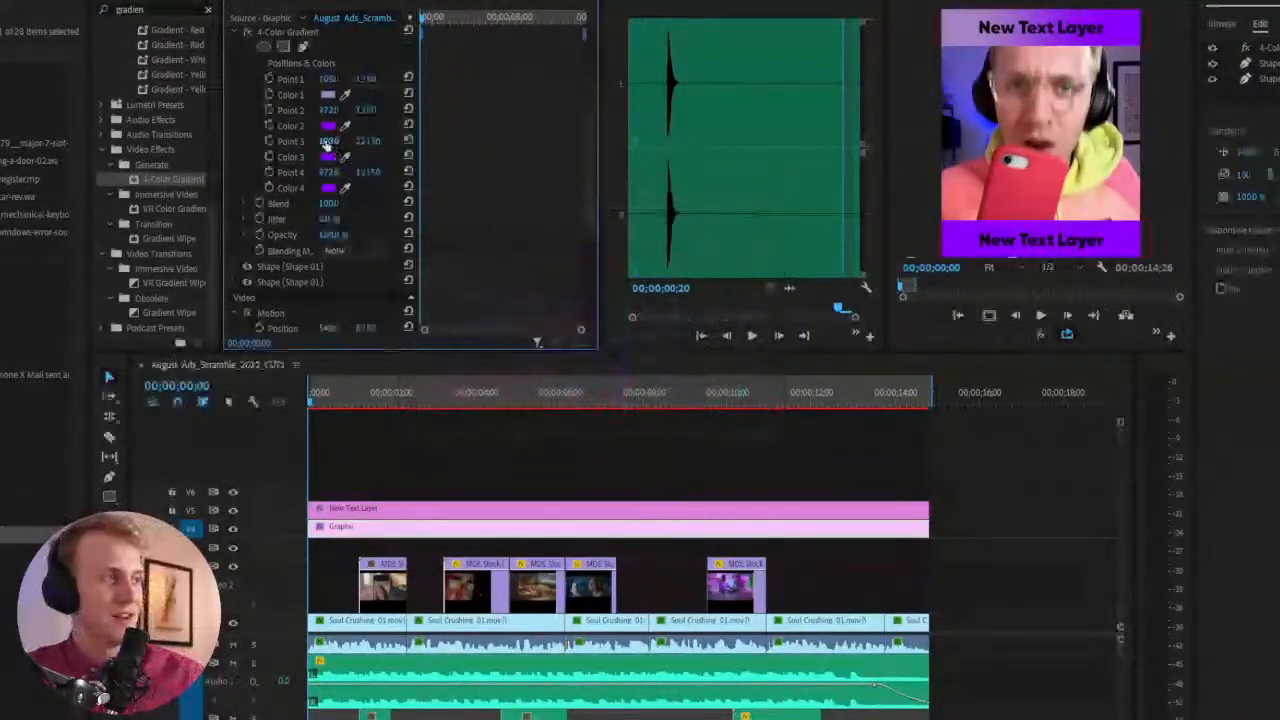
click(329, 190)
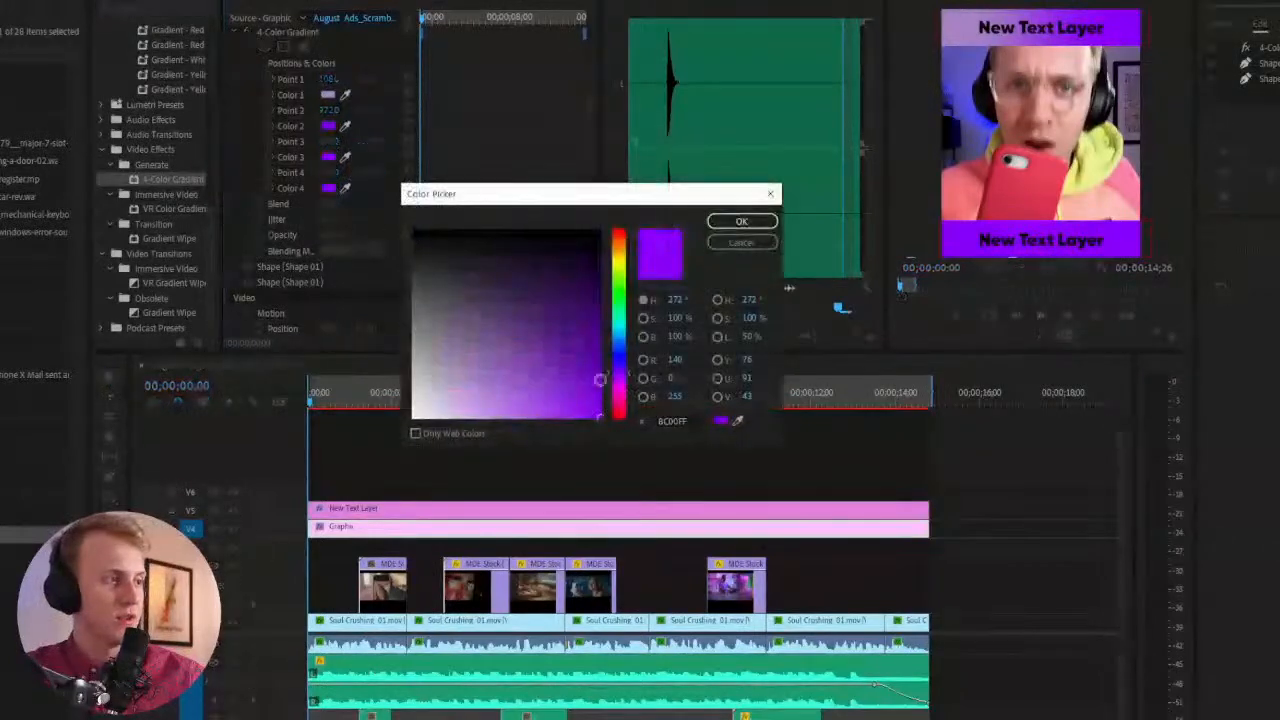
drag(628, 363, 625, 367)
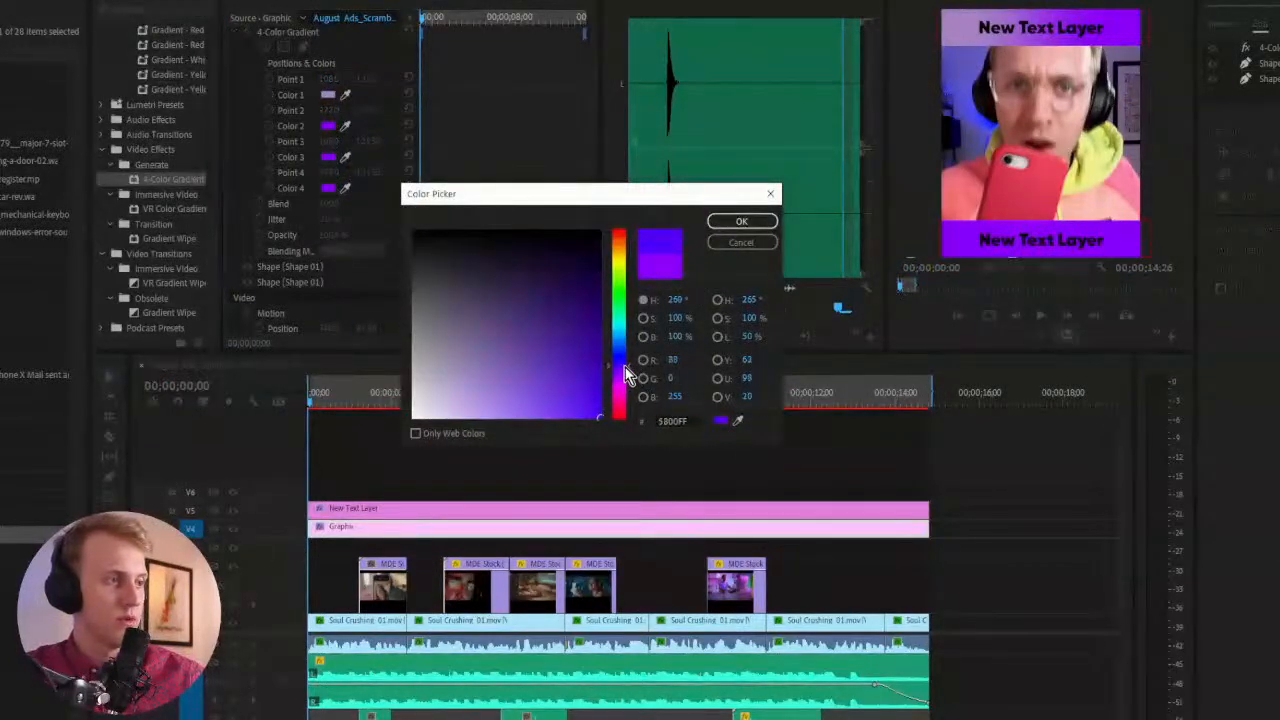
click(742, 221)
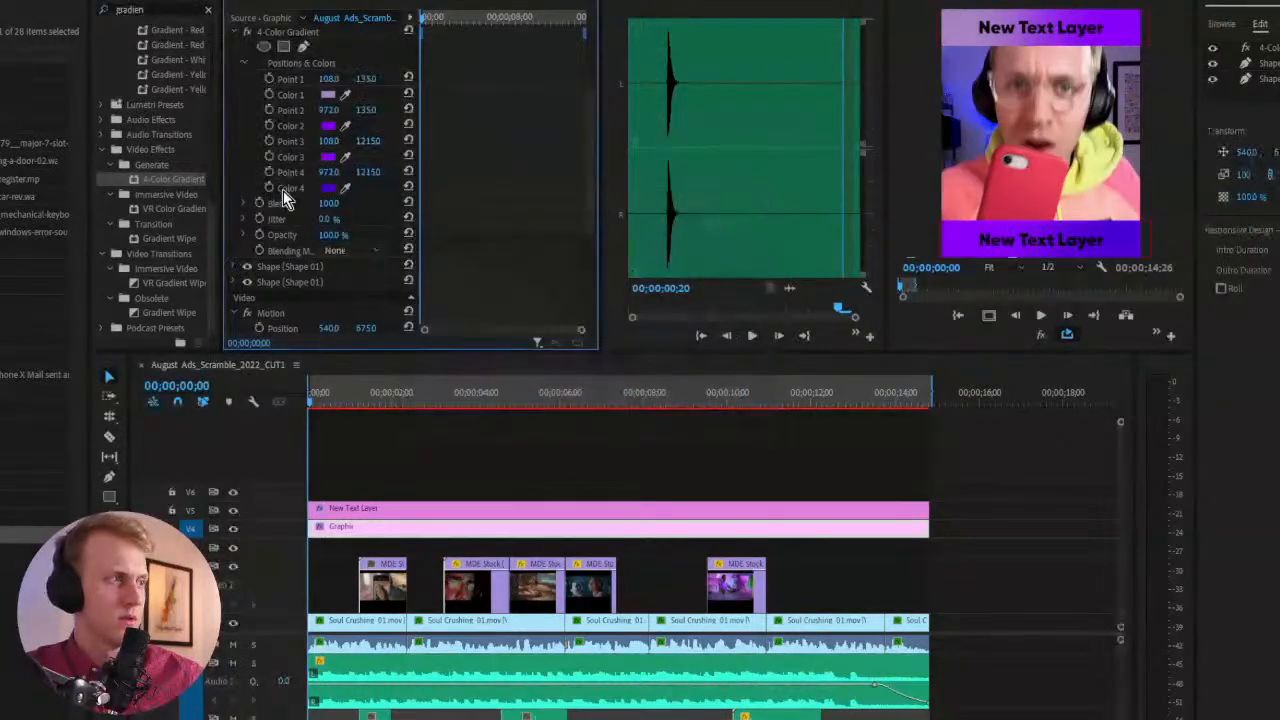
Show the gradient's points at 10% preview zoom and place Point 4 below the frame at about 430, 1572
click(283, 35)
drag(1120, 234, 1096, 265)
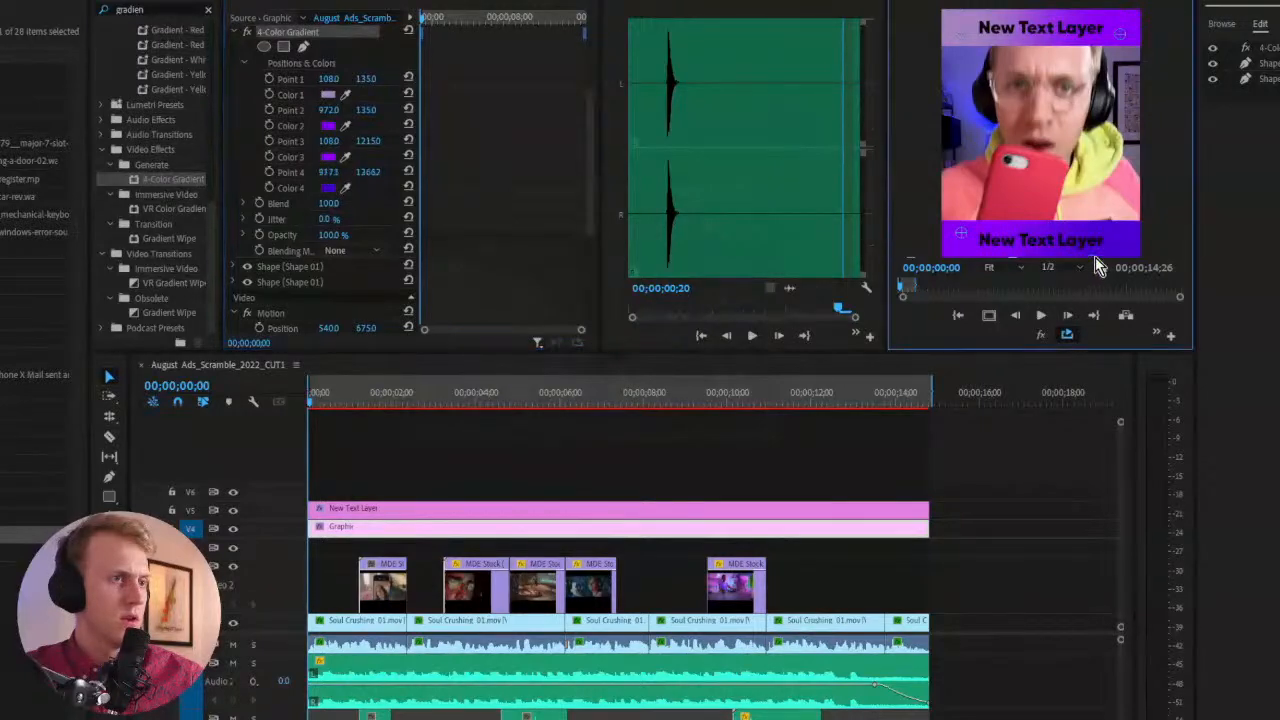
click(1001, 268)
click(1006, 315)
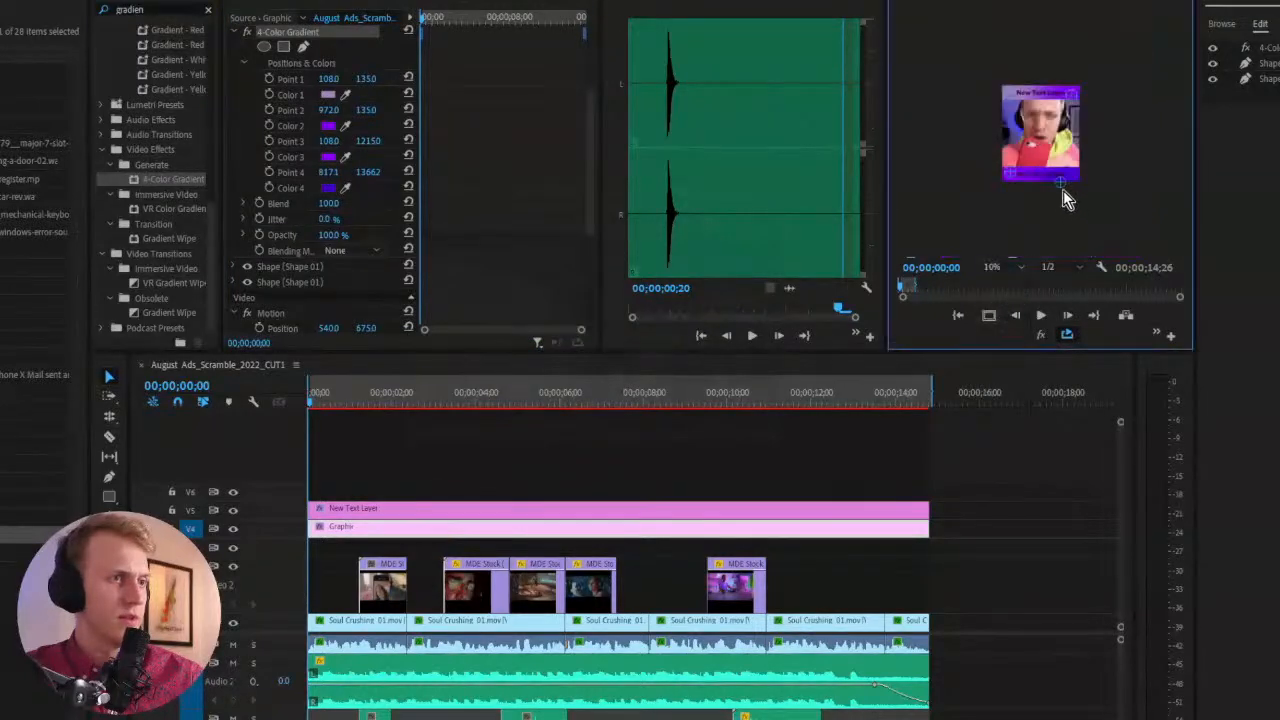
drag(1063, 190, 1035, 205)
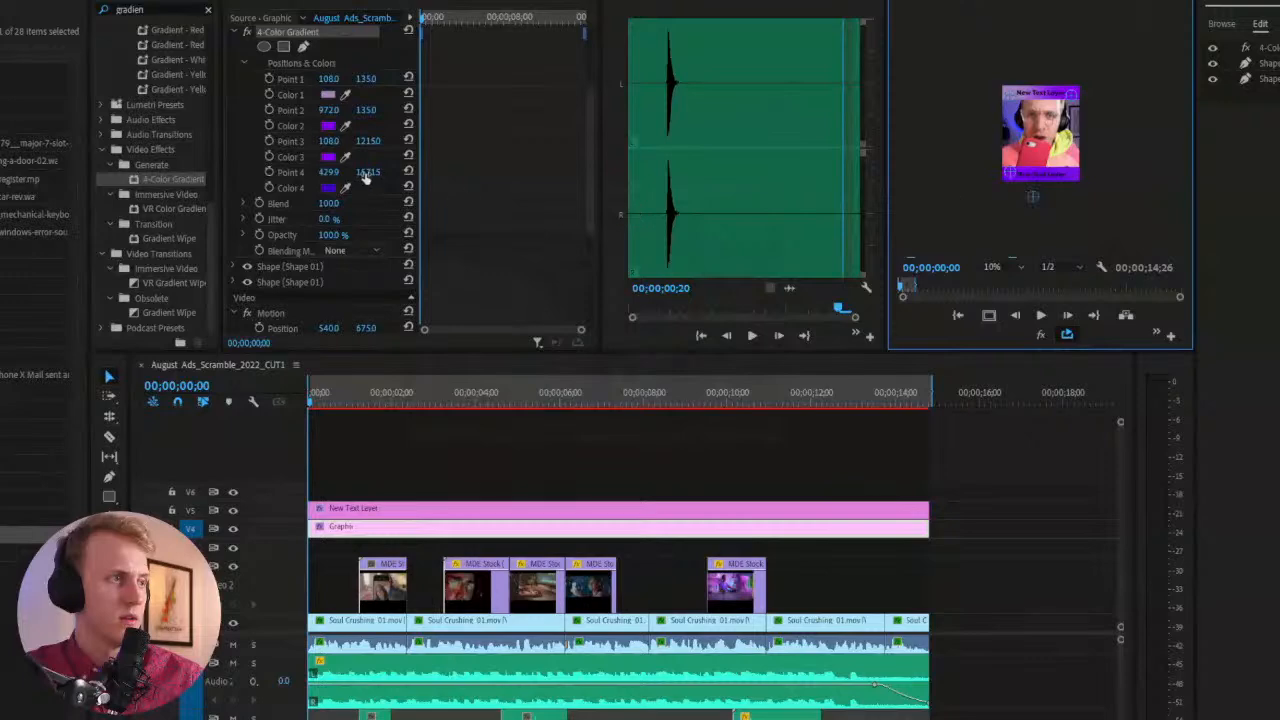
Set Color 4 of the gradient to a redder purple, 8F00D2
click(328, 188)
click(621, 386)
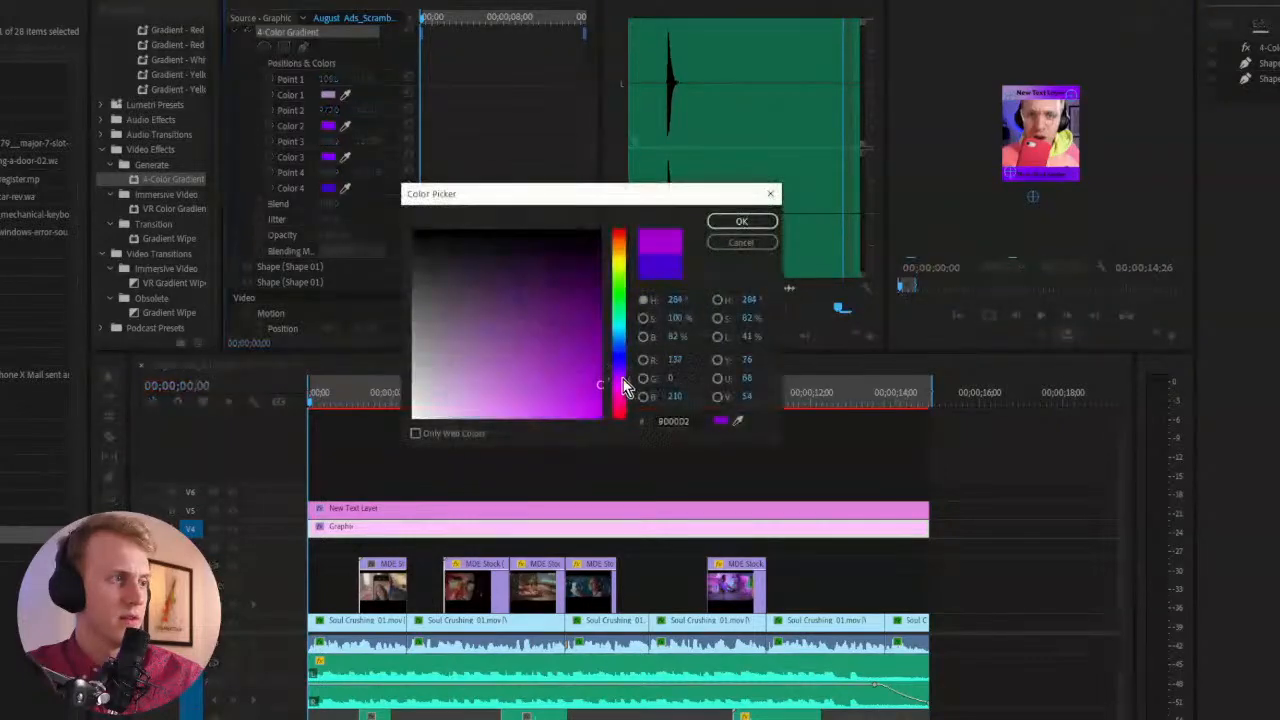
click(770, 218)
Rearrange the gradient points to about 1049, -243 (Point 1), 105, 95 (Point 2), -493, 1202 (Point 3) and 514, 1793 (Point 4), and fit the preview
click(1006, 174)
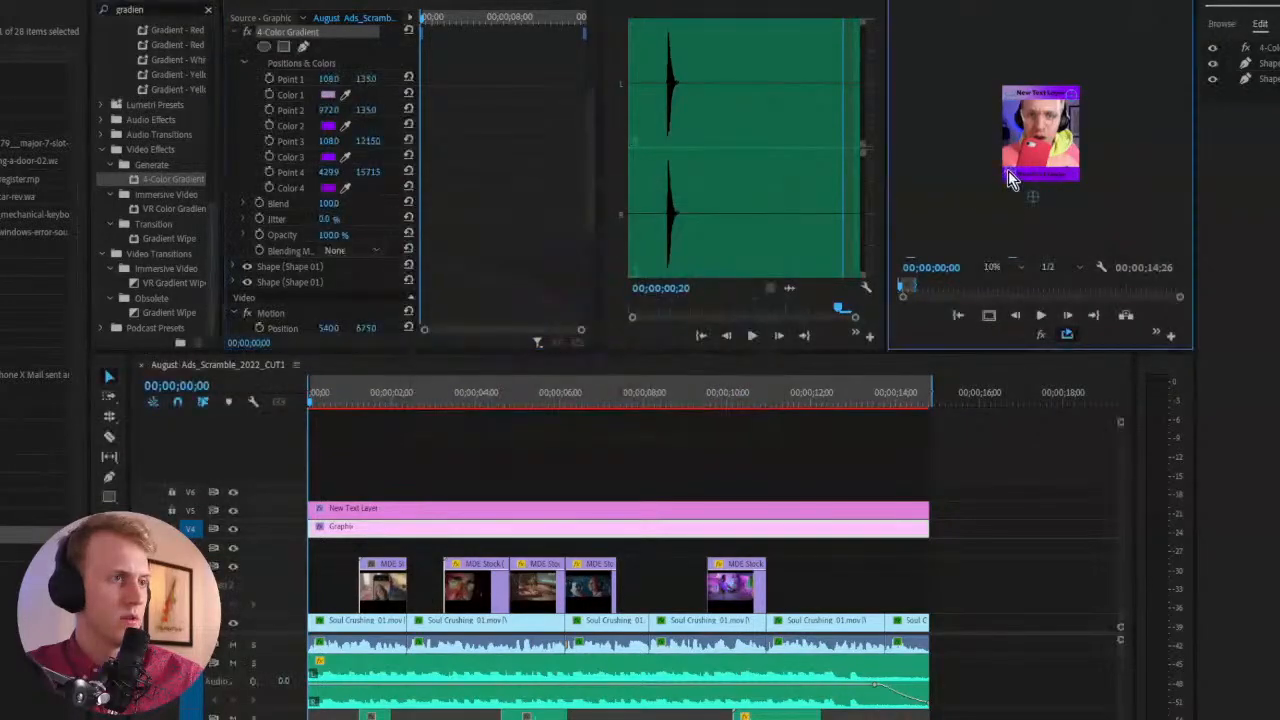
drag(1008, 172, 967, 172)
mouse_move(1029, 198)
mouse_down()
mouse_move(991, 222)
mouse_move(1019, 216)
mouse_up()
mouse_move(1008, 95)
mouse_down()
mouse_move(1032, 59)
mouse_move(1009, 102)
mouse_move(1045, 104)
mouse_move(1012, 95)
mouse_up()
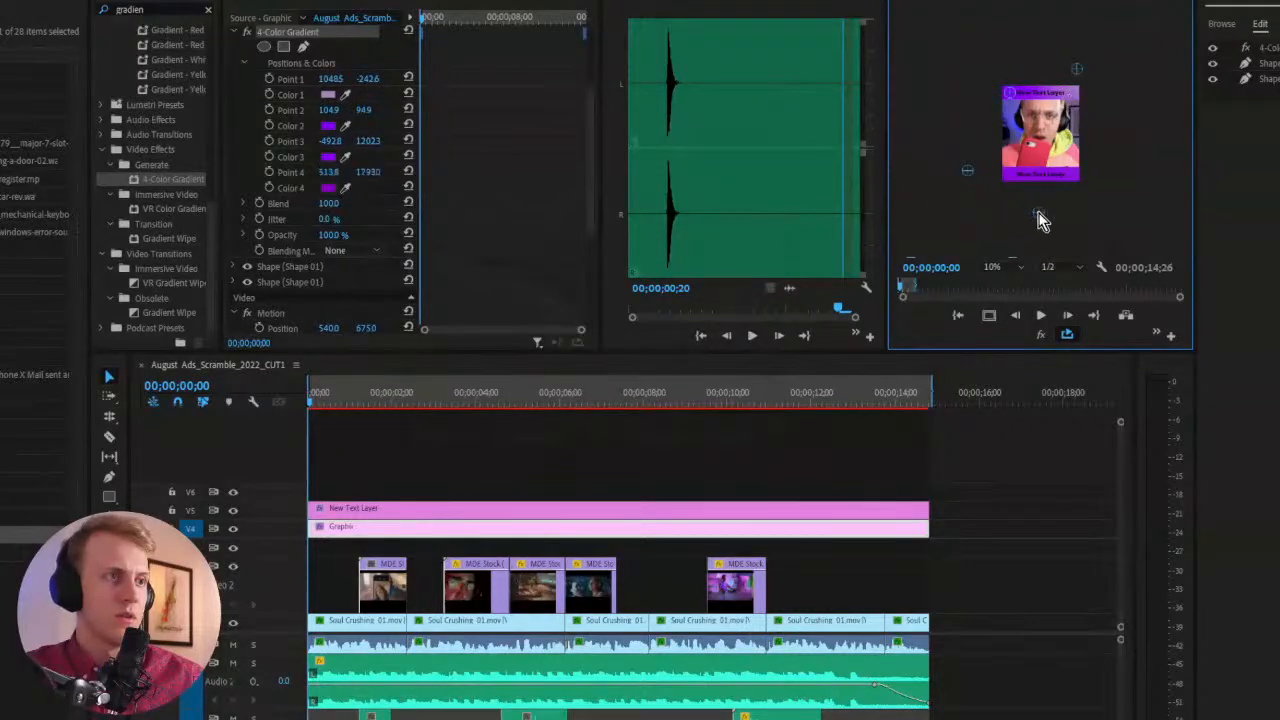
click(1020, 268)
click(1017, 282)
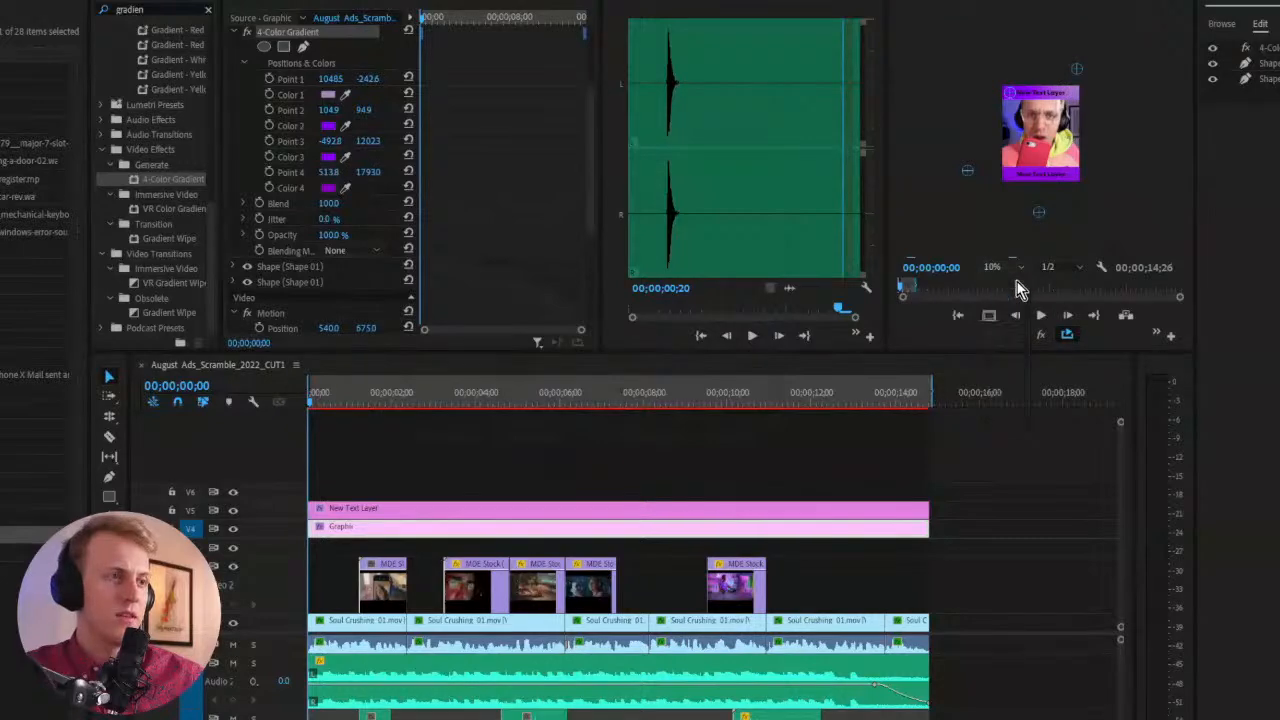
Try a bluer hue for Color 4 of the gradient
click(327, 187)
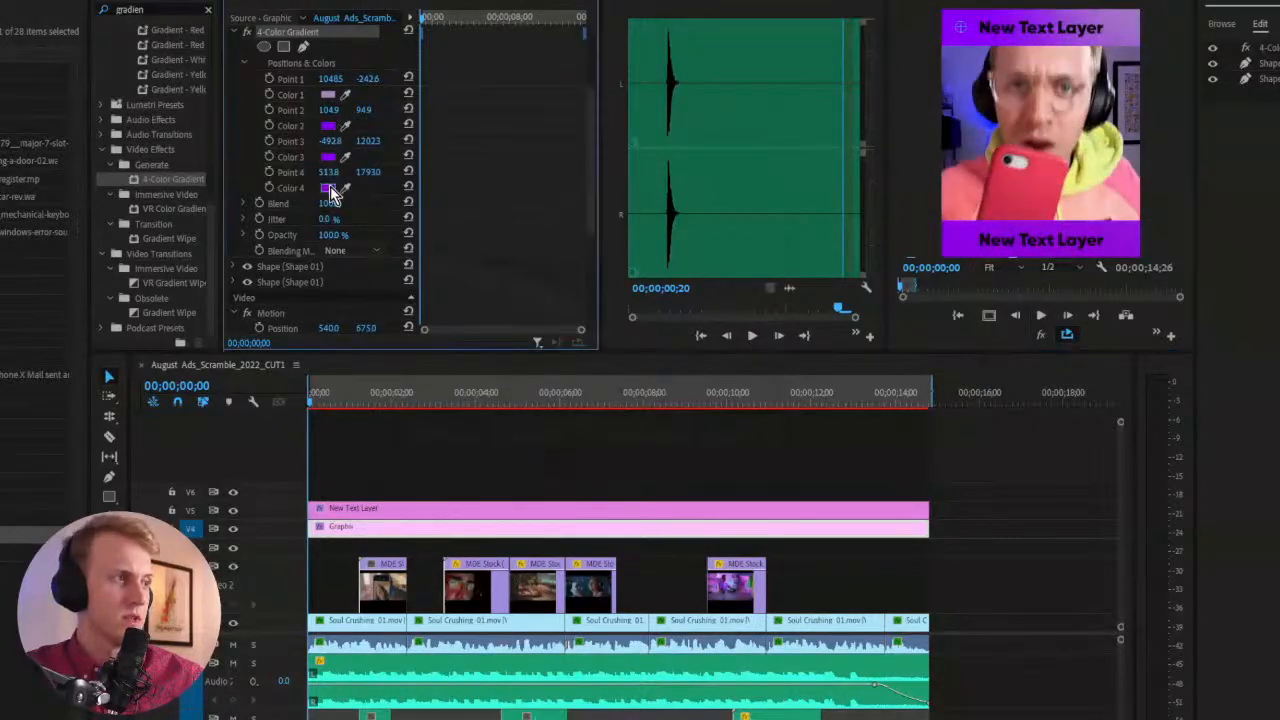
drag(617, 372, 621, 368)
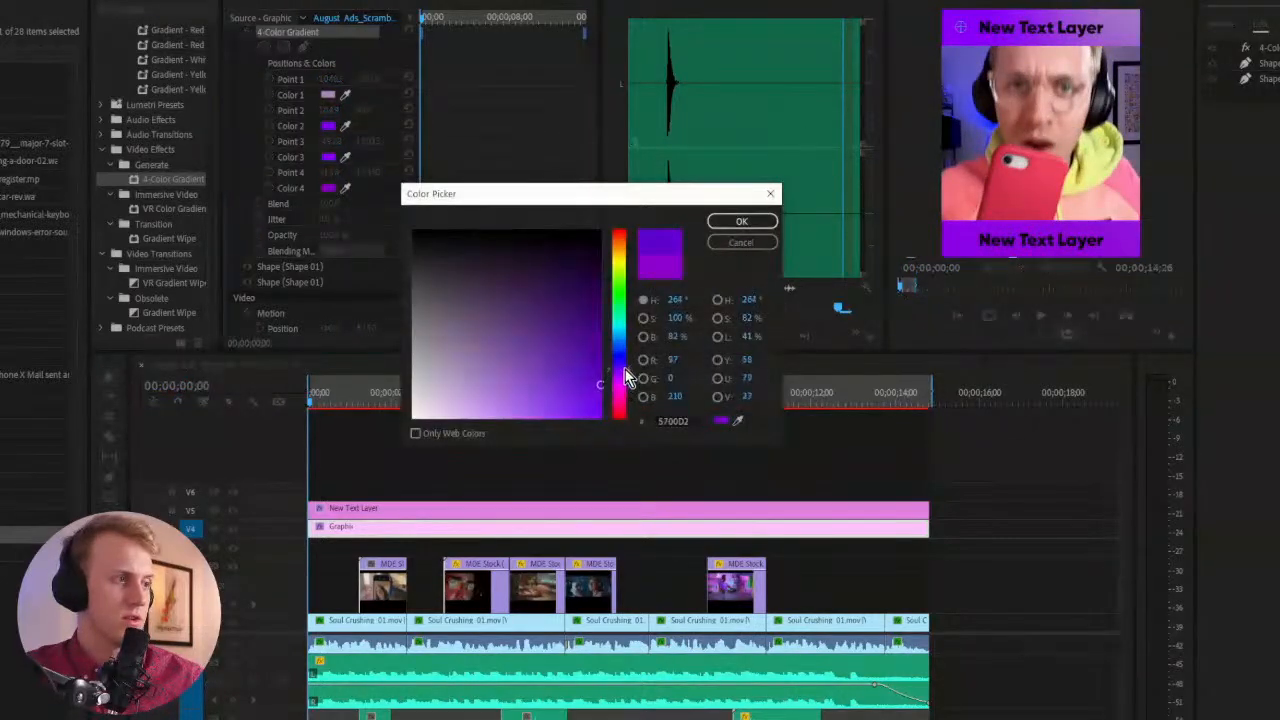
click(729, 227)
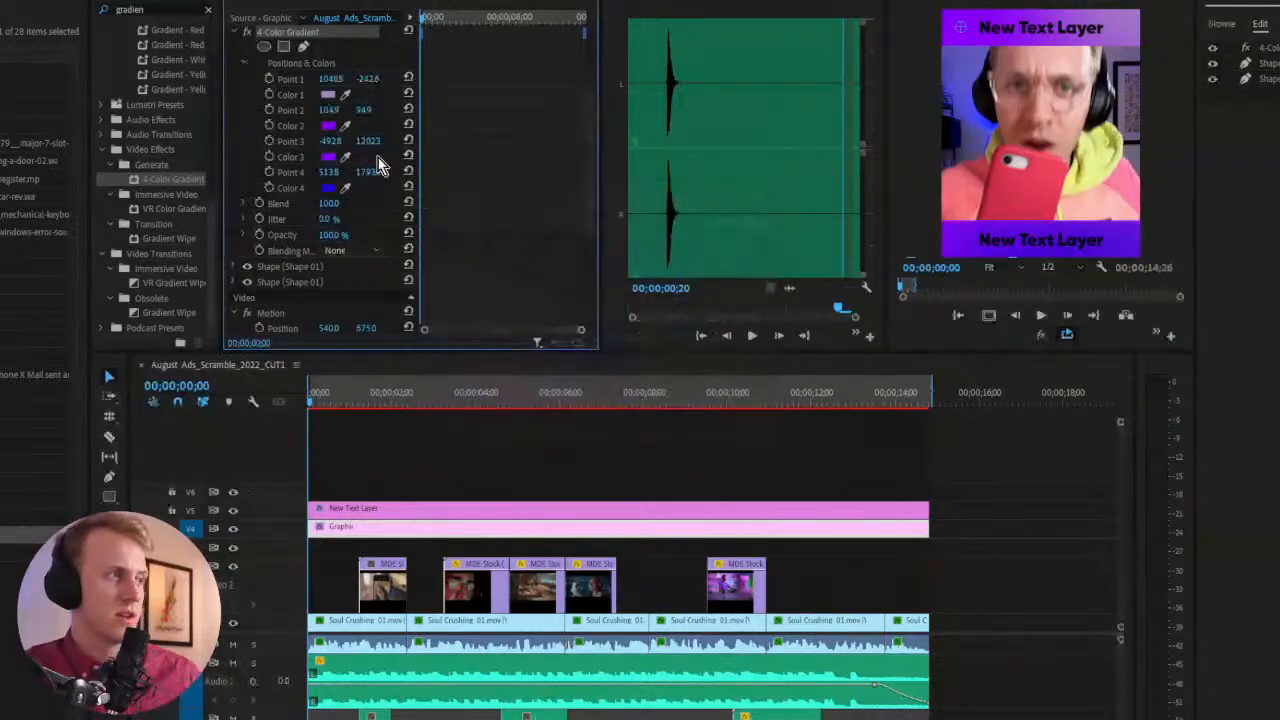
Set Color 4 of the gradient to a dark violet
click(329, 189)
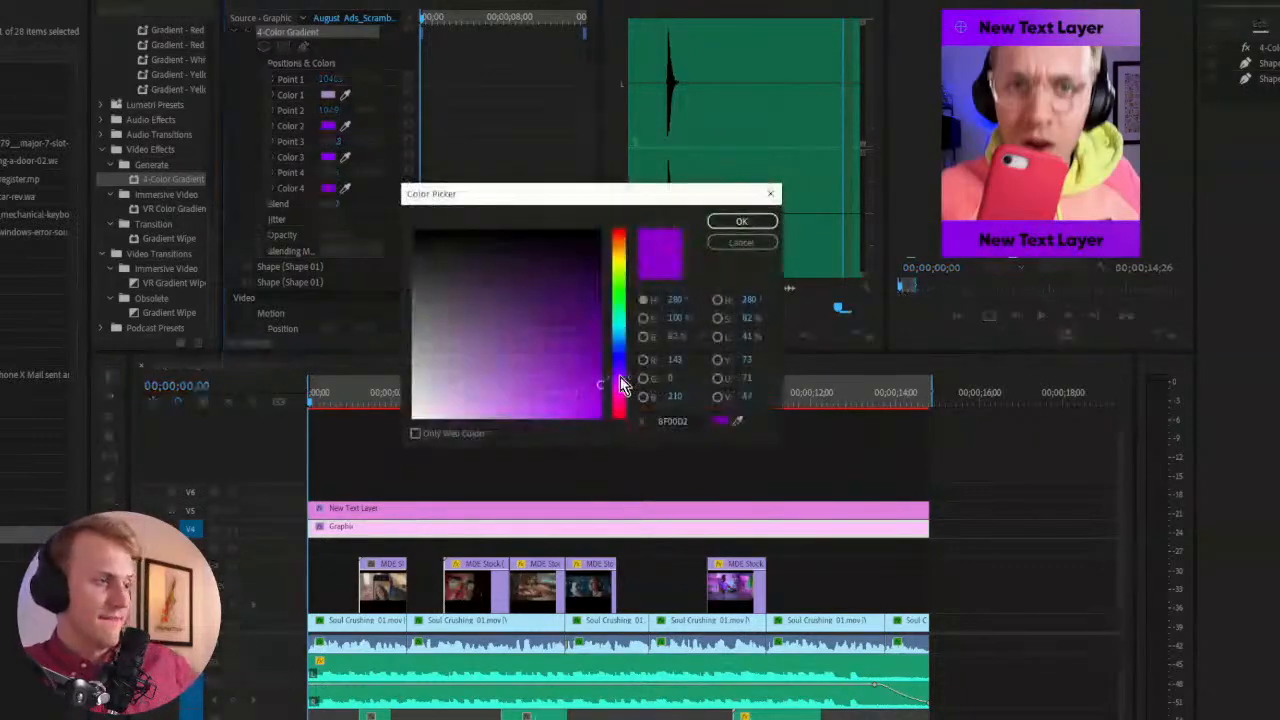
drag(616, 380, 601, 330)
click(741, 221)
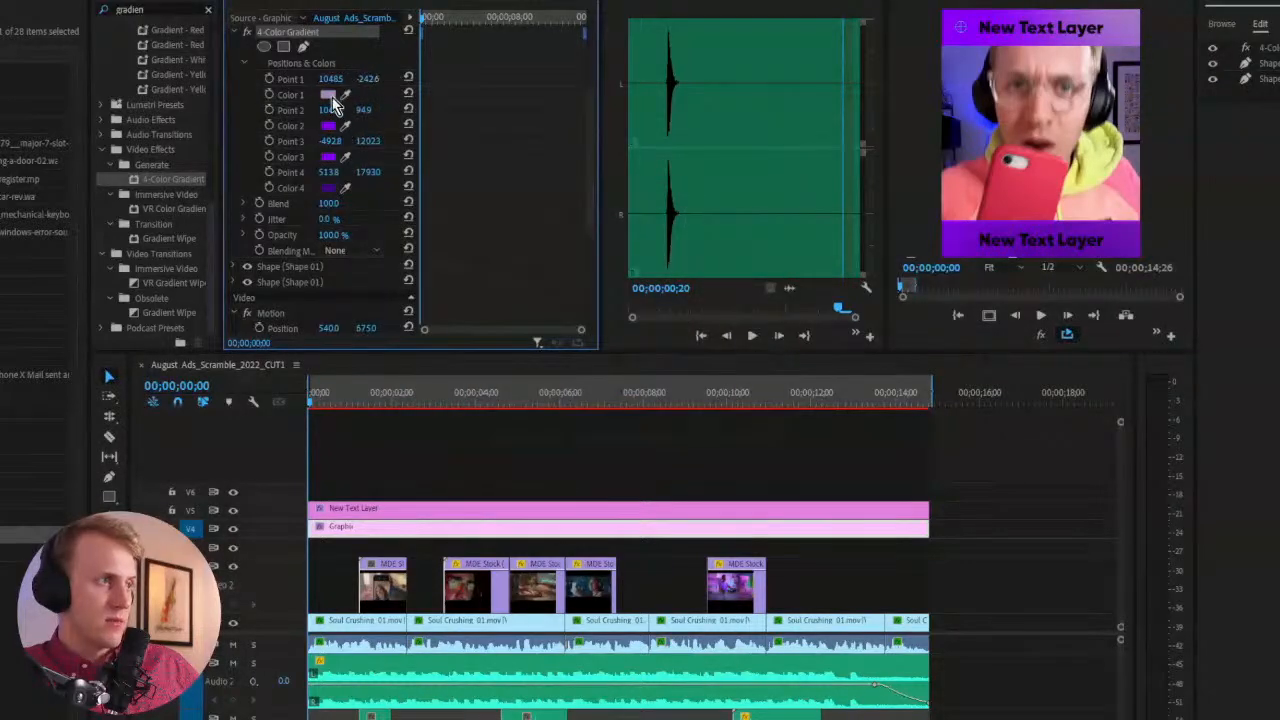
Try duller purples for Color 1 of the gradient, first 5E3581 and then a greyer shade
click(332, 97)
drag(520, 353, 523, 326)
click(741, 221)
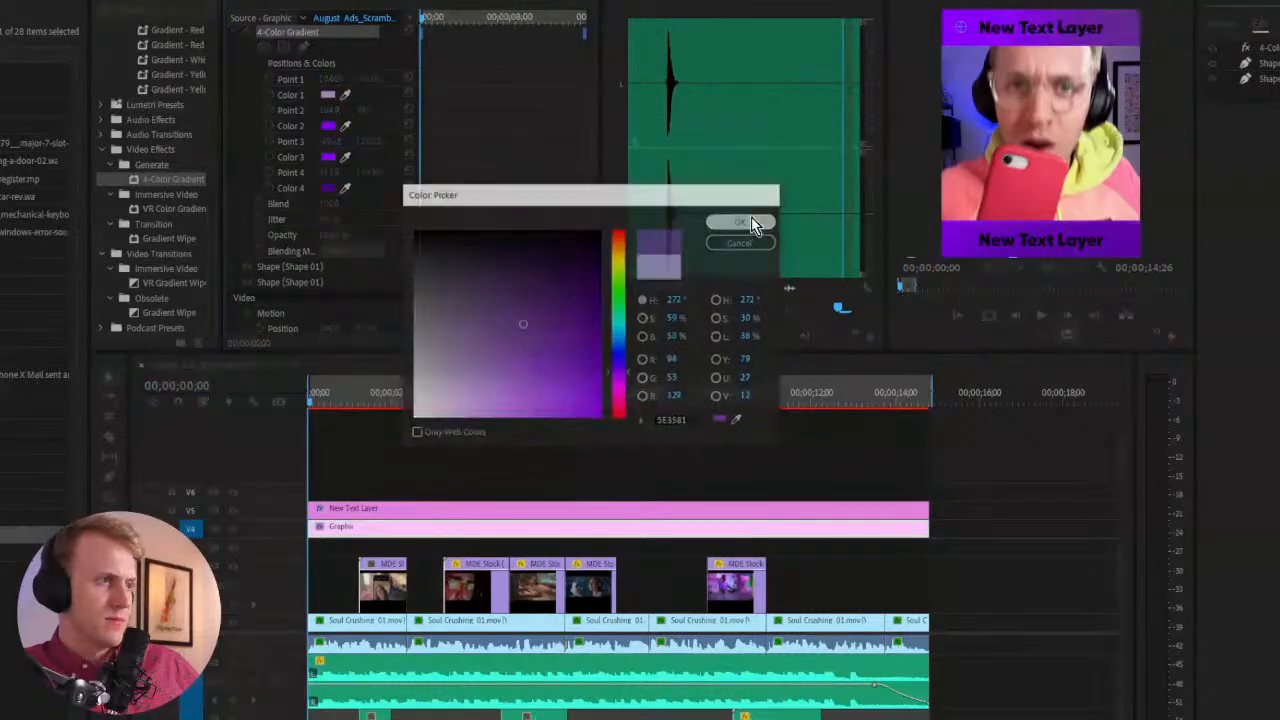
click(328, 96)
click(450, 308)
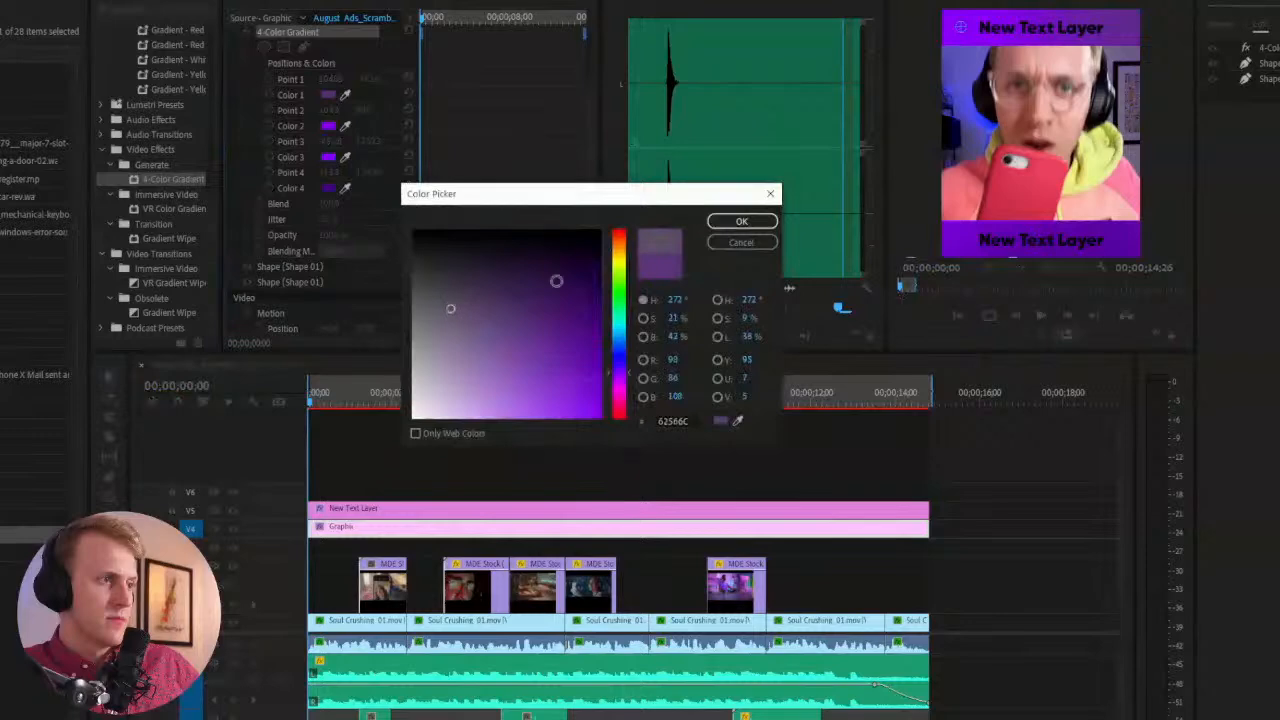
click(738, 224)
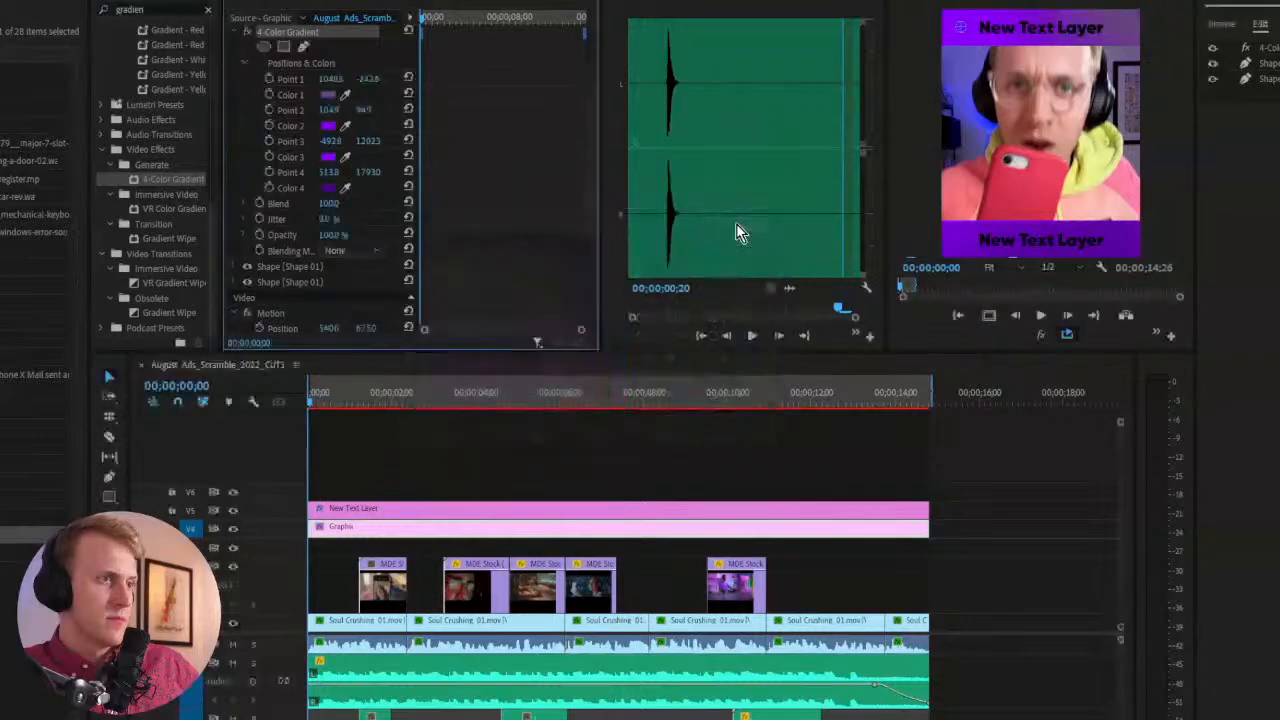
Sample the vivid purple of the other swatches for Color 1 and deselect the Graphic clip
click(344, 102)
click(342, 92)
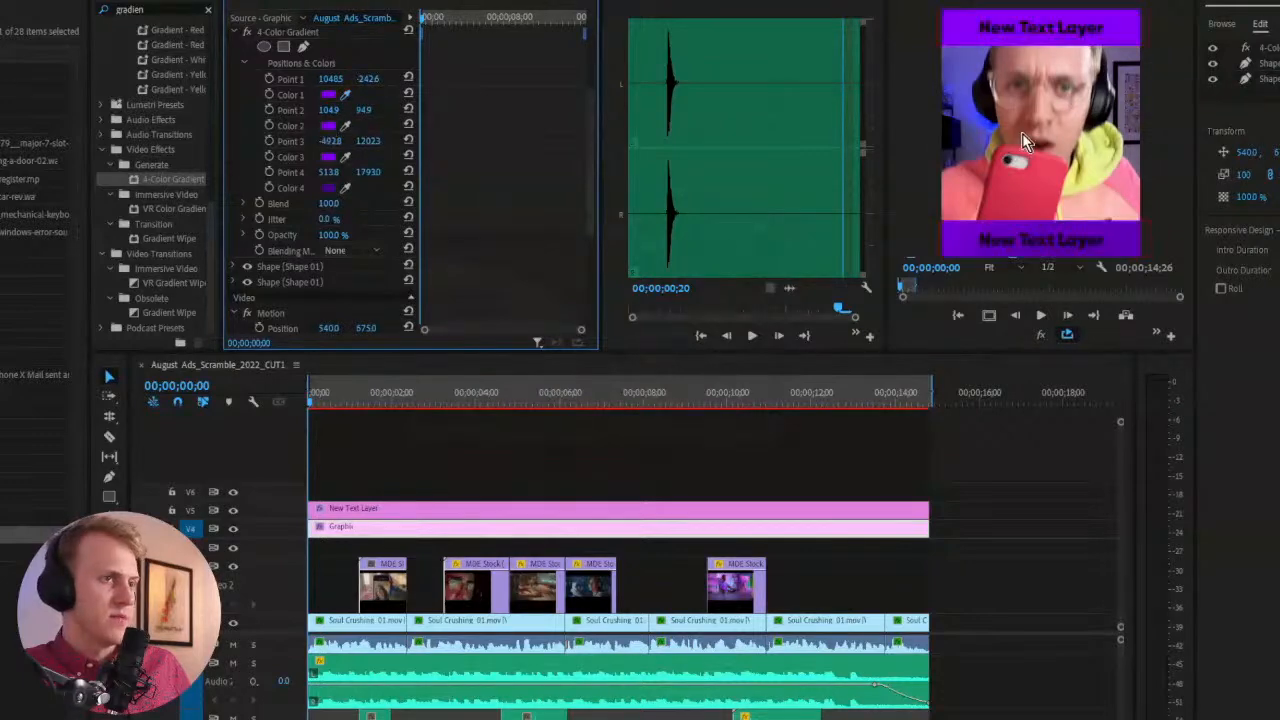
click(1007, 472)
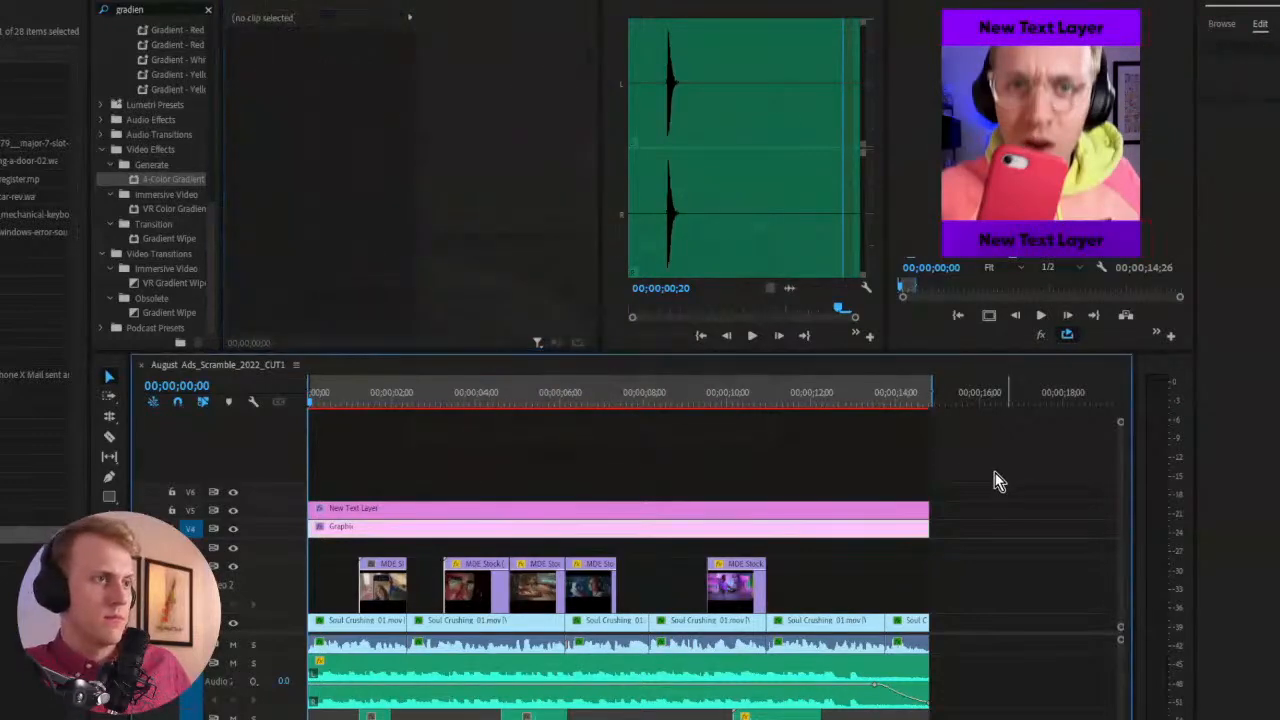
Reselect the Graphic clip on V4 and raise its 4-Color Gradient Blend to 692
click(470, 527)
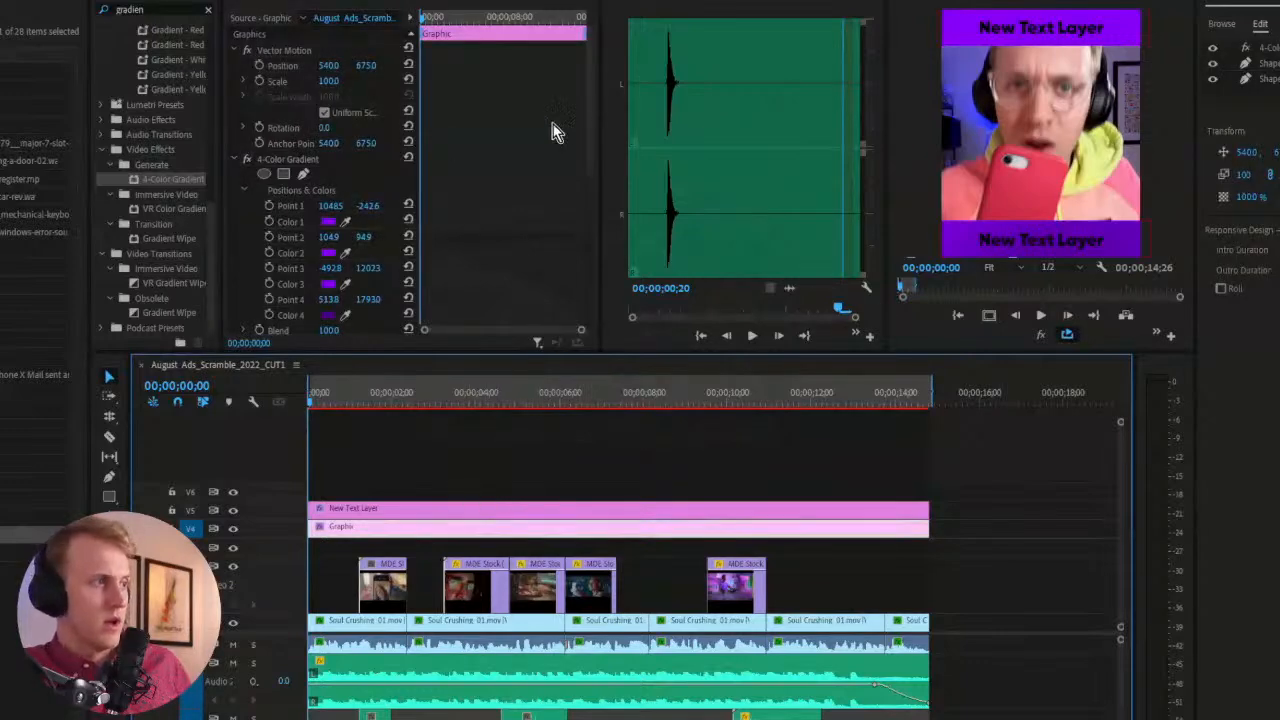
scroll(592, 124, down, 4)
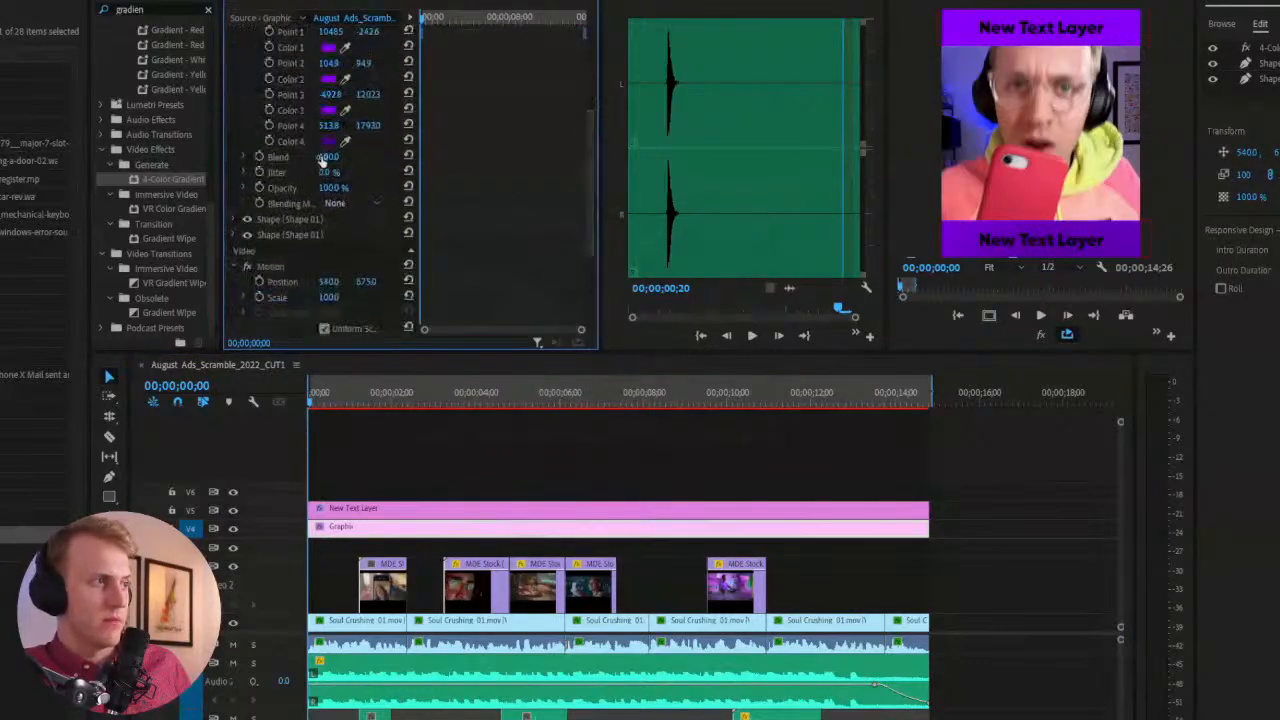
drag(322, 160, 364, 160)
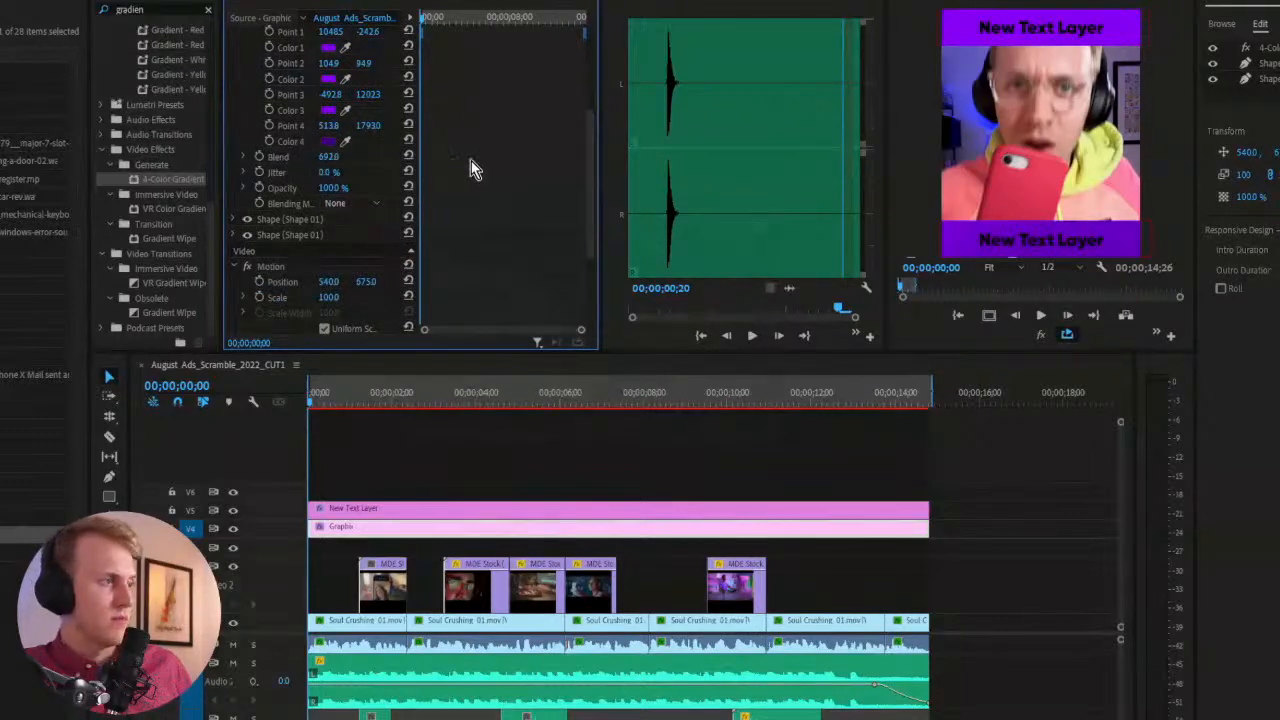
Select the 4-Color Gradient and move Point 2 to about -52, -222 and Point 1 to about 1216, 251, outside the frame
scroll(589, 123, up, 3)
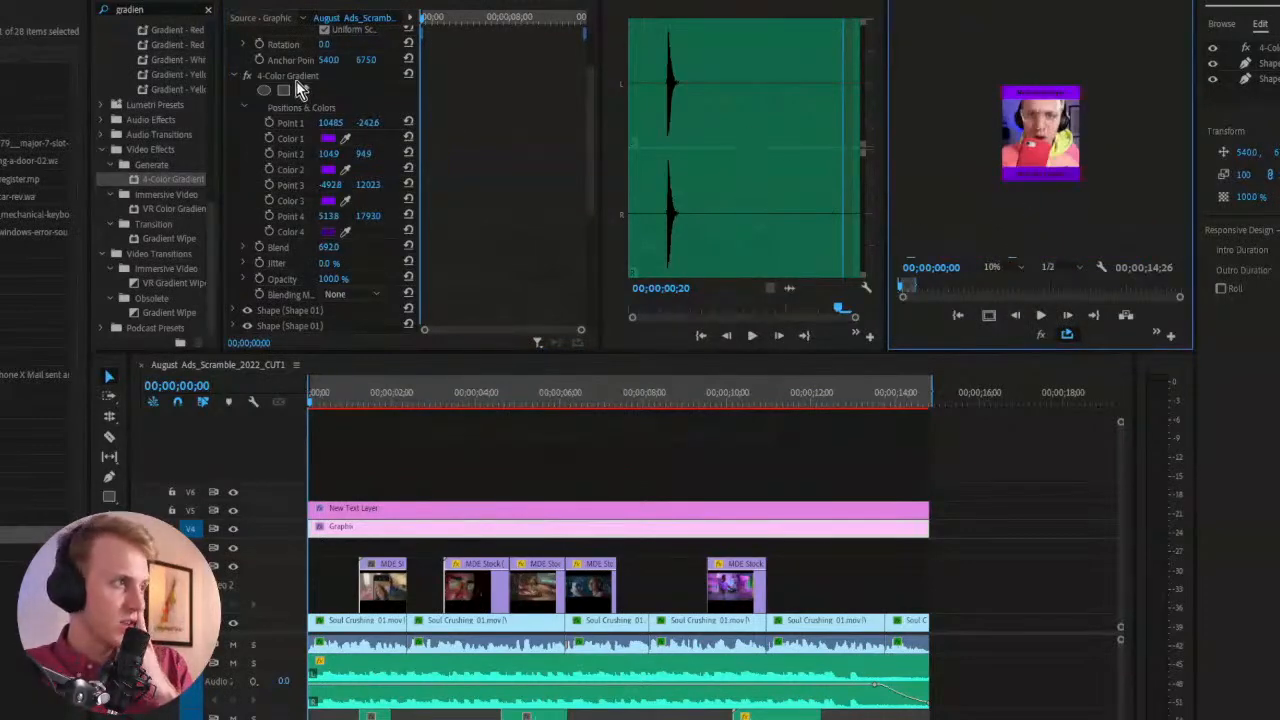
click(489, 74)
drag(1009, 92, 998, 70)
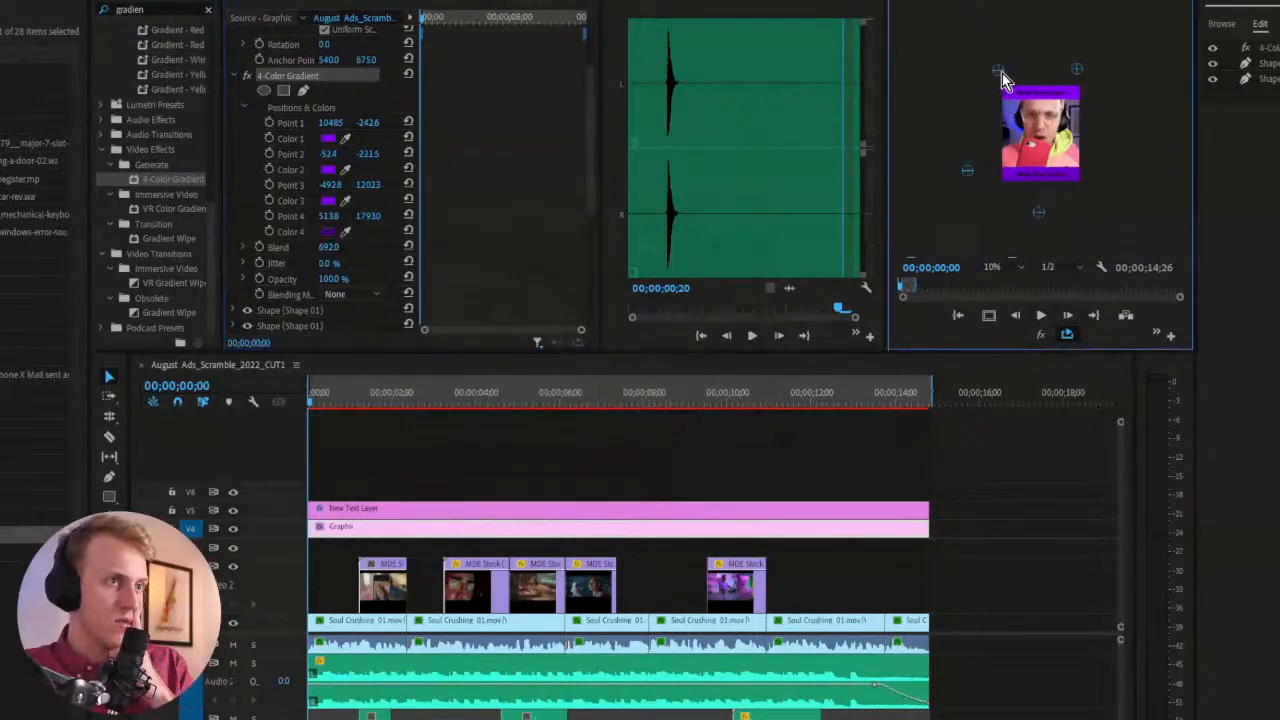
drag(1075, 68, 1088, 104)
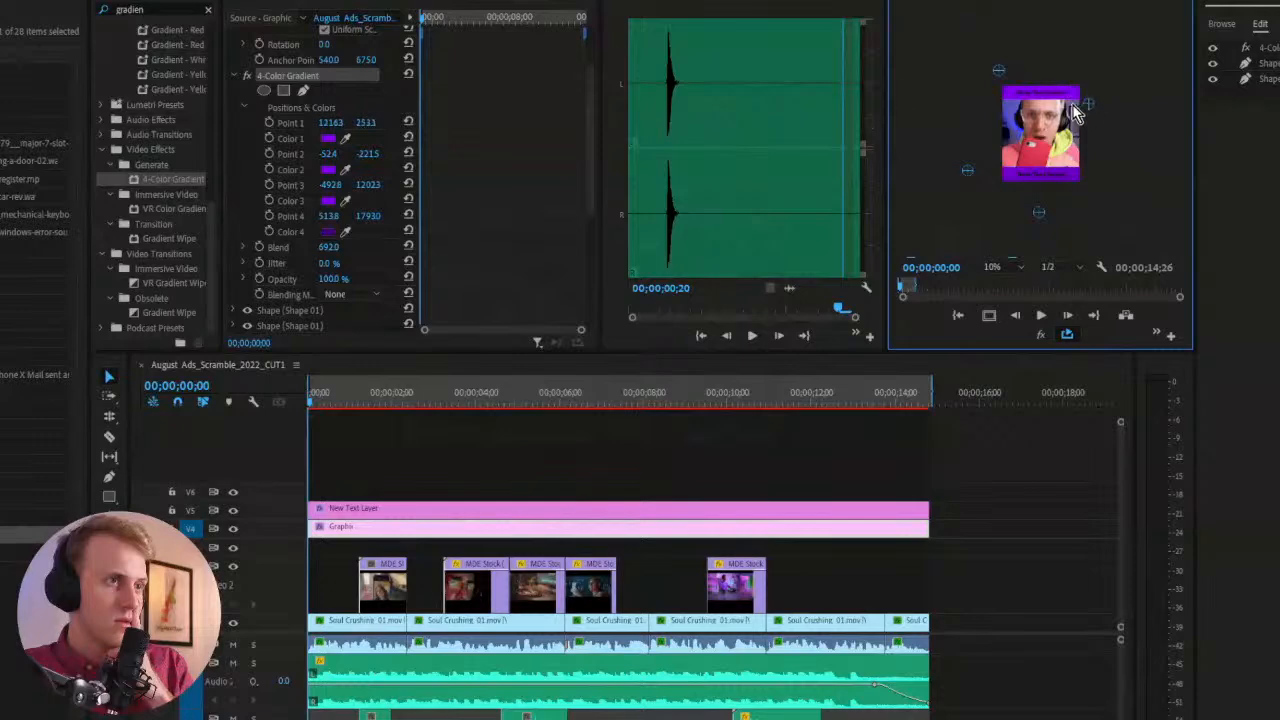
Pick a darker purple for Color 1 of the 4-Color Gradient
click(328, 138)
drag(470, 400, 567, 335)
click(741, 221)
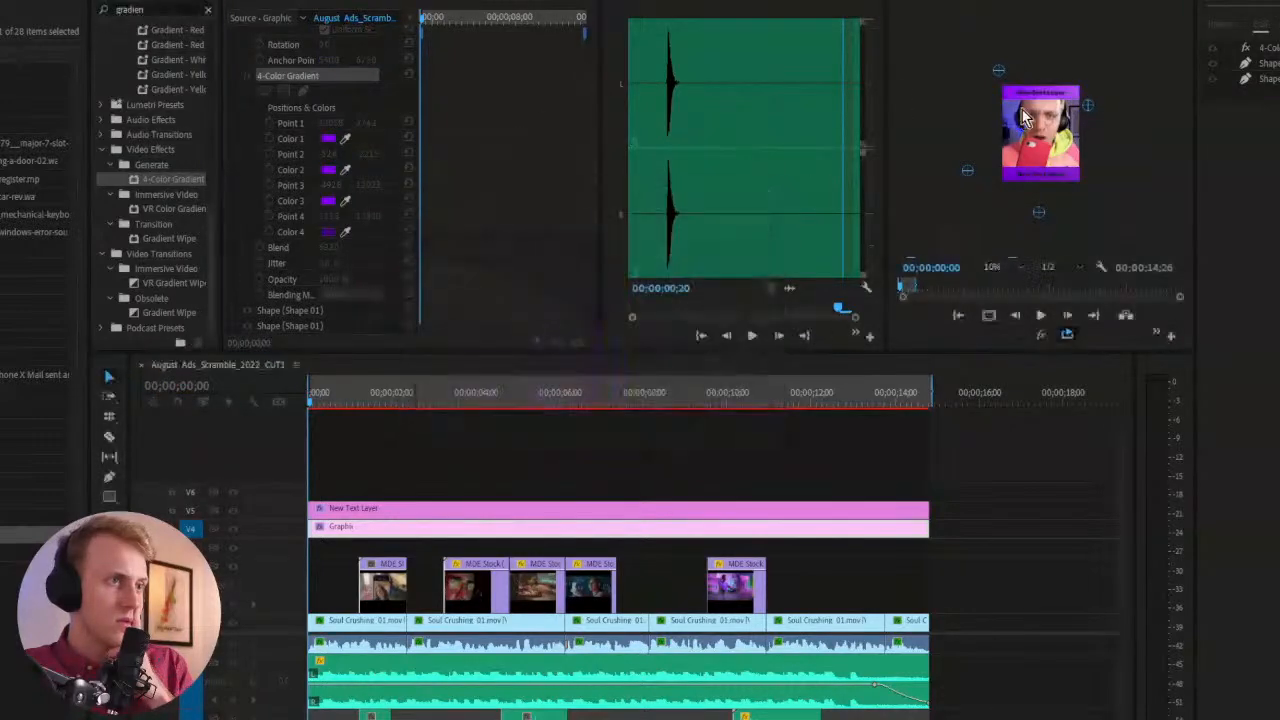
Move the 4-Color Gradient's Point 1 to about 1499.4, -611.7 and Point 2 to about 104.9, -295.3, above the frame
drag(1089, 102, 1111, 67)
drag(998, 70, 1036, 77)
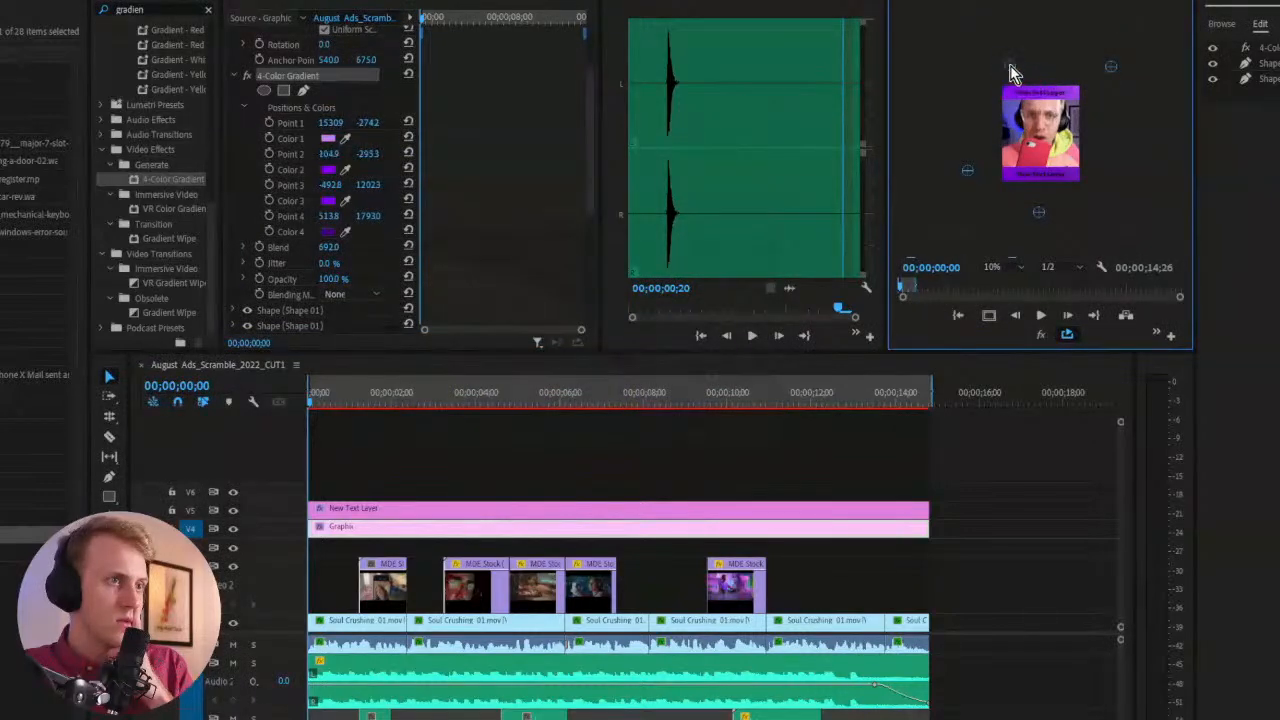
drag(1111, 66, 1110, 60)
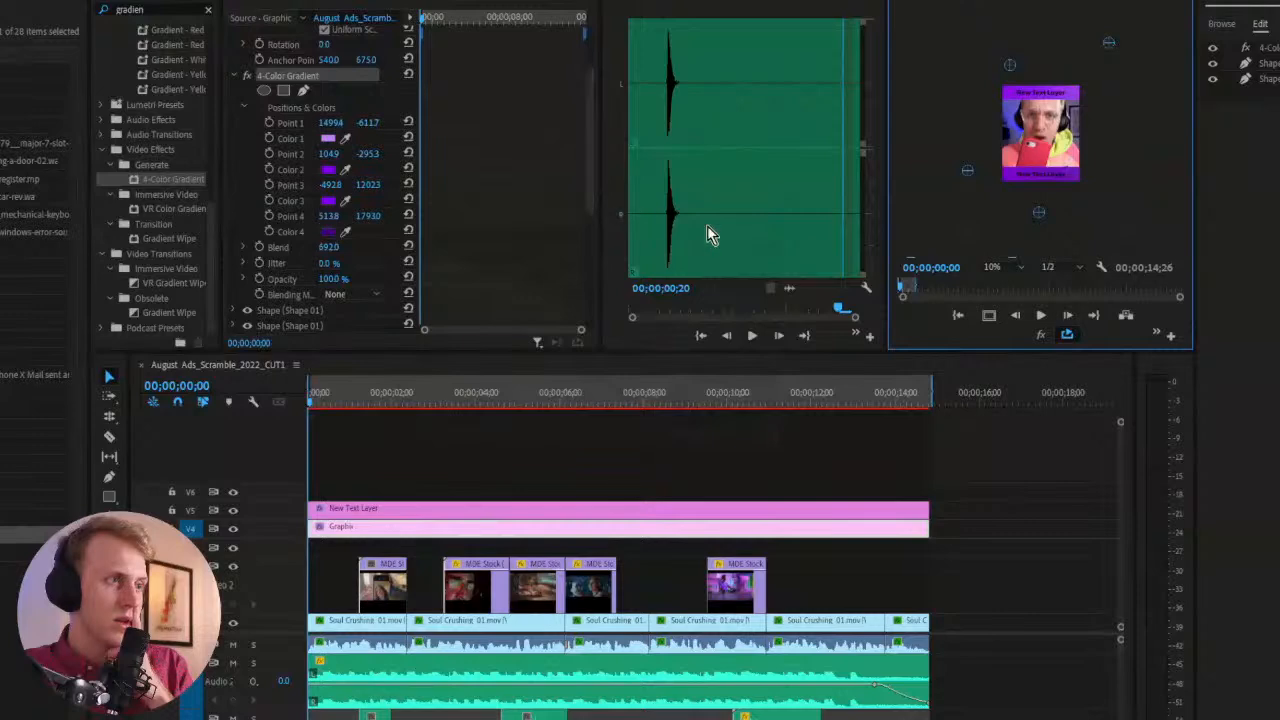
click(997, 269)
click(1008, 285)
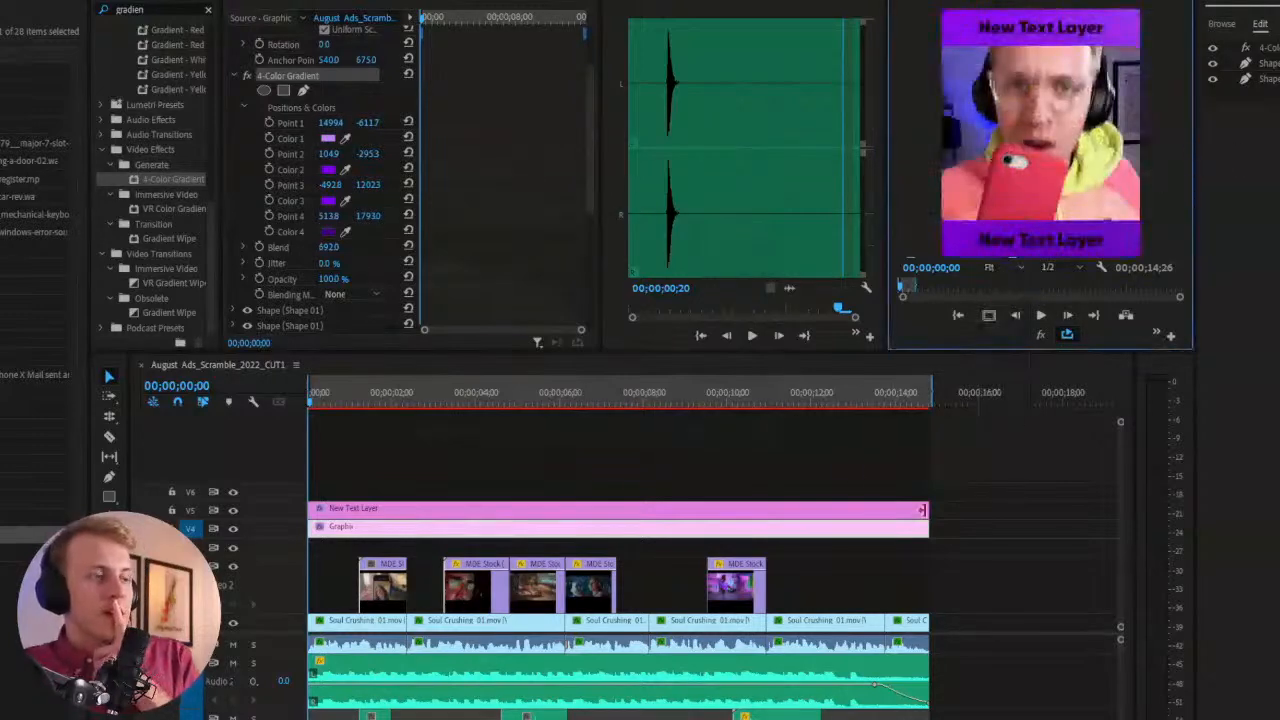
Change the fill colour of both New Text Layer titles to white and deselect the clip
click(406, 506)
click(371, 527)
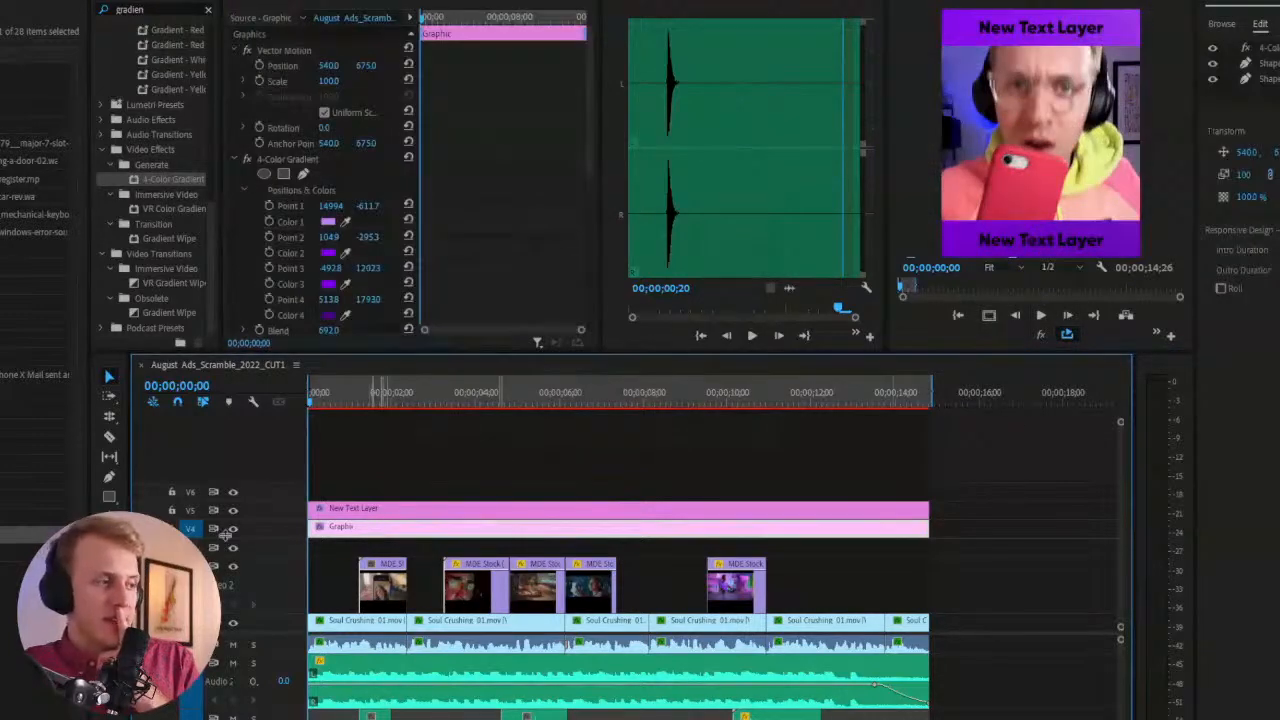
click(400, 510)
click(298, 174)
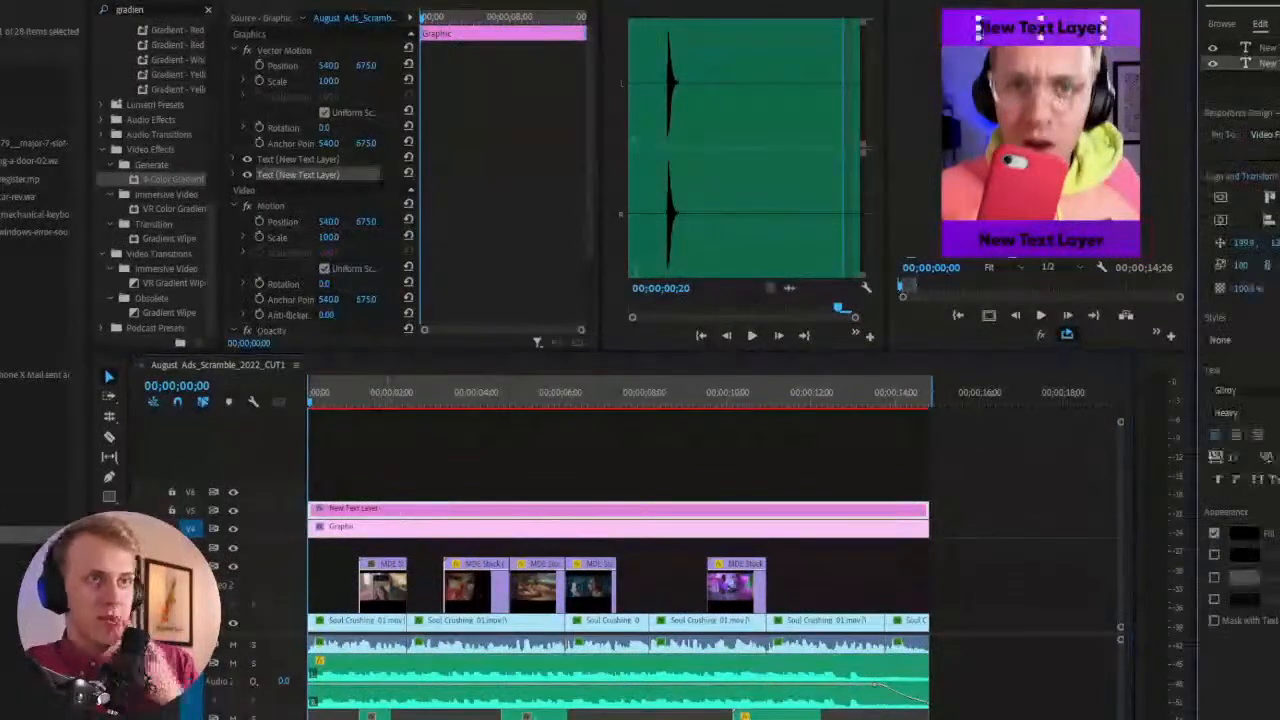
shift+click(1266, 48)
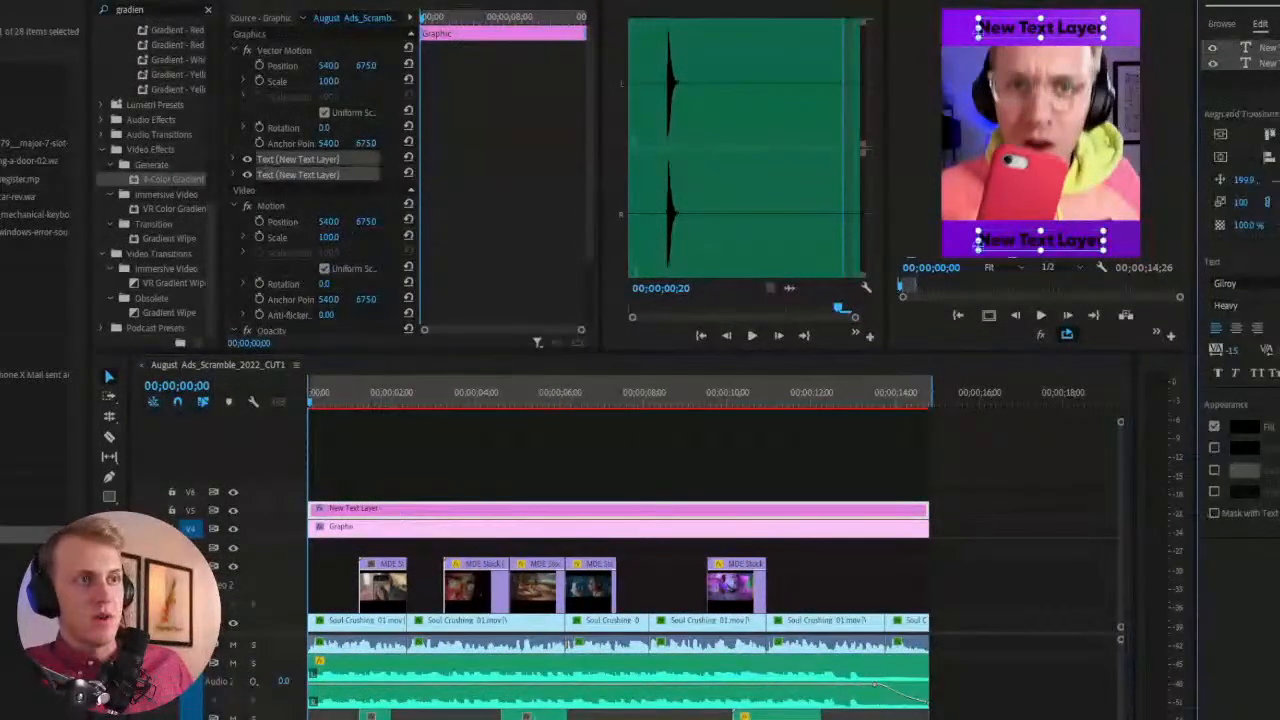
click(1244, 427)
click(414, 424)
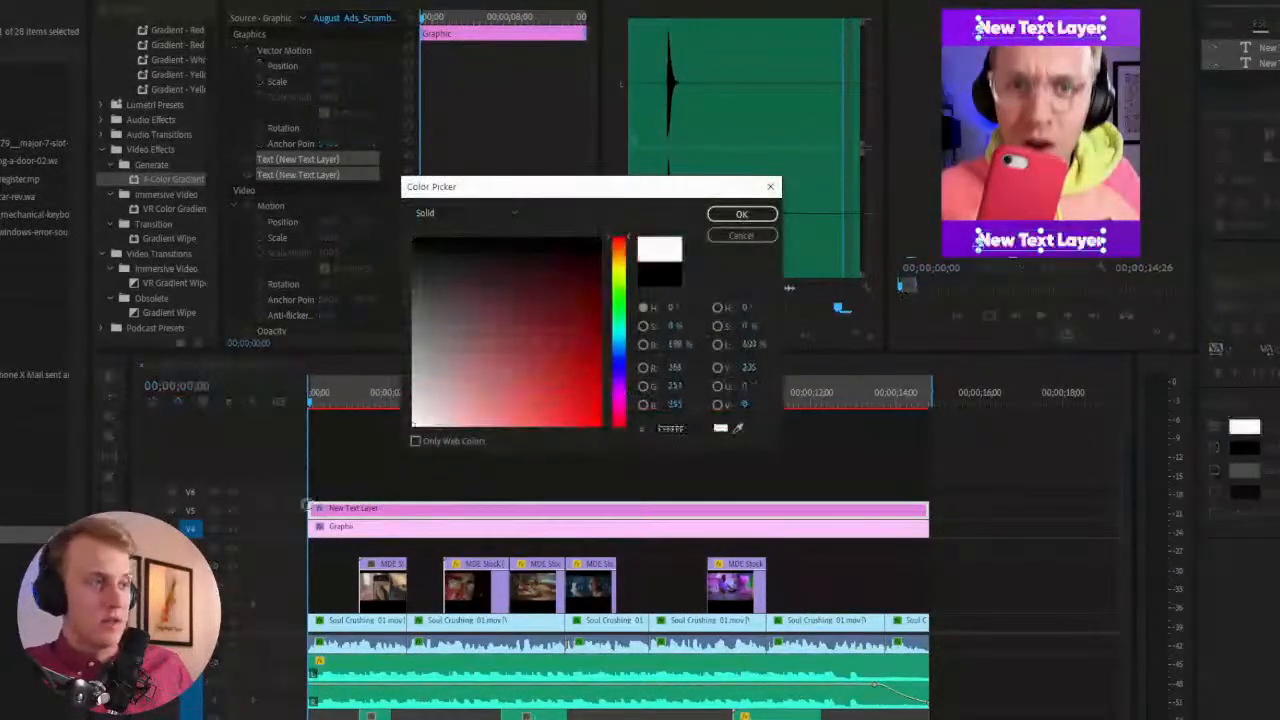
click(728, 210)
click(1011, 427)
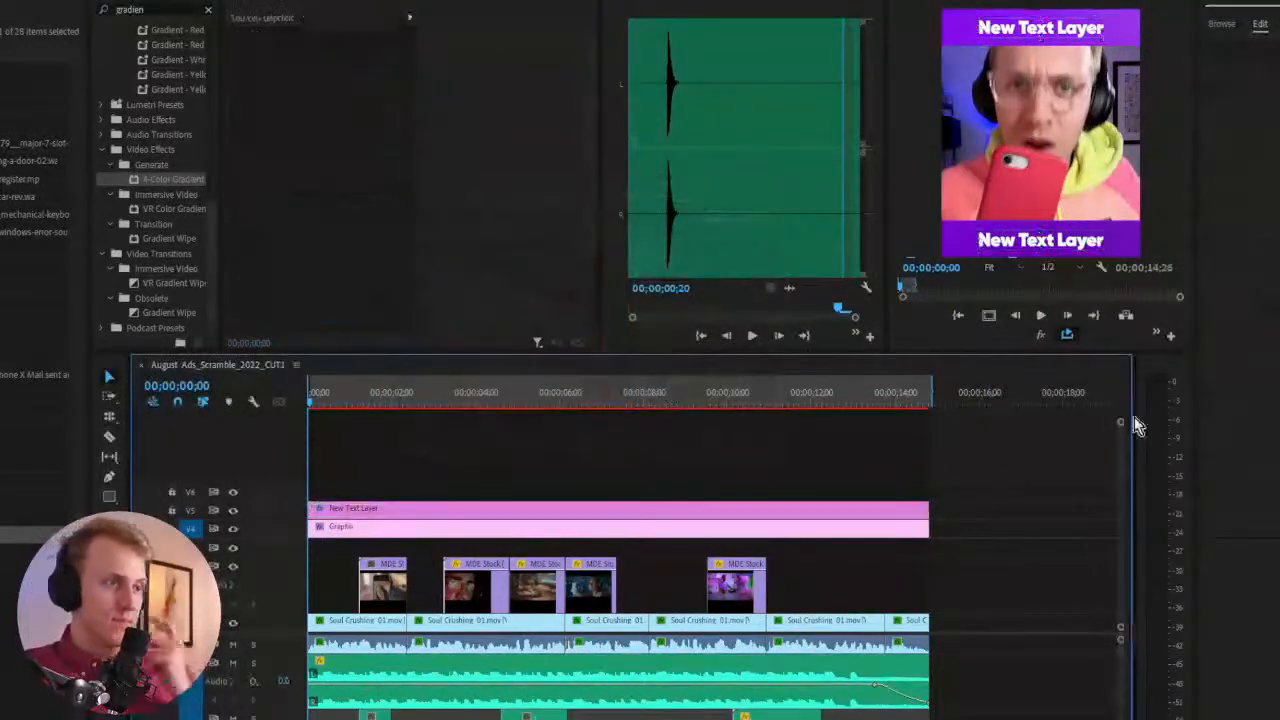
Replace the text of the title in the upper purple bar with "2X YOUR EDITING SPEED"
click(527, 519)
click(1066, 36)
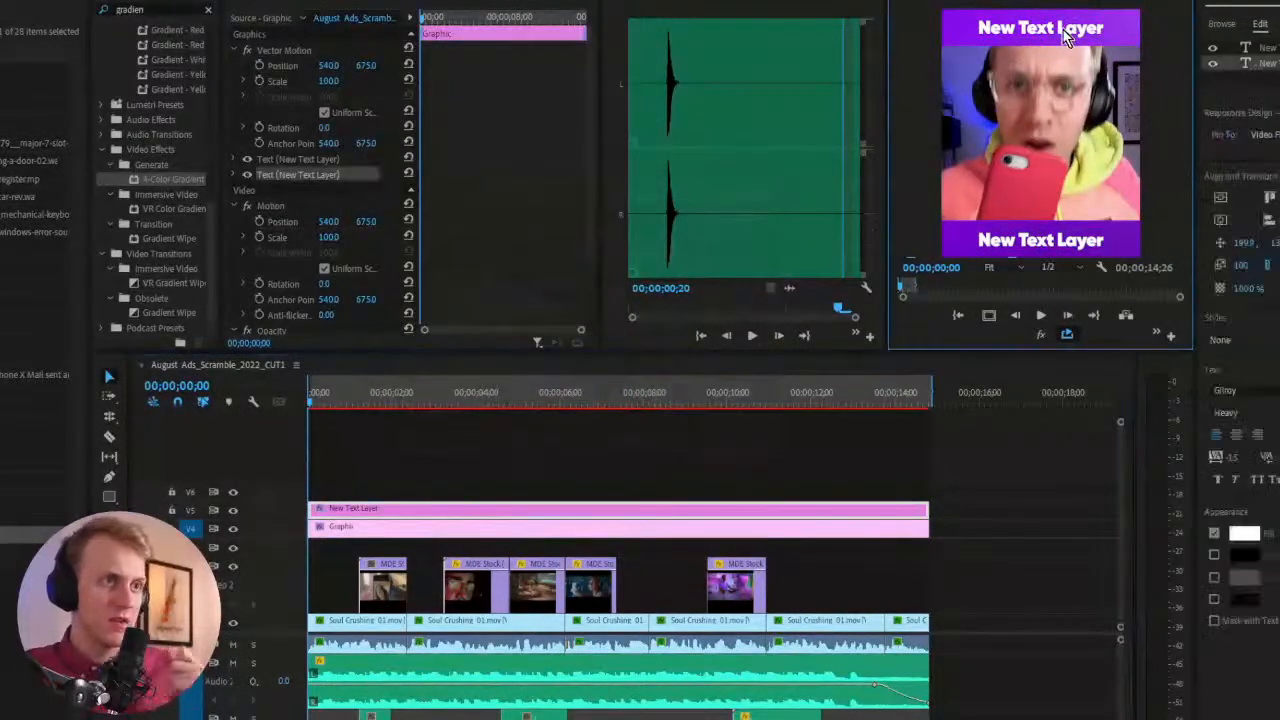
click(1054, 420)
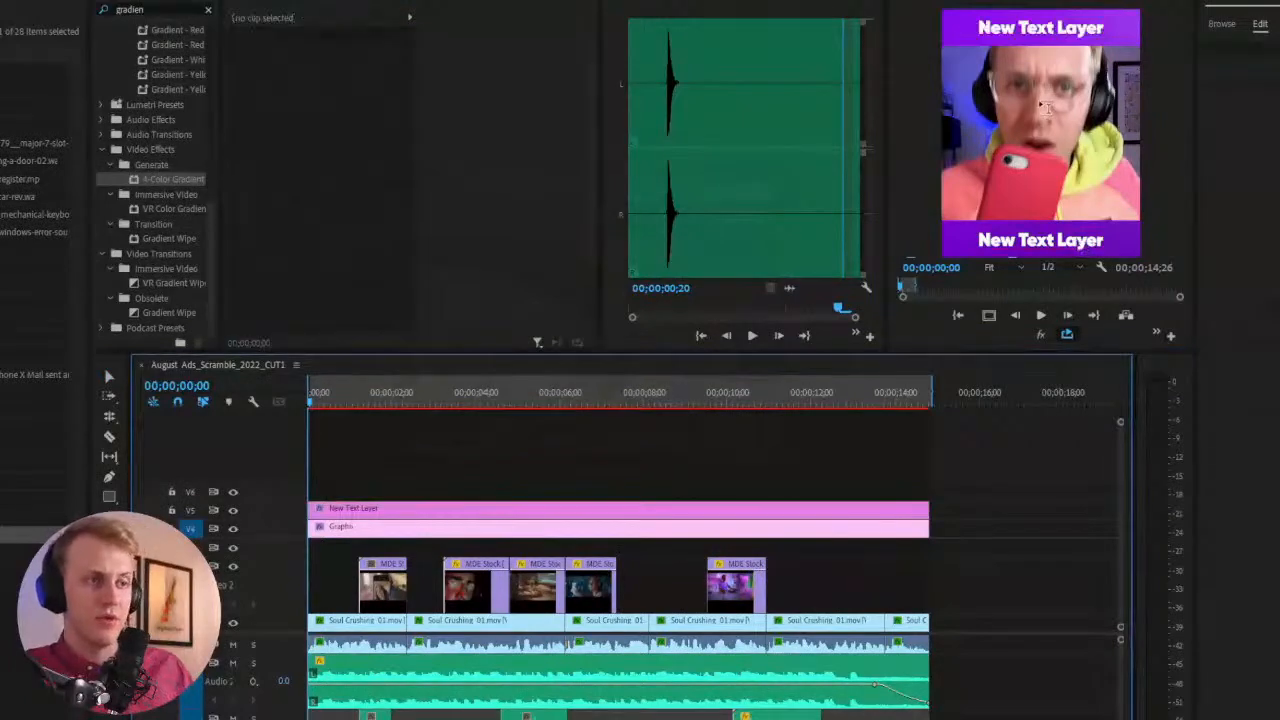
click(1036, 22)
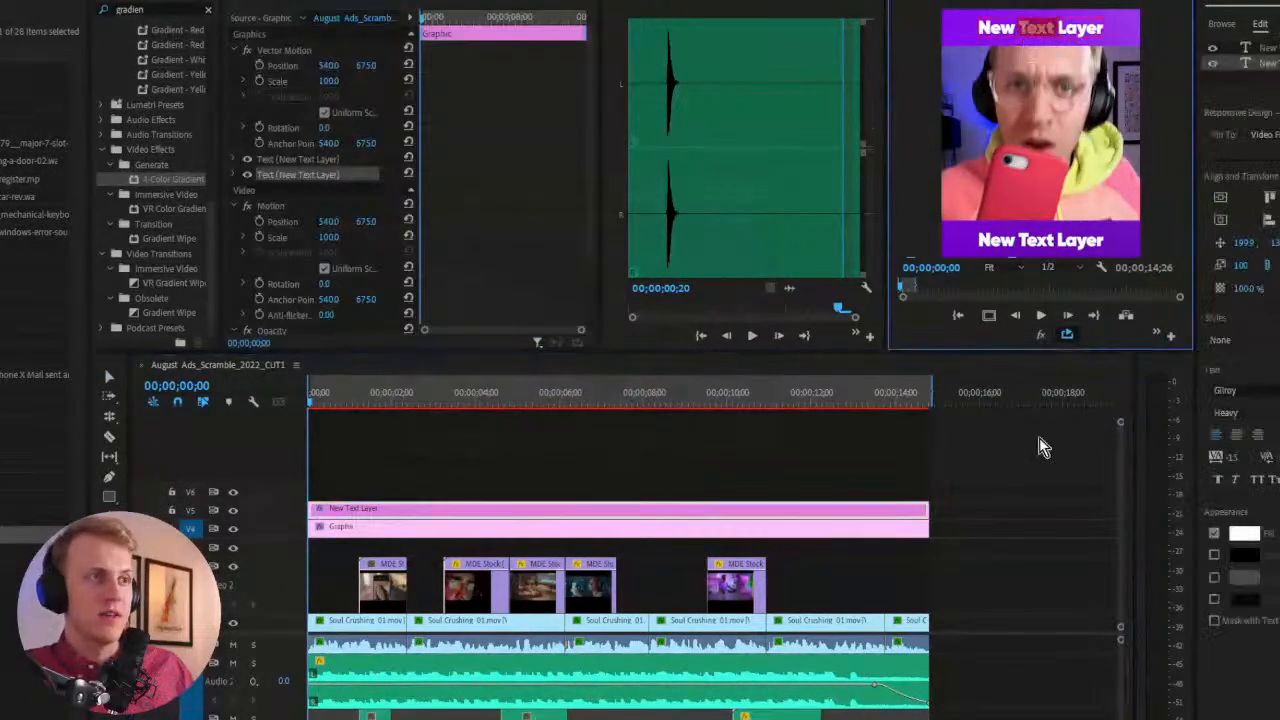
key(ctrl+a)
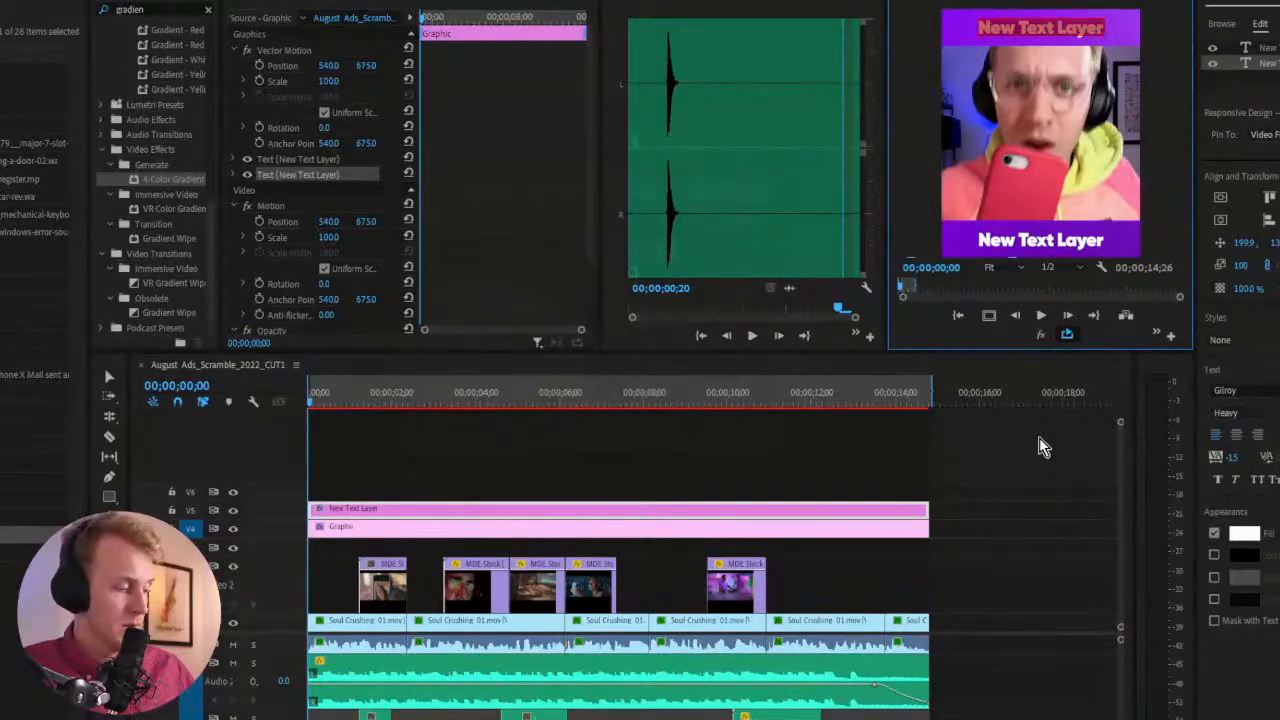
key(BackSpace)
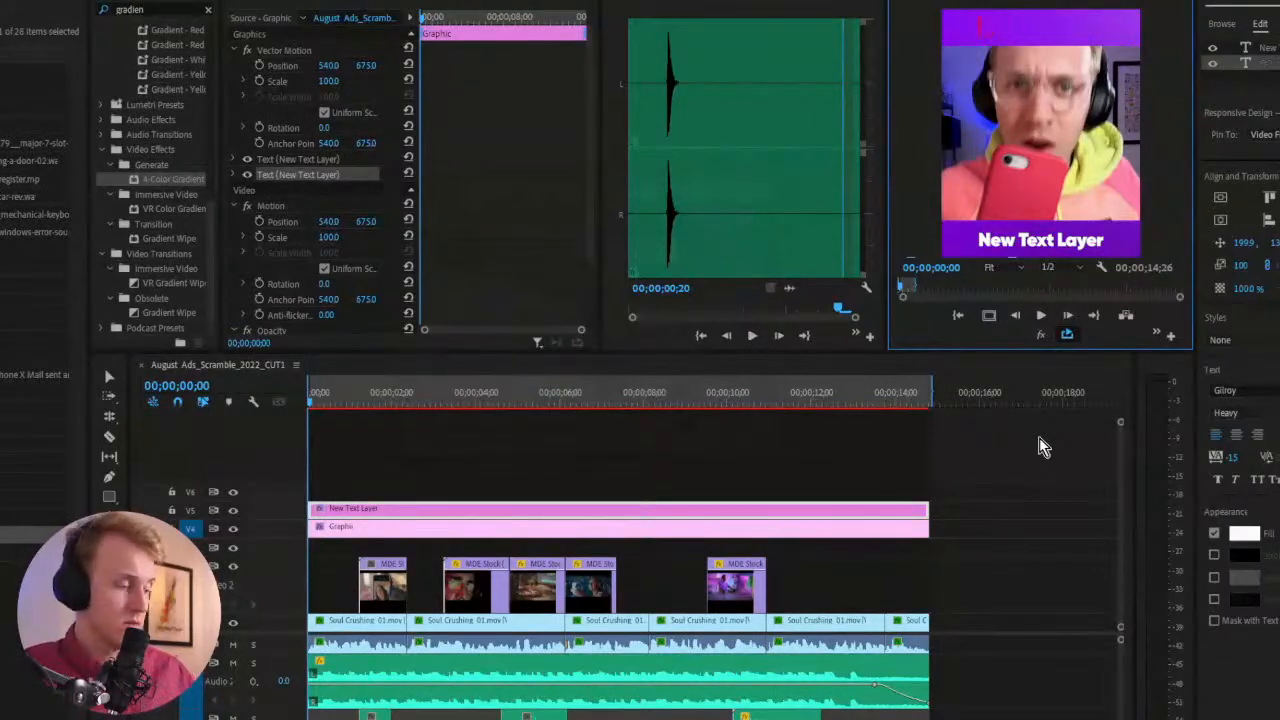
text(@)
key(BackSpace)
key(BackSpace)
text(2)
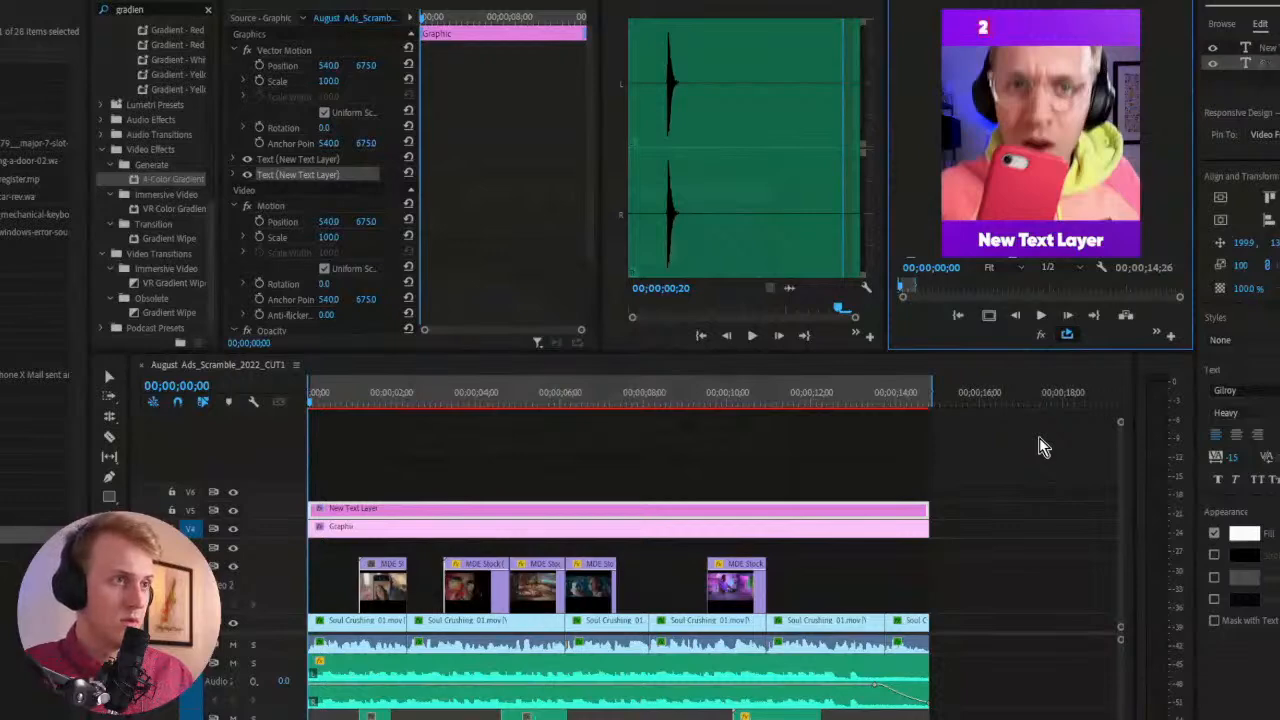
text(x)
key(BackSpace)
text(X You)
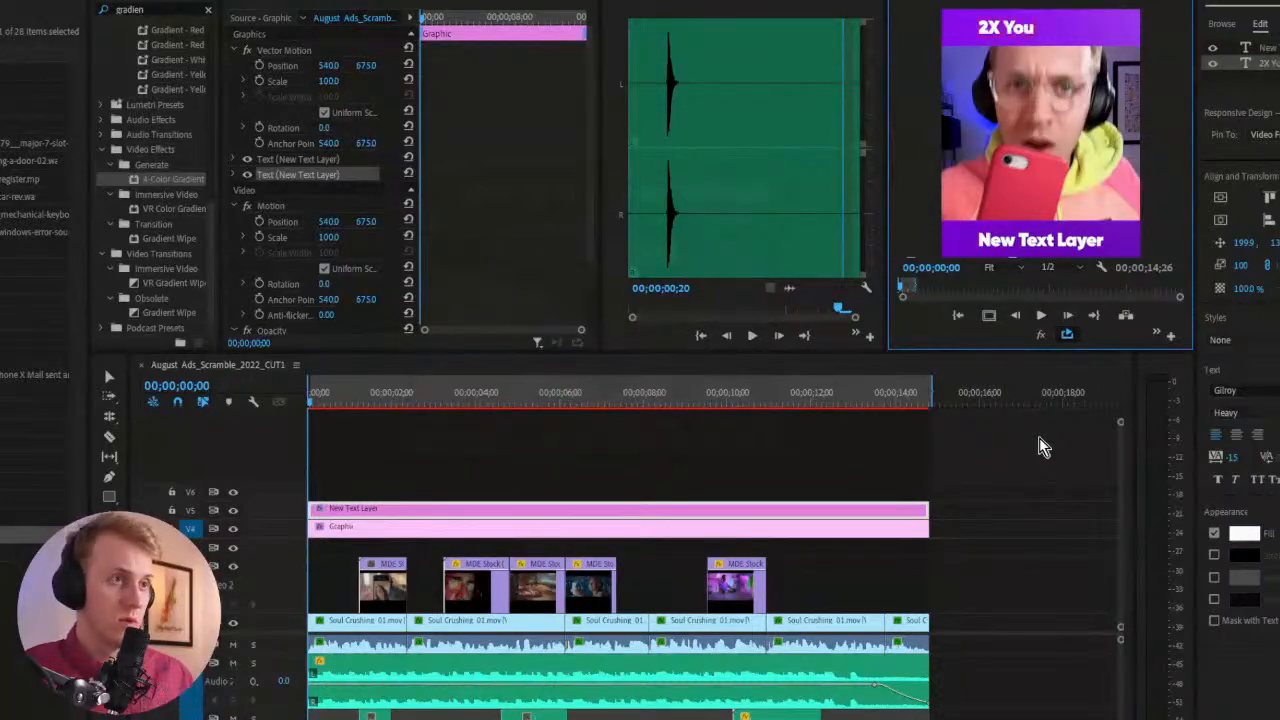
text(OUR E)
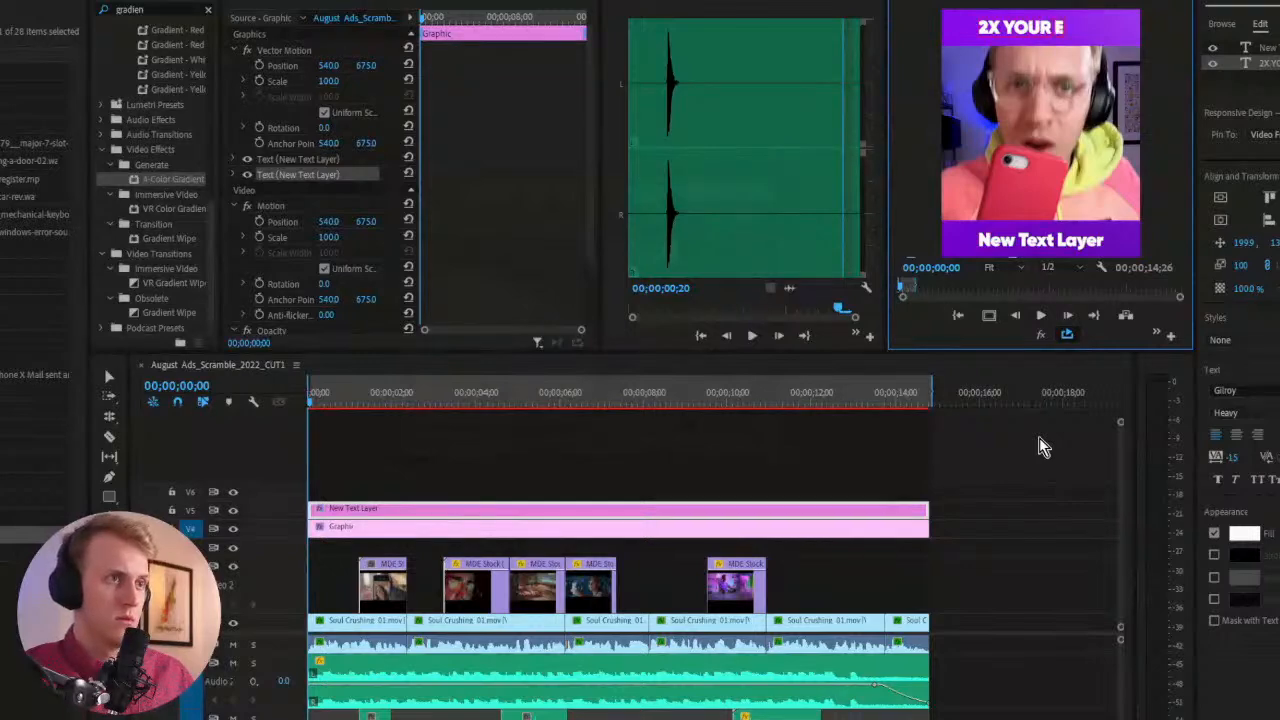
text(d)
key(BackSpace)
key(Caps_Lock)
text(DITING S)
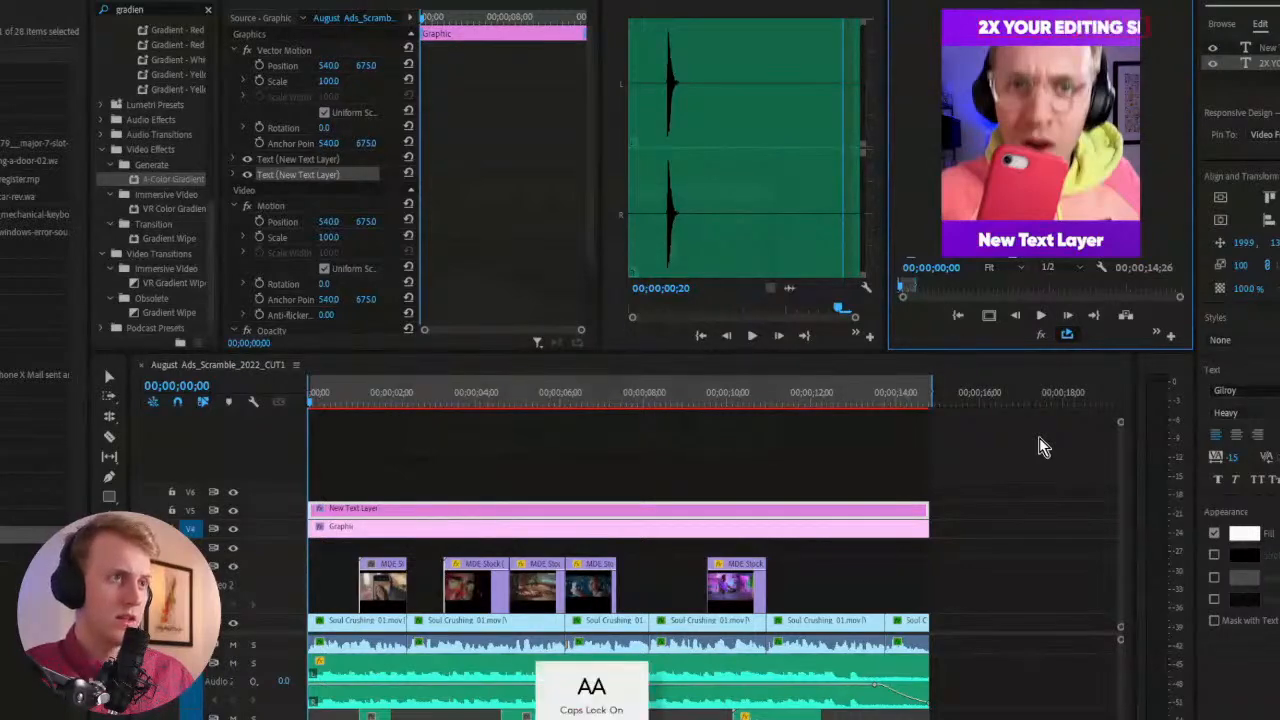
Scale down the "2X YOUR EDITING SPEED" title and centre it within the upper purple bar
click(108, 377)
mouse_move(1118, 30)
mouse_down()
mouse_move(1085, 32)
mouse_move(1120, 27)
mouse_move(1103, 33)
mouse_up()
click(1060, 118)
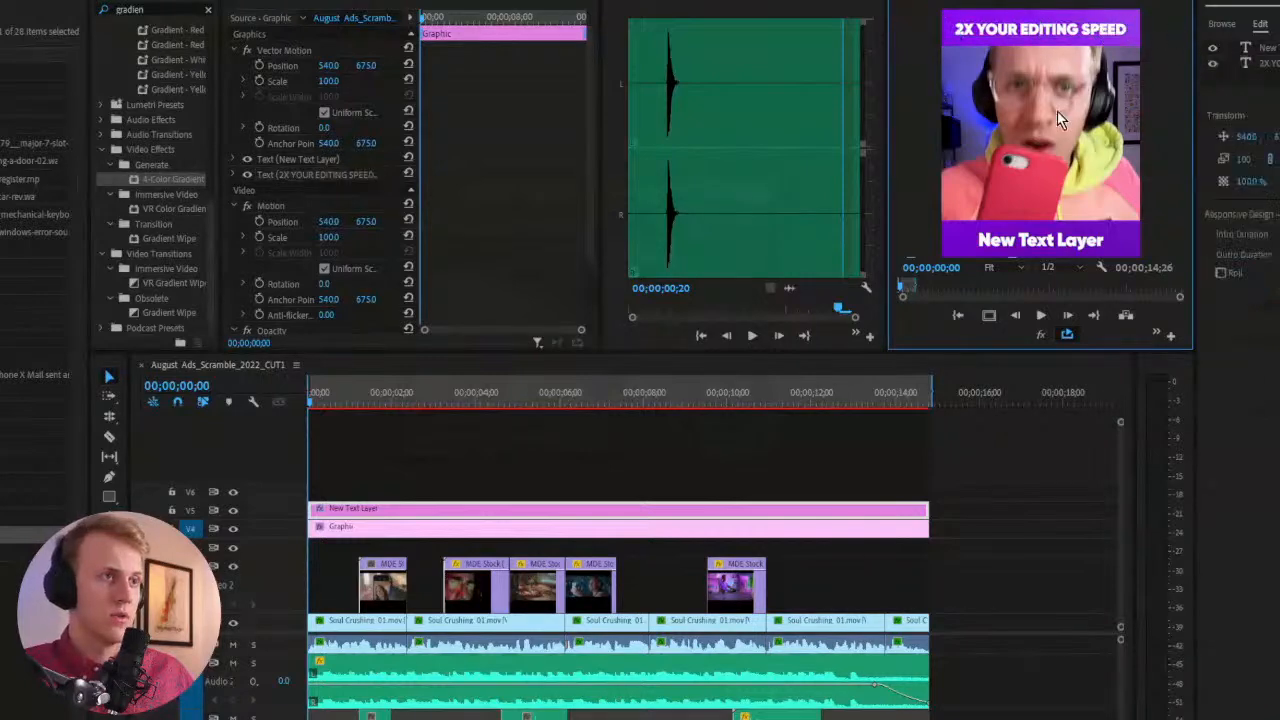
Set the lower title to ExtraBold and replace its text with "Become an" and "Editing Machine" on two lines
click(1034, 241)
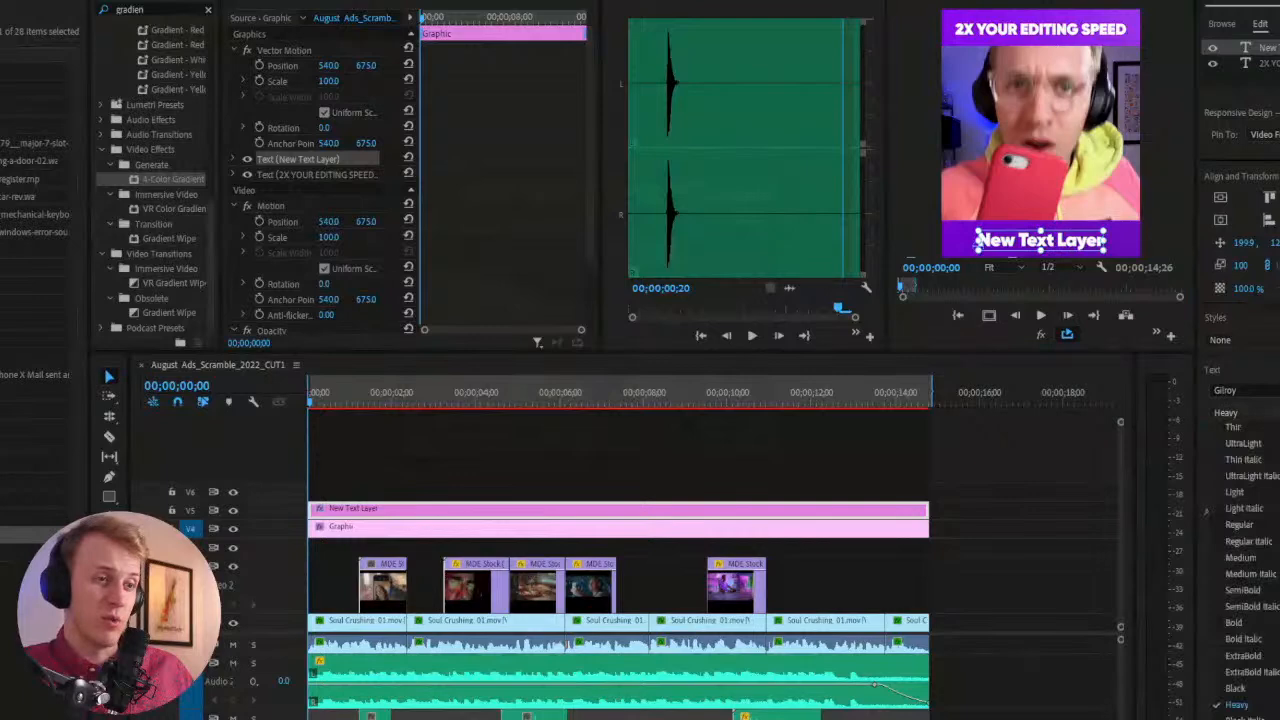
click(1243, 655)
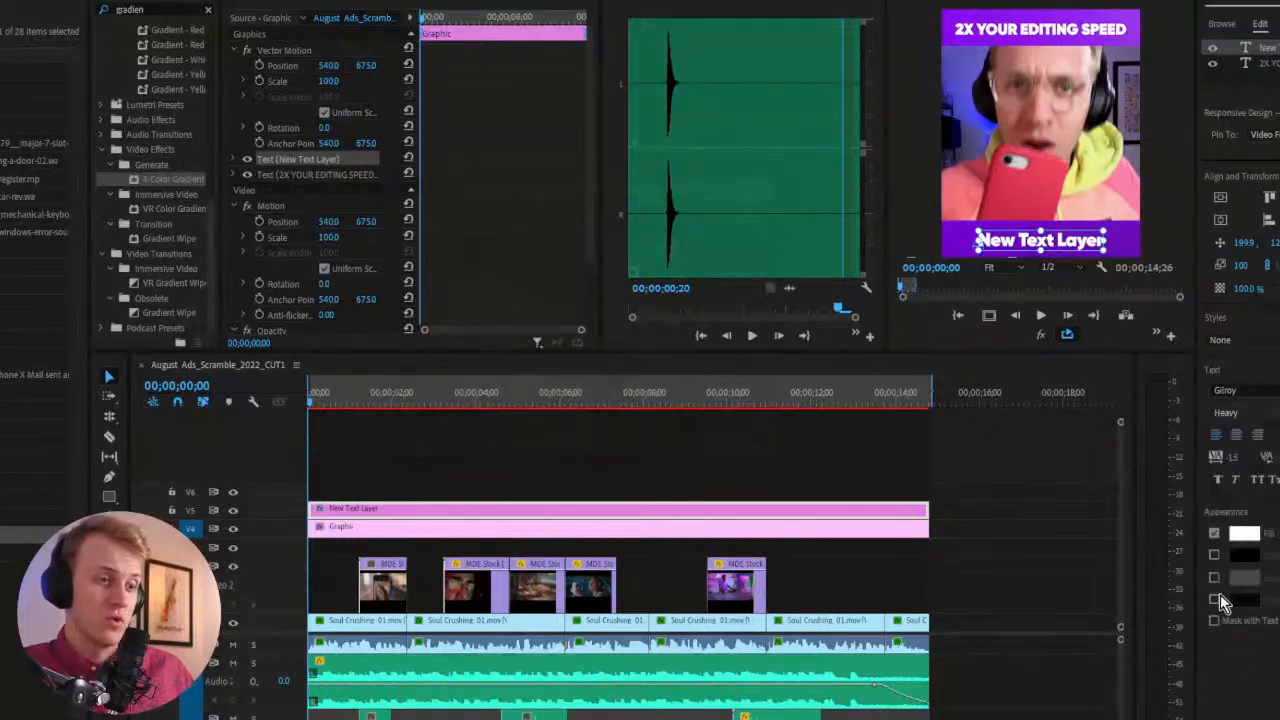
double_click(1061, 237)
text(bECOM)
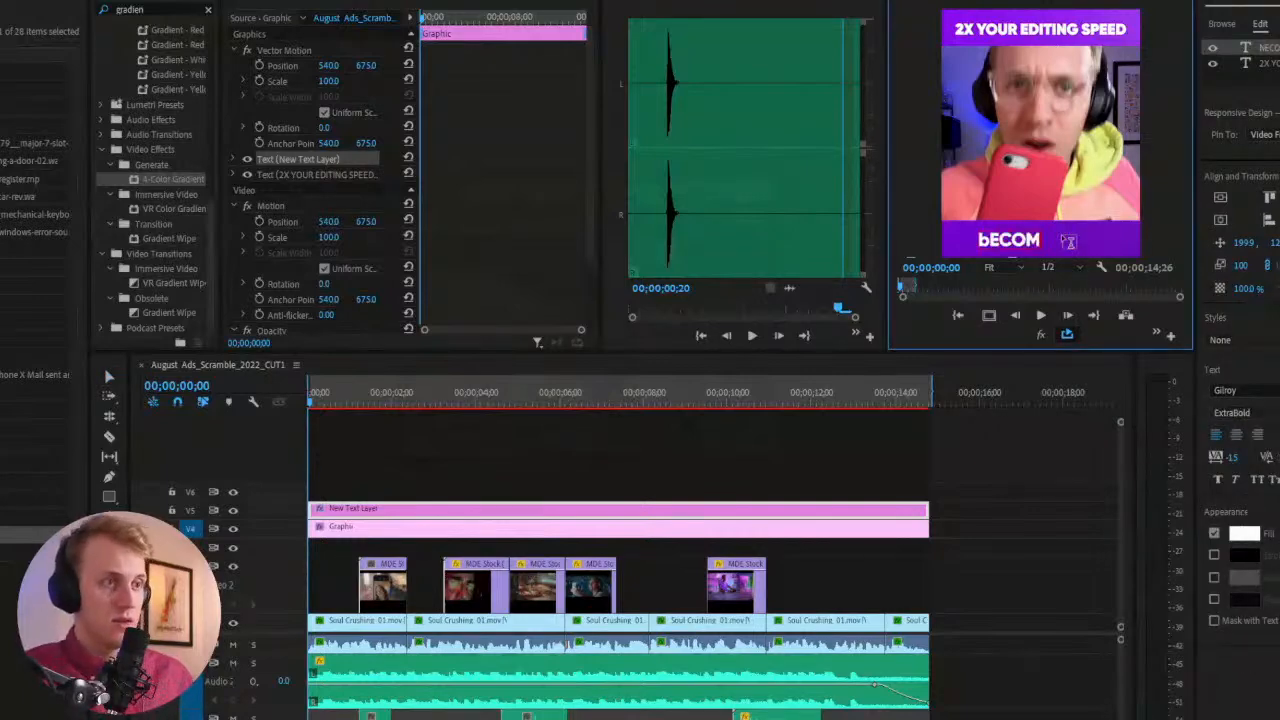
key(Caps_Lock)
key(ctrl+a)
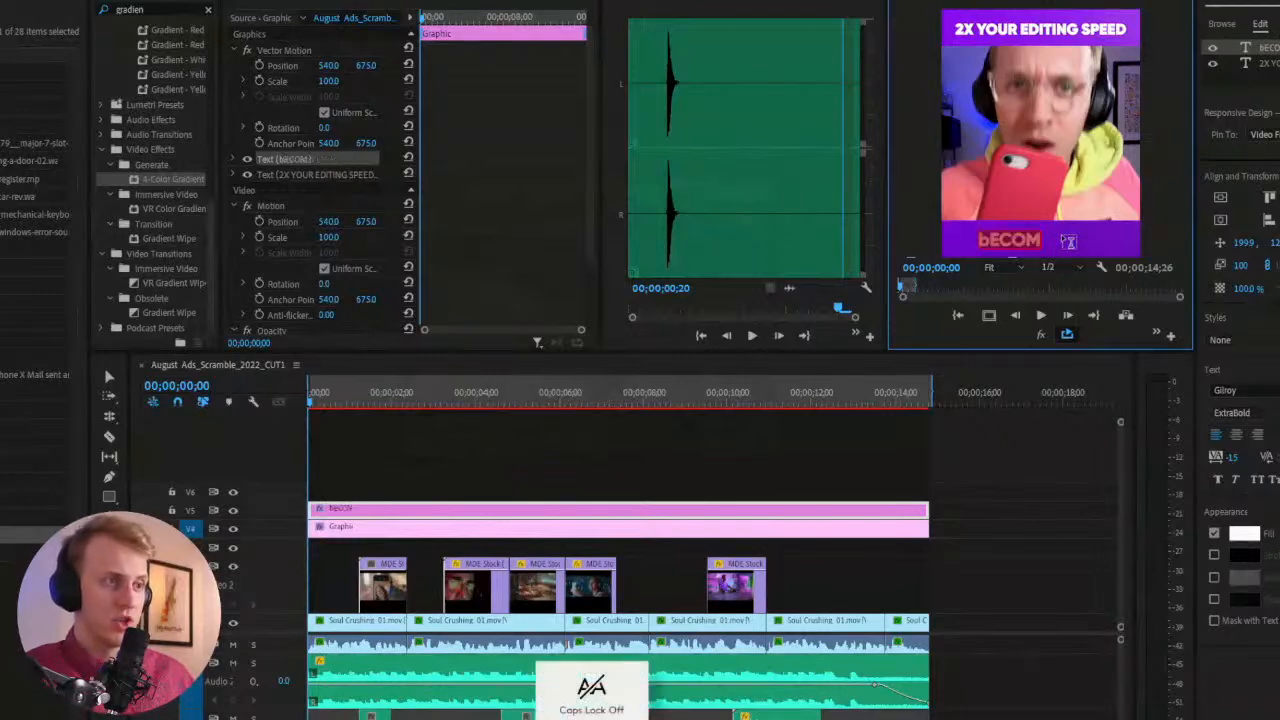
text(Become)
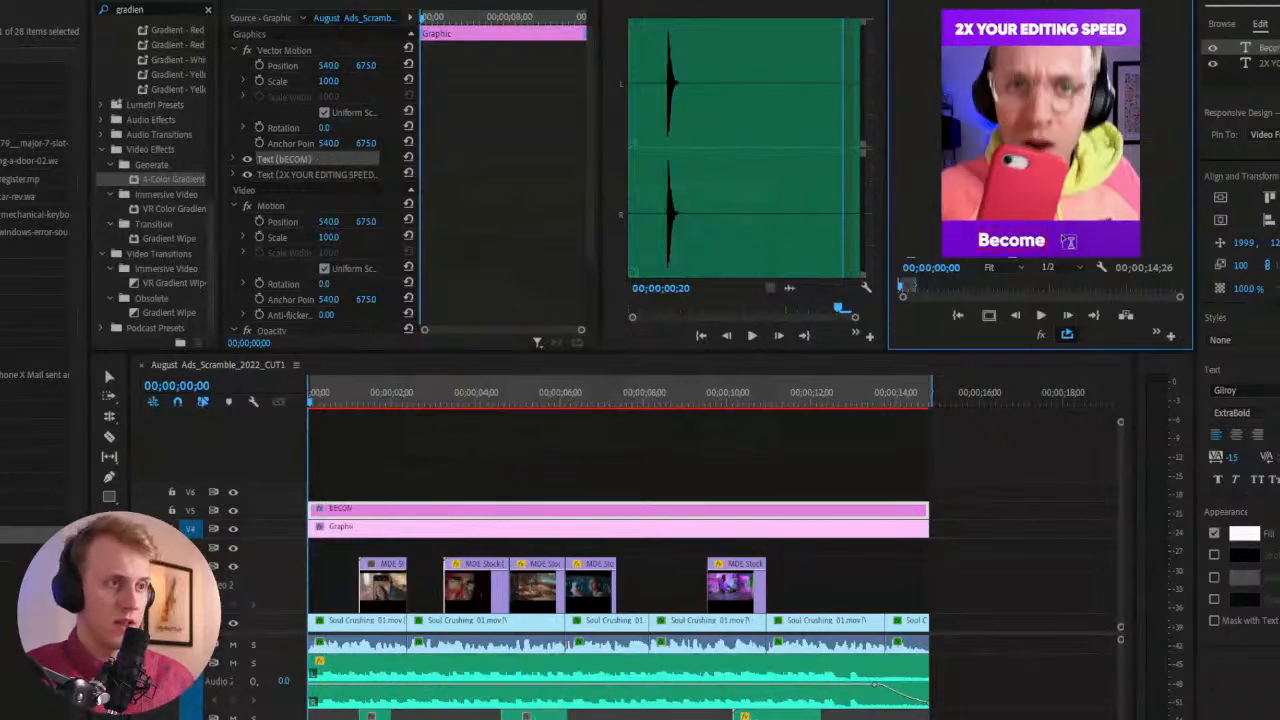
text( an)
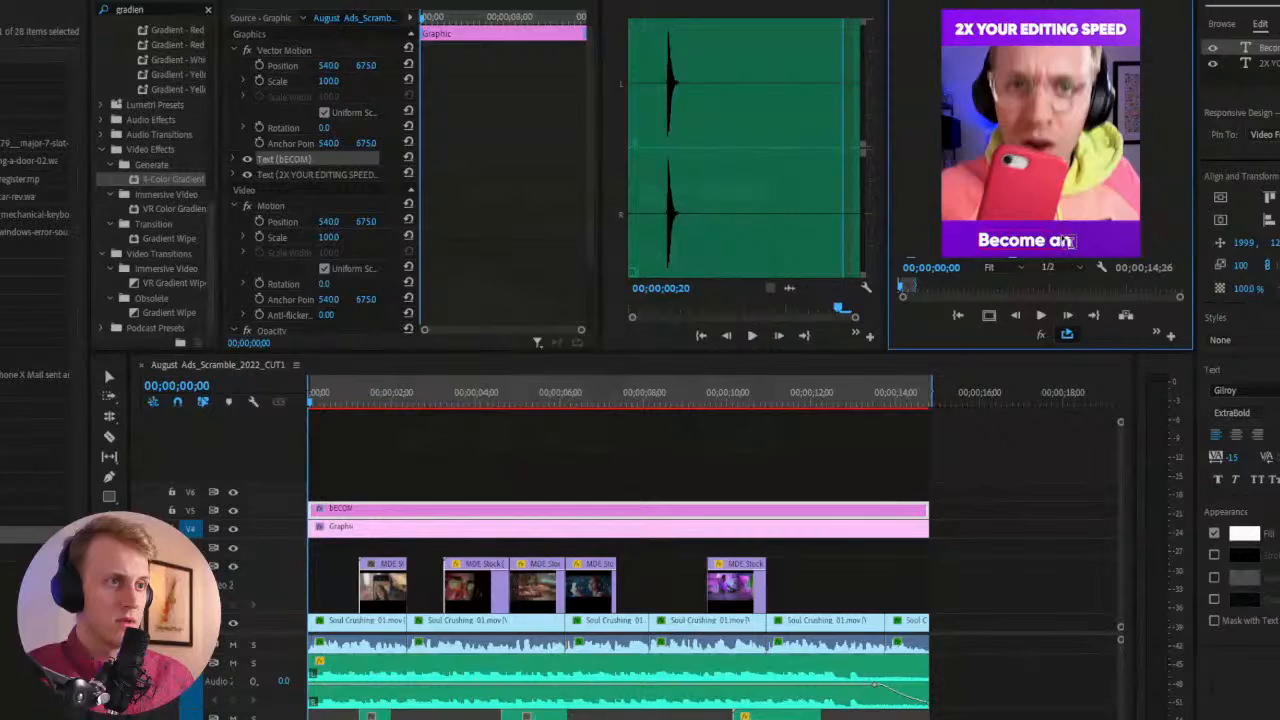
key(Return)
text(Editing Machine)
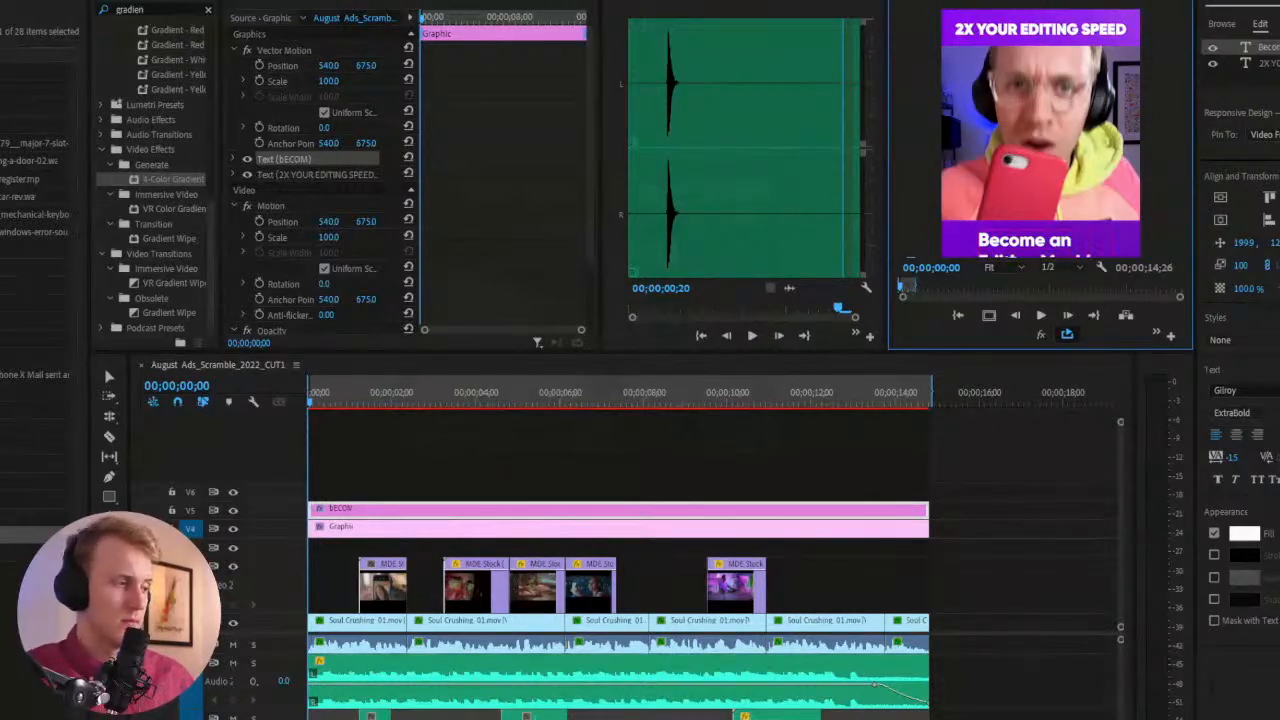
Centre-align the lower title's two lines and move it into the lower purple bar at about 552, 1215.9
click(1217, 436)
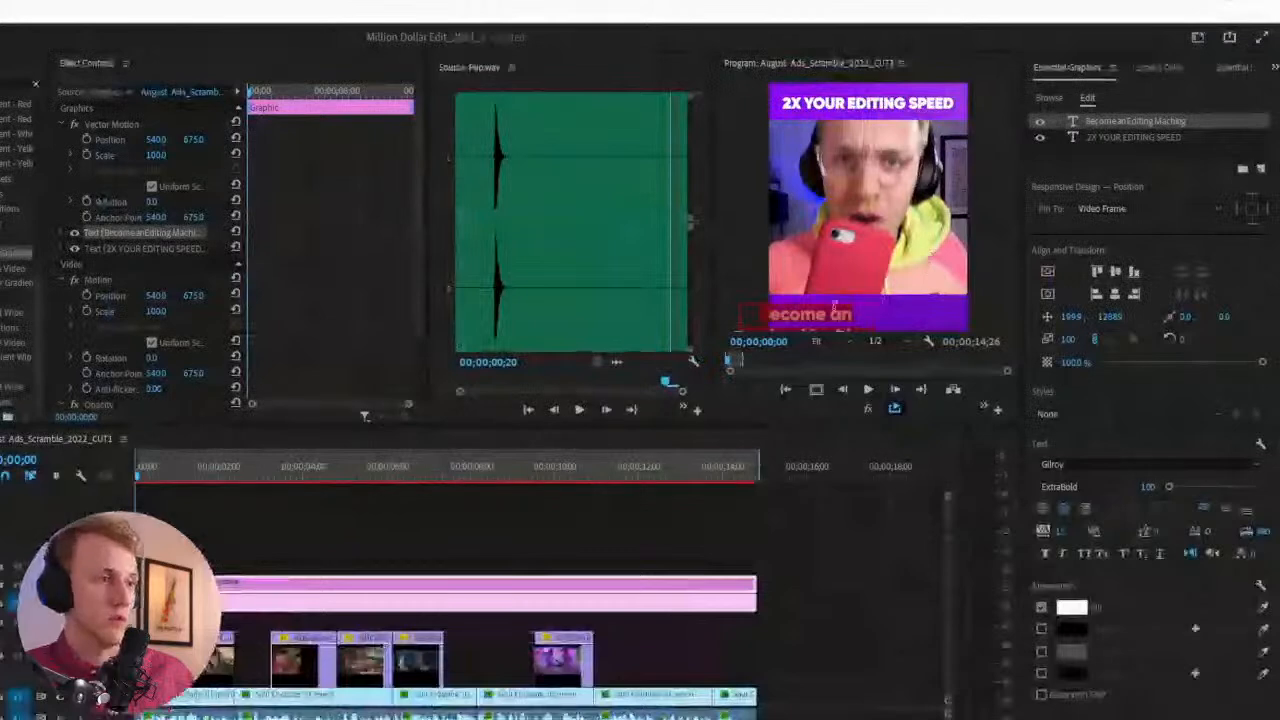
drag(744, 316, 874, 315)
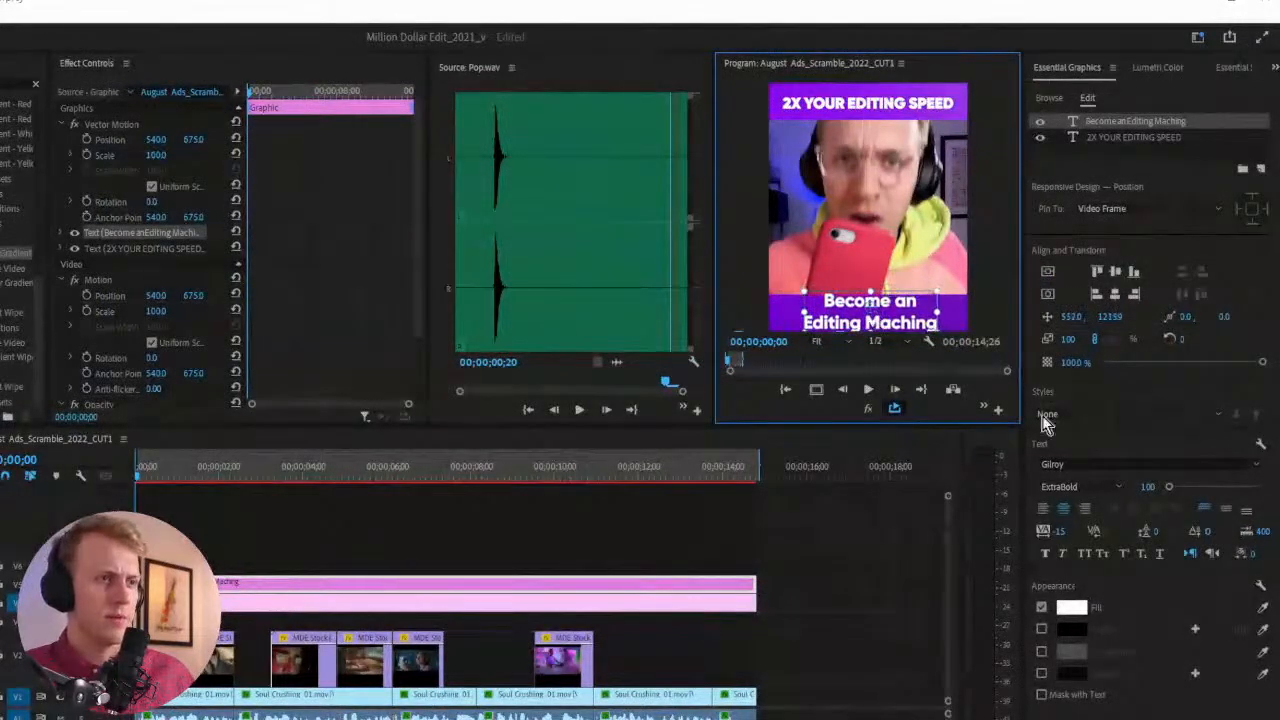
Tighten the lower title's leading to -23 and correct its last word to "Machine"
drag(1165, 530, 1188, 530)
click(915, 318)
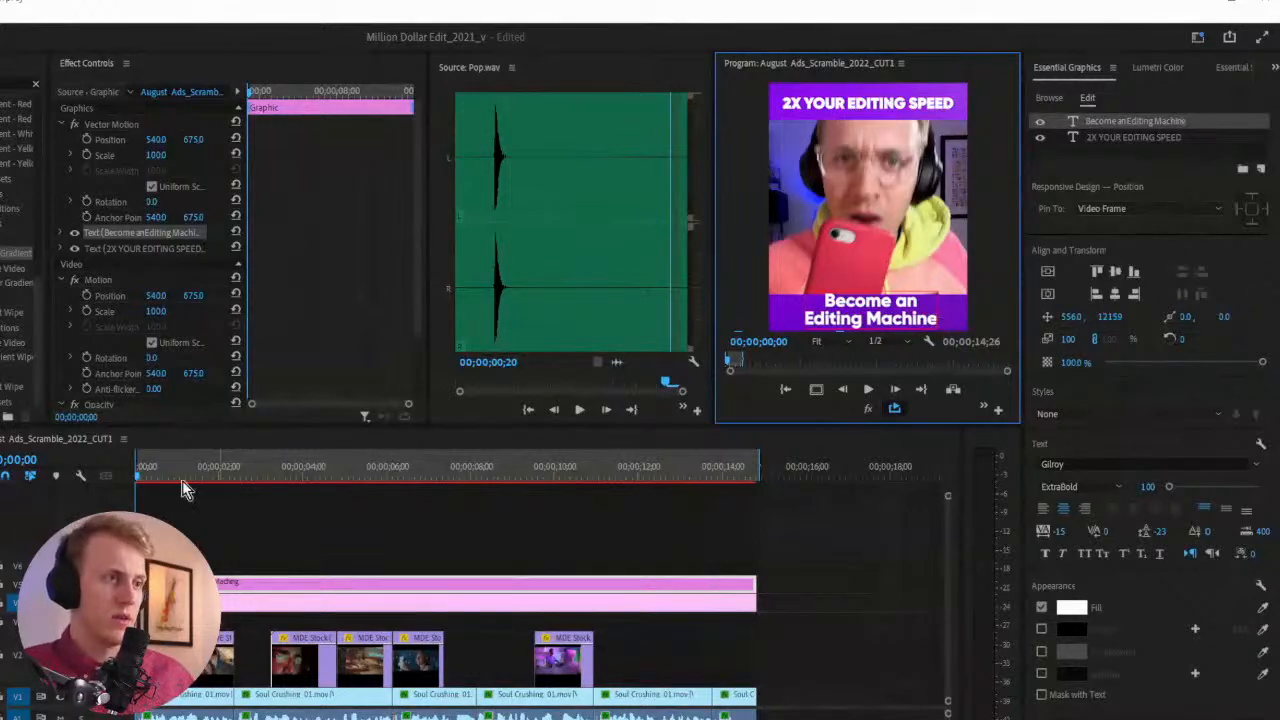
click(2, 468)
Extend the lower purple bar upward to a height of about 252
click(966, 314)
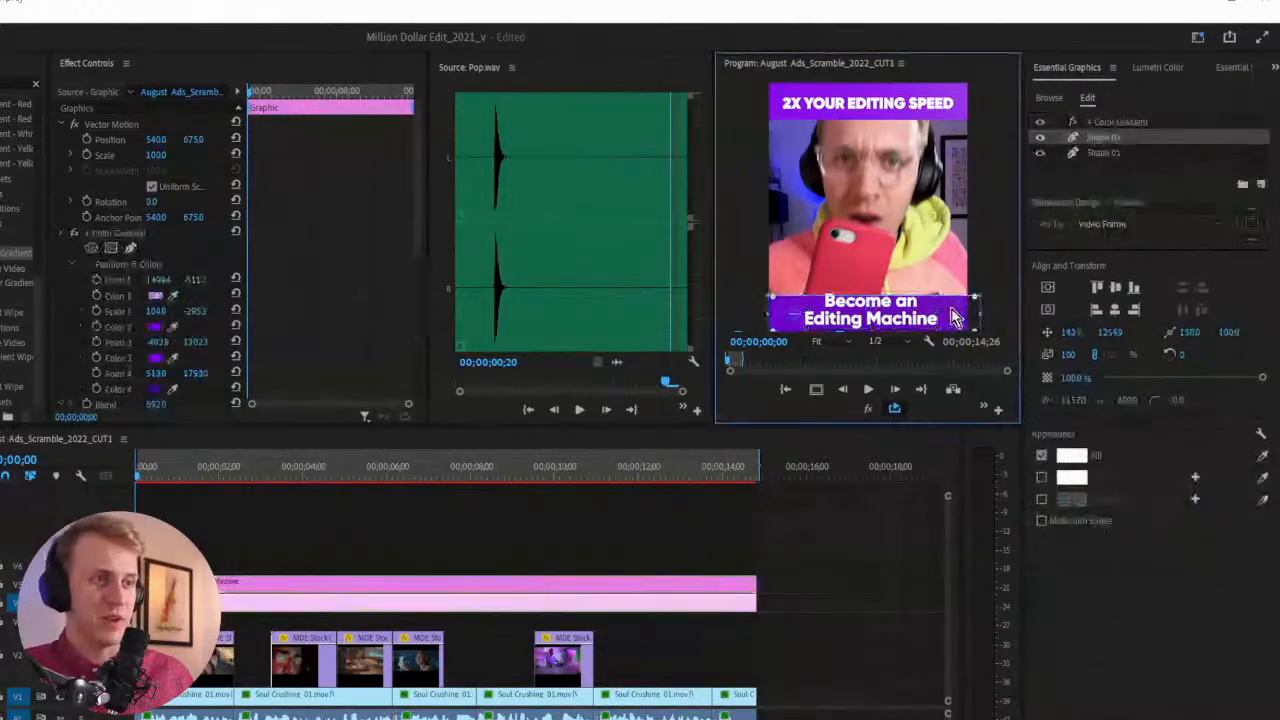
drag(874, 284, 874, 281)
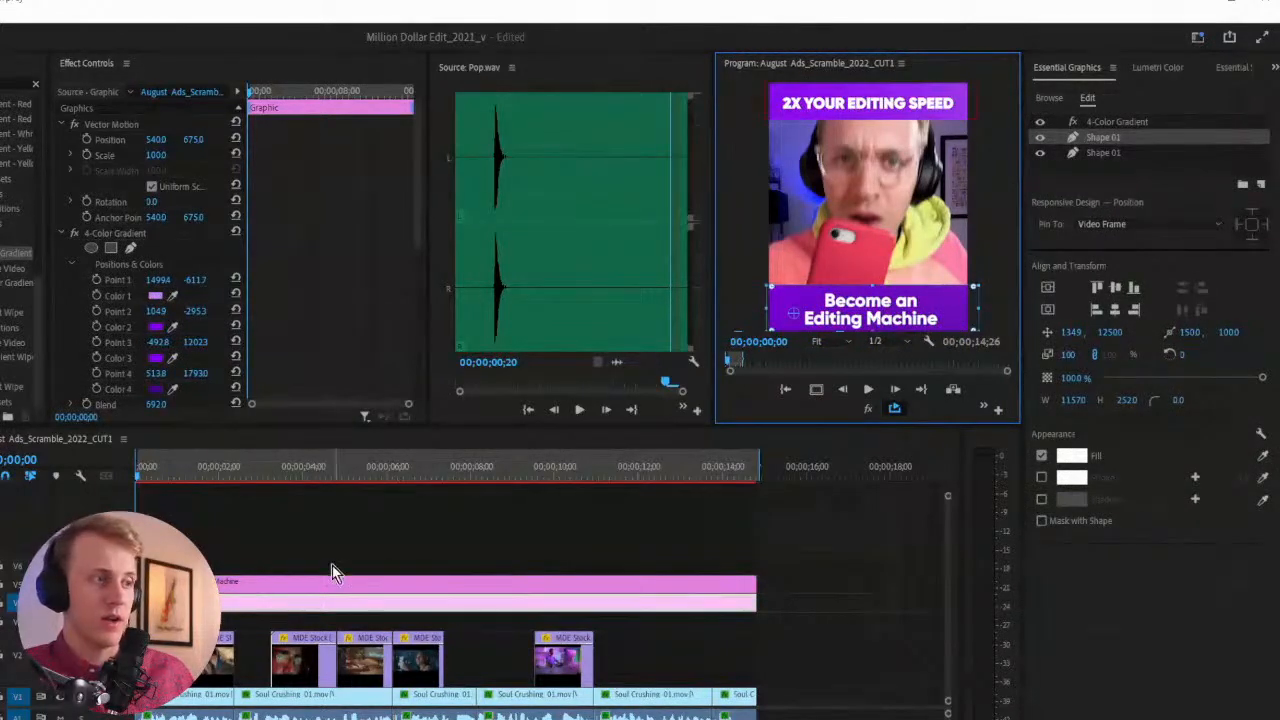
Centre the "Become an Editing Machine" title horizontally in the frame and set its vertical position to about 1211.8
click(406, 573)
click(420, 592)
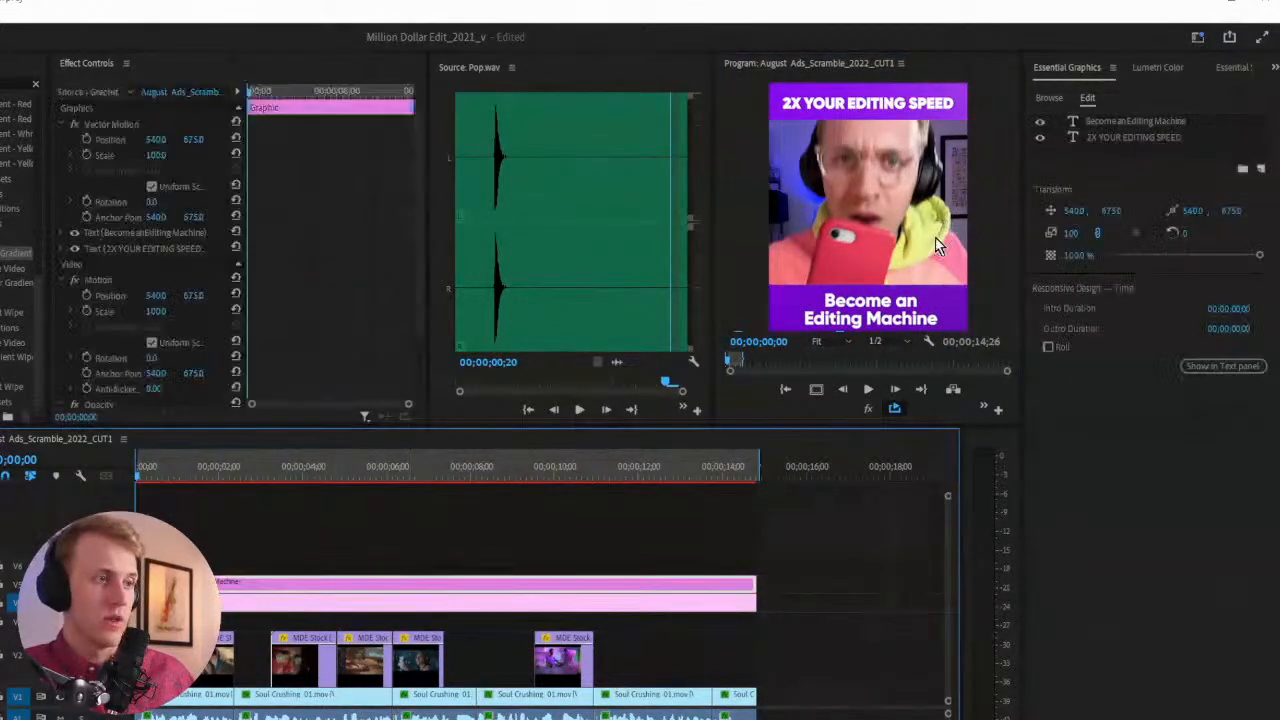
click(886, 308)
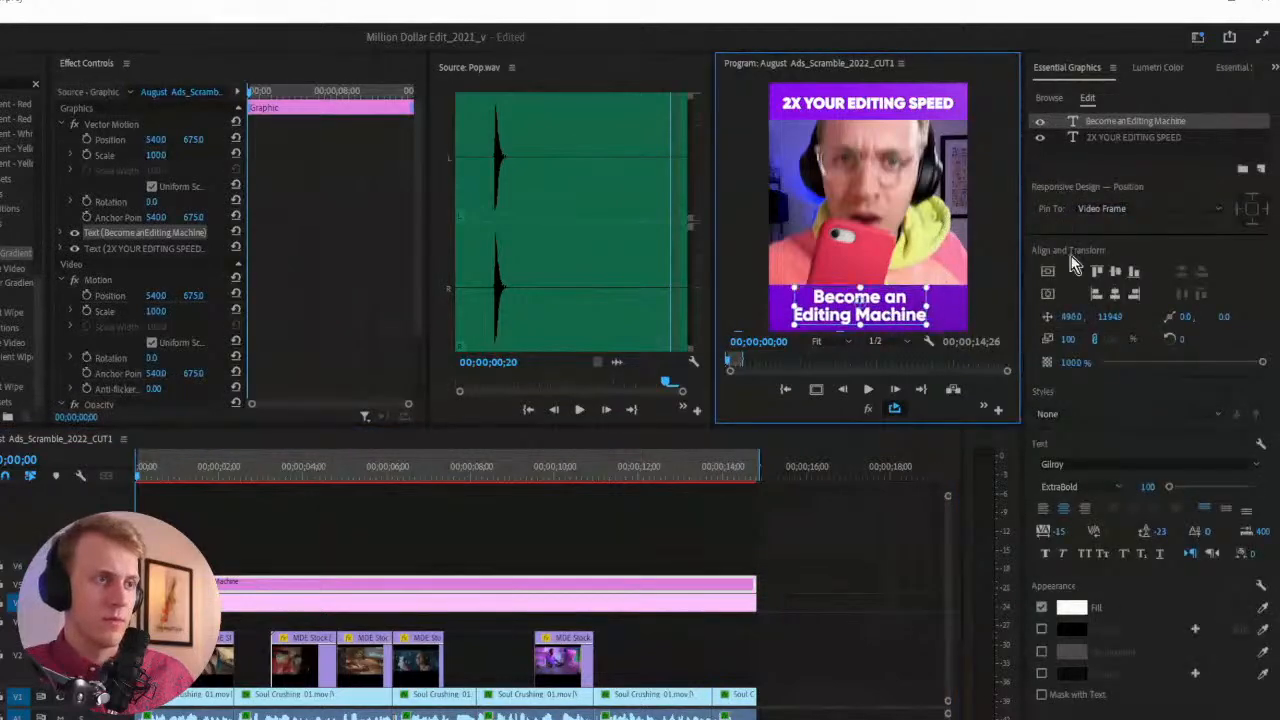
click(1048, 294)
drag(902, 307, 902, 312)
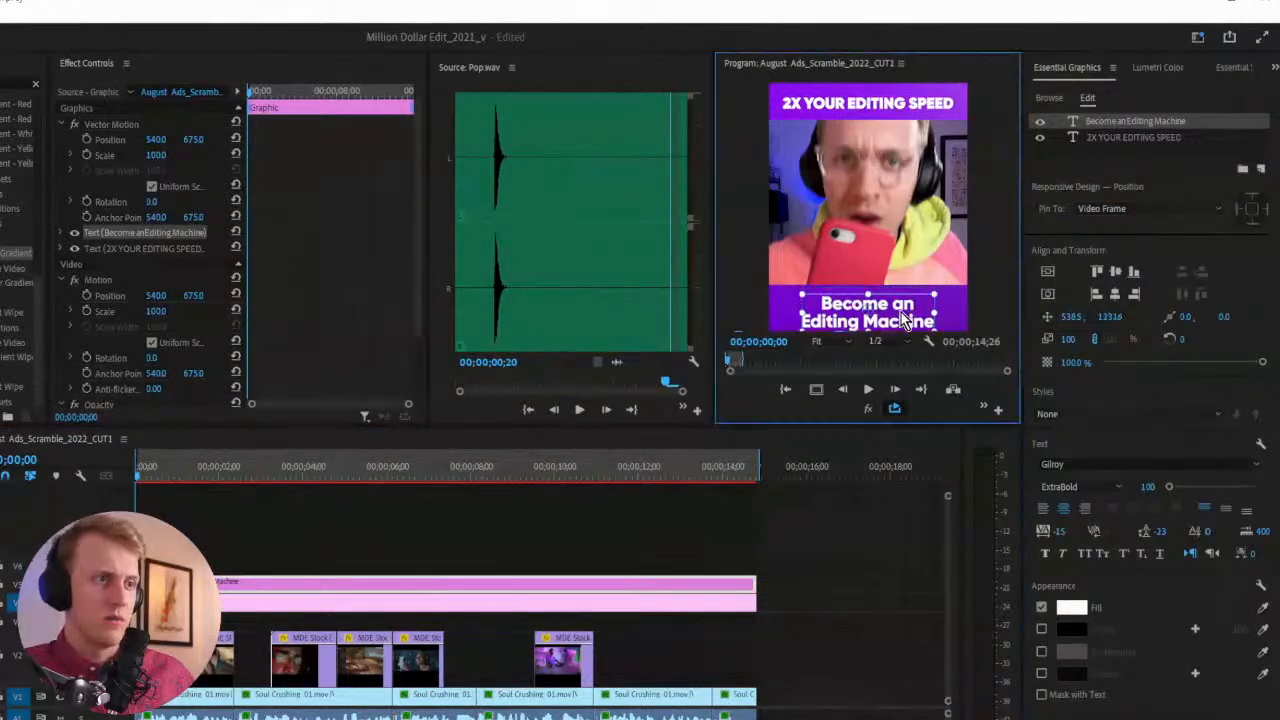
drag(1110, 316, 1086, 316)
Save the project and reselect the "Become an Editing Machine" title
key(ctrl+s)
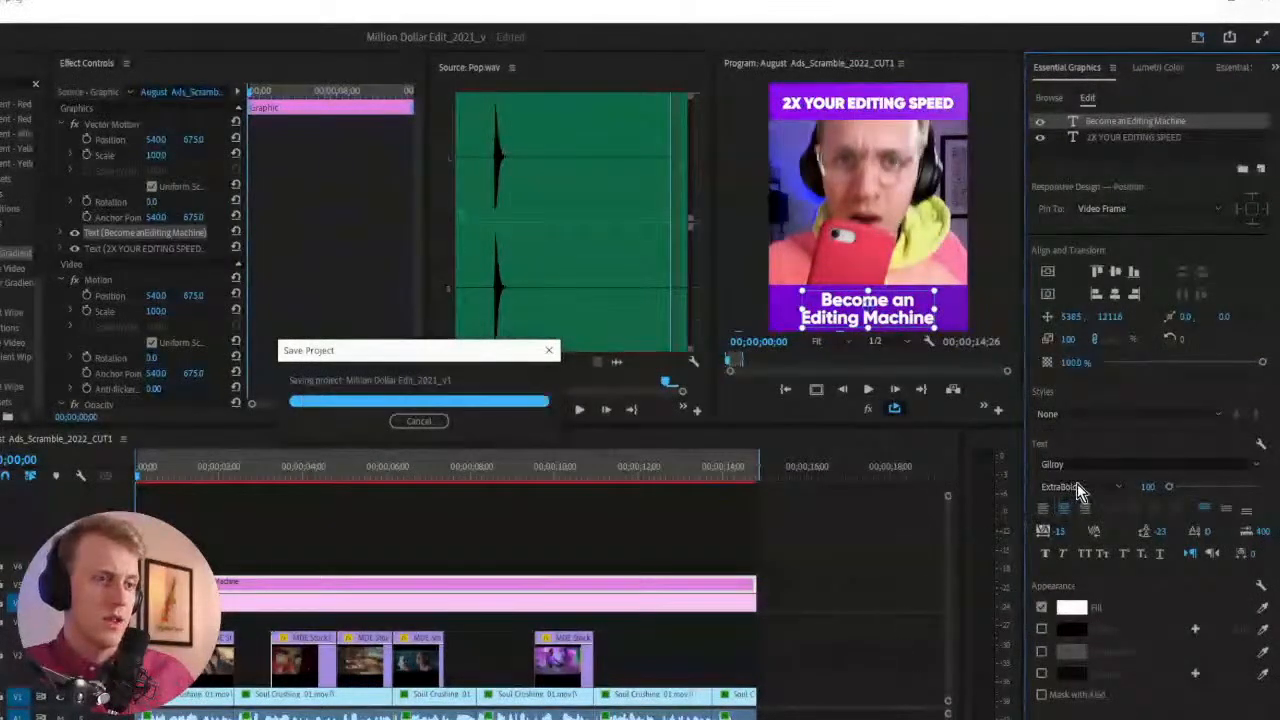
key(ctrl+shift+a)
click(915, 315)
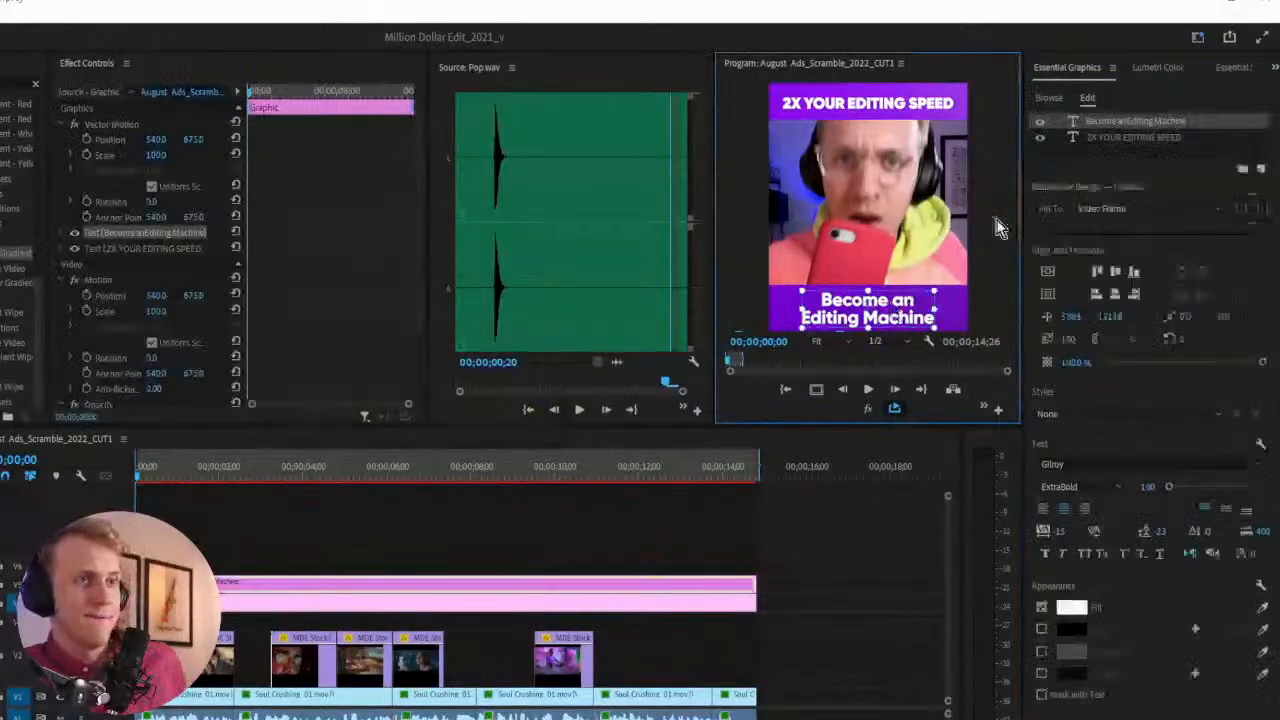
Set the fill colour of the "Become an Editing Machine" title to bright green 0BFF16
click(1070, 608)
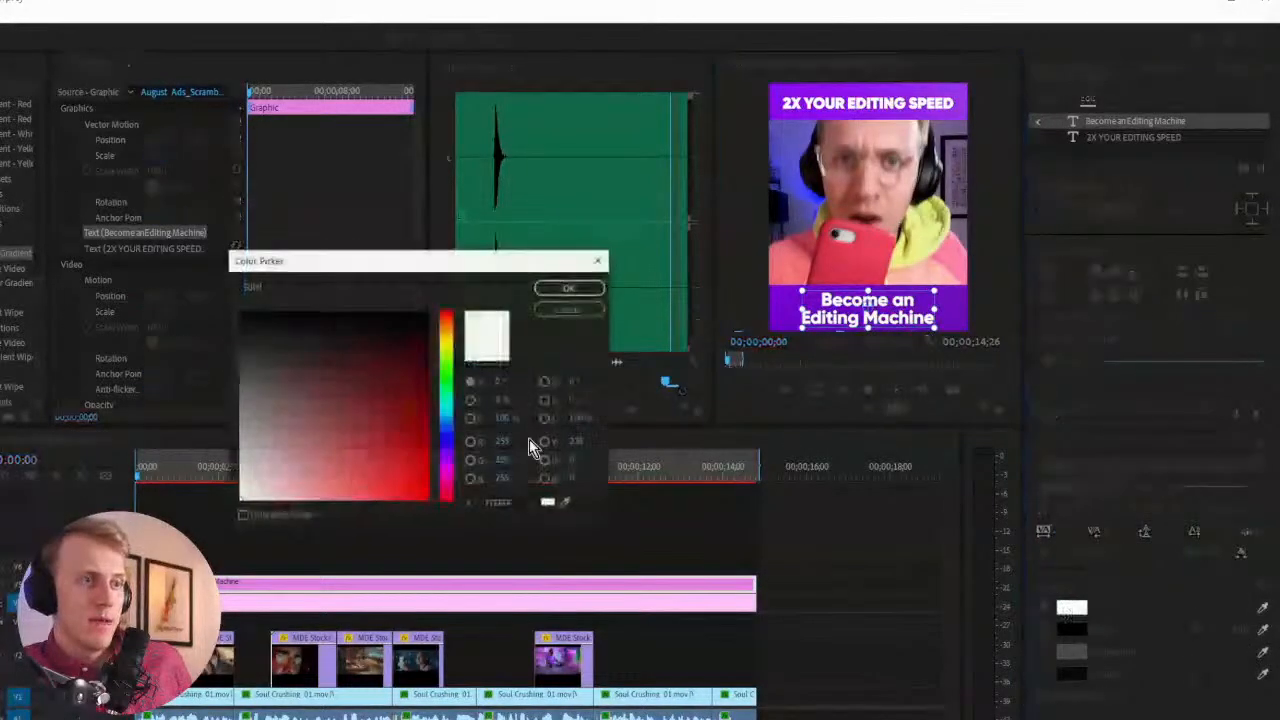
click(447, 375)
click(421, 499)
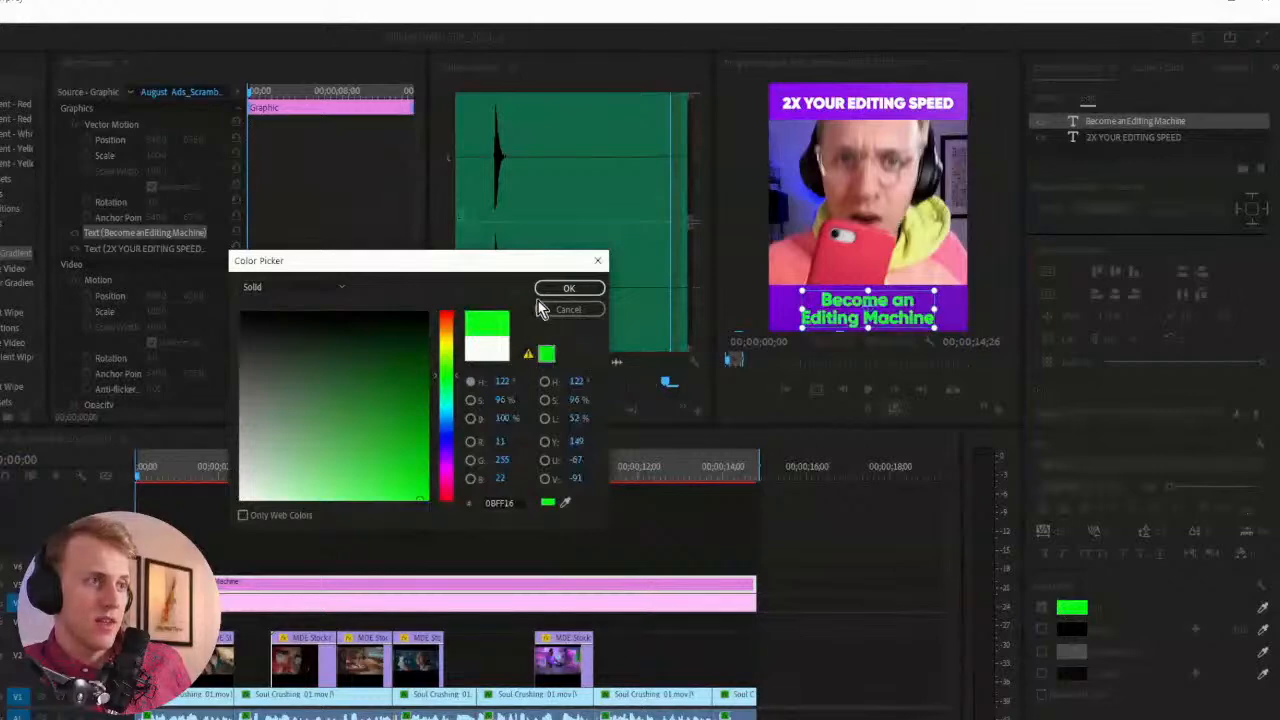
click(565, 288)
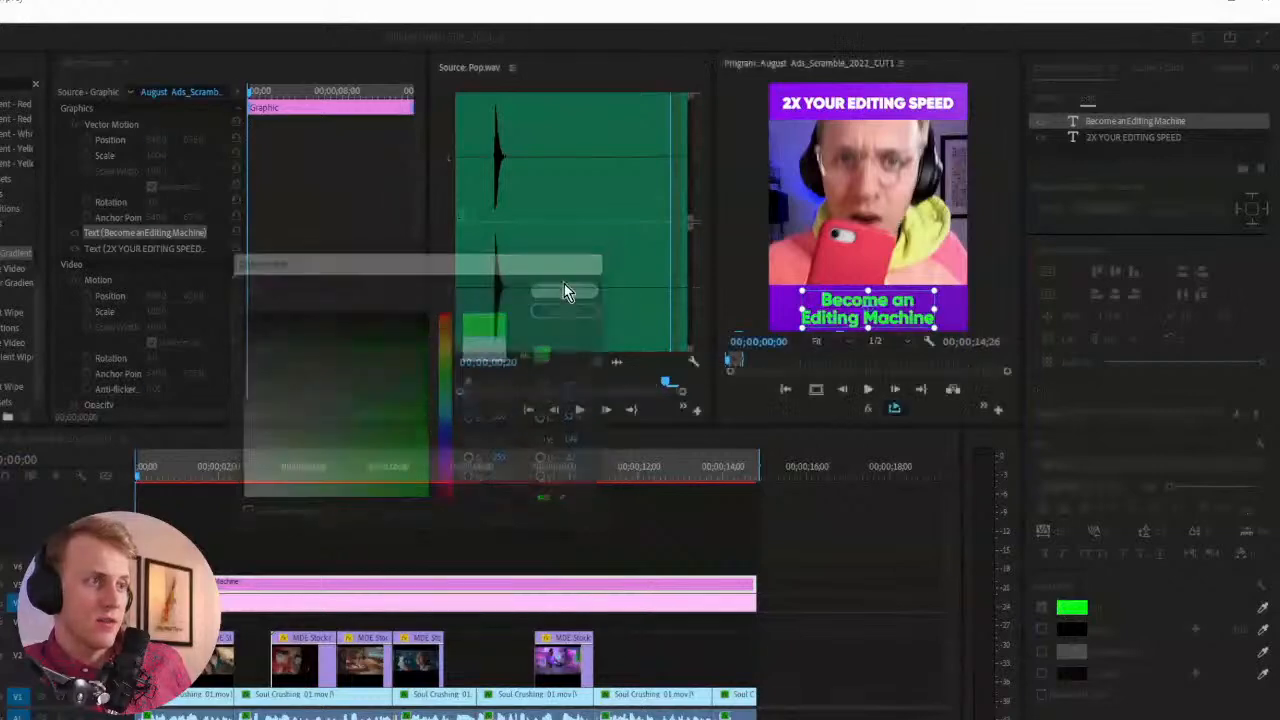
Add a 10.0 black stroke and a shadow at 88% opacity to the lower title and set it in all caps
click(1043, 630)
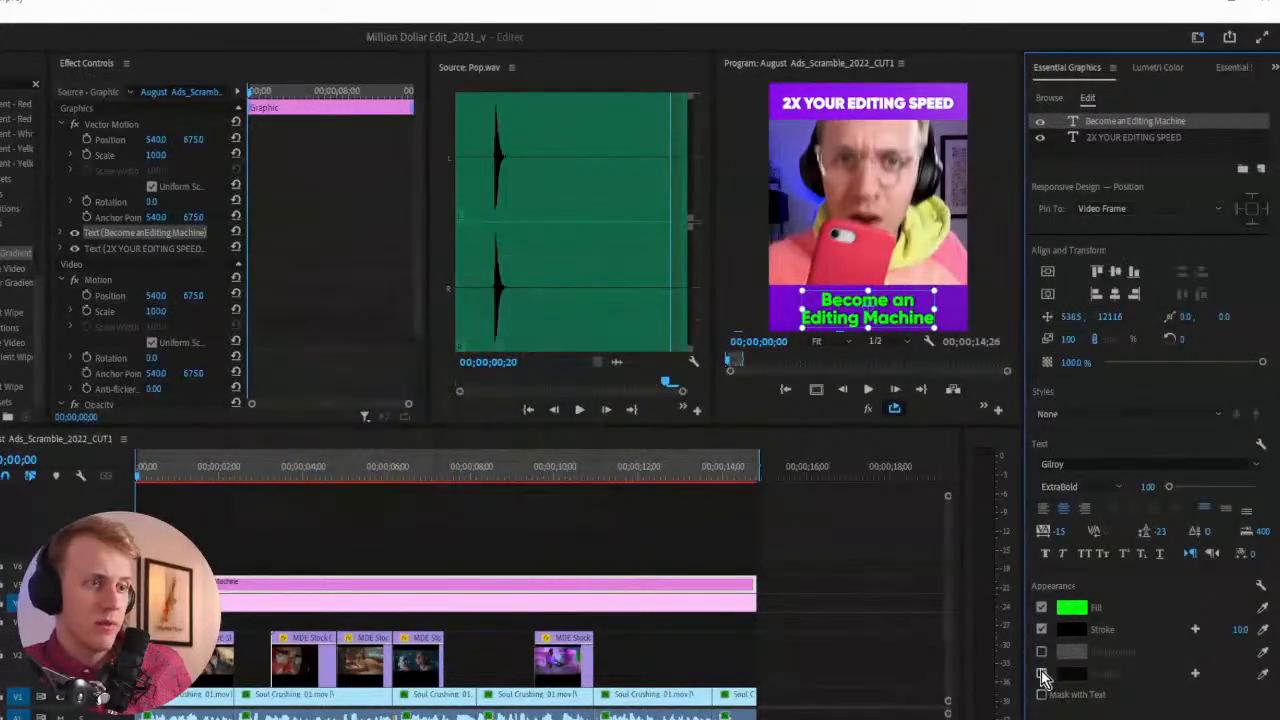
click(1042, 676)
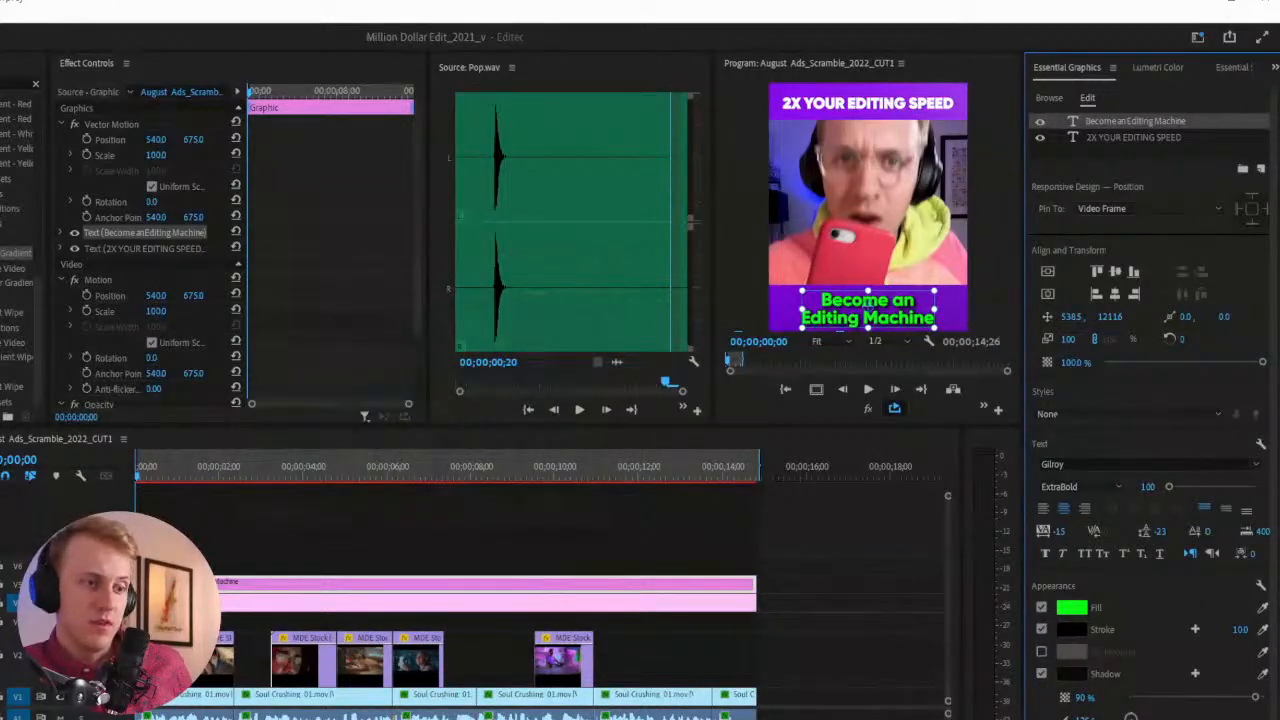
mouse_move(1256, 697)
mouse_down()
mouse_move(1202, 696)
mouse_move(1250, 697)
mouse_up()
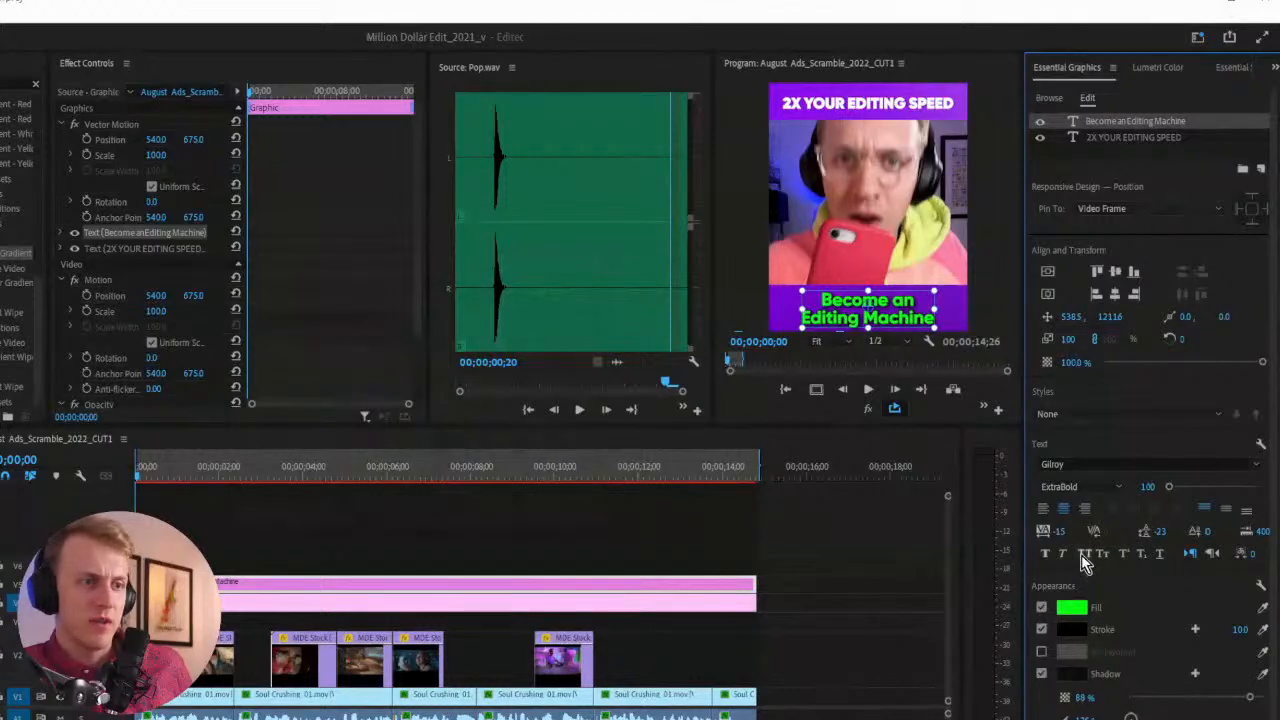
click(1083, 554)
click(862, 495)
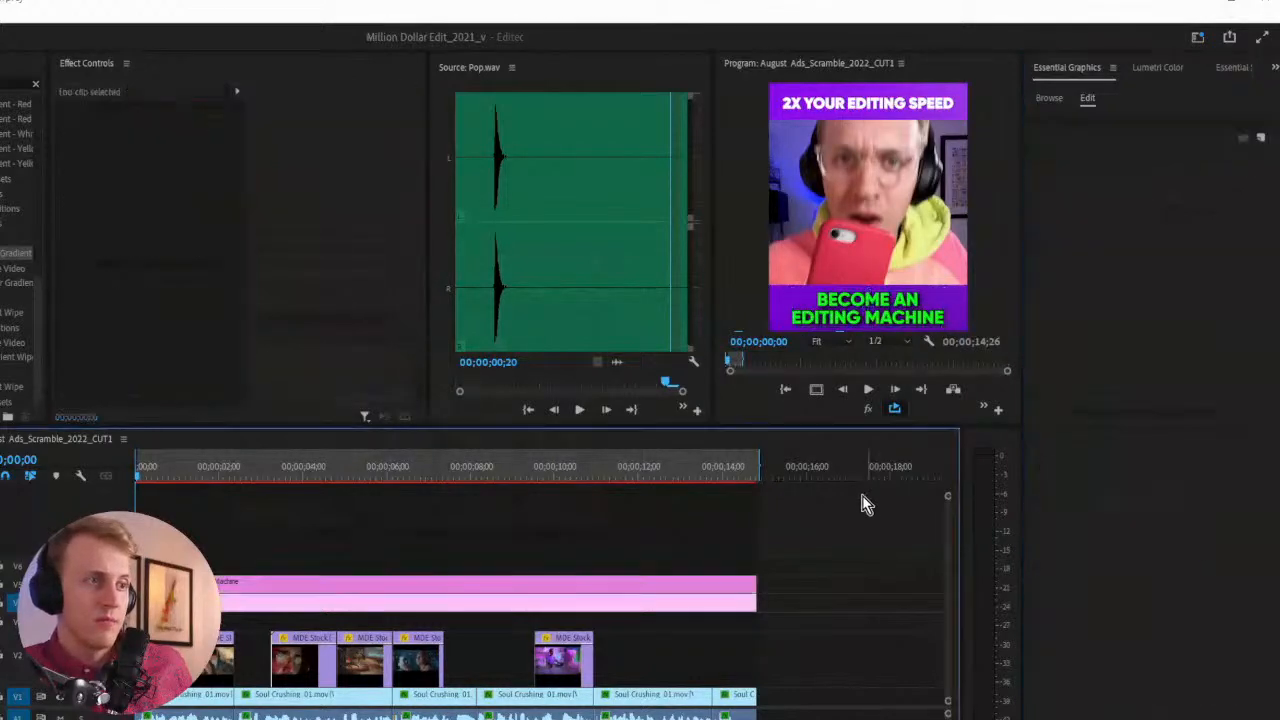
Shift the lower title's fill to the mint green 0BFF93 and widen its letter tracking
click(872, 323)
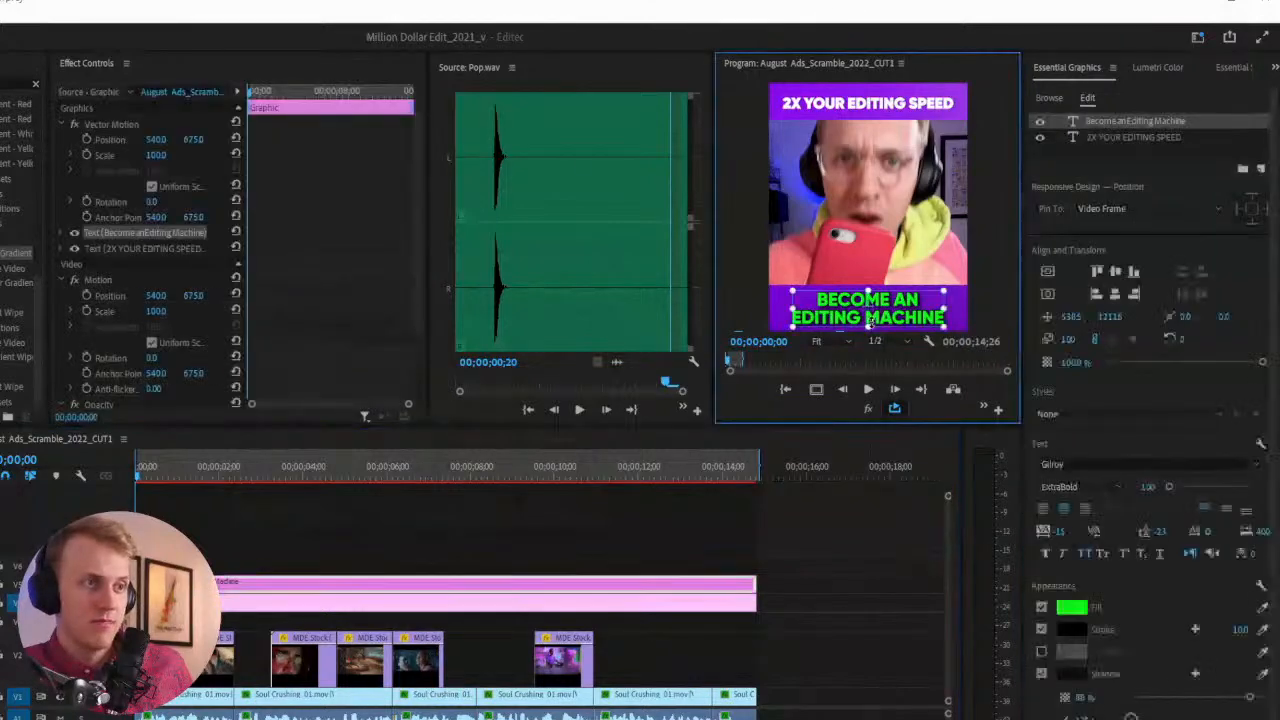
click(1071, 608)
mouse_move(445, 380)
mouse_down()
mouse_move(443, 400)
mouse_move(455, 395)
mouse_up()
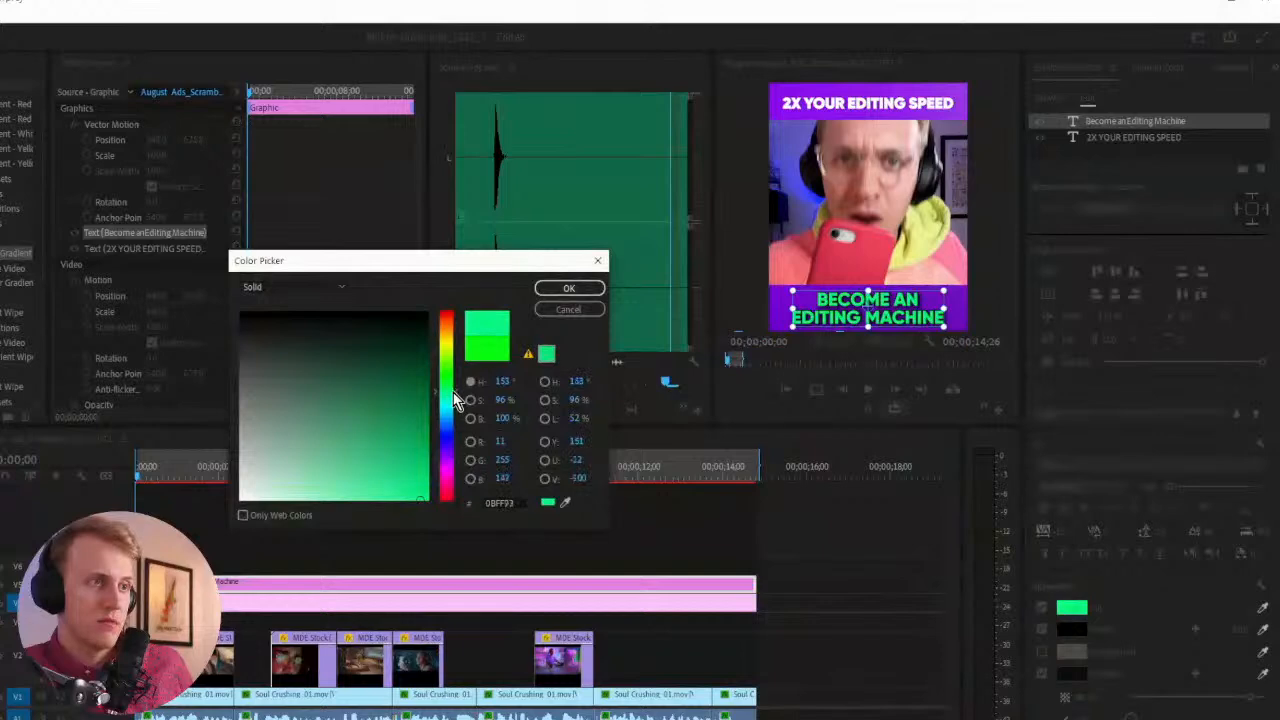
click(569, 288)
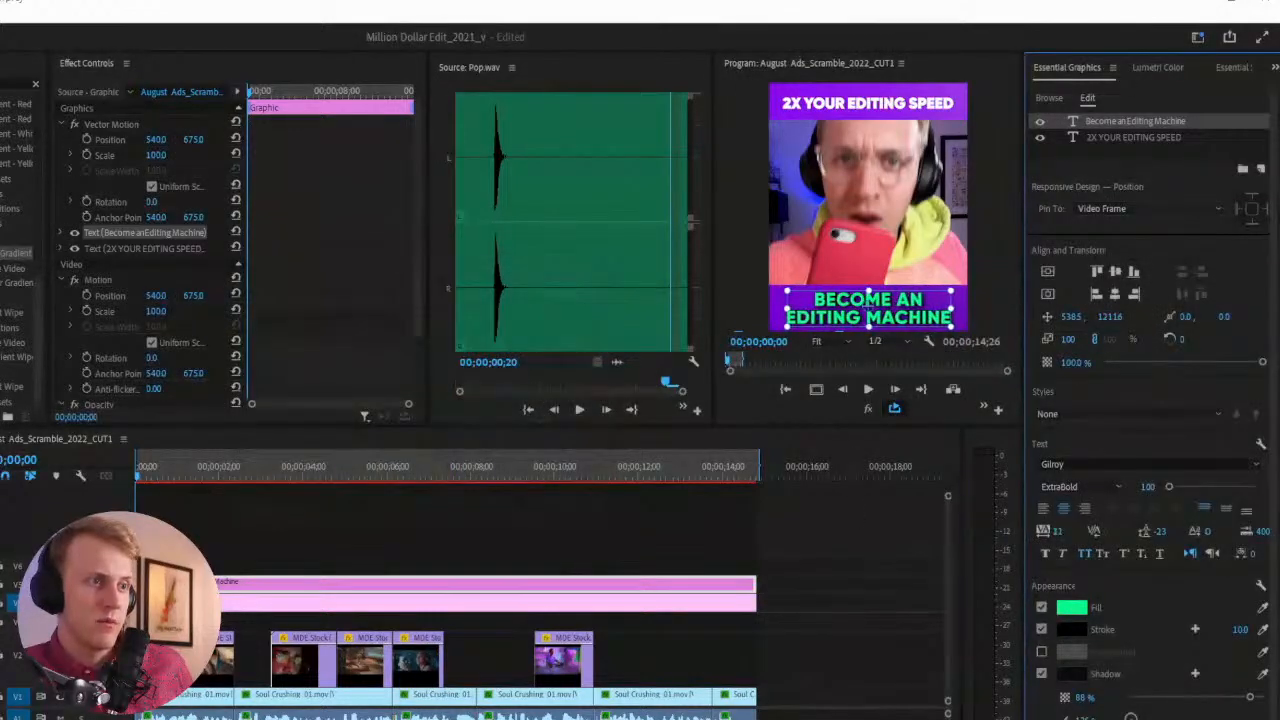
click(831, 558)
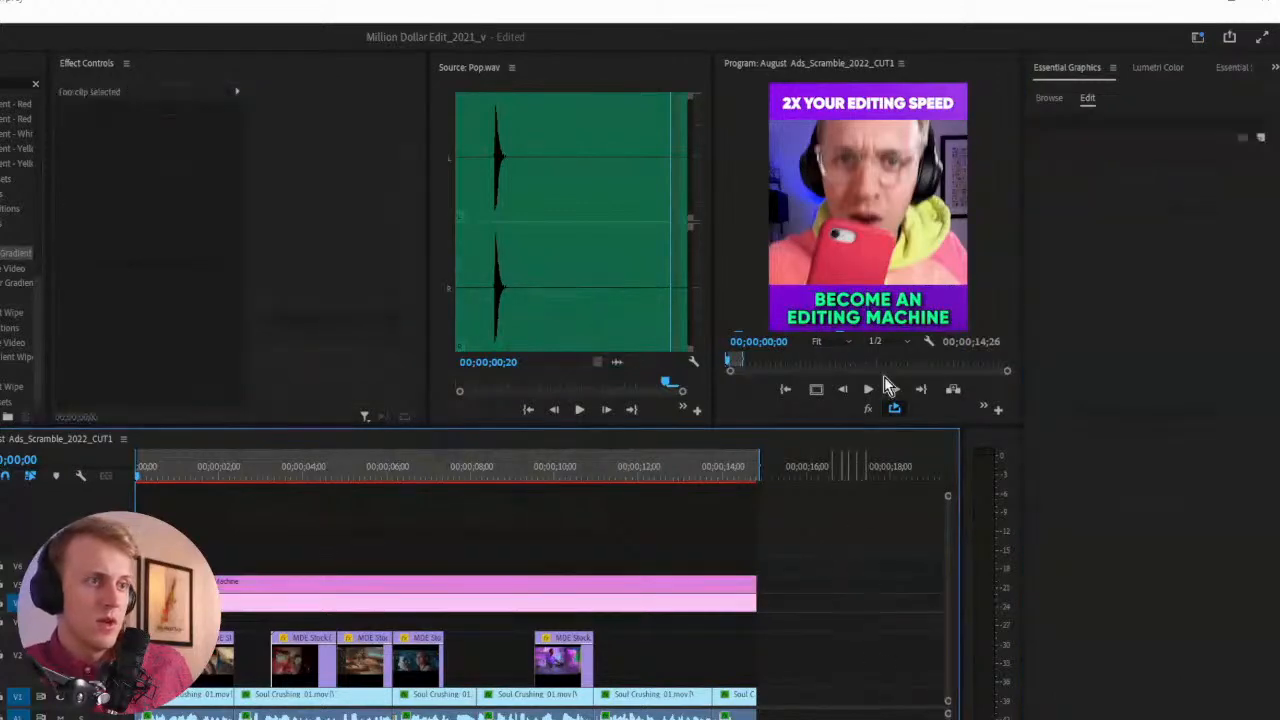
Replace the upper headline text with "10X FASTER EDITING"
click(874, 106)
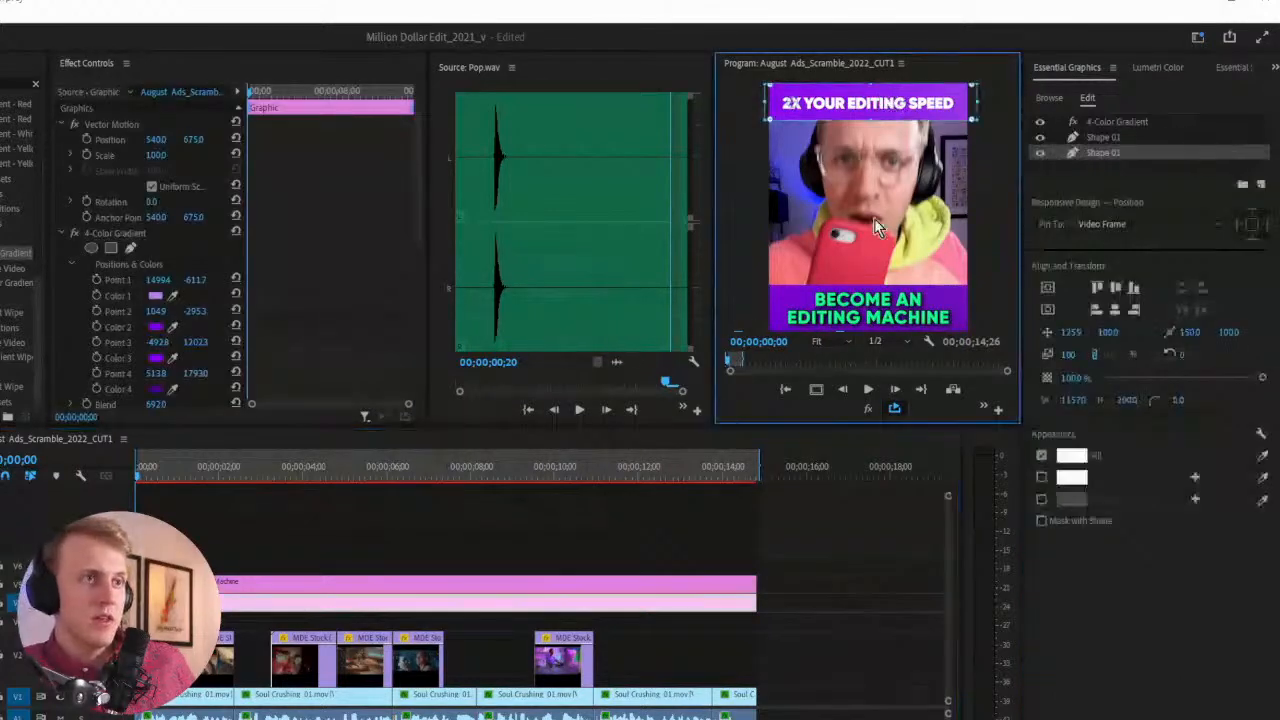
click(302, 585)
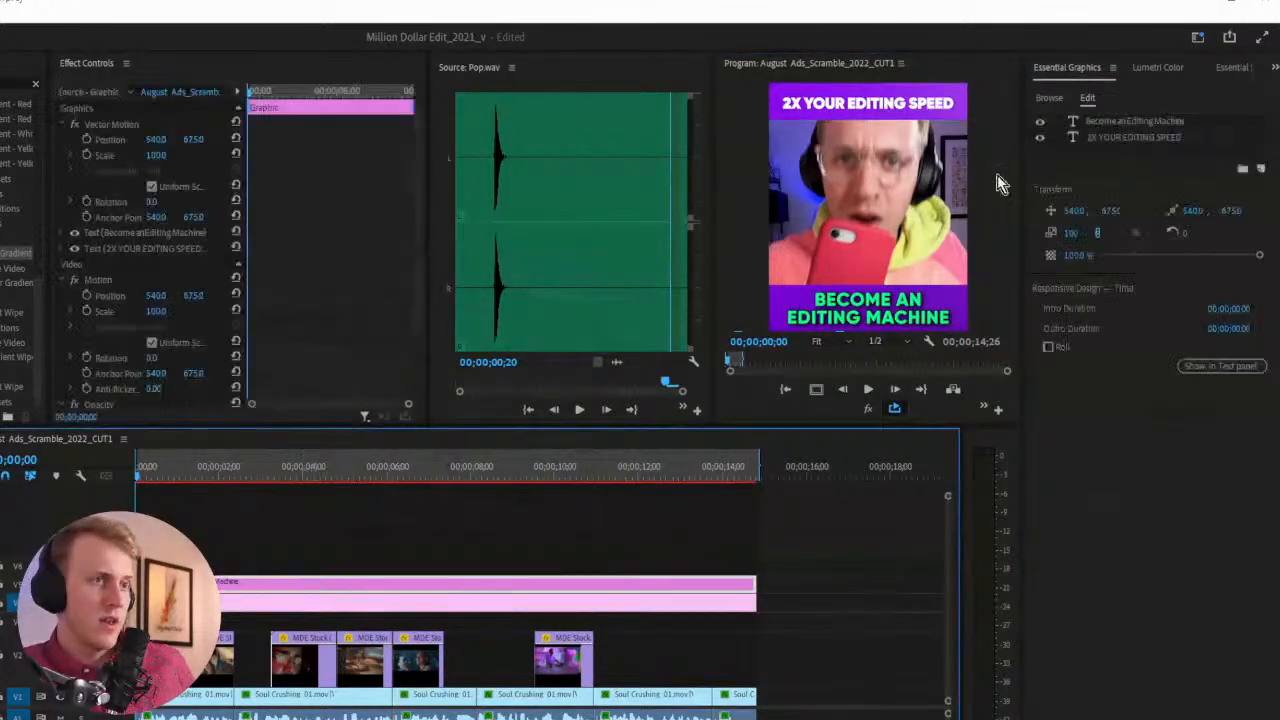
click(1094, 137)
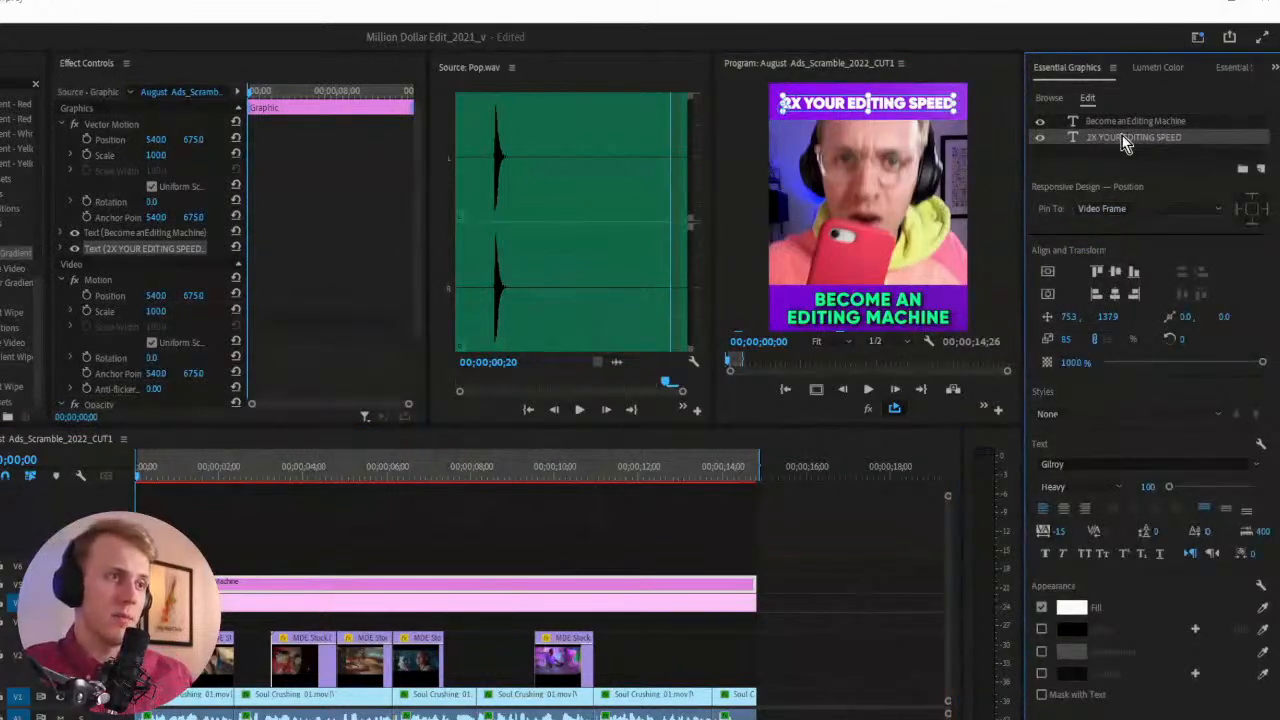
double_click(1122, 137)
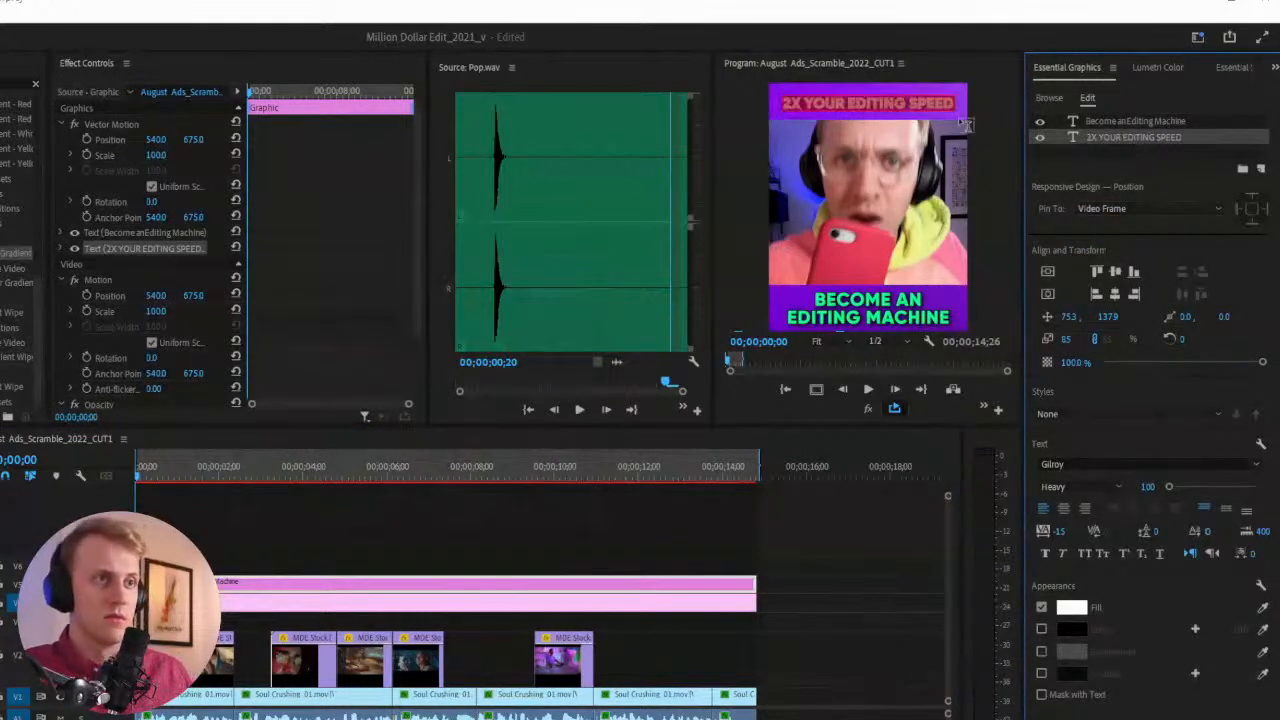
text(10X)
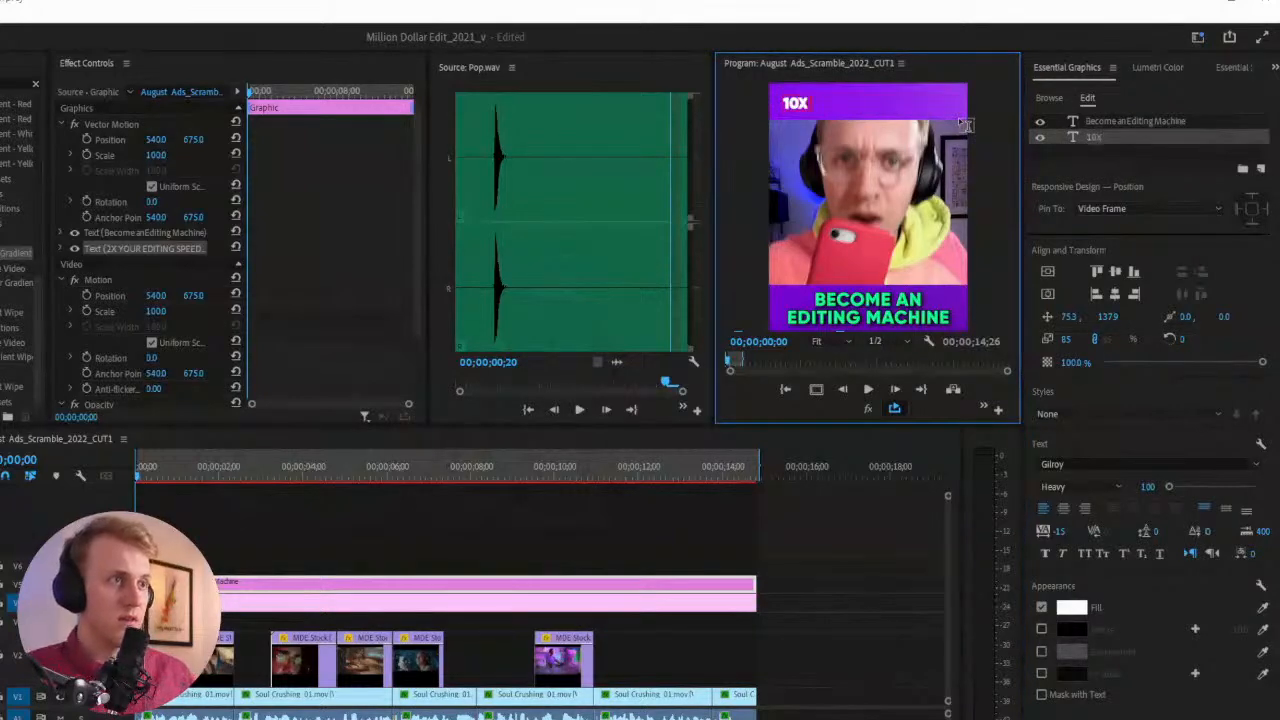
text( FASTER E)
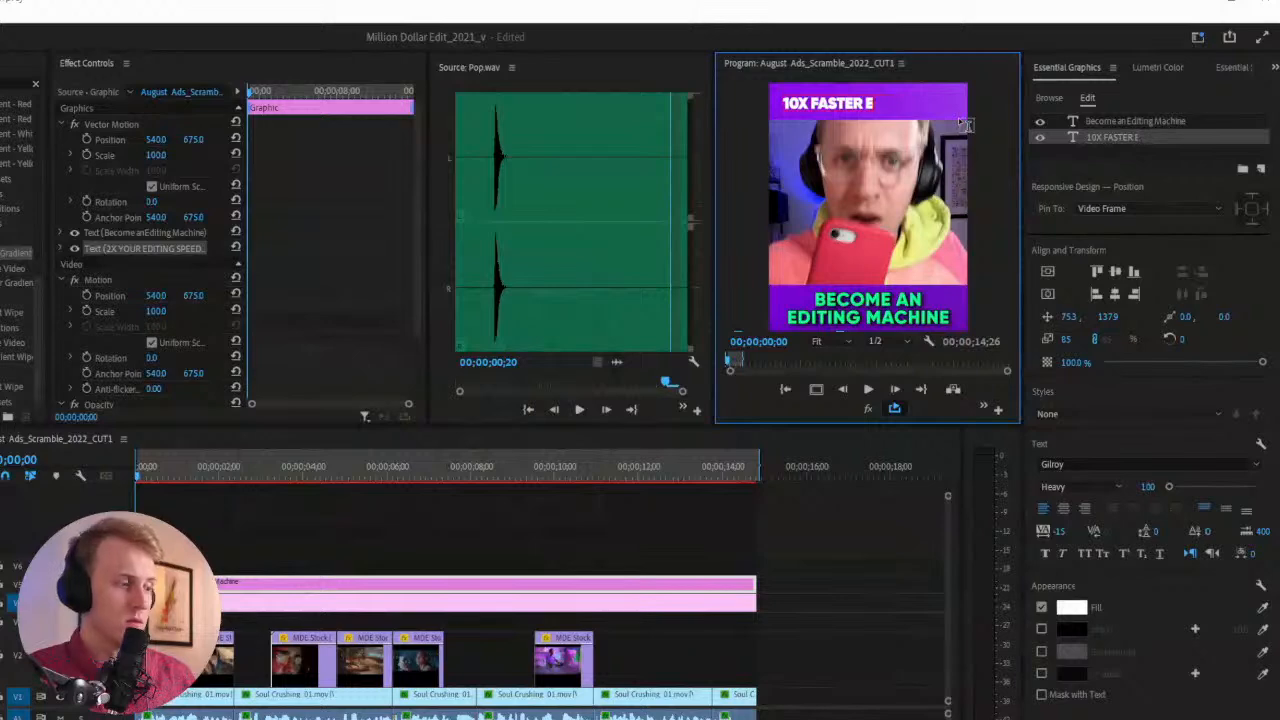
text(ditingNG)
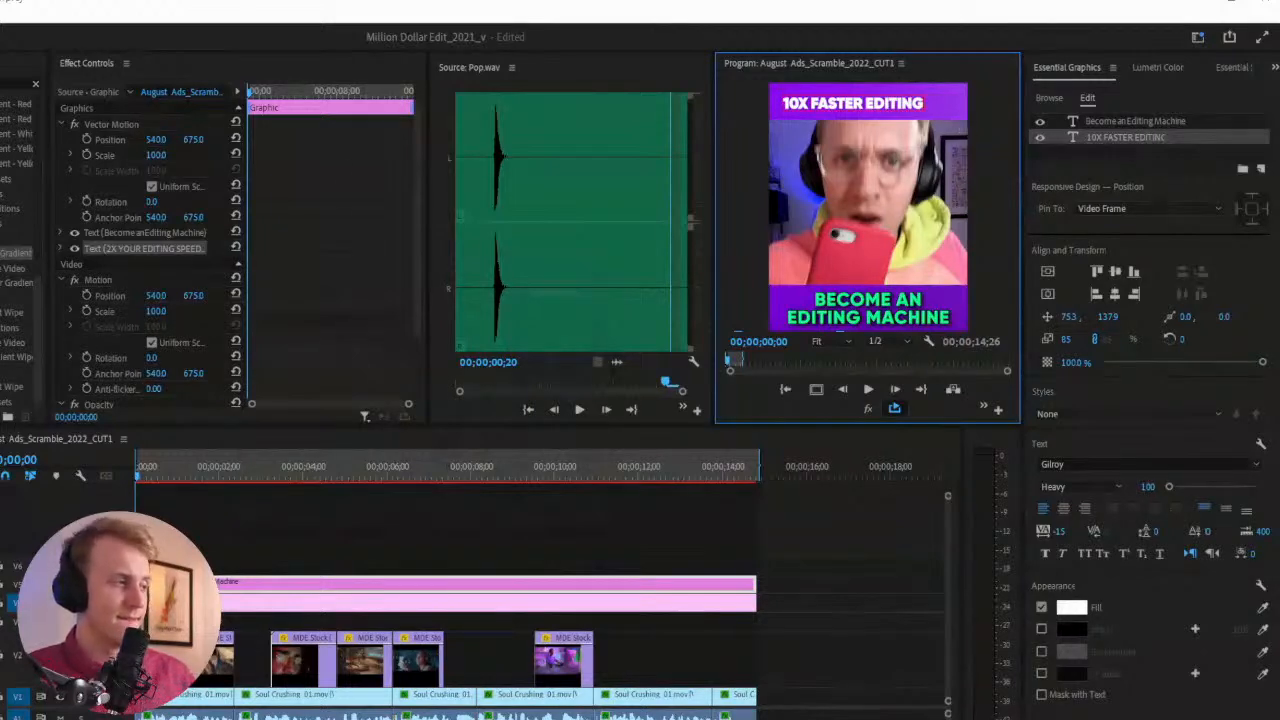
click(0, 462)
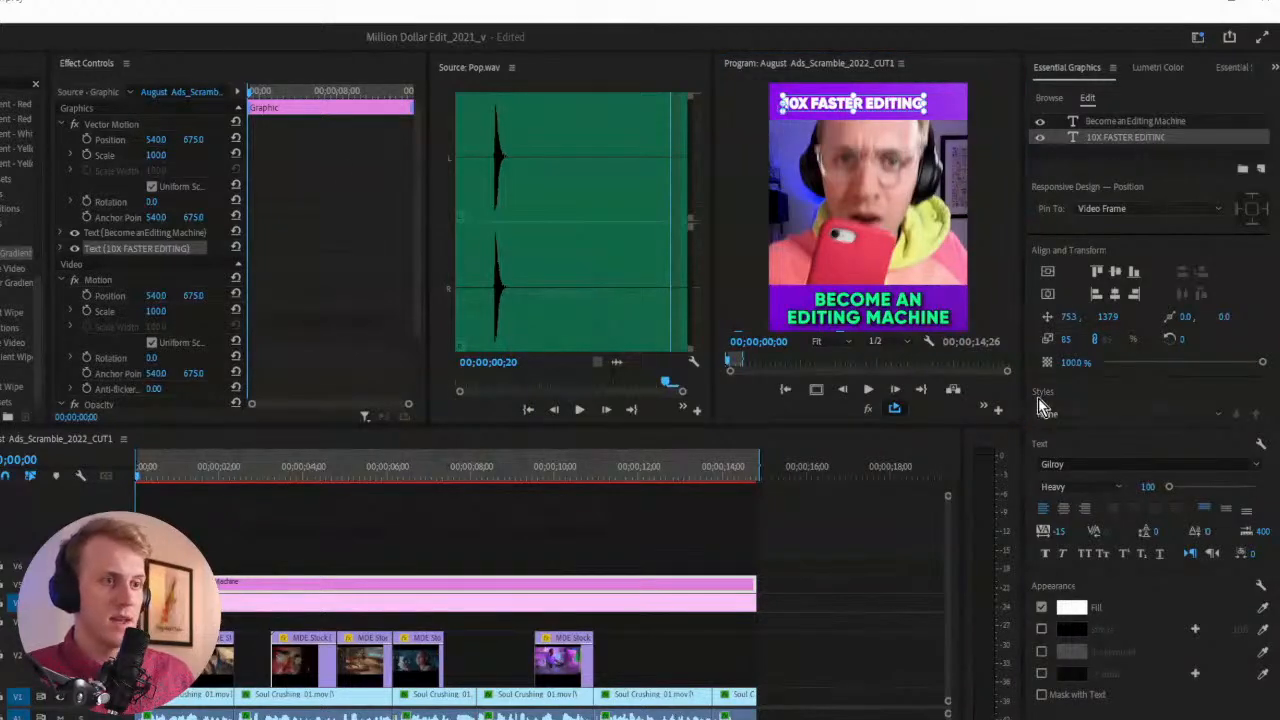
Set the headline's tracking to 39, centre-align its text and centre it horizontally in the frame
drag(1050, 302, 1031, 347)
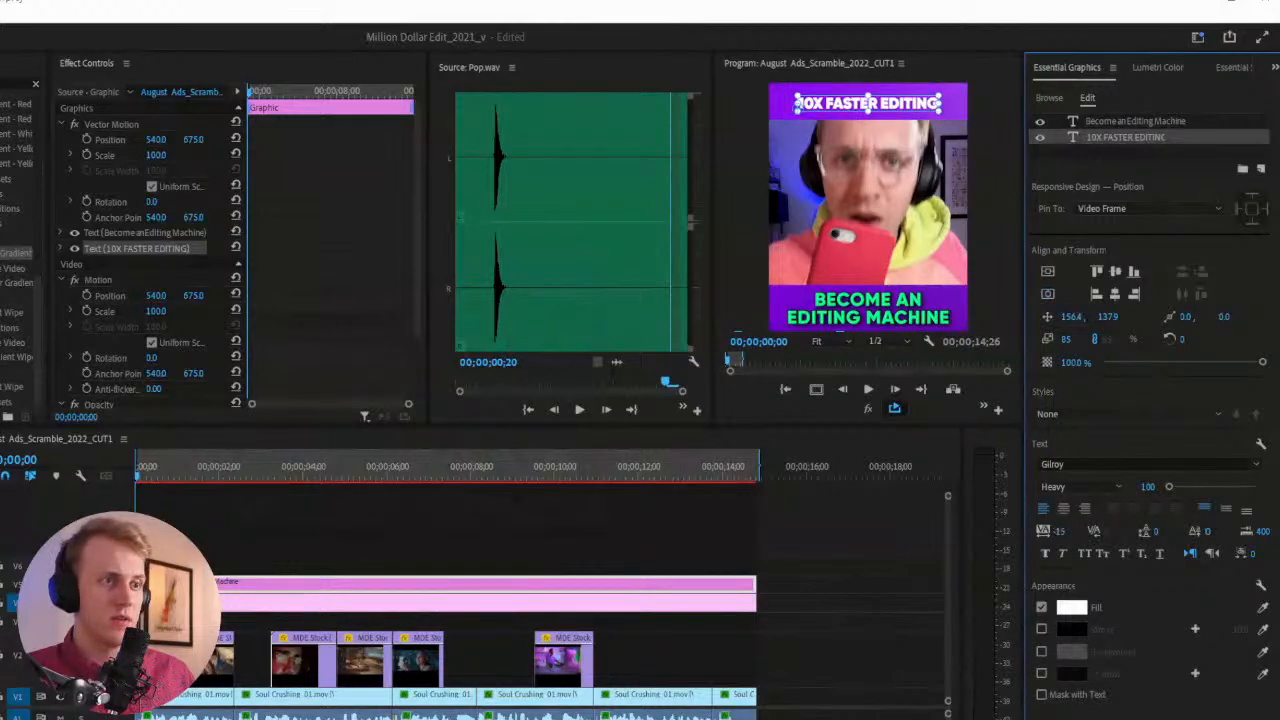
click(1047, 295)
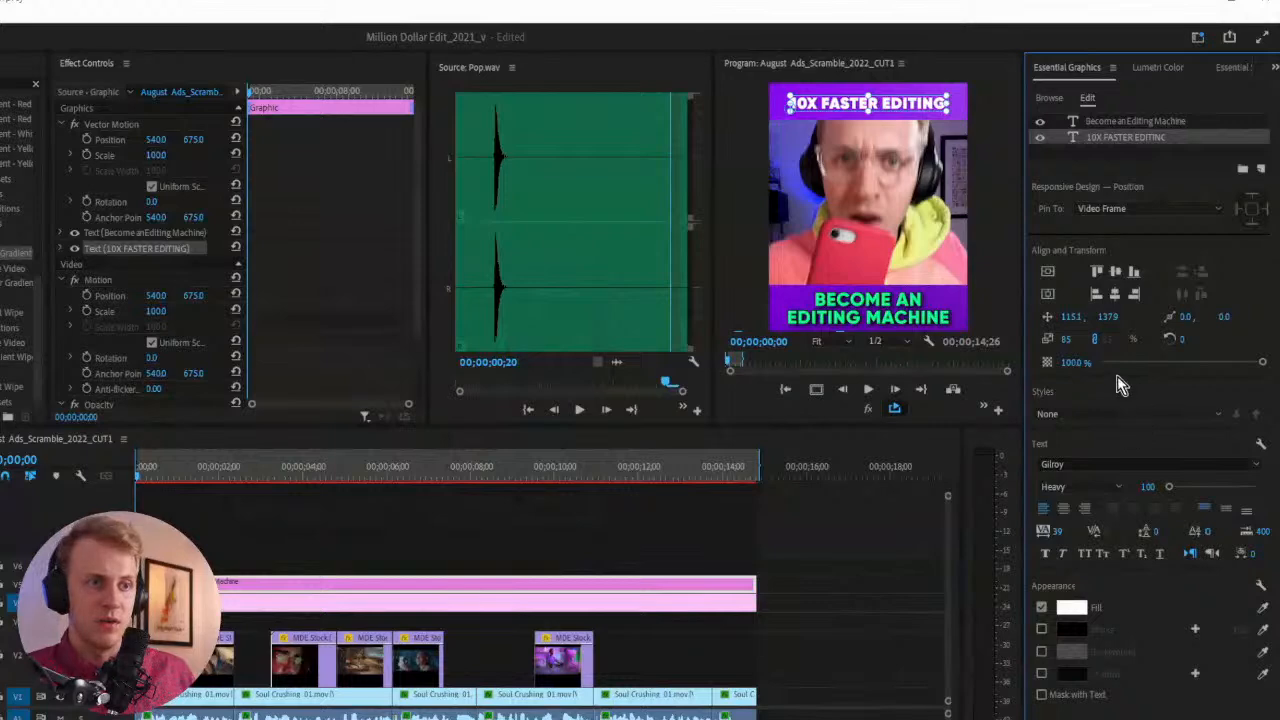
click(1069, 509)
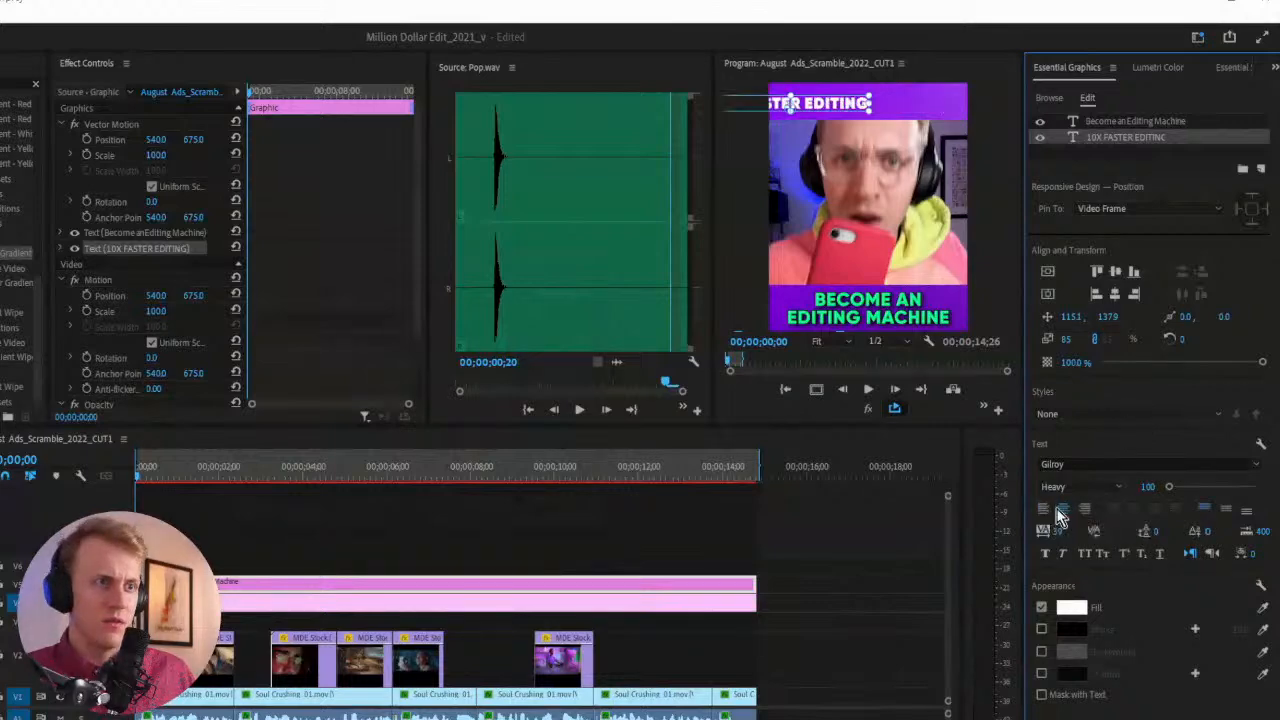
click(1048, 295)
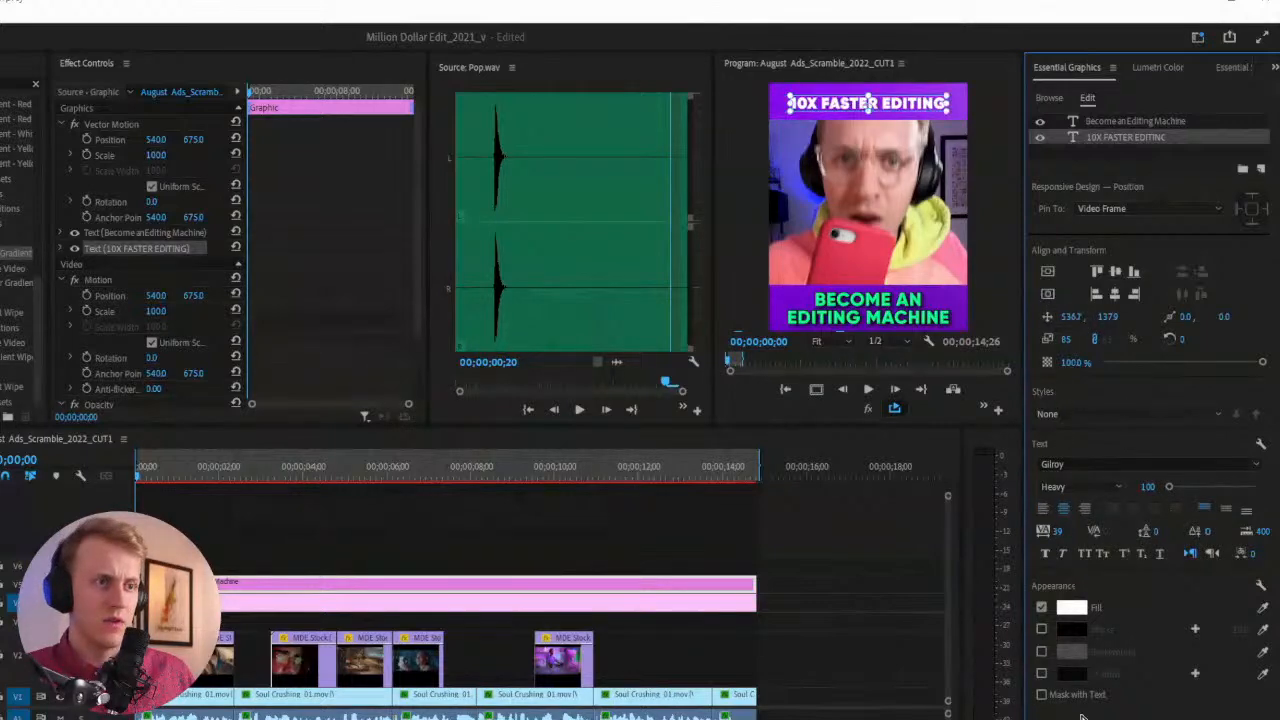
Add a 10.0 black stroke and a shadow at 57% opacity to the "10X FASTER EDITING" headline
click(1042, 630)
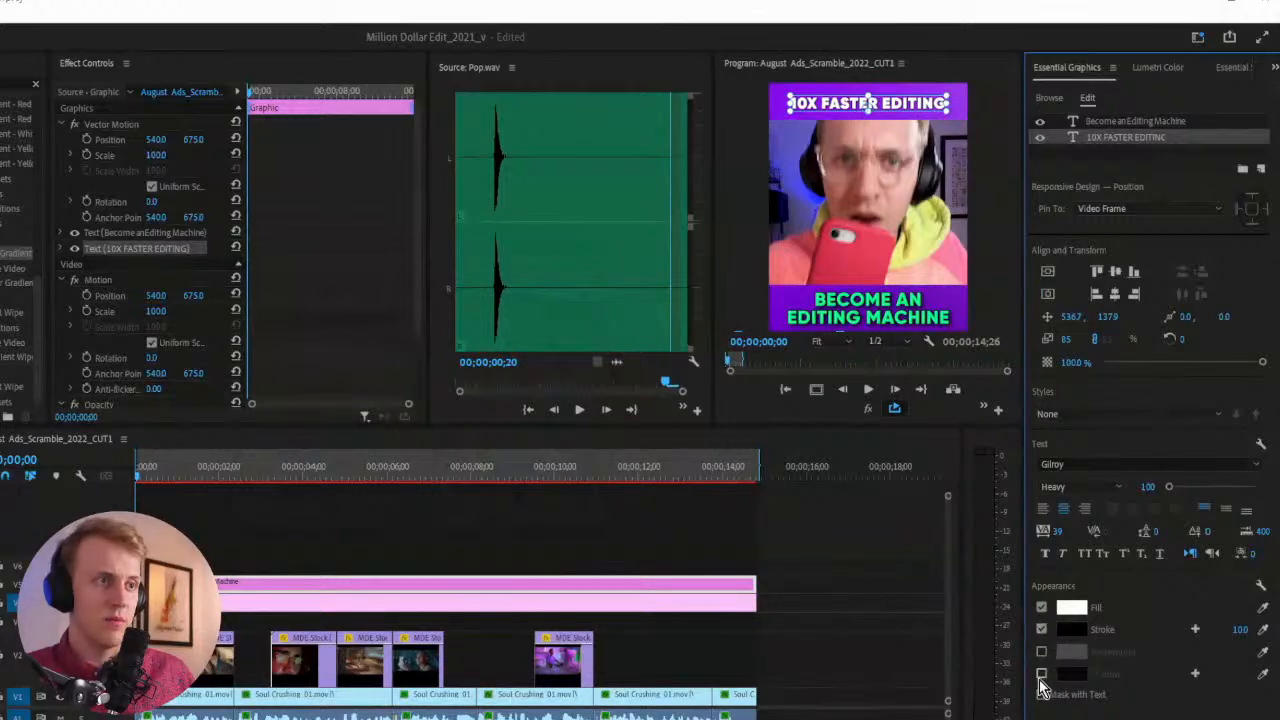
click(1041, 674)
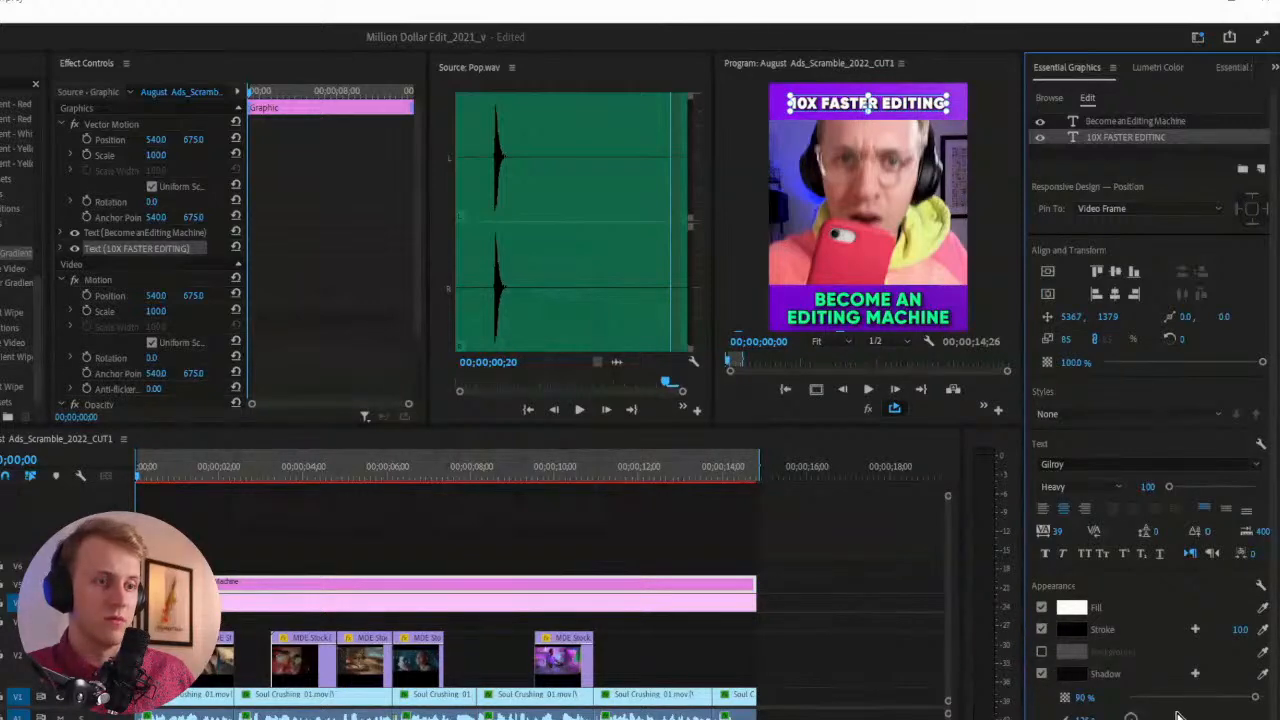
drag(1178, 700, 1206, 697)
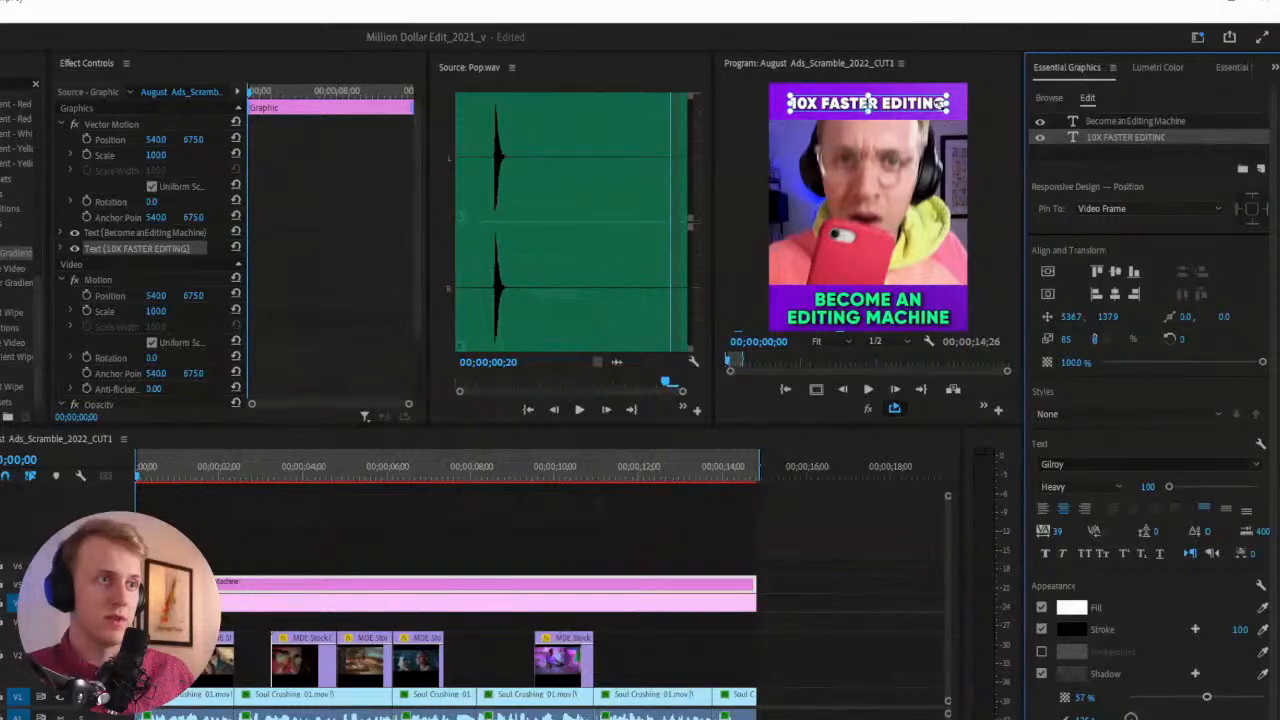
Enlarge the "10X FASTER EDITING" headline to a scale of about 98 and deselect it
mouse_move(946, 104)
mouse_down()
mouse_move(972, 112)
mouse_move(924, 117)
mouse_move(974, 124)
mouse_move(923, 113)
mouse_move(942, 121)
mouse_up()
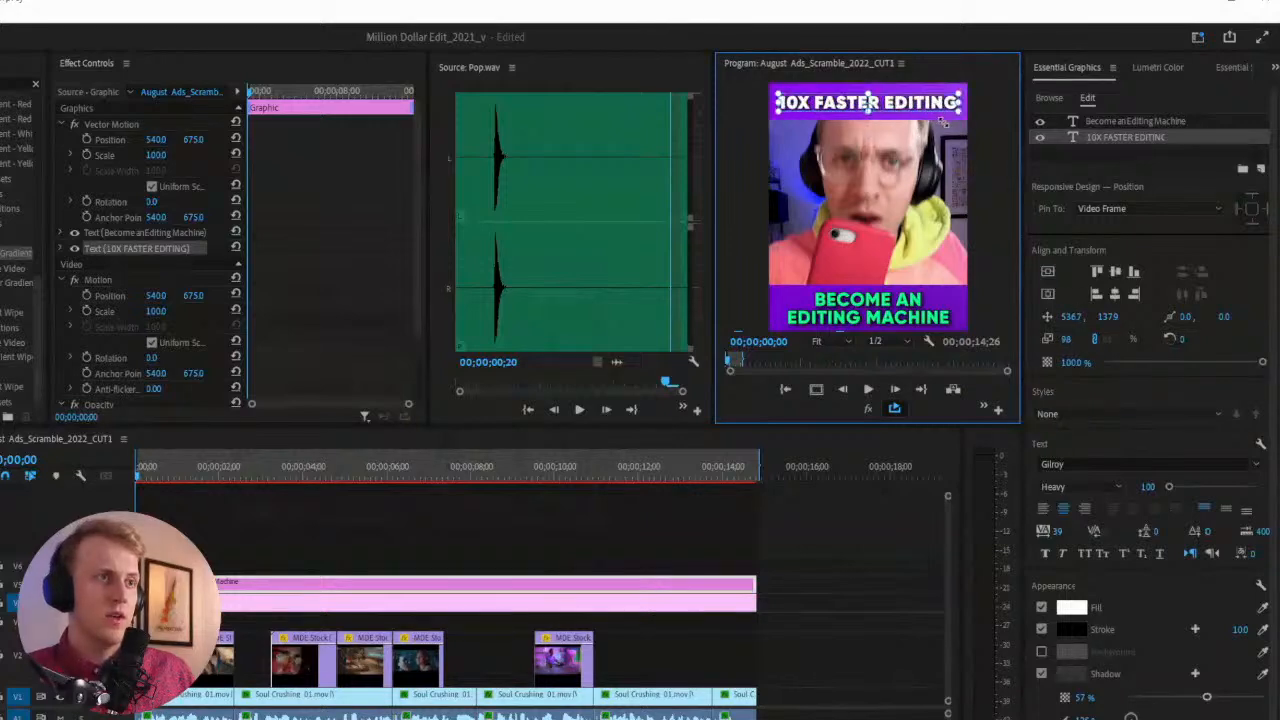
click(997, 97)
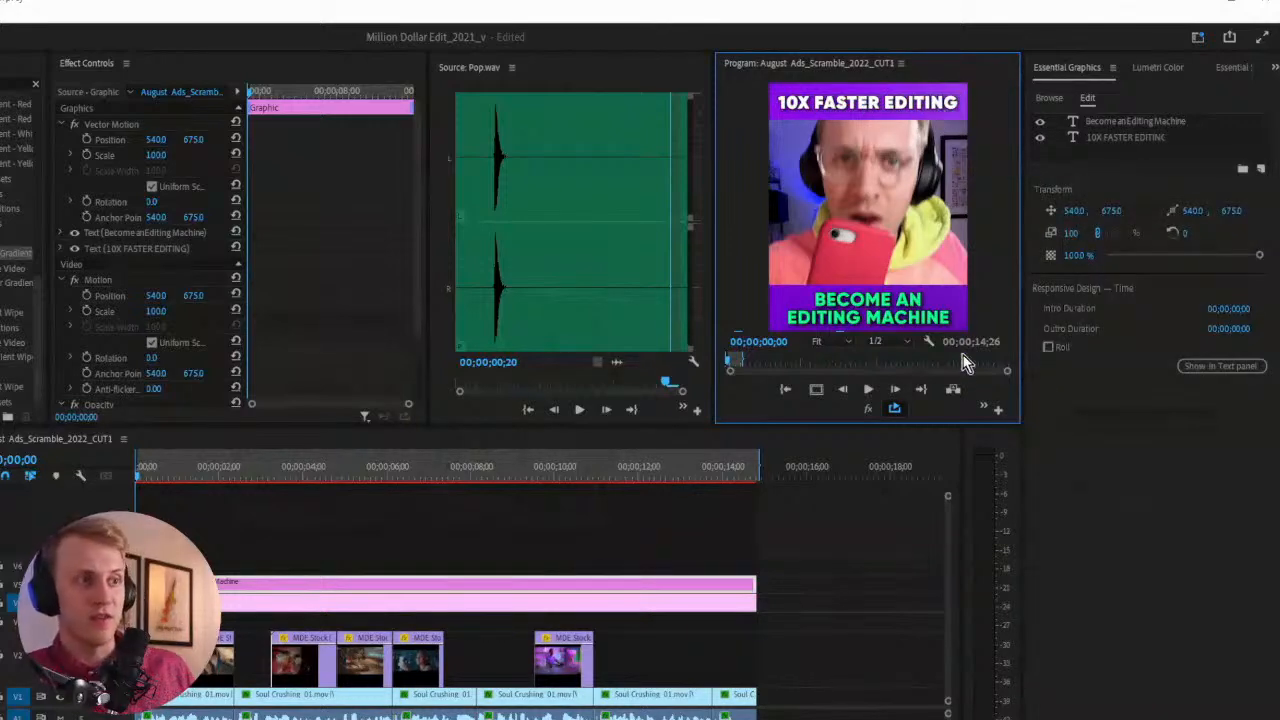
click(870, 622)
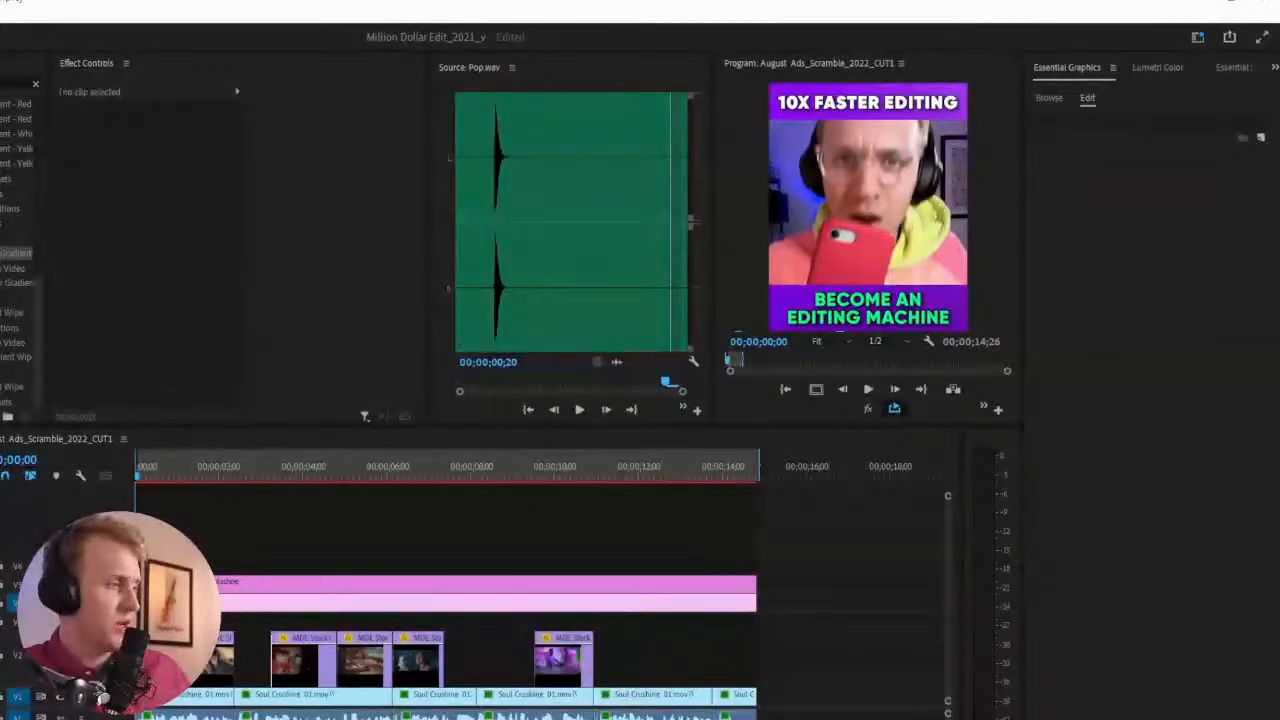
Place the clapper-board image at the sequence start on the track above the titles and extend it to the titles' end
drag(214, 450, 137, 564)
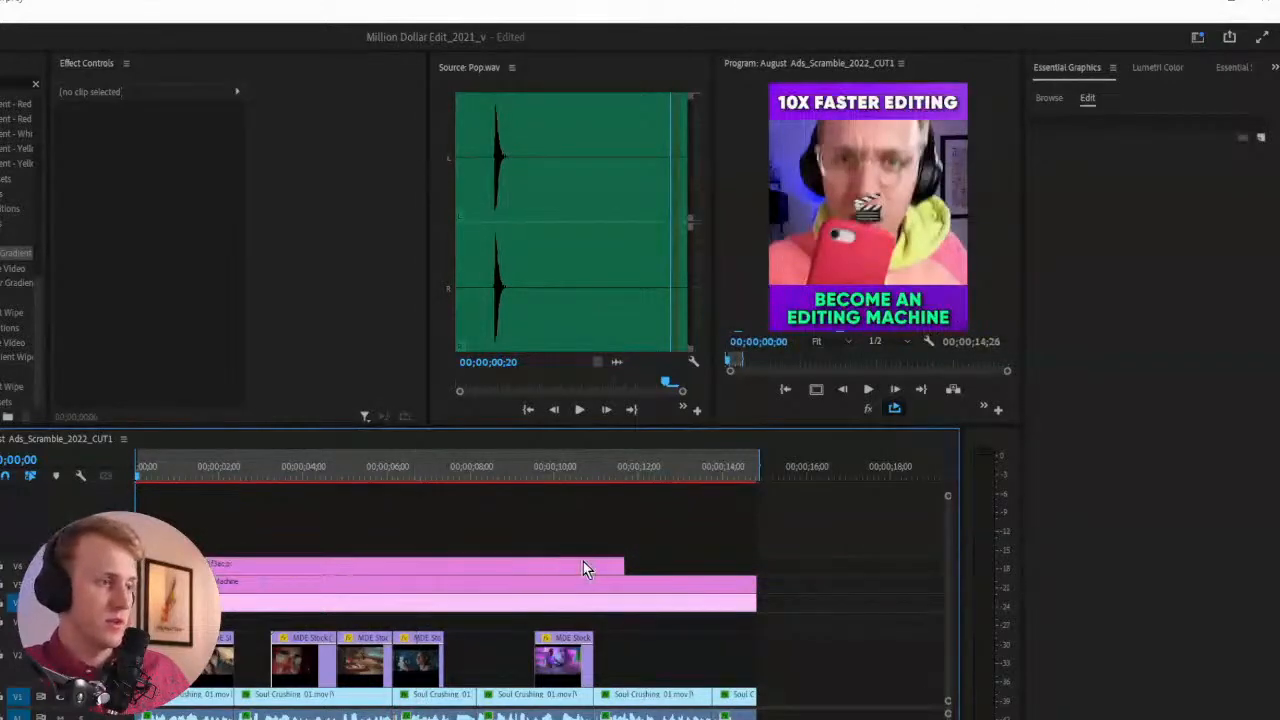
drag(621, 560, 756, 560)
click(668, 575)
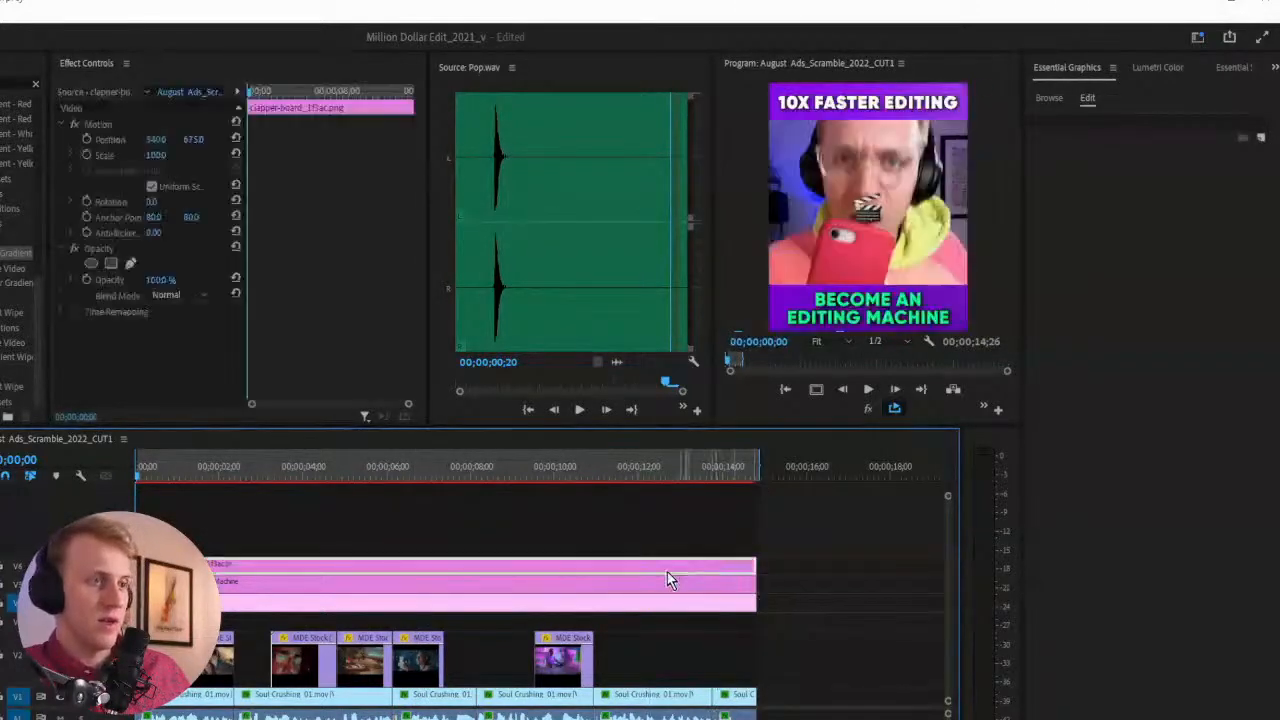
Place the clapper-board image in the frame's lower-left corner at about 111, 1245, rotated 14.4° and scaled to about 141
click(100, 123)
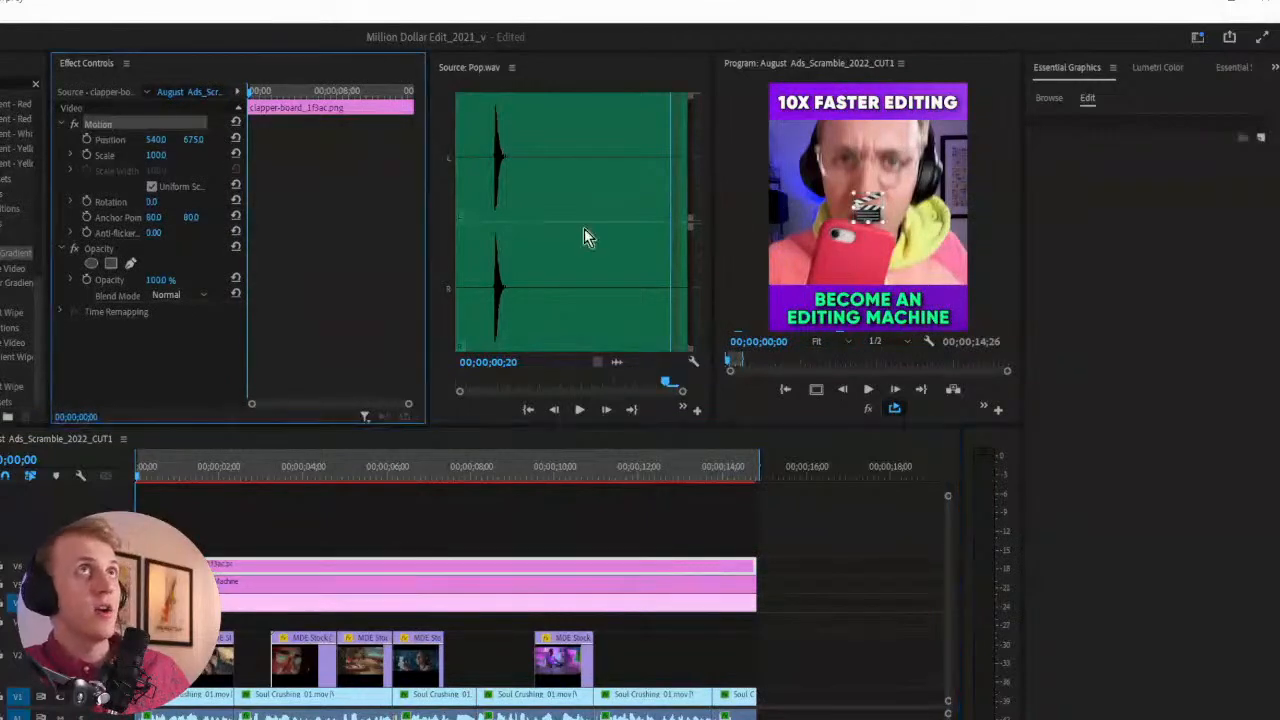
drag(857, 226, 827, 292)
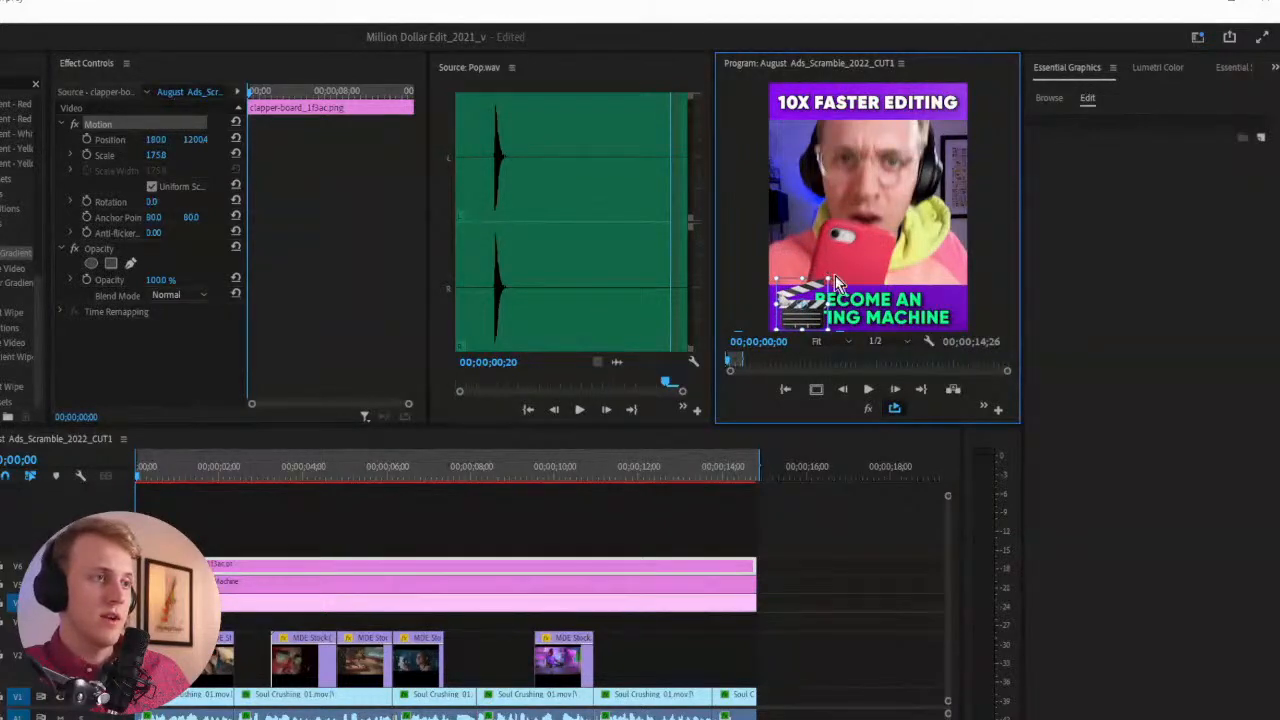
drag(832, 275, 797, 327)
drag(716, 426, 578, 603)
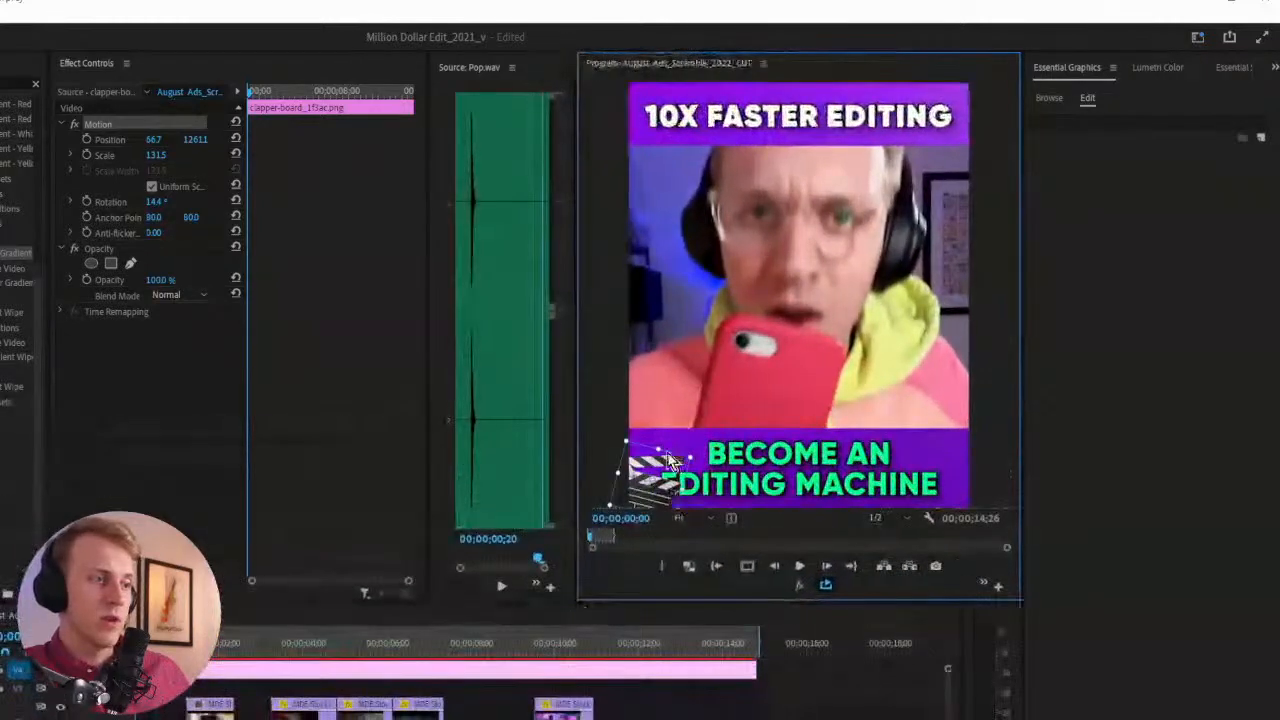
drag(667, 452, 680, 476)
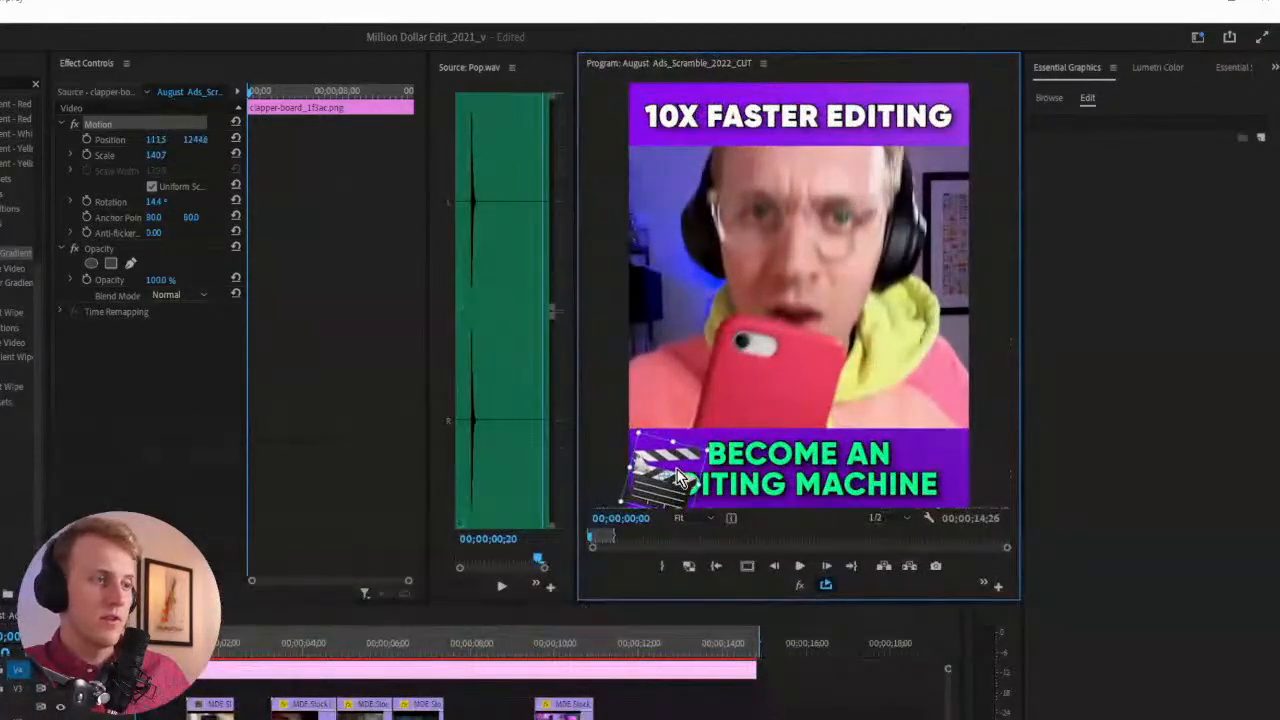
click(680, 476)
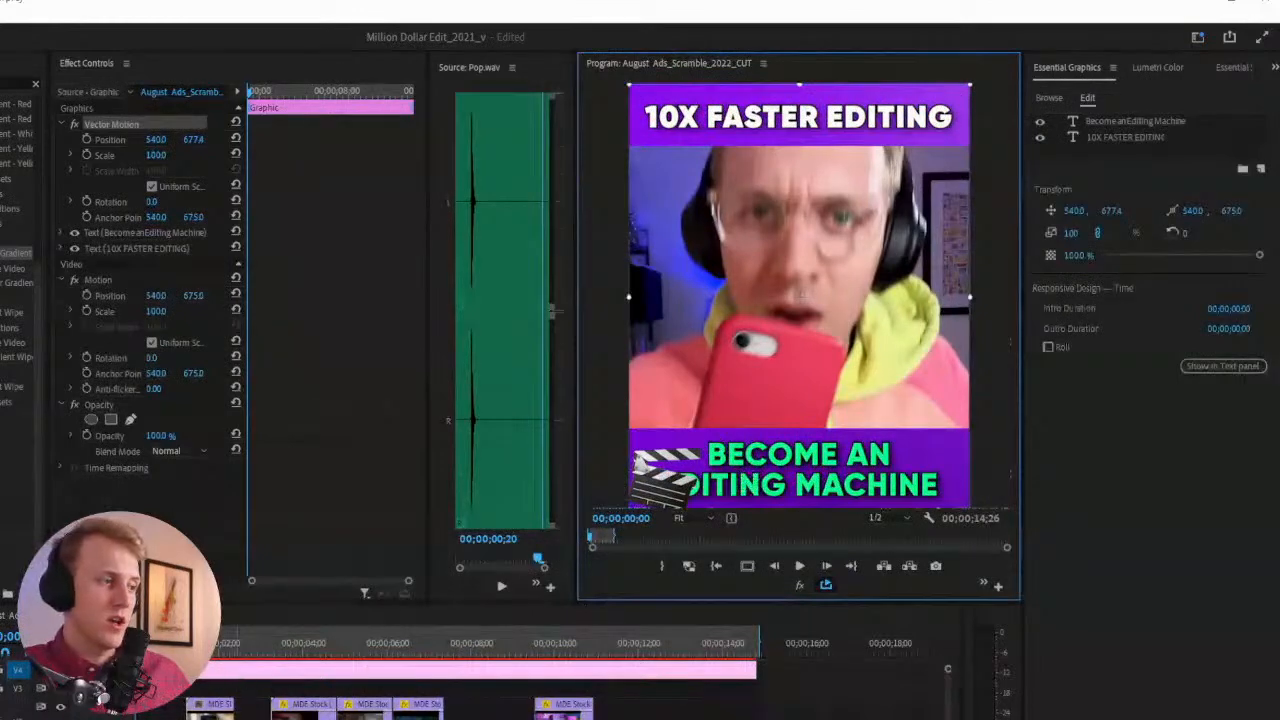
Scale the "BECOME AN EDITING MACHINE" text to 89, keep it centre-aligned and move it beside the clapper board at about 630, 1212
scroll(230, 677, up, 2)
click(224, 669)
click(880, 478)
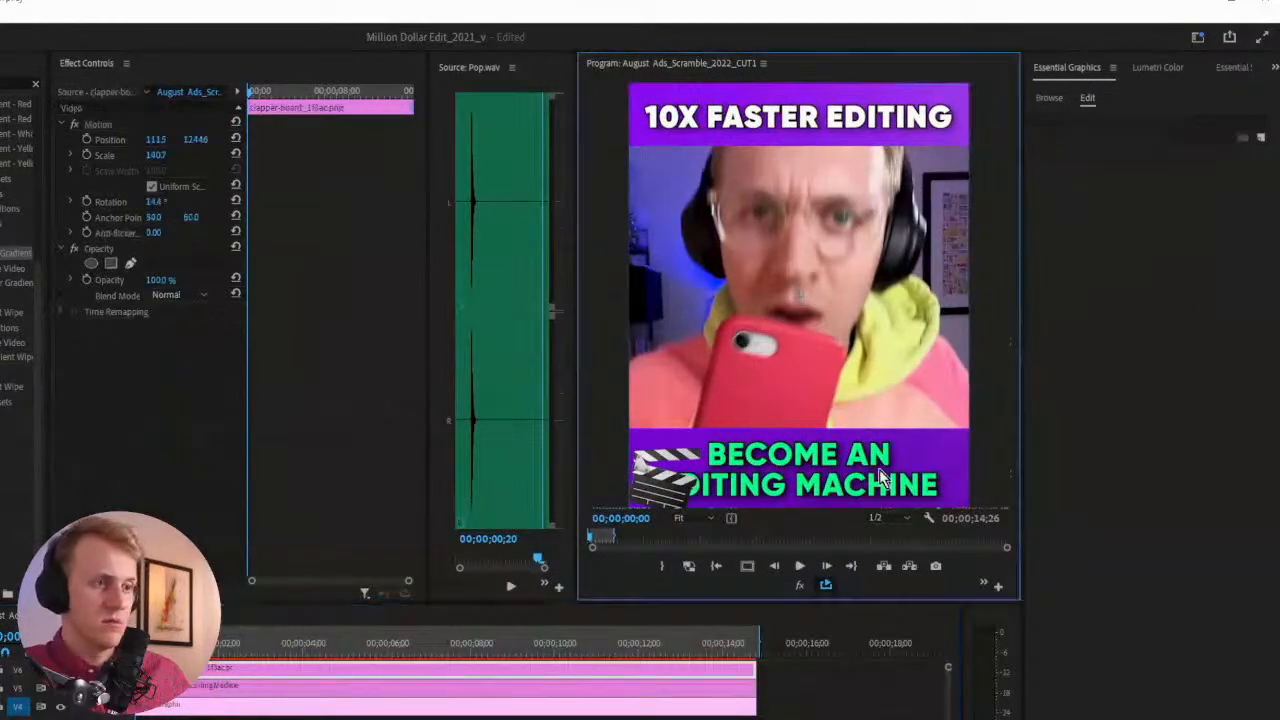
click(207, 686)
click(1117, 124)
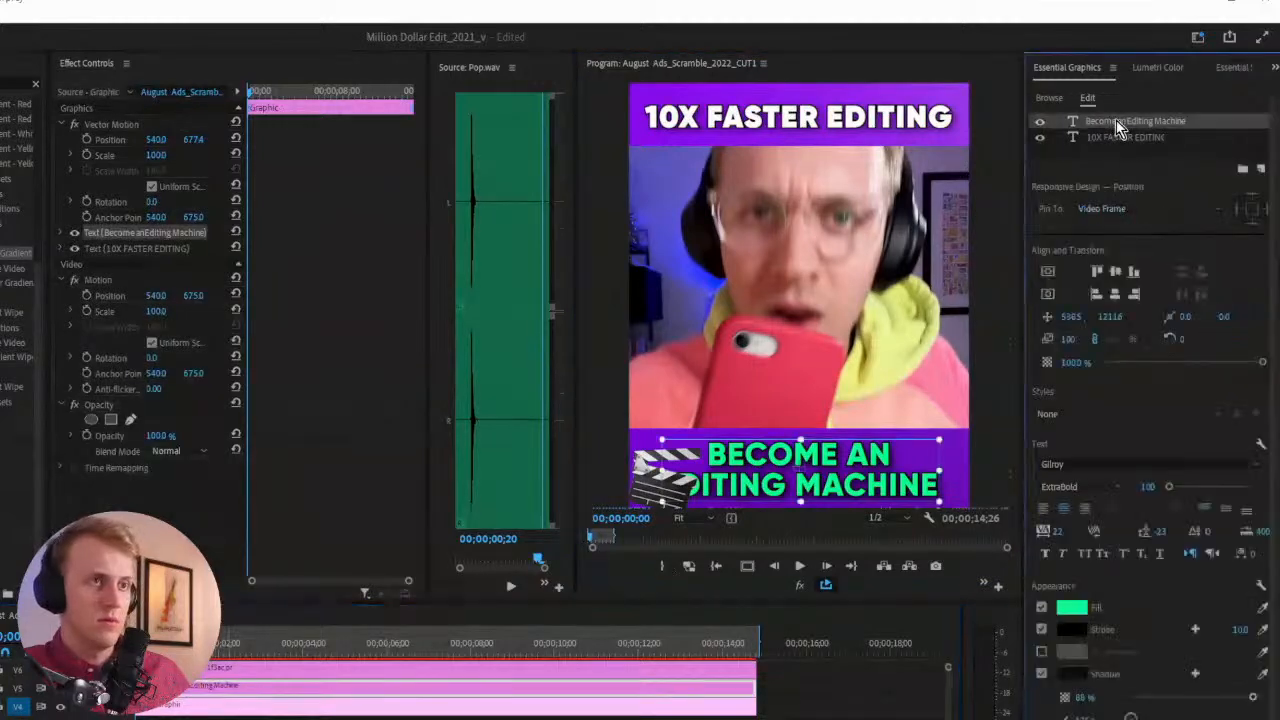
mouse_move(939, 470)
mouse_down()
mouse_move(829, 486)
mouse_move(960, 470)
mouse_up()
click(1044, 510)
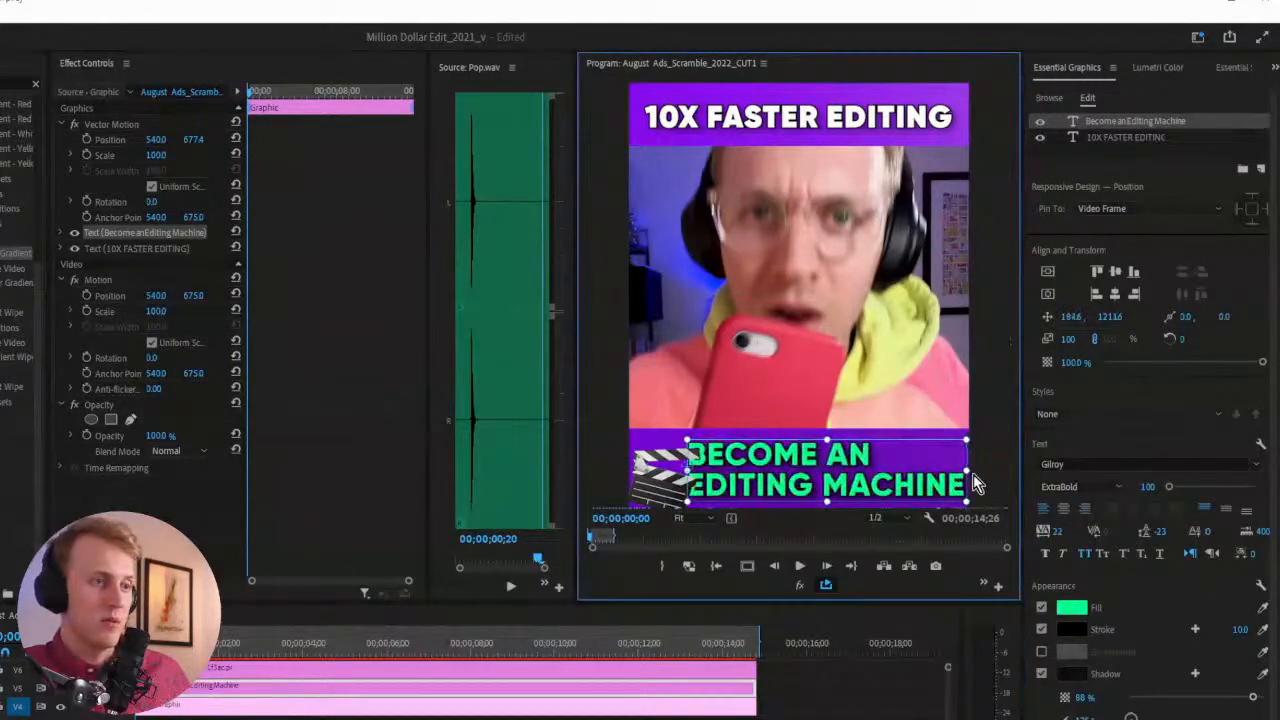
drag(968, 470, 900, 487)
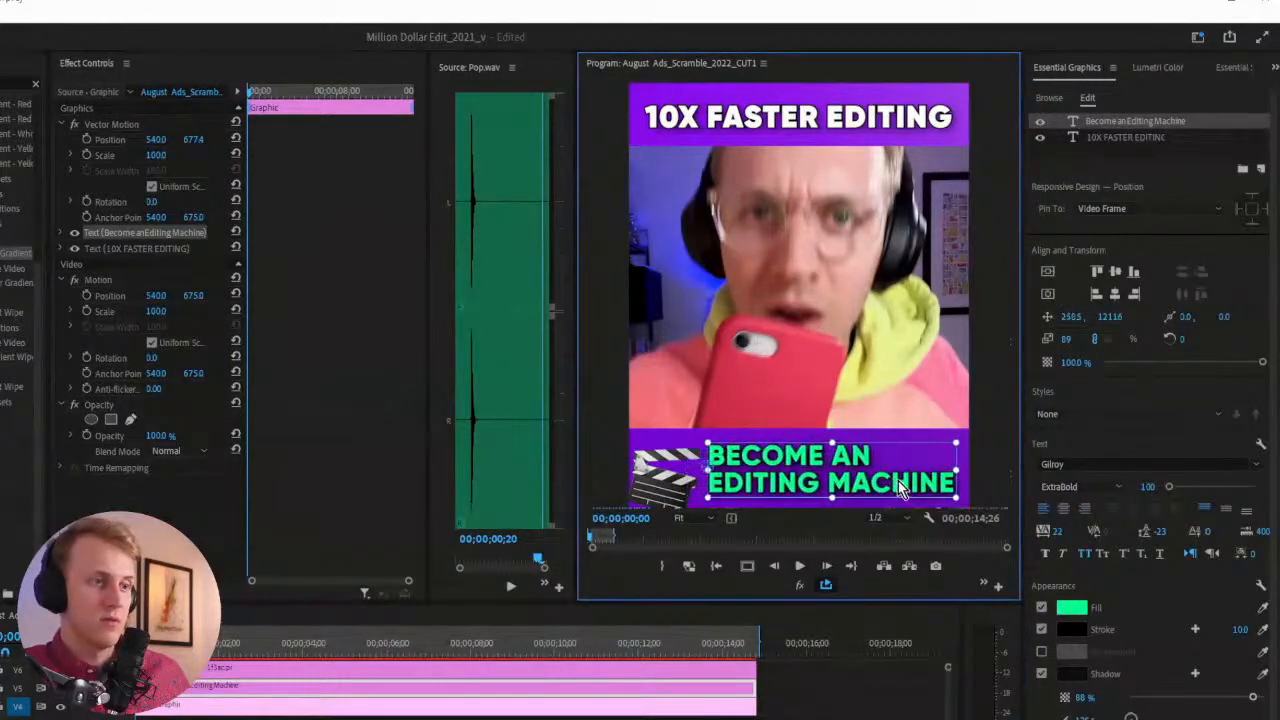
click(1064, 512)
drag(746, 478, 863, 476)
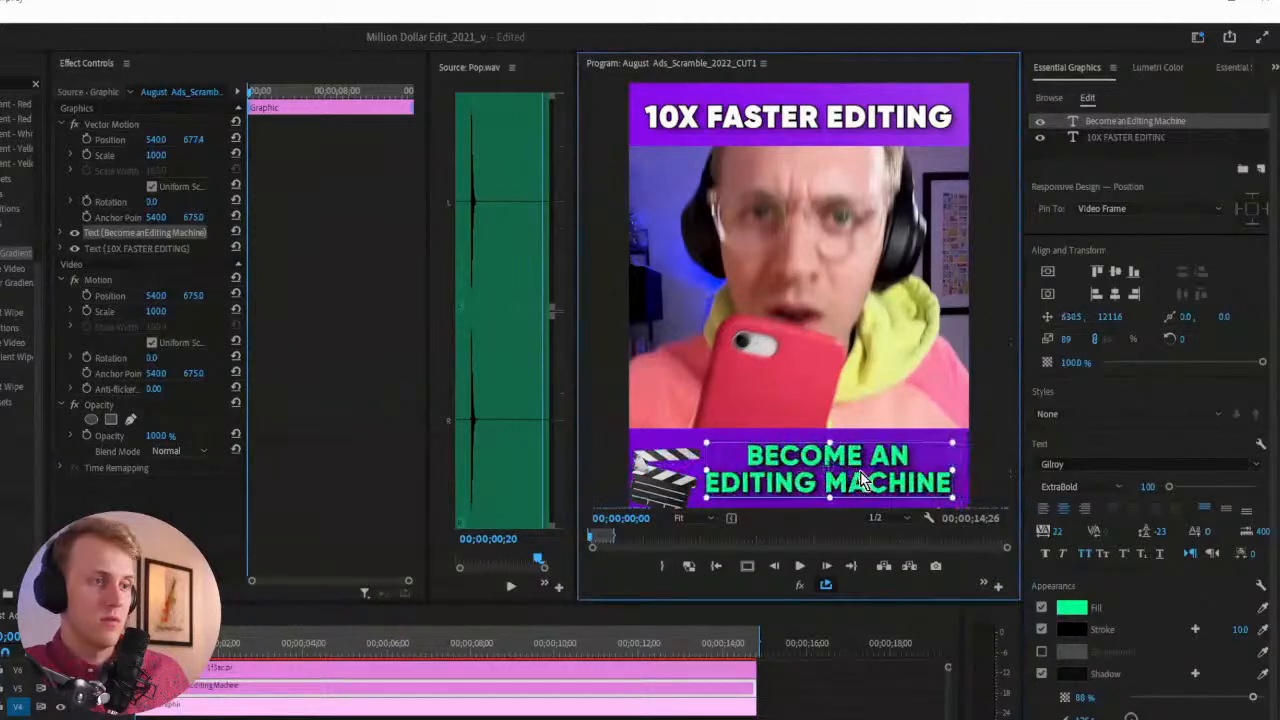
Shift the clapper-board image horizontally to about 65.5 and lower its opacity to 91%
click(278, 666)
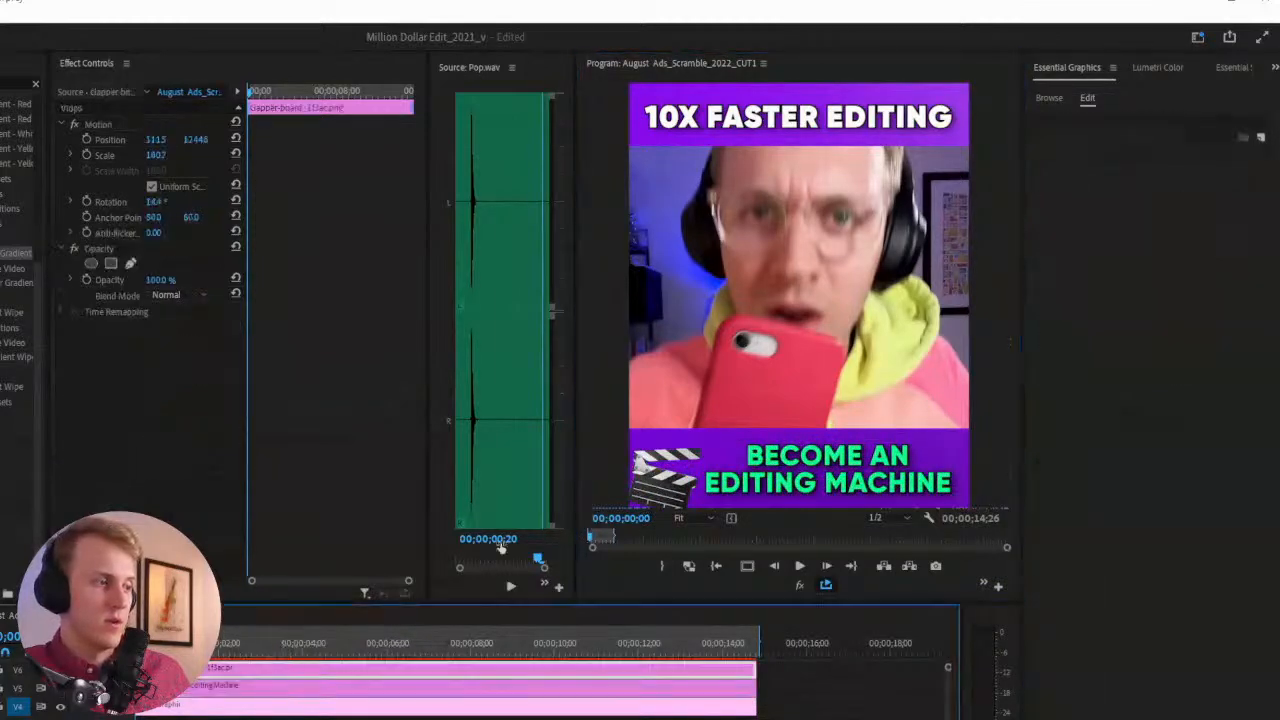
click(658, 502)
click(155, 138)
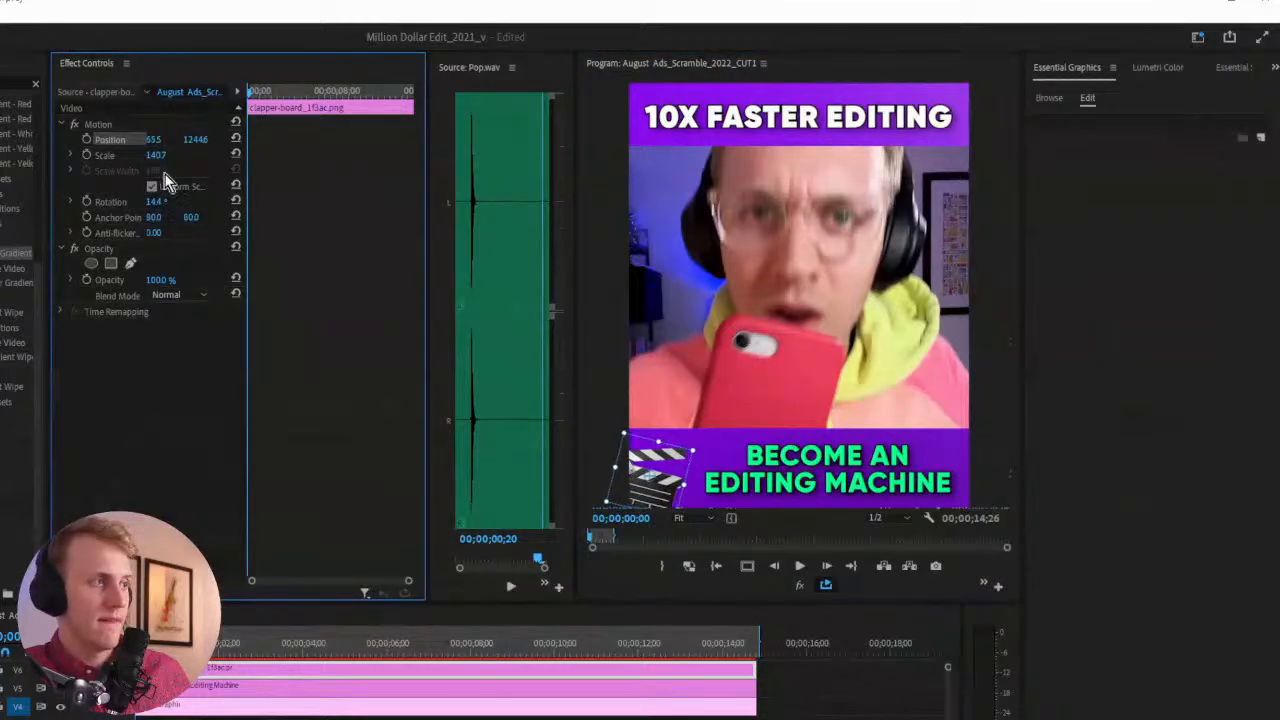
drag(155, 280, 132, 280)
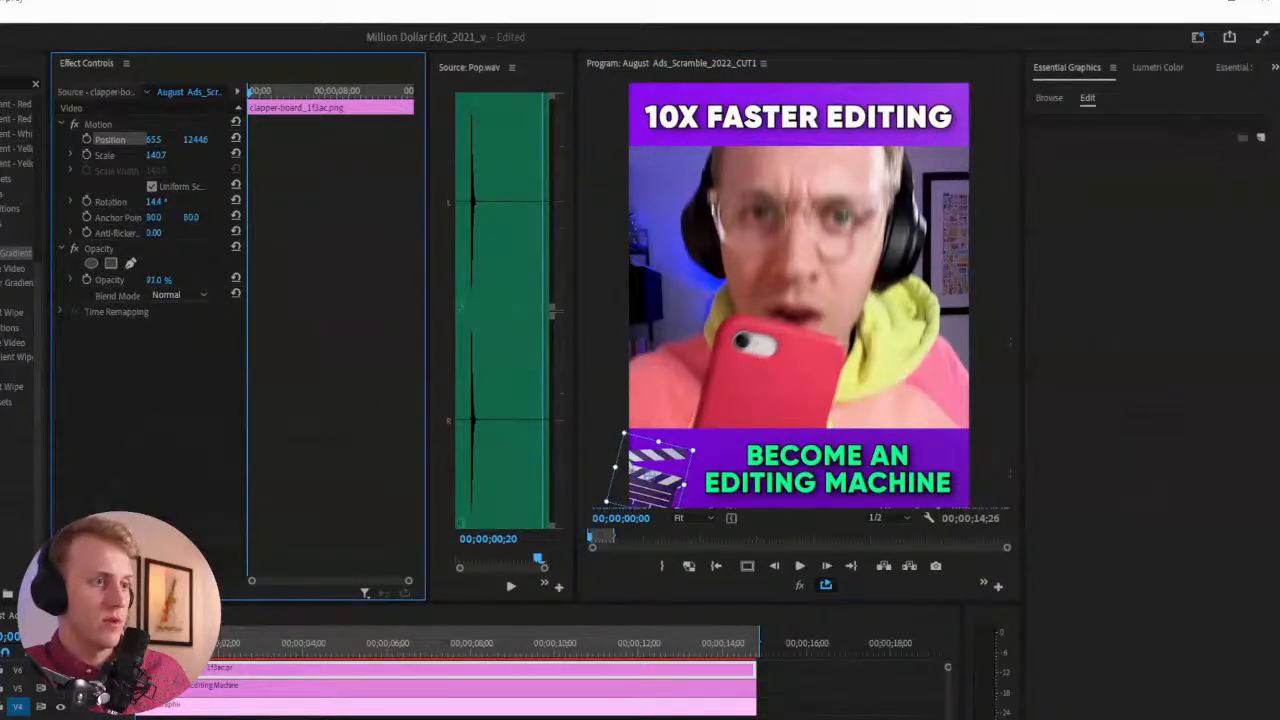
Move the "BECOME AN EDITING MACHINE" text back towards the middle of the lower bar, at about 535, 1212
click(360, 690)
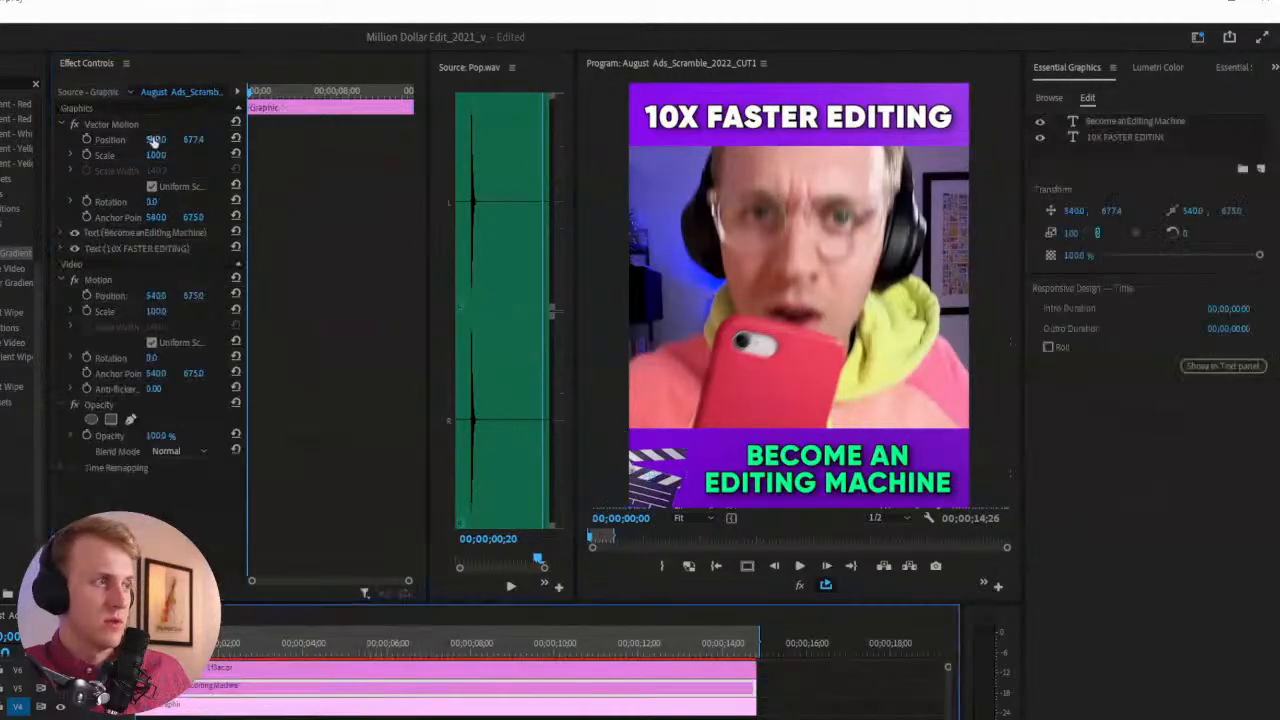
click(873, 645)
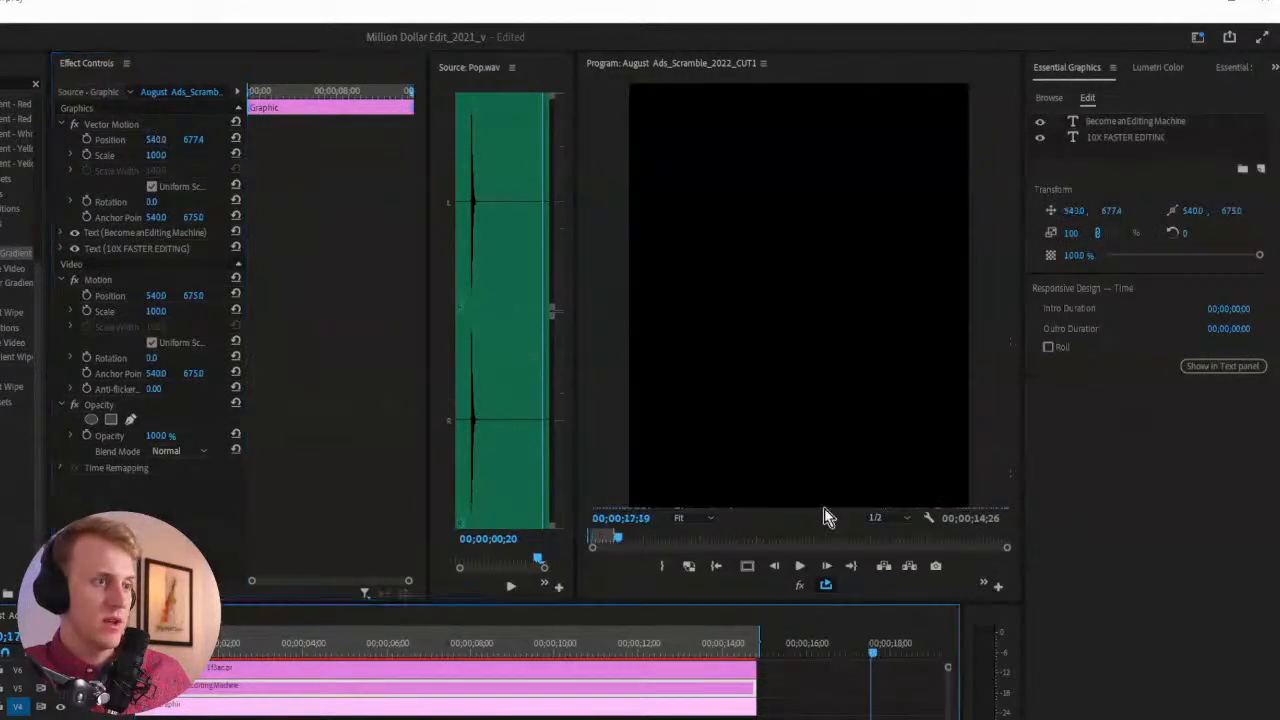
click(533, 648)
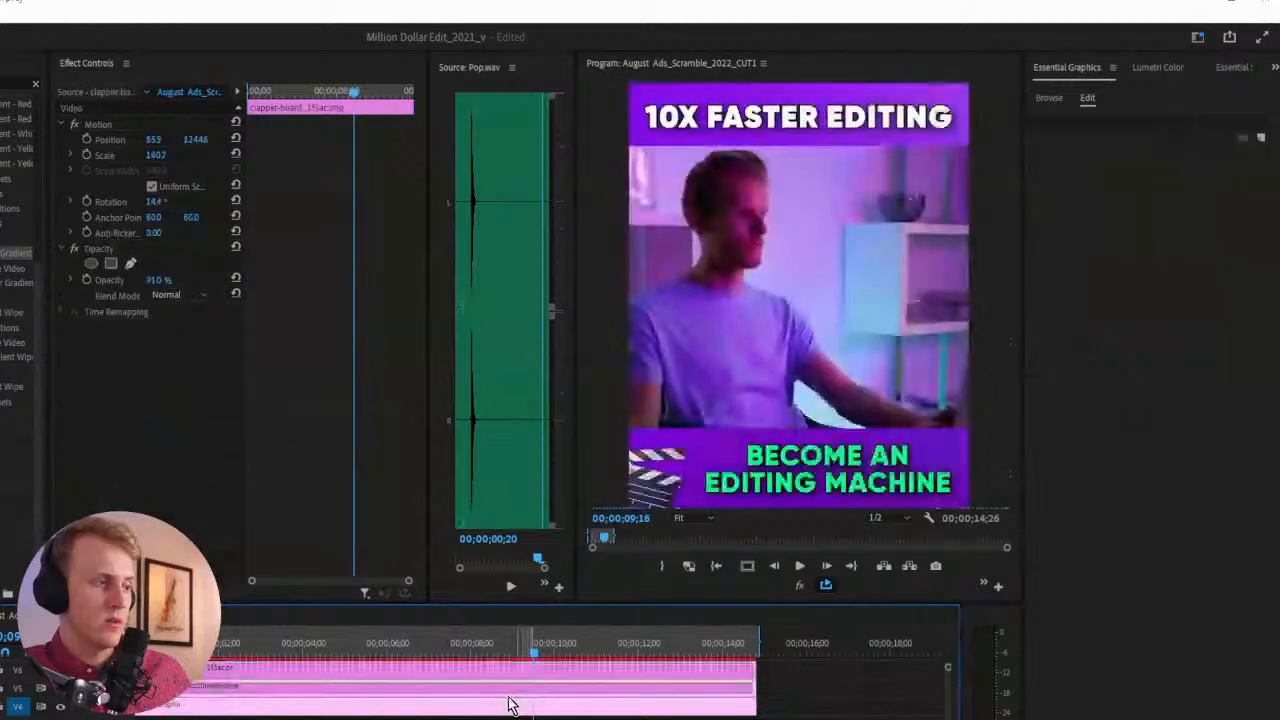
click(855, 487)
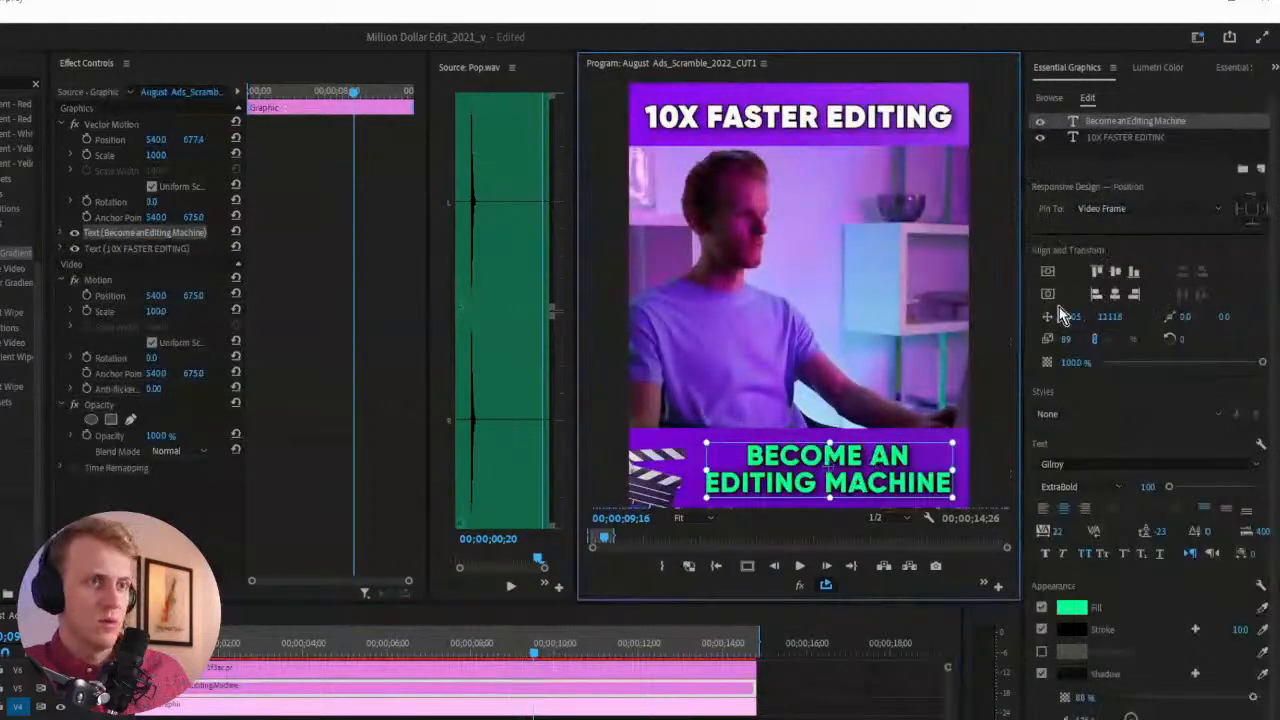
drag(897, 481, 867, 480)
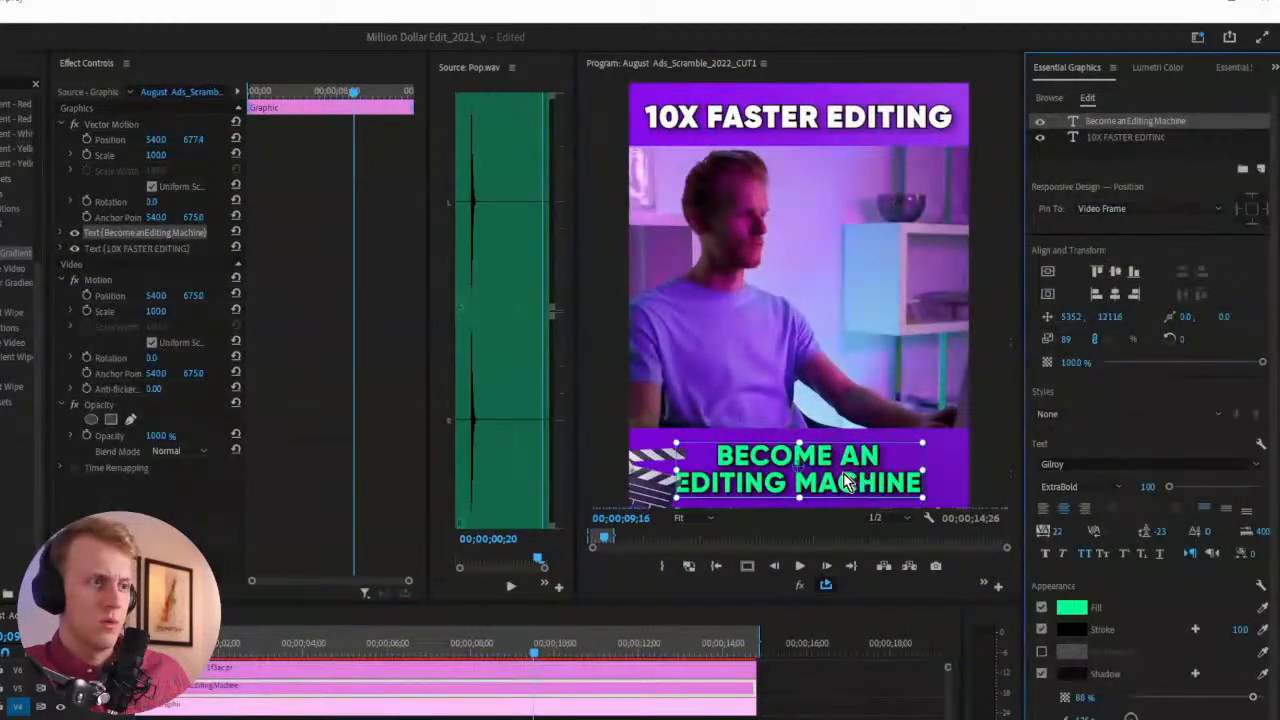
Swap the clapper-board and title clips in the timeline so the clapper board lies on the track beneath the text
click(205, 668)
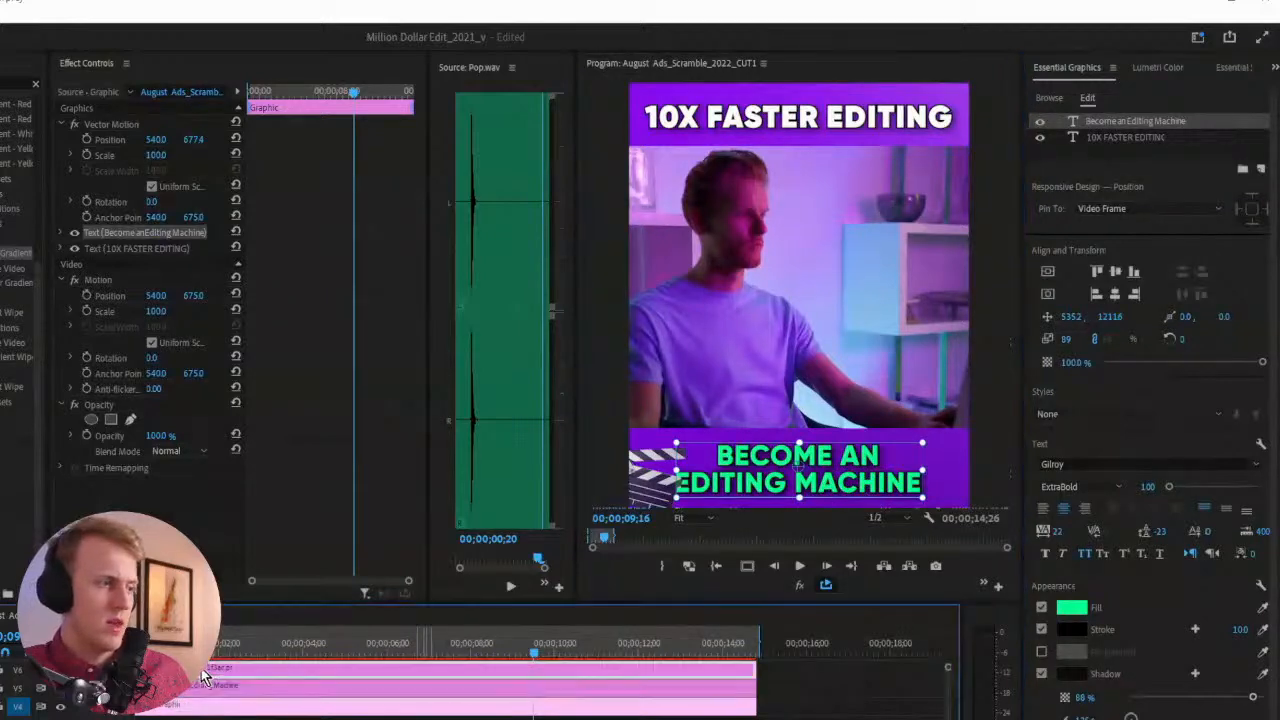
drag(180, 711, 184, 719)
drag(198, 669, 250, 697)
click(222, 691)
drag(243, 712, 262, 684)
click(897, 669)
drag(700, 709, 698, 697)
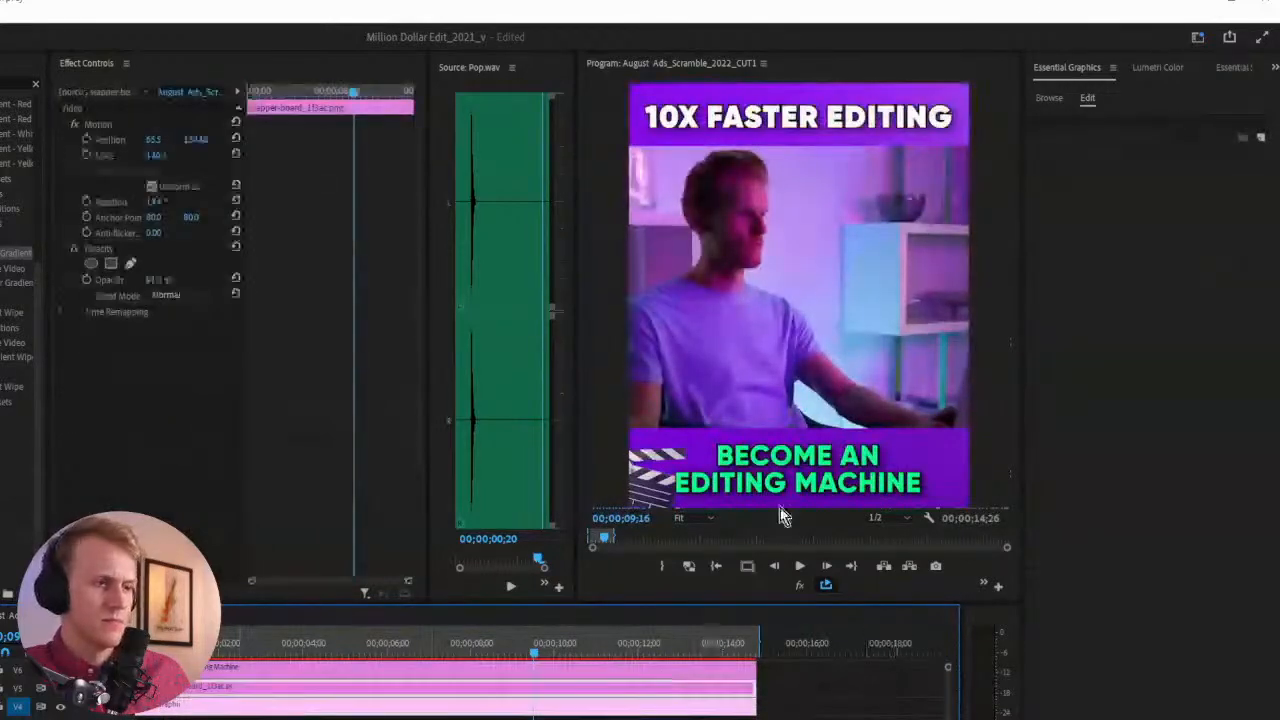
Enlarge the "BECOME AN EDITING MACHINE" text to scale 99 with 100% shadow opacity, and save the project
click(797, 466)
drag(938, 500, 936, 499)
drag(1253, 697, 1268, 697)
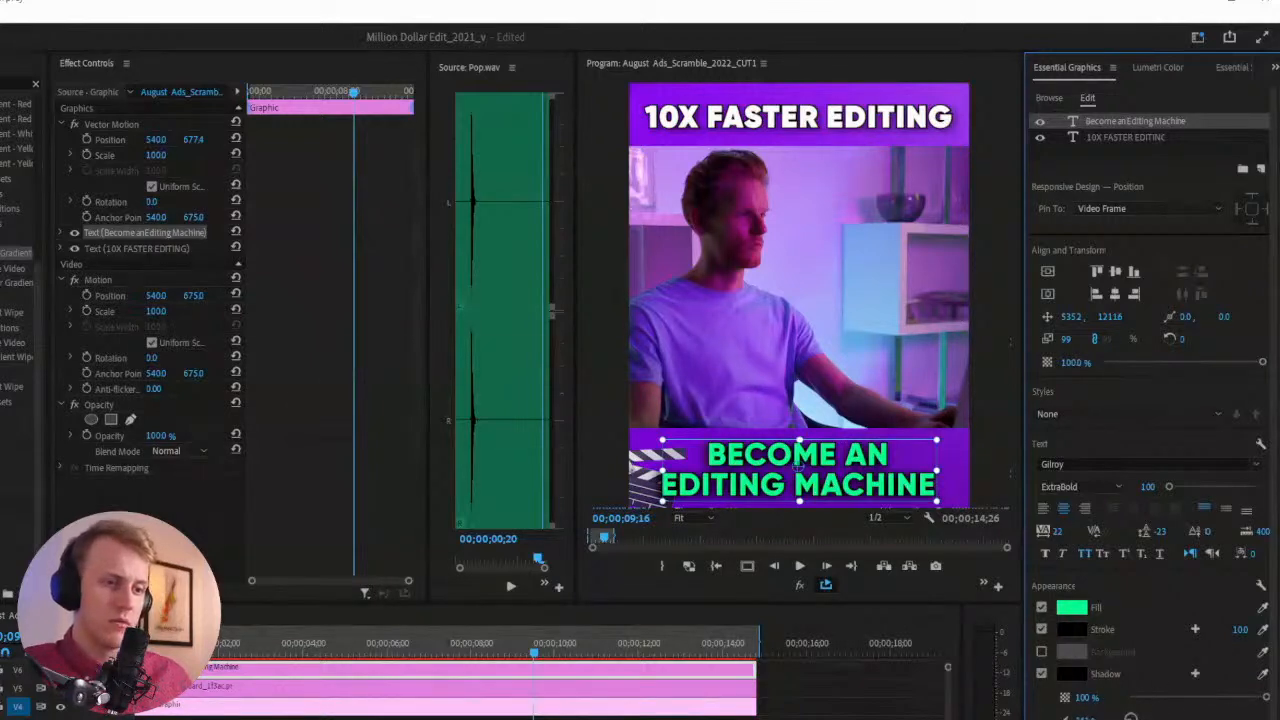
key(ctrl+s)
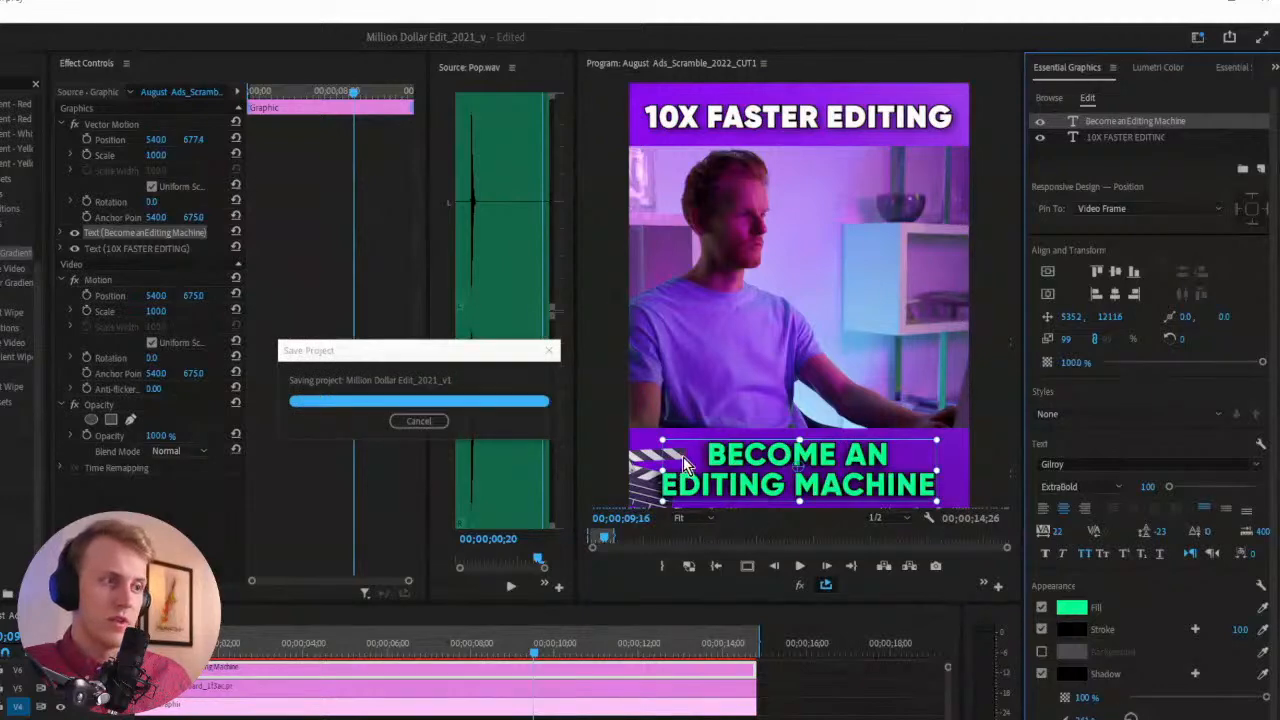
Review the finished layout around nine seconds and examine the clapper-board, gradient-bar and title clips' settings
click(867, 655)
drag(867, 658, 527, 650)
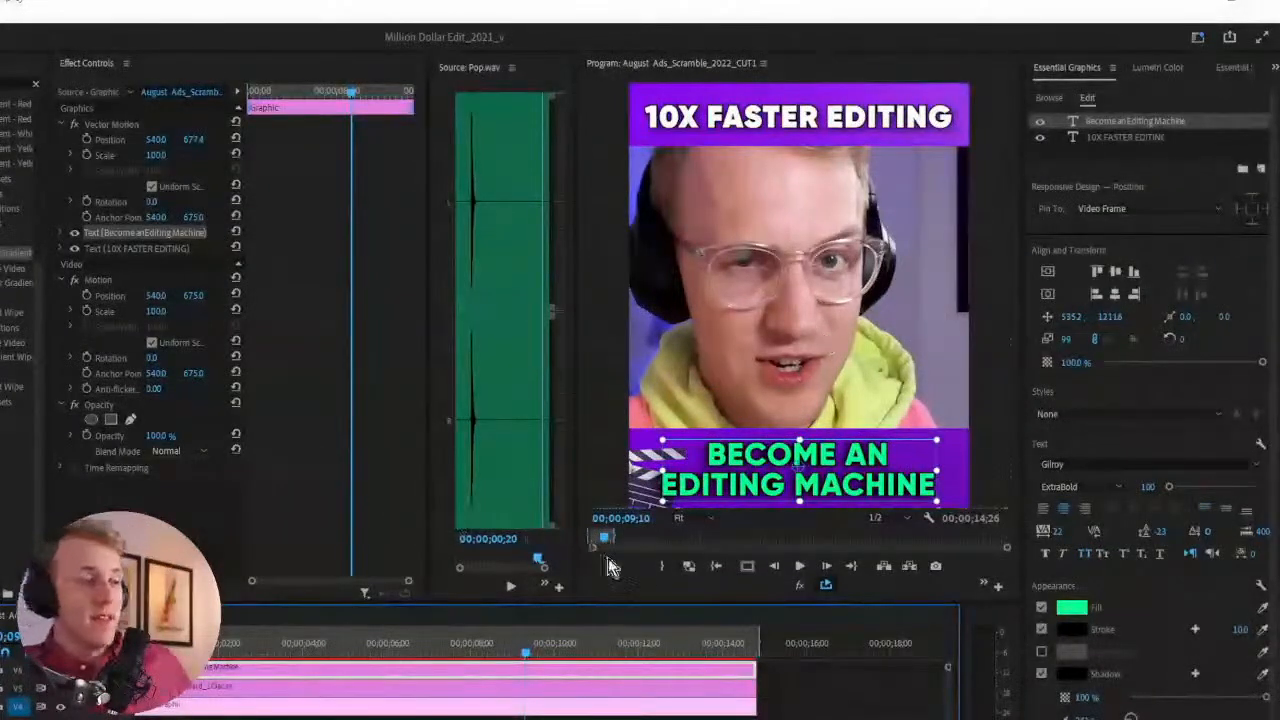
click(662, 588)
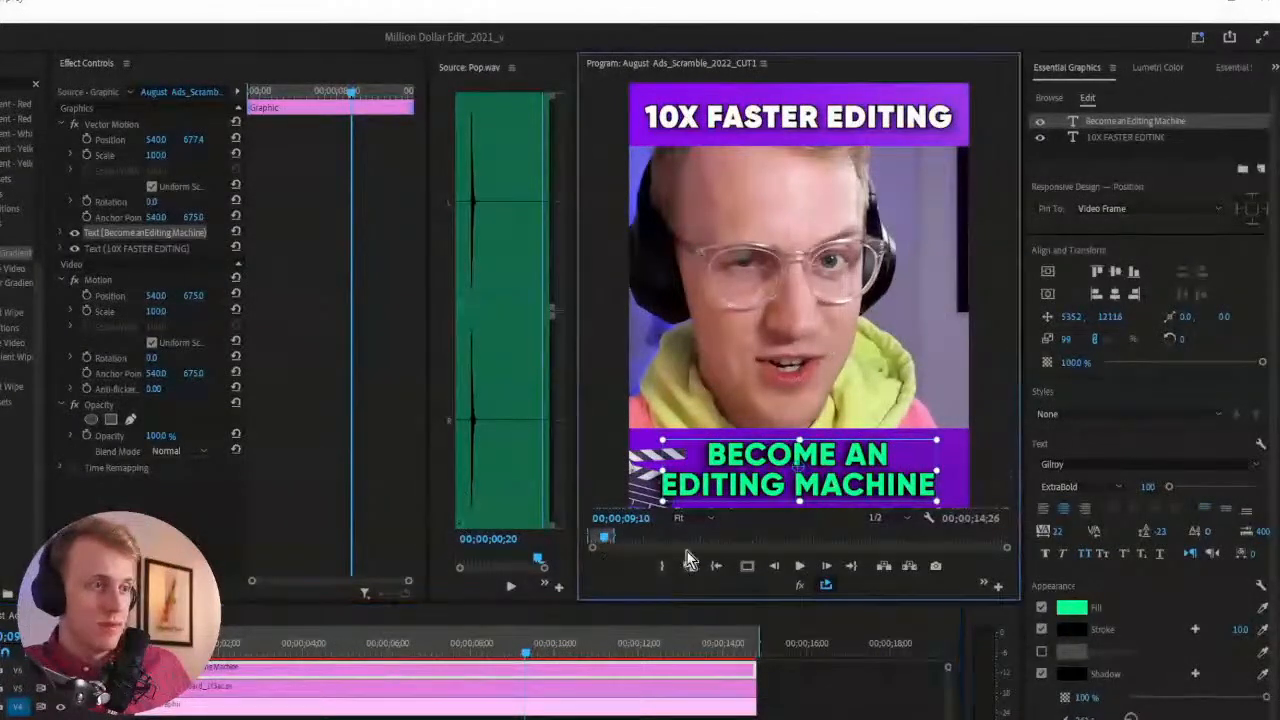
click(930, 706)
click(386, 690)
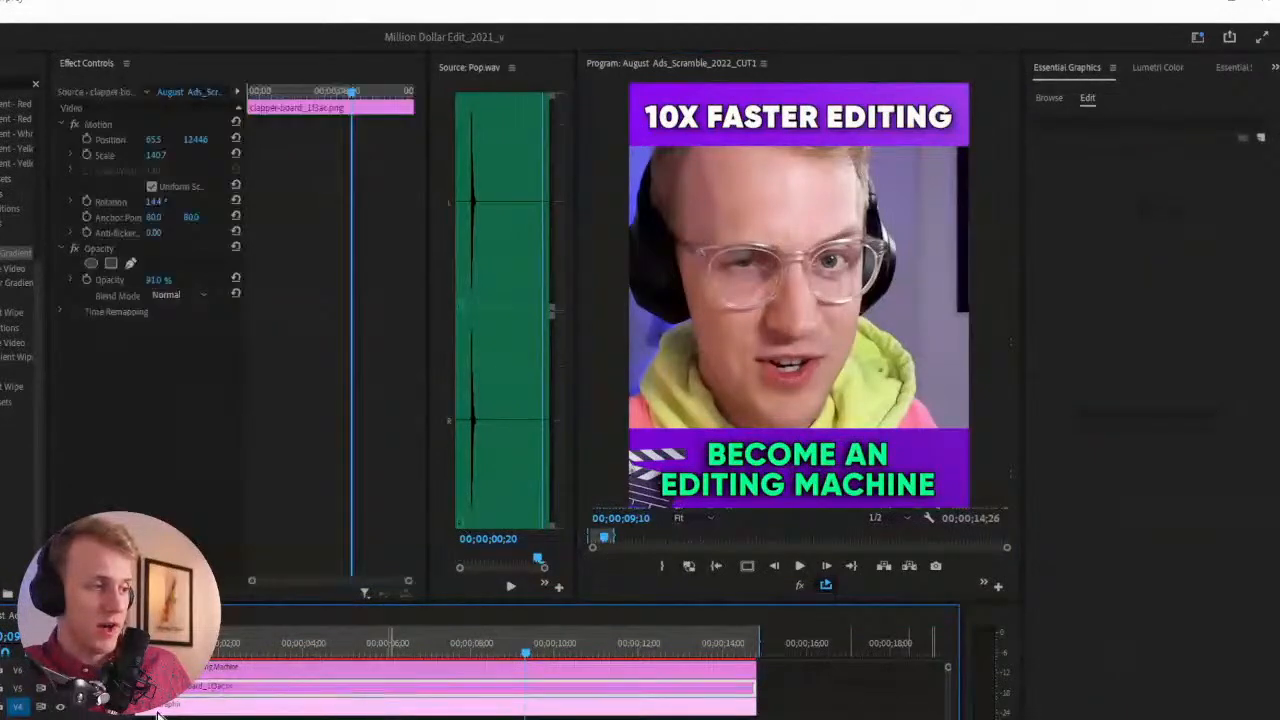
click(224, 710)
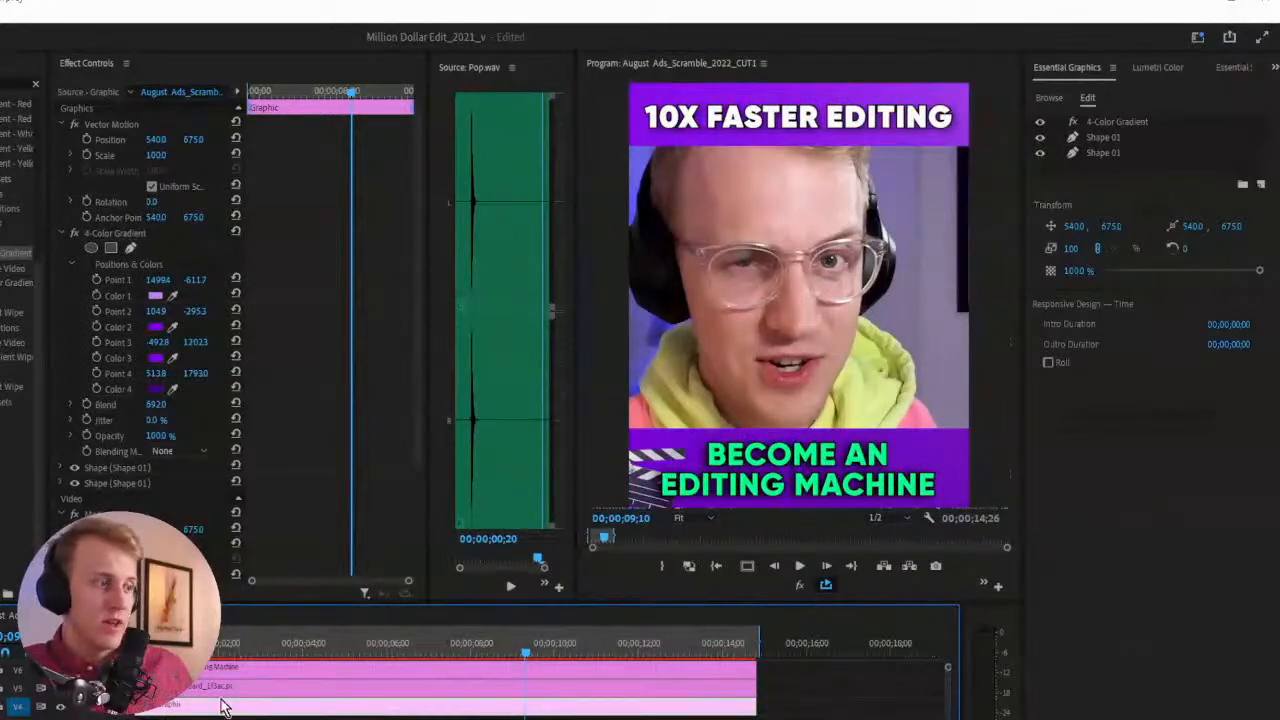
click(80, 235)
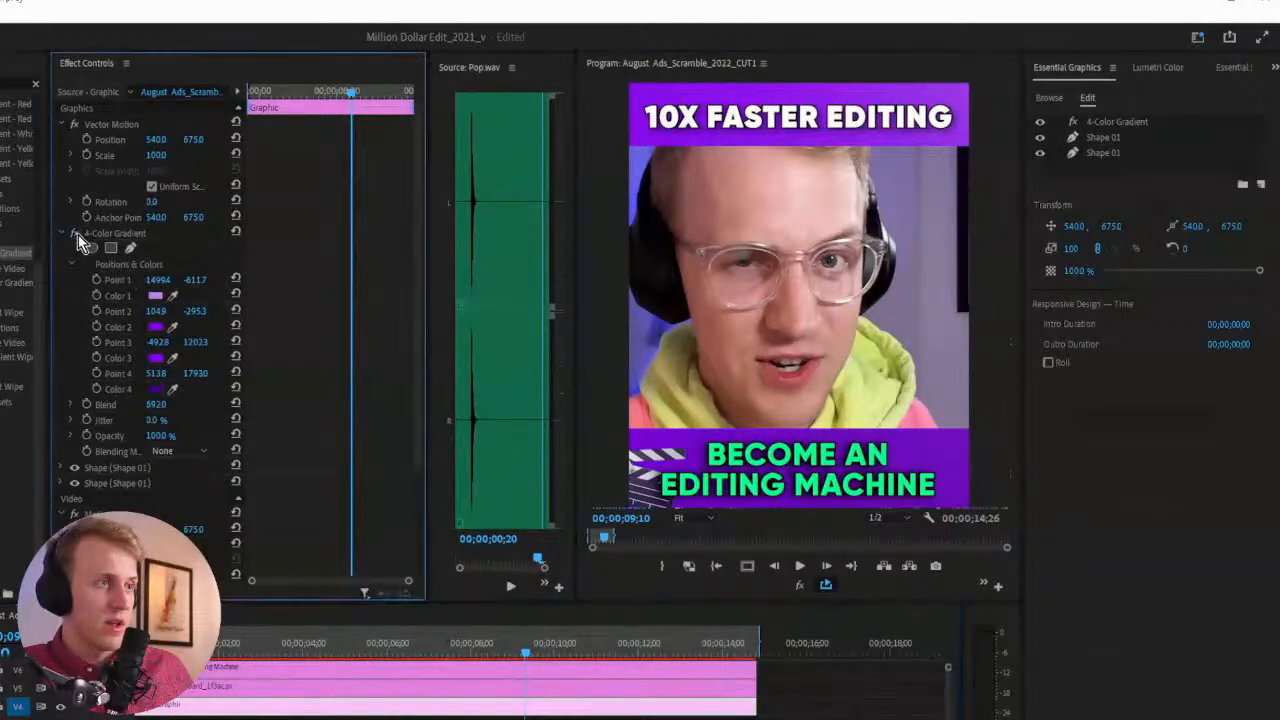
click(185, 688)
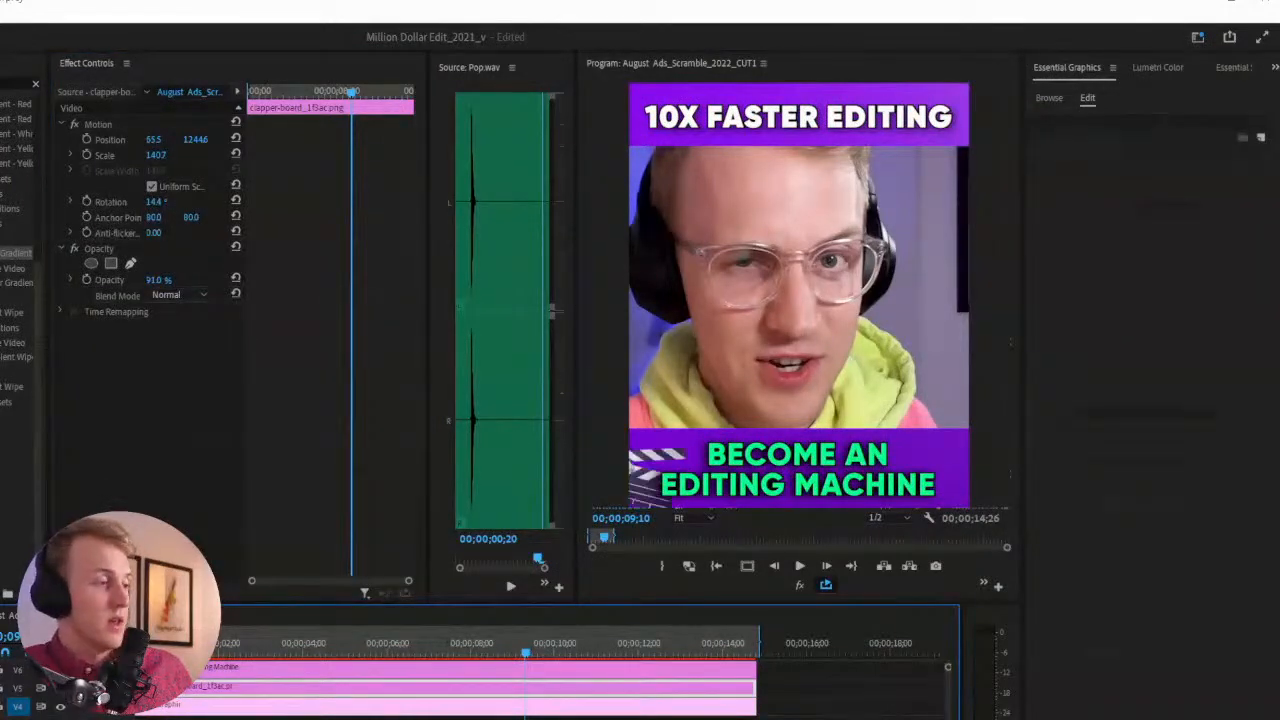
click(190, 704)
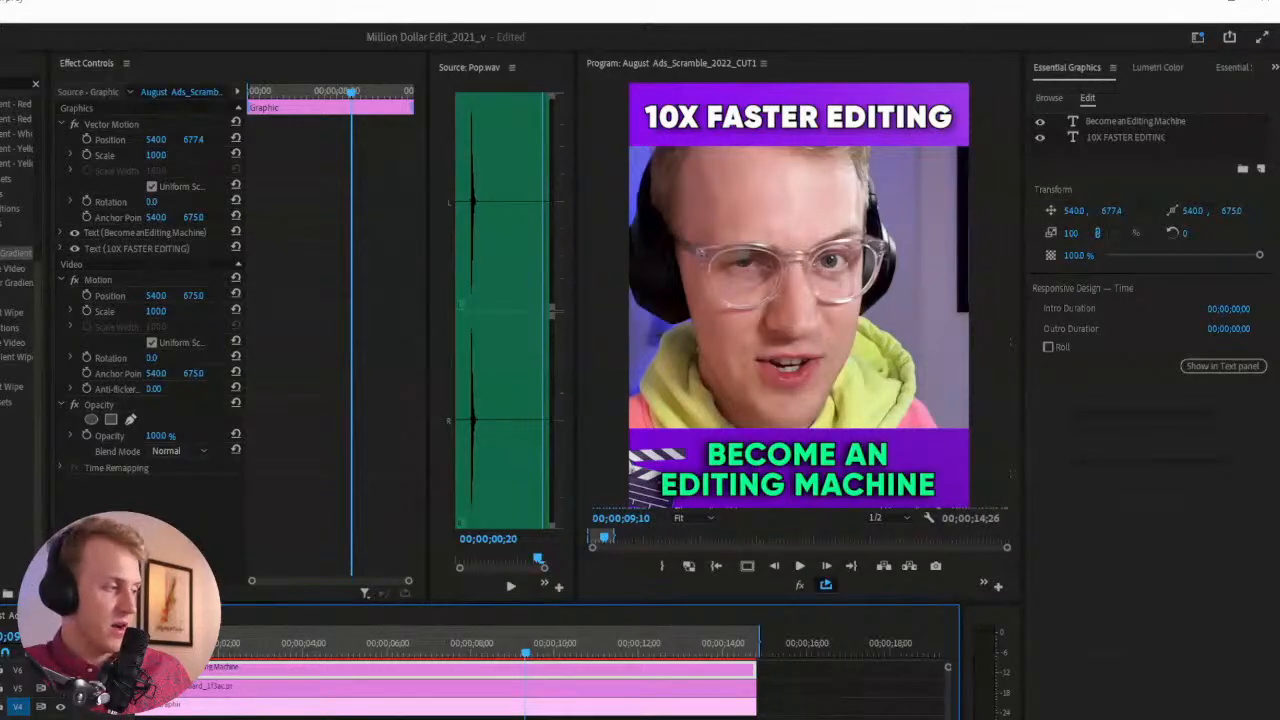
Switch to the web browser, open emojipedia.org in a new tab and accept all cookies
key(alt+Tab)
key(ctrl+t)
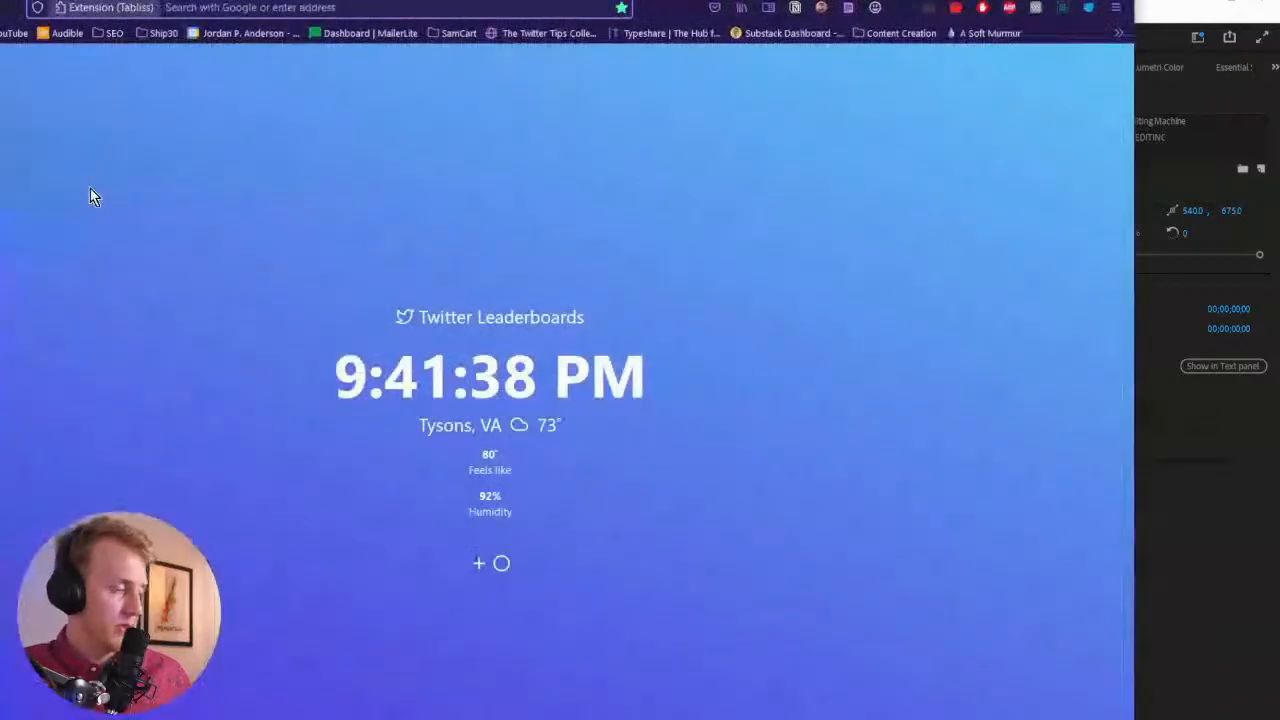
text(emojipedia.org/)
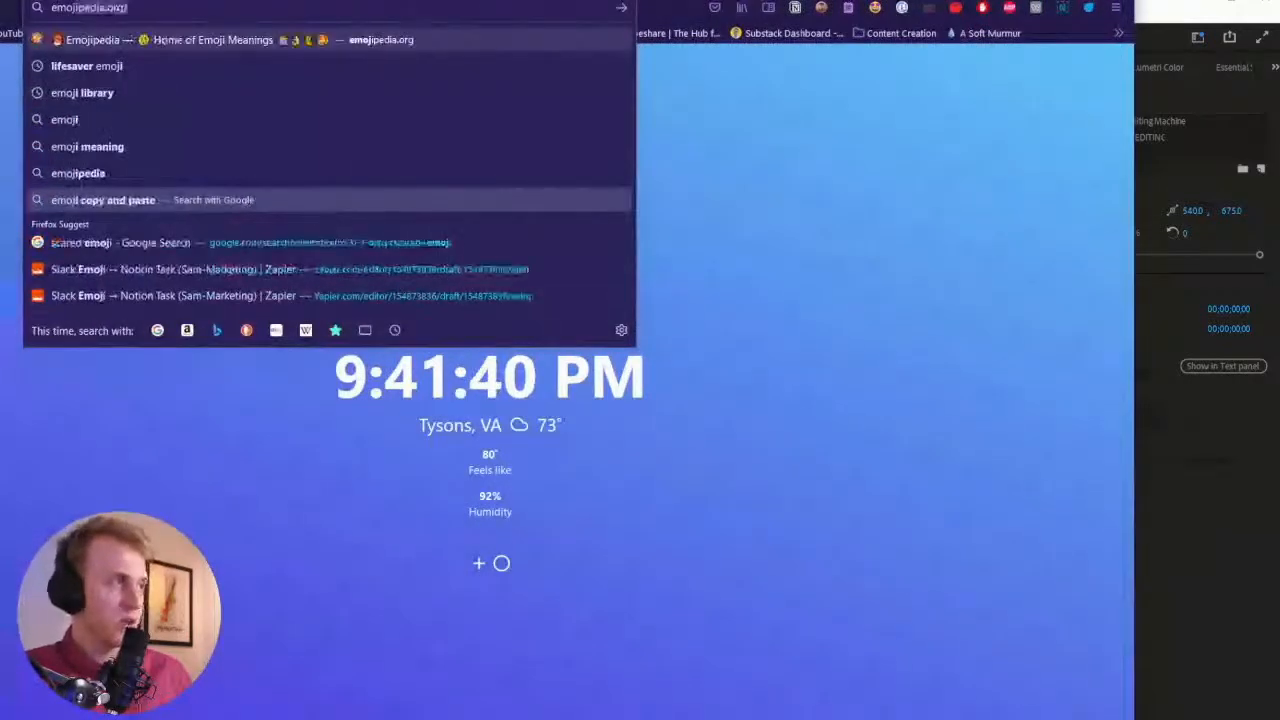
key(Return)
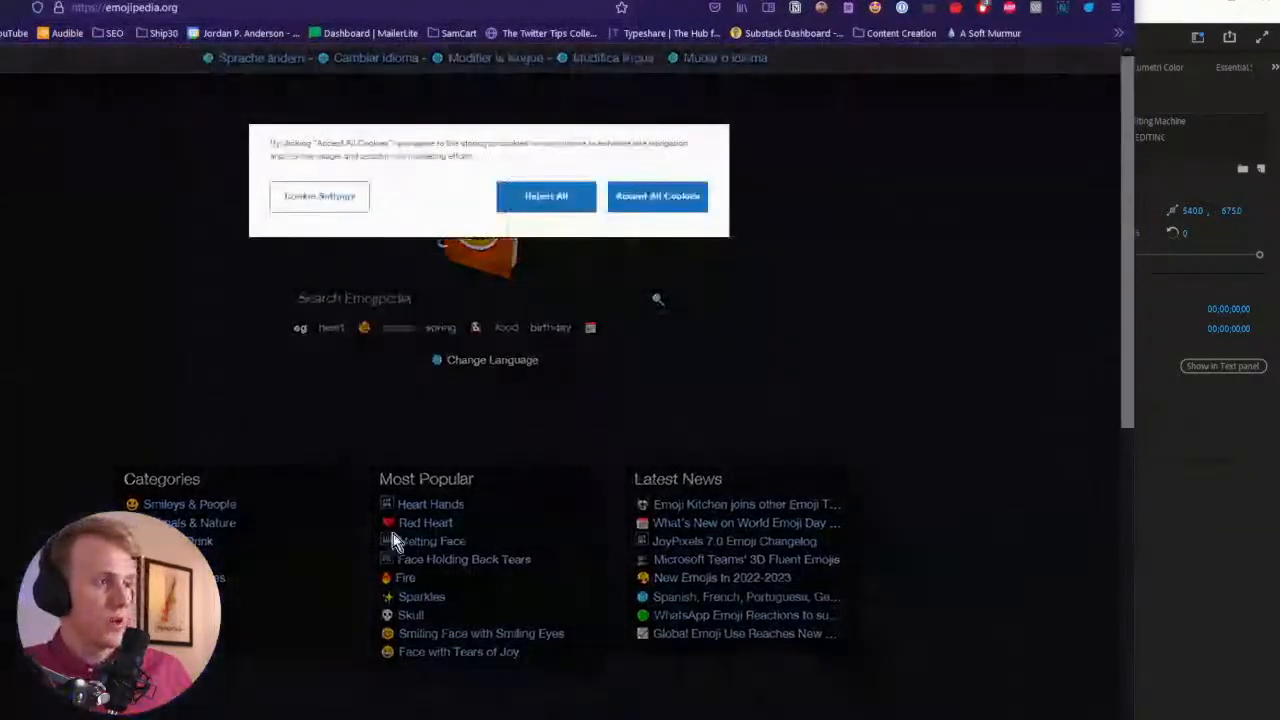
click(622, 197)
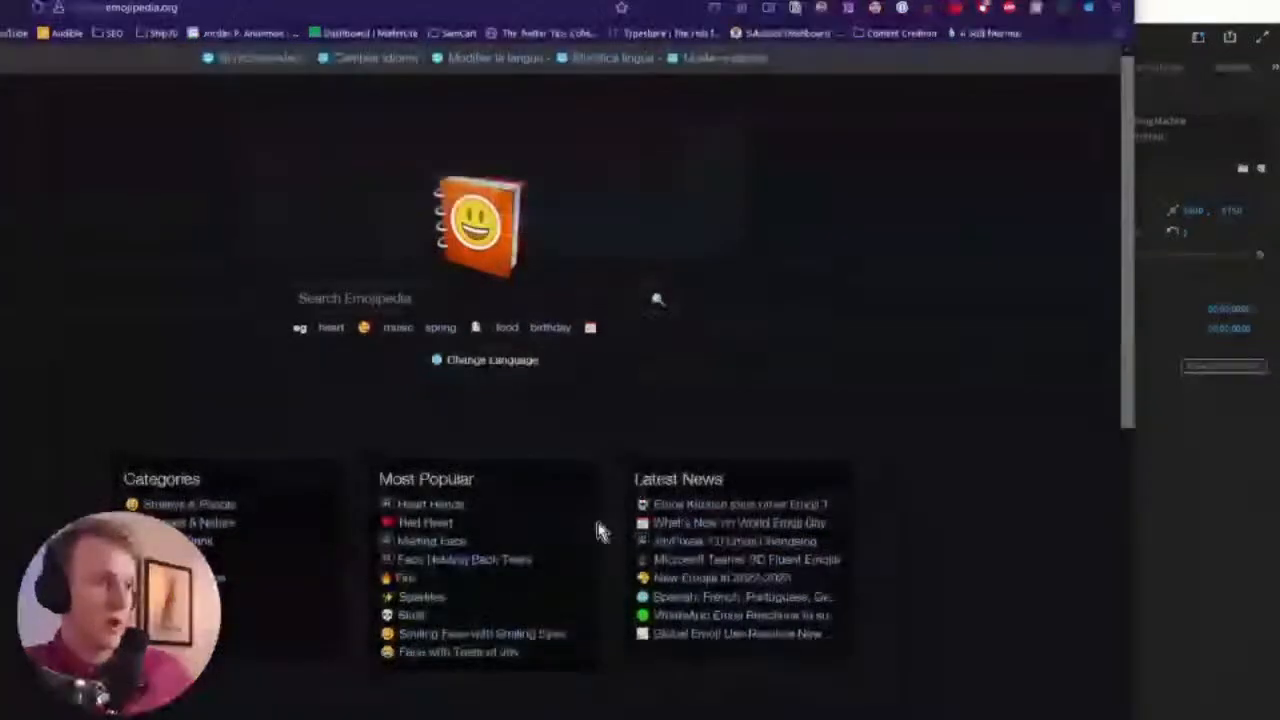
Open the Red Heart emoji page and examine the Apple image's save option and the other platforms' heart designs
click(427, 523)
scroll(386, 514, down, 5)
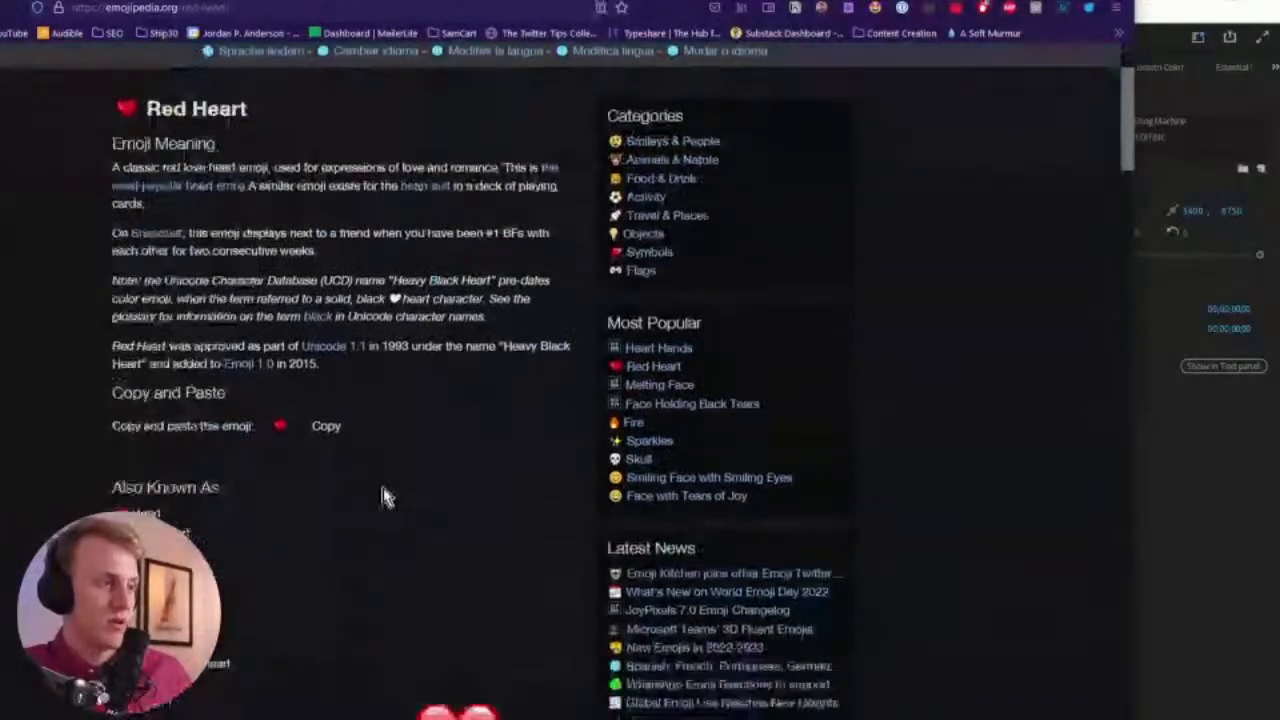
right_click(468, 340)
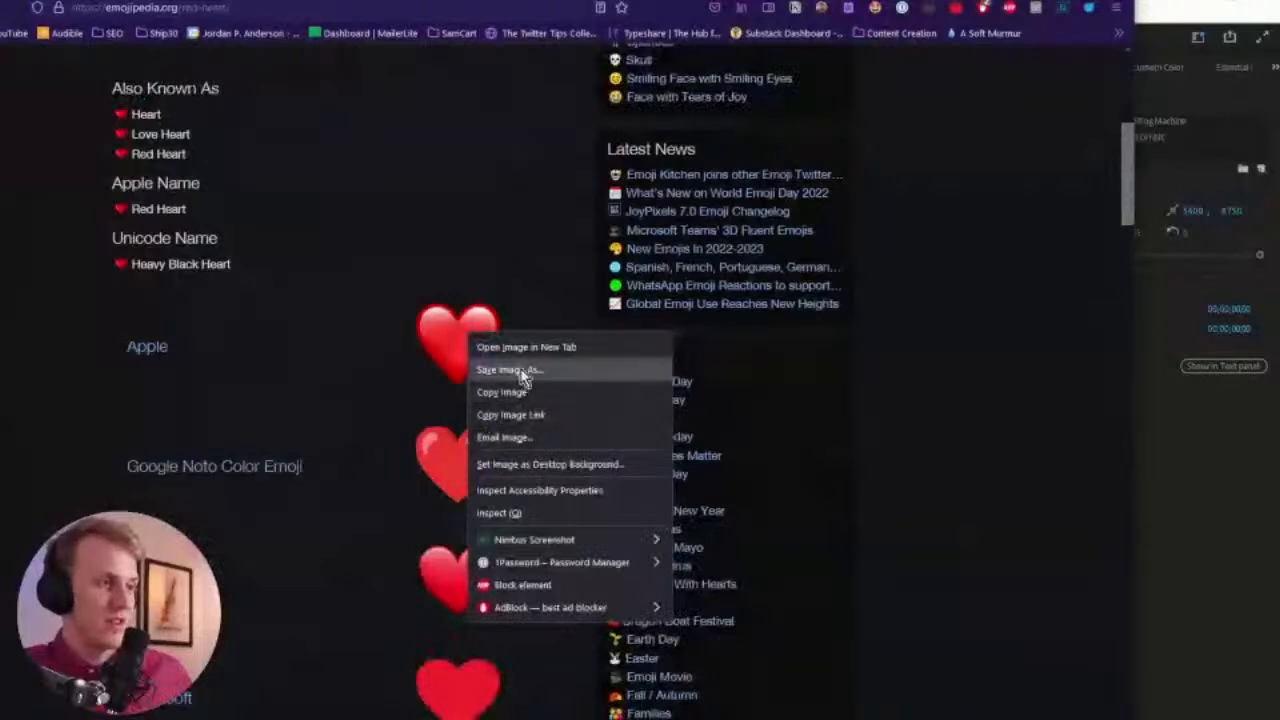
click(917, 337)
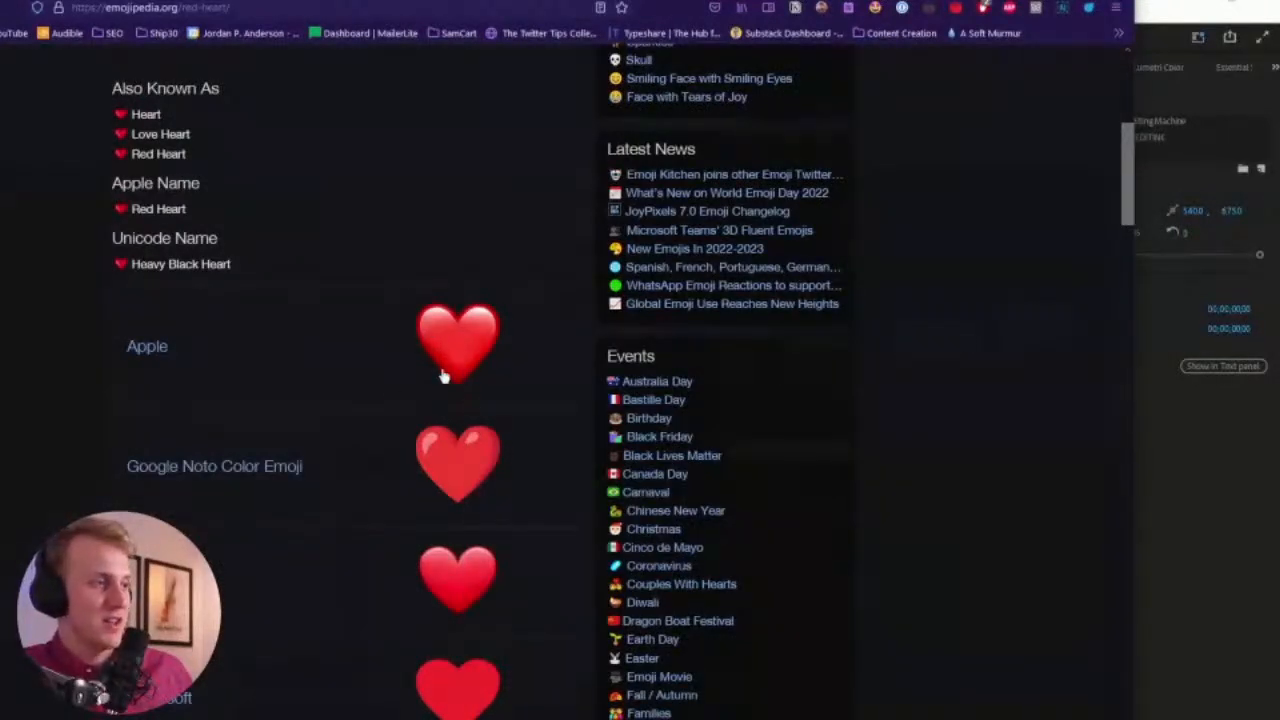
scroll(428, 430, down, 6)
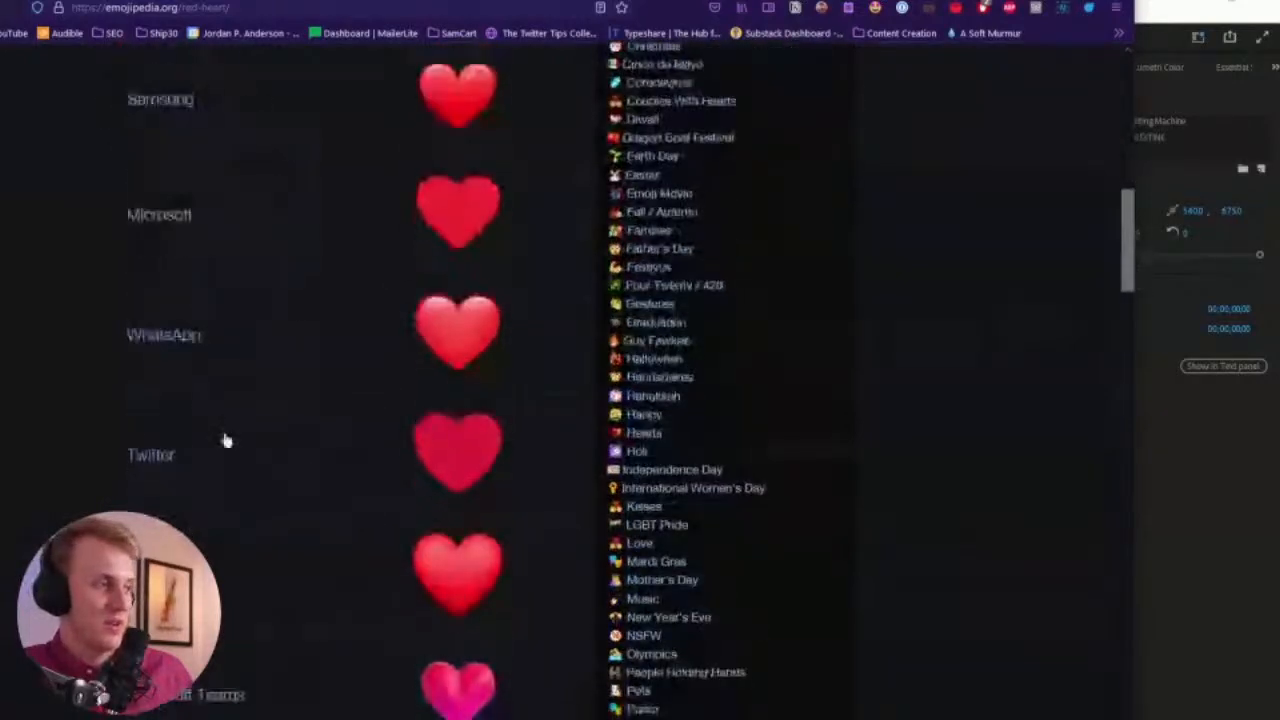
scroll(423, 464, down, 6)
scroll(403, 466, up, 12)
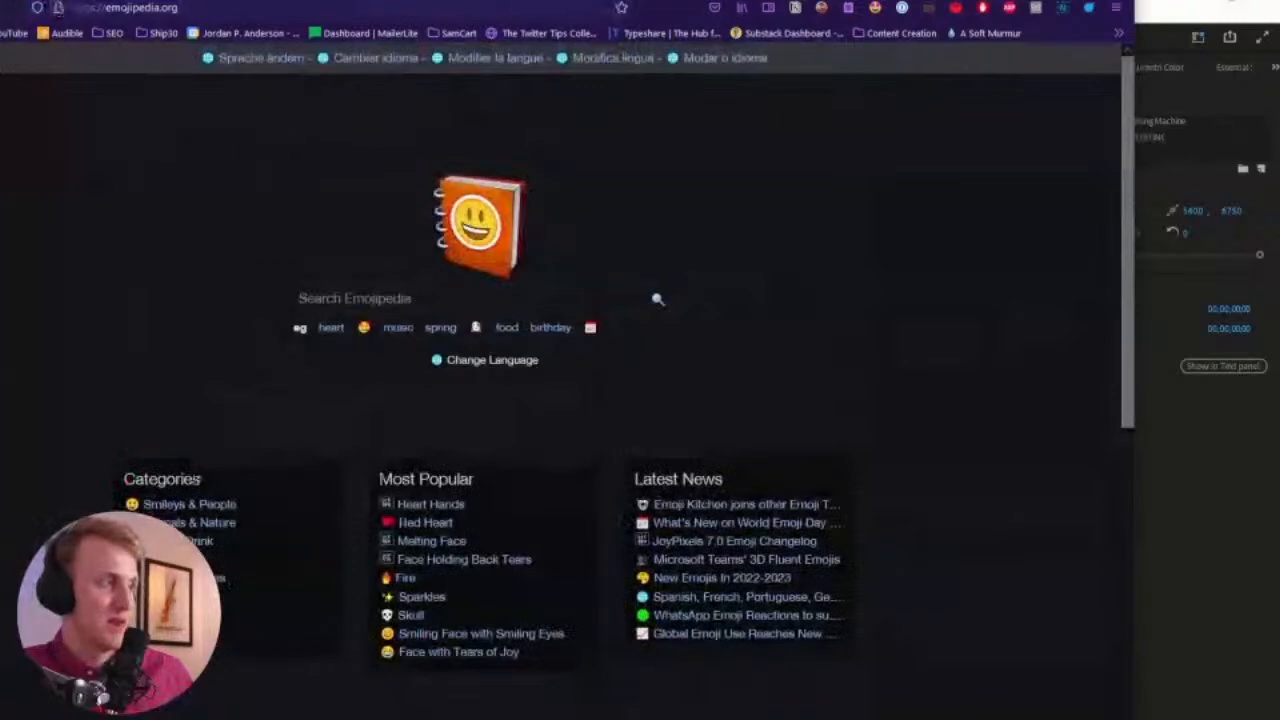
click(150, 8)
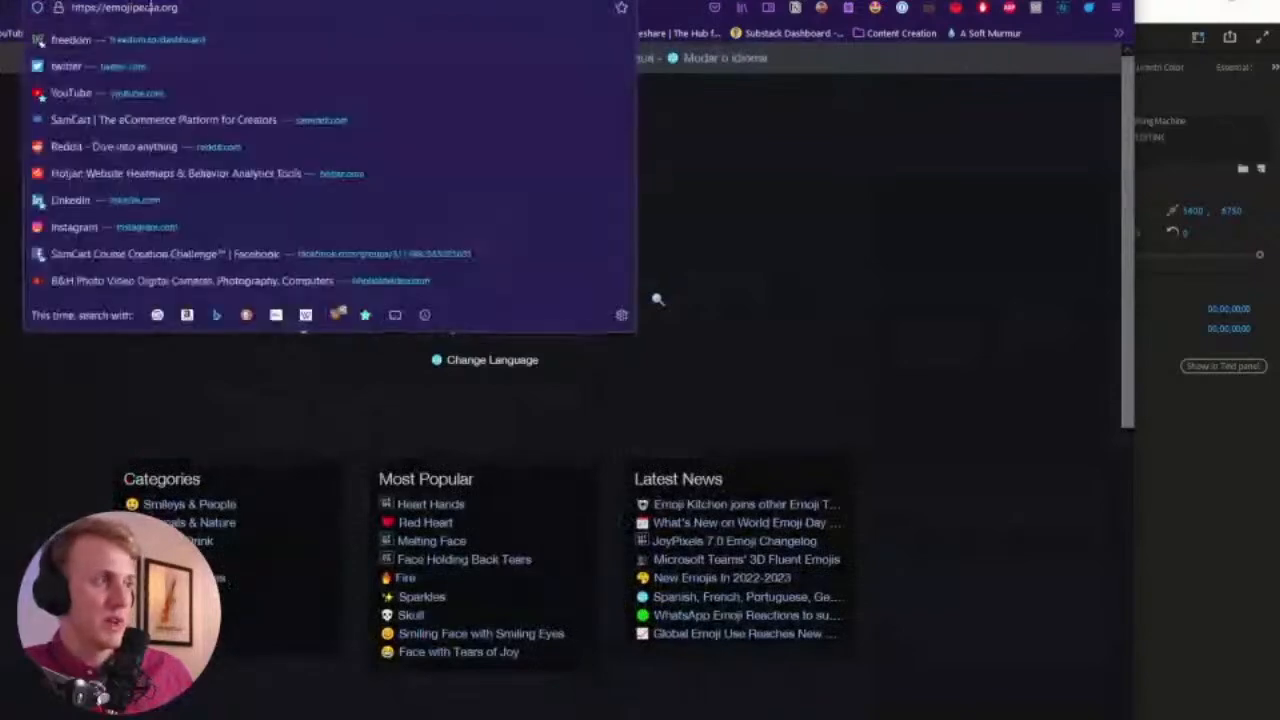
key(Escape)
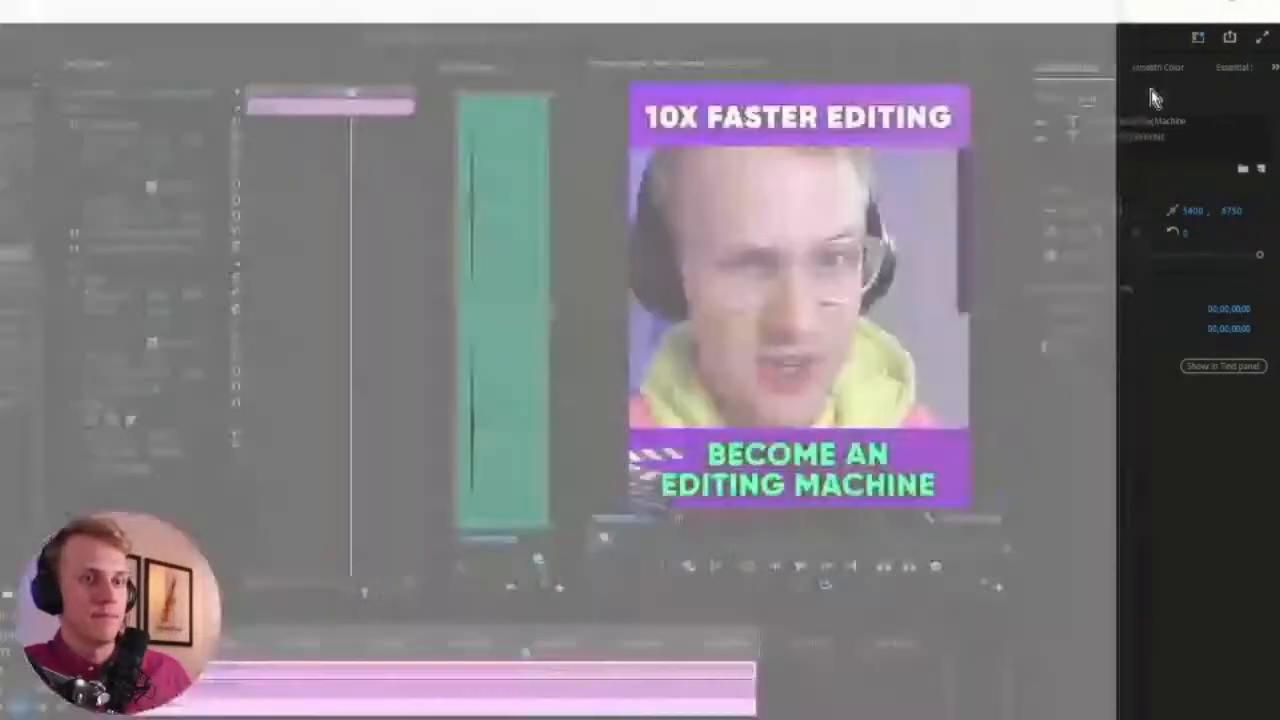
Switch back to Premiere Pro, enlarge the timeline area upward and deselect all clips
click(1154, 94)
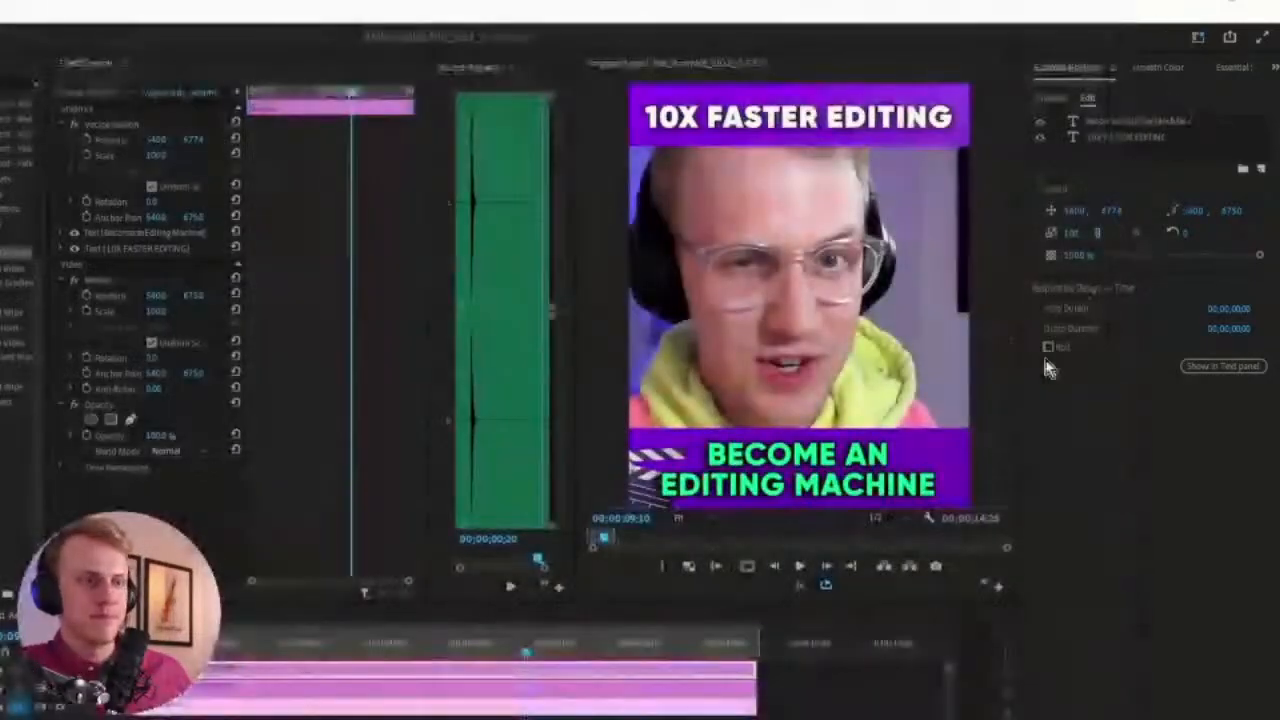
drag(578, 602, 698, 462)
click(559, 577)
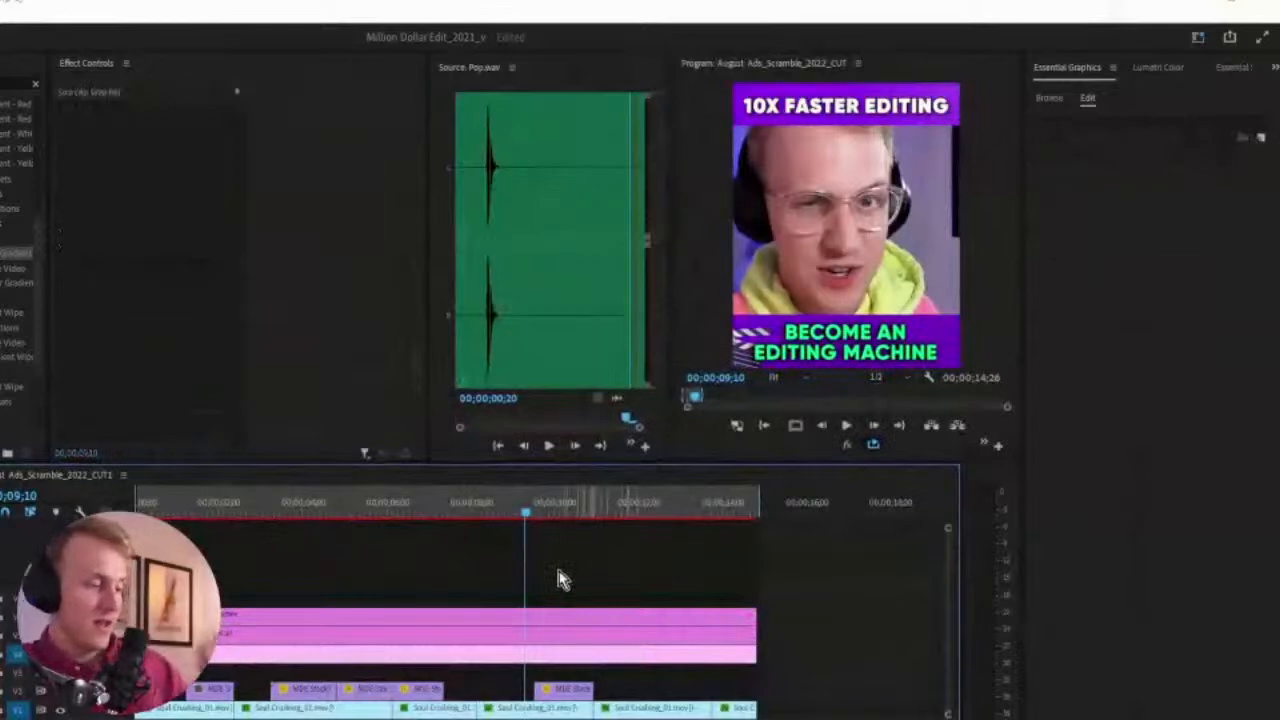
Play the ad from the beginning to its end to review the finished cut
key(backslash)
key(equal)
key(equal)
key(equal)
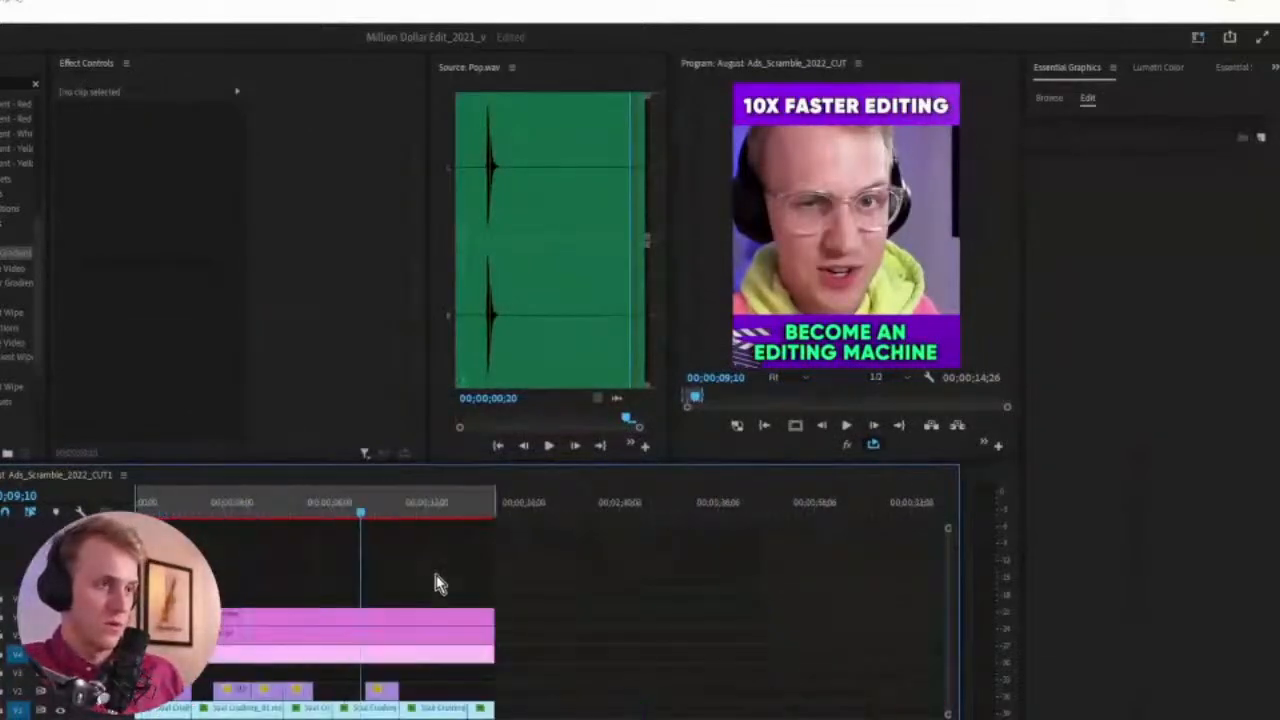
key(equal)
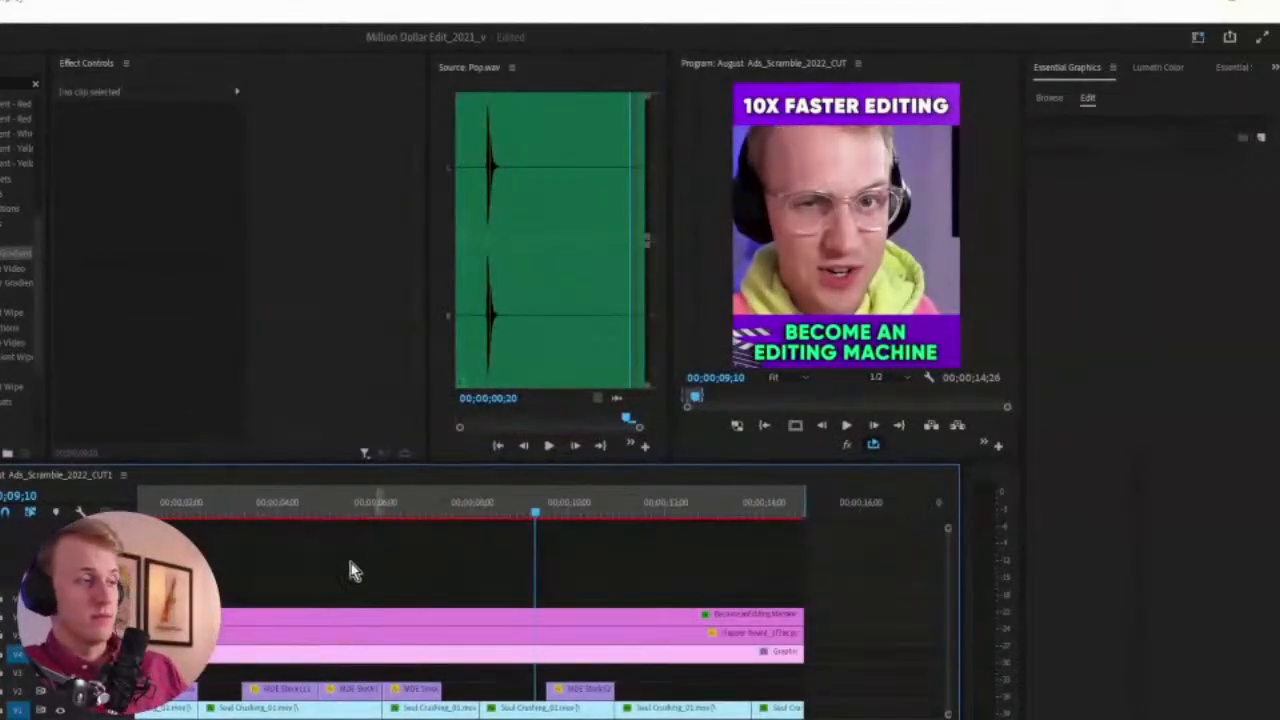
key(Home)
key(space)
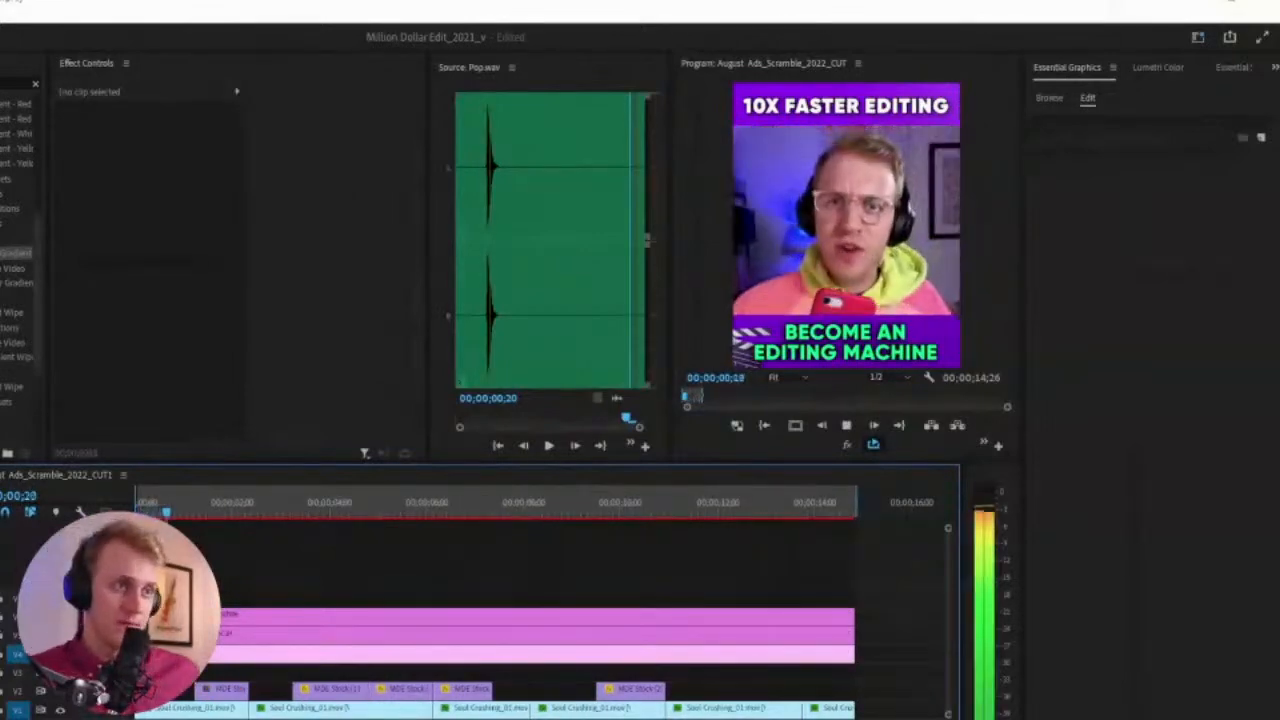
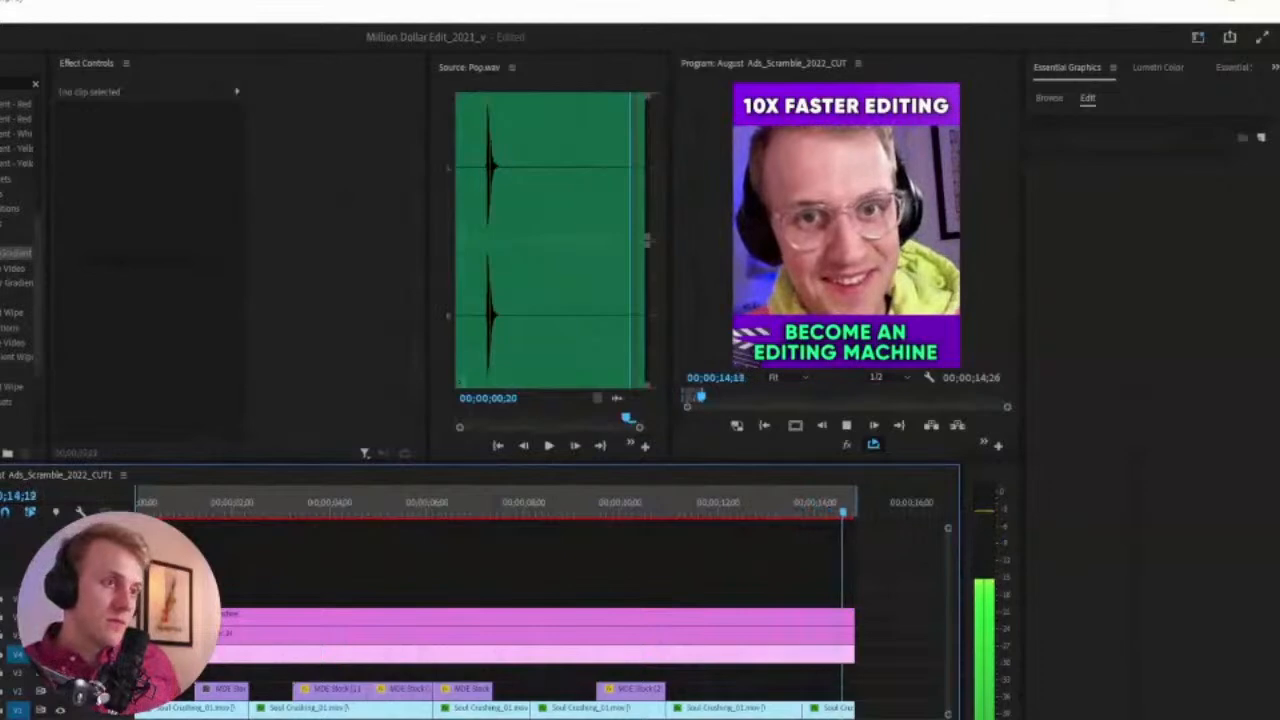
key(space)
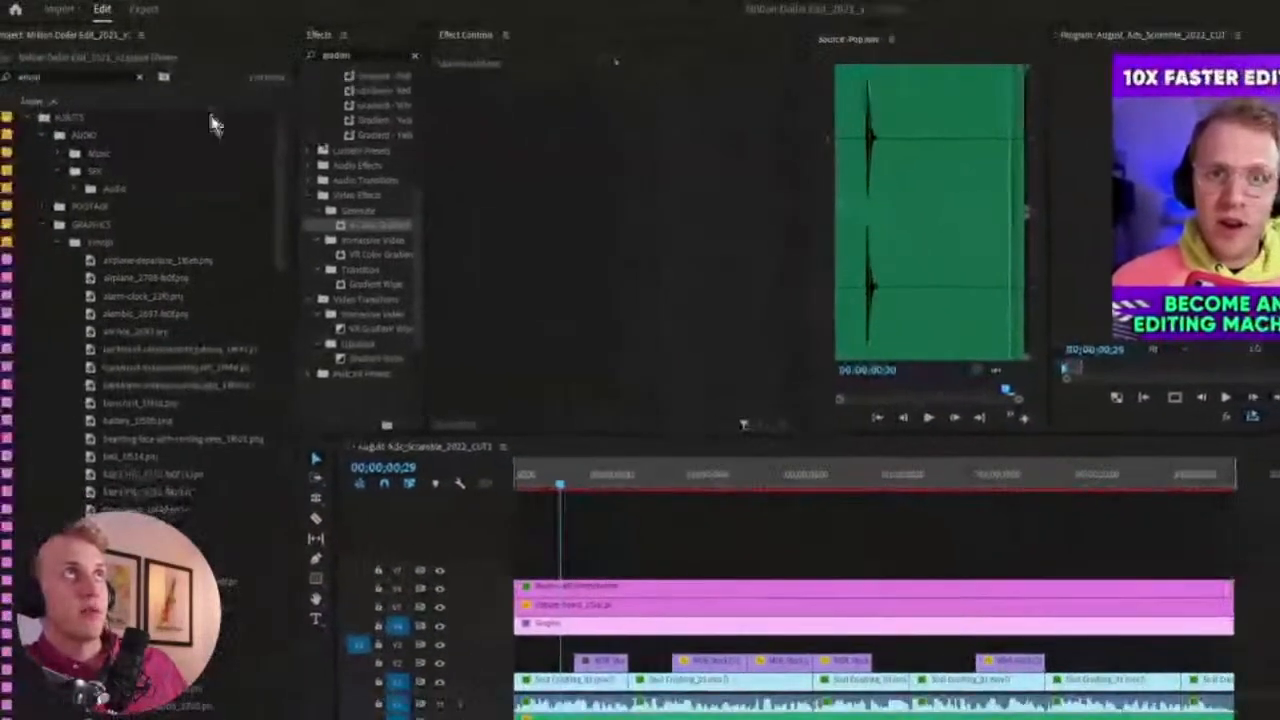
Collapse the ASSETS bin, clear the project search filter and reveal the open Scramble sequence in its project bin
click(30, 118)
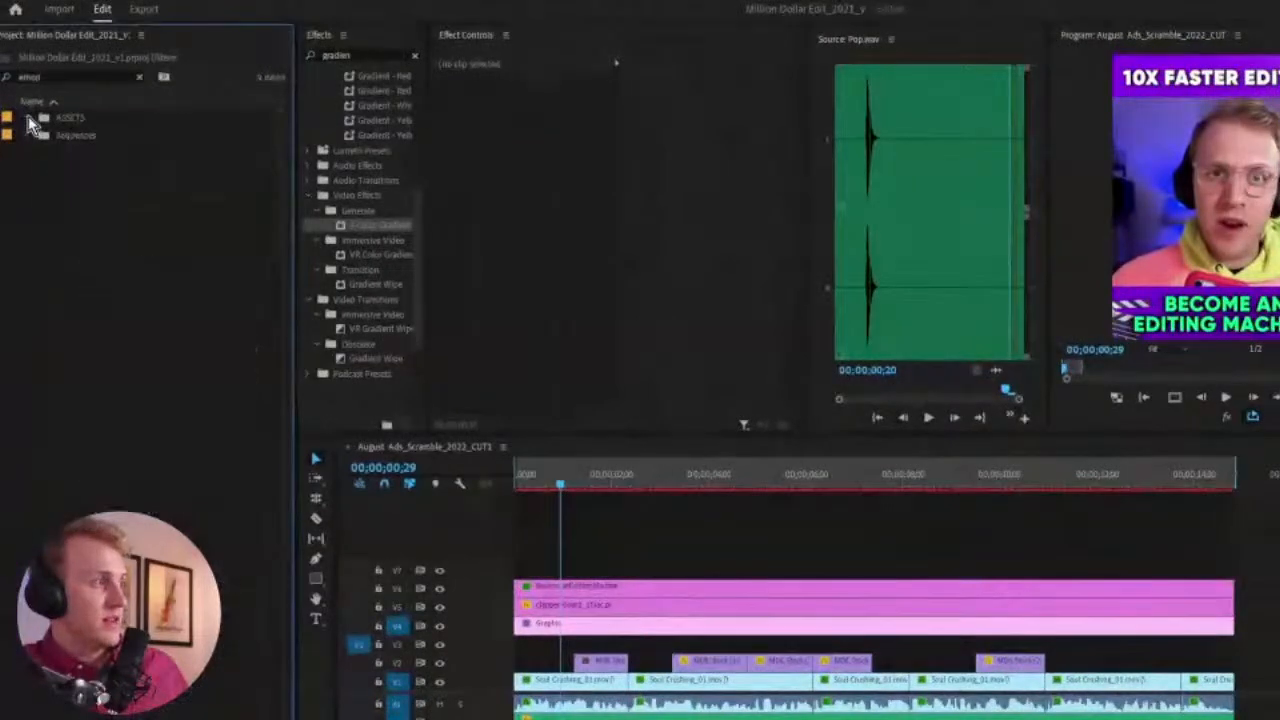
click(139, 78)
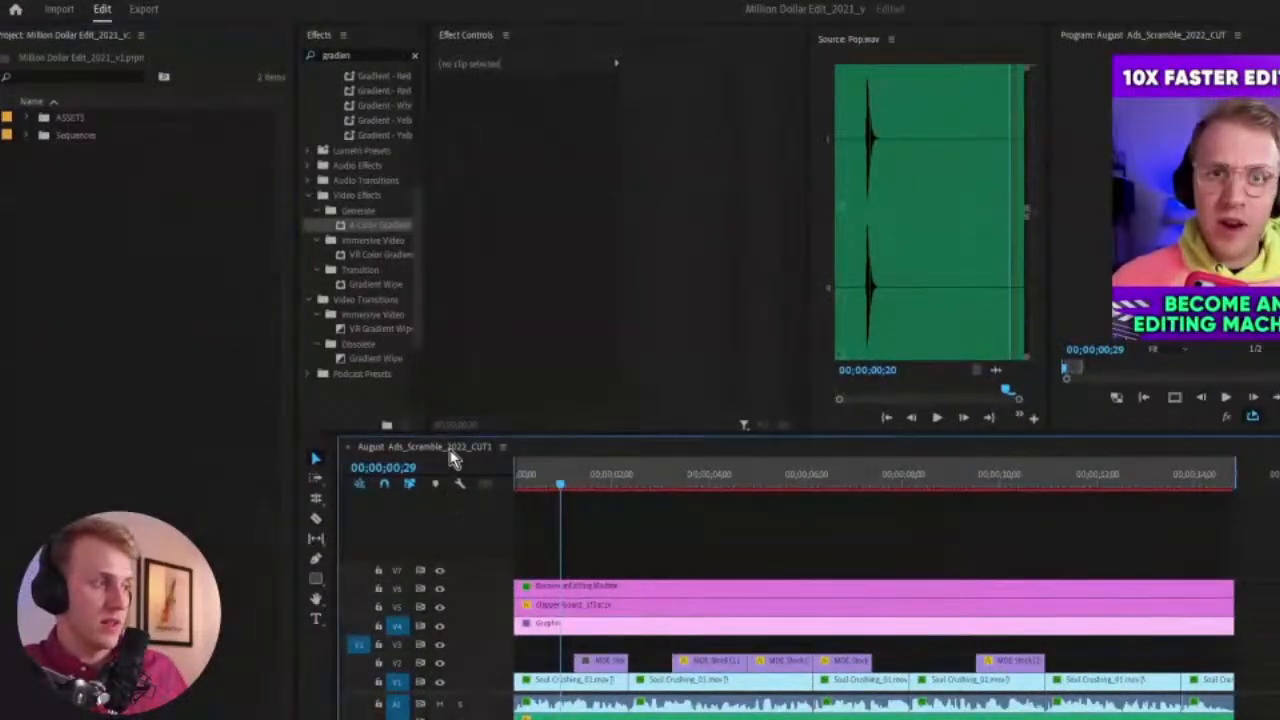
right_click(449, 450)
click(560, 706)
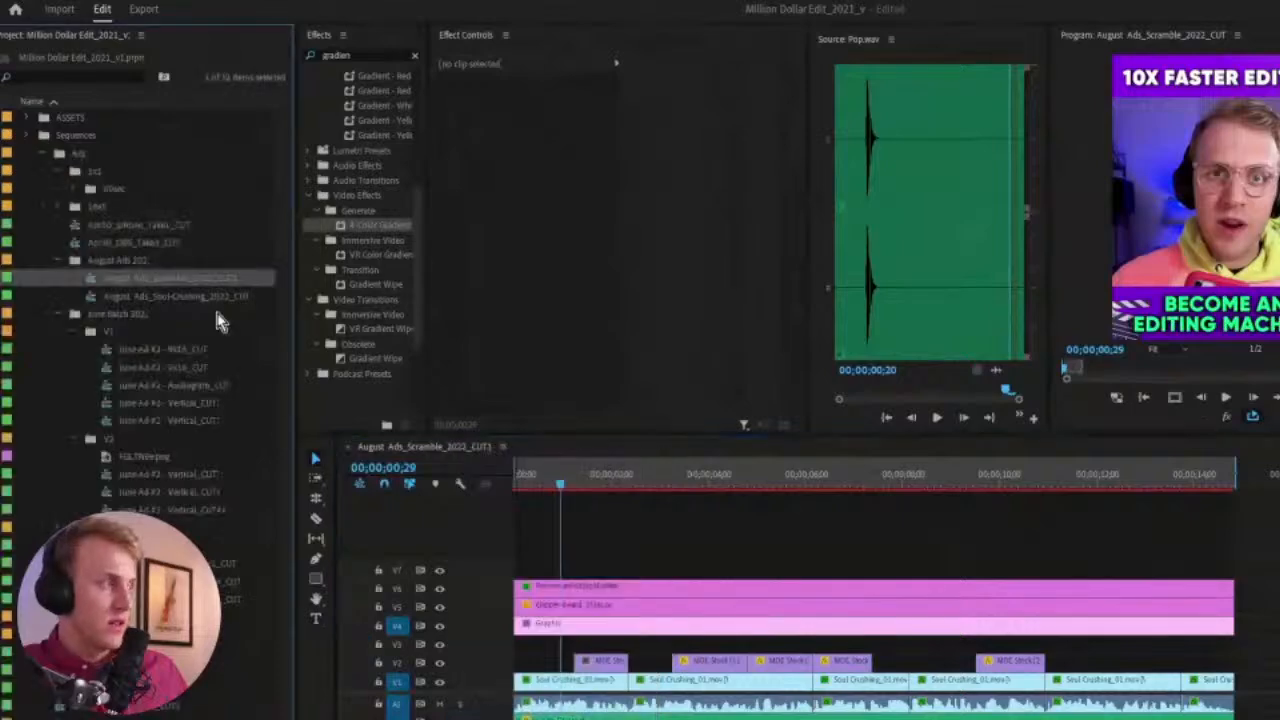
Rename the Scramble sequence as August Ads_4x5_Scramble_2022_CUT1
click(144, 283)
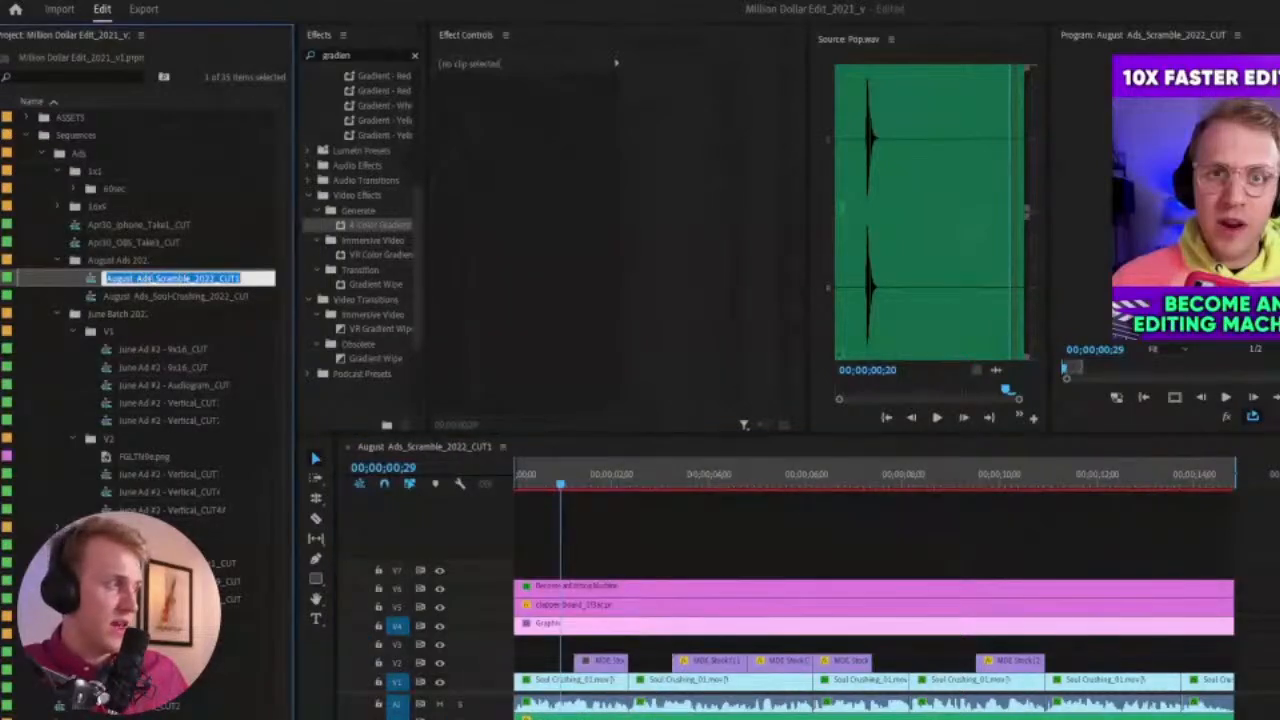
click(222, 277)
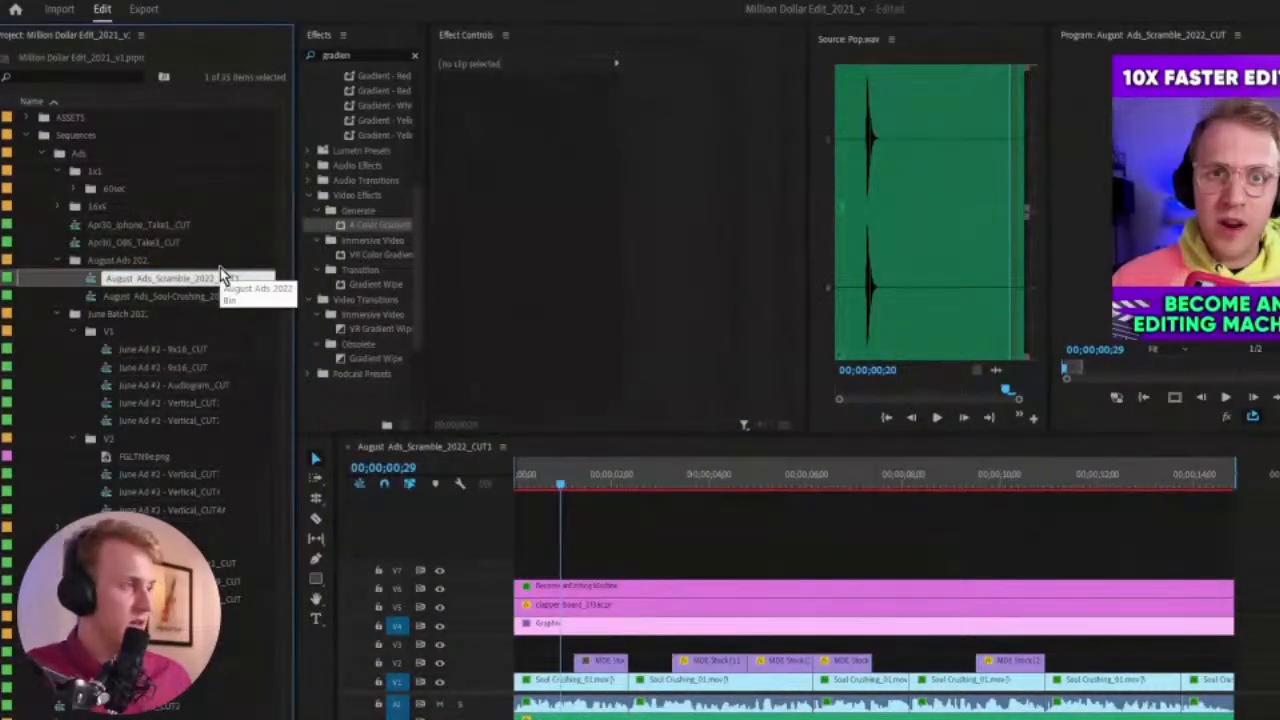
click(155, 278)
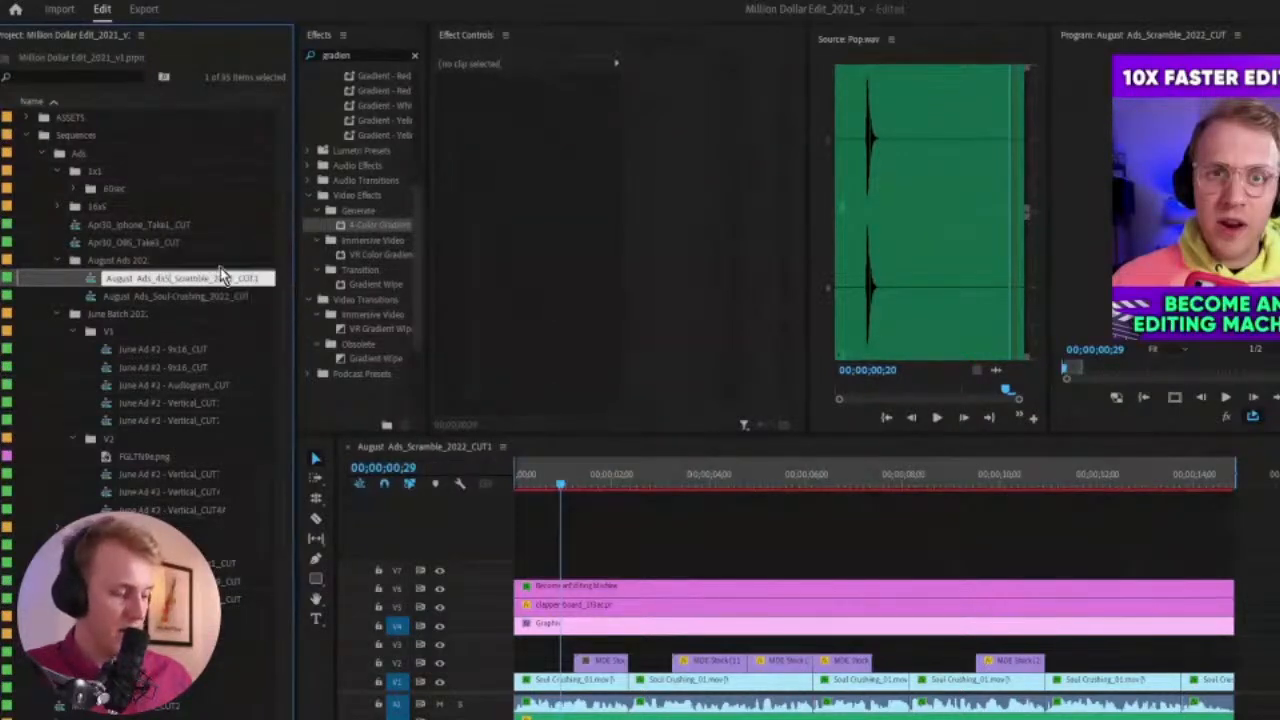
text(4x5_)
key(Tab)
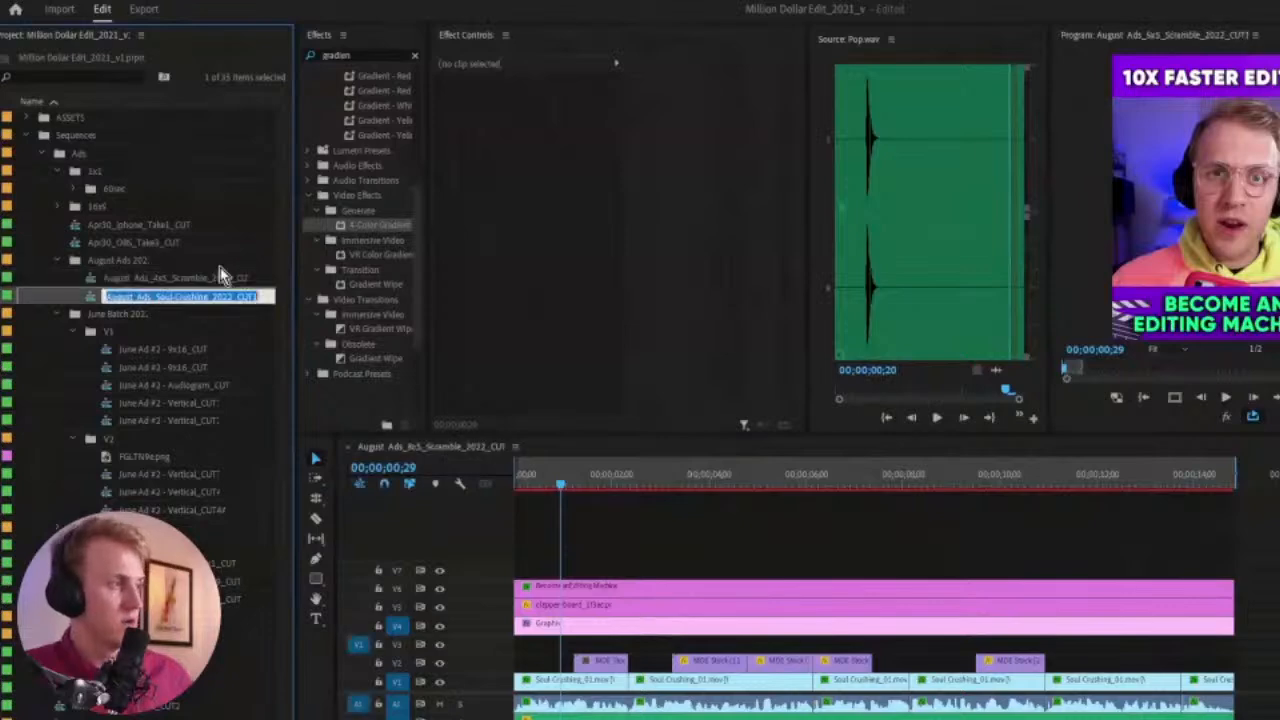
click(117, 280)
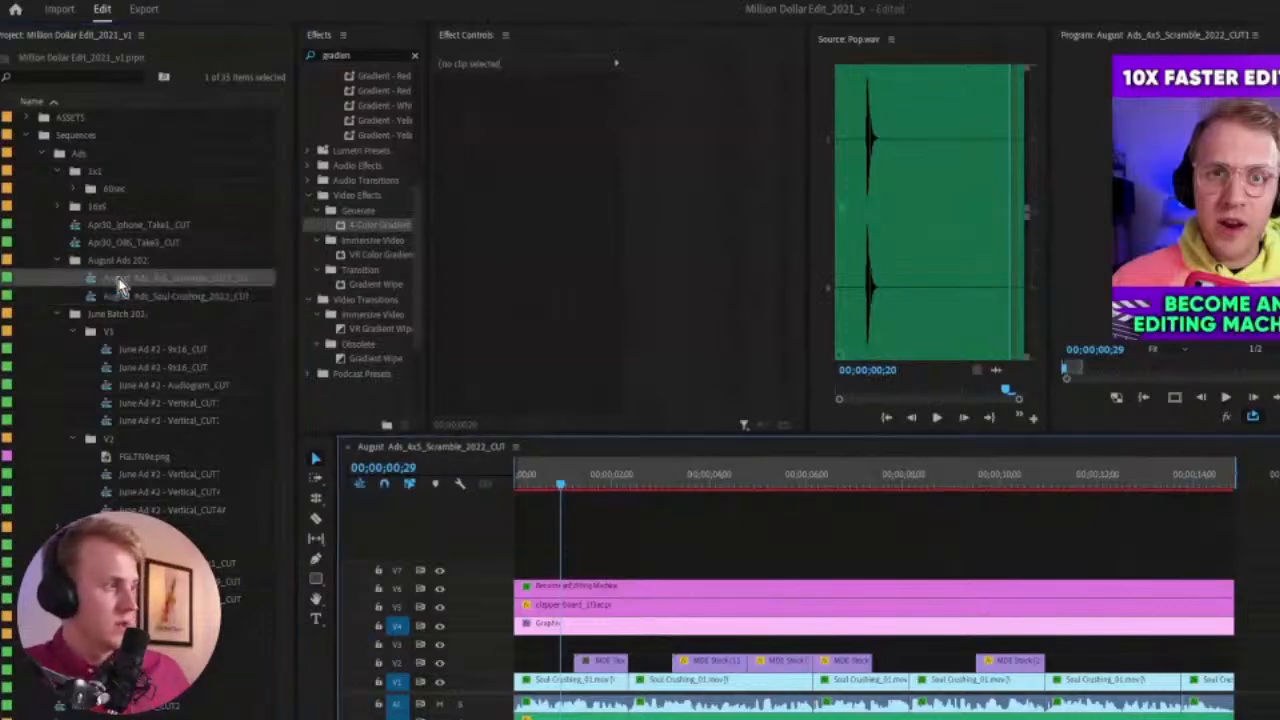
Create a bin named 4x5 inside the August Ads 2022 bin and move the Scramble sequence into it
click(78, 259)
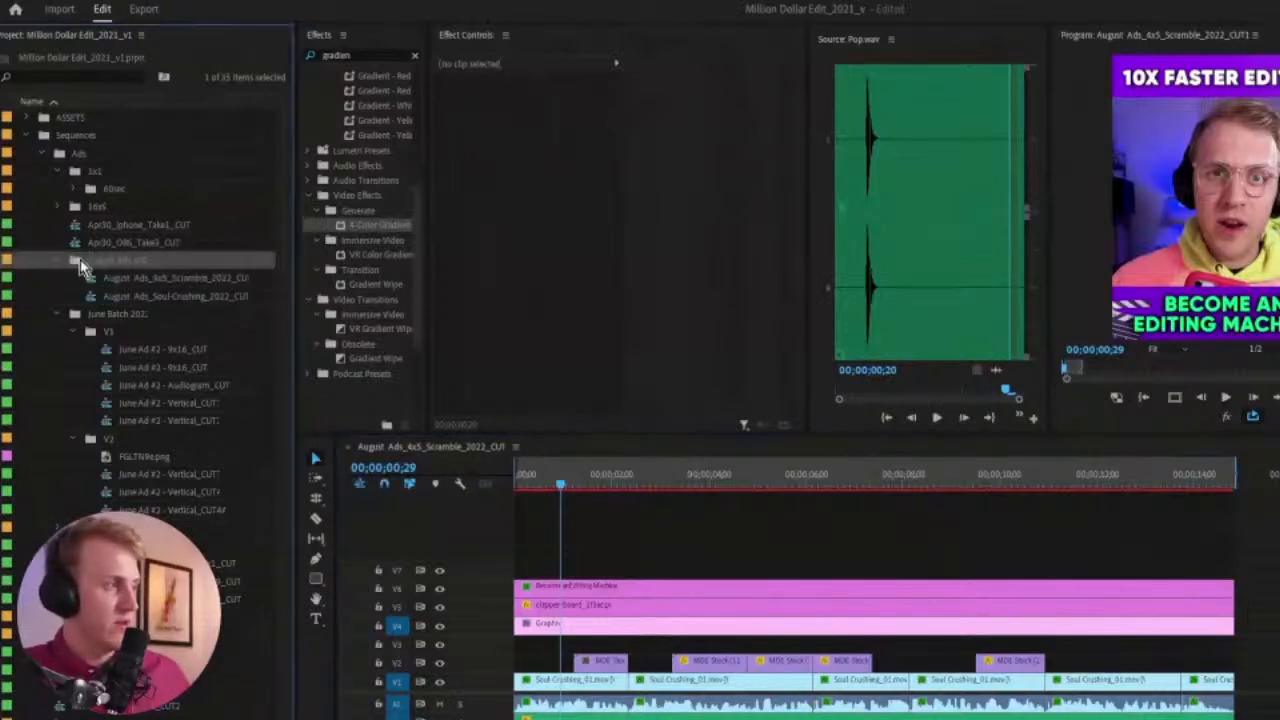
key(ctrl+b)
text(4x5)
key(Return)
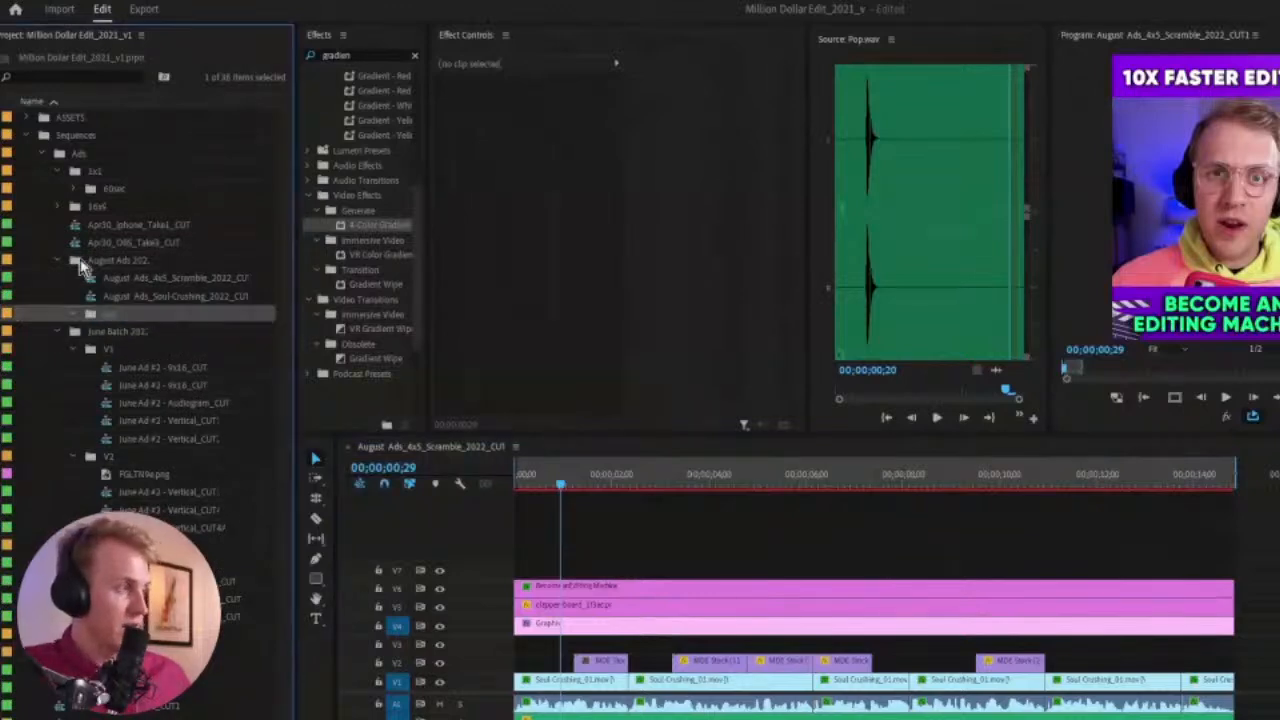
drag(95, 285, 103, 313)
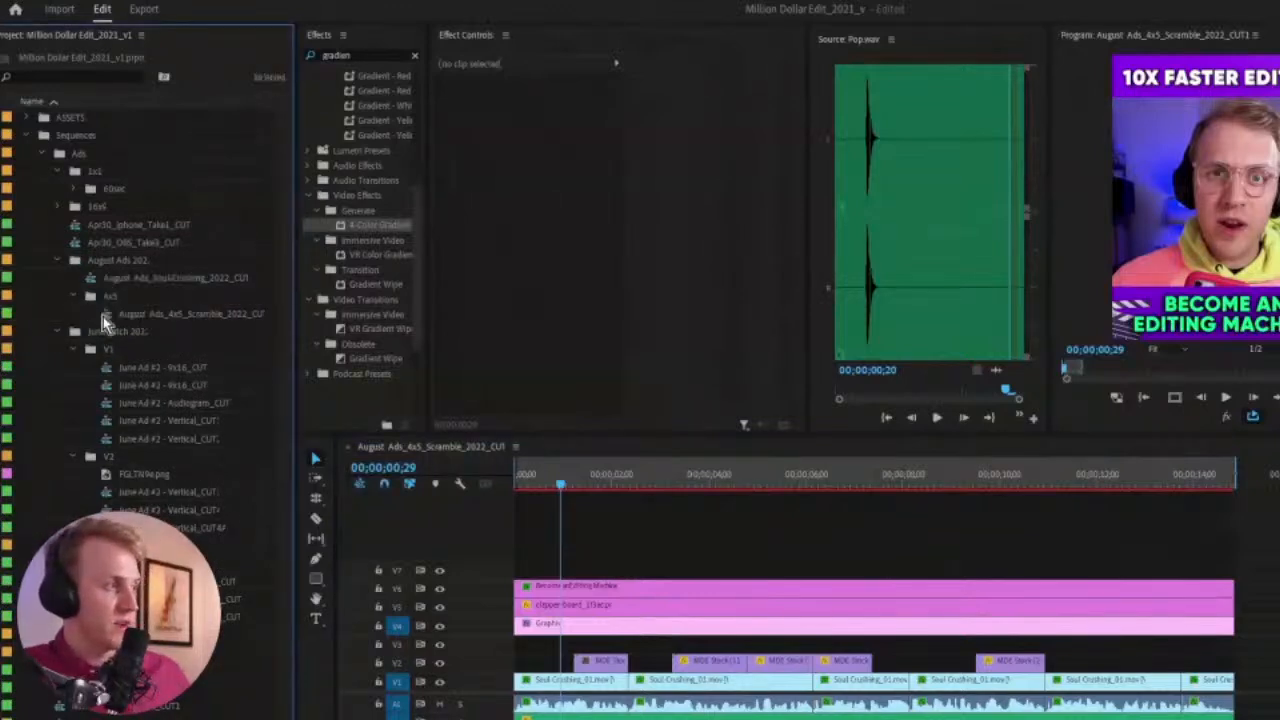
Rename the Soul-Crushing sequence as August Ads_4x5_Soul-Crushing_2022_CUT1 and move it into the 4x5 bin
click(93, 282)
click(140, 278)
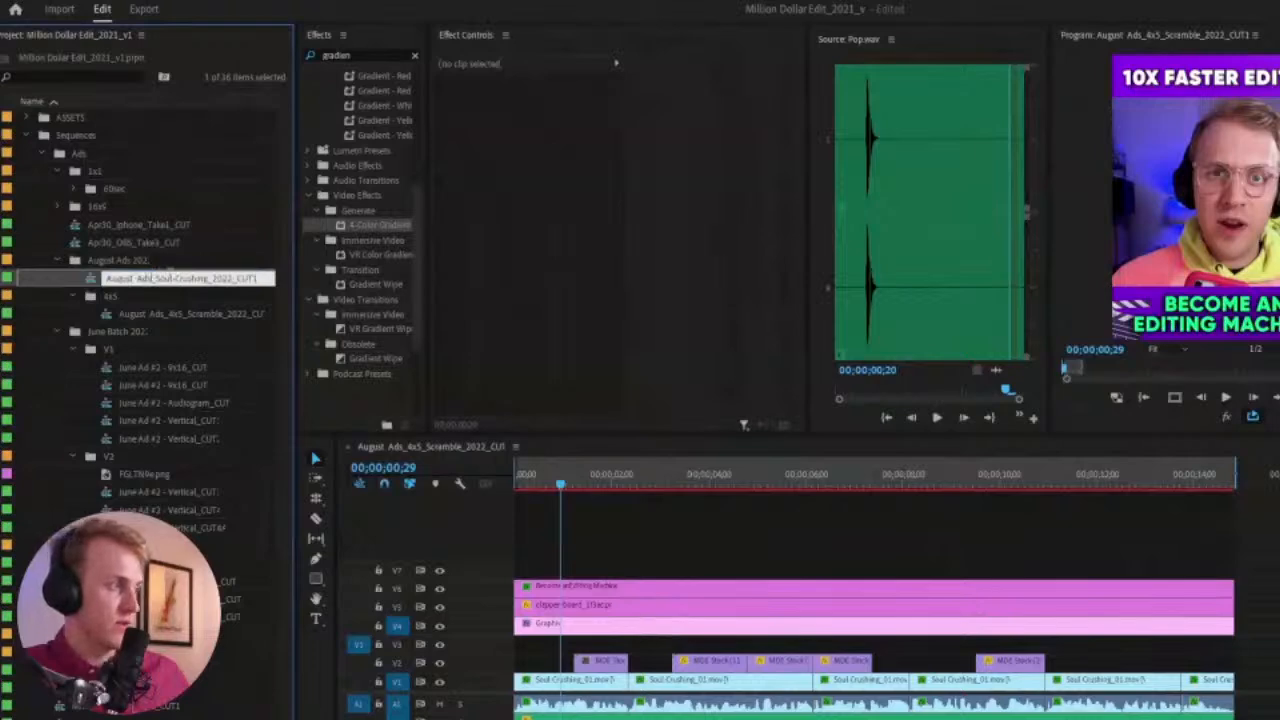
text(_4x5)
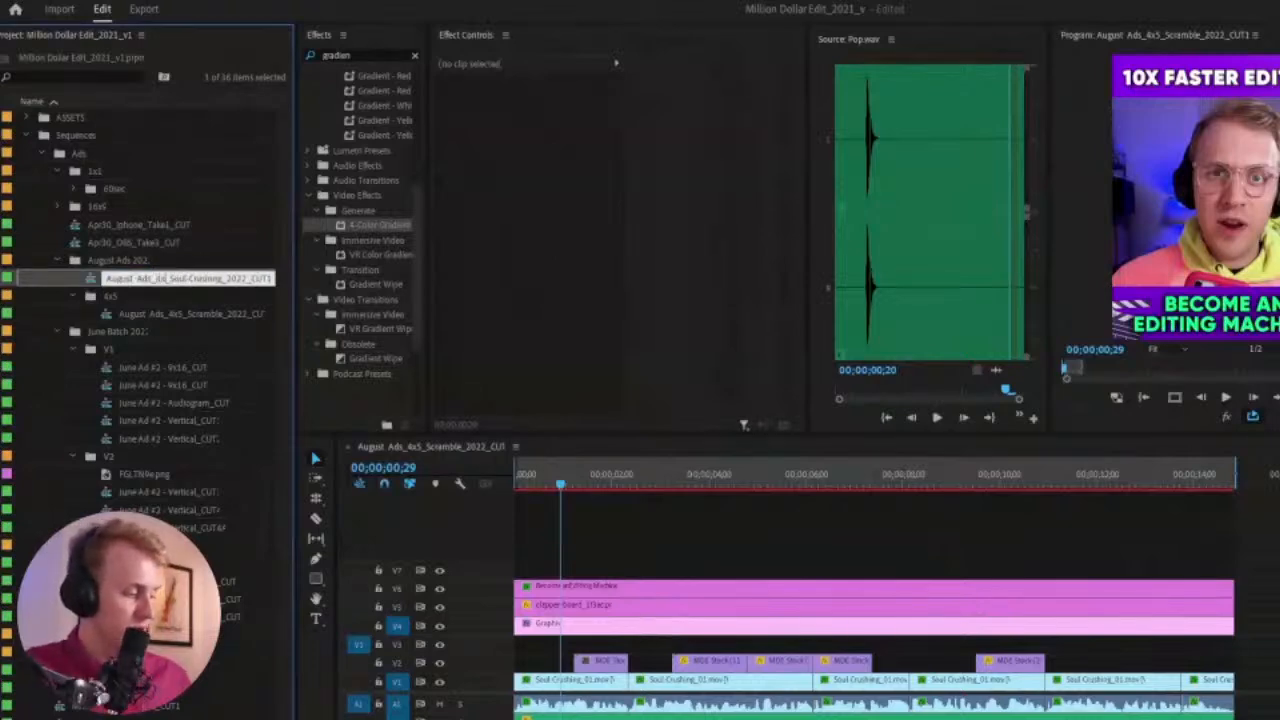
key(Return)
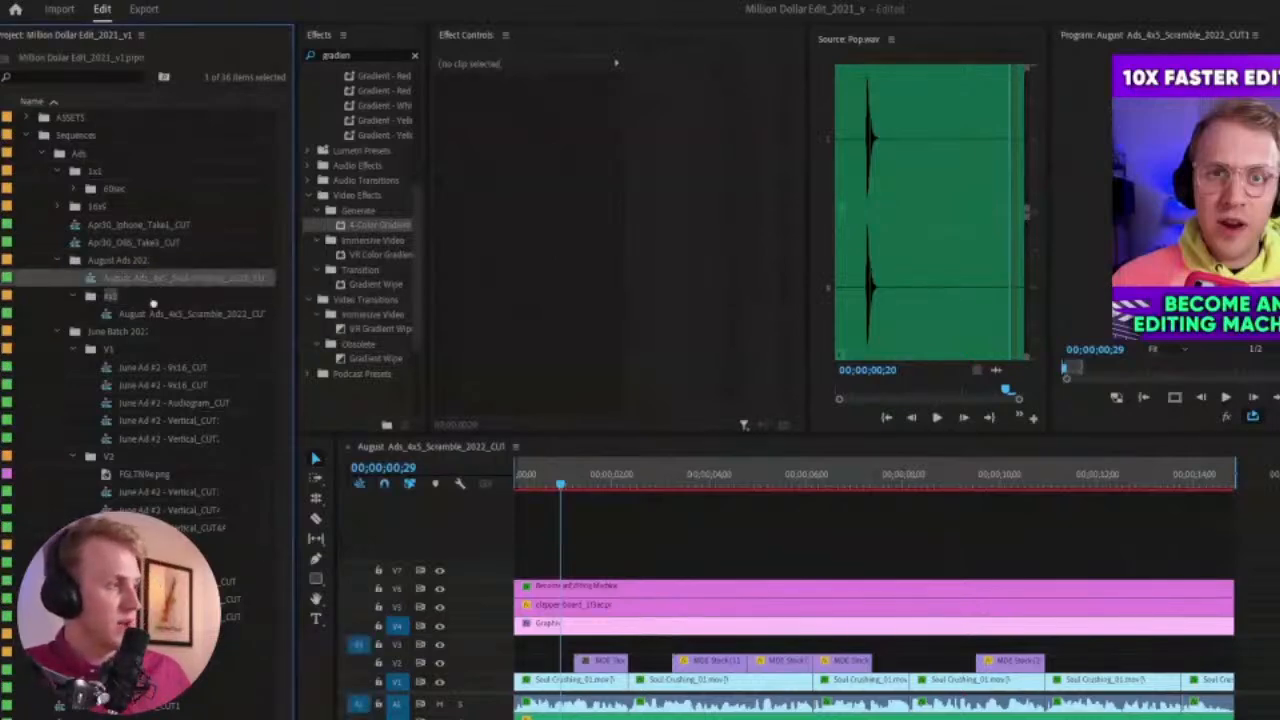
drag(197, 318, 189, 305)
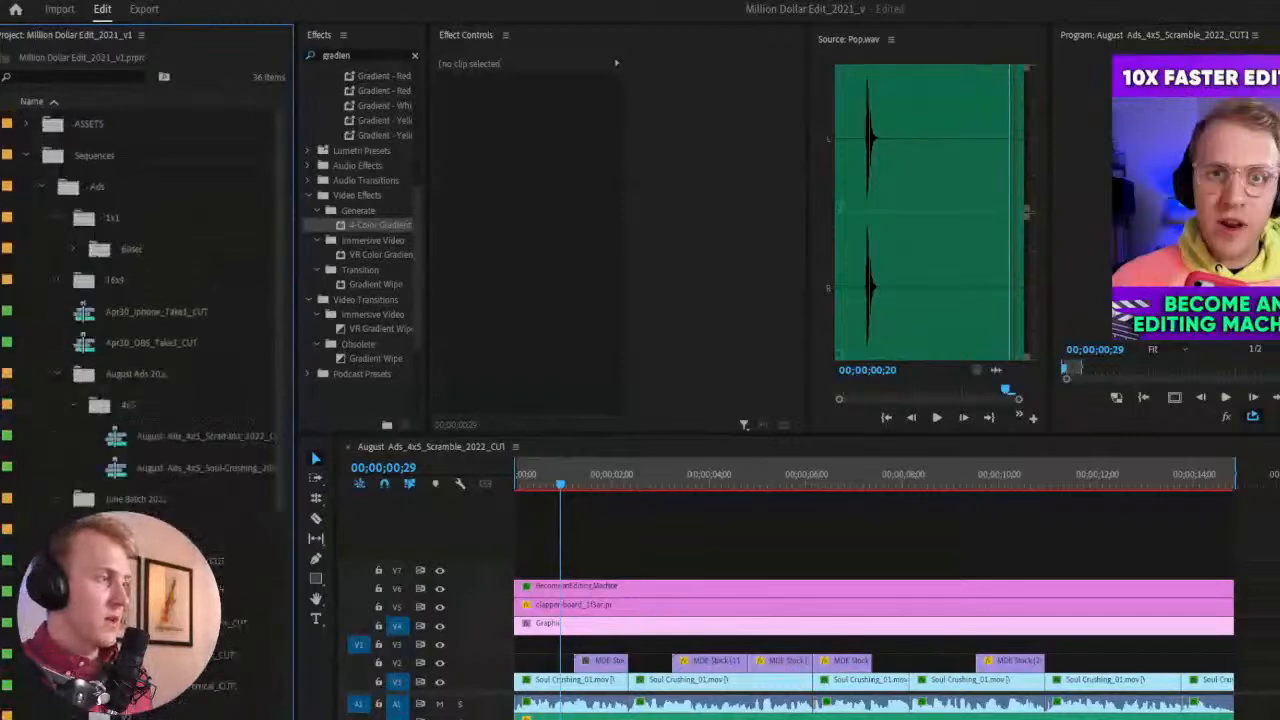
Create a bin named Vertical inside the August Ads 2022 bin
scroll(279, 360, down, 1)
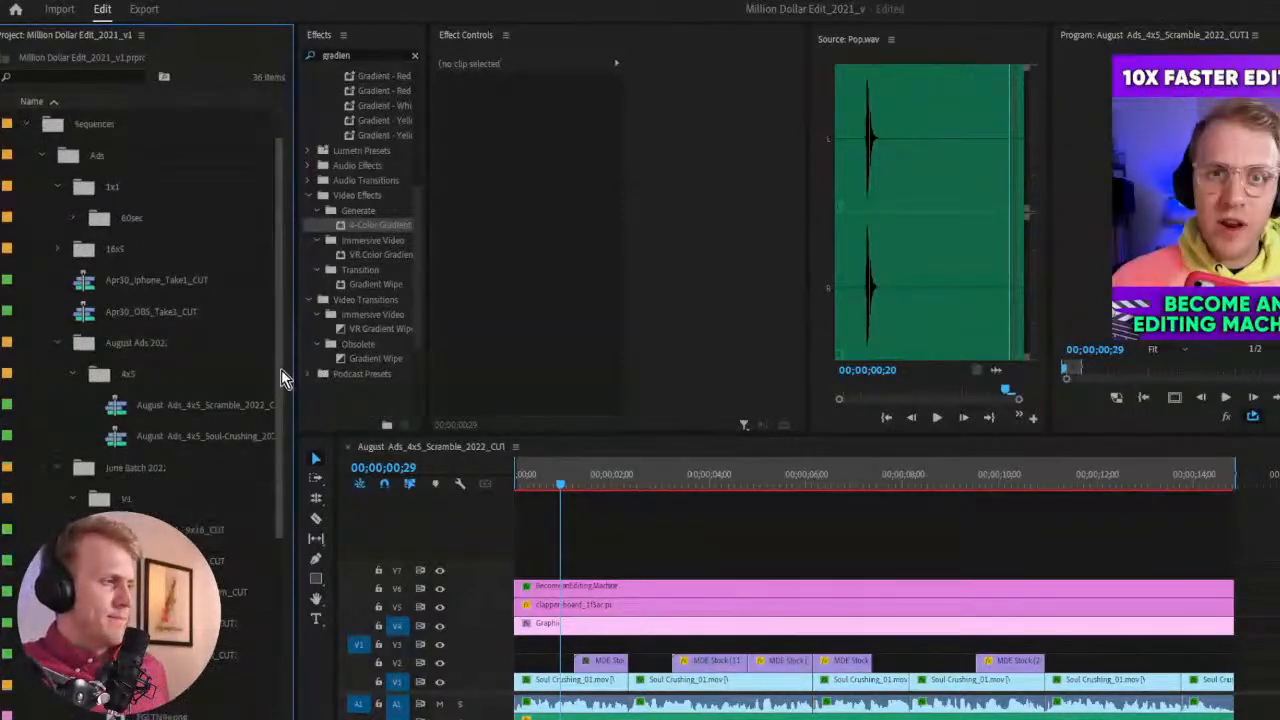
click(105, 347)
key(ctrl+b)
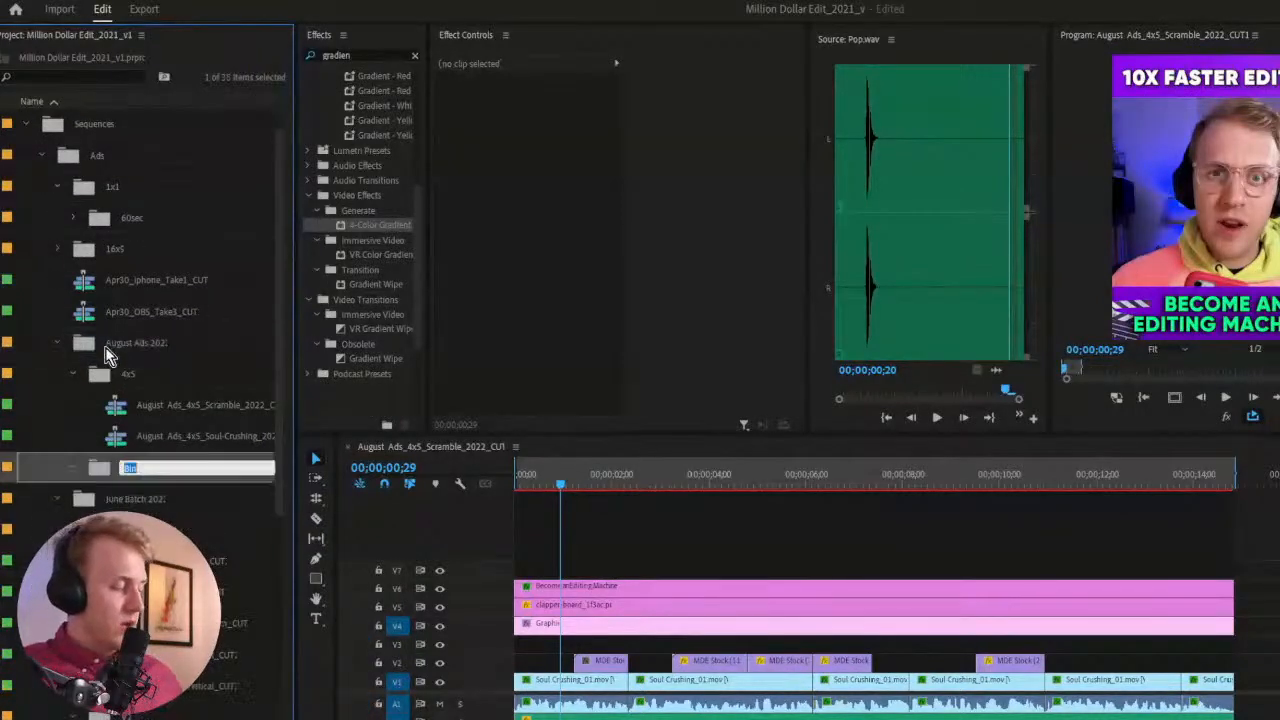
text(Vertical)
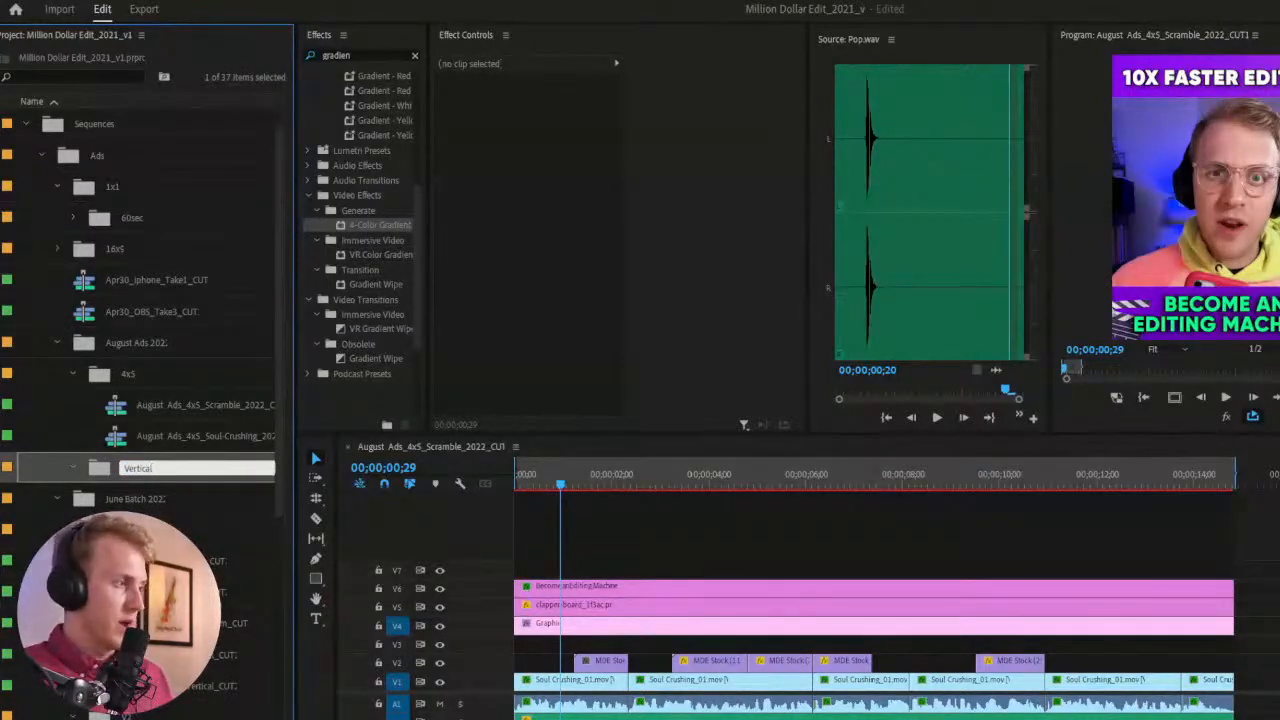
key(Tab)
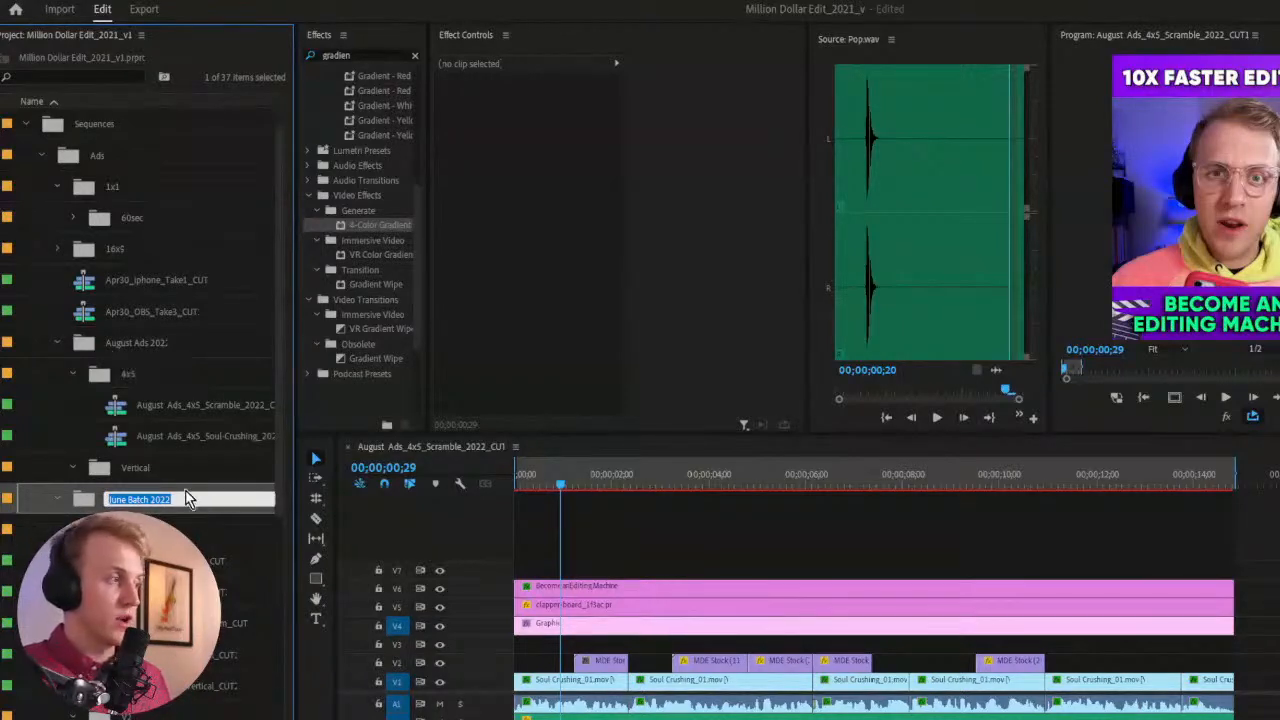
click(116, 467)
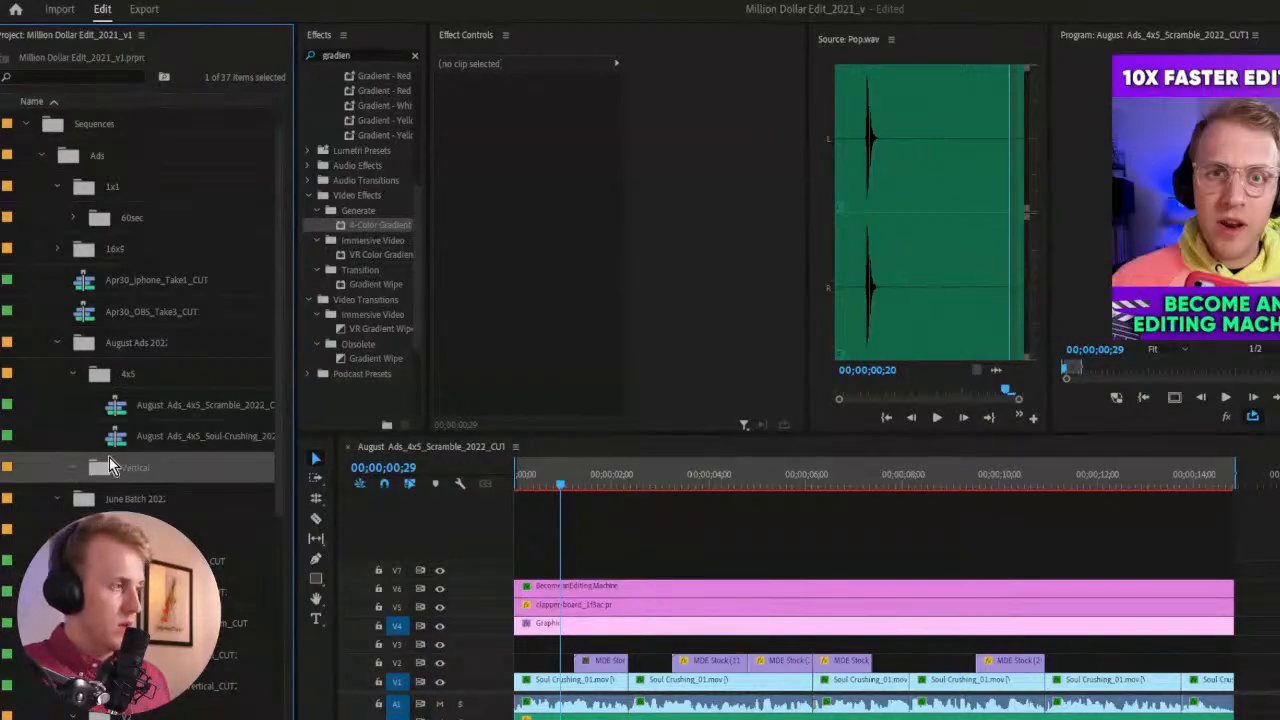
key(ctrl+n)
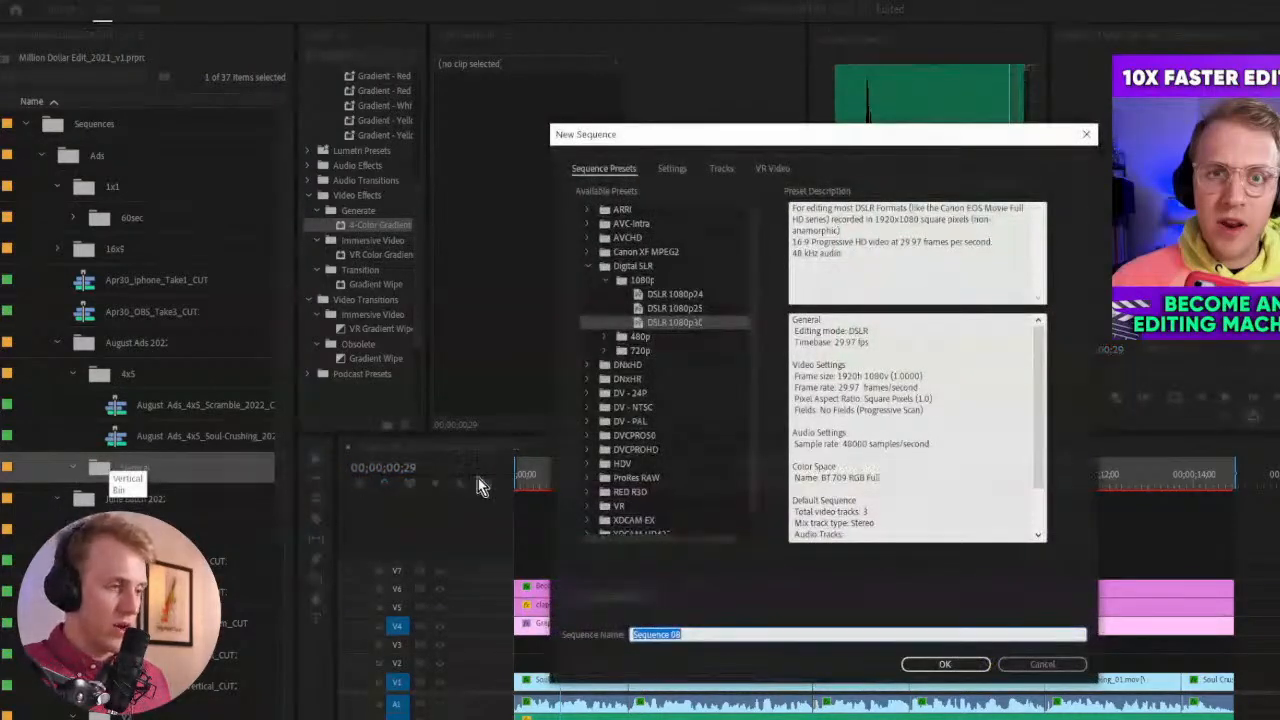
click(1005, 664)
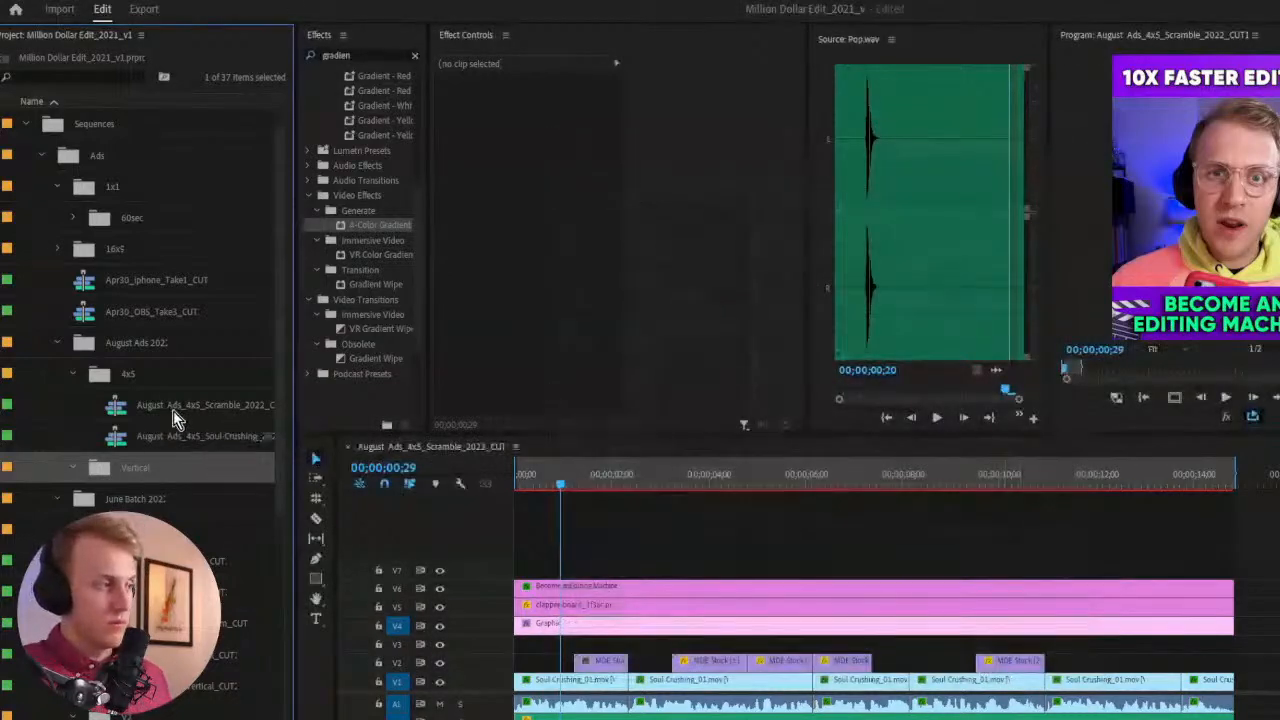
Duplicate the August Ads_4x5_Scramble_2022_CUT1 sequence and move the copy into the Vertical bin
click(130, 408)
click(403, 456)
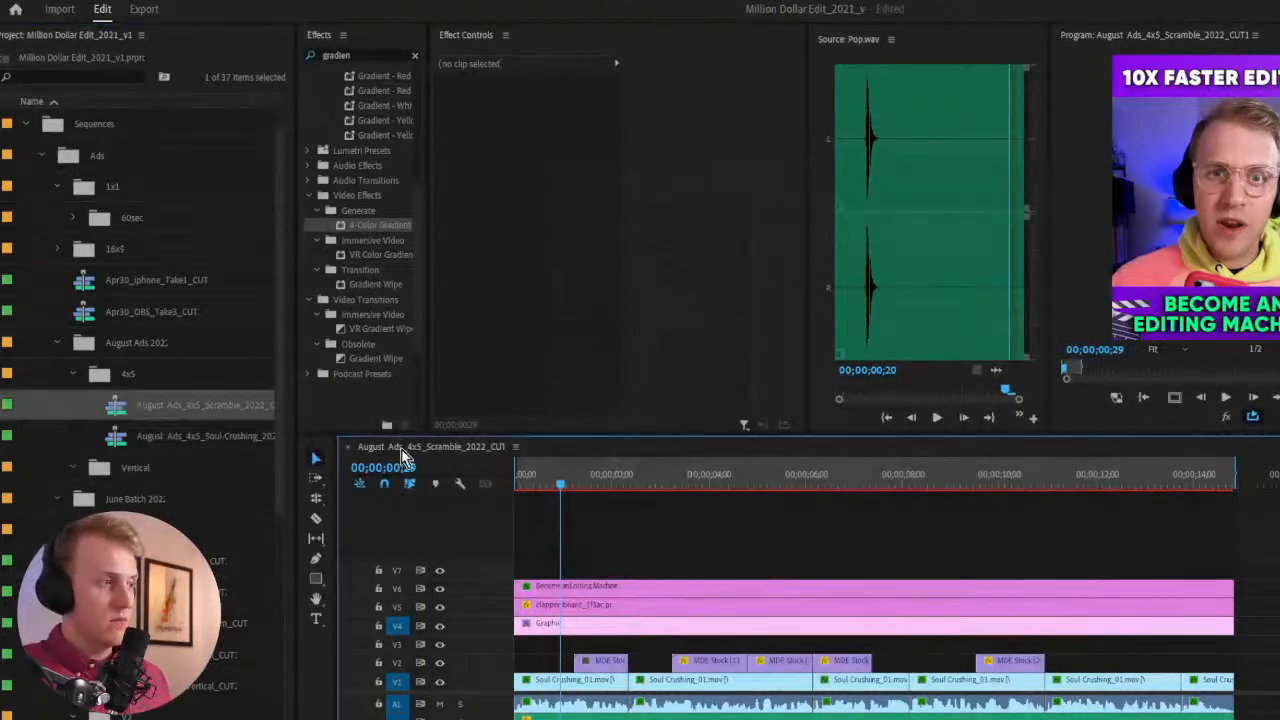
right_click(134, 408)
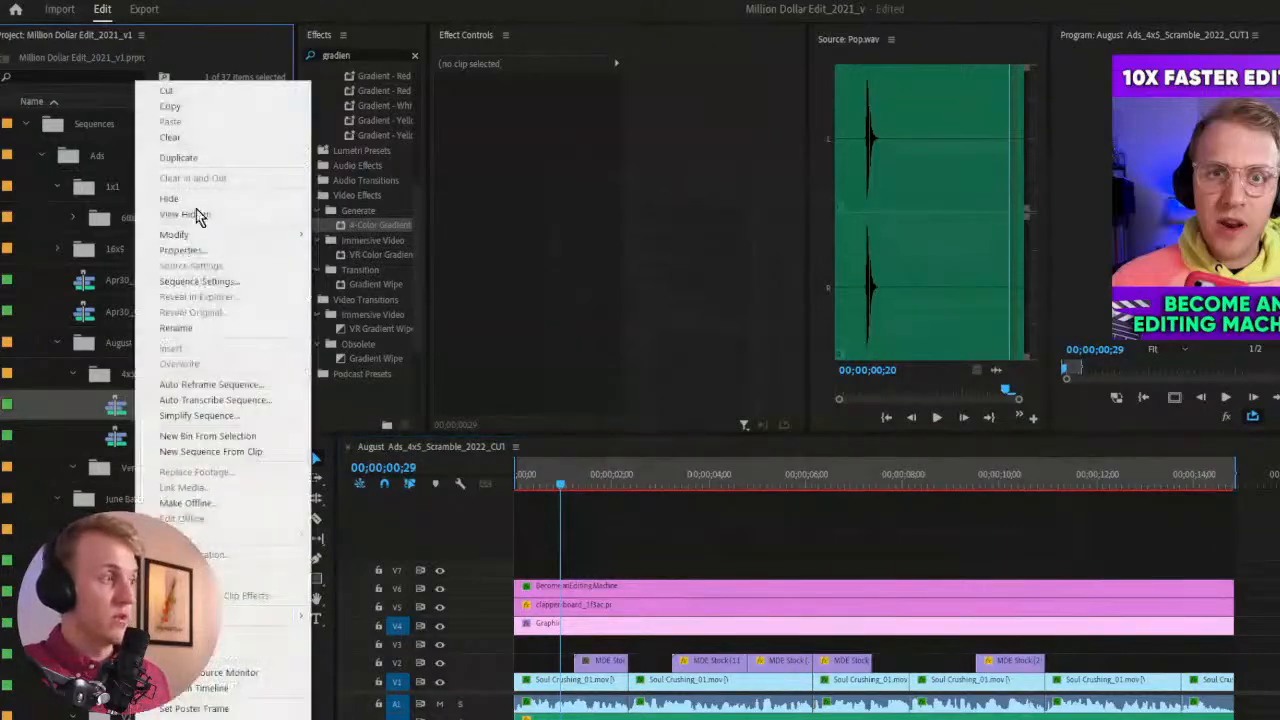
click(204, 159)
drag(128, 445, 130, 499)
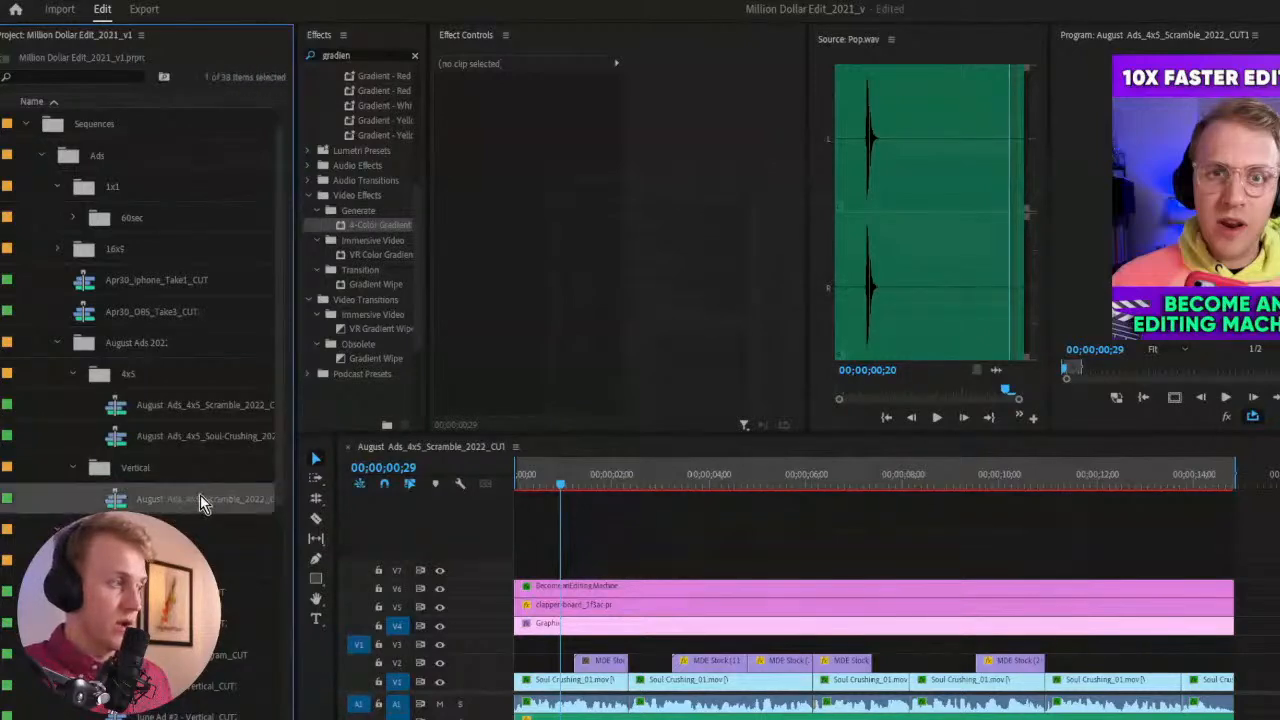
Widen the project list and rename the duplicated sequence in the Vertical bin as August Ads_Vertical_Scramble_2022_CUT1
click(163, 503)
click(222, 499)
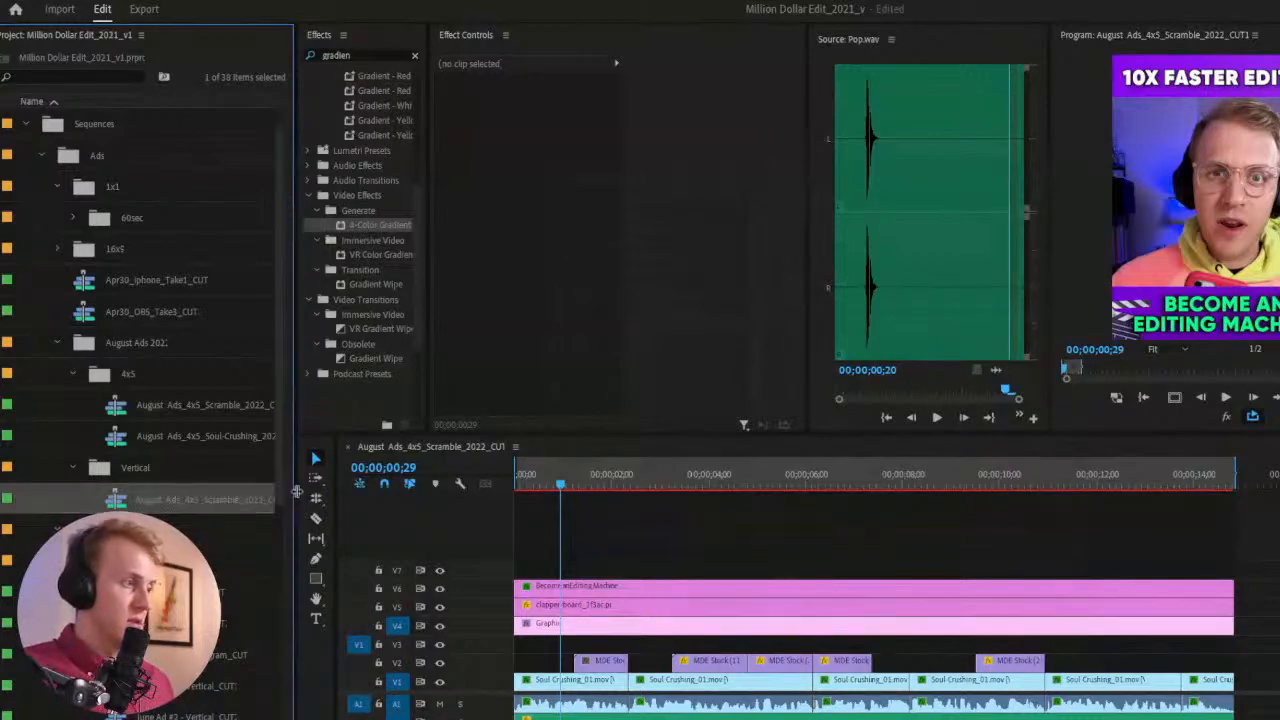
drag(296, 498, 482, 484)
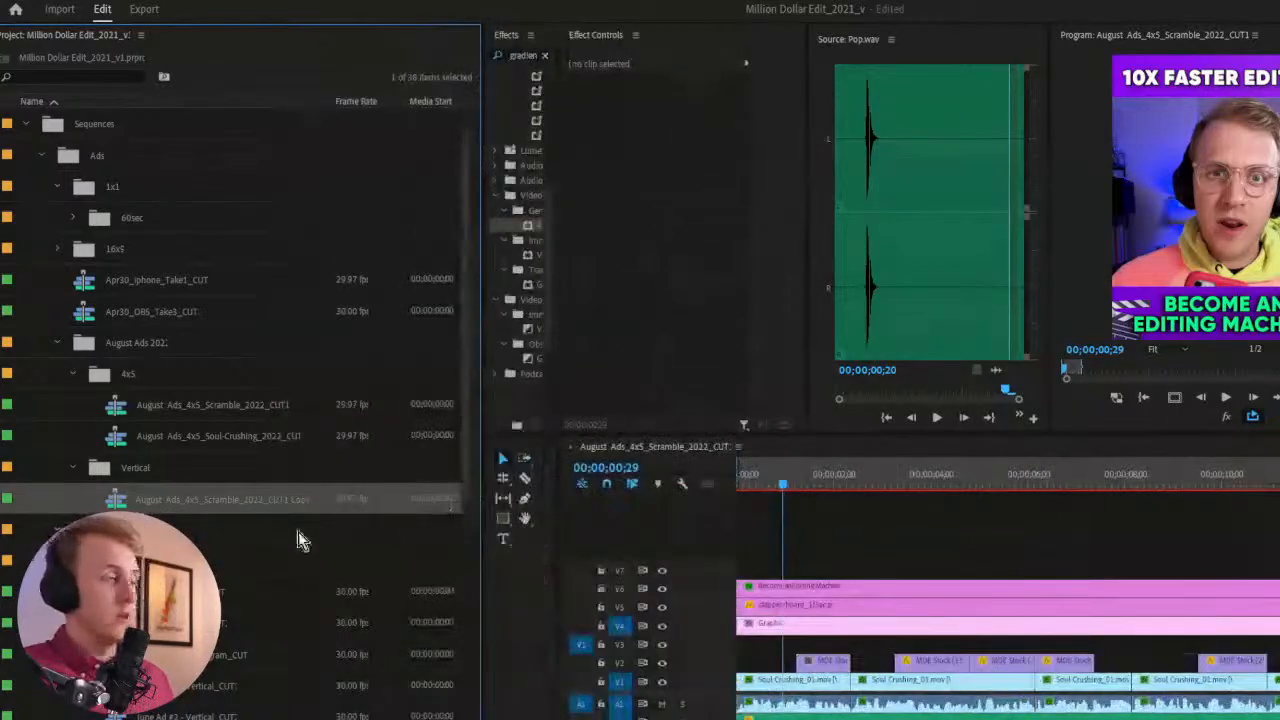
click(290, 498)
click(290, 498)
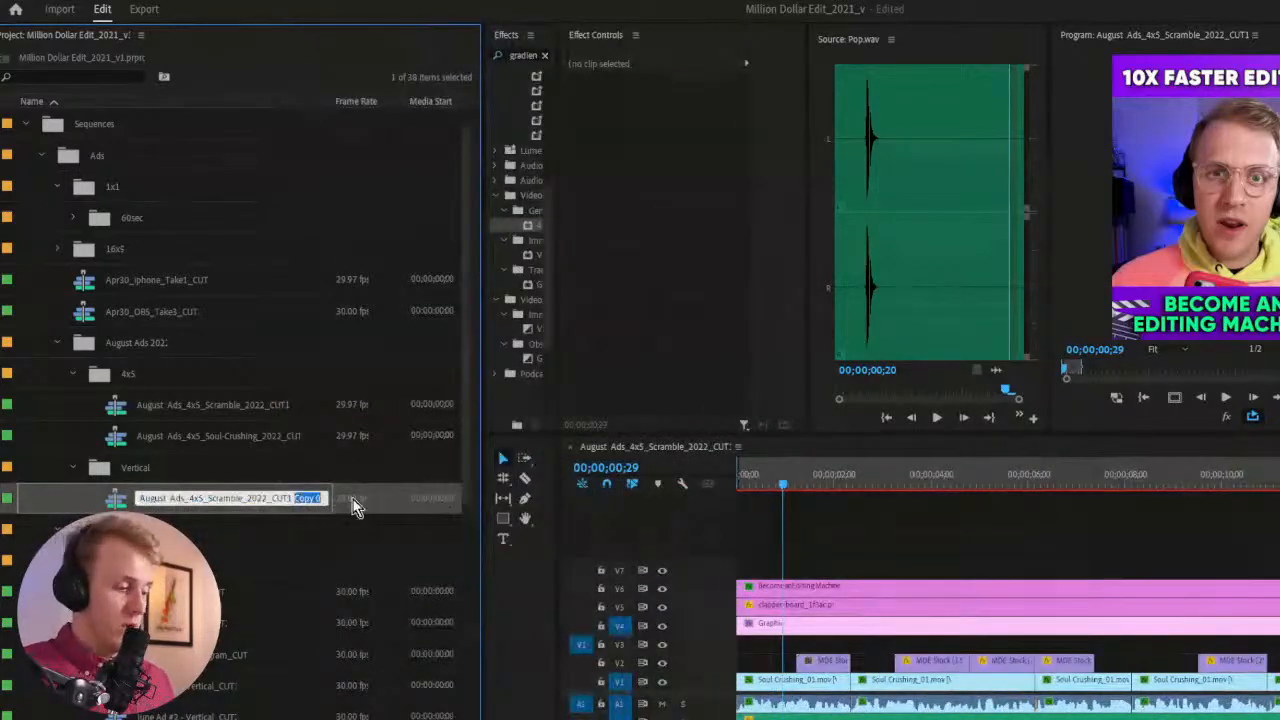
key(BackSpace)
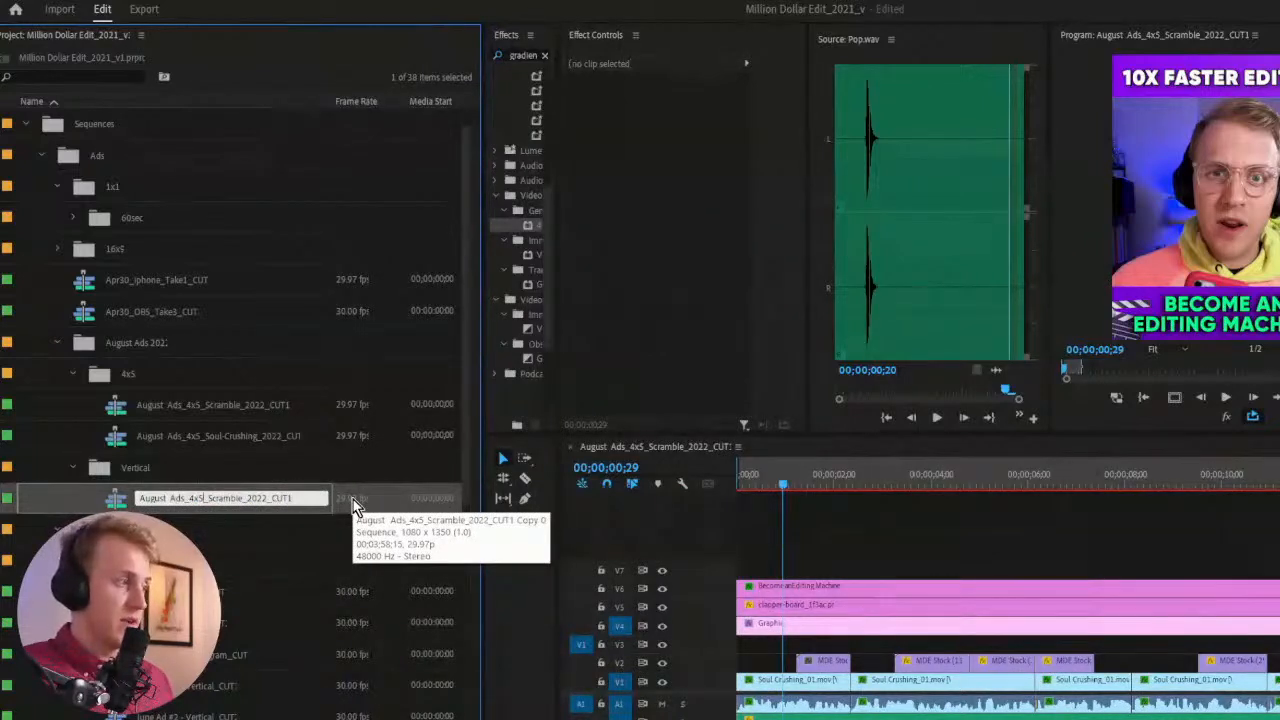
key(Delete)
key(Delete)
key(Delete)
text(Vertical)
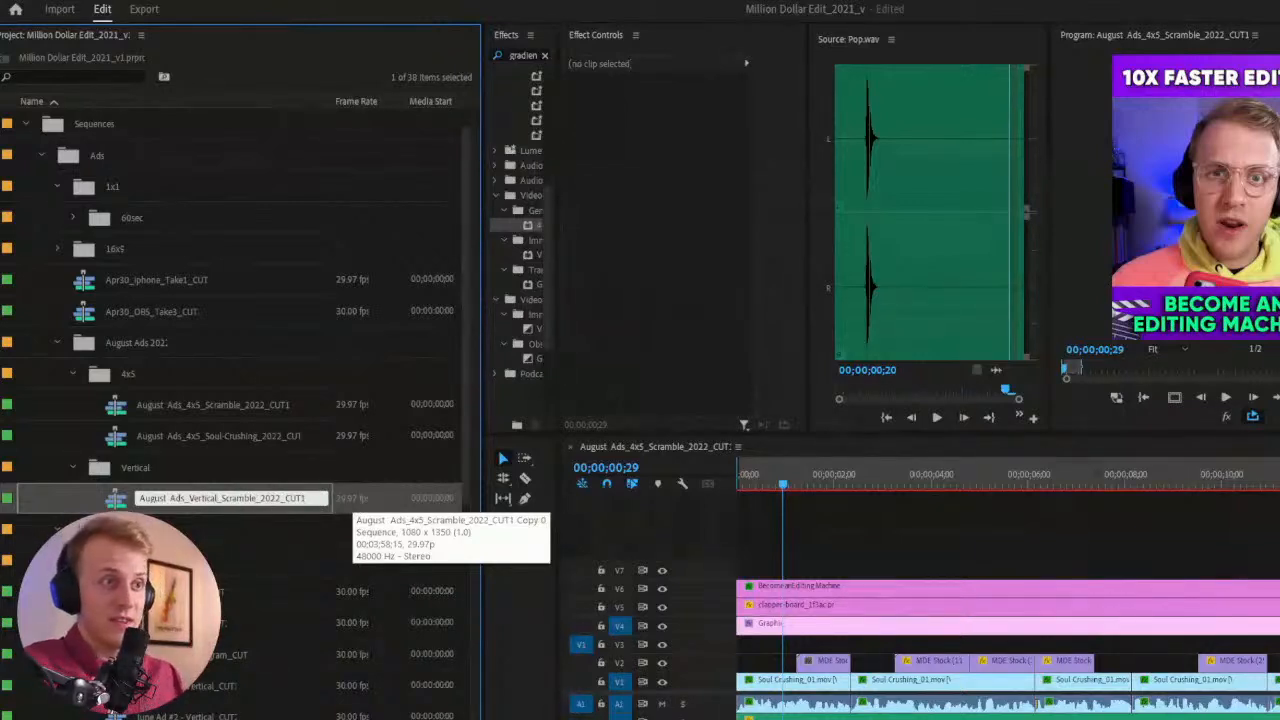
key(Return)
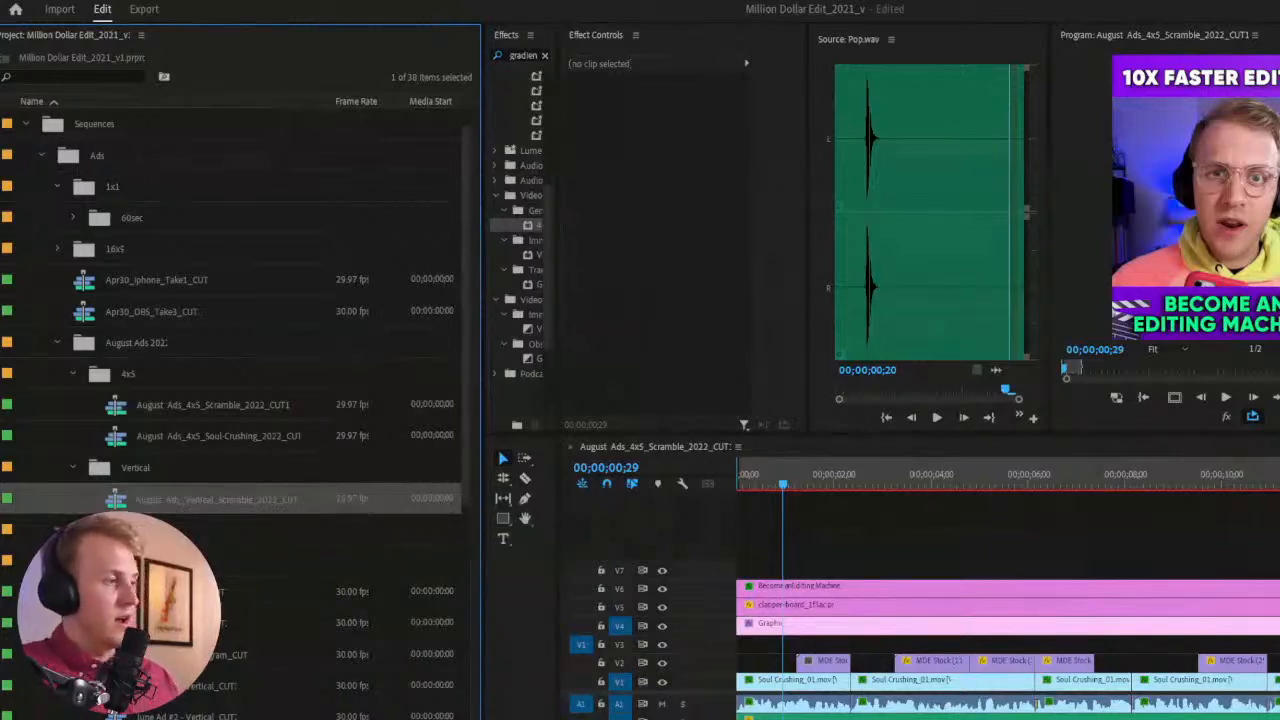
Open the vertical Scramble sequence, save the project, and set the sequence's frame size to 1080 by 1920
double_click(106, 505)
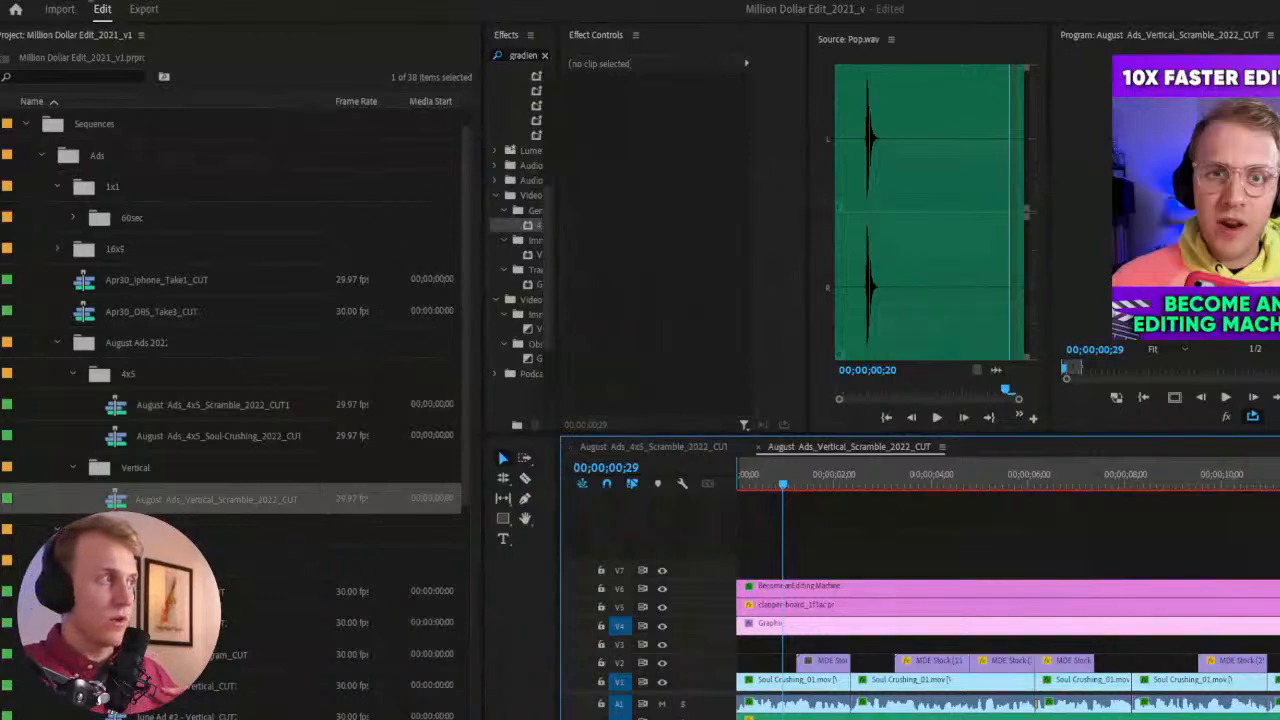
key(ctrl+s)
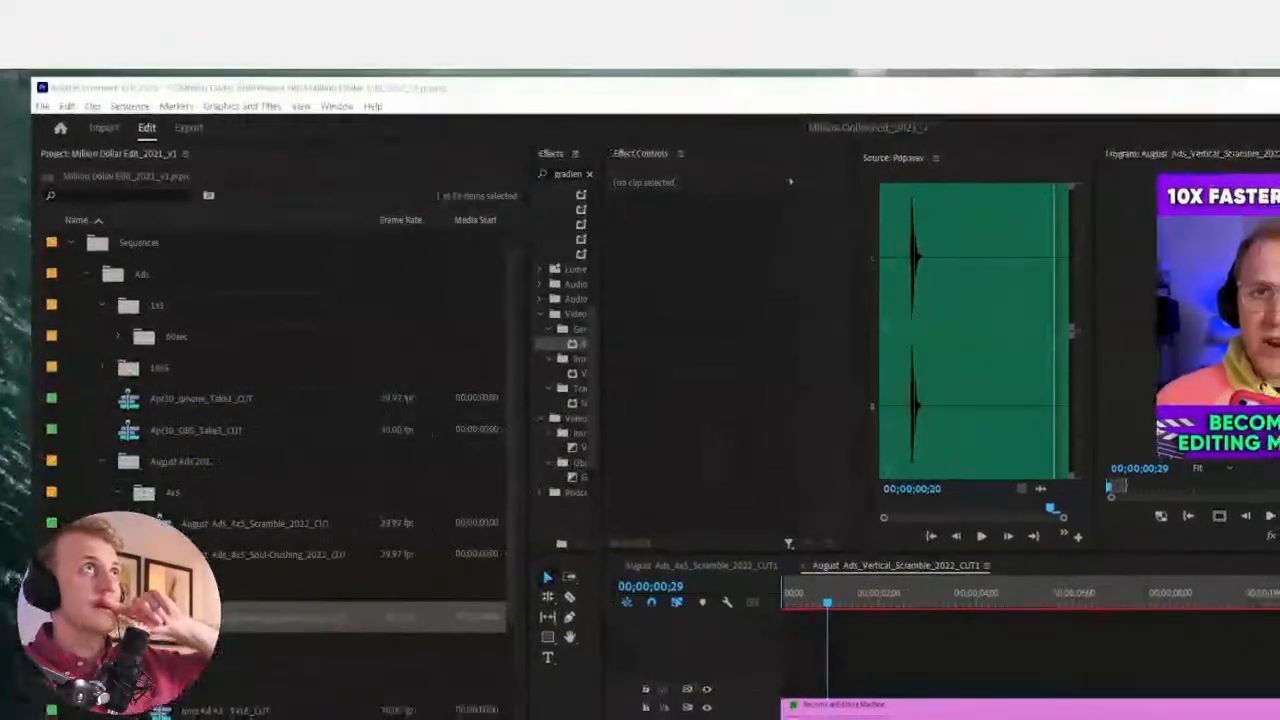
click(129, 106)
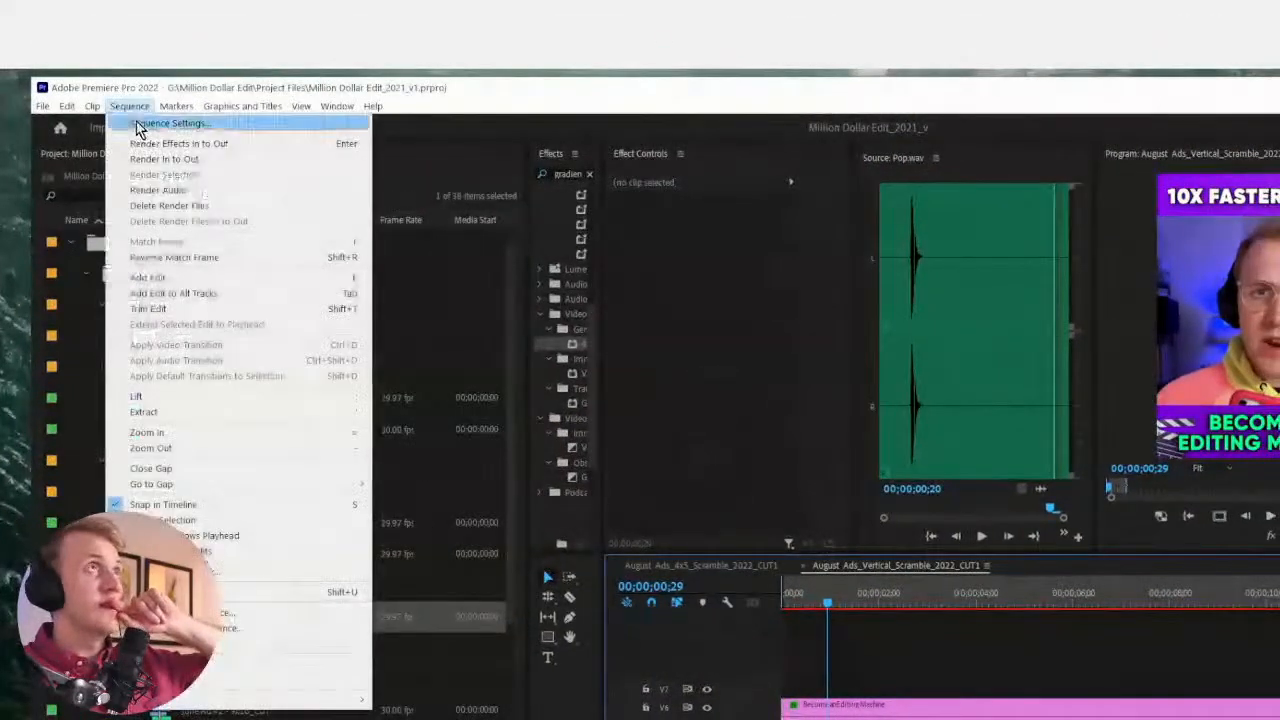
click(140, 125)
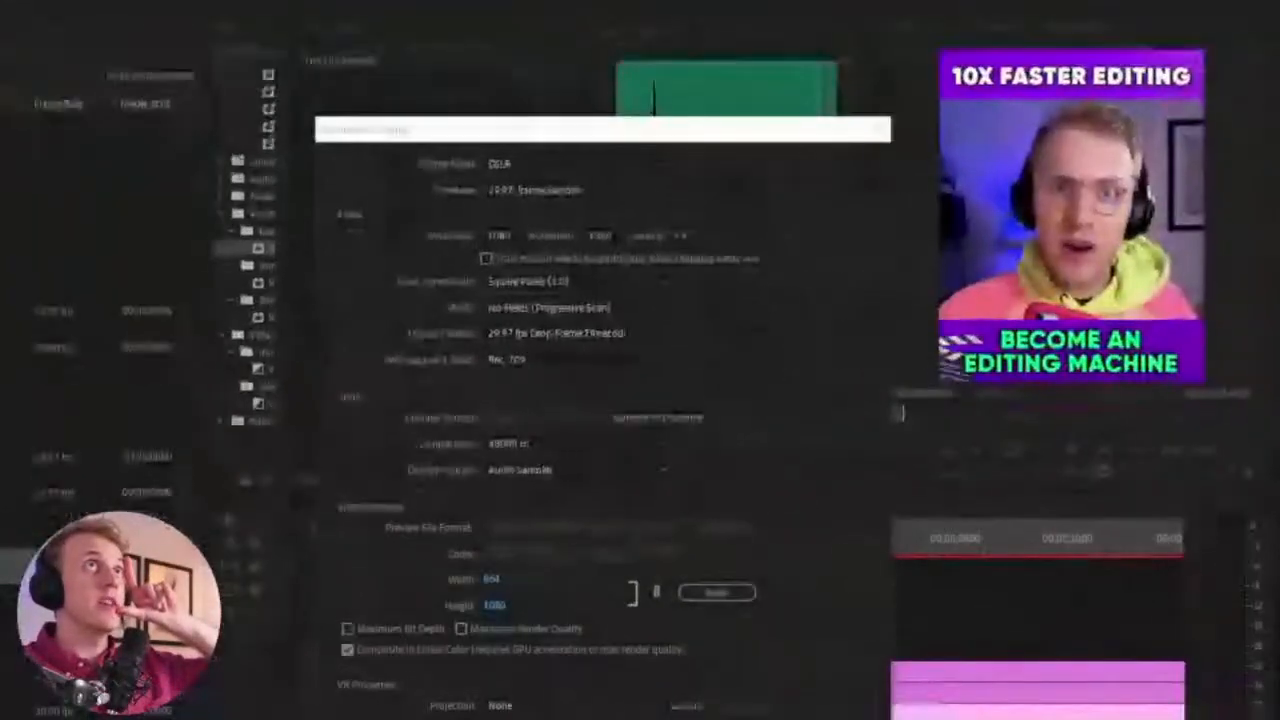
double_click(500, 235)
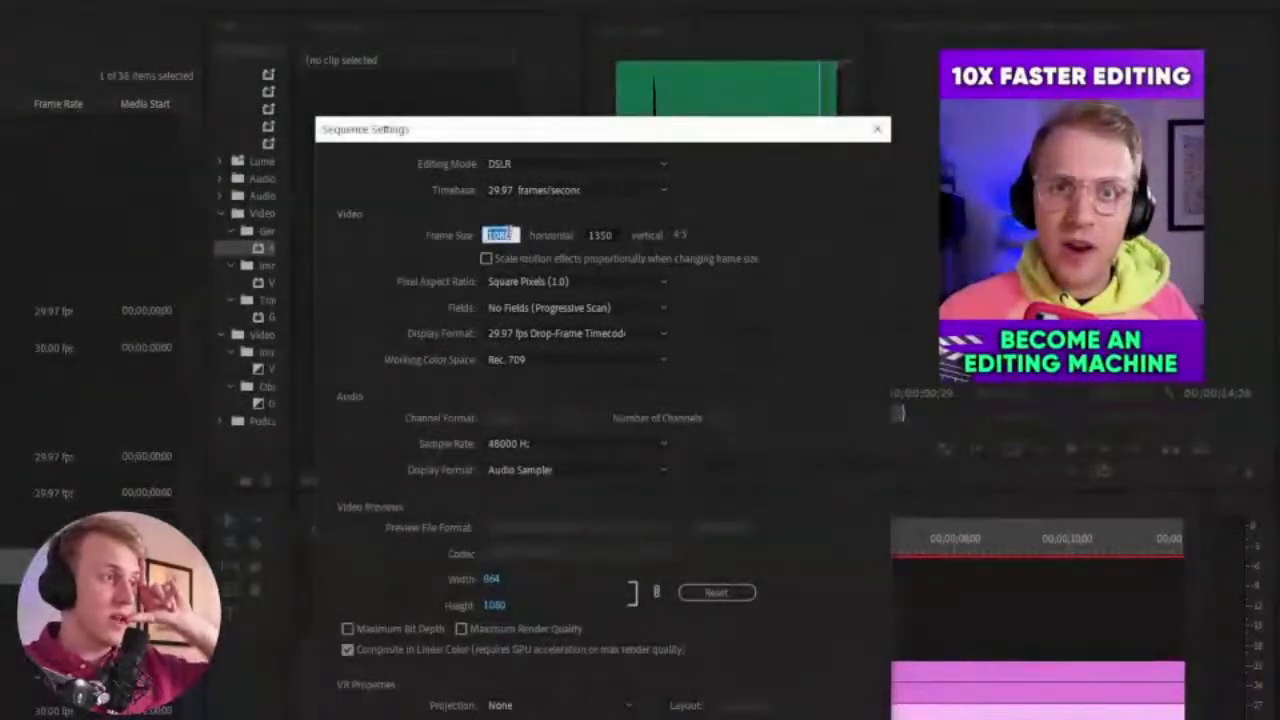
click(540, 236)
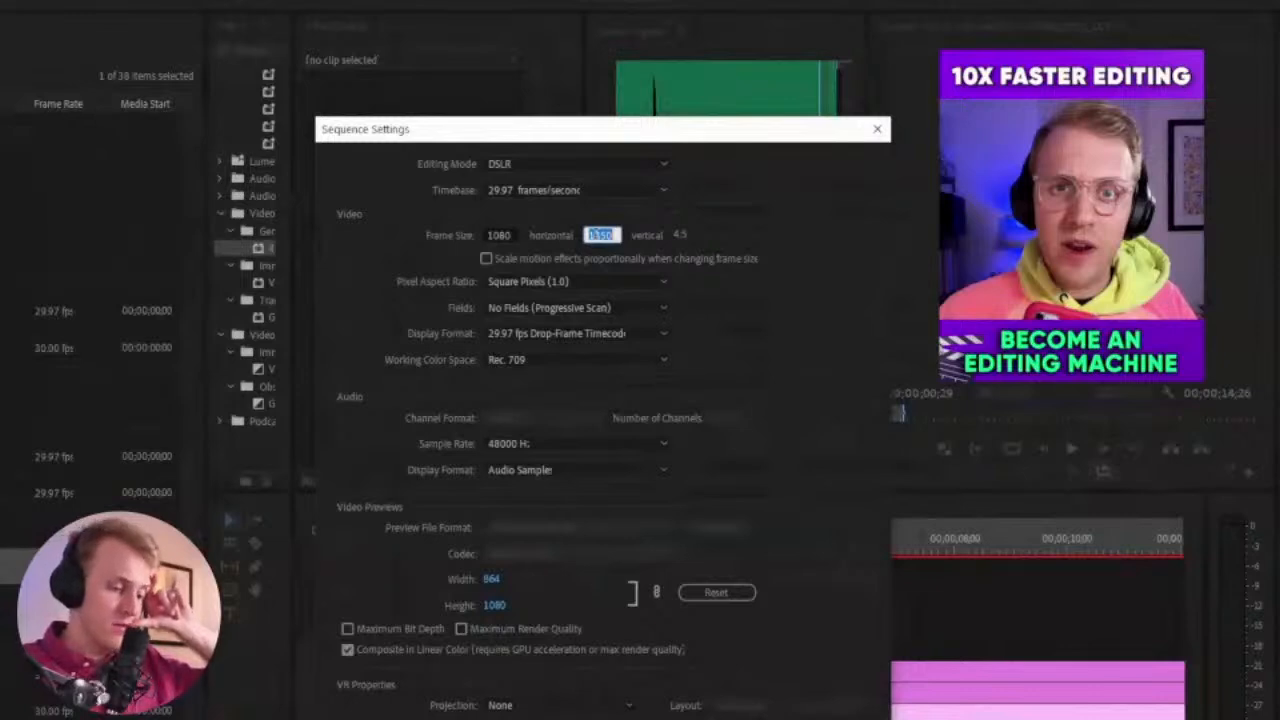
click(596, 234)
text(1920)
key(Tab)
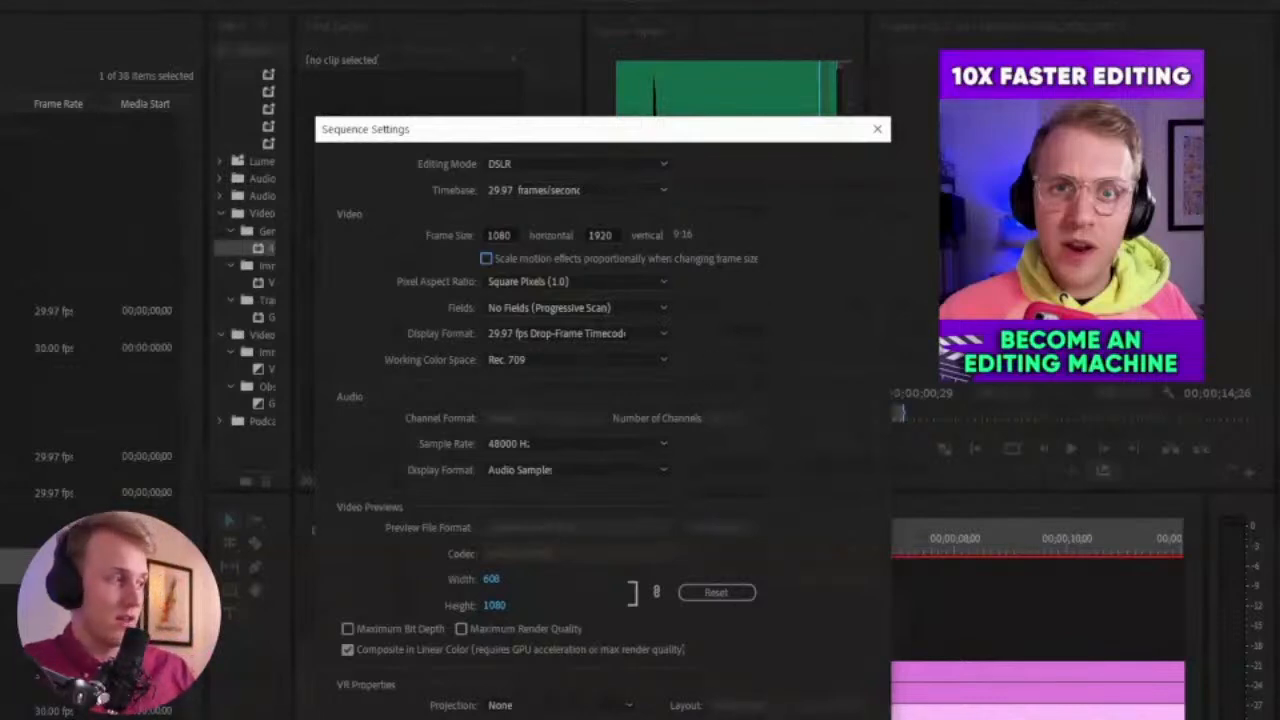
key(Return)
click(679, 488)
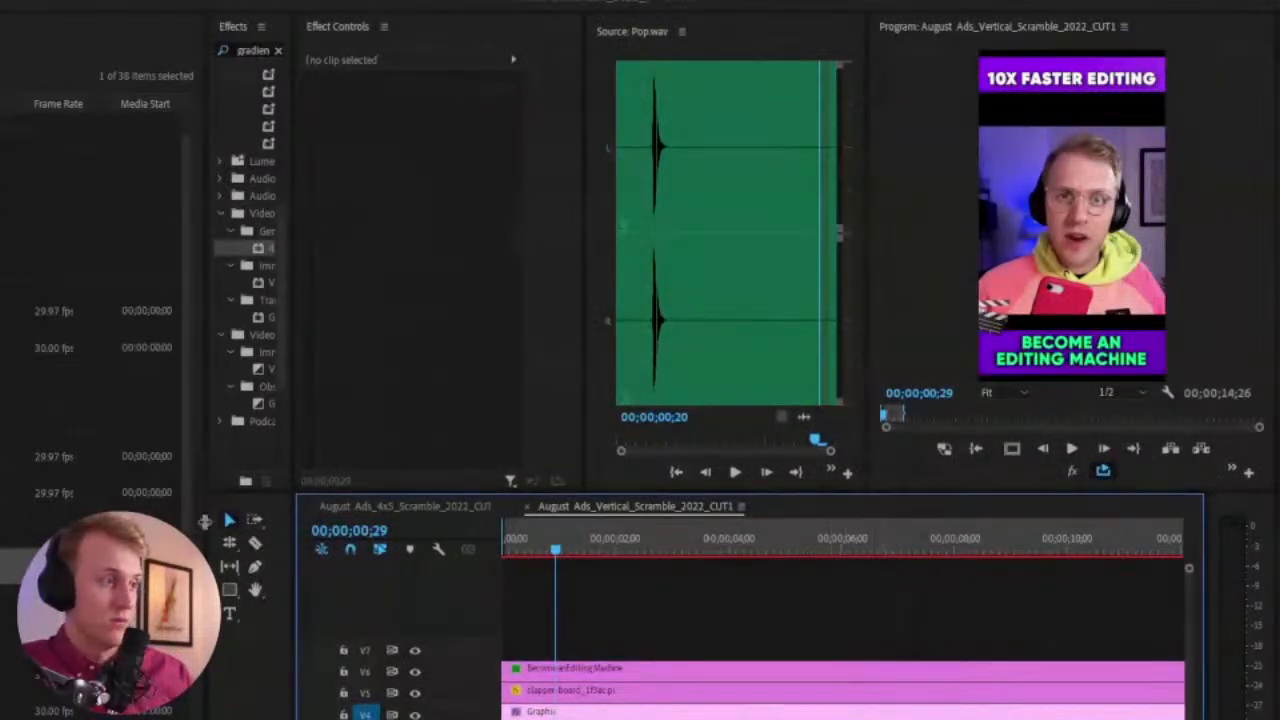
Resize the workspace panels to narrow the project, effects and source areas and enlarge the program preview
drag(204, 488, 20, 488)
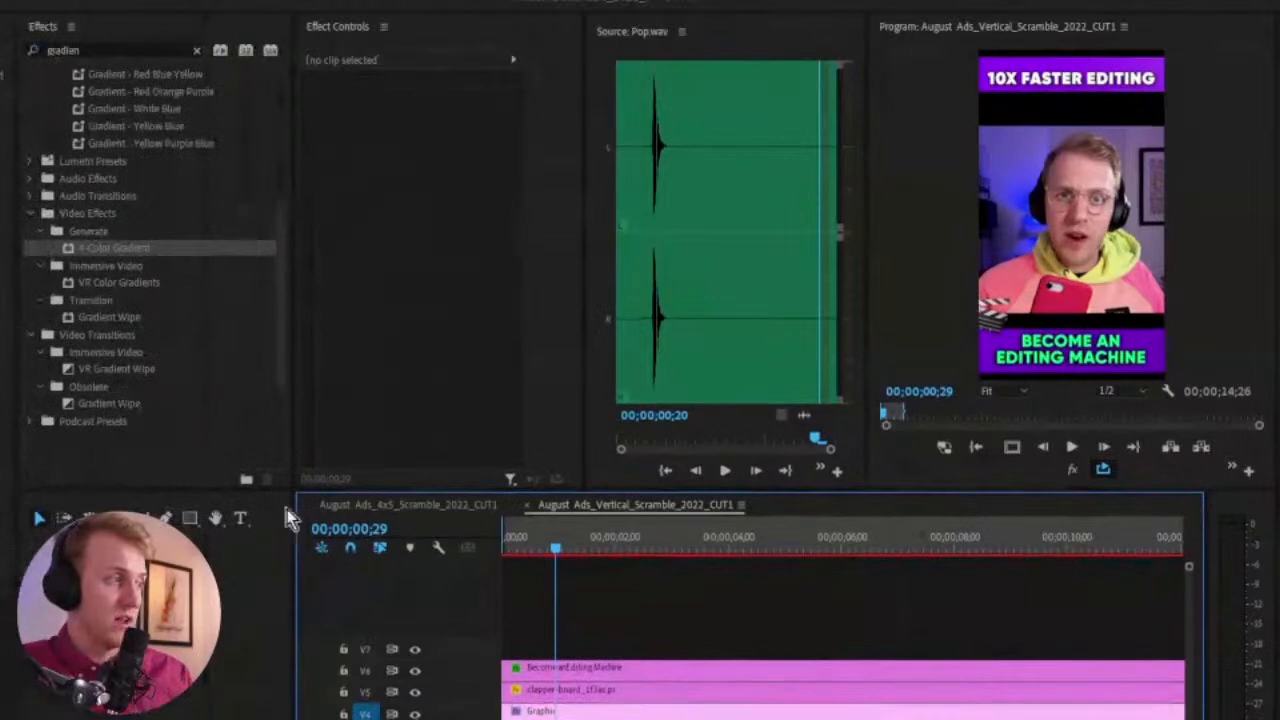
drag(295, 505, 96, 505)
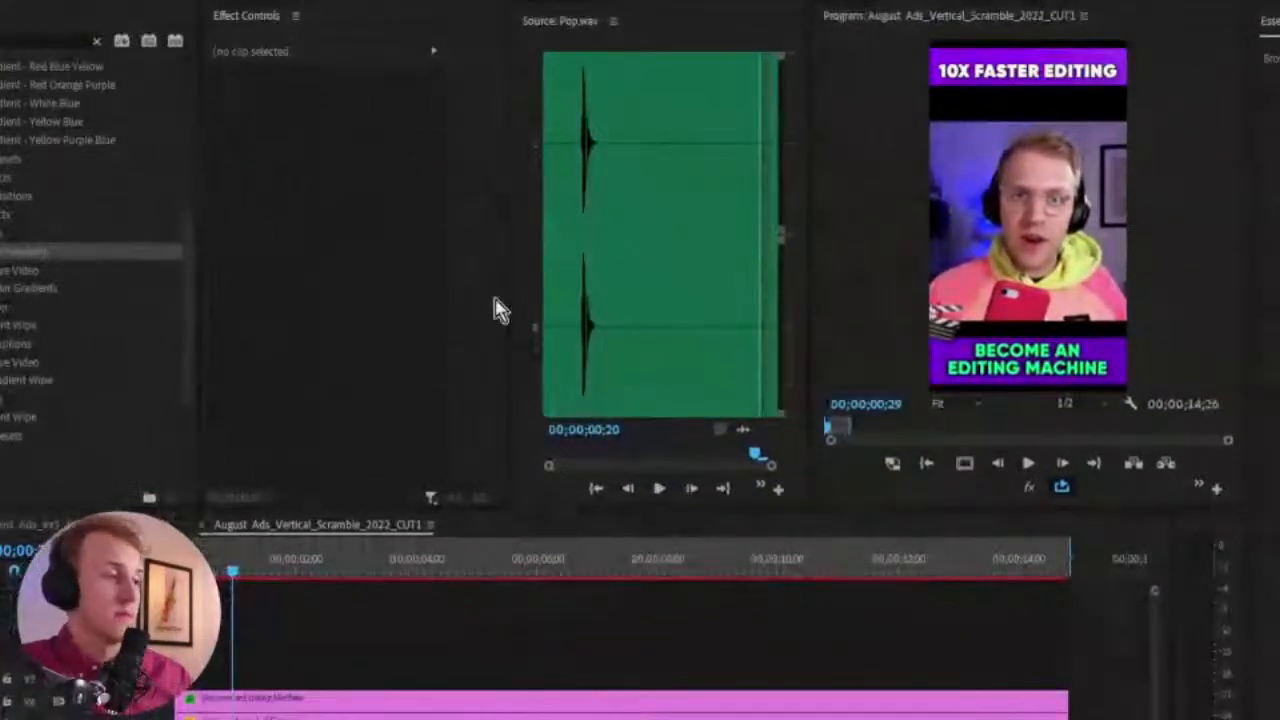
drag(110, 719, 110, 693)
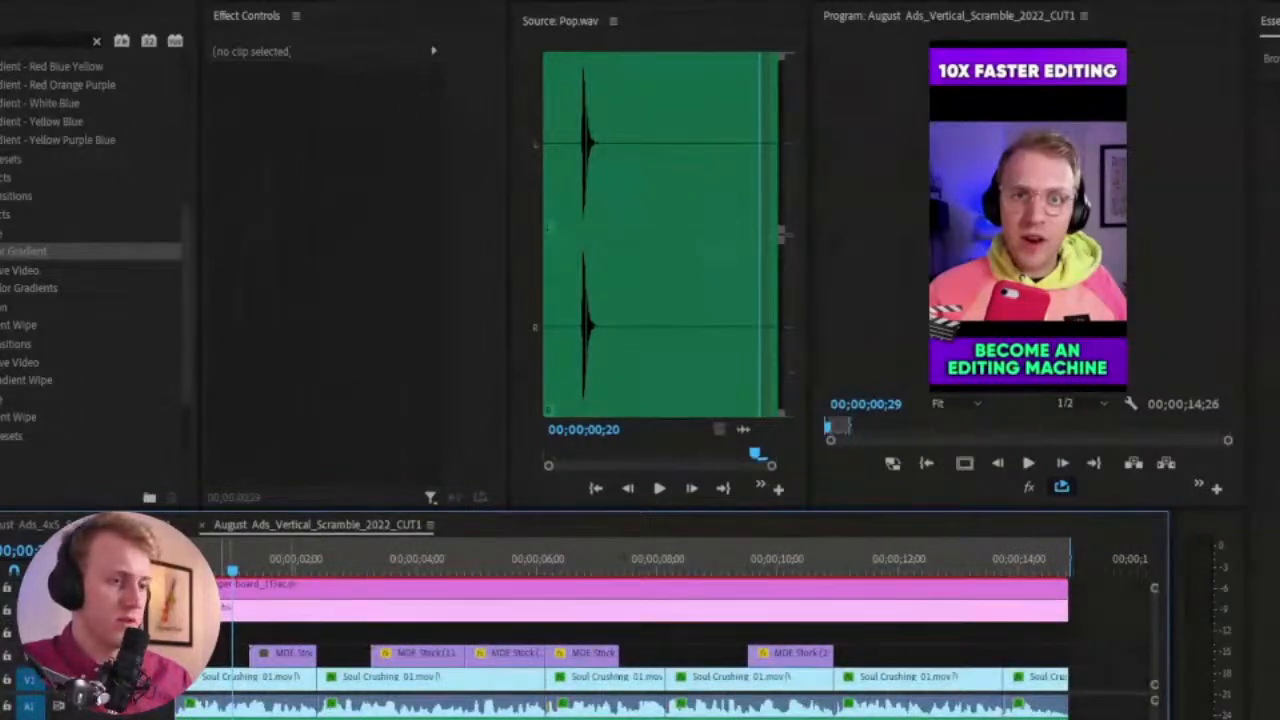
key(alt+minus)
scroll(1157, 594, up, 2)
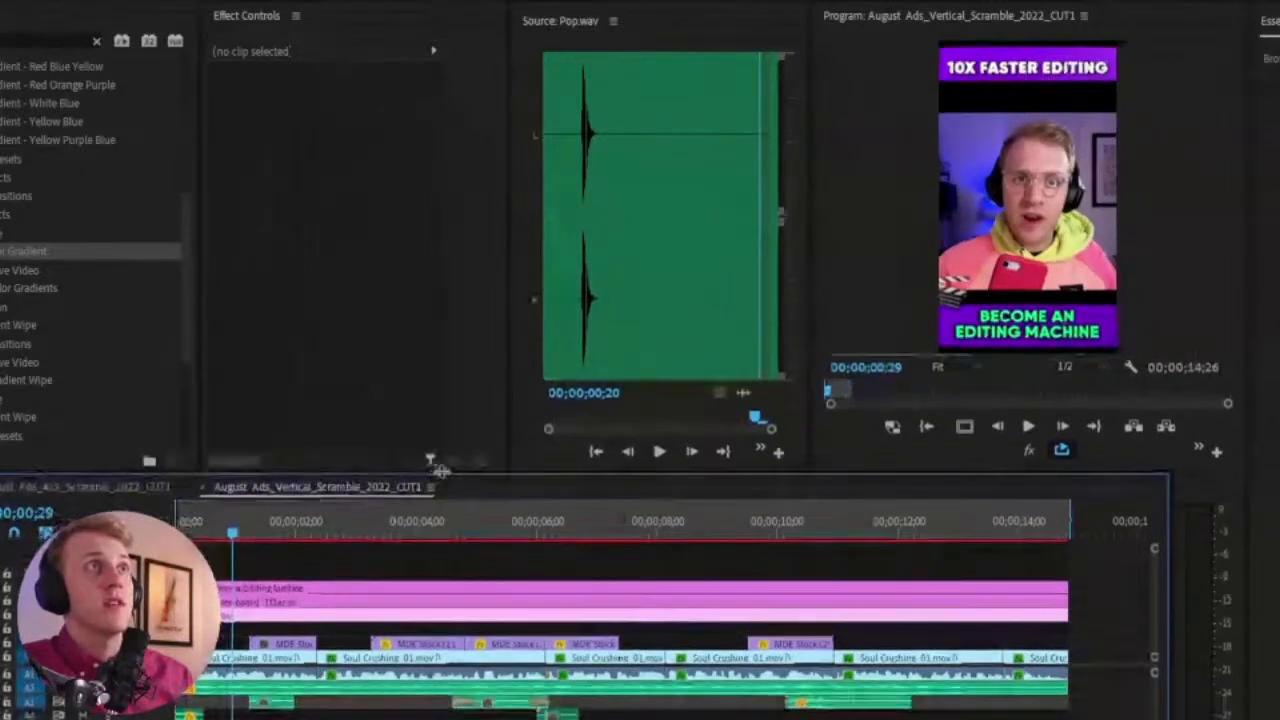
drag(431, 504, 437, 464)
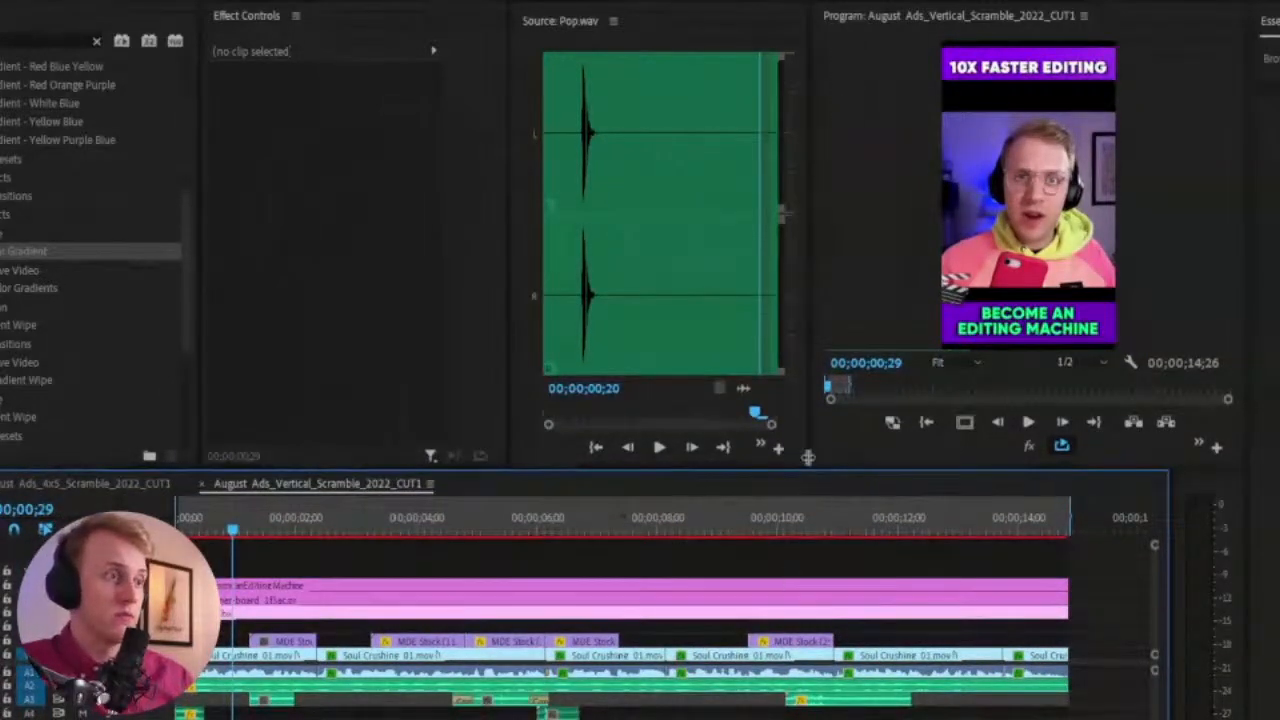
drag(807, 469, 723, 565)
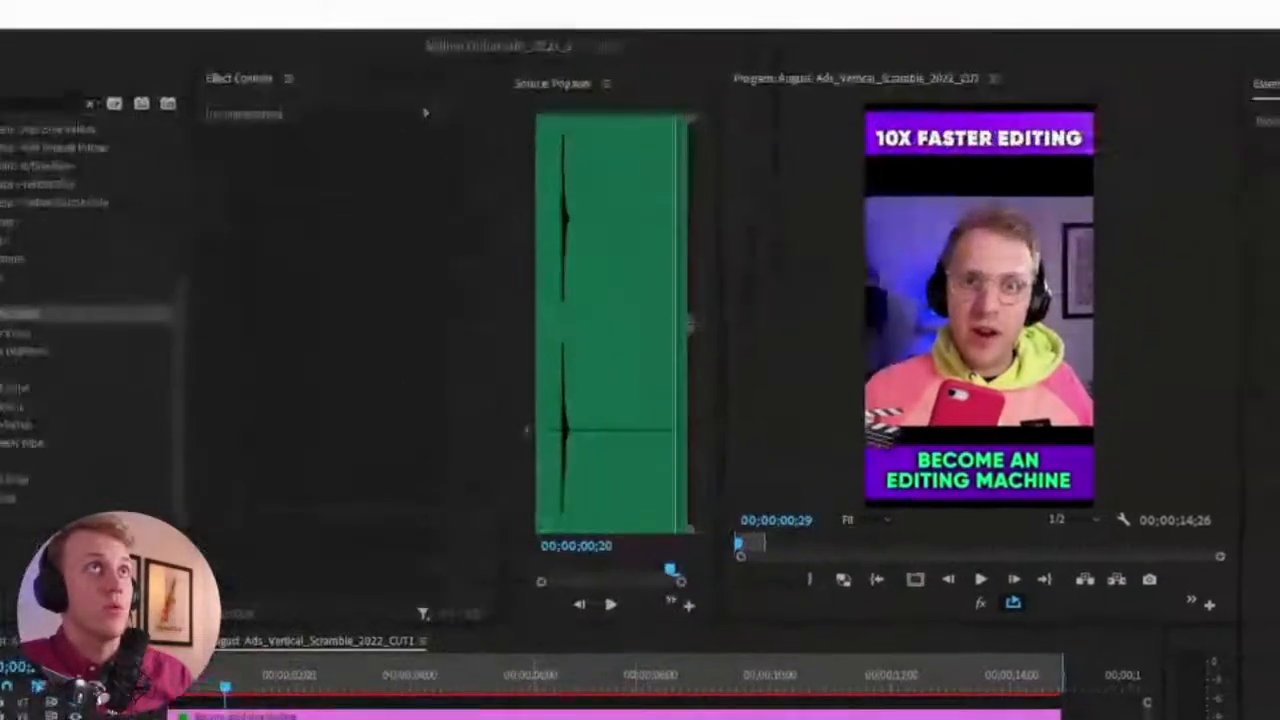
Remove the Crop effect from the first Soul Crushing clip, then set its scale to 111.2 and vertical position to 1050.8
key(shift+3)
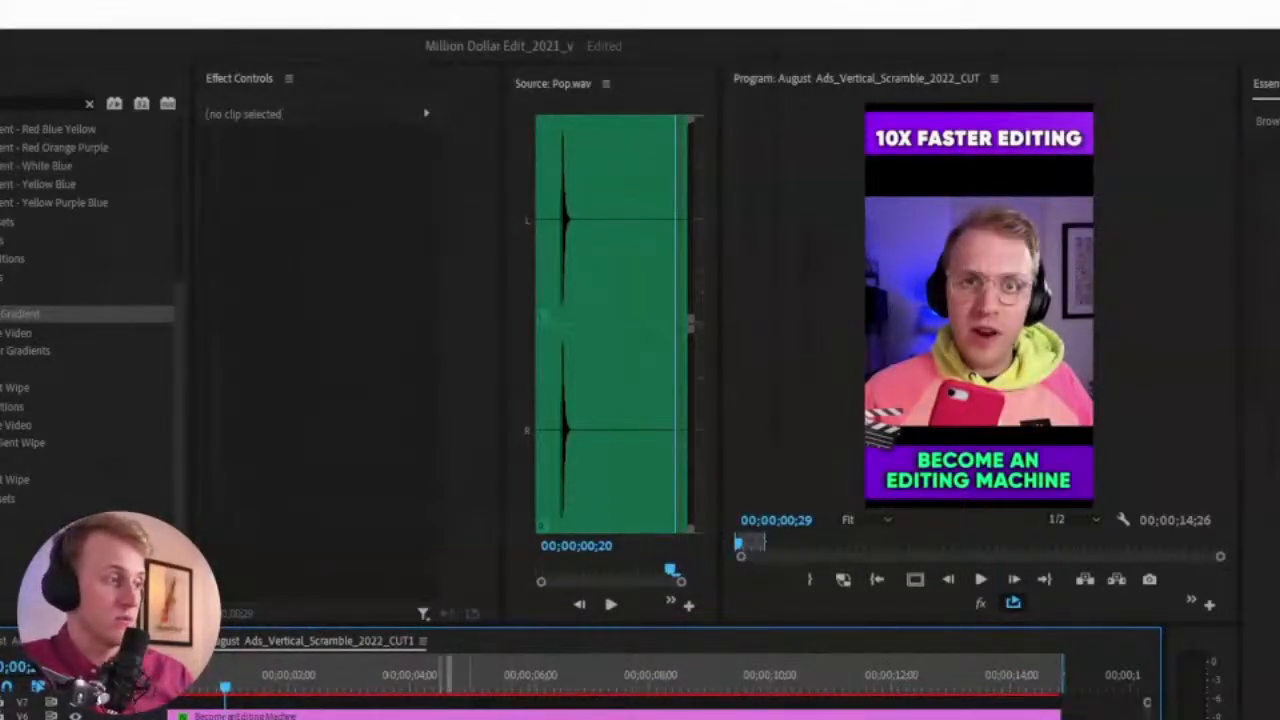
scroll(640, 712, down, 5)
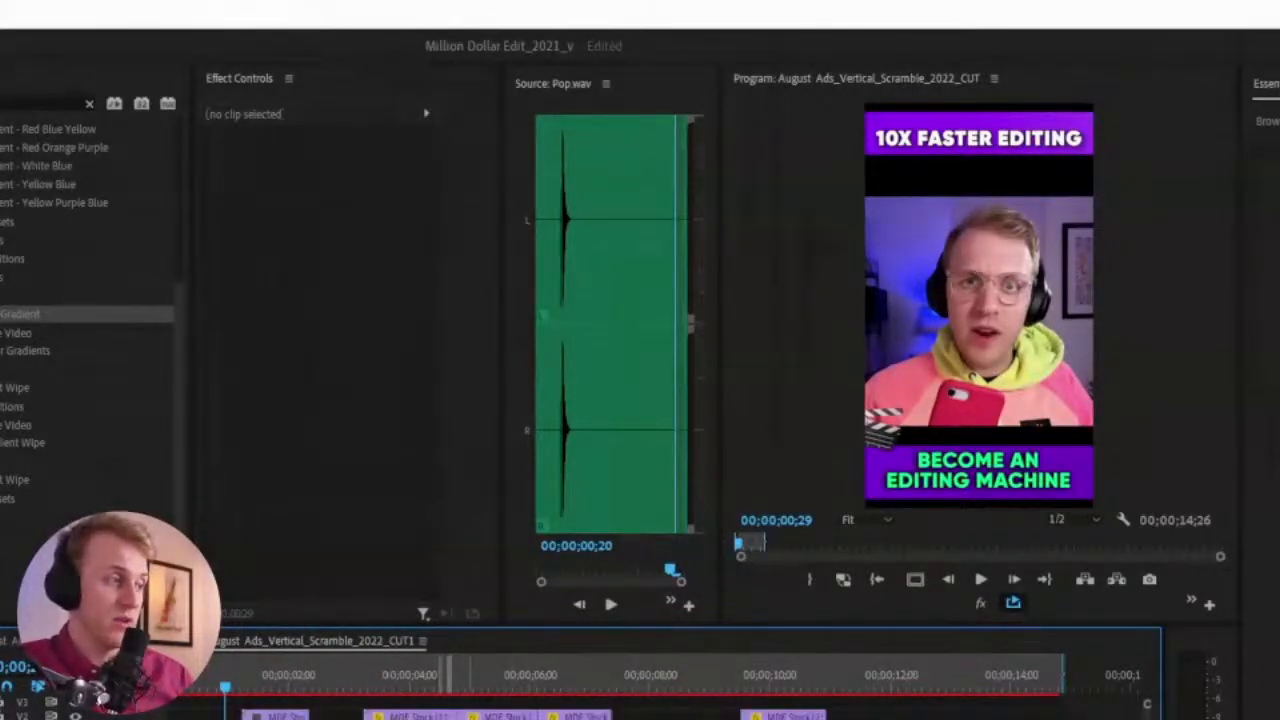
scroll(640, 712, up, 3)
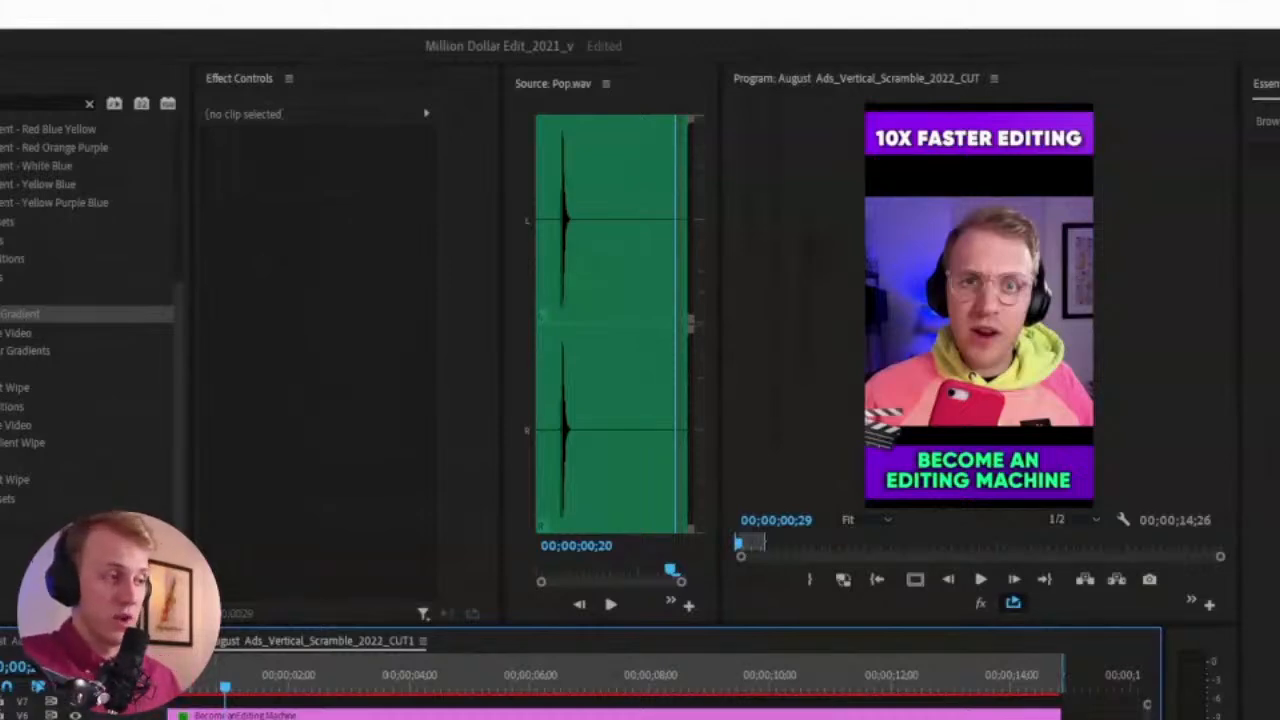
click(250, 718)
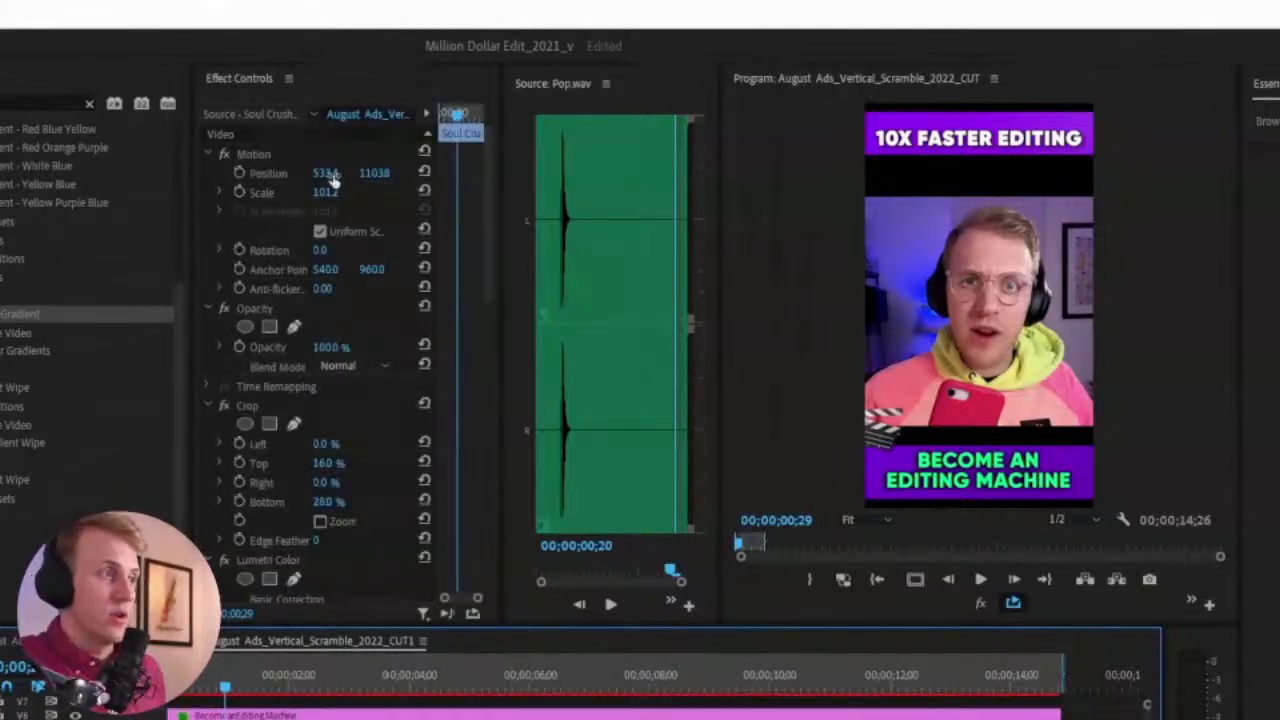
drag(328, 192, 300, 192)
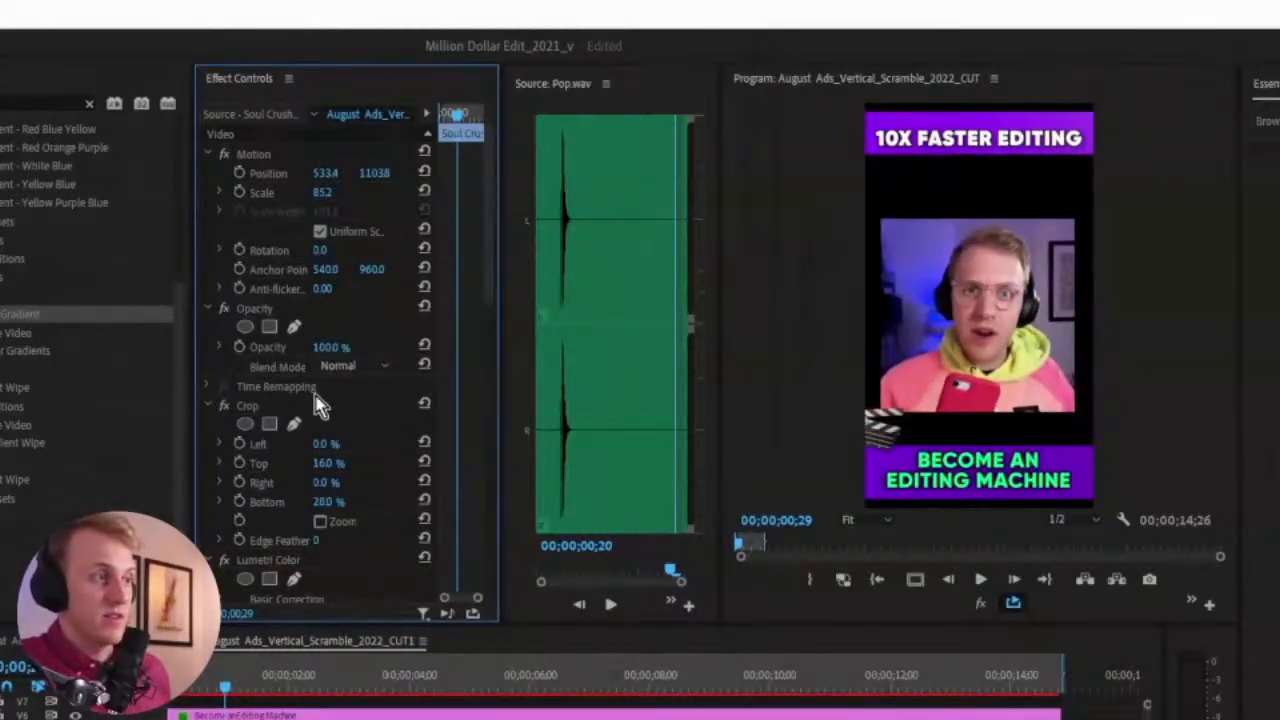
click(244, 424)
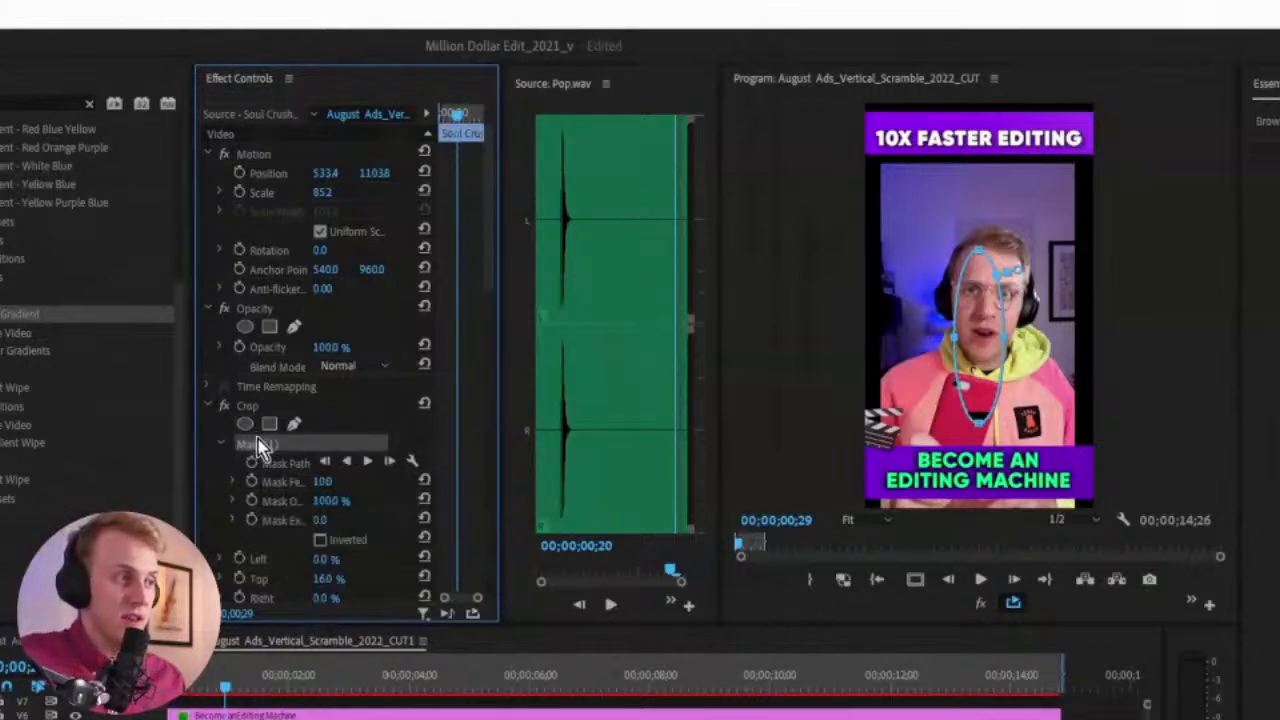
key(Delete)
click(243, 407)
key(Delete)
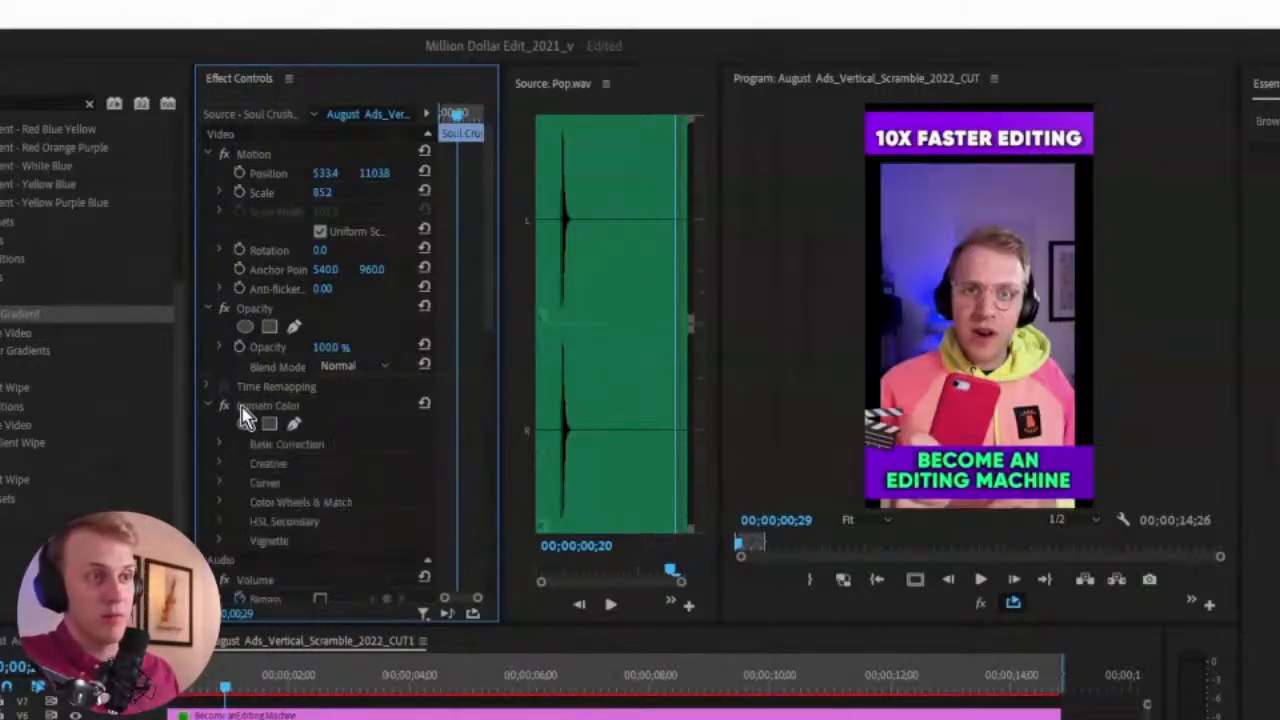
drag(336, 193, 375, 200)
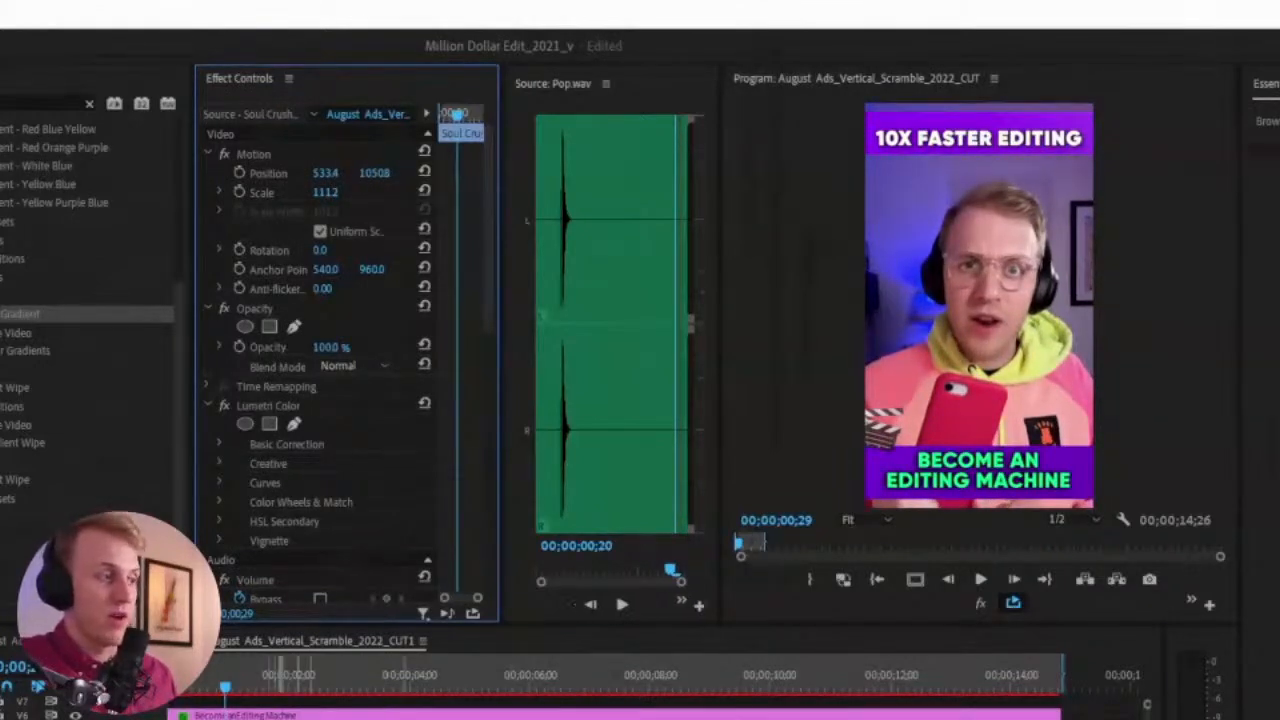
Lower the bottom purple title bar and raise the top purple title bar to fit the edges of the vertical frame
click(272, 717)
click(272, 718)
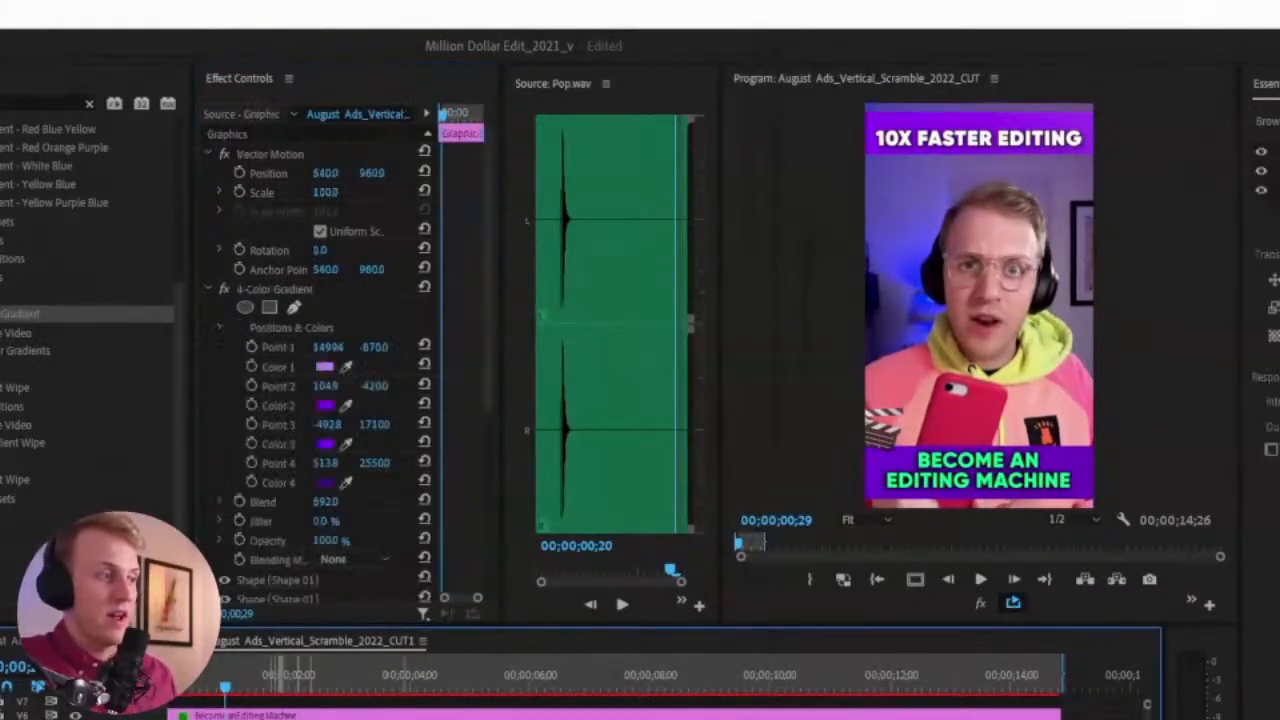
click(1082, 475)
click(1084, 500)
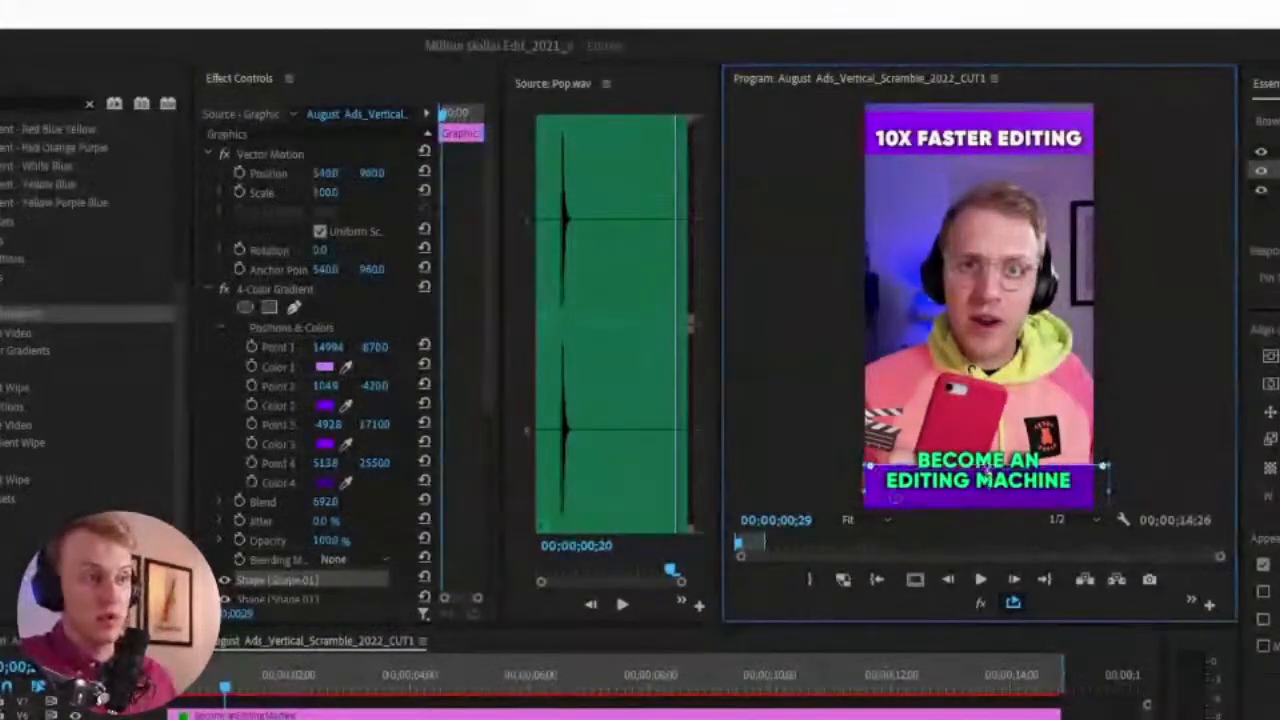
click(1087, 133)
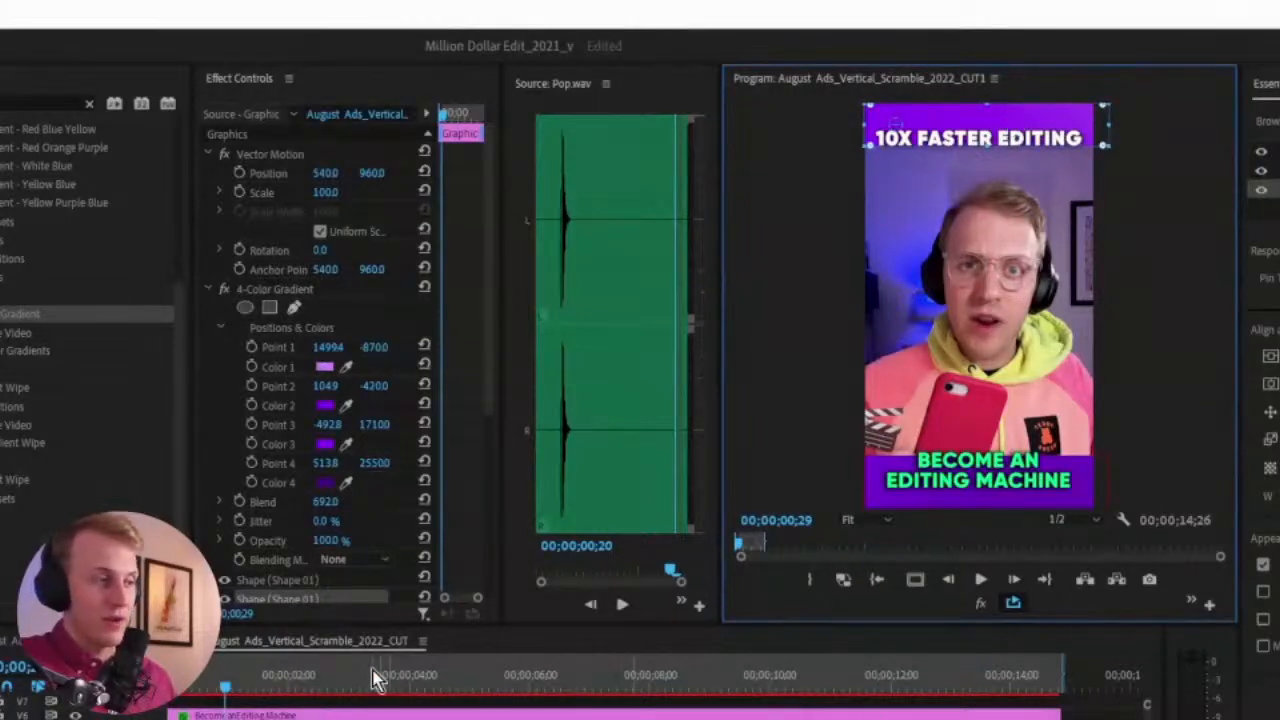
Raise the 10X FASTER EDITING text into its bar, then shrink and lower the BECOME AN EDITING MACHINE text into the bottom bar
click(337, 712)
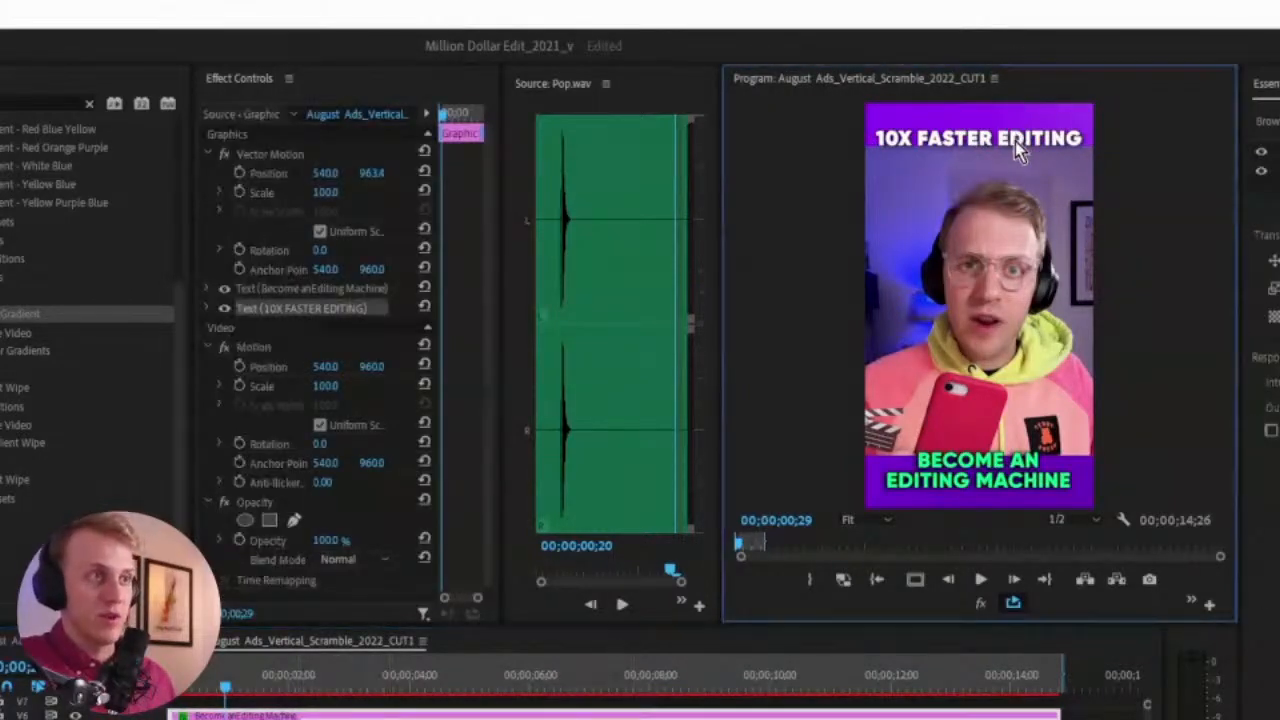
drag(1015, 141, 1043, 130)
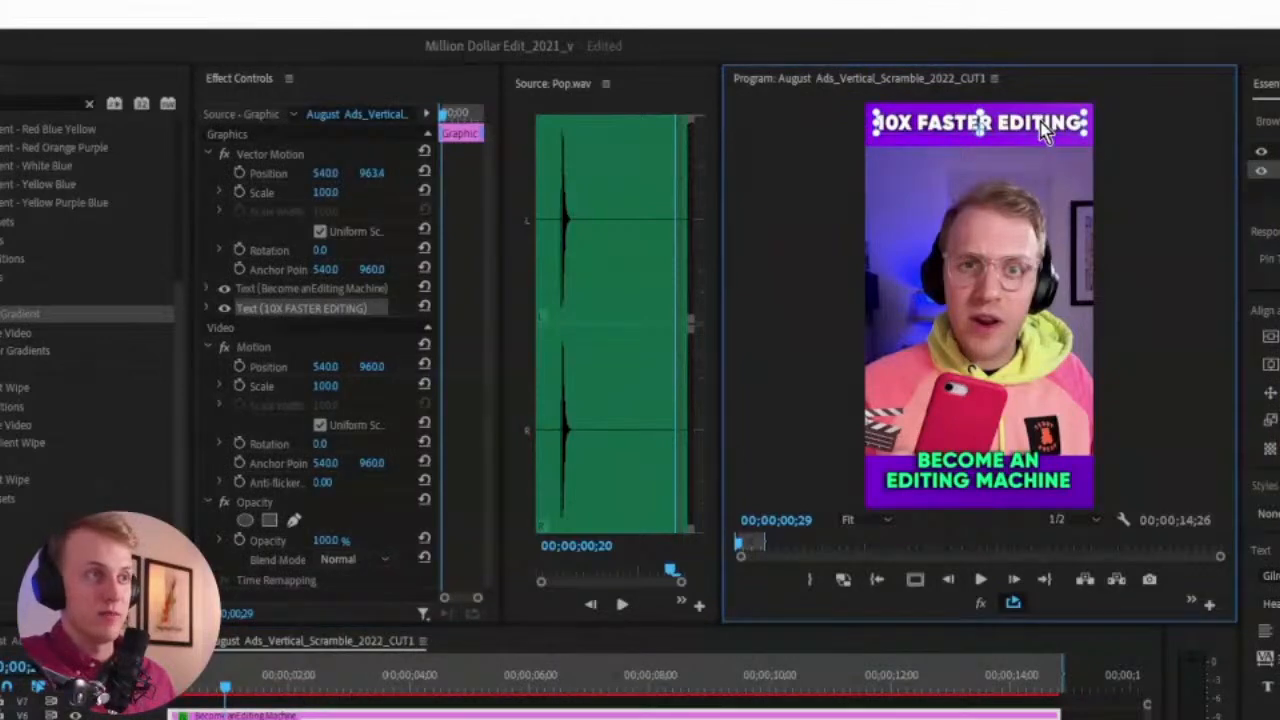
click(985, 492)
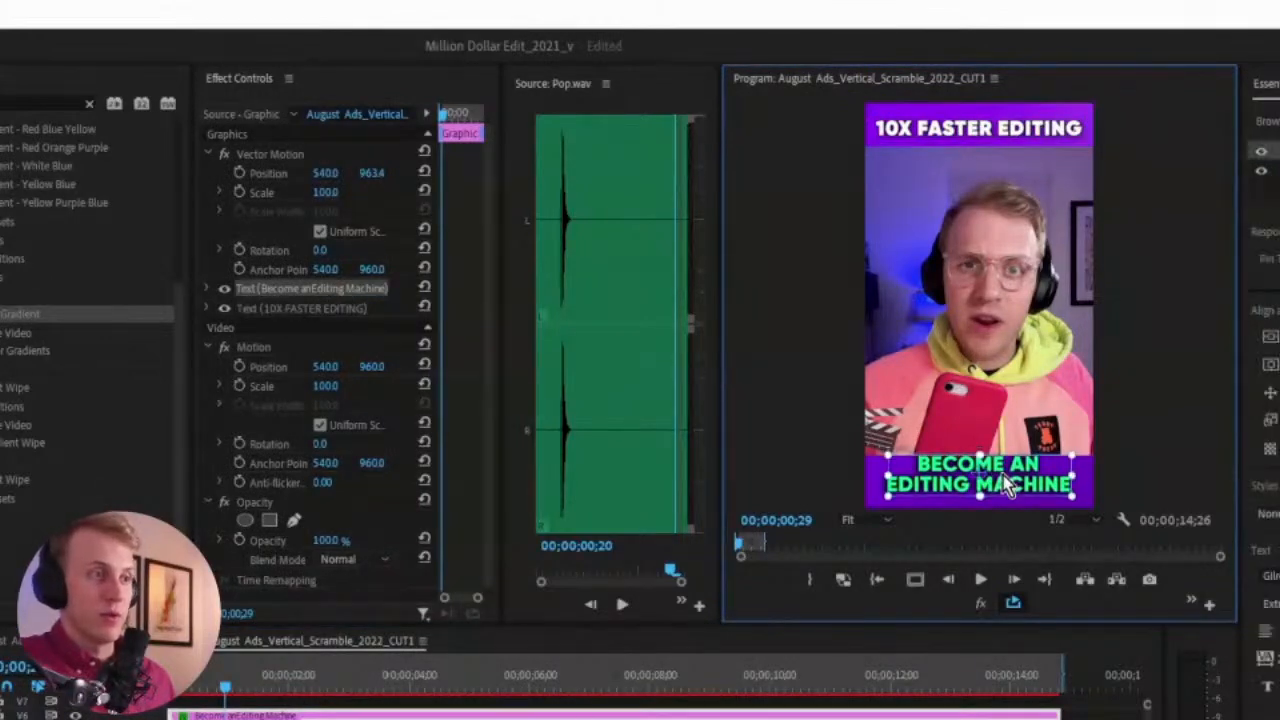
mouse_move(1003, 473)
mouse_down()
mouse_move(980, 462)
mouse_move(1005, 486)
mouse_up()
click(1094, 713)
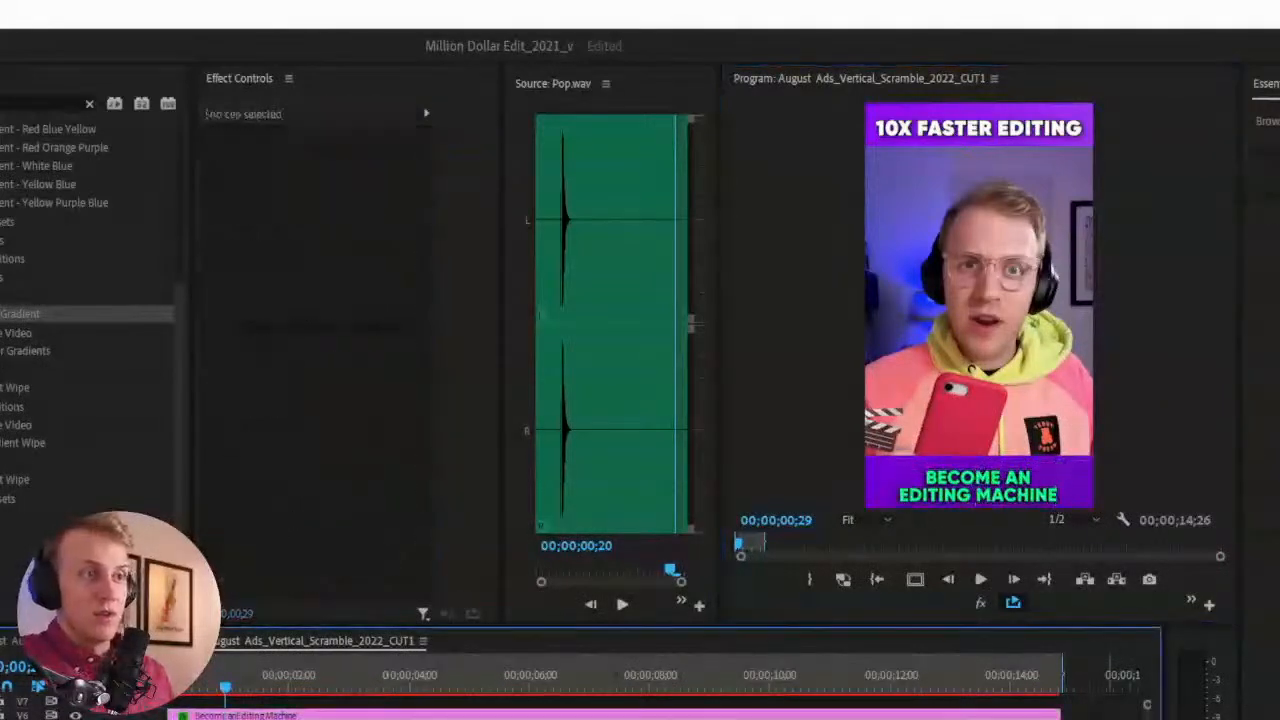
Play the opening second, then set the clapper board graphic's vertical position to 1806.6 so it sits over the lower bar
key(Home)
key(space)
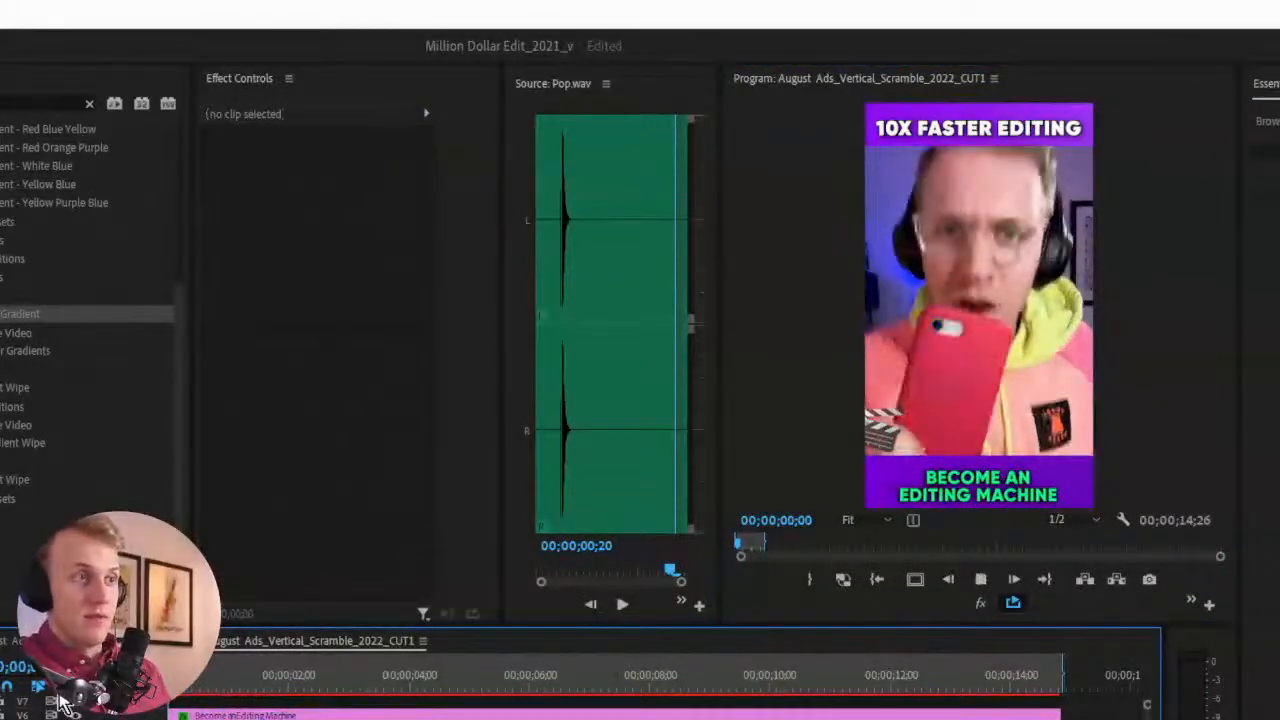
key(space)
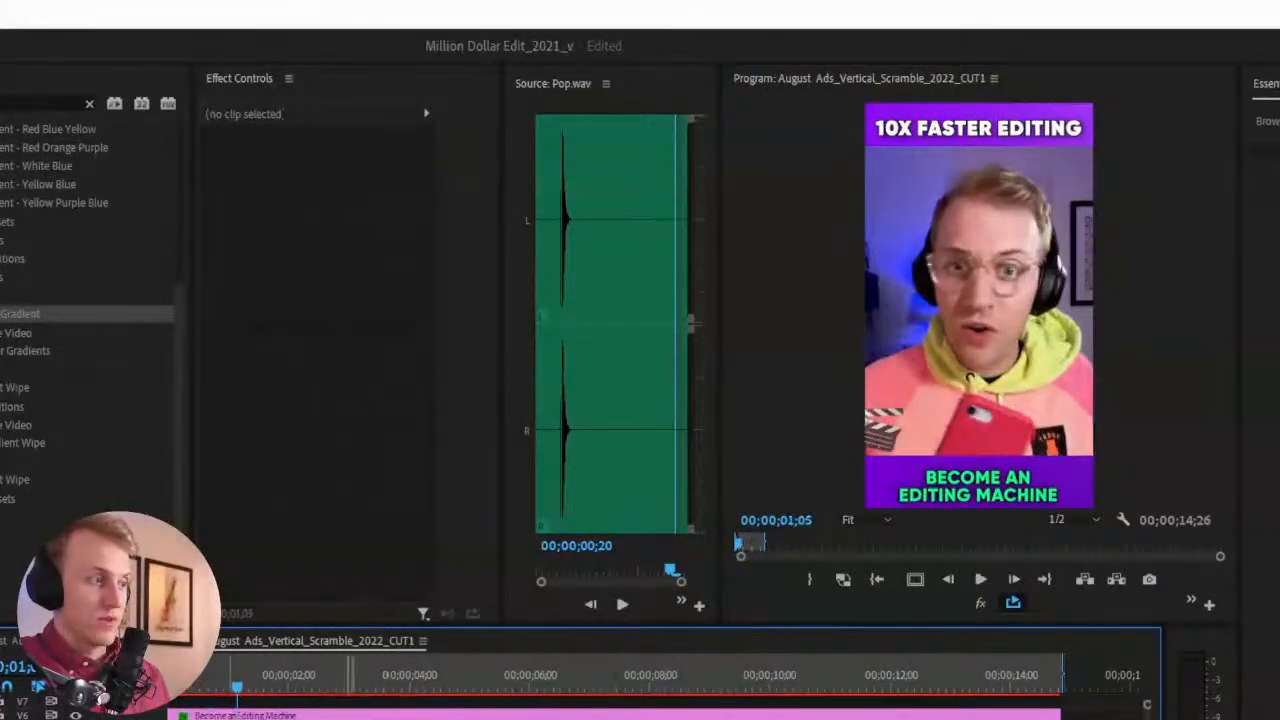
click(300, 718)
drag(387, 173, 641, 173)
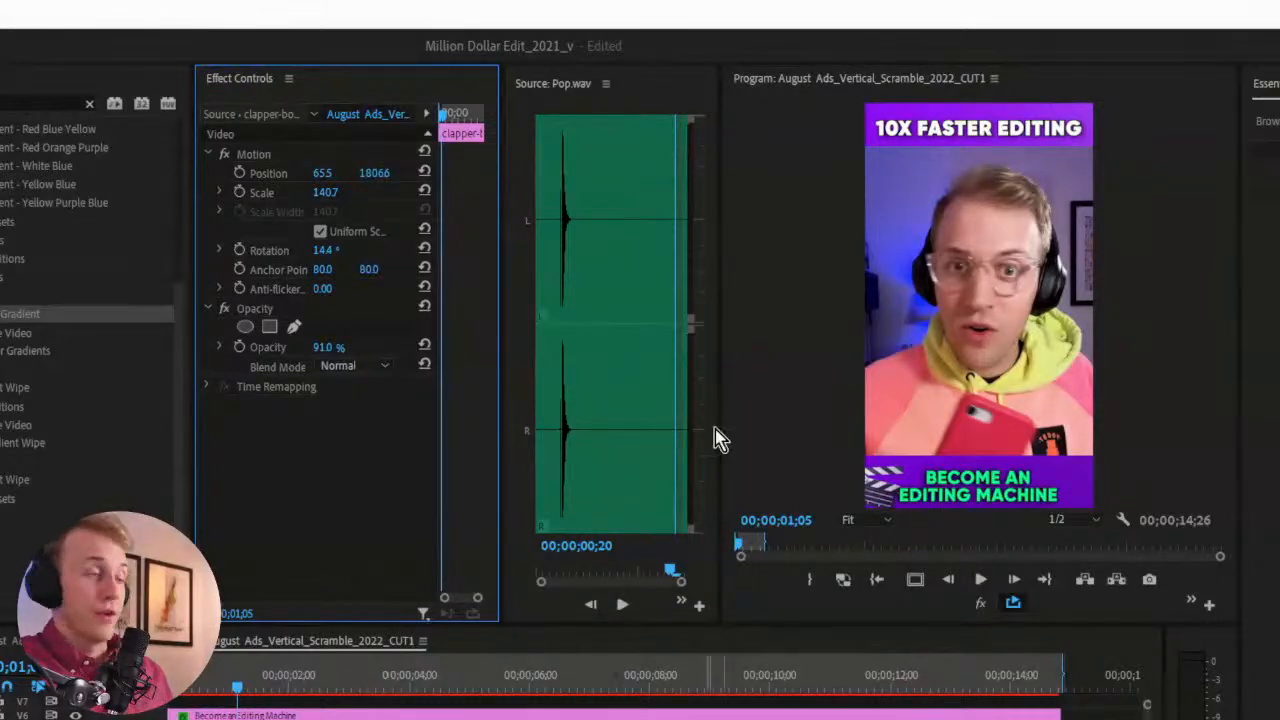
Scale the MDE Stock phone clip at 00;00;01;23 to 153 and play the sequence on to 00;00;03;02
click(280, 718)
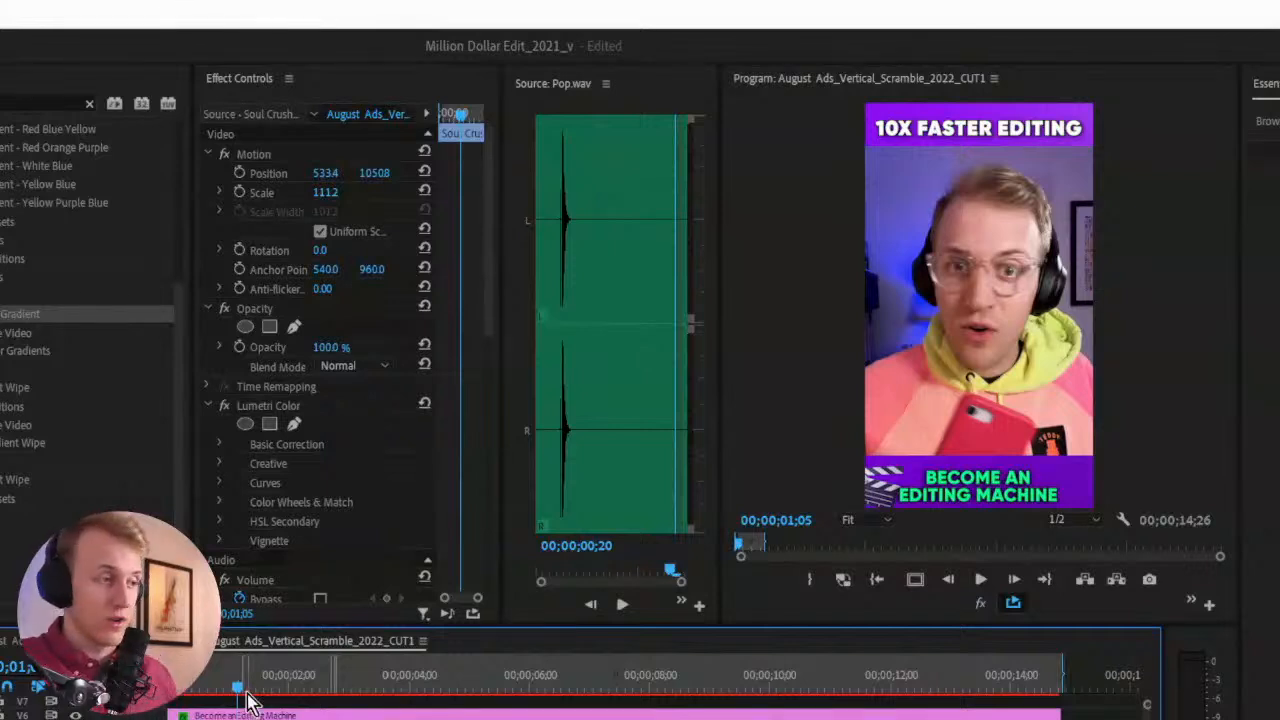
click(275, 673)
click(278, 718)
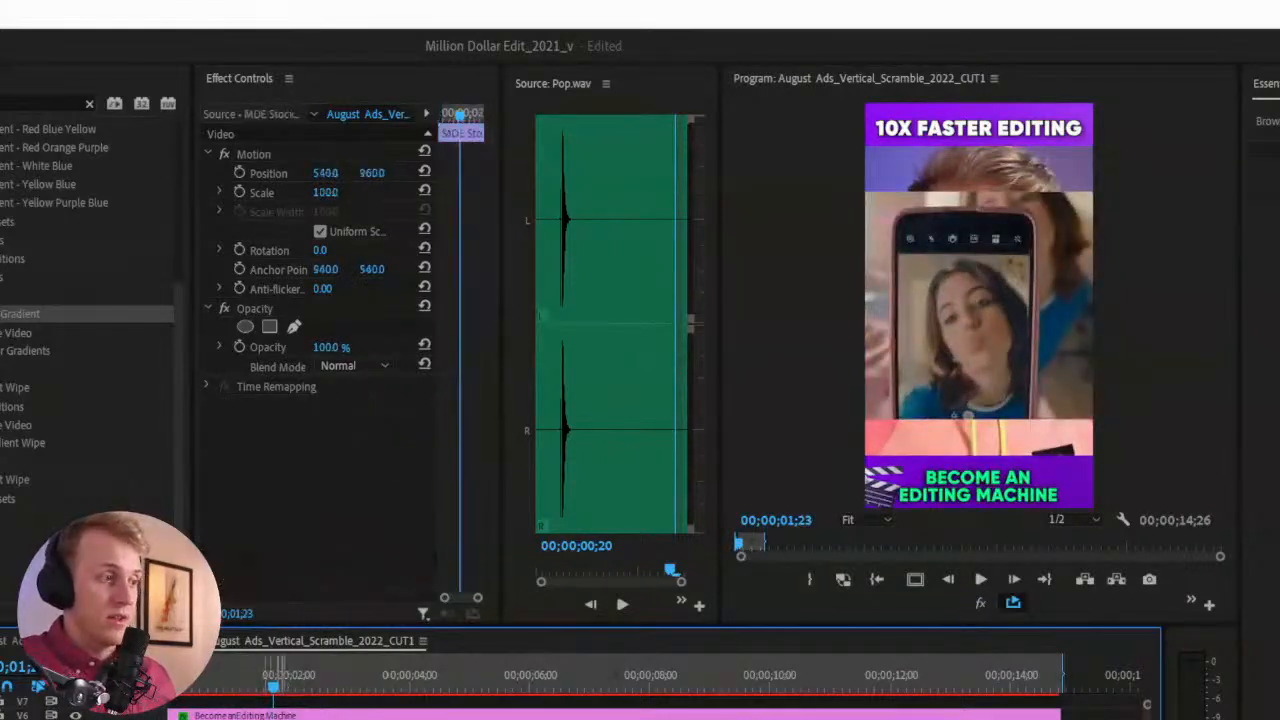
drag(326, 192, 380, 192)
key(space)
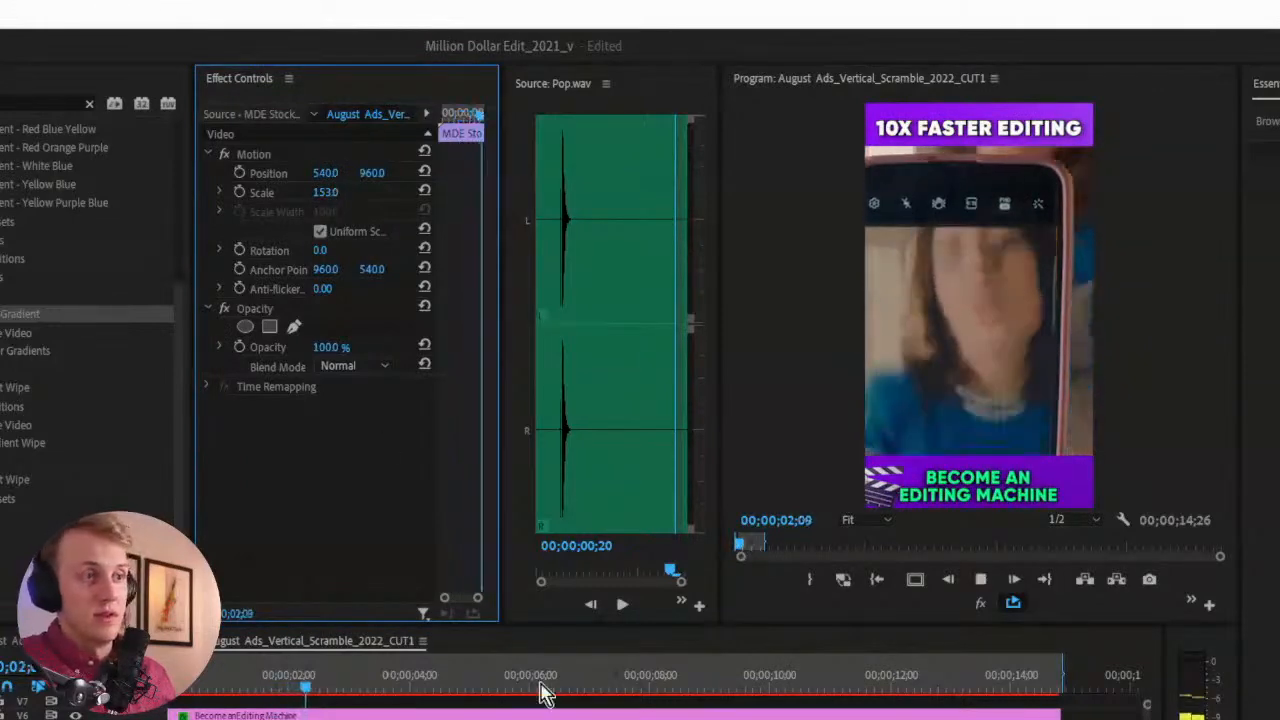
key(space)
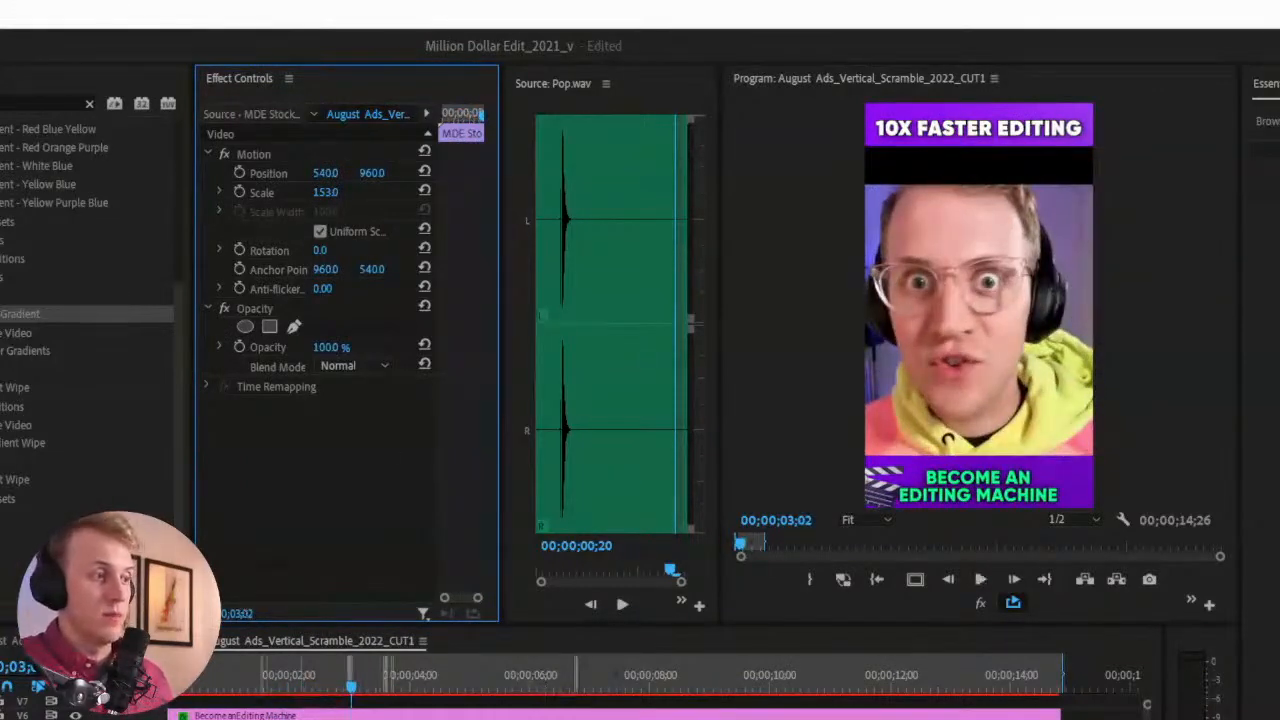
Try to paste the reframed first Soul Crushing clip's attributes onto multiple selected clips, with and without the Lumetri Color effect
click(268, 718)
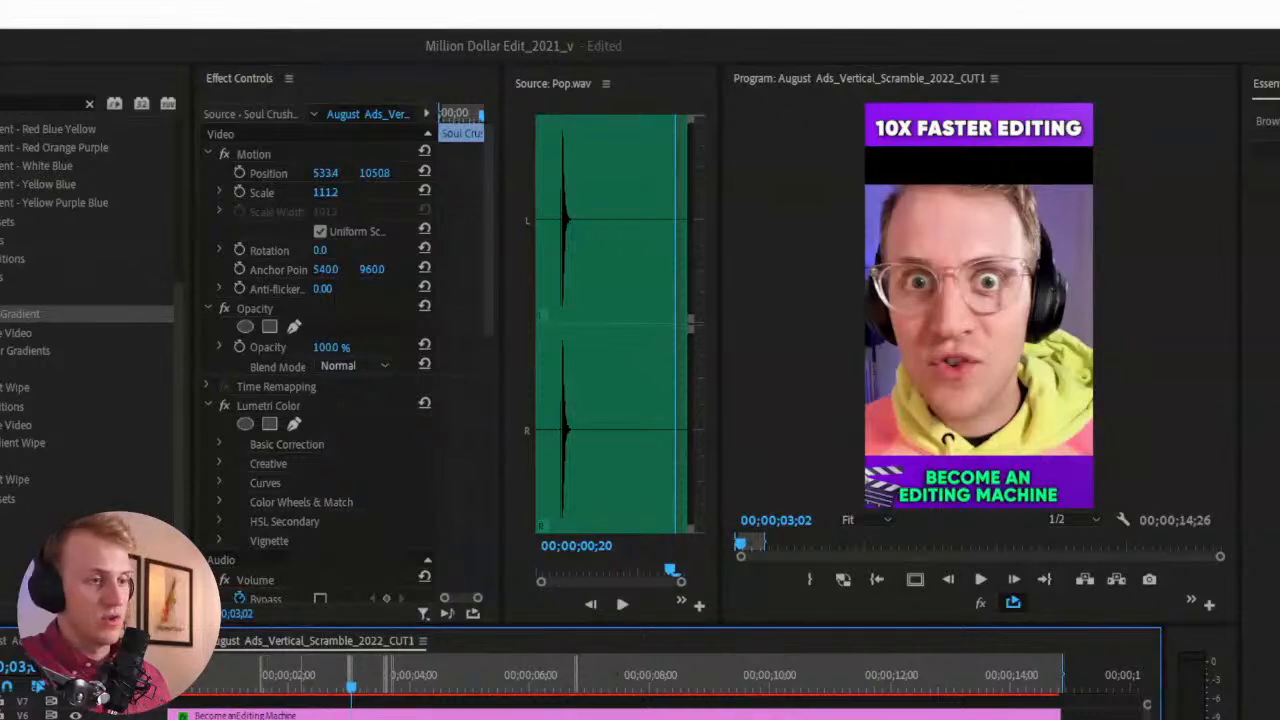
key(ctrl+a)
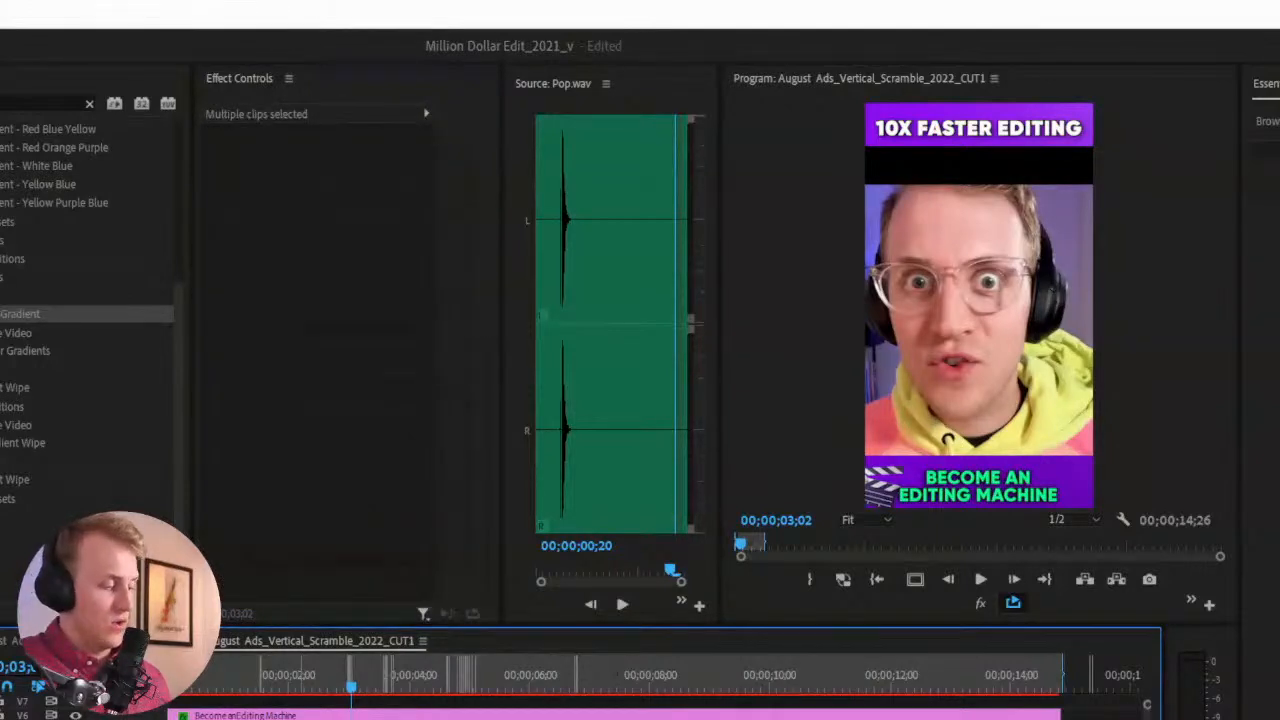
key(ctrl+alt+v)
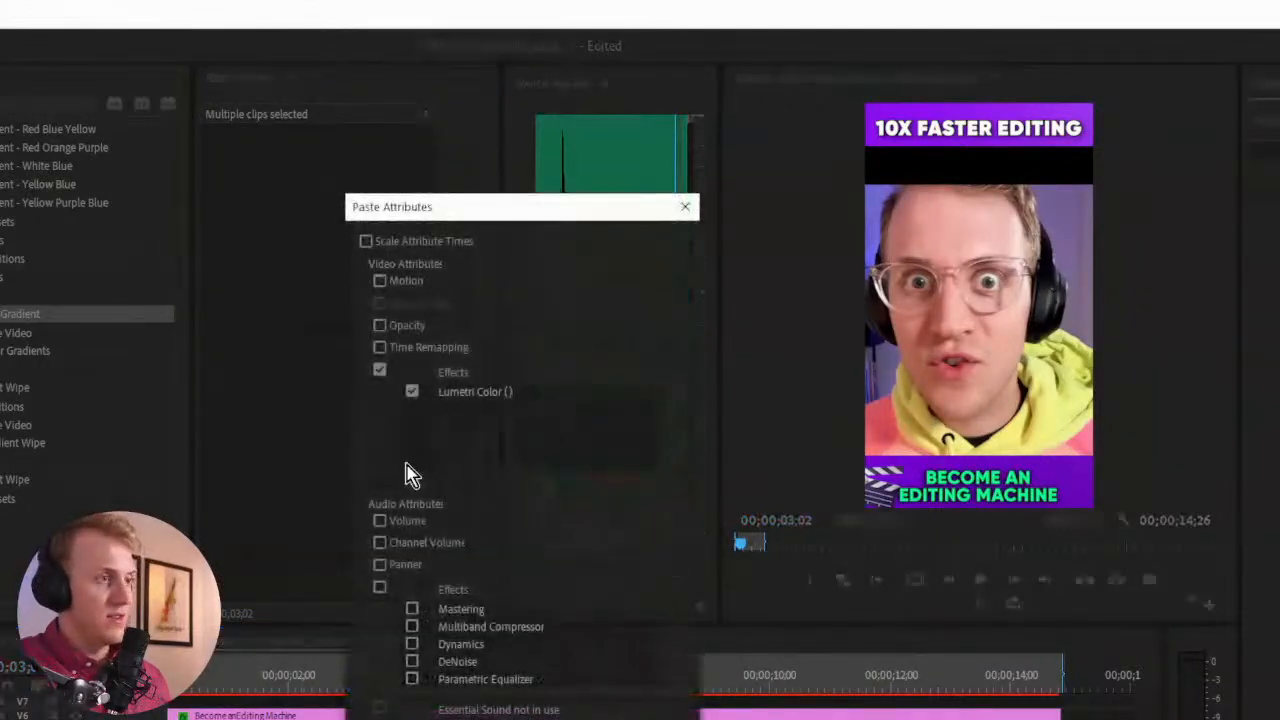
click(380, 371)
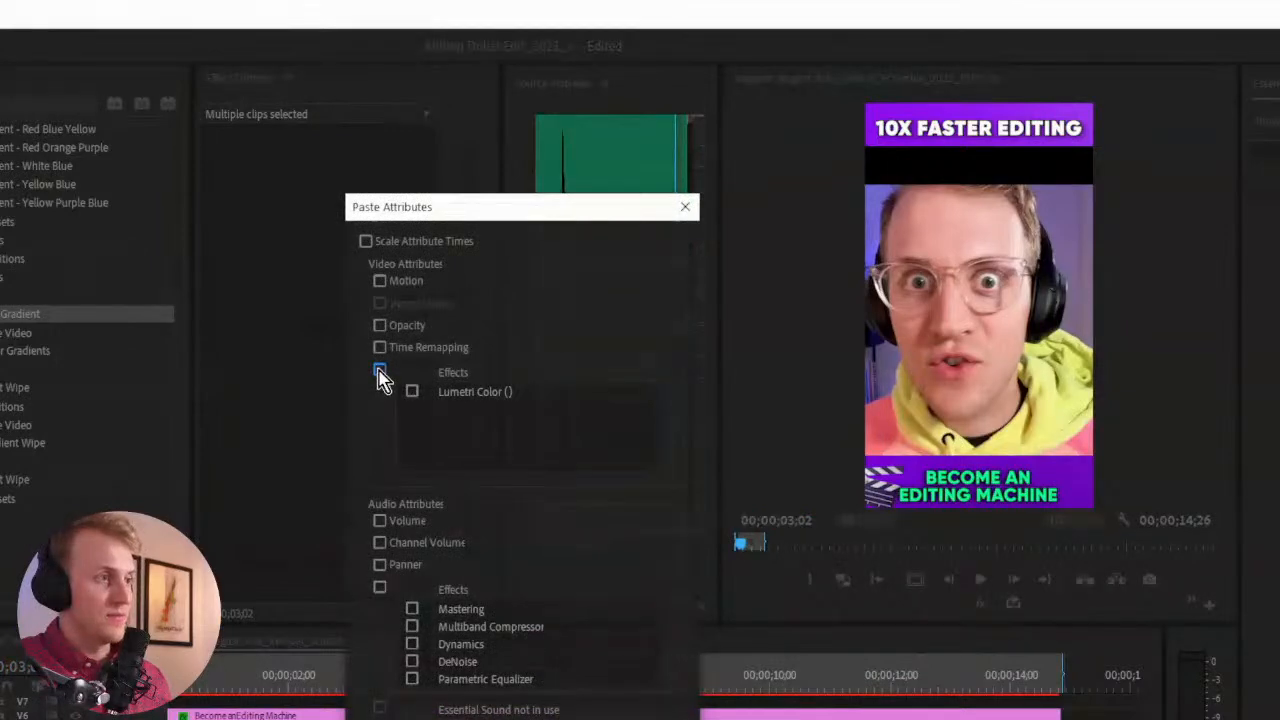
key(Return)
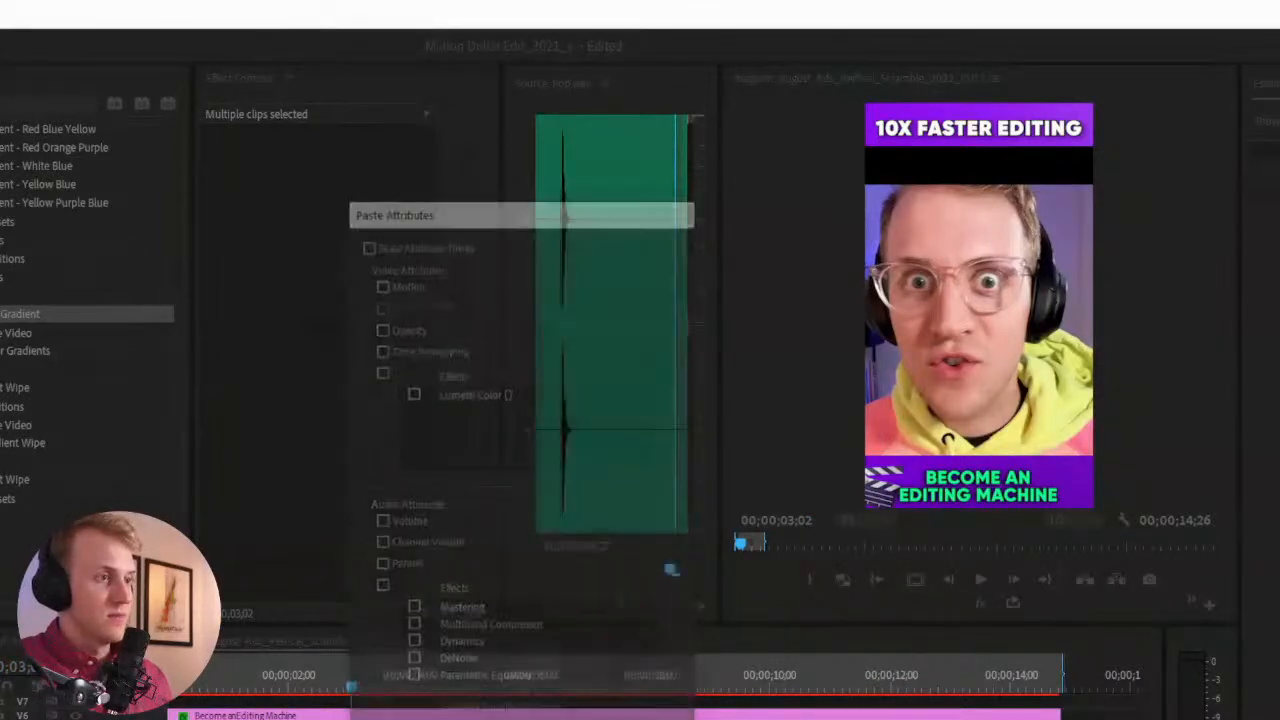
click(400, 717)
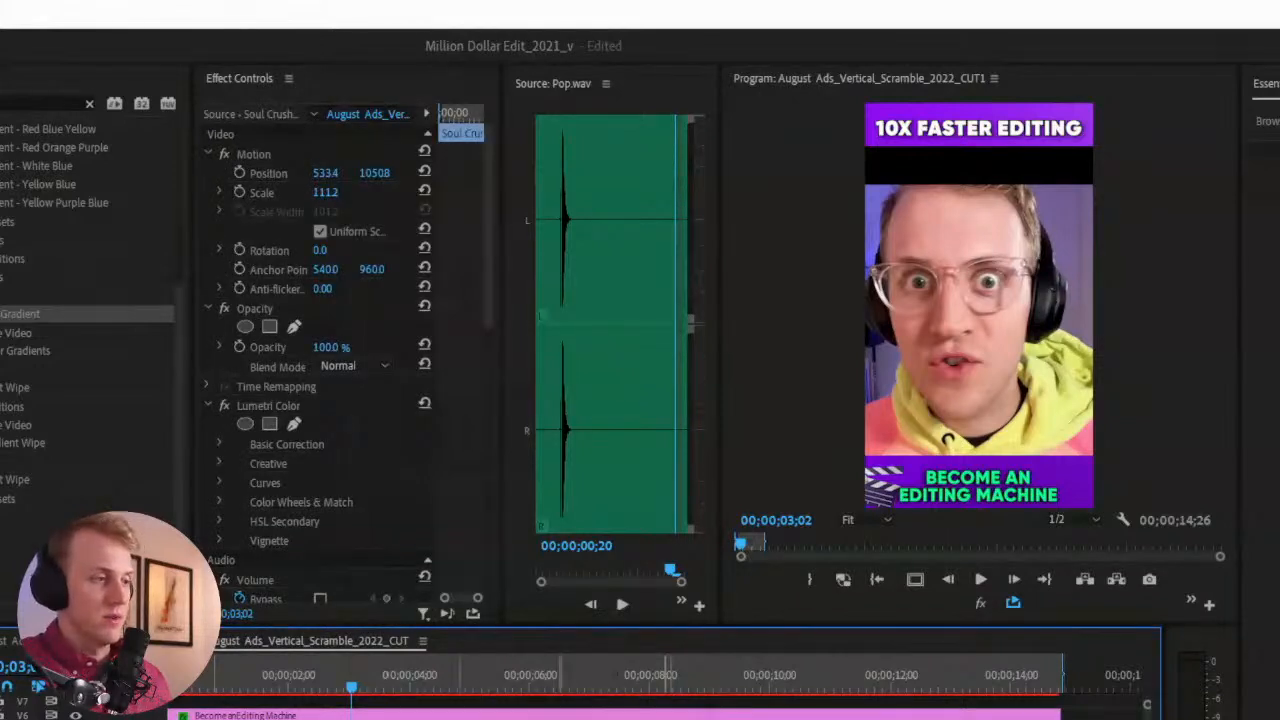
key(ctrl+a)
key(ctrl+alt+v)
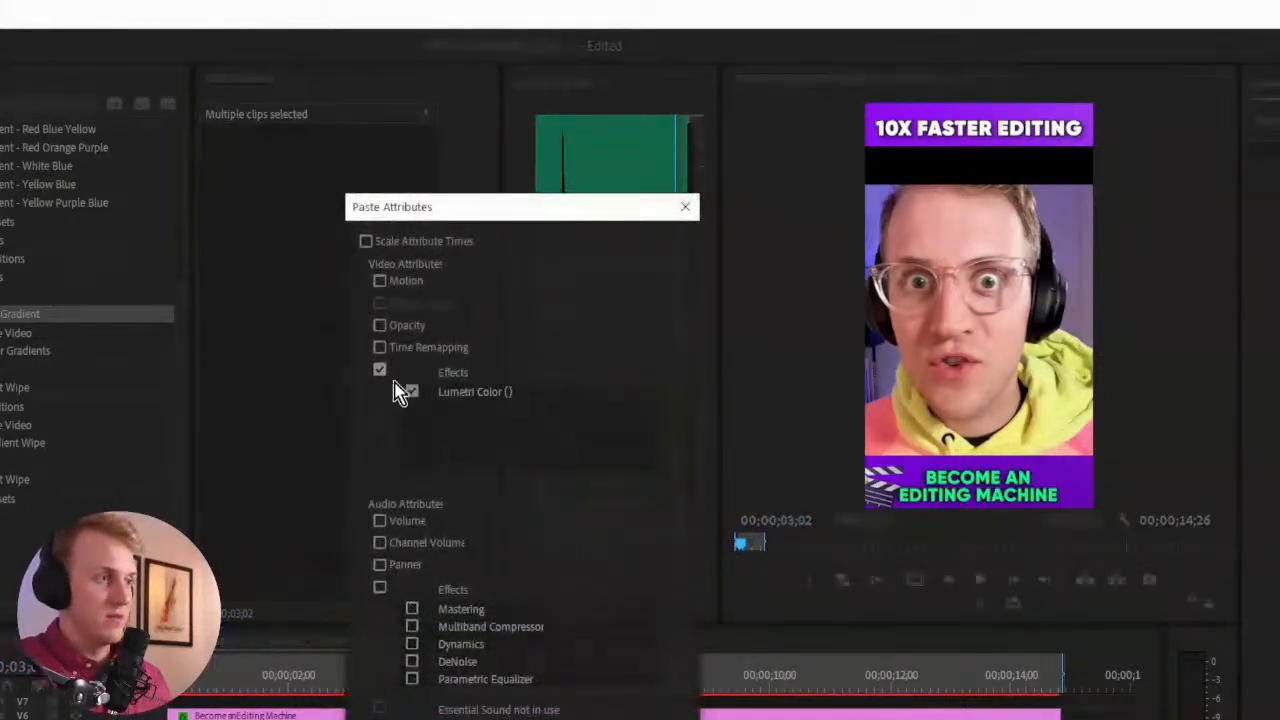
key(Return)
click(400, 717)
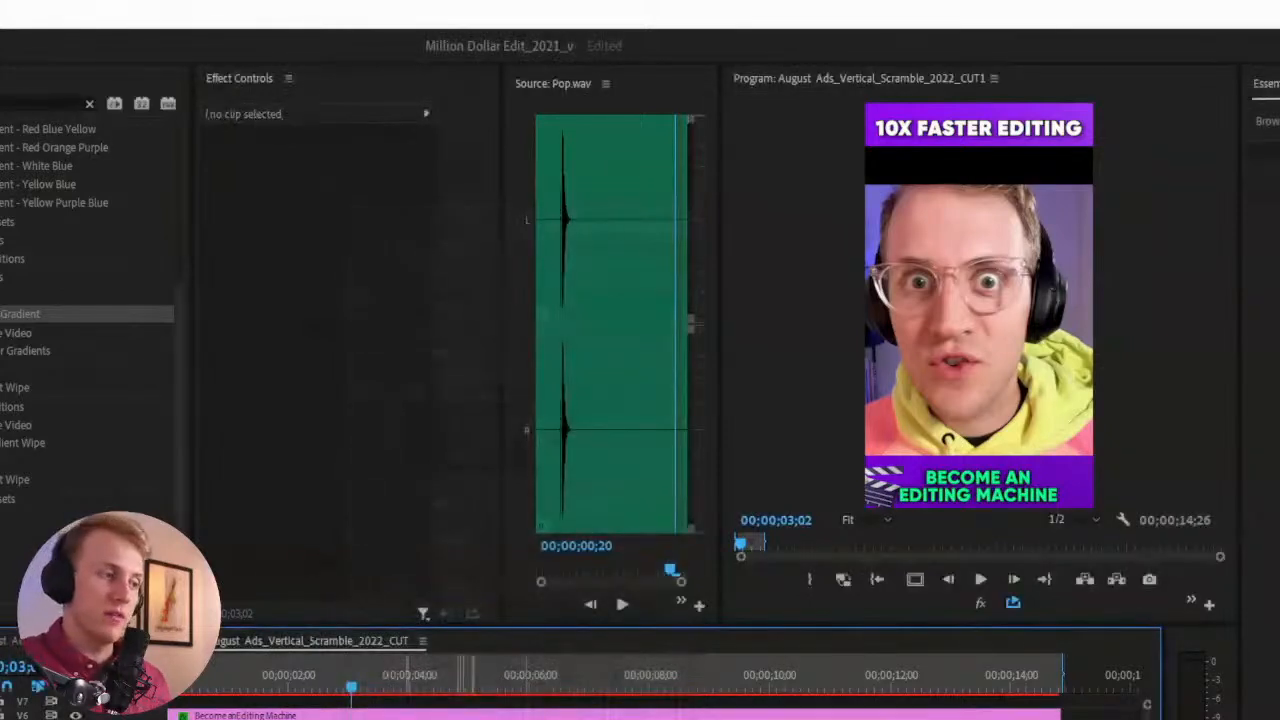
Remove the Crop effect from the Soul Crushing clip at 00;00;03;02
click(380, 717)
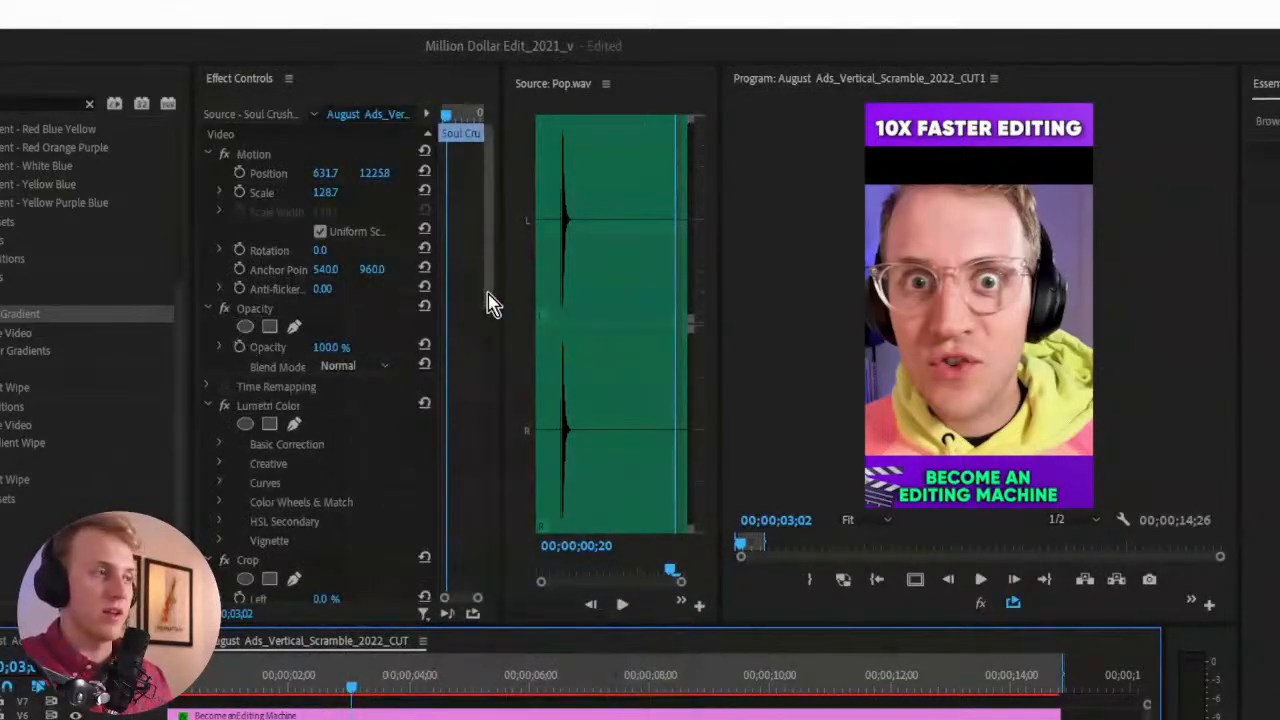
scroll(486, 320, down, 5)
click(248, 362)
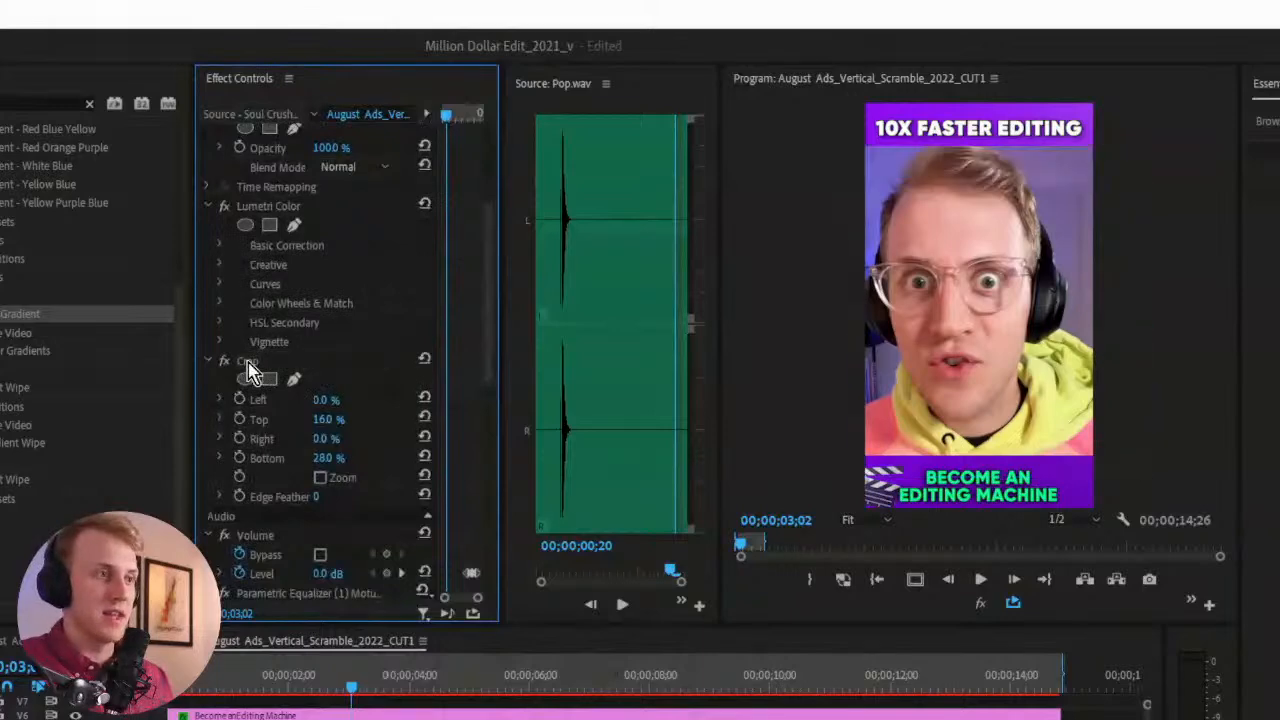
key(Delete)
Set the Soul Crushing clip at 00;00;07;18 to scale 131 and vertical position 1165.5, and remove its Crop effect
click(589, 691)
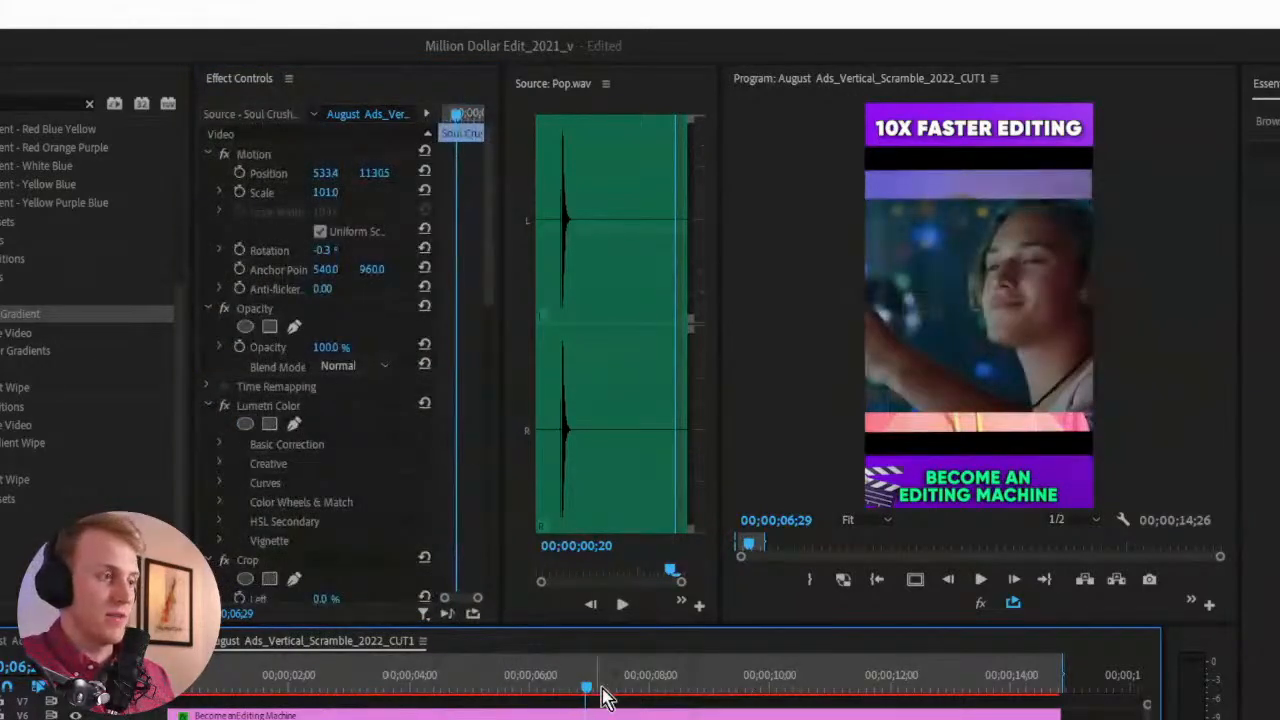
click(626, 686)
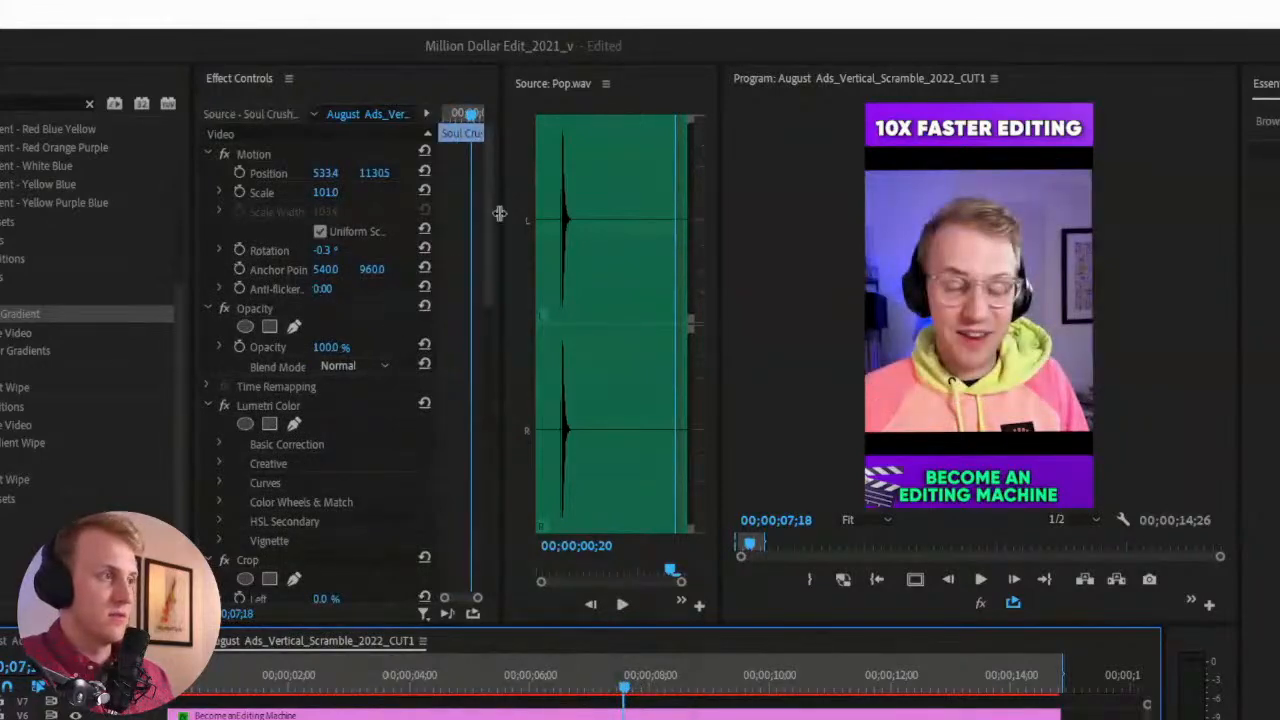
drag(330, 193, 403, 175)
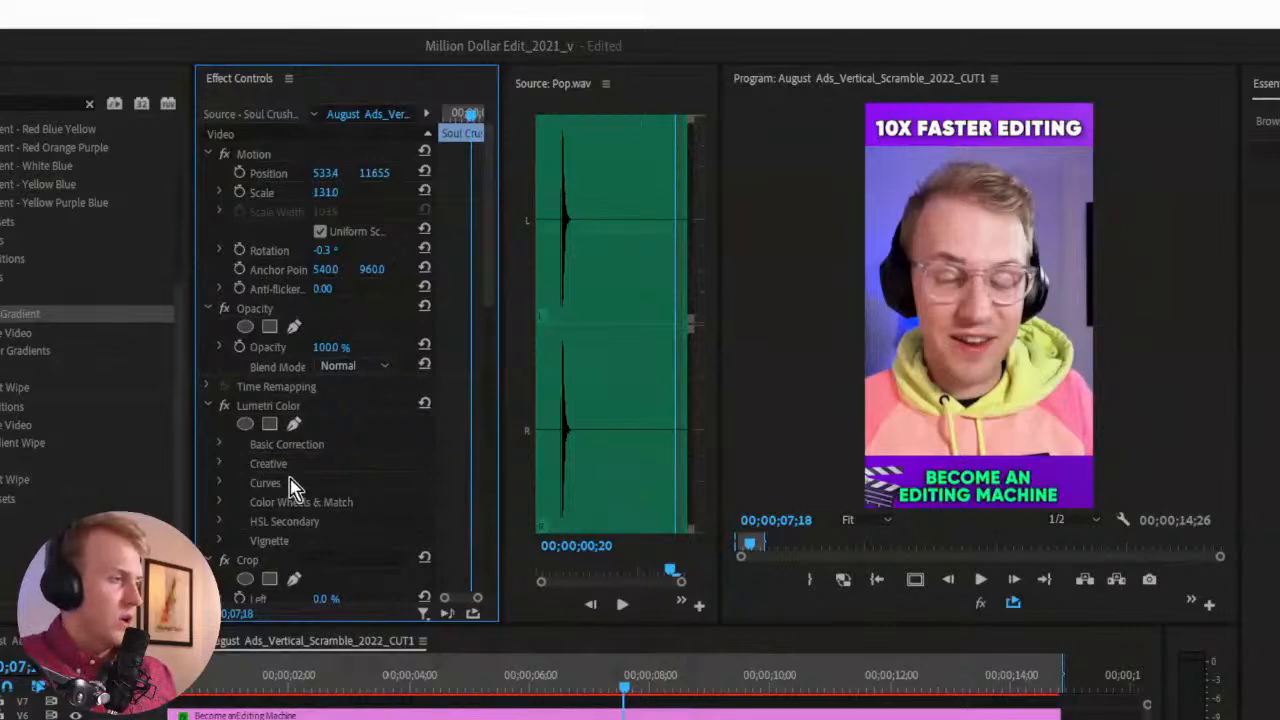
click(246, 563)
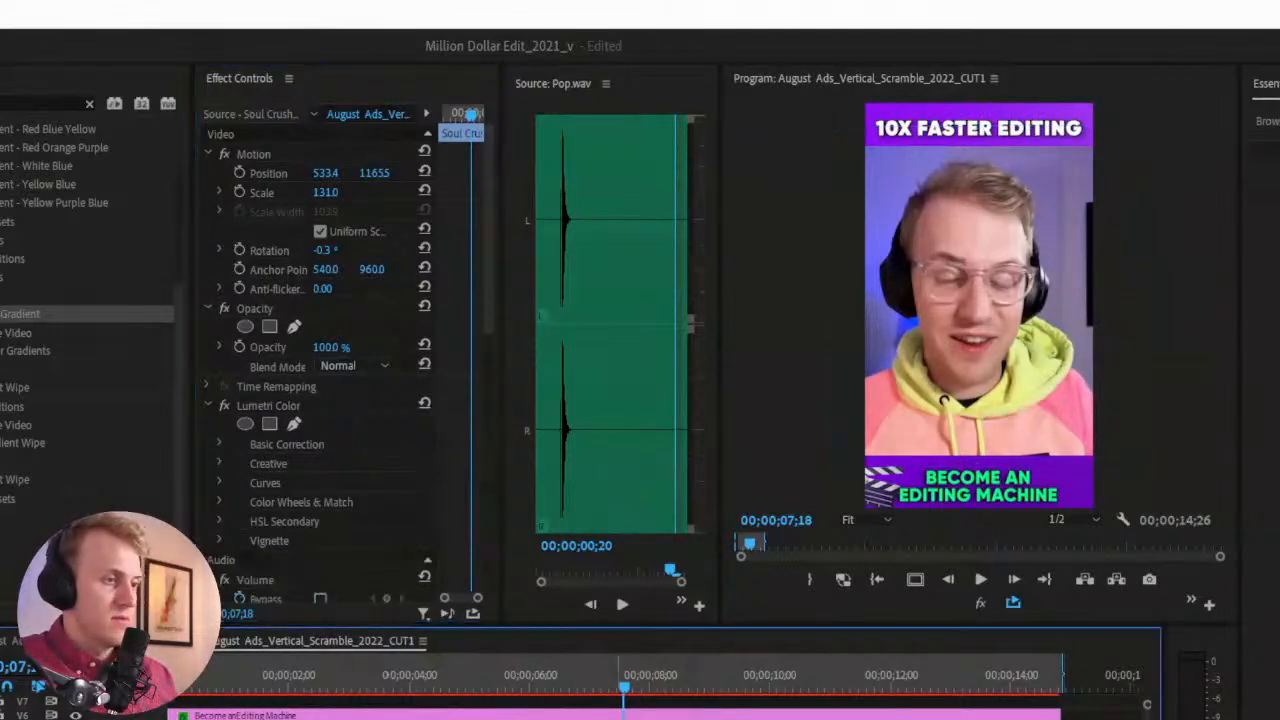
Remove the Crop effect from the next Soul Crushing clip and go to 00;00;12;02 in the sequence
scroll(495, 230, down, 5)
click(280, 327)
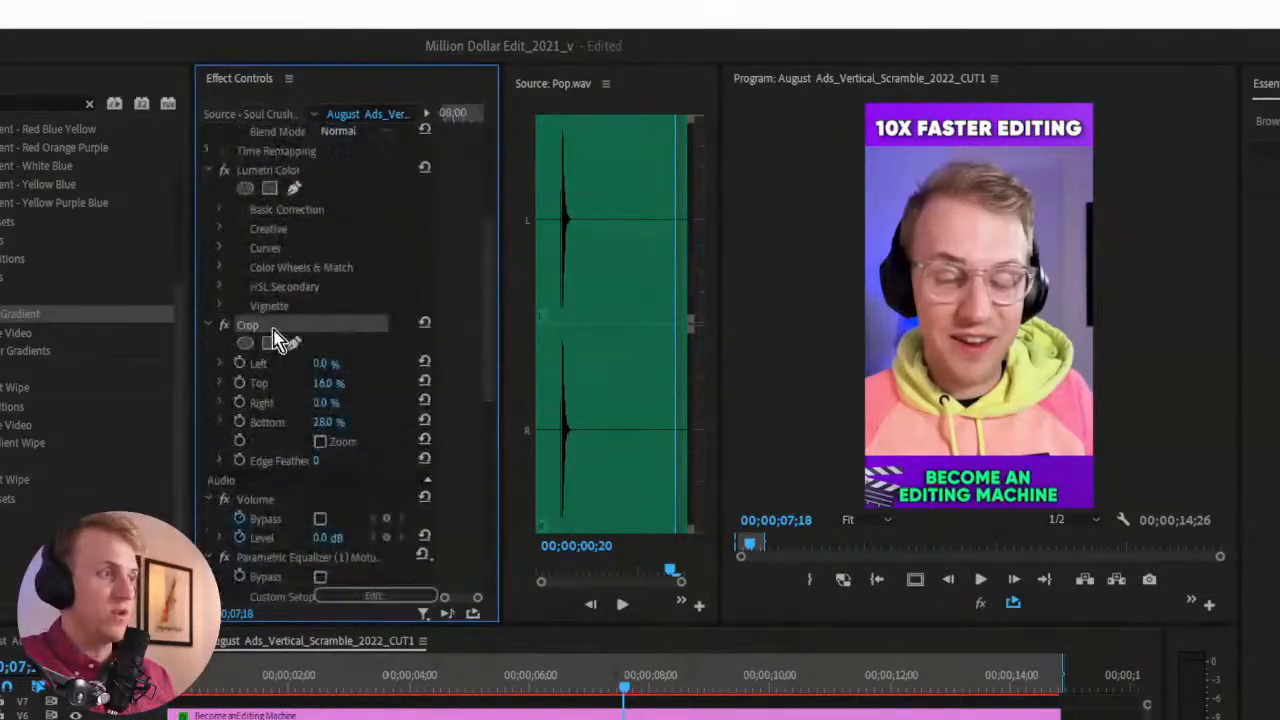
key(Delete)
click(893, 676)
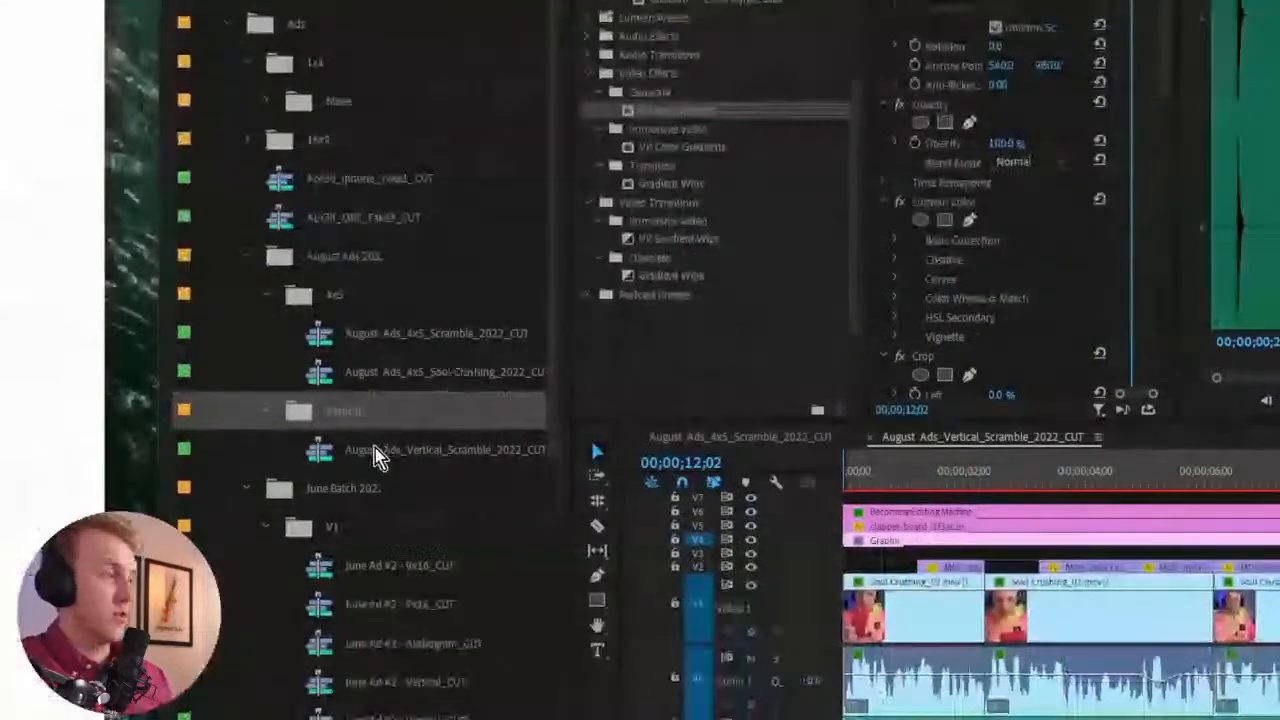
Create a new sequence in the Vertical bin named August Ads_Vertical Cheater, using the DSLR 1080p30 preset
right_click(424, 501)
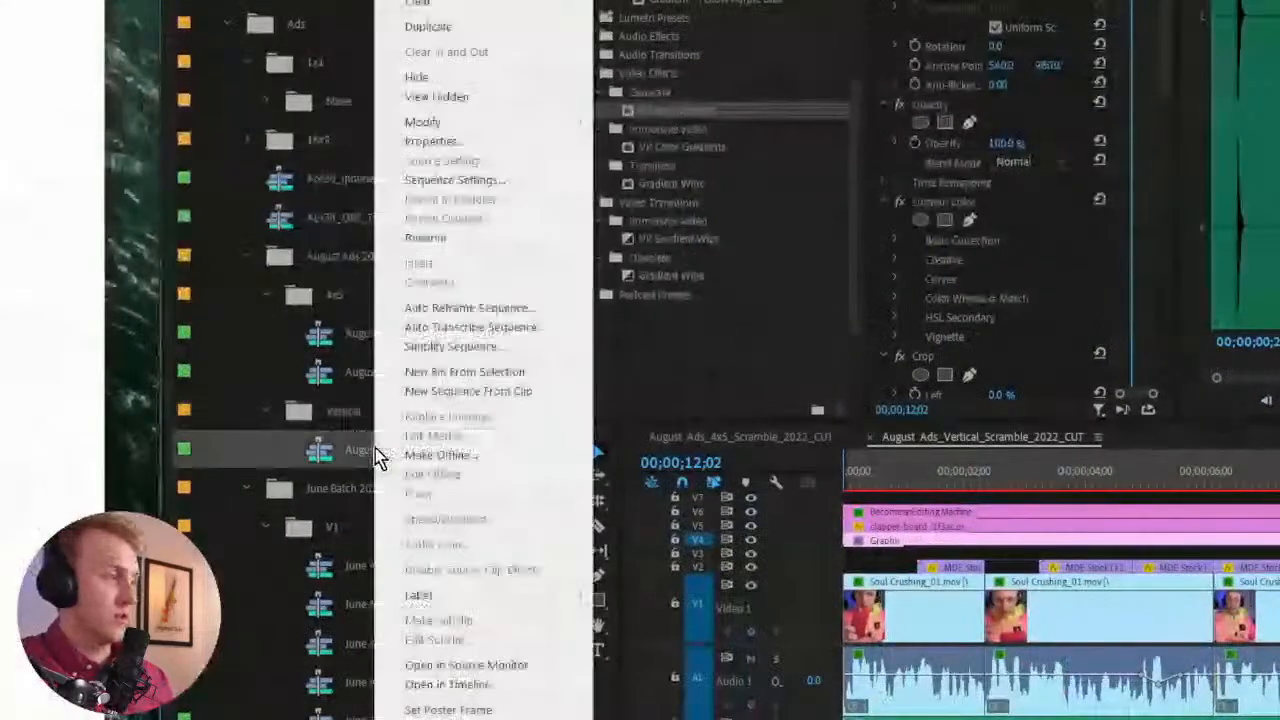
click(306, 410)
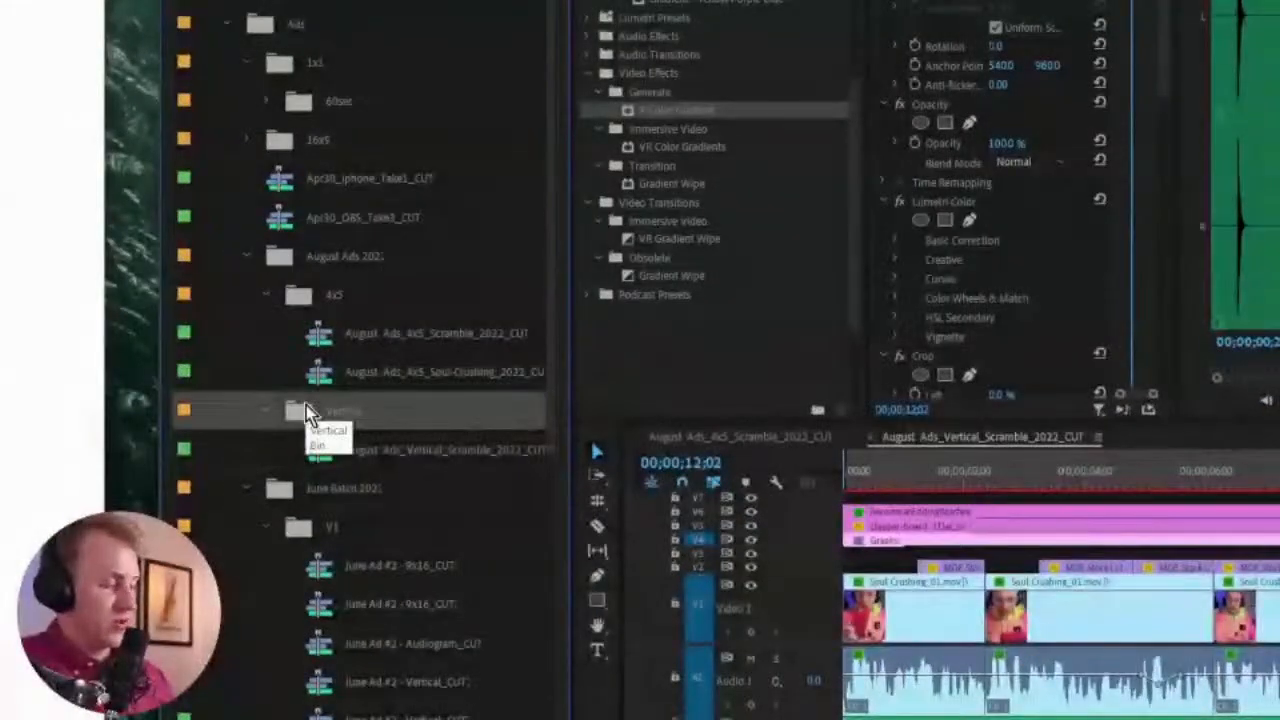
key(ctrl+n)
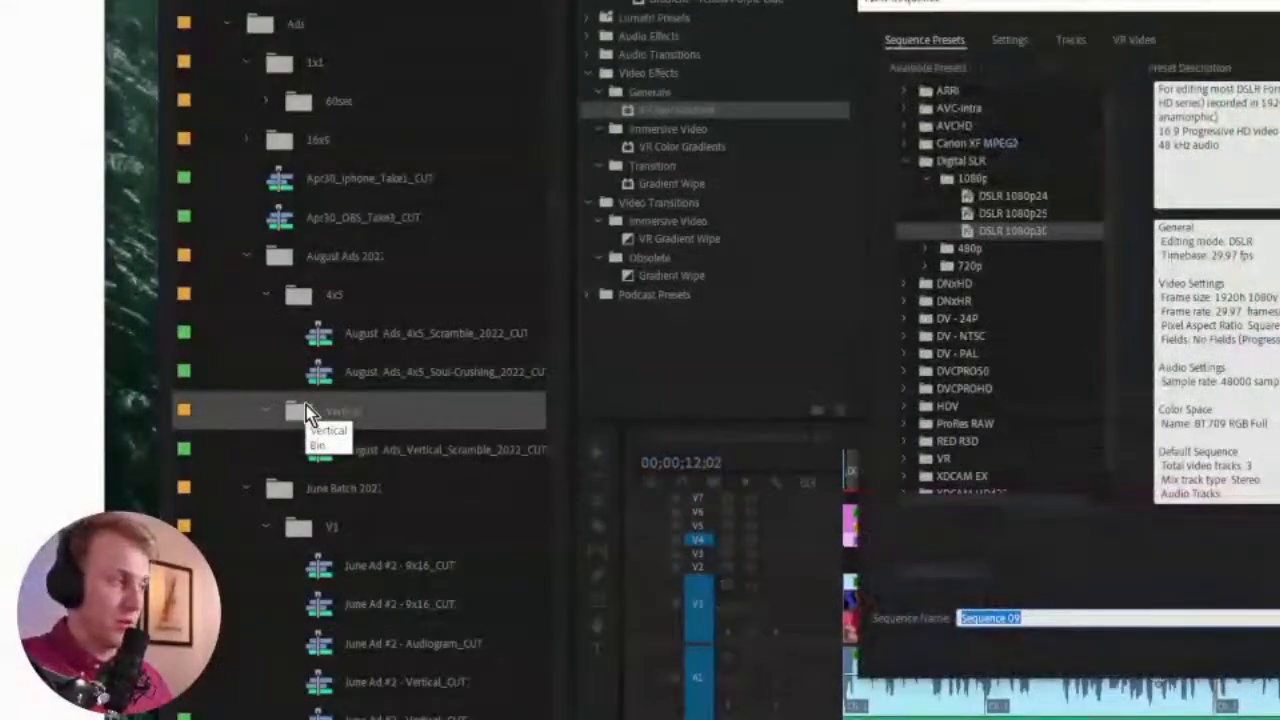
text(August Ads)
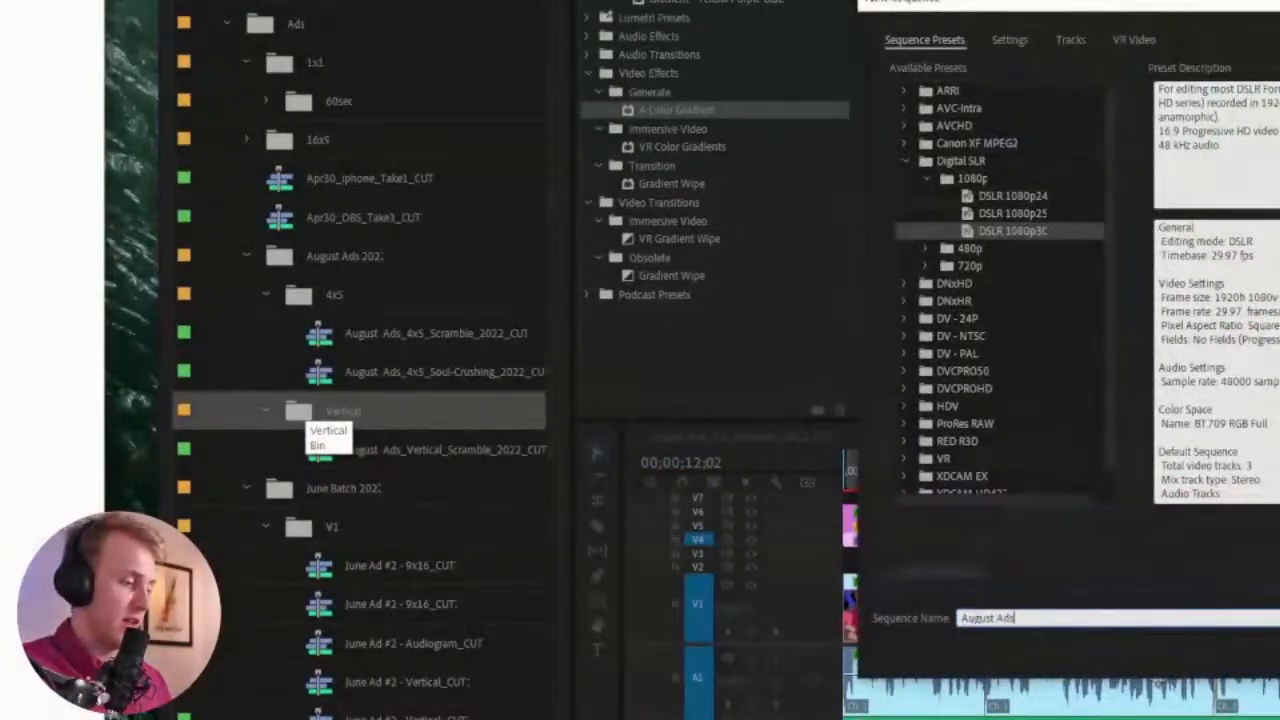
text(_Vertical Cheater)
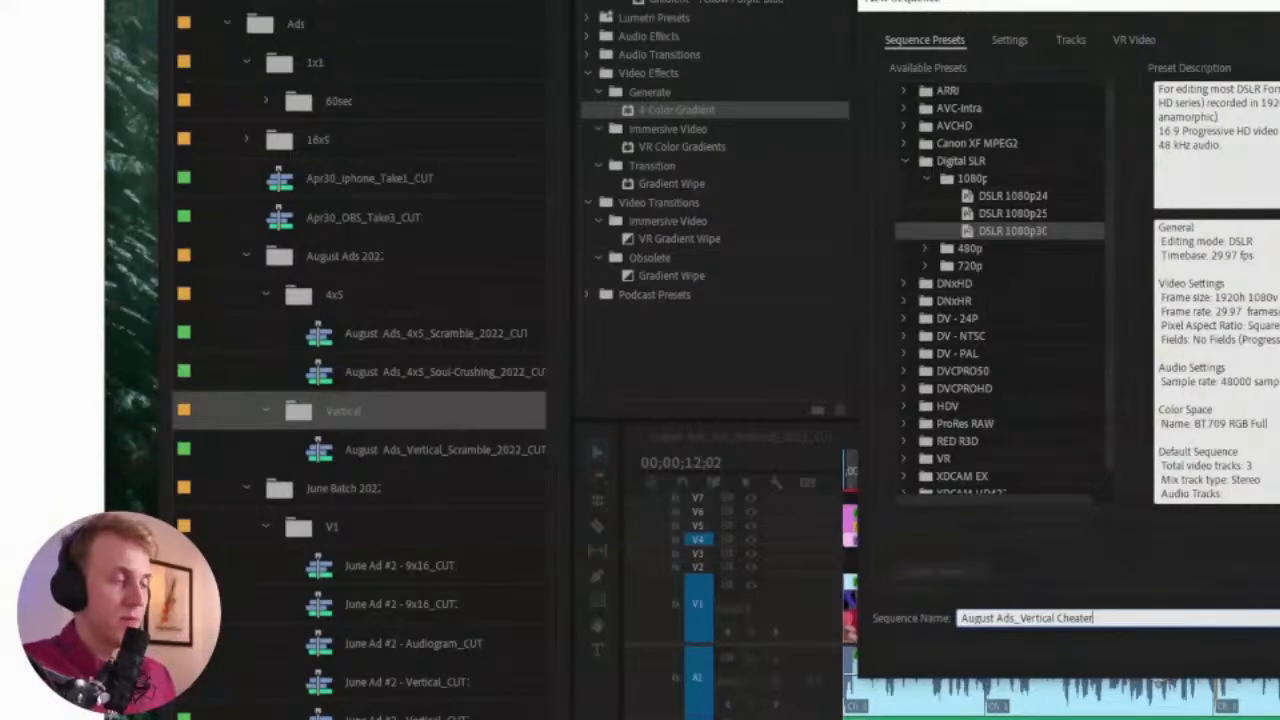
key(Return)
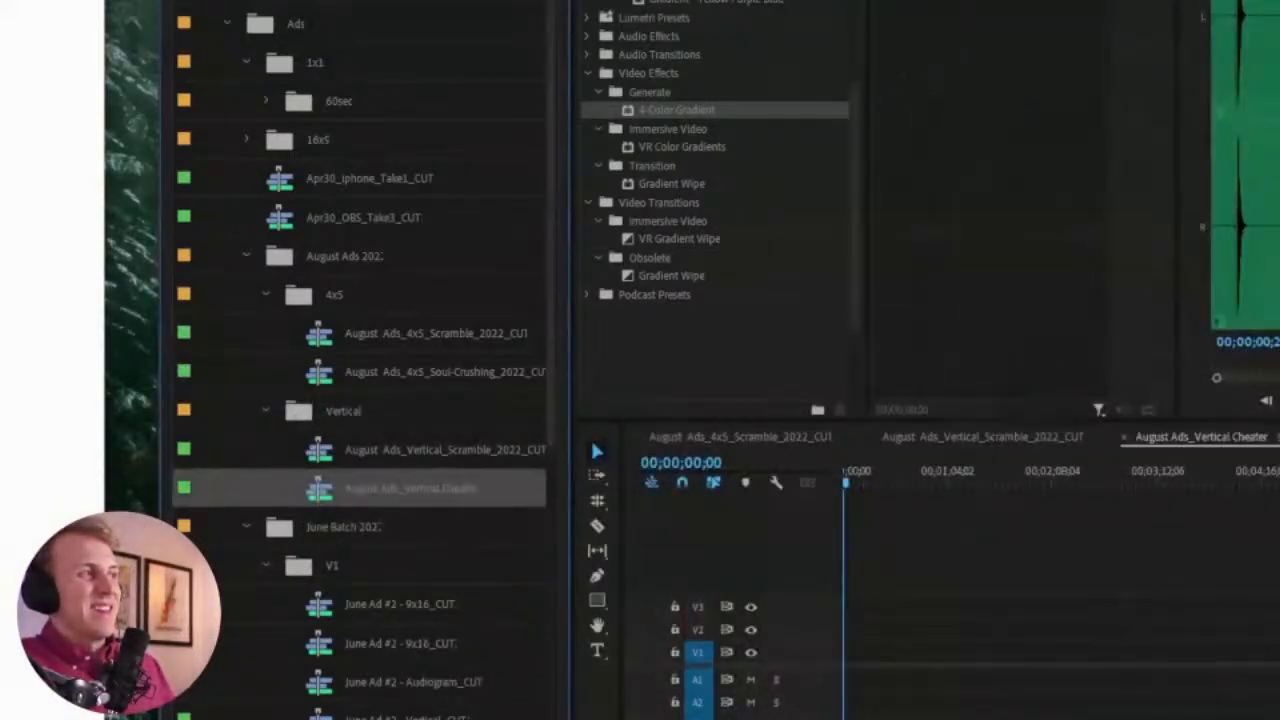
Set the Vertical Cheater sequence's frame size to 1080 horizontal by 1920 vertical and save the project
click(272, 0)
click(320, 0)
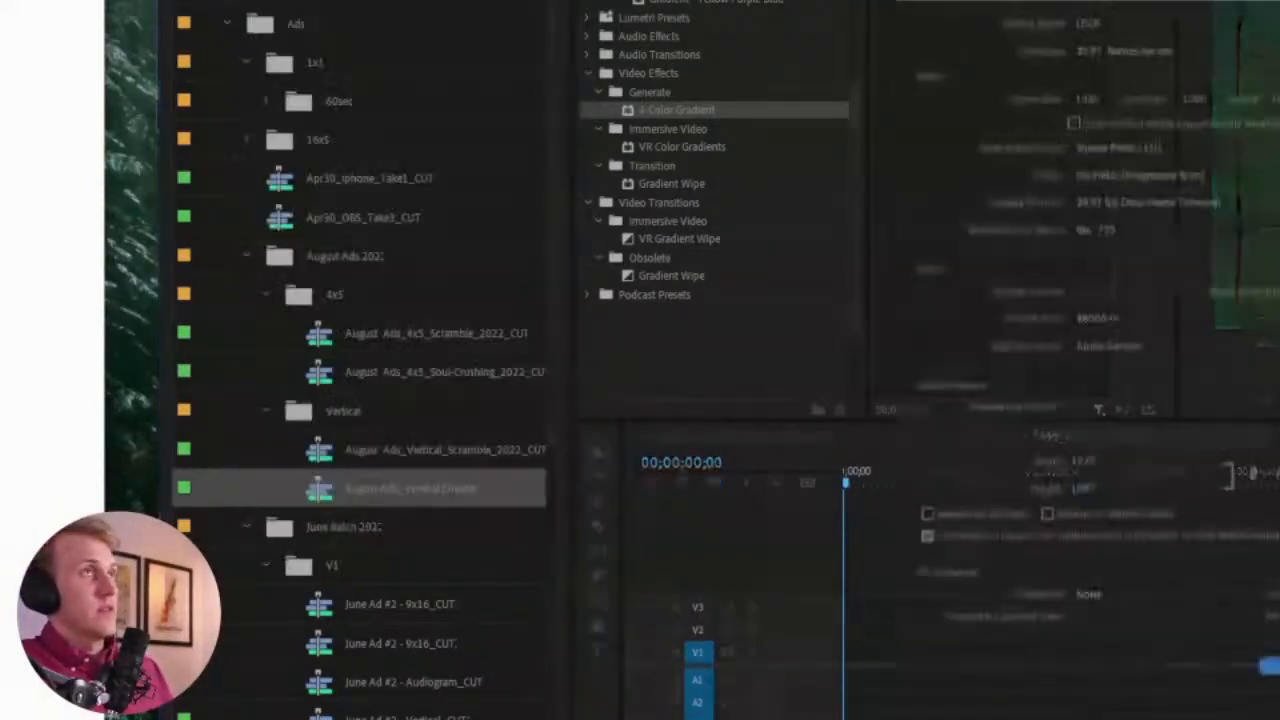
drag(1225, 8, 851, 57)
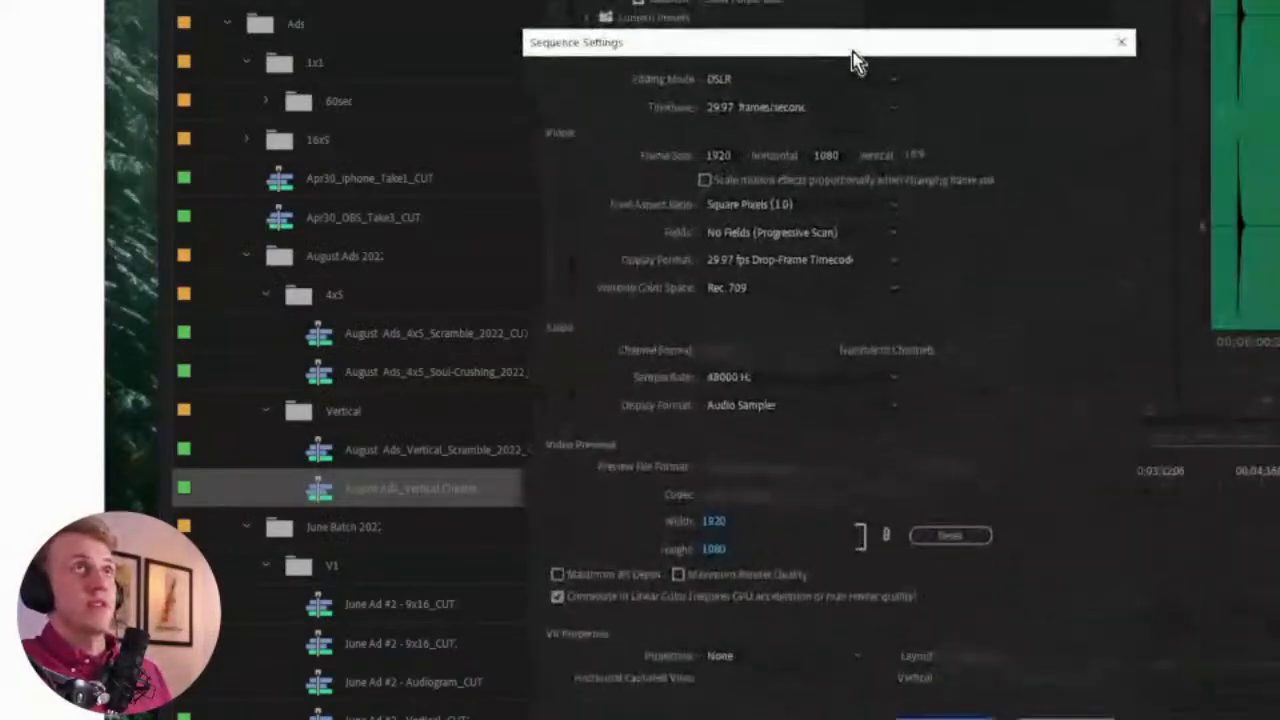
click(719, 154)
text(1080)
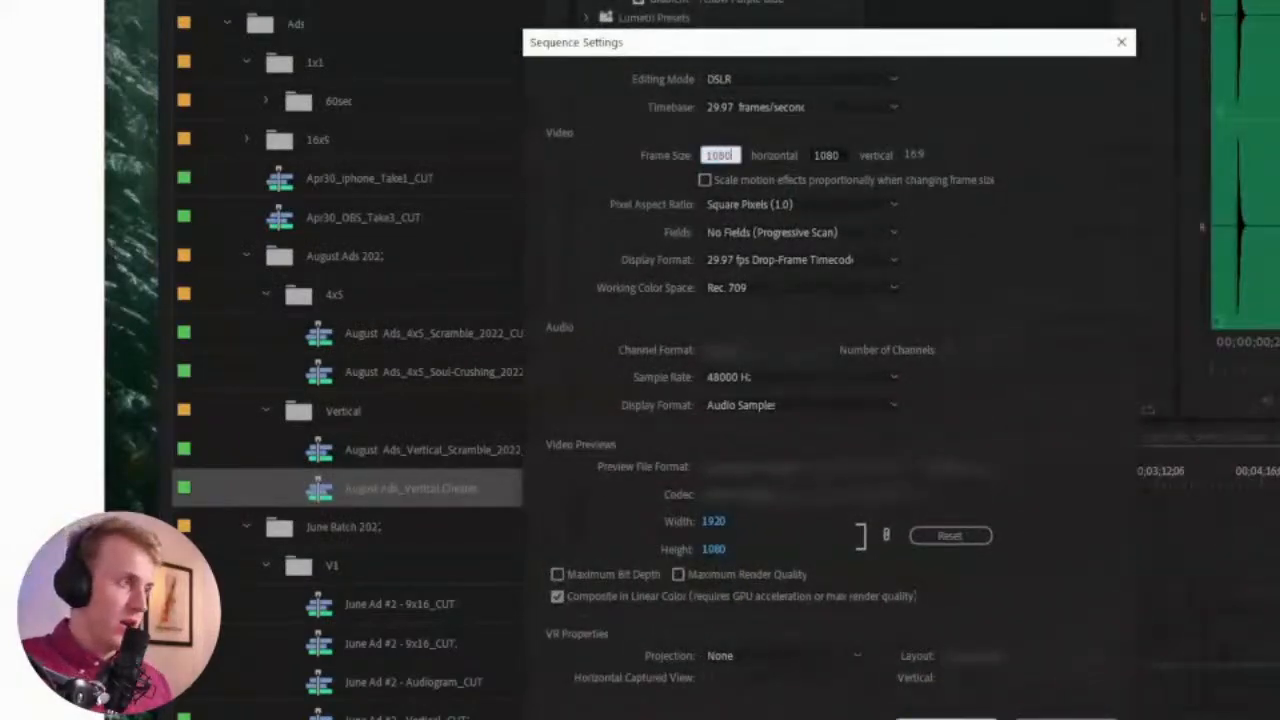
key(Tab)
text(19)
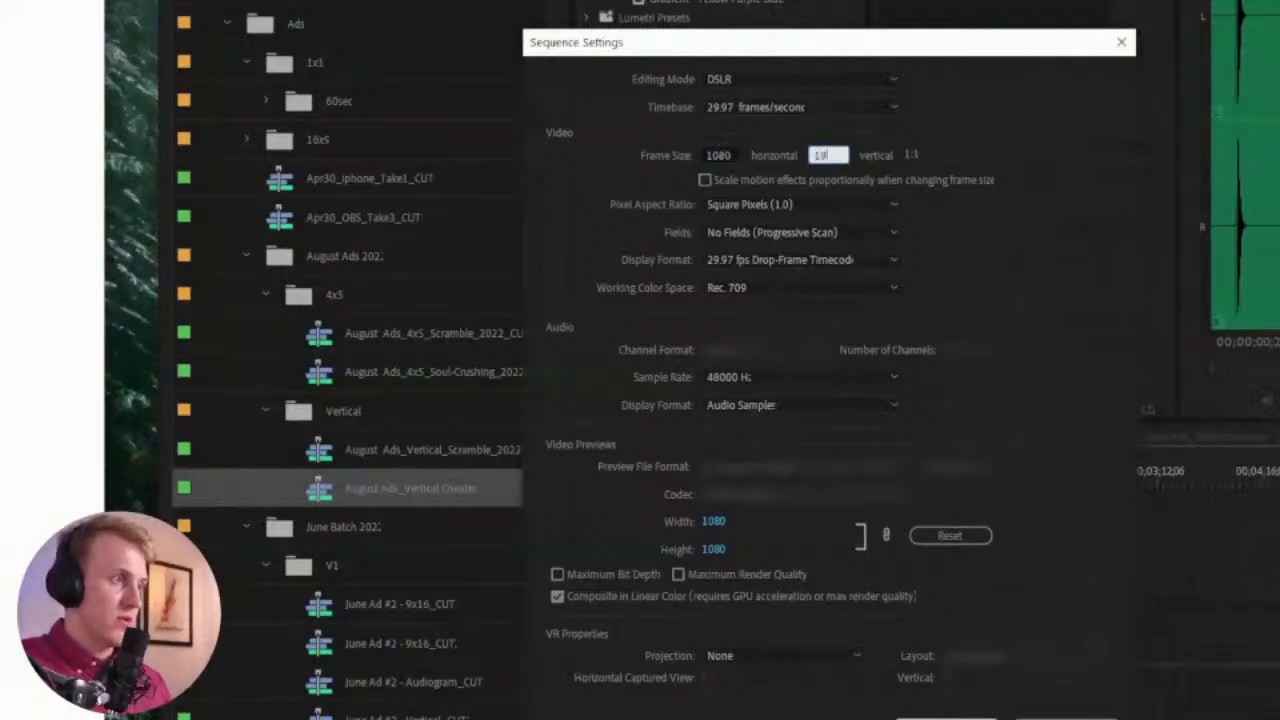
text(20)
key(Tab)
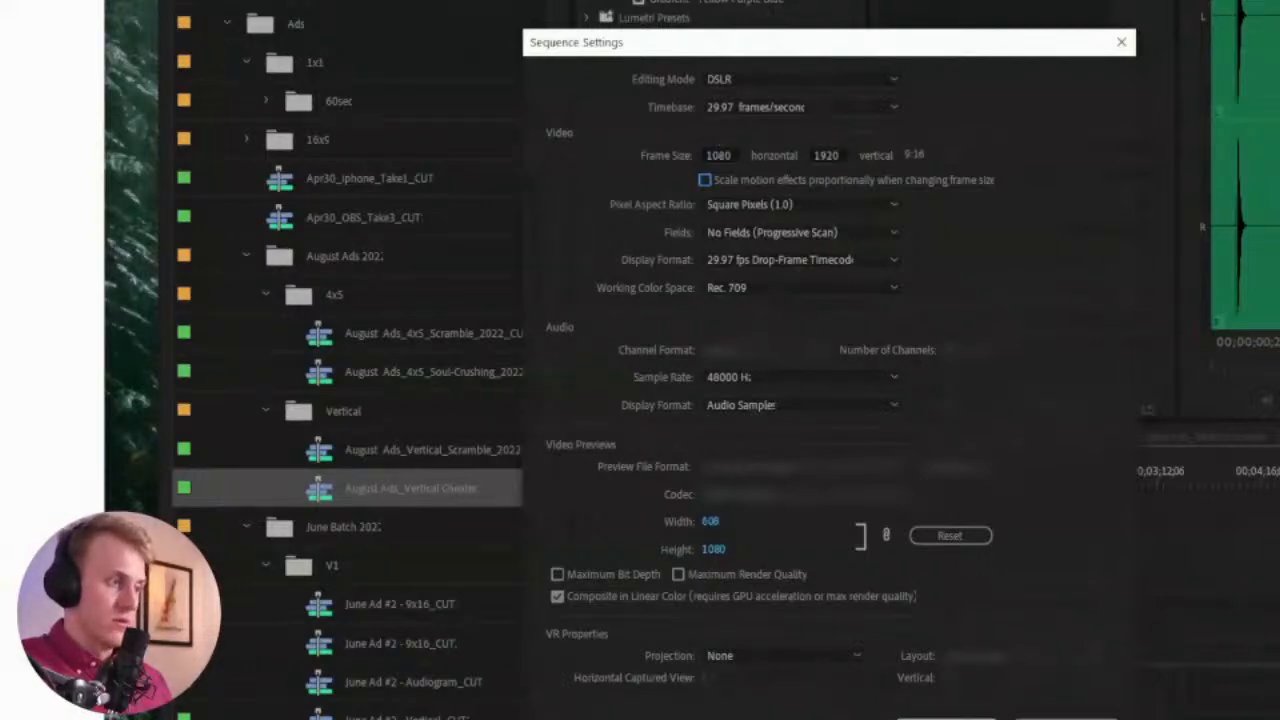
key(Return)
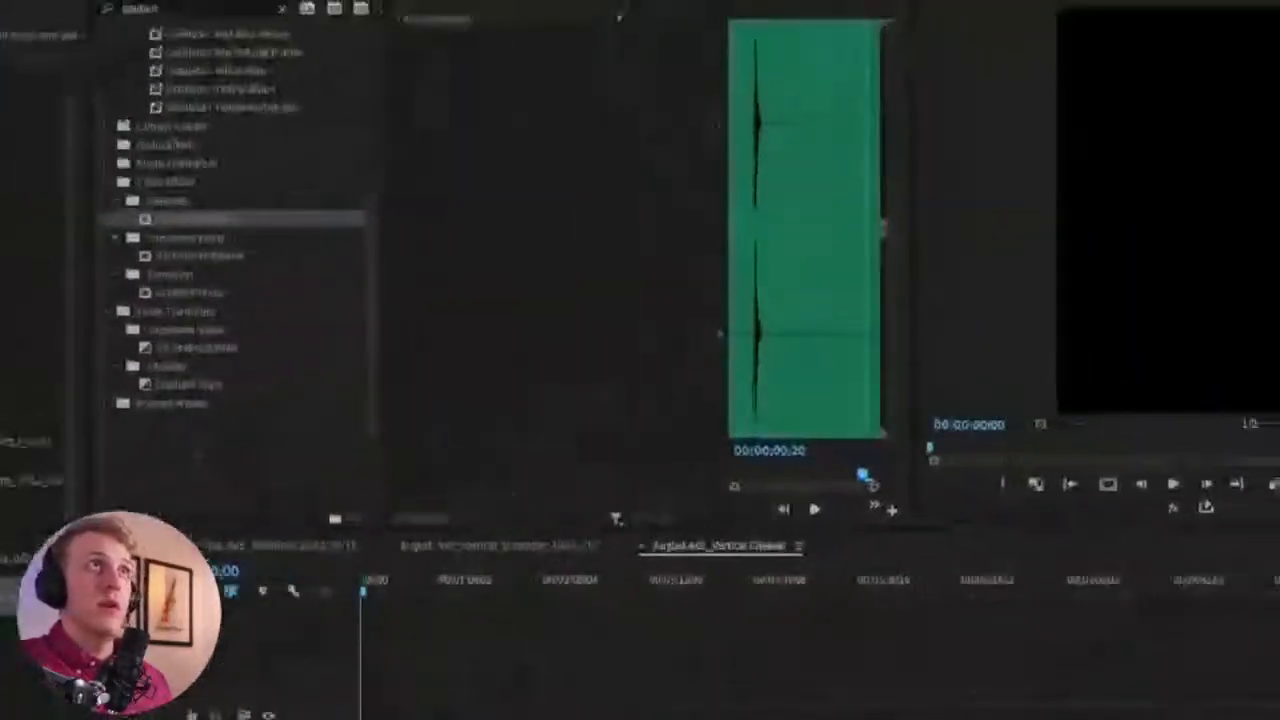
key(ctrl+s)
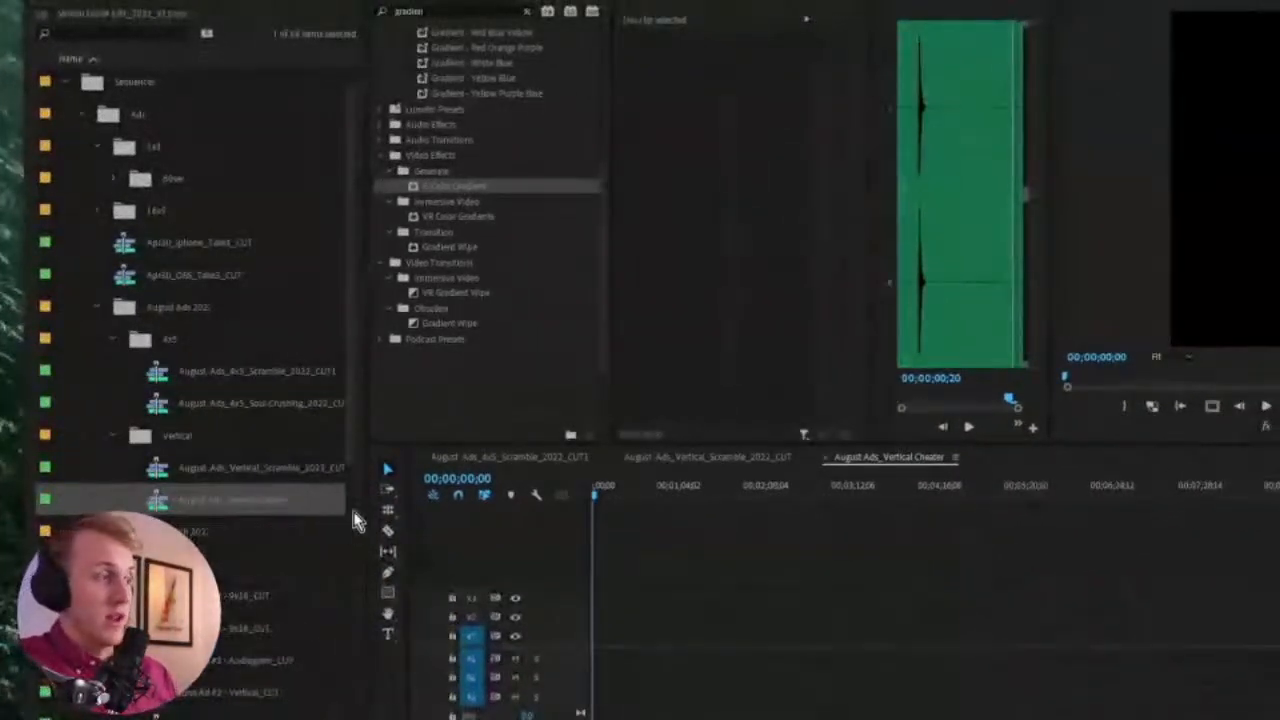
Review the 4x5 Scramble sequence from its start to 00;00;11;25 and return to the Vertical Cheater sequence
click(599, 456)
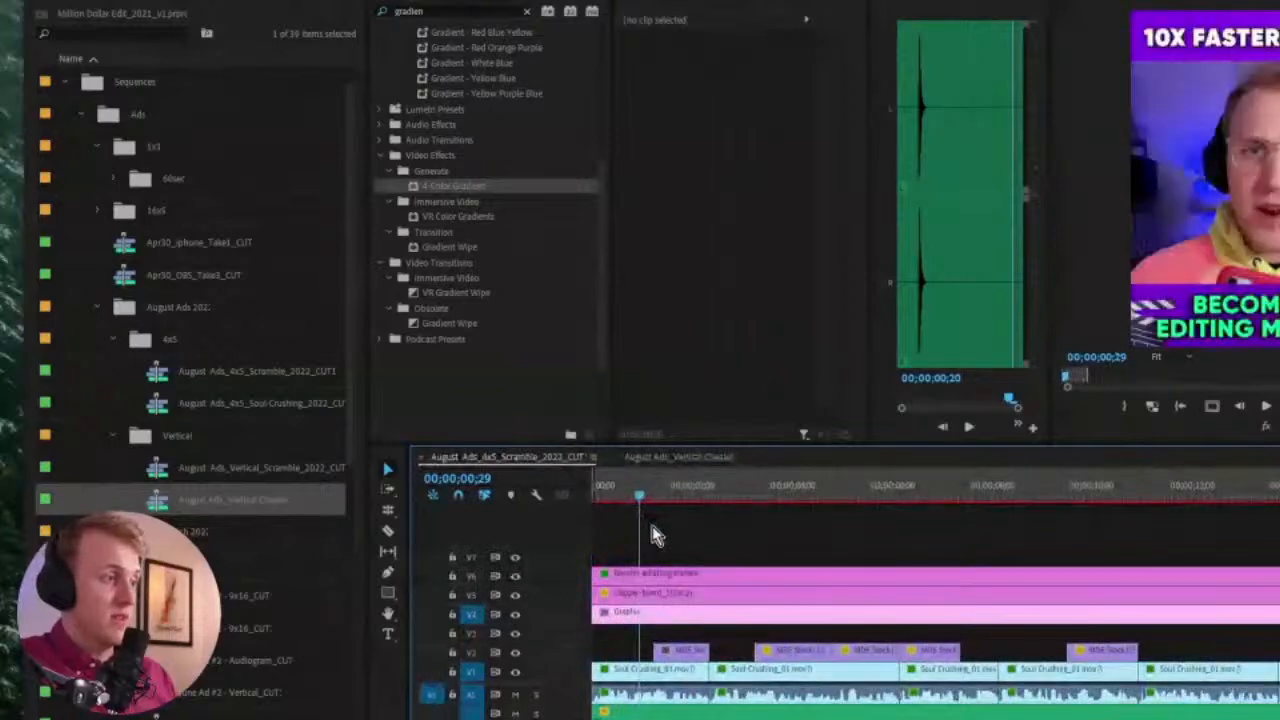
drag(630, 492, 571, 491)
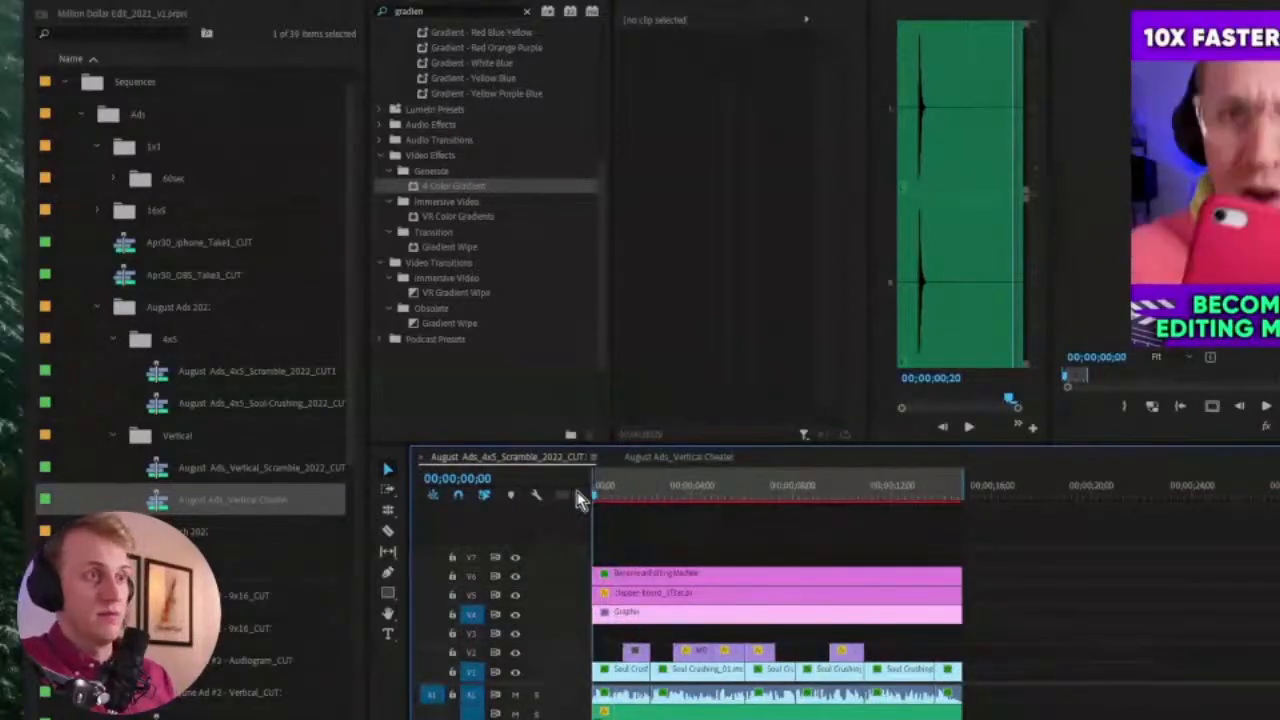
drag(855, 490, 886, 497)
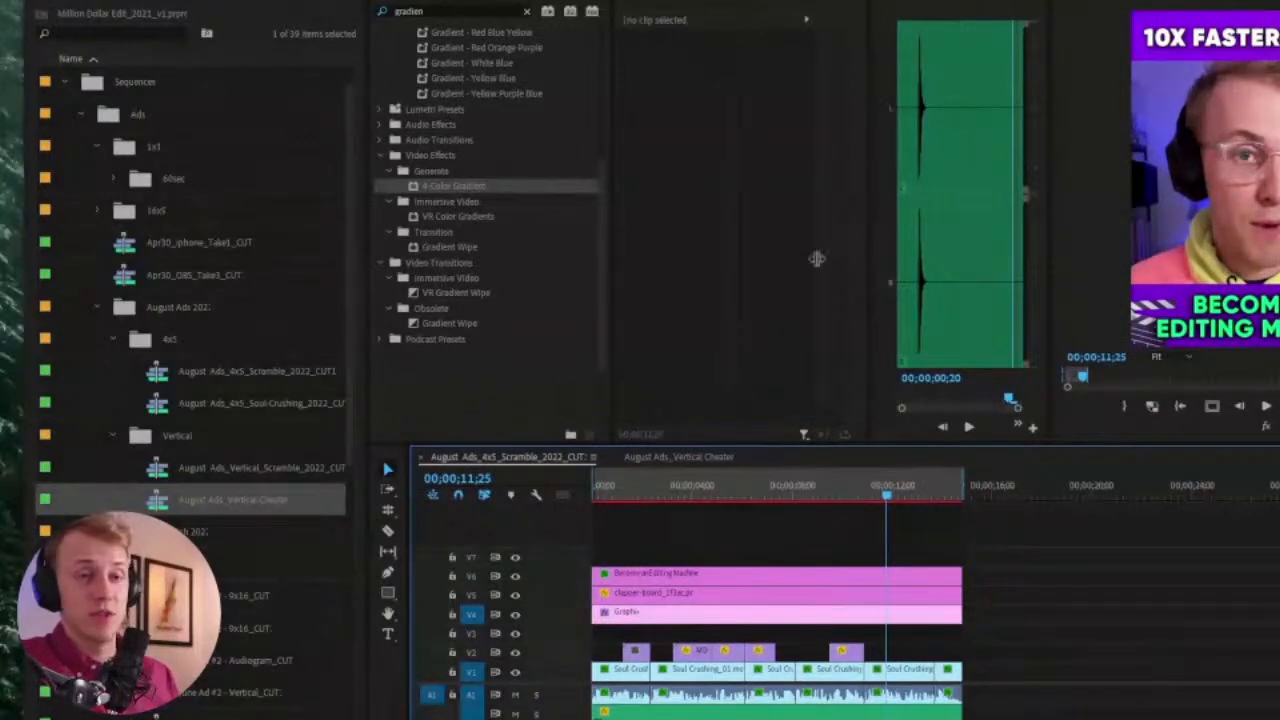
click(667, 458)
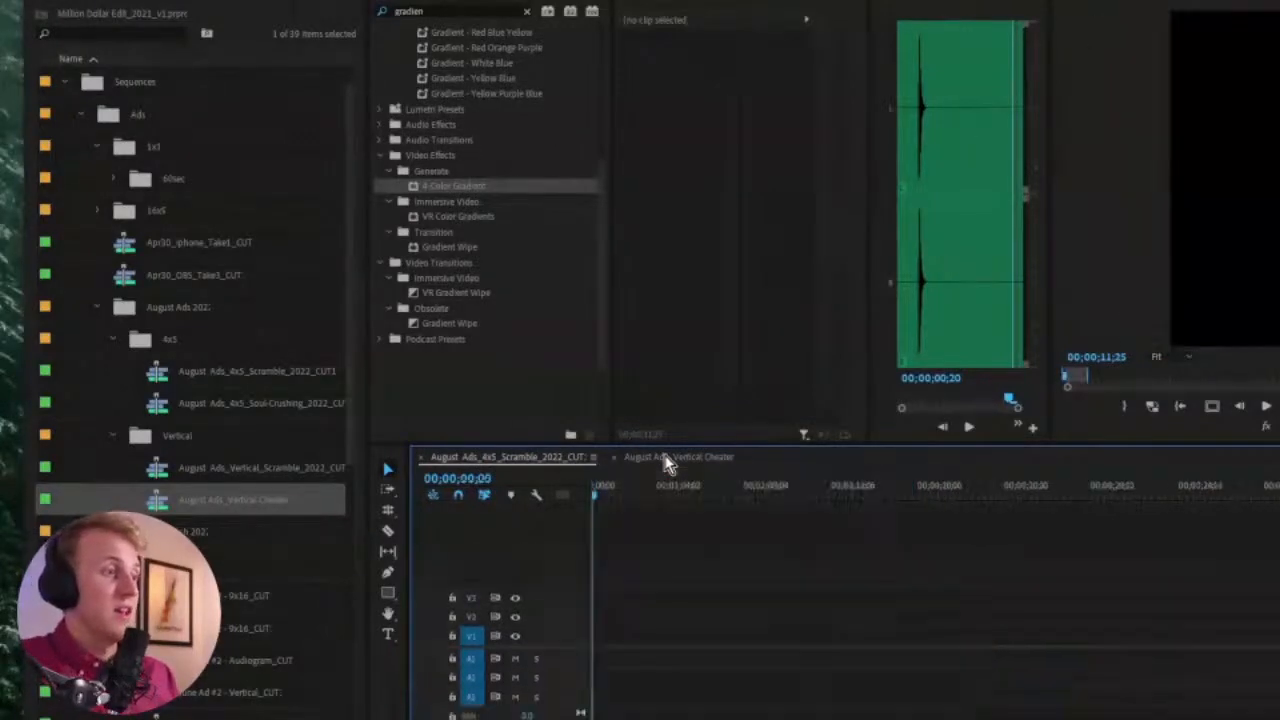
click(181, 371)
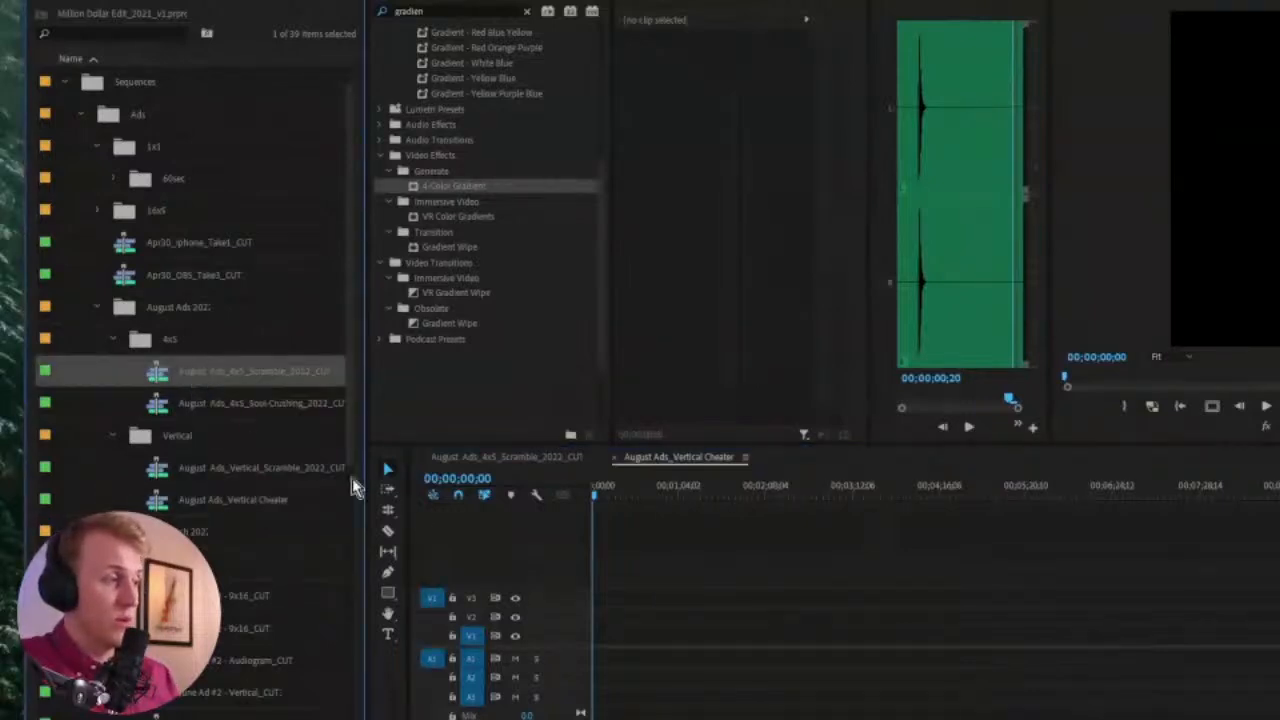
click(432, 496)
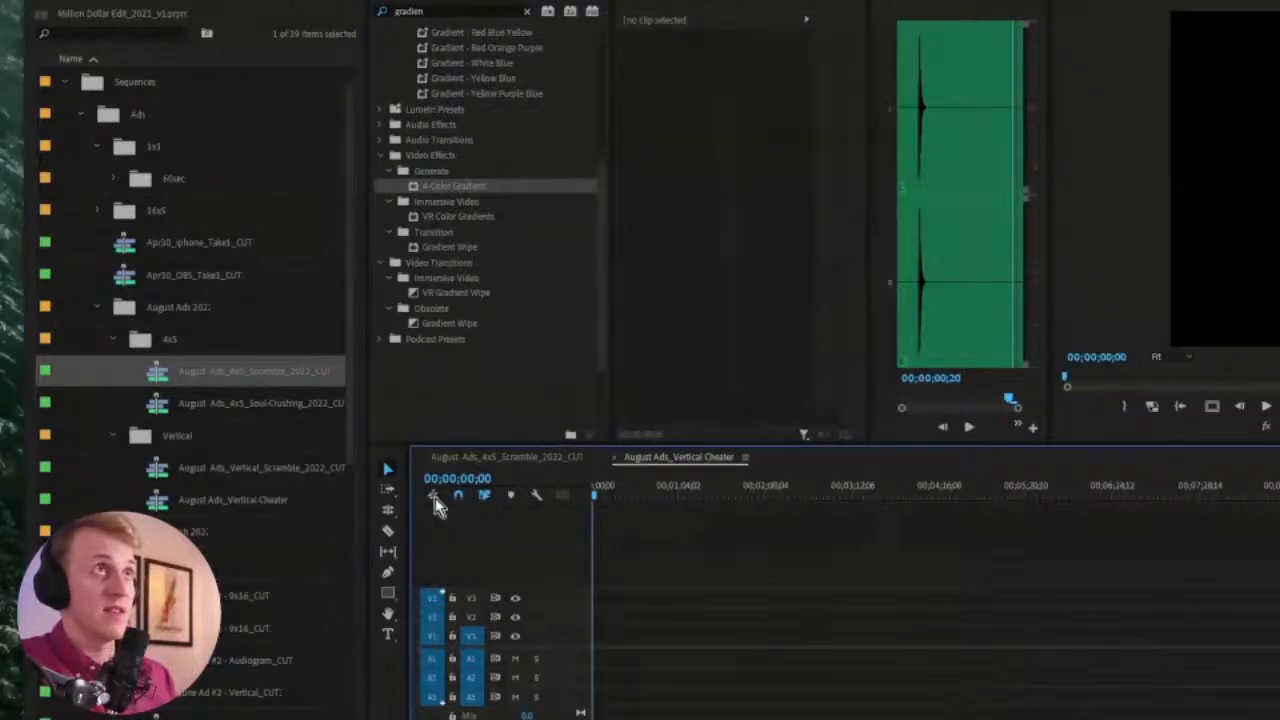
click(434, 498)
click(434, 498)
click(160, 376)
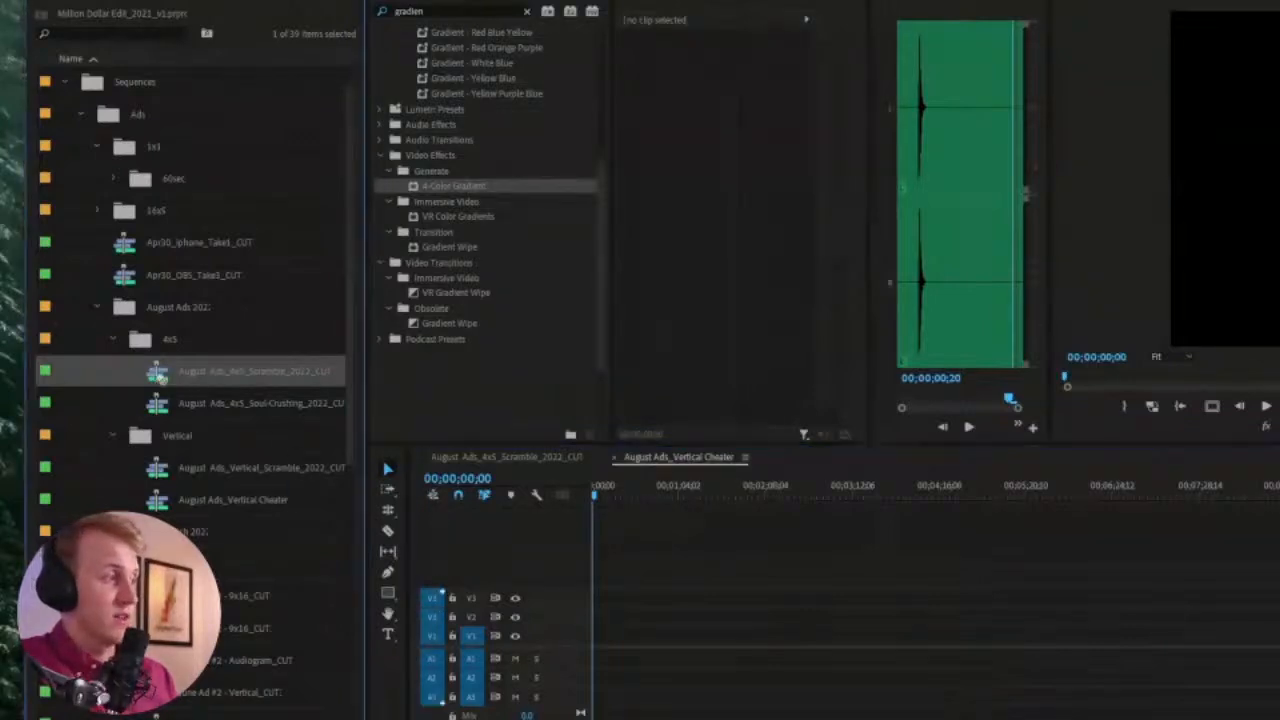
drag(593, 620, 675, 653)
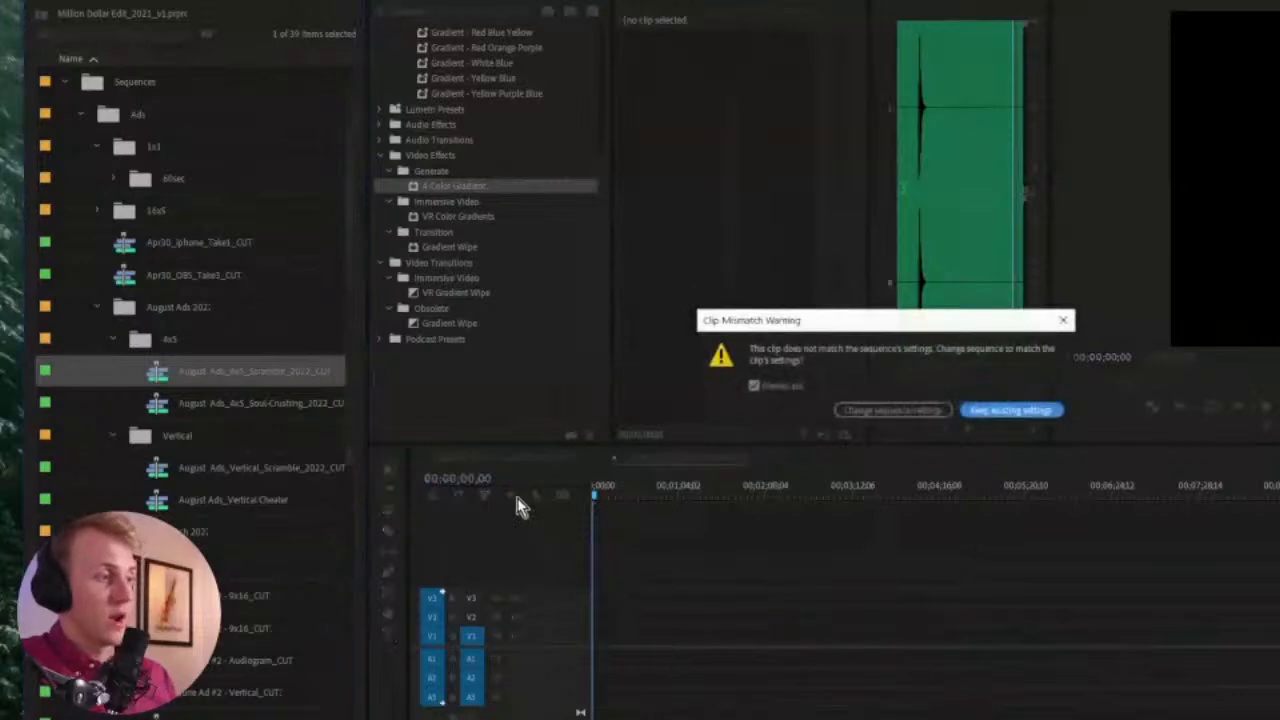
click(1068, 321)
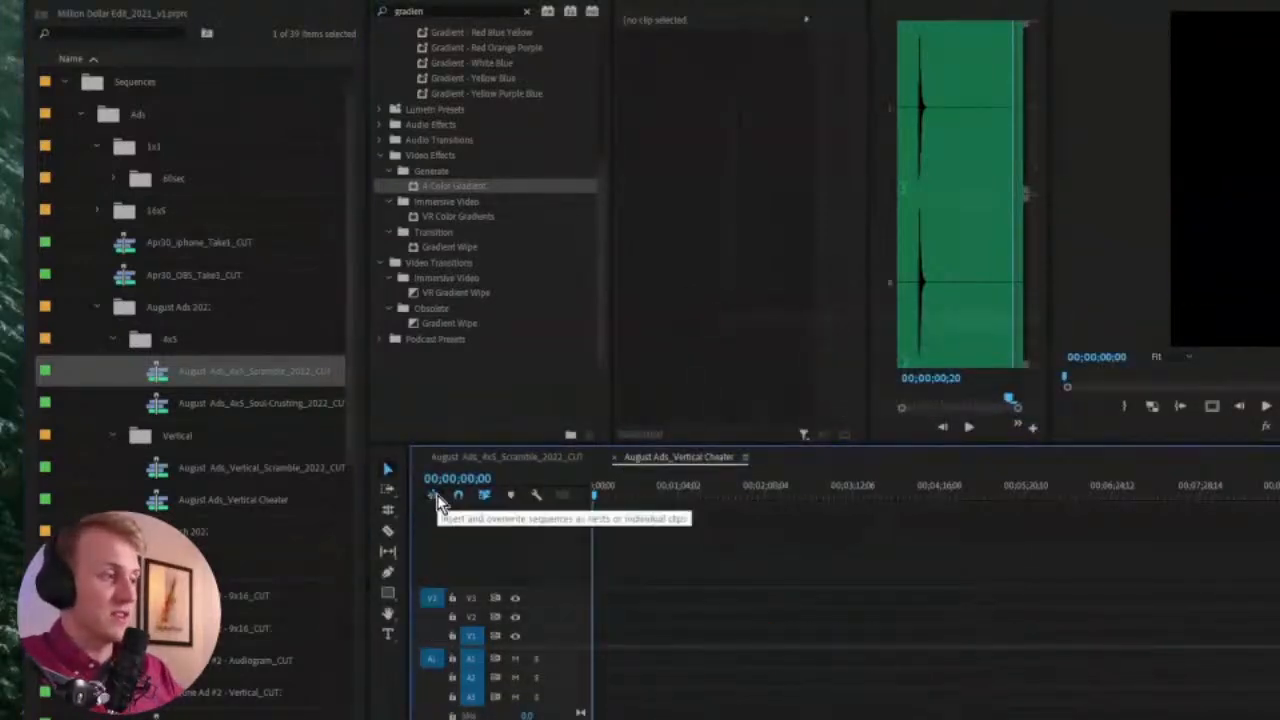
Place the 4x5 Scramble sequence as a nest at the start of V1 in Vertical Cheater, keeping the existing sequence settings
drag(208, 375, 579, 642)
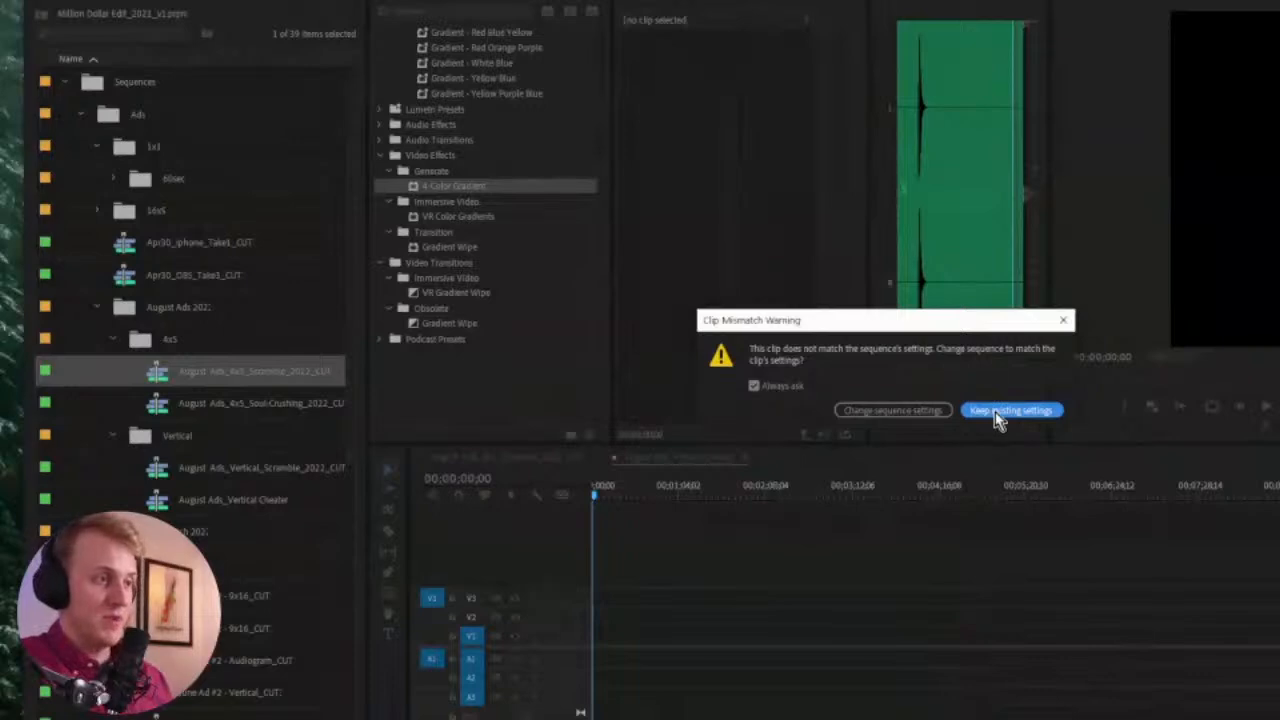
click(1010, 411)
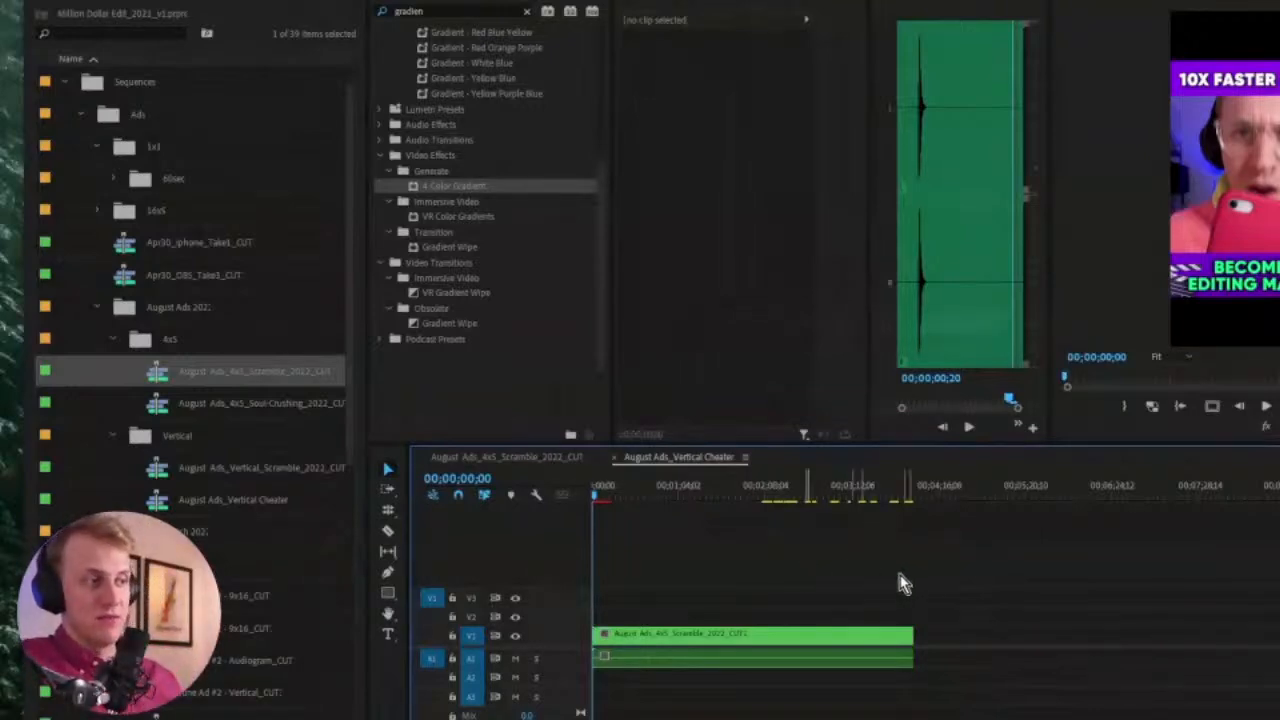
click(659, 640)
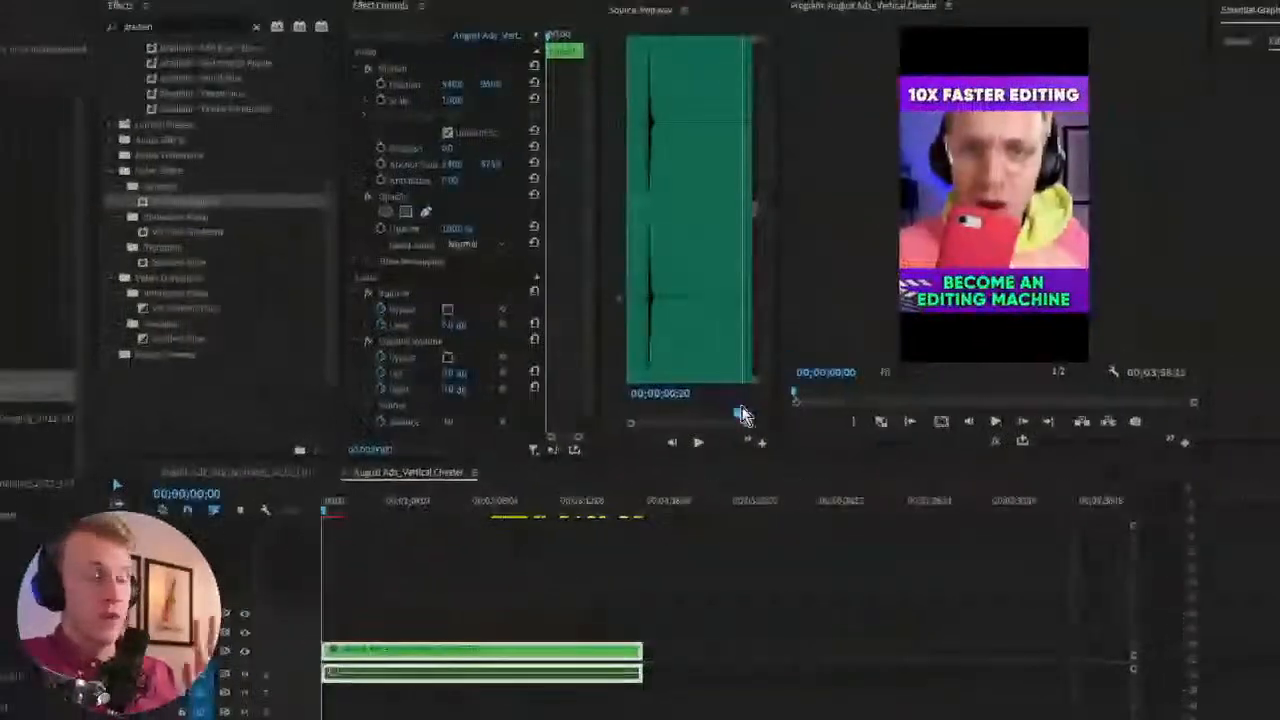
In the 4x5 Scramble sequence, delete the leftover material beyond the ad's end and clear the in and out points
click(262, 473)
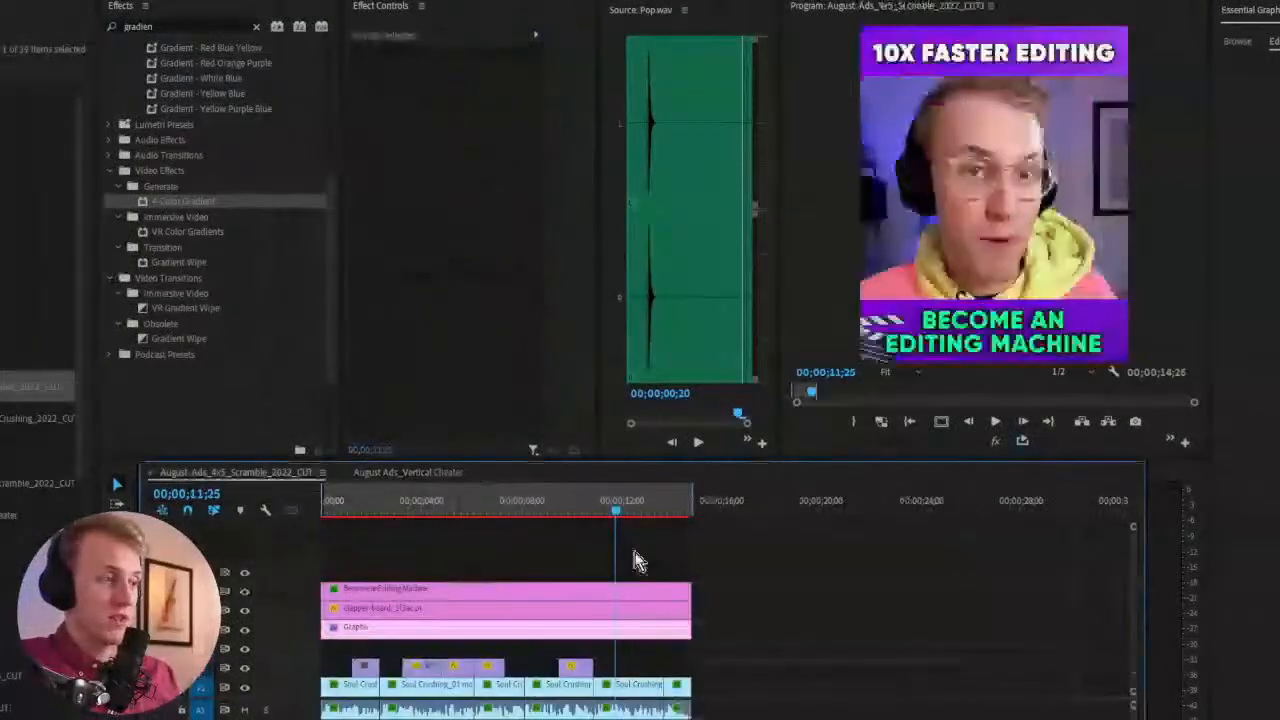
key(backslash)
drag(694, 502, 1043, 579)
drag(657, 663, 1124, 718)
key(Delete)
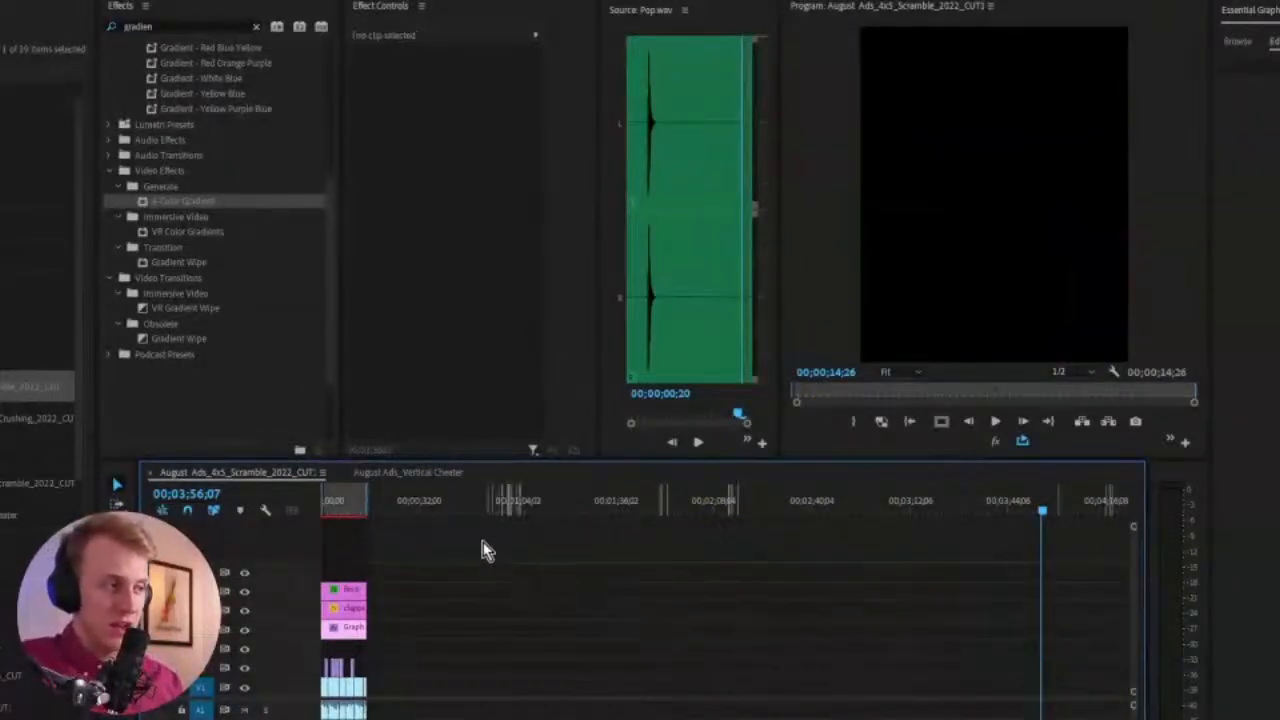
right_click(351, 503)
click(409, 636)
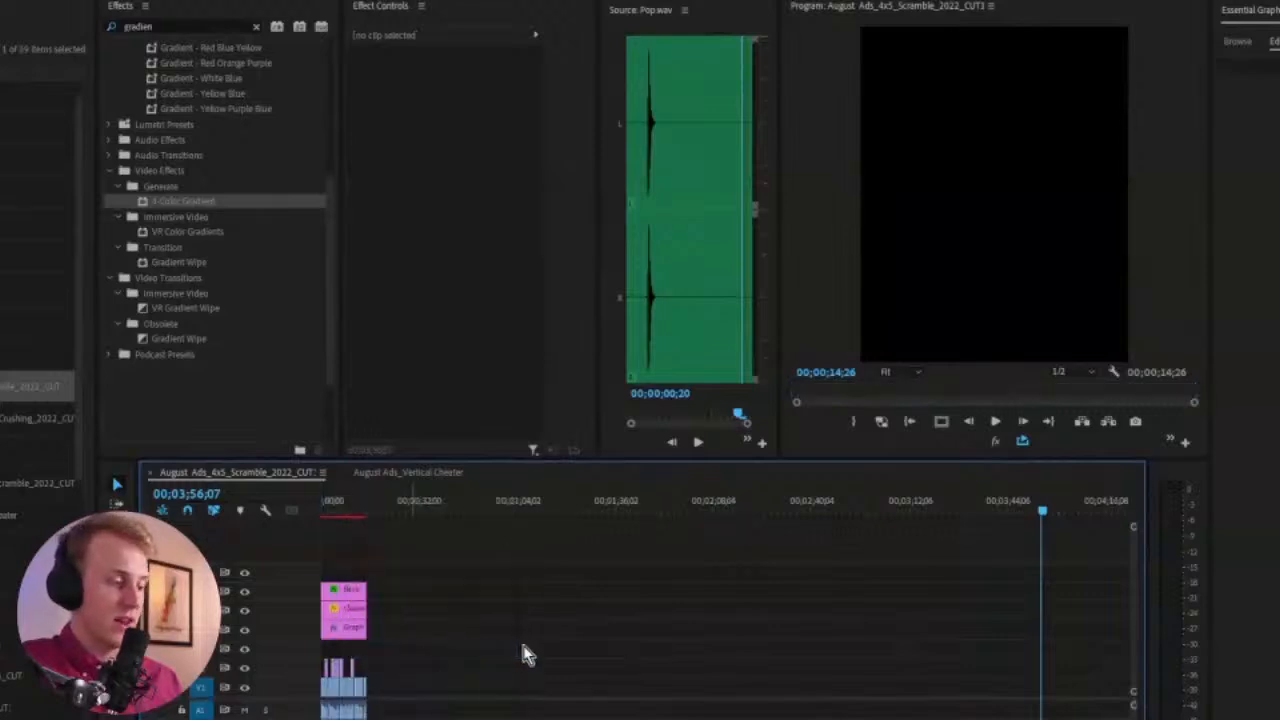
key(backslash)
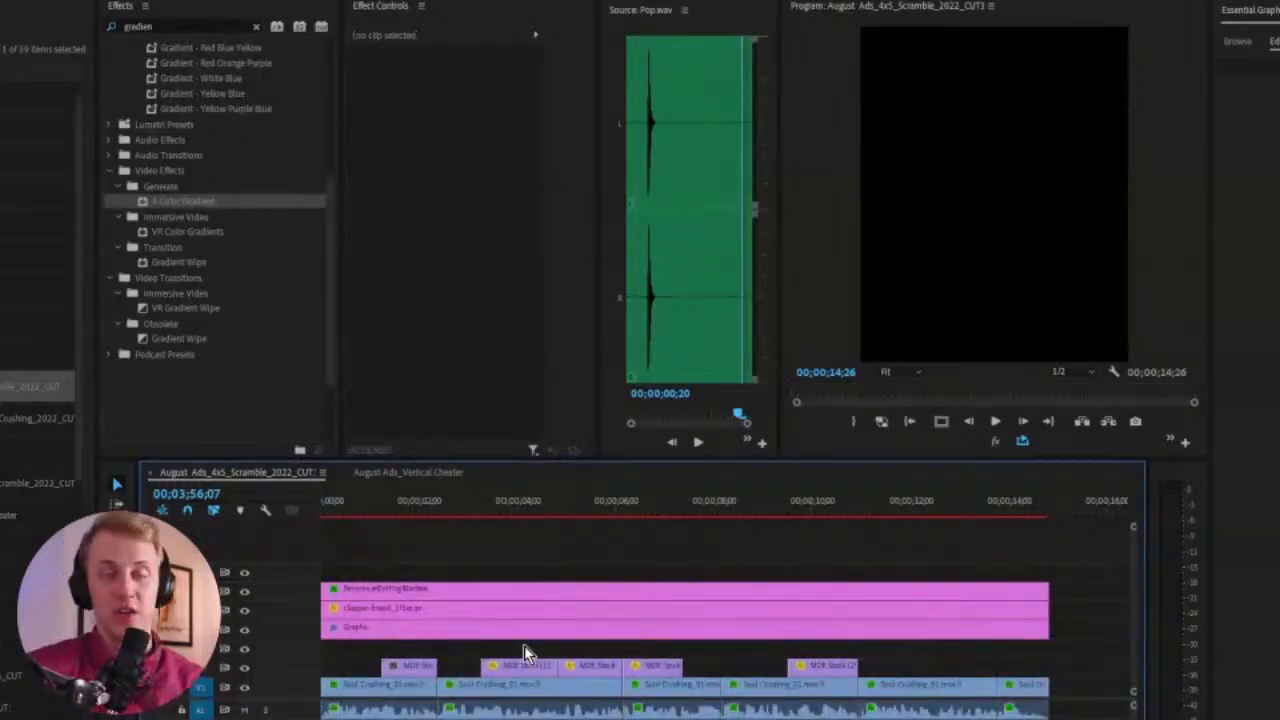
Trim the end of the nested clip in Vertical Cheater to a duration of 00;00;14;26 and return to the sequence start
click(423, 476)
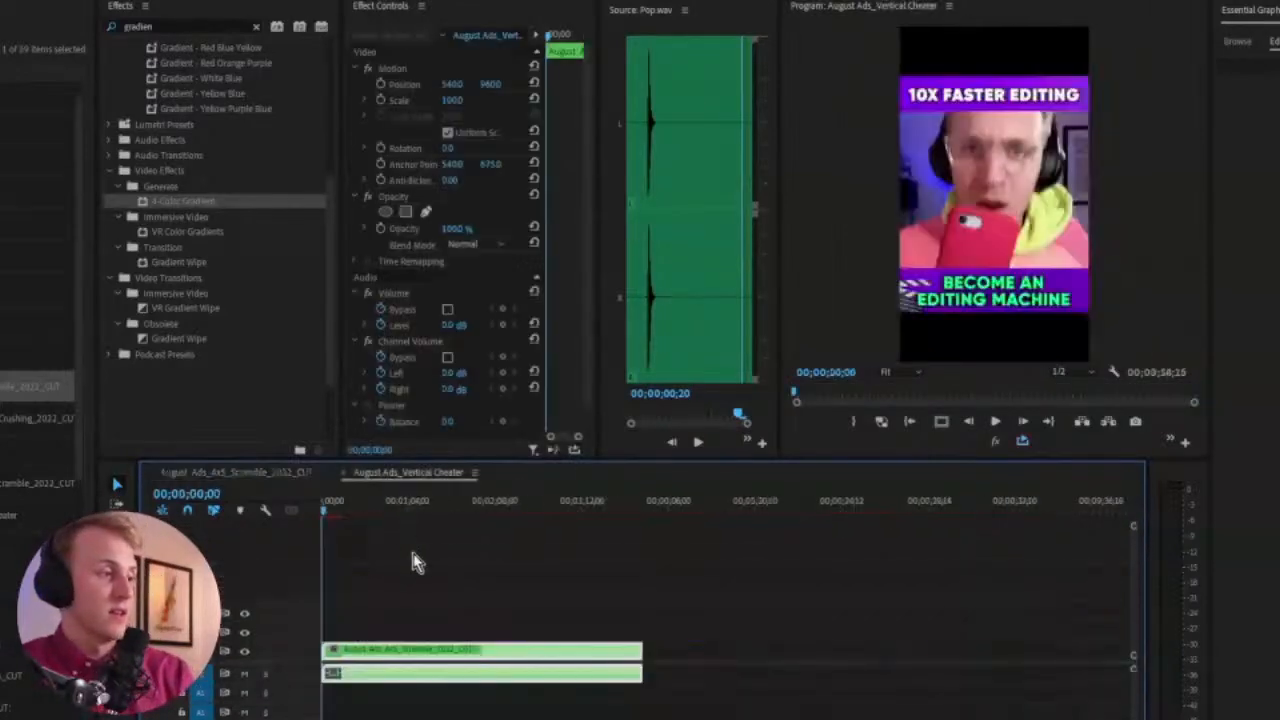
click(497, 505)
scroll(471, 586, up, 3)
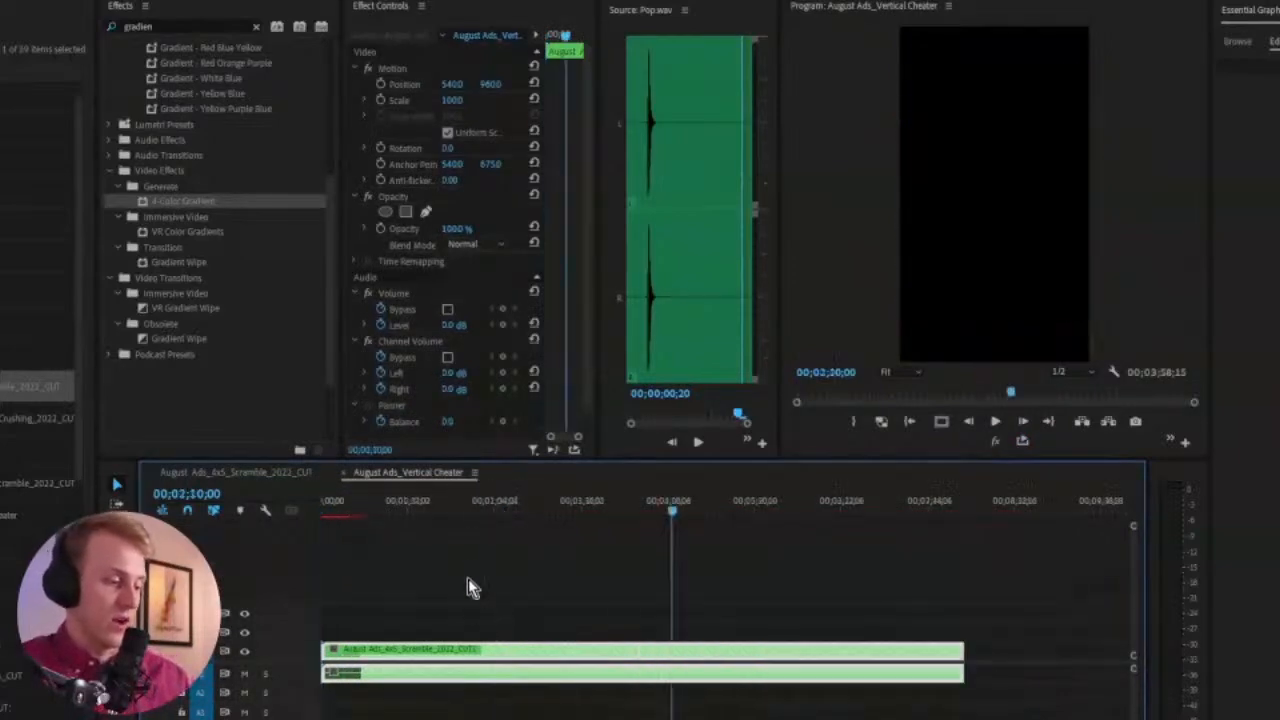
scroll(657, 677, down, 3)
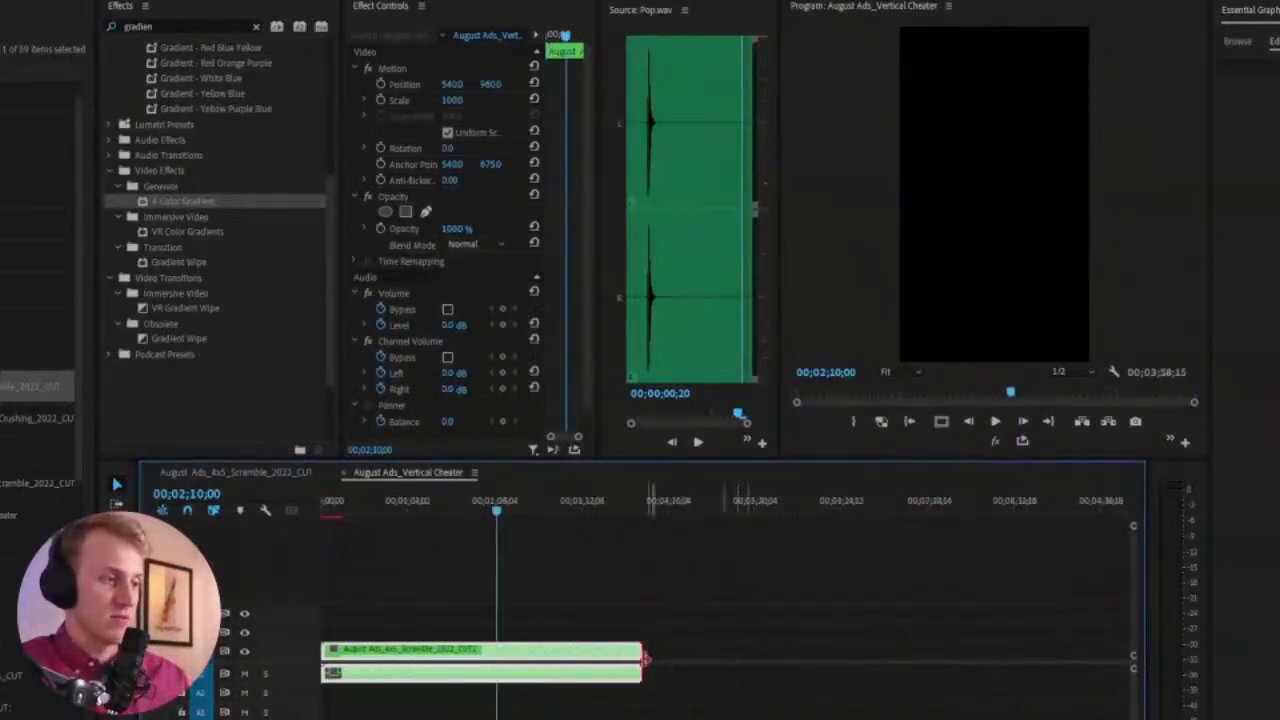
drag(642, 660, 340, 660)
key(Home)
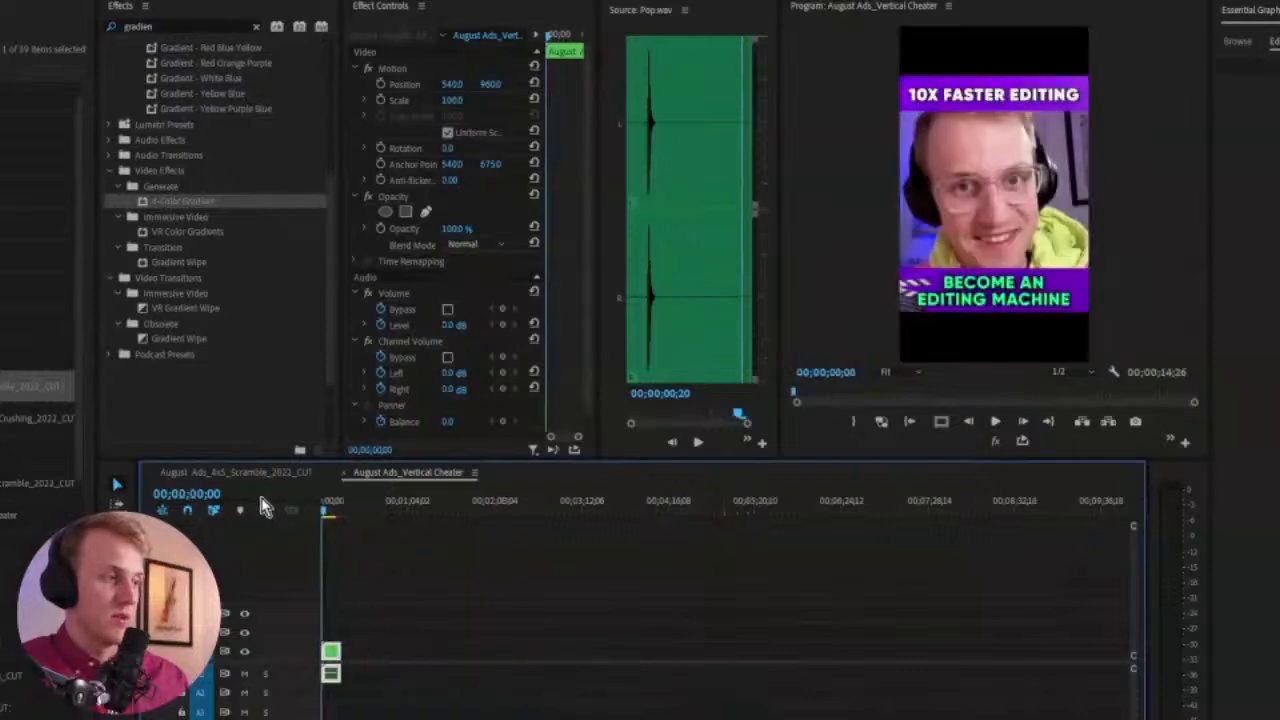
Expand the V1 and A1 tracks and move the nested 4x5 Scramble video from V1 up to V2
scroll(312, 611, up, 5)
double_click(297, 652)
double_click(305, 672)
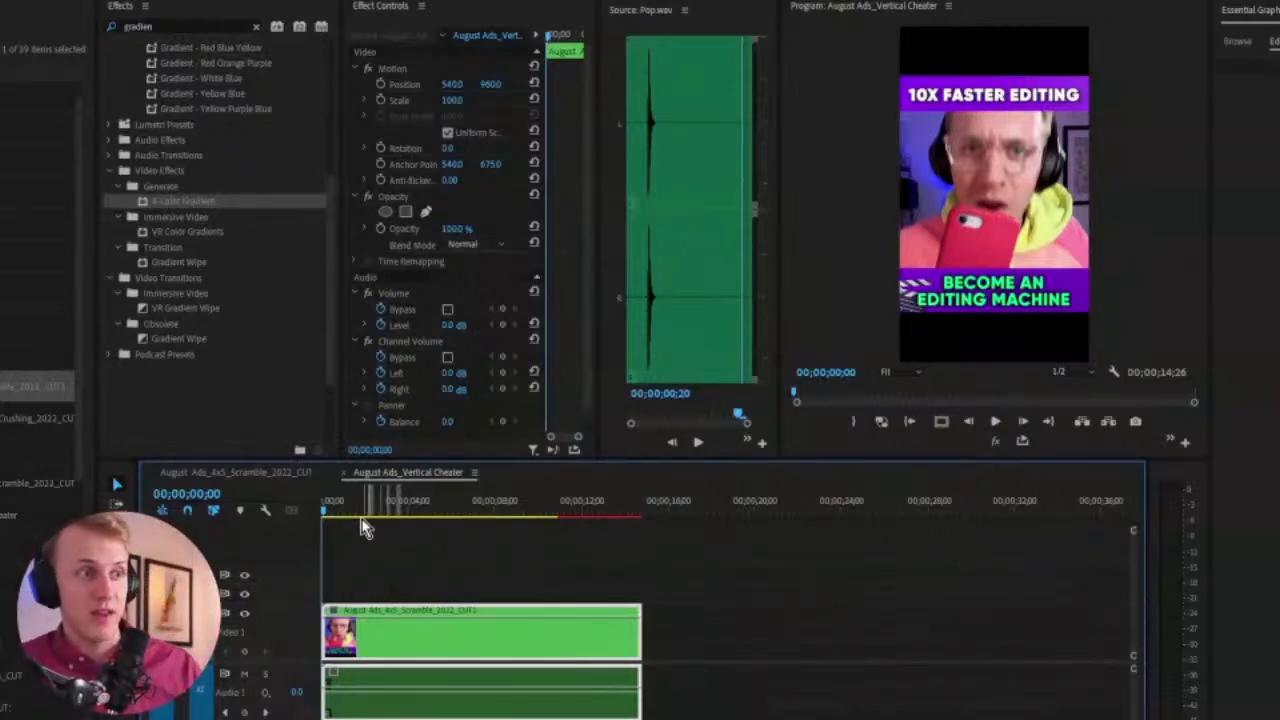
drag(387, 640, 452, 578)
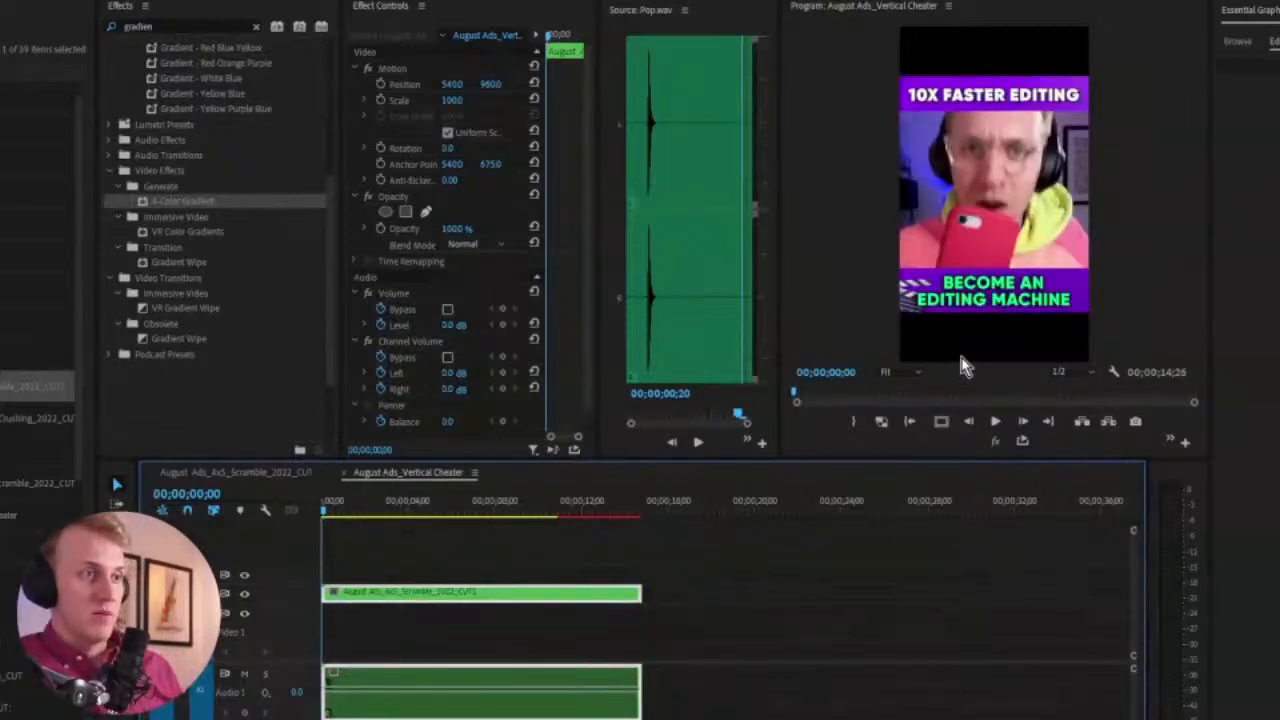
Add a new text graphic on V1 beneath the nested 4x5 clip and extend it to the nest's end
mouse_move(452, 100)
mouse_down()
mouse_move(414, 100)
mouse_move(478, 100)
mouse_move(466, 104)
mouse_up()
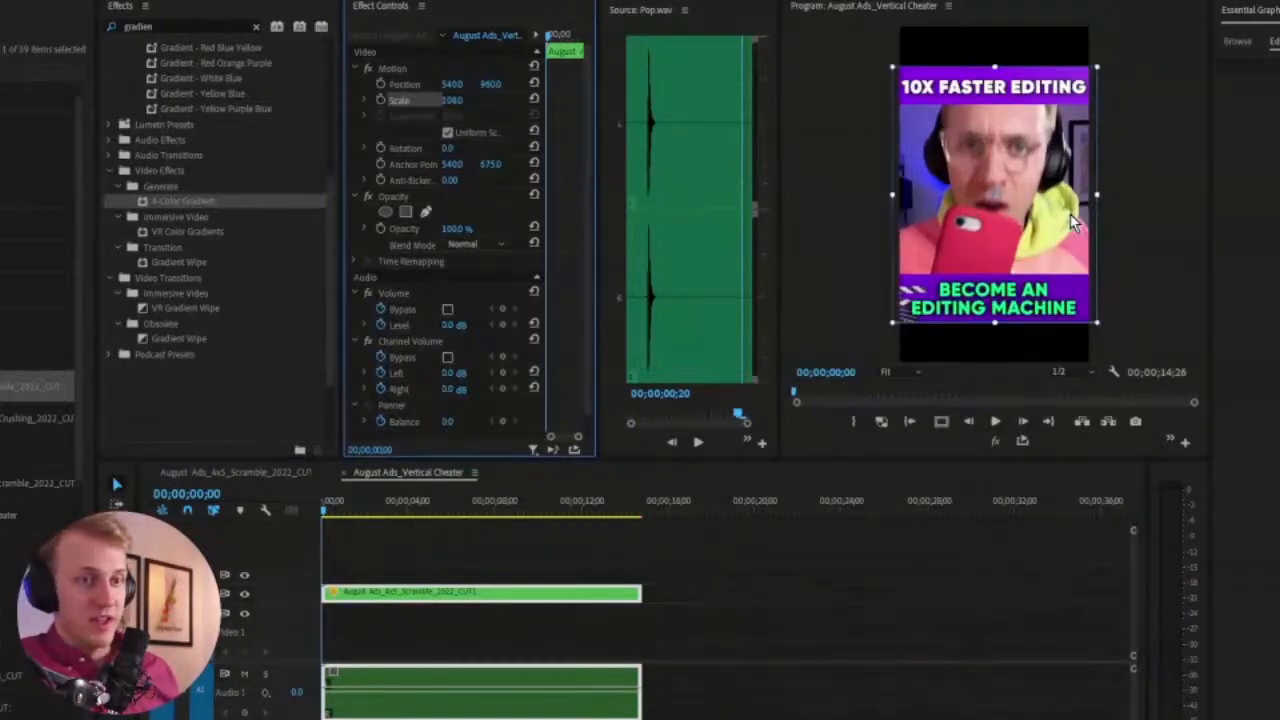
click(750, 626)
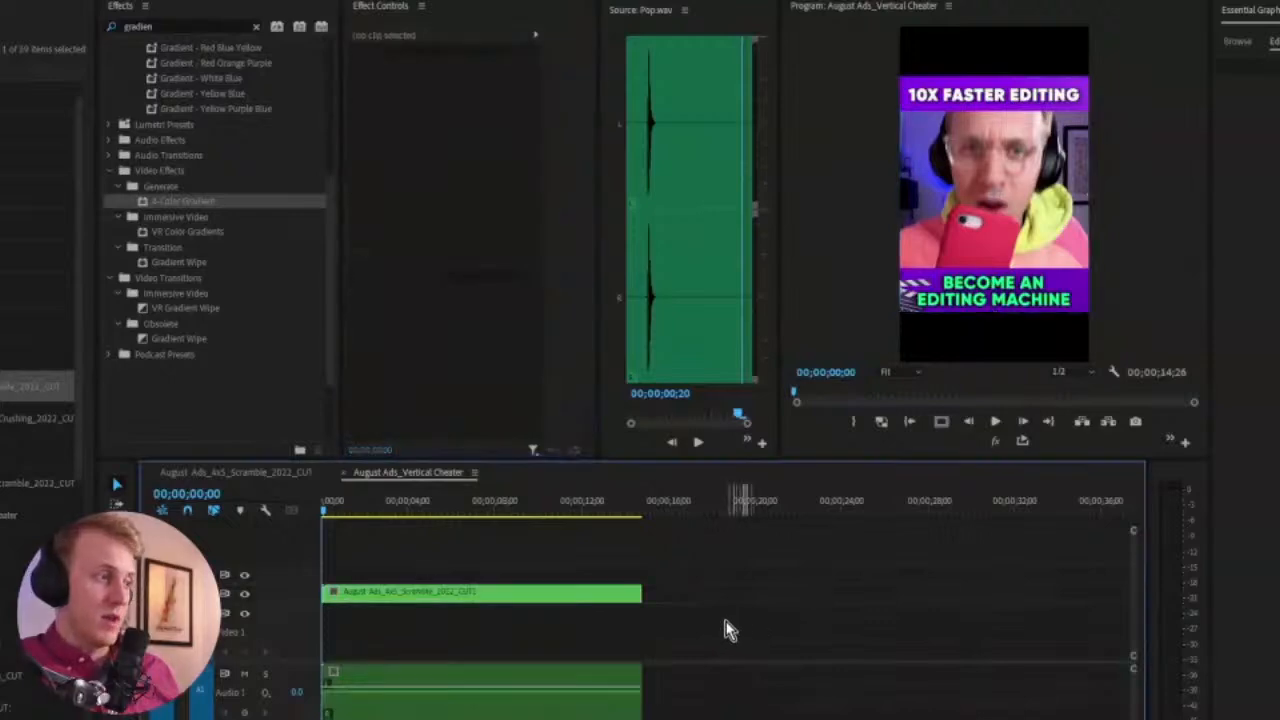
key(ctrl+t)
drag(316, 576, 333, 639)
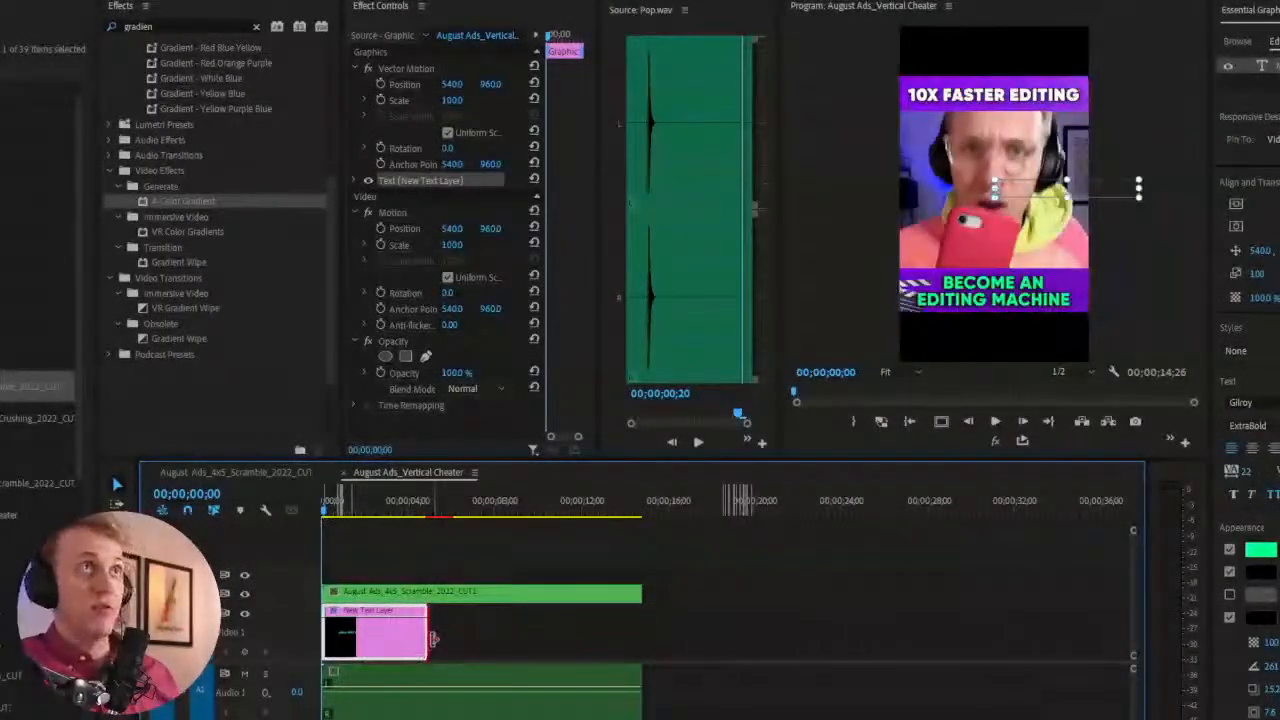
drag(433, 638, 641, 638)
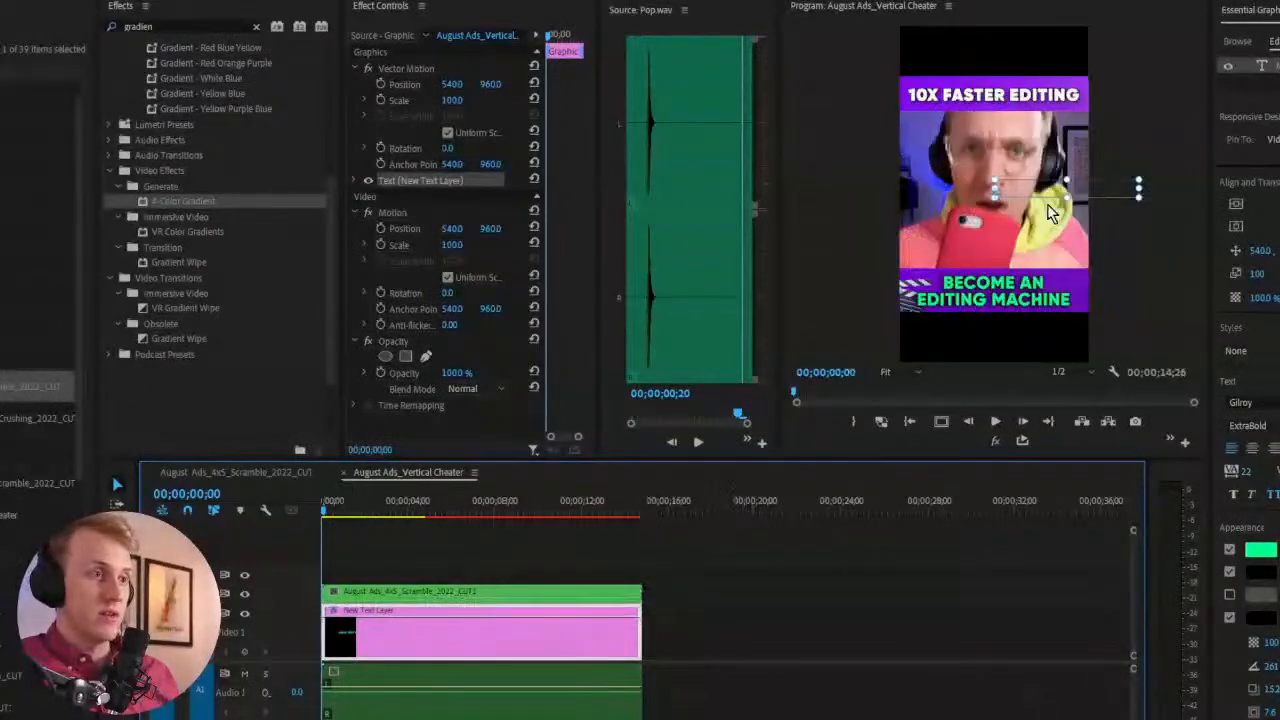
Remove the text from the V1 graphic and add a white rectangle enlarged to fill the frame as background
click(1096, 187)
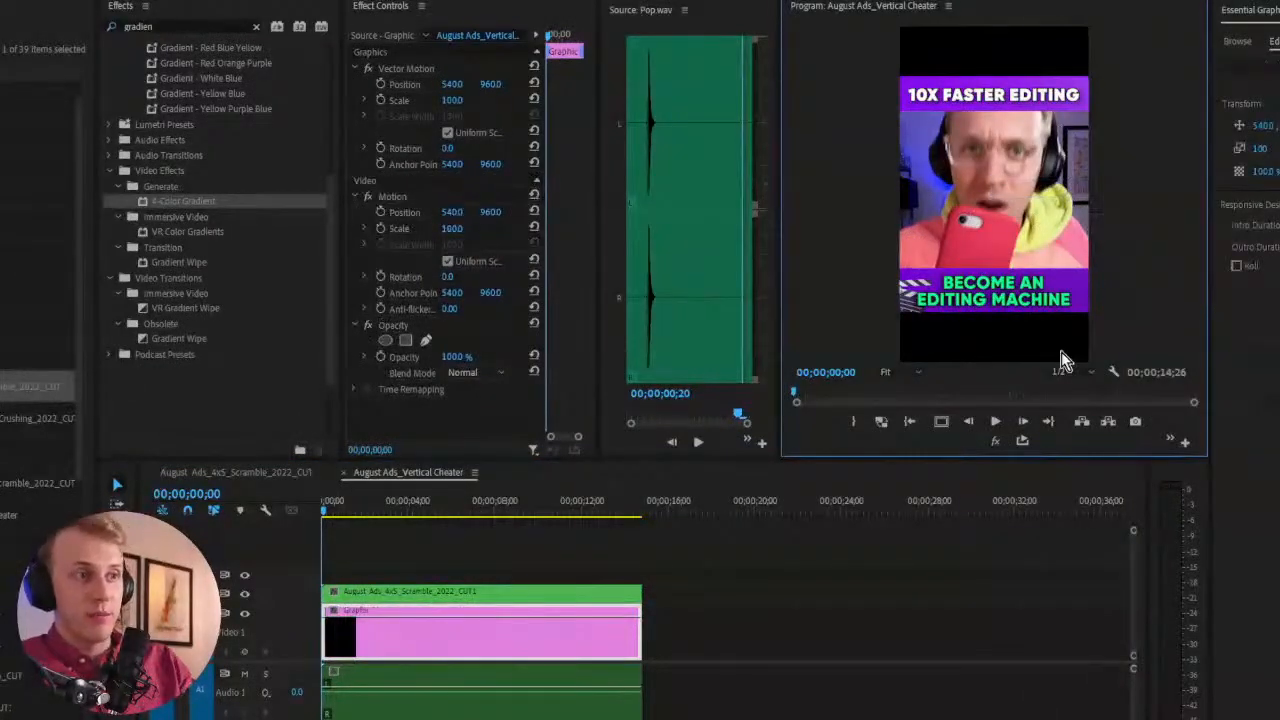
click(1266, 50)
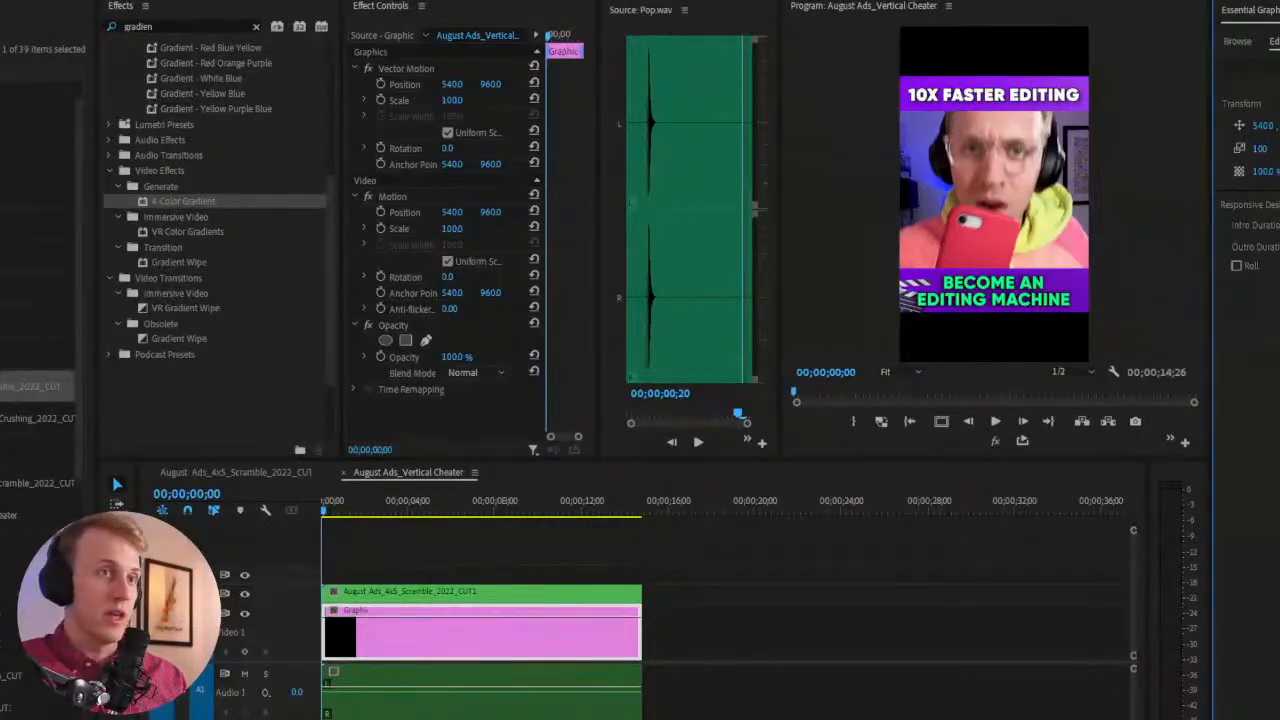
click(1278, 120)
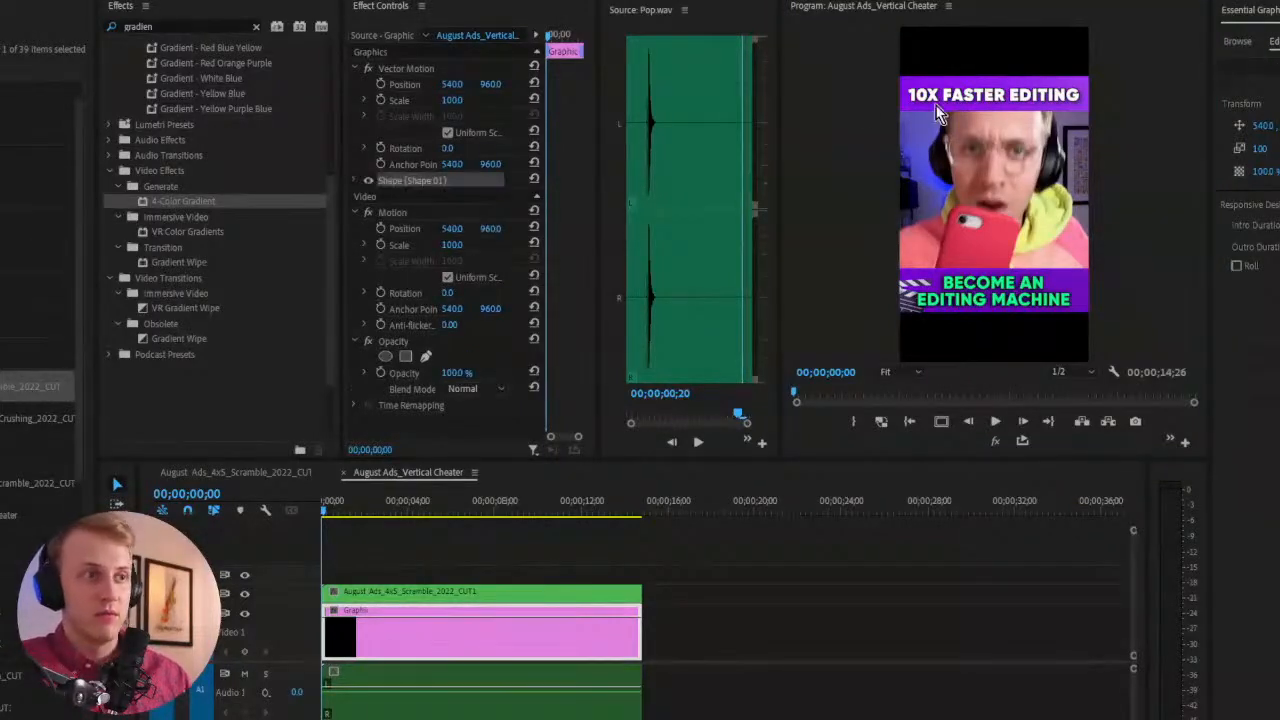
drag(1019, 179, 1116, 10)
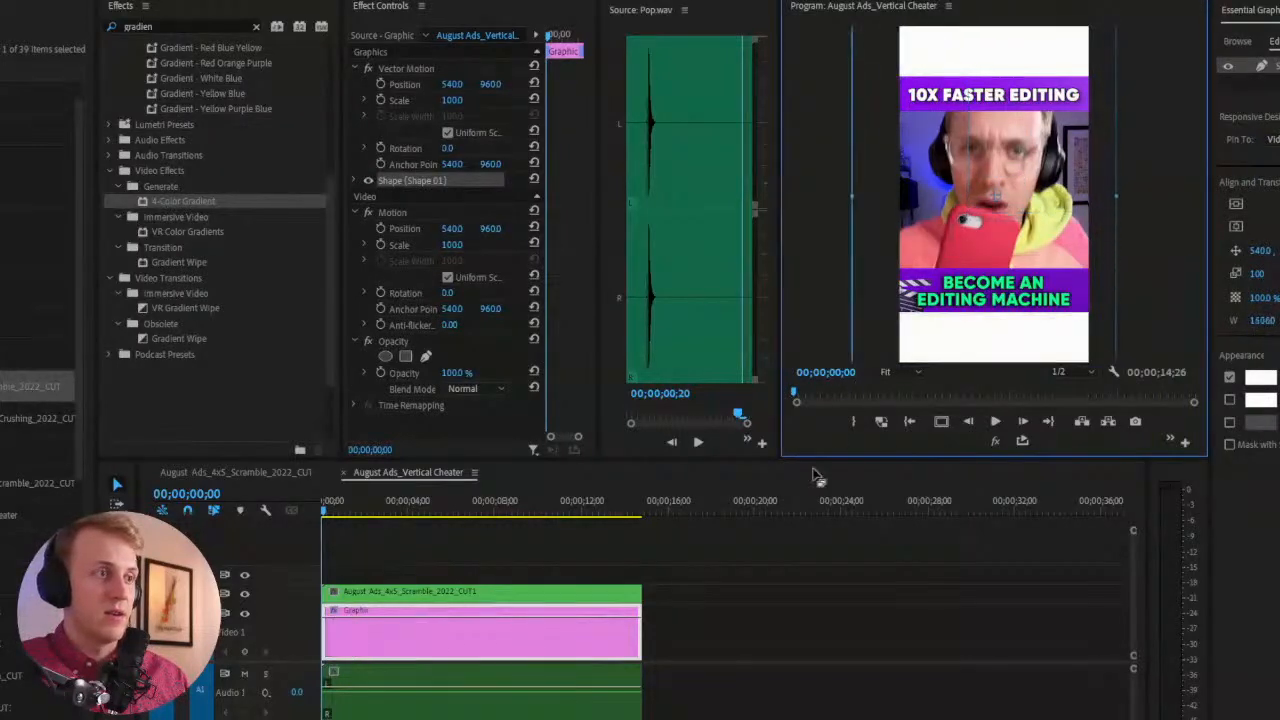
click(735, 632)
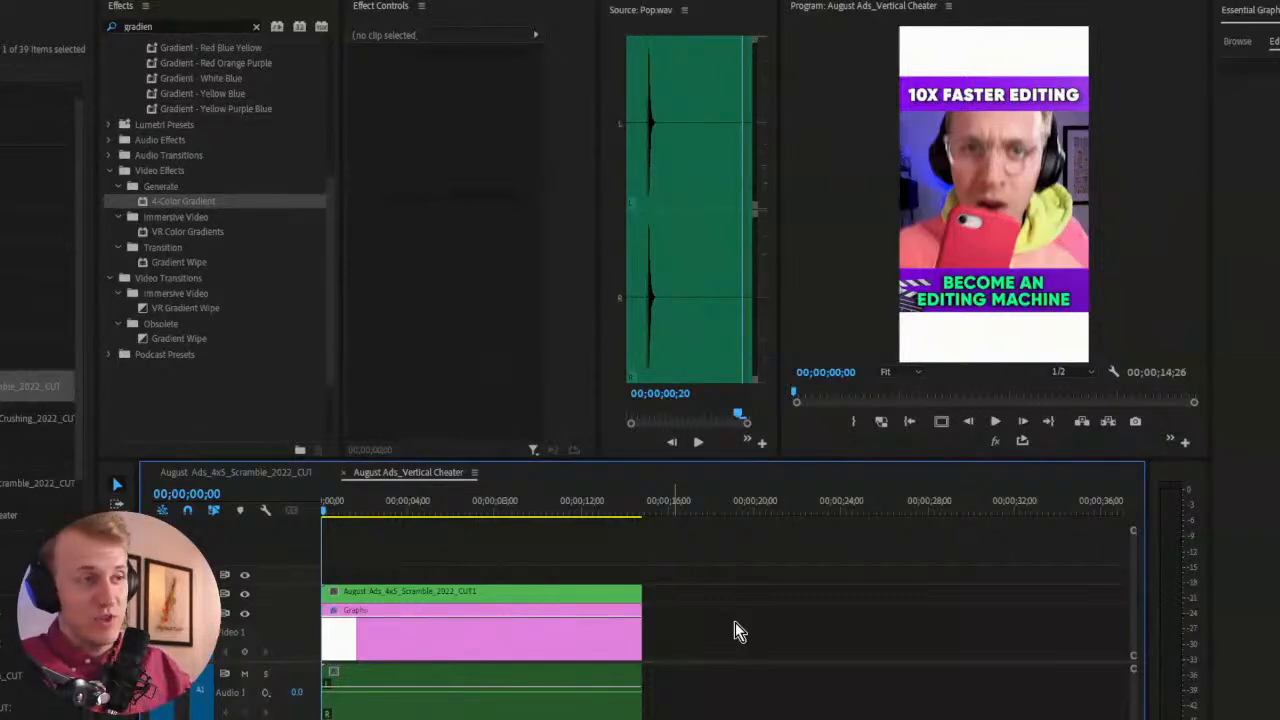
Search the effects for "drop" and apply the Drop Shadow preset to the nested 4x5 clip on V2
click(422, 598)
double_click(140, 26)
text(d)
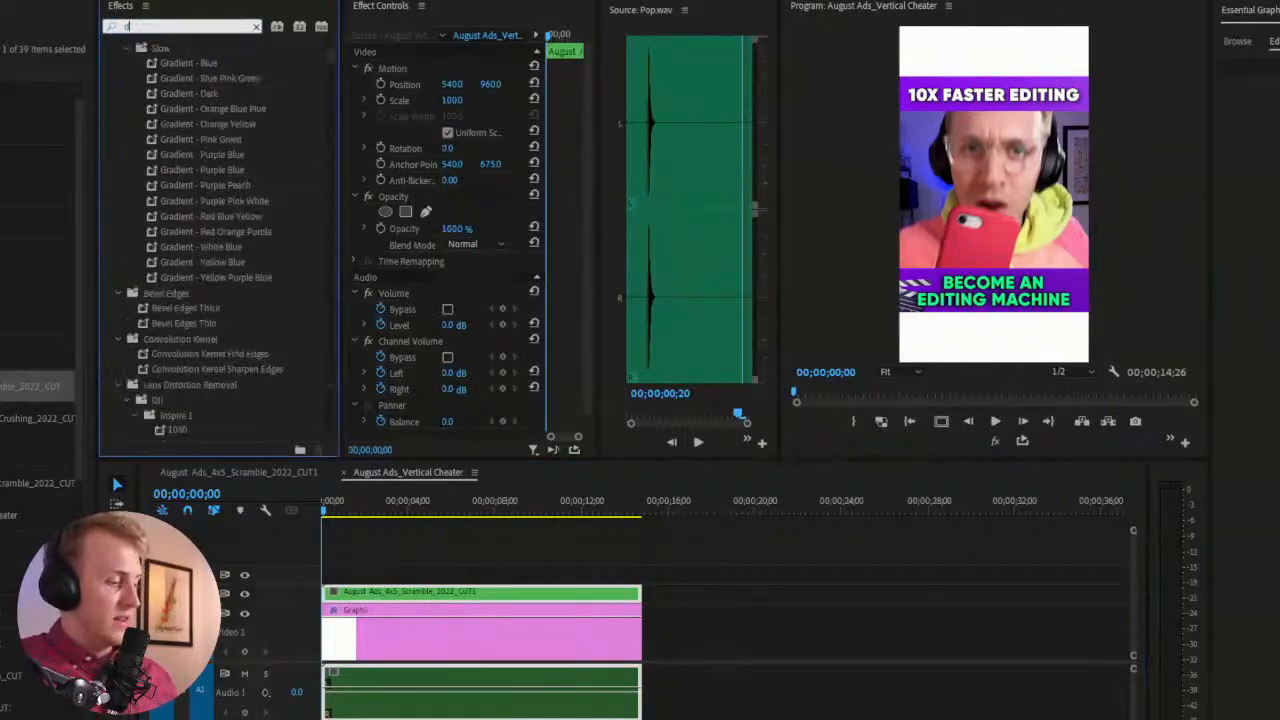
text(rop)
drag(152, 62, 440, 590)
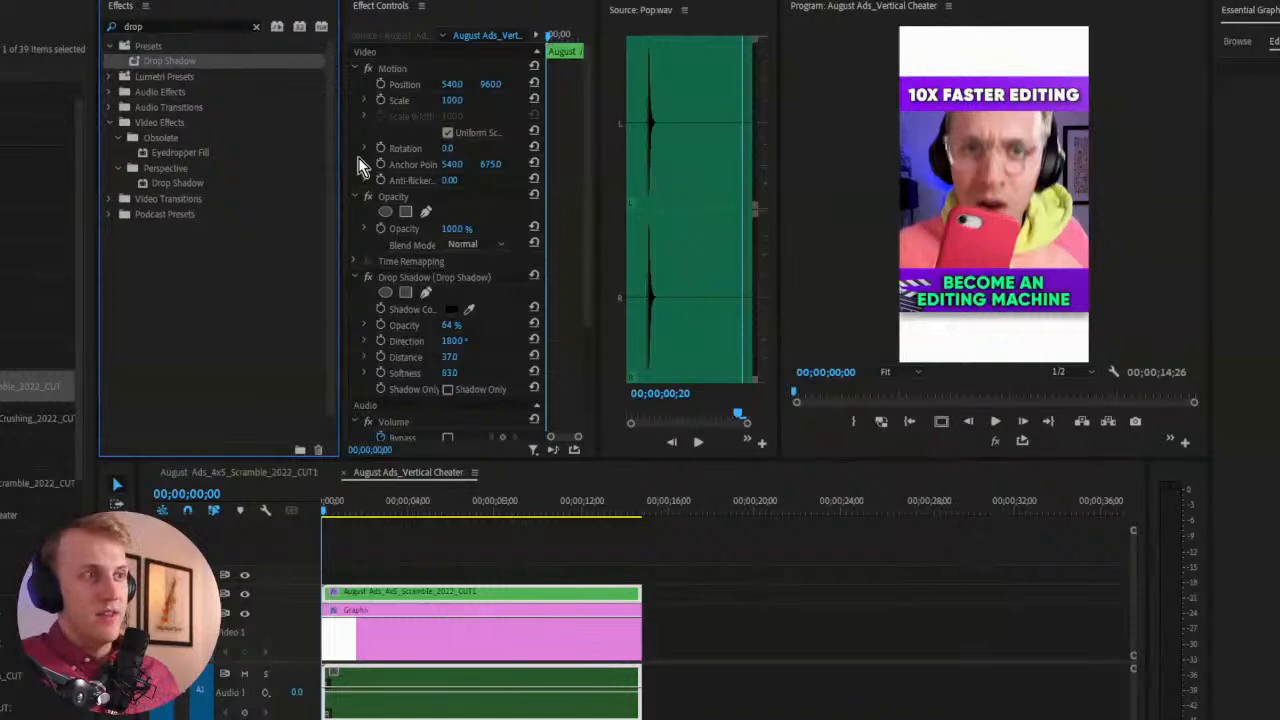
Adjust the opacity and softness of the drop shadow on the nested clip and deselect it
drag(455, 104, 448, 100)
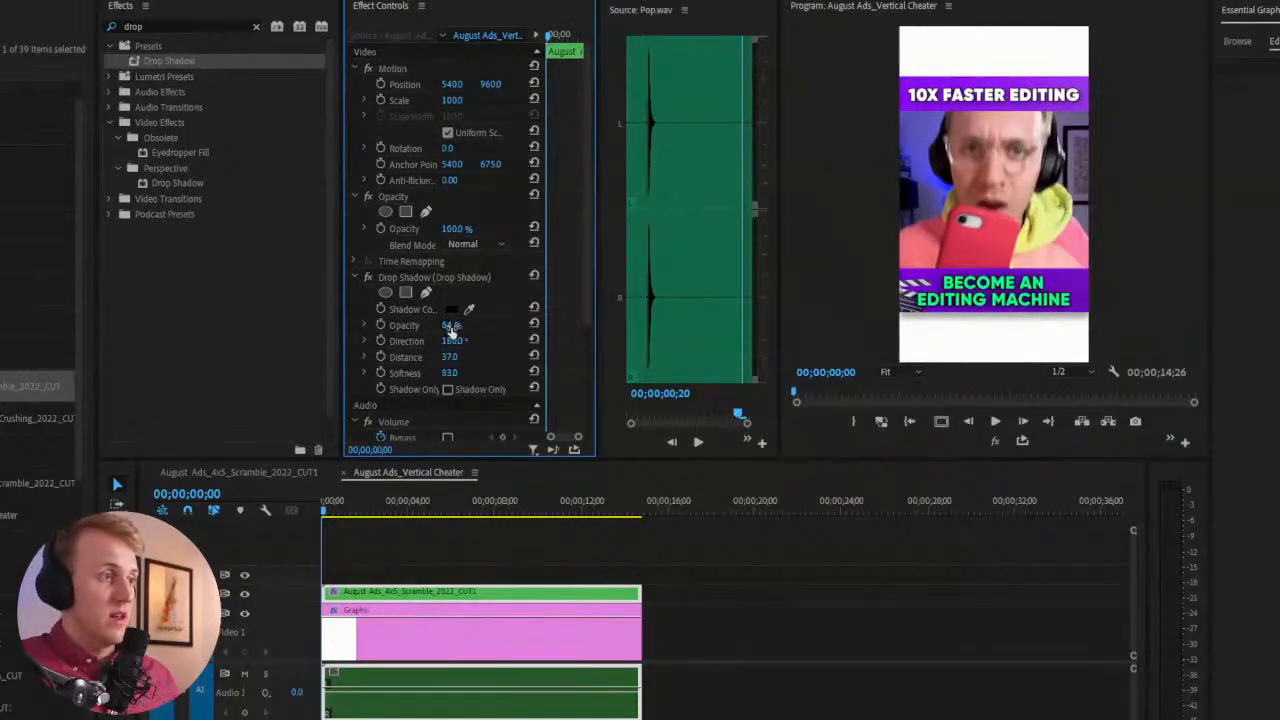
drag(451, 325, 470, 357)
drag(449, 373, 464, 373)
click(1016, 626)
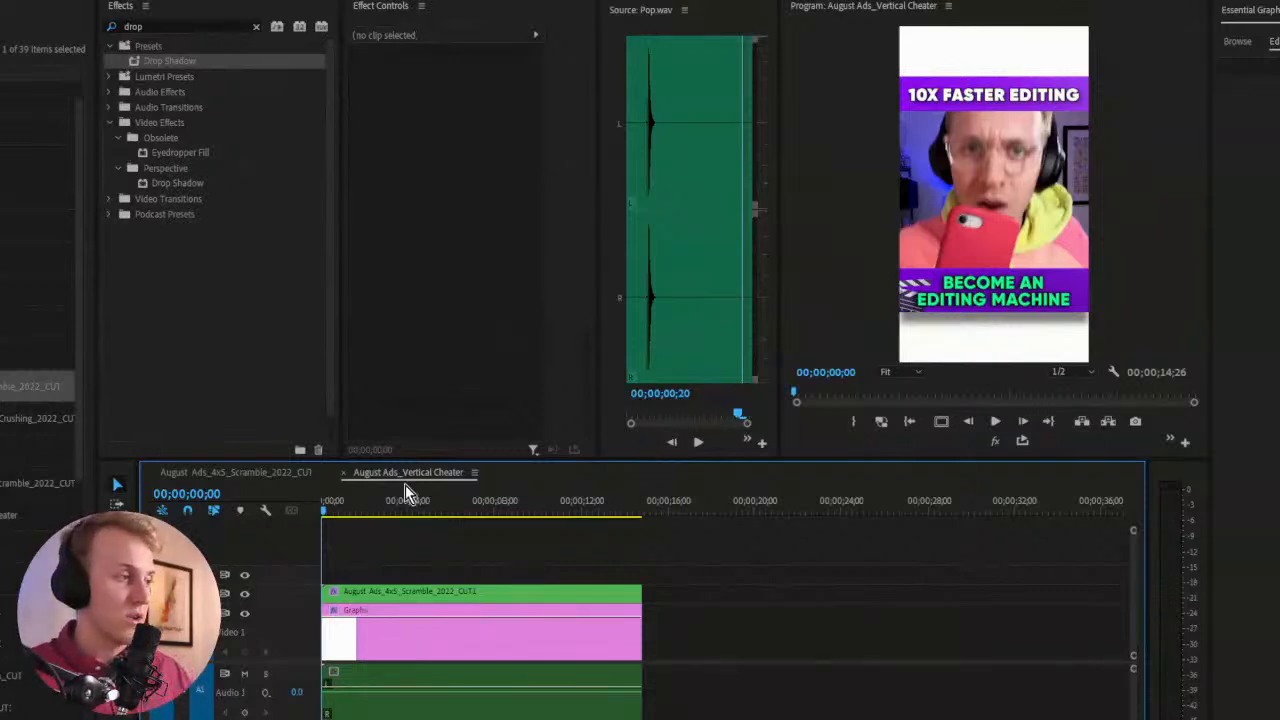
Save the project with the finished Vertical Cheater version and switch to the 4x5 Scramble sequence
click(256, 476)
click(398, 510)
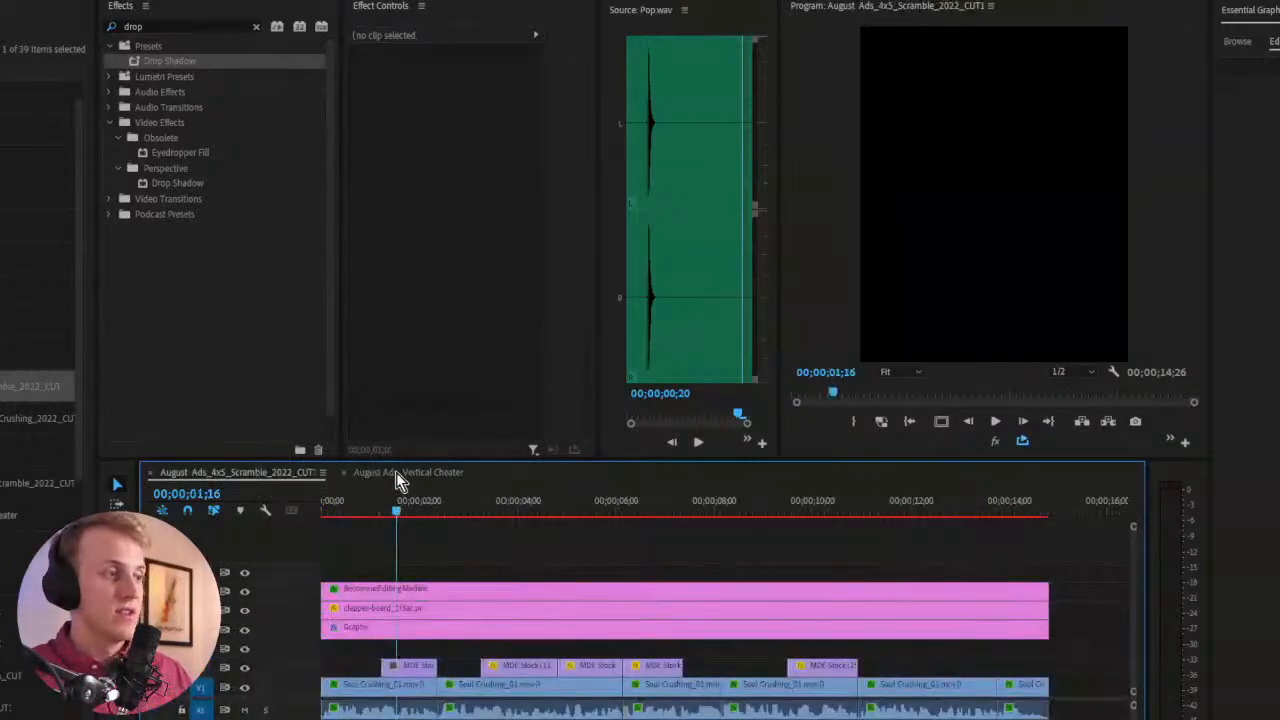
click(397, 475)
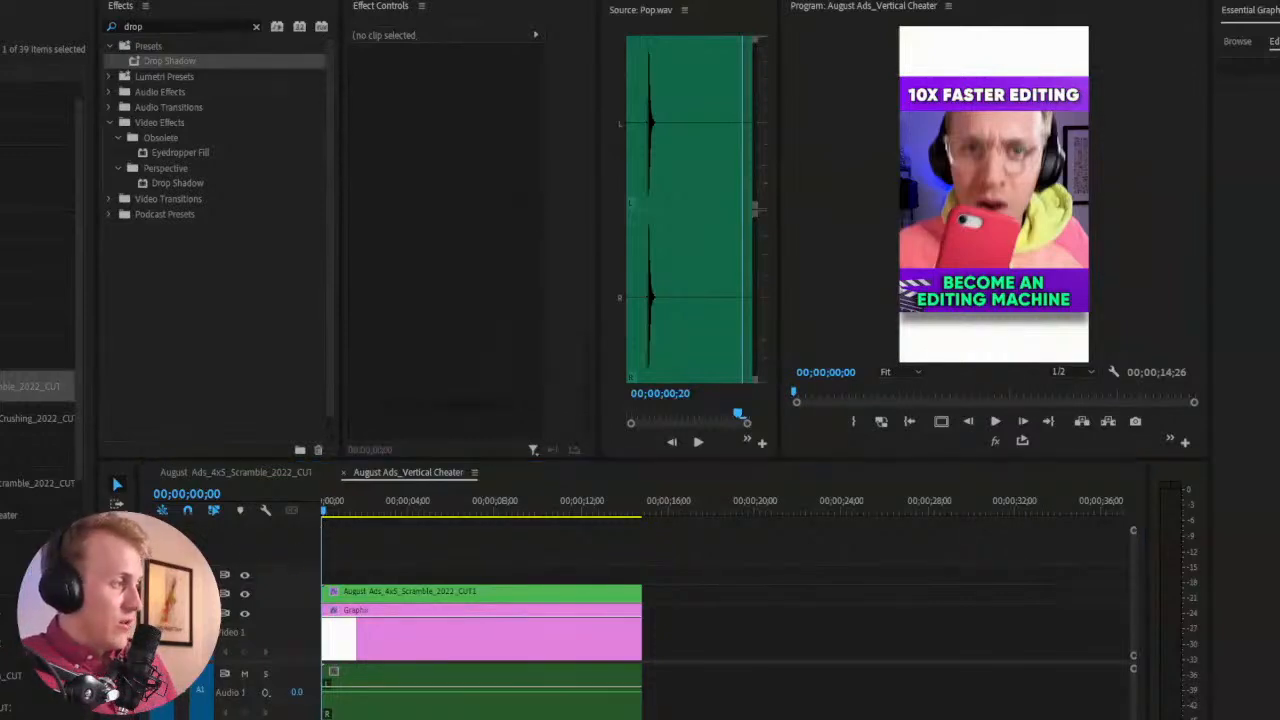
key(ctrl+s)
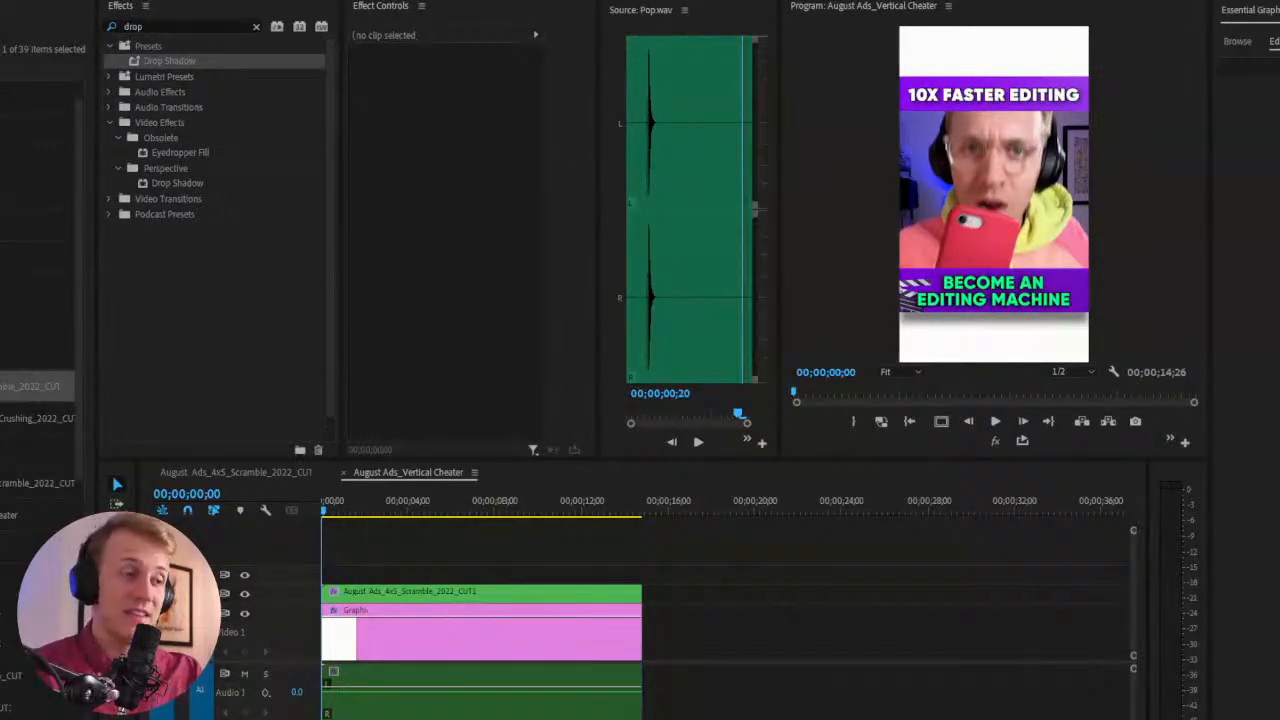
click(678, 568)
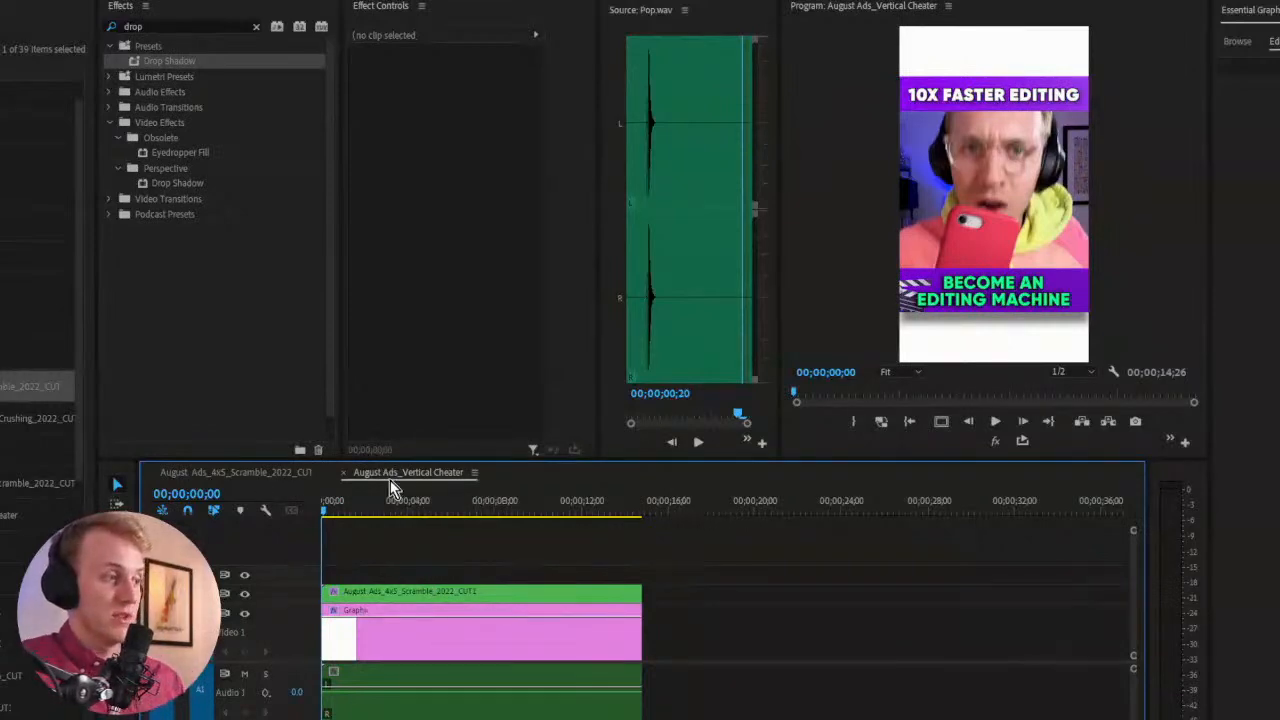
click(192, 474)
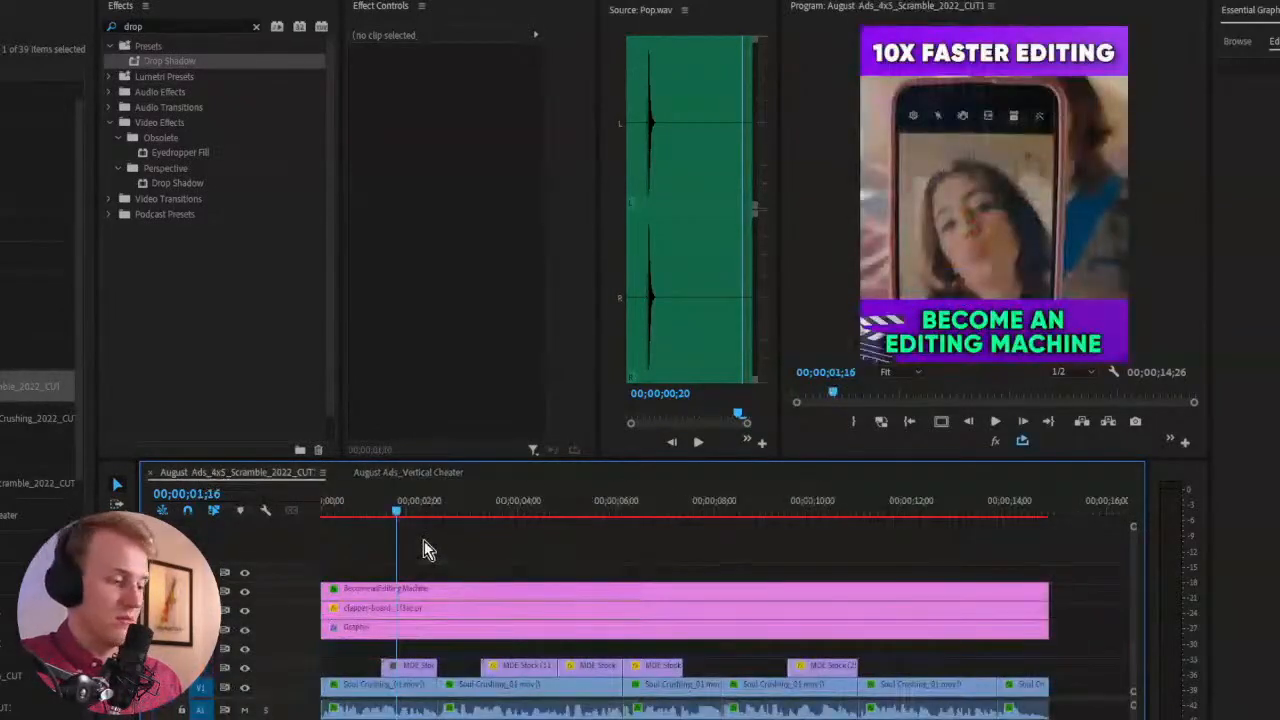
key(Return)
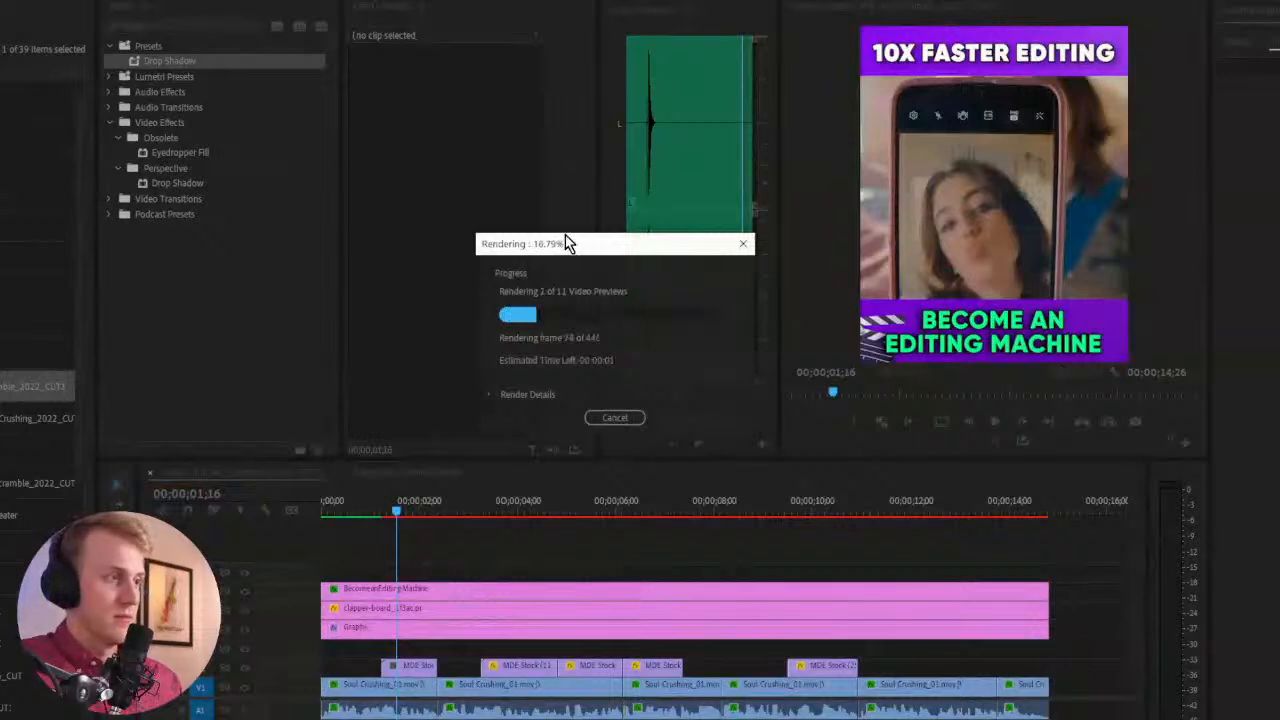
click(612, 416)
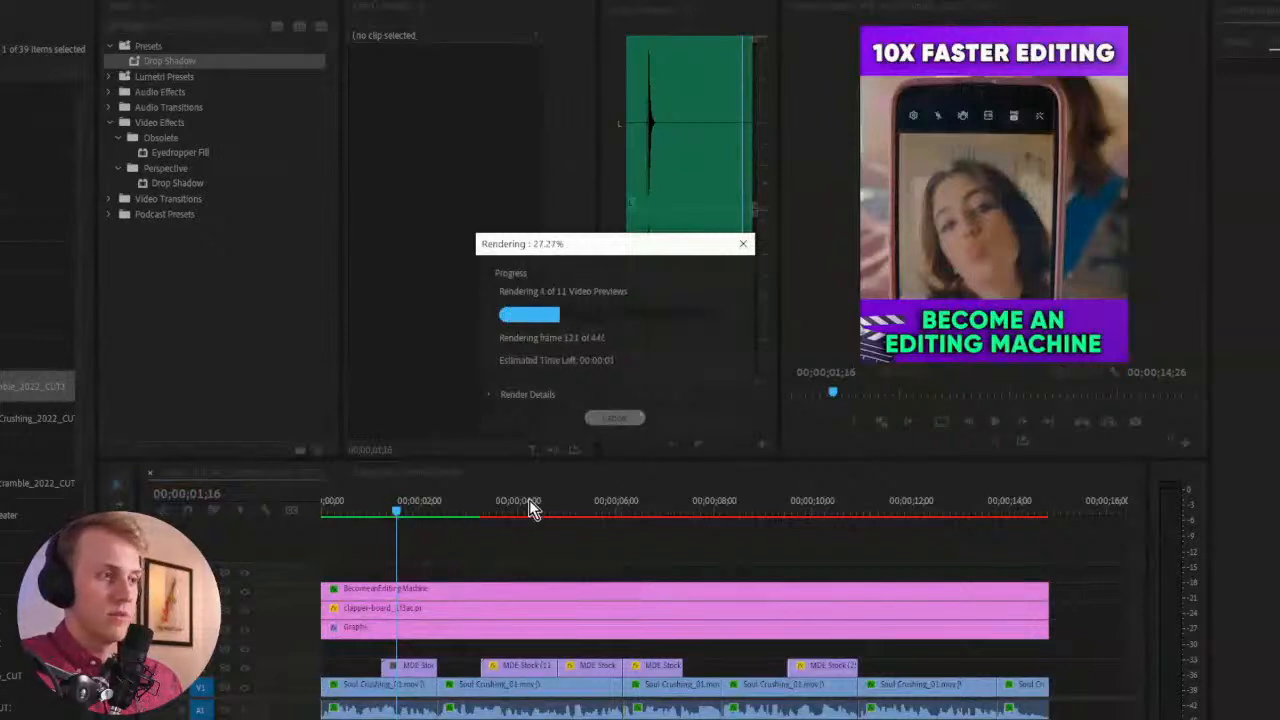
click(613, 418)
Open the export settings for the 4x5 Scramble sequence and choose the Million Dollar Promo Export preset
click(409, 538)
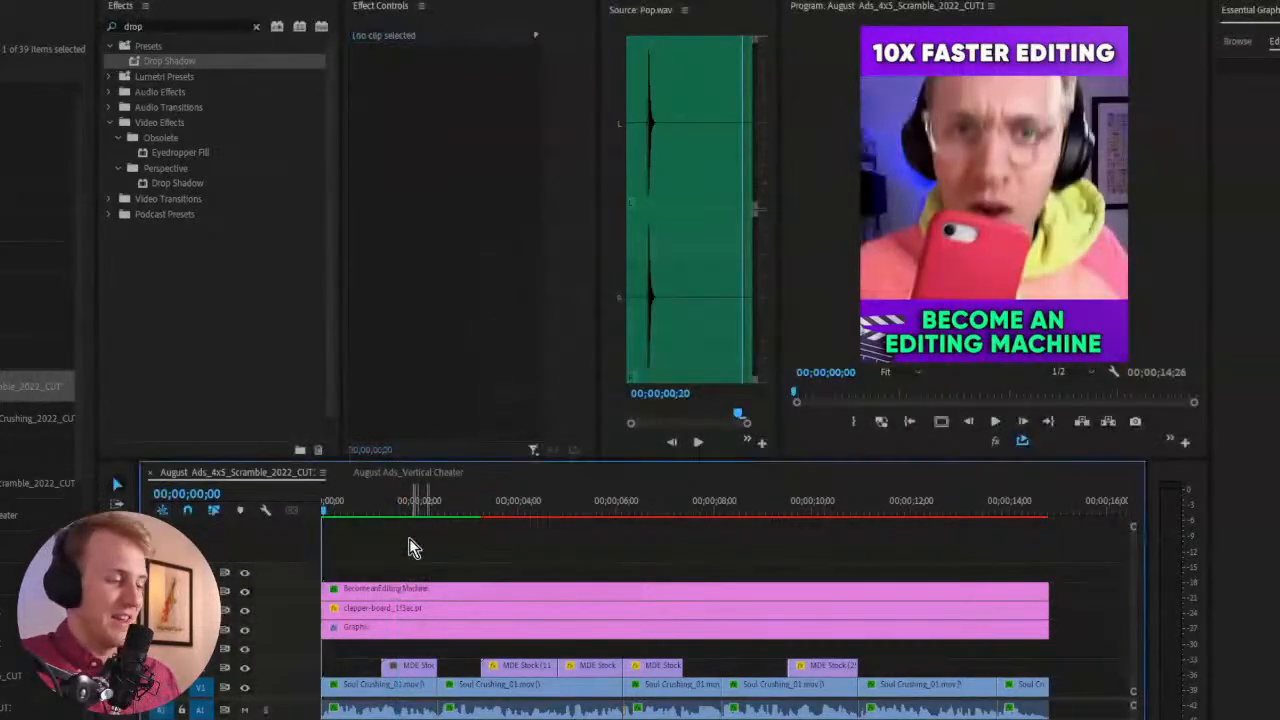
key(minus)
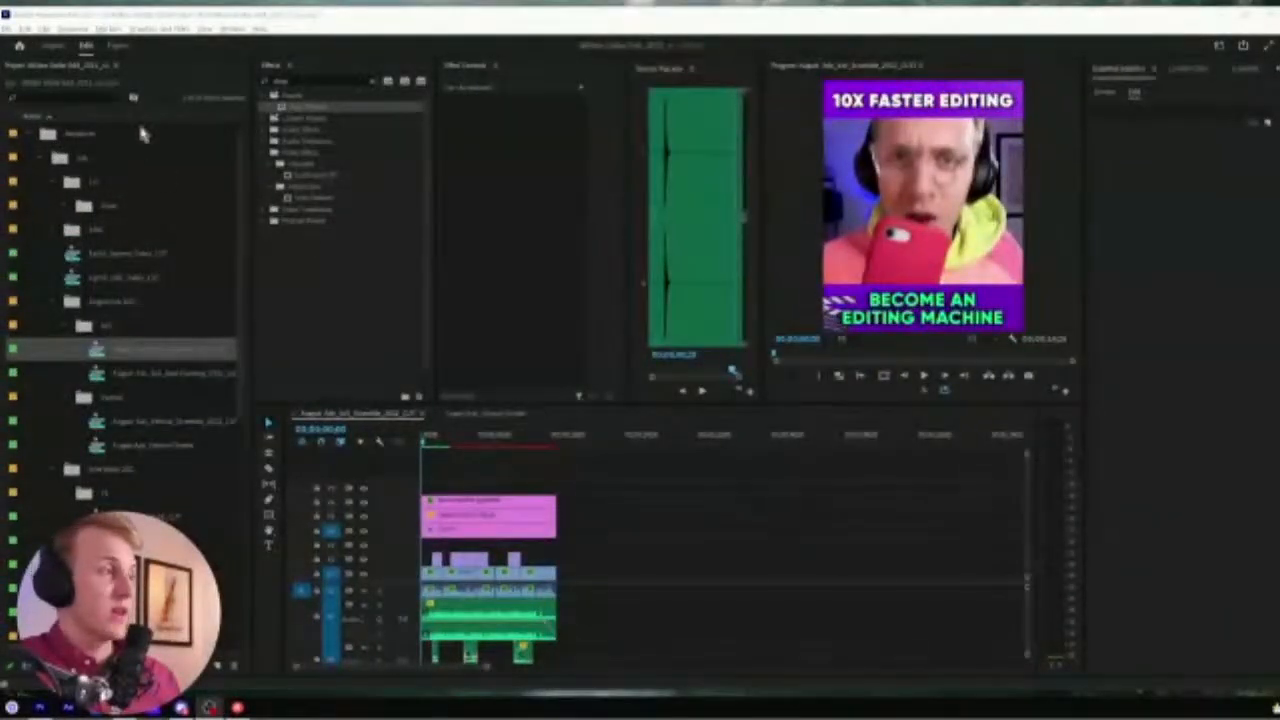
click(117, 48)
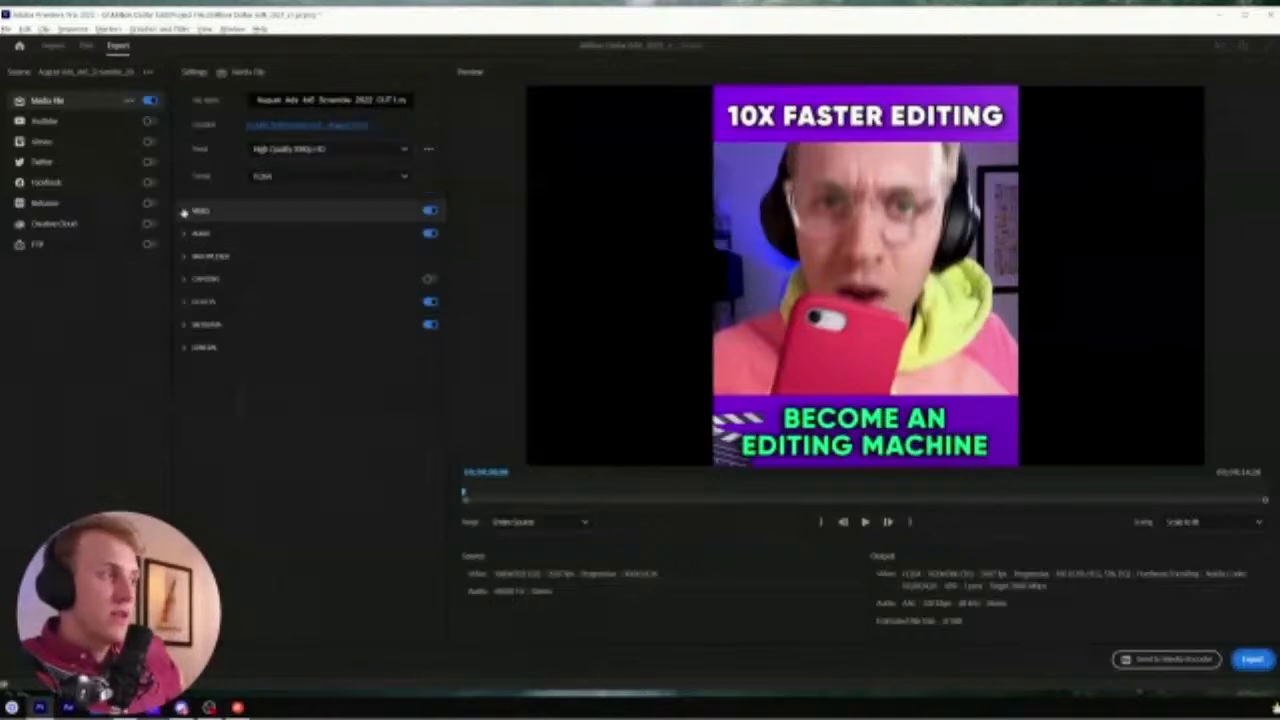
click(184, 211)
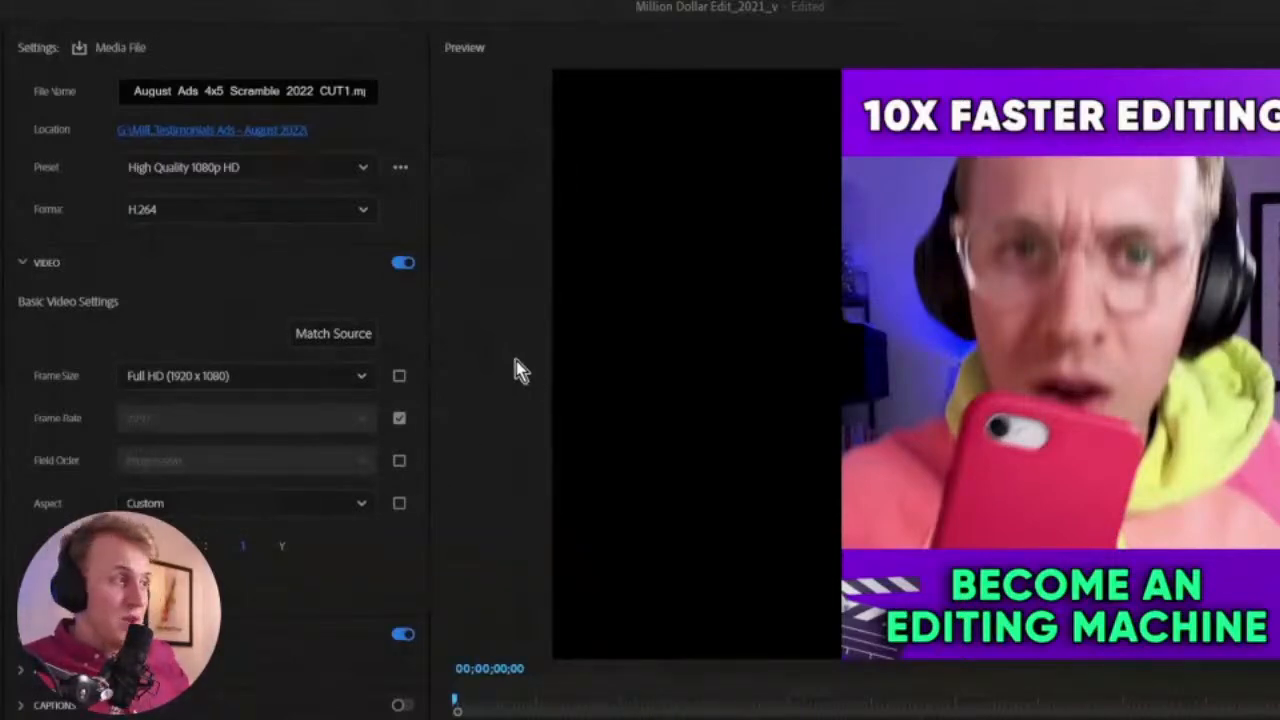
click(341, 178)
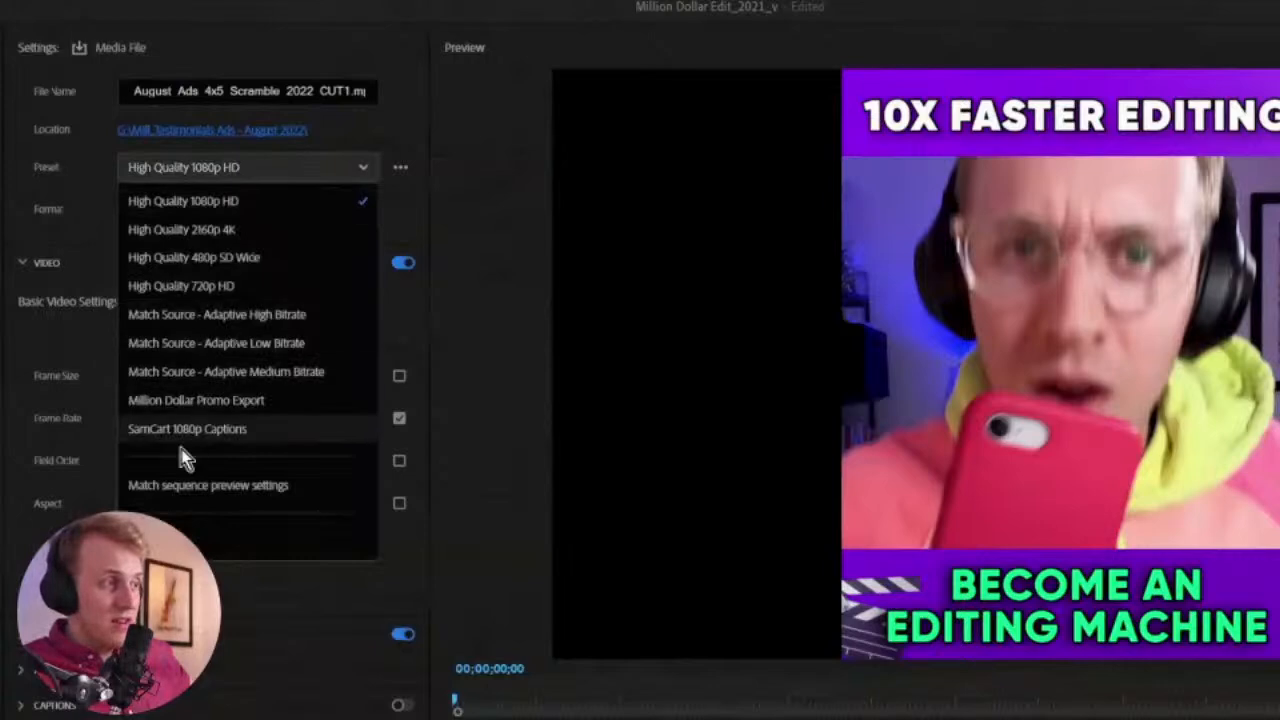
click(274, 400)
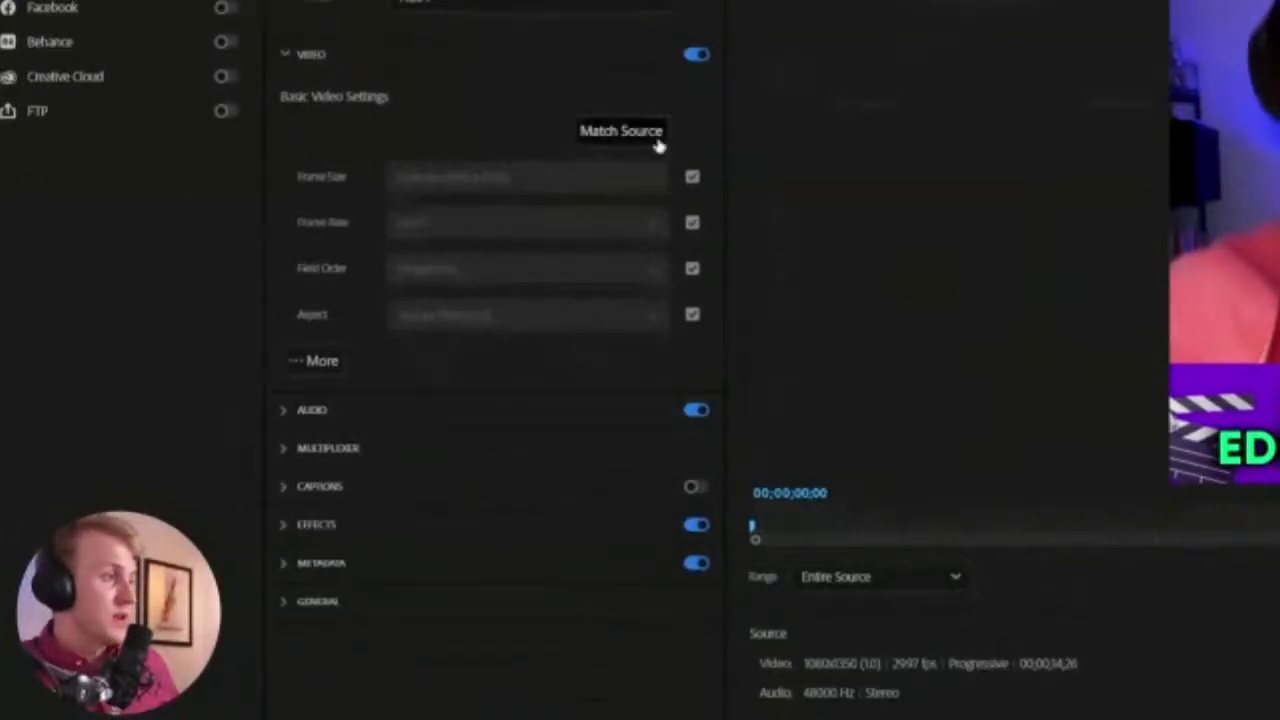
Turn off Use Maximum Render Quality in the additional video export settings and collapse the video section
click(316, 361)
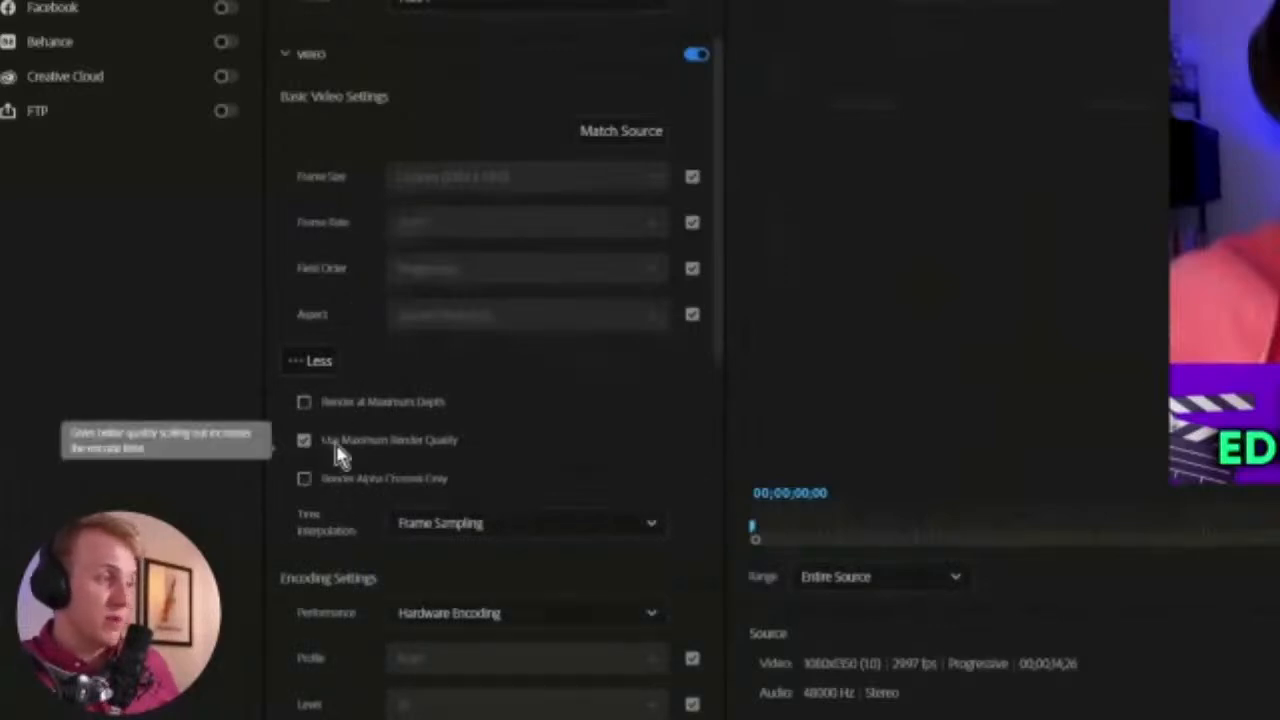
click(304, 441)
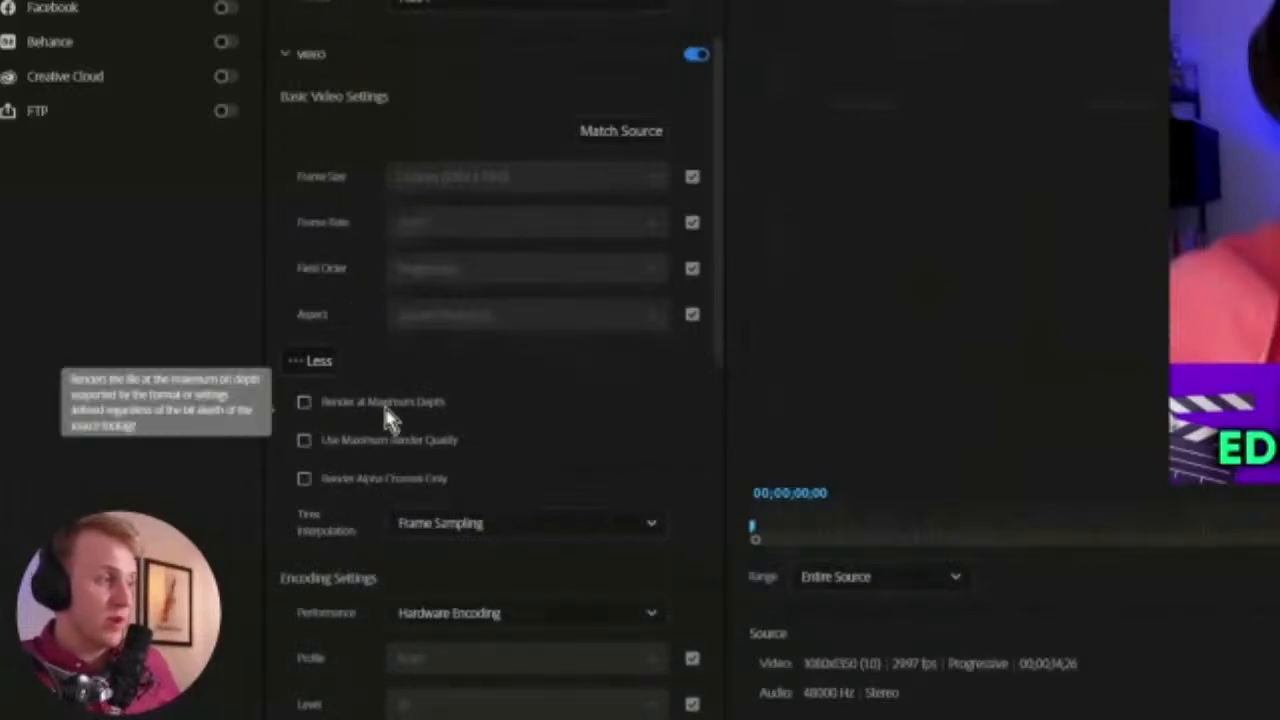
click(301, 362)
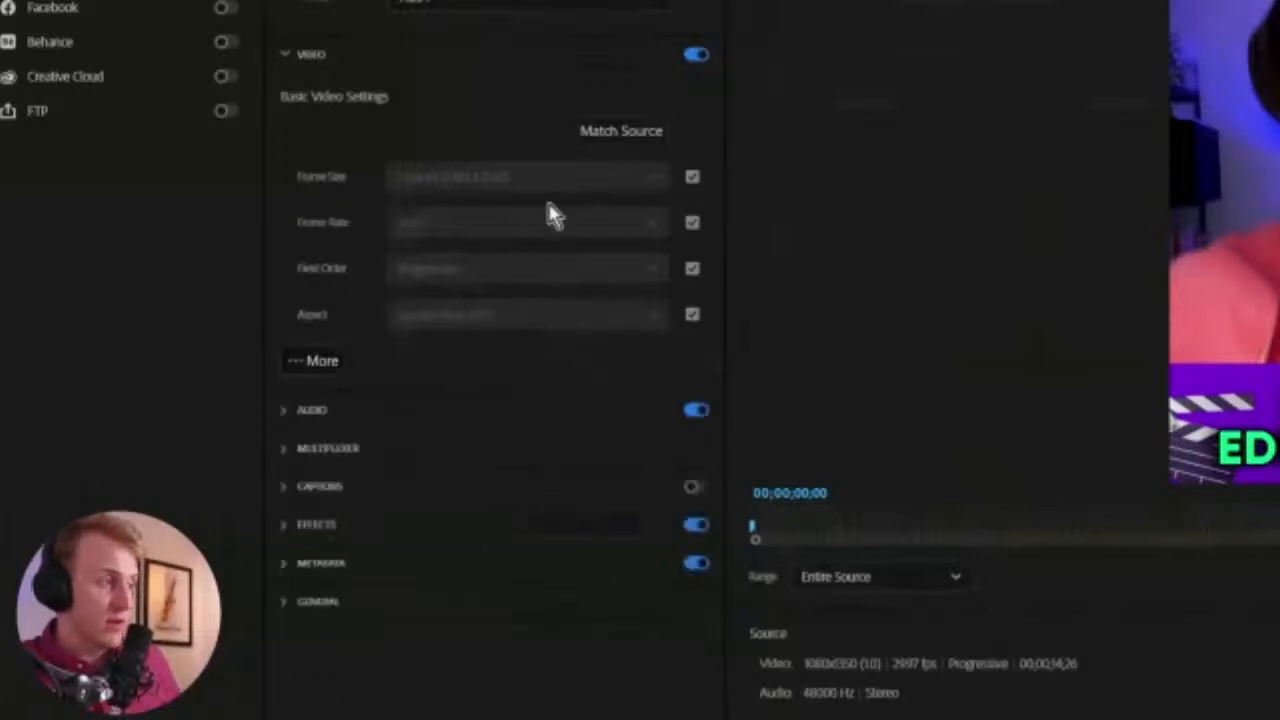
click(285, 55)
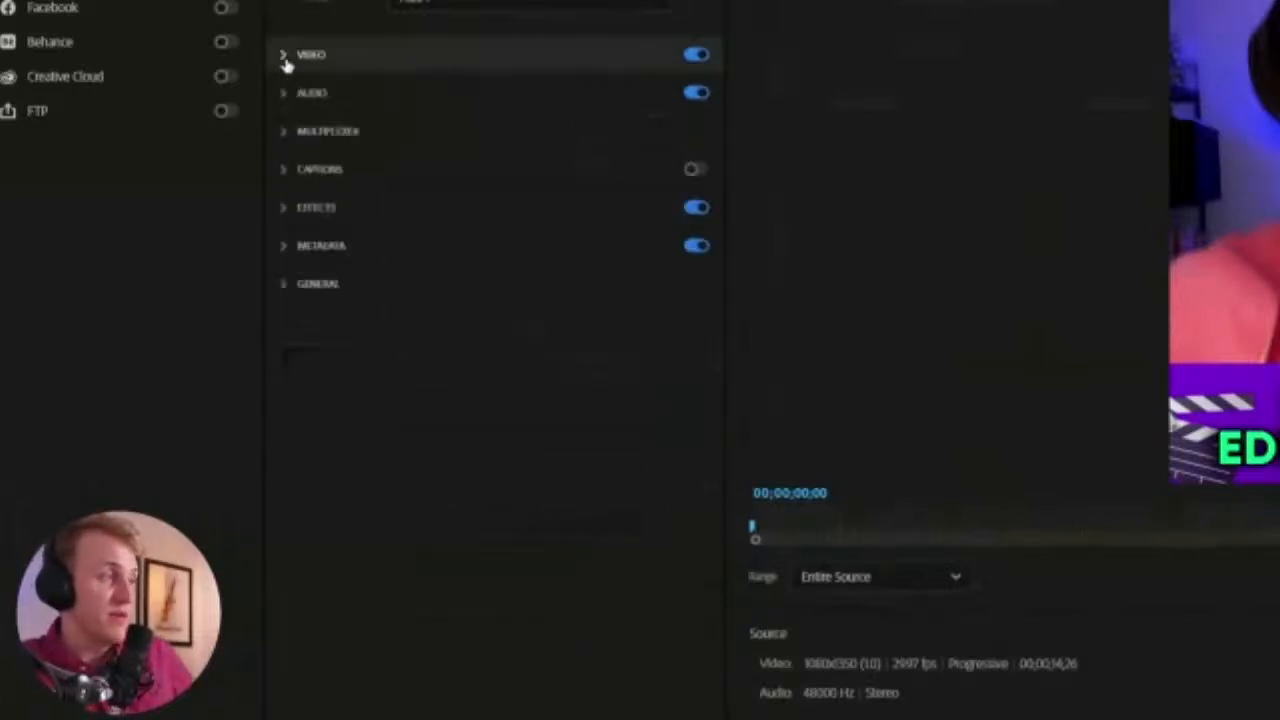
Review the audio and Loudness Normalization export settings and reapply the Million Dollar Promo Export preset
click(475, 96)
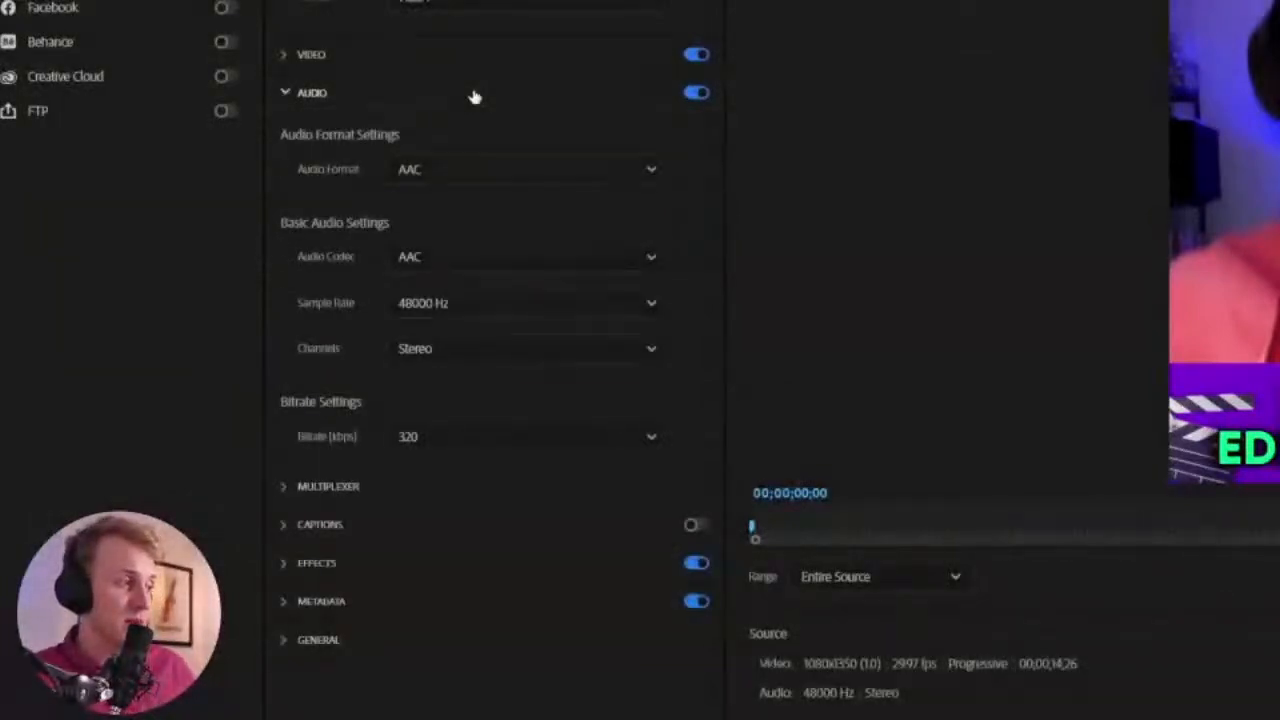
click(475, 96)
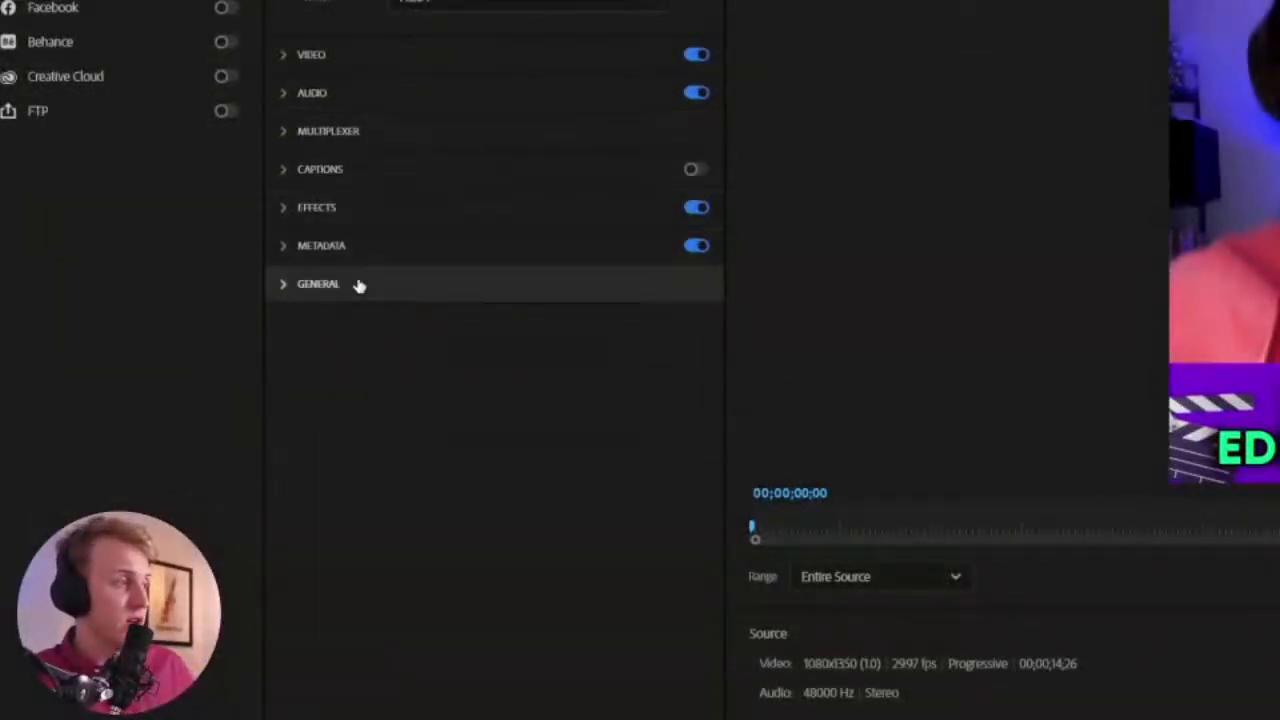
click(382, 207)
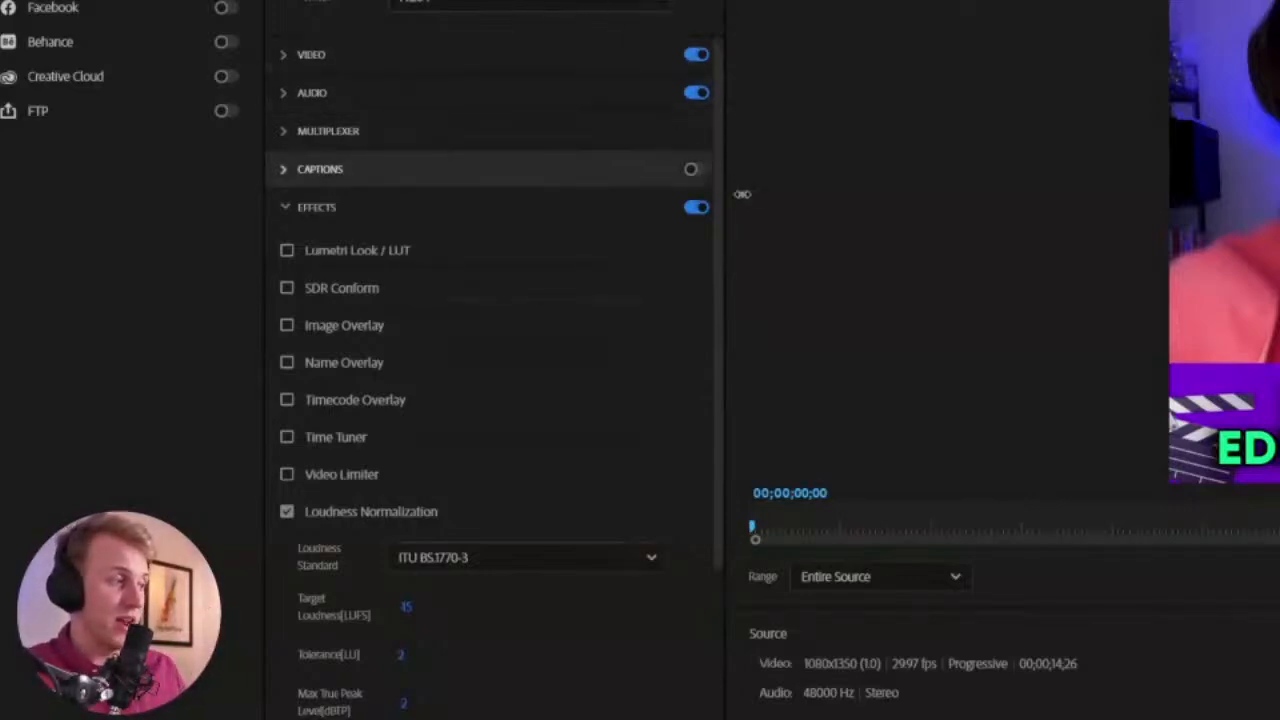
drag(720, 223, 733, 398)
scroll(491, 360, down, 2)
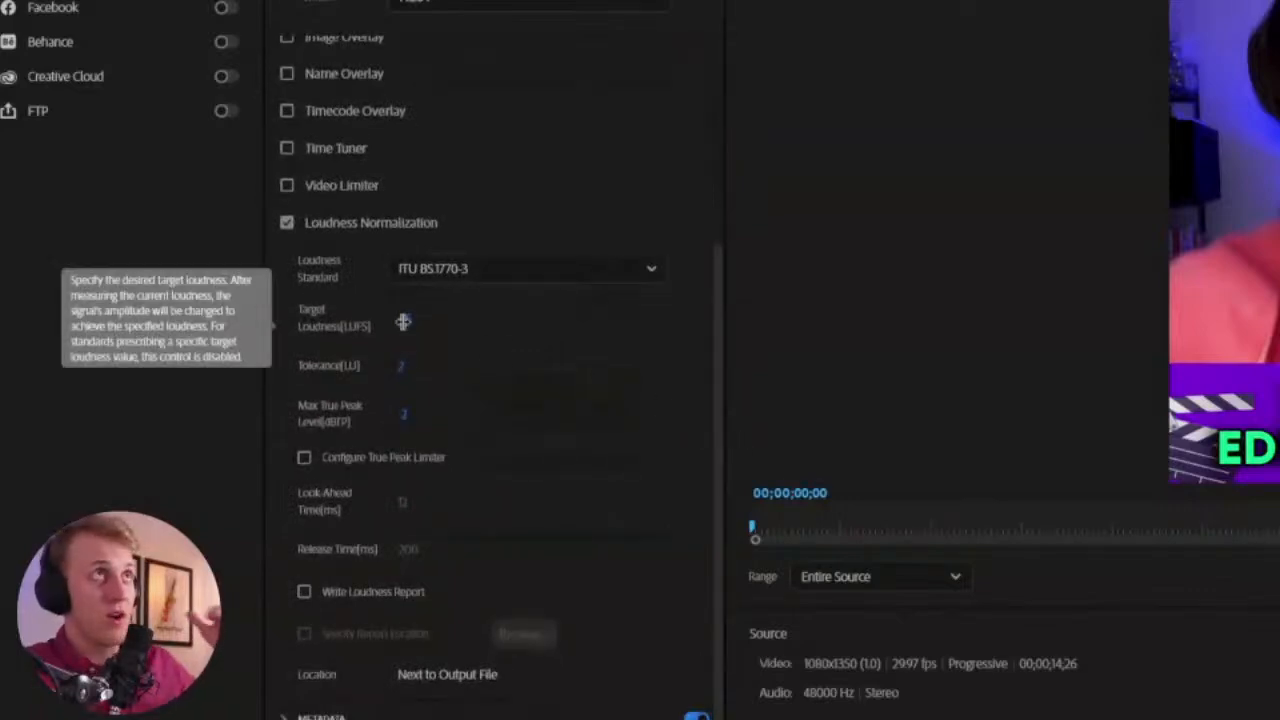
click(605, 4)
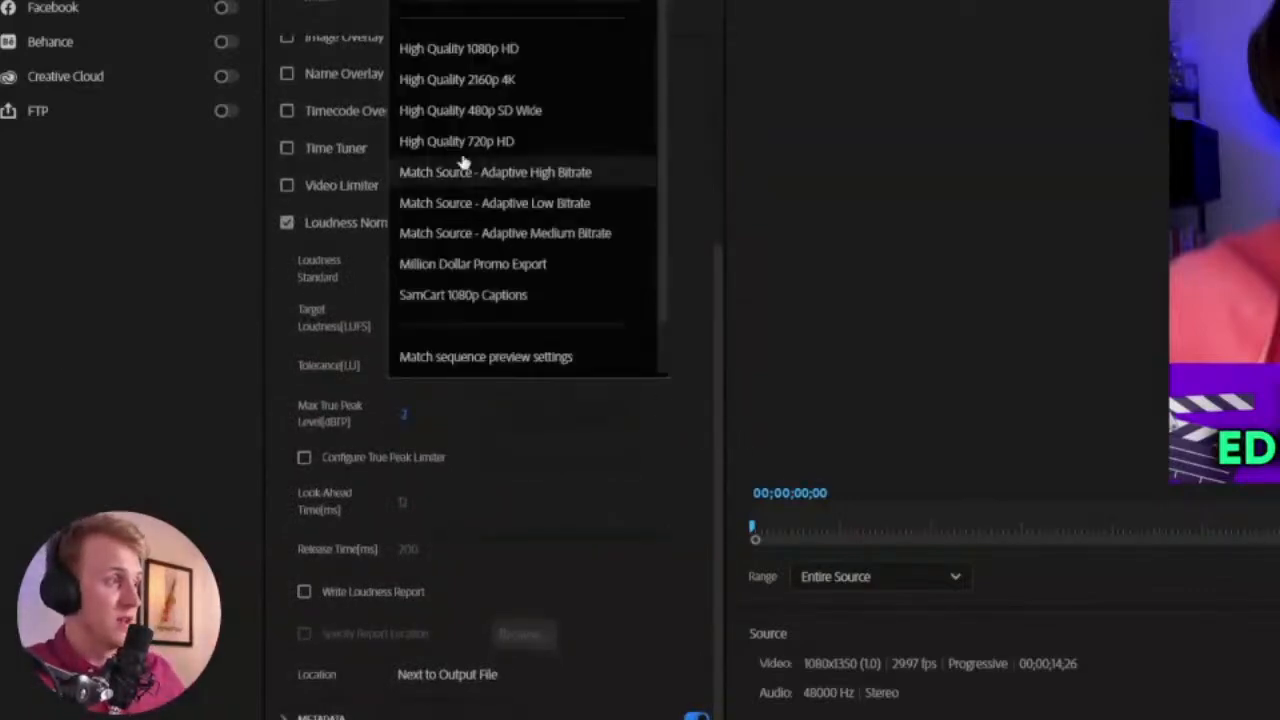
click(480, 263)
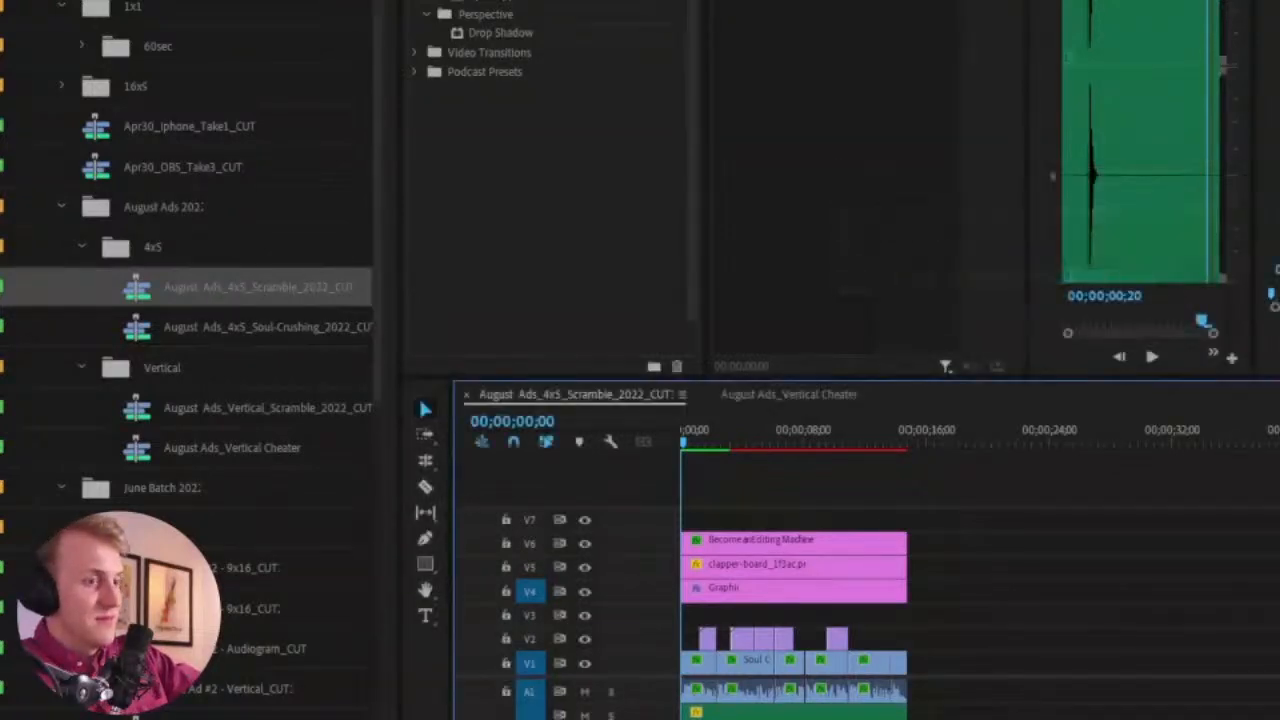
Open the export settings for the Vertical Cheater sequence and preview the frame at 00;00;02;20
click(757, 396)
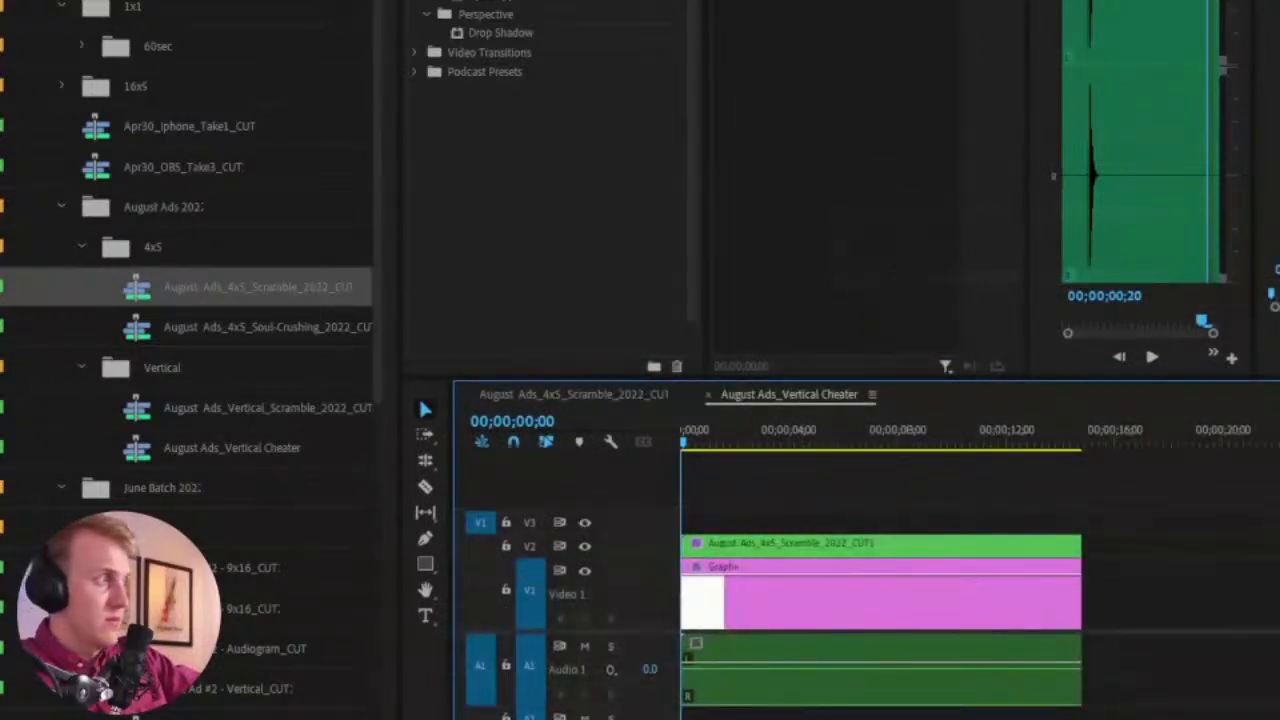
key(ctrl+m)
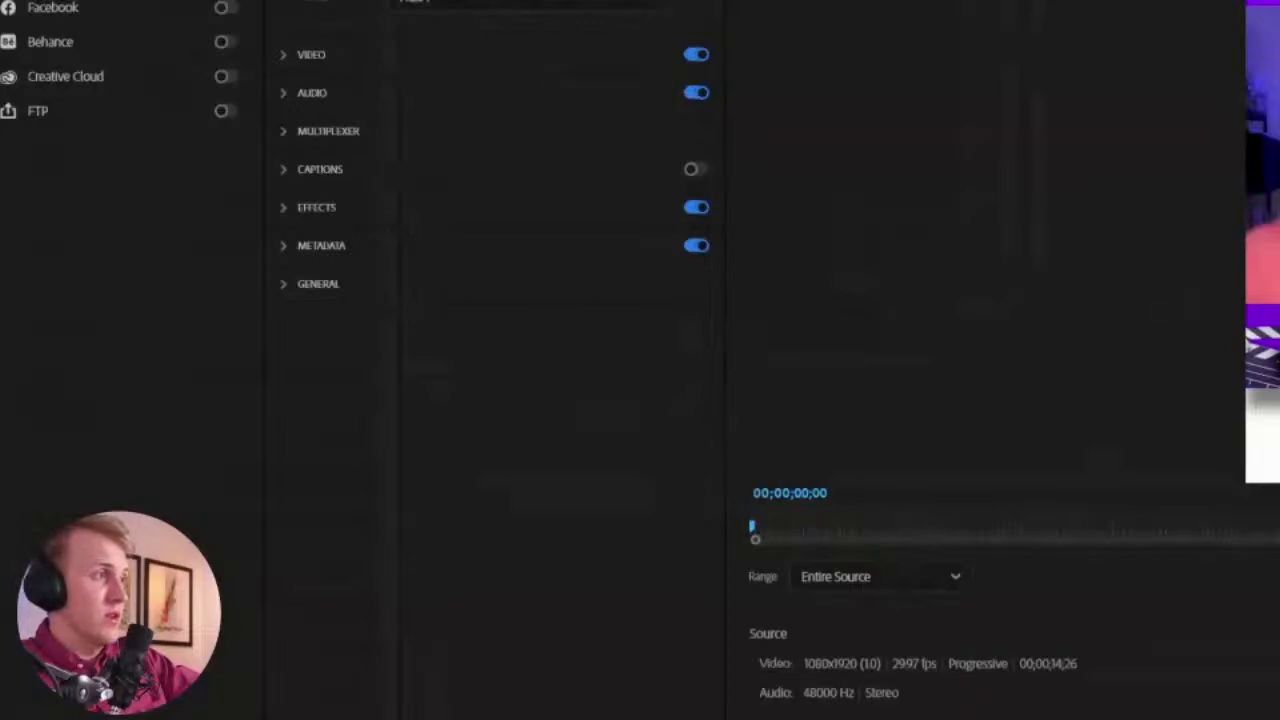
drag(823, 531, 988, 525)
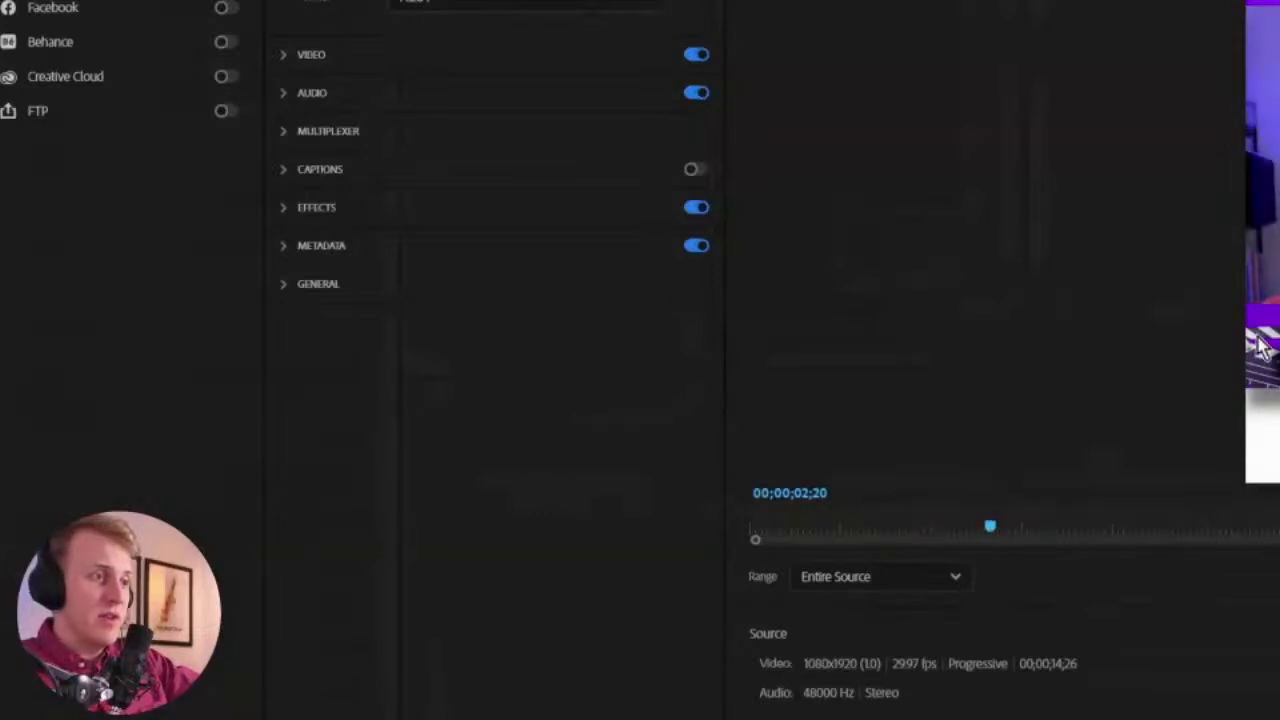